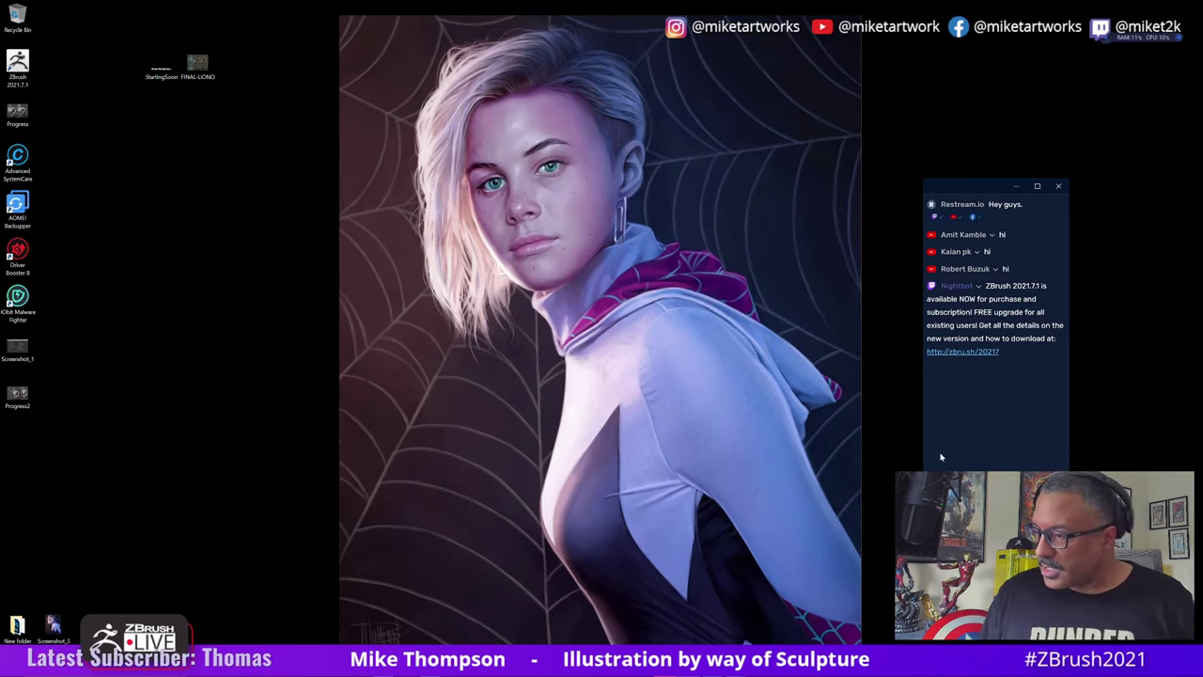
# Step: Examine the Marvel Zombies Captain America drawing and the surrounding zombie photos on the reference board
pyautogui.moveTo(711, 666)
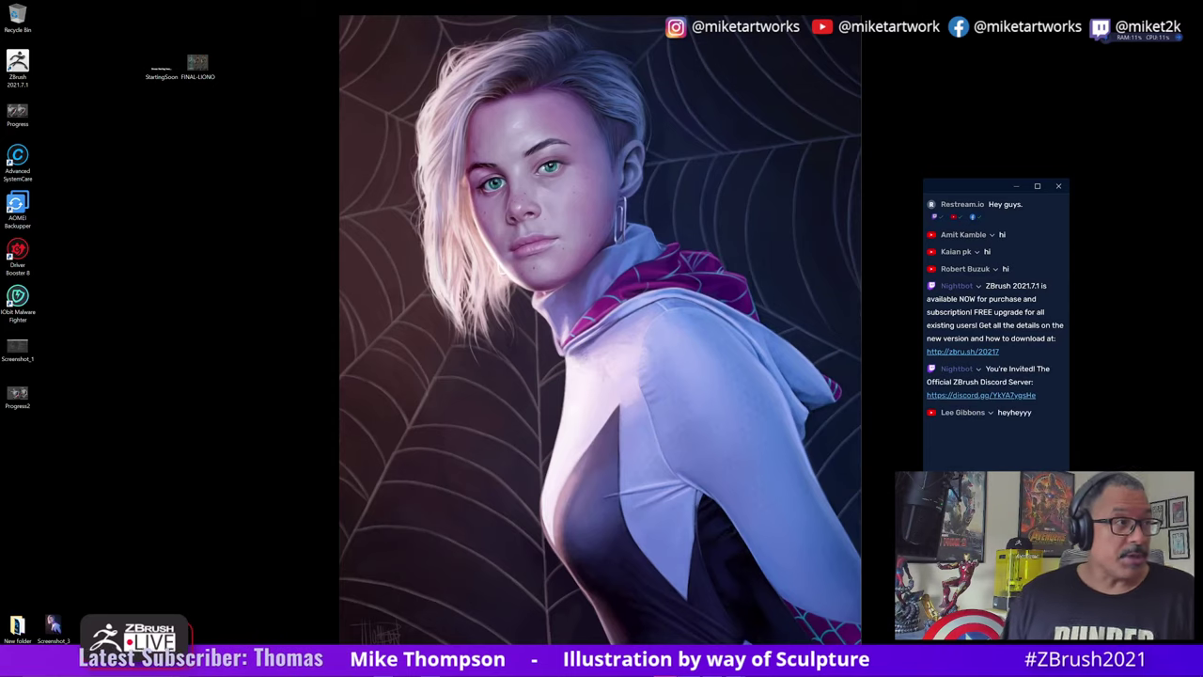
pyautogui.moveTo(325, 167); pyautogui.dragTo(320, 275, button='right')
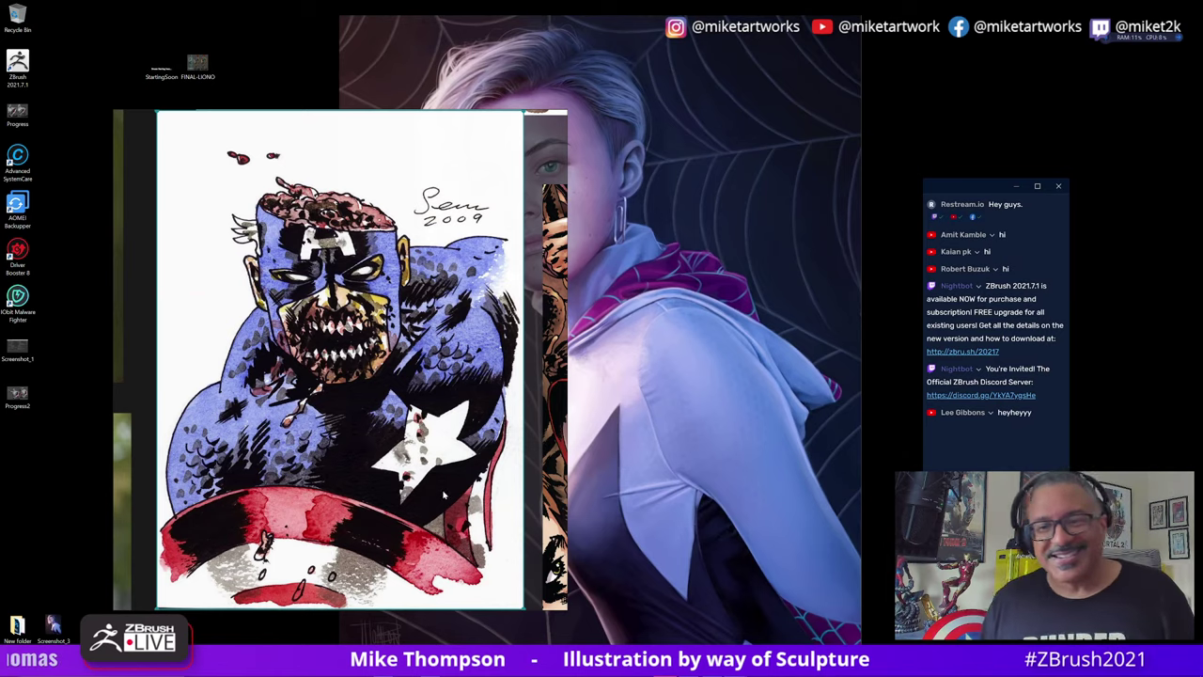
pyautogui.scroll(-3, 414, 473)
pyautogui.moveTo(419, 476); pyautogui.dragTo(381, 468, button='right')
pyautogui.moveTo(381, 468); pyautogui.dragTo(456, 434, button='middle')
pyautogui.scroll(-8, 302, 499)
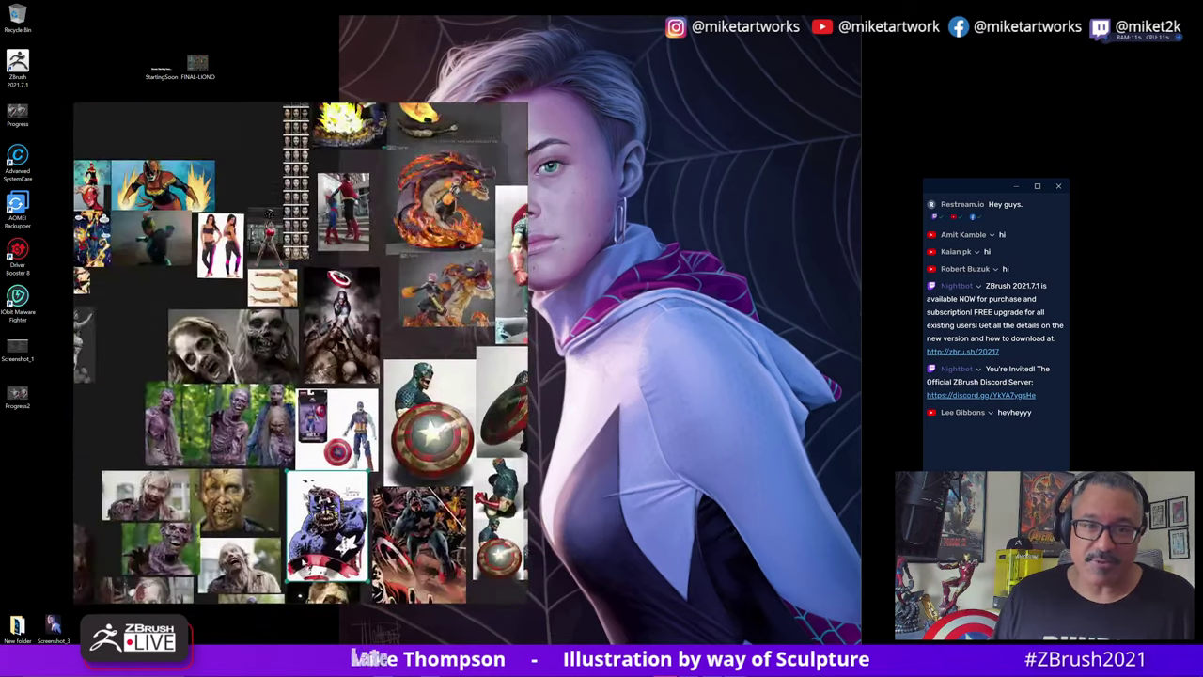
pyautogui.moveTo(185, 484); pyautogui.dragTo(357, 493, button='middle')
pyautogui.moveTo(356, 492); pyautogui.dragTo(393, 479, button='right')
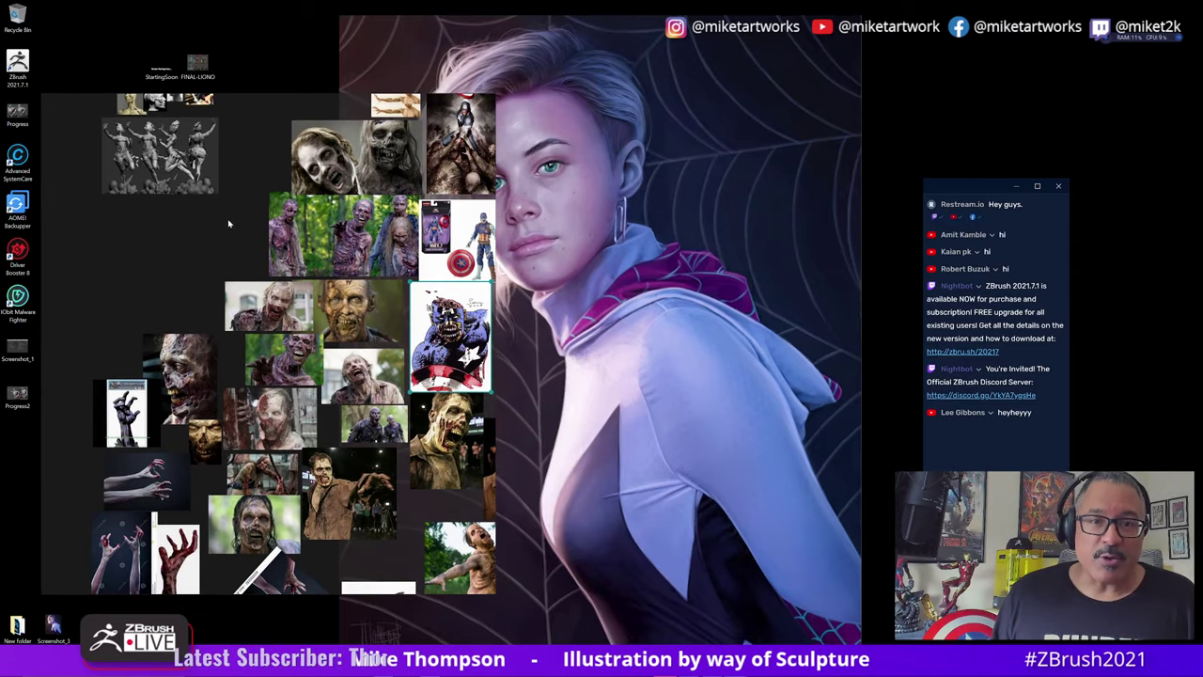
# Step: Examine the grey sculpt sheet of the running figure on the reference board, and move the board off the screen
pyautogui.moveTo(83, 136); pyautogui.dragTo(185, 339, button='middle')
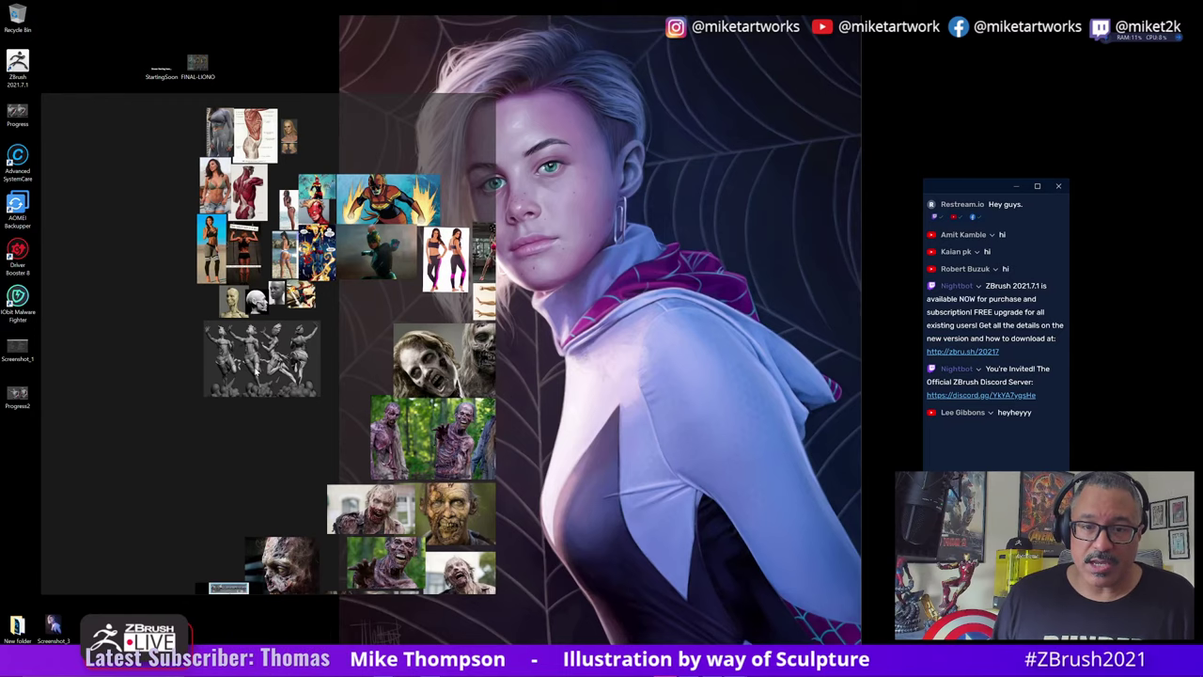
pyautogui.doubleClick(256, 372)
pyautogui.scroll(3, 178, 324)
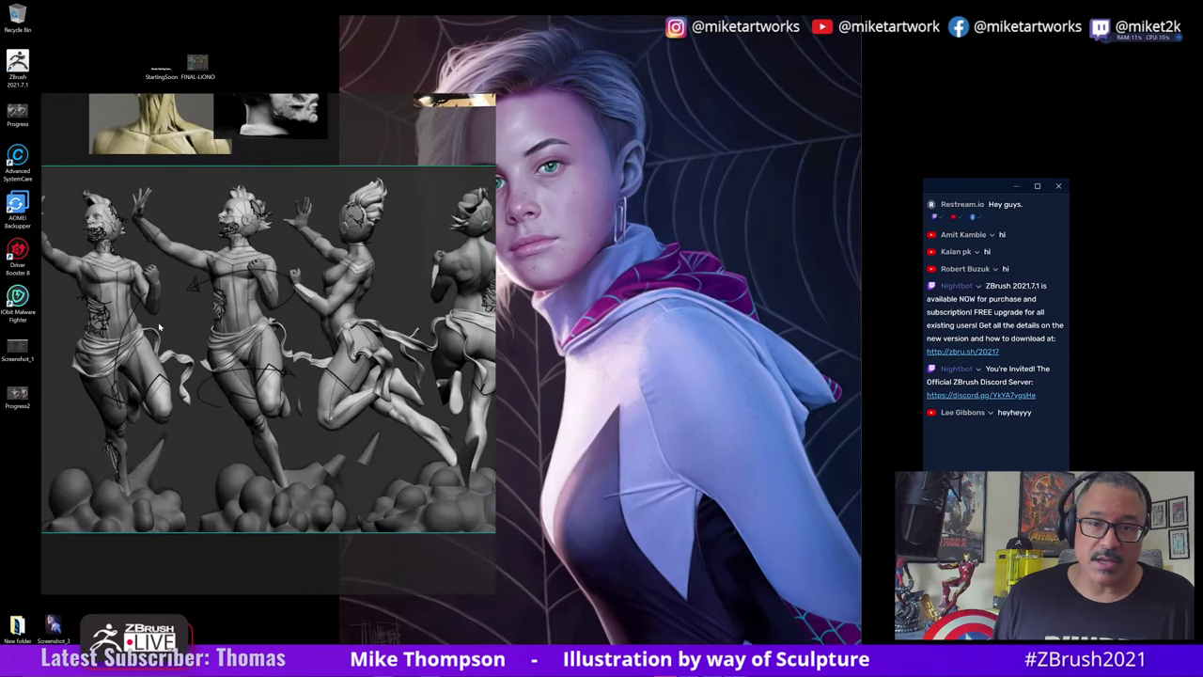
pyautogui.scroll(-6, 358, 513)
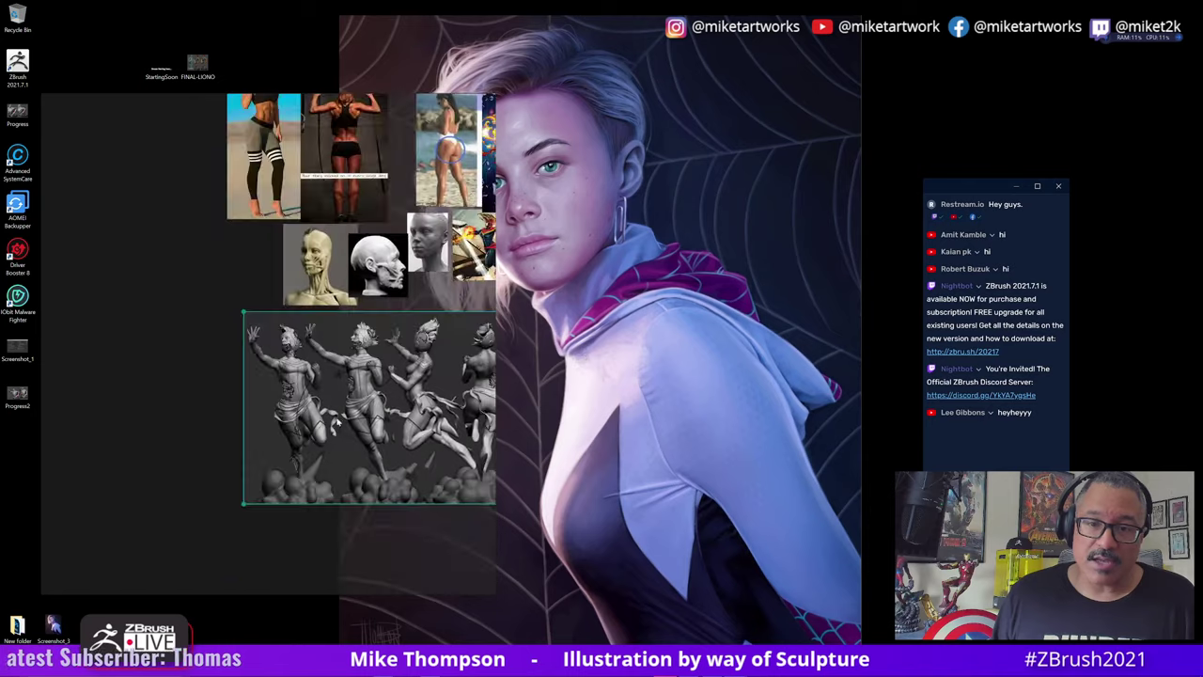
pyautogui.moveTo(358, 513); pyautogui.dragTo(162, 189, button='middle')
pyautogui.moveTo(388, 441); pyautogui.dragTo(0, 211, button='right')
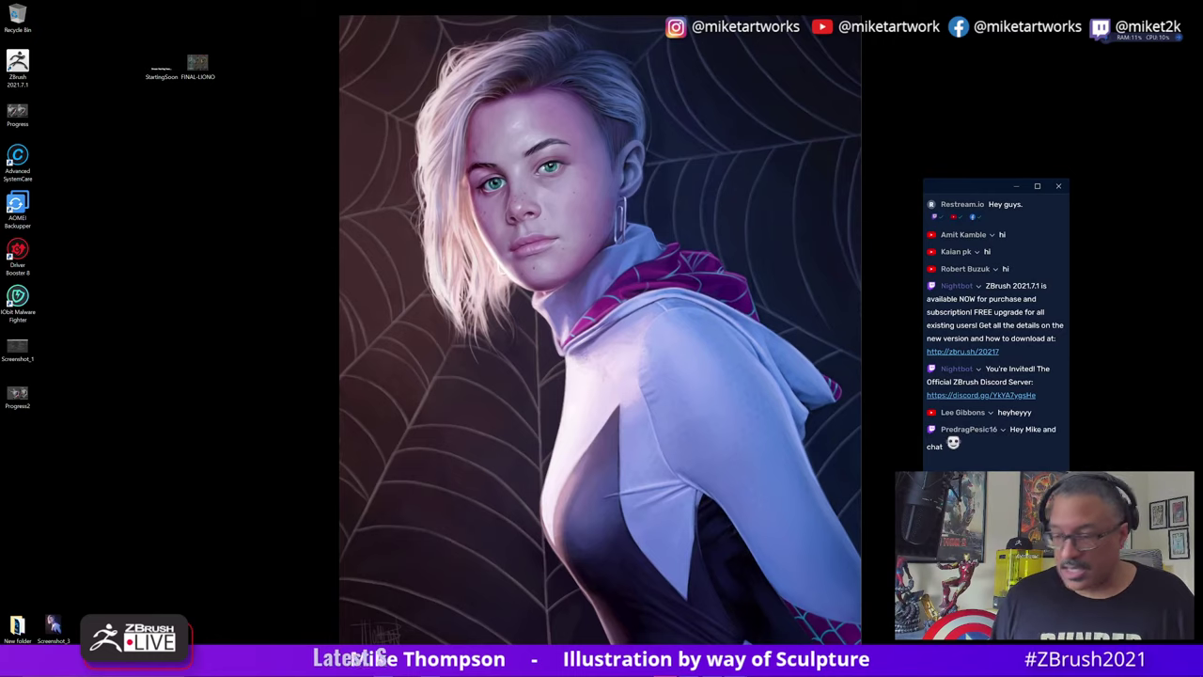
# Step: Switch to ZBrush and view the skull-faced male bust from the front and at an angle
pyautogui.click(712, 665)
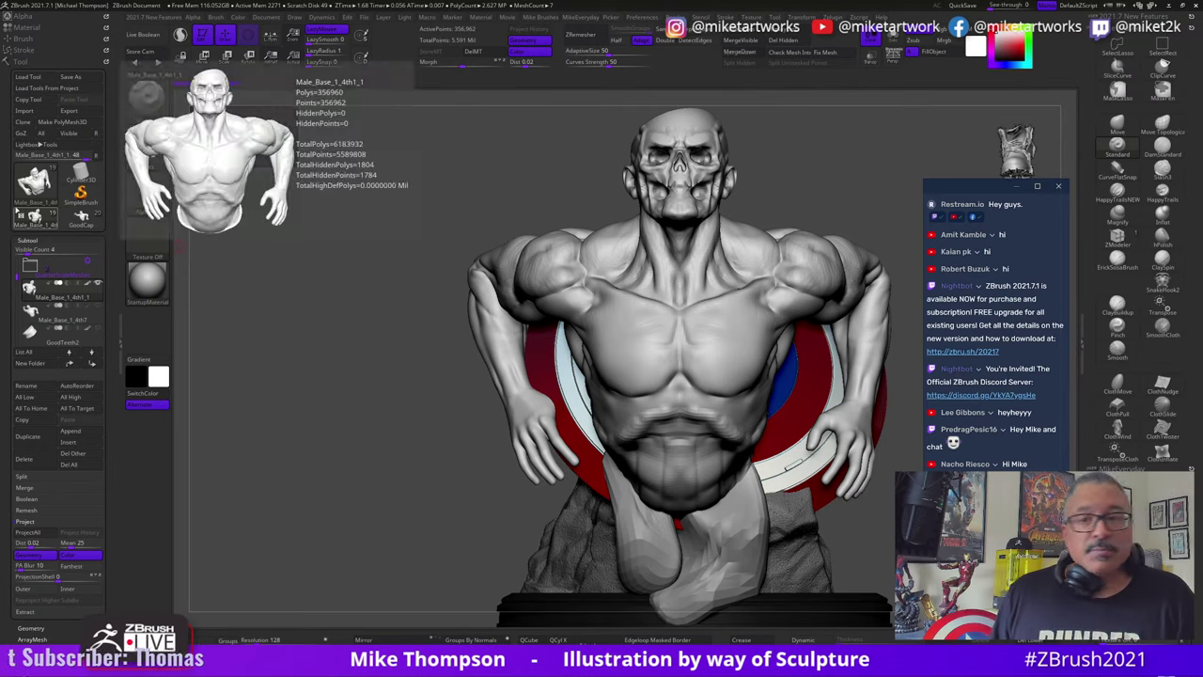
pyautogui.moveTo(442, 304)
pyautogui.mouseDown()
pyautogui.moveTo(395, 399)
pyautogui.moveTo(336, 422)
pyautogui.mouseUp()
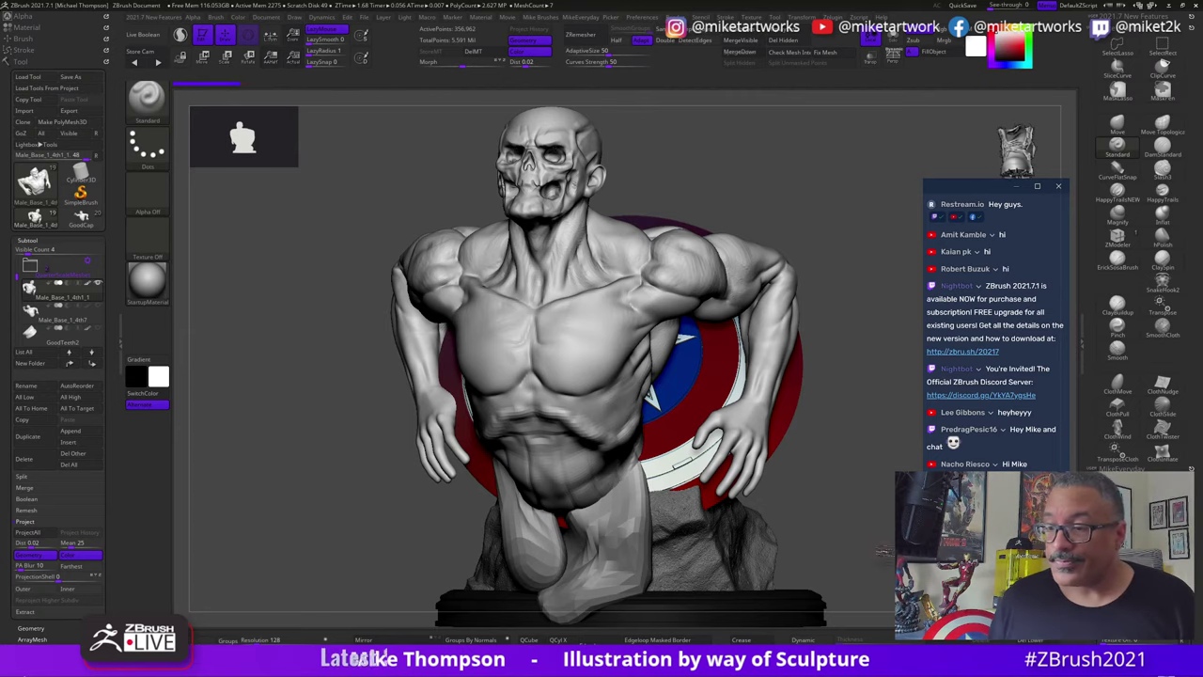
pyautogui.moveTo(883, 553); pyautogui.dragTo(878, 555)
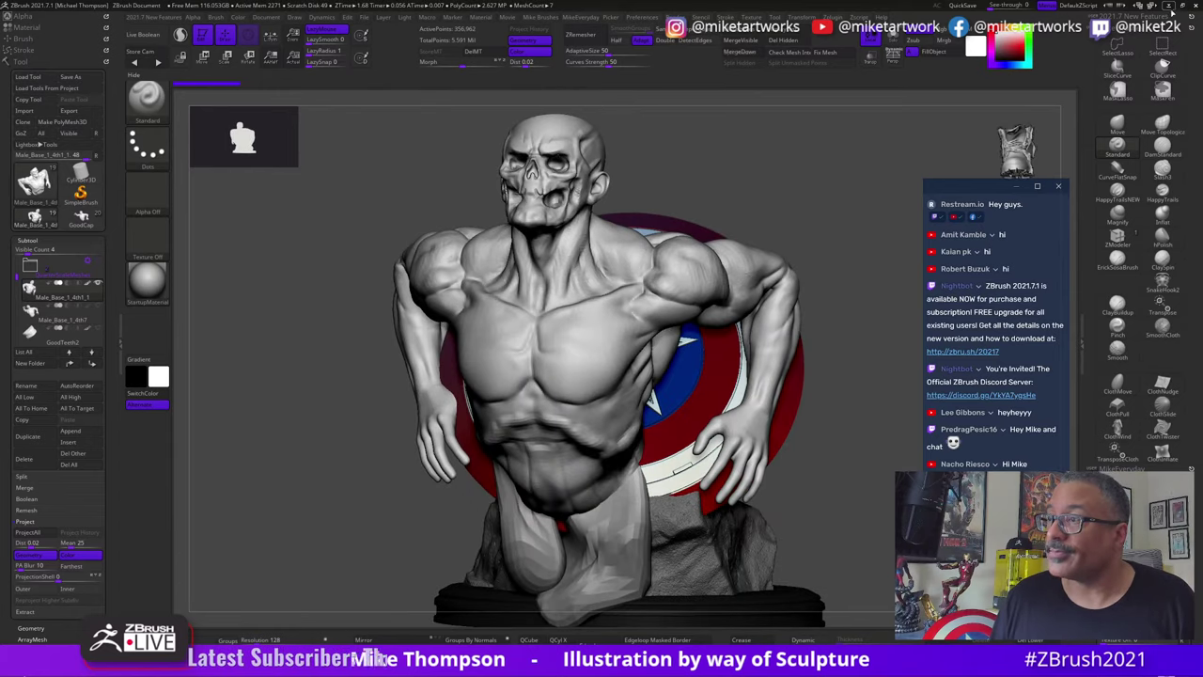
# Step: View the annotated Progress2 concept image from the desktop and return to ZBrush
pyautogui.click(1170, 6)
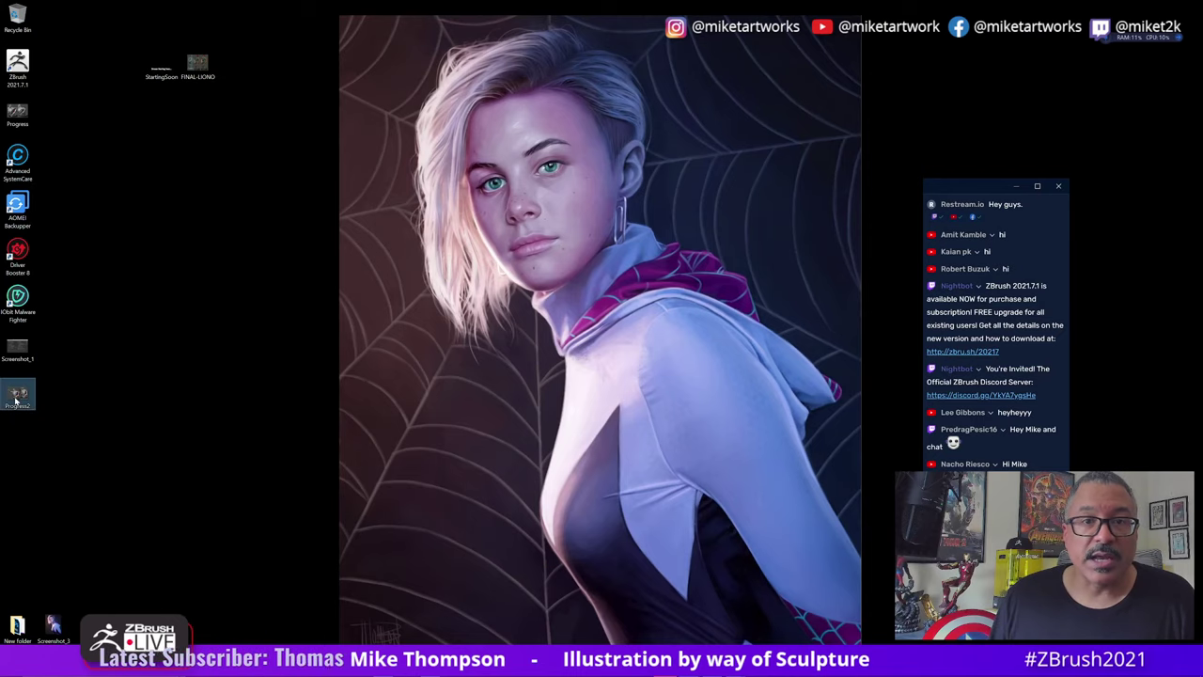
pyautogui.press('Return')
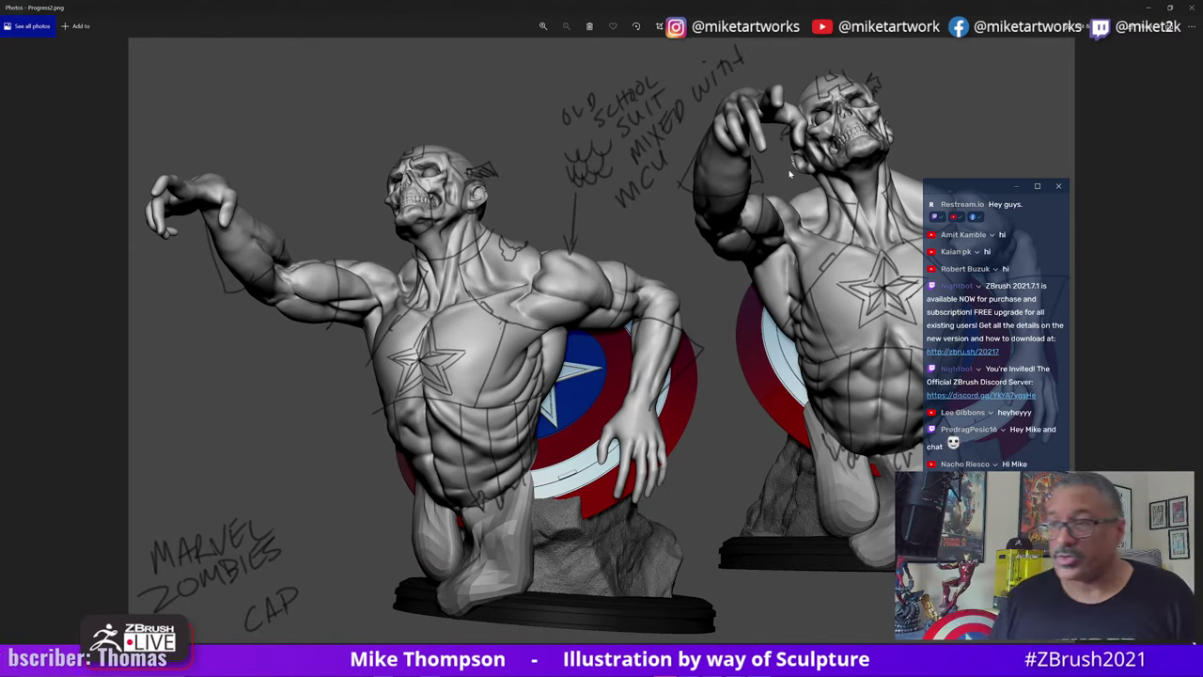
pyautogui.click(1152, 8)
pyautogui.click(169, 664)
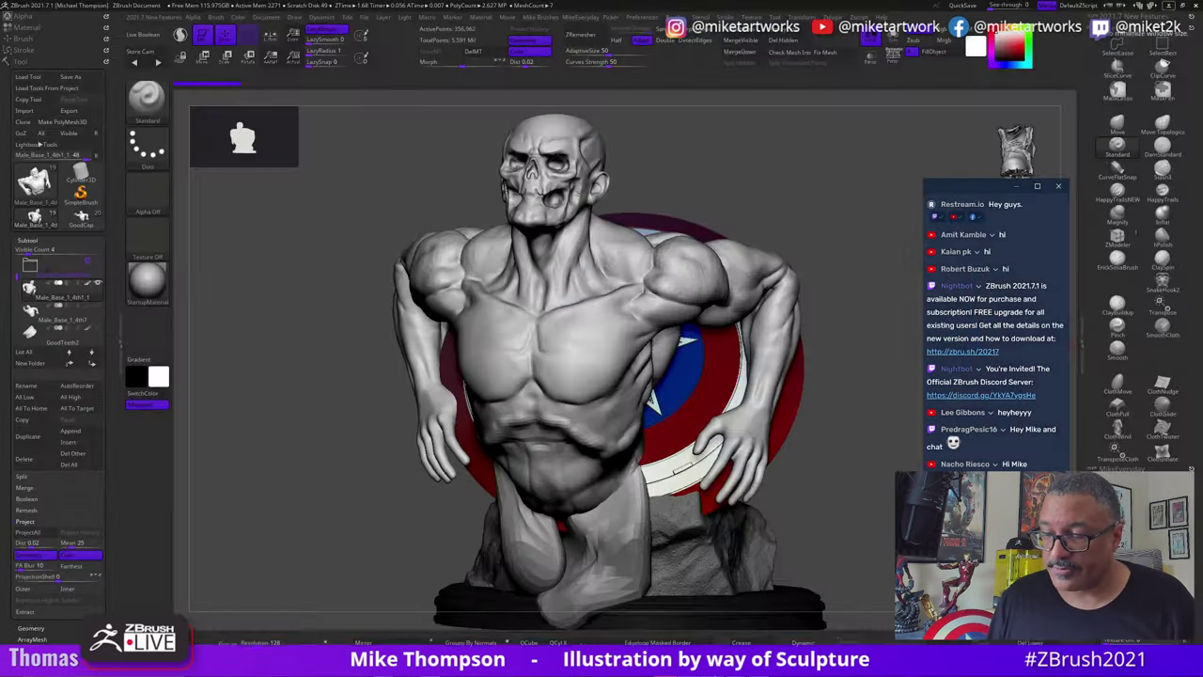
# Step: Make GoodCap the active tool, set all its subtools to their highest subdivision level, and view the bust at several angles
pyautogui.click(81, 222)
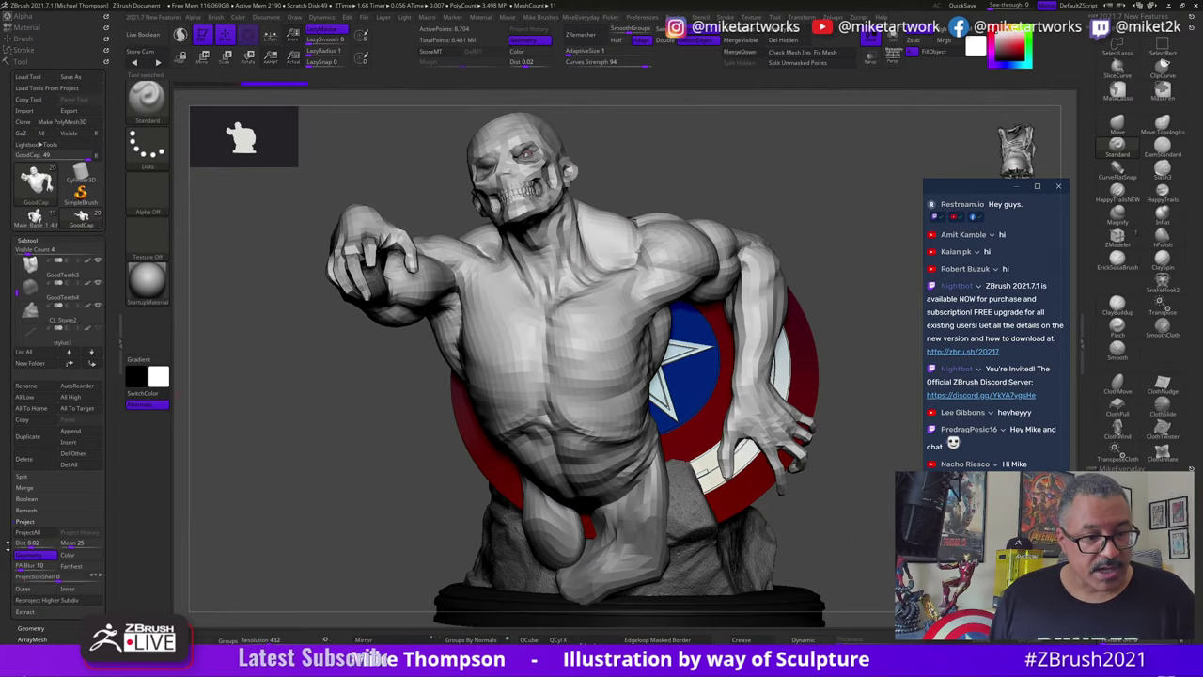
pyautogui.click(80, 408)
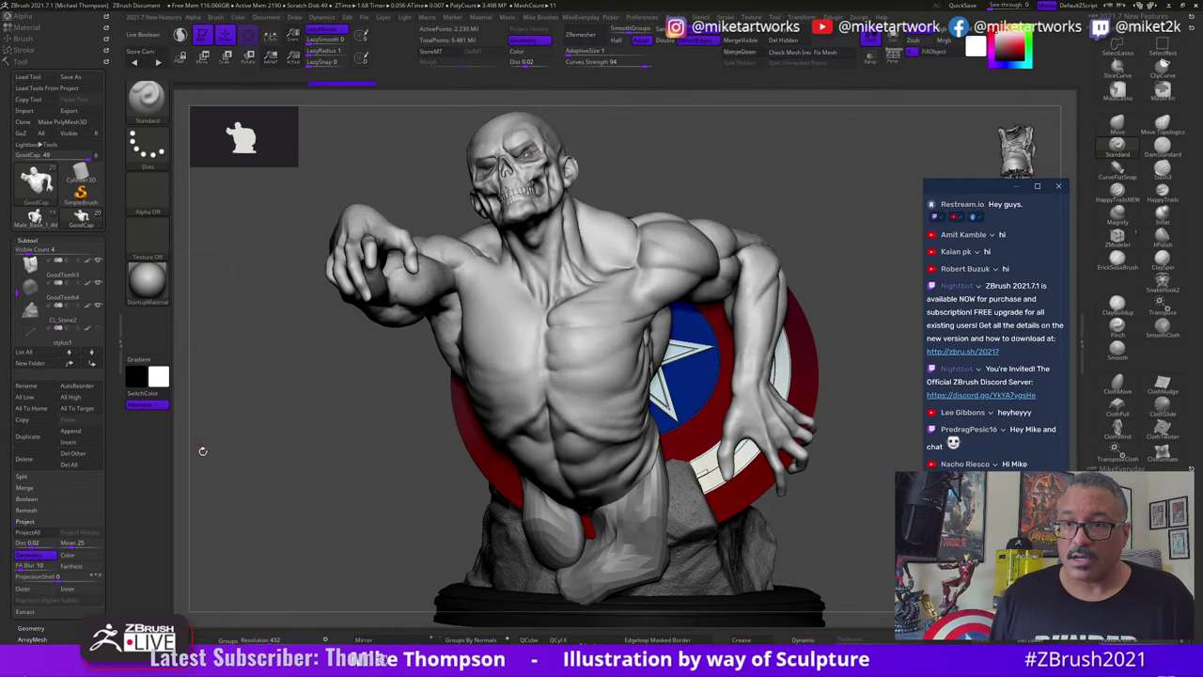
pyautogui.moveTo(202, 451)
pyautogui.mouseDown()
pyautogui.moveTo(831, 534)
pyautogui.moveTo(658, 545)
pyautogui.moveTo(826, 555)
pyautogui.moveTo(805, 564)
pyautogui.moveTo(780, 553)
pyautogui.moveTo(858, 472)
pyautogui.moveTo(844, 440)
pyautogui.moveTo(873, 478)
pyautogui.mouseUp()
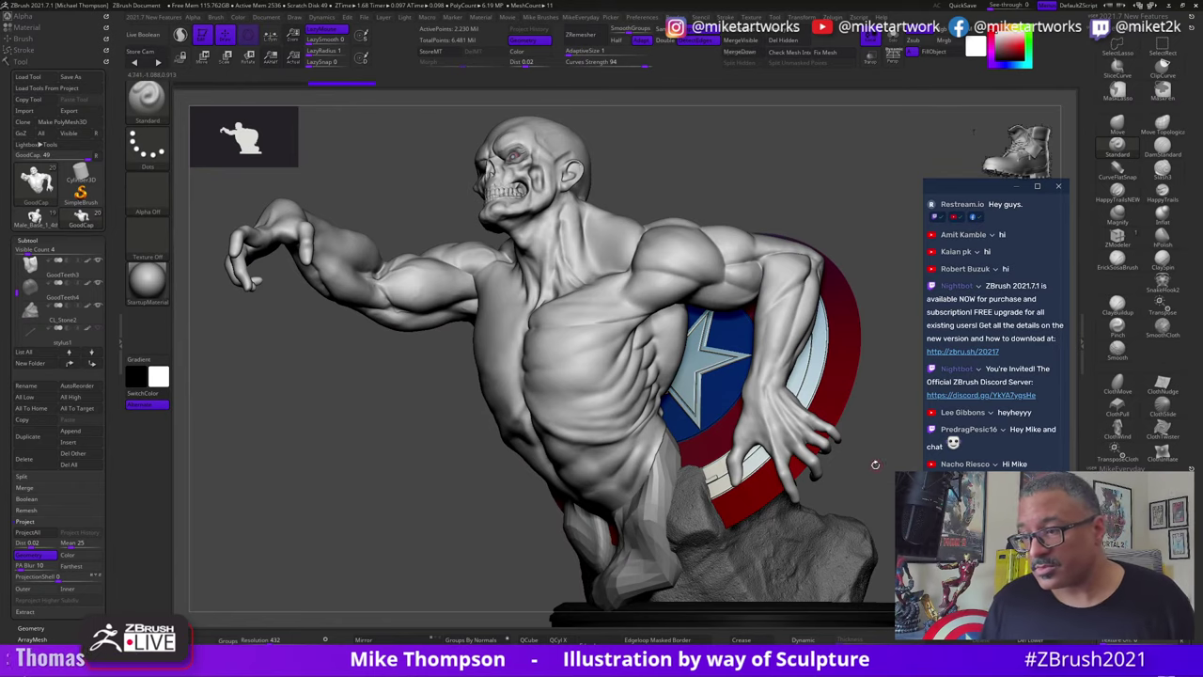
pyautogui.moveTo(875, 464); pyautogui.dragTo(871, 483)
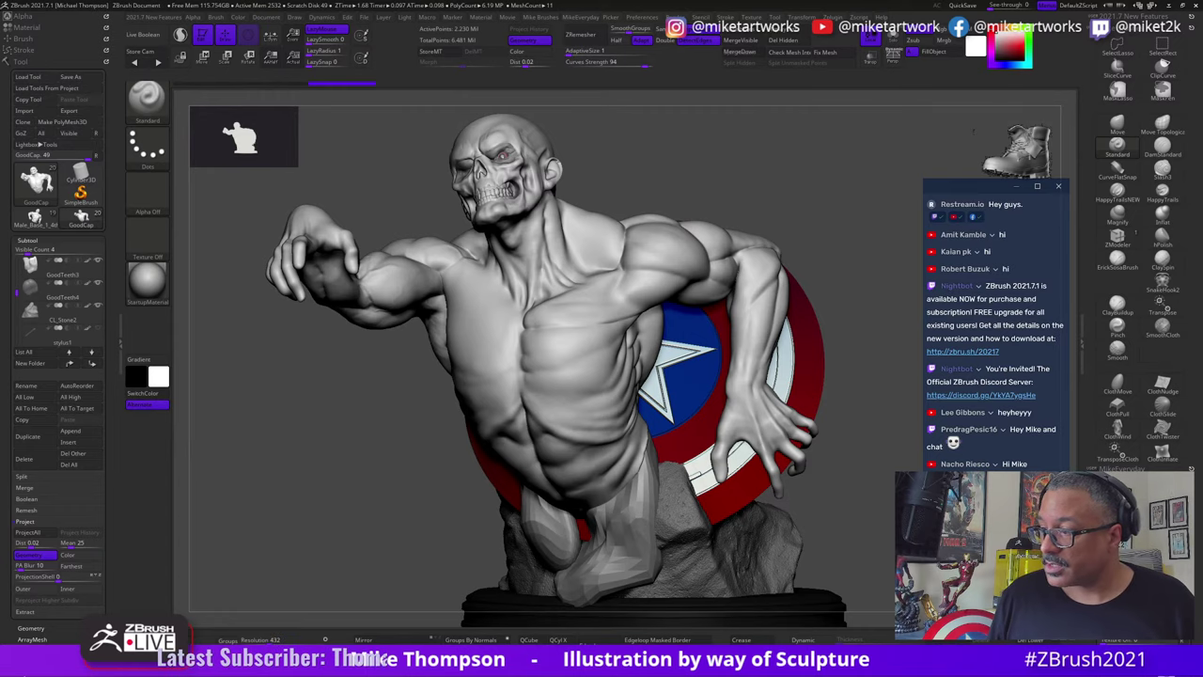
pyautogui.moveTo(319, 604); pyautogui.dragTo(336, 604)
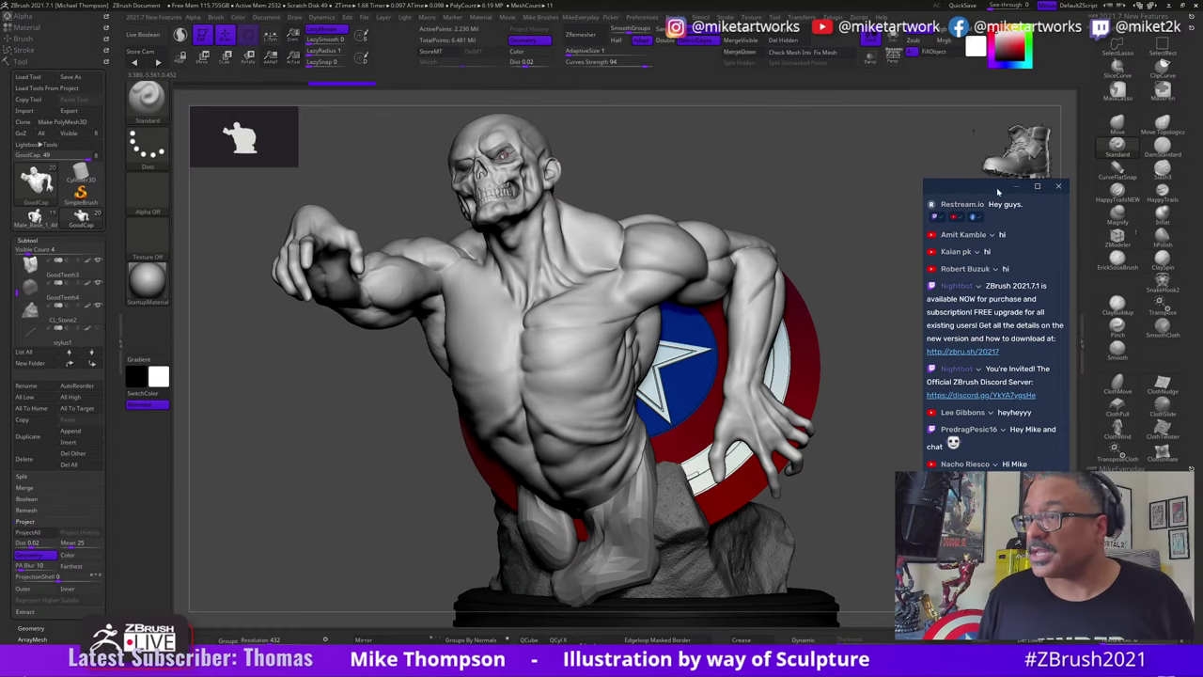
# Step: Shift the chat window slightly and look through the Knife Brushes and Bevel Brushes groups of the 2021.7 New Features palette
pyautogui.moveTo(997, 191)
pyautogui.mouseDown()
pyautogui.moveTo(963, 170)
pyautogui.moveTo(986, 205)
pyautogui.mouseUp()
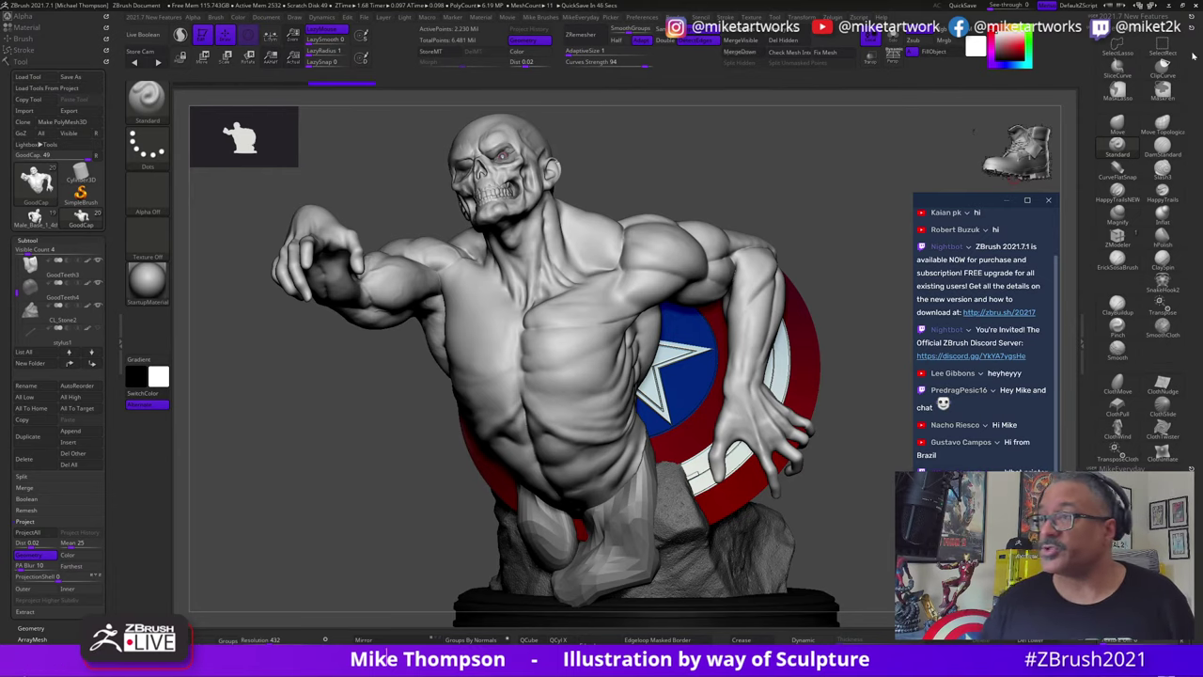
pyautogui.click(1129, 16)
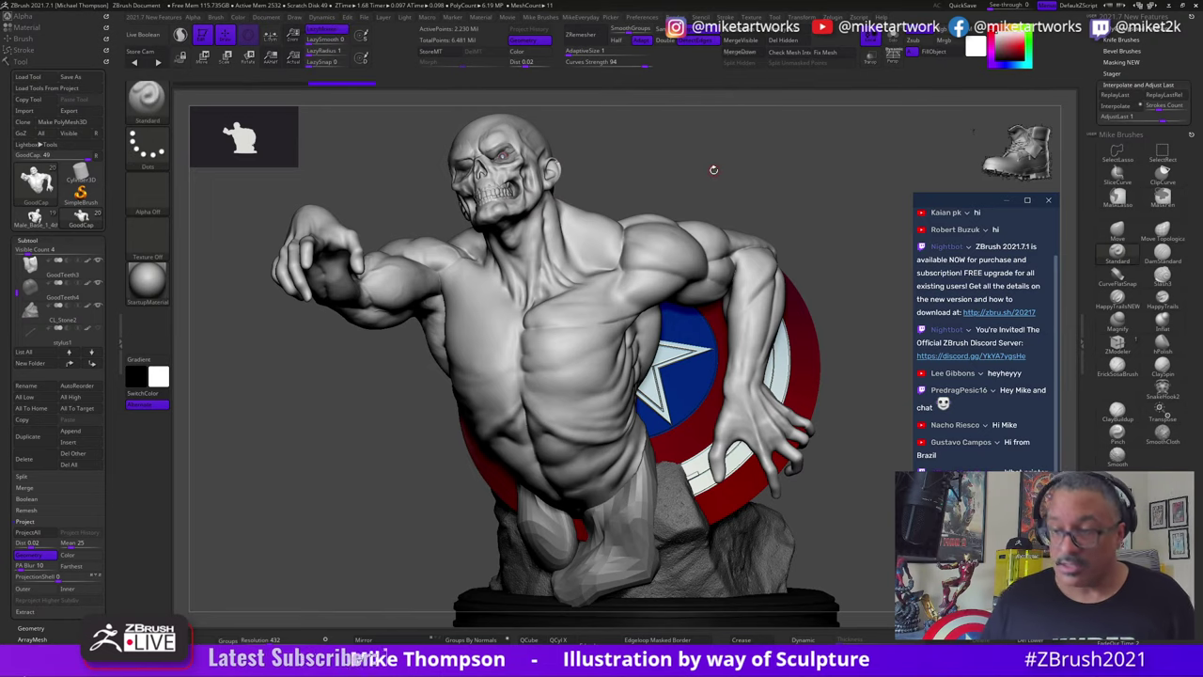
pyautogui.press('2')
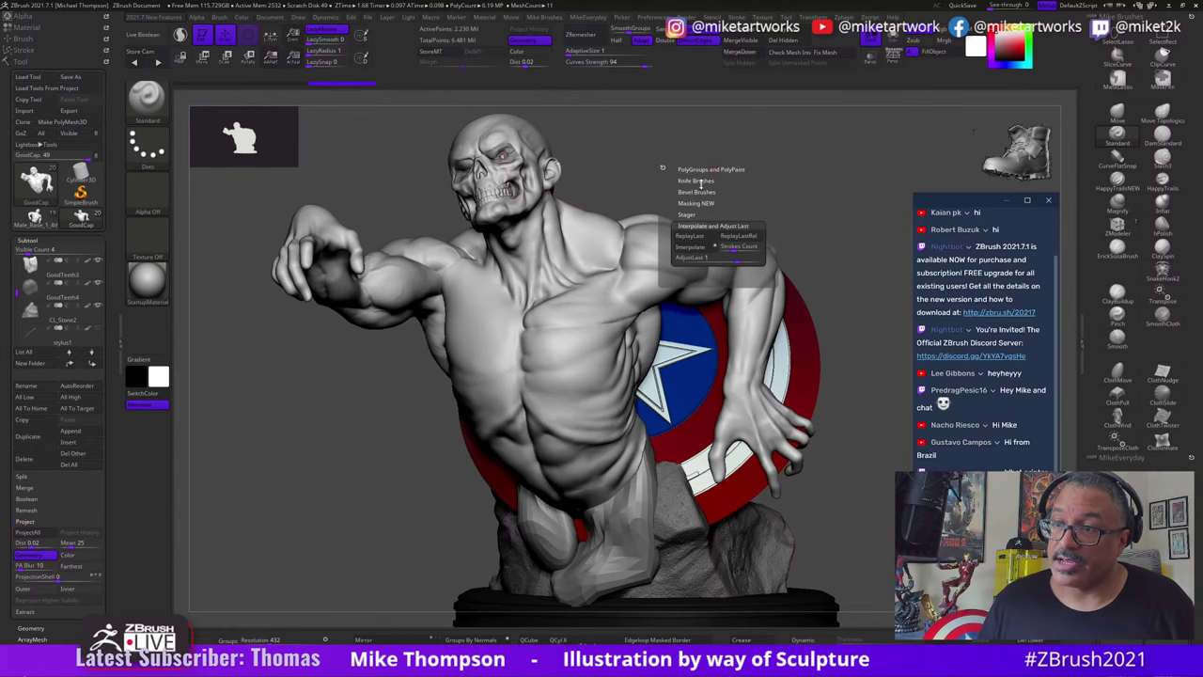
pyautogui.click(701, 180)
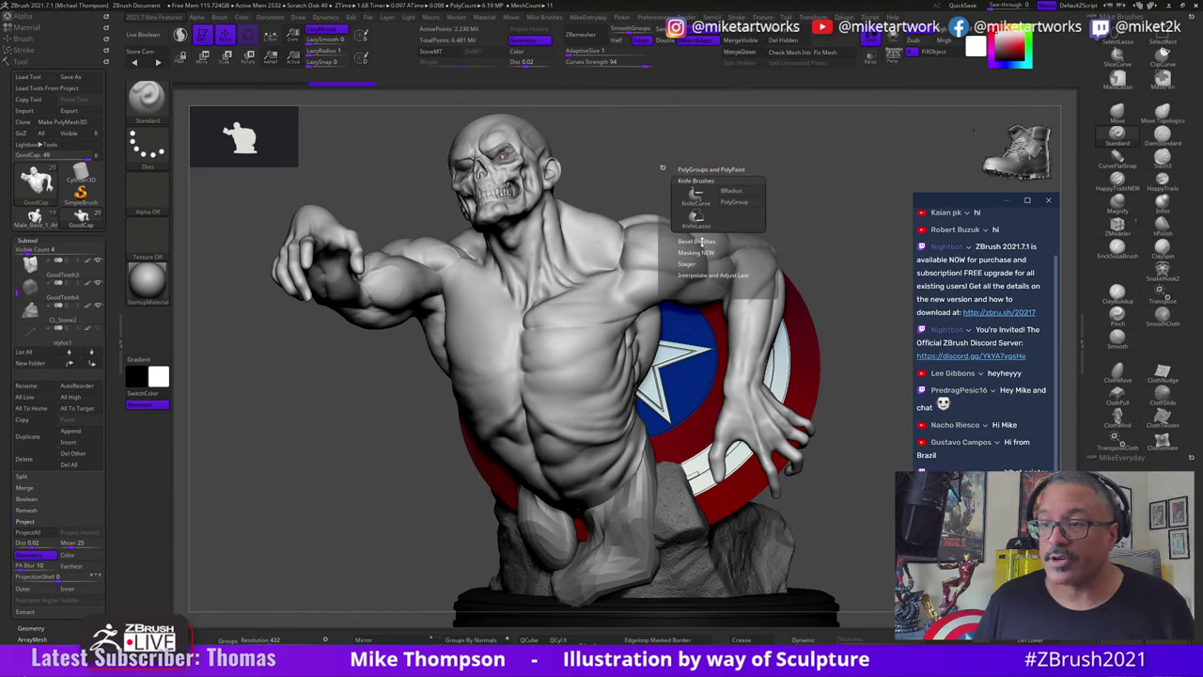
pyautogui.click(699, 240)
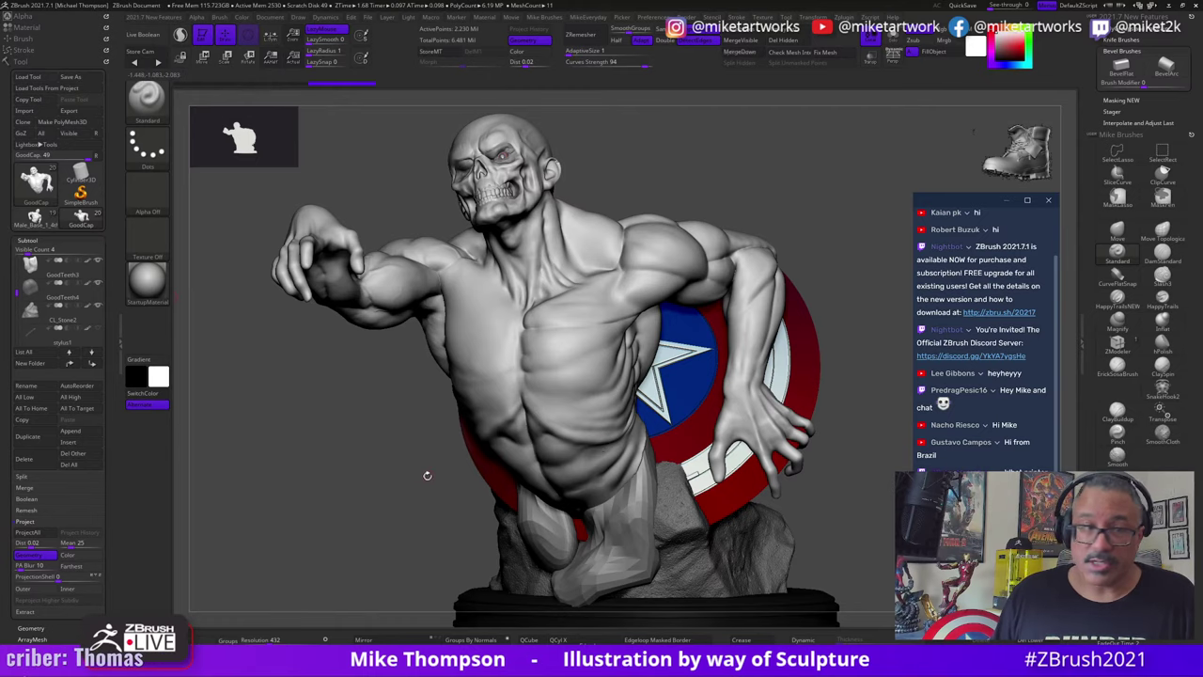
# Step: Dismiss the IObit Software Updater dialog without downloading and examine the Captain America bust from several angles
pyautogui.moveTo(427, 476); pyautogui.dragTo(451, 475)
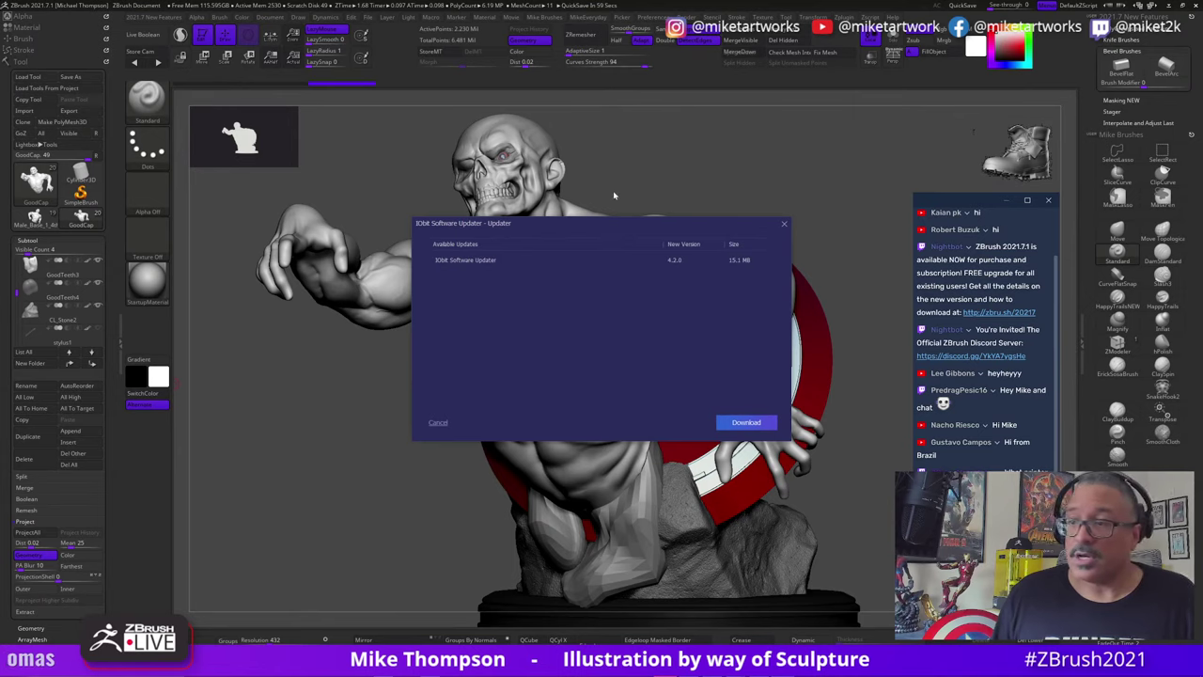
pyautogui.click(783, 226)
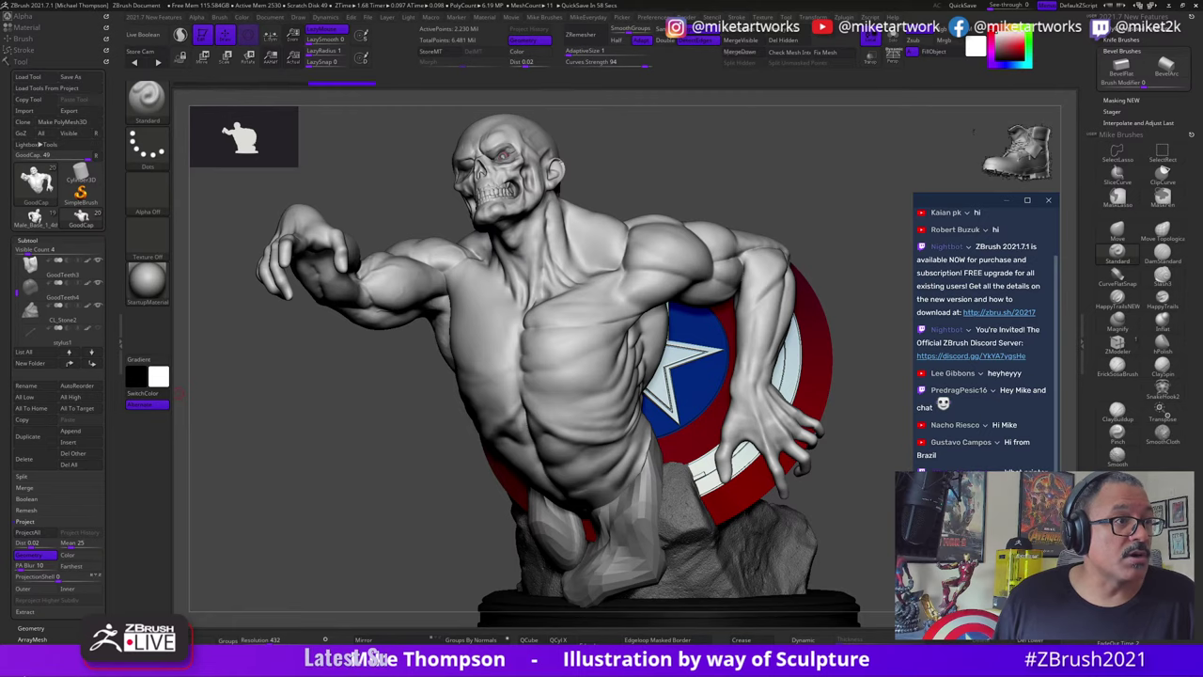
pyautogui.moveTo(649, 185); pyautogui.dragTo(683, 282)
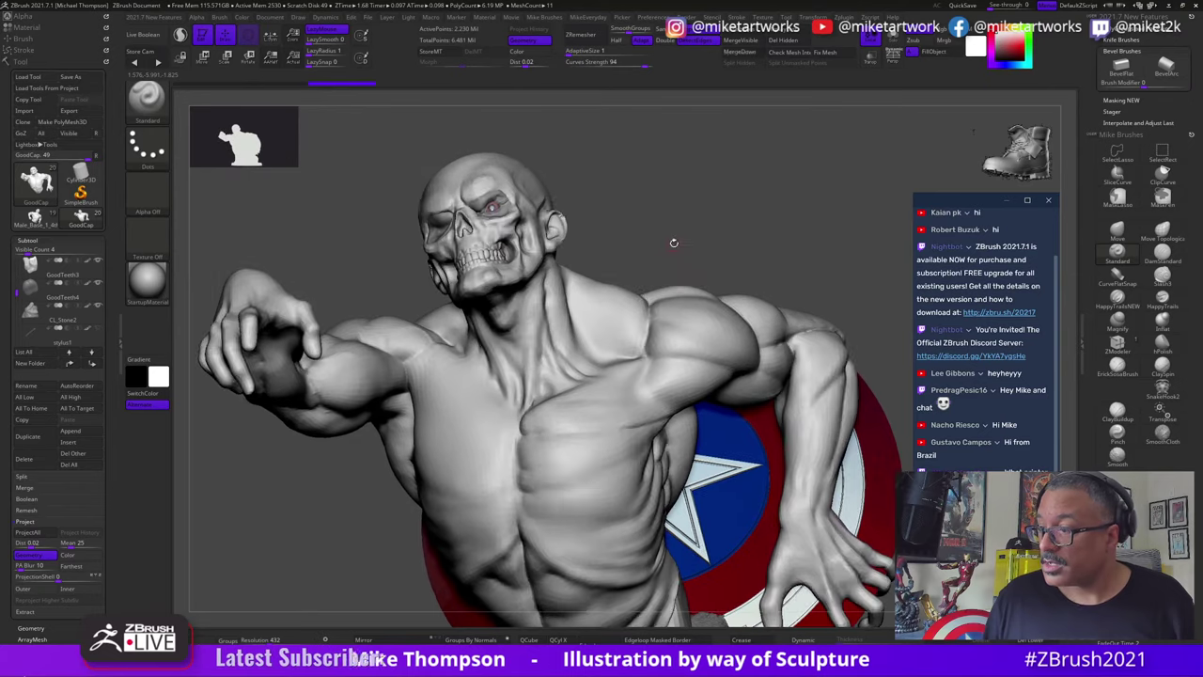
pyautogui.moveTo(674, 241); pyautogui.dragTo(692, 254)
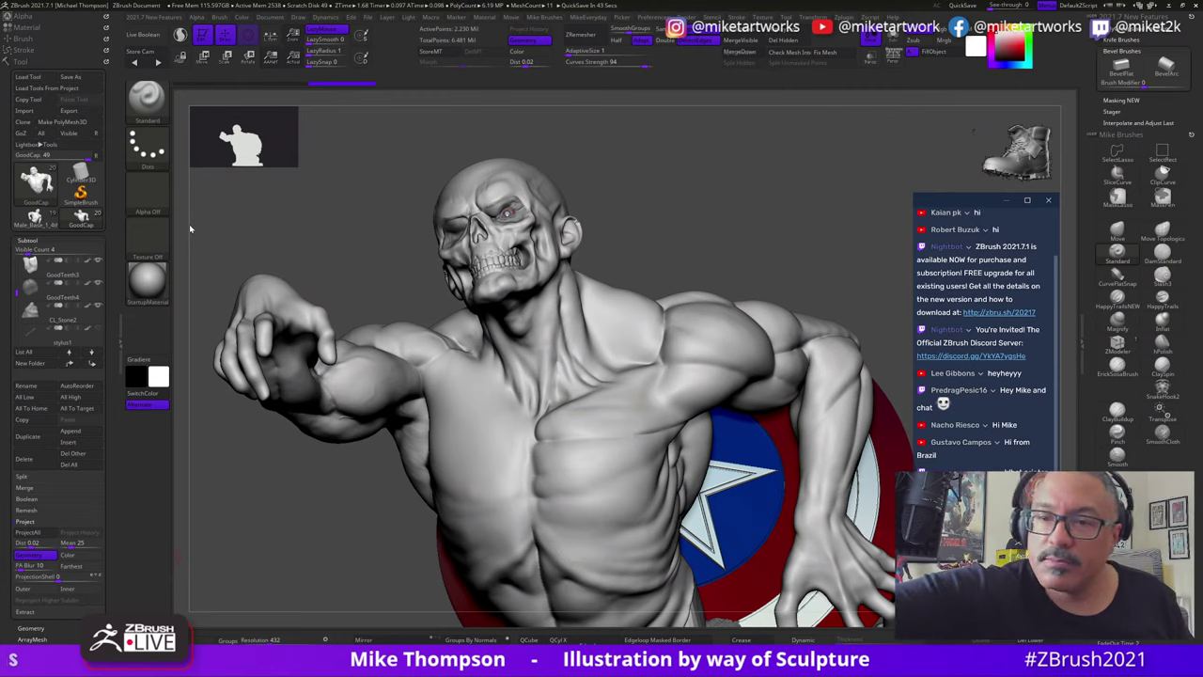
pyautogui.moveTo(719, 258)
pyautogui.mouseDown()
pyautogui.moveTo(738, 247)
pyautogui.moveTo(708, 229)
pyautogui.moveTo(759, 337)
pyautogui.moveTo(813, 317)
pyautogui.moveTo(798, 342)
pyautogui.moveTo(765, 336)
pyautogui.moveTo(795, 335)
pyautogui.moveTo(803, 298)
pyautogui.moveTo(837, 279)
pyautogui.moveTo(832, 298)
pyautogui.moveTo(802, 295)
pyautogui.moveTo(847, 328)
pyautogui.mouseUp()
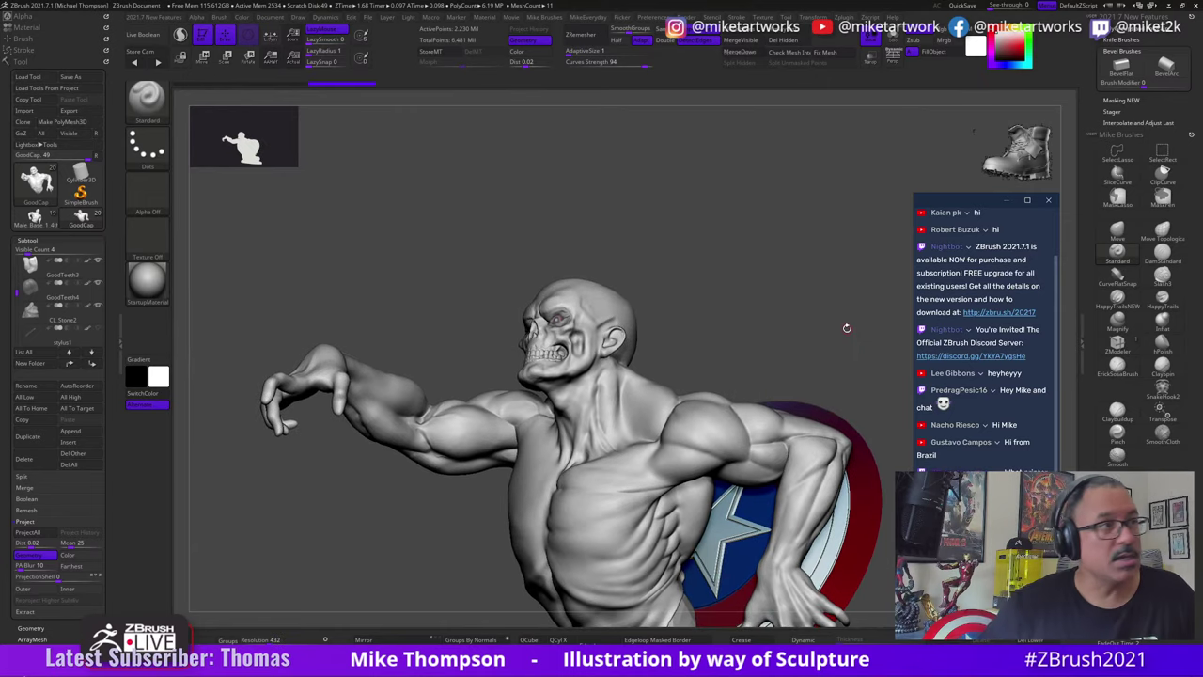
# Step: Leave two canvas snapshots of the bust, a side-angled one low on the canvas and a frontal one above it
pyautogui.moveTo(672, 334)
pyautogui.mouseDown()
pyautogui.moveTo(805, 309)
pyautogui.moveTo(750, 261)
pyautogui.moveTo(821, 416)
pyautogui.moveTo(781, 390)
pyautogui.moveTo(765, 403)
pyautogui.moveTo(775, 458)
pyautogui.moveTo(765, 529)
pyautogui.moveTo(786, 526)
pyautogui.moveTo(783, 538)
pyautogui.moveTo(779, 424)
pyautogui.moveTo(806, 368)
pyautogui.moveTo(758, 398)
pyautogui.moveTo(831, 386)
pyautogui.moveTo(786, 384)
pyautogui.moveTo(763, 410)
pyautogui.moveTo(843, 404)
pyautogui.mouseUp()
pyautogui.hotkey('shift', 's')
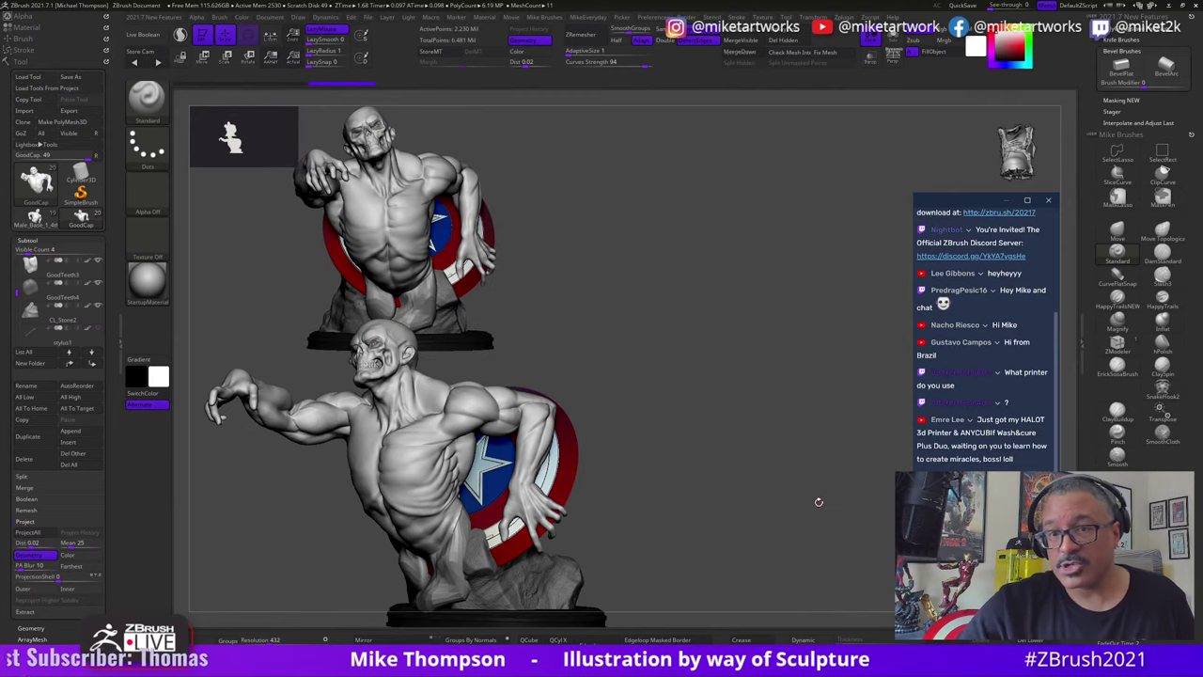
pyautogui.moveTo(781, 508); pyautogui.dragTo(864, 484)
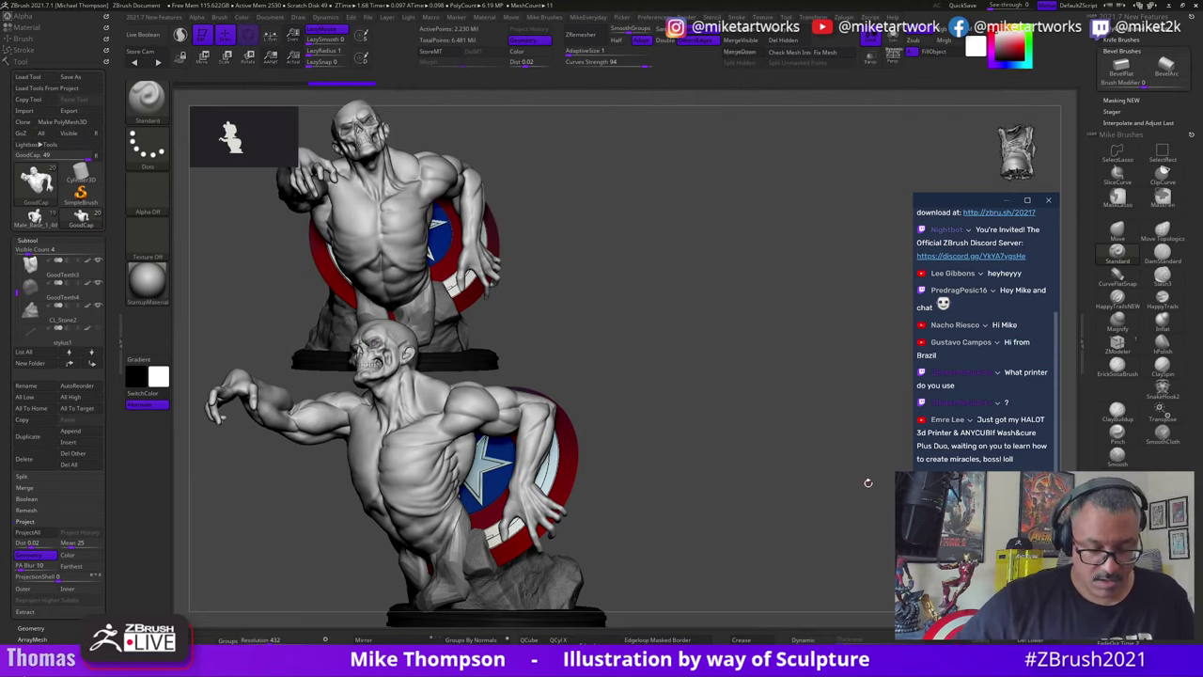
pyautogui.hotkey('shift', 's')
# Step: Place the live bust beside the two snapshots and turn it to compare the pose from different angles
pyautogui.keyDown('alt'); pyautogui.moveTo(750, 453); pyautogui.dragTo(1090, 601); pyautogui.keyUp('alt')
pyautogui.moveTo(1014, 573); pyautogui.dragTo(949, 560)
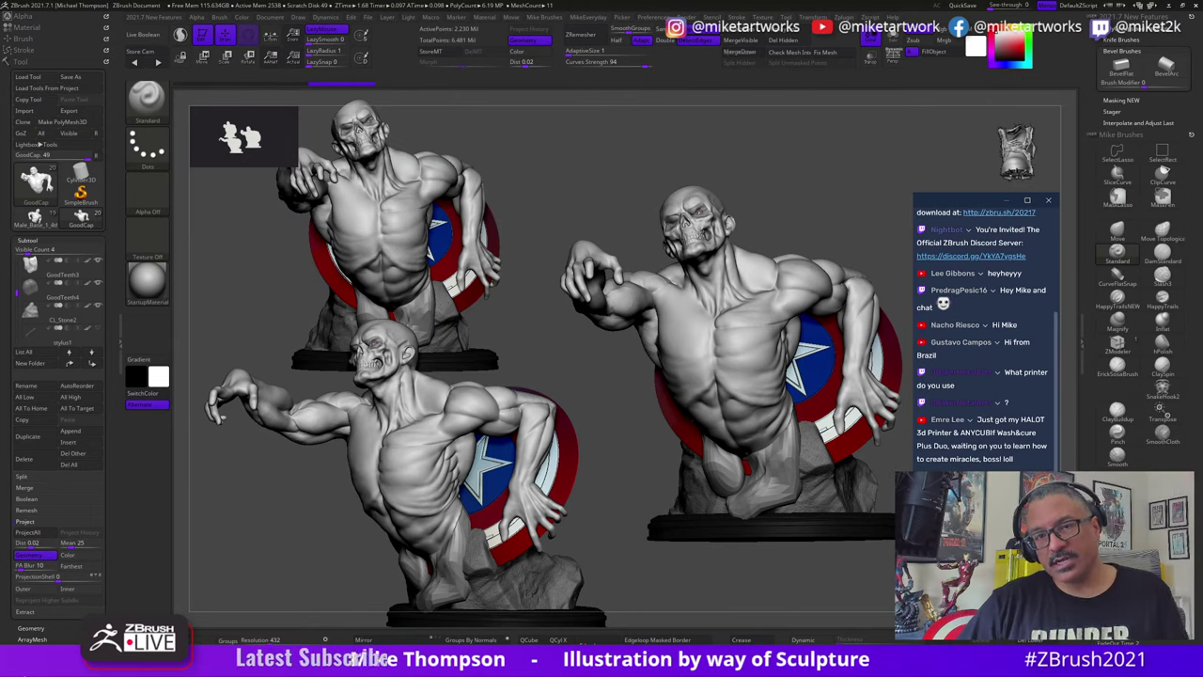
pyautogui.moveTo(787, 596); pyautogui.dragTo(823, 583)
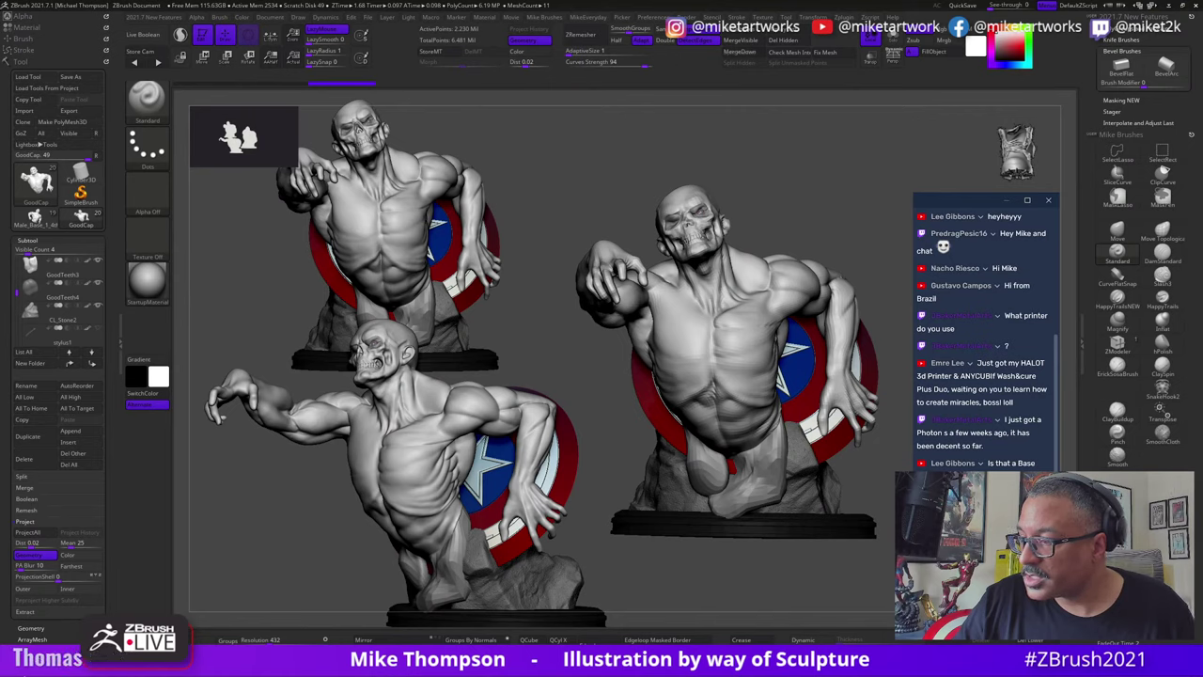
pyautogui.moveTo(821, 583); pyautogui.dragTo(855, 583)
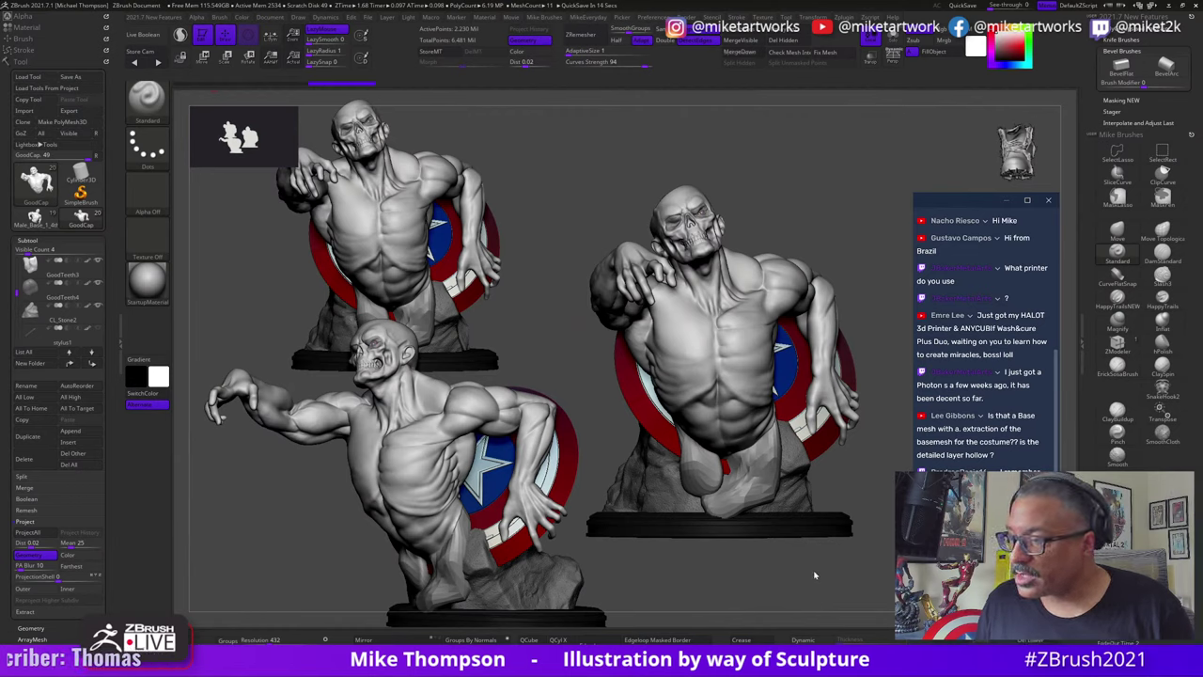
pyautogui.moveTo(843, 582); pyautogui.dragTo(812, 549)
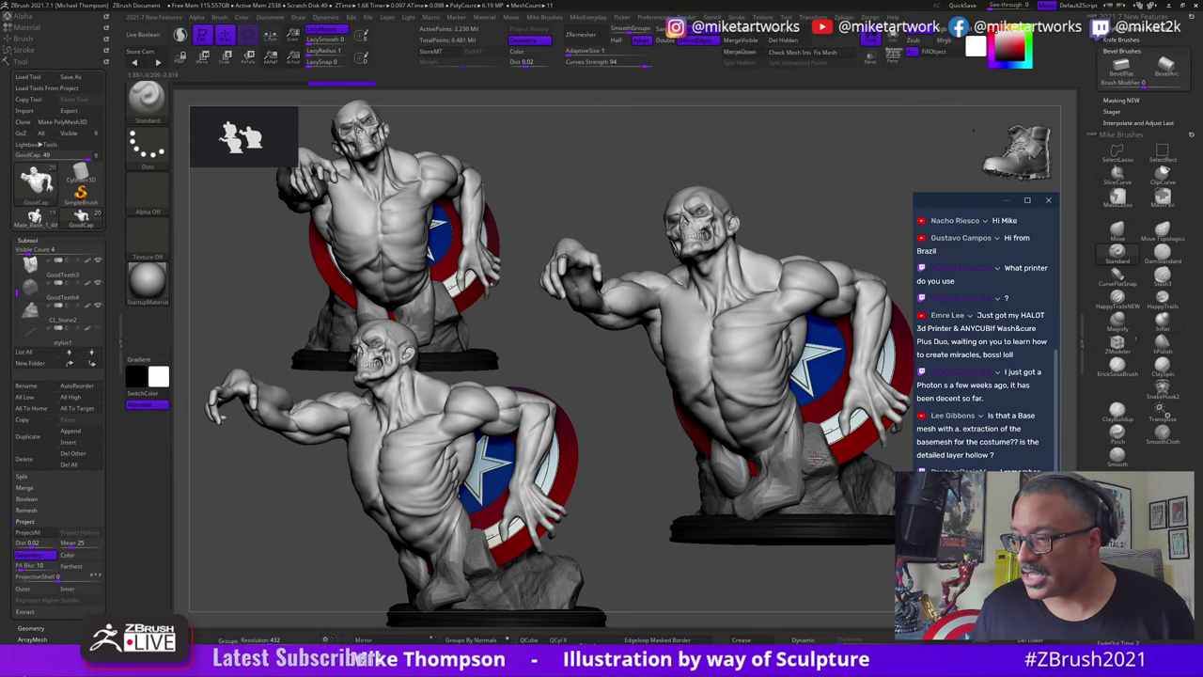
# Step: Turn on Live Boolean and place a side-angled view of the full bust low on the canvas
pyautogui.moveTo(855, 581); pyautogui.dragTo(881, 538)
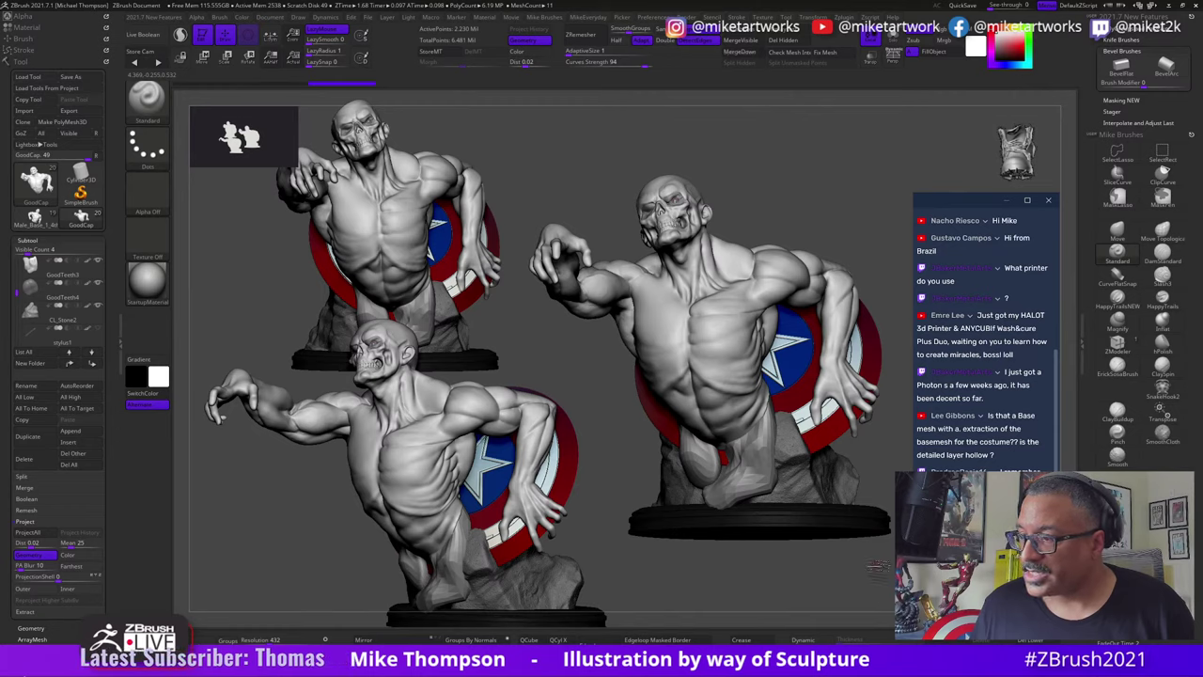
pyautogui.moveTo(877, 567); pyautogui.dragTo(712, 408)
pyautogui.click(158, 42)
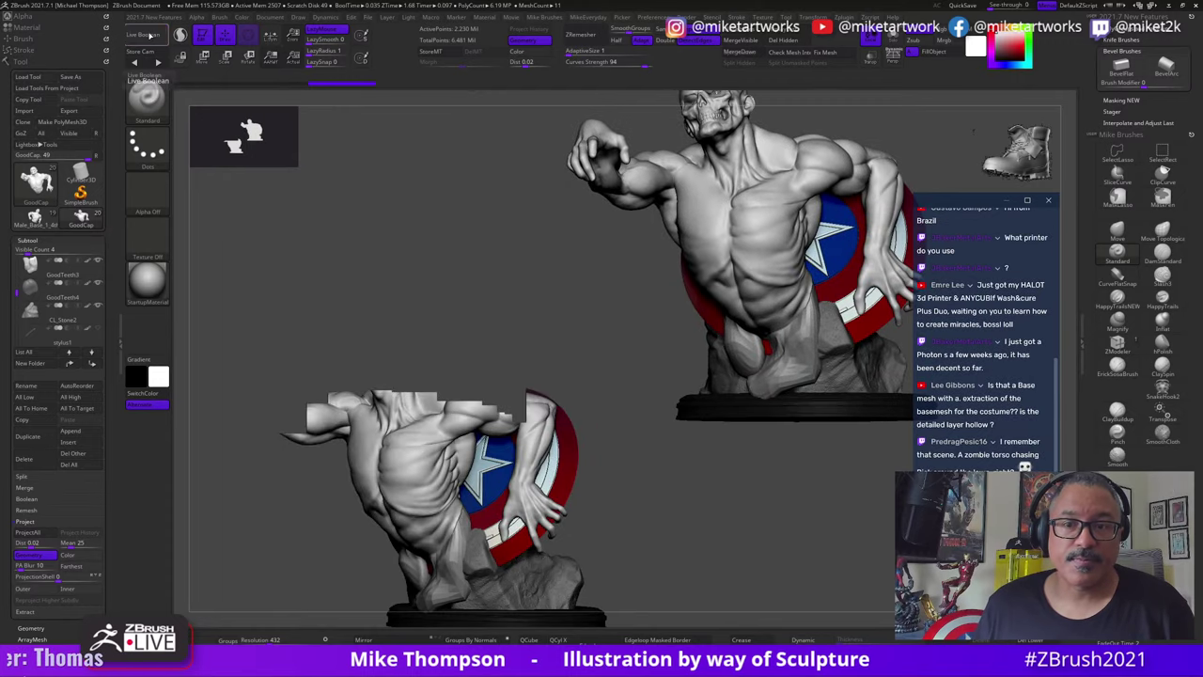
pyautogui.keyDown('alt'); pyautogui.moveTo(805, 508); pyautogui.dragTo(744, 571); pyautogui.keyUp('alt')
pyautogui.moveTo(805, 524)
pyautogui.mouseDown()
pyautogui.moveTo(722, 560)
pyautogui.moveTo(759, 624)
pyautogui.moveTo(711, 577)
pyautogui.moveTo(716, 595)
pyautogui.moveTo(685, 403)
pyautogui.moveTo(692, 430)
pyautogui.moveTo(752, 435)
pyautogui.moveTo(659, 401)
pyautogui.moveTo(567, 294)
pyautogui.moveTo(442, 448)
pyautogui.moveTo(739, 424)
pyautogui.moveTo(430, 490)
pyautogui.moveTo(622, 346)
pyautogui.moveTo(585, 362)
pyautogui.moveTo(714, 413)
pyautogui.moveTo(772, 458)
pyautogui.moveTo(760, 452)
pyautogui.mouseUp()
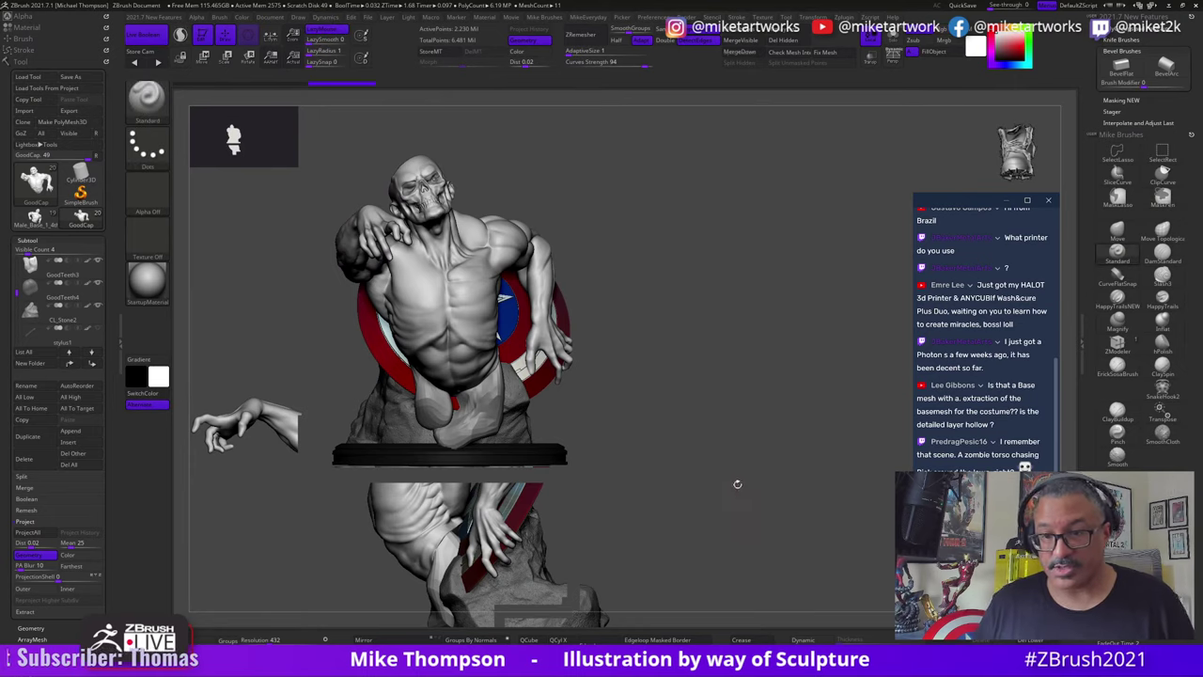
pyautogui.moveTo(621, 445); pyautogui.dragTo(673, 536)
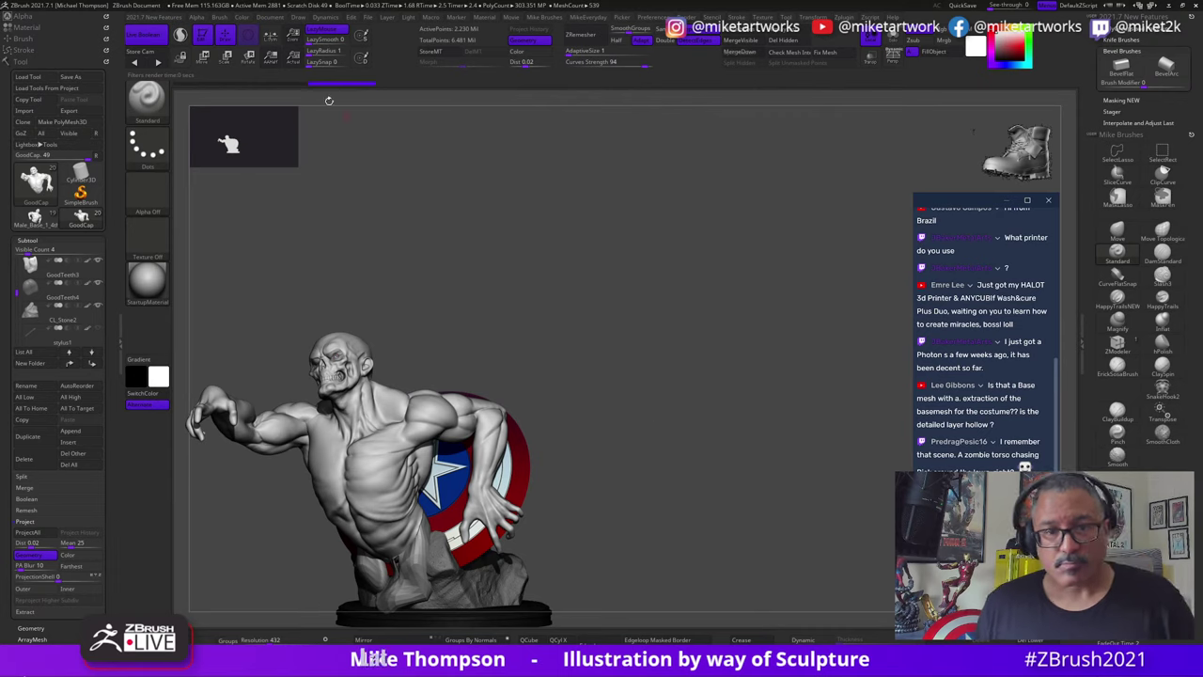
# Step: Bake the canvas layer with the side-angled bust and draw the live bust in edit mode above it, facing front
pyautogui.click(387, 19)
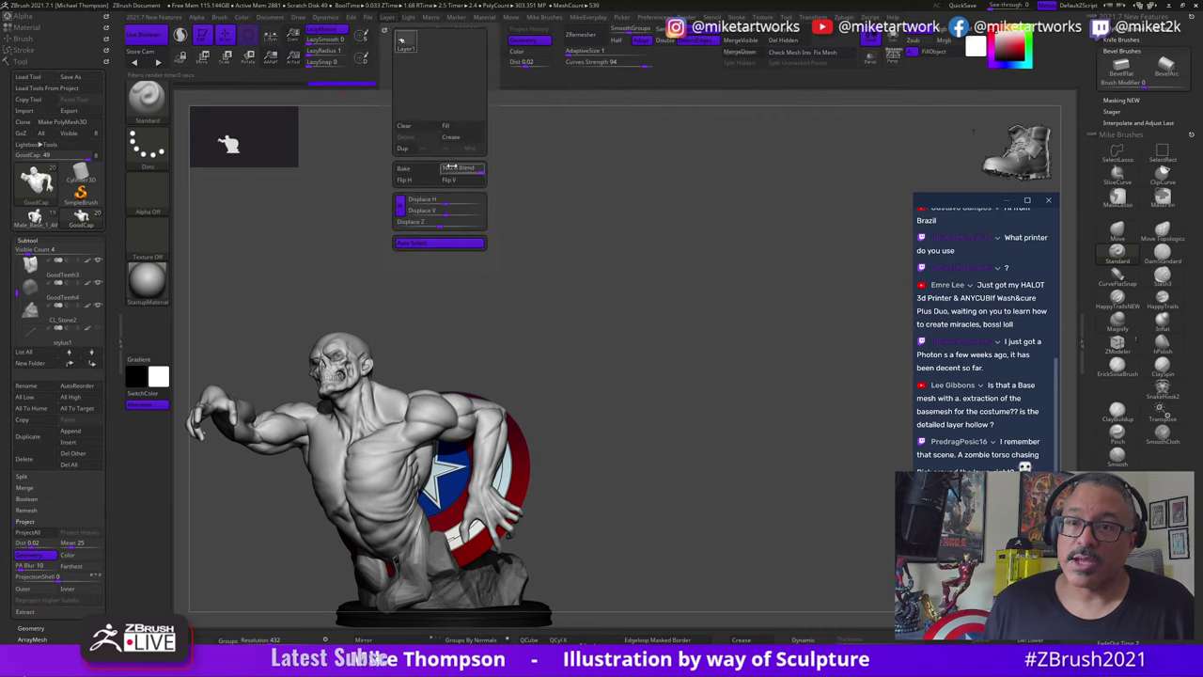
pyautogui.click(411, 169)
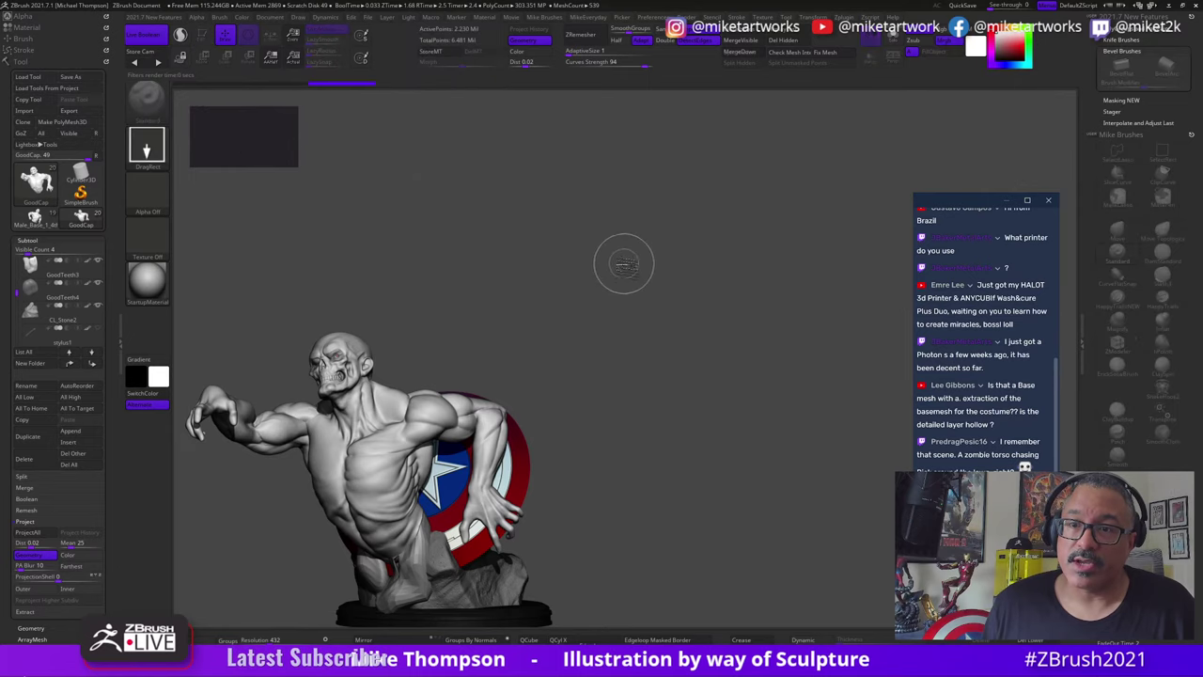
pyautogui.moveTo(531, 262); pyautogui.dragTo(536, 307)
pyautogui.press('t')
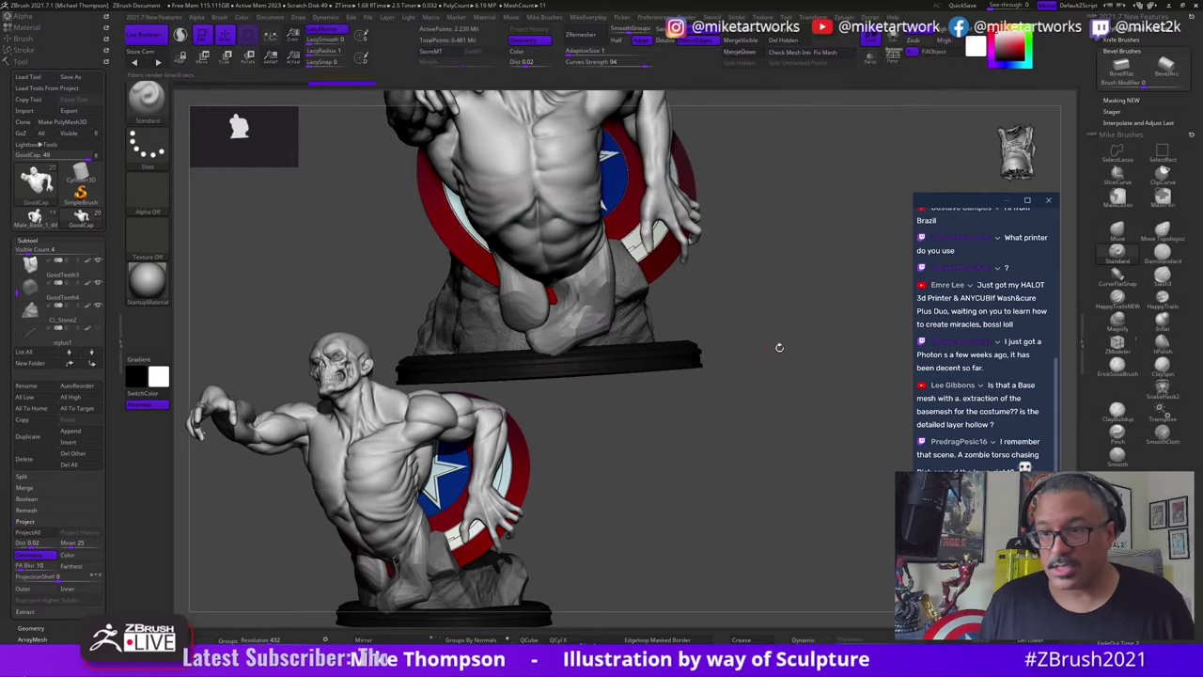
pyautogui.moveTo(779, 345)
pyautogui.mouseDown()
pyautogui.moveTo(779, 330)
pyautogui.moveTo(804, 331)
pyautogui.mouseUp()
pyautogui.moveTo(717, 165); pyautogui.dragTo(715, 200)
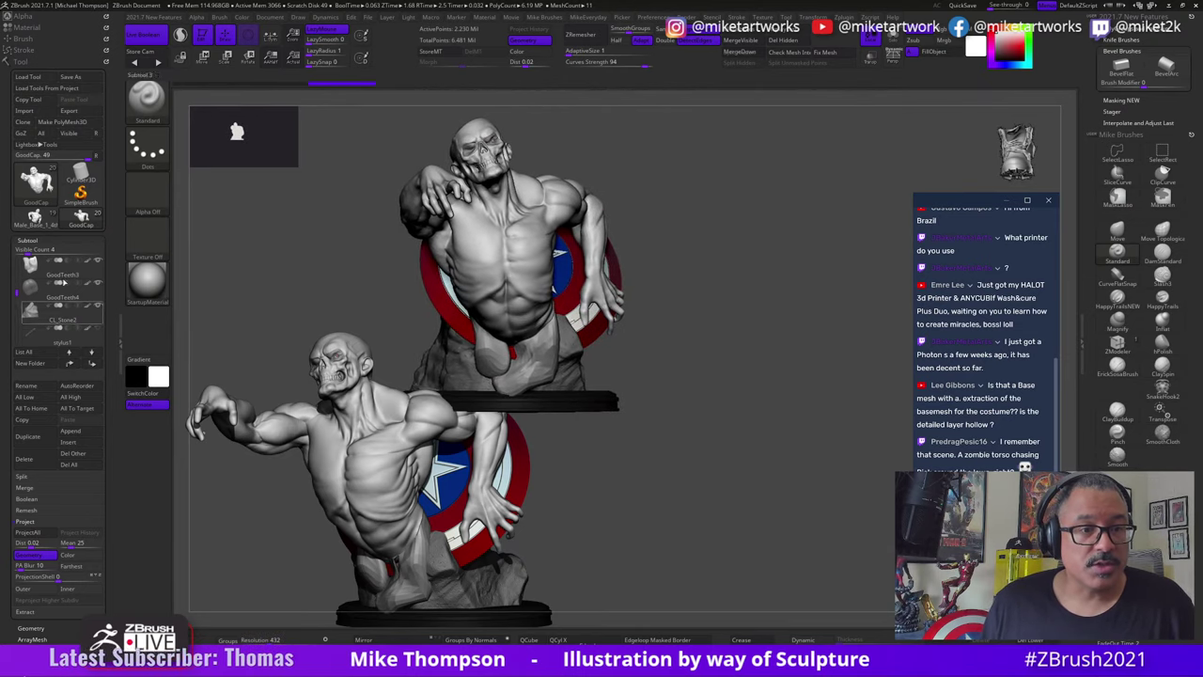
# Step: Set the Visible Count of subtools to 14 and hide the shield, base, rock and lower-torso pieces of the live bust
pyautogui.moveTo(44, 251); pyautogui.dragTo(115, 416)
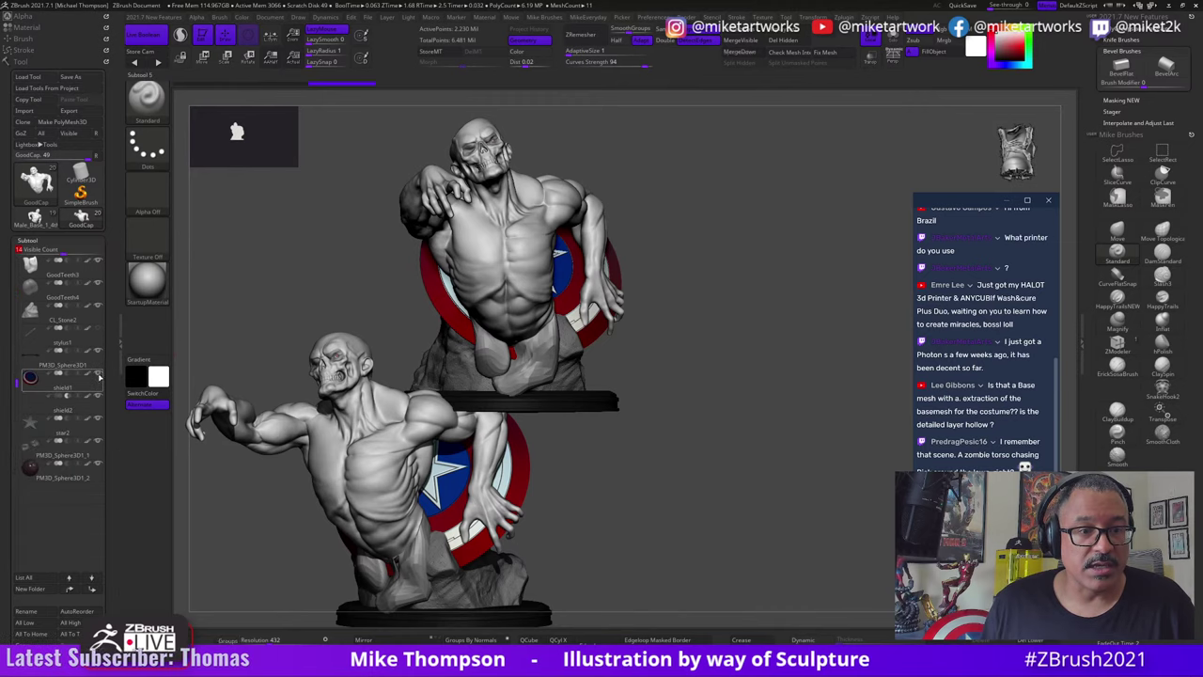
pyautogui.click(99, 395)
pyautogui.moveTo(101, 420)
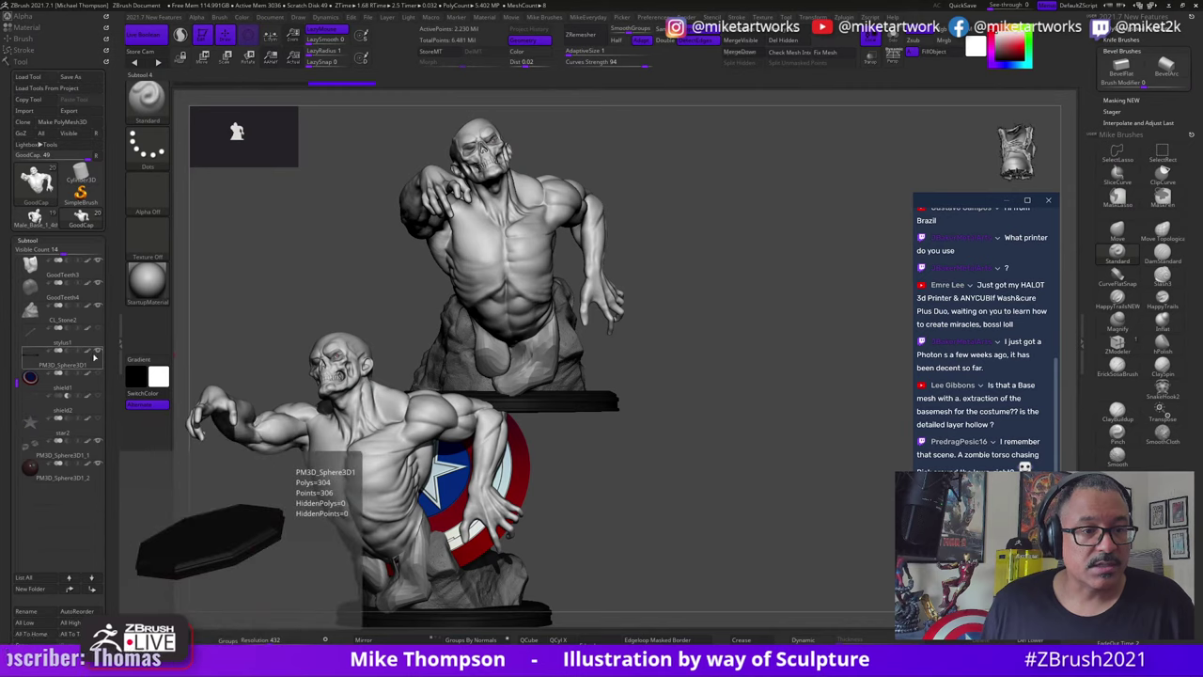
pyautogui.click(99, 307)
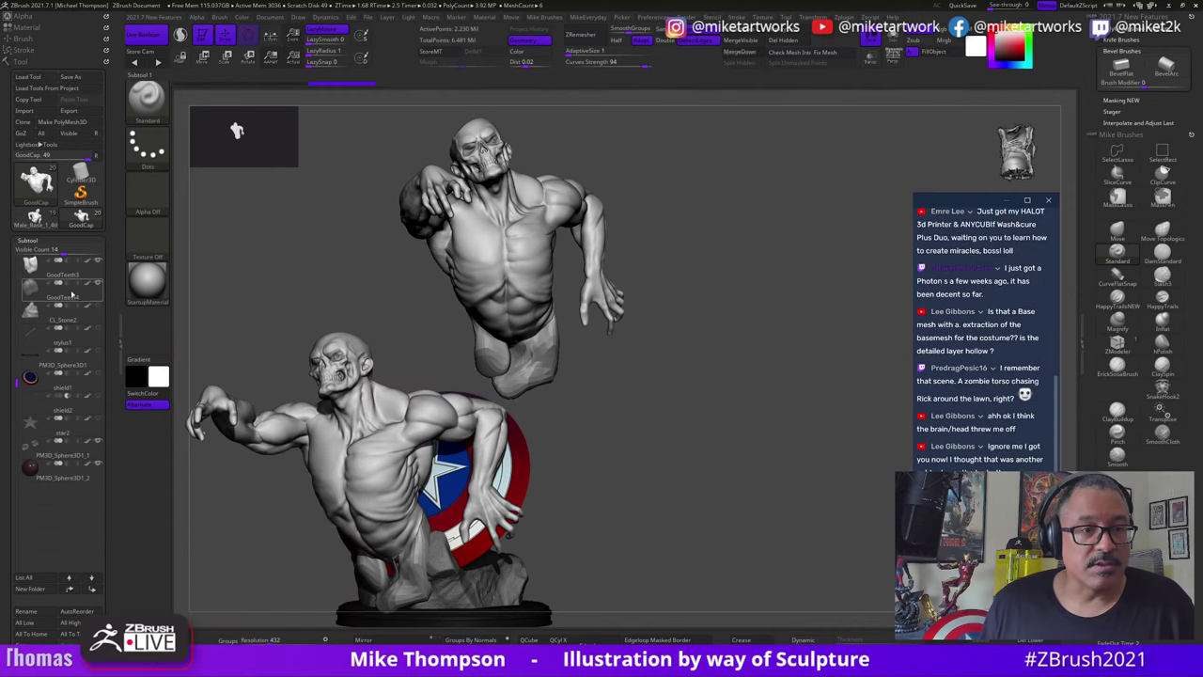
pyautogui.click(97, 261)
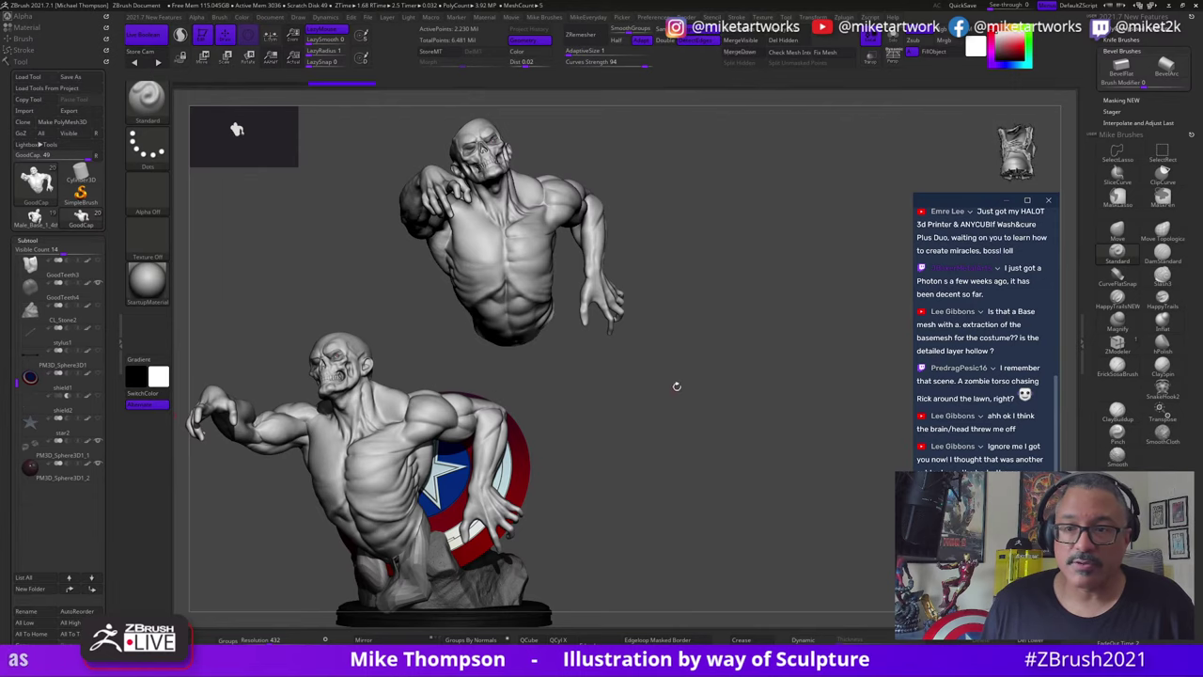
# Step: Leave the isolated torso as a baked snapshot above the full bust and draw a new live torso beside both
pyautogui.keyDown('alt'); pyautogui.moveTo(697, 377); pyautogui.dragTo(638, 365); pyautogui.keyUp('alt')
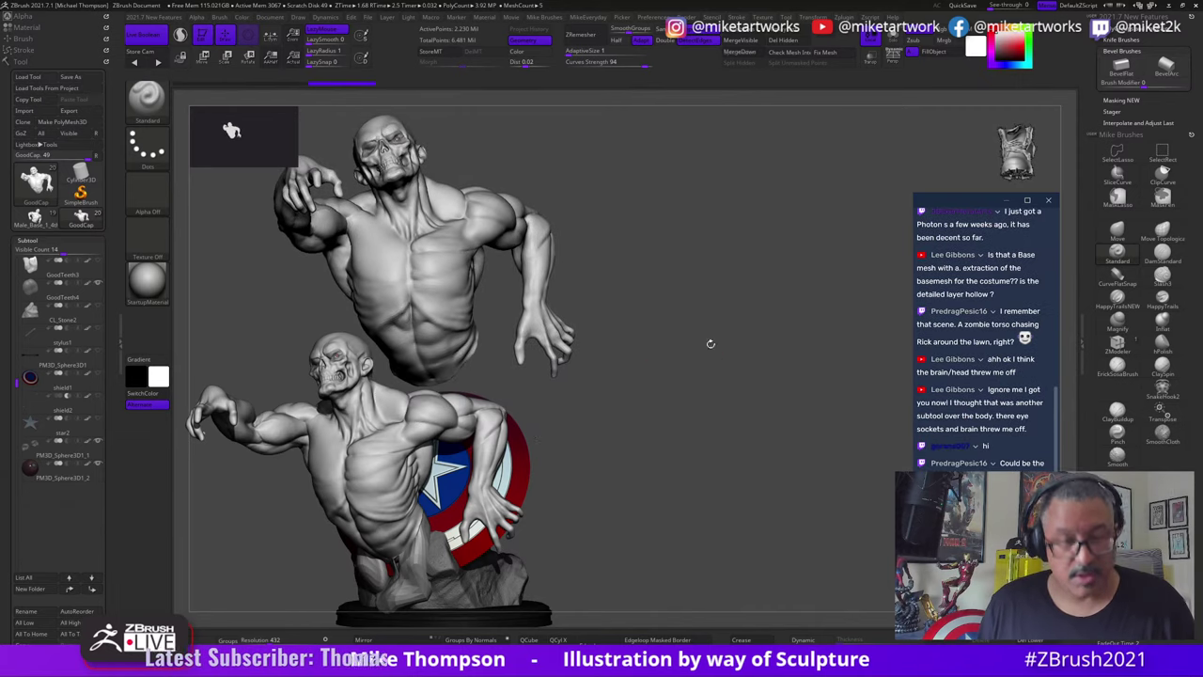
pyautogui.press('shift')
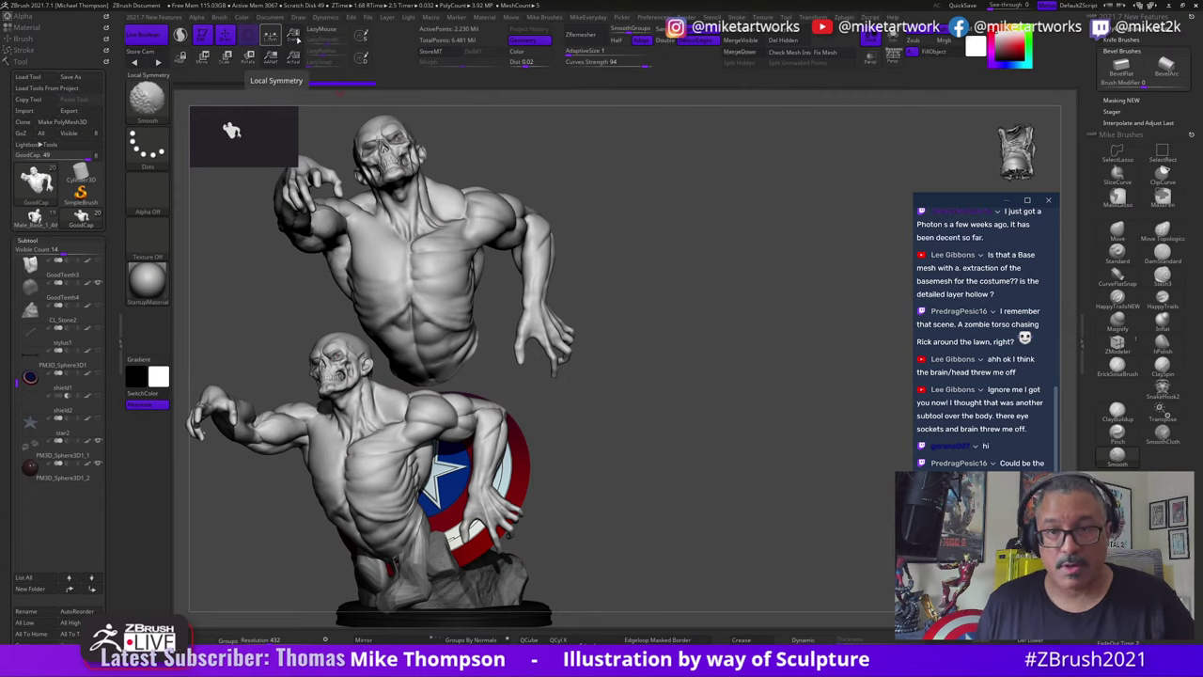
pyautogui.click(363, 37)
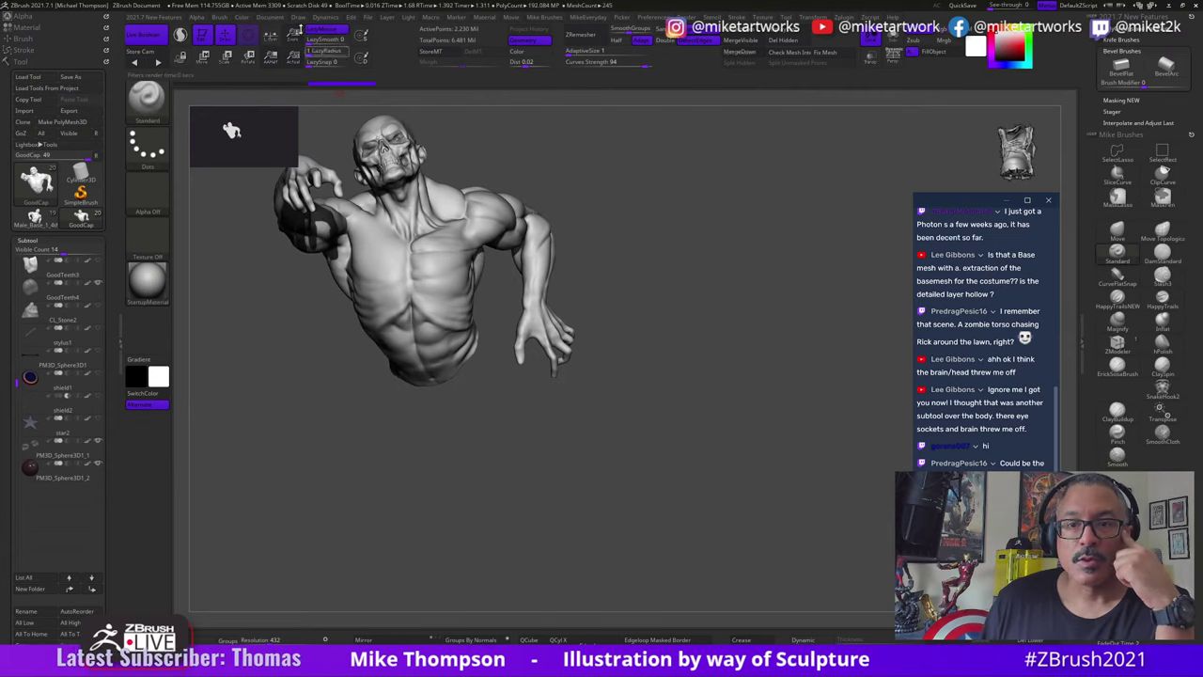
pyautogui.click(388, 18)
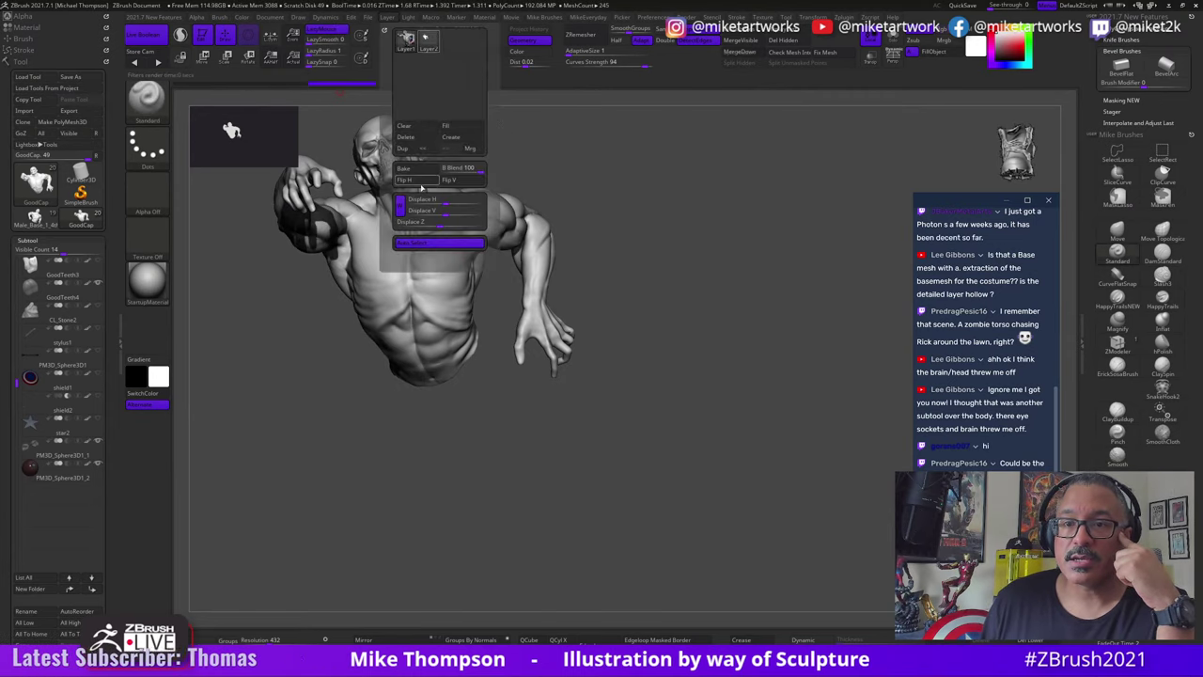
pyautogui.click(417, 173)
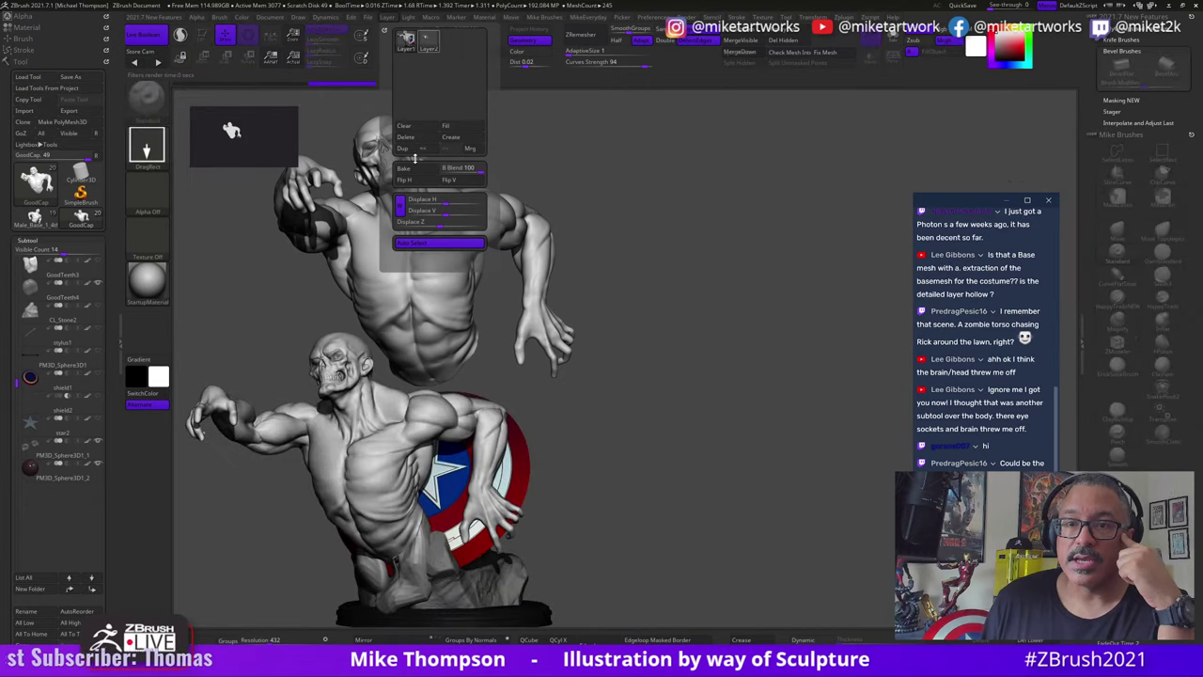
pyautogui.click(453, 138)
pyautogui.moveTo(711, 375)
pyautogui.mouseDown()
pyautogui.moveTo(751, 487)
pyautogui.moveTo(798, 457)
pyautogui.moveTo(795, 413)
pyautogui.moveTo(826, 602)
pyautogui.mouseUp()
pyautogui.press('t')
# Step: Show the polygroup wireframe on the low-subdivision live torso and turn it to examine the topology
pyautogui.moveTo(846, 281); pyautogui.dragTo(782, 252)
pyautogui.keyDown('alt'); pyautogui.moveTo(908, 612); pyautogui.dragTo(846, 564); pyautogui.keyUp('alt')
pyautogui.press('space')
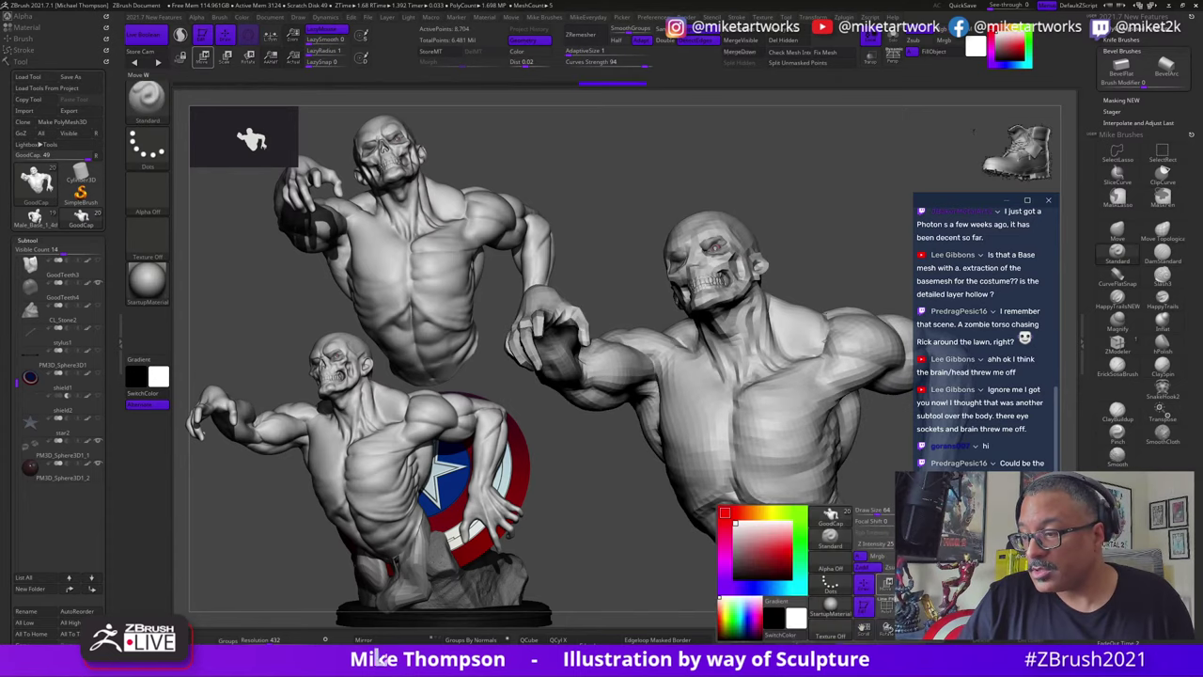
pyautogui.click(890, 609)
pyautogui.moveTo(886, 602); pyautogui.dragTo(809, 593)
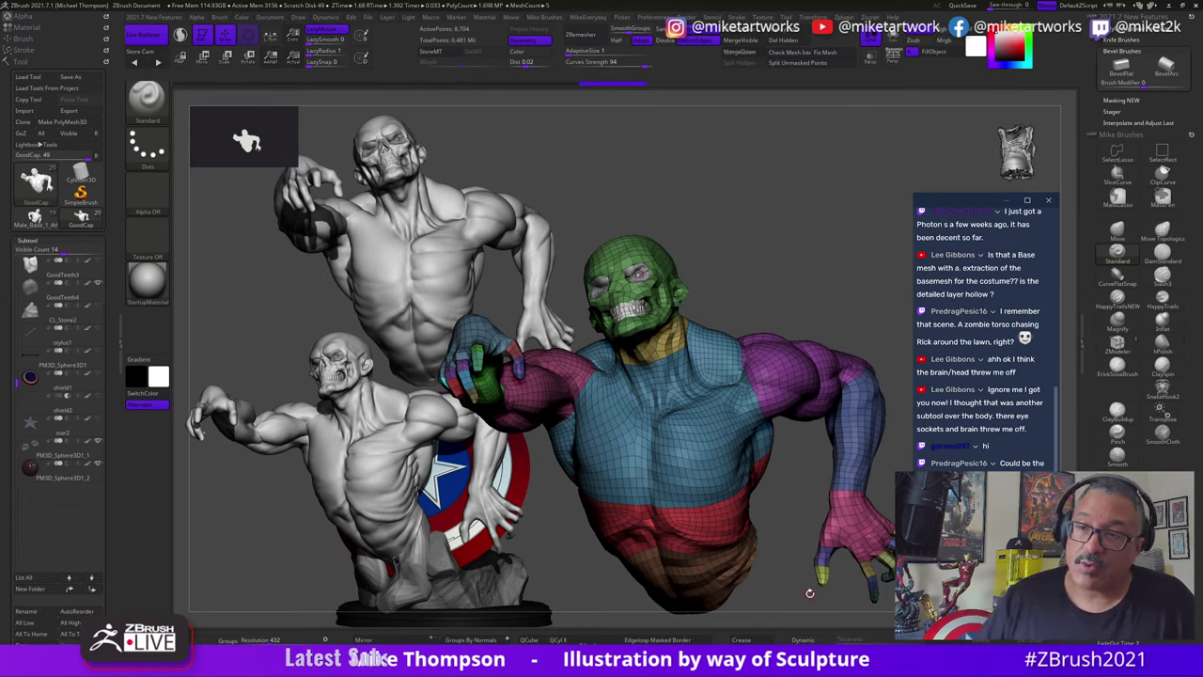
pyautogui.moveTo(821, 282); pyautogui.dragTo(849, 285)
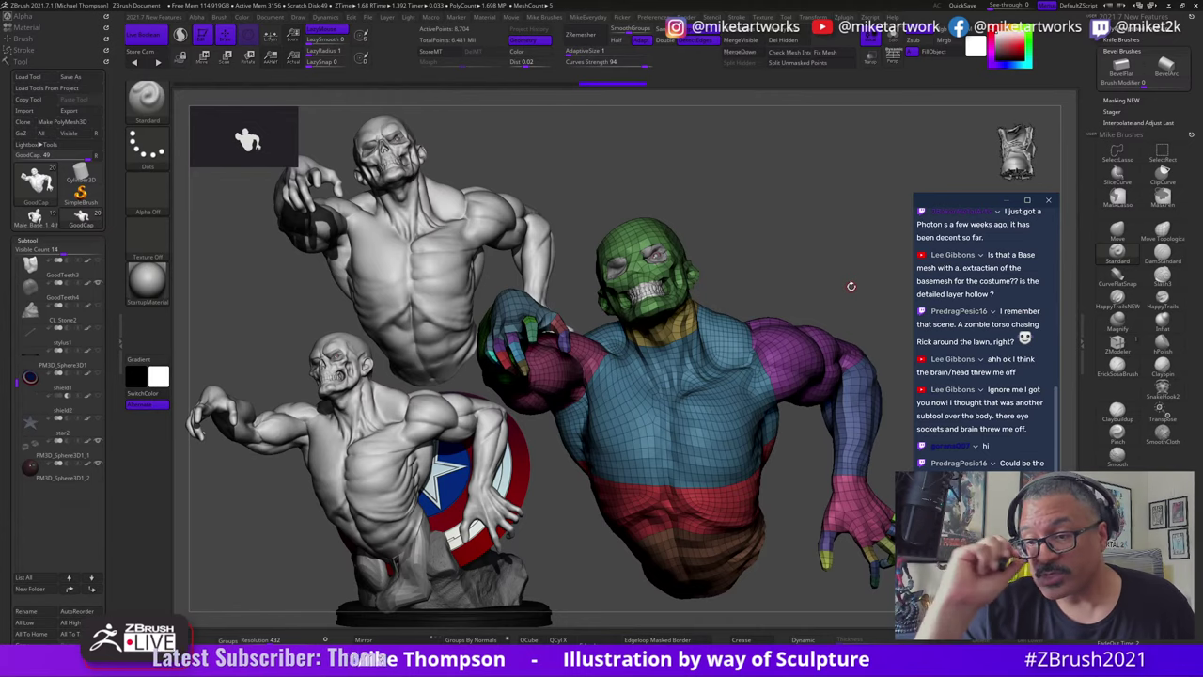
pyautogui.moveTo(850, 285); pyautogui.dragTo(824, 583)
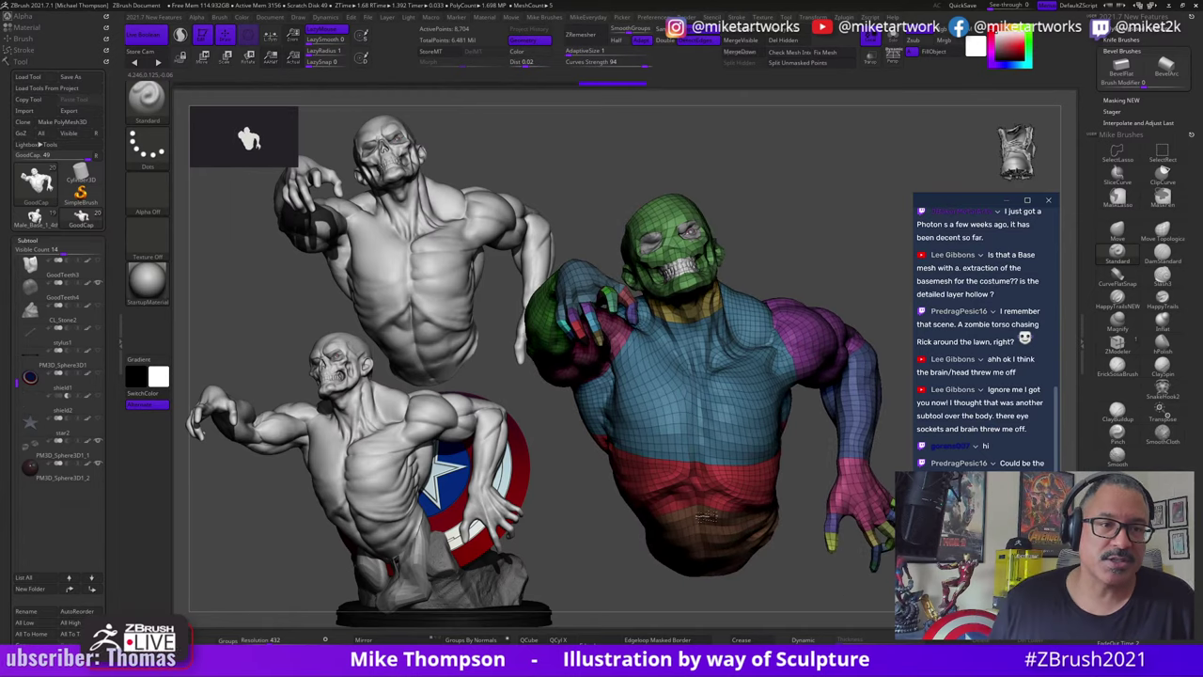
# Step: Load the CapZombieWIP2 tool from the CapZombie folder and select its Male_Base_1_4th1_1 body subtool
pyautogui.click(30, 78)
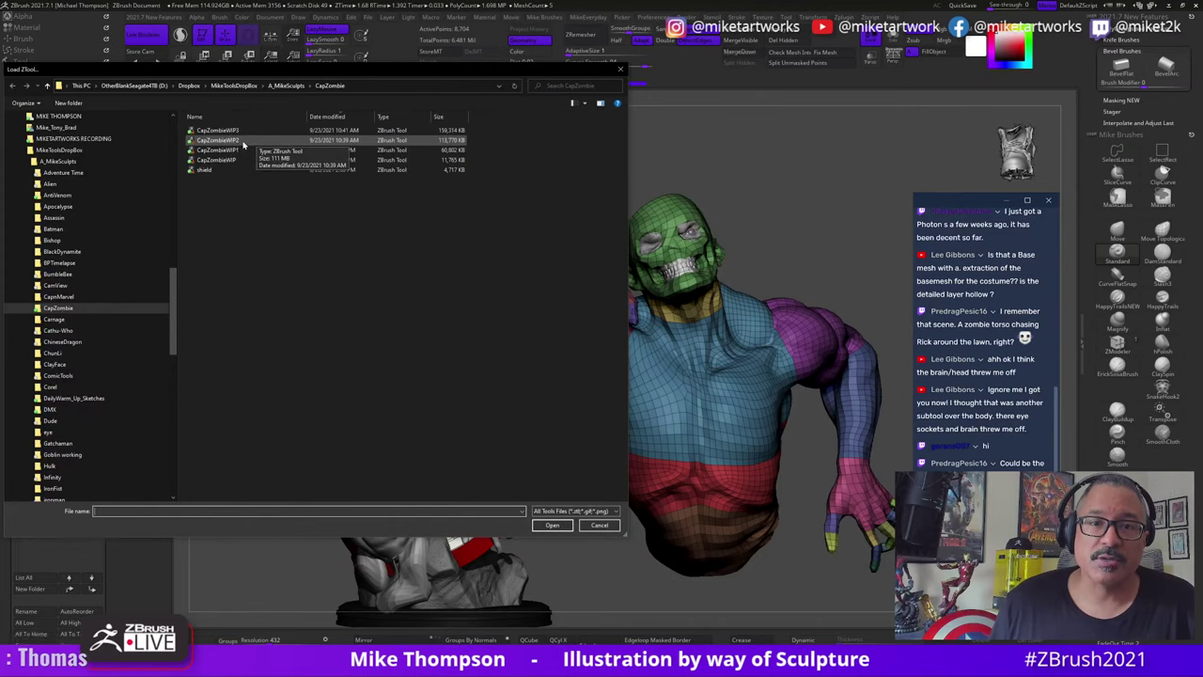
pyautogui.doubleClick(242, 144)
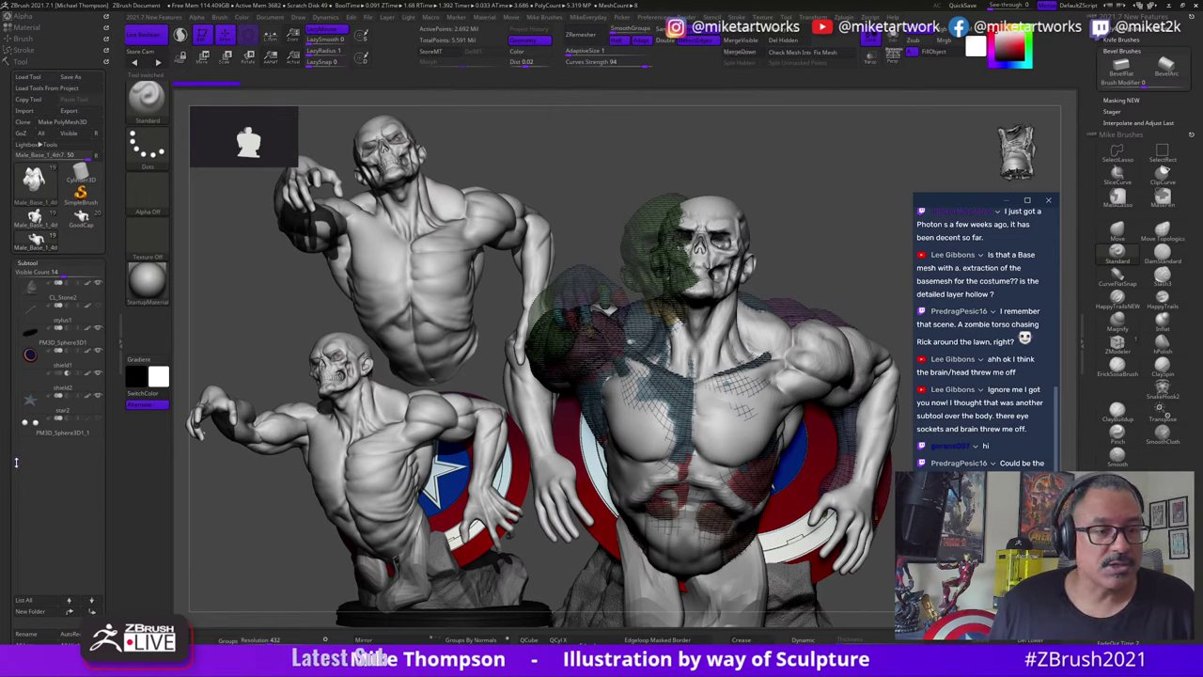
pyautogui.moveTo(16, 461); pyautogui.dragTo(9, 264)
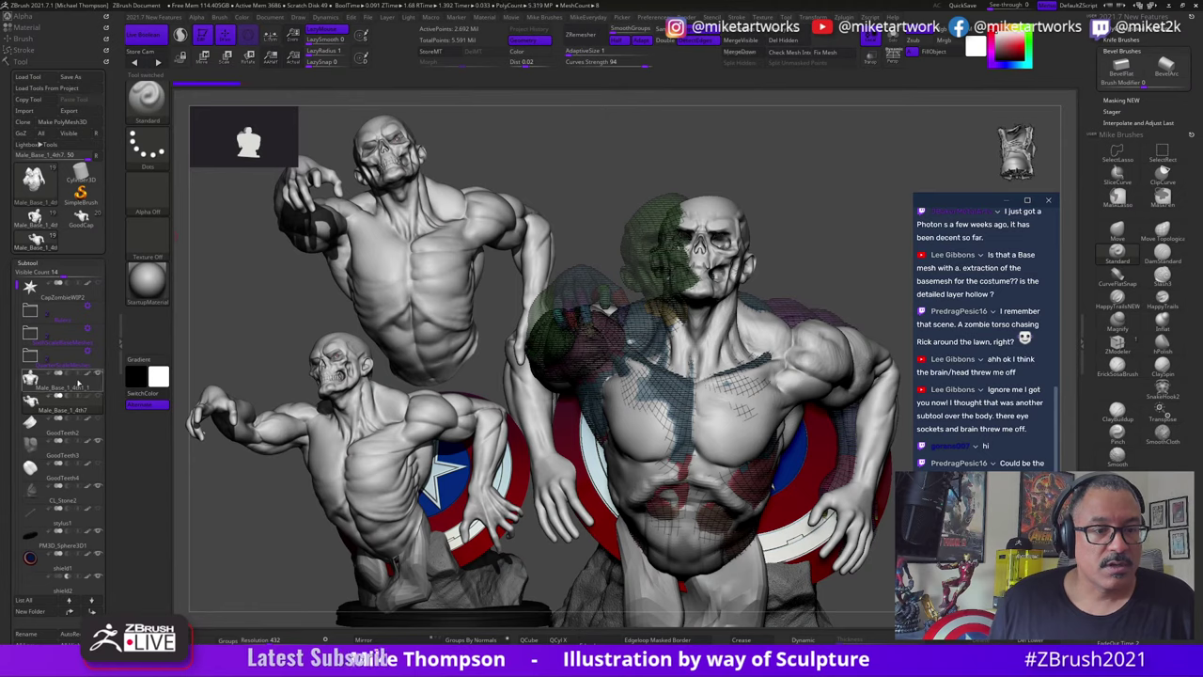
pyautogui.click(79, 386)
# Step: Turn off the wireframe on the loaded body and examine the earlier pose from the side
pyautogui.press('space')
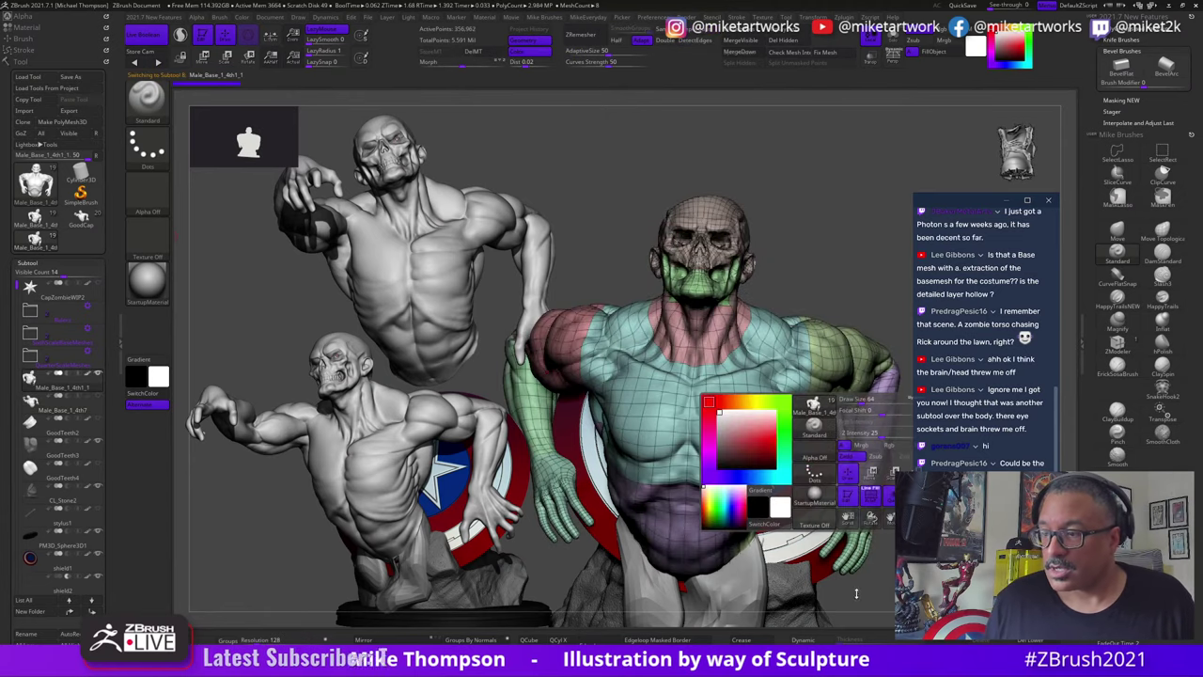
pyautogui.click(867, 498)
pyautogui.moveTo(798, 265); pyautogui.dragTo(633, 548)
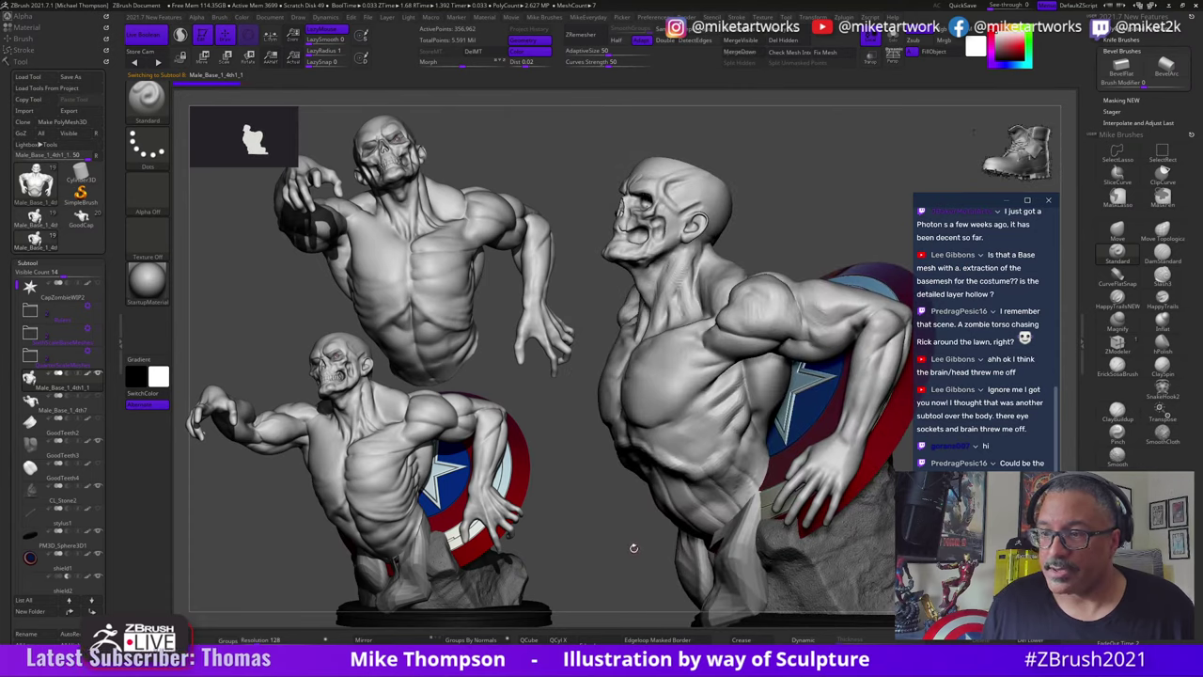
# Step: Switch back to the GoodCap tool, briefly display its polygroup wireframe, and raise the body's subdivision level
pyautogui.click(83, 218)
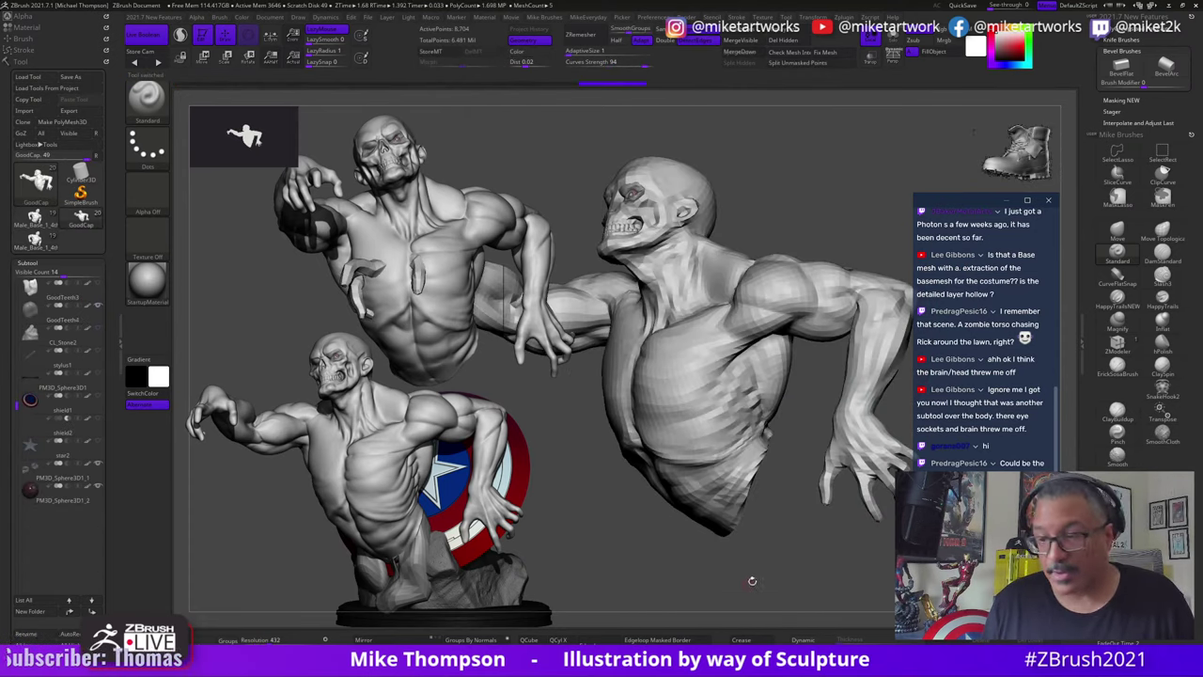
pyautogui.press('space')
pyautogui.hotkey('shift', 'f')
pyautogui.press('space')
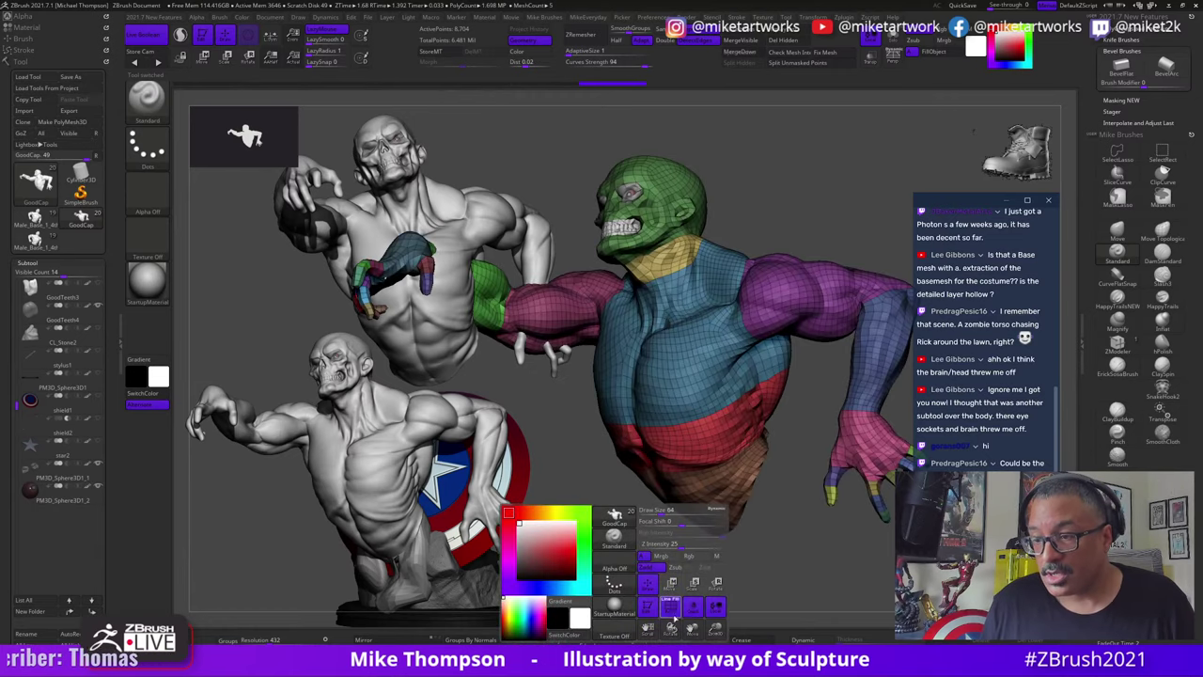
pyautogui.hotkey('shift', 'f')
pyautogui.press('d')
pyautogui.press('d')
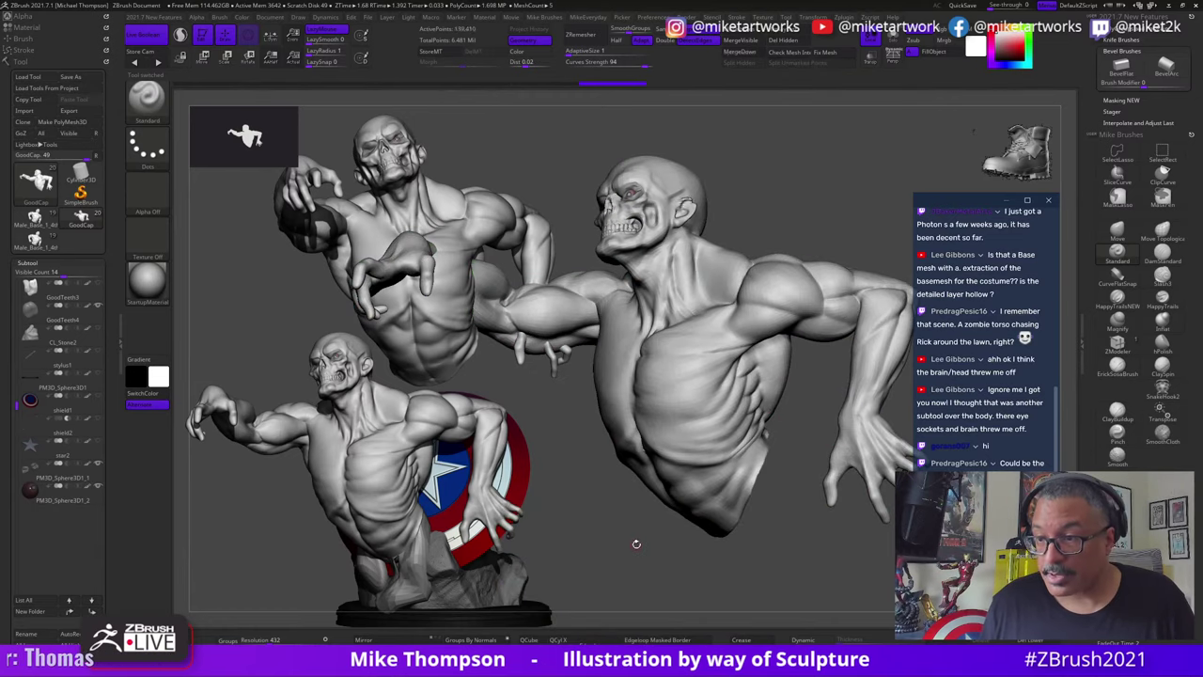
# Step: Isolate the GoodCap body with Solo mode and examine it from the front and from above
pyautogui.moveTo(642, 538); pyautogui.dragTo(765, 314)
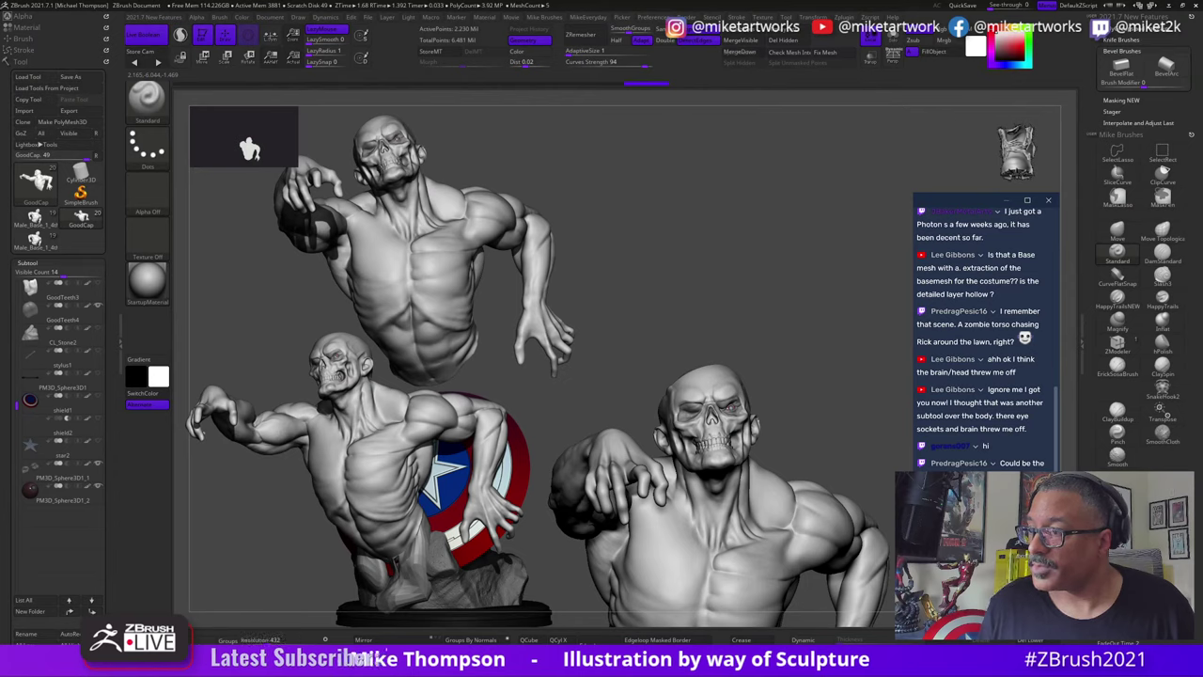
pyautogui.moveTo(882, 361); pyautogui.dragTo(812, 361)
pyautogui.moveTo(826, 310); pyautogui.dragTo(851, 98)
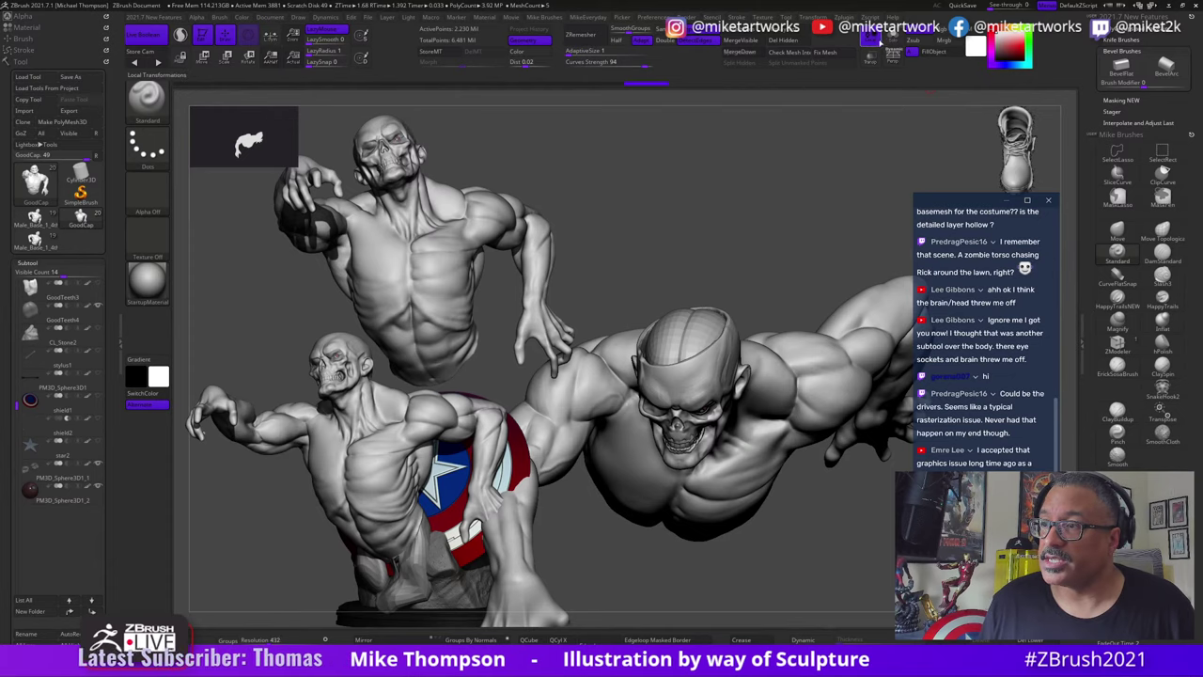
pyautogui.click(877, 40)
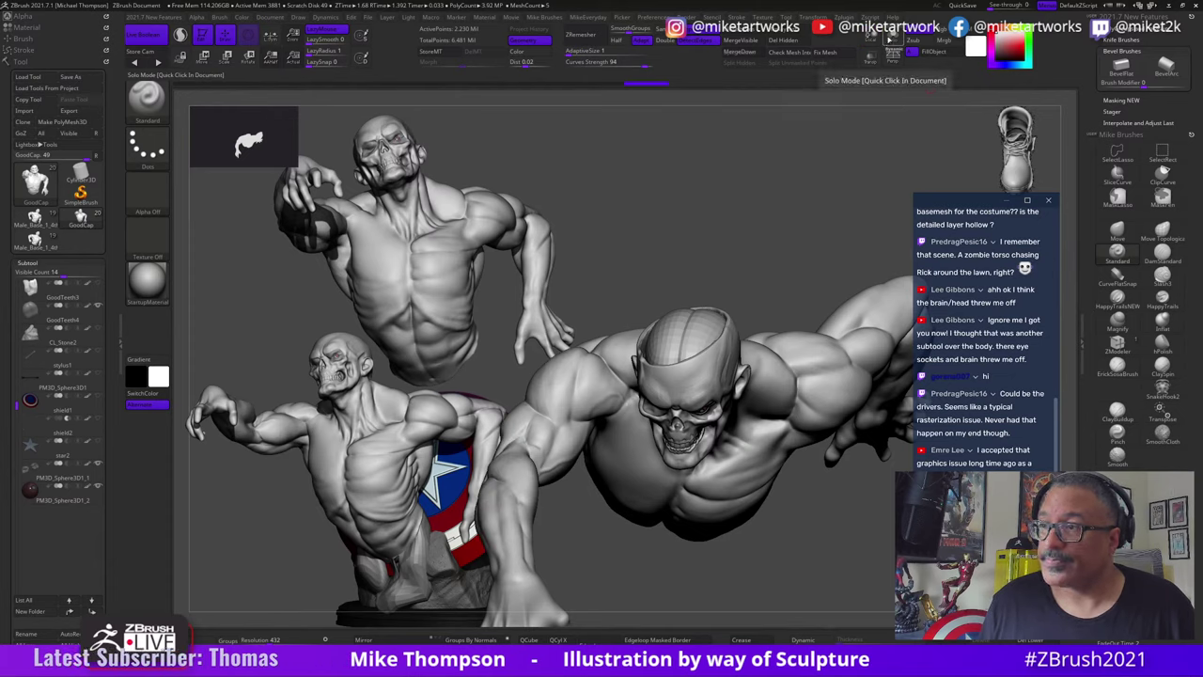
pyautogui.click(891, 43)
pyautogui.click(874, 42)
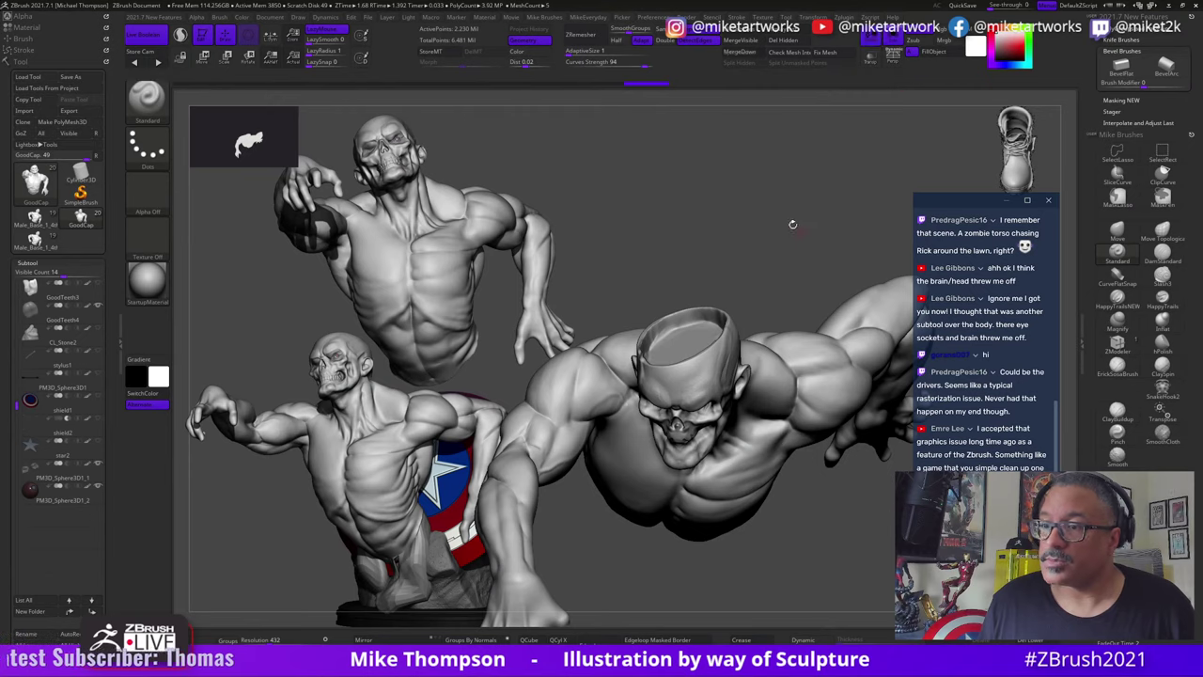
pyautogui.moveTo(792, 223); pyautogui.dragTo(792, 347)
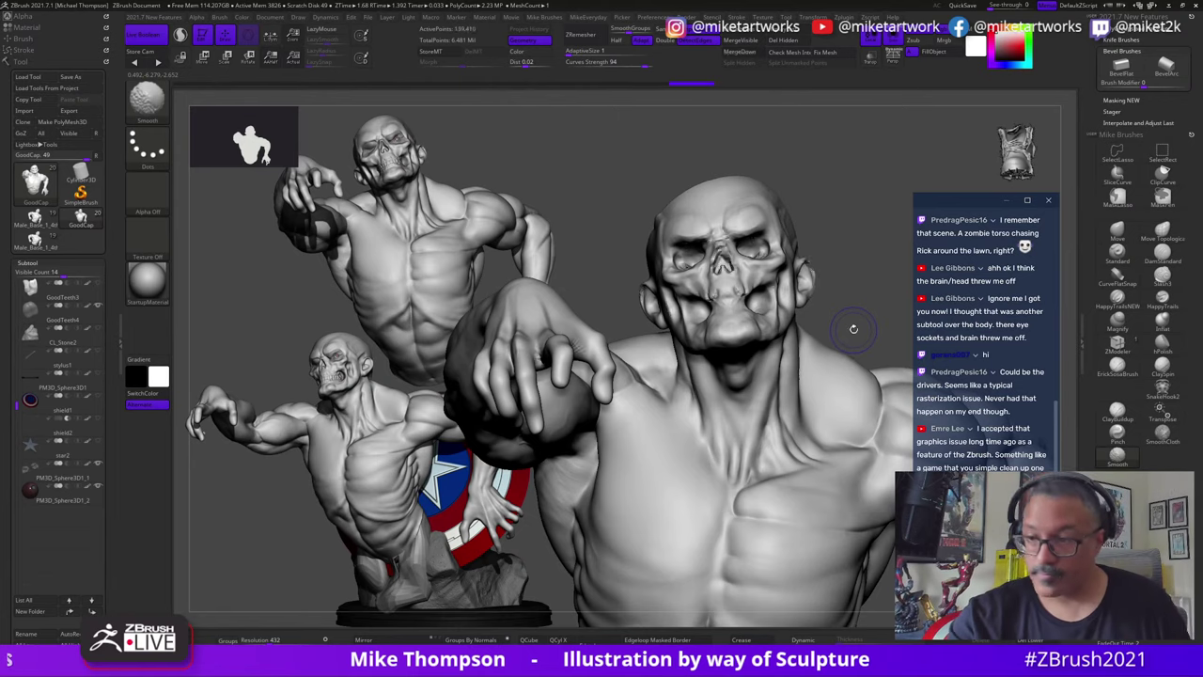
# Step: Lower the isolated body's subdivision level and show its polygroup wireframe
pyautogui.hotkey('shift', 'd')
pyautogui.hotkey('shift', 'd')
pyautogui.press('space')
pyautogui.hotkey('shift', 'f')
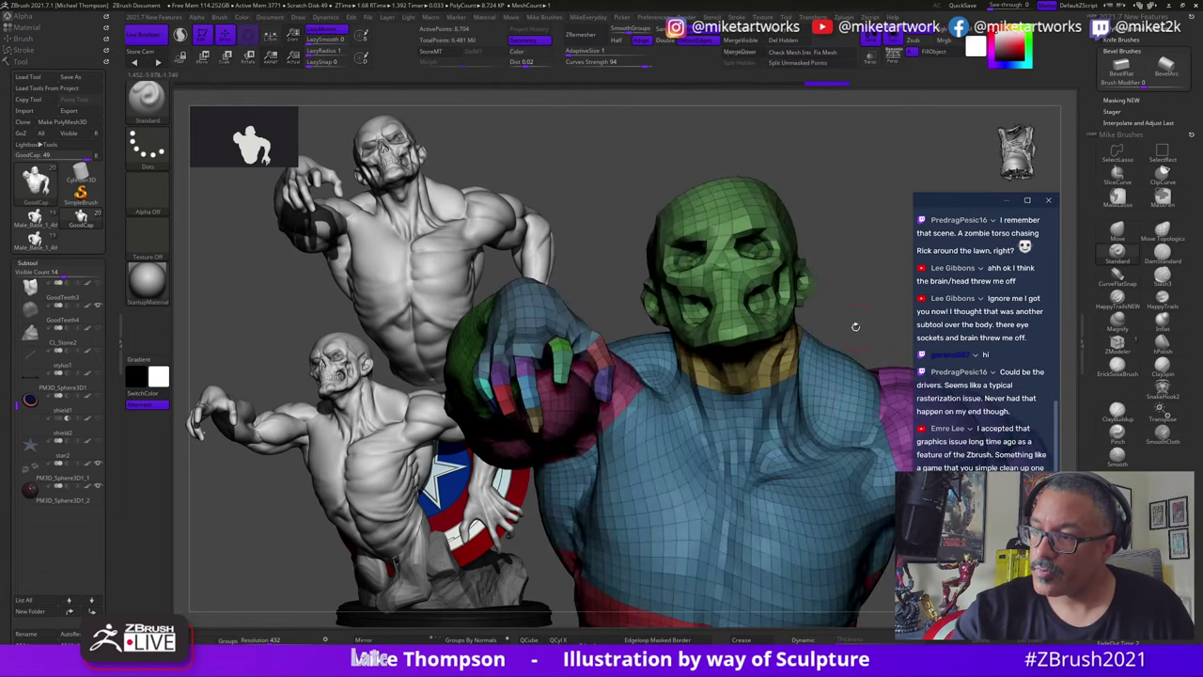
# Step: Isolate the head and neck polygroups of the GoodCap body by hiding all of its other polygroups
pyautogui.keyDown('ctrl'); pyautogui.keyDown('alt'); pyautogui.keyDown('shift'); pyautogui.click(788, 314); pyautogui.keyUp('shift'); pyautogui.keyUp('alt'); pyautogui.keyUp('ctrl')
pyautogui.keyDown('ctrl'); pyautogui.keyDown('alt'); pyautogui.keyDown('shift'); pyautogui.click(750, 242); pyautogui.keyUp('shift'); pyautogui.keyUp('alt'); pyautogui.keyUp('ctrl')
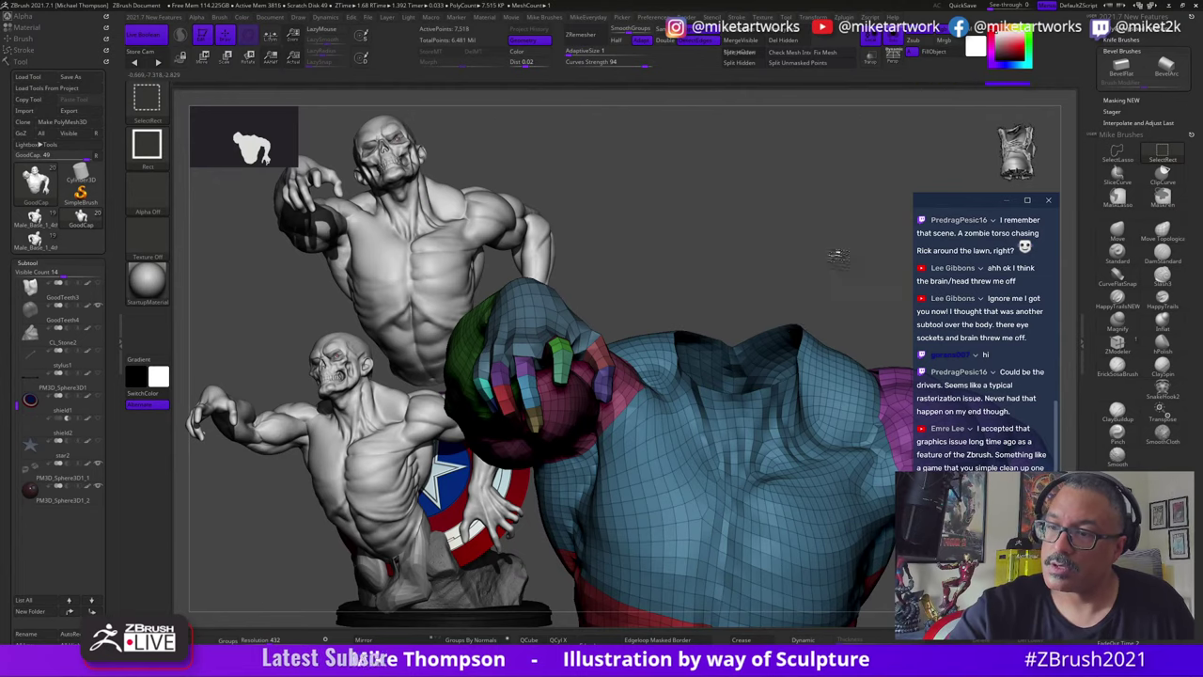
pyautogui.keyDown('ctrl'); pyautogui.keyDown('shift'); pyautogui.moveTo(838, 259); pyautogui.dragTo(833, 277); pyautogui.keyUp('shift'); pyautogui.keyUp('ctrl')
pyautogui.moveTo(897, 455); pyautogui.dragTo(893, 520)
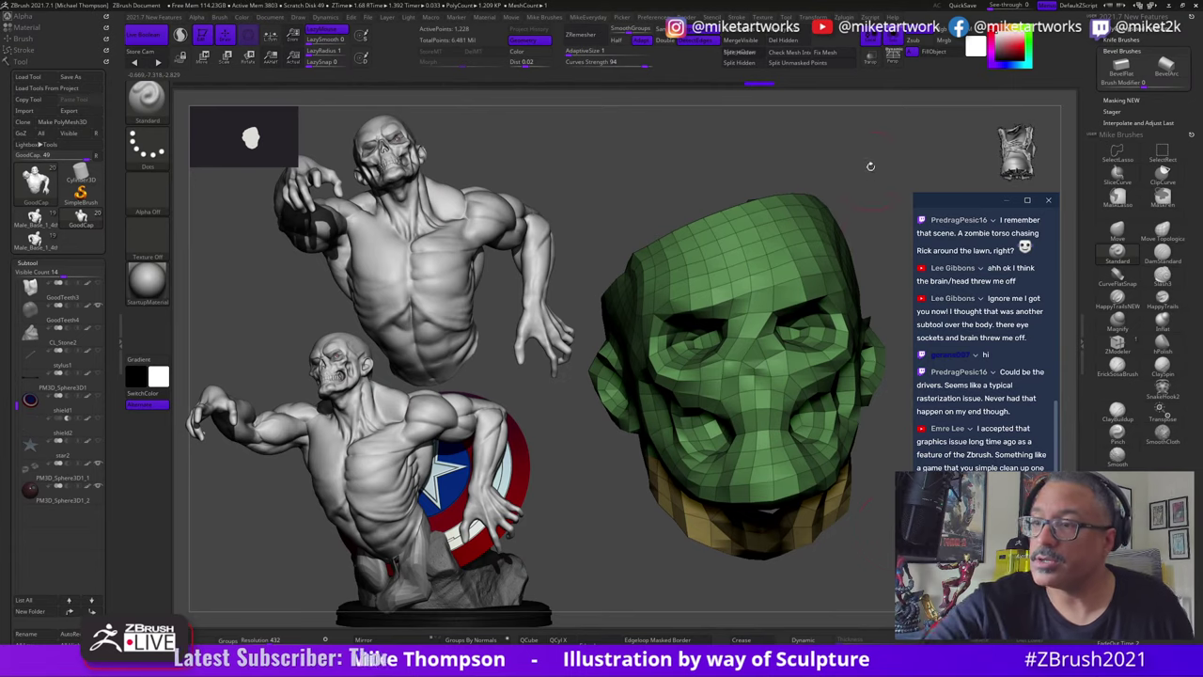
pyautogui.moveTo(870, 166); pyautogui.dragTo(886, 188)
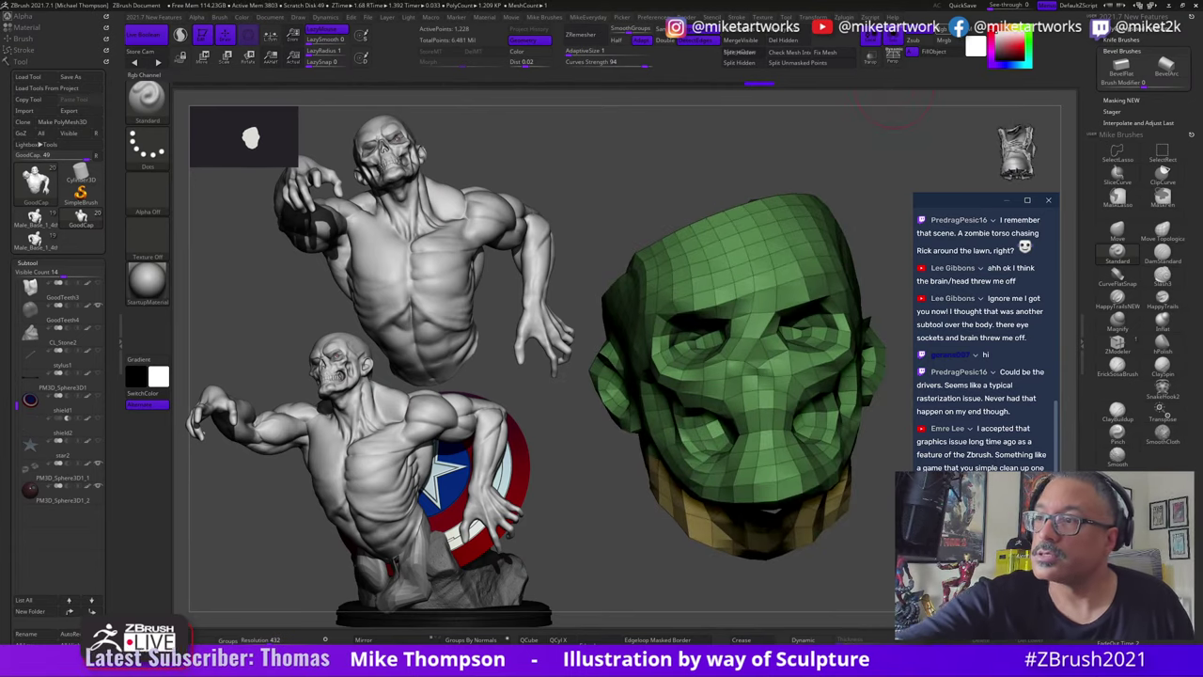
# Step: Turn off the wireframe and Solo mode, and raise the isolated head's subdivision level to bring back its skull detail
pyautogui.click(891, 41)
pyautogui.moveTo(900, 570)
pyautogui.mouseDown()
pyautogui.moveTo(884, 585)
pyautogui.moveTo(875, 568)
pyautogui.moveTo(888, 616)
pyautogui.moveTo(893, 584)
pyautogui.mouseUp()
pyautogui.hotkey('ctrl', 'd')
pyautogui.press('space')
pyautogui.click(875, 607)
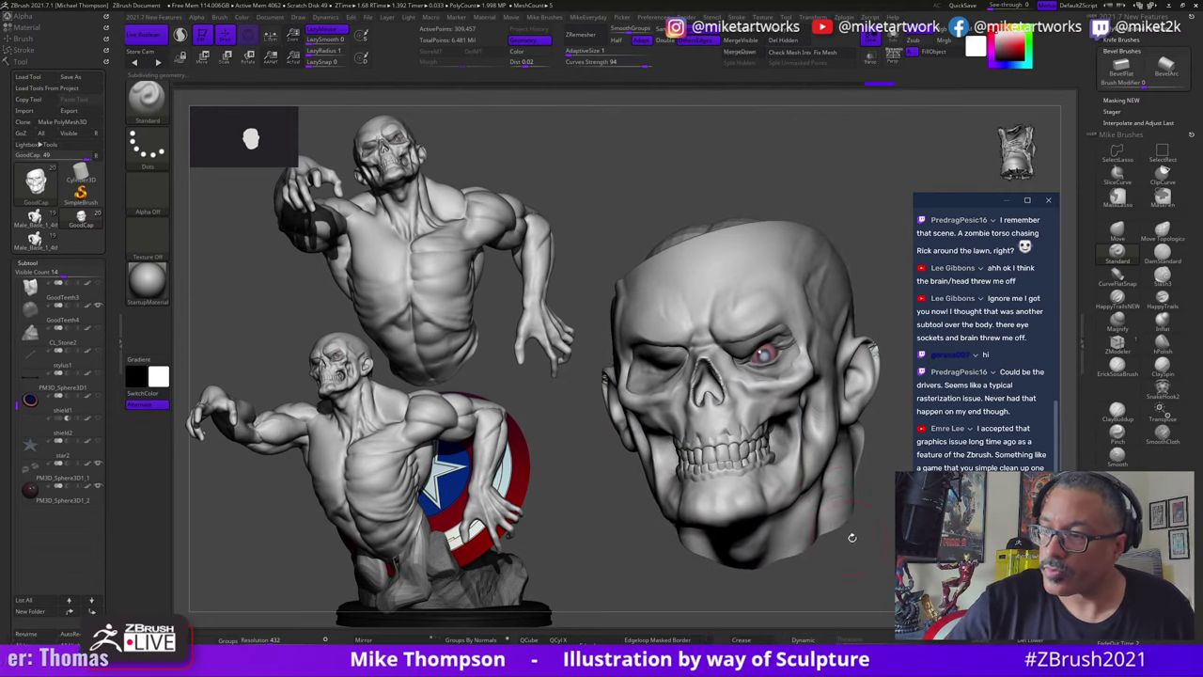
# Step: Examine the detailed skull head's cheeks, jaw and teeth from the front and from both sides
pyautogui.moveTo(852, 538); pyautogui.dragTo(780, 434)
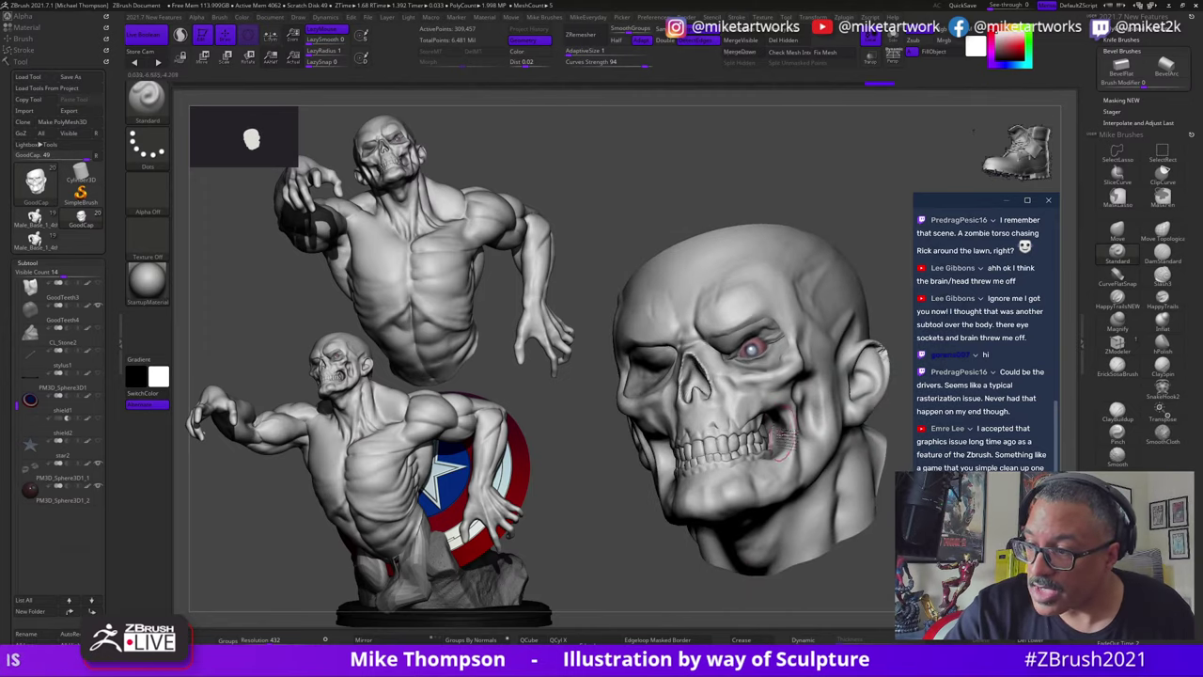
pyautogui.moveTo(698, 567); pyautogui.dragTo(780, 433)
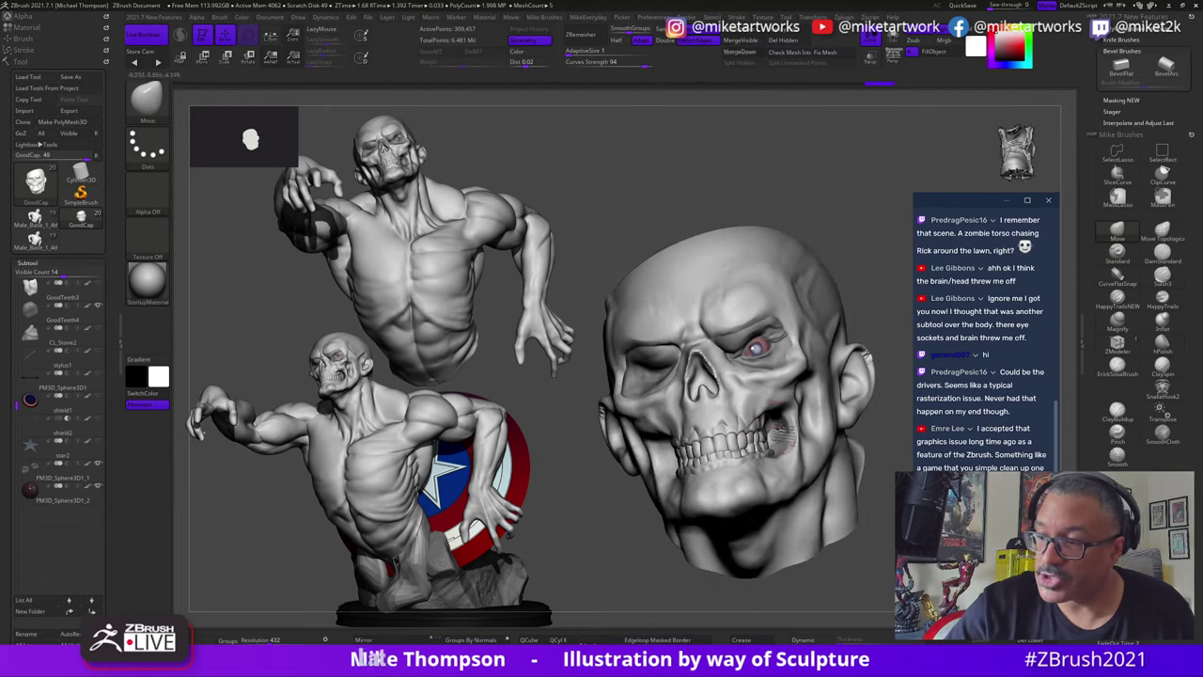
pyautogui.moveTo(874, 564); pyautogui.dragTo(1001, 560)
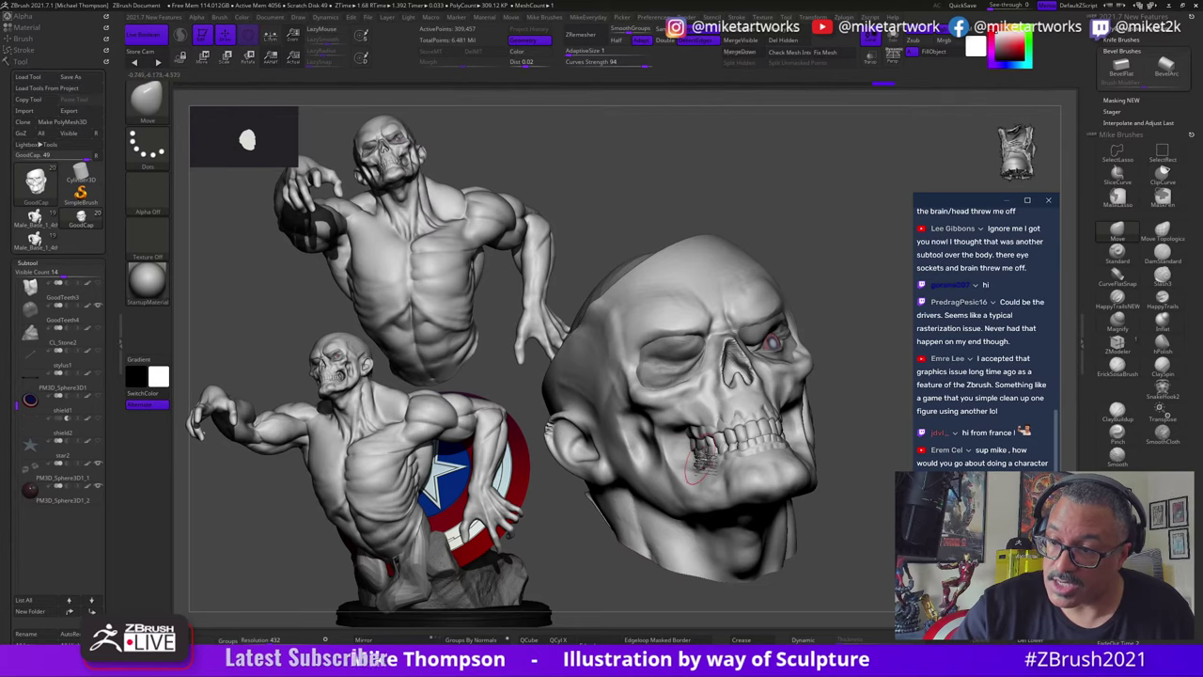
pyautogui.moveTo(856, 395); pyautogui.dragTo(780, 411)
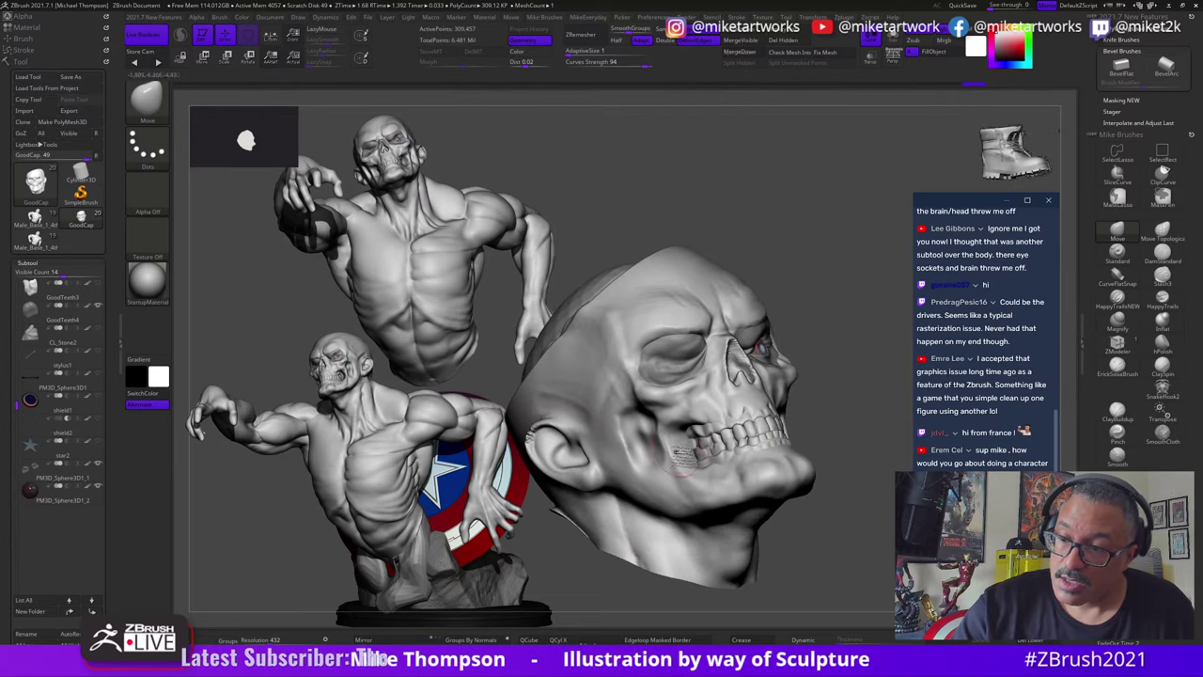
pyautogui.moveTo(677, 461); pyautogui.dragTo(845, 414)
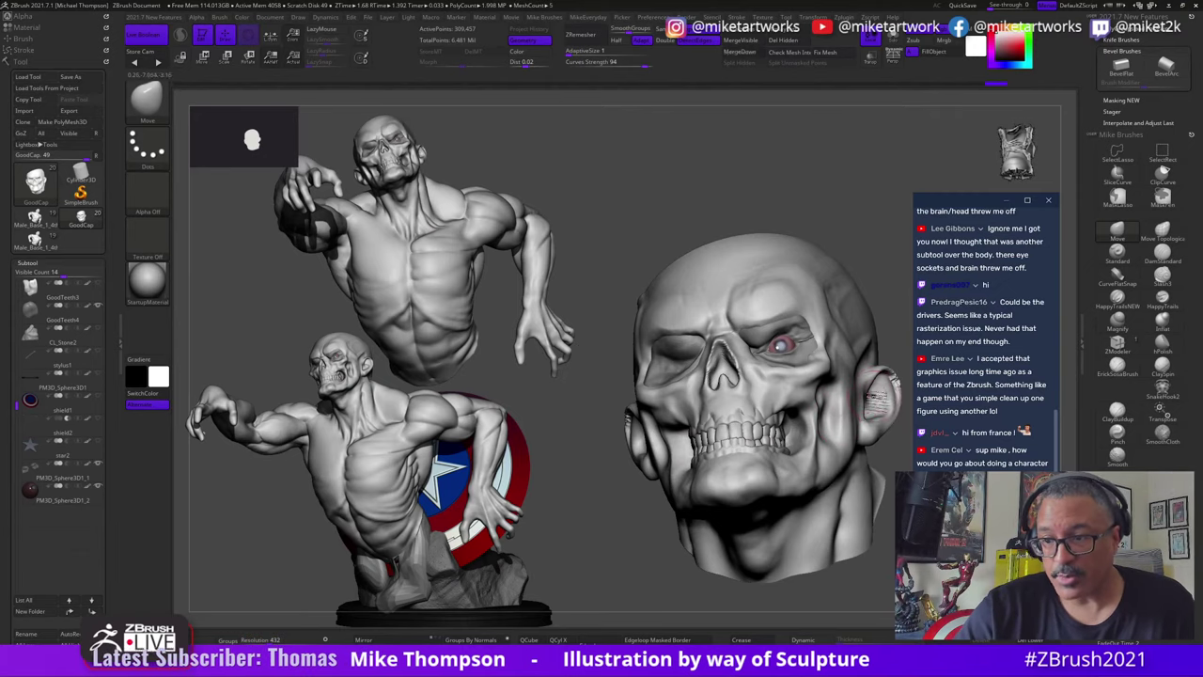
pyautogui.moveTo(657, 578); pyautogui.dragTo(839, 493)
pyautogui.moveTo(717, 565); pyautogui.dragTo(1016, 543)
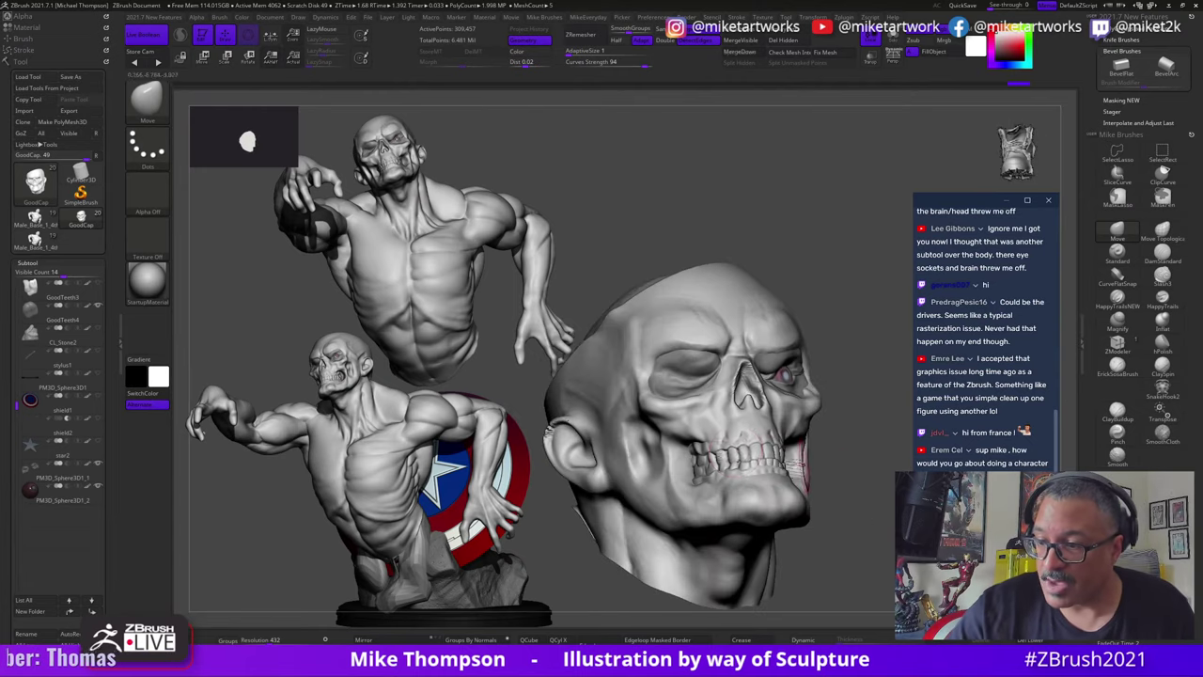
pyautogui.moveTo(826, 531); pyautogui.dragTo(904, 498)
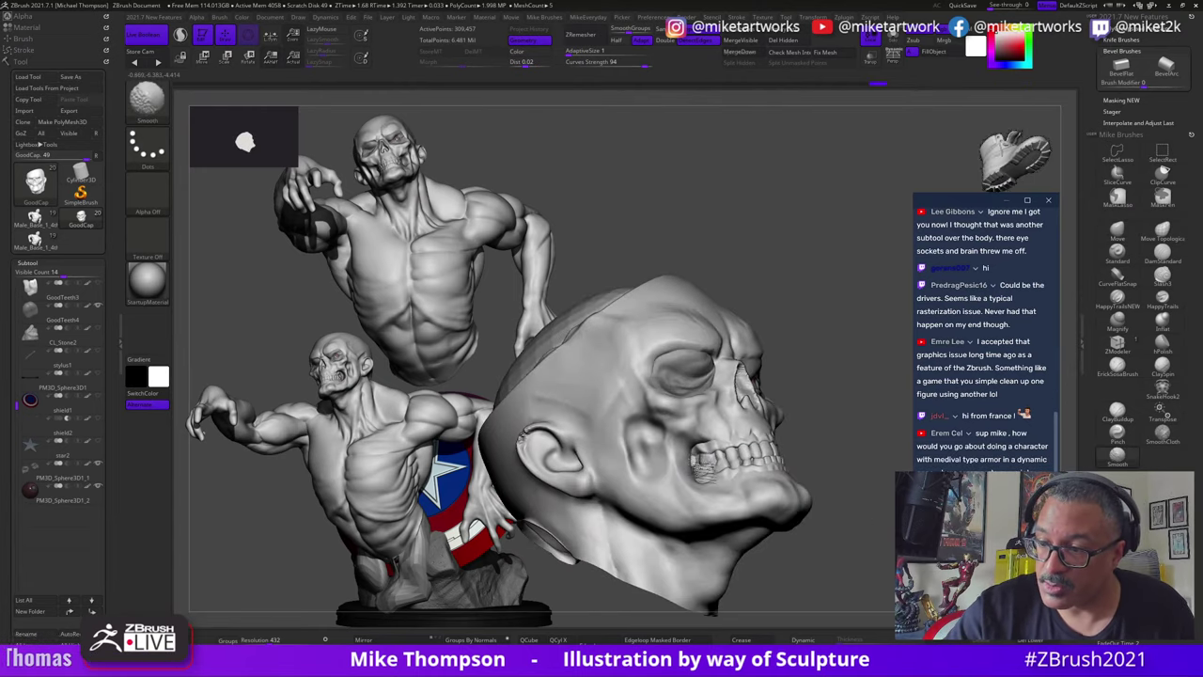
# Step: Lower the head by three subdivision levels and examine its simplified planes from both sides and the front
pyautogui.hotkey('shift', 'd')
pyautogui.hotkey('shift', 'd')
pyautogui.hotkey('shift', 'd')
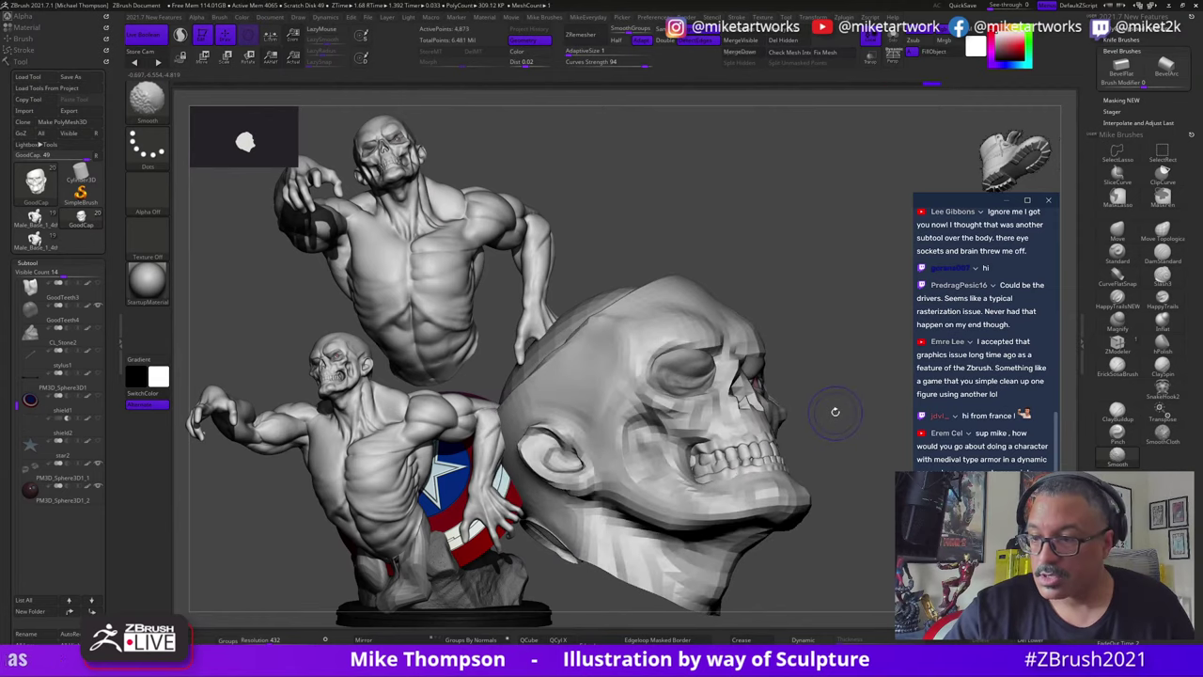
pyautogui.moveTo(835, 411); pyautogui.dragTo(809, 428)
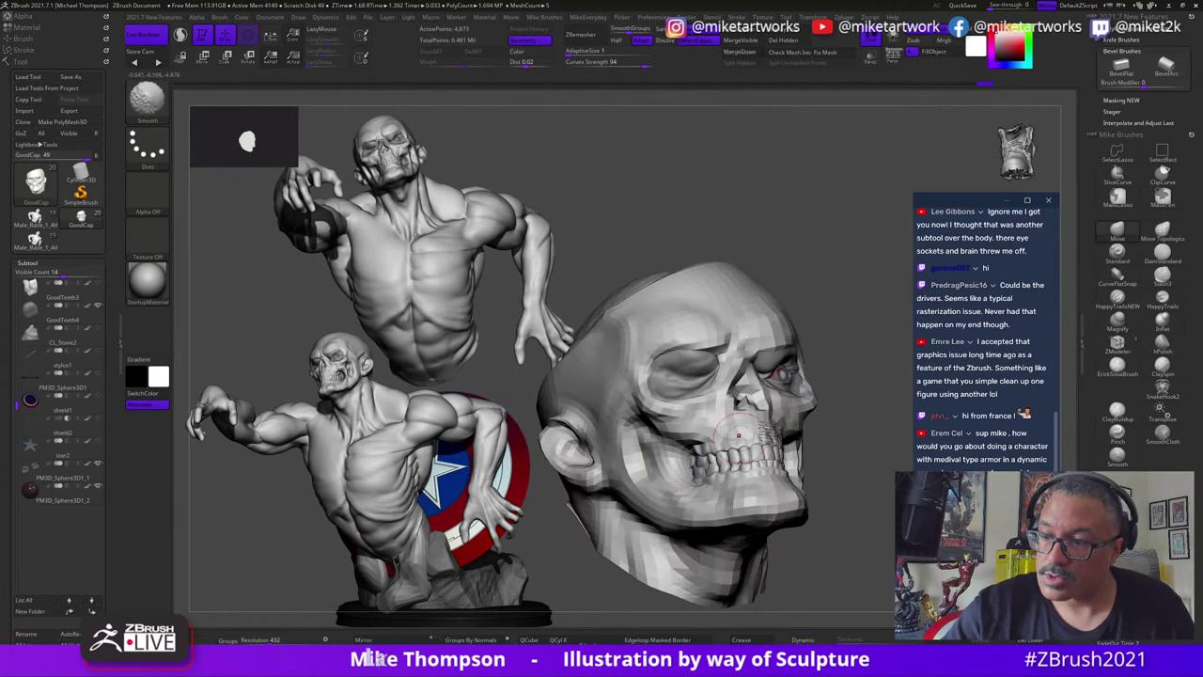
pyautogui.moveTo(738, 435)
pyautogui.mouseDown(button='right')
pyautogui.moveTo(686, 472)
pyautogui.moveTo(845, 413)
pyautogui.mouseUp(button='right')
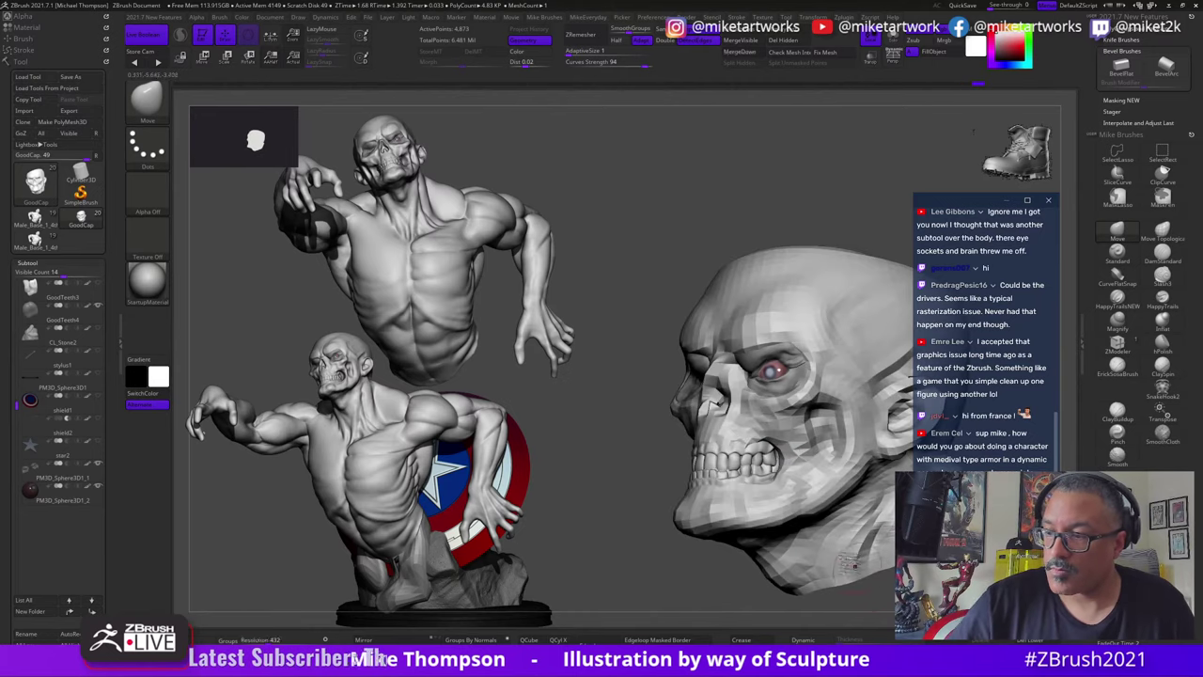
pyautogui.moveTo(698, 547); pyautogui.dragTo(727, 580)
pyautogui.moveTo(726, 579); pyautogui.dragTo(791, 576, button='right')
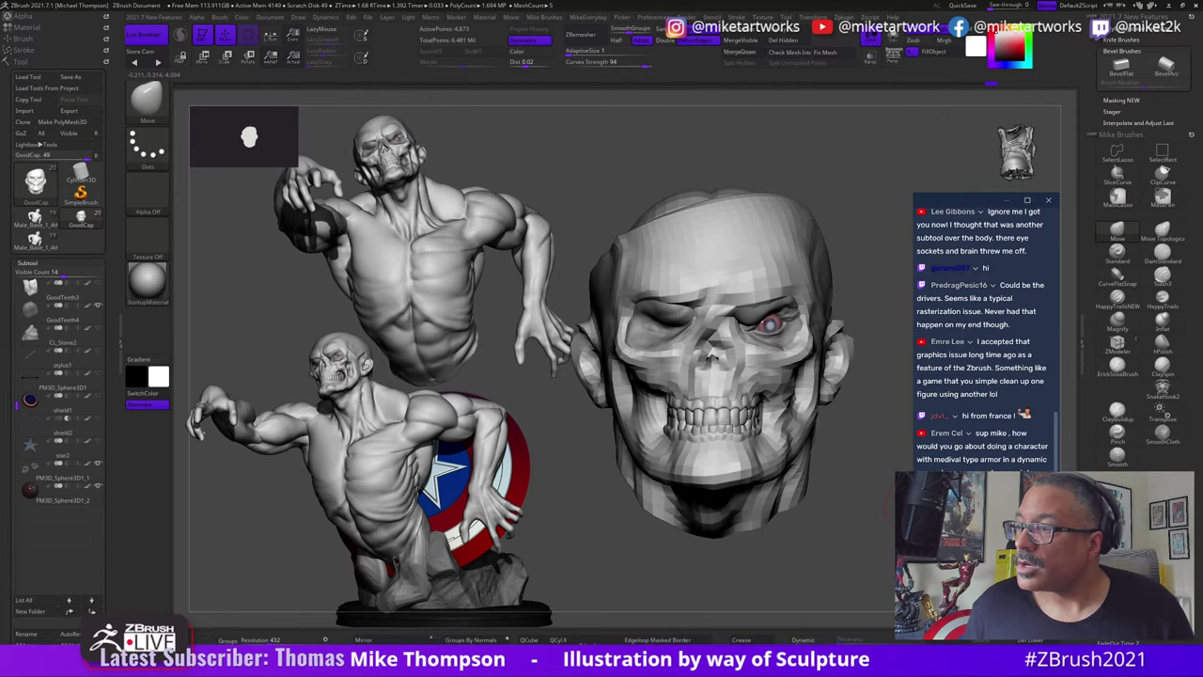
pyautogui.scroll(3, 986, 323)
pyautogui.scroll(5, 987, 324)
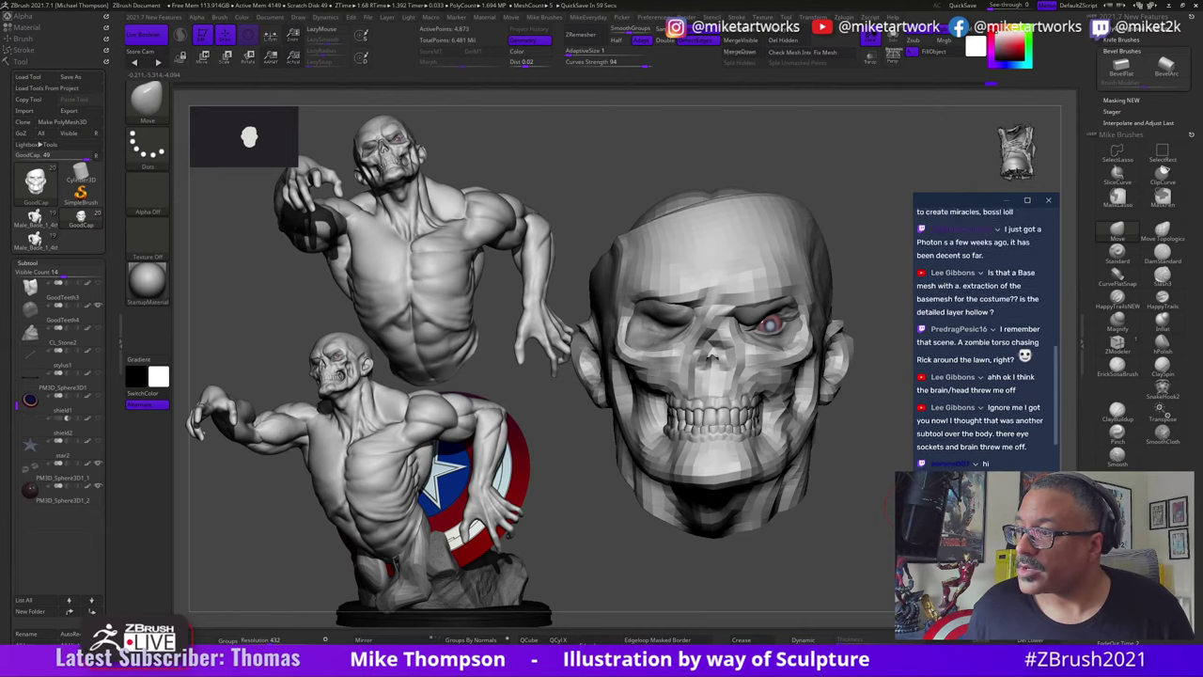
pyautogui.scroll(-5, 987, 328)
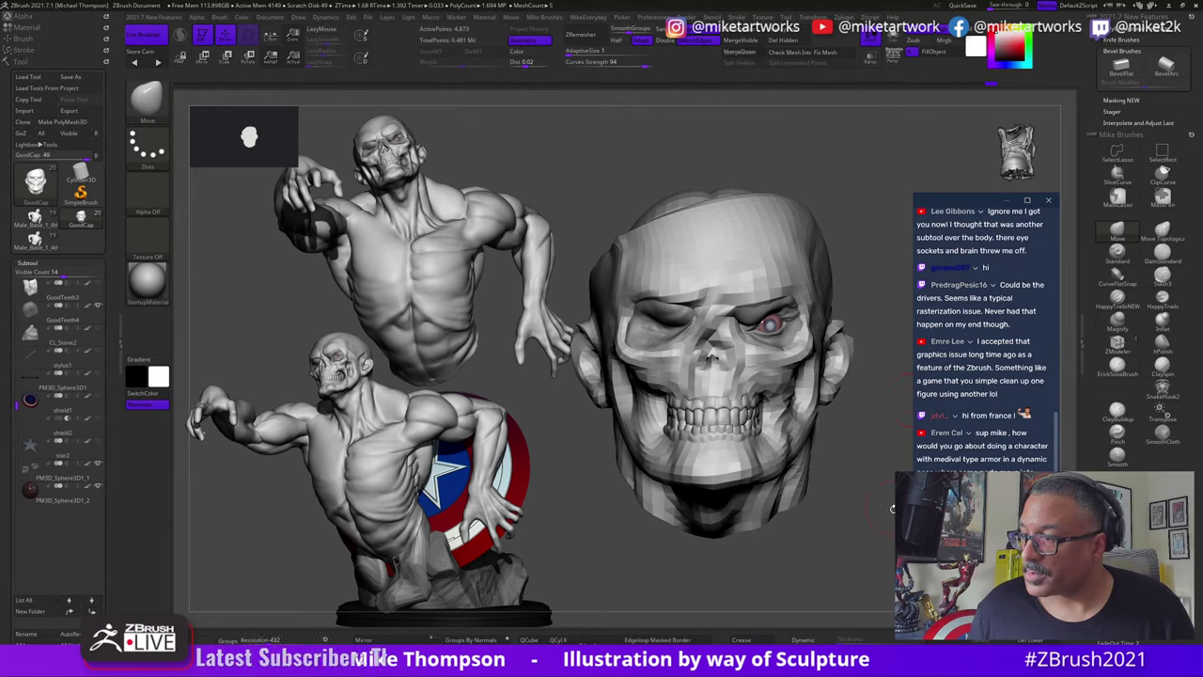
# Step: Examine the low-subdivision head's brow, eye sockets, cheekbones and jaw from the front and three-quarter angles
pyautogui.moveTo(888, 514); pyautogui.dragTo(854, 460)
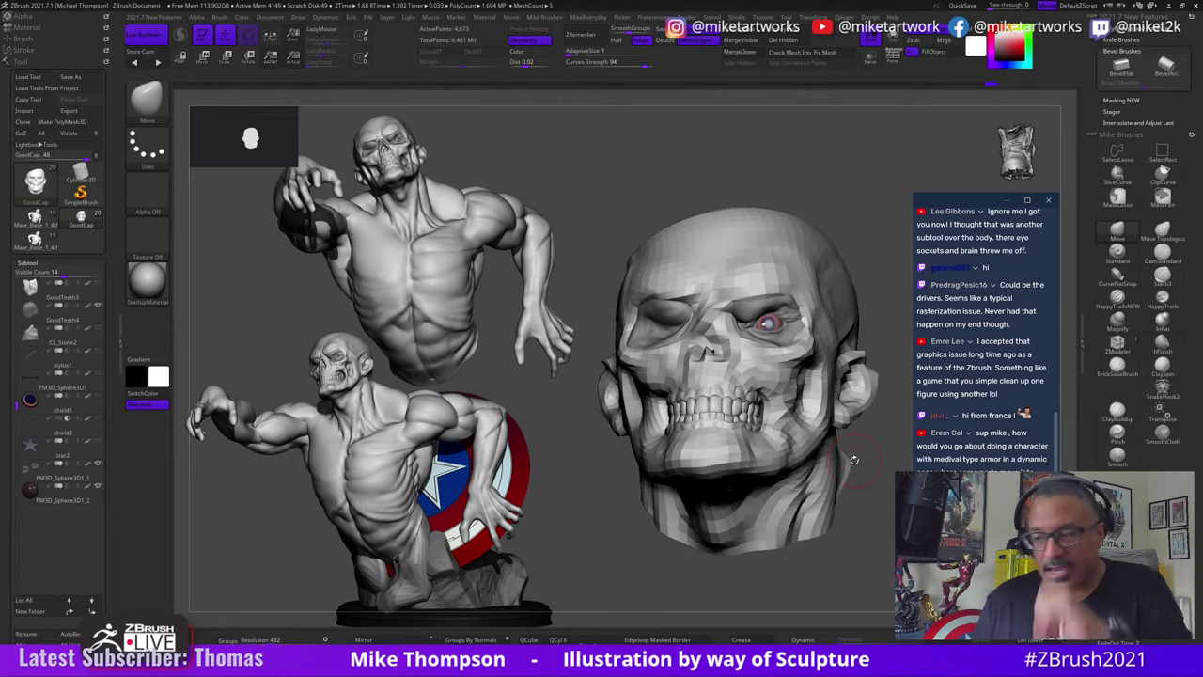
pyautogui.moveTo(854, 460); pyautogui.dragTo(868, 579)
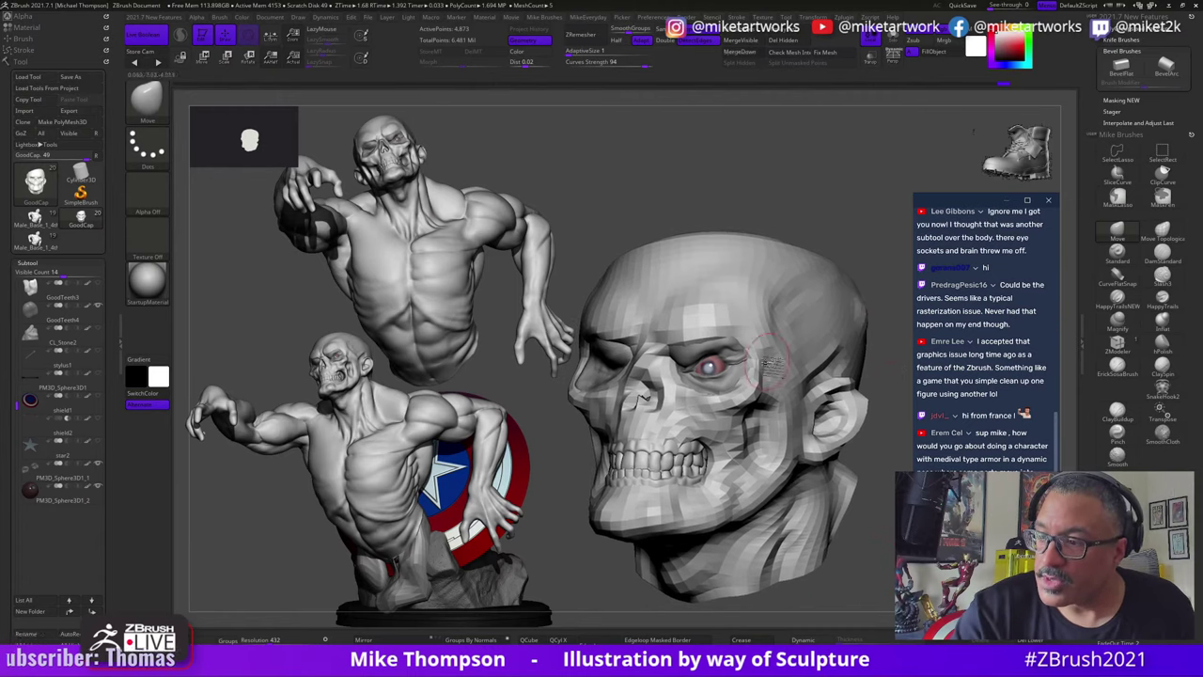
pyautogui.moveTo(881, 349); pyautogui.dragTo(930, 359)
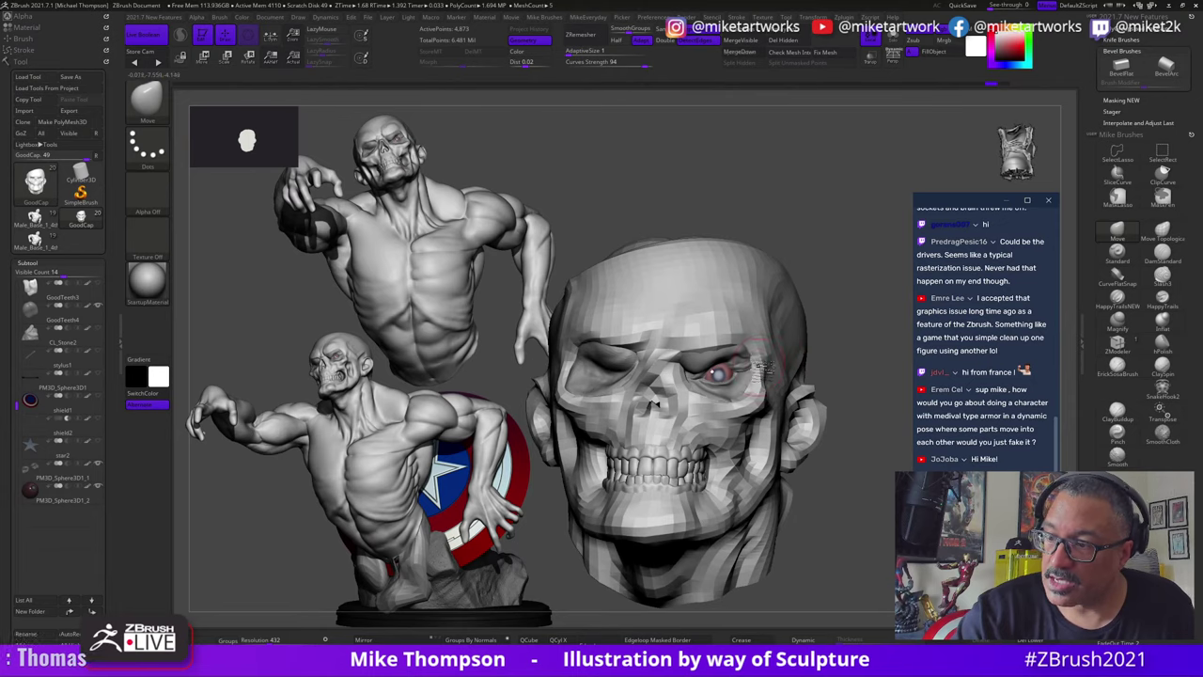
pyautogui.moveTo(763, 368); pyautogui.dragTo(762, 358)
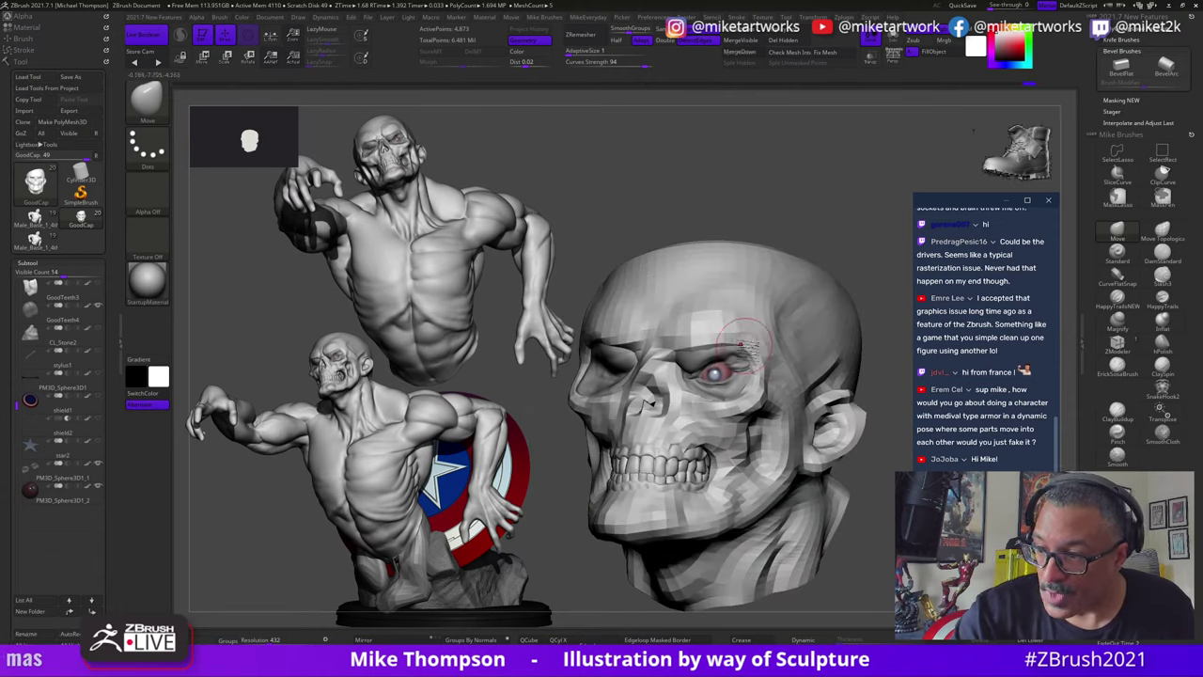
pyautogui.moveTo(881, 325); pyautogui.dragTo(890, 279)
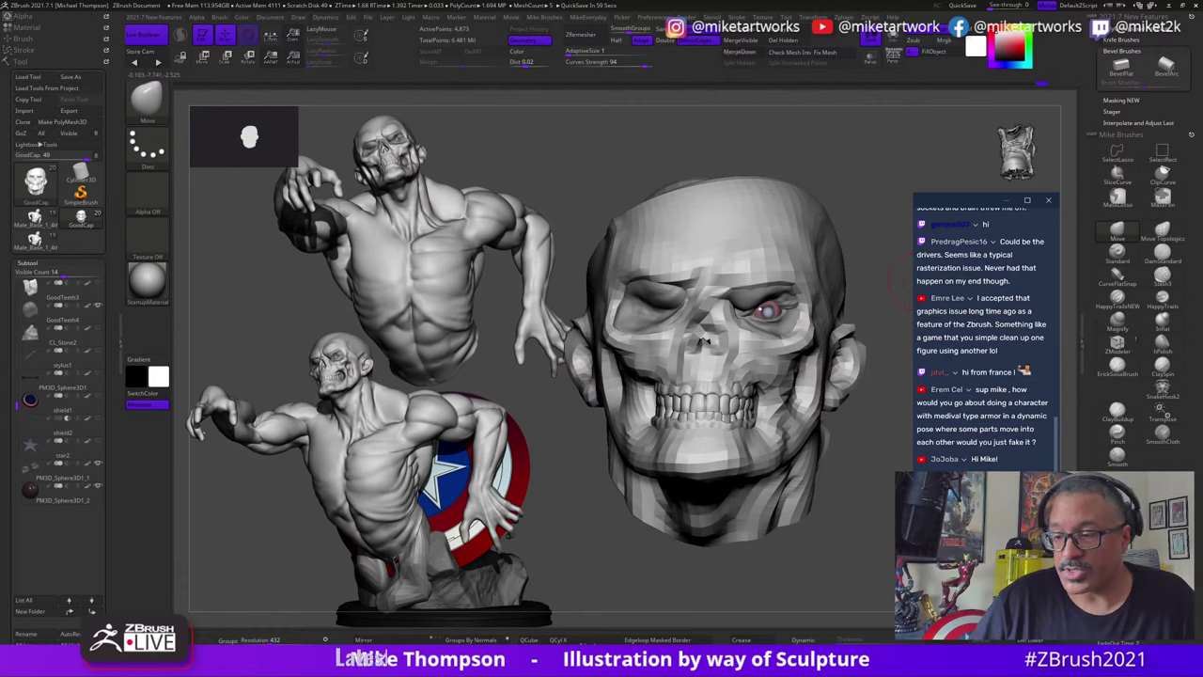
pyautogui.moveTo(830, 542); pyautogui.dragTo(874, 519)
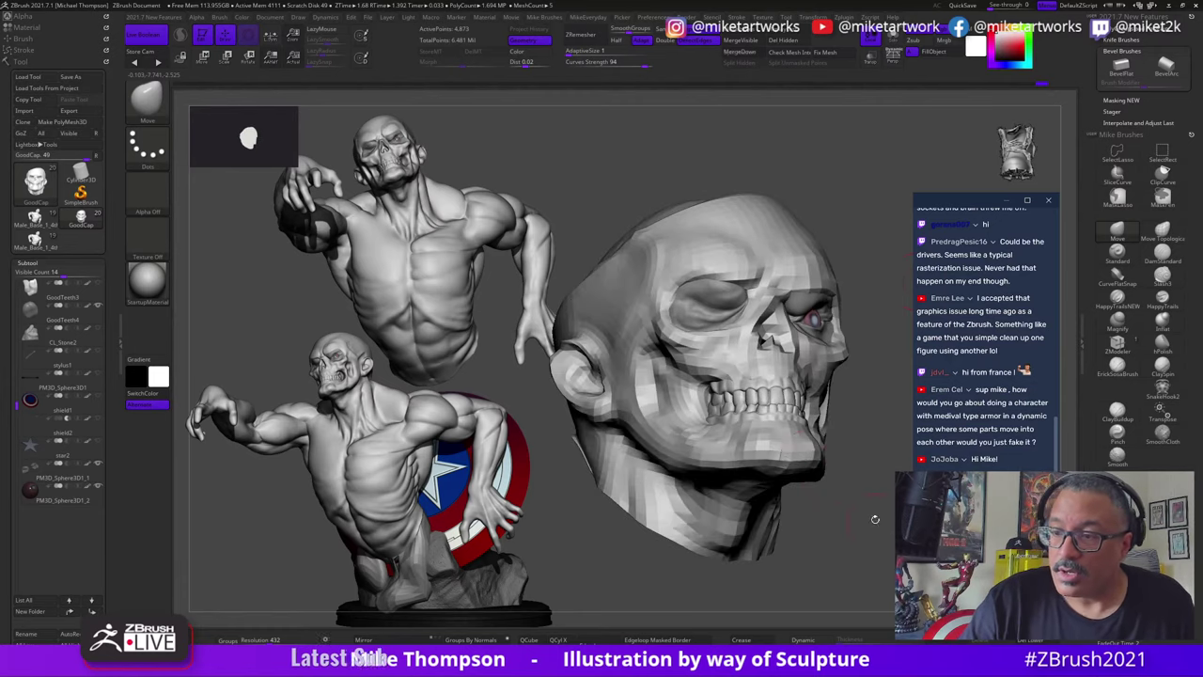
pyautogui.moveTo(850, 285); pyautogui.dragTo(839, 324)
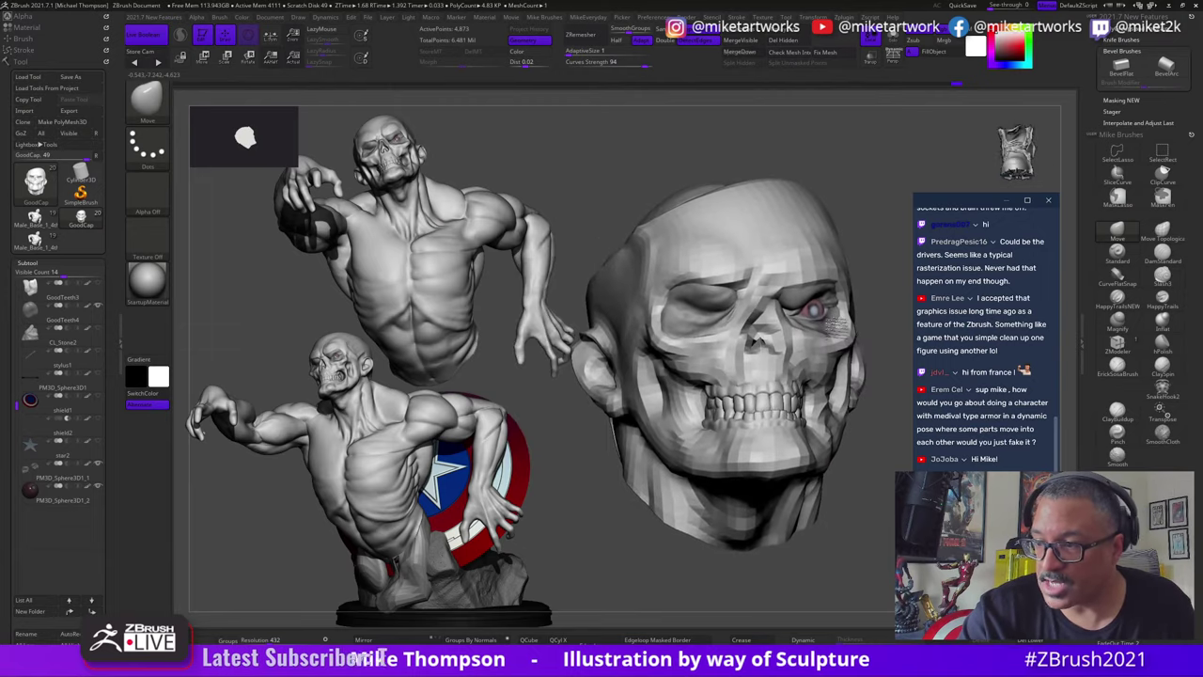
pyautogui.moveTo(857, 516); pyautogui.dragTo(837, 498)
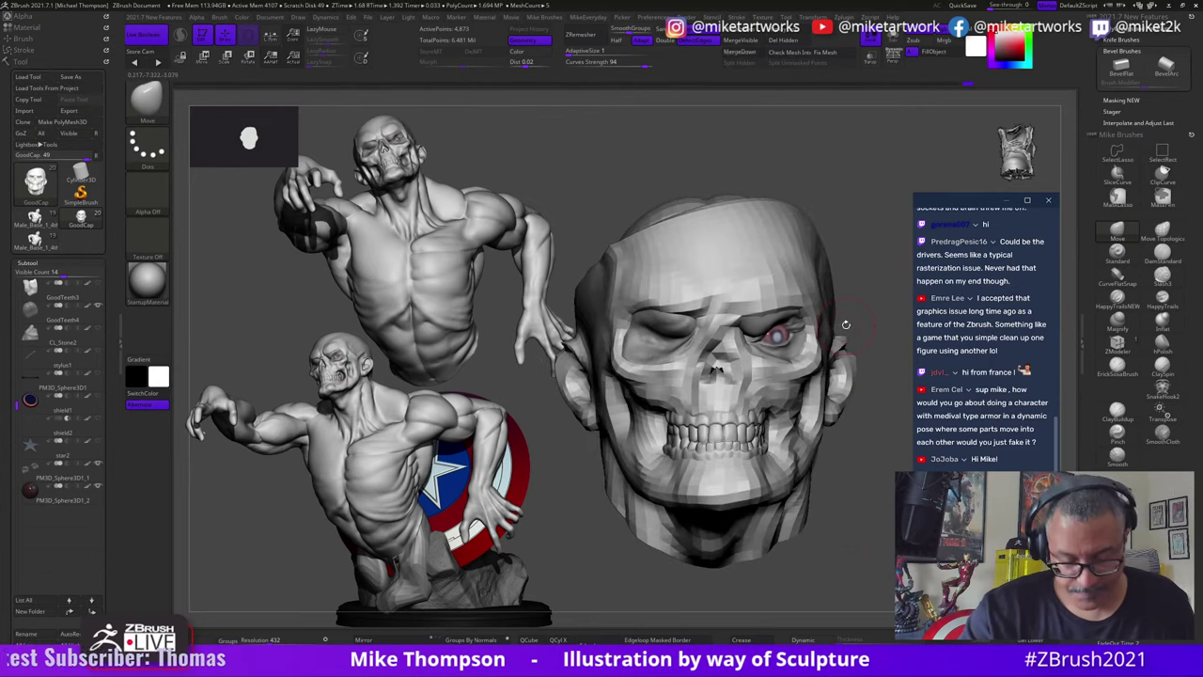
# Step: Raise the head by two subdivision levels, lightly smooth the bridge of the nose and examine it from the side
pyautogui.press('d')
pyautogui.press('d')
pyautogui.keyDown('shift'); pyautogui.moveTo(730, 344); pyautogui.dragTo(734, 359); pyautogui.keyUp('shift')
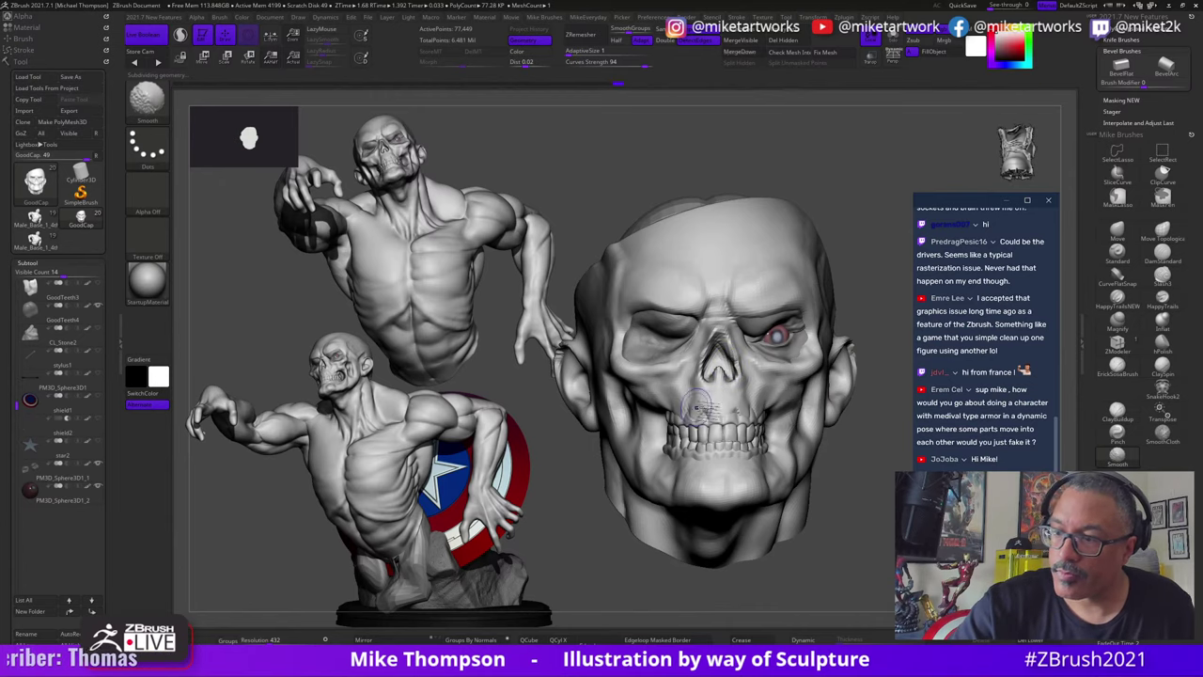
pyautogui.moveTo(840, 476); pyautogui.dragTo(864, 483)
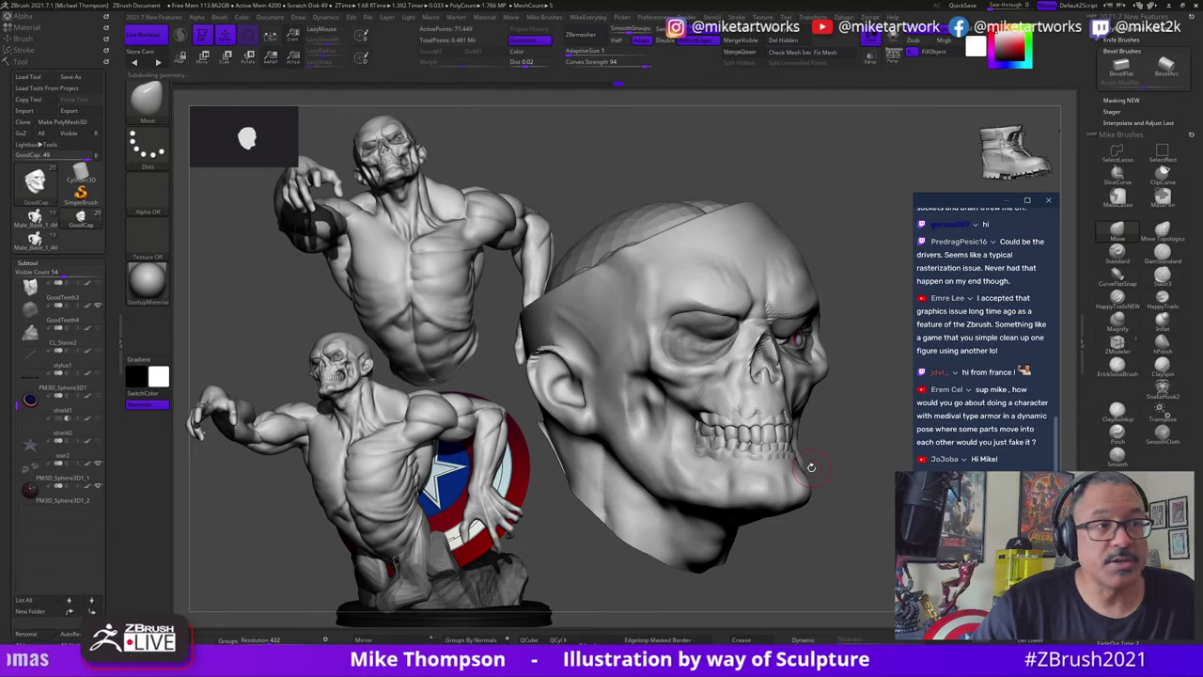
pyautogui.moveTo(594, 560); pyautogui.dragTo(527, 556)
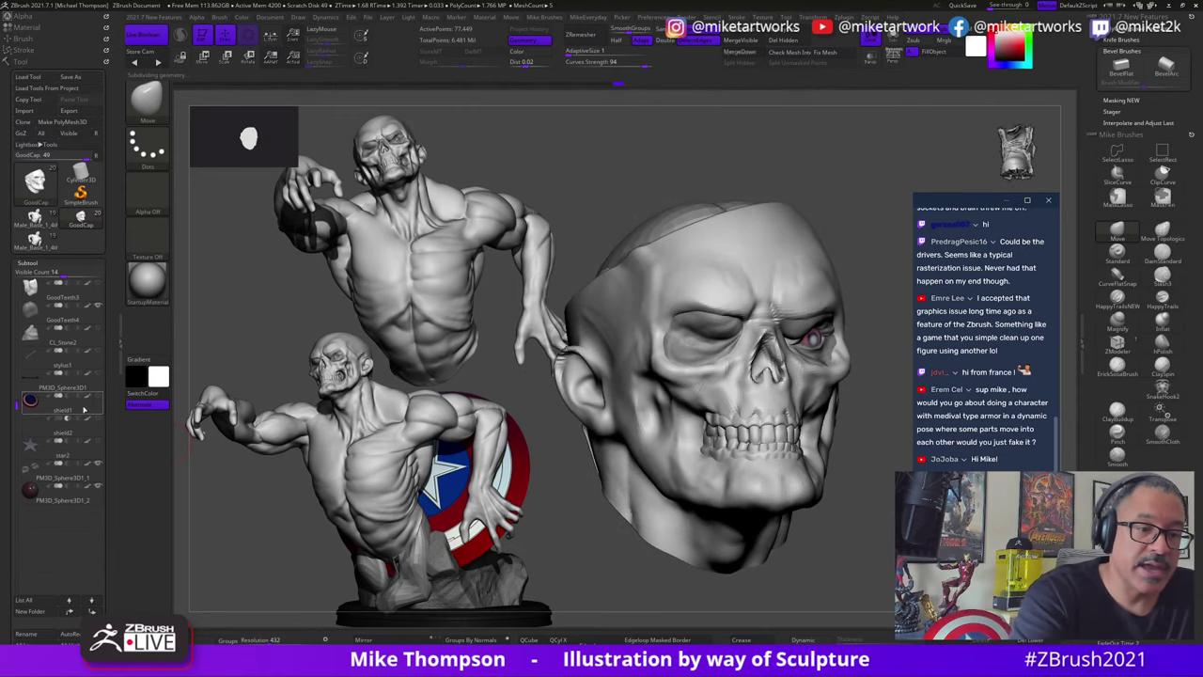
# Step: Mask the front of the GoodCap head from forehead to jaw with the MaskLasso brush in side view
pyautogui.moveTo(14, 400); pyautogui.dragTo(14, 284)
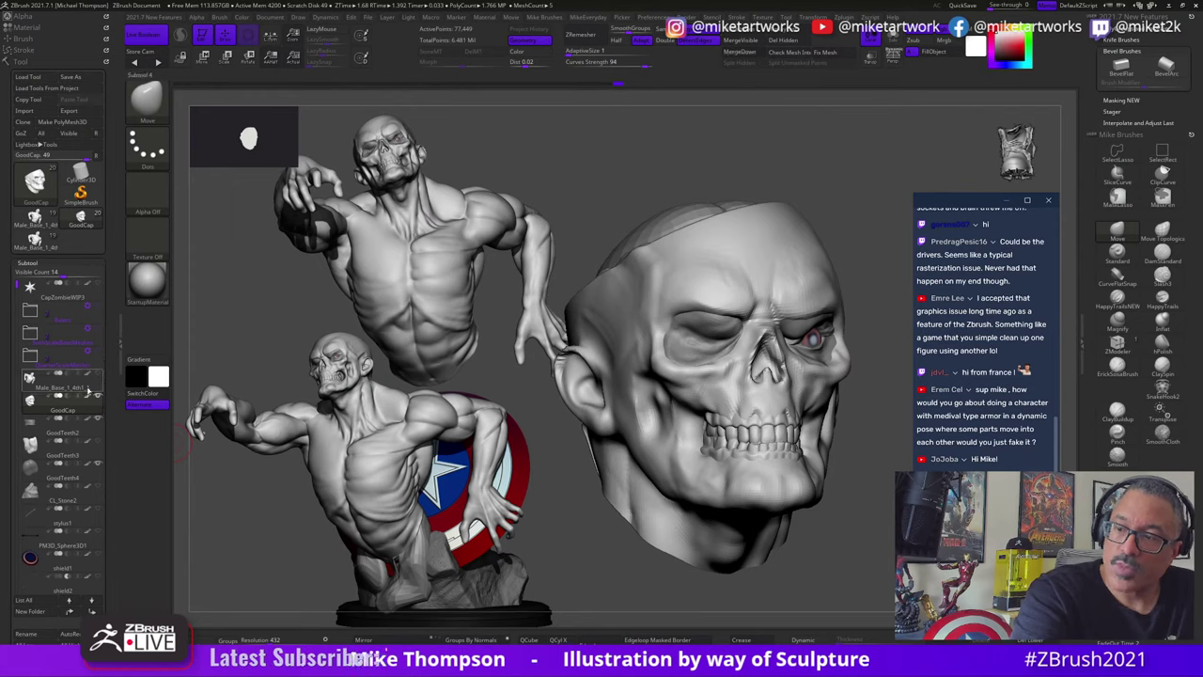
pyautogui.moveTo(852, 562)
pyautogui.mouseDown()
pyautogui.moveTo(837, 564)
pyautogui.moveTo(859, 565)
pyautogui.mouseUp()
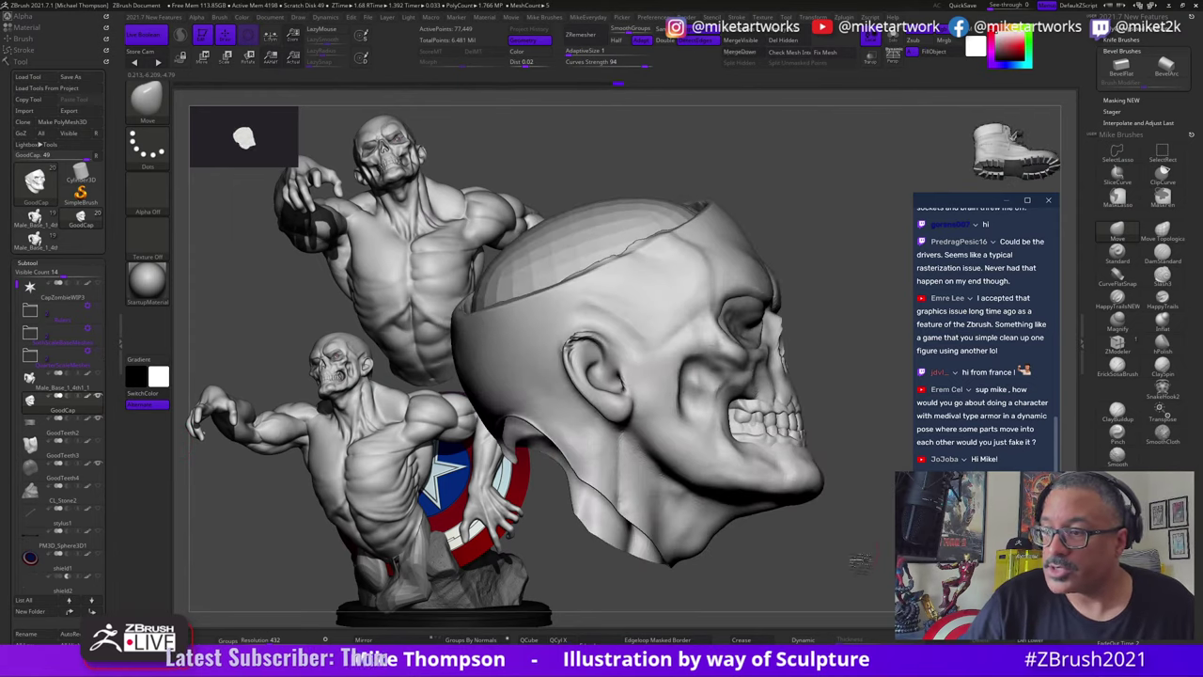
pyautogui.moveTo(840, 347); pyautogui.dragTo(857, 342)
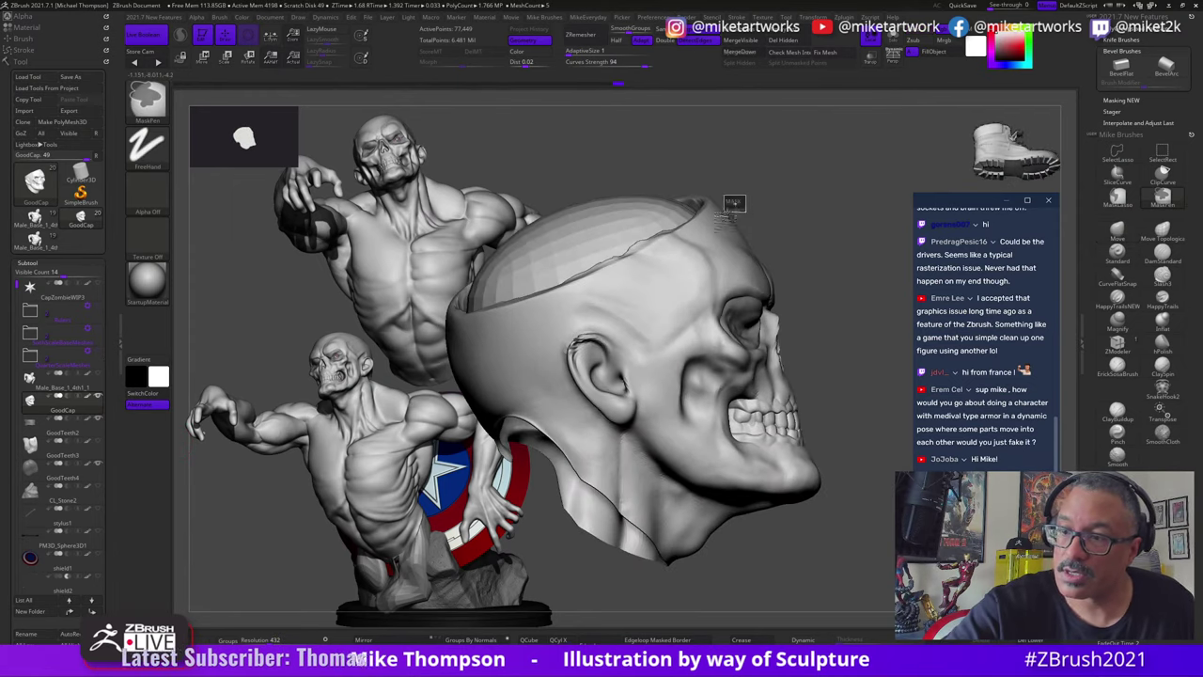
pyautogui.moveTo(746, 195)
pyautogui.keyDown('ctrl'); pyautogui.mouseDown()
pyautogui.moveTo(652, 386)
pyautogui.moveTo(690, 349)
pyautogui.mouseUp(); pyautogui.keyUp('ctrl')
pyautogui.keyDown('ctrl'); pyautogui.moveTo(822, 287); pyautogui.dragTo(843, 306); pyautogui.keyUp('ctrl')
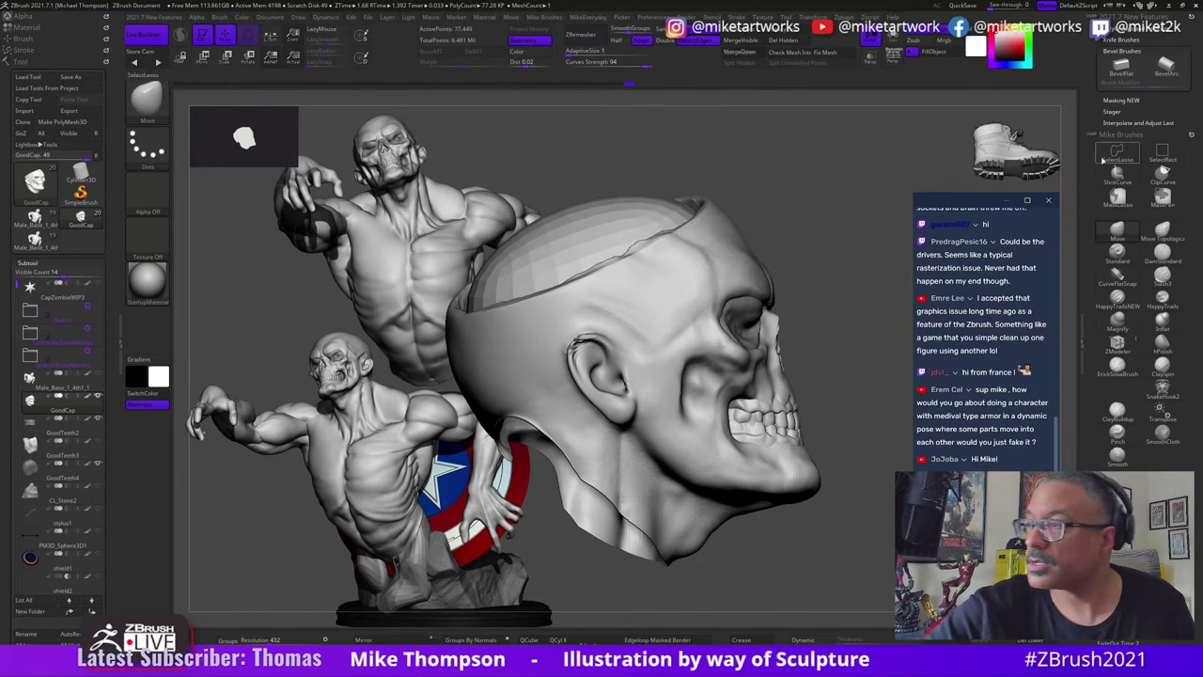
pyautogui.keyDown('ctrl'); pyautogui.click(1117, 199); pyautogui.keyUp('ctrl')
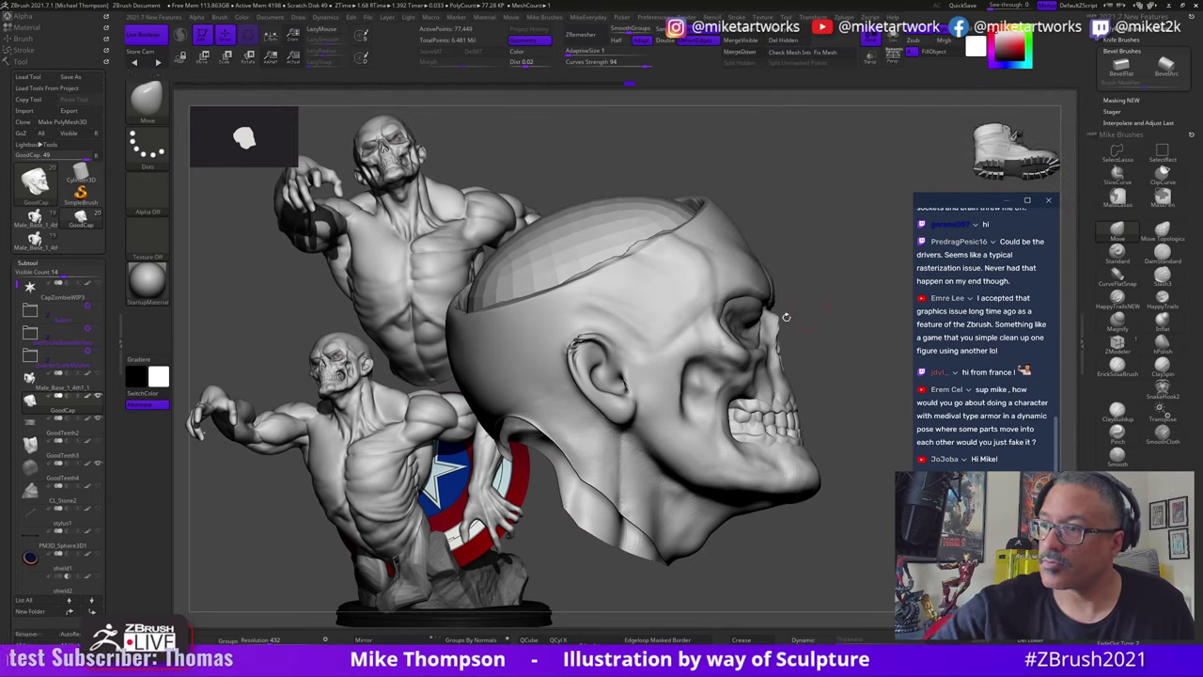
pyautogui.moveTo(768, 197)
pyautogui.keyDown('ctrl'); pyautogui.mouseDown()
pyautogui.moveTo(665, 429)
pyautogui.moveTo(887, 496)
pyautogui.mouseUp(); pyautogui.keyUp('ctrl')
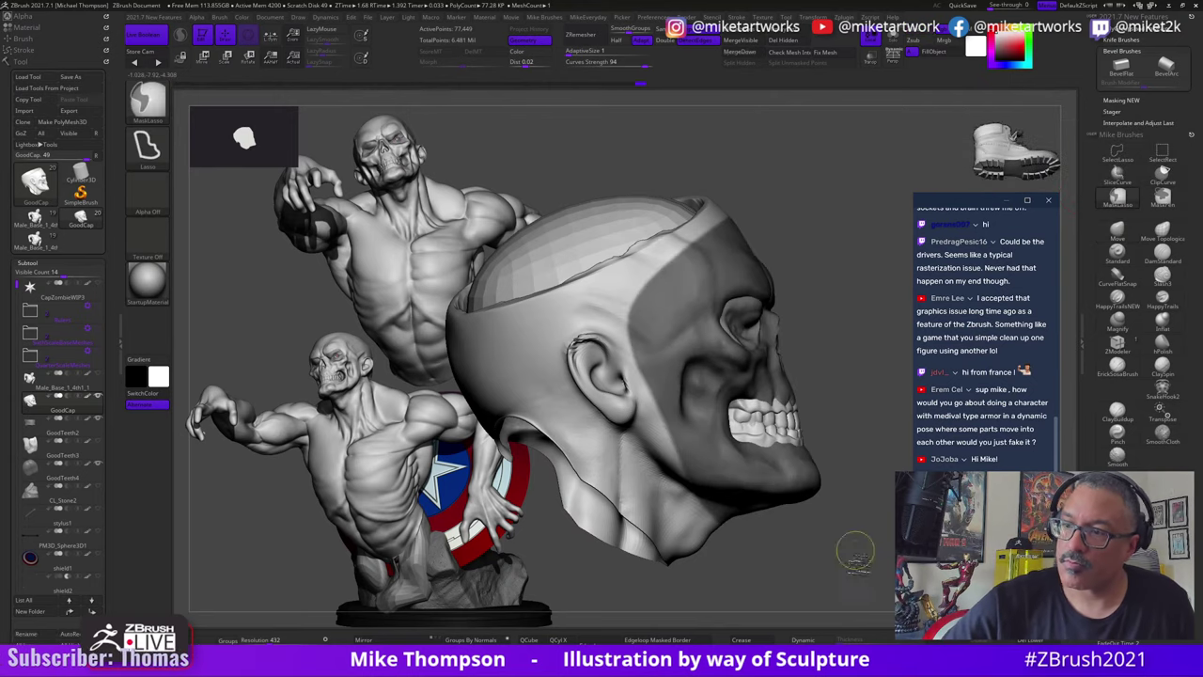
pyautogui.moveTo(856, 552)
pyautogui.mouseDown()
pyautogui.moveTo(838, 600)
pyautogui.moveTo(684, 540)
pyautogui.mouseUp()
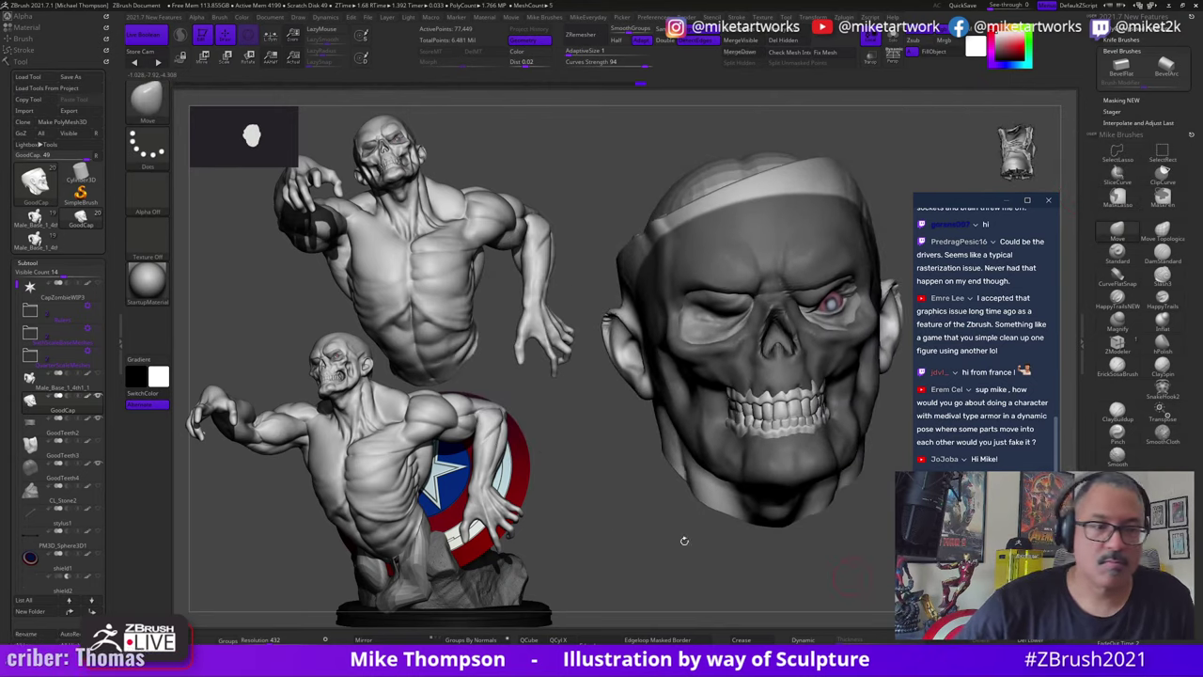
# Step: Duplicate the GoodCap head subtool and invert the mask on the copy
pyautogui.scroll(-5, 110, 496)
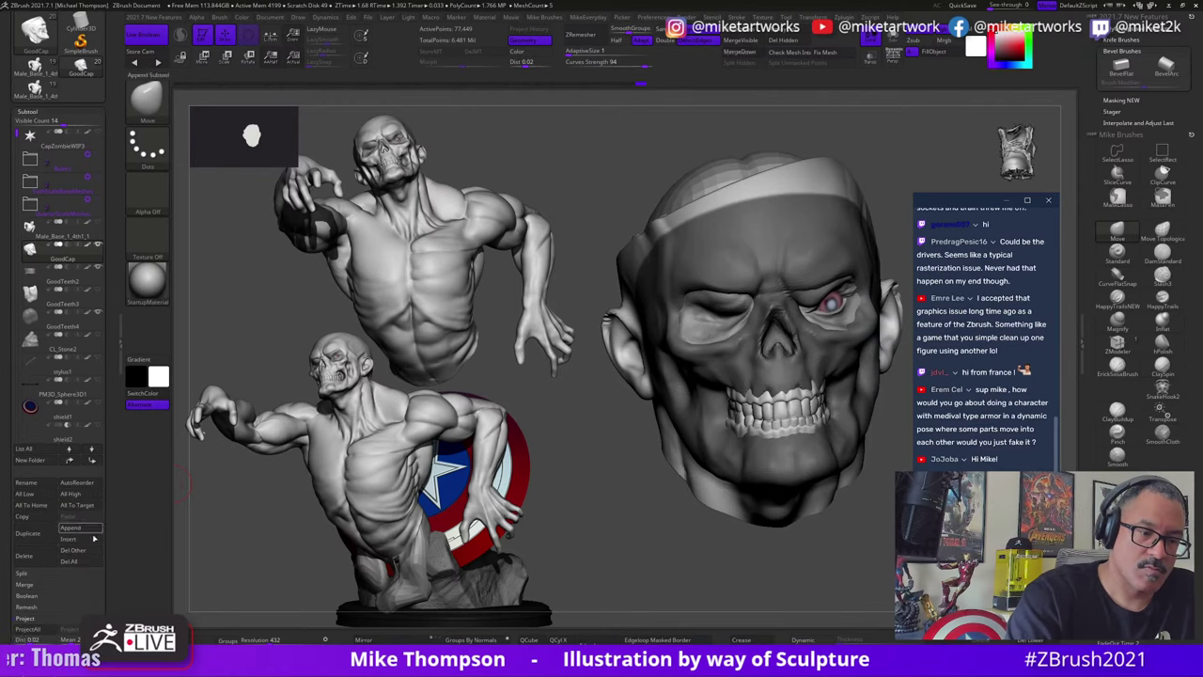
pyautogui.click(31, 533)
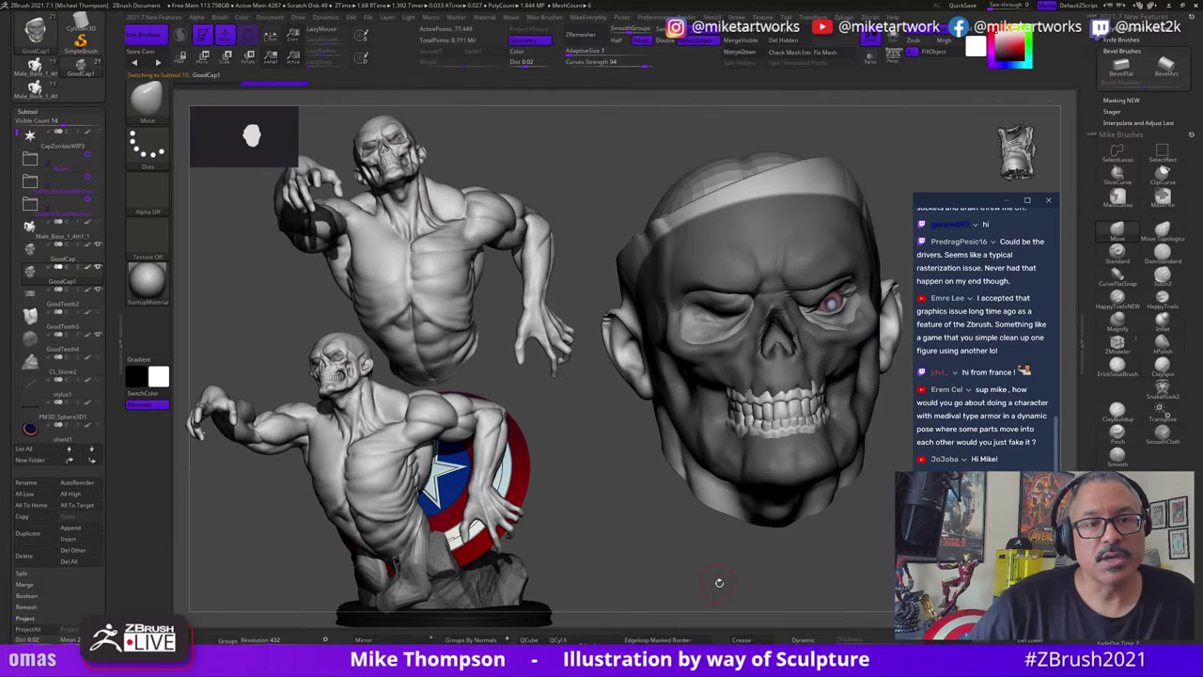
pyautogui.moveTo(714, 589); pyautogui.dragTo(735, 589)
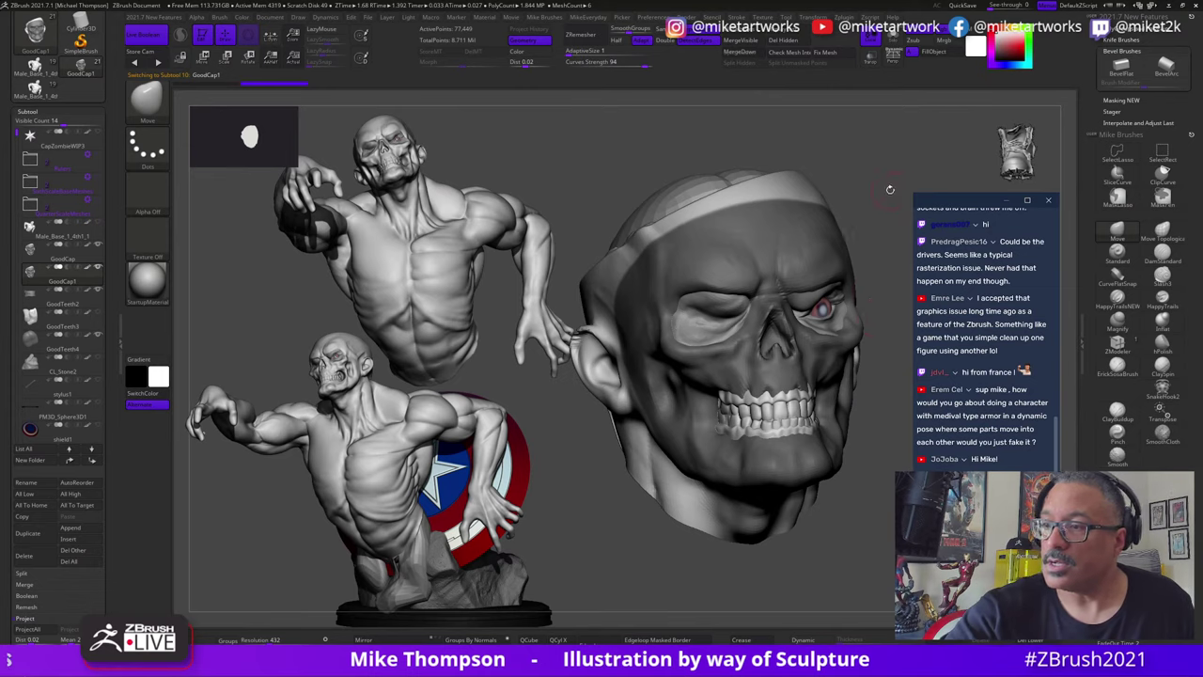
pyautogui.moveTo(889, 189); pyautogui.dragTo(894, 200)
pyautogui.keyDown('ctrl'); pyautogui.click(851, 557); pyautogui.keyUp('ctrl')
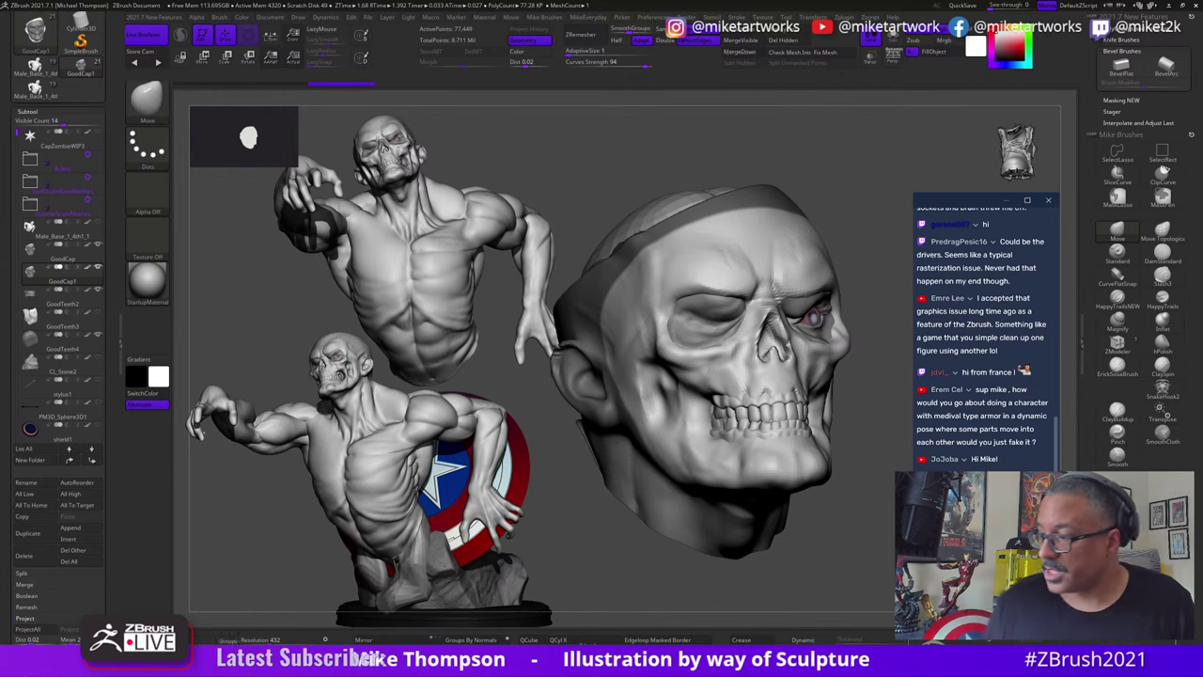
# Step: Reveal all hidden geometry of the duplicate and bake its layers into the mesh
pyautogui.click(28, 111)
pyautogui.click(28, 140)
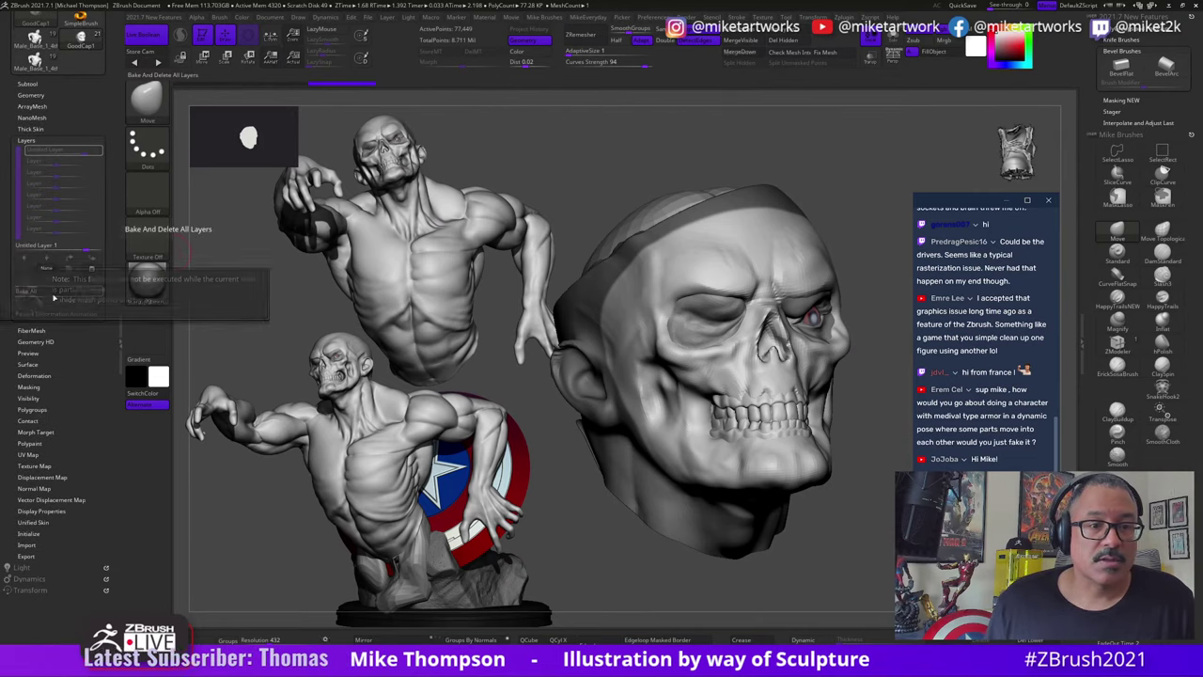
pyautogui.keyDown('ctrl'); pyautogui.keyDown('shift'); pyautogui.click(837, 551); pyautogui.keyUp('shift'); pyautogui.keyUp('ctrl')
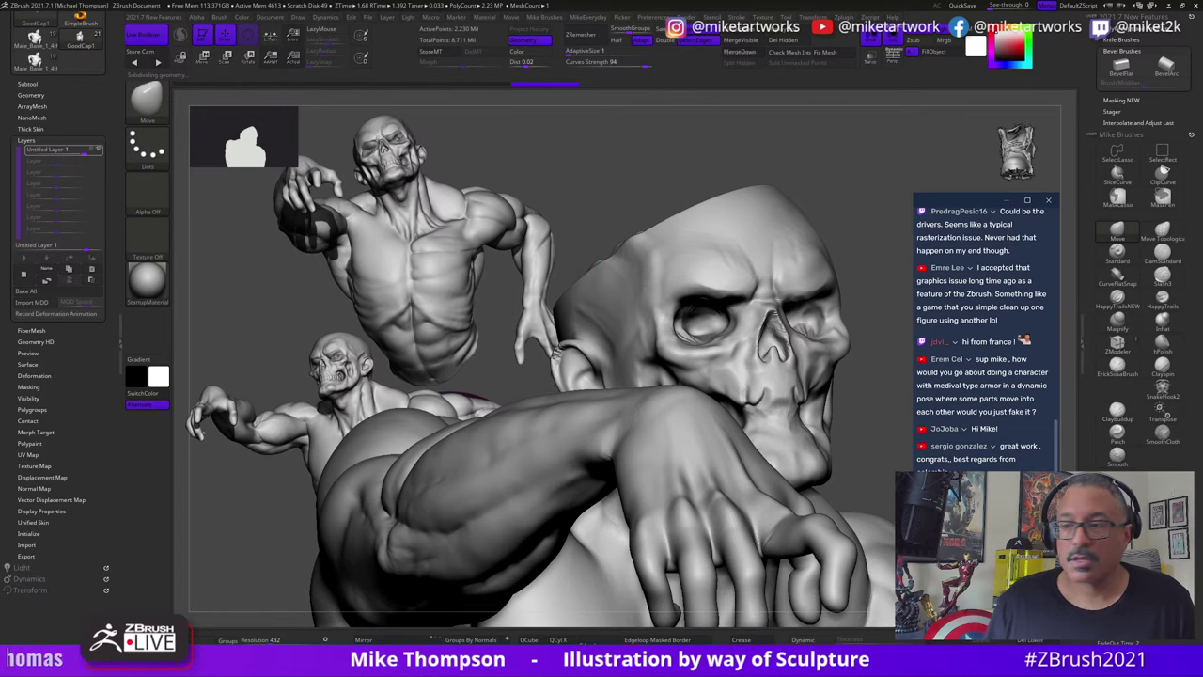
# Step: Isolate the duplicate's head from the neck and body and delete the hidden geometry
pyautogui.moveTo(860, 455); pyautogui.dragTo(605, 383)
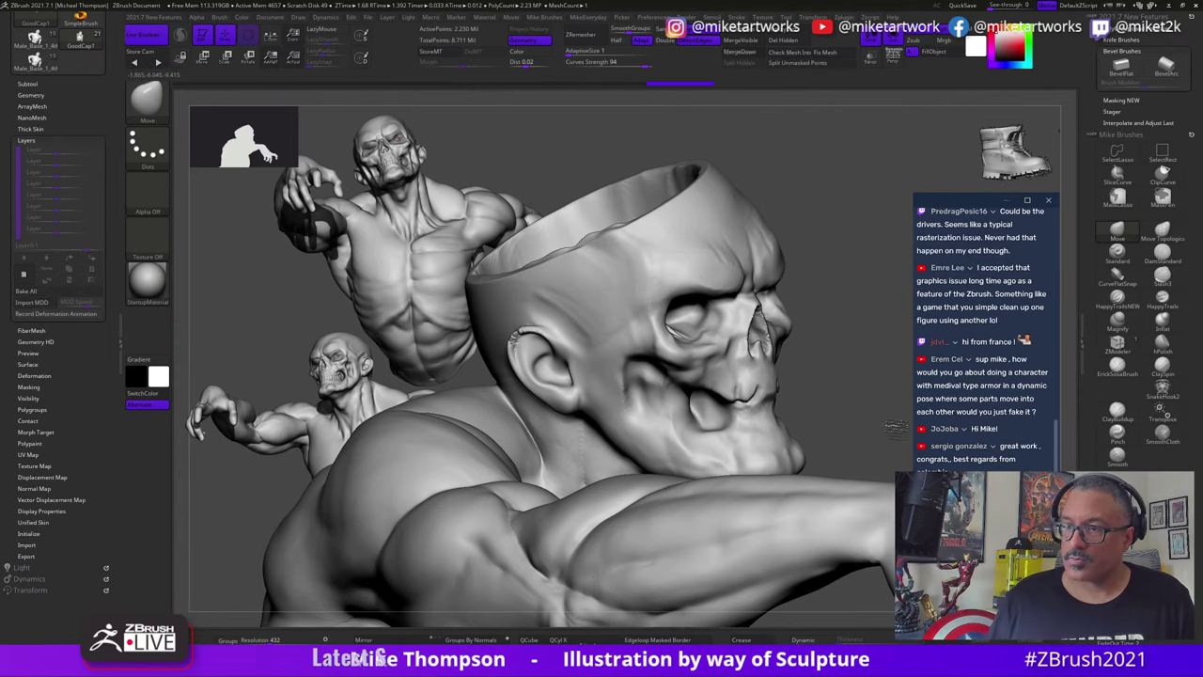
pyautogui.moveTo(896, 430); pyautogui.dragTo(891, 601)
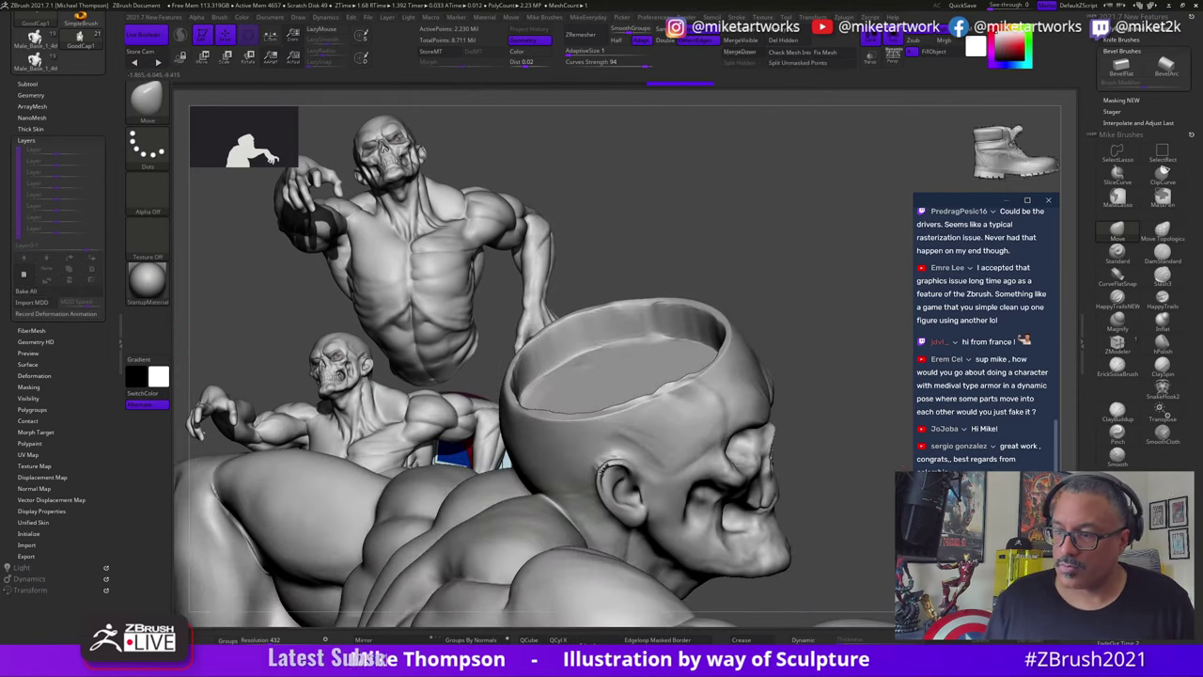
pyautogui.moveTo(776, 592)
pyautogui.keyDown('ctrl'); pyautogui.keyDown('shift'); pyautogui.mouseDown()
pyautogui.moveTo(548, 424)
pyautogui.moveTo(861, 353)
pyautogui.moveTo(891, 565)
pyautogui.mouseUp(); pyautogui.keyUp('shift'); pyautogui.keyUp('ctrl')
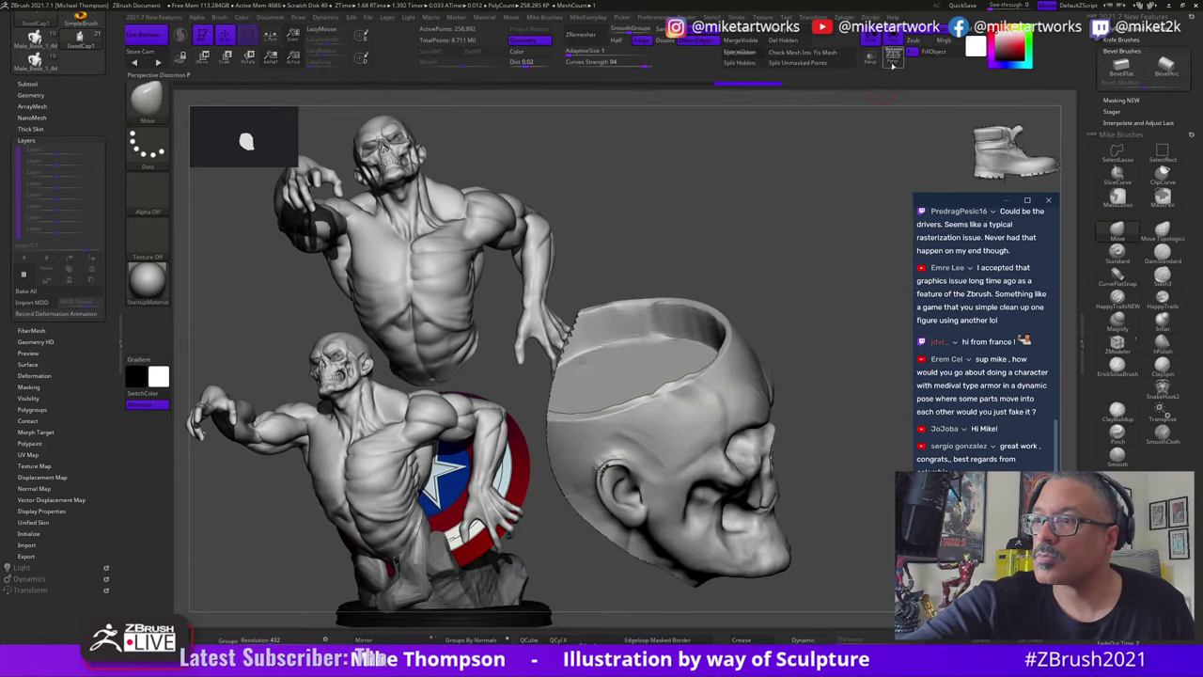
pyautogui.click(802, 41)
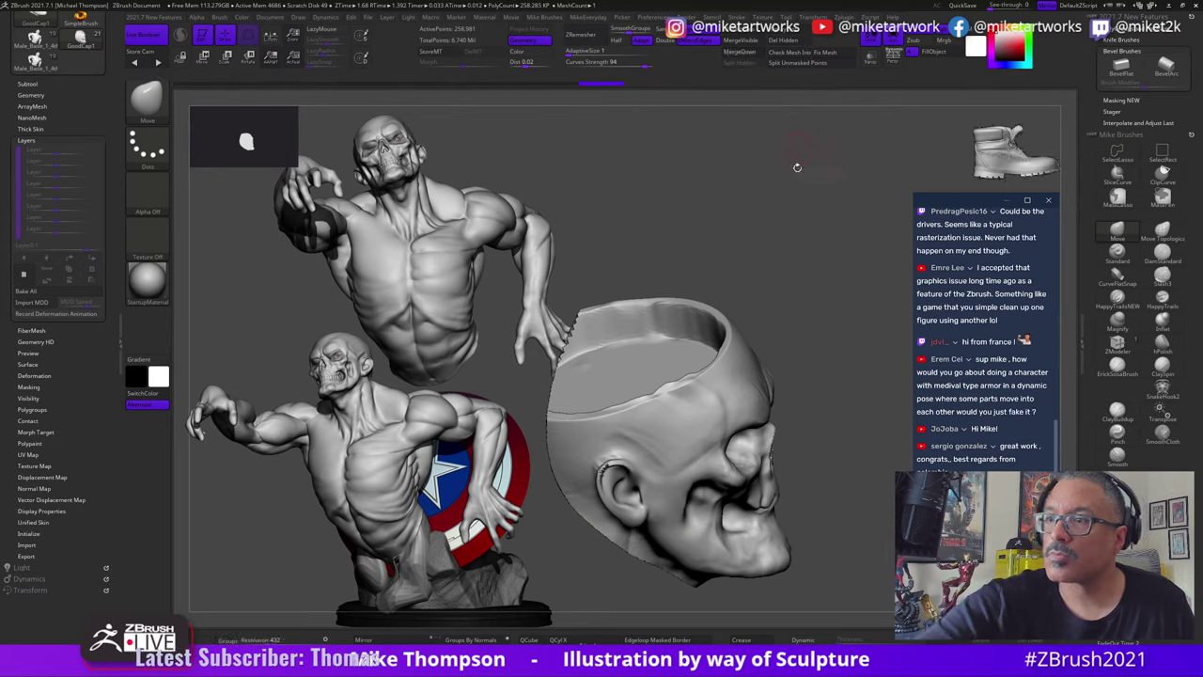
# Step: Mask the front of the duplicate head from forehead to jaw with the MaskLasso brush in side view
pyautogui.moveTo(856, 586); pyautogui.dragTo(868, 418)
pyautogui.moveTo(806, 291)
pyautogui.keyDown('ctrl'); pyautogui.keyDown('shift'); pyautogui.mouseDown()
pyautogui.moveTo(695, 366)
pyautogui.moveTo(690, 441)
pyautogui.moveTo(858, 529)
pyautogui.mouseUp(); pyautogui.keyUp('shift'); pyautogui.keyUp('ctrl')
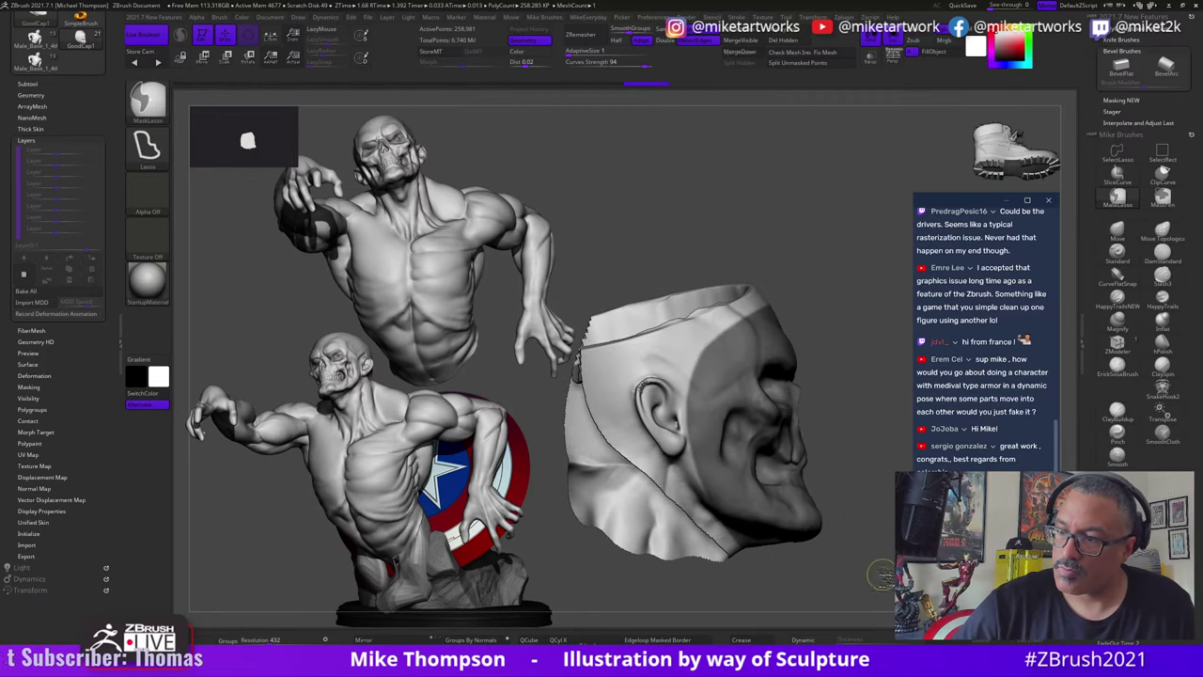
pyautogui.moveTo(880, 575)
pyautogui.mouseDown()
pyautogui.moveTo(835, 583)
pyautogui.moveTo(881, 596)
pyautogui.moveTo(853, 572)
pyautogui.moveTo(887, 567)
pyautogui.mouseUp()
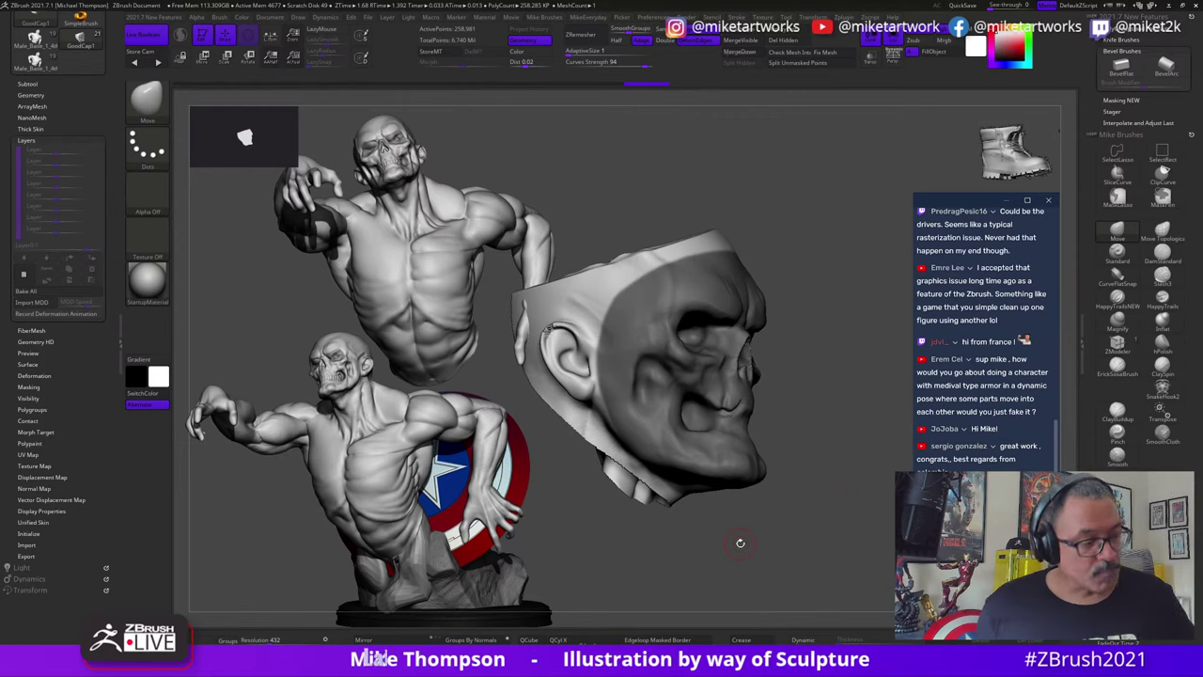
pyautogui.moveTo(828, 565)
pyautogui.mouseDown()
pyautogui.moveTo(816, 548)
pyautogui.moveTo(845, 572)
pyautogui.mouseUp()
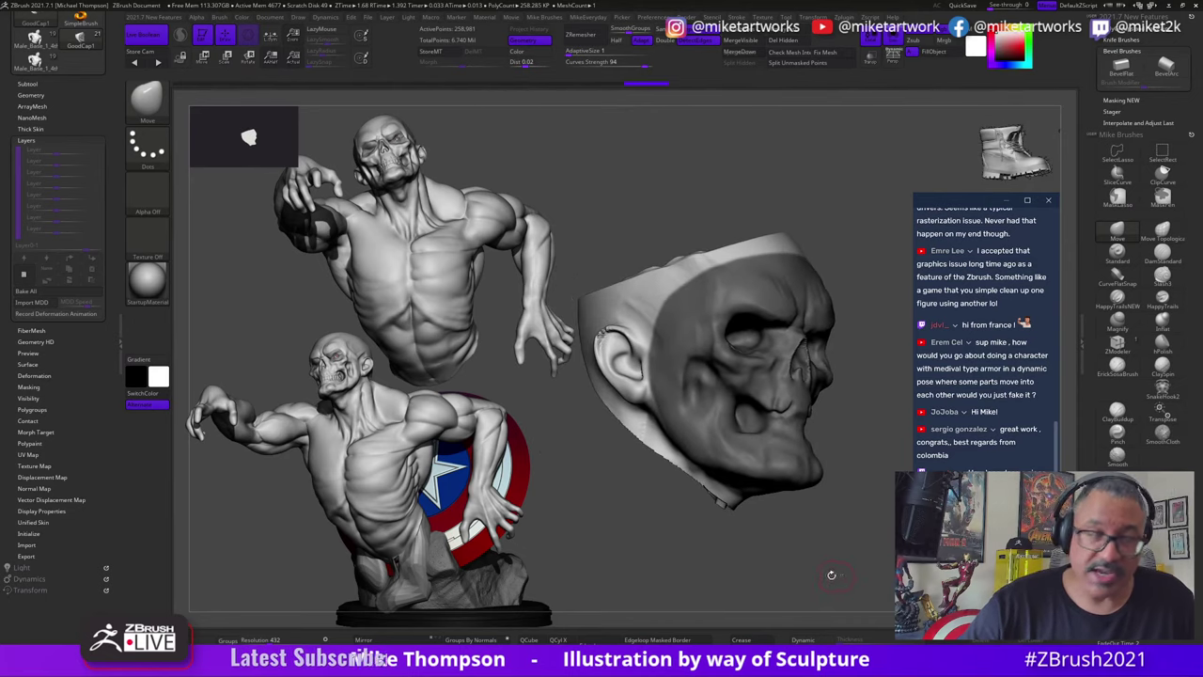
pyautogui.moveTo(844, 586)
pyautogui.mouseDown()
pyautogui.moveTo(831, 588)
pyautogui.moveTo(872, 574)
pyautogui.moveTo(823, 570)
pyautogui.moveTo(835, 570)
pyautogui.mouseUp()
# Step: Reduce the duplicate to its masked face area by deleting everything else, and display the polyframe
pyautogui.press('ctrl')
pyautogui.hotkey('ctrl', 'shift')
pyautogui.keyDown('ctrl'); pyautogui.keyDown('shift'); pyautogui.click(763, 496); pyautogui.keyUp('shift'); pyautogui.keyUp('ctrl')
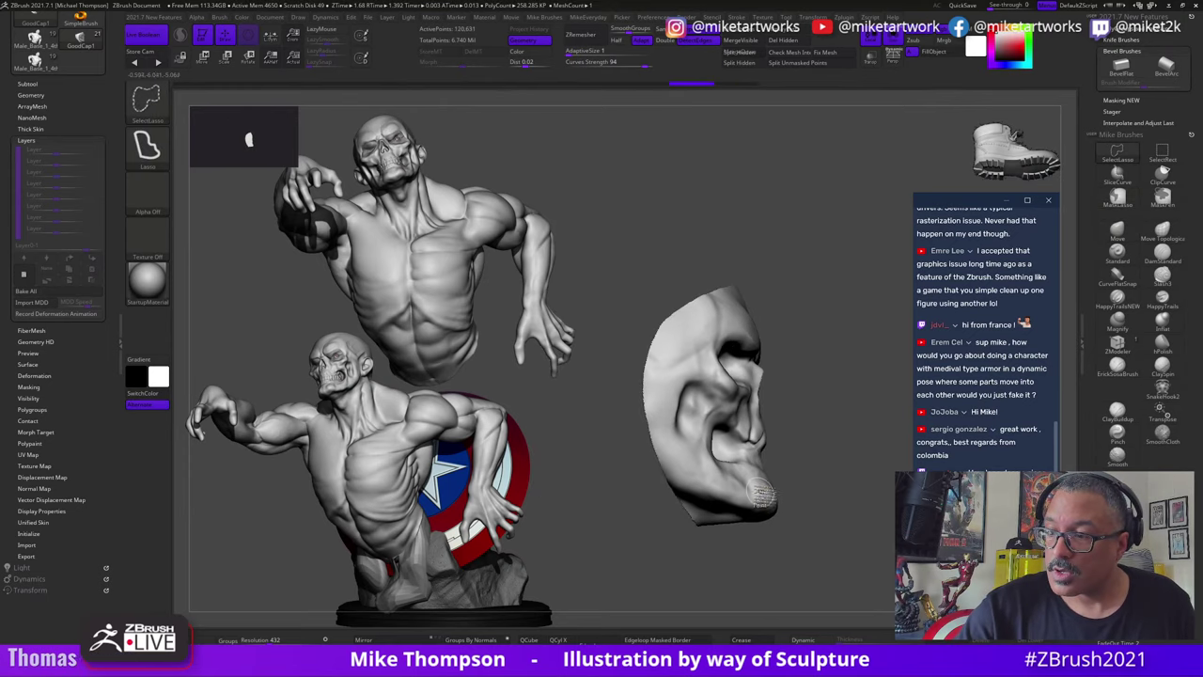
pyautogui.moveTo(805, 499)
pyautogui.mouseDown()
pyautogui.moveTo(893, 566)
pyautogui.moveTo(840, 564)
pyautogui.moveTo(802, 543)
pyautogui.mouseUp()
pyautogui.press('space')
pyautogui.press('space')
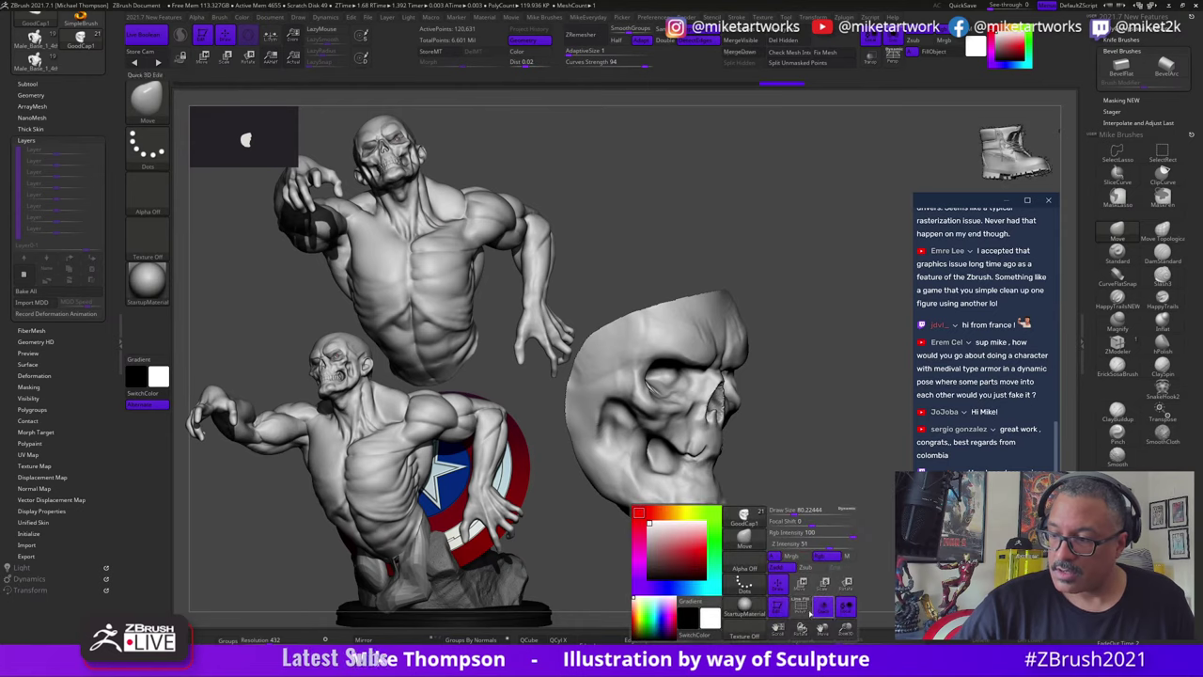
pyautogui.keyDown('ctrl'); pyautogui.click(814, 578); pyautogui.keyUp('ctrl')
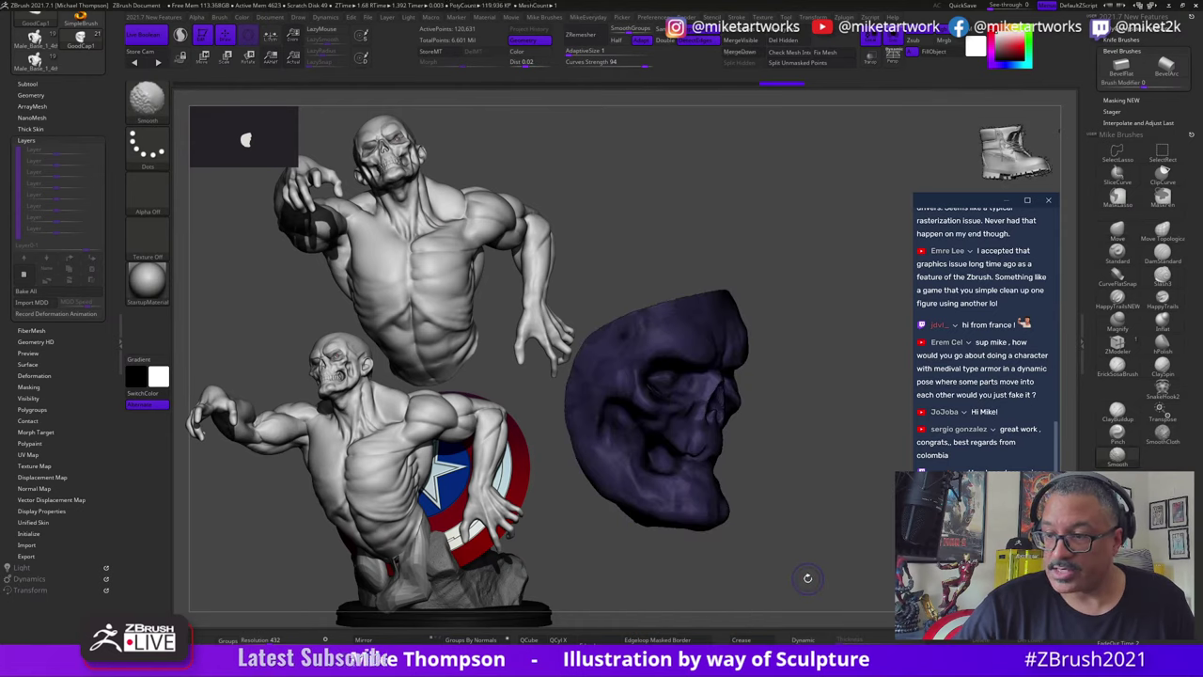
# Step: Run ZRemesher twice on the face shell with the Half option to lower its polygon density
pyautogui.moveTo(840, 540)
pyautogui.mouseDown()
pyautogui.moveTo(851, 551)
pyautogui.moveTo(854, 537)
pyautogui.moveTo(839, 543)
pyautogui.mouseUp()
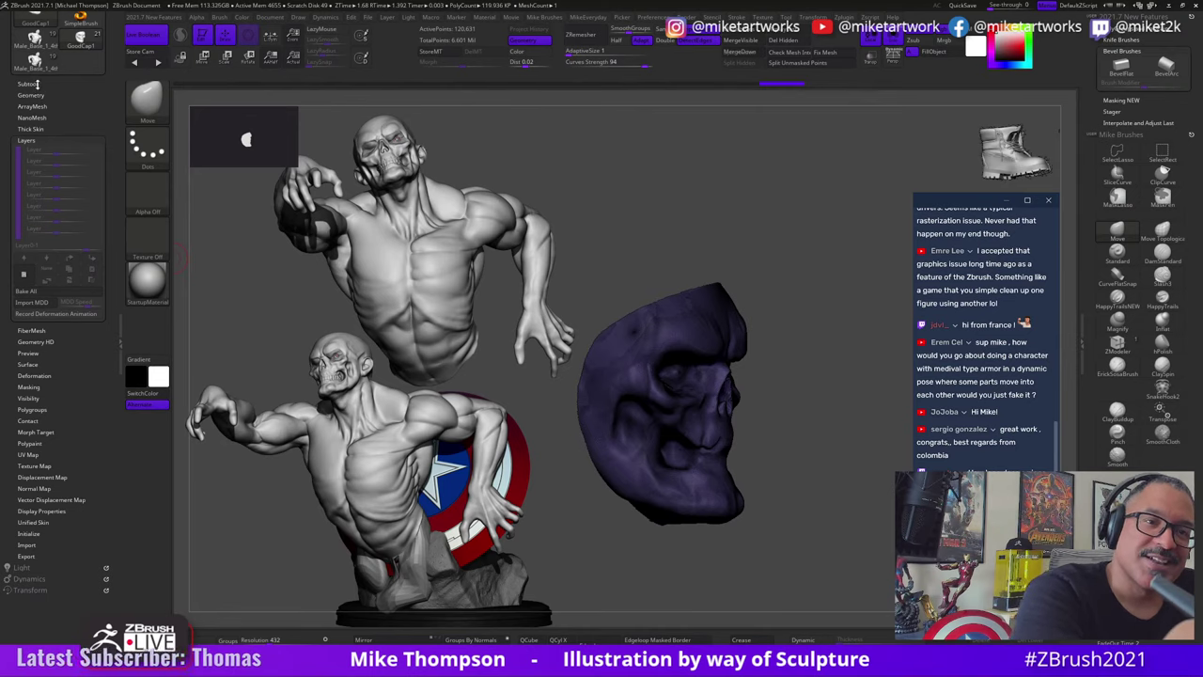
pyautogui.click(42, 95)
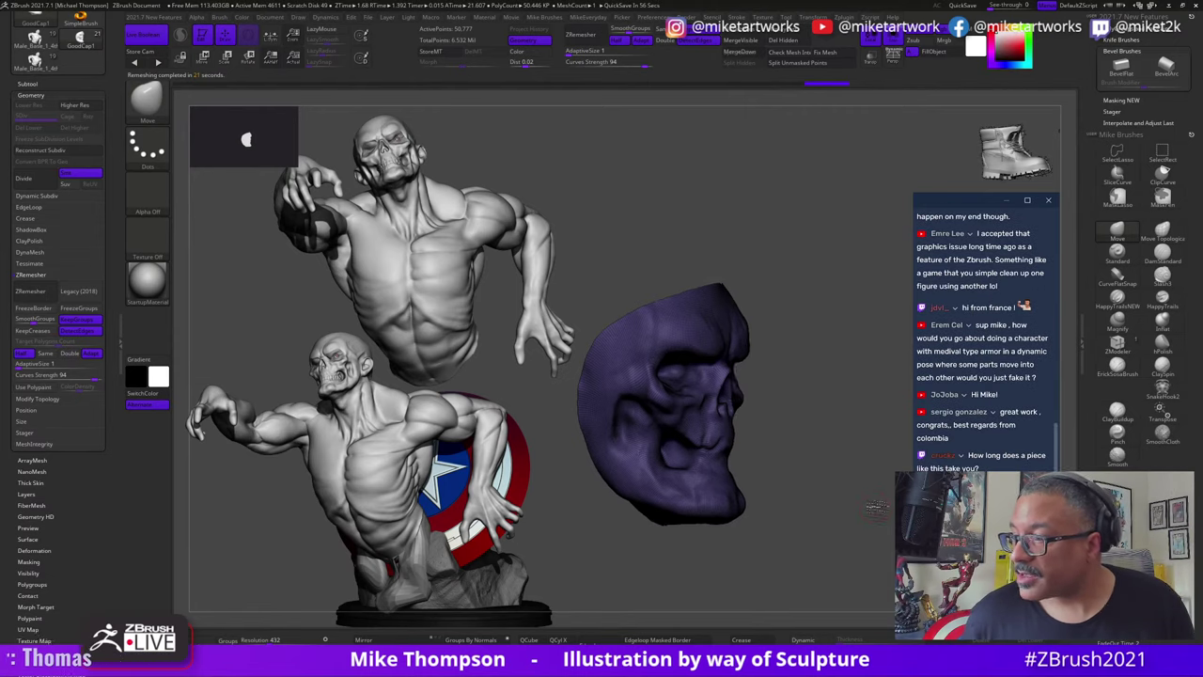
pyautogui.moveTo(874, 508); pyautogui.dragTo(716, 488)
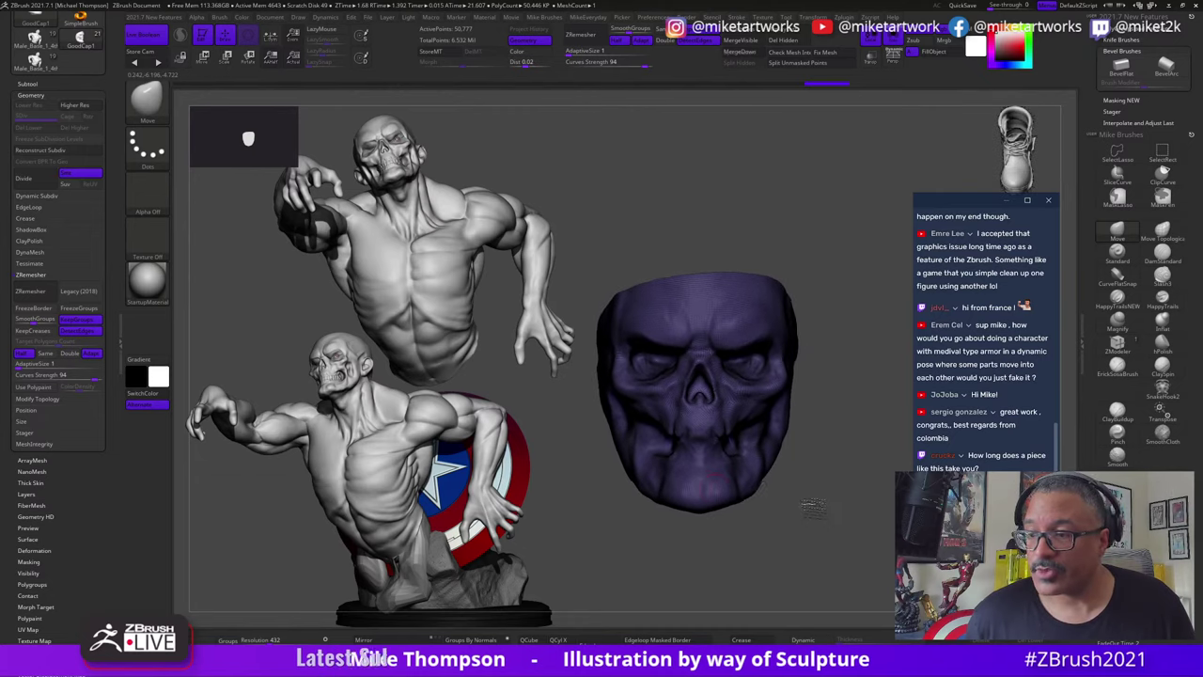
pyautogui.moveTo(813, 507); pyautogui.dragTo(846, 546)
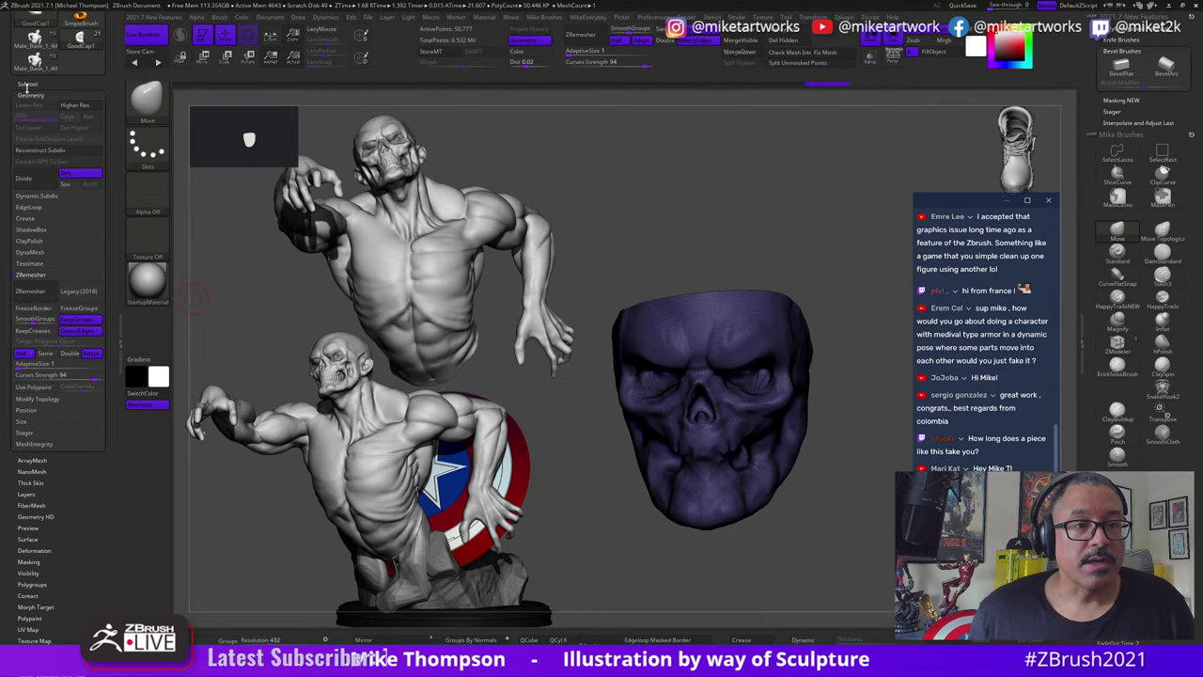
pyautogui.click(33, 292)
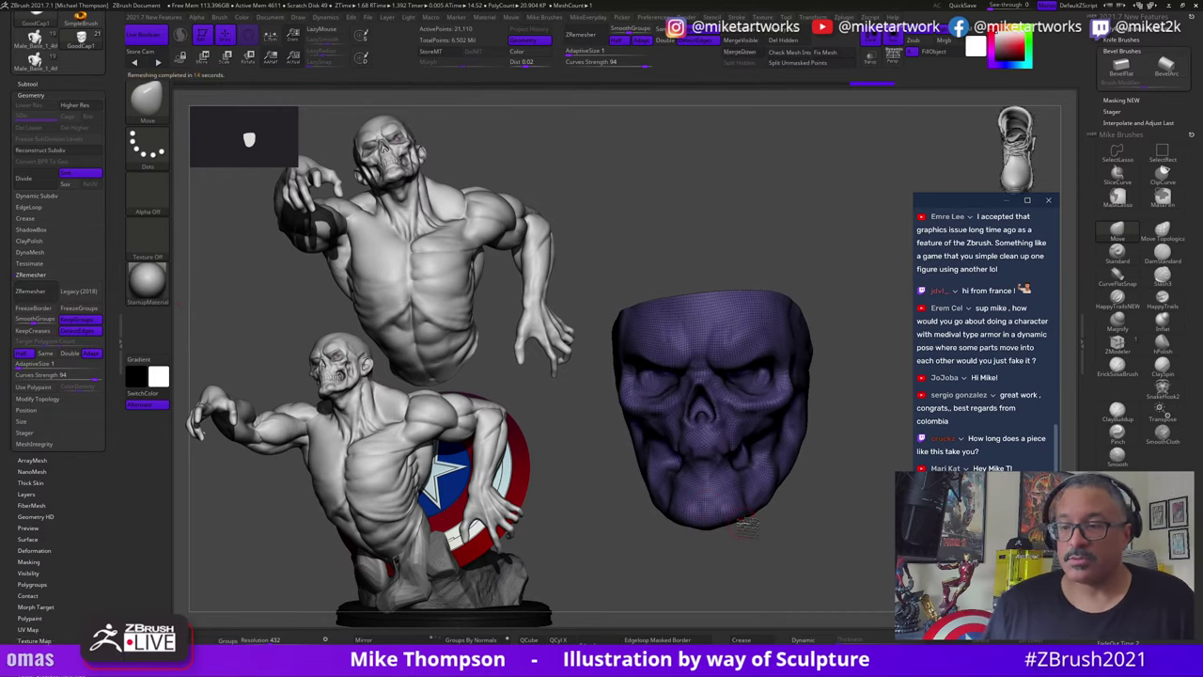
# Step: Separate the small stray polygroup from the face shell and delete it
pyautogui.moveTo(745, 527); pyautogui.dragTo(863, 550)
pyautogui.keyDown('ctrl'); pyautogui.keyDown('shift'); pyautogui.click(668, 393); pyautogui.keyUp('shift'); pyautogui.keyUp('ctrl')
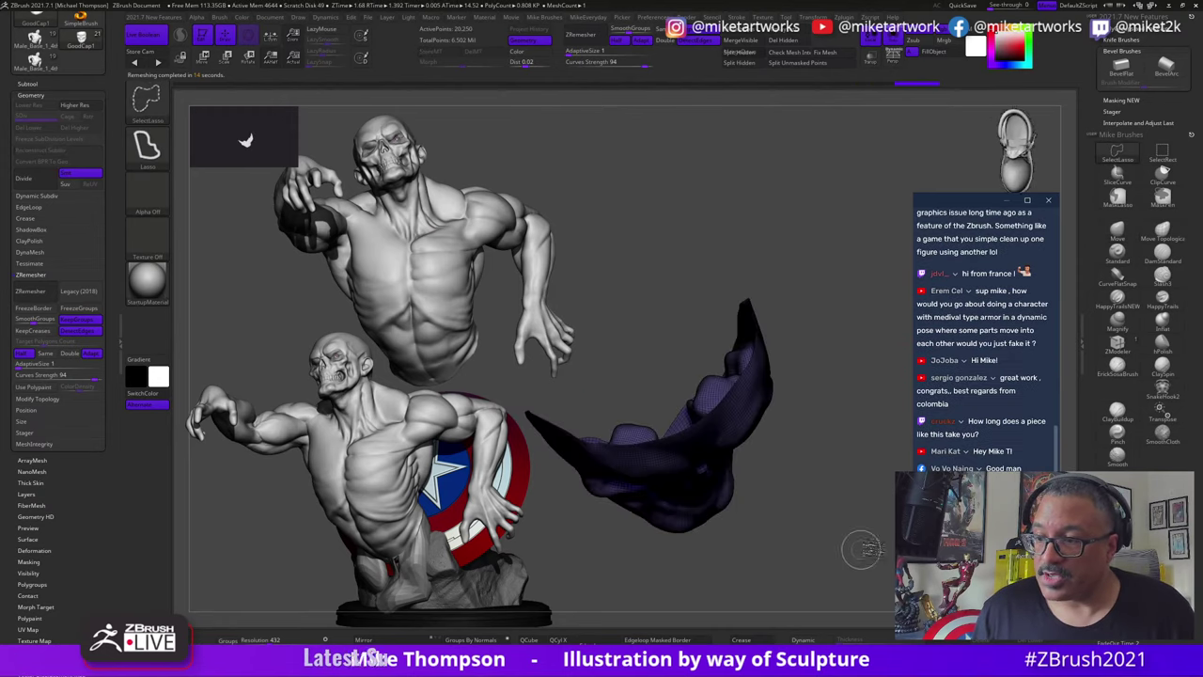
pyautogui.moveTo(838, 330); pyautogui.dragTo(857, 347)
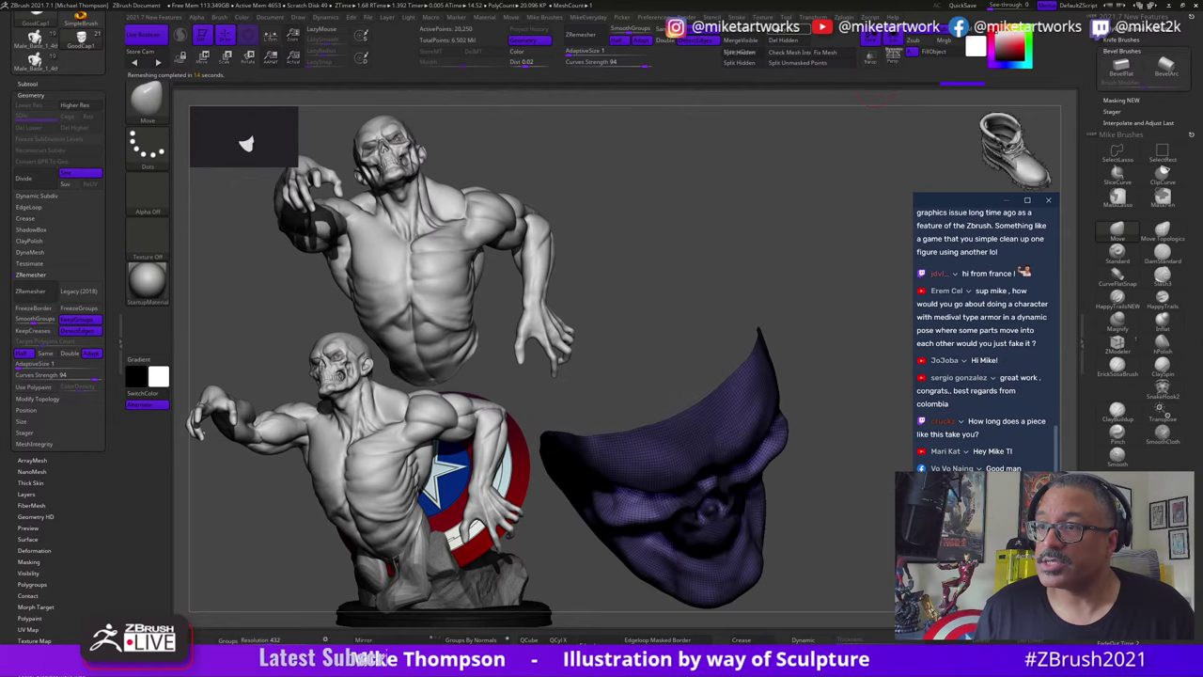
pyautogui.moveTo(833, 498); pyautogui.dragTo(847, 438)
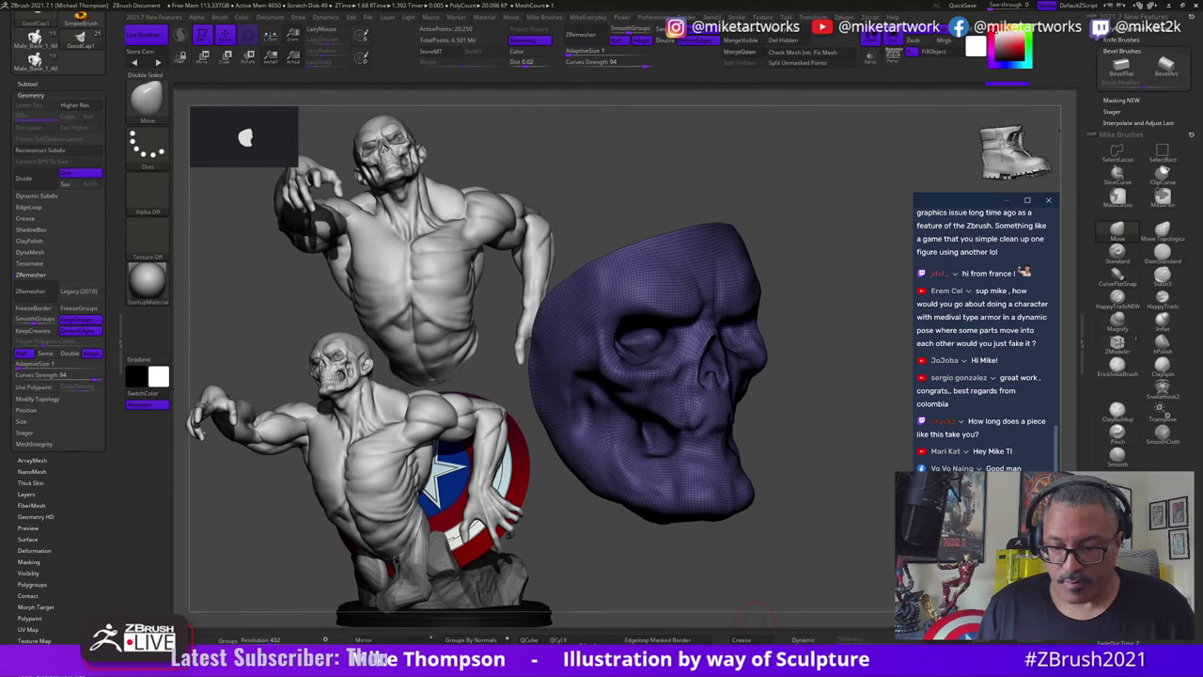
# Step: Remesh the cleaned face shell once more with ZRemesher at Half
pyautogui.moveTo(784, 527); pyautogui.dragTo(864, 559)
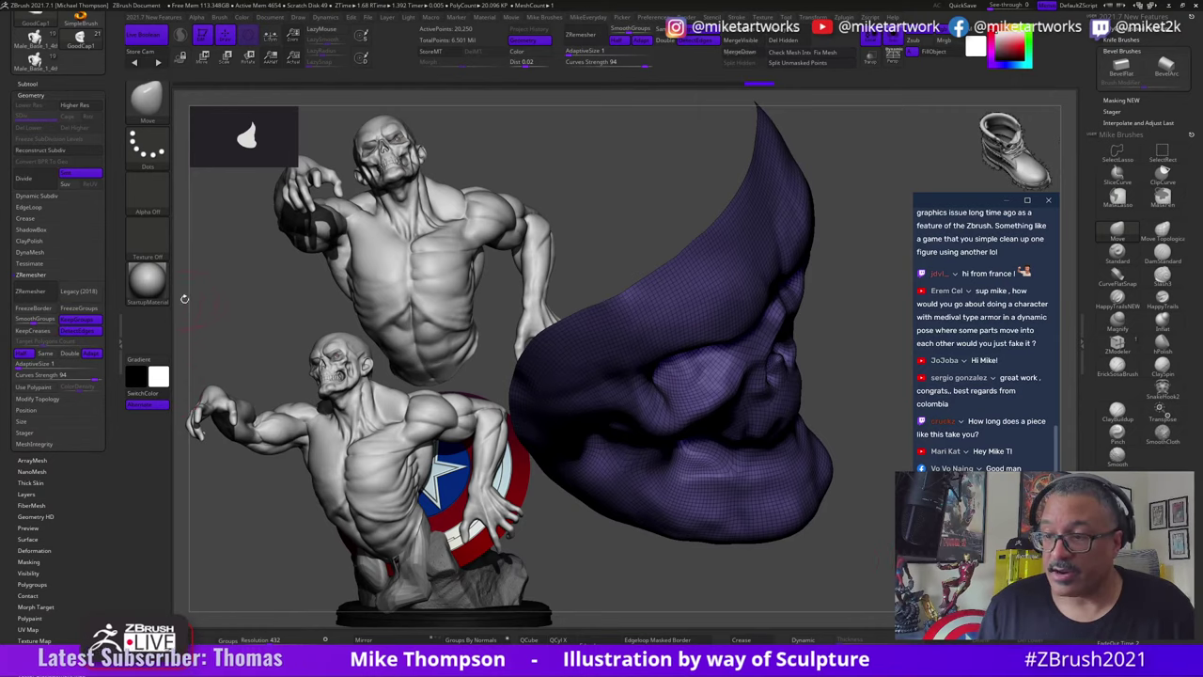
pyautogui.click(39, 293)
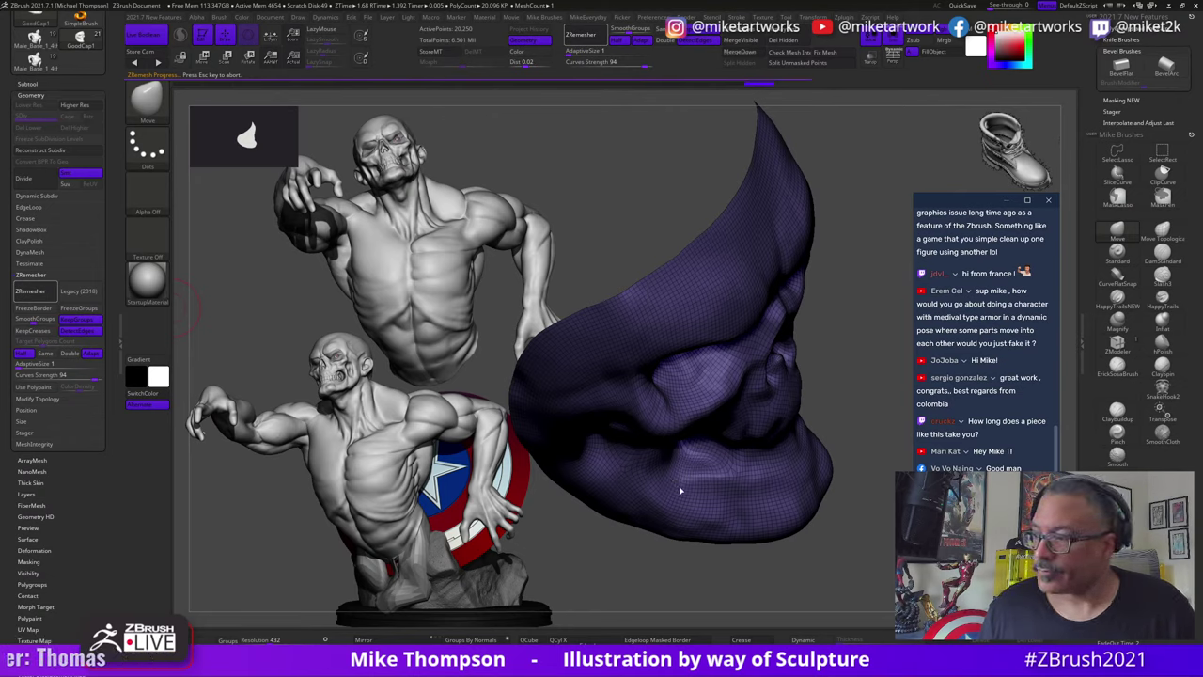
pyautogui.moveTo(847, 583)
pyautogui.mouseDown()
pyautogui.moveTo(885, 602)
pyautogui.moveTo(821, 584)
pyautogui.moveTo(831, 571)
pyautogui.mouseUp()
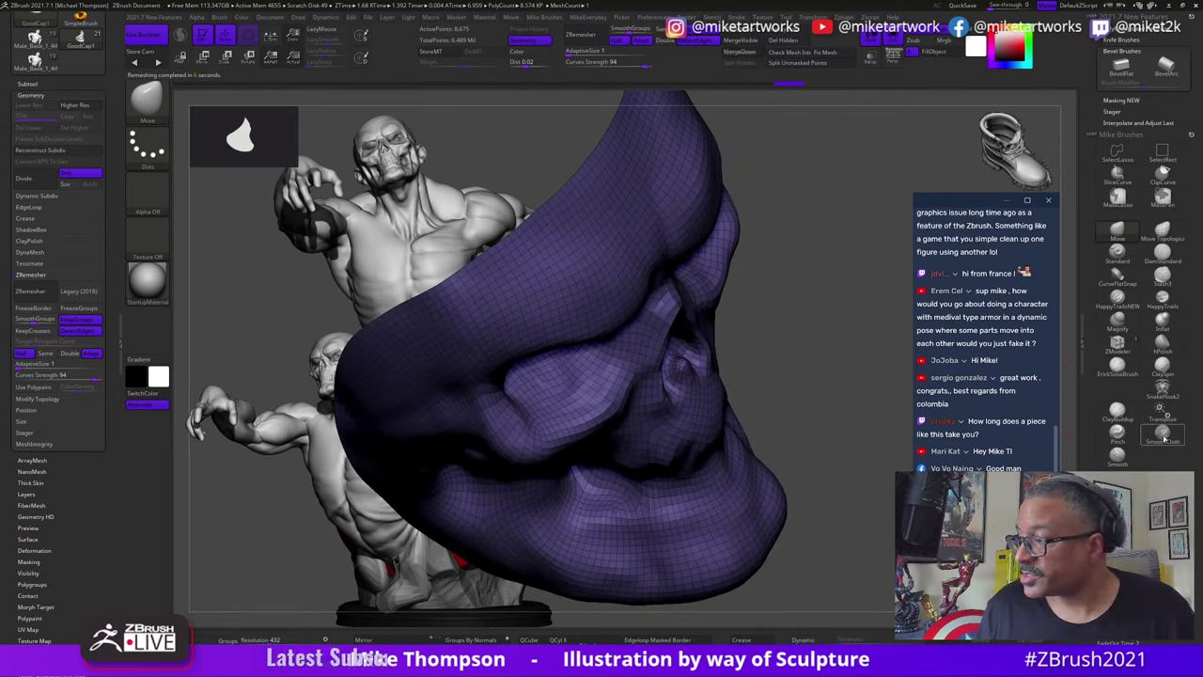
# Step: Thicken the face shell with the ZModeler brush, using the Extrude polygon action with All Polygons as the target
pyautogui.click(1115, 354)
pyautogui.moveTo(840, 517); pyautogui.dragTo(850, 512)
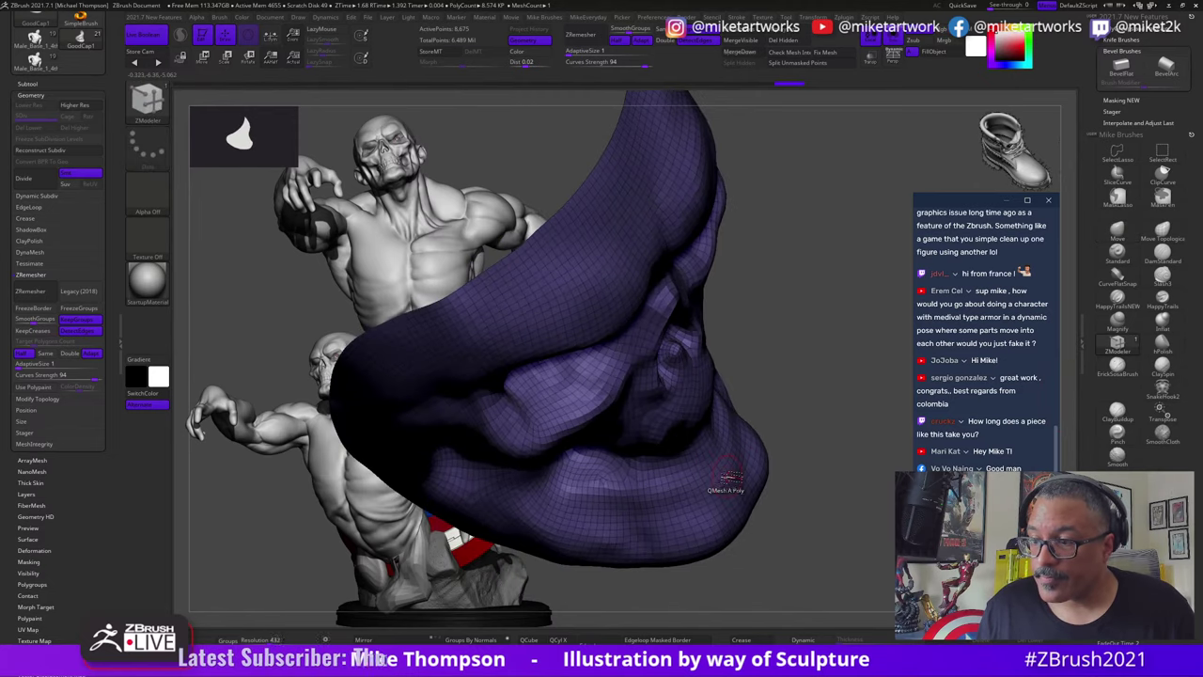
pyautogui.press('space')
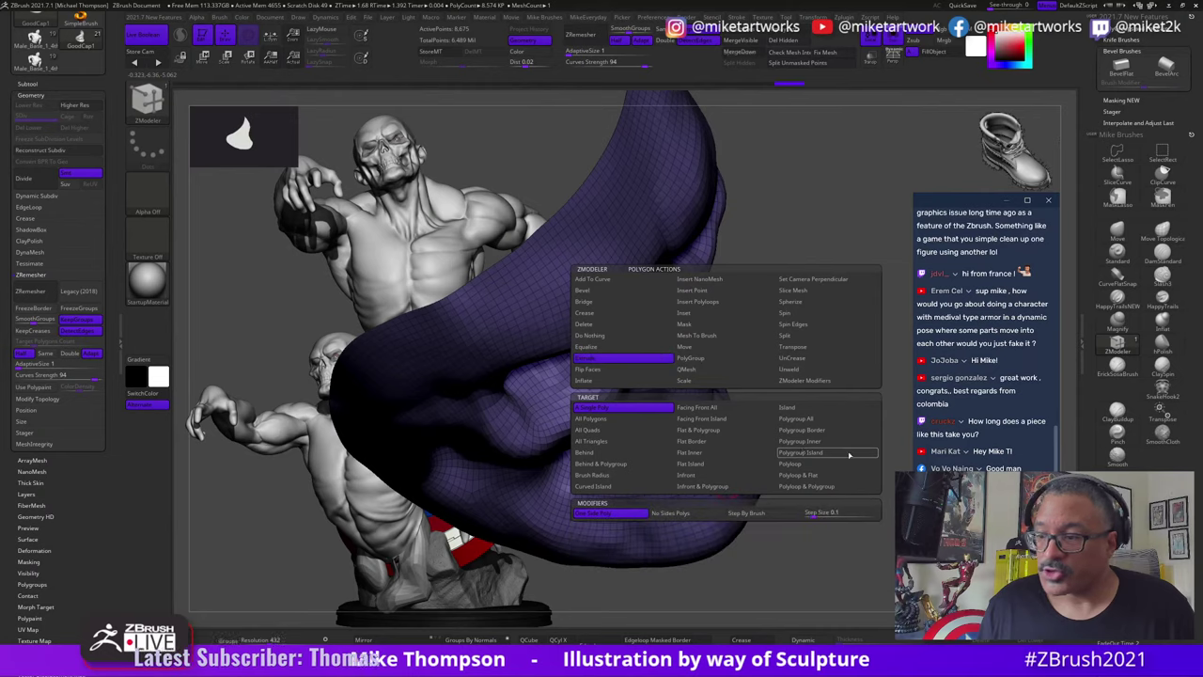
pyautogui.click(592, 418)
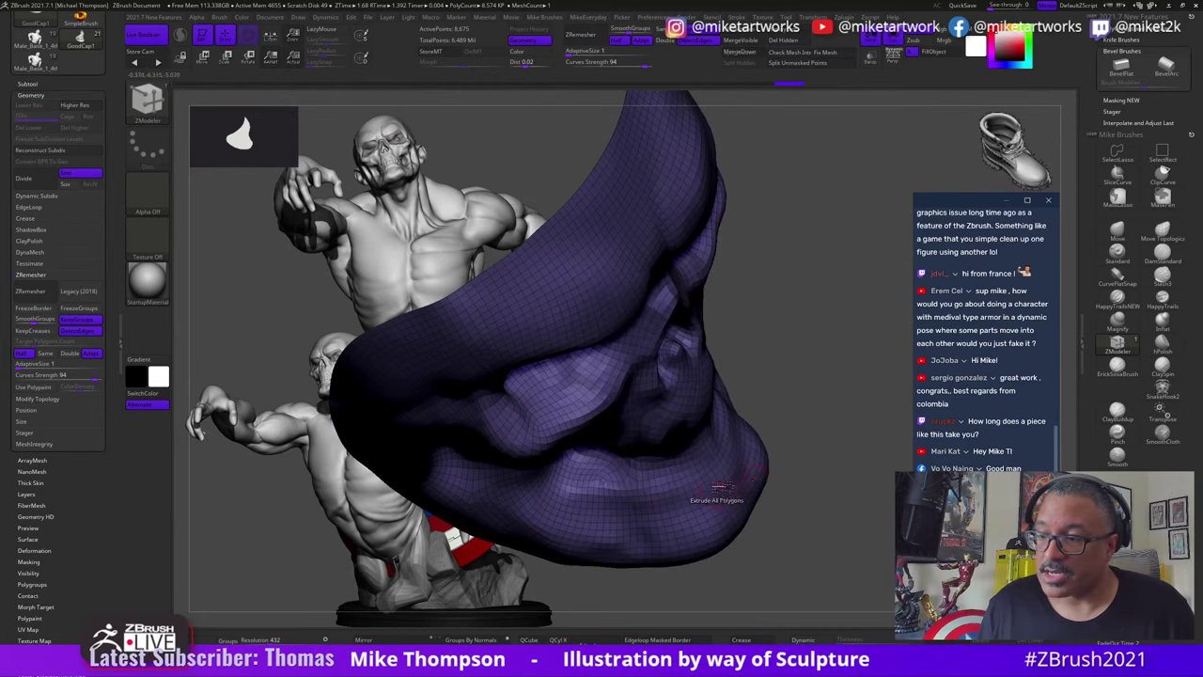
pyautogui.moveTo(720, 486); pyautogui.dragTo(717, 444)
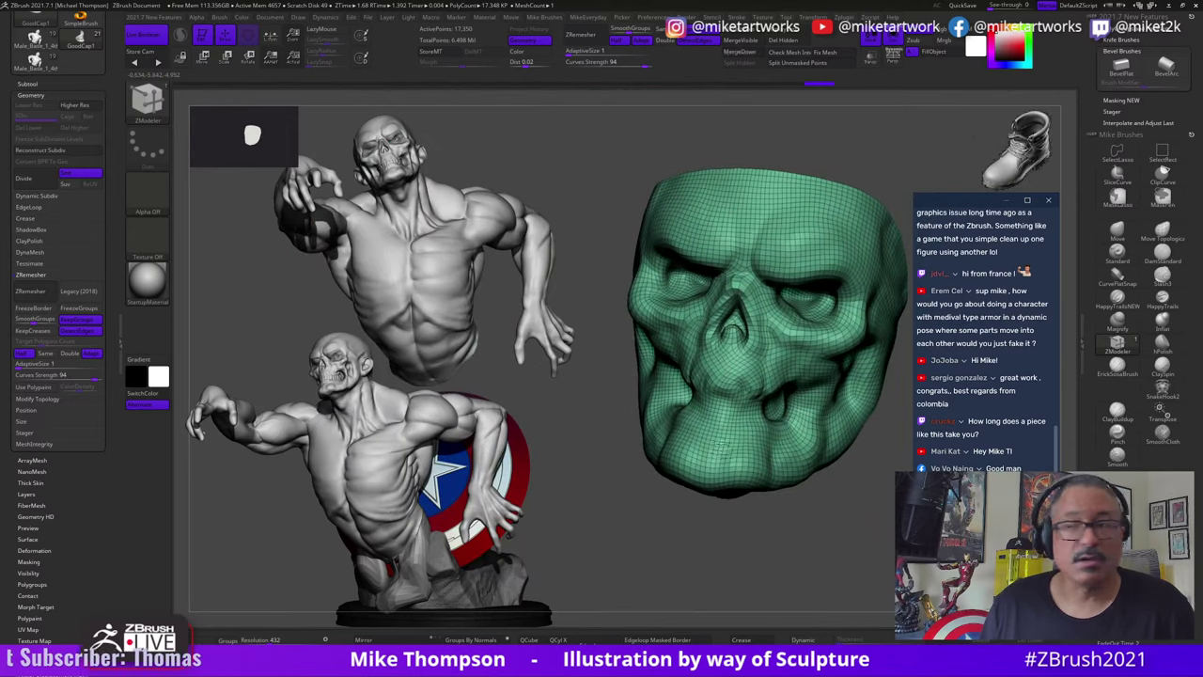
# Step: Leave Solo mode and use the Move brush to fit the face shell against the head around the cheek and mouth
pyautogui.click(891, 42)
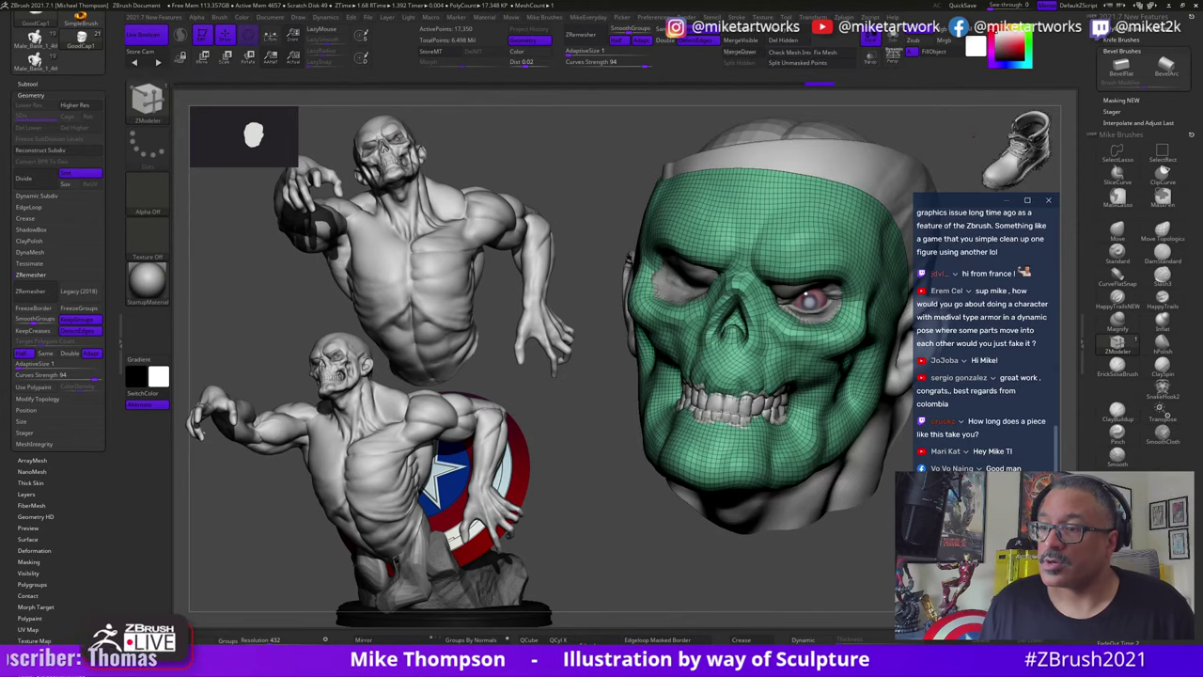
pyautogui.moveTo(823, 586); pyautogui.dragTo(877, 554)
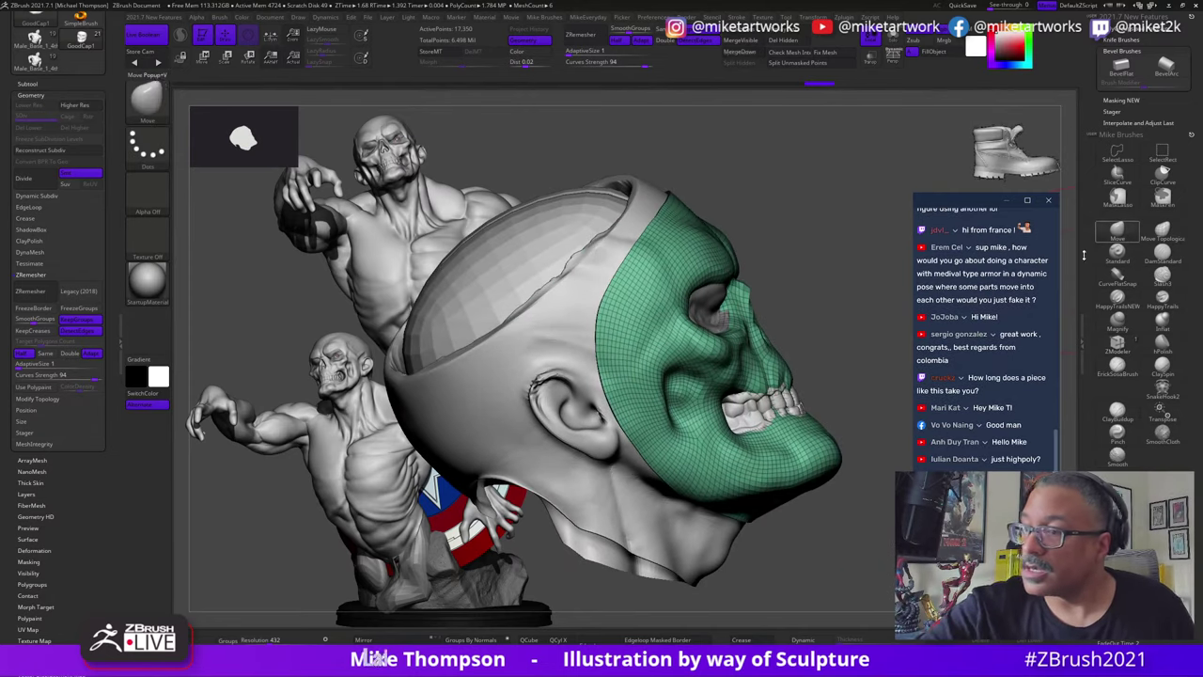
pyautogui.moveTo(857, 507); pyautogui.dragTo(810, 515)
pyautogui.moveTo(806, 369); pyautogui.dragTo(791, 370)
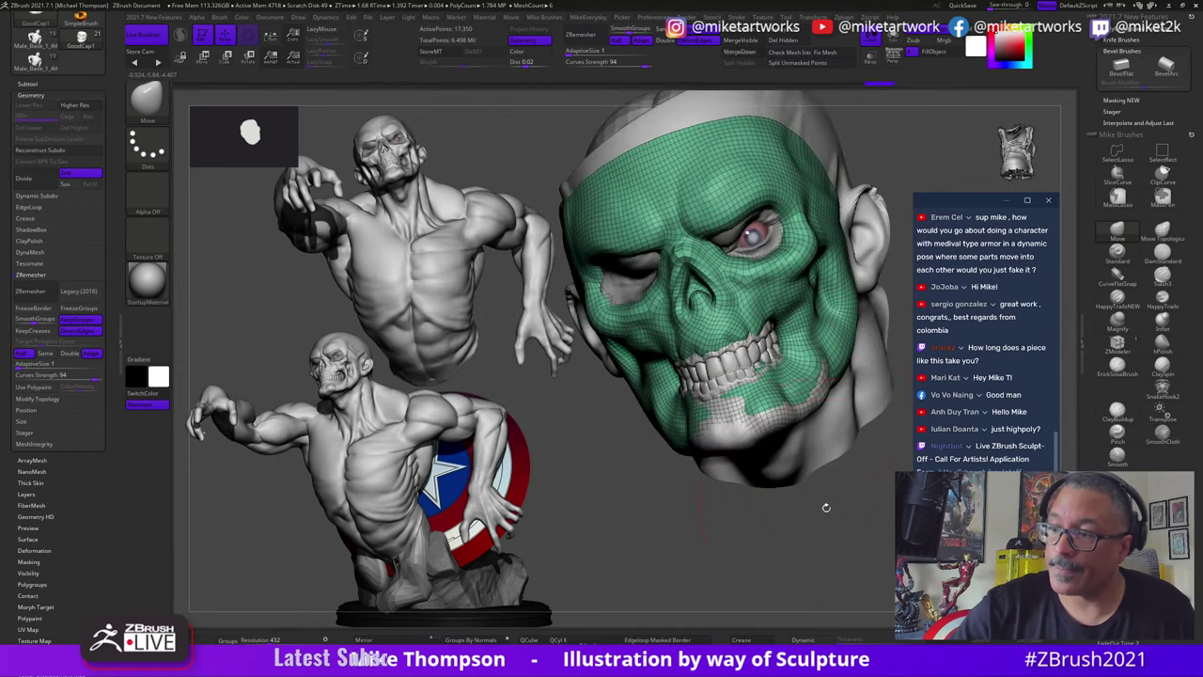
pyautogui.moveTo(824, 505); pyautogui.dragTo(787, 505)
pyautogui.moveTo(795, 361); pyautogui.dragTo(781, 366)
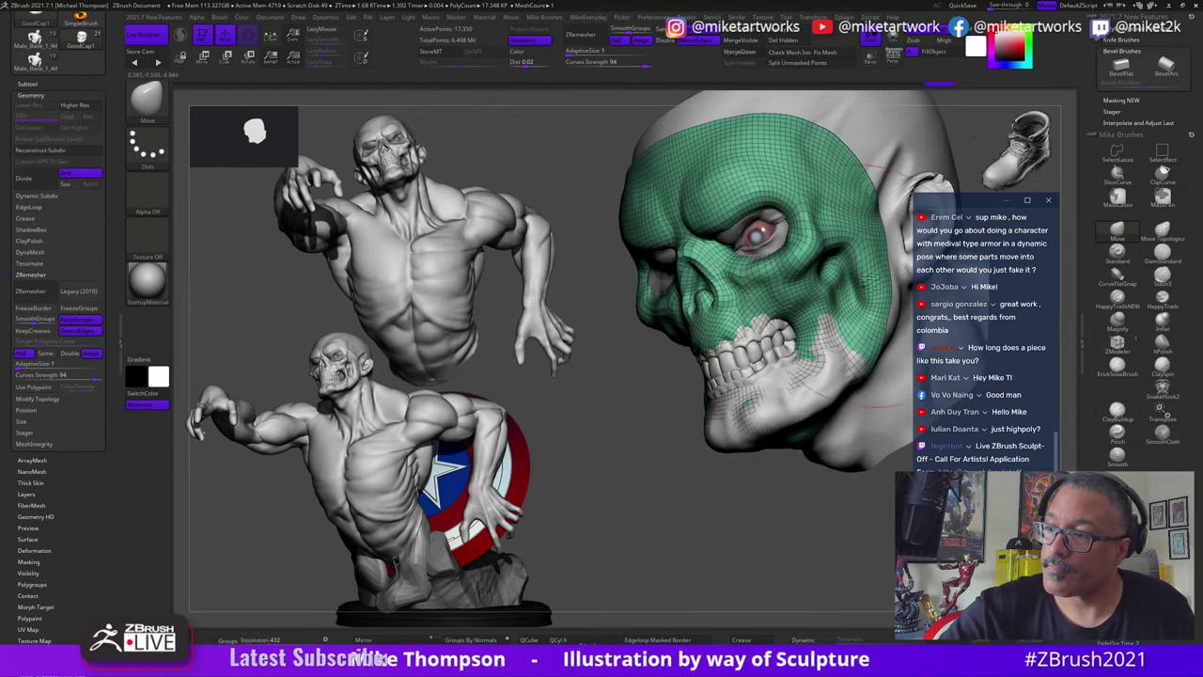
# Step: Adjust the face shell's side edge and jaw area with the Move brush and turn off the polygon wireframe display
pyautogui.moveTo(865, 282); pyautogui.dragTo(886, 269)
pyautogui.moveTo(711, 495); pyautogui.dragTo(796, 490)
pyautogui.moveTo(781, 400)
pyautogui.mouseDown()
pyautogui.moveTo(776, 387)
pyautogui.moveTo(806, 370)
pyautogui.moveTo(785, 336)
pyautogui.mouseUp()
pyautogui.moveTo(763, 434)
pyautogui.mouseDown()
pyautogui.moveTo(751, 430)
pyautogui.moveTo(850, 531)
pyautogui.moveTo(854, 571)
pyautogui.moveTo(853, 530)
pyautogui.moveTo(883, 556)
pyautogui.moveTo(864, 486)
pyautogui.mouseUp()
pyautogui.press('space')
pyautogui.click(840, 606)
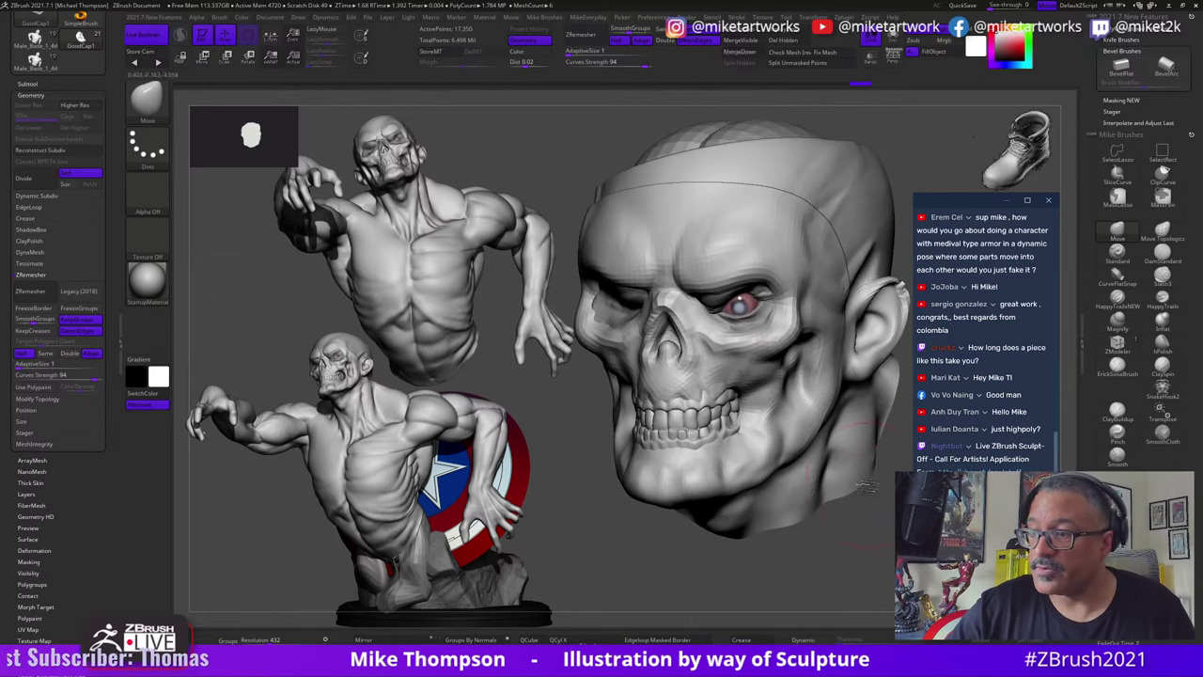
# Step: Make GoodCap the active subtool, unhide the rest of its body, and frame the whole torso
pyautogui.keyDown('alt'); pyautogui.click(870, 231); pyautogui.keyUp('alt')
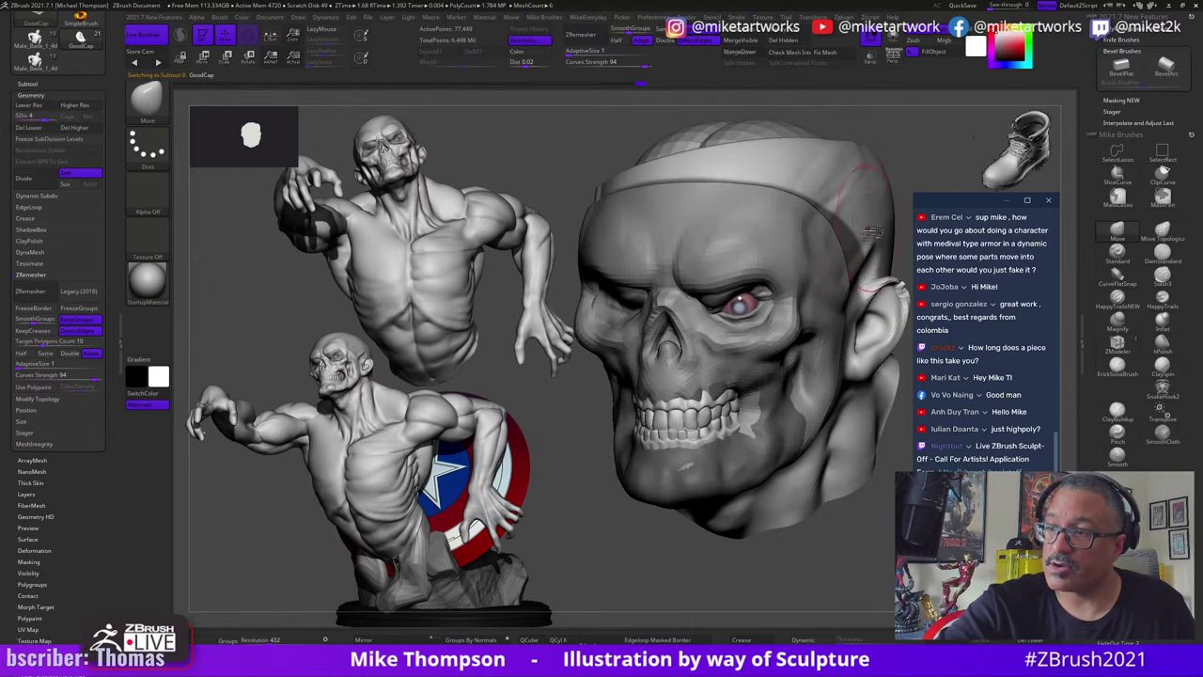
pyautogui.moveTo(844, 550); pyautogui.dragTo(865, 576)
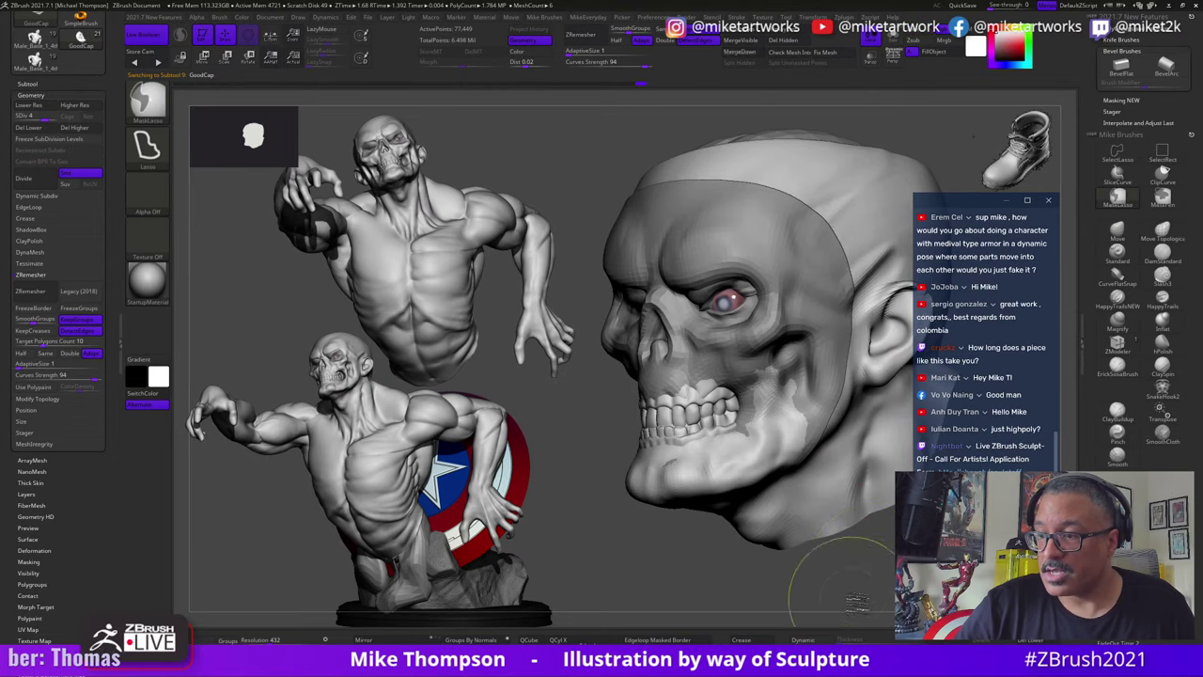
pyautogui.keyDown('ctrl'); pyautogui.keyDown('shift'); pyautogui.click(866, 576); pyautogui.keyUp('shift'); pyautogui.keyUp('ctrl')
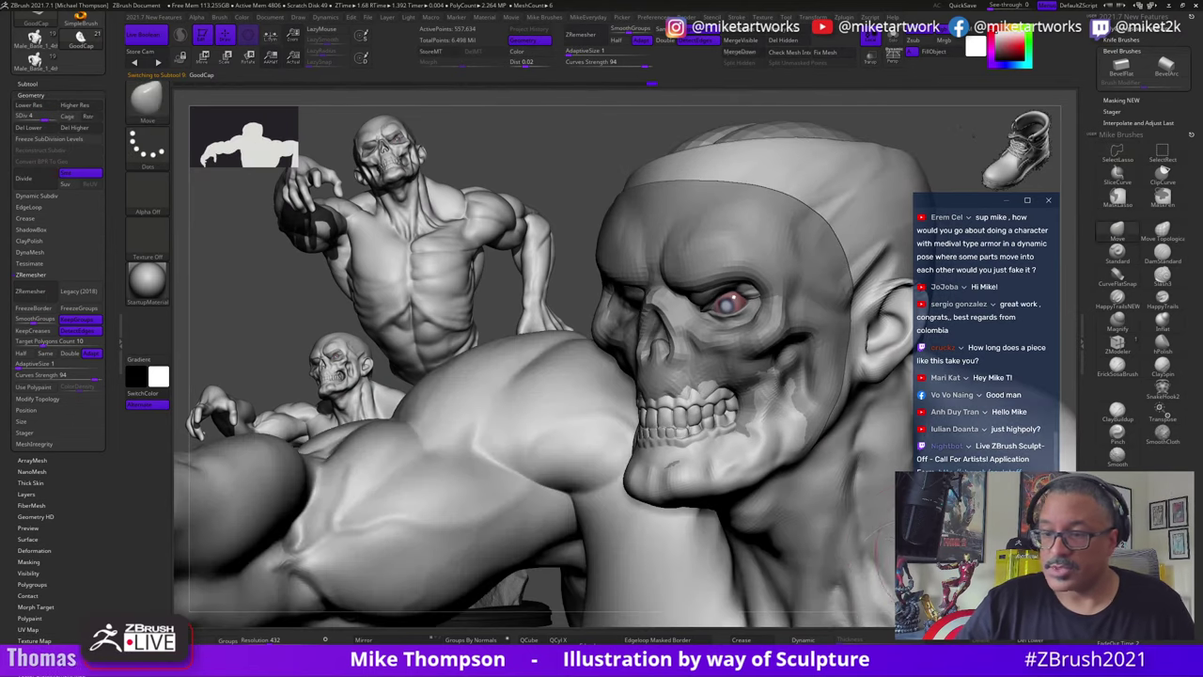
pyautogui.keyDown('alt'); pyautogui.moveTo(574, 207); pyautogui.dragTo(555, 130); pyautogui.keyUp('alt')
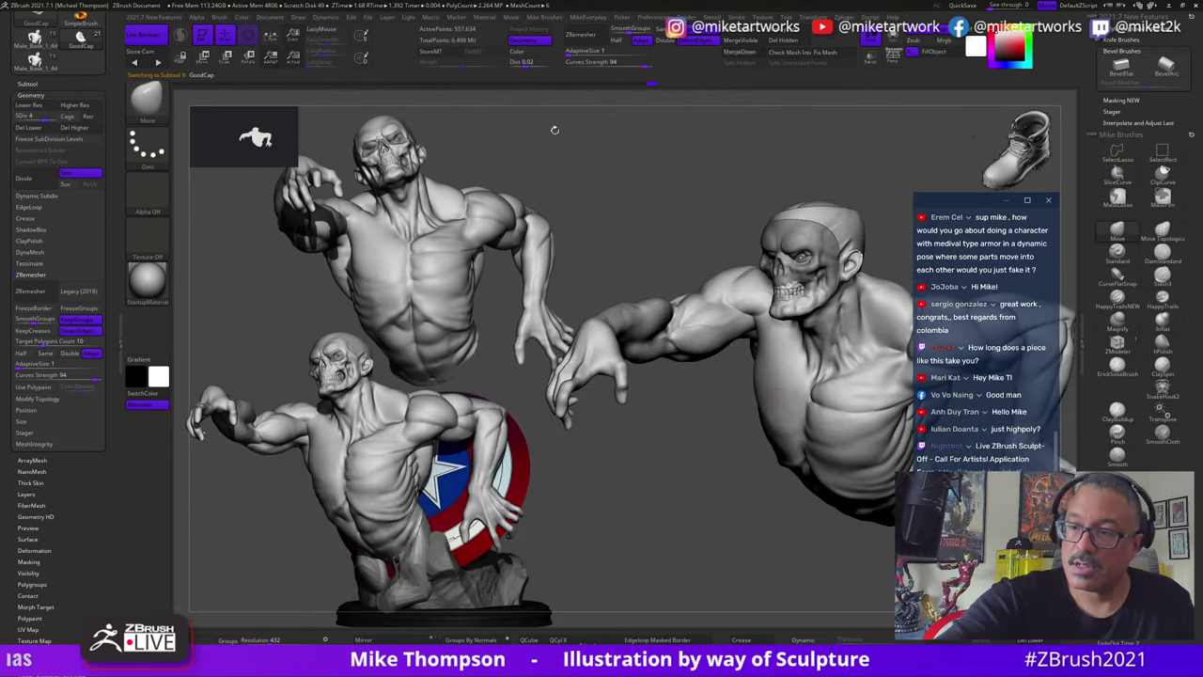
pyautogui.moveTo(799, 550)
pyautogui.mouseDown()
pyautogui.moveTo(750, 566)
pyautogui.moveTo(757, 586)
pyautogui.moveTo(698, 569)
pyautogui.moveTo(743, 583)
pyautogui.mouseUp()
# Step: Choose a dark brown colour (R 103, G 88, B 69) and try to fill the body with it
pyautogui.press('space')
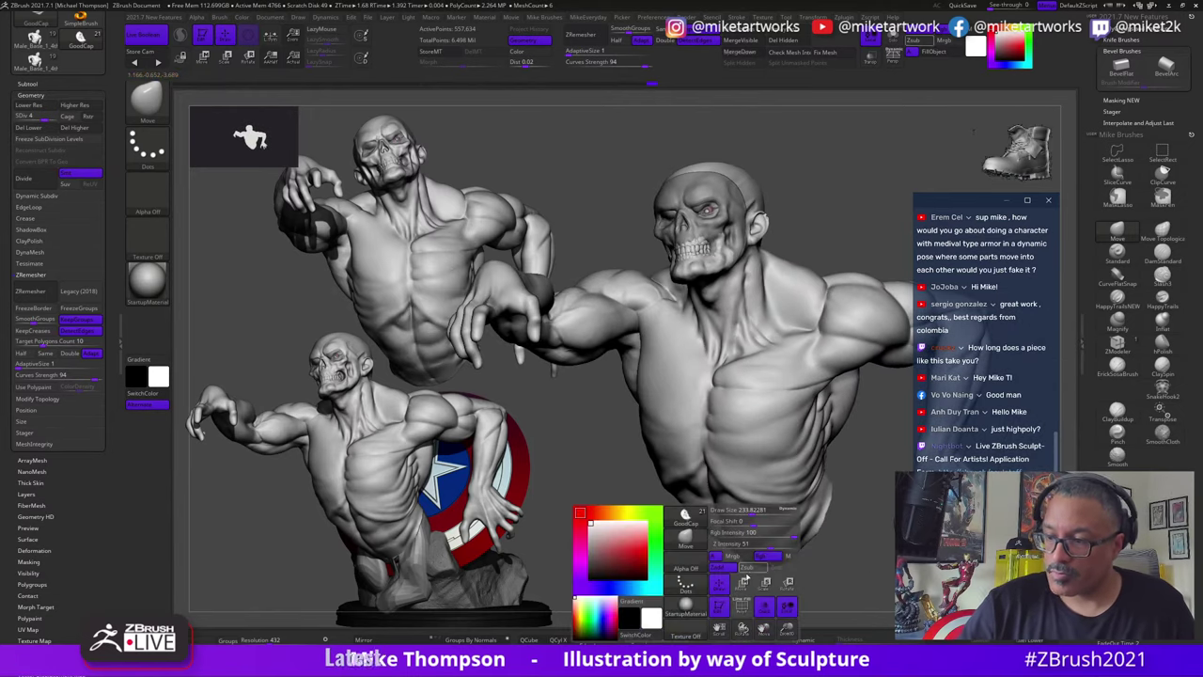
pyautogui.click(610, 513)
pyautogui.click(645, 533)
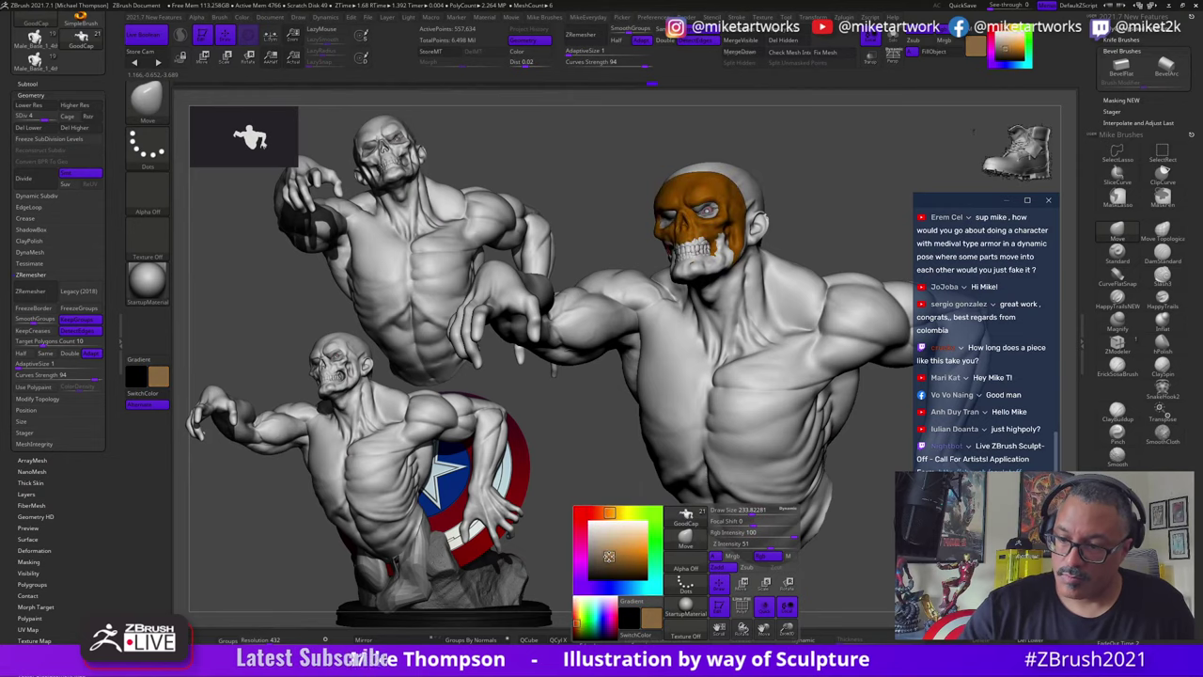
pyautogui.click(598, 560)
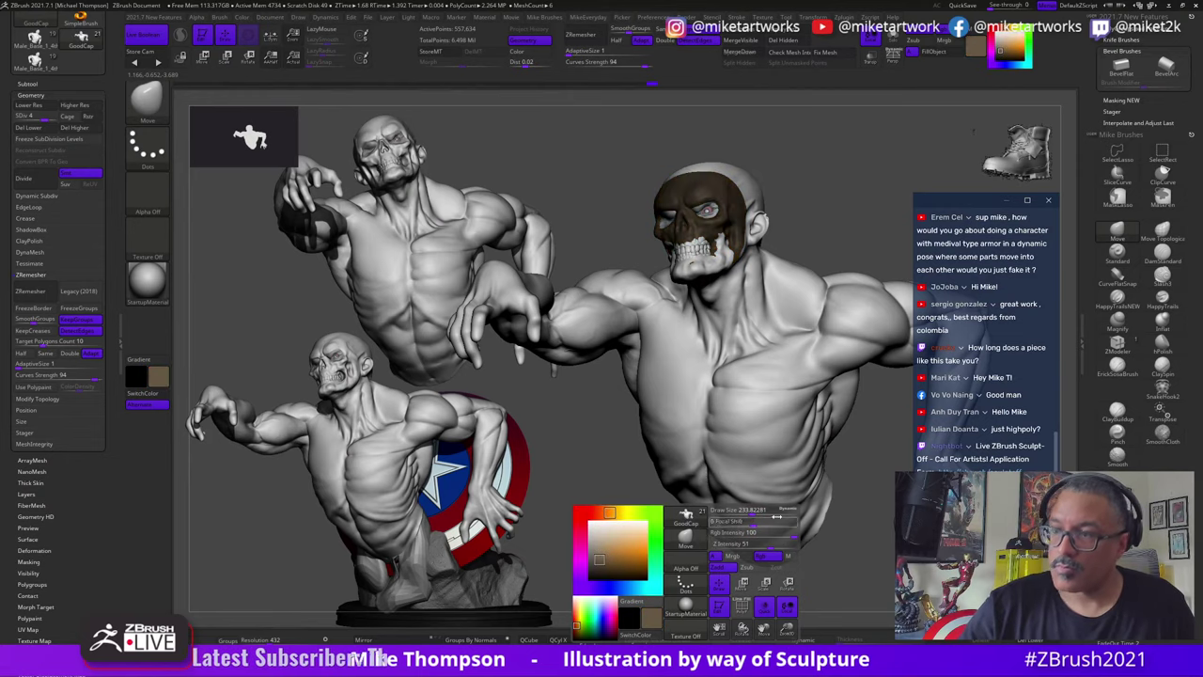
pyautogui.press('ctrl')
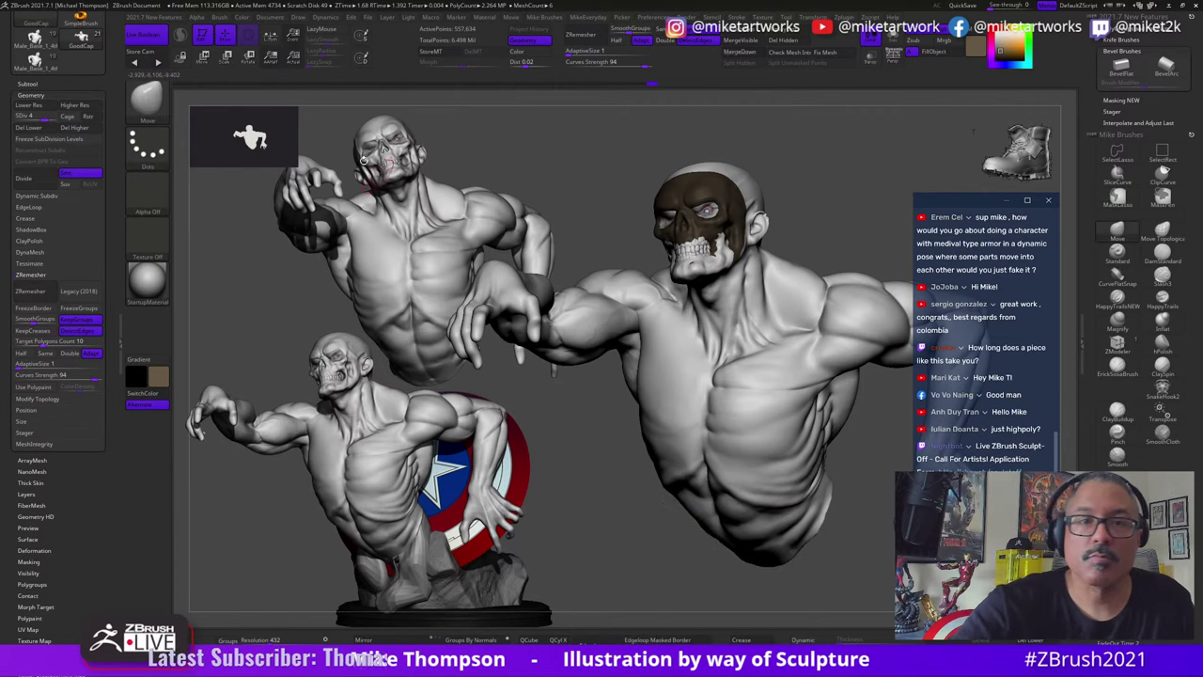
pyautogui.click(241, 17)
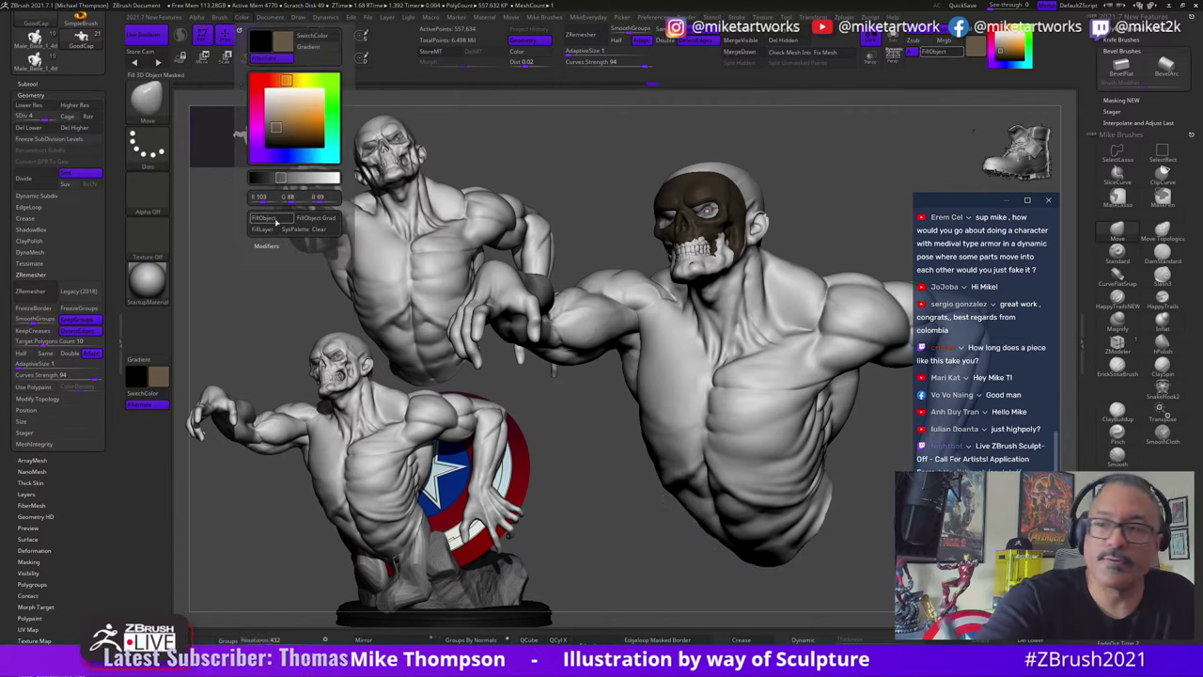
pyautogui.press('ctrl')
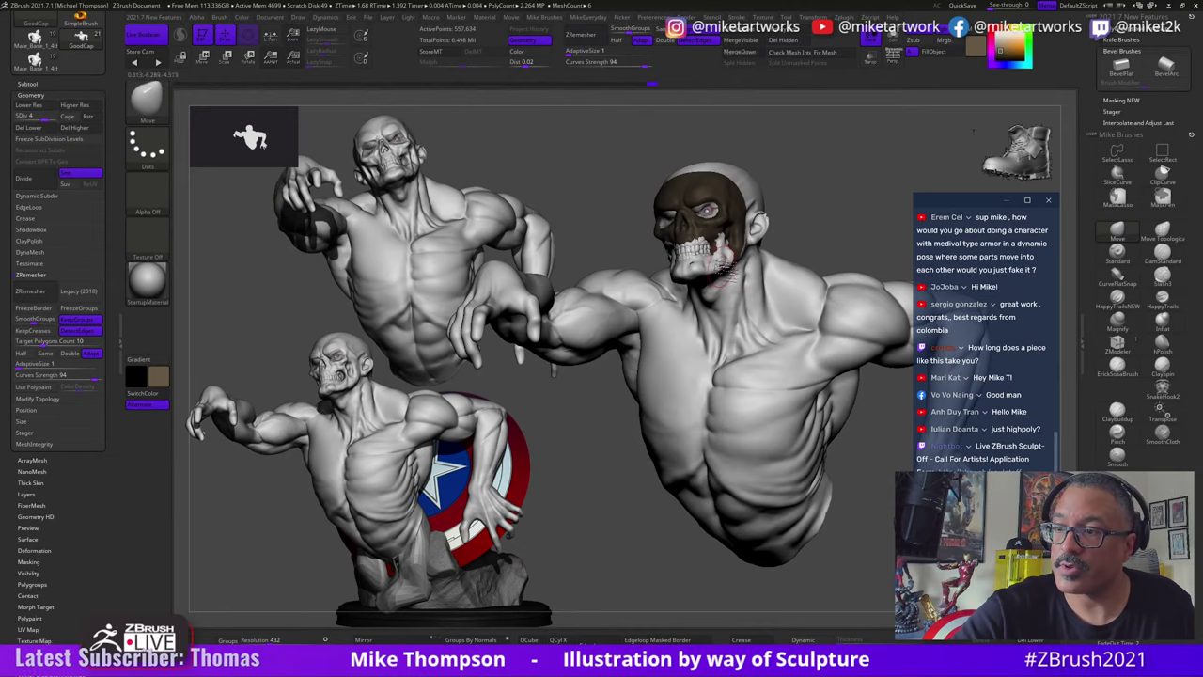
# Step: Select the GoodCap body subtool and fill it with a lighter brown, R 129, G 112, B 92
pyautogui.click(27, 84)
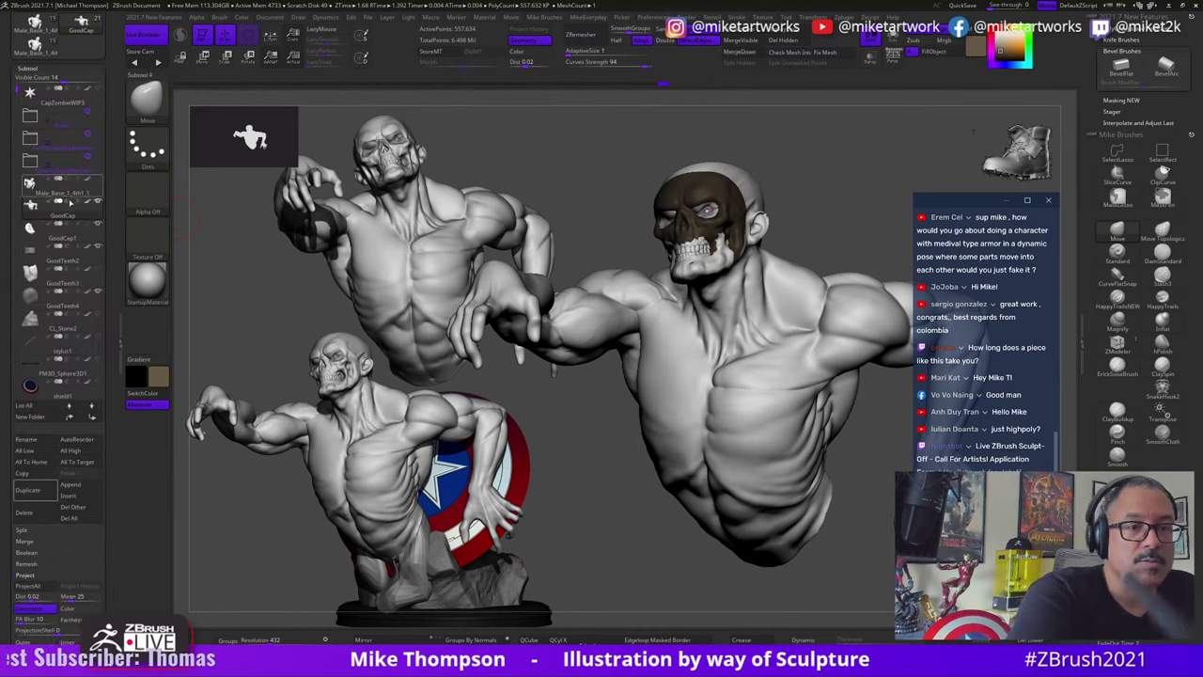
pyautogui.press('space')
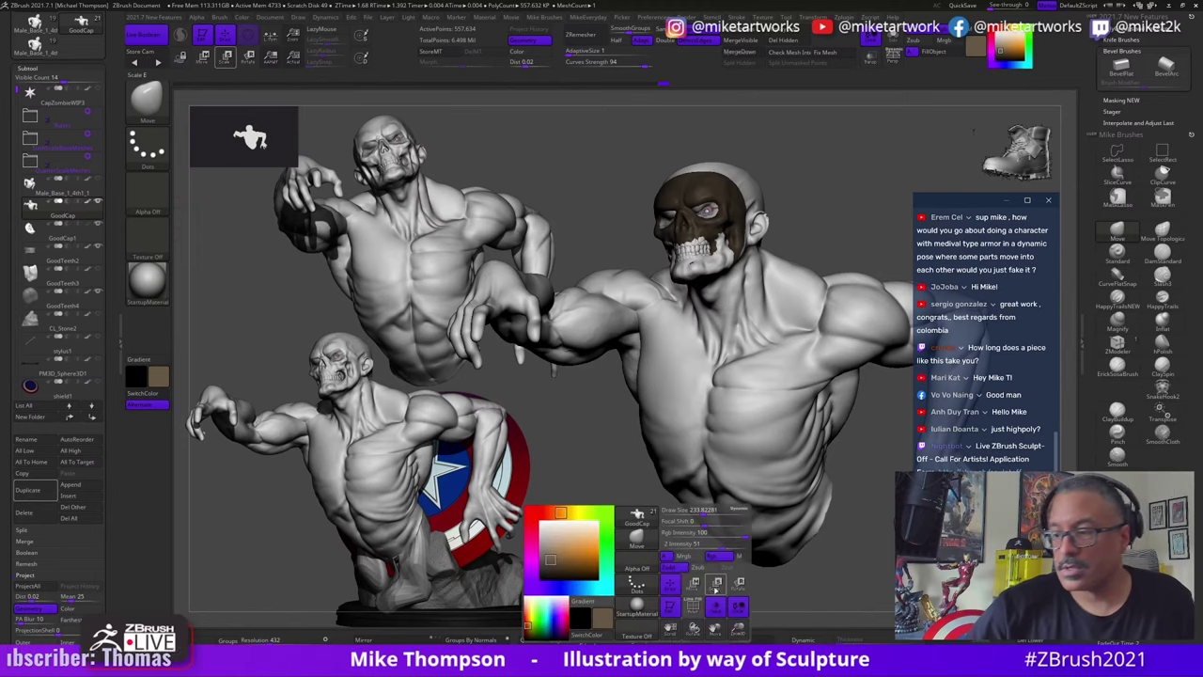
pyautogui.click(549, 554)
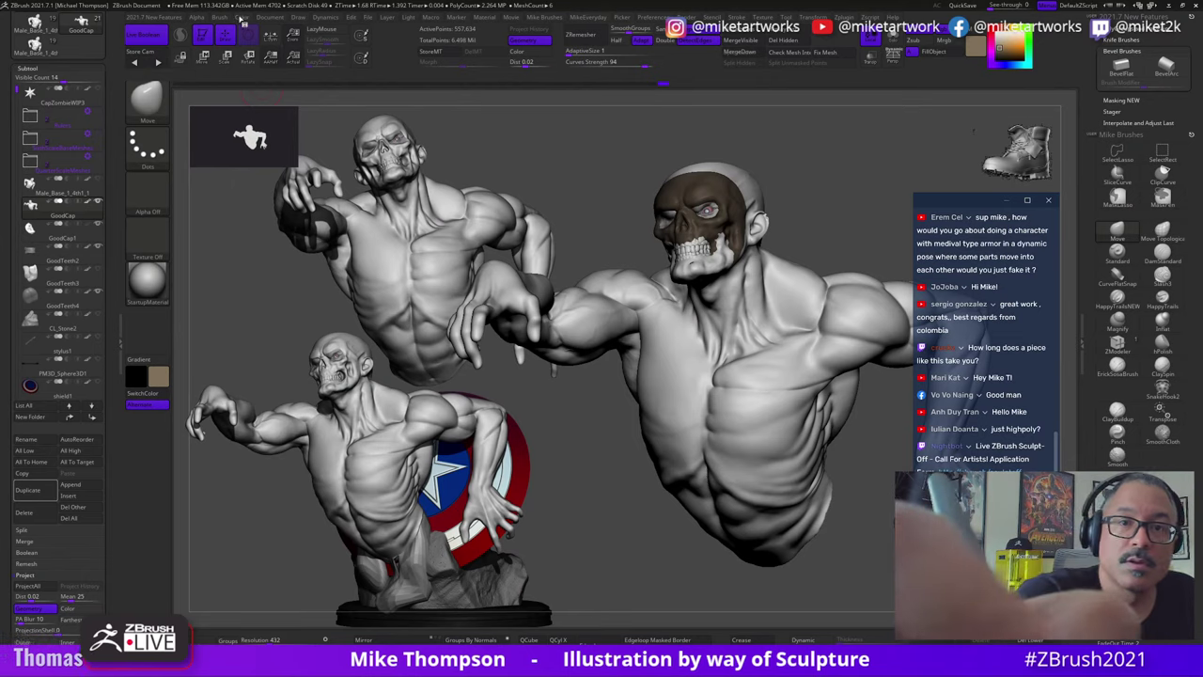
pyautogui.click(242, 17)
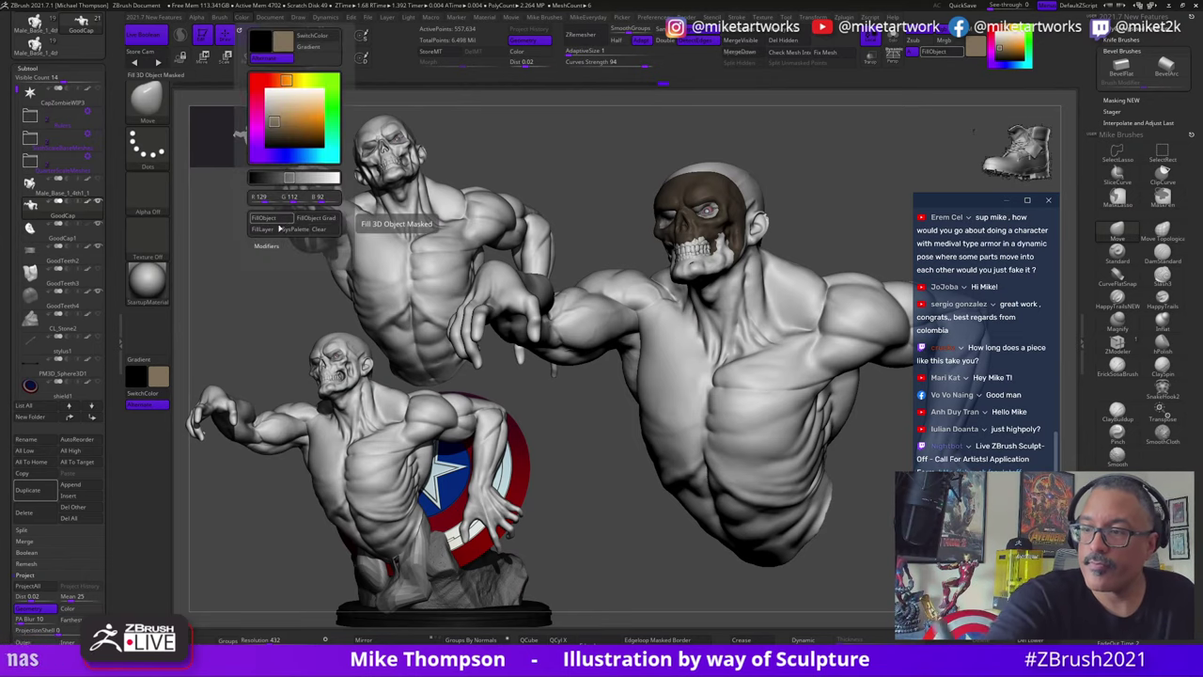
pyautogui.press('space')
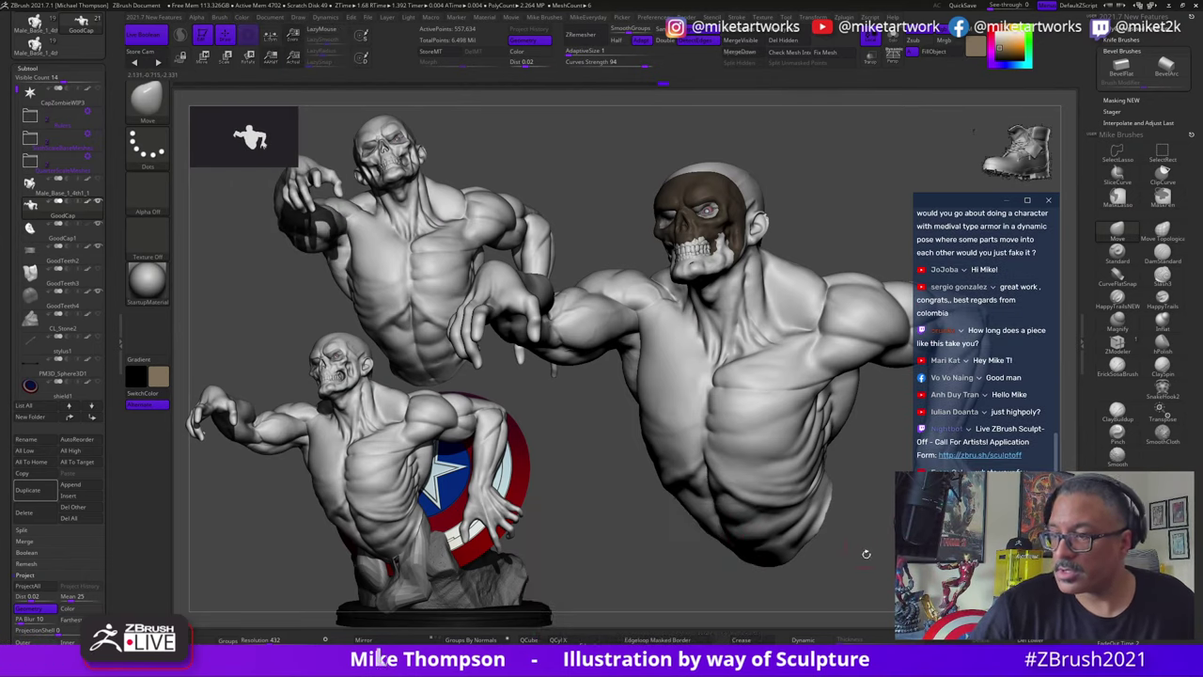
# Step: Isolate the body, raise it to a higher subdivision level, and bake all of its layers
pyautogui.click(891, 41)
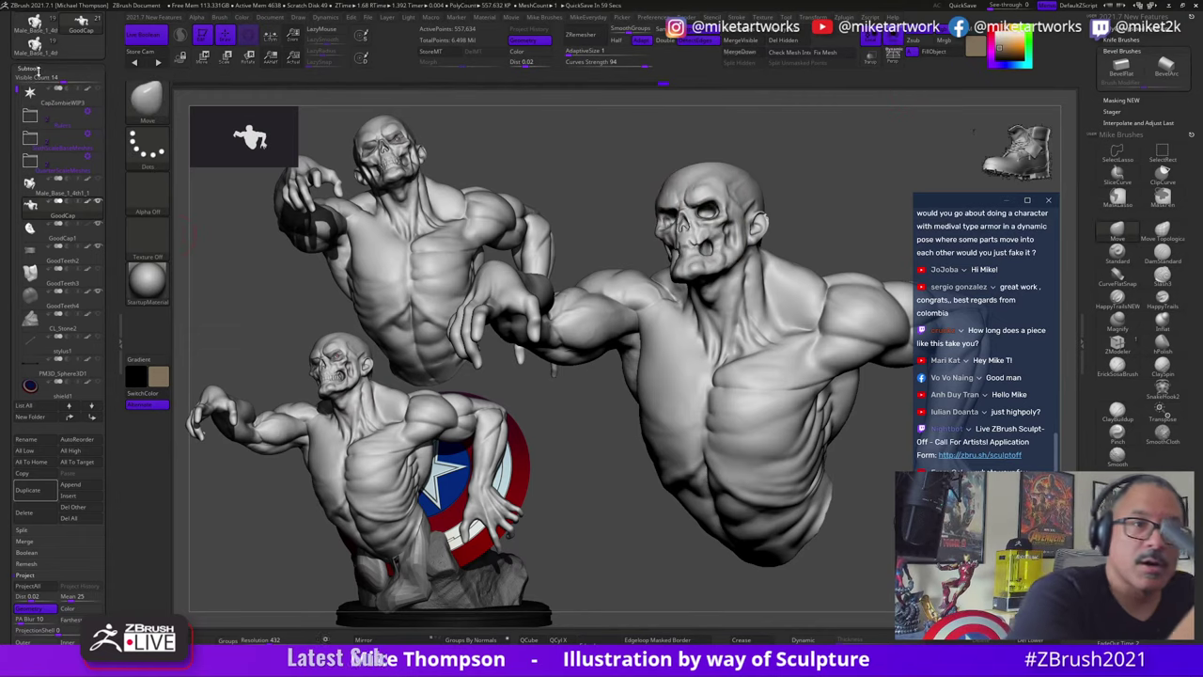
pyautogui.click(33, 69)
pyautogui.click(26, 123)
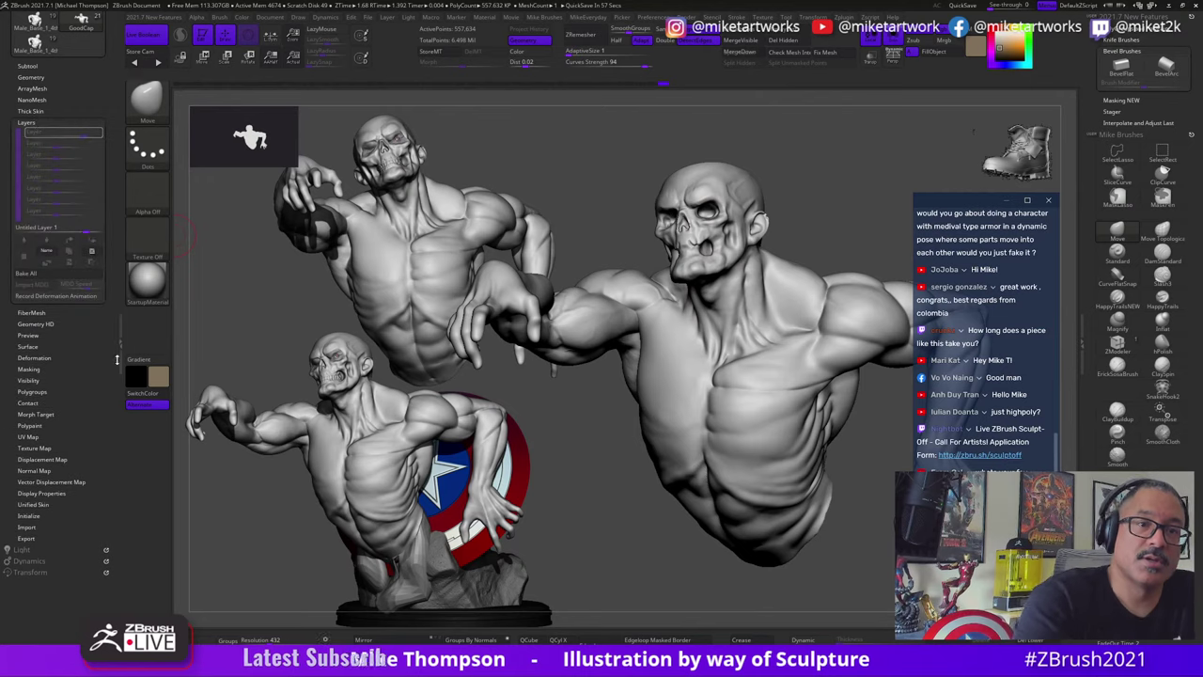
pyautogui.press('d')
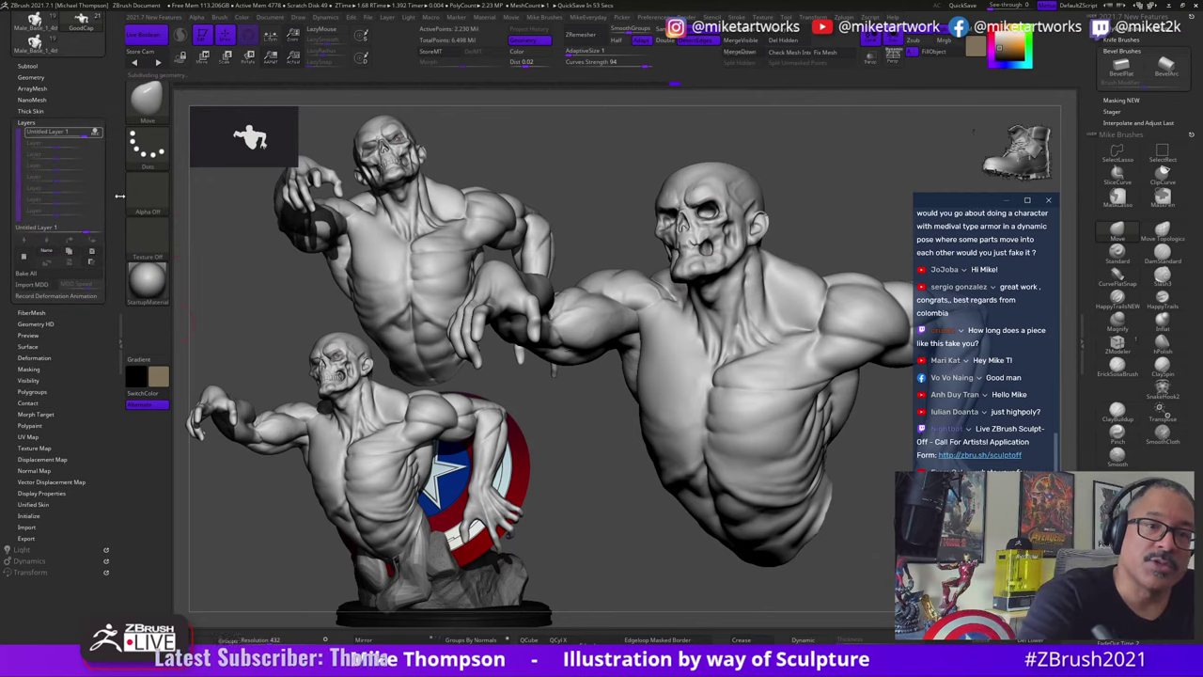
pyautogui.moveTo(99, 136)
pyautogui.click(62, 275)
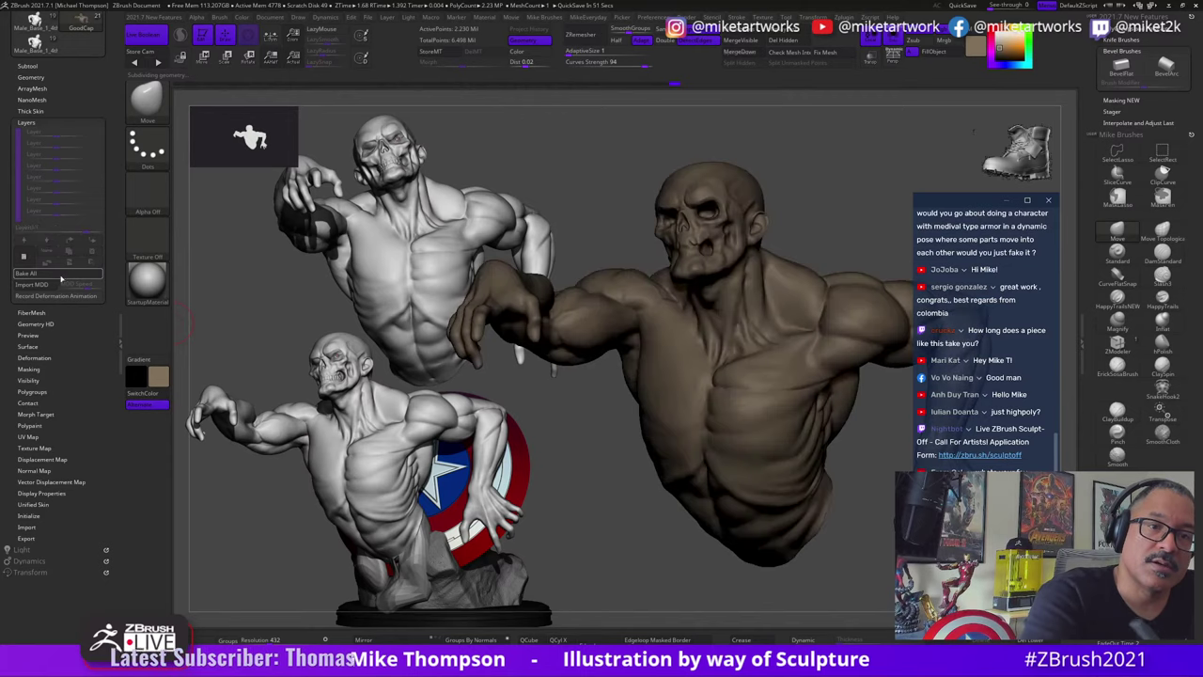
# Step: Select the GoodCap1 face shell, choose a light grey colour for it, and show all the subtools again
pyautogui.moveTo(656, 564); pyautogui.dragTo(680, 543)
pyautogui.click(29, 66)
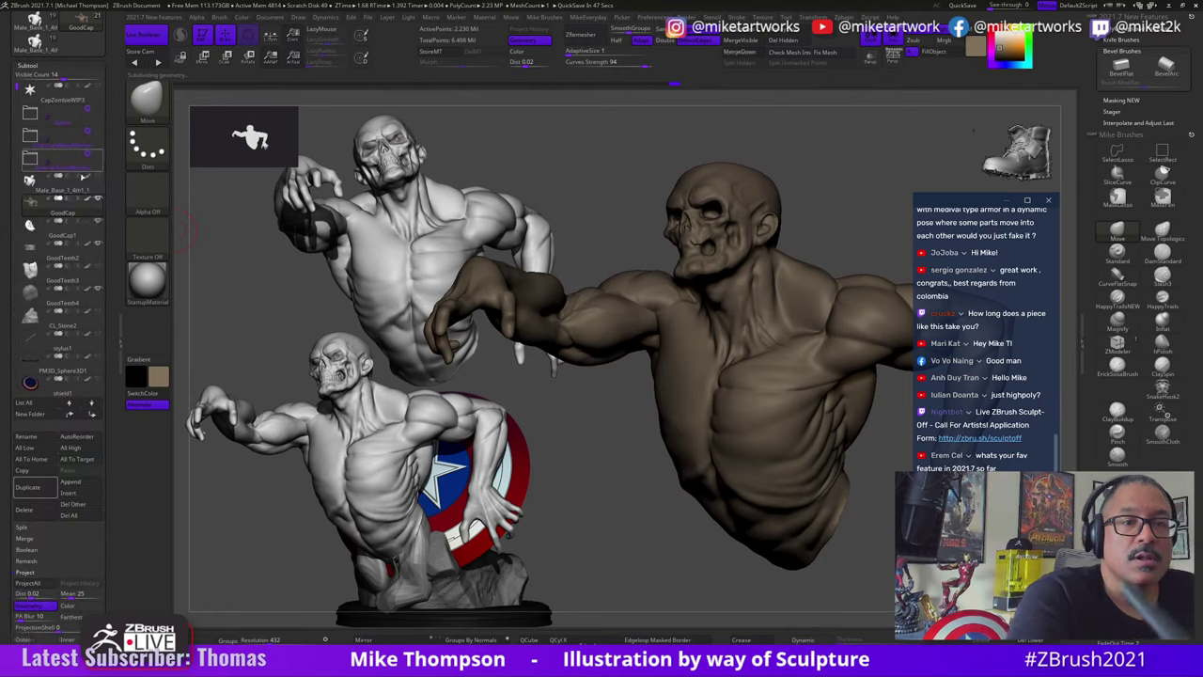
pyautogui.click(94, 190)
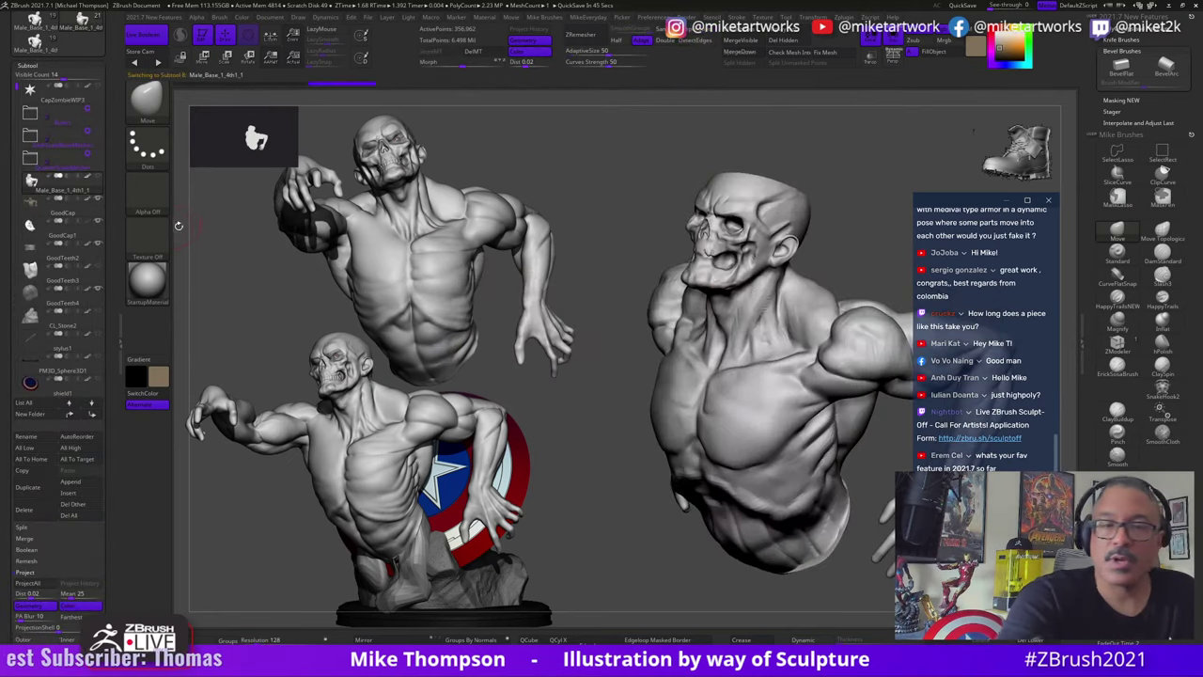
pyautogui.click(100, 233)
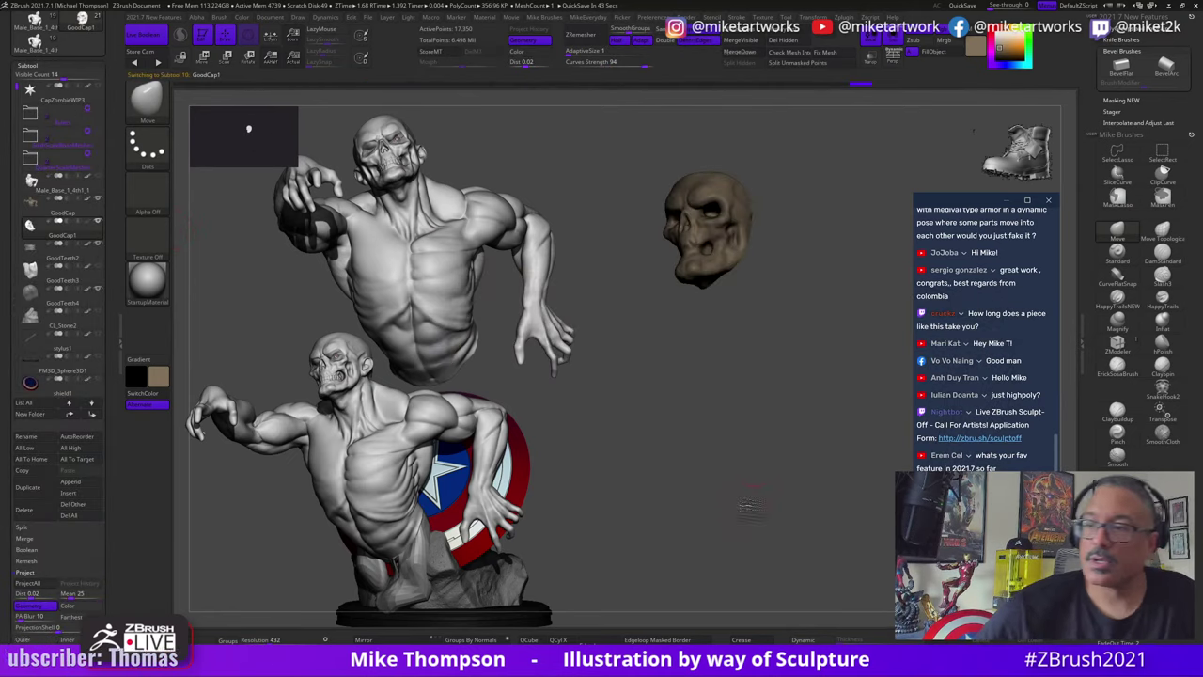
pyautogui.press('space')
pyautogui.click(620, 523)
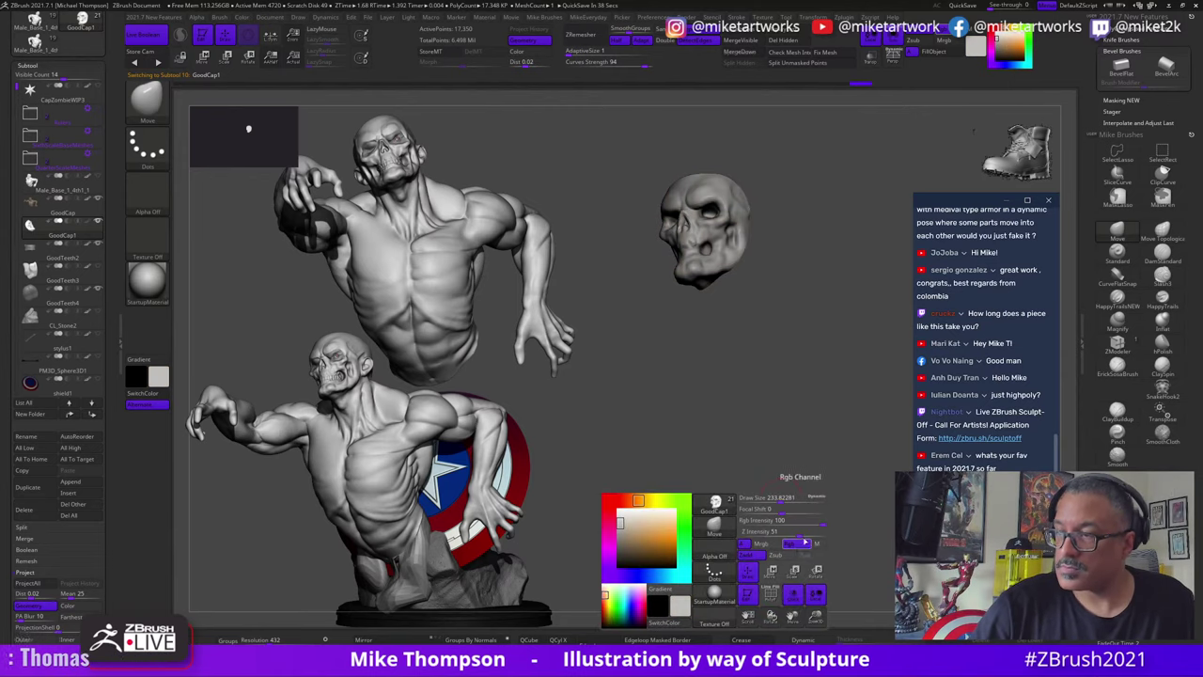
pyautogui.click(897, 41)
# Step: Frame the head closely and work on the face shell's mouth edge using ErickSosaBrush with a smaller draw size
pyautogui.keyDown('alt'); pyautogui.moveTo(838, 201); pyautogui.dragTo(806, 428); pyautogui.keyUp('alt')
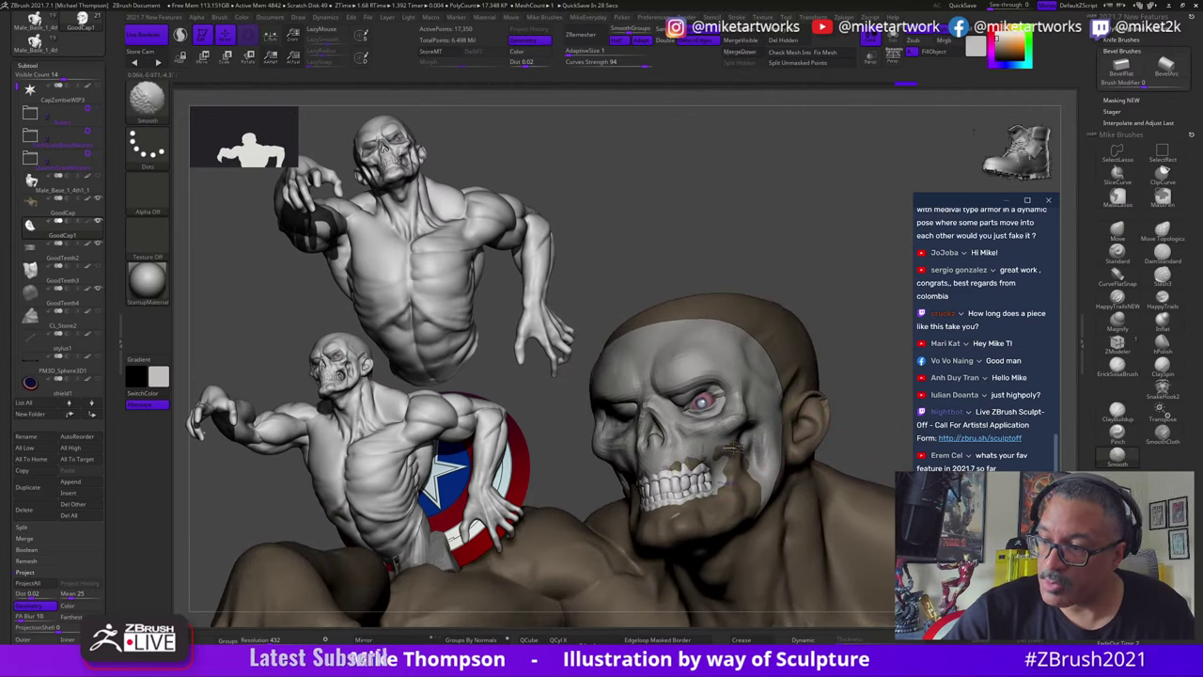
pyautogui.moveTo(851, 336); pyautogui.dragTo(835, 304)
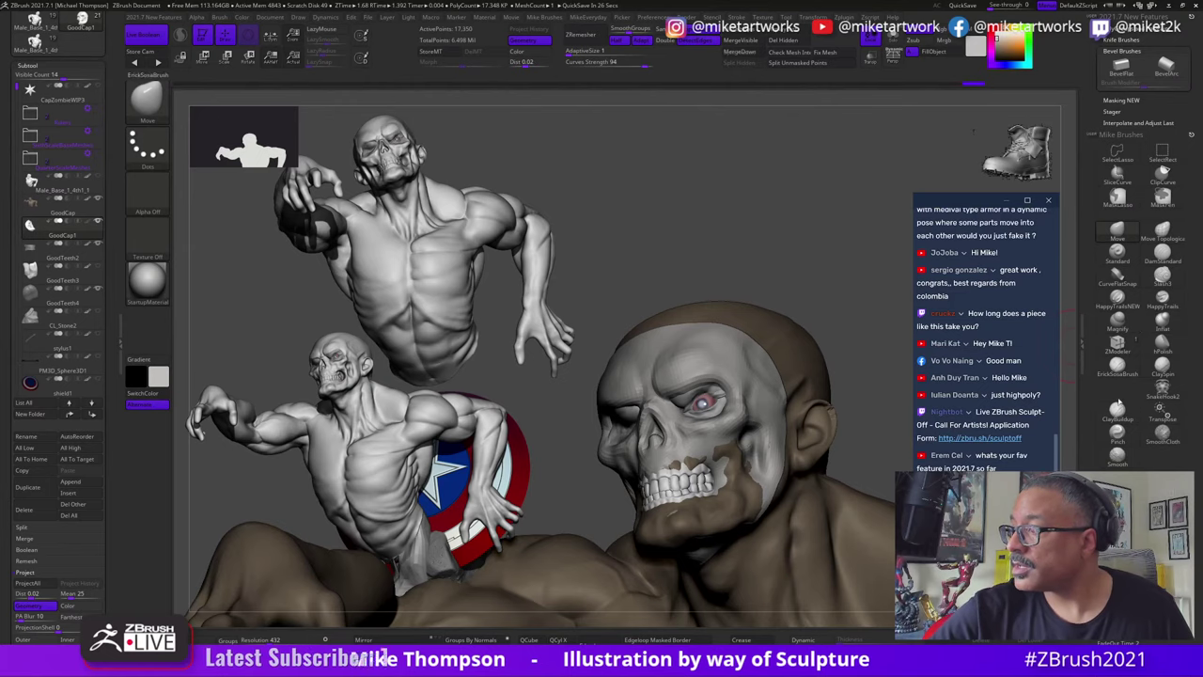
pyautogui.click(1117, 364)
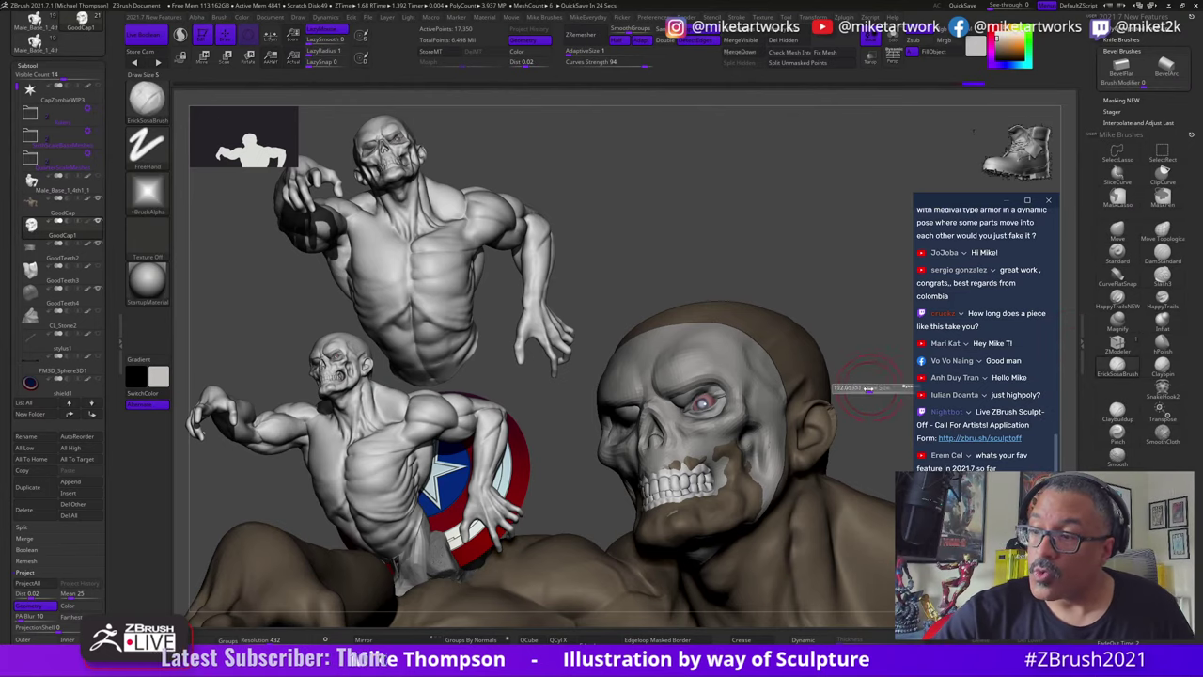
pyautogui.moveTo(869, 388); pyautogui.dragTo(832, 387)
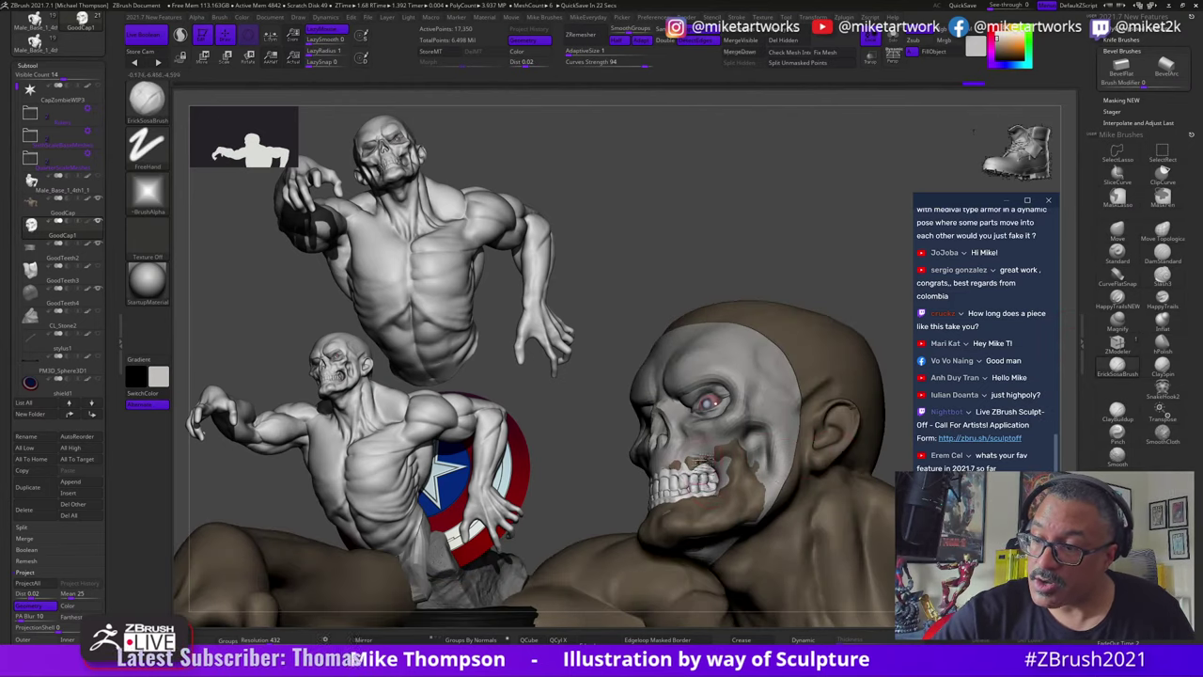
pyautogui.moveTo(894, 432)
pyautogui.mouseDown()
pyautogui.moveTo(886, 445)
pyautogui.moveTo(888, 430)
pyautogui.mouseUp()
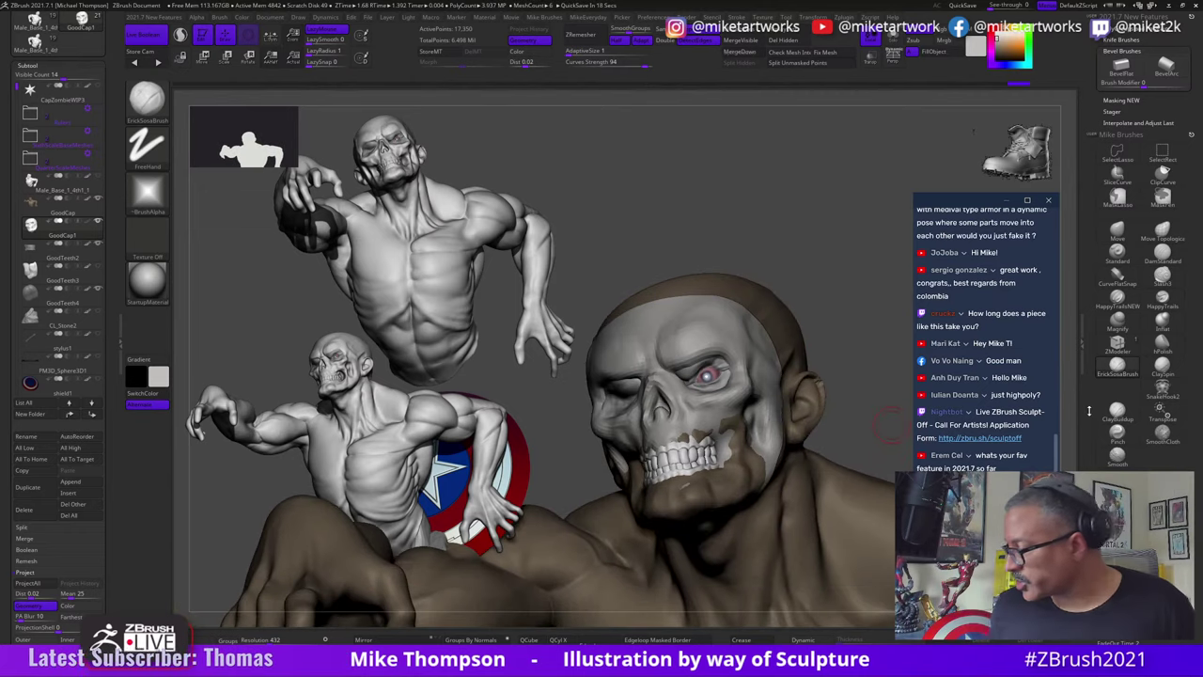
# Step: Build up the face shell around the mouth corner and cheek with ClayBuildup, and smooth the cheek down toward the jaw
pyautogui.moveTo(862, 422)
pyautogui.mouseDown()
pyautogui.moveTo(875, 421)
pyautogui.moveTo(845, 409)
pyautogui.mouseUp()
pyautogui.press('s')
pyautogui.click(1117, 411)
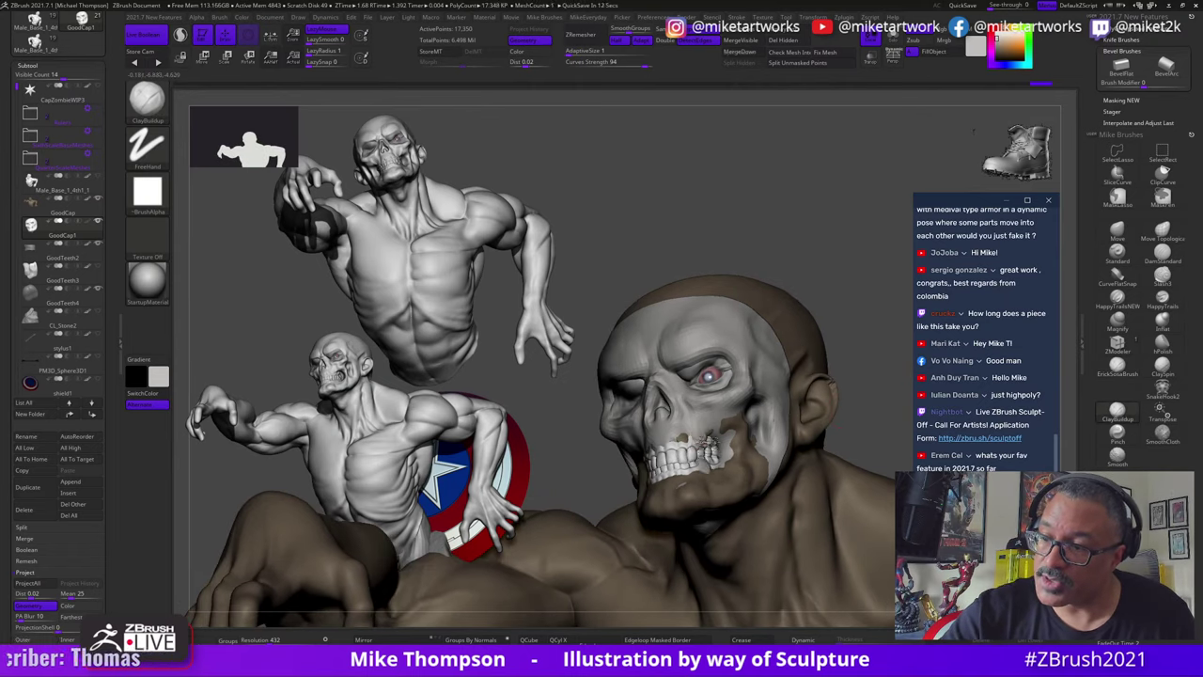
pyautogui.moveTo(861, 417)
pyautogui.mouseDown()
pyautogui.moveTo(831, 415)
pyautogui.moveTo(896, 415)
pyautogui.mouseUp()
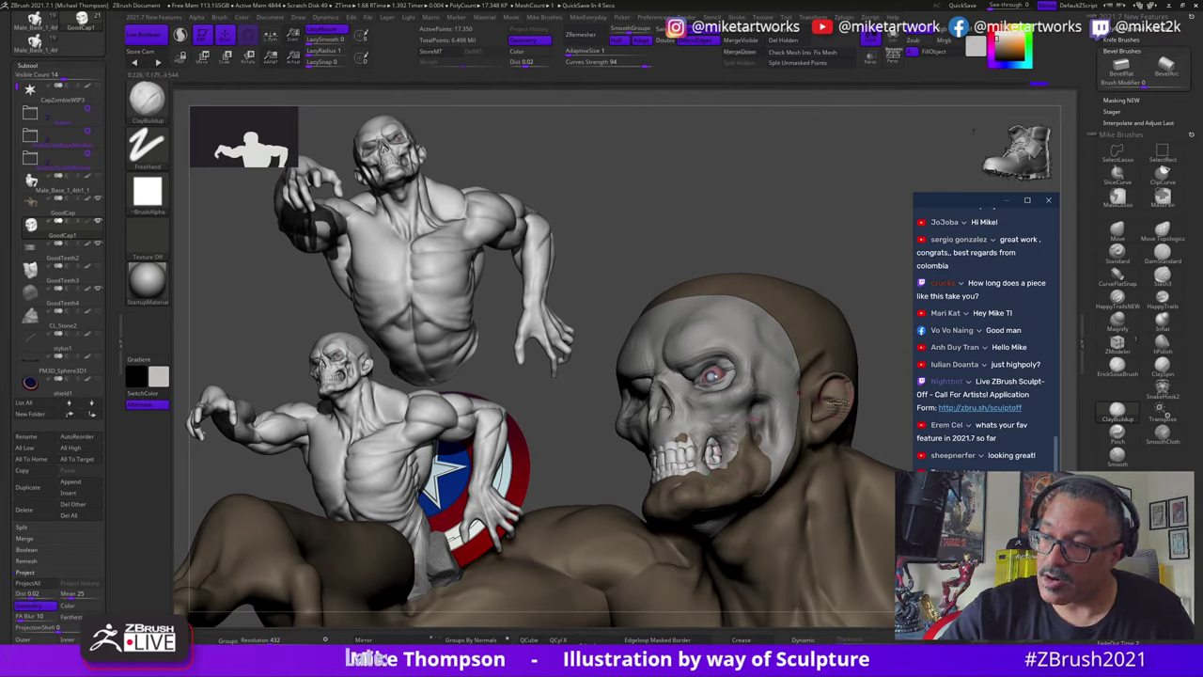
pyautogui.keyDown('shift'); pyautogui.moveTo(754, 427); pyautogui.dragTo(740, 468); pyautogui.keyUp('shift')
pyautogui.moveTo(836, 373); pyautogui.dragTo(856, 378)
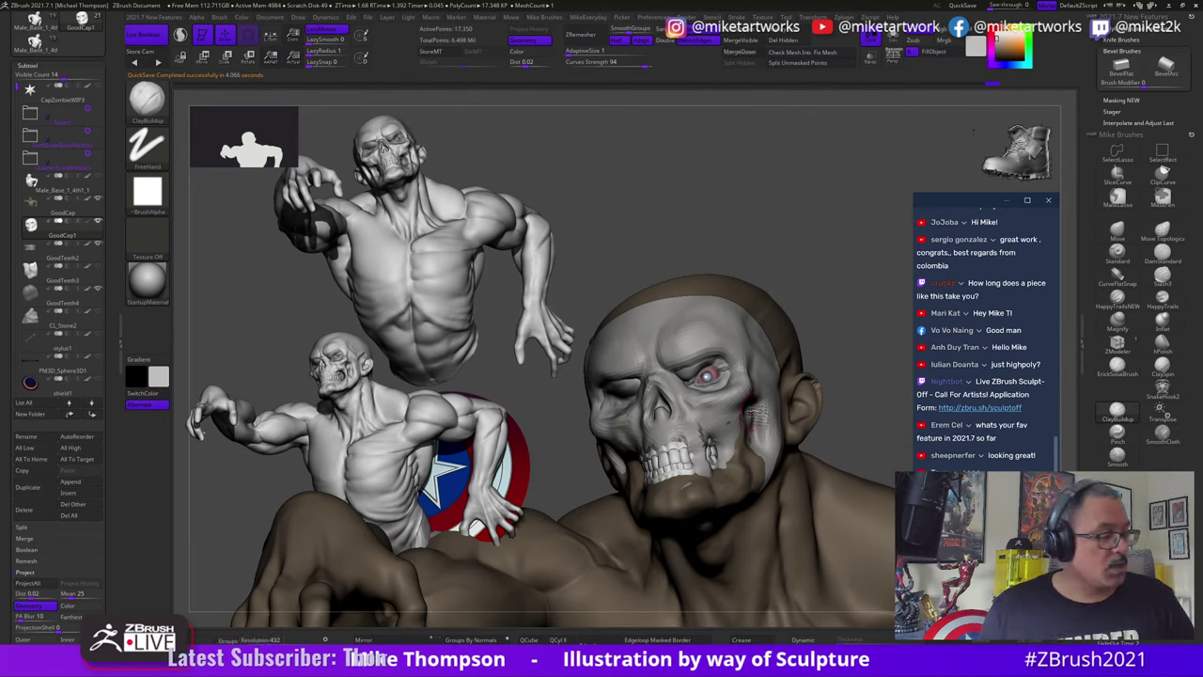
# Step: Undo the series of recent sculpting changes, stepping back through the history
pyautogui.moveTo(845, 294); pyautogui.dragTo(850, 349)
pyautogui.hotkey('ctrl', 'z')
pyautogui.hotkey('ctrl', 'z')
pyautogui.hotkey('ctrl', 'z')
pyautogui.hotkey('ctrl', 'z')
pyautogui.hotkey('ctrl', 'z')
pyautogui.hotkey('ctrl', 'z')
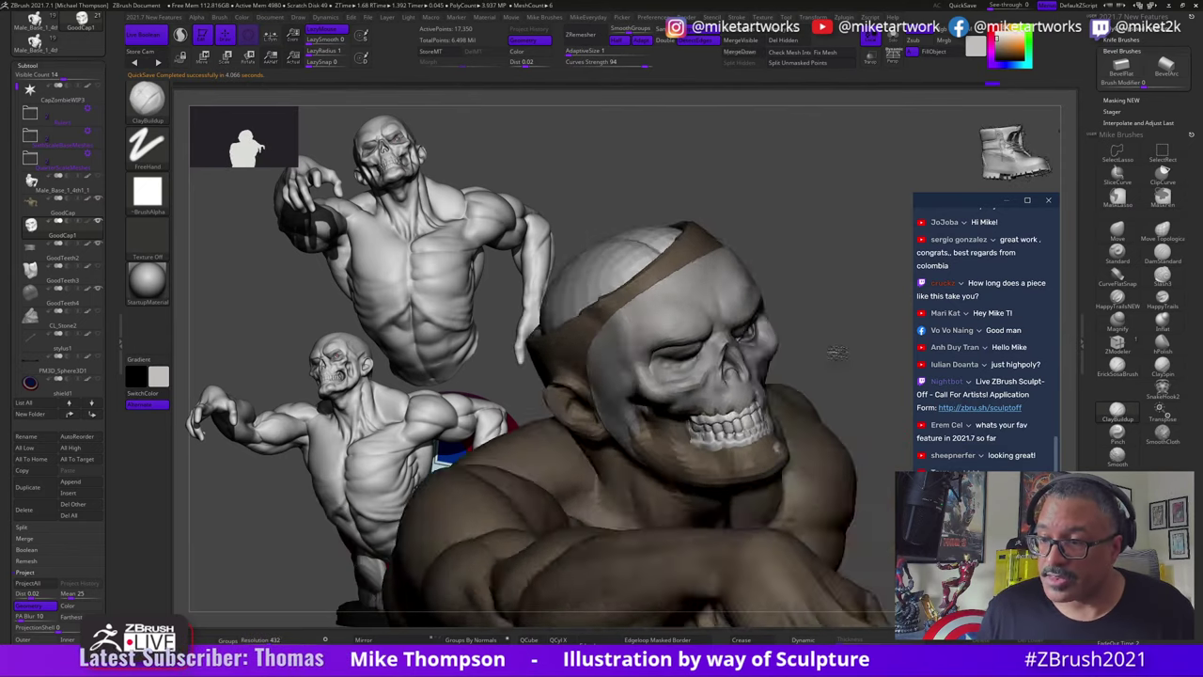
pyautogui.hotkey('ctrl', 'z')
pyautogui.hotkey('ctrl', 'z')
pyautogui.hotkey('ctrl', 'z')
pyautogui.hotkey('ctrl', 'z')
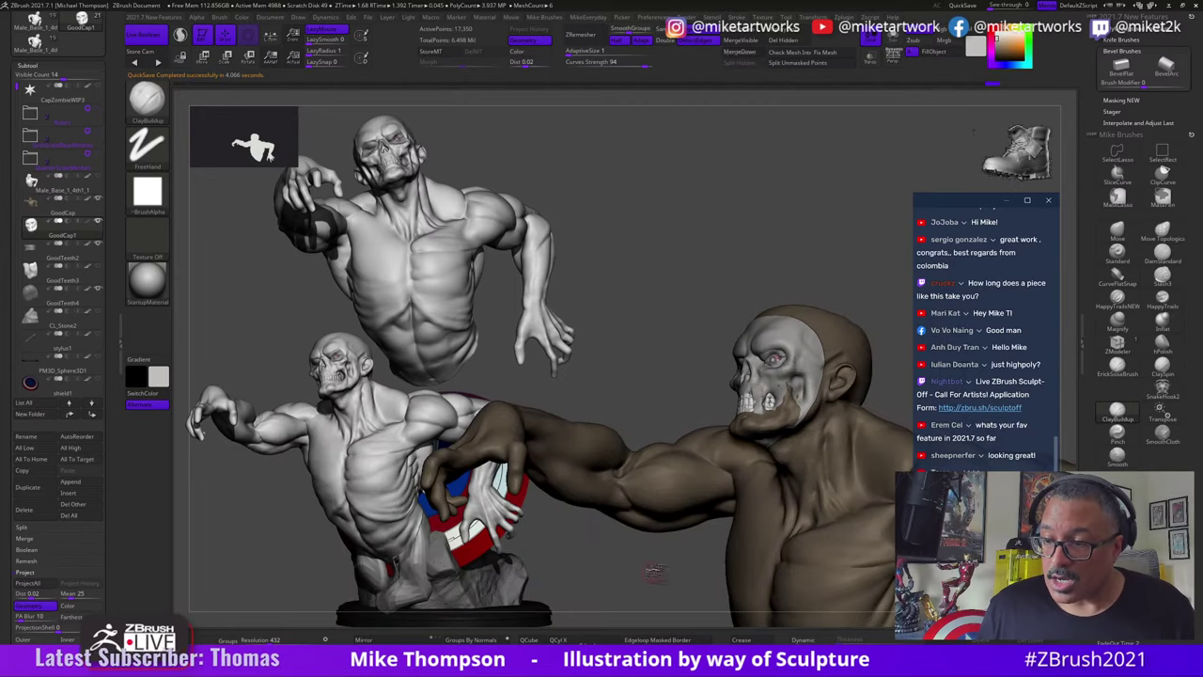
pyautogui.hotkey('ctrl', 'z')
pyautogui.hotkey('ctrl', 'z')
pyautogui.hotkey('ctrl', 'z')
pyautogui.hotkey('ctrl', 'z')
pyautogui.hotkey('ctrl', 'z')
pyautogui.hotkey('ctrl', 'z')
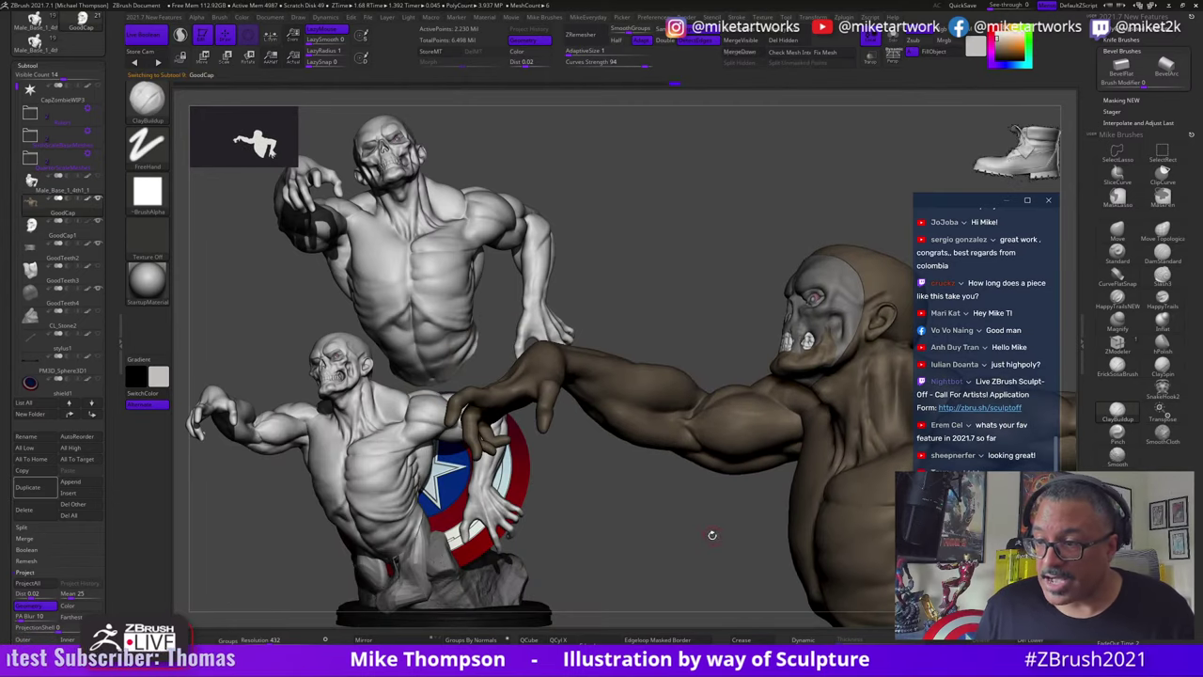
# Step: Select the GoodCap1 face shell again and smooth its surface beside the teeth at the mouth corner
pyautogui.moveTo(790, 348)
pyautogui.keyDown('ctrl'); pyautogui.keyDown('alt'); pyautogui.keyDown('shift'); pyautogui.mouseDown()
pyautogui.moveTo(806, 404)
pyautogui.moveTo(416, 601)
pyautogui.moveTo(404, 216)
pyautogui.moveTo(808, 300)
pyautogui.mouseUp(); pyautogui.keyUp('shift'); pyautogui.keyUp('alt'); pyautogui.keyUp('ctrl')
pyautogui.moveTo(730, 547)
pyautogui.keyDown('alt'); pyautogui.mouseDown()
pyautogui.moveTo(589, 579)
pyautogui.moveTo(817, 554)
pyautogui.moveTo(853, 367)
pyautogui.moveTo(768, 502)
pyautogui.moveTo(836, 466)
pyautogui.mouseUp(); pyautogui.keyUp('alt')
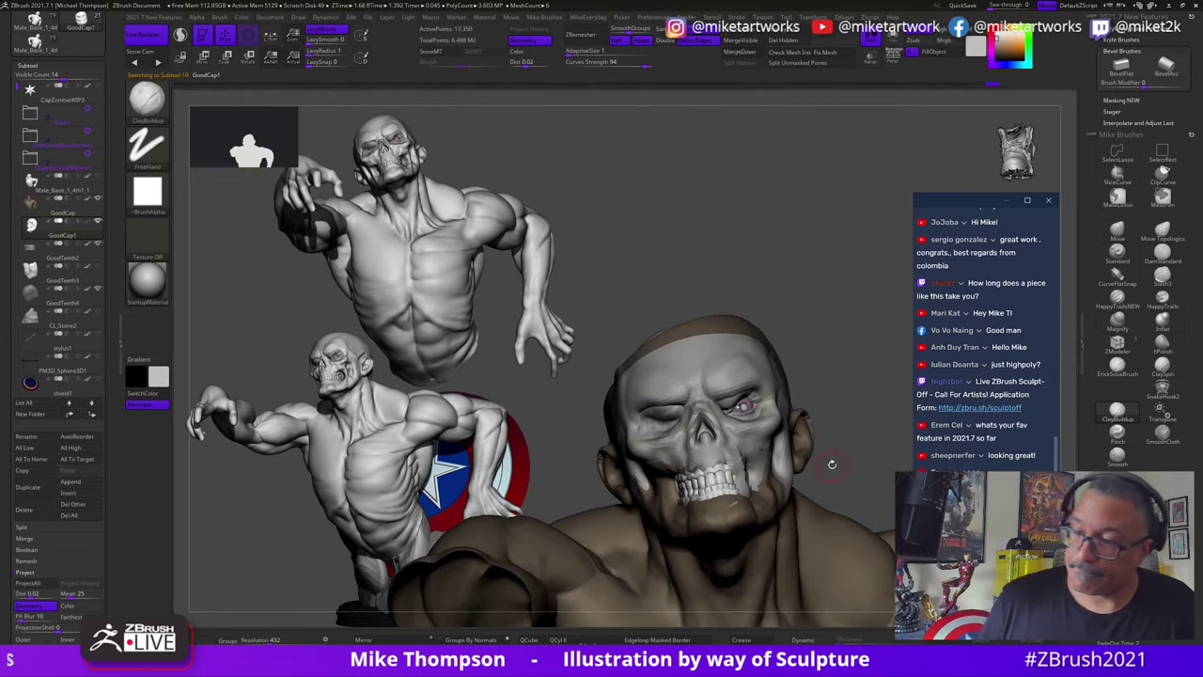
pyautogui.moveTo(834, 429); pyautogui.dragTo(862, 456)
pyautogui.keyDown('shift'); pyautogui.moveTo(740, 462); pyautogui.dragTo(746, 468); pyautogui.keyUp('shift')
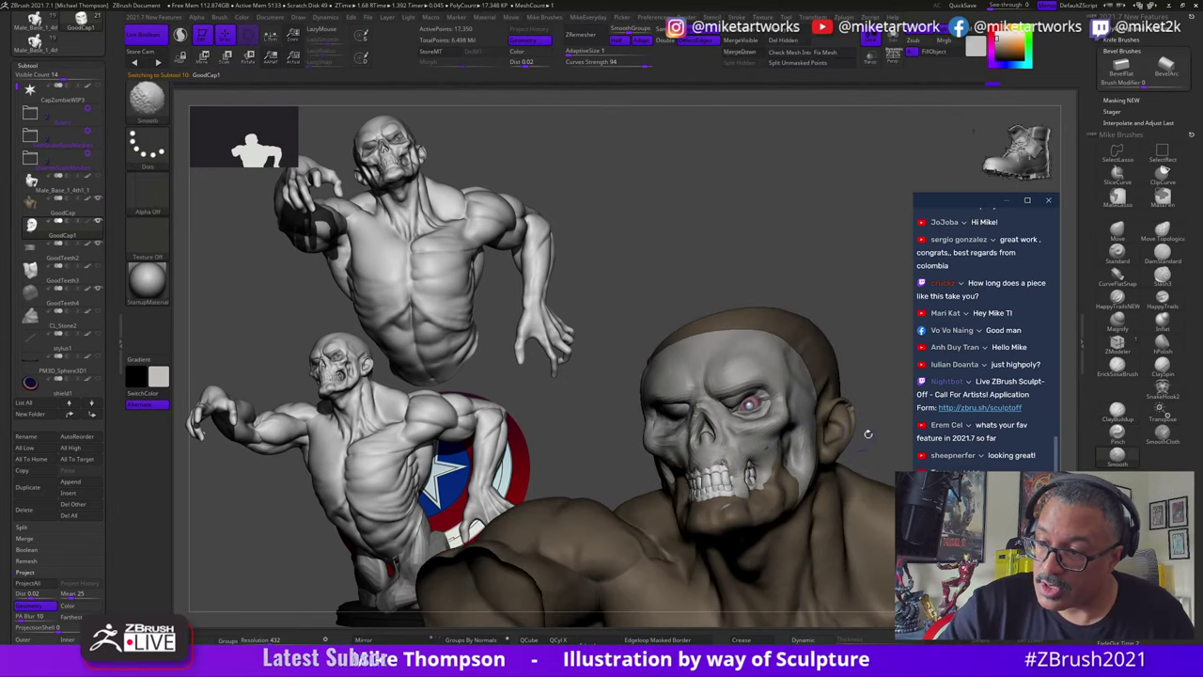
pyautogui.moveTo(867, 433); pyautogui.dragTo(877, 427)
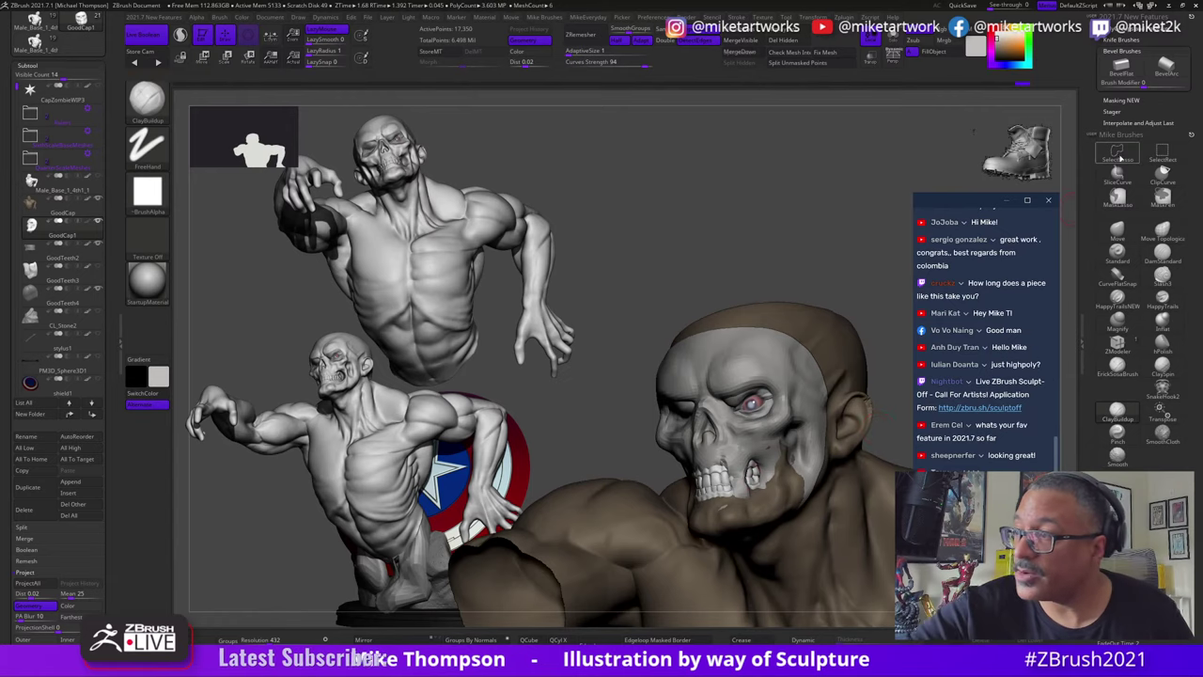
# Step: Reshape the face shell's mouth corner and cheek with the Move brush, pulling the cheek edge down over the jaw
pyautogui.click(1116, 229)
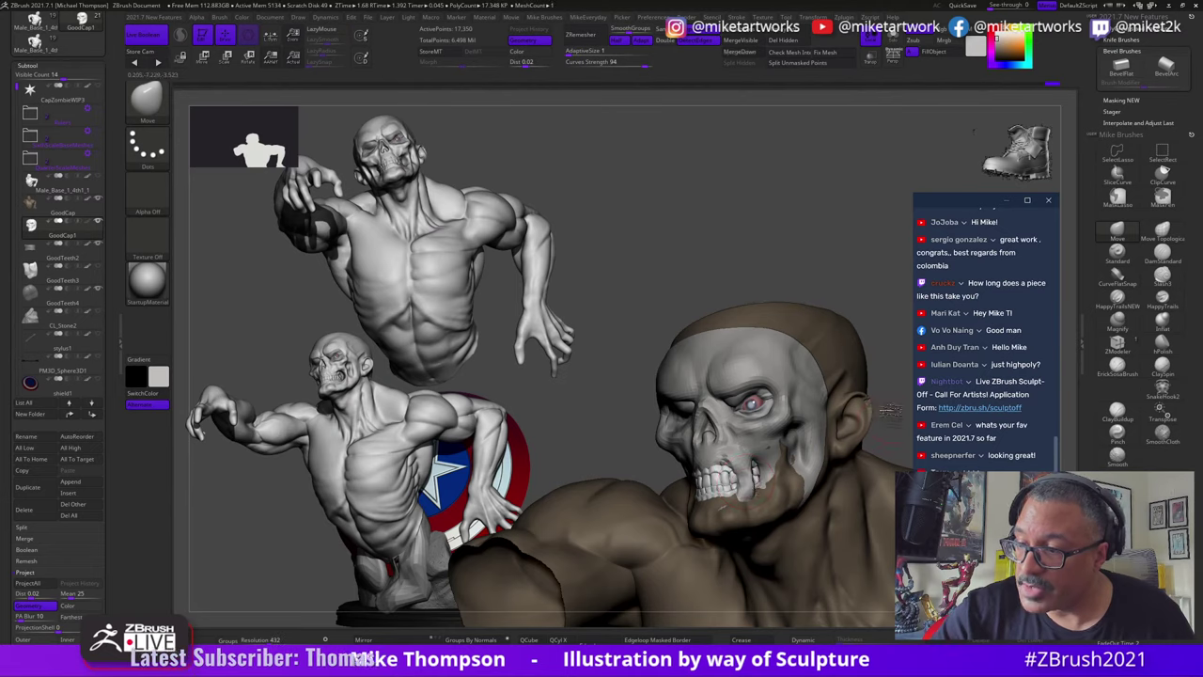
pyautogui.moveTo(888, 410); pyautogui.dragTo(733, 465)
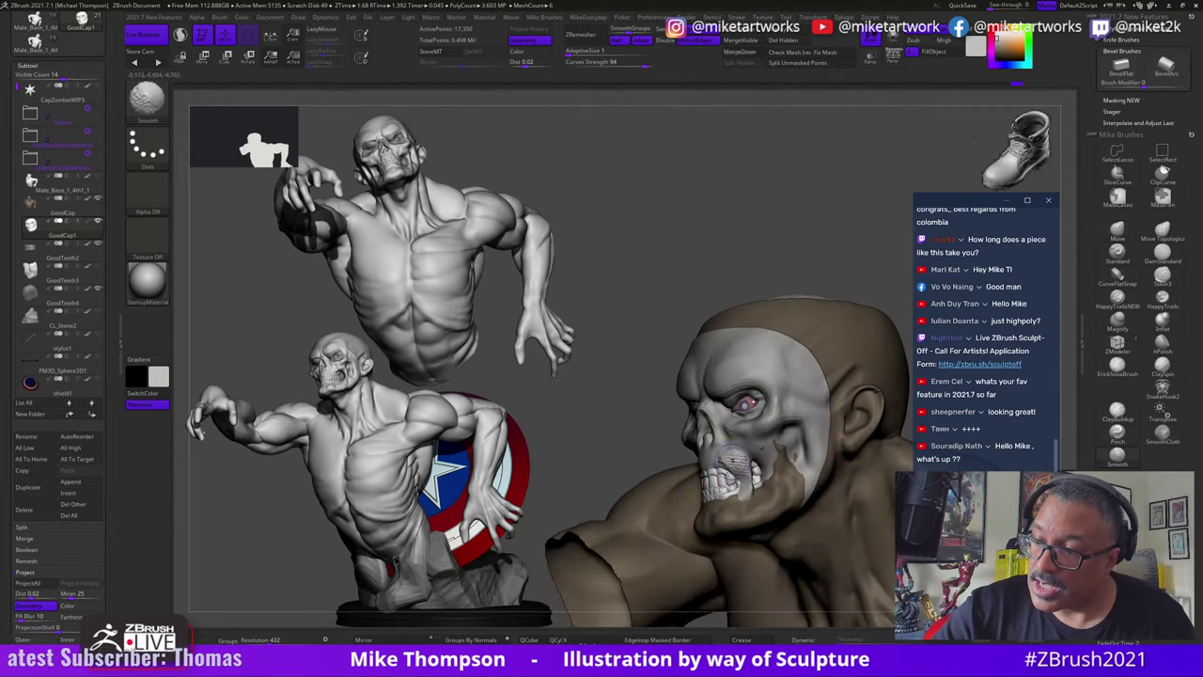
pyautogui.moveTo(663, 343); pyautogui.dragTo(818, 351)
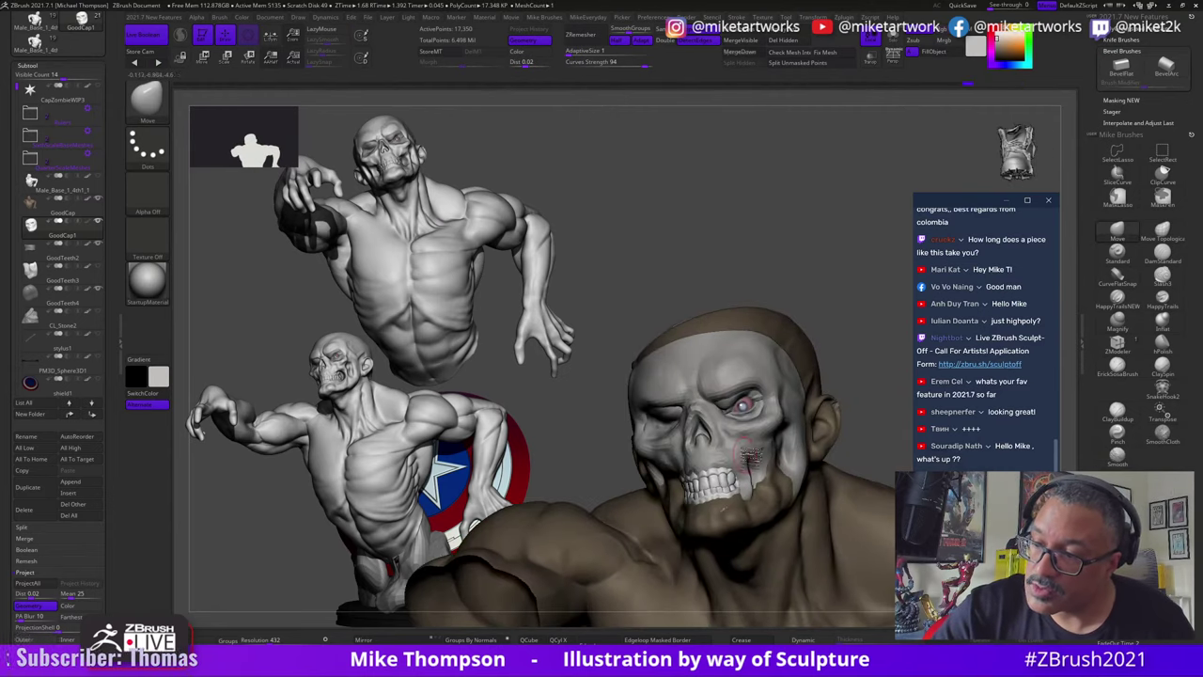
pyautogui.moveTo(749, 451); pyautogui.dragTo(748, 505)
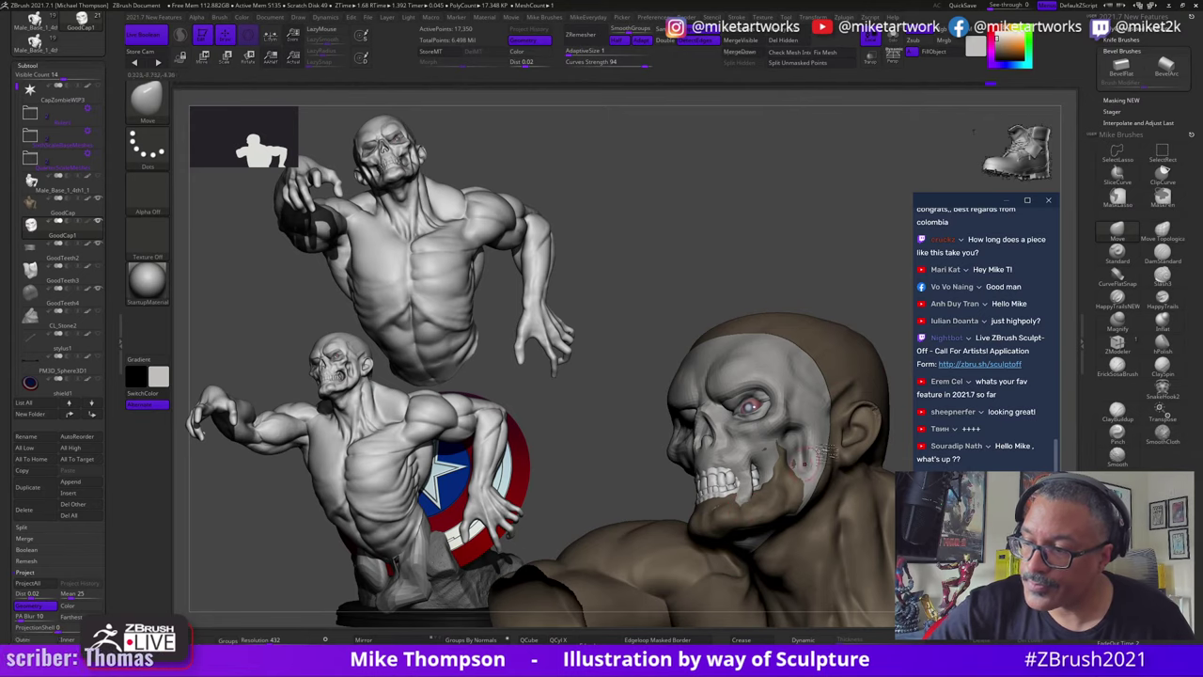
pyautogui.moveTo(905, 415); pyautogui.dragTo(982, 423)
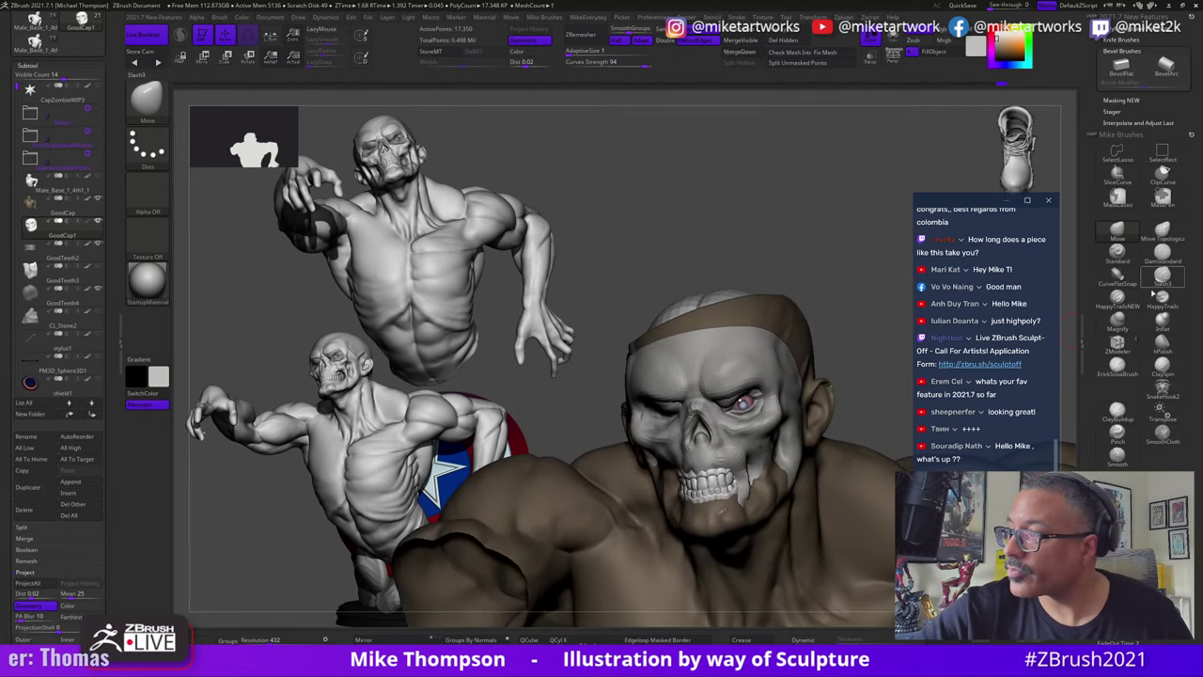
# Step: Build up the face shell's chin and lower jaw with ErickSosaBrush so that it covers the brown body beneath
pyautogui.click(1133, 377)
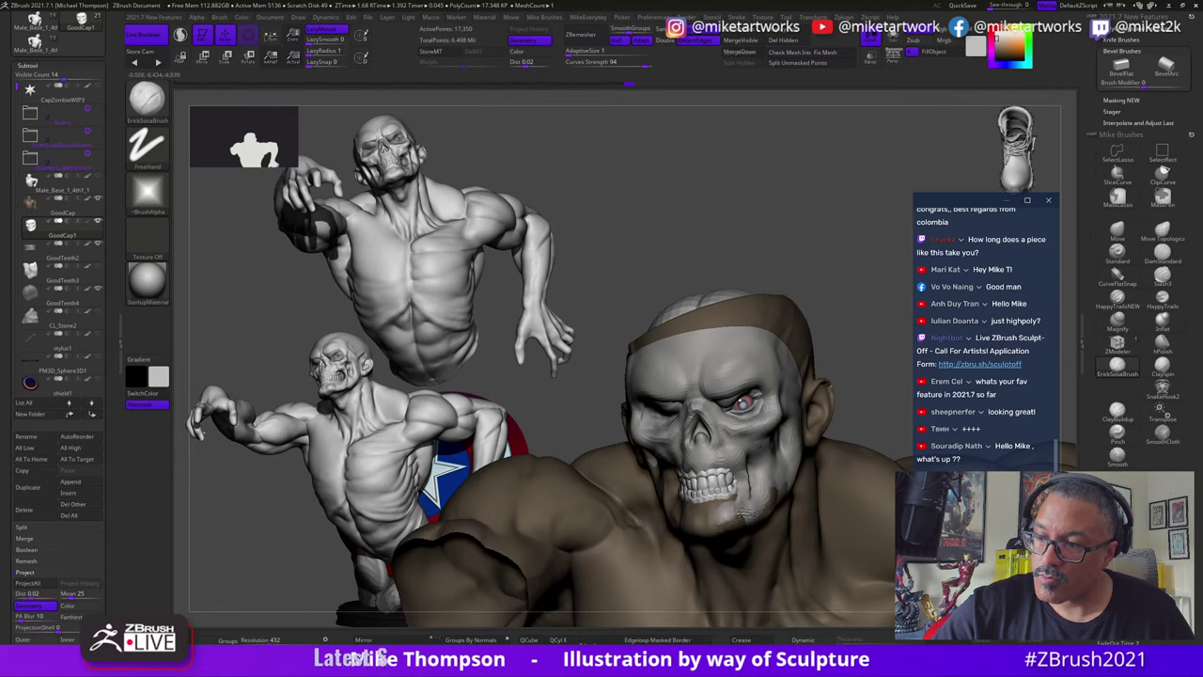
pyautogui.moveTo(888, 351); pyautogui.dragTo(887, 335)
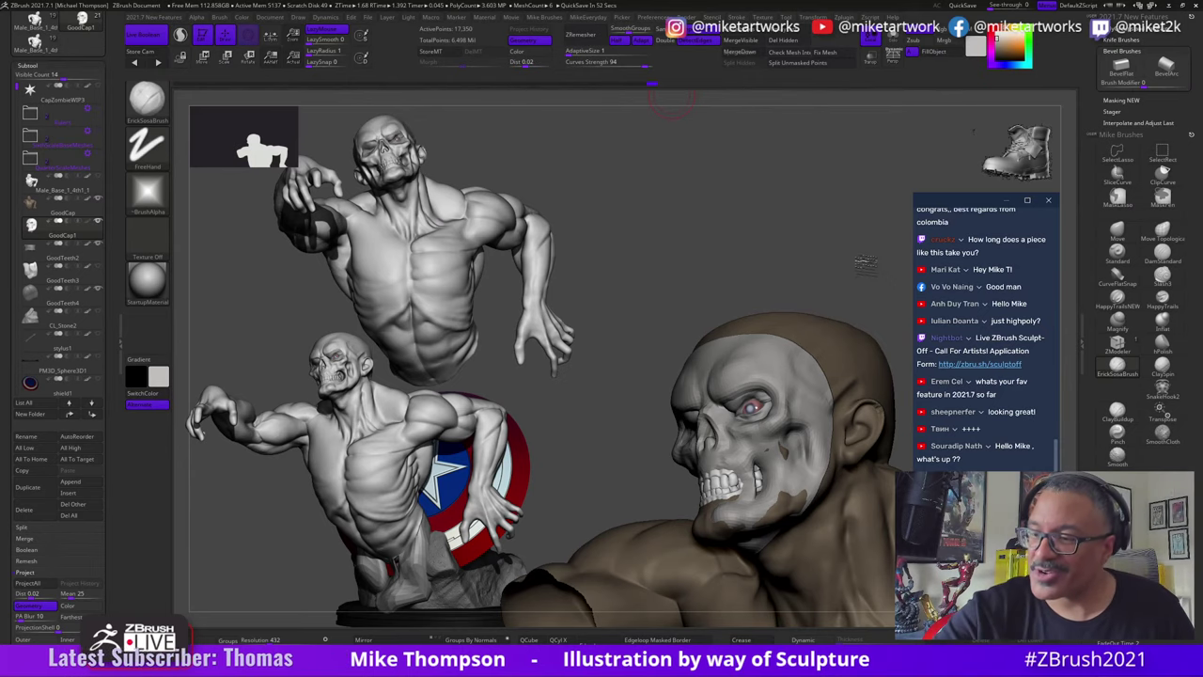
pyautogui.moveTo(861, 266)
pyautogui.mouseDown()
pyautogui.moveTo(880, 355)
pyautogui.moveTo(909, 356)
pyautogui.mouseUp()
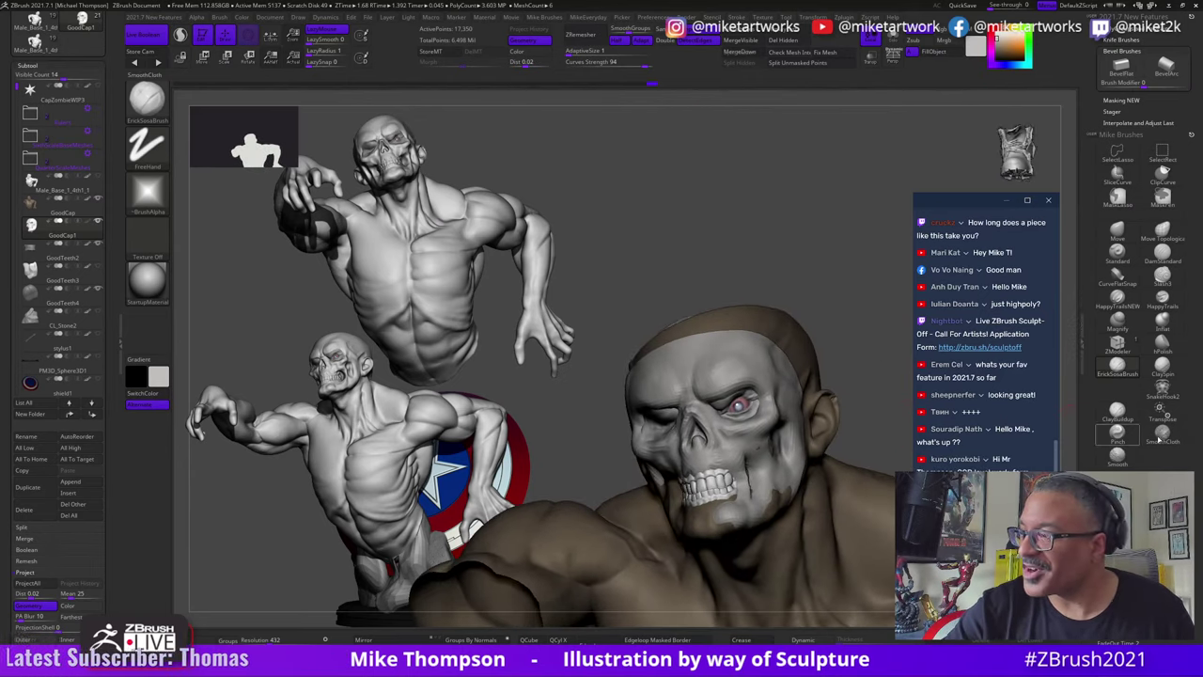
# Step: Add volume to the face shell's chin below the lower teeth with ClayBuildup
pyautogui.click(1115, 419)
pyautogui.moveTo(860, 315); pyautogui.dragTo(887, 366)
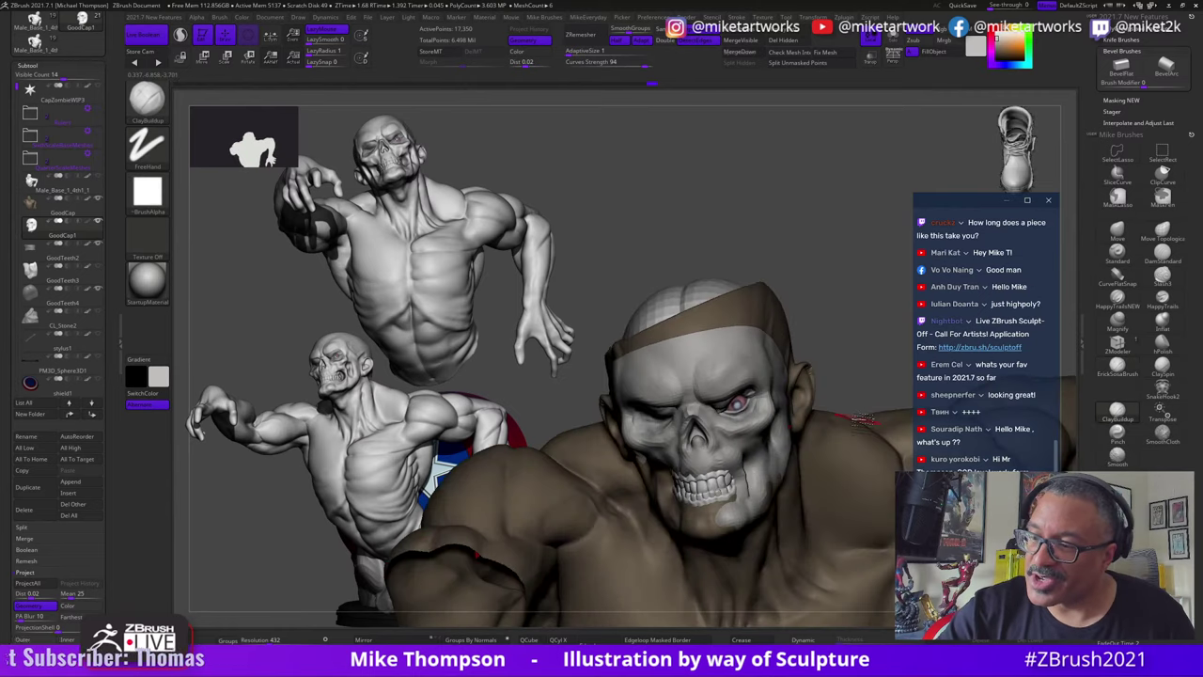
pyautogui.moveTo(707, 508); pyautogui.dragTo(722, 520)
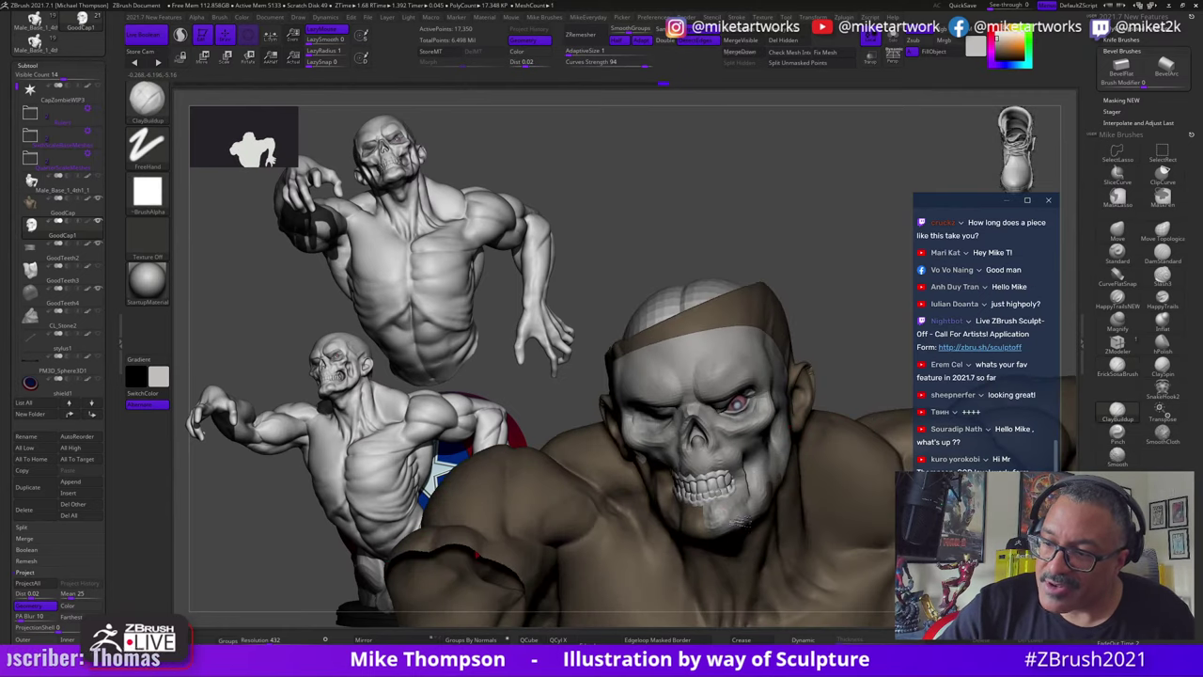
# Step: Fill the brown gap on the opposite cheek and jaw of the face shell with ClayBuildup and smooth the cheek
pyautogui.moveTo(827, 371); pyautogui.dragTo(892, 376)
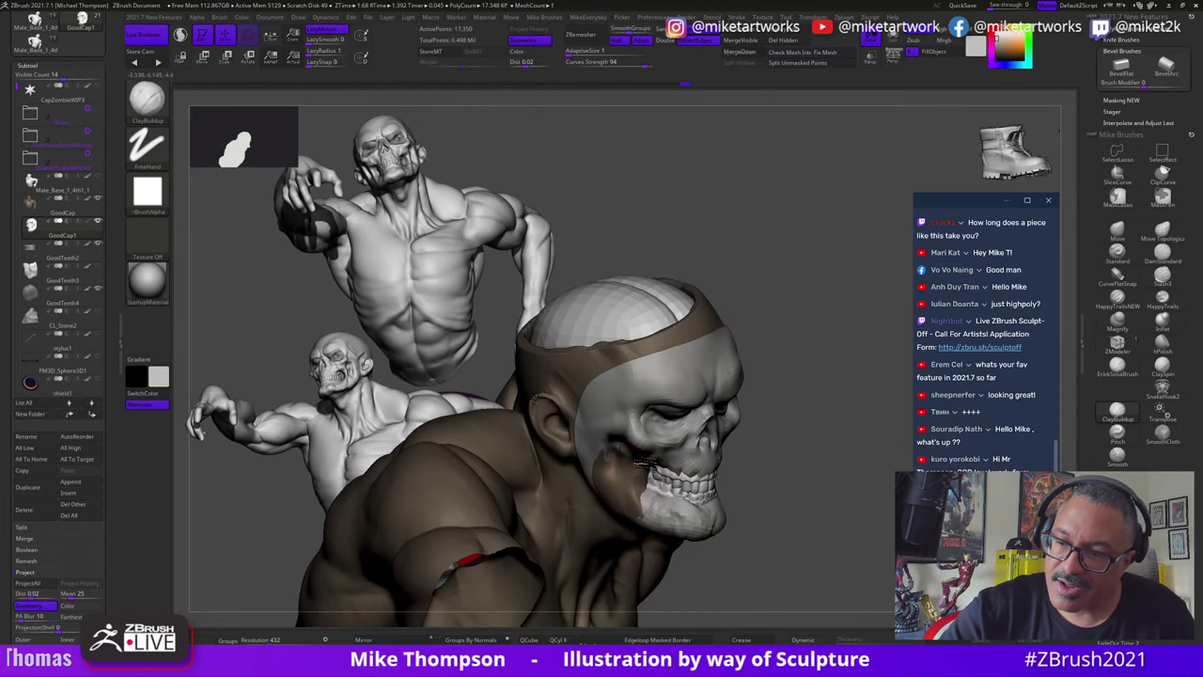
pyautogui.press('shift')
pyautogui.moveTo(742, 461); pyautogui.dragTo(765, 461)
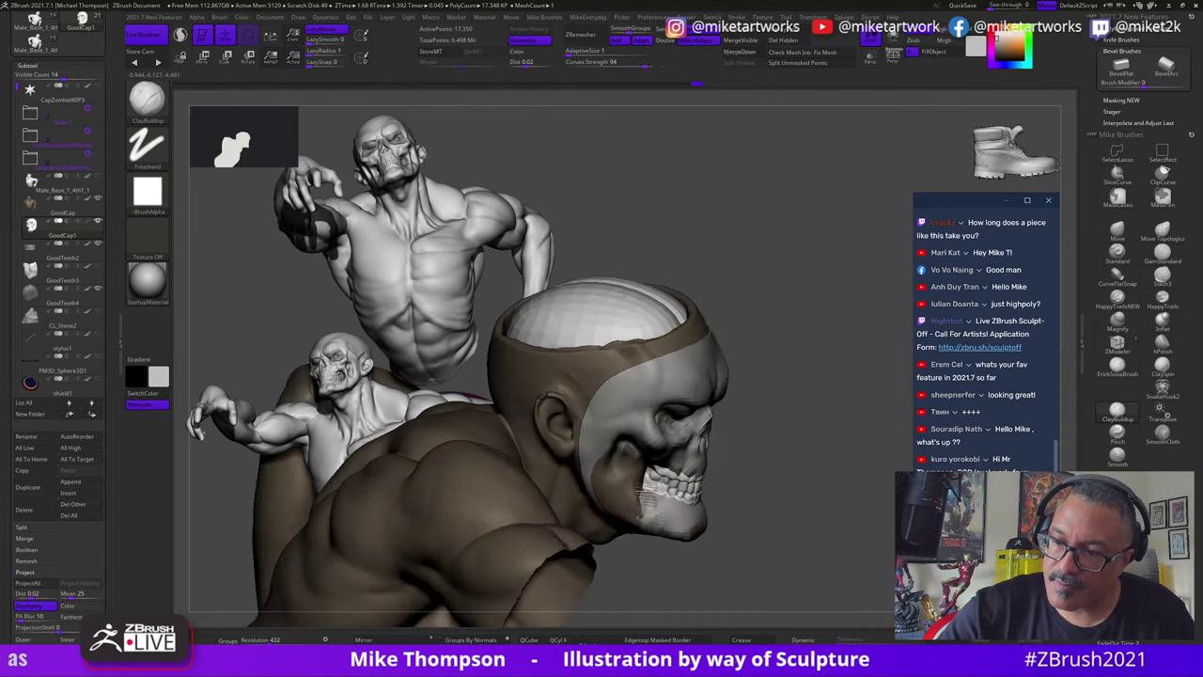
pyautogui.keyDown('shift'); pyautogui.moveTo(623, 460); pyautogui.dragTo(633, 475); pyautogui.keyUp('shift')
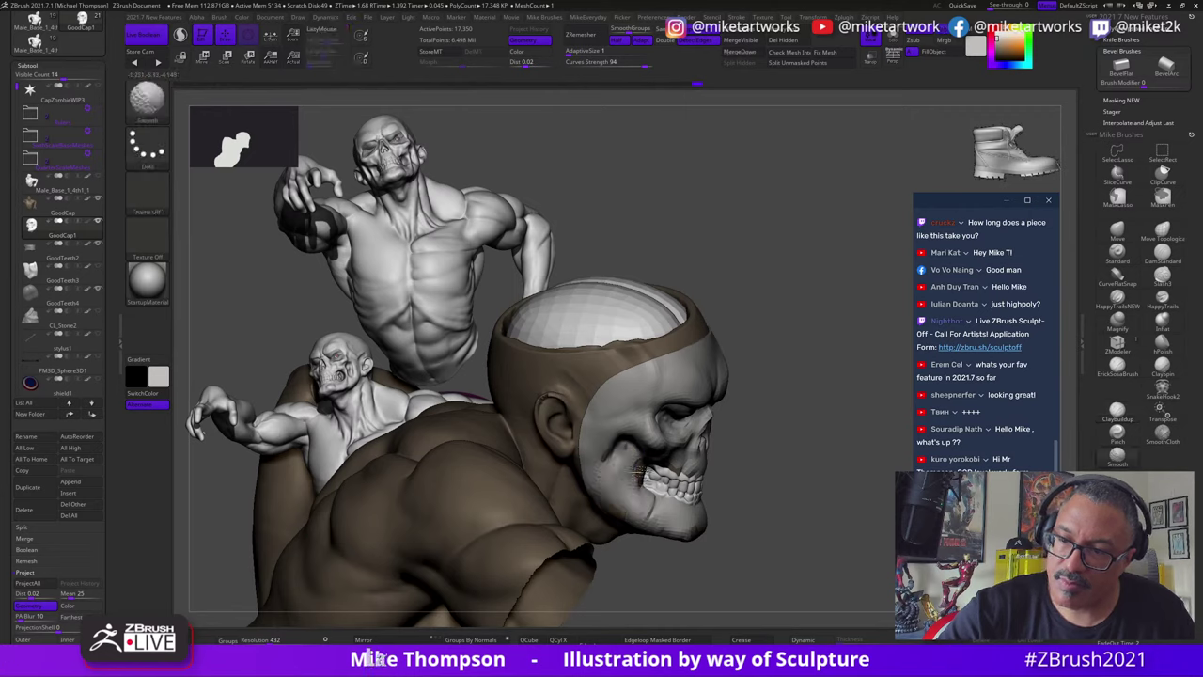
pyautogui.moveTo(820, 428); pyautogui.dragTo(791, 377)
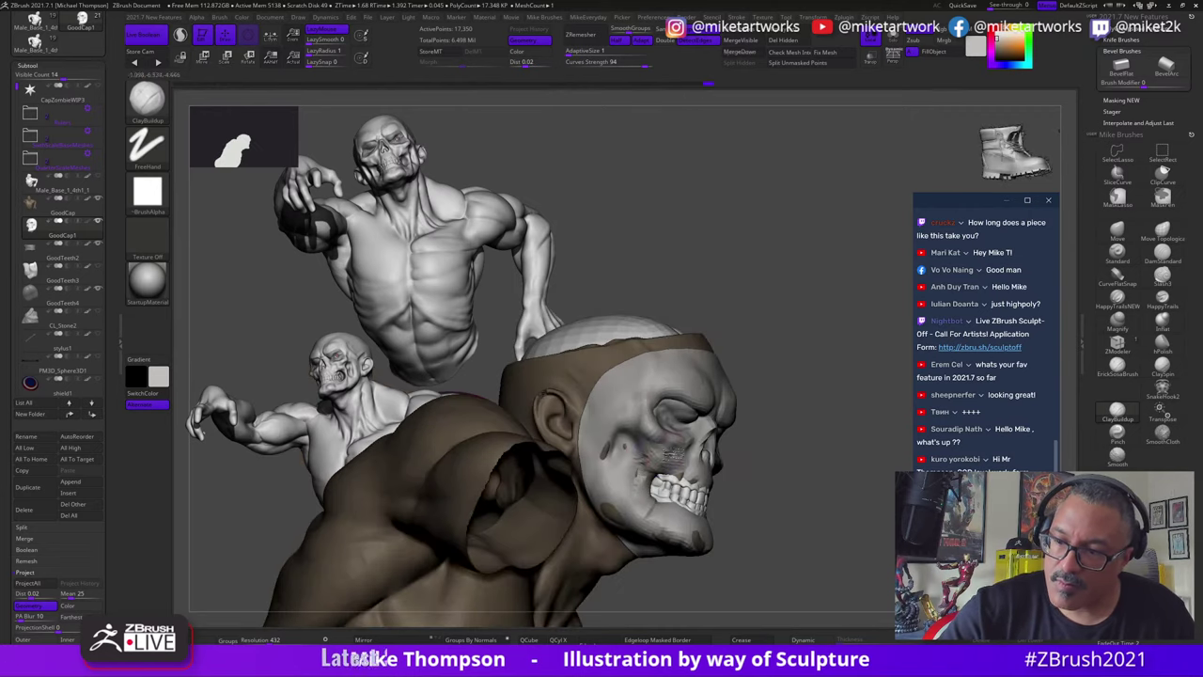
pyautogui.keyDown('shift'); pyautogui.moveTo(669, 455); pyautogui.dragTo(659, 457); pyautogui.keyUp('shift')
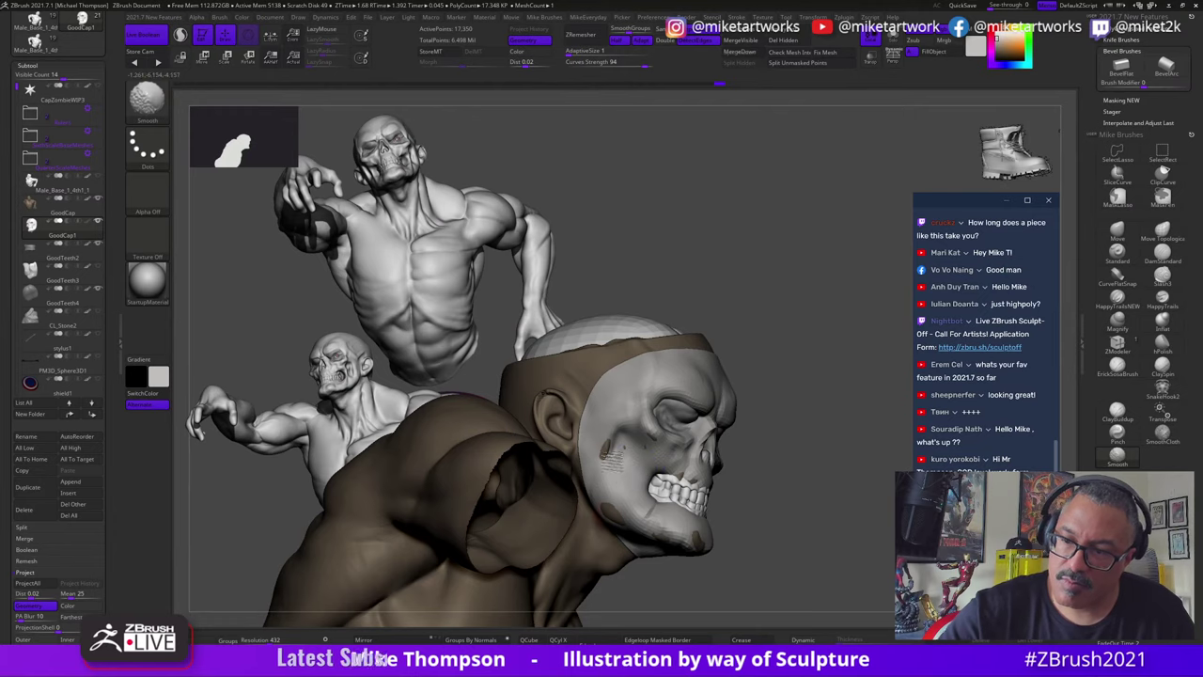
# Step: Build up and smooth the face shell's lower jaw beside the chin to cover the remaining brown patches
pyautogui.moveTo(614, 505); pyautogui.dragTo(630, 512)
pyautogui.moveTo(857, 423)
pyautogui.mouseDown()
pyautogui.moveTo(812, 423)
pyautogui.moveTo(800, 410)
pyautogui.moveTo(810, 406)
pyautogui.mouseUp()
pyautogui.keyDown('shift'); pyautogui.moveTo(635, 506); pyautogui.dragTo(641, 509); pyautogui.keyUp('shift')
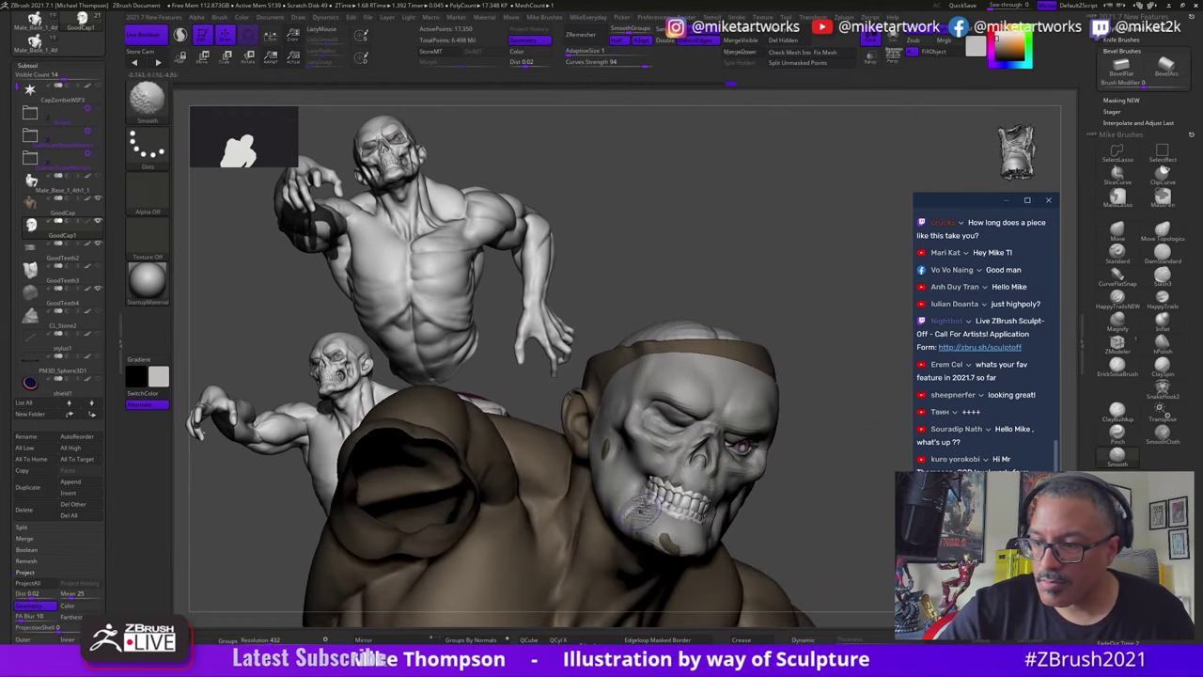
pyautogui.moveTo(665, 541); pyautogui.dragTo(681, 539, button='right')
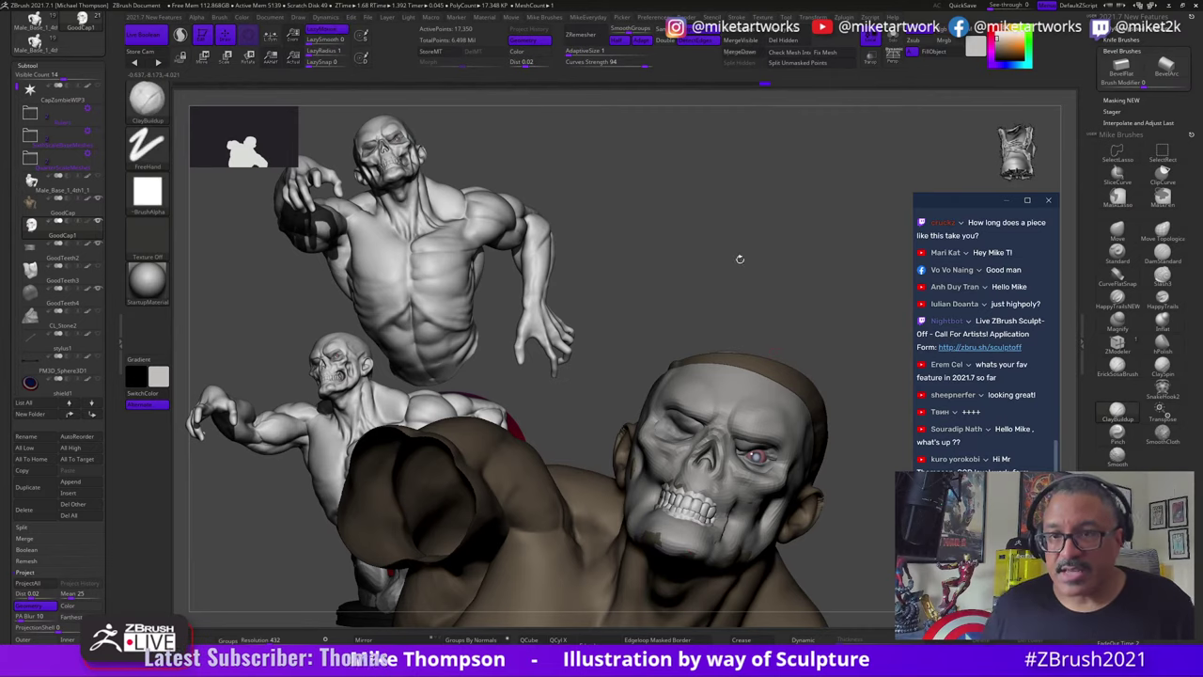
pyautogui.moveTo(705, 191); pyautogui.dragTo(798, 134, button='right')
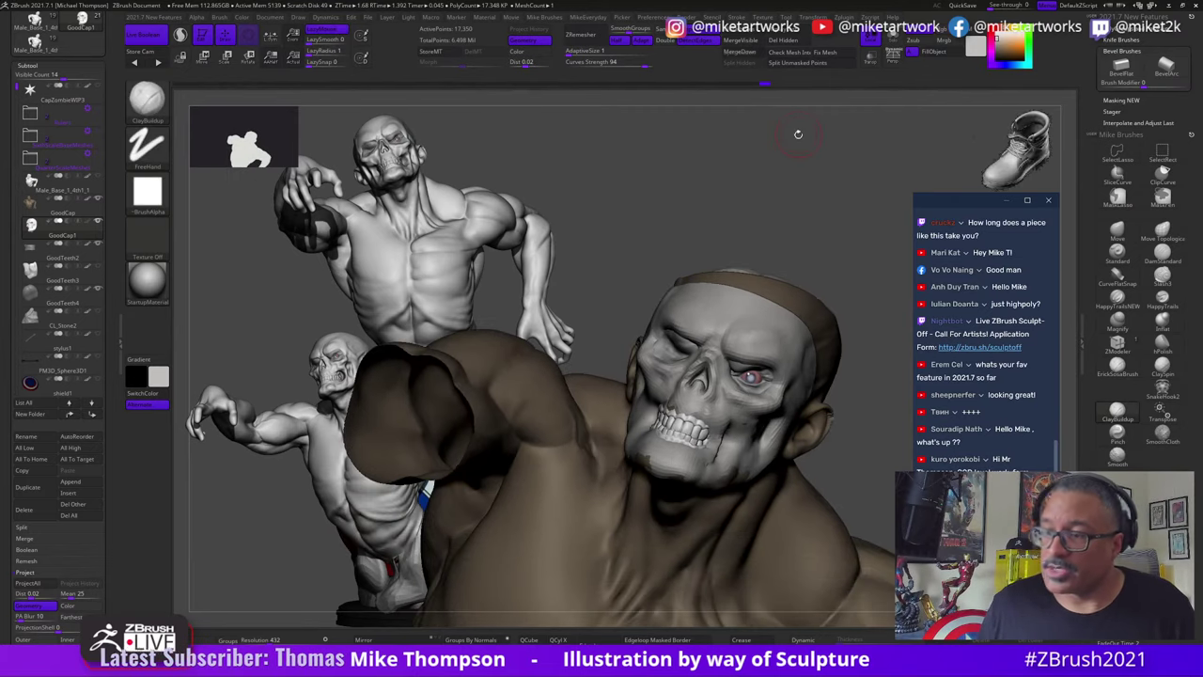
# Step: Sculpt the face shell's upper lip area between the nose and the upper teeth with ClayBuildup
pyautogui.moveTo(851, 445); pyautogui.dragTo(828, 356)
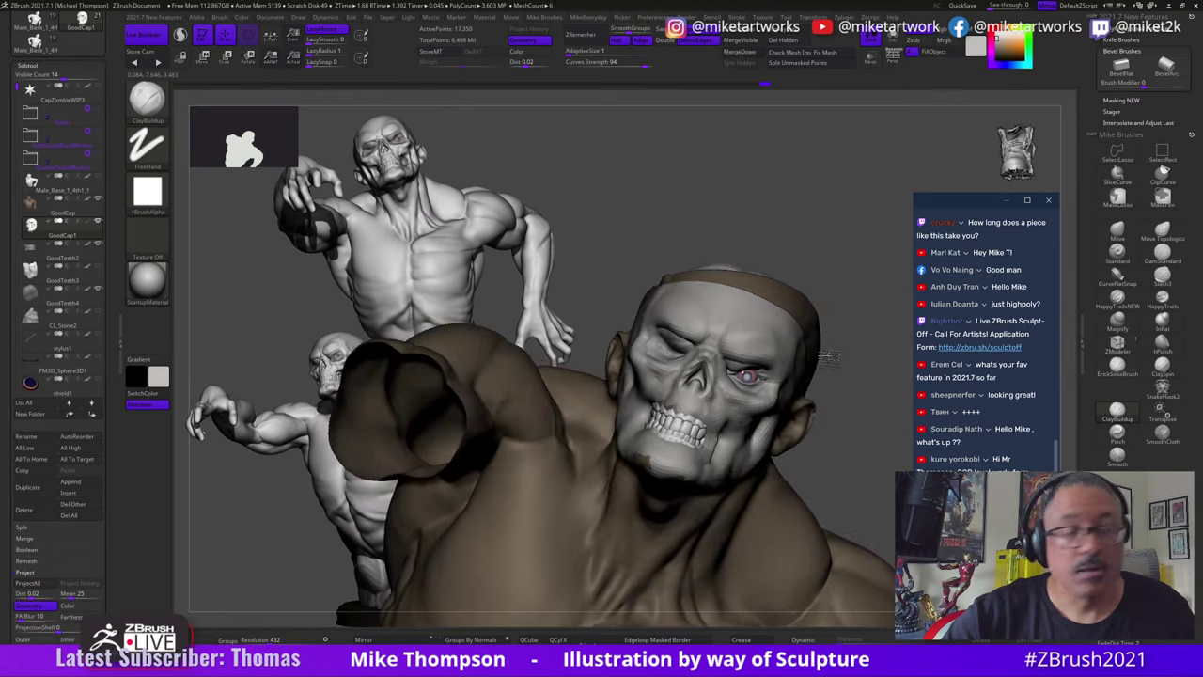
pyautogui.moveTo(827, 356); pyautogui.dragTo(841, 428, button='right')
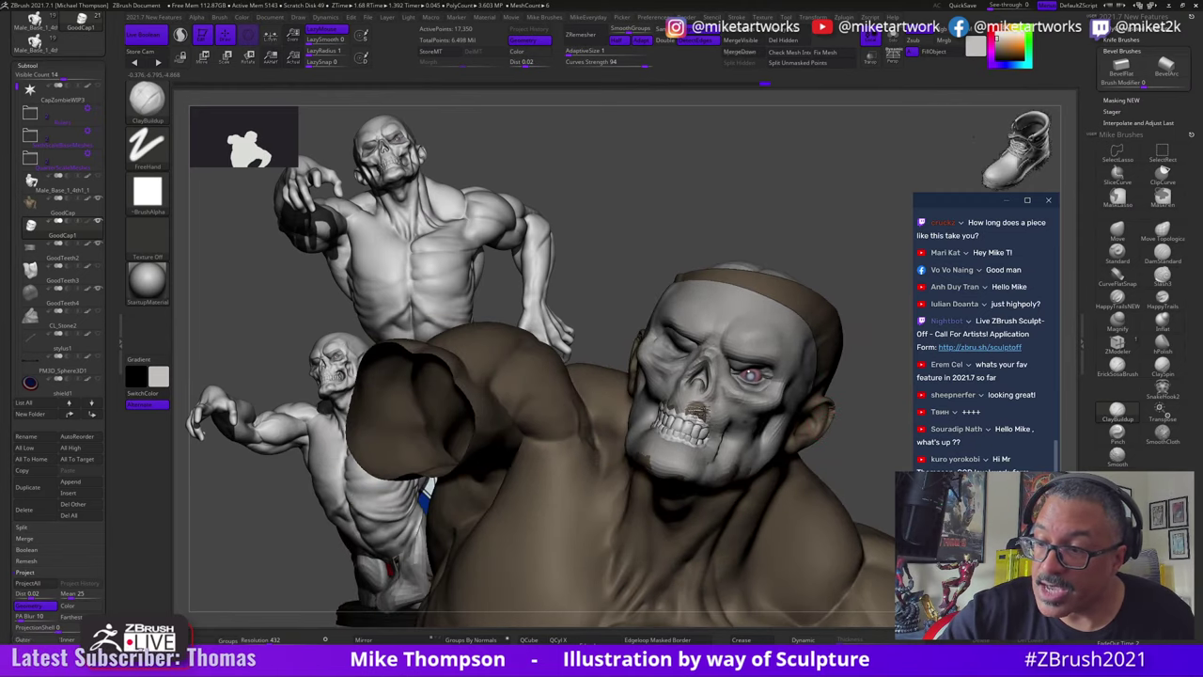
pyautogui.moveTo(698, 411)
pyautogui.mouseDown()
pyautogui.moveTo(706, 417)
pyautogui.moveTo(689, 408)
pyautogui.mouseUp()
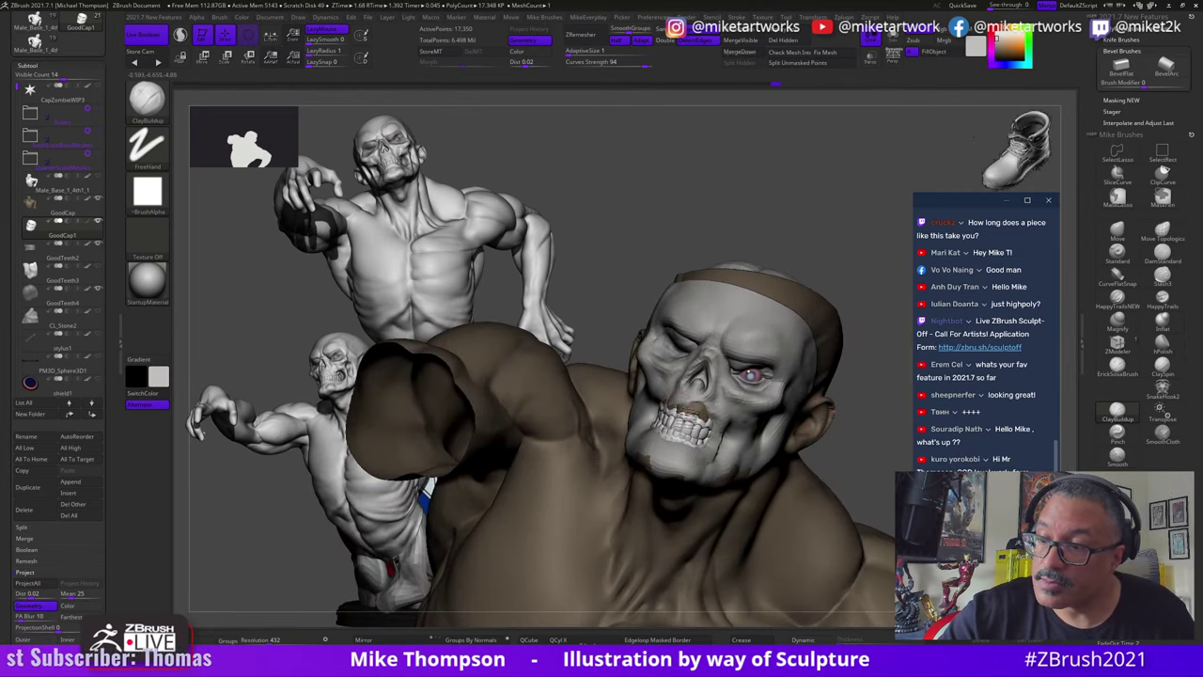
pyautogui.moveTo(853, 414); pyautogui.dragTo(782, 419)
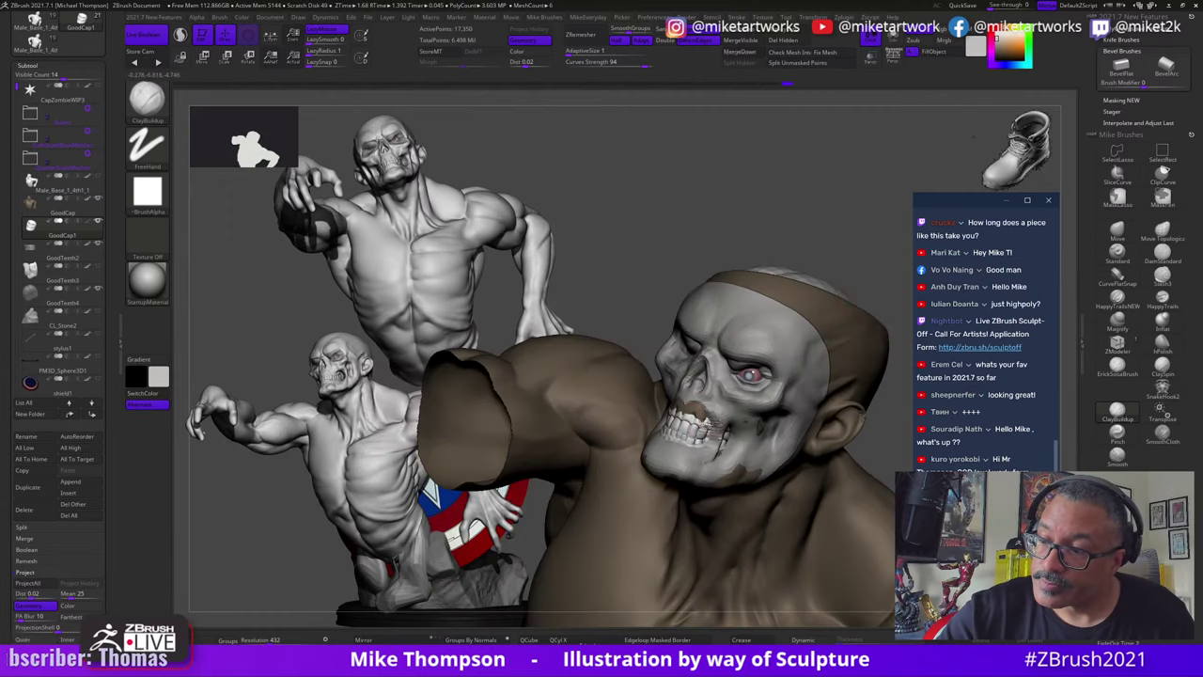
pyautogui.moveTo(695, 412); pyautogui.dragTo(679, 405, button='right')
# Step: Select the face shell again and sculpt and smooth its cheek and jaw beside the teeth with ClayBuildup
pyautogui.keyDown('alt'); pyautogui.click(703, 399); pyautogui.keyUp('alt')
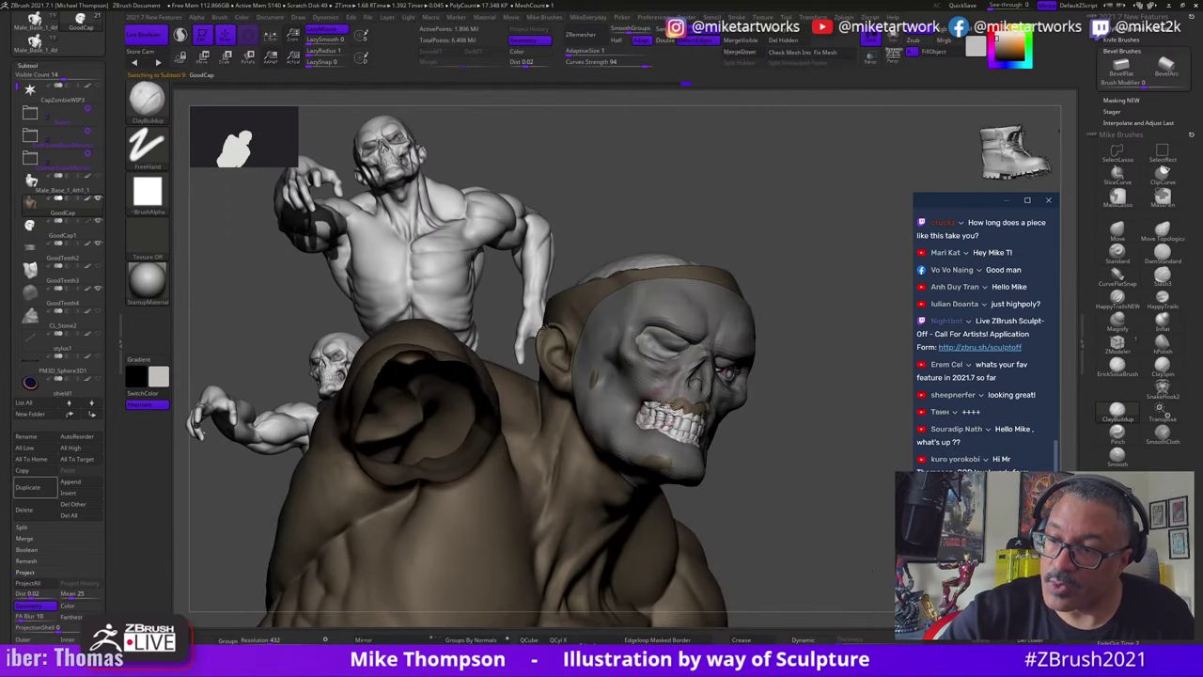
pyautogui.keyDown('alt'); pyautogui.click(728, 348); pyautogui.keyUp('alt')
pyautogui.moveTo(729, 357); pyautogui.dragTo(819, 366, button='right')
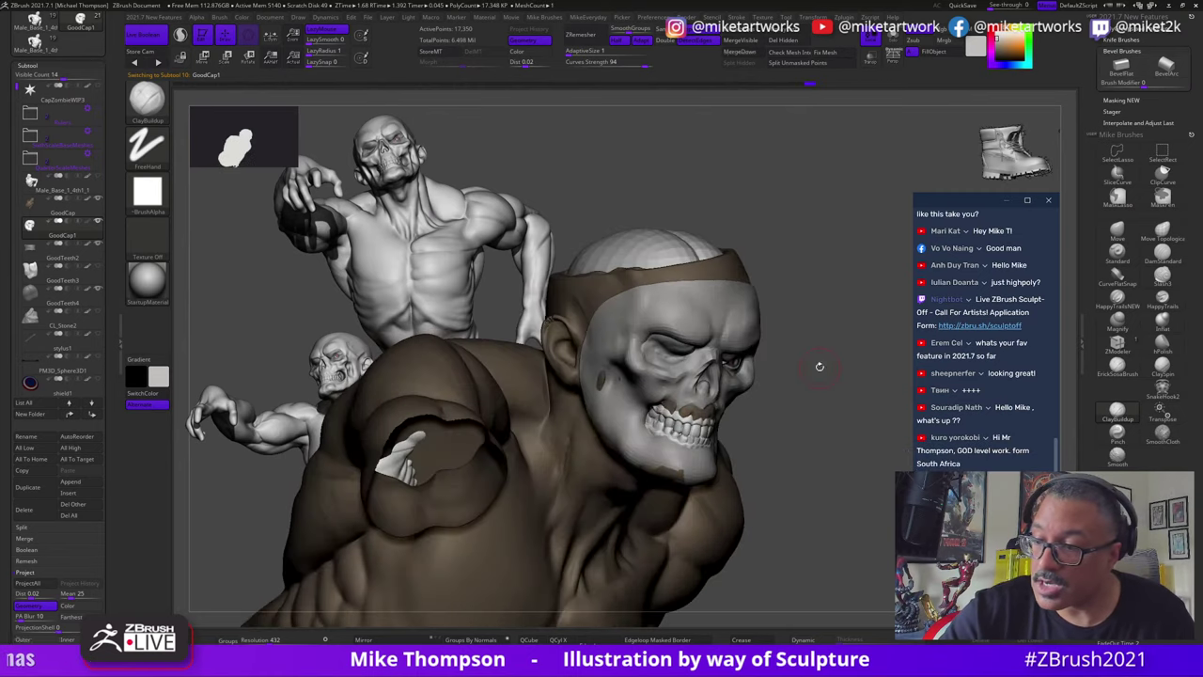
pyautogui.moveTo(704, 366)
pyautogui.mouseDown(button='right')
pyautogui.moveTo(799, 330)
pyautogui.moveTo(761, 383)
pyautogui.mouseUp(button='right')
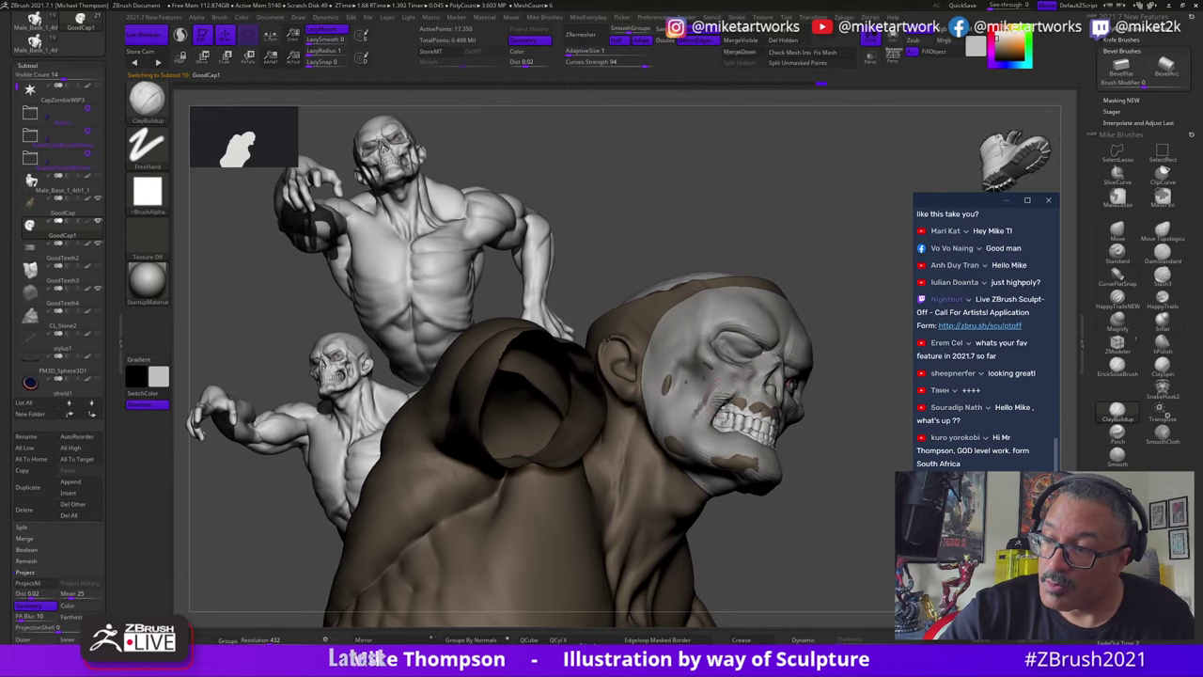
pyautogui.moveTo(853, 354)
pyautogui.mouseDown(button='right')
pyautogui.moveTo(876, 355)
pyautogui.moveTo(809, 367)
pyautogui.mouseUp(button='right')
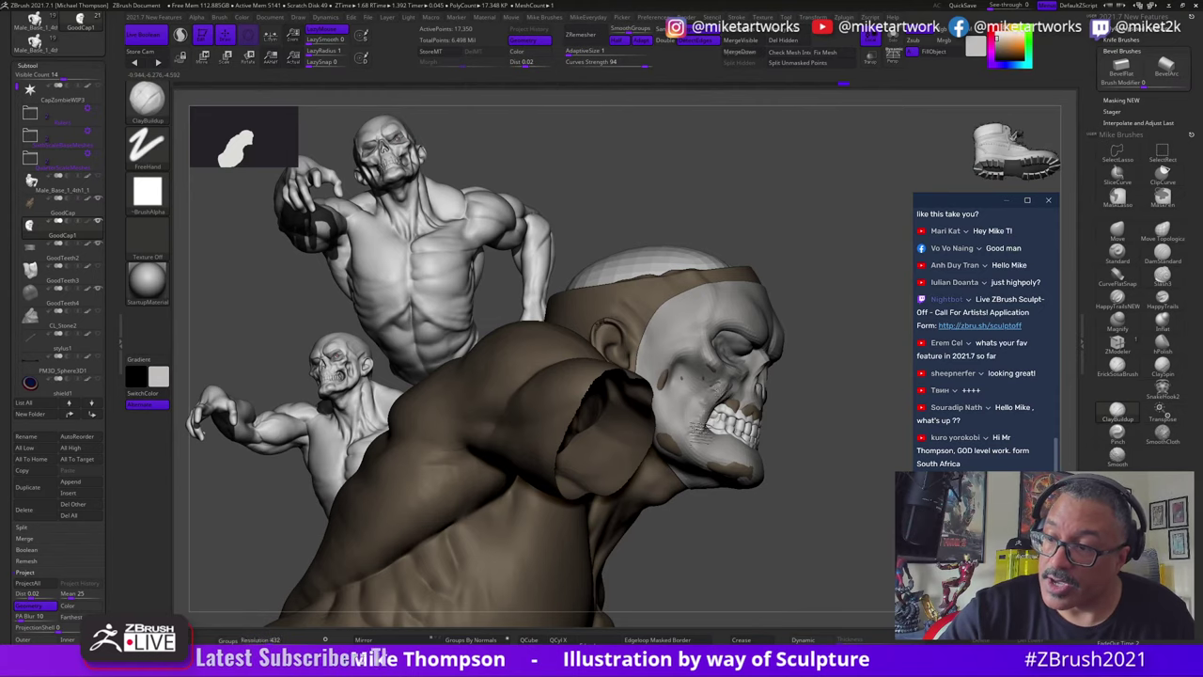
pyautogui.moveTo(764, 376); pyautogui.dragTo(691, 384, button='right')
pyautogui.keyDown('shift'); pyautogui.moveTo(723, 391); pyautogui.dragTo(737, 386); pyautogui.keyUp('shift')
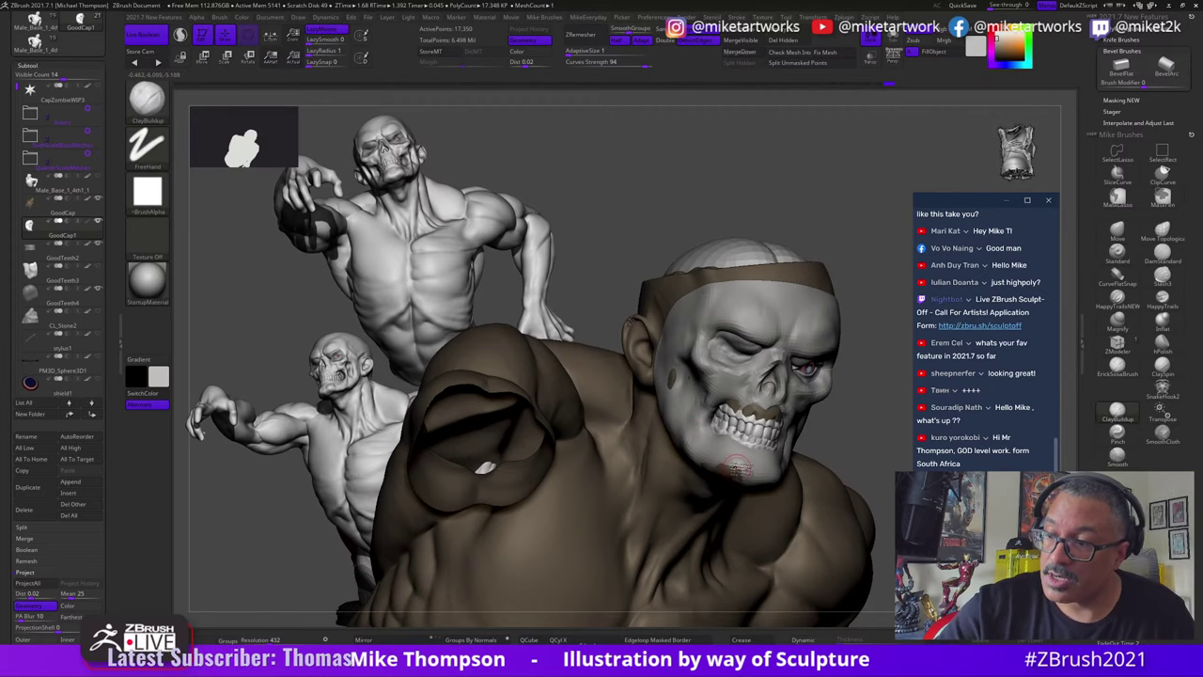
pyautogui.moveTo(833, 442); pyautogui.dragTo(868, 425)
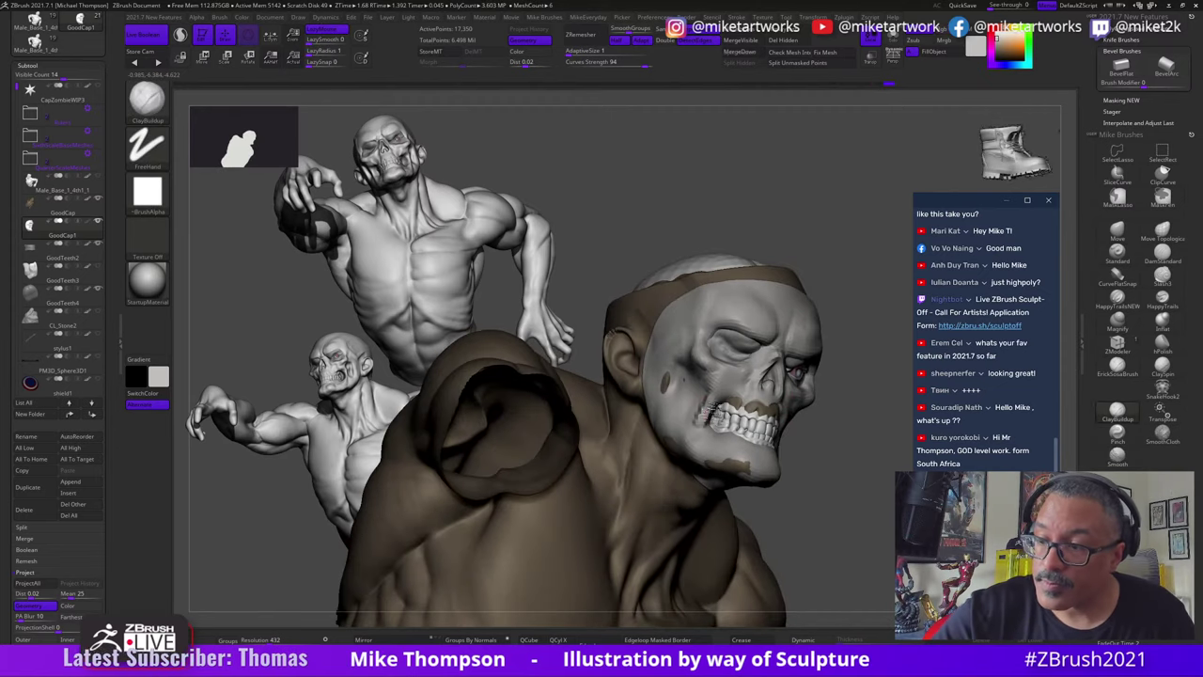
# Step: Smooth the face shell's forehead and the area above the brows
pyautogui.moveTo(710, 411)
pyautogui.mouseDown(button='right')
pyautogui.moveTo(844, 440)
pyautogui.moveTo(873, 417)
pyautogui.mouseUp(button='right')
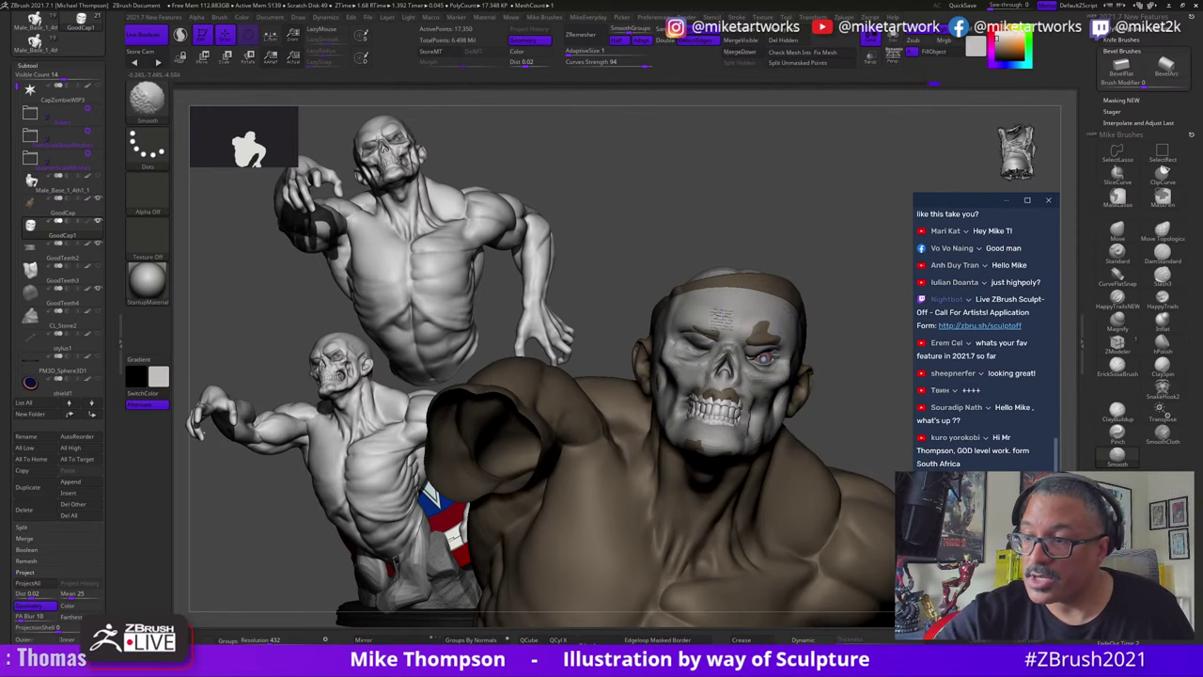
pyautogui.moveTo(691, 299); pyautogui.dragTo(722, 376, button='right')
pyautogui.moveTo(706, 438)
pyautogui.mouseDown(button='right')
pyautogui.moveTo(860, 389)
pyautogui.moveTo(843, 442)
pyautogui.moveTo(779, 449)
pyautogui.moveTo(857, 407)
pyautogui.moveTo(724, 465)
pyautogui.mouseUp(button='right')
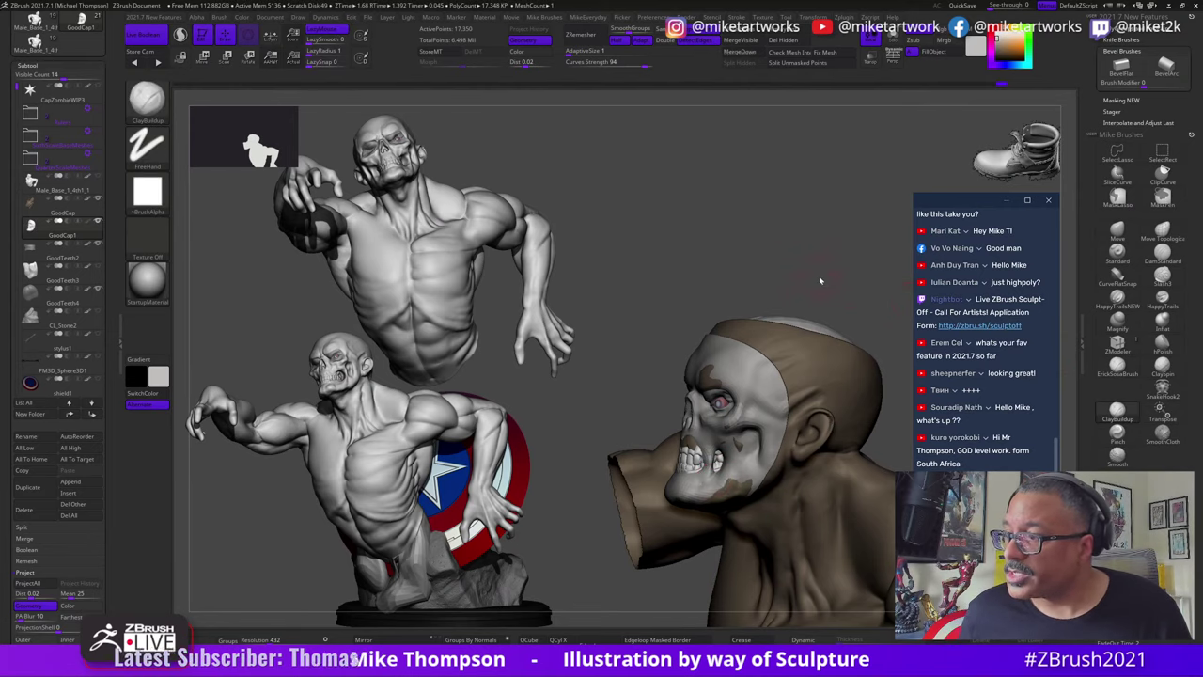
pyautogui.moveTo(774, 281); pyautogui.dragTo(796, 206, button='right')
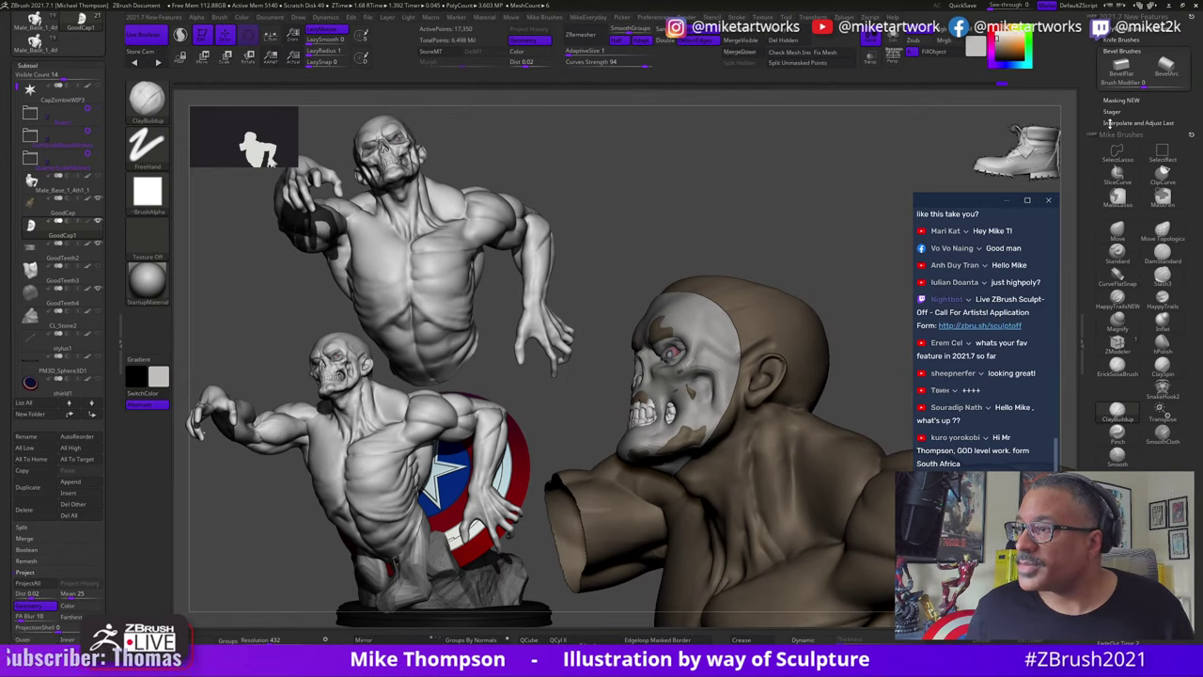
pyautogui.moveTo(766, 209); pyautogui.dragTo(783, 209, button='right')
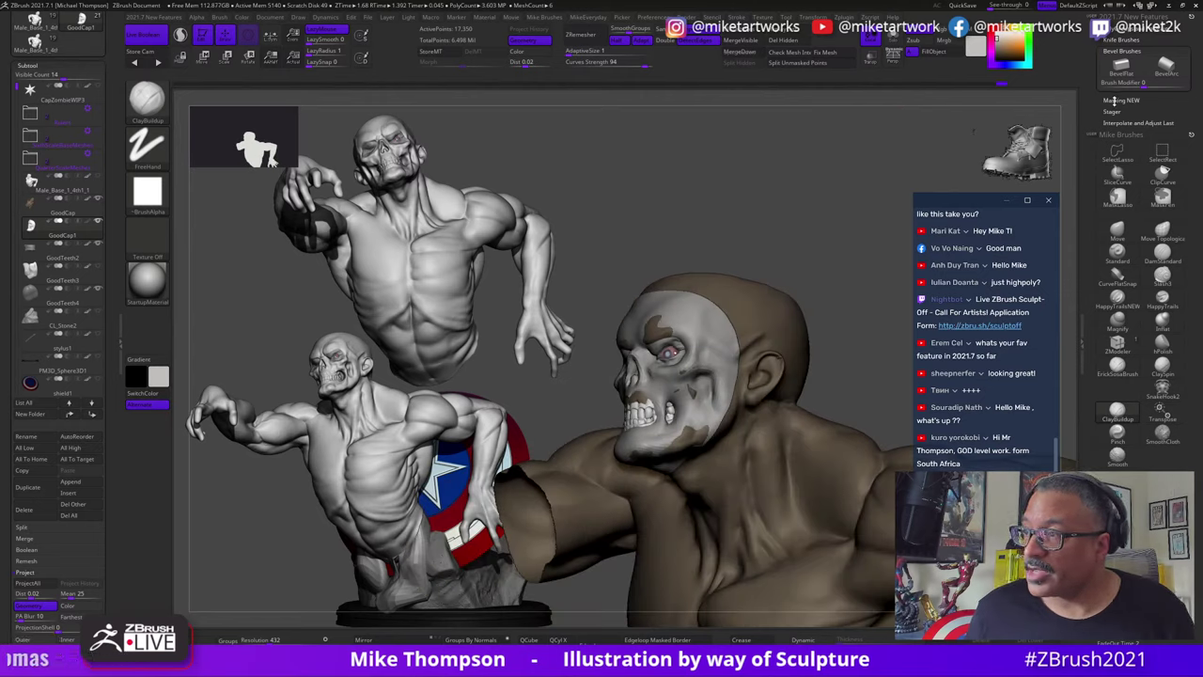
pyautogui.click(1118, 99)
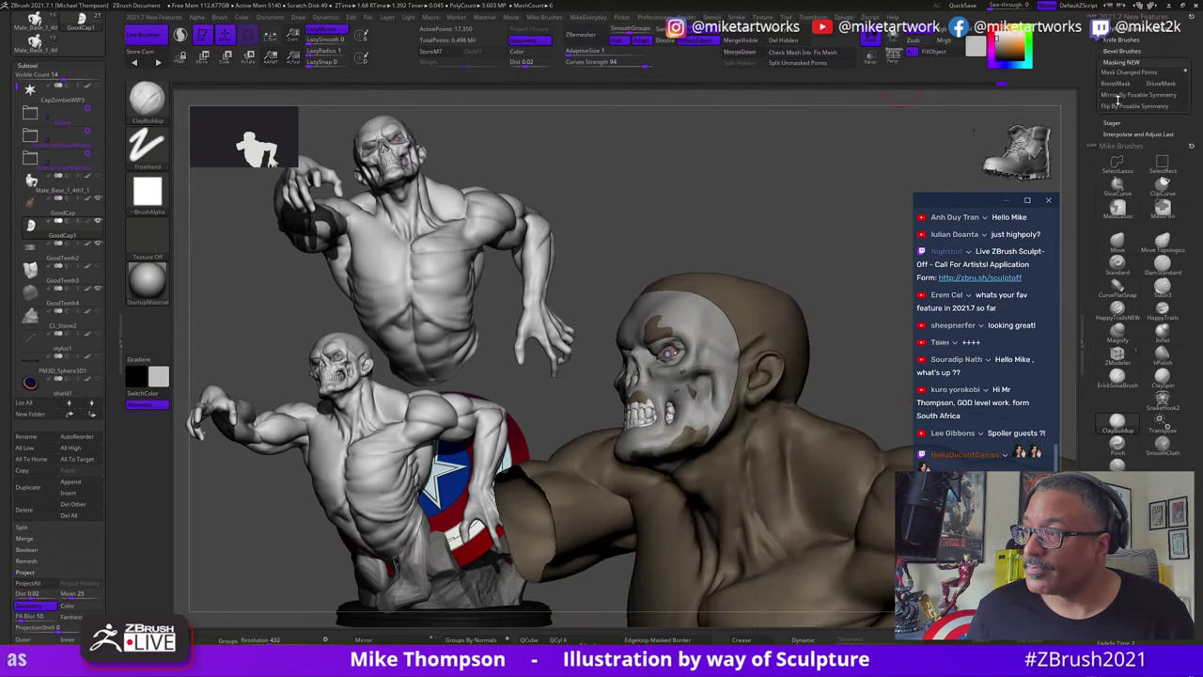
pyautogui.click(1112, 39)
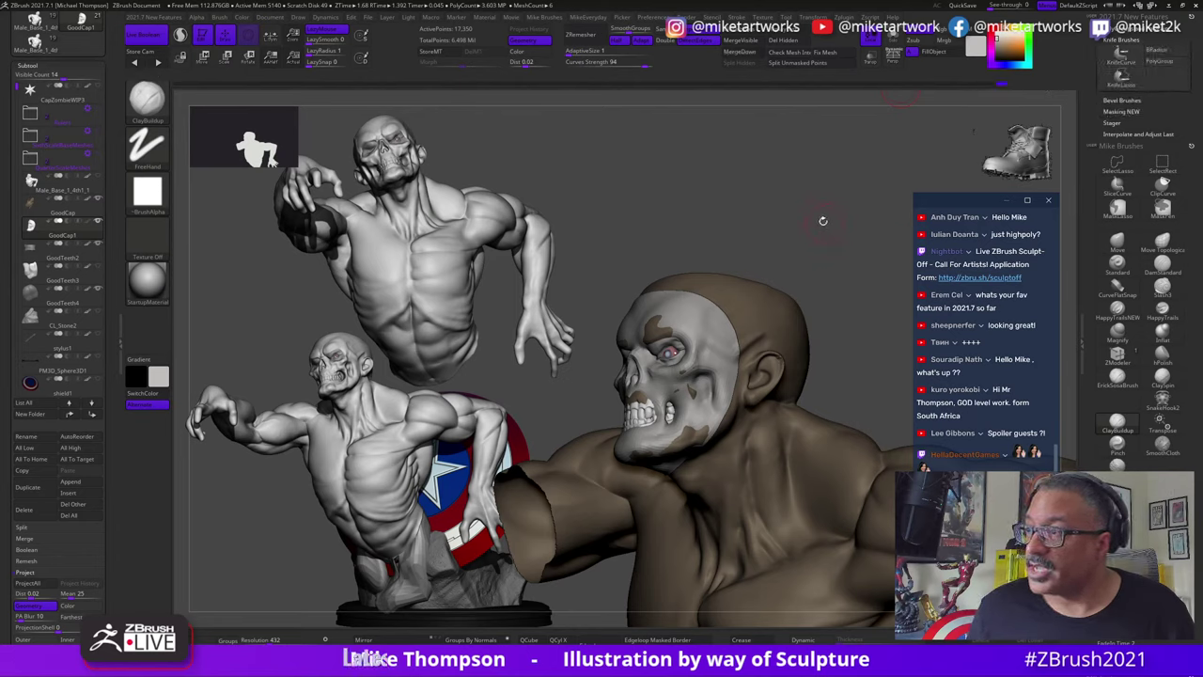
pyautogui.moveTo(822, 220); pyautogui.dragTo(790, 230, button='right')
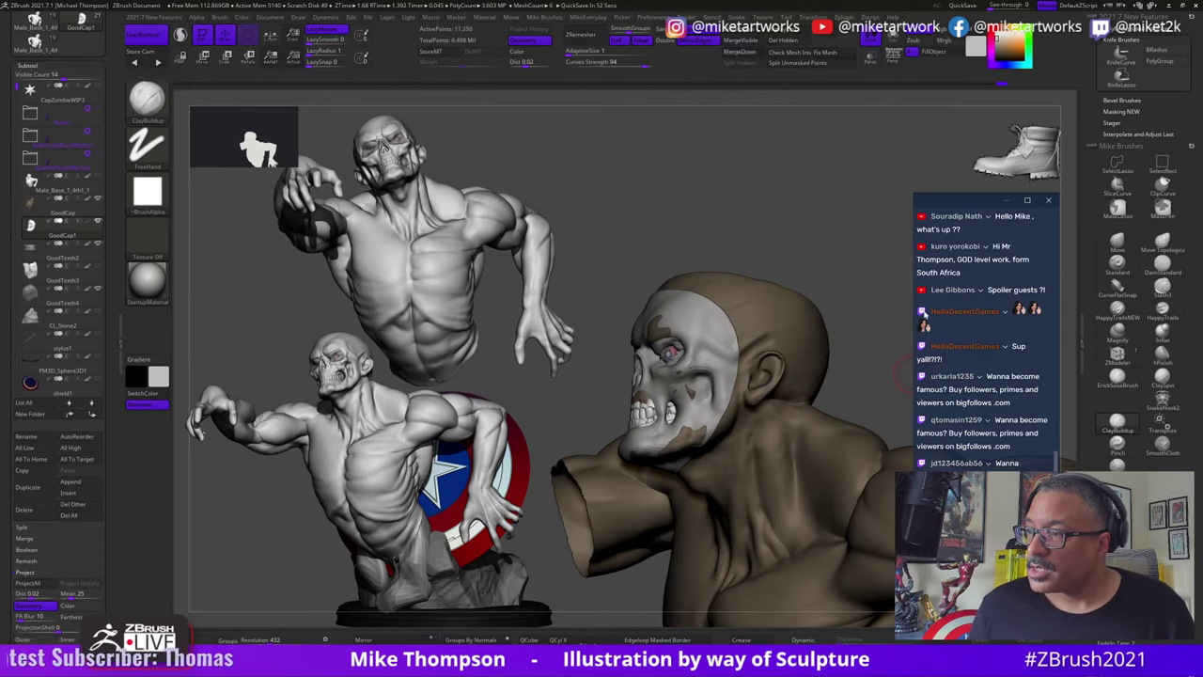
# Step: Smooth the face shell's cheekbones and adjust the brush size to rework the cheek behind the teeth
pyautogui.moveTo(874, 277)
pyautogui.mouseDown()
pyautogui.moveTo(820, 271)
pyautogui.moveTo(837, 285)
pyautogui.moveTo(739, 383)
pyautogui.mouseUp()
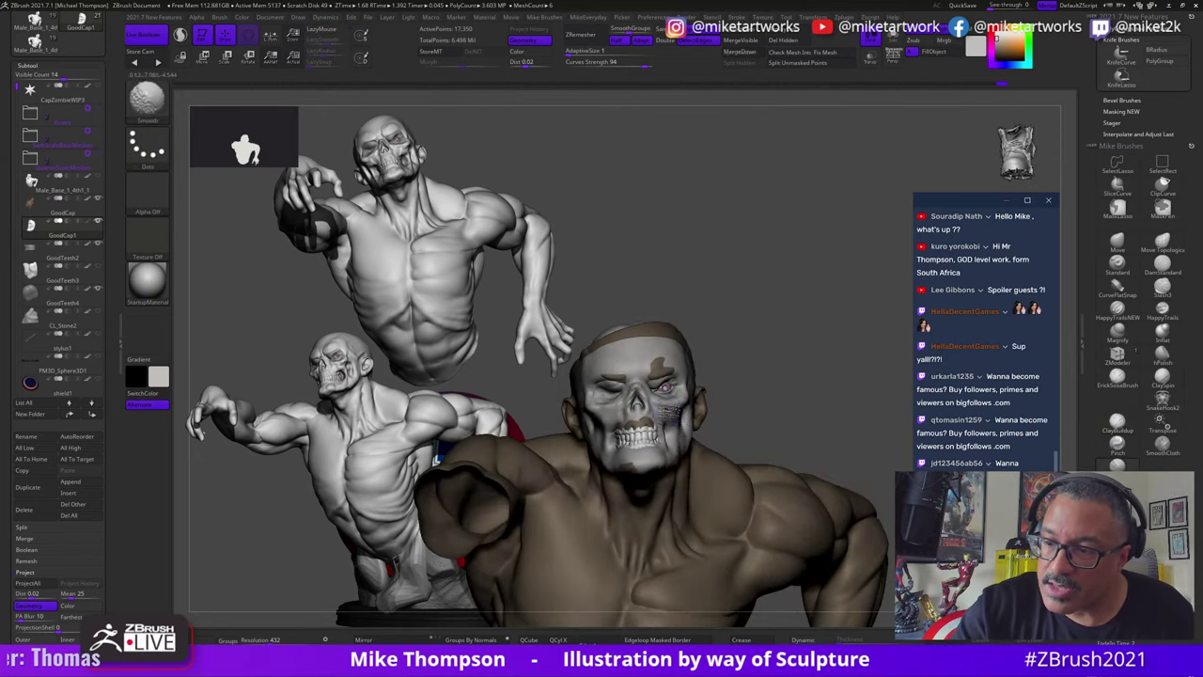
pyautogui.keyDown('shift'); pyautogui.moveTo(616, 419); pyautogui.dragTo(628, 414); pyautogui.keyUp('shift')
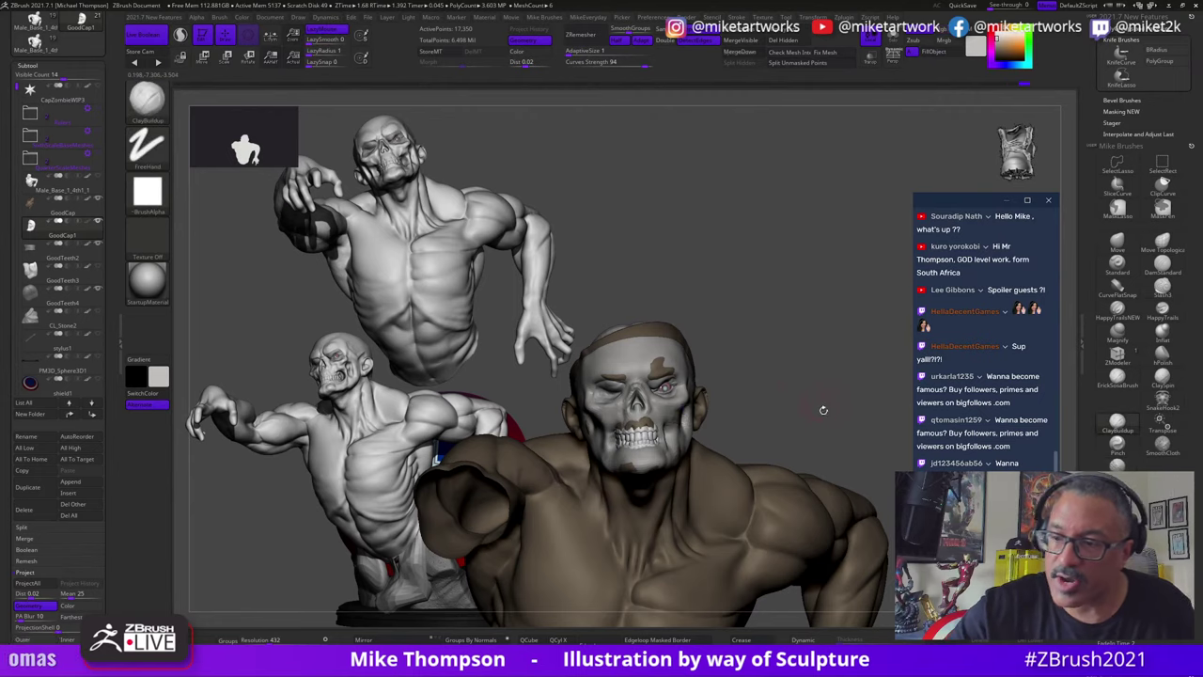
pyautogui.moveTo(821, 411)
pyautogui.mouseDown()
pyautogui.moveTo(840, 424)
pyautogui.moveTo(849, 406)
pyautogui.moveTo(645, 448)
pyautogui.mouseUp()
pyautogui.moveTo(782, 411); pyautogui.dragTo(772, 412)
pyautogui.press('s')
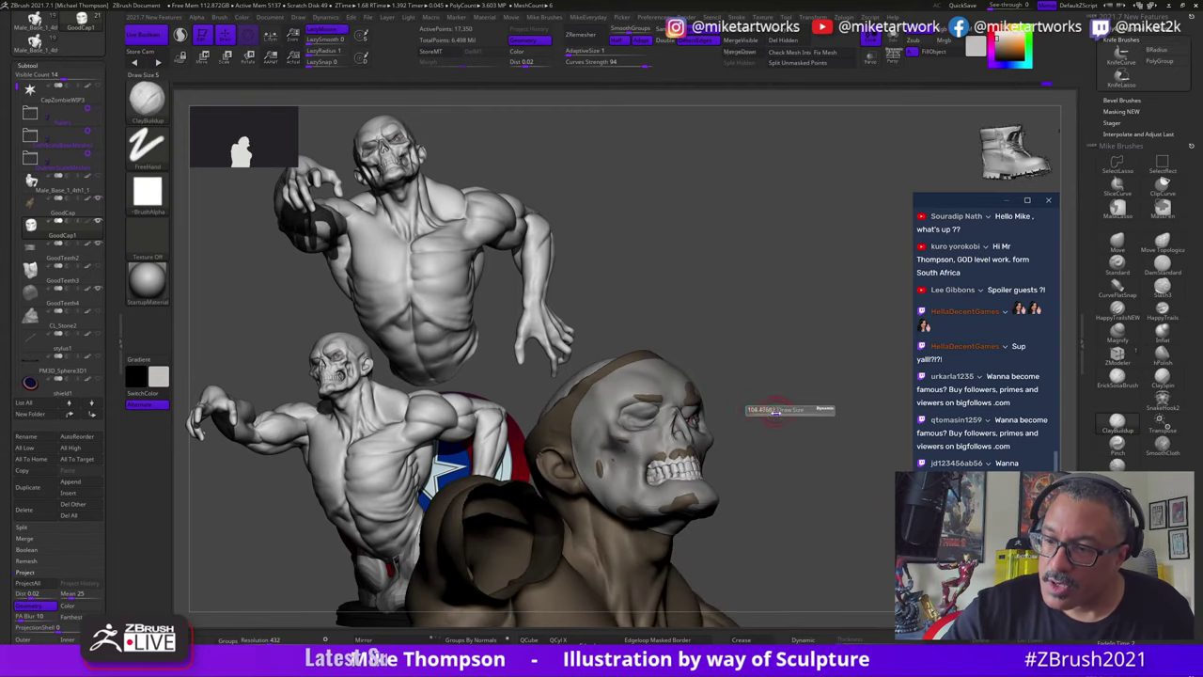
pyautogui.moveTo(625, 445); pyautogui.dragTo(627, 460)
# Step: Fill the gap in the face shell's cheek below the visible eyeball with ClayBuildup and smooth it toward the jaw
pyautogui.moveTo(797, 403)
pyautogui.mouseDown()
pyautogui.moveTo(769, 401)
pyautogui.moveTo(820, 385)
pyautogui.moveTo(799, 388)
pyautogui.mouseUp()
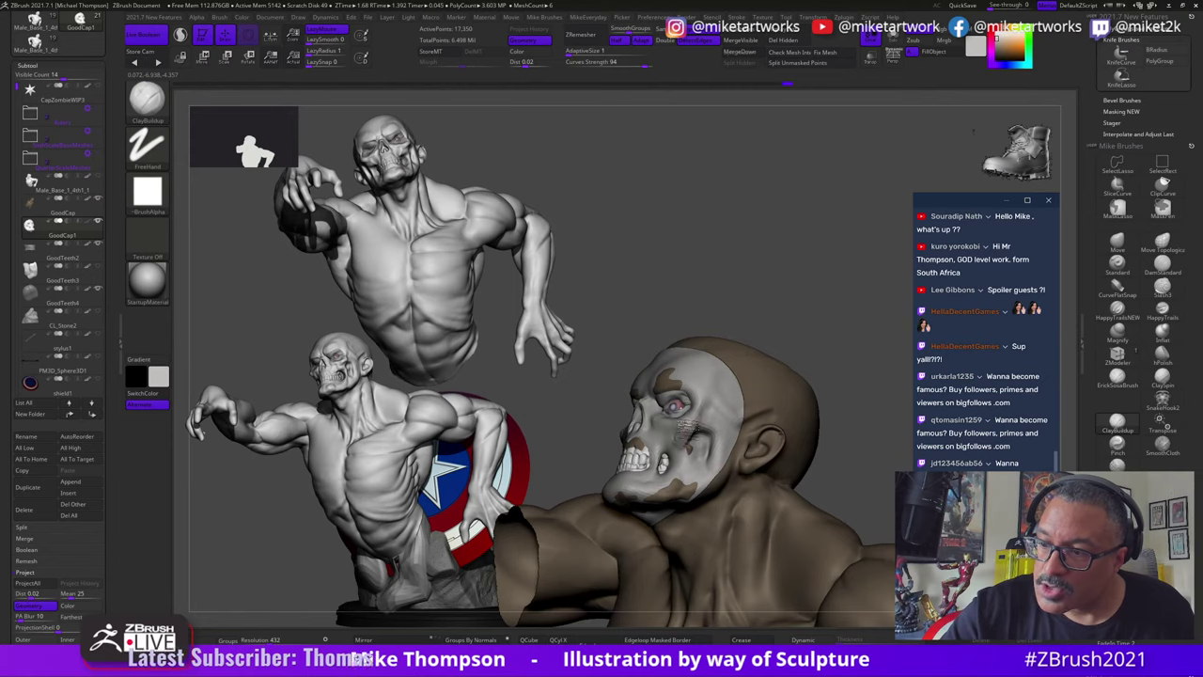
pyautogui.moveTo(795, 388)
pyautogui.keyDown('shift'); pyautogui.mouseDown()
pyautogui.moveTo(814, 376)
pyautogui.moveTo(794, 351)
pyautogui.moveTo(696, 421)
pyautogui.mouseUp(); pyautogui.keyUp('shift')
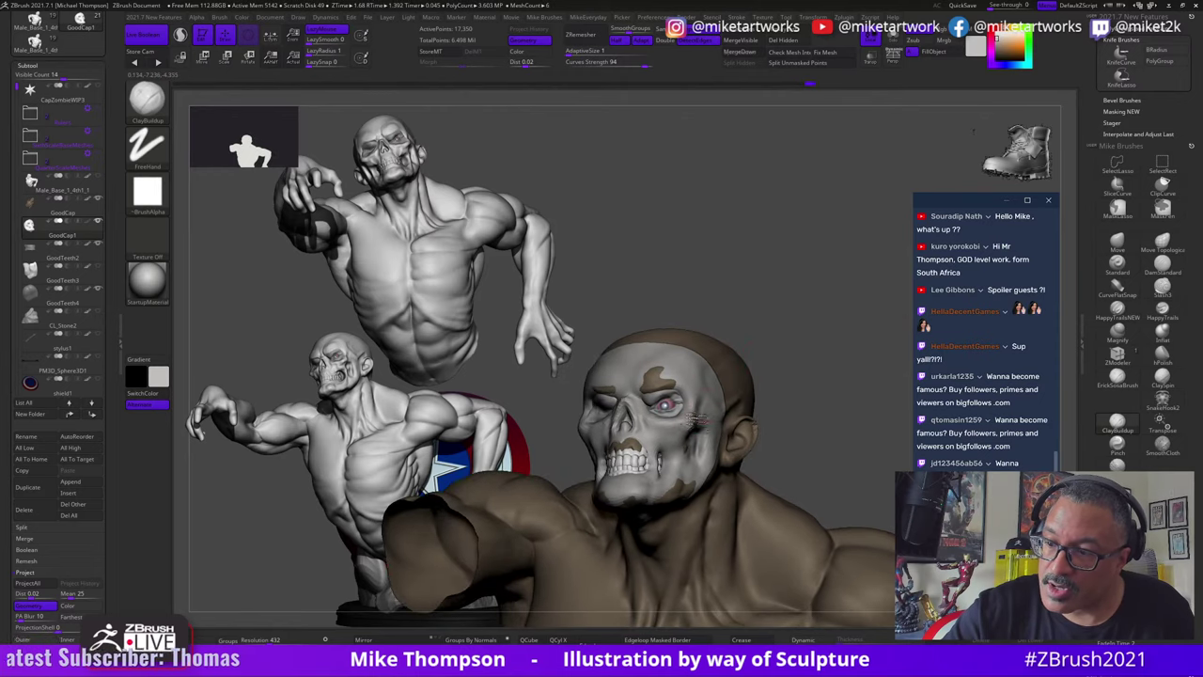
pyautogui.moveTo(816, 390); pyautogui.dragTo(710, 427)
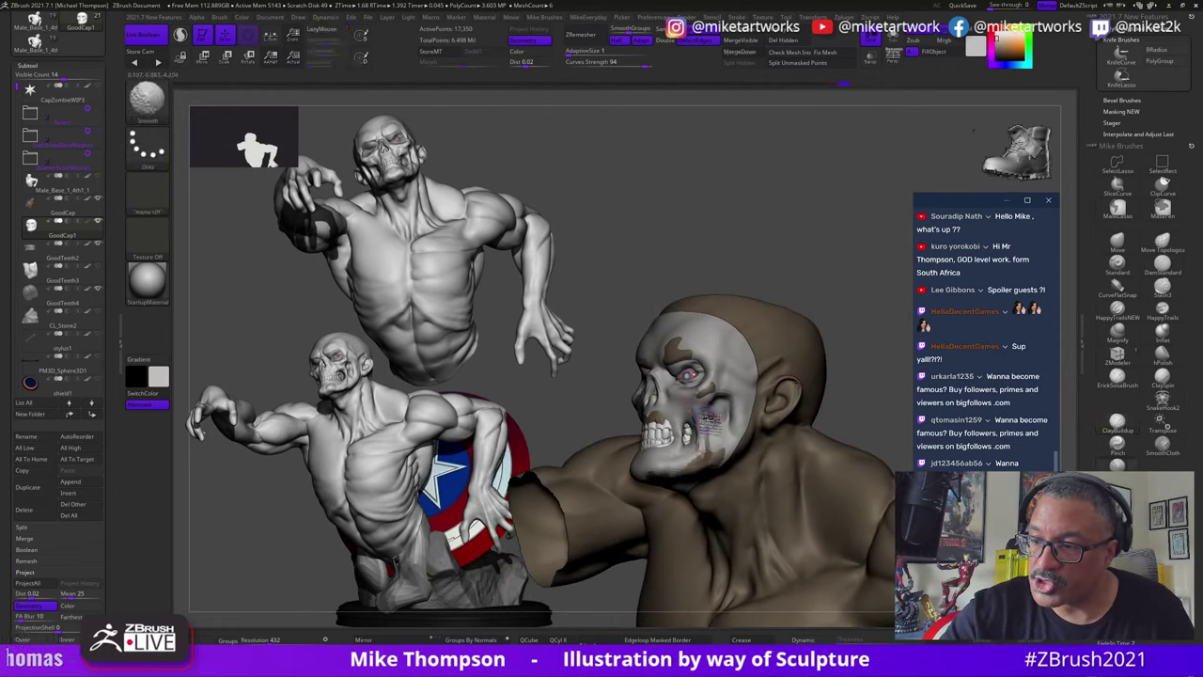
pyautogui.press('shift')
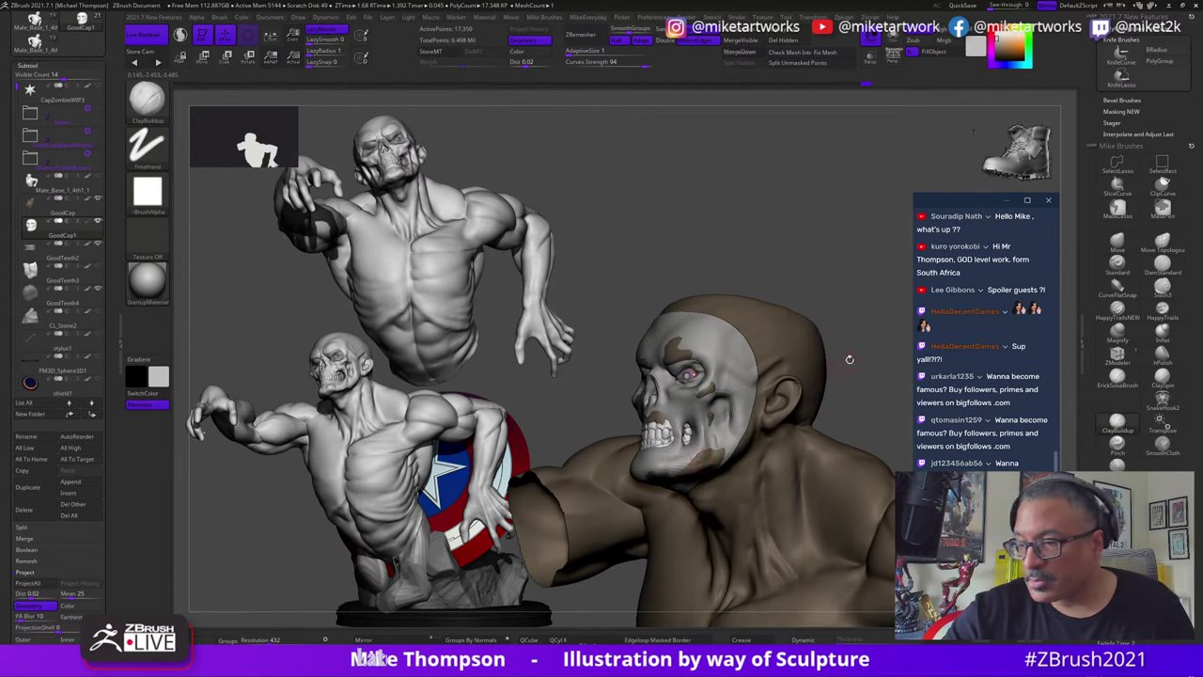
pyautogui.moveTo(848, 360); pyautogui.dragTo(838, 358)
pyautogui.press('shift')
# Step: Build up a vertical ridge from cheekbone to jaw on the face shell's opposite cheek and smooth it
pyautogui.moveTo(718, 454); pyautogui.dragTo(789, 369, button='right')
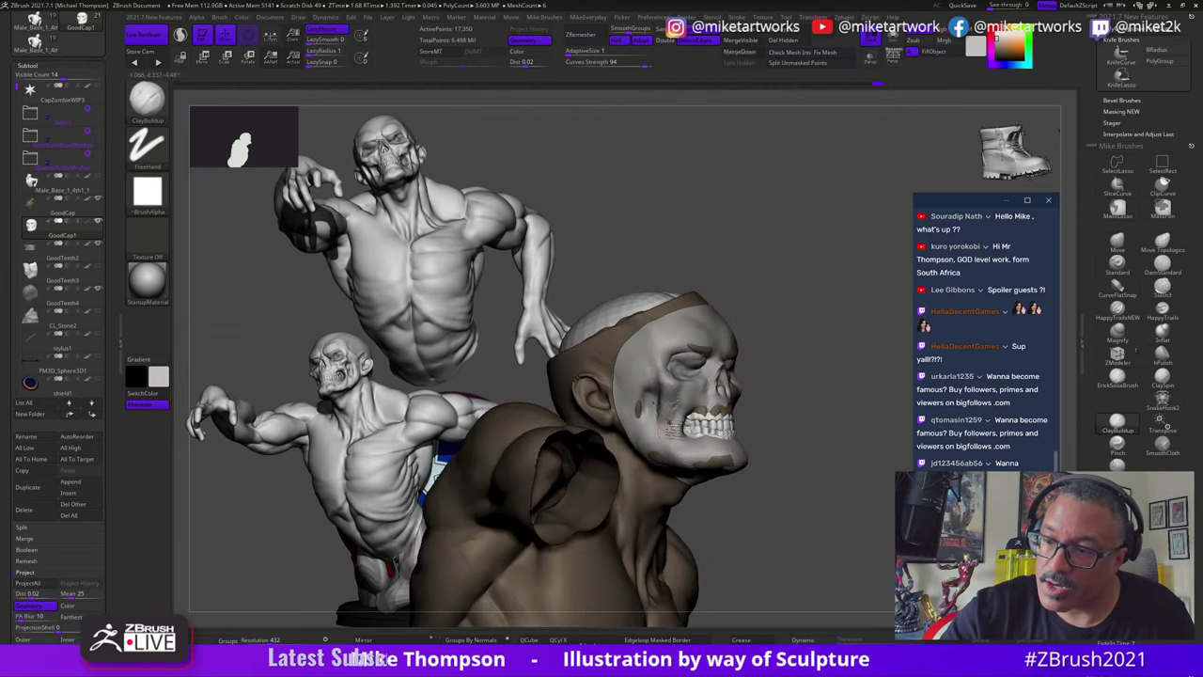
pyautogui.press('shift')
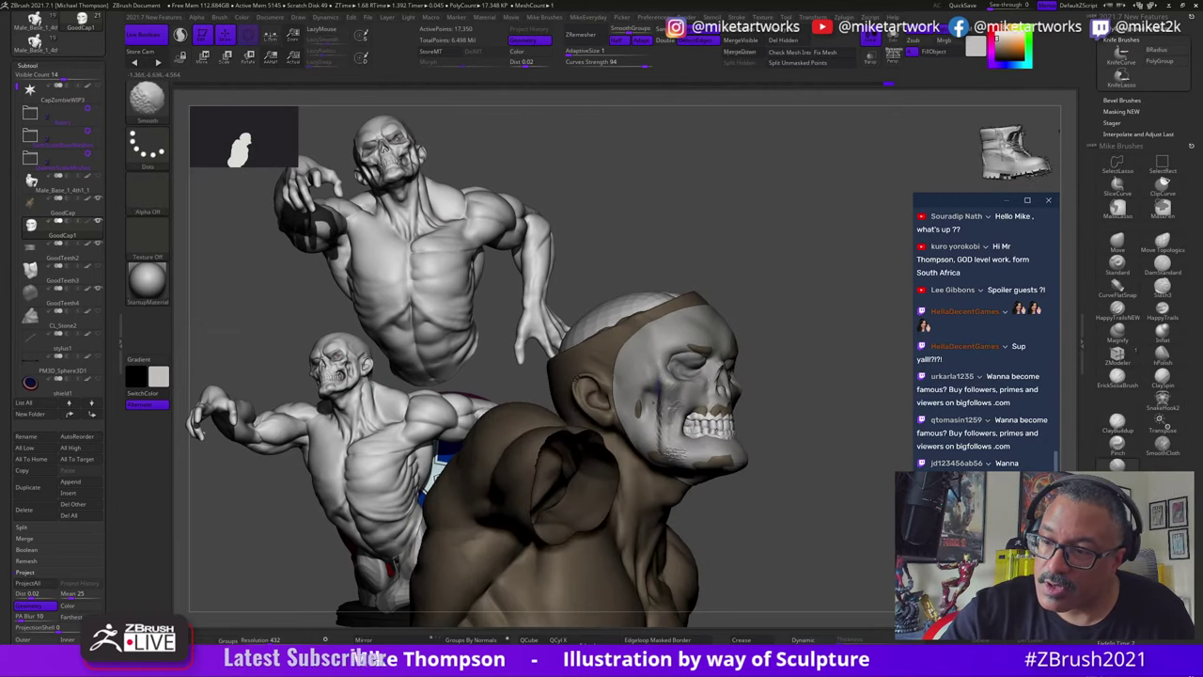
pyautogui.moveTo(672, 437); pyautogui.dragTo(805, 346, button='right')
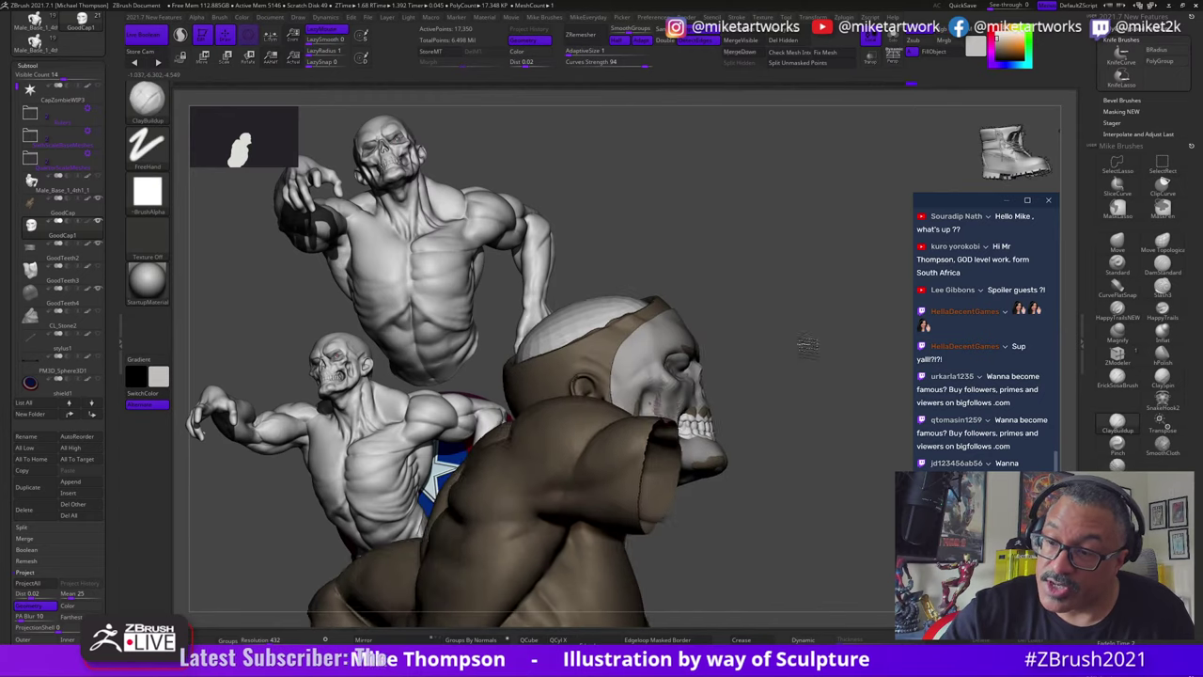
pyautogui.moveTo(733, 359); pyautogui.dragTo(658, 400, button='right')
pyautogui.moveTo(662, 433)
pyautogui.mouseDown()
pyautogui.moveTo(661, 413)
pyautogui.moveTo(669, 447)
pyautogui.mouseUp()
pyautogui.moveTo(790, 357)
pyautogui.mouseDown()
pyautogui.moveTo(829, 361)
pyautogui.moveTo(761, 368)
pyautogui.mouseUp()
pyautogui.keyDown('shift'); pyautogui.moveTo(657, 402); pyautogui.dragTo(655, 430); pyautogui.keyUp('shift')
pyautogui.moveTo(655, 427); pyautogui.dragTo(862, 413, button='right')
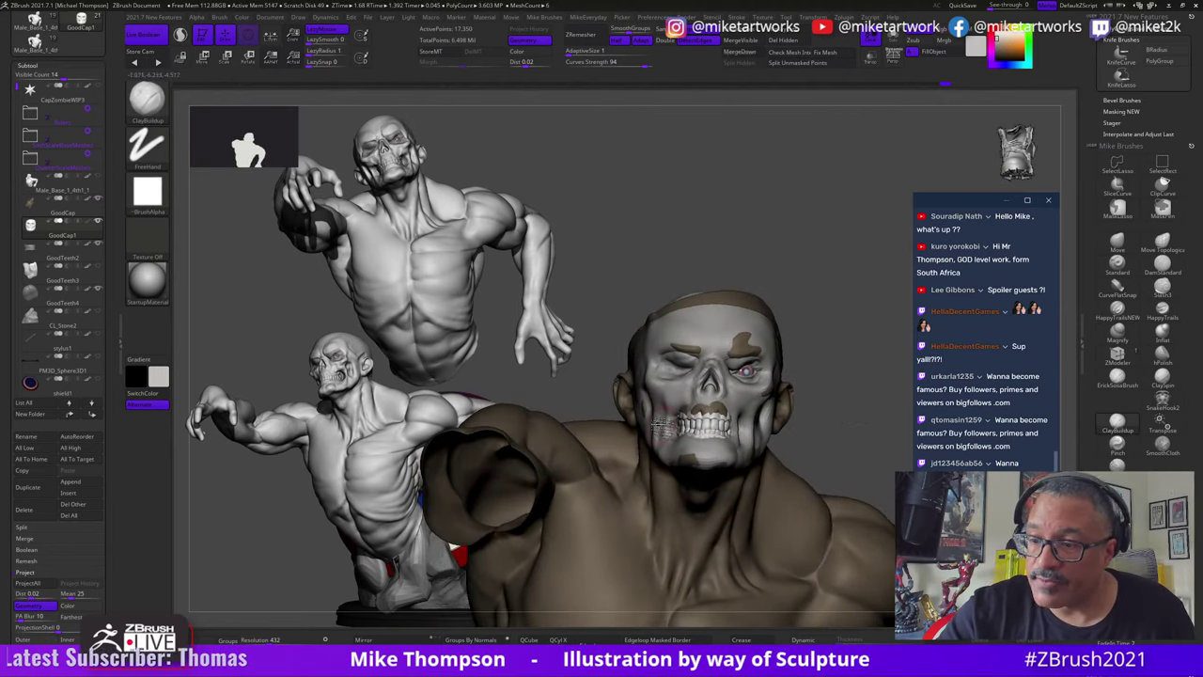
pyautogui.keyDown('shift'); pyautogui.moveTo(657, 419); pyautogui.dragTo(662, 458); pyautogui.keyUp('shift')
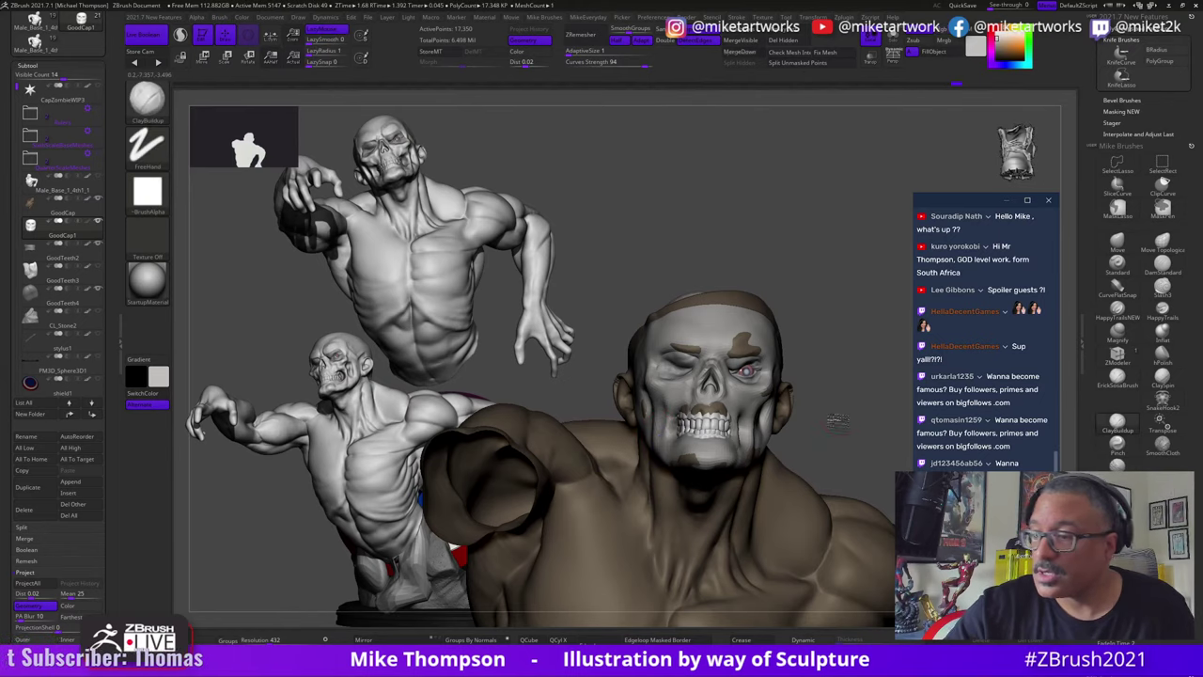
# Step: Isolate the face shell and decline automatic activation of Dynamic Subdiv
pyautogui.moveTo(832, 420)
pyautogui.mouseDown()
pyautogui.moveTo(848, 408)
pyautogui.moveTo(835, 394)
pyautogui.mouseUp()
pyautogui.moveTo(836, 393); pyautogui.dragTo(845, 387, button='right')
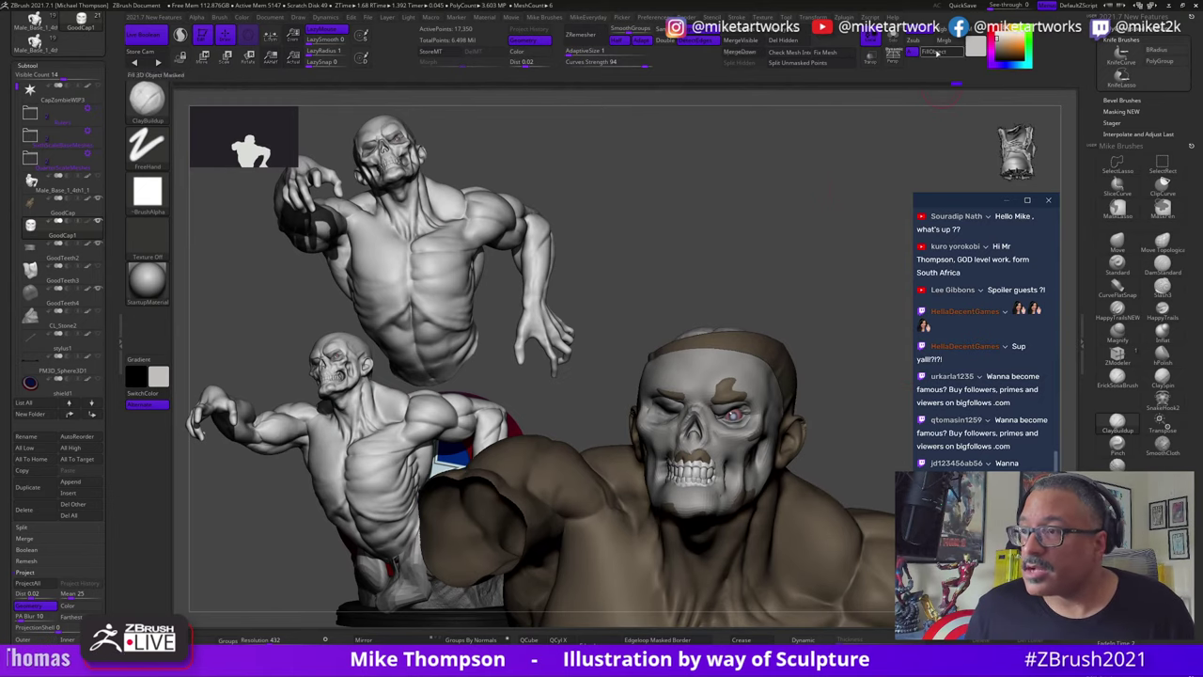
pyautogui.click(896, 43)
pyautogui.moveTo(810, 274); pyautogui.dragTo(843, 371)
pyautogui.press('d')
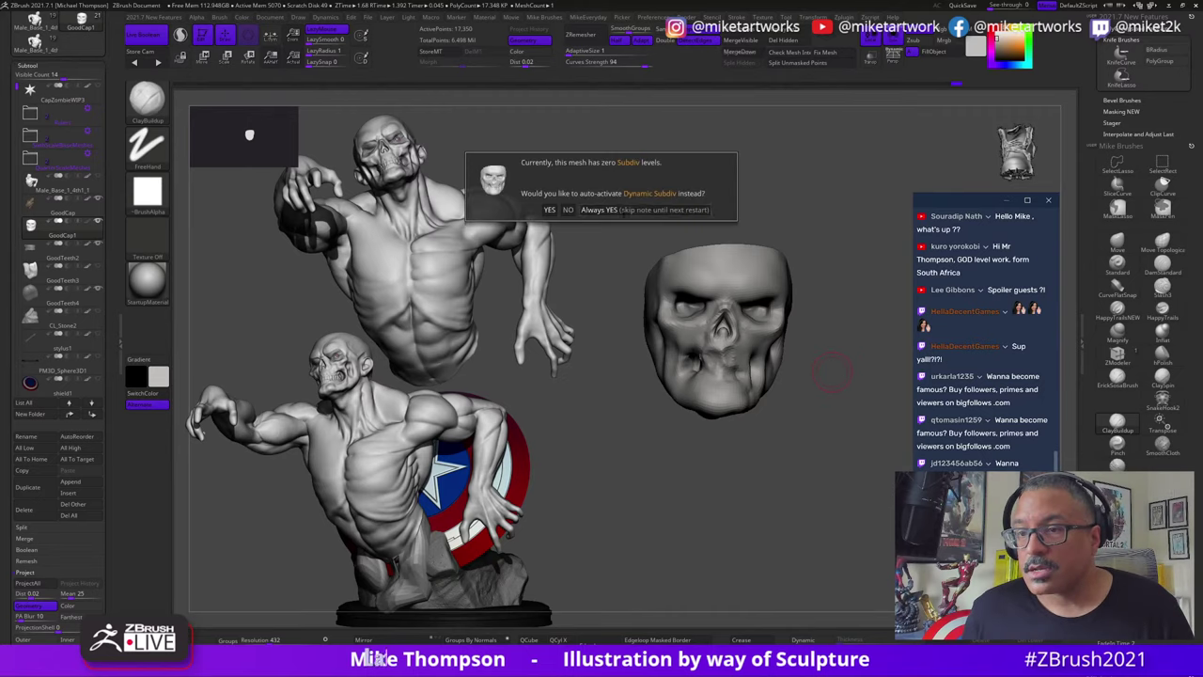
pyautogui.click(569, 210)
pyautogui.moveTo(812, 498); pyautogui.dragTo(797, 493)
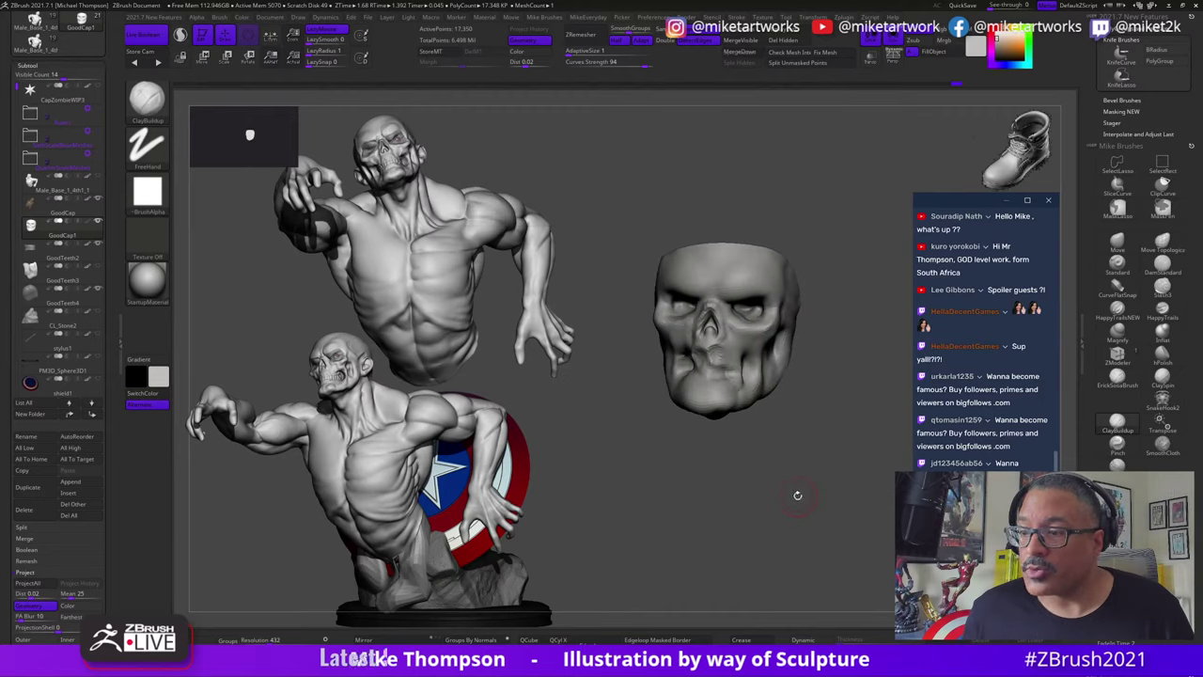
# Step: Divide the isolated face shell once to give it a higher subdivision level
pyautogui.hotkey('ctrl', 'd')
pyautogui.moveTo(837, 492); pyautogui.dragTo(955, 402, button='right')
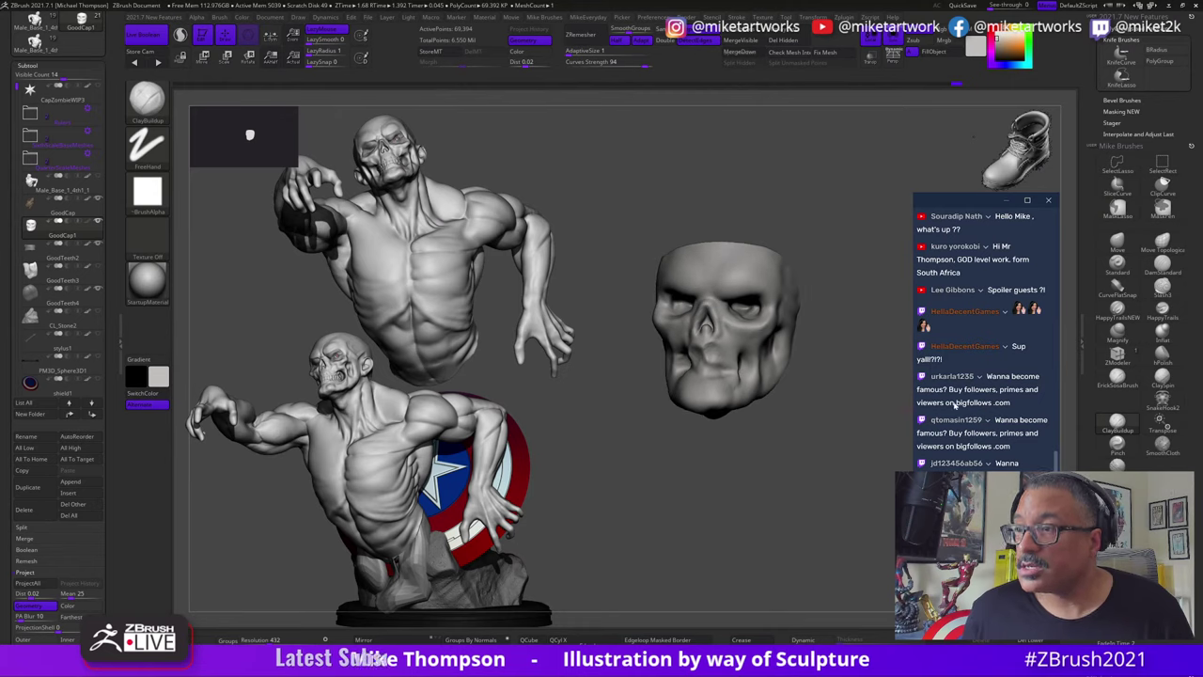
pyautogui.moveTo(756, 467); pyautogui.dragTo(816, 490, button='right')
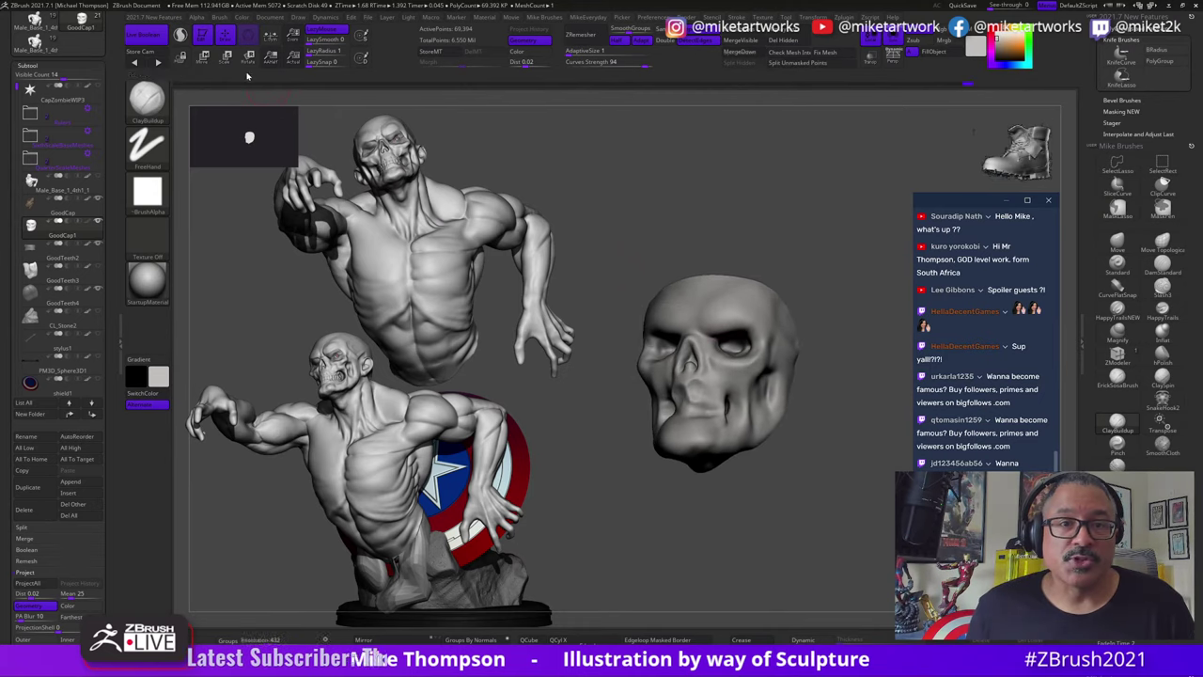
pyautogui.moveTo(677, 504); pyautogui.dragTo(746, 555, button='right')
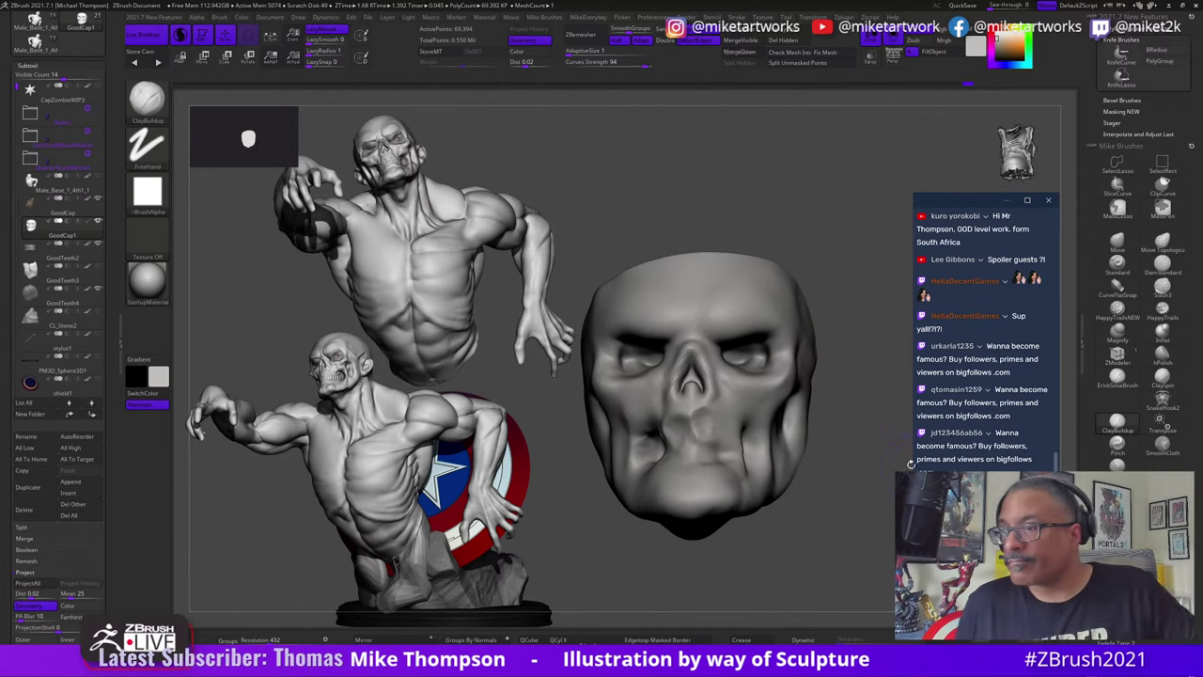
pyautogui.scroll(3, 916, 460)
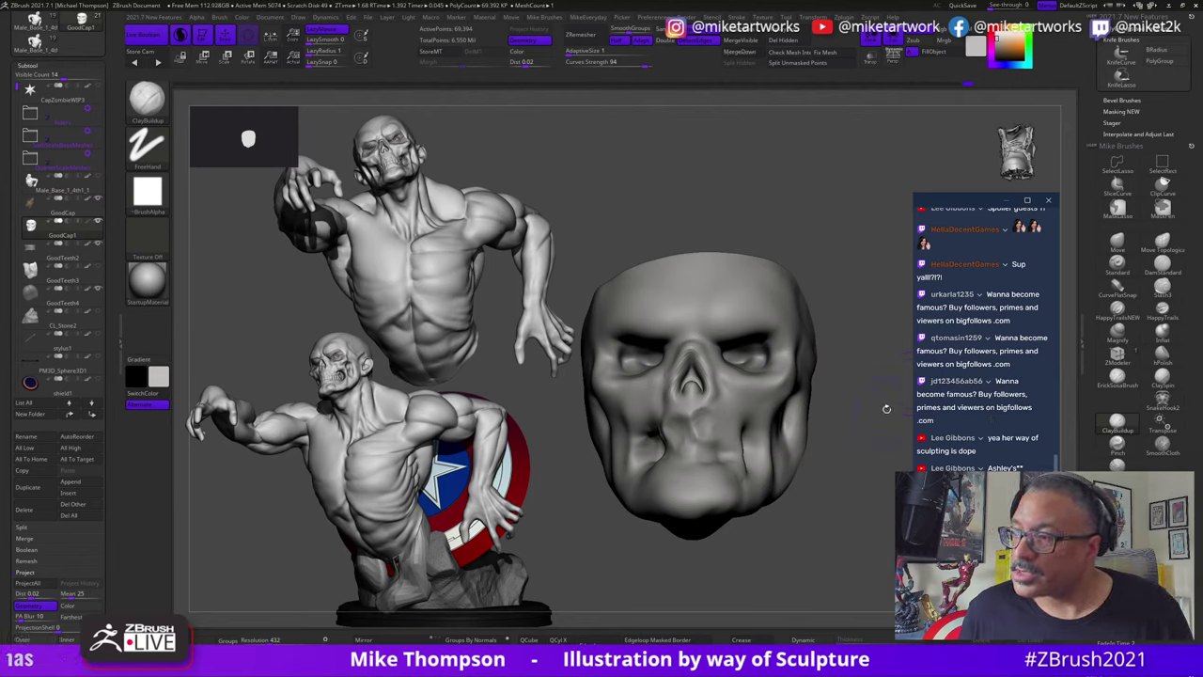
# Step: Refine and smooth the area around the face shell's nasal cavity
pyautogui.moveTo(867, 500)
pyautogui.mouseDown()
pyautogui.moveTo(854, 542)
pyautogui.moveTo(880, 491)
pyautogui.moveTo(862, 548)
pyautogui.moveTo(856, 534)
pyautogui.moveTo(862, 556)
pyautogui.mouseUp()
pyautogui.keyDown('shift'); pyautogui.moveTo(697, 448); pyautogui.dragTo(691, 439); pyautogui.keyUp('shift')
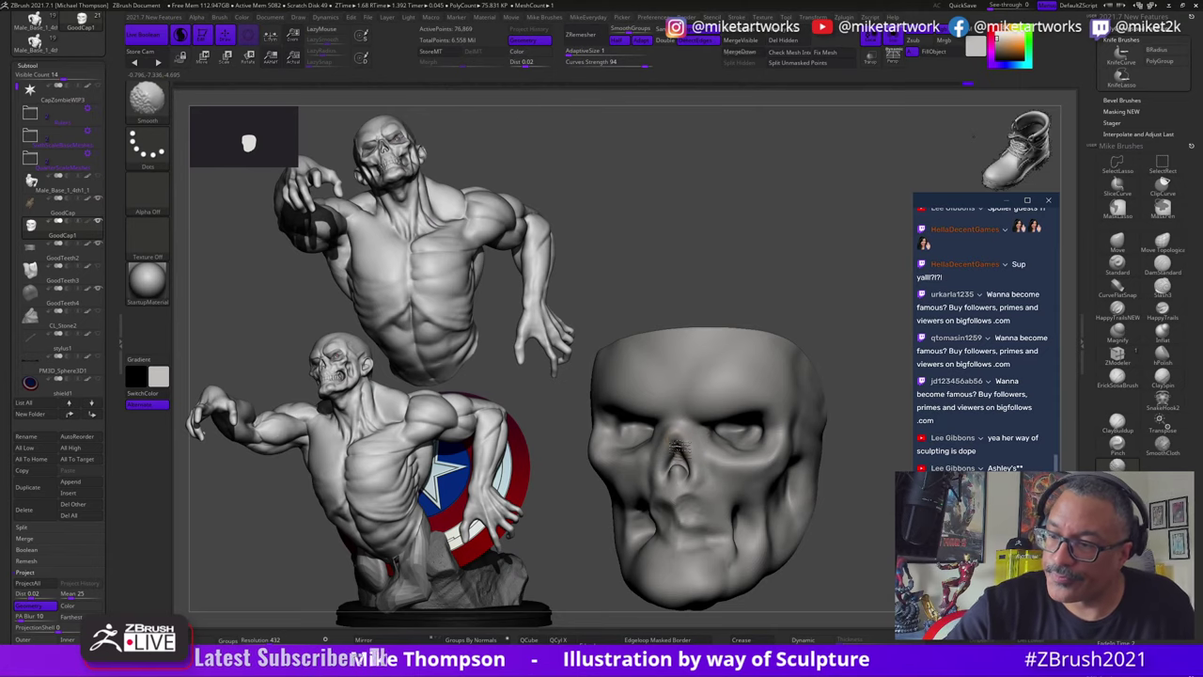
pyautogui.moveTo(844, 540)
pyautogui.mouseDown()
pyautogui.moveTo(854, 575)
pyautogui.moveTo(840, 571)
pyautogui.moveTo(853, 569)
pyautogui.mouseUp()
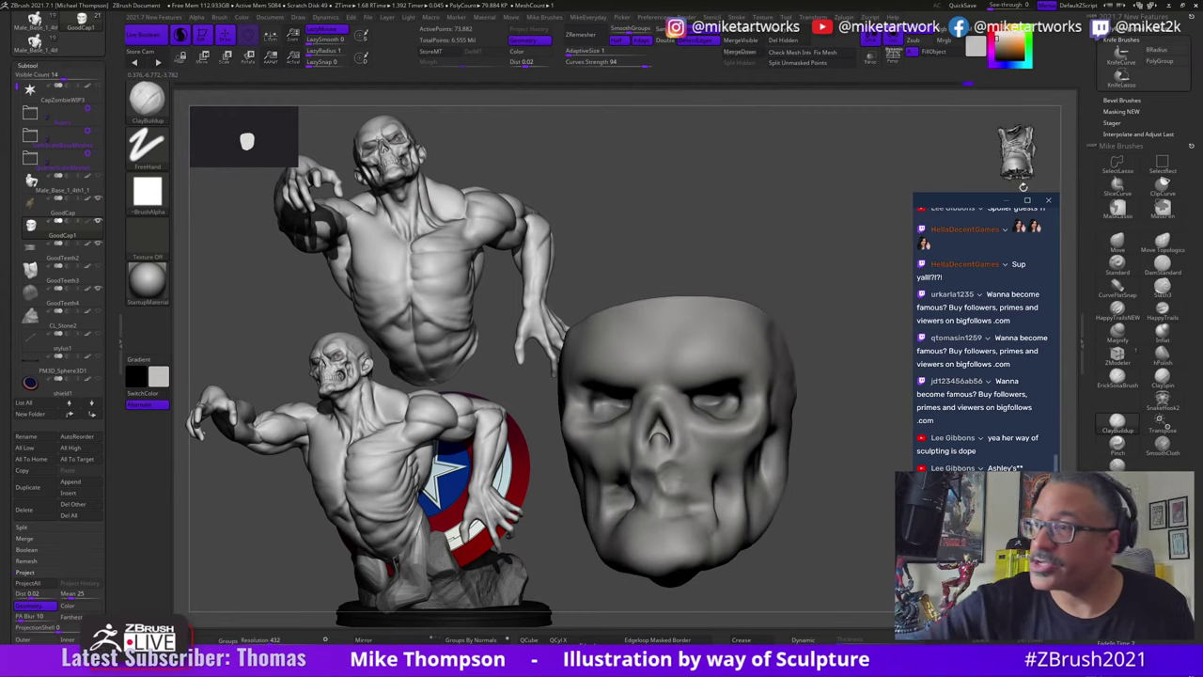
# Step: Show all the subtools again and hide the head and neck portion of the brown body
pyautogui.click(893, 41)
pyautogui.moveTo(849, 419); pyautogui.dragTo(820, 361)
pyautogui.moveTo(842, 292); pyautogui.dragTo(749, 273)
pyautogui.hotkey('ctrl', 'shift')
pyautogui.moveTo(724, 439)
pyautogui.keyDown('ctrl'); pyautogui.keyDown('alt'); pyautogui.keyDown('shift'); pyautogui.mouseDown()
pyautogui.moveTo(698, 215)
pyautogui.moveTo(743, 266)
pyautogui.mouseUp(); pyautogui.keyUp('shift'); pyautogui.keyUp('alt'); pyautogui.keyUp('ctrl')
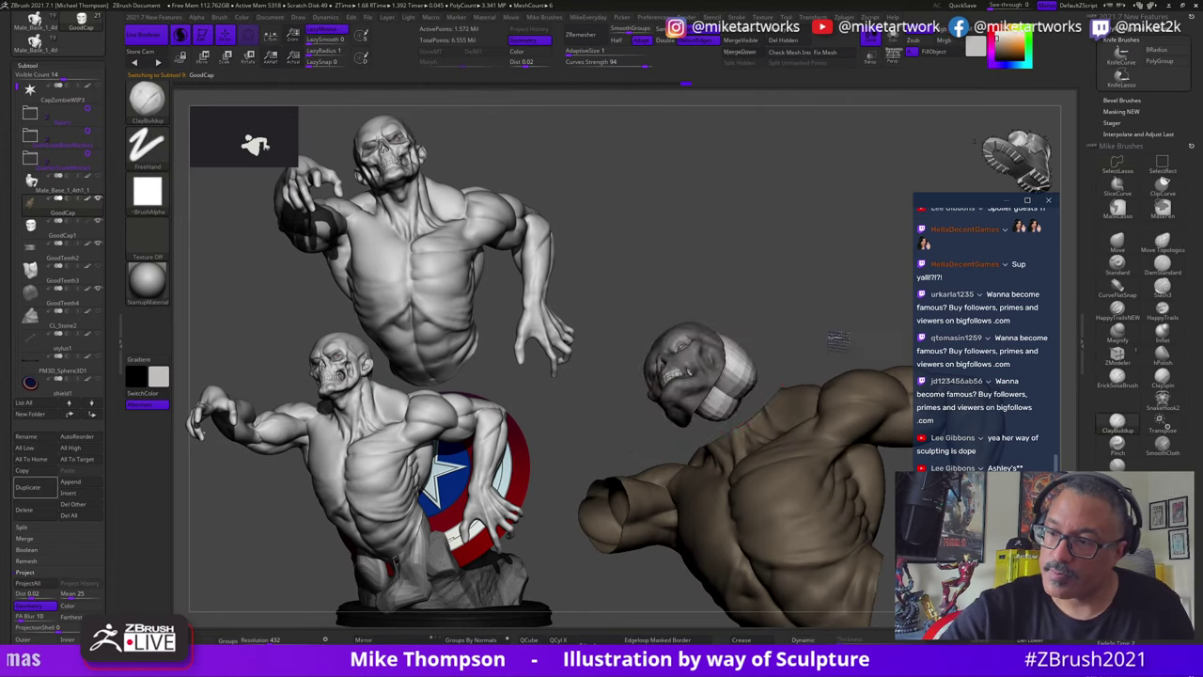
# Step: Isolate the head portion of the brown body and make the grey face shell the active subtool
pyautogui.moveTo(833, 338)
pyautogui.mouseDown()
pyautogui.moveTo(838, 361)
pyautogui.moveTo(845, 333)
pyautogui.mouseUp()
pyautogui.keyDown('ctrl'); pyautogui.keyDown('shift'); pyautogui.click(853, 336); pyautogui.keyUp('shift'); pyautogui.keyUp('ctrl')
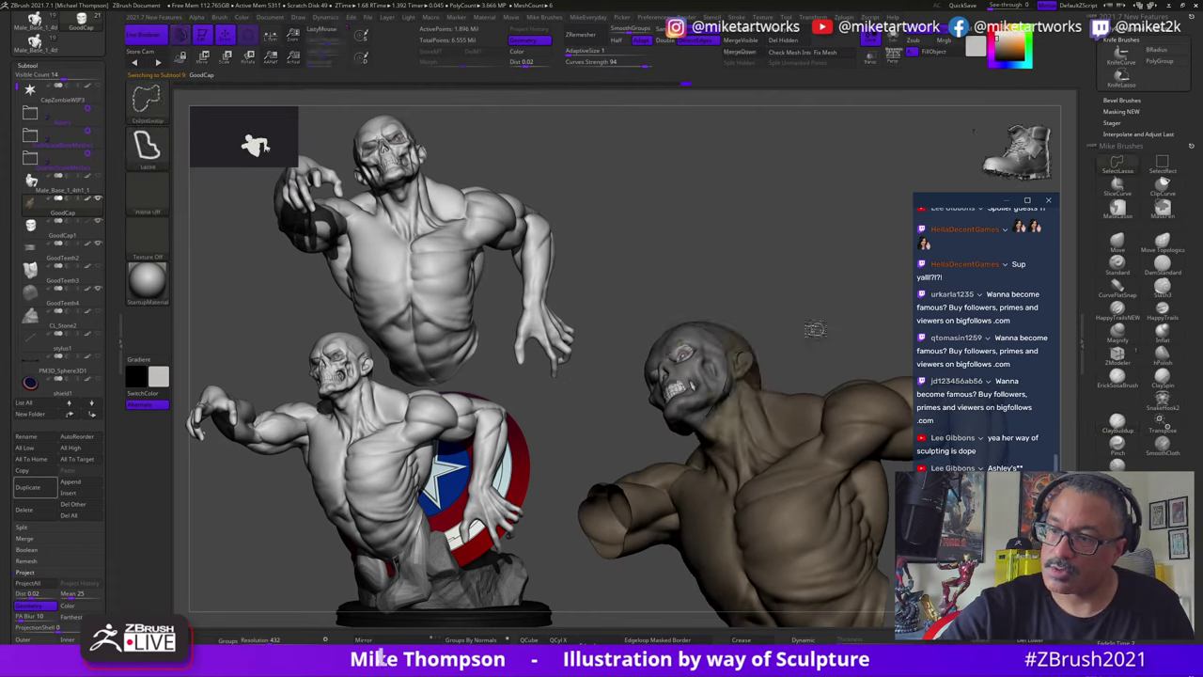
pyautogui.moveTo(711, 438)
pyautogui.keyDown('ctrl'); pyautogui.keyDown('shift'); pyautogui.mouseDown()
pyautogui.moveTo(728, 220)
pyautogui.moveTo(757, 246)
pyautogui.mouseUp(); pyautogui.keyUp('shift'); pyautogui.keyUp('ctrl')
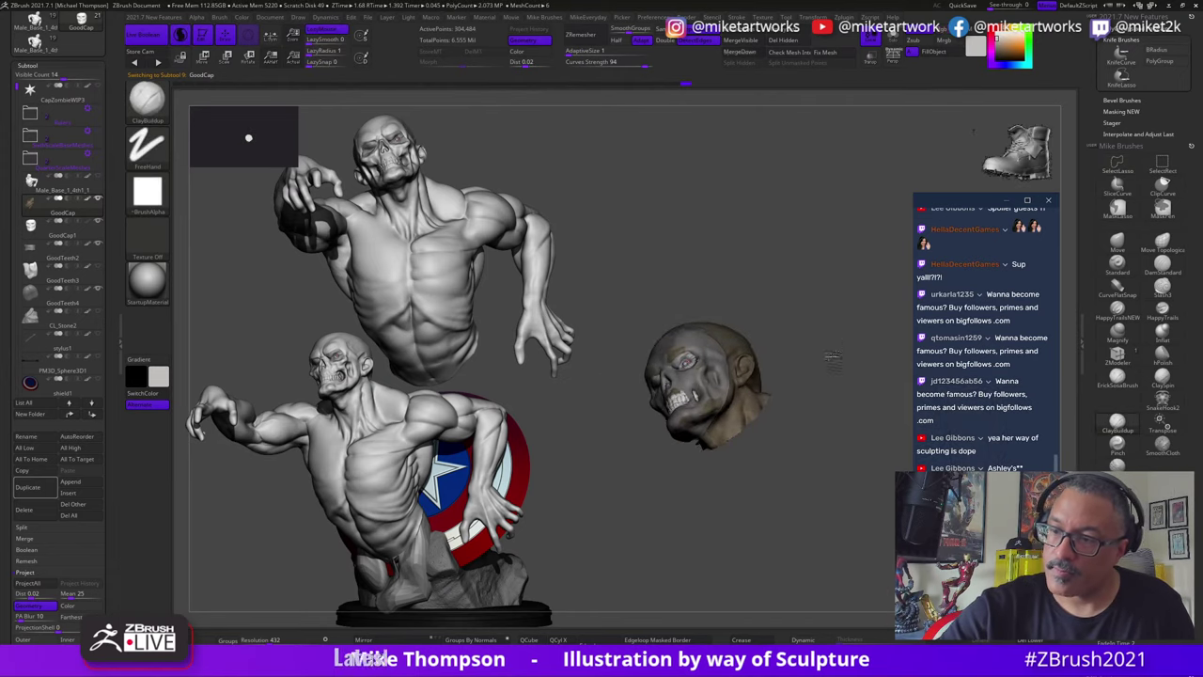
pyautogui.moveTo(876, 379)
pyautogui.mouseDown()
pyautogui.moveTo(853, 530)
pyautogui.moveTo(767, 437)
pyautogui.mouseUp()
pyautogui.moveTo(796, 539); pyautogui.dragTo(832, 529)
pyautogui.moveTo(872, 568); pyautogui.dragTo(833, 505)
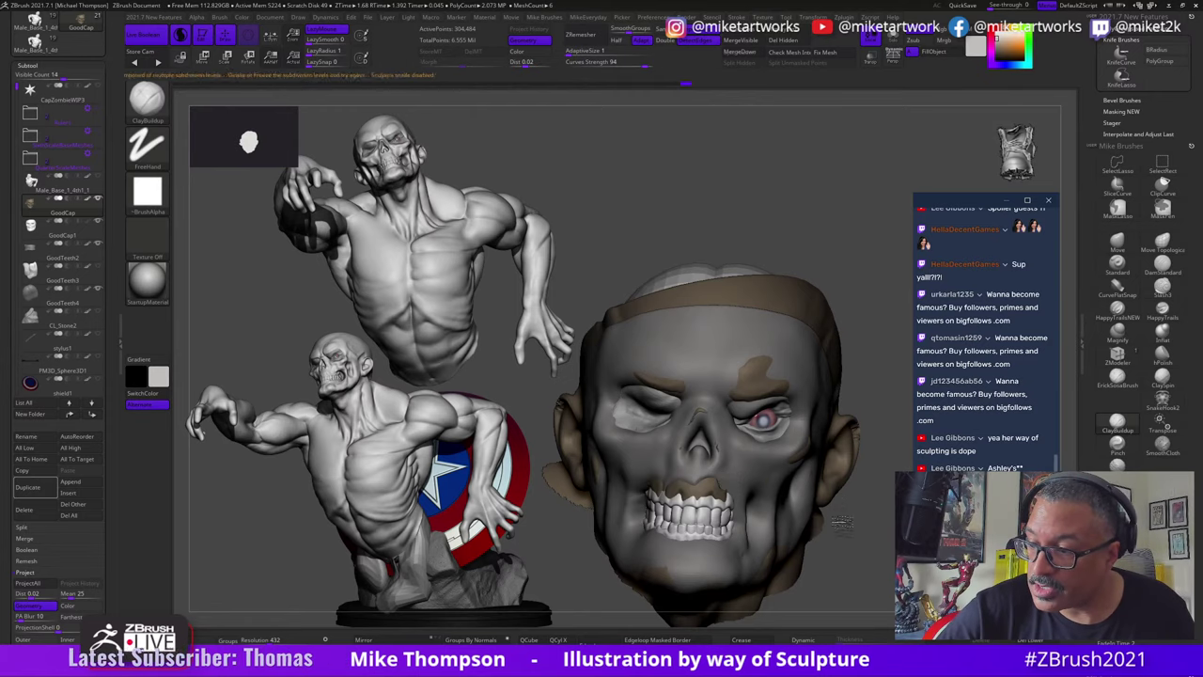
pyautogui.moveTo(842, 522); pyautogui.dragTo(785, 516)
pyautogui.keyDown('alt'); pyautogui.click(769, 466); pyautogui.keyUp('alt')
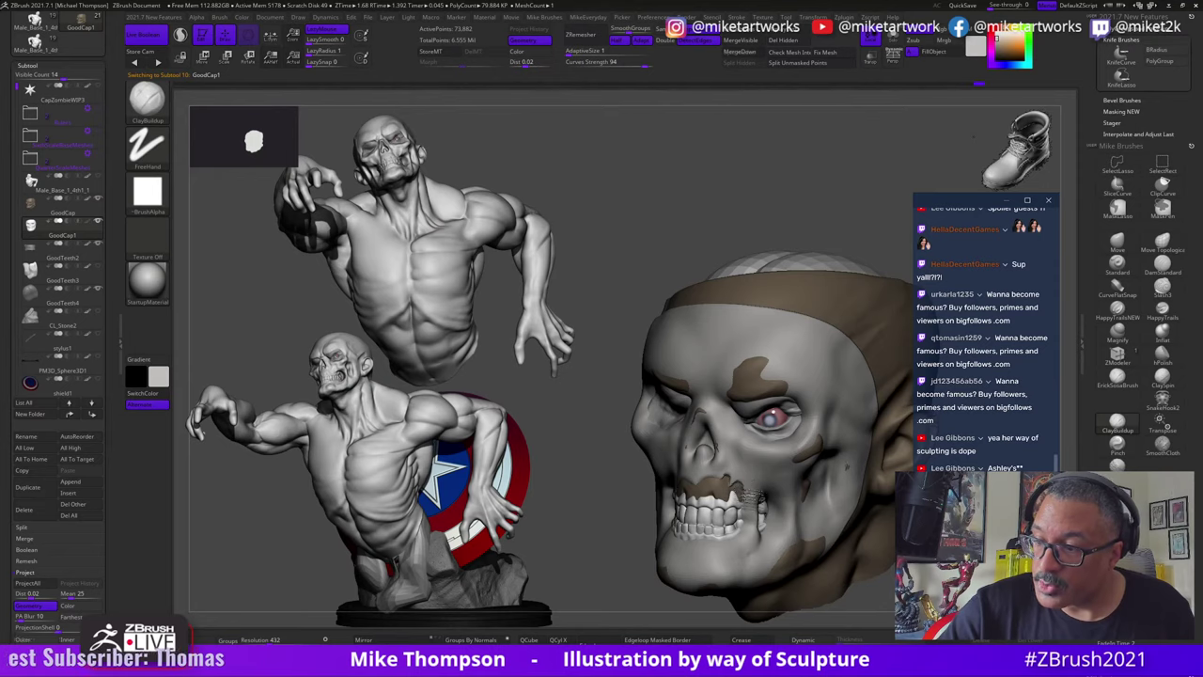
# Step: Build up and smooth the face shell along the upper lip above the teeth
pyautogui.moveTo(864, 593); pyautogui.dragTo(944, 596)
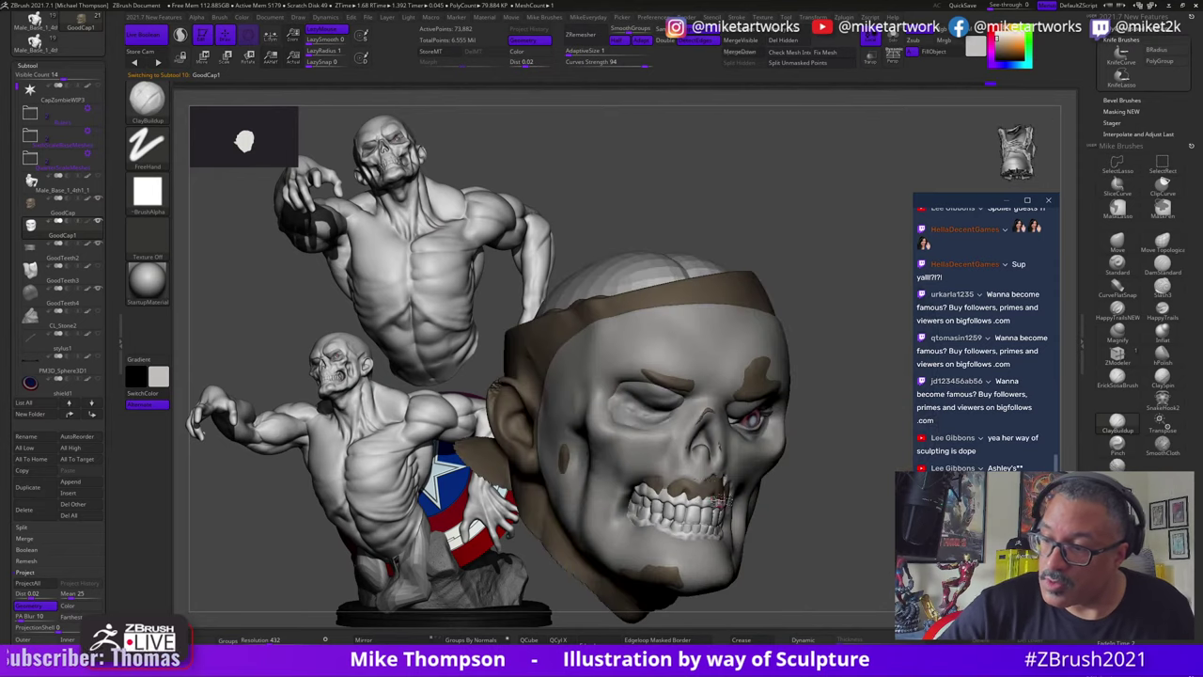
pyautogui.moveTo(780, 421); pyautogui.dragTo(799, 422)
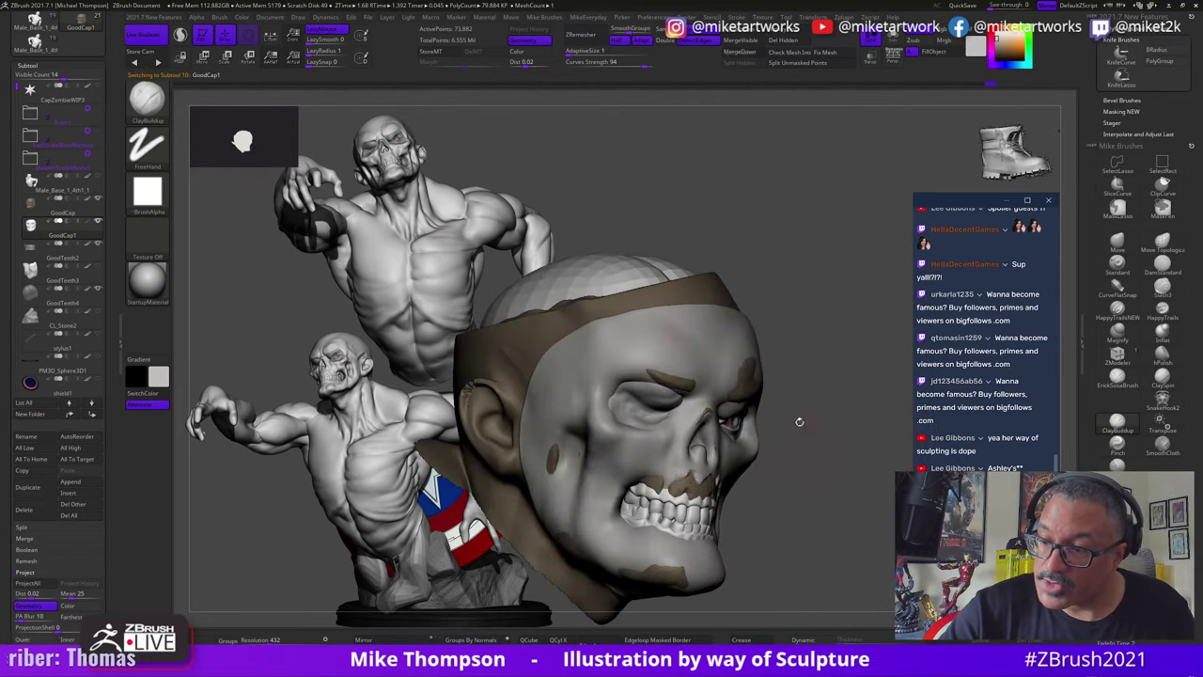
pyautogui.moveTo(872, 455)
pyautogui.mouseDown()
pyautogui.moveTo(823, 456)
pyautogui.moveTo(857, 458)
pyautogui.mouseUp()
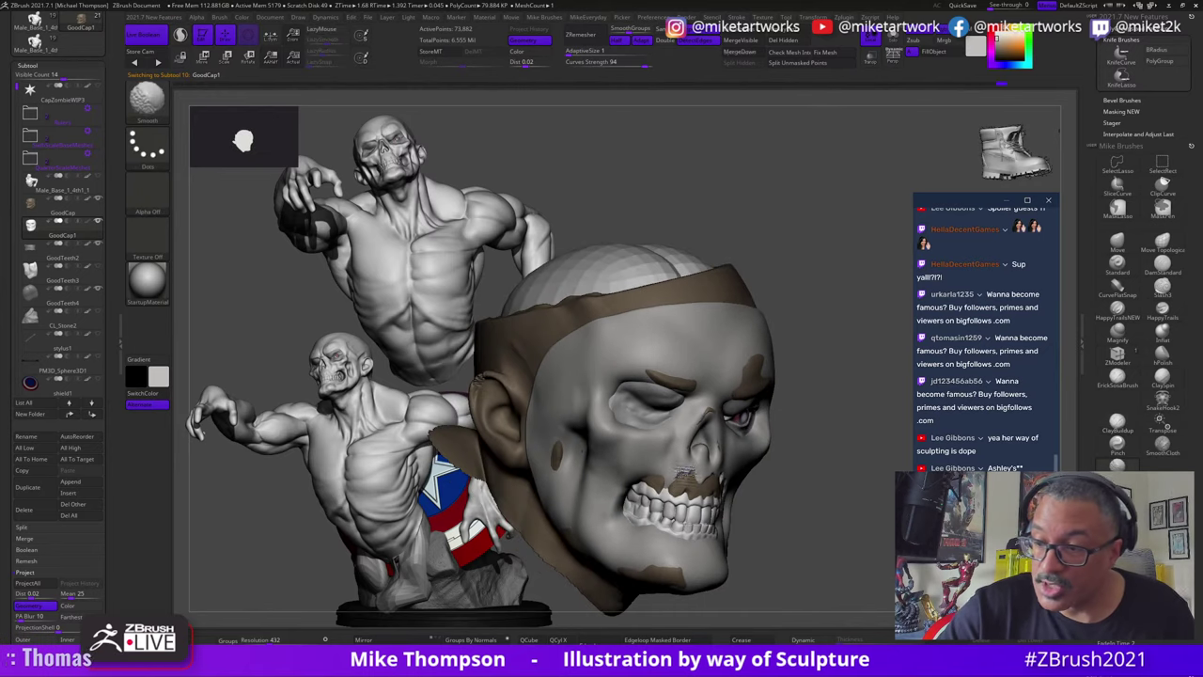
pyautogui.moveTo(753, 470); pyautogui.dragTo(687, 481)
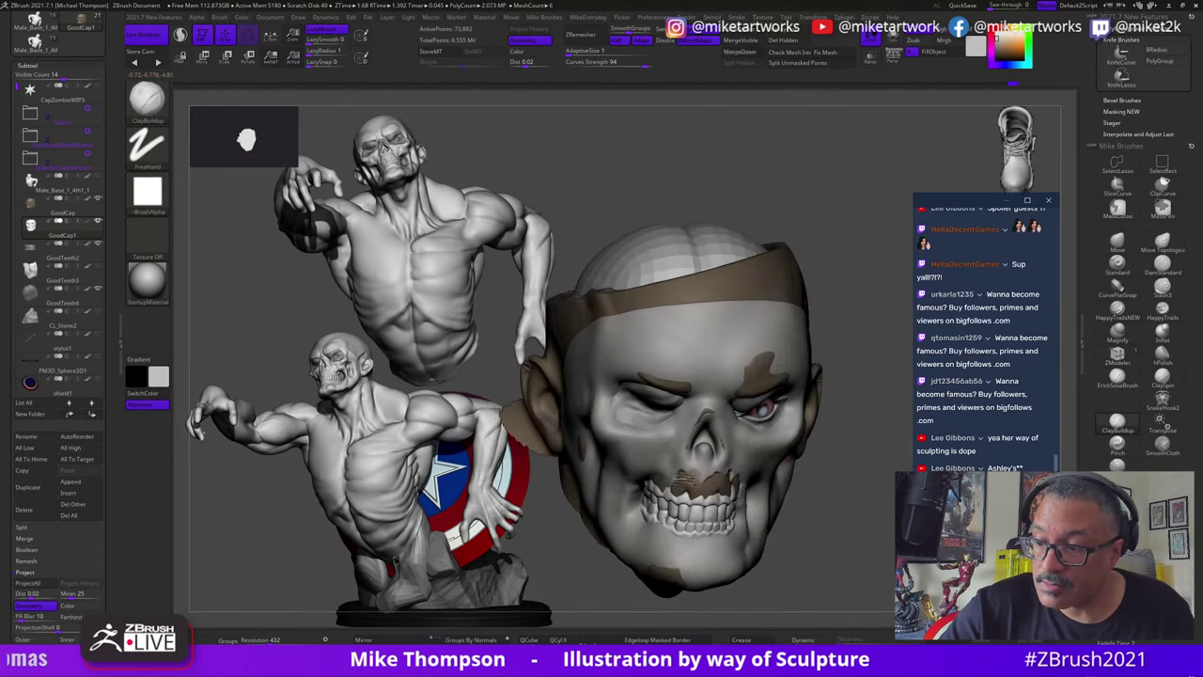
pyautogui.moveTo(830, 485); pyautogui.dragTo(813, 465)
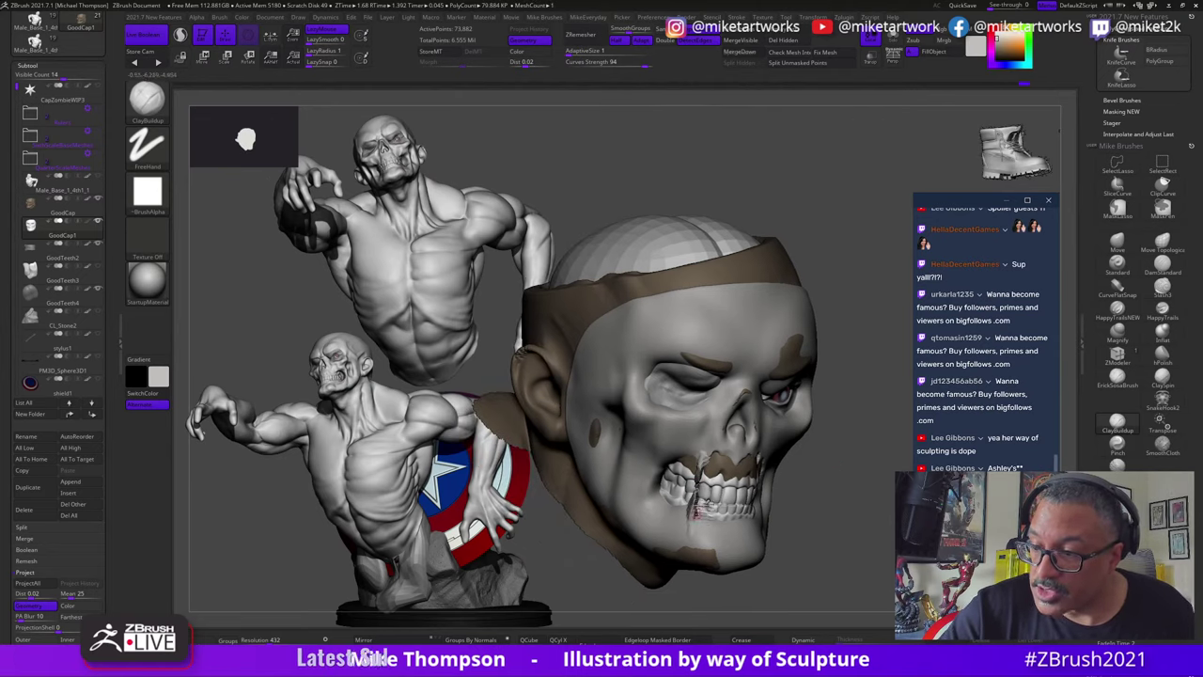
# Step: Sculpt and smooth a thin vertical strand of flesh across the corner of the mouth beside the teeth with ClayBuildup
pyautogui.press('shift')
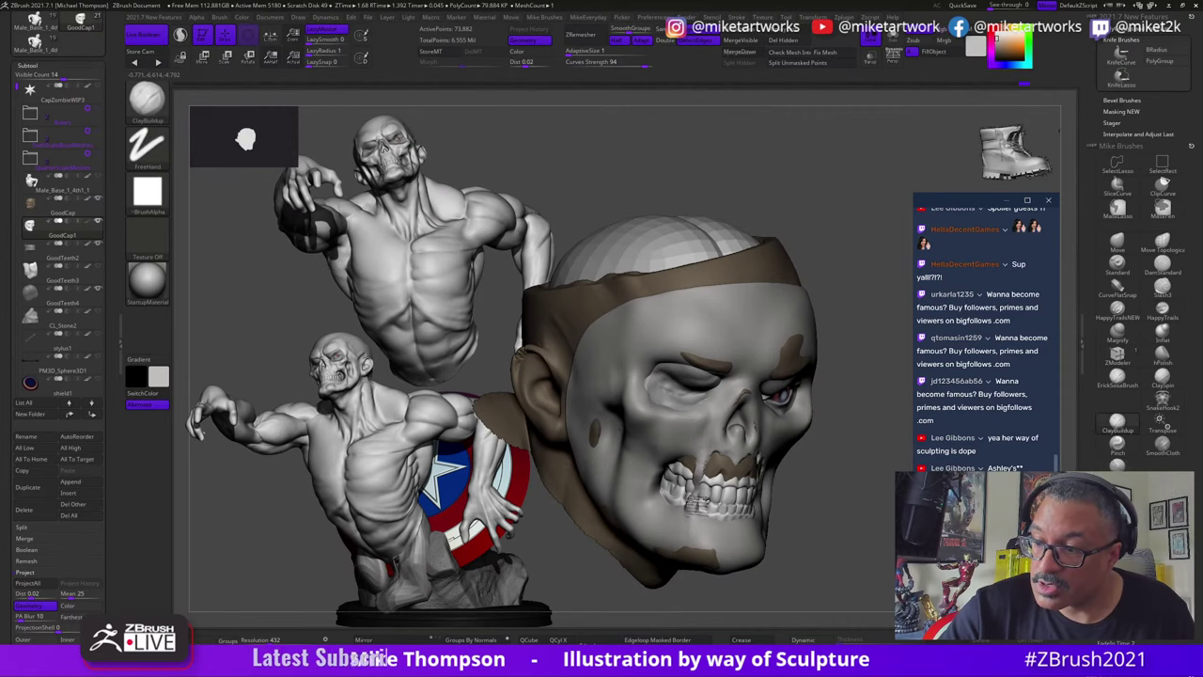
pyautogui.press('shift')
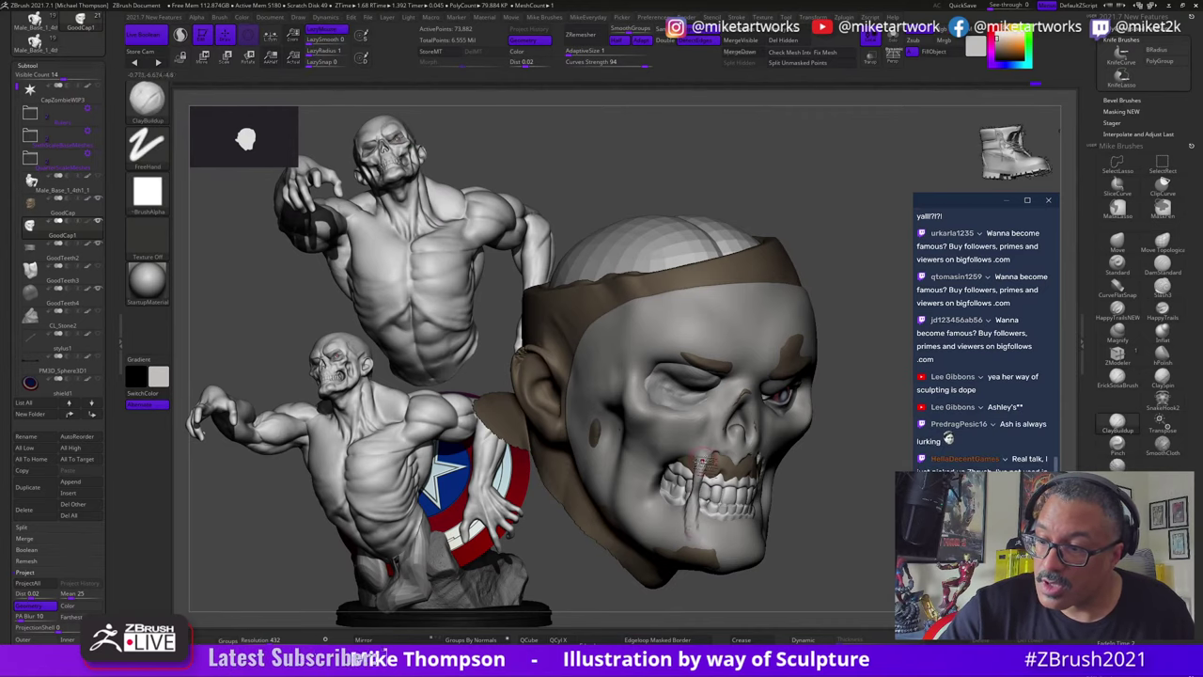
pyautogui.press('shift')
pyautogui.moveTo(703, 459)
pyautogui.mouseDown()
pyautogui.moveTo(693, 534)
pyautogui.moveTo(697, 512)
pyautogui.mouseUp()
pyautogui.moveTo(897, 478)
pyautogui.mouseDown()
pyautogui.moveTo(831, 475)
pyautogui.moveTo(859, 473)
pyautogui.mouseUp()
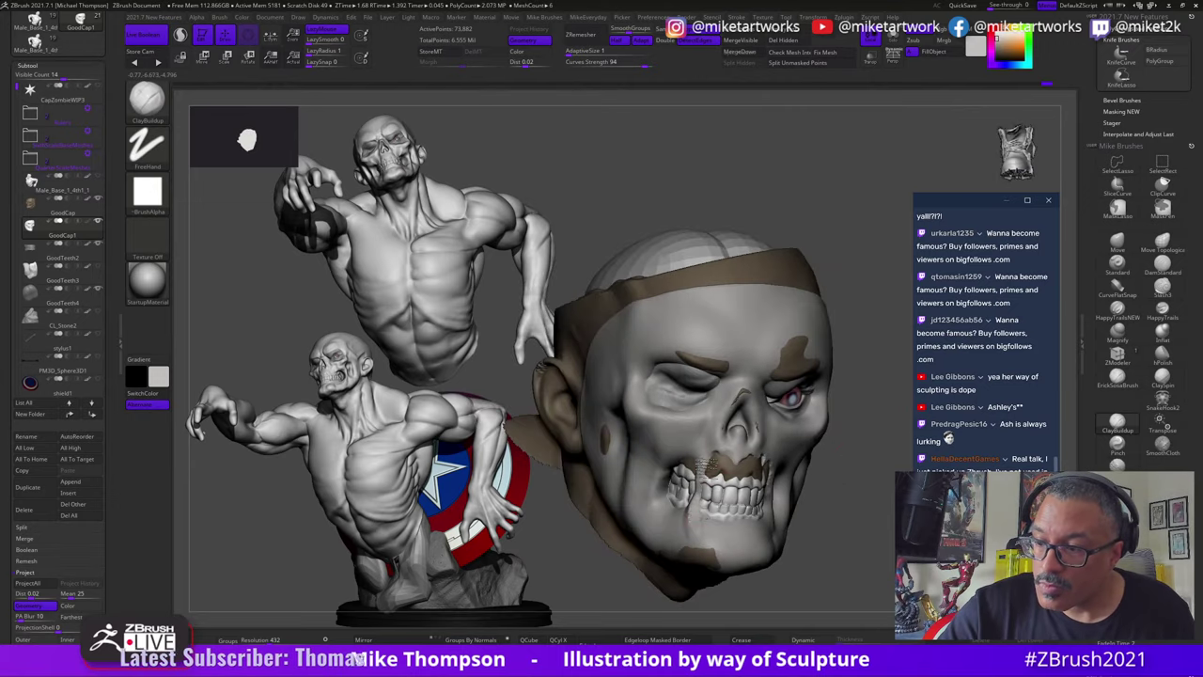
# Step: Carve hollows into the cheek below the closed eye with ClayBuildup and smooth the surrounding surface
pyautogui.moveTo(832, 467)
pyautogui.mouseDown()
pyautogui.moveTo(824, 440)
pyautogui.moveTo(843, 447)
pyautogui.mouseUp()
pyautogui.moveTo(695, 440)
pyautogui.keyDown('alt'); pyautogui.mouseDown()
pyautogui.moveTo(679, 462)
pyautogui.moveTo(671, 439)
pyautogui.moveTo(695, 428)
pyautogui.mouseUp(); pyautogui.keyUp('alt')
pyautogui.press('shift')
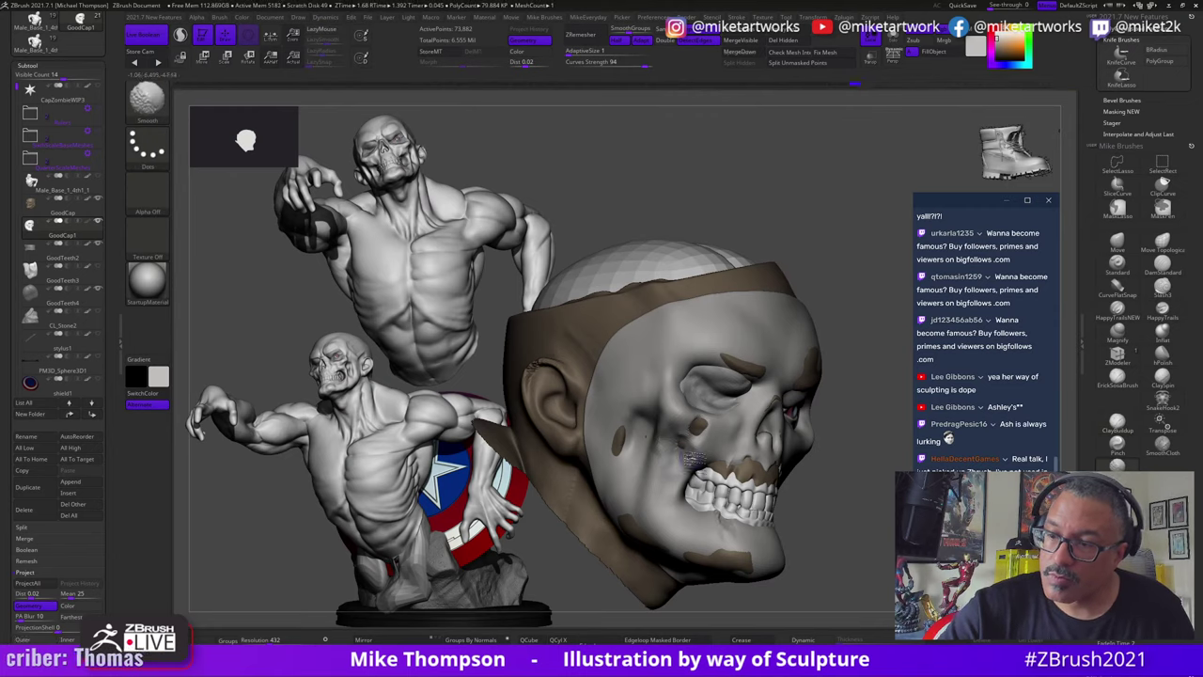
pyautogui.moveTo(837, 505); pyautogui.dragTo(843, 504)
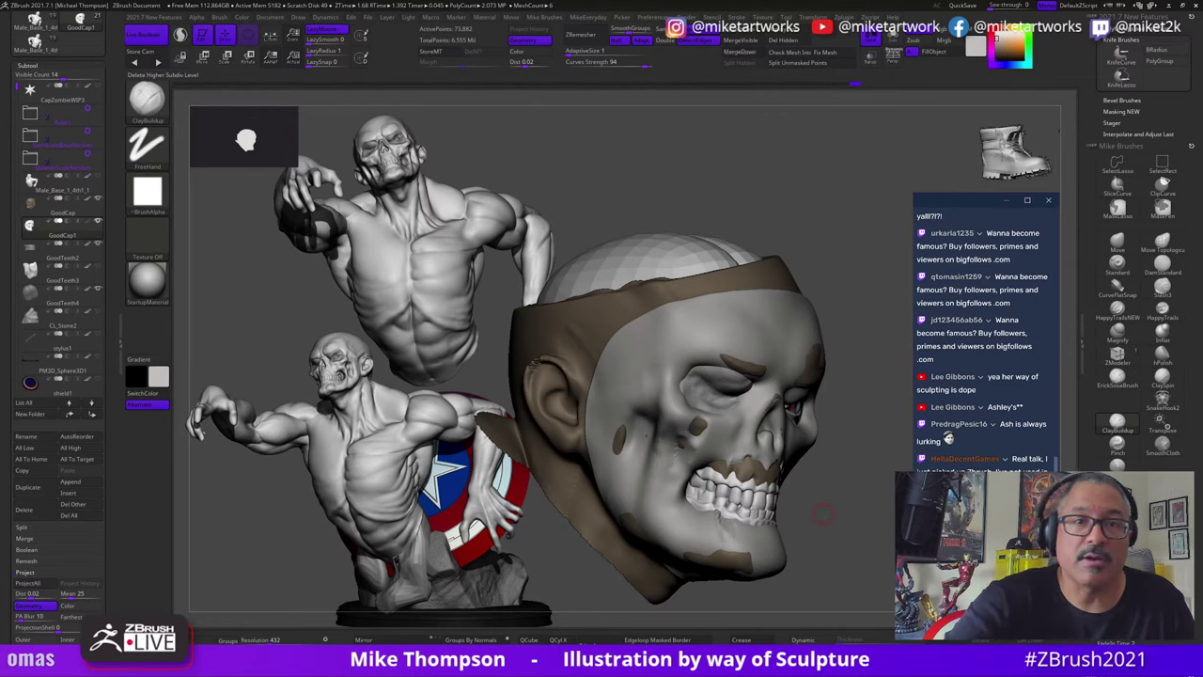
pyautogui.moveTo(804, 507); pyautogui.dragTo(849, 532)
pyautogui.press('shift')
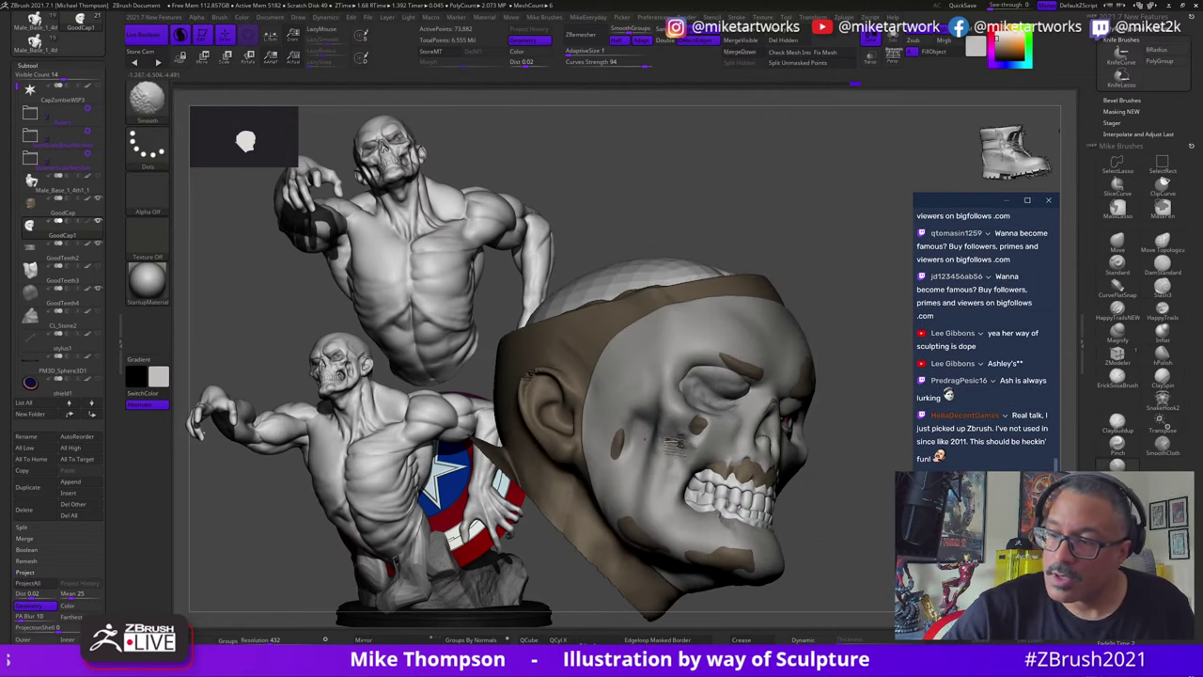
pyautogui.keyDown('shift'); pyautogui.moveTo(687, 454); pyautogui.dragTo(745, 431); pyautogui.keyUp('shift')
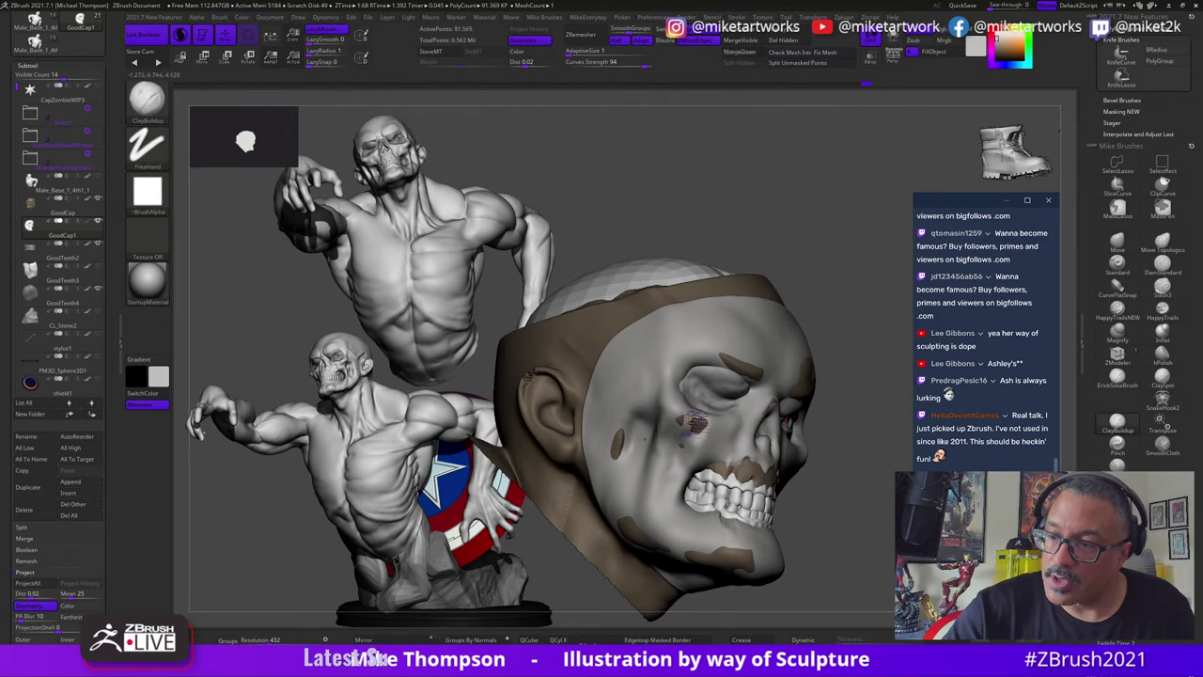
pyautogui.moveTo(837, 488); pyautogui.dragTo(841, 495)
# Step: Cut creases and small holes around the hollow below the closed eye with DamStandard, smoothing between strokes
pyautogui.click(1162, 264)
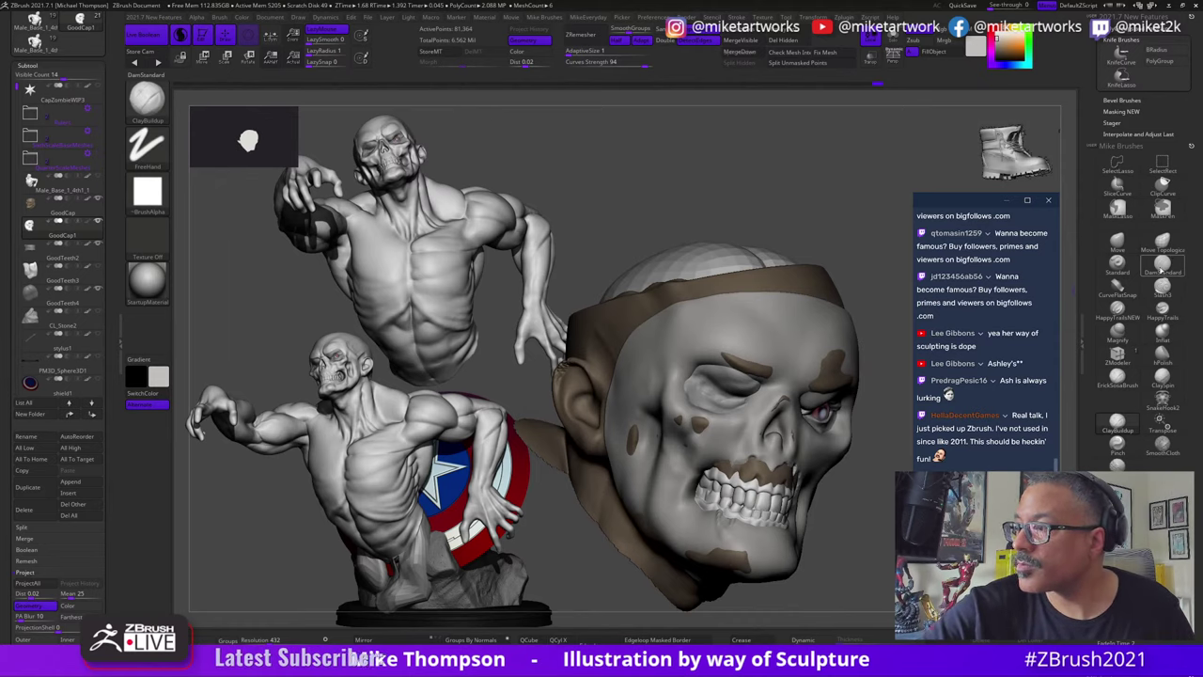
pyautogui.moveTo(853, 551)
pyautogui.mouseDown()
pyautogui.moveTo(864, 555)
pyautogui.moveTo(842, 577)
pyautogui.moveTo(851, 567)
pyautogui.moveTo(827, 560)
pyautogui.moveTo(870, 563)
pyautogui.mouseUp()
pyautogui.moveTo(688, 438)
pyautogui.mouseDown()
pyautogui.moveTo(701, 453)
pyautogui.moveTo(712, 436)
pyautogui.moveTo(693, 447)
pyautogui.mouseUp()
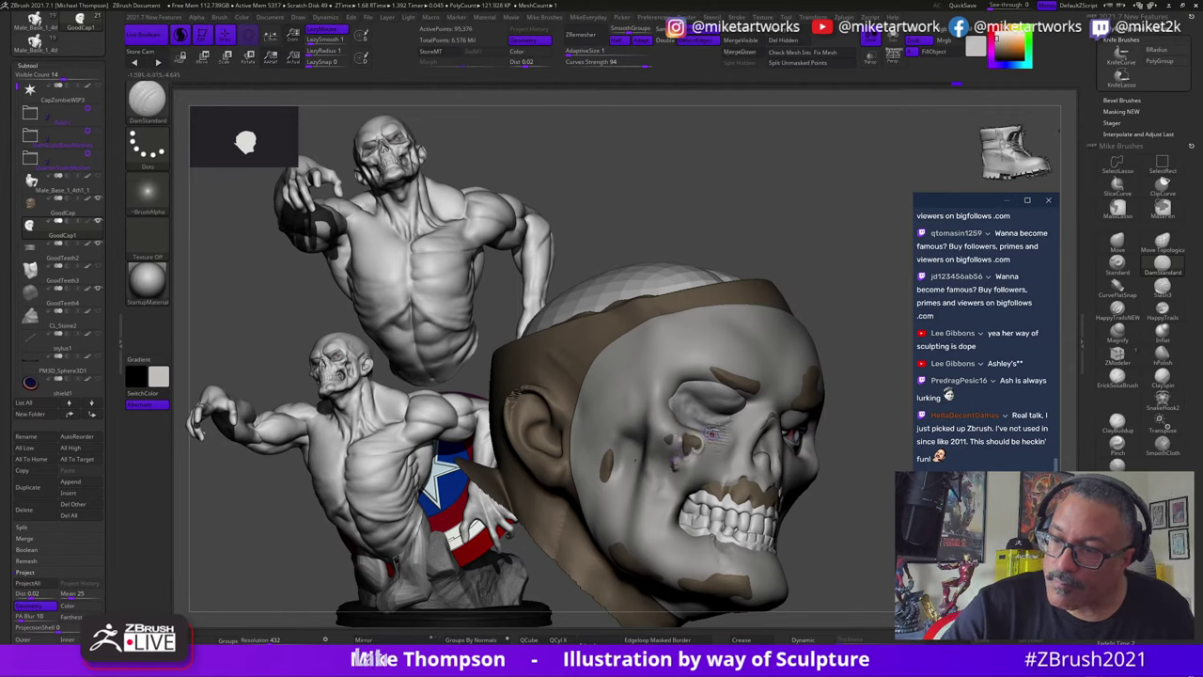
pyautogui.moveTo(711, 432)
pyautogui.keyDown('shift'); pyautogui.mouseDown()
pyautogui.moveTo(681, 469)
pyautogui.moveTo(679, 456)
pyautogui.moveTo(679, 484)
pyautogui.mouseUp(); pyautogui.keyUp('shift')
pyautogui.moveTo(681, 480); pyautogui.dragTo(678, 447, button='right')
pyautogui.moveTo(592, 387)
pyautogui.mouseDown()
pyautogui.moveTo(672, 438)
pyautogui.moveTo(700, 481)
pyautogui.moveTo(690, 498)
pyautogui.mouseUp()
pyautogui.press('s')
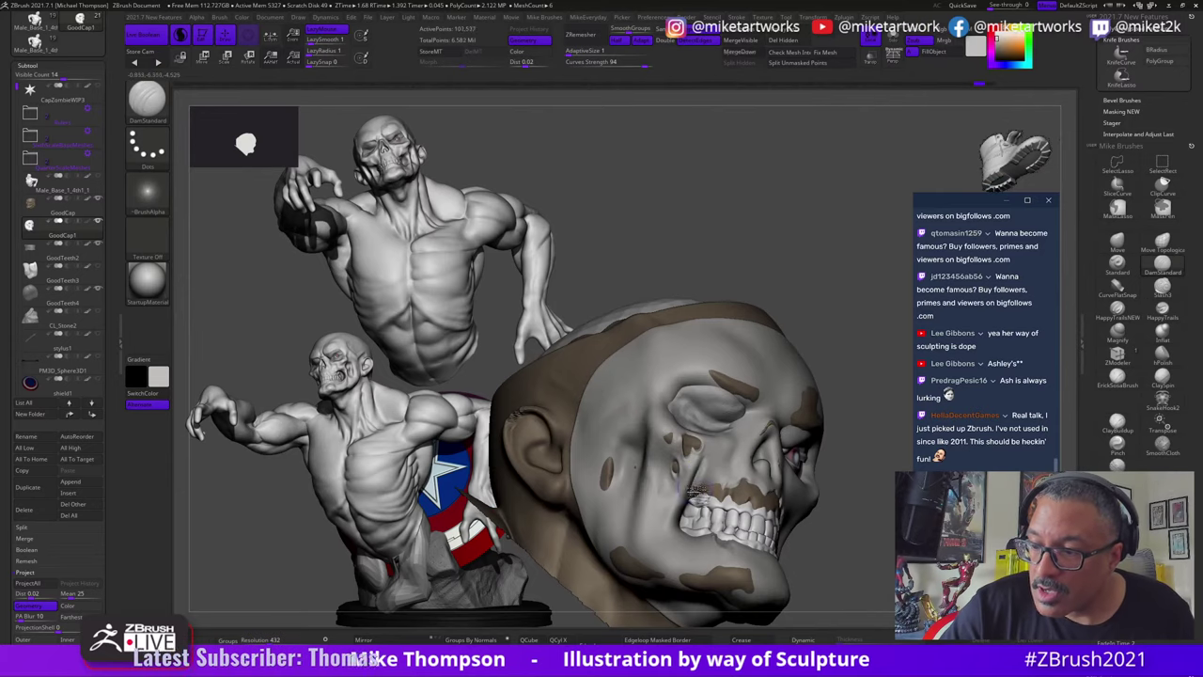
pyautogui.moveTo(703, 455)
pyautogui.mouseDown()
pyautogui.moveTo(687, 481)
pyautogui.moveTo(706, 464)
pyautogui.mouseUp()
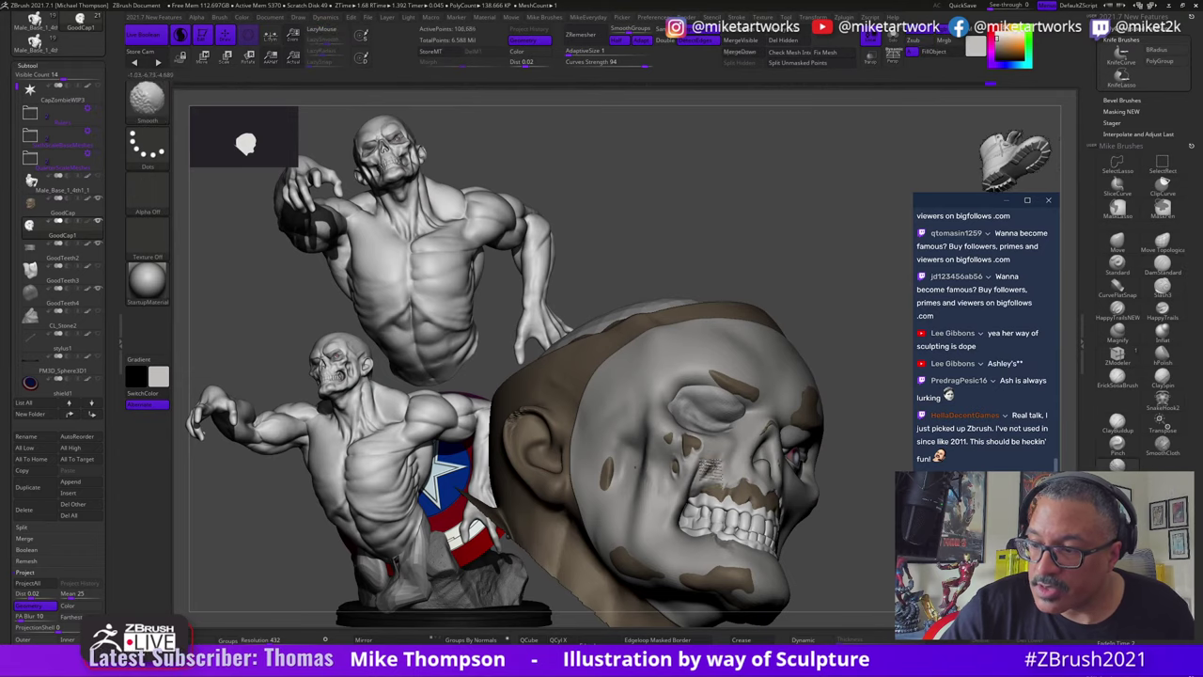
pyautogui.moveTo(818, 573)
pyautogui.mouseDown()
pyautogui.moveTo(848, 560)
pyautogui.moveTo(857, 490)
pyautogui.mouseUp()
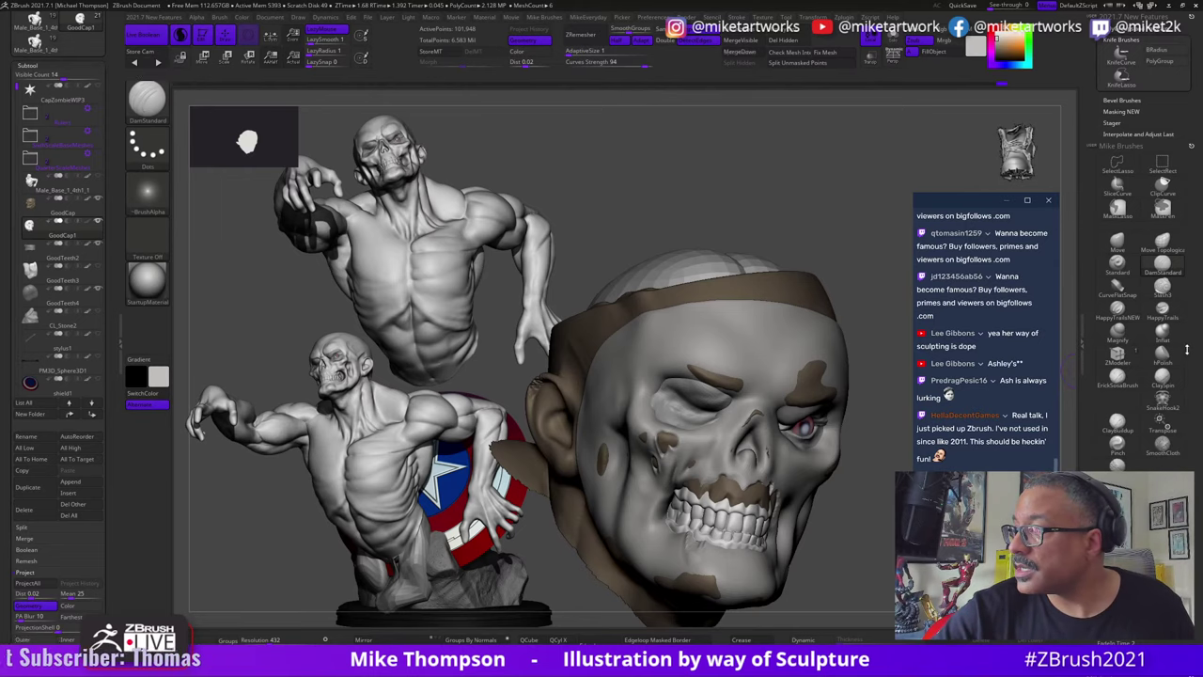
# Step: Add rough, stringy flesh texture to the cheek below the closed eye with ClaySpin
pyautogui.click(1163, 378)
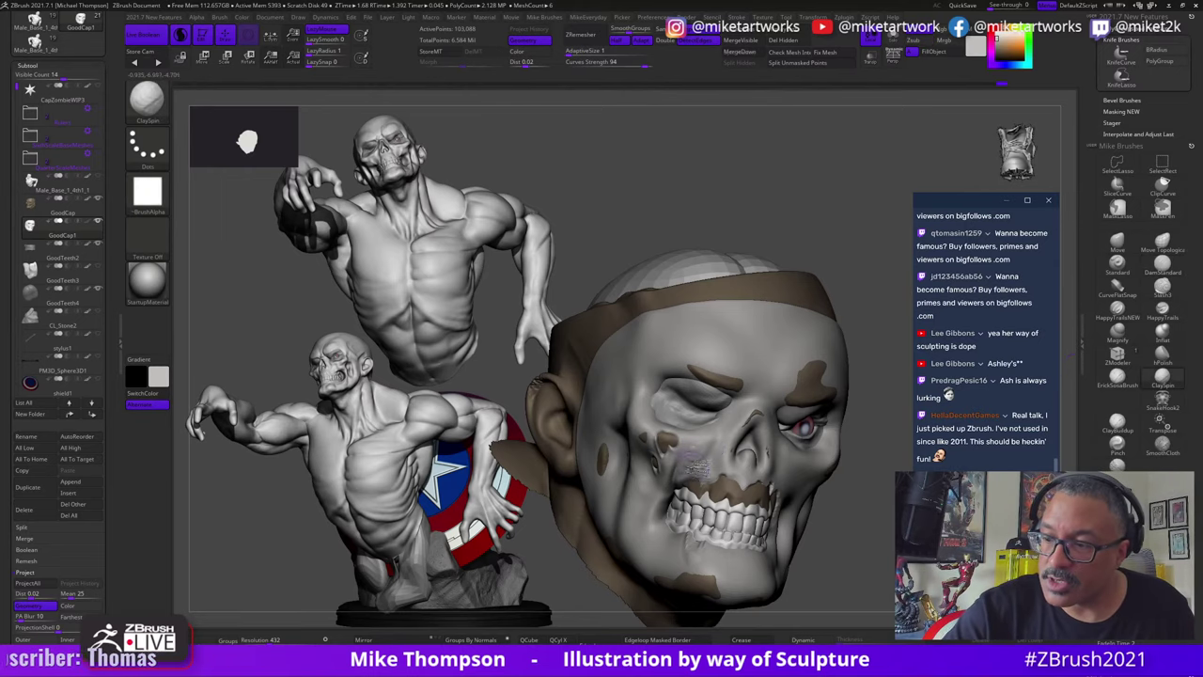
pyautogui.moveTo(850, 513); pyautogui.dragTo(845, 507)
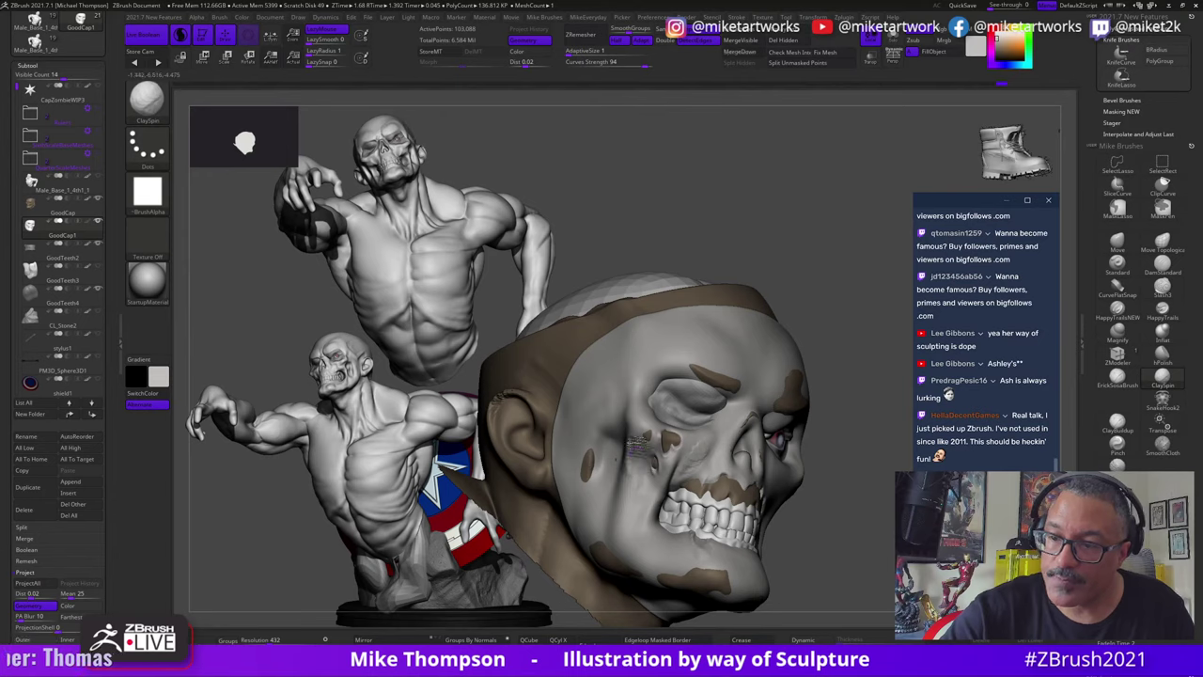
pyautogui.moveTo(830, 539); pyautogui.dragTo(834, 562)
# Step: Resize the ClaySpin brush and carve decayed, torn flesh patches along the jaw and across the chin
pyautogui.press('s')
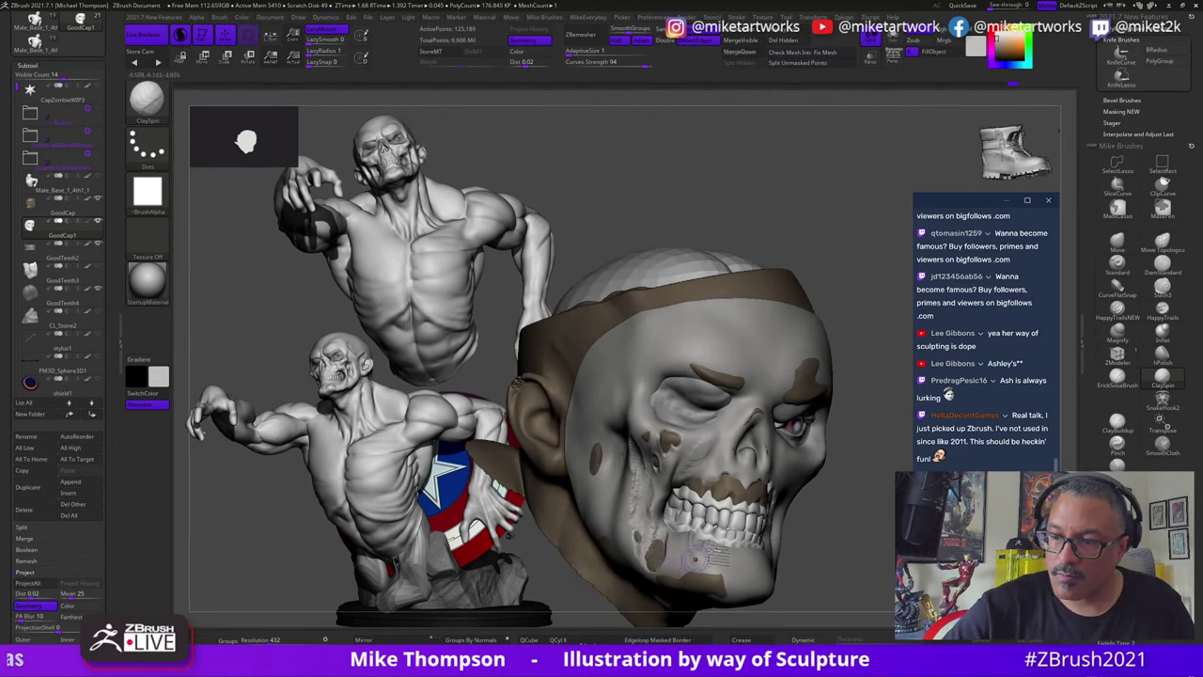
pyautogui.moveTo(696, 559); pyautogui.dragTo(672, 555, button='right')
pyautogui.moveTo(662, 559); pyautogui.dragTo(801, 523)
pyautogui.moveTo(730, 489); pyautogui.dragTo(746, 549)
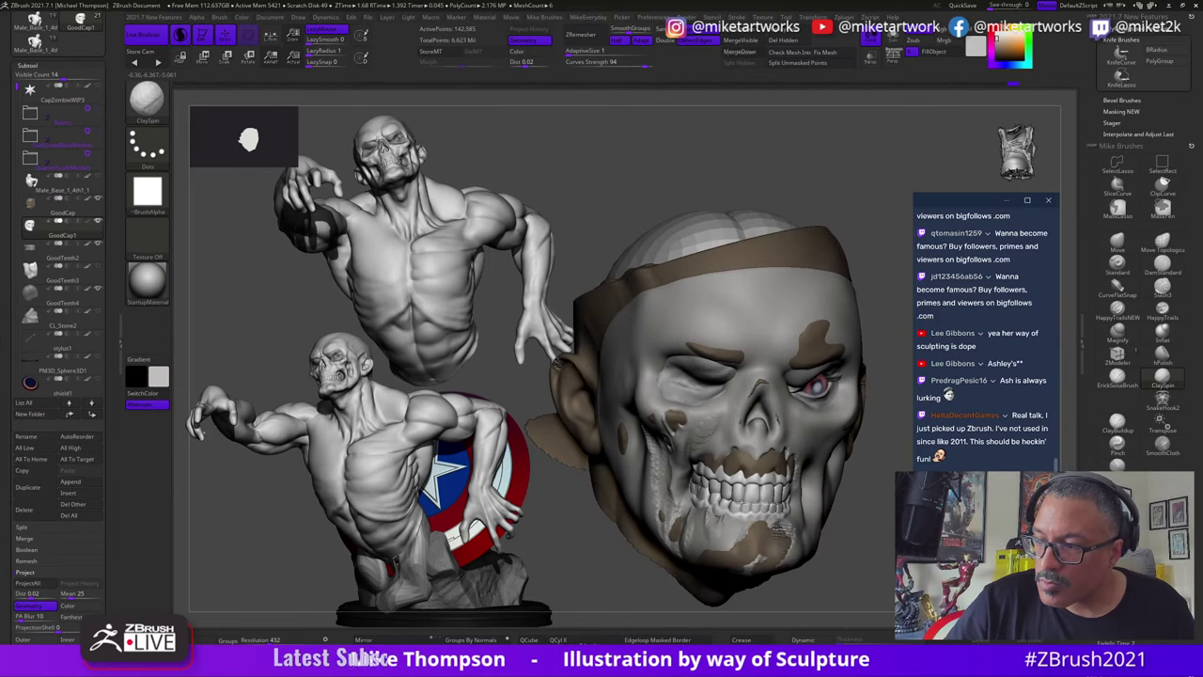
pyautogui.moveTo(710, 528); pyautogui.dragTo(832, 528)
pyautogui.moveTo(743, 533)
pyautogui.mouseDown()
pyautogui.moveTo(749, 519)
pyautogui.moveTo(742, 530)
pyautogui.mouseUp()
# Step: Sculpt torn flesh texture around the chin and the underside of the jaw with a resized brush, then smooth it
pyautogui.moveTo(805, 604)
pyautogui.mouseDown()
pyautogui.moveTo(796, 633)
pyautogui.moveTo(723, 533)
pyautogui.moveTo(742, 515)
pyautogui.moveTo(752, 532)
pyautogui.moveTo(735, 556)
pyautogui.moveTo(794, 528)
pyautogui.moveTo(772, 533)
pyautogui.moveTo(732, 493)
pyautogui.mouseUp()
pyautogui.moveTo(601, 555)
pyautogui.mouseDown()
pyautogui.moveTo(864, 555)
pyautogui.moveTo(854, 543)
pyautogui.moveTo(855, 560)
pyautogui.moveTo(843, 532)
pyautogui.moveTo(827, 545)
pyautogui.mouseUp()
pyautogui.press('s')
pyautogui.moveTo(711, 512); pyautogui.dragTo(757, 479)
pyautogui.moveTo(846, 562)
pyautogui.mouseDown()
pyautogui.moveTo(859, 526)
pyautogui.moveTo(836, 522)
pyautogui.mouseUp()
pyautogui.keyDown('shift'); pyautogui.moveTo(724, 524); pyautogui.dragTo(760, 512); pyautogui.keyUp('shift')
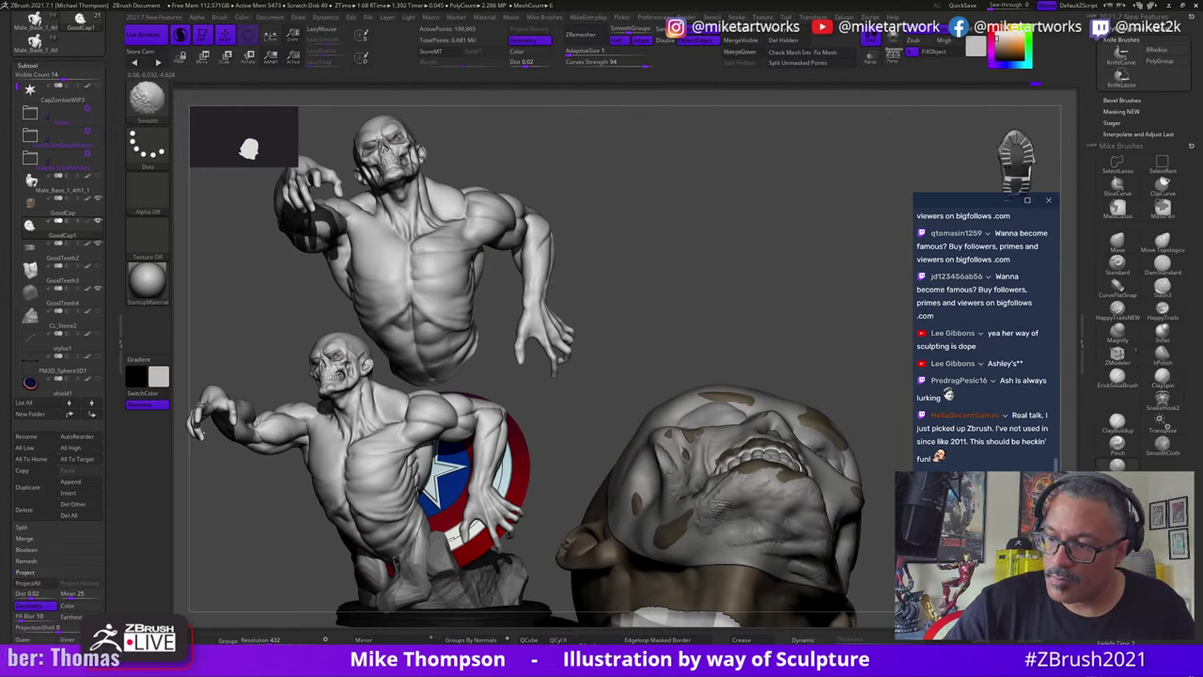
pyautogui.moveTo(857, 535)
pyautogui.mouseDown()
pyautogui.moveTo(846, 574)
pyautogui.moveTo(836, 518)
pyautogui.moveTo(831, 528)
pyautogui.mouseUp()
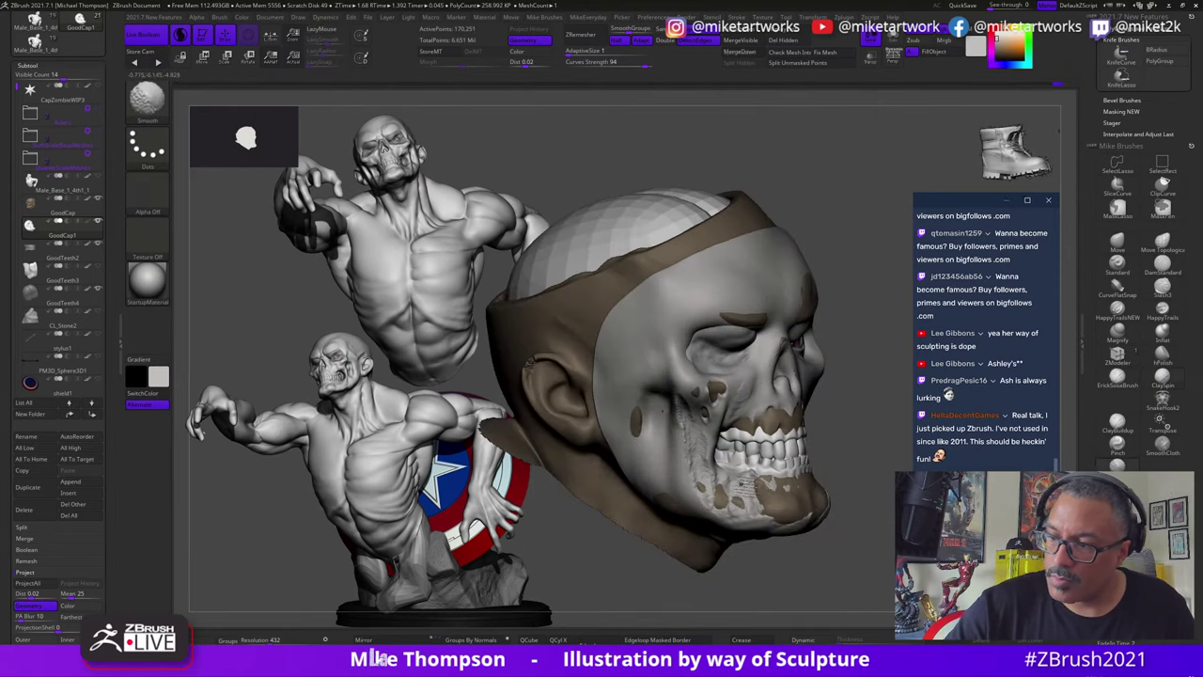
# Step: Sculpt stringy flesh strands with ClaySpin from the jaw up past the mouth corner on the open-eye side
pyautogui.moveTo(853, 551); pyautogui.dragTo(706, 461)
pyautogui.moveTo(709, 584)
pyautogui.mouseDown()
pyautogui.moveTo(757, 592)
pyautogui.moveTo(705, 583)
pyautogui.mouseUp()
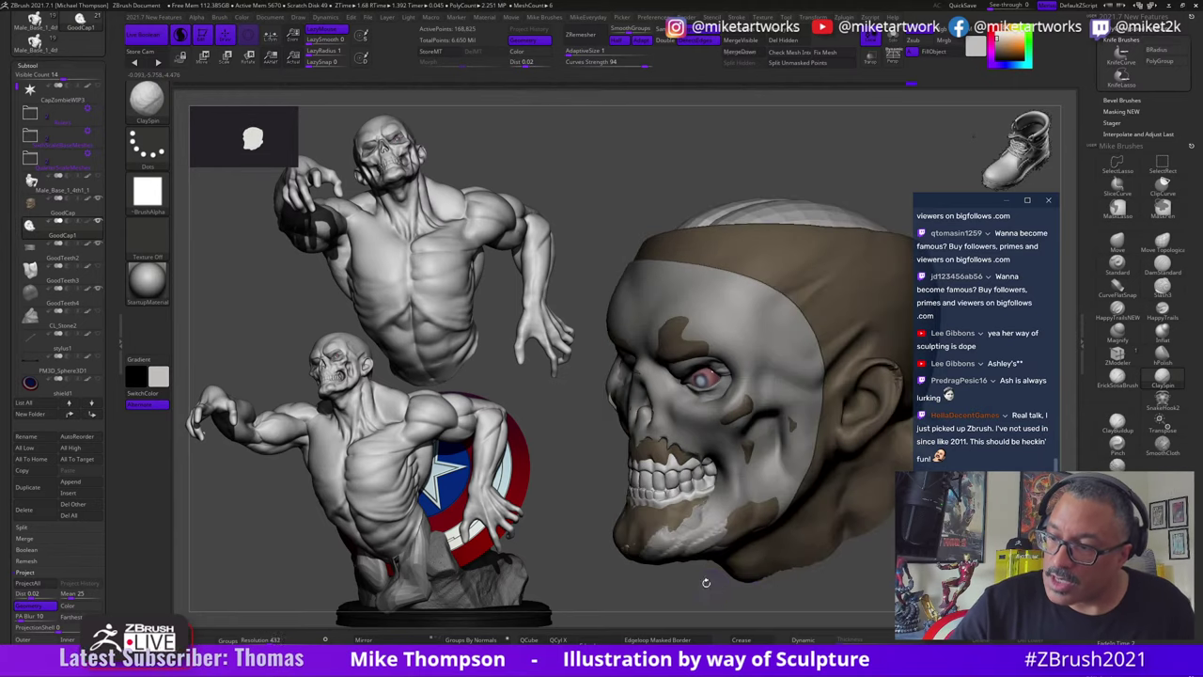
pyautogui.moveTo(725, 513); pyautogui.dragTo(731, 496)
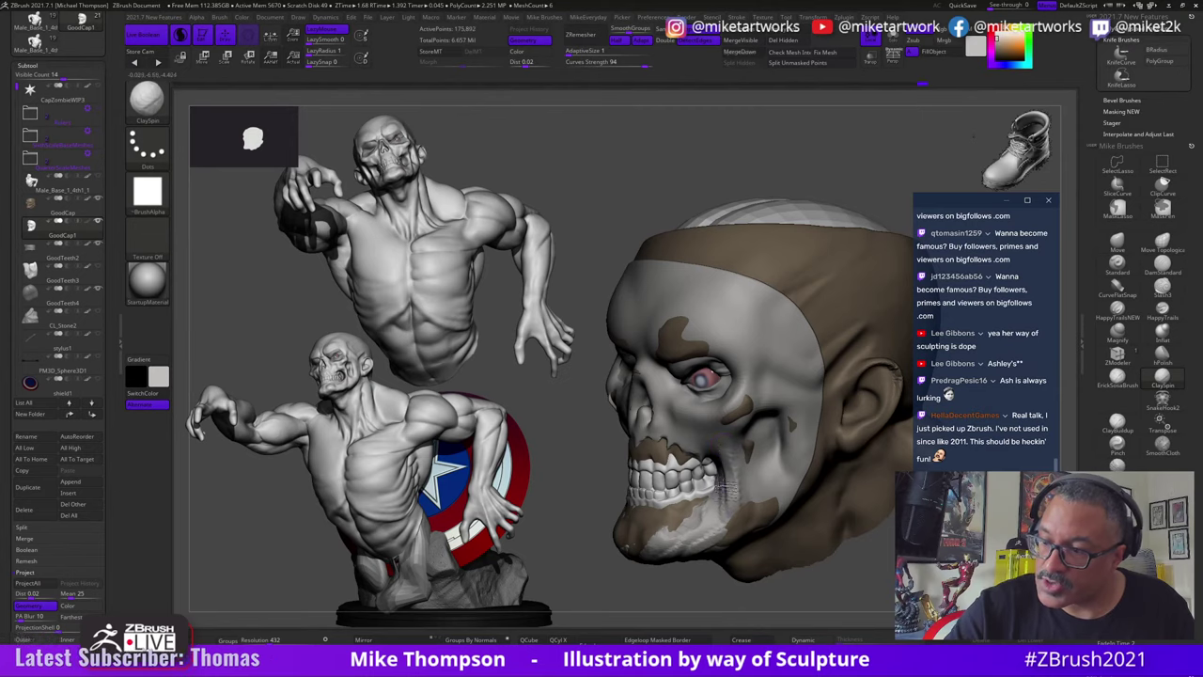
pyautogui.moveTo(696, 592); pyautogui.dragTo(721, 581)
pyautogui.moveTo(737, 436); pyautogui.dragTo(733, 476)
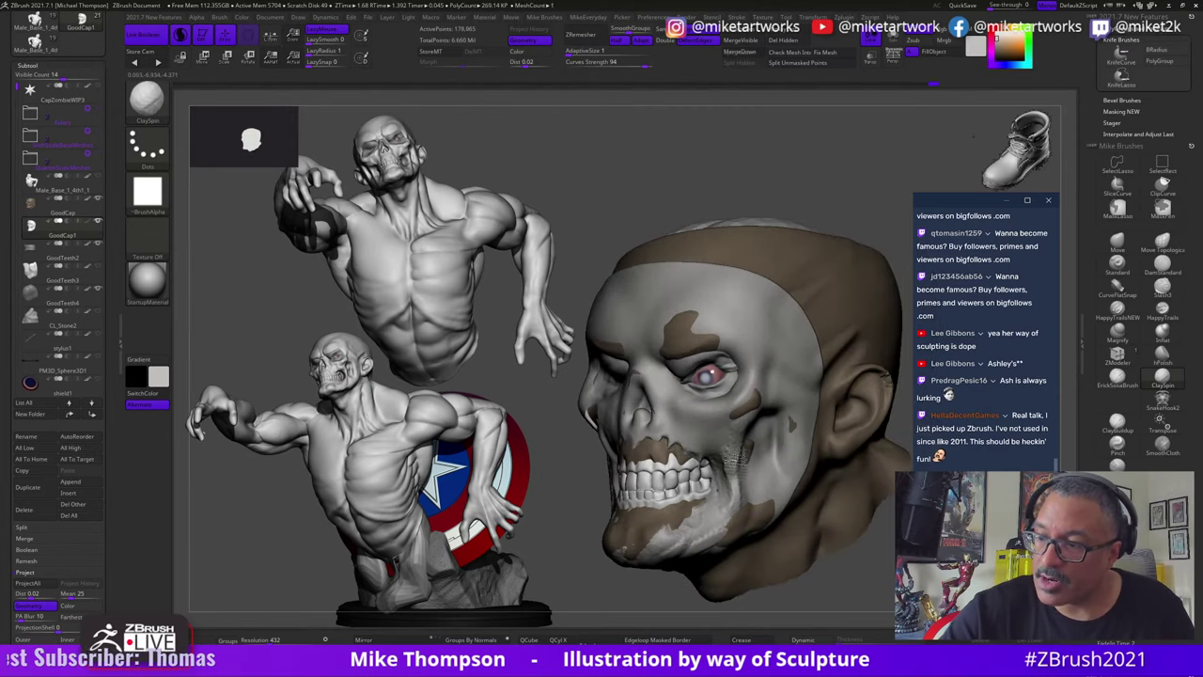
# Step: Carve decayed hollows into the cheek beneath the open eye with ClaySpin
pyautogui.moveTo(791, 388); pyautogui.dragTo(797, 401)
pyautogui.moveTo(684, 598); pyautogui.dragTo(710, 575)
pyautogui.moveTo(744, 419); pyautogui.dragTo(740, 460)
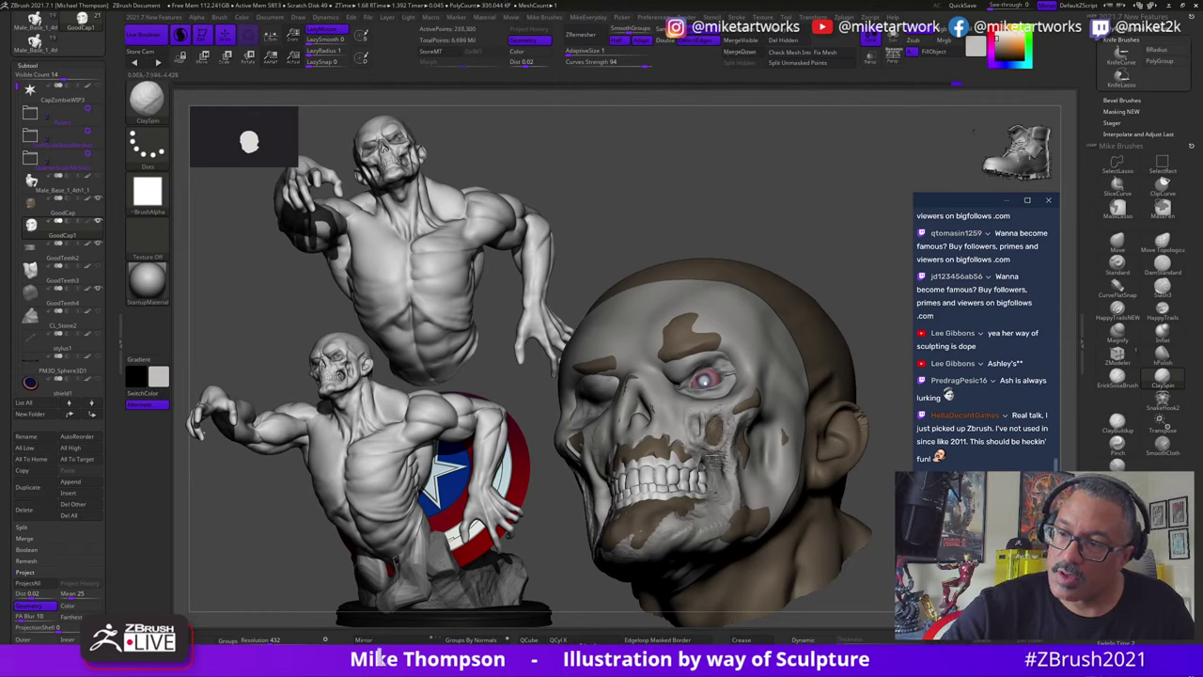
pyautogui.moveTo(711, 464); pyautogui.dragTo(714, 467)
pyautogui.moveTo(791, 264); pyautogui.dragTo(840, 307)
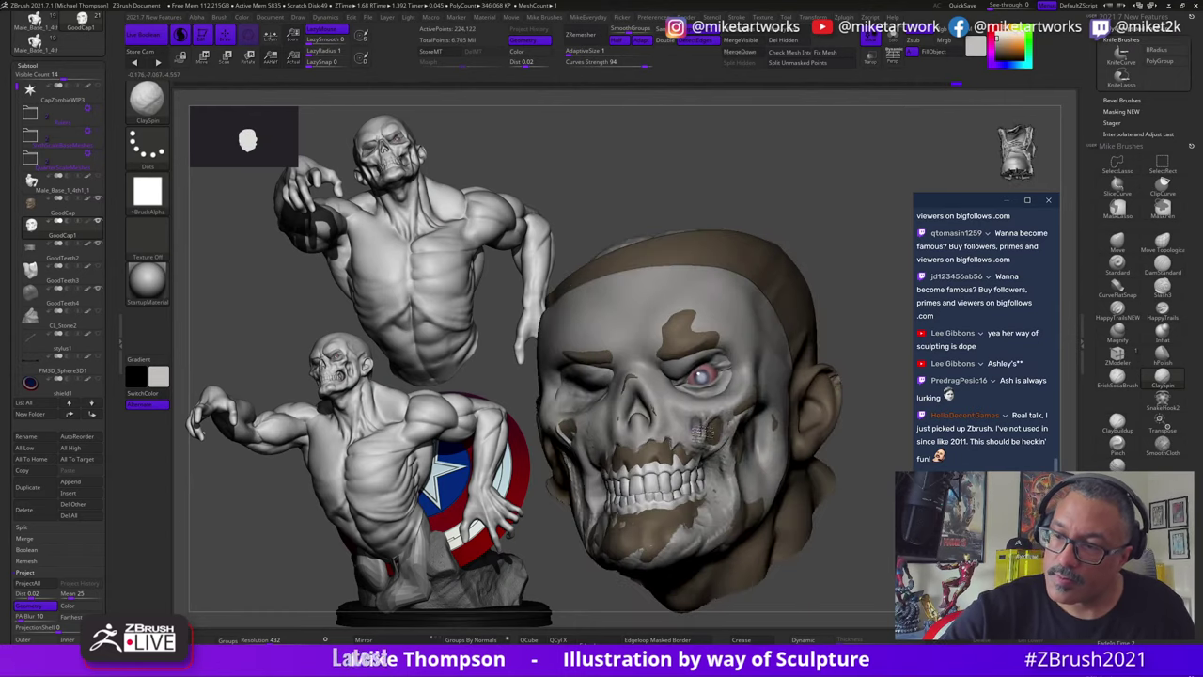
# Step: Carve decayed flesh texture with ClaySpin on the cheek between the nose, the upper teeth and the open eye
pyautogui.moveTo(857, 355); pyautogui.dragTo(860, 346)
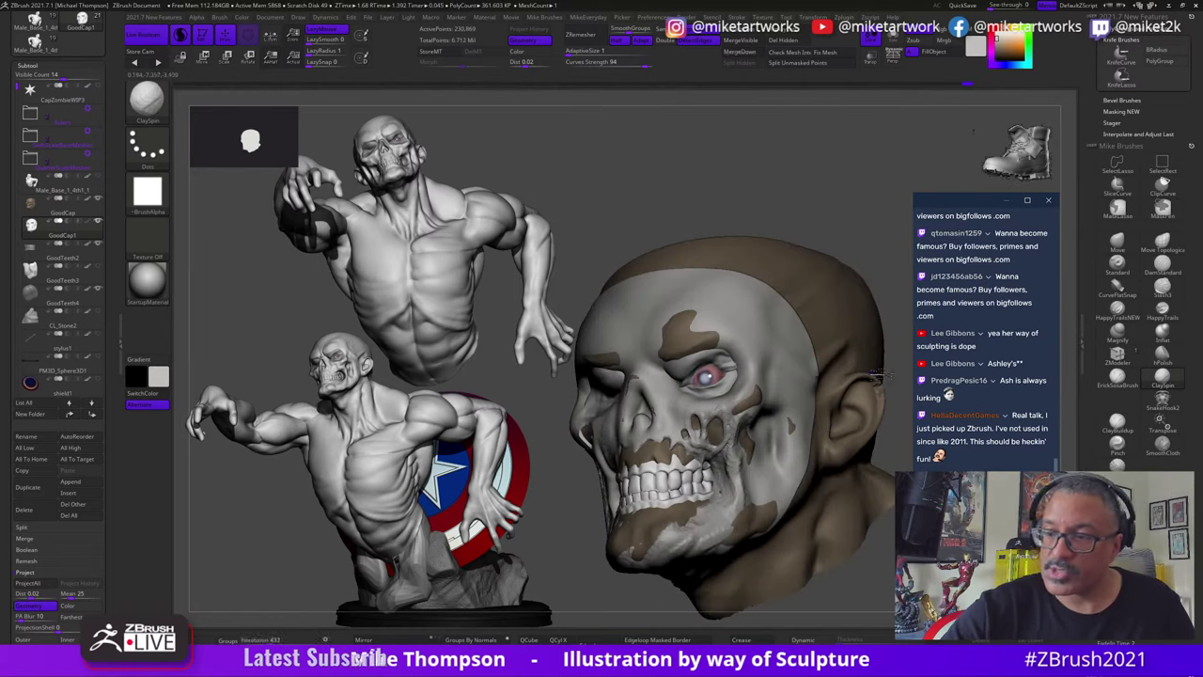
pyautogui.moveTo(683, 435); pyautogui.dragTo(707, 425)
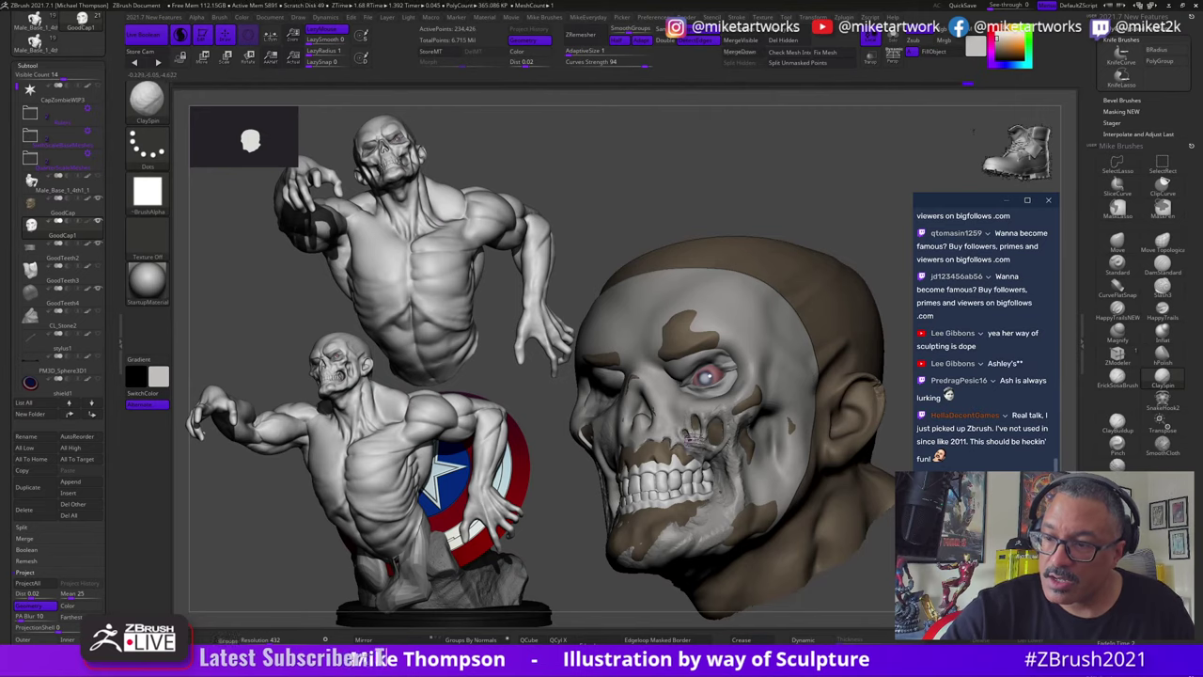
pyautogui.moveTo(916, 582)
pyautogui.mouseDown()
pyautogui.moveTo(867, 589)
pyautogui.moveTo(714, 442)
pyautogui.mouseUp()
pyautogui.moveTo(676, 394); pyautogui.dragTo(684, 419)
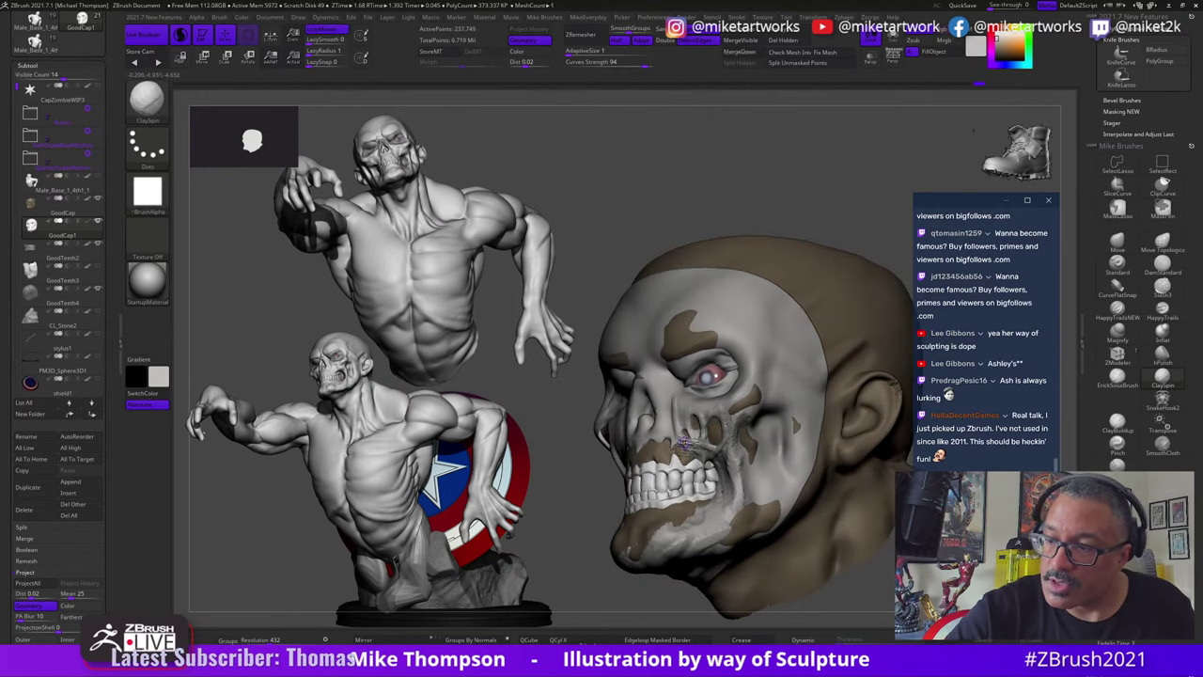
pyautogui.moveTo(831, 575); pyautogui.dragTo(872, 593)
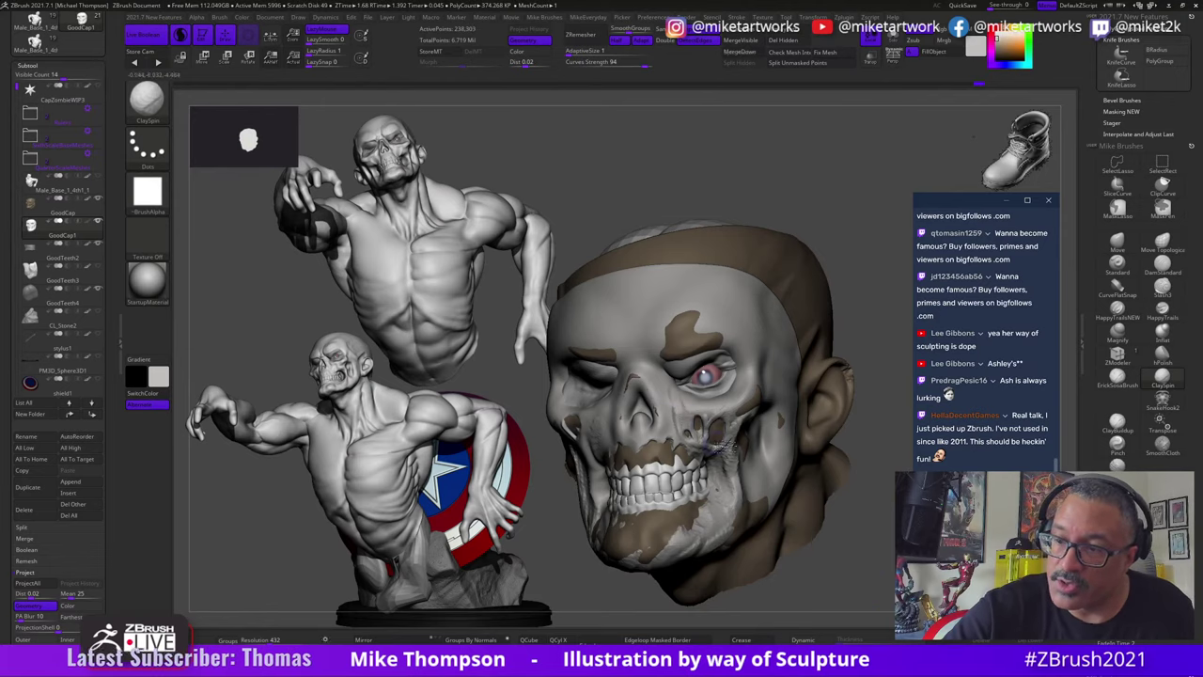
pyautogui.moveTo(681, 404); pyautogui.dragTo(677, 378)
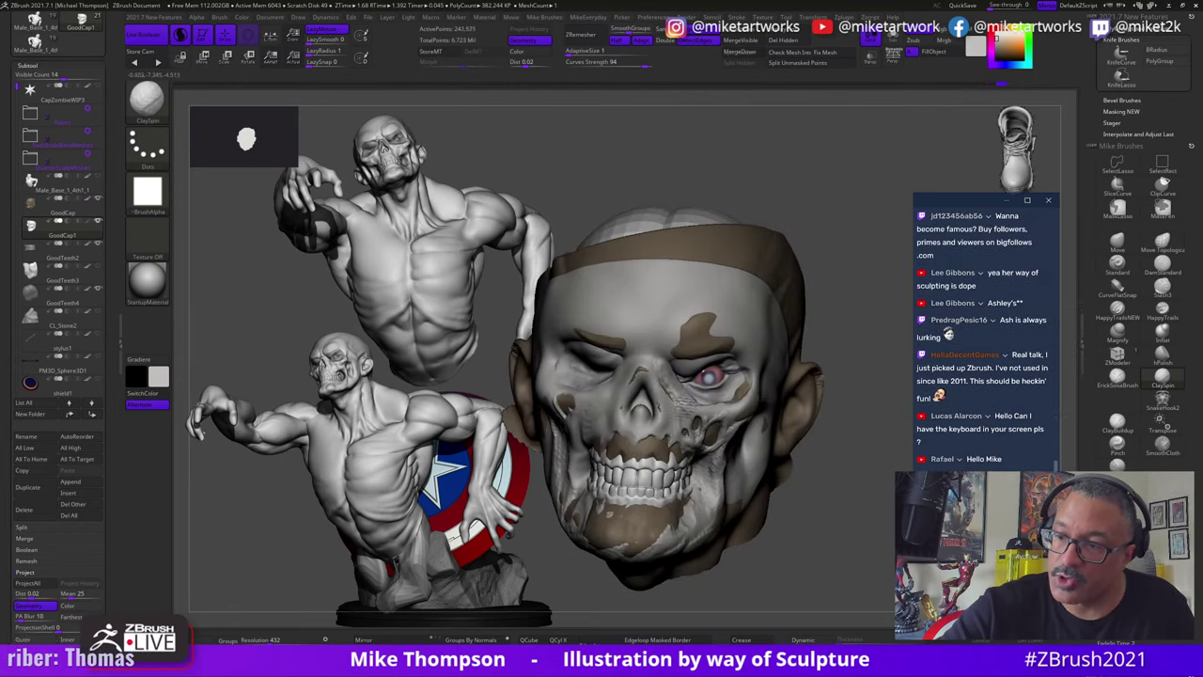
# Step: Sculpt wrinkled flesh around the outer corner of the open eye and open up the hollow of the nose
pyautogui.moveTo(736, 423); pyautogui.dragTo(675, 395)
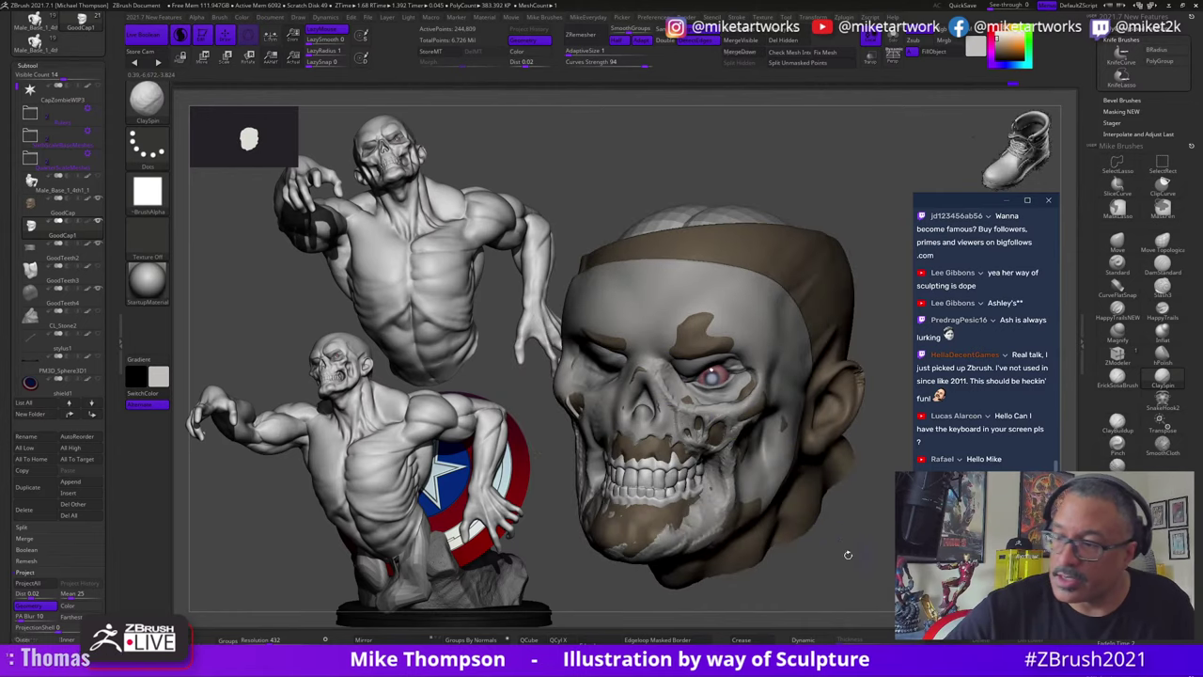
pyautogui.moveTo(847, 554); pyautogui.dragTo(866, 480)
pyautogui.moveTo(885, 556); pyautogui.dragTo(874, 549)
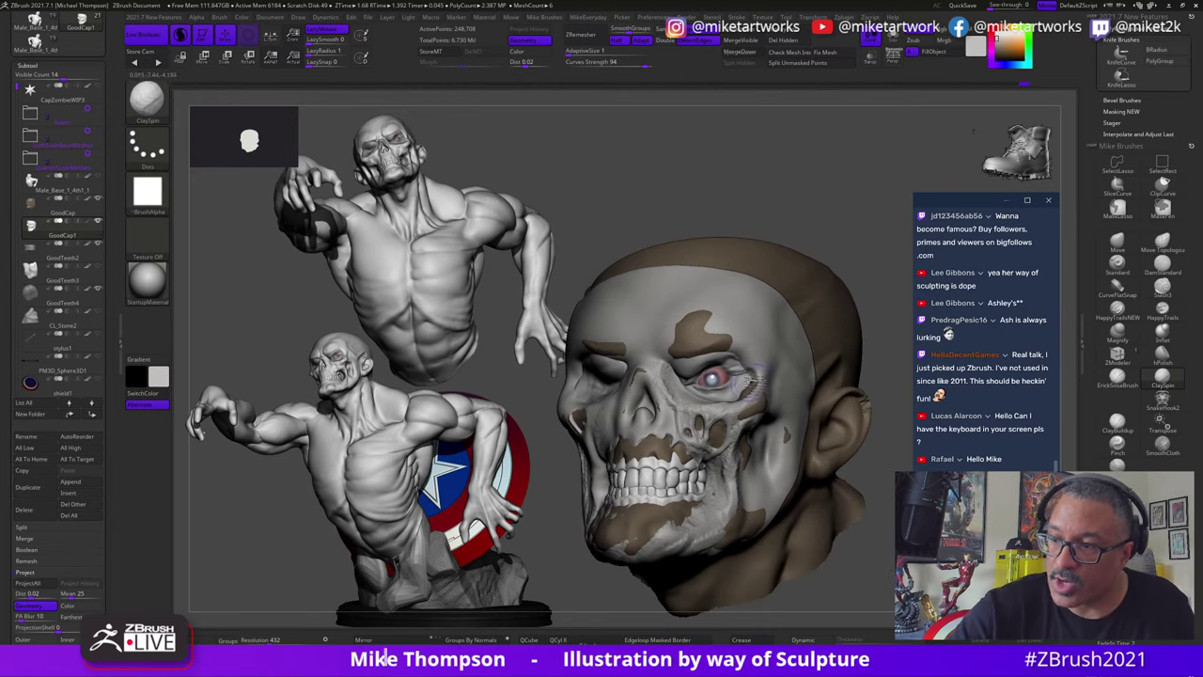
pyautogui.moveTo(789, 366); pyautogui.dragTo(845, 518)
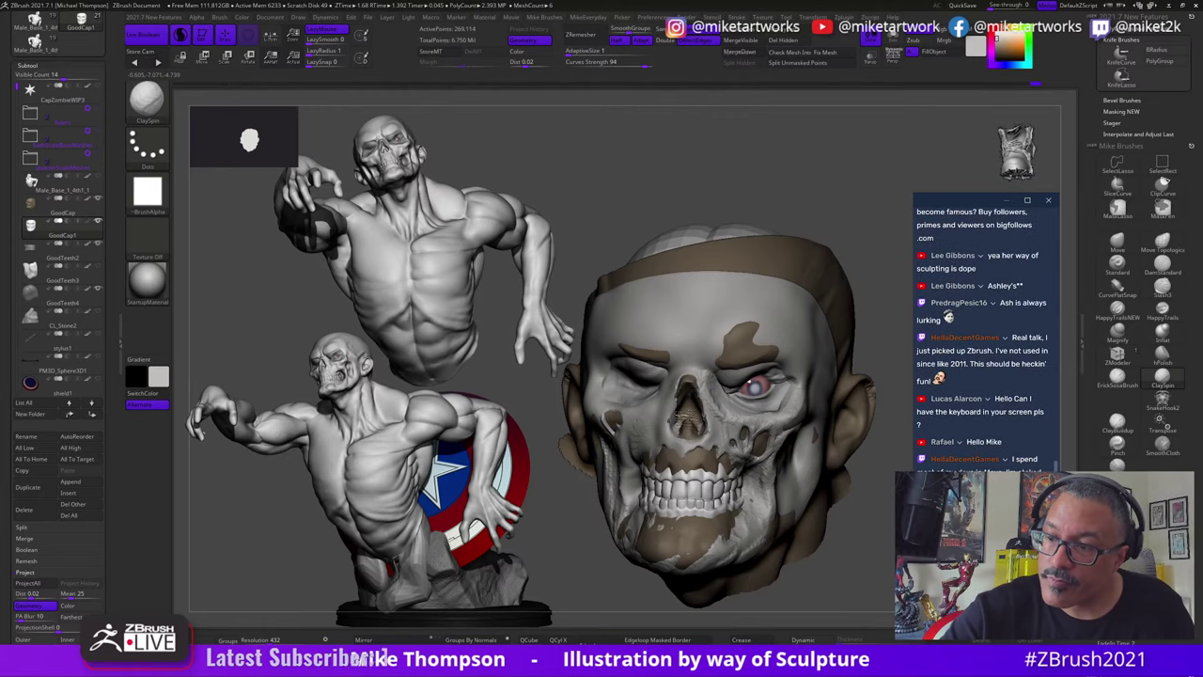
# Step: Refine the bridge and inner rim of the nasal cavity with ClaySpin from the front and the closed-eye side
pyautogui.moveTo(829, 592); pyautogui.dragTo(875, 598)
pyautogui.moveTo(869, 596); pyautogui.dragTo(839, 592)
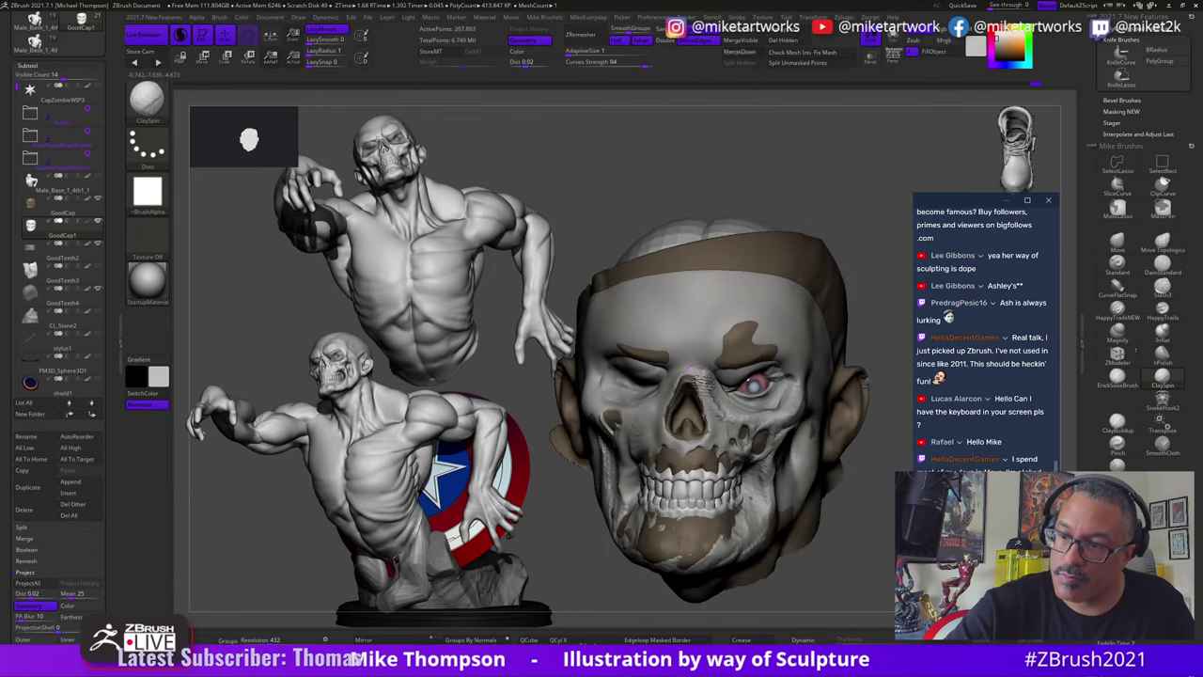
pyautogui.moveTo(697, 376); pyautogui.dragTo(706, 387)
pyautogui.moveTo(758, 590); pyautogui.dragTo(812, 567)
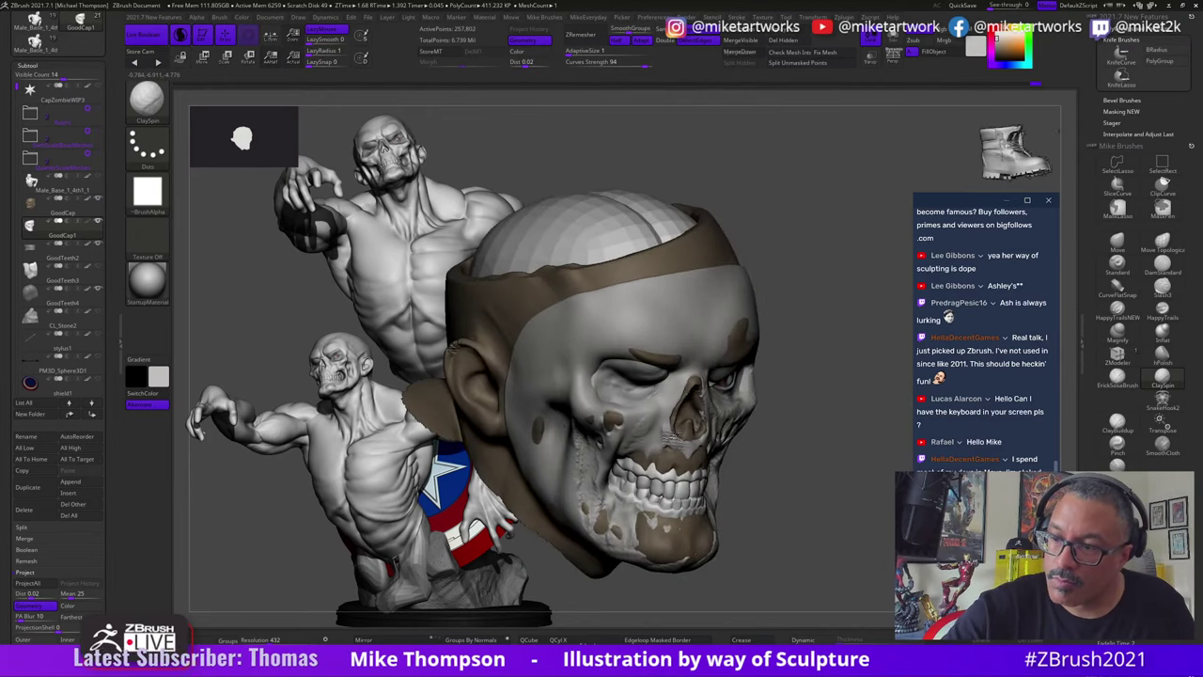
pyautogui.moveTo(700, 439); pyautogui.dragTo(682, 435)
pyautogui.moveTo(827, 543); pyautogui.dragTo(832, 501)
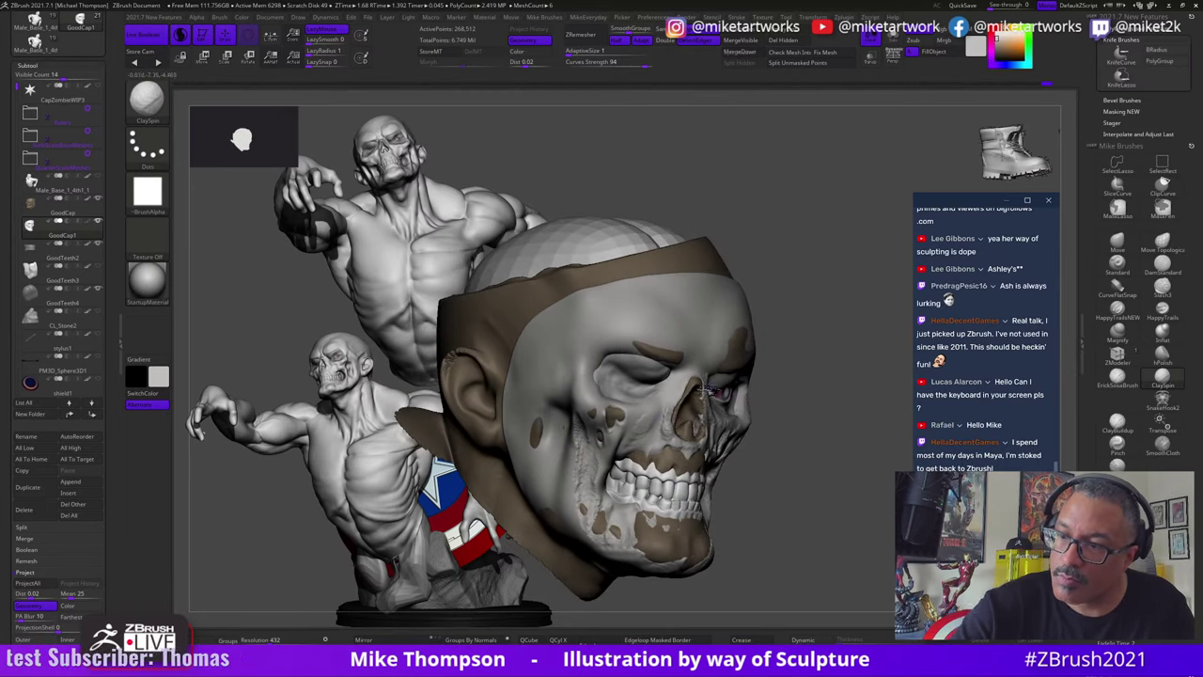
pyautogui.moveTo(703, 383); pyautogui.dragTo(679, 408)
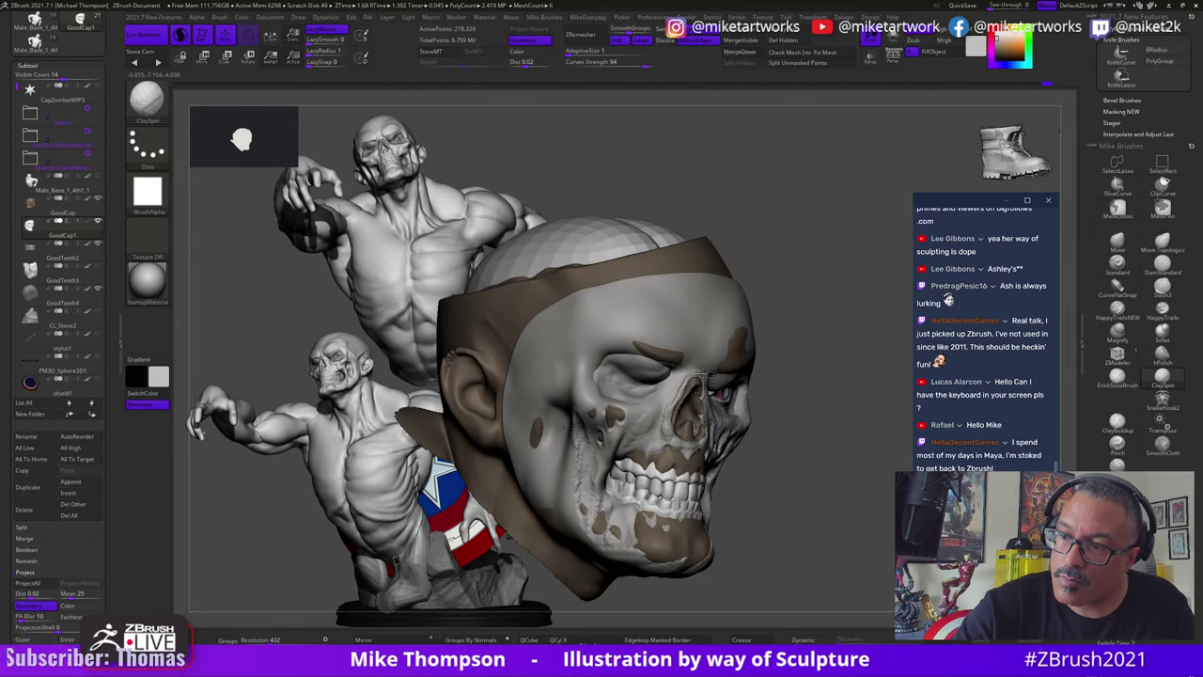
# Step: Sculpt torn flesh above the upper teeth and between the nose and the inner corner of the open eye
pyautogui.moveTo(686, 419); pyautogui.dragTo(868, 549)
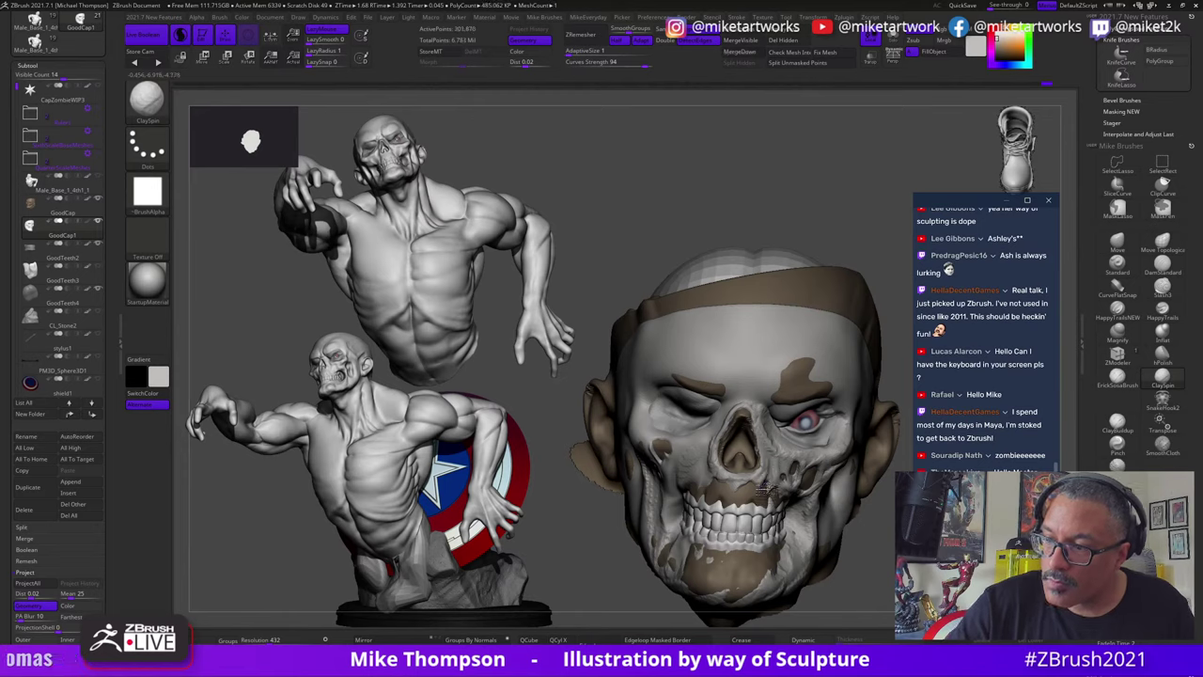
pyautogui.moveTo(769, 468); pyautogui.dragTo(881, 543)
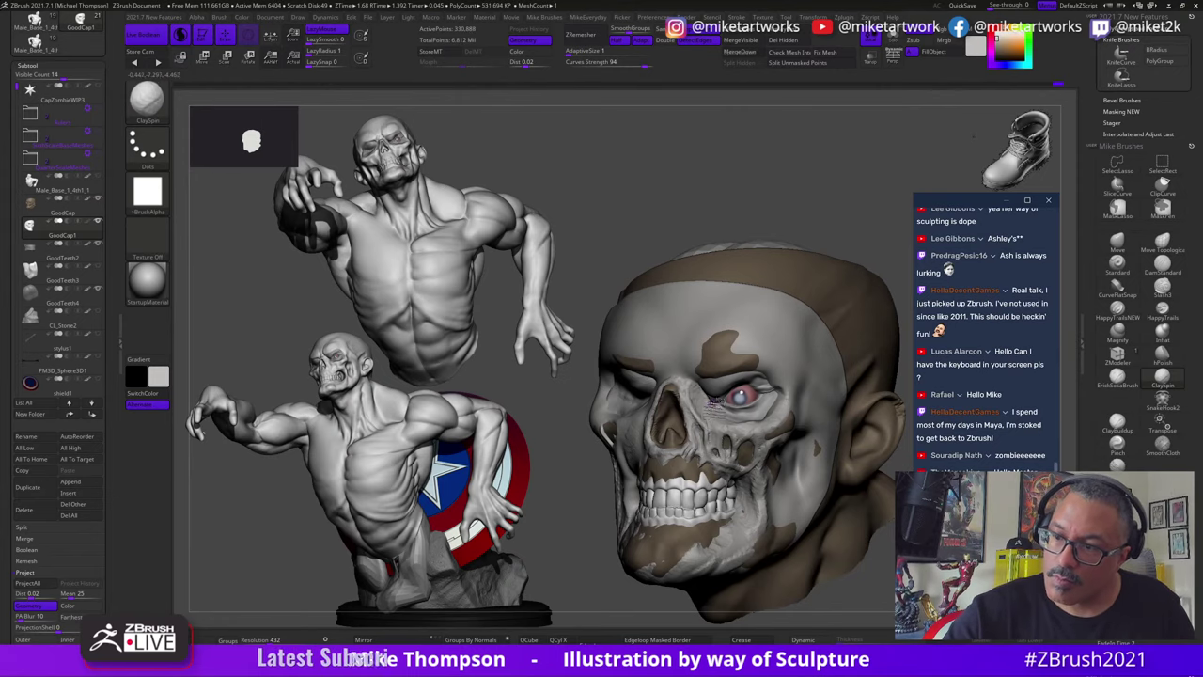
pyautogui.moveTo(711, 395)
pyautogui.mouseDown()
pyautogui.moveTo(699, 415)
pyautogui.moveTo(773, 384)
pyautogui.mouseUp()
# Step: Sculpt stringy flesh beside the nose and across the upper cheek on the closed-eye side with ClaySpin
pyautogui.moveTo(833, 601)
pyautogui.keyDown('alt'); pyautogui.mouseDown()
pyautogui.moveTo(836, 535)
pyautogui.moveTo(885, 581)
pyautogui.moveTo(873, 612)
pyautogui.mouseUp(); pyautogui.keyUp('alt')
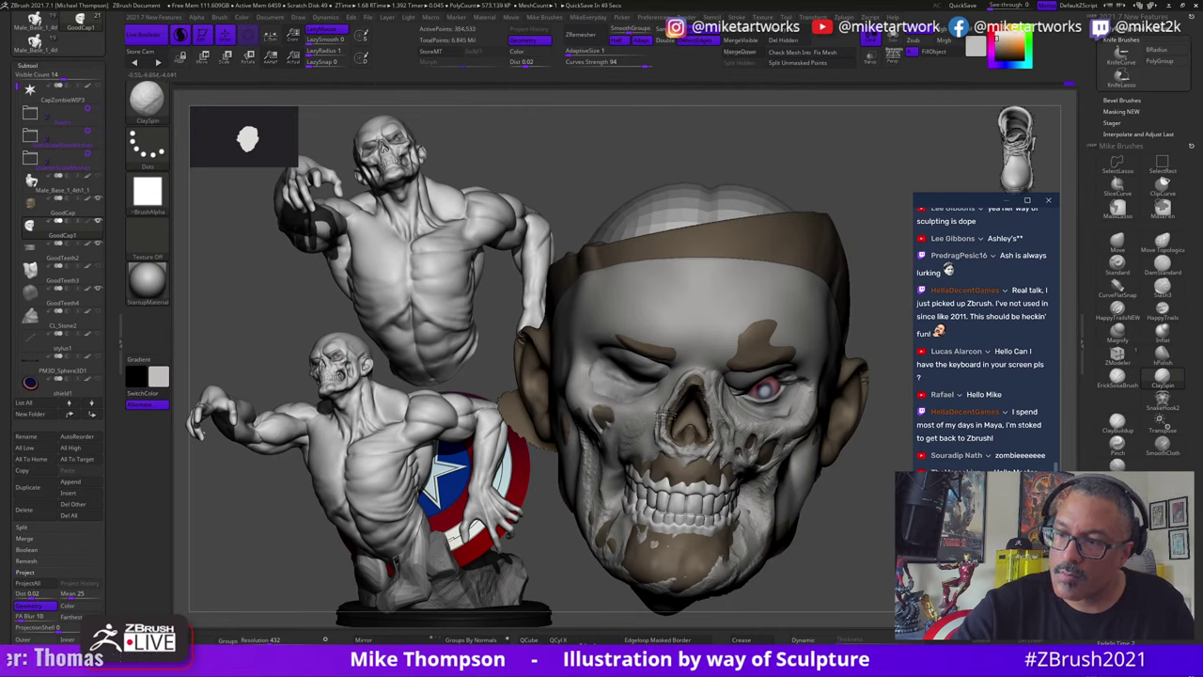
pyautogui.moveTo(798, 512); pyautogui.dragTo(810, 561)
pyautogui.moveTo(781, 421); pyautogui.dragTo(815, 443)
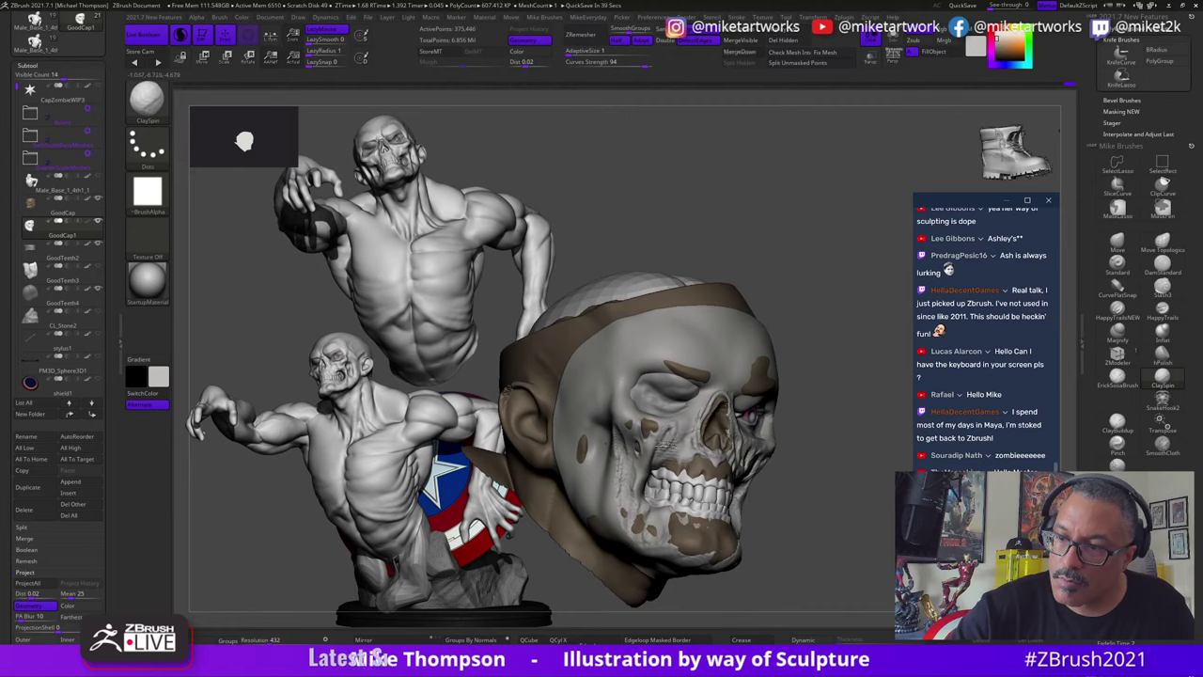
# Step: Carve hollows and torn strands from the open eye's cheekbone back toward the ear and down to the jaw
pyautogui.moveTo(853, 577); pyautogui.dragTo(883, 597)
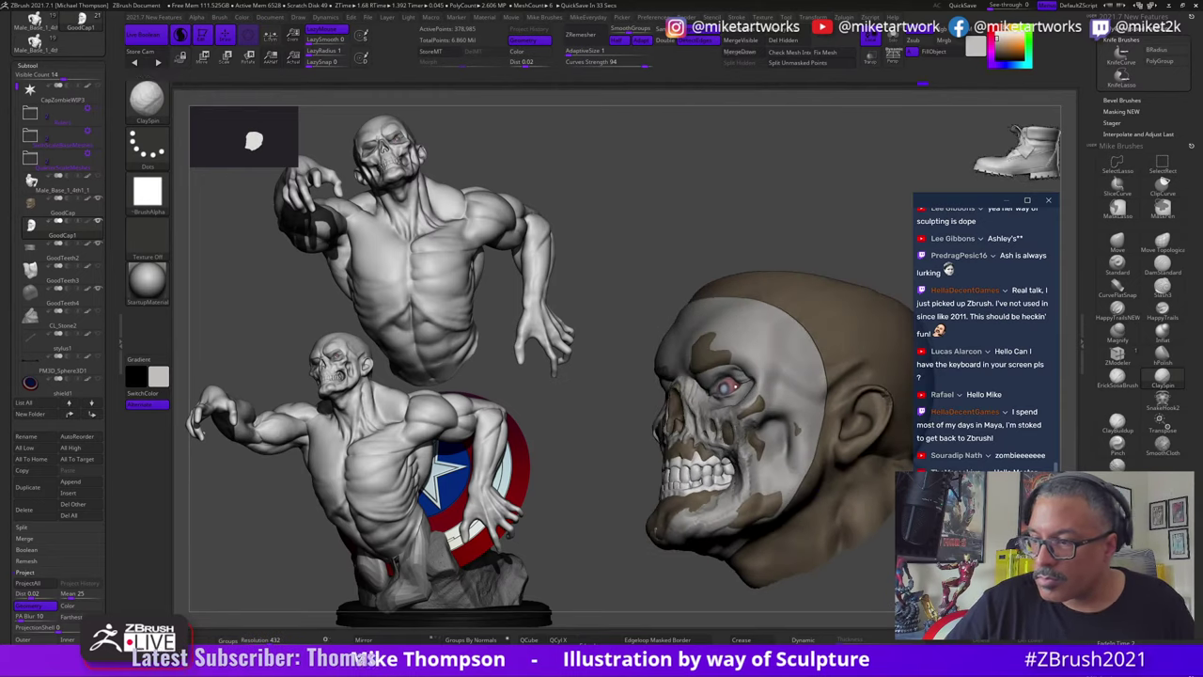
pyautogui.moveTo(770, 428)
pyautogui.mouseDown()
pyautogui.moveTo(795, 419)
pyautogui.moveTo(782, 417)
pyautogui.moveTo(801, 406)
pyautogui.moveTo(808, 363)
pyautogui.moveTo(804, 375)
pyautogui.mouseUp()
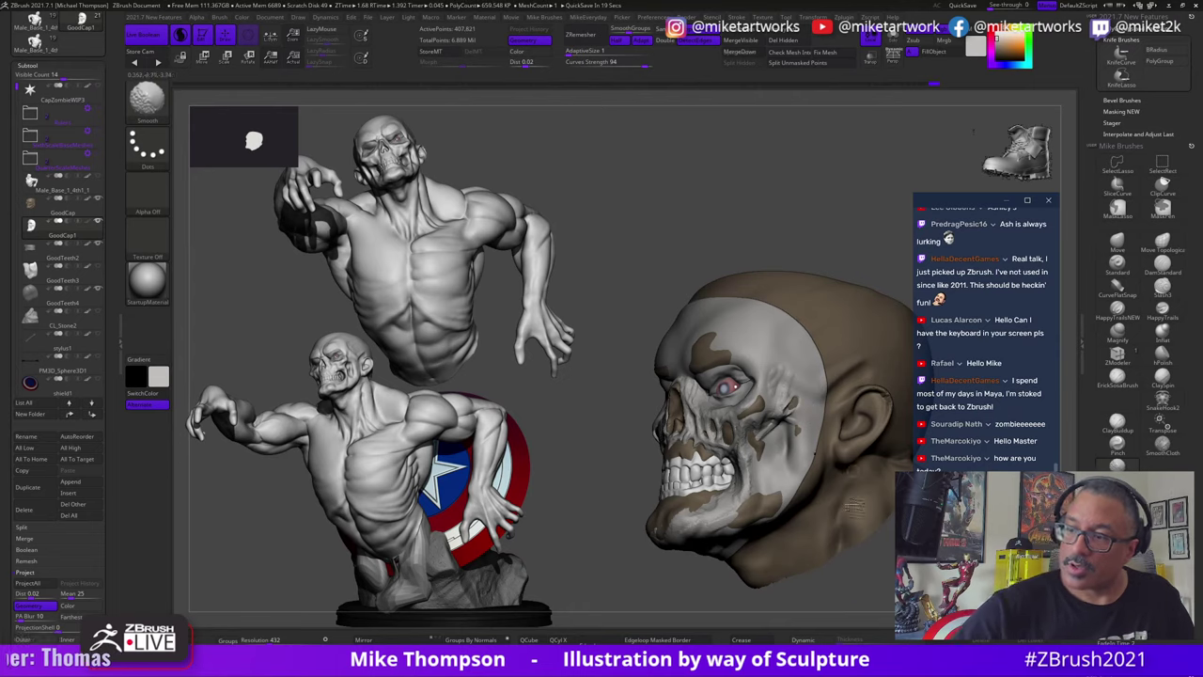
pyautogui.moveTo(852, 577); pyautogui.dragTo(857, 609)
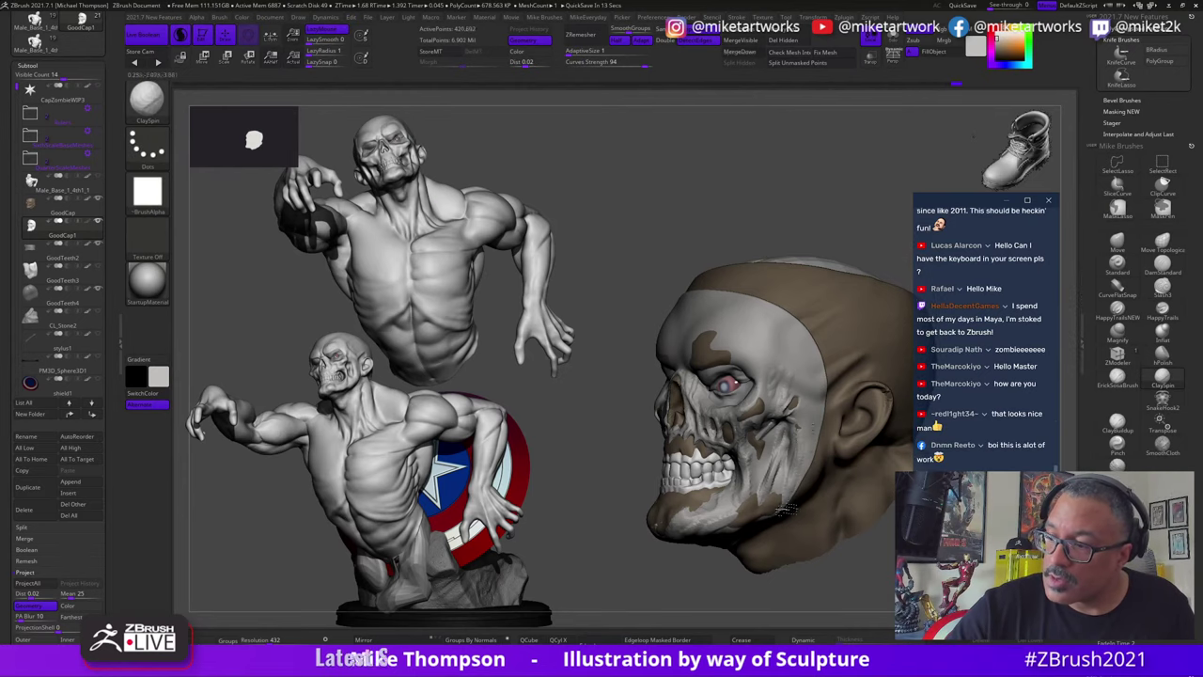
# Step: Smooth the jaw corner and rear cheek on the open-eye side, then carve strands along the shell's edge with a resized brush
pyautogui.press('shift')
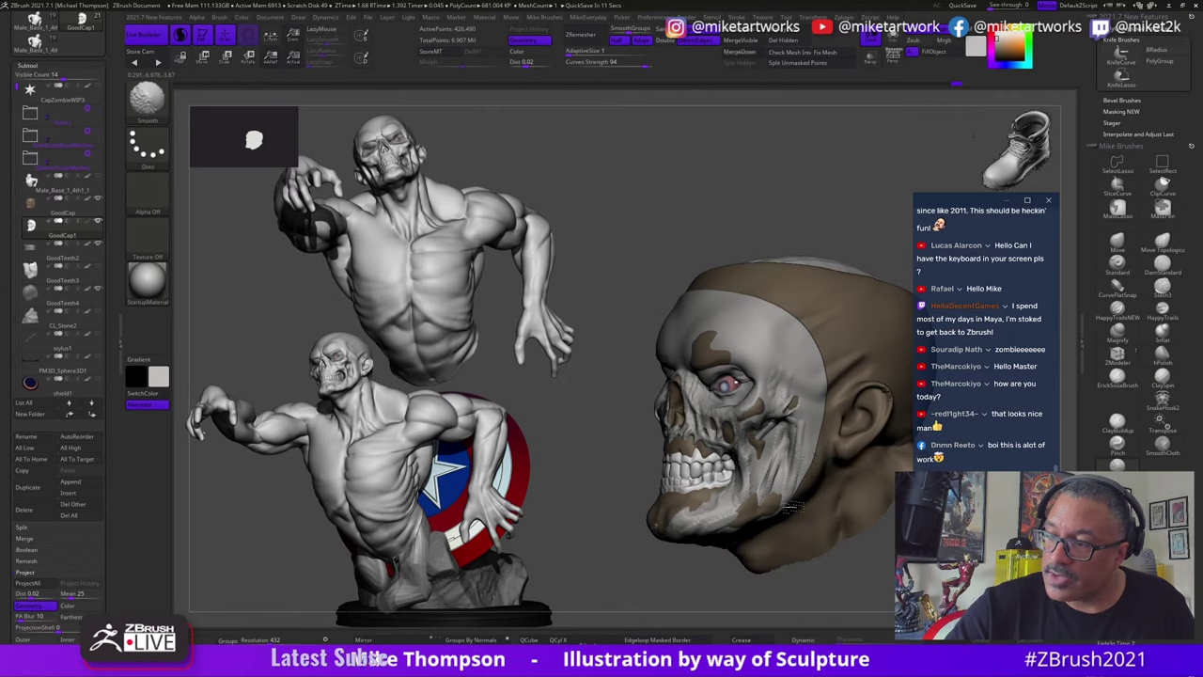
pyautogui.keyDown('shift'); pyautogui.moveTo(793, 508); pyautogui.dragTo(801, 506); pyautogui.keyUp('shift')
pyautogui.moveTo(851, 607); pyautogui.dragTo(844, 601)
pyautogui.press('s')
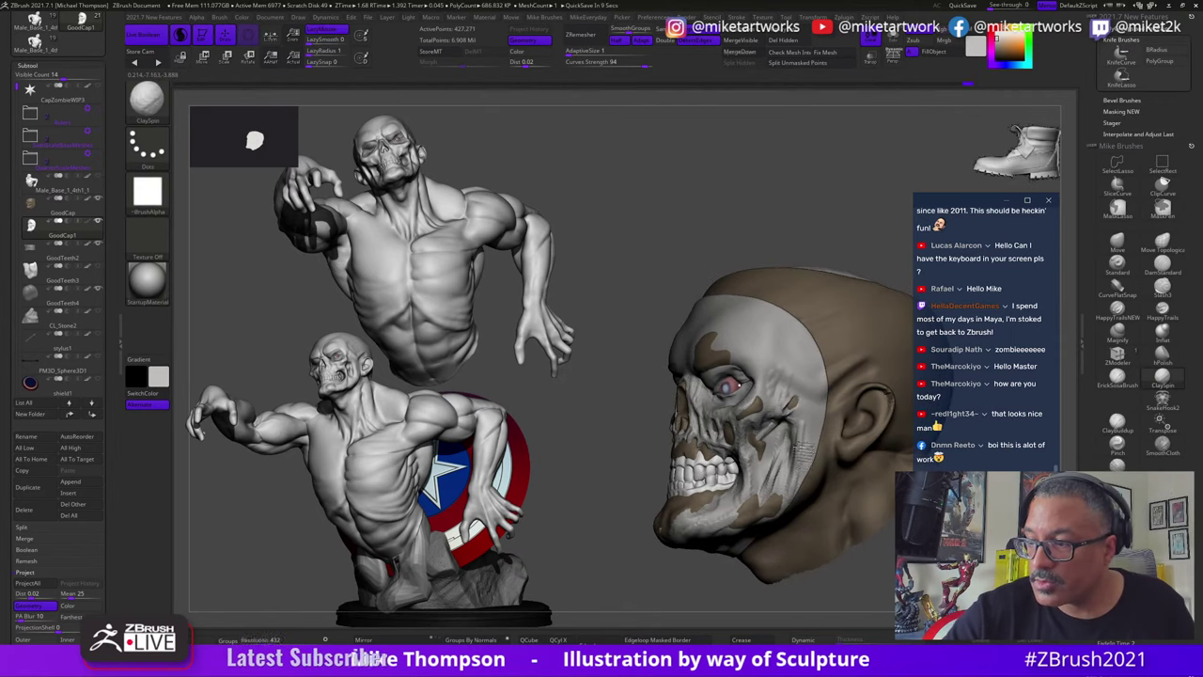
pyautogui.press('shift')
pyautogui.keyDown('shift'); pyautogui.moveTo(810, 419); pyautogui.dragTo(805, 437); pyautogui.keyUp('shift')
pyautogui.press('shift')
pyautogui.moveTo(839, 595)
pyautogui.mouseDown()
pyautogui.moveTo(875, 586)
pyautogui.moveTo(838, 585)
pyautogui.mouseUp()
pyautogui.moveTo(815, 455); pyautogui.dragTo(809, 467)
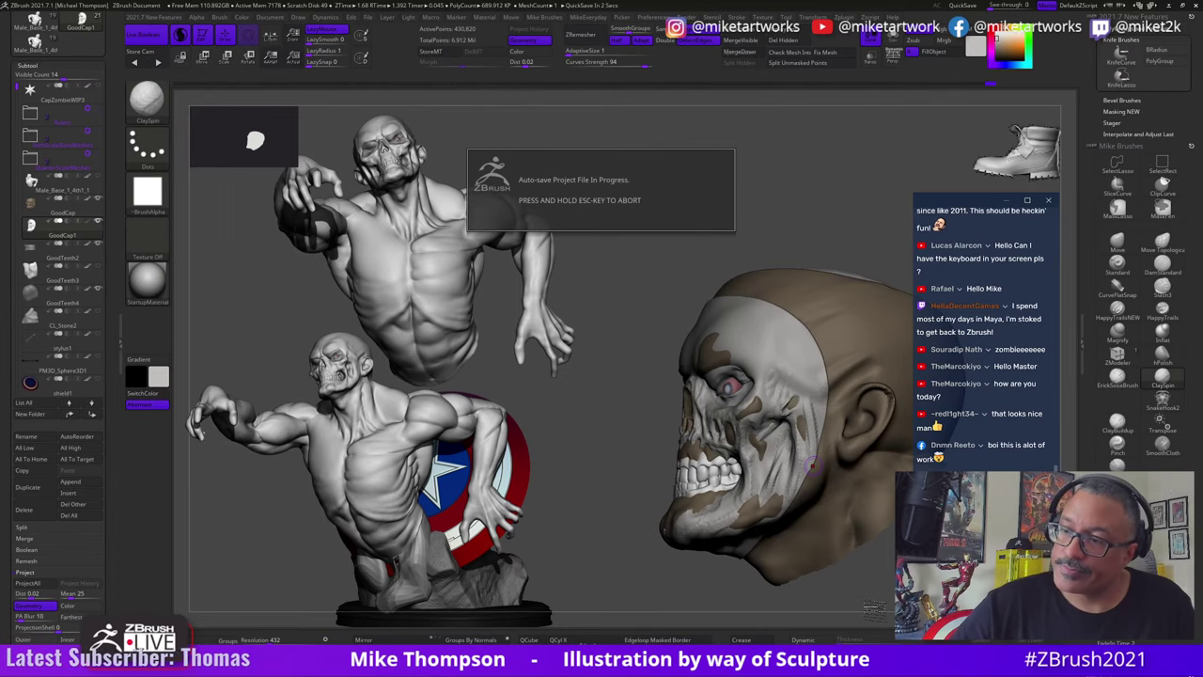
# Step: Sculpt stringy flesh on the rear cheek in front of the ear and soften it with the Smooth brush
pyautogui.moveTo(874, 605); pyautogui.dragTo(820, 590)
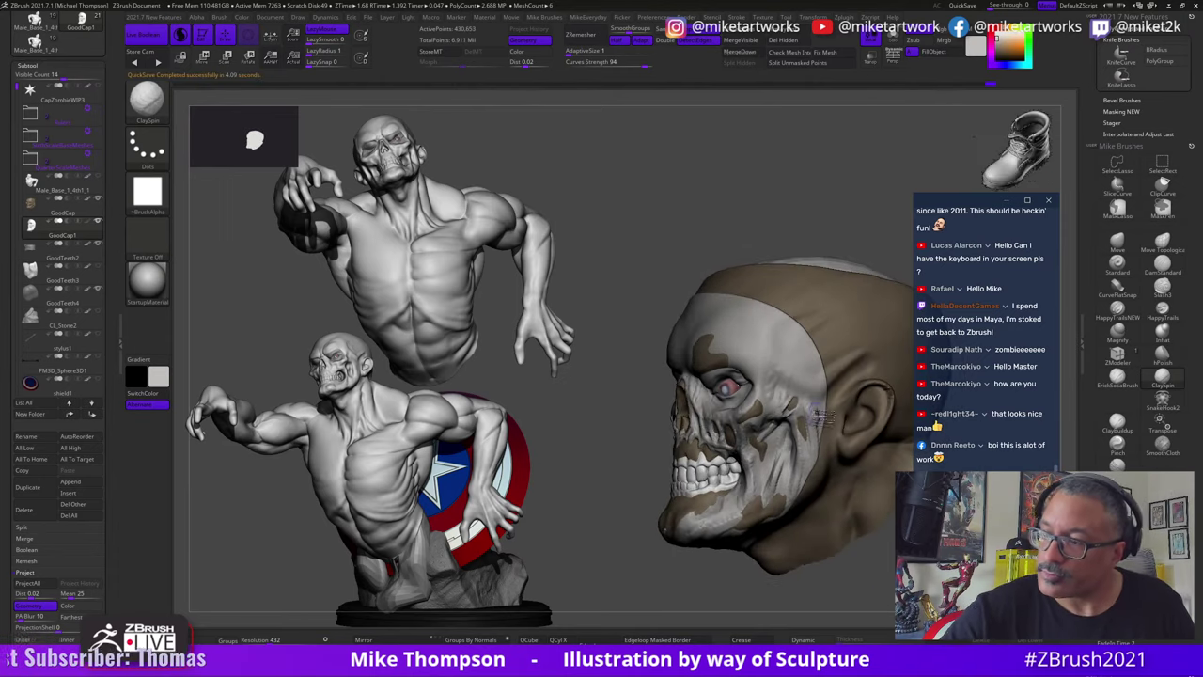
pyautogui.moveTo(825, 402); pyautogui.dragTo(810, 423)
pyautogui.press('shift')
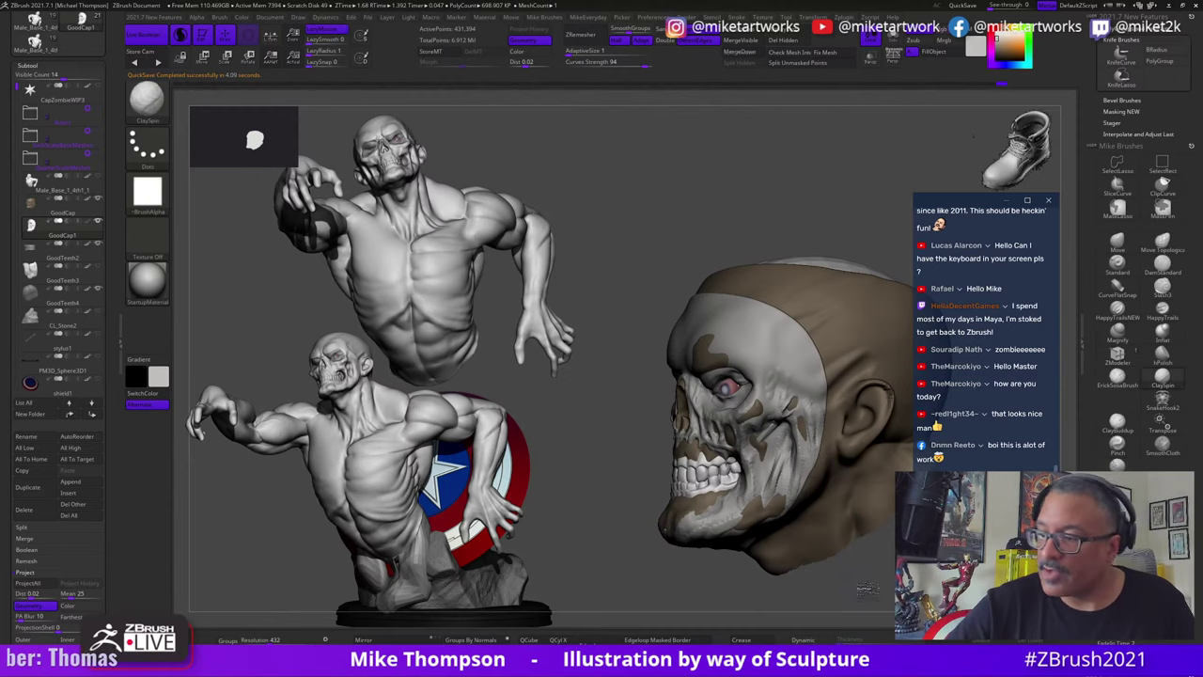
pyautogui.moveTo(827, 594)
pyautogui.mouseDown()
pyautogui.moveTo(851, 590)
pyautogui.moveTo(830, 594)
pyautogui.mouseUp()
pyautogui.moveTo(791, 442)
pyautogui.keyDown('shift'); pyautogui.mouseDown()
pyautogui.moveTo(786, 453)
pyautogui.moveTo(787, 440)
pyautogui.mouseUp(); pyautogui.keyUp('shift')
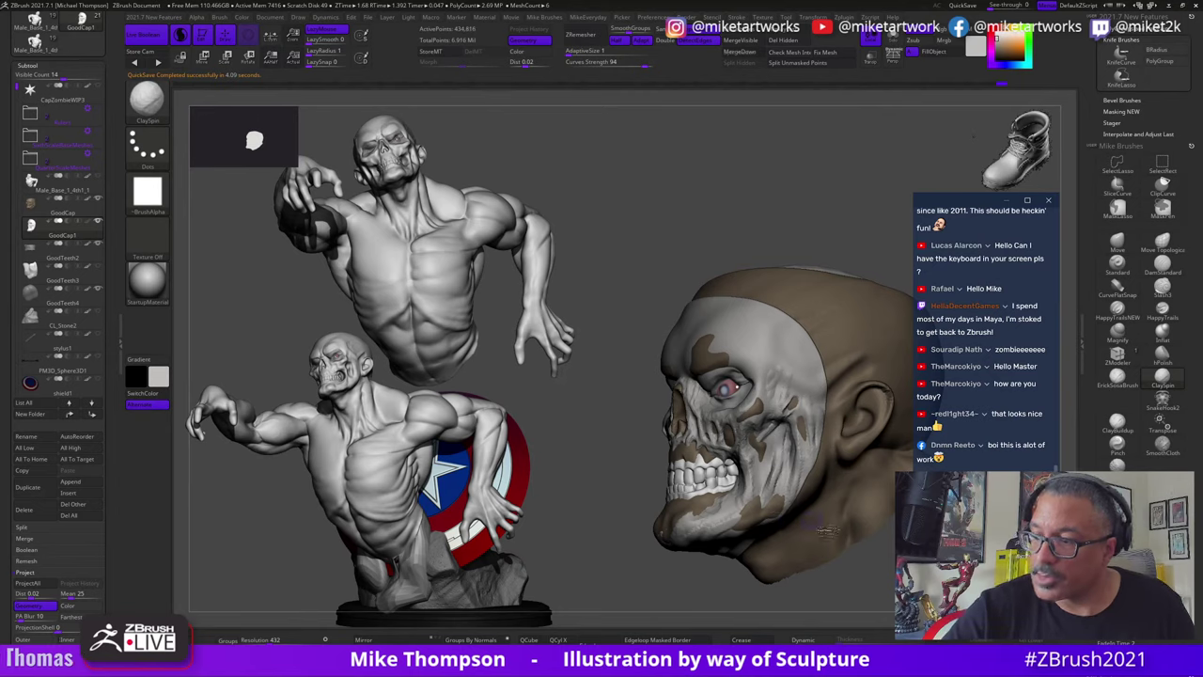
pyautogui.moveTo(827, 531); pyautogui.dragTo(818, 490)
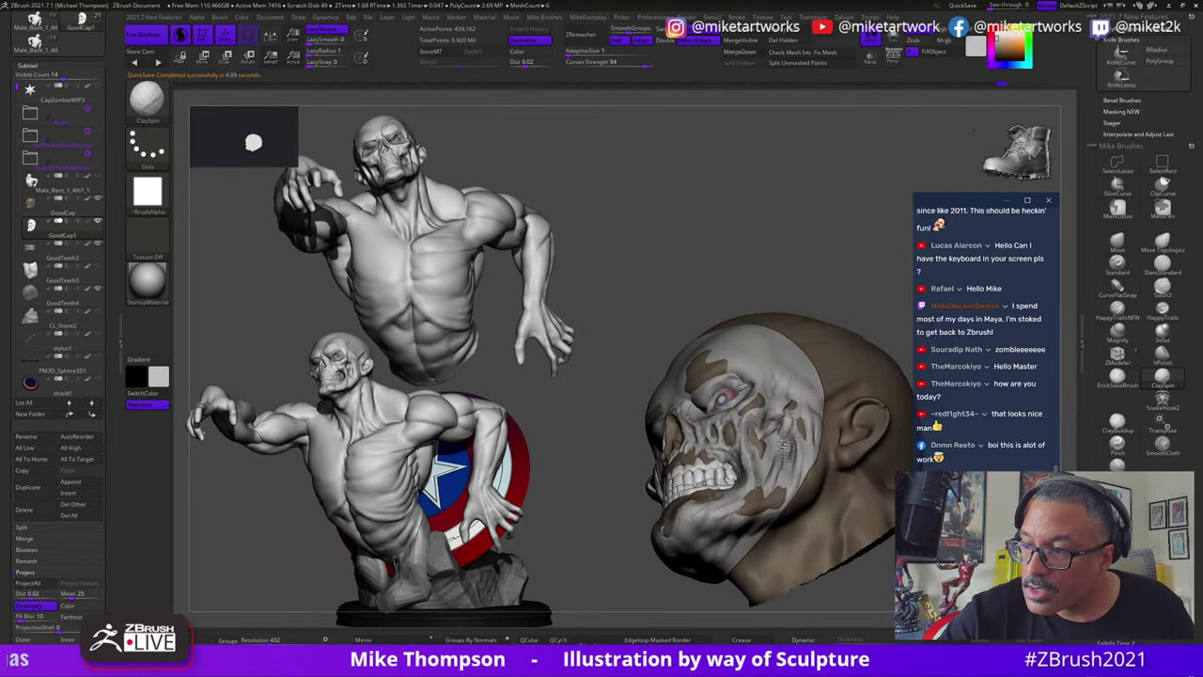
pyautogui.keyDown('shift'); pyautogui.moveTo(791, 428); pyautogui.dragTo(782, 446); pyautogui.keyUp('shift')
# Step: Deepen the vertical flesh strands between the cheekbone hollows and the jaw with ClaySpin, then smooth them
pyautogui.moveTo(838, 575)
pyautogui.mouseDown()
pyautogui.moveTo(949, 594)
pyautogui.moveTo(884, 584)
pyautogui.mouseUp()
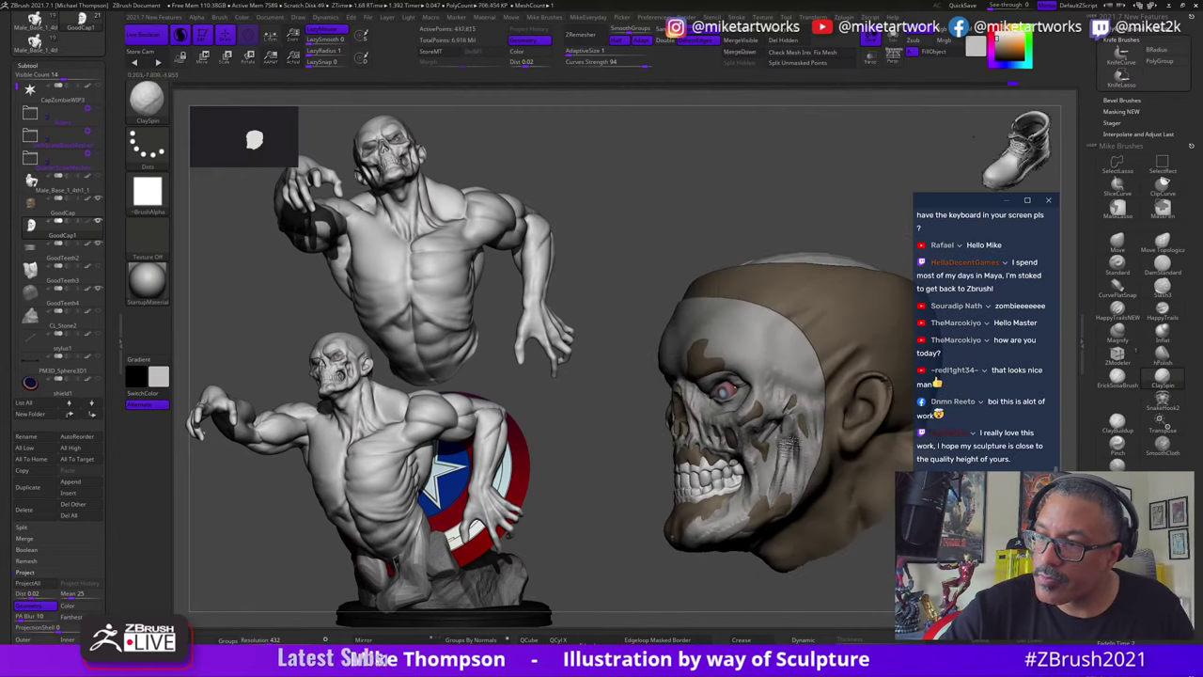
pyautogui.moveTo(845, 578); pyautogui.dragTo(867, 588, button='right')
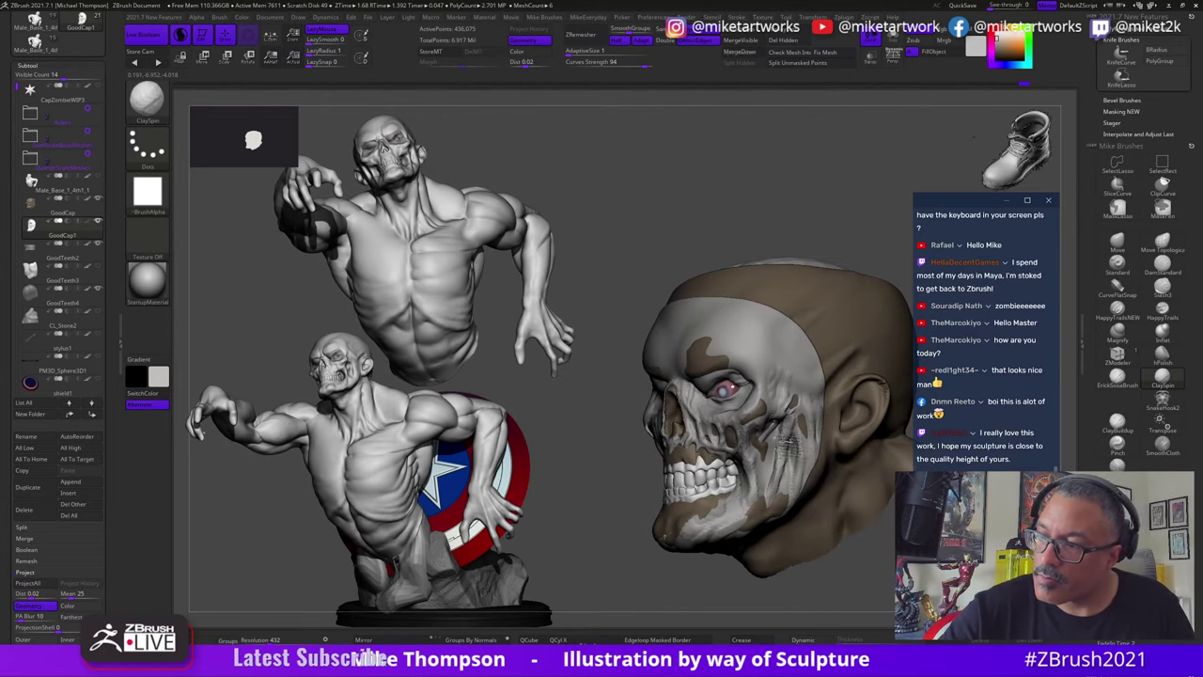
pyautogui.moveTo(786, 442); pyautogui.dragTo(862, 557, button='right')
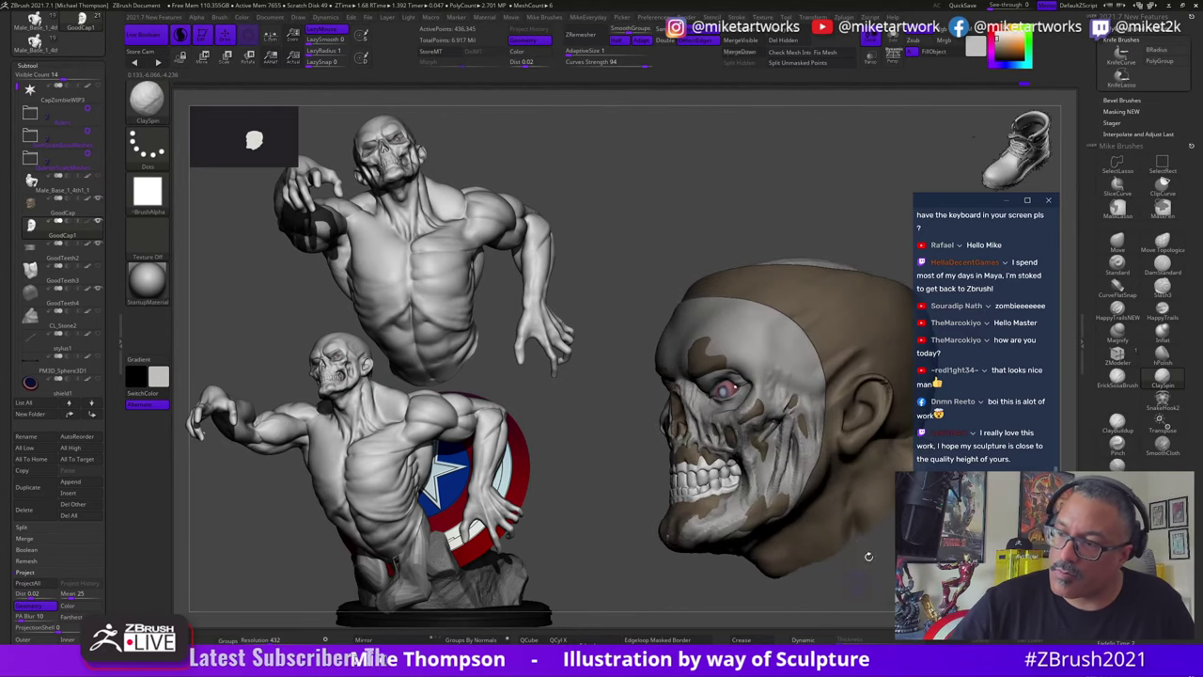
pyautogui.moveTo(782, 448)
pyautogui.keyDown('shift'); pyautogui.mouseDown()
pyautogui.moveTo(782, 485)
pyautogui.moveTo(791, 453)
pyautogui.moveTo(785, 476)
pyautogui.mouseUp(); pyautogui.keyUp('shift')
pyautogui.press('s')
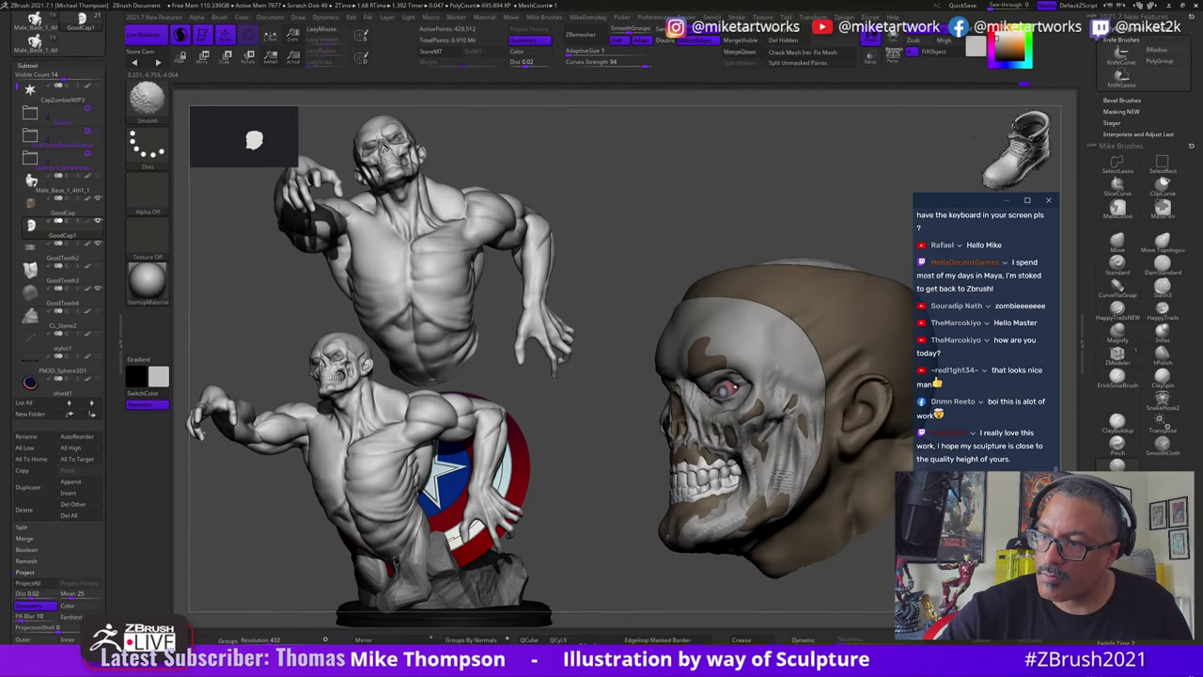
pyautogui.moveTo(917, 611)
pyautogui.keyDown('alt'); pyautogui.mouseDown(button='right')
pyautogui.moveTo(877, 604)
pyautogui.moveTo(889, 592)
pyautogui.mouseUp(button='right'); pyautogui.keyUp('alt')
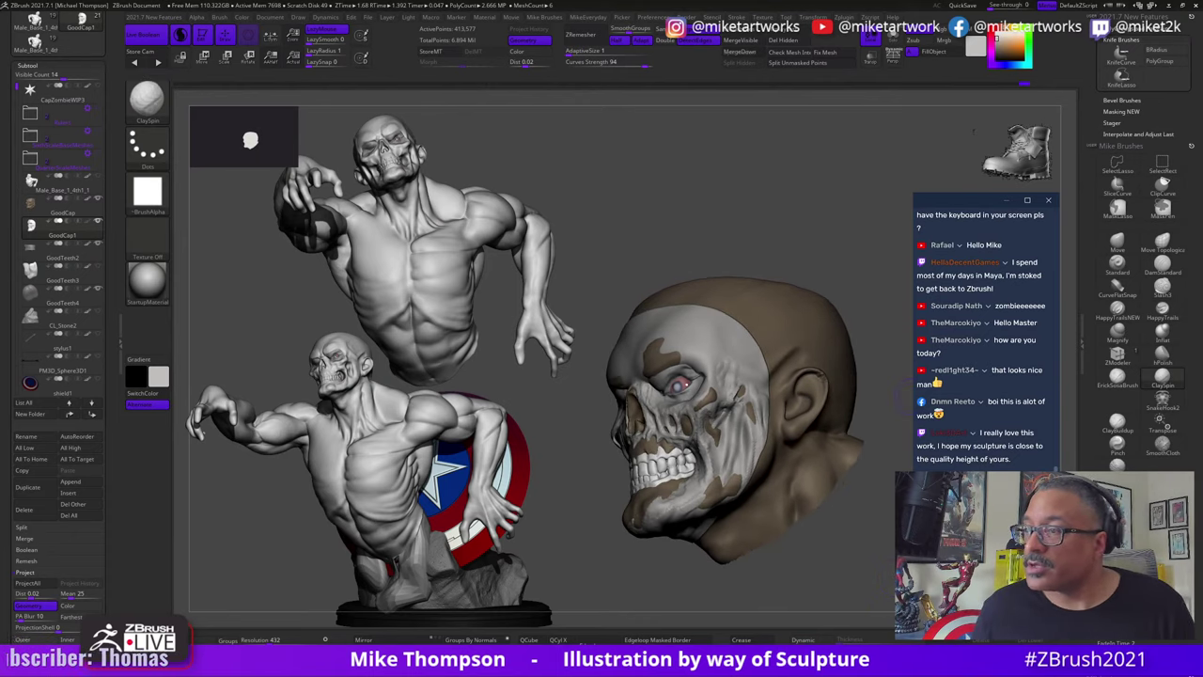
pyautogui.scroll(3, 959, 372)
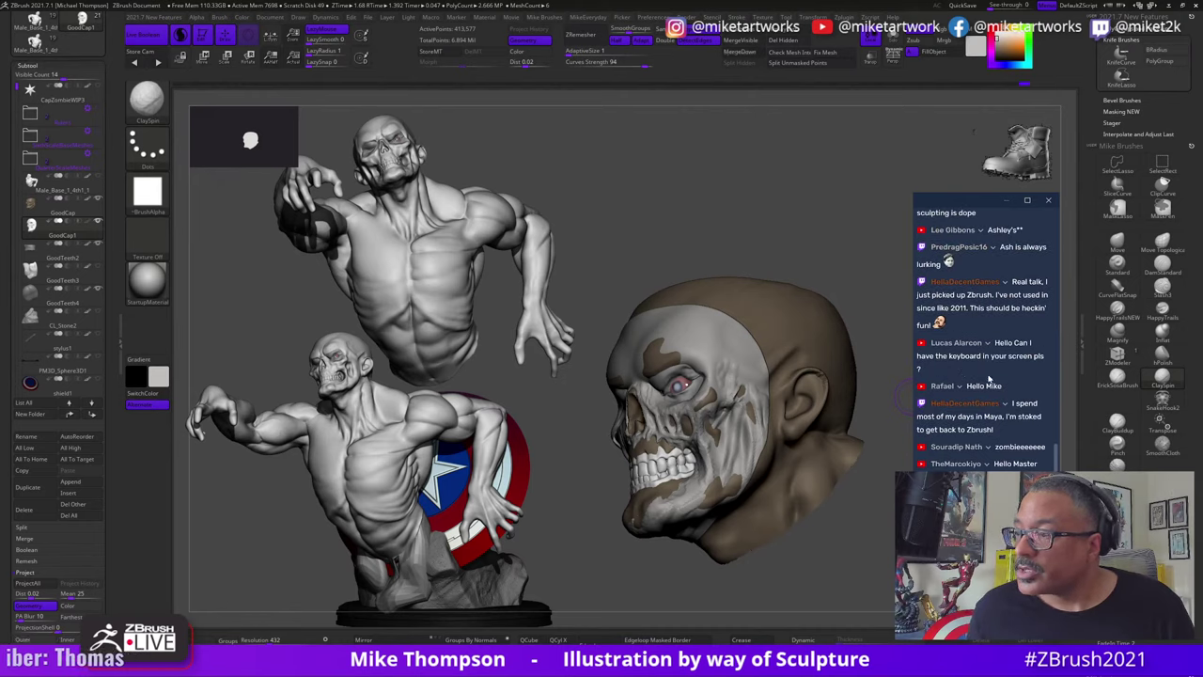
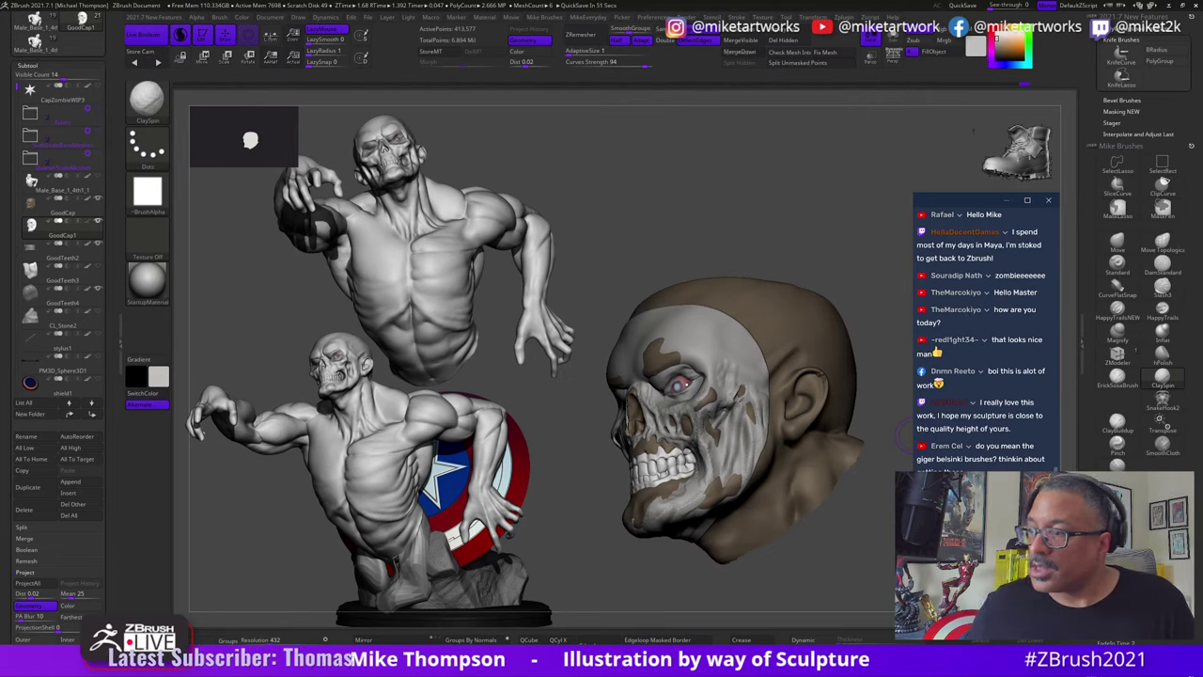
# Step: Try sculpting fine flesh striations over the open-eye cheek and jaw with the ErickSosaBrush
pyautogui.moveTo(859, 577); pyautogui.dragTo(865, 573)
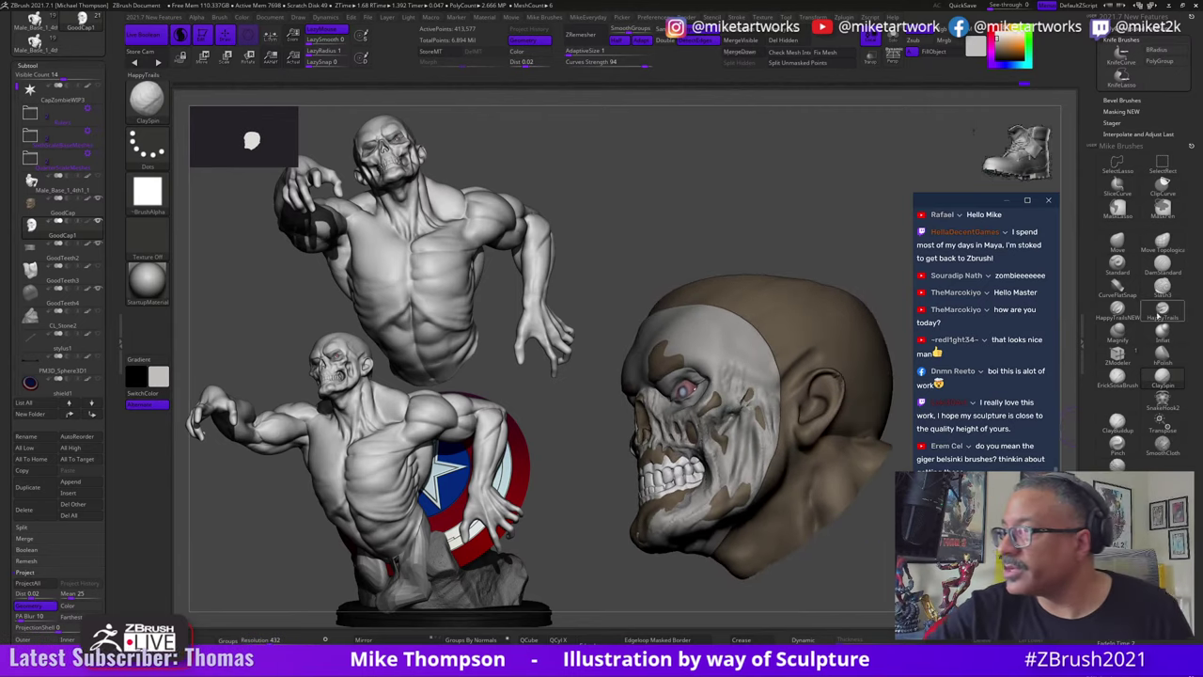
pyautogui.click(1117, 374)
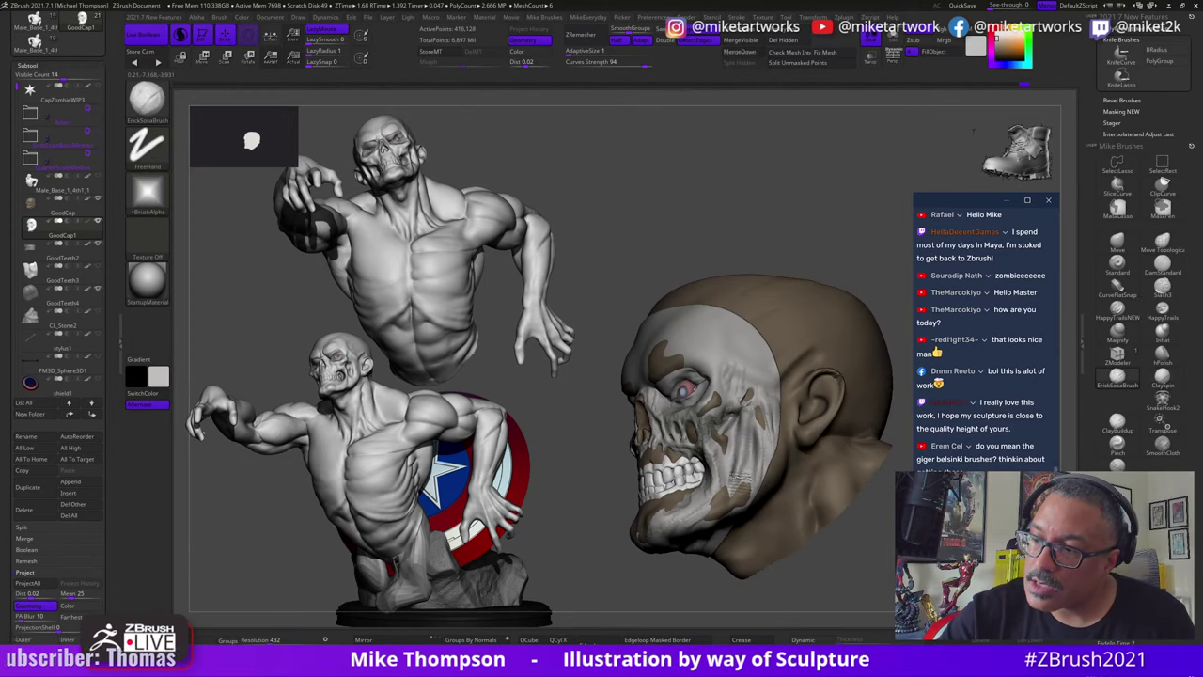
pyautogui.moveTo(804, 564)
pyautogui.mouseDown()
pyautogui.moveTo(840, 572)
pyautogui.moveTo(817, 528)
pyautogui.moveTo(828, 552)
pyautogui.moveTo(853, 556)
pyautogui.moveTo(840, 576)
pyautogui.moveTo(829, 572)
pyautogui.moveTo(845, 555)
pyautogui.moveTo(889, 547)
pyautogui.mouseUp()
pyautogui.press('s')
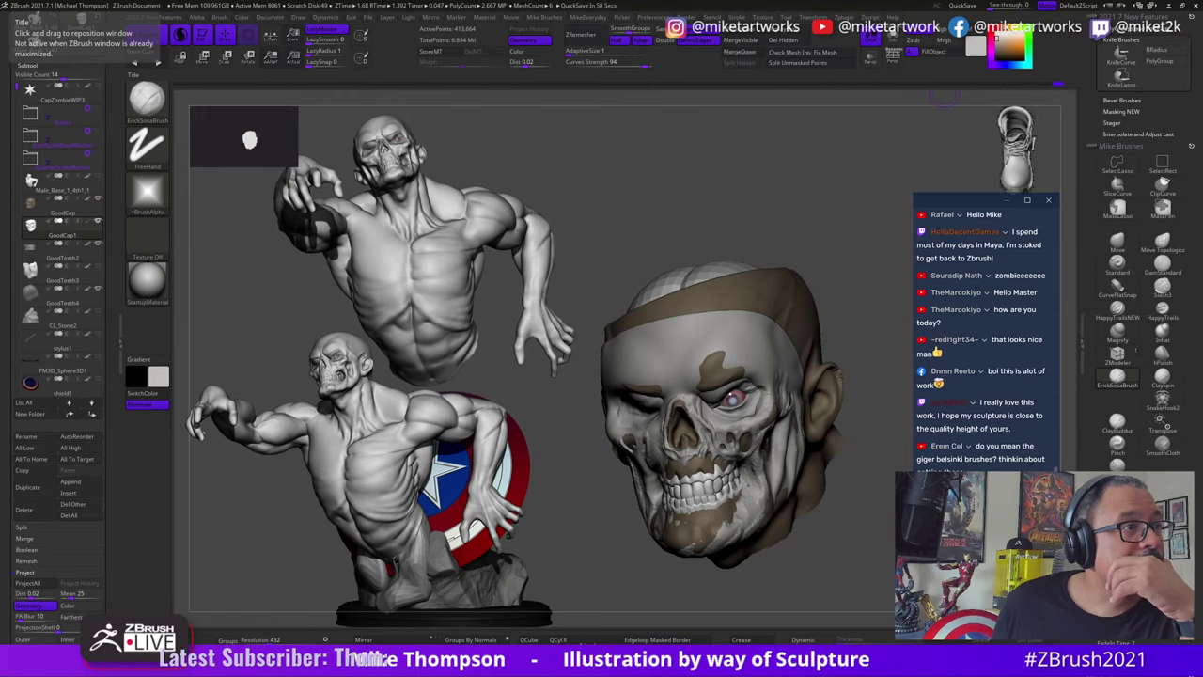
pyautogui.moveTo(827, 535); pyautogui.dragTo(878, 548)
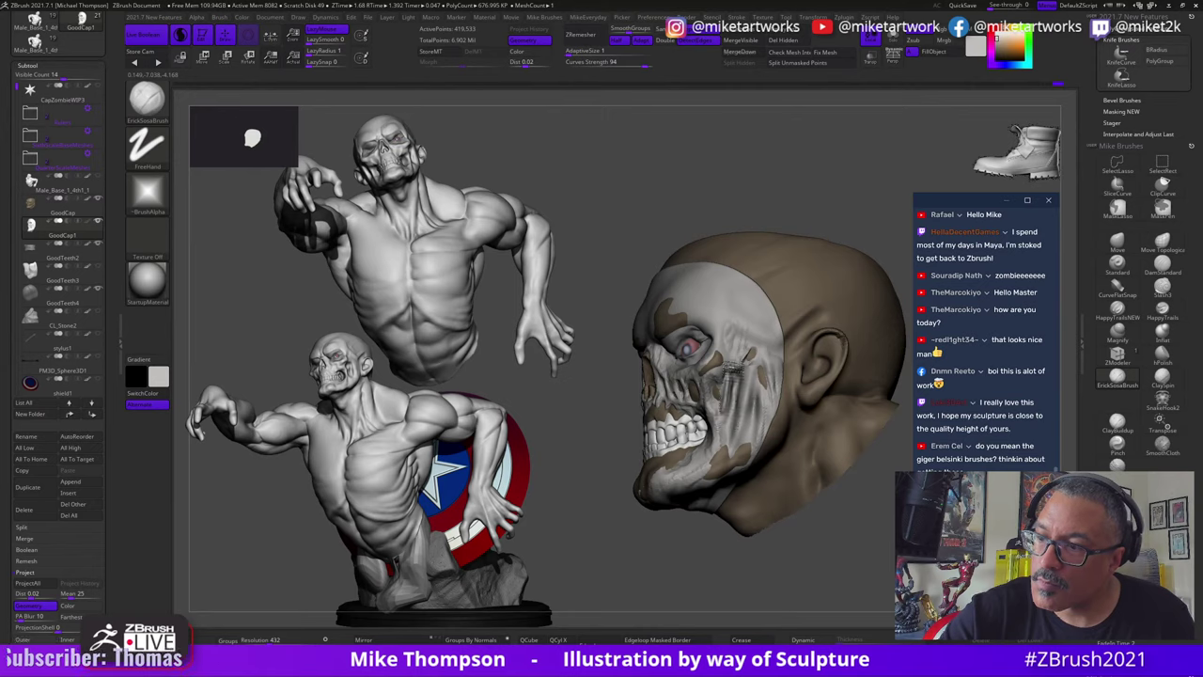
pyautogui.moveTo(599, 239)
pyautogui.mouseDown()
pyautogui.moveTo(684, 235)
pyautogui.moveTo(584, 241)
pyautogui.moveTo(617, 243)
pyautogui.mouseUp()
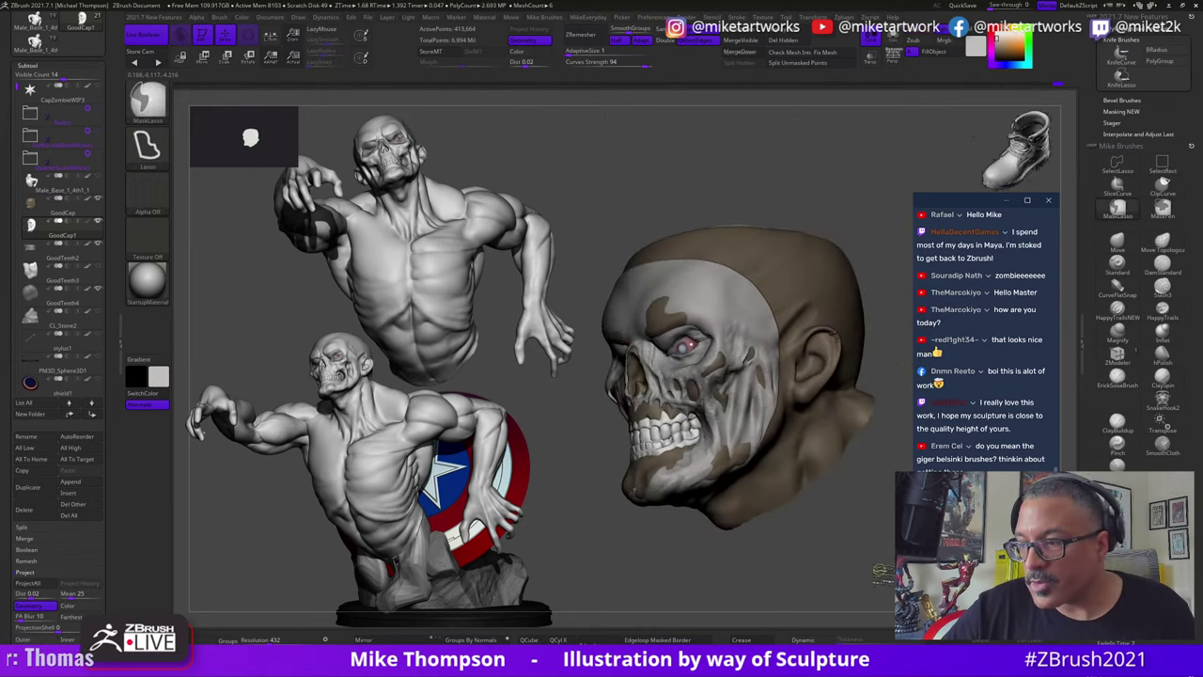
# Step: Draw a CurveFlatSnap strip down the open-eye cheek from the cheekbone hollows to the jaw
pyautogui.moveTo(881, 570); pyautogui.dragTo(799, 536)
pyautogui.click(1115, 290)
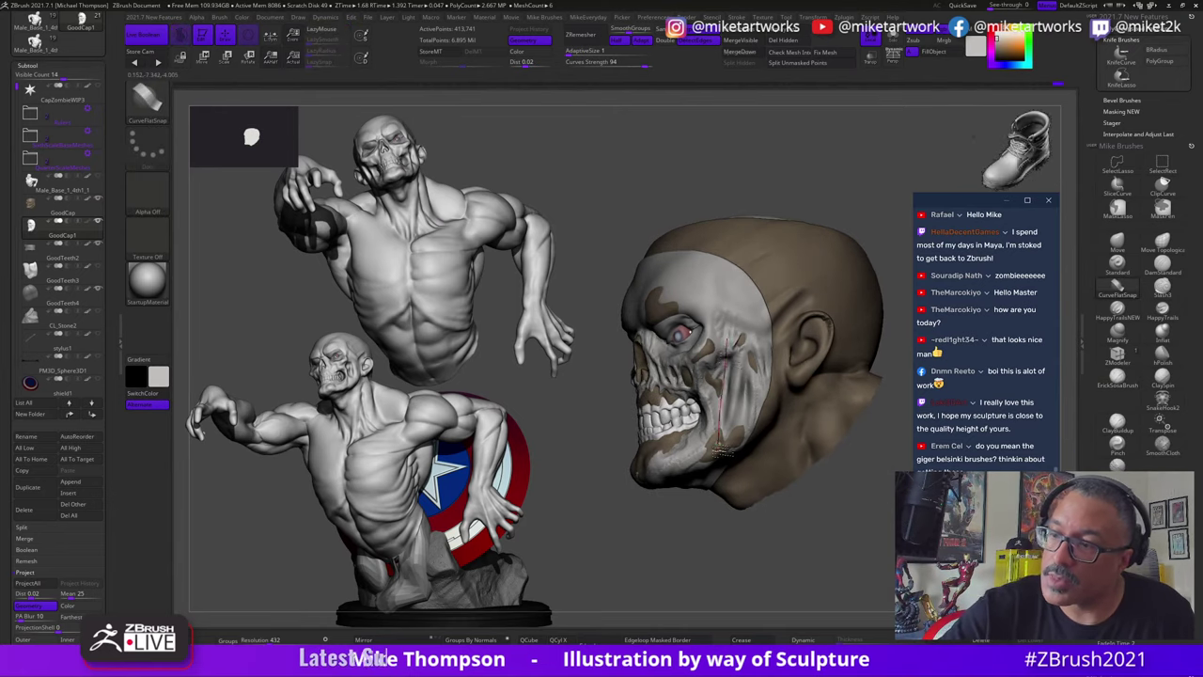
pyautogui.moveTo(722, 452); pyautogui.dragTo(721, 453)
pyautogui.moveTo(757, 593)
pyautogui.mouseDown()
pyautogui.moveTo(806, 595)
pyautogui.moveTo(757, 607)
pyautogui.moveTo(791, 576)
pyautogui.mouseUp()
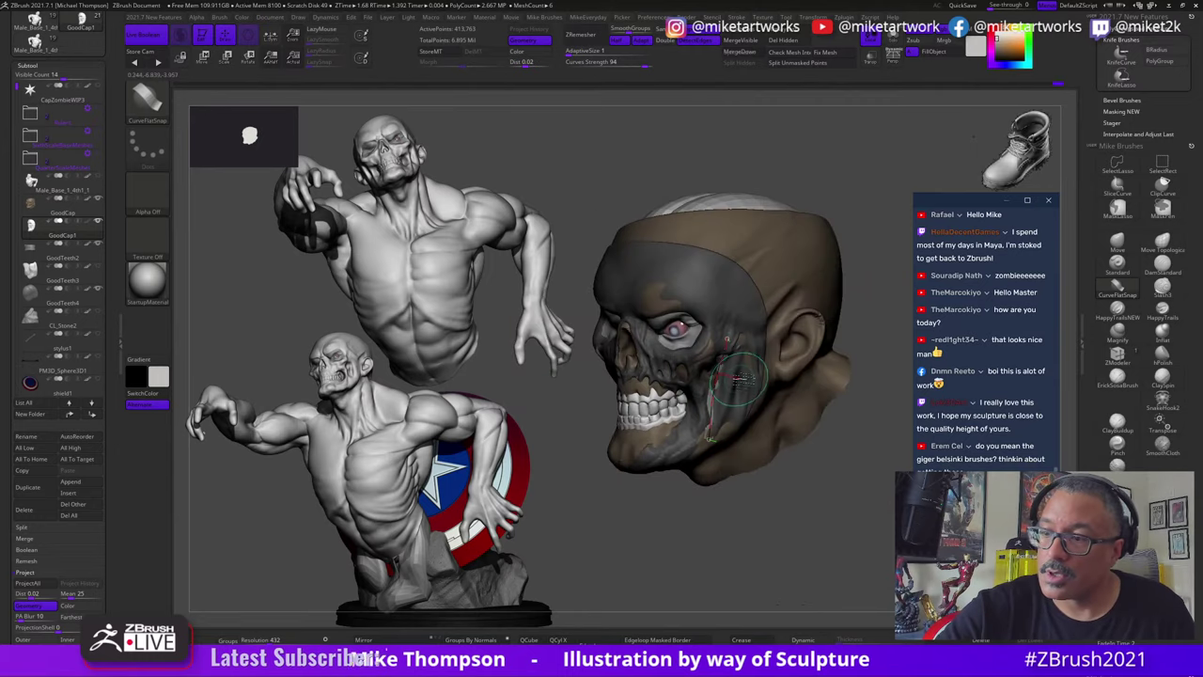
pyautogui.moveTo(739, 378); pyautogui.dragTo(740, 378)
pyautogui.moveTo(805, 539); pyautogui.dragTo(766, 534)
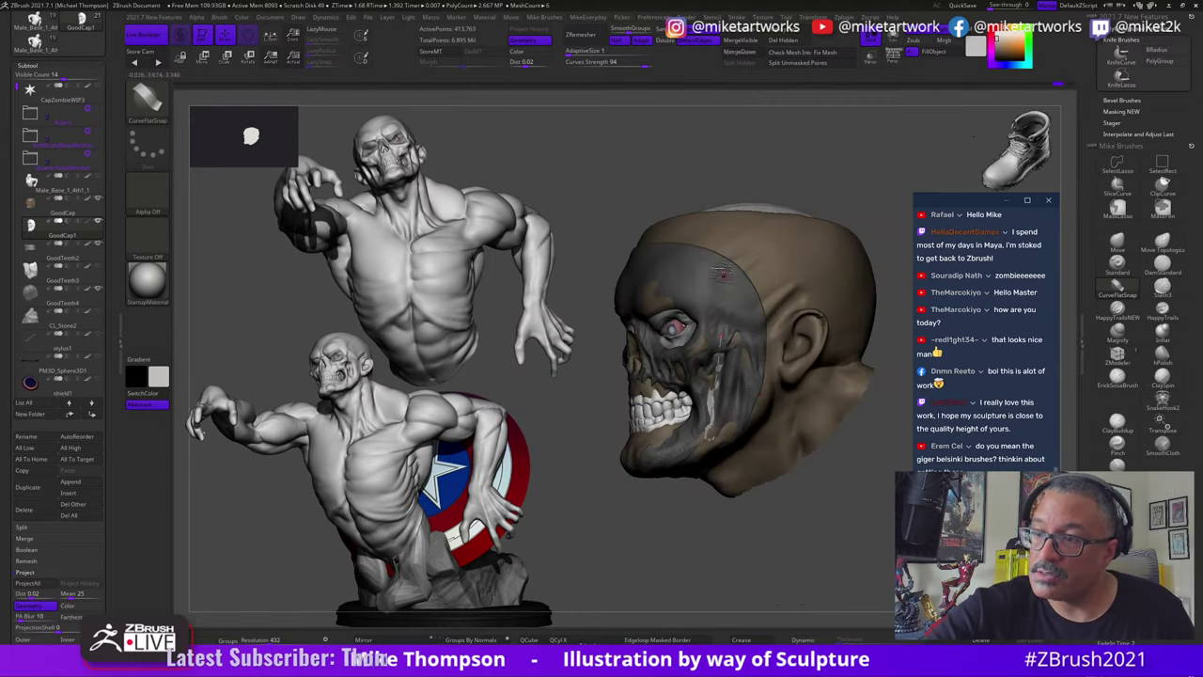
# Step: Add CurveFlatSnap strips down the closed-eye cheek to the jaw and beside the nose
pyautogui.moveTo(839, 569)
pyautogui.mouseDown()
pyautogui.moveTo(862, 557)
pyautogui.moveTo(866, 534)
pyautogui.mouseUp()
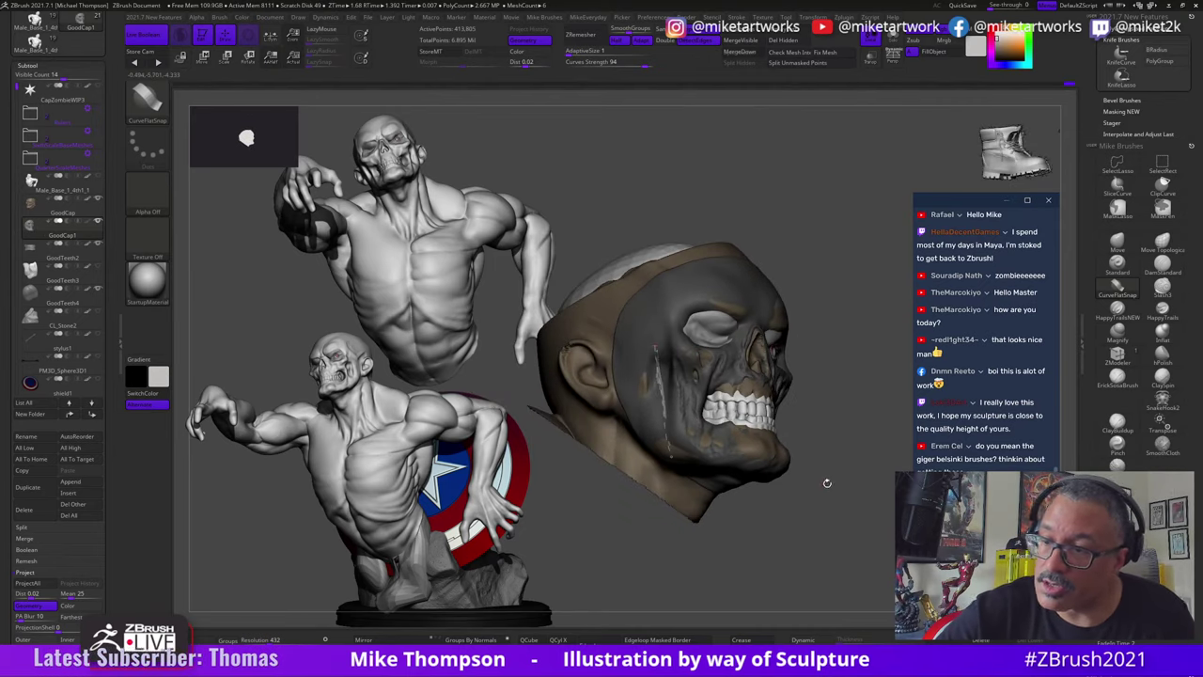
pyautogui.moveTo(827, 483); pyautogui.dragTo(794, 381)
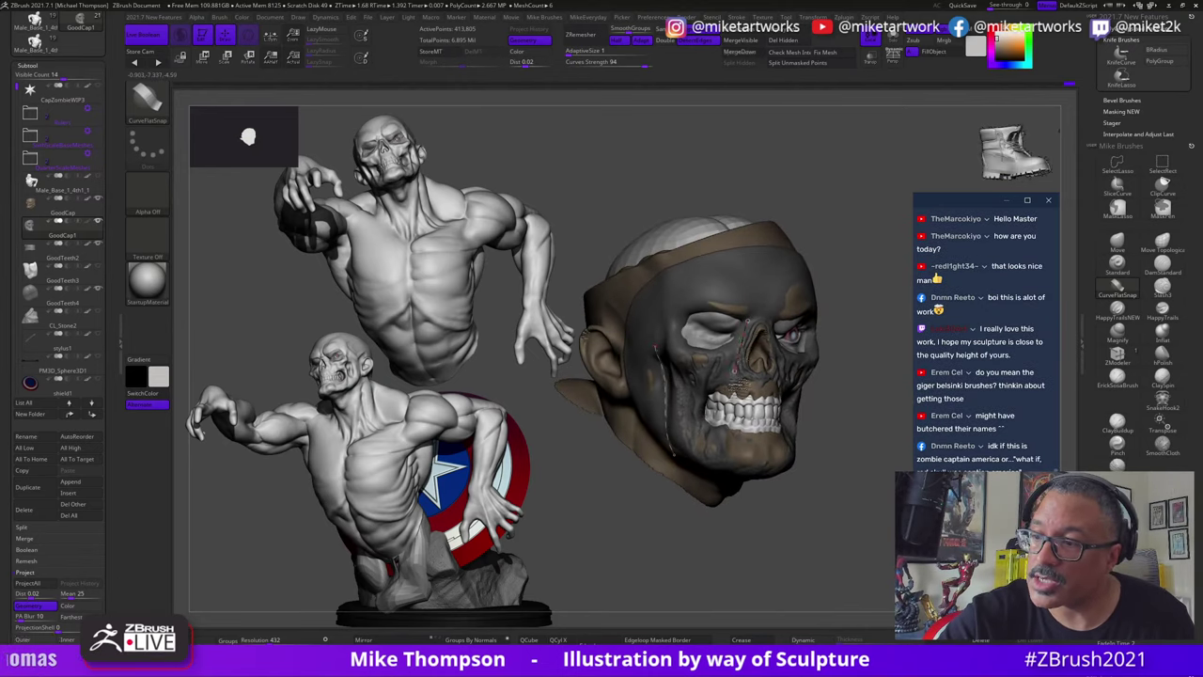
pyautogui.moveTo(827, 491)
pyautogui.mouseDown()
pyautogui.moveTo(845, 512)
pyautogui.moveTo(820, 564)
pyautogui.moveTo(853, 551)
pyautogui.moveTo(822, 539)
pyautogui.moveTo(833, 534)
pyautogui.mouseUp()
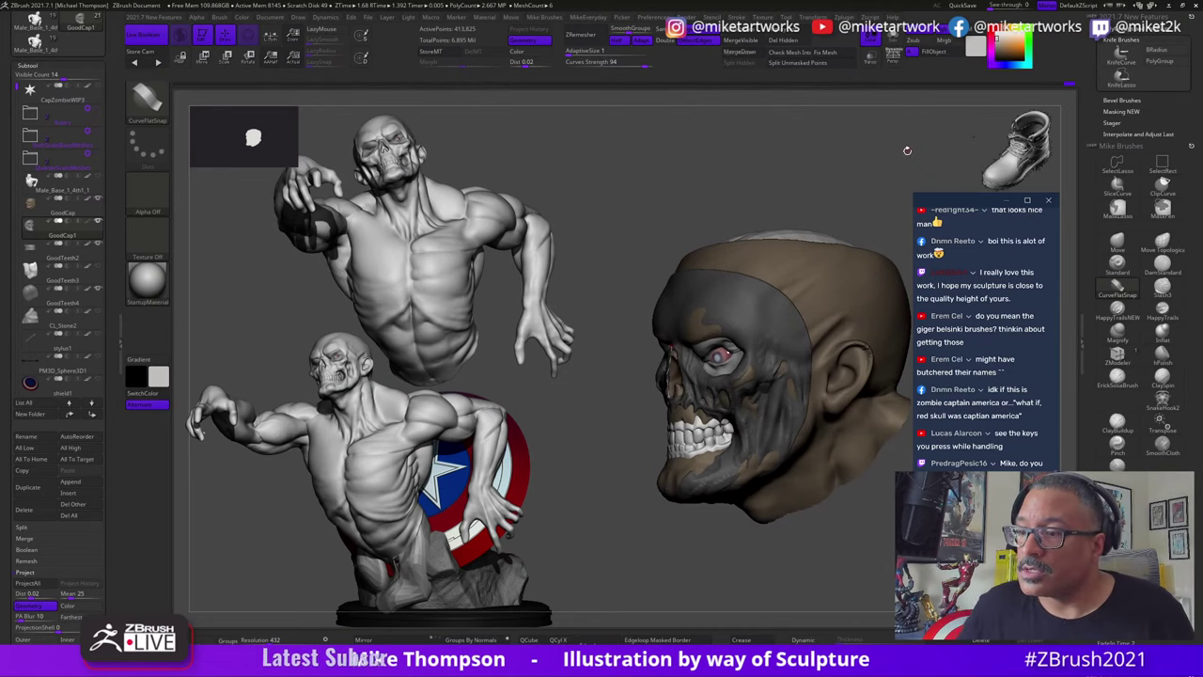
pyautogui.moveTo(834, 532); pyautogui.dragTo(800, 324)
pyautogui.moveTo(841, 490); pyautogui.dragTo(864, 536)
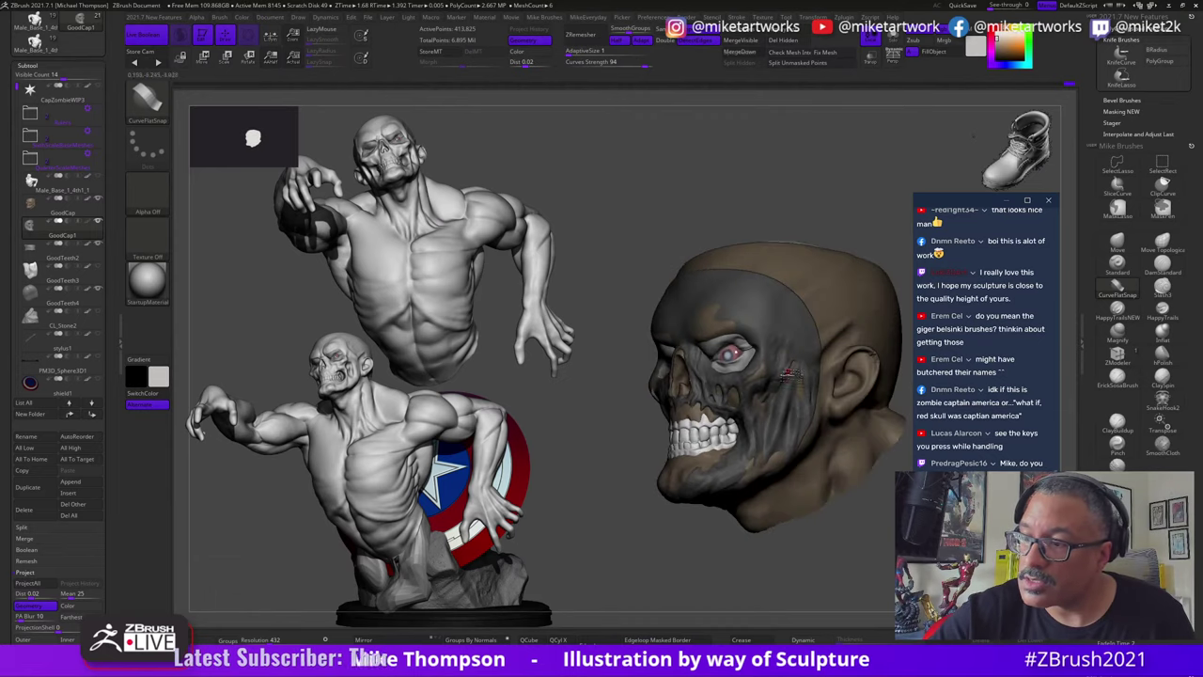
pyautogui.moveTo(821, 452); pyautogui.dragTo(846, 565)
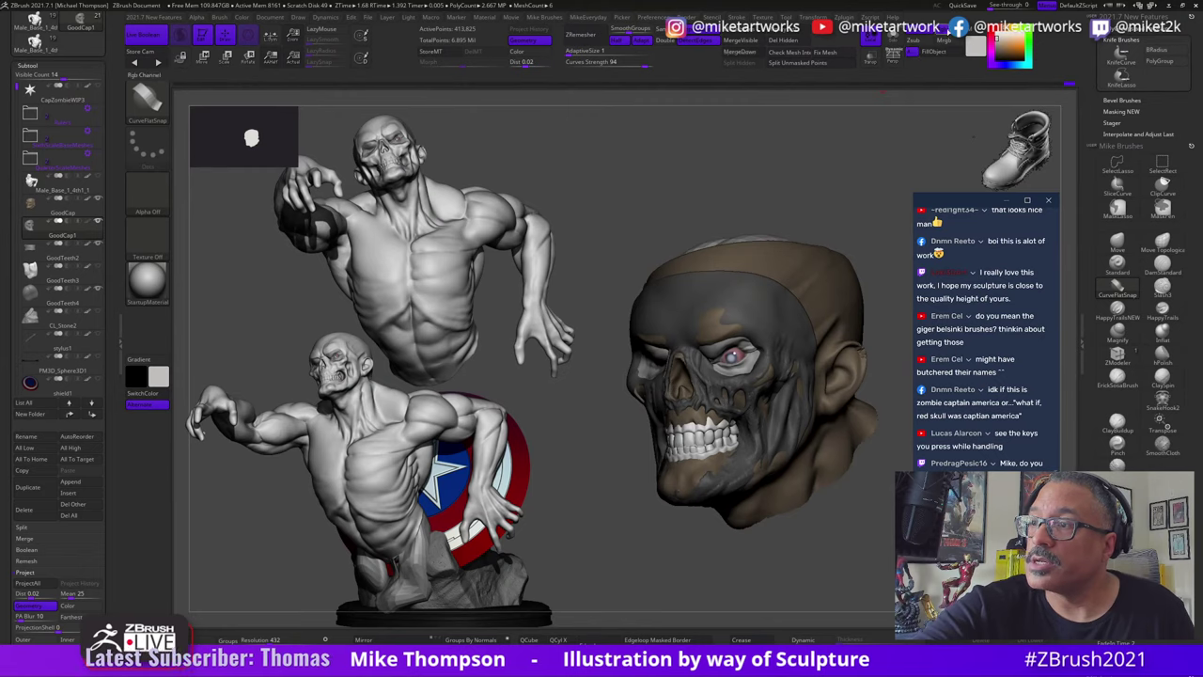
# Step: Isolate the skull-face shell with its new strips and display its polygroup colours
pyautogui.click(892, 39)
pyautogui.moveTo(835, 544)
pyautogui.mouseDown()
pyautogui.moveTo(862, 548)
pyautogui.moveTo(845, 538)
pyautogui.mouseUp()
pyautogui.press('space')
pyautogui.click(864, 607)
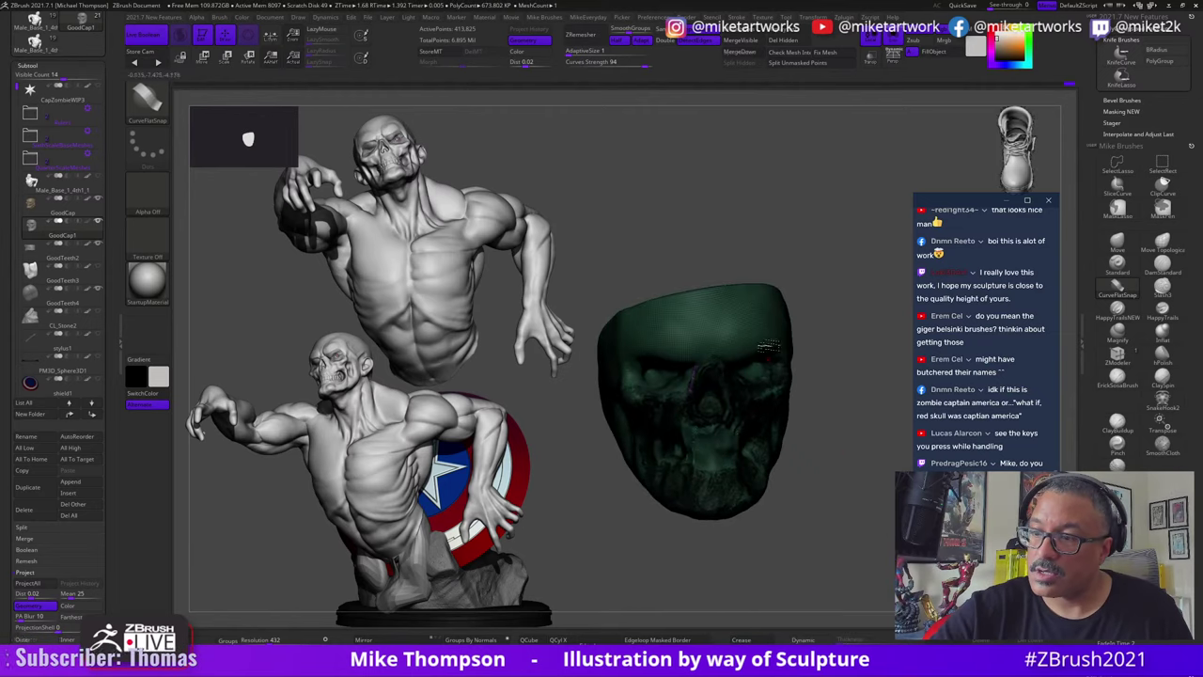
# Step: Check the polygroups of the shell and strips with SelectRect by hiding parts, and restore full visibility
pyautogui.keyDown('ctrl'); pyautogui.keyDown('shift'); pyautogui.click(1155, 168); pyautogui.keyUp('shift'); pyautogui.keyUp('ctrl')
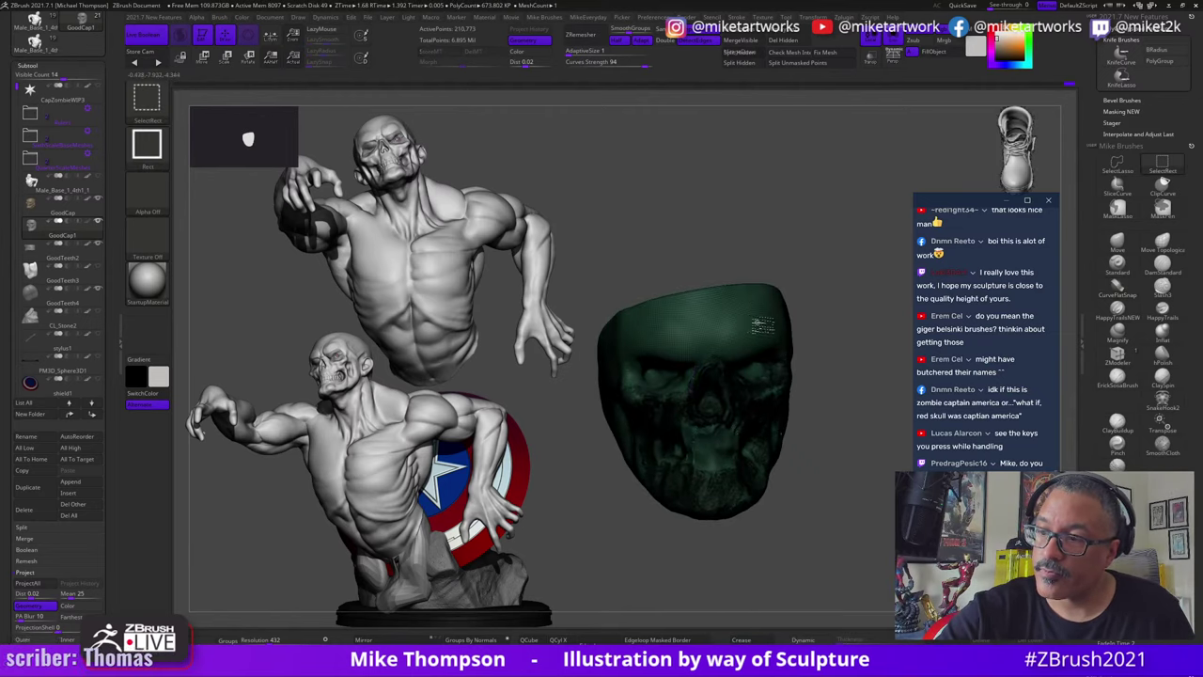
pyautogui.keyDown('ctrl'); pyautogui.keyDown('shift'); pyautogui.moveTo(813, 423); pyautogui.dragTo(851, 526); pyautogui.keyUp('shift'); pyautogui.keyUp('ctrl')
pyautogui.moveTo(872, 574)
pyautogui.mouseDown()
pyautogui.moveTo(916, 567)
pyautogui.moveTo(868, 558)
pyautogui.moveTo(853, 526)
pyautogui.moveTo(833, 536)
pyautogui.moveTo(864, 557)
pyautogui.mouseUp()
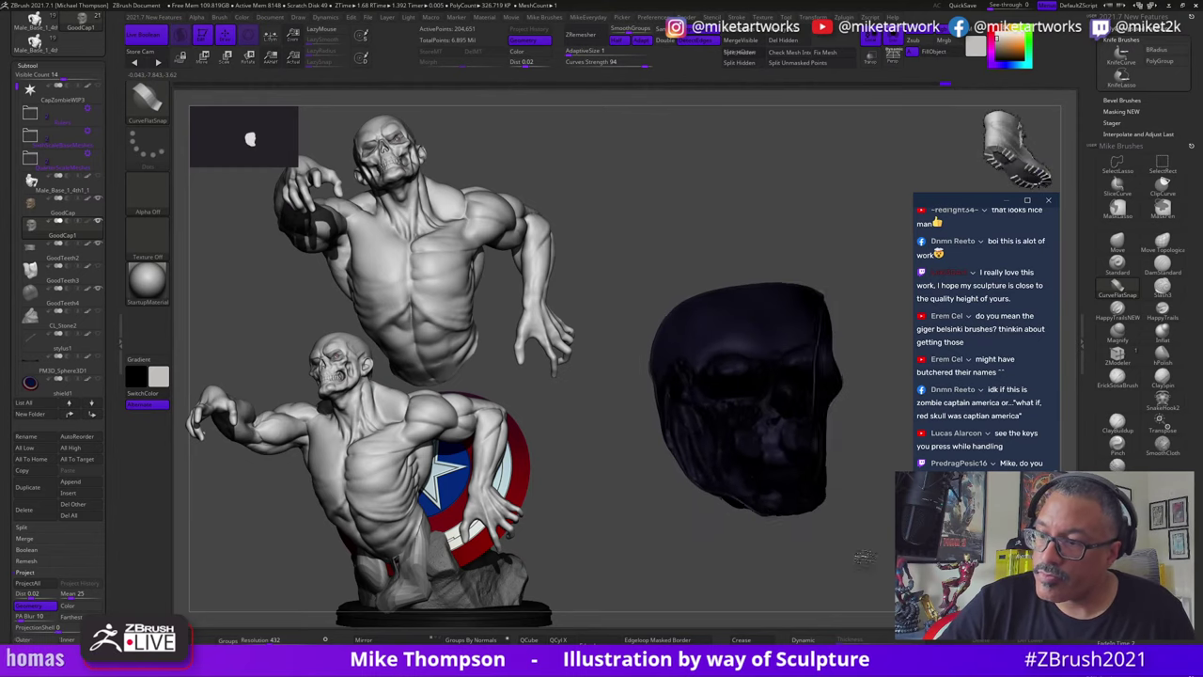
pyautogui.keyDown('ctrl'); pyautogui.keyDown('shift'); pyautogui.click(822, 495); pyautogui.keyUp('shift'); pyautogui.keyUp('ctrl')
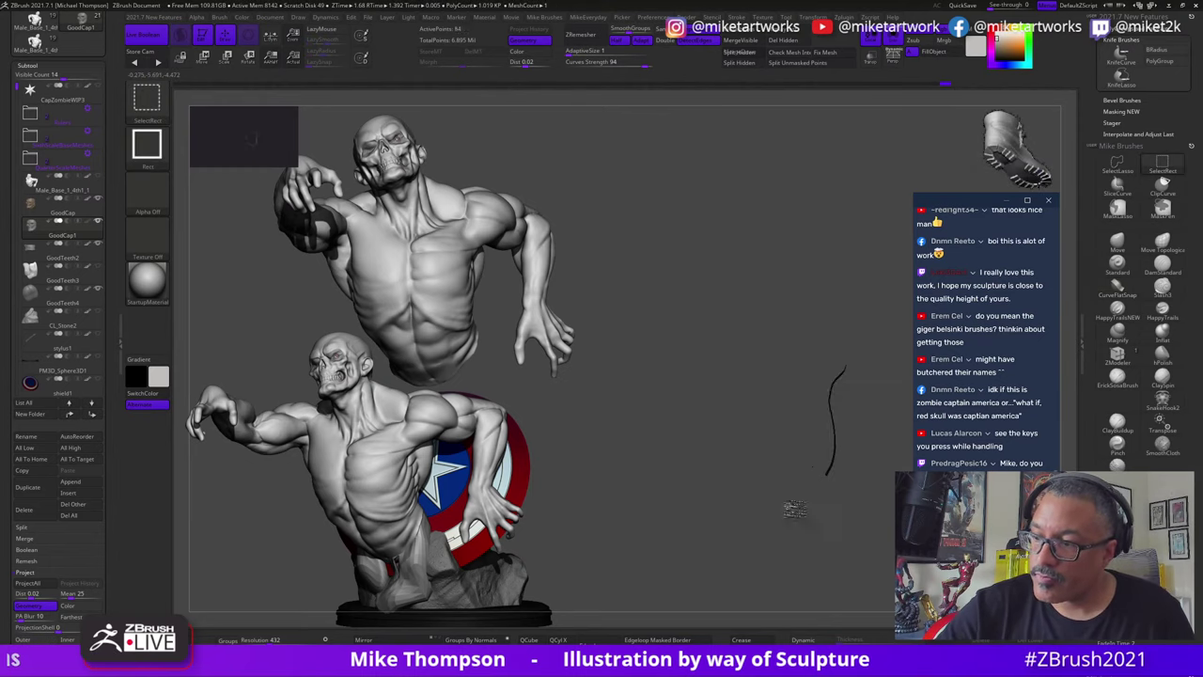
pyautogui.moveTo(859, 549)
pyautogui.mouseDown()
pyautogui.moveTo(824, 567)
pyautogui.moveTo(840, 561)
pyautogui.moveTo(821, 545)
pyautogui.moveTo(836, 543)
pyautogui.moveTo(814, 536)
pyautogui.mouseUp()
pyautogui.keyDown('ctrl'); pyautogui.keyDown('shift'); pyautogui.click(836, 543); pyautogui.keyUp('shift'); pyautogui.keyUp('ctrl')
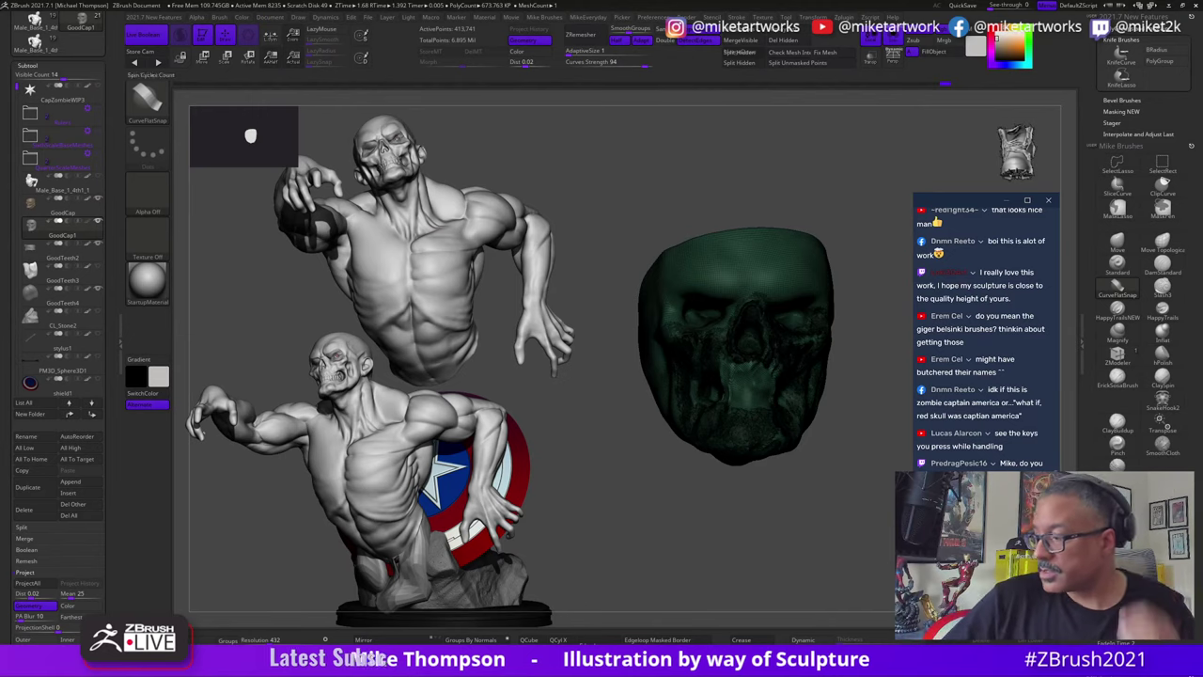
# Step: Split the curve strips off the skull-face shell into their own subtool and make that subtool active
pyautogui.press('ctrl')
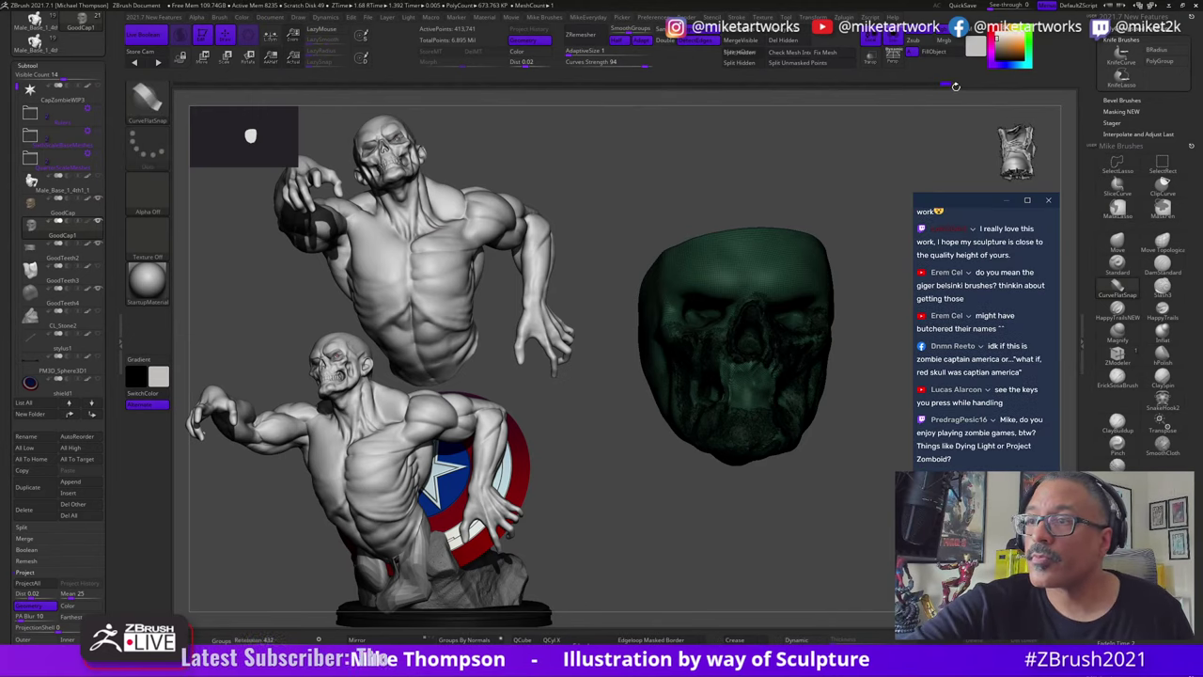
pyautogui.click(741, 62)
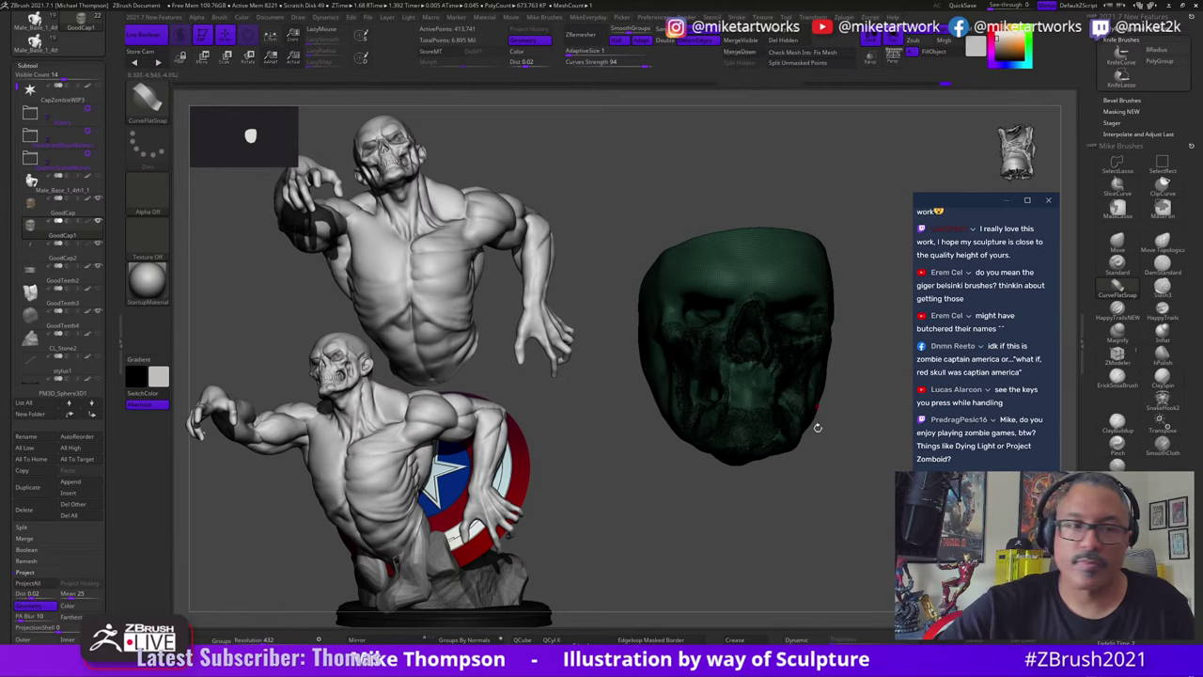
pyautogui.click(98, 257)
pyautogui.moveTo(807, 507); pyautogui.dragTo(825, 592)
pyautogui.keyDown('alt'); pyautogui.moveTo(767, 370); pyautogui.dragTo(740, 548); pyautogui.keyUp('alt')
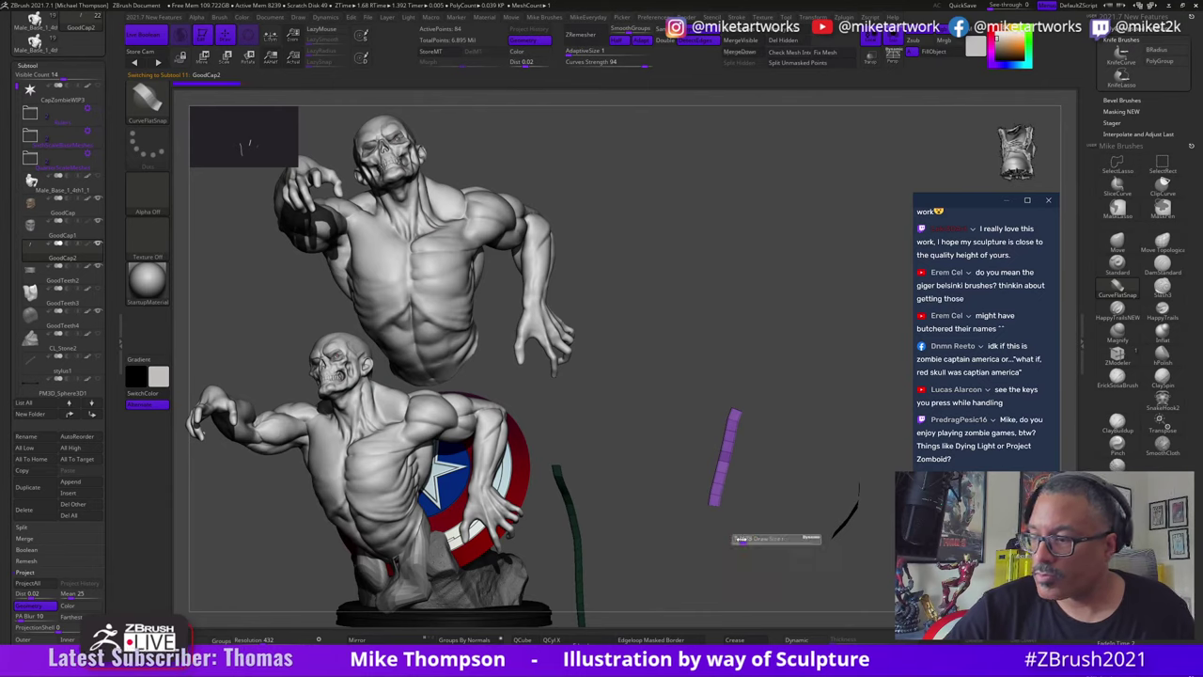
# Step: Delete the cross edge loops from the short purple strip and the long green strip with ZModeler
pyautogui.click(1117, 355)
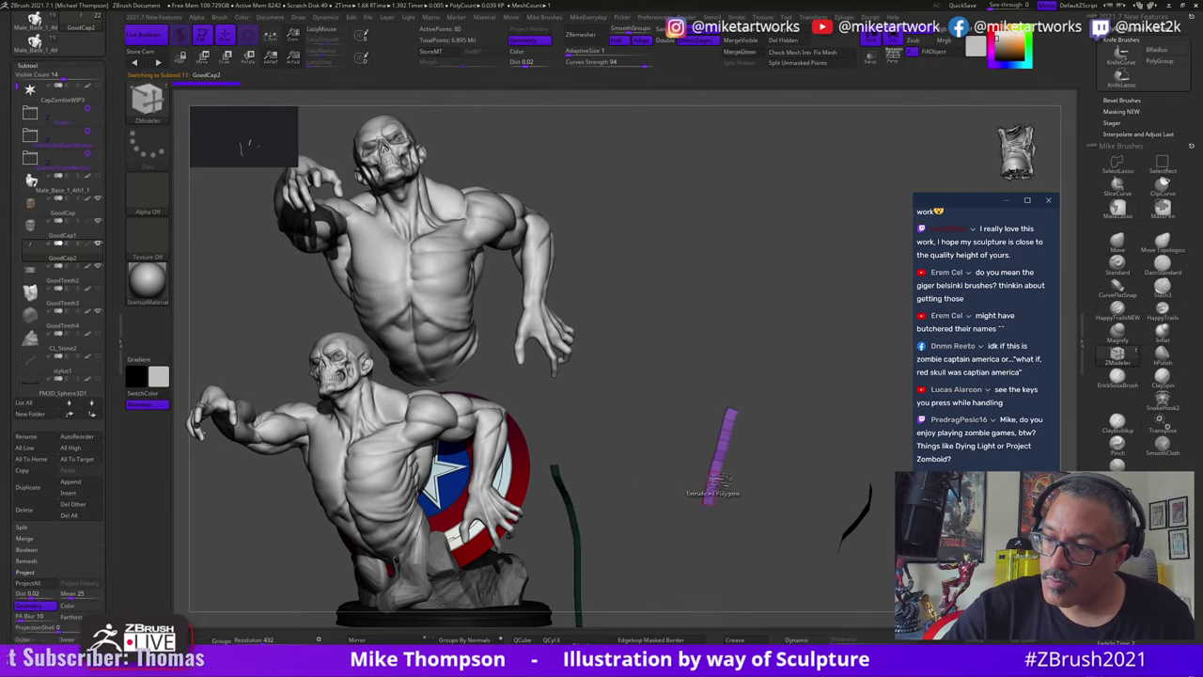
pyautogui.moveTo(723, 449); pyautogui.dragTo(729, 441)
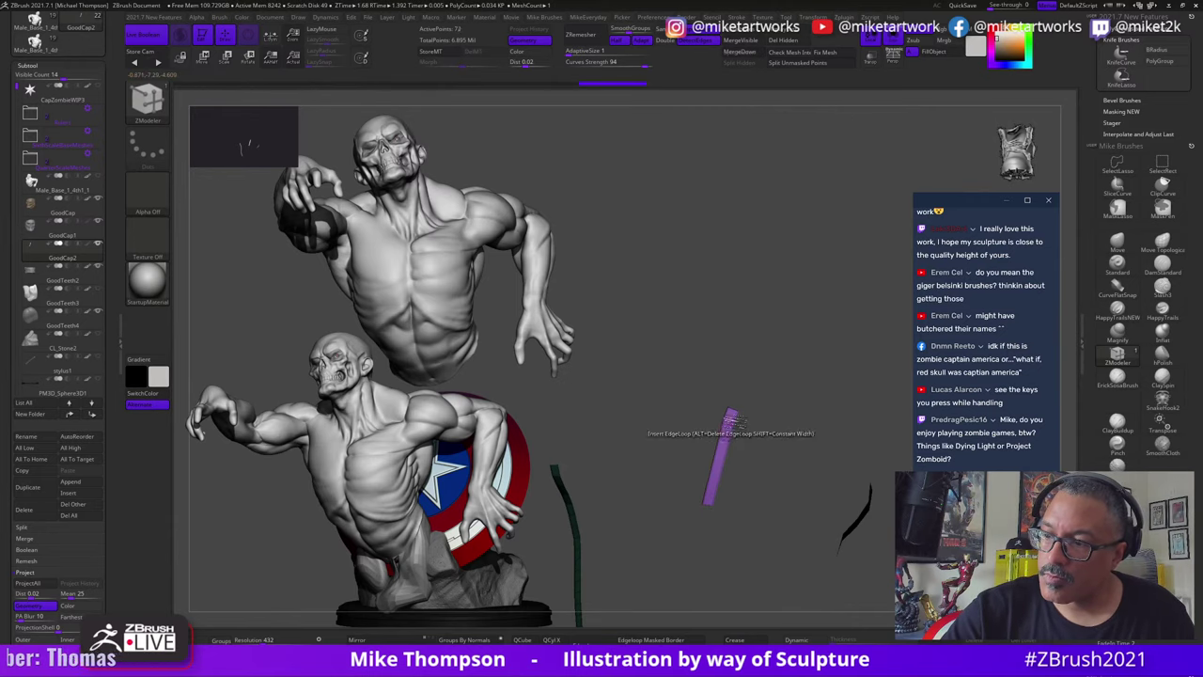
pyautogui.keyDown('alt'); pyautogui.moveTo(773, 574); pyautogui.dragTo(840, 521); pyautogui.keyUp('alt')
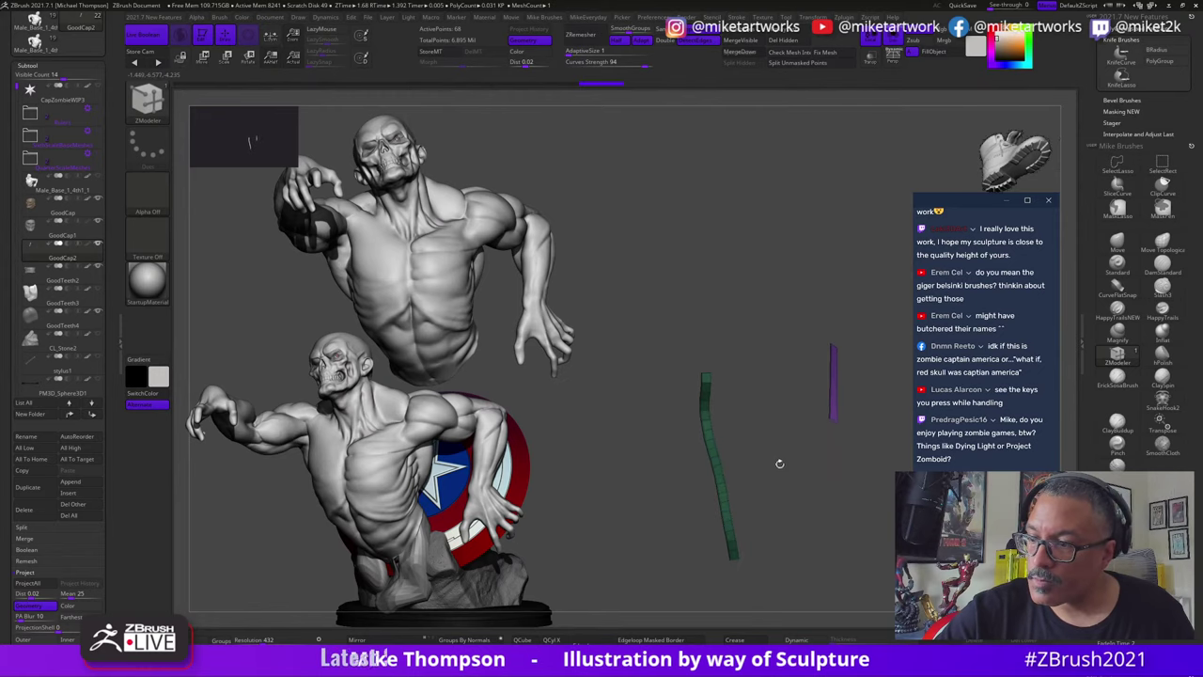
pyautogui.moveTo(783, 473); pyautogui.dragTo(799, 487)
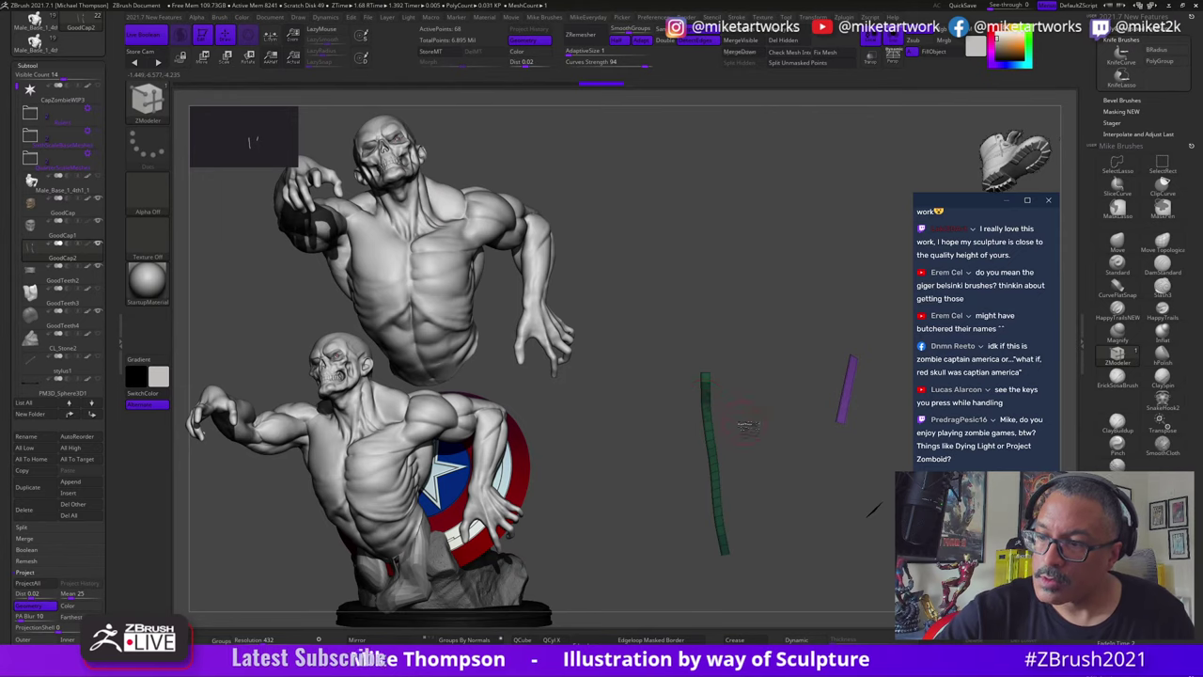
pyautogui.keyDown('alt'); pyautogui.moveTo(746, 419); pyautogui.dragTo(779, 494); pyautogui.keyUp('alt')
pyautogui.keyDown('alt'); pyautogui.click(703, 421); pyautogui.keyUp('alt')
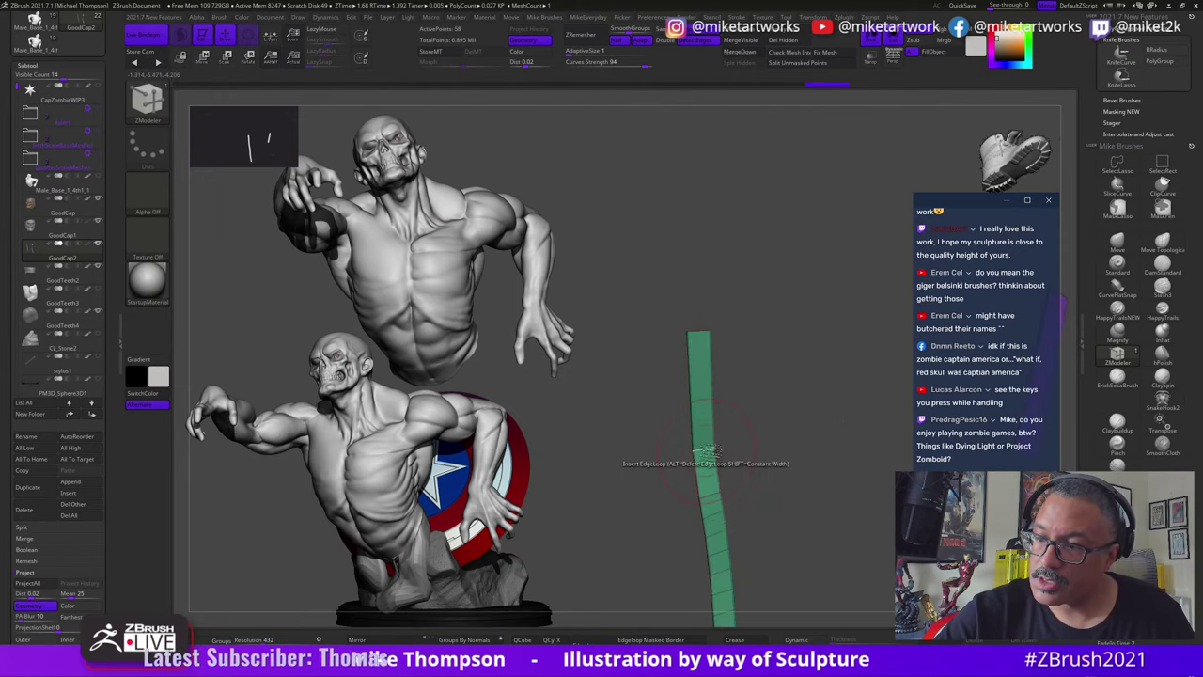
pyautogui.moveTo(759, 495); pyautogui.dragTo(720, 394)
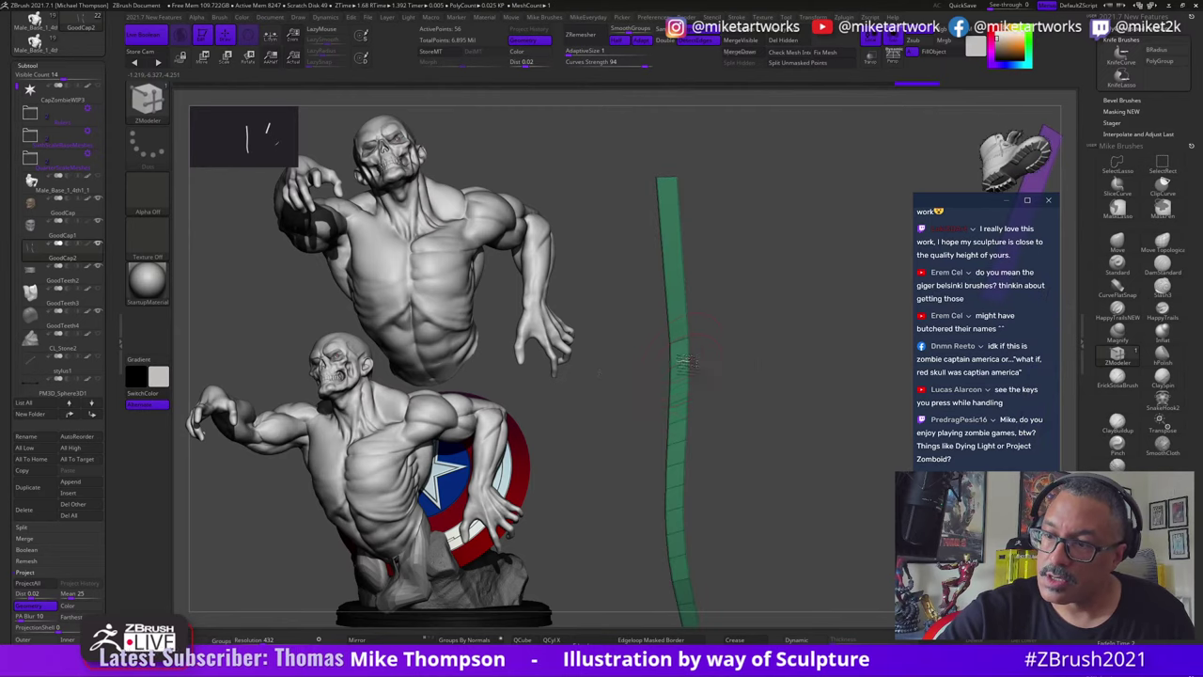
pyautogui.moveTo(763, 526); pyautogui.dragTo(688, 376)
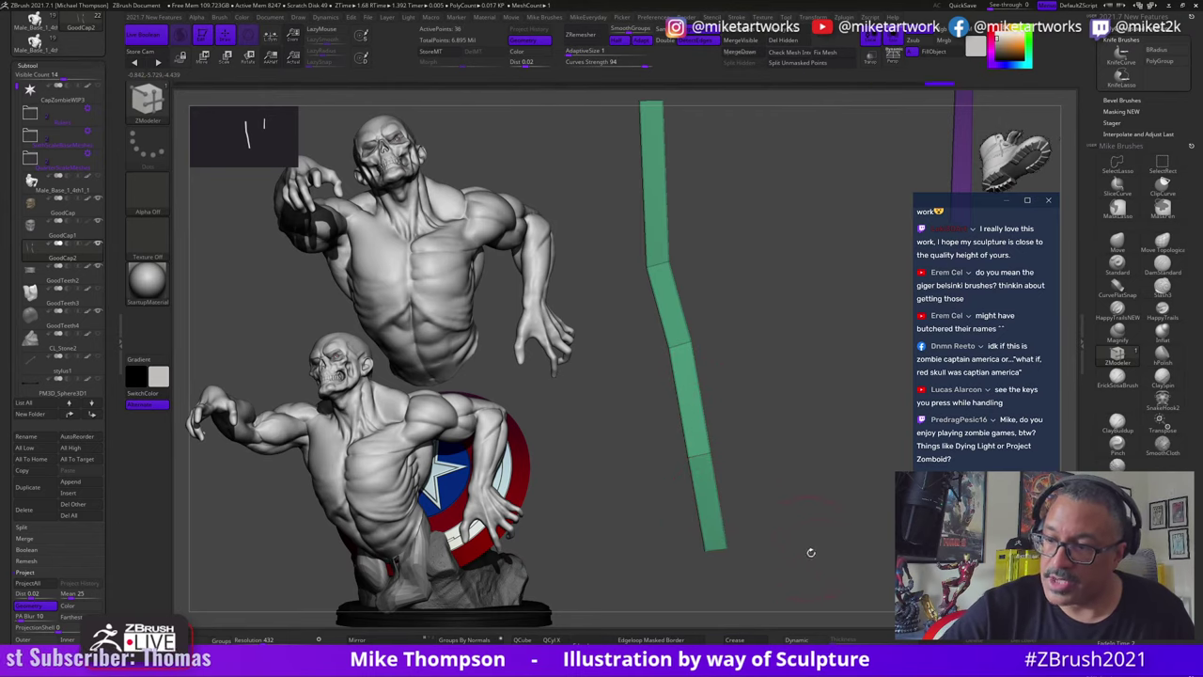
# Step: Delete the cross edge loops from the long blue strip with ZModeler so that it runs straight
pyautogui.moveTo(810, 551); pyautogui.dragTo(663, 549)
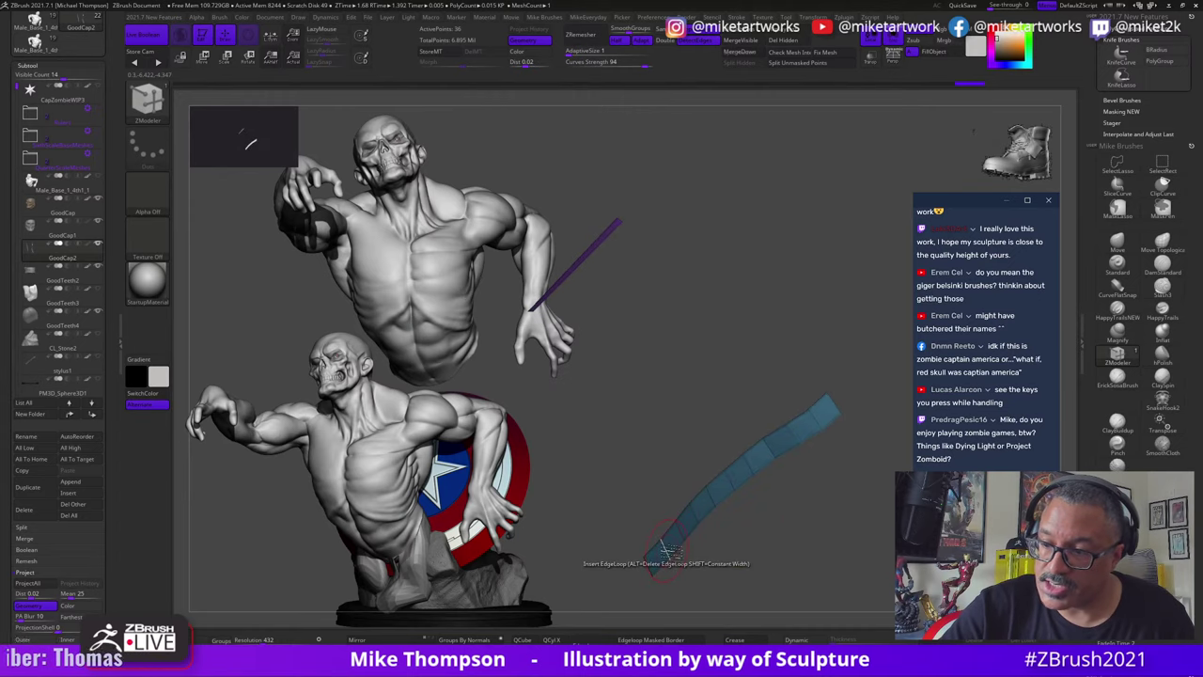
pyautogui.keyDown('alt'); pyautogui.click(667, 550); pyautogui.keyUp('alt')
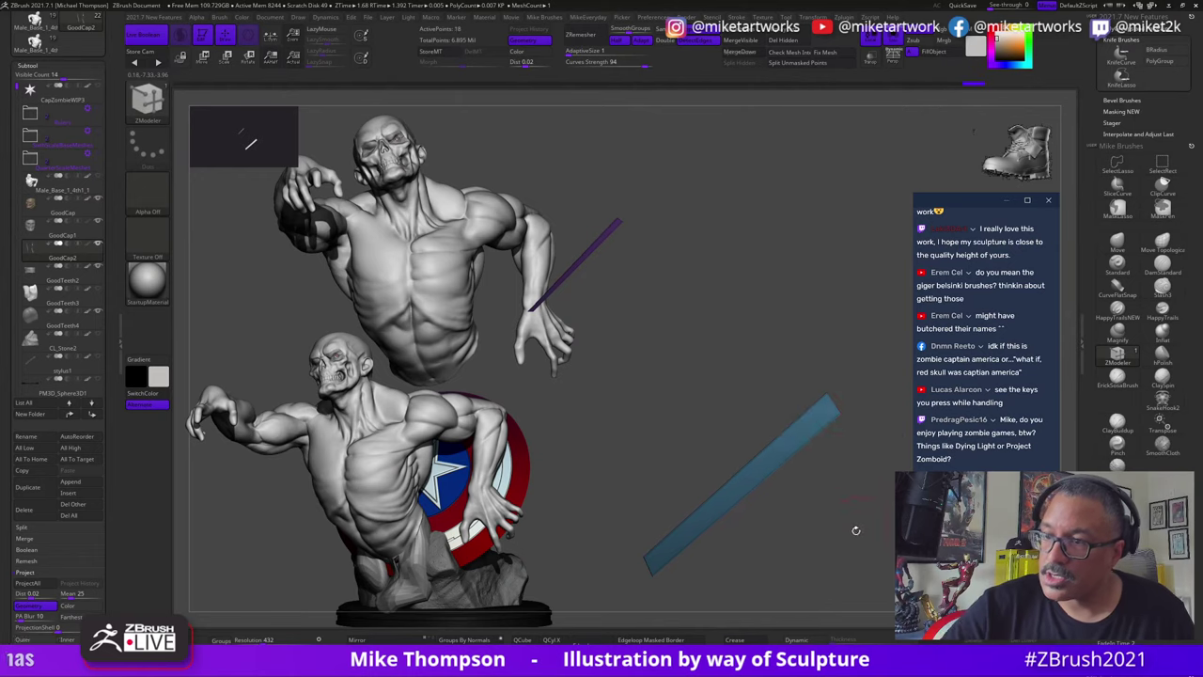
pyautogui.moveTo(855, 530)
pyautogui.mouseDown()
pyautogui.moveTo(832, 558)
pyautogui.moveTo(847, 540)
pyautogui.moveTo(834, 519)
pyautogui.mouseUp()
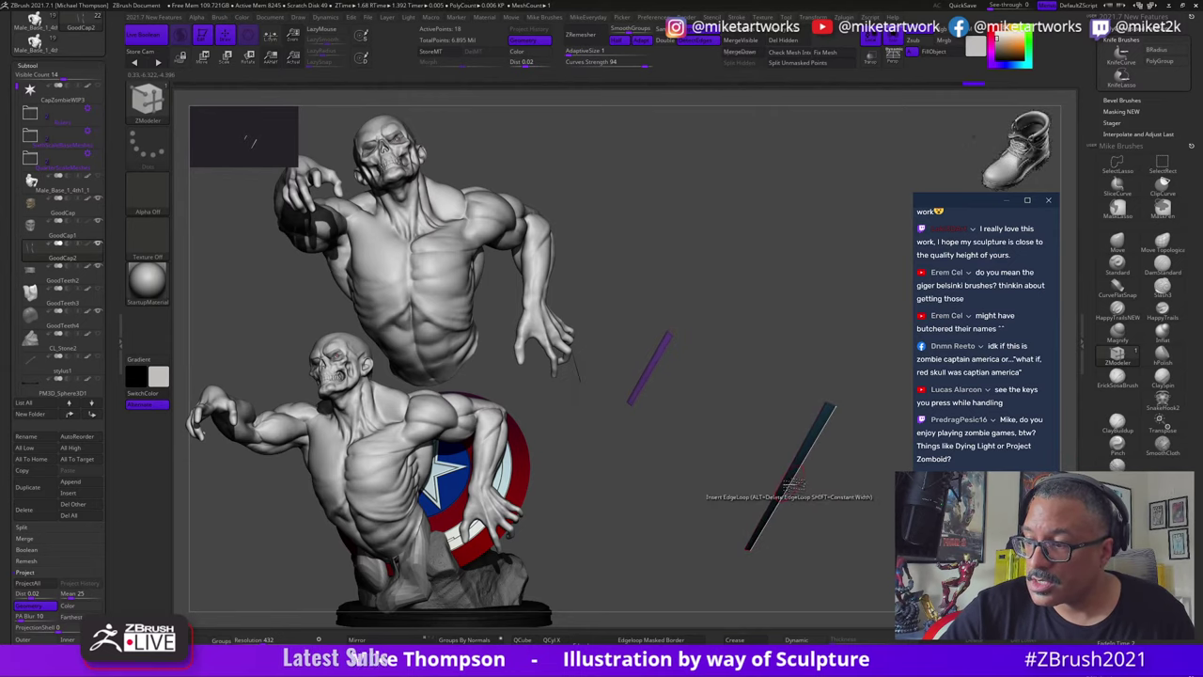
# Step: Set the ZModeler polygon action to Extrude with the Polygroup All target and extrude all three flat strips to give them thickness
pyautogui.press('space')
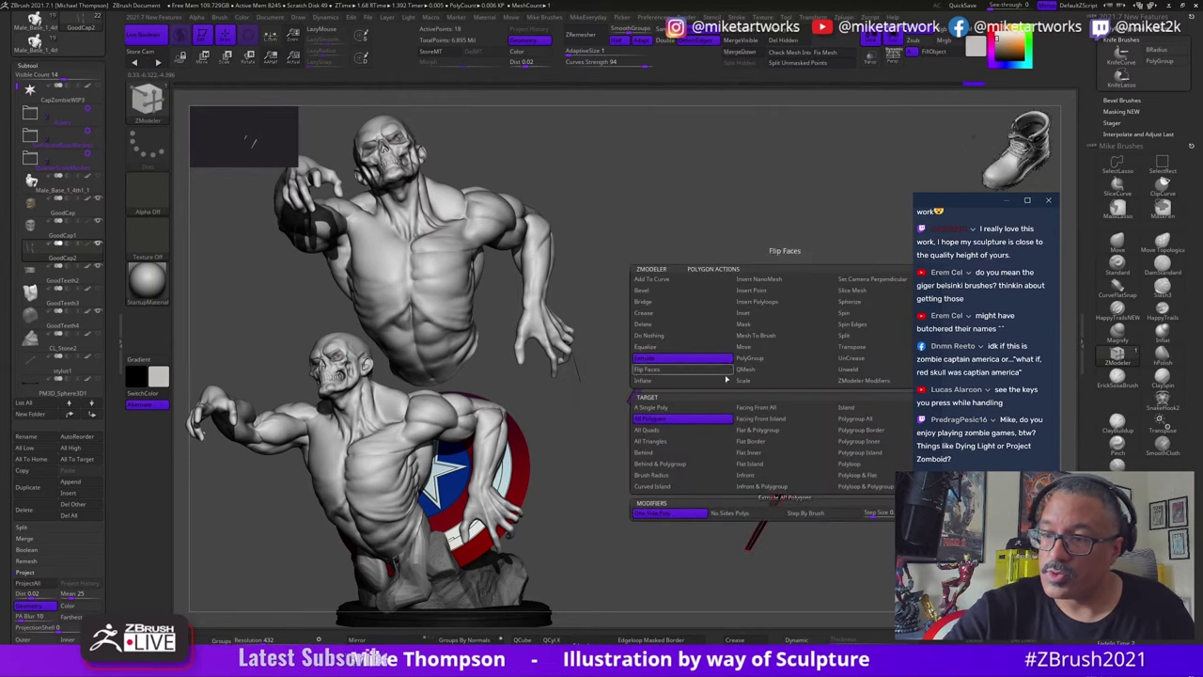
pyautogui.click(870, 420)
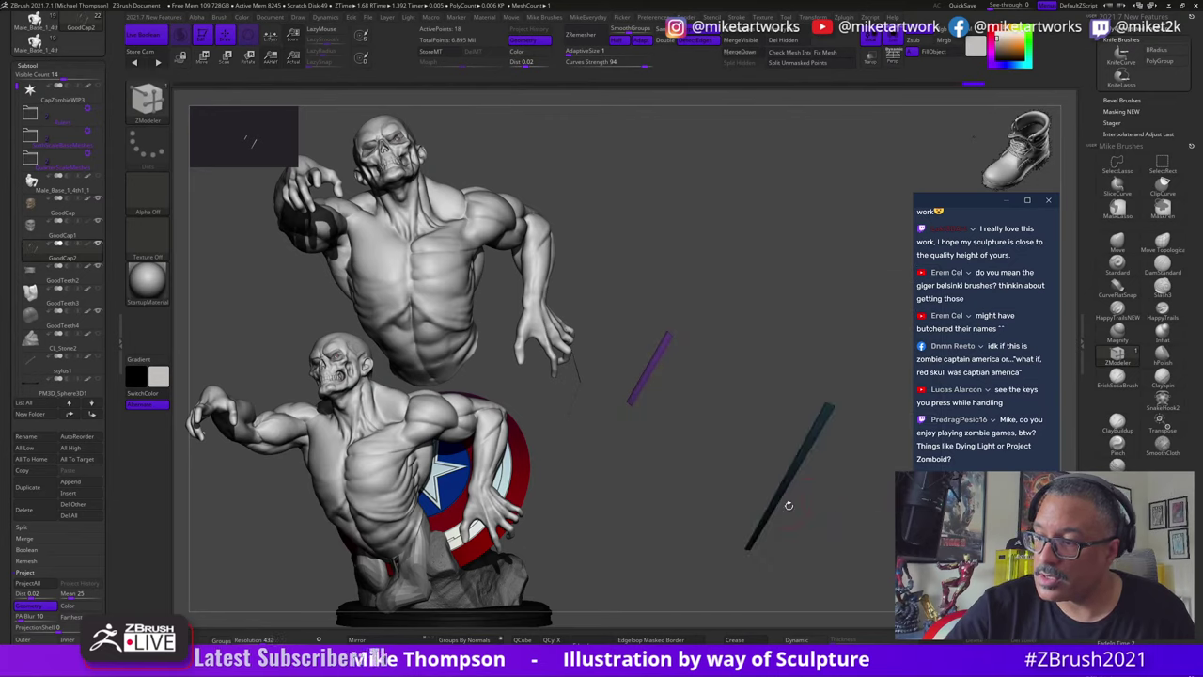
pyautogui.moveTo(786, 519); pyautogui.dragTo(787, 515)
pyautogui.moveTo(690, 430); pyautogui.dragTo(780, 422)
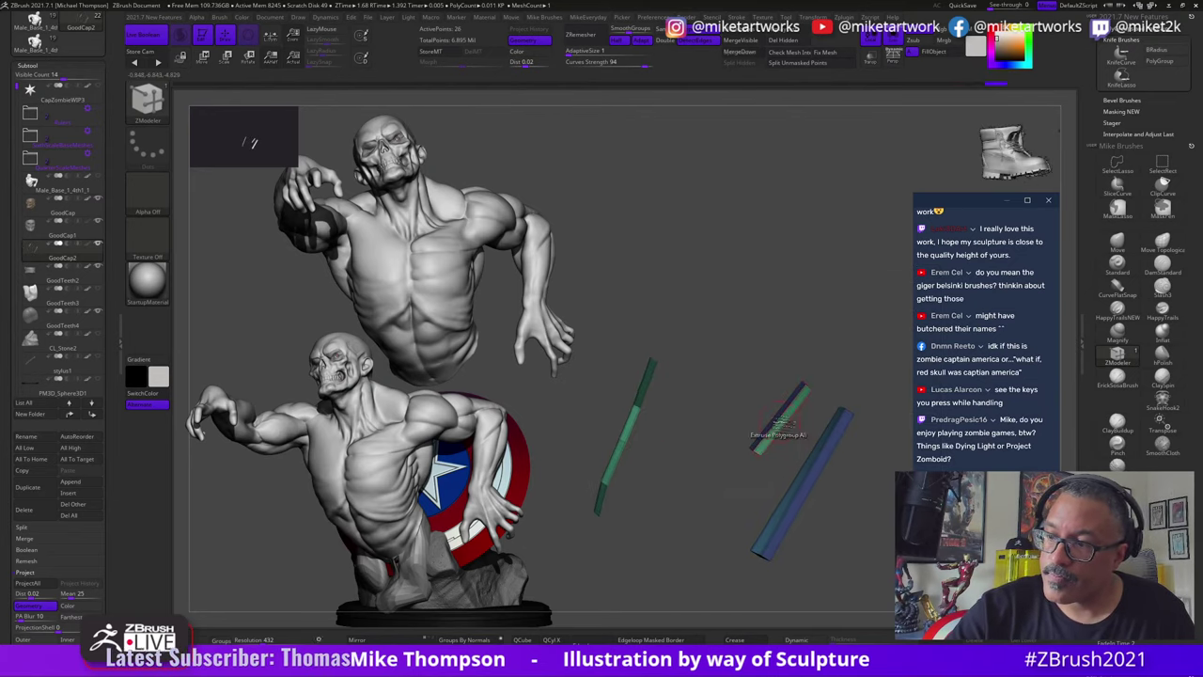
pyautogui.moveTo(629, 427); pyautogui.dragTo(632, 422)
pyautogui.moveTo(749, 609); pyautogui.dragTo(697, 593)
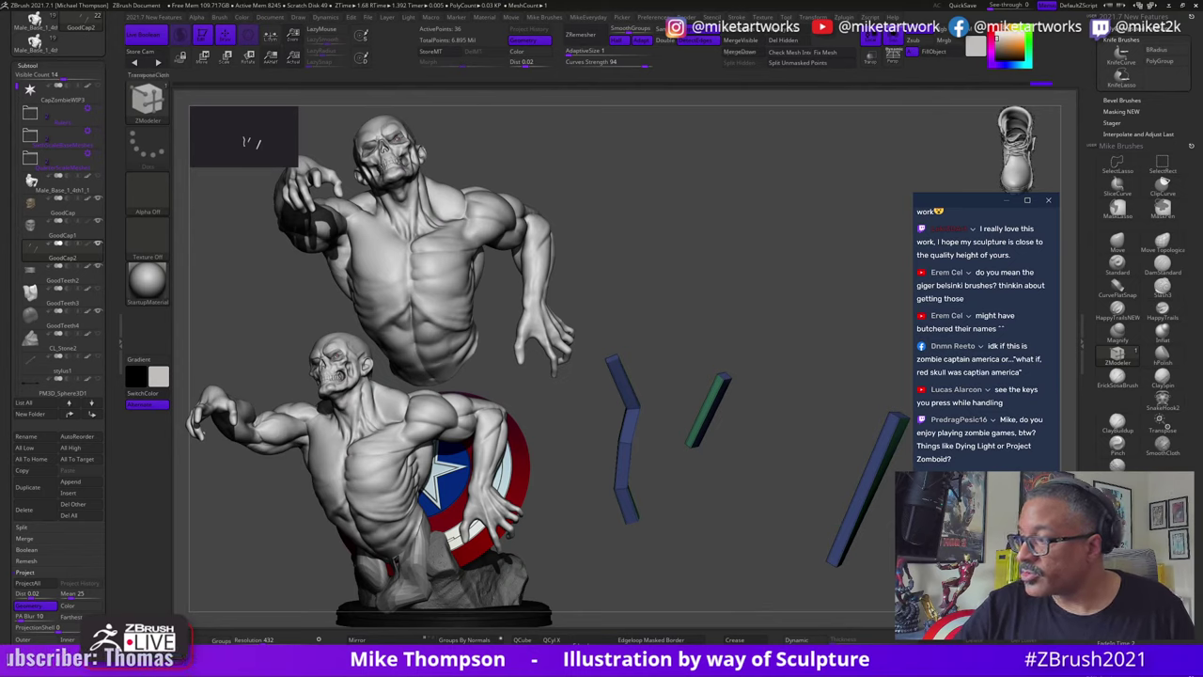
# Step: Regenerate the polygroups of the thickened strips and turn off Solo to display them in place on the full head
pyautogui.moveTo(1090, 414)
pyautogui.mouseDown()
pyautogui.moveTo(1090, 163)
pyautogui.moveTo(1090, 187)
pyautogui.mouseUp()
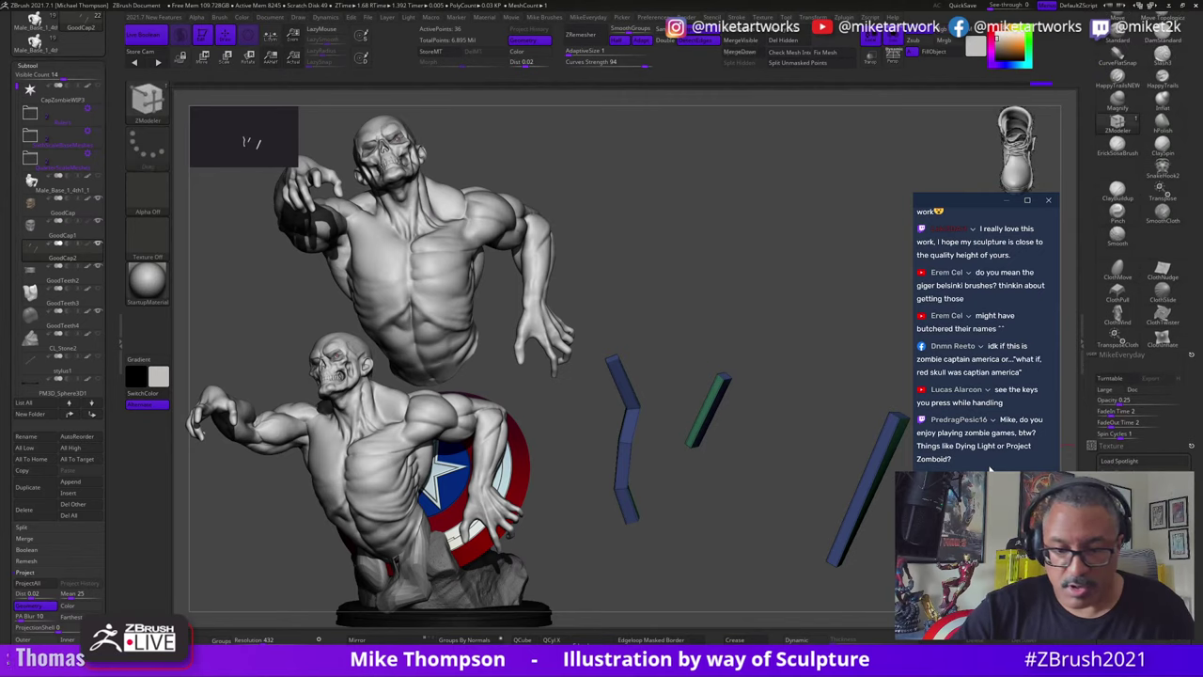
pyautogui.click(478, 647)
pyautogui.moveTo(819, 561); pyautogui.dragTo(737, 556)
pyautogui.click(895, 37)
pyautogui.moveTo(926, 578); pyautogui.dragTo(858, 570)
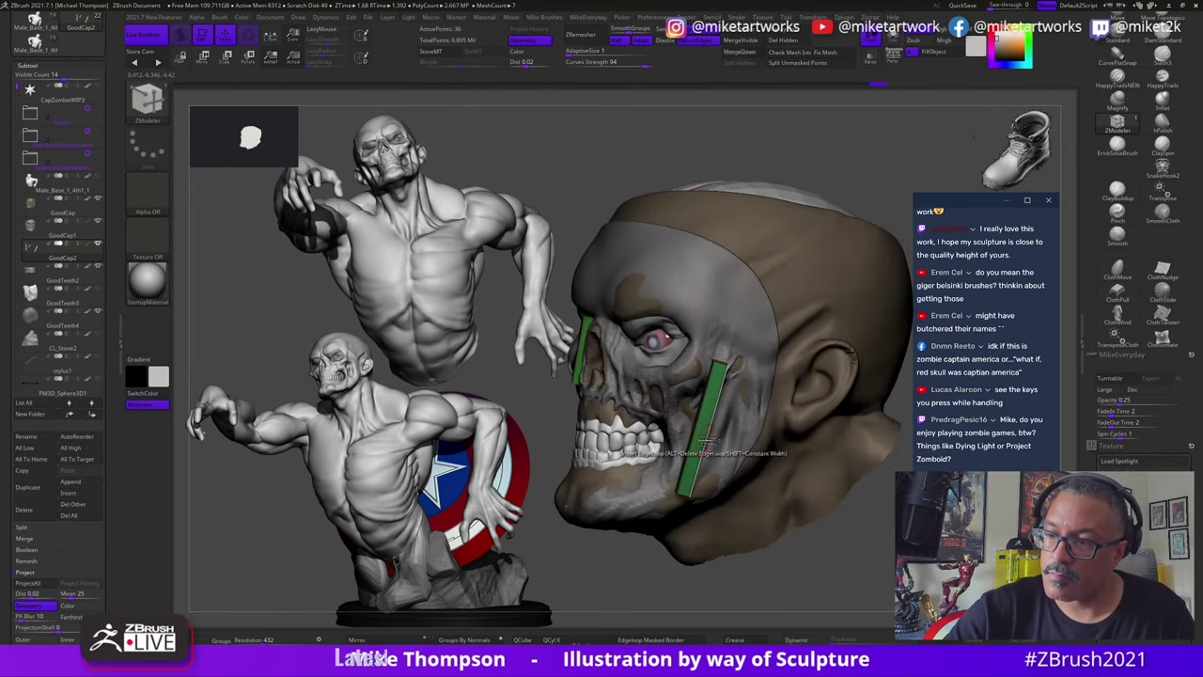
# Step: Insert edge loops near the ends of the two cheek strips and the strip beside the nose with ZModeler
pyautogui.moveTo(799, 562); pyautogui.dragTo(830, 559)
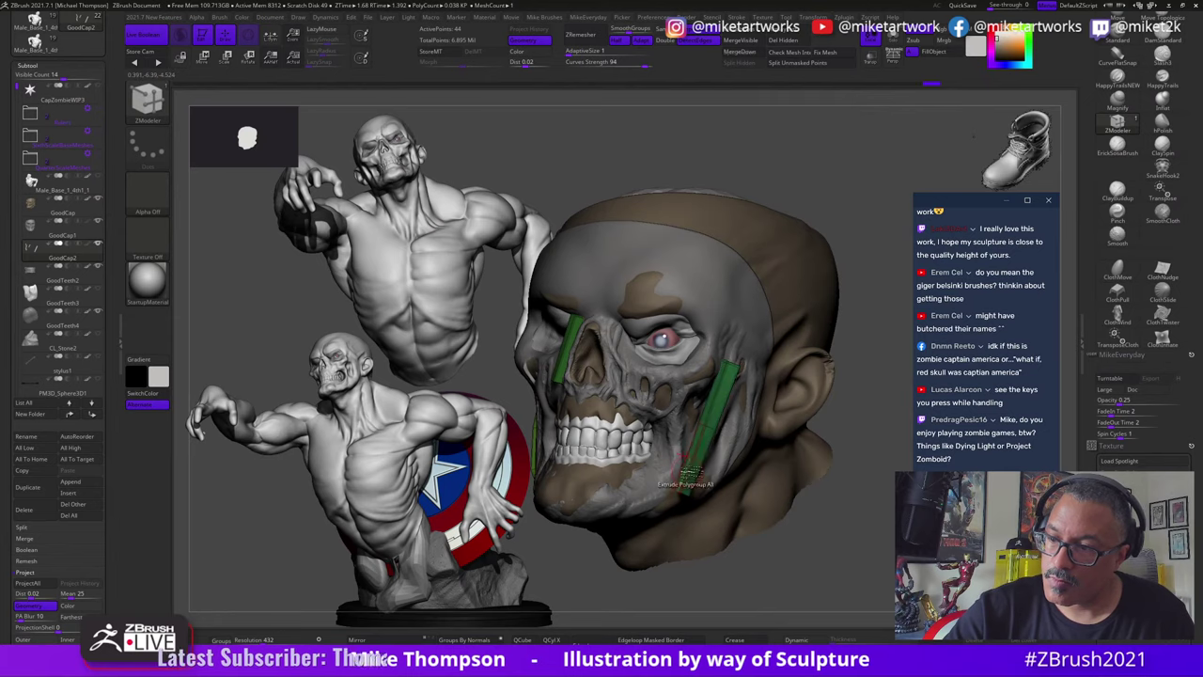
pyautogui.click(689, 487)
pyautogui.moveTo(752, 544); pyautogui.dragTo(888, 580)
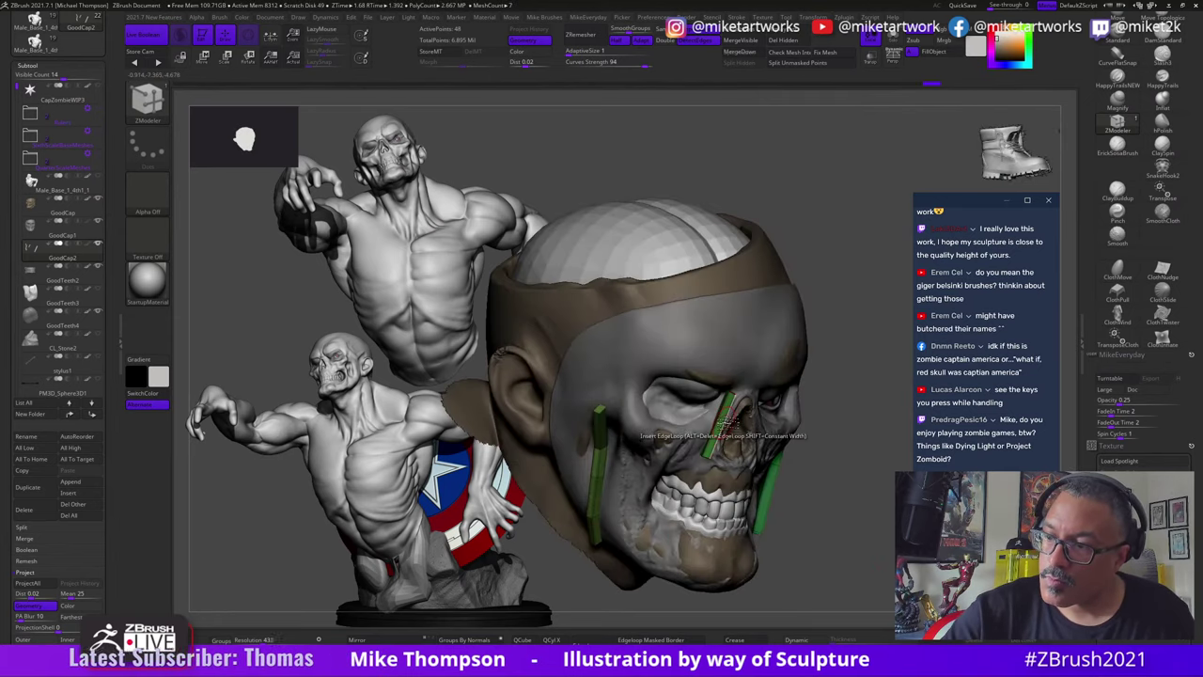
pyautogui.click(728, 417)
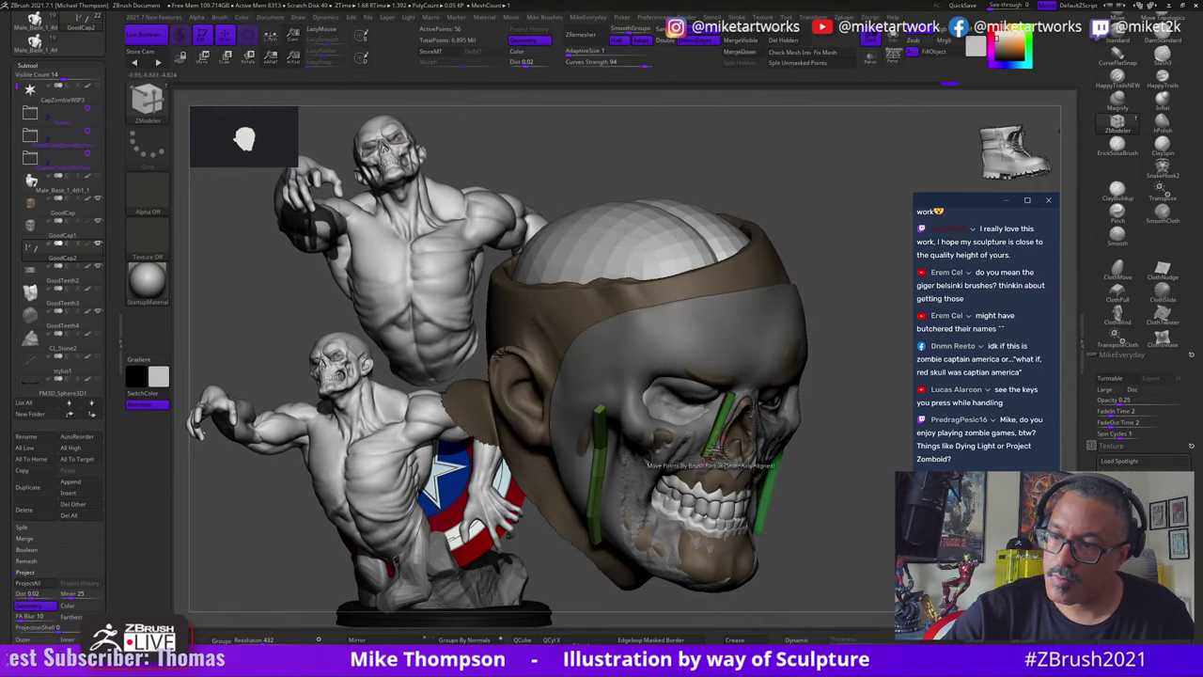
pyautogui.moveTo(716, 449); pyautogui.dragTo(695, 447, button='right')
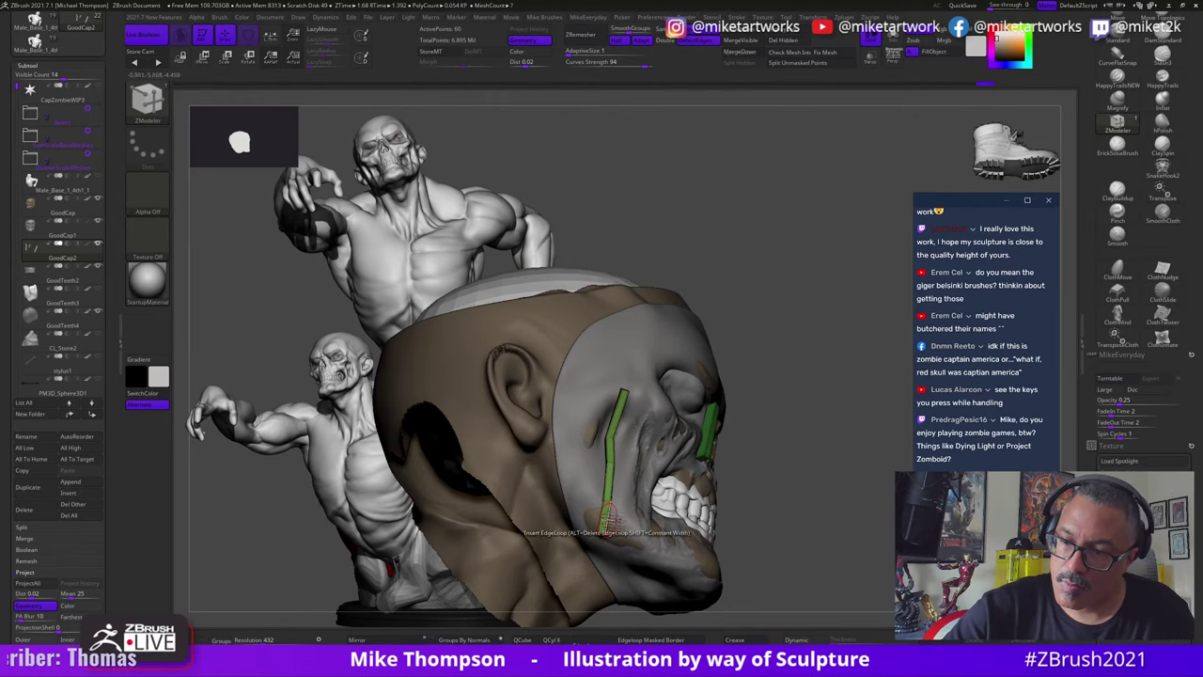
pyautogui.moveTo(967, 547); pyautogui.dragTo(861, 548)
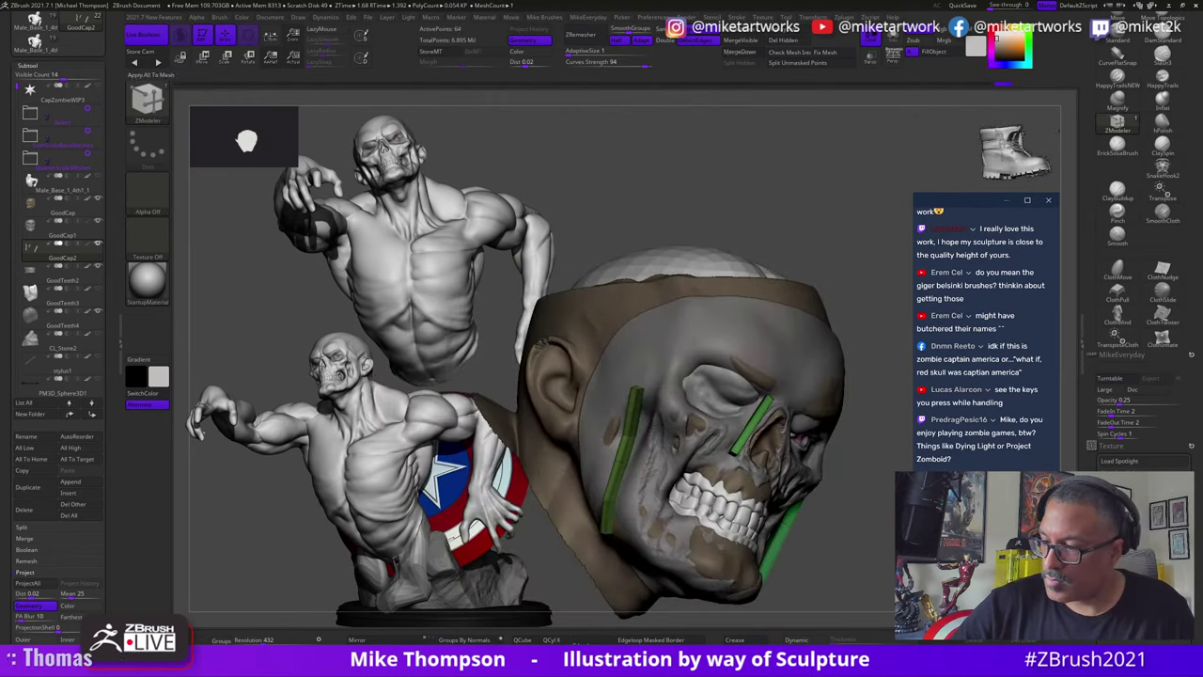
# Step: Turn on Dynamic Subdivision for the strips and remove the creases from all their edges
pyautogui.moveTo(864, 607); pyautogui.dragTo(715, 596)
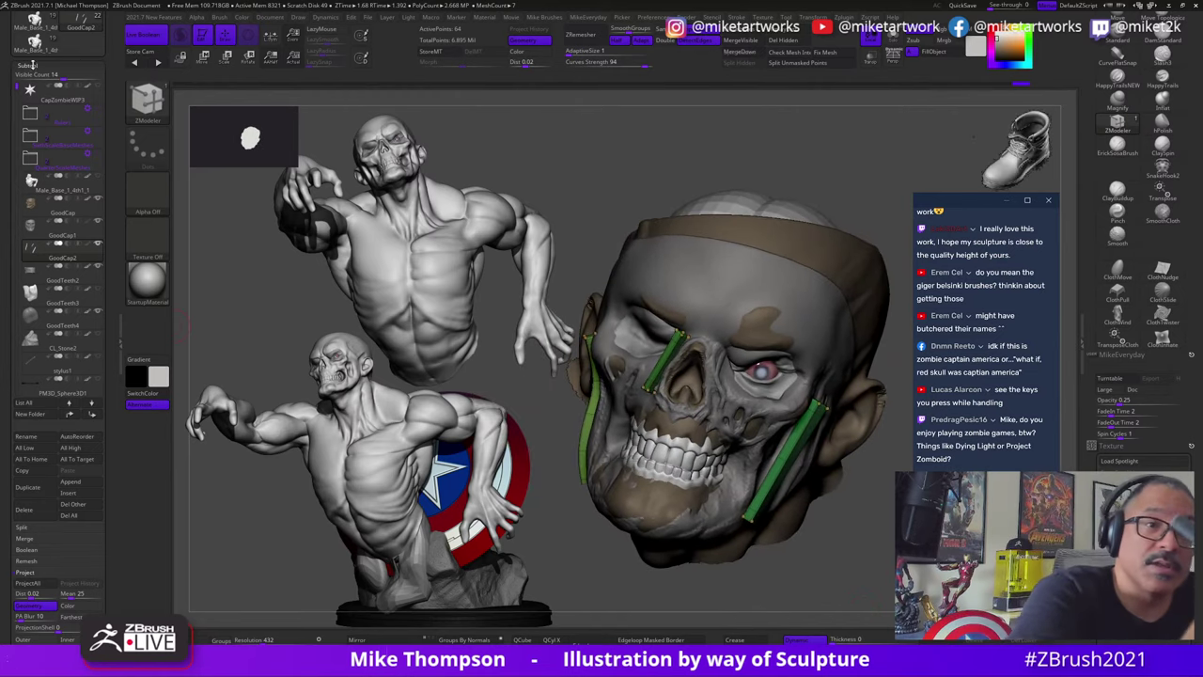
pyautogui.click(32, 66)
pyautogui.click(31, 78)
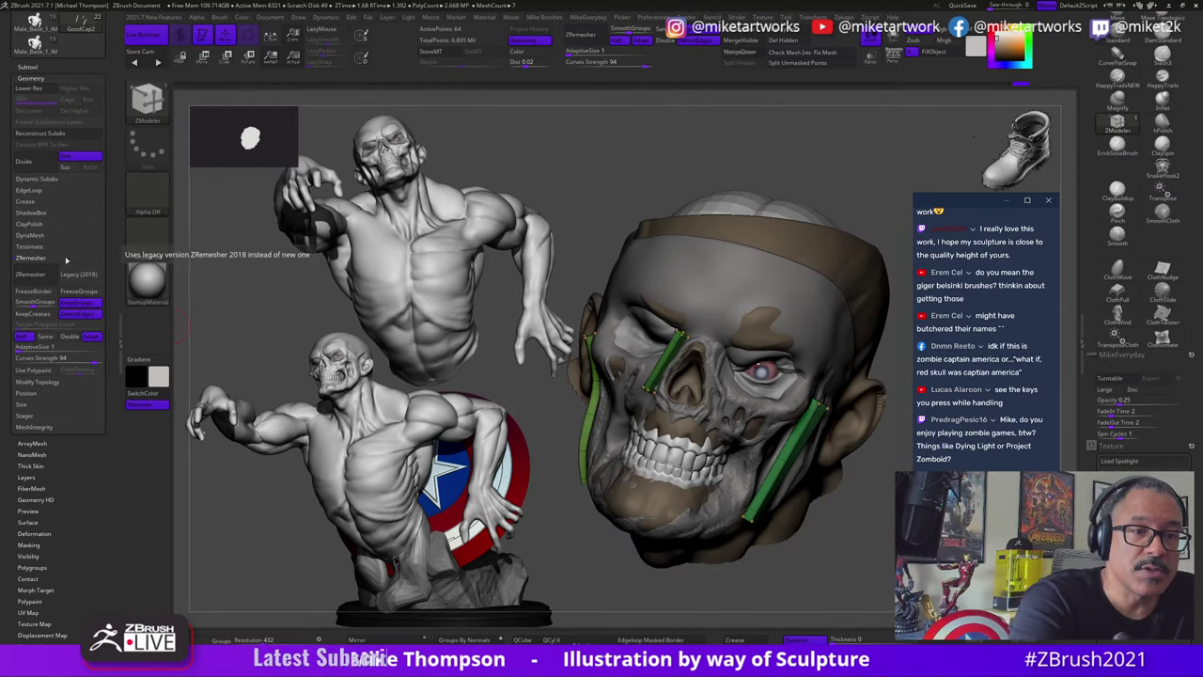
pyautogui.click(31, 200)
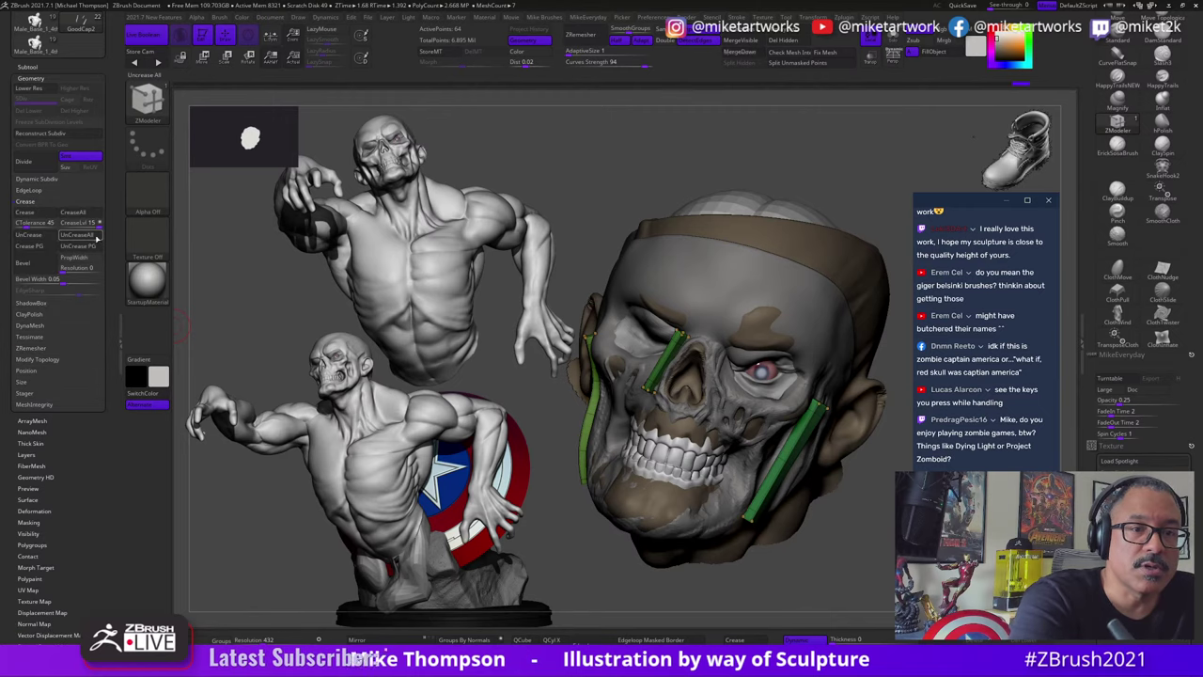
# Step: Hide the polygroup wireframe display and lasso-mask the area around the strip beside the nose
pyautogui.moveTo(931, 556)
pyautogui.mouseDown()
pyautogui.moveTo(875, 564)
pyautogui.moveTo(882, 595)
pyautogui.moveTo(843, 611)
pyautogui.mouseUp()
pyautogui.rightClick(875, 563)
pyautogui.hotkey('shift', 'f')
pyautogui.keyDown('ctrl'); pyautogui.moveTo(697, 498); pyautogui.dragTo(641, 425); pyautogui.keyUp('ctrl')
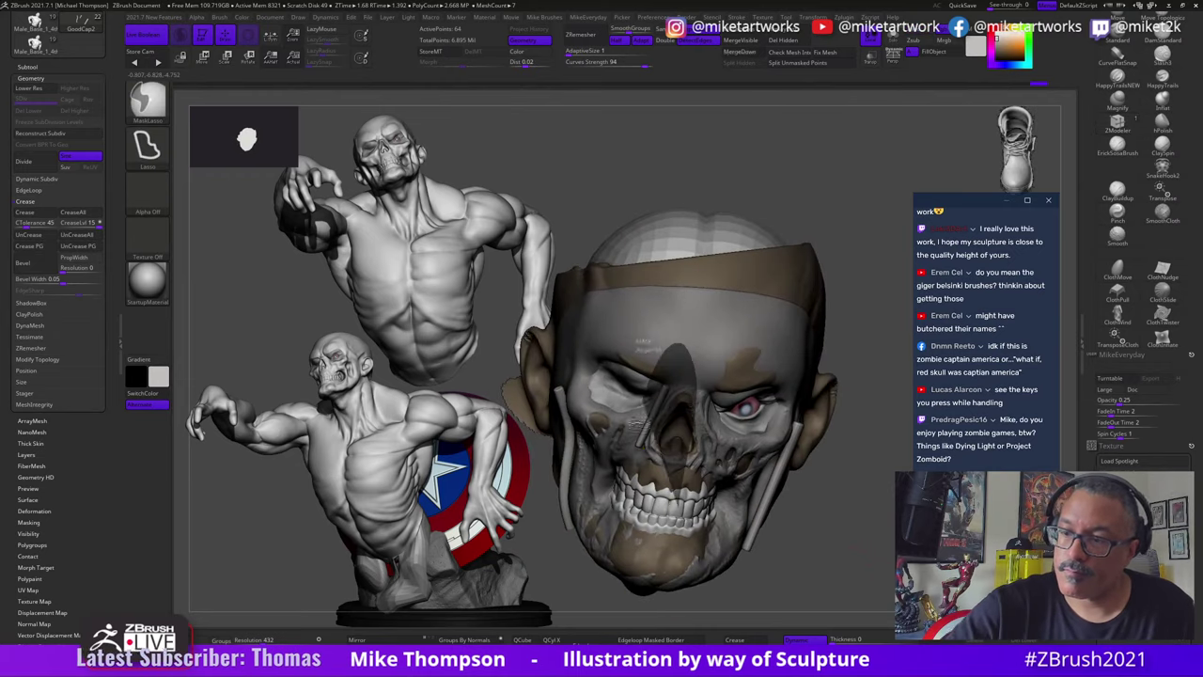
# Step: Move the unmasked tube from the upper teeth into the nasal cavity and tilt it with the Transpose gizmo
pyautogui.press('w')
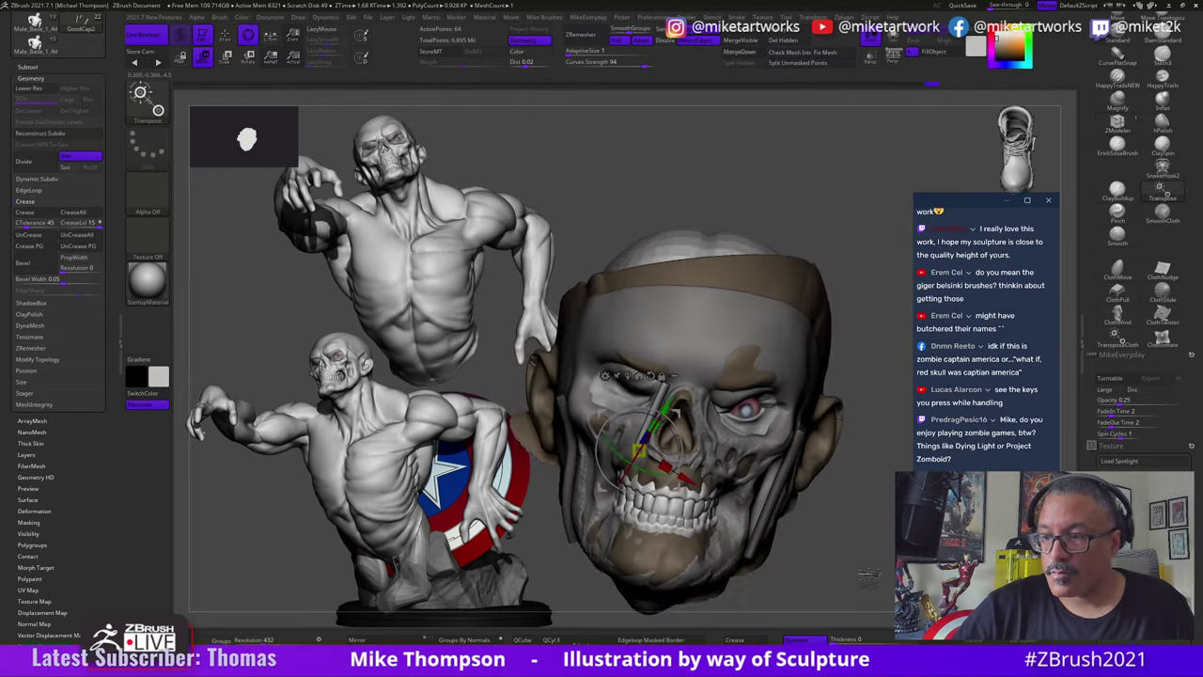
pyautogui.moveTo(869, 575); pyautogui.dragTo(859, 519)
pyautogui.click(644, 375)
pyautogui.click(842, 320)
pyautogui.moveTo(694, 451); pyautogui.dragTo(721, 468)
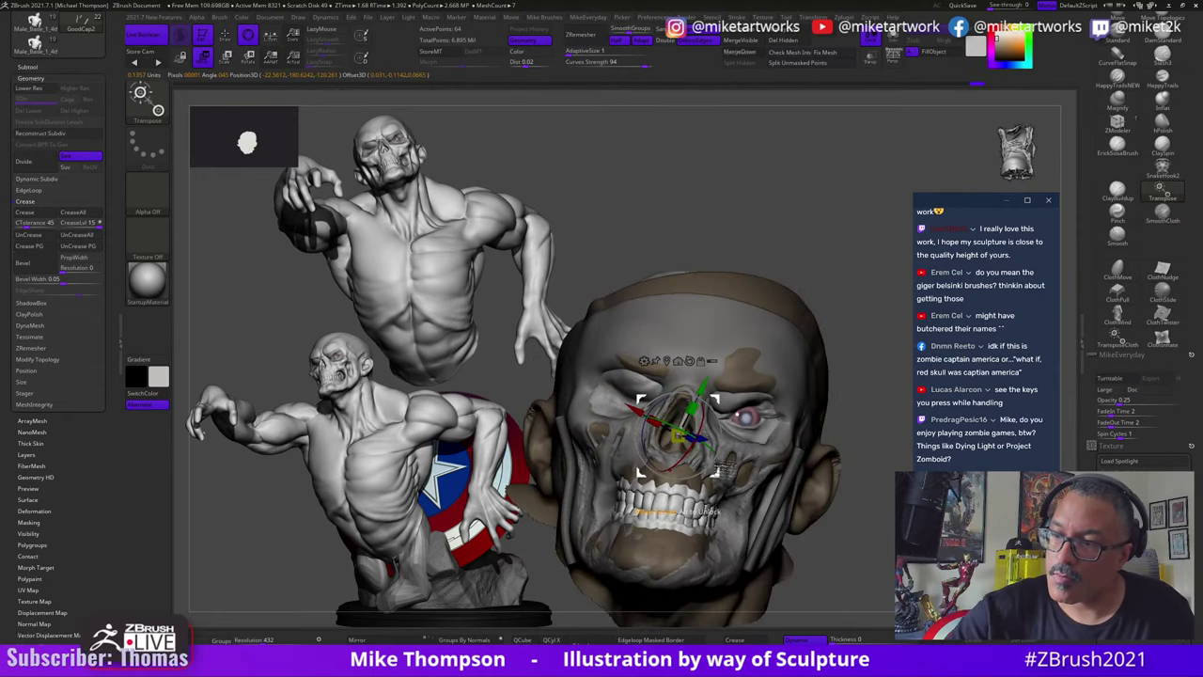
# Step: Apply the tube mesh's dynamic subdivision to convert it into real subdivision levels
pyautogui.moveTo(836, 249); pyautogui.dragTo(854, 292)
pyautogui.press('q')
pyautogui.moveTo(836, 407)
pyautogui.keyDown('alt'); pyautogui.mouseDown()
pyautogui.moveTo(854, 494)
pyautogui.moveTo(879, 456)
pyautogui.moveTo(882, 519)
pyautogui.mouseUp(); pyautogui.keyUp('alt')
pyautogui.press('shift')
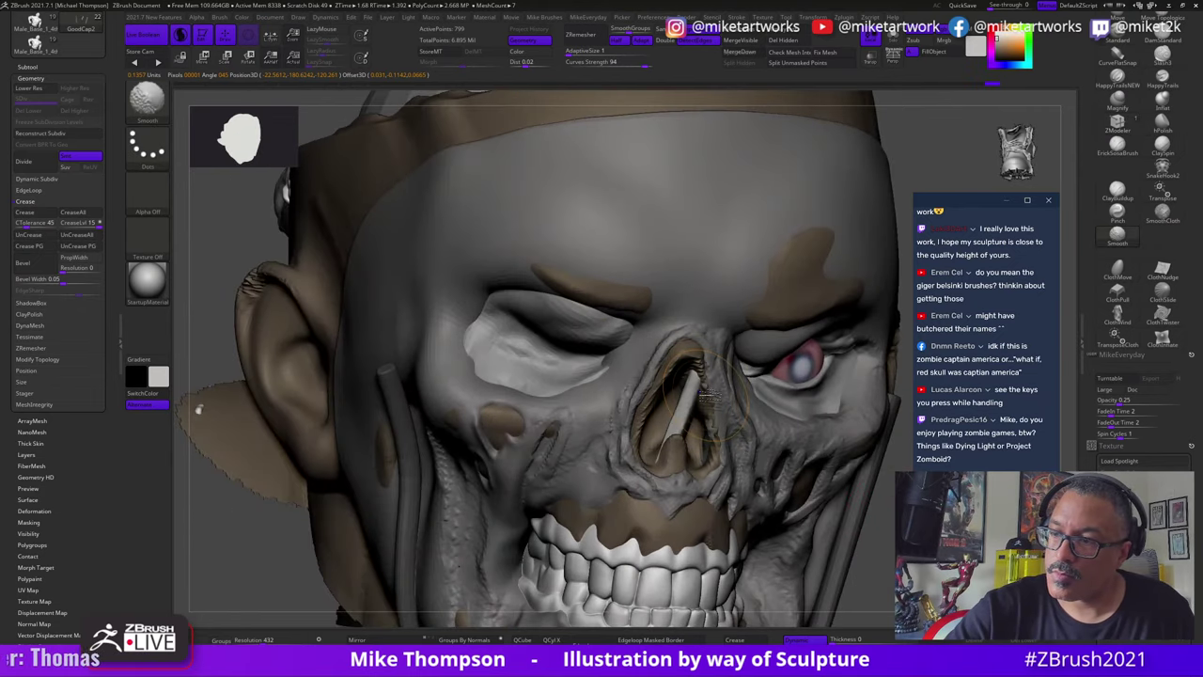
pyautogui.press('shift')
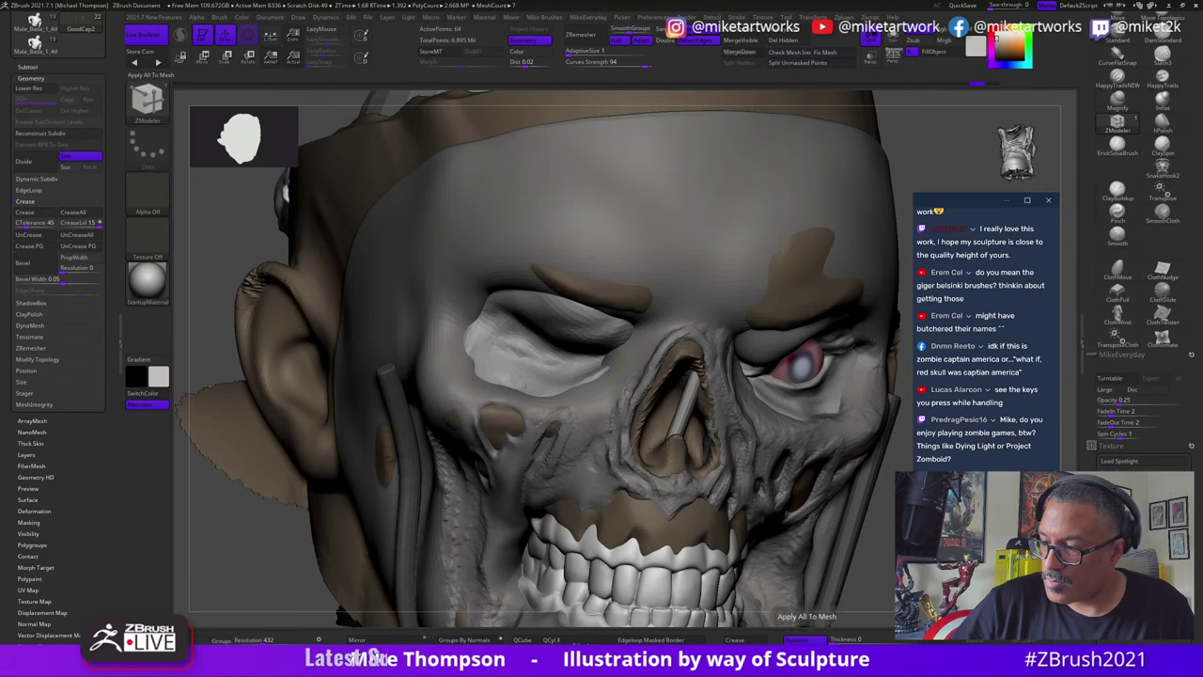
pyautogui.click(807, 650)
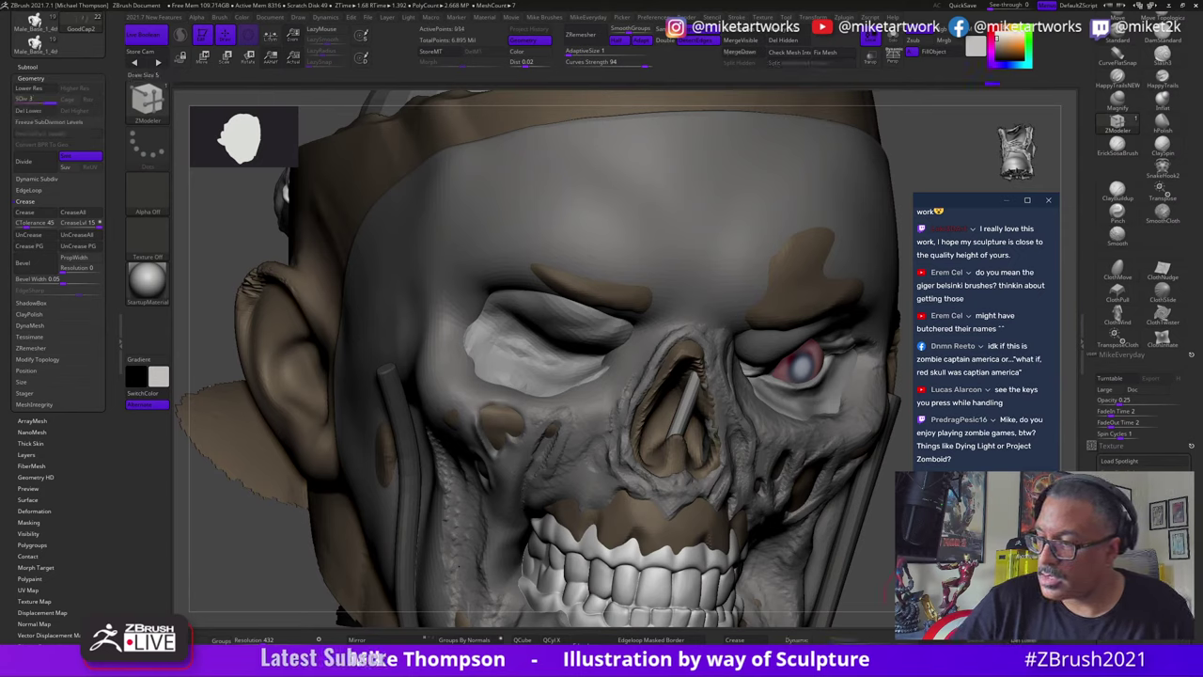
# Step: Thin and bend the tube inside the nasal cavity into a curved tissue strand using the Smooth and Move brushes
pyautogui.scroll(5, 1089, 113)
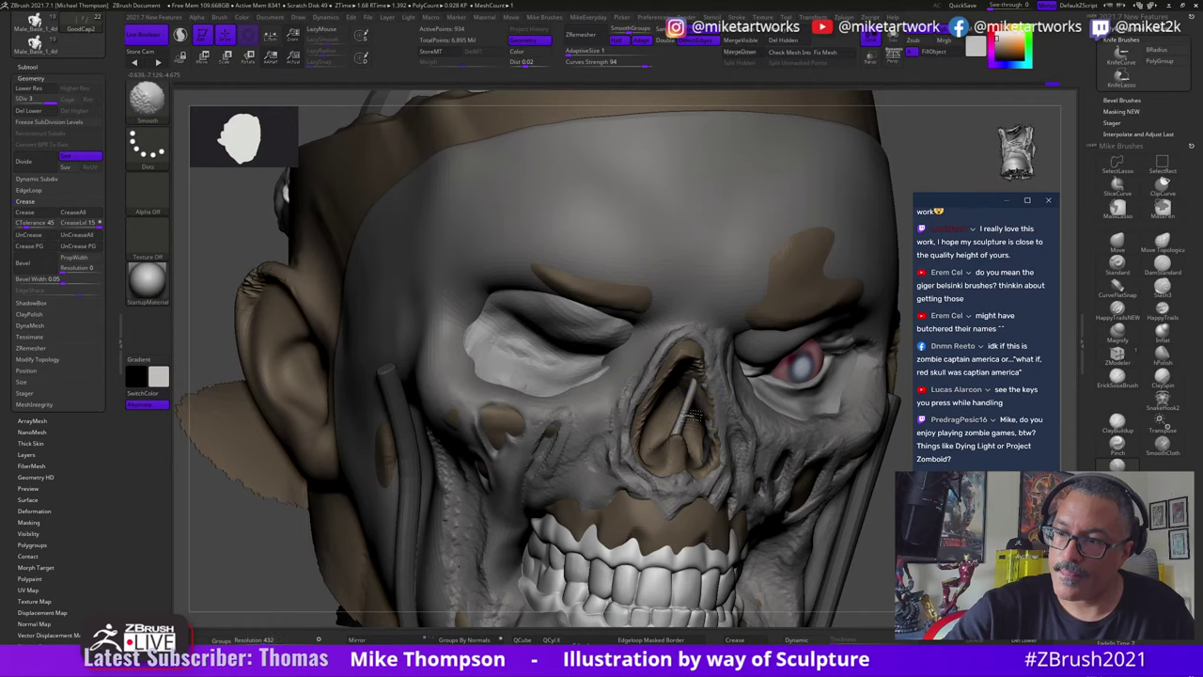
pyautogui.moveTo(869, 550)
pyautogui.mouseDown()
pyautogui.moveTo(799, 526)
pyautogui.moveTo(827, 516)
pyautogui.mouseUp()
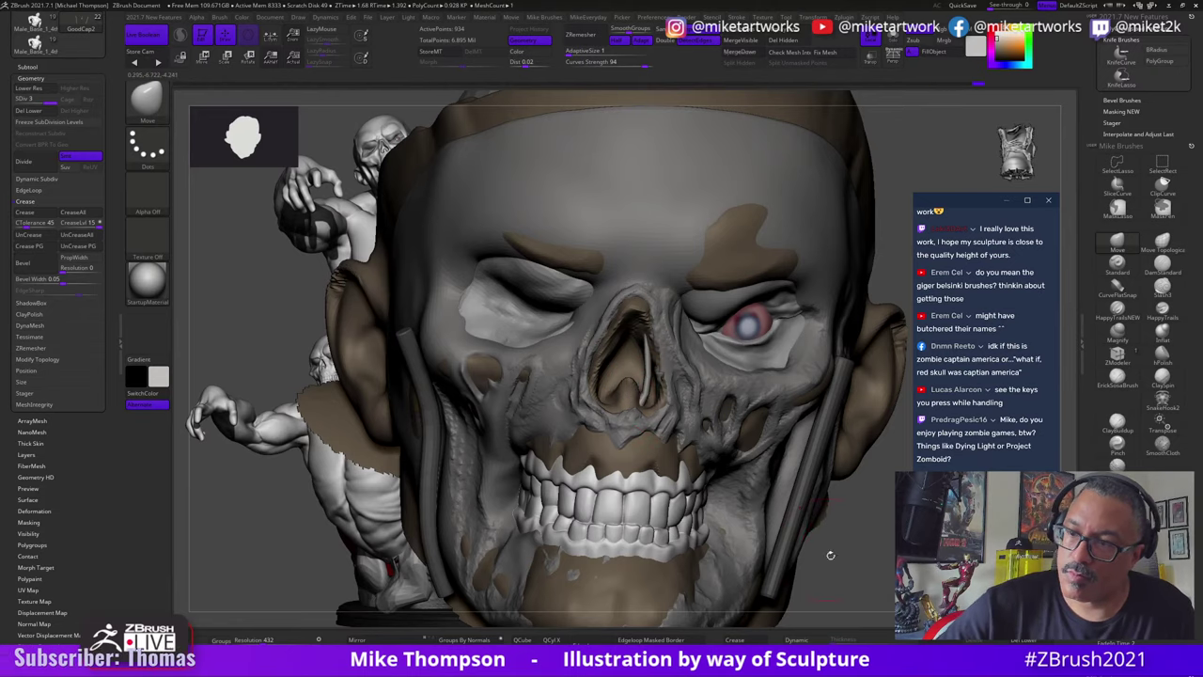
pyautogui.moveTo(830, 556); pyautogui.dragTo(662, 437)
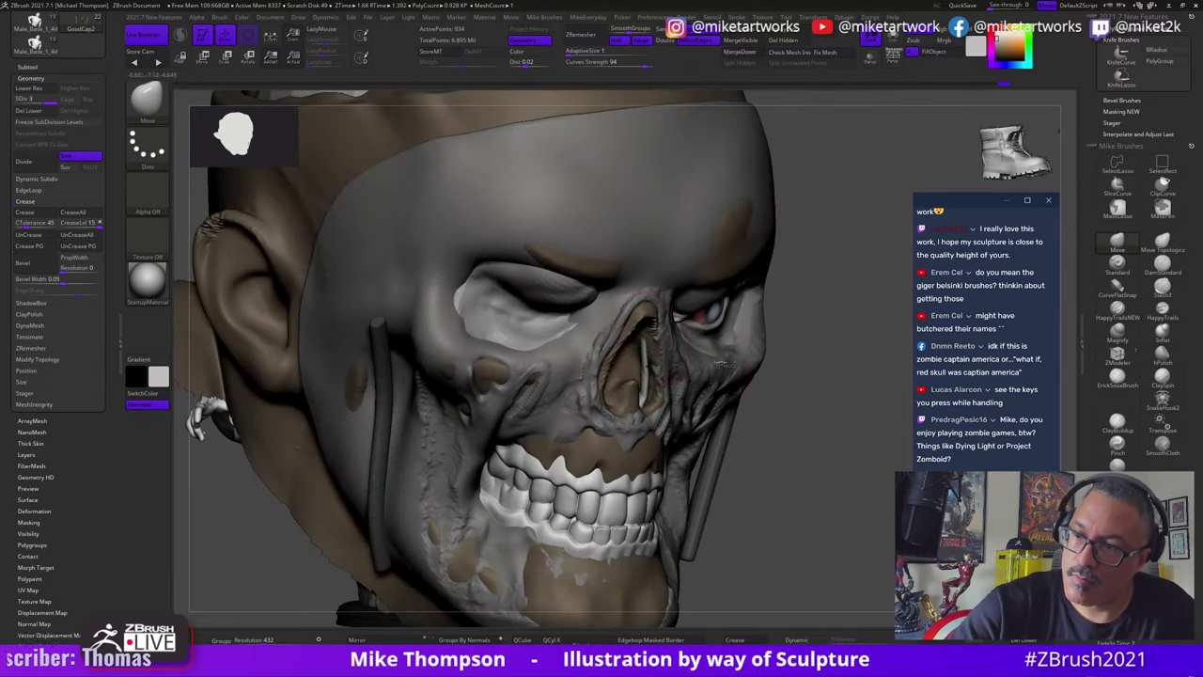
pyautogui.moveTo(722, 365); pyautogui.dragTo(739, 331)
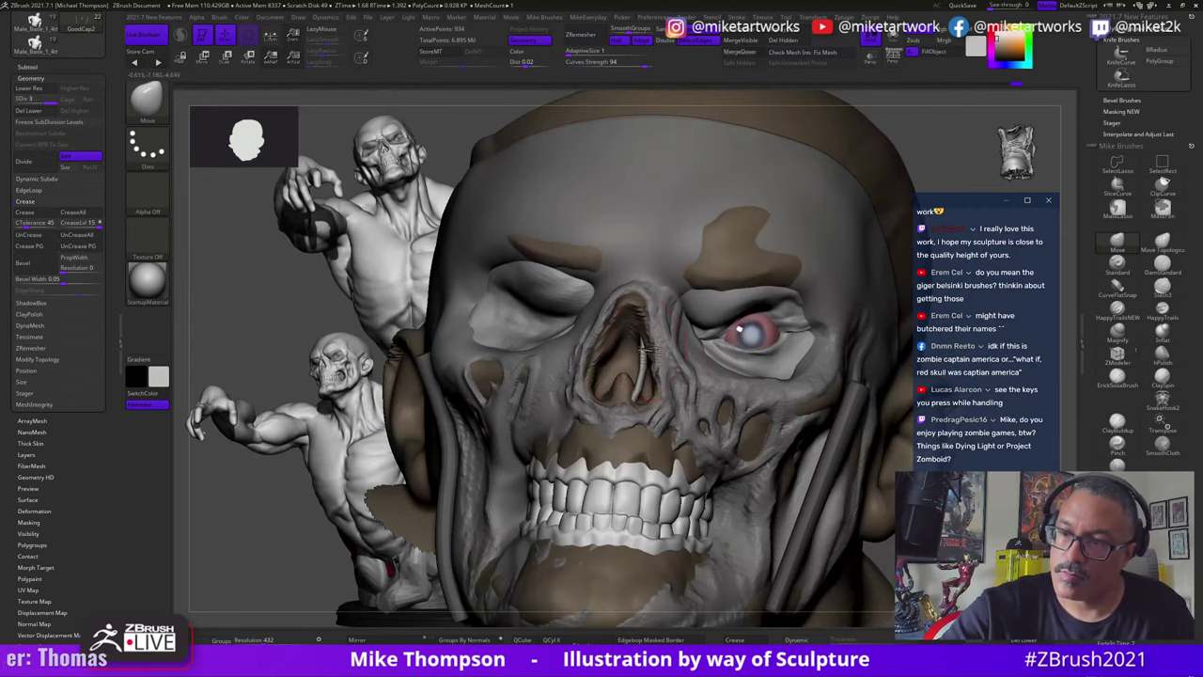
pyautogui.moveTo(837, 468); pyautogui.dragTo(657, 367)
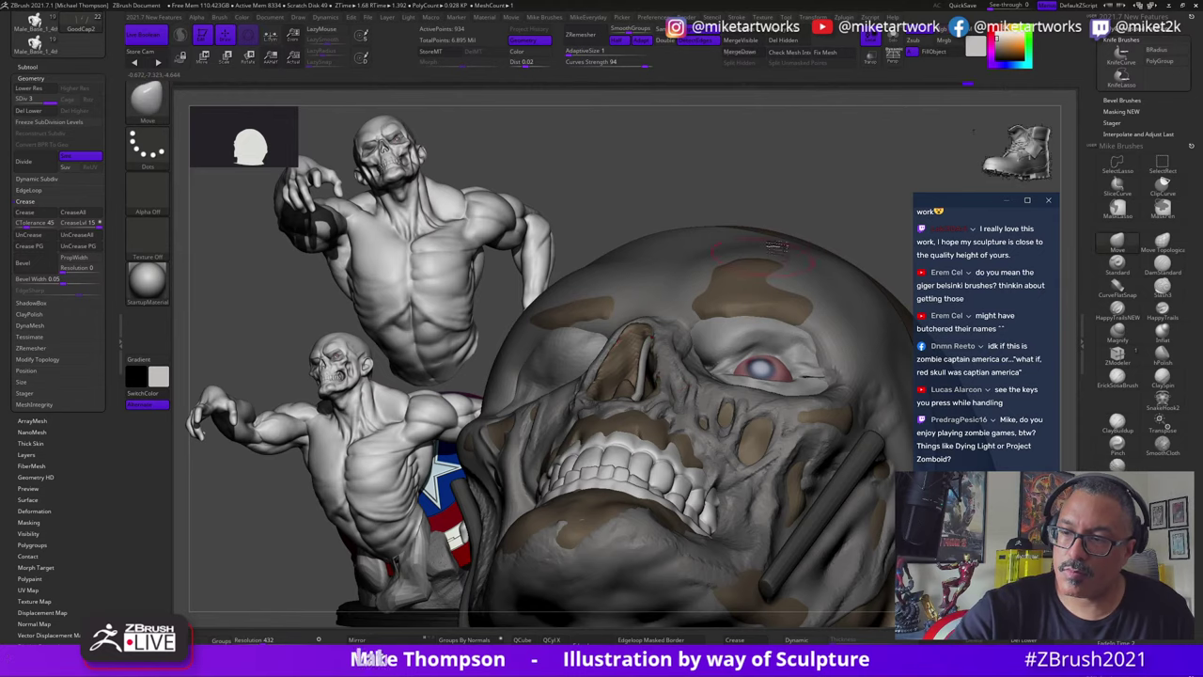
pyautogui.moveTo(776, 245); pyautogui.dragTo(659, 373)
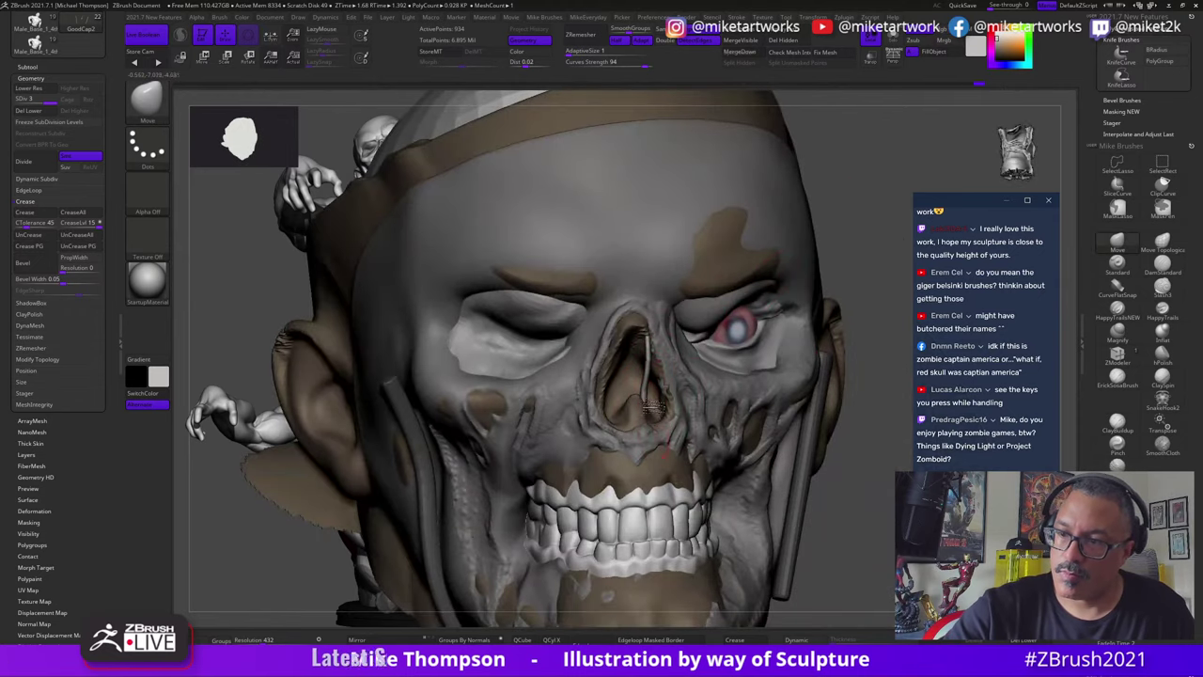
# Step: Isolate the tube beside the open eye's jaw with an inverted lasso mask and reposition it across the cheek with the gizmo
pyautogui.keyDown('alt'); pyautogui.moveTo(872, 580); pyautogui.dragTo(827, 488); pyautogui.keyUp('alt')
pyautogui.moveTo(814, 539)
pyautogui.keyDown('ctrl'); pyautogui.mouseDown()
pyautogui.moveTo(648, 526)
pyautogui.moveTo(658, 545)
pyautogui.mouseUp(); pyautogui.keyUp('ctrl')
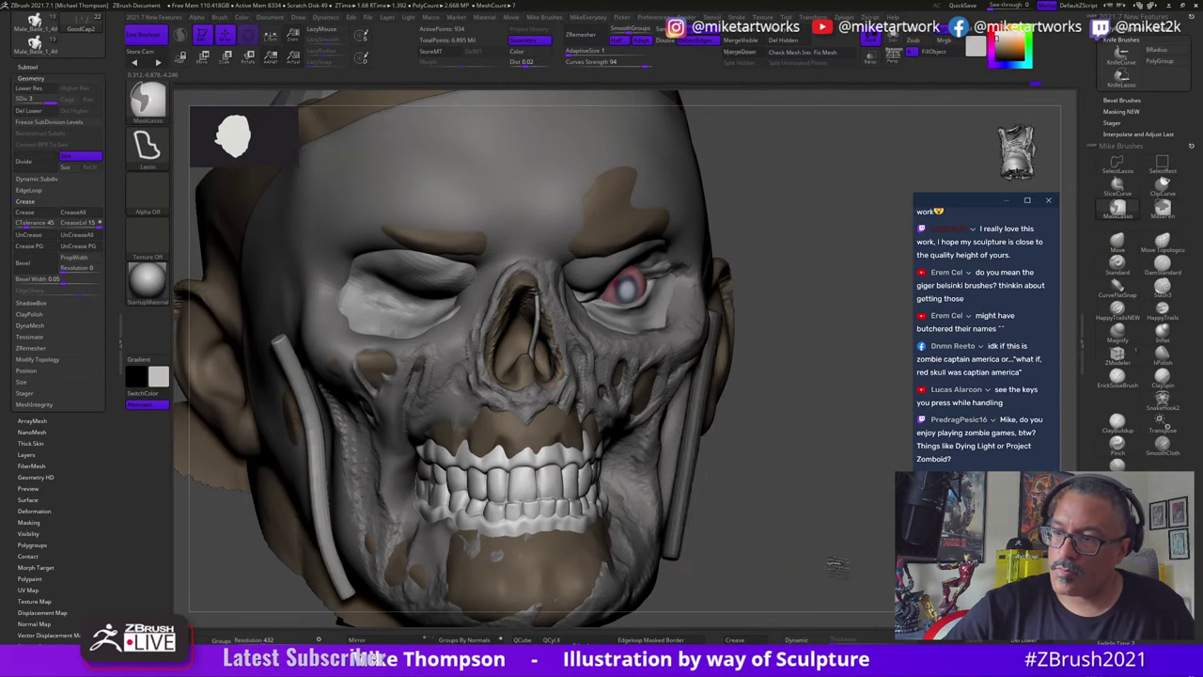
pyautogui.keyDown('ctrl'); pyautogui.click(833, 567); pyautogui.keyUp('ctrl')
pyautogui.moveTo(816, 568)
pyautogui.mouseDown()
pyautogui.moveTo(854, 566)
pyautogui.moveTo(858, 553)
pyautogui.moveTo(673, 550)
pyautogui.moveTo(785, 557)
pyautogui.moveTo(841, 512)
pyautogui.moveTo(798, 557)
pyautogui.mouseUp()
pyautogui.press('w')
pyautogui.keyDown('alt'); pyautogui.click(721, 501); pyautogui.keyUp('alt')
pyautogui.press('q')
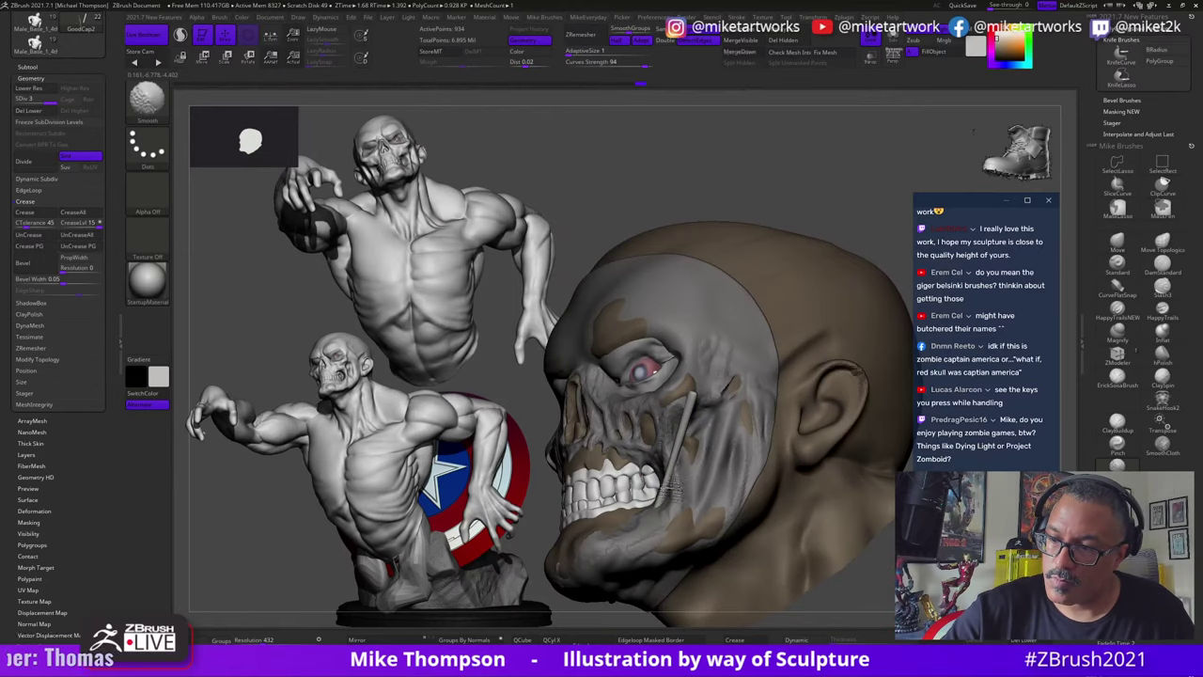
# Step: Shape the cheek strand below the open eye with Move and Smooth, stretching it from the cheekbone to the lower jaw
pyautogui.moveTo(809, 322); pyautogui.dragTo(707, 392, button='right')
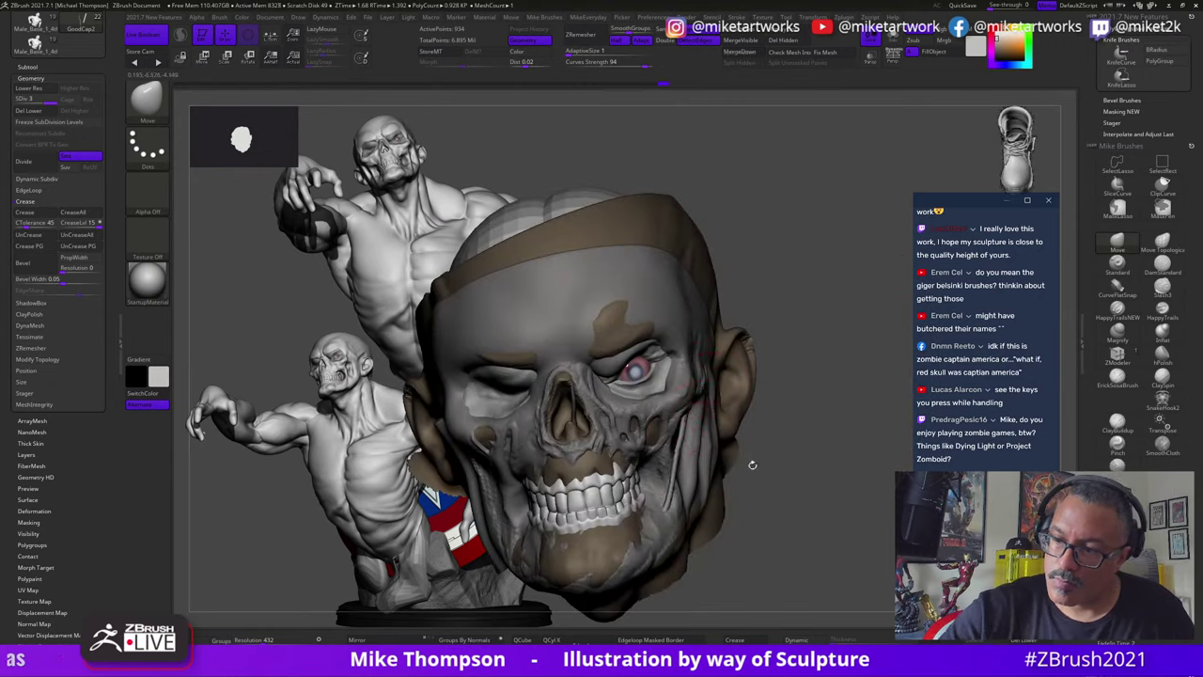
pyautogui.moveTo(753, 465); pyautogui.dragTo(851, 455)
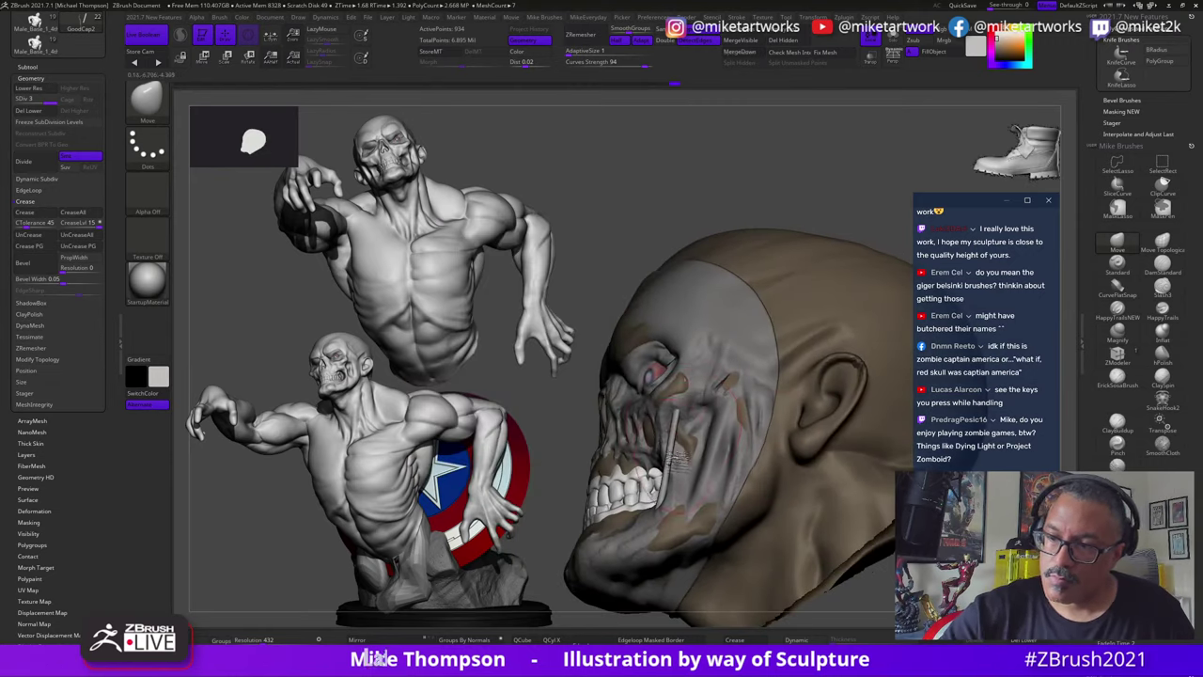
pyautogui.moveTo(800, 208); pyautogui.dragTo(846, 207)
pyautogui.moveTo(842, 513)
pyautogui.mouseDown()
pyautogui.moveTo(856, 549)
pyautogui.moveTo(835, 527)
pyautogui.mouseUp()
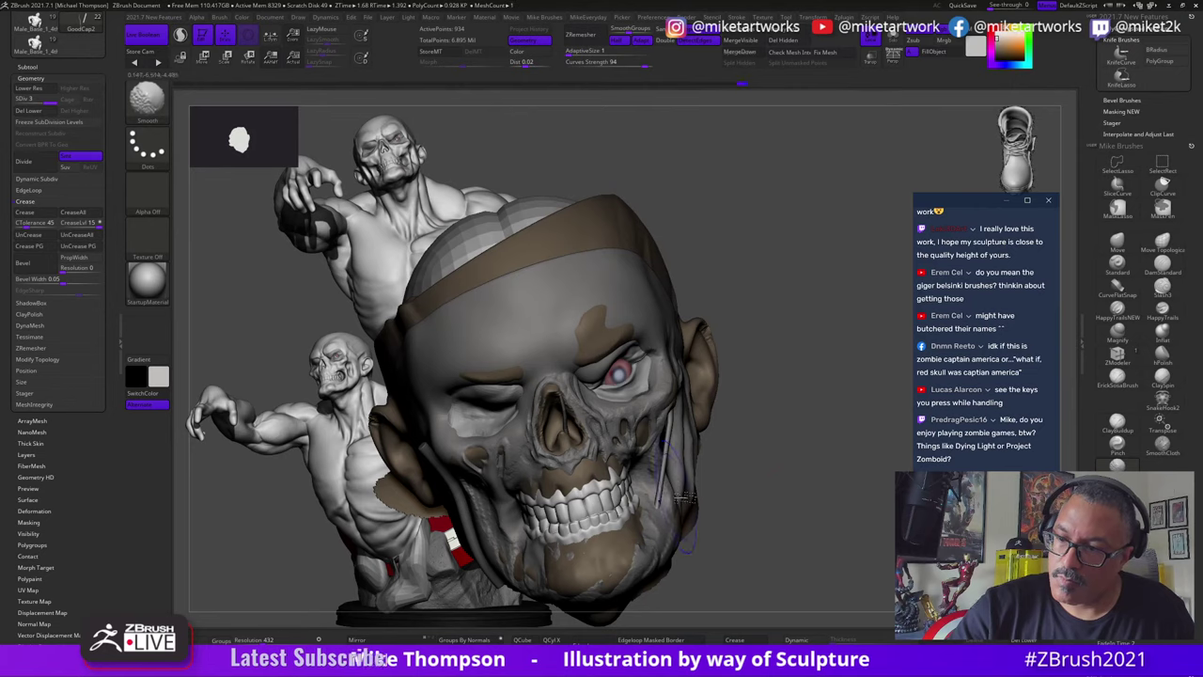
pyautogui.moveTo(684, 496)
pyautogui.mouseDown(button='right')
pyautogui.moveTo(658, 487)
pyautogui.moveTo(669, 481)
pyautogui.mouseUp(button='right')
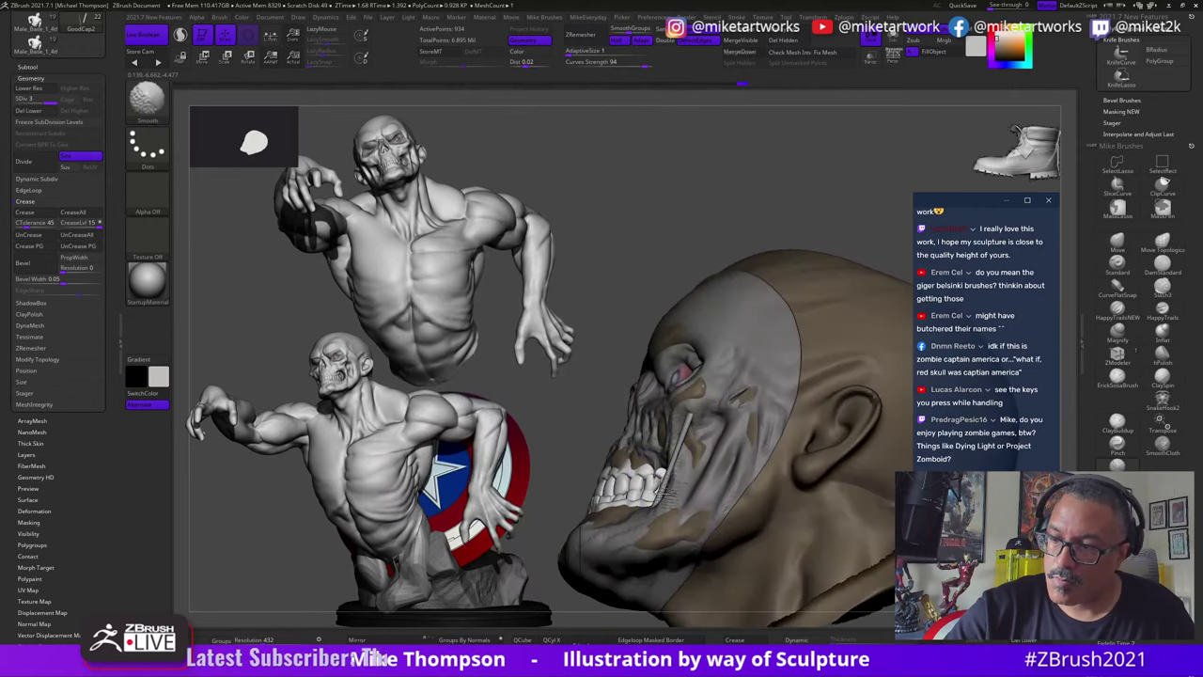
pyautogui.moveTo(796, 176); pyautogui.dragTo(816, 226)
# Step: Thicken the upper end of the strand below the open eye with the Inflat brush
pyautogui.click(1163, 333)
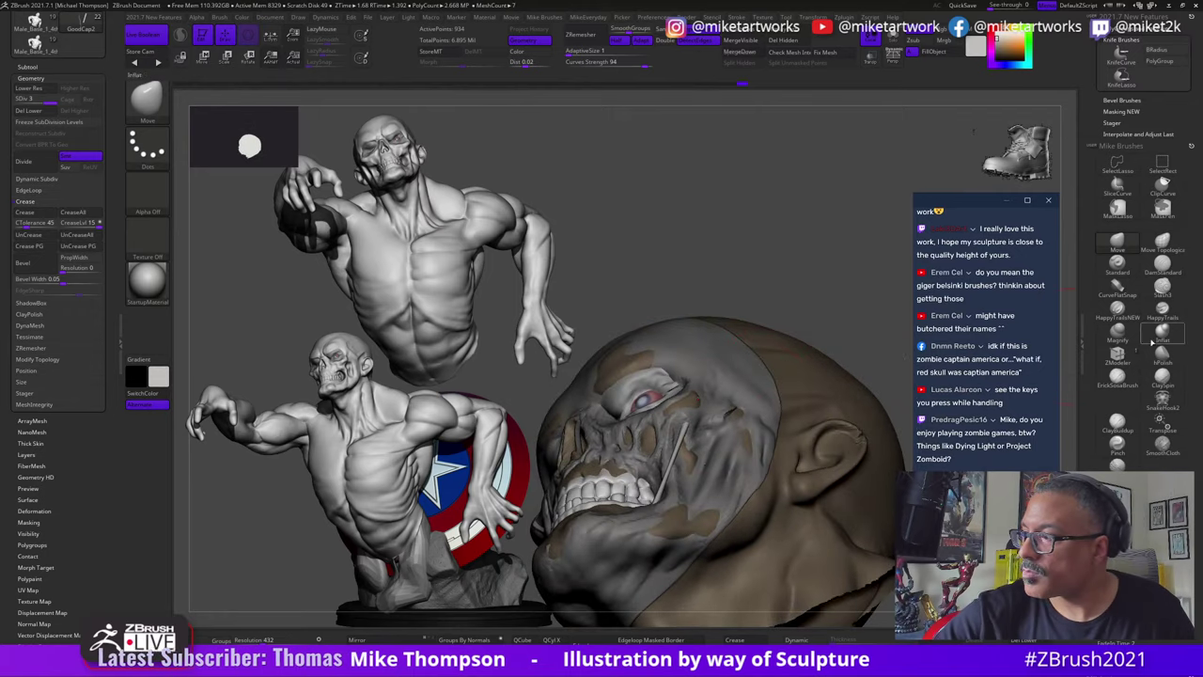
pyautogui.moveTo(691, 426)
pyautogui.mouseDown()
pyautogui.moveTo(663, 492)
pyautogui.moveTo(689, 427)
pyautogui.mouseUp()
pyautogui.moveTo(791, 307); pyautogui.dragTo(797, 310)
# Step: Isolate the tube on the closed-eye side with an inverted lasso mask and move it forward between cheekbone and jaw
pyautogui.moveTo(794, 307)
pyautogui.mouseDown(button='right')
pyautogui.moveTo(805, 502)
pyautogui.moveTo(848, 504)
pyautogui.moveTo(818, 510)
pyautogui.moveTo(872, 527)
pyautogui.moveTo(783, 582)
pyautogui.mouseUp(button='right')
pyautogui.moveTo(644, 501)
pyautogui.keyDown('ctrl'); pyautogui.mouseDown()
pyautogui.moveTo(649, 615)
pyautogui.moveTo(661, 597)
pyautogui.mouseUp(); pyautogui.keyUp('ctrl')
pyautogui.keyDown('ctrl'); pyautogui.click(810, 593); pyautogui.keyUp('ctrl')
pyautogui.moveTo(817, 593)
pyautogui.mouseDown(button='right')
pyautogui.moveTo(836, 586)
pyautogui.moveTo(776, 609)
pyautogui.mouseUp(button='right')
pyautogui.press('w')
pyautogui.press('s')
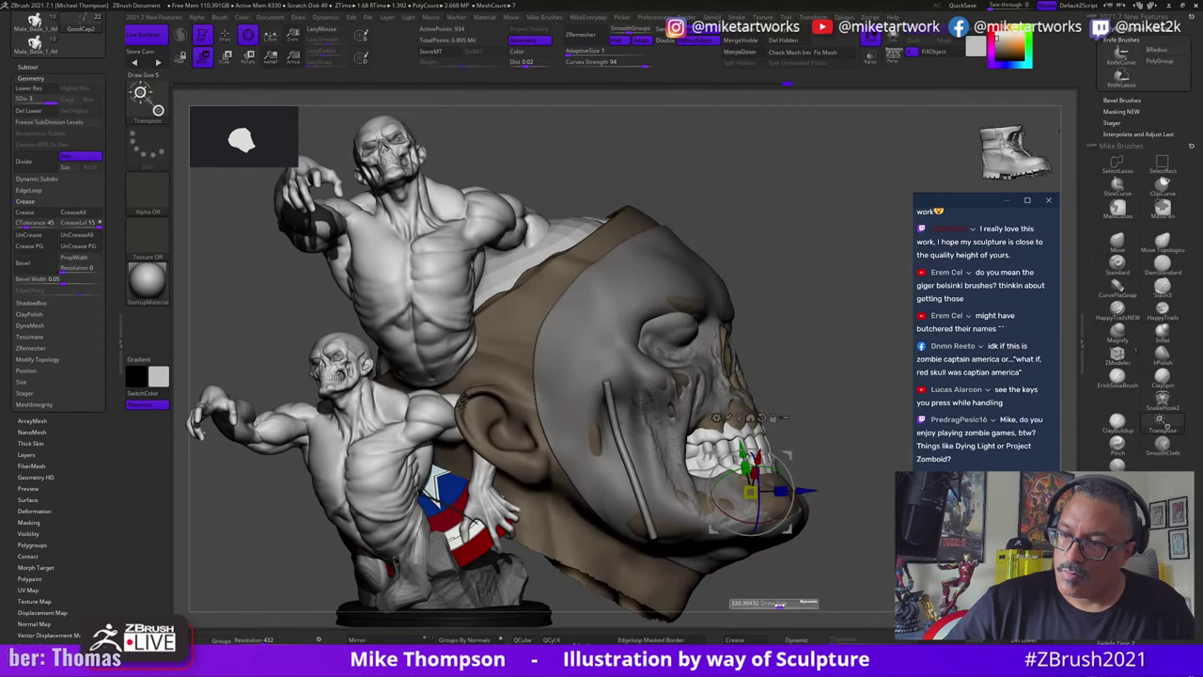
pyautogui.keyDown('alt'); pyautogui.moveTo(791, 529); pyautogui.dragTo(744, 533); pyautogui.keyUp('alt')
pyautogui.moveTo(888, 557); pyautogui.dragTo(859, 542, button='right')
pyautogui.moveTo(832, 498); pyautogui.dragTo(839, 496)
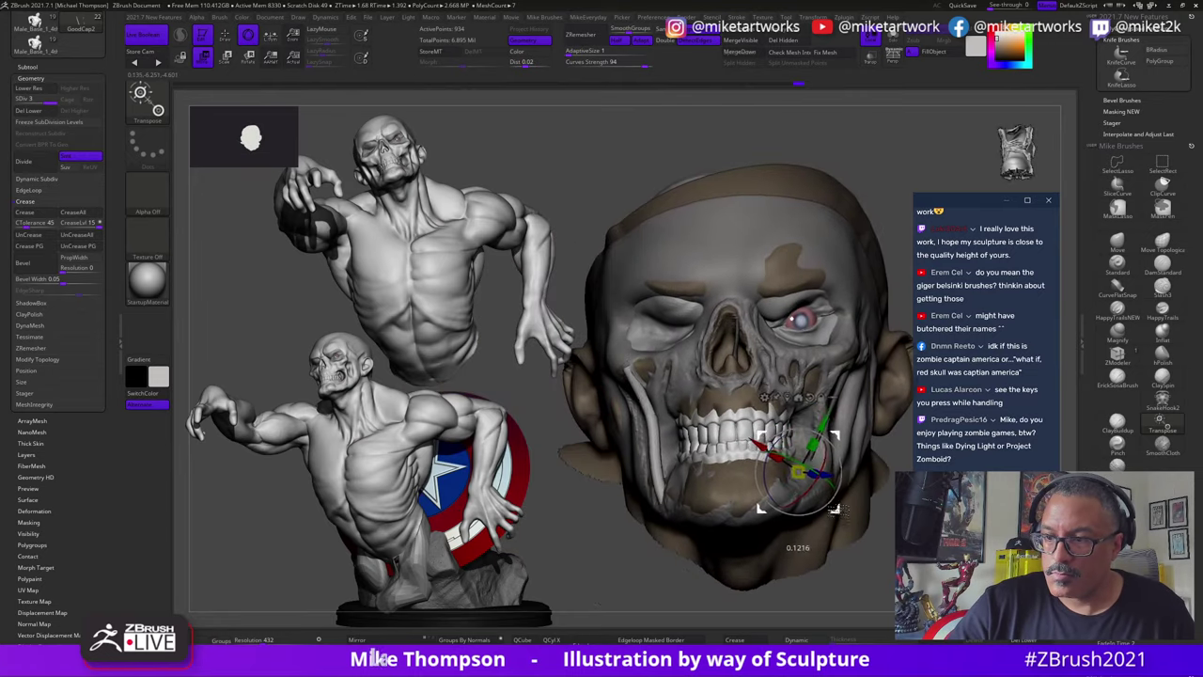
pyautogui.press('q')
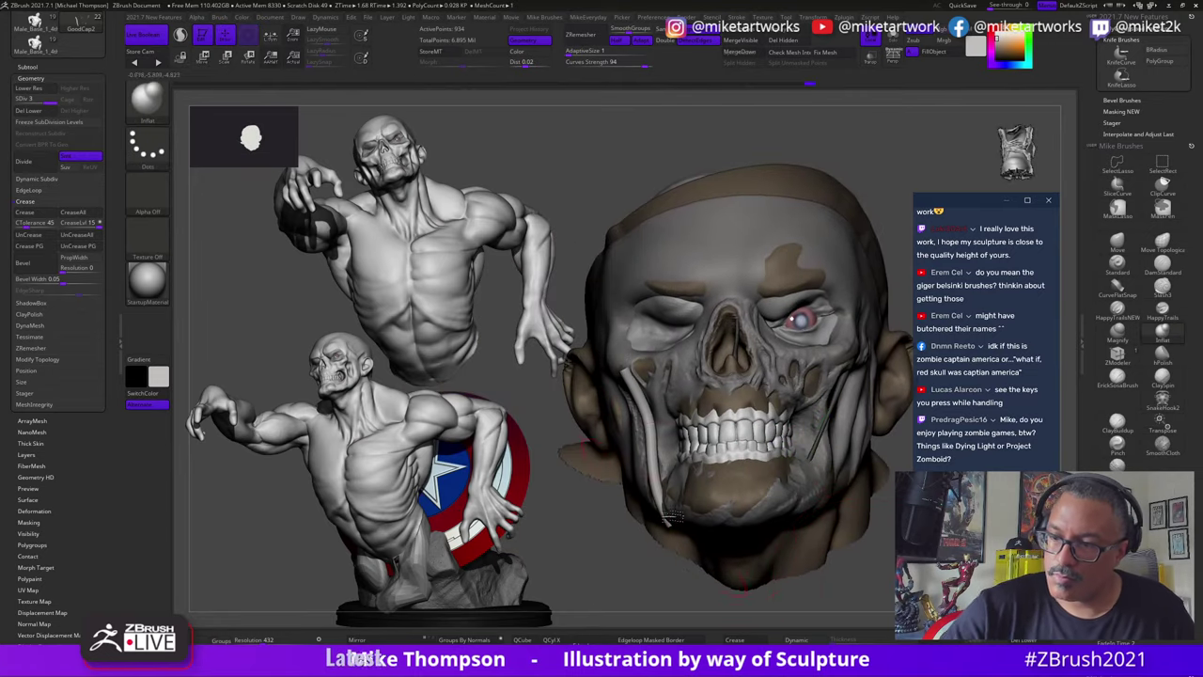
# Step: Smooth and inflate the lower part of the strand below the closed eye to vary its thickness
pyautogui.keyDown('shift'); pyautogui.moveTo(666, 508); pyautogui.dragTo(668, 516); pyautogui.keyUp('shift')
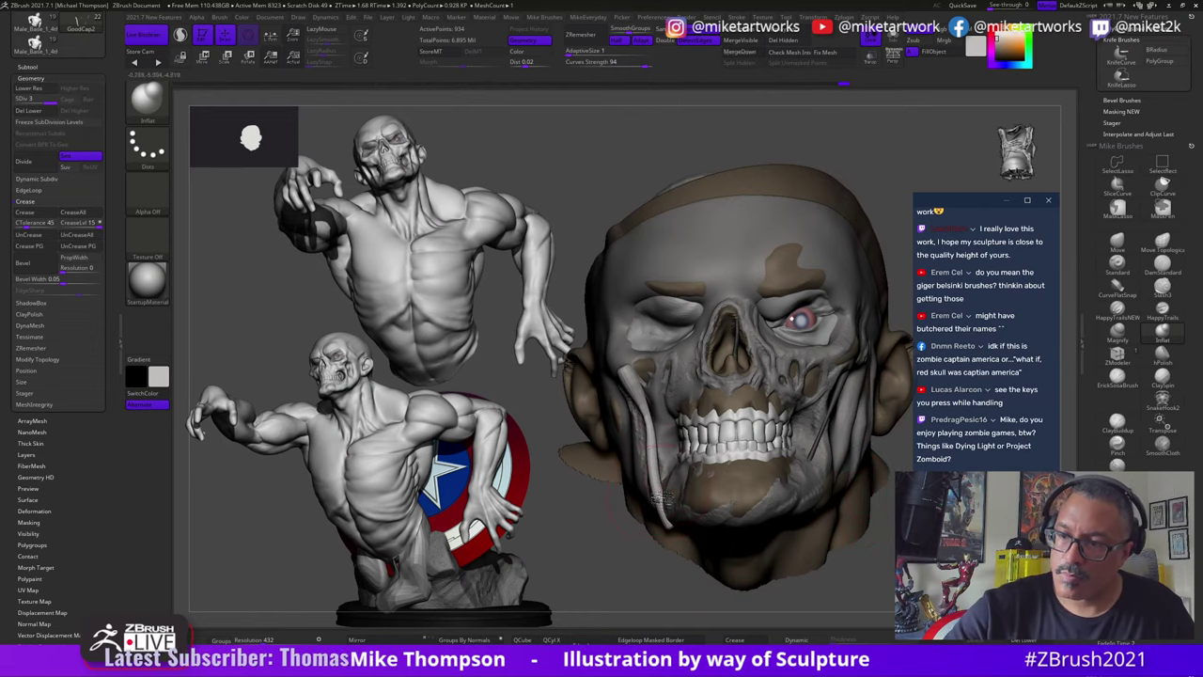
pyautogui.moveTo(662, 499); pyautogui.dragTo(674, 577)
pyautogui.moveTo(646, 423)
pyautogui.keyDown('shift'); pyautogui.mouseDown()
pyautogui.moveTo(639, 388)
pyautogui.moveTo(658, 470)
pyautogui.mouseUp(); pyautogui.keyUp('shift')
pyautogui.moveTo(582, 573)
pyautogui.mouseDown()
pyautogui.moveTo(730, 578)
pyautogui.moveTo(800, 447)
pyautogui.moveTo(791, 455)
pyautogui.mouseUp()
# Step: Bend the strand below the closed eye with the Move brush, fitting its ends against the cheekbone and lower jaw
pyautogui.click(1117, 242)
pyautogui.moveTo(845, 395); pyautogui.dragTo(733, 338)
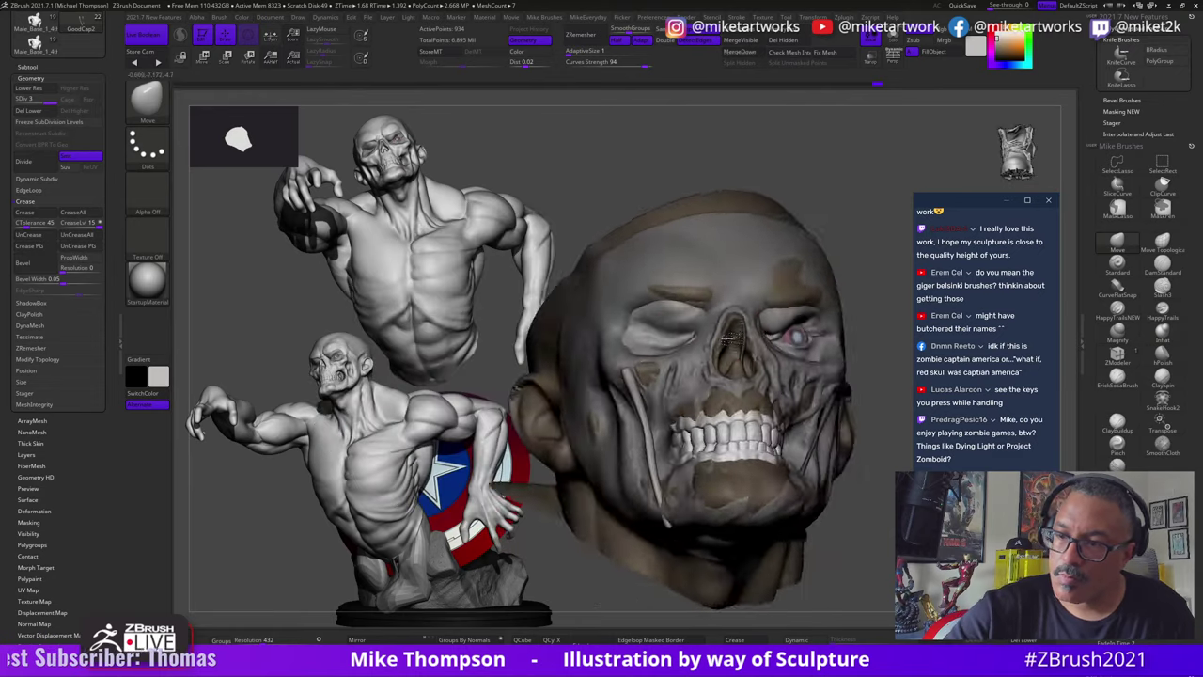
pyautogui.moveTo(733, 336); pyautogui.dragTo(639, 381, button='right')
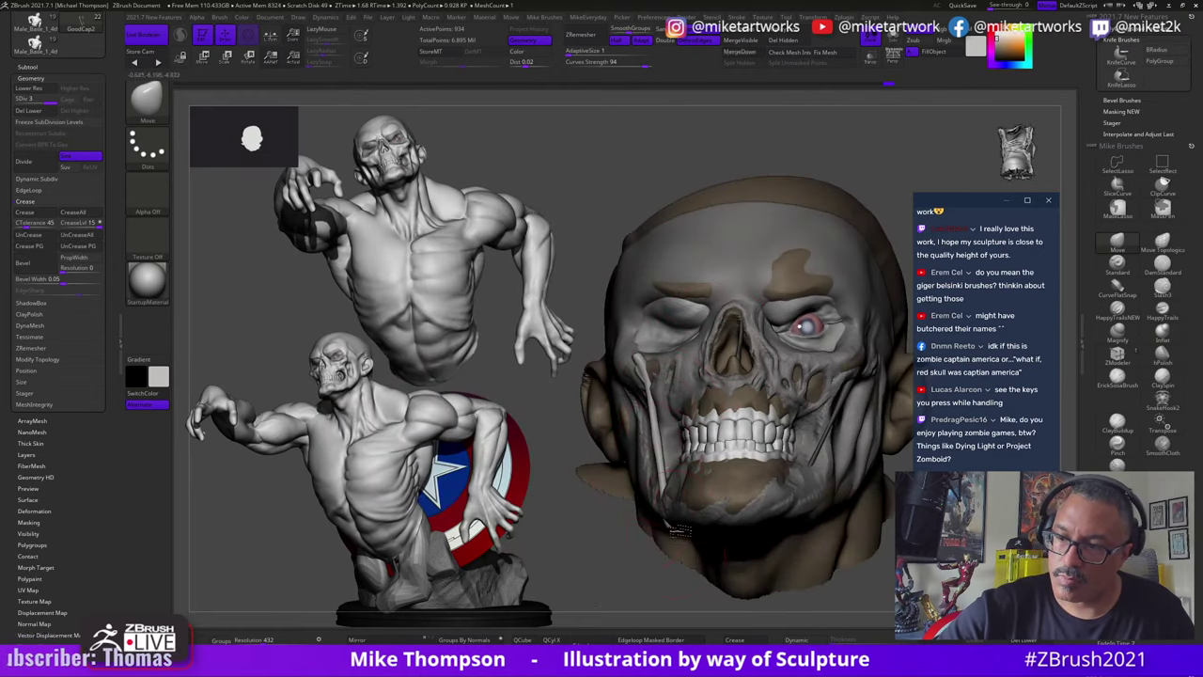
pyautogui.moveTo(700, 548); pyautogui.dragTo(663, 496, button='right')
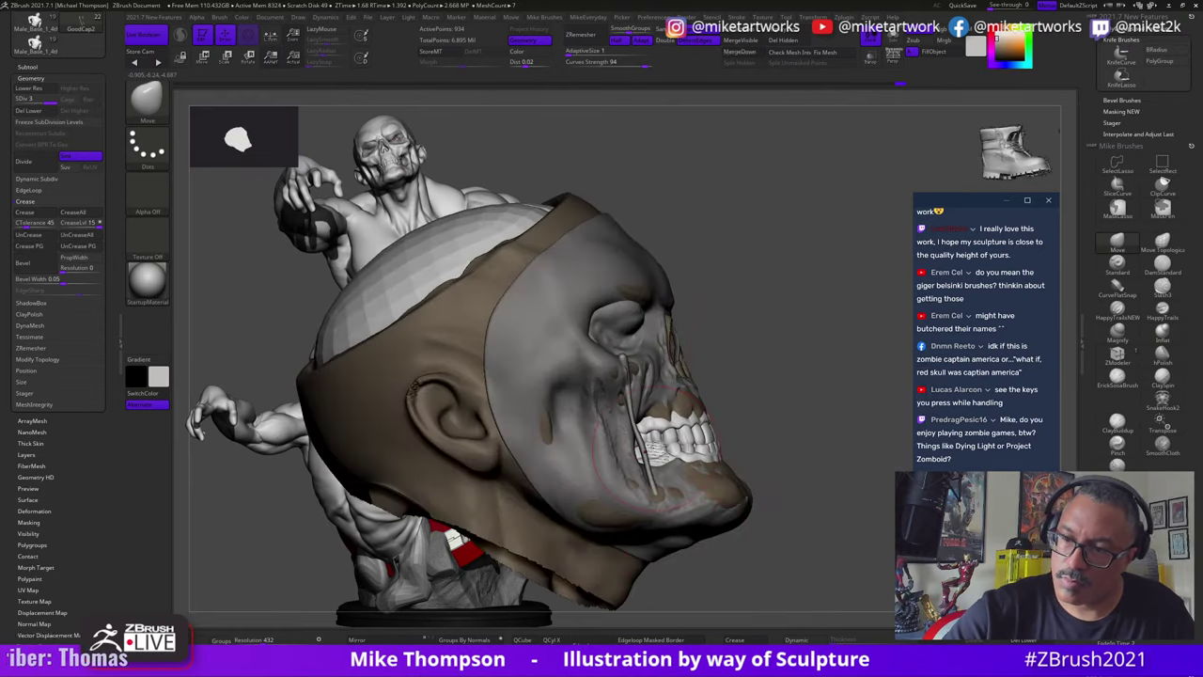
pyautogui.moveTo(650, 437); pyautogui.dragTo(610, 376, button='right')
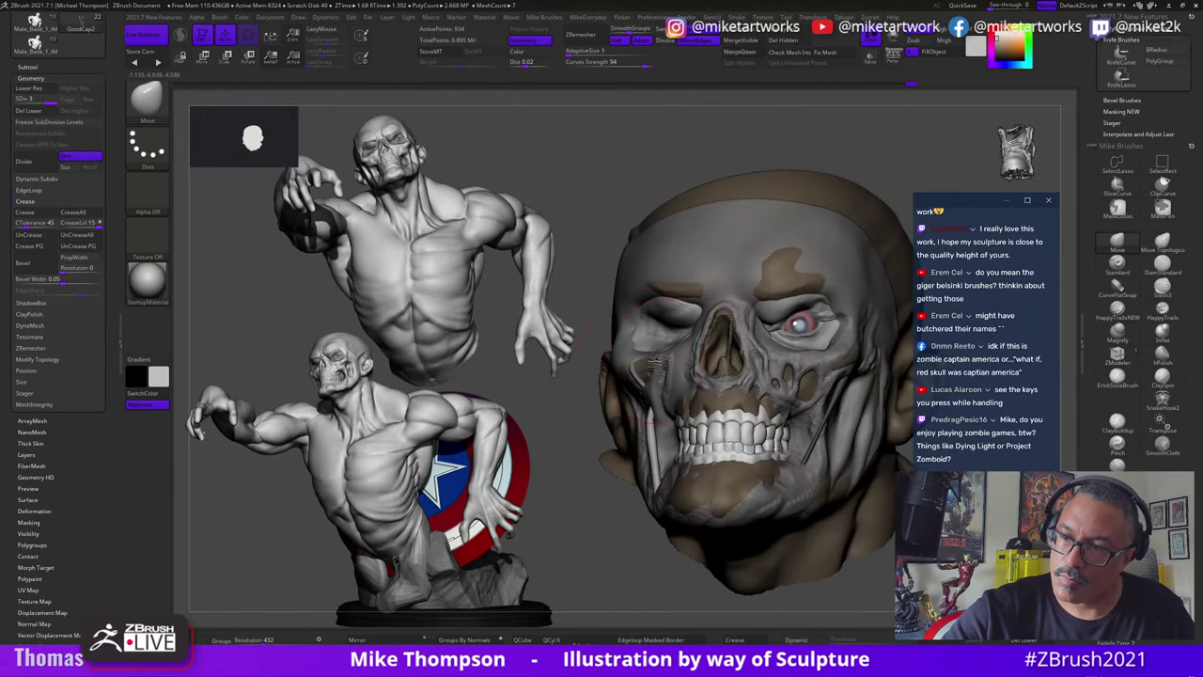
pyautogui.moveTo(658, 423); pyautogui.dragTo(808, 494, button='right')
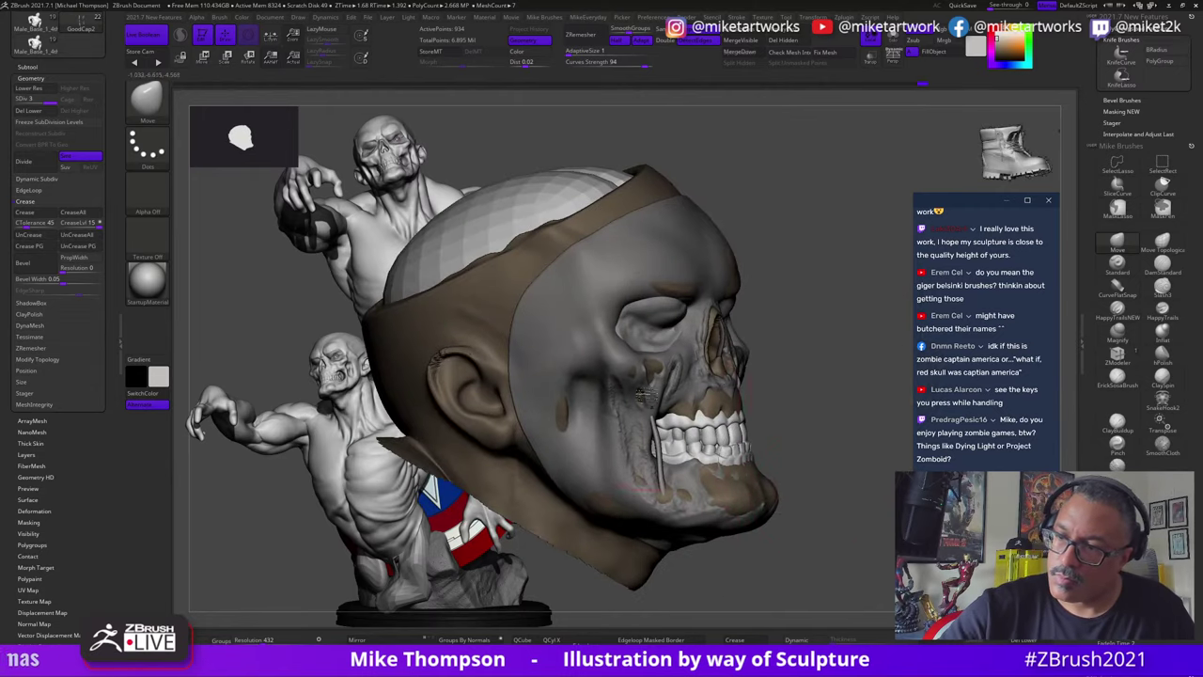
# Step: Pull the upper part of the closed-eye side strand forward toward the upper teeth with the Move brush
pyautogui.moveTo(693, 361); pyautogui.dragTo(648, 418, button='right')
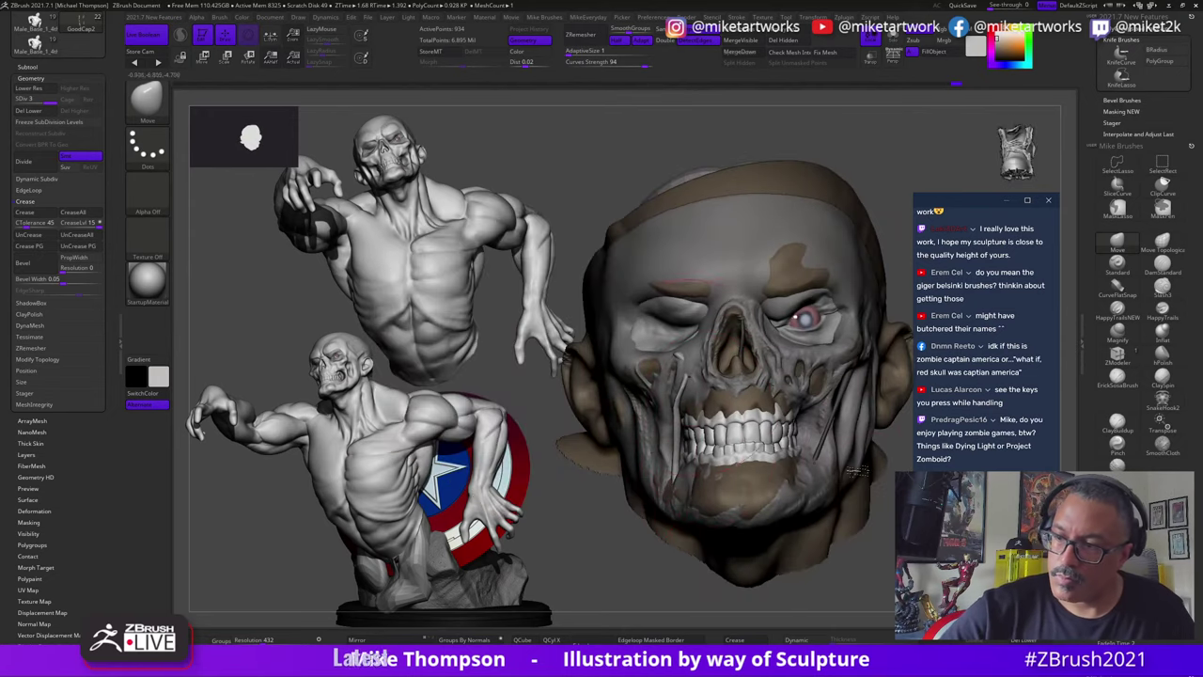
pyautogui.moveTo(853, 472); pyautogui.dragTo(858, 517, button='right')
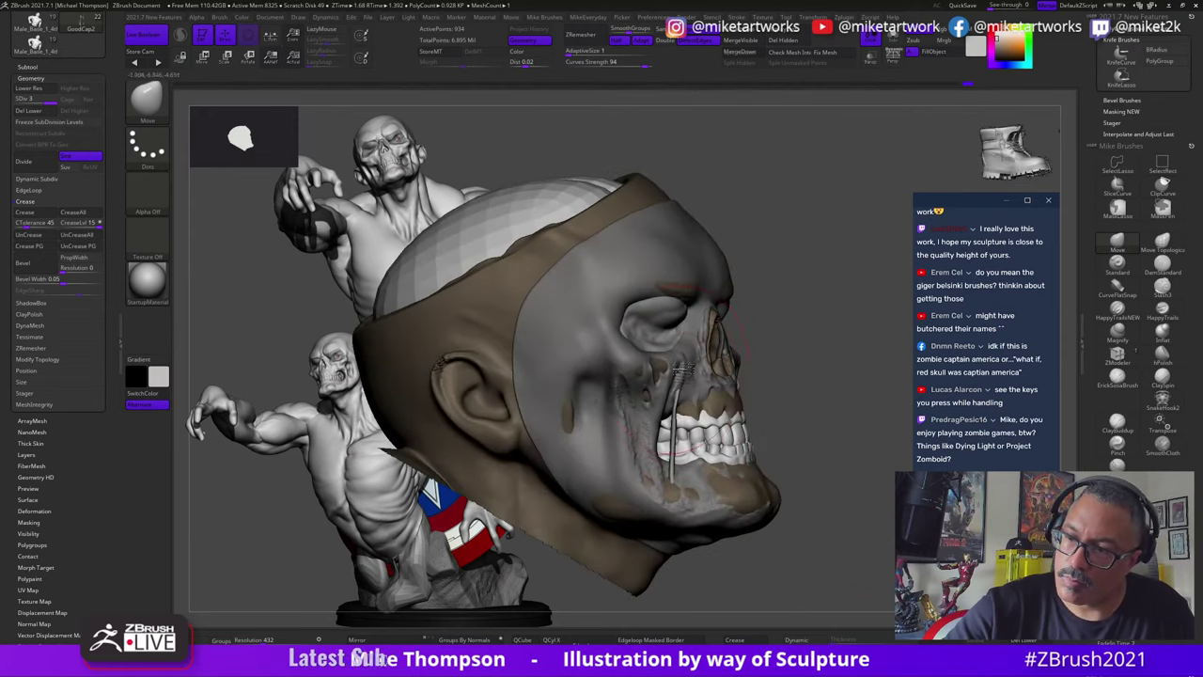
pyautogui.moveTo(684, 369); pyautogui.dragTo(670, 453, button='right')
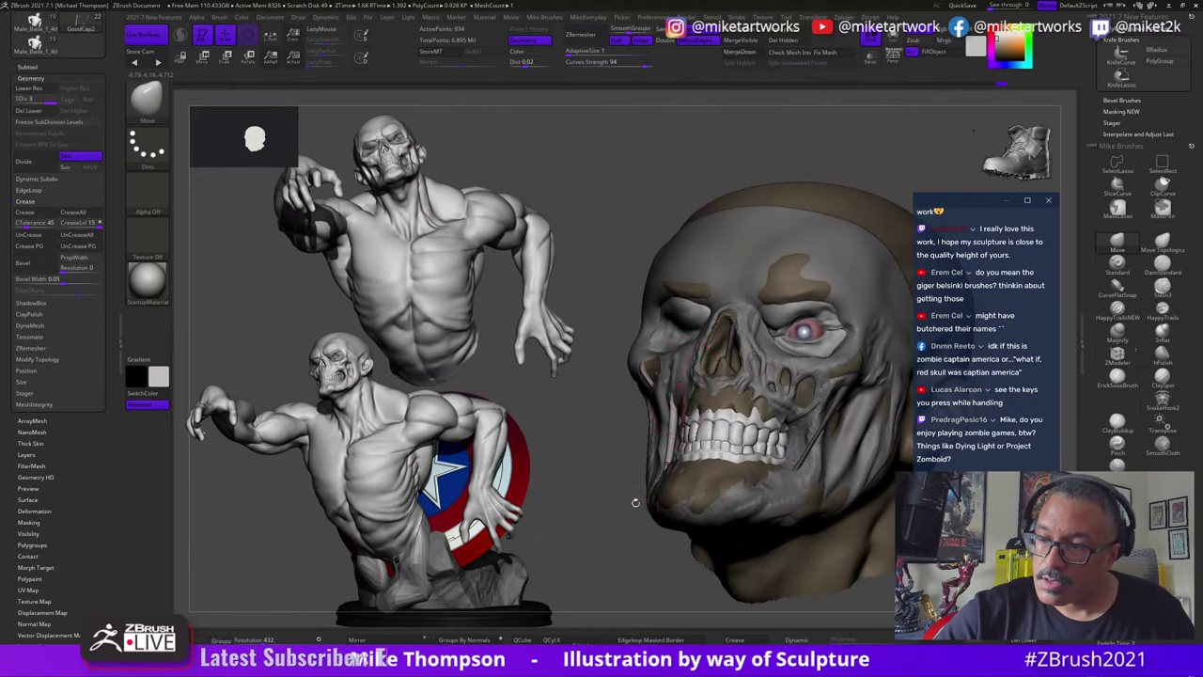
pyautogui.moveTo(636, 503); pyautogui.dragTo(671, 400, button='right')
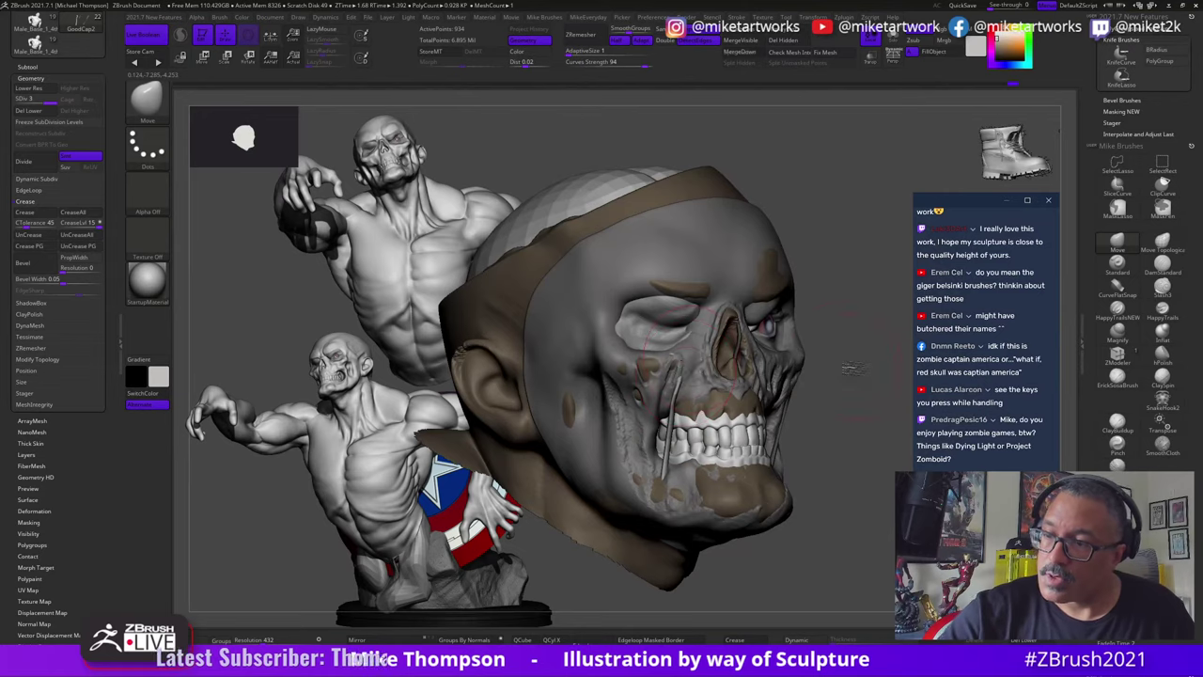
pyautogui.moveTo(851, 370); pyautogui.dragTo(681, 361, button='right')
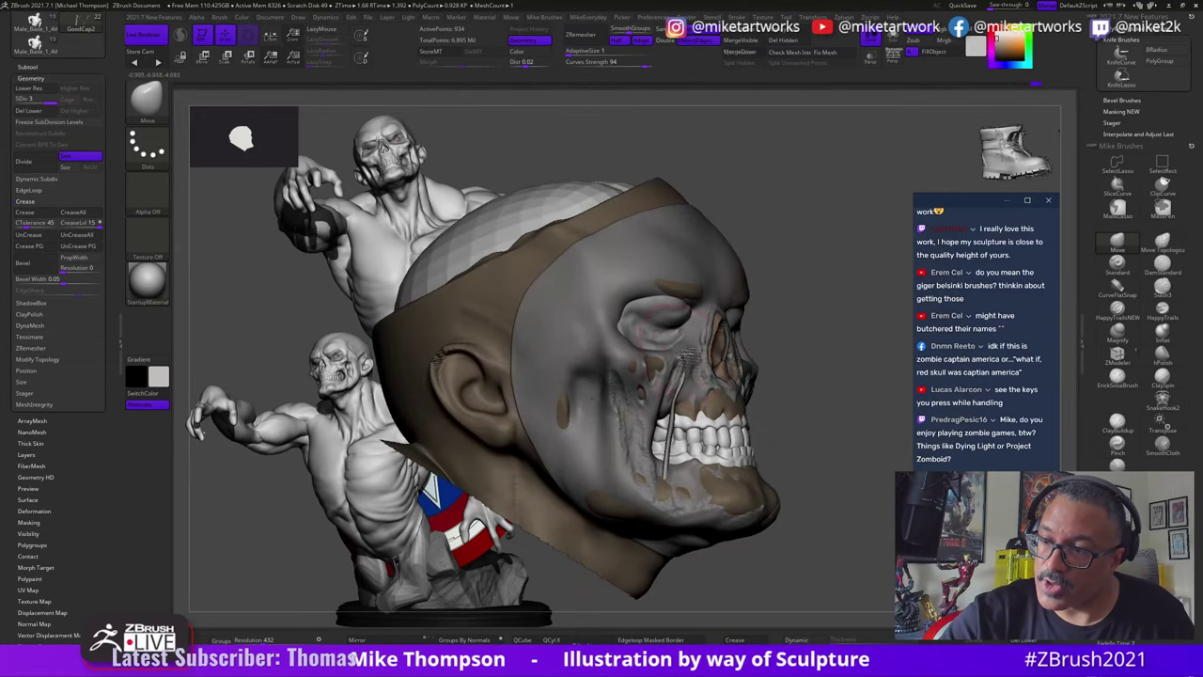
# Step: Smooth the upper part of the strand beside the mouth and refine its line with the Move brush
pyautogui.press('shift')
pyautogui.keyDown('shift'); pyautogui.moveTo(682, 384); pyautogui.dragTo(672, 414); pyautogui.keyUp('shift')
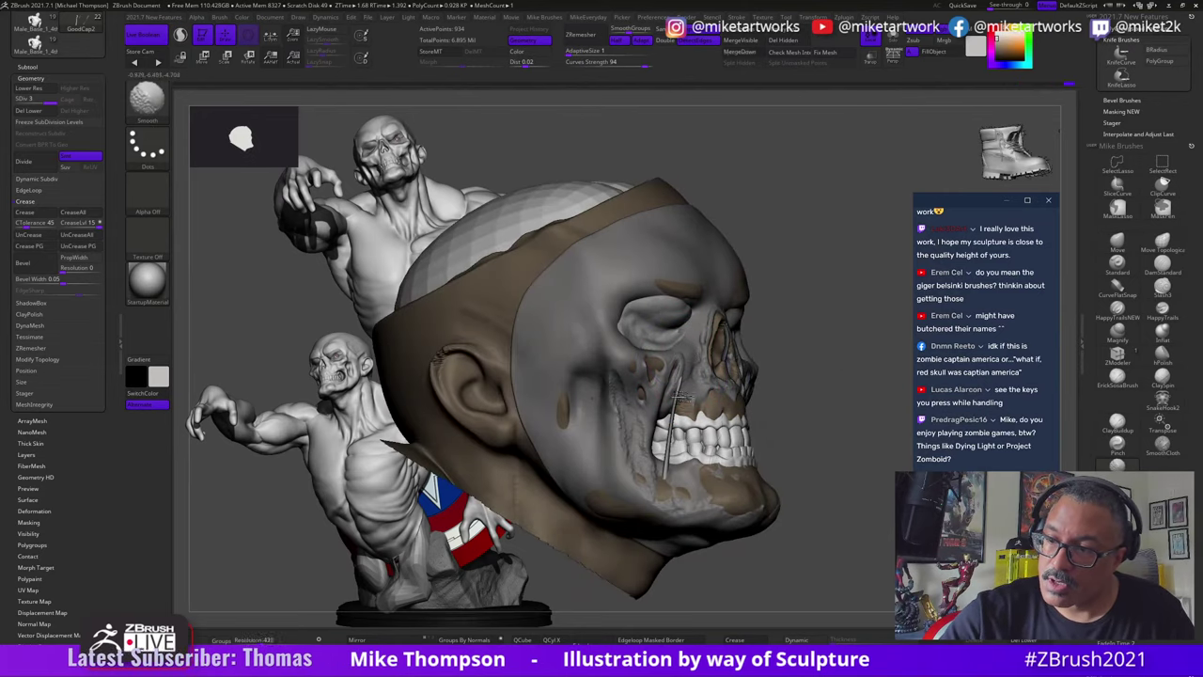
pyautogui.moveTo(850, 428); pyautogui.dragTo(723, 469, button='right')
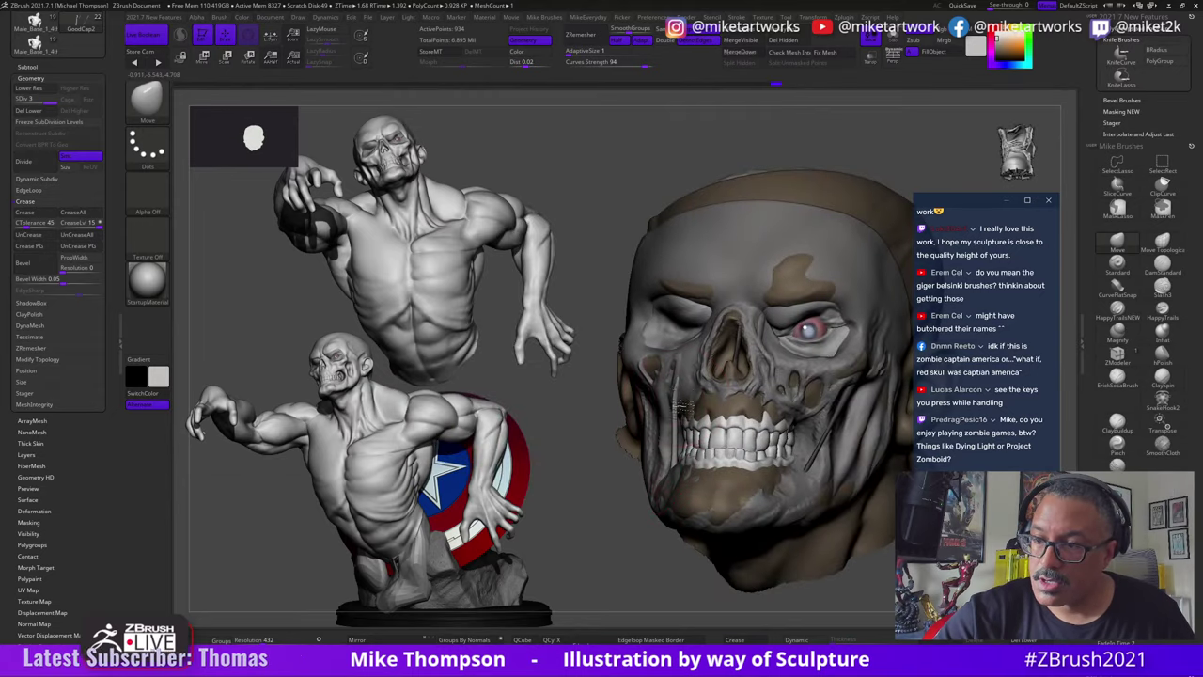
pyautogui.moveTo(628, 541); pyautogui.dragTo(700, 558, button='right')
pyautogui.moveTo(700, 559); pyautogui.dragTo(796, 556)
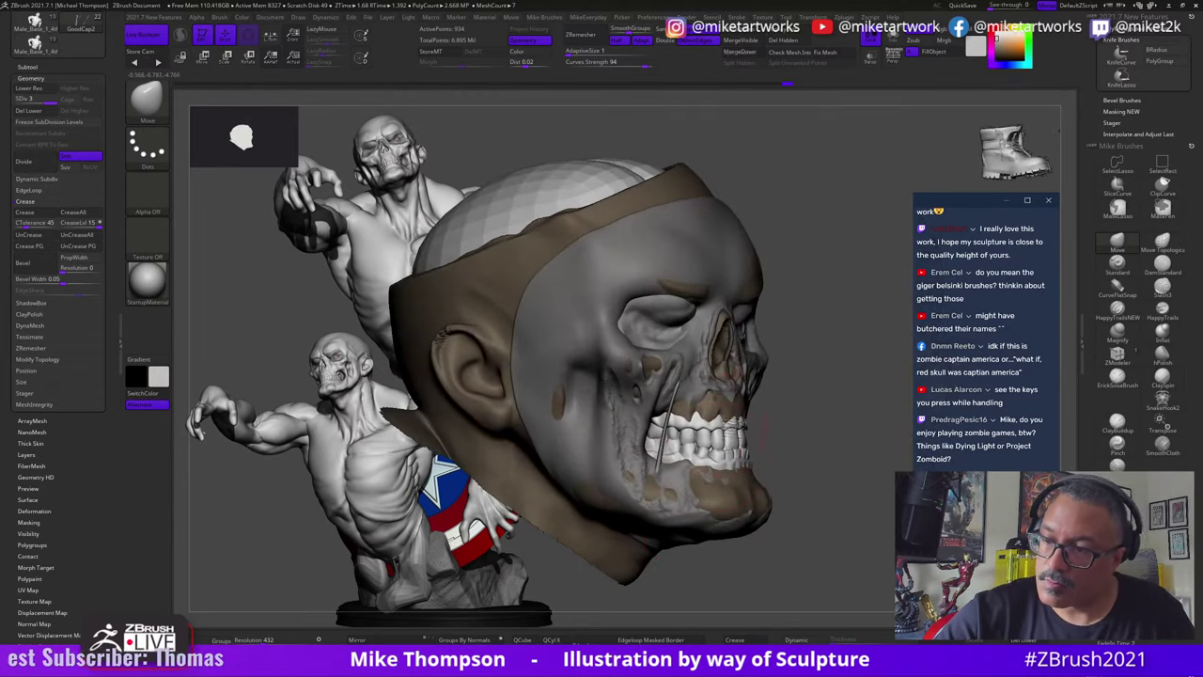
# Step: Smooth and inflate the strand beside the closed-eye side of the mouth, and refine its placement with the Move brush
pyautogui.moveTo(863, 422); pyautogui.dragTo(792, 424)
pyautogui.moveTo(789, 425); pyautogui.dragTo(873, 577, button='right')
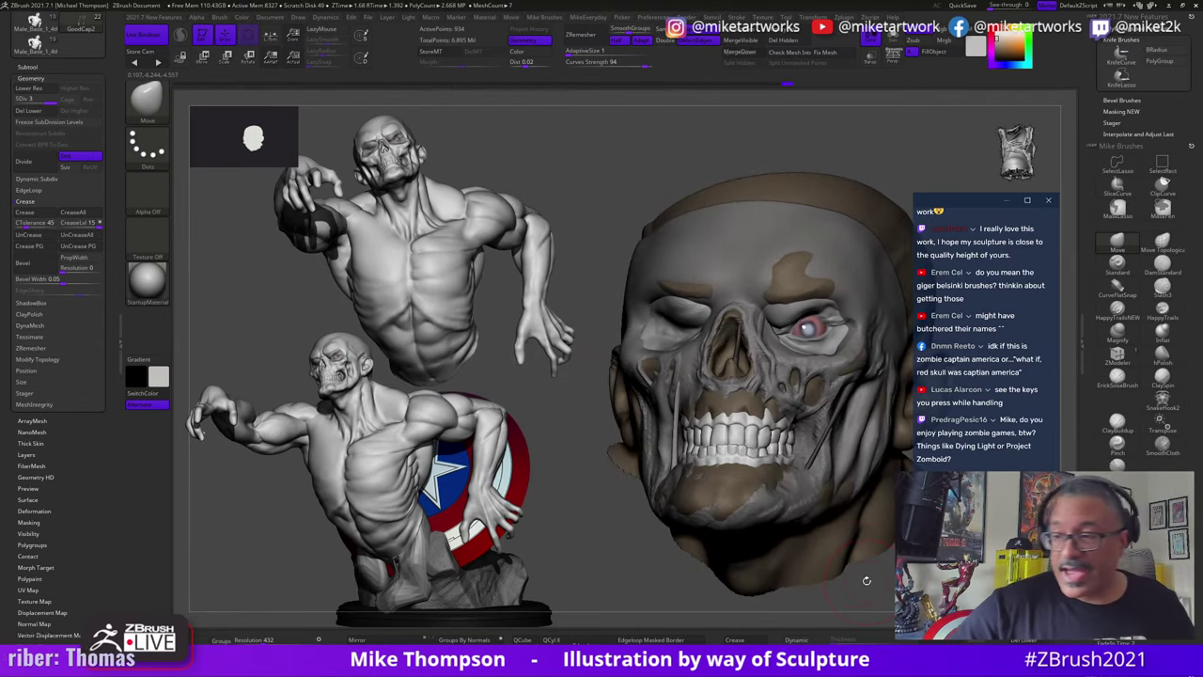
pyautogui.moveTo(887, 598); pyautogui.dragTo(863, 579, button='right')
pyautogui.keyDown('ctrl'); pyautogui.click(886, 590); pyautogui.keyUp('ctrl')
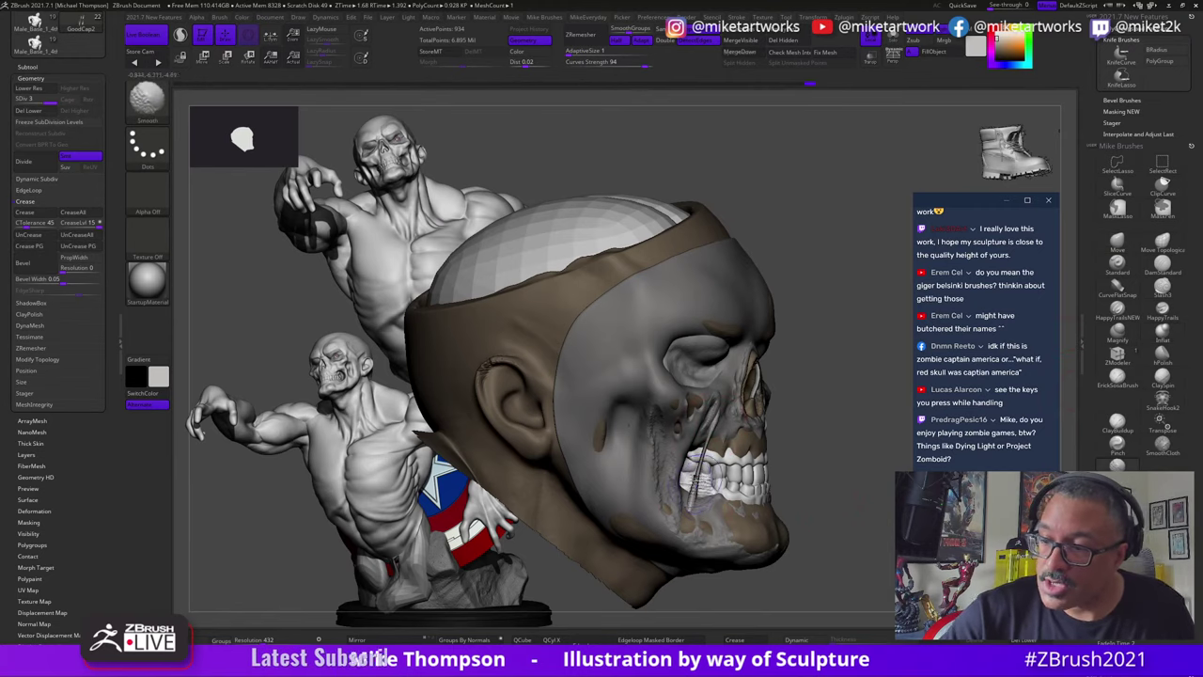
pyautogui.moveTo(872, 474); pyautogui.dragTo(776, 477)
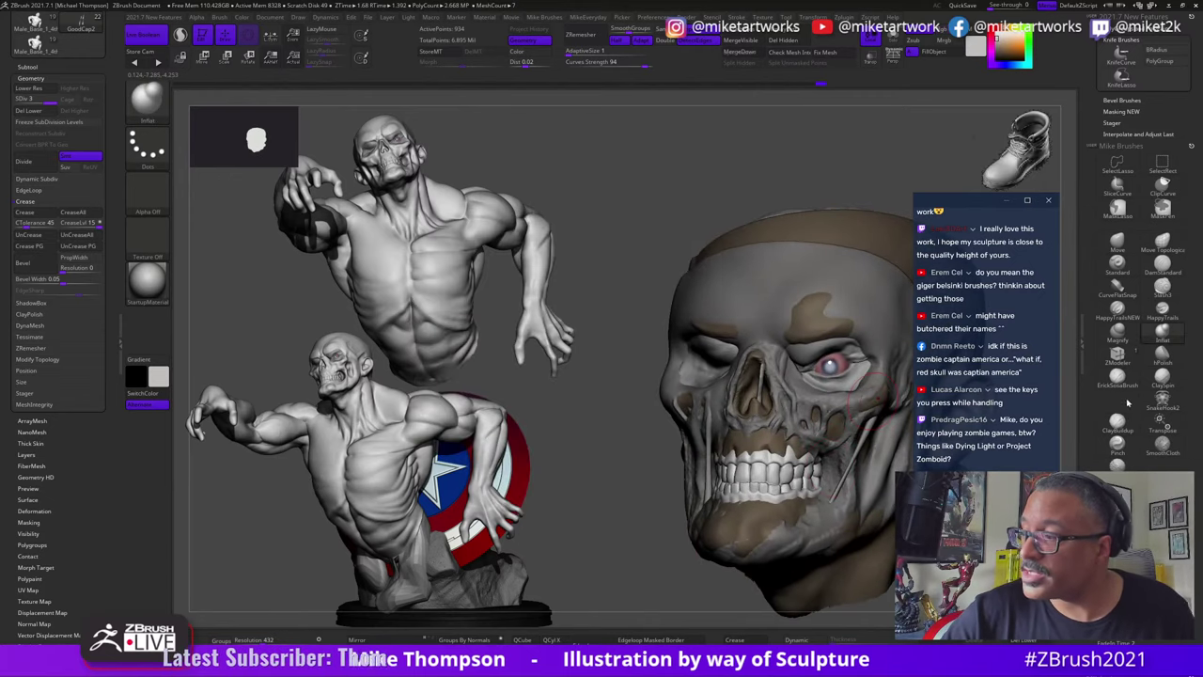
pyautogui.click(1117, 247)
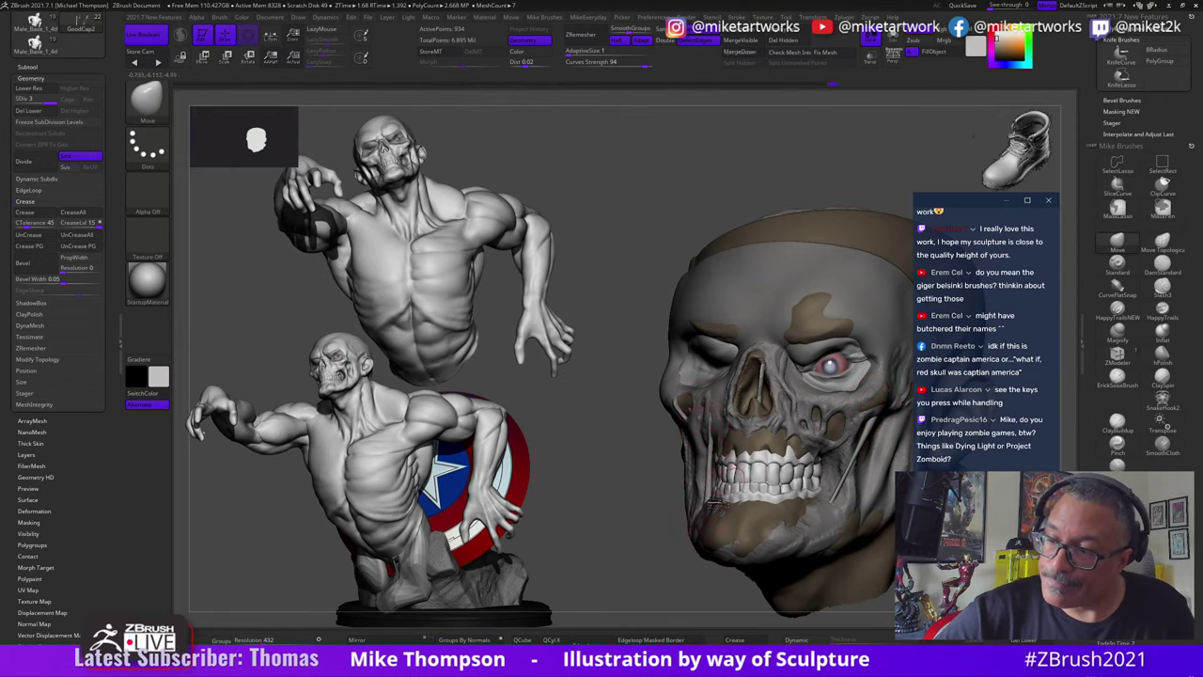
pyautogui.moveTo(715, 502); pyautogui.dragTo(724, 432, button='right')
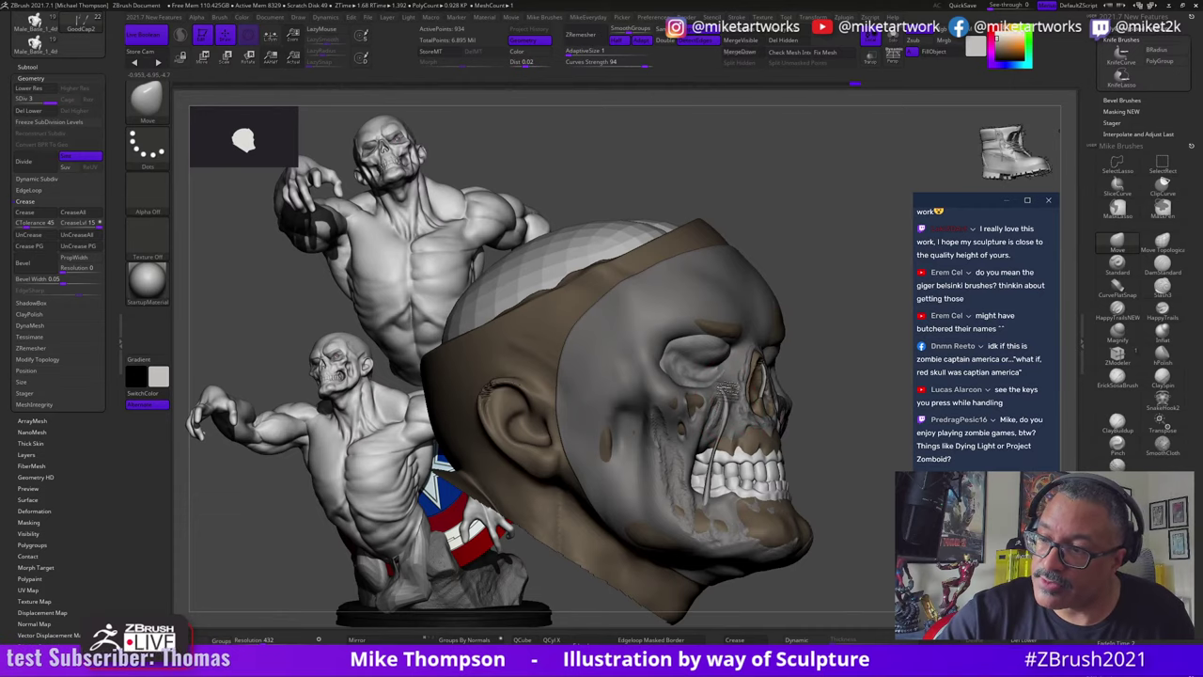
# Step: Reselect the strand mesh from the skull and adjust its line beside the back teeth with the Move brush
pyautogui.keyDown('alt'); pyautogui.click(733, 421); pyautogui.keyUp('alt')
pyautogui.moveTo(880, 469); pyautogui.dragTo(846, 473)
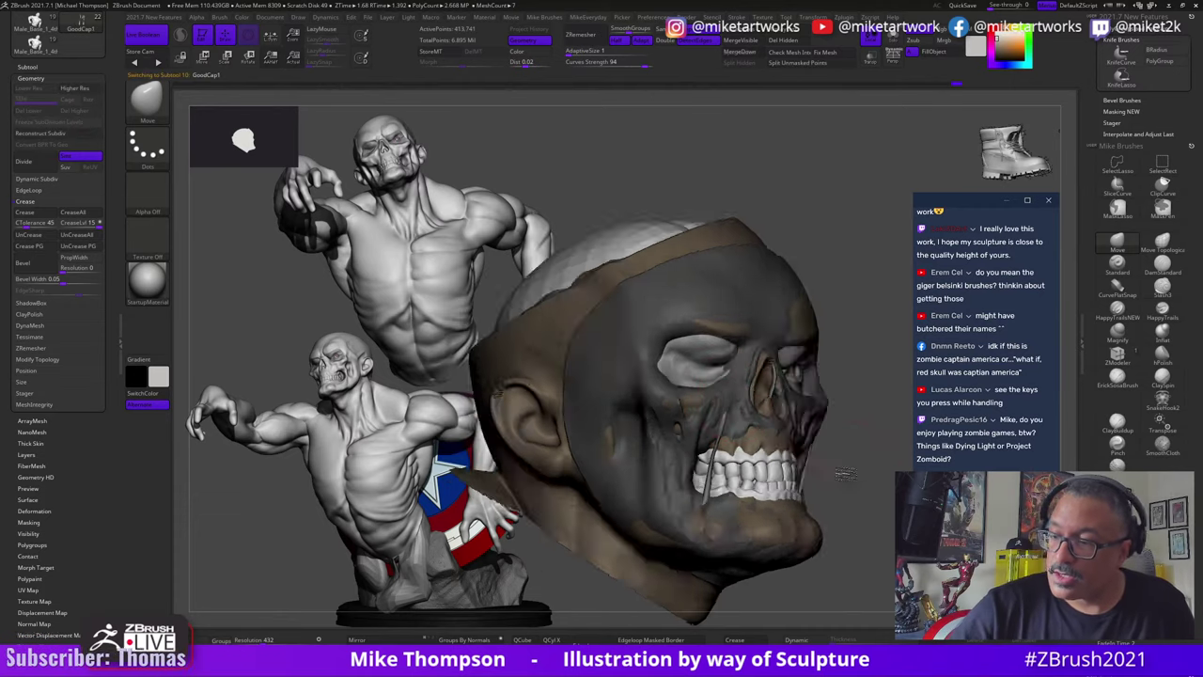
pyautogui.moveTo(846, 473); pyautogui.dragTo(861, 561, button='right')
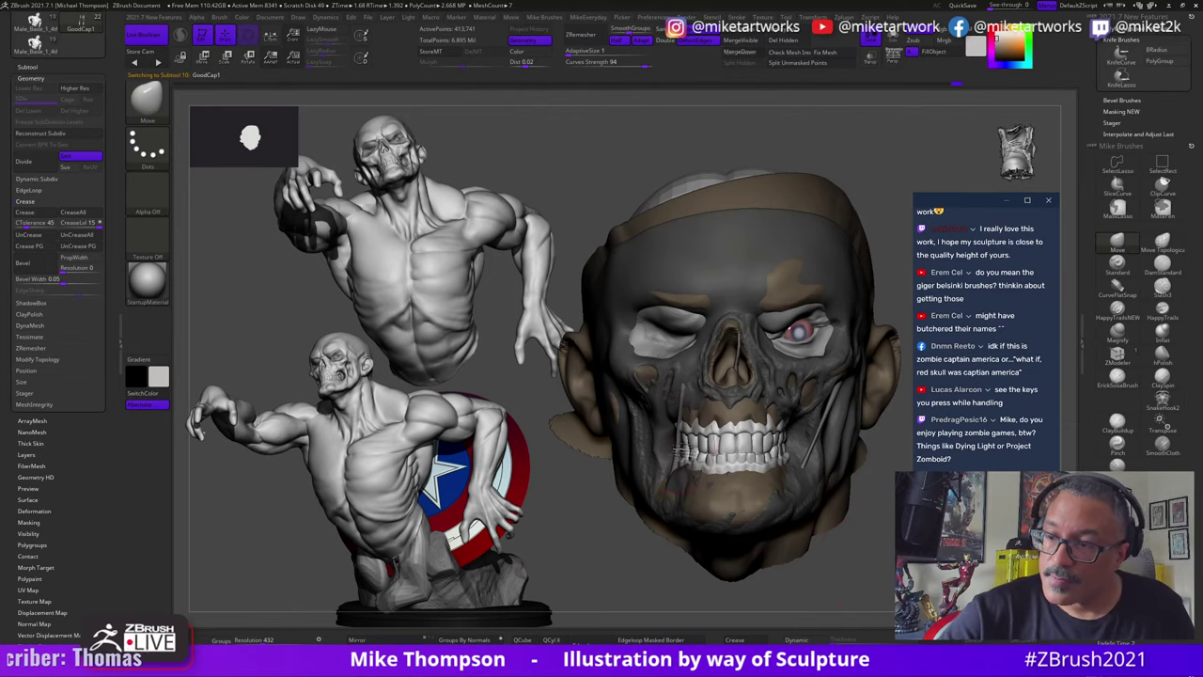
pyautogui.keyDown('alt'); pyautogui.click(689, 433); pyautogui.keyUp('alt')
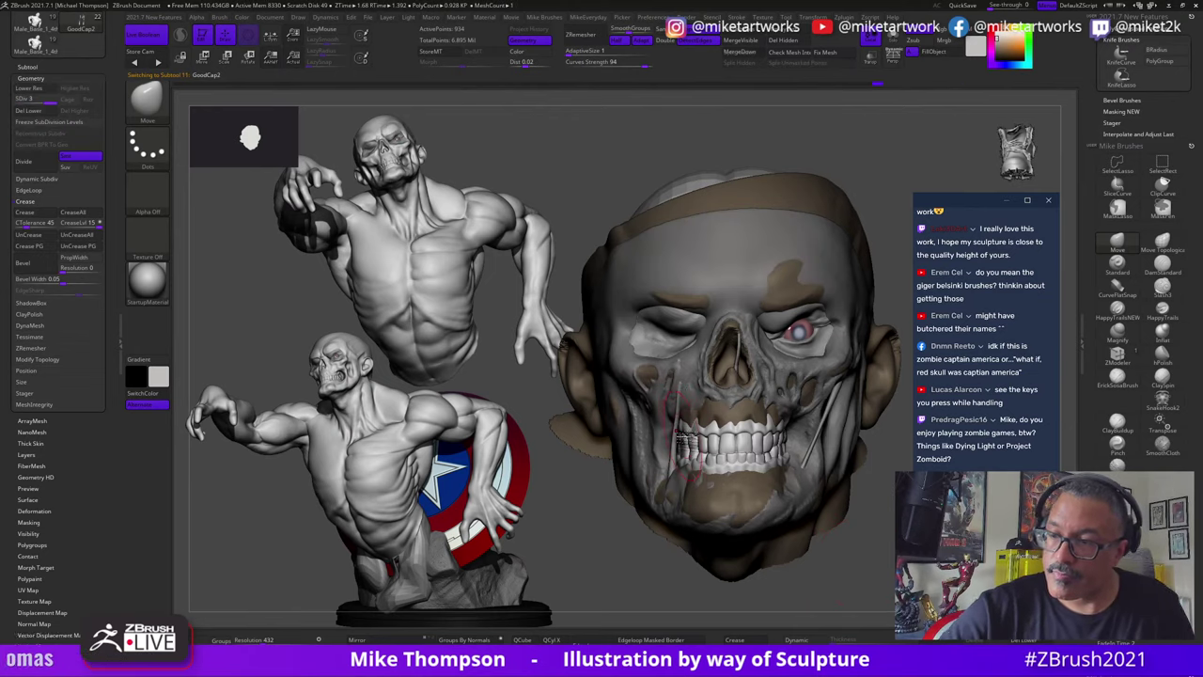
pyautogui.moveTo(683, 440); pyautogui.dragTo(854, 522, button='right')
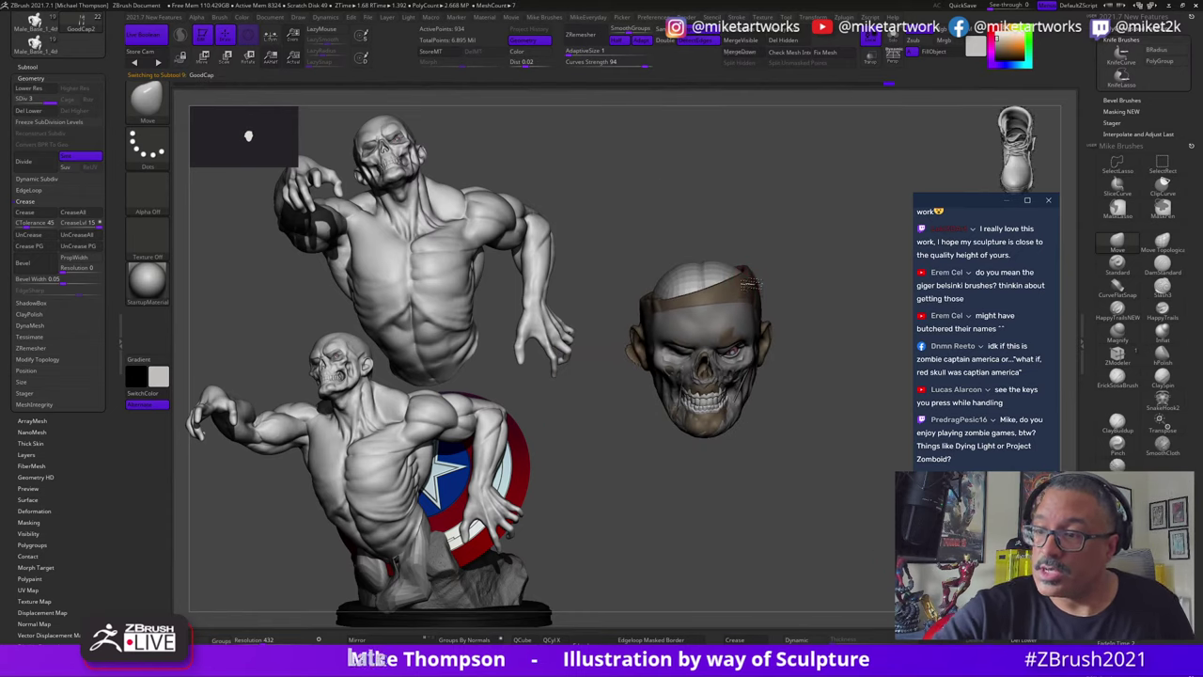
# Step: Unhide the whole body of the head mesh and fill it with light grey, RGB 213, 213, 213
pyautogui.keyDown('ctrl'); pyautogui.keyDown('shift'); pyautogui.click(888, 541); pyautogui.keyUp('shift'); pyautogui.keyUp('ctrl')
pyautogui.keyDown('alt'); pyautogui.moveTo(885, 585); pyautogui.dragTo(846, 486, button='right'); pyautogui.keyUp('alt')
pyautogui.keyDown('ctrl'); pyautogui.moveTo(846, 581); pyautogui.dragTo(853, 521, button='right'); pyautogui.keyUp('ctrl')
pyautogui.moveTo(889, 592); pyautogui.dragTo(864, 636, button='right')
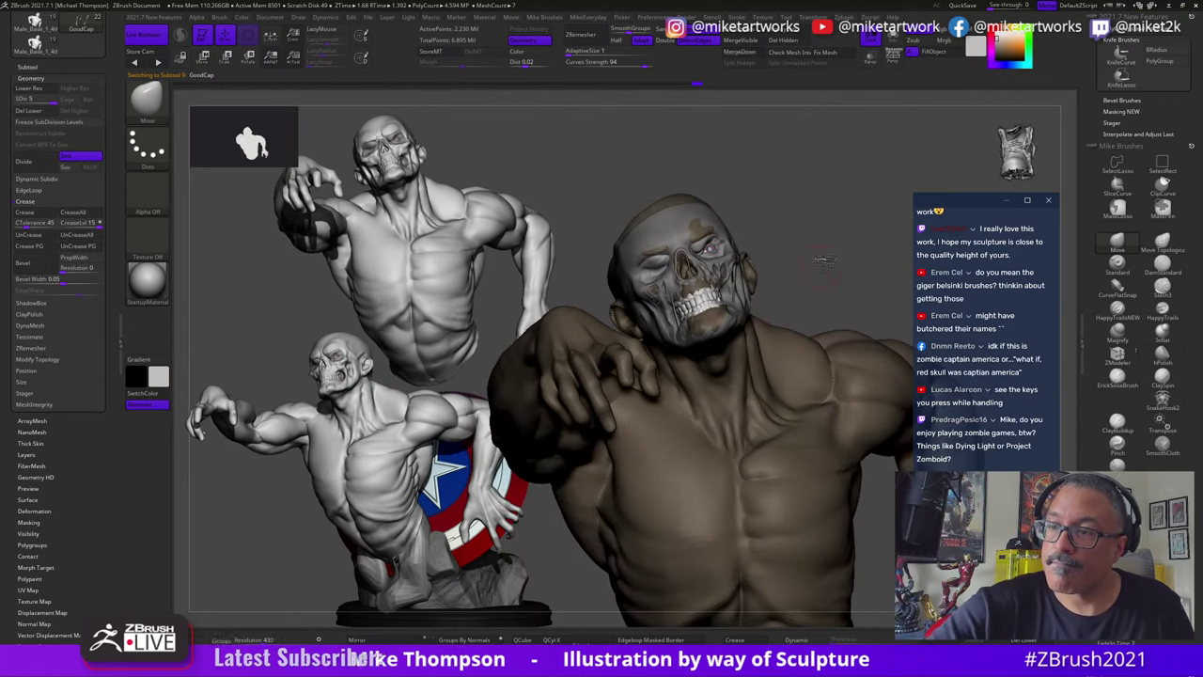
pyautogui.moveTo(860, 487); pyautogui.dragTo(849, 198, button='right')
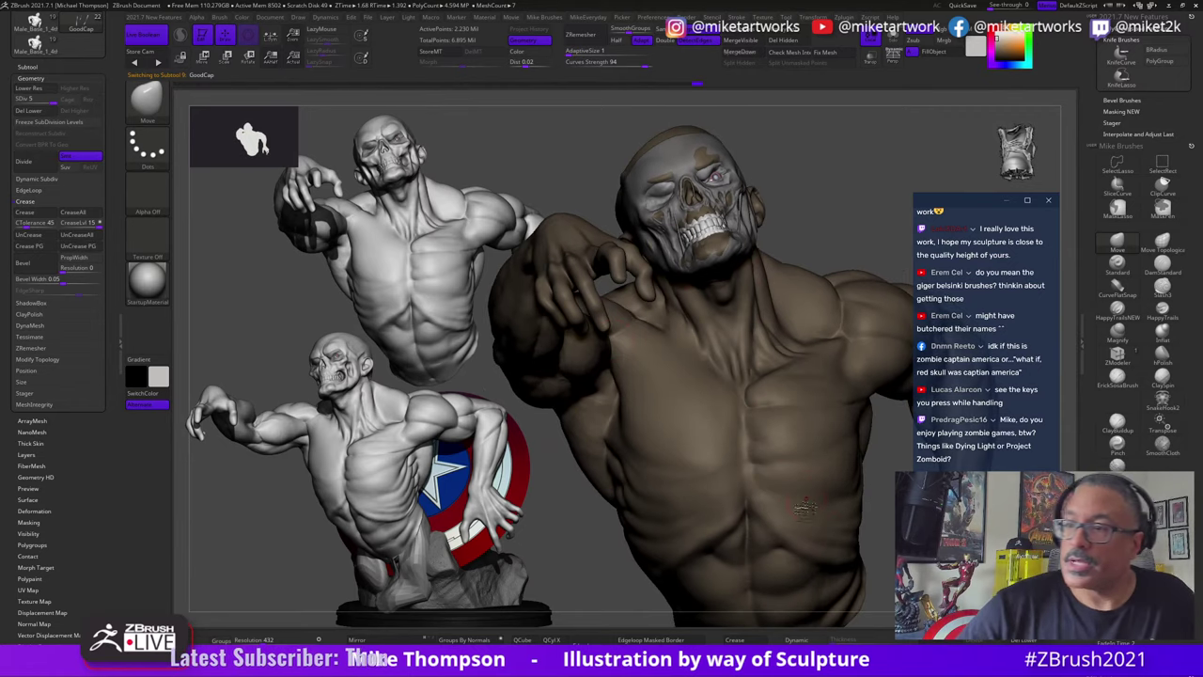
pyautogui.moveTo(887, 500); pyautogui.dragTo(832, 531, button='right')
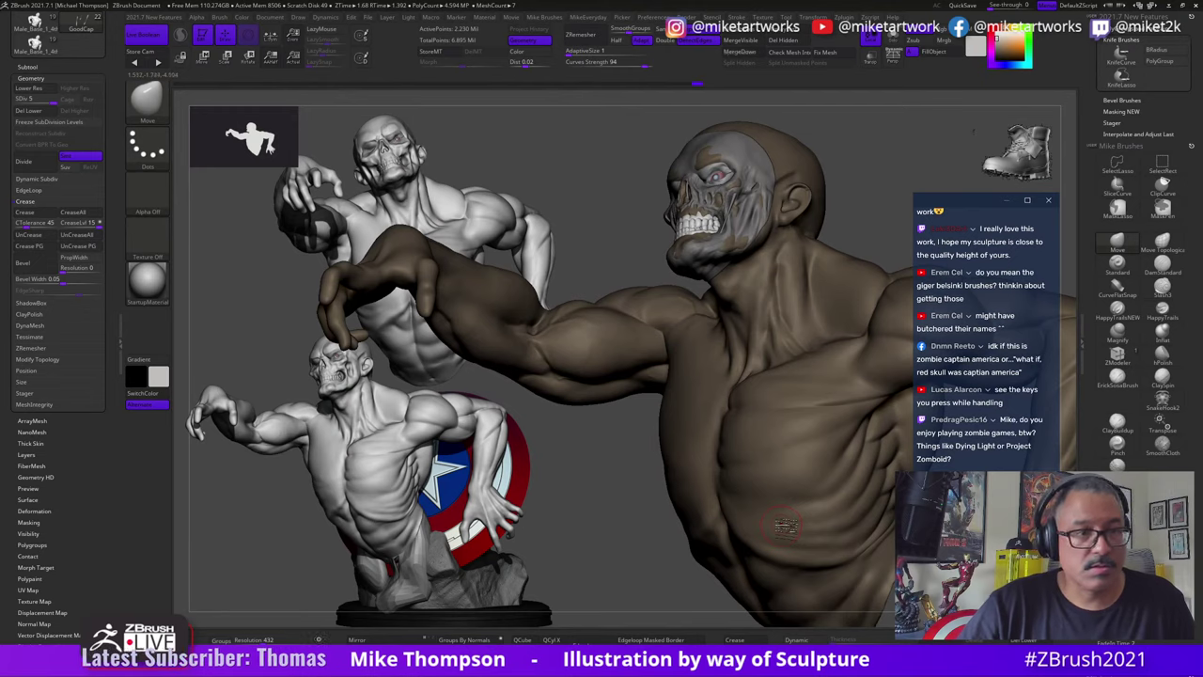
pyautogui.press('space')
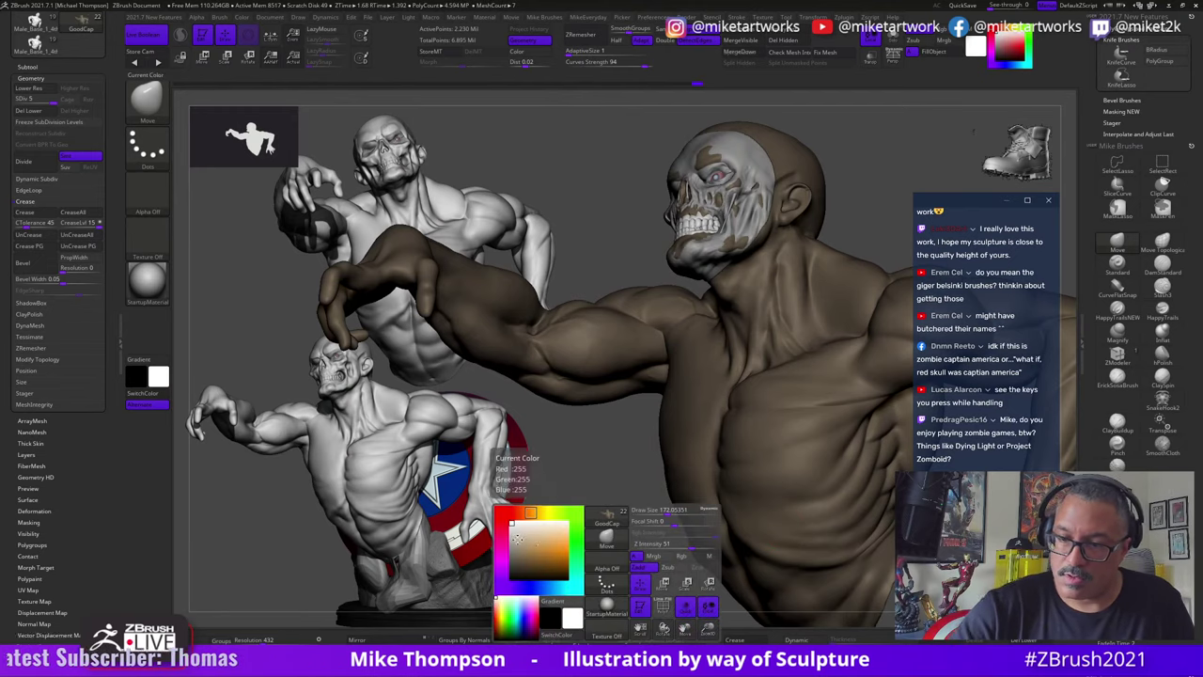
pyautogui.click(509, 530)
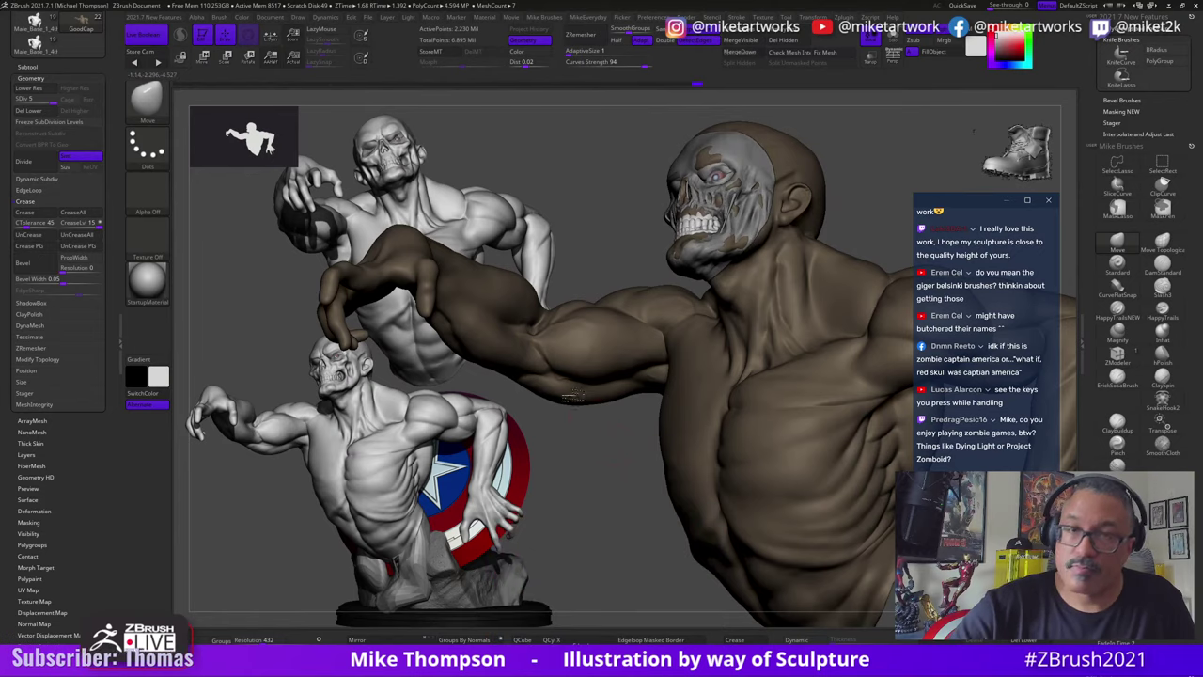
pyautogui.click(246, 20)
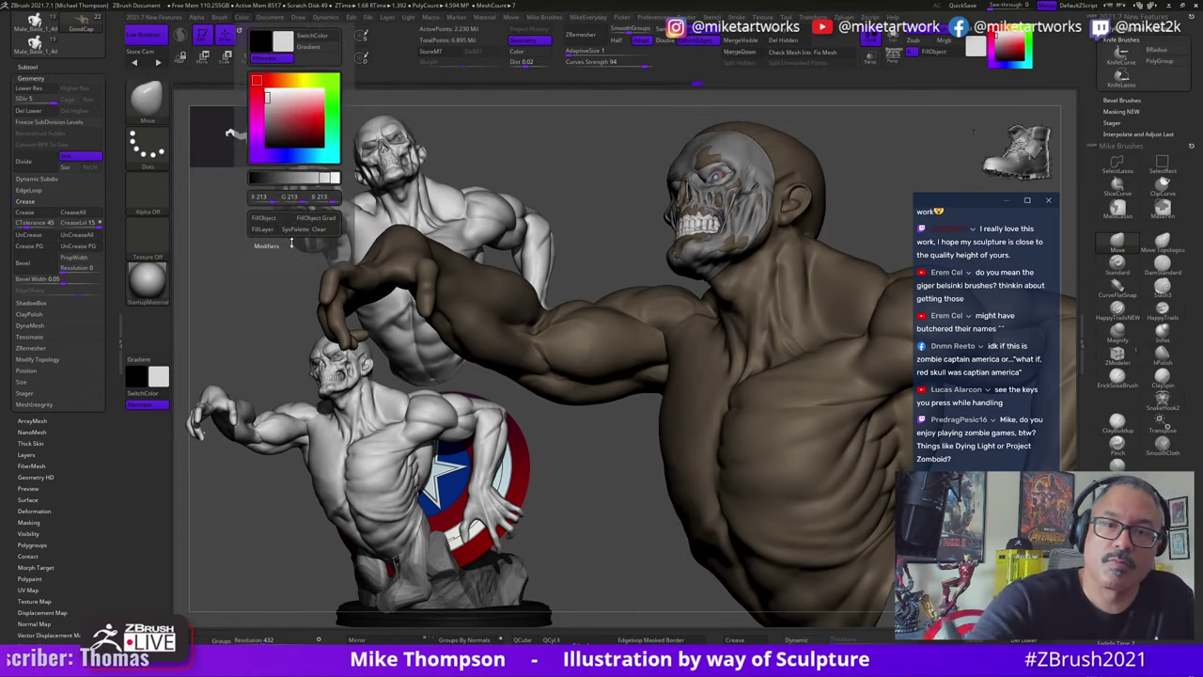
pyautogui.click(286, 219)
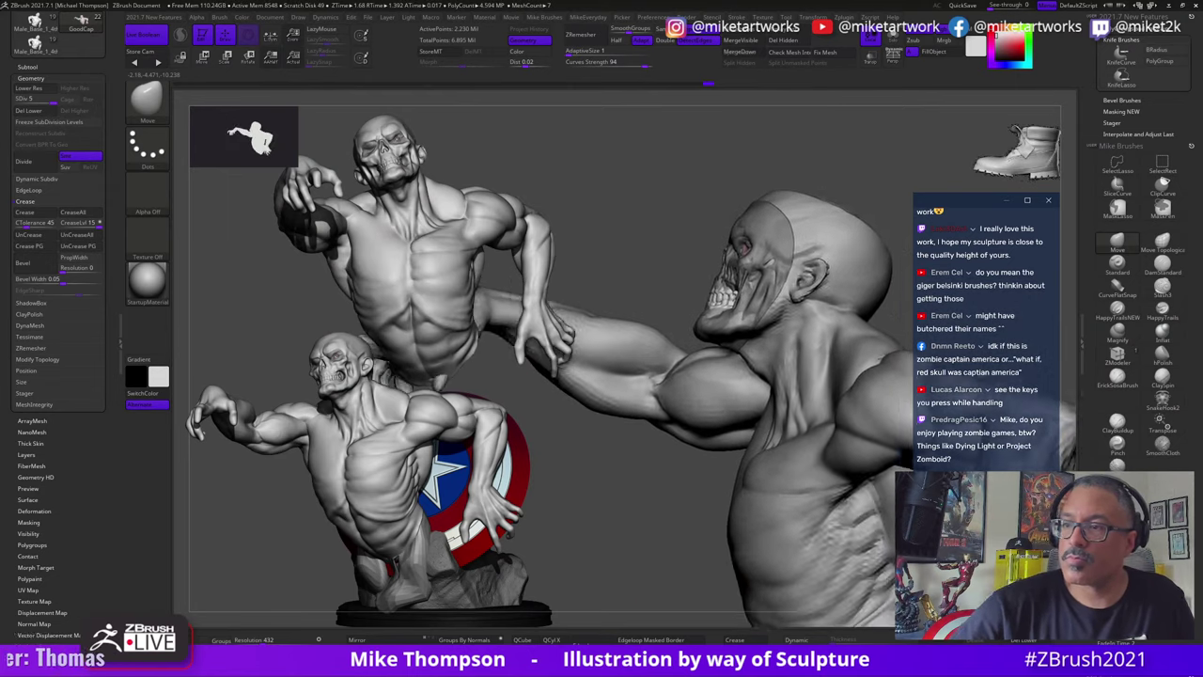
# Step: Mask the face up to the cut edge with MaskLasso and invert the mask to protect the rest of the body
pyautogui.moveTo(660, 616)
pyautogui.mouseDown()
pyautogui.moveTo(841, 461)
pyautogui.moveTo(820, 261)
pyautogui.moveTo(763, 320)
pyautogui.mouseUp()
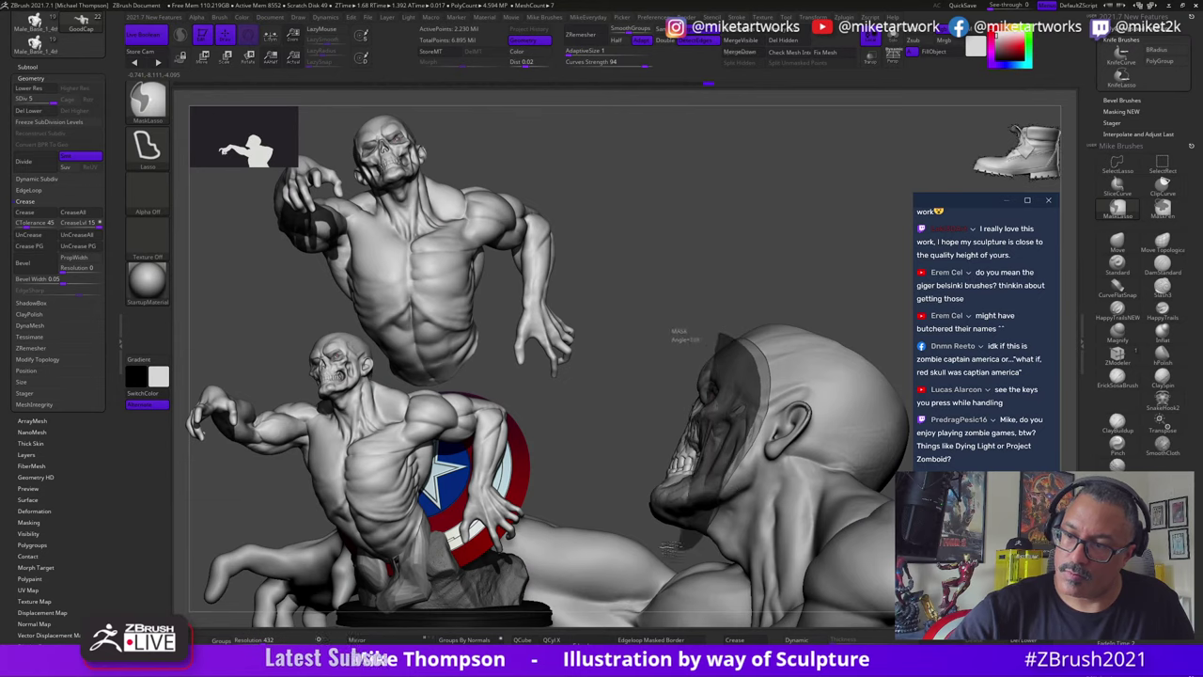
pyautogui.keyDown('ctrl'); pyautogui.moveTo(671, 546); pyautogui.dragTo(640, 395); pyautogui.keyUp('ctrl')
pyautogui.moveTo(749, 255)
pyautogui.mouseDown()
pyautogui.moveTo(887, 357)
pyautogui.moveTo(863, 452)
pyautogui.moveTo(823, 494)
pyautogui.mouseUp()
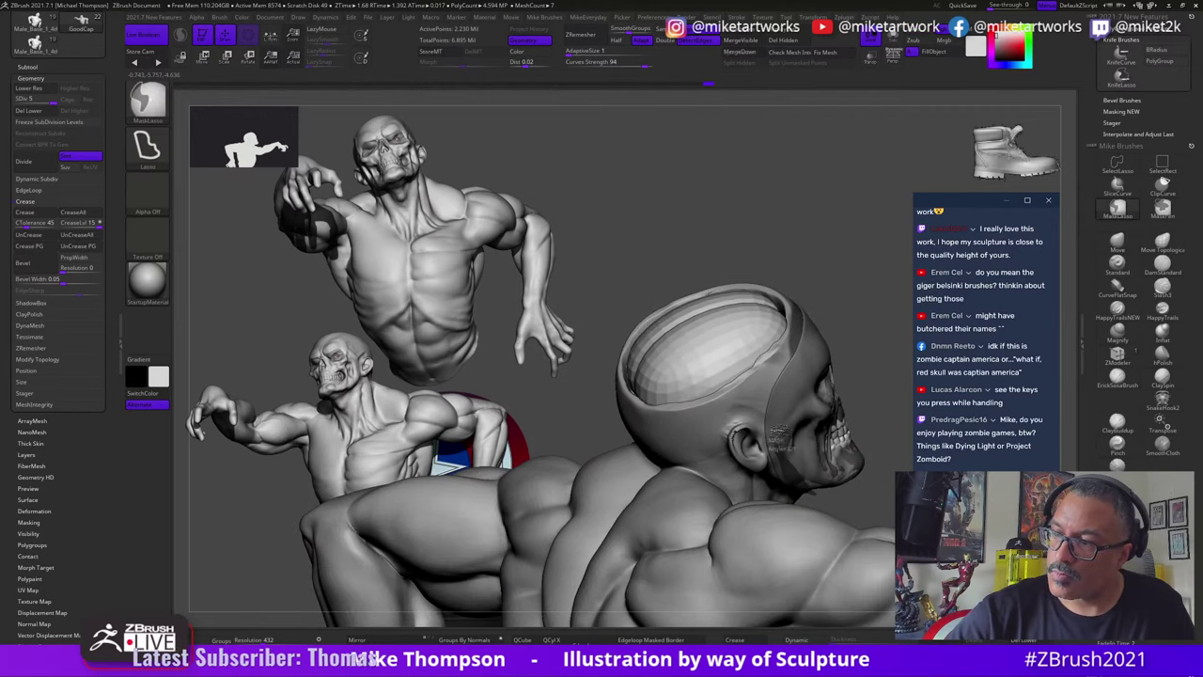
pyautogui.moveTo(859, 316)
pyautogui.mouseDown()
pyautogui.moveTo(791, 263)
pyautogui.moveTo(797, 205)
pyautogui.mouseUp()
pyautogui.moveTo(837, 313)
pyautogui.mouseDown()
pyautogui.moveTo(883, 328)
pyautogui.moveTo(877, 344)
pyautogui.mouseUp()
pyautogui.keyDown('ctrl'); pyautogui.click(874, 348); pyautogui.keyUp('ctrl')
# Step: Fill the unmasked face of the body mesh with dark red, and set the current color back to light grey
pyautogui.press('space')
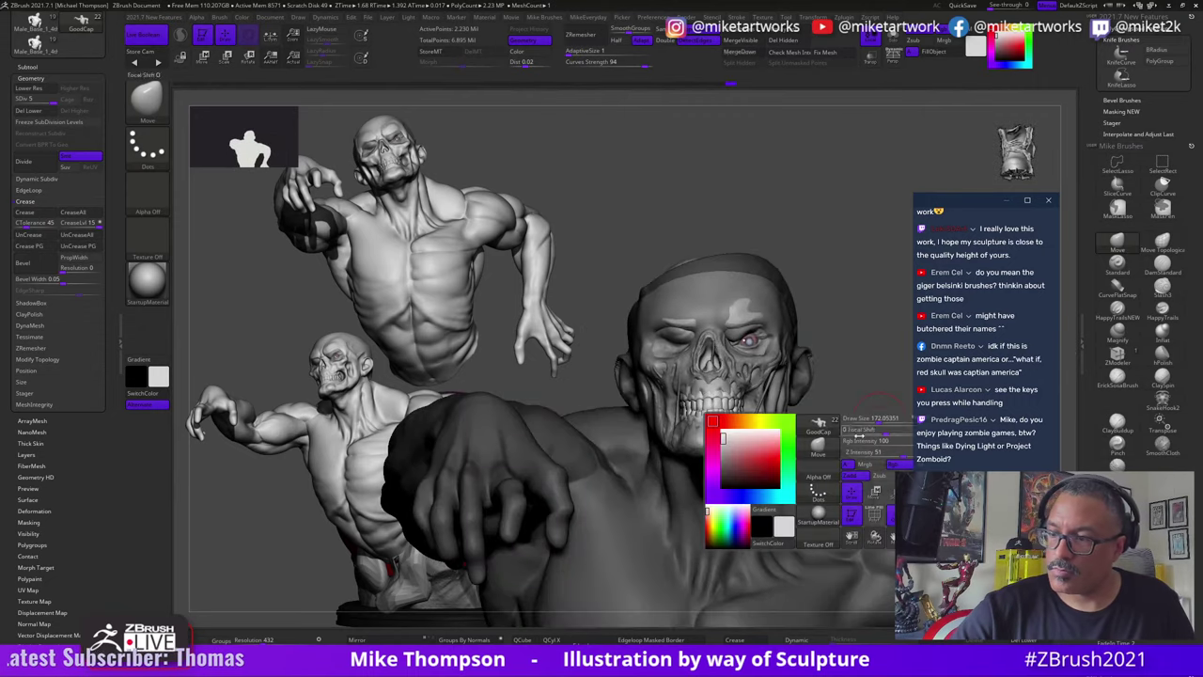
pyautogui.click(735, 471)
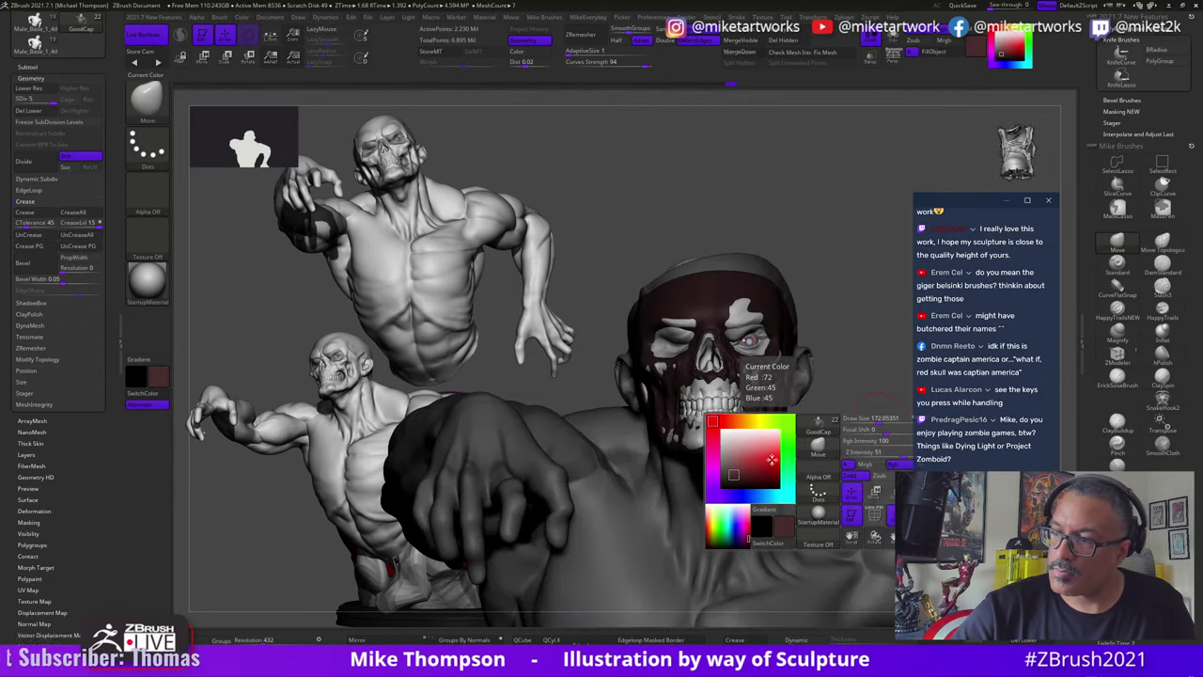
pyautogui.click(747, 467)
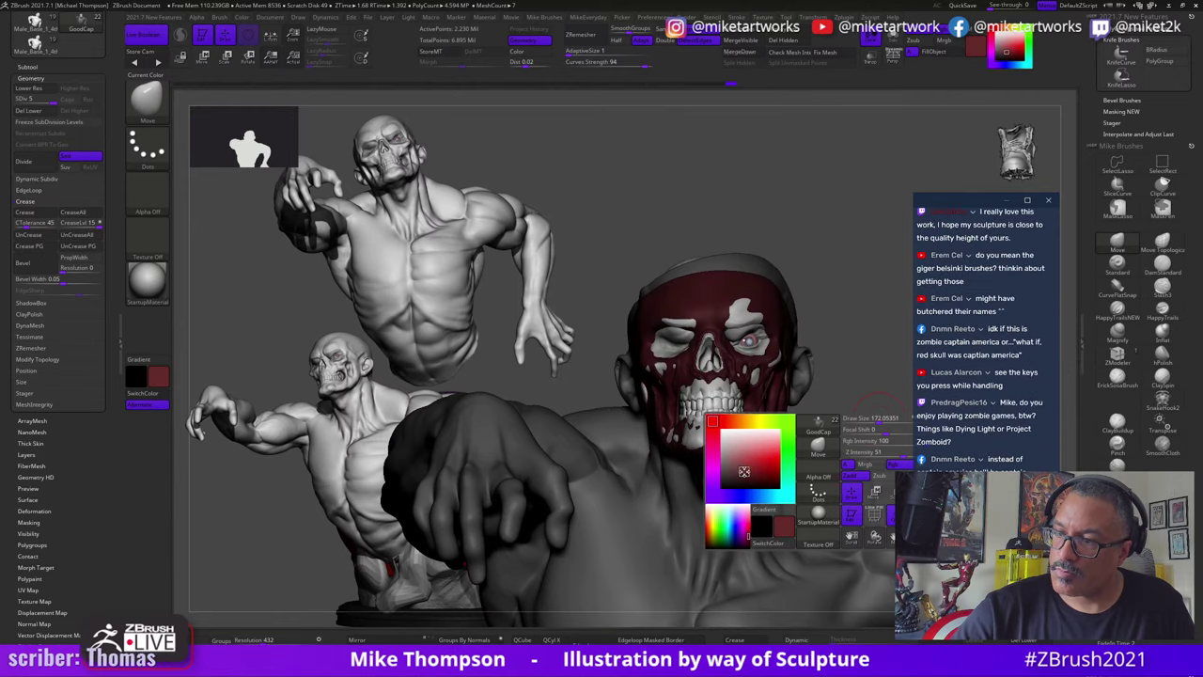
pyautogui.moveTo(748, 467); pyautogui.dragTo(746, 465)
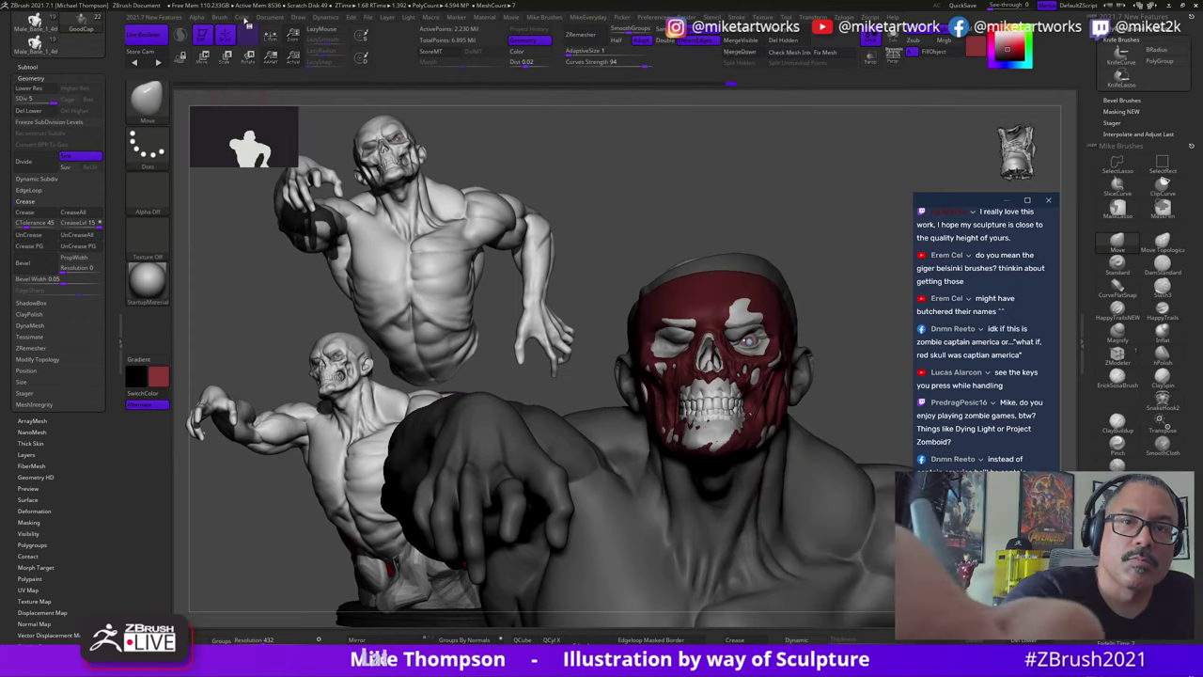
pyautogui.click(241, 17)
pyautogui.click(276, 218)
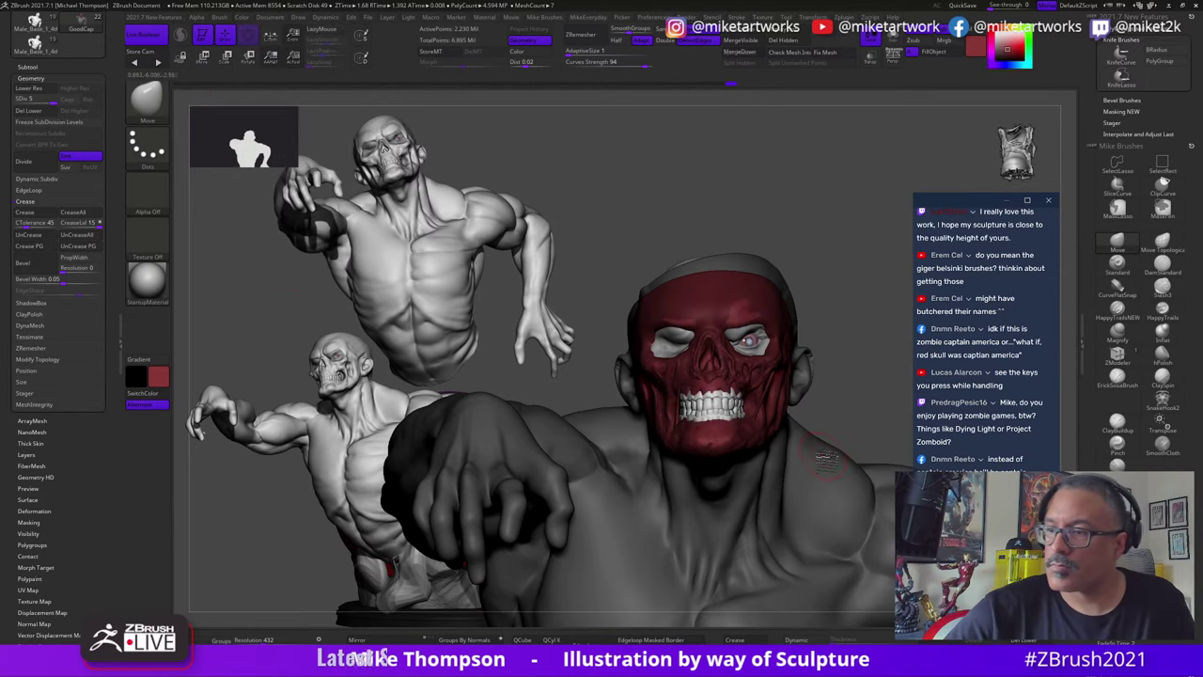
pyautogui.press('space')
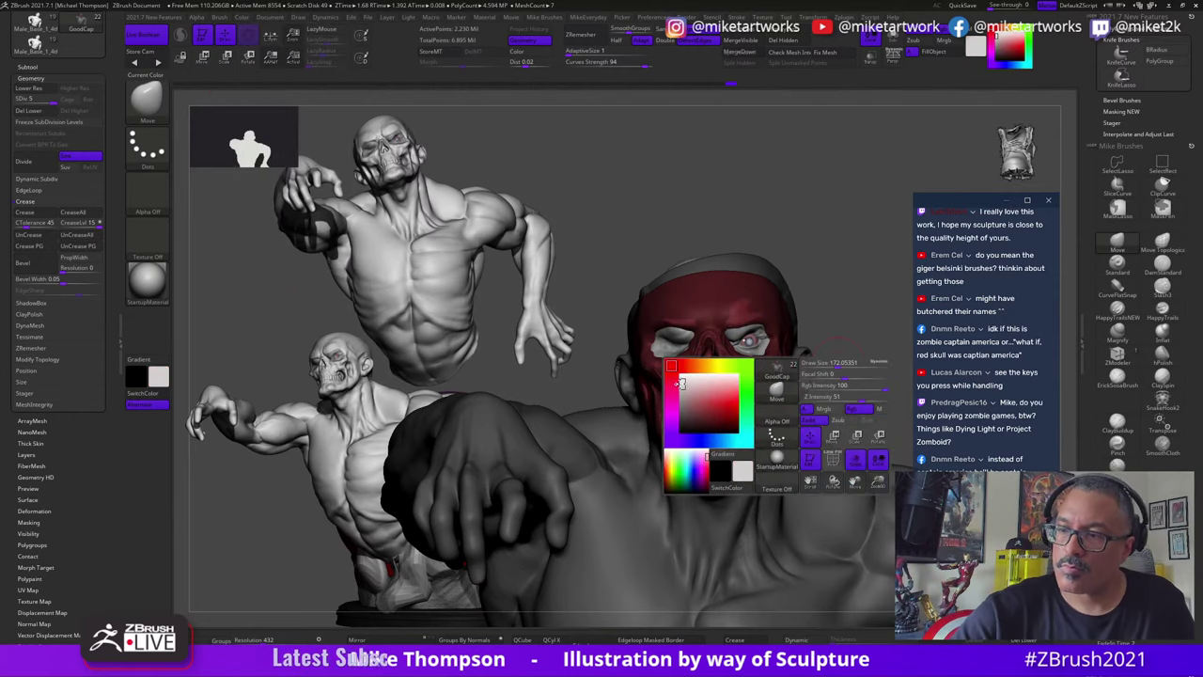
pyautogui.click(679, 384)
# Step: Examine the dark red tissue areas on the face from the front and side with the full body shown
pyautogui.keyDown('alt'); pyautogui.moveTo(868, 387); pyautogui.dragTo(854, 461); pyautogui.keyUp('alt')
pyautogui.hotkey('ctrl', 'z')
pyautogui.hotkey('ctrl', 'z')
pyautogui.hotkey('ctrl', 'z')
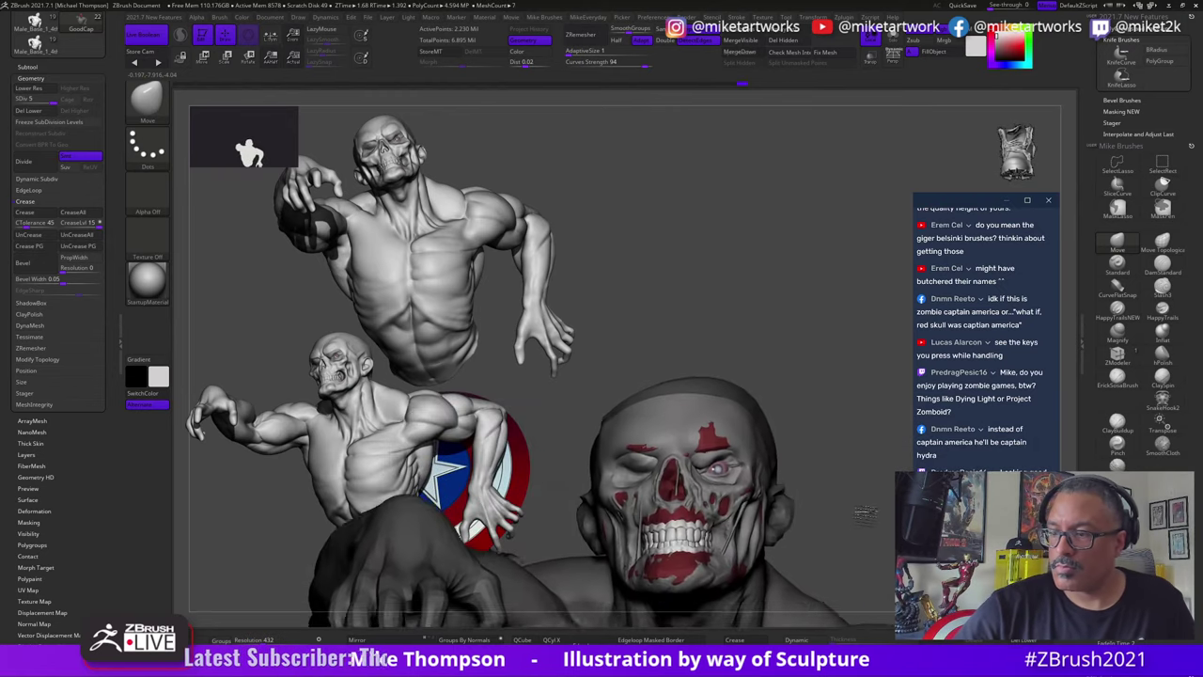
pyautogui.hotkey('ctrl', 'z')
pyautogui.hotkey('ctrl', 'z')
pyautogui.hotkey('ctrl', 'z')
pyautogui.hotkey('ctrl', 'z')
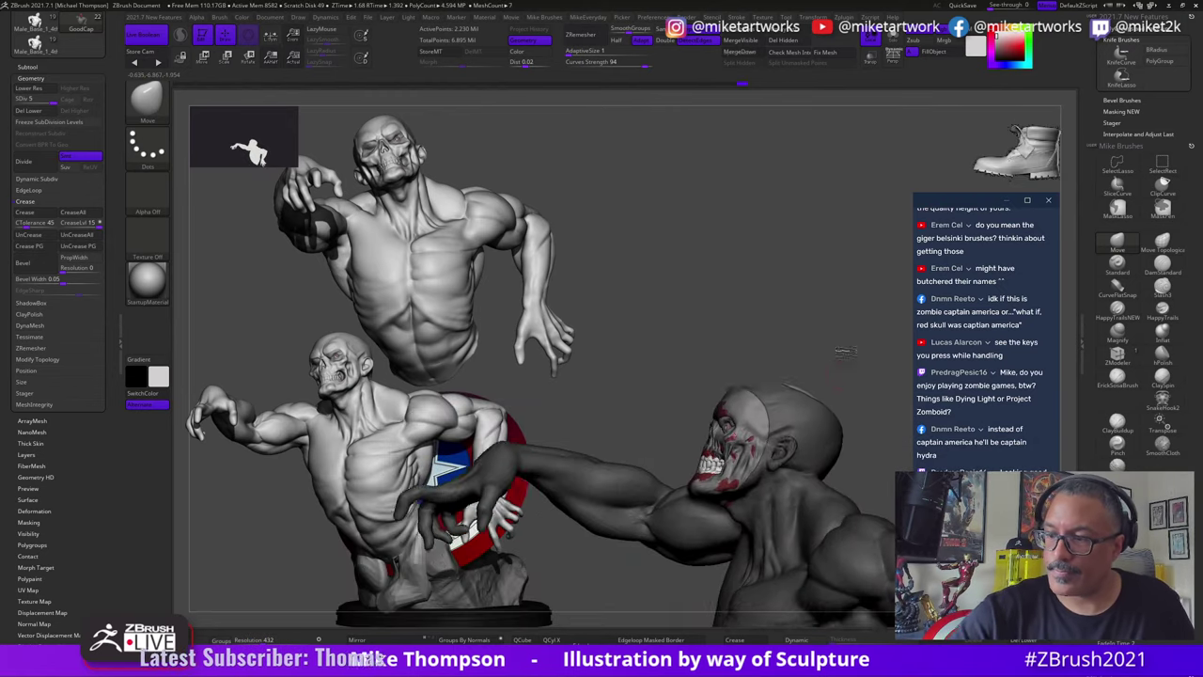
pyautogui.hotkey('ctrl', 'z')
pyautogui.hotkey('ctrl', 'z')
pyautogui.hotkey('ctrl', 'z')
pyautogui.hotkey('ctrl', 'z')
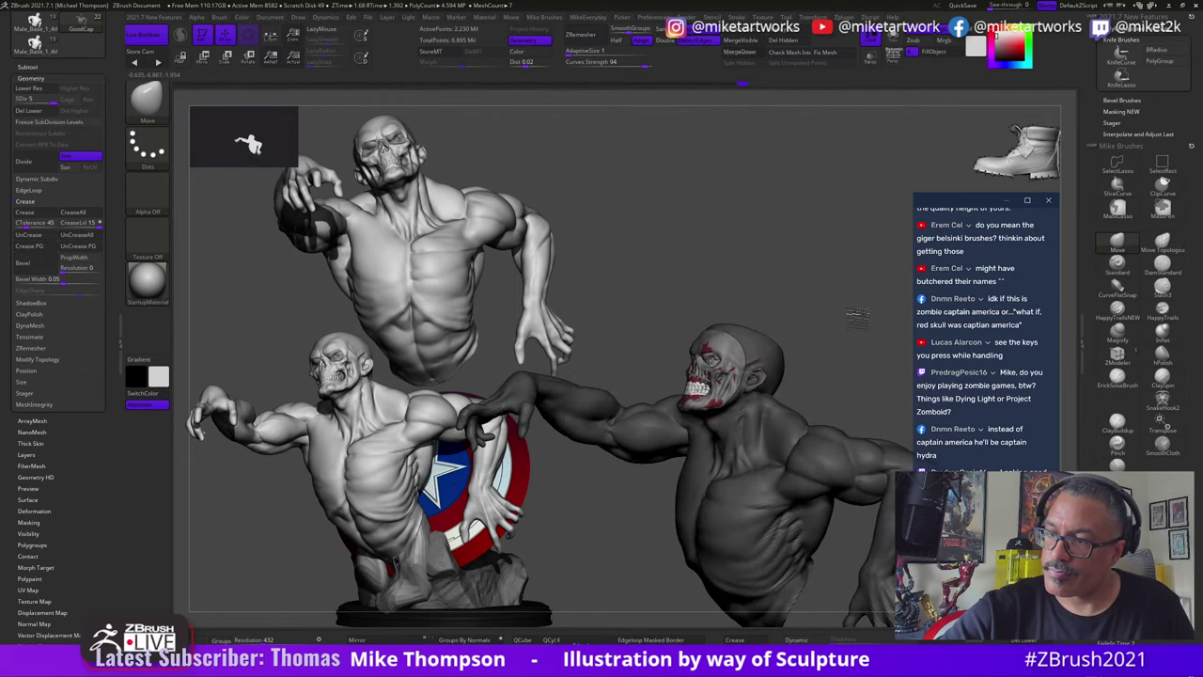
pyautogui.hotkey('ctrl', 'z')
pyautogui.hotkey('ctrl', 'z')
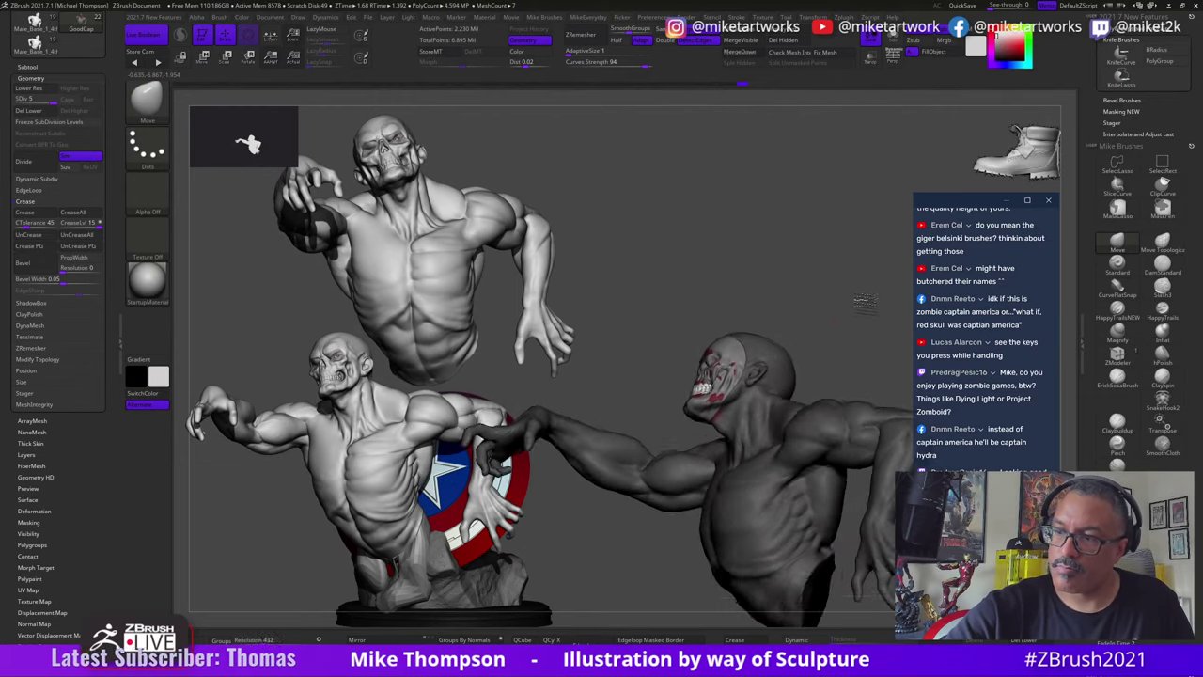
# Step: Isolate the head by hiding the torso, arms and remaining shoulder area with SelectLasso
pyautogui.moveTo(746, 303)
pyautogui.keyDown('ctrl'); pyautogui.keyDown('shift'); pyautogui.mouseDown()
pyautogui.moveTo(819, 349)
pyautogui.moveTo(792, 384)
pyautogui.moveTo(771, 302)
pyautogui.mouseUp(); pyautogui.keyUp('shift'); pyautogui.keyUp('ctrl')
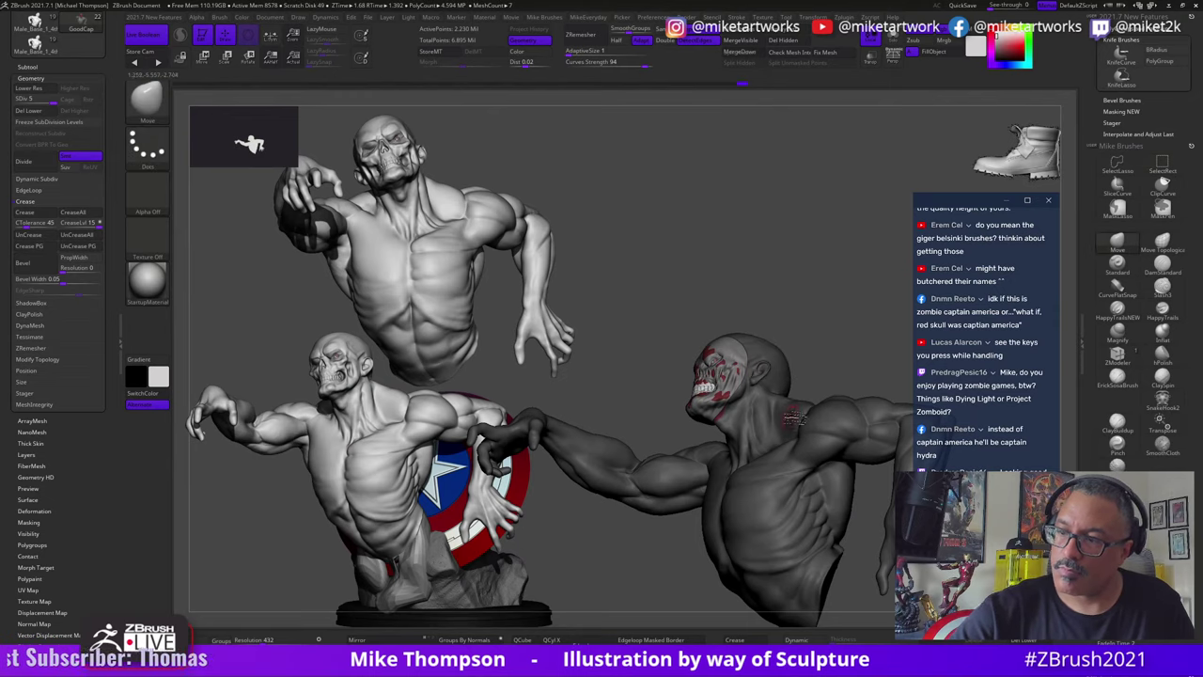
pyautogui.click(1117, 164)
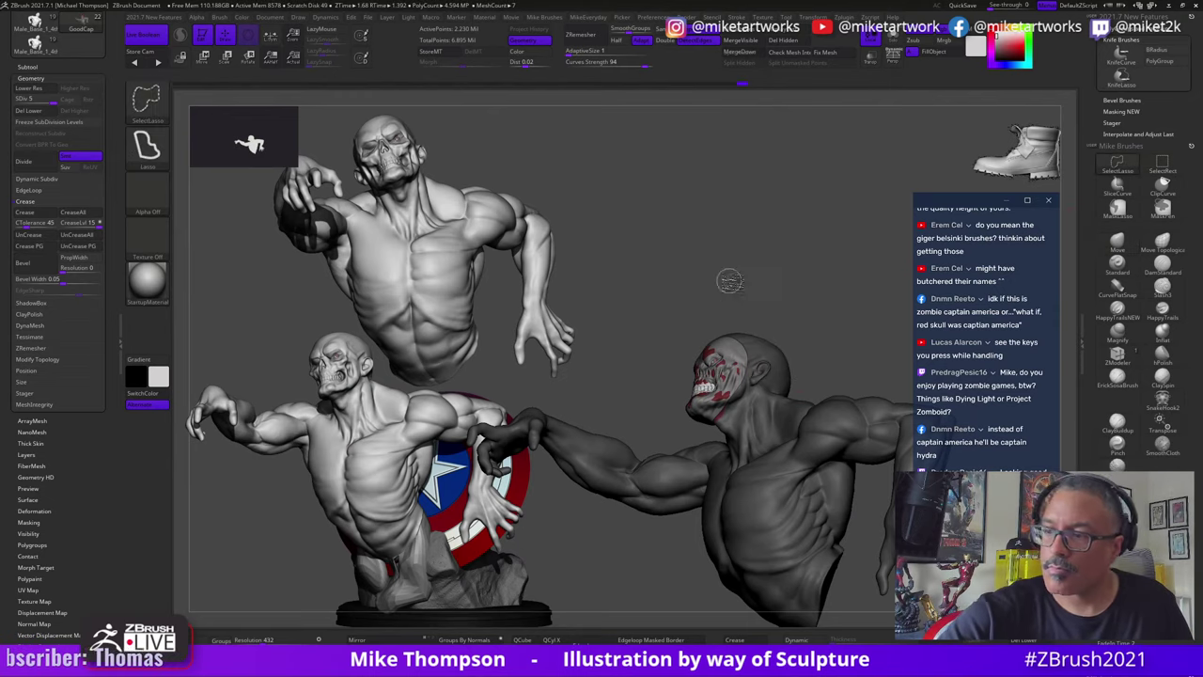
pyautogui.moveTo(723, 280)
pyautogui.keyDown('ctrl'); pyautogui.keyDown('shift'); pyautogui.mouseDown()
pyautogui.moveTo(813, 395)
pyautogui.moveTo(705, 441)
pyautogui.moveTo(673, 303)
pyautogui.mouseUp(); pyautogui.keyUp('shift'); pyautogui.keyUp('ctrl')
pyautogui.moveTo(714, 469)
pyautogui.mouseDown()
pyautogui.moveTo(817, 494)
pyautogui.moveTo(787, 494)
pyautogui.moveTo(658, 413)
pyautogui.moveTo(805, 548)
pyautogui.moveTo(820, 484)
pyautogui.mouseUp()
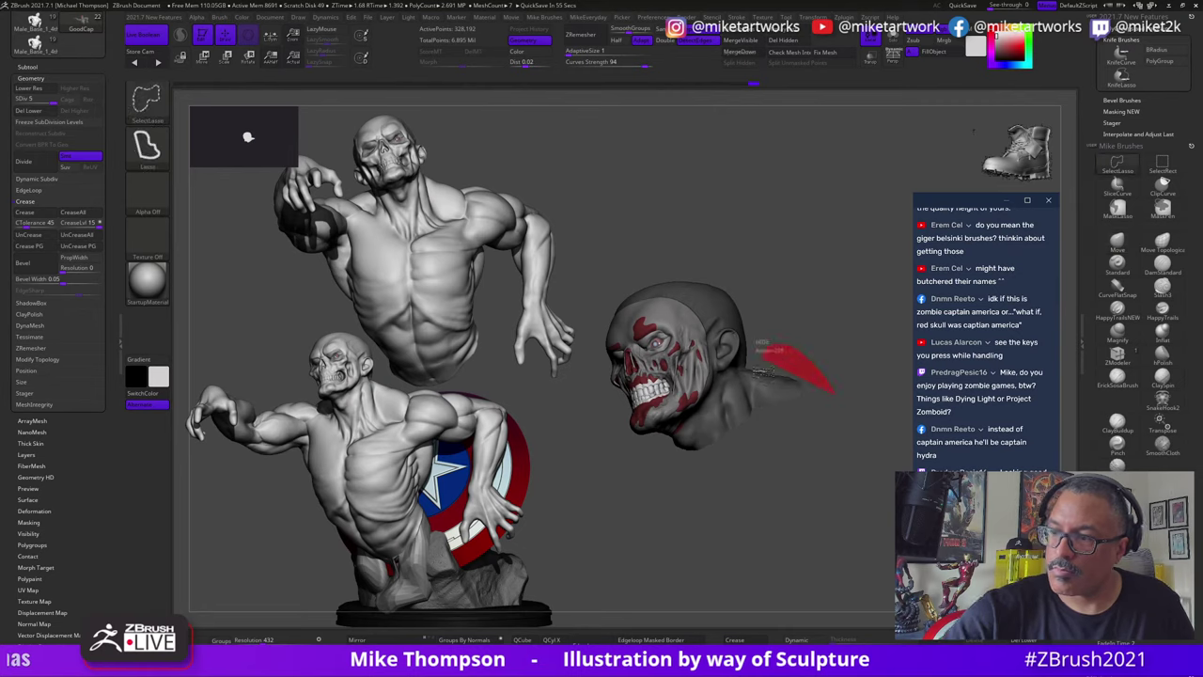
pyautogui.moveTo(766, 371)
pyautogui.mouseDown()
pyautogui.moveTo(819, 507)
pyautogui.moveTo(808, 547)
pyautogui.moveTo(799, 512)
pyautogui.moveTo(826, 524)
pyautogui.moveTo(830, 571)
pyautogui.moveTo(847, 522)
pyautogui.mouseUp()
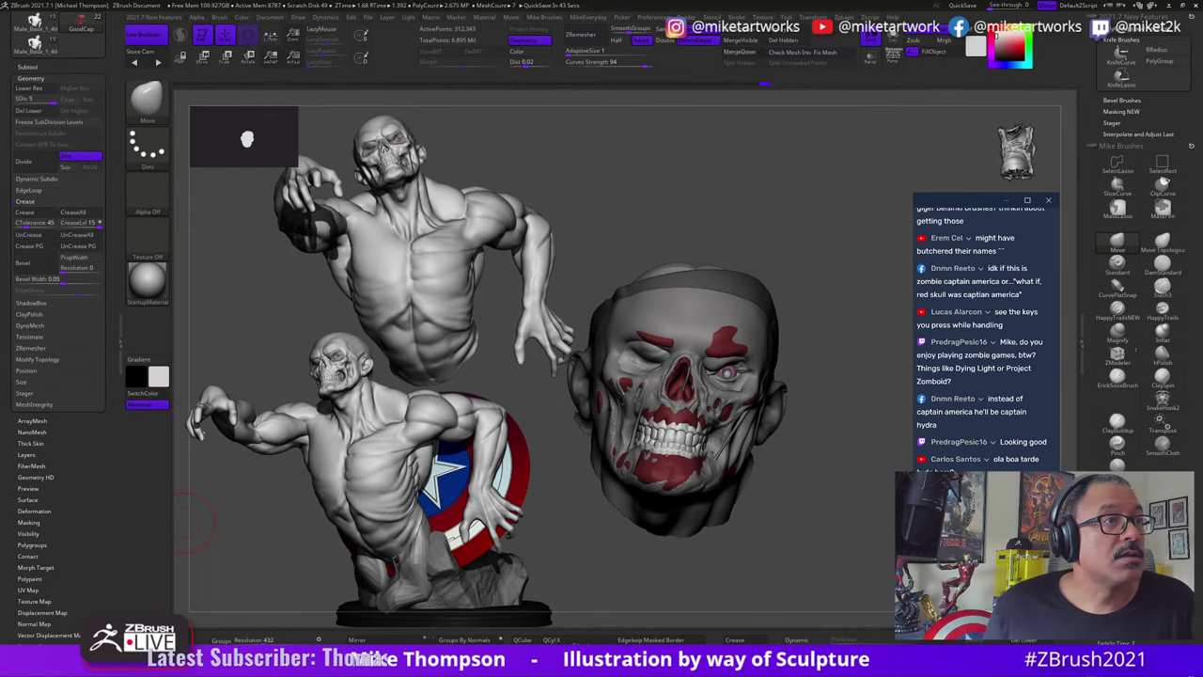
# Step: Bring up the zombie Captain America reference image and look back through the earlier chat messages
pyautogui.moveTo(556, 343); pyautogui.dragTo(424, 360, button='right')
pyautogui.moveTo(425, 360)
pyautogui.mouseDown(button='middle')
pyautogui.moveTo(367, 424)
pyautogui.moveTo(369, 397)
pyautogui.moveTo(423, 355)
pyautogui.mouseUp(button='middle')
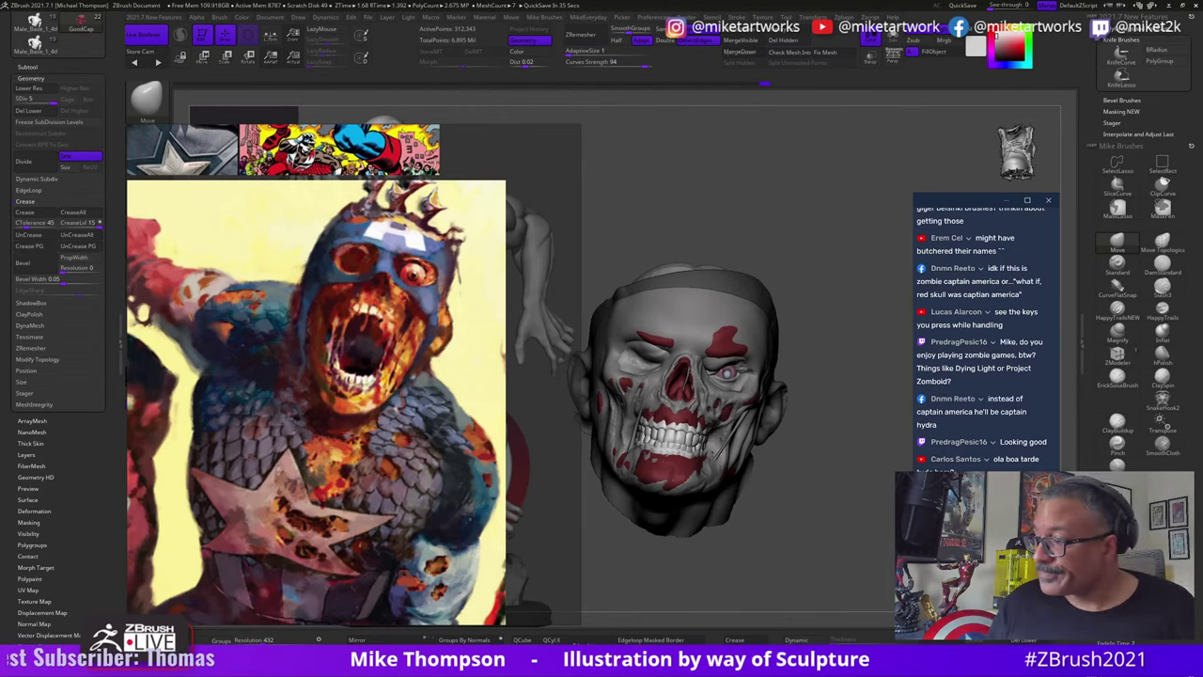
pyautogui.scroll(4, 992, 321)
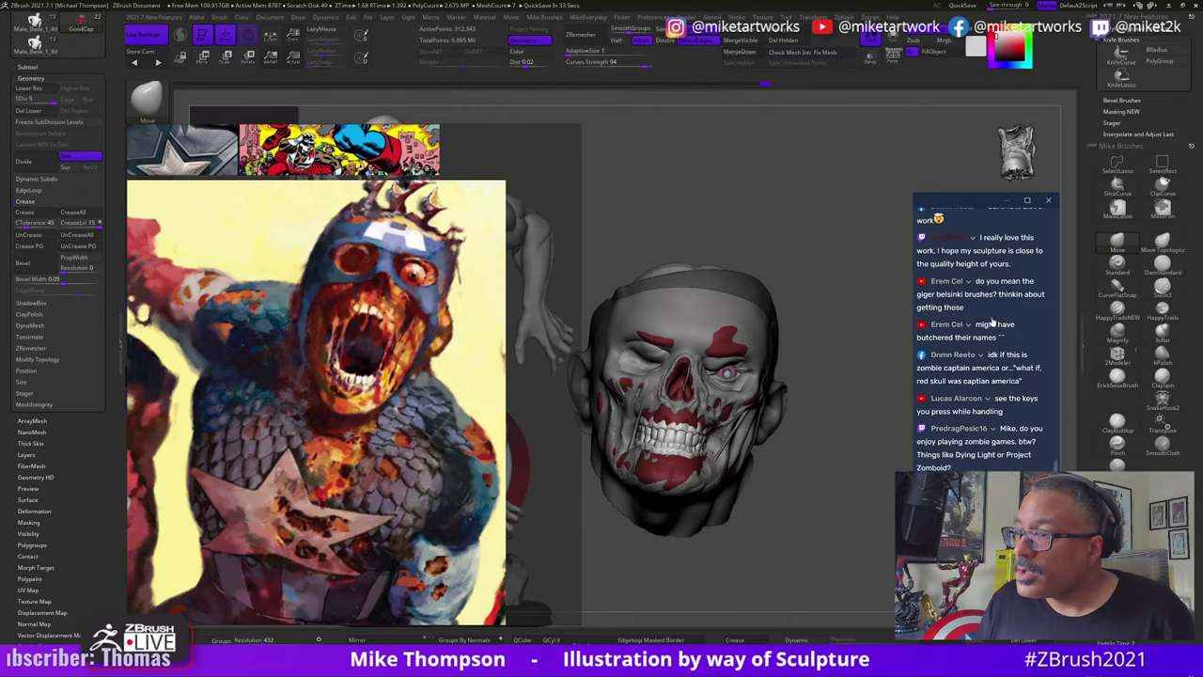
pyautogui.scroll(2, 994, 320)
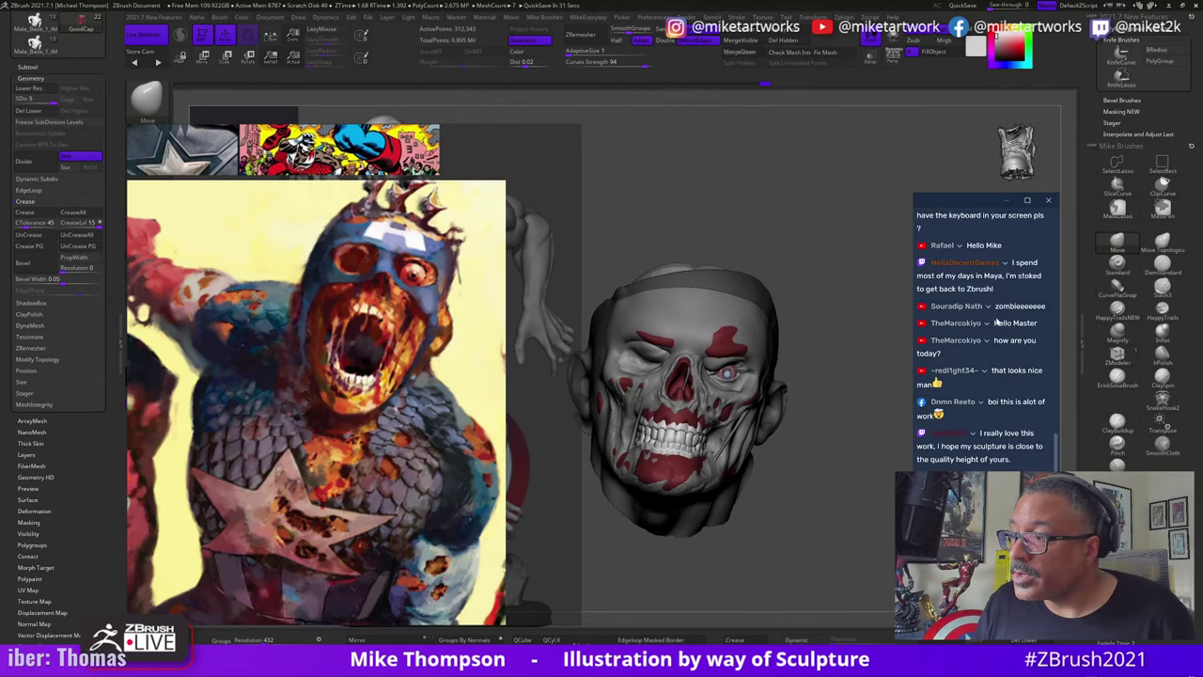
# Step: Read through the newer chat messages down to the latest ones
pyautogui.scroll(-2, 974, 414)
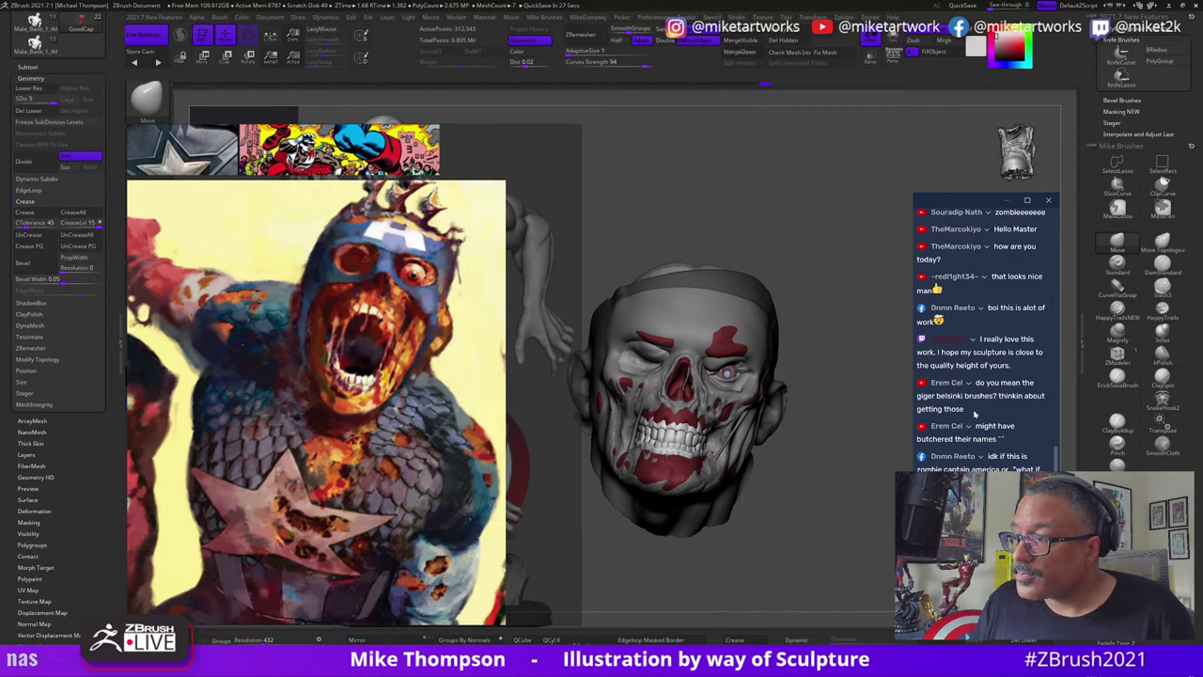
pyautogui.scroll(-1, 974, 414)
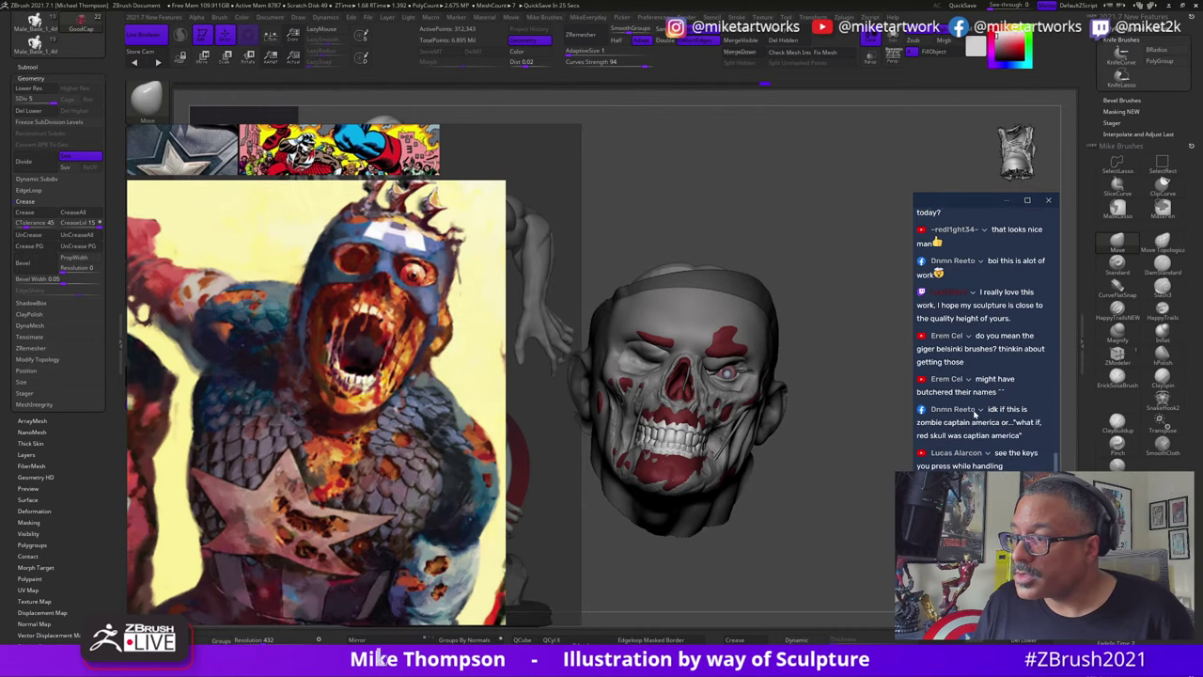
pyautogui.scroll(-1, 985, 339)
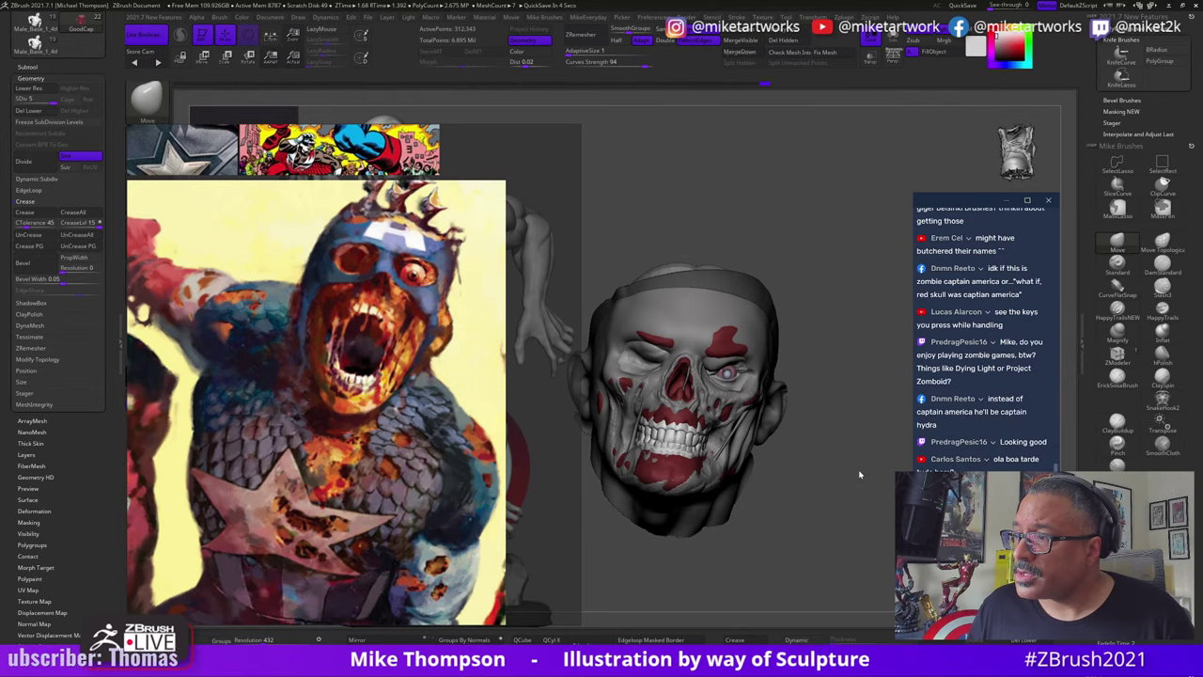
# Step: Shift the reference board up and narrow it to uncover more of the canvas around the zombie head
pyautogui.moveTo(861, 464)
pyautogui.mouseDown()
pyautogui.moveTo(826, 484)
pyautogui.moveTo(848, 486)
pyautogui.moveTo(822, 479)
pyautogui.mouseUp()
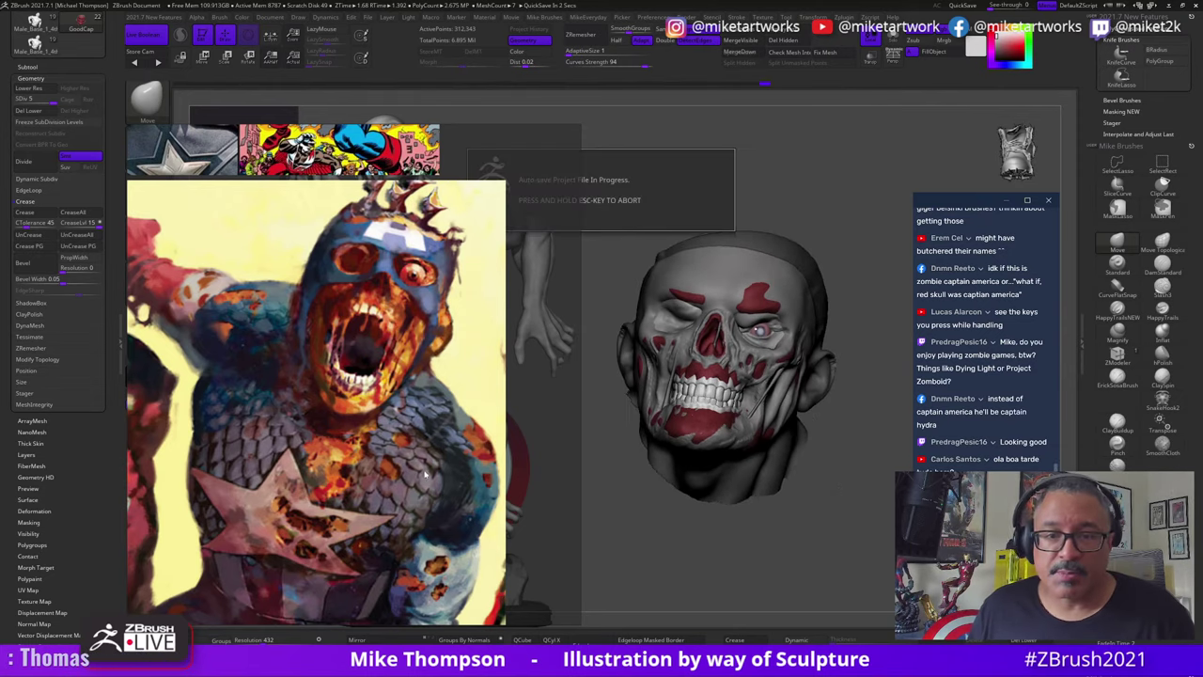
pyautogui.moveTo(425, 474); pyautogui.dragTo(445, 429)
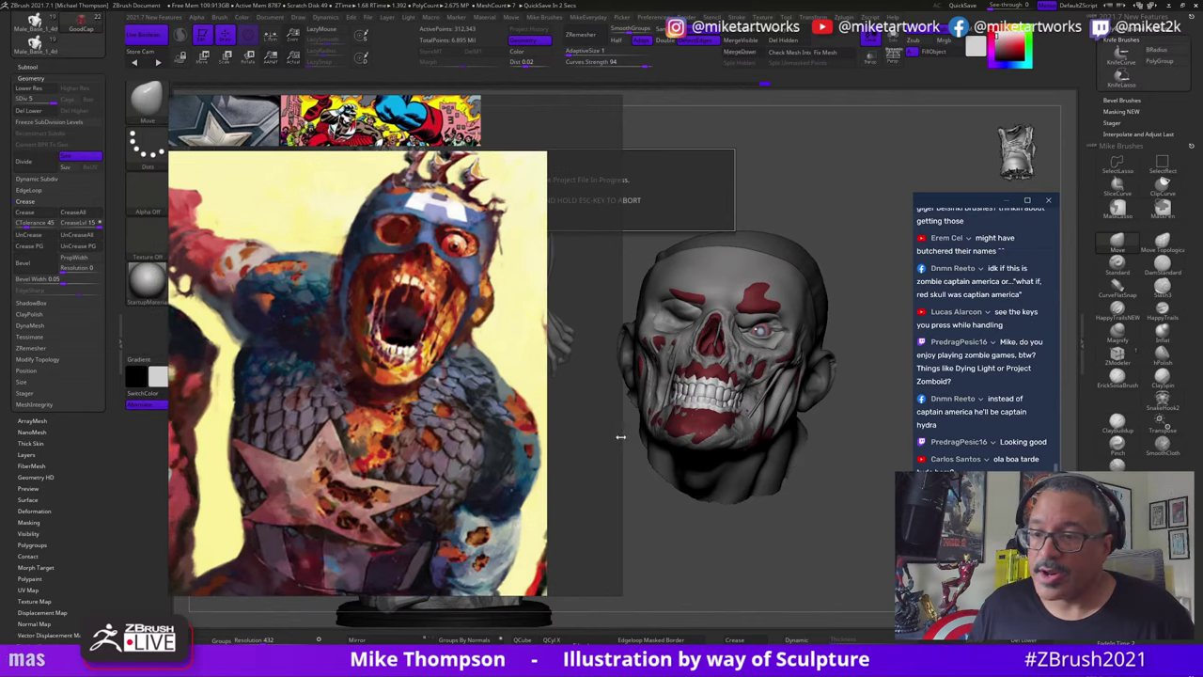
pyautogui.moveTo(620, 442); pyautogui.dragTo(532, 448)
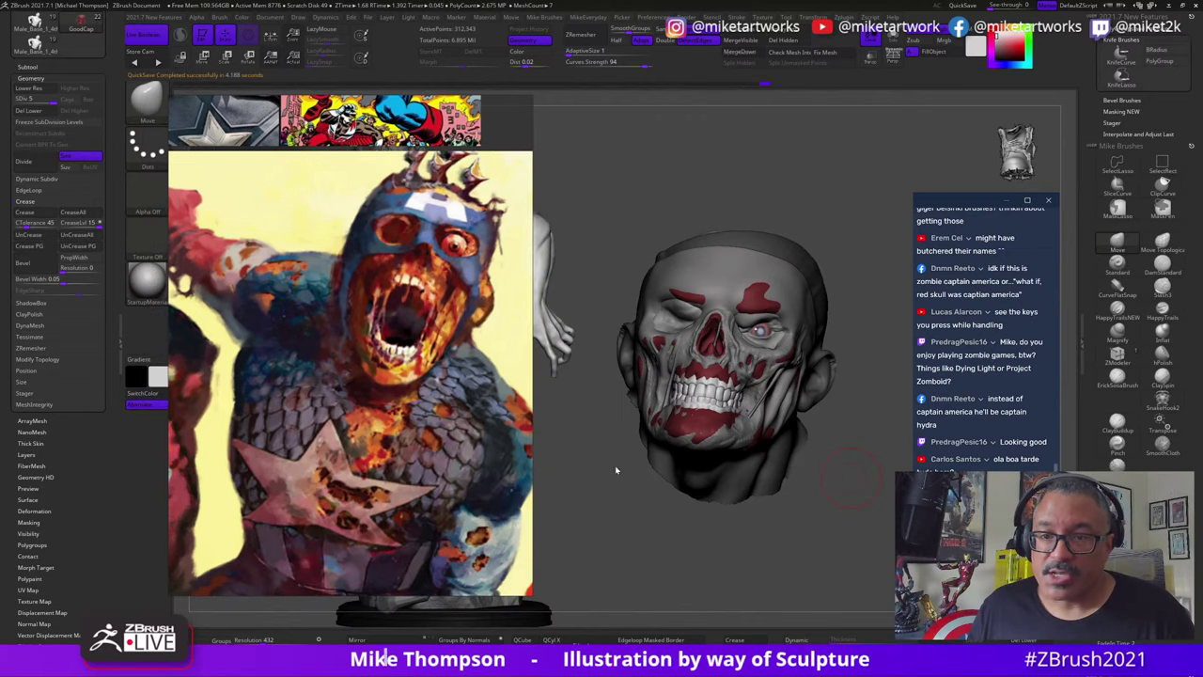
pyautogui.moveTo(766, 560)
pyautogui.mouseDown()
pyautogui.moveTo(780, 556)
pyautogui.moveTo(762, 553)
pyautogui.moveTo(777, 478)
pyautogui.mouseUp()
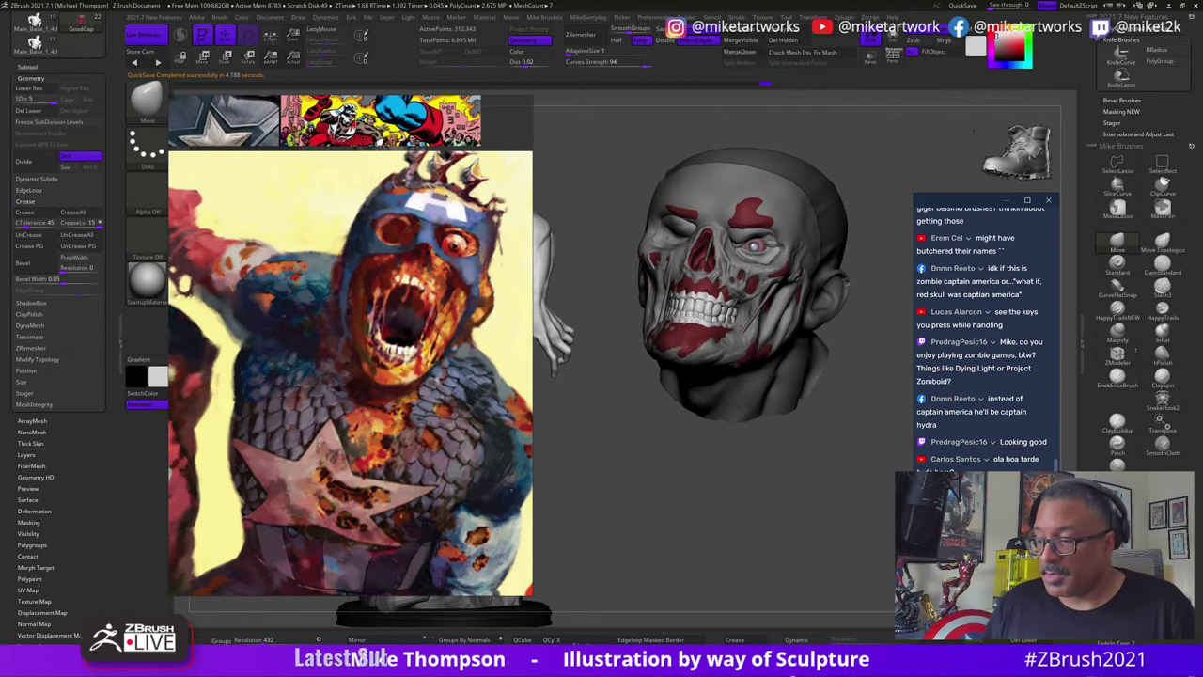
pyautogui.press('super')
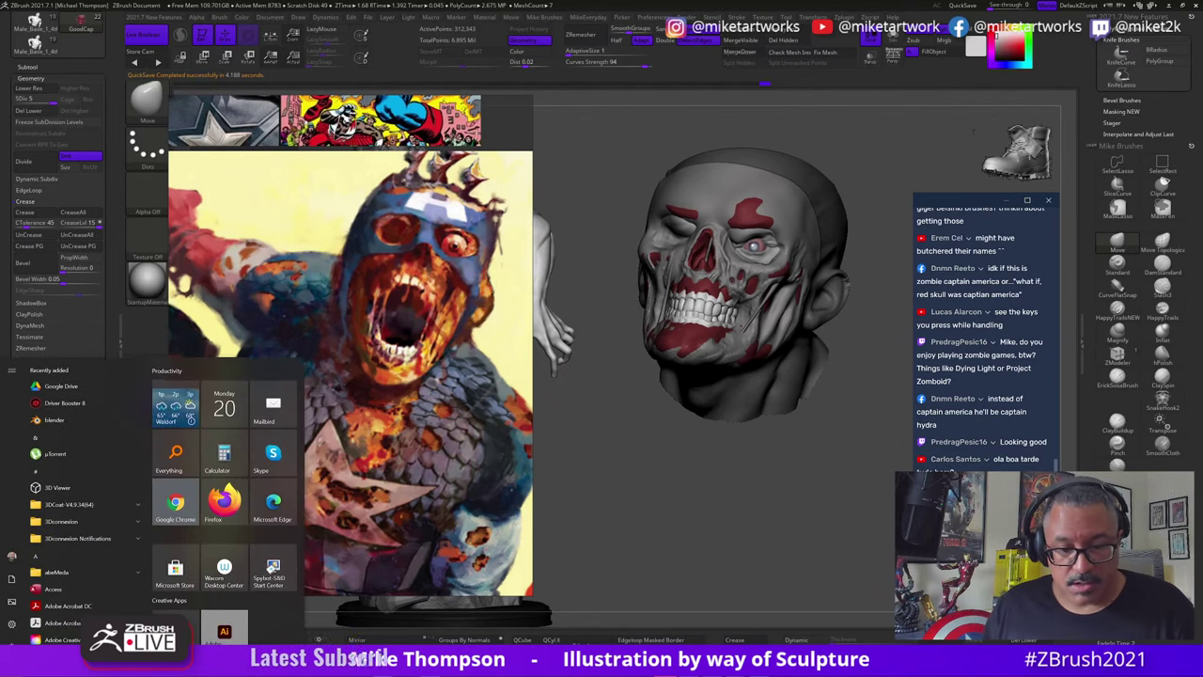
pyautogui.click(312, 663)
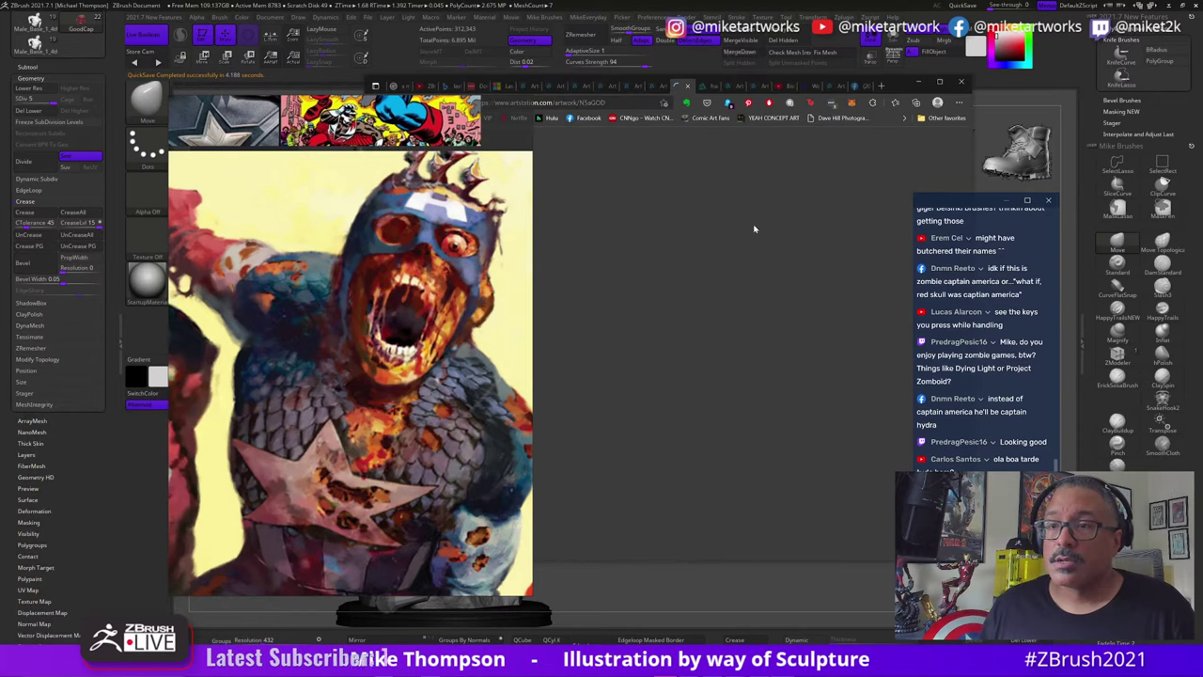
pyautogui.click(922, 83)
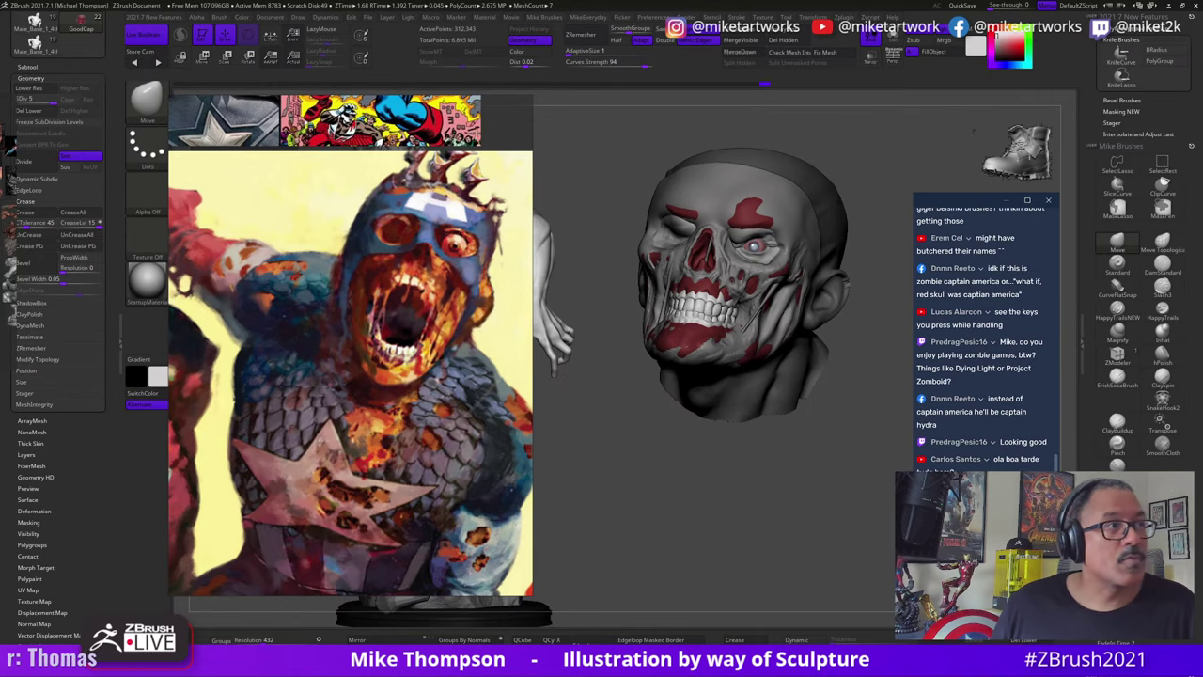
# Step: Add four photos of open-beaked baby birds in nests to the reference board beside the zombie Captain America images
pyautogui.moveTo(423, 305)
pyautogui.mouseDown(button='right')
pyautogui.moveTo(636, 289)
pyautogui.moveTo(664, 300)
pyautogui.mouseUp(button='right')
pyautogui.scroll(-5, 657, 308)
pyautogui.moveTo(639, 337); pyautogui.dragTo(494, 372, button='middle')
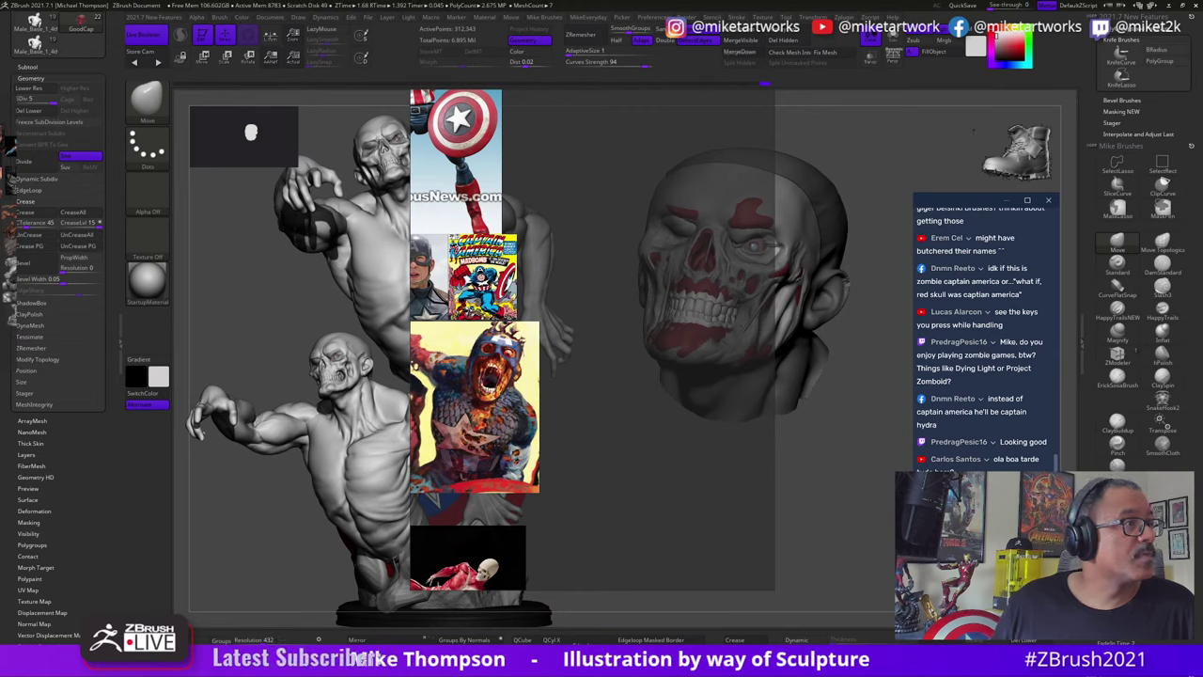
pyautogui.moveTo(155, 286); pyautogui.dragTo(657, 245)
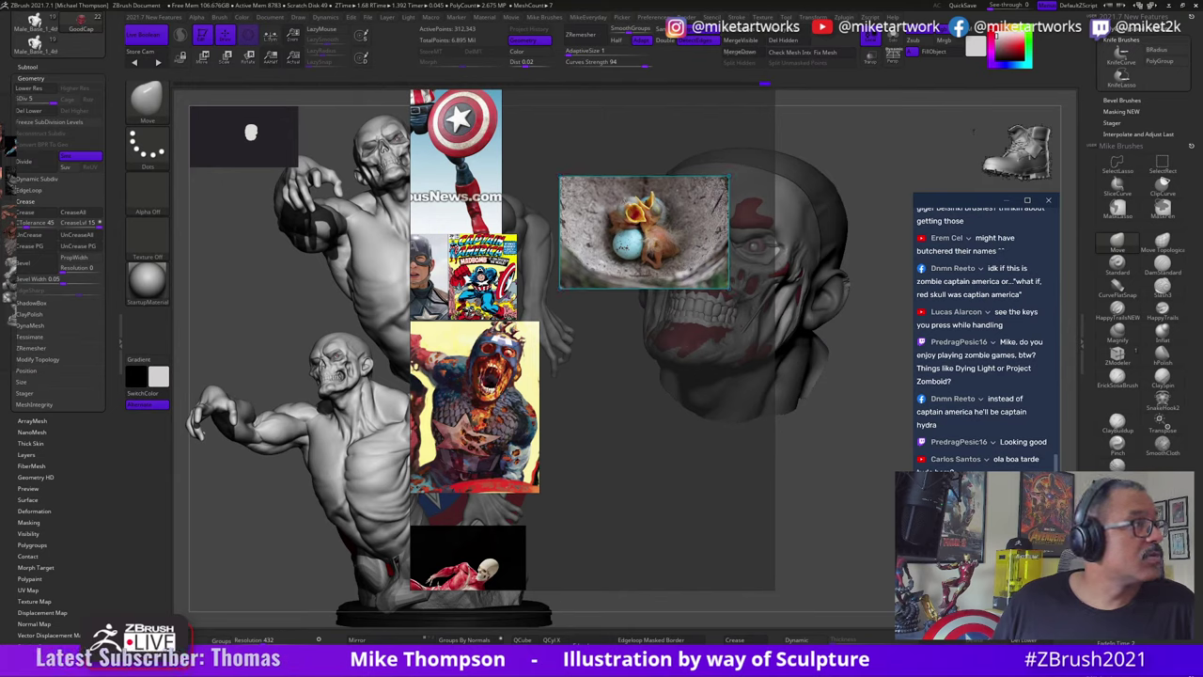
pyautogui.moveTo(0, 376); pyautogui.dragTo(670, 346)
pyautogui.hotkey('ctrl', 'v')
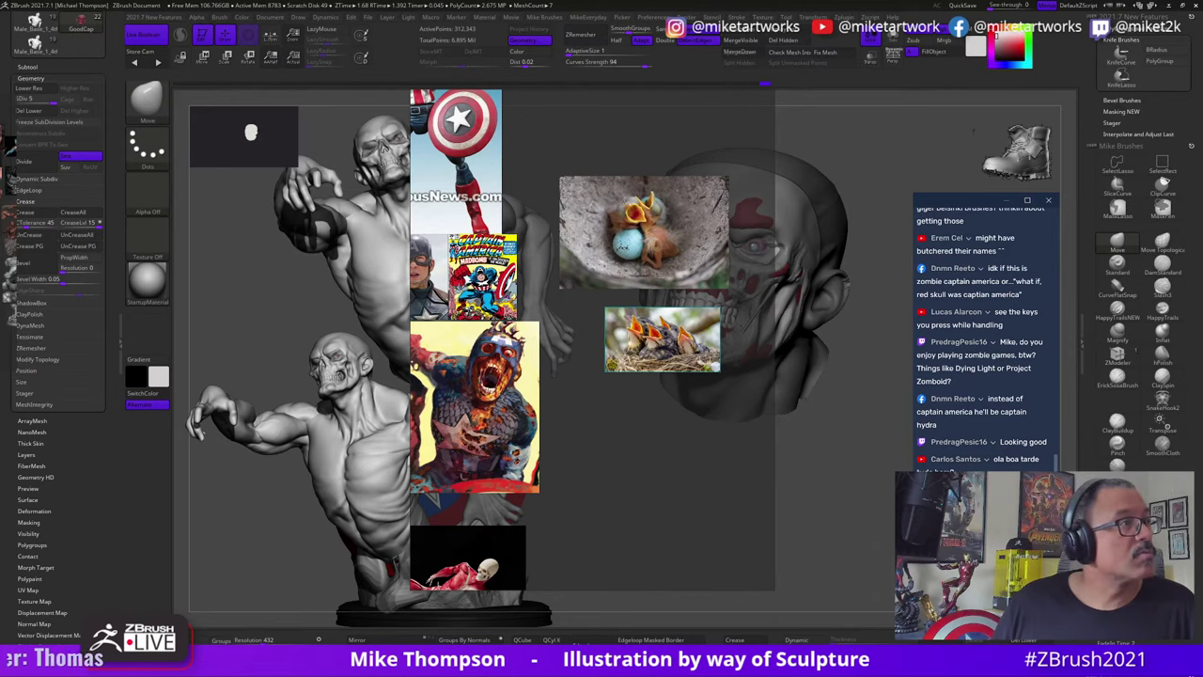
pyautogui.hotkey('ctrl', 'v')
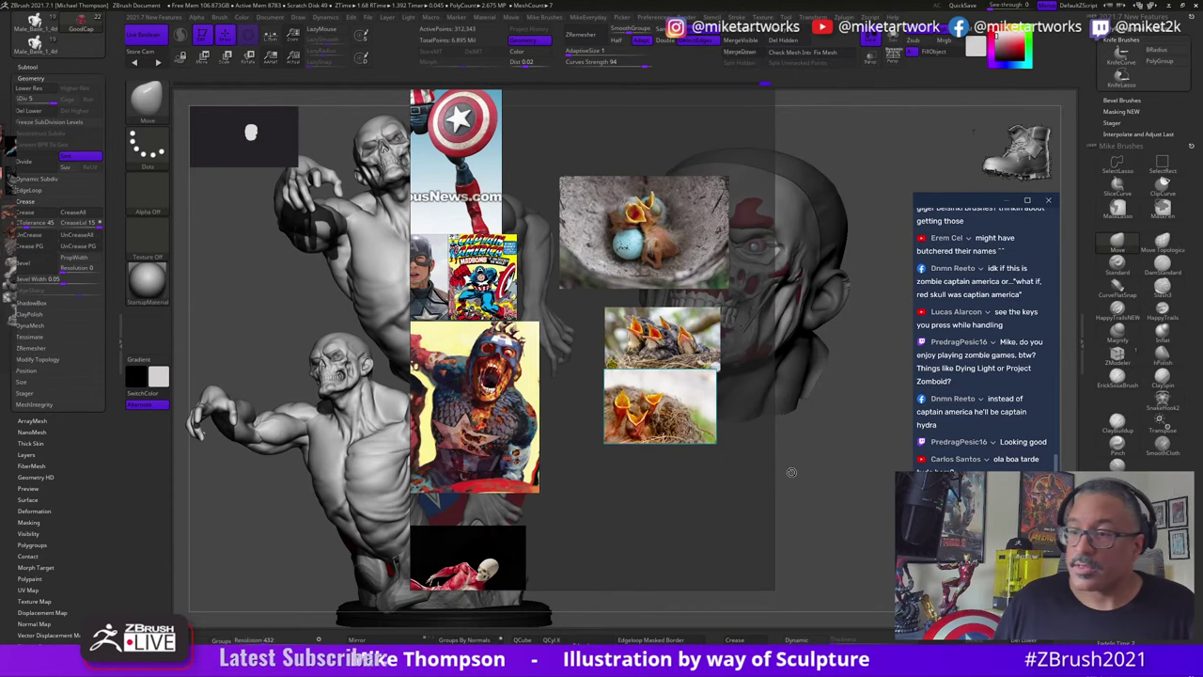
pyautogui.hotkey('ctrl', 'v')
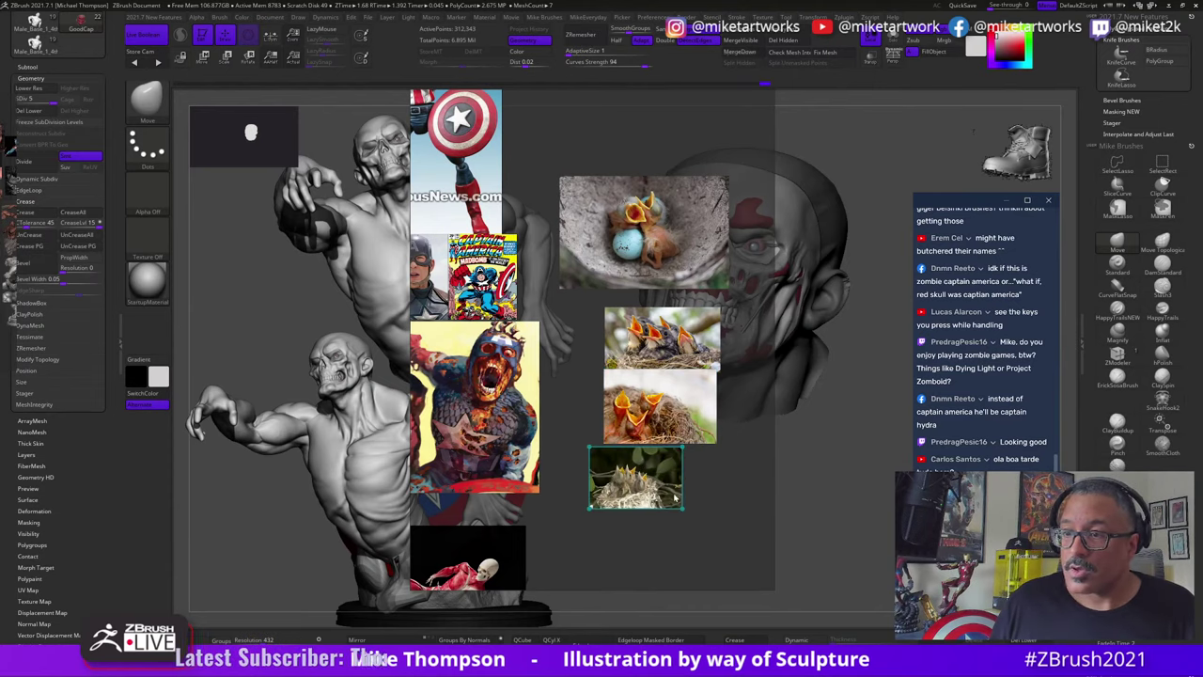
# Step: Move the reference board away from the zombie head and enlarge the baby bird photos on it
pyautogui.moveTo(675, 498); pyautogui.dragTo(425, 546, button='right')
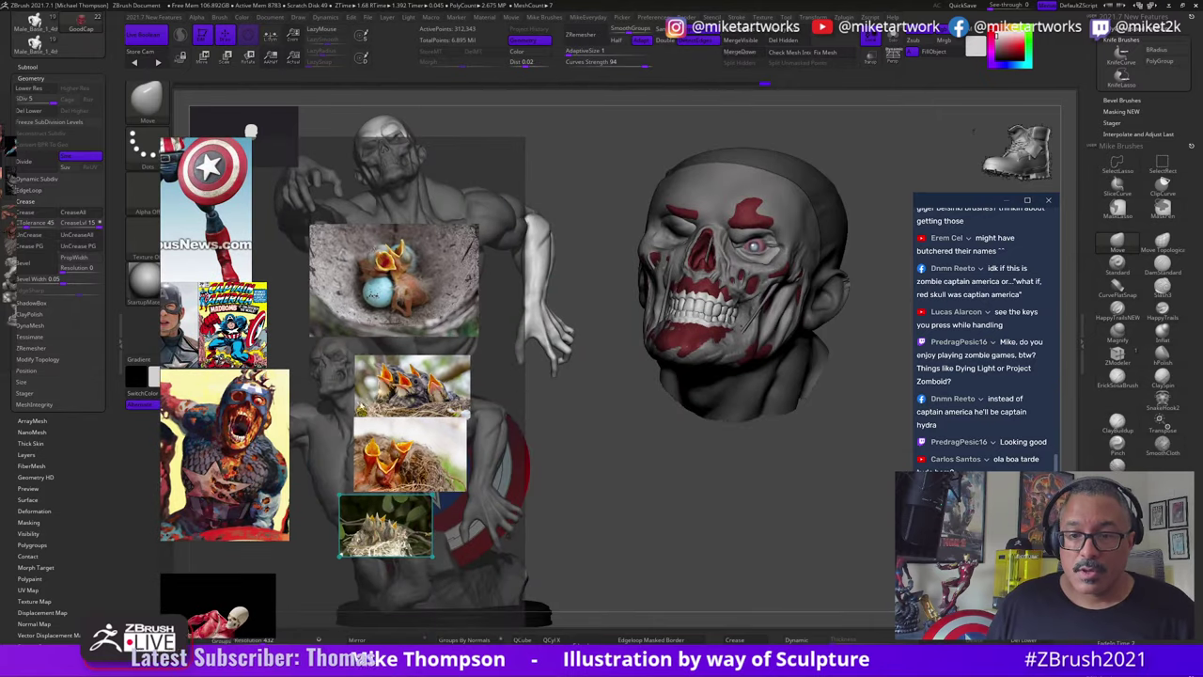
pyautogui.scroll(5, 406, 402)
pyautogui.moveTo(407, 403); pyautogui.dragTo(395, 239, button='middle')
pyautogui.scroll(-2, 404, 510)
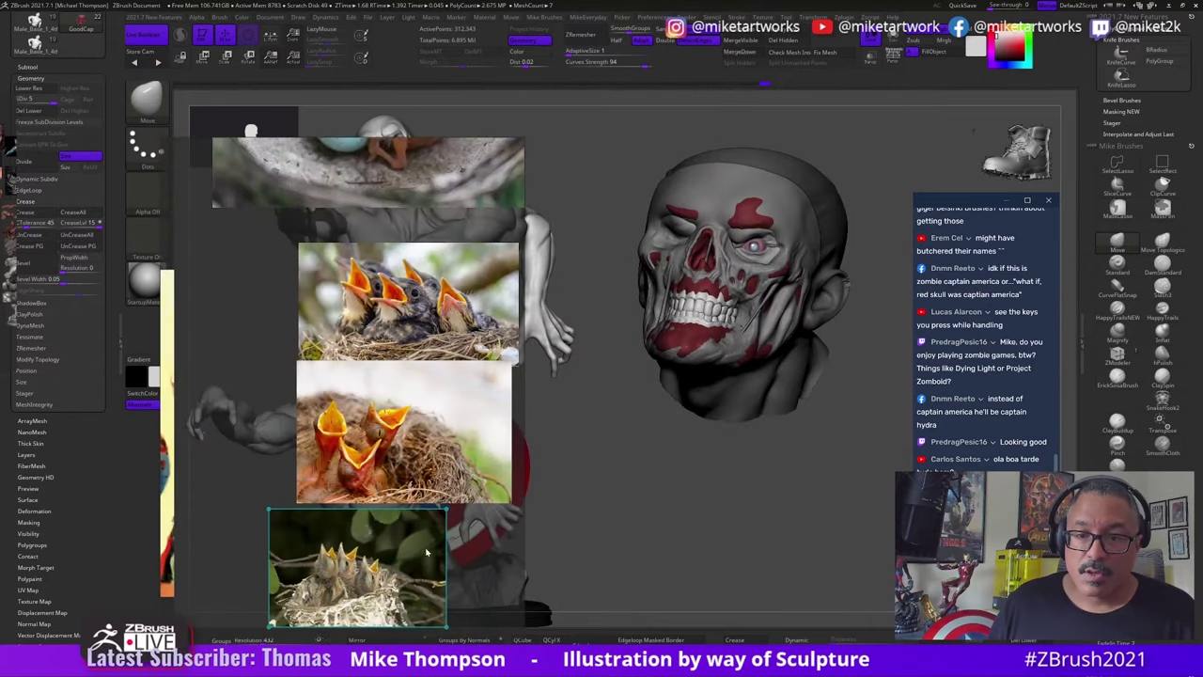
pyautogui.moveTo(425, 553); pyautogui.dragTo(420, 469, button='middle')
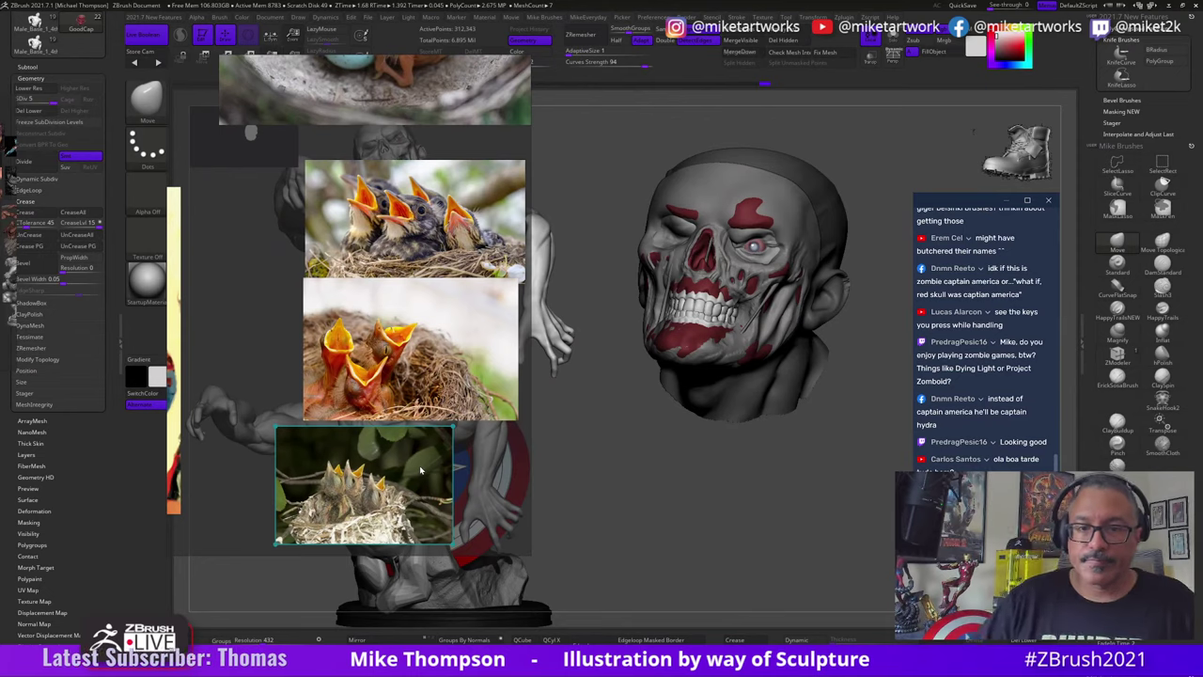
# Step: Trim the reference board window to the three lower nest photos and place it over the full-body view beside the head
pyautogui.moveTo(762, 554)
pyautogui.mouseDown()
pyautogui.moveTo(788, 555)
pyautogui.moveTo(717, 520)
pyautogui.moveTo(713, 504)
pyautogui.mouseUp()
pyautogui.moveTo(489, 470); pyautogui.dragTo(540, 534, button='right')
pyautogui.moveTo(508, 122); pyautogui.dragTo(507, 230)
pyautogui.moveTo(471, 476); pyautogui.dragTo(472, 443, button='right')
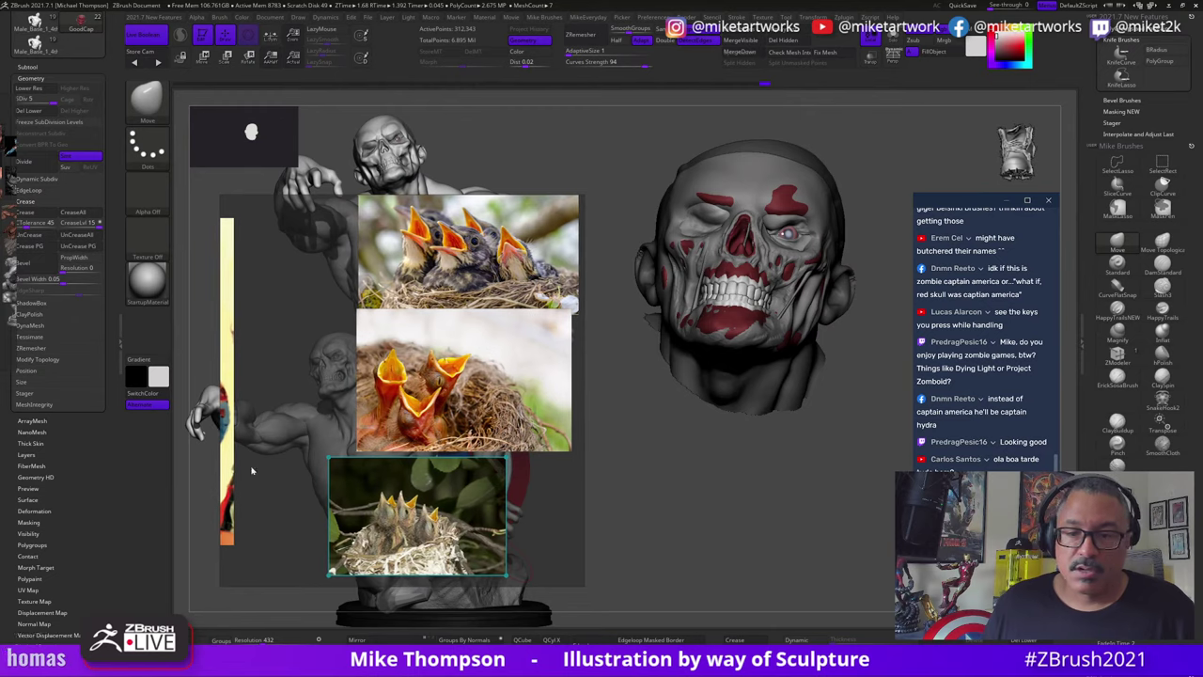
pyautogui.moveTo(222, 461); pyautogui.dragTo(330, 461)
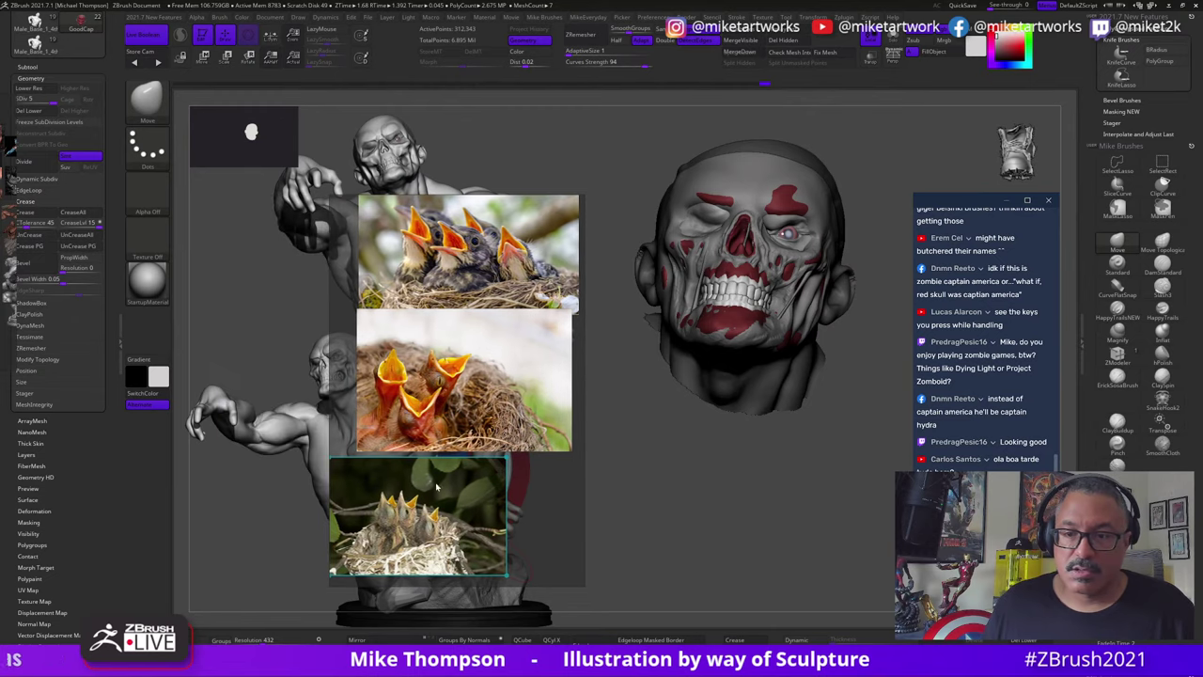
pyautogui.moveTo(566, 505); pyautogui.dragTo(497, 489, button='right')
pyautogui.moveTo(498, 490); pyautogui.dragTo(489, 460)
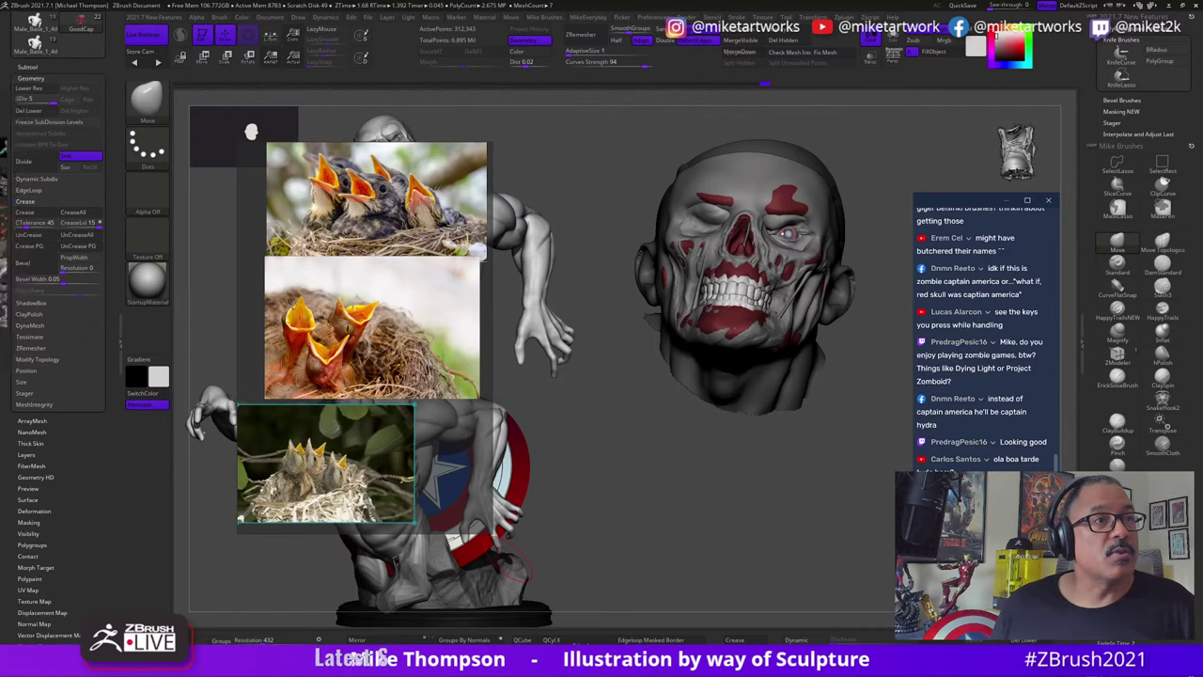
pyautogui.moveTo(321, 406); pyautogui.dragTo(391, 380)
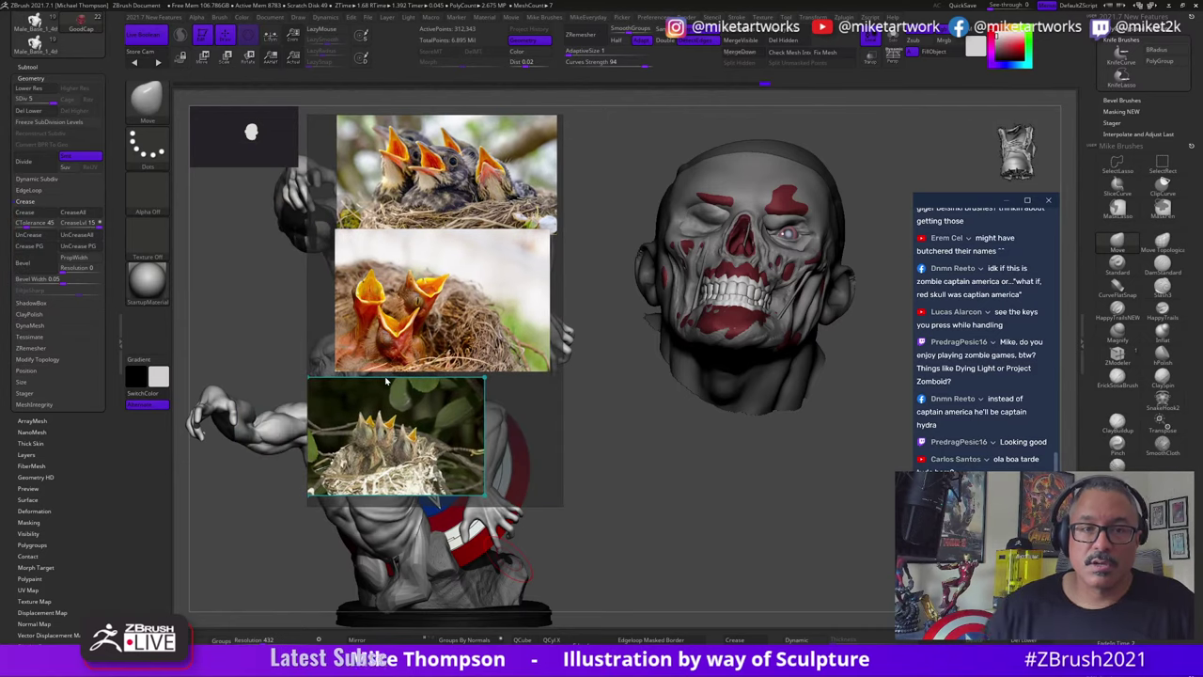
# Step: Append a sphere as a new subtool and make it active with the Move gizmo
pyautogui.click(29, 68)
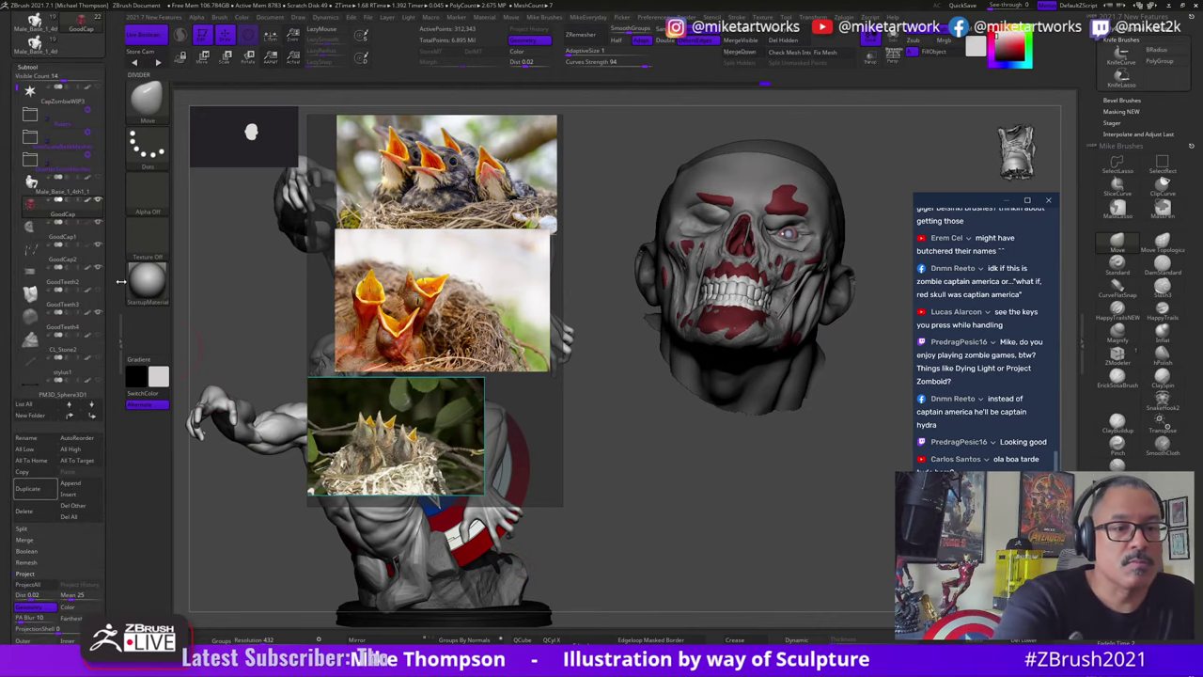
pyautogui.click(70, 482)
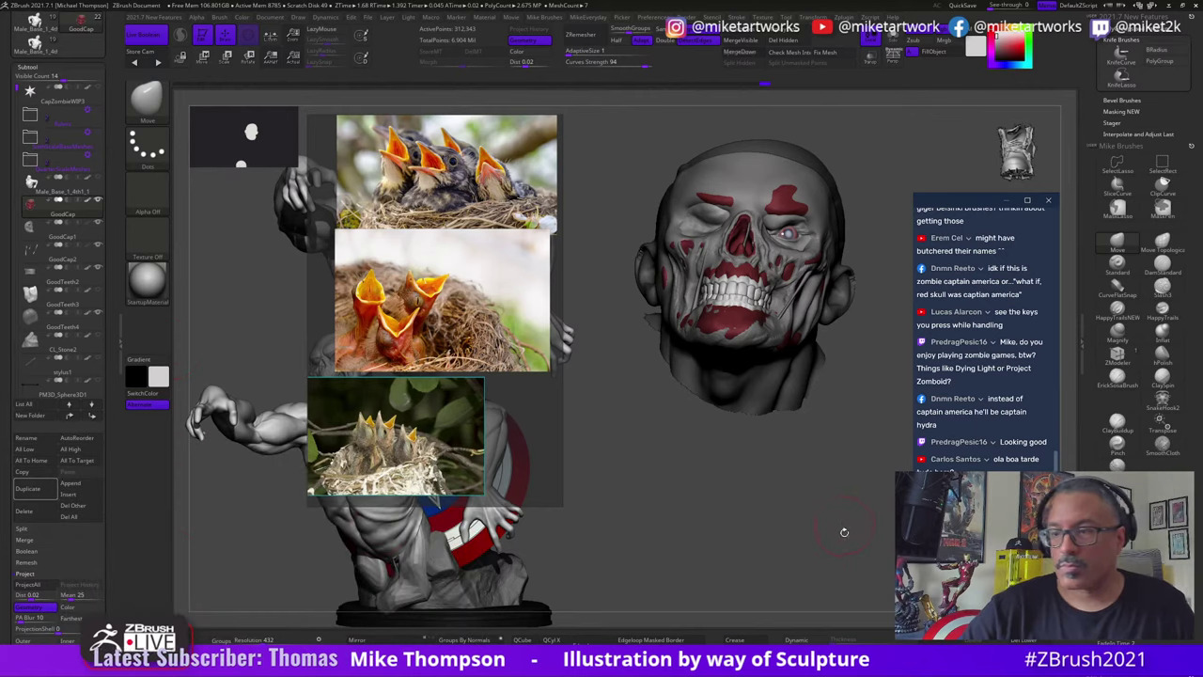
pyautogui.keyDown('alt'); pyautogui.moveTo(844, 532); pyautogui.dragTo(817, 558); pyautogui.keyUp('alt')
pyautogui.keyDown('alt'); pyautogui.click(721, 523); pyautogui.keyUp('alt')
pyautogui.press('w')
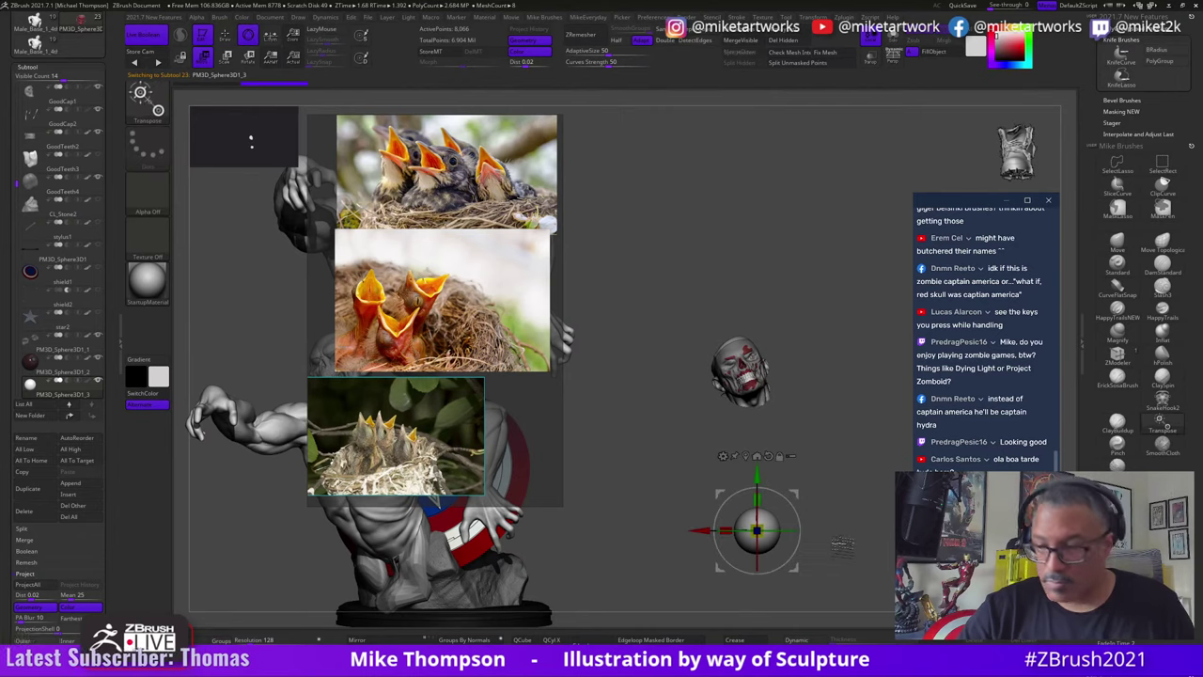
# Step: Move the new sphere straight up, well clear above the zombie head
pyautogui.moveTo(804, 568); pyautogui.dragTo(792, 321)
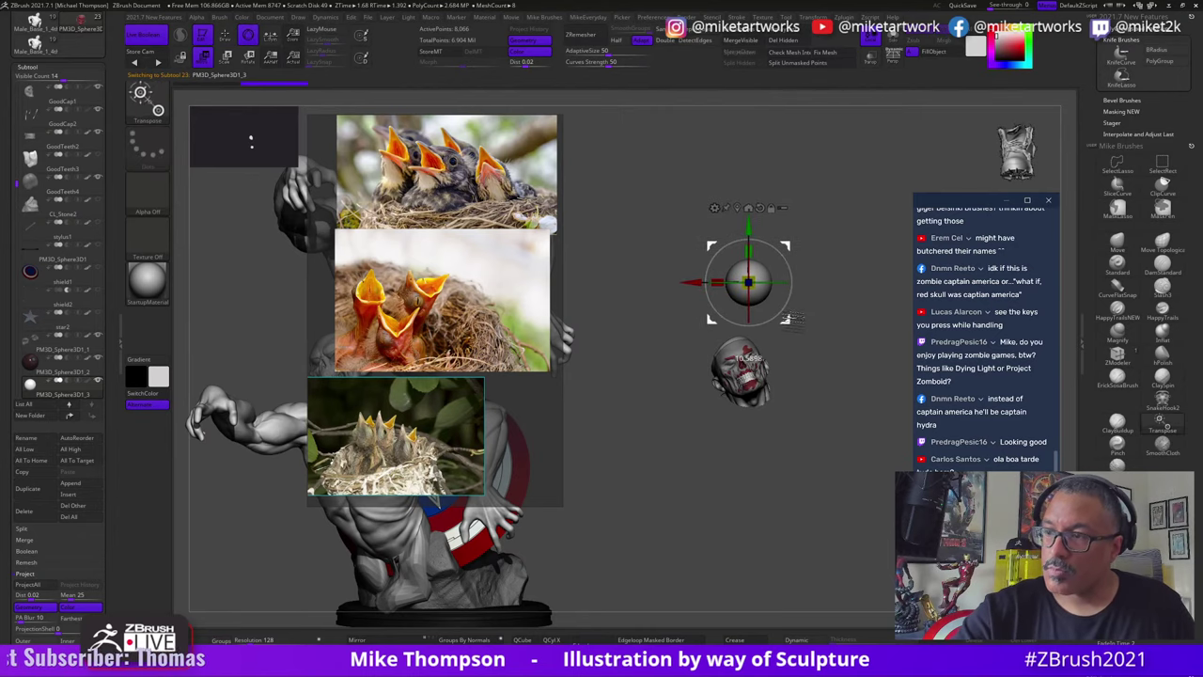
pyautogui.hotkey('ctrl', 'z')
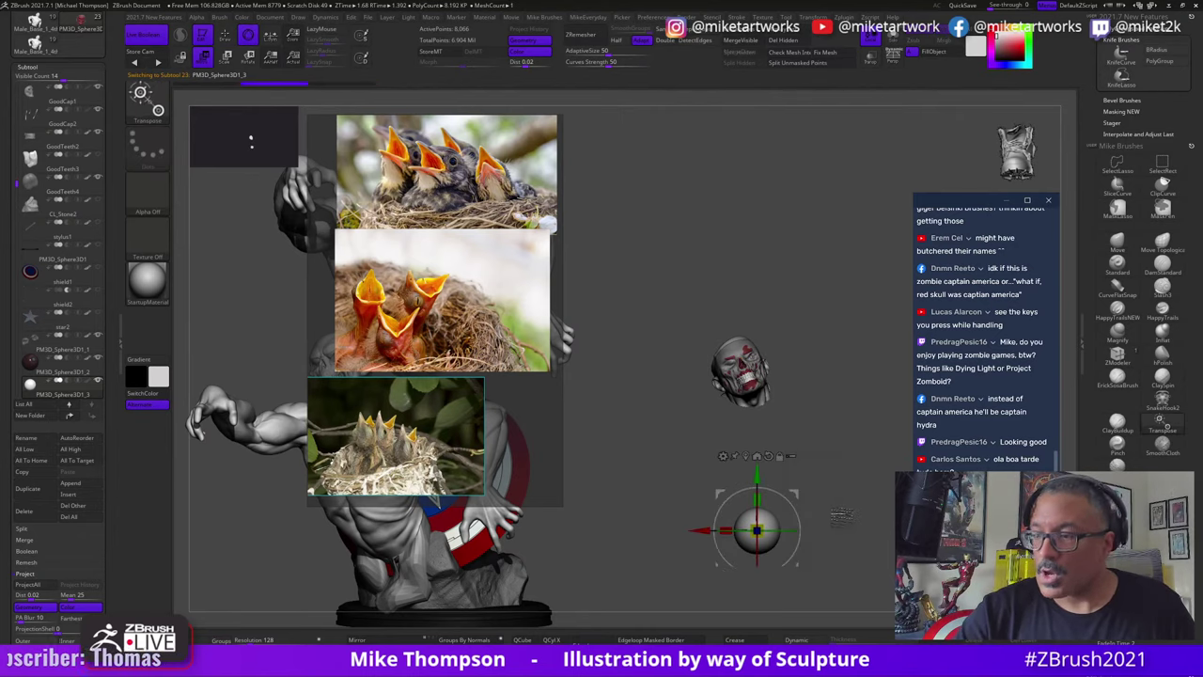
pyautogui.keyDown('alt'); pyautogui.moveTo(820, 528); pyautogui.dragTo(827, 525); pyautogui.keyUp('alt')
pyautogui.press('q')
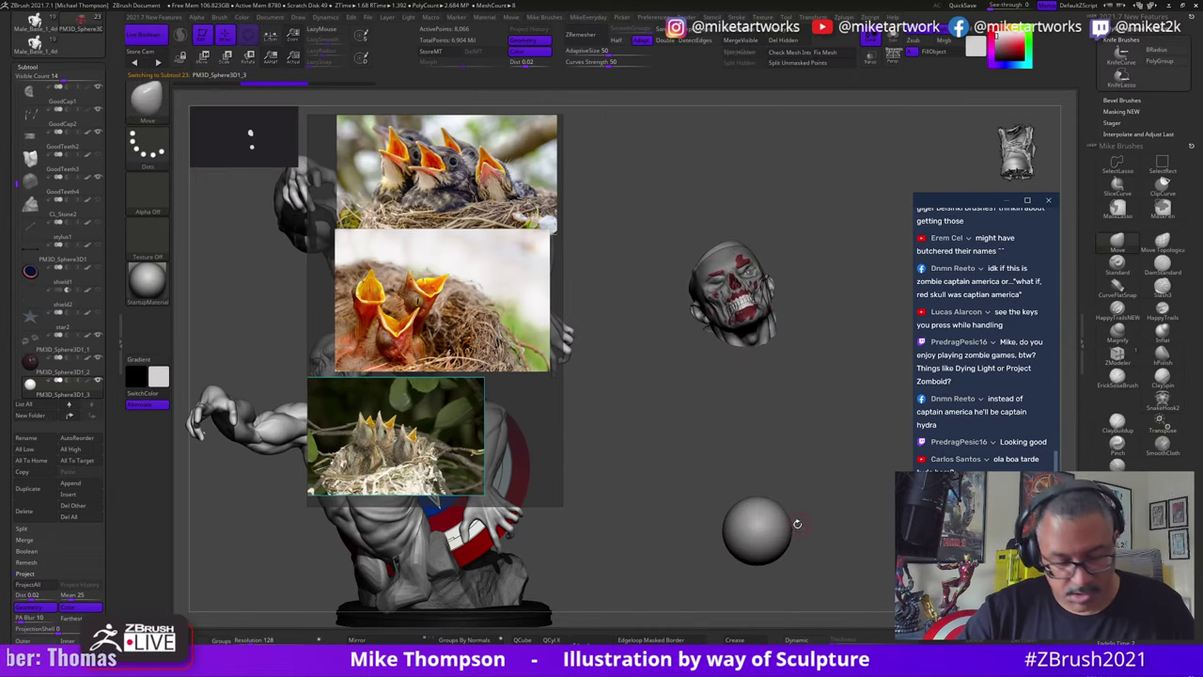
pyautogui.press('w')
pyautogui.moveTo(764, 478); pyautogui.dragTo(764, 113)
pyautogui.keyDown('alt'); pyautogui.moveTo(865, 273); pyautogui.dragTo(817, 601); pyautogui.keyUp('alt')
pyautogui.moveTo(708, 442); pyautogui.dragTo(681, 496)
pyautogui.press('q')
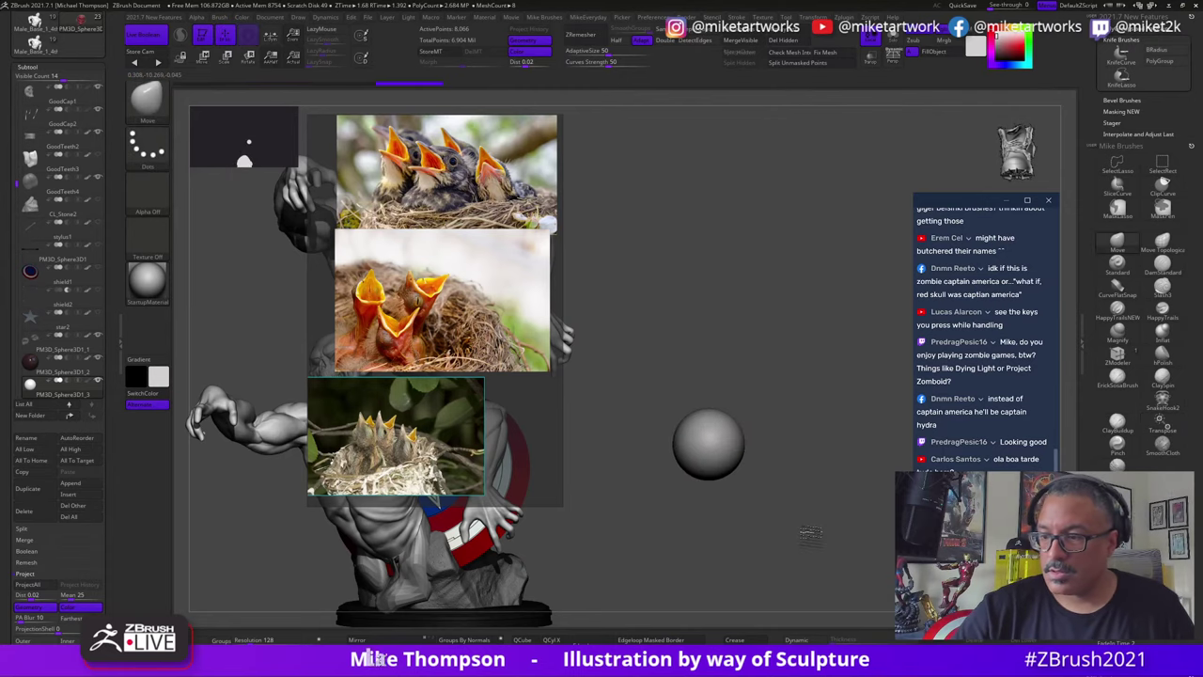
# Step: Mask the lower half of the sphere with MaskLasso and blur the mask's edge
pyautogui.keyDown('alt'); pyautogui.moveTo(816, 489); pyautogui.dragTo(814, 563); pyautogui.keyUp('alt')
pyautogui.moveTo(847, 461)
pyautogui.keyDown('alt'); pyautogui.mouseDown()
pyautogui.moveTo(831, 534)
pyautogui.moveTo(857, 492)
pyautogui.mouseUp(); pyautogui.keyUp('alt')
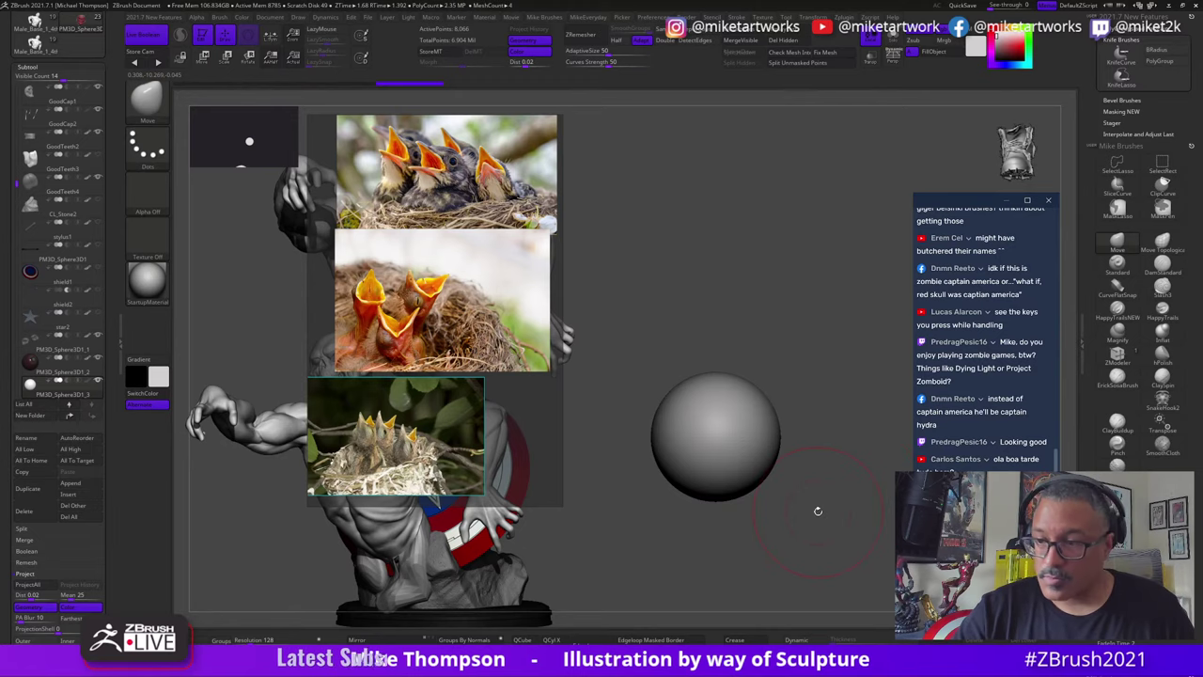
pyautogui.moveTo(618, 318)
pyautogui.keyDown('ctrl'); pyautogui.mouseDown()
pyautogui.moveTo(679, 406)
pyautogui.moveTo(836, 340)
pyautogui.mouseUp(); pyautogui.keyUp('ctrl')
pyautogui.keyDown('ctrl'); pyautogui.click(834, 426); pyautogui.keyUp('ctrl')
pyautogui.keyDown('ctrl'); pyautogui.click(747, 454); pyautogui.keyUp('ctrl')
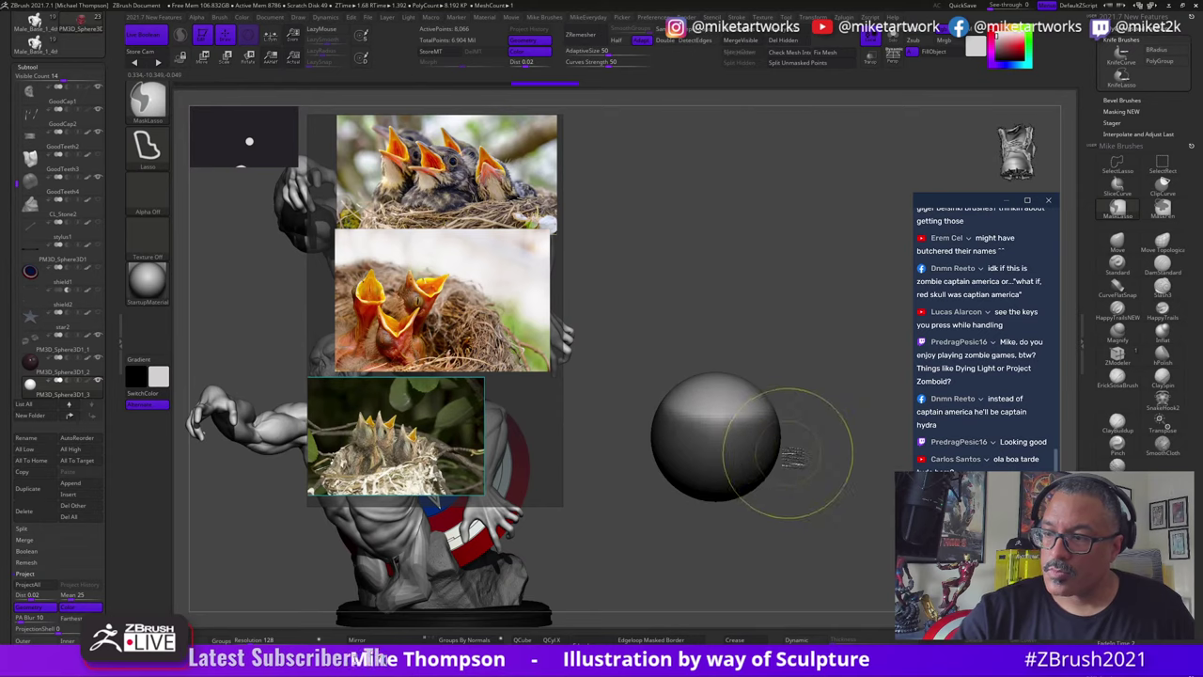
pyautogui.keyDown('ctrl'); pyautogui.click(789, 456); pyautogui.keyUp('ctrl')
pyautogui.keyDown('ctrl'); pyautogui.click(751, 457); pyautogui.keyUp('ctrl')
# Step: Stretch the sphere's unmasked upper half upward to form a tall capsule with smooth sides
pyautogui.press('w')
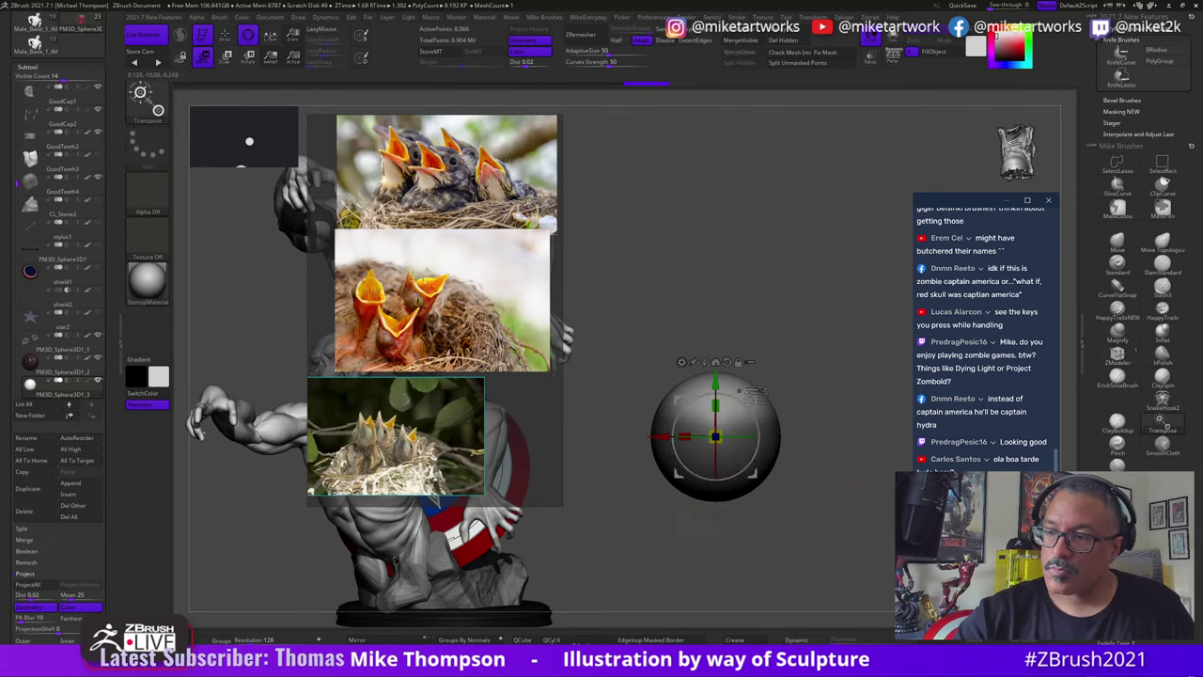
pyautogui.moveTo(715, 383); pyautogui.dragTo(715, 294)
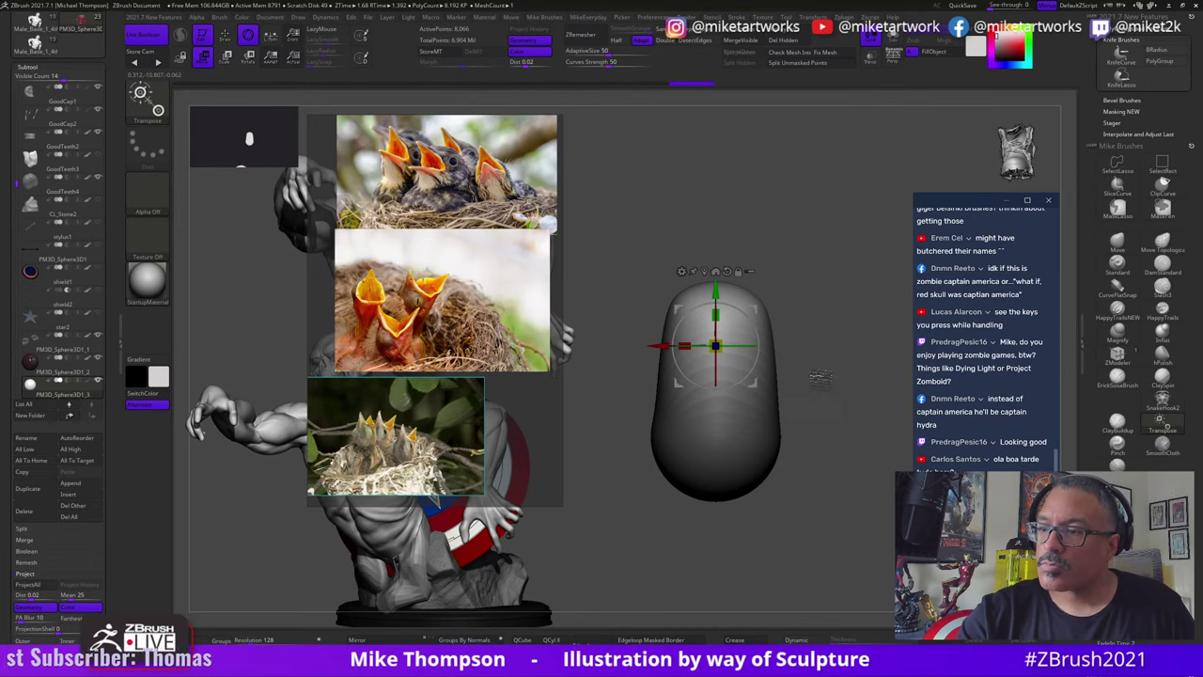
pyautogui.press('q')
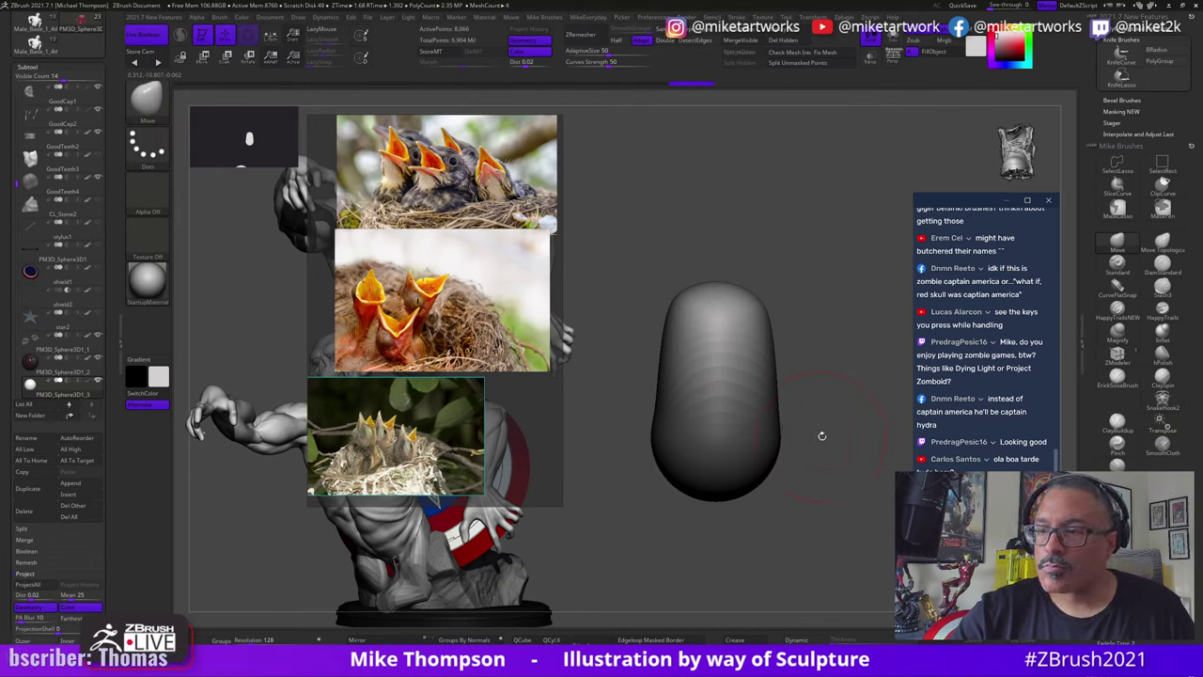
pyautogui.moveTo(821, 435)
pyautogui.keyDown('shift'); pyautogui.mouseDown()
pyautogui.moveTo(787, 435)
pyautogui.moveTo(841, 436)
pyautogui.mouseUp(); pyautogui.keyUp('shift')
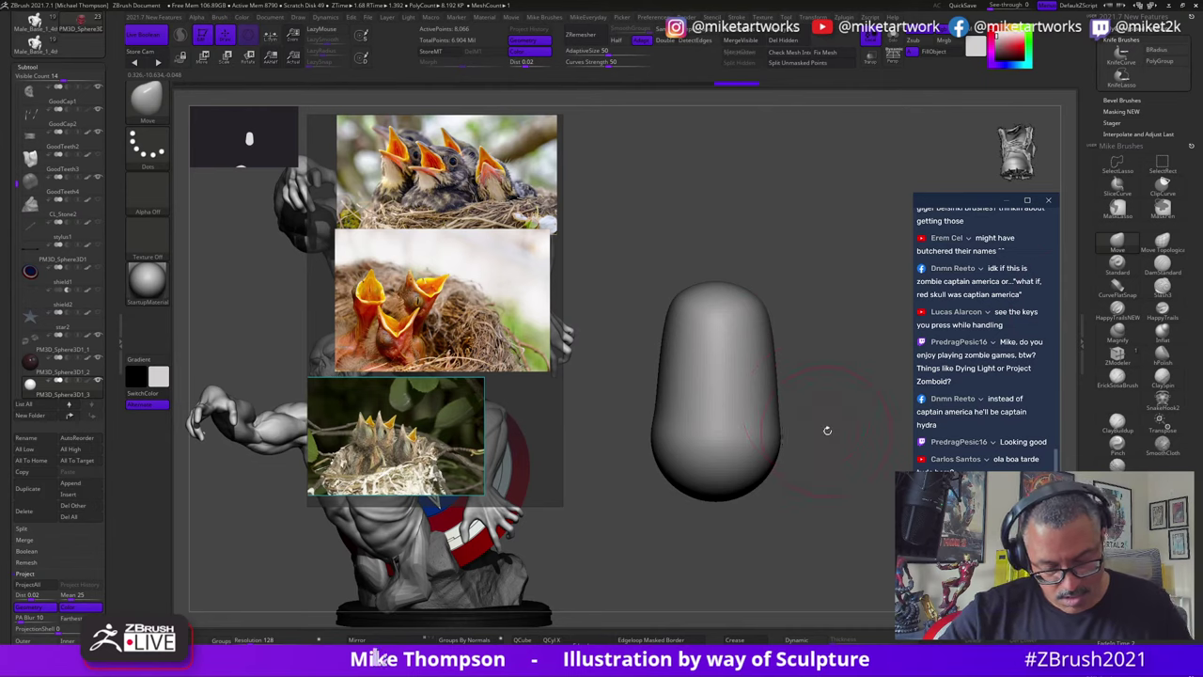
# Step: Slice the capsule's upper sides with KnifeLasso in front view so the top tapers to a point
pyautogui.press('space')
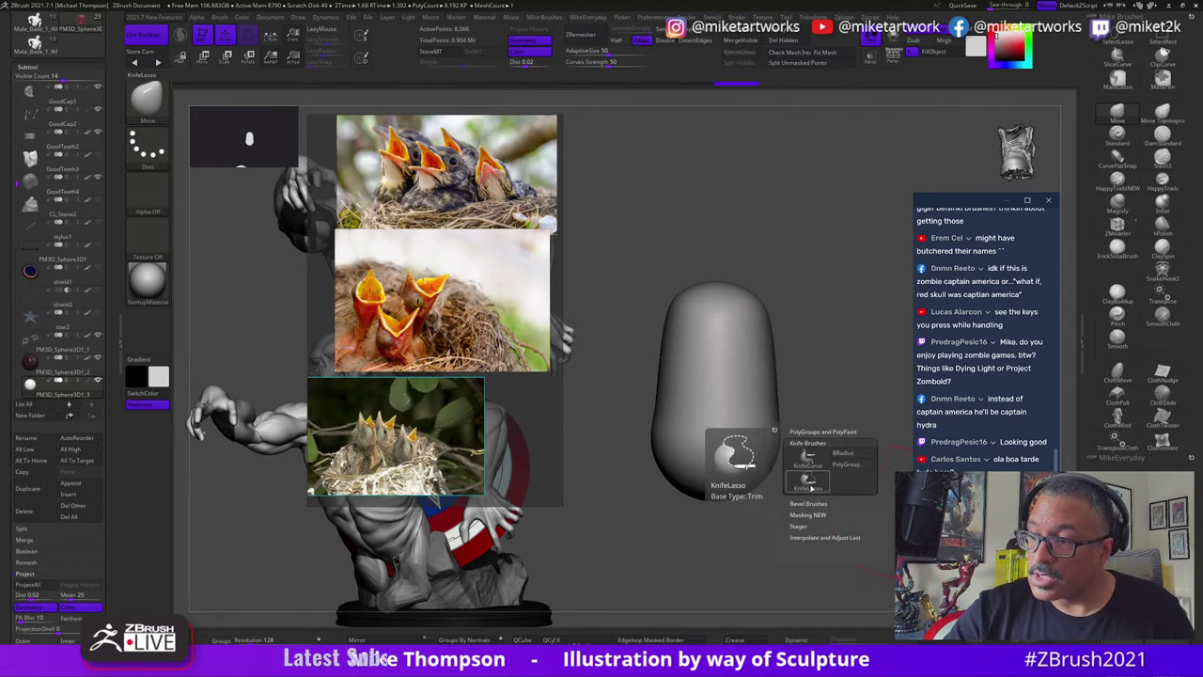
pyautogui.click(810, 485)
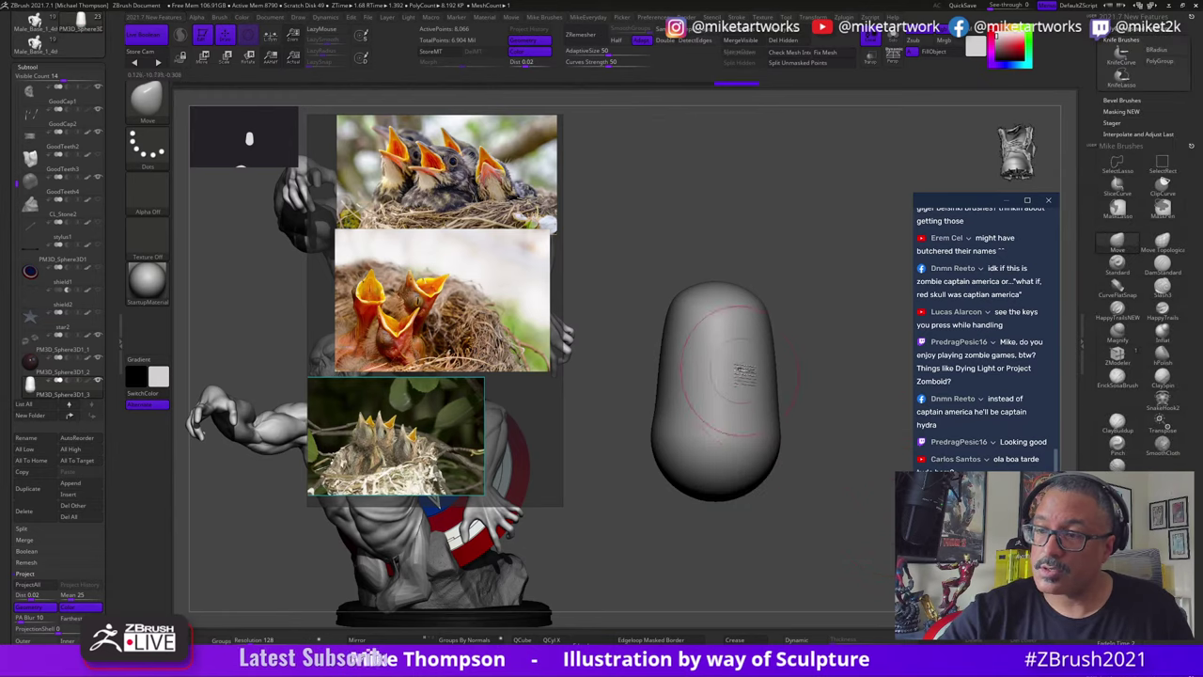
pyautogui.hotkey('ctrl', 'shift')
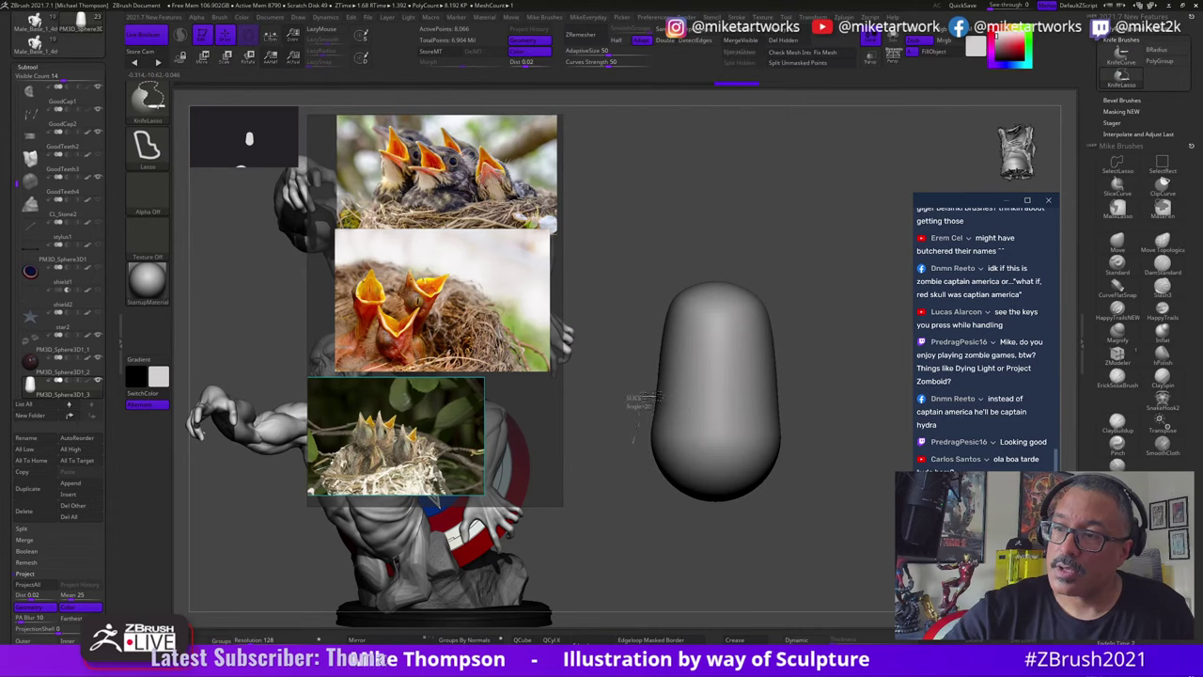
pyautogui.moveTo(635, 438)
pyautogui.keyDown('ctrl'); pyautogui.keyDown('shift'); pyautogui.mouseDown()
pyautogui.moveTo(736, 282)
pyautogui.moveTo(761, 366)
pyautogui.moveTo(860, 384)
pyautogui.moveTo(693, 532)
pyautogui.mouseUp(); pyautogui.keyUp('shift'); pyautogui.keyUp('ctrl')
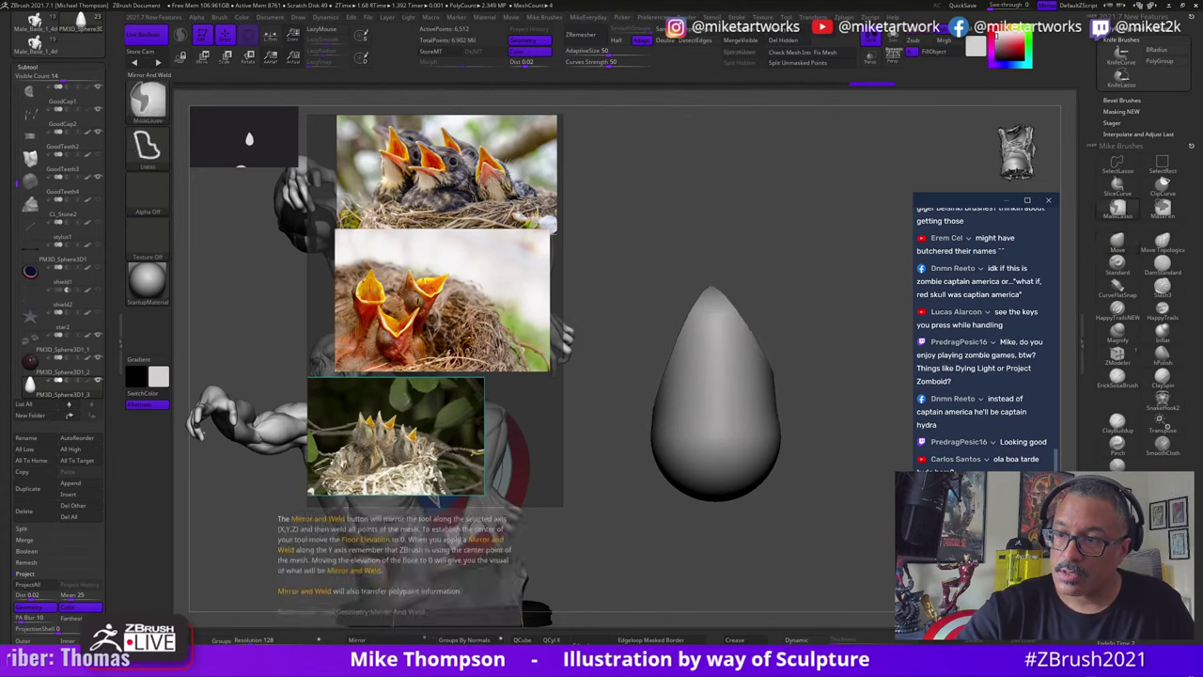
pyautogui.press('w')
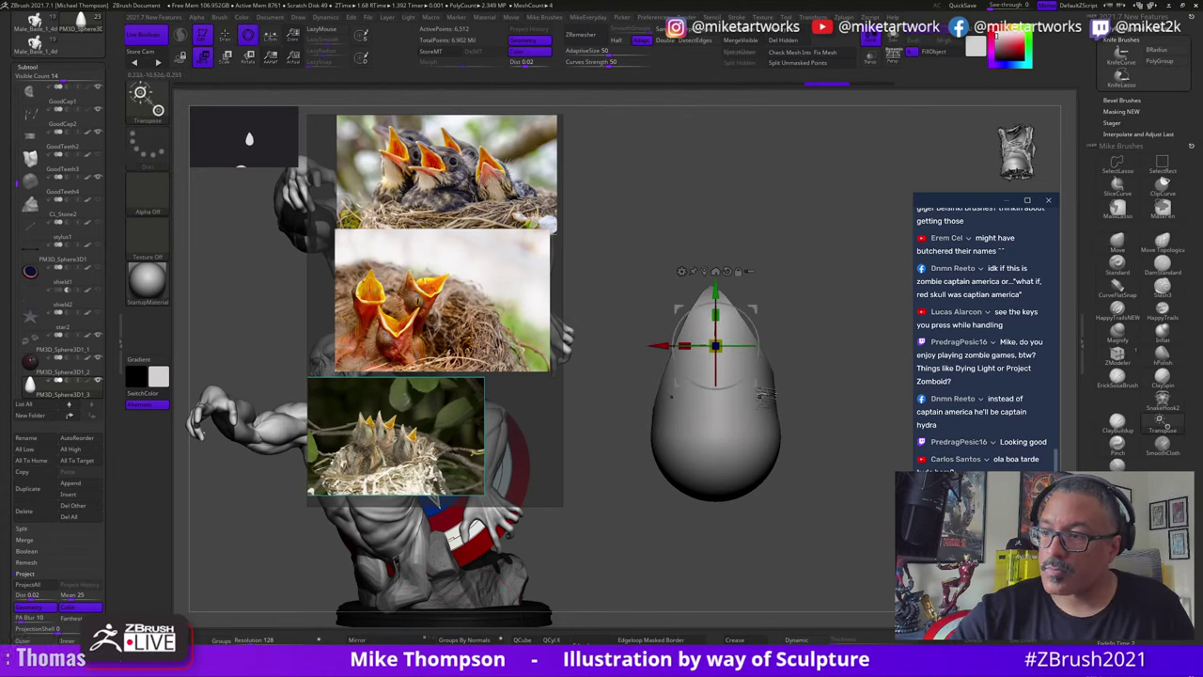
pyautogui.keyDown('alt'); pyautogui.moveTo(717, 289); pyautogui.dragTo(717, 437); pyautogui.keyUp('alt')
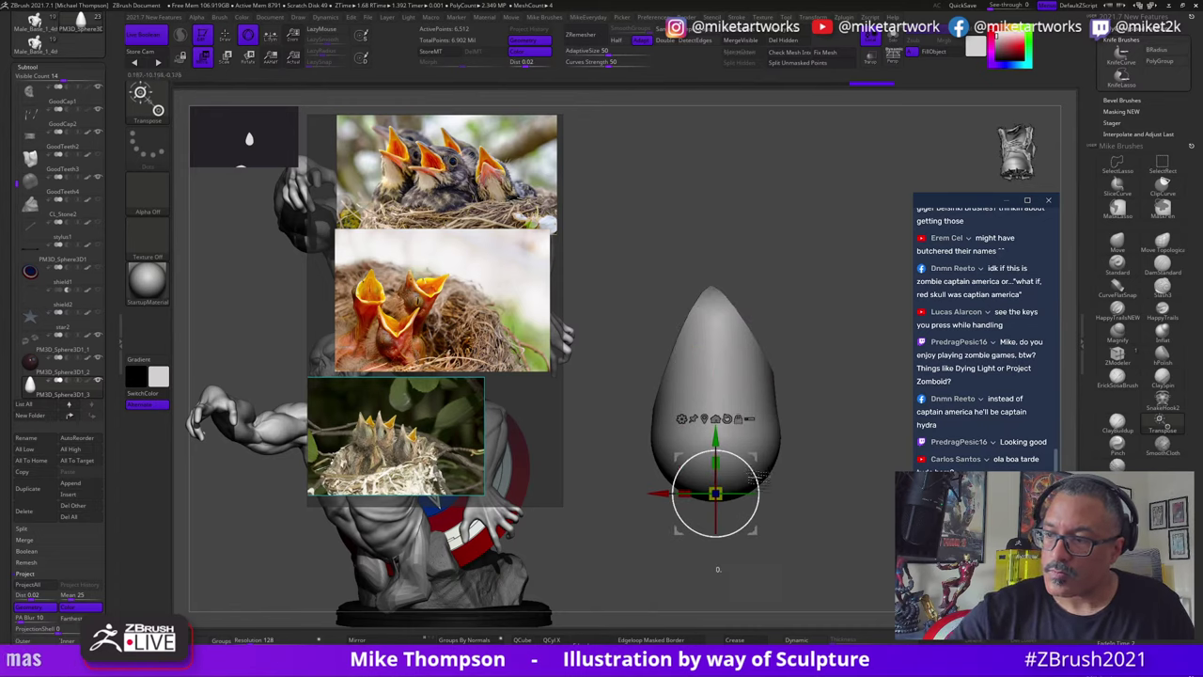
pyautogui.moveTo(753, 479); pyautogui.dragTo(754, 481)
pyautogui.click(387, 649)
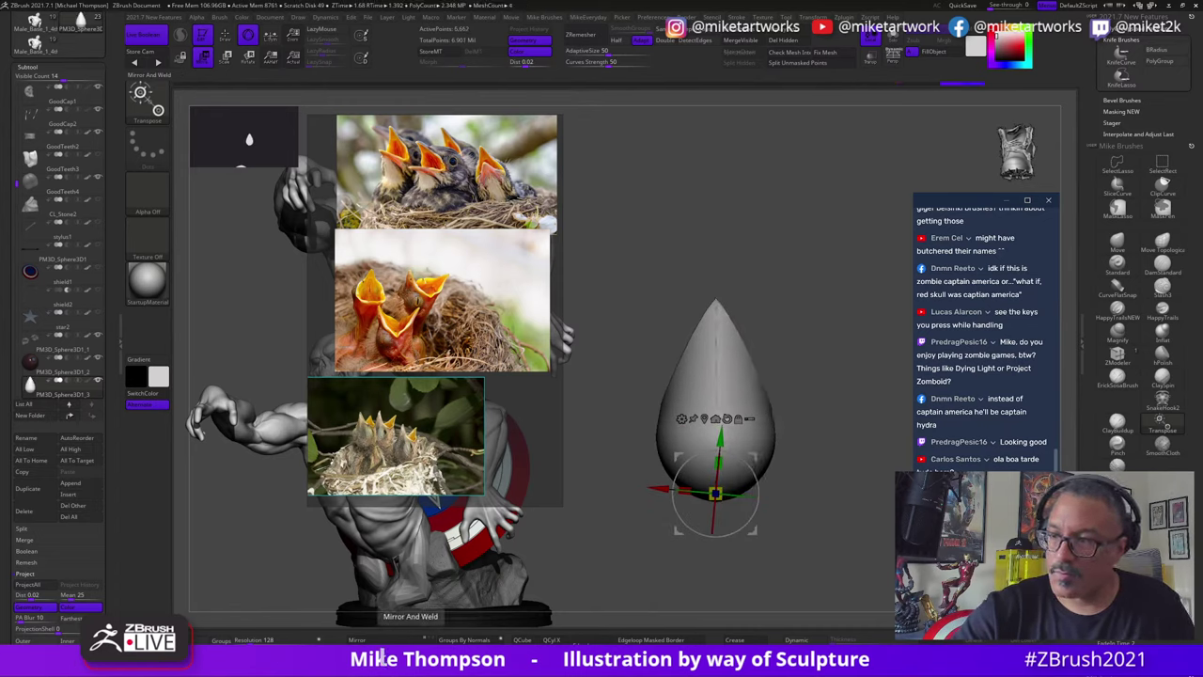
pyautogui.press('q')
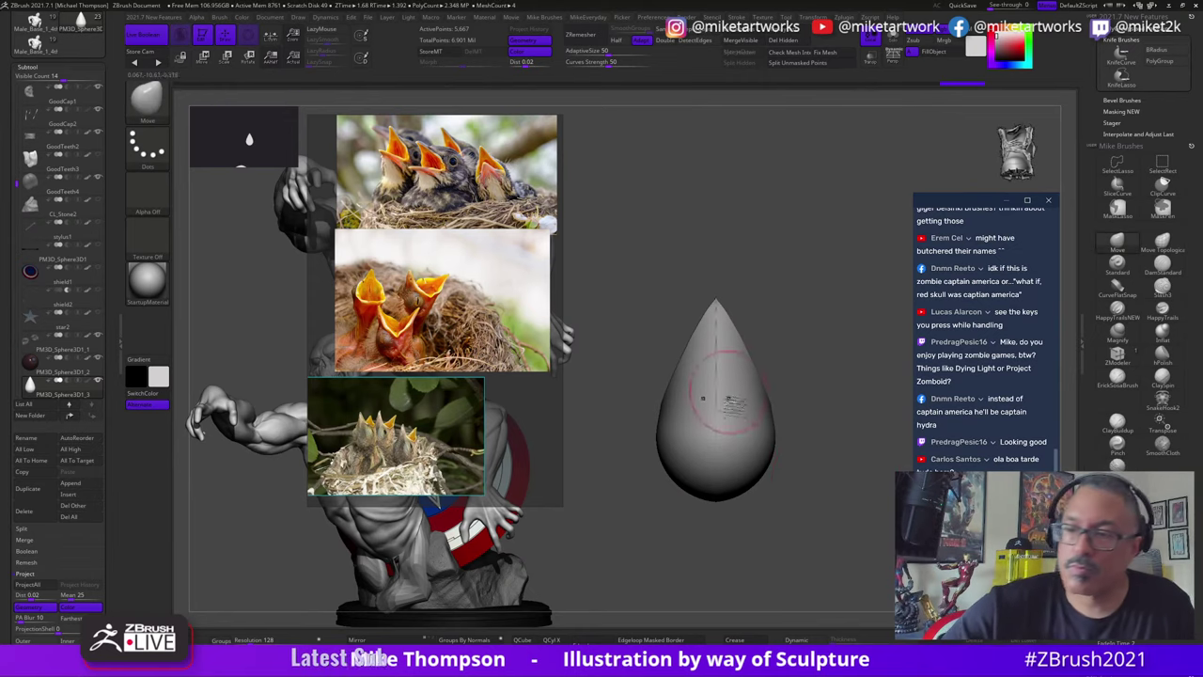
pyautogui.hotkey('ctrl', 'z')
pyautogui.moveTo(874, 466); pyautogui.dragTo(805, 462)
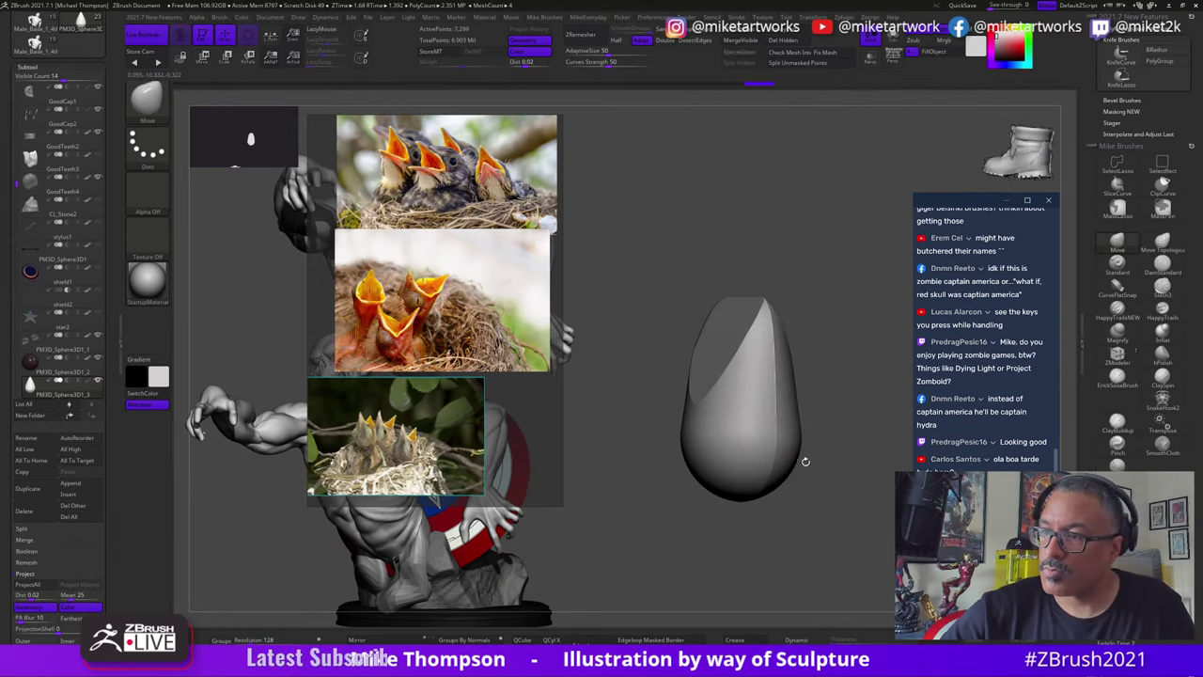
pyautogui.hotkey('ctrl', 'z')
pyautogui.hotkey('ctrl', 'z')
# Step: From the side view, cut a deep V-shaped notch into the top of the form with KnifeLasso to open the beak
pyautogui.keyDown('shift'); pyautogui.moveTo(853, 523); pyautogui.dragTo(805, 498); pyautogui.keyUp('shift')
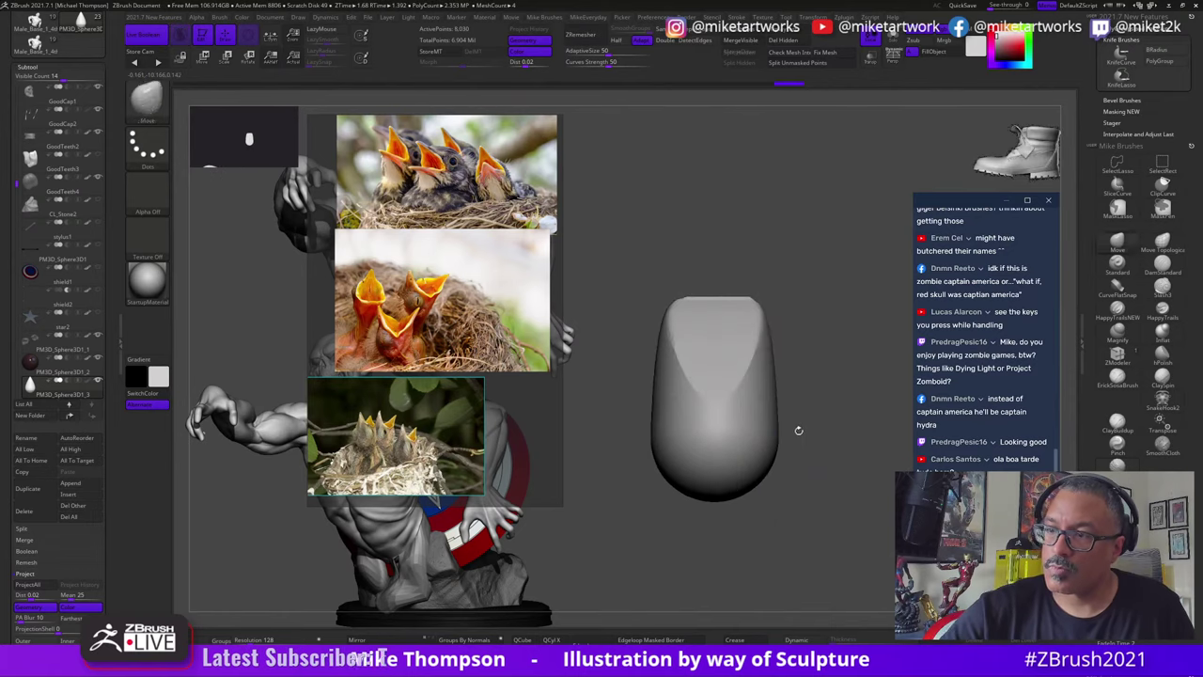
pyautogui.press('b')
pyautogui.press('m')
pyautogui.press('v')
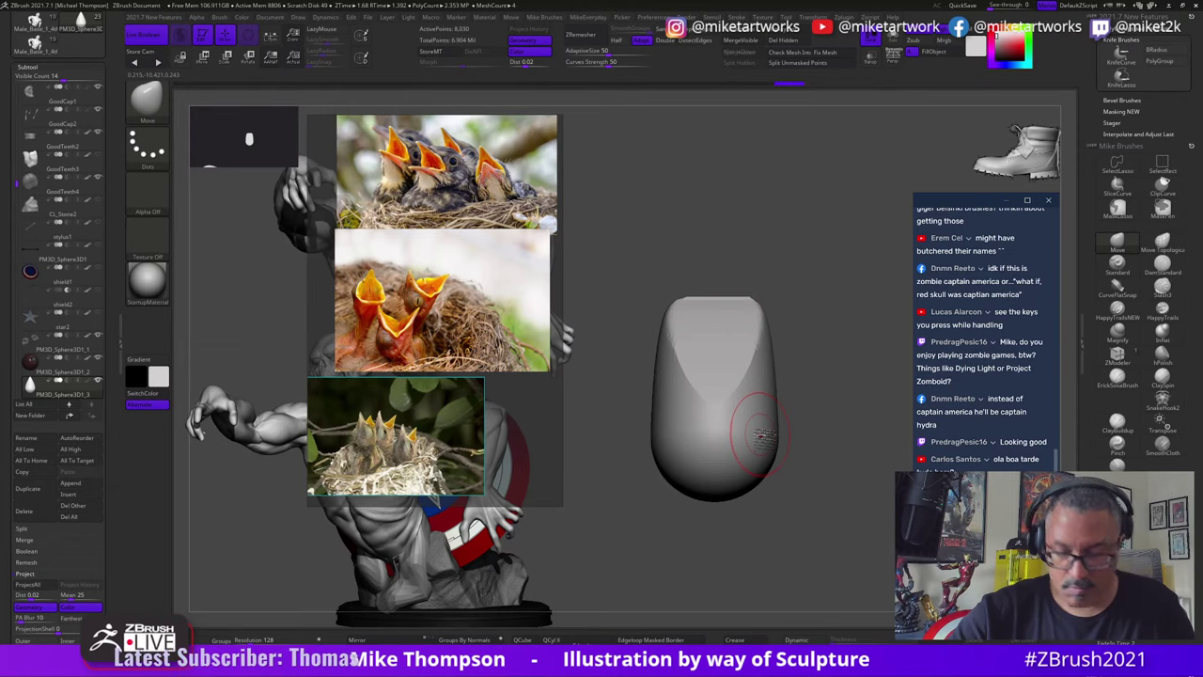
pyautogui.moveTo(676, 289)
pyautogui.keyDown('ctrl'); pyautogui.keyDown('shift'); pyautogui.mouseDown()
pyautogui.moveTo(712, 385)
pyautogui.moveTo(750, 378)
pyautogui.moveTo(762, 230)
pyautogui.mouseUp(); pyautogui.keyUp('shift'); pyautogui.keyUp('ctrl')
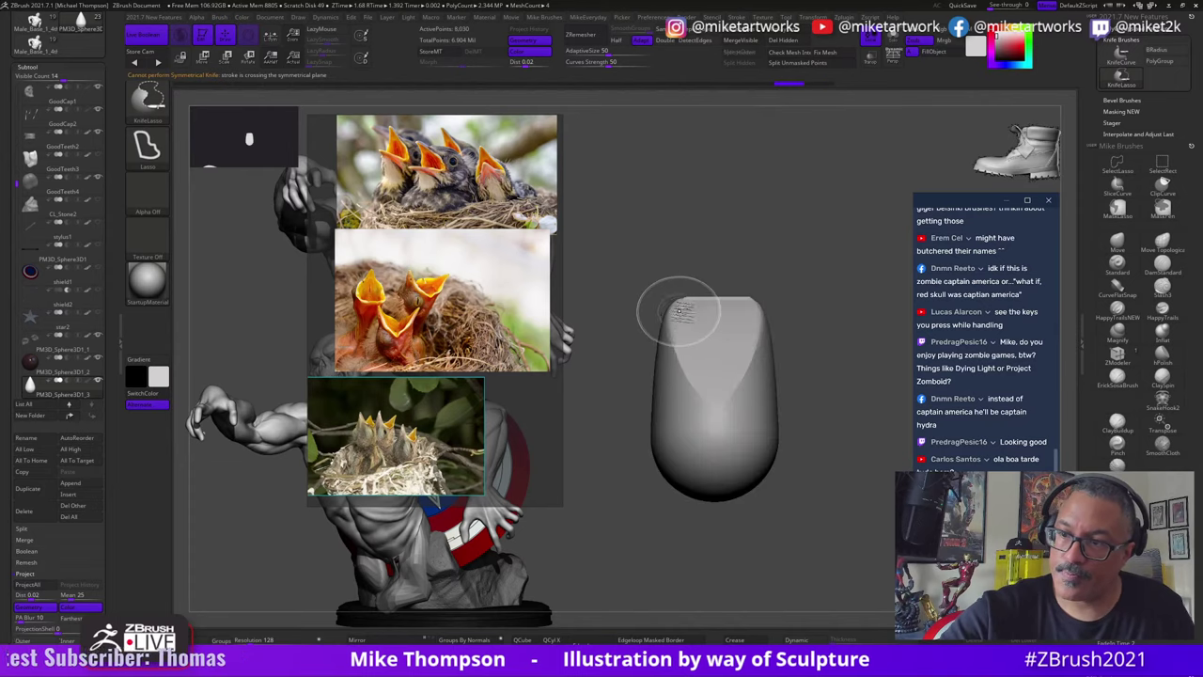
pyautogui.keyDown('ctrl'); pyautogui.keyDown('shift'); pyautogui.moveTo(663, 293); pyautogui.dragTo(694, 355); pyautogui.keyUp('shift'); pyautogui.keyUp('ctrl')
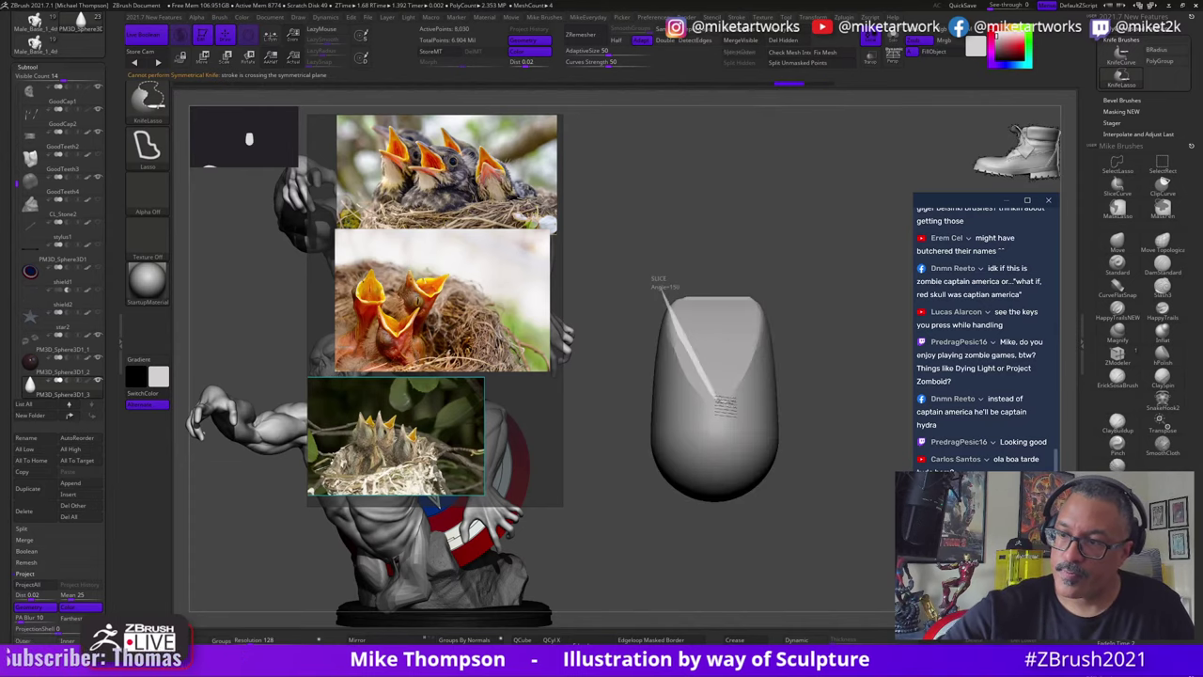
pyautogui.moveTo(733, 396)
pyautogui.keyDown('ctrl'); pyautogui.keyDown('shift'); pyautogui.mouseDown()
pyautogui.moveTo(751, 338)
pyautogui.moveTo(815, 286)
pyautogui.mouseUp(); pyautogui.keyUp('shift'); pyautogui.keyUp('ctrl')
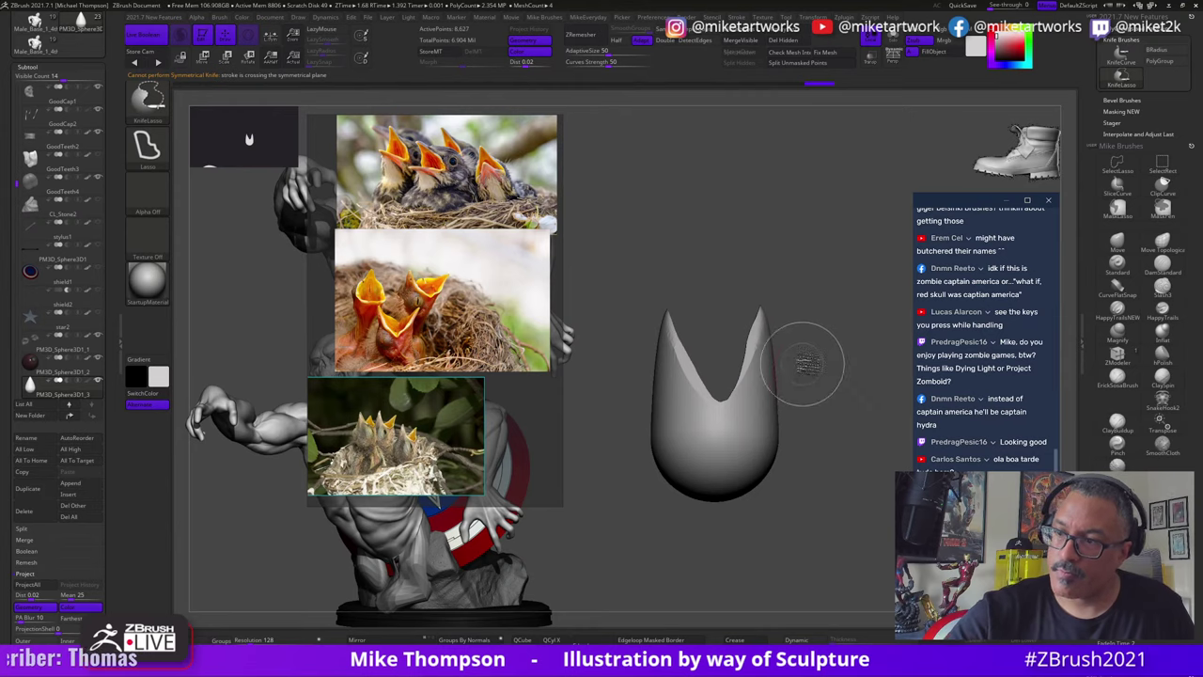
# Step: Remesh the notched form and smooth the cut edges of the open beak
pyautogui.moveTo(808, 365)
pyautogui.mouseDown()
pyautogui.moveTo(824, 382)
pyautogui.moveTo(719, 365)
pyautogui.moveTo(710, 380)
pyautogui.mouseUp()
pyautogui.moveTo(711, 380); pyautogui.dragTo(874, 437)
pyautogui.moveTo(713, 384); pyautogui.dragTo(834, 505)
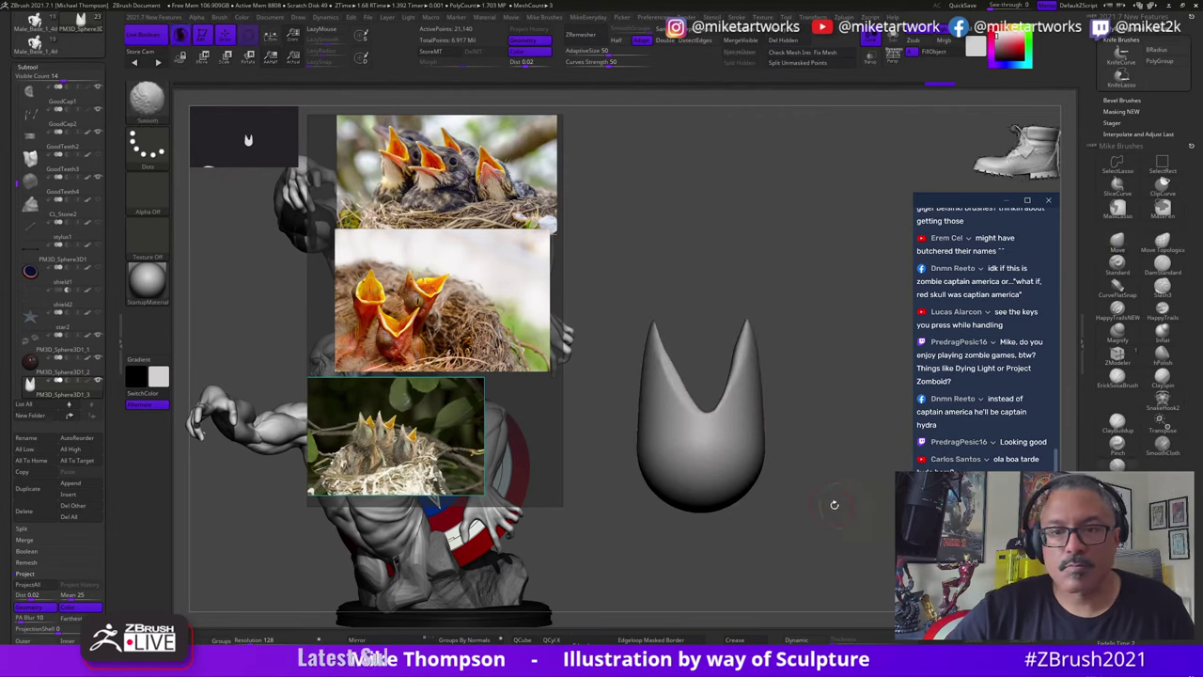
# Step: Mask everything except the right-hand beak half in side view and rotate that half outward from its base
pyautogui.press('ctrl')
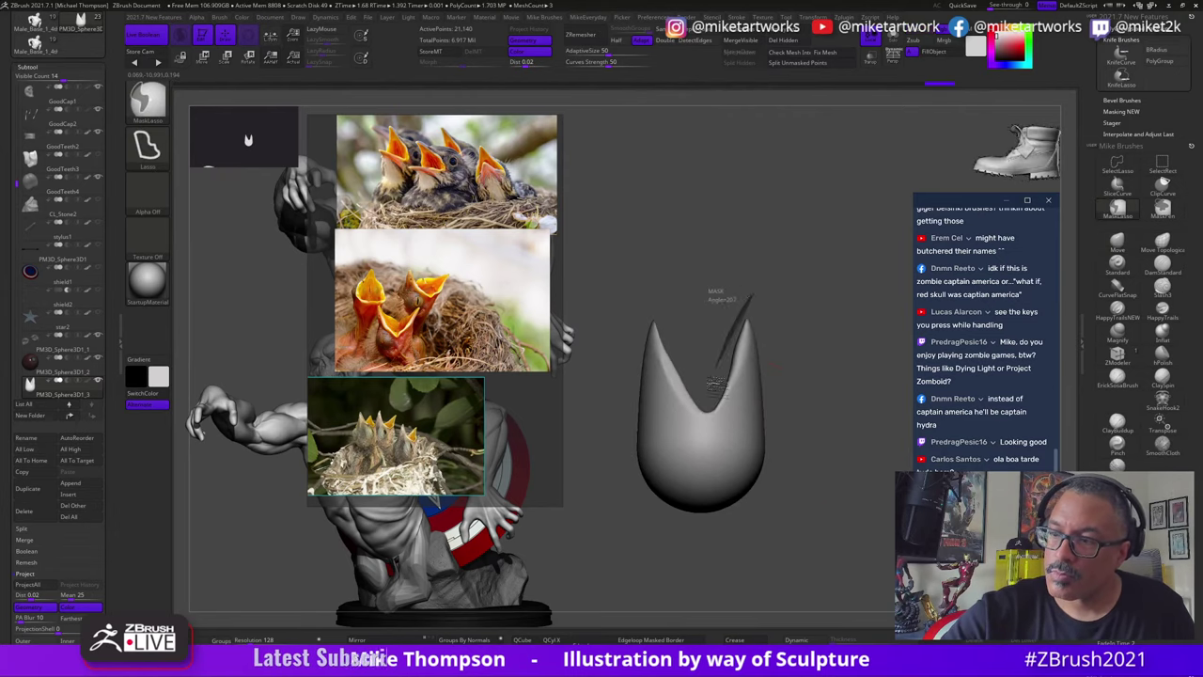
pyautogui.moveTo(748, 421); pyautogui.dragTo(834, 350)
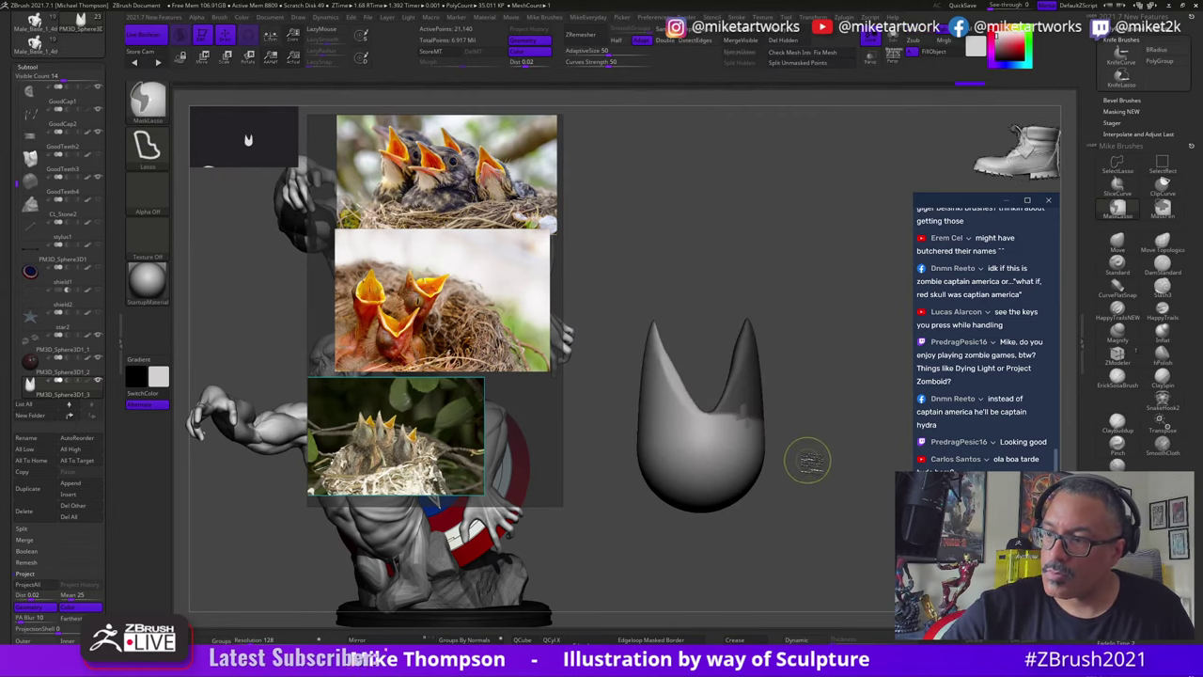
pyautogui.keyDown('ctrl'); pyautogui.click(745, 464); pyautogui.keyUp('ctrl')
pyautogui.keyDown('ctrl'); pyautogui.click(799, 465); pyautogui.keyUp('ctrl')
pyautogui.press('w')
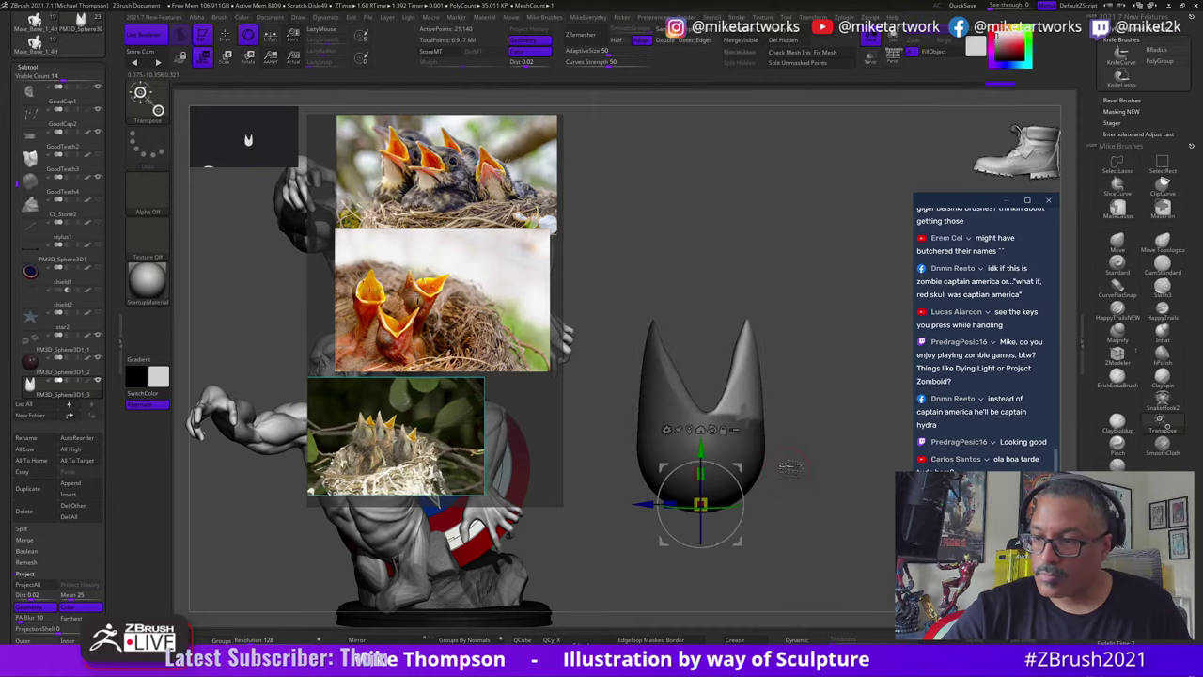
pyautogui.keyDown('alt'); pyautogui.moveTo(752, 503); pyautogui.dragTo(759, 418); pyautogui.keyUp('alt')
pyautogui.moveTo(749, 459); pyautogui.dragTo(753, 454)
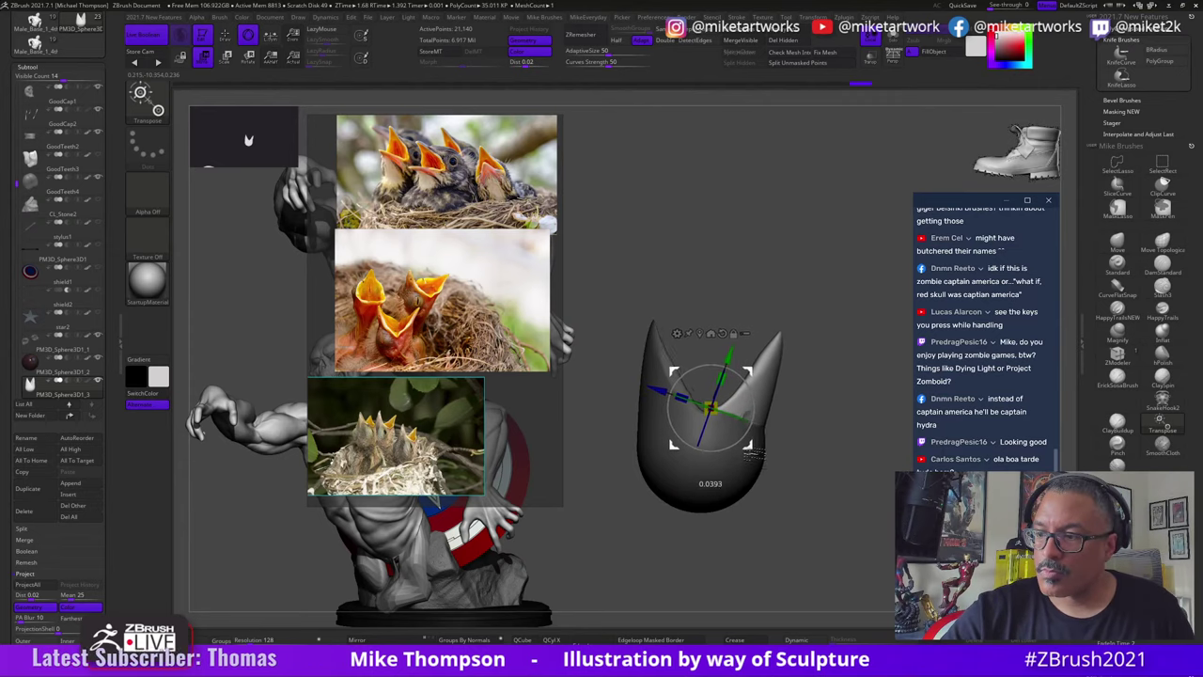
pyautogui.press('q')
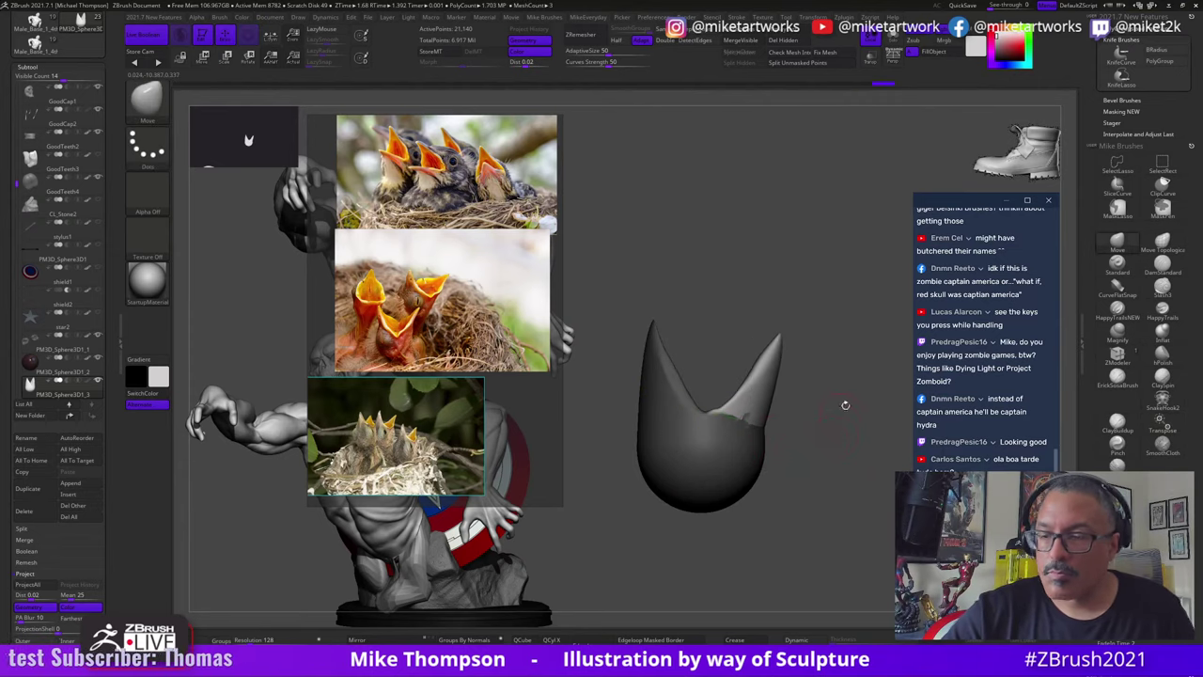
# Step: Isolate the left-hand beak half with a mask, rotate it outward from its base, and clear the mask
pyautogui.press('ctrl')
pyautogui.keyDown('ctrl'); pyautogui.moveTo(706, 402); pyautogui.dragTo(703, 408); pyautogui.keyUp('ctrl')
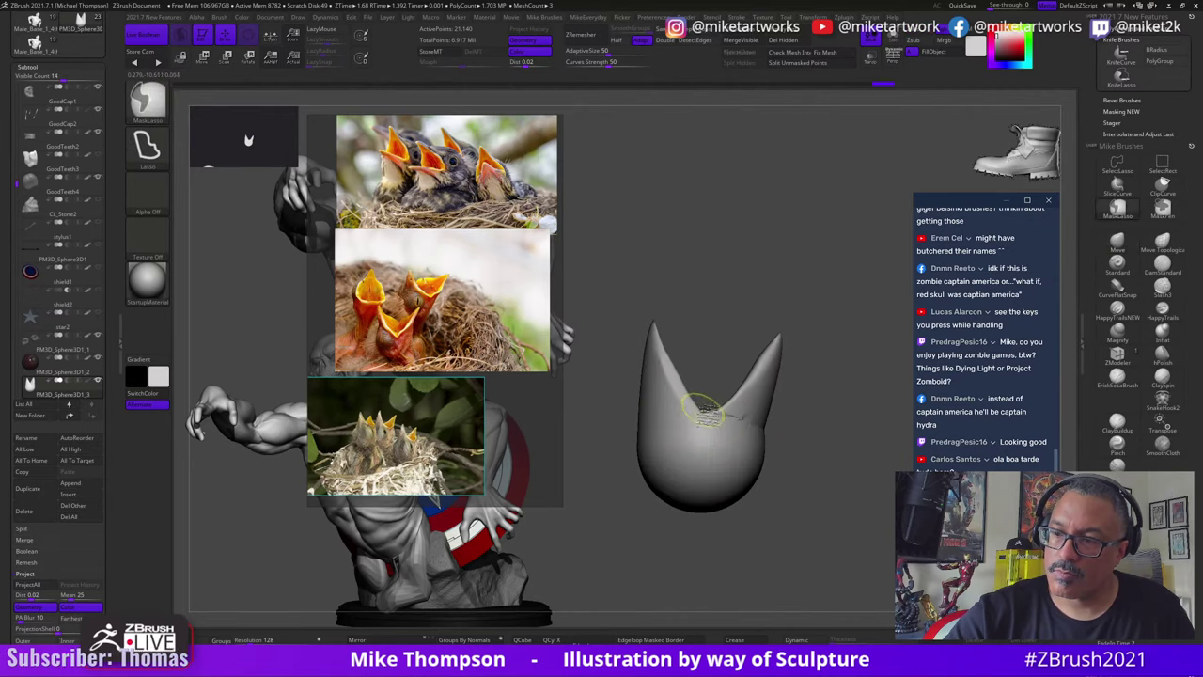
pyautogui.keyDown('ctrl'); pyautogui.moveTo(629, 416); pyautogui.dragTo(701, 404); pyautogui.keyUp('ctrl')
pyautogui.keyDown('ctrl'); pyautogui.click(818, 444); pyautogui.keyUp('ctrl')
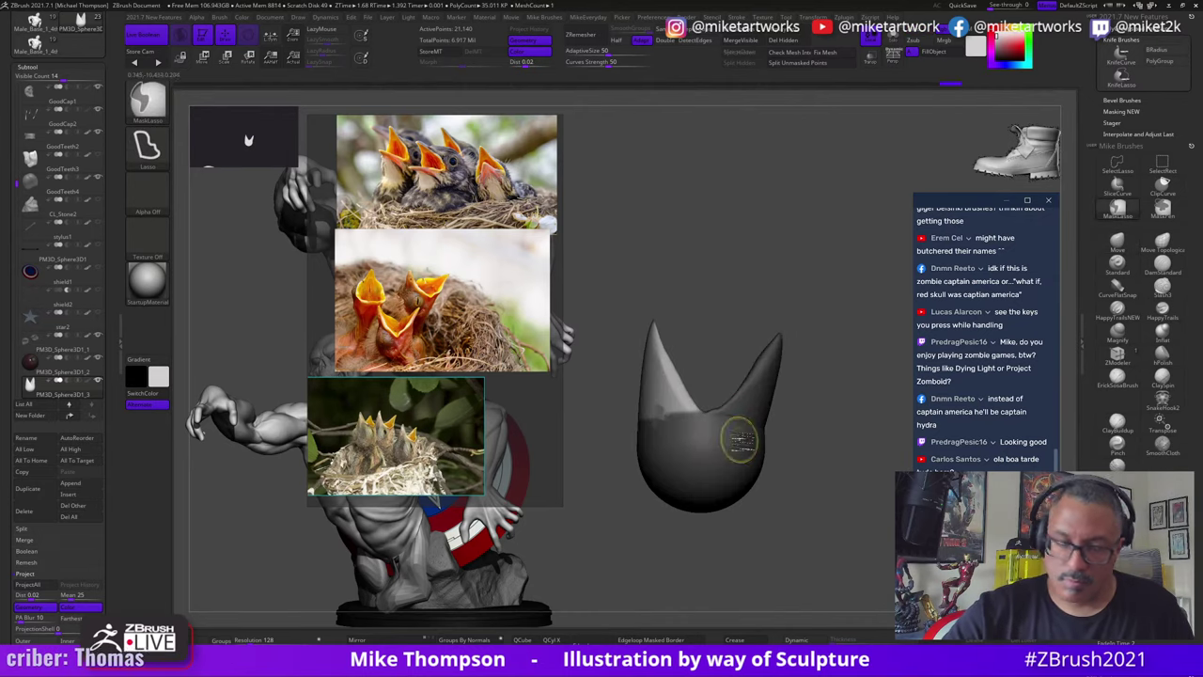
pyautogui.press('w')
pyautogui.keyDown('alt'); pyautogui.moveTo(749, 451); pyautogui.dragTo(711, 406); pyautogui.keyUp('alt')
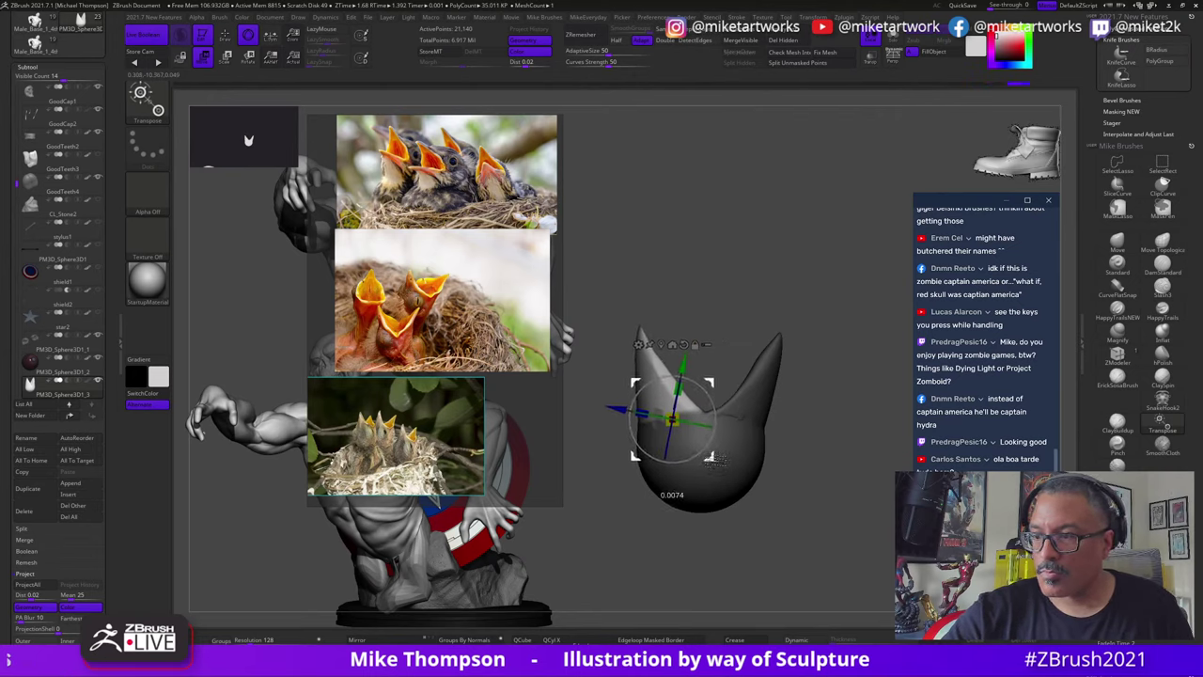
pyautogui.press('q')
pyautogui.moveTo(803, 451)
pyautogui.keyDown('ctrl'); pyautogui.mouseDown()
pyautogui.moveTo(813, 498)
pyautogui.moveTo(830, 446)
pyautogui.mouseUp(); pyautogui.keyUp('ctrl')
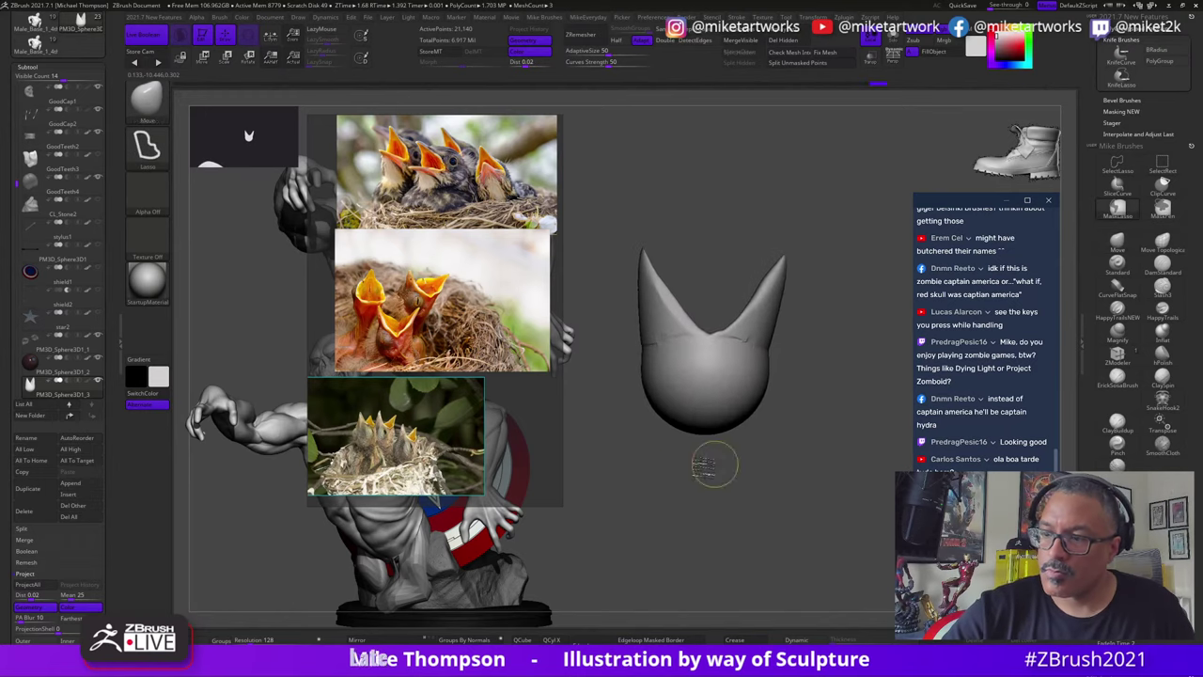
# Step: Pull the unmasked underside of the head downward into a long tapered neck and remesh the form
pyautogui.press('w')
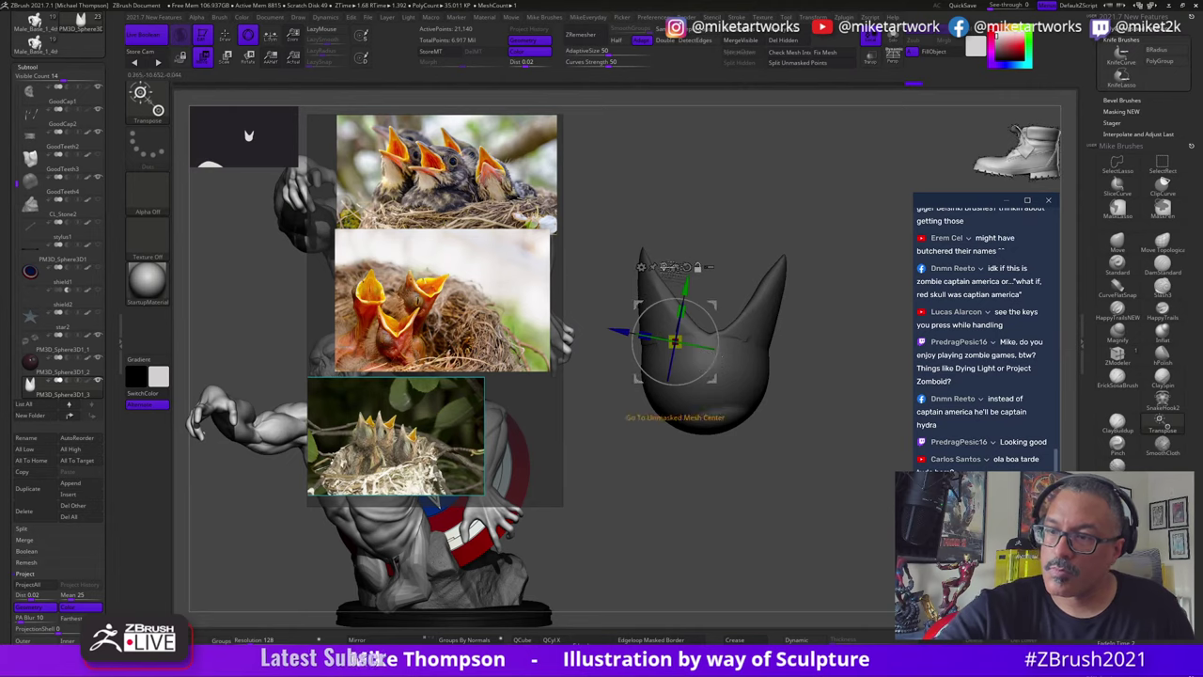
pyautogui.moveTo(678, 419); pyautogui.dragTo(714, 587)
pyautogui.moveTo(710, 505); pyautogui.dragTo(696, 510)
pyautogui.press('q')
pyautogui.moveTo(790, 501)
pyautogui.keyDown('ctrl'); pyautogui.mouseDown()
pyautogui.moveTo(830, 495)
pyautogui.moveTo(814, 496)
pyautogui.moveTo(830, 483)
pyautogui.moveTo(827, 523)
pyautogui.moveTo(887, 513)
pyautogui.mouseUp(); pyautogui.keyUp('ctrl')
# Step: Smooth the neck transition and the beak surfaces on both sides of the bird form
pyautogui.moveTo(738, 465)
pyautogui.keyDown('shift'); pyautogui.mouseDown()
pyautogui.moveTo(703, 470)
pyautogui.moveTo(739, 460)
pyautogui.mouseUp(); pyautogui.keyUp('shift')
pyautogui.press('s')
pyautogui.moveTo(794, 434); pyautogui.dragTo(844, 413)
pyautogui.keyDown('shift'); pyautogui.moveTo(715, 358); pyautogui.dragTo(681, 357); pyautogui.keyUp('shift')
pyautogui.moveTo(788, 421); pyautogui.dragTo(889, 423)
pyautogui.keyDown('shift'); pyautogui.moveTo(794, 359); pyautogui.dragTo(778, 358); pyautogui.keyUp('shift')
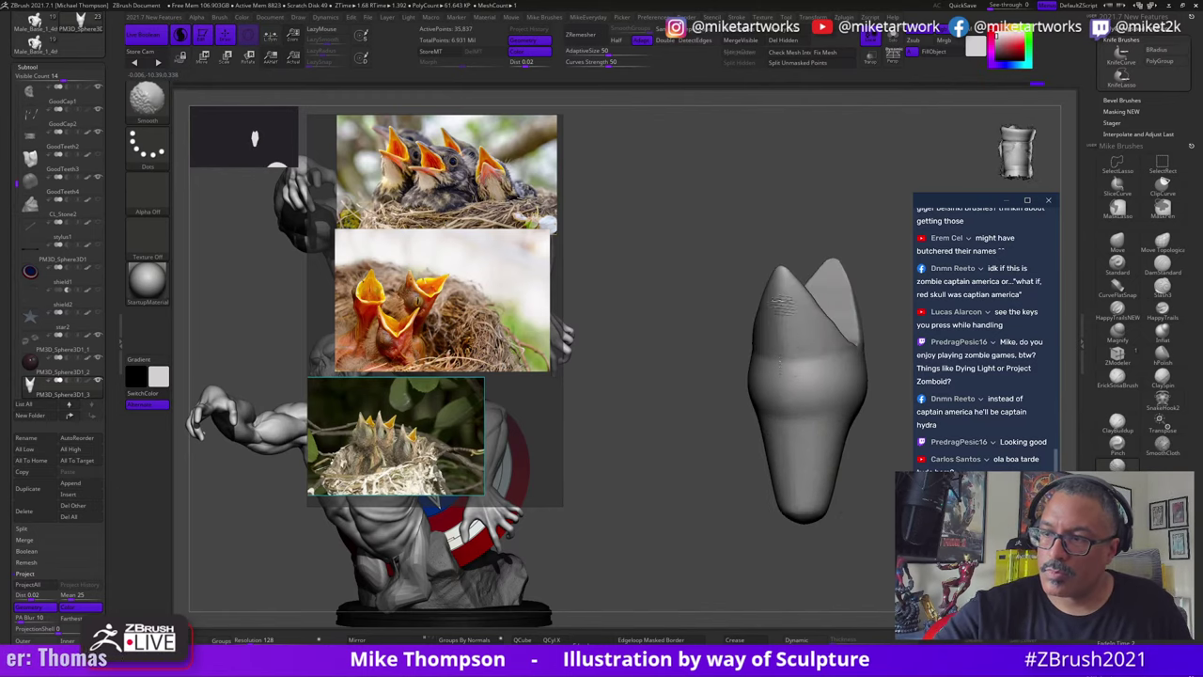
# Step: Trim both sides of the beak tip with a knife brush in front view to make it sharper
pyautogui.moveTo(885, 513); pyautogui.dragTo(853, 530)
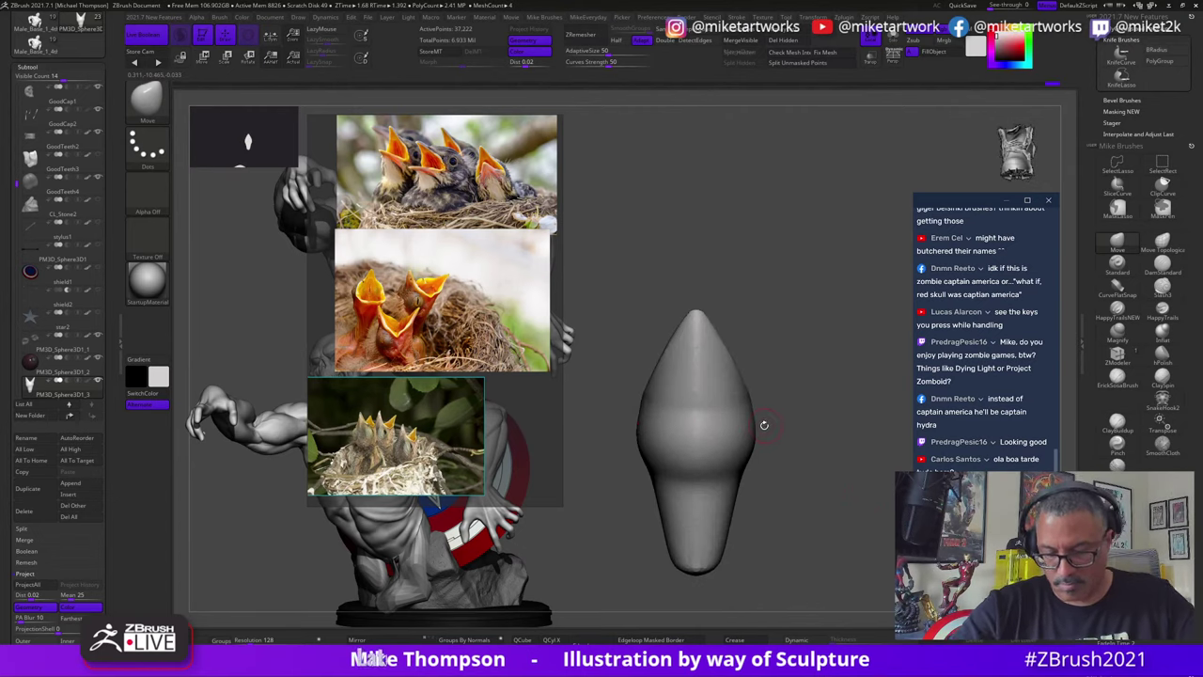
pyautogui.press('1')
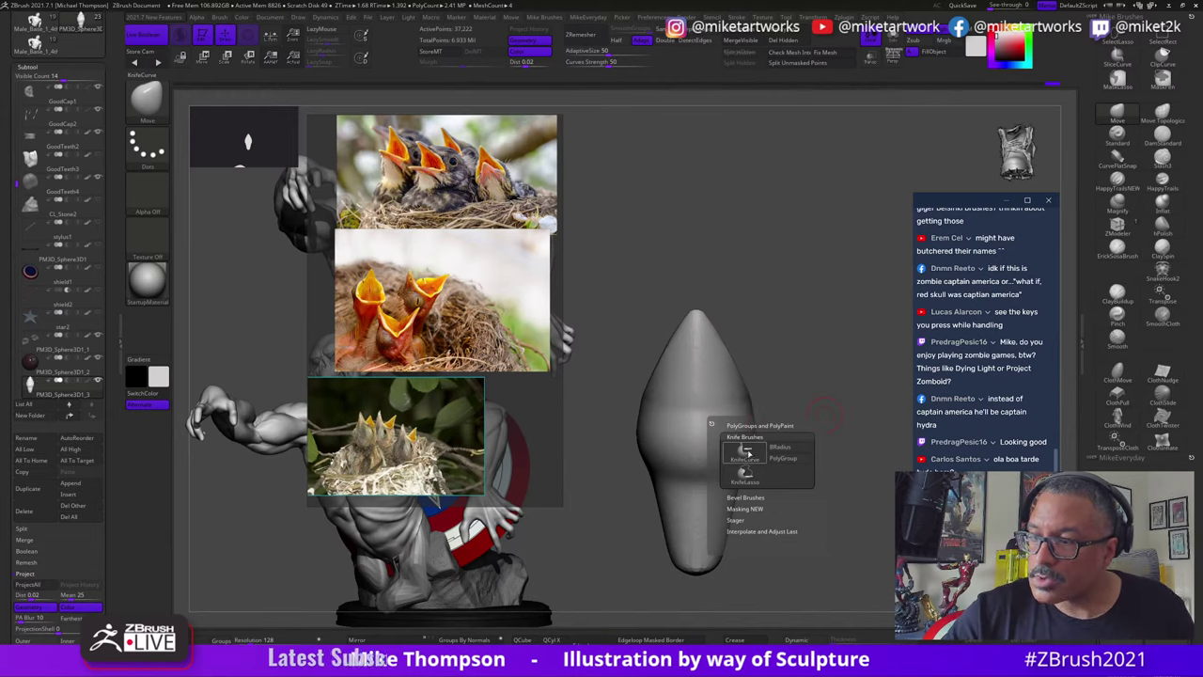
pyautogui.moveTo(662, 214)
pyautogui.keyDown('ctrl'); pyautogui.keyDown('shift'); pyautogui.mouseDown()
pyautogui.moveTo(832, 524)
pyautogui.moveTo(784, 380)
pyautogui.moveTo(782, 408)
pyautogui.moveTo(766, 387)
pyautogui.mouseUp(); pyautogui.keyUp('shift'); pyautogui.keyUp('ctrl')
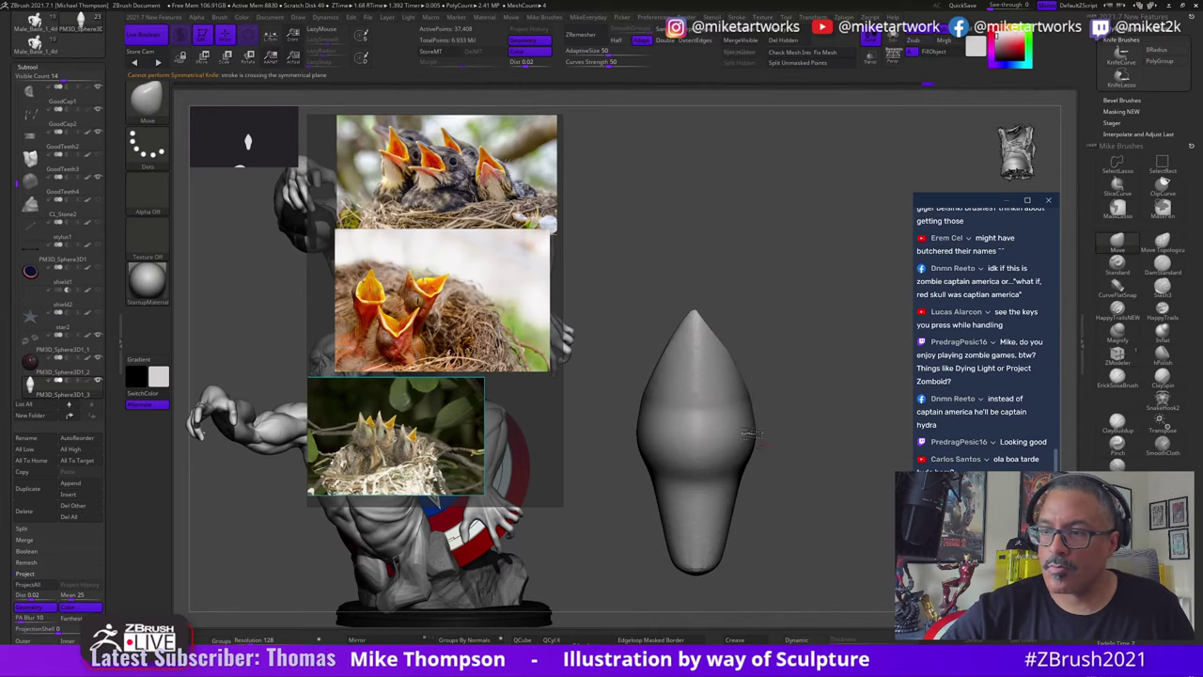
pyautogui.moveTo(596, 410)
pyautogui.keyDown('ctrl'); pyautogui.keyDown('shift'); pyautogui.mouseDown()
pyautogui.moveTo(701, 329)
pyautogui.moveTo(751, 178)
pyautogui.moveTo(741, 151)
pyautogui.moveTo(751, 156)
pyautogui.mouseUp(); pyautogui.keyUp('shift'); pyautogui.keyUp('ctrl')
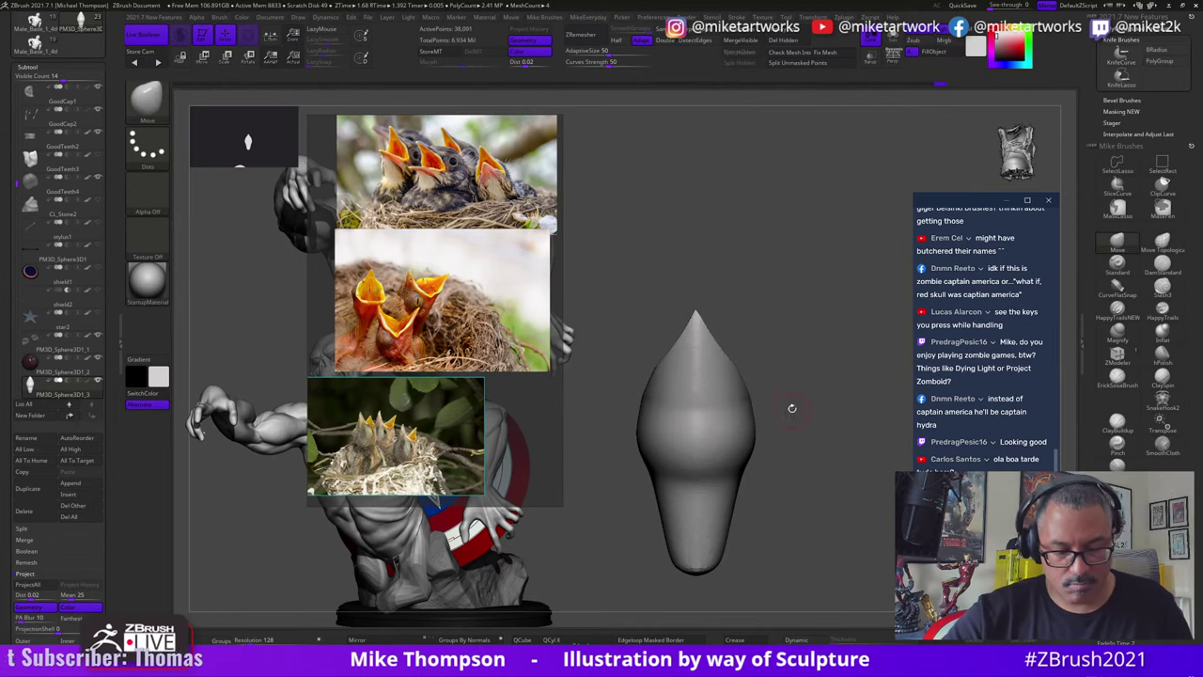
# Step: Resize the brush and smooth the freshly cut beak edges and mouth corners from several sides
pyautogui.press('s')
pyautogui.moveTo(795, 410); pyautogui.dragTo(838, 408)
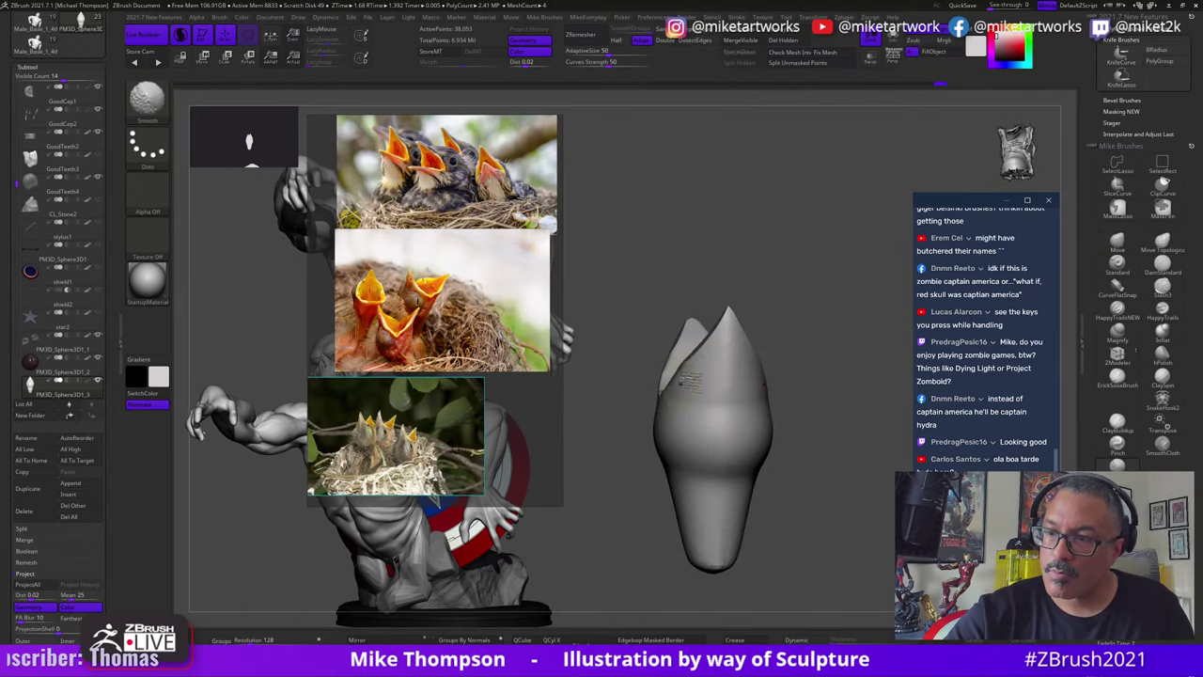
pyautogui.keyDown('shift'); pyautogui.moveTo(684, 377); pyautogui.dragTo(692, 359); pyautogui.keyUp('shift')
pyautogui.moveTo(850, 401); pyautogui.dragTo(785, 402)
pyautogui.keyDown('shift'); pyautogui.moveTo(762, 361); pyautogui.dragTo(769, 368); pyautogui.keyUp('shift')
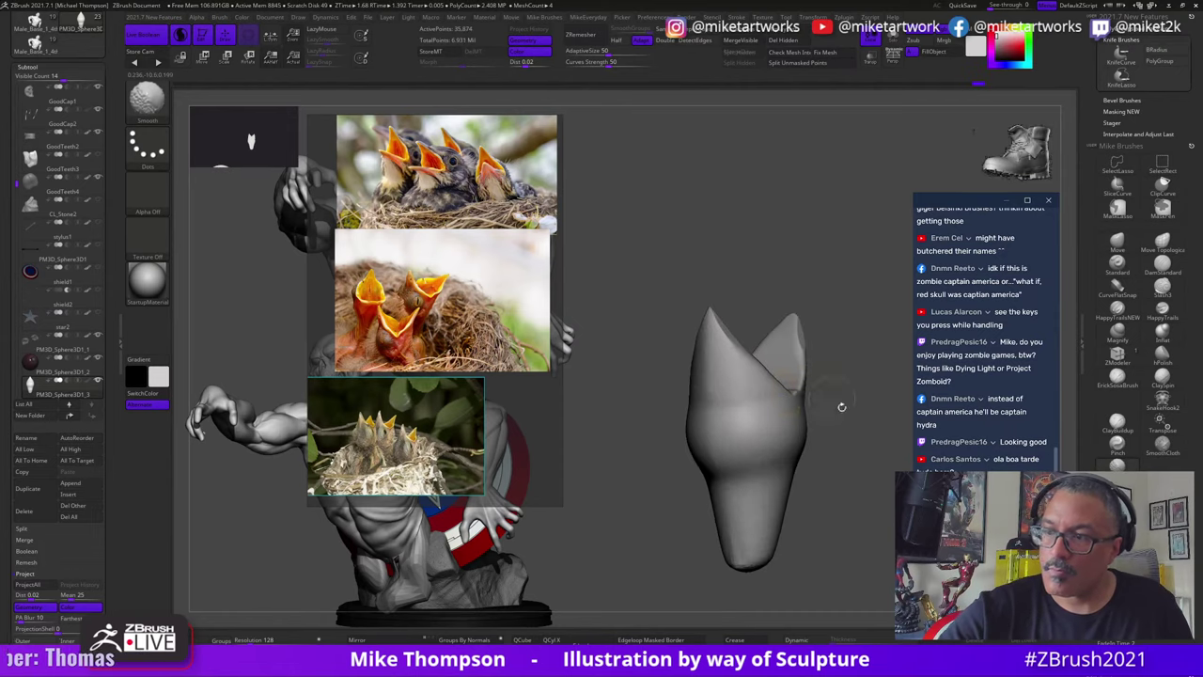
pyautogui.moveTo(841, 406); pyautogui.dragTo(827, 440)
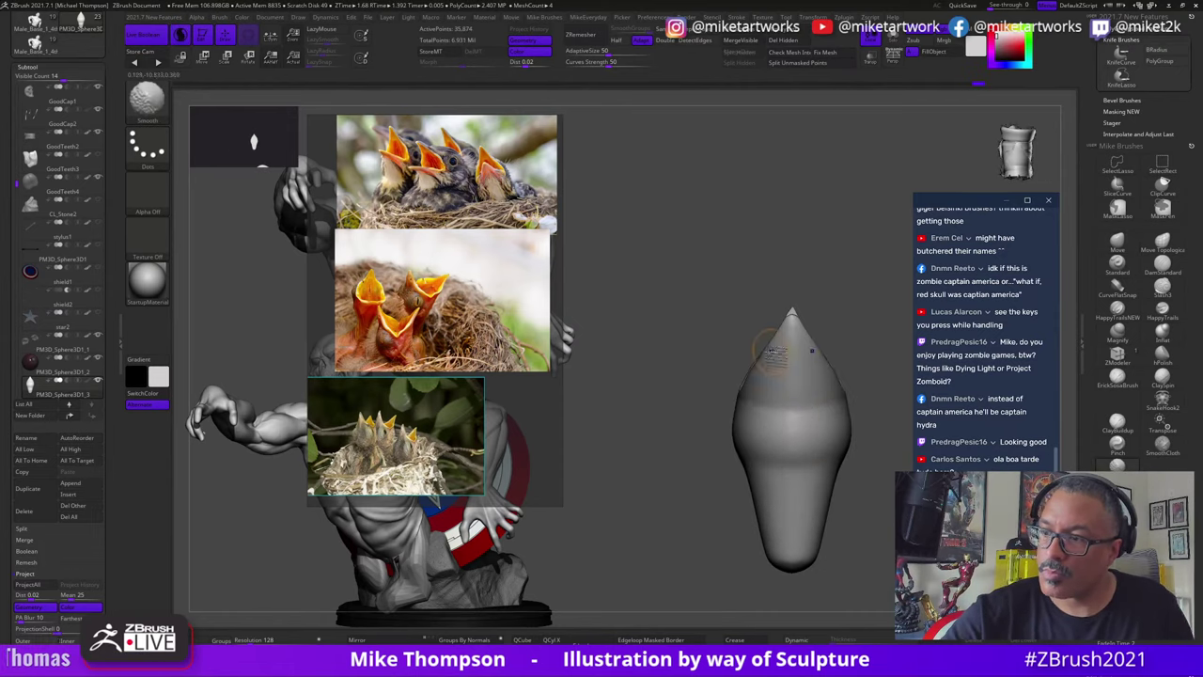
# Step: Carve a hollow mouth cavity into the flat surface between the beak halves with ClayBuildup
pyautogui.moveTo(879, 527)
pyautogui.mouseDown()
pyautogui.moveTo(872, 470)
pyautogui.moveTo(845, 506)
pyautogui.moveTo(853, 578)
pyautogui.moveTo(830, 357)
pyautogui.mouseUp()
pyautogui.click(1168, 374)
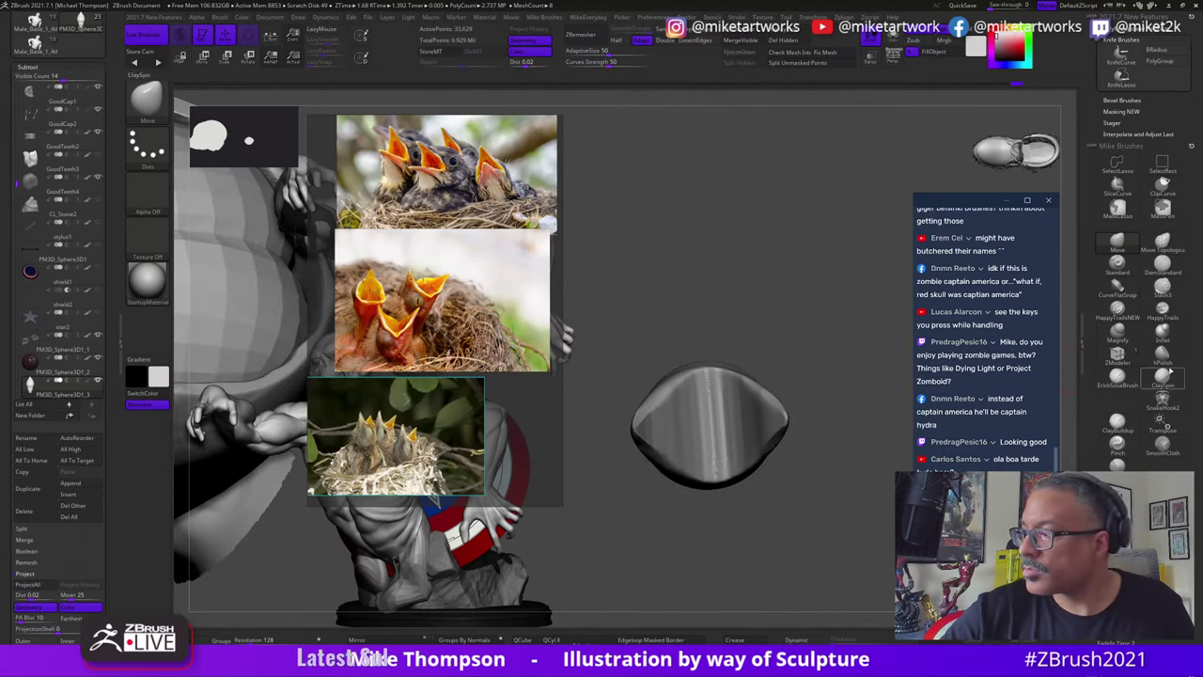
pyautogui.click(1129, 430)
pyautogui.moveTo(693, 421)
pyautogui.keyDown('alt'); pyautogui.mouseDown()
pyautogui.moveTo(739, 425)
pyautogui.moveTo(688, 410)
pyautogui.moveTo(716, 440)
pyautogui.moveTo(712, 396)
pyautogui.mouseUp(); pyautogui.keyUp('alt')
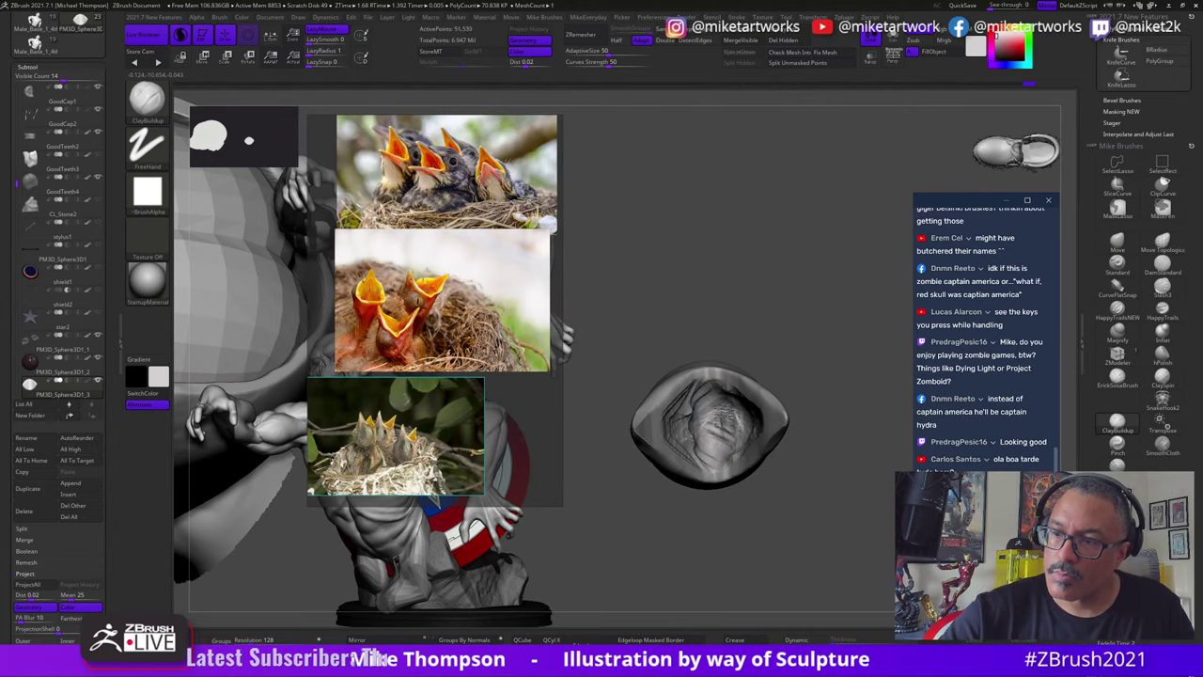
# Step: Smooth the rough carving strokes inside the mouth cavity between the two beak halves
pyautogui.moveTo(816, 426); pyautogui.dragTo(843, 434)
pyautogui.moveTo(757, 406)
pyautogui.keyDown('shift'); pyautogui.mouseDown()
pyautogui.moveTo(719, 395)
pyautogui.moveTo(772, 423)
pyautogui.mouseUp(); pyautogui.keyUp('shift')
pyautogui.moveTo(854, 449); pyautogui.dragTo(840, 446)
pyautogui.keyDown('shift'); pyautogui.moveTo(680, 400); pyautogui.dragTo(688, 409); pyautogui.keyUp('shift')
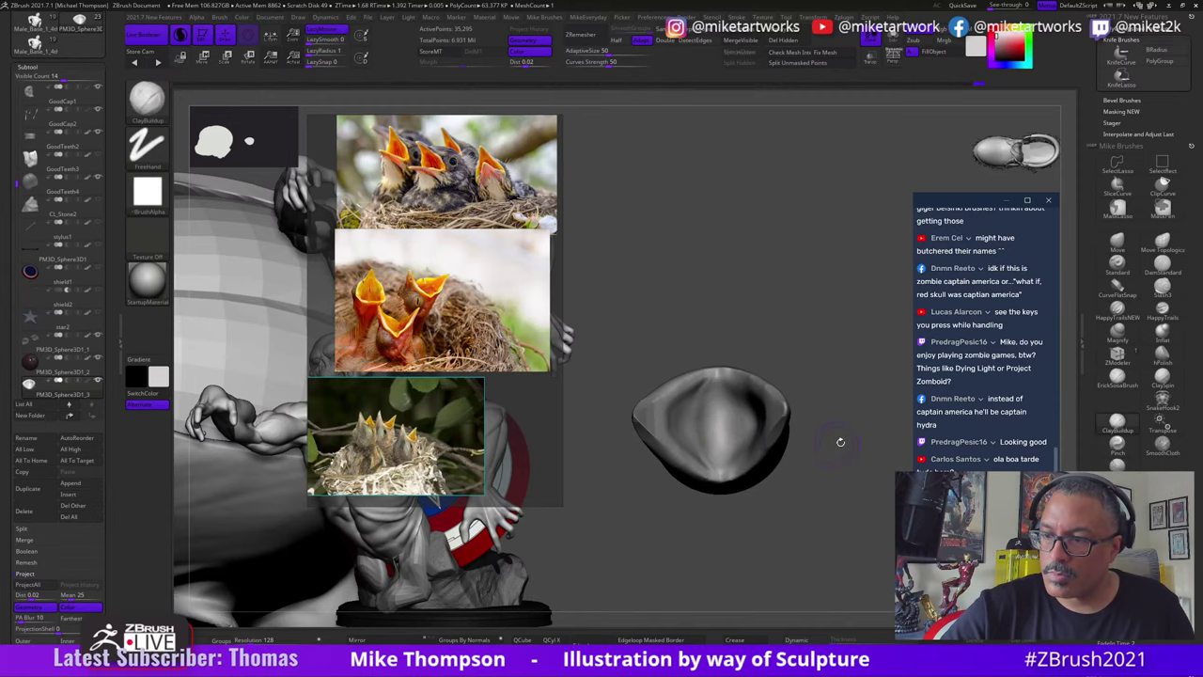
# Step: Deepen the mouth cavity with further ClayBuildup strokes, working from both ends of the open beak
pyautogui.moveTo(838, 441)
pyautogui.mouseDown()
pyautogui.moveTo(782, 434)
pyautogui.moveTo(866, 436)
pyautogui.mouseUp()
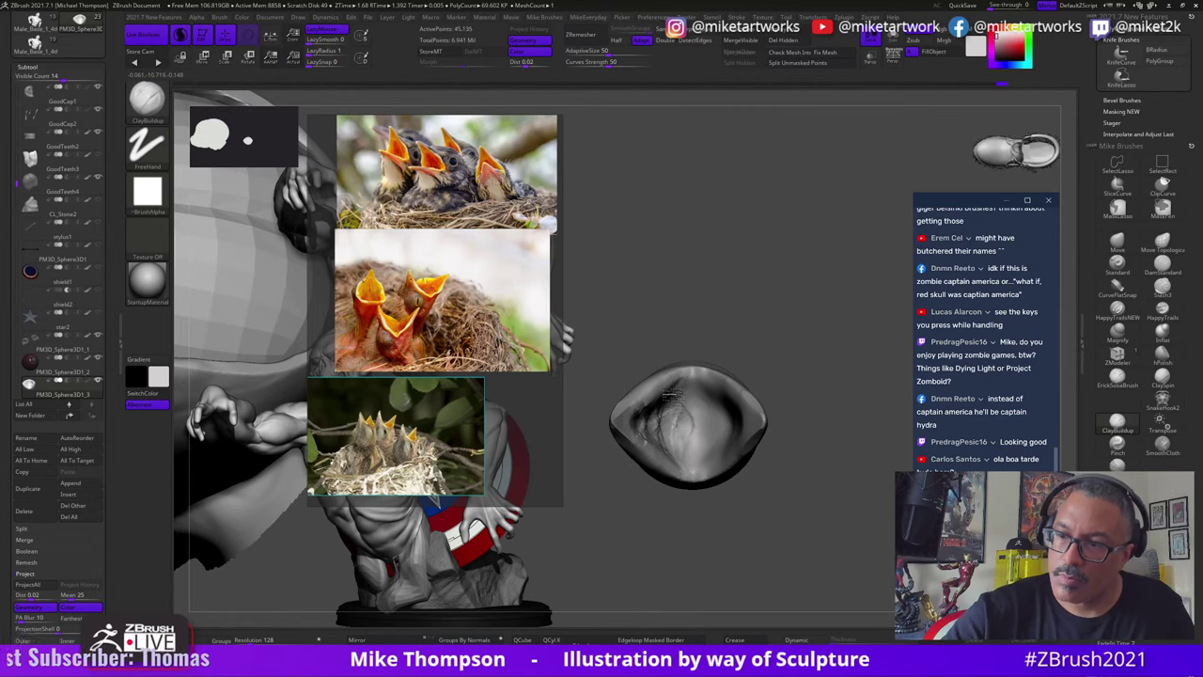
pyautogui.moveTo(669, 402); pyautogui.dragTo(674, 411)
pyautogui.moveTo(677, 414); pyautogui.dragTo(742, 415, button='right')
pyautogui.moveTo(706, 404); pyautogui.dragTo(706, 440)
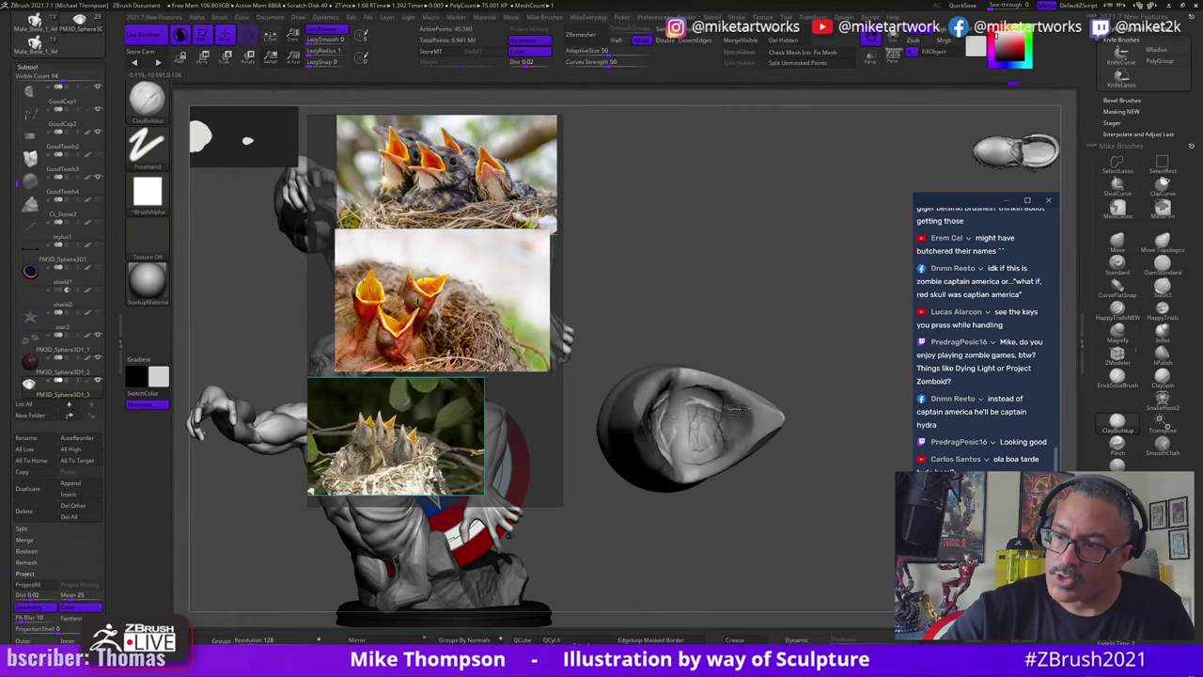
pyautogui.moveTo(835, 473); pyautogui.dragTo(696, 400)
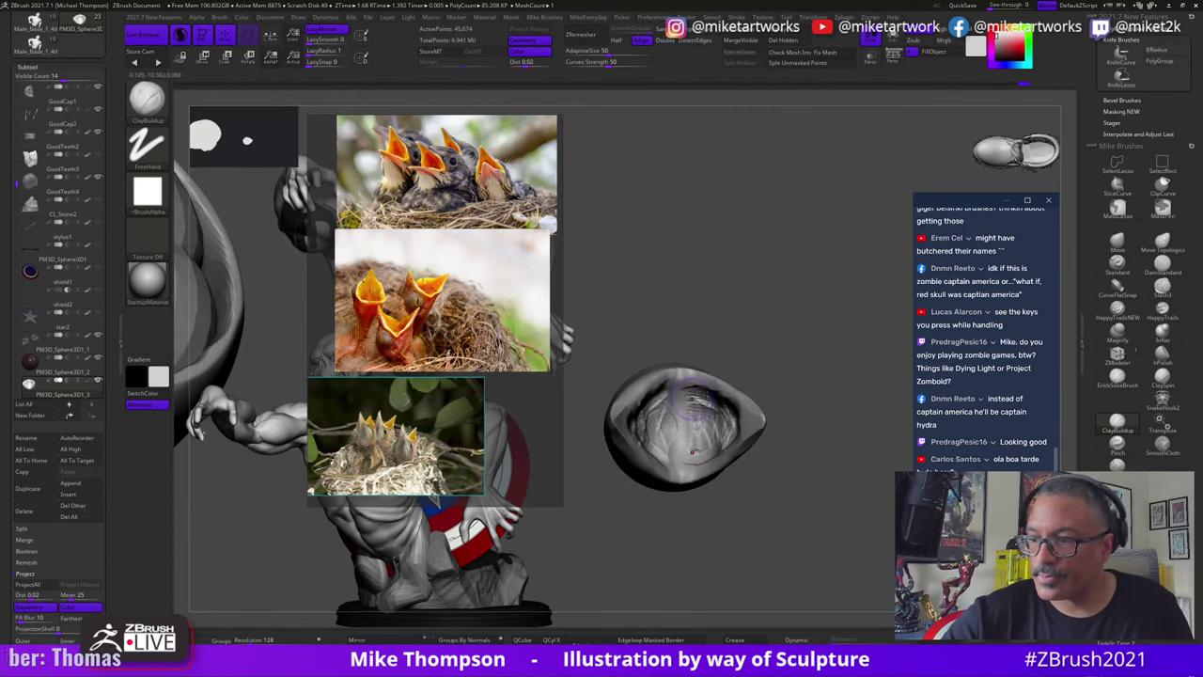
pyautogui.moveTo(800, 431)
pyautogui.mouseDown()
pyautogui.moveTo(820, 441)
pyautogui.moveTo(795, 408)
pyautogui.moveTo(942, 448)
pyautogui.mouseUp()
pyautogui.moveTo(694, 437); pyautogui.dragTo(679, 440)
# Step: Smooth the deepened mouth cavity into an even hollow with a clean rim
pyautogui.press('shift')
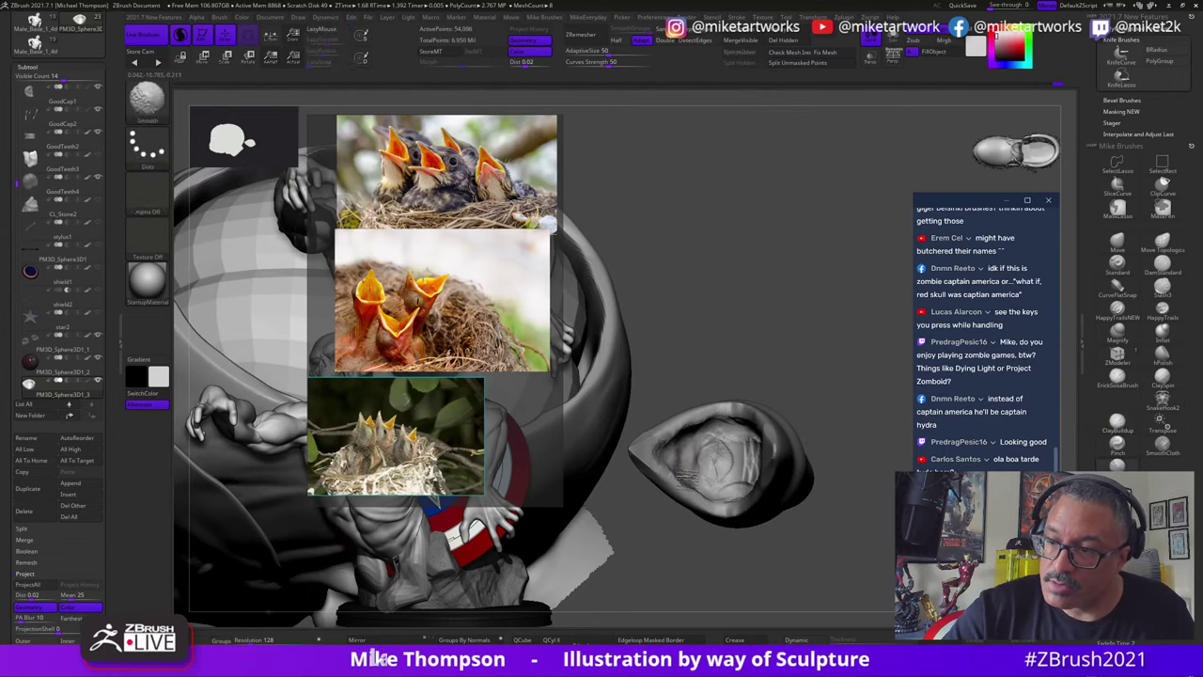
pyautogui.hotkey('ctrl', 'z')
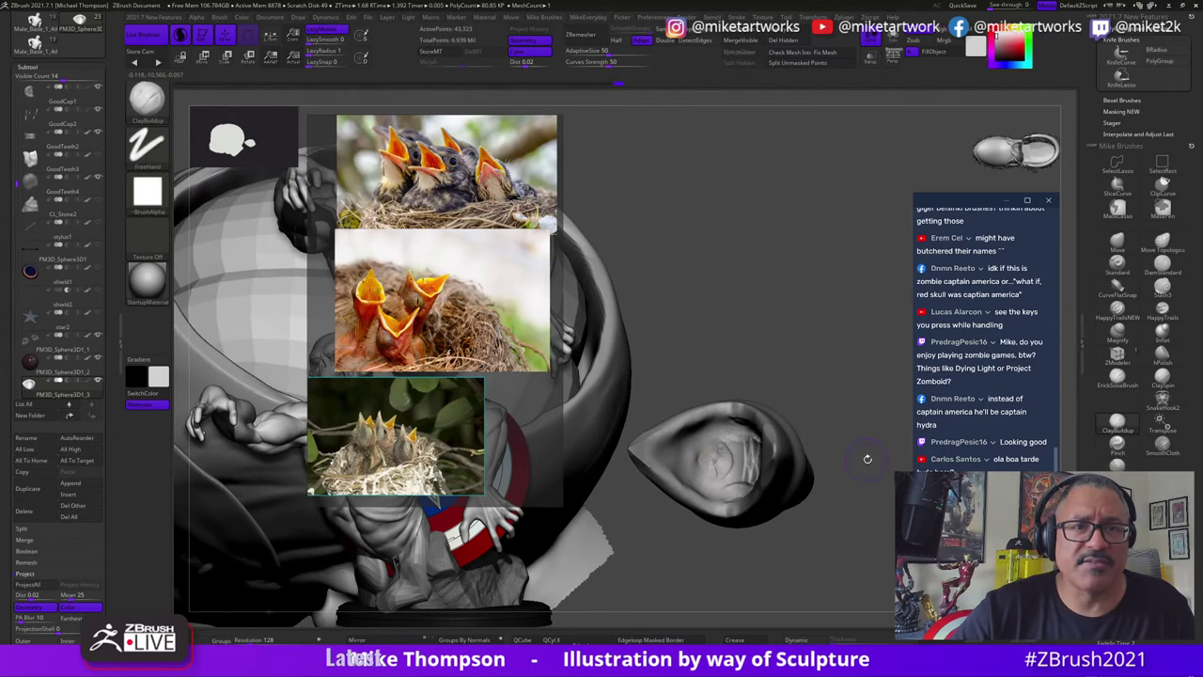
pyautogui.moveTo(866, 461); pyautogui.dragTo(945, 455)
pyautogui.keyDown('shift'); pyautogui.moveTo(703, 468); pyautogui.dragTo(707, 444); pyautogui.keyUp('shift')
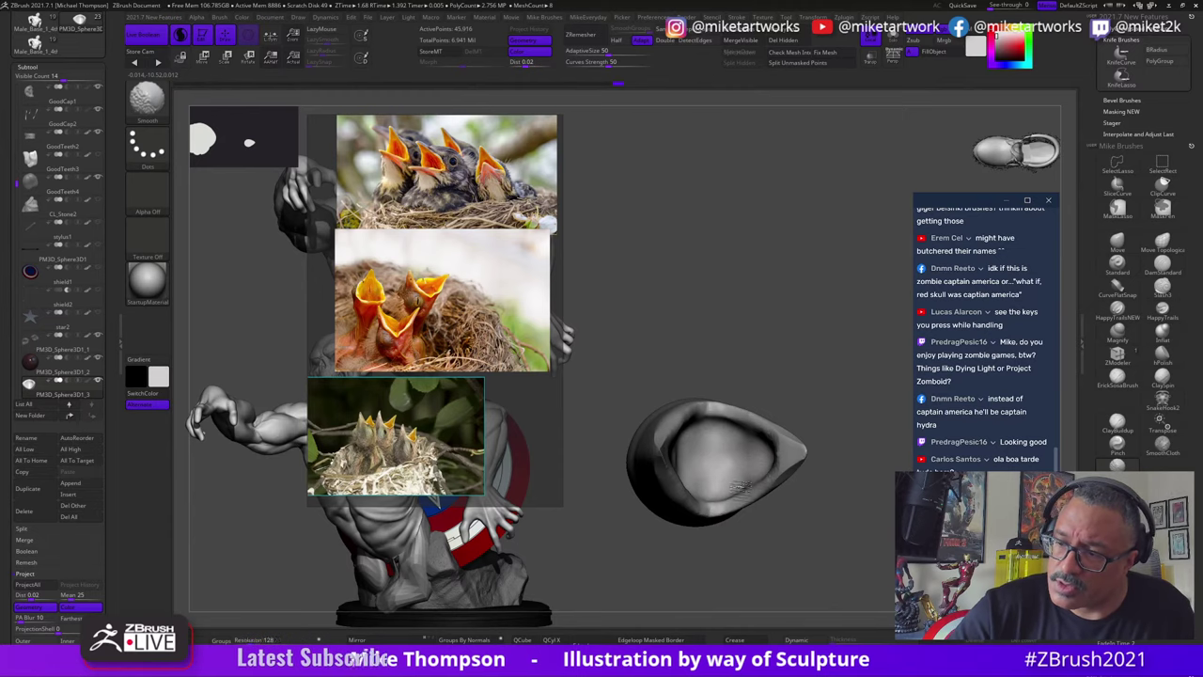
# Step: Smooth the outer sides of both beak halves, their edges and the inner mouth surface
pyautogui.moveTo(867, 526)
pyautogui.mouseDown()
pyautogui.moveTo(851, 492)
pyautogui.moveTo(860, 504)
pyautogui.moveTo(888, 499)
pyautogui.mouseUp()
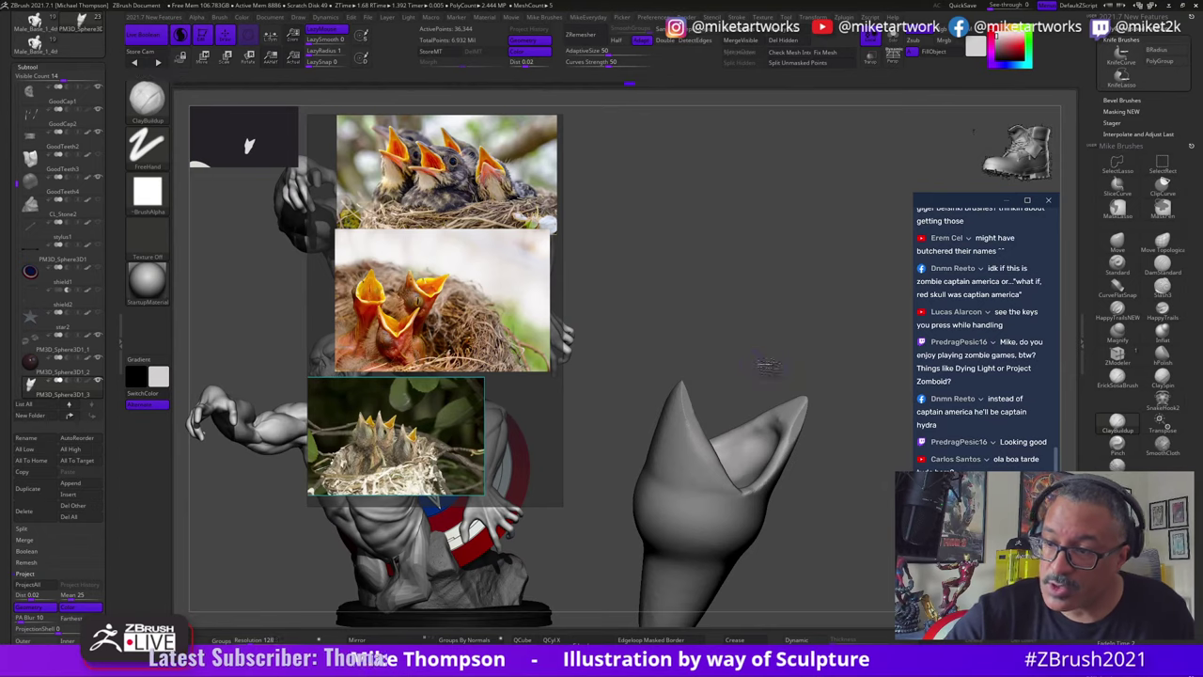
pyautogui.moveTo(765, 363); pyautogui.dragTo(772, 348)
pyautogui.moveTo(703, 404)
pyautogui.keyDown('shift'); pyautogui.mouseDown()
pyautogui.moveTo(705, 387)
pyautogui.moveTo(686, 447)
pyautogui.mouseUp(); pyautogui.keyUp('shift')
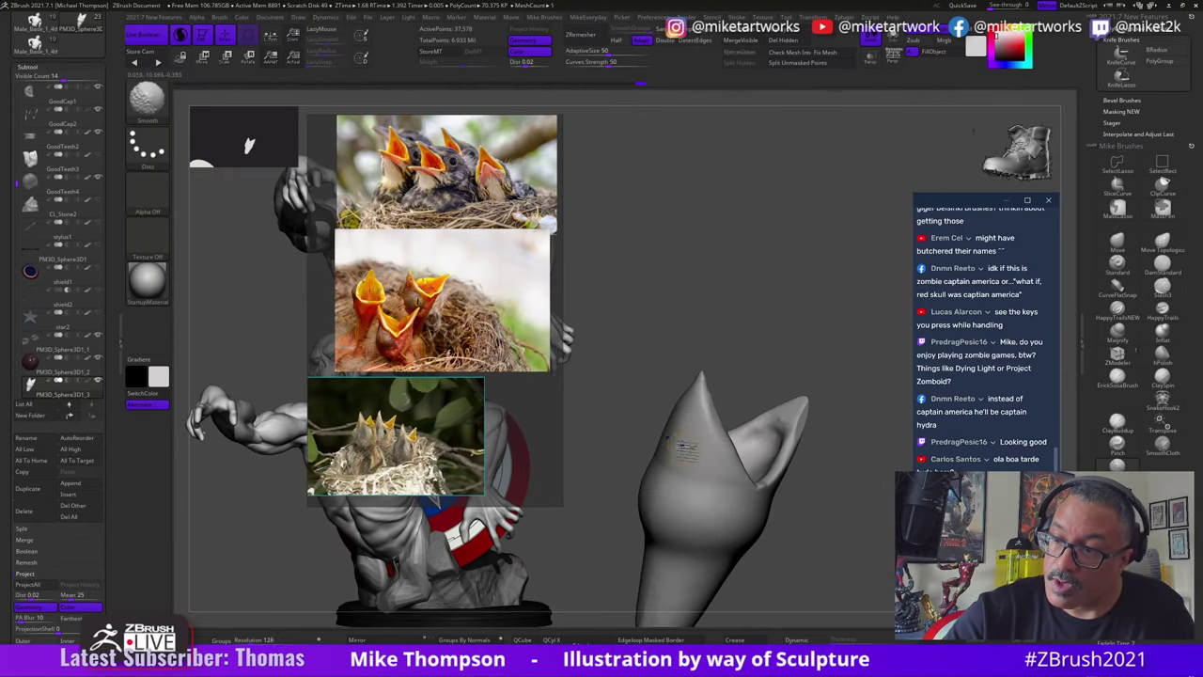
pyautogui.moveTo(836, 508); pyautogui.dragTo(876, 497)
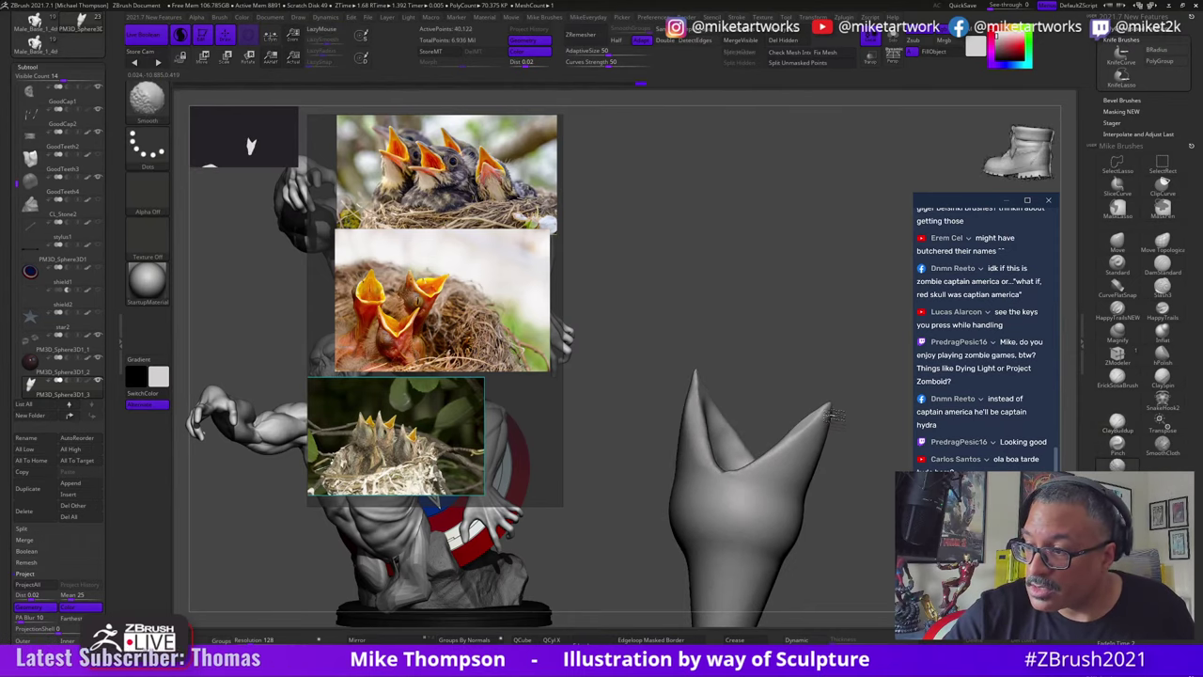
pyautogui.moveTo(824, 438)
pyautogui.mouseDown()
pyautogui.moveTo(858, 423)
pyautogui.moveTo(803, 448)
pyautogui.moveTo(835, 464)
pyautogui.moveTo(786, 470)
pyautogui.moveTo(772, 462)
pyautogui.moveTo(832, 421)
pyautogui.moveTo(635, 399)
pyautogui.mouseUp()
pyautogui.click(1100, 246)
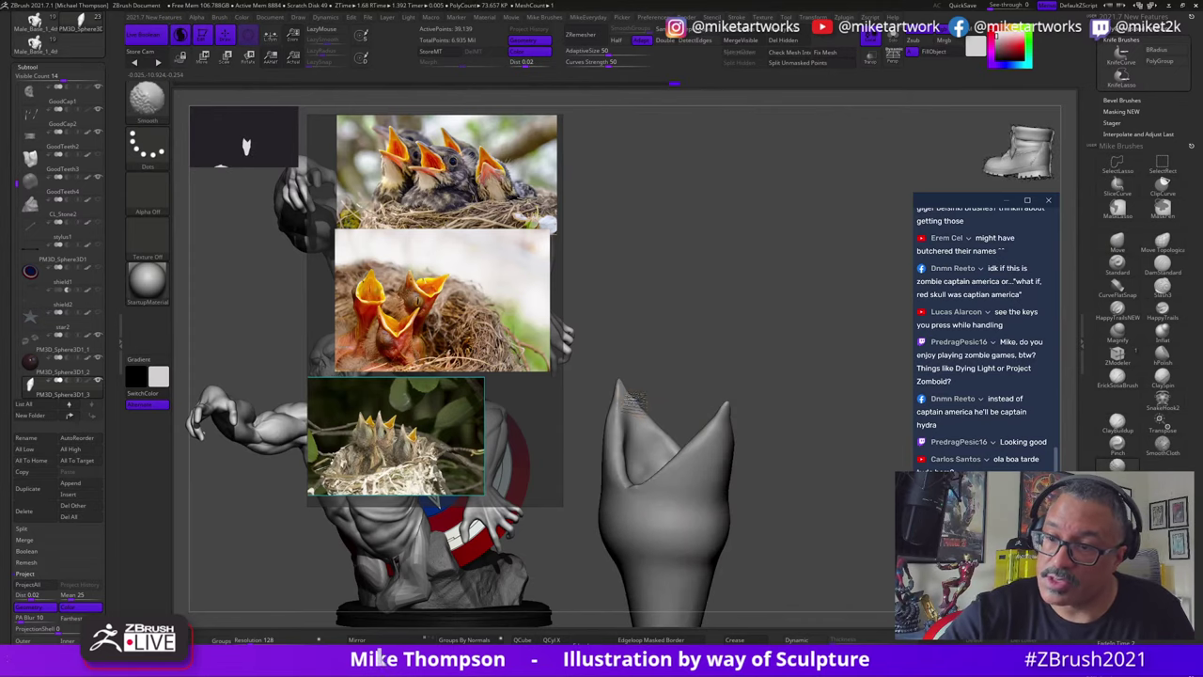
pyautogui.moveTo(802, 465)
pyautogui.mouseDown()
pyautogui.moveTo(710, 481)
pyautogui.moveTo(731, 458)
pyautogui.moveTo(695, 435)
pyautogui.mouseUp()
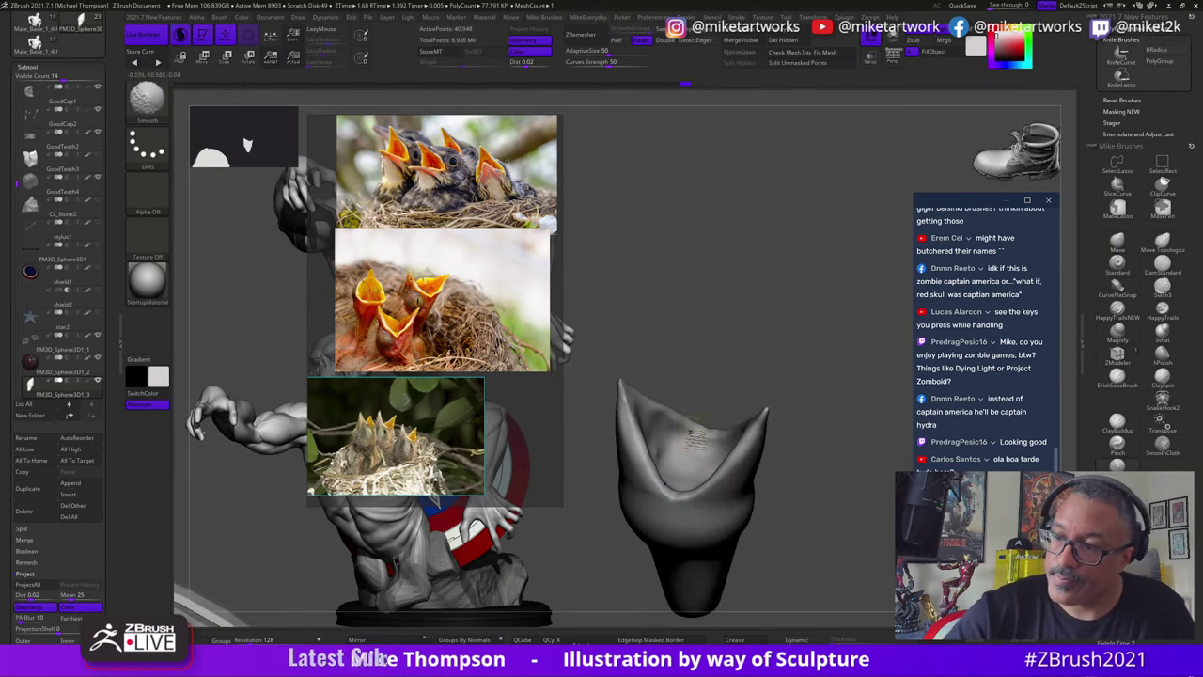
# Step: Resize the Move brush and pull the back of the head outward into a rounder skull bulge
pyautogui.keyDown('ctrl'); pyautogui.moveTo(810, 446); pyautogui.dragTo(827, 455); pyautogui.keyUp('ctrl')
pyautogui.moveTo(827, 455); pyautogui.dragTo(889, 489)
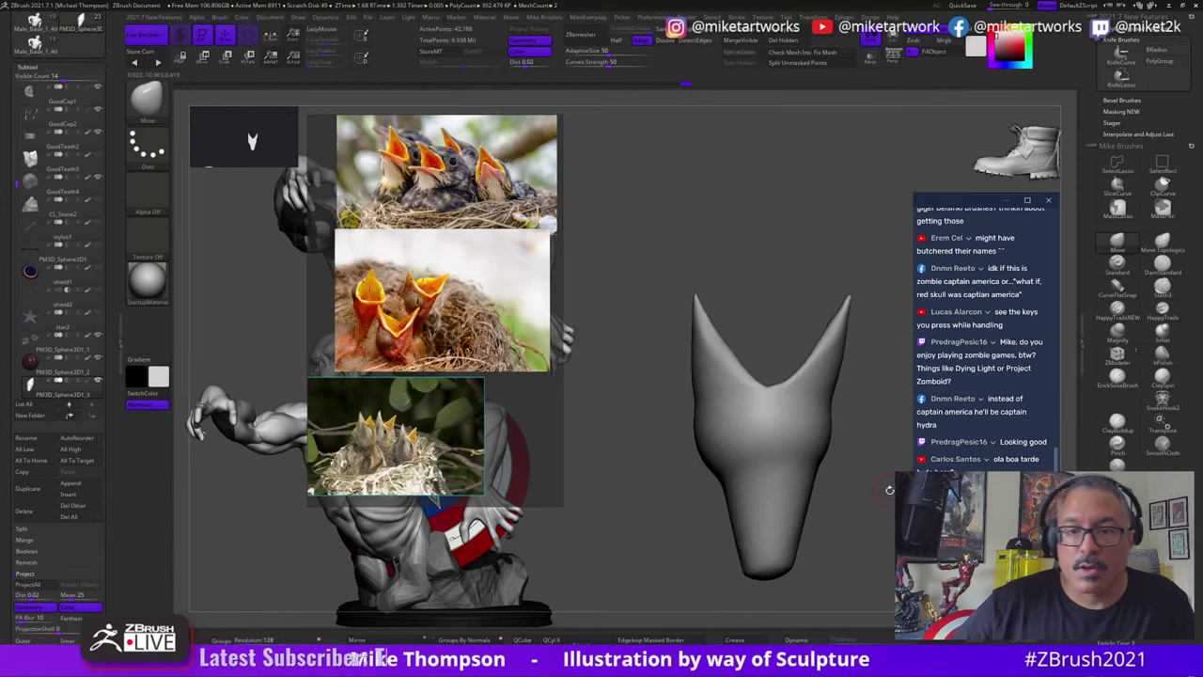
pyautogui.click(1118, 243)
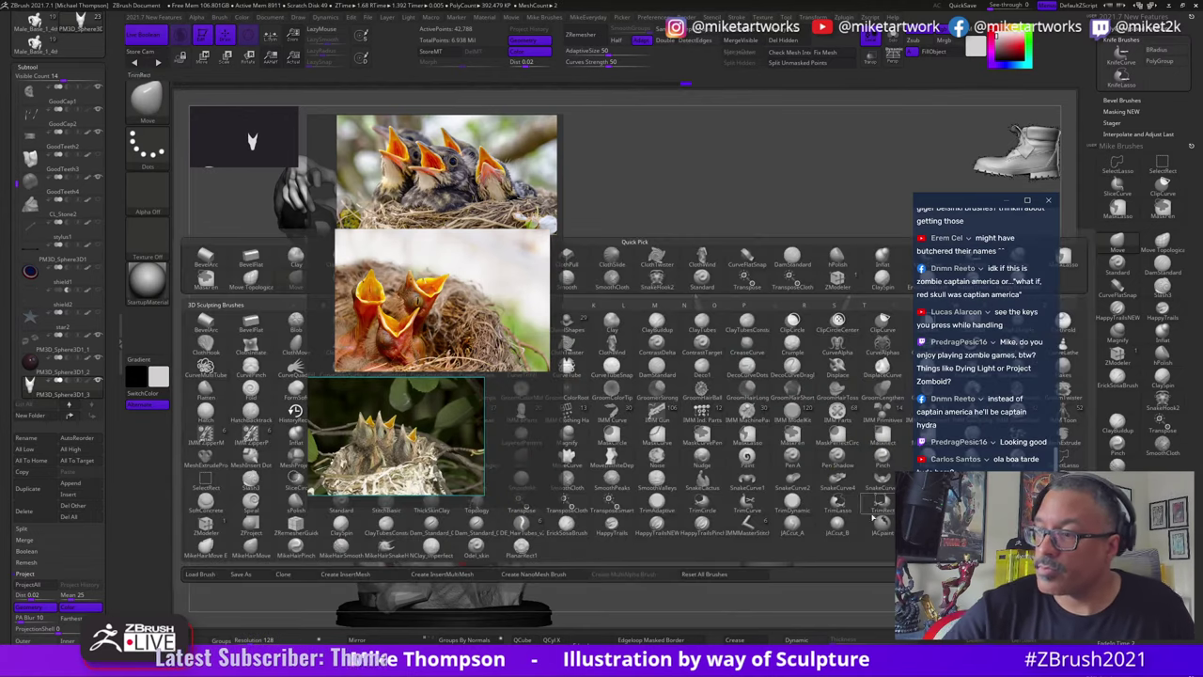
pyautogui.press('s')
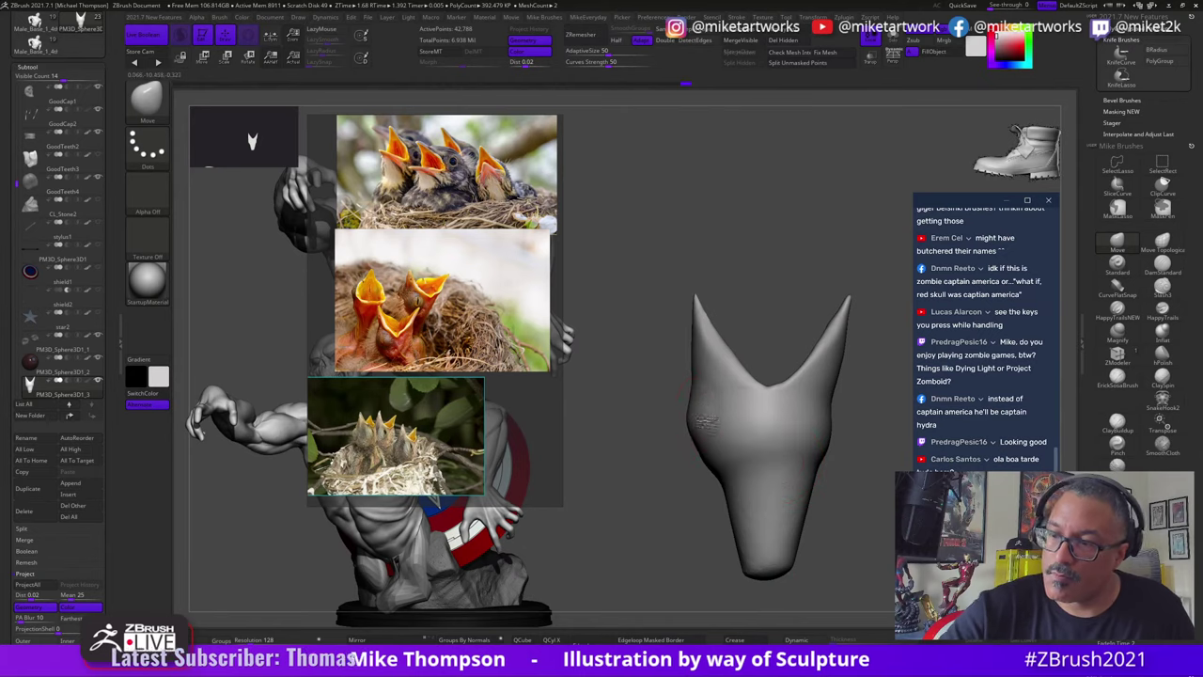
pyautogui.moveTo(695, 393); pyautogui.dragTo(707, 381)
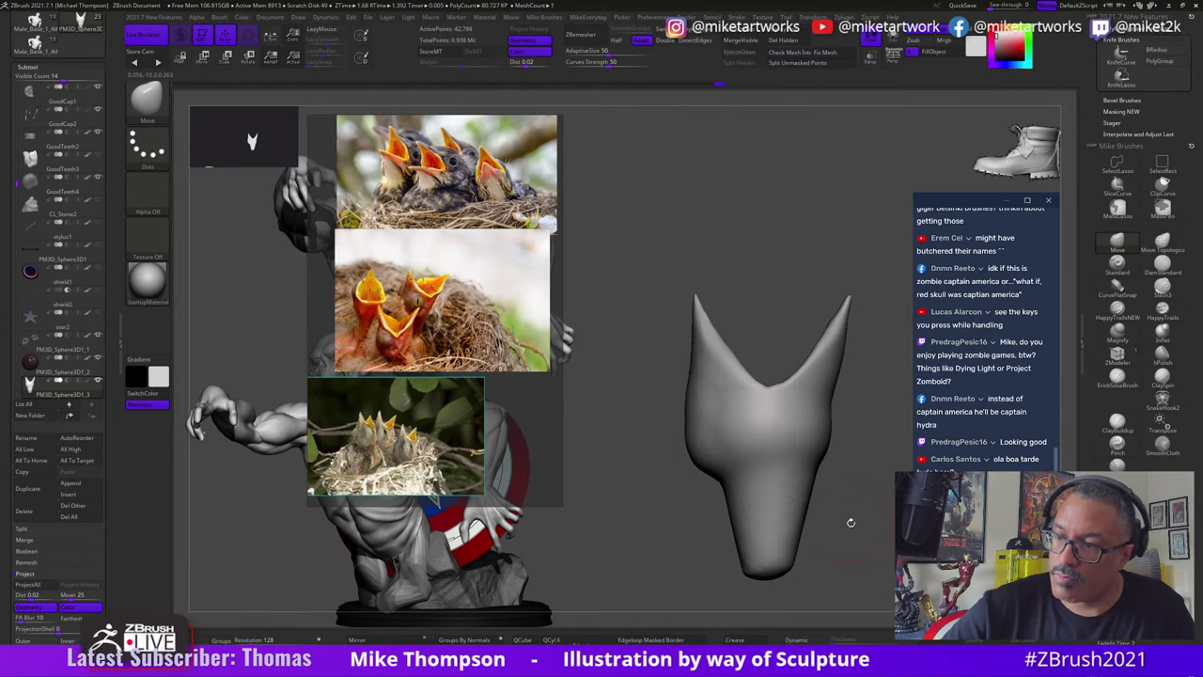
pyautogui.moveTo(851, 521); pyautogui.dragTo(881, 489)
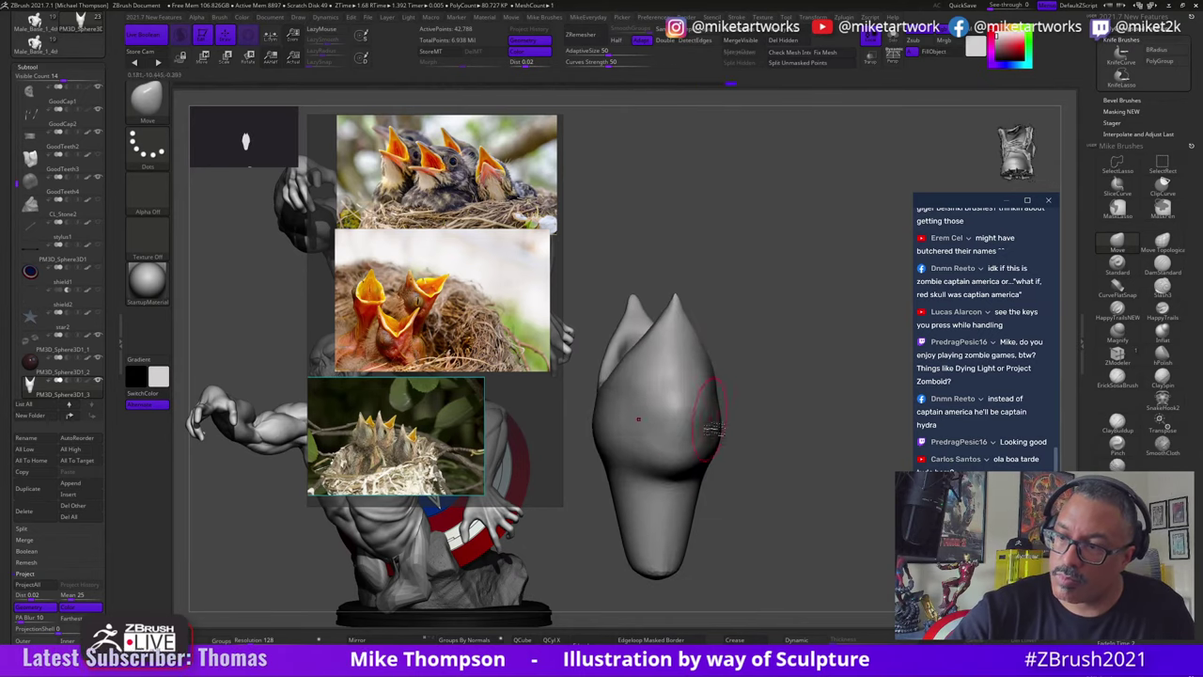
pyautogui.moveTo(742, 447)
pyautogui.mouseDown()
pyautogui.moveTo(773, 473)
pyautogui.moveTo(832, 484)
pyautogui.moveTo(853, 509)
pyautogui.moveTo(839, 465)
pyautogui.mouseUp()
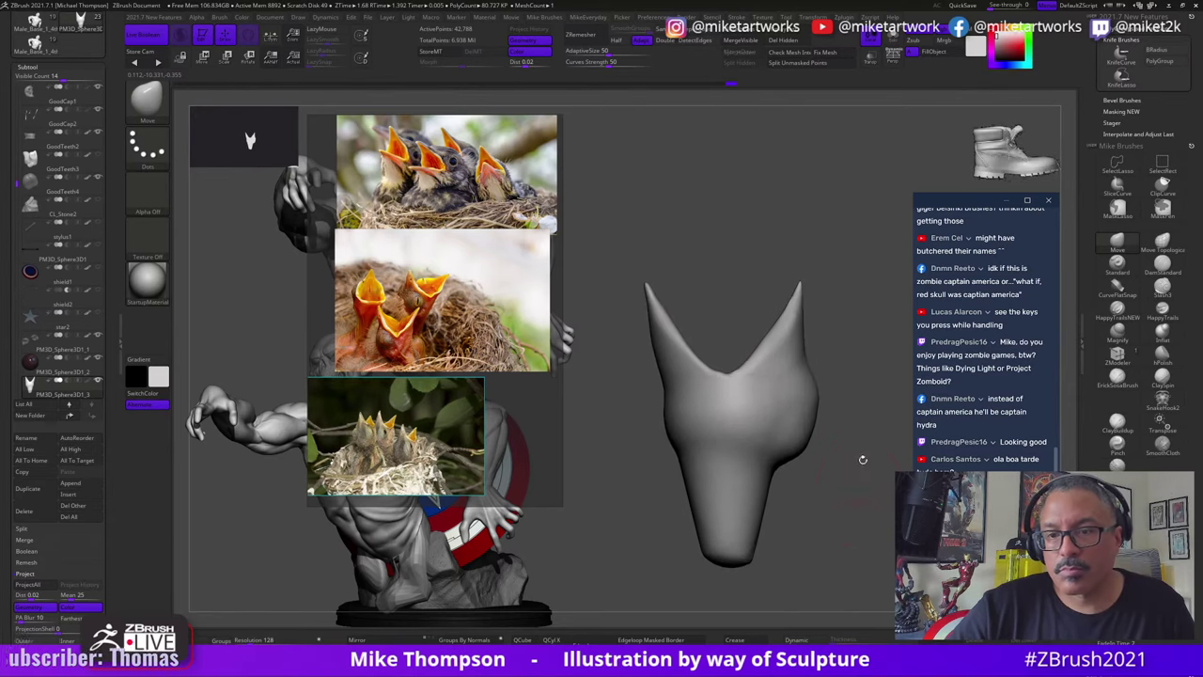
# Step: Lasso-mask the head, invert the mask to protect the neck, and position the transform gizmo where head and neck meet
pyautogui.press('ctrl')
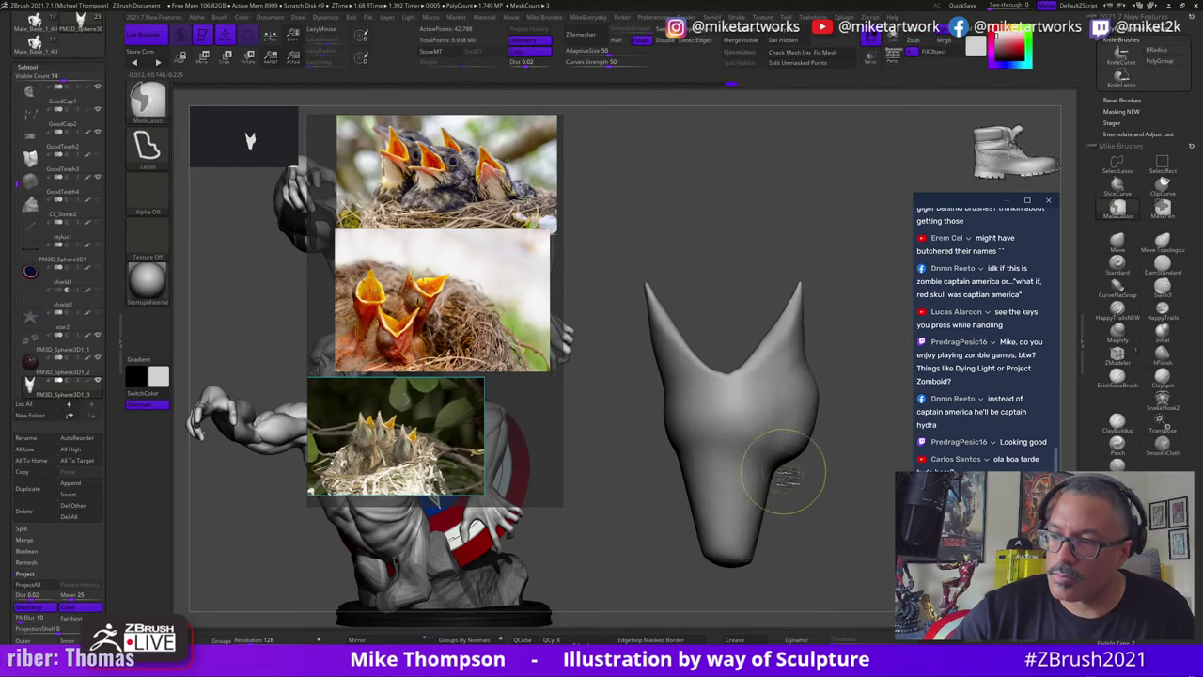
pyautogui.keyDown('ctrl'); pyautogui.moveTo(669, 480); pyautogui.dragTo(780, 483); pyautogui.keyUp('ctrl')
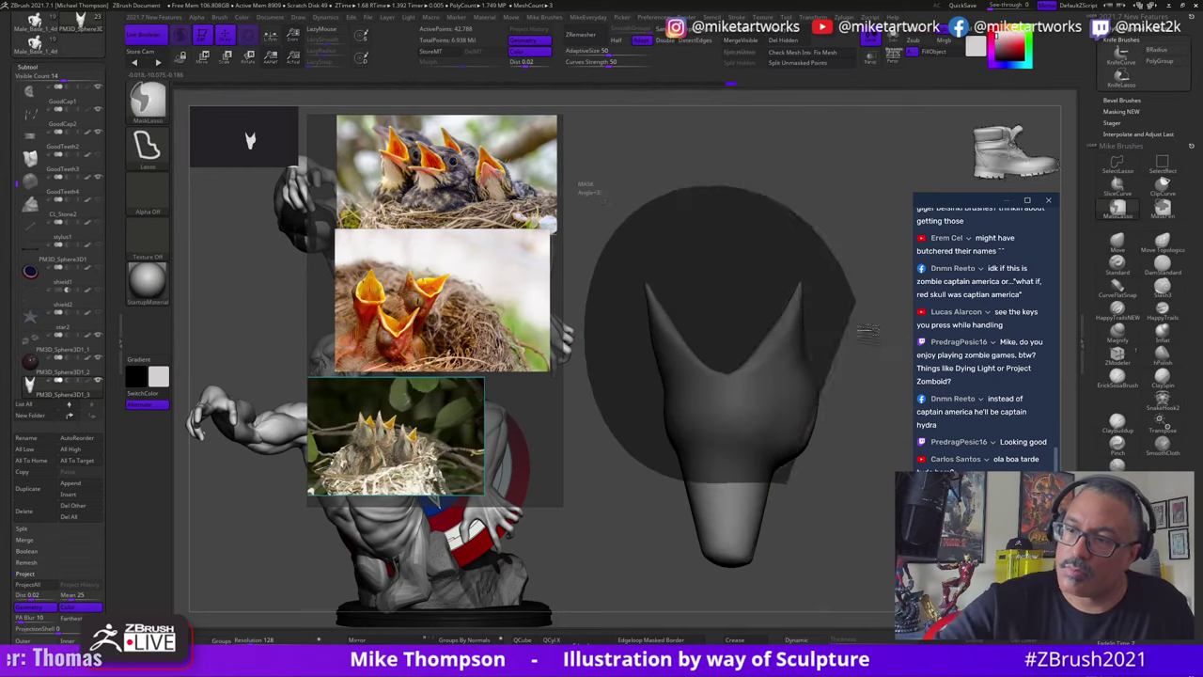
pyautogui.keyDown('ctrl'); pyautogui.click(772, 510); pyautogui.keyUp('ctrl')
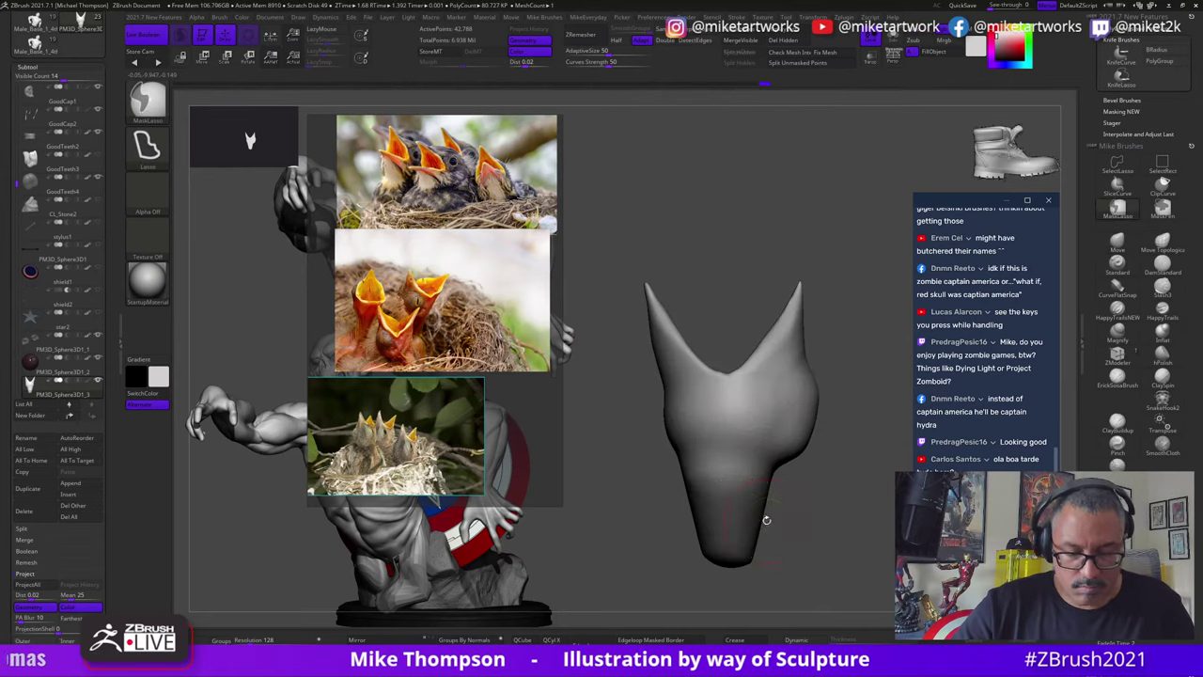
pyautogui.press('w')
pyautogui.keyDown('alt'); pyautogui.moveTo(730, 501); pyautogui.dragTo(730, 429); pyautogui.keyUp('alt')
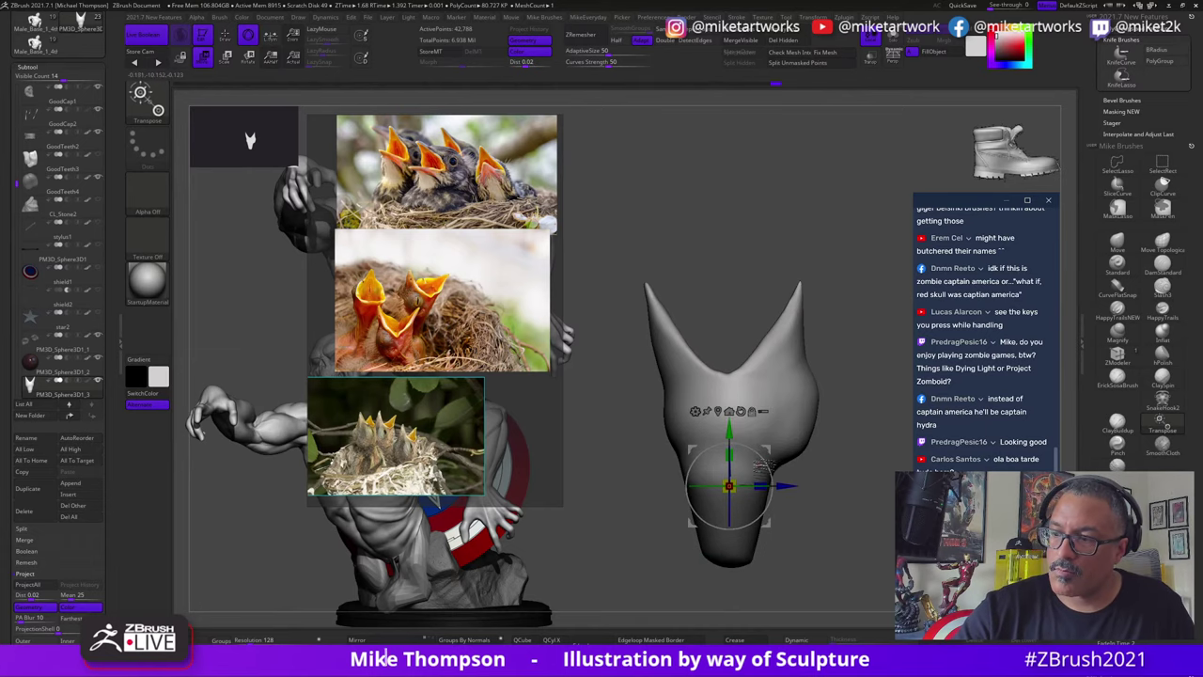
pyautogui.moveTo(767, 467); pyautogui.dragTo(768, 453)
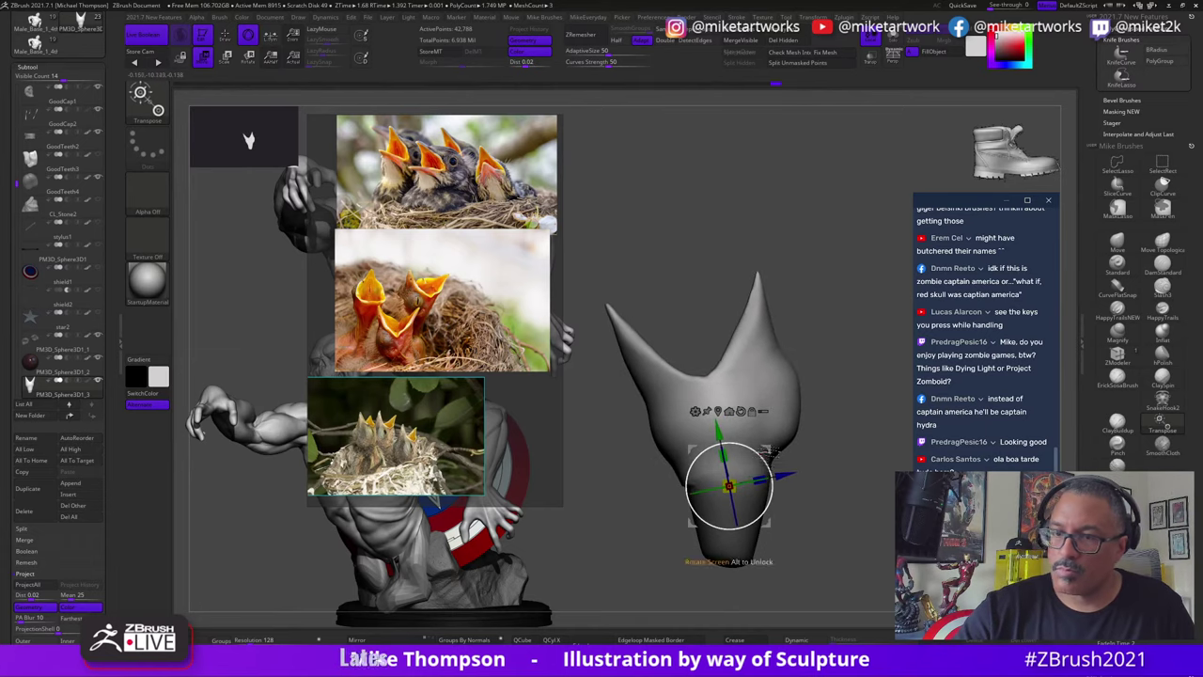
pyautogui.press('q')
pyautogui.press('ctrl')
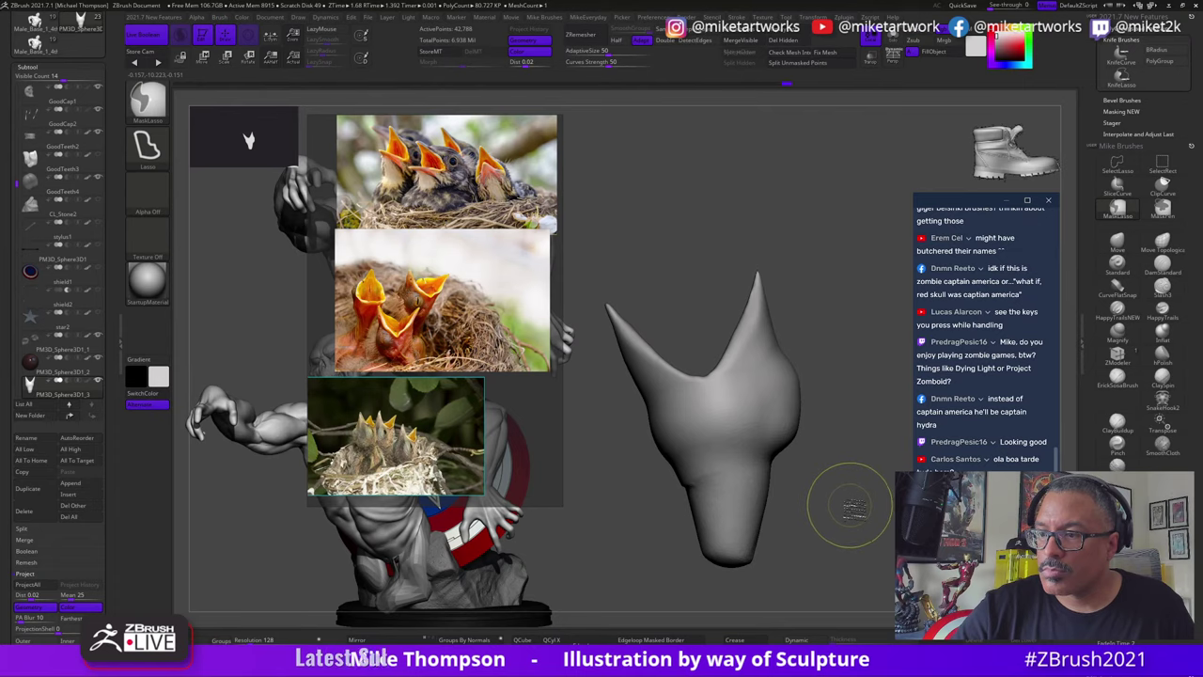
pyautogui.hotkey('ctrl', 'z')
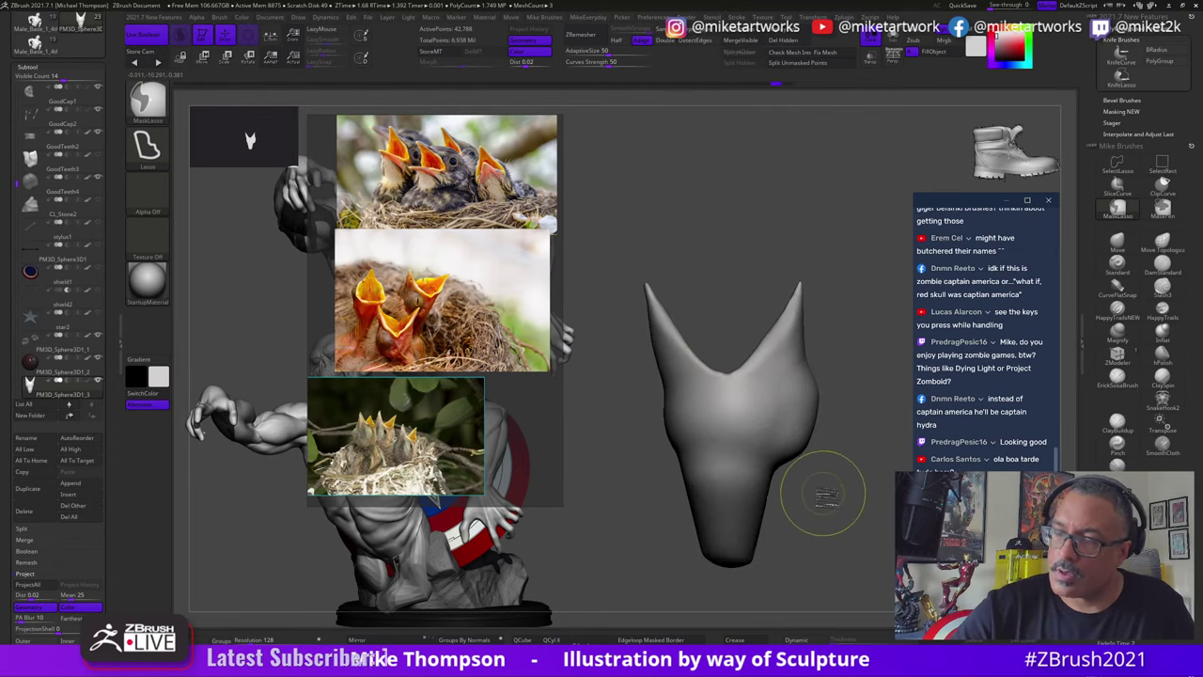
# Step: Tilt the unmasked head about the top of the neck toward the lower beak, and clear the mask
pyautogui.press('w')
pyautogui.moveTo(771, 477); pyautogui.dragTo(771, 468)
pyautogui.press('q')
pyautogui.keyDown('ctrl'); pyautogui.moveTo(853, 475); pyautogui.dragTo(827, 475); pyautogui.keyUp('ctrl')
# Step: Mask everything except the lower beak half and centre the transform gizmo at the beak's hinge
pyautogui.moveTo(687, 371)
pyautogui.keyDown('ctrl'); pyautogui.mouseDown()
pyautogui.moveTo(653, 228)
pyautogui.moveTo(845, 417)
pyautogui.mouseUp(); pyautogui.keyUp('ctrl')
pyautogui.press('w')
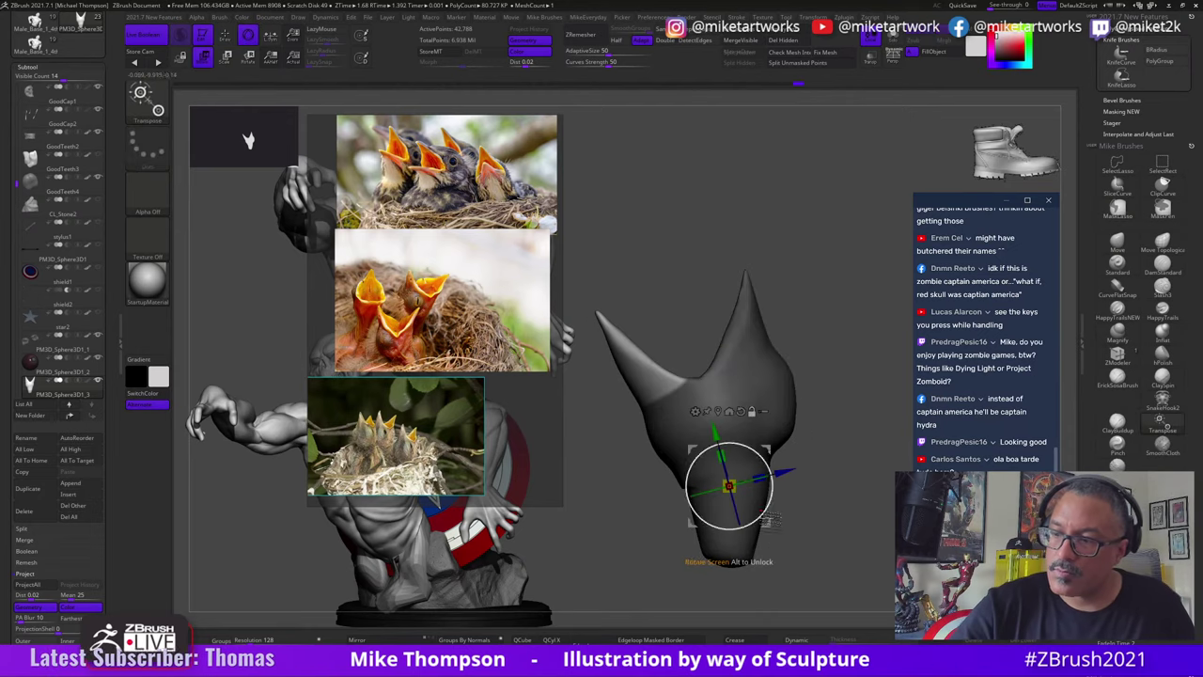
pyautogui.keyDown('alt'); pyautogui.moveTo(769, 523); pyautogui.dragTo(698, 438); pyautogui.keyUp('alt')
pyautogui.keyDown('shift'); pyautogui.moveTo(815, 484); pyautogui.dragTo(870, 484); pyautogui.keyUp('shift')
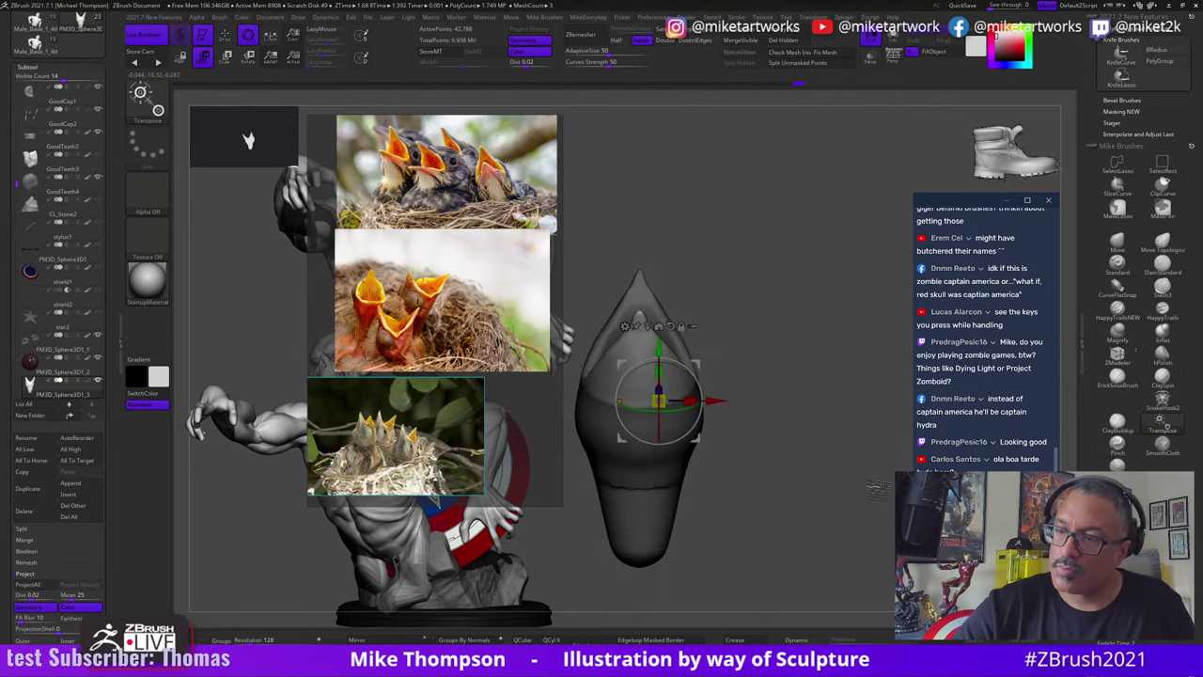
pyautogui.click(649, 326)
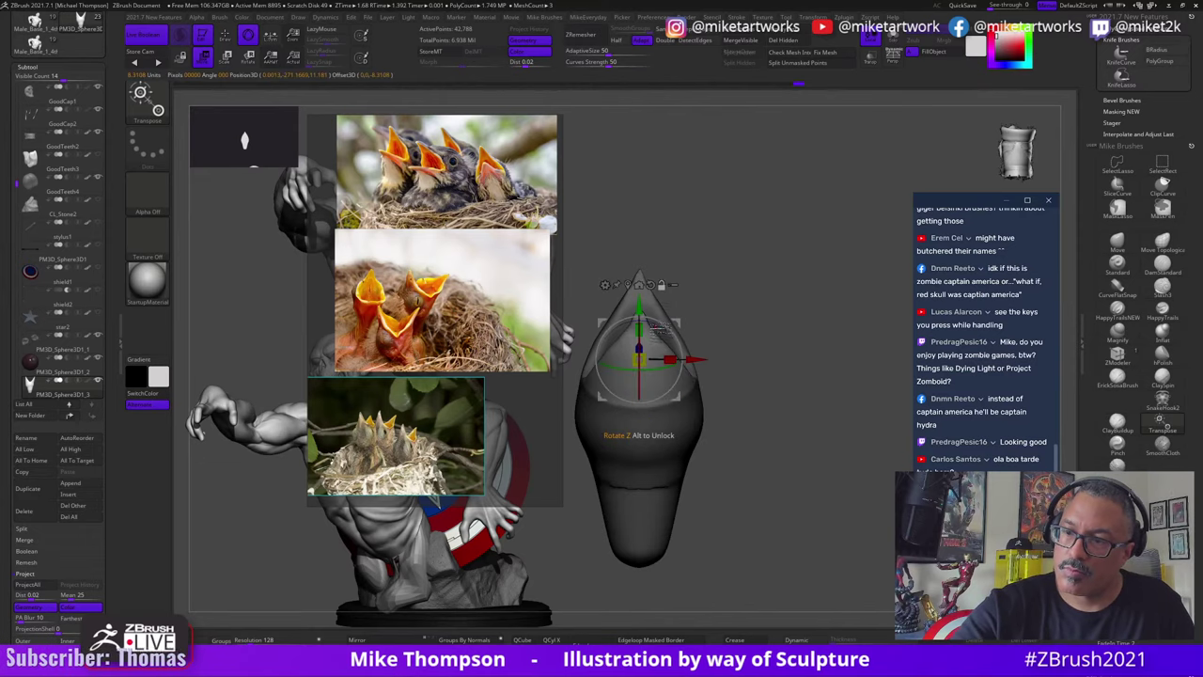
pyautogui.keyDown('alt'); pyautogui.moveTo(641, 306); pyautogui.dragTo(641, 351); pyautogui.keyUp('alt')
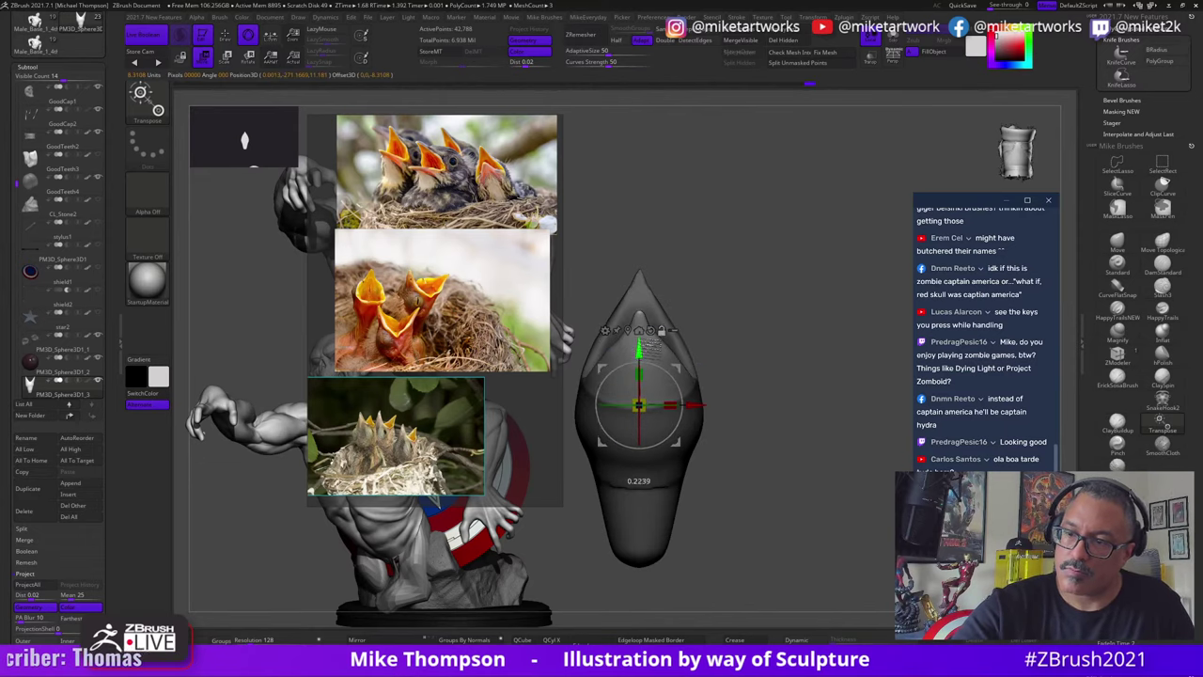
# Step: Rotate the lower beak further open by about 21 degrees, nudge it into place, and smooth the beak and neck transitions
pyautogui.keyDown('shift'); pyautogui.moveTo(846, 477); pyautogui.dragTo(792, 475); pyautogui.keyUp('shift')
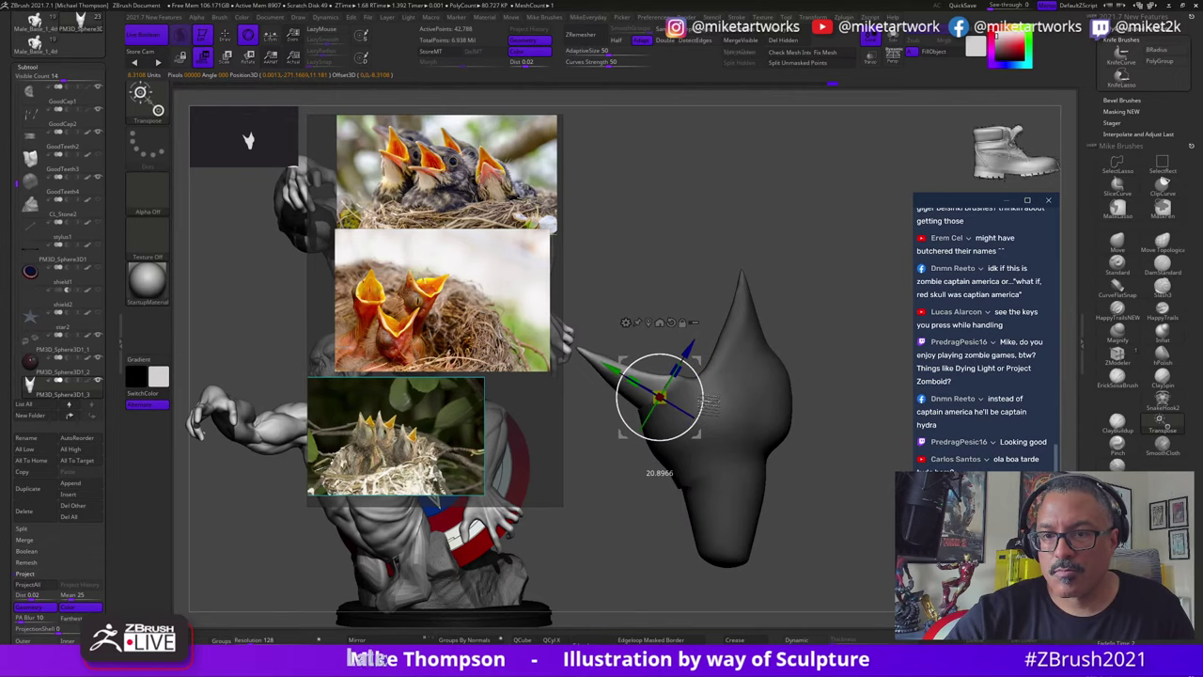
pyautogui.moveTo(706, 404); pyautogui.dragTo(697, 435)
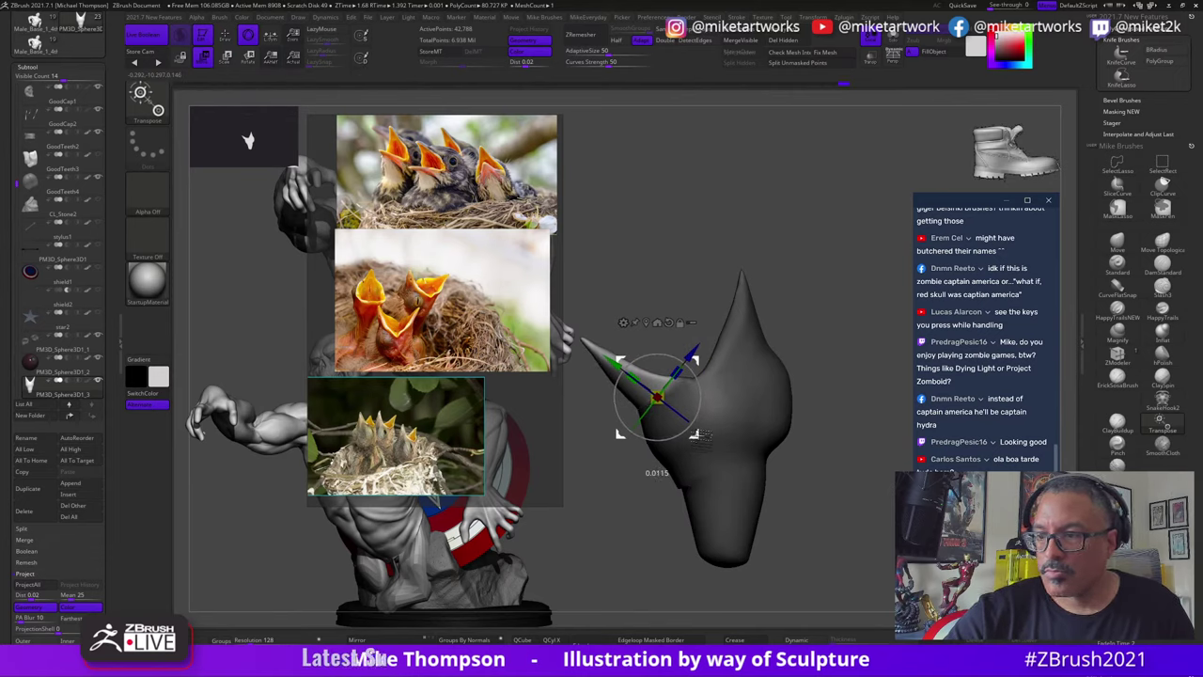
pyautogui.moveTo(831, 439)
pyautogui.mouseDown()
pyautogui.moveTo(840, 424)
pyautogui.moveTo(826, 451)
pyautogui.mouseUp()
pyautogui.press('shift')
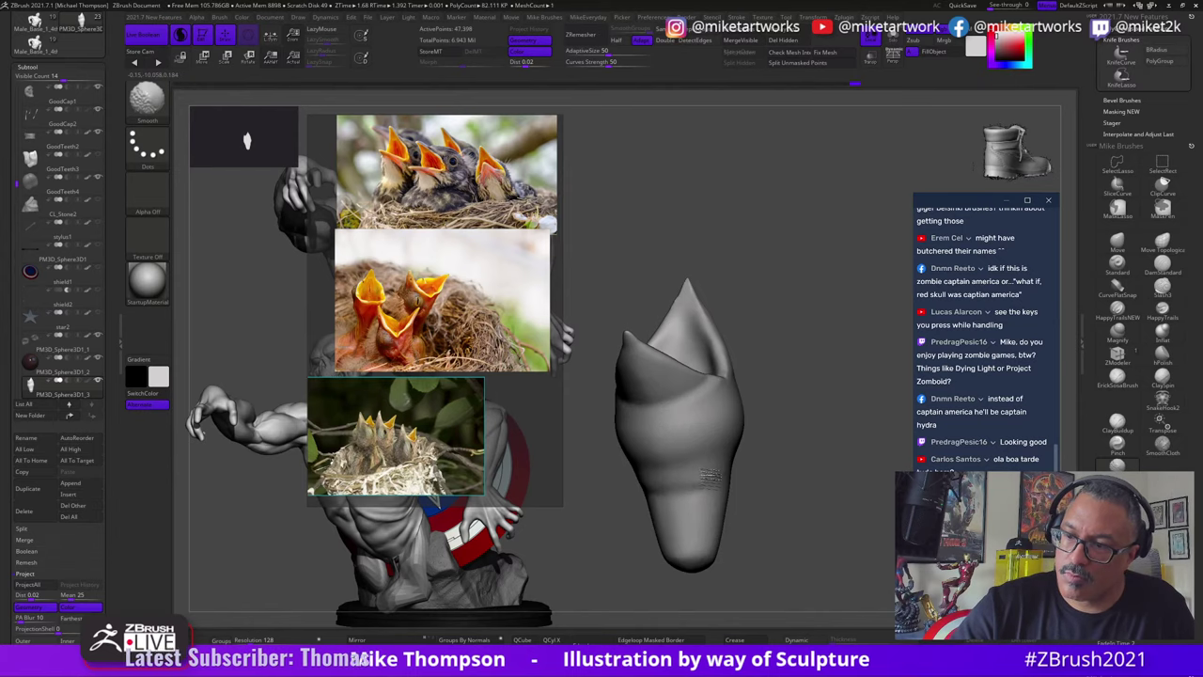
pyautogui.moveTo(800, 481)
pyautogui.mouseDown()
pyautogui.moveTo(852, 490)
pyautogui.moveTo(844, 522)
pyautogui.moveTo(857, 523)
pyautogui.mouseUp()
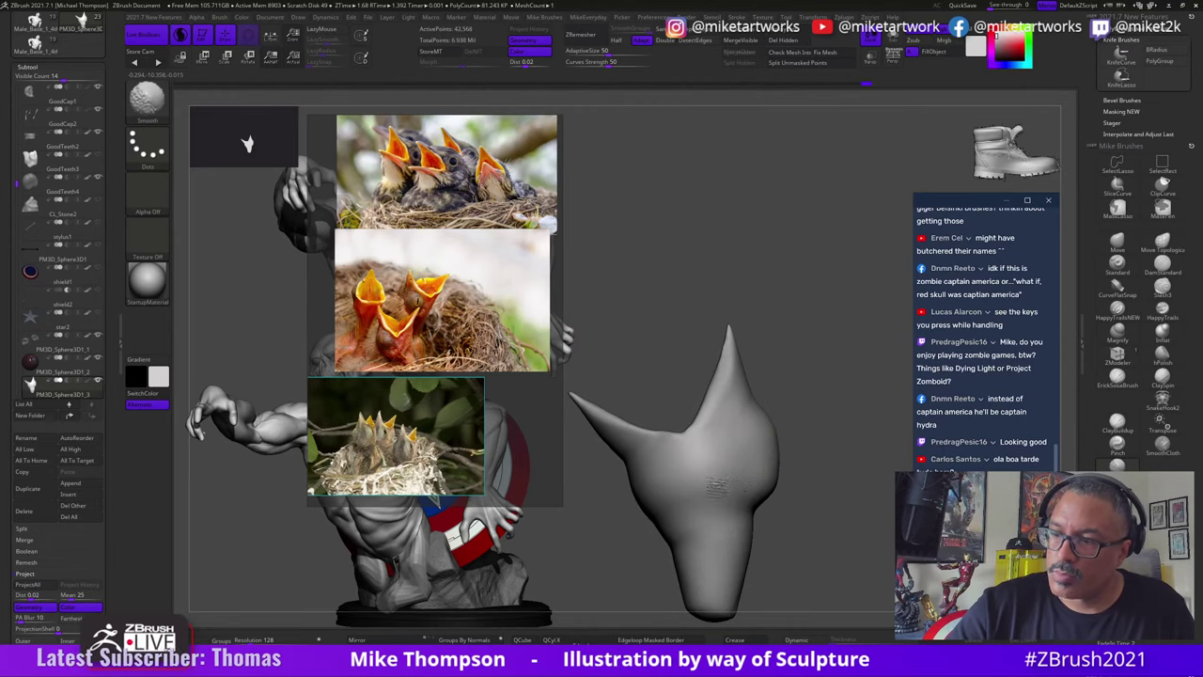
# Step: Resize the Move brush and push the neck inward below the back of the head to slim it
pyautogui.keyDown('ctrl'); pyautogui.moveTo(792, 470); pyautogui.dragTo(812, 519); pyautogui.keyUp('ctrl')
pyautogui.keyDown('alt'); pyautogui.moveTo(812, 522); pyautogui.dragTo(832, 448); pyautogui.keyUp('alt')
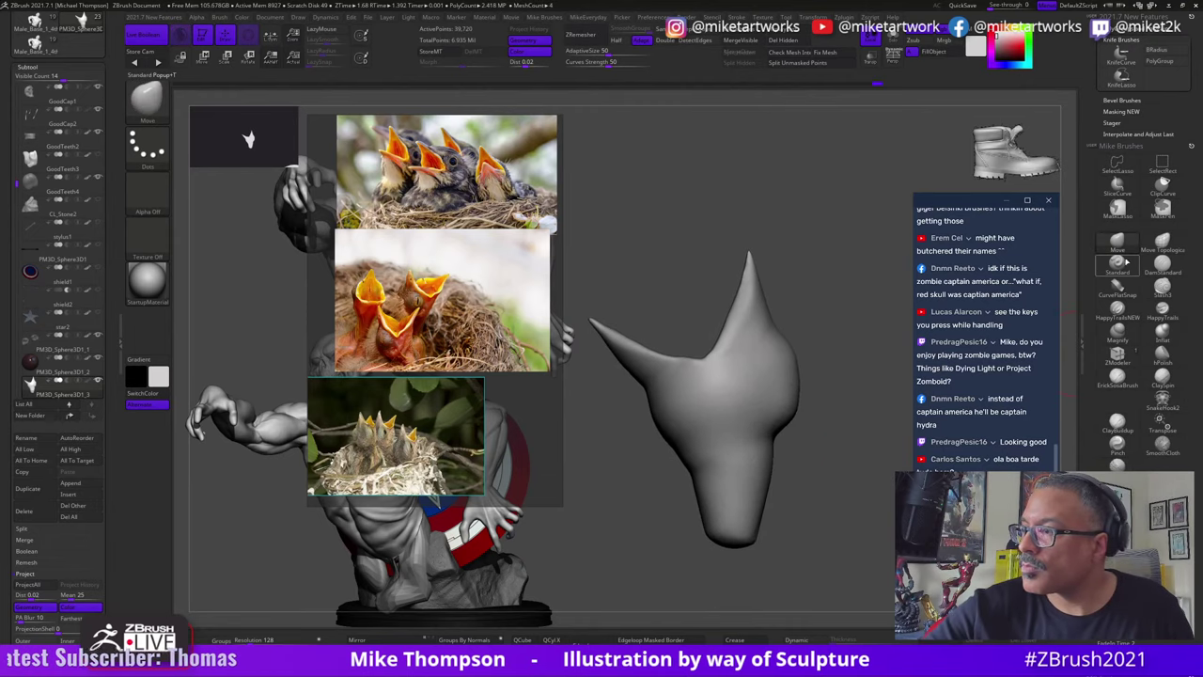
pyautogui.press('s')
pyautogui.click(826, 475)
pyautogui.moveTo(772, 473); pyautogui.dragTo(761, 473)
pyautogui.moveTo(781, 477); pyautogui.dragTo(770, 476)
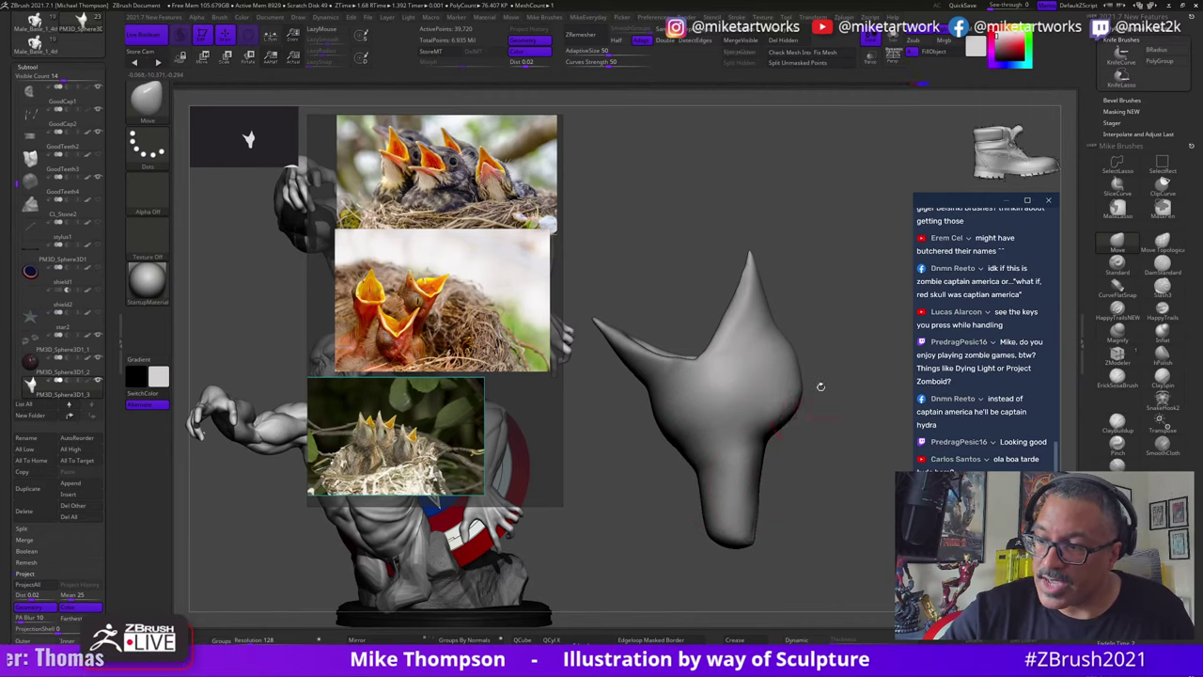
# Step: Try carving a crease along the side of the lower jaw with the DamStandard brush, and undo it
pyautogui.moveTo(824, 435)
pyautogui.mouseDown()
pyautogui.moveTo(850, 428)
pyautogui.moveTo(834, 426)
pyautogui.mouseUp()
pyautogui.press('s')
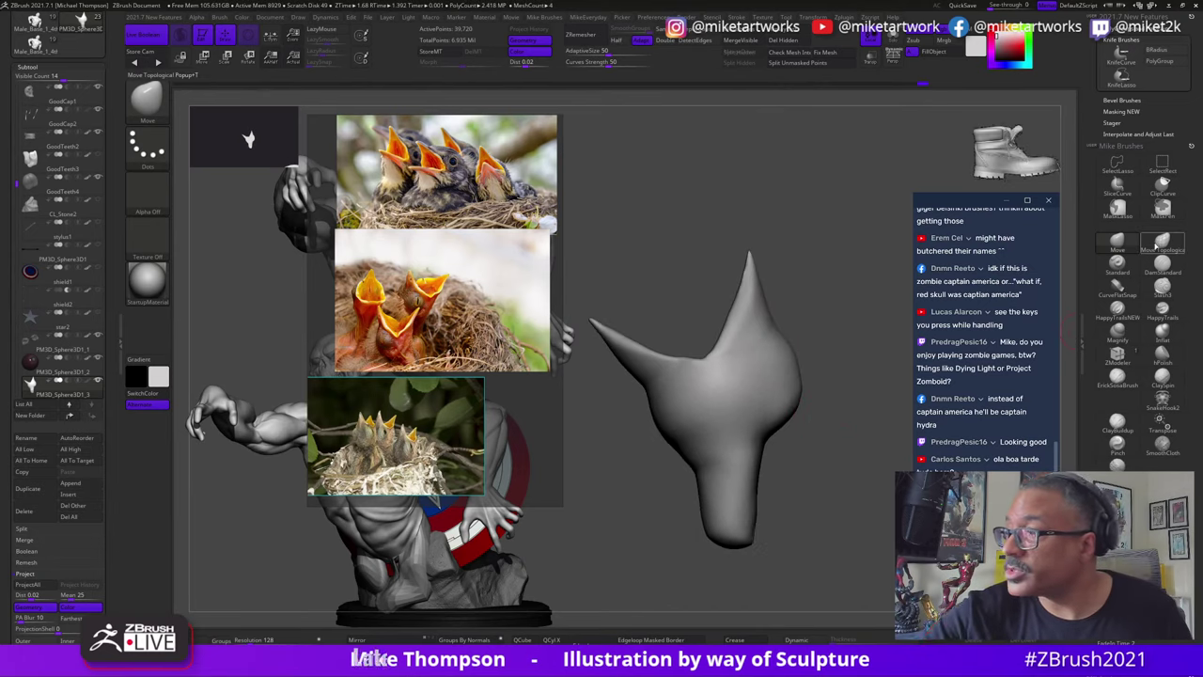
pyautogui.click(1161, 262)
pyautogui.moveTo(800, 419); pyautogui.dragTo(833, 522)
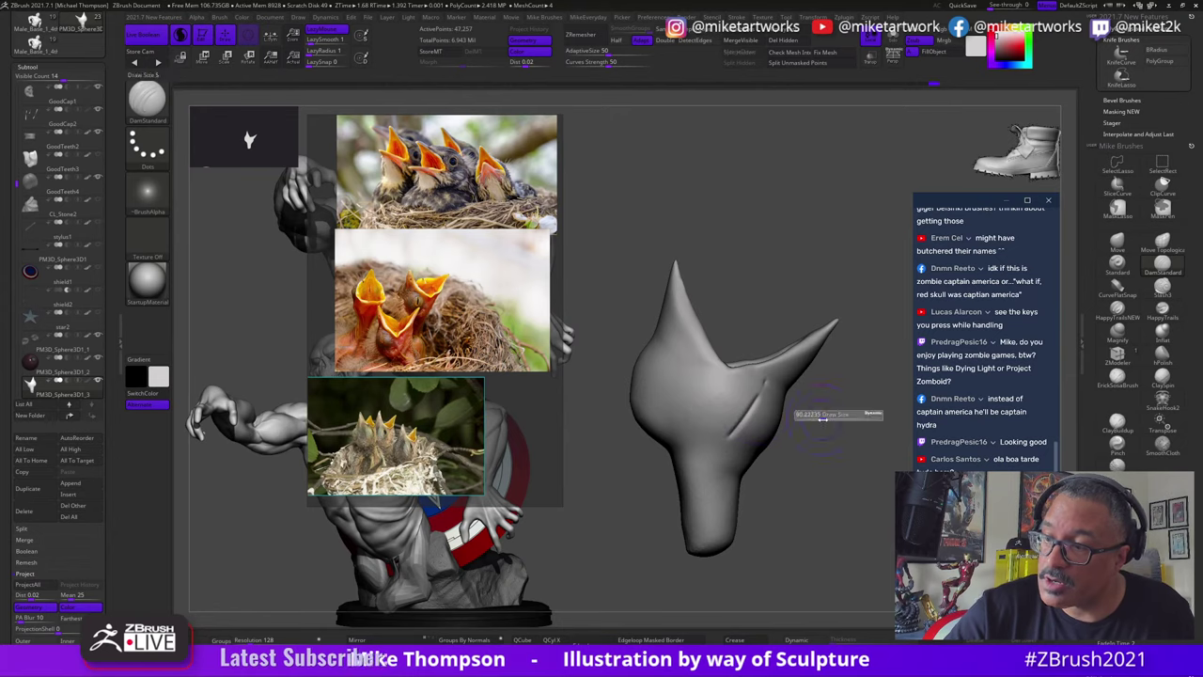
pyautogui.moveTo(769, 381); pyautogui.dragTo(738, 430)
pyautogui.hotkey('ctrl', 'z')
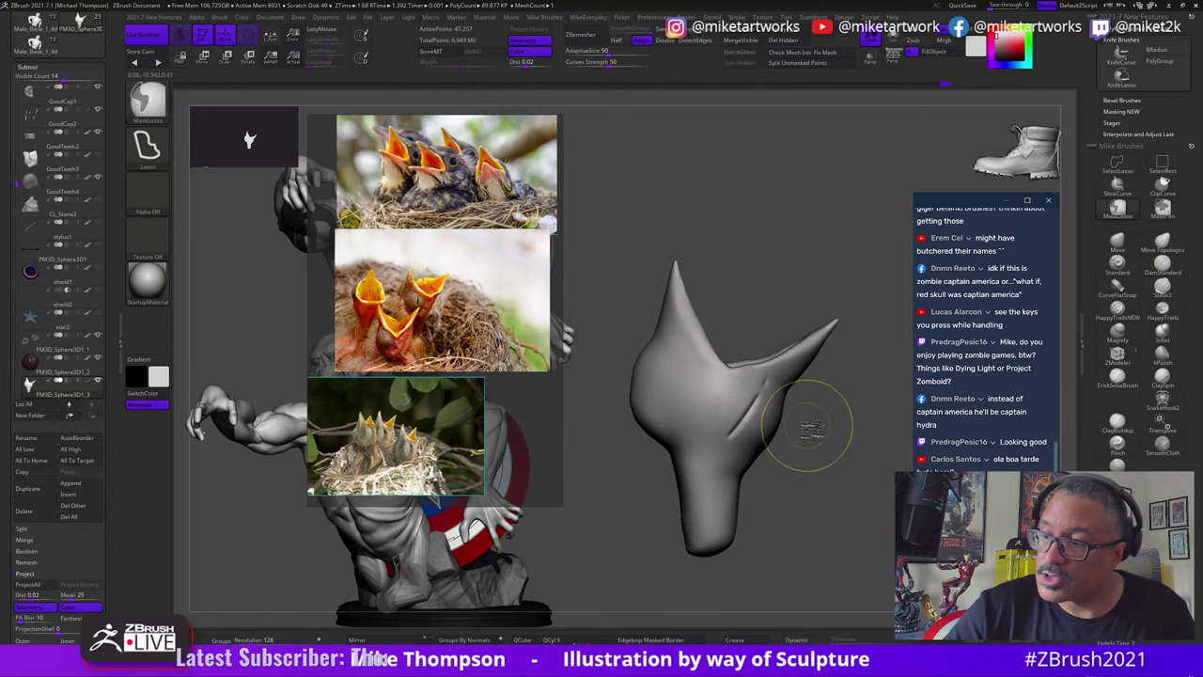
# Step: Resize the Move brush, push in the underside of the lower beak and throat, and smooth that contour
pyautogui.click(1116, 242)
pyautogui.press('s')
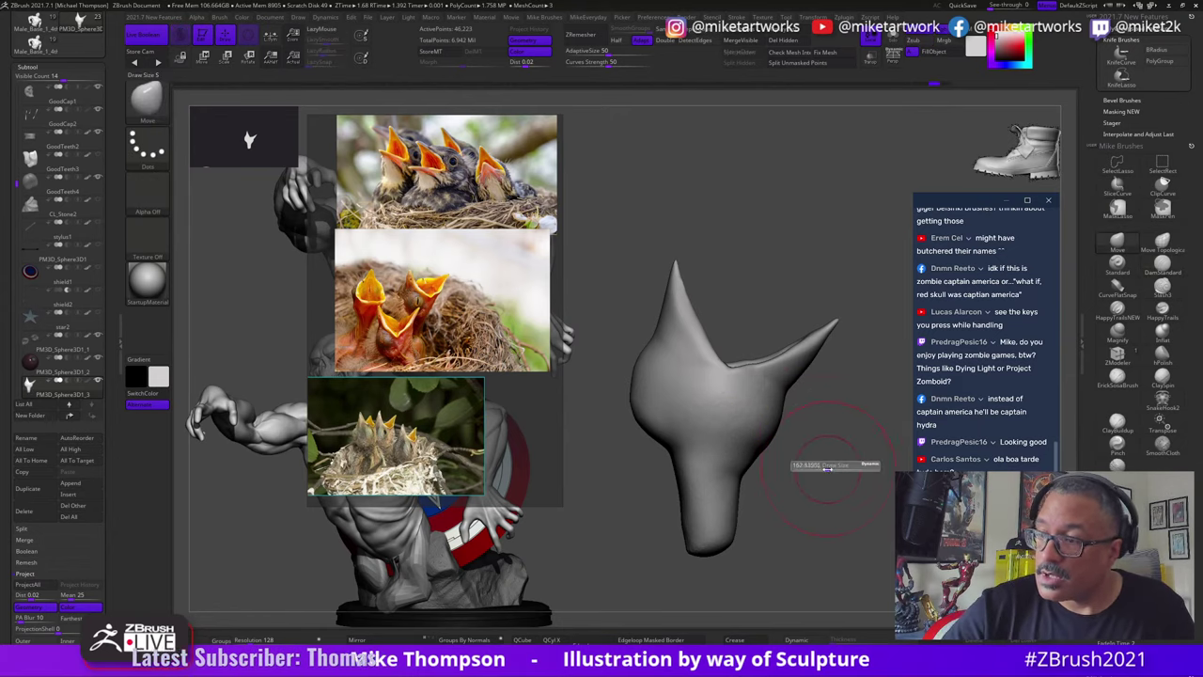
pyautogui.moveTo(829, 463); pyautogui.dragTo(818, 453)
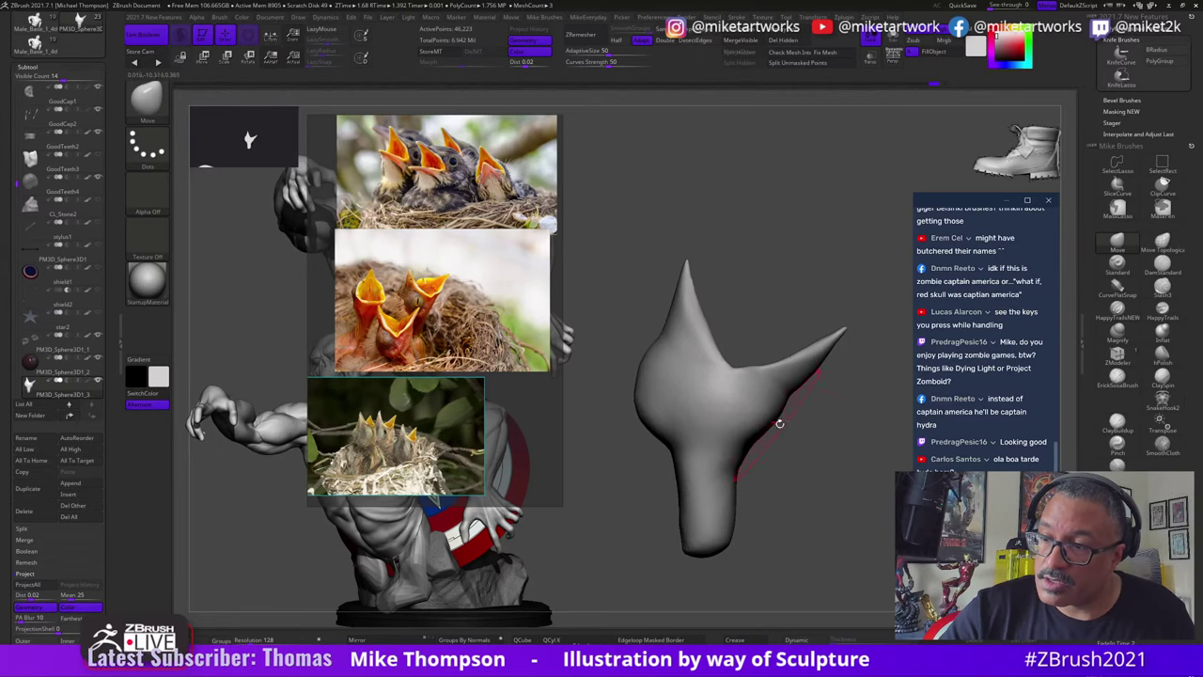
pyautogui.keyDown('shift'); pyautogui.moveTo(767, 427); pyautogui.dragTo(794, 403); pyautogui.keyUp('shift')
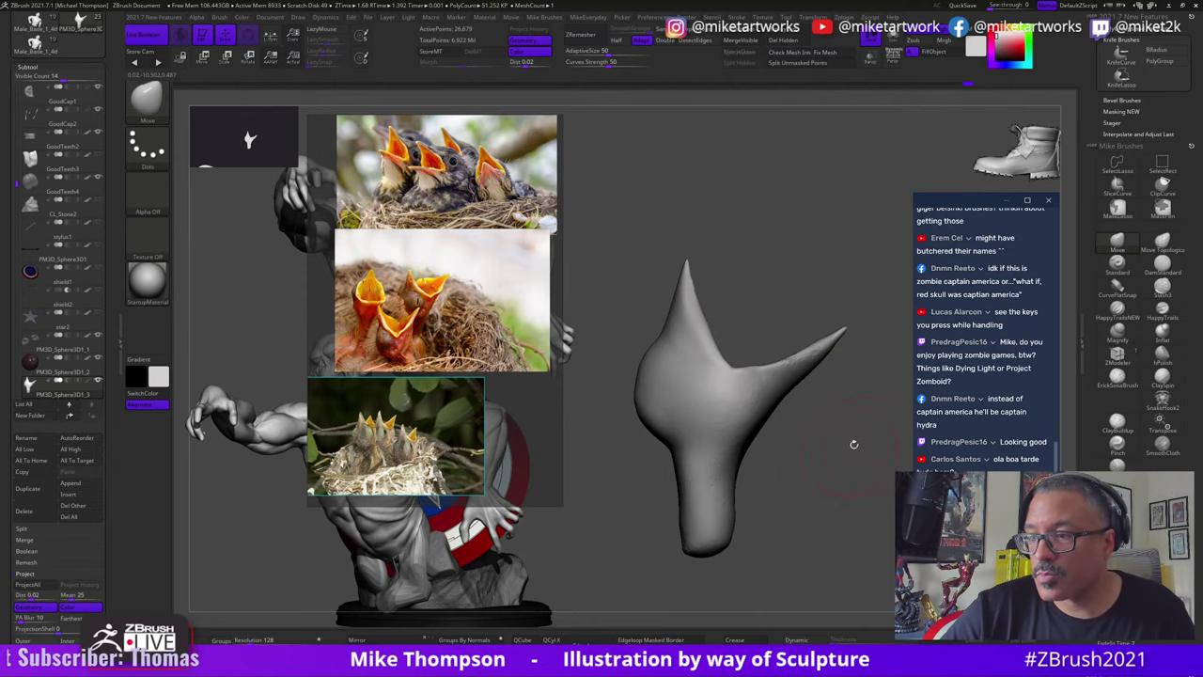
# Step: Refine the upper beak's inner edge and narrow the base of the neck with the Move brush
pyautogui.moveTo(853, 444)
pyautogui.mouseDown()
pyautogui.moveTo(752, 447)
pyautogui.moveTo(864, 451)
pyautogui.moveTo(828, 388)
pyautogui.mouseUp()
pyautogui.press('s')
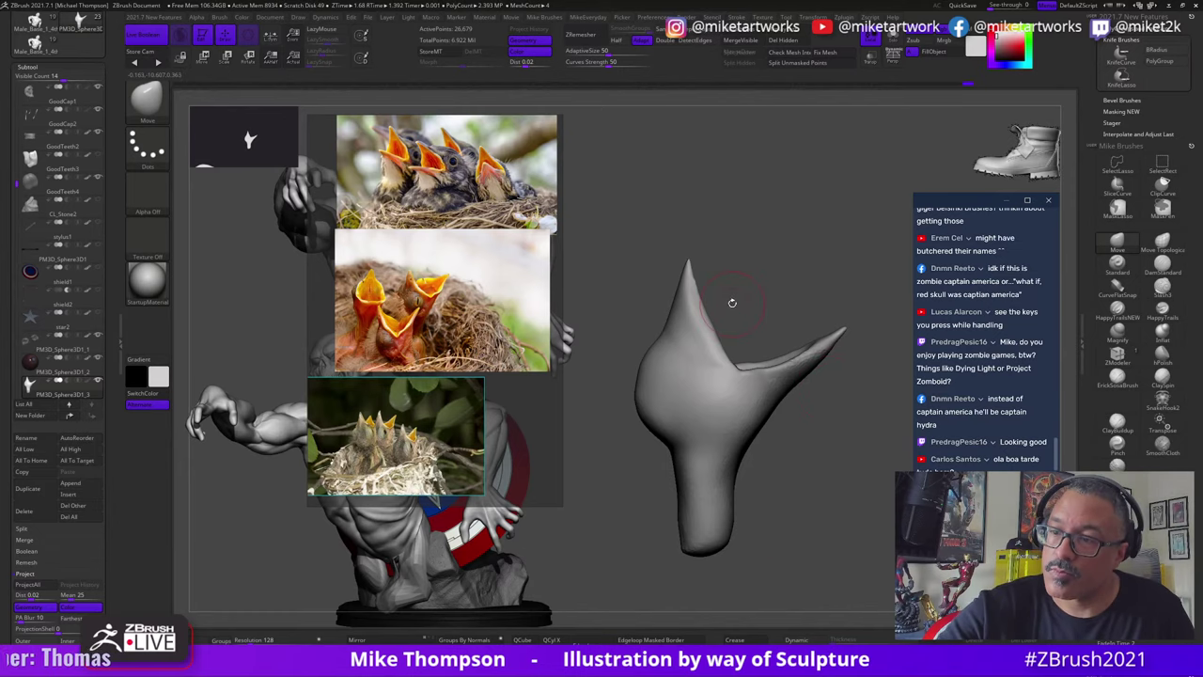
pyautogui.moveTo(732, 302); pyautogui.dragTo(735, 295)
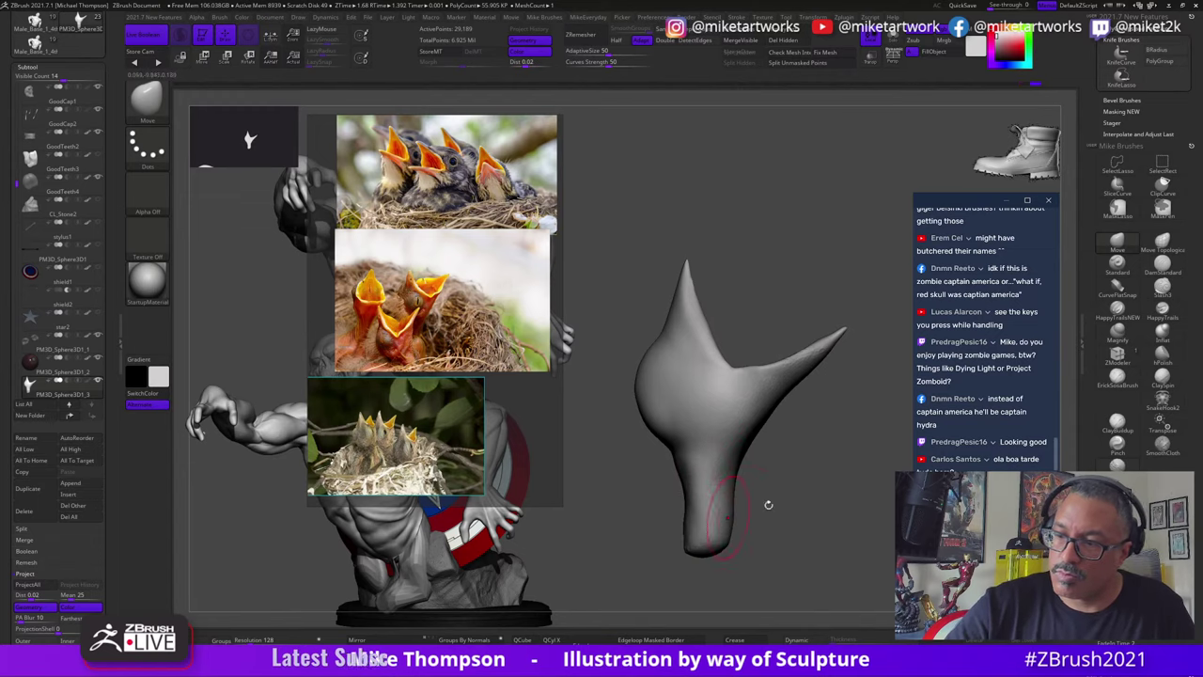
pyautogui.moveTo(808, 450)
pyautogui.mouseDown()
pyautogui.moveTo(890, 462)
pyautogui.moveTo(826, 490)
pyautogui.mouseUp()
pyautogui.moveTo(840, 420)
pyautogui.mouseDown()
pyautogui.moveTo(855, 479)
pyautogui.moveTo(721, 580)
pyautogui.moveTo(826, 529)
pyautogui.moveTo(852, 453)
pyautogui.mouseUp()
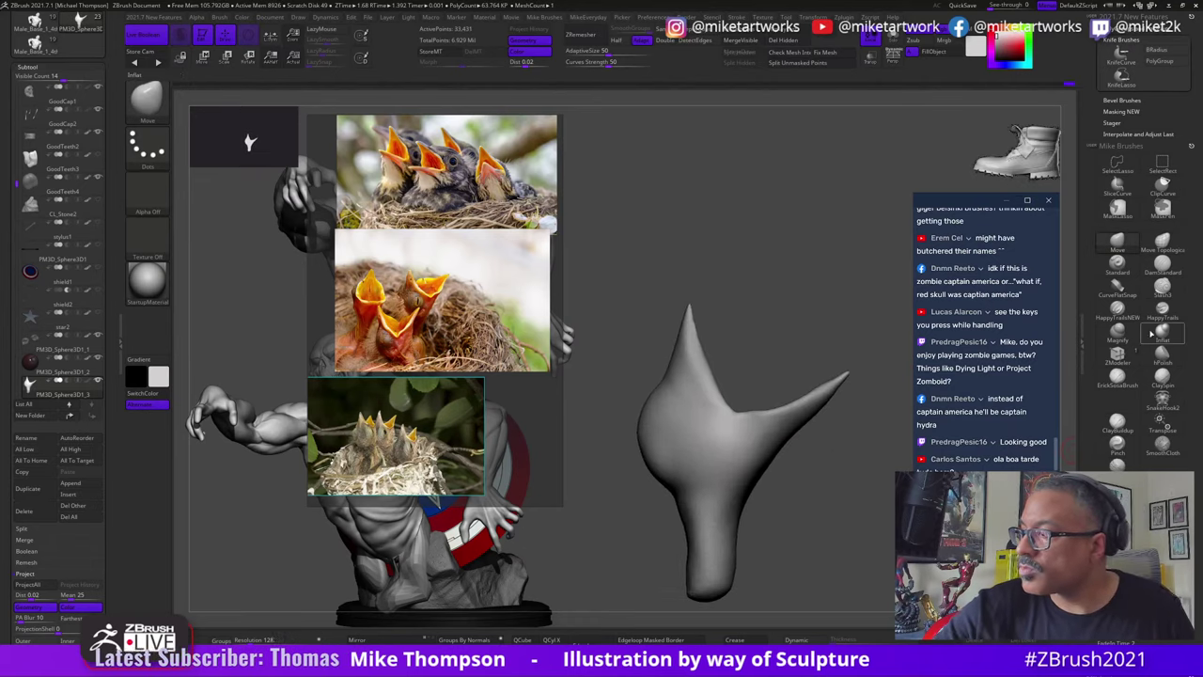
# Step: Raise a round eye bulge on the side of the head with a resized Magnify brush, undoing the first attempt
pyautogui.press('s')
pyautogui.click(833, 484)
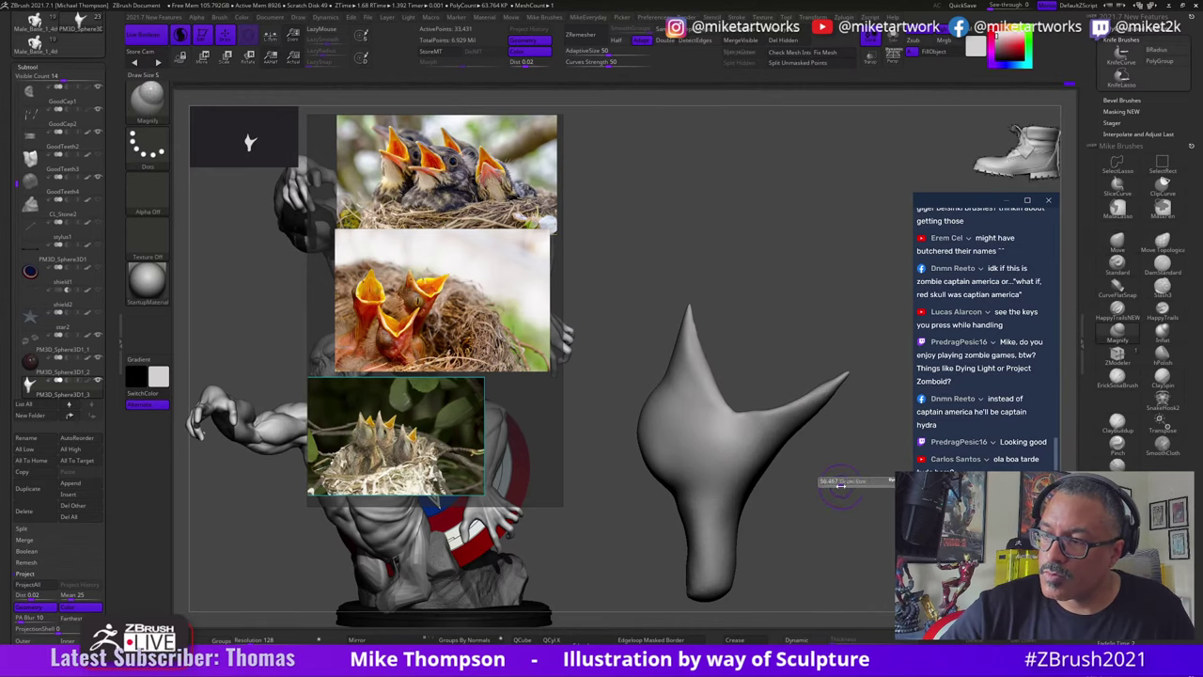
pyautogui.moveTo(691, 414); pyautogui.dragTo(687, 427)
pyautogui.hotkey('ctrl', 'z')
pyautogui.press('s')
pyautogui.click(832, 507)
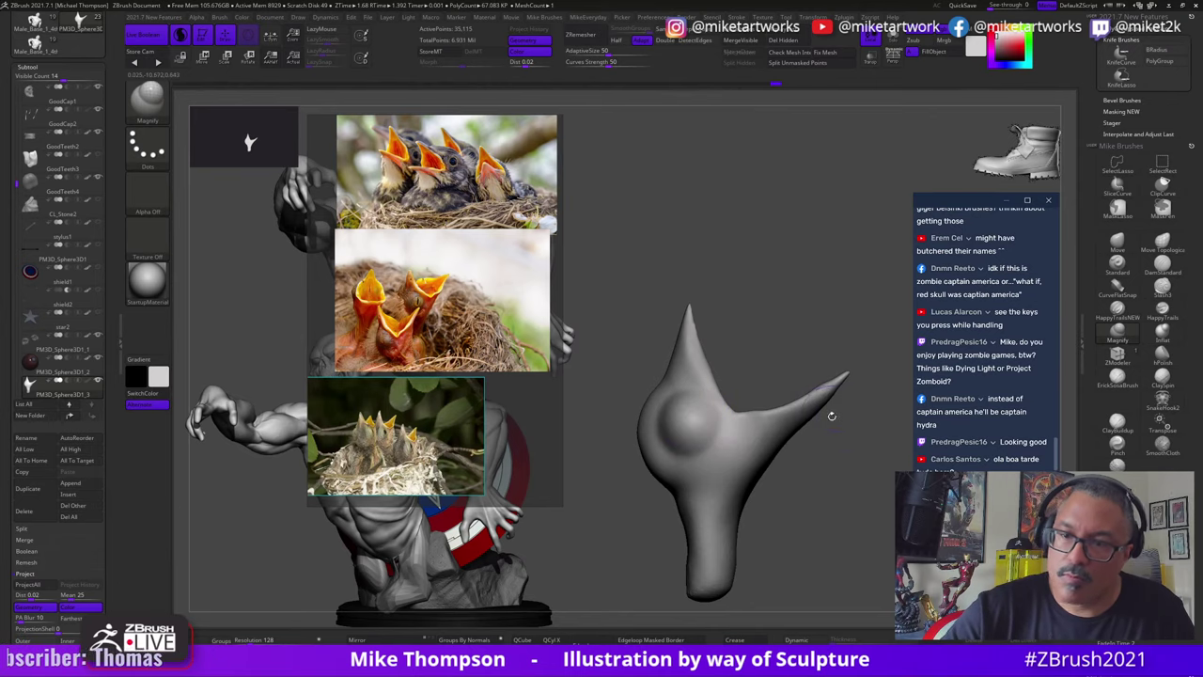
# Step: Mask everything except the lower beak half, scale that half down slightly with the transform gizmo, and clear the mask
pyautogui.moveTo(831, 415)
pyautogui.mouseDown()
pyautogui.moveTo(823, 536)
pyautogui.moveTo(874, 548)
pyautogui.mouseUp()
pyautogui.moveTo(846, 505)
pyautogui.mouseDown()
pyautogui.moveTo(809, 545)
pyautogui.moveTo(827, 522)
pyautogui.mouseUp()
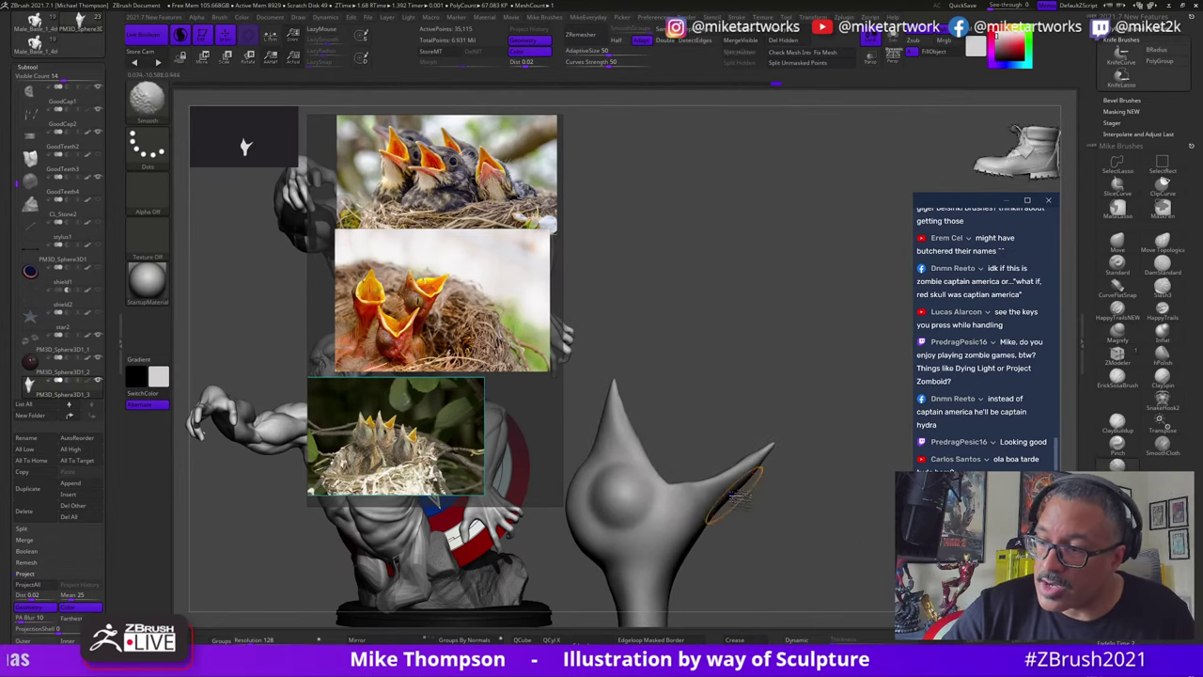
pyautogui.moveTo(818, 514)
pyautogui.mouseDown()
pyautogui.moveTo(827, 554)
pyautogui.moveTo(848, 548)
pyautogui.mouseUp()
pyautogui.moveTo(753, 551)
pyautogui.keyDown('ctrl'); pyautogui.mouseDown()
pyautogui.moveTo(672, 428)
pyautogui.moveTo(794, 490)
pyautogui.mouseUp(); pyautogui.keyUp('ctrl')
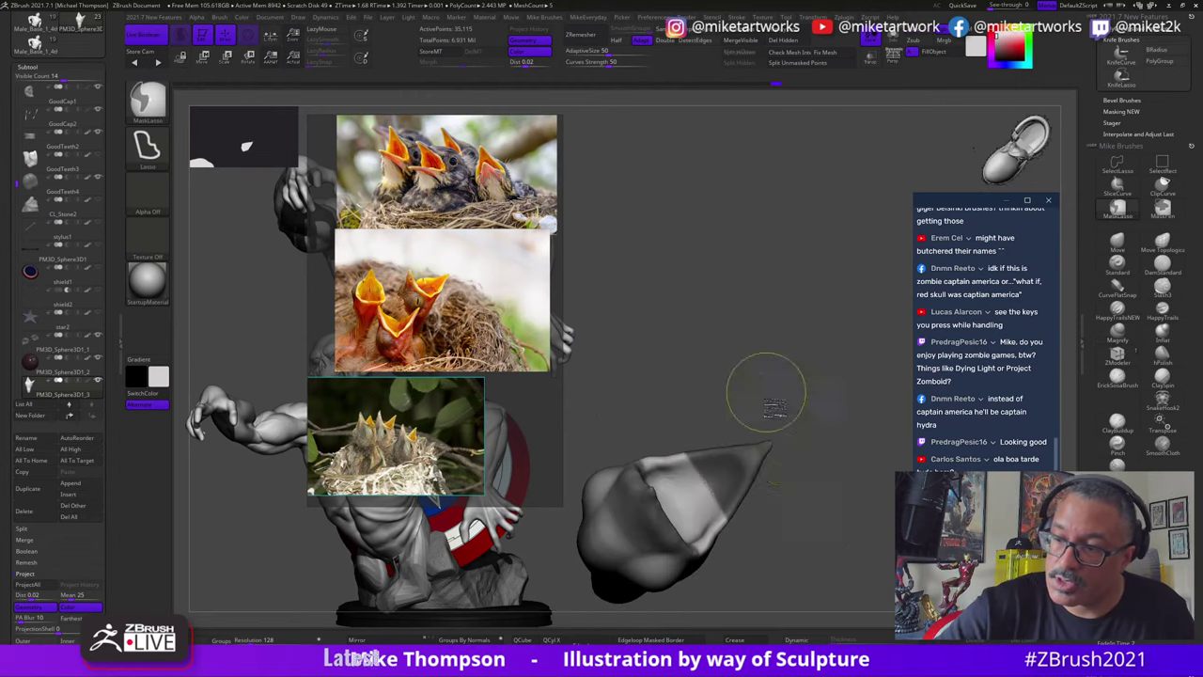
pyautogui.keyDown('ctrl'); pyautogui.click(857, 531); pyautogui.keyUp('ctrl')
pyautogui.moveTo(859, 529)
pyautogui.mouseDown()
pyautogui.moveTo(843, 462)
pyautogui.moveTo(858, 478)
pyautogui.moveTo(856, 451)
pyautogui.moveTo(863, 456)
pyautogui.moveTo(722, 414)
pyautogui.mouseUp()
pyautogui.press('w')
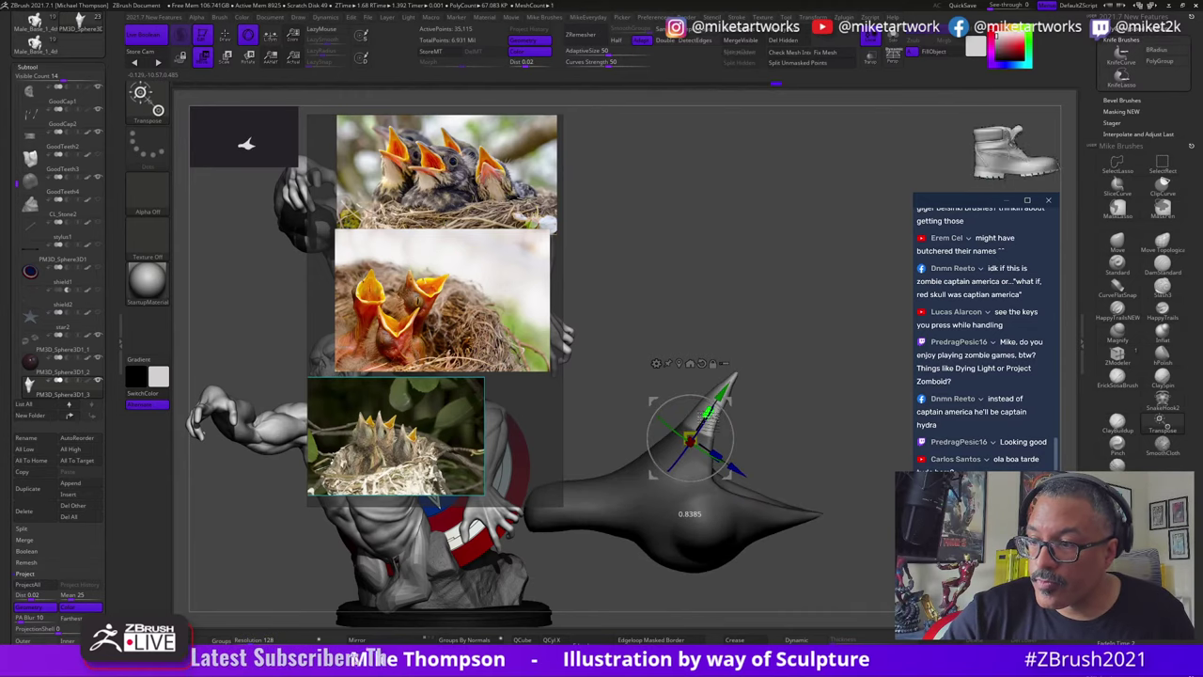
pyautogui.moveTo(843, 404); pyautogui.dragTo(843, 498)
pyautogui.press('q')
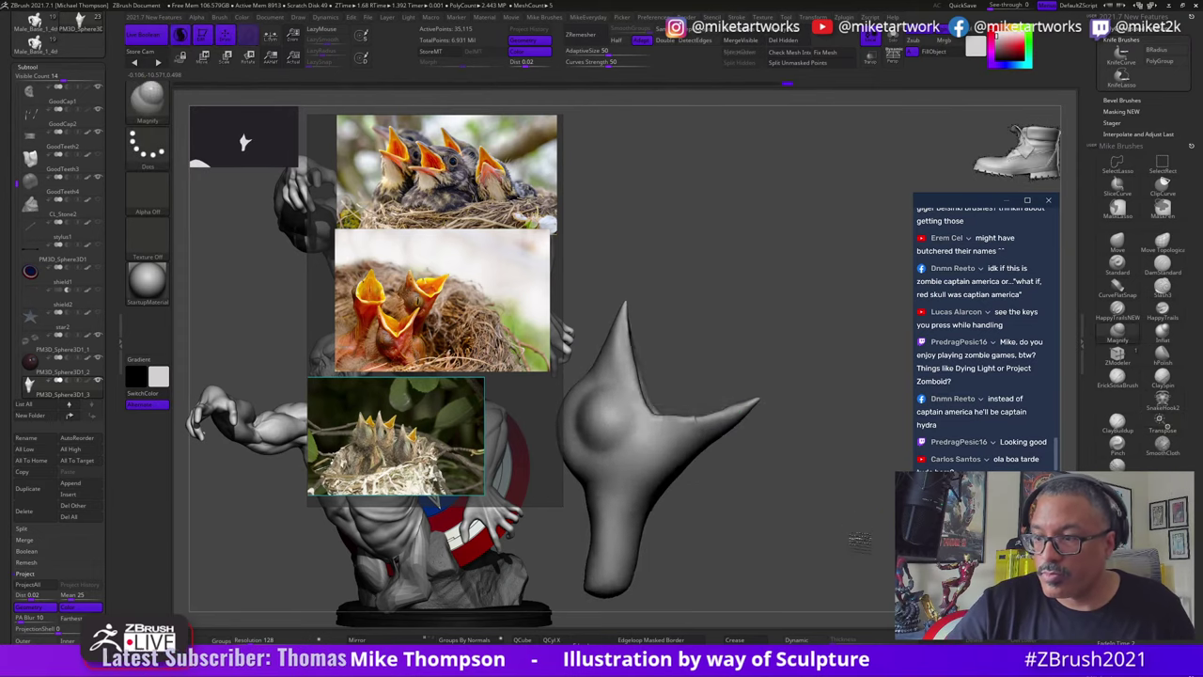
# Step: Smooth the rim of the lower beak and its transition into the mouth and jaw
pyautogui.press('s')
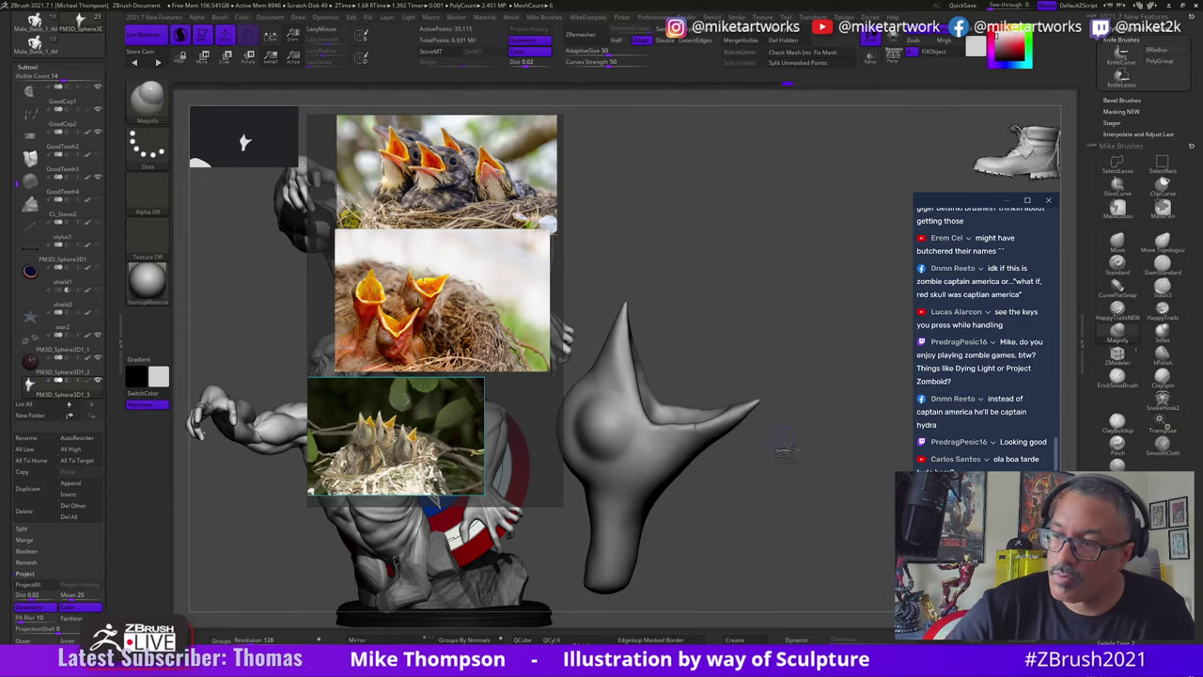
pyautogui.moveTo(785, 448); pyautogui.dragTo(710, 428)
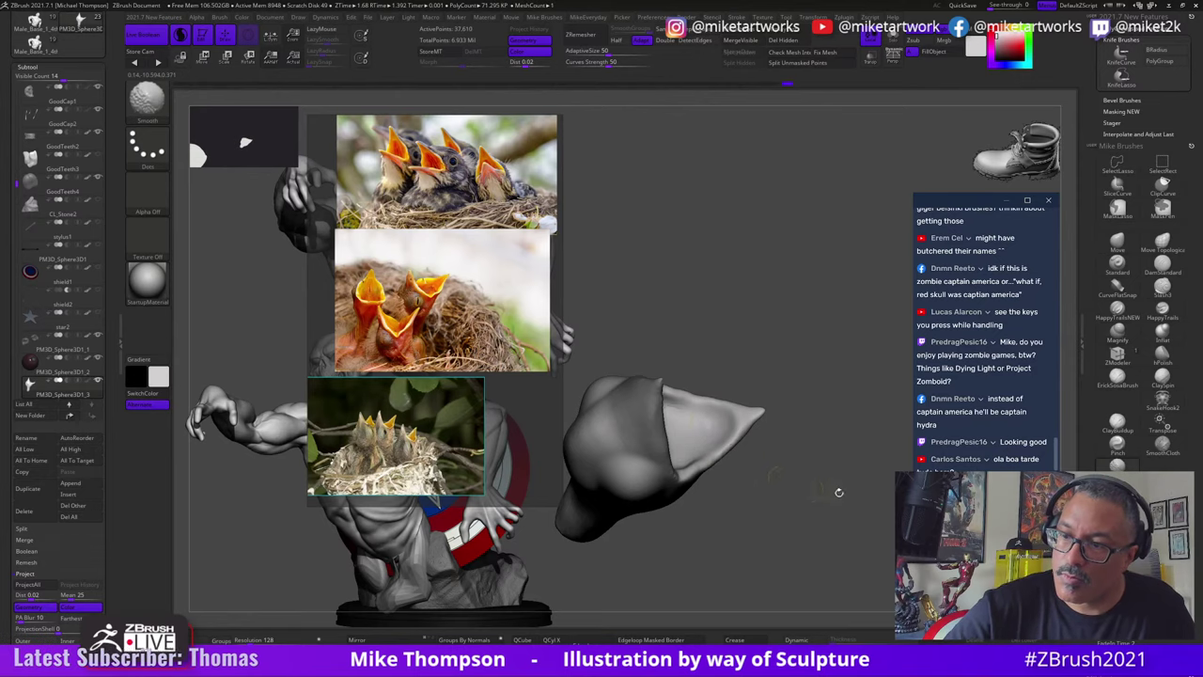
pyautogui.keyDown('shift'); pyautogui.moveTo(838, 492); pyautogui.dragTo(827, 425); pyautogui.keyUp('shift')
pyautogui.moveTo(824, 466)
pyautogui.mouseDown()
pyautogui.moveTo(874, 568)
pyautogui.moveTo(904, 458)
pyautogui.mouseUp()
# Step: Swell the lower end of the neck into a rounded body with an enlarged Inflate brush
pyautogui.keyDown('alt'); pyautogui.moveTo(861, 527); pyautogui.dragTo(872, 482); pyautogui.keyUp('alt')
pyautogui.press('s')
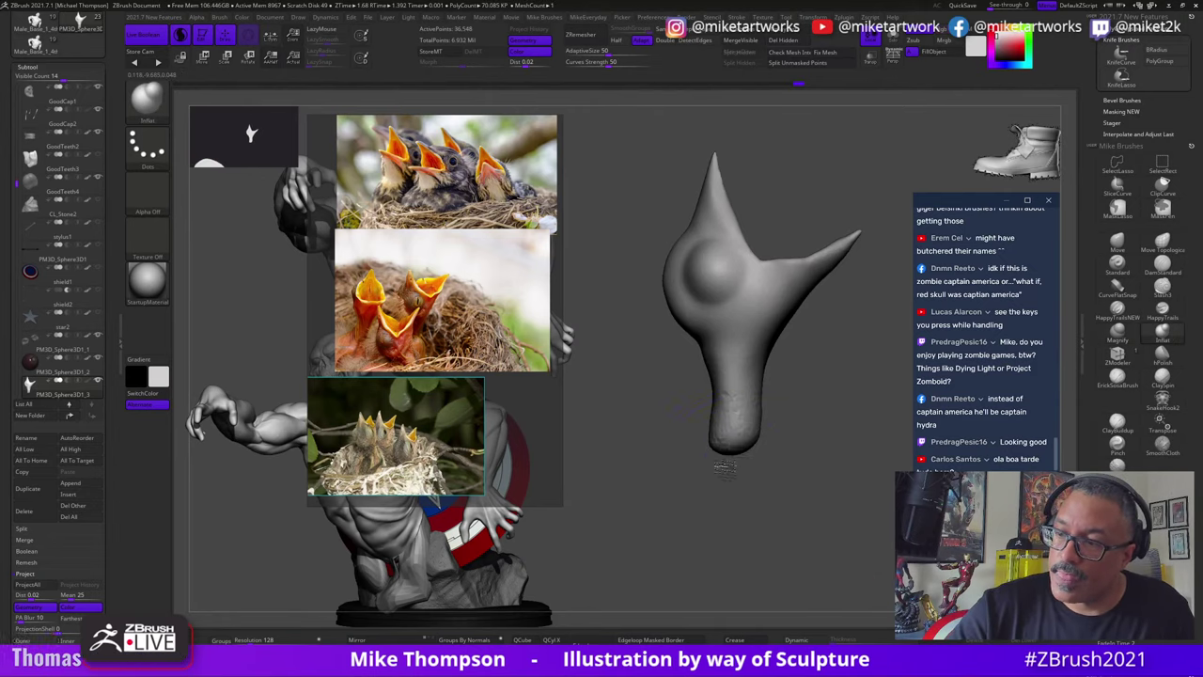
pyautogui.moveTo(724, 466)
pyautogui.mouseDown()
pyautogui.moveTo(733, 500)
pyautogui.moveTo(761, 527)
pyautogui.mouseUp()
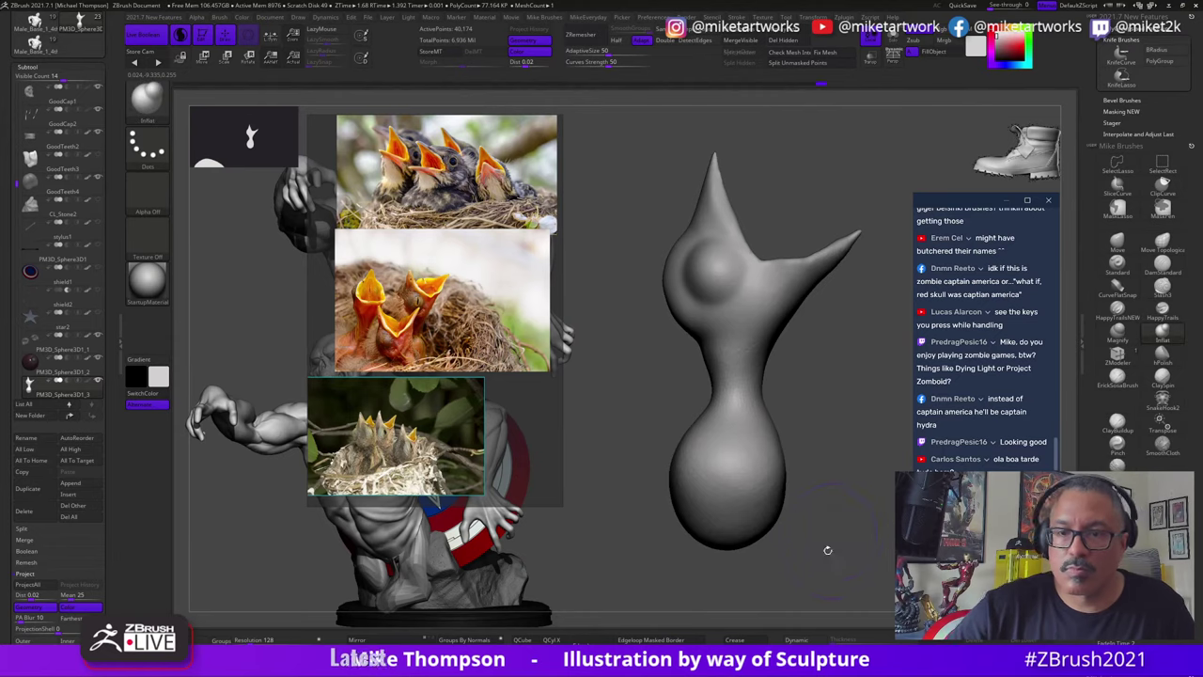
# Step: Build up two ridges under the jaw along the throat with ClayBuildup, leaving a hollow between them, and smooth them
pyautogui.moveTo(827, 550)
pyautogui.mouseDown()
pyautogui.moveTo(820, 543)
pyautogui.moveTo(870, 551)
pyautogui.mouseUp()
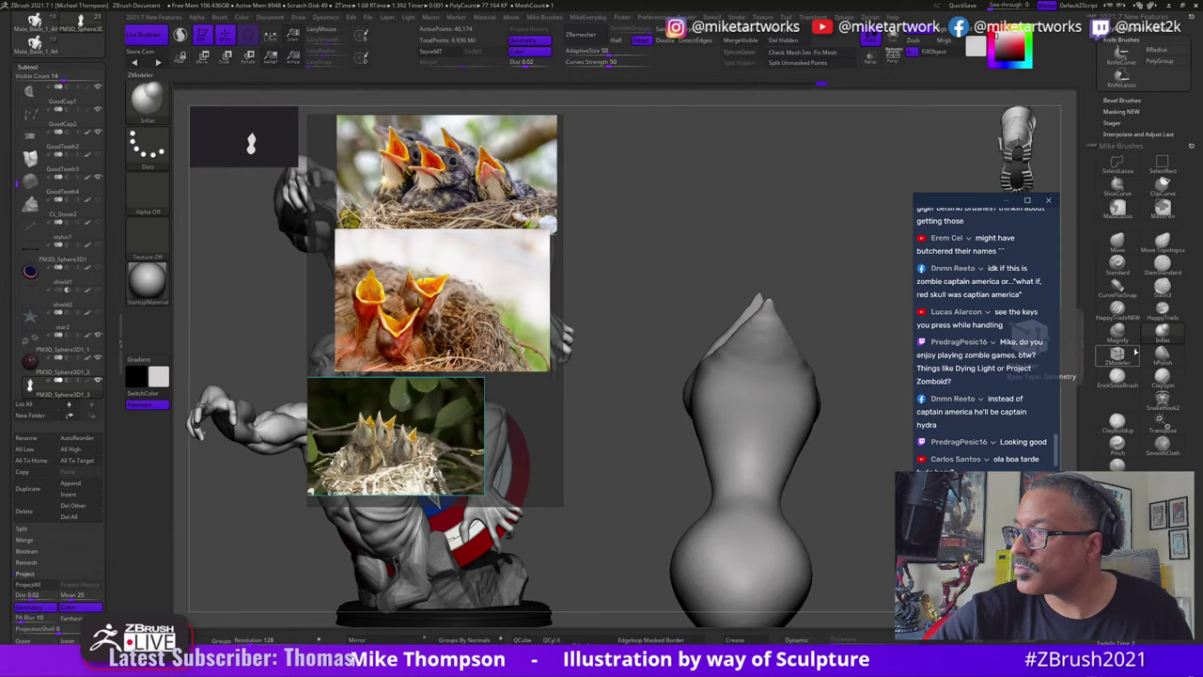
pyautogui.click(1117, 423)
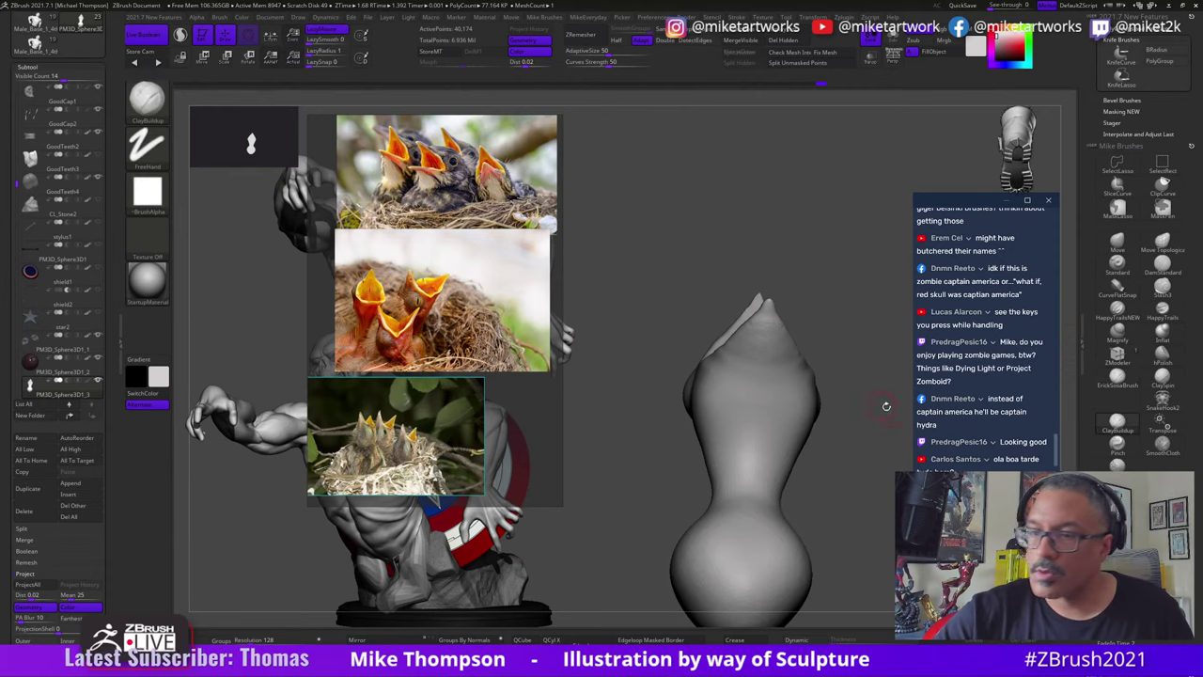
pyautogui.moveTo(886, 406)
pyautogui.mouseDown()
pyautogui.moveTo(792, 399)
pyautogui.moveTo(802, 372)
pyautogui.moveTo(784, 429)
pyautogui.moveTo(790, 374)
pyautogui.moveTo(773, 470)
pyautogui.mouseUp()
pyautogui.moveTo(859, 459)
pyautogui.mouseDown()
pyautogui.moveTo(885, 481)
pyautogui.moveTo(808, 440)
pyautogui.moveTo(826, 440)
pyautogui.moveTo(771, 451)
pyautogui.mouseUp()
pyautogui.press('s')
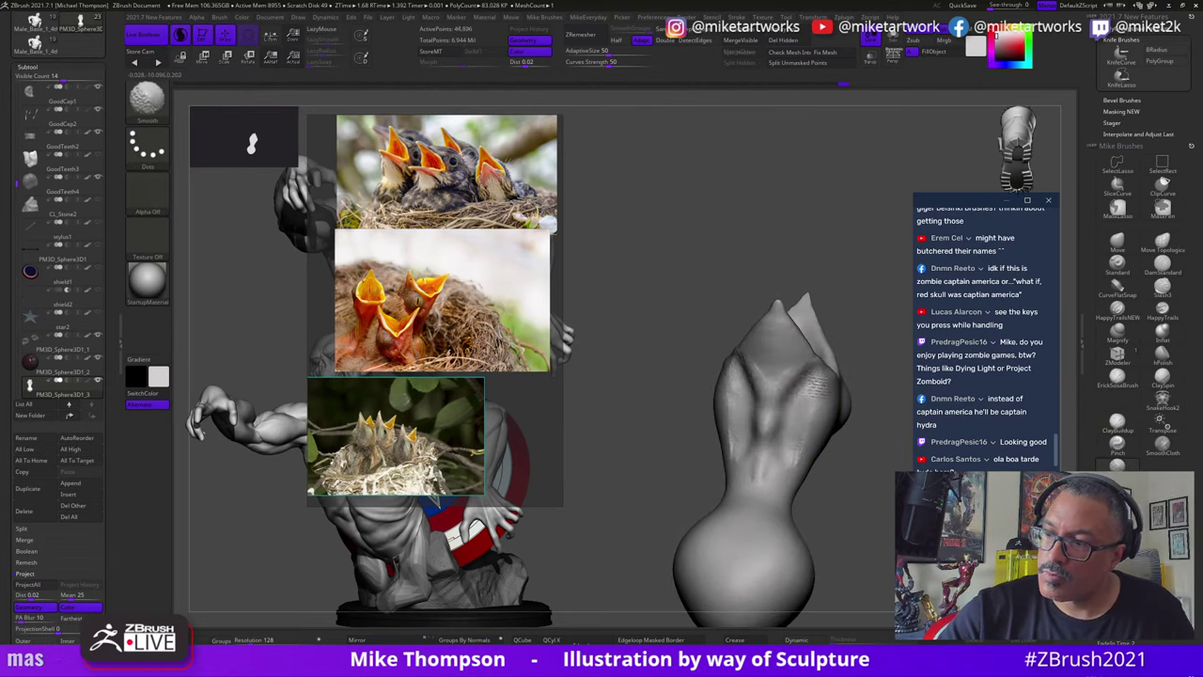
pyautogui.moveTo(800, 383)
pyautogui.mouseDown()
pyautogui.moveTo(785, 421)
pyautogui.moveTo(794, 385)
pyautogui.mouseUp()
pyautogui.moveTo(782, 422); pyautogui.dragTo(826, 406, button='right')
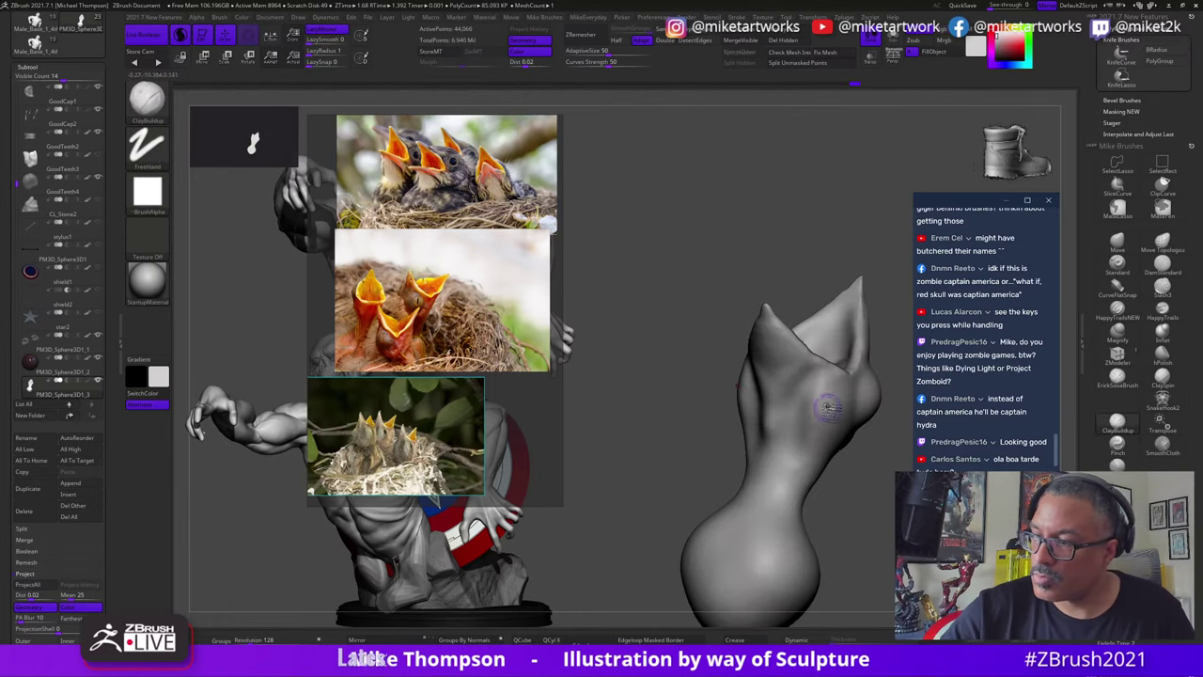
pyautogui.moveTo(806, 387)
pyautogui.keyDown('shift'); pyautogui.mouseDown()
pyautogui.moveTo(815, 469)
pyautogui.moveTo(850, 511)
pyautogui.moveTo(878, 507)
pyautogui.moveTo(848, 510)
pyautogui.moveTo(808, 456)
pyautogui.moveTo(820, 458)
pyautogui.mouseUp(); pyautogui.keyUp('shift')
pyautogui.press('shift')
# Step: Carve several long skin creases down the side of the neck onto the round body with DamStandard
pyautogui.click(1155, 266)
pyautogui.moveTo(698, 403); pyautogui.dragTo(712, 486)
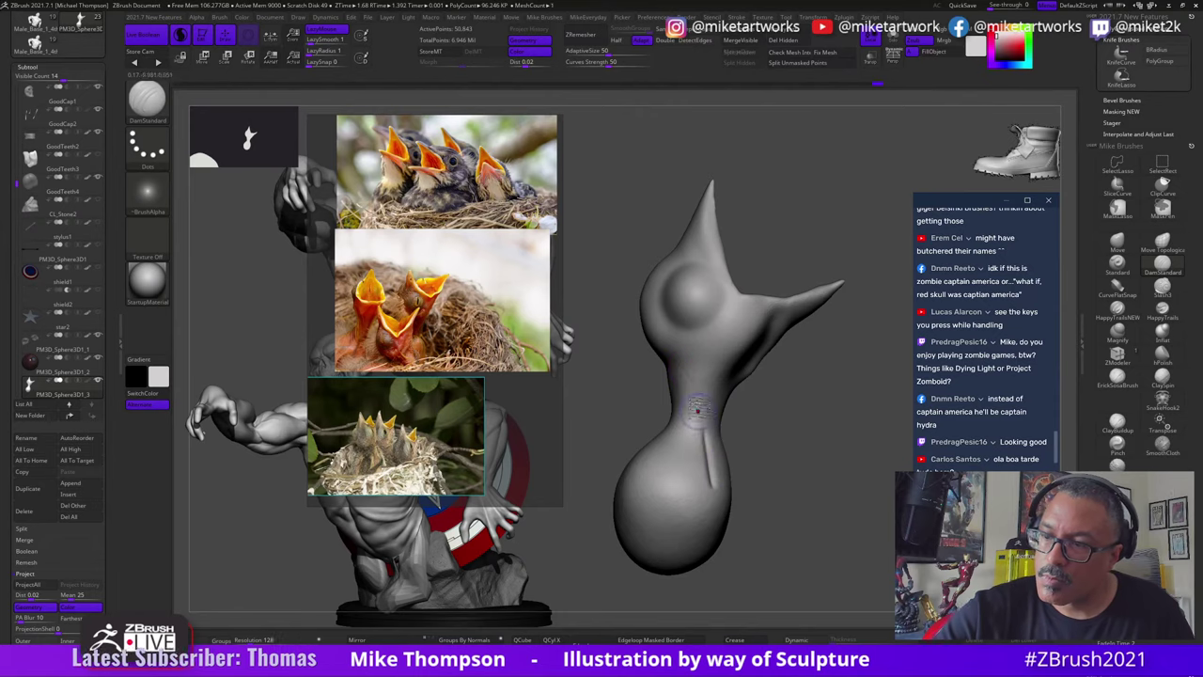
pyautogui.moveTo(789, 489); pyautogui.dragTo(759, 487)
pyautogui.moveTo(789, 405); pyautogui.dragTo(746, 394)
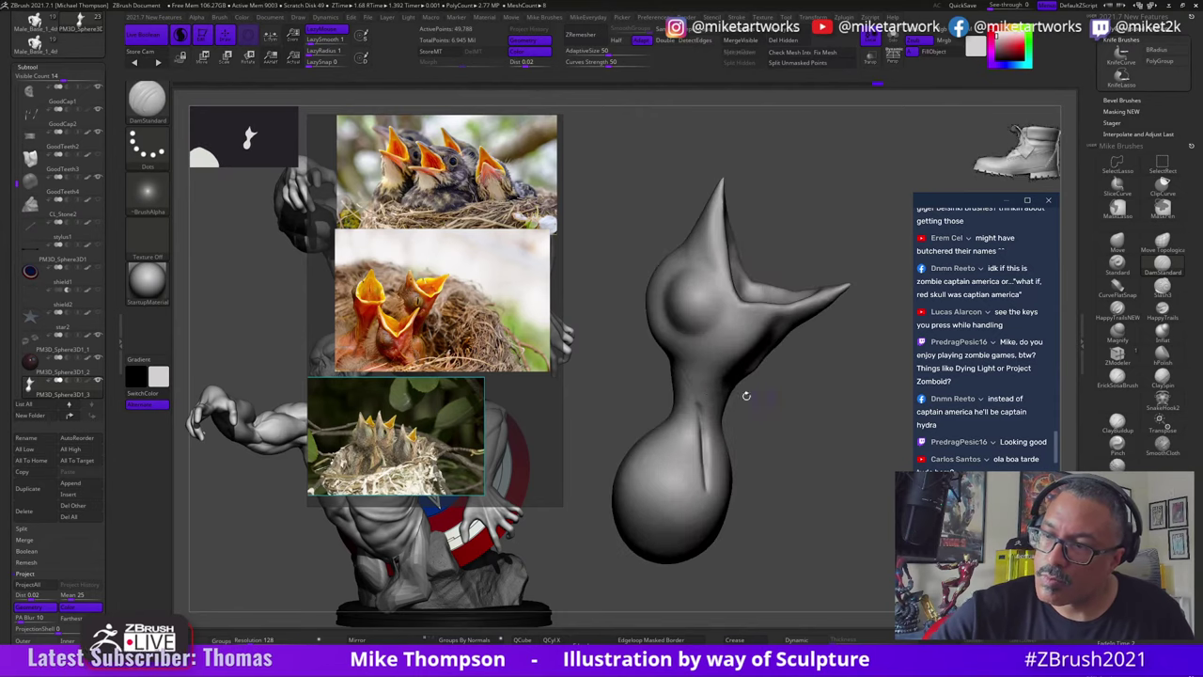
pyautogui.moveTo(690, 367); pyautogui.dragTo(724, 461)
pyautogui.moveTo(772, 449); pyautogui.dragTo(771, 431)
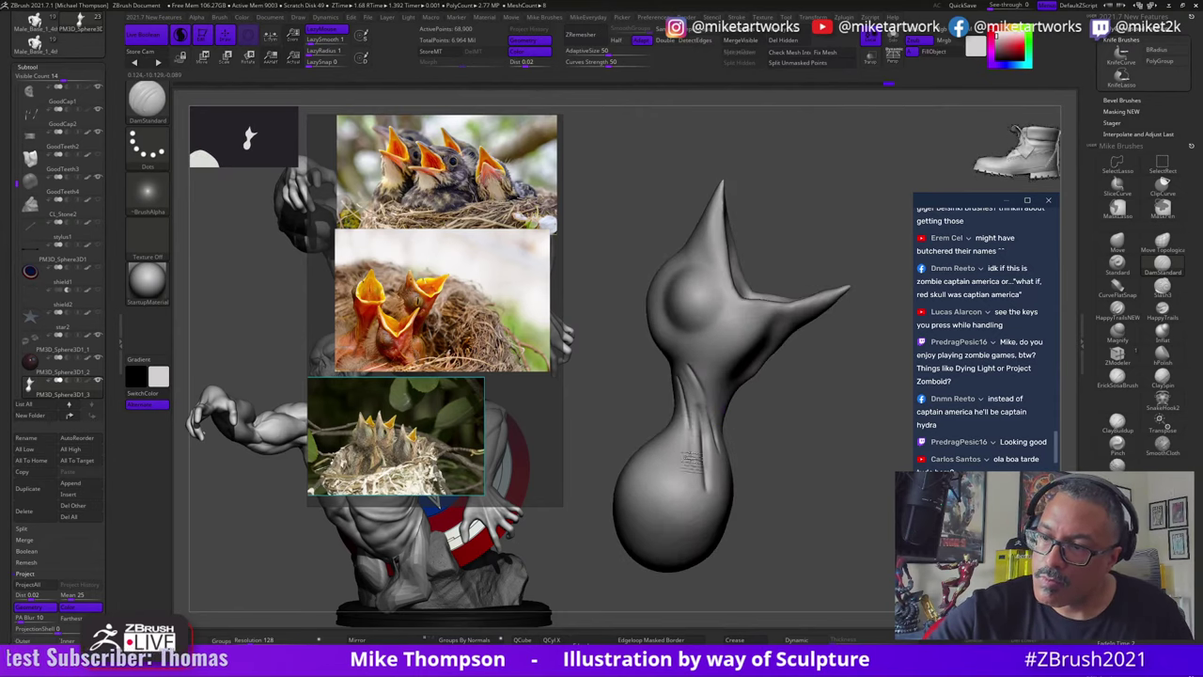
pyautogui.moveTo(690, 462); pyautogui.dragTo(692, 409)
pyautogui.moveTo(766, 479)
pyautogui.mouseDown()
pyautogui.moveTo(697, 470)
pyautogui.moveTo(737, 432)
pyautogui.mouseUp()
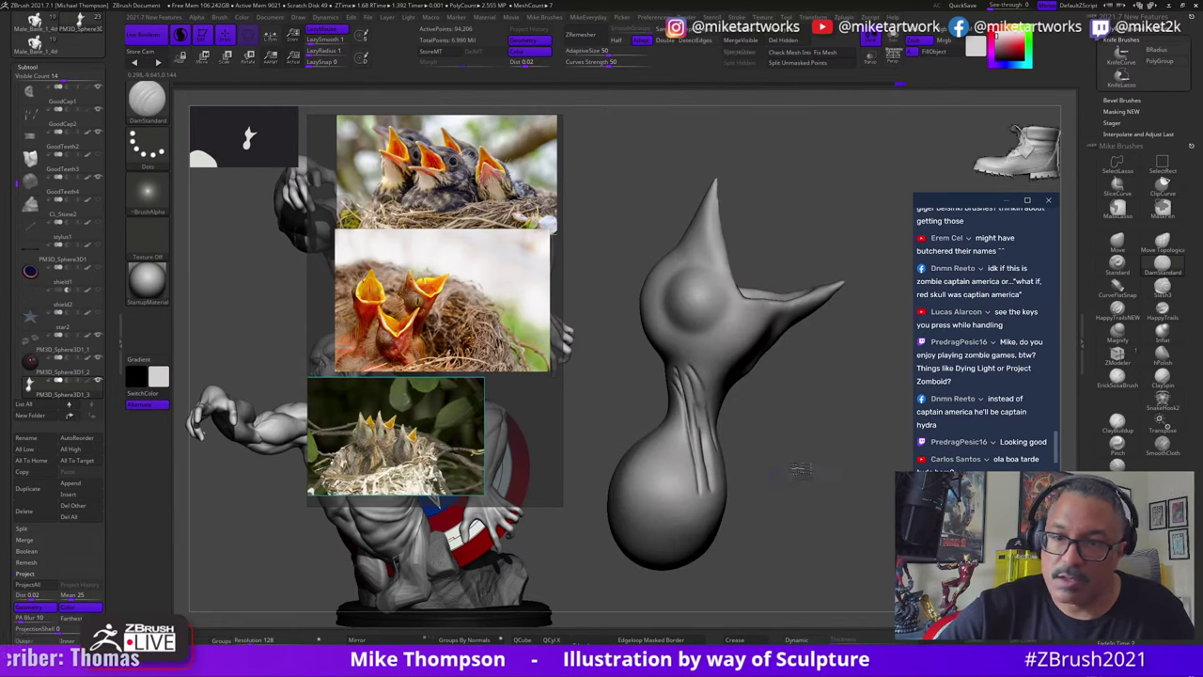
pyautogui.moveTo(800, 470); pyautogui.dragTo(801, 462)
pyautogui.moveTo(671, 376); pyautogui.dragTo(687, 461)
# Step: Adjust the head below the eye and pull out the tip of the lower beak with the Move brush
pyautogui.moveTo(799, 512)
pyautogui.mouseDown()
pyautogui.moveTo(819, 510)
pyautogui.moveTo(794, 464)
pyautogui.moveTo(827, 461)
pyautogui.moveTo(851, 487)
pyautogui.moveTo(840, 486)
pyautogui.moveTo(852, 532)
pyautogui.moveTo(875, 497)
pyautogui.moveTo(862, 490)
pyautogui.mouseUp()
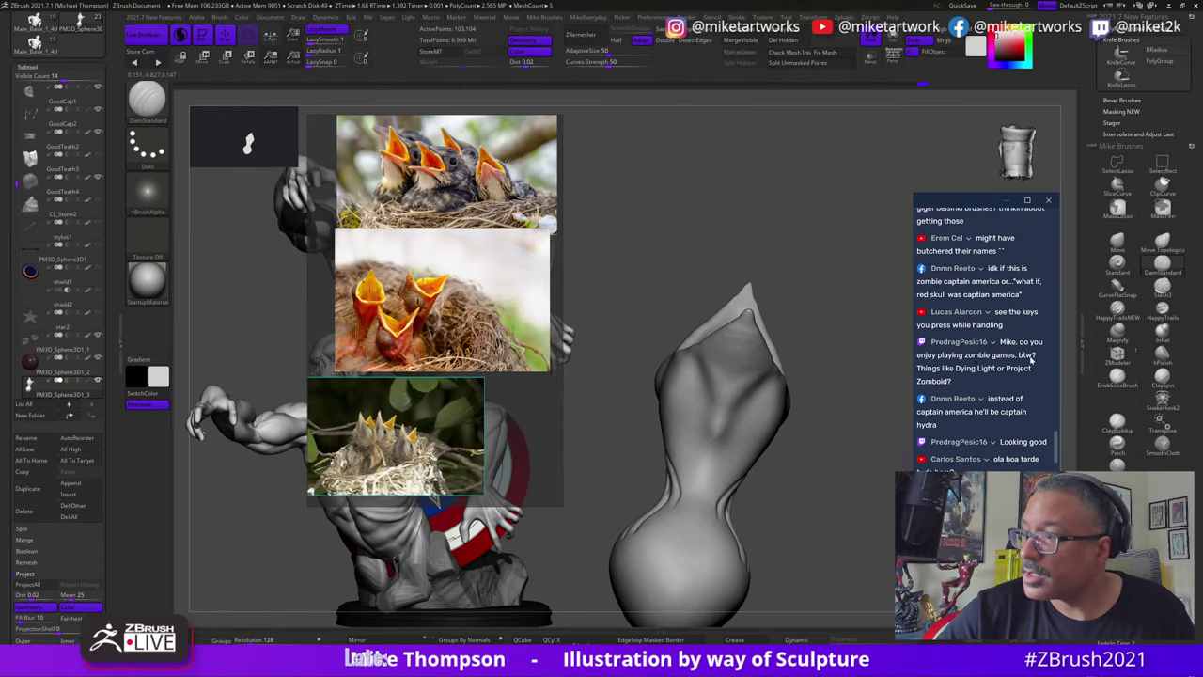
pyautogui.press('b')
pyautogui.press('m')
pyautogui.press('v')
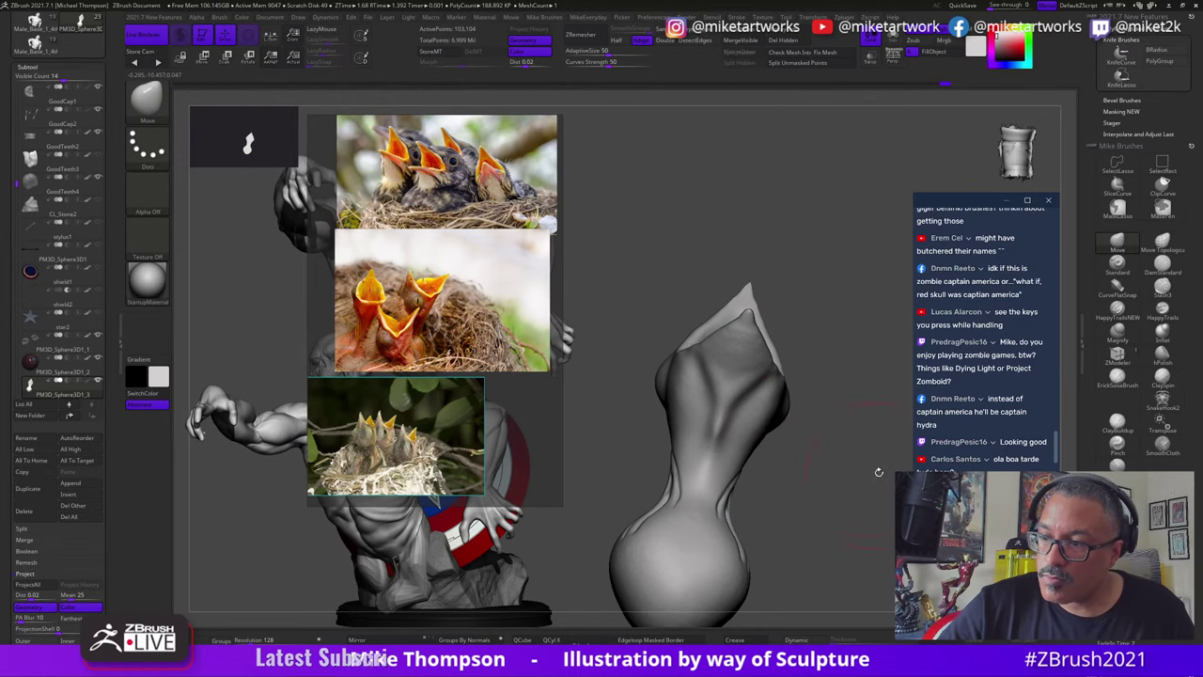
pyautogui.moveTo(875, 471); pyautogui.dragTo(853, 469)
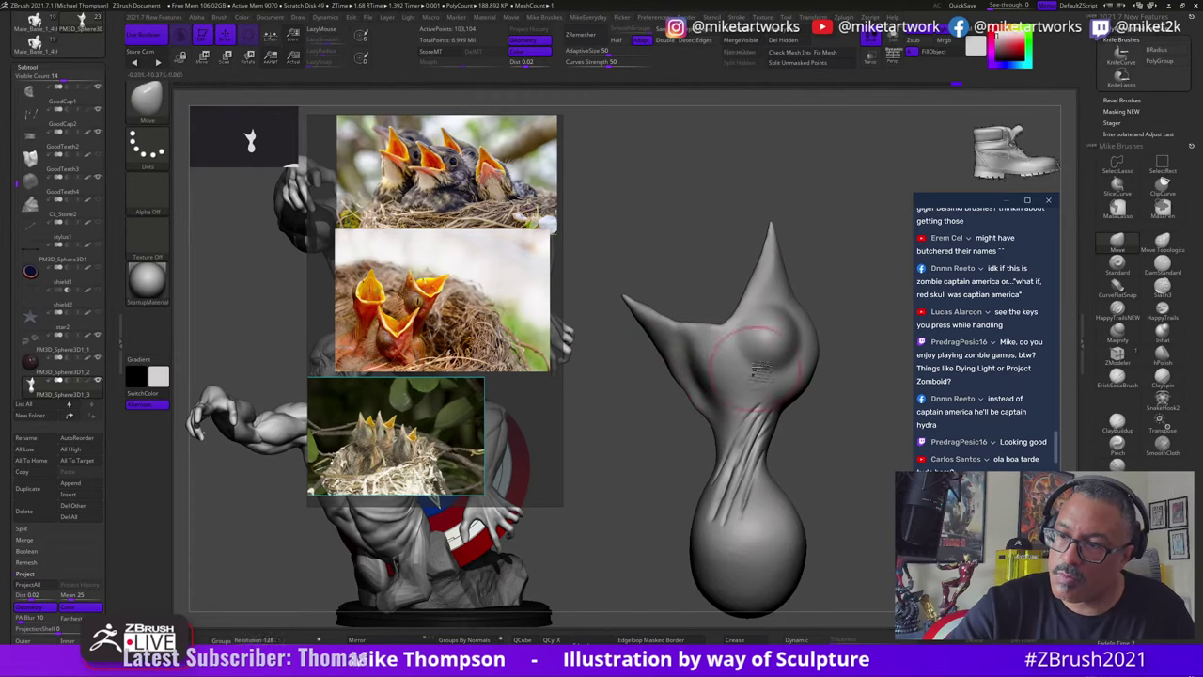
pyautogui.moveTo(864, 429); pyautogui.dragTo(864, 422)
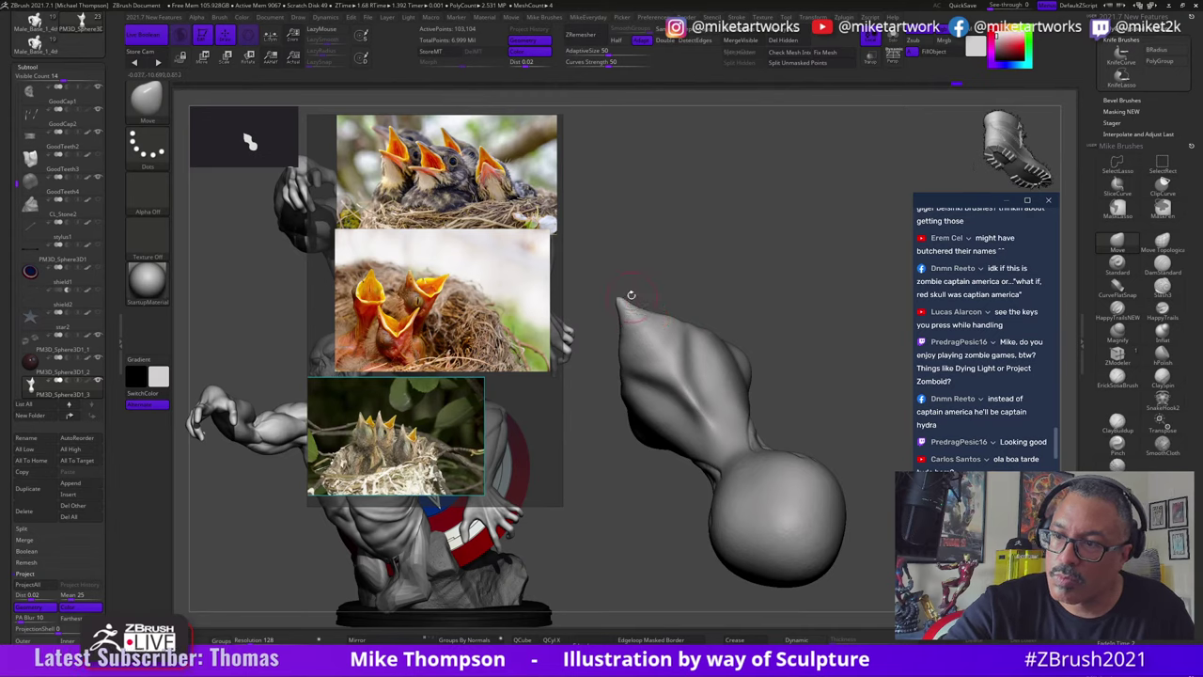
pyautogui.moveTo(626, 302); pyautogui.dragTo(621, 298)
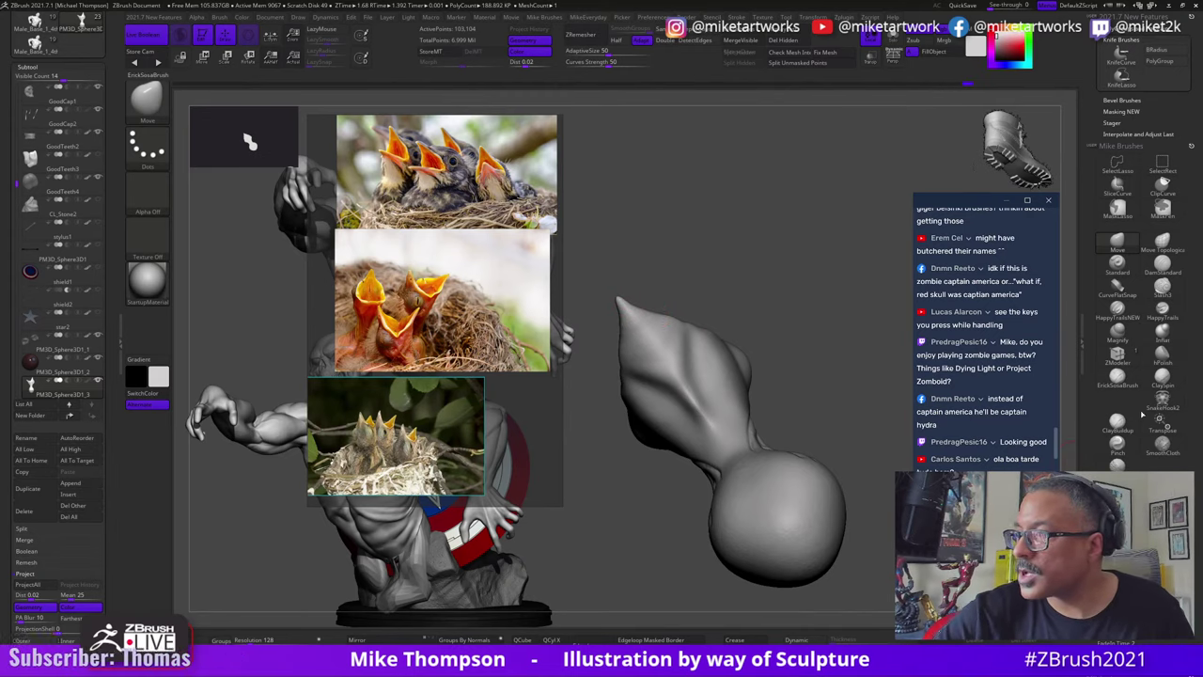
# Step: Sharpen the rim of the beak with the Pinch brush
pyautogui.click(1117, 442)
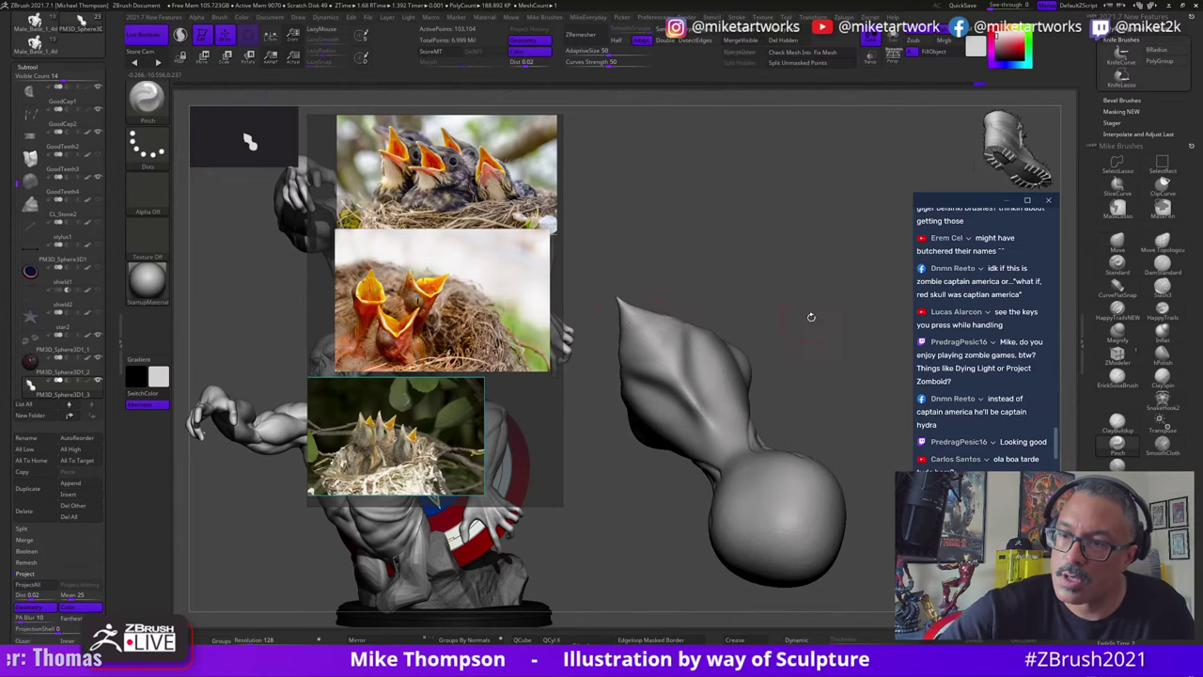
pyautogui.moveTo(811, 317)
pyautogui.mouseDown()
pyautogui.moveTo(872, 405)
pyautogui.moveTo(824, 385)
pyautogui.moveTo(720, 231)
pyautogui.moveTo(736, 231)
pyautogui.moveTo(700, 243)
pyautogui.mouseUp()
# Step: Build up fleshy ridges at the back of the open mouth with ClayBuildup
pyautogui.moveTo(809, 400)
pyautogui.mouseDown()
pyautogui.moveTo(845, 441)
pyautogui.moveTo(887, 550)
pyautogui.moveTo(884, 520)
pyautogui.moveTo(877, 528)
pyautogui.mouseUp()
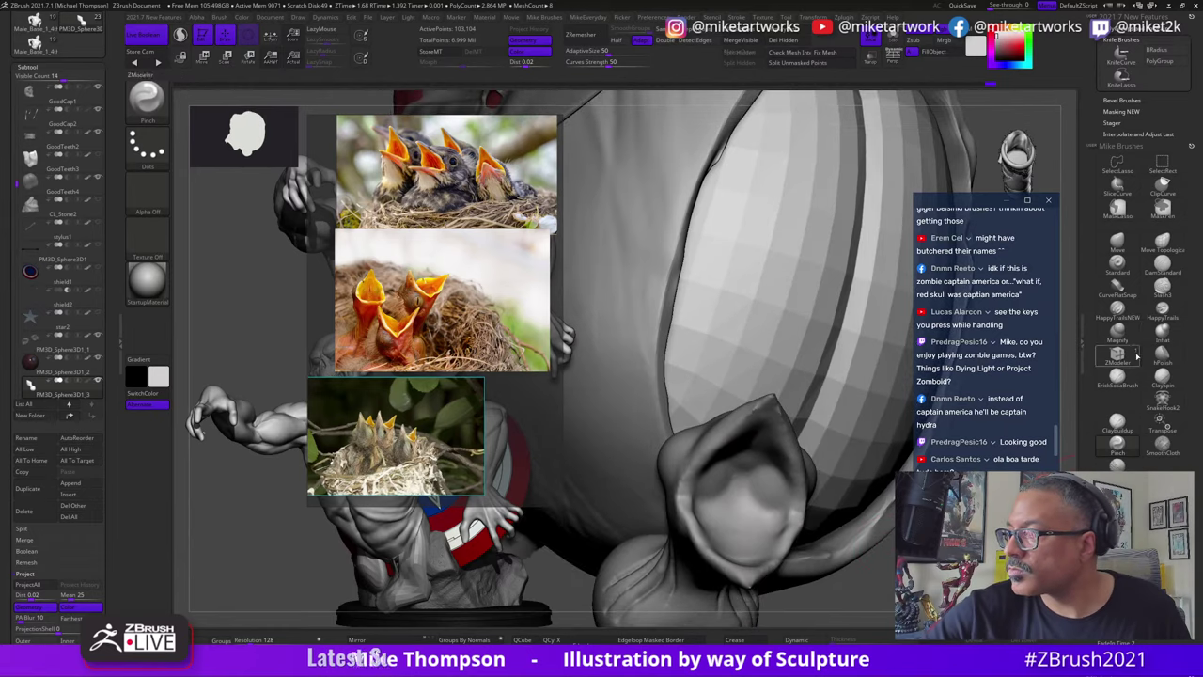
pyautogui.click(1117, 424)
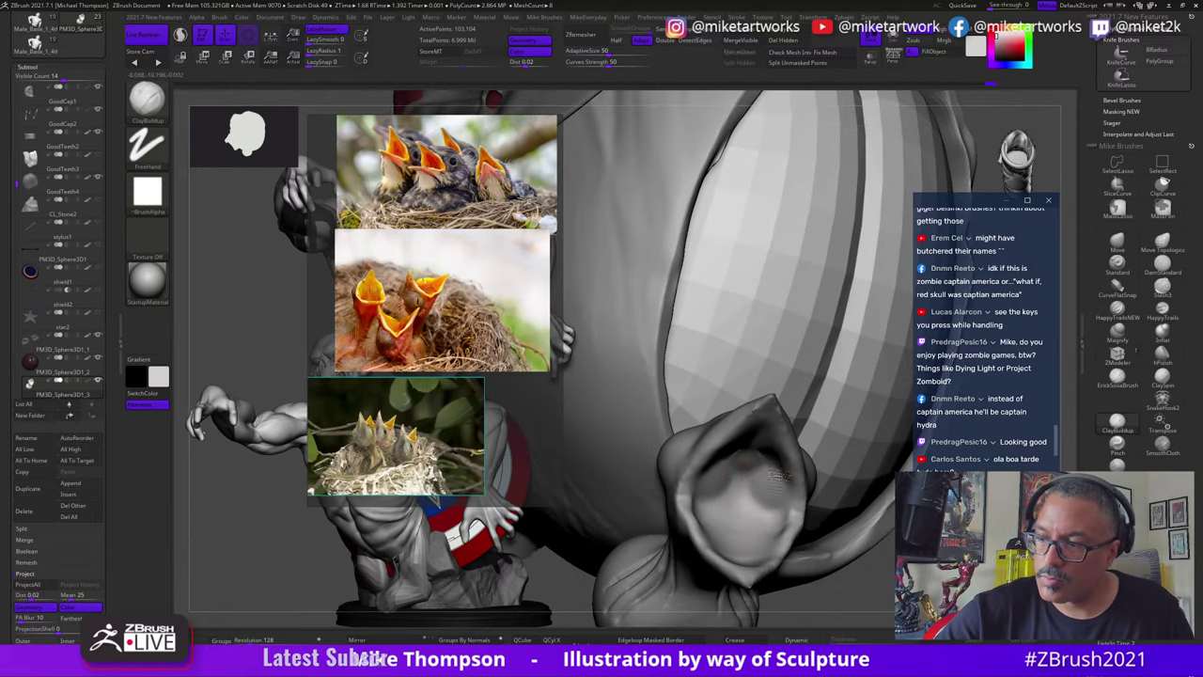
pyautogui.moveTo(776, 476)
pyautogui.mouseDown()
pyautogui.moveTo(737, 466)
pyautogui.moveTo(759, 512)
pyautogui.mouseUp()
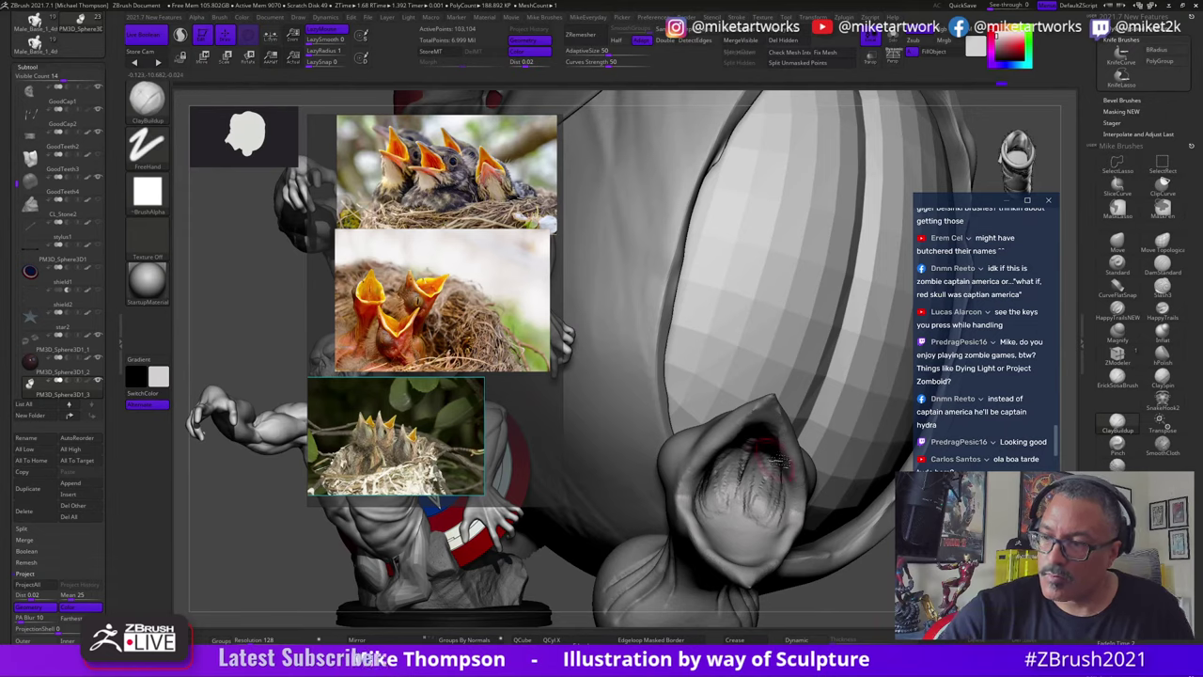
pyautogui.moveTo(778, 461); pyautogui.dragTo(782, 368, button='right')
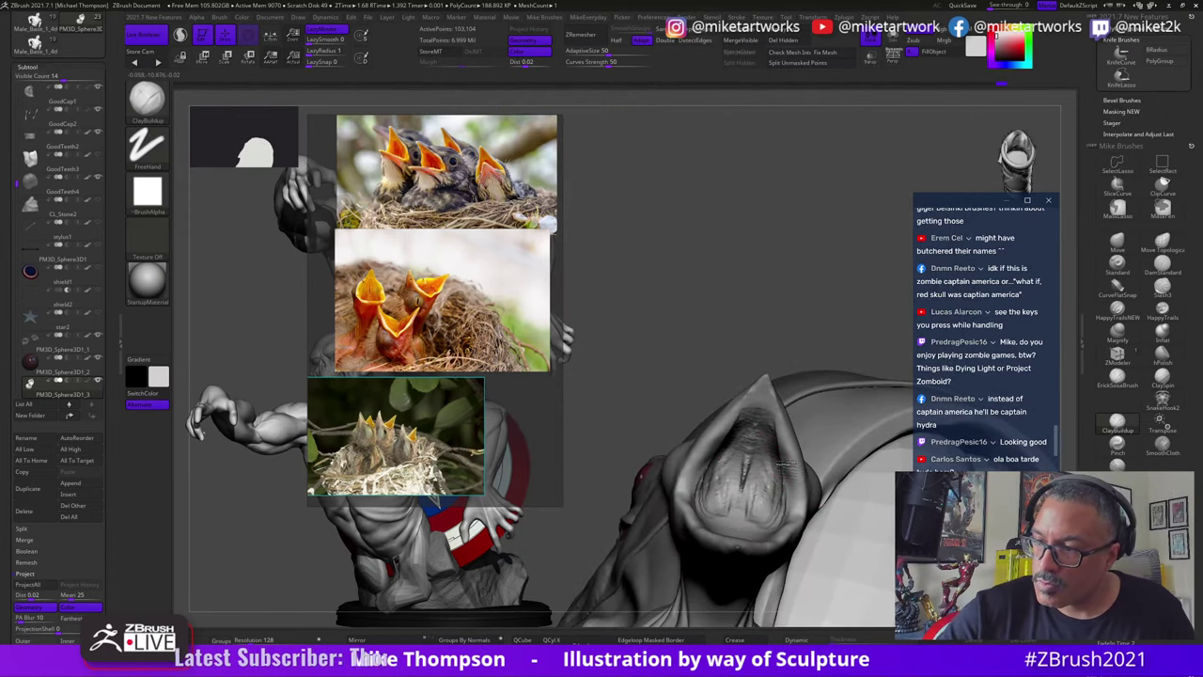
pyautogui.moveTo(783, 460); pyautogui.dragTo(777, 483, button='right')
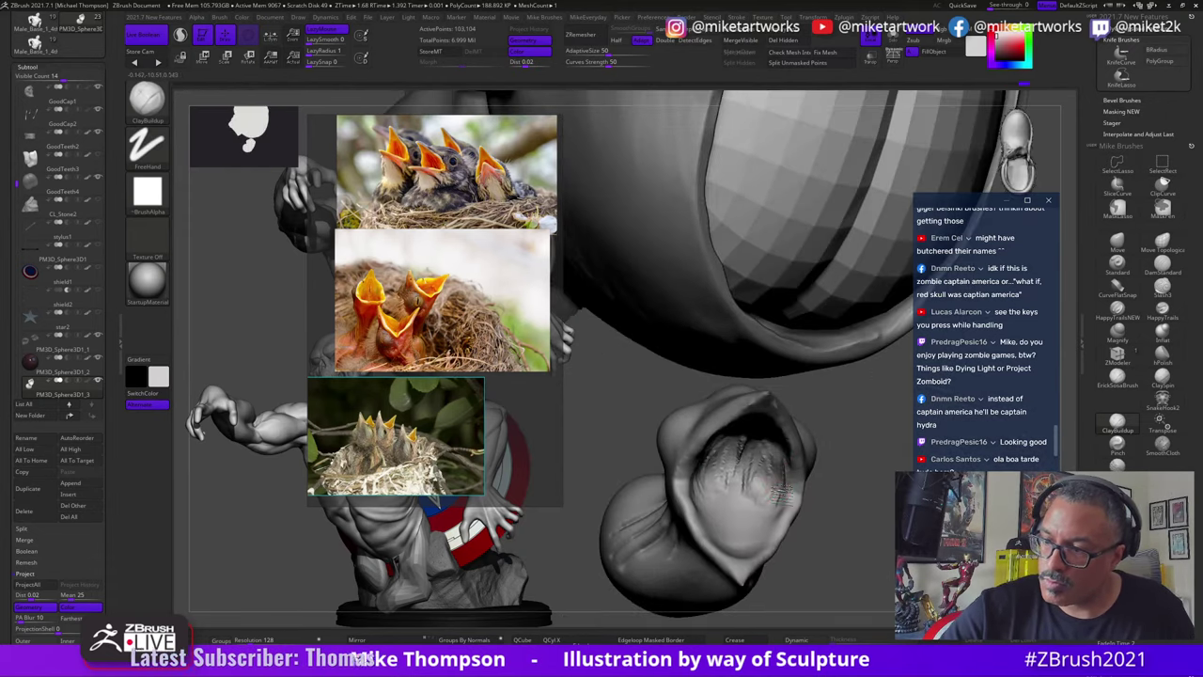
pyautogui.moveTo(870, 537)
pyautogui.mouseDown()
pyautogui.moveTo(897, 606)
pyautogui.moveTo(893, 580)
pyautogui.mouseUp()
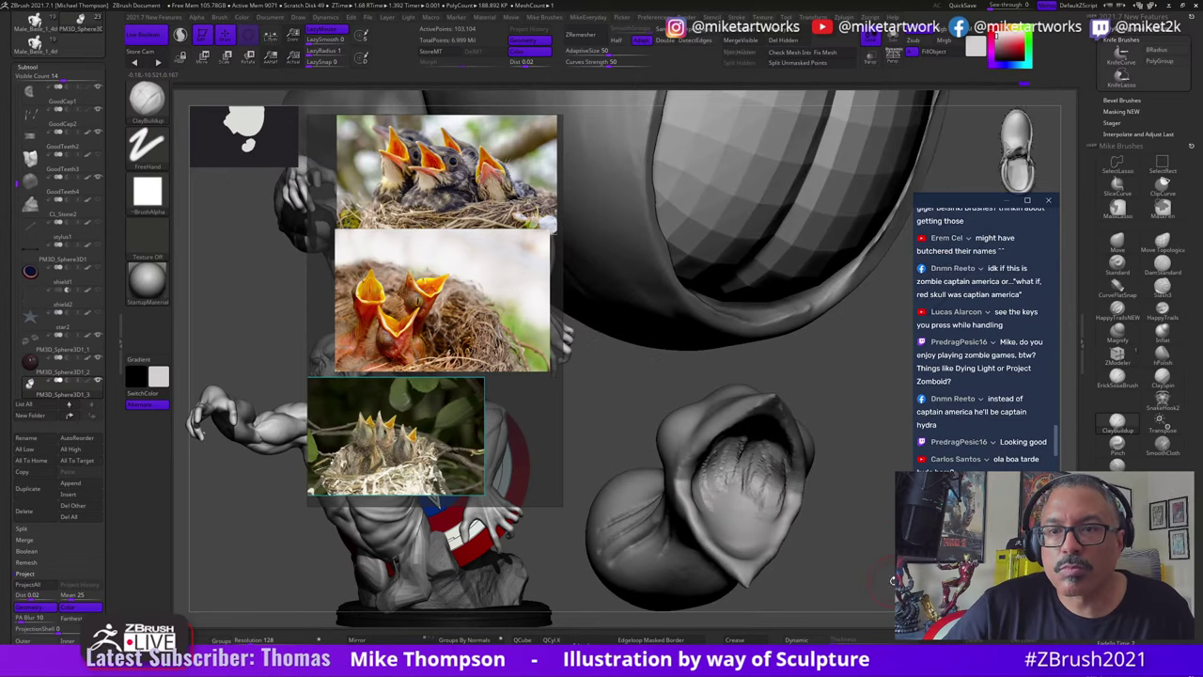
pyautogui.moveTo(892, 580); pyautogui.dragTo(864, 553, button='right')
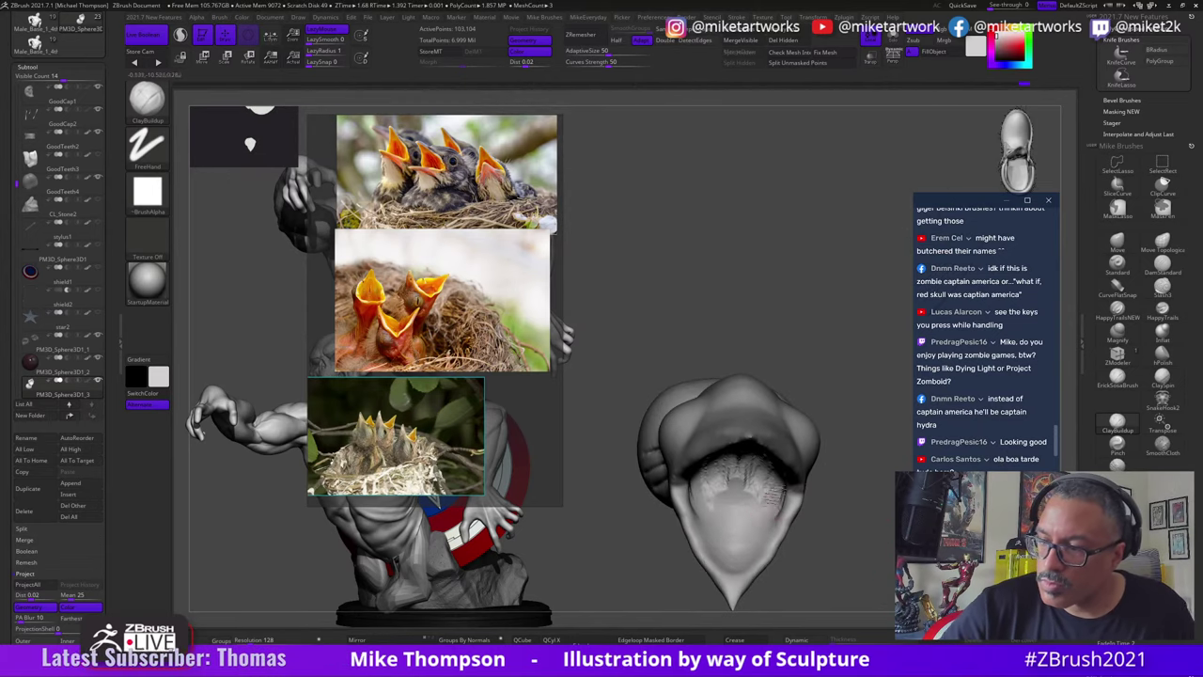
# Step: Add a raised tongue with grooves beside it along the inside of the lower beak using ClayBuildup
pyautogui.moveTo(775, 493)
pyautogui.mouseDown()
pyautogui.moveTo(740, 555)
pyautogui.moveTo(757, 509)
pyautogui.moveTo(775, 543)
pyautogui.moveTo(797, 541)
pyautogui.mouseUp()
pyautogui.moveTo(731, 510)
pyautogui.mouseDown()
pyautogui.moveTo(733, 551)
pyautogui.moveTo(740, 542)
pyautogui.mouseUp()
pyautogui.moveTo(852, 609); pyautogui.dragTo(738, 507, button='right')
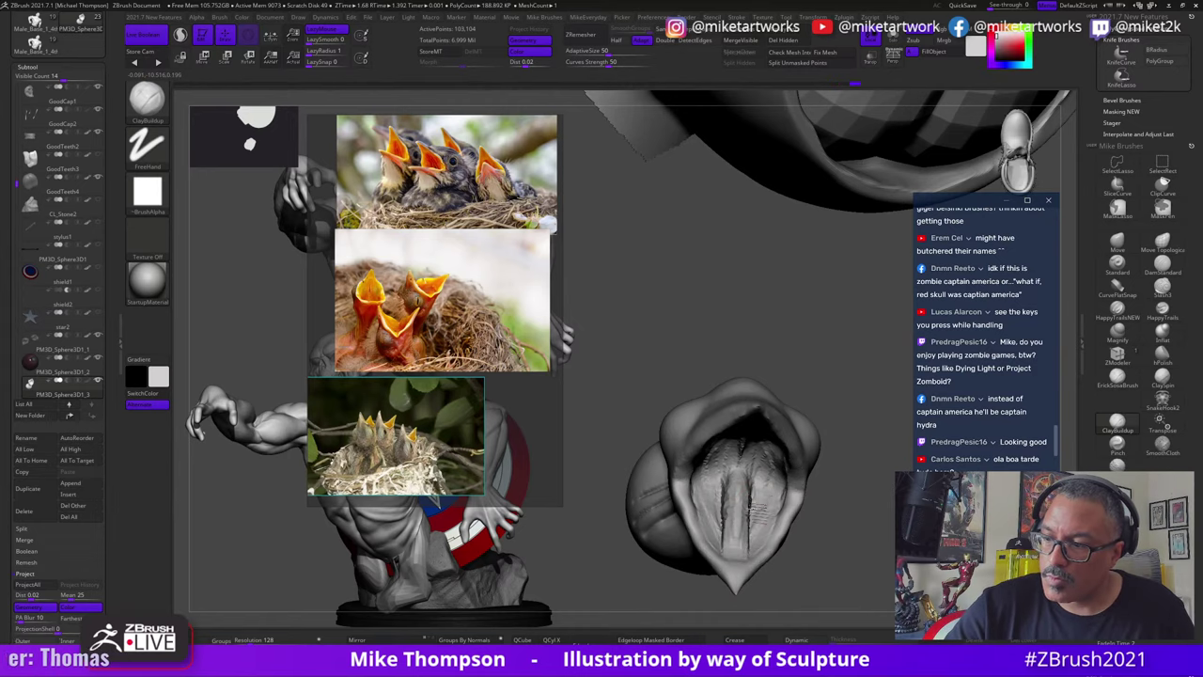
pyautogui.moveTo(752, 540); pyautogui.dragTo(833, 519, button='right')
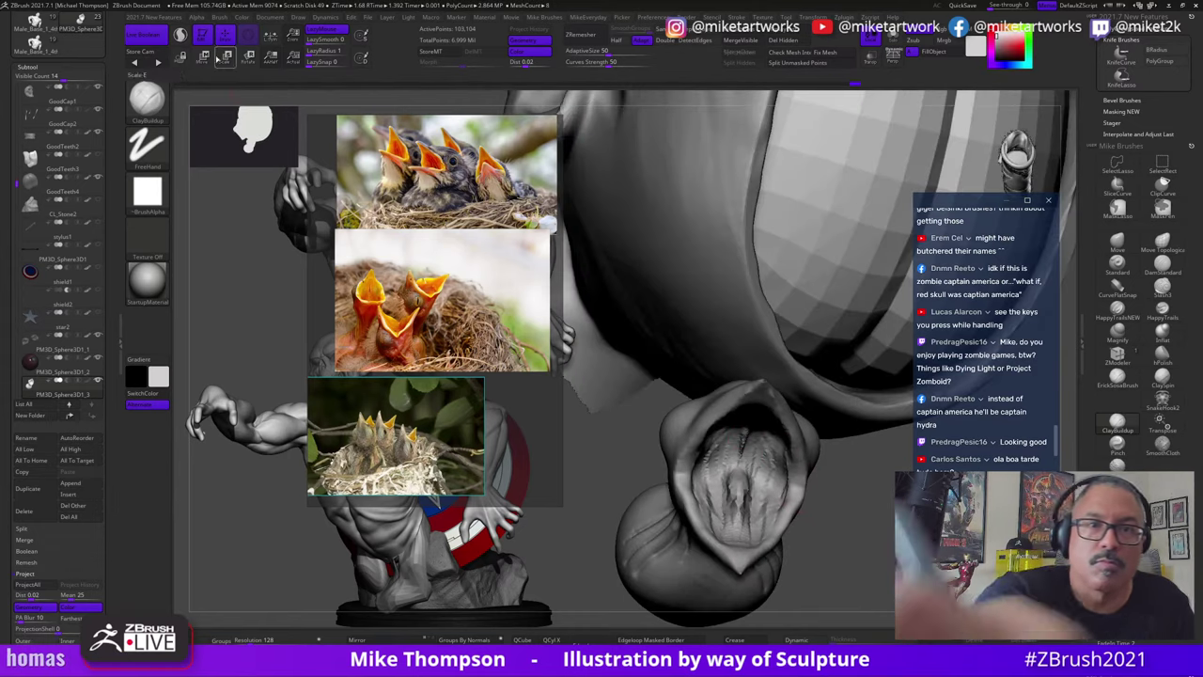
# Step: Smooth the ridges and tongue inside the mouth so they blend into the beak lining
pyautogui.keyDown('shift'); pyautogui.moveTo(754, 488); pyautogui.dragTo(761, 514); pyautogui.keyUp('shift')
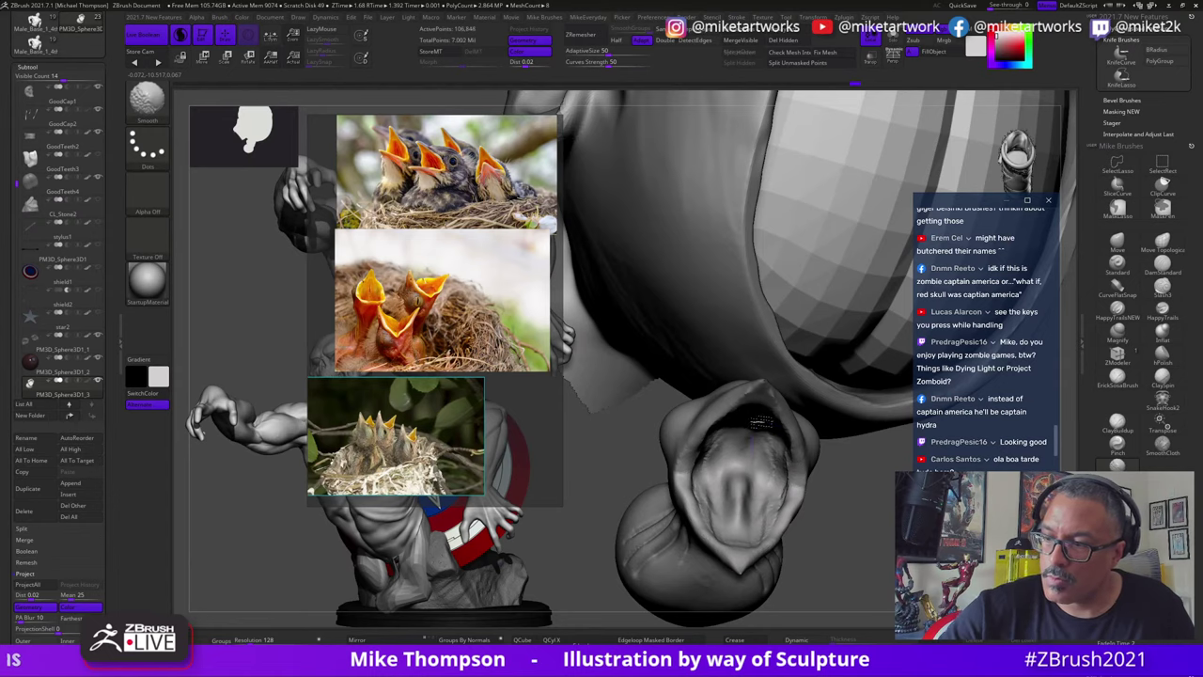
pyautogui.moveTo(760, 422); pyautogui.dragTo(785, 493, button='right')
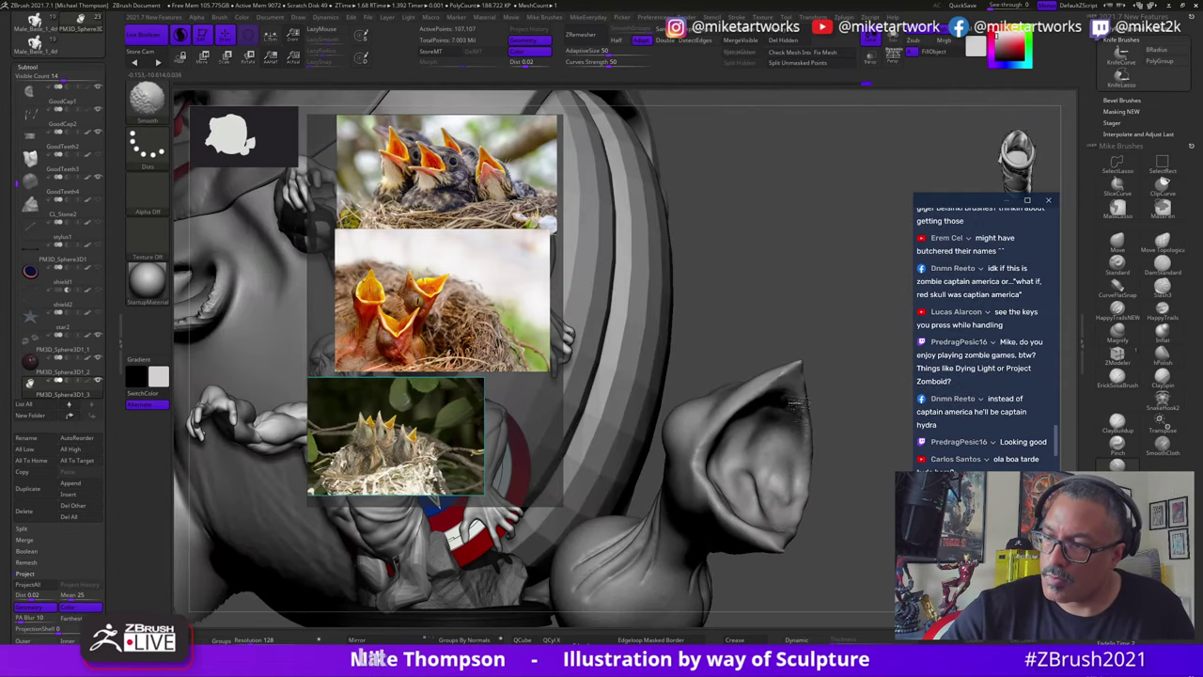
pyautogui.moveTo(796, 402); pyautogui.dragTo(710, 481, button='right')
pyautogui.keyDown('ctrl'); pyautogui.moveTo(851, 564); pyautogui.dragTo(873, 589); pyautogui.keyUp('ctrl')
pyautogui.moveTo(893, 604)
pyautogui.mouseDown(button='right')
pyautogui.moveTo(894, 510)
pyautogui.moveTo(857, 490)
pyautogui.mouseUp(button='right')
pyautogui.keyDown('shift'); pyautogui.moveTo(788, 487); pyautogui.dragTo(772, 494); pyautogui.keyUp('shift')
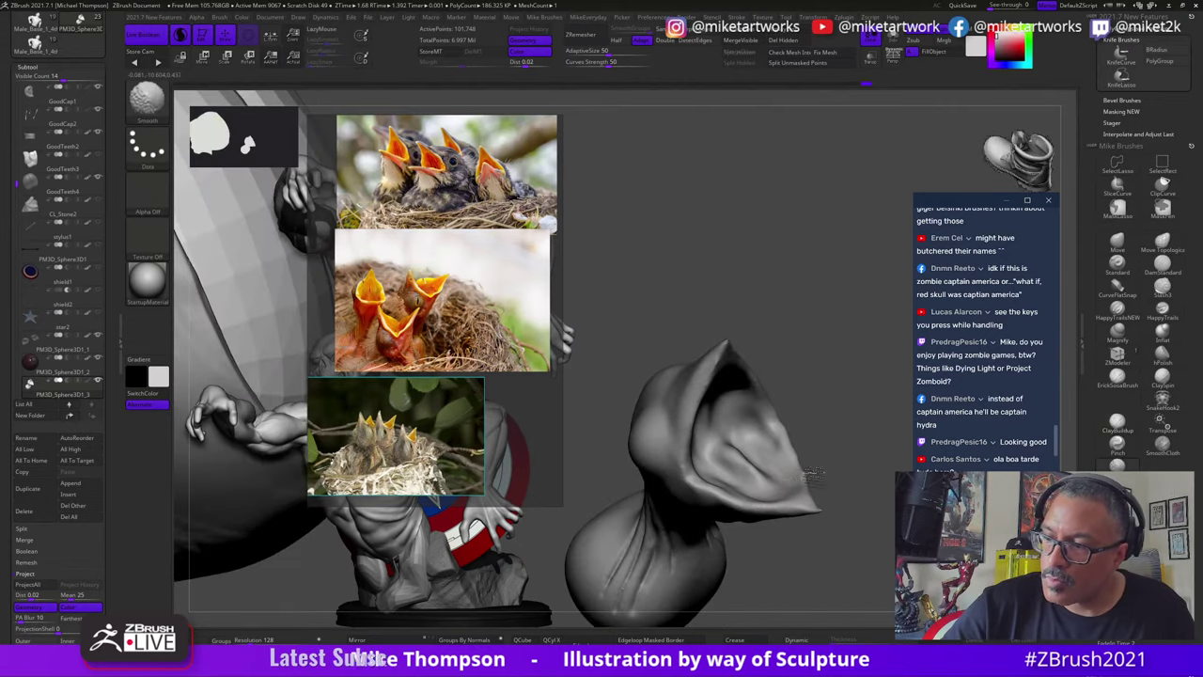
# Step: Carve a closed eyelid slit down the middle of the bulging eye with a smaller DamStandard brush
pyautogui.moveTo(839, 481)
pyautogui.mouseDown(button='right')
pyautogui.moveTo(856, 543)
pyautogui.moveTo(853, 510)
pyautogui.moveTo(902, 468)
pyautogui.mouseUp(button='right')
pyautogui.moveTo(860, 526); pyautogui.dragTo(860, 486, button='right')
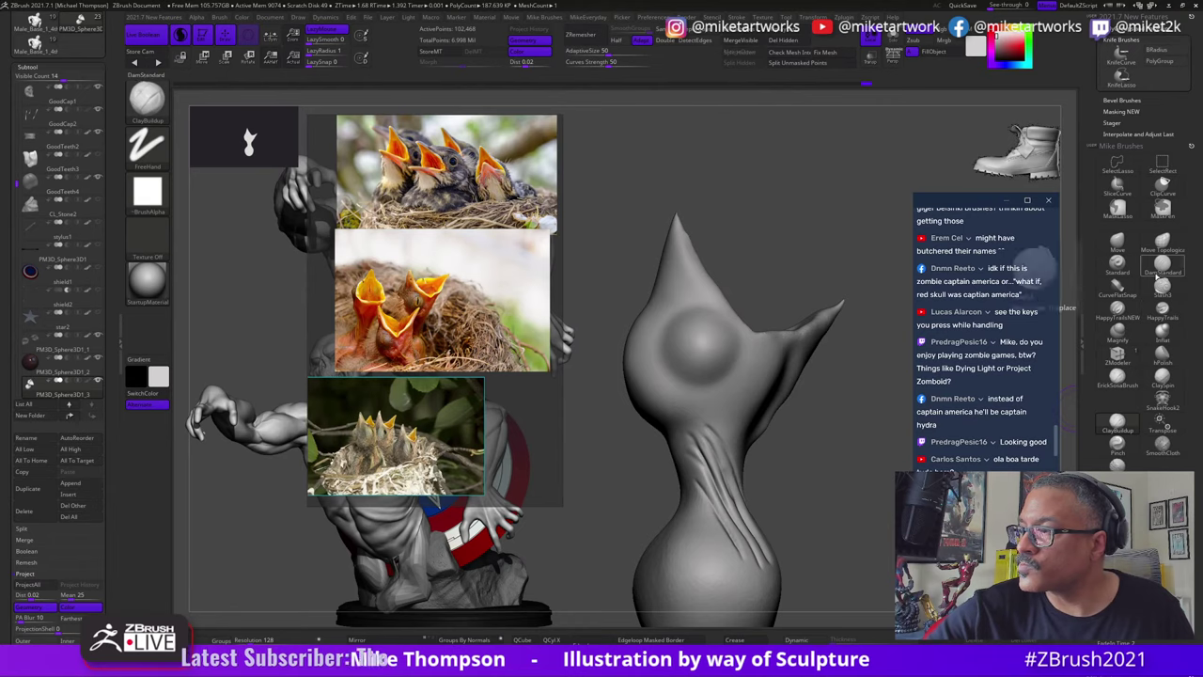
pyautogui.moveTo(830, 416); pyautogui.dragTo(822, 441, button='right')
pyautogui.press('s')
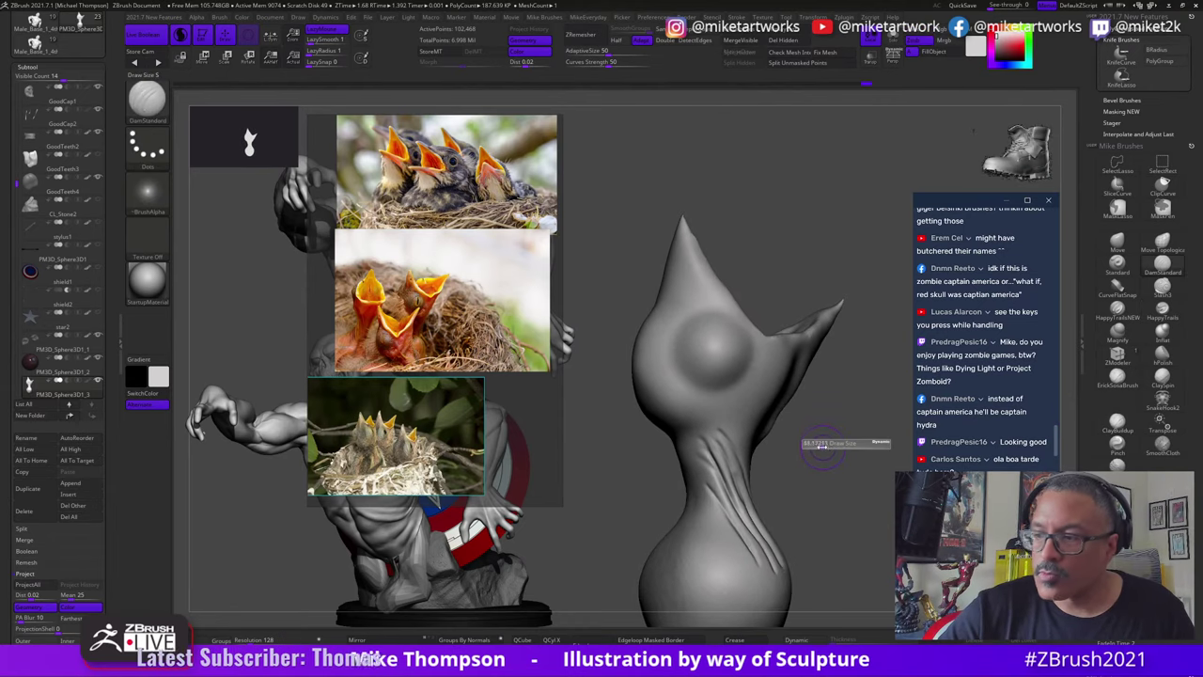
pyautogui.moveTo(822, 447); pyautogui.dragTo(818, 448)
pyautogui.moveTo(725, 336); pyautogui.dragTo(716, 373)
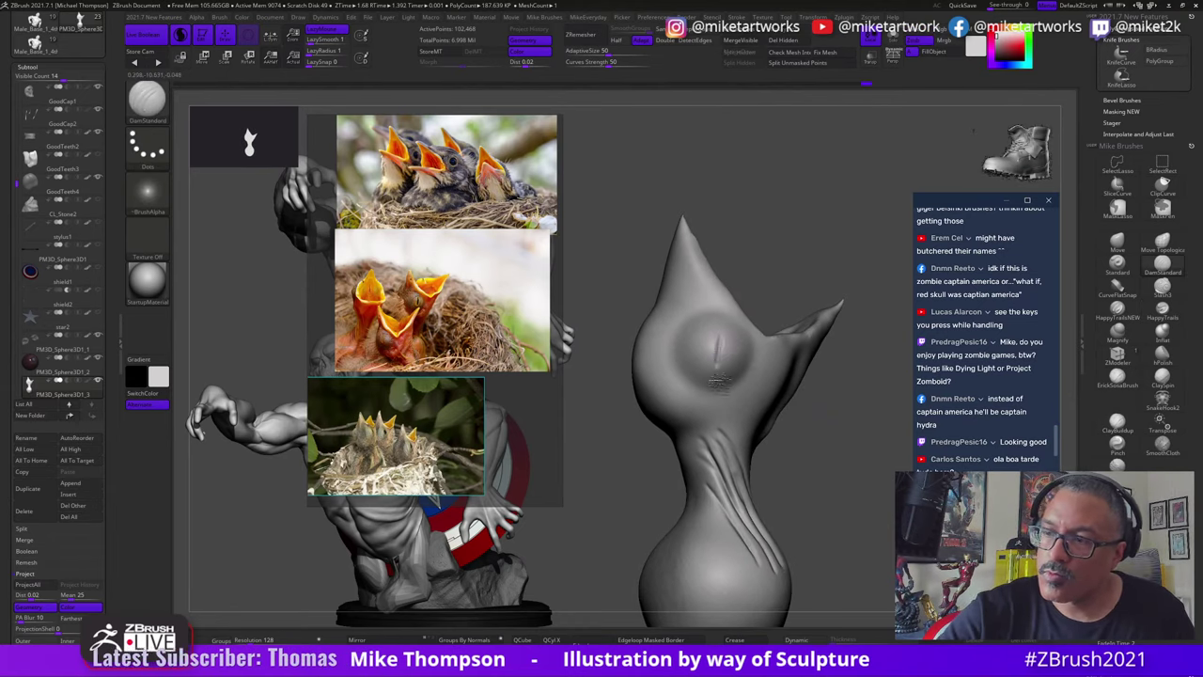
pyautogui.moveTo(723, 331); pyautogui.dragTo(716, 376)
# Step: Carve a pair of long grooves along the top of the upper beak with DamStandard and smooth them
pyautogui.moveTo(892, 563)
pyautogui.mouseDown()
pyautogui.moveTo(895, 531)
pyautogui.moveTo(881, 548)
pyautogui.mouseUp()
pyautogui.moveTo(882, 549)
pyautogui.mouseDown(button='right')
pyautogui.moveTo(805, 440)
pyautogui.moveTo(671, 403)
pyautogui.mouseUp(button='right')
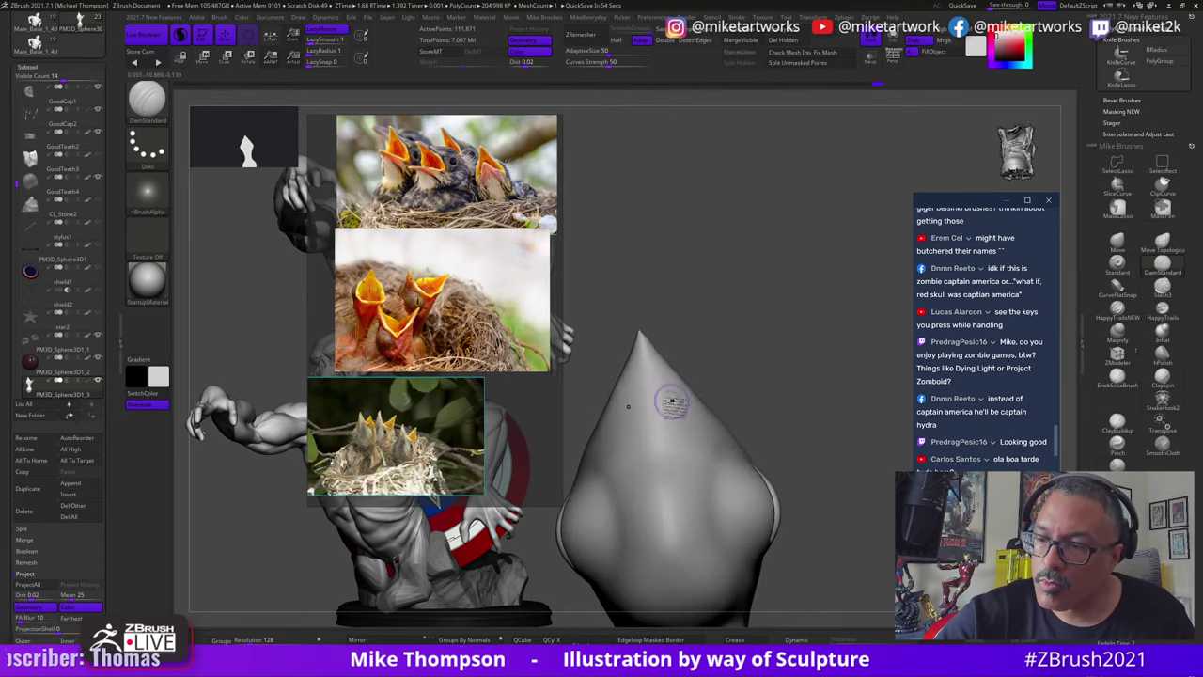
pyautogui.moveTo(676, 461); pyautogui.dragTo(750, 365, button='right')
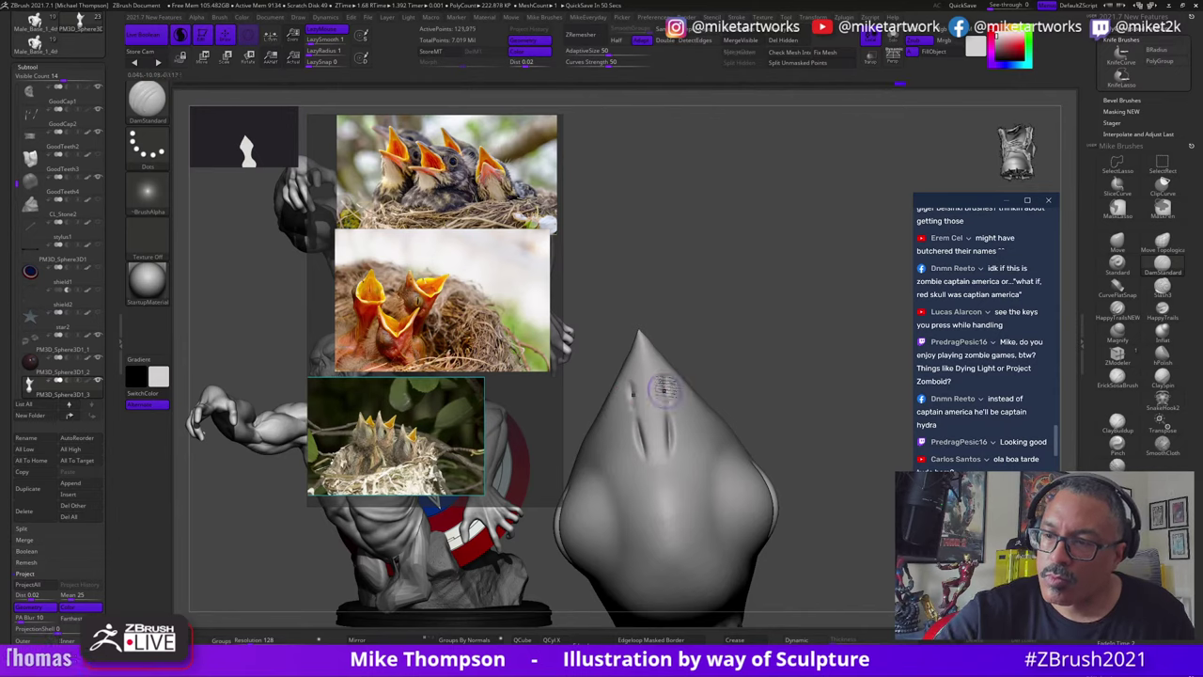
pyautogui.keyDown('shift'); pyautogui.moveTo(676, 411); pyautogui.dragTo(679, 455); pyautogui.keyUp('shift')
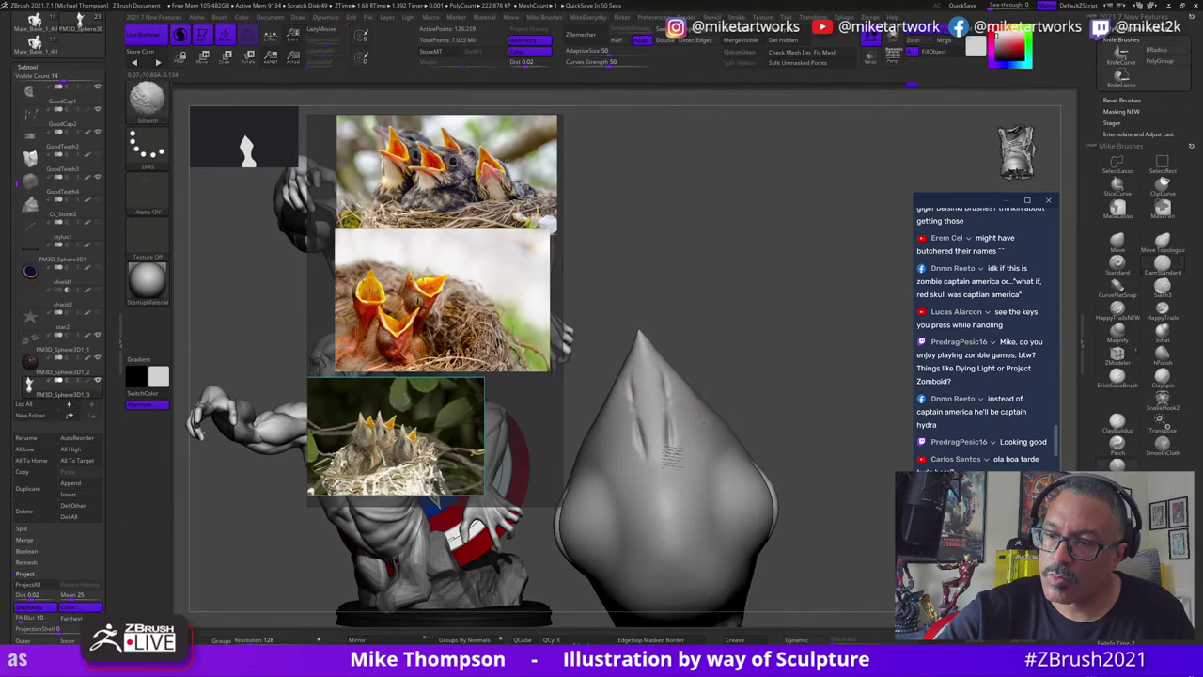
pyautogui.moveTo(869, 404); pyautogui.dragTo(807, 389)
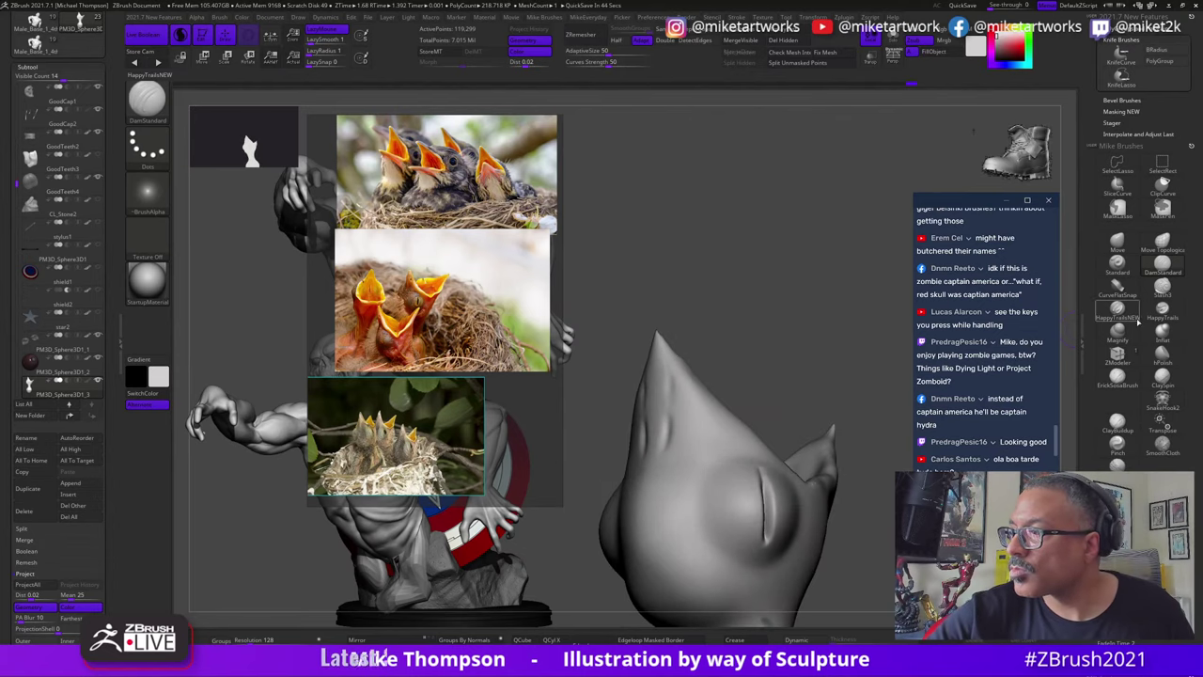
# Step: Rework the grooves along the top of the upper beak with ErickSosaBrush strokes and soften them
pyautogui.click(1117, 380)
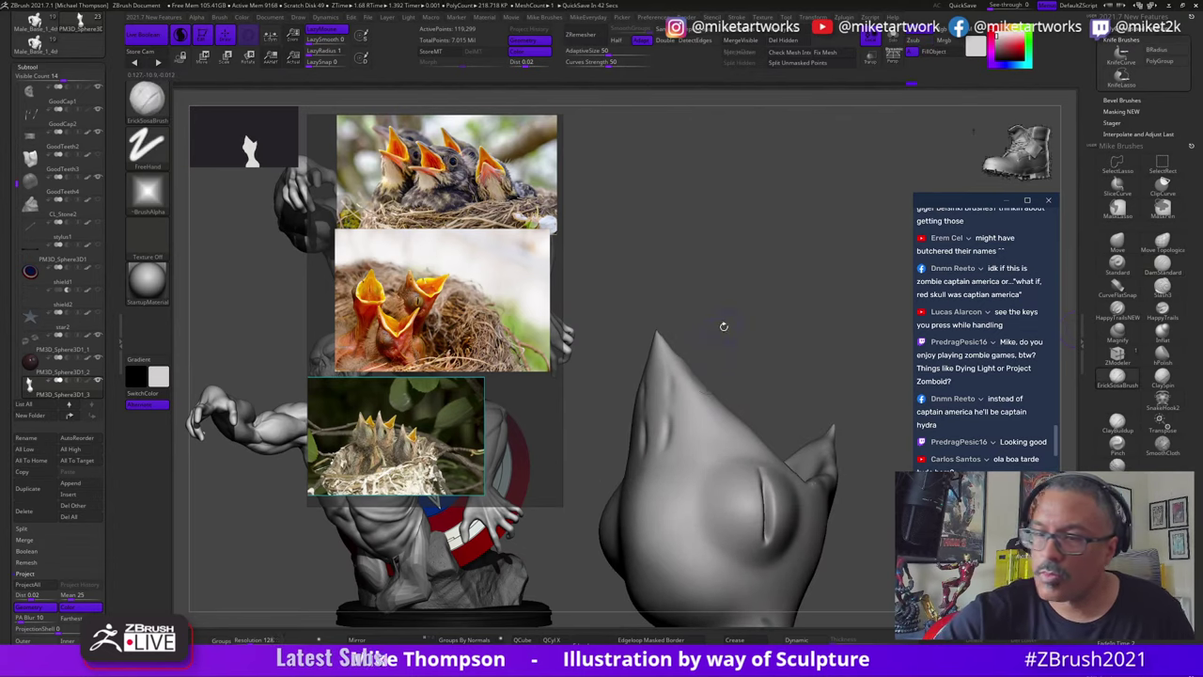
pyautogui.moveTo(723, 326); pyautogui.dragTo(685, 335)
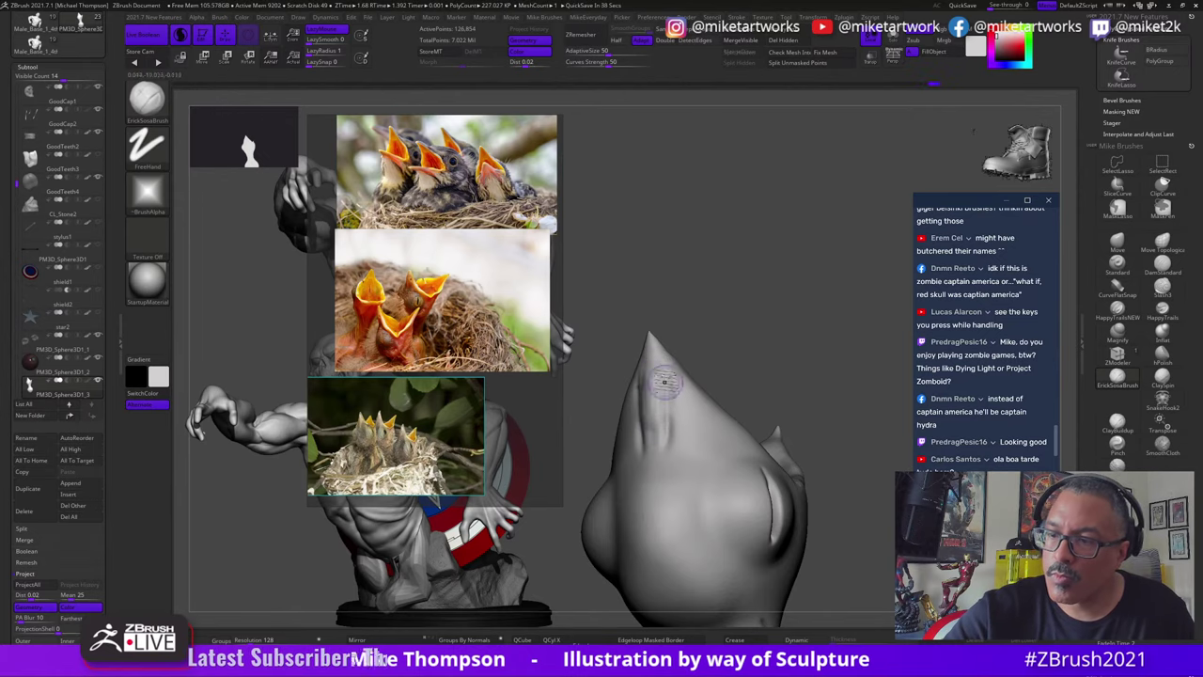
pyautogui.moveTo(648, 353); pyautogui.dragTo(795, 336, button='right')
pyautogui.moveTo(652, 359); pyautogui.dragTo(657, 419)
pyautogui.moveTo(652, 353); pyautogui.dragTo(649, 446)
pyautogui.keyDown('shift'); pyautogui.moveTo(727, 351); pyautogui.dragTo(757, 351); pyautogui.keyUp('shift')
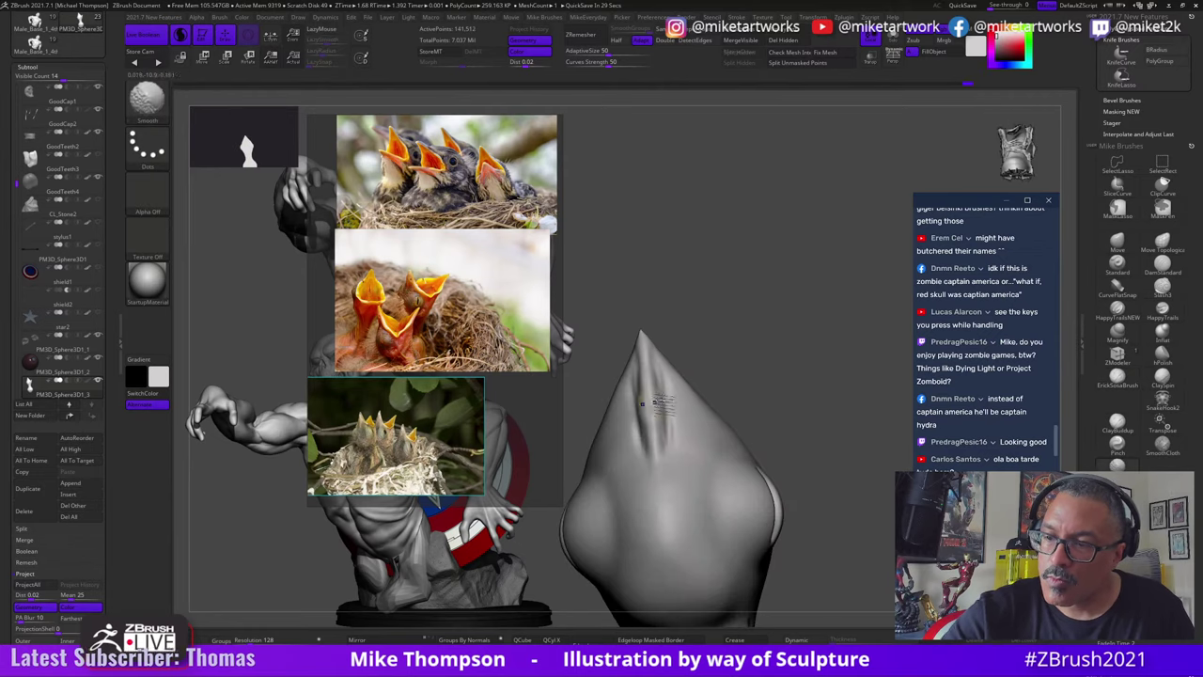
pyautogui.keyDown('shift'); pyautogui.moveTo(671, 432); pyautogui.dragTo(660, 395); pyautogui.keyUp('shift')
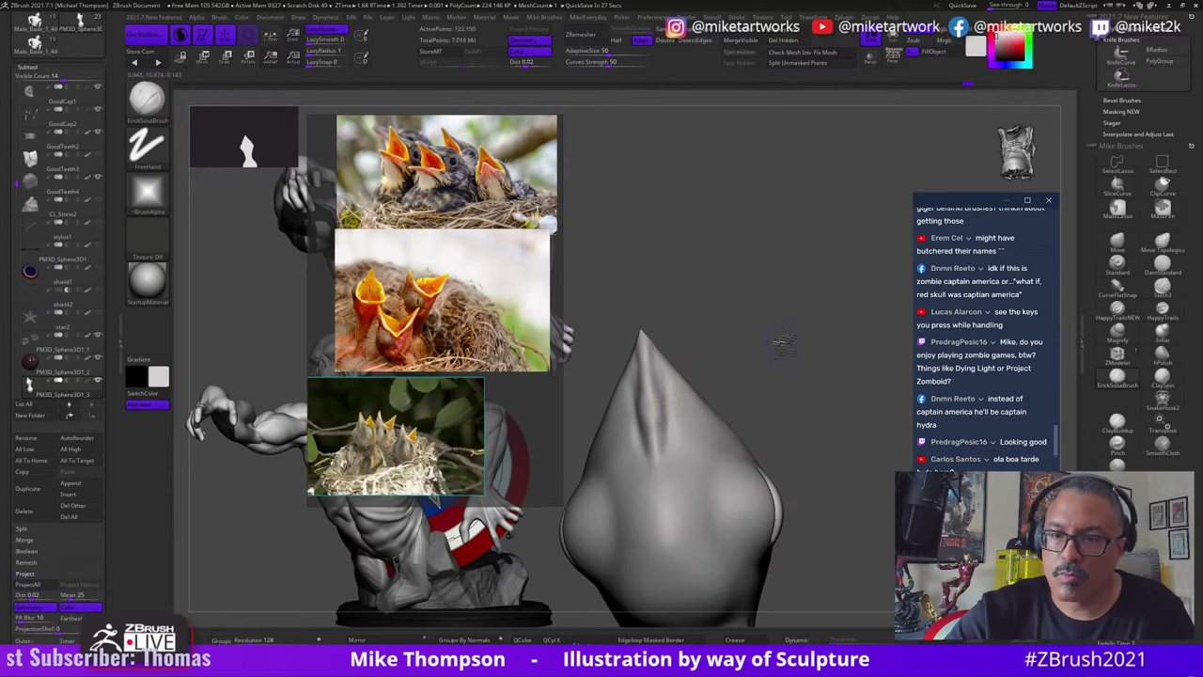
# Step: Form small nostrils on the sides of the upper beak with the Standard brush
pyautogui.moveTo(779, 344); pyautogui.dragTo(728, 342)
pyautogui.press('s')
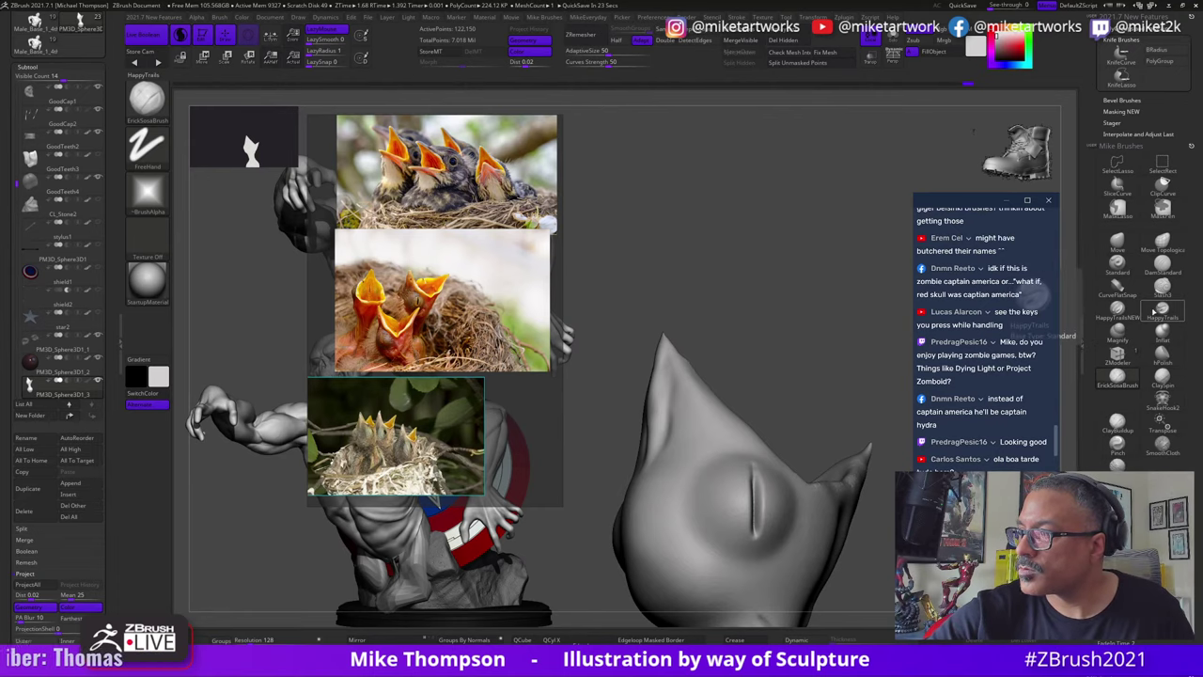
pyautogui.click(1173, 272)
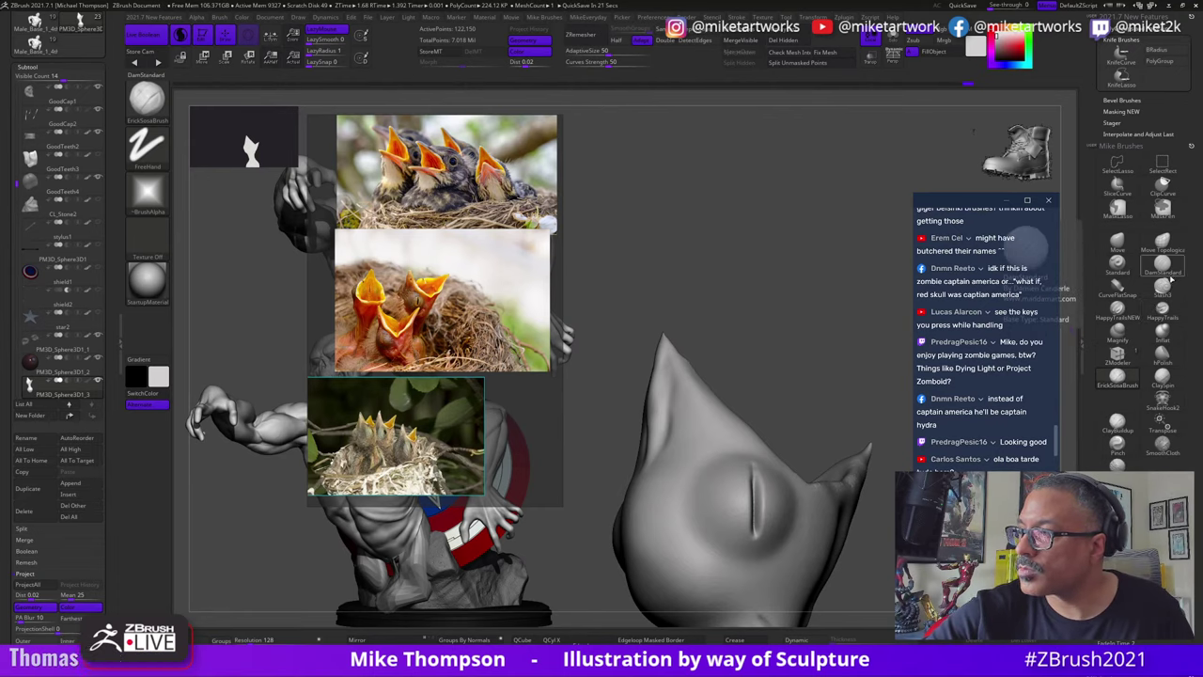
pyautogui.click(1164, 286)
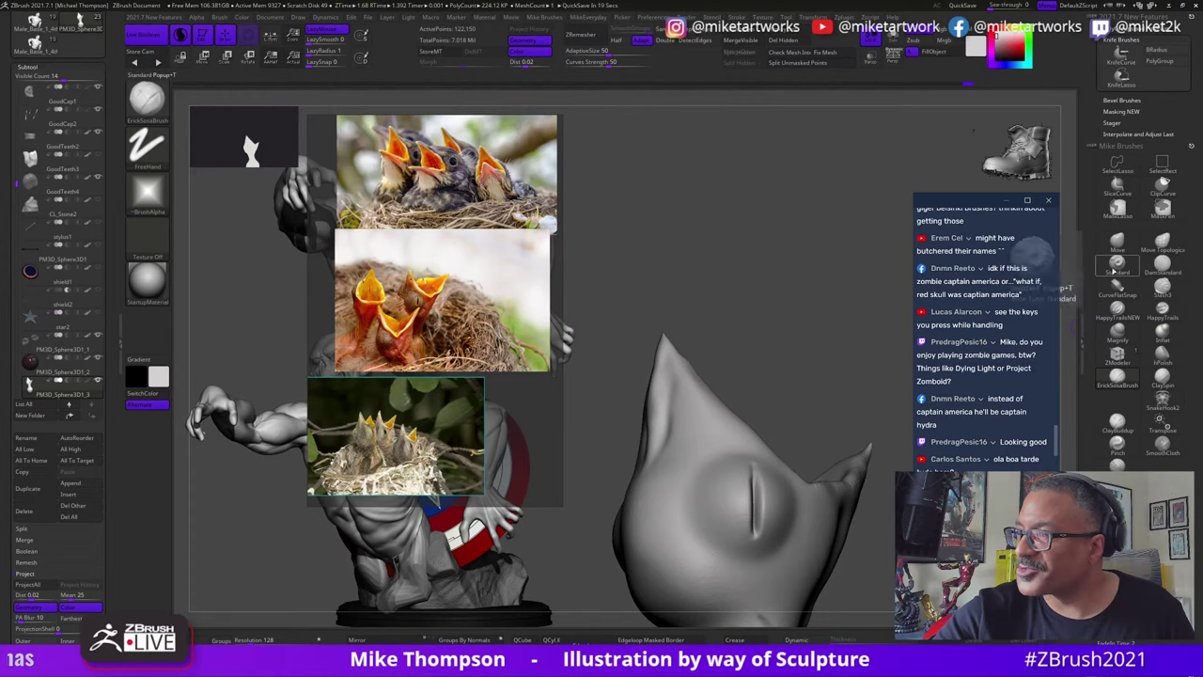
pyautogui.click(1116, 267)
pyautogui.moveTo(761, 369)
pyautogui.mouseDown()
pyautogui.moveTo(738, 352)
pyautogui.moveTo(704, 363)
pyautogui.mouseUp()
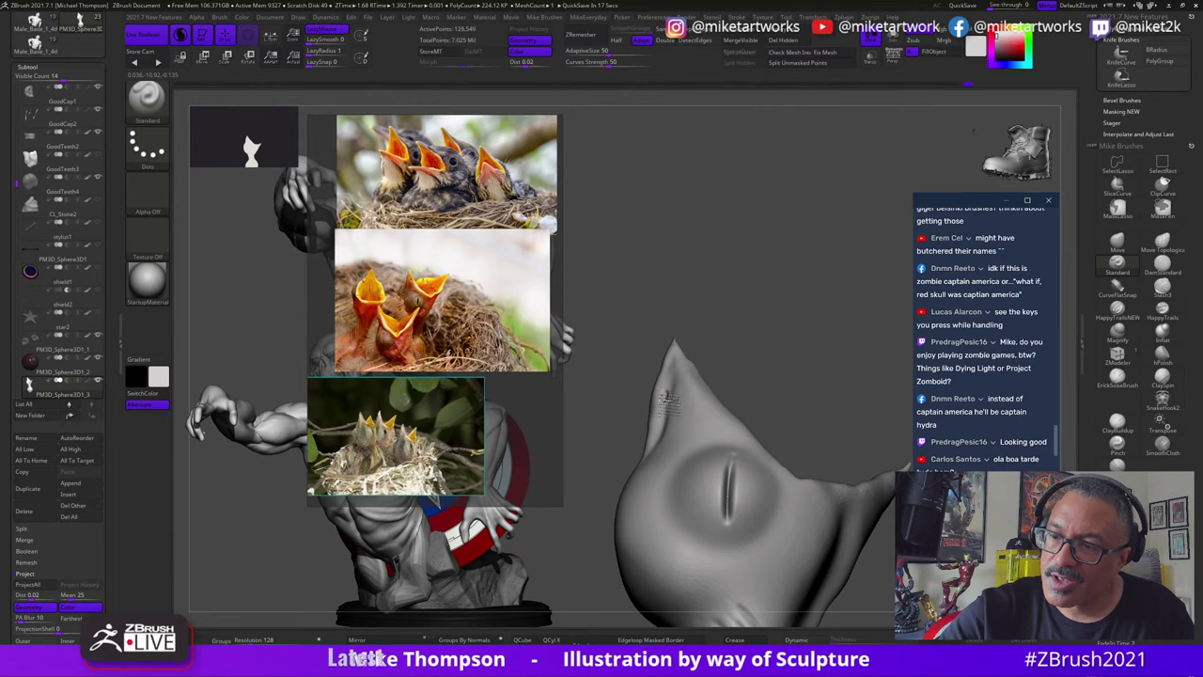
pyautogui.moveTo(796, 331); pyautogui.dragTo(663, 394)
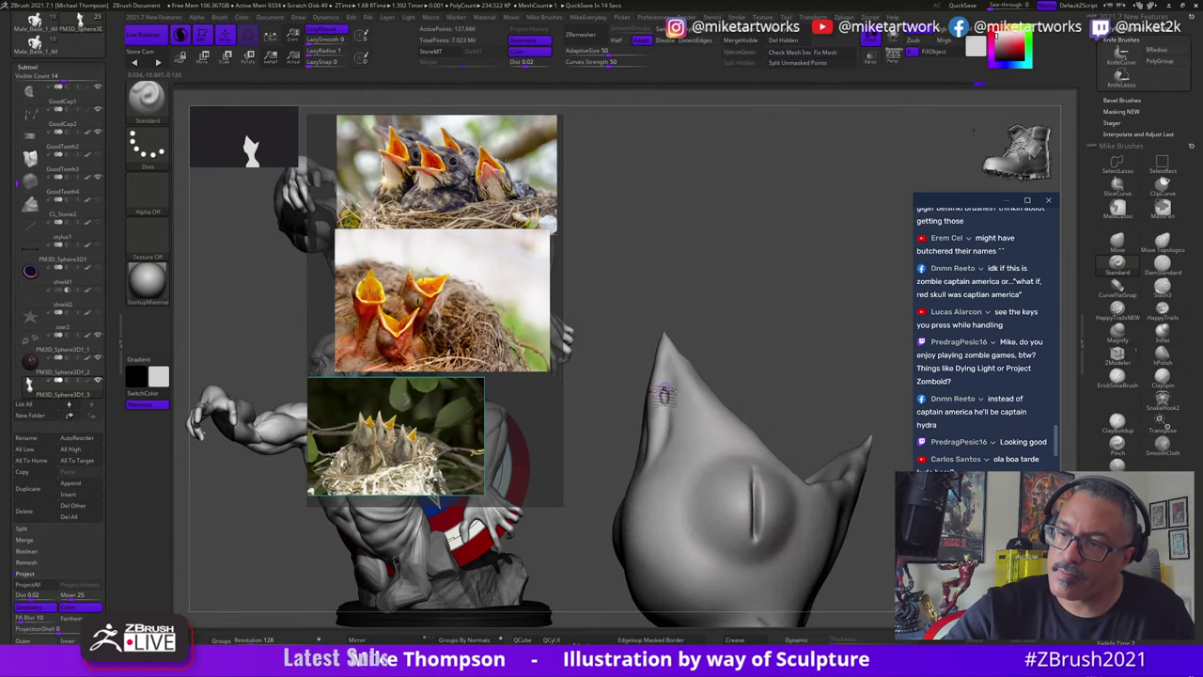
# Step: Sculpt long ridges along the inner roof of the upper beak with the Standard brush and smooth them
pyautogui.moveTo(813, 348)
pyautogui.mouseDown()
pyautogui.moveTo(873, 558)
pyautogui.moveTo(857, 554)
pyautogui.moveTo(873, 542)
pyautogui.moveTo(840, 592)
pyautogui.mouseUp()
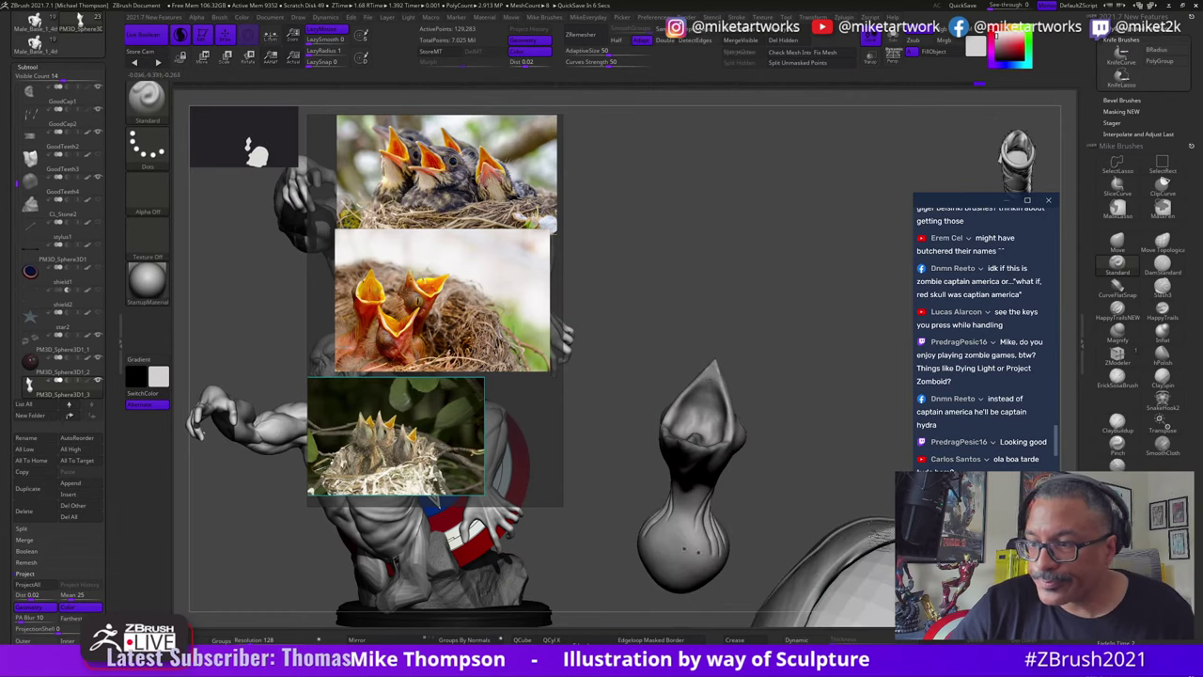
pyautogui.moveTo(769, 370)
pyautogui.mouseDown()
pyautogui.moveTo(779, 363)
pyautogui.moveTo(692, 462)
pyautogui.moveTo(698, 470)
pyautogui.mouseUp()
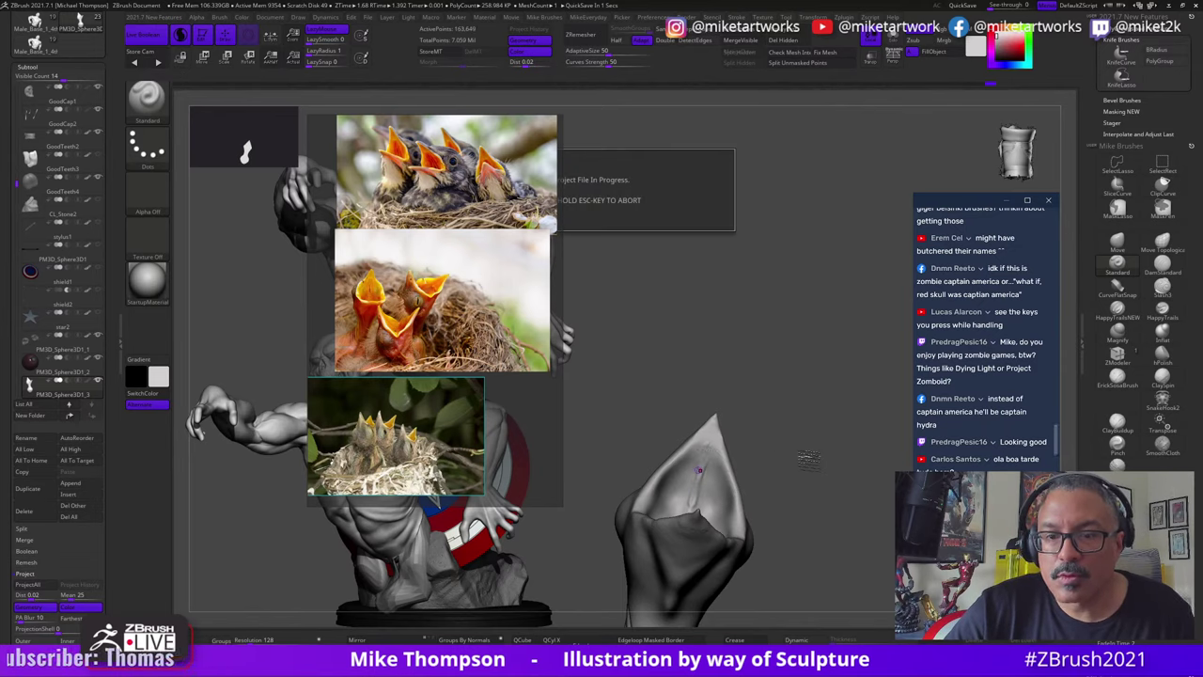
pyautogui.moveTo(809, 450); pyautogui.dragTo(810, 463)
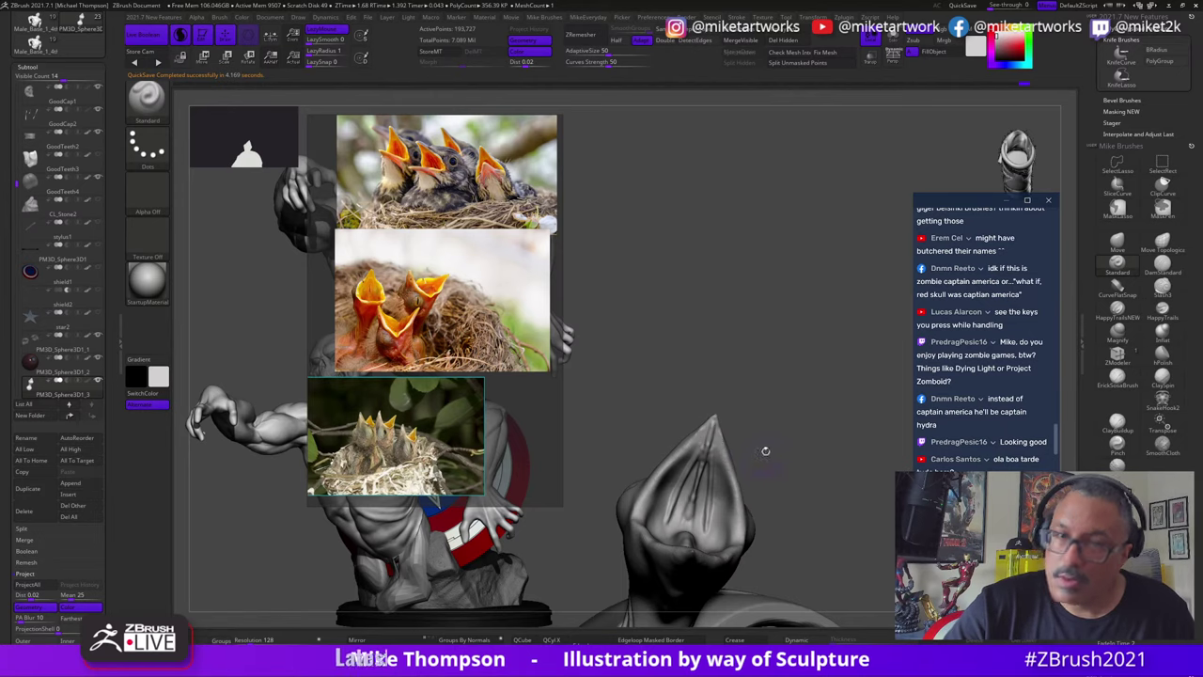
pyautogui.keyDown('shift'); pyautogui.moveTo(695, 518); pyautogui.dragTo(692, 501); pyautogui.keyUp('shift')
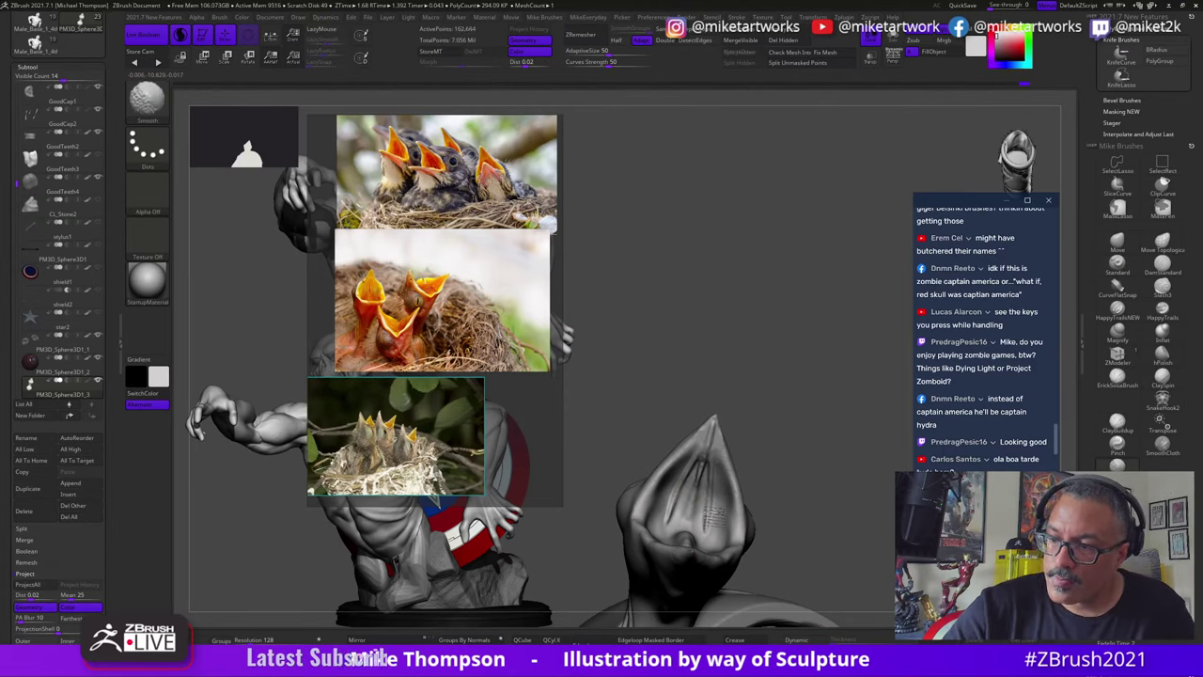
# Step: Mask the bird's head around the lower beak, scale the lower beak slightly narrower with the gizmo, and clear the mask
pyautogui.moveTo(805, 451)
pyautogui.mouseDown()
pyautogui.moveTo(824, 464)
pyautogui.moveTo(776, 435)
pyautogui.moveTo(785, 451)
pyautogui.moveTo(844, 398)
pyautogui.mouseUp()
pyautogui.keyDown('ctrl'); pyautogui.moveTo(665, 422); pyautogui.dragTo(673, 462); pyautogui.keyUp('ctrl')
pyautogui.keyDown('ctrl'); pyautogui.click(658, 428); pyautogui.keyUp('ctrl')
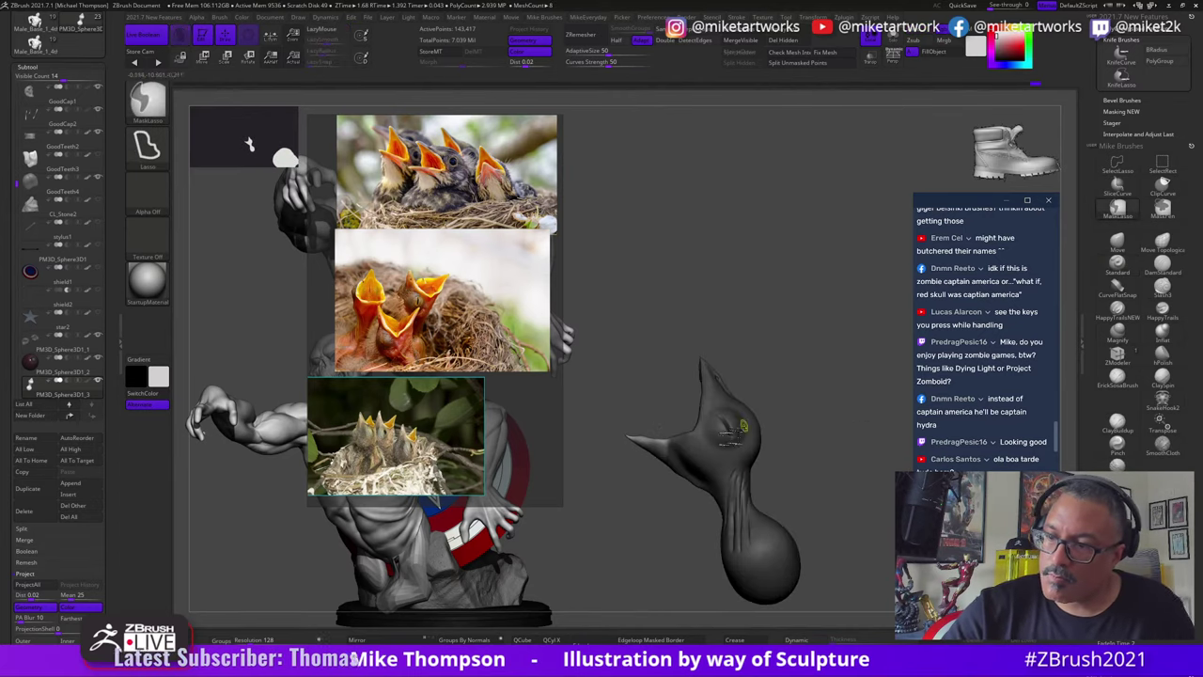
pyautogui.moveTo(840, 451); pyautogui.dragTo(845, 435)
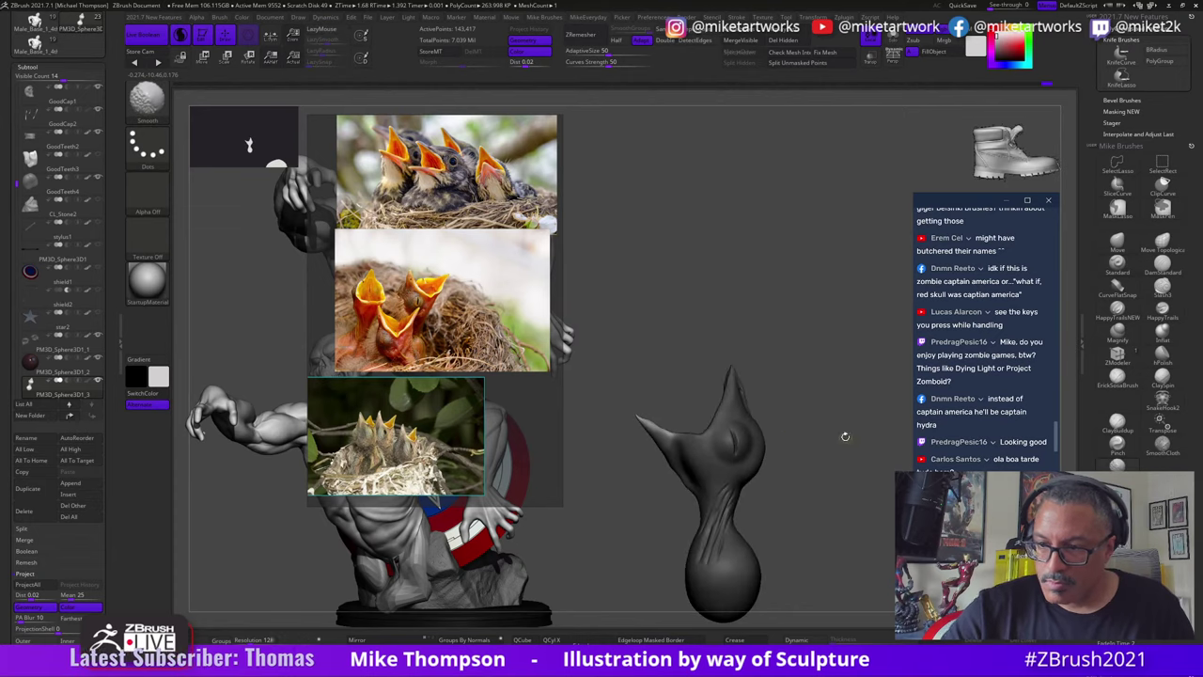
pyautogui.press('w')
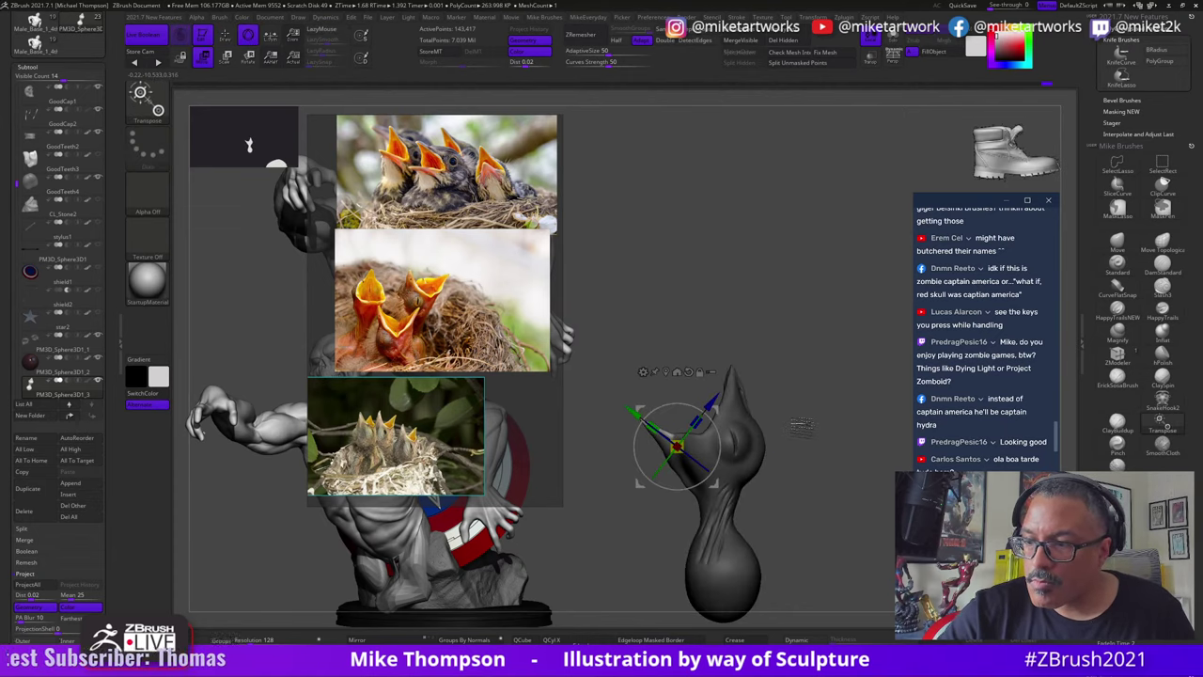
pyautogui.moveTo(718, 450)
pyautogui.mouseDown()
pyautogui.moveTo(723, 461)
pyautogui.moveTo(801, 402)
pyautogui.mouseUp()
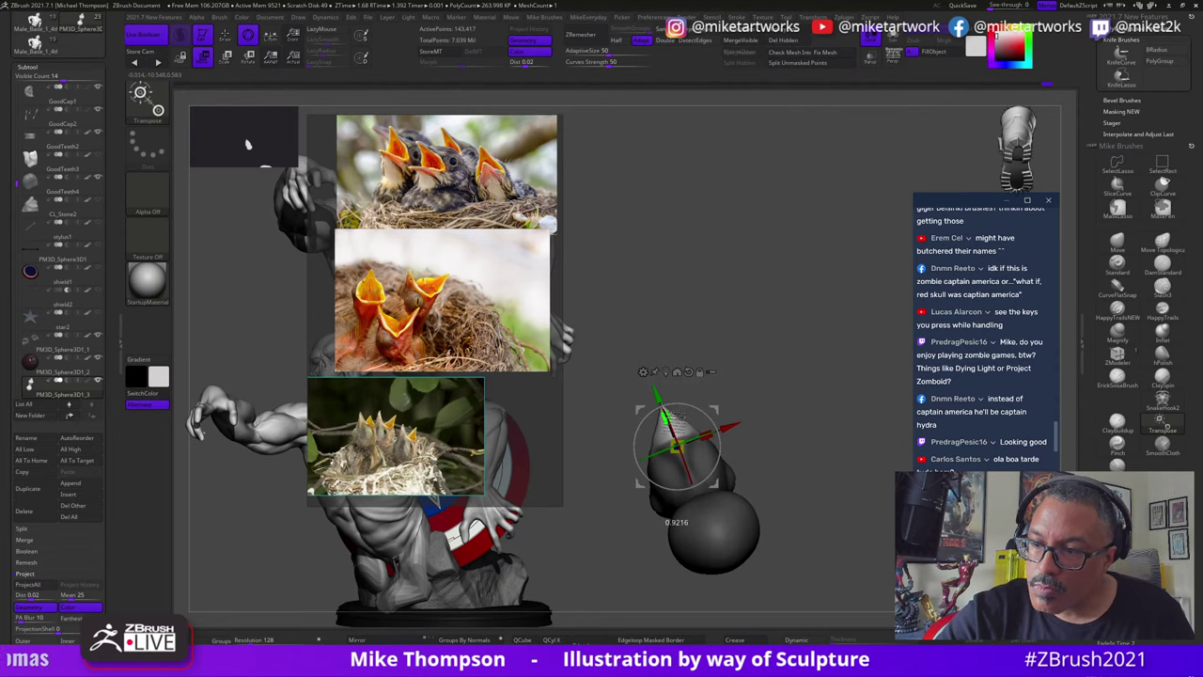
pyautogui.moveTo(768, 405)
pyautogui.mouseDown()
pyautogui.moveTo(843, 510)
pyautogui.moveTo(845, 545)
pyautogui.moveTo(853, 522)
pyautogui.mouseUp()
pyautogui.press('ctrl')
pyautogui.press('q')
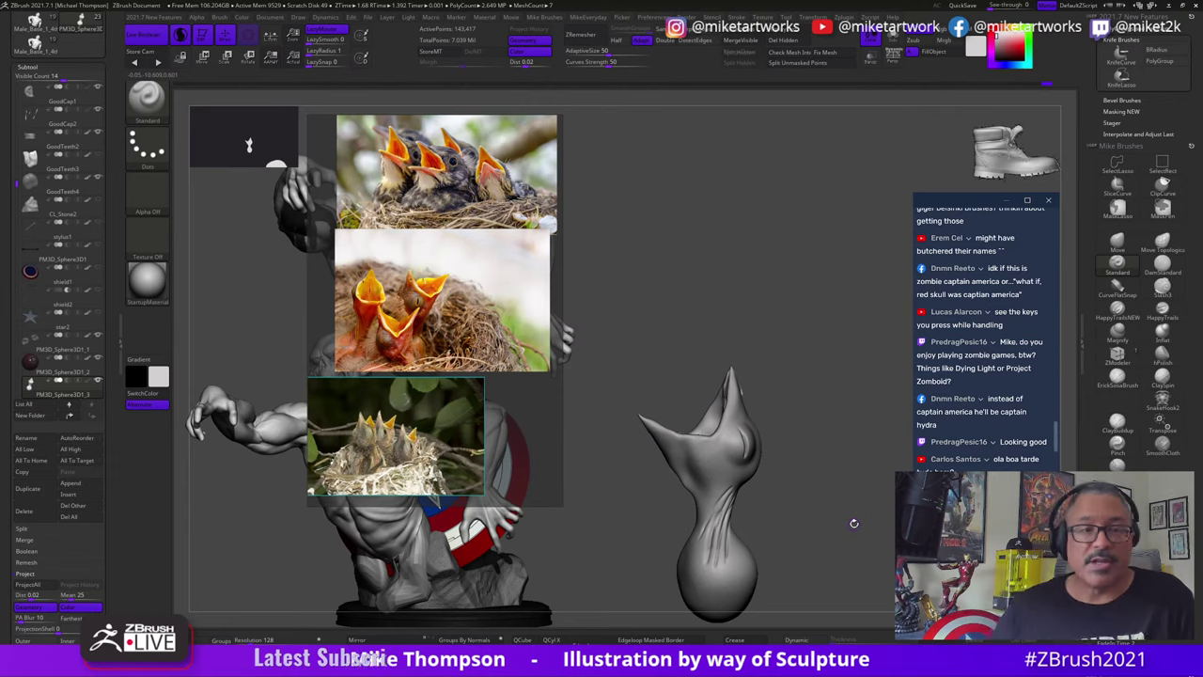
pyautogui.moveTo(862, 585)
pyautogui.mouseDown()
pyautogui.moveTo(857, 489)
pyautogui.moveTo(872, 544)
pyautogui.mouseUp()
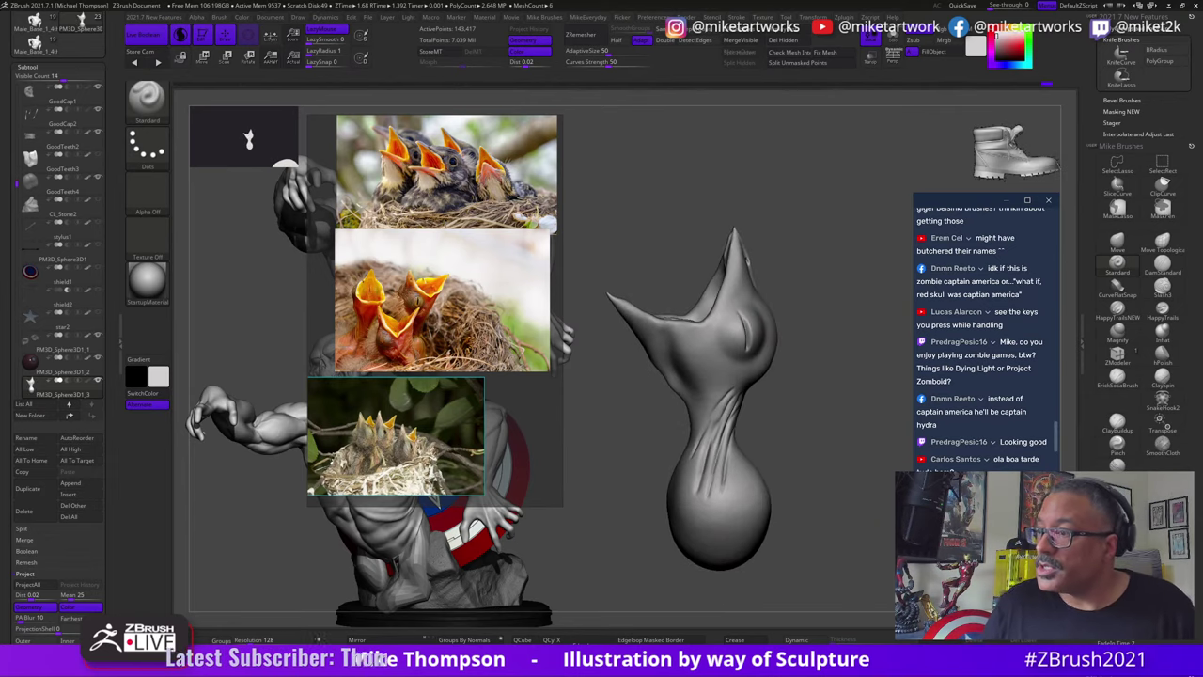
pyautogui.scroll(3, 994, 320)
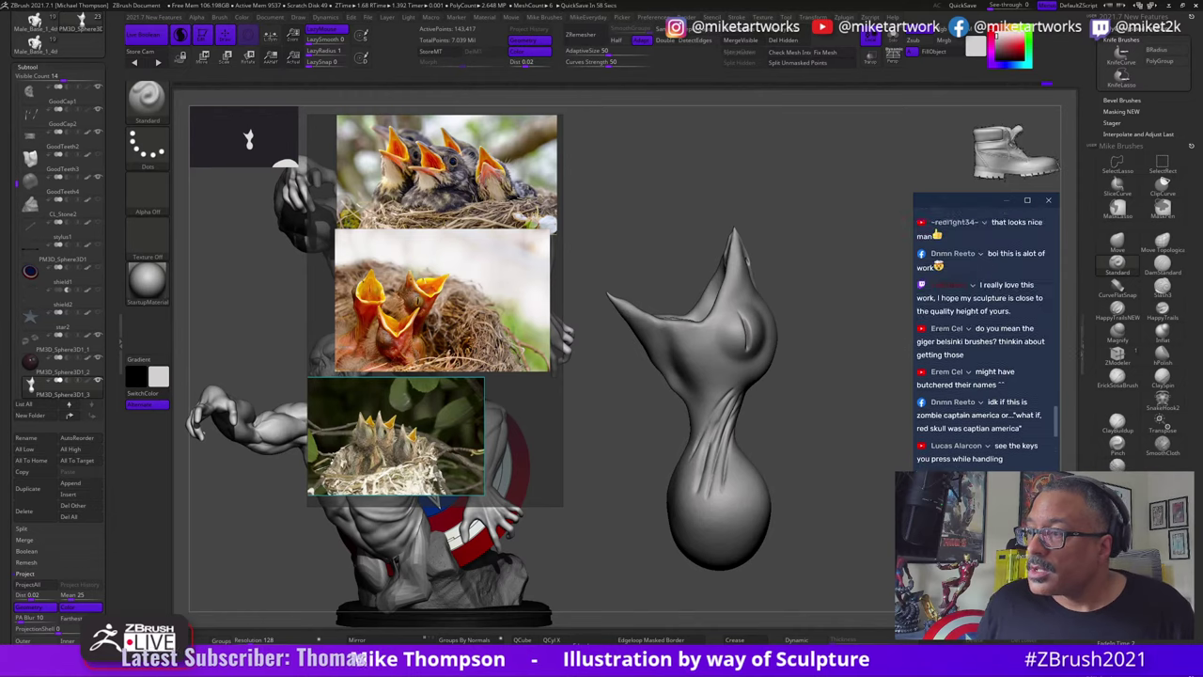
pyautogui.scroll(-10, 1002, 320)
pyautogui.scroll(5, 1003, 320)
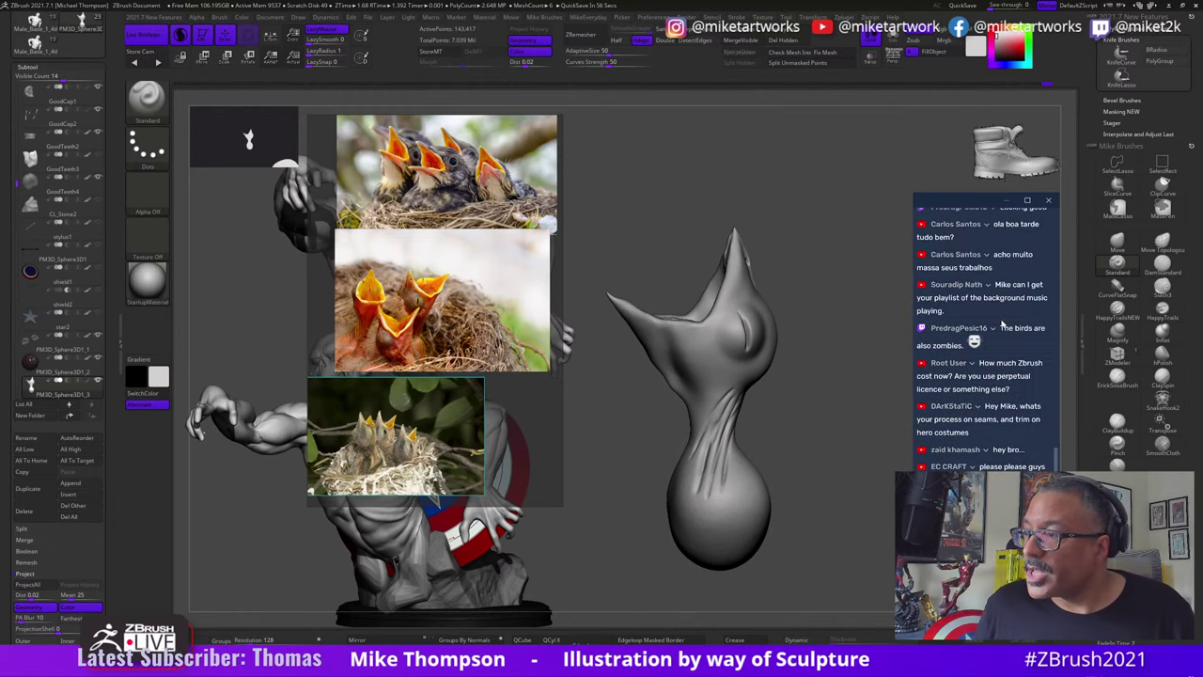
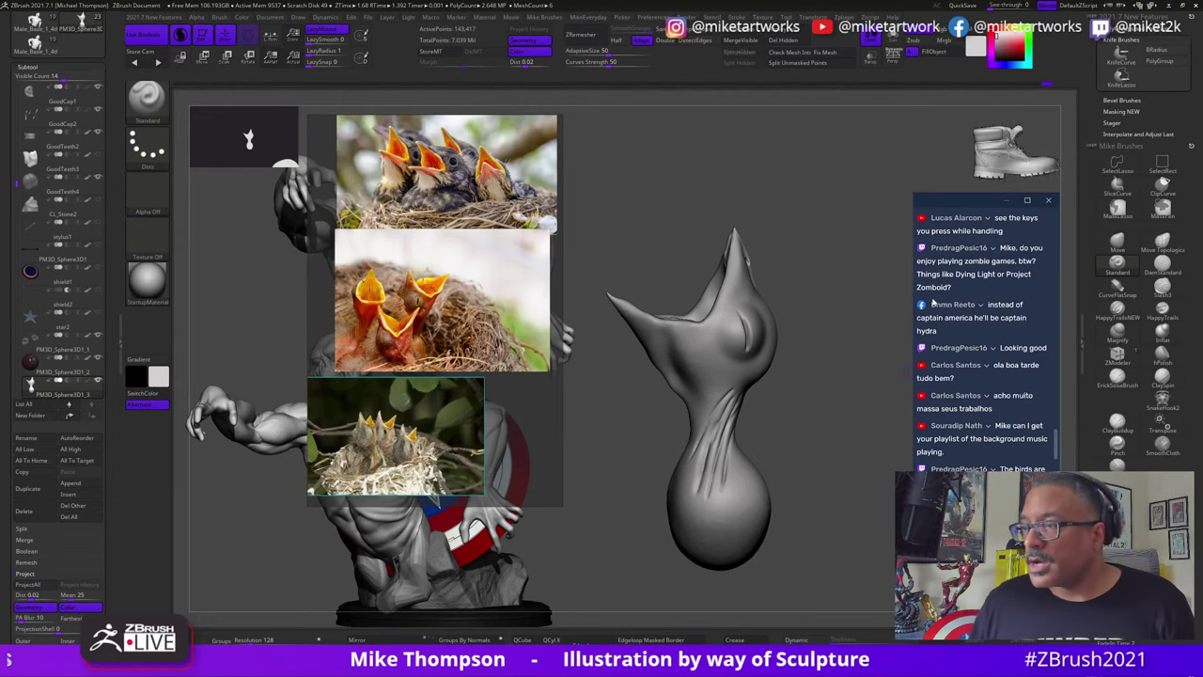
pyautogui.scroll(2, 973, 317)
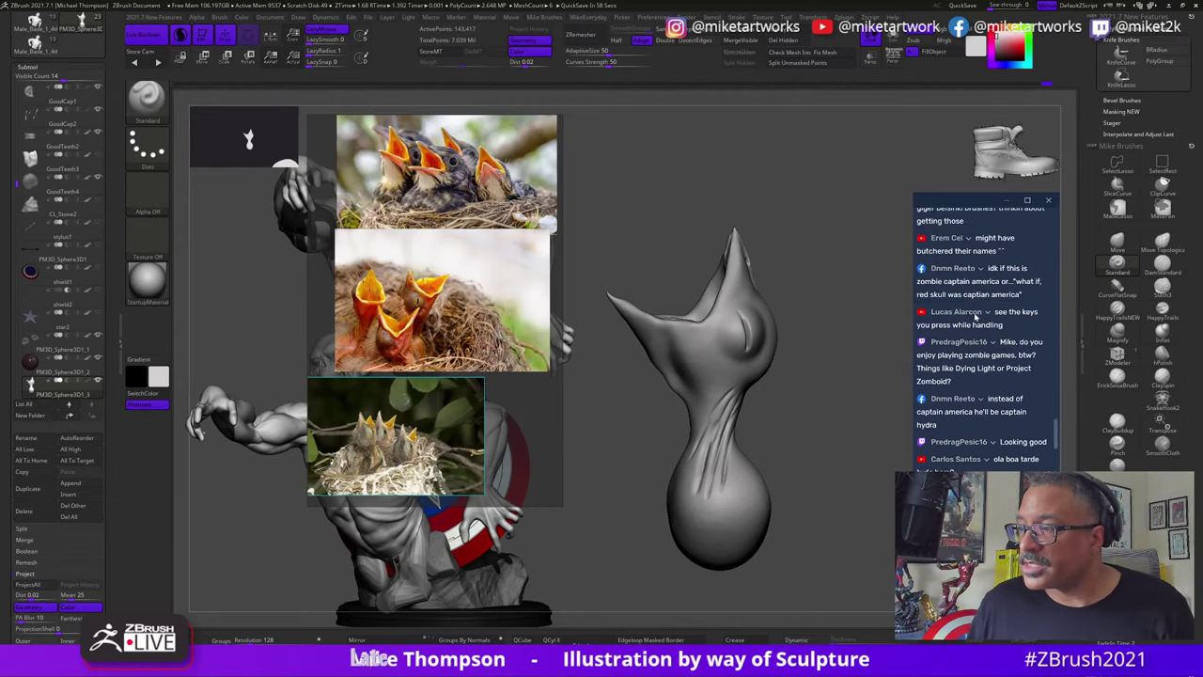
# Step: Reshape the lower beak's rim near the corner of the mouth with the Move brush
pyautogui.moveTo(857, 433); pyautogui.dragTo(816, 426)
pyautogui.press('b')
pyautogui.press('m')
pyautogui.press('v')
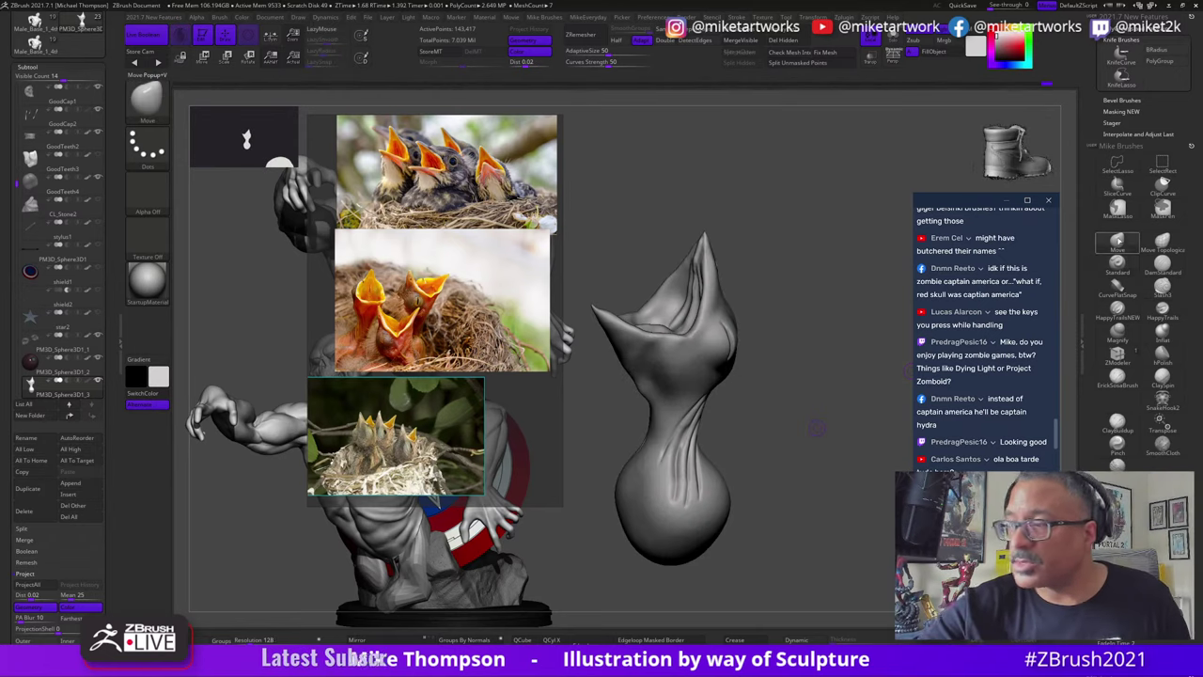
pyautogui.press('s')
pyautogui.moveTo(805, 417); pyautogui.dragTo(787, 390)
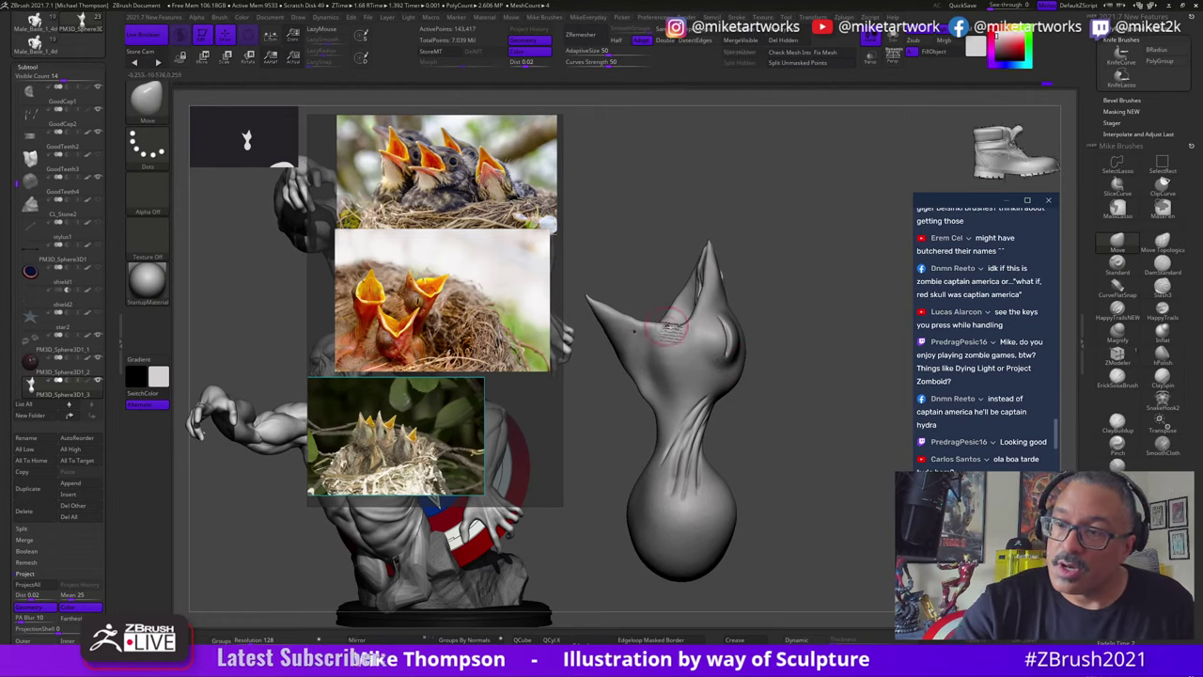
pyautogui.press('s')
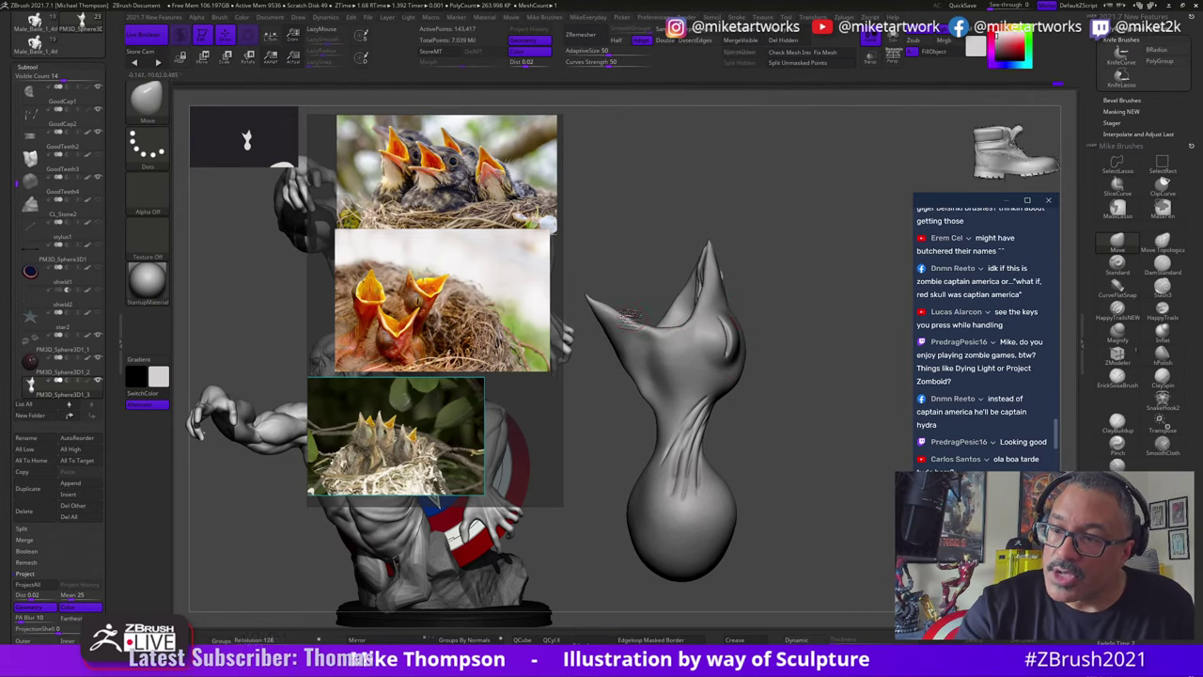
# Step: Refine the upper beak's edges and tip with small Move brush pulls
pyautogui.moveTo(804, 394); pyautogui.dragTo(776, 397)
pyautogui.moveTo(701, 304); pyautogui.dragTo(707, 295)
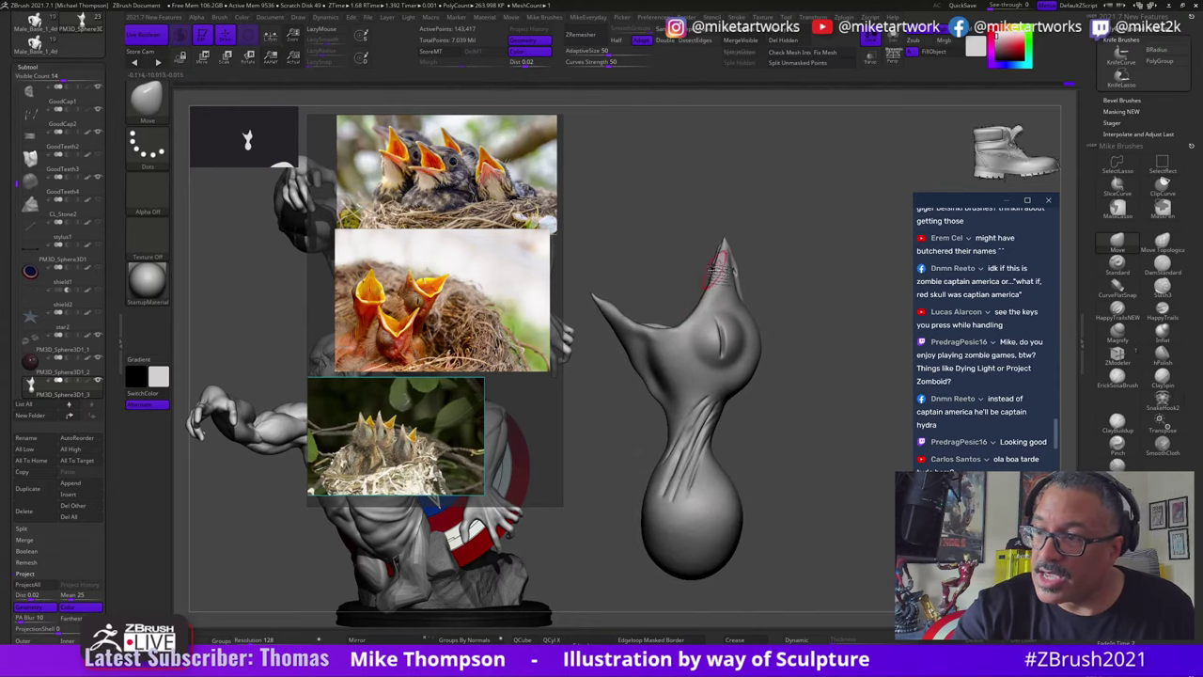
pyautogui.moveTo(799, 287)
pyautogui.mouseDown()
pyautogui.moveTo(824, 287)
pyautogui.moveTo(807, 276)
pyautogui.moveTo(762, 488)
pyautogui.moveTo(688, 458)
pyautogui.mouseUp()
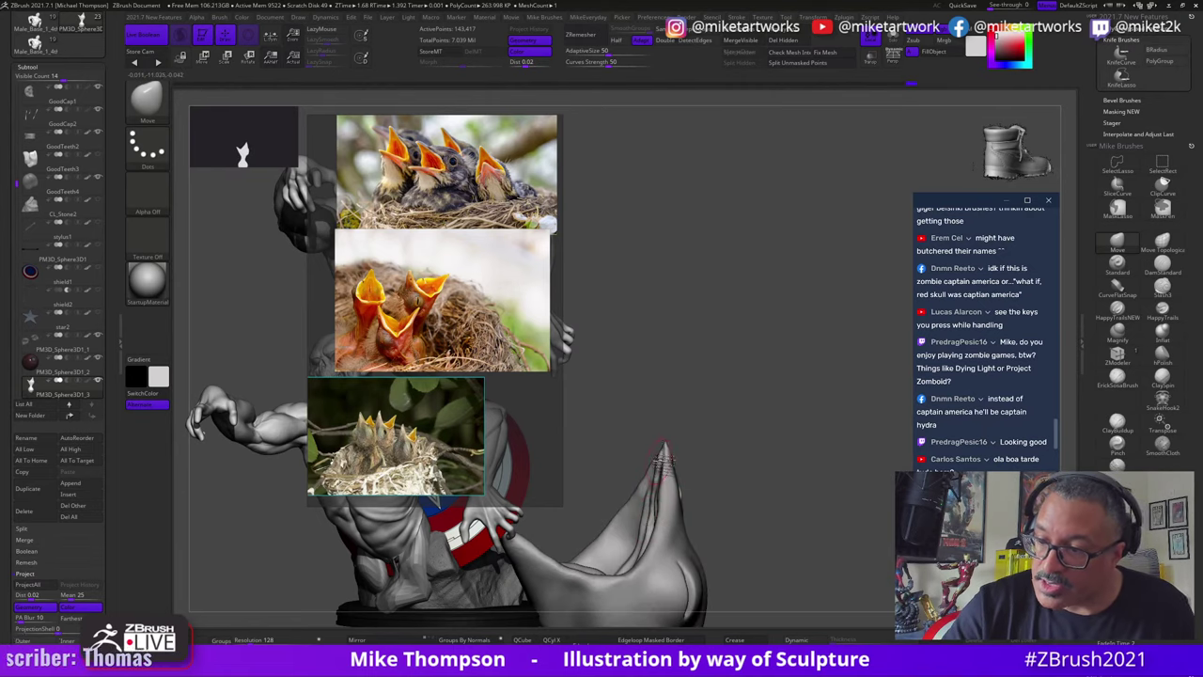
# Step: Adjust the lower beak's sides and pointed tip with the Move brush
pyautogui.moveTo(715, 455)
pyautogui.mouseDown()
pyautogui.moveTo(760, 442)
pyautogui.moveTo(765, 467)
pyautogui.moveTo(821, 403)
pyautogui.moveTo(843, 495)
pyautogui.moveTo(800, 499)
pyautogui.moveTo(775, 465)
pyautogui.mouseUp()
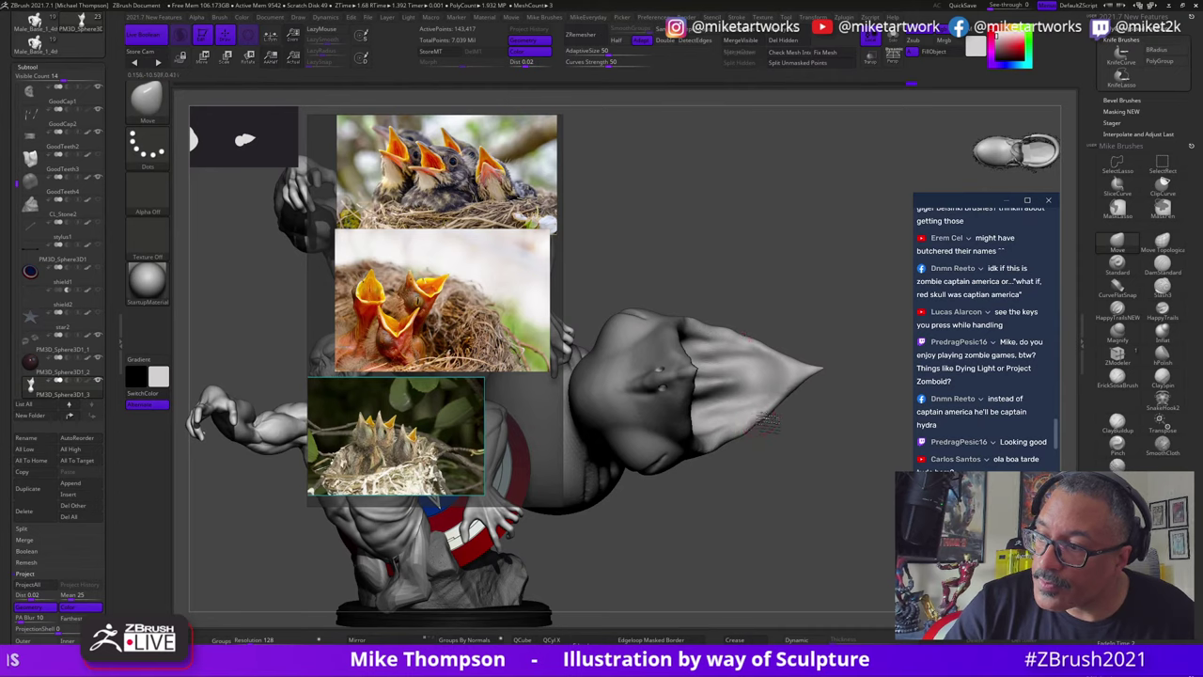
pyautogui.moveTo(850, 512)
pyautogui.mouseDown()
pyautogui.moveTo(892, 457)
pyautogui.moveTo(739, 413)
pyautogui.mouseUp()
pyautogui.moveTo(818, 410)
pyautogui.mouseDown()
pyautogui.moveTo(861, 443)
pyautogui.moveTo(808, 403)
pyautogui.moveTo(752, 409)
pyautogui.moveTo(824, 435)
pyautogui.moveTo(854, 489)
pyautogui.moveTo(854, 438)
pyautogui.moveTo(768, 364)
pyautogui.mouseUp()
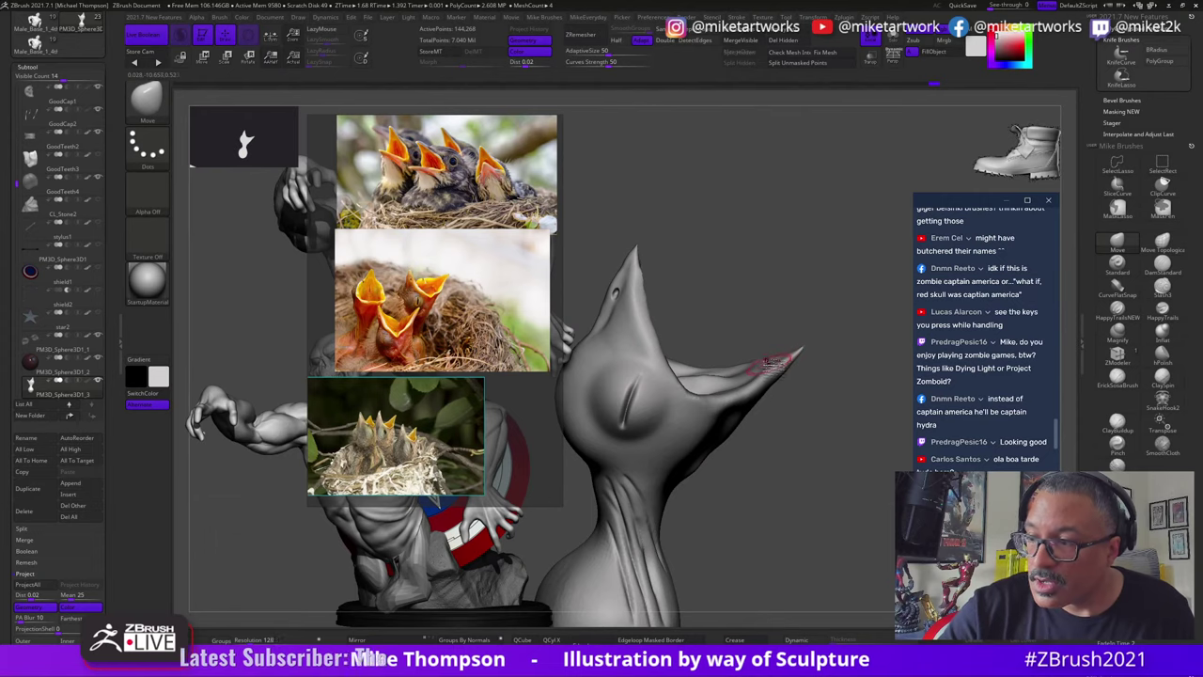
pyautogui.moveTo(837, 416)
pyautogui.mouseDown()
pyautogui.moveTo(872, 485)
pyautogui.moveTo(750, 429)
pyautogui.moveTo(824, 457)
pyautogui.moveTo(801, 418)
pyautogui.mouseUp()
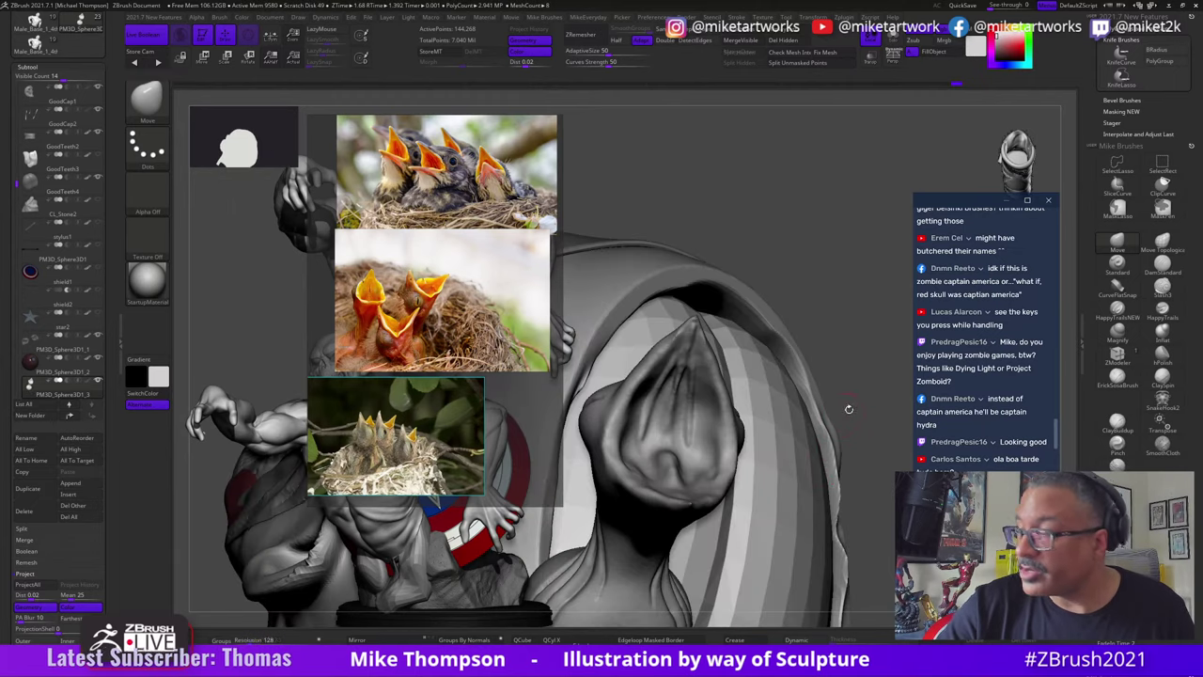
# Step: Carve thin creases along the inner rims of the upper and lower beak with the DamStandard brush
pyautogui.click(1162, 271)
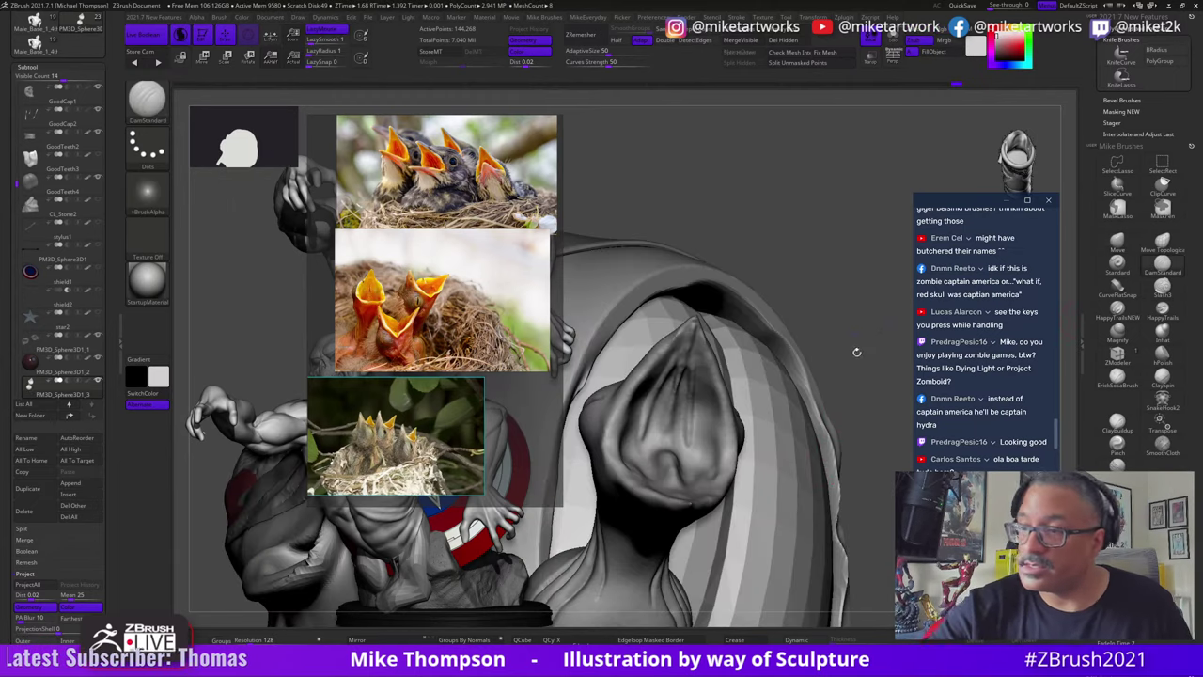
pyautogui.moveTo(856, 352); pyautogui.dragTo(832, 366)
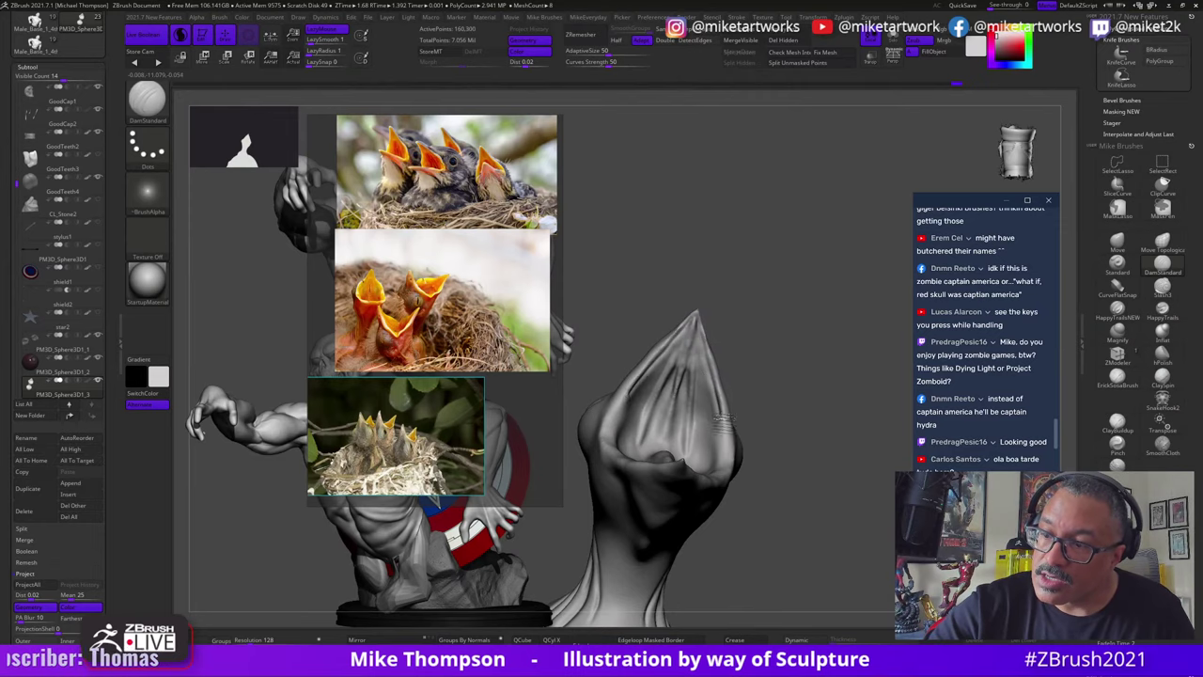
pyautogui.moveTo(814, 416)
pyautogui.mouseDown()
pyautogui.moveTo(752, 422)
pyautogui.moveTo(741, 398)
pyautogui.moveTo(714, 396)
pyautogui.mouseUp()
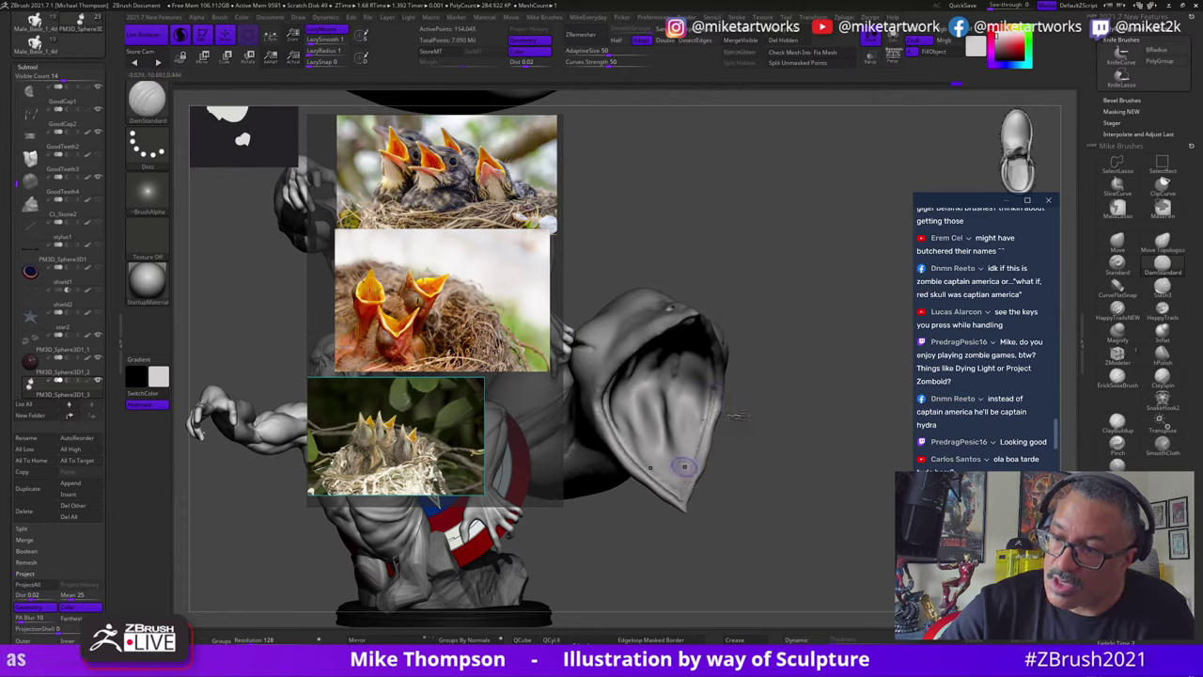
pyautogui.moveTo(735, 415); pyautogui.dragTo(715, 360)
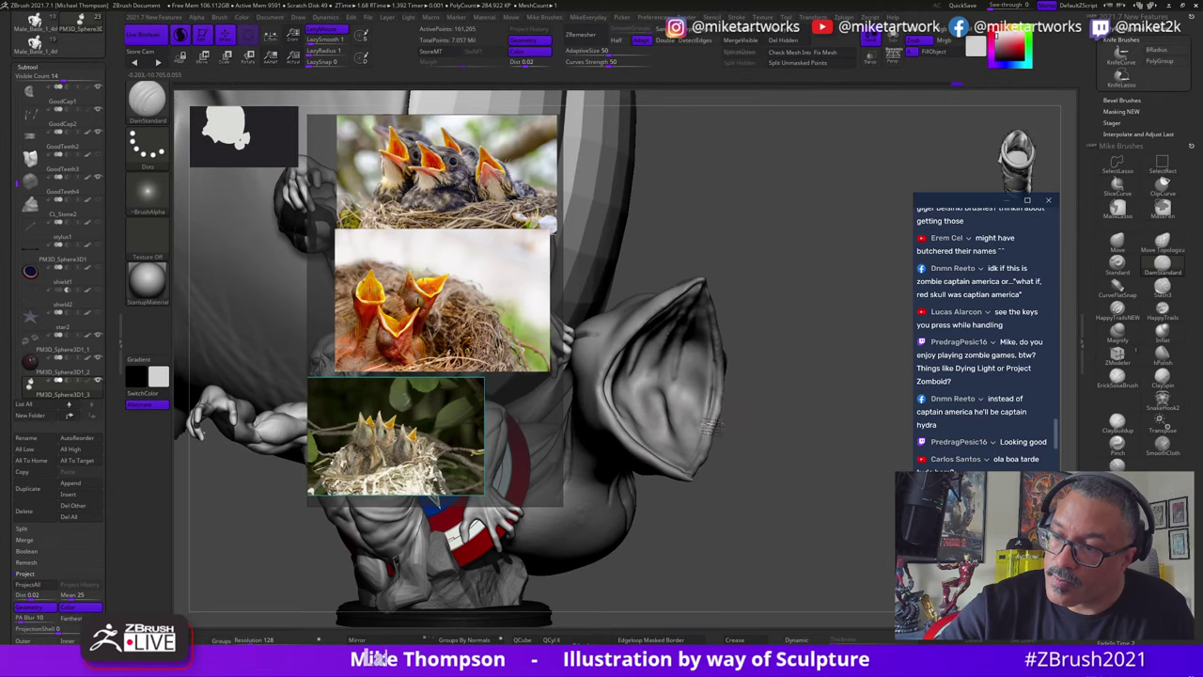
pyautogui.moveTo(807, 435); pyautogui.dragTo(743, 307)
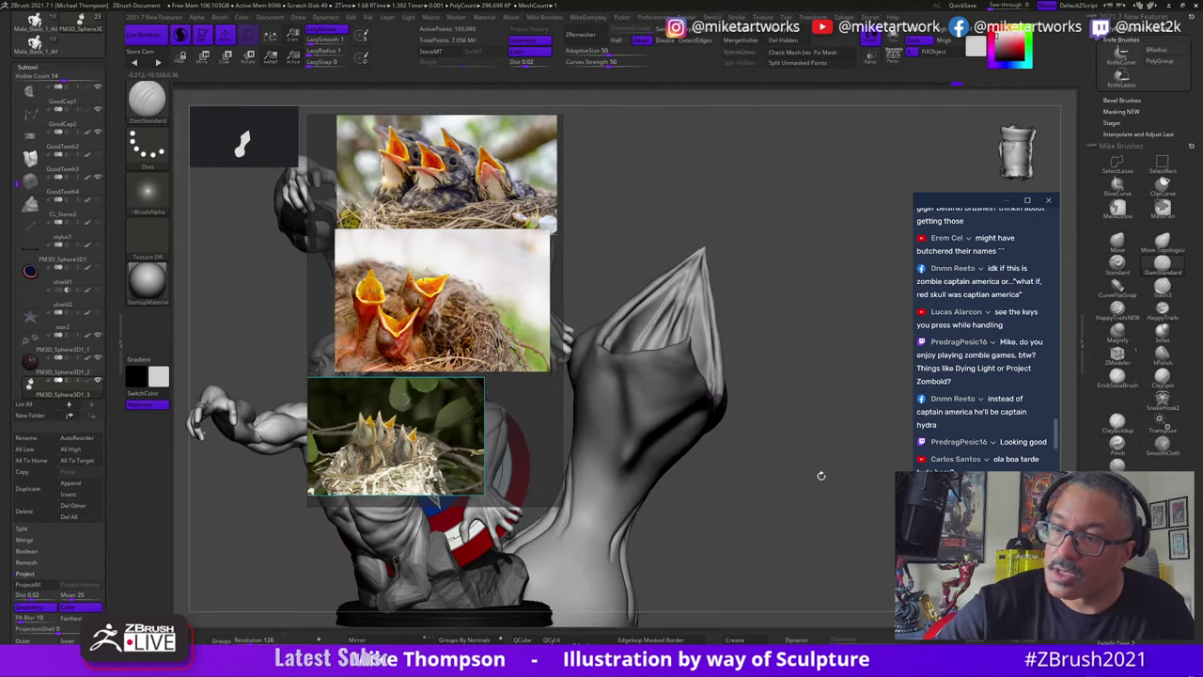
pyautogui.moveTo(821, 476)
pyautogui.mouseDown()
pyautogui.moveTo(892, 504)
pyautogui.moveTo(850, 516)
pyautogui.moveTo(880, 359)
pyautogui.moveTo(800, 357)
pyautogui.mouseUp()
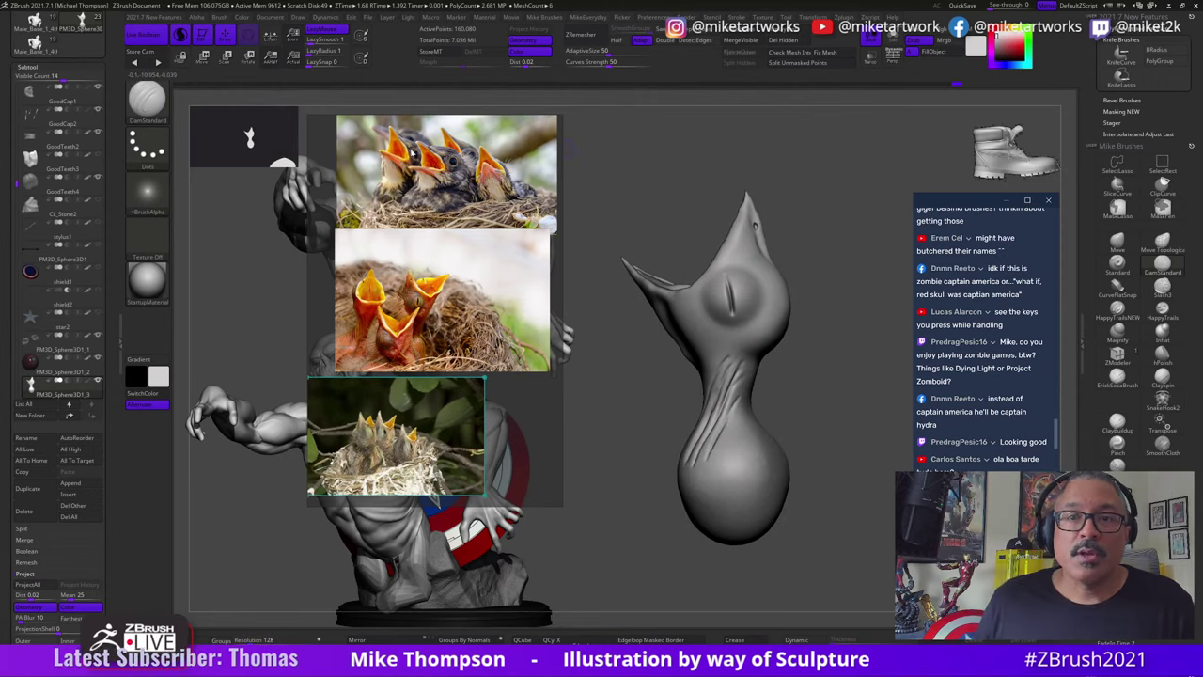
# Step: Remesh the baby bird with DynaMesh and clone it as a separate tool
pyautogui.keyDown('ctrl'); pyautogui.moveTo(955, 88); pyautogui.dragTo(859, 115); pyautogui.keyUp('ctrl')
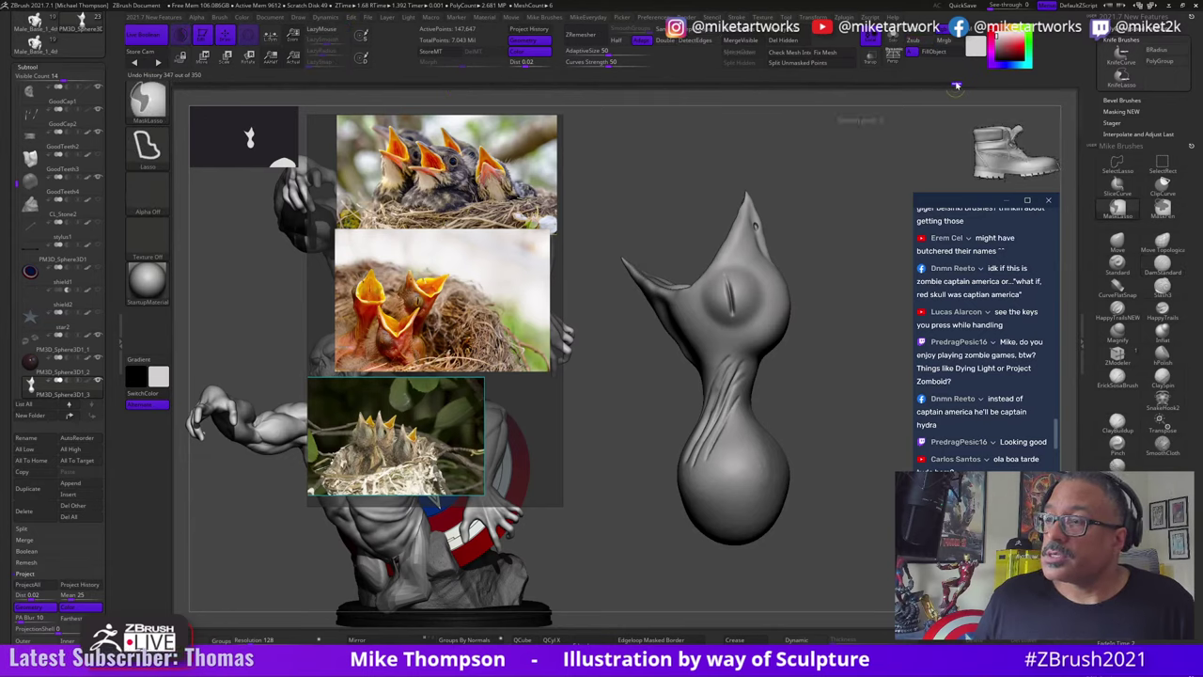
pyautogui.click(29, 68)
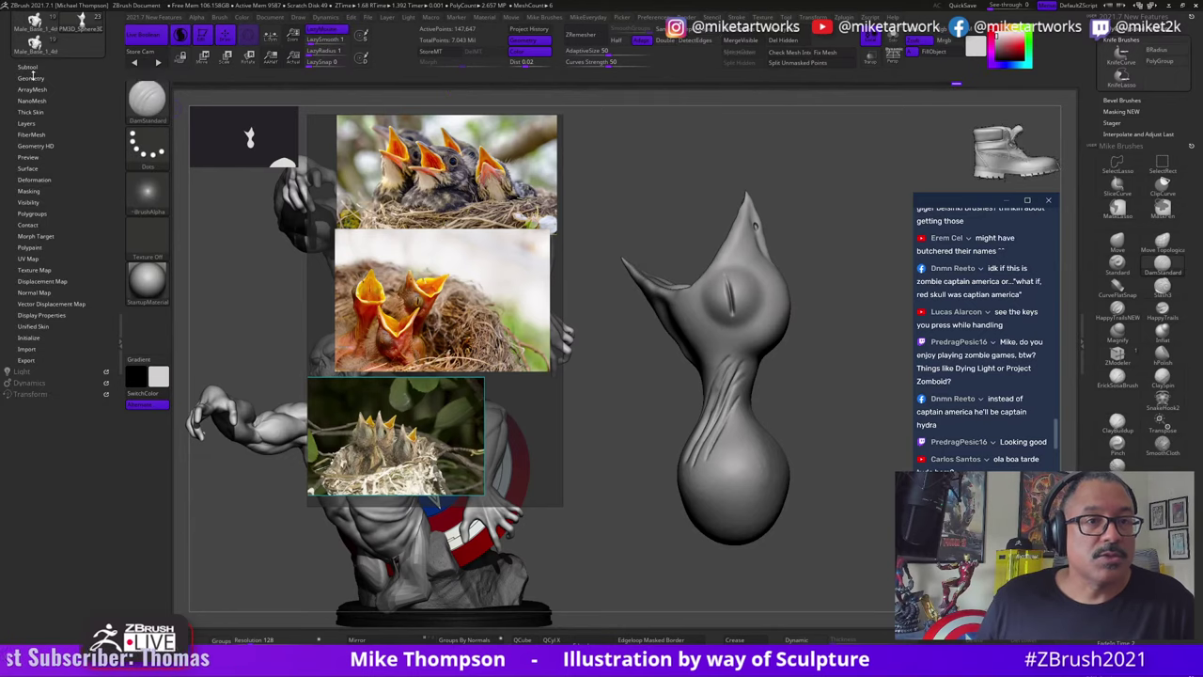
pyautogui.click(34, 78)
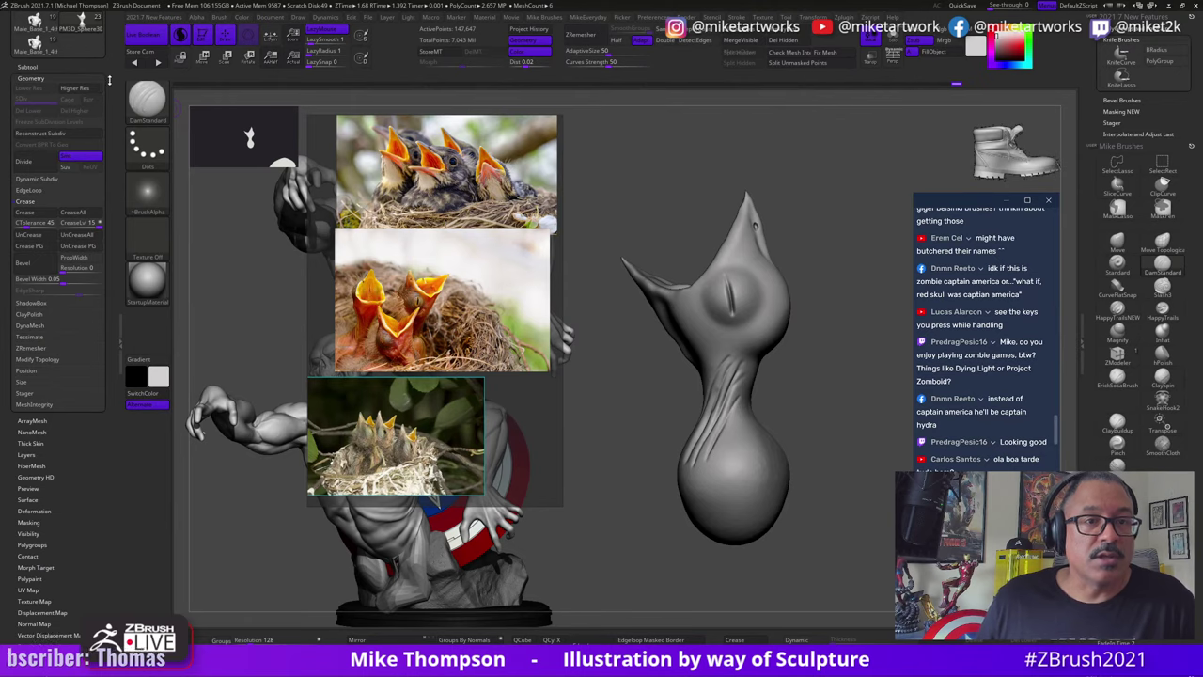
pyautogui.moveTo(109, 80); pyautogui.dragTo(98, 222)
pyautogui.click(98, 156)
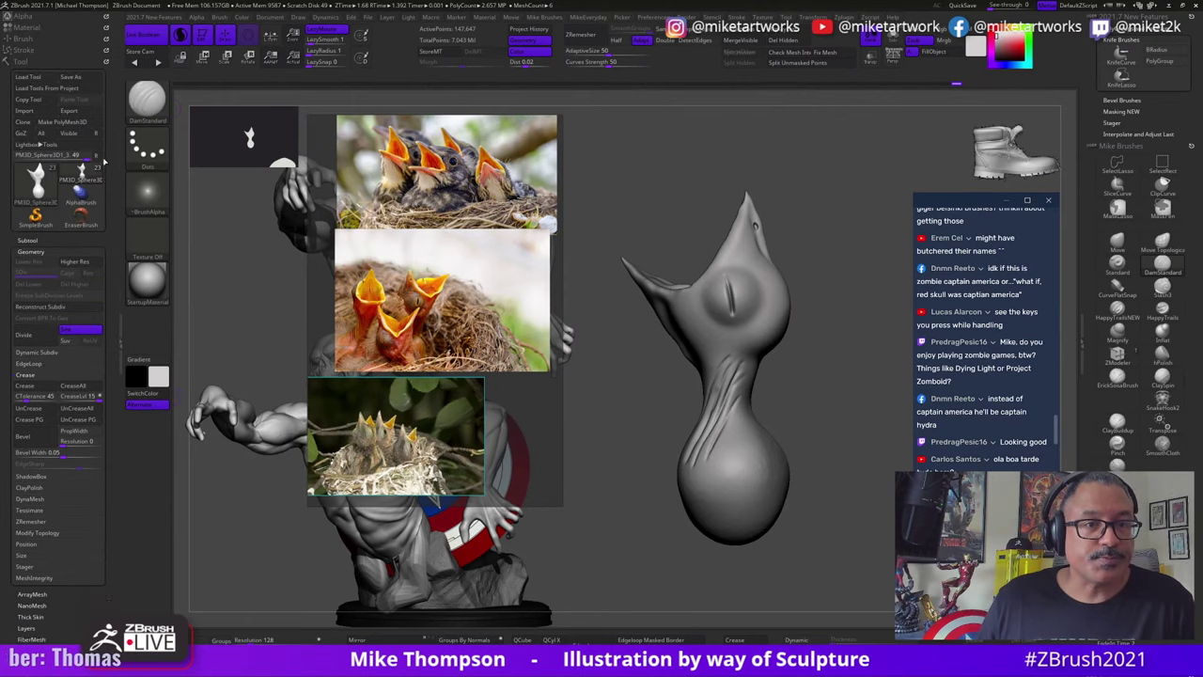
pyautogui.click(27, 124)
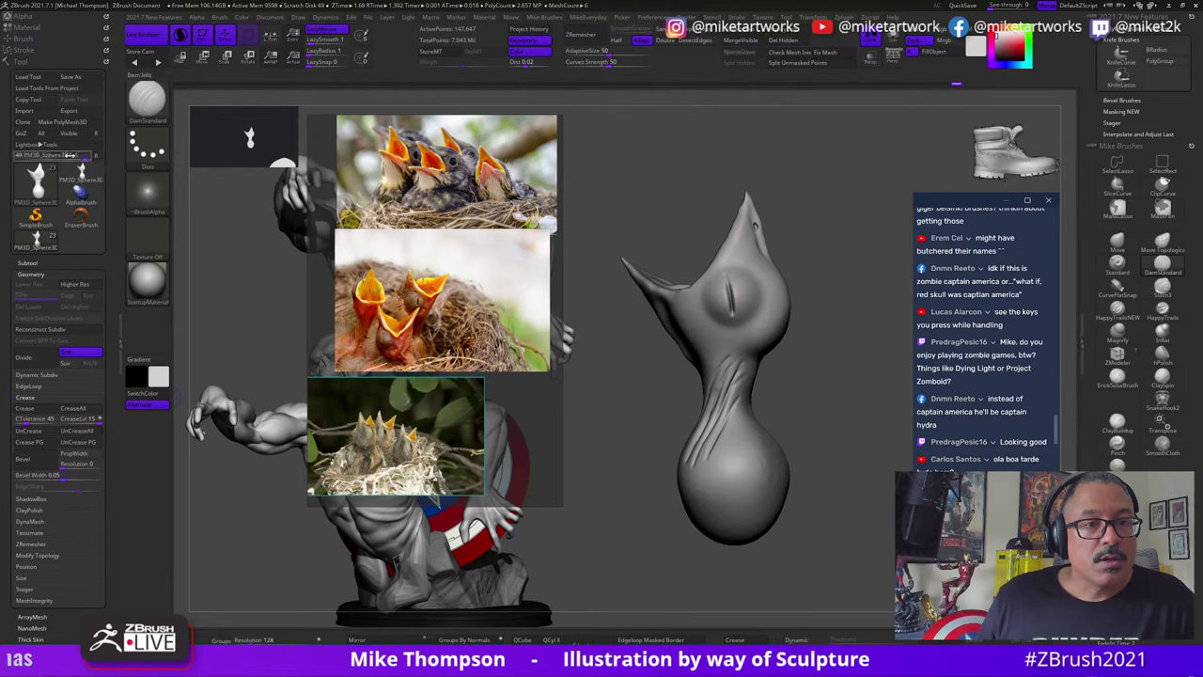
# Step: Switch to the cloned baby bird tool and duplicate its only subtool
pyautogui.moveTo(367, 383)
pyautogui.mouseDown(button='right')
pyautogui.moveTo(269, 557)
pyautogui.moveTo(0, 273)
pyautogui.mouseUp(button='right')
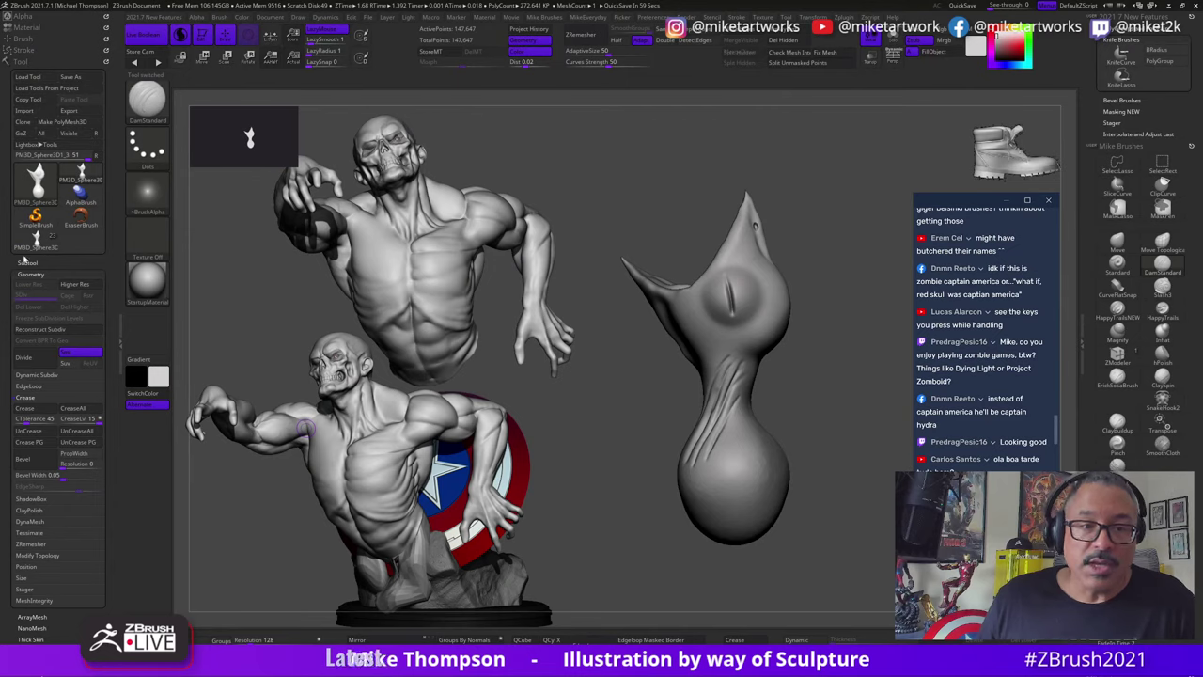
pyautogui.click(81, 174)
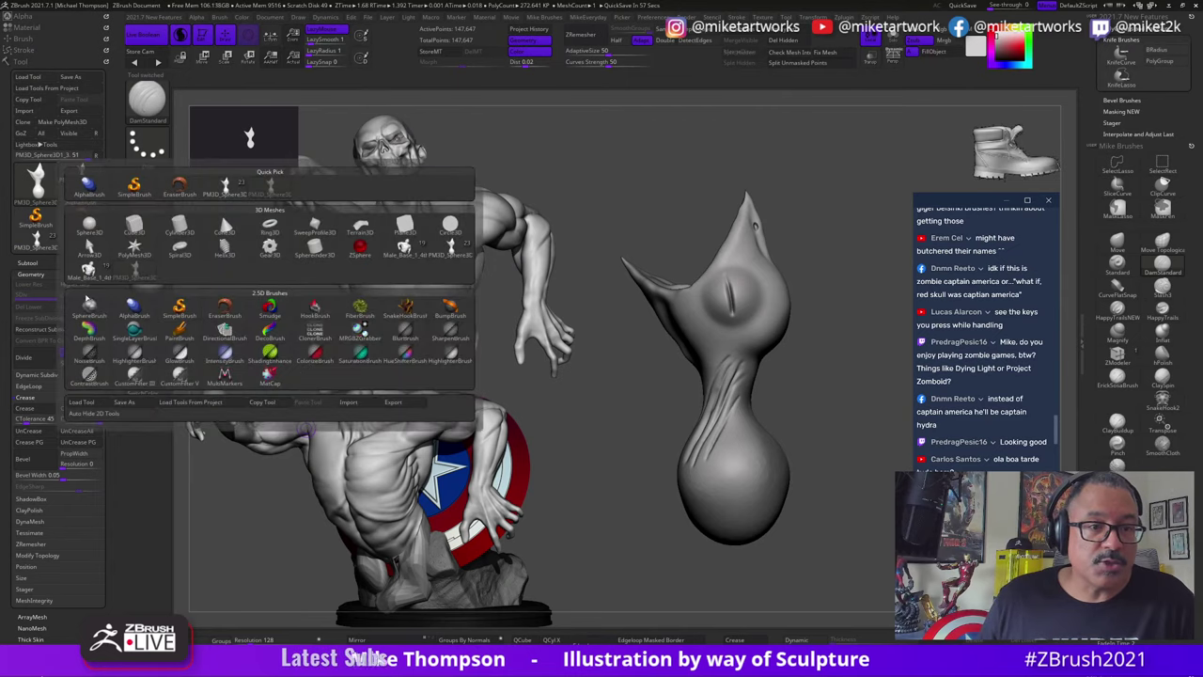
pyautogui.click(29, 264)
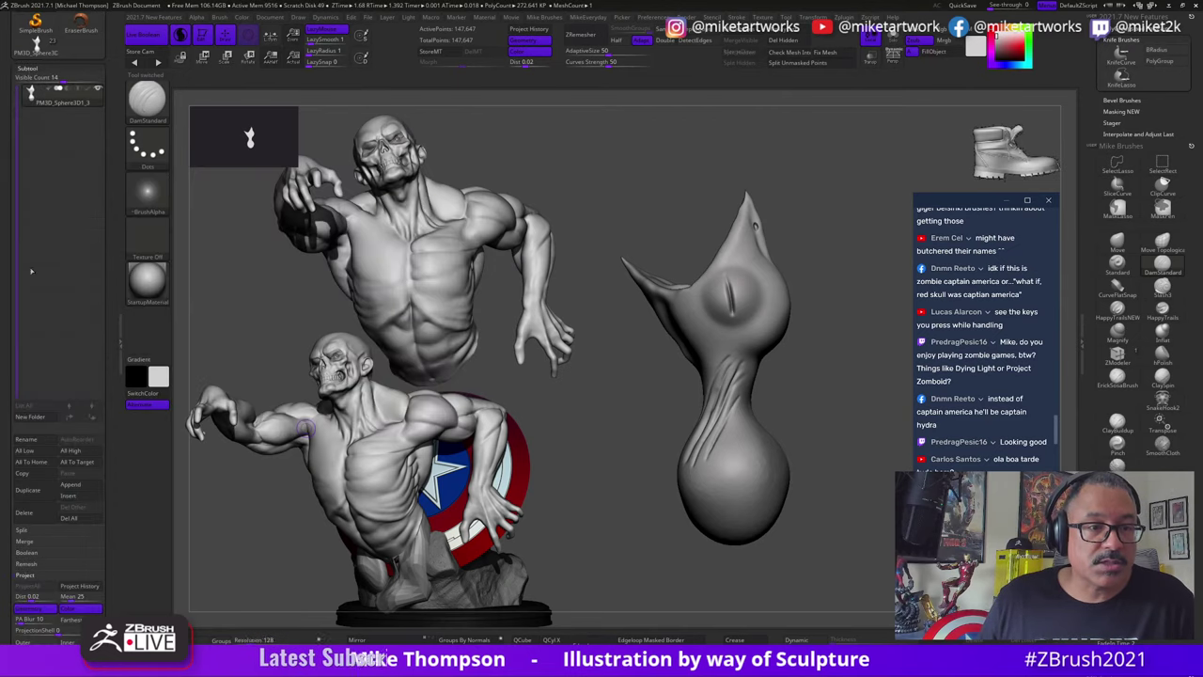
pyautogui.click(28, 490)
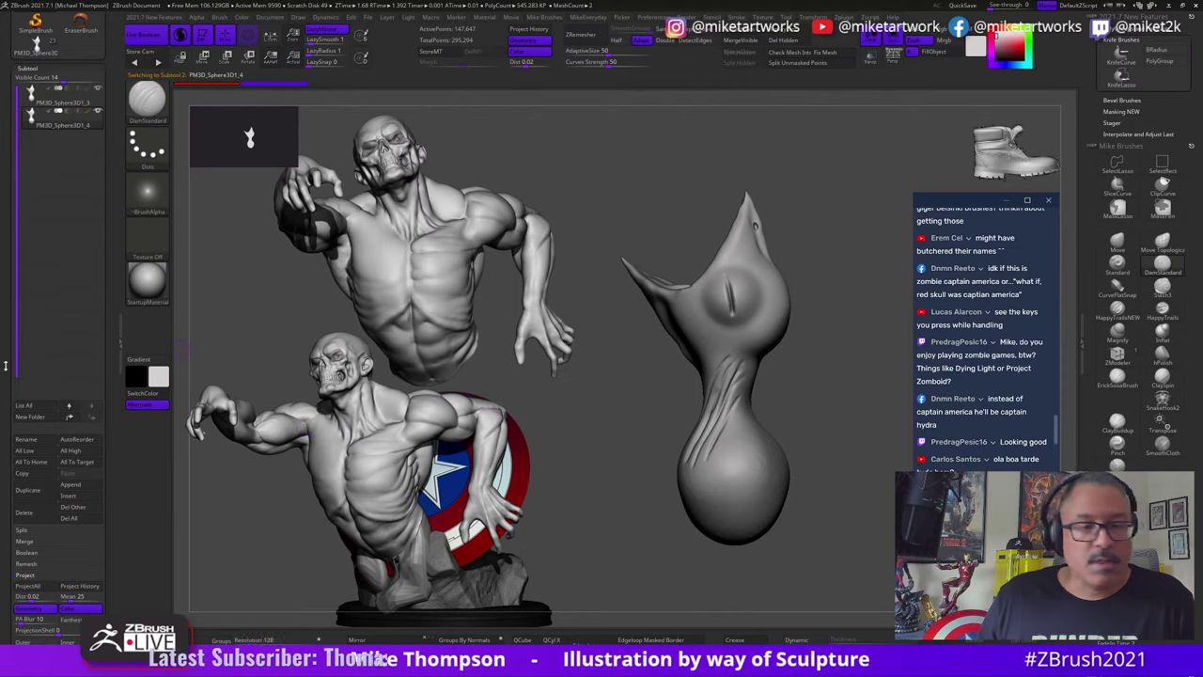
# Step: Uncrease all edges of the duplicated baby bird and open its ZRemesher settings
pyautogui.click(29, 69)
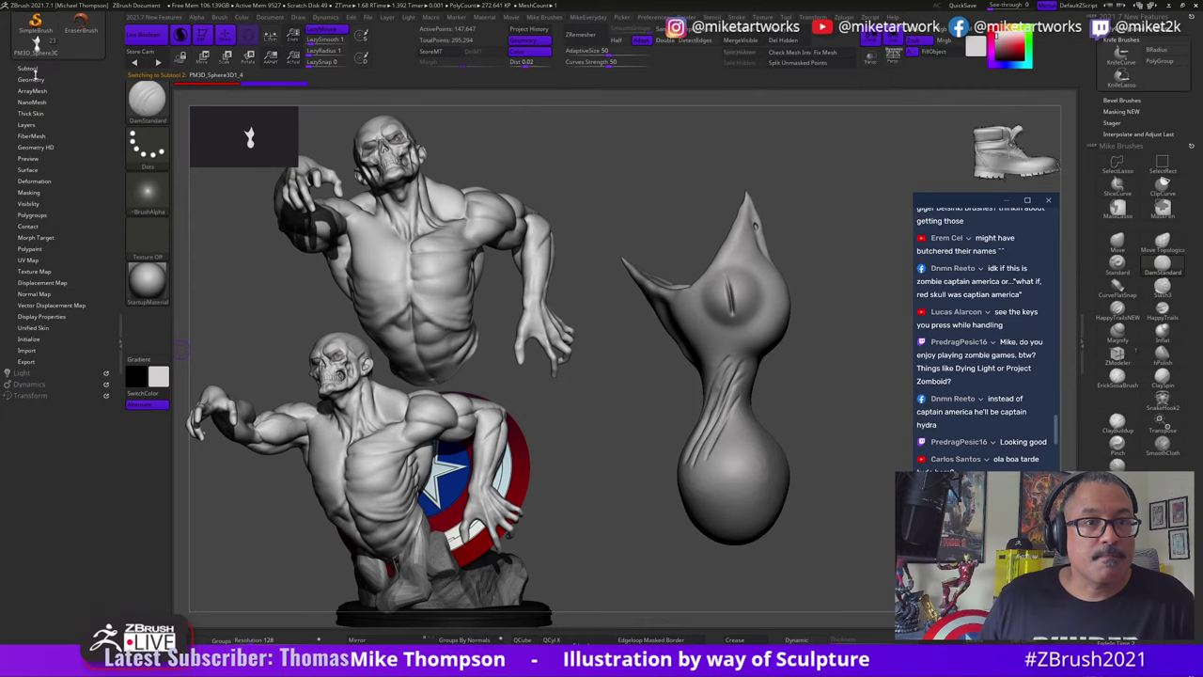
pyautogui.click(34, 79)
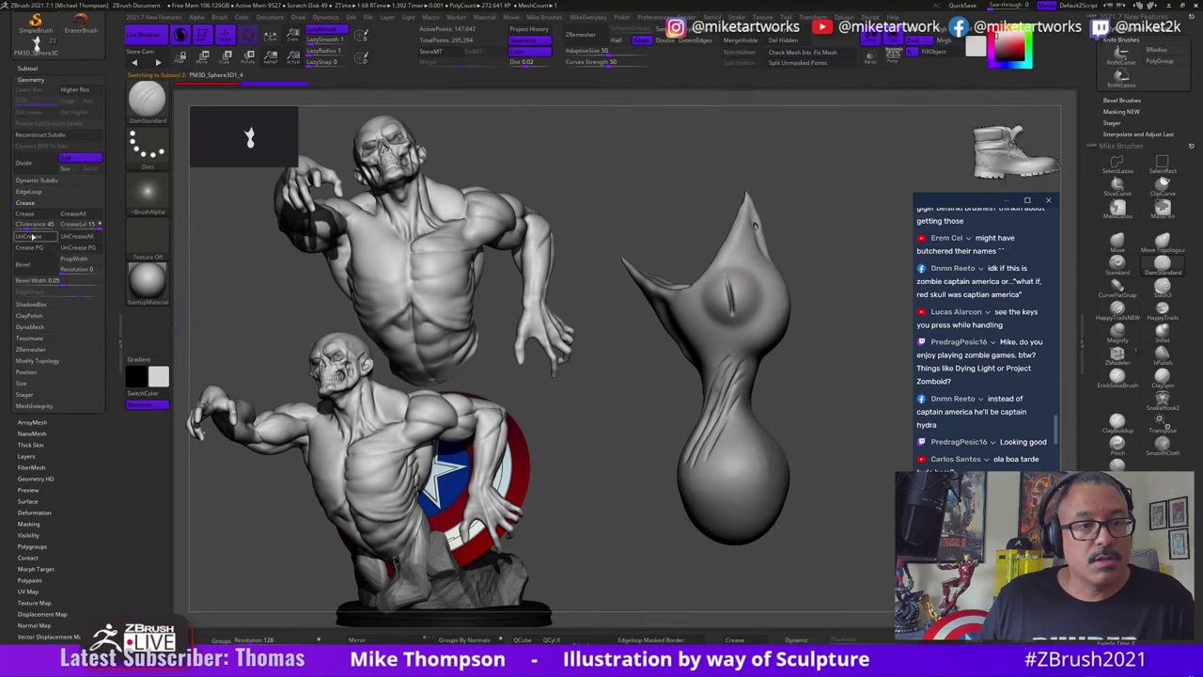
pyautogui.moveTo(639, 319)
pyautogui.keyDown('alt'); pyautogui.mouseDown()
pyautogui.moveTo(878, 507)
pyautogui.moveTo(843, 470)
pyautogui.mouseUp(); pyautogui.keyUp('alt')
pyautogui.moveTo(770, 449); pyautogui.dragTo(773, 482)
pyautogui.moveTo(850, 528)
pyautogui.mouseDown()
pyautogui.moveTo(870, 545)
pyautogui.moveTo(849, 460)
pyautogui.moveTo(725, 485)
pyautogui.mouseUp()
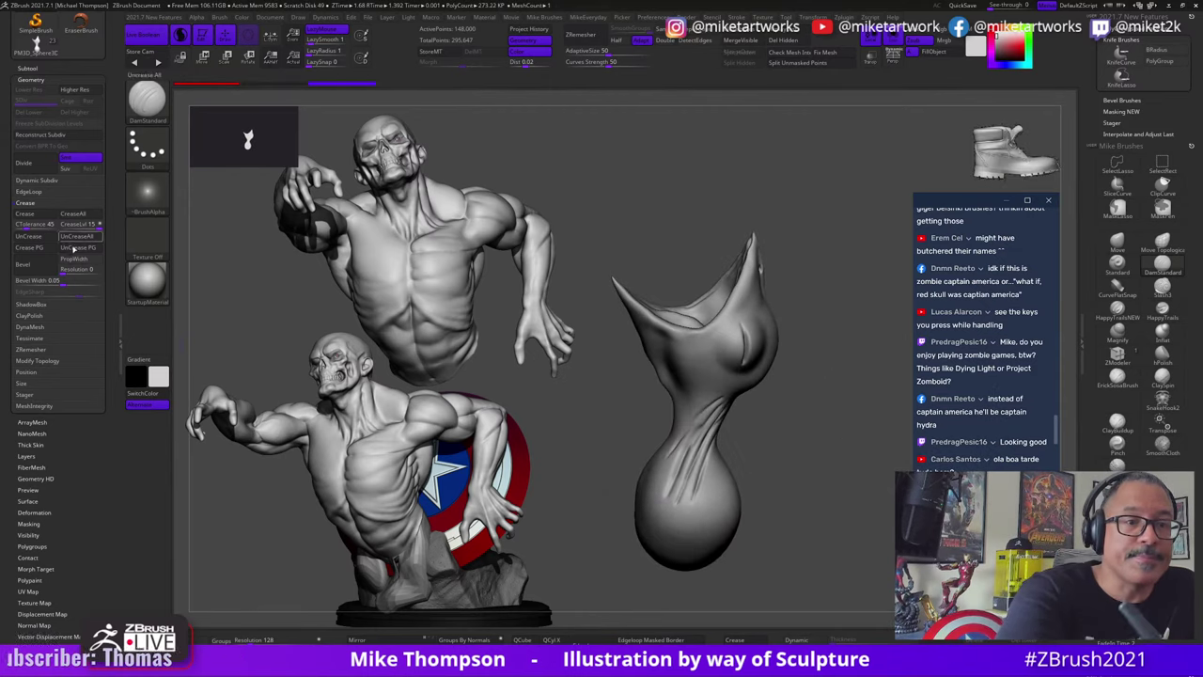
pyautogui.click(44, 350)
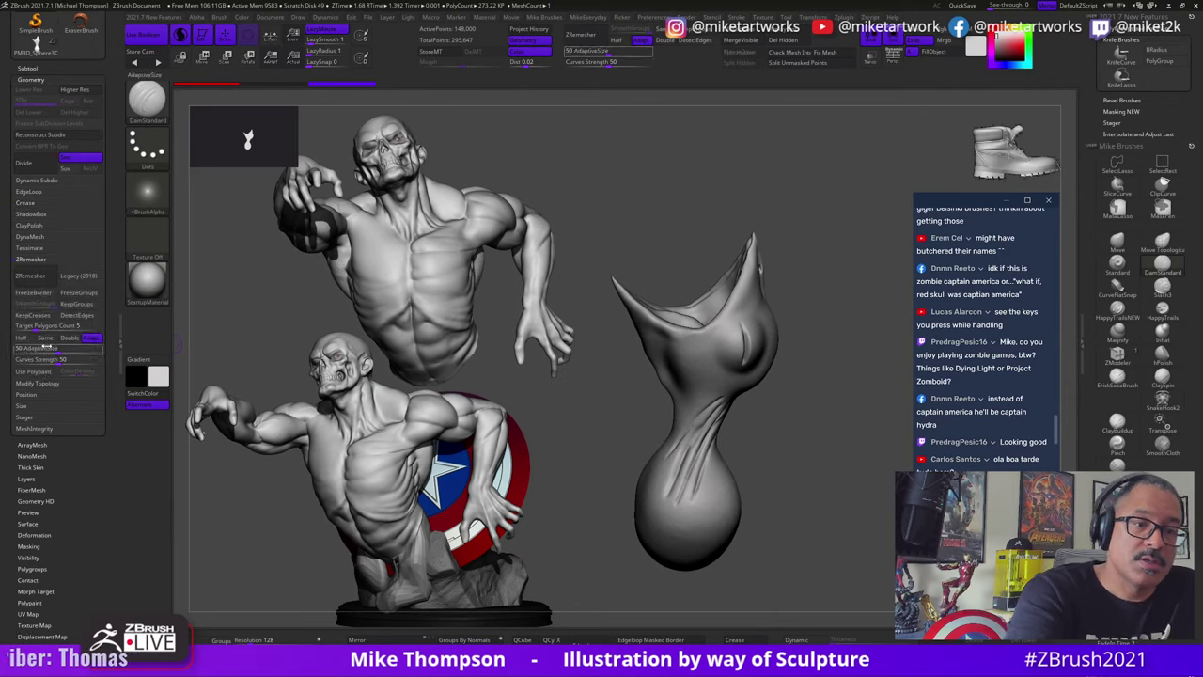
# Step: Hide the mouth interior and merge all polygroups of the bird's outer surface into a single polygroup
pyautogui.press('space')
pyautogui.click(823, 571)
pyautogui.moveTo(835, 554)
pyautogui.mouseDown()
pyautogui.moveTo(849, 520)
pyautogui.moveTo(876, 508)
pyautogui.moveTo(865, 483)
pyautogui.moveTo(879, 469)
pyautogui.moveTo(863, 462)
pyautogui.moveTo(872, 457)
pyautogui.mouseUp()
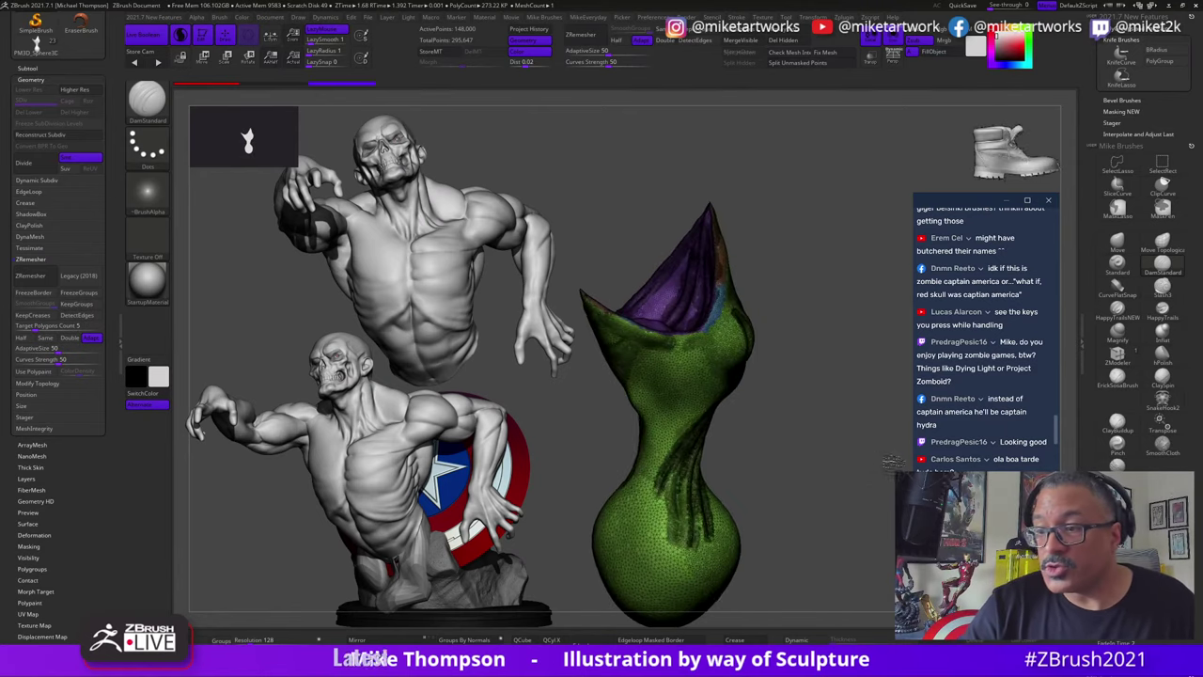
pyautogui.moveTo(810, 340); pyautogui.dragTo(845, 368)
pyautogui.keyDown('ctrl'); pyautogui.keyDown('shift'); pyautogui.click(690, 331); pyautogui.keyUp('shift'); pyautogui.keyUp('ctrl')
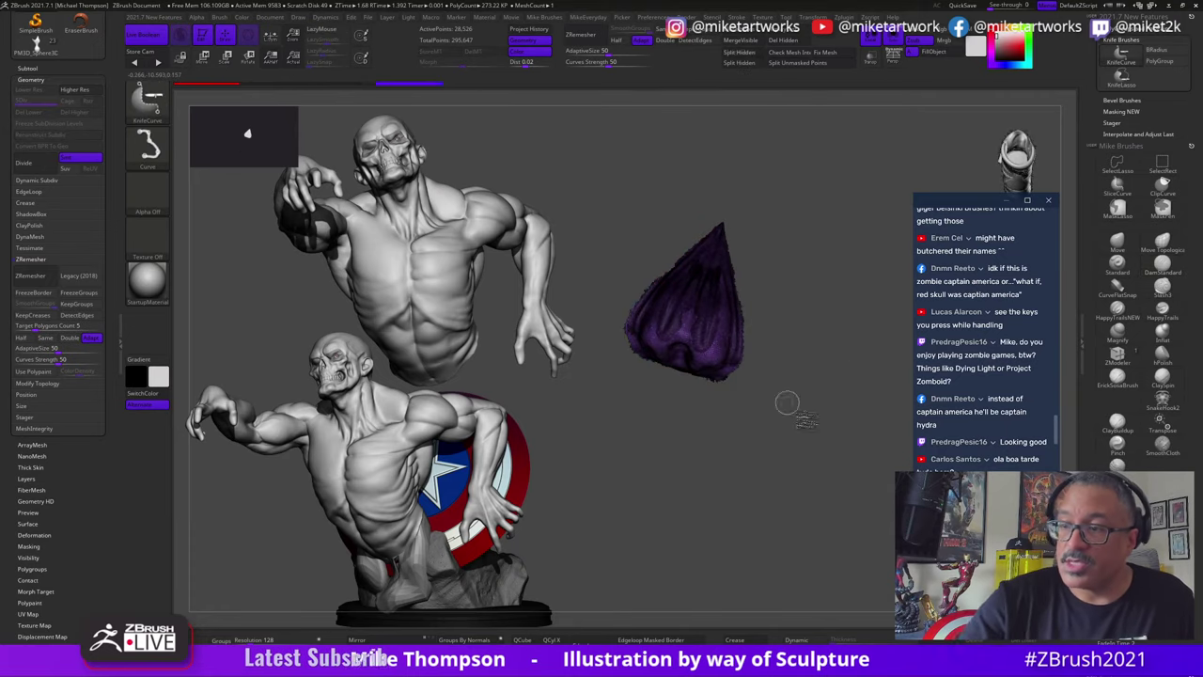
pyautogui.press('b')
pyautogui.press('d')
pyautogui.press('s')
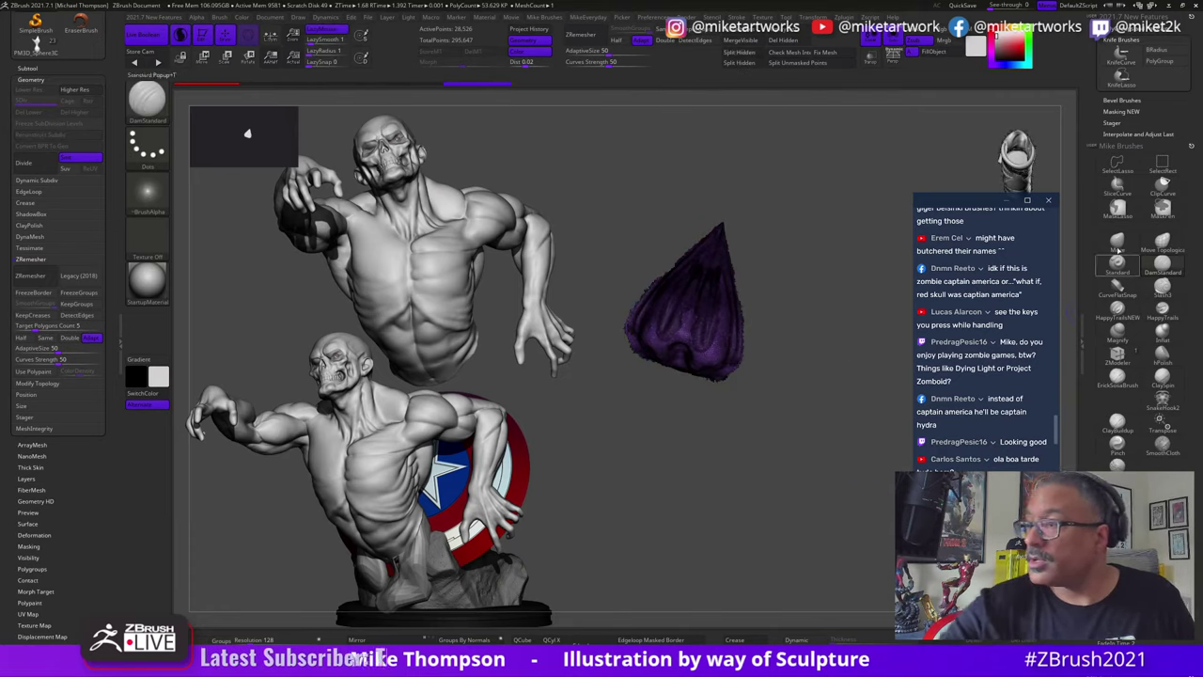
pyautogui.moveTo(856, 483)
pyautogui.keyDown('ctrl'); pyautogui.keyDown('shift'); pyautogui.mouseDown()
pyautogui.moveTo(848, 504)
pyautogui.moveTo(867, 467)
pyautogui.moveTo(825, 405)
pyautogui.mouseUp(); pyautogui.keyUp('shift'); pyautogui.keyUp('ctrl')
pyautogui.hotkey('ctrl', 'w')
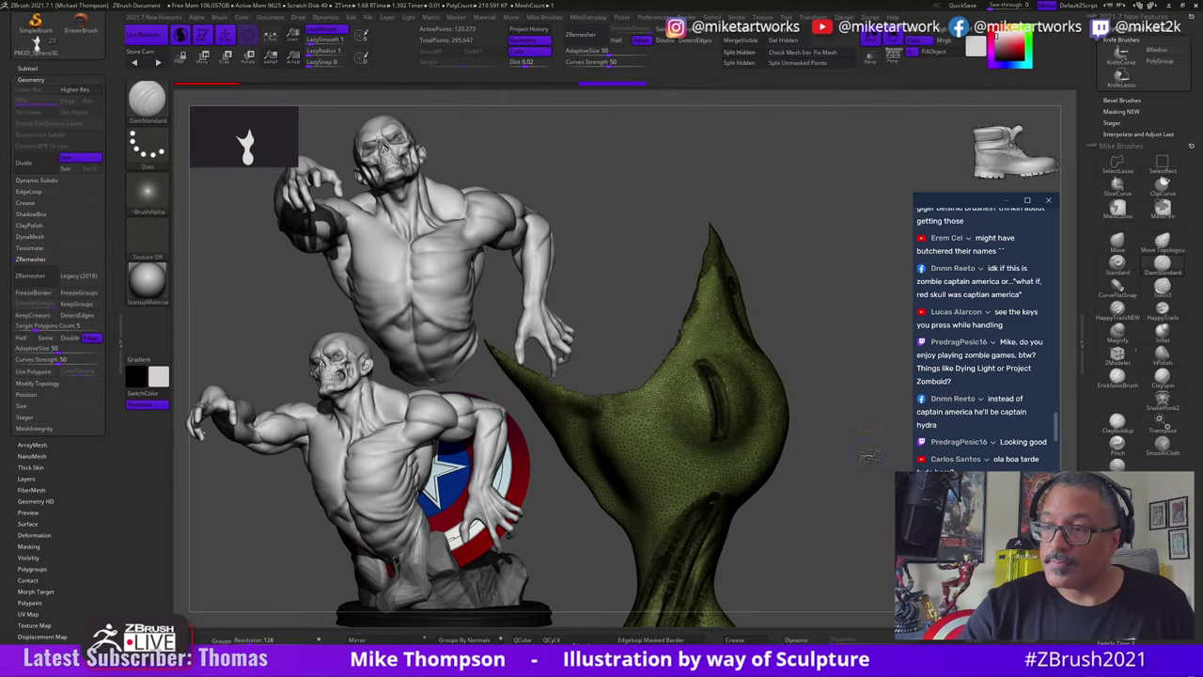
# Step: Lasso-mask the head and the beak in turn, turning each masked area into its own polygroup
pyautogui.moveTo(869, 455)
pyautogui.mouseDown()
pyautogui.moveTo(827, 429)
pyautogui.moveTo(871, 420)
pyautogui.mouseUp()
pyautogui.press('ctrl')
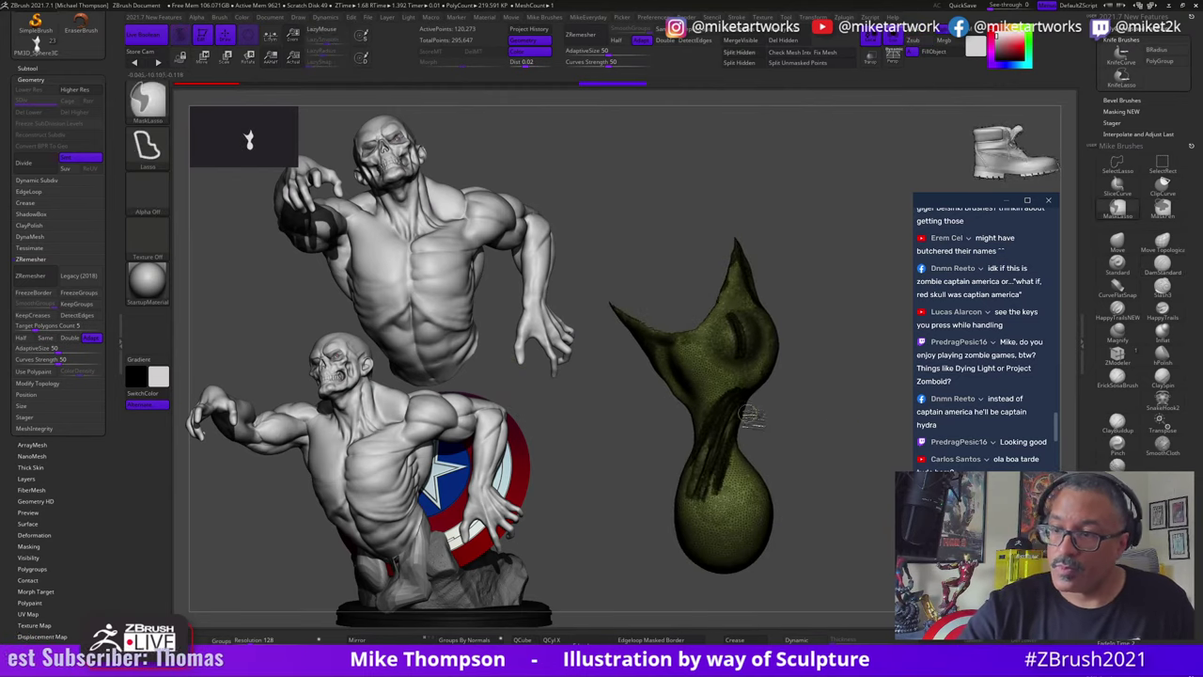
pyautogui.moveTo(655, 423)
pyautogui.keyDown('ctrl'); pyautogui.mouseDown()
pyautogui.moveTo(798, 399)
pyautogui.moveTo(775, 416)
pyautogui.mouseUp(); pyautogui.keyUp('ctrl')
pyautogui.hotkey('ctrl', 'w')
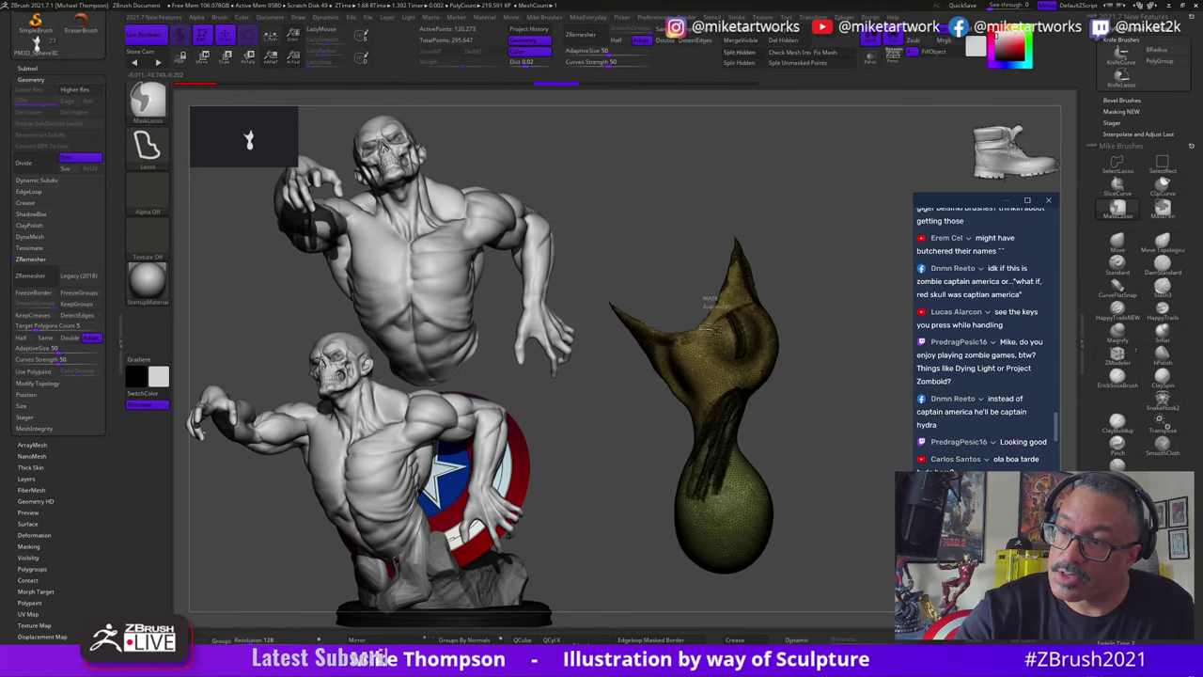
pyautogui.moveTo(668, 357)
pyautogui.keyDown('ctrl'); pyautogui.mouseDown()
pyautogui.moveTo(684, 211)
pyautogui.moveTo(776, 305)
pyautogui.mouseUp(); pyautogui.keyUp('ctrl')
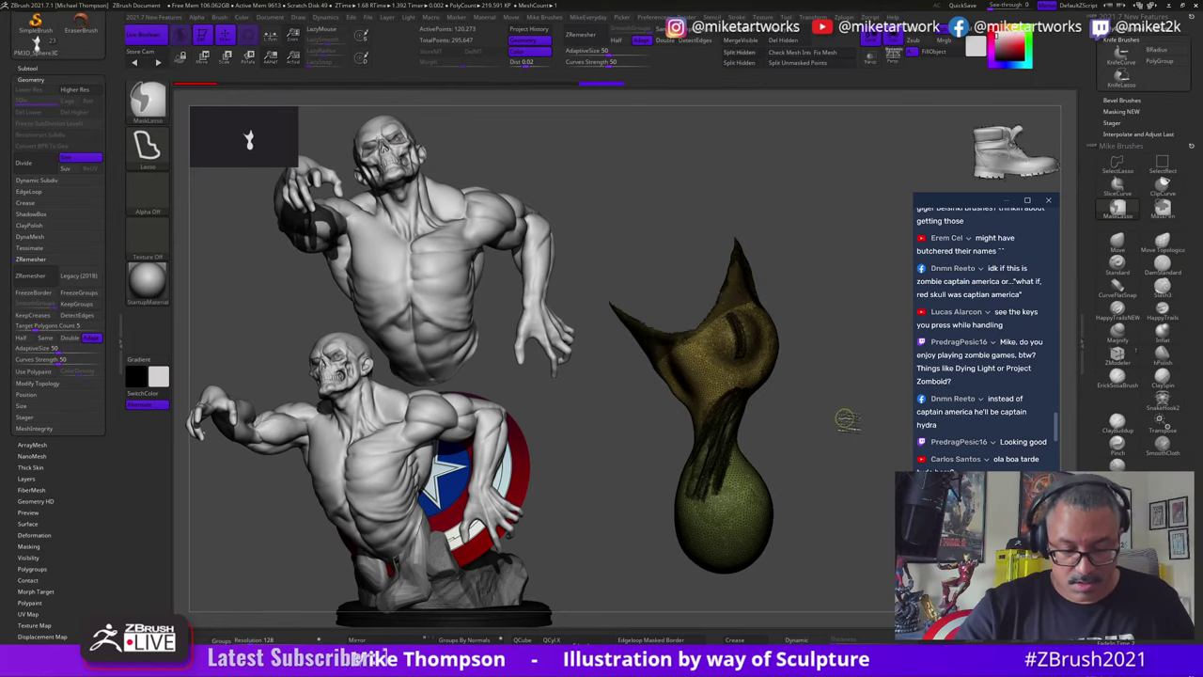
pyautogui.hotkey('ctrl', 'w')
# Step: Remesh the bird with ZRemesher at Half density, using KeepGroups, DetectEdges, AdaptiveSize 1 and Curves Strength 89
pyautogui.moveTo(844, 469)
pyautogui.mouseDown()
pyautogui.moveTo(868, 515)
pyautogui.moveTo(891, 512)
pyautogui.moveTo(860, 499)
pyautogui.moveTo(894, 577)
pyautogui.moveTo(857, 475)
pyautogui.mouseUp()
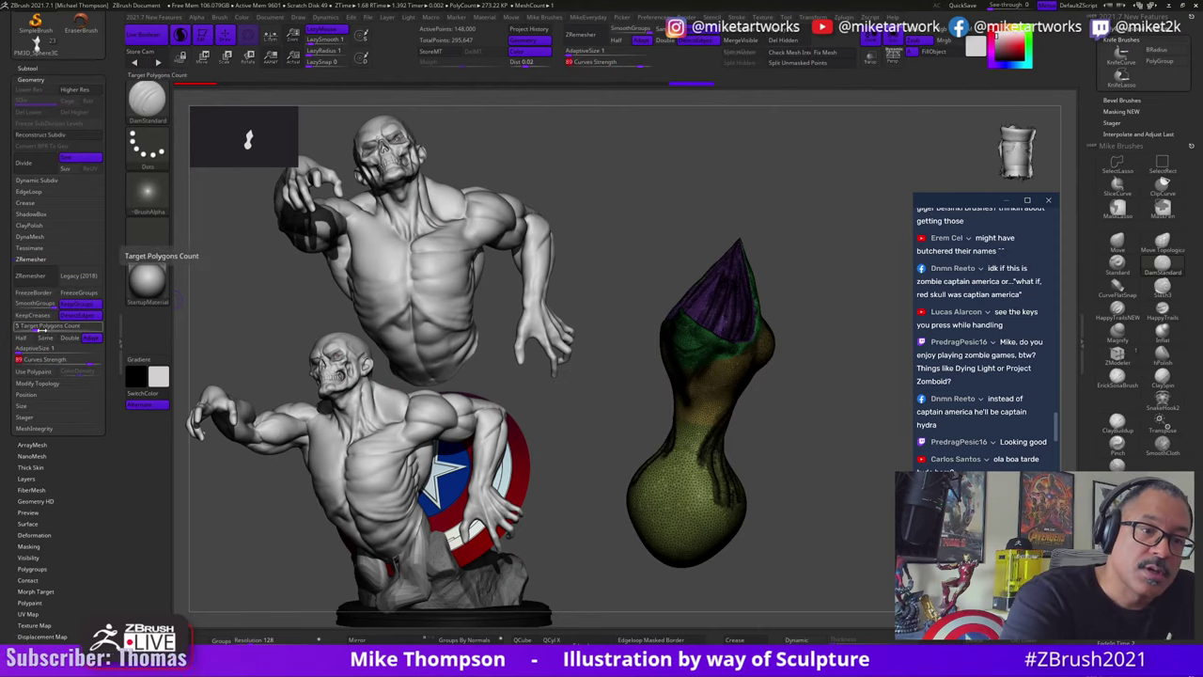
pyautogui.click(23, 337)
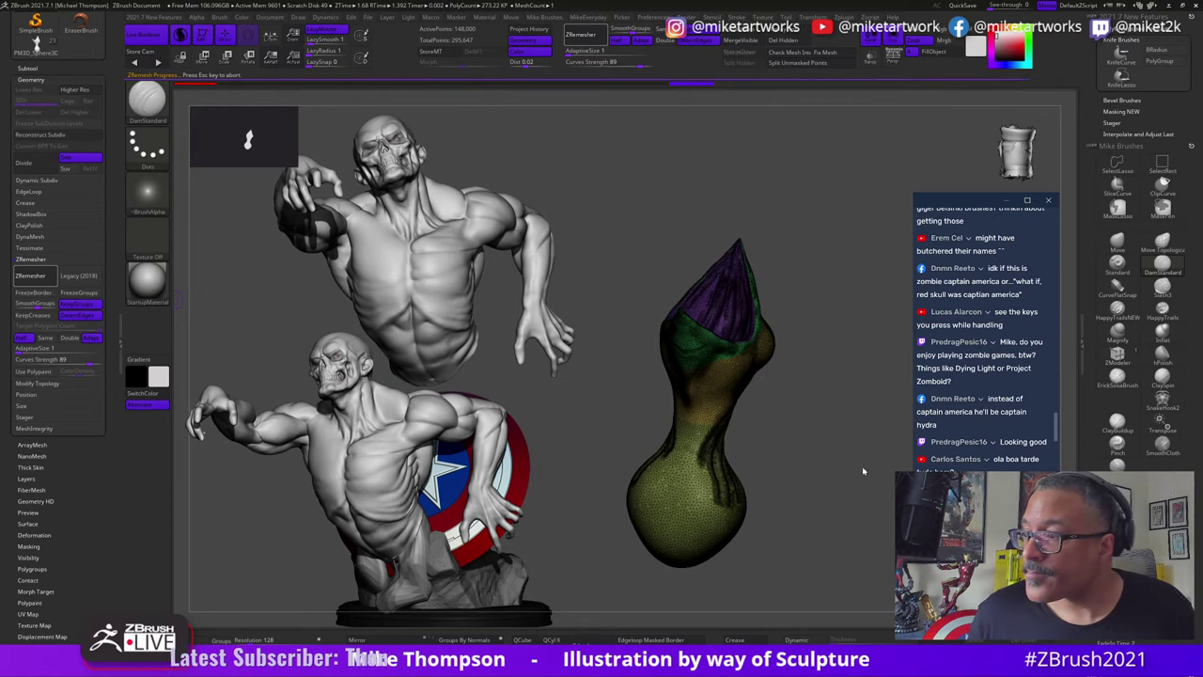
pyautogui.moveTo(858, 468); pyautogui.dragTo(879, 495)
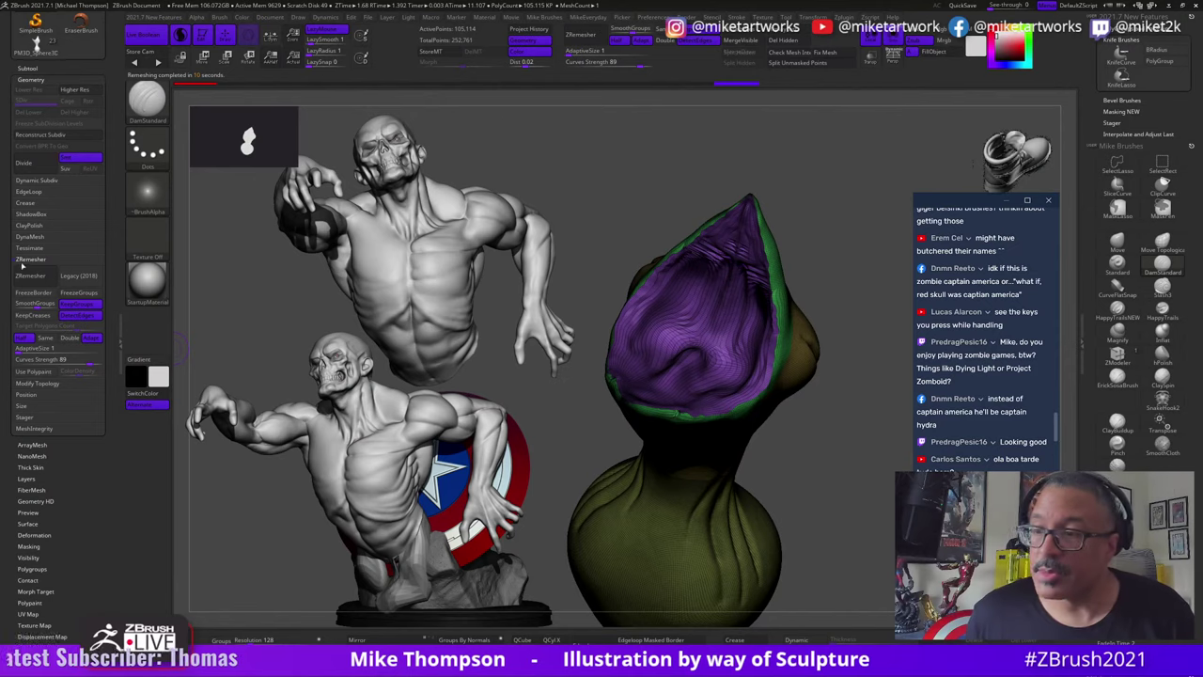
# Step: Smooth the rough surface inside the upper and lower beak with the Smooth brush
pyautogui.moveTo(808, 422)
pyautogui.mouseDown()
pyautogui.moveTo(826, 433)
pyautogui.moveTo(834, 410)
pyautogui.moveTo(820, 503)
pyautogui.moveTo(871, 510)
pyautogui.mouseUp()
pyautogui.press('s')
pyautogui.press('s')
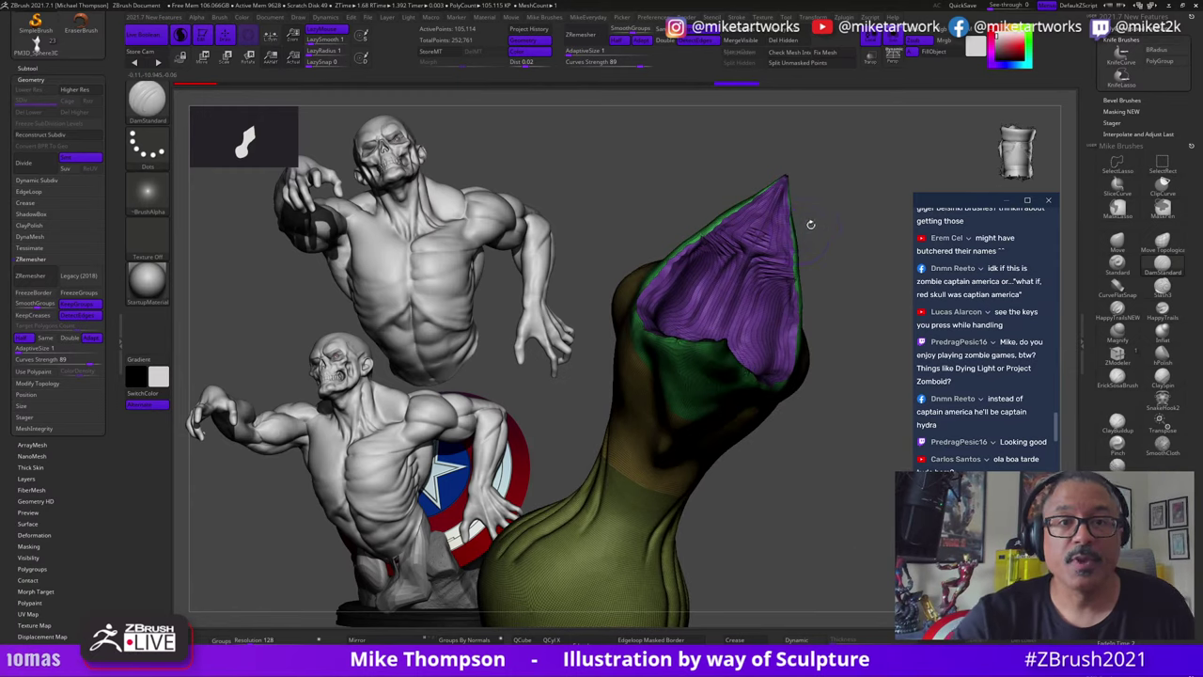
pyautogui.press('shift')
pyautogui.keyDown('shift'); pyautogui.moveTo(765, 279); pyautogui.dragTo(763, 285); pyautogui.keyUp('shift')
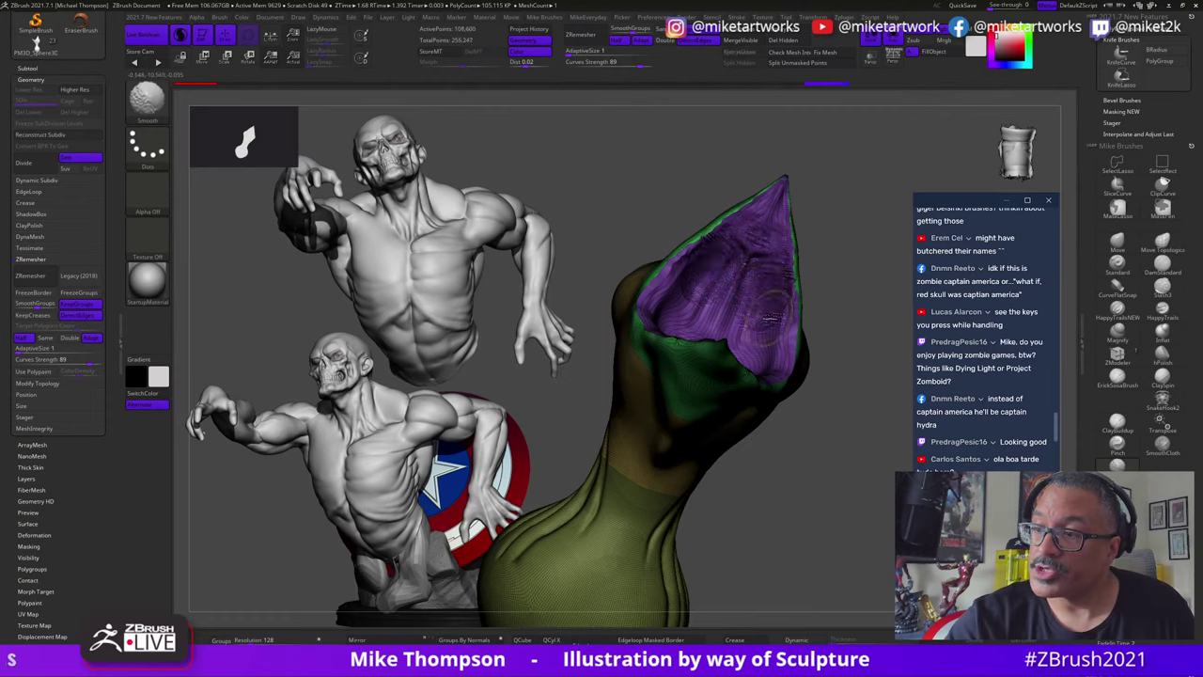
pyautogui.moveTo(772, 338); pyautogui.dragTo(832, 333)
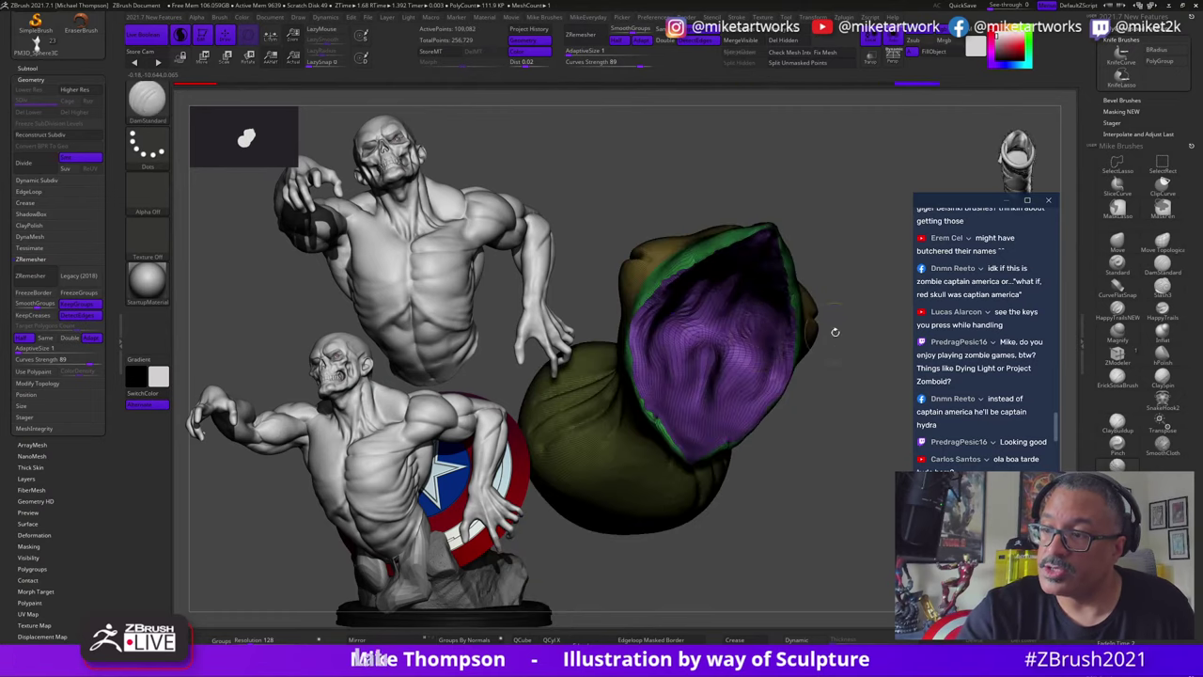
pyautogui.keyDown('shift'); pyautogui.moveTo(778, 360); pyautogui.dragTo(748, 387); pyautogui.keyUp('shift')
pyautogui.moveTo(860, 394); pyautogui.dragTo(845, 438)
pyautogui.moveTo(851, 371); pyautogui.dragTo(851, 461)
# Step: Try another ZRemesher pass at Half density on the bird with its separate head and beak polygroups
pyautogui.click(31, 275)
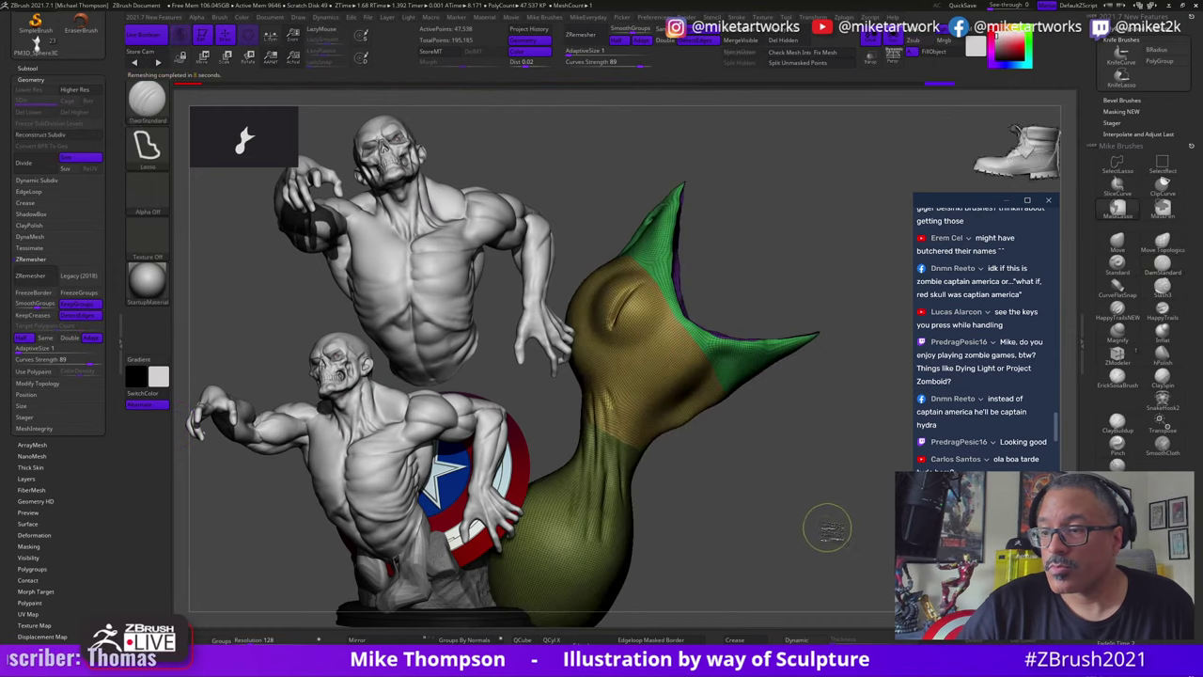
pyautogui.hotkey('ctrl', 'z')
pyautogui.moveTo(839, 514)
pyautogui.mouseDown()
pyautogui.moveTo(852, 508)
pyautogui.moveTo(834, 518)
pyautogui.mouseUp()
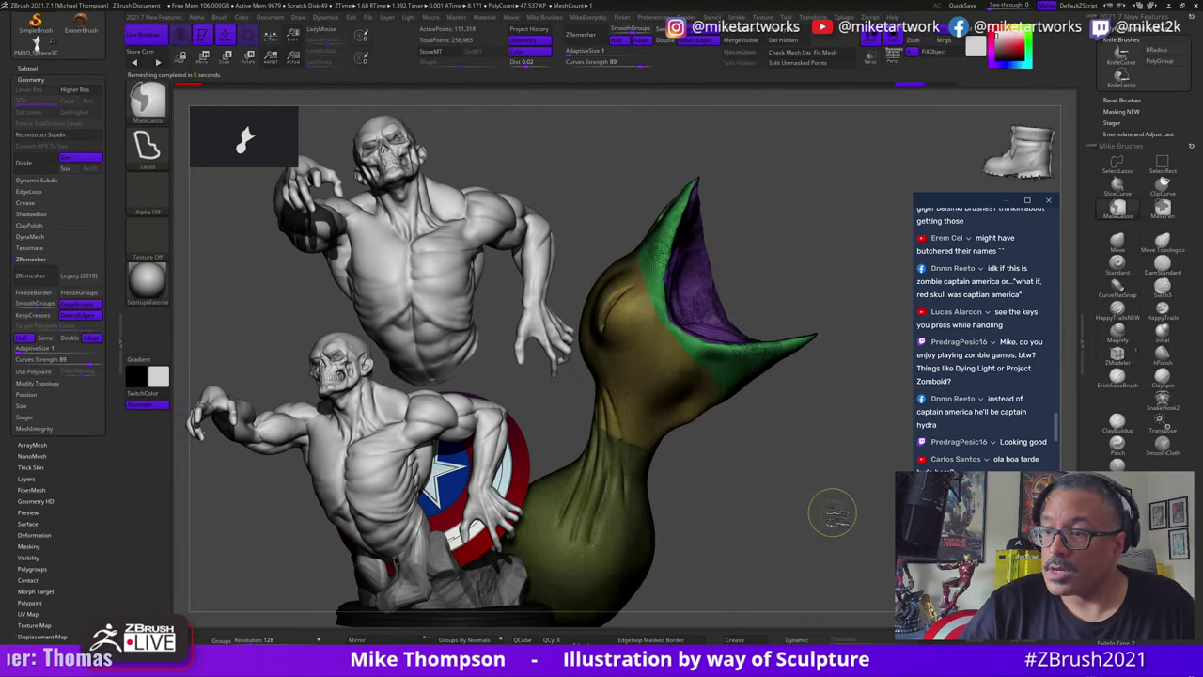
# Step: Isolate the head and outer beak, merge them into one polygroup, and show the whole bird again
pyautogui.hotkey('ctrl', 'shift')
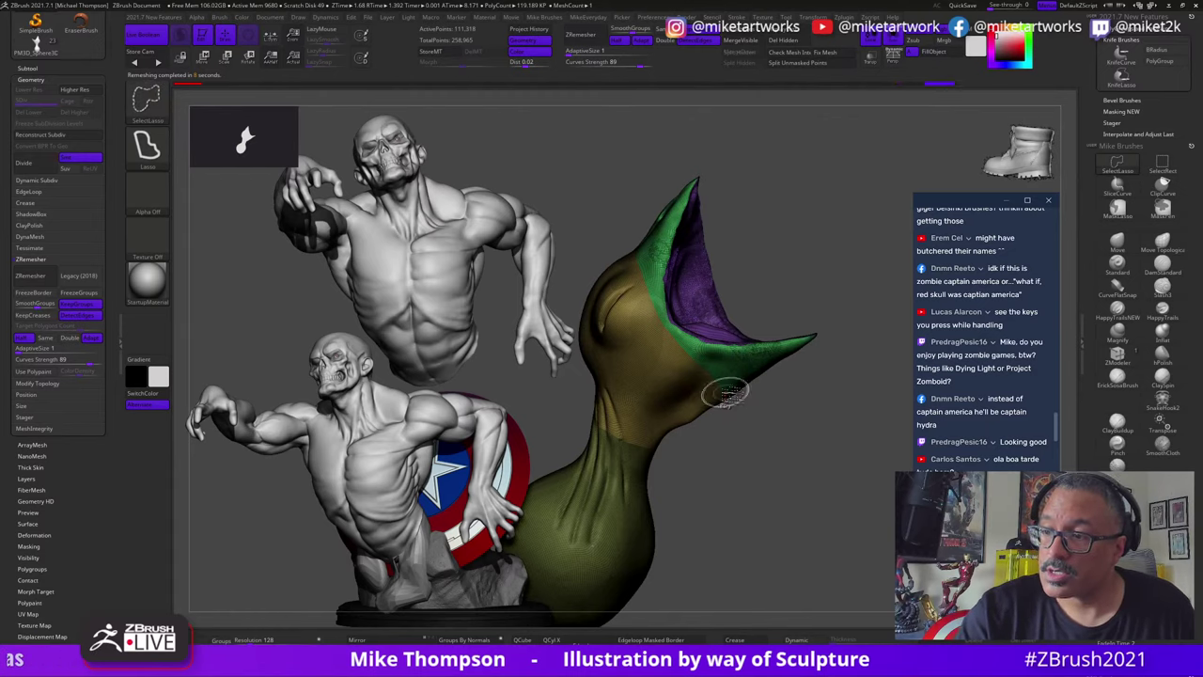
pyautogui.keyDown('ctrl'); pyautogui.keyDown('shift'); pyautogui.click(728, 393); pyautogui.keyUp('shift'); pyautogui.keyUp('ctrl')
pyautogui.keyDown('ctrl'); pyautogui.keyDown('shift'); pyautogui.click(765, 402); pyautogui.keyUp('shift'); pyautogui.keyUp('ctrl')
pyautogui.keyDown('ctrl'); pyautogui.keyDown('alt'); pyautogui.keyDown('shift'); pyautogui.click(744, 378); pyautogui.keyUp('shift'); pyautogui.keyUp('alt'); pyautogui.keyUp('ctrl')
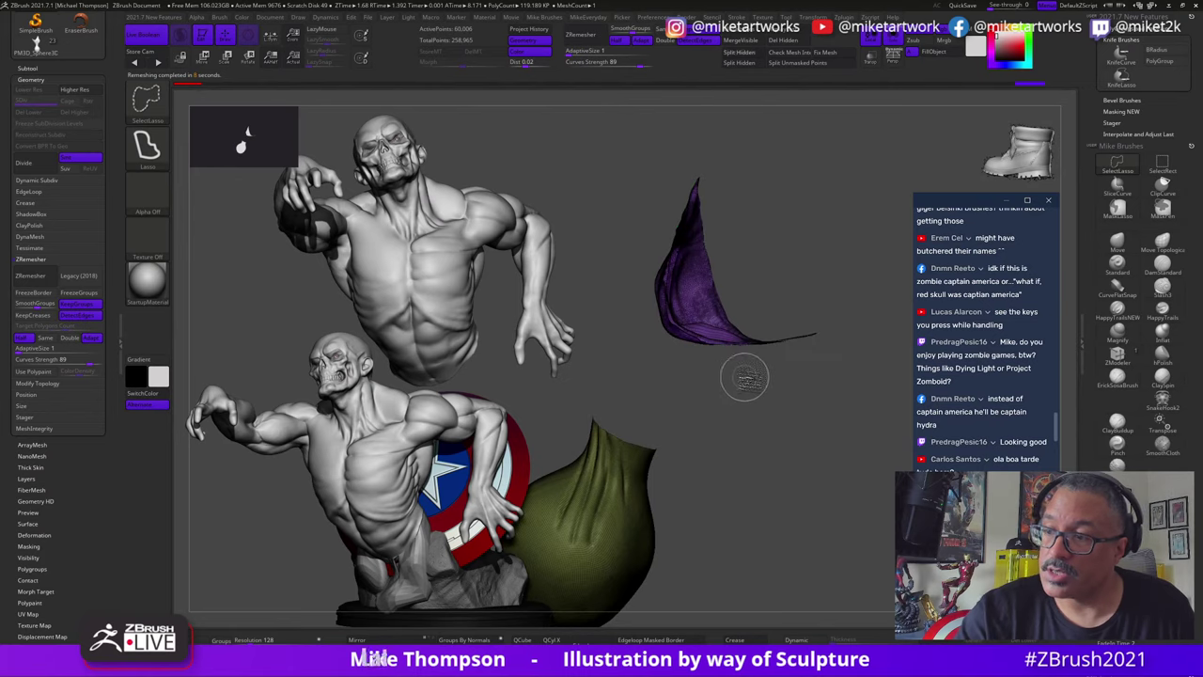
pyautogui.keyDown('ctrl'); pyautogui.keyDown('shift'); pyautogui.click(787, 456); pyautogui.keyUp('shift'); pyautogui.keyUp('ctrl')
pyautogui.hotkey('ctrl', 'w')
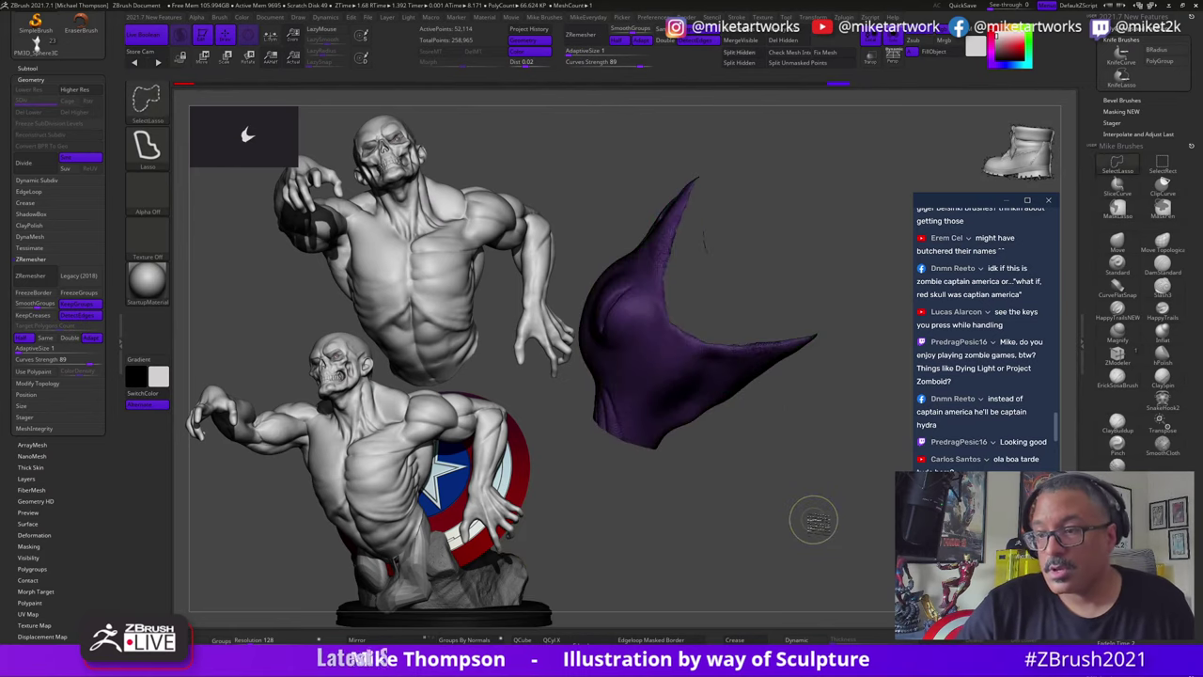
pyautogui.moveTo(798, 522)
pyautogui.mouseDown()
pyautogui.moveTo(910, 510)
pyautogui.moveTo(844, 513)
pyautogui.mouseUp()
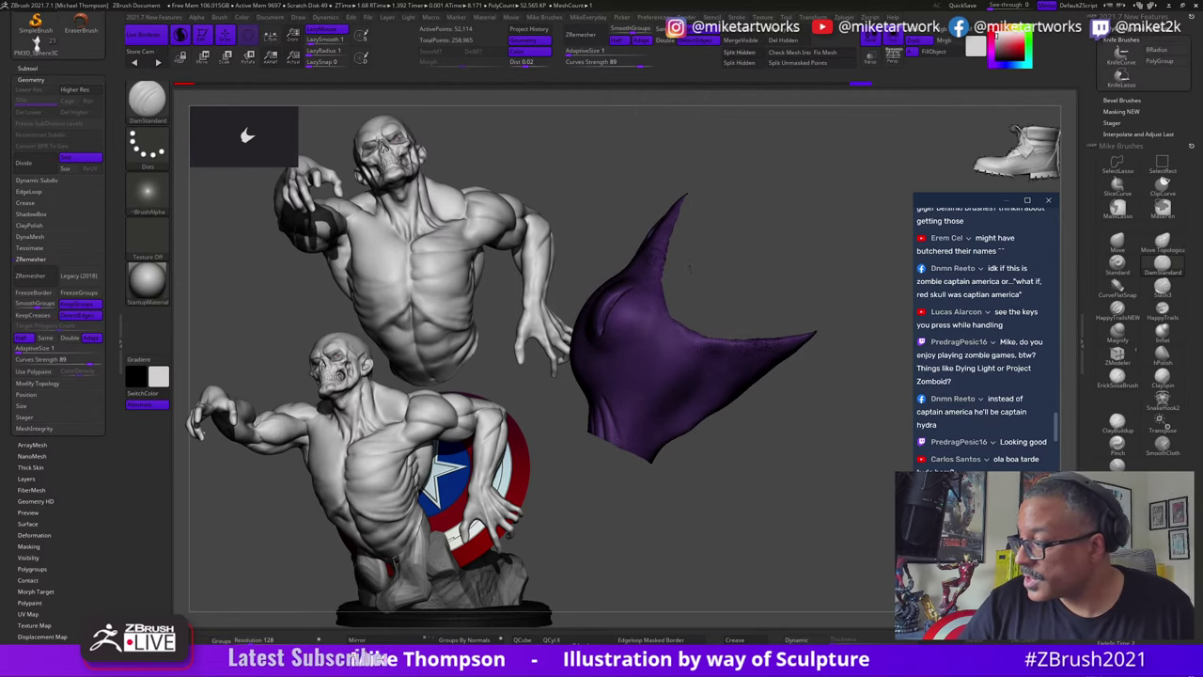
pyautogui.keyDown('ctrl'); pyautogui.keyDown('shift'); pyautogui.click(861, 584); pyautogui.keyUp('shift'); pyautogui.keyUp('ctrl')
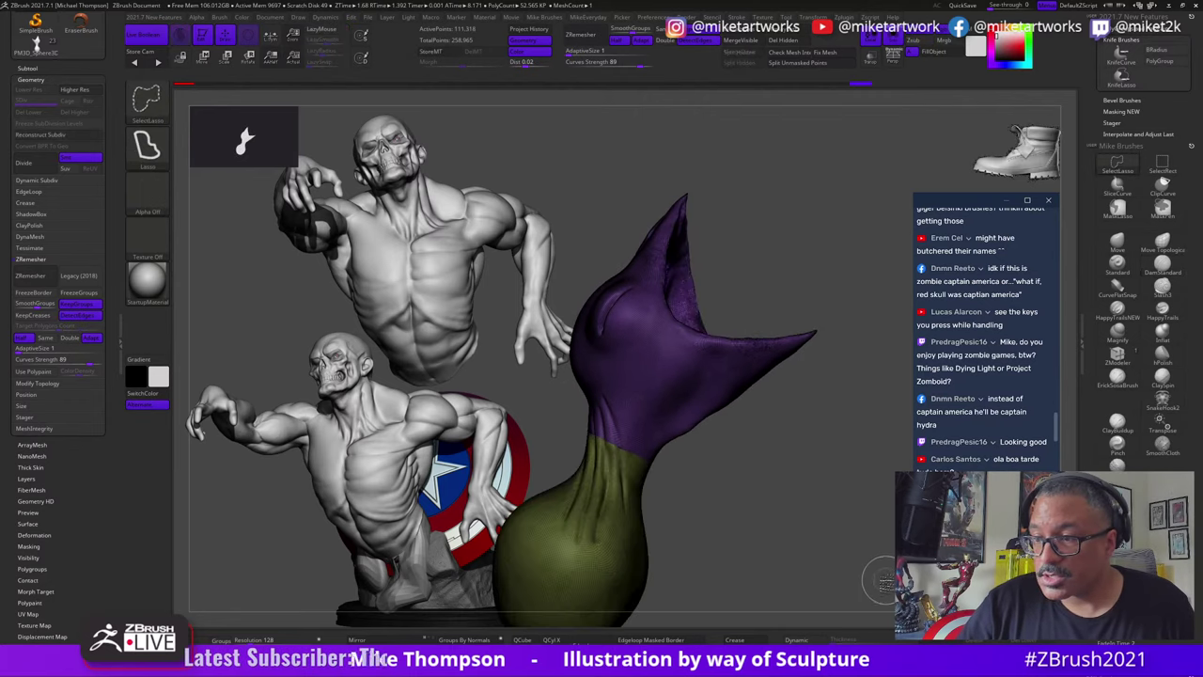
# Step: Apply Polish By Groups to the bird and remesh it with ZRemesher at Half density
pyautogui.moveTo(874, 573); pyautogui.dragTo(695, 564)
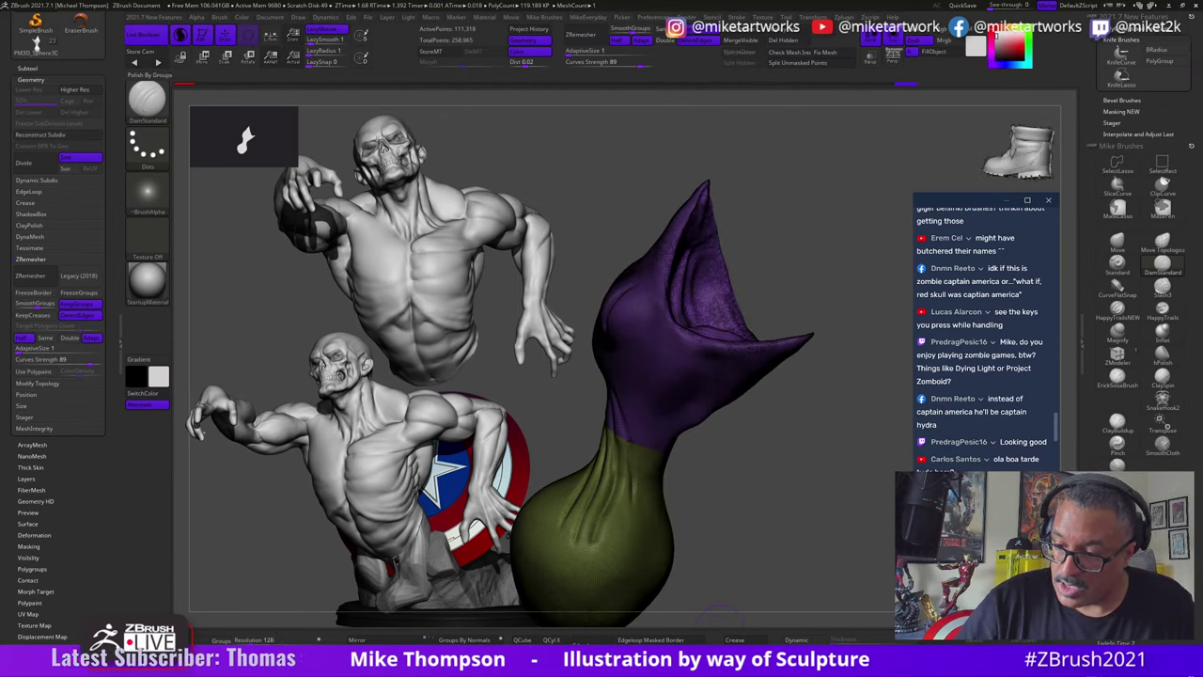
pyautogui.click(635, 650)
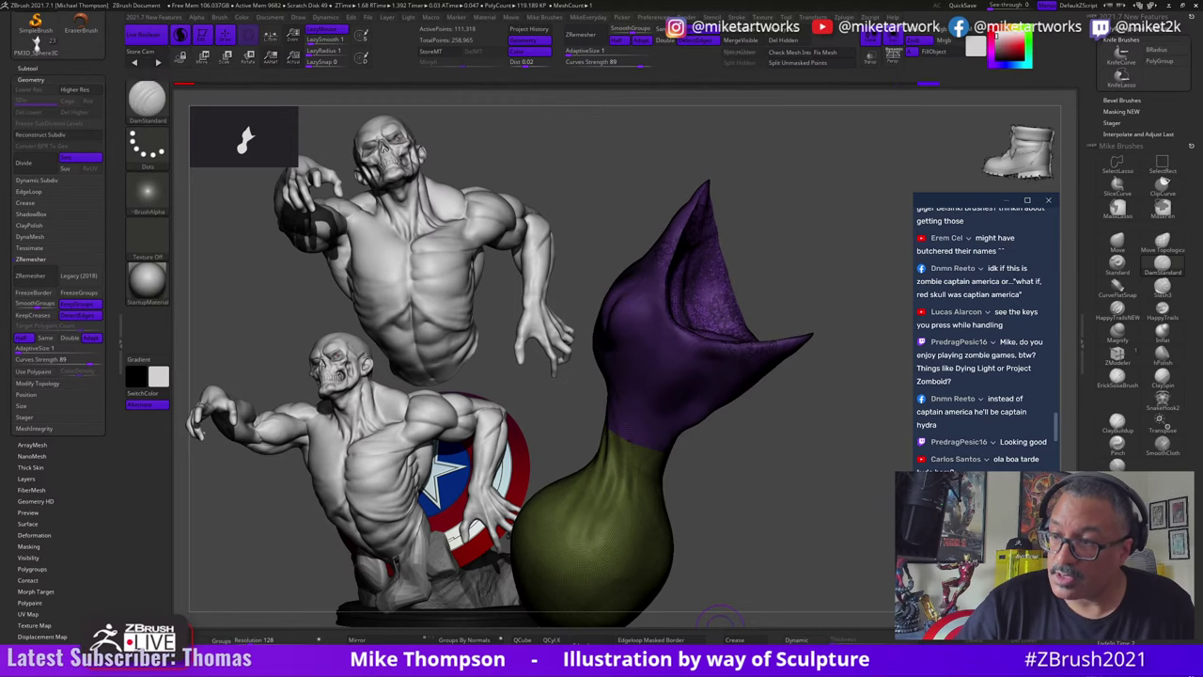
pyautogui.moveTo(787, 565)
pyautogui.mouseDown()
pyautogui.moveTo(825, 560)
pyautogui.moveTo(780, 556)
pyautogui.mouseUp()
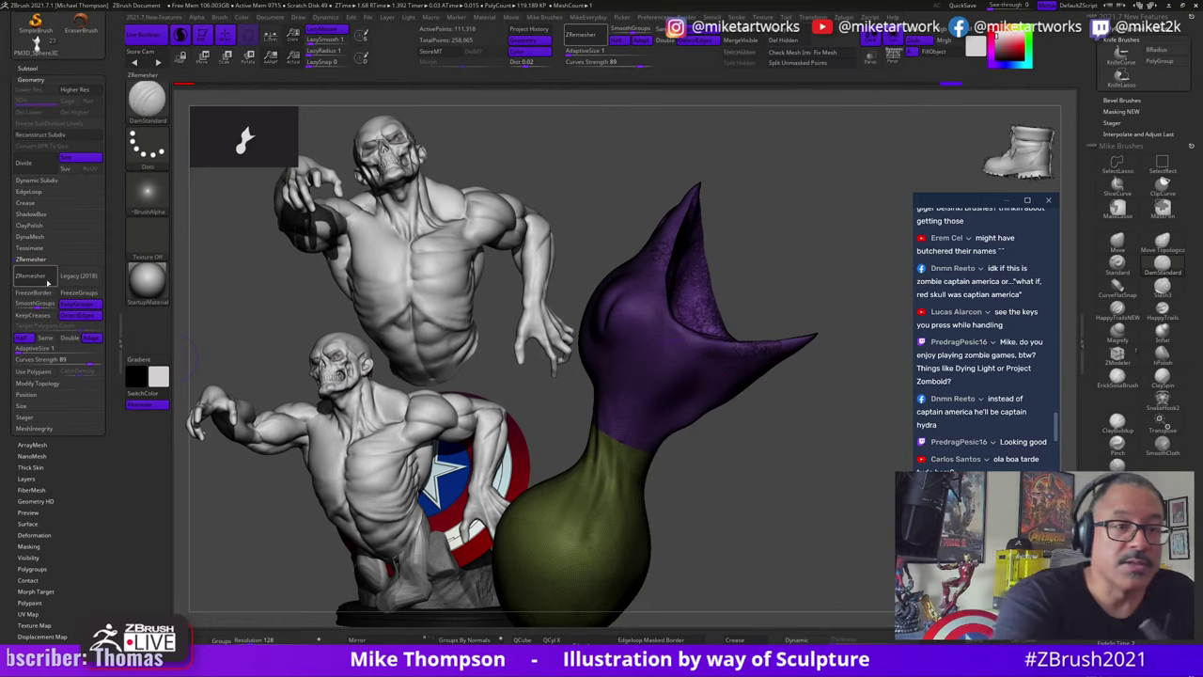
pyautogui.click(46, 278)
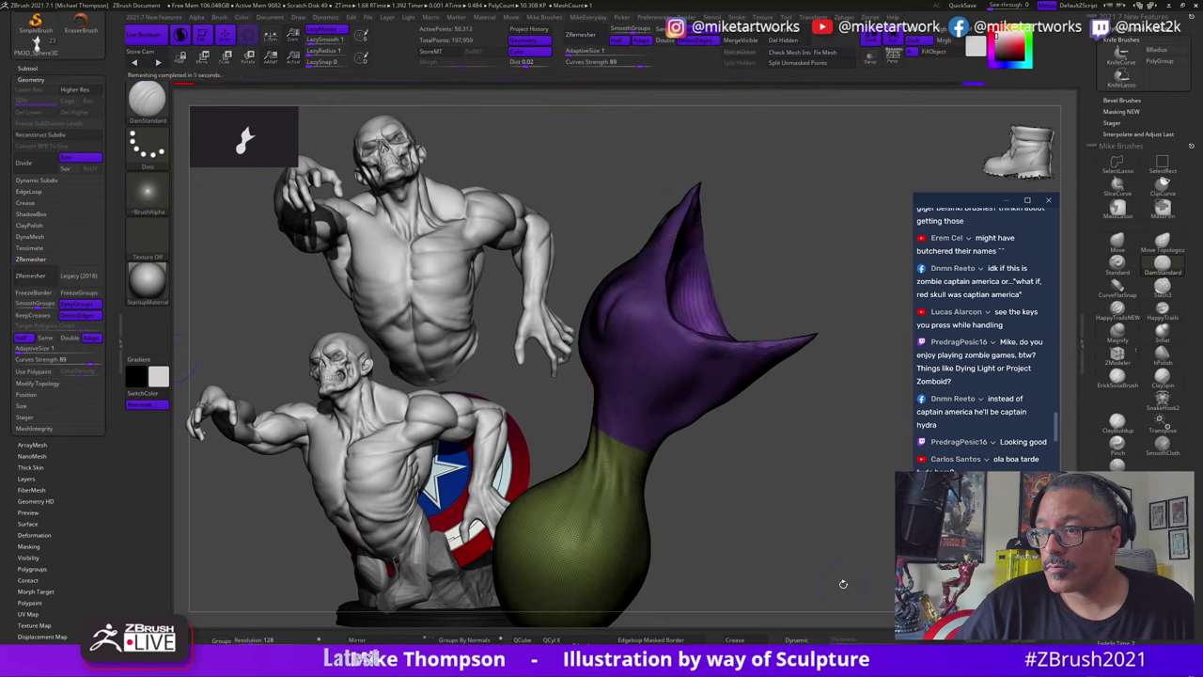
pyautogui.moveTo(864, 542); pyautogui.dragTo(912, 570)
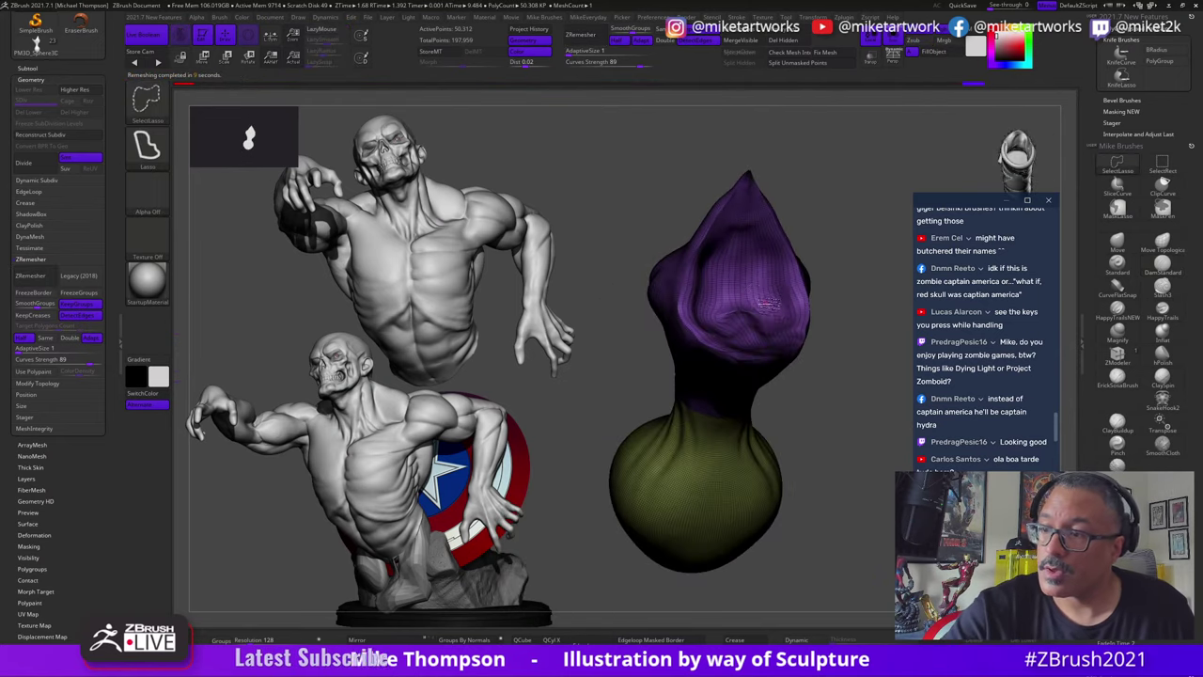
# Step: Assign the mouth interior a new polygroup and remesh the bird again with ZRemesher at Half density
pyautogui.keyDown('ctrl'); pyautogui.keyDown('shift'); pyautogui.click(780, 297); pyautogui.keyUp('shift'); pyautogui.keyUp('ctrl')
pyautogui.keyDown('ctrl'); pyautogui.keyDown('shift'); pyautogui.click(825, 499); pyautogui.keyUp('shift'); pyautogui.keyUp('ctrl')
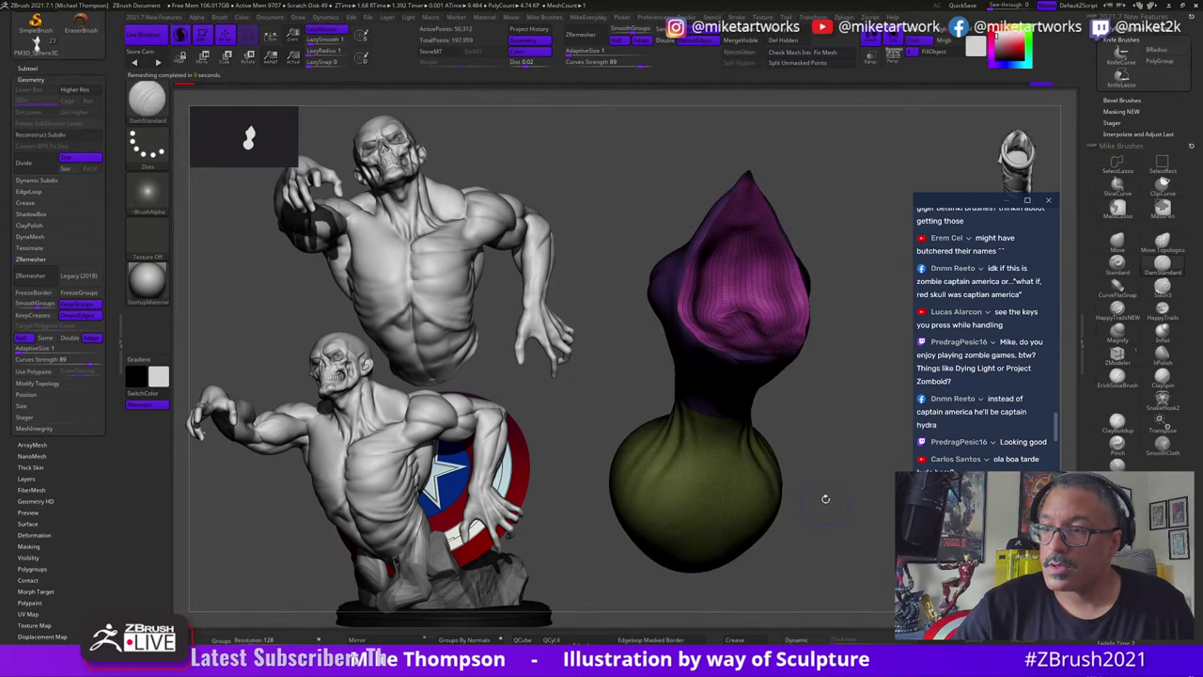
pyautogui.click(44, 280)
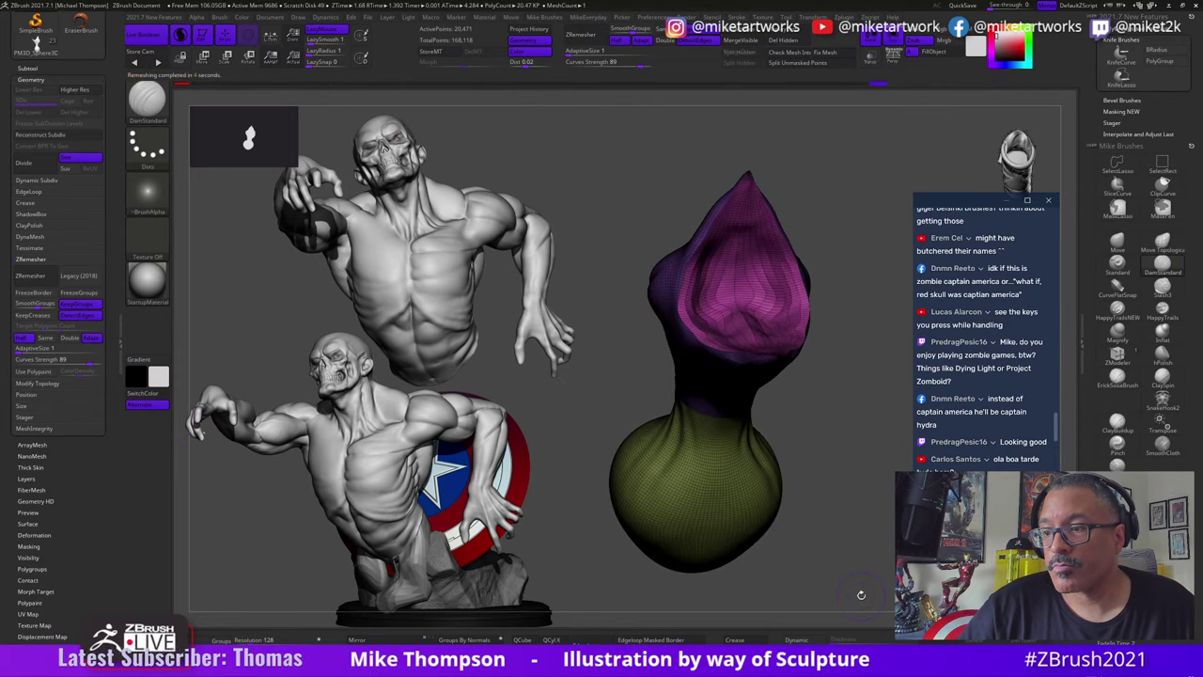
pyautogui.moveTo(864, 598); pyautogui.dragTo(865, 585)
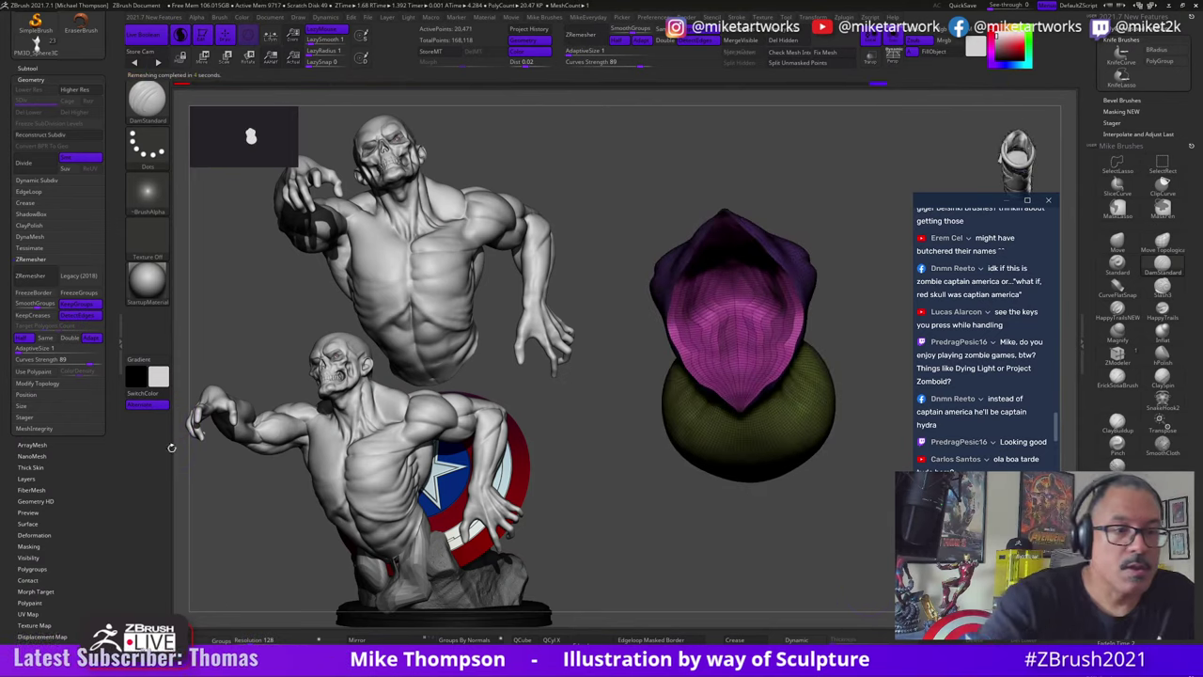
# Step: Set AdaptiveSize to 0, lower SmoothGroups, and remesh the bird repeatedly at Half density
pyautogui.moveTo(19, 350); pyautogui.dragTo(13, 350)
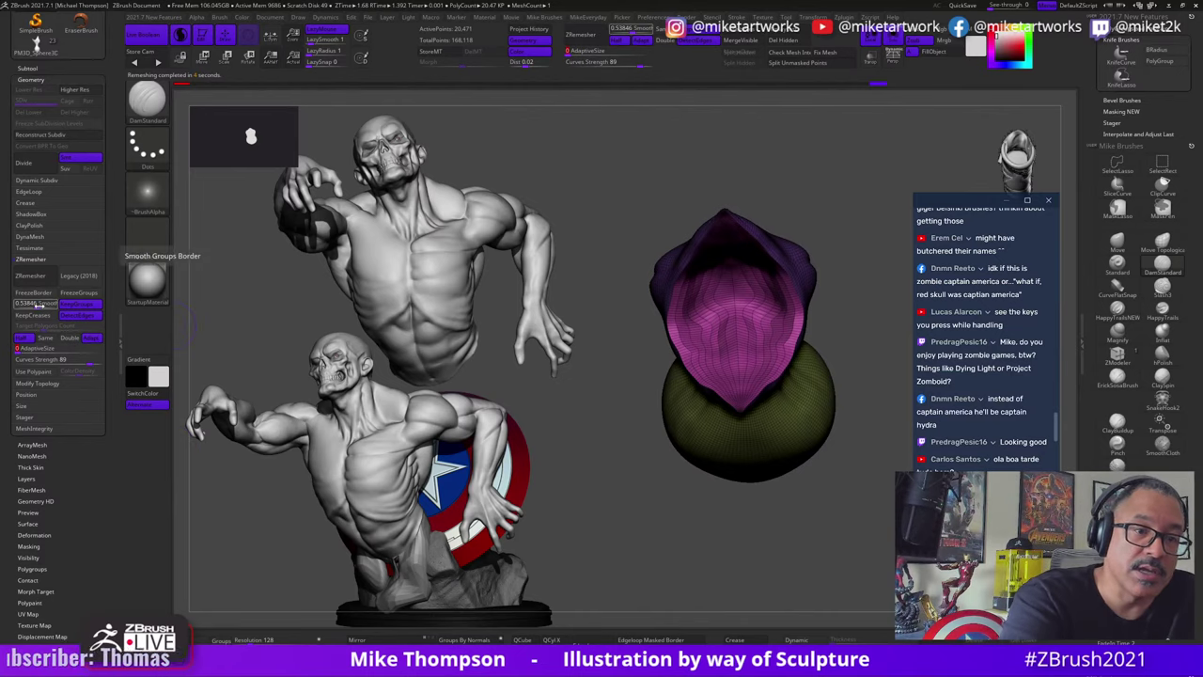
pyautogui.moveTo(38, 304); pyautogui.dragTo(3, 292)
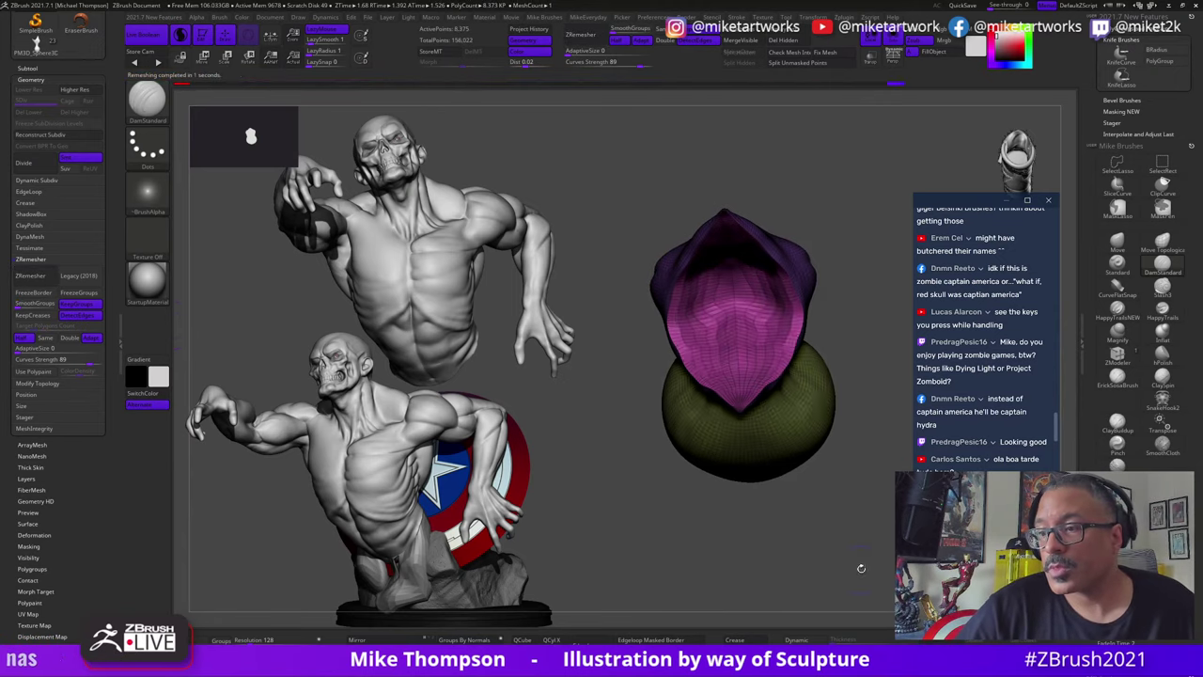
pyautogui.moveTo(861, 568); pyautogui.dragTo(892, 532)
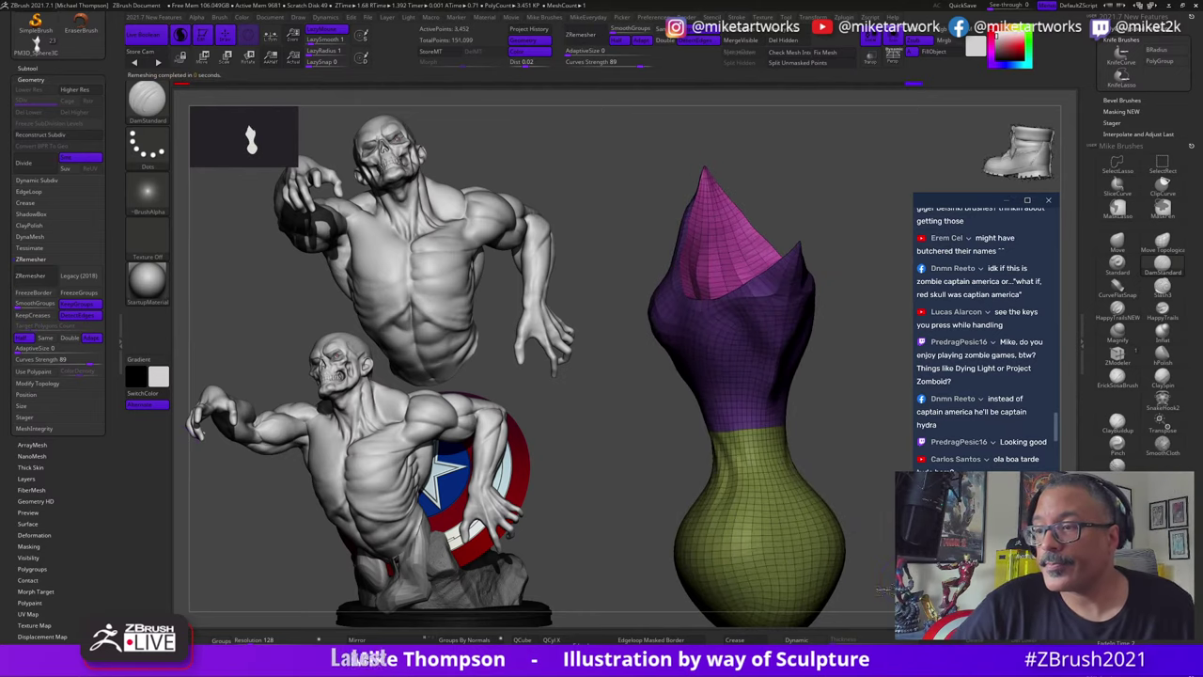
# Step: Project the undo history detail onto the remeshed bird and subdivide it three times, reprojecting at each level
pyautogui.moveTo(881, 588); pyautogui.dragTo(890, 571)
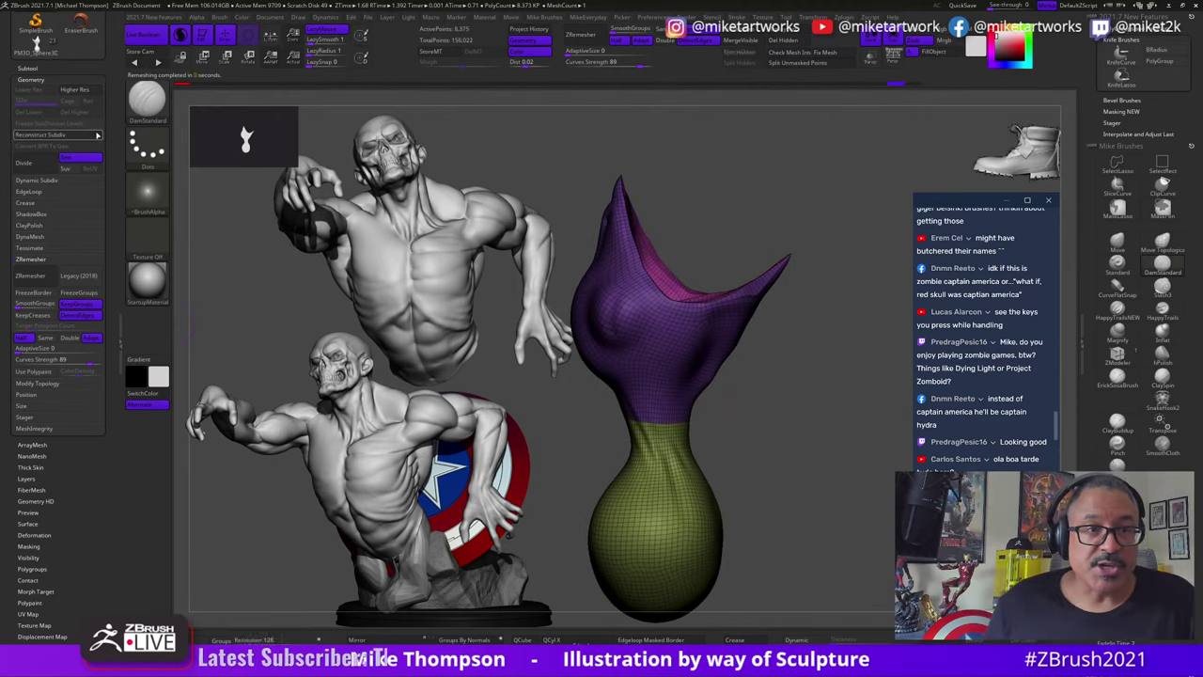
pyautogui.click(30, 69)
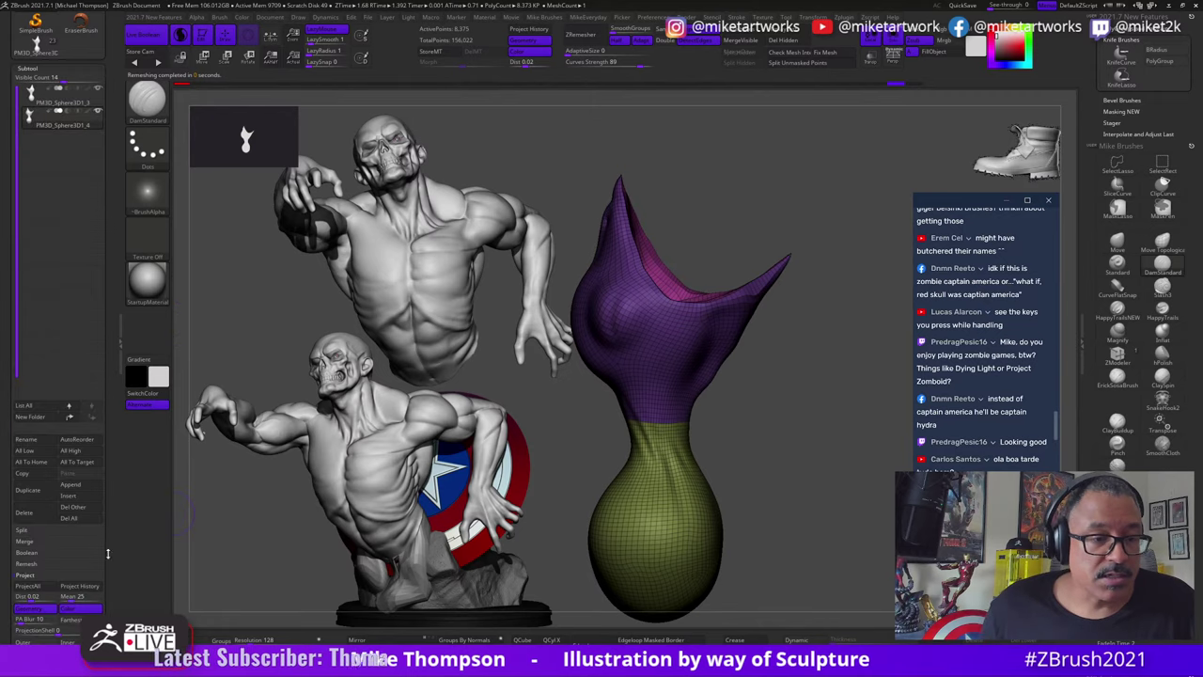
pyautogui.click(82, 586)
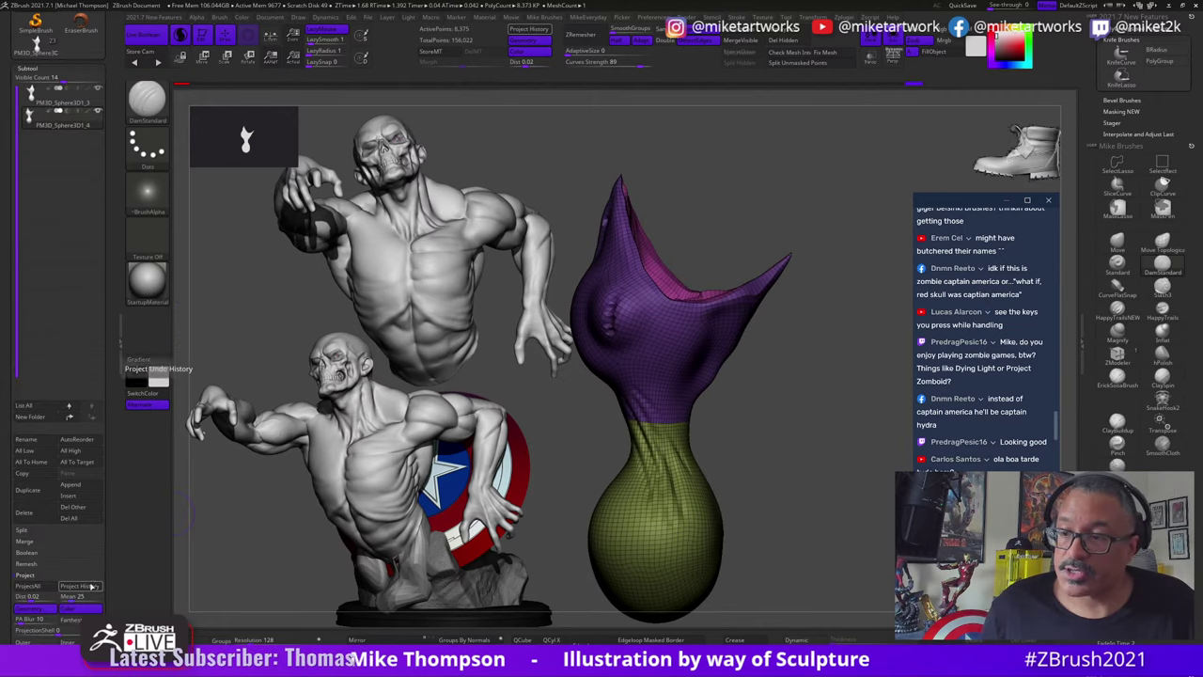
pyautogui.moveTo(831, 205); pyautogui.dragTo(762, 199)
pyautogui.hotkey('ctrl', 'd')
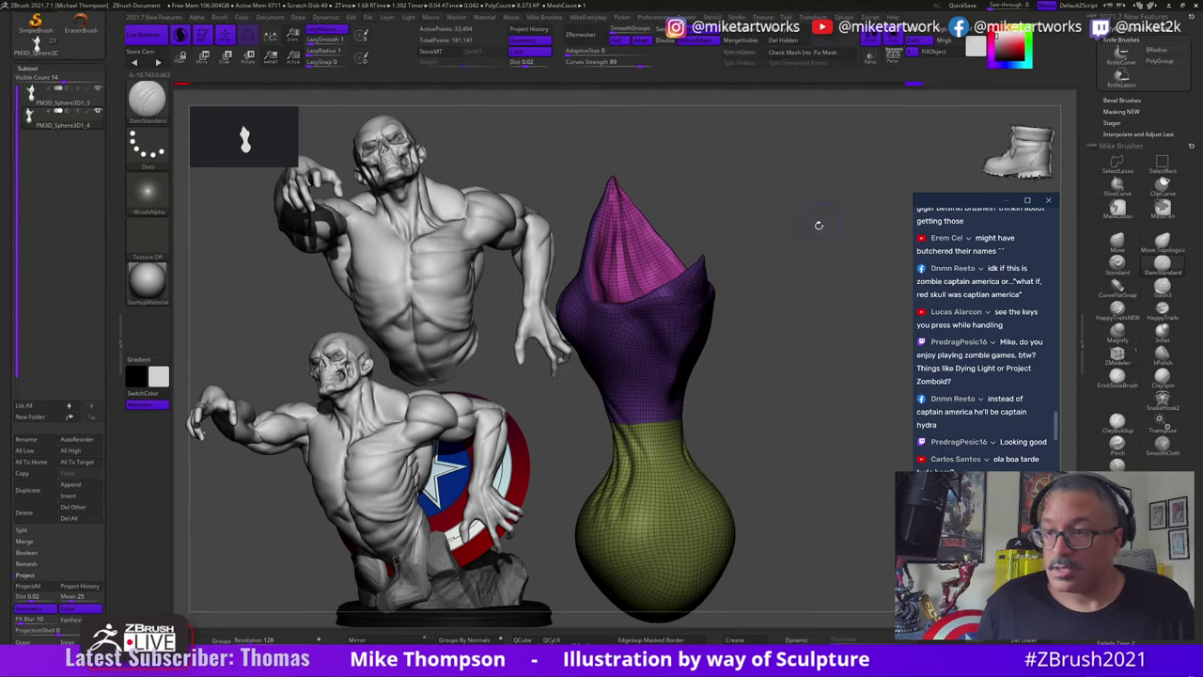
pyautogui.press('space')
pyautogui.click(811, 384)
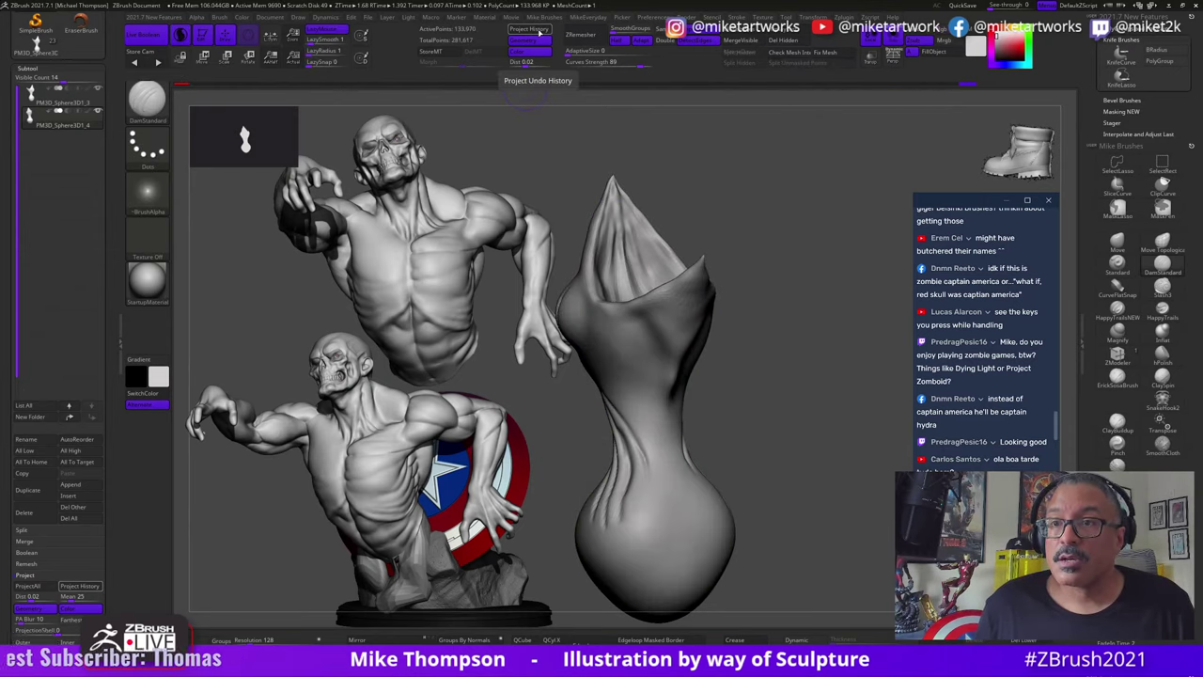
pyautogui.hotkey('ctrl', 'd')
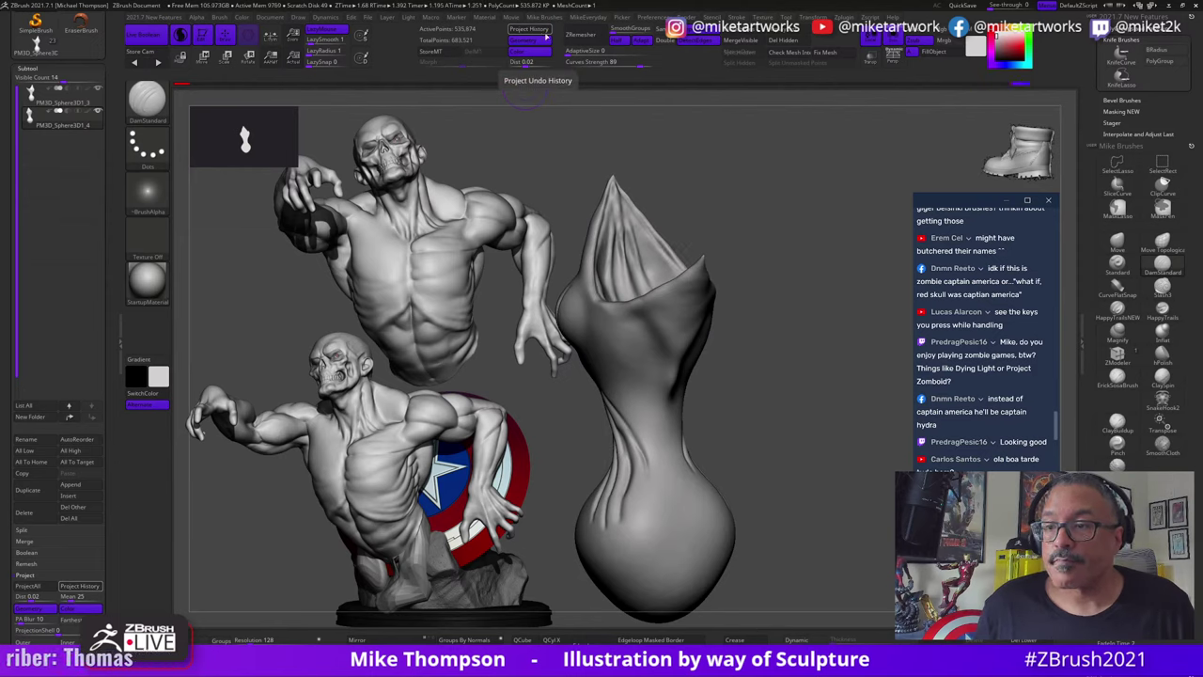
# Step: Choose the ClayBuildup brush, check the mouth interior, and reproject the undo history onto the bird at its highest subdivision level
pyautogui.moveTo(816, 391); pyautogui.dragTo(780, 379)
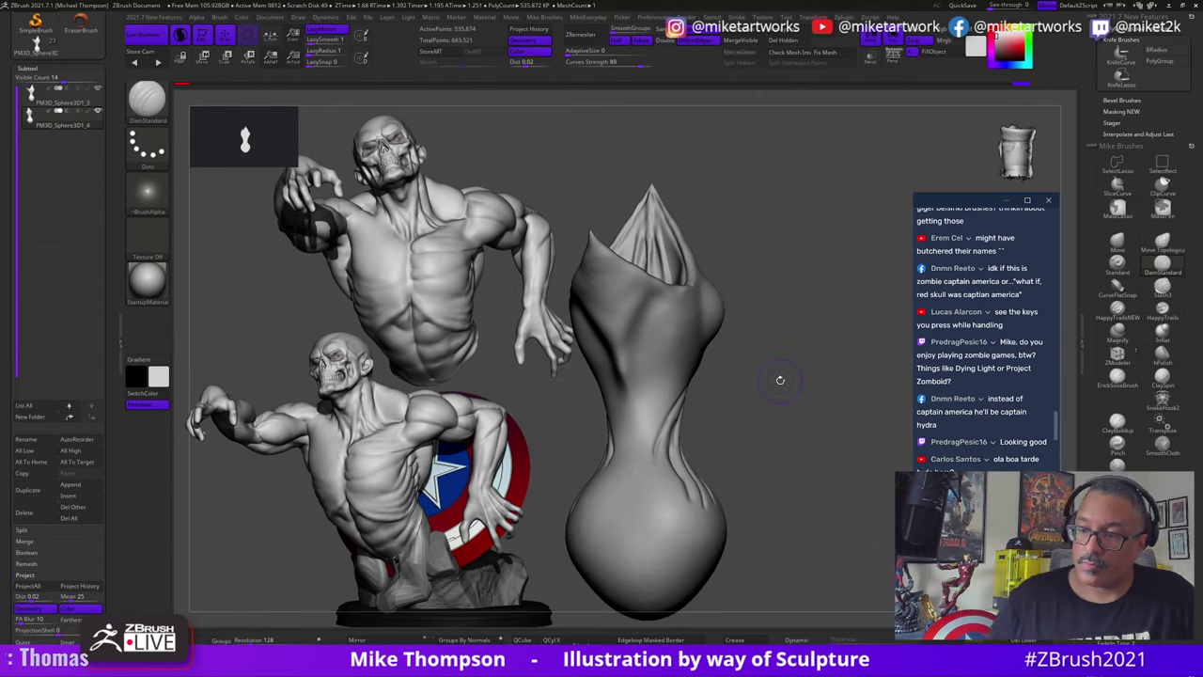
pyautogui.moveTo(814, 476)
pyautogui.mouseDown()
pyautogui.moveTo(825, 504)
pyautogui.moveTo(843, 486)
pyautogui.moveTo(830, 461)
pyautogui.moveTo(855, 533)
pyautogui.moveTo(866, 523)
pyautogui.mouseUp()
pyautogui.press('s')
pyautogui.press('s')
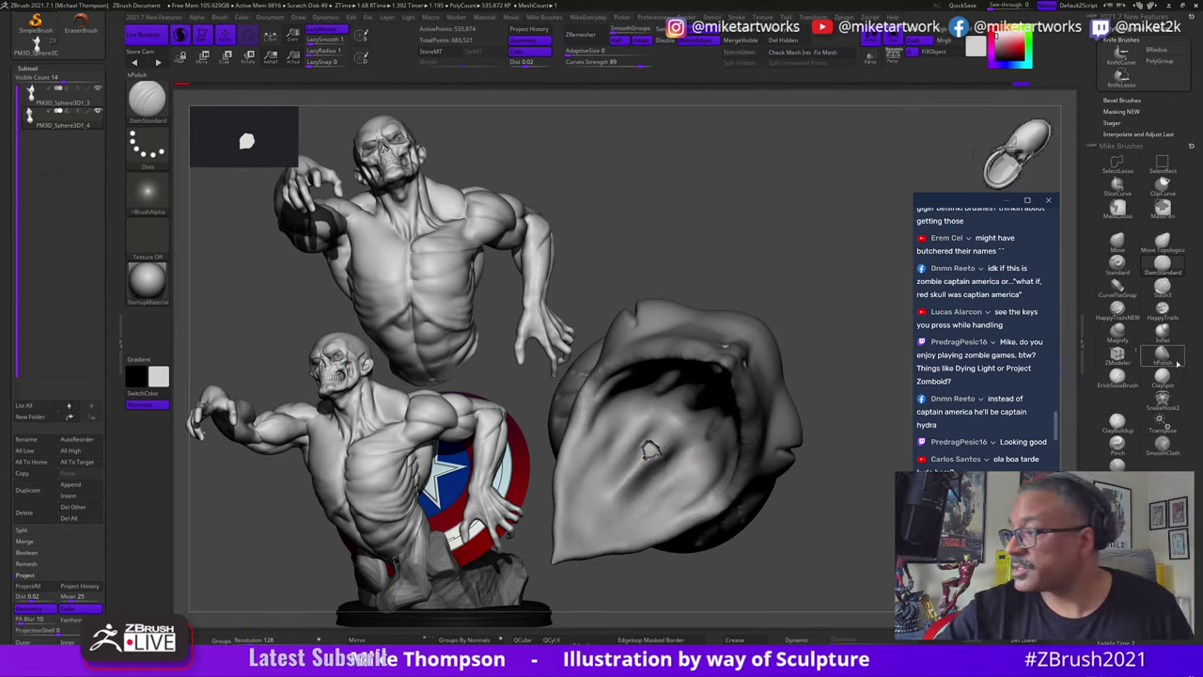
pyautogui.click(1132, 430)
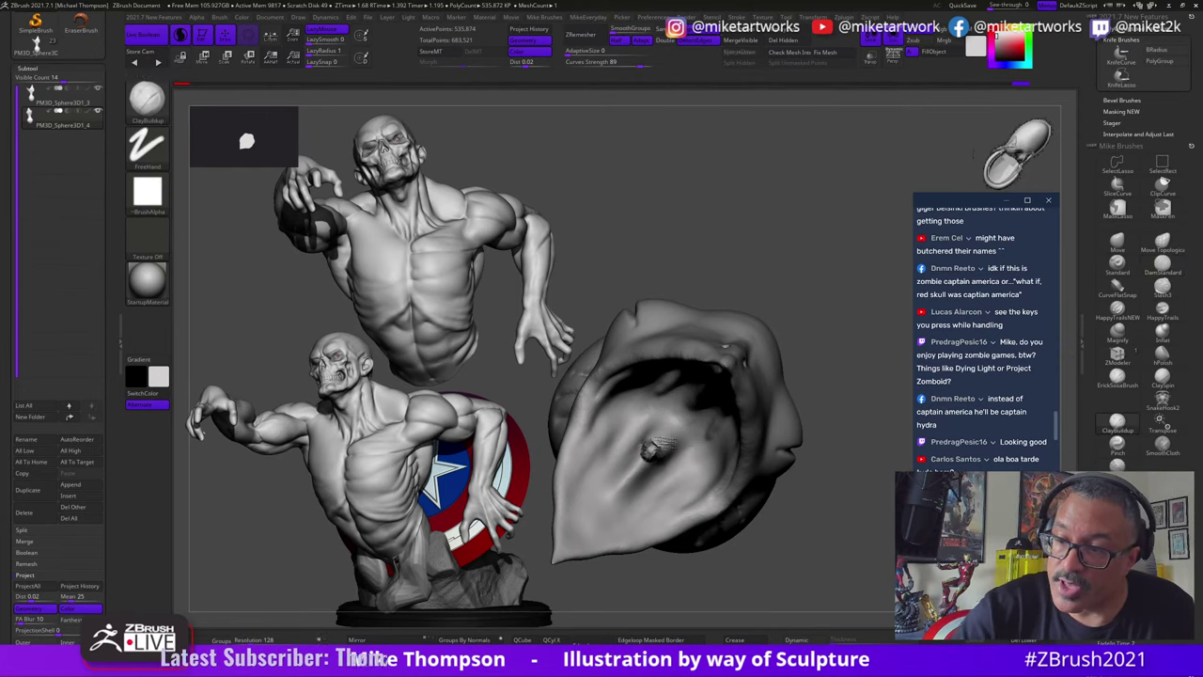
pyautogui.moveTo(808, 493)
pyautogui.mouseDown()
pyautogui.moveTo(827, 467)
pyautogui.moveTo(703, 222)
pyautogui.mouseUp()
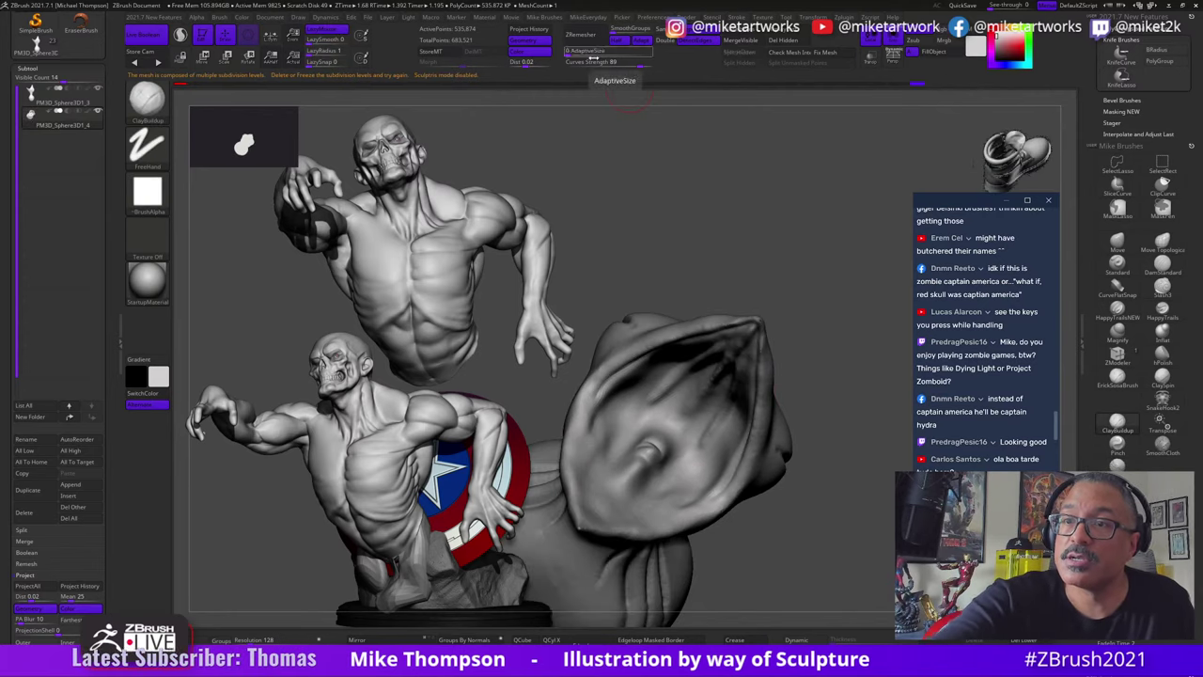
pyautogui.click(529, 29)
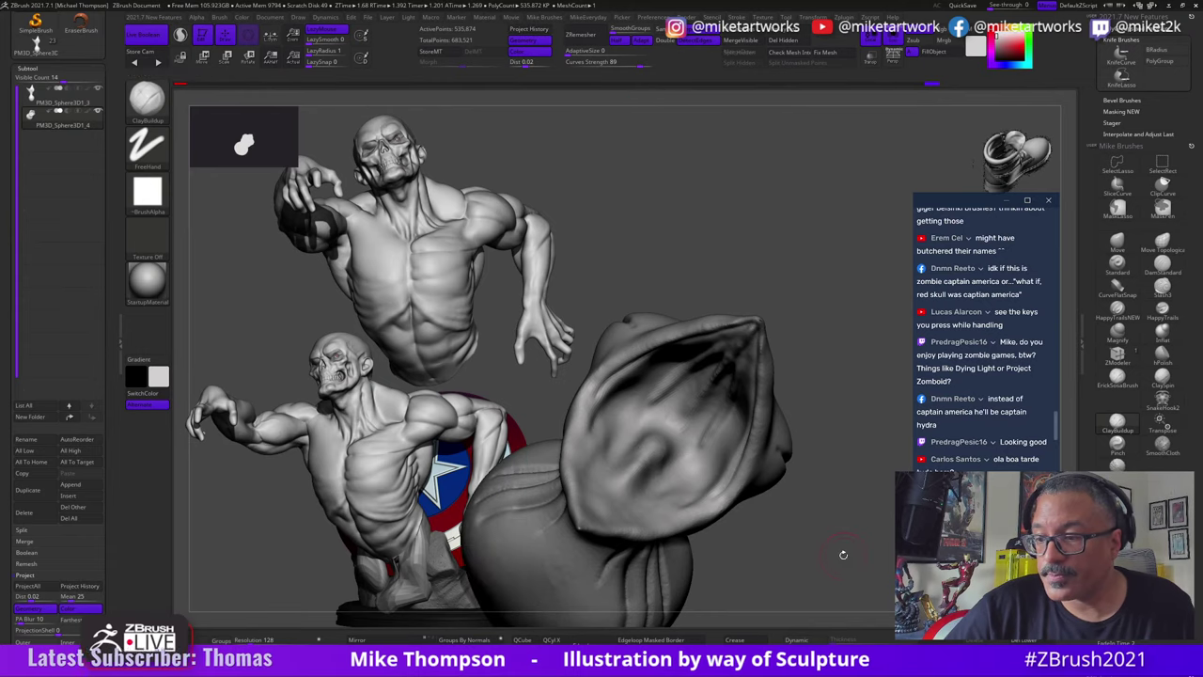
# Step: Rename the remeshed bird subtool as baby bird
pyautogui.moveTo(840, 558); pyautogui.dragTo(891, 522)
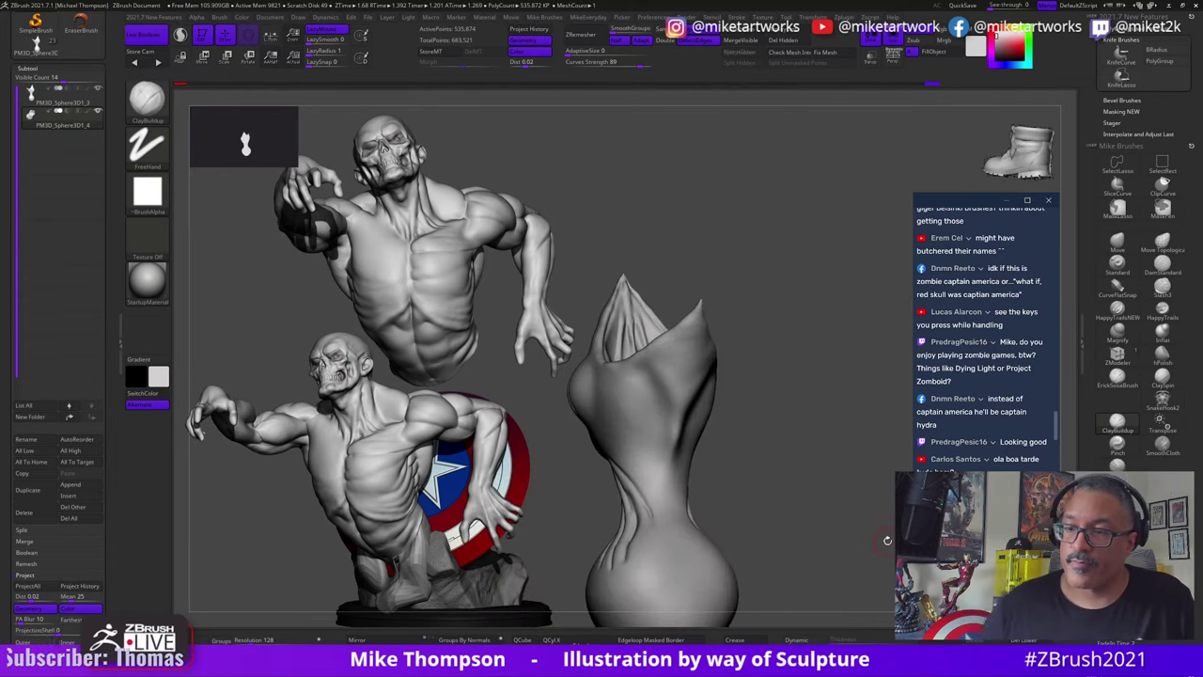
pyautogui.moveTo(795, 467); pyautogui.dragTo(807, 479)
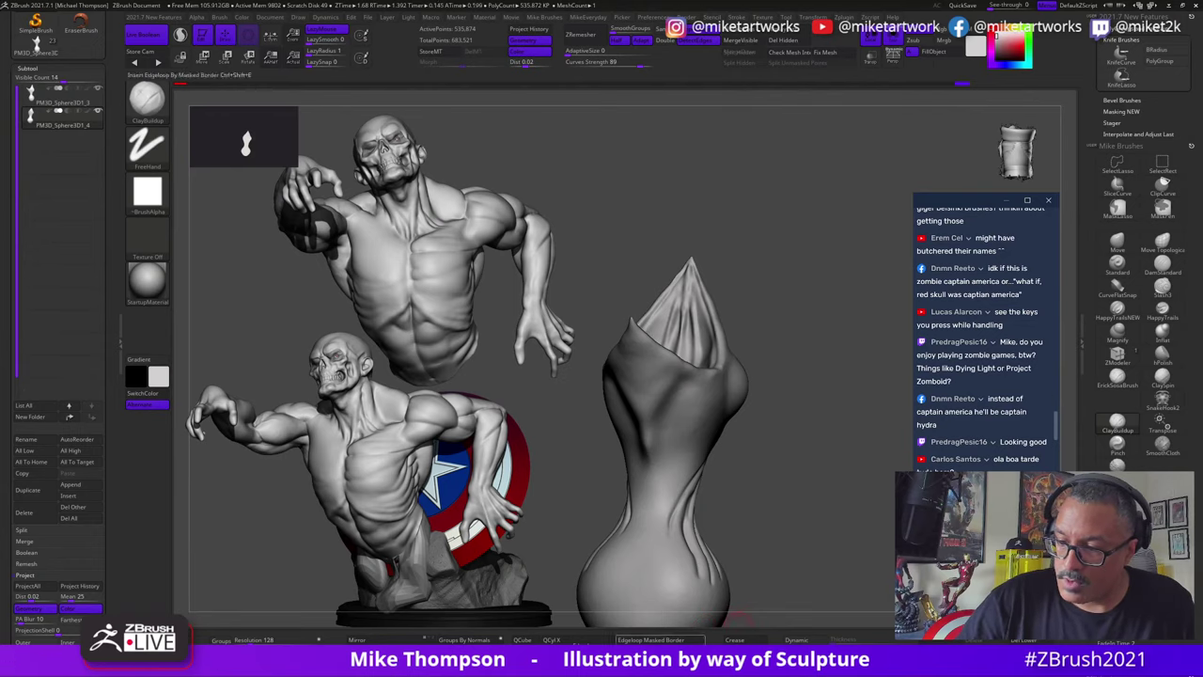
pyautogui.moveTo(798, 566); pyautogui.dragTo(877, 439)
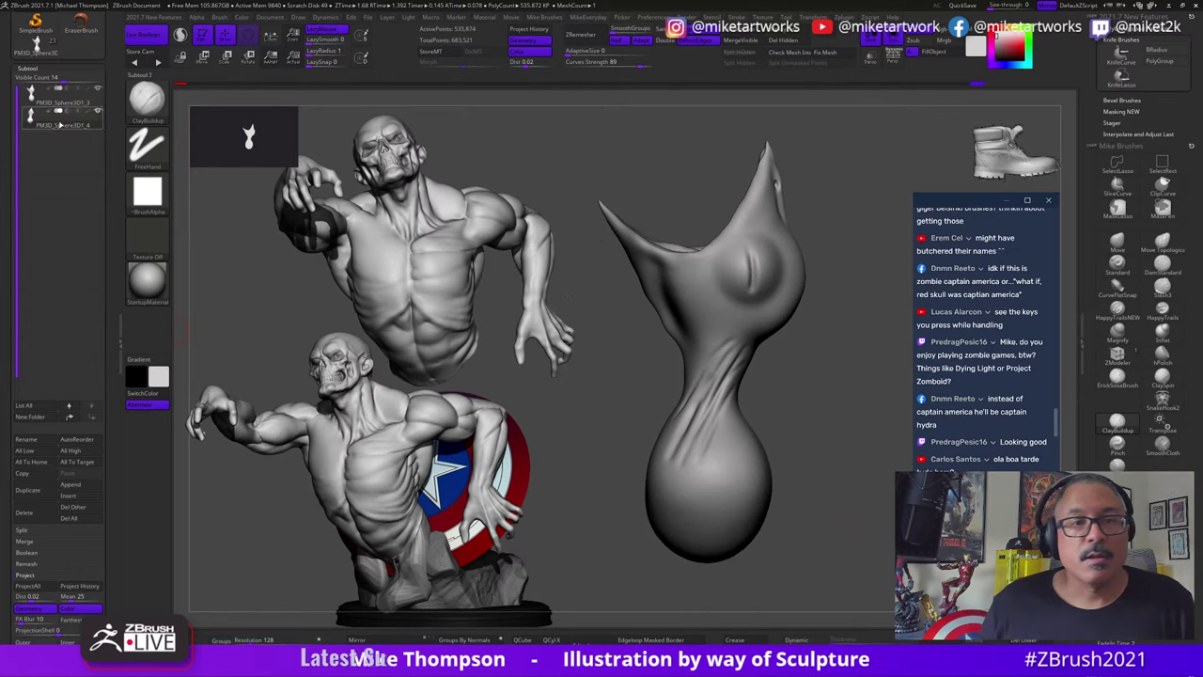
pyautogui.click(41, 441)
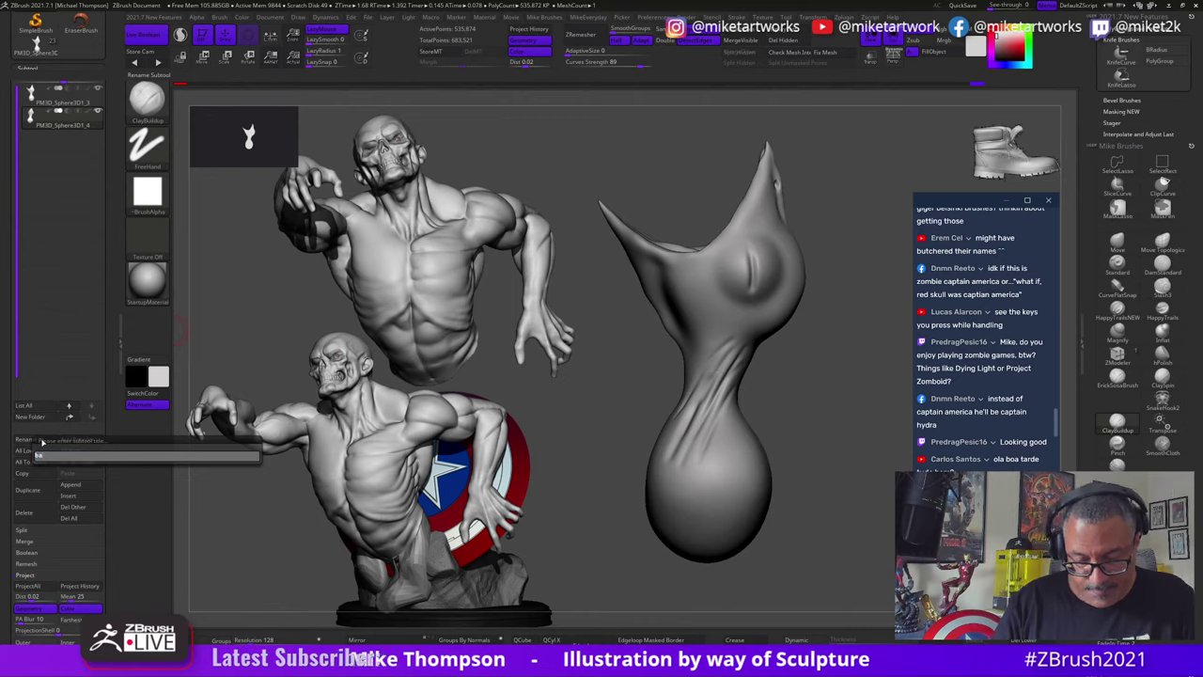
pyautogui.write('baby bird')
pyautogui.press('Return')
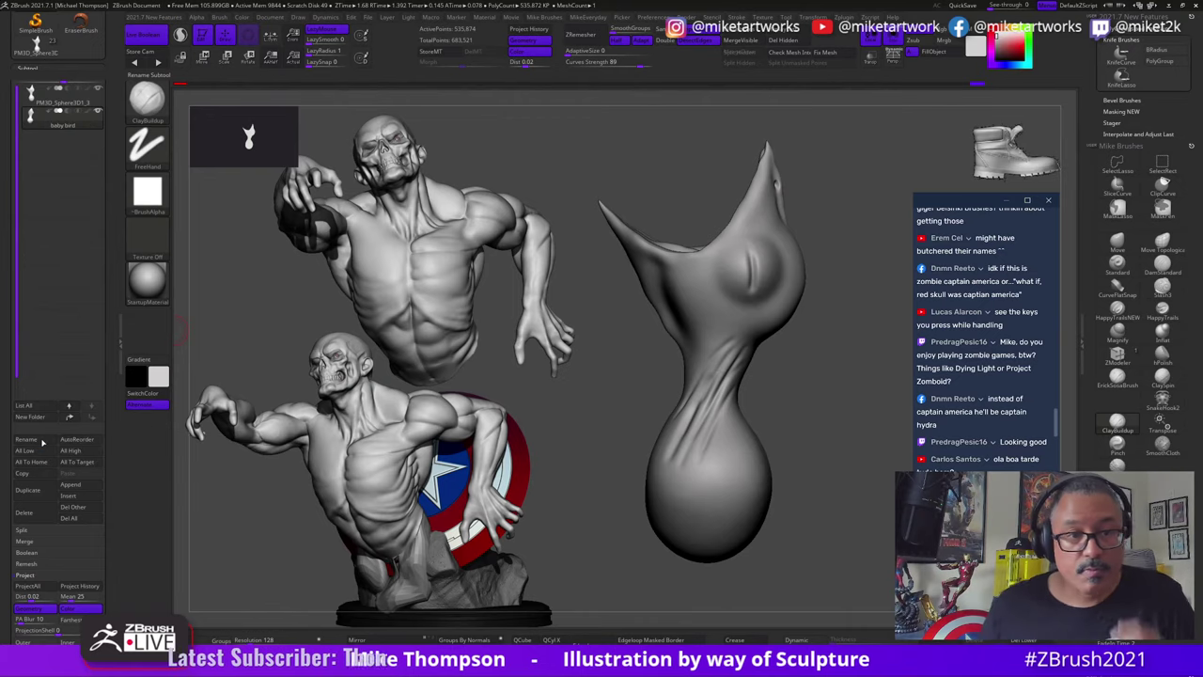
# Step: Duplicate the baby bird subtool and copy the duplicate
pyautogui.click(30, 489)
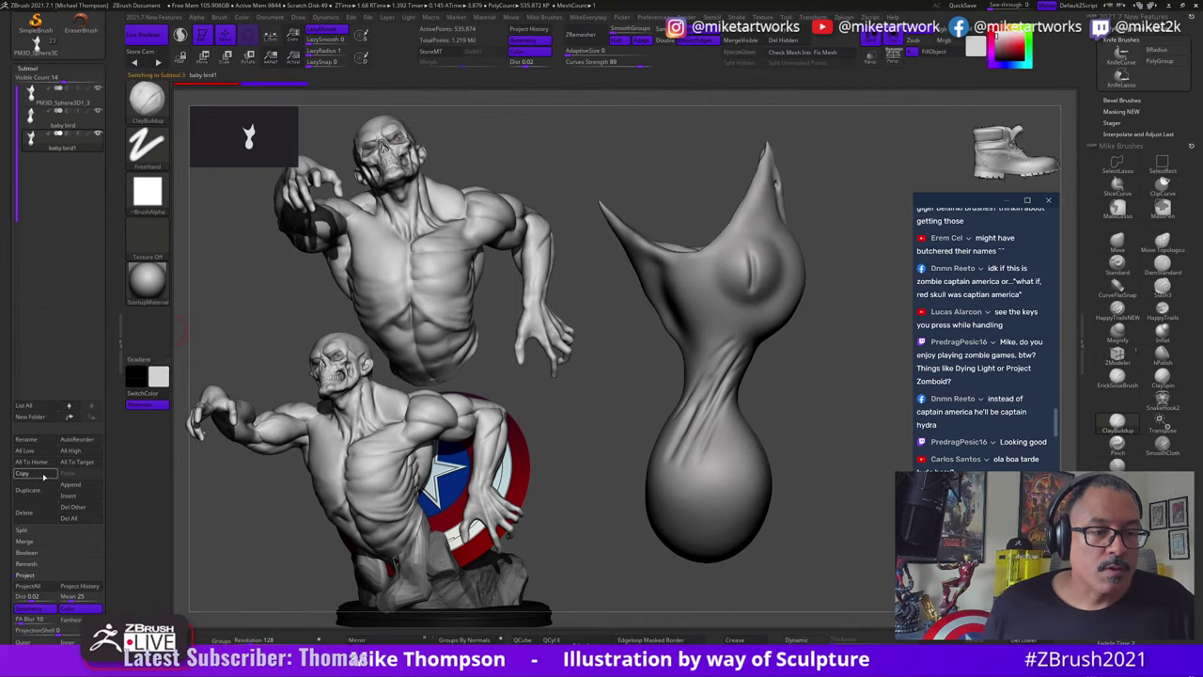
pyautogui.click(99, 131)
pyautogui.click(99, 131)
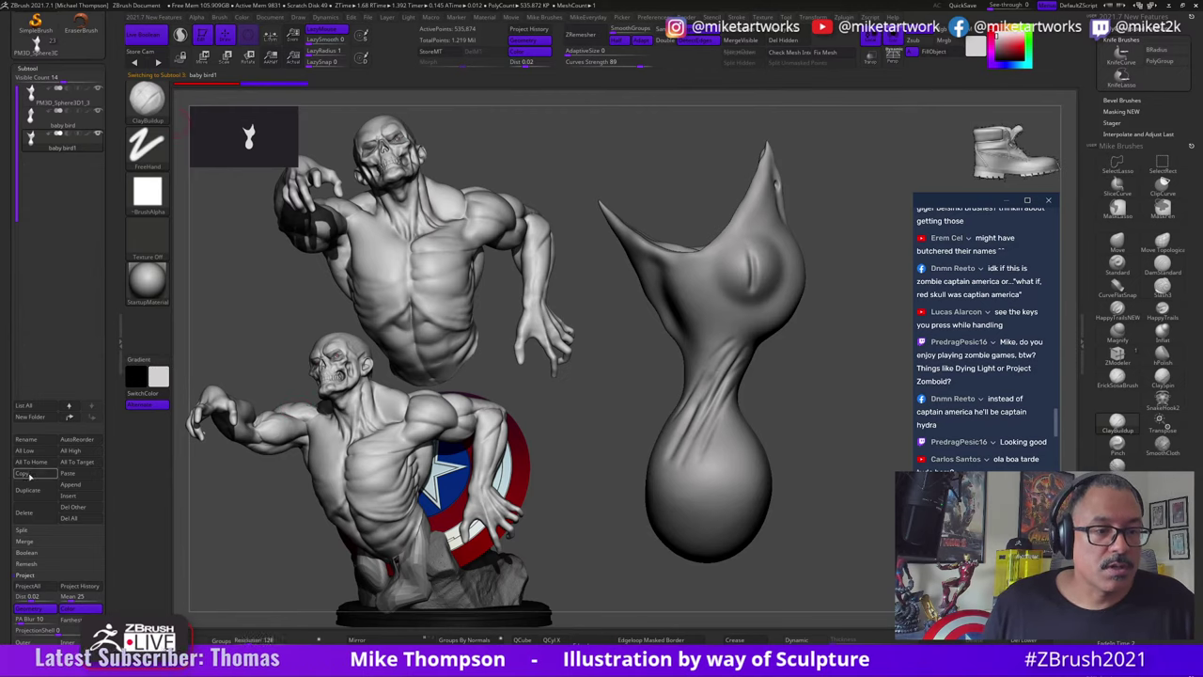
# Step: Switch to the main zombie bust tool and paste the copied baby bird as a new subtool
pyautogui.click(35, 42)
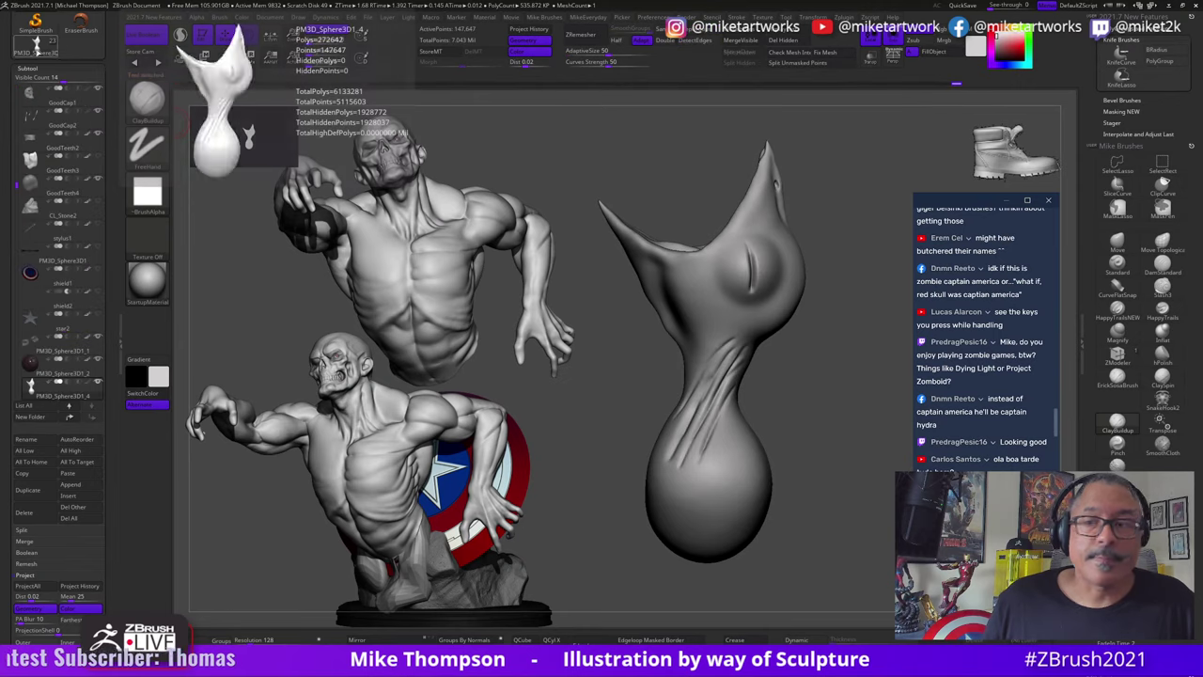
pyautogui.click(201, 57)
pyautogui.keyDown('alt'); pyautogui.moveTo(826, 524); pyautogui.dragTo(768, 486); pyautogui.keyUp('alt')
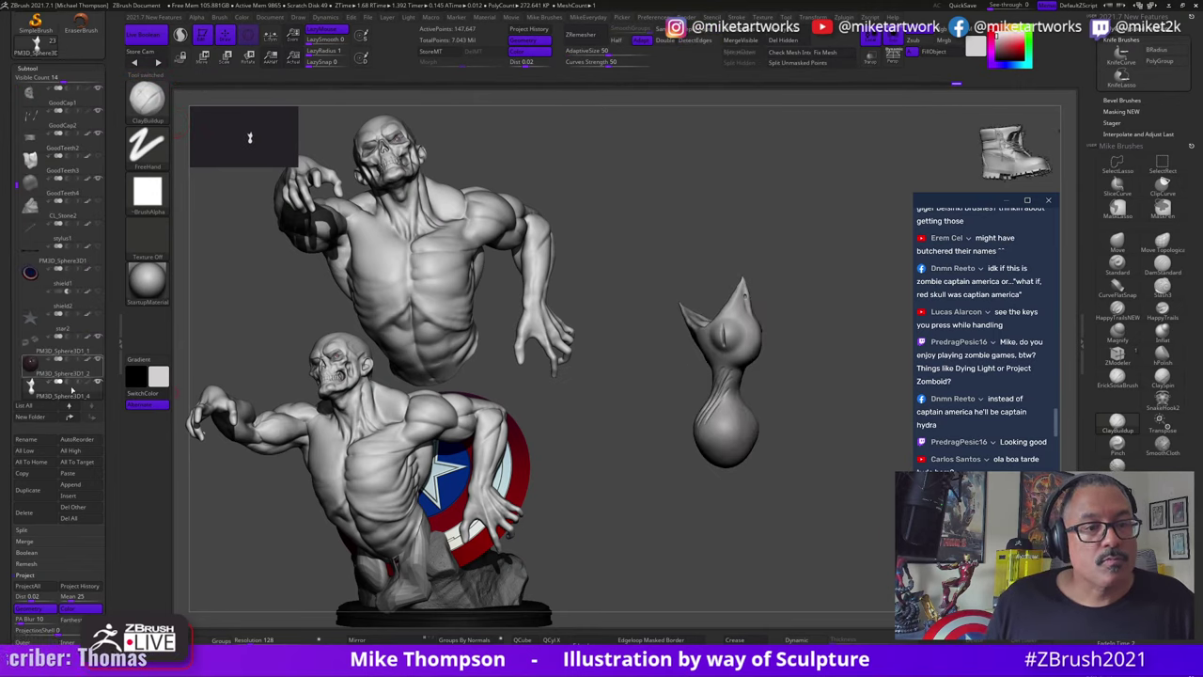
pyautogui.click(77, 475)
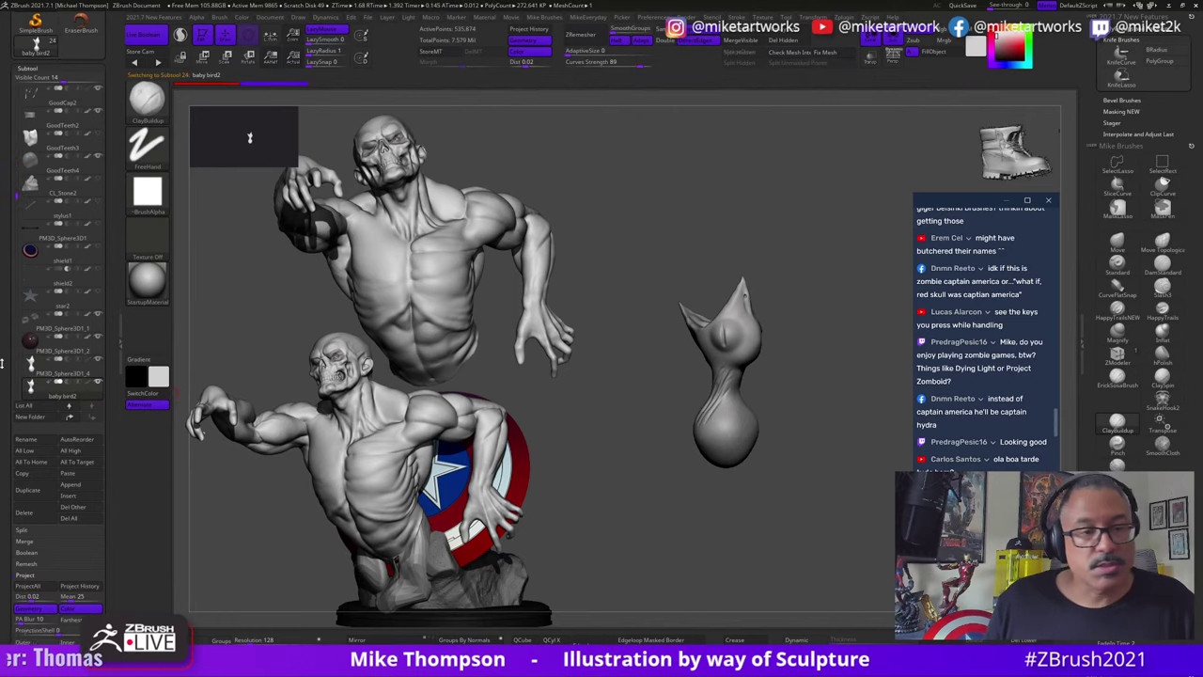
# Step: Delete the old PM3D_Sphere3D1_4 bird subtool from the zombie bust tool
pyautogui.click(77, 374)
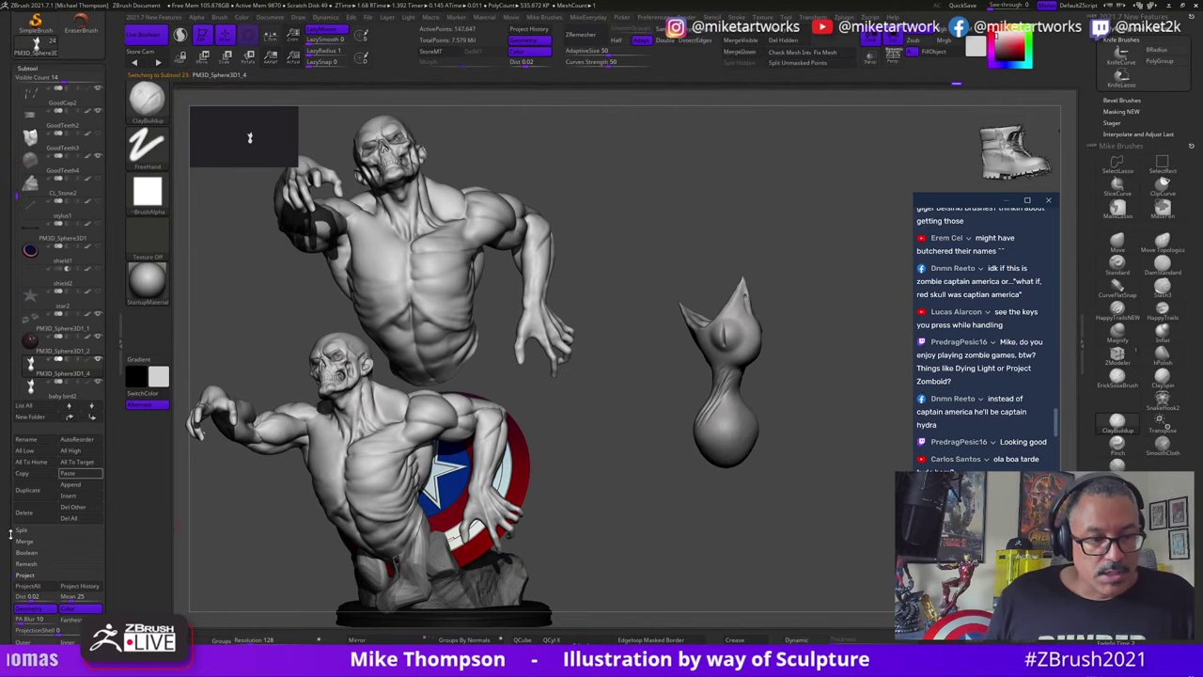
pyautogui.click(42, 511)
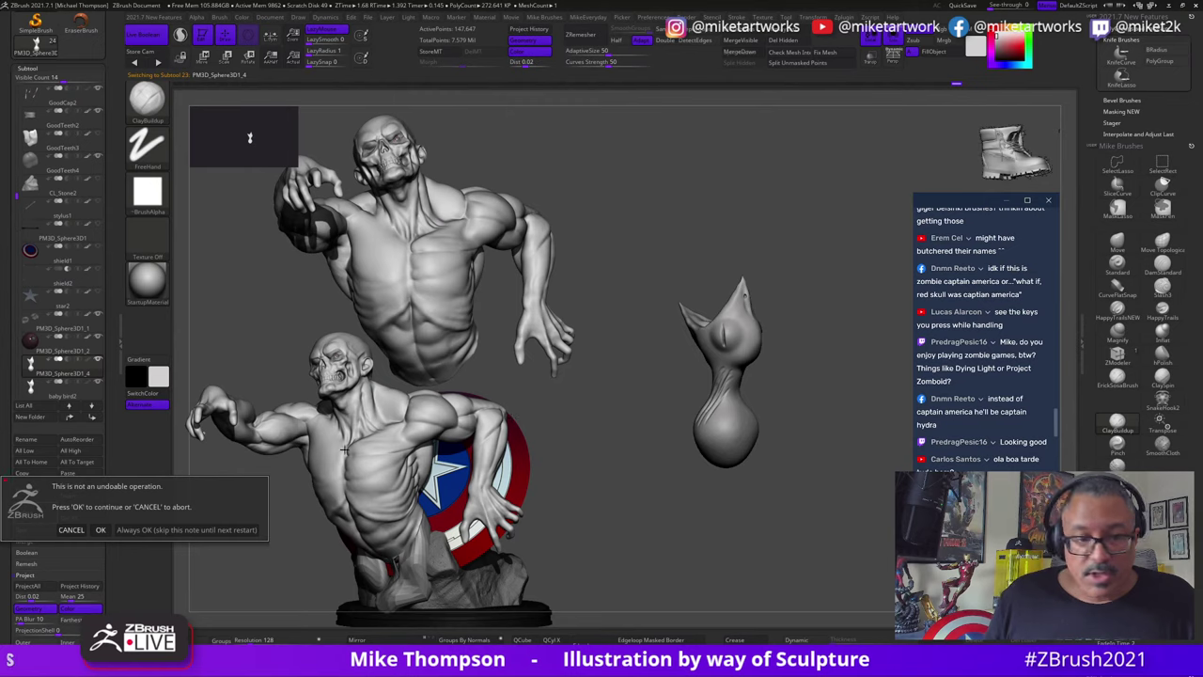
pyautogui.click(101, 530)
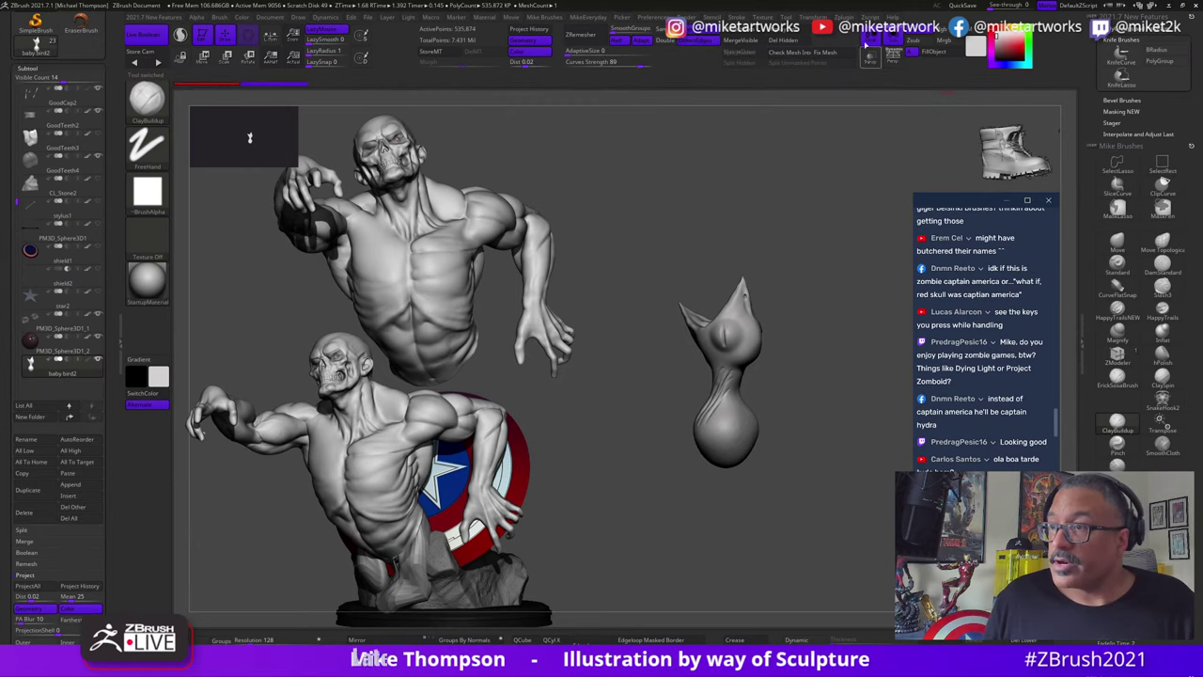
# Step: Turn off Solo to show the zombie head, and bring the zombie Captain America references into view on the reference board
pyautogui.click(888, 37)
pyautogui.moveTo(845, 468); pyautogui.dragTo(650, 383)
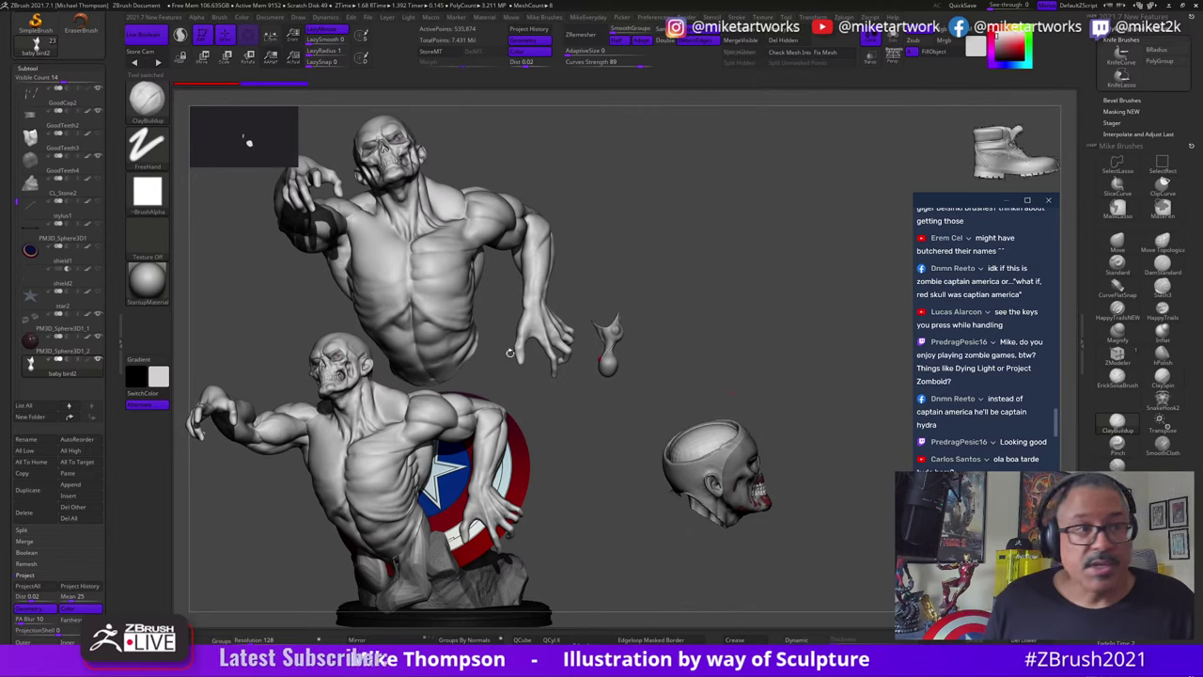
pyautogui.moveTo(0, 267); pyautogui.dragTo(411, 356, button='right')
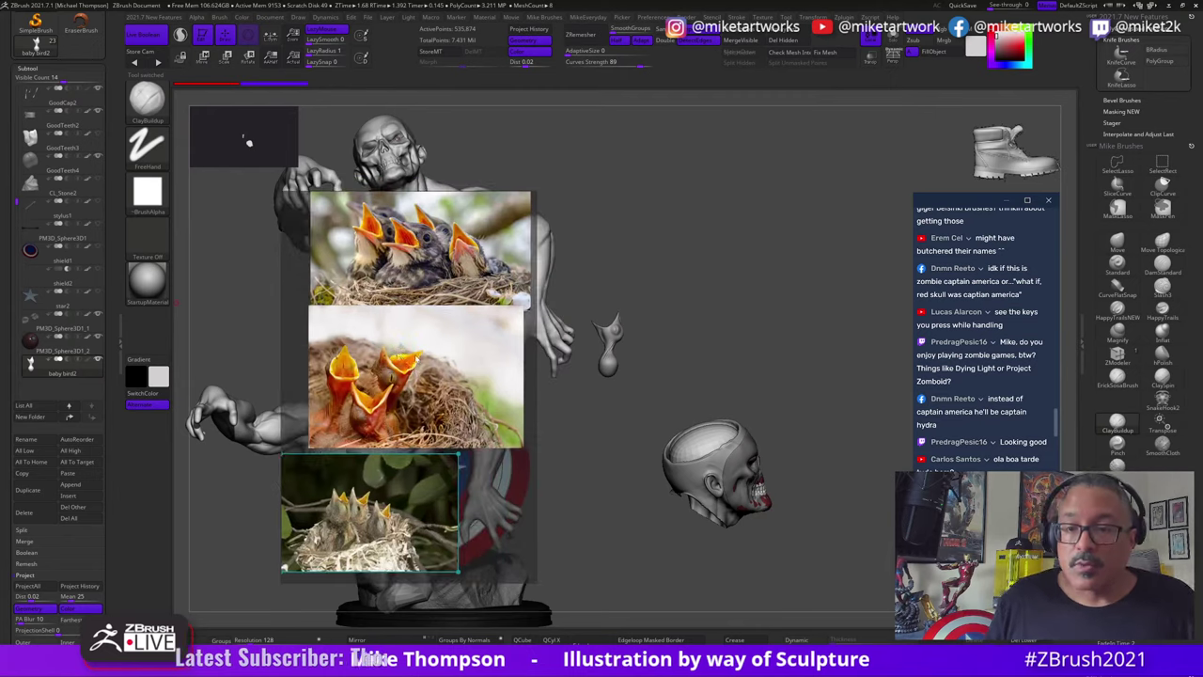
pyautogui.scroll(-6, 412, 355)
pyautogui.moveTo(411, 355); pyautogui.dragTo(488, 406, button='middle')
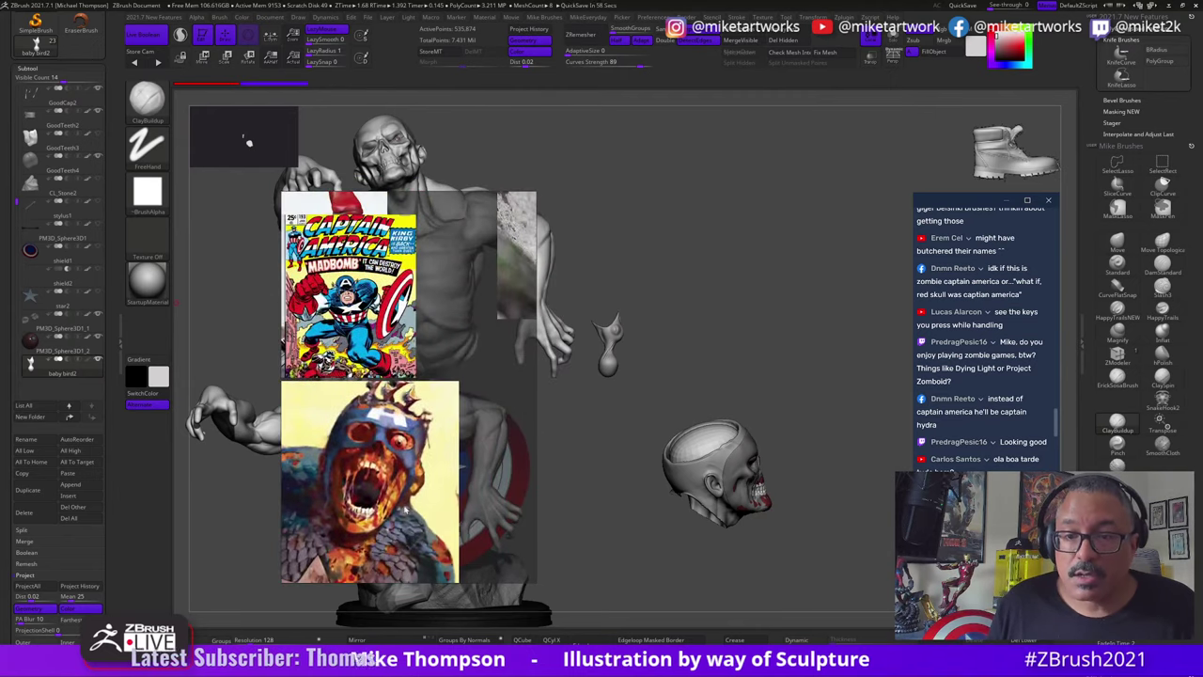
# Step: Move the baby bird with the gizmo to just above the crown of the zombie head
pyautogui.moveTo(778, 380); pyautogui.dragTo(726, 432)
pyautogui.press('w')
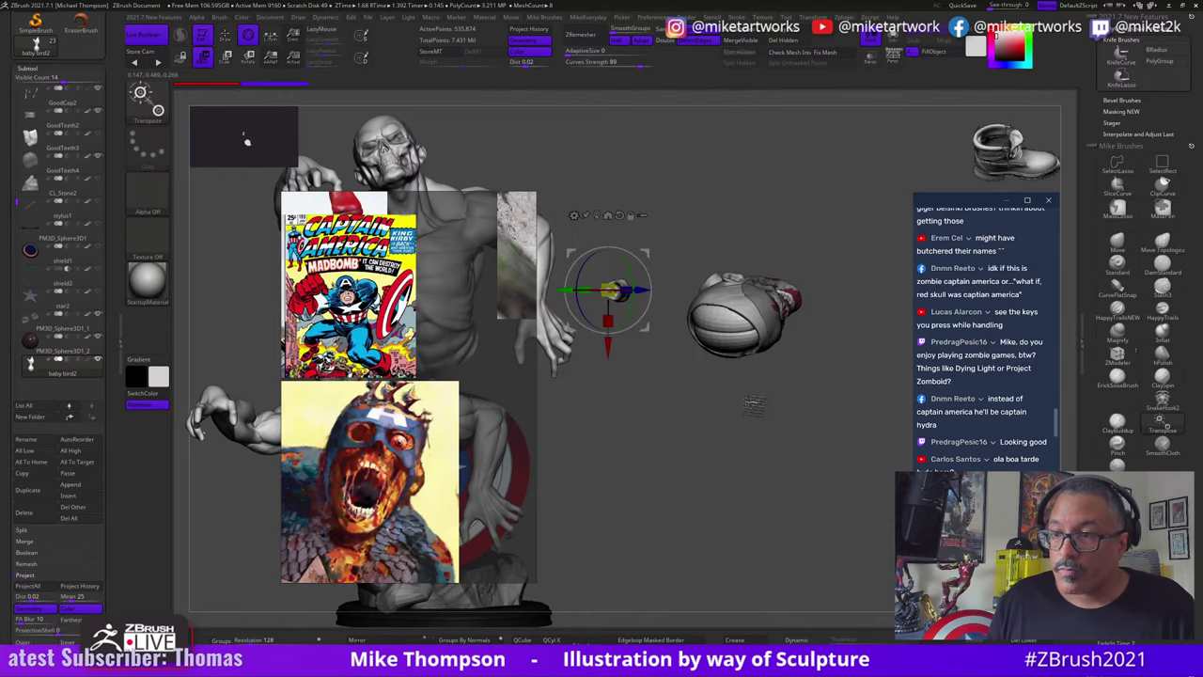
pyautogui.moveTo(648, 327); pyautogui.dragTo(768, 389)
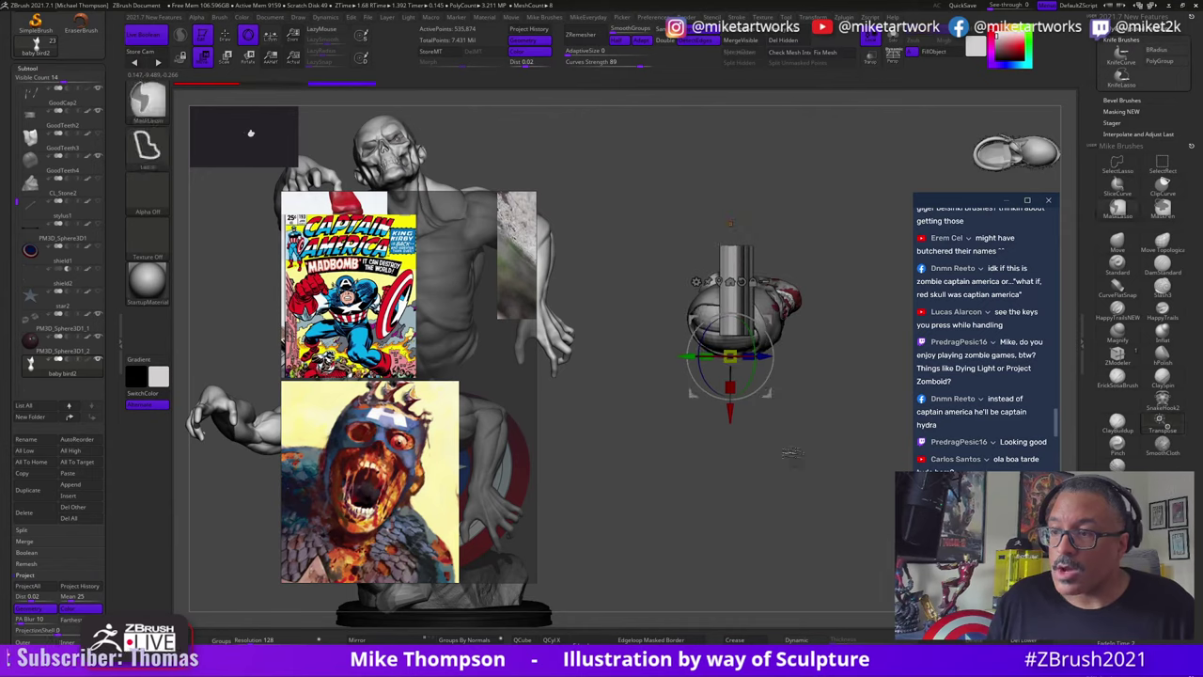
pyautogui.hotkey('ctrl', 'z')
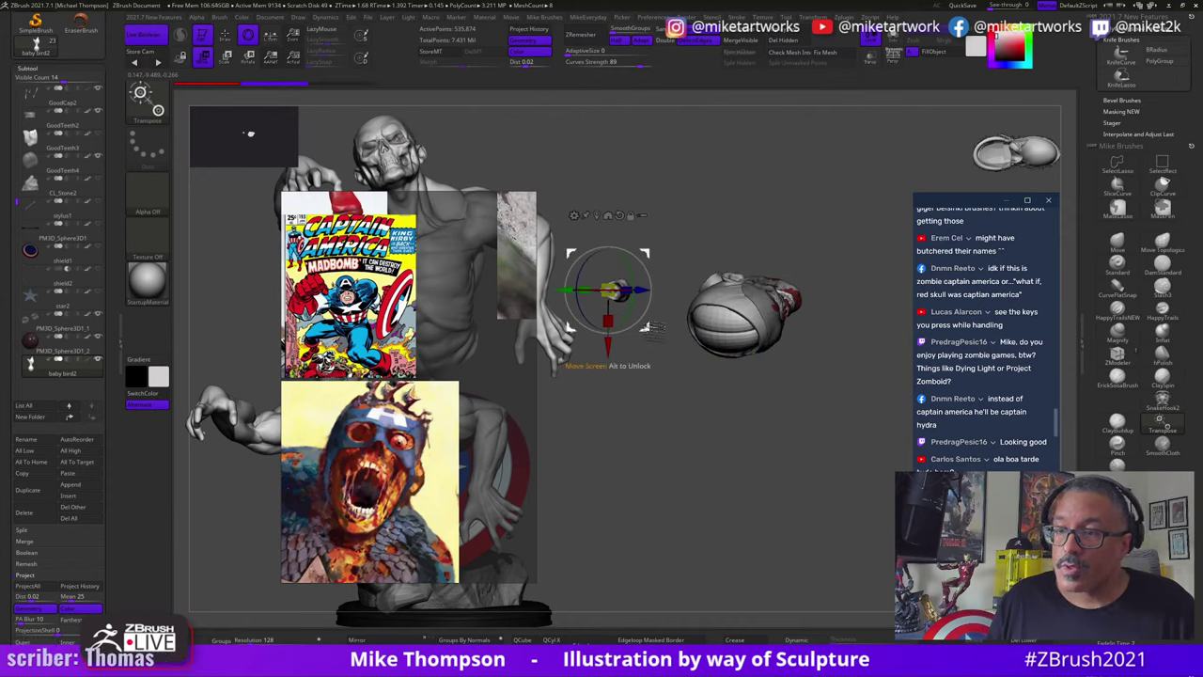
pyautogui.keyDown('alt'); pyautogui.moveTo(647, 327); pyautogui.dragTo(757, 375); pyautogui.keyUp('alt')
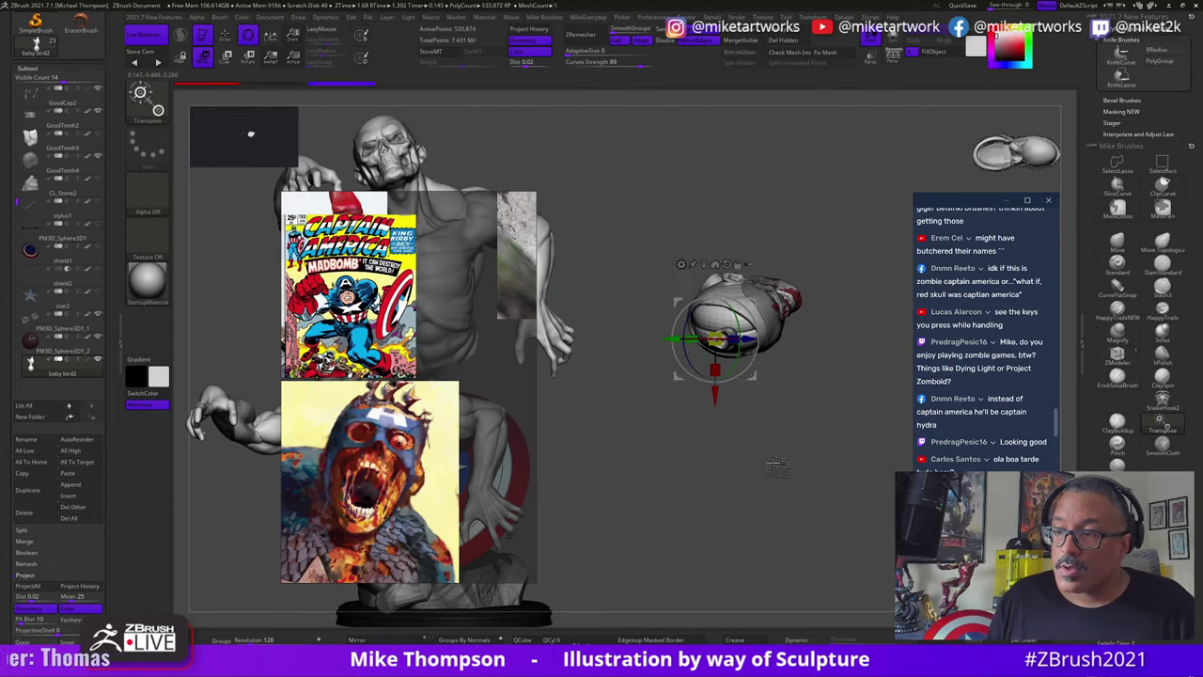
pyautogui.moveTo(777, 467); pyautogui.dragTo(820, 427)
pyautogui.moveTo(755, 378); pyautogui.dragTo(717, 440)
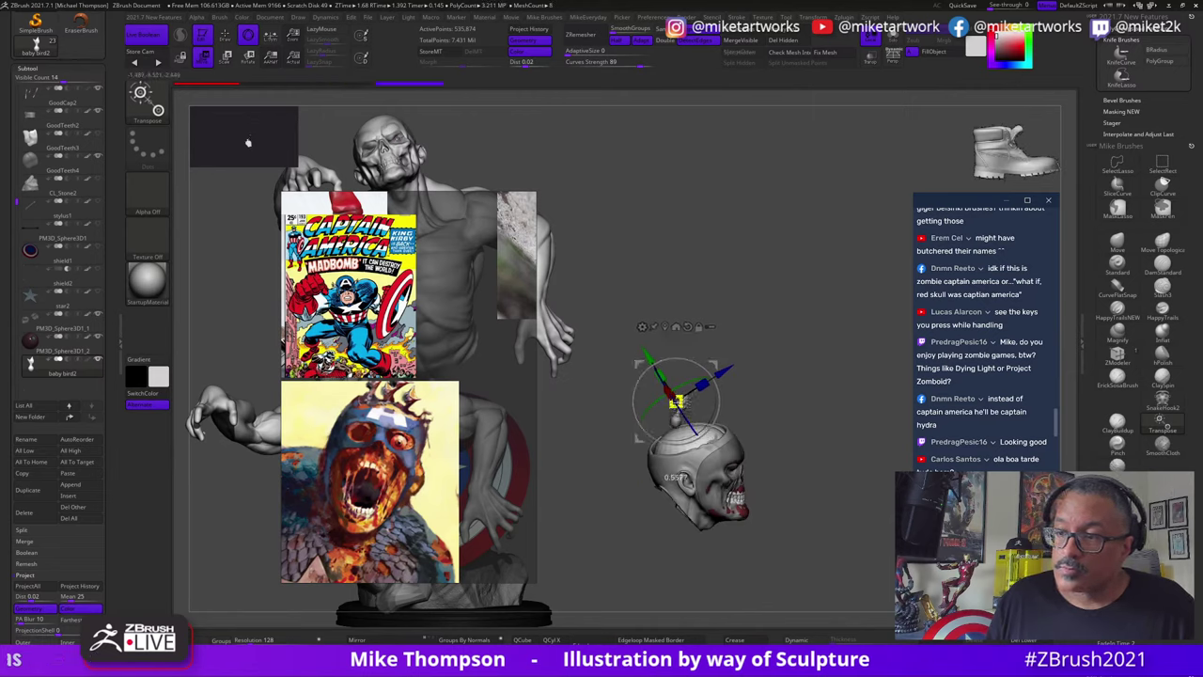
# Step: Rotate the baby bird upright above the open cranium
pyautogui.moveTo(812, 417); pyautogui.dragTo(782, 419)
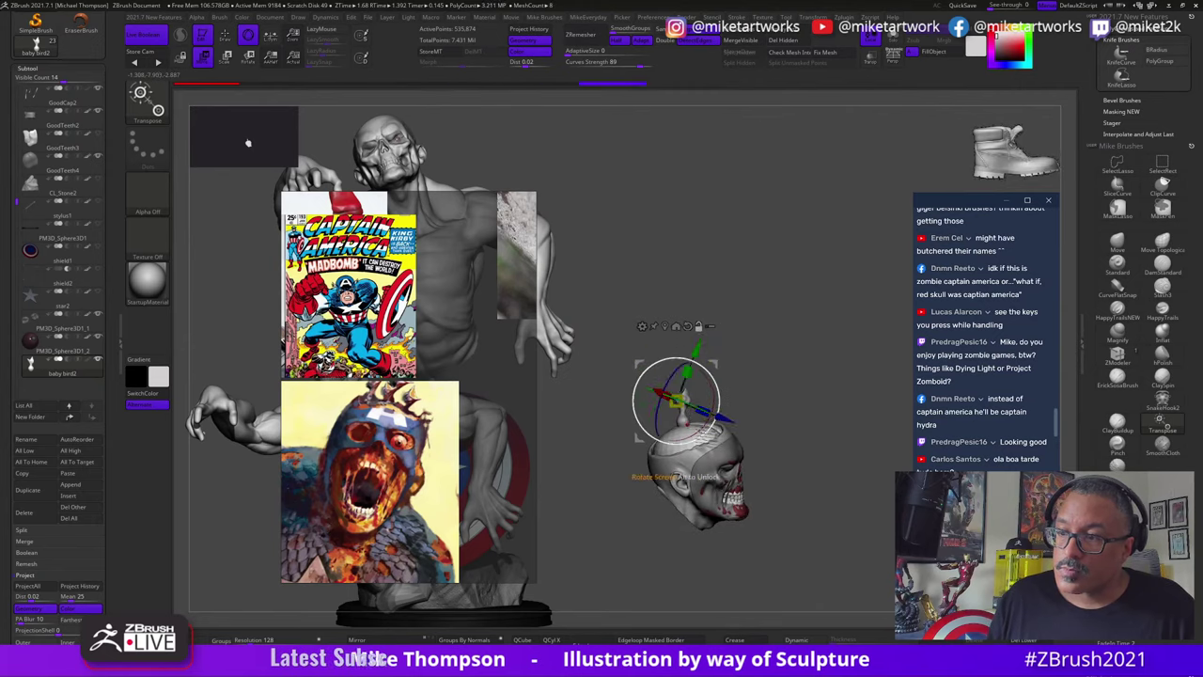
pyautogui.moveTo(722, 423); pyautogui.dragTo(720, 421)
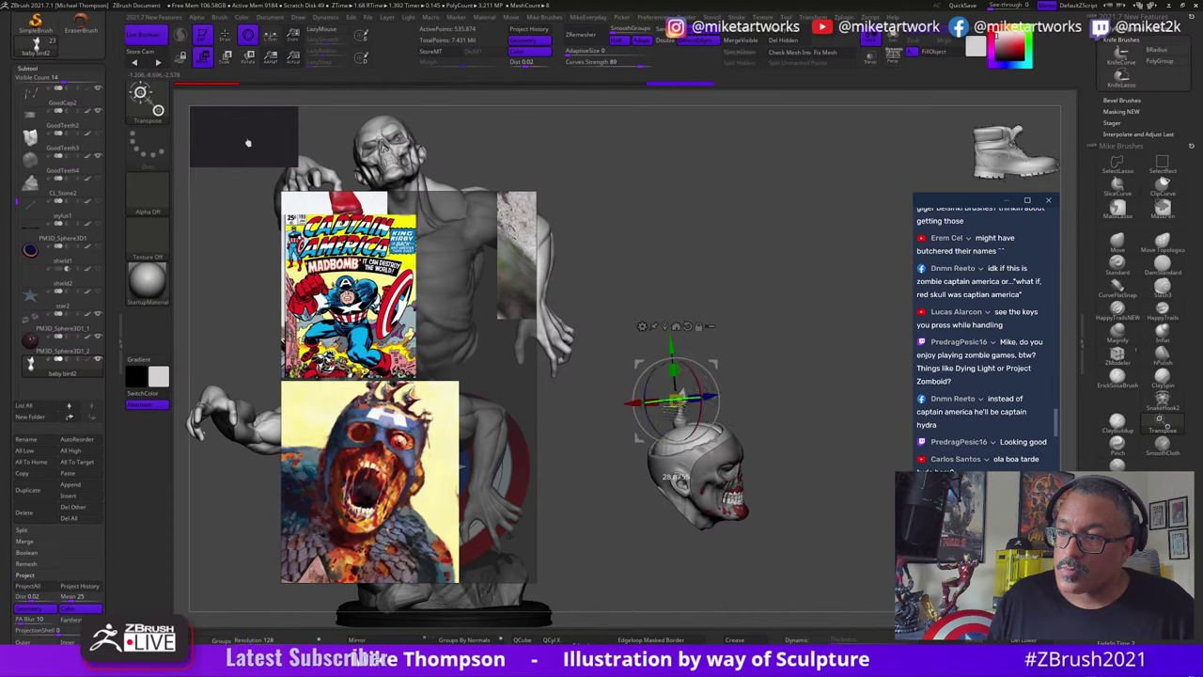
pyautogui.moveTo(552, 439); pyautogui.dragTo(553, 438)
# Step: Reposition the baby bird so its base sits in the open cranium, adjusting it from the front and side
pyautogui.moveTo(814, 430); pyautogui.dragTo(731, 412)
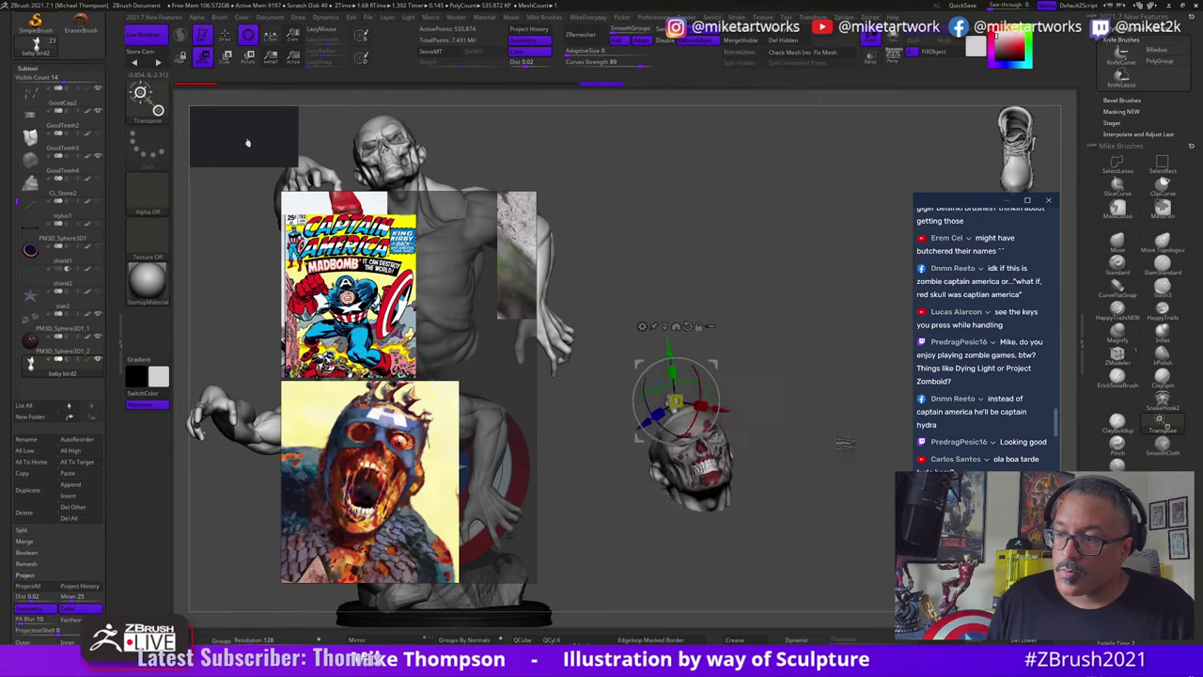
pyautogui.moveTo(843, 451); pyautogui.dragTo(827, 476)
pyautogui.moveTo(729, 271); pyautogui.dragTo(675, 294)
pyautogui.moveTo(771, 282); pyautogui.dragTo(839, 295)
pyautogui.moveTo(687, 296); pyautogui.dragTo(727, 336)
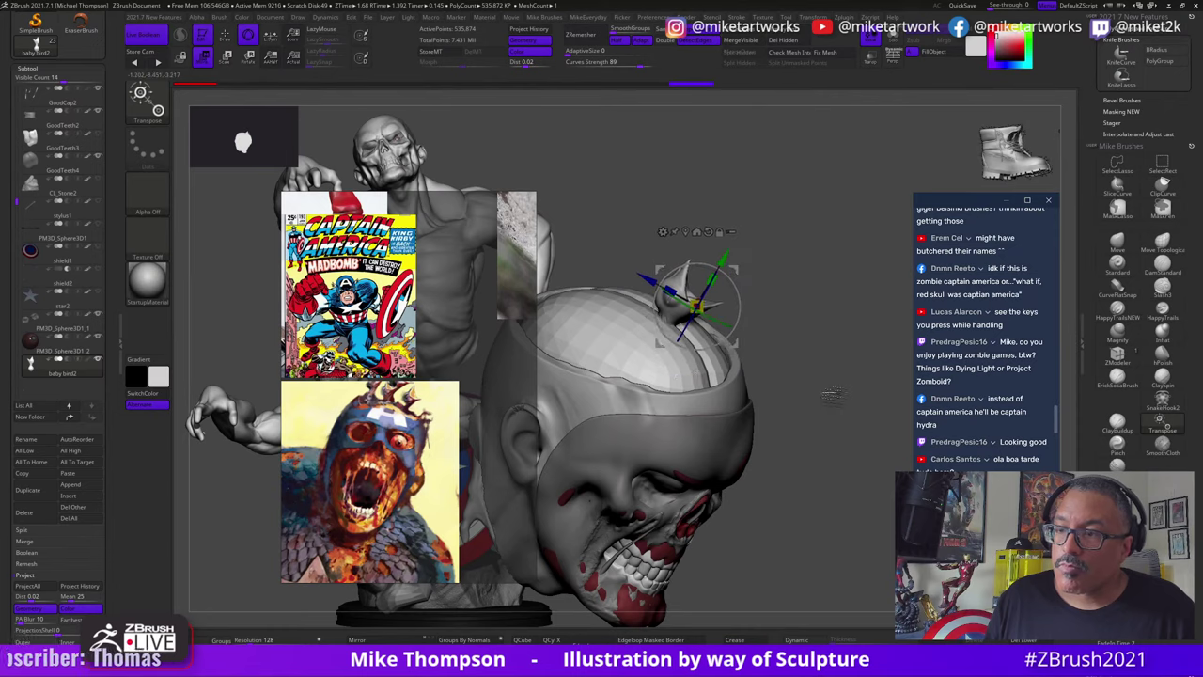
pyautogui.moveTo(832, 395); pyautogui.dragTo(817, 371)
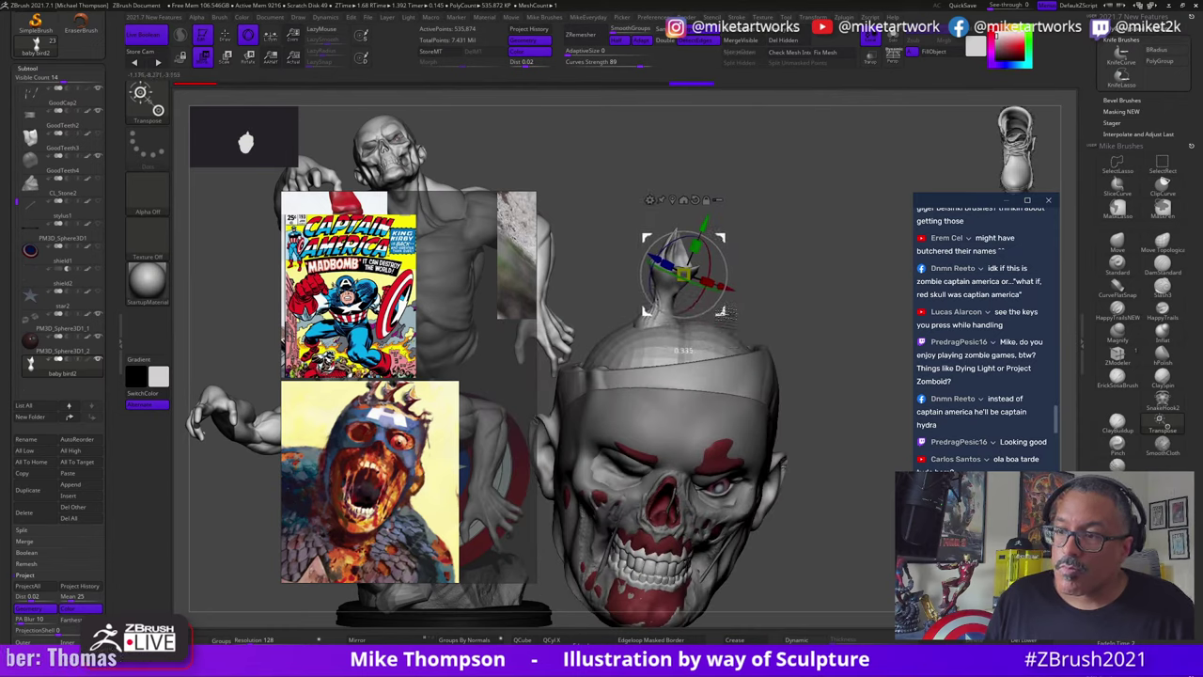
# Step: Adjust the baby bird's placement on top of the open skull with the transform gizmo, and return to drawing mode
pyautogui.moveTo(819, 312); pyautogui.dragTo(785, 285)
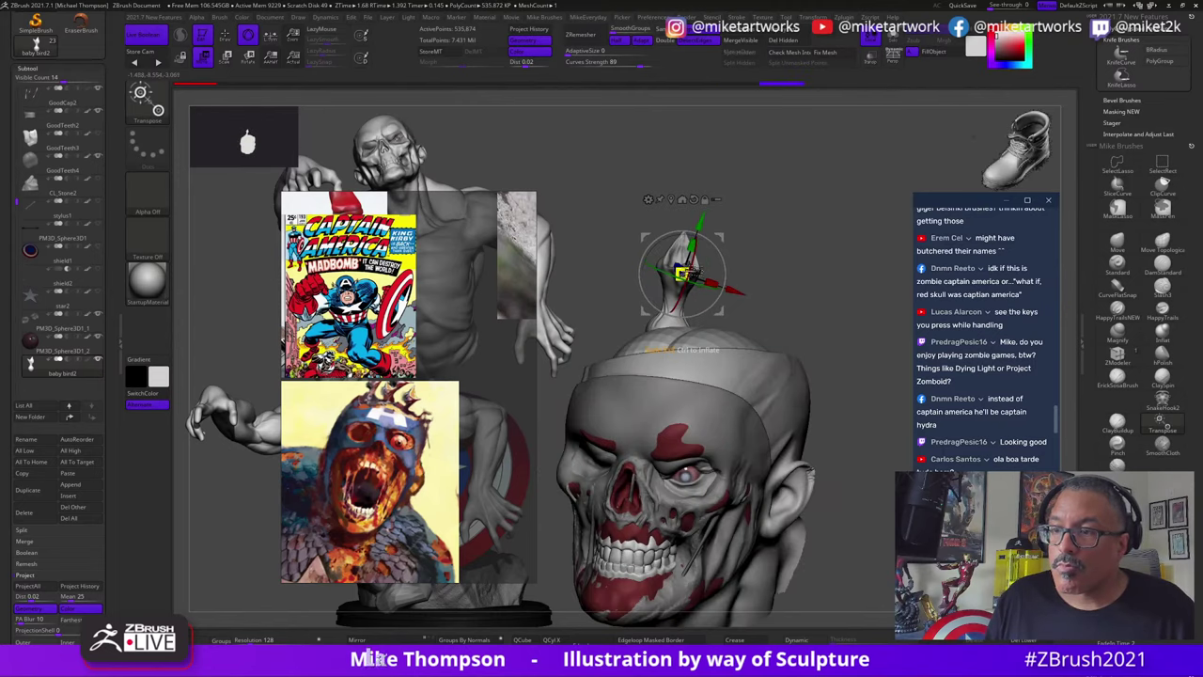
pyautogui.moveTo(724, 311); pyautogui.dragTo(713, 321)
pyautogui.moveTo(781, 290); pyautogui.dragTo(888, 273)
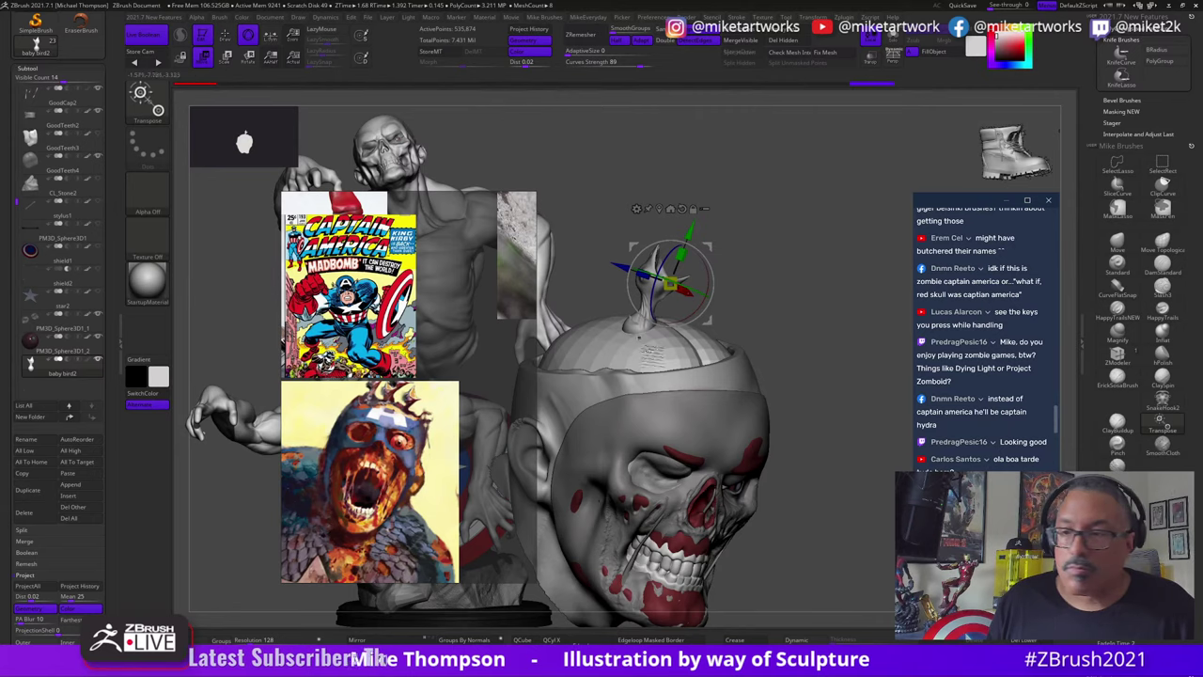
pyautogui.press('q')
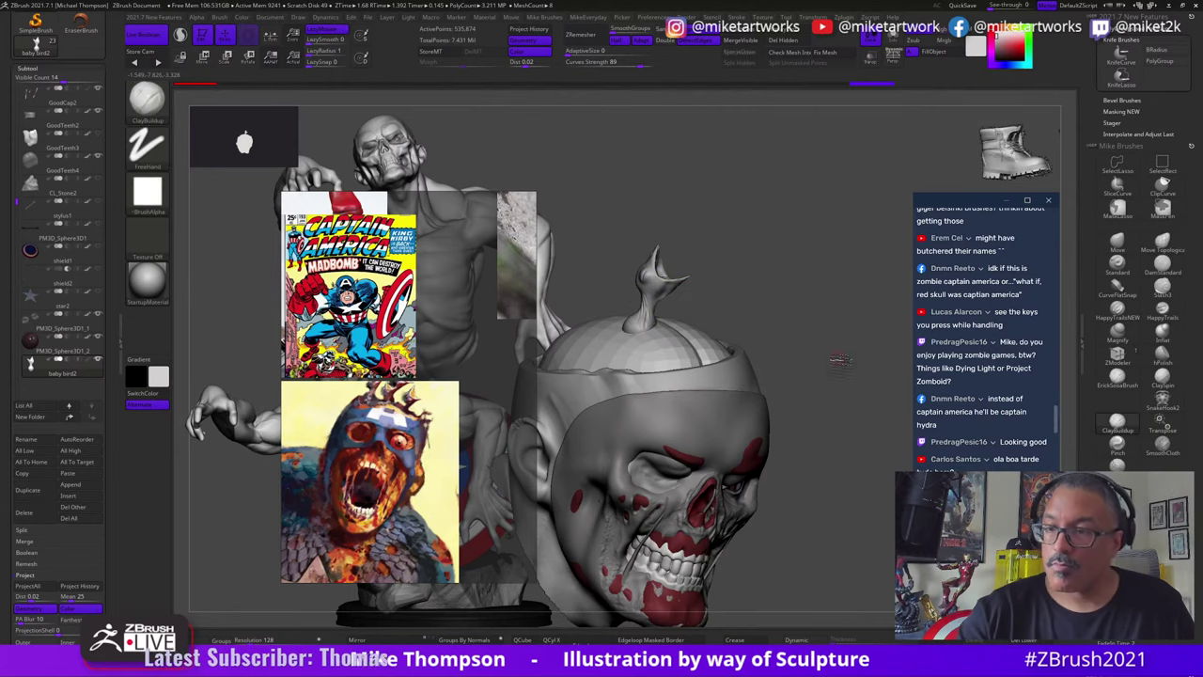
# Step: Resize the brush and smooth the surface of the baby bird's head and neck below the open beak
pyautogui.moveTo(833, 360)
pyautogui.keyDown('alt'); pyautogui.mouseDown()
pyautogui.moveTo(840, 408)
pyautogui.moveTo(815, 451)
pyautogui.moveTo(829, 472)
pyautogui.moveTo(835, 428)
pyautogui.moveTo(743, 461)
pyautogui.moveTo(811, 498)
pyautogui.moveTo(763, 434)
pyautogui.mouseUp(); pyautogui.keyUp('alt')
pyautogui.press('s')
pyautogui.press('shift')
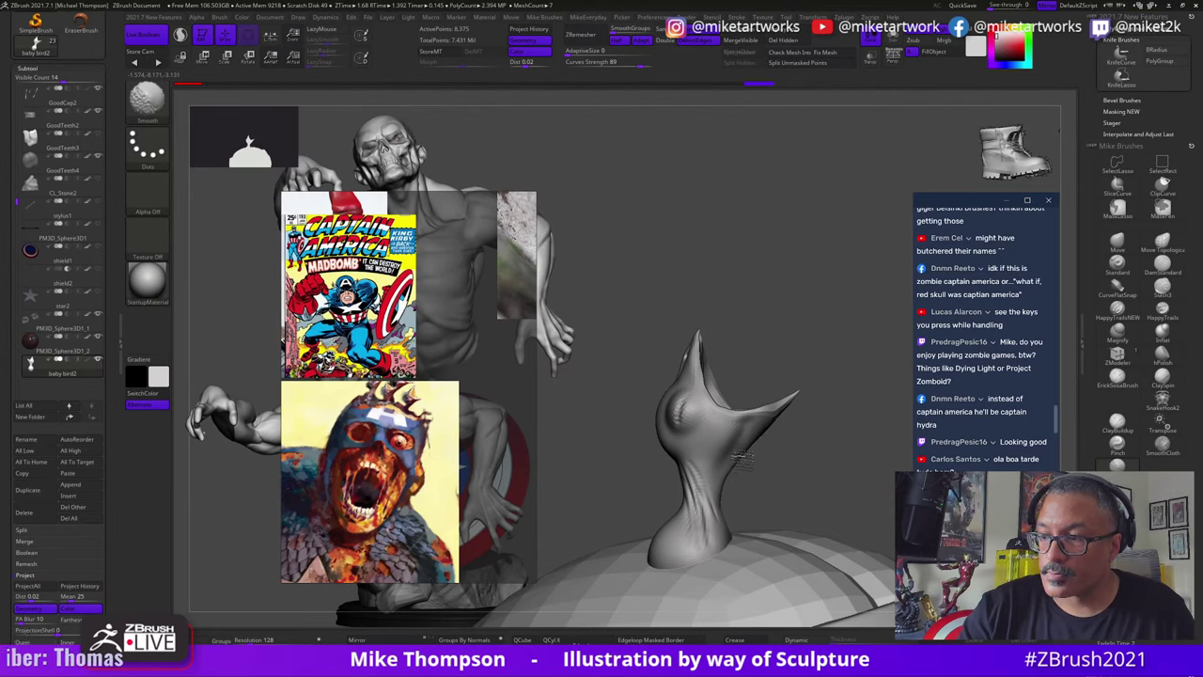
pyautogui.moveTo(742, 456); pyautogui.dragTo(766, 423)
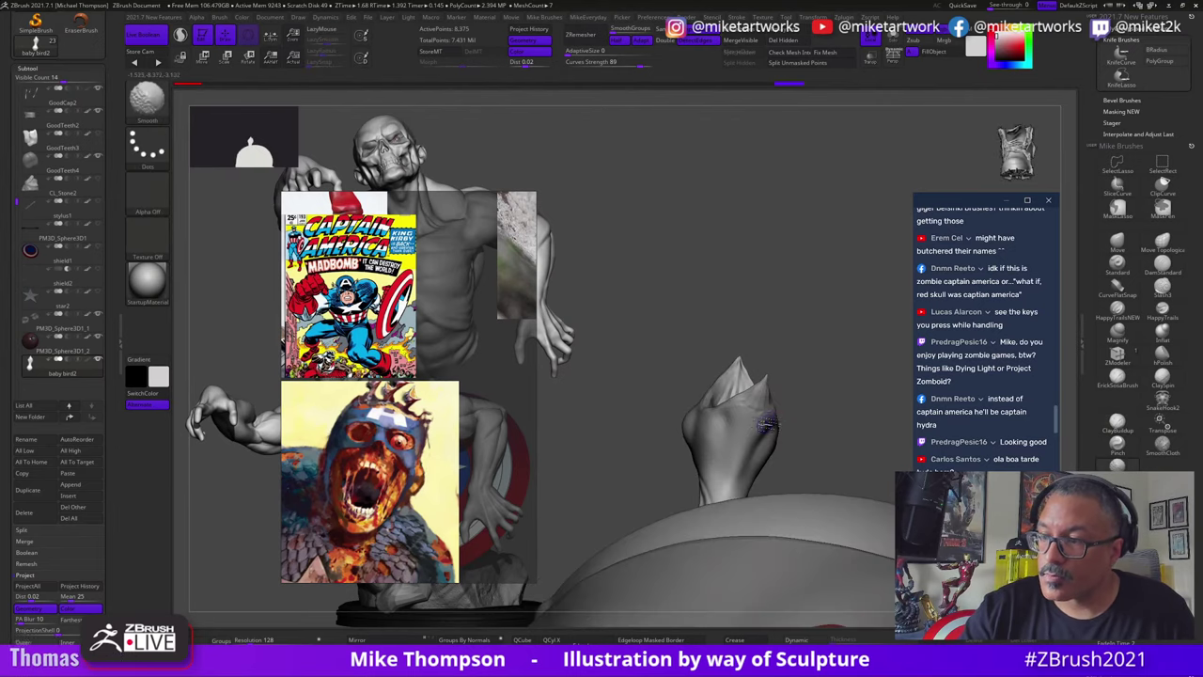
pyautogui.moveTo(838, 406)
pyautogui.mouseDown()
pyautogui.moveTo(837, 423)
pyautogui.moveTo(795, 408)
pyautogui.moveTo(815, 430)
pyautogui.moveTo(845, 430)
pyautogui.moveTo(818, 400)
pyautogui.moveTo(796, 402)
pyautogui.moveTo(844, 399)
pyautogui.mouseUp()
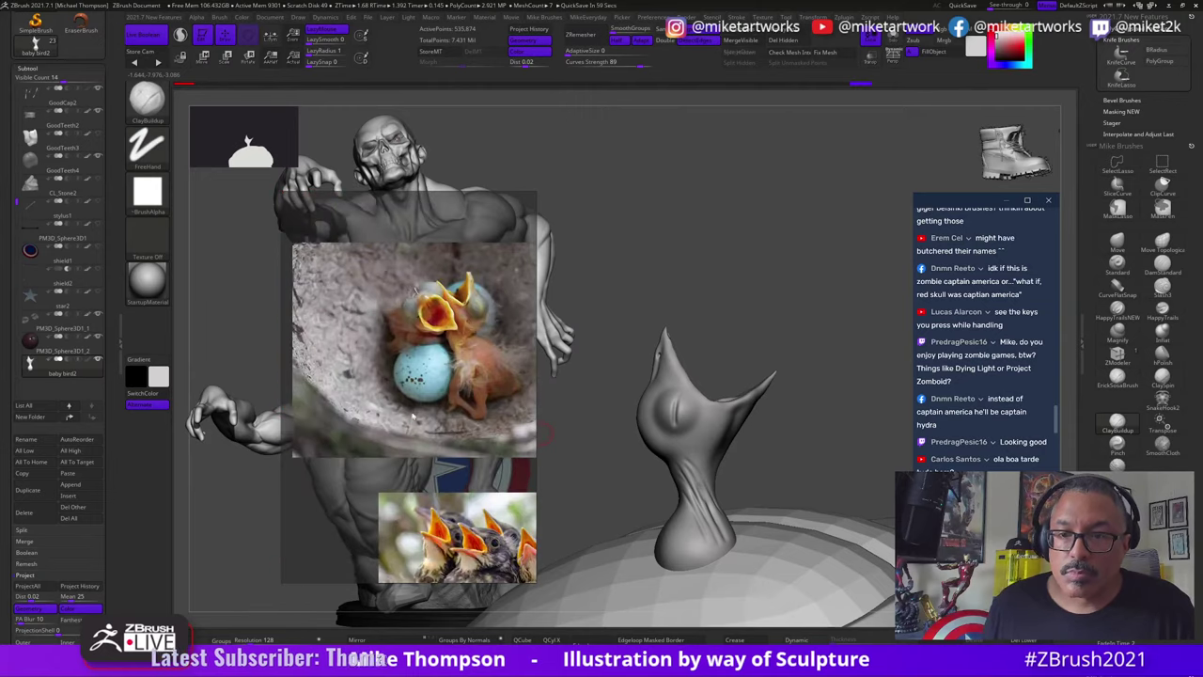
# Step: Sculpt the rim of the bird's open mouth with the HappyTrails brush, following the close-up hatchling reference photo
pyautogui.moveTo(413, 416); pyautogui.dragTo(338, 399, button='middle')
pyautogui.scroll(5, 402, 331)
pyautogui.moveTo(402, 333); pyautogui.dragTo(420, 350, button='middle')
pyautogui.moveTo(827, 452); pyautogui.dragTo(826, 475)
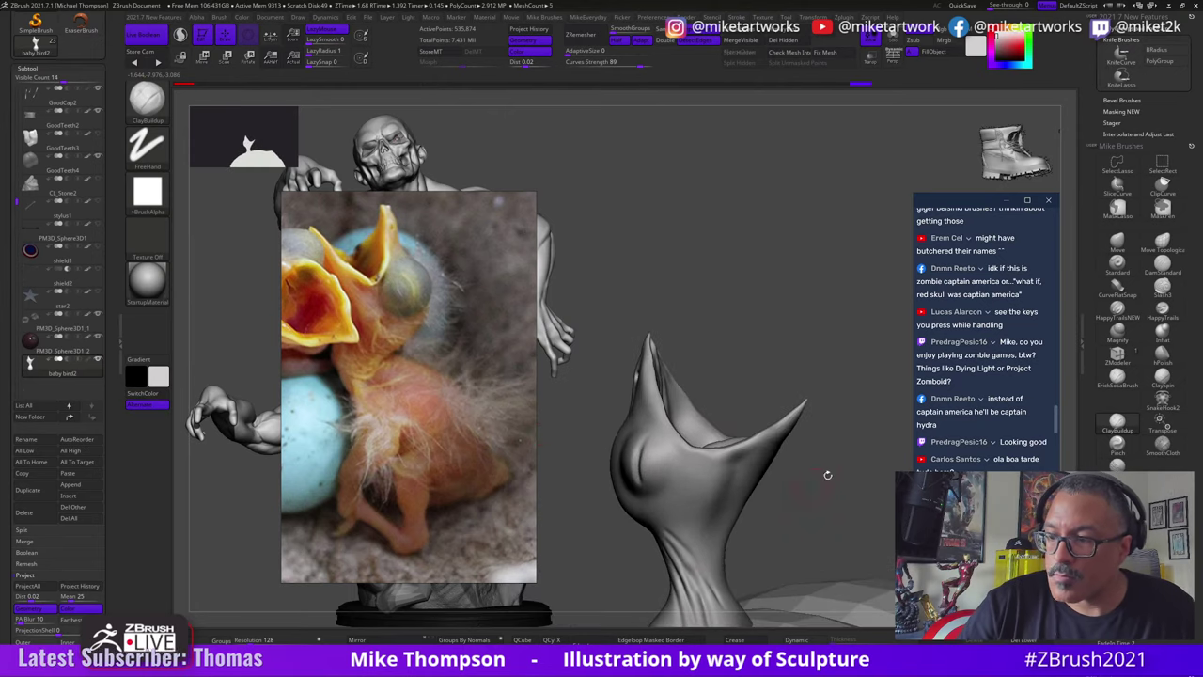
pyautogui.click(1163, 269)
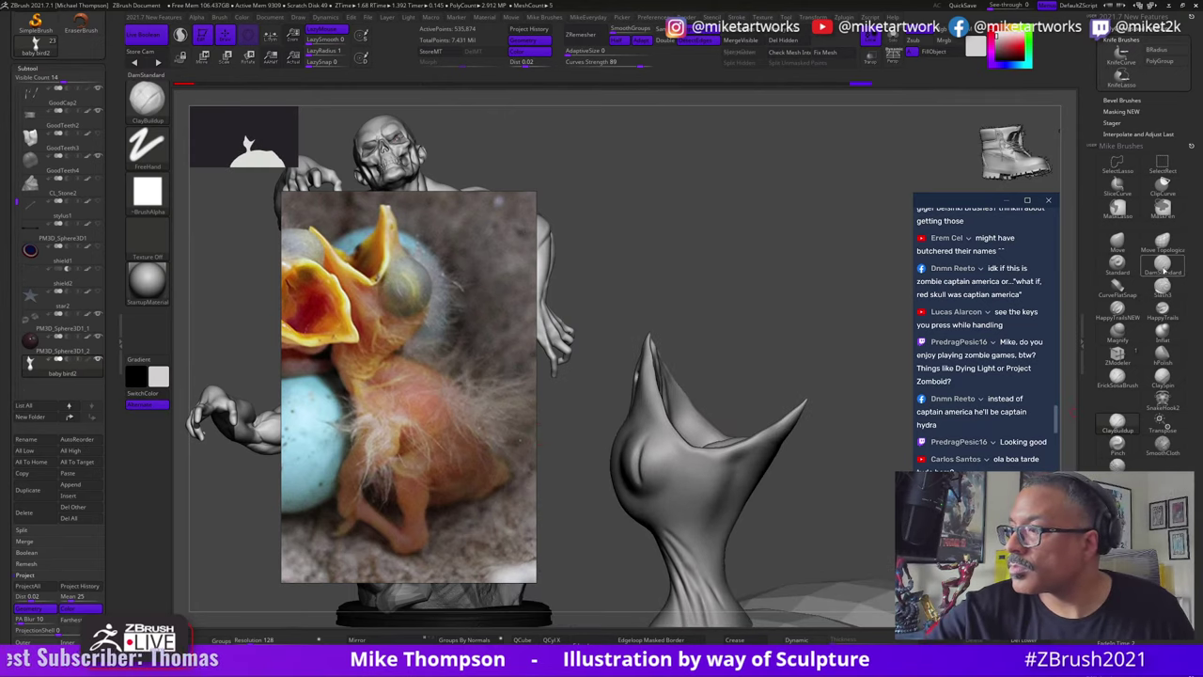
pyautogui.click(1162, 307)
pyautogui.moveTo(840, 445); pyautogui.dragTo(836, 454)
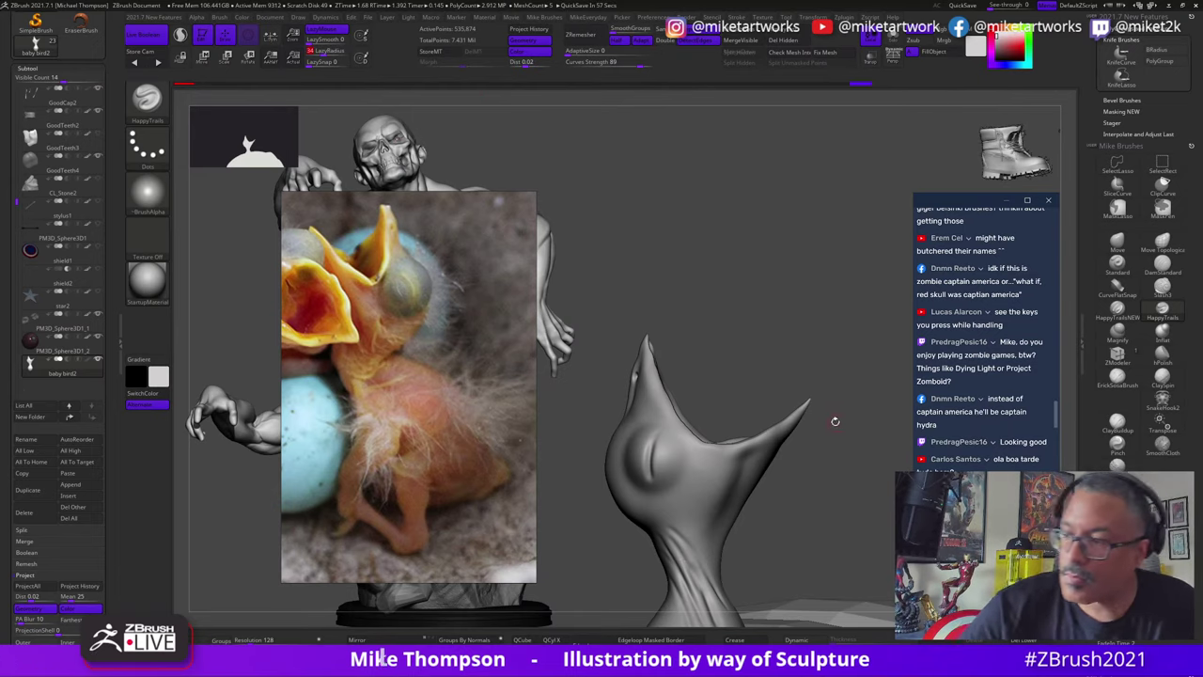
pyautogui.moveTo(832, 416); pyautogui.dragTo(794, 406)
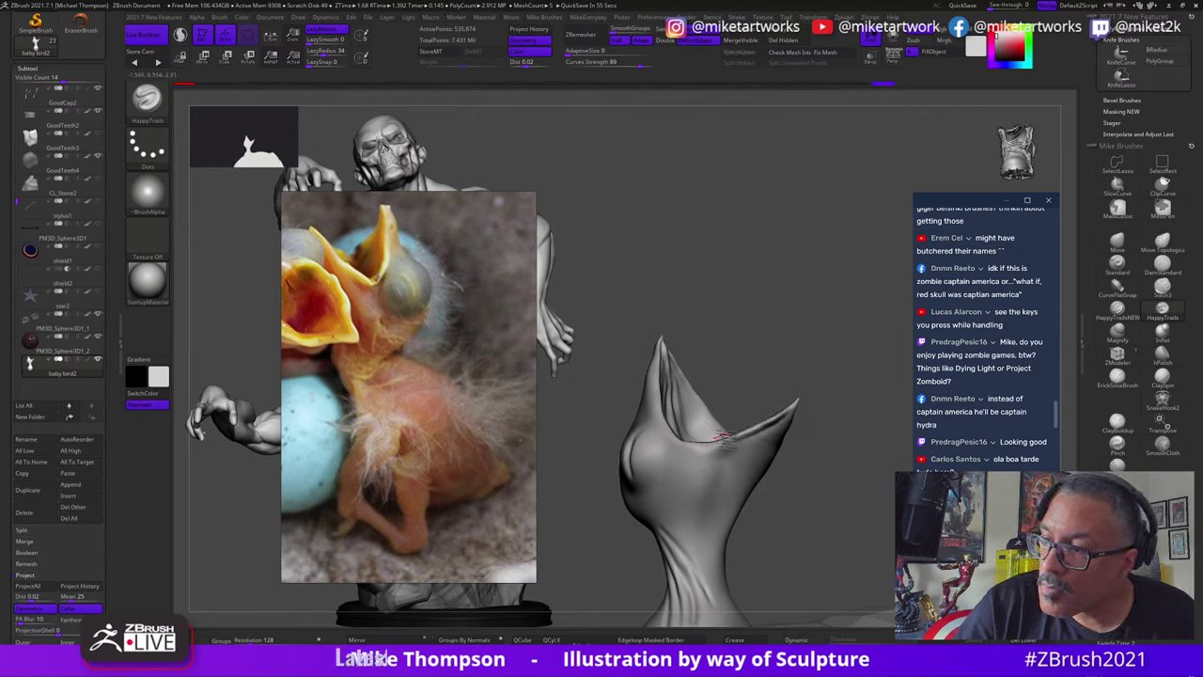
pyautogui.moveTo(832, 456)
pyautogui.mouseDown()
pyautogui.moveTo(846, 454)
pyautogui.moveTo(861, 402)
pyautogui.moveTo(827, 404)
pyautogui.mouseUp()
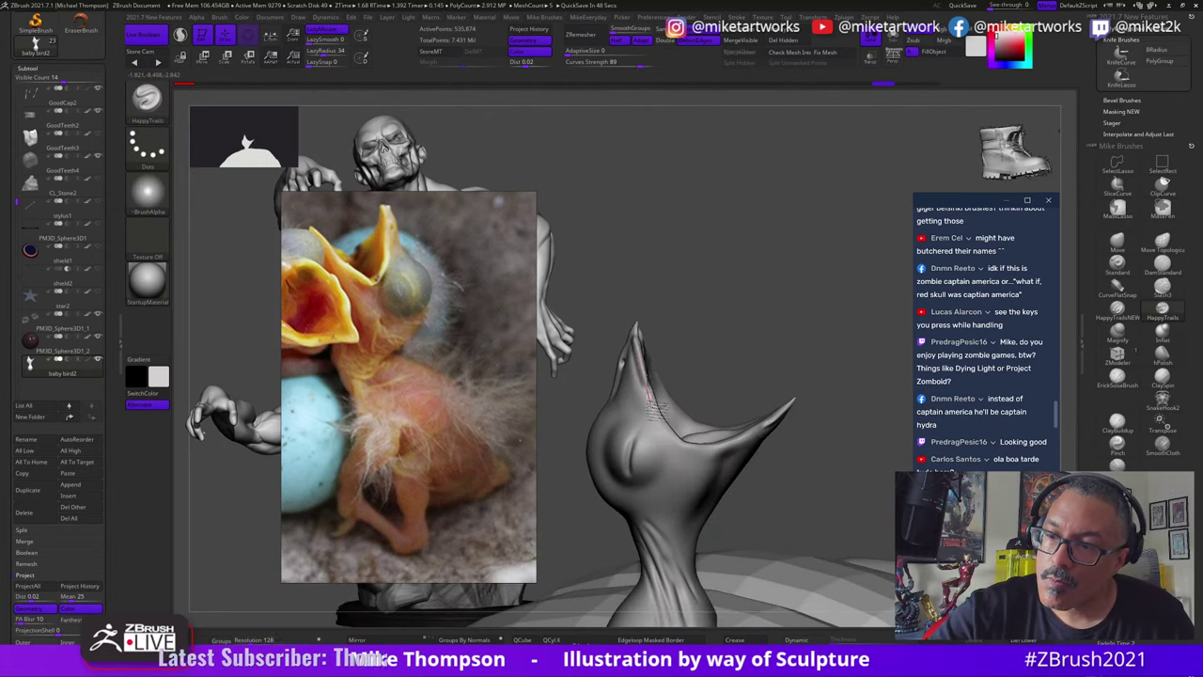
# Step: Adjust the HappyTrails brush's Z Intensity and carve creases along the beak edges on both sides of the mouth
pyautogui.press('space')
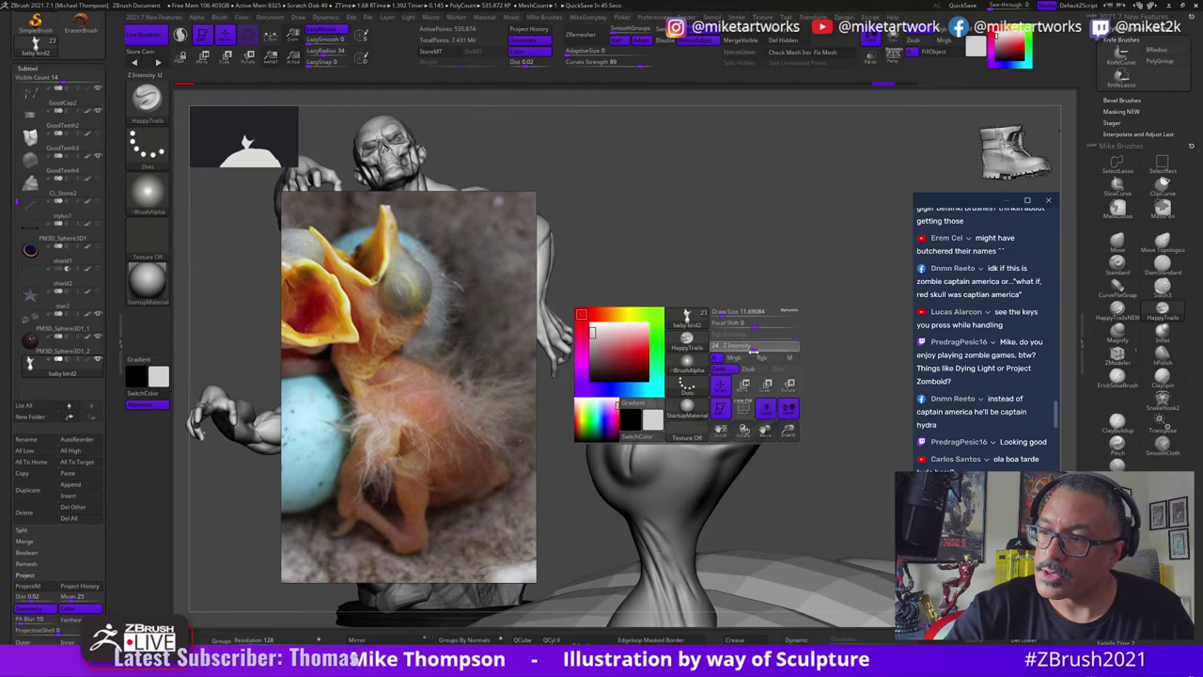
pyautogui.moveTo(750, 353); pyautogui.dragTo(658, 414)
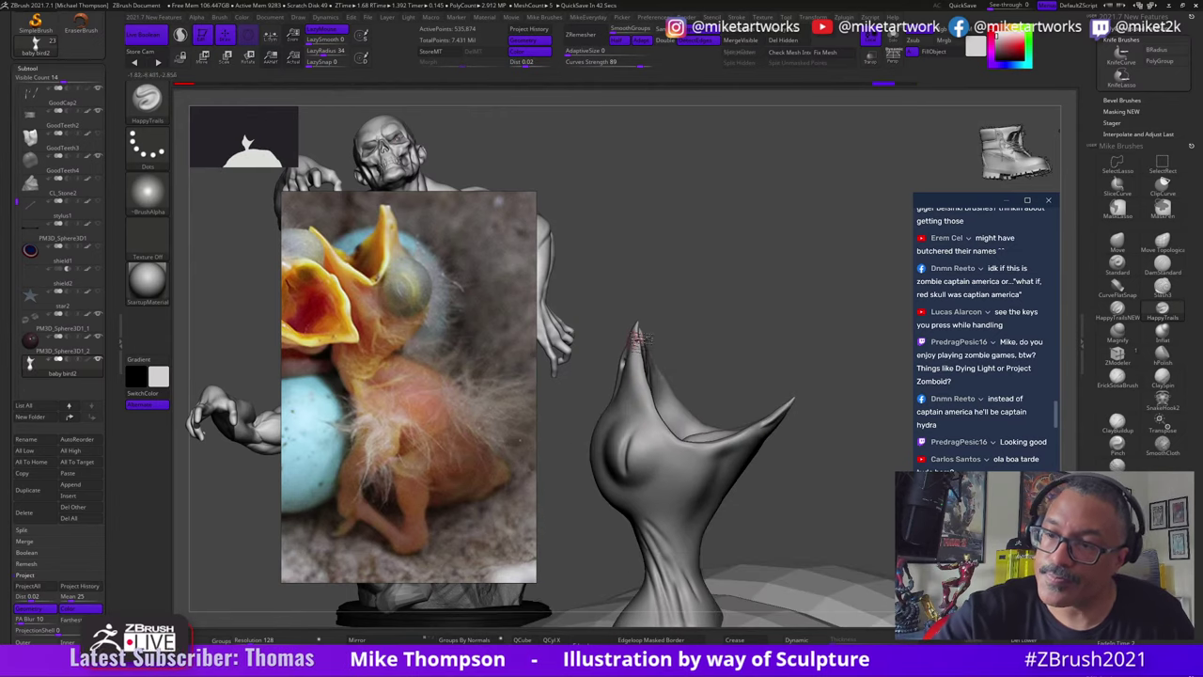
pyautogui.moveTo(738, 365)
pyautogui.mouseDown()
pyautogui.moveTo(704, 357)
pyautogui.moveTo(693, 326)
pyautogui.mouseUp()
pyautogui.moveTo(658, 395); pyautogui.dragTo(649, 351)
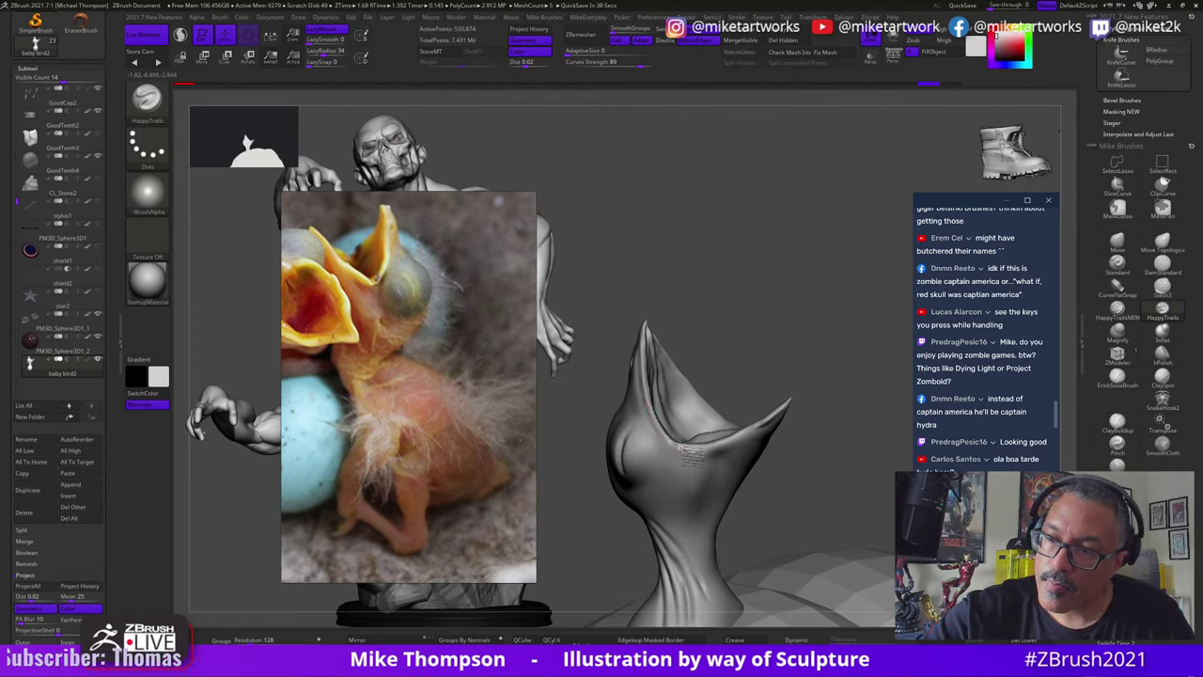
pyautogui.moveTo(849, 328)
pyautogui.mouseDown()
pyautogui.moveTo(870, 325)
pyautogui.moveTo(833, 357)
pyautogui.moveTo(859, 382)
pyautogui.mouseUp()
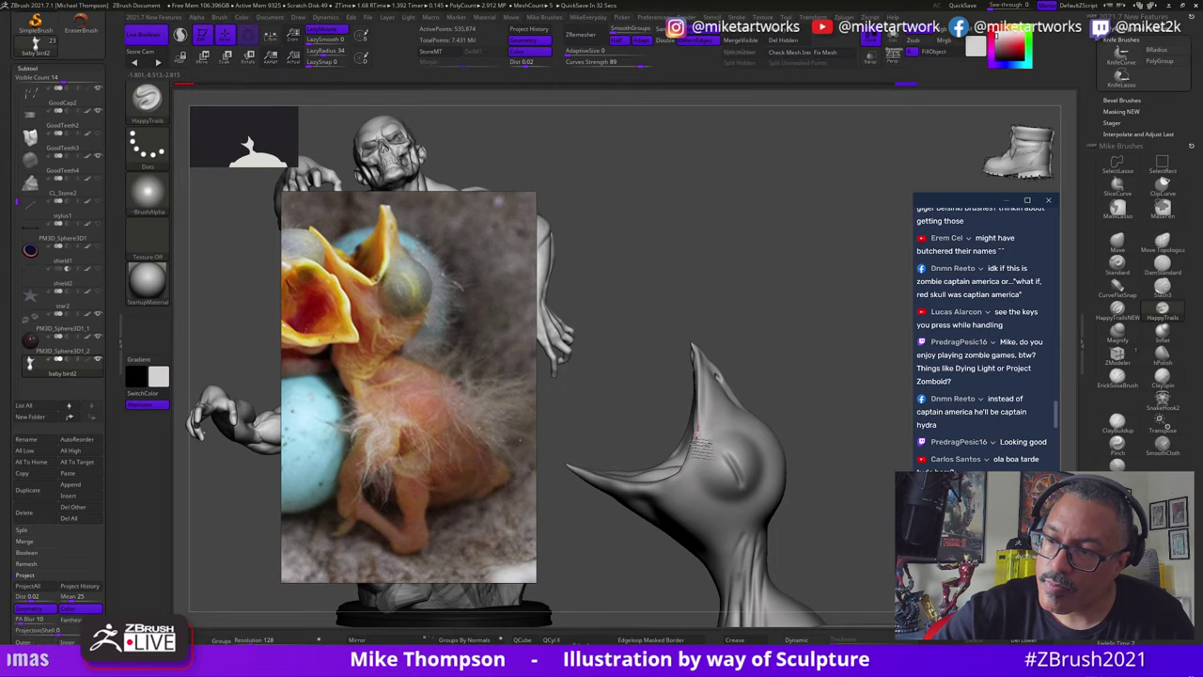
pyautogui.moveTo(814, 378)
pyautogui.mouseDown()
pyautogui.moveTo(853, 385)
pyautogui.moveTo(870, 406)
pyautogui.moveTo(832, 423)
pyautogui.moveTo(865, 272)
pyautogui.moveTo(851, 330)
pyautogui.moveTo(742, 553)
pyautogui.moveTo(876, 490)
pyautogui.moveTo(797, 518)
pyautogui.mouseUp()
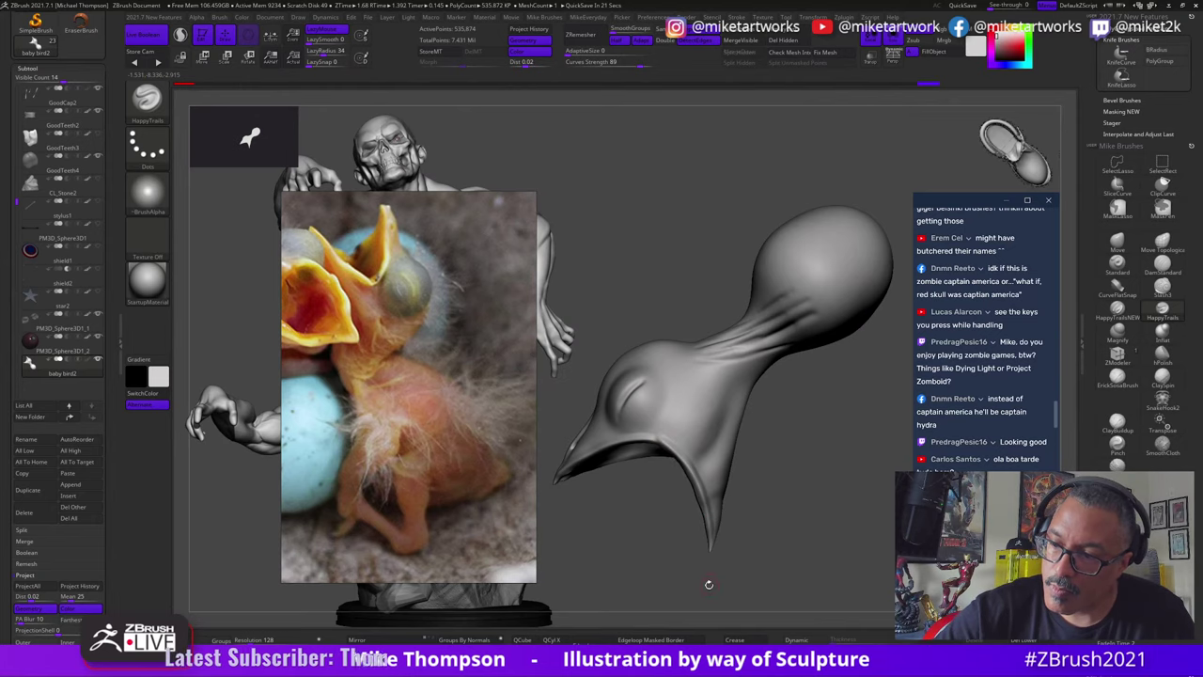
# Step: Build up fine skin strokes on the bird's forehead above the nostrils with a resized ClayBuildup brush
pyautogui.moveTo(706, 577)
pyautogui.mouseDown()
pyautogui.moveTo(781, 567)
pyautogui.moveTo(783, 521)
pyautogui.moveTo(833, 529)
pyautogui.moveTo(837, 518)
pyautogui.moveTo(816, 500)
pyautogui.moveTo(827, 497)
pyautogui.moveTo(793, 468)
pyautogui.mouseUp()
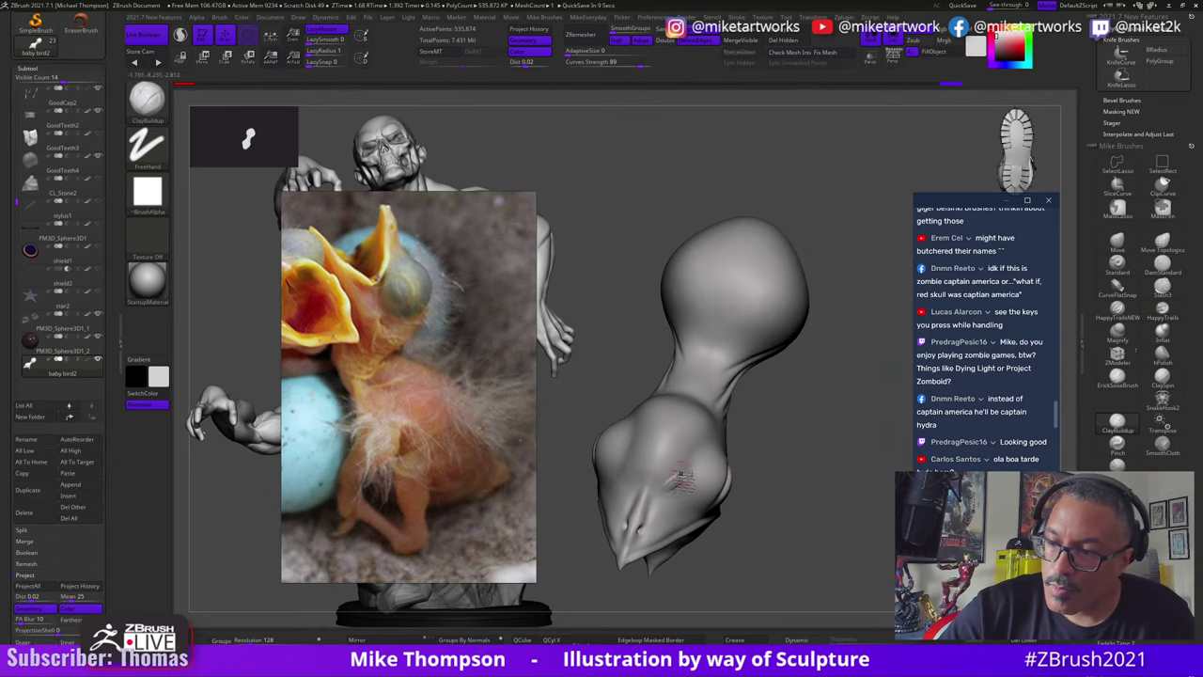
pyautogui.press('s')
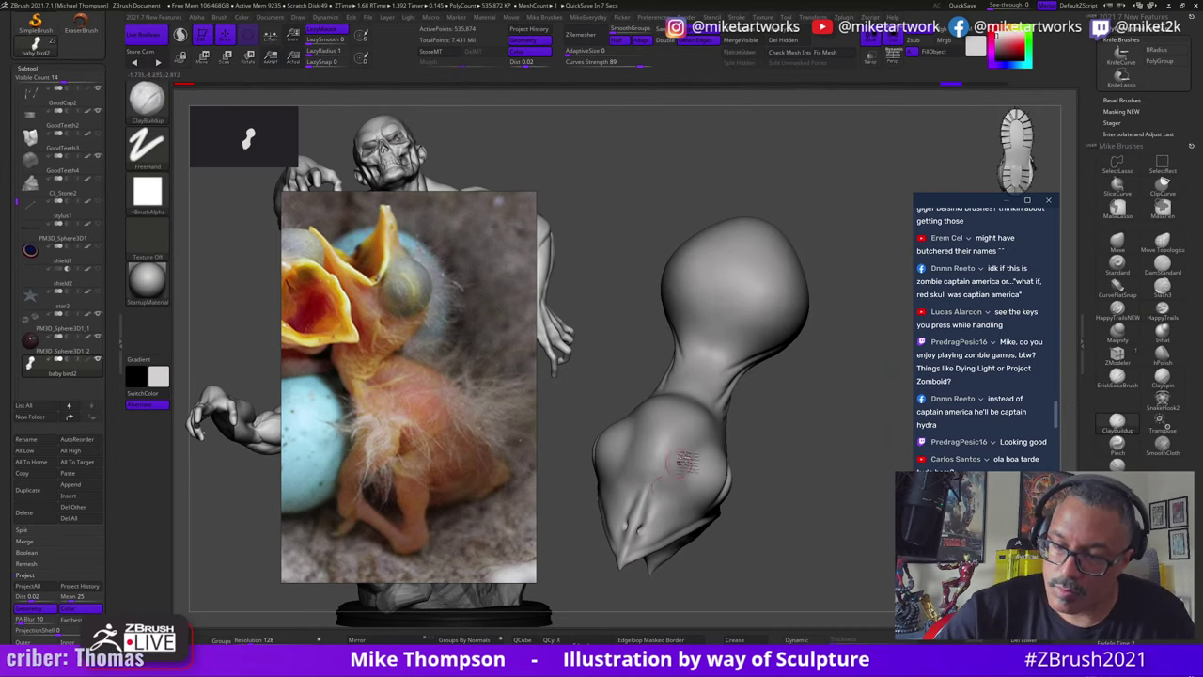
pyautogui.press('space')
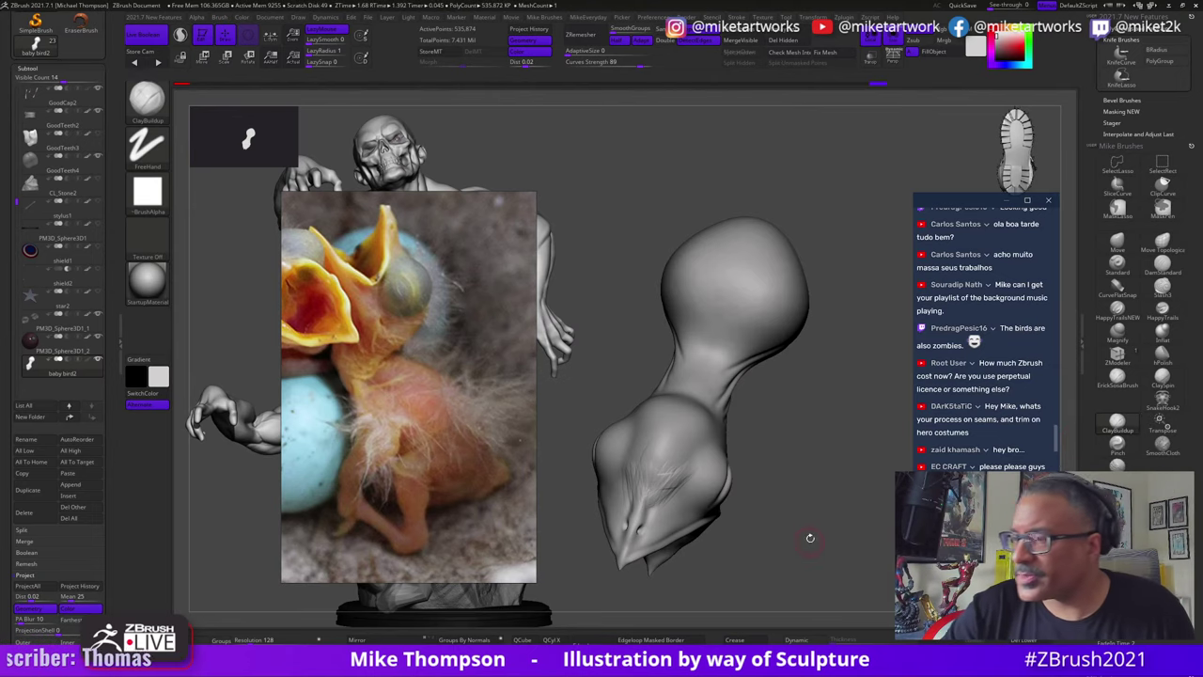
pyautogui.moveTo(809, 537); pyautogui.dragTo(824, 538)
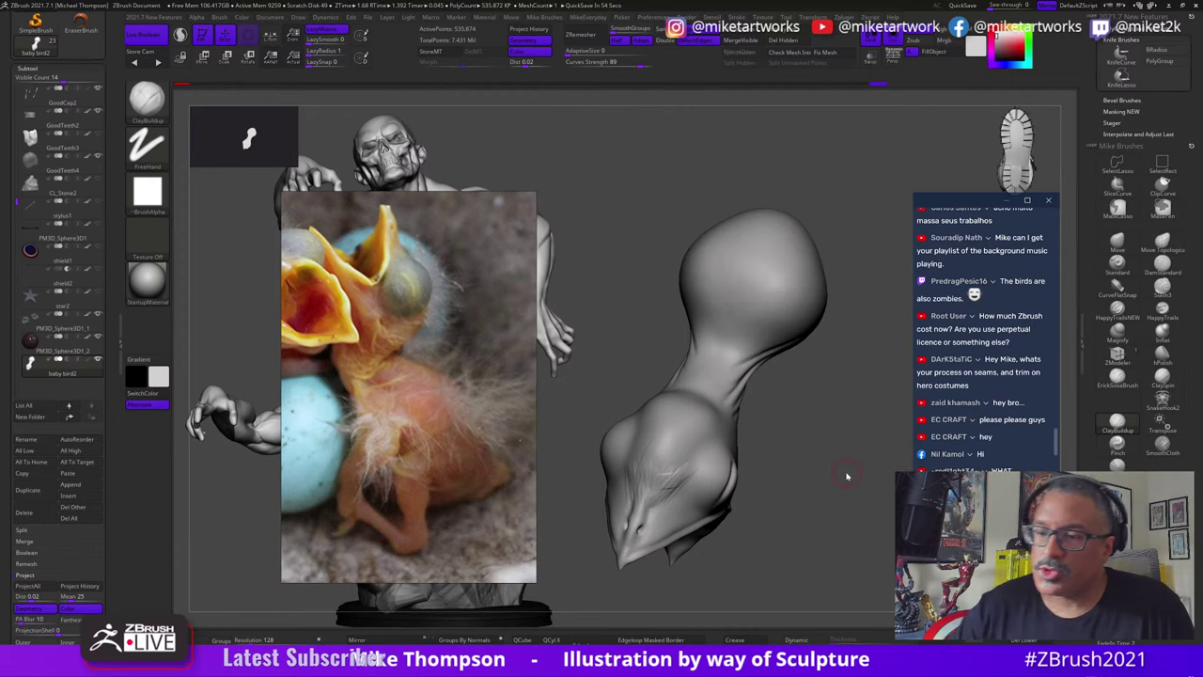
pyautogui.moveTo(847, 477); pyautogui.dragTo(751, 495)
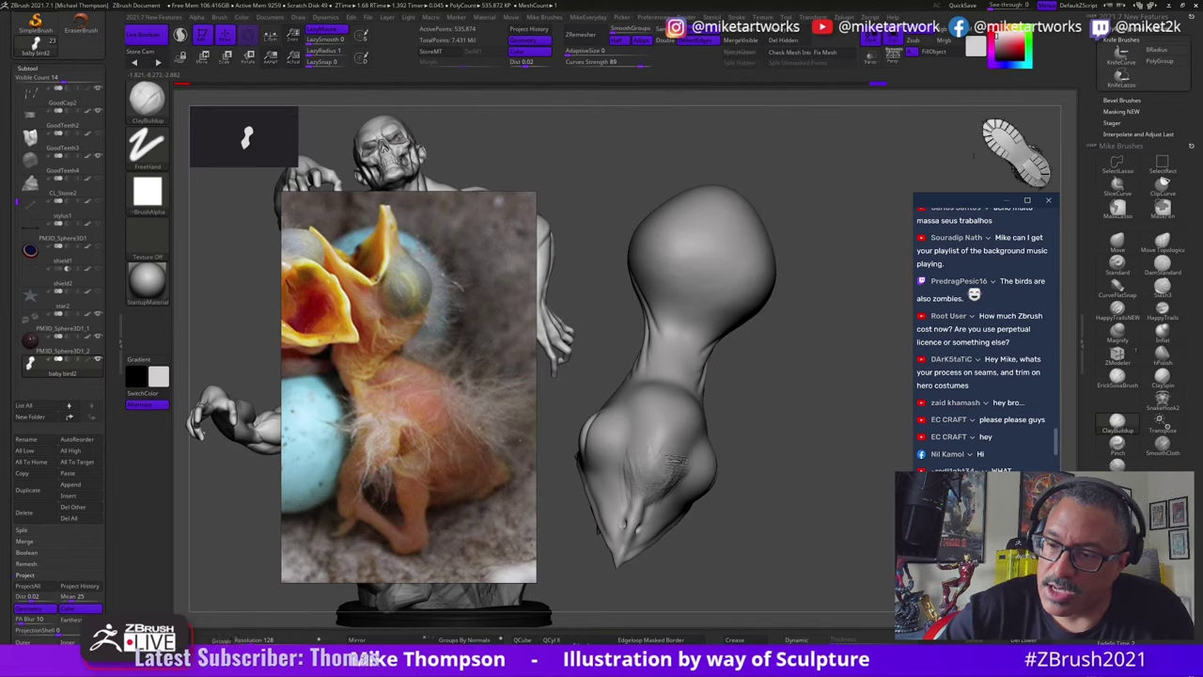
# Step: Extend the ClayBuildup skin texture across the crown and down toward the base of the upper beak
pyautogui.moveTo(678, 461); pyautogui.dragTo(673, 470)
pyautogui.moveTo(759, 455); pyautogui.dragTo(791, 458)
pyautogui.press('s')
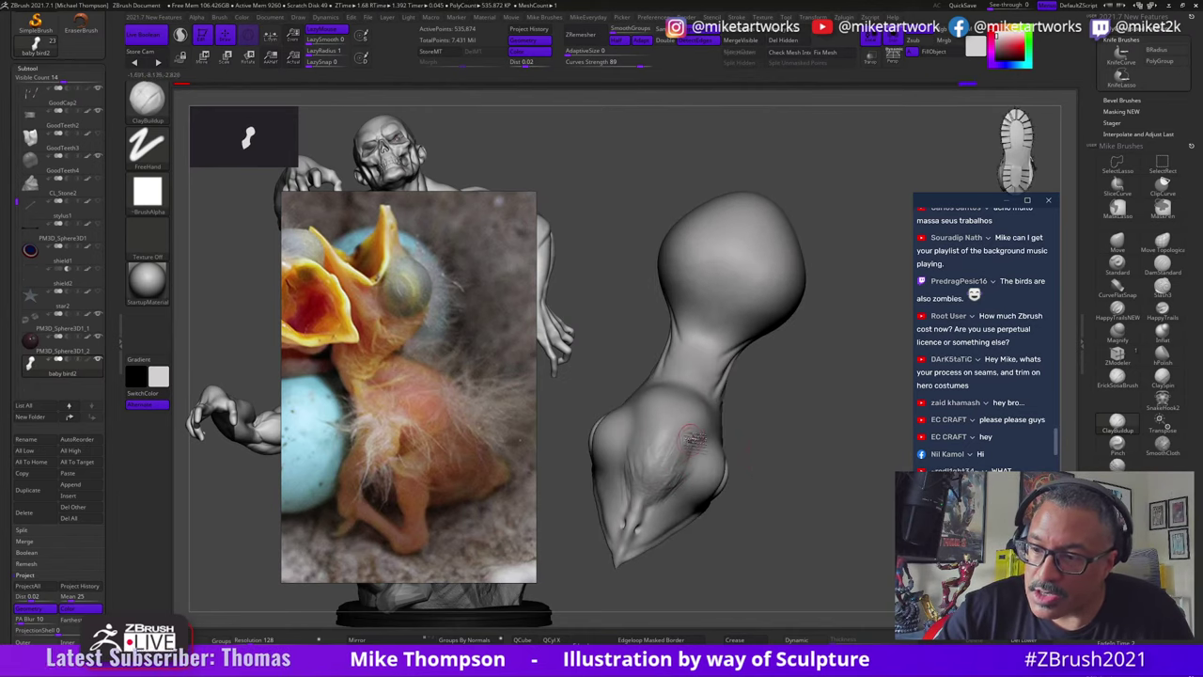
pyautogui.moveTo(664, 446); pyautogui.dragTo(650, 458)
pyautogui.moveTo(757, 462); pyautogui.dragTo(752, 454)
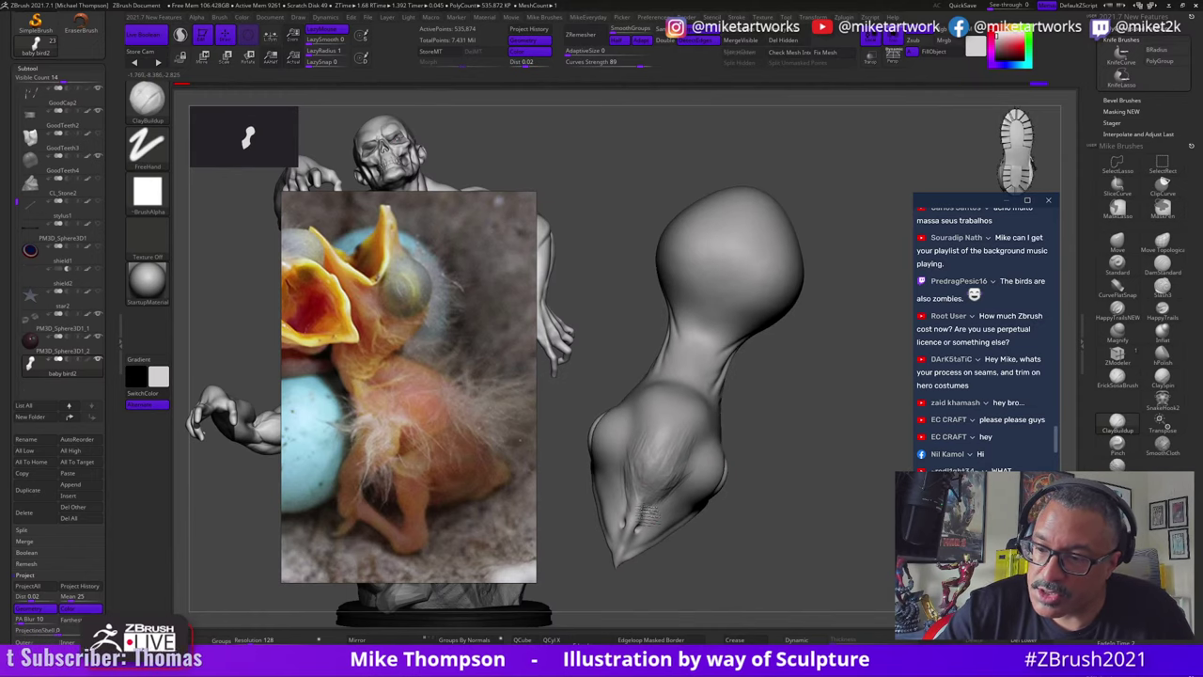
pyautogui.moveTo(668, 495); pyautogui.dragTo(816, 484, button='right')
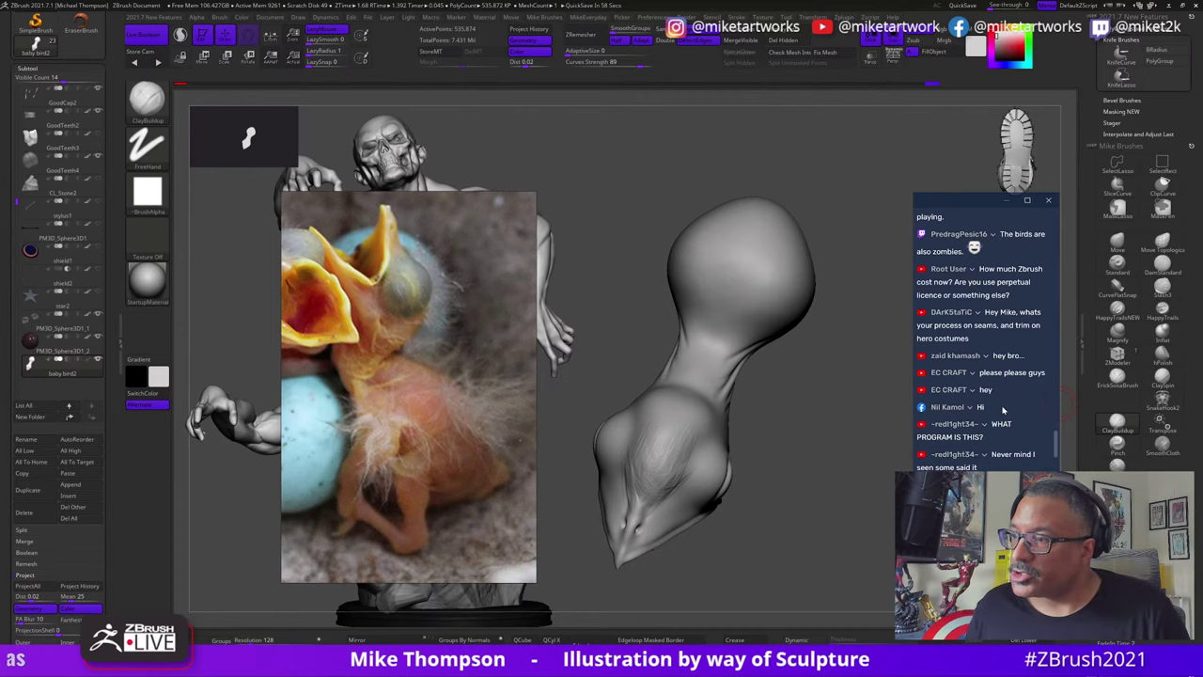
# Step: Add ClayBuildup wrinkle strokes over the back of the bird's head toward the neck
pyautogui.moveTo(855, 485); pyautogui.dragTo(846, 456, button='right')
pyautogui.moveTo(767, 407); pyautogui.dragTo(683, 507, button='right')
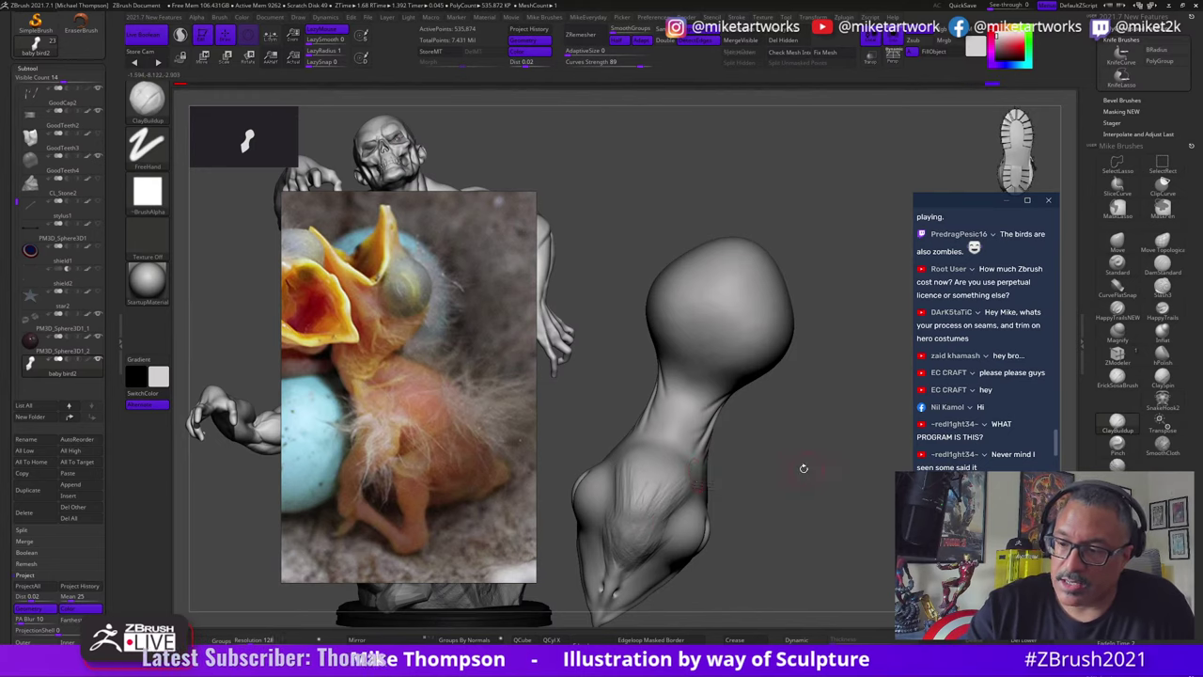
pyautogui.moveTo(802, 467); pyautogui.dragTo(765, 464, button='right')
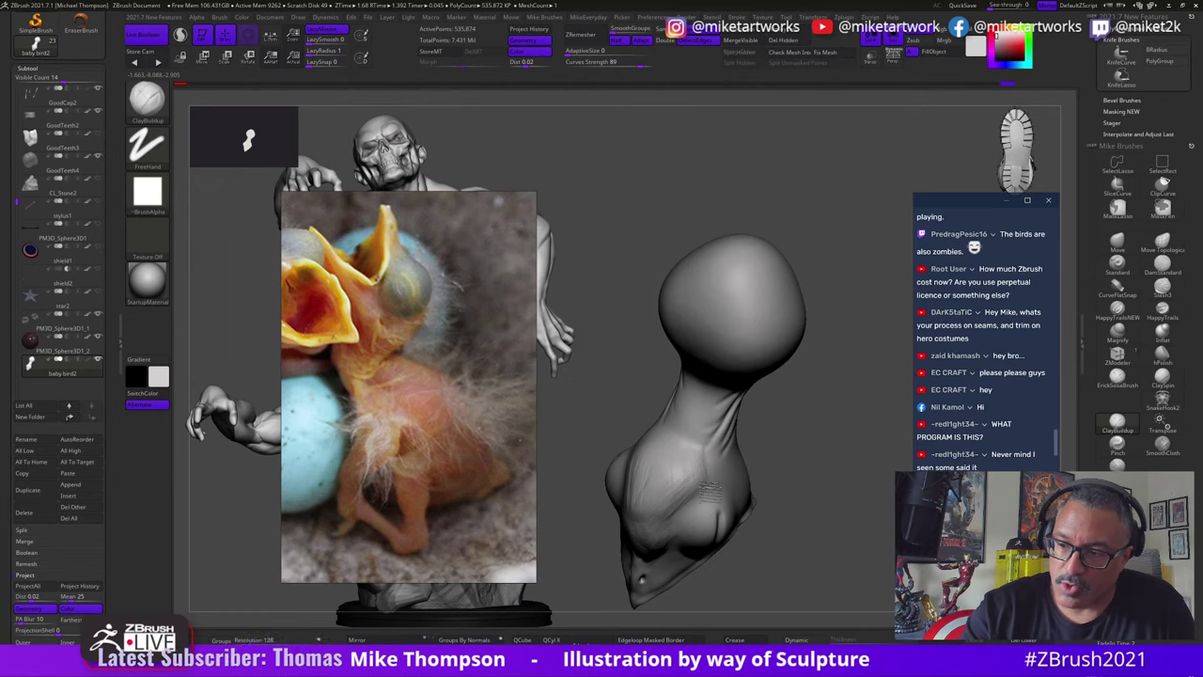
pyautogui.moveTo(821, 427); pyautogui.dragTo(787, 481)
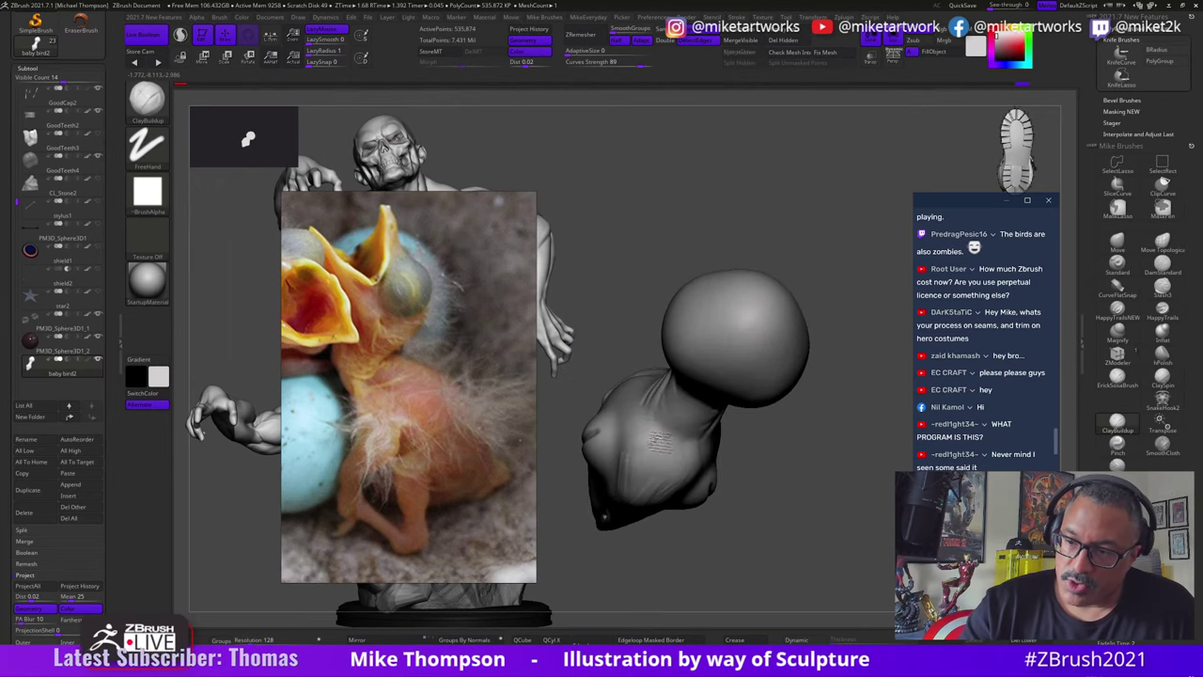
pyautogui.moveTo(768, 461)
pyautogui.mouseDown(button='right')
pyautogui.moveTo(751, 458)
pyautogui.moveTo(781, 435)
pyautogui.mouseUp(button='right')
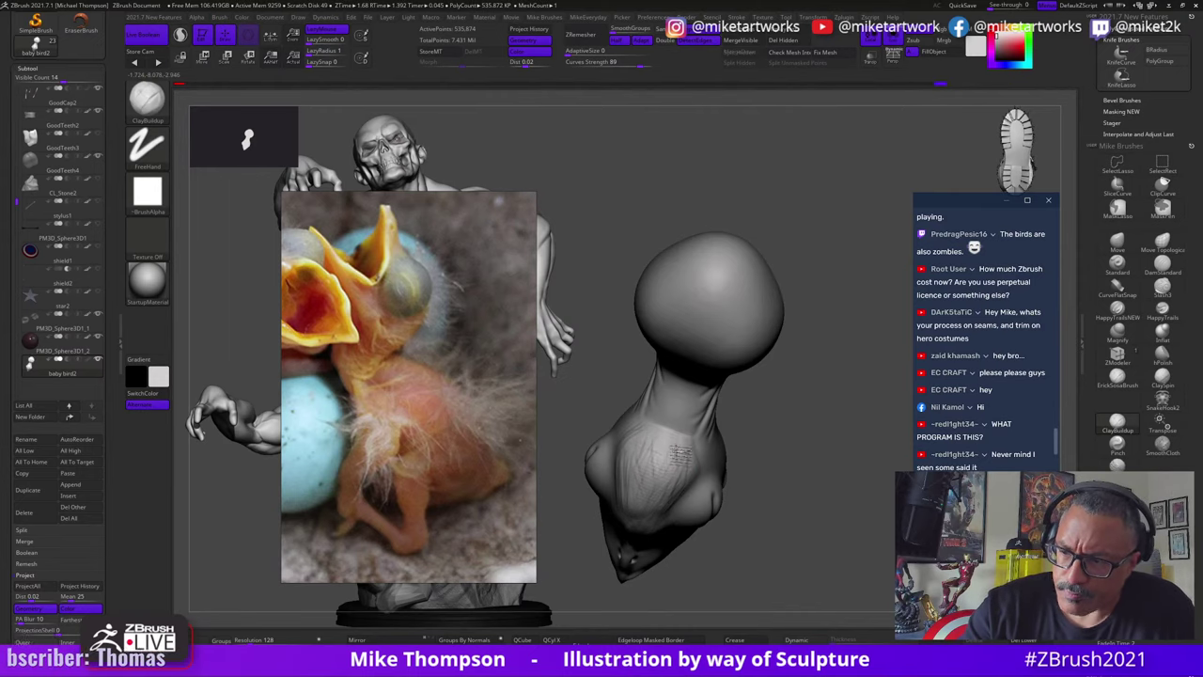
# Step: Fill in the crown between the two eye bulges with further ClayBuildup strokes for wrinkled skin
pyautogui.moveTo(678, 451); pyautogui.dragTo(808, 436, button='right')
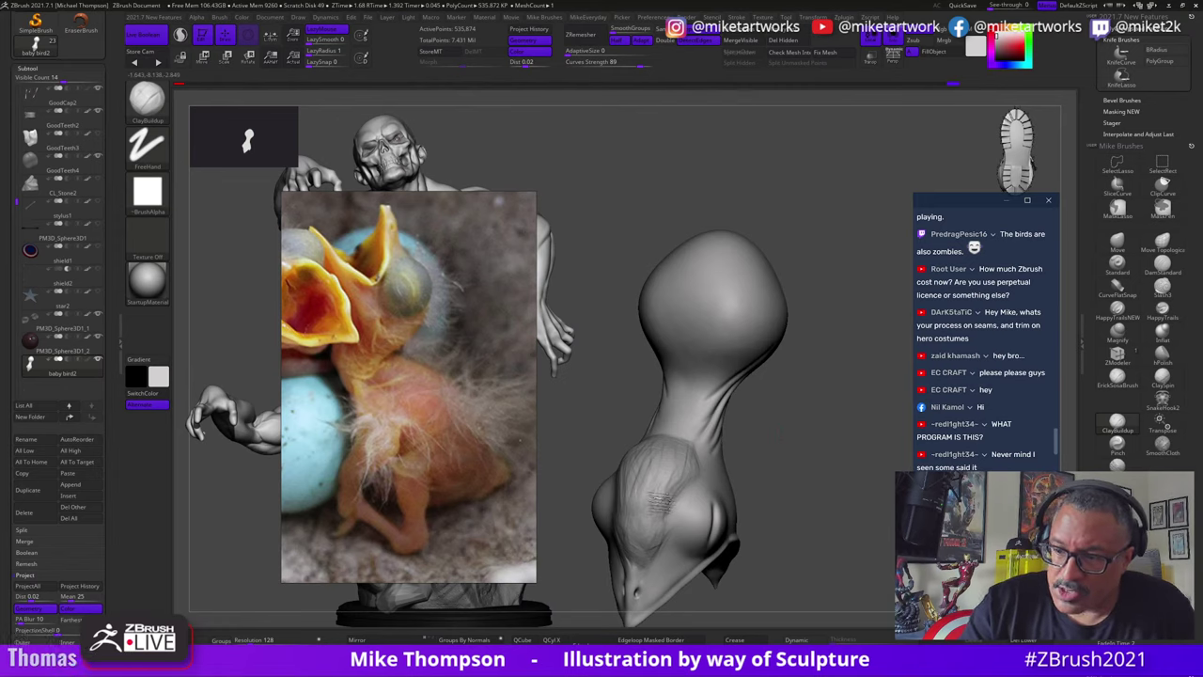
pyautogui.moveTo(786, 449)
pyautogui.mouseDown()
pyautogui.moveTo(812, 488)
pyautogui.moveTo(797, 469)
pyautogui.mouseUp()
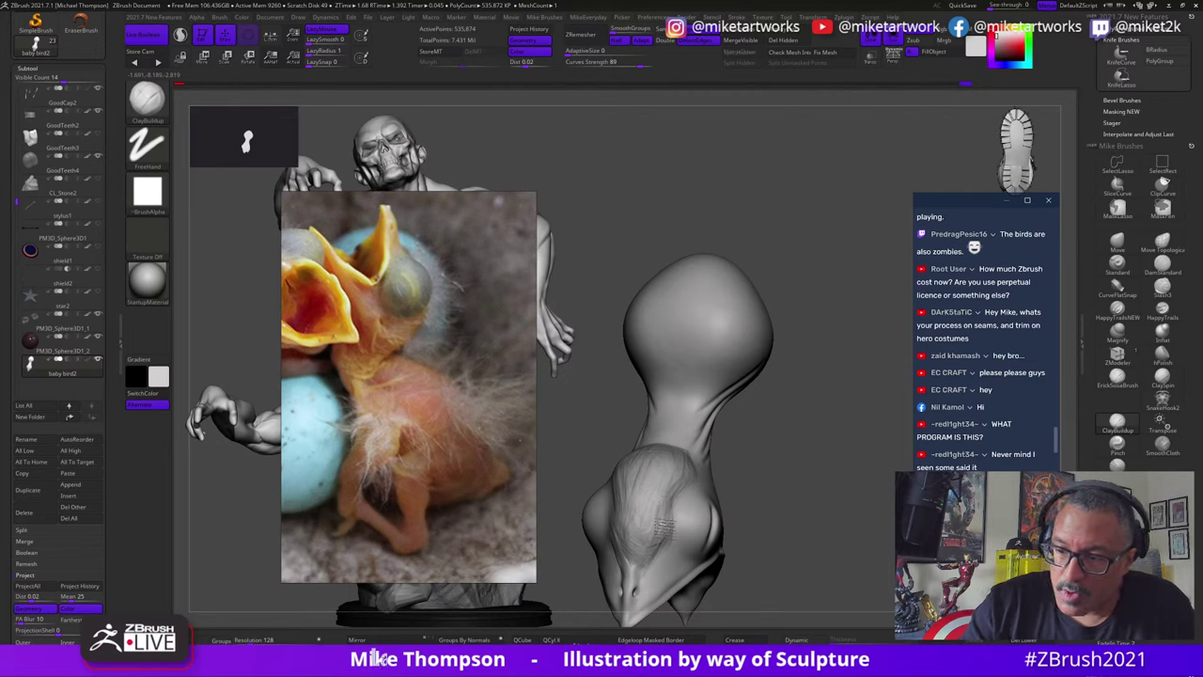
pyautogui.moveTo(663, 526)
pyautogui.mouseDown(button='right')
pyautogui.moveTo(799, 498)
pyautogui.moveTo(795, 460)
pyautogui.moveTo(777, 463)
pyautogui.mouseUp(button='right')
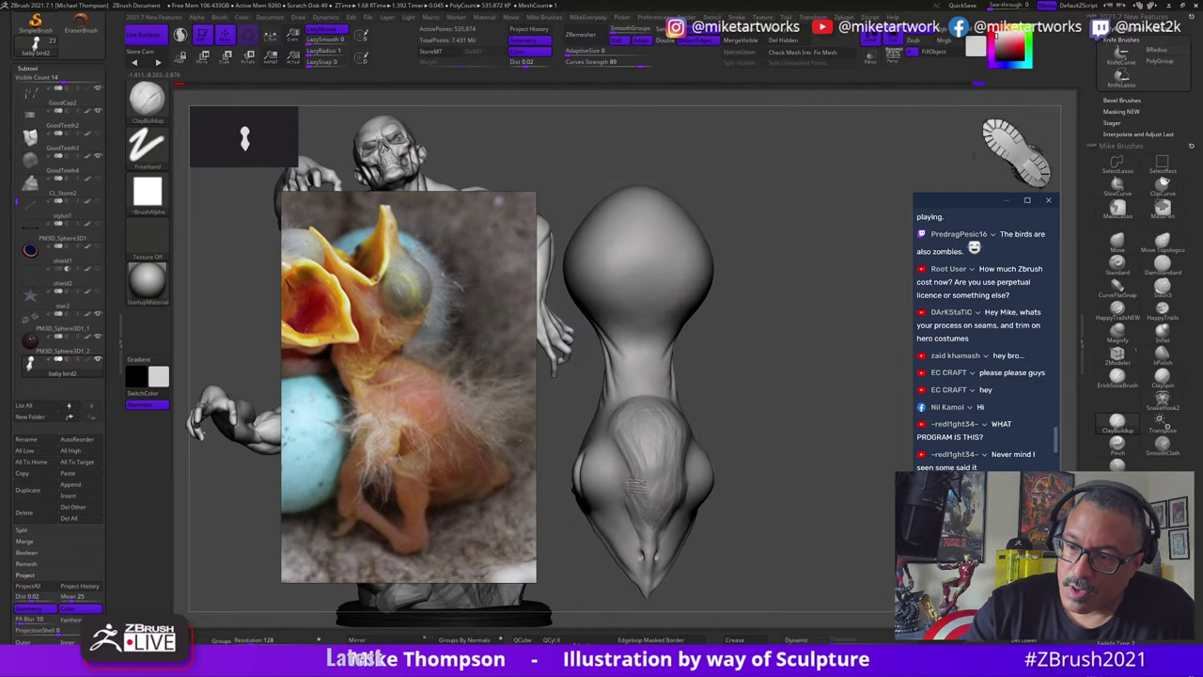
pyautogui.moveTo(643, 406)
pyautogui.mouseDown(button='right')
pyautogui.moveTo(854, 536)
pyautogui.moveTo(831, 540)
pyautogui.mouseUp(button='right')
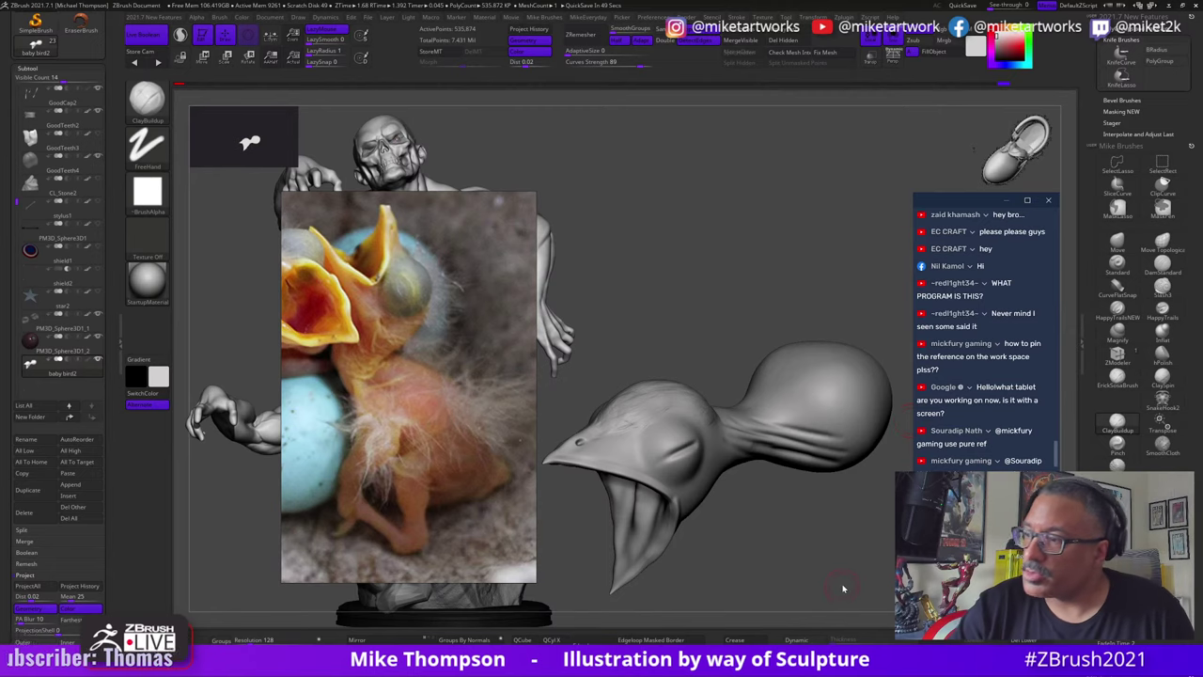
# Step: Examine the full nest photo of the hatchlings and egg on the reference board
pyautogui.moveTo(843, 589); pyautogui.dragTo(850, 591)
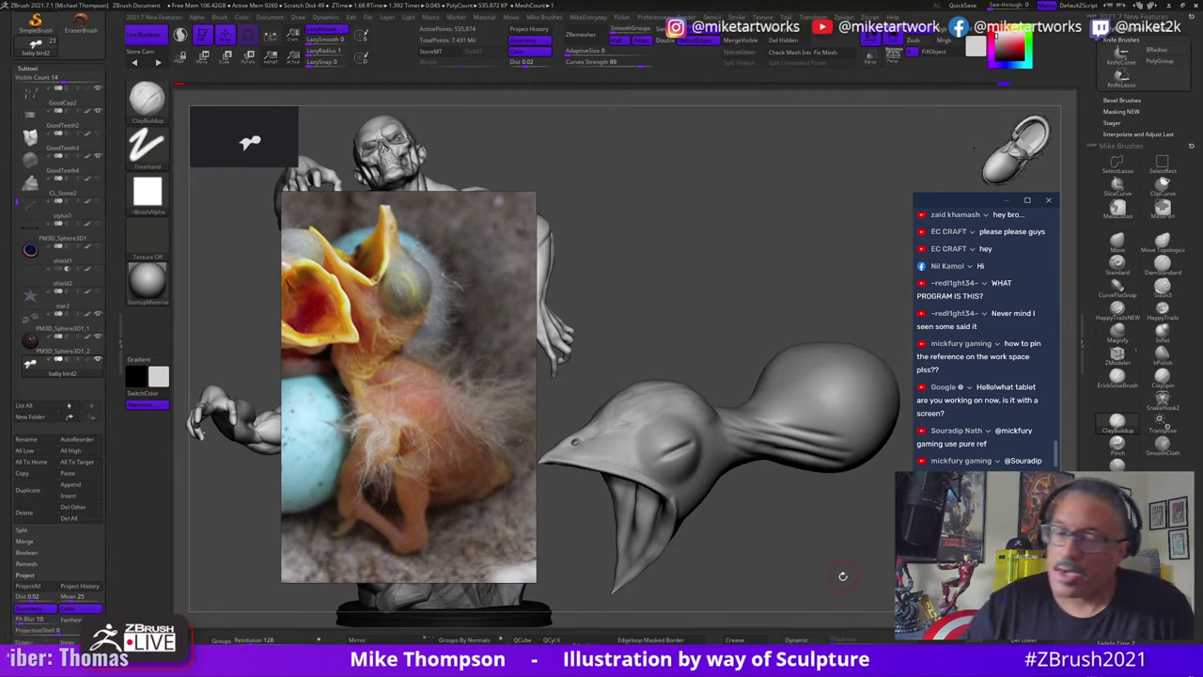
pyautogui.scroll(-3, 390, 483)
pyautogui.moveTo(382, 491); pyautogui.dragTo(443, 416, button='middle')
pyautogui.scroll(-4, 441, 430)
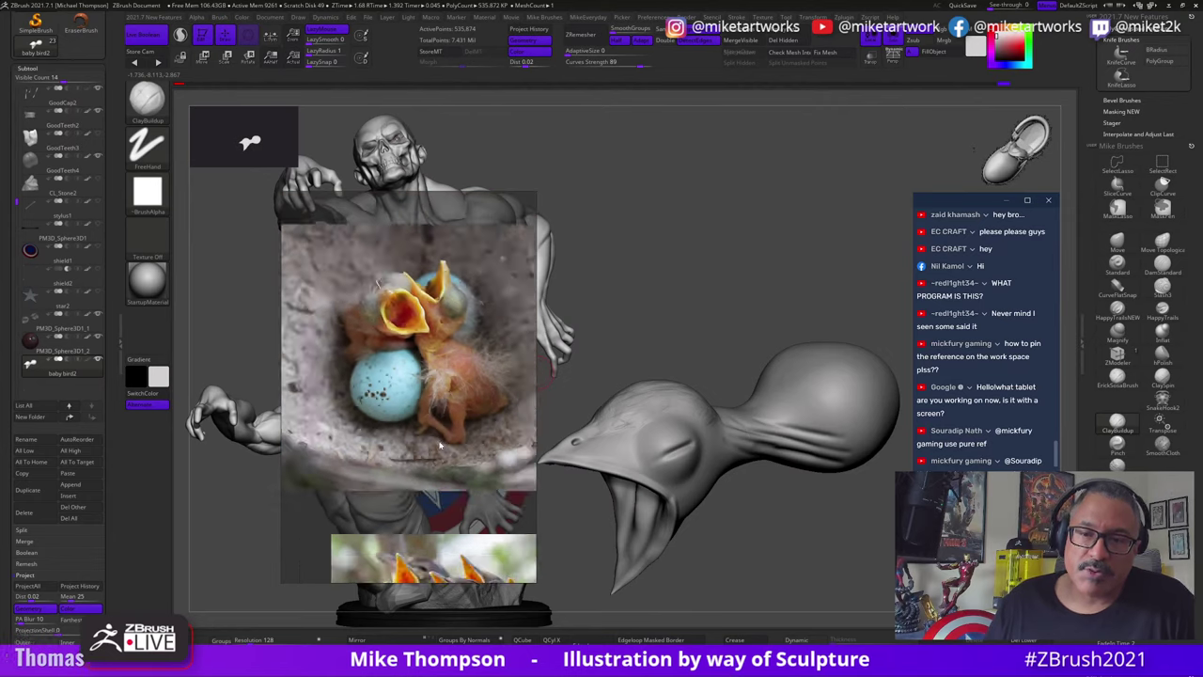
pyautogui.scroll(3, 447, 484)
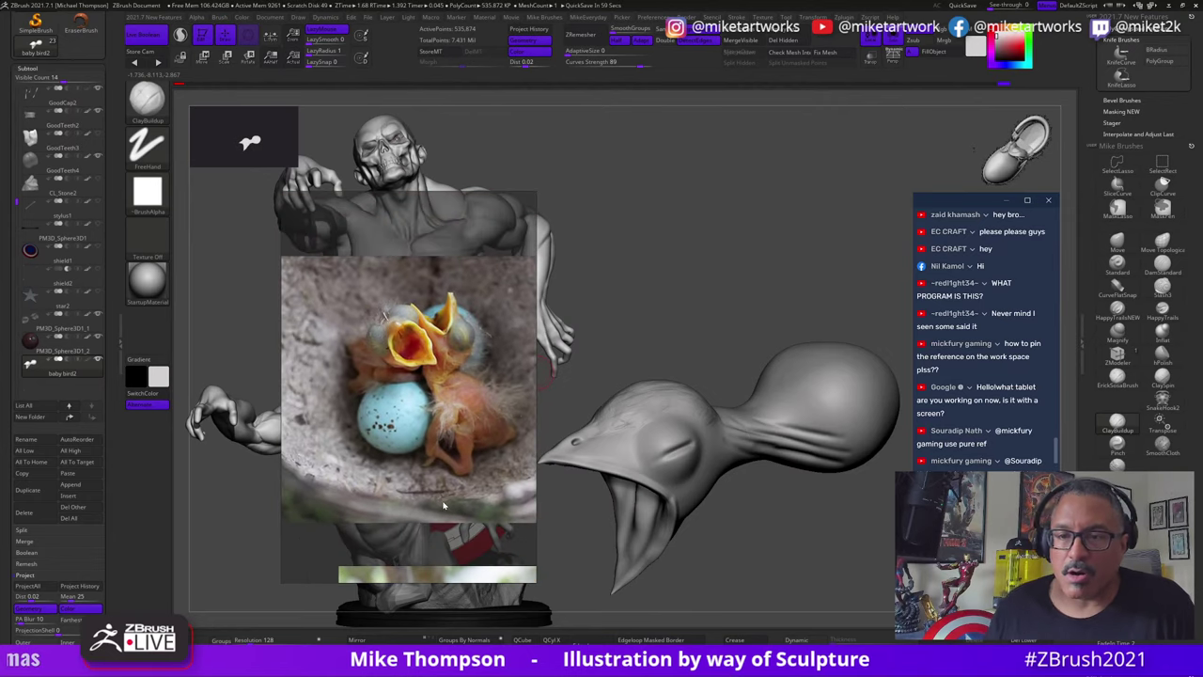
# Step: Add ClayBuildup skin wrinkles over the side of the crown and between the eye bulges and the upper beak
pyautogui.moveTo(550, 498)
pyautogui.mouseDown()
pyautogui.moveTo(779, 461)
pyautogui.moveTo(794, 558)
pyautogui.moveTo(816, 558)
pyautogui.mouseUp()
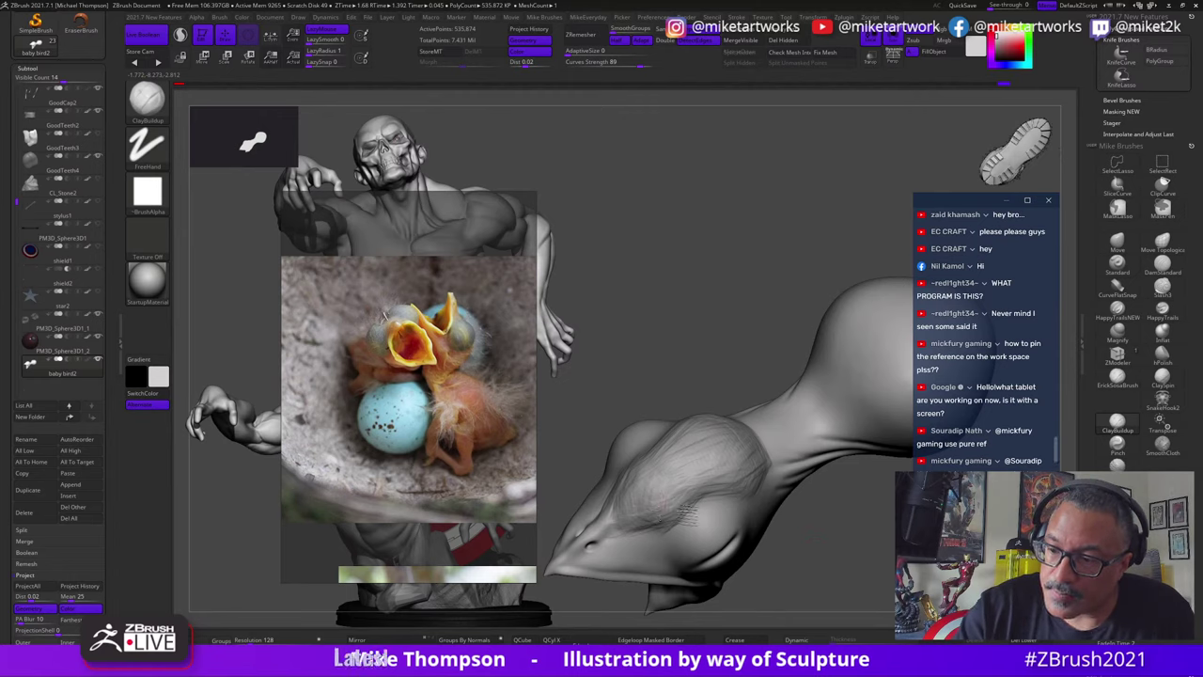
pyautogui.moveTo(826, 533)
pyautogui.mouseDown()
pyautogui.moveTo(829, 521)
pyautogui.moveTo(840, 536)
pyautogui.moveTo(786, 530)
pyautogui.mouseUp()
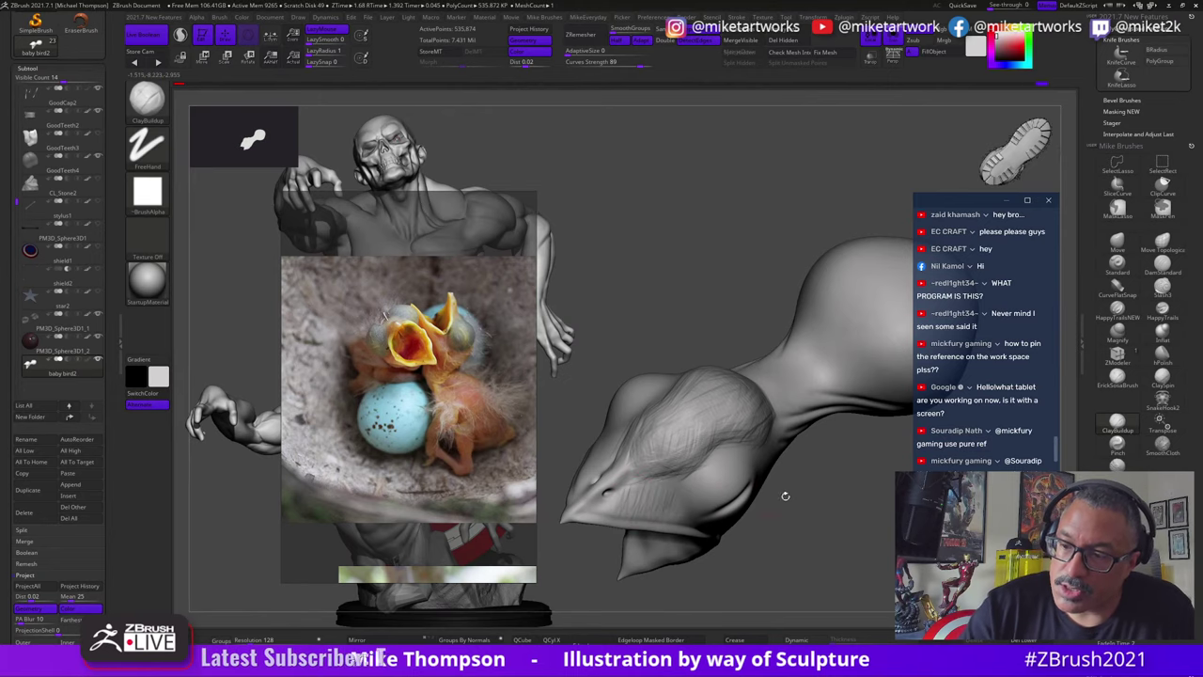
pyautogui.moveTo(674, 501)
pyautogui.mouseDown()
pyautogui.moveTo(648, 508)
pyautogui.moveTo(801, 552)
pyautogui.moveTo(840, 526)
pyautogui.moveTo(785, 507)
pyautogui.moveTo(698, 545)
pyautogui.mouseUp()
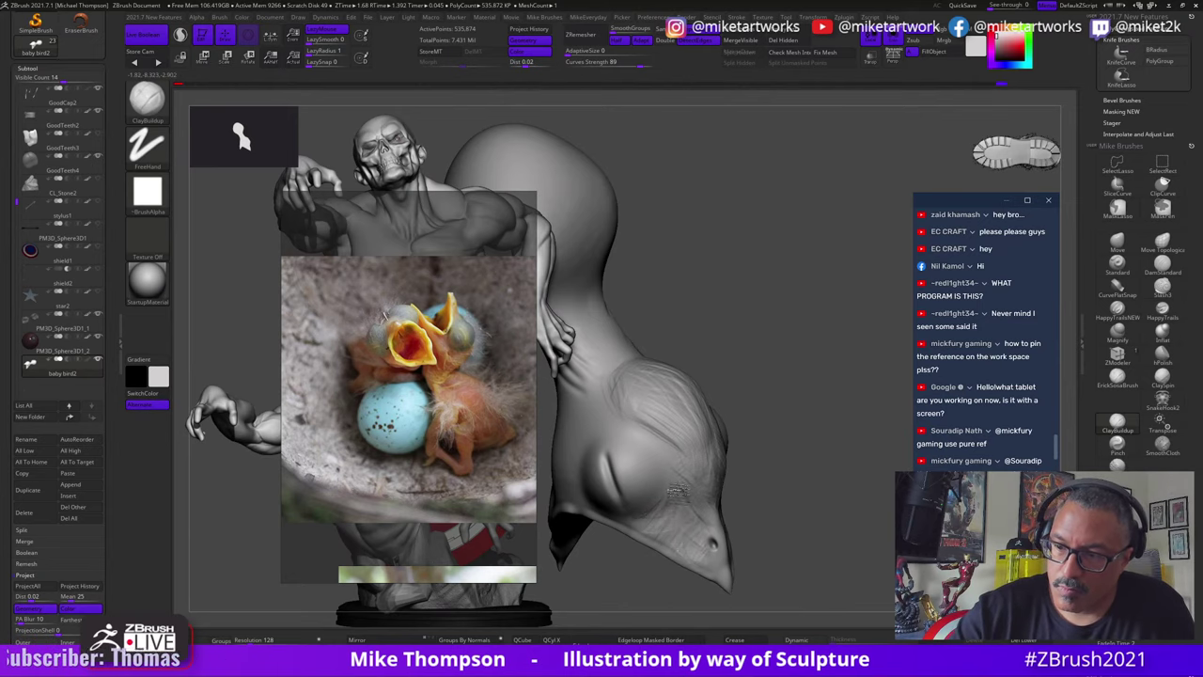
pyautogui.moveTo(693, 512); pyautogui.dragTo(772, 488)
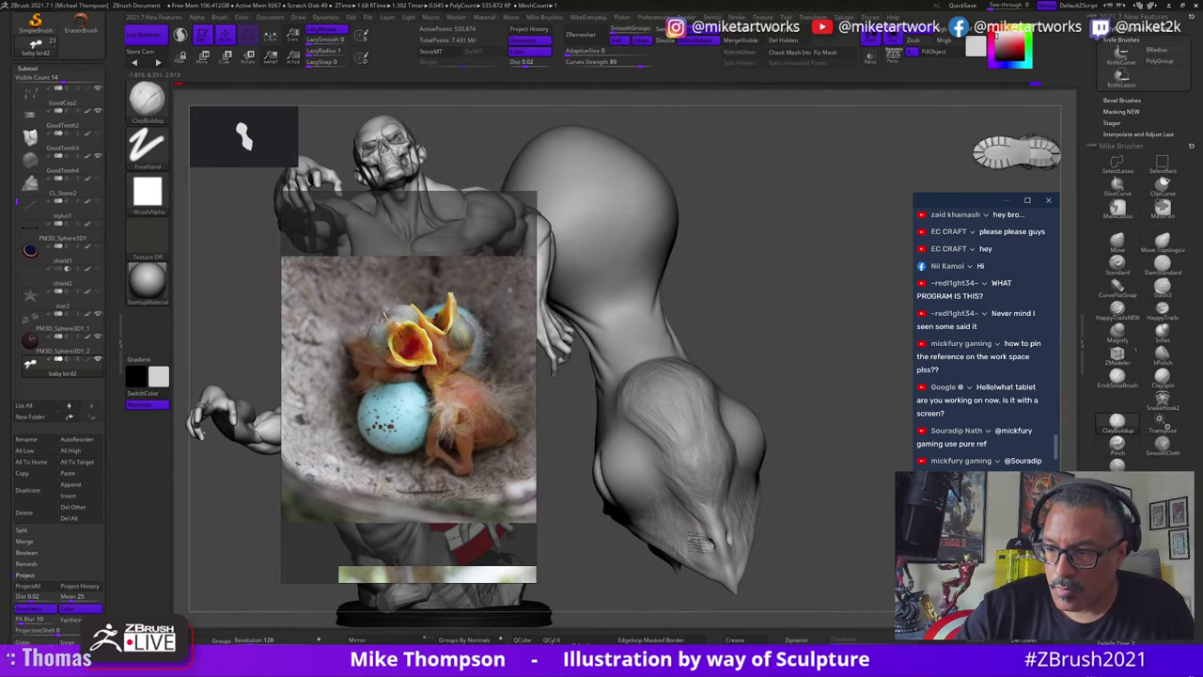
pyautogui.moveTo(696, 524); pyautogui.dragTo(743, 520)
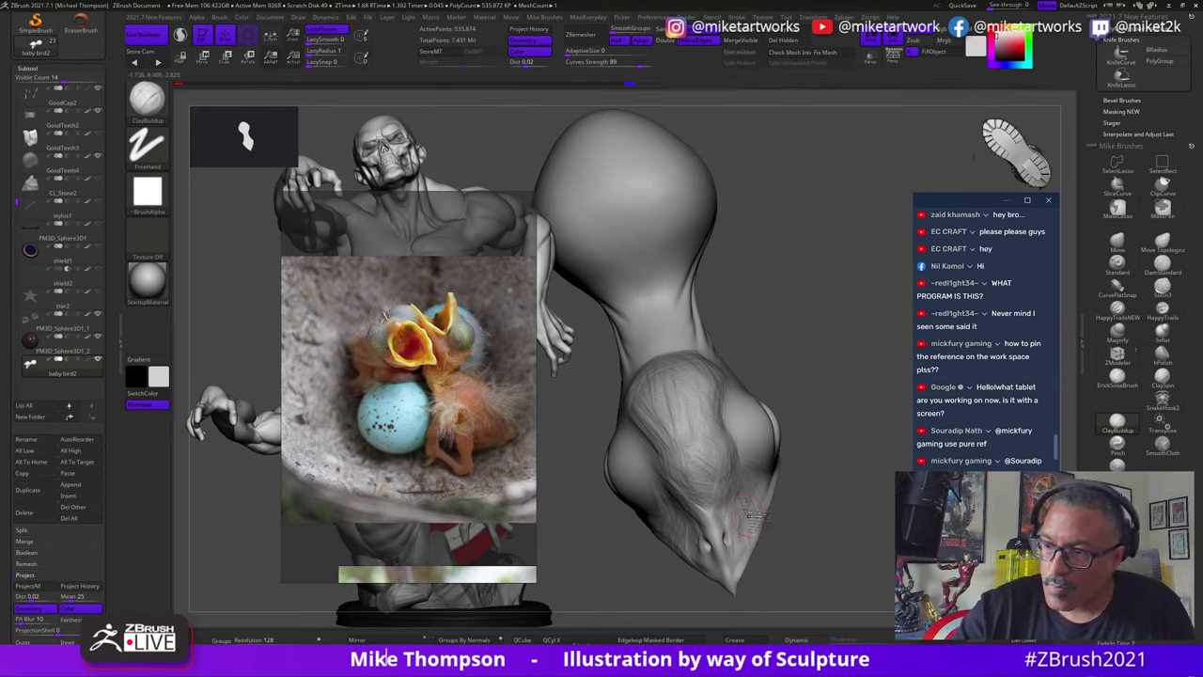
pyautogui.moveTo(754, 517); pyautogui.dragTo(811, 501)
pyautogui.moveTo(700, 517)
pyautogui.mouseDown()
pyautogui.moveTo(856, 528)
pyautogui.moveTo(858, 515)
pyautogui.moveTo(772, 506)
pyautogui.mouseUp()
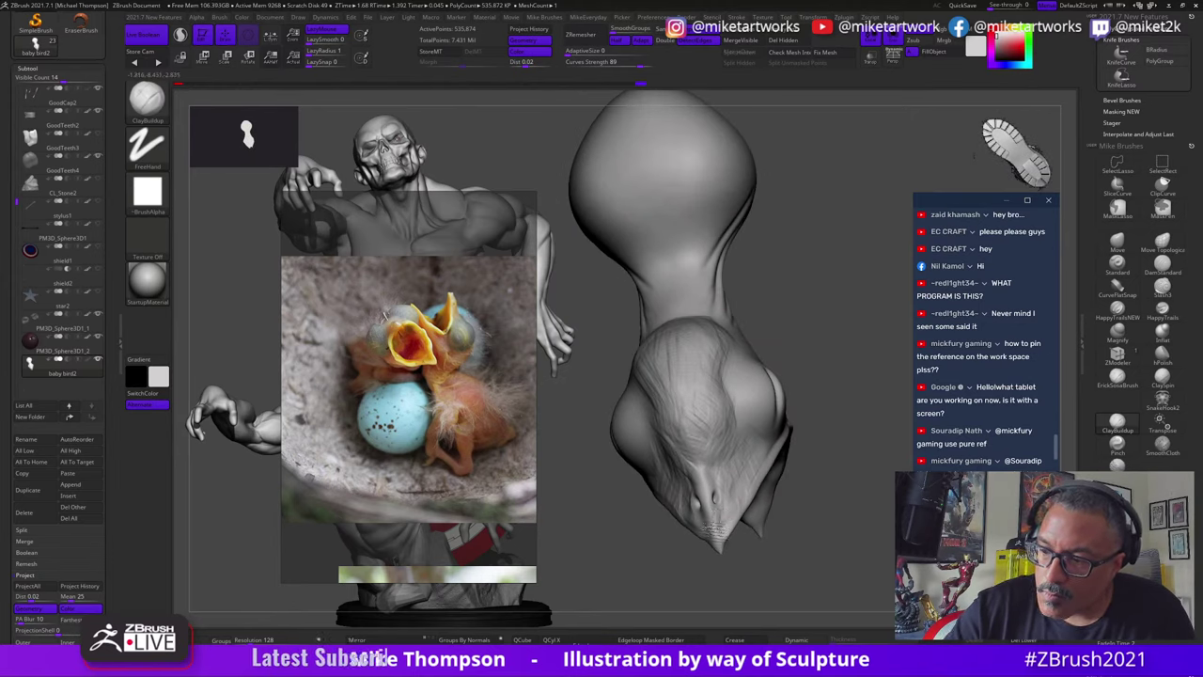
# Step: Adjust the brush size and build up fine ClayBuildup strokes around the nostrils at the base of the upper beak
pyautogui.moveTo(814, 521)
pyautogui.keyDown('alt'); pyautogui.mouseDown()
pyautogui.moveTo(848, 545)
pyautogui.moveTo(826, 539)
pyautogui.mouseUp(); pyautogui.keyUp('alt')
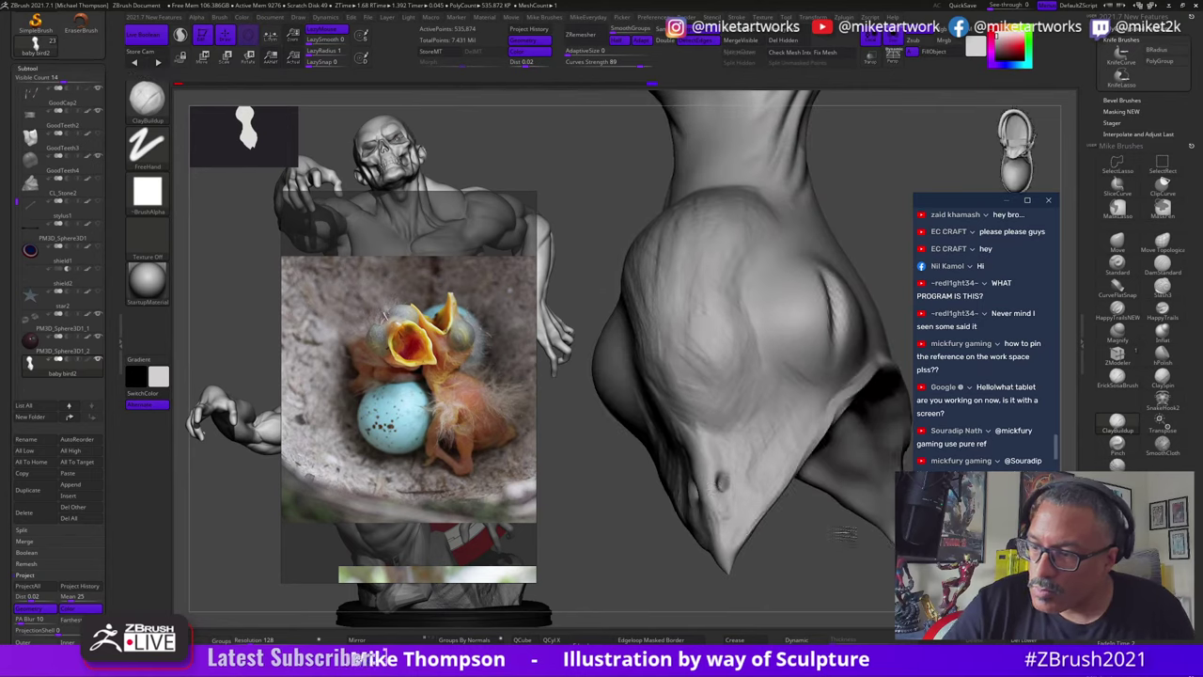
pyautogui.moveTo(720, 473); pyautogui.dragTo(722, 483)
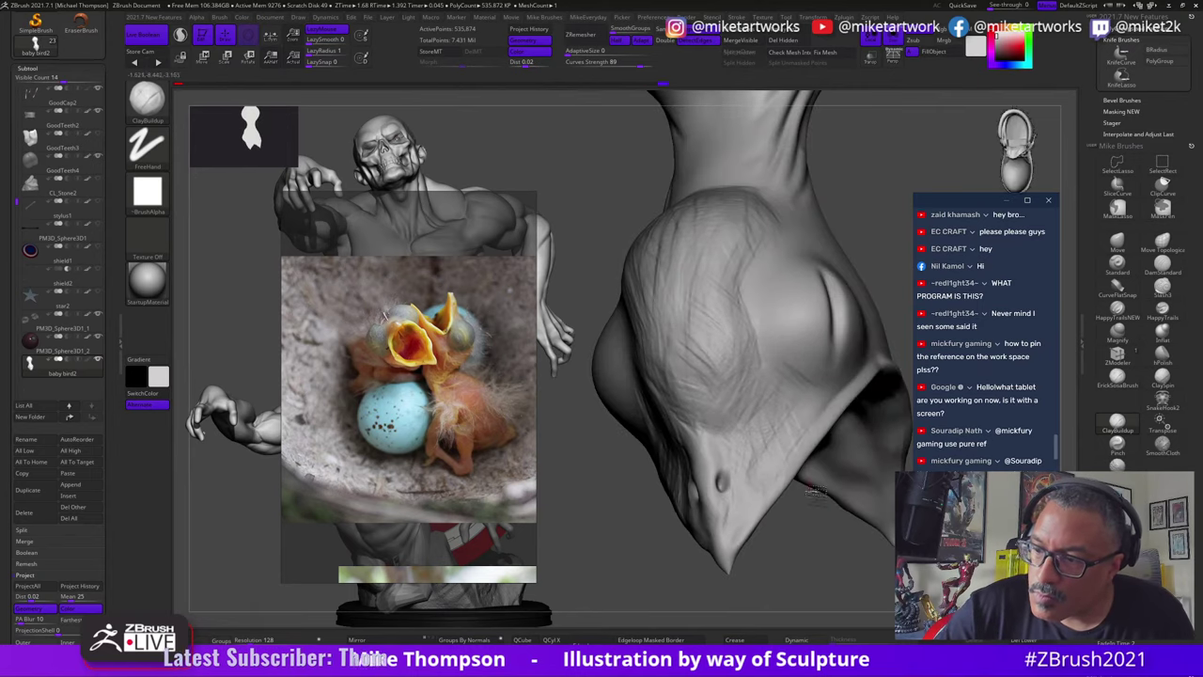
pyautogui.press('s')
pyautogui.moveTo(721, 475)
pyautogui.mouseDown()
pyautogui.moveTo(731, 495)
pyautogui.moveTo(726, 478)
pyautogui.moveTo(720, 500)
pyautogui.mouseUp()
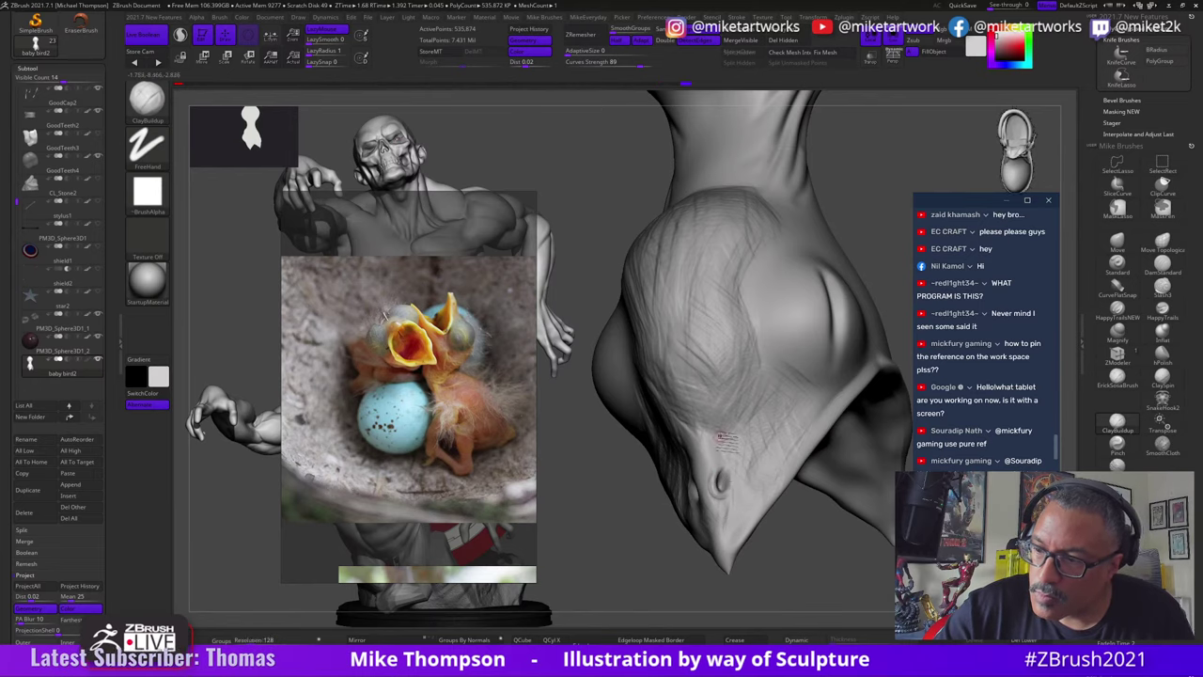
pyautogui.moveTo(717, 493)
pyautogui.mouseDown(button='right')
pyautogui.moveTo(694, 481)
pyautogui.moveTo(788, 486)
pyautogui.mouseUp(button='right')
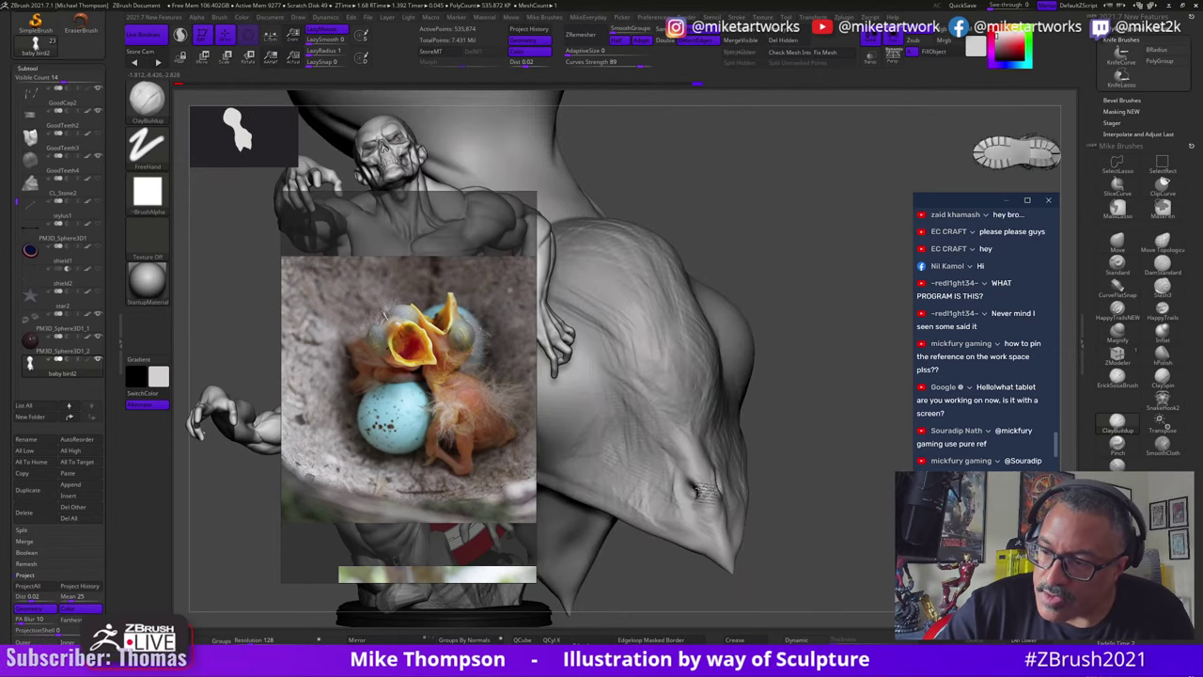
pyautogui.moveTo(786, 471)
pyautogui.mouseDown(button='right')
pyautogui.moveTo(700, 504)
pyautogui.moveTo(852, 451)
pyautogui.mouseUp(button='right')
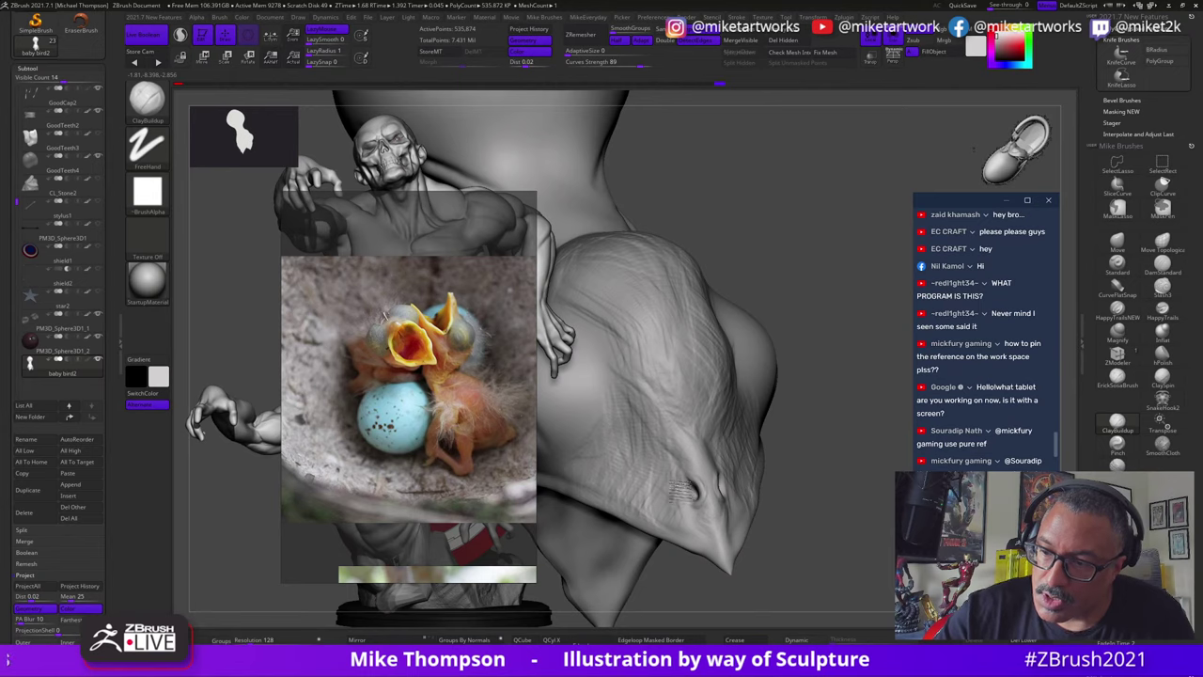
pyautogui.moveTo(881, 493); pyautogui.dragTo(774, 526, button='right')
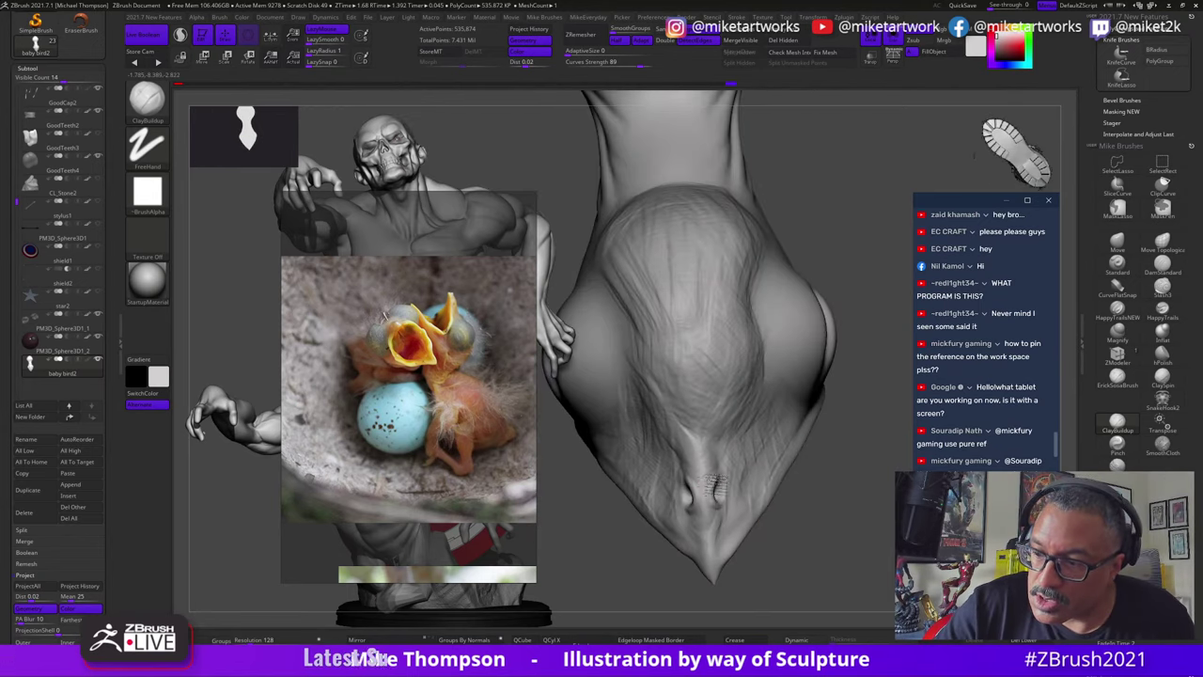
# Step: Extend the ClayBuildup texture along the upper beak's central ridge and sides toward its tip
pyautogui.moveTo(716, 440); pyautogui.dragTo(789, 483, button='right')
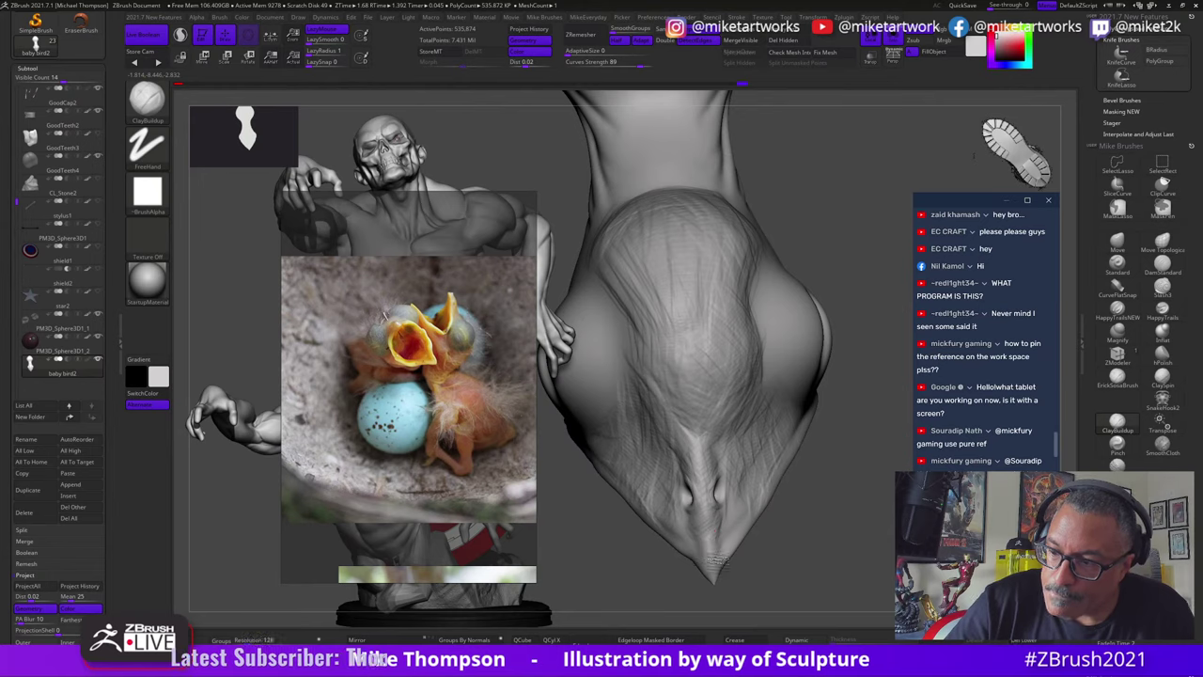
pyautogui.moveTo(738, 554); pyautogui.dragTo(768, 554, button='right')
pyautogui.moveTo(695, 489); pyautogui.dragTo(689, 513)
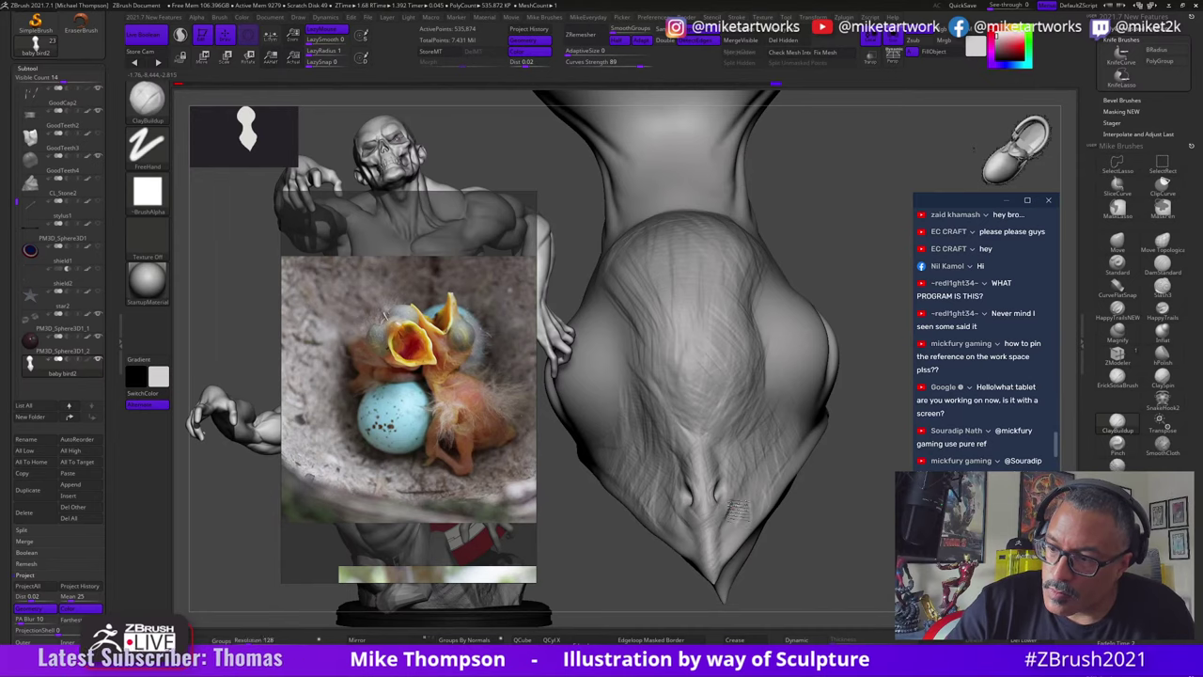
pyautogui.moveTo(881, 529)
pyautogui.mouseDown(button='right')
pyautogui.moveTo(703, 517)
pyautogui.moveTo(784, 532)
pyautogui.mouseUp(button='right')
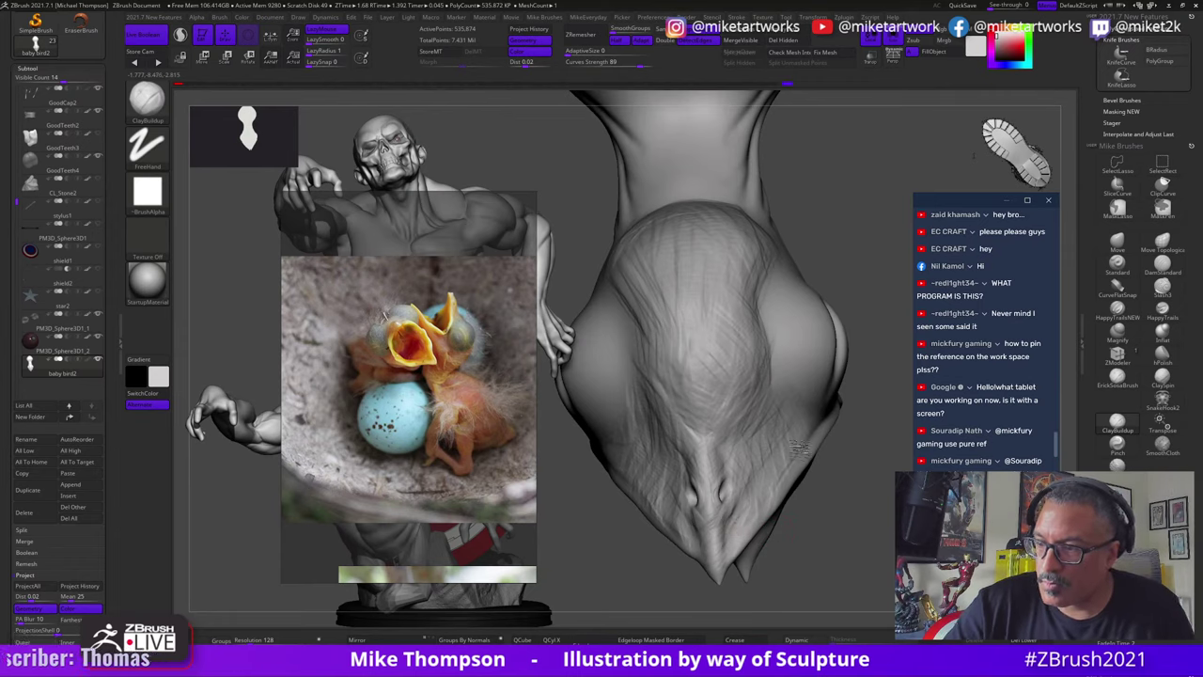
# Step: Add ClayBuildup wrinkle strokes to the forehead above the nostrils and up over the crown
pyautogui.moveTo(875, 543); pyautogui.dragTo(871, 543, button='right')
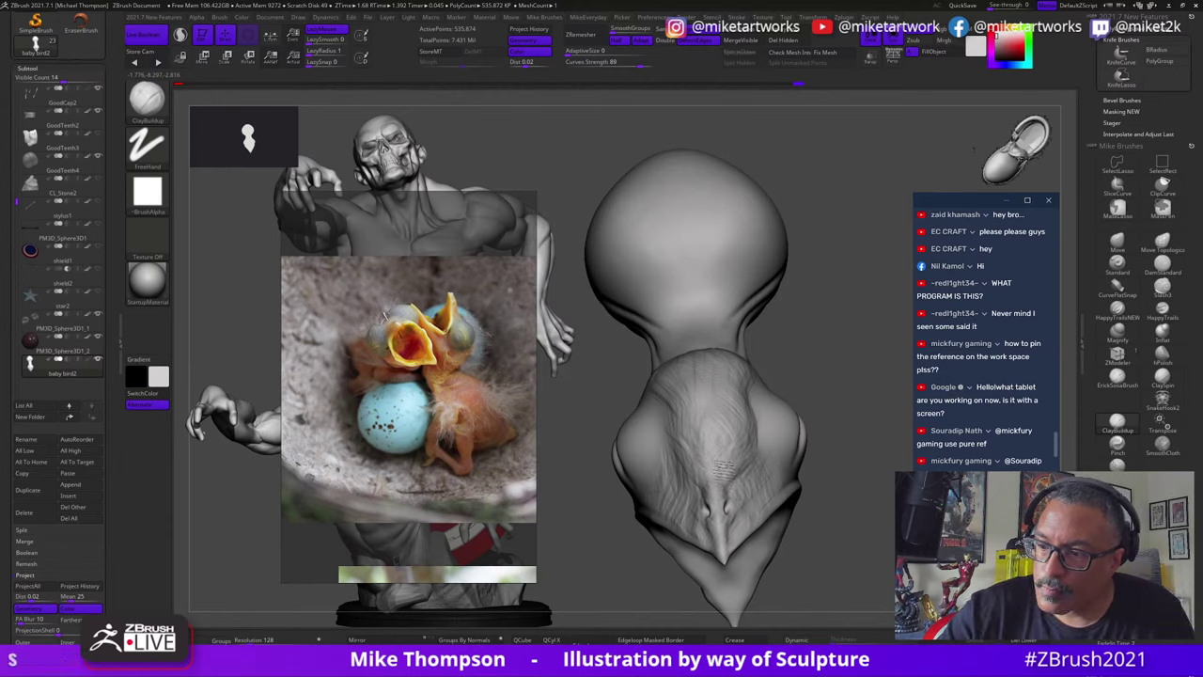
pyautogui.moveTo(820, 494); pyautogui.dragTo(810, 488)
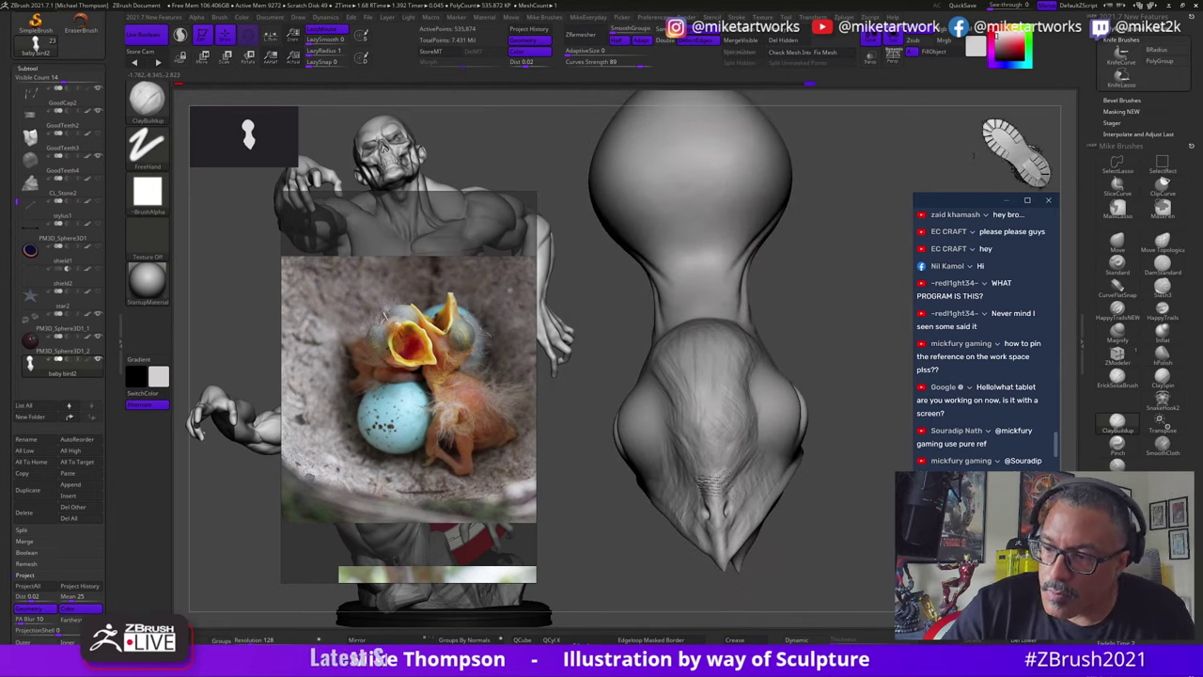
pyautogui.moveTo(749, 498)
pyautogui.mouseDown(button='right')
pyautogui.moveTo(869, 538)
pyautogui.moveTo(845, 521)
pyautogui.mouseUp(button='right')
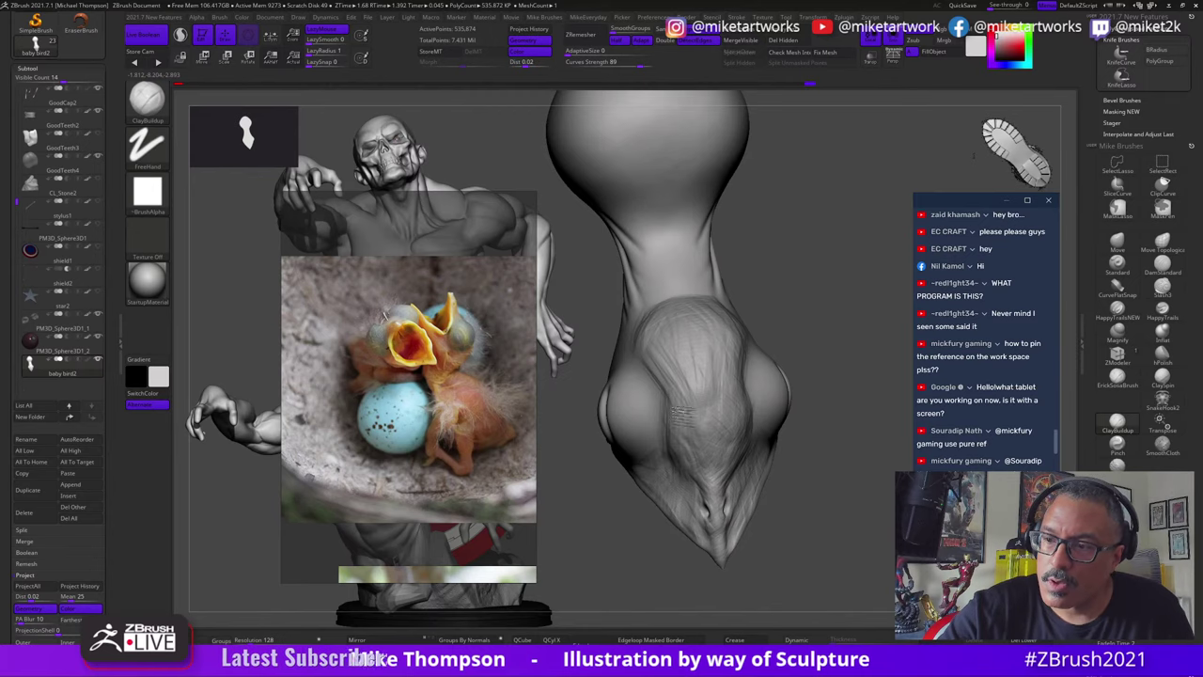
# Step: Sculpt ClayBuildup skin folds down the back and side of the neck between the head and the round body
pyautogui.moveTo(679, 311)
pyautogui.mouseDown(button='right')
pyautogui.moveTo(821, 290)
pyautogui.moveTo(830, 430)
pyautogui.moveTo(665, 457)
pyautogui.moveTo(669, 482)
pyautogui.moveTo(717, 464)
pyautogui.mouseUp(button='right')
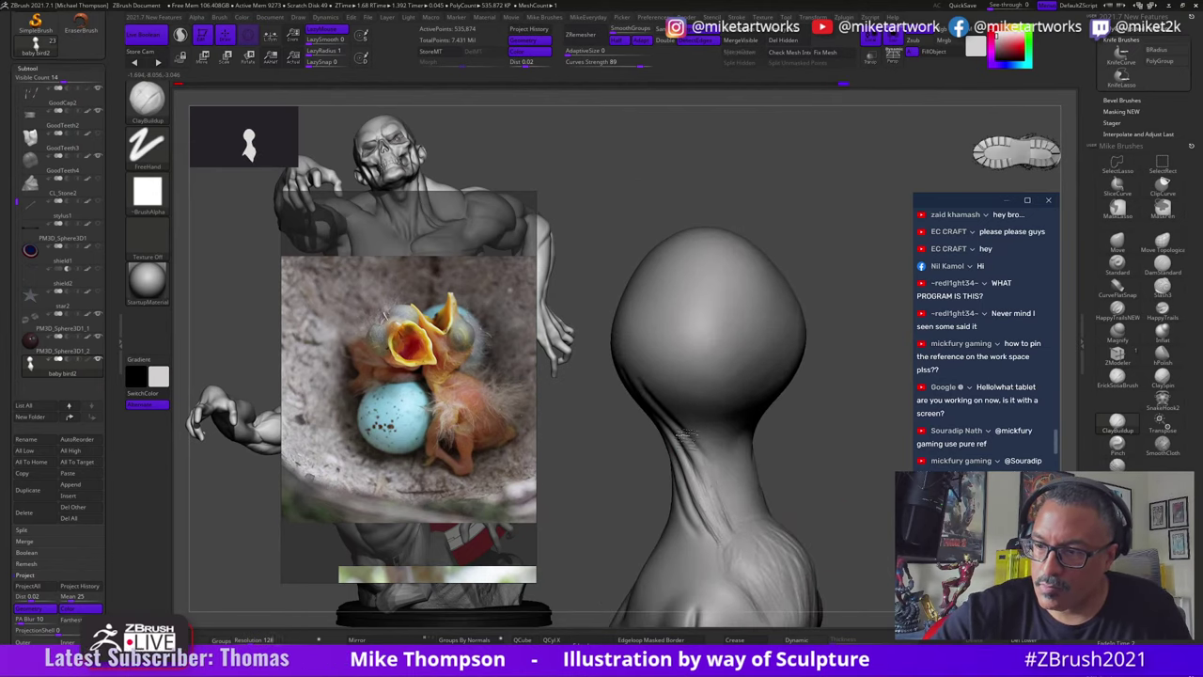
pyautogui.moveTo(779, 478); pyautogui.dragTo(854, 461, button='right')
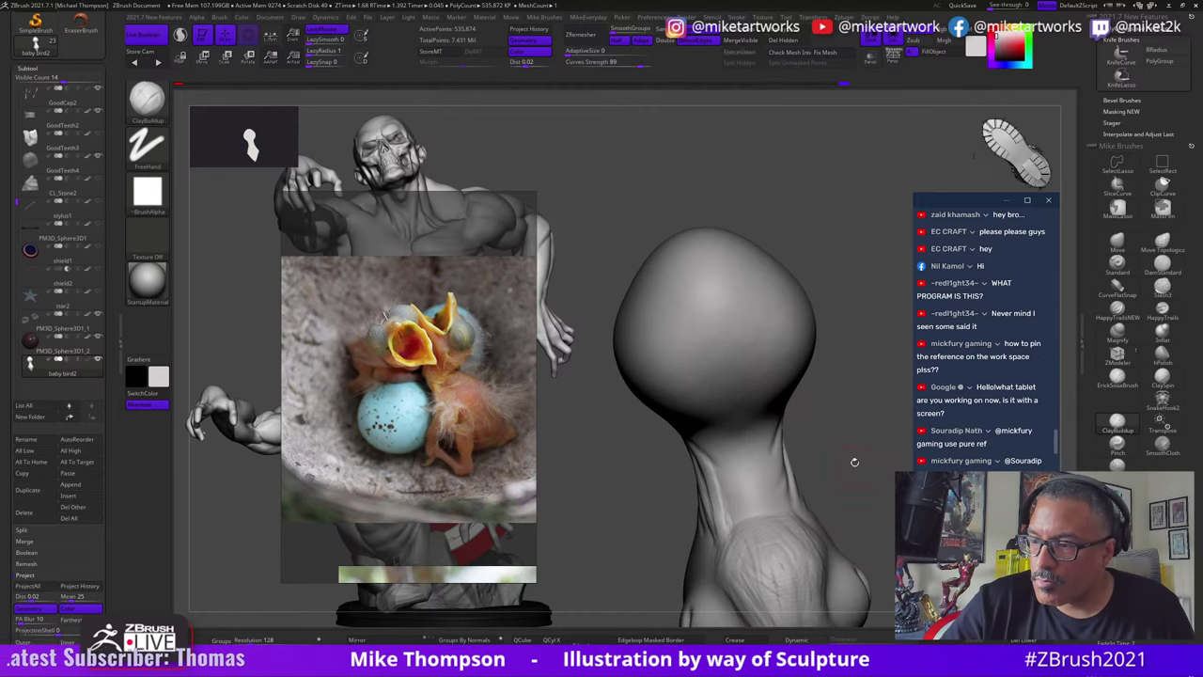
pyautogui.moveTo(773, 455)
pyautogui.mouseDown()
pyautogui.moveTo(786, 489)
pyautogui.moveTo(733, 496)
pyautogui.mouseUp()
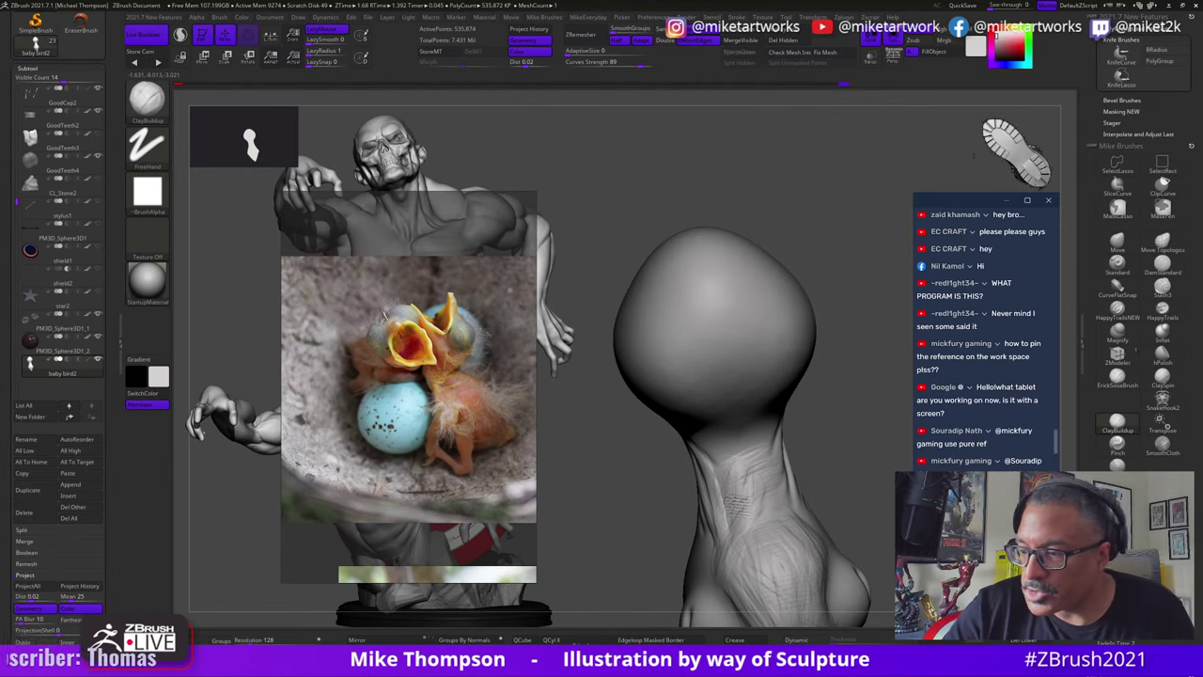
pyautogui.moveTo(750, 526); pyautogui.dragTo(847, 483, button='right')
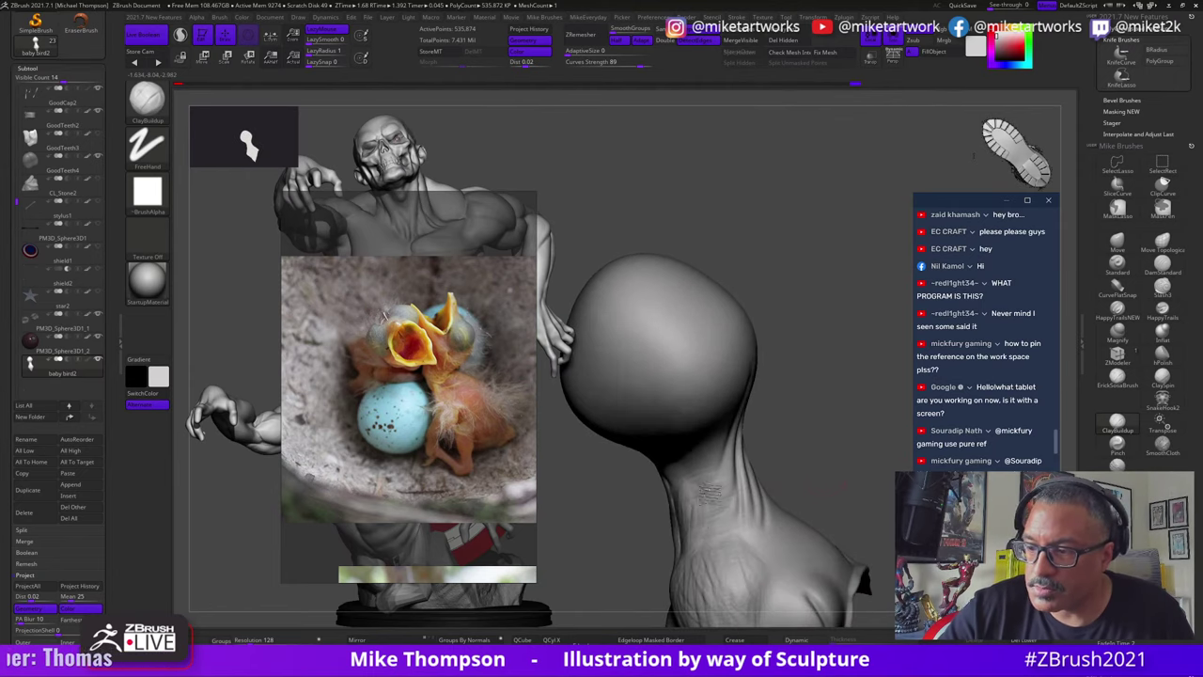
pyautogui.moveTo(718, 526); pyautogui.dragTo(817, 470, button='right')
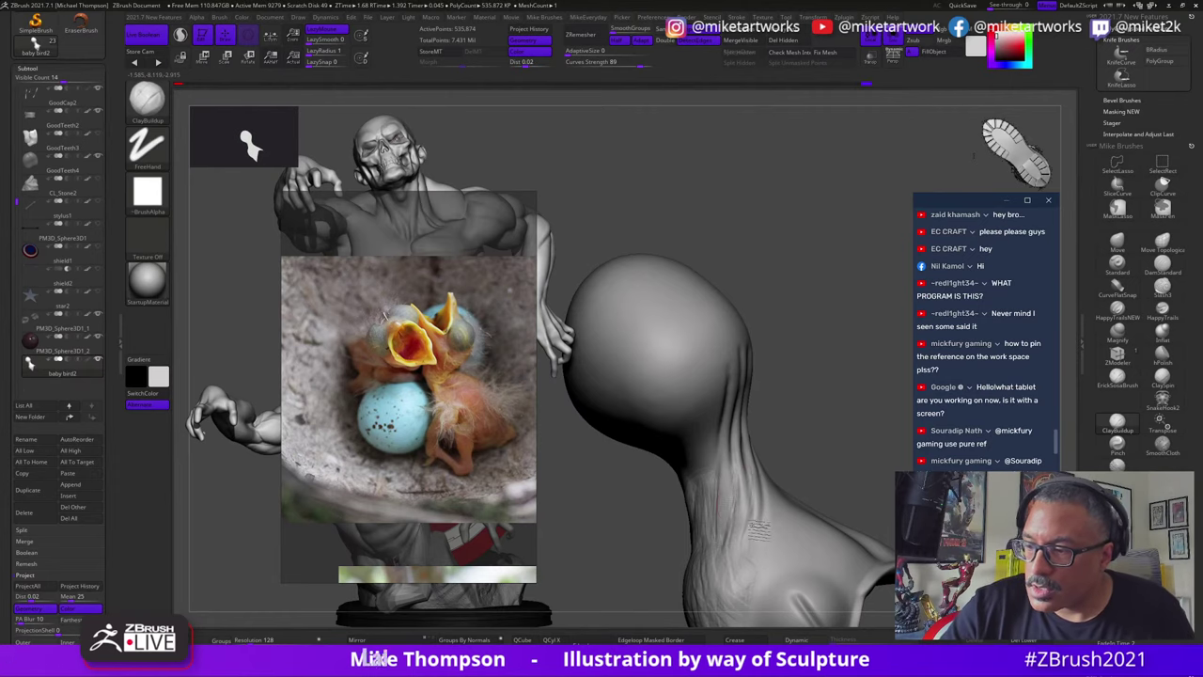
# Step: Sculpt ClayBuildup wrinkles around the rim of the closed eye bulge, covering its rear and lower edges
pyautogui.moveTo(773, 445)
pyautogui.mouseDown(button='right')
pyautogui.moveTo(878, 435)
pyautogui.moveTo(884, 352)
pyautogui.moveTo(939, 361)
pyautogui.mouseUp(button='right')
pyautogui.moveTo(845, 451)
pyautogui.mouseDown(button='right')
pyautogui.moveTo(732, 604)
pyautogui.moveTo(846, 470)
pyautogui.mouseUp(button='right')
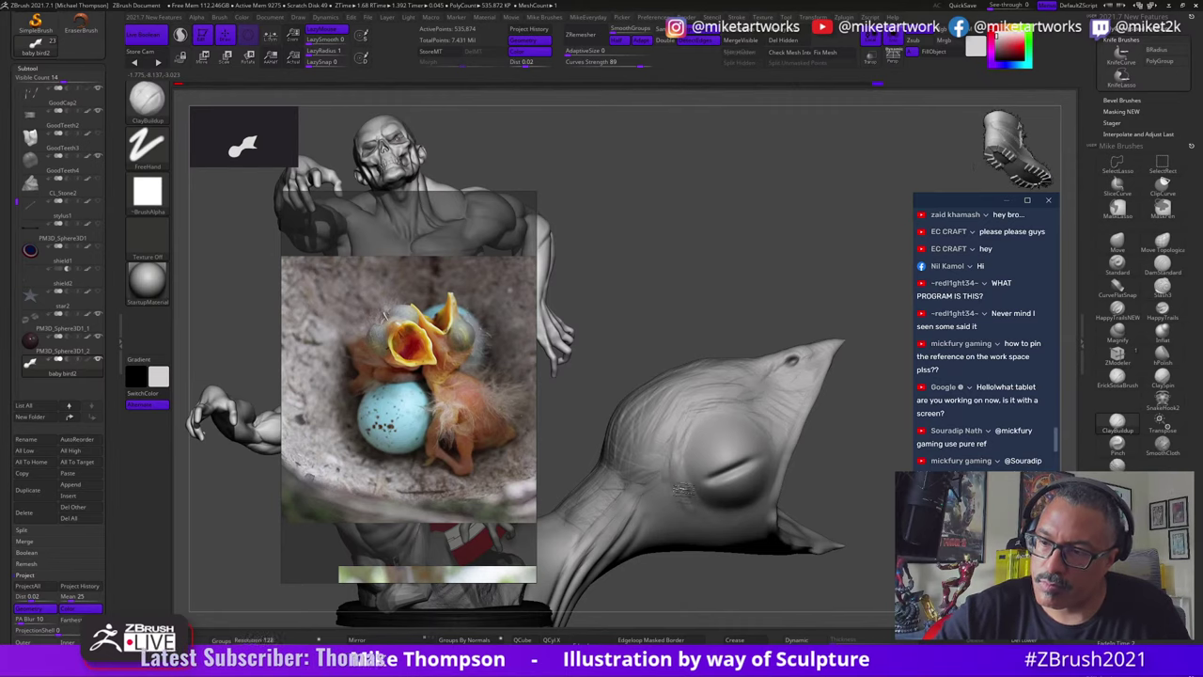
pyautogui.moveTo(682, 488); pyautogui.dragTo(773, 493, button='right')
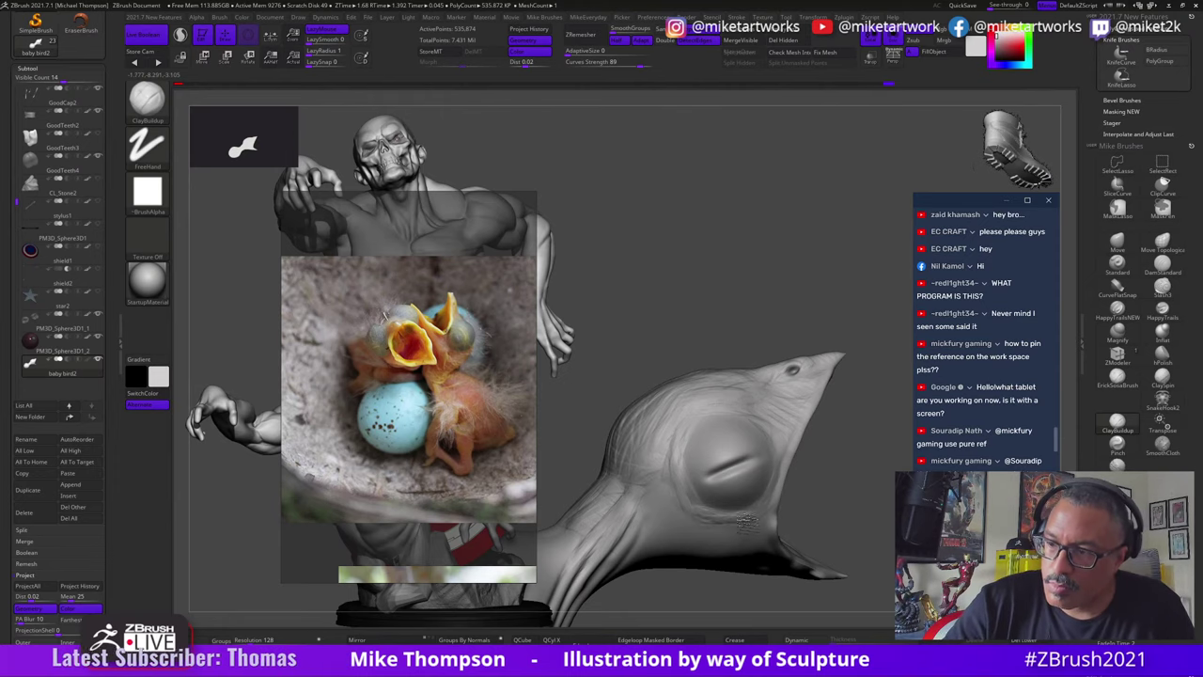
pyautogui.moveTo(696, 502)
pyautogui.mouseDown(button='right')
pyautogui.moveTo(862, 515)
pyautogui.moveTo(902, 499)
pyautogui.mouseUp(button='right')
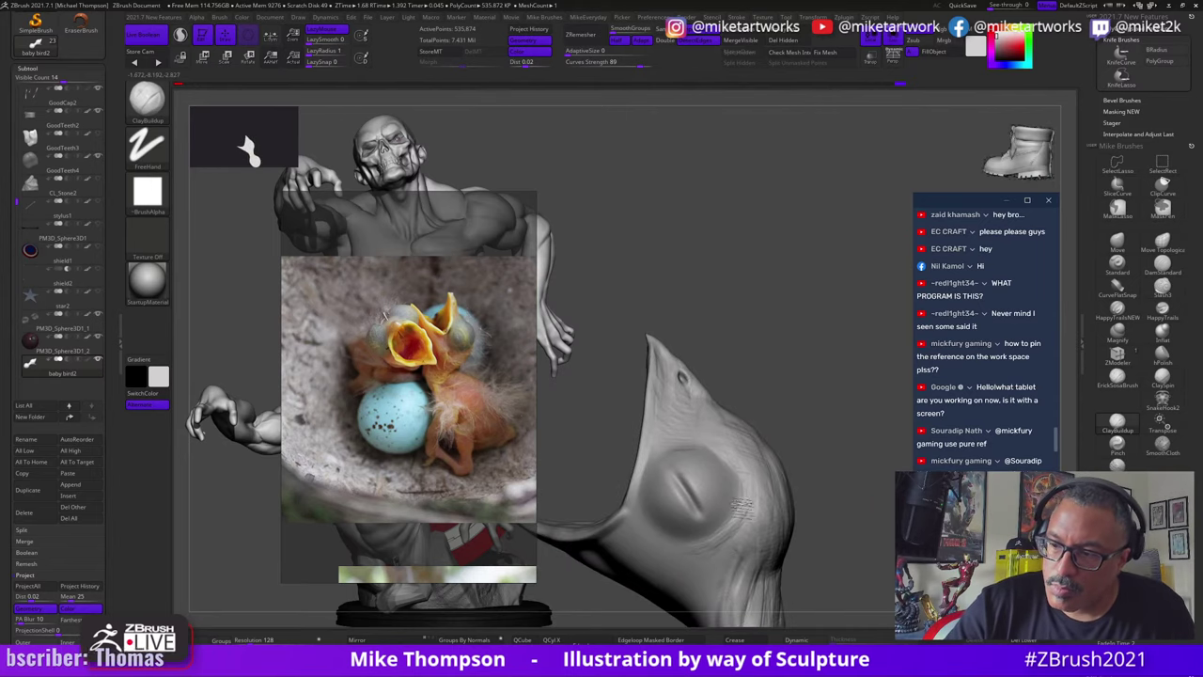
pyautogui.moveTo(688, 531); pyautogui.dragTo(683, 529, button='right')
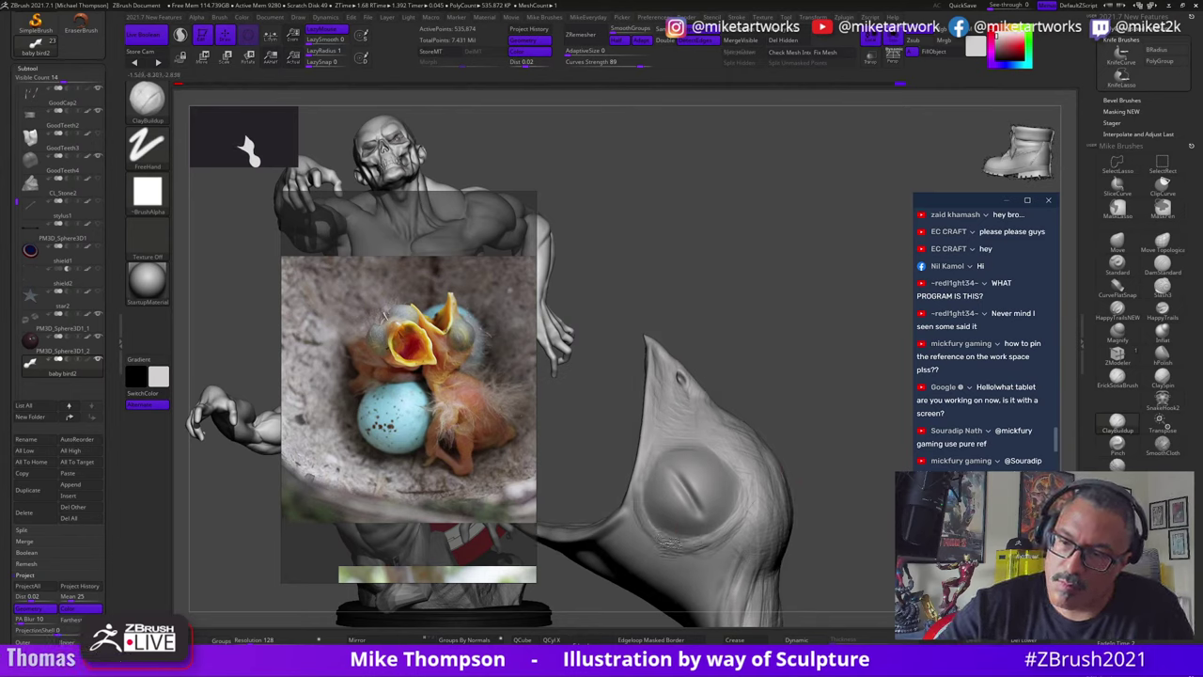
# Step: Add ClayBuildup skin texture to the cheek below the eye and along the side of the lower jaw
pyautogui.moveTo(676, 540)
pyautogui.mouseDown(button='right')
pyautogui.moveTo(837, 591)
pyautogui.moveTo(867, 499)
pyautogui.moveTo(835, 487)
pyautogui.mouseUp(button='right')
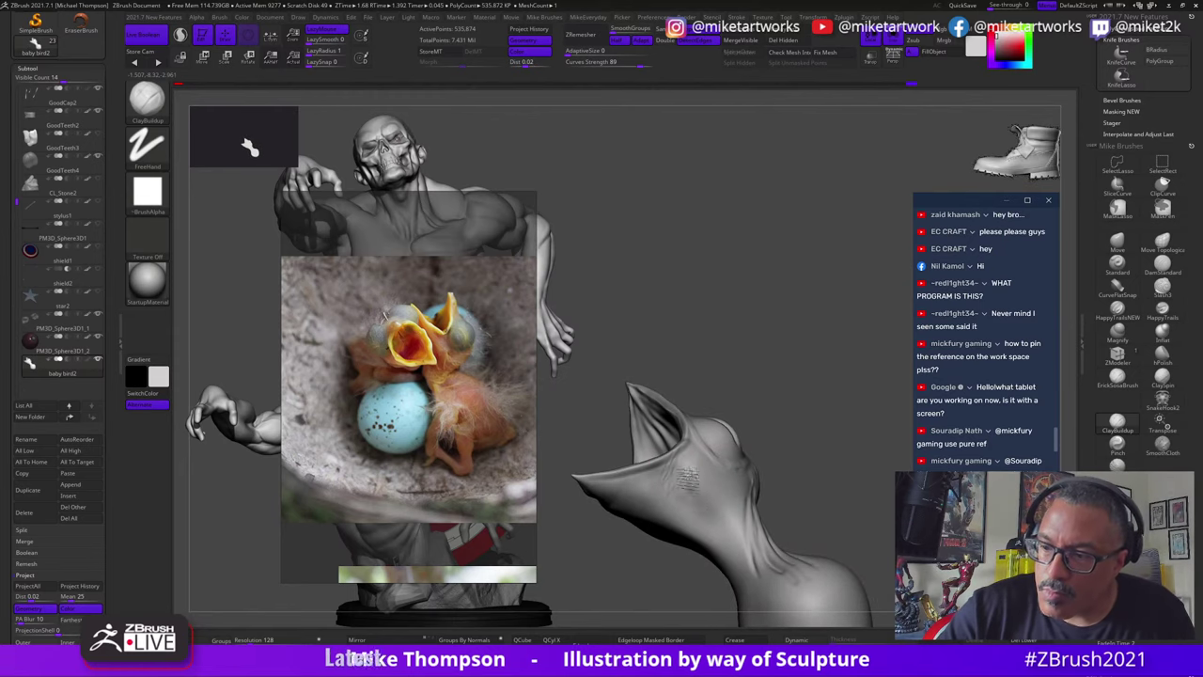
pyautogui.moveTo(689, 465); pyautogui.dragTo(787, 494, button='right')
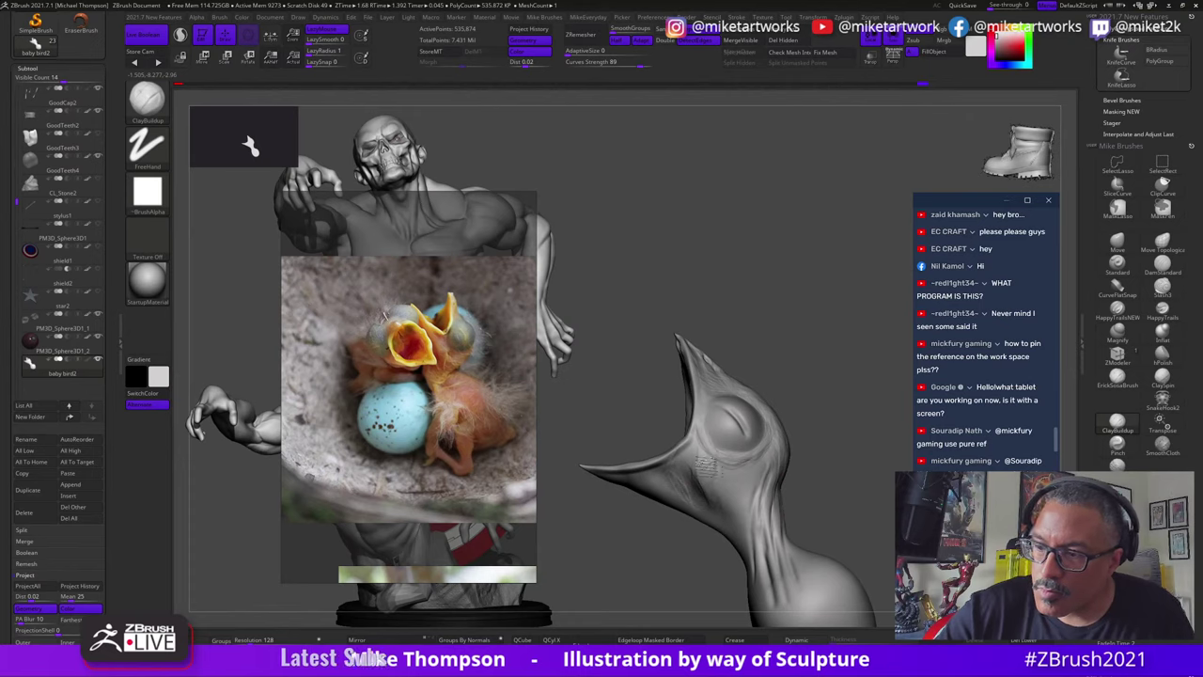
pyautogui.moveTo(787, 494)
pyautogui.mouseDown(button='right')
pyautogui.moveTo(808, 507)
pyautogui.moveTo(832, 470)
pyautogui.moveTo(821, 479)
pyautogui.moveTo(700, 458)
pyautogui.mouseUp(button='right')
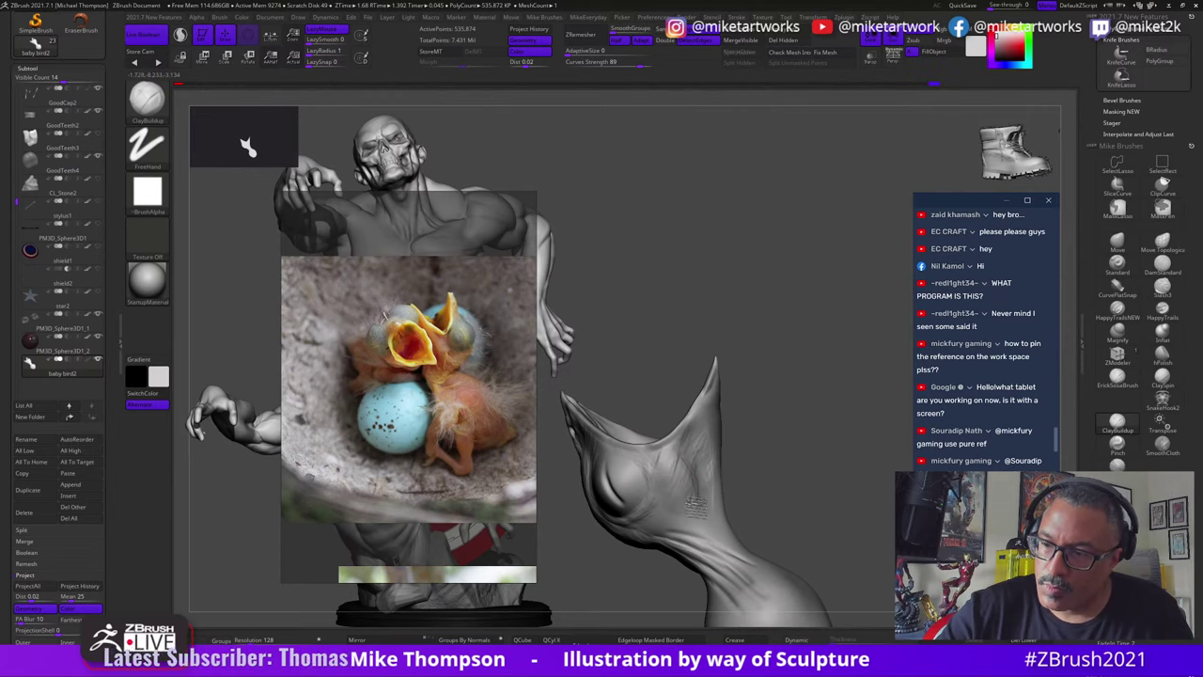
# Step: Texture the underside of the lower beak and the throat with ClayBuildup wrinkle strokes running into the neck
pyautogui.moveTo(888, 496)
pyautogui.mouseDown()
pyautogui.moveTo(824, 507)
pyautogui.moveTo(834, 421)
pyautogui.moveTo(821, 419)
pyautogui.mouseUp()
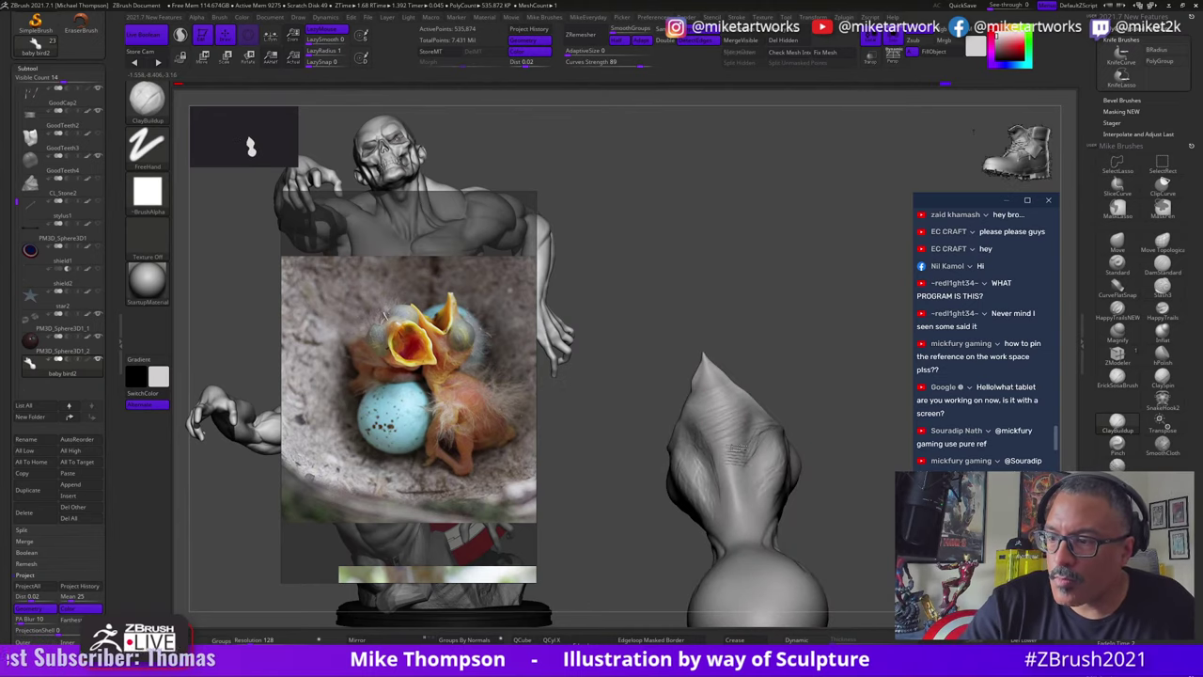
pyautogui.moveTo(805, 408); pyautogui.dragTo(716, 385, button='right')
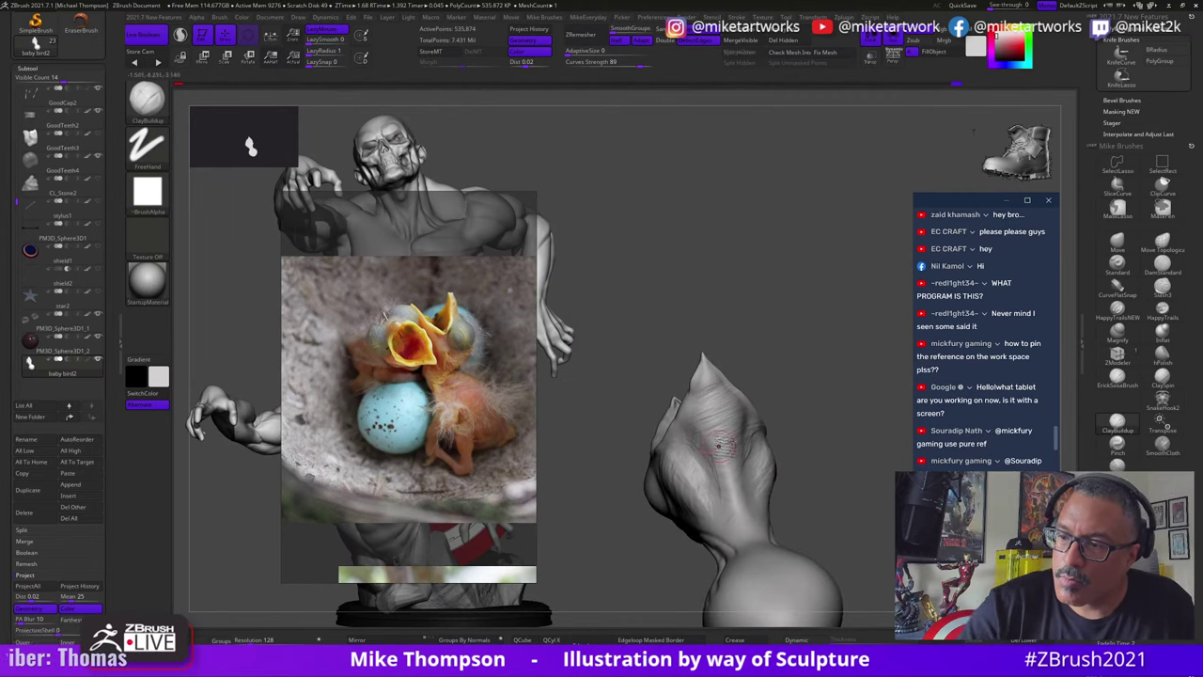
pyautogui.moveTo(712, 461); pyautogui.dragTo(800, 479, button='right')
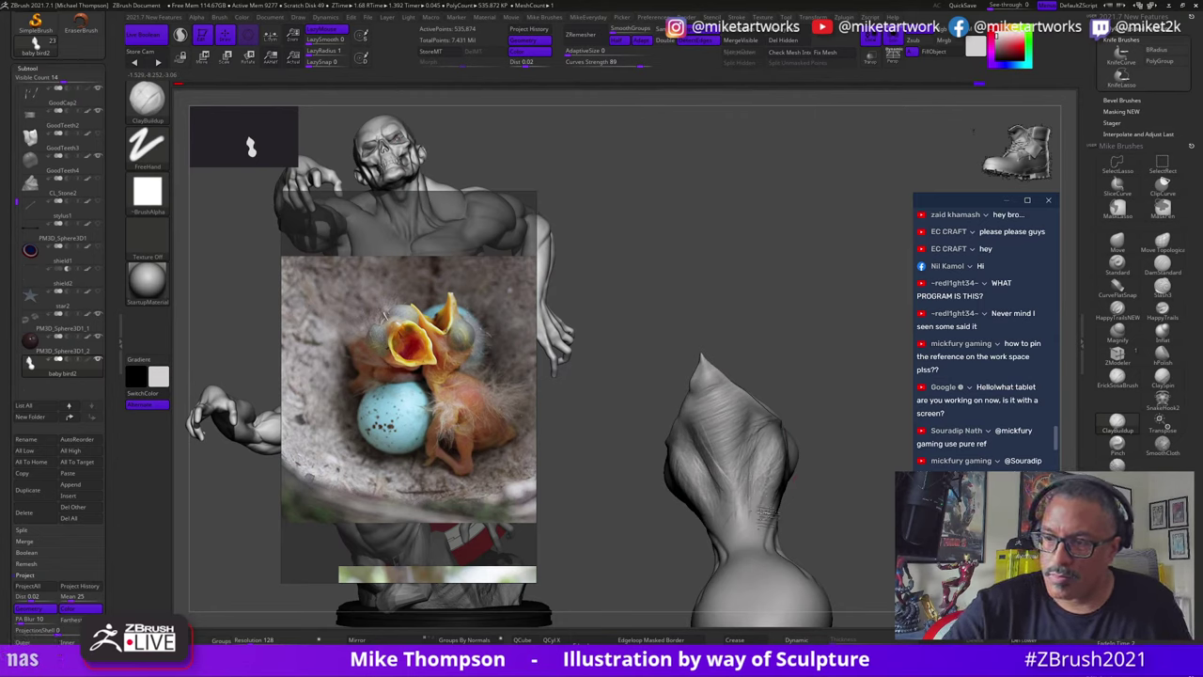
pyautogui.moveTo(849, 522); pyautogui.dragTo(875, 581, button='right')
# Step: Examine the photo of three hatchlings with wide-open beaks in a straw nest on the reference board
pyautogui.moveTo(321, 357); pyautogui.dragTo(146, 508, button='right')
pyautogui.scroll(-4, 207, 500)
pyautogui.moveTo(269, 532); pyautogui.dragTo(275, 373, button='middle')
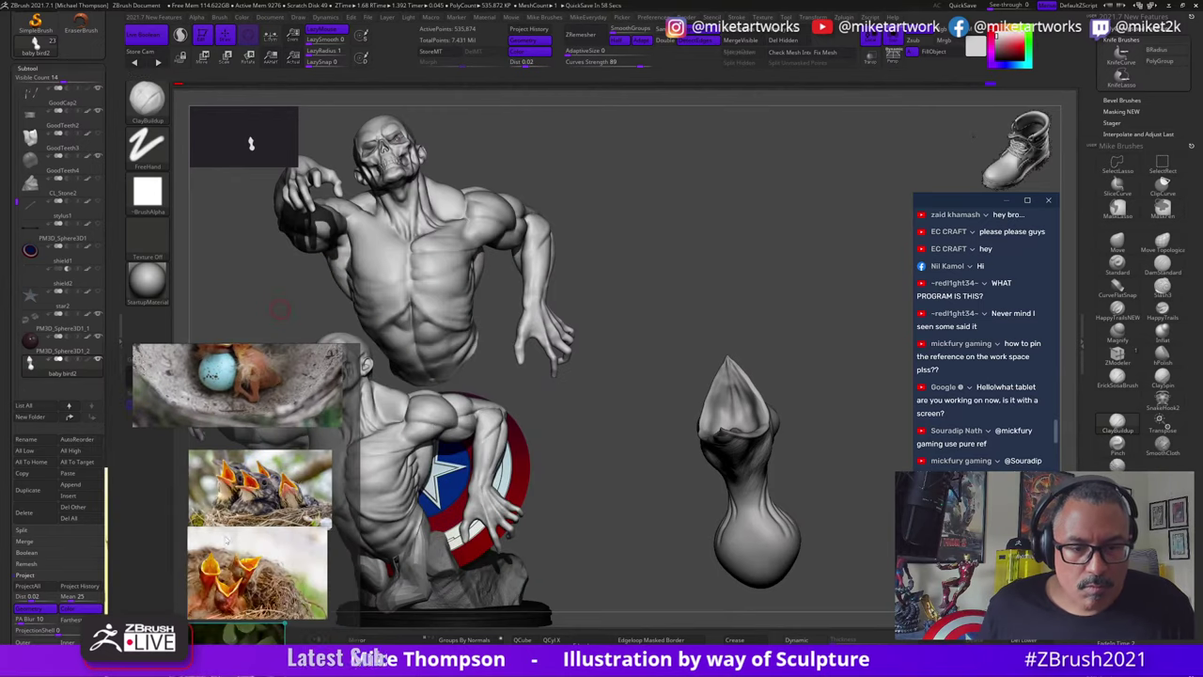
pyautogui.scroll(3, 230, 523)
pyautogui.moveTo(229, 523); pyautogui.dragTo(225, 443, button='middle')
pyautogui.moveTo(222, 587); pyautogui.dragTo(230, 508, button='middle')
pyautogui.scroll(5, 231, 508)
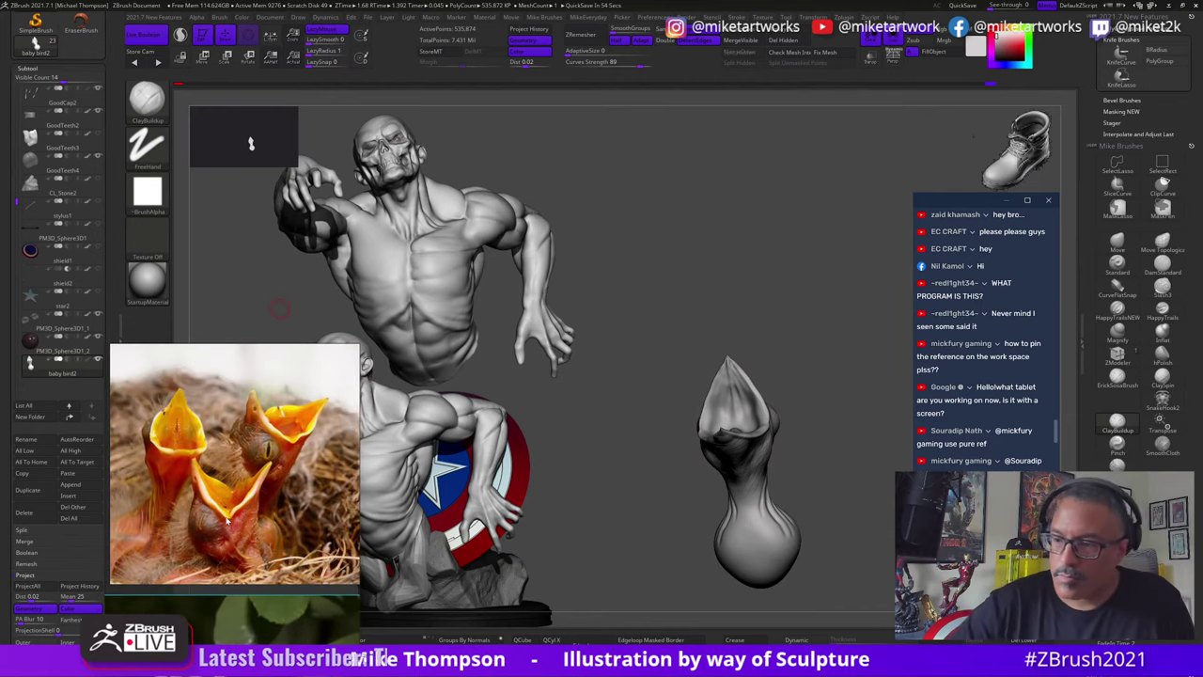
# Step: Sculpt ClayBuildup wrinkles down the front of the neck and across the underside of the baby bird's lower beak
pyautogui.moveTo(841, 494)
pyautogui.mouseDown()
pyautogui.moveTo(849, 457)
pyautogui.moveTo(853, 483)
pyautogui.moveTo(822, 437)
pyautogui.moveTo(840, 438)
pyautogui.moveTo(813, 419)
pyautogui.mouseUp()
pyautogui.press('s')
pyautogui.moveTo(738, 418)
pyautogui.mouseDown()
pyautogui.moveTo(732, 434)
pyautogui.moveTo(819, 423)
pyautogui.mouseUp()
pyautogui.moveTo(709, 413)
pyautogui.mouseDown()
pyautogui.moveTo(701, 403)
pyautogui.moveTo(772, 420)
pyautogui.moveTo(709, 427)
pyautogui.moveTo(774, 461)
pyautogui.moveTo(713, 414)
pyautogui.mouseUp()
pyautogui.moveTo(751, 458); pyautogui.dragTo(686, 434)
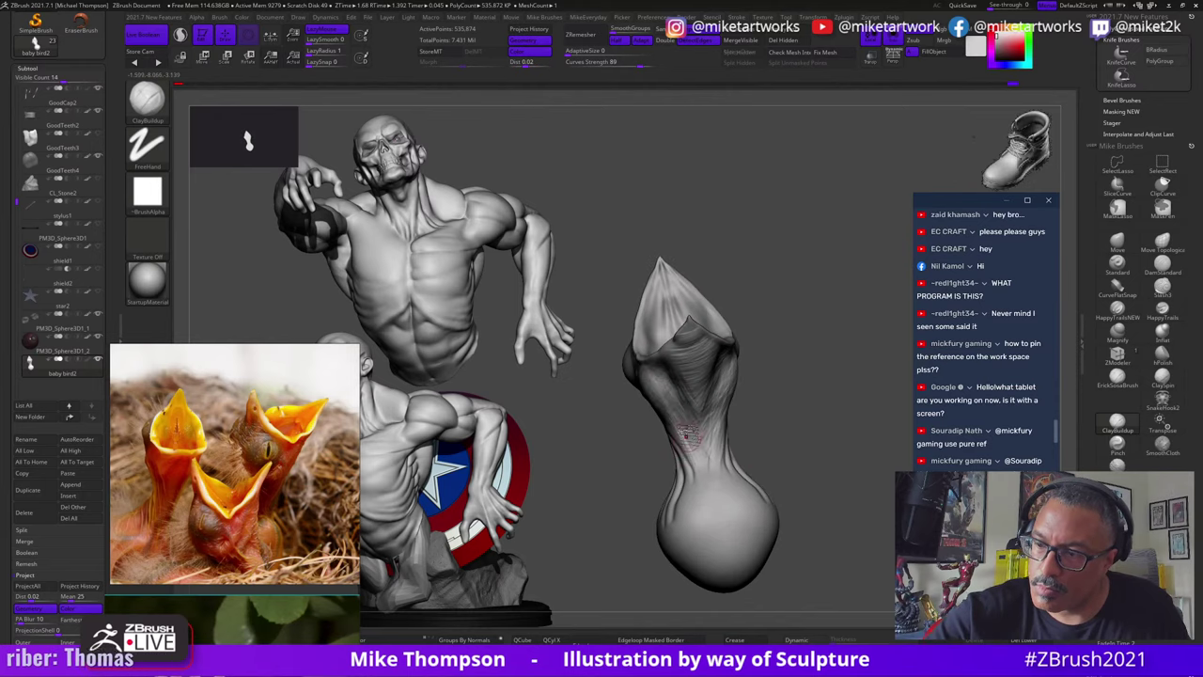
pyautogui.moveTo(774, 463)
pyautogui.mouseDown()
pyautogui.moveTo(800, 481)
pyautogui.moveTo(855, 489)
pyautogui.mouseUp()
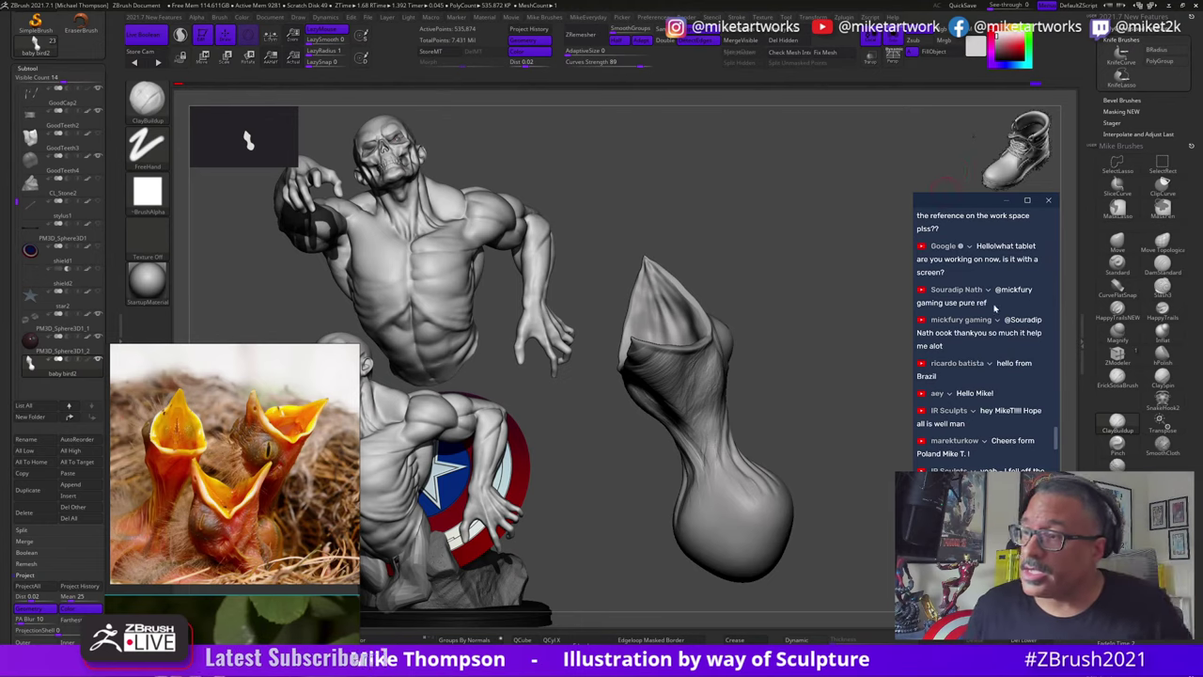
pyautogui.moveTo(816, 410)
pyautogui.mouseDown()
pyautogui.moveTo(827, 478)
pyautogui.moveTo(832, 450)
pyautogui.mouseUp()
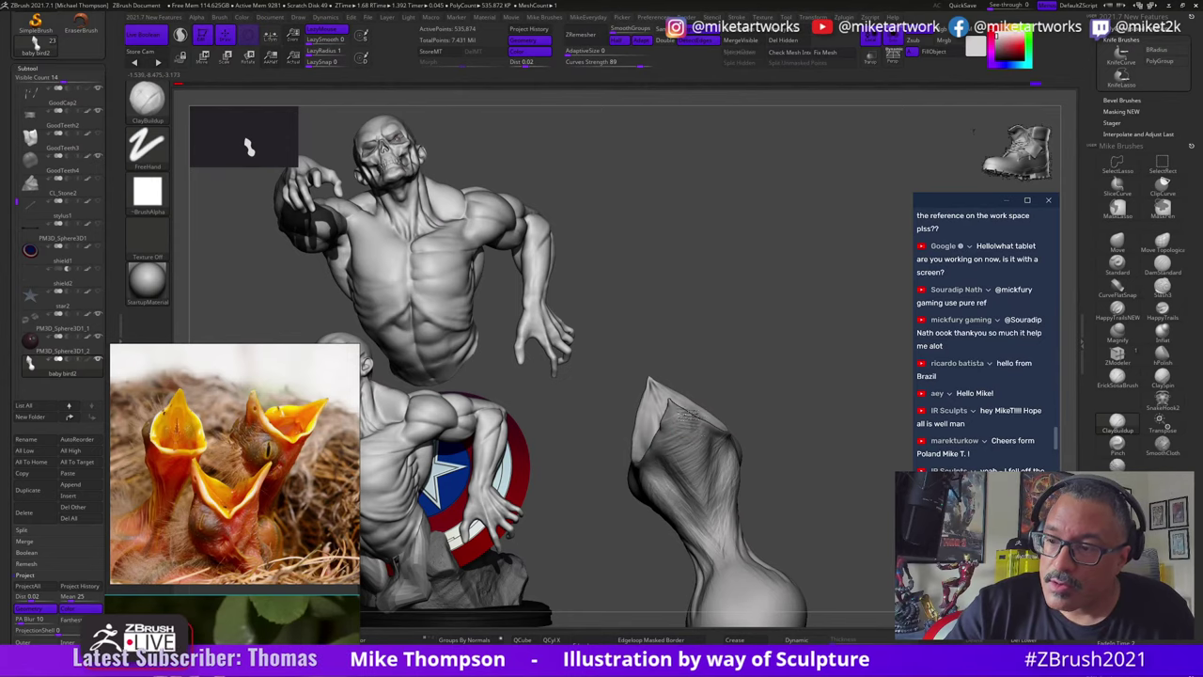
pyautogui.moveTo(809, 443); pyautogui.dragTo(808, 423)
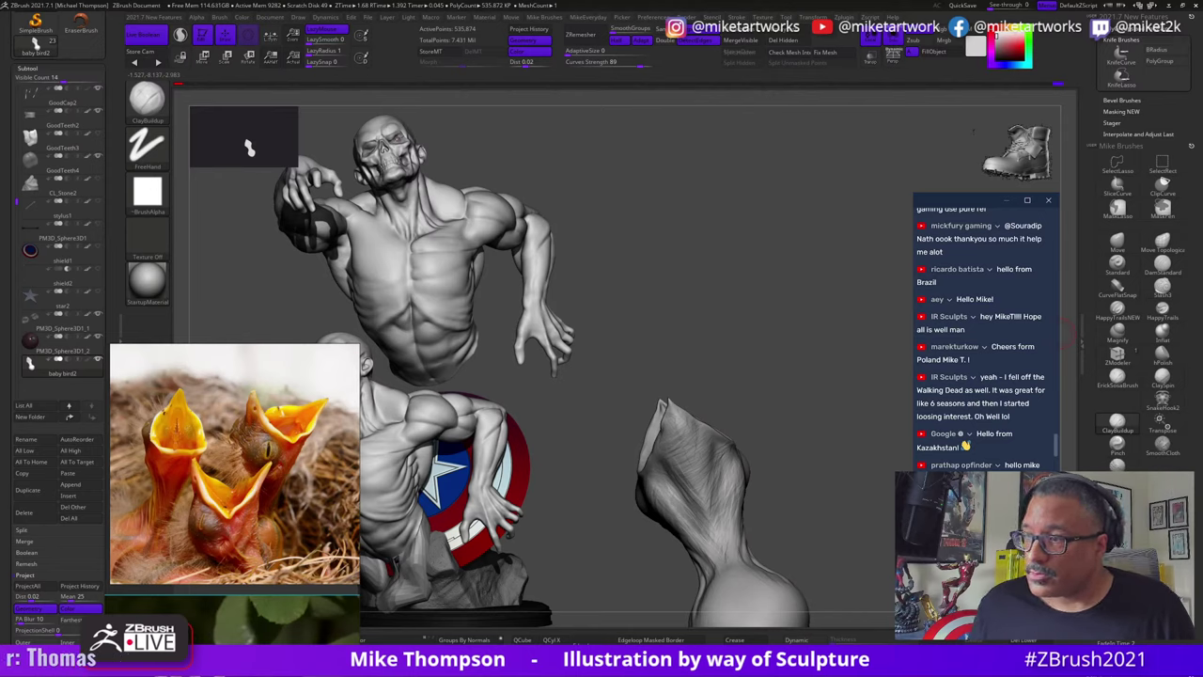
# Step: Read through the recent viewer messages in the live chat
pyautogui.scroll(1, 979, 365)
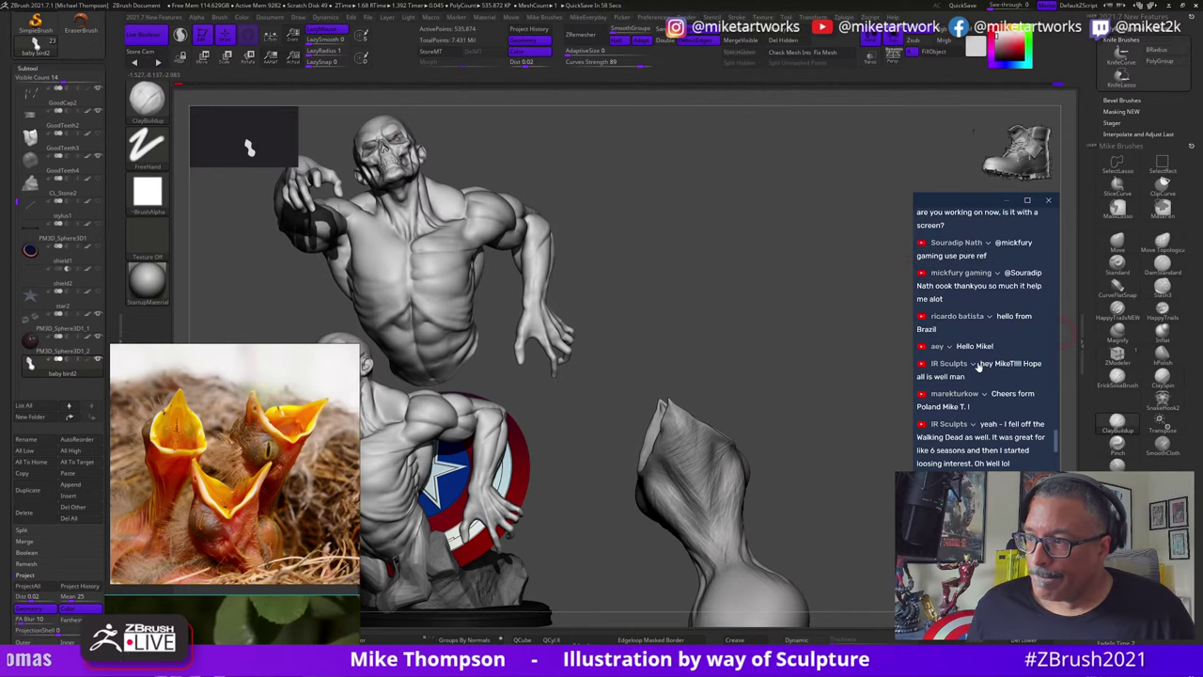
pyautogui.scroll(1, 985, 382)
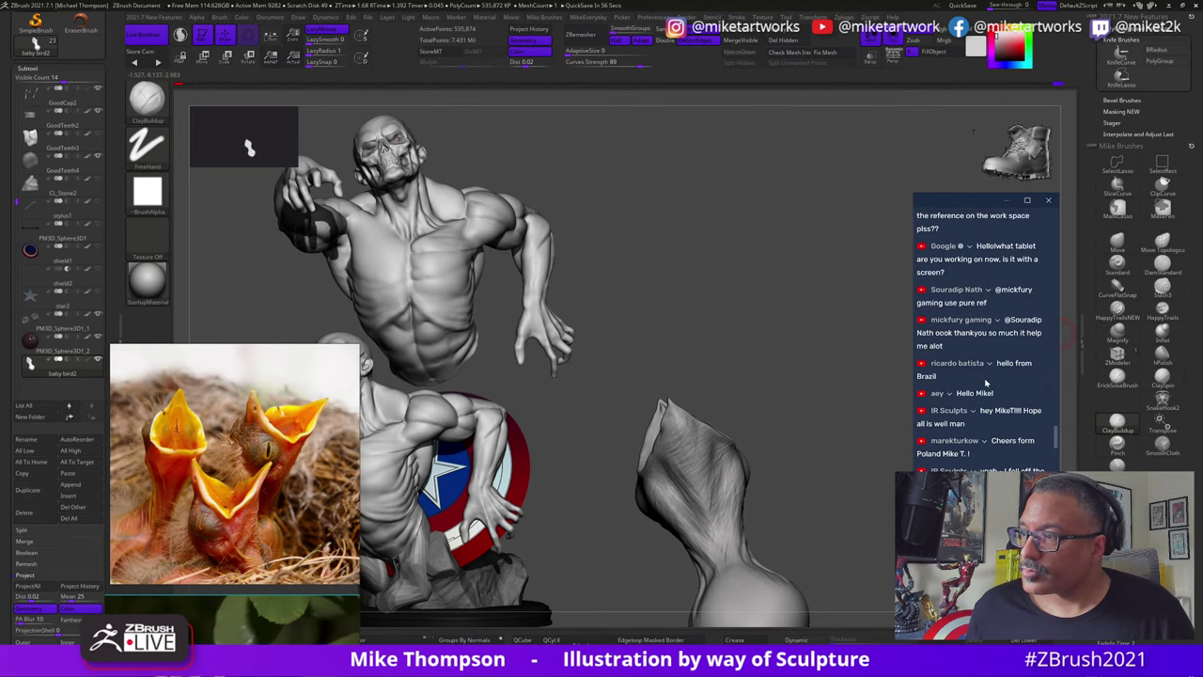
pyautogui.scroll(-2, 988, 392)
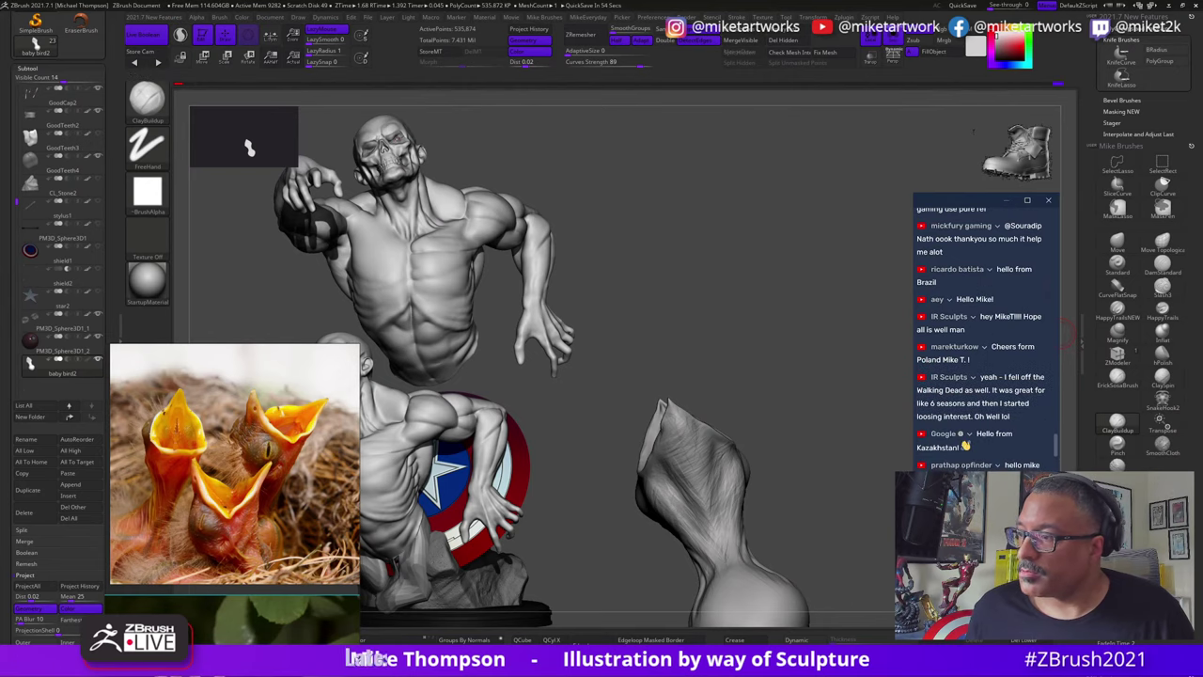
pyautogui.scroll(-1, 987, 400)
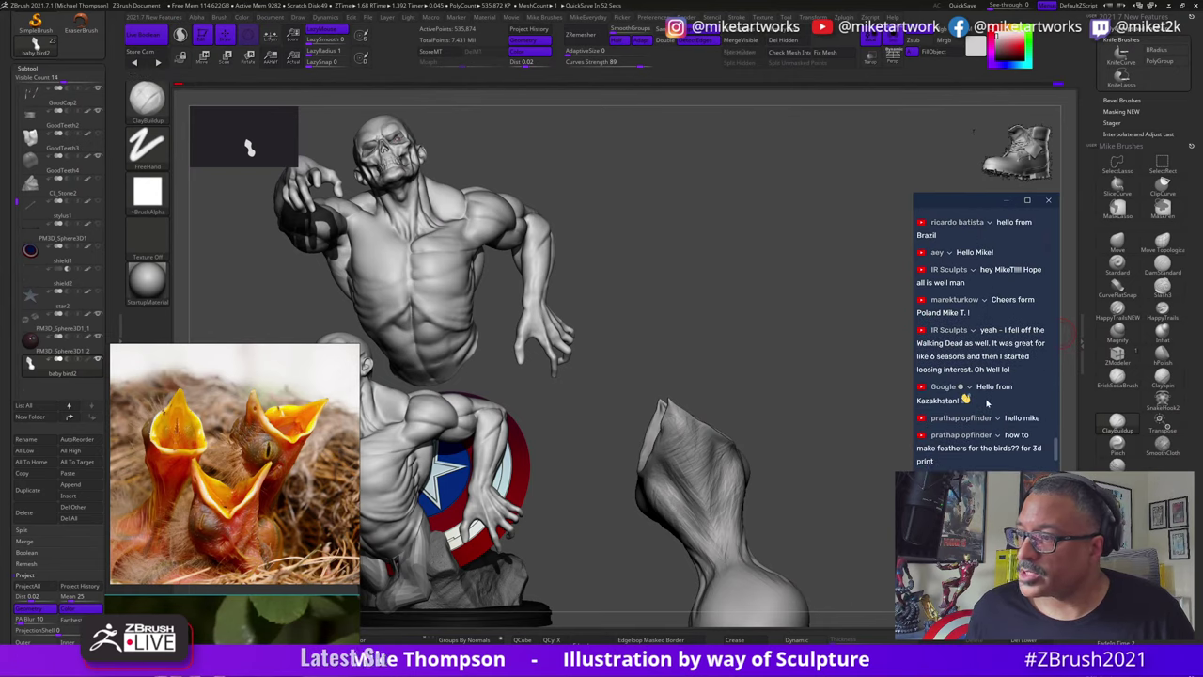
pyautogui.scroll(-1, 988, 403)
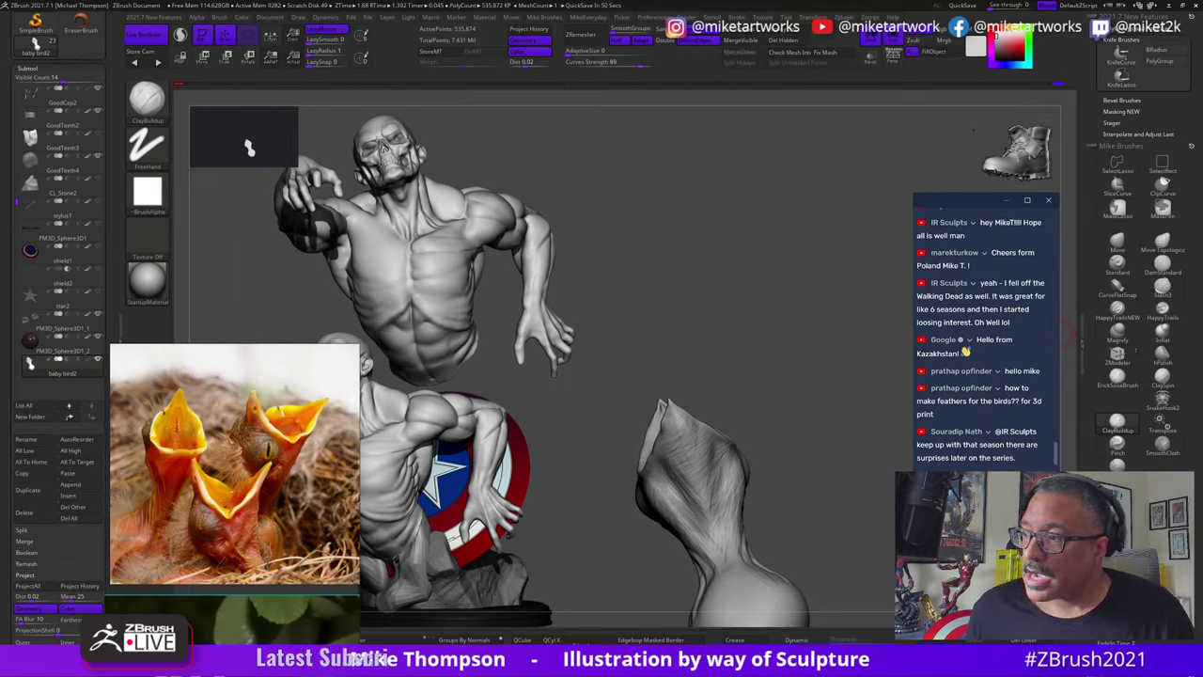
# Step: Add fine ClayBuildup skin texture to the side of the lower beak, from the corner of the mouth along its rim
pyautogui.moveTo(832, 477); pyautogui.dragTo(800, 498)
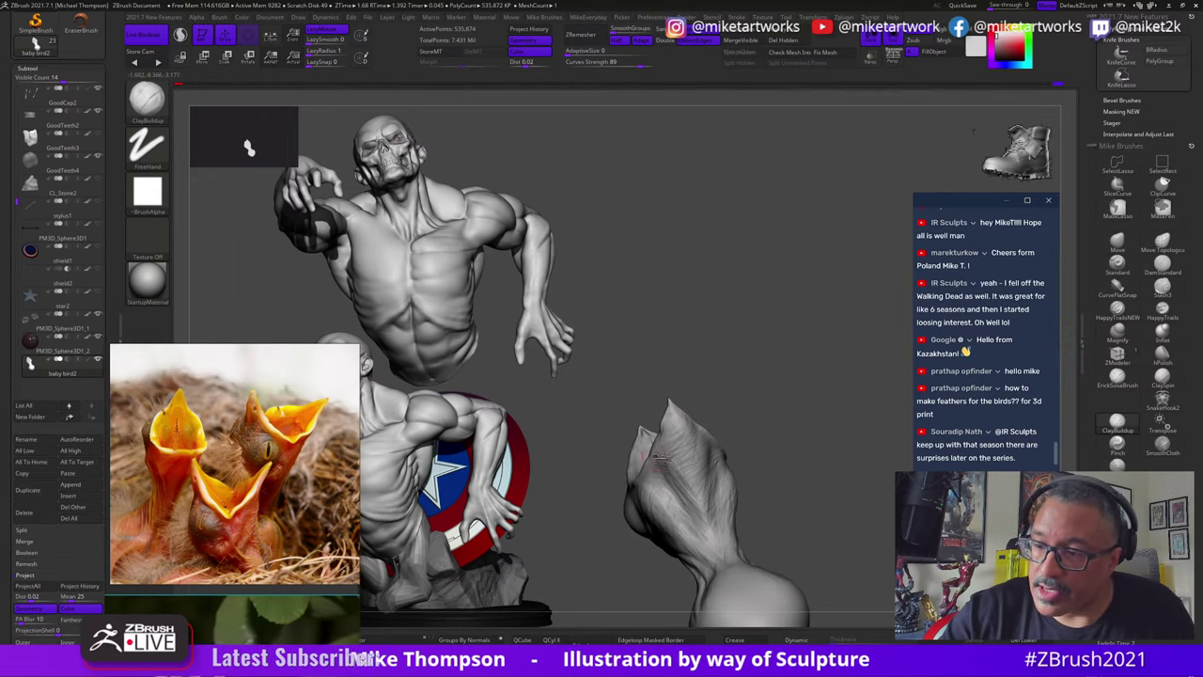
pyautogui.moveTo(747, 423)
pyautogui.mouseDown()
pyautogui.moveTo(648, 465)
pyautogui.moveTo(649, 480)
pyautogui.mouseUp()
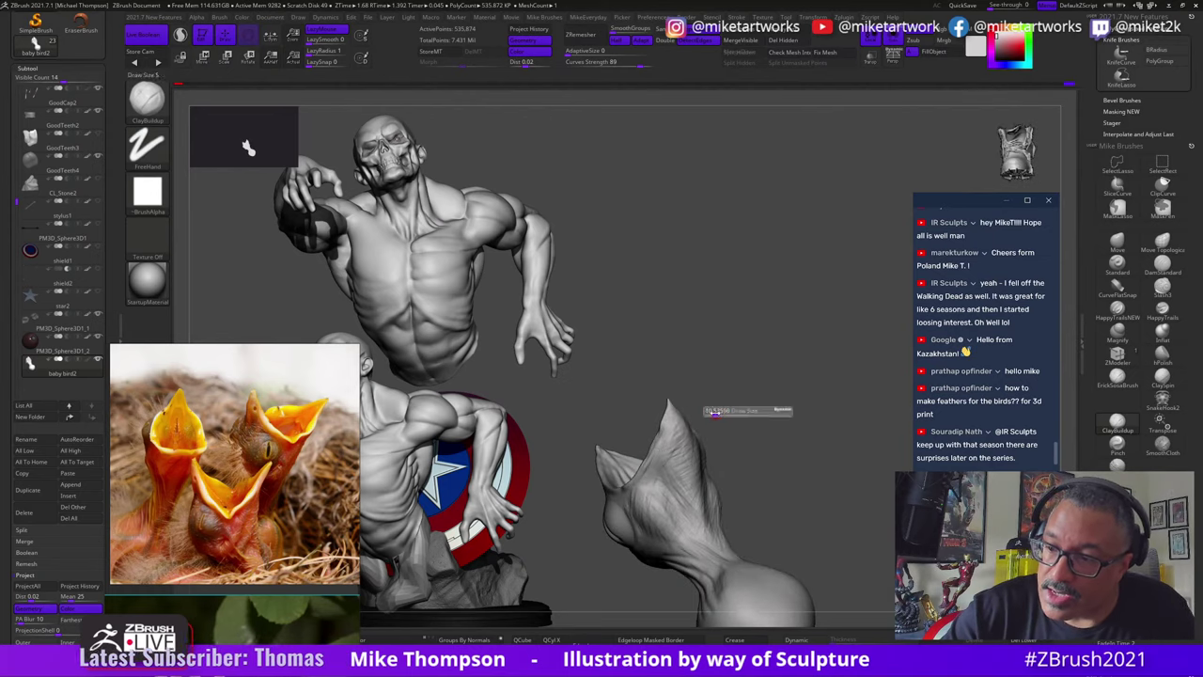
pyautogui.moveTo(669, 430)
pyautogui.mouseDown()
pyautogui.moveTo(640, 472)
pyautogui.moveTo(799, 408)
pyautogui.mouseUp()
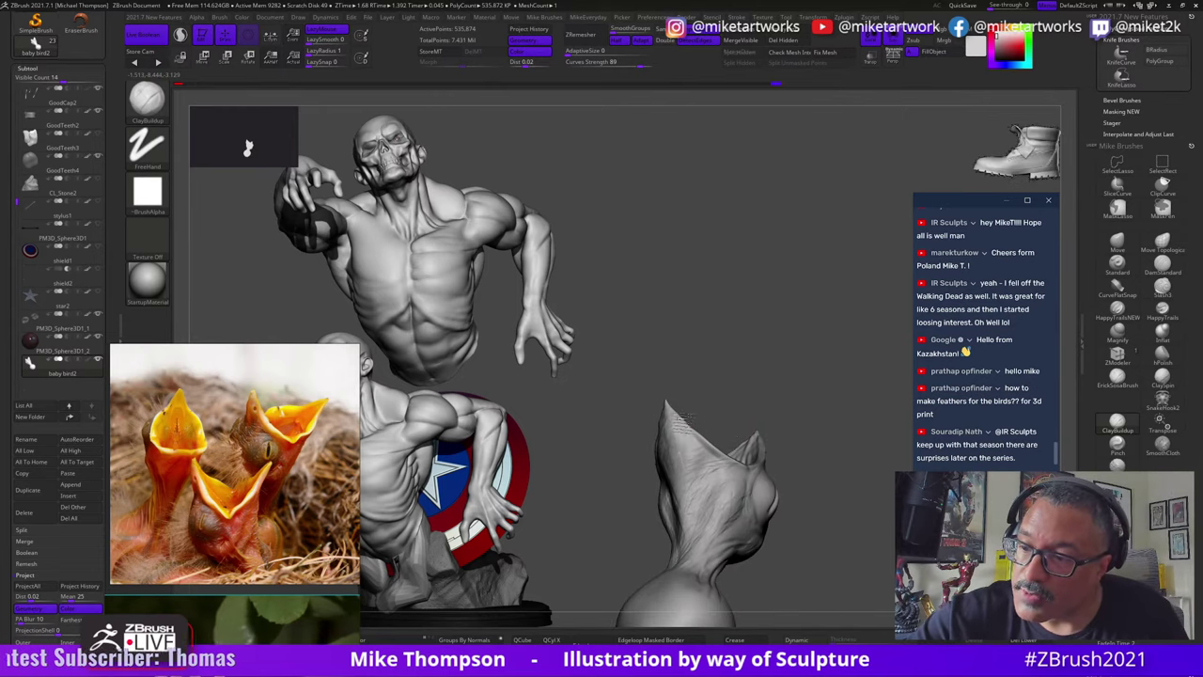
pyautogui.moveTo(683, 423)
pyautogui.mouseDown()
pyautogui.moveTo(738, 472)
pyautogui.moveTo(722, 458)
pyautogui.mouseUp()
pyautogui.moveTo(810, 410)
pyautogui.mouseDown()
pyautogui.moveTo(843, 443)
pyautogui.moveTo(762, 398)
pyautogui.mouseUp()
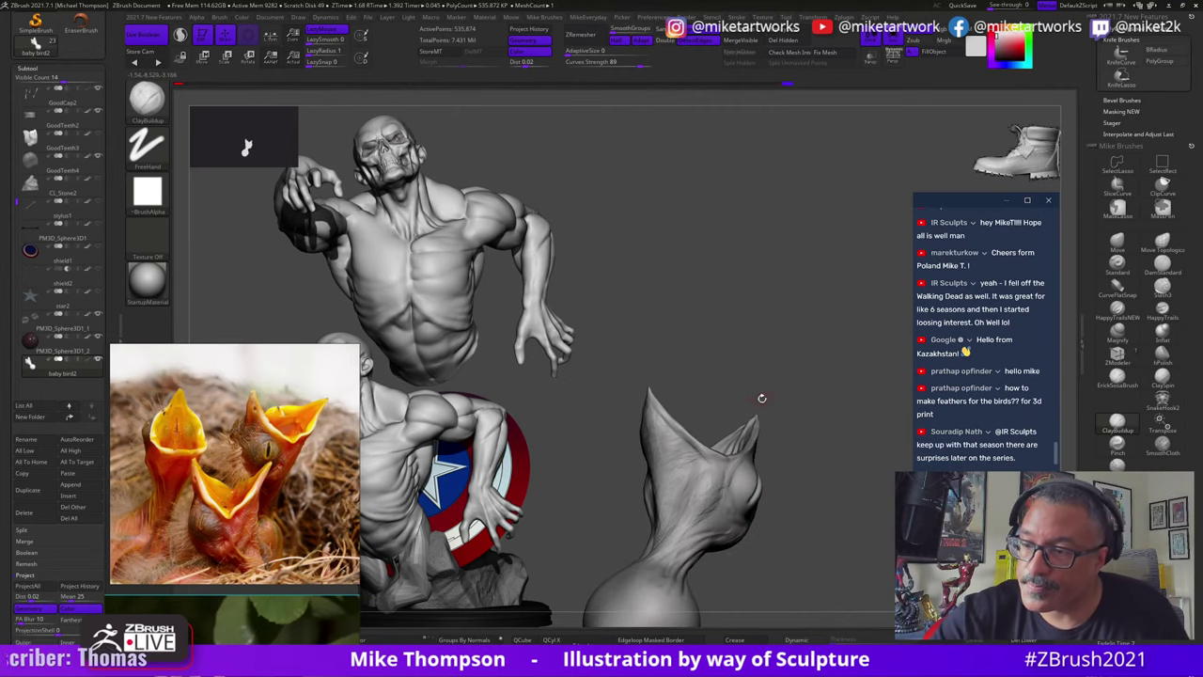
# Step: Layer ClayBuildup wrinkle strokes along the centre of the lower beak's underside and onto the throat
pyautogui.moveTo(671, 445)
pyautogui.mouseDown()
pyautogui.moveTo(667, 431)
pyautogui.moveTo(733, 379)
pyautogui.moveTo(639, 428)
pyautogui.mouseUp()
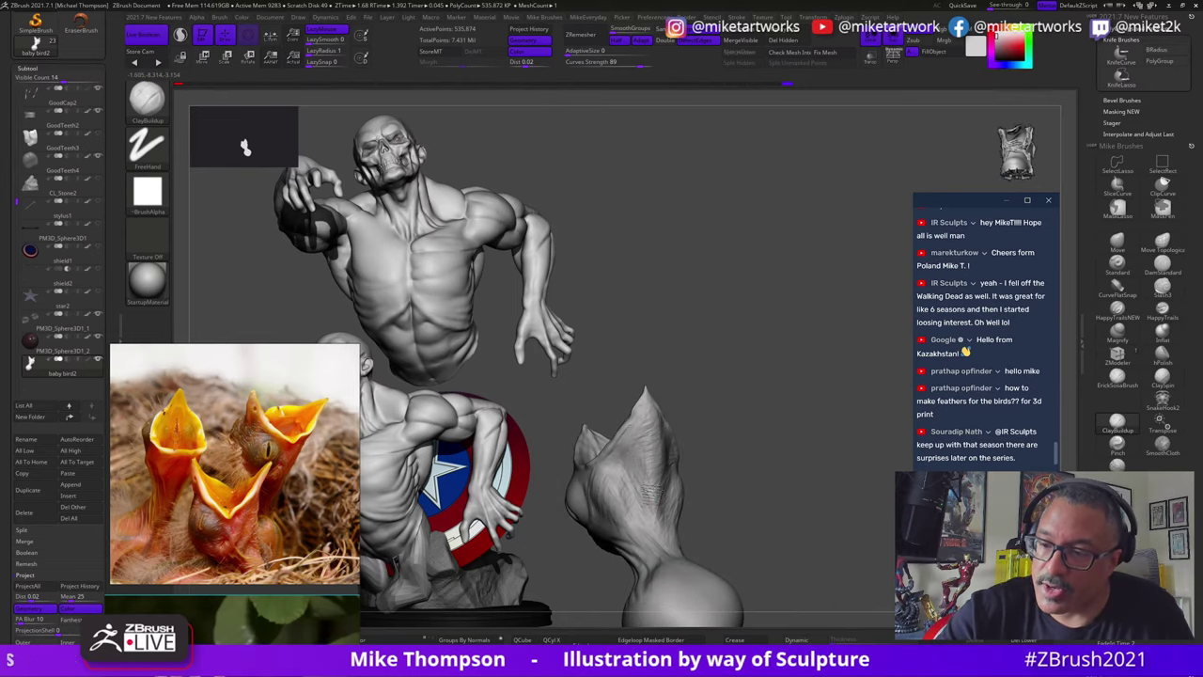
pyautogui.moveTo(652, 495); pyautogui.dragTo(757, 438)
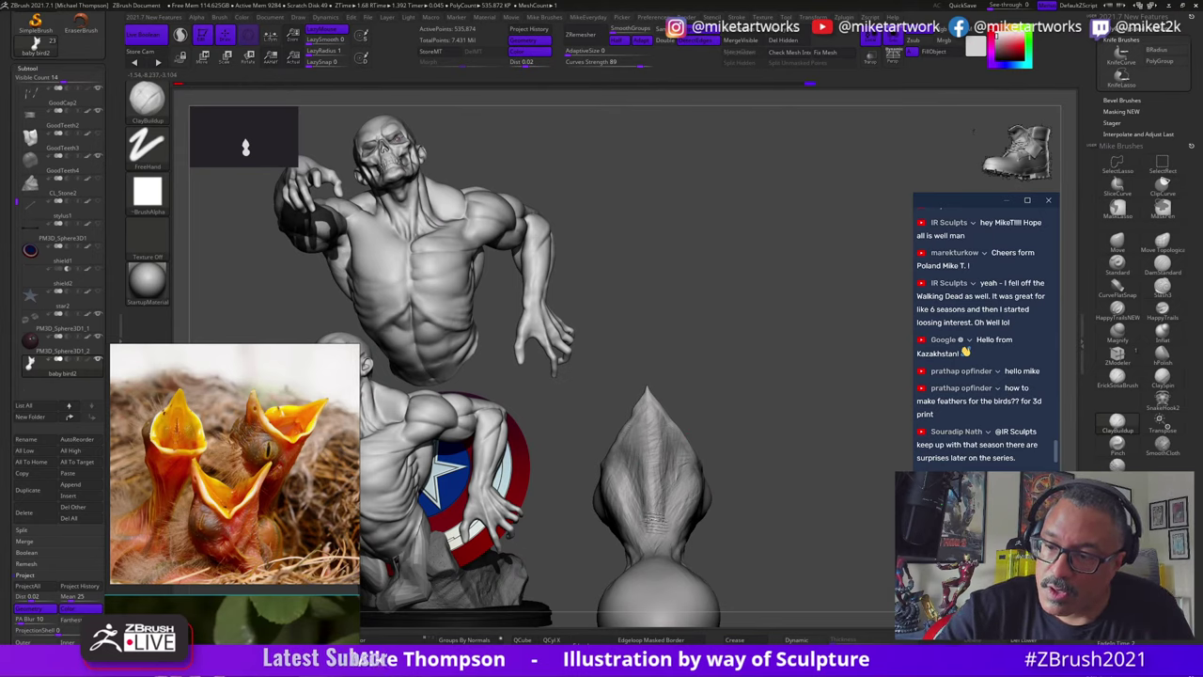
pyautogui.moveTo(700, 507); pyautogui.dragTo(733, 507)
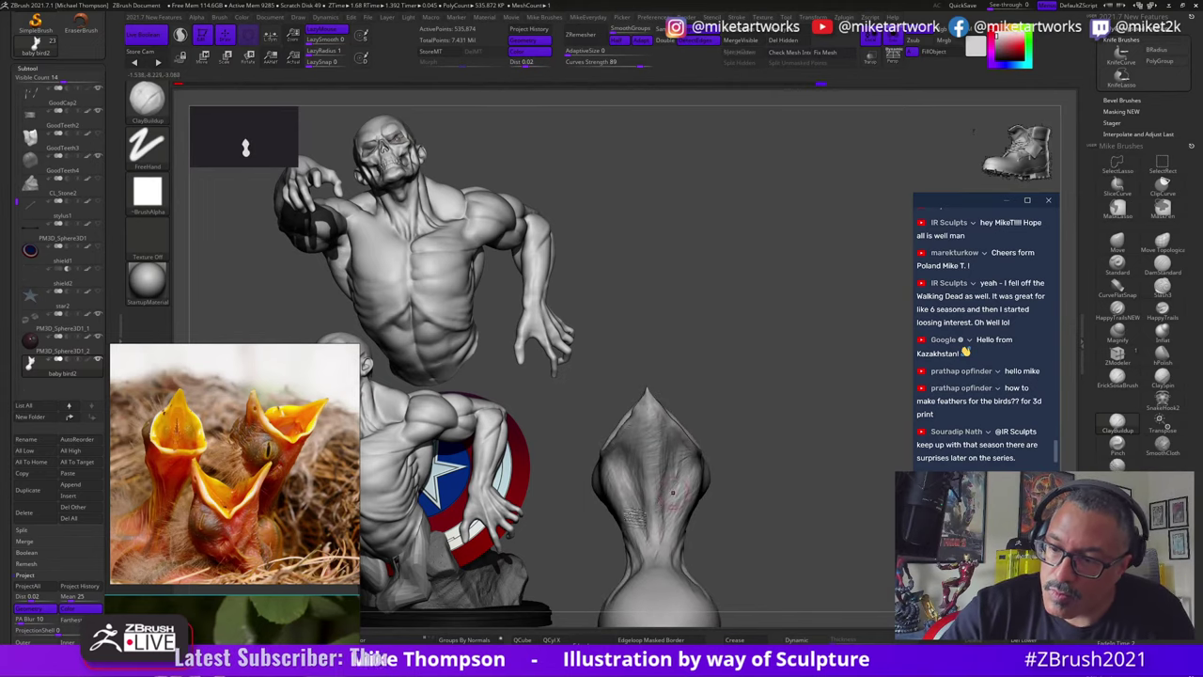
# Step: Texture the side of the upper neck and the cheek behind and below the eye with ClayBuildup wrinkles
pyautogui.moveTo(752, 557)
pyautogui.mouseDown()
pyautogui.moveTo(792, 548)
pyautogui.moveTo(837, 490)
pyautogui.moveTo(805, 451)
pyautogui.moveTo(743, 427)
pyautogui.mouseUp()
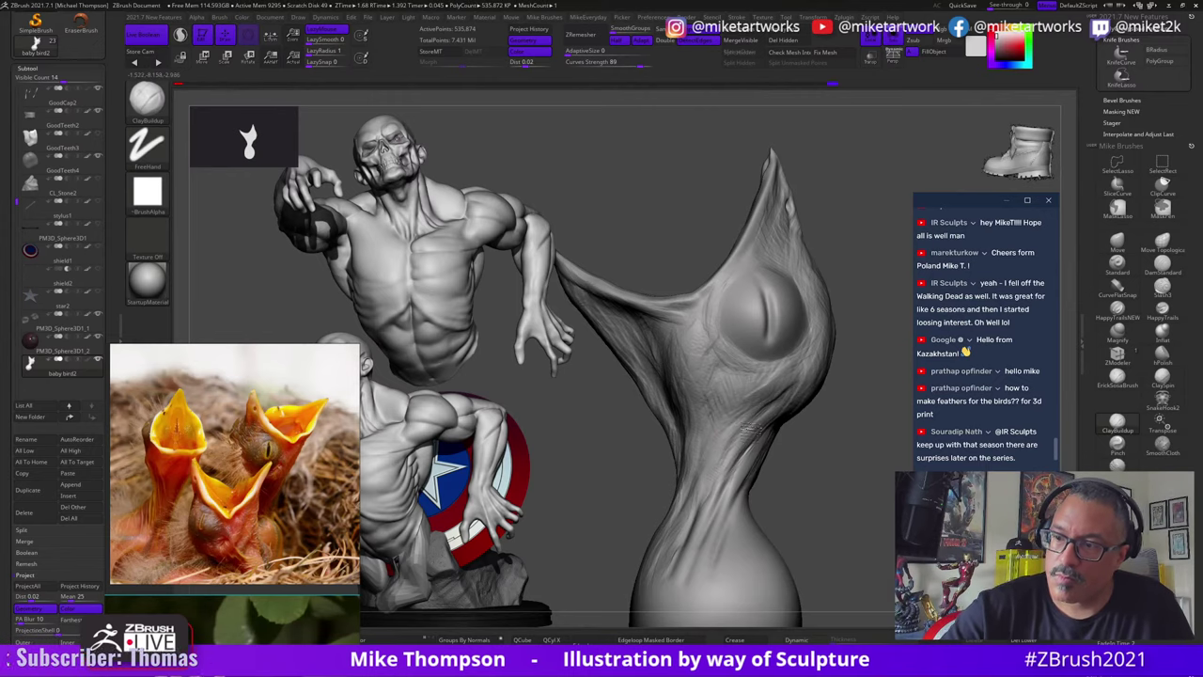
pyautogui.moveTo(769, 410); pyautogui.dragTo(779, 378)
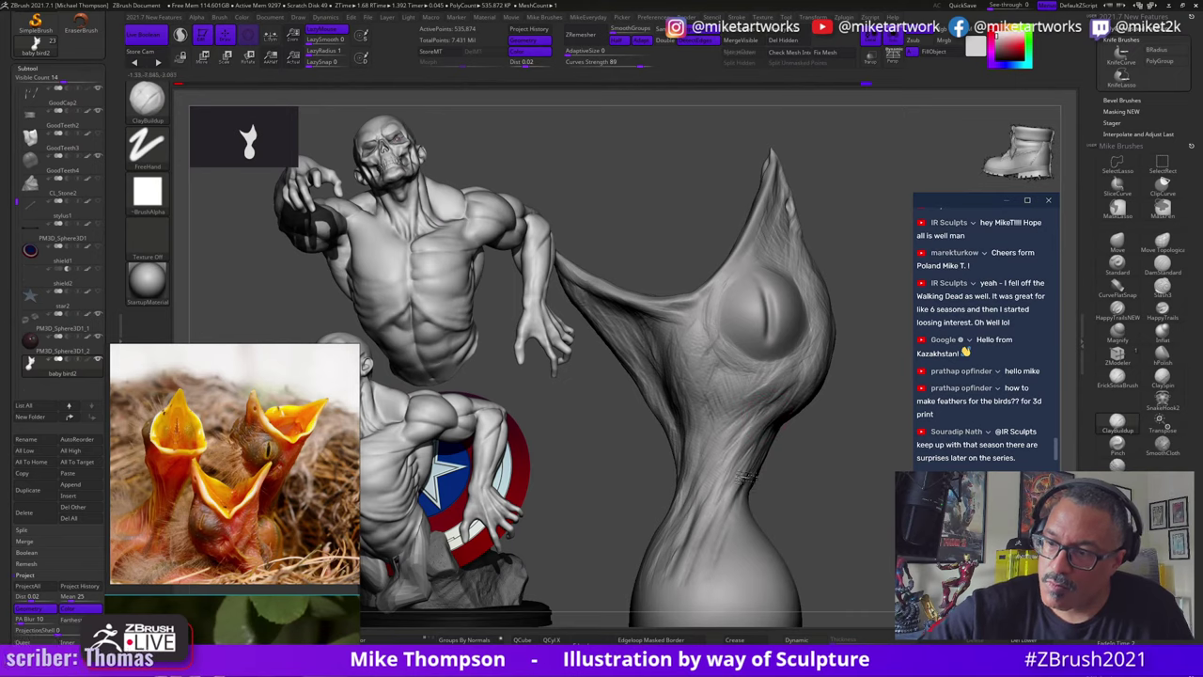
pyautogui.moveTo(859, 545)
pyautogui.mouseDown()
pyautogui.moveTo(864, 562)
pyautogui.moveTo(850, 574)
pyautogui.moveTo(838, 540)
pyautogui.moveTo(793, 515)
pyautogui.moveTo(860, 584)
pyautogui.moveTo(921, 355)
pyautogui.moveTo(745, 465)
pyautogui.mouseUp()
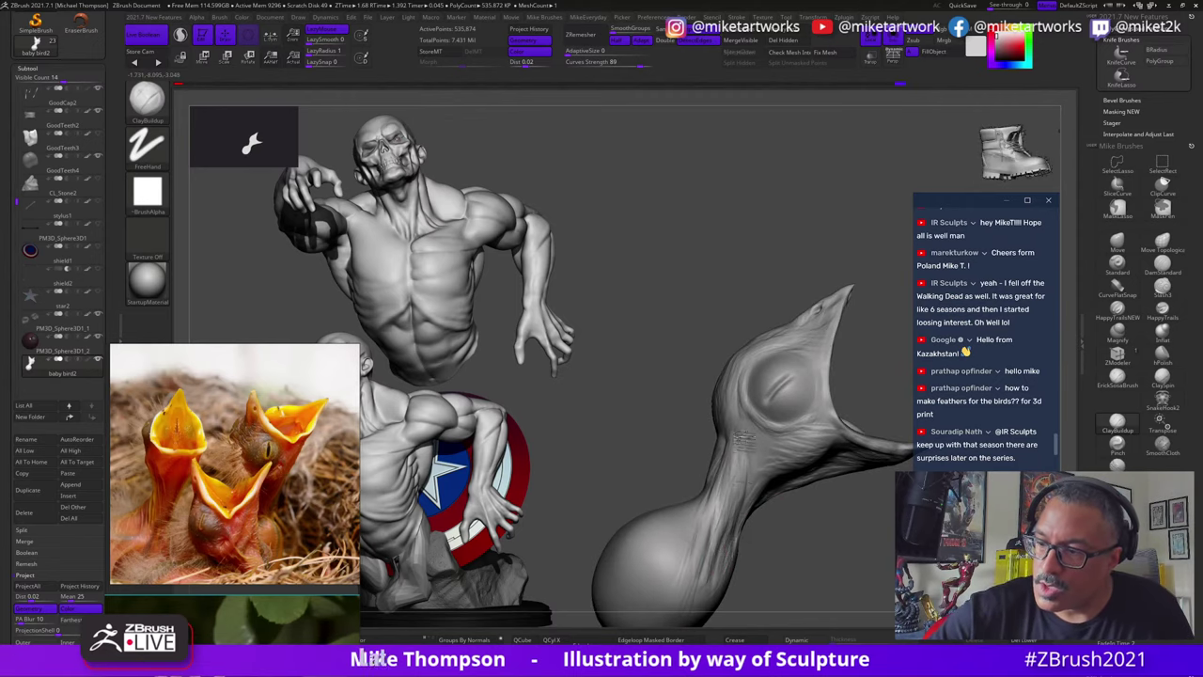
pyautogui.moveTo(799, 560); pyautogui.dragTo(794, 553)
pyautogui.press('s')
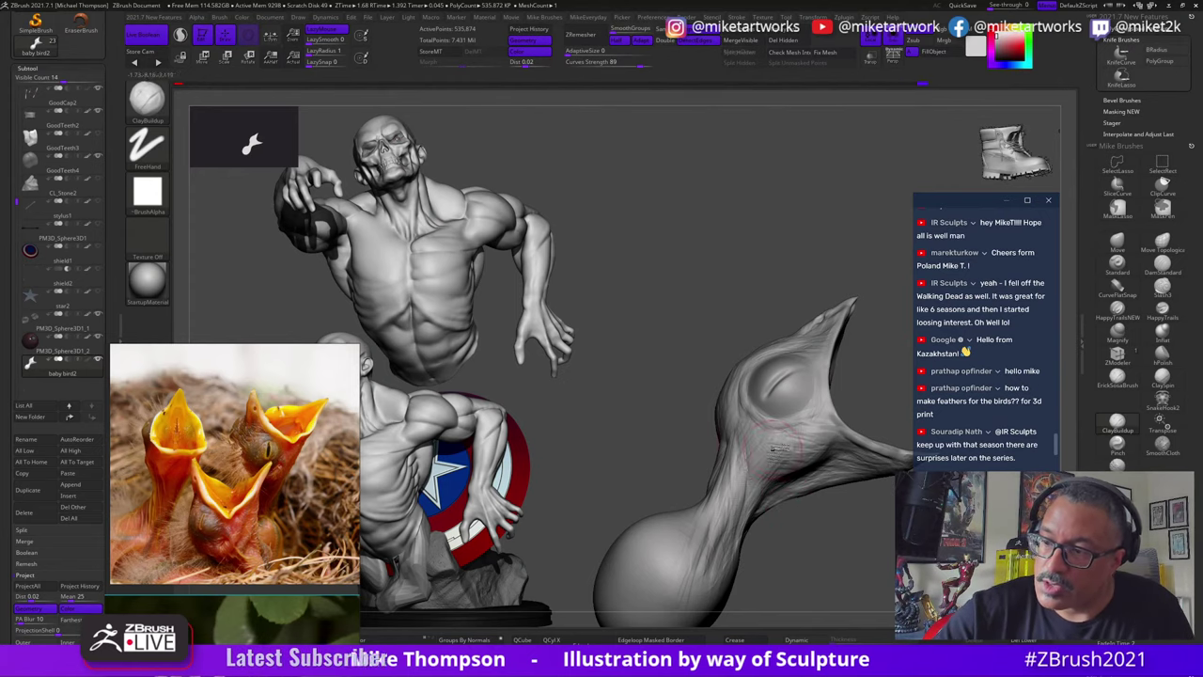
pyautogui.moveTo(840, 561)
pyautogui.mouseDown()
pyautogui.moveTo(910, 559)
pyautogui.moveTo(823, 545)
pyautogui.moveTo(832, 566)
pyautogui.mouseUp()
pyautogui.press('s')
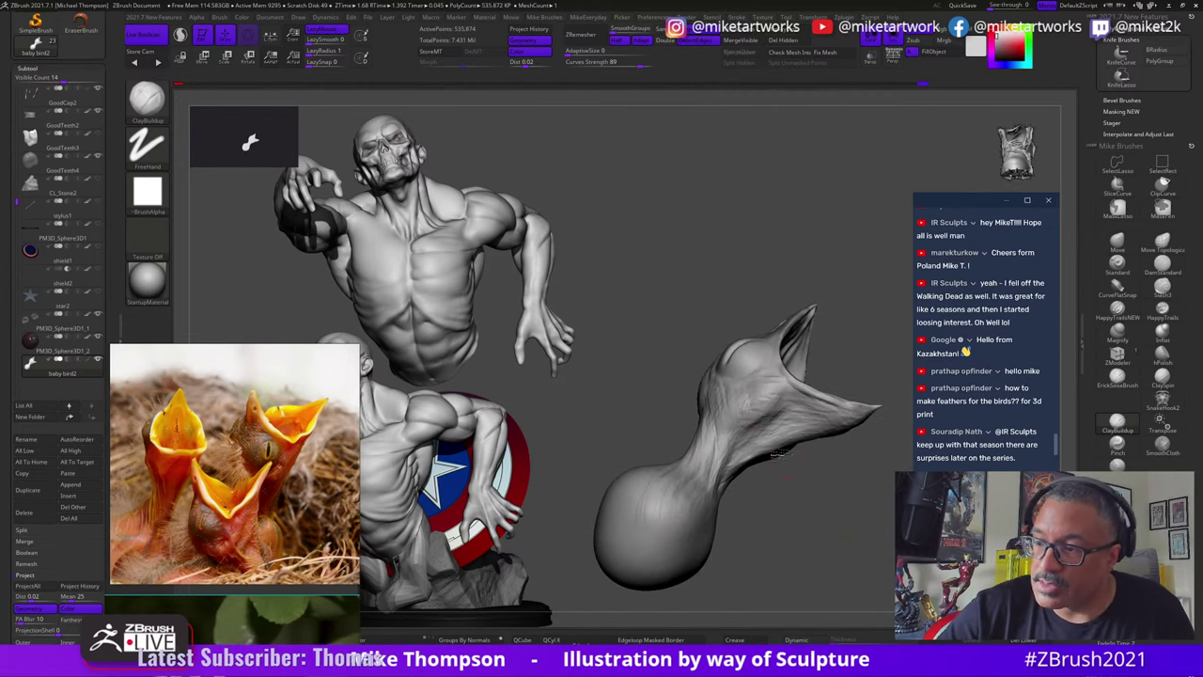
# Step: Build up ClayBuildup folds along the side of the lower jaw, from the cheek toward the beak tip
pyautogui.moveTo(763, 434)
pyautogui.mouseDown()
pyautogui.moveTo(776, 398)
pyautogui.moveTo(787, 394)
pyautogui.moveTo(763, 428)
pyautogui.moveTo(778, 397)
pyautogui.moveTo(808, 385)
pyautogui.mouseUp()
pyautogui.moveTo(759, 487); pyautogui.dragTo(756, 462)
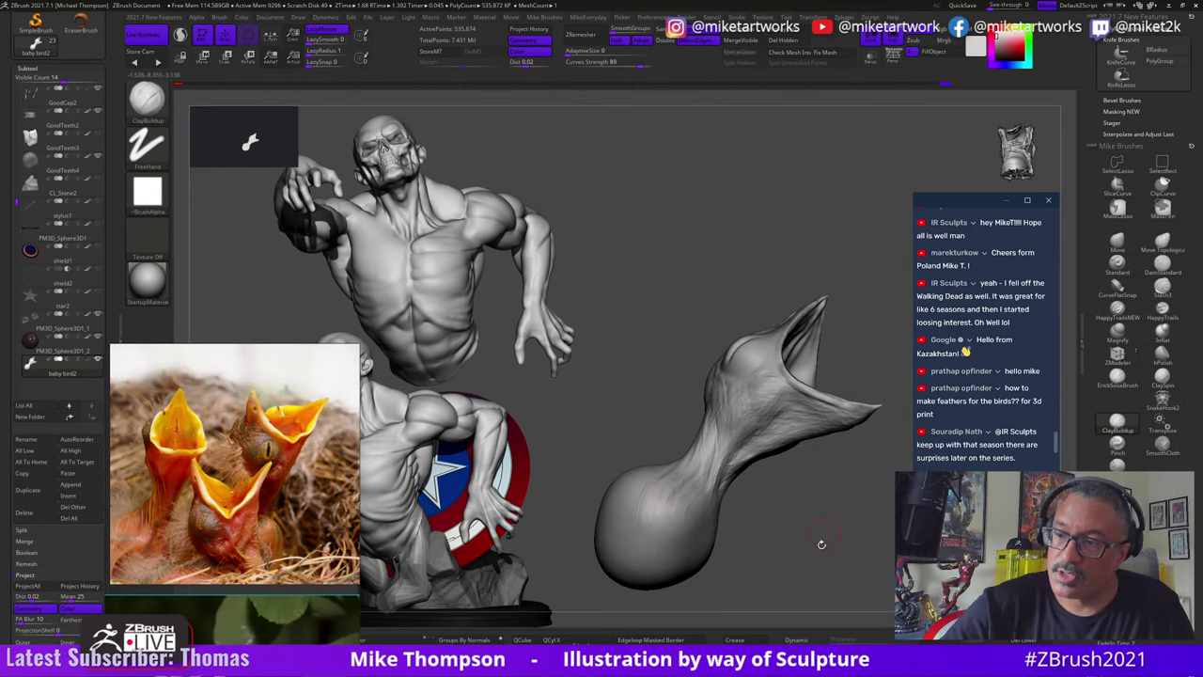
pyautogui.moveTo(821, 543); pyautogui.dragTo(819, 510)
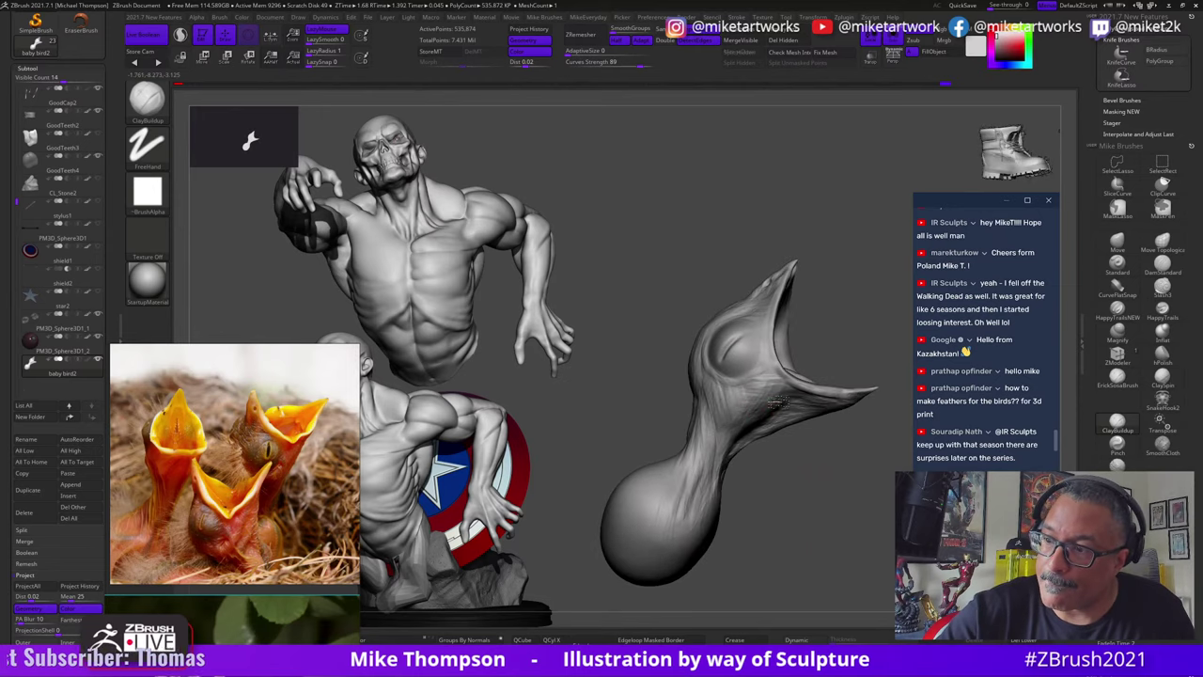
pyautogui.moveTo(821, 464)
pyautogui.mouseDown()
pyautogui.moveTo(811, 490)
pyautogui.moveTo(806, 447)
pyautogui.moveTo(806, 482)
pyautogui.mouseUp()
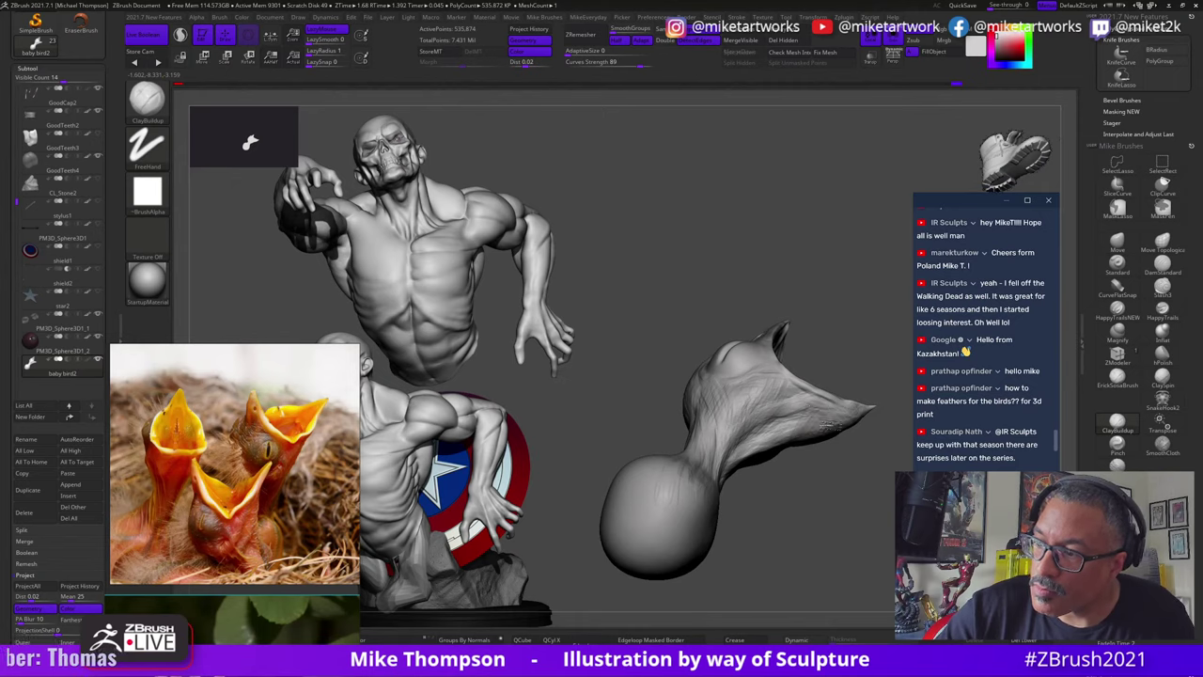
pyautogui.moveTo(832, 463)
pyautogui.mouseDown()
pyautogui.moveTo(829, 400)
pyautogui.moveTo(831, 479)
pyautogui.moveTo(874, 541)
pyautogui.moveTo(767, 504)
pyautogui.moveTo(692, 545)
pyautogui.moveTo(840, 526)
pyautogui.moveTo(733, 406)
pyautogui.mouseUp()
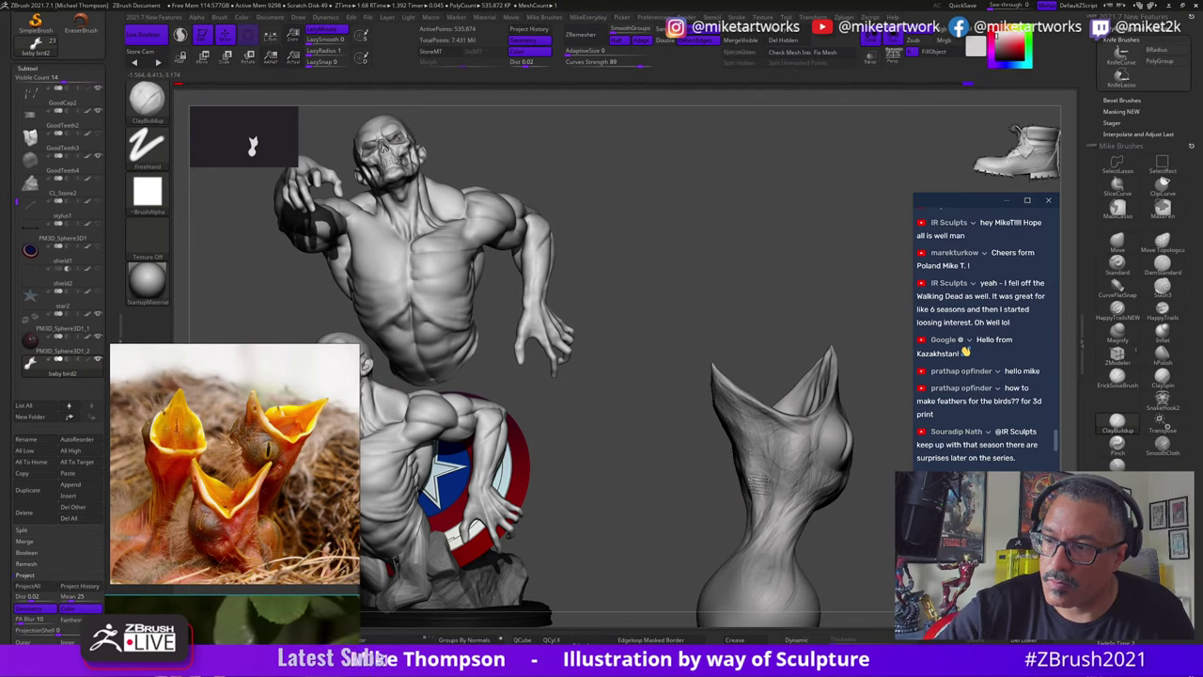
# Step: Add short crosswise ClayBuildup wrinkles to the throat where the lower beak meets the neck
pyautogui.moveTo(841, 531); pyautogui.dragTo(860, 545)
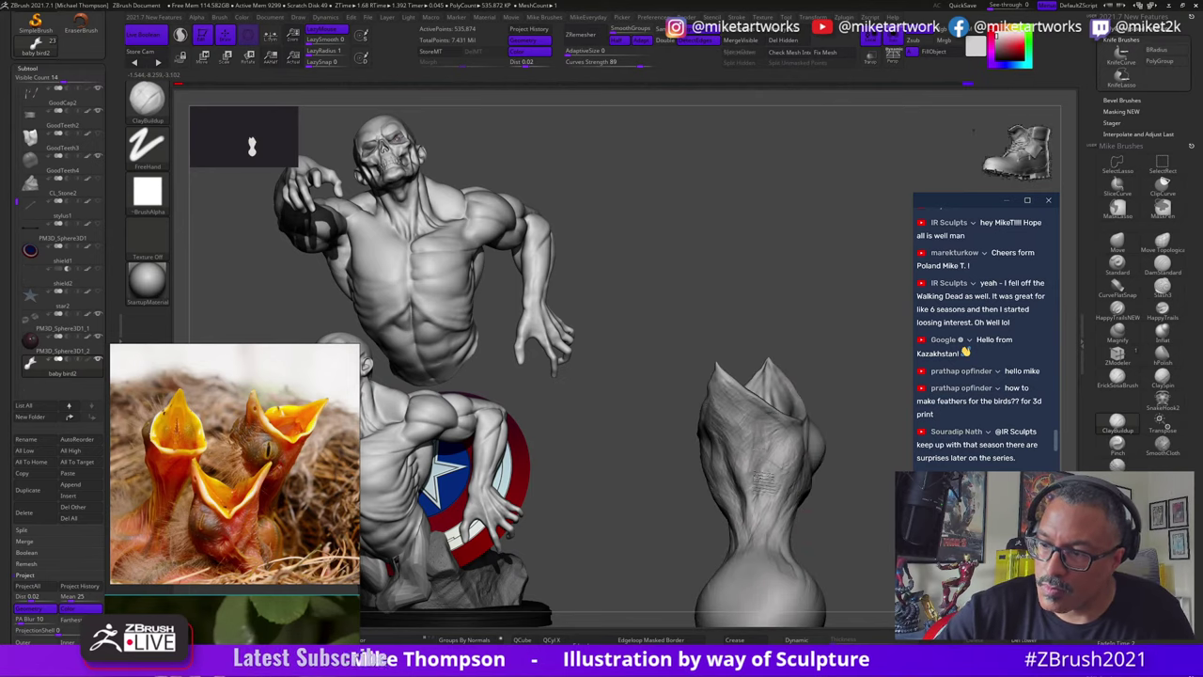
pyautogui.moveTo(845, 559)
pyautogui.mouseDown()
pyautogui.moveTo(865, 526)
pyautogui.moveTo(841, 554)
pyautogui.mouseUp()
pyautogui.moveTo(751, 448); pyautogui.dragTo(747, 489)
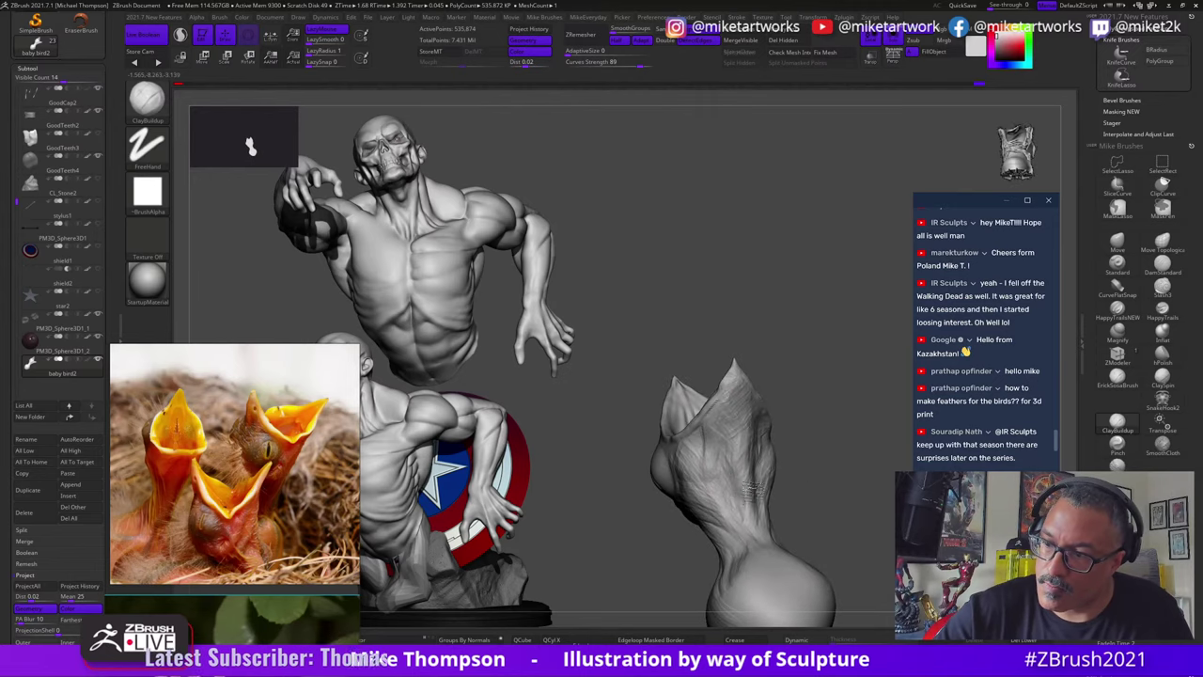
pyautogui.moveTo(841, 550); pyautogui.dragTo(850, 550)
pyautogui.moveTo(746, 522); pyautogui.dragTo(748, 491)
# Step: Sculpt fine ClayBuildup wrinkles over the closed eyelid and around the eye bulge's edges
pyautogui.moveTo(846, 554)
pyautogui.mouseDown()
pyautogui.moveTo(827, 620)
pyautogui.moveTo(849, 588)
pyautogui.moveTo(826, 623)
pyautogui.moveTo(754, 567)
pyautogui.moveTo(753, 601)
pyautogui.moveTo(749, 575)
pyautogui.mouseUp()
pyautogui.press('s')
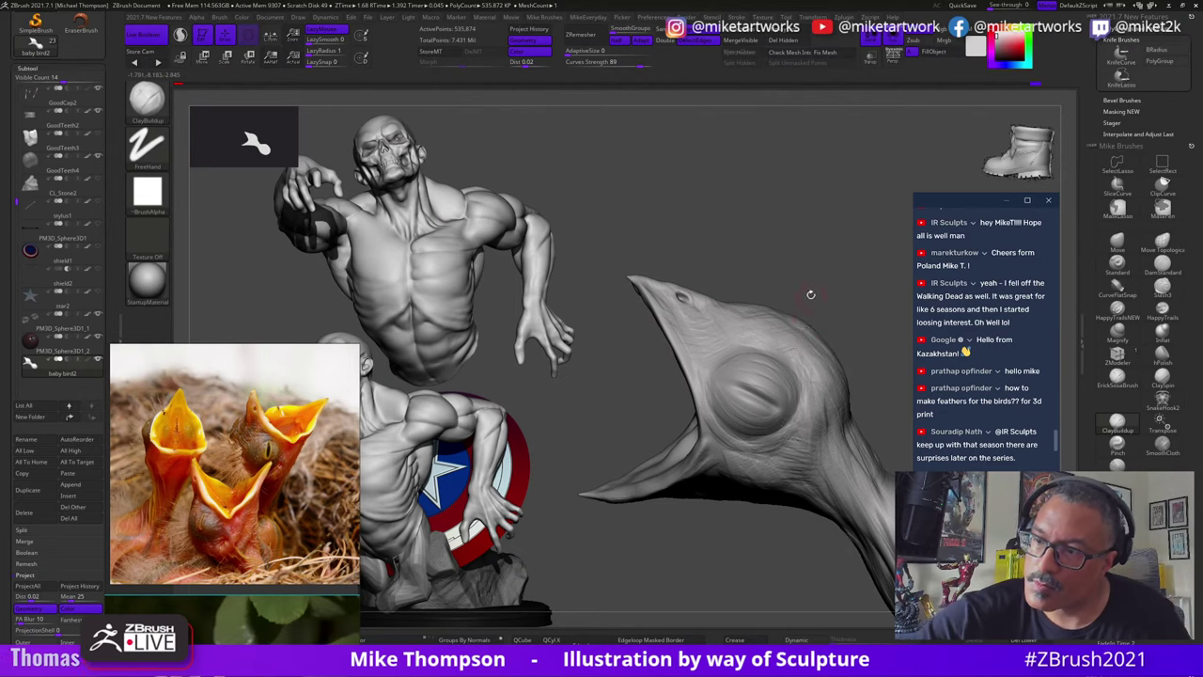
pyautogui.moveTo(810, 294); pyautogui.dragTo(733, 386)
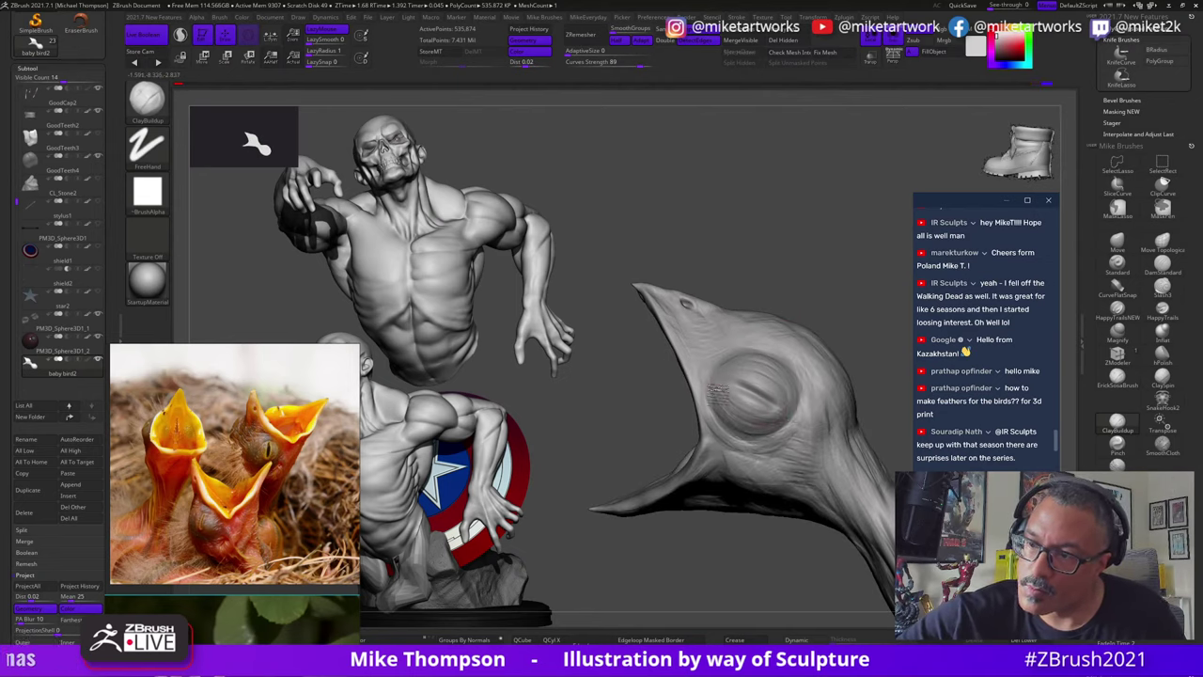
pyautogui.moveTo(829, 589)
pyautogui.mouseDown()
pyautogui.moveTo(779, 551)
pyautogui.moveTo(790, 536)
pyautogui.moveTo(750, 460)
pyautogui.mouseUp()
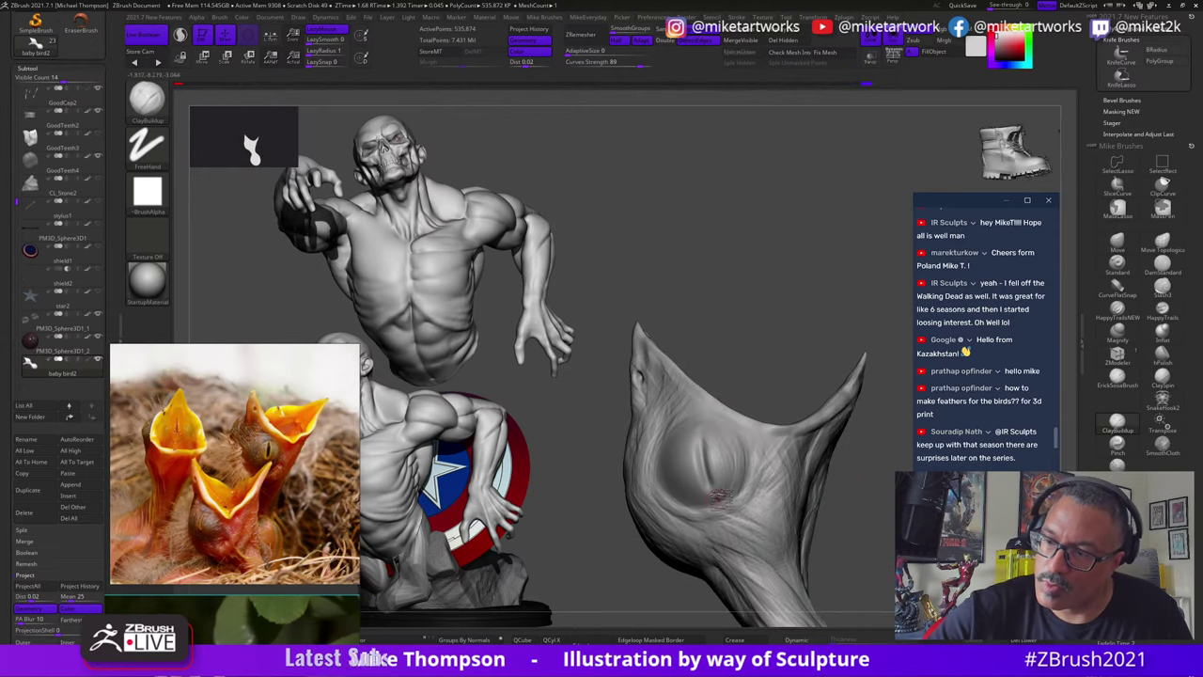
pyautogui.moveTo(830, 495); pyautogui.dragTo(772, 479)
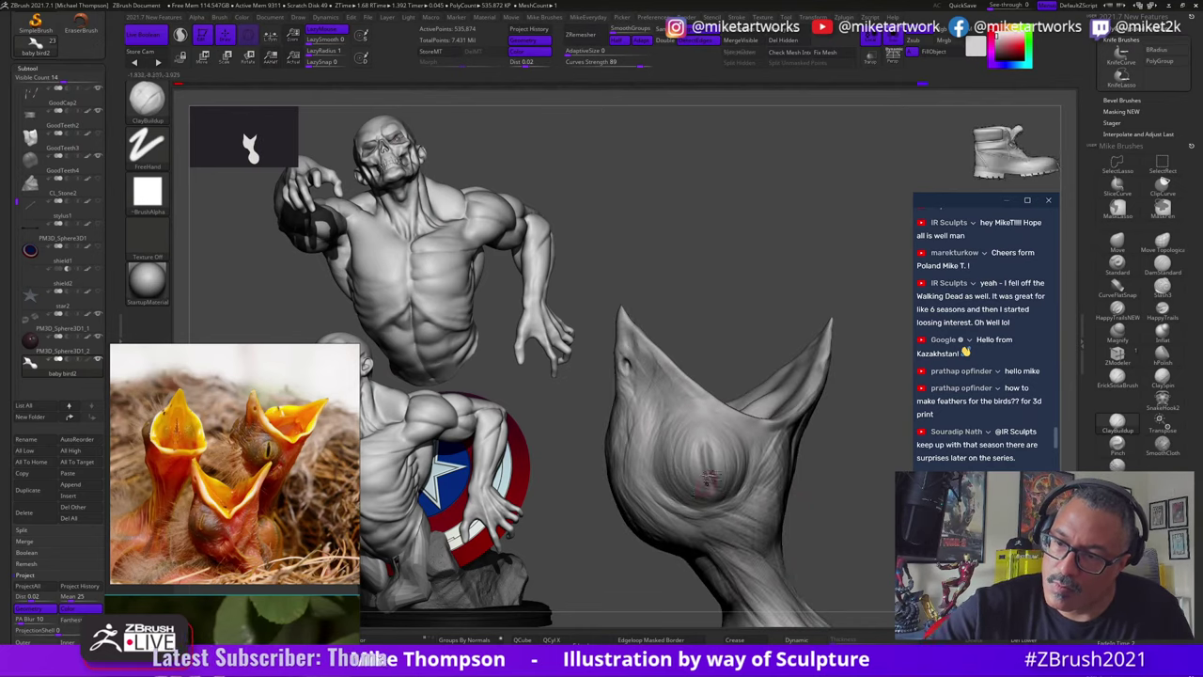
# Step: Texture the top of the head between the eye bulges with fine ClayBuildup skin strokes
pyautogui.moveTo(845, 478)
pyautogui.mouseDown()
pyautogui.moveTo(907, 510)
pyautogui.moveTo(881, 529)
pyautogui.moveTo(880, 503)
pyautogui.moveTo(838, 475)
pyautogui.mouseUp()
pyautogui.moveTo(664, 422); pyautogui.dragTo(672, 429)
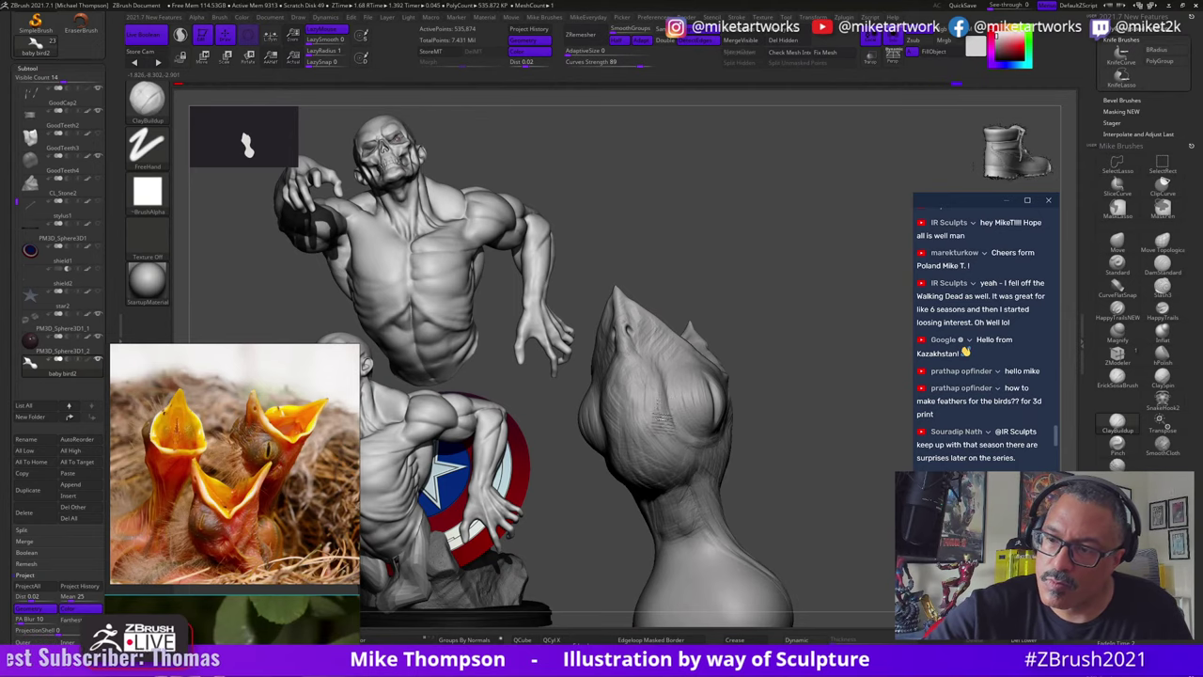
pyautogui.moveTo(538, 458); pyautogui.dragTo(577, 457)
pyautogui.keyDown('alt'); pyautogui.moveTo(768, 450); pyautogui.dragTo(808, 447); pyautogui.keyUp('alt')
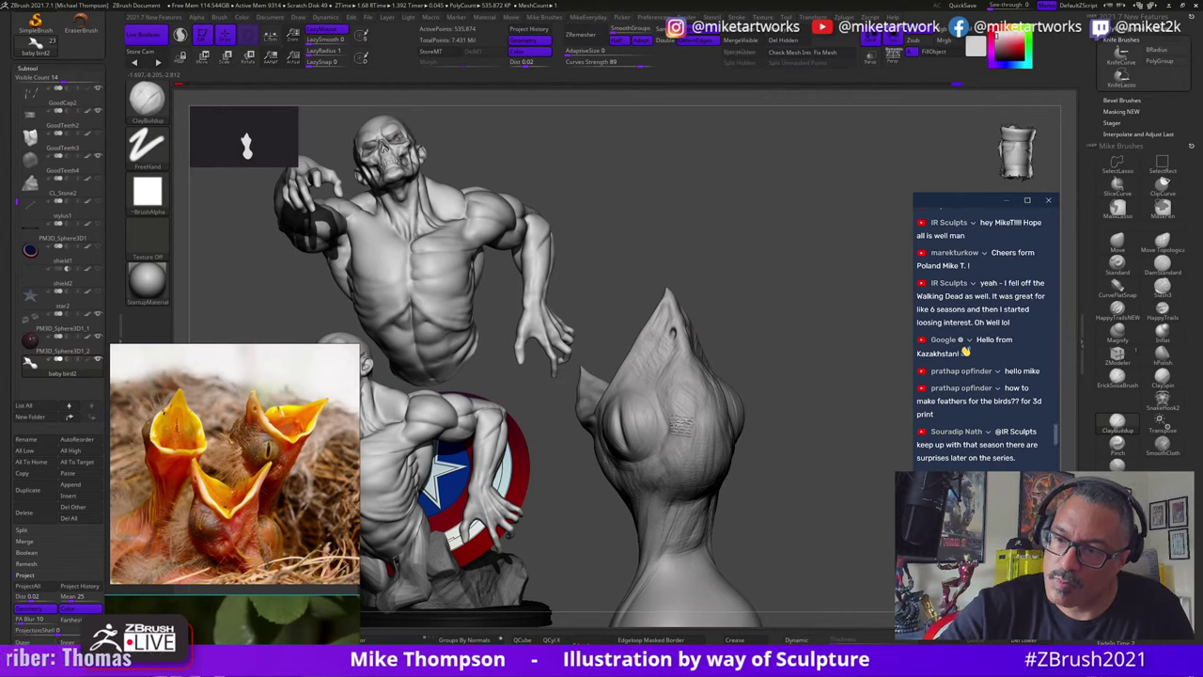
# Step: Build up lengthwise ClayBuildup ridges on the inner surfaces of the open beak and mouth
pyautogui.moveTo(804, 442)
pyautogui.keyDown('alt'); pyautogui.mouseDown()
pyautogui.moveTo(810, 466)
pyautogui.moveTo(878, 483)
pyautogui.moveTo(838, 507)
pyautogui.moveTo(869, 535)
pyautogui.moveTo(825, 441)
pyautogui.mouseUp(); pyautogui.keyUp('alt')
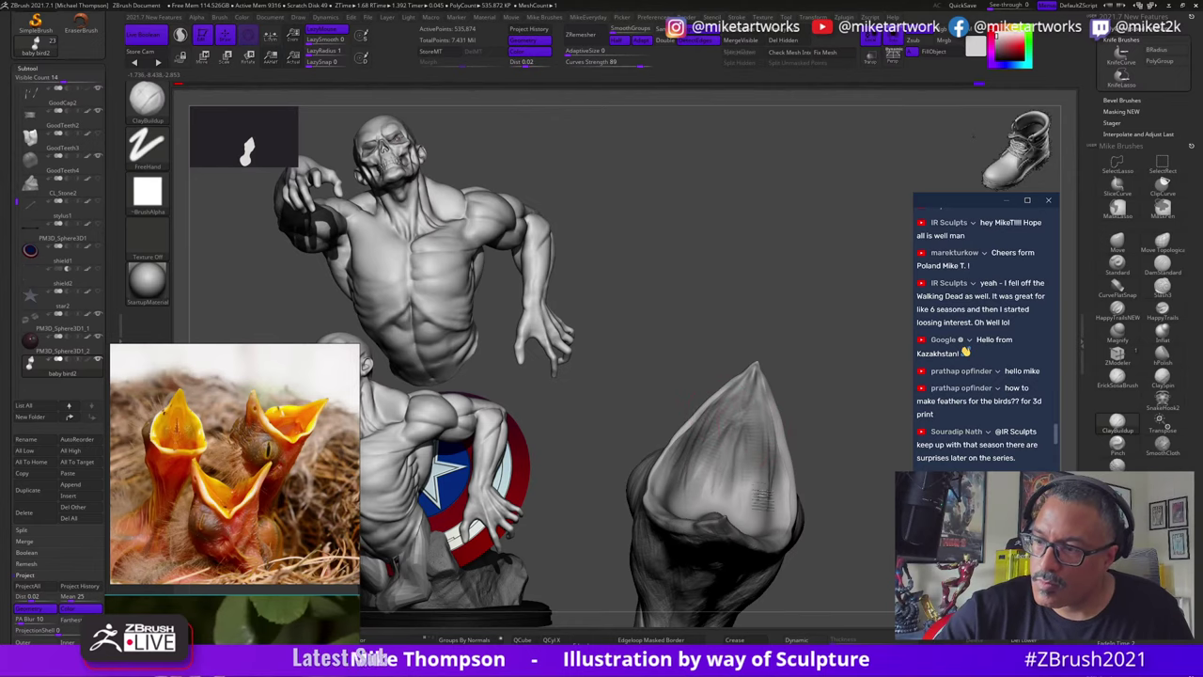
pyautogui.moveTo(759, 496); pyautogui.dragTo(861, 490)
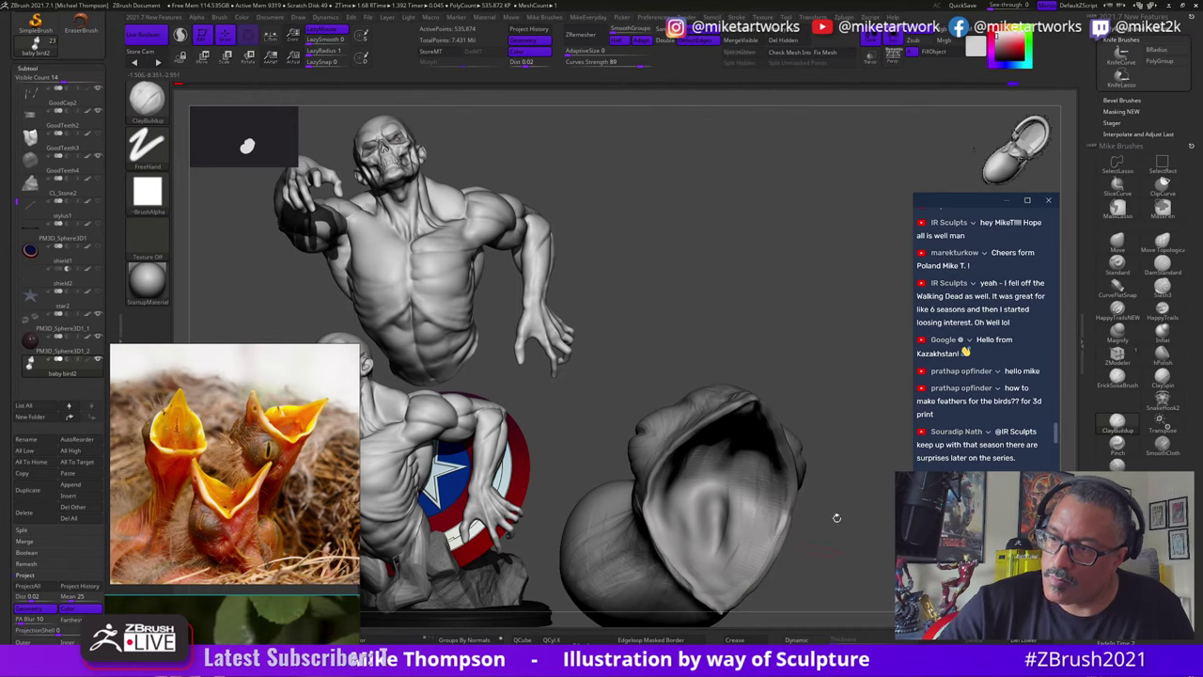
pyautogui.moveTo(837, 517); pyautogui.dragTo(794, 512)
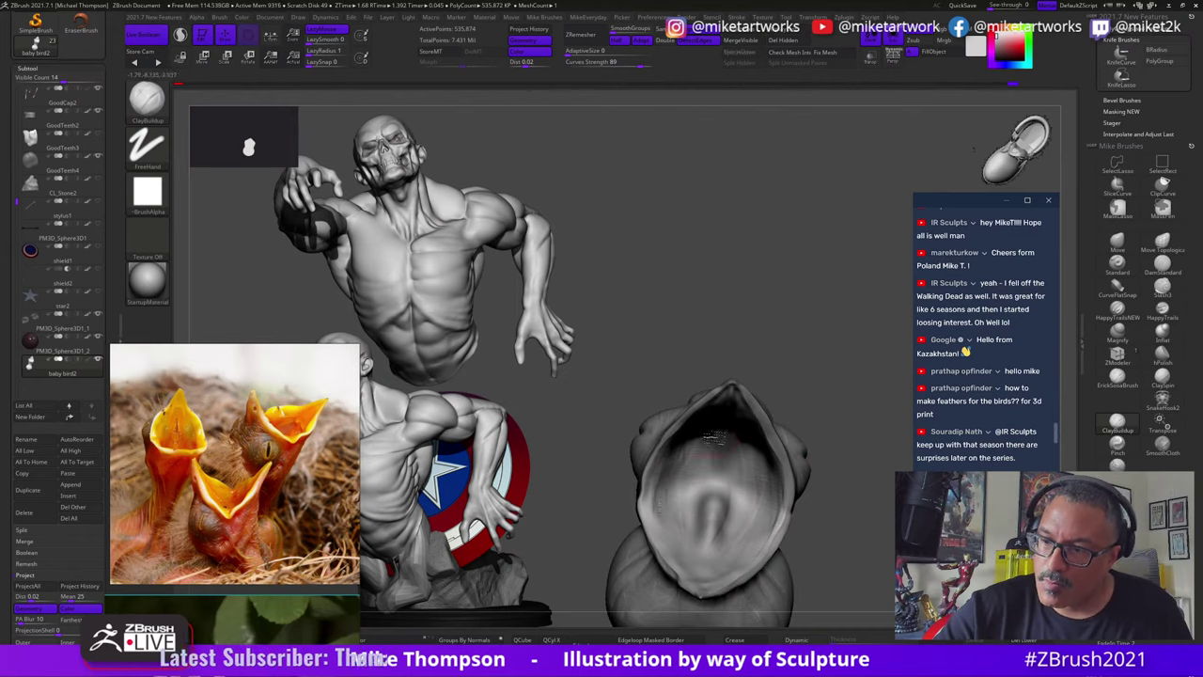
pyautogui.moveTo(713, 438)
pyautogui.mouseDown()
pyautogui.moveTo(741, 487)
pyautogui.moveTo(742, 543)
pyautogui.mouseUp()
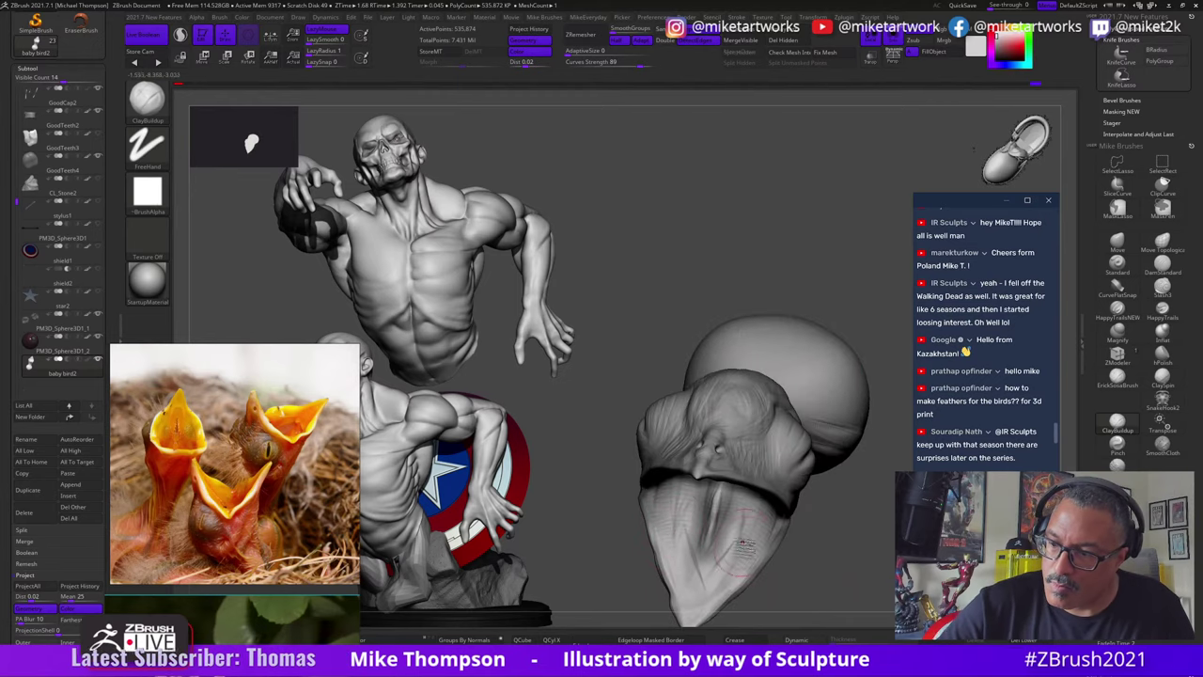
# Step: Add fine ClayBuildup wrinkles around the back of the neck and across the upper back of the rounded body
pyautogui.moveTo(827, 573)
pyautogui.mouseDown()
pyautogui.moveTo(853, 531)
pyautogui.moveTo(826, 575)
pyautogui.moveTo(806, 532)
pyautogui.moveTo(765, 539)
pyautogui.moveTo(752, 520)
pyautogui.mouseUp()
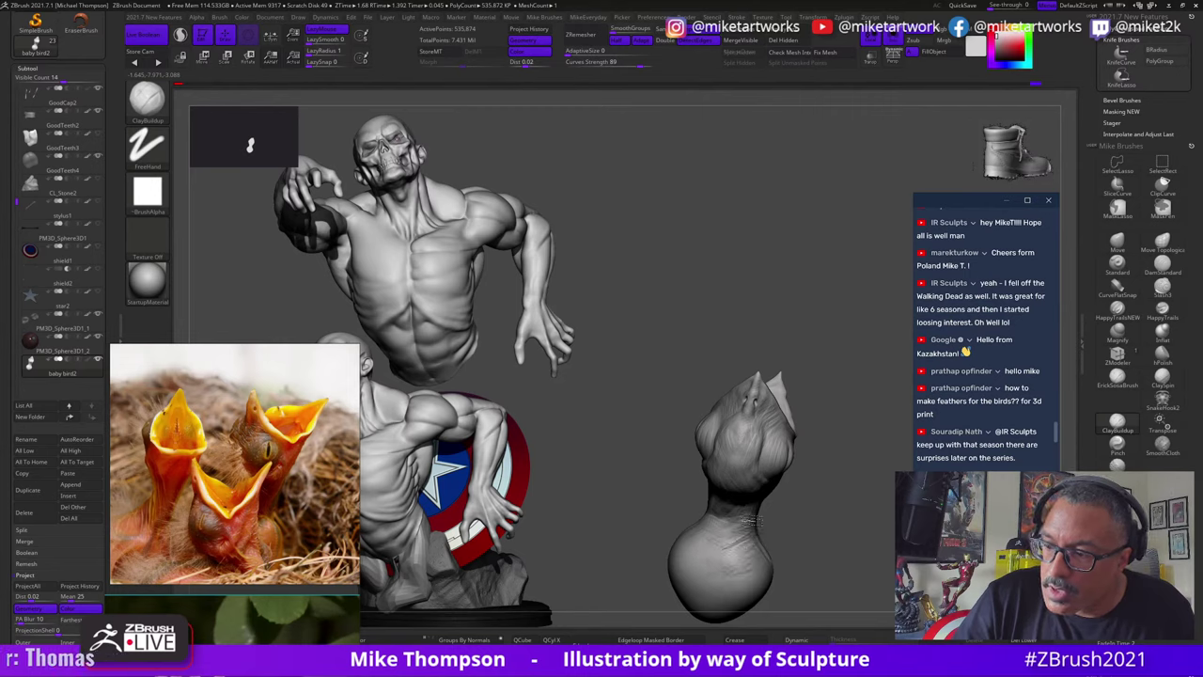
pyautogui.moveTo(808, 526); pyautogui.dragTo(700, 527)
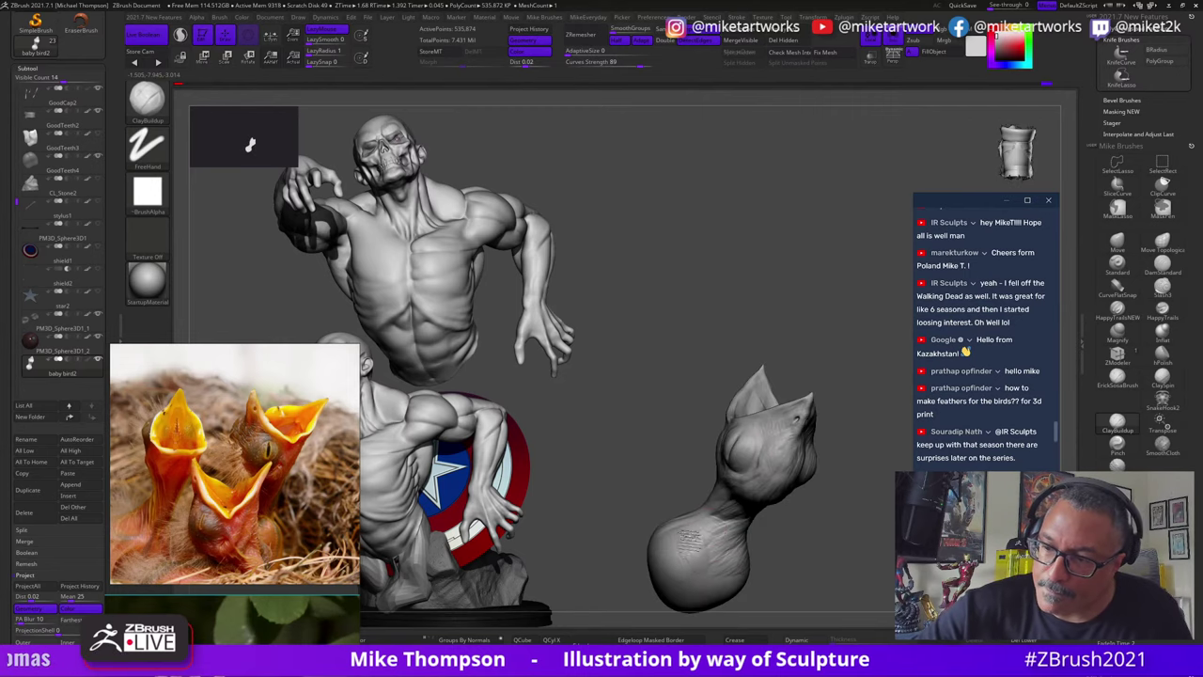
pyautogui.moveTo(784, 520); pyautogui.dragTo(792, 501)
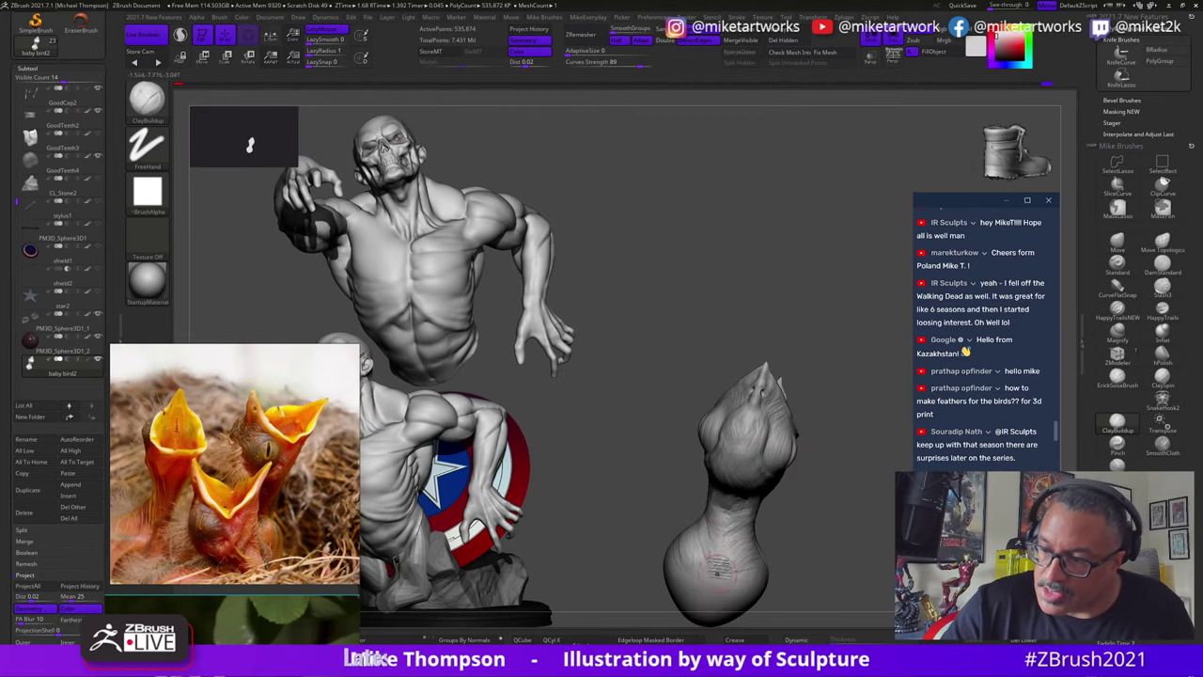
pyautogui.moveTo(739, 561)
pyautogui.mouseDown()
pyautogui.moveTo(825, 555)
pyautogui.moveTo(775, 563)
pyautogui.mouseUp()
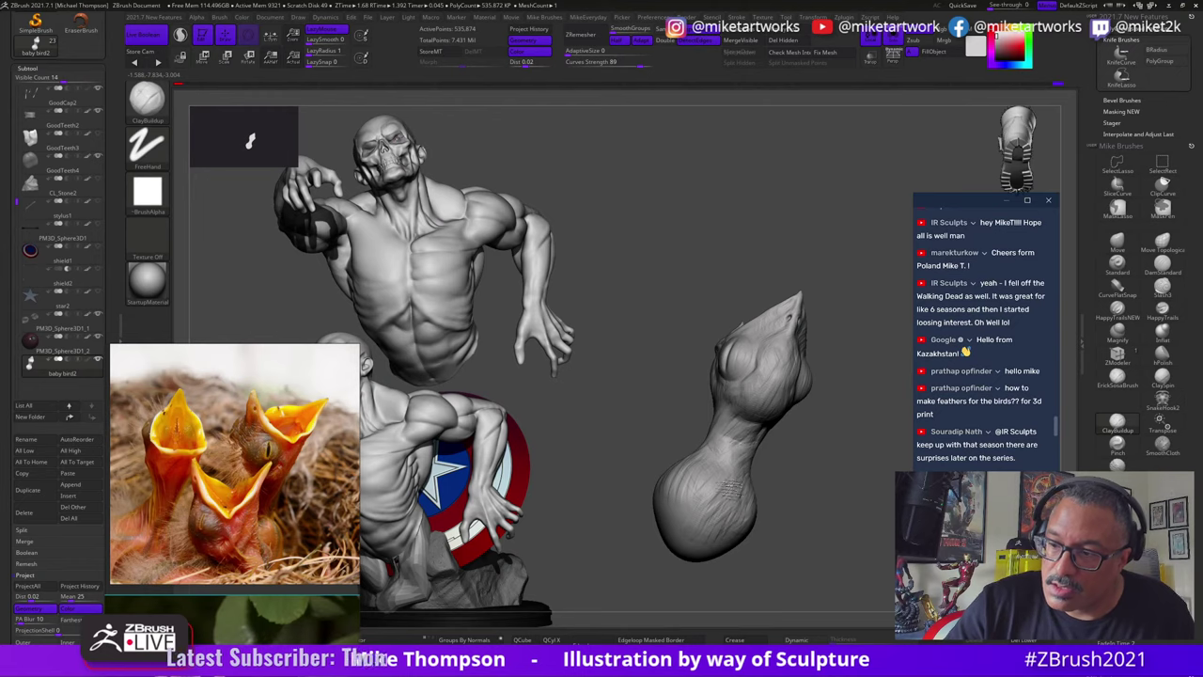
# Step: Cover the front and underside of the rounded body with crisscrossing ClayBuildup skin strokes
pyautogui.moveTo(819, 509)
pyautogui.mouseDown()
pyautogui.moveTo(833, 504)
pyautogui.moveTo(754, 473)
pyautogui.moveTo(792, 483)
pyautogui.mouseUp()
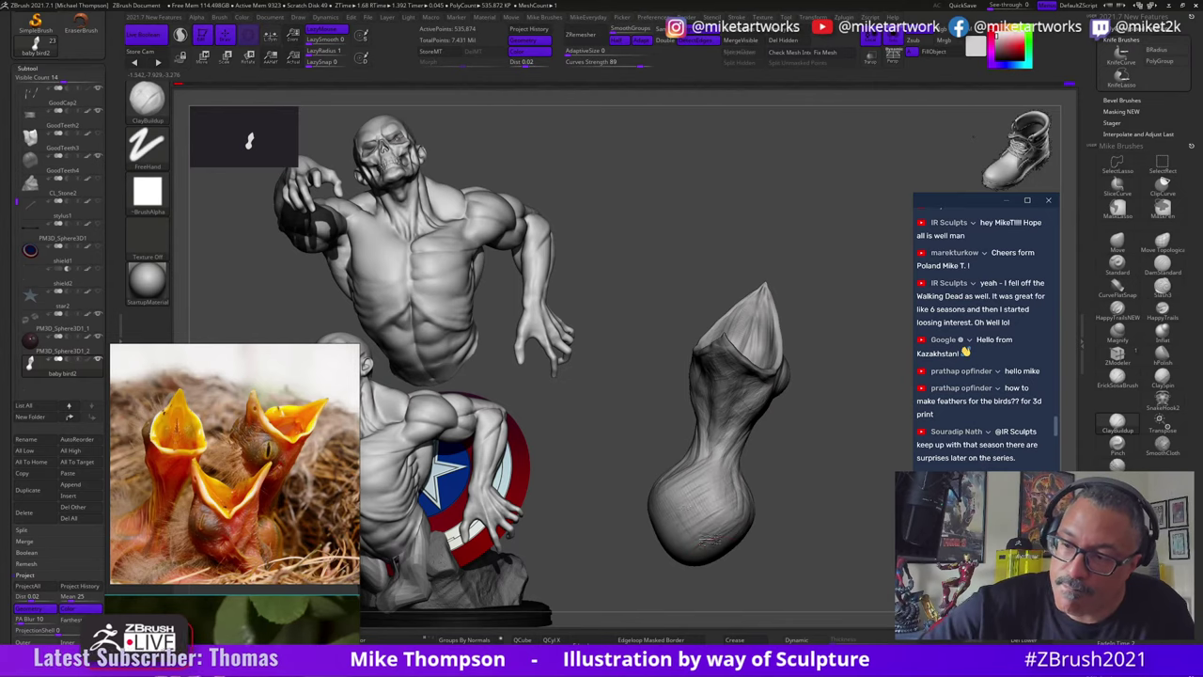
pyautogui.moveTo(762, 476); pyautogui.dragTo(735, 491)
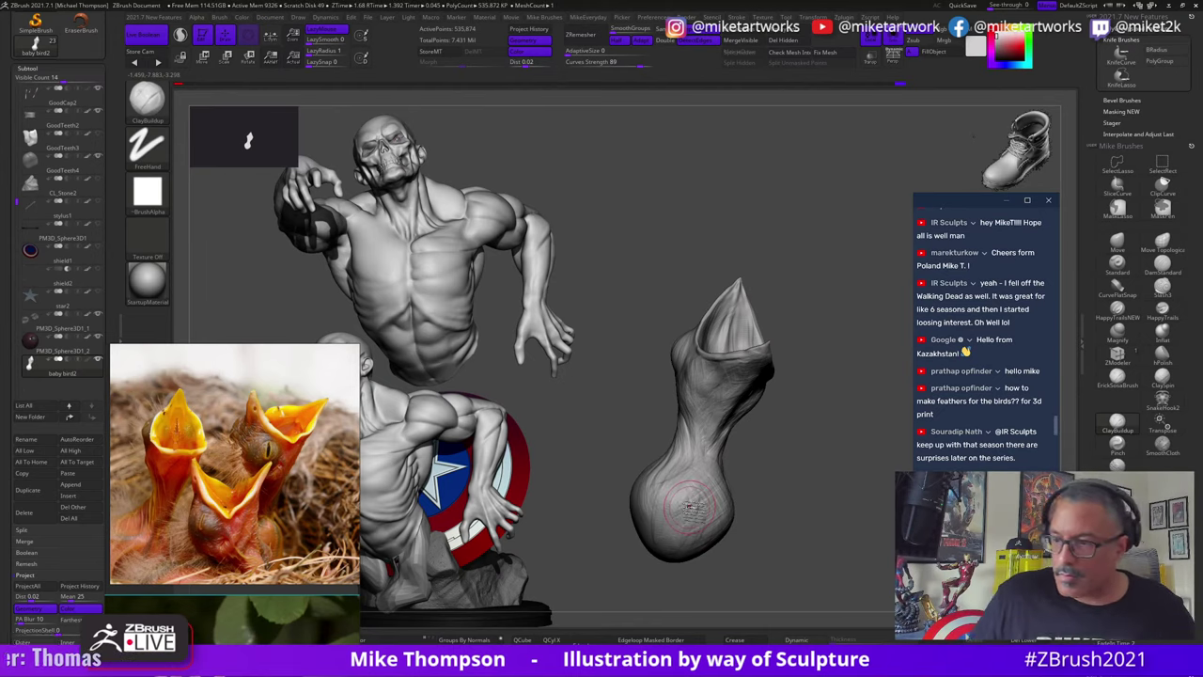
pyautogui.moveTo(835, 513); pyautogui.dragTo(812, 498)
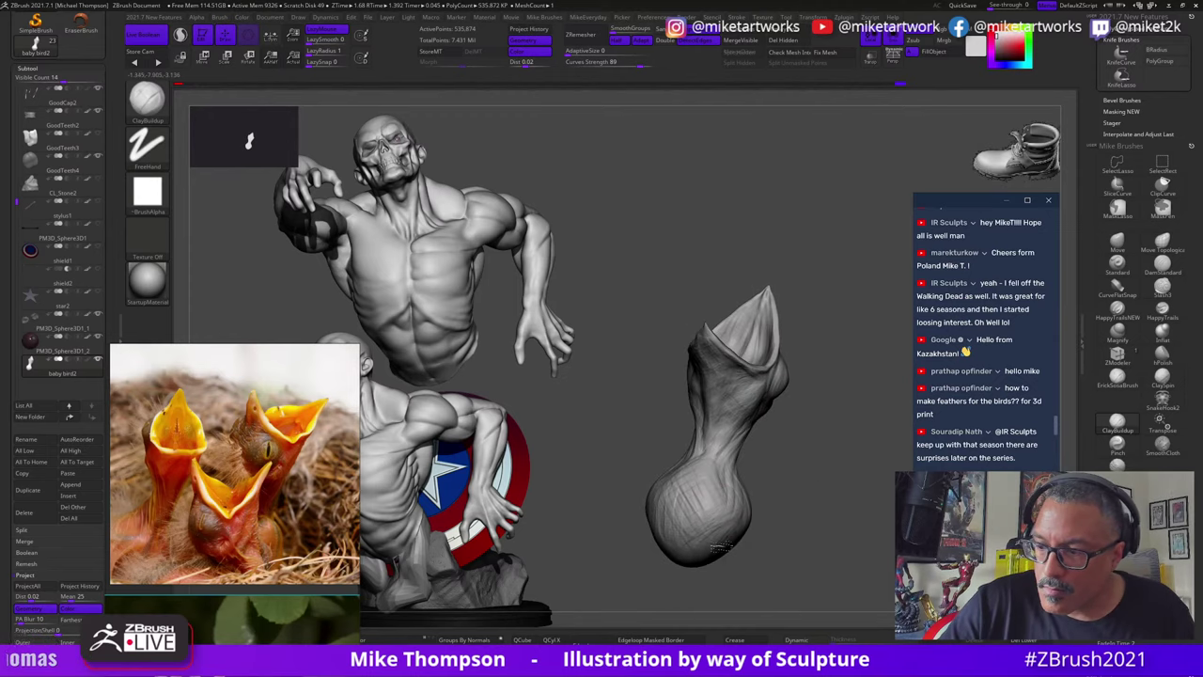
pyautogui.moveTo(725, 547); pyautogui.dragTo(797, 479)
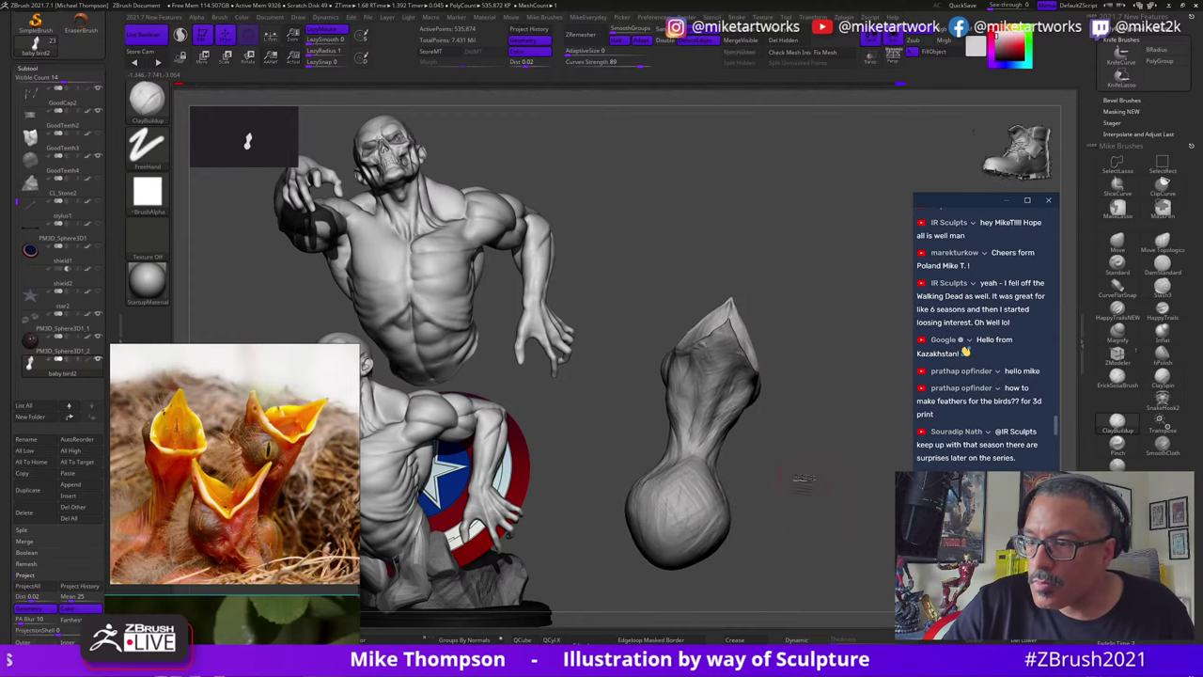
# Step: Reshape the outline of the throat and narrow neck from the front using the Move brush at an adjusted size
pyautogui.click(1118, 249)
pyautogui.press('s')
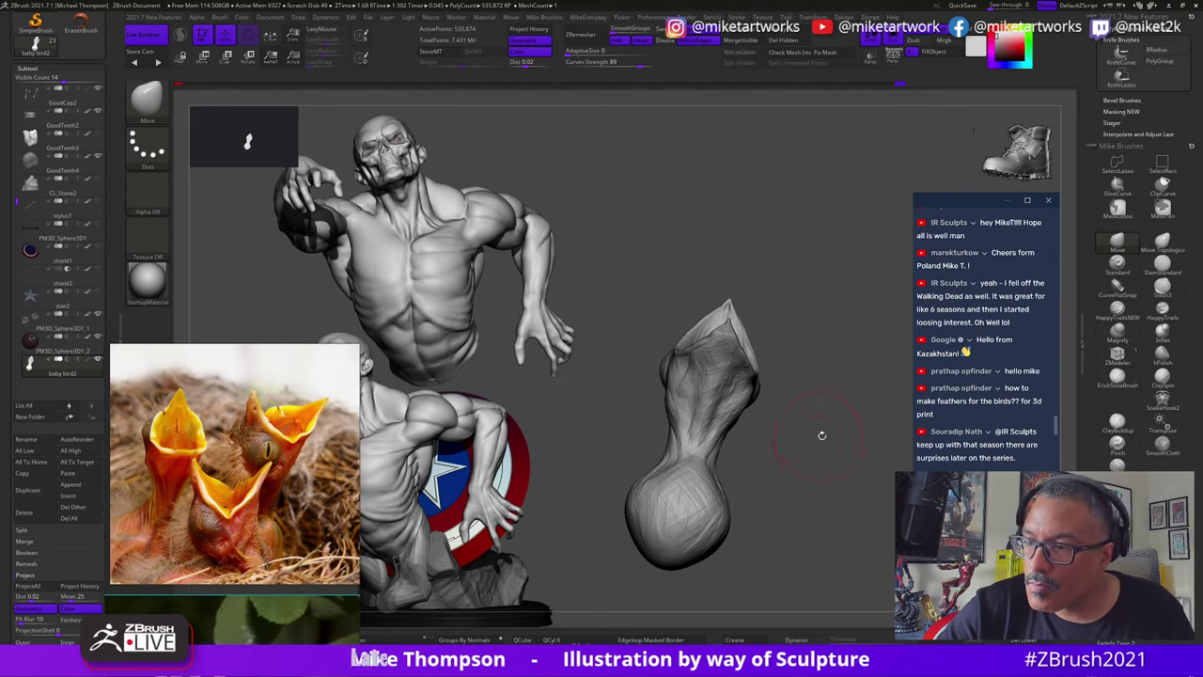
pyautogui.moveTo(823, 435); pyautogui.dragTo(819, 458)
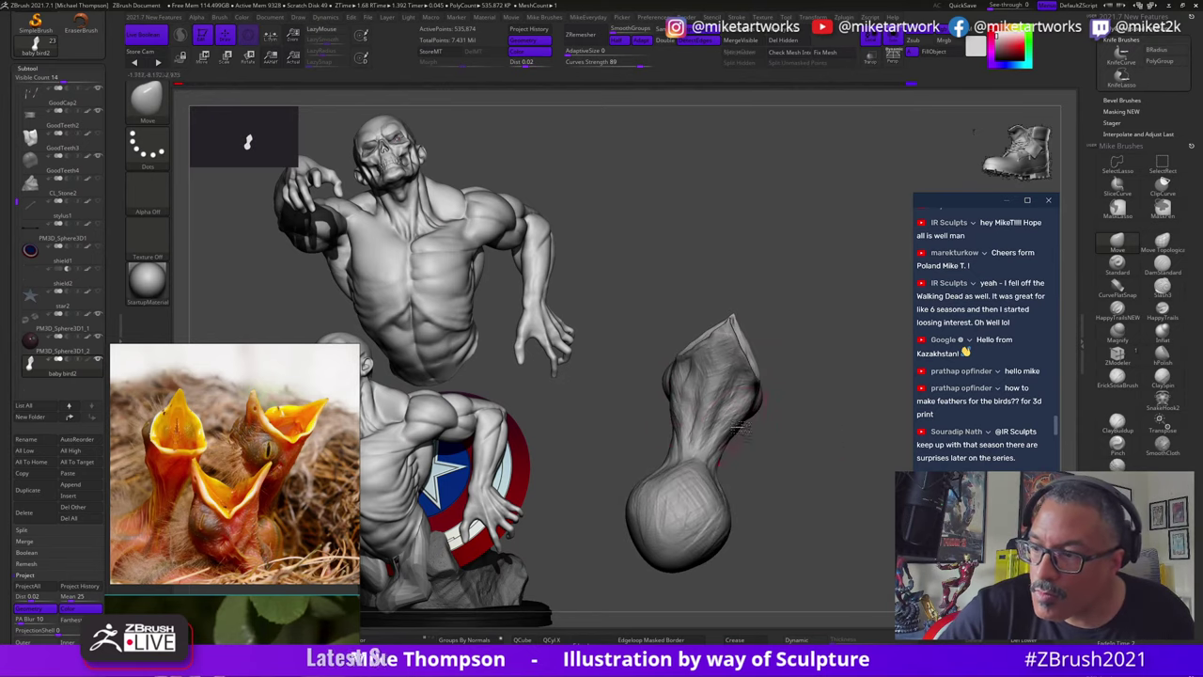
pyautogui.moveTo(795, 364); pyautogui.dragTo(792, 392)
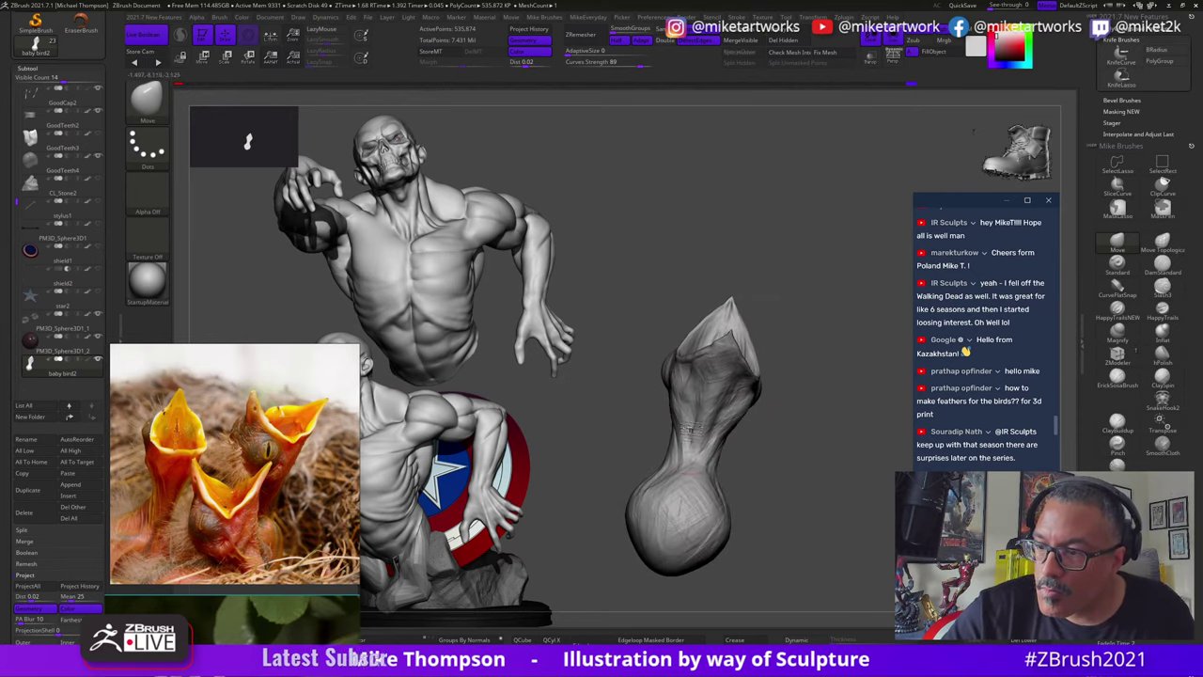
pyautogui.moveTo(814, 463)
pyautogui.mouseDown()
pyautogui.moveTo(813, 483)
pyautogui.moveTo(815, 451)
pyautogui.mouseUp()
pyautogui.moveTo(674, 410); pyautogui.dragTo(684, 408)
# Step: Refine the sides of the body and the neck's base from behind with the Move brush, adjusting its draw size
pyautogui.moveTo(824, 452)
pyautogui.mouseDown()
pyautogui.moveTo(760, 466)
pyautogui.moveTo(853, 496)
pyautogui.moveTo(838, 520)
pyautogui.moveTo(870, 488)
pyautogui.mouseUp()
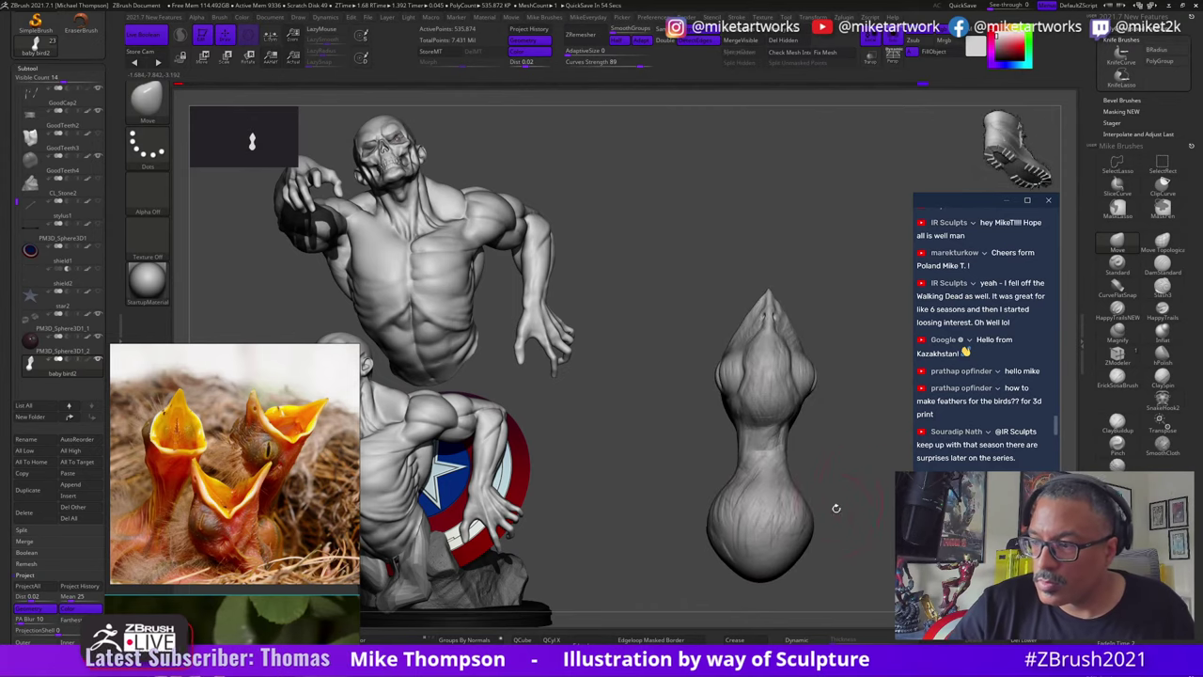
pyautogui.moveTo(711, 534); pyautogui.dragTo(730, 503)
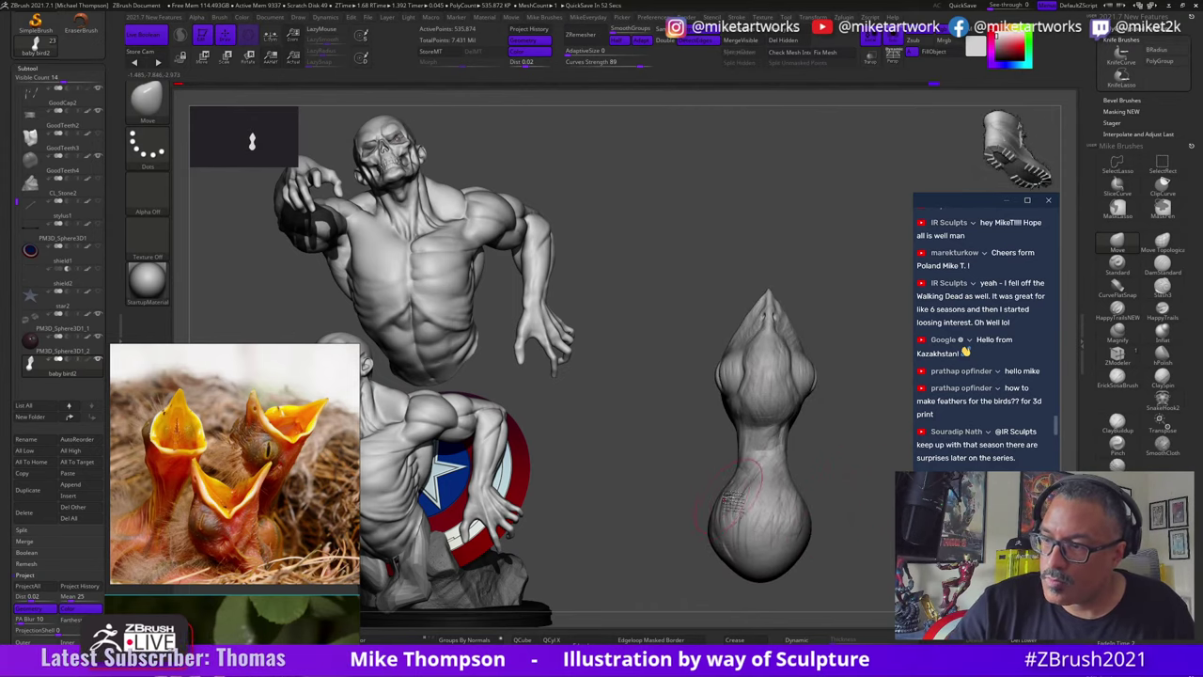
pyautogui.moveTo(827, 451); pyautogui.dragTo(837, 455)
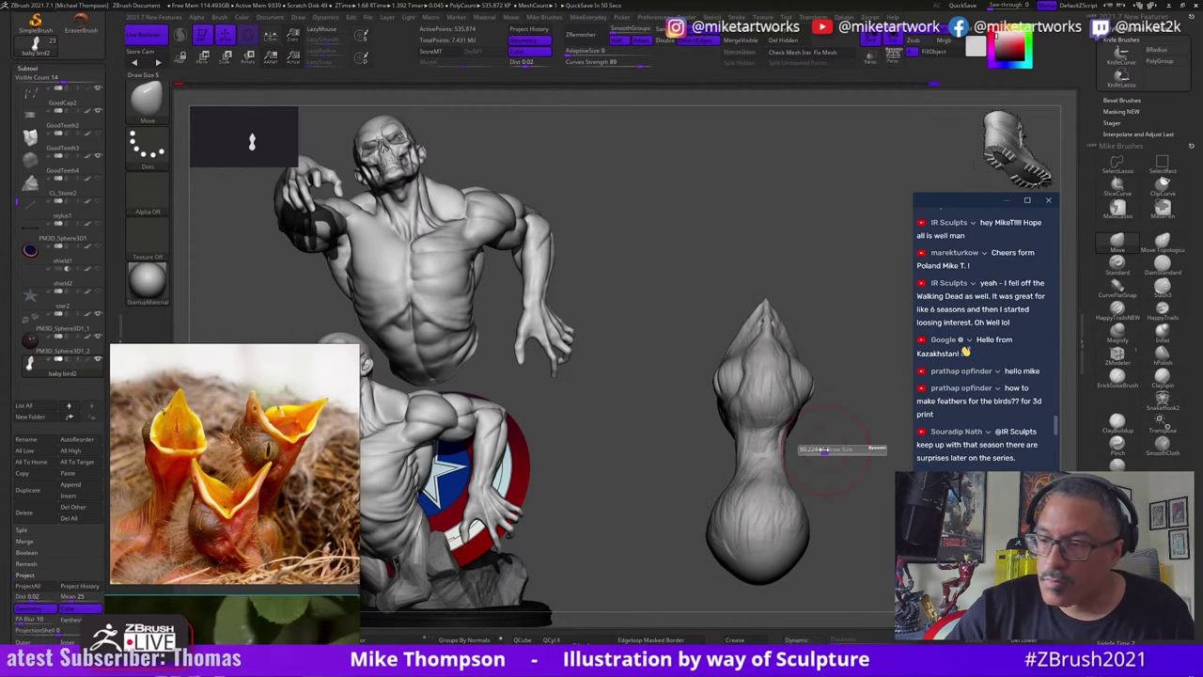
pyautogui.moveTo(735, 458); pyautogui.dragTo(742, 457)
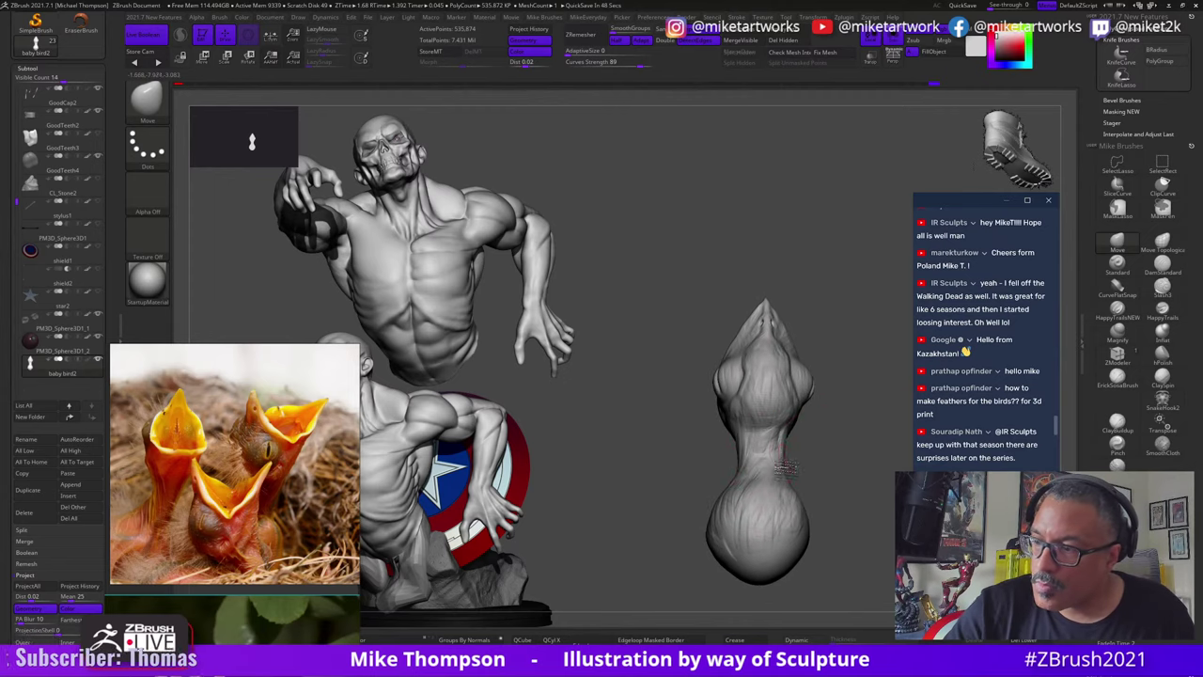
pyautogui.moveTo(879, 510)
pyautogui.mouseDown()
pyautogui.moveTo(836, 498)
pyautogui.moveTo(867, 494)
pyautogui.moveTo(833, 494)
pyautogui.moveTo(863, 502)
pyautogui.moveTo(727, 414)
pyautogui.mouseUp()
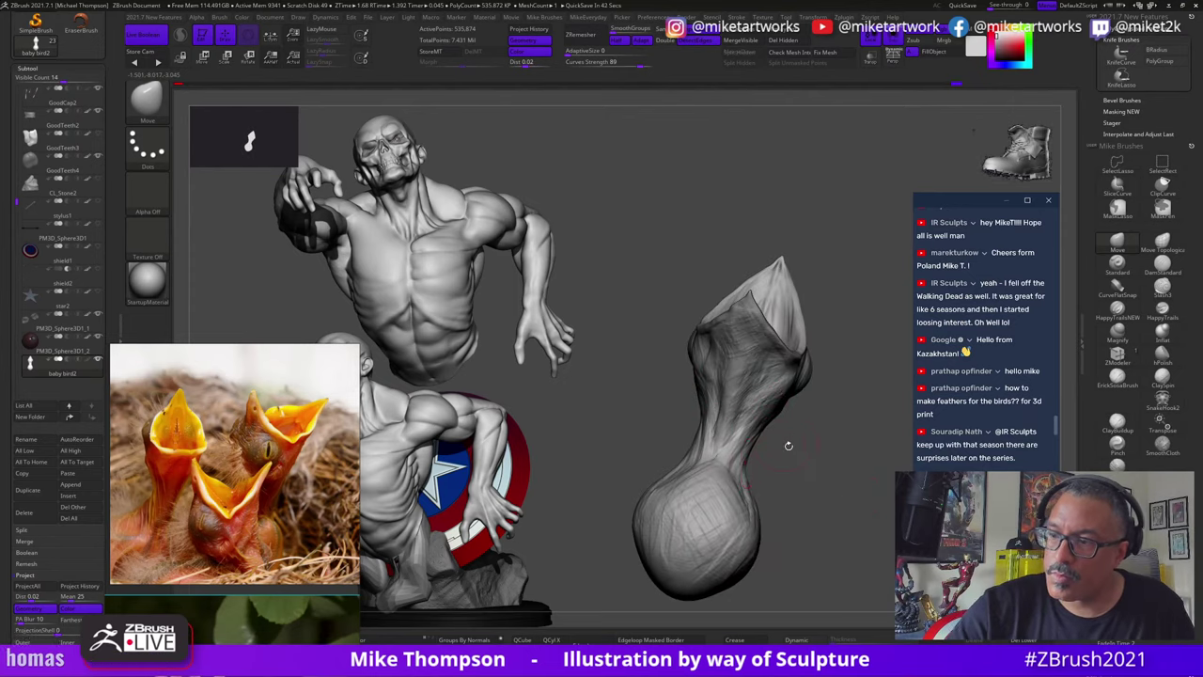
# Step: Sculpt long HappyTrails skin folds down the side of the neck, from behind the eye to the body
pyautogui.moveTo(789, 446)
pyautogui.mouseDown()
pyautogui.moveTo(761, 431)
pyautogui.moveTo(805, 431)
pyautogui.mouseUp()
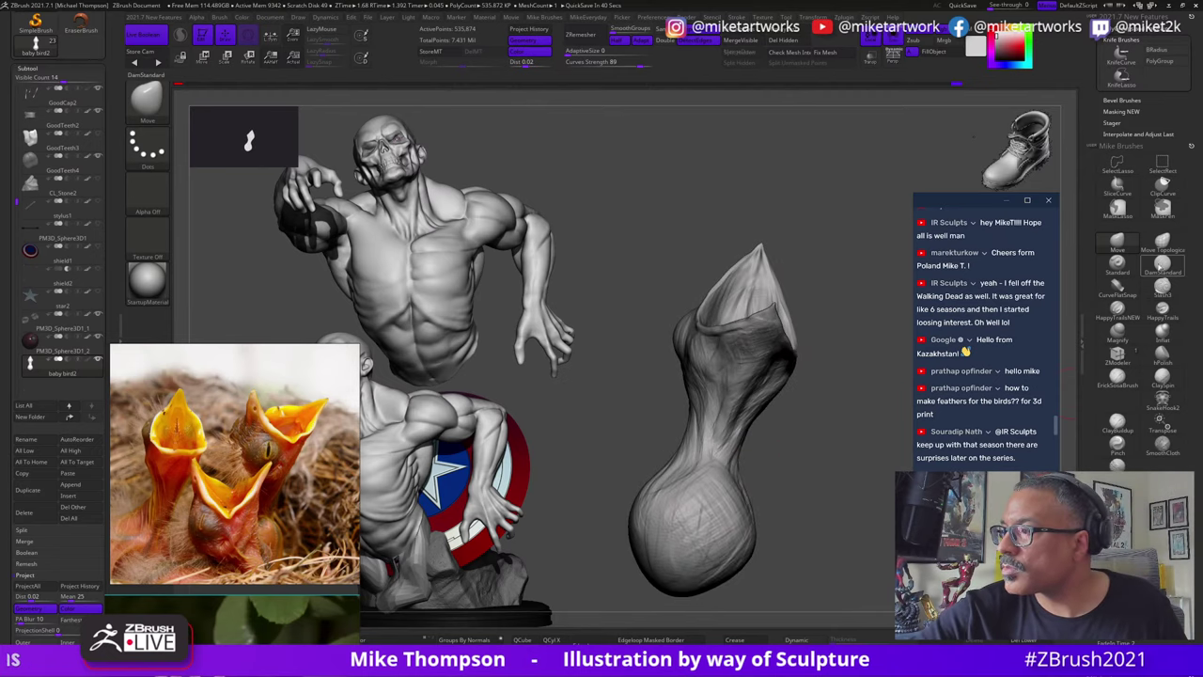
pyautogui.click(1163, 264)
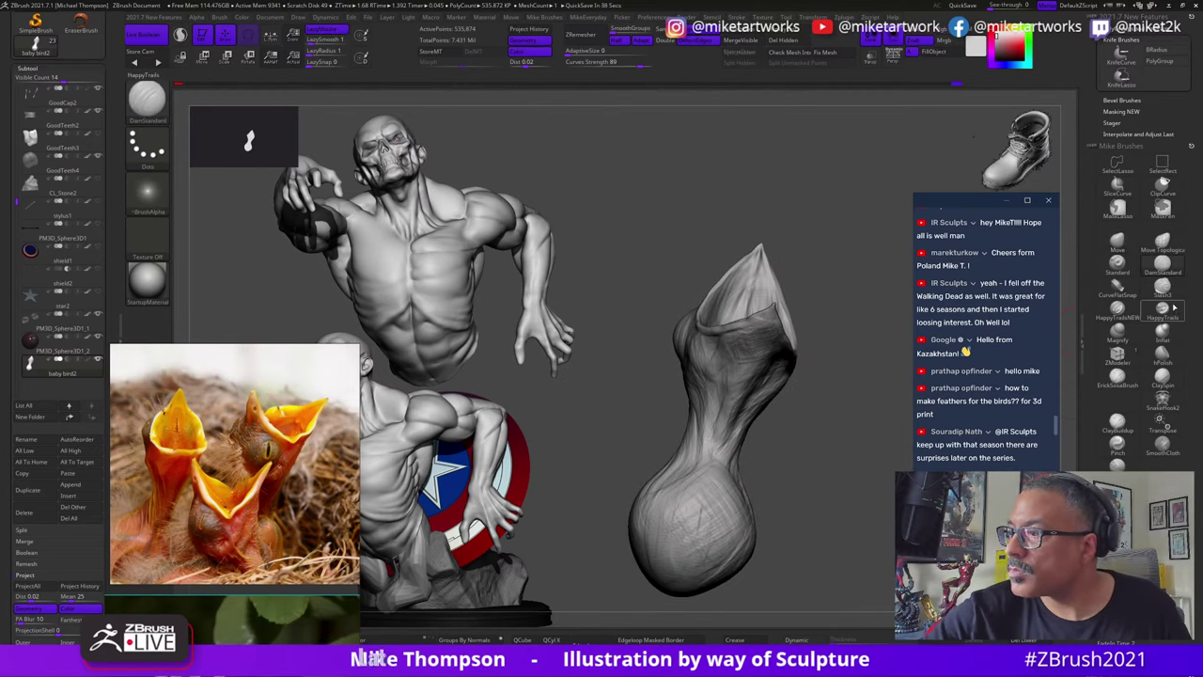
pyautogui.moveTo(808, 463)
pyautogui.mouseDown()
pyautogui.moveTo(816, 454)
pyautogui.moveTo(789, 422)
pyautogui.moveTo(702, 416)
pyautogui.mouseUp()
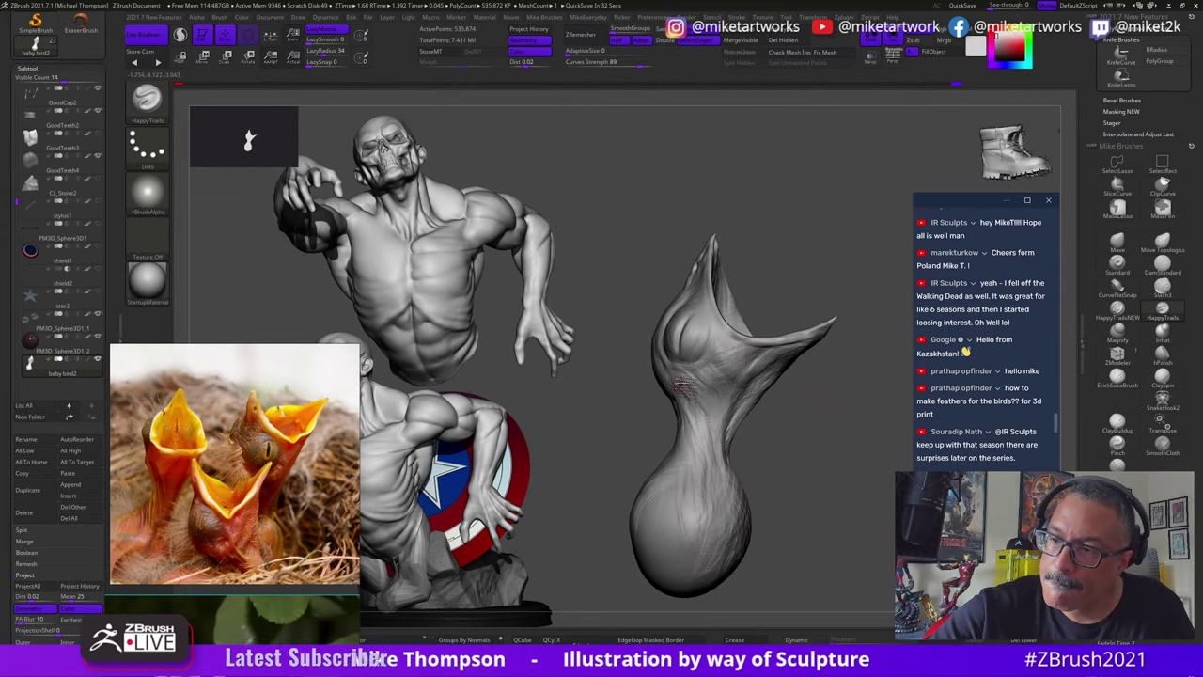
pyautogui.moveTo(819, 477); pyautogui.dragTo(827, 484)
pyautogui.press('s')
pyautogui.moveTo(763, 448); pyautogui.dragTo(757, 446)
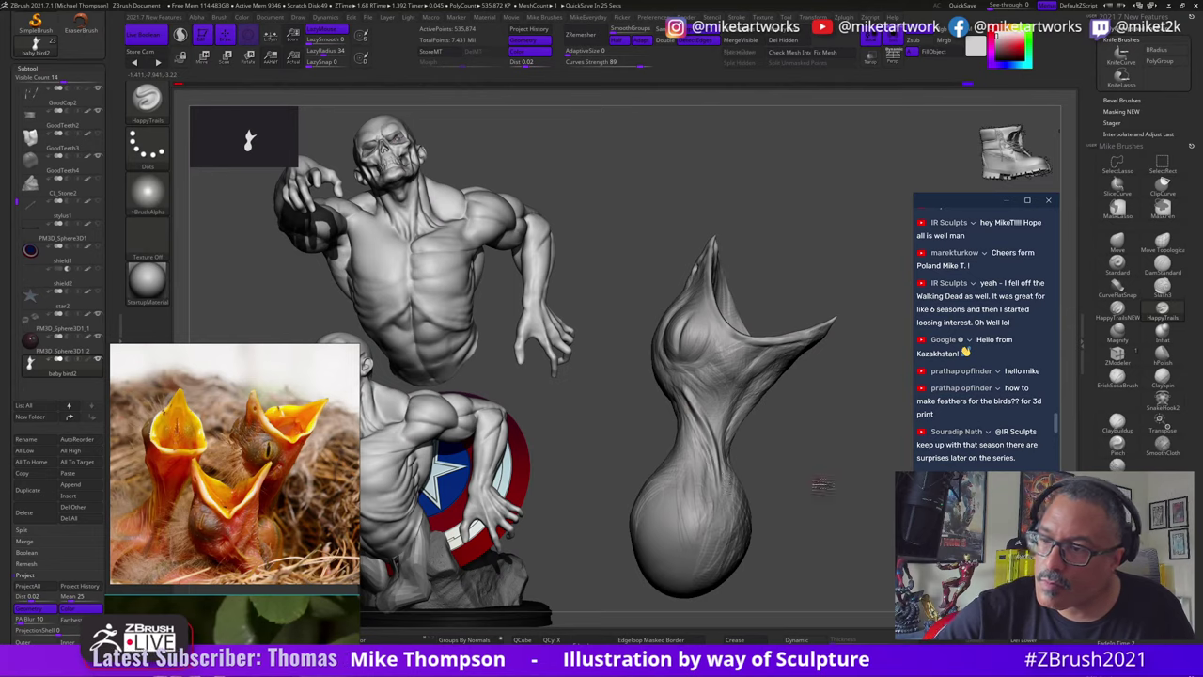
pyautogui.moveTo(821, 483)
pyautogui.mouseDown()
pyautogui.moveTo(806, 498)
pyautogui.moveTo(813, 481)
pyautogui.mouseUp()
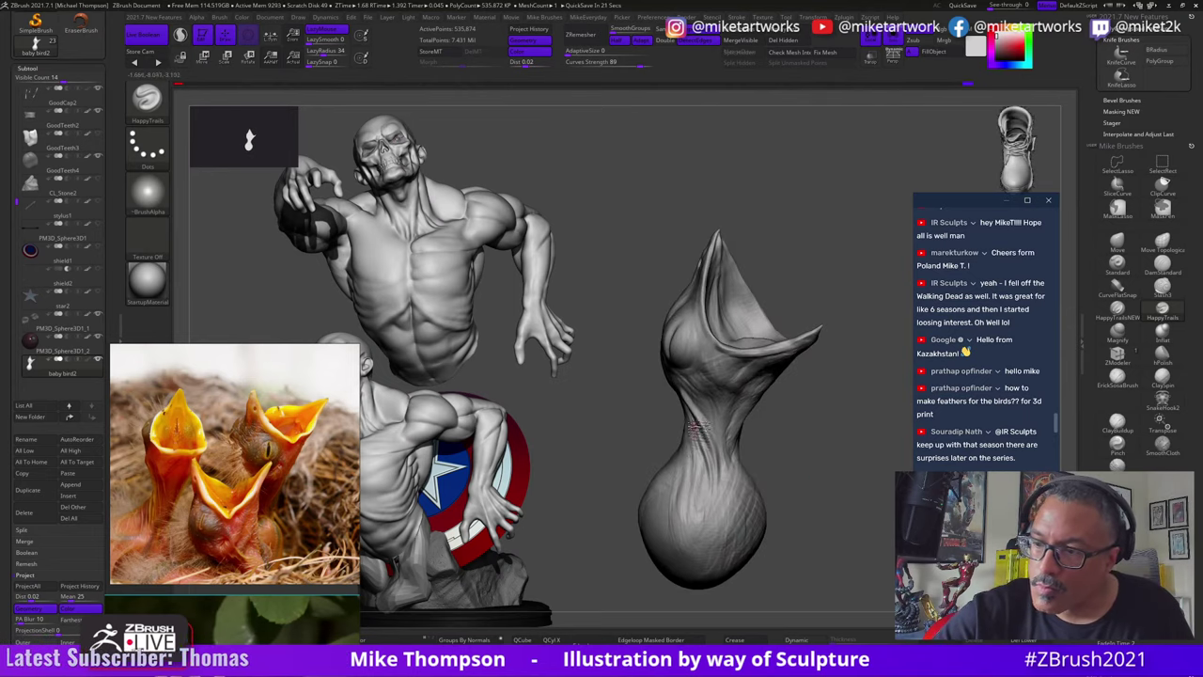
# Step: Extend the HappyTrails folds around the opposite side of the neck and up toward the cheek
pyautogui.moveTo(768, 473)
pyautogui.mouseDown()
pyautogui.moveTo(826, 487)
pyautogui.moveTo(926, 483)
pyautogui.moveTo(779, 451)
pyautogui.moveTo(741, 377)
pyautogui.mouseUp()
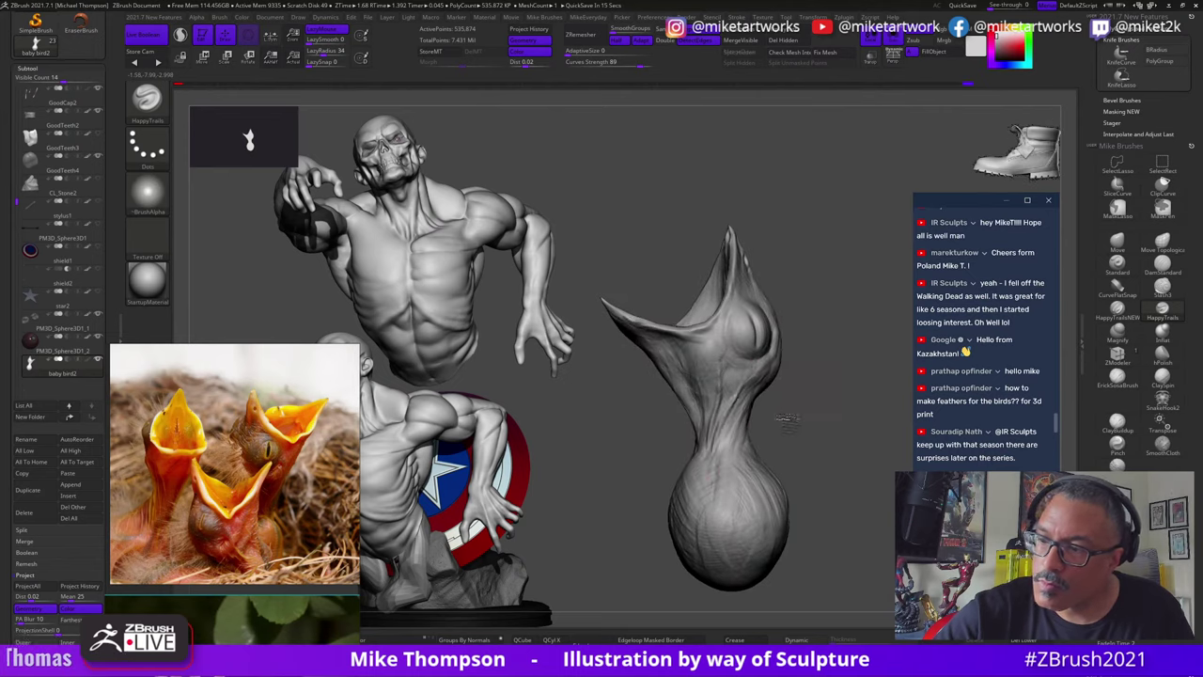
pyautogui.moveTo(787, 419); pyautogui.dragTo(745, 399)
pyautogui.moveTo(810, 429)
pyautogui.mouseDown()
pyautogui.moveTo(854, 459)
pyautogui.moveTo(790, 449)
pyautogui.moveTo(850, 395)
pyautogui.moveTo(755, 353)
pyautogui.mouseUp()
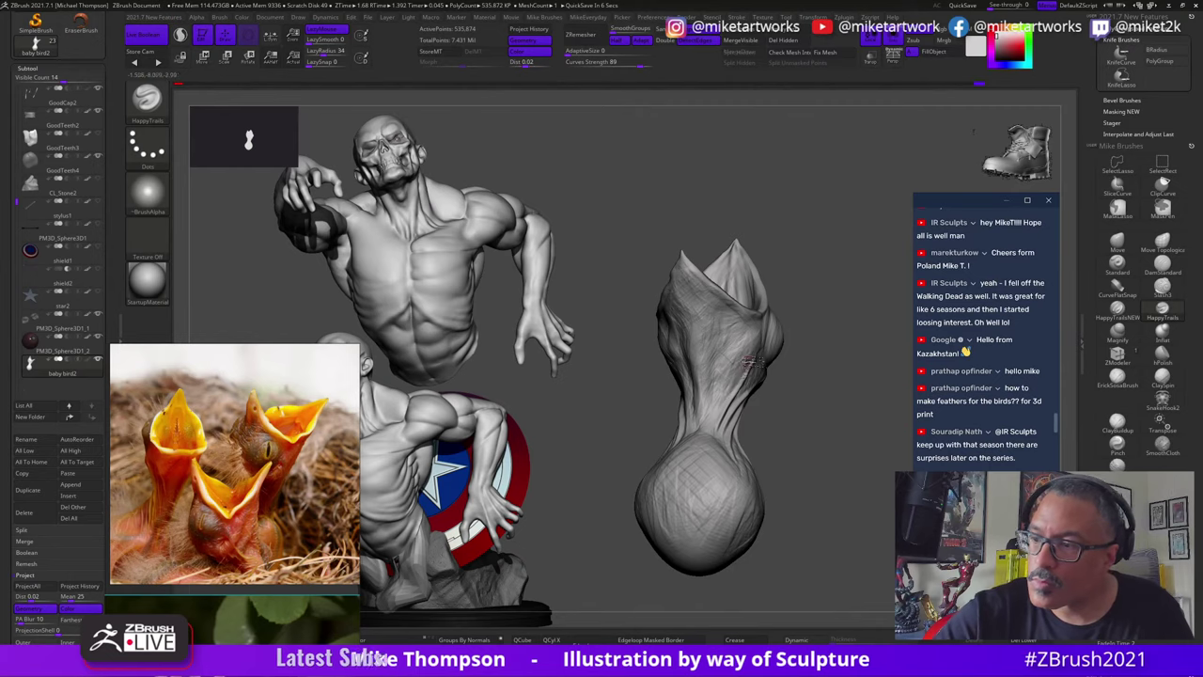
pyautogui.moveTo(767, 330)
pyautogui.mouseDown(button='right')
pyautogui.moveTo(733, 344)
pyautogui.moveTo(749, 344)
pyautogui.moveTo(863, 474)
pyautogui.mouseUp(button='right')
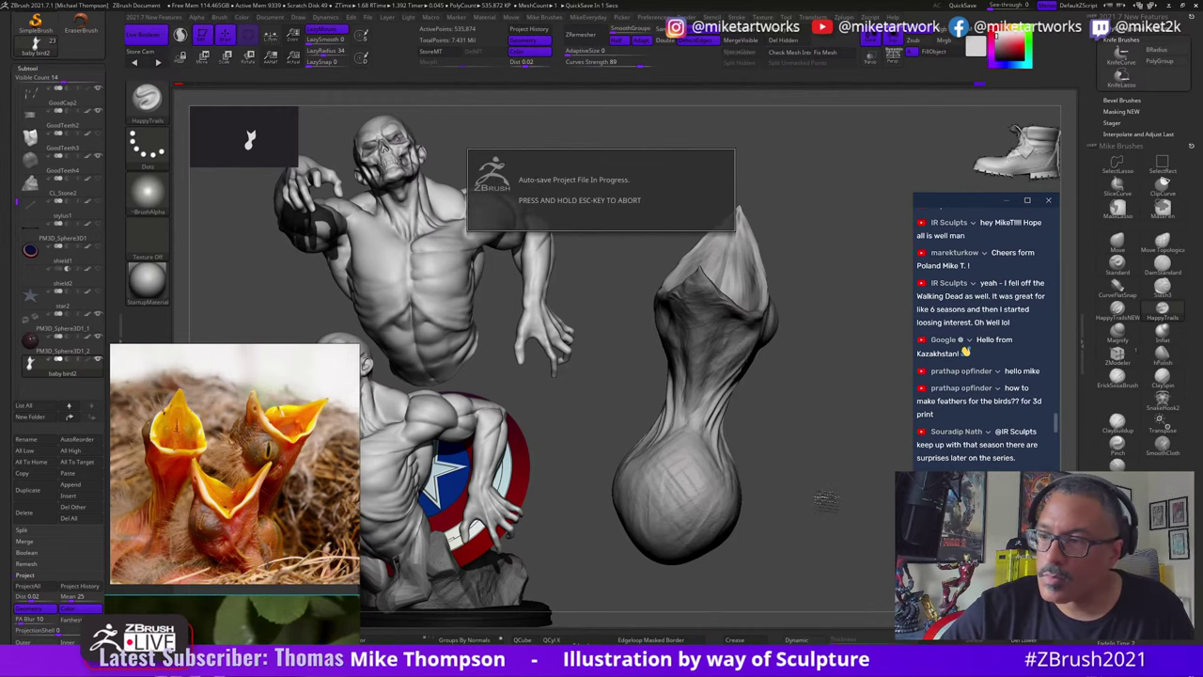
# Step: Sculpt branching HappyTrails folds over the throat beneath the lower beak and down to the top of the body
pyautogui.moveTo(826, 495)
pyautogui.mouseDown()
pyautogui.moveTo(859, 470)
pyautogui.moveTo(730, 316)
pyautogui.mouseUp()
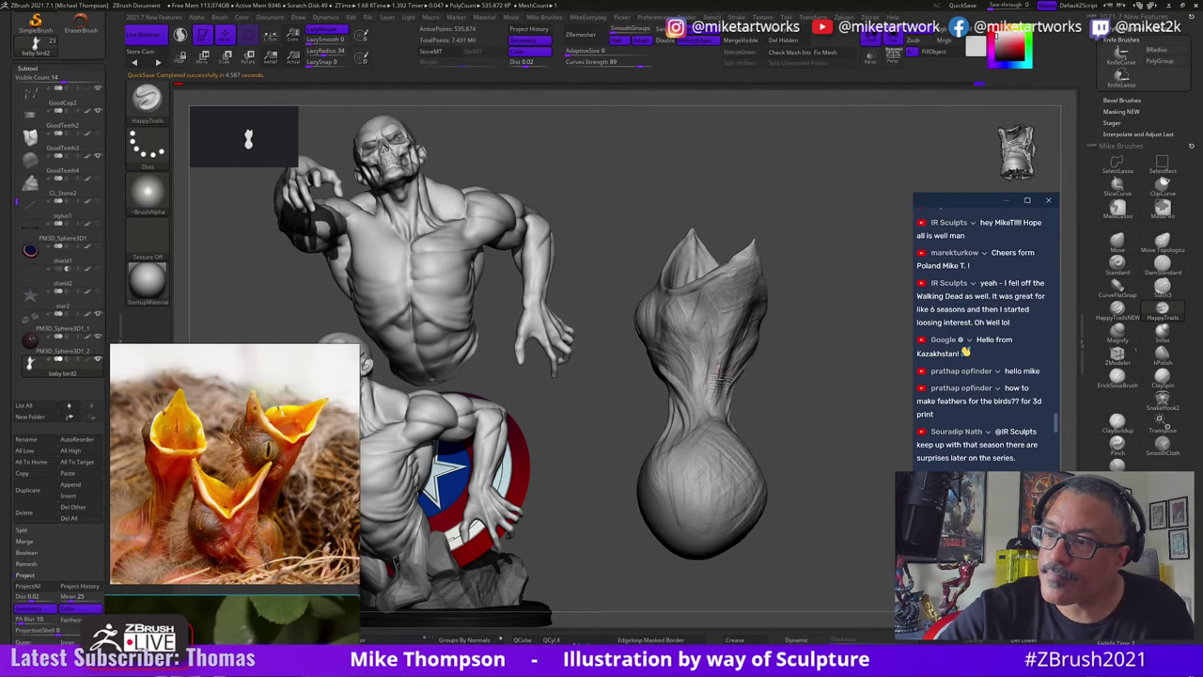
pyautogui.moveTo(800, 371); pyautogui.dragTo(737, 343)
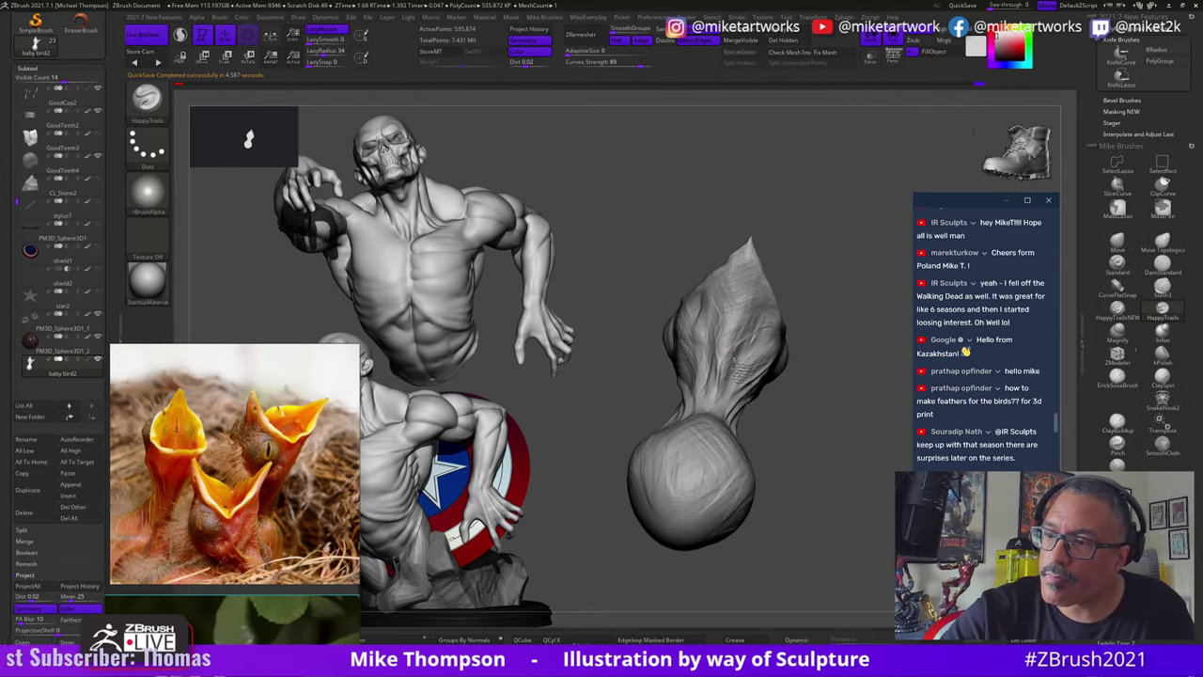
pyautogui.moveTo(808, 500)
pyautogui.mouseDown()
pyautogui.moveTo(849, 494)
pyautogui.moveTo(839, 470)
pyautogui.mouseUp()
pyautogui.moveTo(799, 329); pyautogui.dragTo(774, 314)
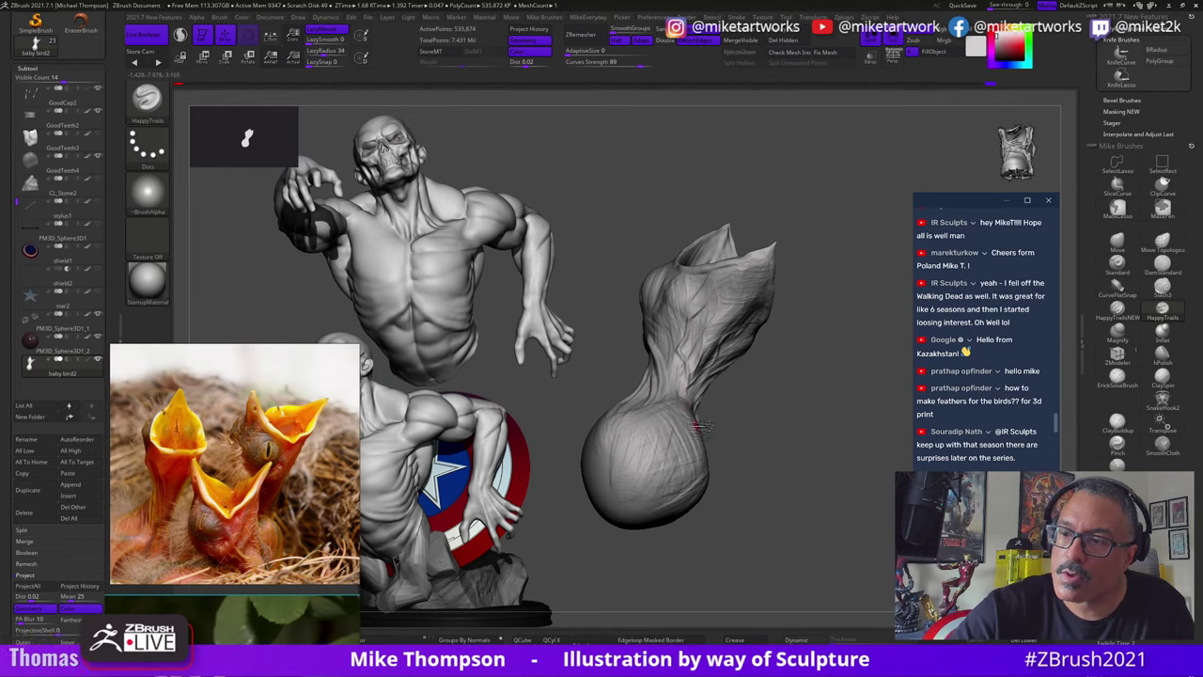
pyautogui.moveTo(806, 508)
pyautogui.mouseDown()
pyautogui.moveTo(842, 527)
pyautogui.moveTo(832, 524)
pyautogui.moveTo(860, 602)
pyautogui.mouseUp()
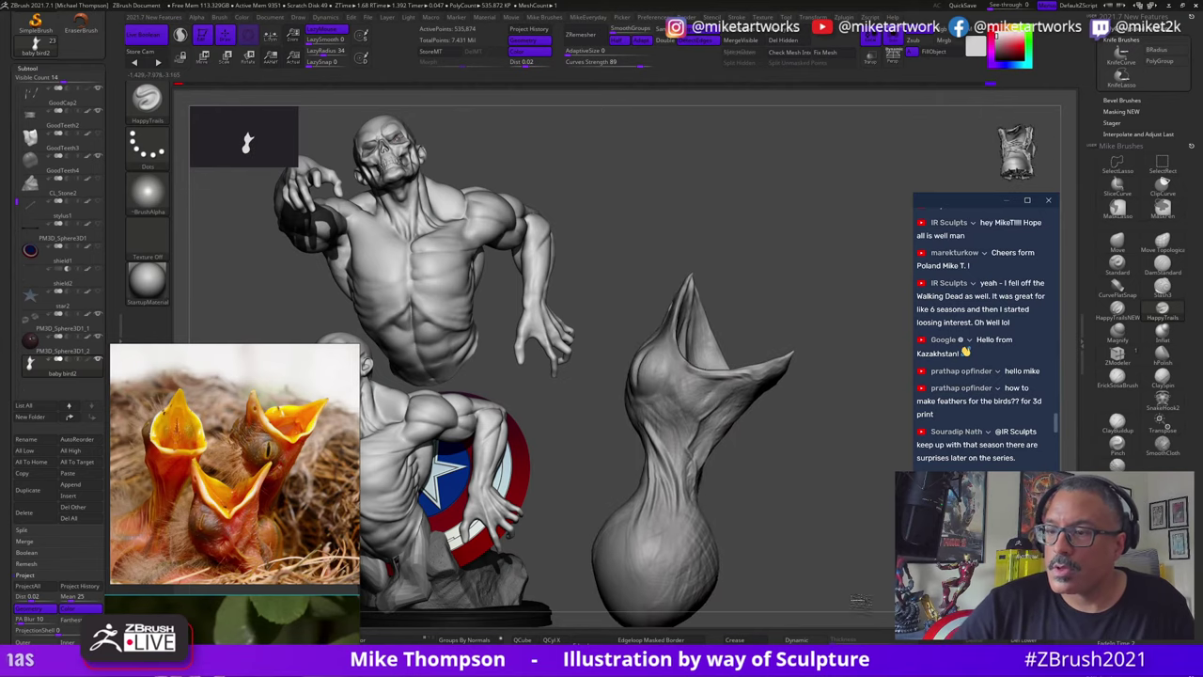
# Step: Define the closed eyelid slit and surrounding creases on the eye bulge with the HappyTrails brush
pyautogui.moveTo(759, 527)
pyautogui.mouseDown()
pyautogui.moveTo(819, 520)
pyautogui.moveTo(852, 598)
pyautogui.moveTo(875, 606)
pyautogui.mouseUp()
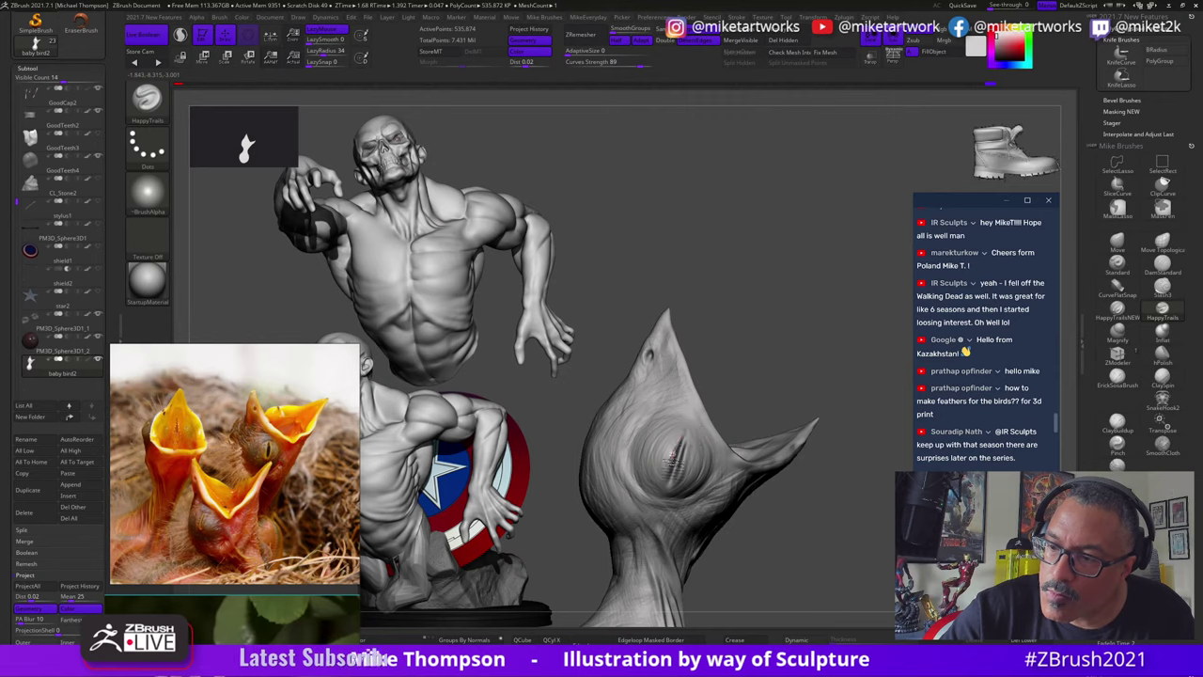
pyautogui.moveTo(1019, 545); pyautogui.dragTo(882, 542)
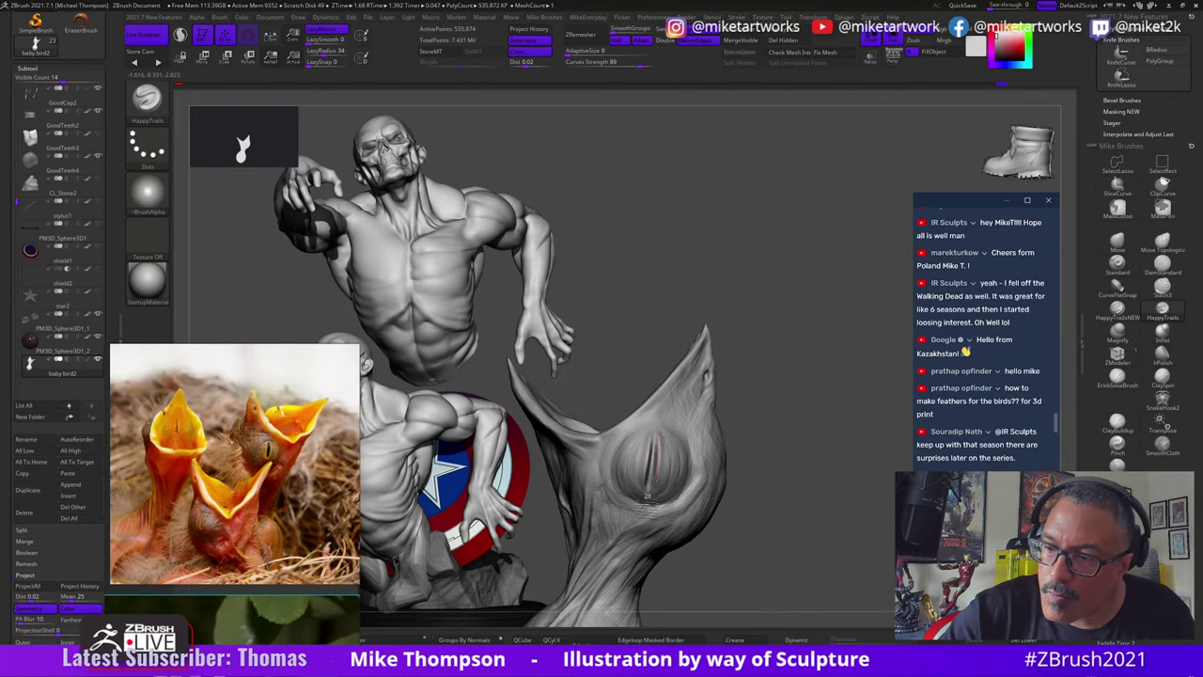
pyautogui.moveTo(741, 432)
pyautogui.mouseDown()
pyautogui.moveTo(773, 536)
pyautogui.moveTo(867, 518)
pyautogui.moveTo(859, 545)
pyautogui.moveTo(883, 553)
pyautogui.moveTo(836, 541)
pyautogui.mouseUp()
# Step: Compare the isolated baby bird from the side and front with the hatchling photos and the zombie Captain America painting
pyautogui.click(1116, 242)
pyautogui.press('s')
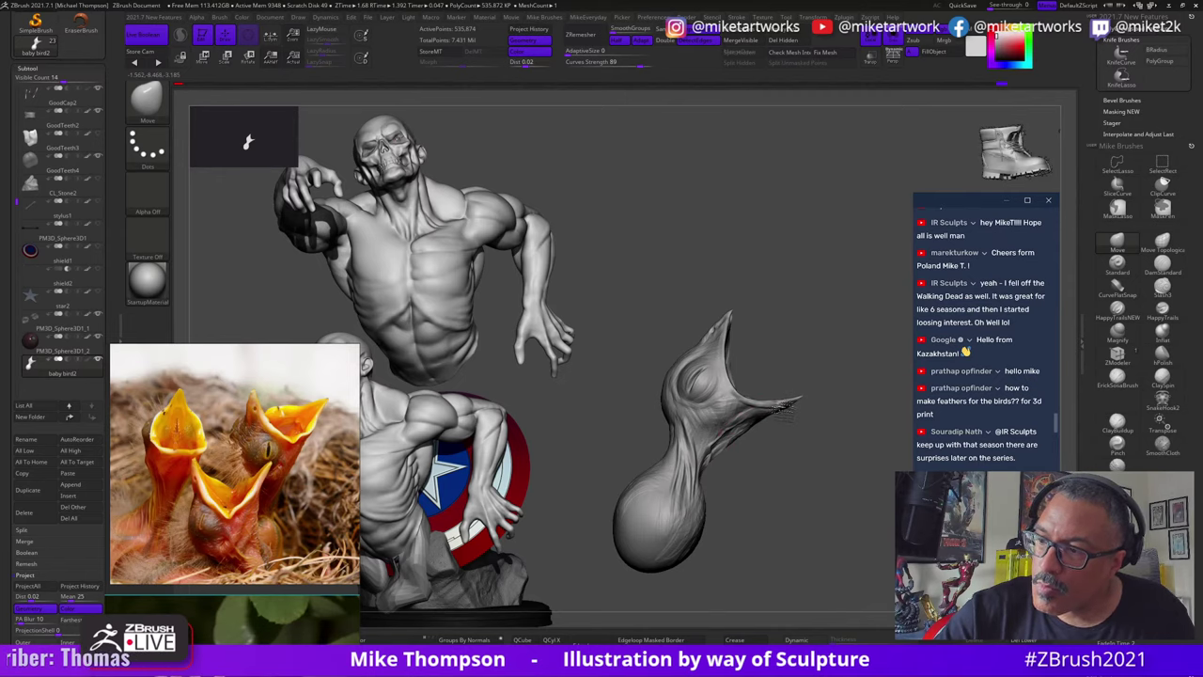
pyautogui.moveTo(859, 552)
pyautogui.mouseDown()
pyautogui.moveTo(762, 572)
pyautogui.moveTo(798, 567)
pyautogui.moveTo(825, 492)
pyautogui.moveTo(843, 517)
pyautogui.mouseUp()
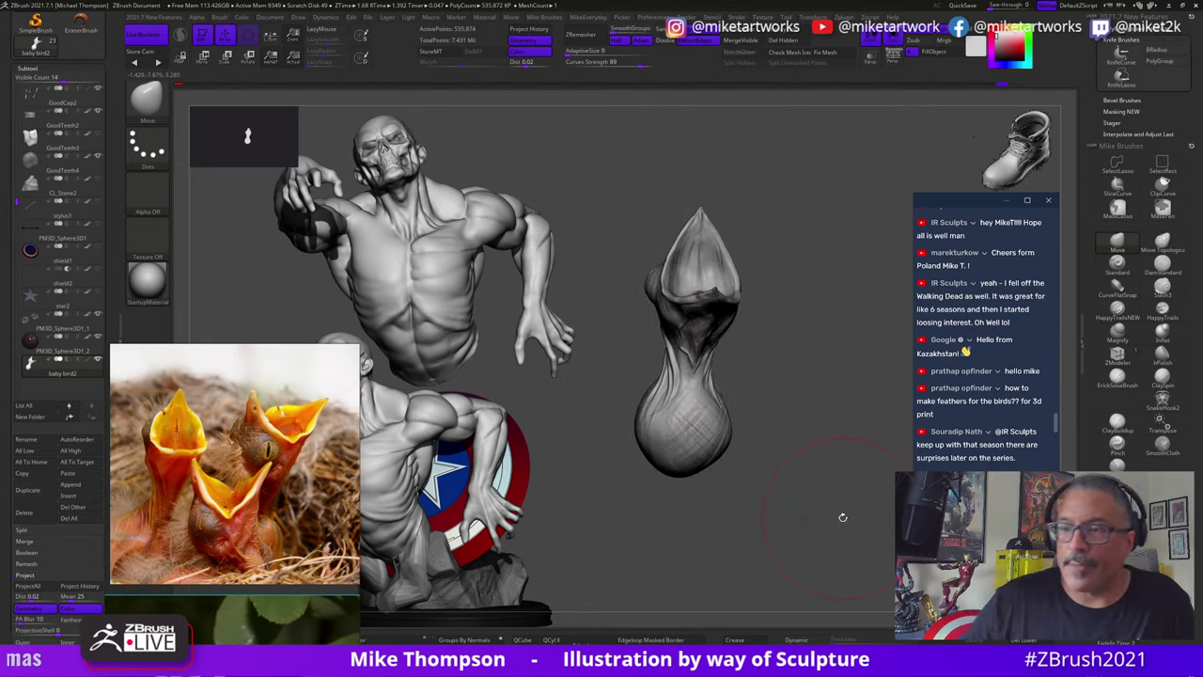
pyautogui.moveTo(232, 514); pyautogui.dragTo(393, 320, button='right')
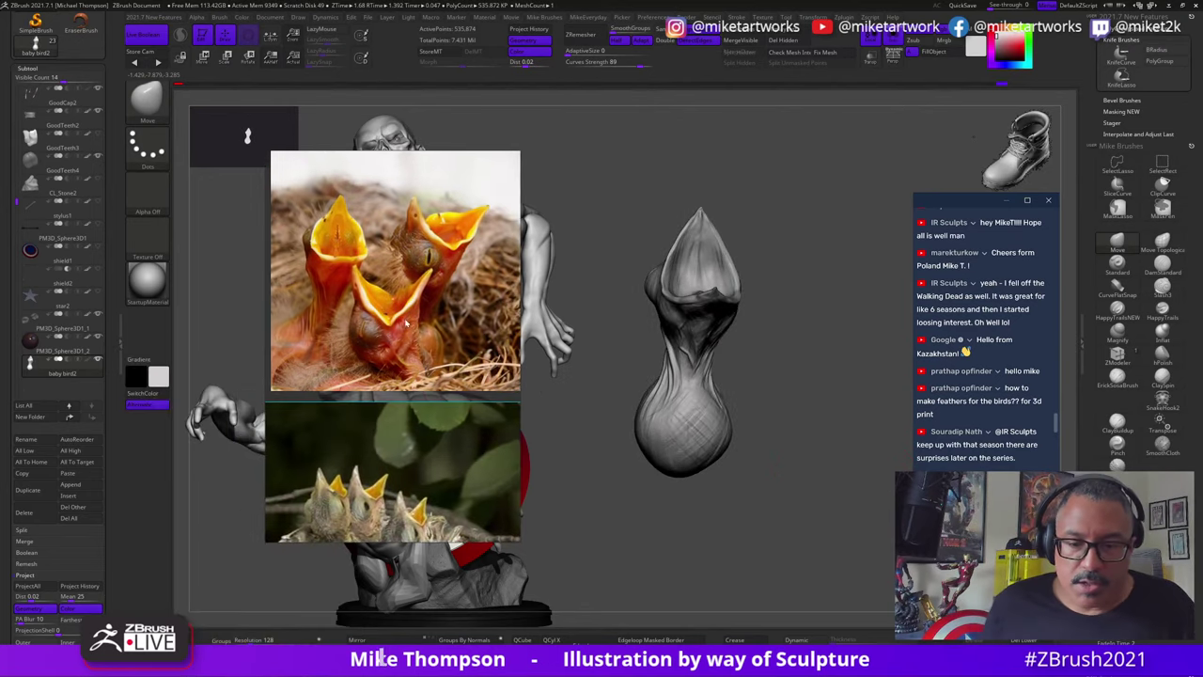
pyautogui.scroll(-6, 394, 321)
pyautogui.moveTo(270, 252); pyautogui.dragTo(335, 433, button='middle')
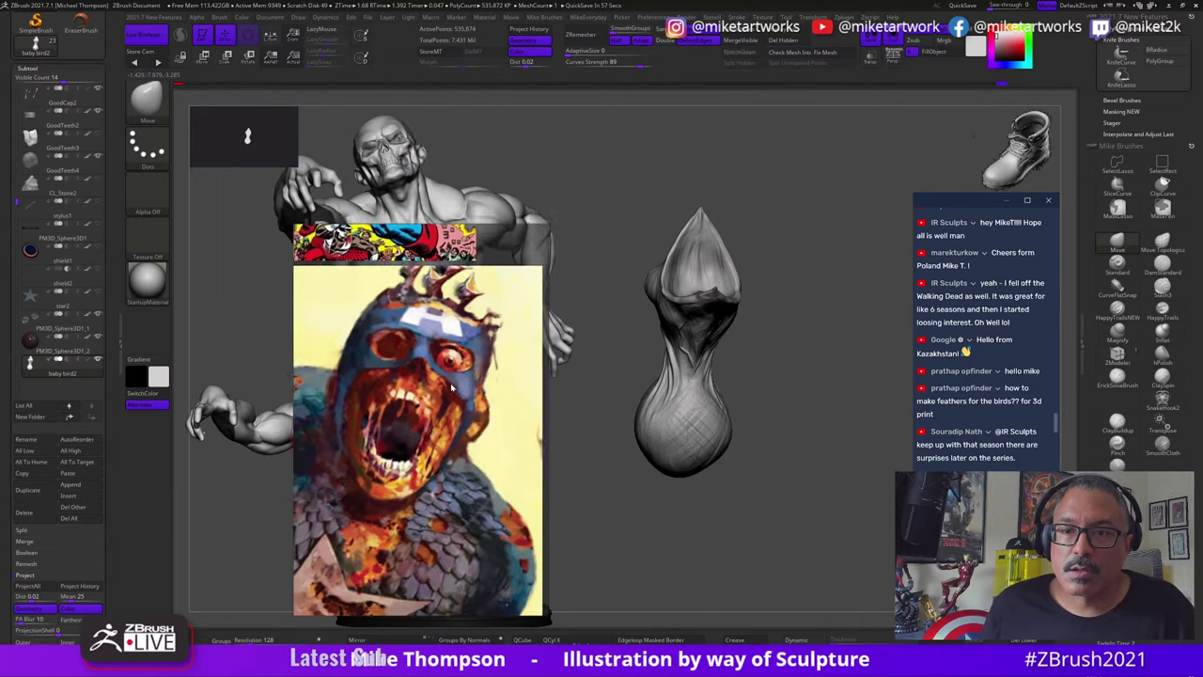
pyautogui.moveTo(744, 493); pyautogui.dragTo(751, 492)
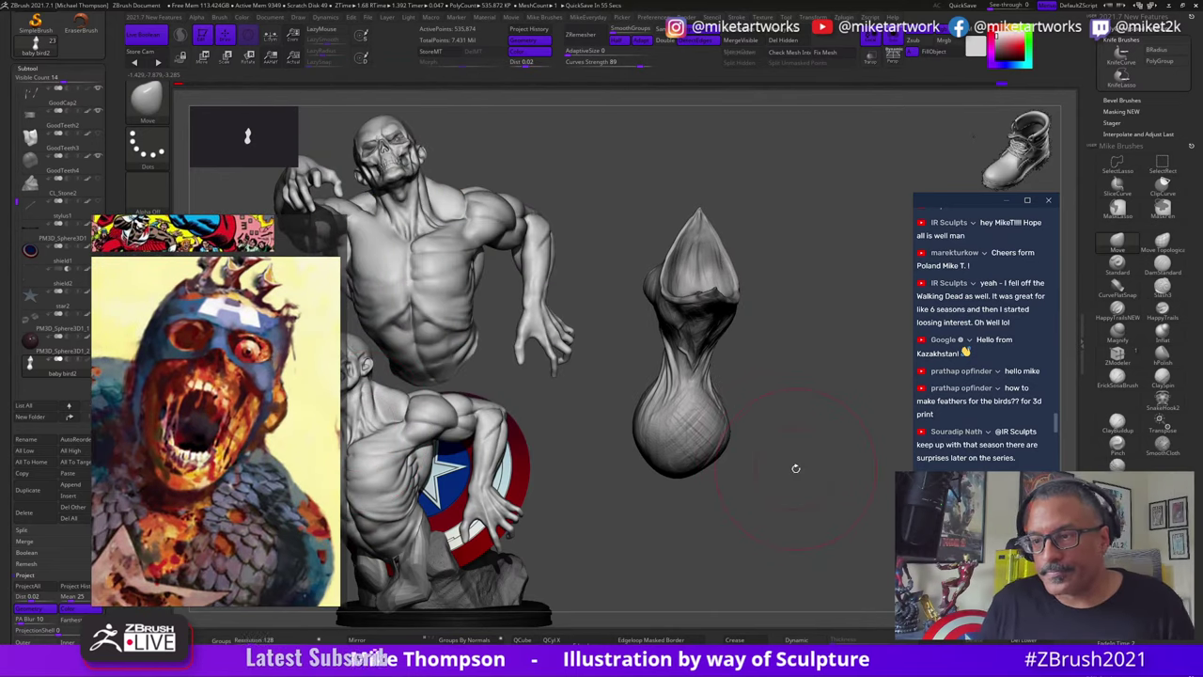
pyautogui.keyDown('alt'); pyautogui.moveTo(857, 480); pyautogui.dragTo(817, 466); pyautogui.keyUp('alt')
# Step: Show the full head again and cut the rounded dome of GoodTeeth4 down flat below the open skull's rim
pyautogui.click(893, 54)
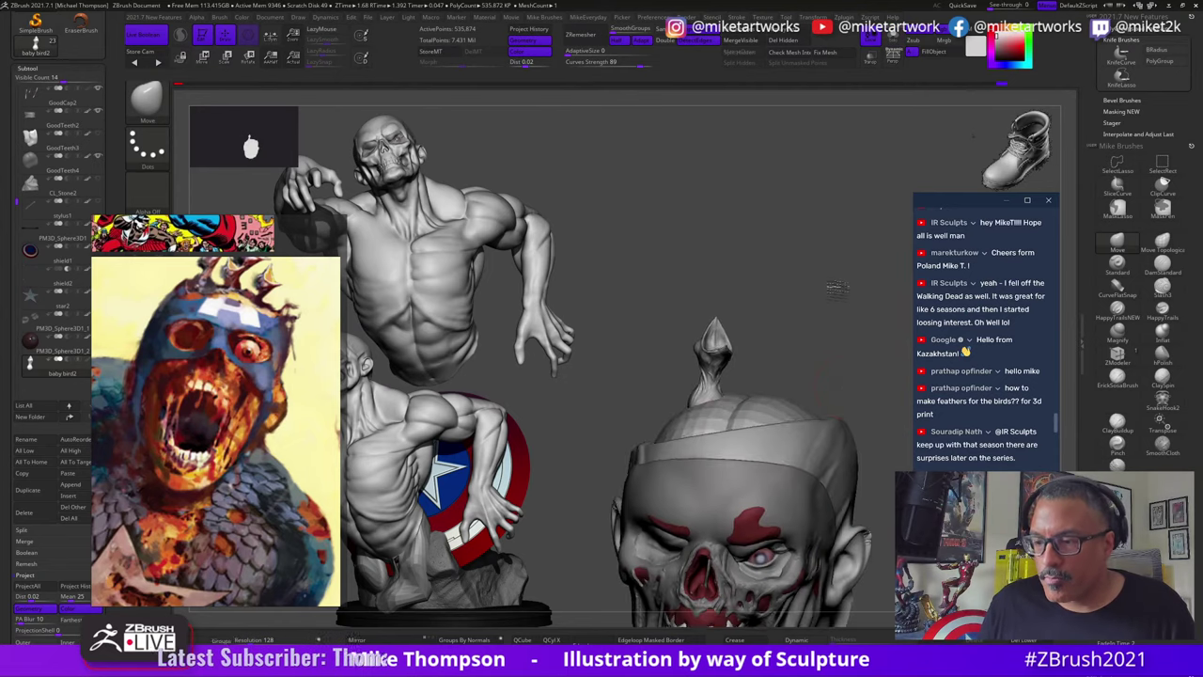
pyautogui.moveTo(832, 285)
pyautogui.mouseDown()
pyautogui.moveTo(837, 309)
pyautogui.moveTo(844, 269)
pyautogui.moveTo(847, 290)
pyautogui.mouseUp()
pyautogui.moveTo(847, 290)
pyautogui.mouseDown()
pyautogui.moveTo(837, 285)
pyautogui.moveTo(830, 303)
pyautogui.moveTo(851, 357)
pyautogui.moveTo(808, 303)
pyautogui.moveTo(774, 302)
pyautogui.moveTo(807, 324)
pyautogui.mouseUp()
pyautogui.keyDown('alt'); pyautogui.click(707, 338); pyautogui.keyUp('alt')
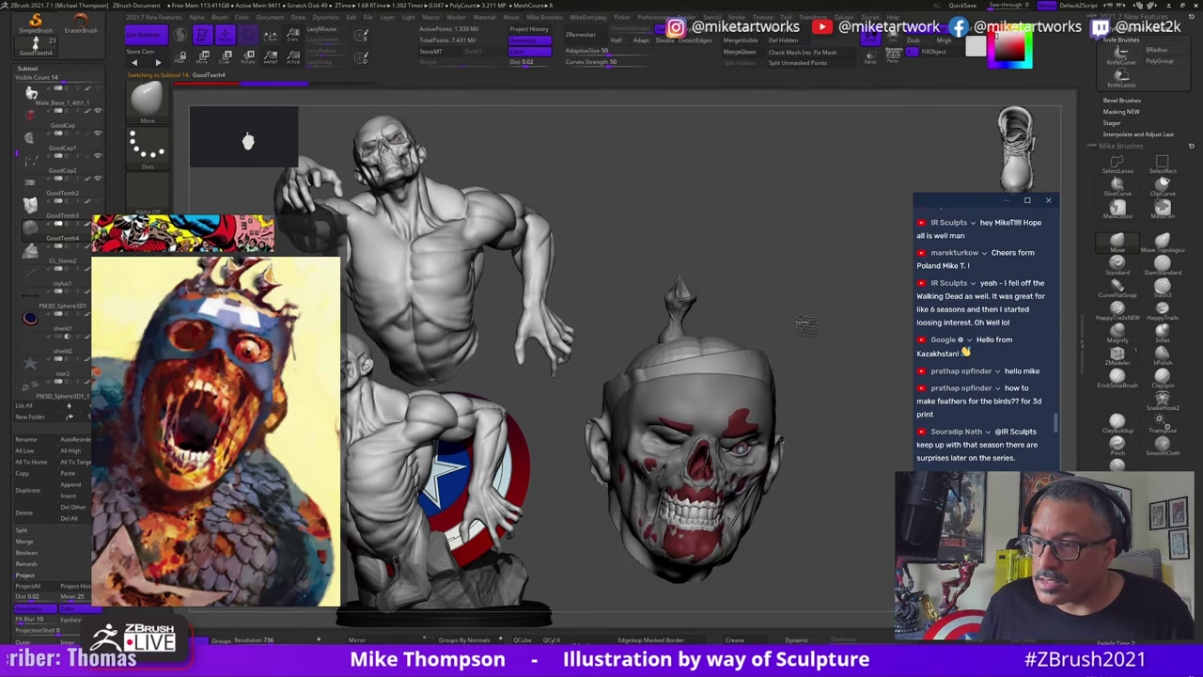
pyautogui.moveTo(811, 280); pyautogui.dragTo(785, 287)
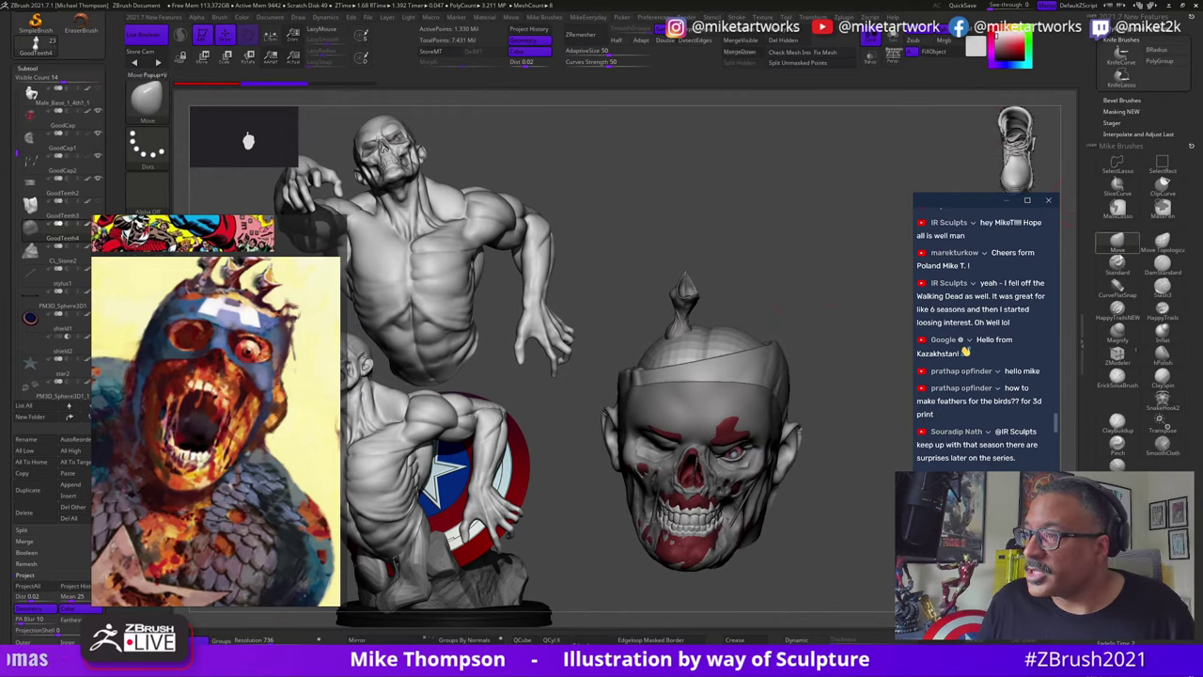
pyautogui.moveTo(787, 312)
pyautogui.mouseDown()
pyautogui.moveTo(800, 332)
pyautogui.moveTo(806, 303)
pyautogui.moveTo(776, 308)
pyautogui.mouseUp()
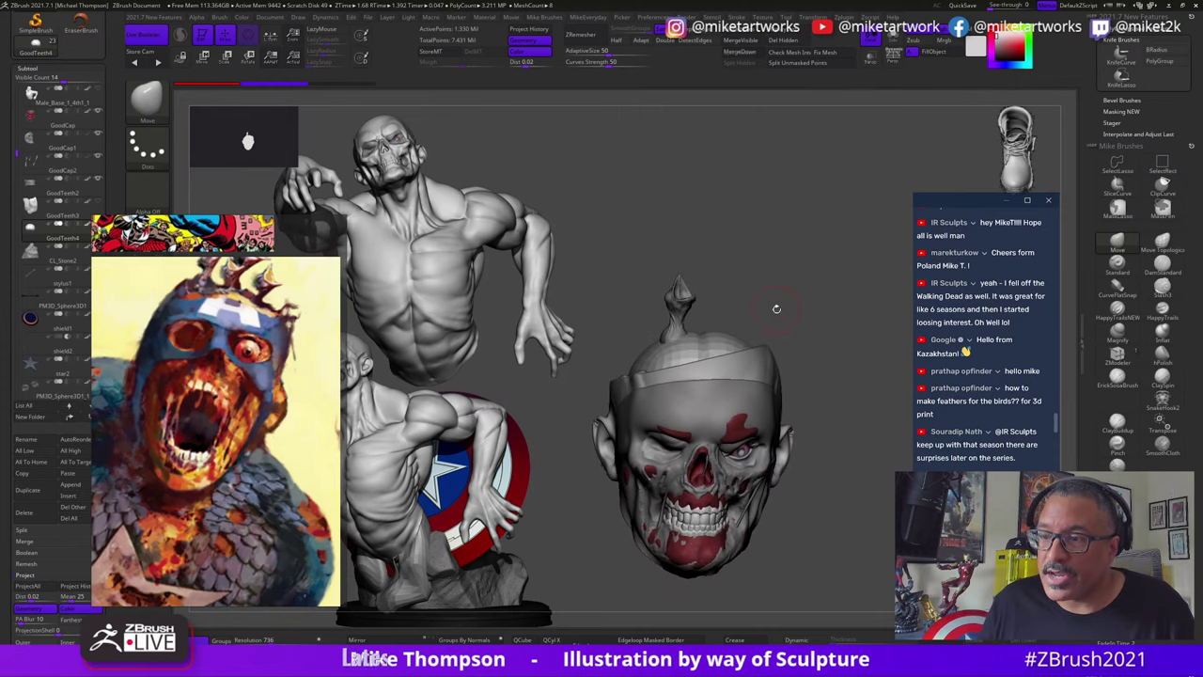
pyautogui.moveTo(581, 346)
pyautogui.keyDown('ctrl'); pyautogui.keyDown('shift'); pyautogui.mouseDown()
pyautogui.moveTo(839, 303)
pyautogui.moveTo(892, 451)
pyautogui.moveTo(885, 470)
pyautogui.moveTo(889, 336)
pyautogui.moveTo(899, 376)
pyautogui.mouseUp(); pyautogui.keyUp('shift'); pyautogui.keyUp('ctrl')
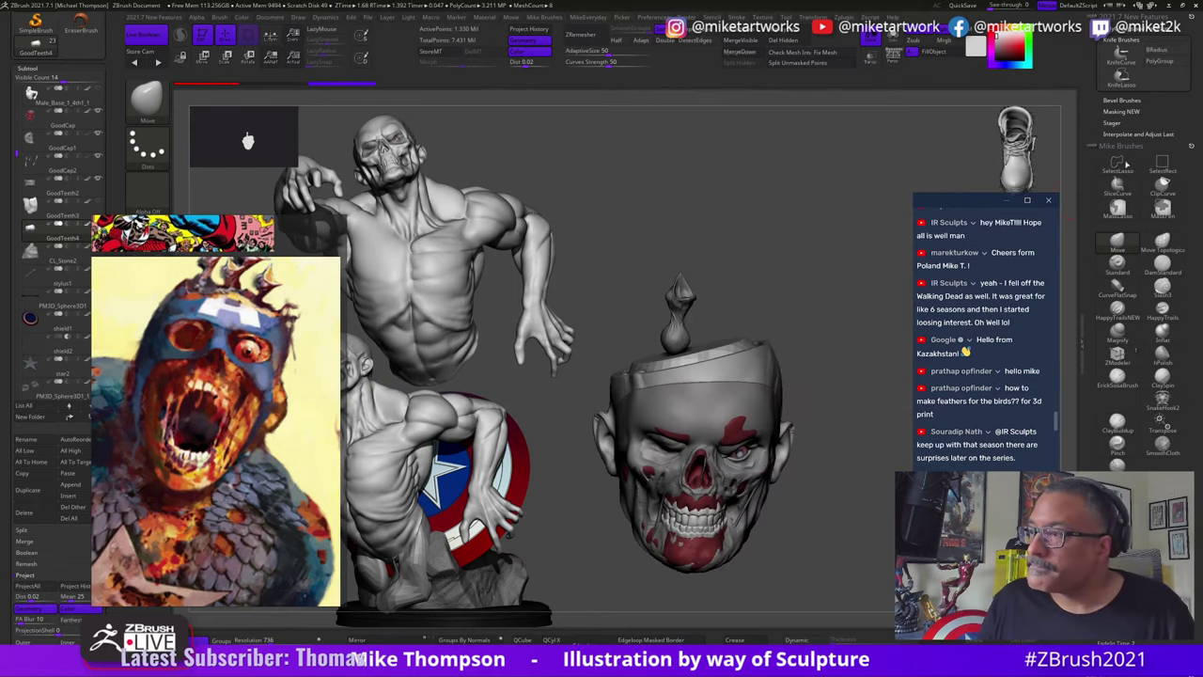
# Step: Select the baby bird, reset its gizmo orientation and lower it into the skull opening
pyautogui.press('b')
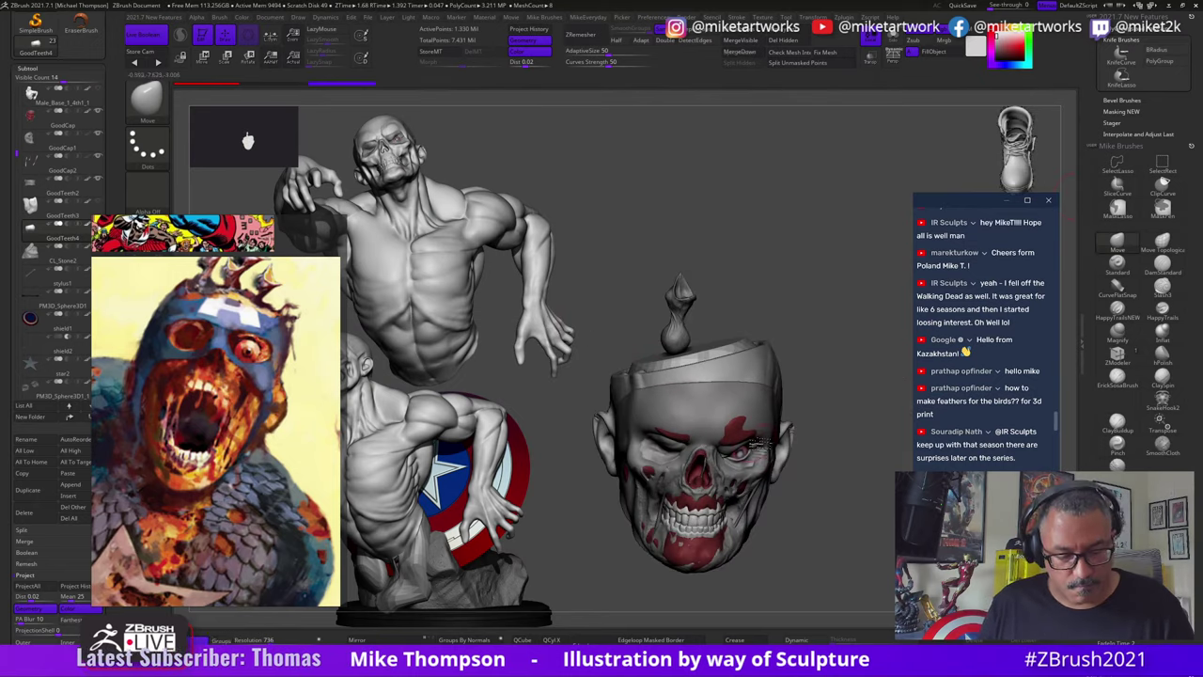
pyautogui.press('w')
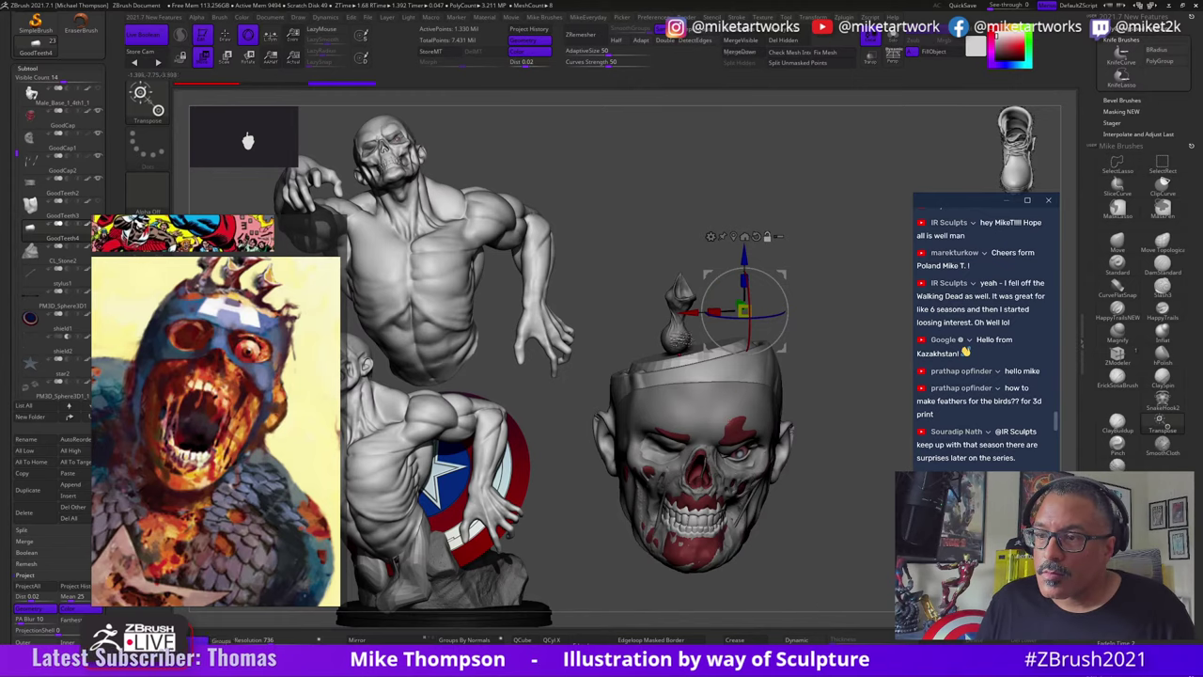
pyautogui.keyDown('alt'); pyautogui.click(676, 324); pyautogui.keyUp('alt')
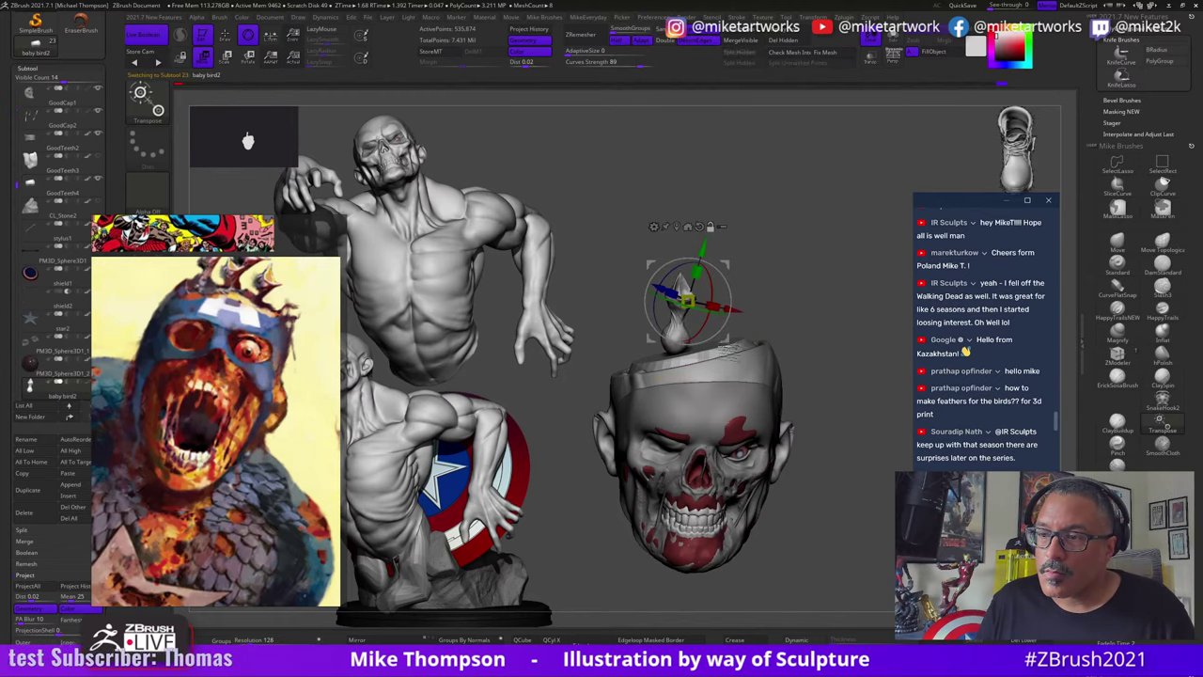
pyautogui.click(699, 226)
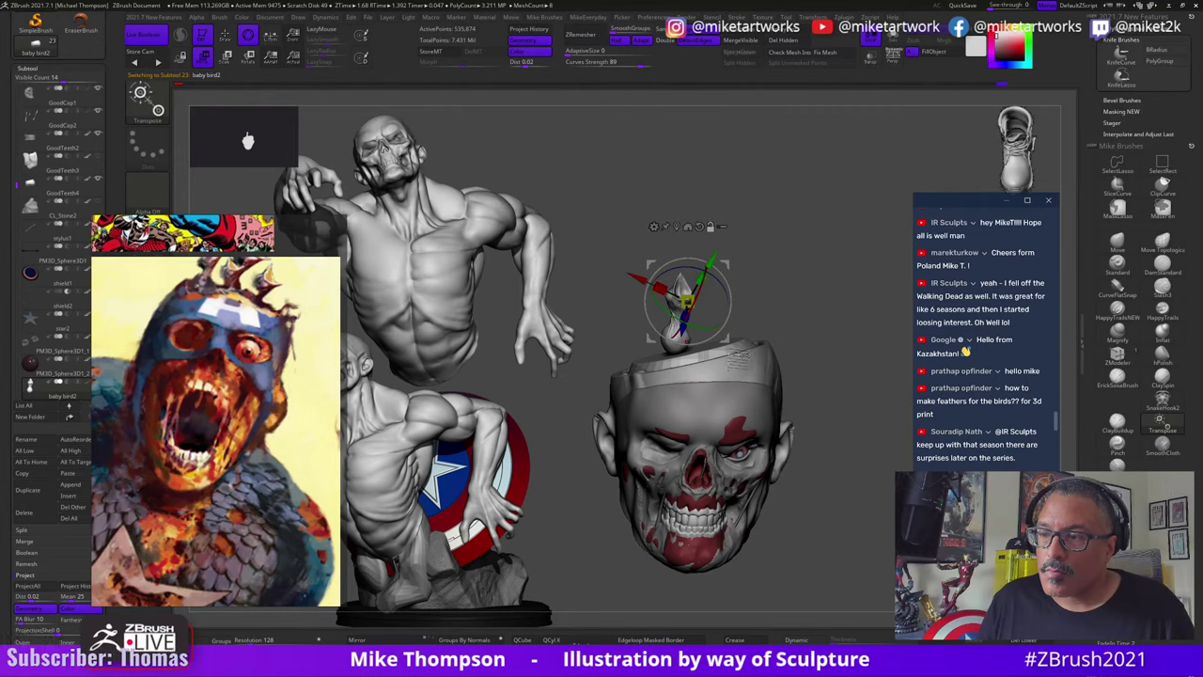
pyautogui.moveTo(730, 337); pyautogui.dragTo(720, 356)
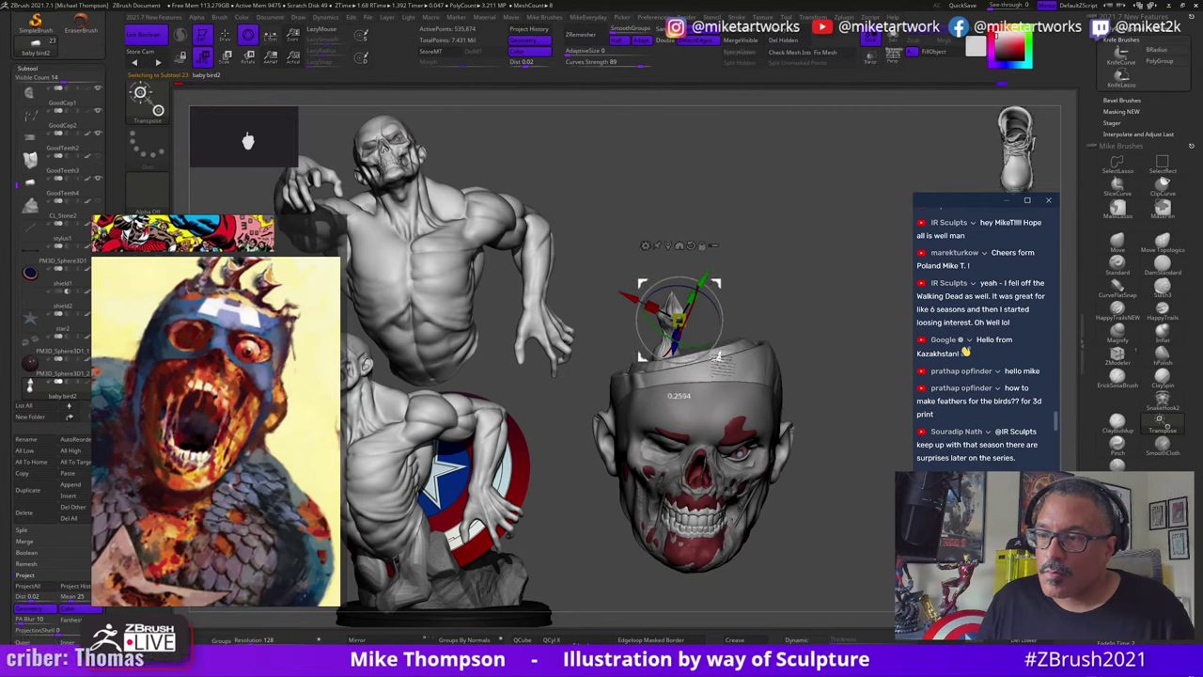
pyautogui.moveTo(804, 324)
pyautogui.mouseDown()
pyautogui.moveTo(839, 350)
pyautogui.moveTo(794, 340)
pyautogui.mouseUp()
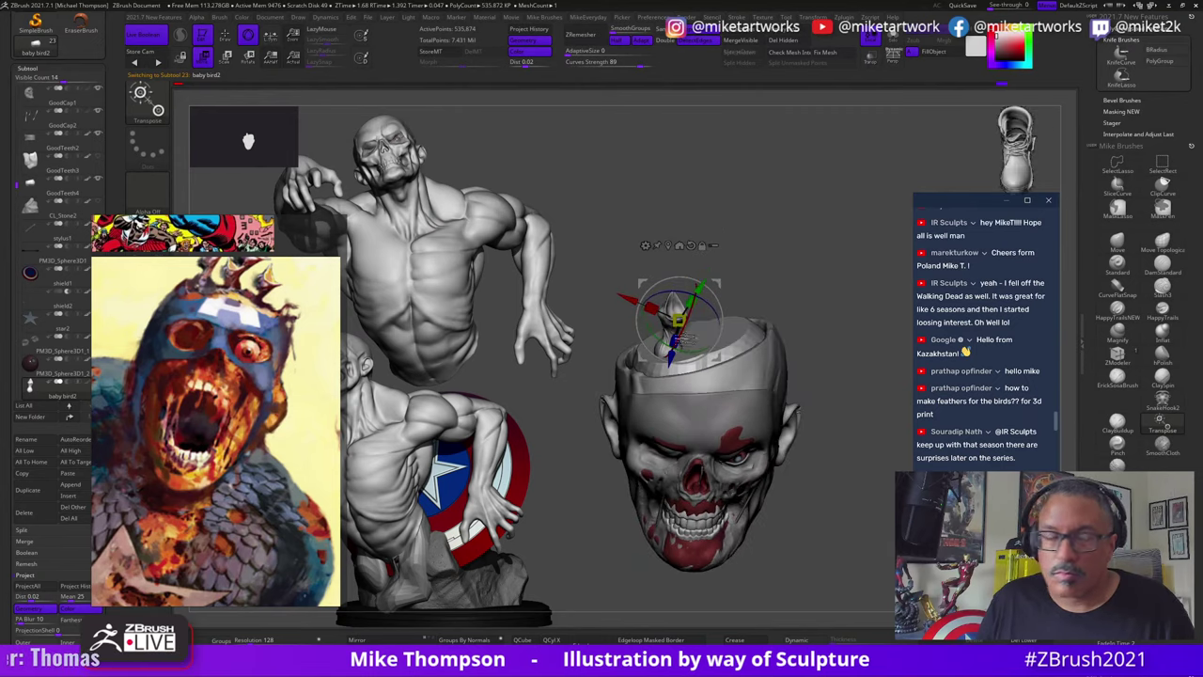
# Step: Rename the baby bird subtool Bird1 and put it in a new folder named BabyBird
pyautogui.click(26, 439)
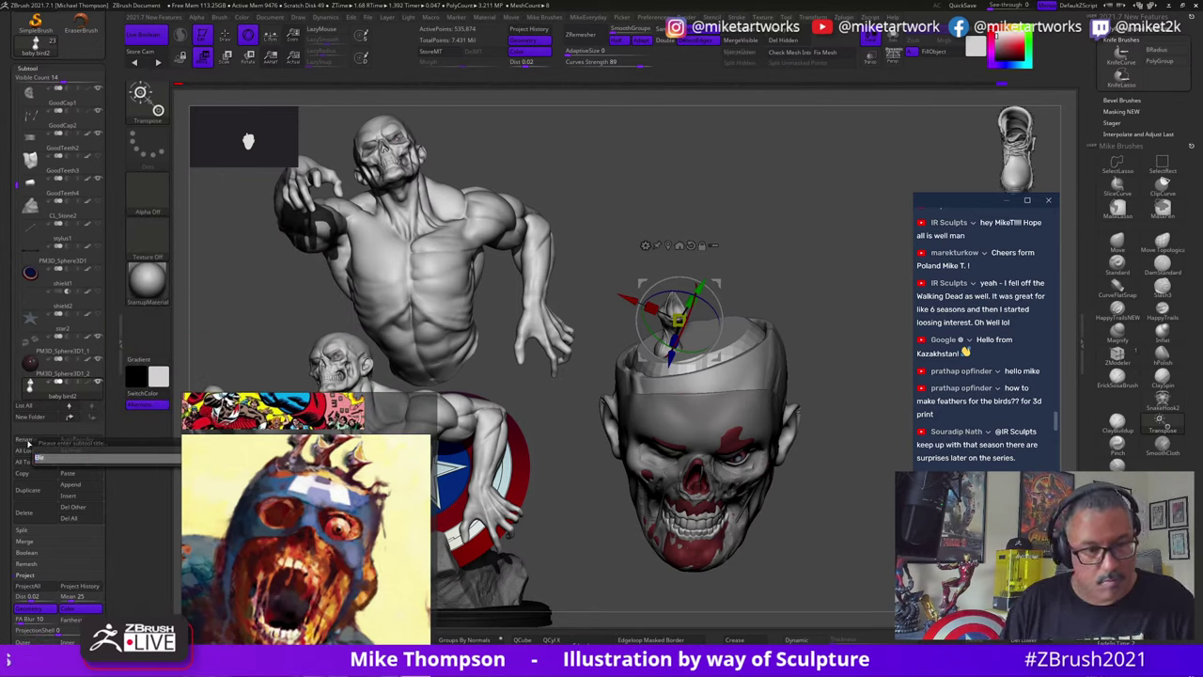
pyautogui.press('Return')
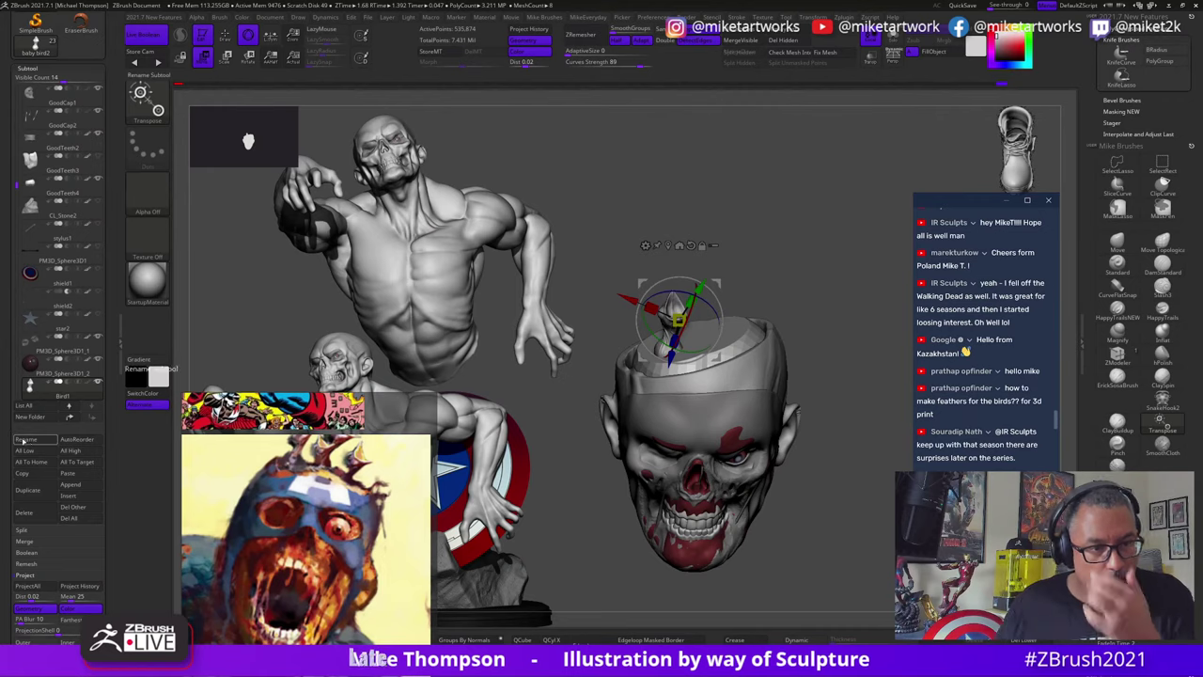
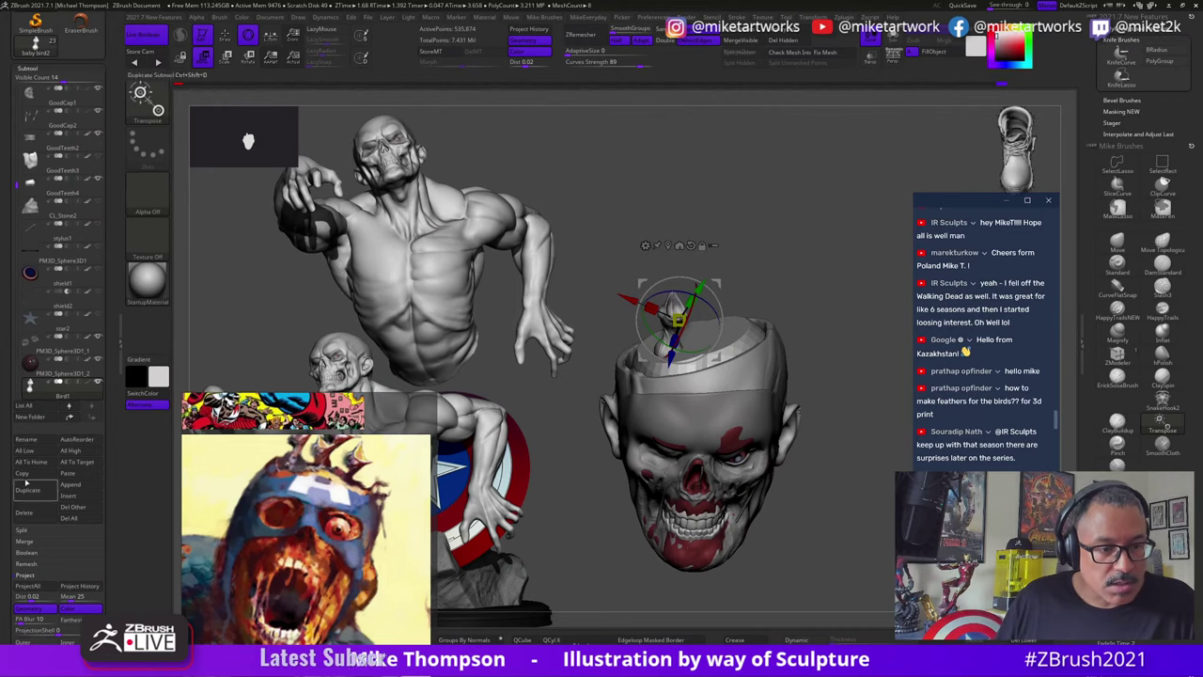
pyautogui.click(34, 416)
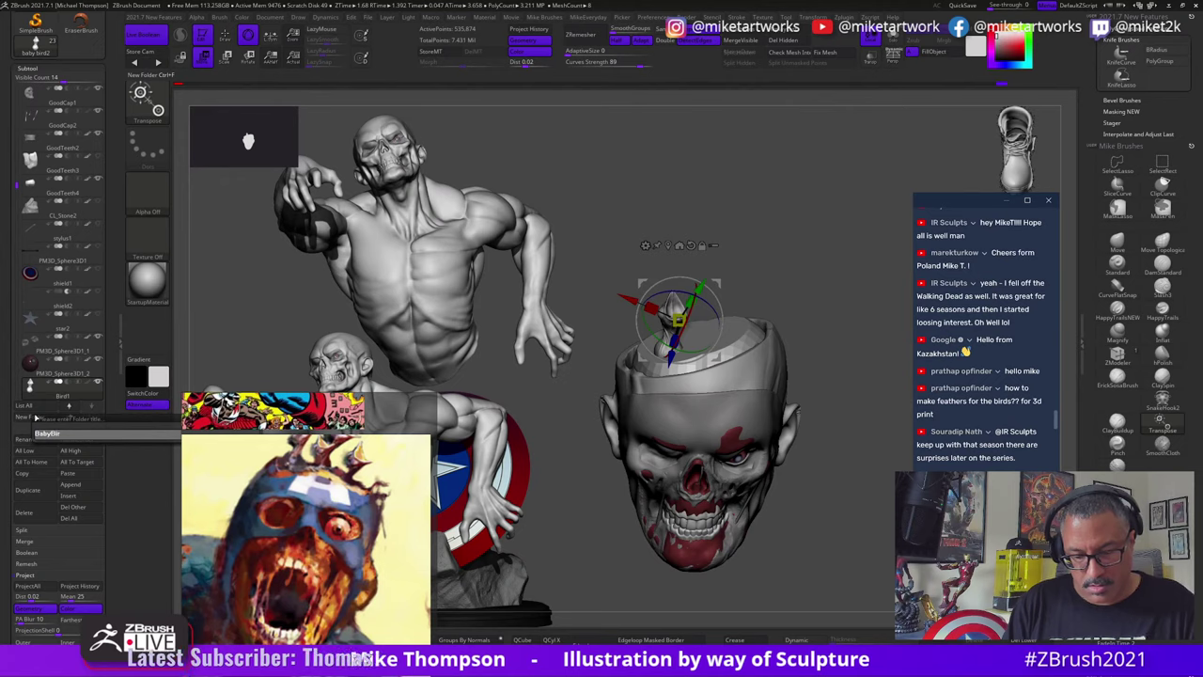
pyautogui.write('BabyBird')
pyautogui.press('Return')
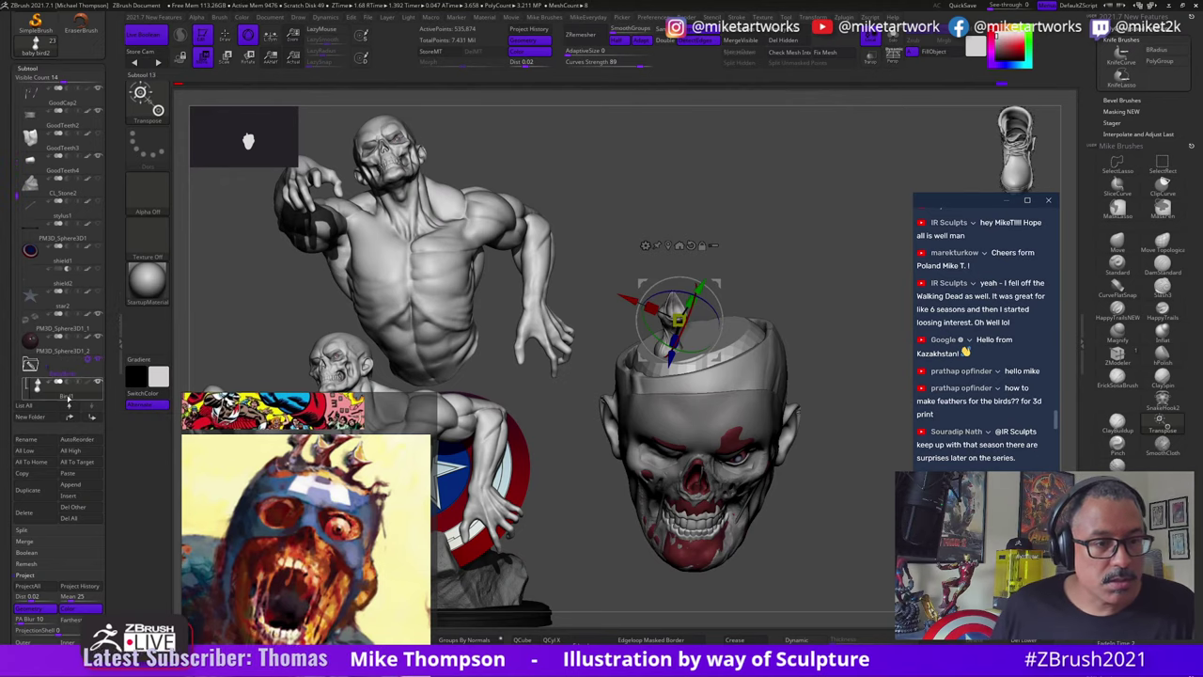
# Step: Duplicate Bird1 and place the copy beside the original inside the open skull
pyautogui.click(36, 490)
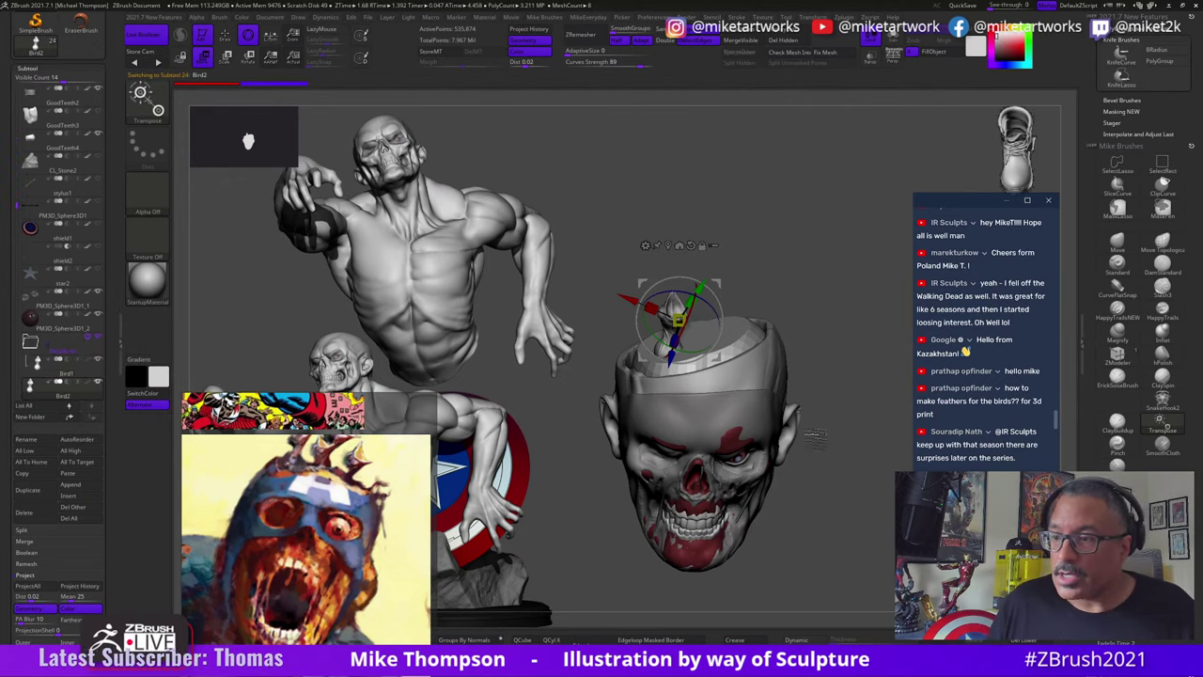
pyautogui.moveTo(719, 359); pyautogui.dragTo(756, 349)
pyautogui.moveTo(842, 362)
pyautogui.mouseDown()
pyautogui.moveTo(855, 361)
pyautogui.moveTo(843, 353)
pyautogui.mouseUp()
pyautogui.keyDown('alt'); pyautogui.moveTo(756, 351); pyautogui.dragTo(751, 391); pyautogui.keyUp('alt')
pyautogui.moveTo(833, 329); pyautogui.dragTo(791, 376)
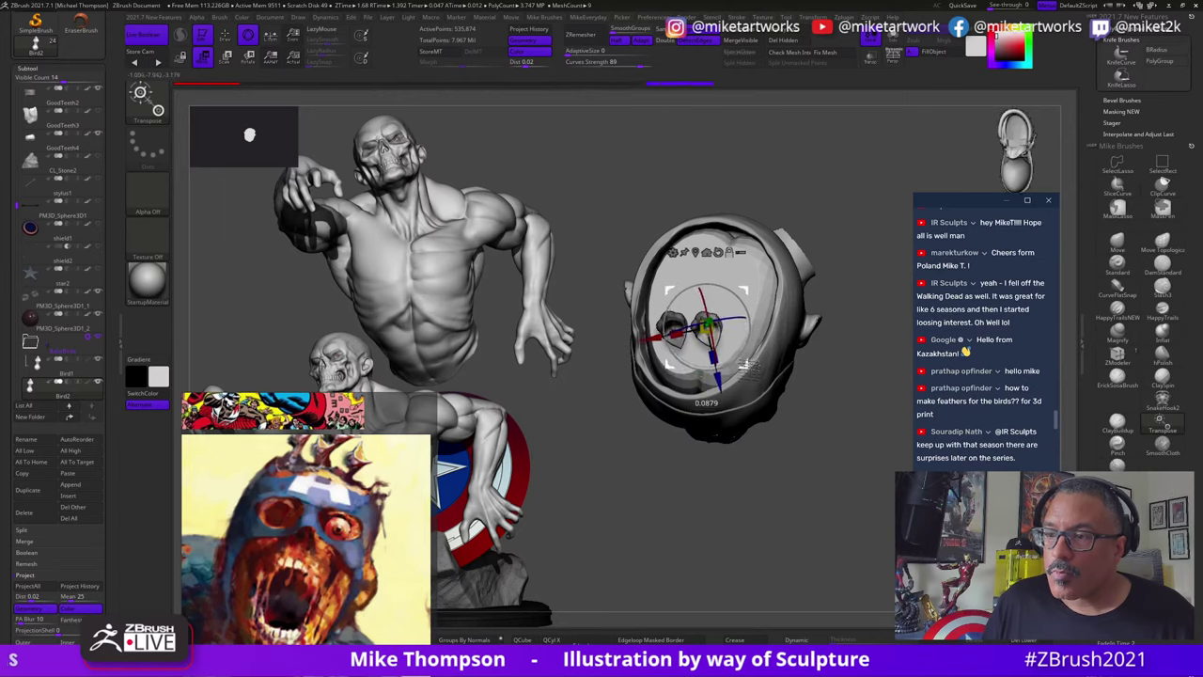
pyautogui.moveTo(733, 349); pyautogui.dragTo(735, 332, button='right')
pyautogui.moveTo(748, 336); pyautogui.dragTo(749, 338)
pyautogui.moveTo(747, 336); pyautogui.dragTo(726, 299, button='right')
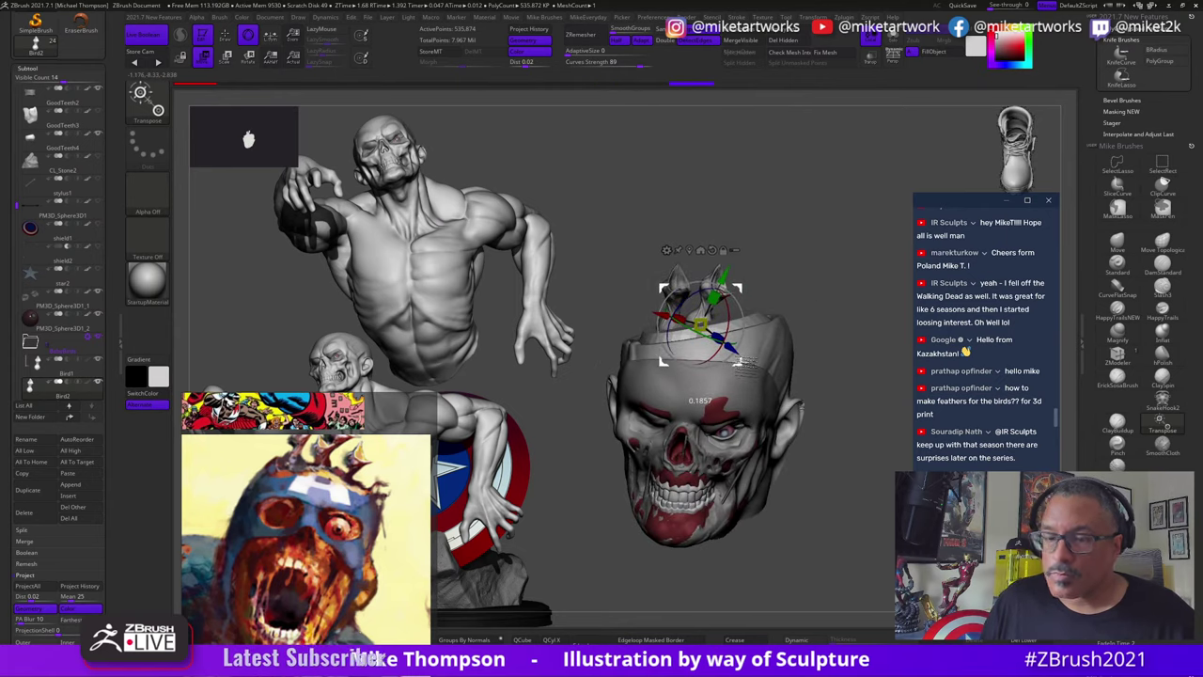
# Step: Isolate the second bird and mask its round body so only the head and neck remain free
pyautogui.moveTo(804, 202)
pyautogui.keyDown('ctrl'); pyautogui.mouseDown(button='right')
pyautogui.moveTo(836, 258)
pyautogui.moveTo(846, 227)
pyautogui.moveTo(887, 246)
pyautogui.moveTo(847, 217)
pyautogui.moveTo(862, 231)
pyautogui.mouseUp(button='right'); pyautogui.keyUp('ctrl')
pyautogui.press('q')
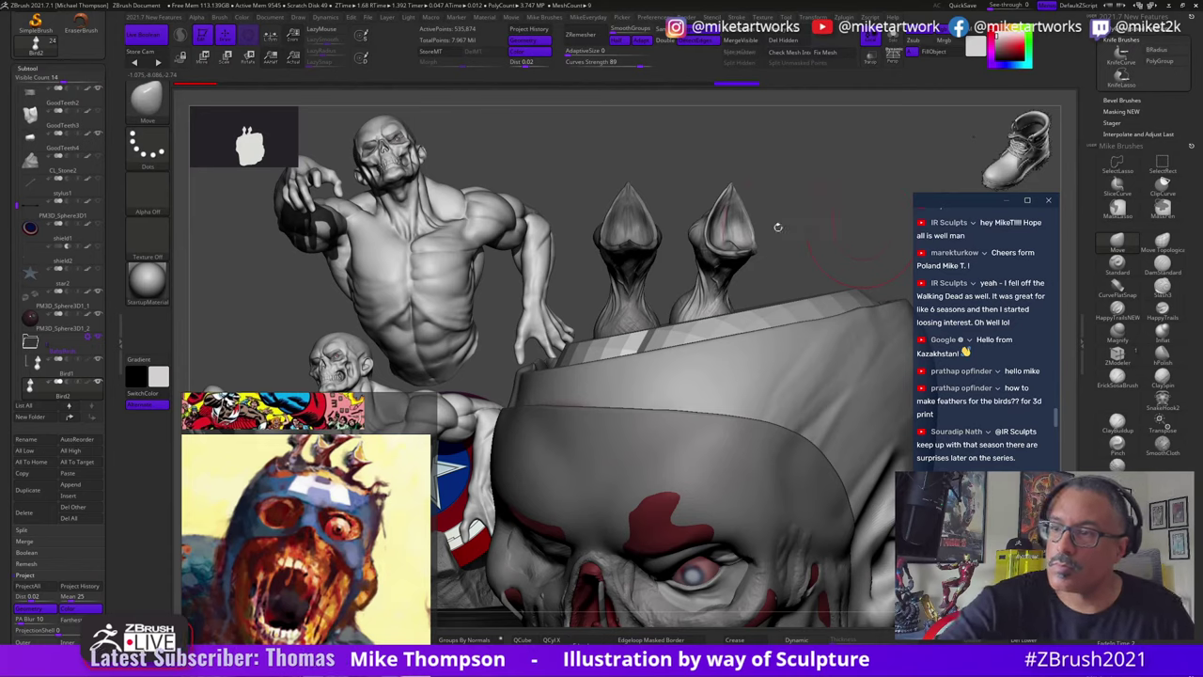
pyautogui.moveTo(907, 113); pyautogui.dragTo(921, 123, button='right')
pyautogui.hotkey('alt', 's')
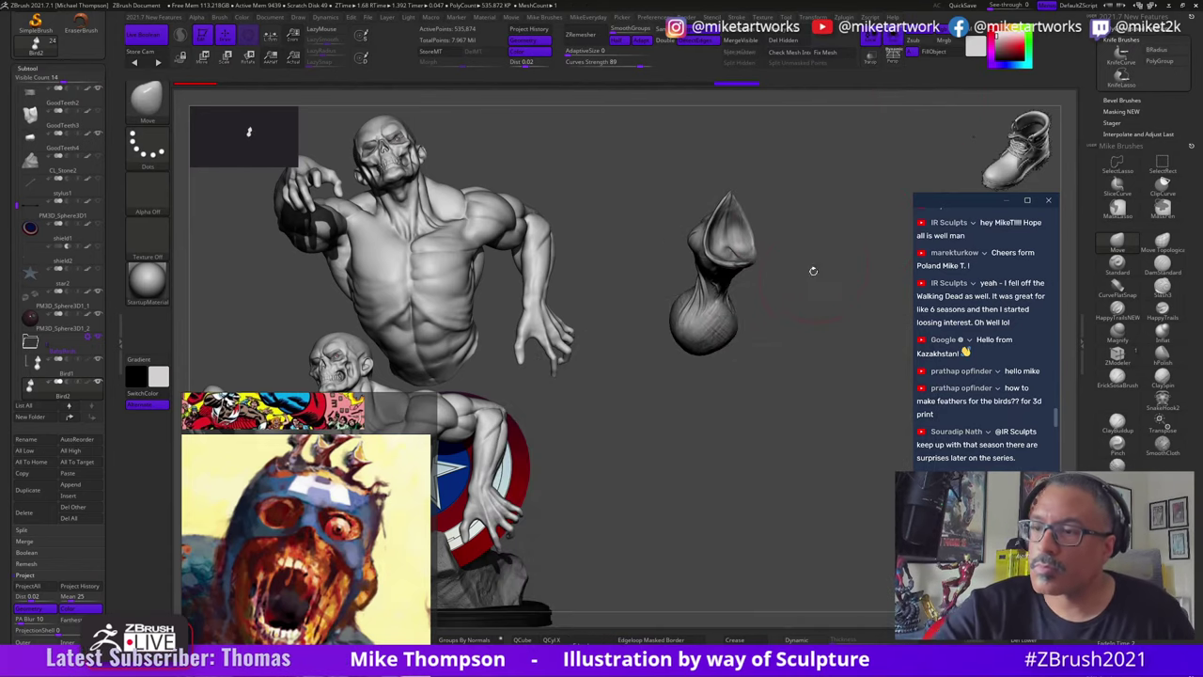
pyautogui.moveTo(813, 269); pyautogui.dragTo(801, 398)
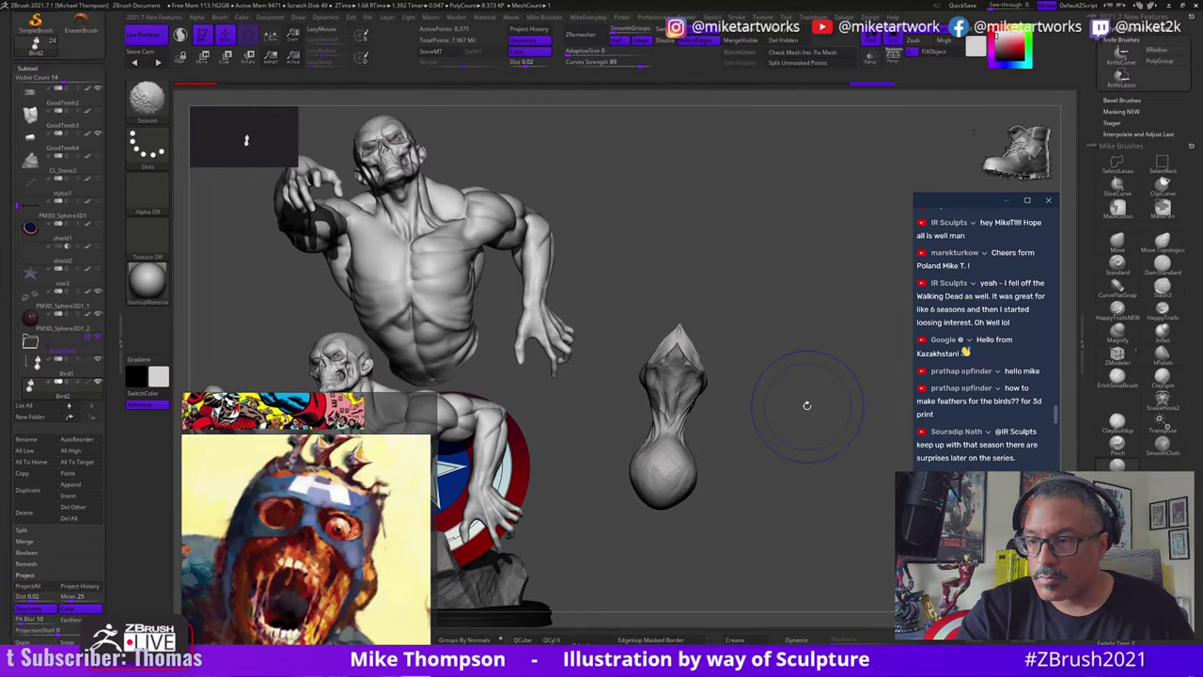
pyautogui.moveTo(724, 318)
pyautogui.keyDown('ctrl'); pyautogui.mouseDown()
pyautogui.moveTo(719, 334)
pyautogui.moveTo(613, 307)
pyautogui.moveTo(639, 293)
pyautogui.mouseUp(); pyautogui.keyUp('ctrl')
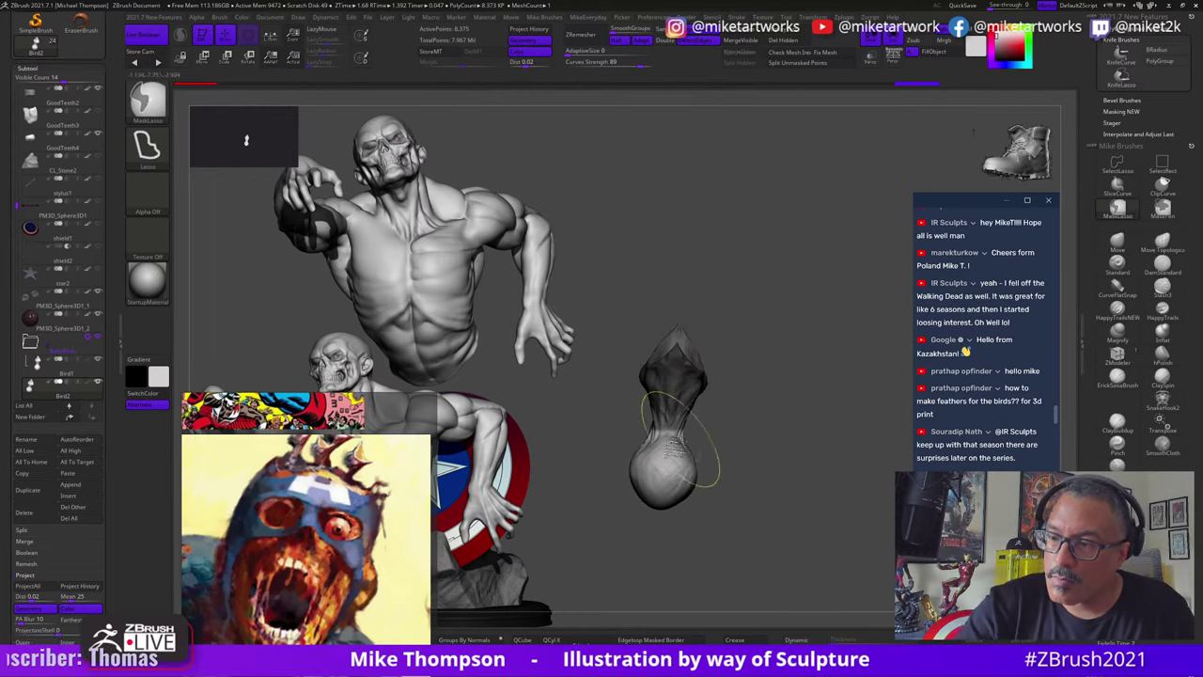
pyautogui.keyDown('ctrl'); pyautogui.click(701, 420); pyautogui.keyUp('ctrl')
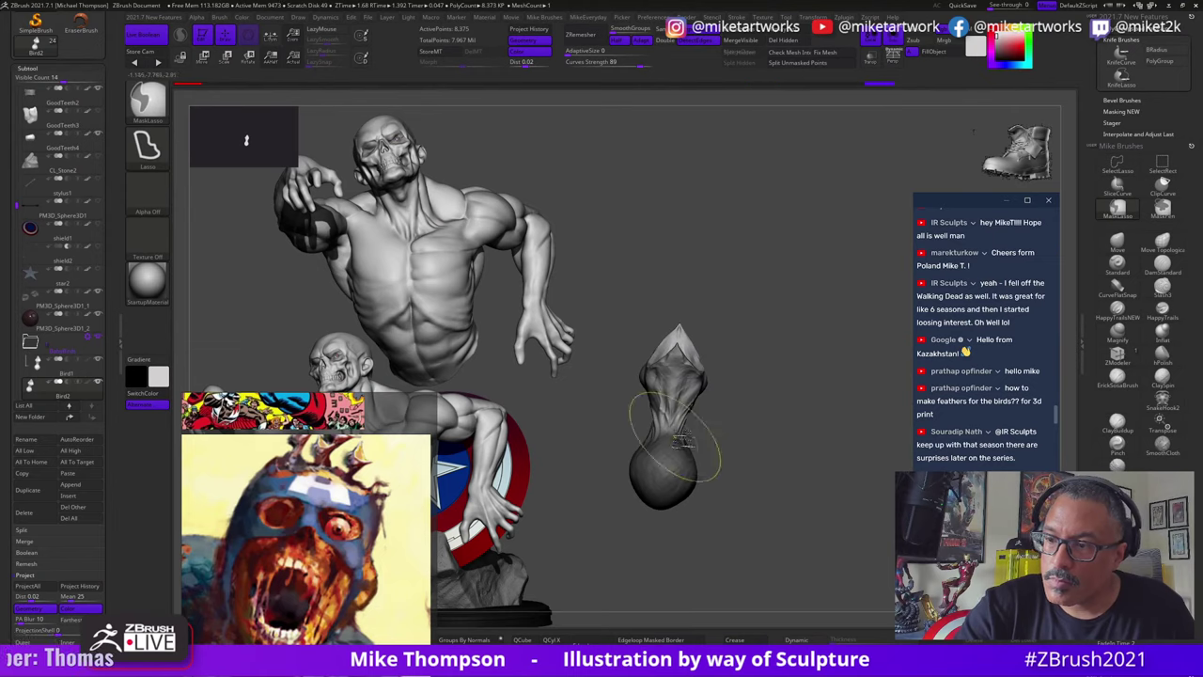
# Step: Move the gizmo pivot to the second bird's neck and rotate the unmasked head and neck into a new tilted pose
pyautogui.press('w')
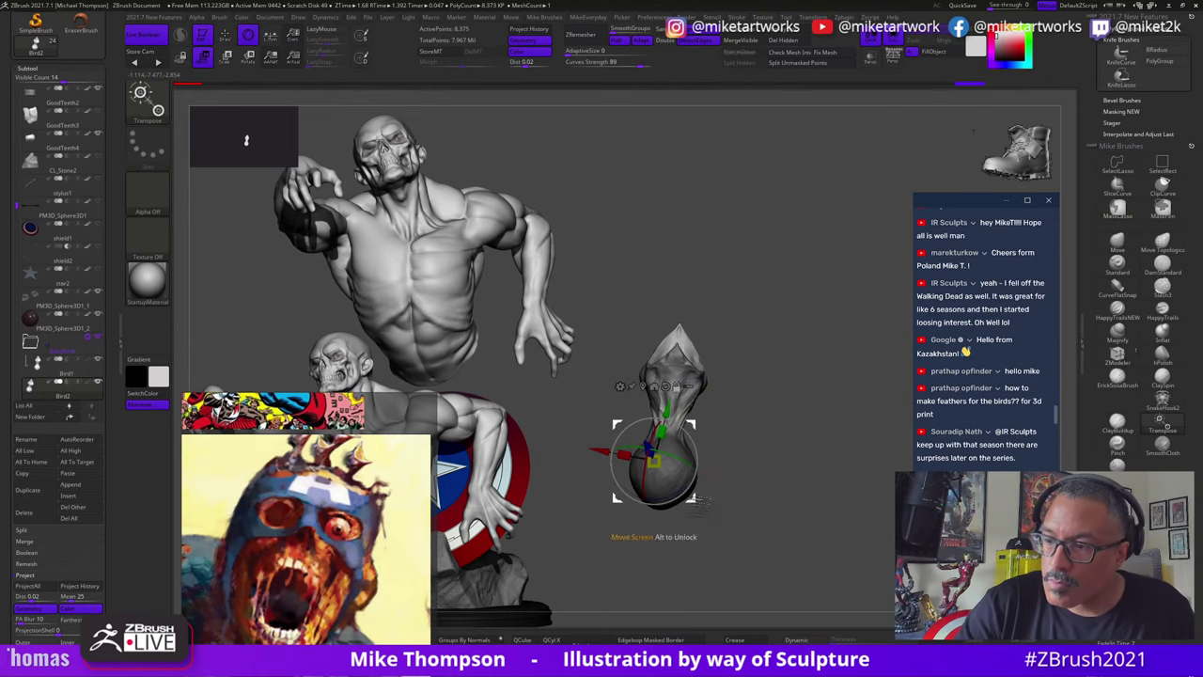
pyautogui.moveTo(668, 427); pyautogui.dragTo(664, 474)
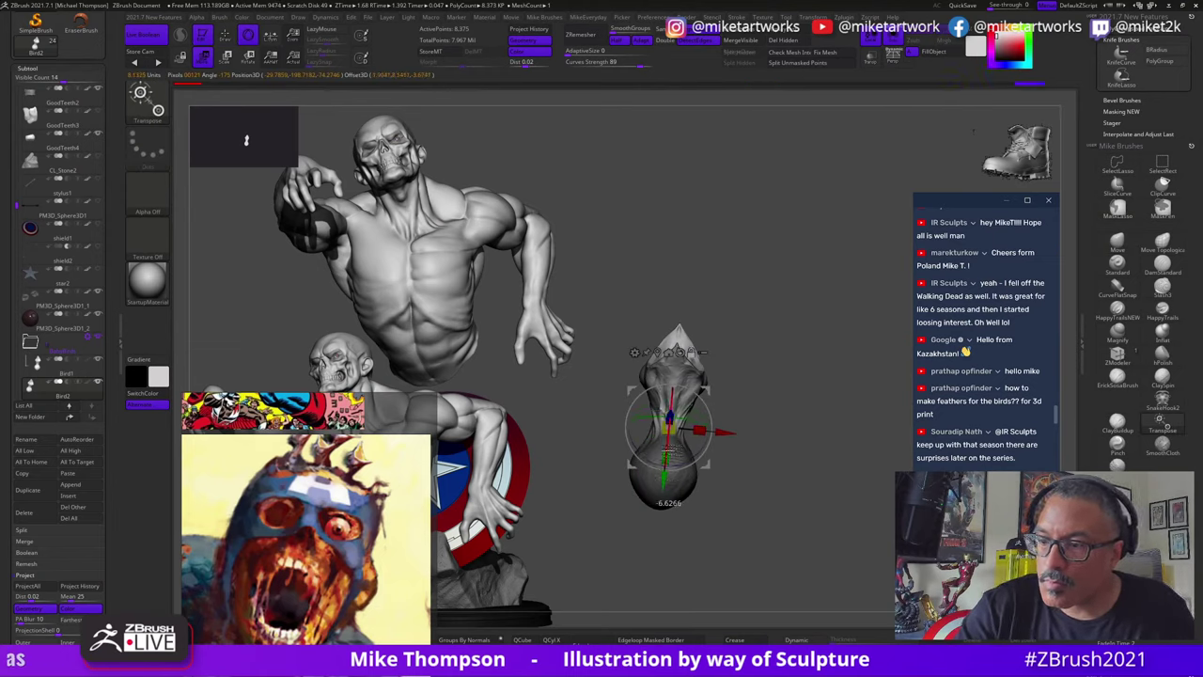
pyautogui.moveTo(713, 420); pyautogui.dragTo(813, 427)
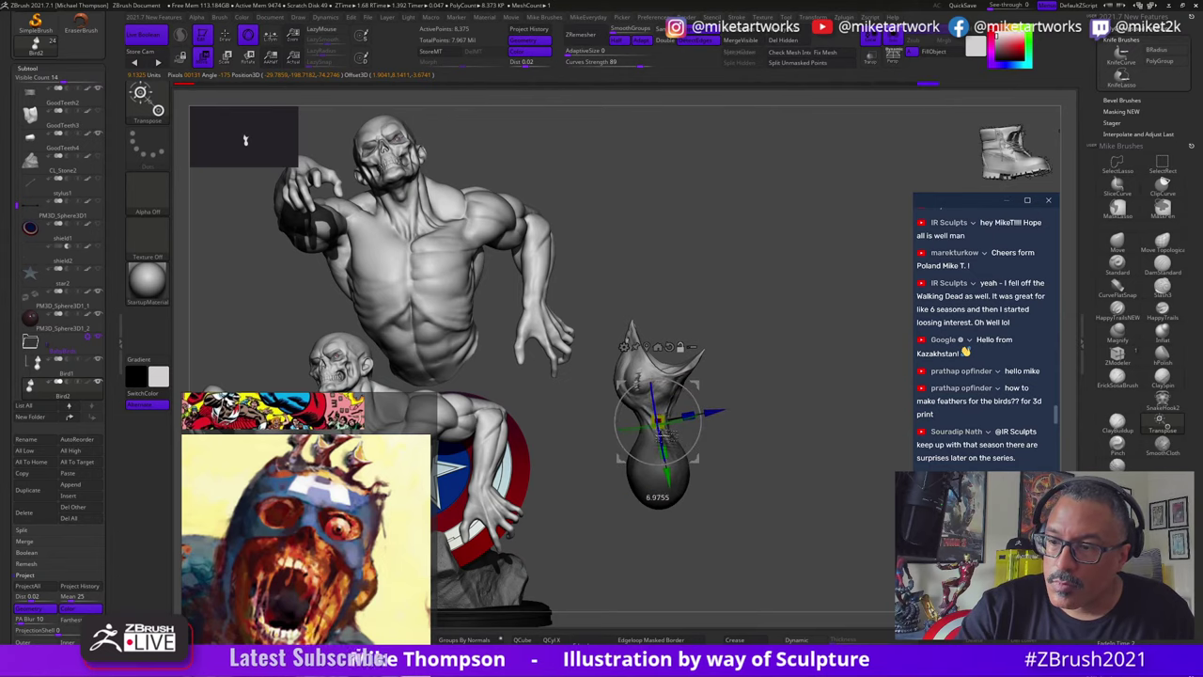
pyautogui.moveTo(648, 424); pyautogui.dragTo(645, 426)
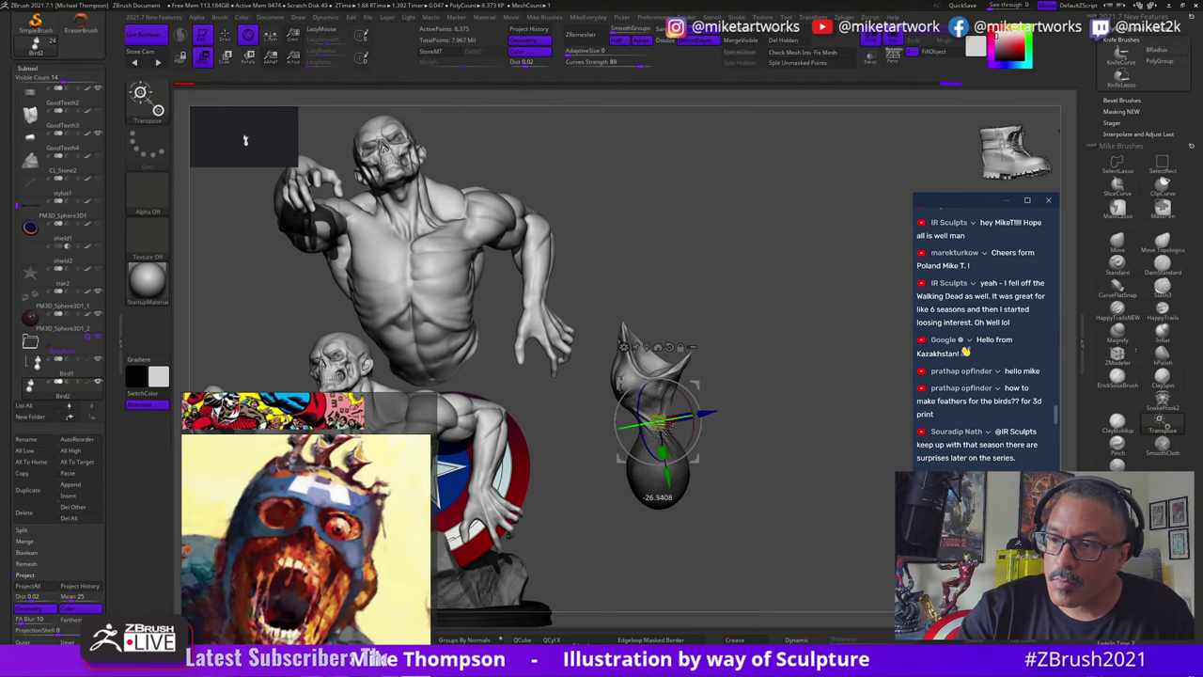
pyautogui.press('q')
pyautogui.moveTo(832, 466)
pyautogui.mouseDown()
pyautogui.moveTo(805, 461)
pyautogui.moveTo(853, 438)
pyautogui.moveTo(840, 491)
pyautogui.mouseUp()
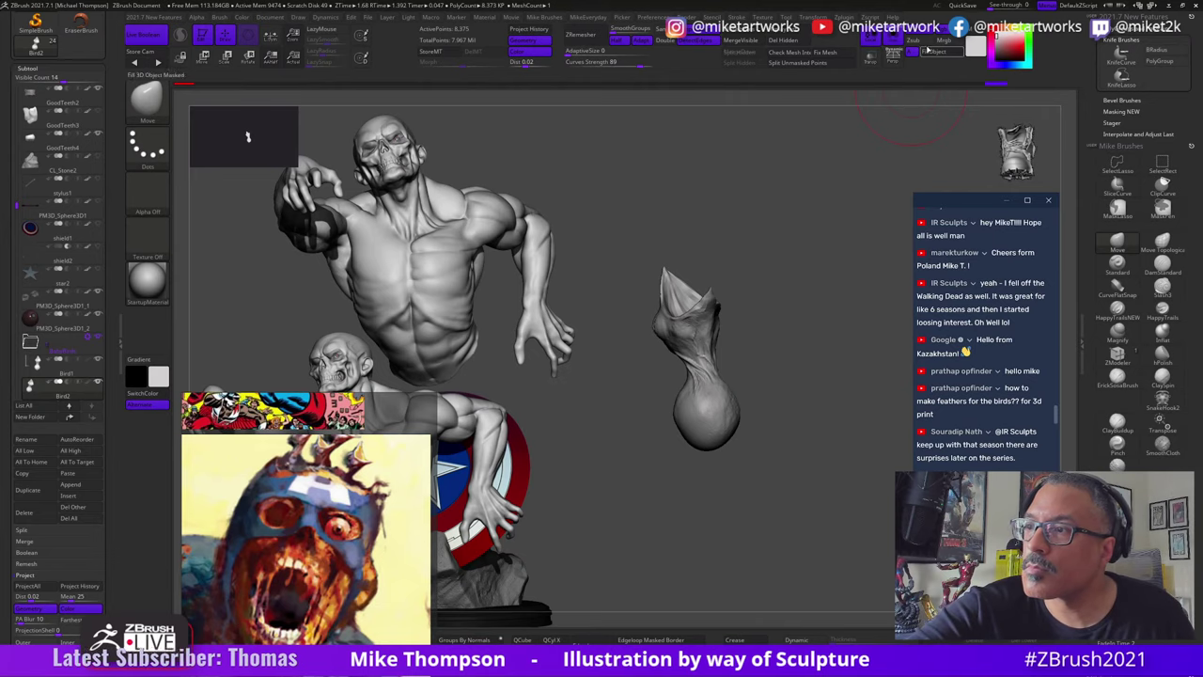
# Step: Bring back the hidden subtools, duplicate Bird2, and place the copy beside the other two birds in the open skull
pyautogui.click(892, 39)
pyautogui.moveTo(855, 252)
pyautogui.mouseDown()
pyautogui.moveTo(853, 200)
pyautogui.moveTo(897, 275)
pyautogui.moveTo(884, 250)
pyautogui.moveTo(894, 268)
pyautogui.moveTo(853, 352)
pyautogui.moveTo(745, 363)
pyautogui.mouseUp()
pyautogui.press('w')
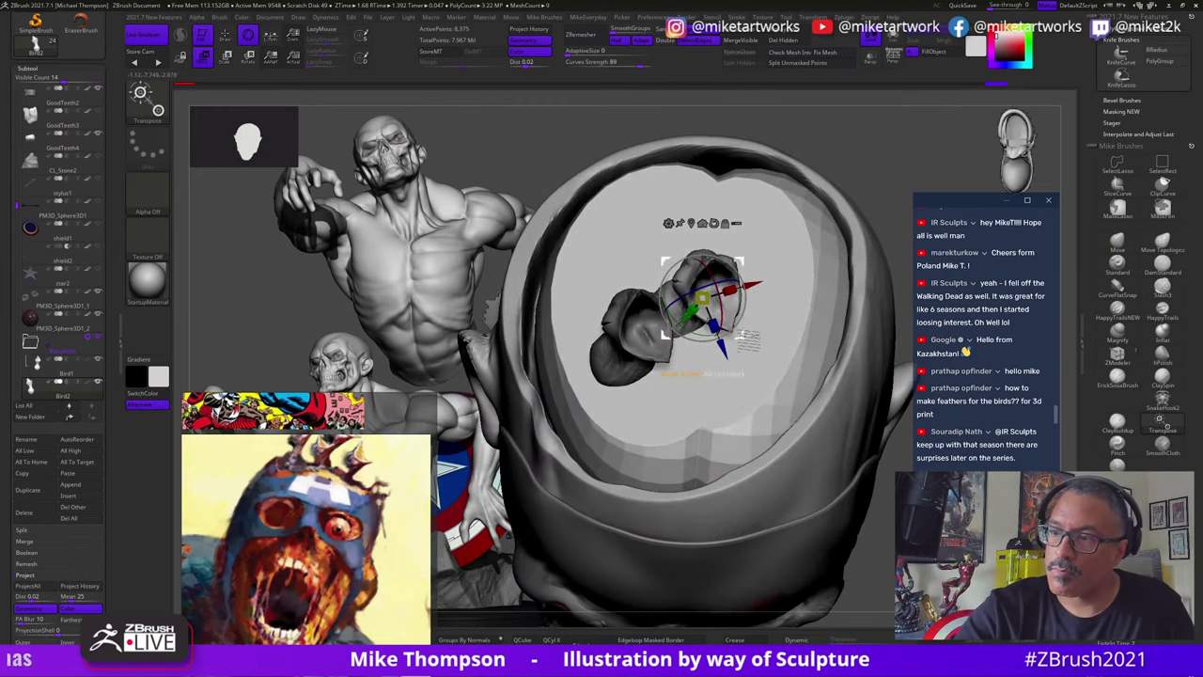
pyautogui.click(49, 493)
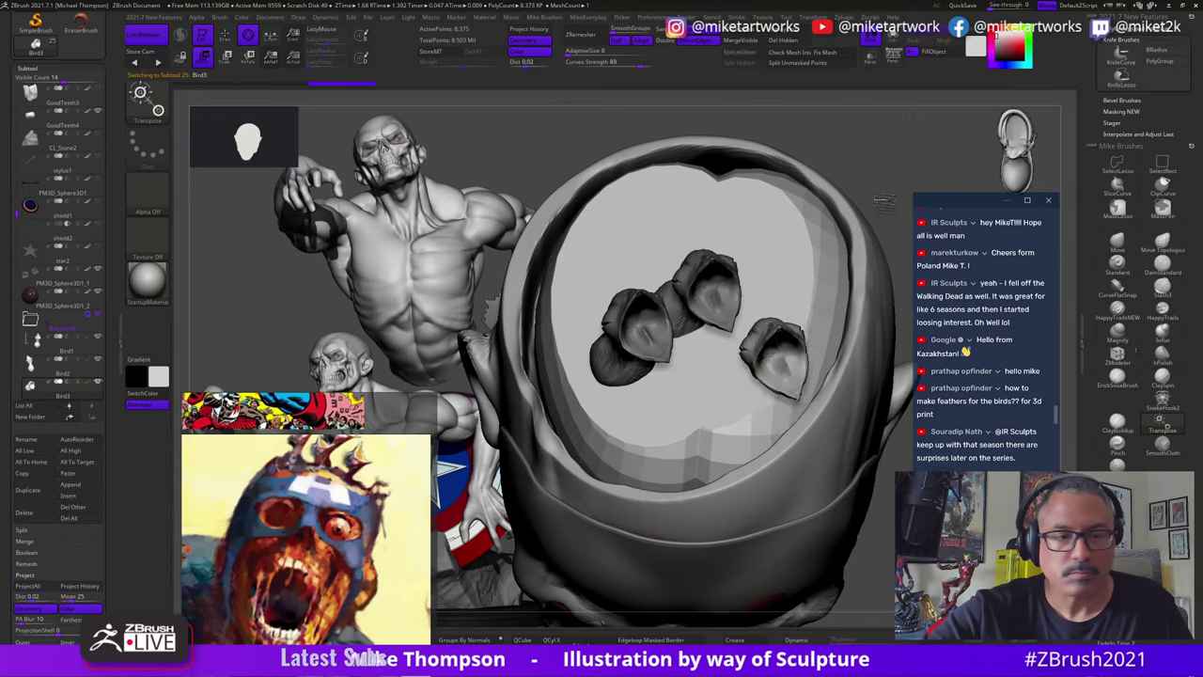
pyautogui.moveTo(886, 202); pyautogui.dragTo(879, 247)
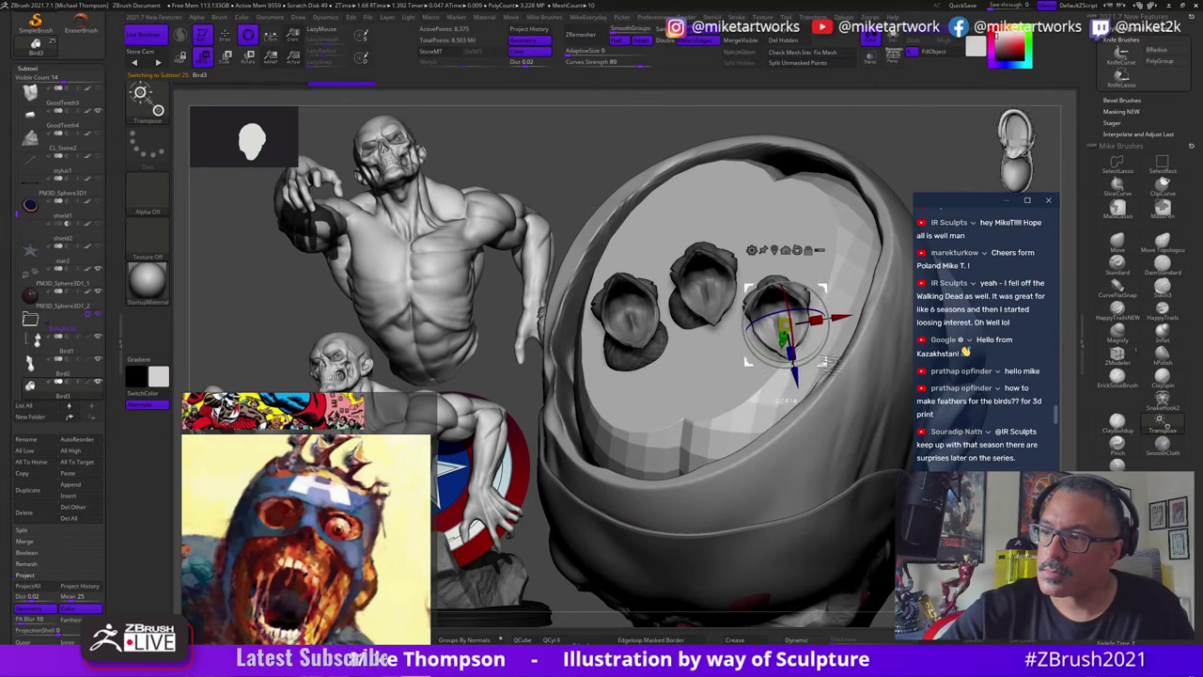
pyautogui.moveTo(823, 361)
pyautogui.mouseDown()
pyautogui.moveTo(833, 344)
pyautogui.moveTo(822, 358)
pyautogui.mouseUp()
pyautogui.moveTo(911, 188); pyautogui.dragTo(667, 434)
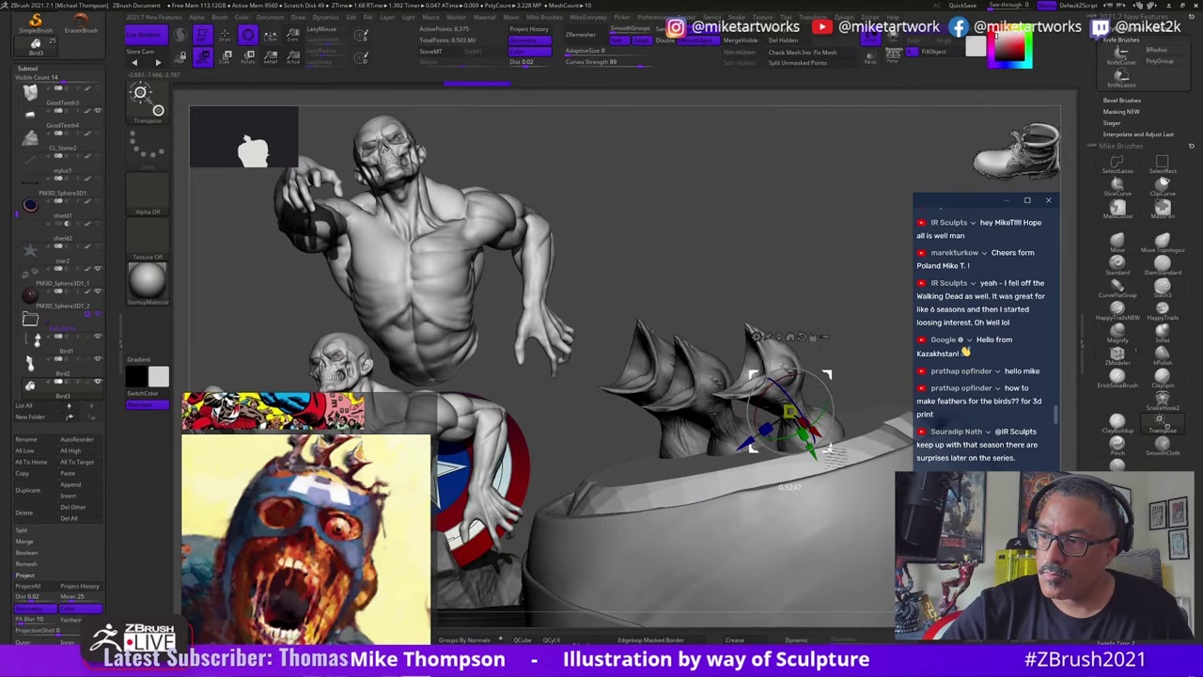
# Step: Rotate and reposition Bird3 within the skull opening so its open beak points in a different direction from the others
pyautogui.moveTo(830, 442); pyautogui.dragTo(770, 487)
pyautogui.moveTo(823, 520); pyautogui.dragTo(874, 388)
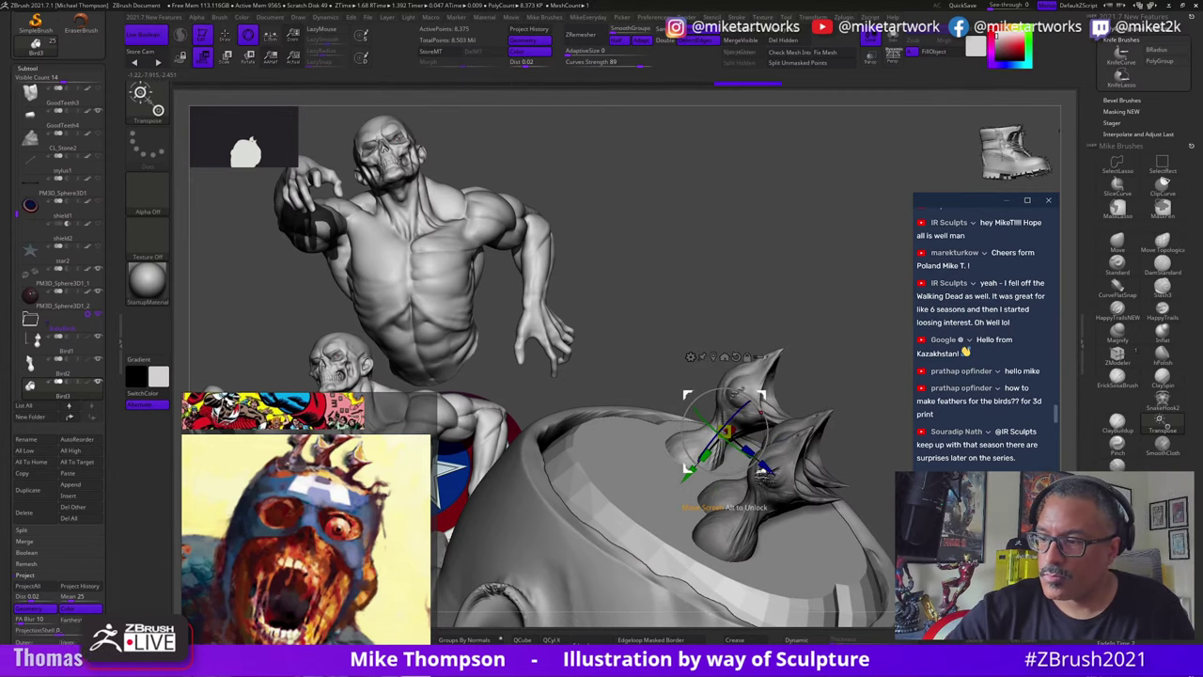
pyautogui.moveTo(755, 467)
pyautogui.mouseDown(button='right')
pyautogui.moveTo(757, 498)
pyautogui.moveTo(760, 446)
pyautogui.mouseUp(button='right')
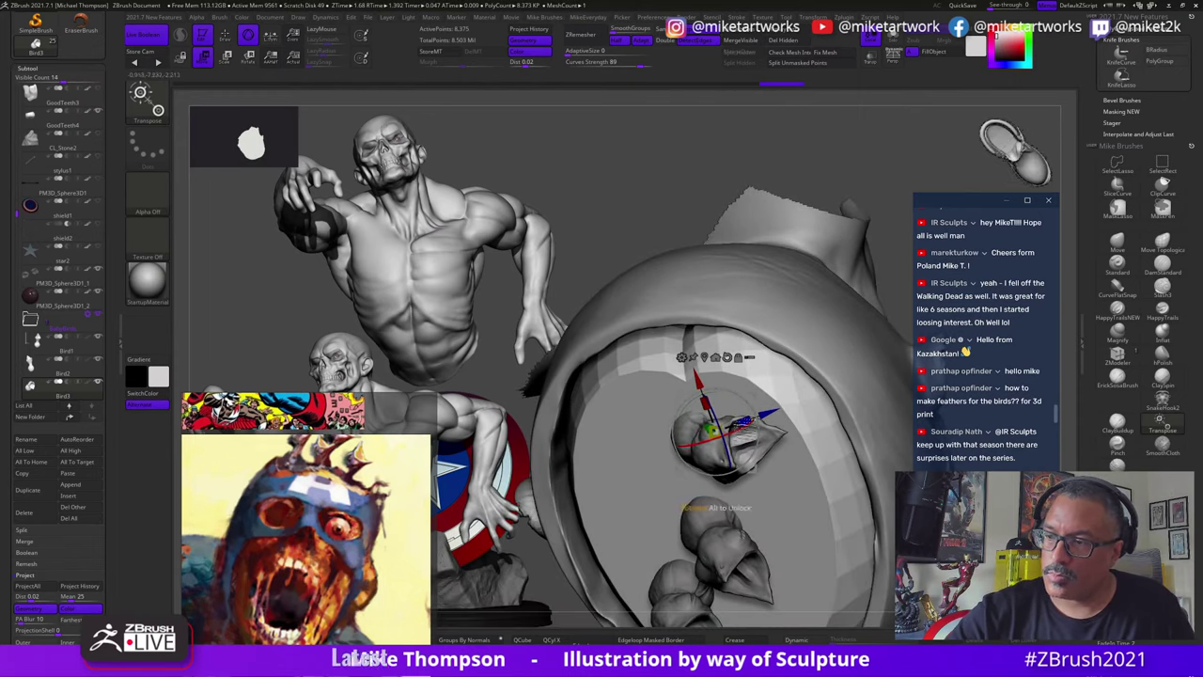
pyautogui.moveTo(745, 534); pyautogui.dragTo(867, 259, button='right')
pyautogui.moveTo(766, 366); pyautogui.dragTo(769, 365)
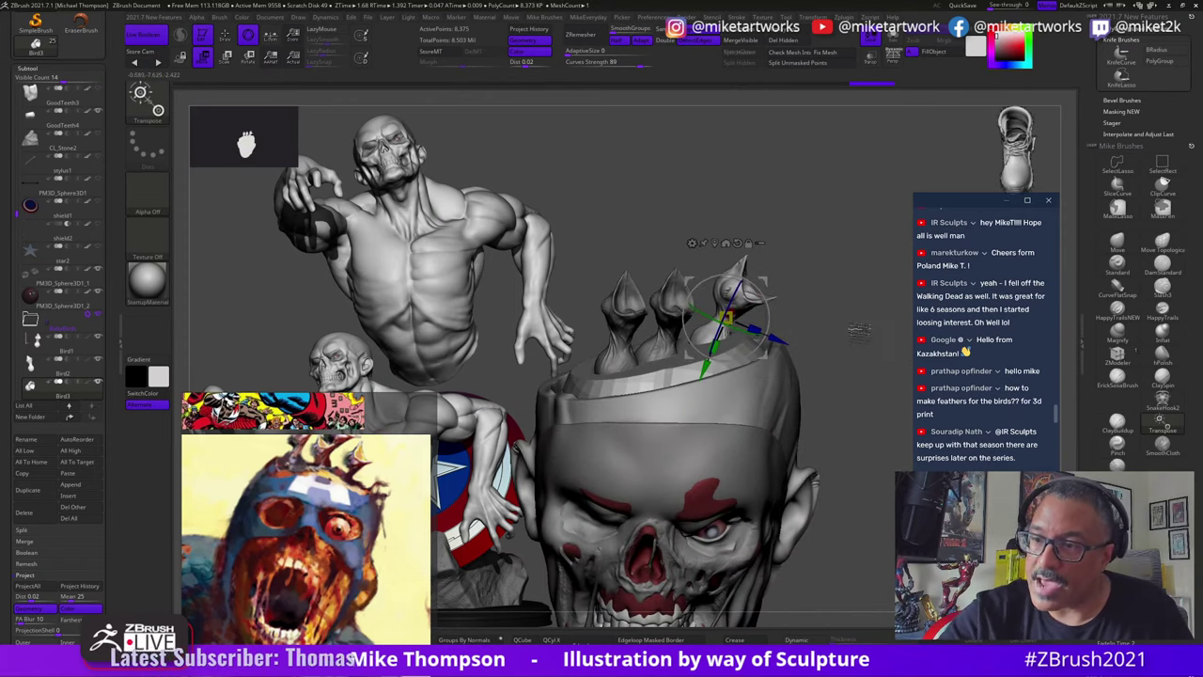
pyautogui.moveTo(833, 515); pyautogui.dragTo(872, 511, button='right')
pyautogui.moveTo(871, 508); pyautogui.dragTo(875, 552)
# Step: Reorder the BabyBird folder so Bird1 sits below Bird2, and toggle Bird2's visibility to identify it
pyautogui.click(84, 348)
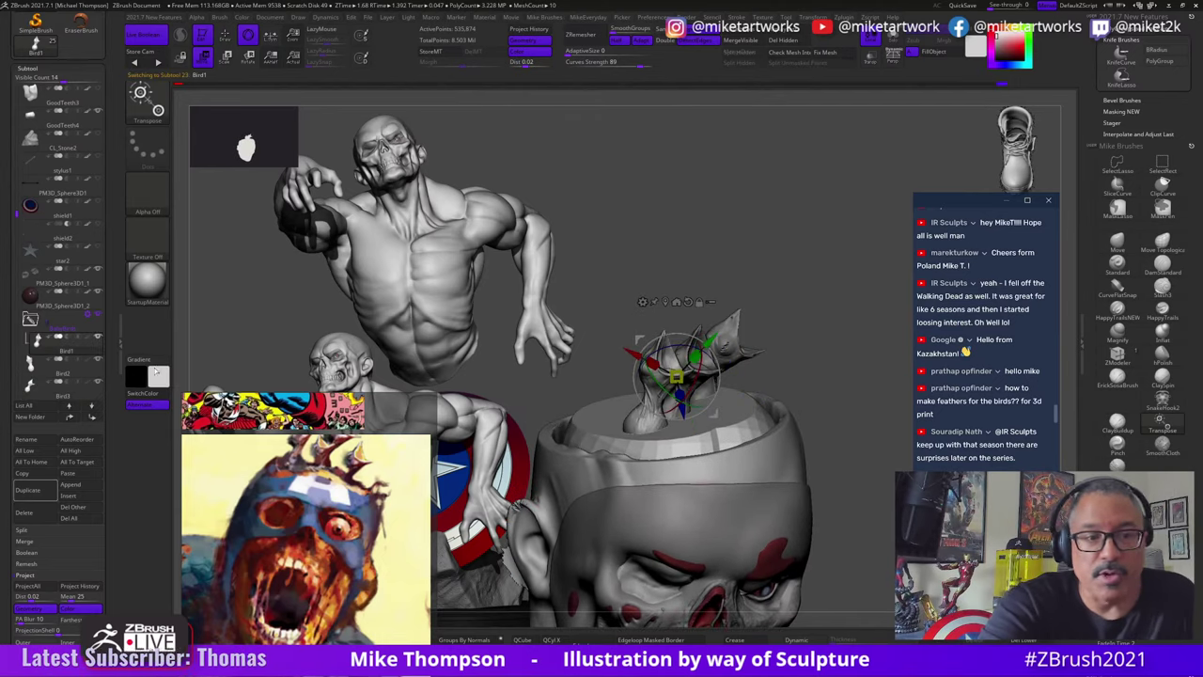
pyautogui.moveTo(84, 365); pyautogui.dragTo(83, 370)
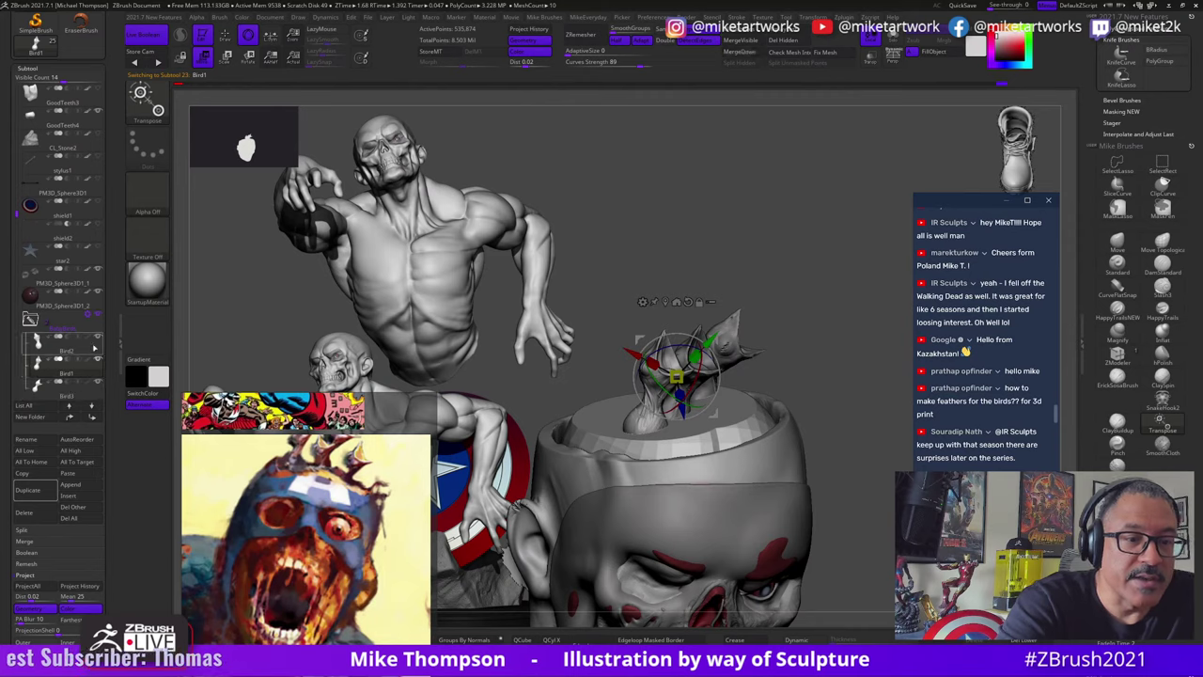
pyautogui.click(87, 387)
pyautogui.click(99, 337)
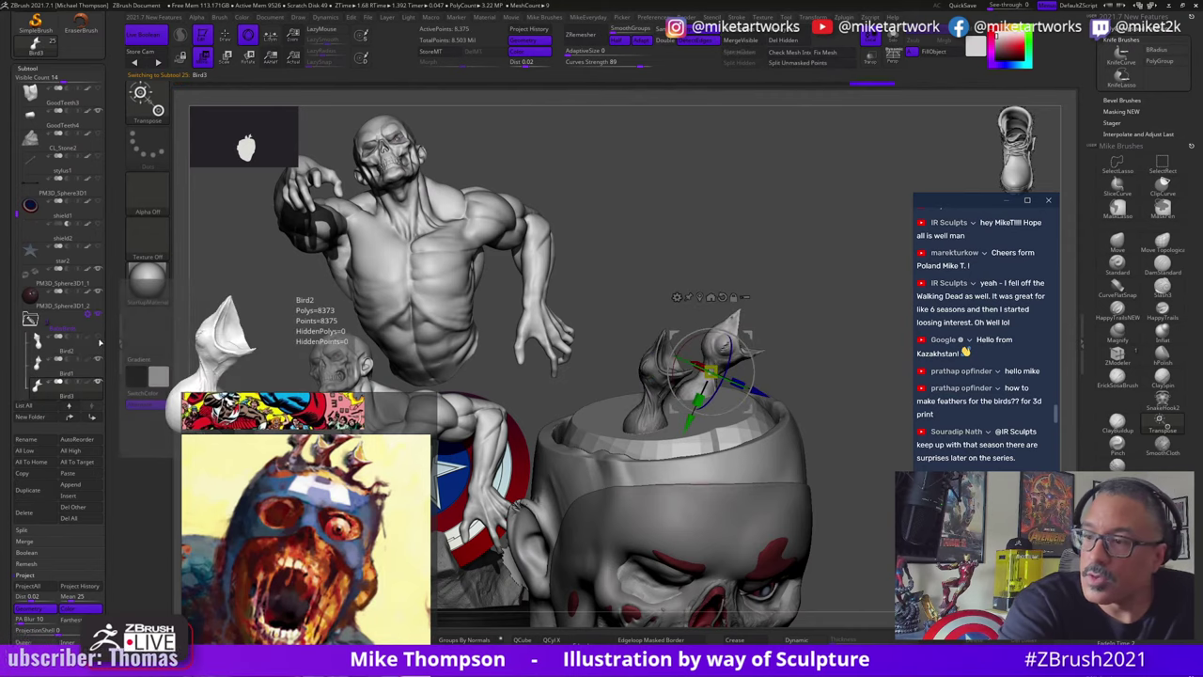
pyautogui.click(99, 337)
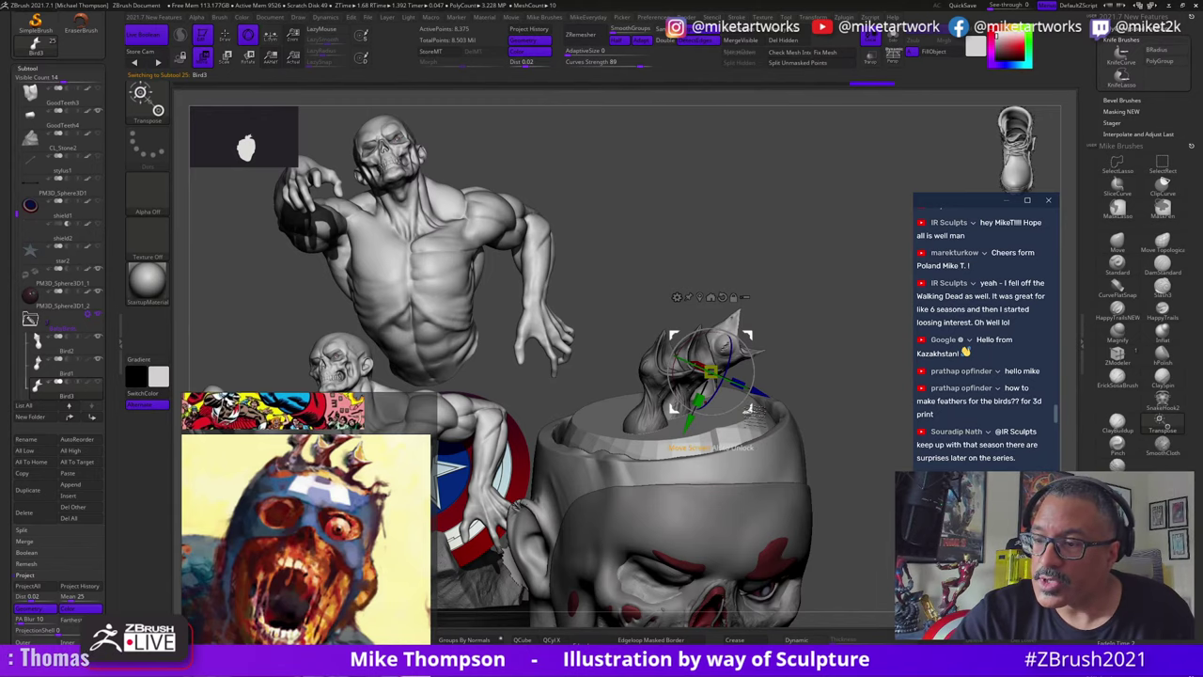
# Step: Move Bird1 outward to the rim of the open skull, apart from Bird2, and make Bird3 visible again
pyautogui.moveTo(729, 409); pyautogui.dragTo(750, 409)
pyautogui.click(24, 512)
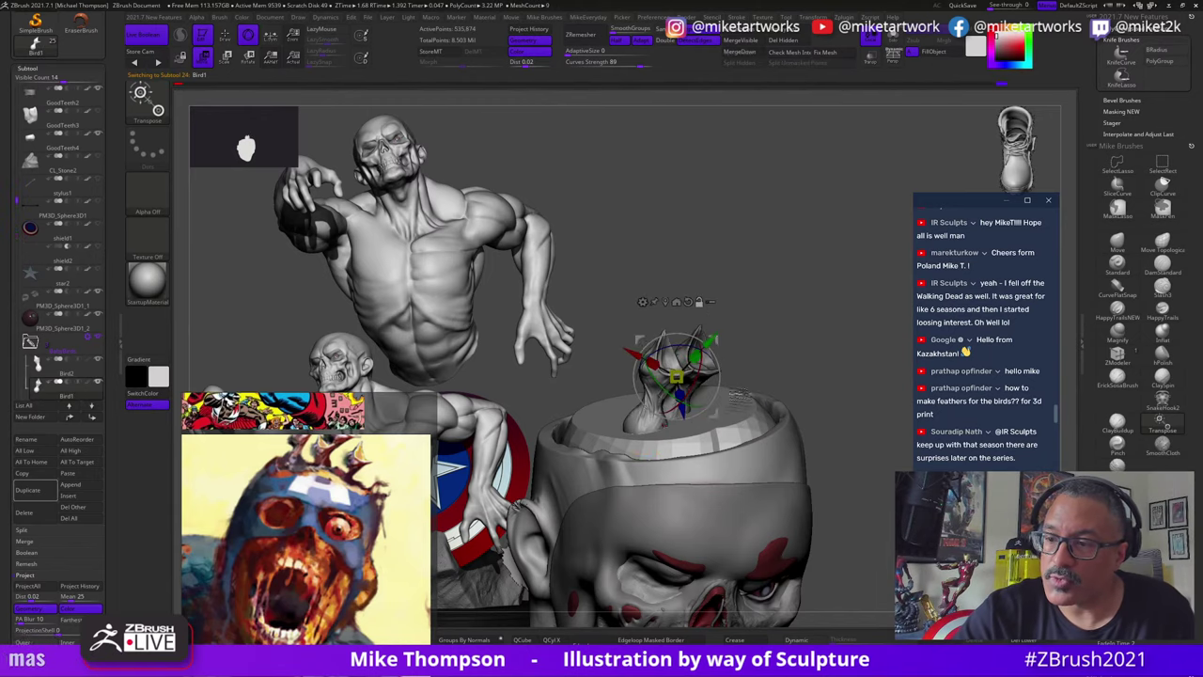
pyautogui.moveTo(812, 357); pyautogui.dragTo(817, 474)
pyautogui.moveTo(609, 406); pyautogui.dragTo(589, 377)
pyautogui.moveTo(830, 406); pyautogui.dragTo(839, 291)
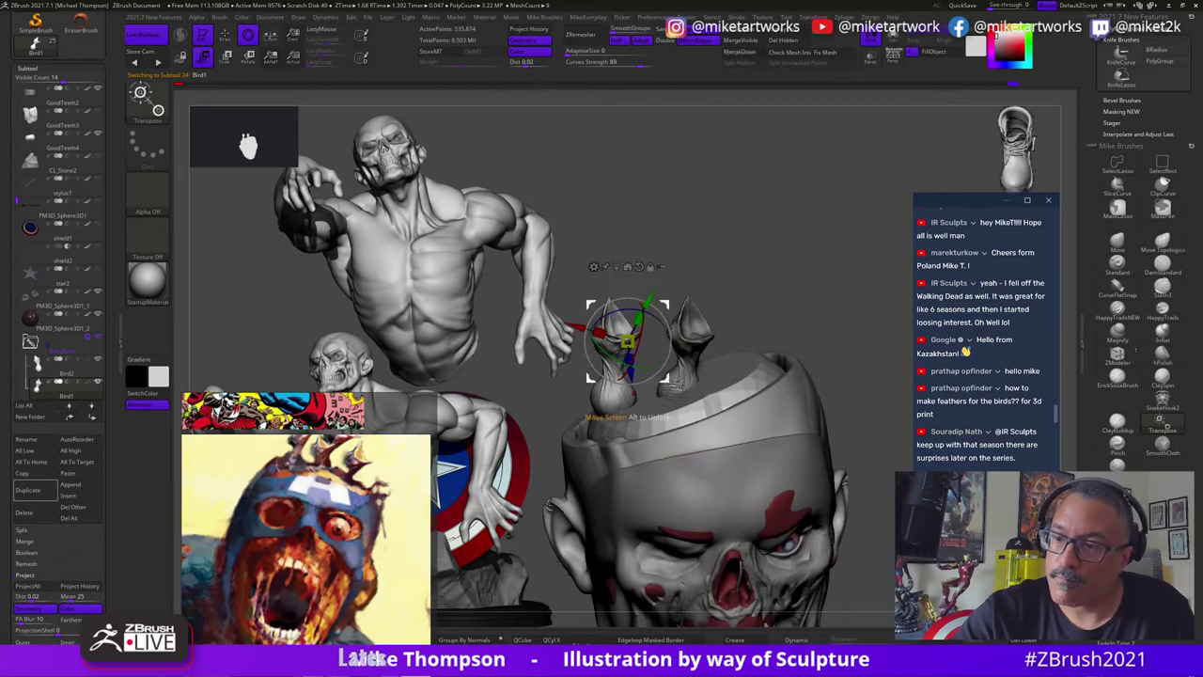
pyautogui.moveTo(664, 392); pyautogui.dragTo(675, 413)
pyautogui.moveTo(776, 310); pyautogui.dragTo(762, 344)
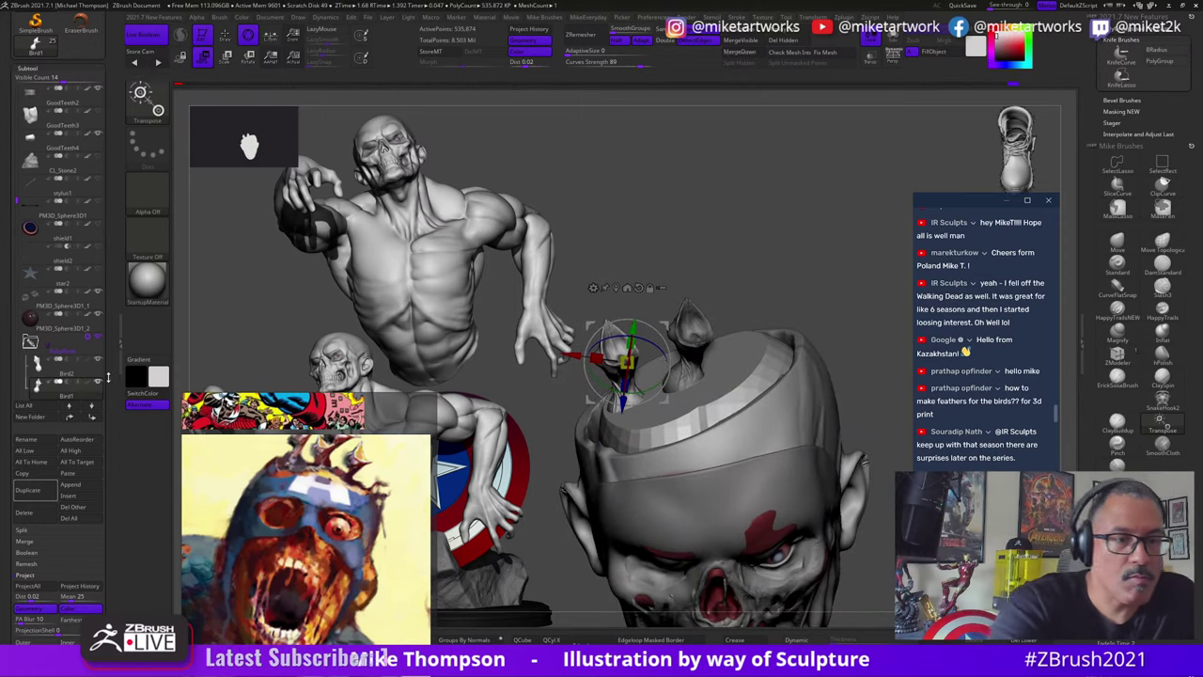
pyautogui.moveTo(15, 199); pyautogui.dragTo(15, 230)
pyautogui.click(99, 337)
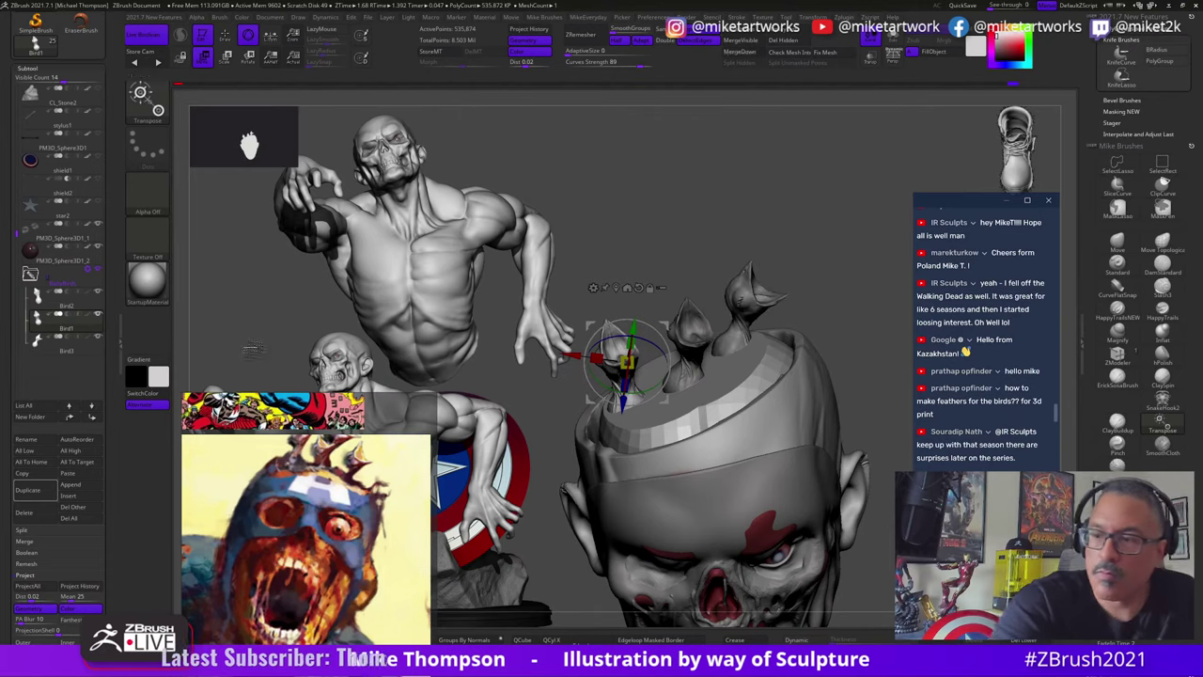
# Step: Try displaying the head and the three birds without polypaint
pyautogui.moveTo(869, 436); pyautogui.dragTo(740, 480)
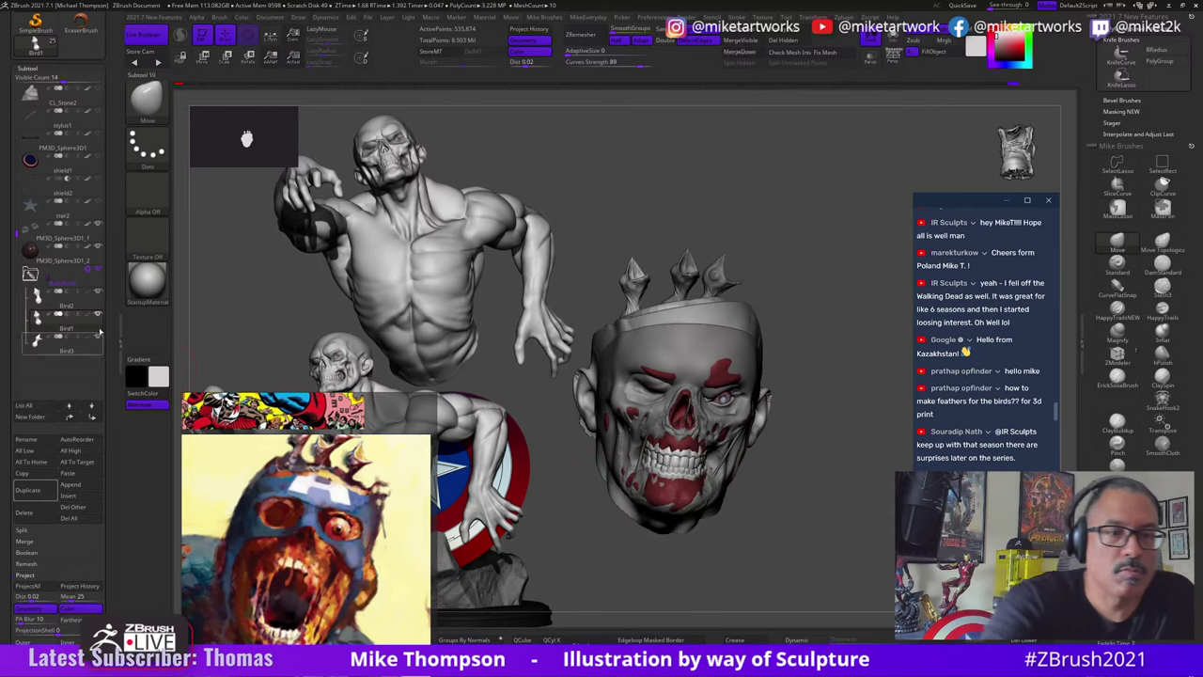
pyautogui.click(87, 225)
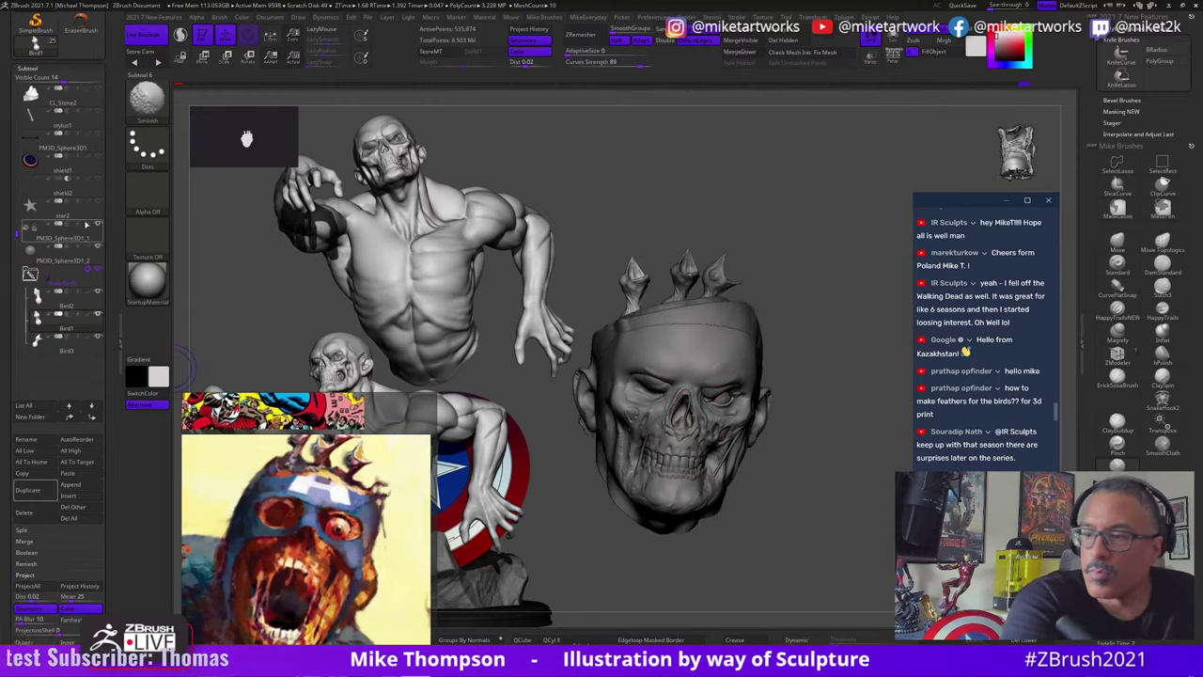
pyautogui.moveTo(829, 505)
pyautogui.mouseDown()
pyautogui.moveTo(849, 536)
pyautogui.moveTo(819, 517)
pyautogui.mouseUp()
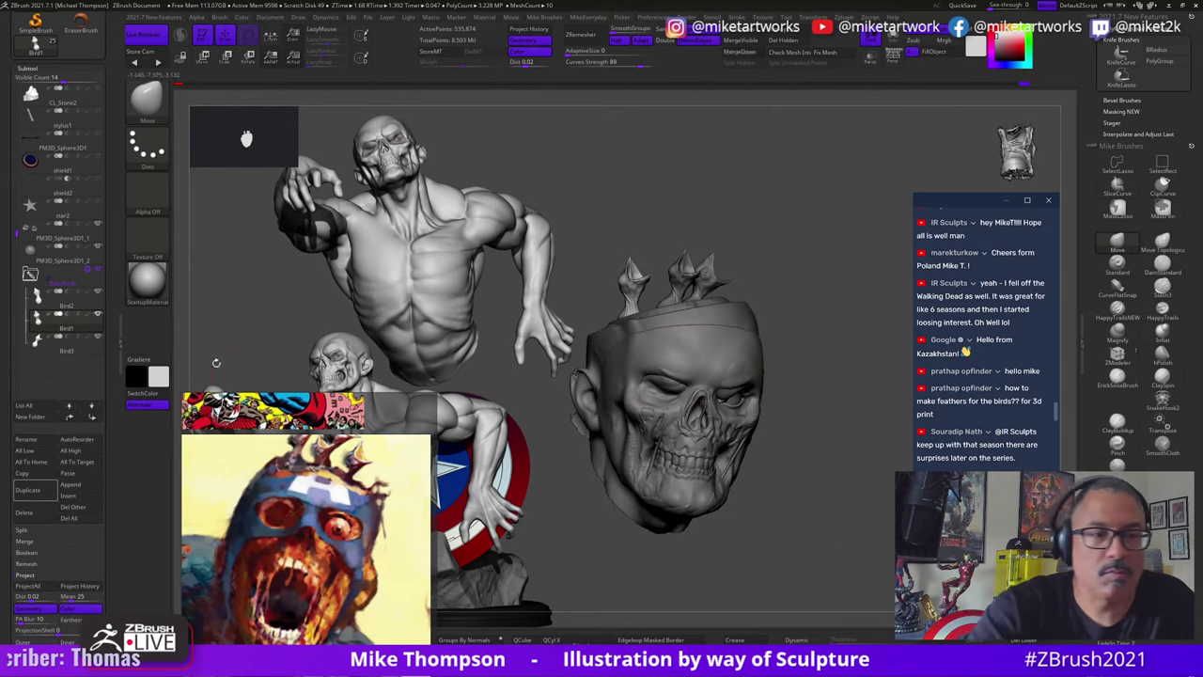
pyautogui.keyDown('shift'); pyautogui.click(87, 294); pyautogui.keyUp('shift')
pyautogui.moveTo(851, 522)
pyautogui.mouseDown()
pyautogui.moveTo(831, 534)
pyautogui.moveTo(846, 529)
pyautogui.mouseUp()
# Step: Select GoodCap and reveal its hidden torso and arms below the head
pyautogui.keyDown('alt'); pyautogui.click(752, 329); pyautogui.keyUp('alt')
pyautogui.keyDown('alt'); pyautogui.moveTo(859, 451); pyautogui.dragTo(822, 376); pyautogui.keyUp('alt')
pyautogui.keyDown('ctrl'); pyautogui.moveTo(816, 545); pyautogui.dragTo(828, 561); pyautogui.keyUp('ctrl')
pyautogui.hotkey('ctrl', 'shift', 'z')
pyautogui.hotkey('ctrl', 'shift', 'z')
pyautogui.hotkey('ctrl', 'shift', 'z')
pyautogui.hotkey('ctrl', 'shift', 'z')
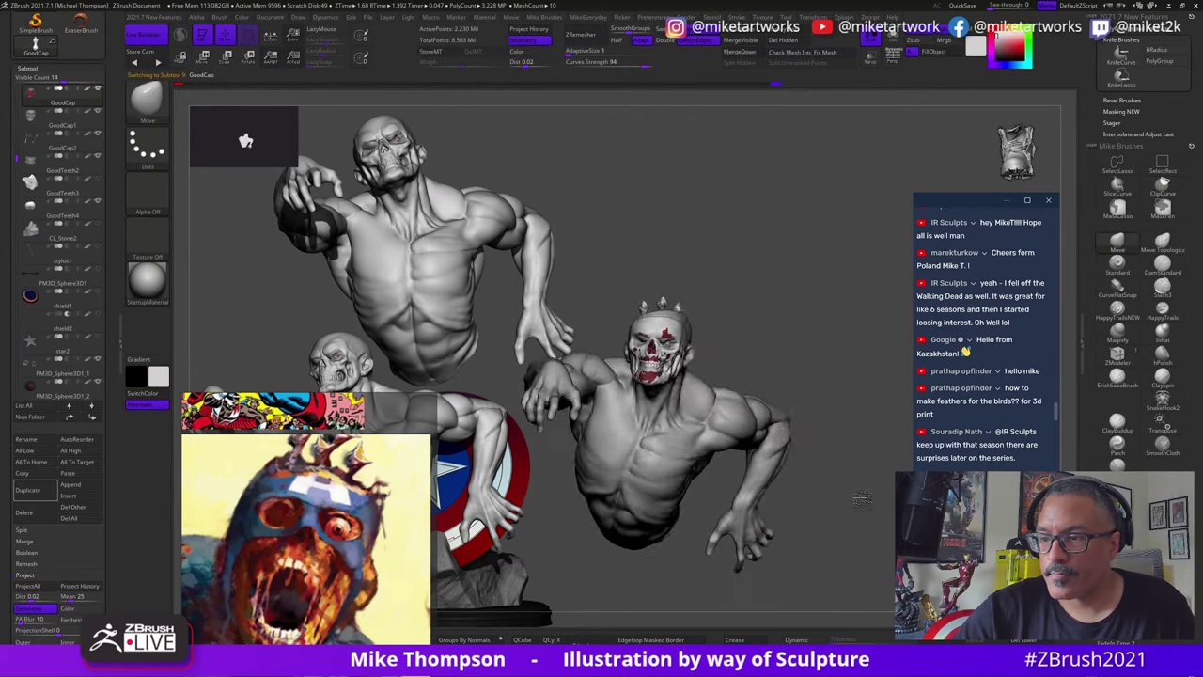
# Step: Examine how the three birds sit on the full figure from the front and from a raised angle
pyautogui.hotkey('ctrl', 'shift', 'z')
pyautogui.hotkey('ctrl', 'shift', 'z')
pyautogui.hotkey('ctrl', 'shift', 'z')
pyautogui.hotkey('ctrl', 'shift', 'z')
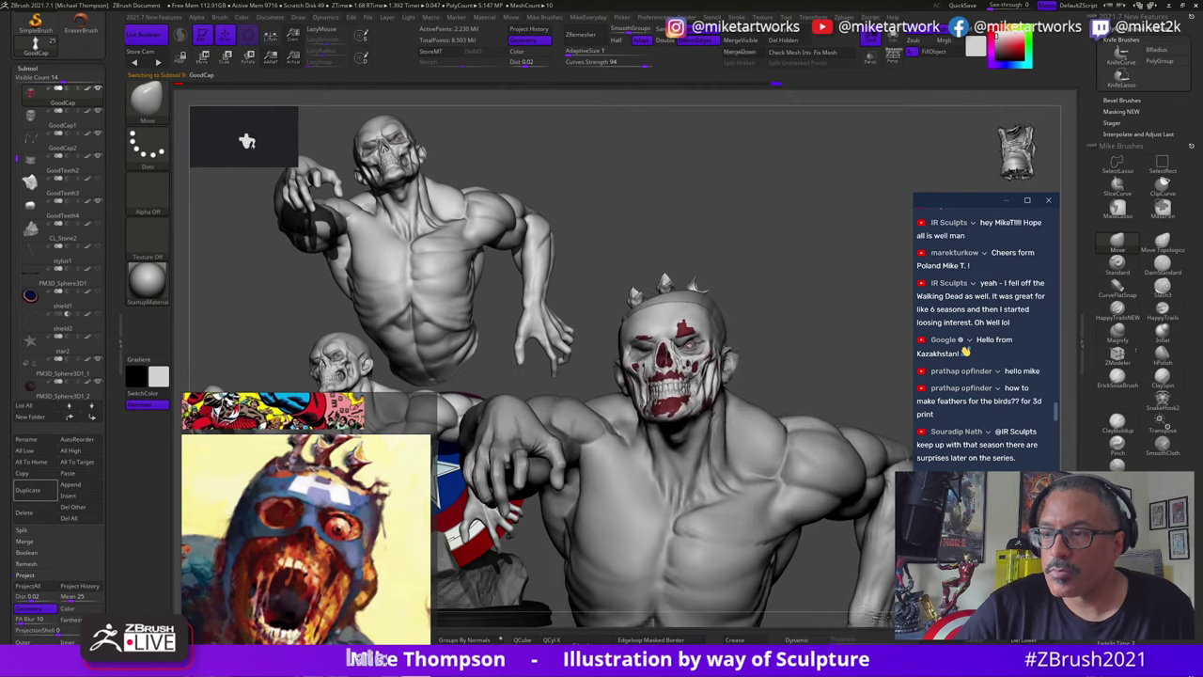
pyautogui.hotkey('ctrl', 'shift', 'z')
pyautogui.hotkey('ctrl', 'shift', 'z')
pyautogui.hotkey('ctrl', 'shift', 'z')
pyautogui.hotkey('ctrl', 'shift', 'z')
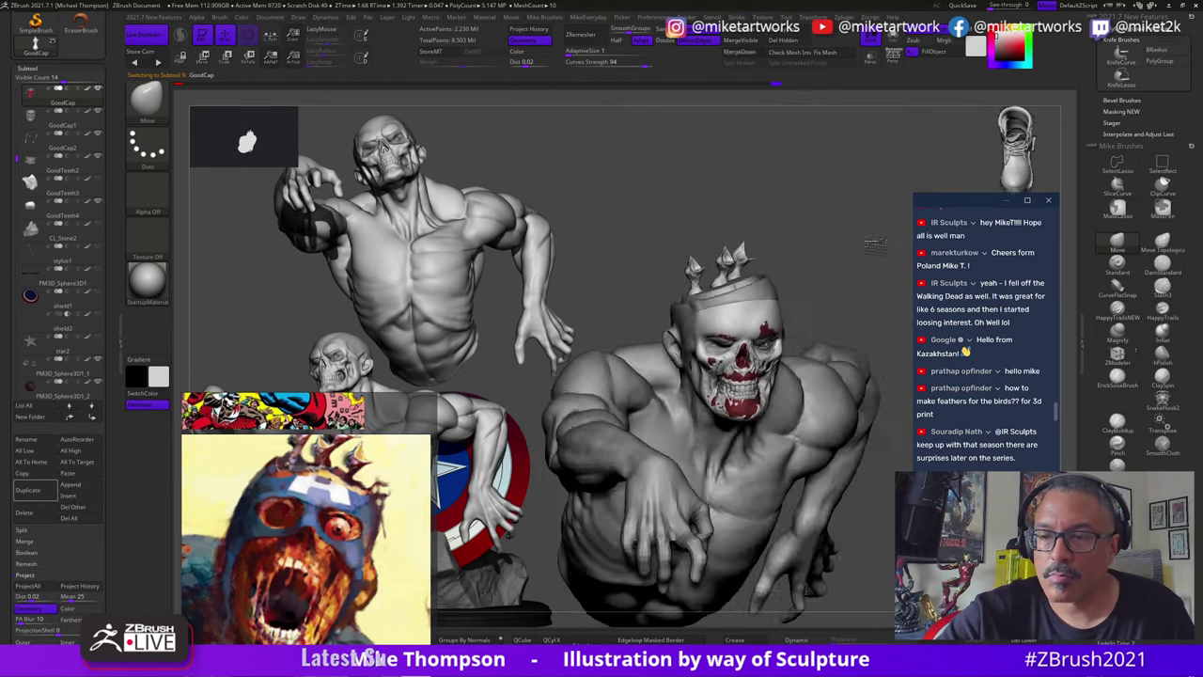
pyautogui.hotkey('ctrl', 'shift', 'z')
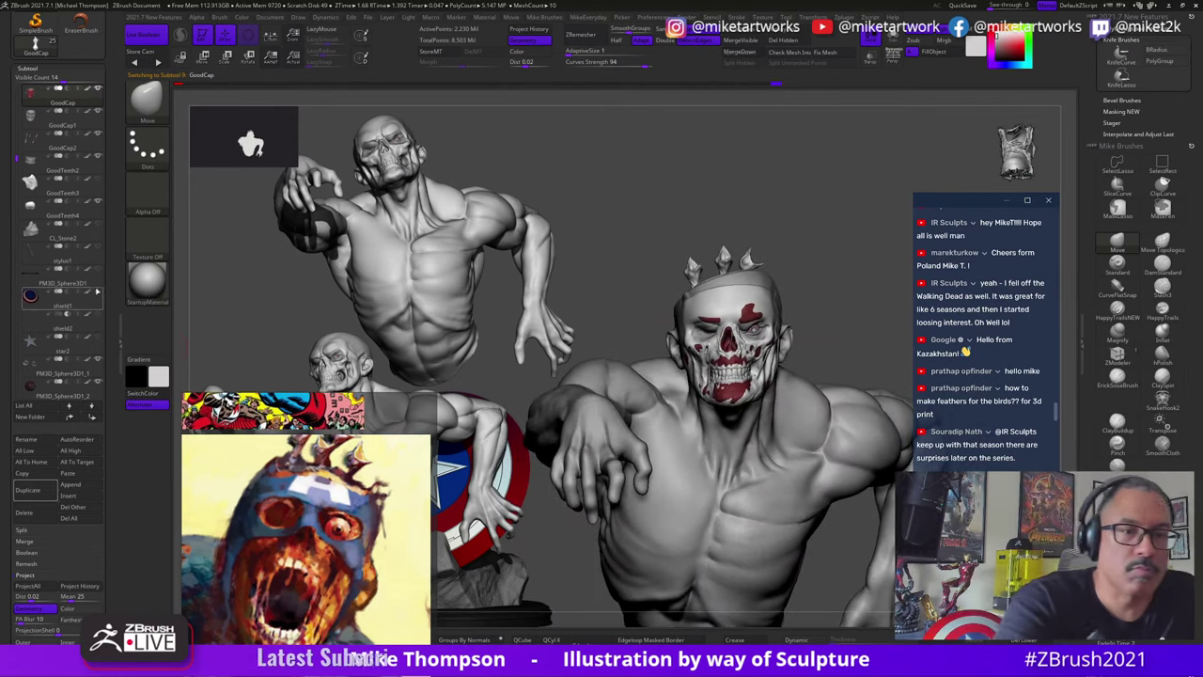
# Step: Show the shield and the rocky stone base with the figure, keeping the stylus hidden
pyautogui.hotkey('ctrl', 'shift', 'z')
pyautogui.hotkey('ctrl', 'shift', 'z')
pyautogui.hotkey('ctrl', 'shift', 'z')
pyautogui.hotkey('ctrl', 'shift', 'z')
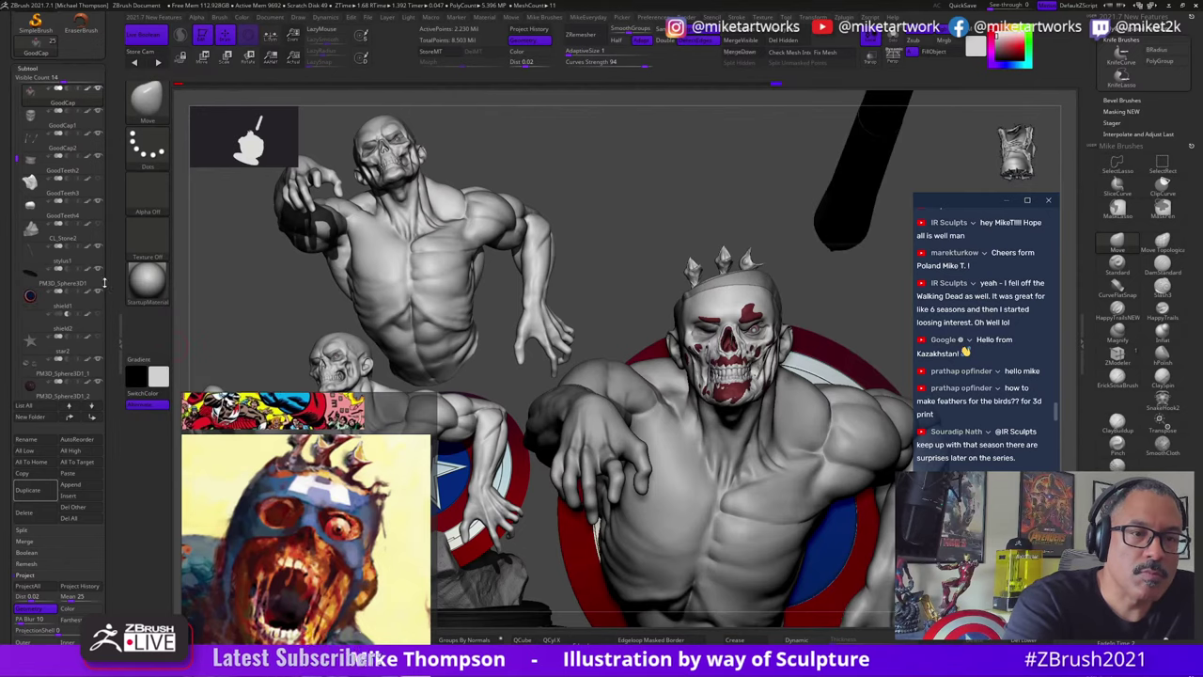
pyautogui.click(99, 248)
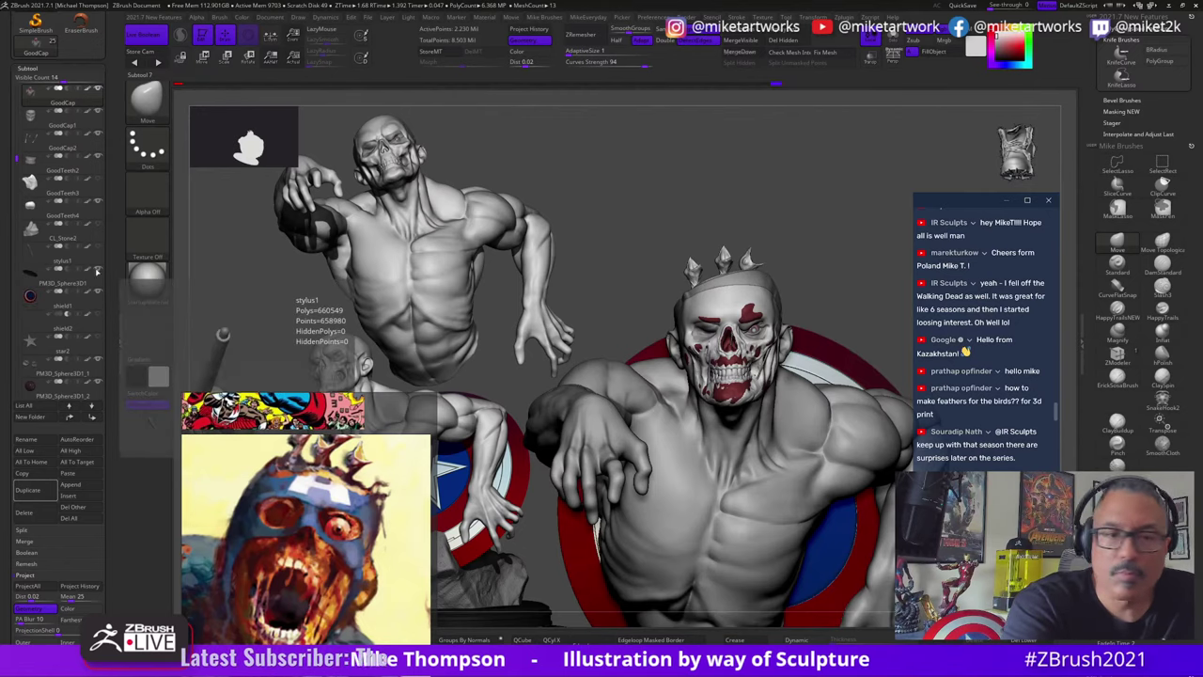
pyautogui.click(98, 337)
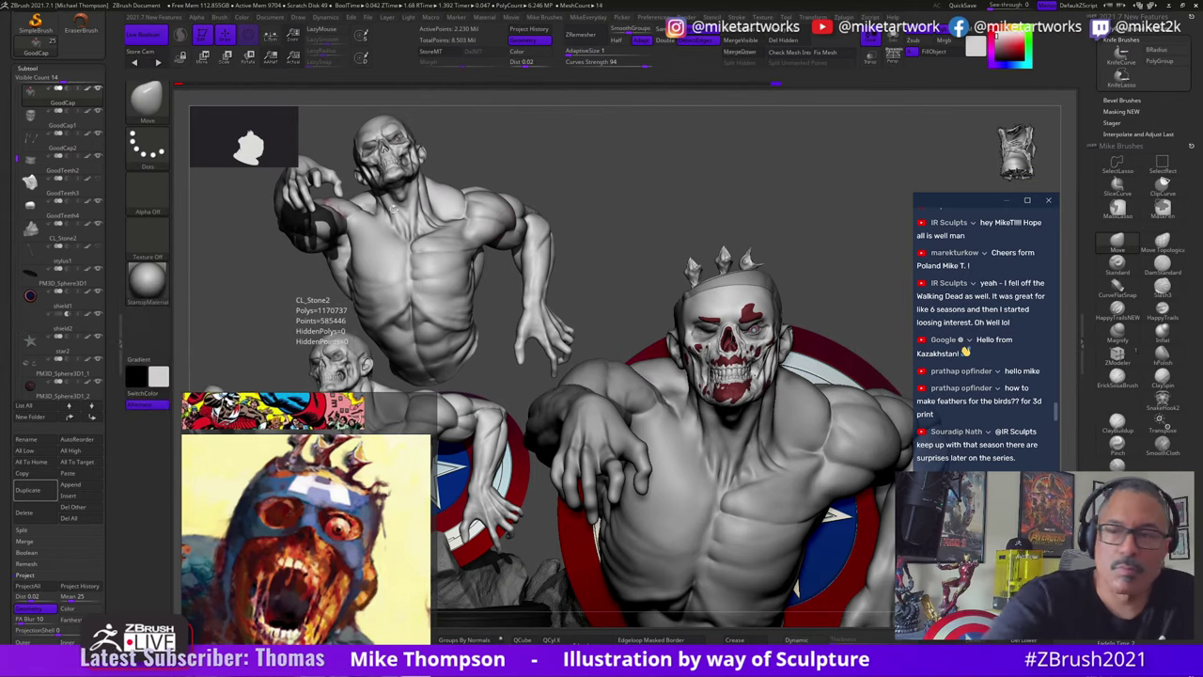
# Step: Turn off GoodCap's polypaint display and frame the whole bust with its shield and base
pyautogui.hotkey('ctrl', 'shift', 'z')
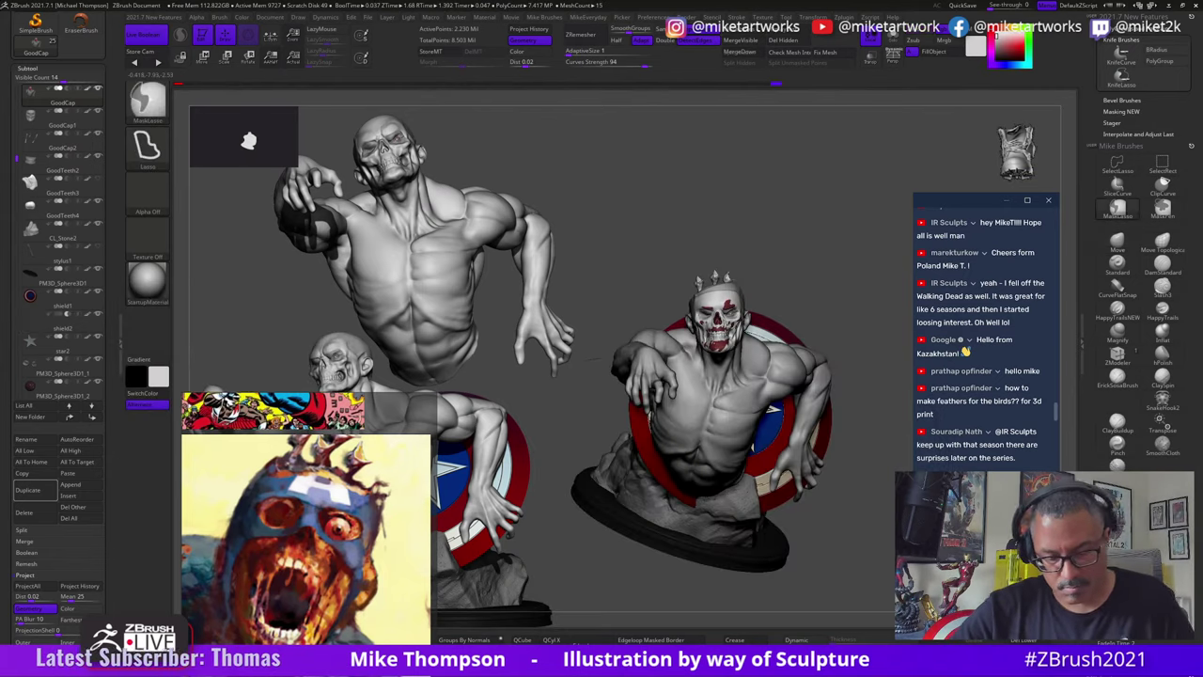
pyautogui.hotkey('ctrl', 'shift', 'z')
pyautogui.moveTo(611, 235); pyautogui.dragTo(545, 235)
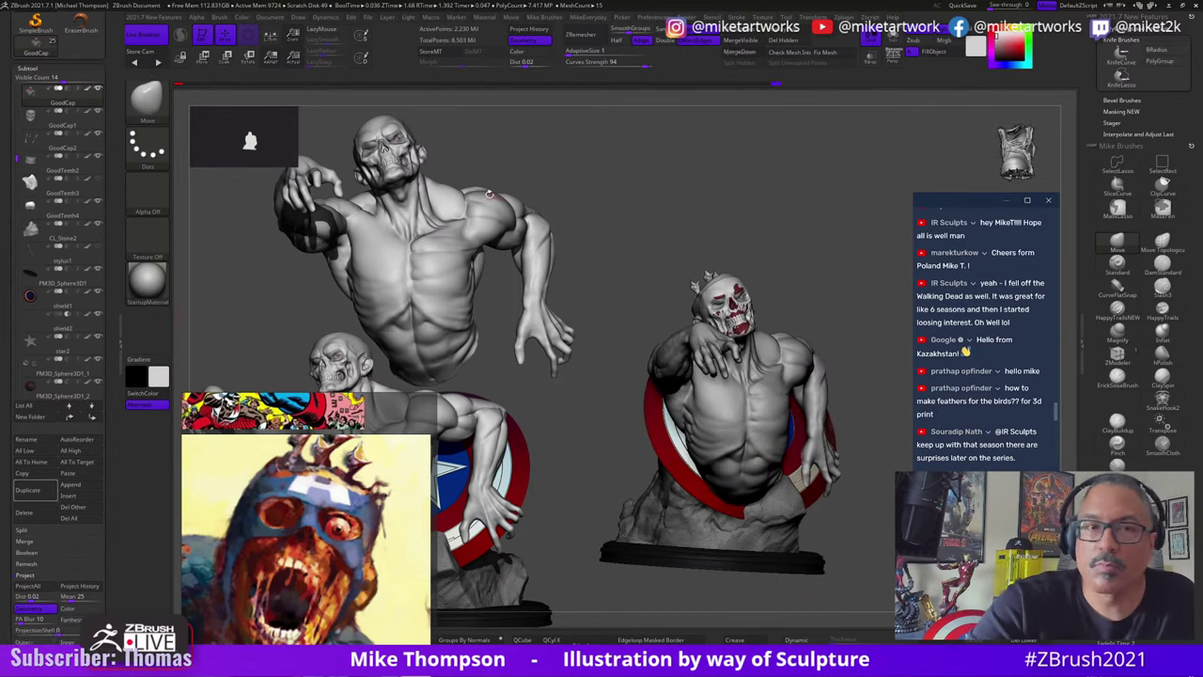
pyautogui.moveTo(872, 217)
pyautogui.keyDown('alt'); pyautogui.mouseDown()
pyautogui.moveTo(874, 305)
pyautogui.moveTo(872, 292)
pyautogui.mouseUp(); pyautogui.keyUp('alt')
pyautogui.hotkey('ctrl', 'shift', 'z')
pyautogui.hotkey('ctrl', 'shift', 'z')
pyautogui.hotkey('ctrl', 'shift', 'z')
pyautogui.hotkey('ctrl', 'shift', 'z')
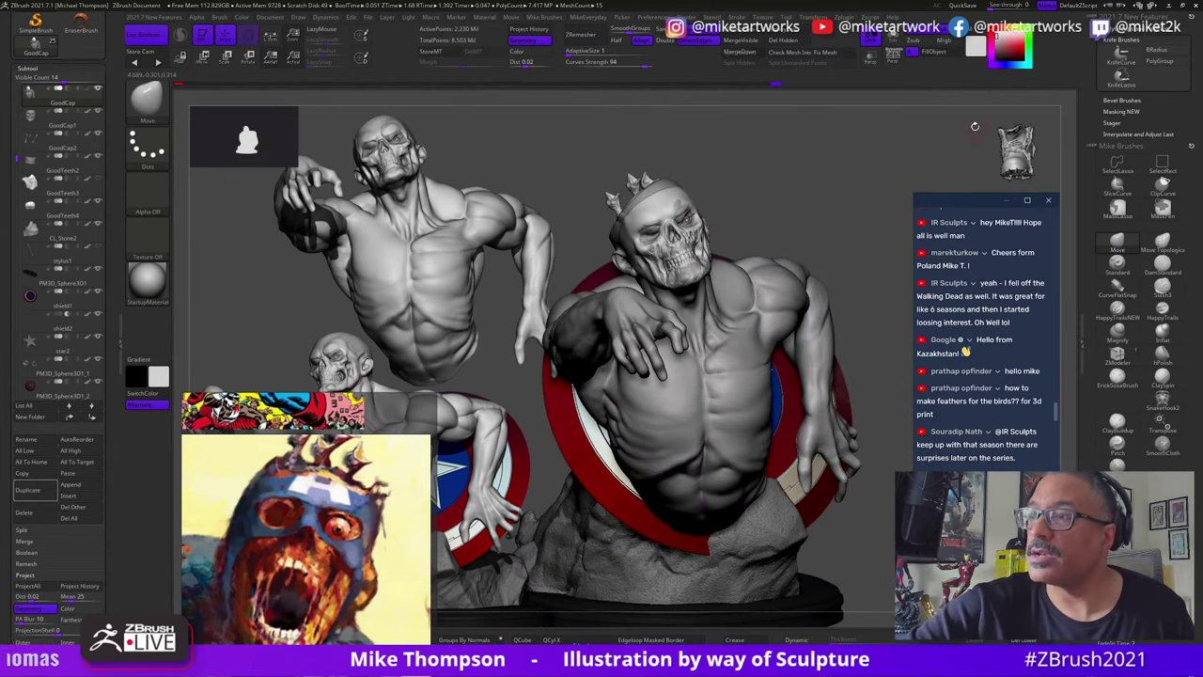
# Step: Turn on the perspective view and turn the bust to check its outstretched arm
pyautogui.click(893, 60)
pyautogui.moveTo(887, 492)
pyautogui.mouseDown()
pyautogui.moveTo(871, 587)
pyautogui.moveTo(787, 546)
pyautogui.mouseUp()
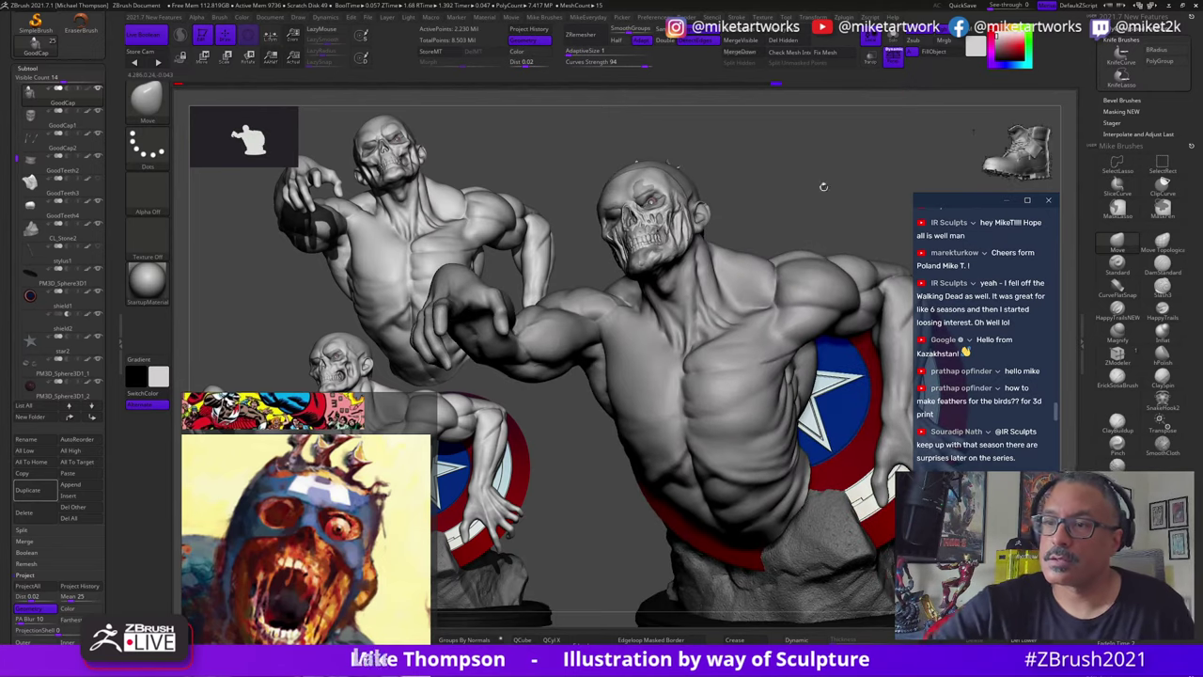
pyautogui.moveTo(822, 184)
pyautogui.mouseDown()
pyautogui.moveTo(860, 263)
pyautogui.moveTo(808, 212)
pyautogui.moveTo(846, 187)
pyautogui.moveTo(872, 191)
pyautogui.moveTo(851, 193)
pyautogui.mouseUp()
# Step: Examine the complete bust and the birds in its open skull from the front, side, back and above
pyautogui.hotkey('ctrl', 'shift', 'z')
pyautogui.hotkey('ctrl', 'shift', 'z')
pyautogui.hotkey('ctrl', 'shift', 'z')
pyautogui.hotkey('ctrl', 'shift', 'z')
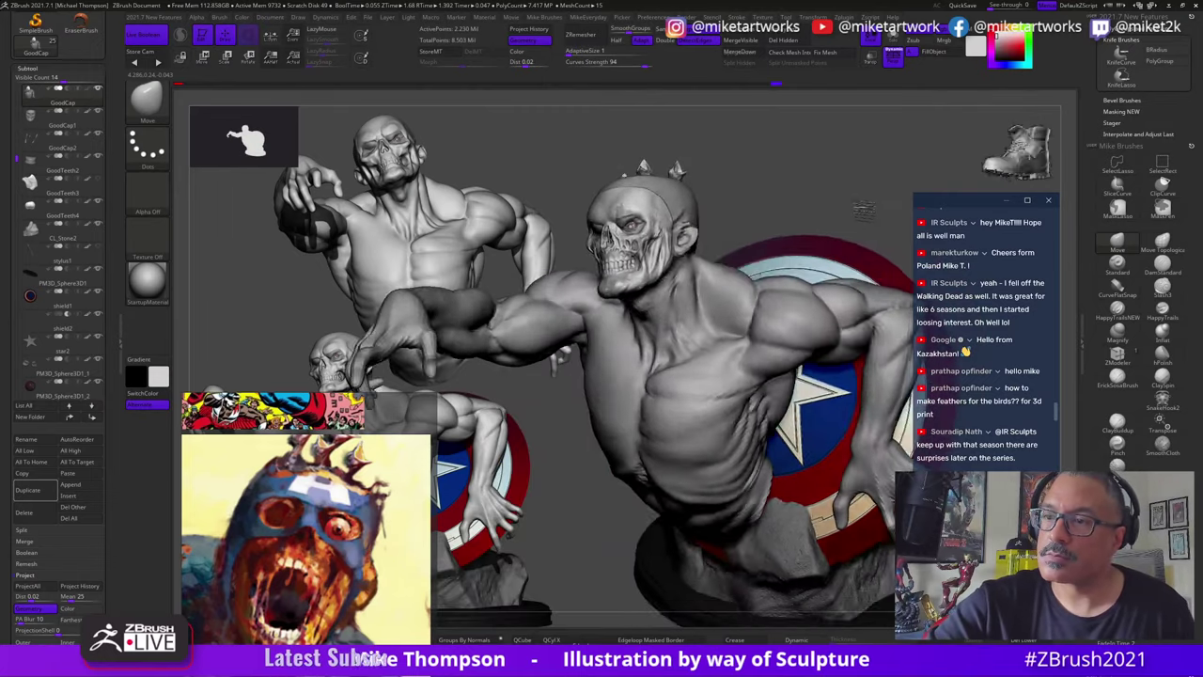
pyautogui.hotkey('ctrl', 'shift', 'z')
pyautogui.hotkey('ctrl', 'shift', 'z')
pyautogui.hotkey('ctrl', 'shift', 'z')
pyautogui.hotkey('ctrl', 'shift', 'z')
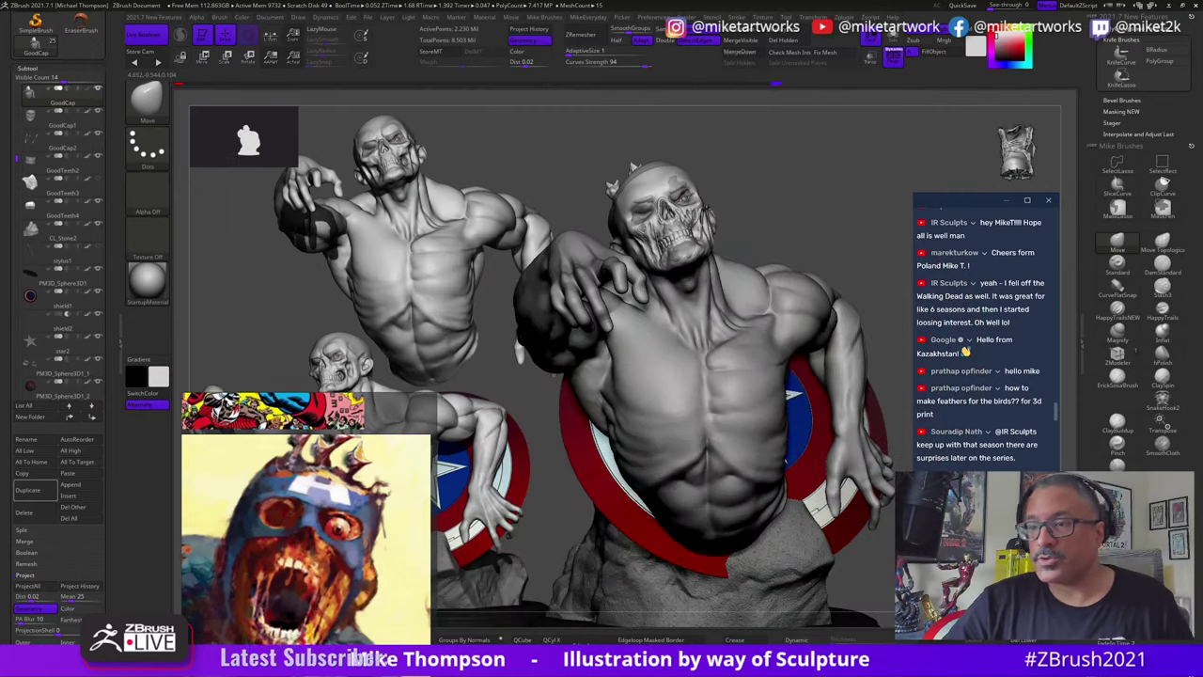
pyautogui.hotkey('ctrl', 'shift', 'z')
pyautogui.hotkey('ctrl', 'shift', 'z')
pyautogui.hotkey('ctrl', 'shift', 'z')
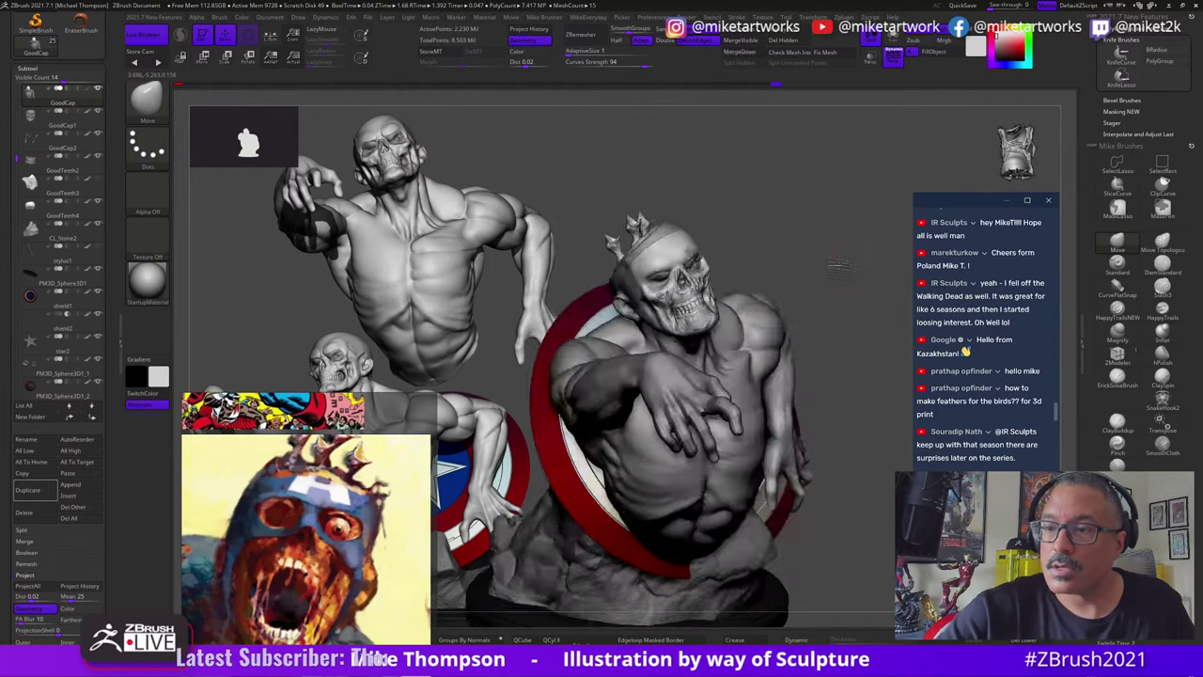
pyautogui.hotkey('ctrl', 'shift', 'z')
pyautogui.hotkey('ctrl', 'shift', 'z')
pyautogui.hotkey('ctrl', 'shift', 'z')
pyautogui.hotkey('ctrl', 'shift', 'z')
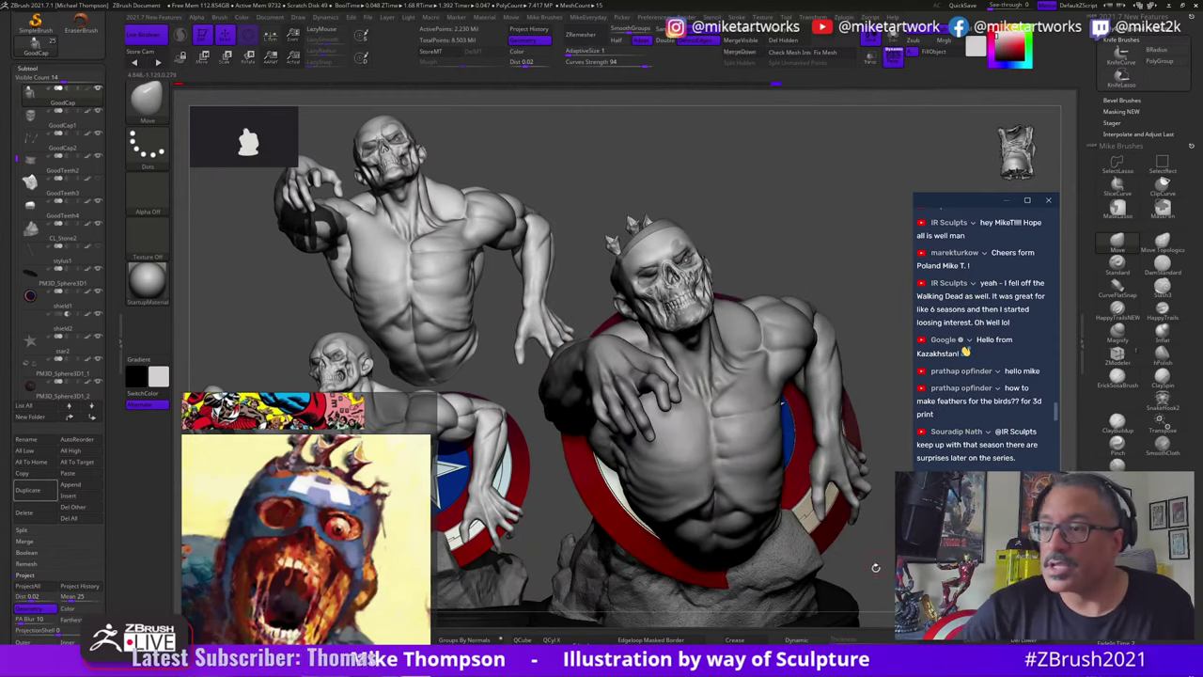
pyautogui.hotkey('ctrl', 'shift', 'z')
pyautogui.hotkey('ctrl', 'shift', 'z')
pyautogui.hotkey('ctrl', 'shift', 'z')
pyautogui.hotkey('ctrl', 'shift', 'z')
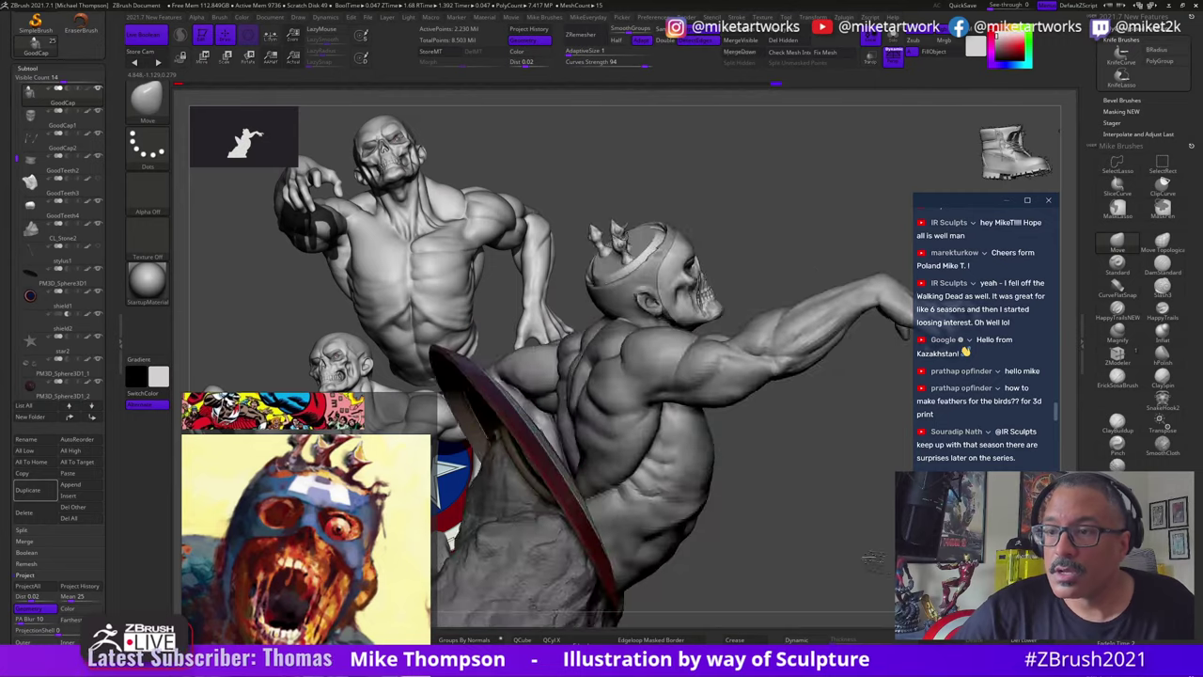
pyautogui.hotkey('ctrl', 'shift', 'z')
pyautogui.hotkey('ctrl', 'shift', 'z')
pyautogui.hotkey('ctrl', 'shift', 'z')
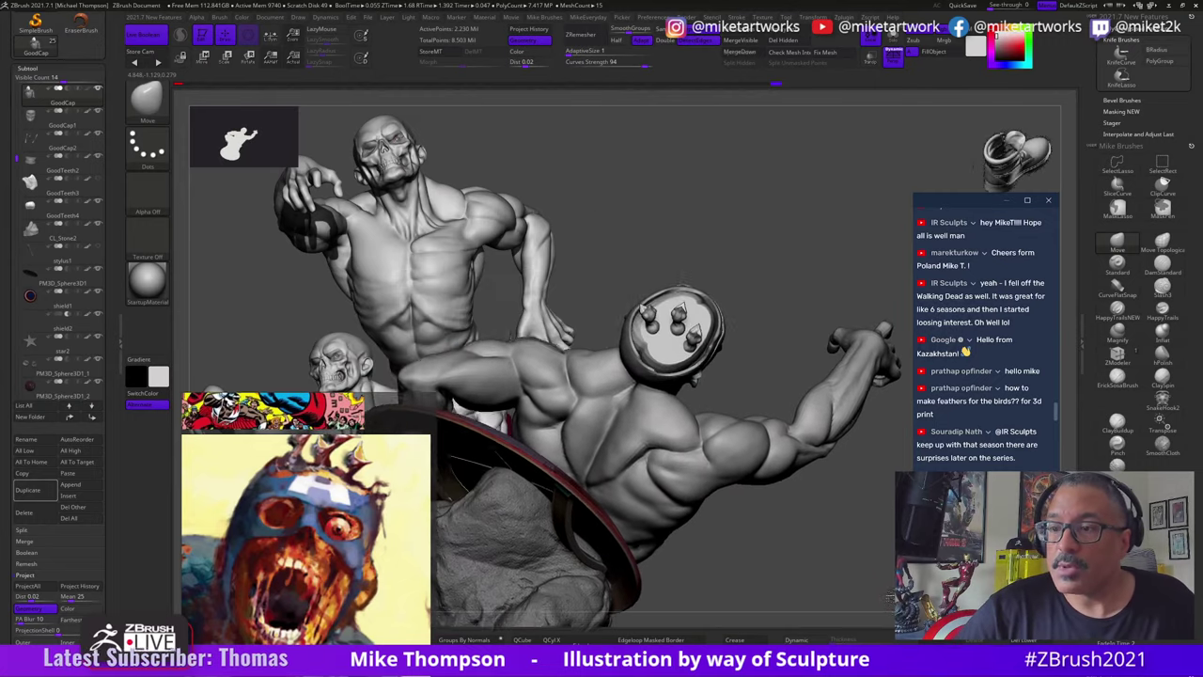
# Step: Move Bird1 outward toward the rim of the open skull, working from behind and above the head
pyautogui.hotkey('ctrl', 'shift', 'z')
pyautogui.hotkey('ctrl', 'shift', 'z')
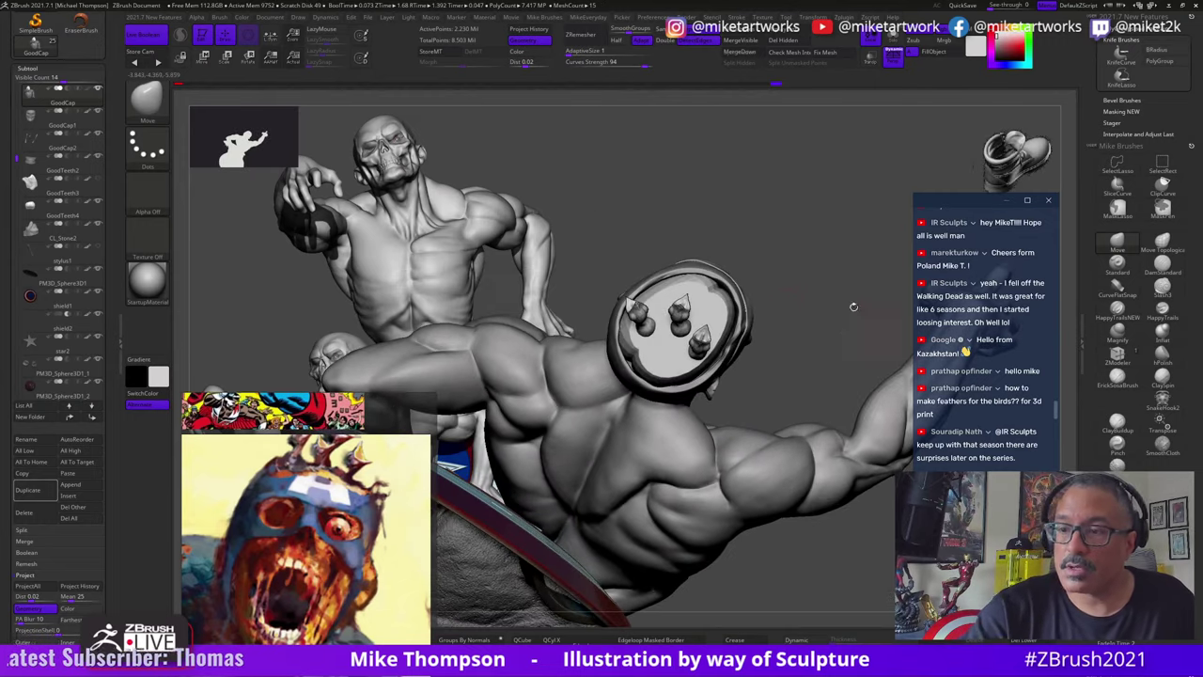
pyautogui.hotkey('ctrl', 'shift', 'z')
pyautogui.hotkey('ctrl', 'shift', 'z')
pyautogui.press('w')
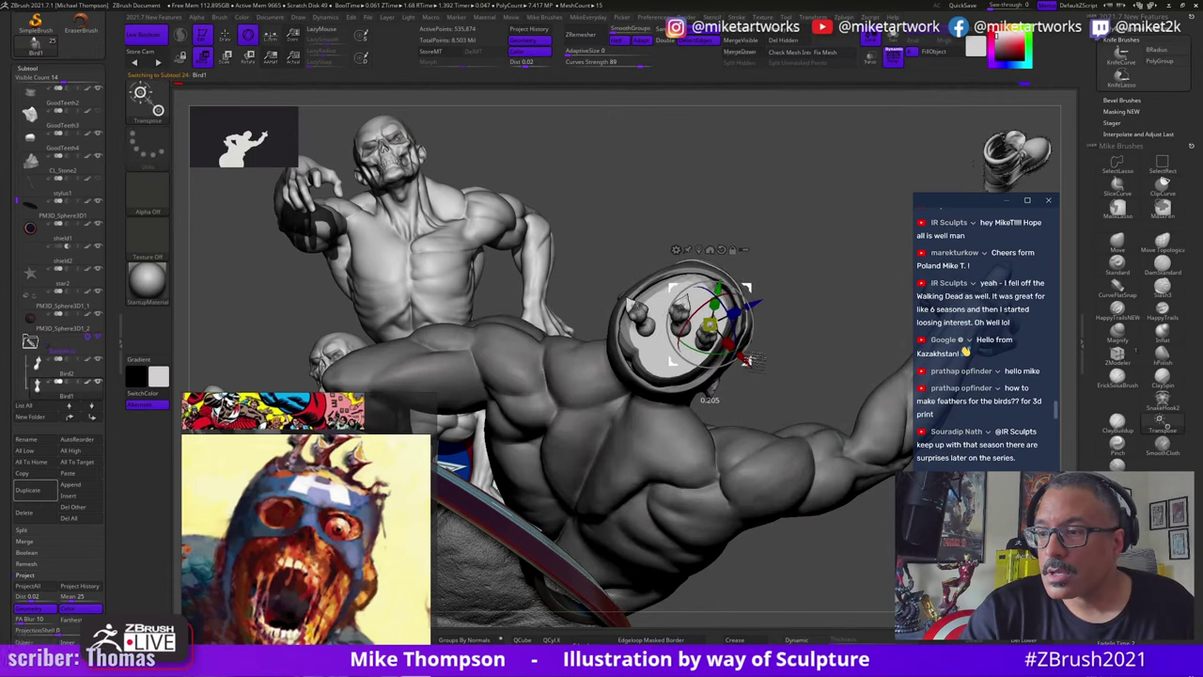
pyautogui.moveTo(782, 340)
pyautogui.mouseDown()
pyautogui.moveTo(807, 308)
pyautogui.moveTo(783, 342)
pyautogui.mouseUp()
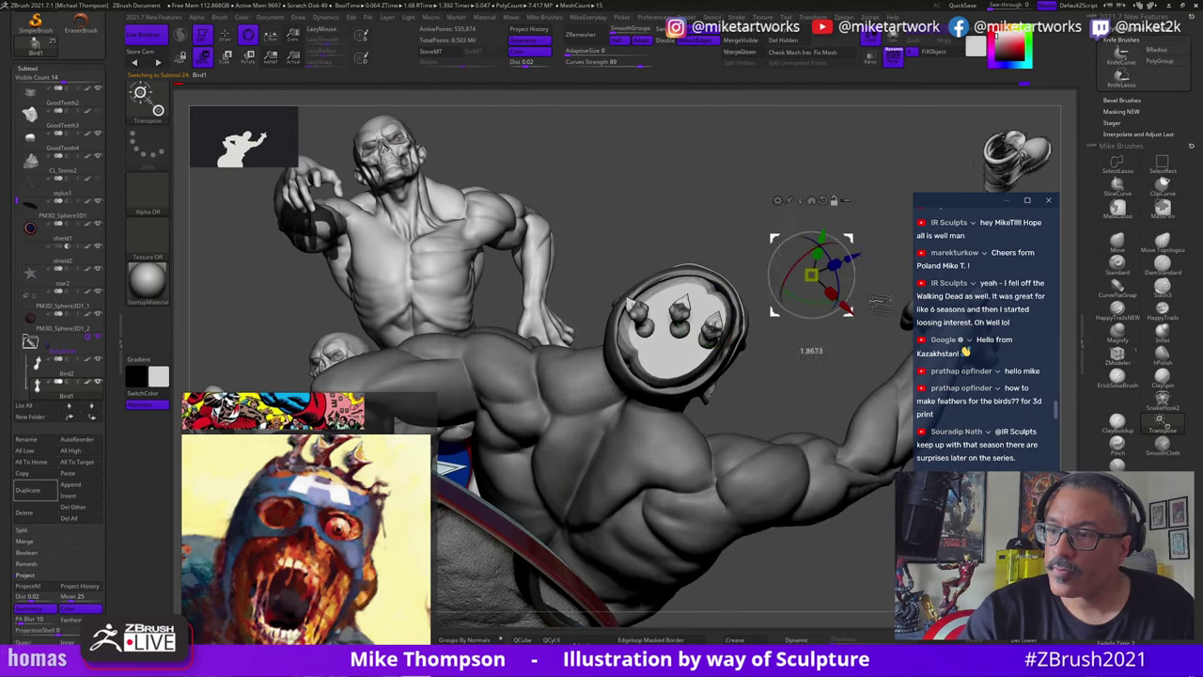
pyautogui.moveTo(851, 310); pyautogui.dragTo(898, 290)
# Step: Reposition Bird2 in the middle of the skull opening, and select Bird3 to check its placement from the front
pyautogui.keyDown('alt'); pyautogui.click(714, 330); pyautogui.keyUp('alt')
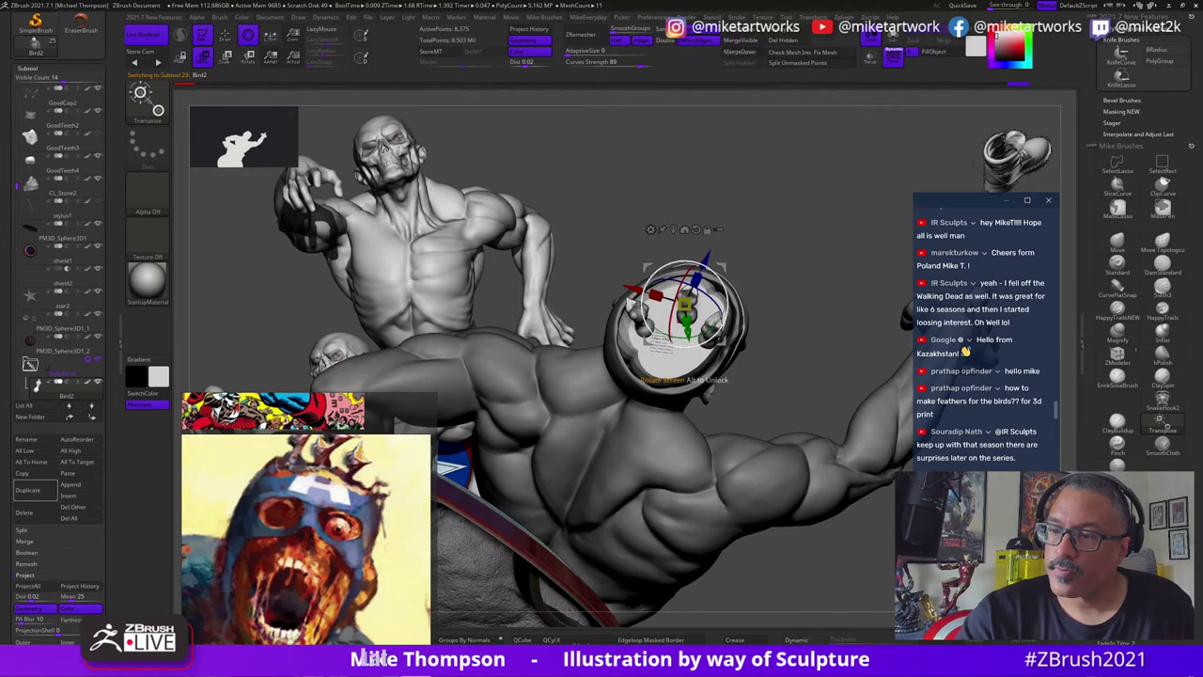
pyautogui.keyDown('alt'); pyautogui.click(643, 331); pyautogui.keyUp('alt')
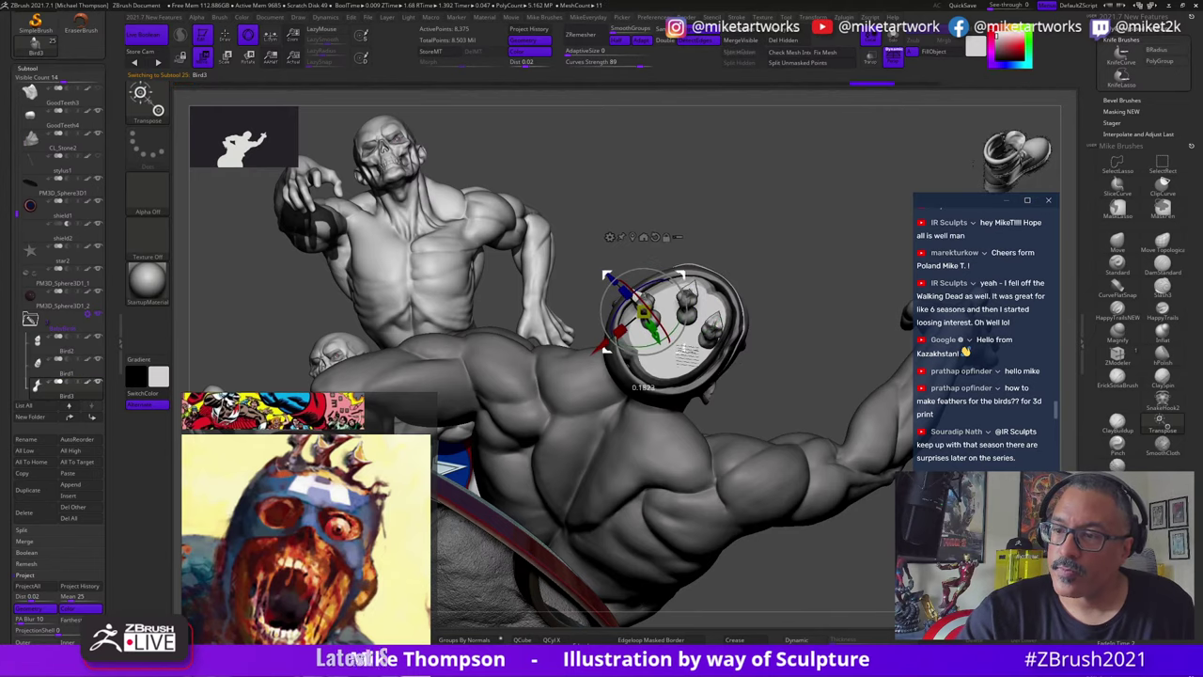
pyautogui.moveTo(839, 314)
pyautogui.mouseDown()
pyautogui.moveTo(902, 272)
pyautogui.moveTo(837, 287)
pyautogui.moveTo(874, 389)
pyautogui.mouseUp()
pyautogui.hotkey('ctrl', 'shift', 'z')
pyautogui.hotkey('ctrl', 'shift', 'z')
pyautogui.hotkey('ctrl', 'shift', 'z')
pyautogui.hotkey('ctrl', 'shift', 'z')
pyautogui.hotkey('ctrl', 'shift', 'z')
pyautogui.hotkey('ctrl', 'shift', 'z')
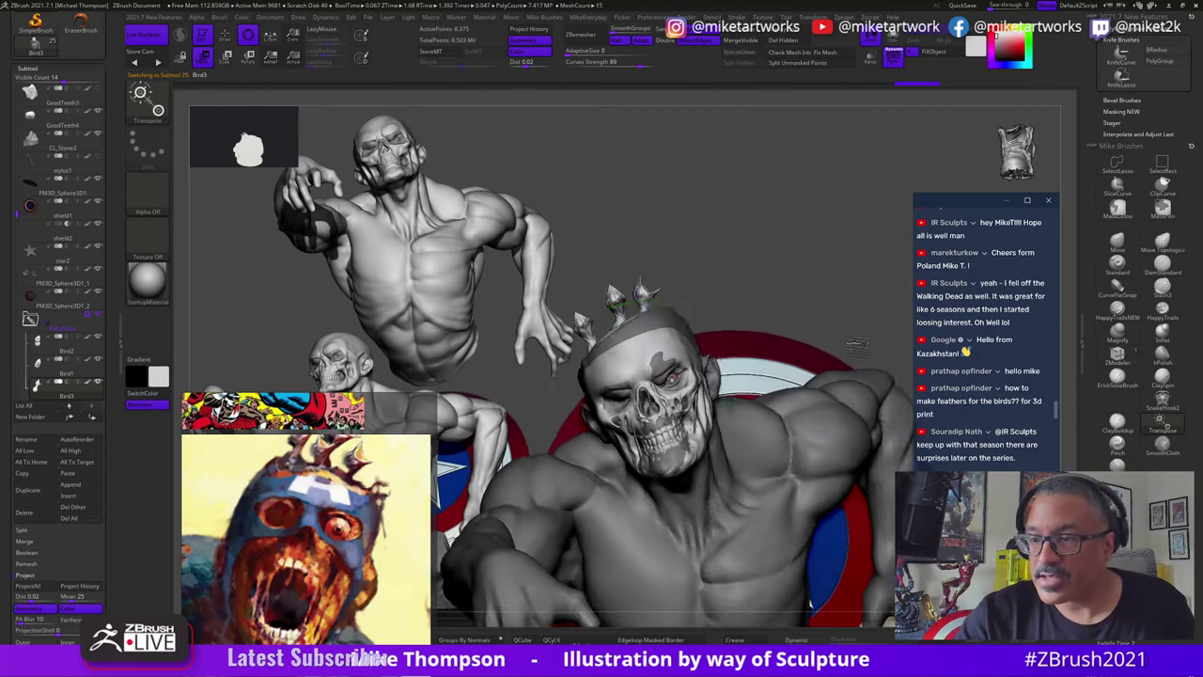
# Step: Adjust Bird3's tilt in the skull opening, judging it from the front, side and back
pyautogui.hotkey('ctrl', 'shift', 'z')
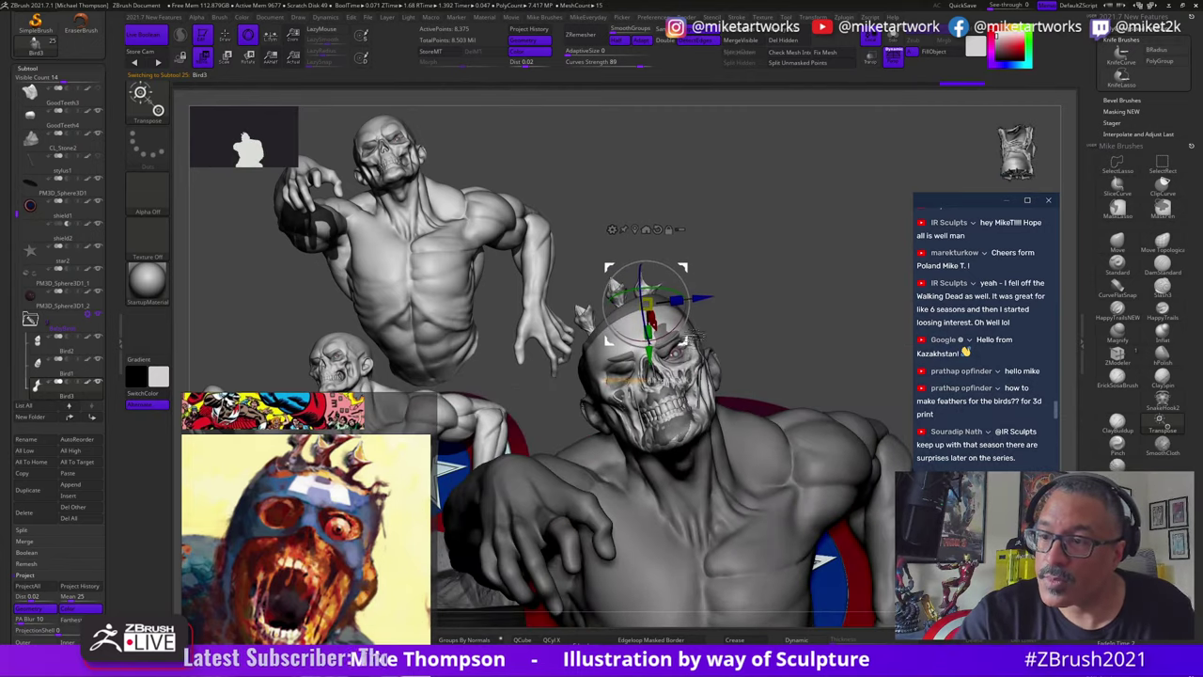
pyautogui.hotkey('ctrl', 'shift', 'z')
pyautogui.hotkey('ctrl', 'shift', 'z')
pyautogui.hotkey('ctrl', 'shift', 'z')
pyautogui.hotkey('ctrl', 'shift', 'z')
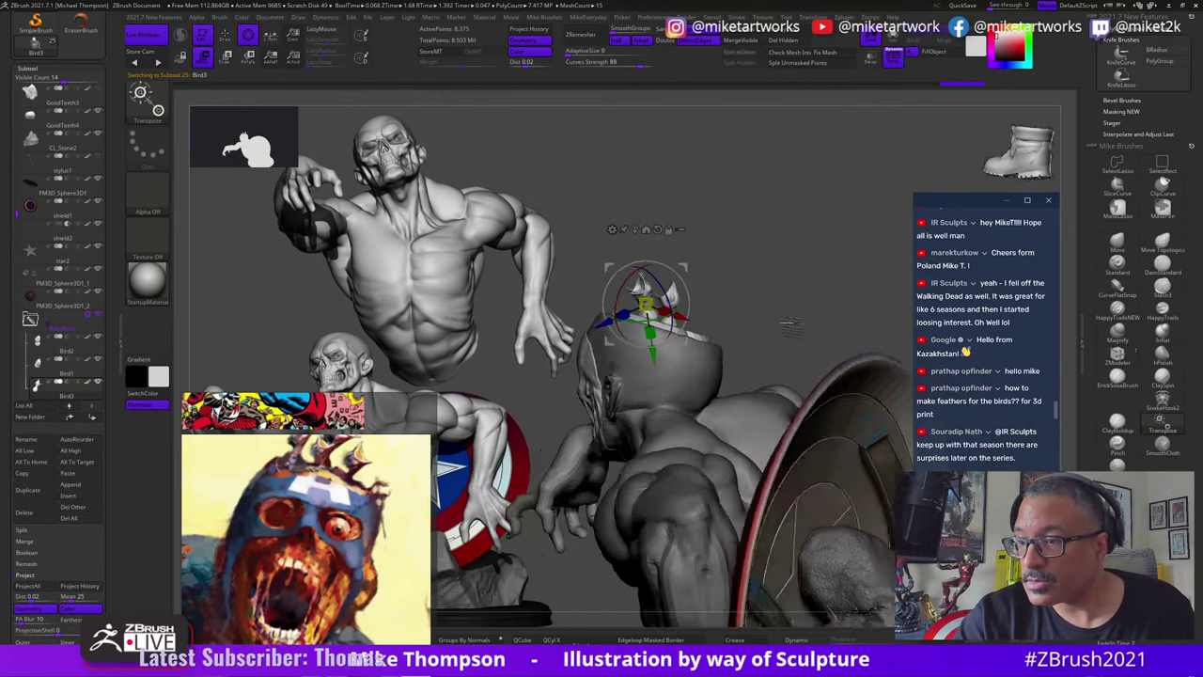
pyautogui.hotkey('ctrl', 'shift', 'z')
pyautogui.hotkey('ctrl', 'shift', 'z')
pyautogui.hotkey('ctrl', 'shift', 'z')
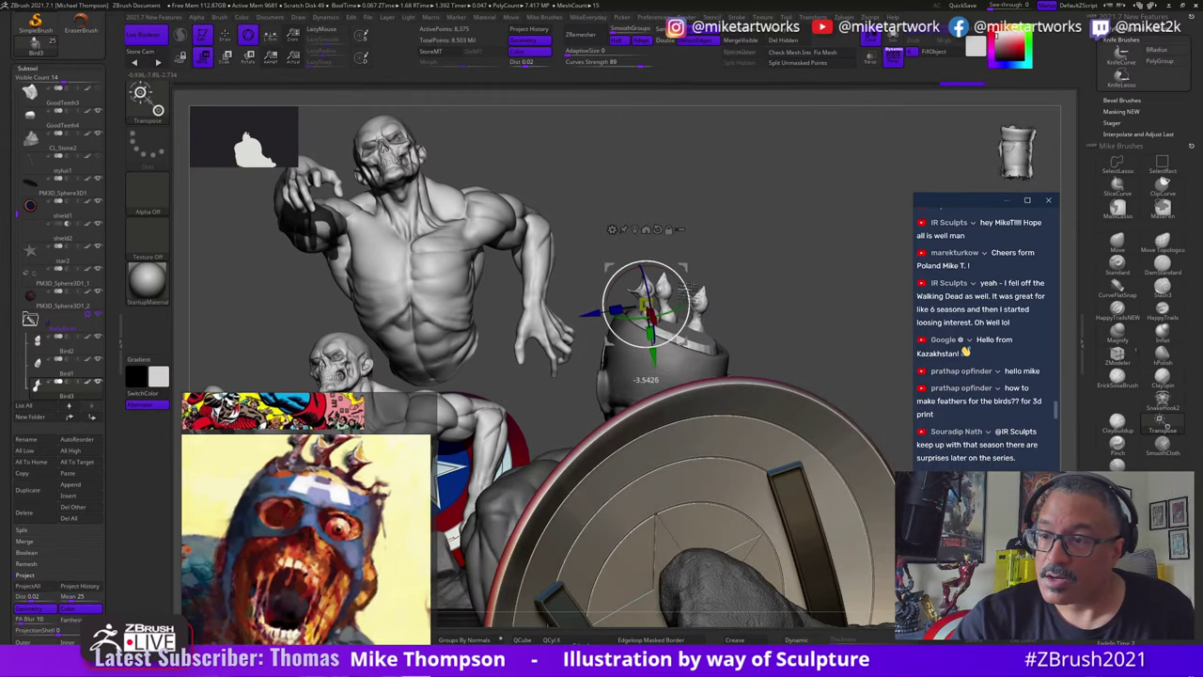
pyautogui.hotkey('ctrl', 'shift', 'z')
pyautogui.hotkey('ctrl', 'shift', 'z')
pyautogui.hotkey('ctrl', 'shift', 'z')
pyautogui.hotkey('ctrl', 'shift', 'z')
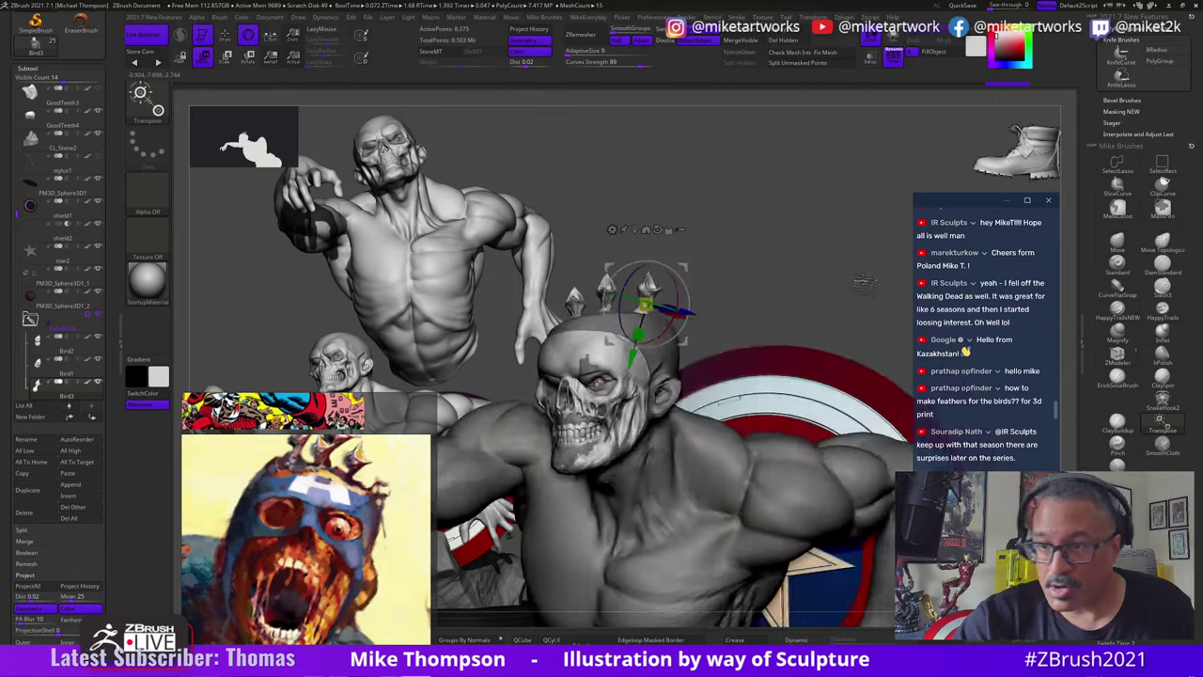
pyautogui.hotkey('ctrl', 'shift', 'z')
pyautogui.hotkey('ctrl', 'shift', 'z')
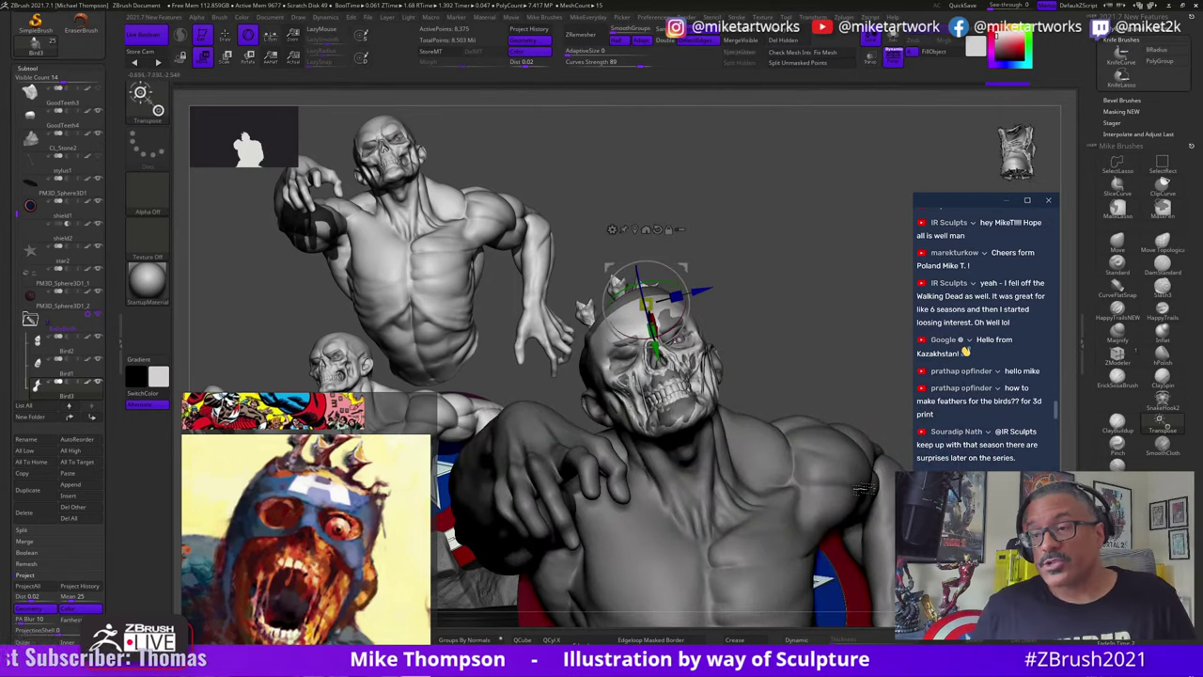
pyautogui.hotkey('ctrl', 'shift', 'z')
pyautogui.hotkey('ctrl', 'shift', 'z')
pyautogui.hotkey('ctrl', 'shift', 'z')
pyautogui.hotkey('ctrl', 'shift', 'z')
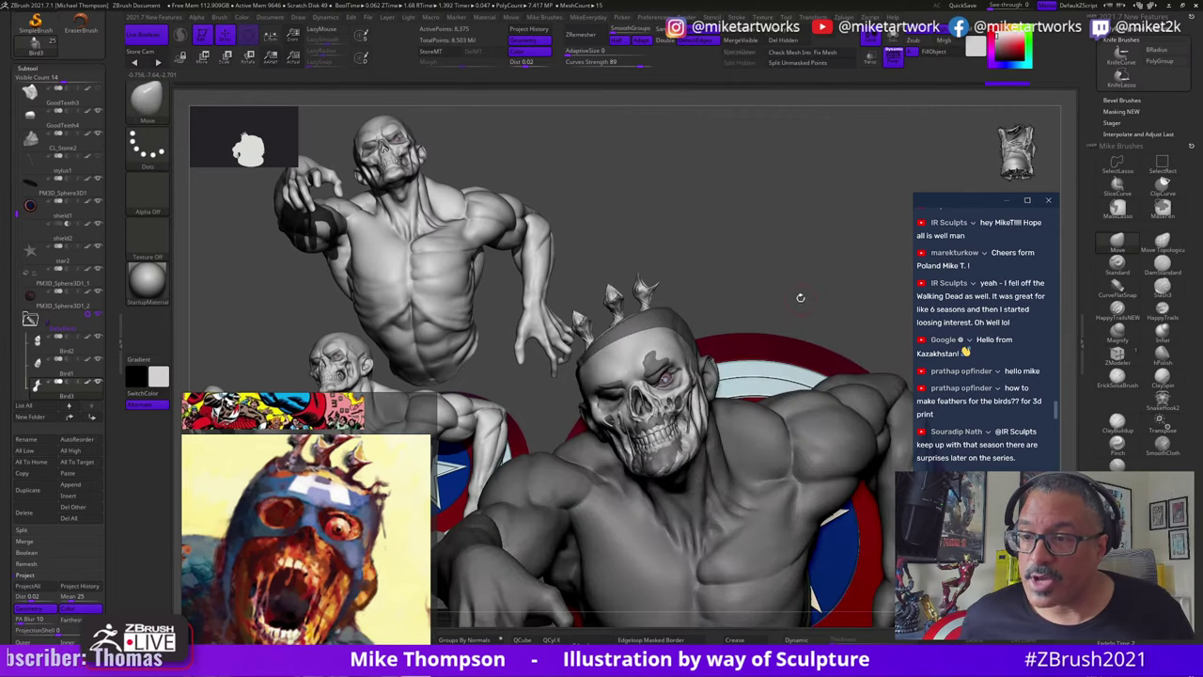
# Step: Examine the three birds' silhouette above the skull from several front angles, both close up and with the whole bust framed
pyautogui.hotkey('ctrl', 'shift', 'z')
pyautogui.hotkey('ctrl', 'shift', 'z')
pyautogui.hotkey('ctrl', 'shift', 'z')
pyautogui.hotkey('ctrl', 'shift', 'z')
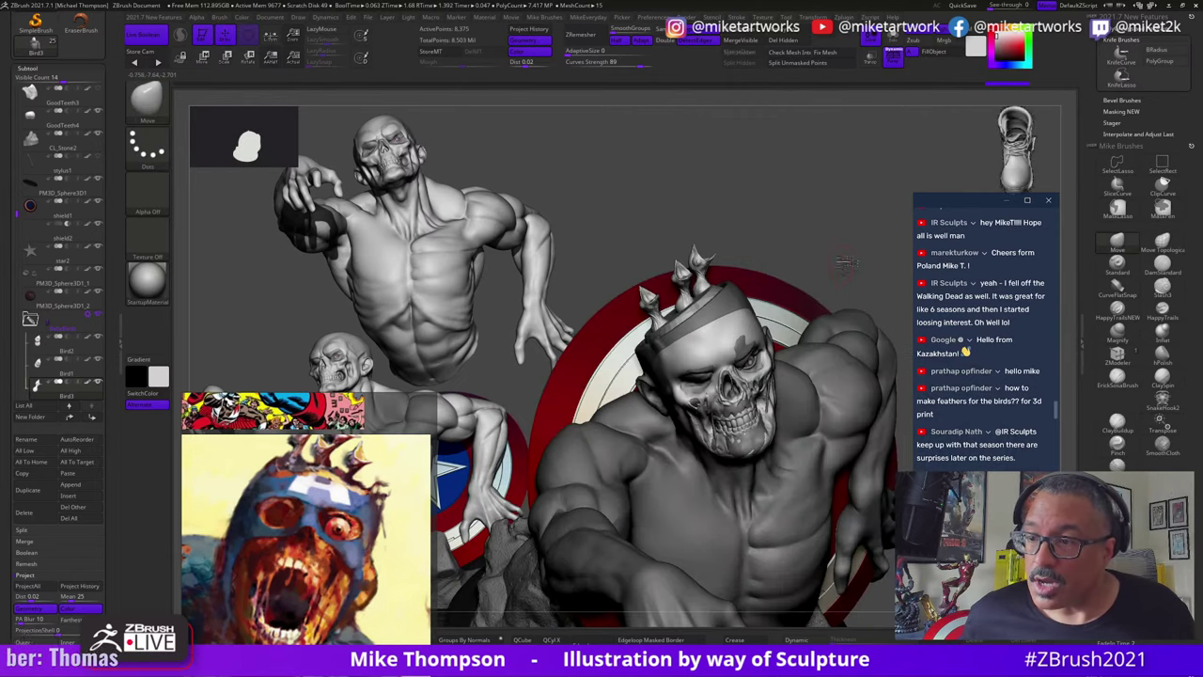
pyautogui.hotkey('ctrl', 'shift', 'z')
pyautogui.hotkey('ctrl', 'shift', 'z')
pyautogui.hotkey('ctrl', 'shift', 'z')
pyautogui.hotkey('ctrl', 'shift', 'z')
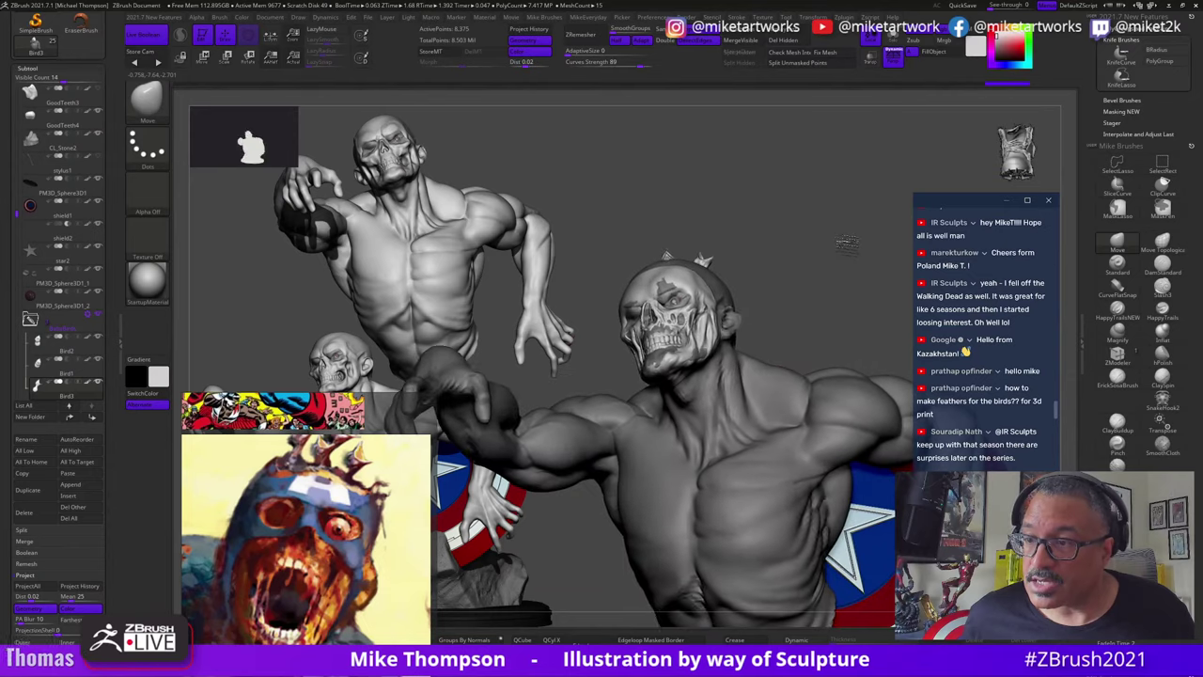
pyautogui.hotkey('ctrl', 'shift', 'z')
pyautogui.hotkey('ctrl', 'shift', 'z')
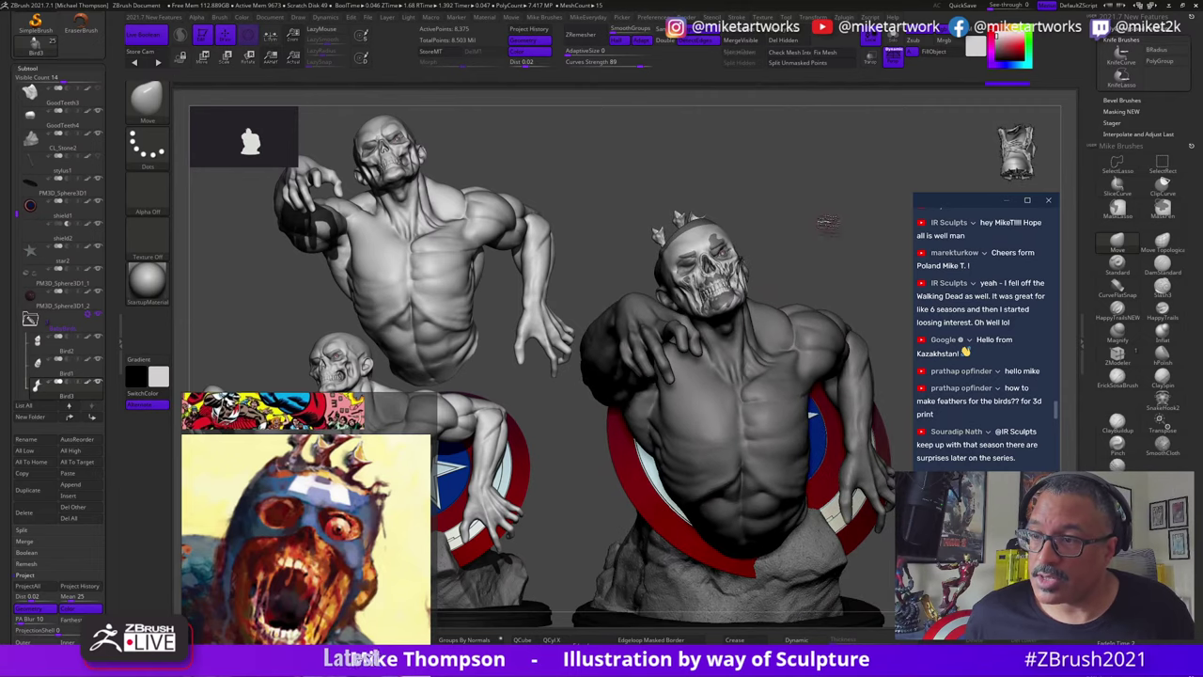
pyautogui.hotkey('ctrl', 'shift', 'z')
pyautogui.hotkey('ctrl', 'shift', 'z')
pyautogui.hotkey('ctrl', 'shift', 'z')
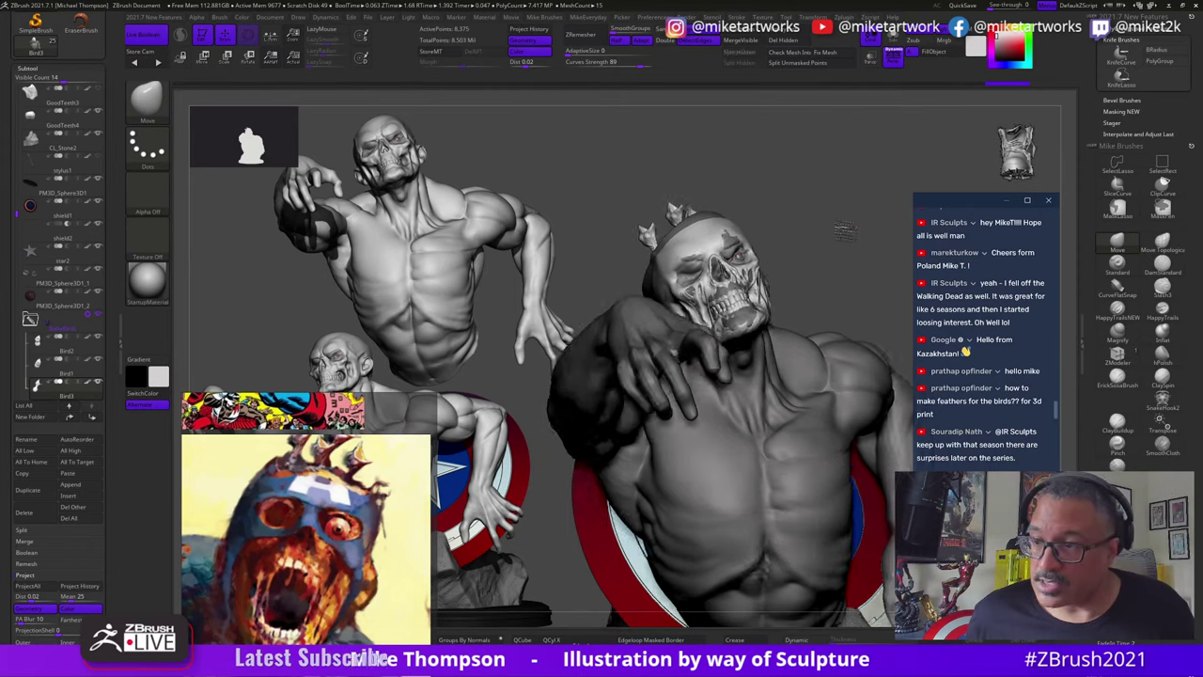
pyautogui.hotkey('ctrl', 'shift', 'z')
pyautogui.moveTo(841, 265)
pyautogui.mouseDown()
pyautogui.moveTo(835, 233)
pyautogui.moveTo(846, 231)
pyautogui.moveTo(827, 279)
pyautogui.moveTo(821, 265)
pyautogui.mouseUp()
pyautogui.hotkey('ctrl', 'shift', 'z')
pyautogui.hotkey('ctrl', 'shift', 'z')
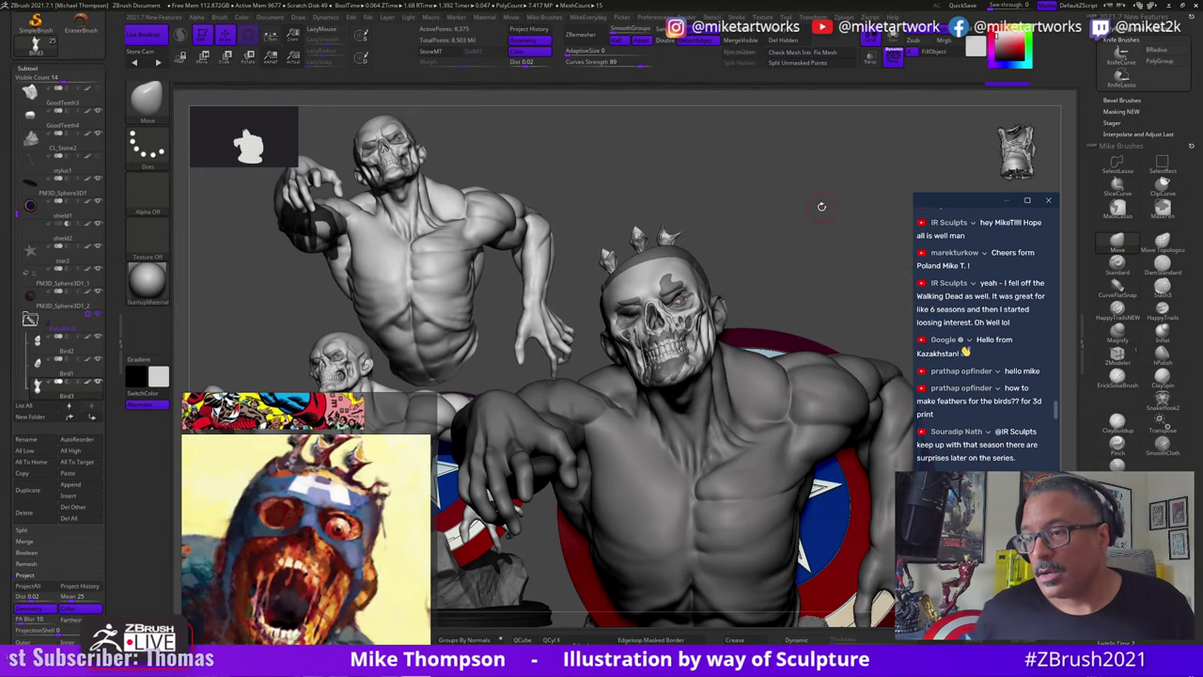
pyautogui.hotkey('ctrl', 'shift', 'z')
pyautogui.hotkey('ctrl', 'shift', 'z')
pyautogui.hotkey('ctrl', 'shift', 'z')
pyautogui.hotkey('ctrl', 'shift', 'z')
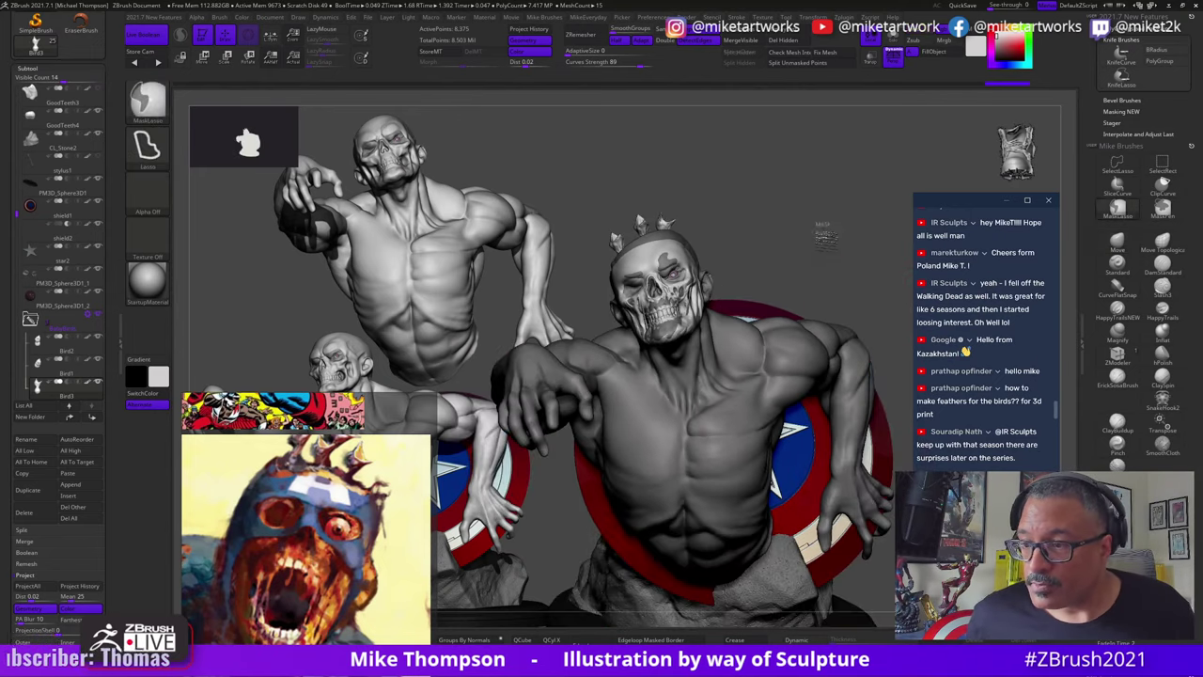
pyautogui.hotkey('ctrl', 'shift', 'z')
pyautogui.hotkey('ctrl', 'shift', 'z')
# Step: Select the GoodCap body and examine the bust with its birds and shield from low, side and front angles
pyautogui.hotkey('ctrl', 'shift', 'z')
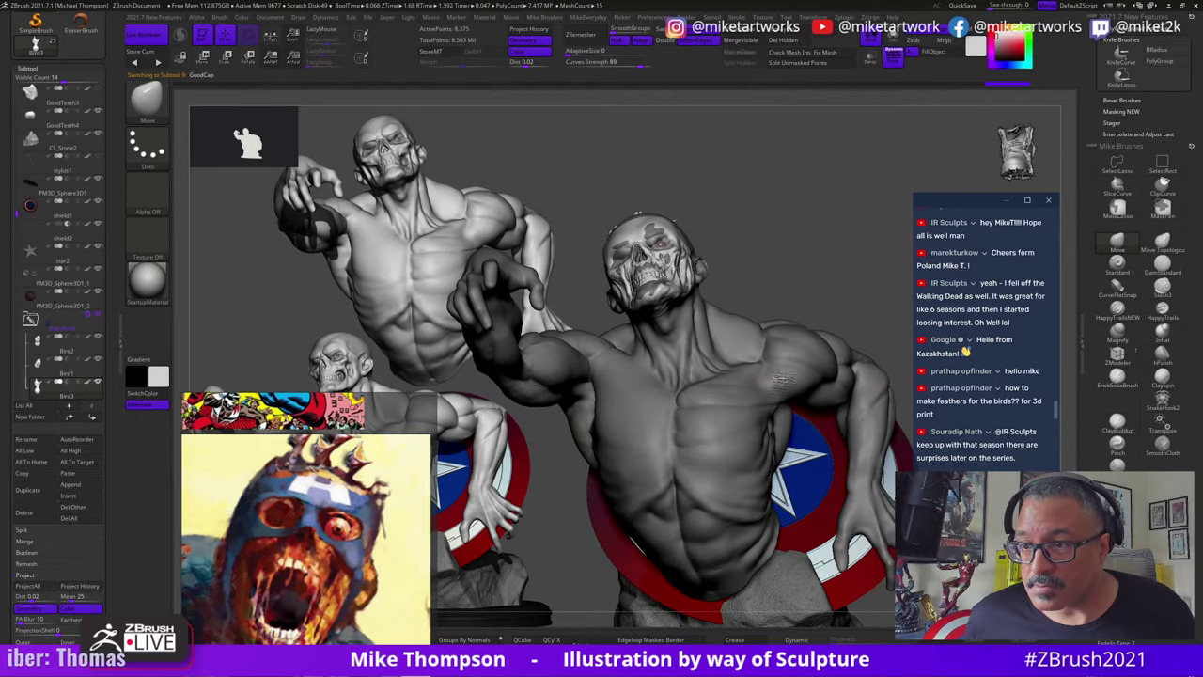
pyautogui.hotkey('ctrl', 'shift', 'z')
pyautogui.hotkey('ctrl', 'shift', 'z')
pyautogui.hotkey('ctrl', 'shift', 'z')
pyautogui.hotkey('ctrl', 'shift', 'z')
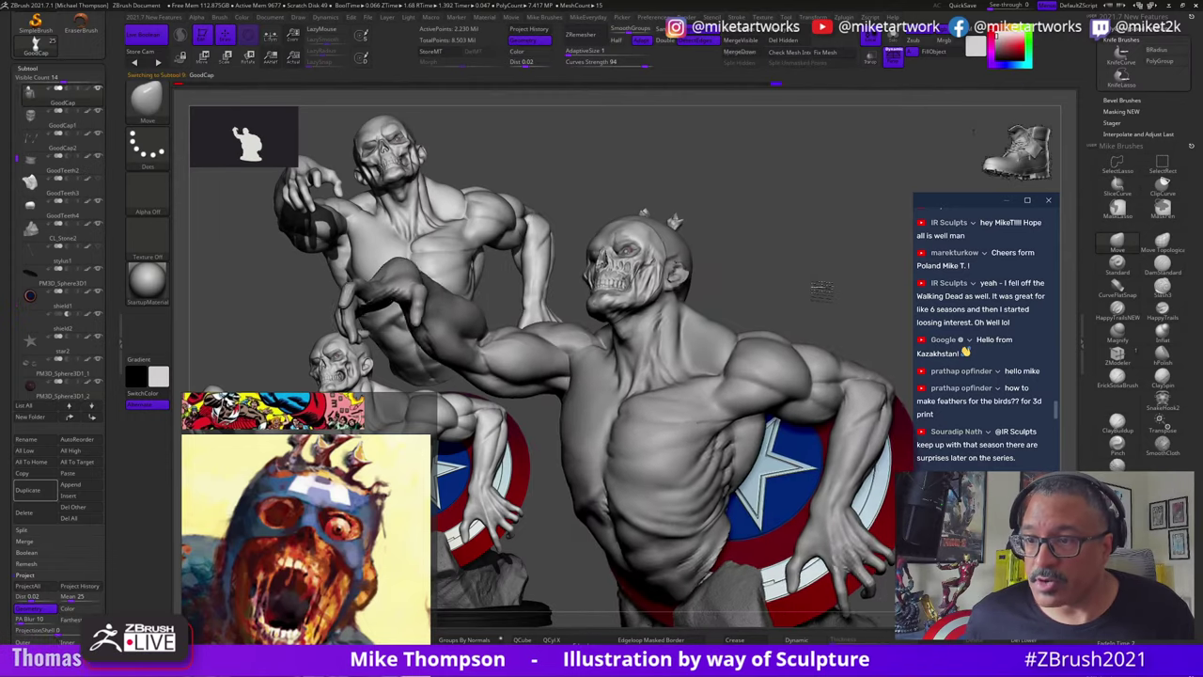
pyautogui.hotkey('ctrl', 'shift', 'z')
pyautogui.hotkey('ctrl', 'shift', 'z')
pyautogui.hotkey('ctrl', 'shift', 'z')
pyautogui.hotkey('ctrl', 'shift', 'z')
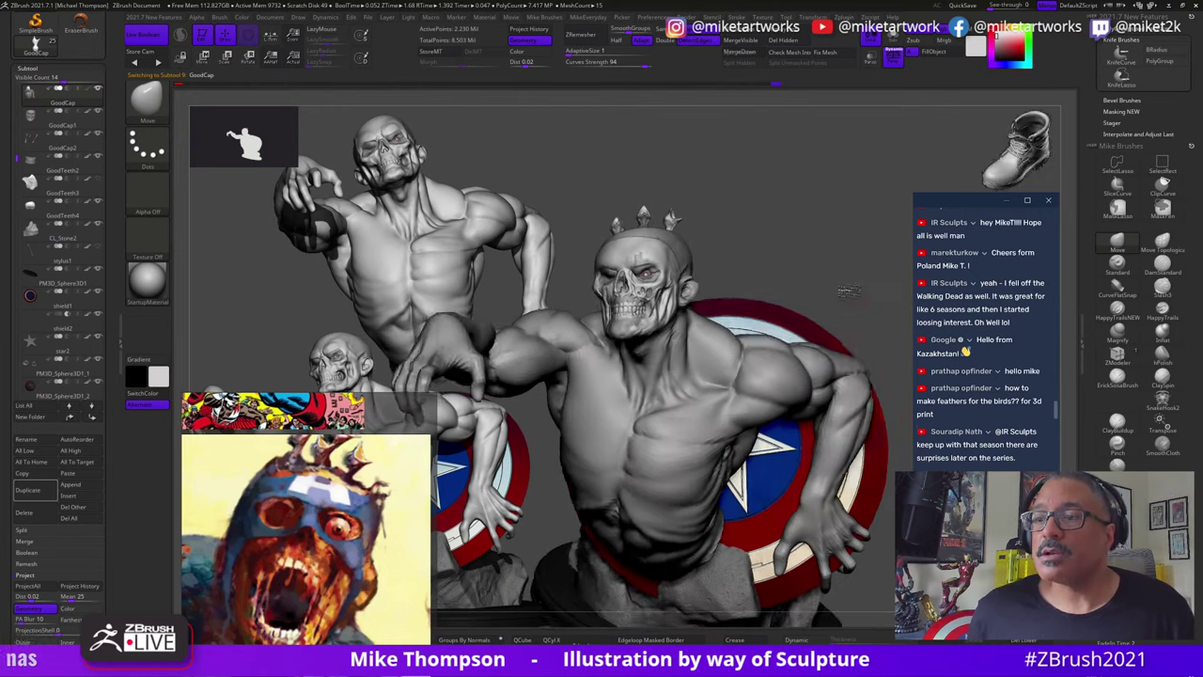
pyautogui.hotkey('ctrl', 'shift', 'z')
pyautogui.hotkey('ctrl', 'shift', 'z')
pyautogui.hotkey('ctrl', 'shift', 'z')
pyautogui.hotkey('ctrl', 'shift', 'z')
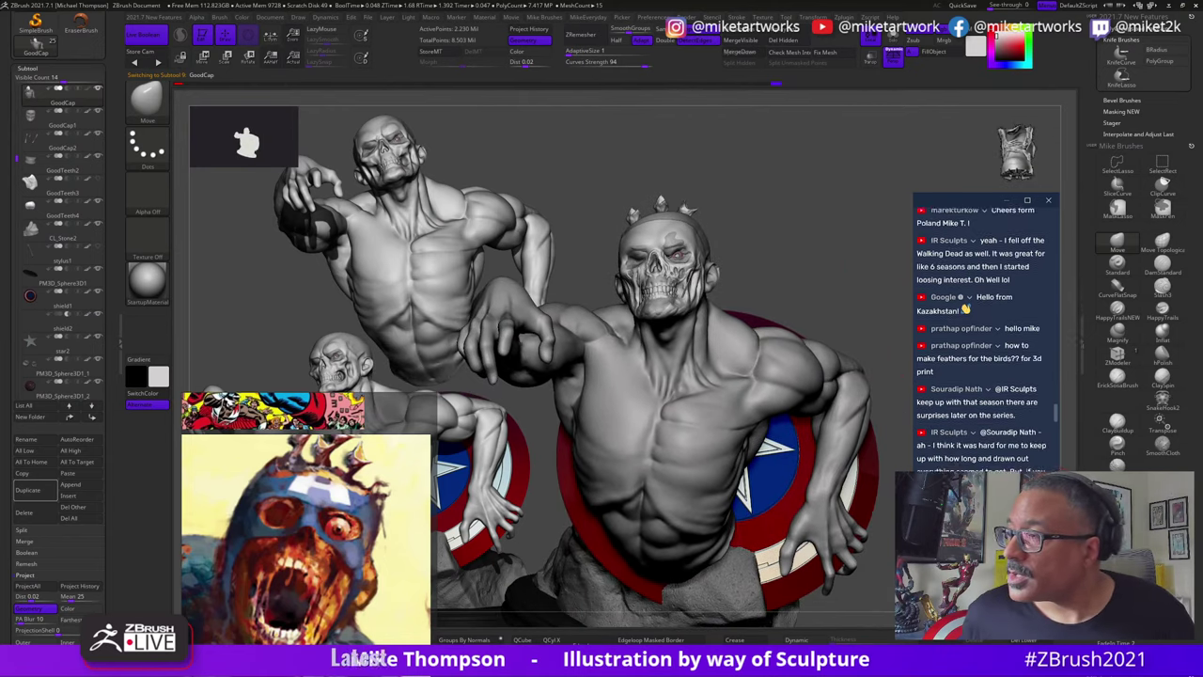
# Step: Read through the viewers' messages in the live chat
pyautogui.scroll(2, 1012, 353)
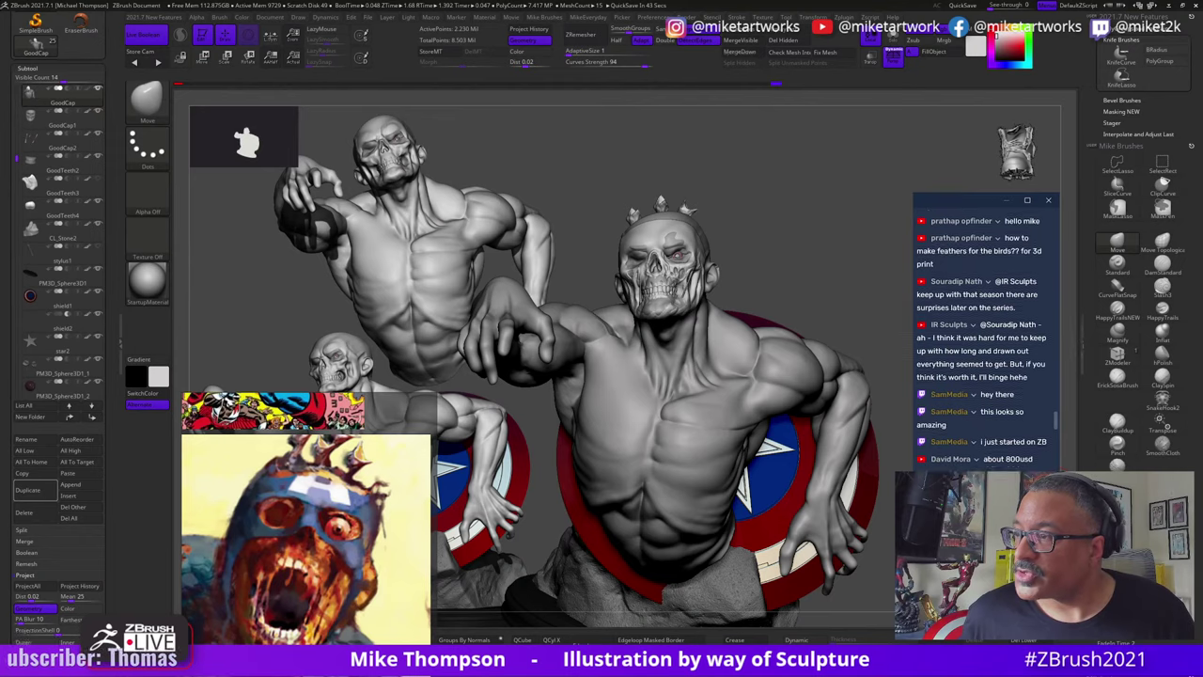
pyautogui.moveTo(837, 308)
pyautogui.mouseDown()
pyautogui.moveTo(846, 304)
pyautogui.moveTo(846, 319)
pyautogui.mouseUp()
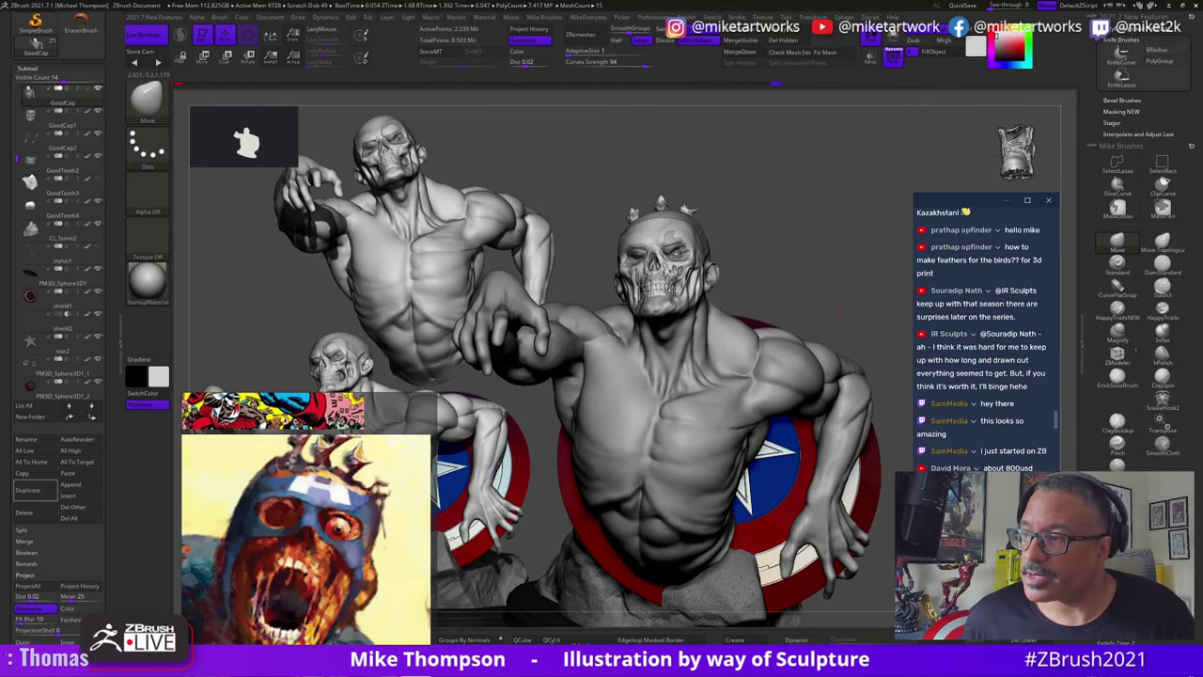
pyautogui.scroll(1, 1013, 377)
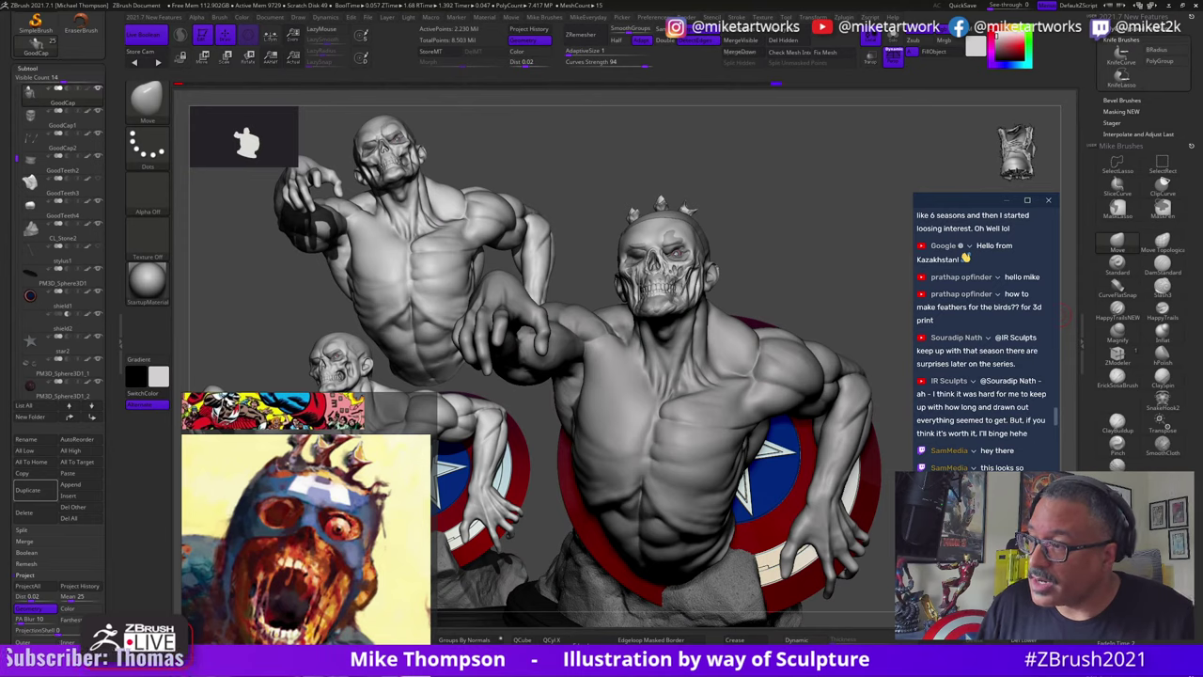
pyautogui.scroll(1, 981, 329)
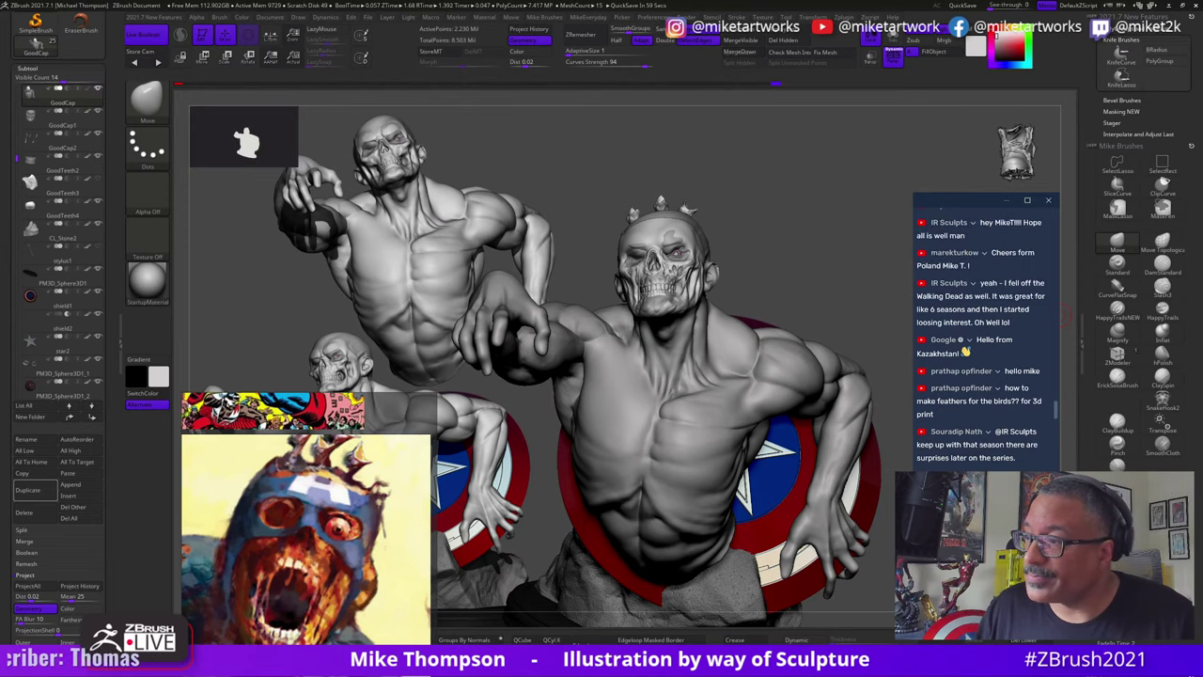
pyautogui.scroll(-2, 1007, 320)
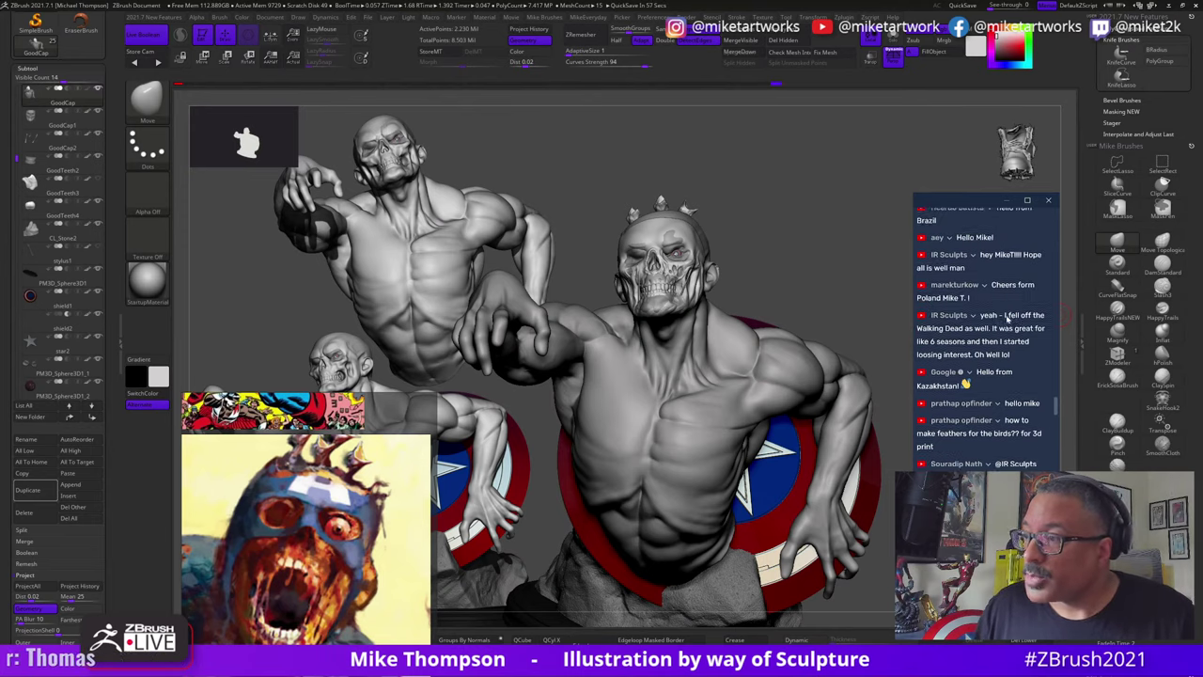
pyautogui.scroll(-2, 1006, 321)
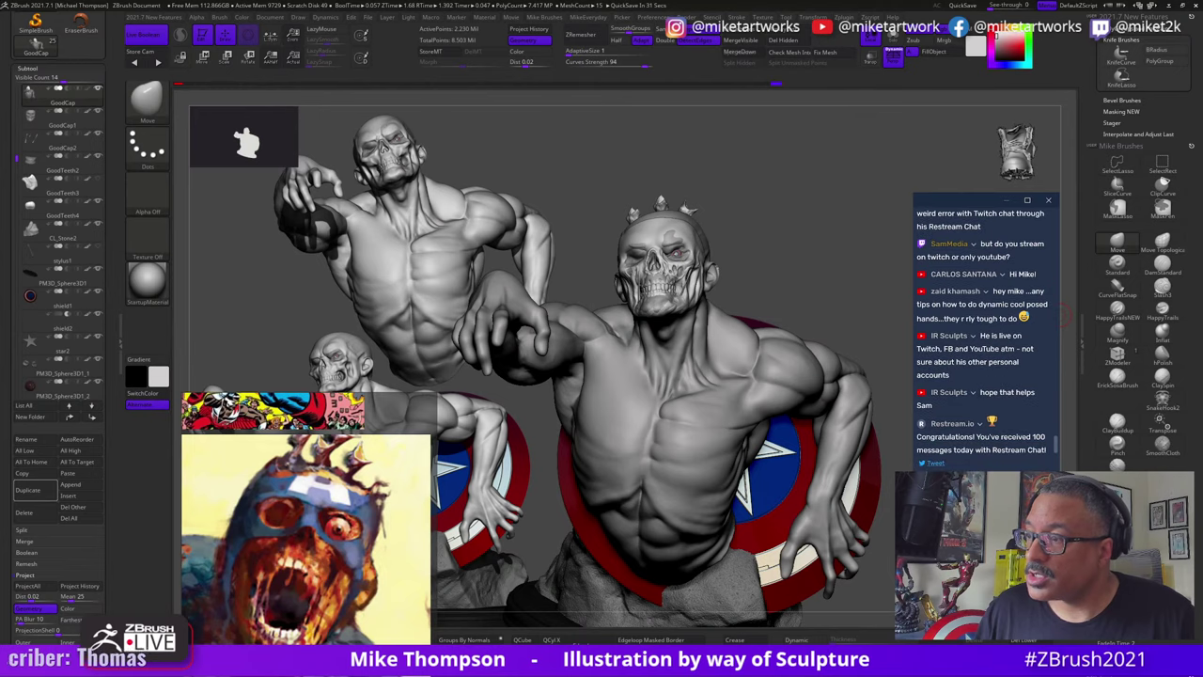
pyautogui.scroll(1, 985, 338)
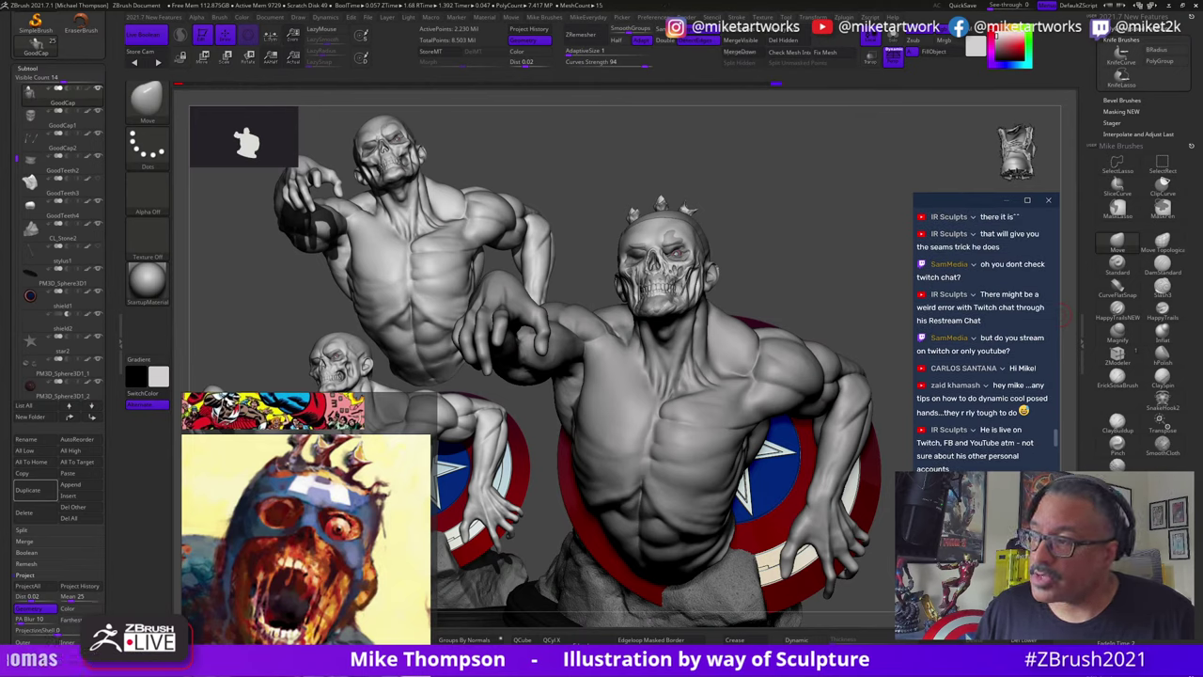
pyautogui.scroll(-3, 1002, 354)
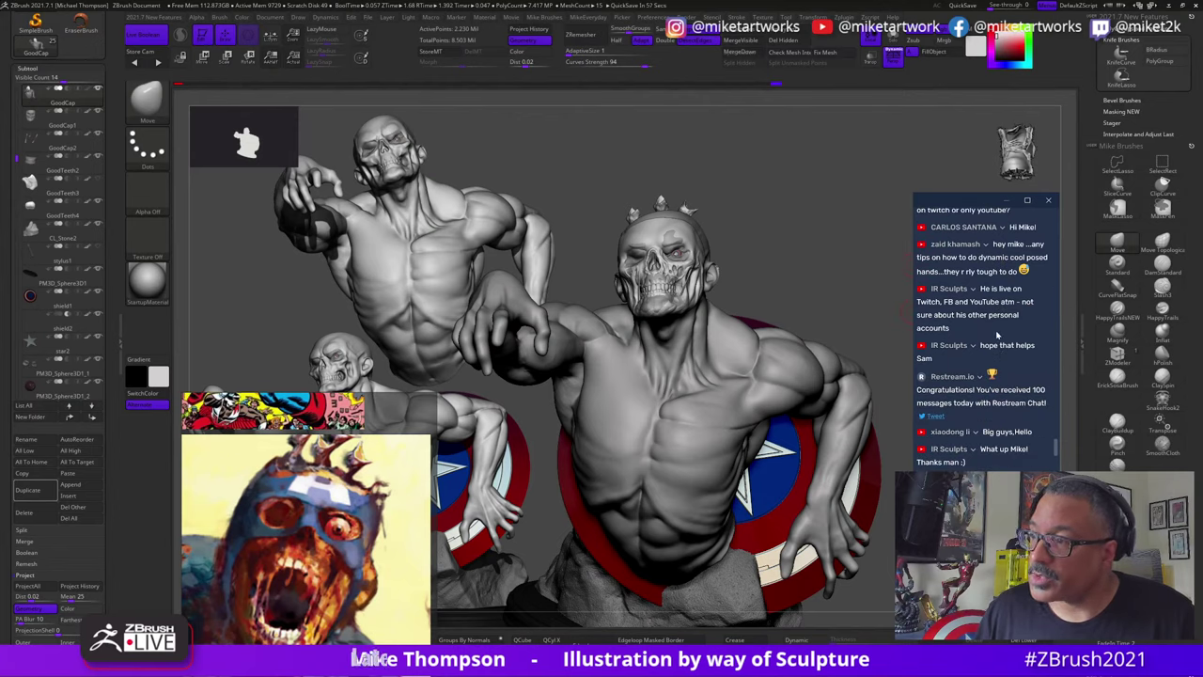
pyautogui.scroll(2, 997, 335)
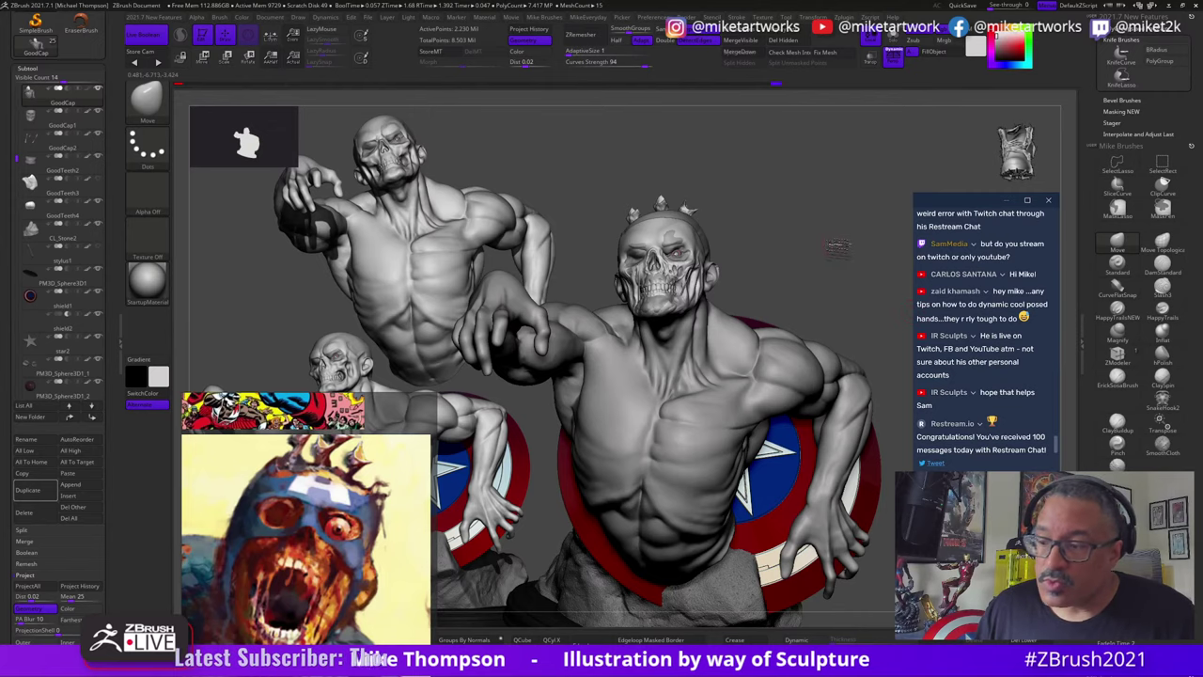
# Step: Lower GoodCap's subdivision level and display its wireframe and polygroups with PolyFrame, viewing the bust from the side
pyautogui.moveTo(837, 247)
pyautogui.mouseDown()
pyautogui.moveTo(818, 234)
pyautogui.moveTo(841, 248)
pyautogui.moveTo(809, 245)
pyautogui.mouseUp()
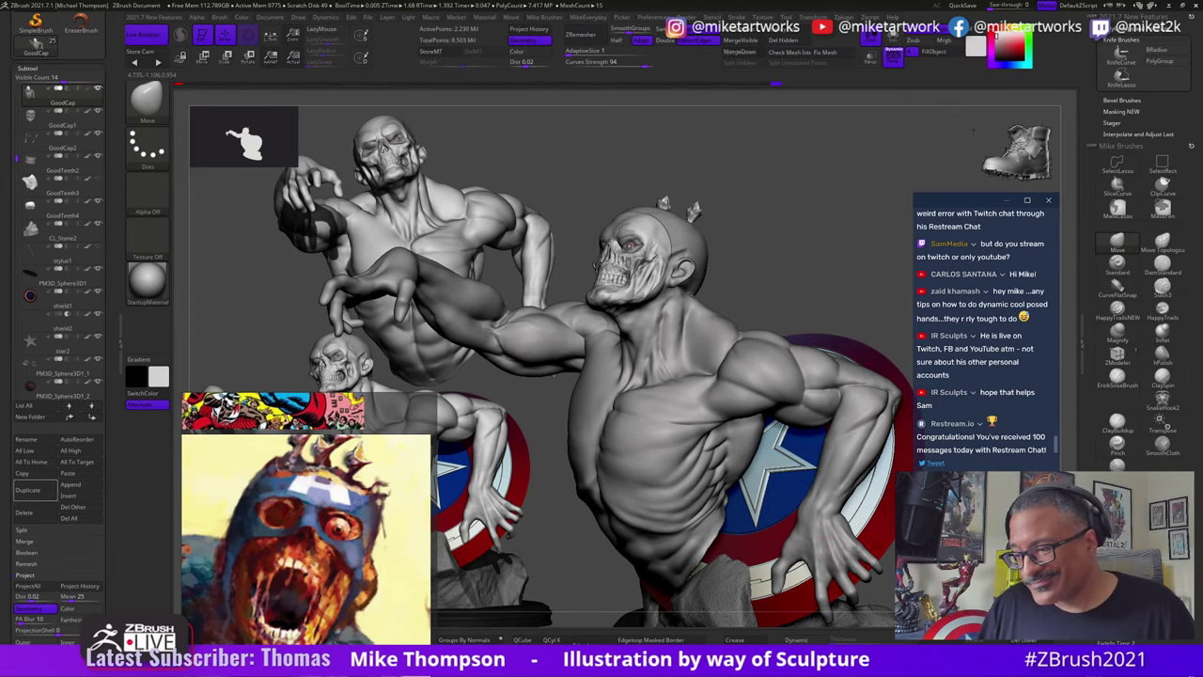
pyautogui.keyDown('alt'); pyautogui.moveTo(884, 611); pyautogui.dragTo(847, 522); pyautogui.keyUp('alt')
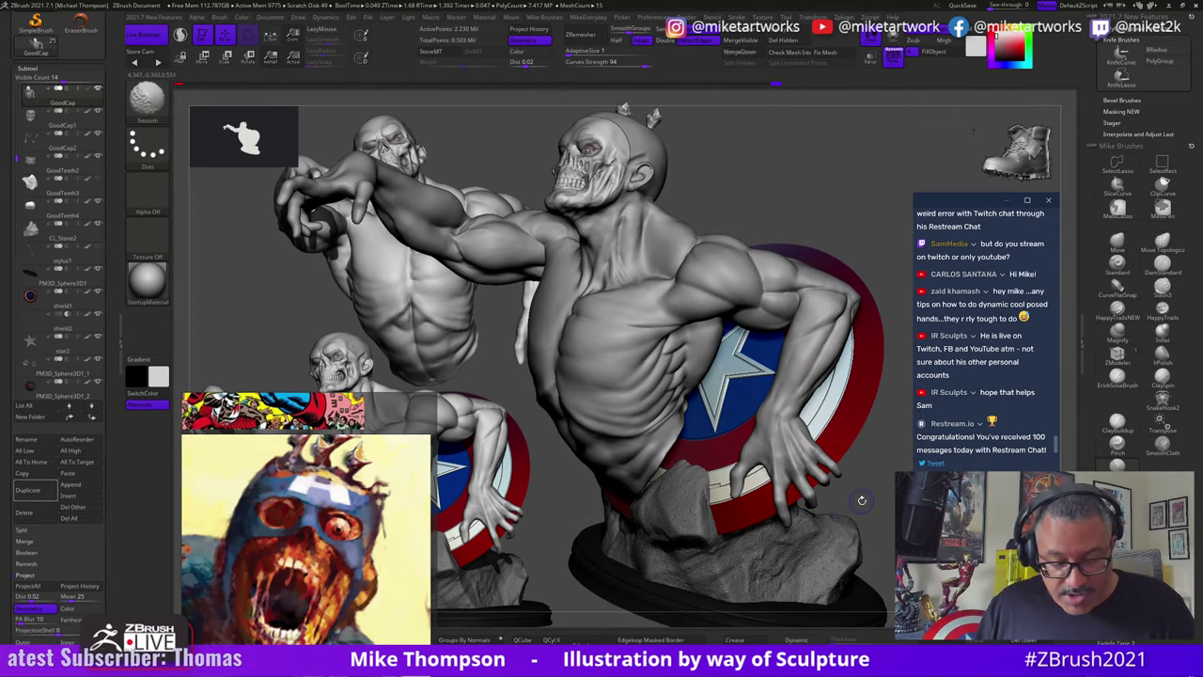
pyautogui.hotkey('shift', 'd')
pyautogui.hotkey('shift', 'd')
pyautogui.hotkey('shift', 'd')
pyautogui.hotkey('shift', 'd')
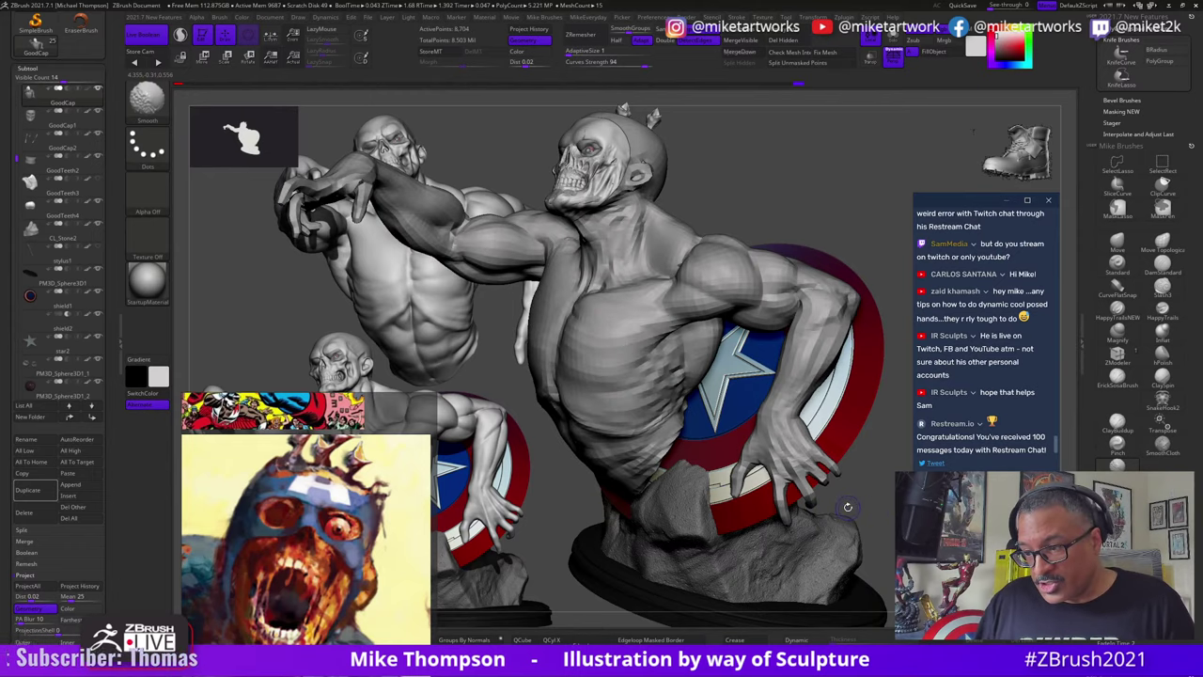
pyautogui.press('space')
pyautogui.hotkey('shift', 'f')
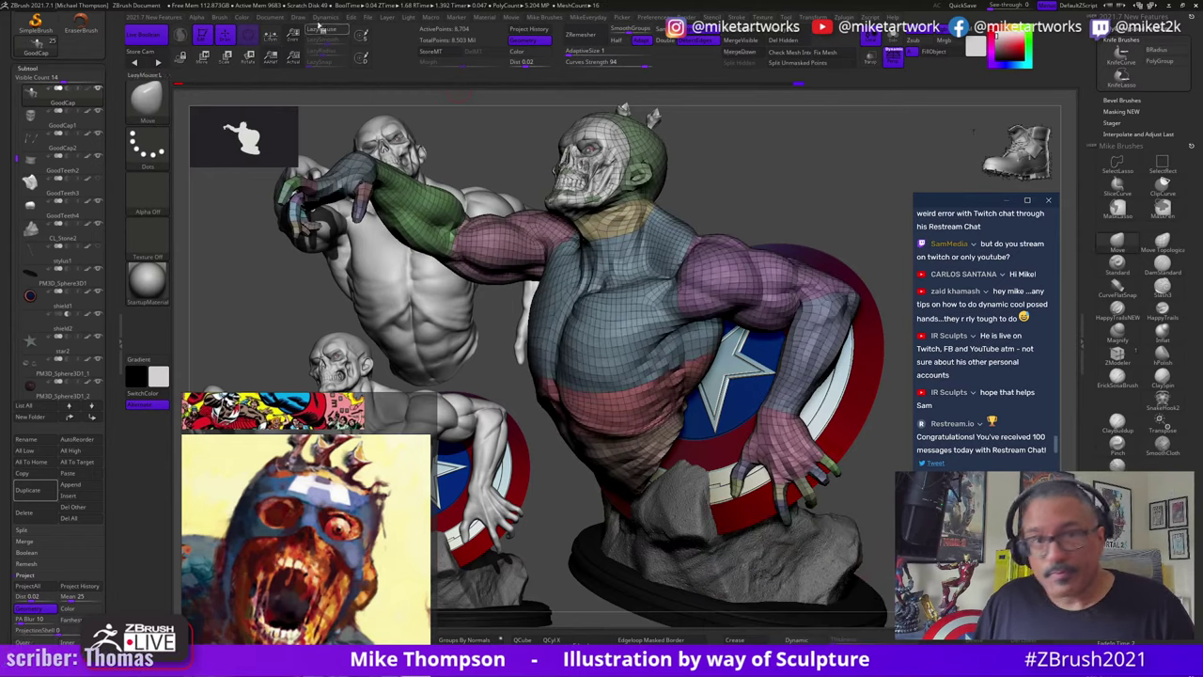
# Step: Examine the body's wireframe and polygroups from low, side and front angles while catching up on the live chat
pyautogui.click(153, 37)
pyautogui.moveTo(902, 442); pyautogui.dragTo(893, 548)
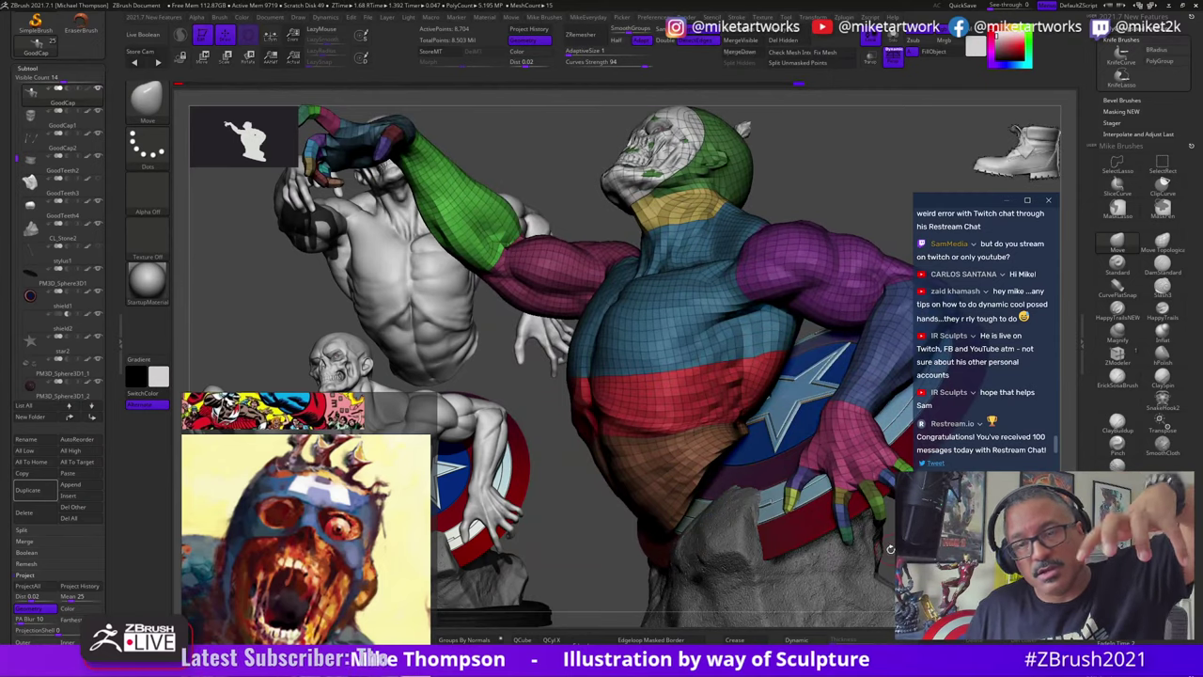
pyautogui.moveTo(850, 597); pyautogui.dragTo(817, 596)
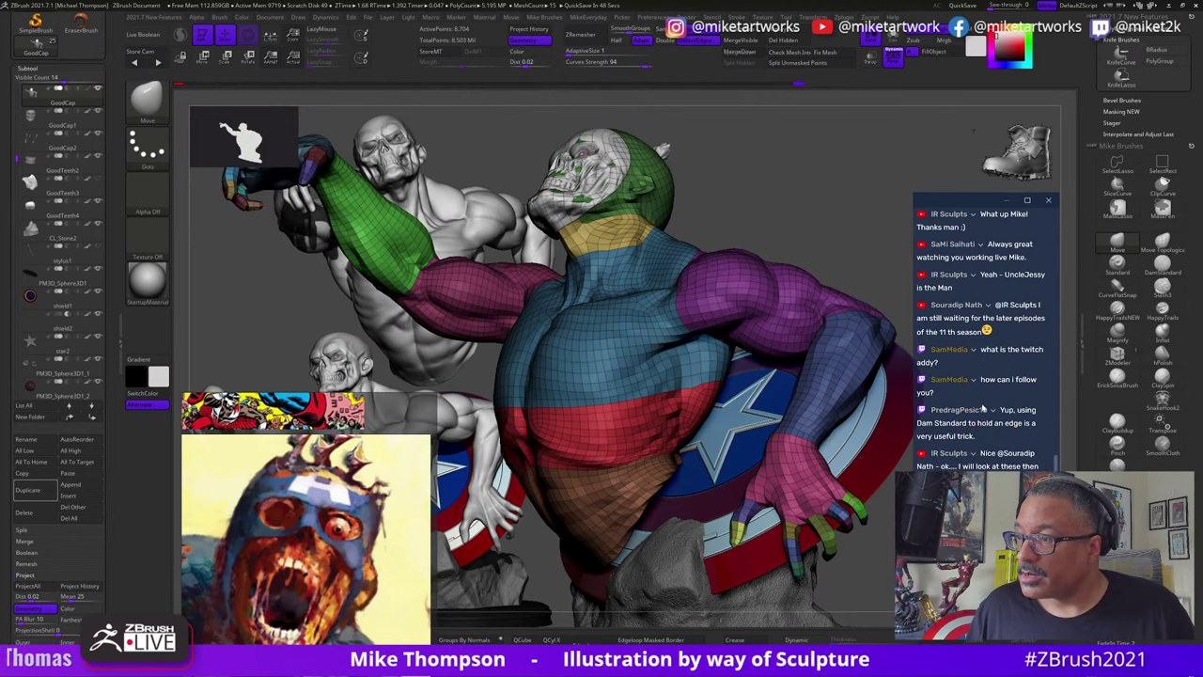
pyautogui.scroll(2, 981, 406)
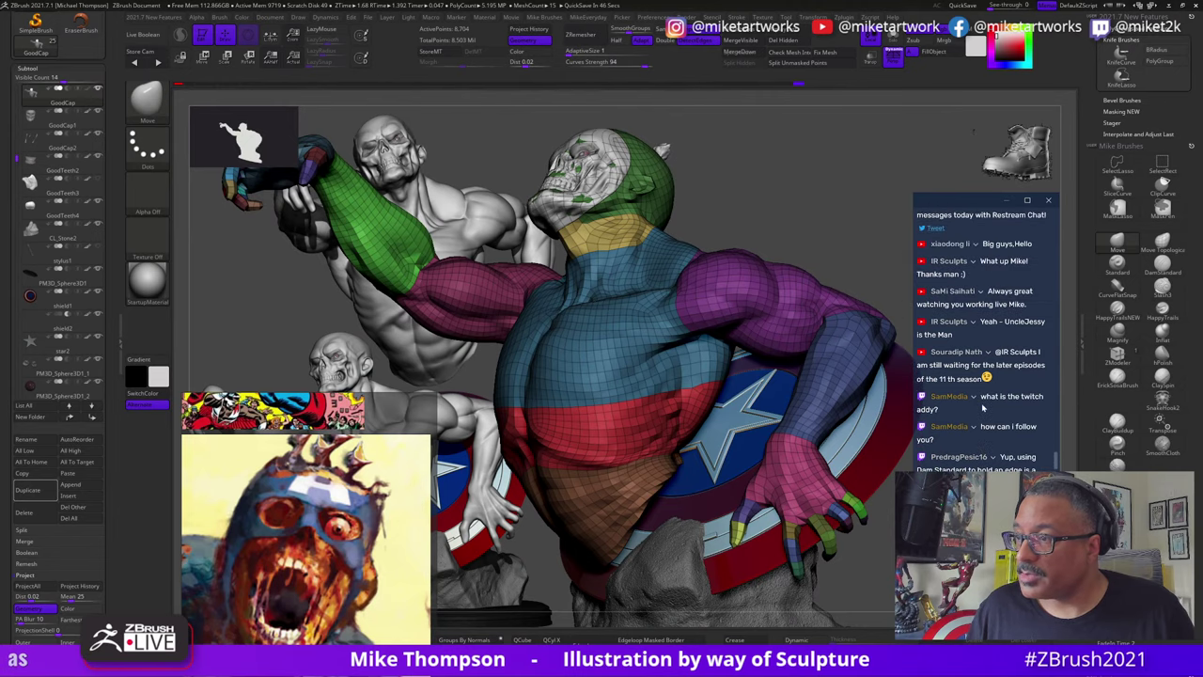
pyautogui.scroll(-1, 972, 424)
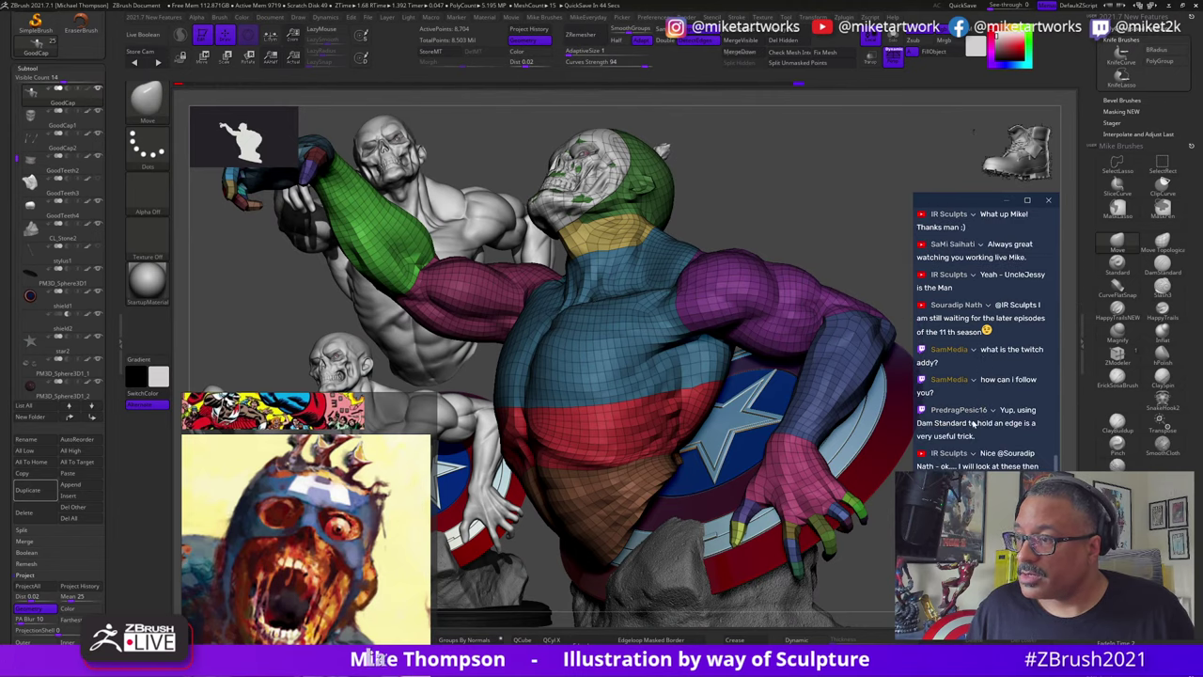
pyautogui.moveTo(974, 131); pyautogui.dragTo(935, 132)
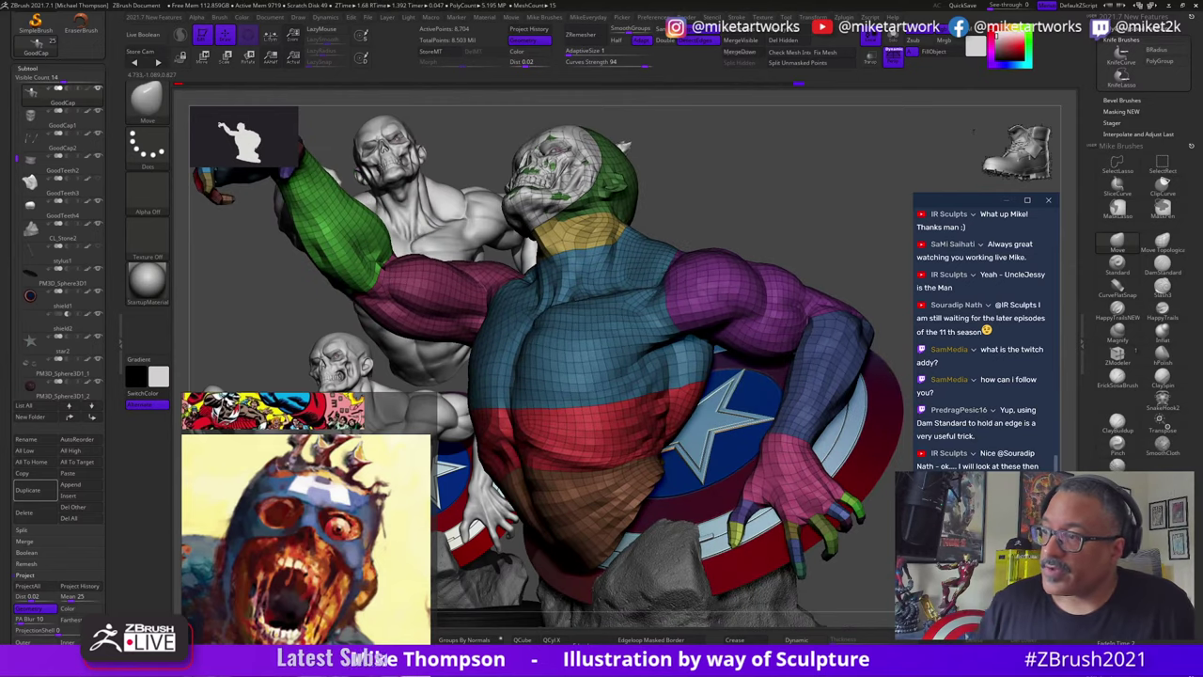
pyautogui.moveTo(883, 584); pyautogui.dragTo(889, 570)
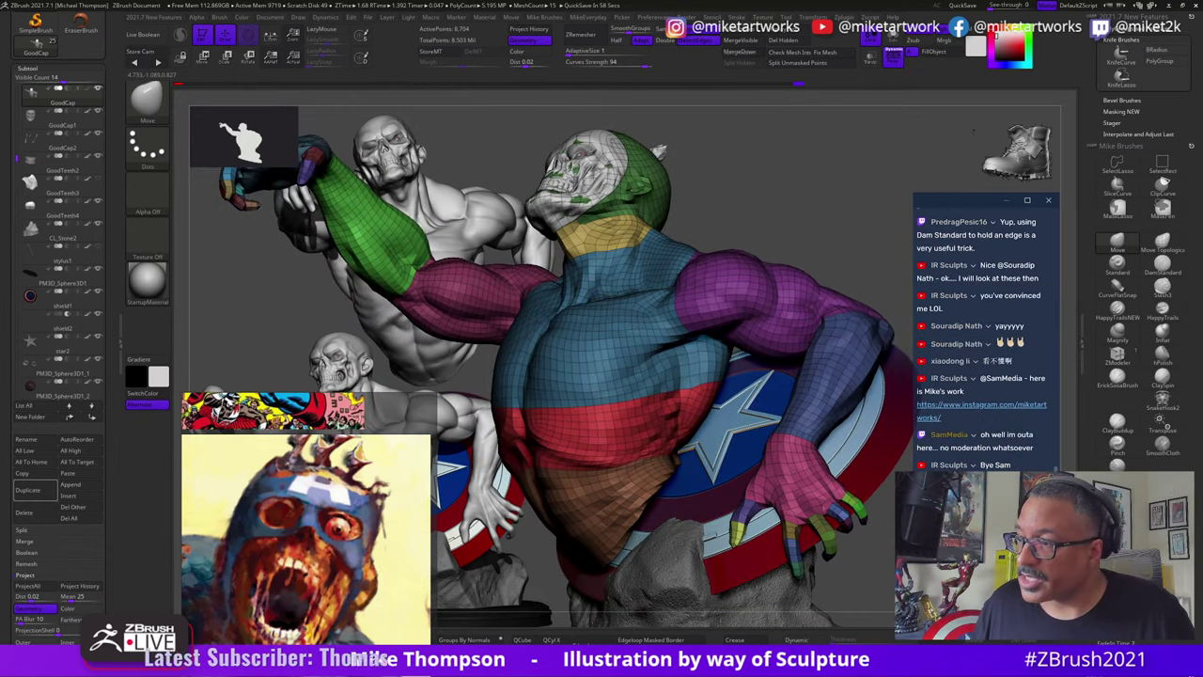
pyautogui.moveTo(889, 575)
pyautogui.mouseDown()
pyautogui.moveTo(885, 594)
pyautogui.moveTo(881, 554)
pyautogui.moveTo(945, 564)
pyautogui.moveTo(883, 563)
pyautogui.moveTo(879, 601)
pyautogui.mouseUp()
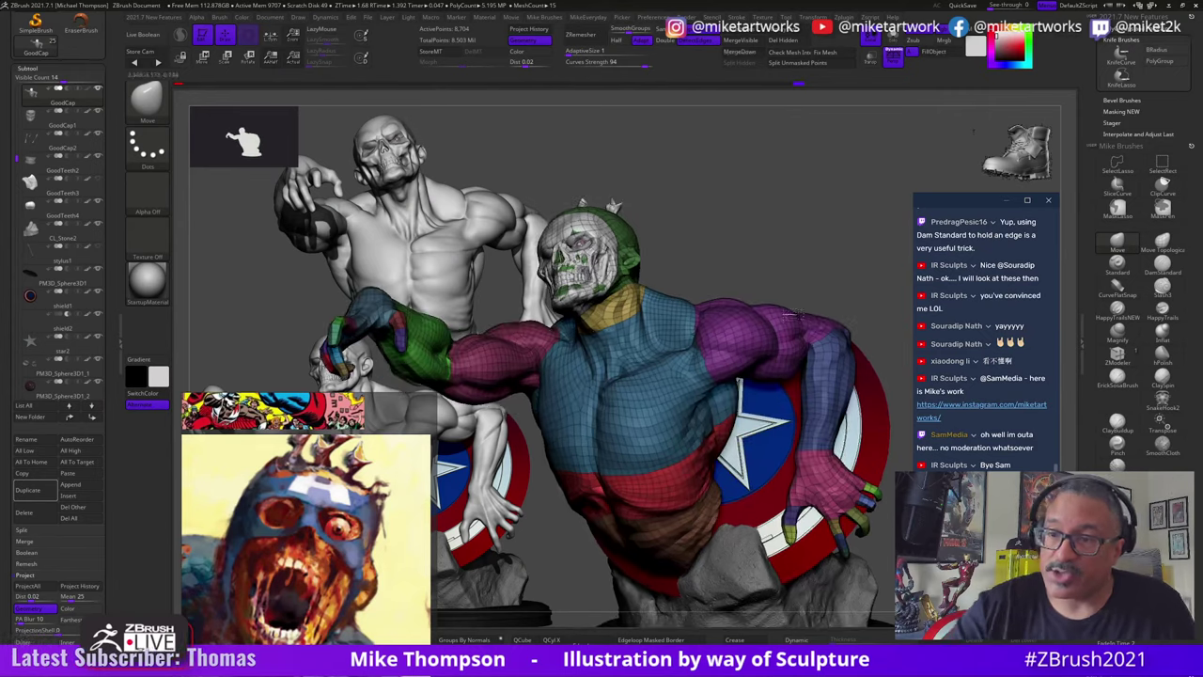
# Step: Turn off the PolyFrame display, close in on the head, and select the GoodCap1 skull with the ClaySpin brush
pyautogui.moveTo(747, 256)
pyautogui.mouseDown()
pyautogui.moveTo(808, 260)
pyautogui.moveTo(733, 267)
pyautogui.moveTo(706, 348)
pyautogui.moveTo(716, 411)
pyautogui.mouseUp()
pyautogui.press('space')
pyautogui.click(883, 606)
pyautogui.moveTo(807, 373); pyautogui.dragTo(786, 367)
pyautogui.press('s')
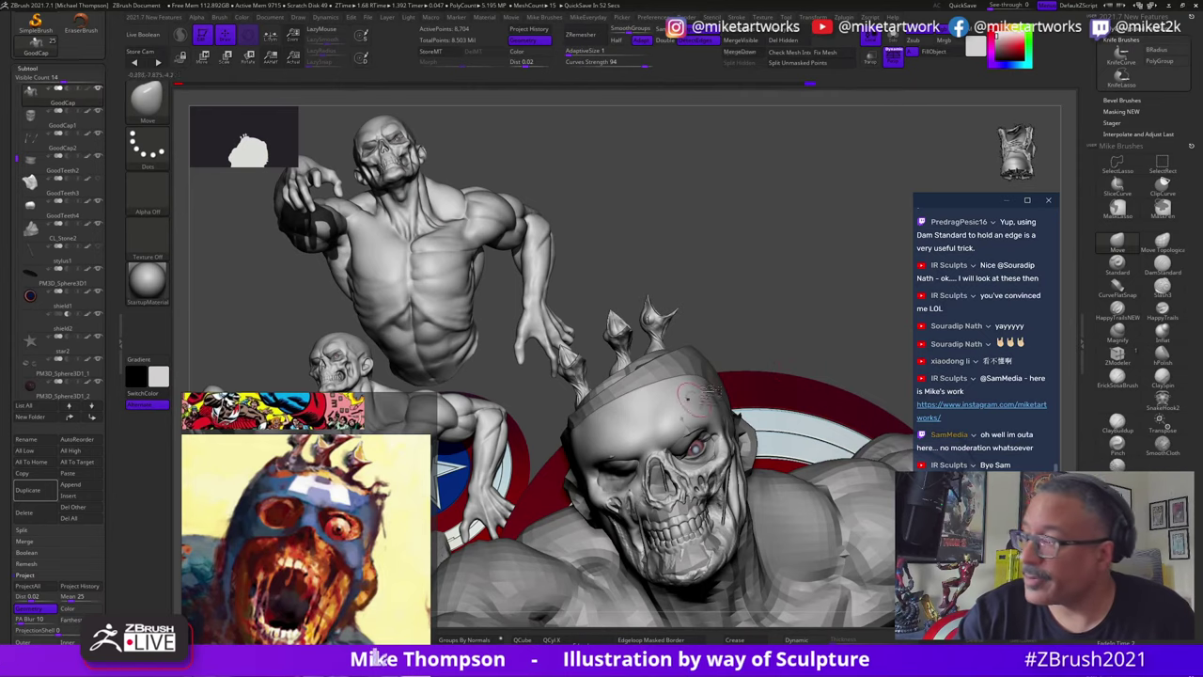
pyautogui.click(1162, 375)
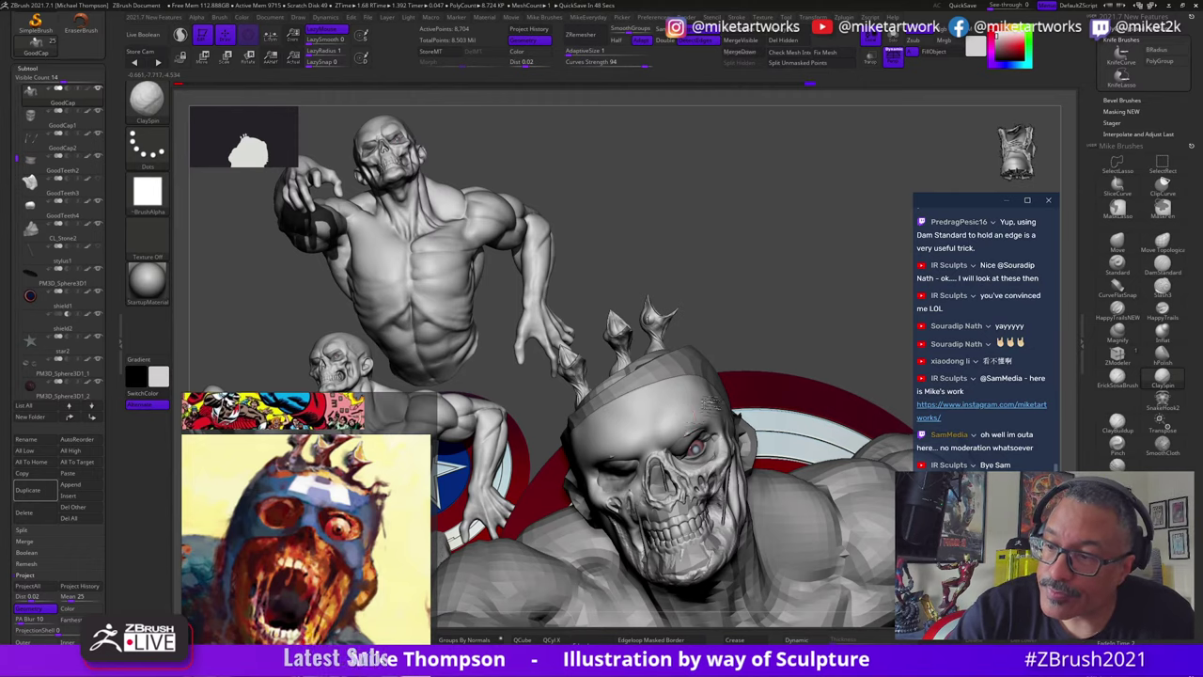
pyautogui.keyDown('alt'); pyautogui.click(708, 411); pyautogui.keyUp('alt')
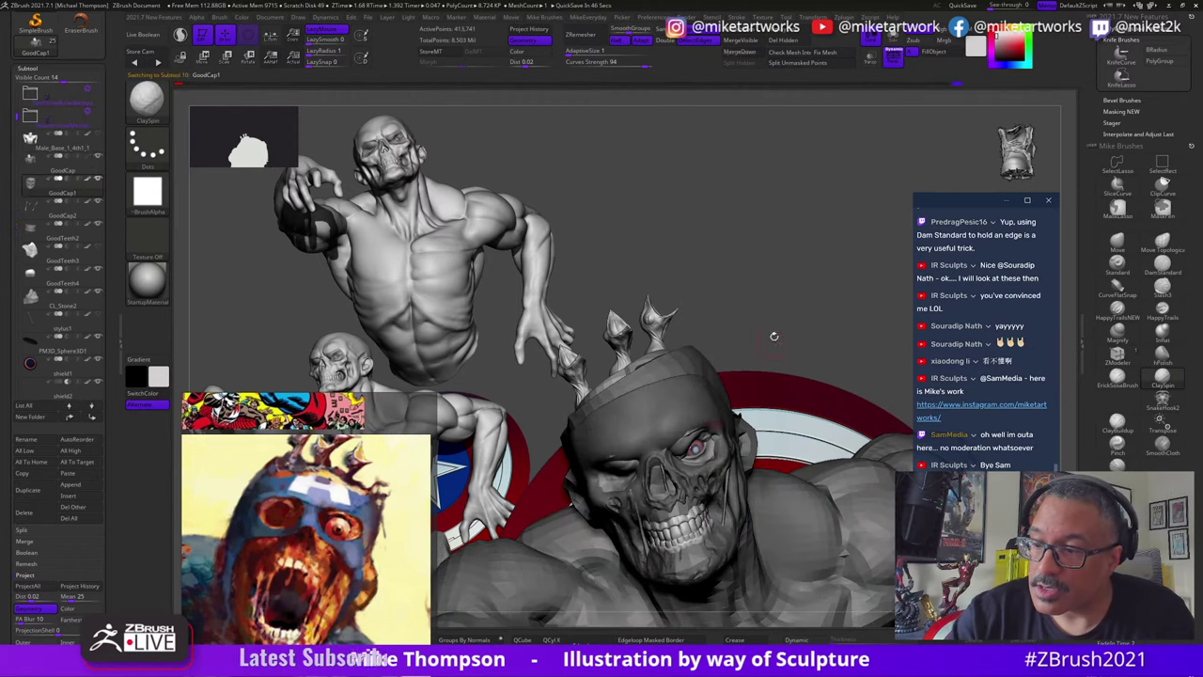
# Step: Build up rough clay strokes on the skull's forehead and brow above the open eye
pyautogui.moveTo(668, 423)
pyautogui.mouseDown()
pyautogui.moveTo(659, 433)
pyautogui.moveTo(661, 419)
pyautogui.moveTo(695, 411)
pyautogui.mouseUp()
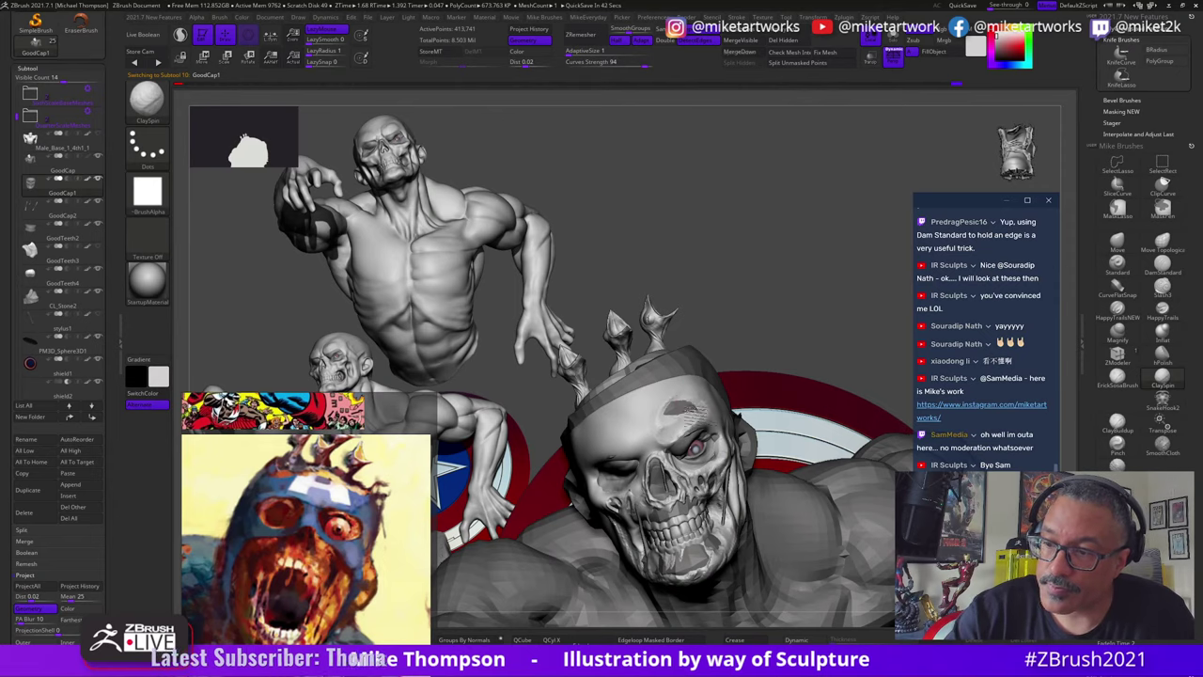
pyautogui.moveTo(758, 358)
pyautogui.mouseDown()
pyautogui.moveTo(765, 367)
pyautogui.moveTo(806, 348)
pyautogui.moveTo(712, 414)
pyautogui.mouseUp()
pyautogui.press('s')
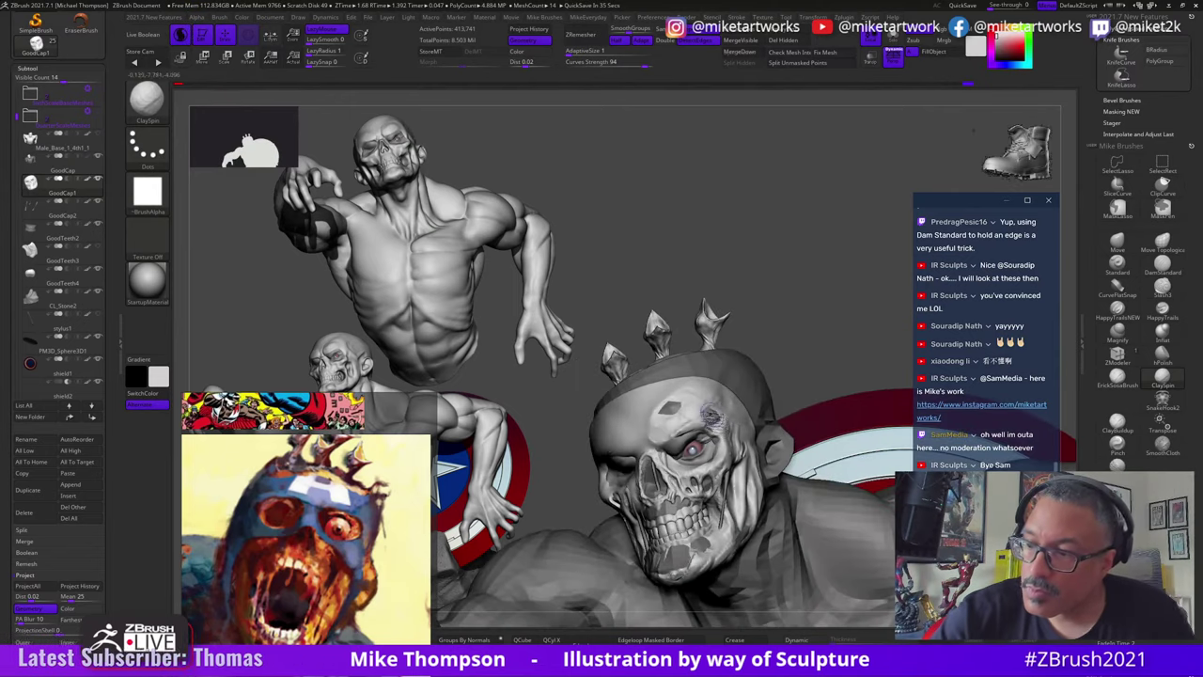
pyautogui.moveTo(810, 348); pyautogui.dragTo(819, 345)
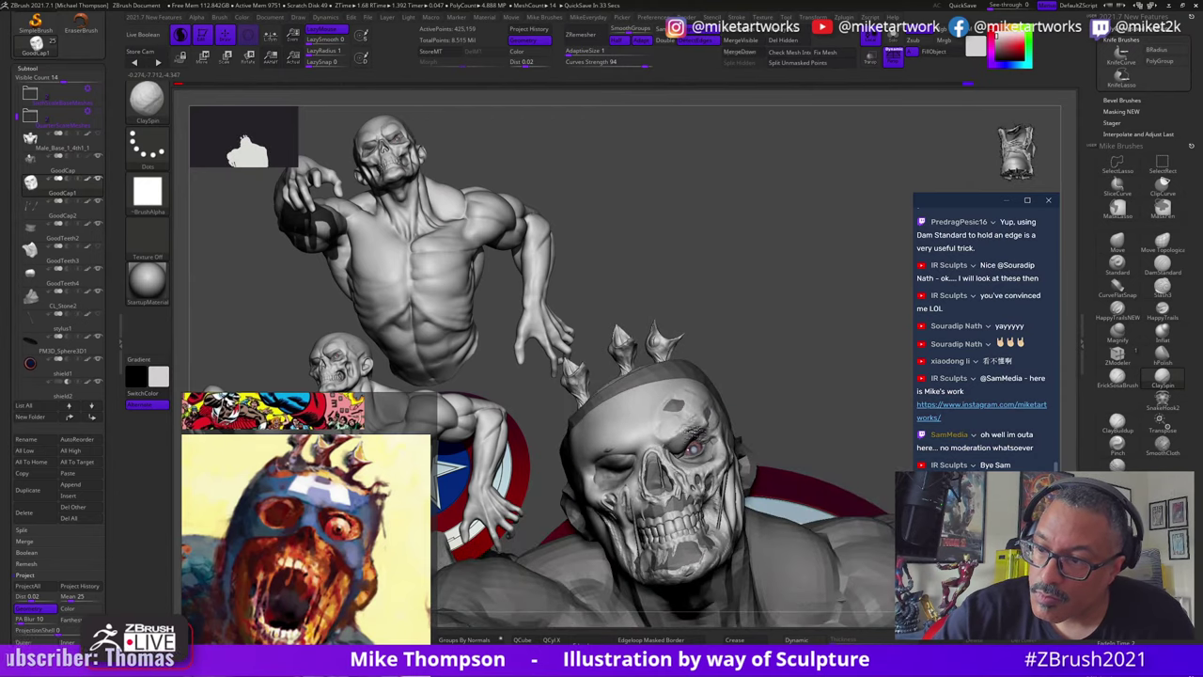
pyautogui.moveTo(802, 369); pyautogui.dragTo(811, 356)
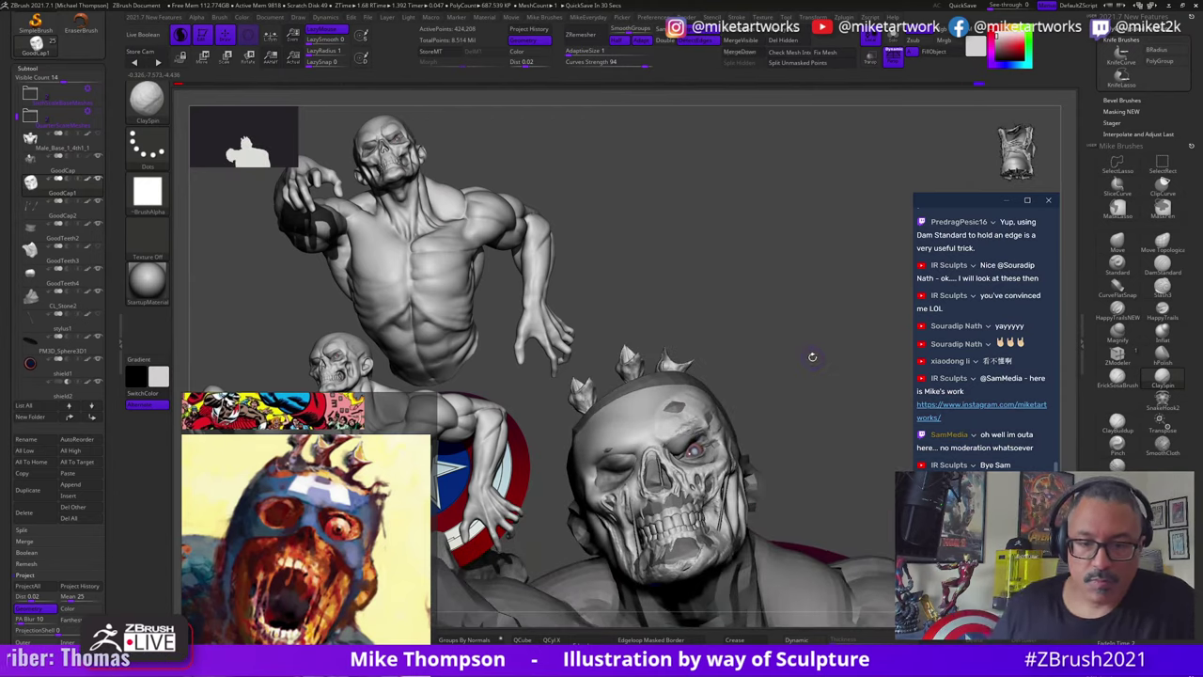
# Step: Look through the reference board for the zombie Captain America statue photos and other zombie images, then return to the sculpt
pyautogui.scroll(-4, 257, 557)
pyautogui.moveTo(256, 557); pyautogui.dragTo(341, 376, button='middle')
pyautogui.scroll(-2, 360, 542)
pyautogui.moveTo(360, 542); pyautogui.dragTo(217, 573, button='middle')
pyautogui.moveTo(340, 577); pyautogui.dragTo(339, 618, button='middle')
pyautogui.moveTo(226, 516)
pyautogui.mouseDown(button='middle')
pyautogui.moveTo(376, 601)
pyautogui.moveTo(432, 596)
pyautogui.mouseUp(button='middle')
pyautogui.scroll(4, 319, 566)
pyautogui.scroll(-3, 300, 535)
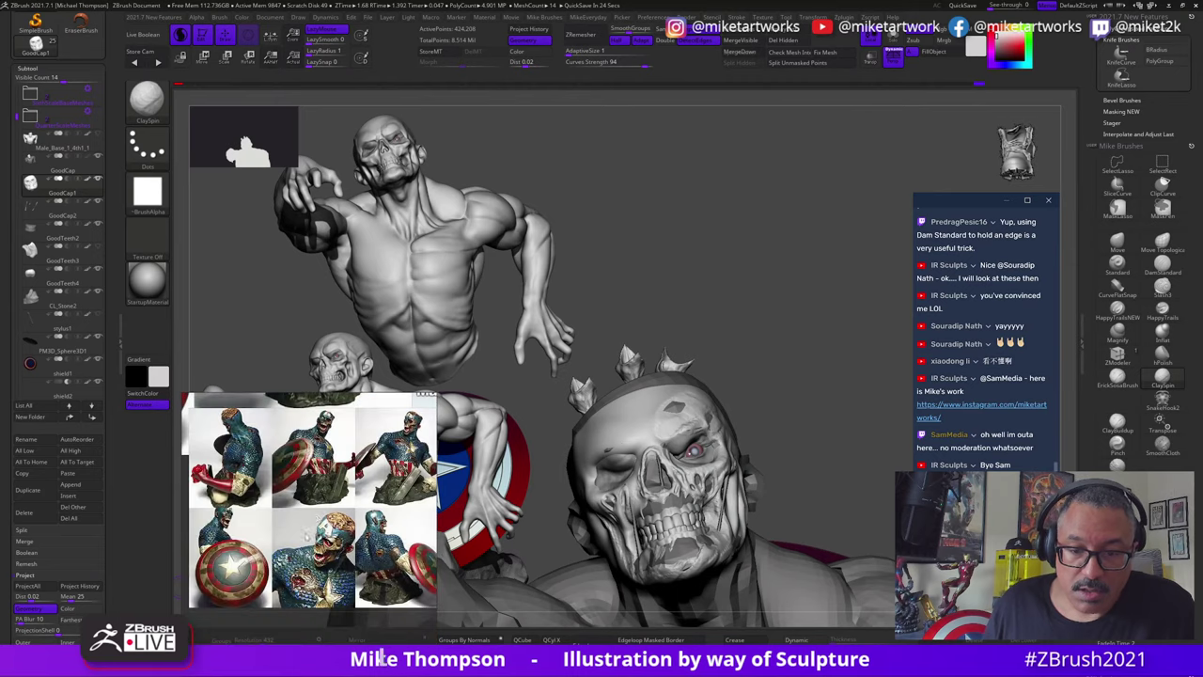
pyautogui.scroll(2, 301, 536)
pyautogui.scroll(6, 344, 518)
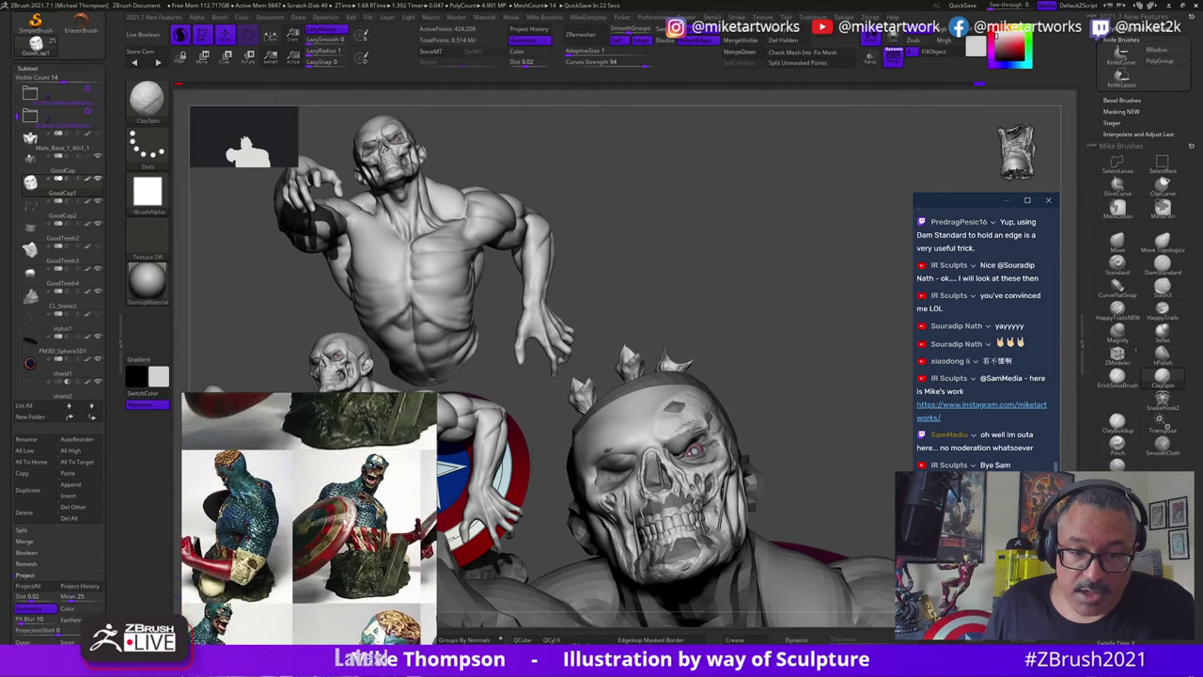
pyautogui.scroll(-6, 311, 530)
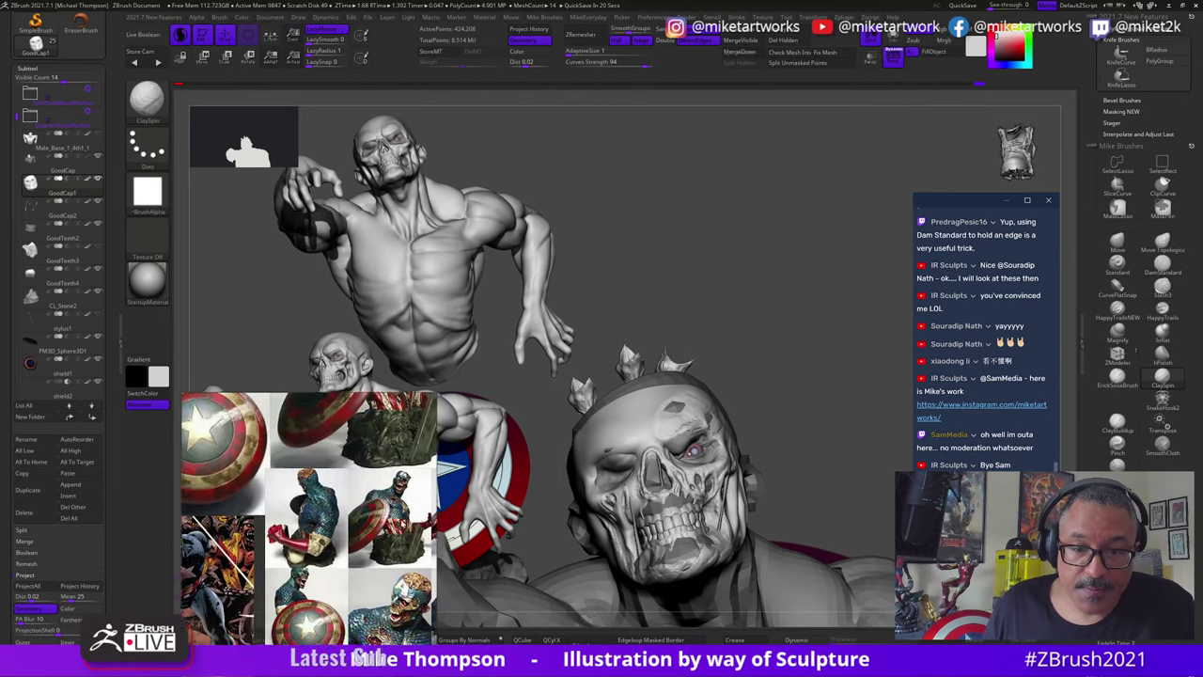
pyautogui.moveTo(311, 529); pyautogui.dragTo(365, 457, button='middle')
pyautogui.moveTo(364, 456); pyautogui.dragTo(385, 393, button='right')
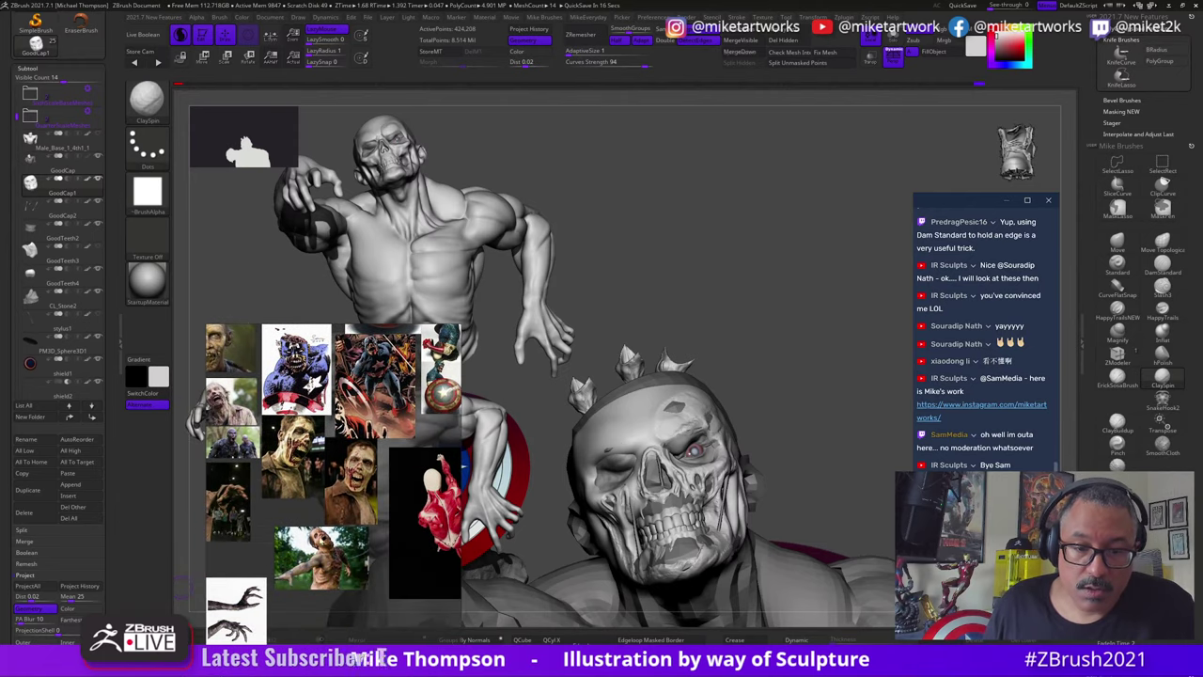
pyautogui.hotkey('alt', 'Tab')
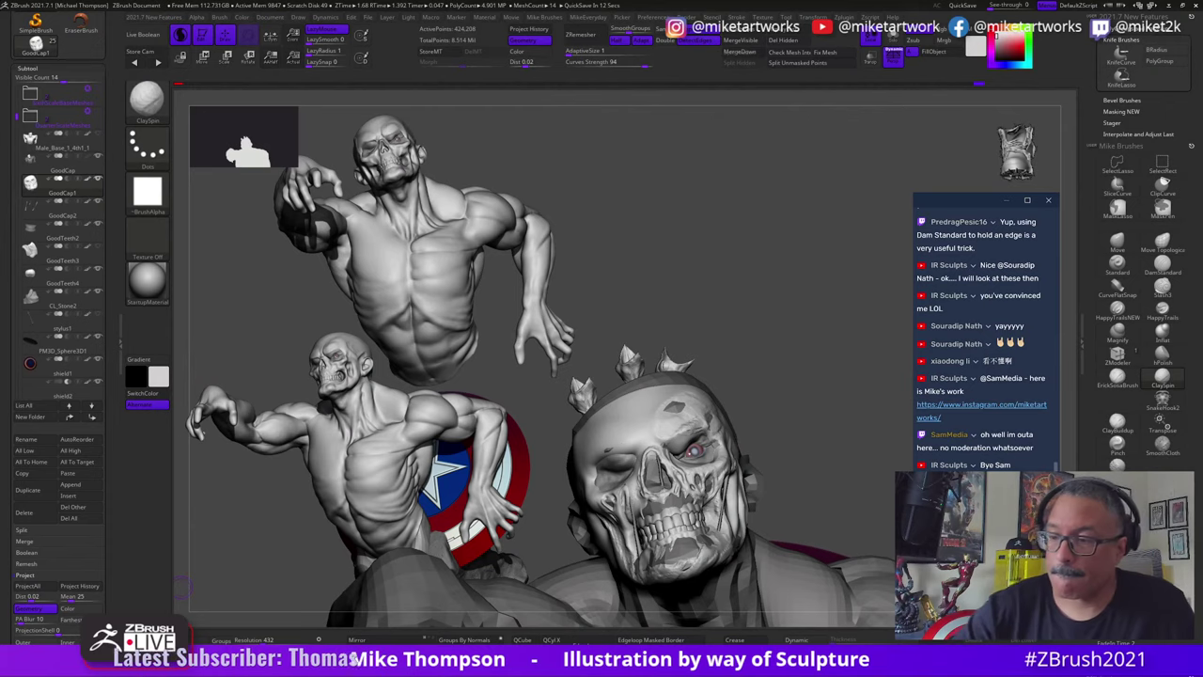
# Step: Sculpt raised brow ridges and torn wrinkles across the skull's forehead above both eye sockets with ClaySpin
pyautogui.moveTo(806, 355); pyautogui.dragTo(804, 395)
pyautogui.moveTo(716, 369); pyautogui.dragTo(729, 371)
pyautogui.moveTo(679, 414); pyautogui.dragTo(663, 429)
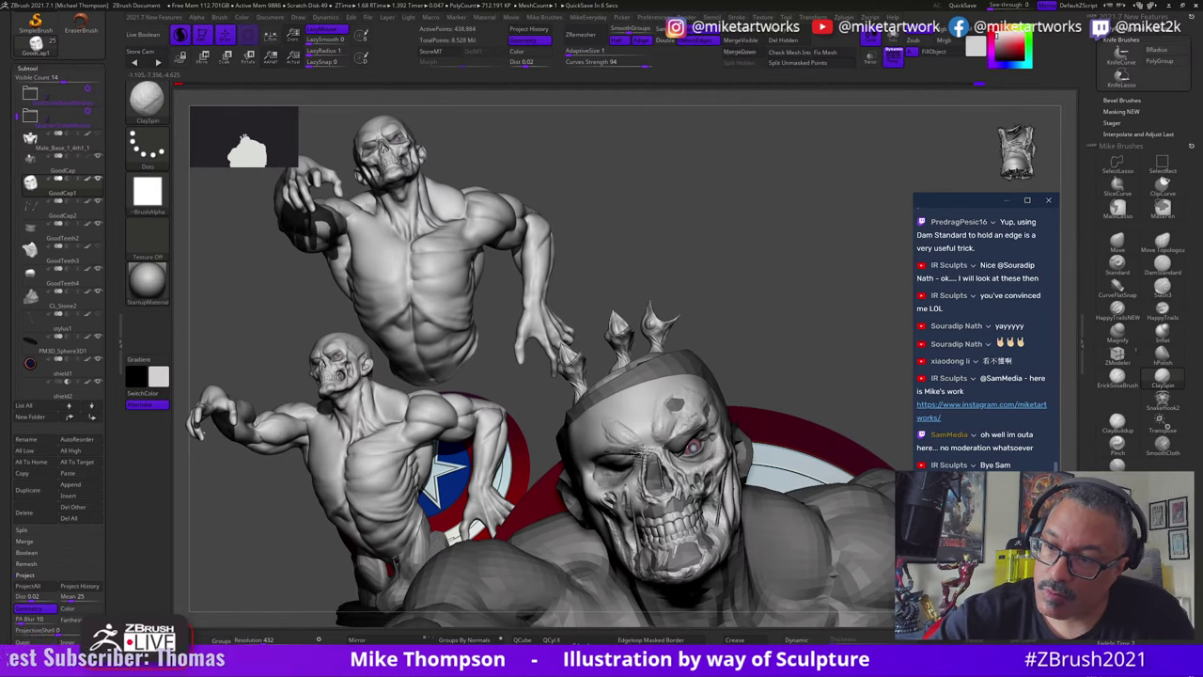
pyautogui.moveTo(615, 442)
pyautogui.mouseDown()
pyautogui.moveTo(633, 451)
pyautogui.moveTo(643, 433)
pyautogui.mouseUp()
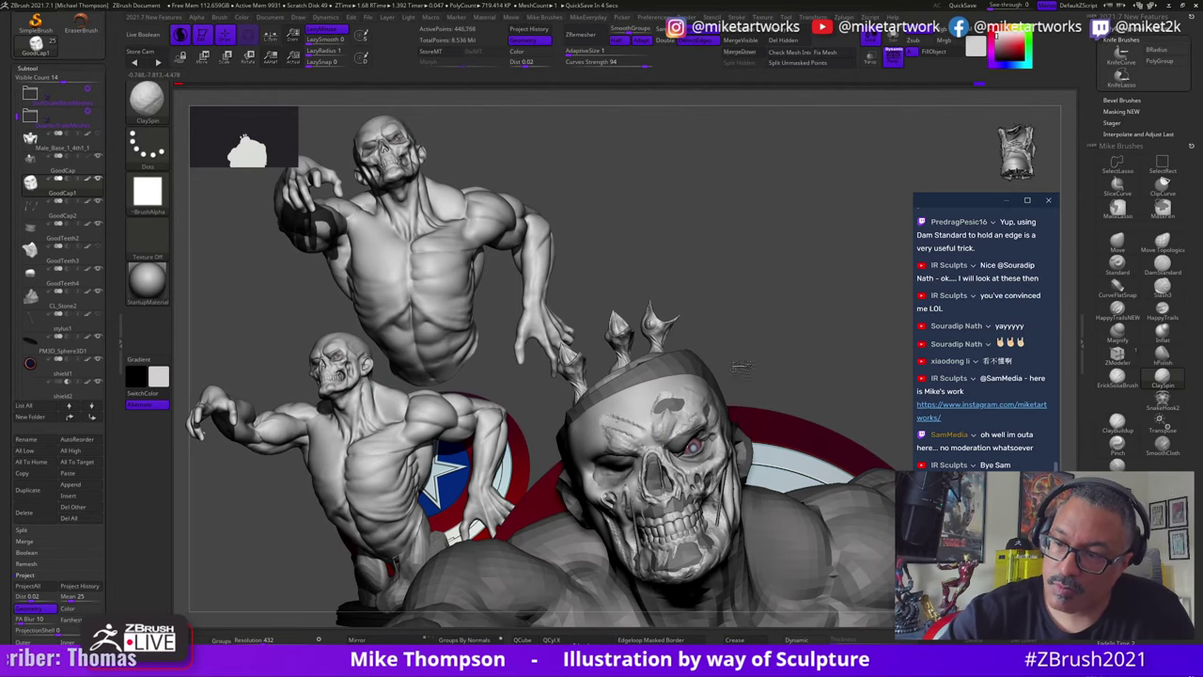
pyautogui.moveTo(782, 370); pyautogui.dragTo(804, 369)
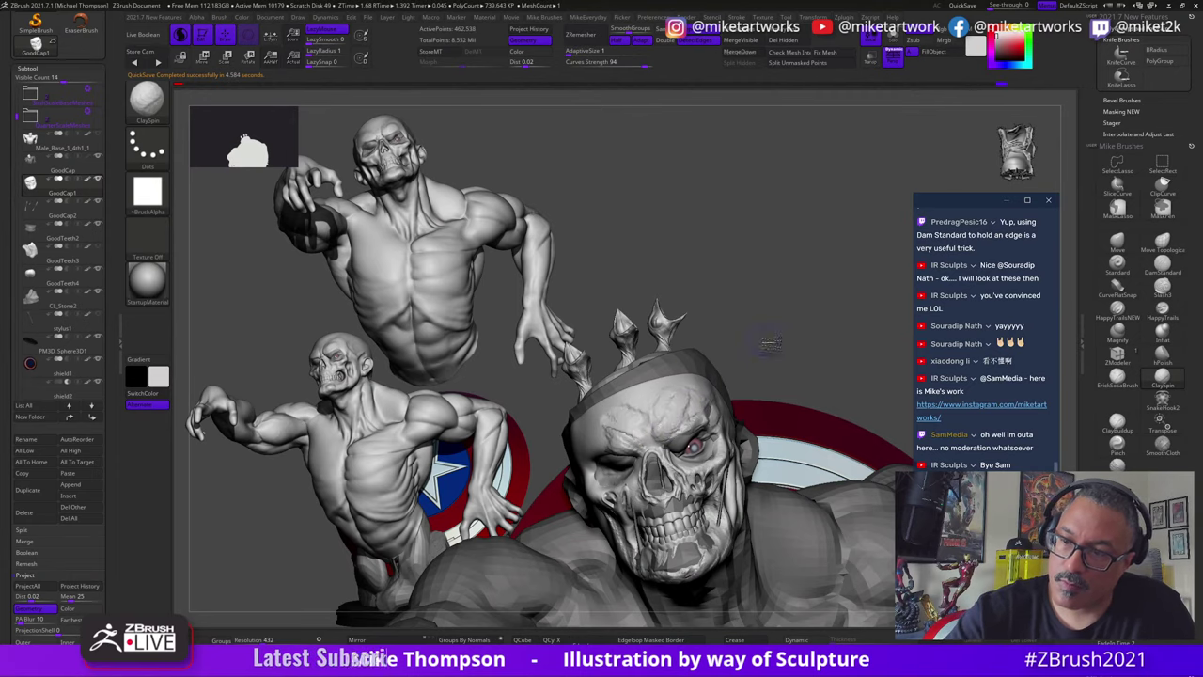
pyautogui.moveTo(771, 344)
pyautogui.mouseDown()
pyautogui.moveTo(801, 345)
pyautogui.moveTo(758, 344)
pyautogui.mouseUp()
pyautogui.moveTo(607, 412); pyautogui.dragTo(656, 395)
pyautogui.moveTo(748, 338); pyautogui.dragTo(756, 329)
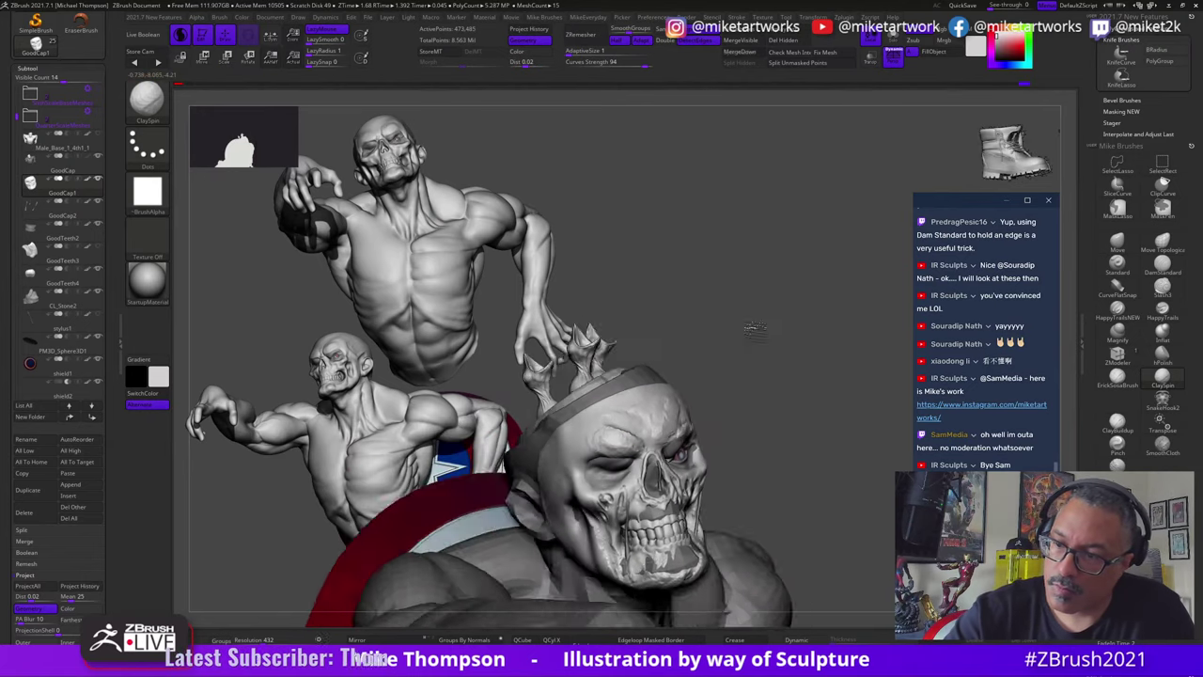
# Step: Refine the forehead and brow forms on the skull face, working from front and high angles
pyautogui.hotkey('ctrl', 'z')
pyautogui.hotkey('ctrl', 'z')
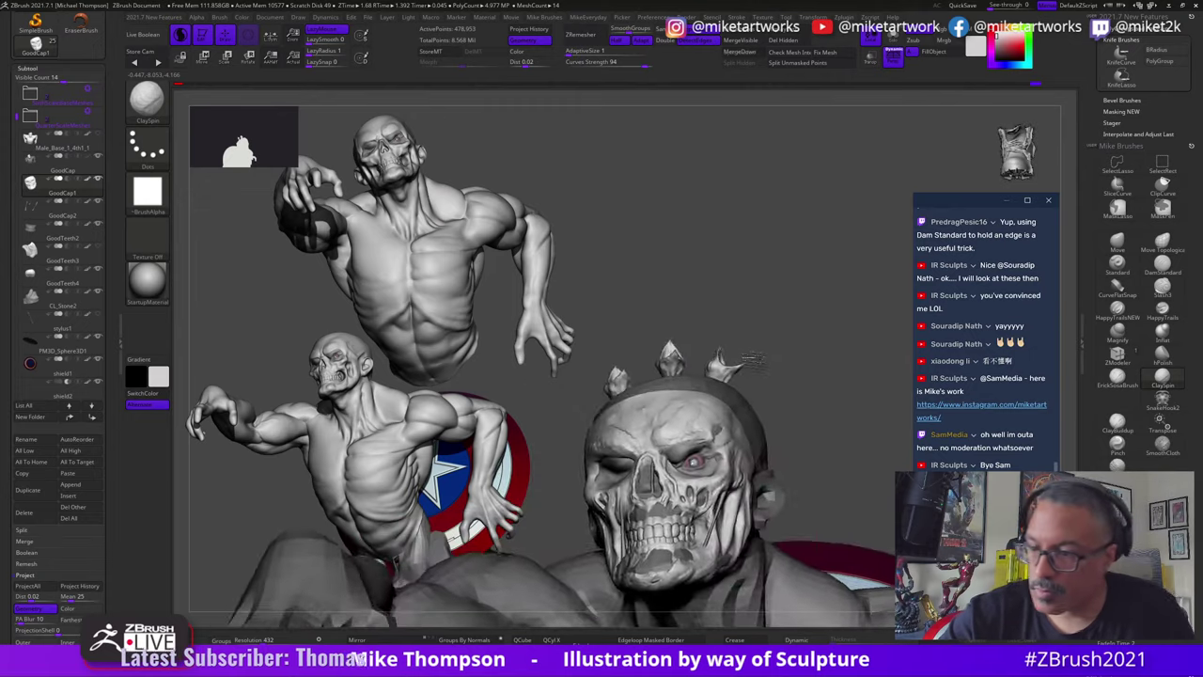
pyautogui.hotkey('ctrl', 'z')
pyautogui.hotkey('ctrl', 'z')
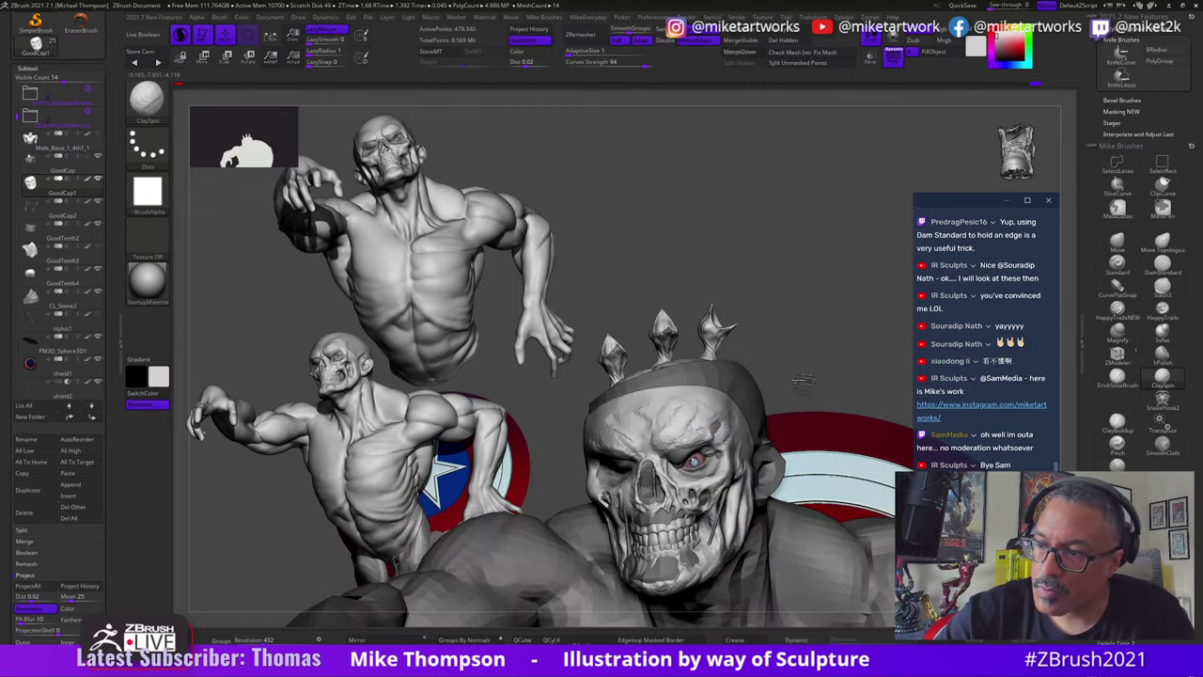
pyautogui.hotkey('ctrl', 'z')
pyautogui.hotkey('ctrl', 'z')
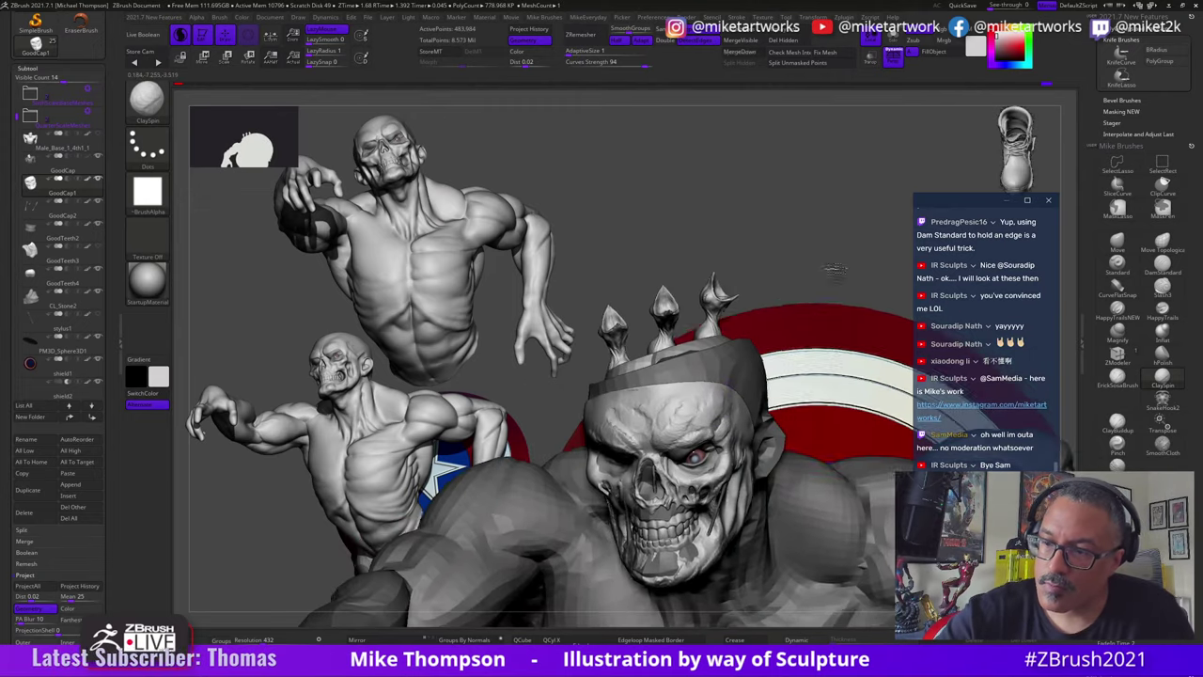
# Step: Sculpt the temple, outer eye socket and cheekbone on the side of the skull facing the shield
pyautogui.hotkey('ctrl', 'z')
pyautogui.hotkey('ctrl', 'z')
pyautogui.hotkey('ctrl', 'z')
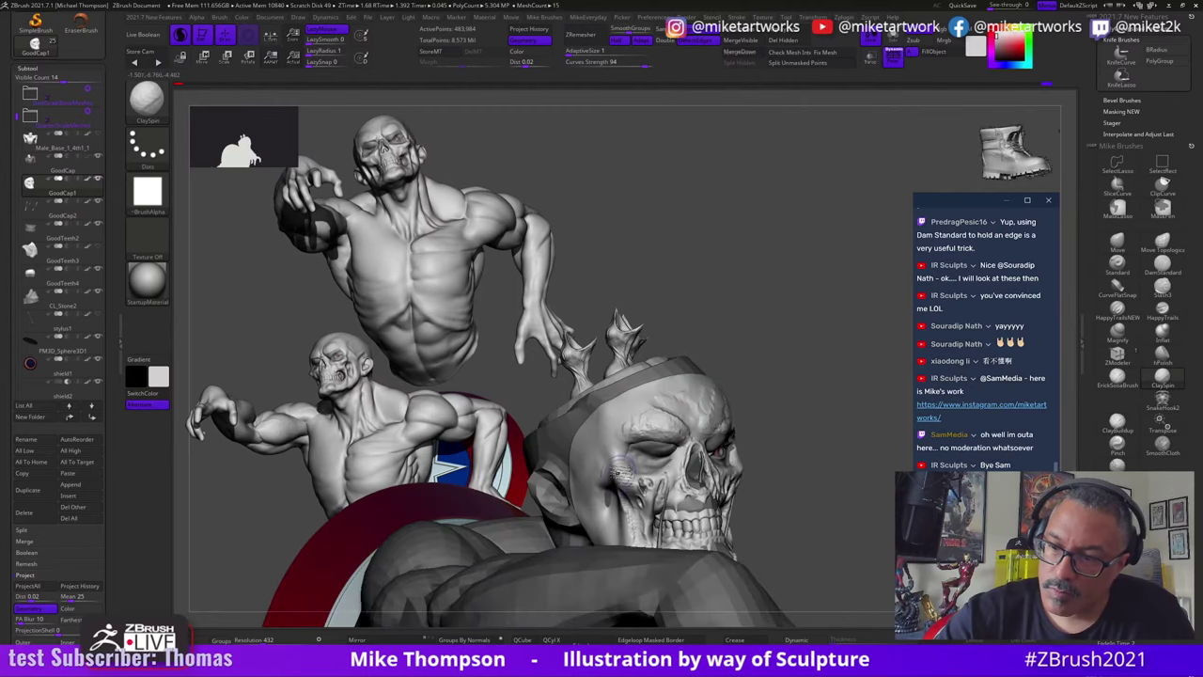
pyautogui.hotkey('ctrl', 'z')
pyautogui.hotkey('ctrl', 'z')
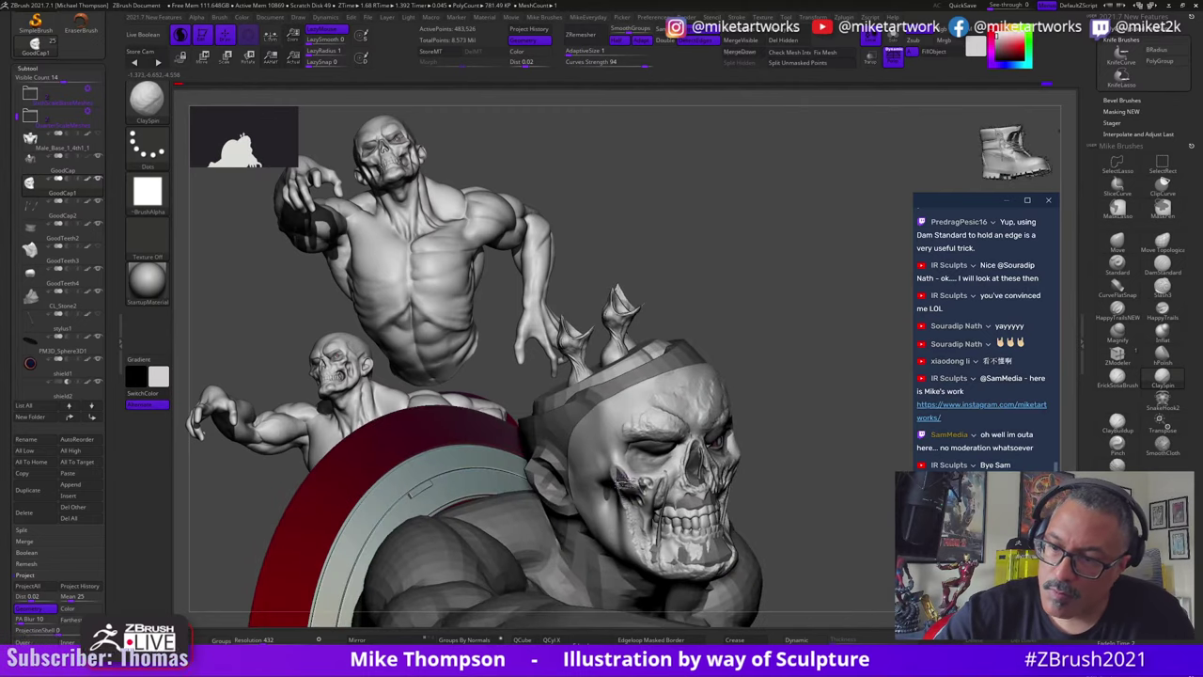
pyautogui.hotkey('ctrl', 'z')
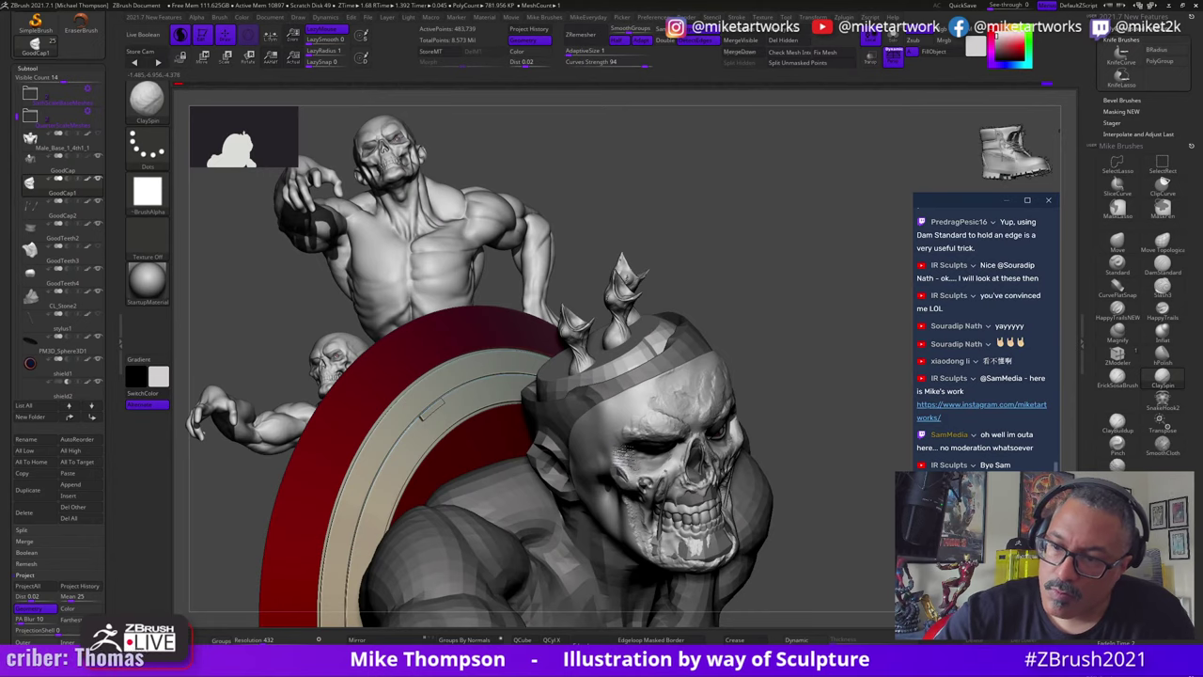
pyautogui.hotkey('ctrl', 'z')
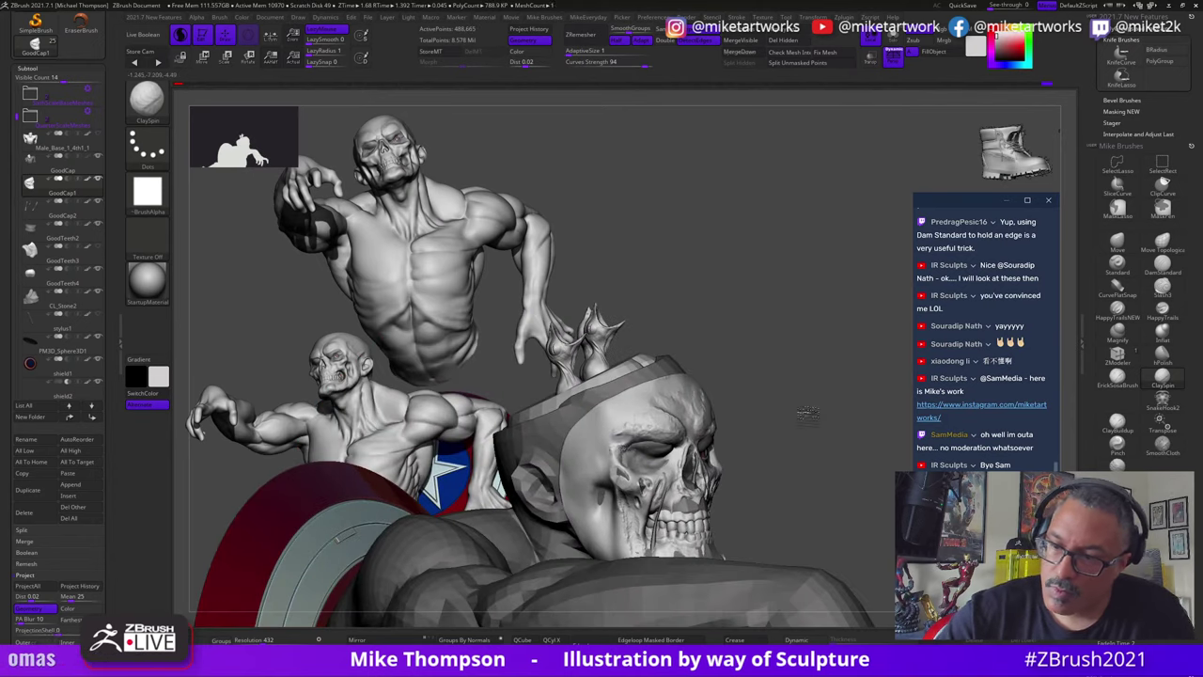
pyautogui.moveTo(808, 415)
pyautogui.mouseDown()
pyautogui.moveTo(771, 446)
pyautogui.moveTo(806, 417)
pyautogui.mouseUp()
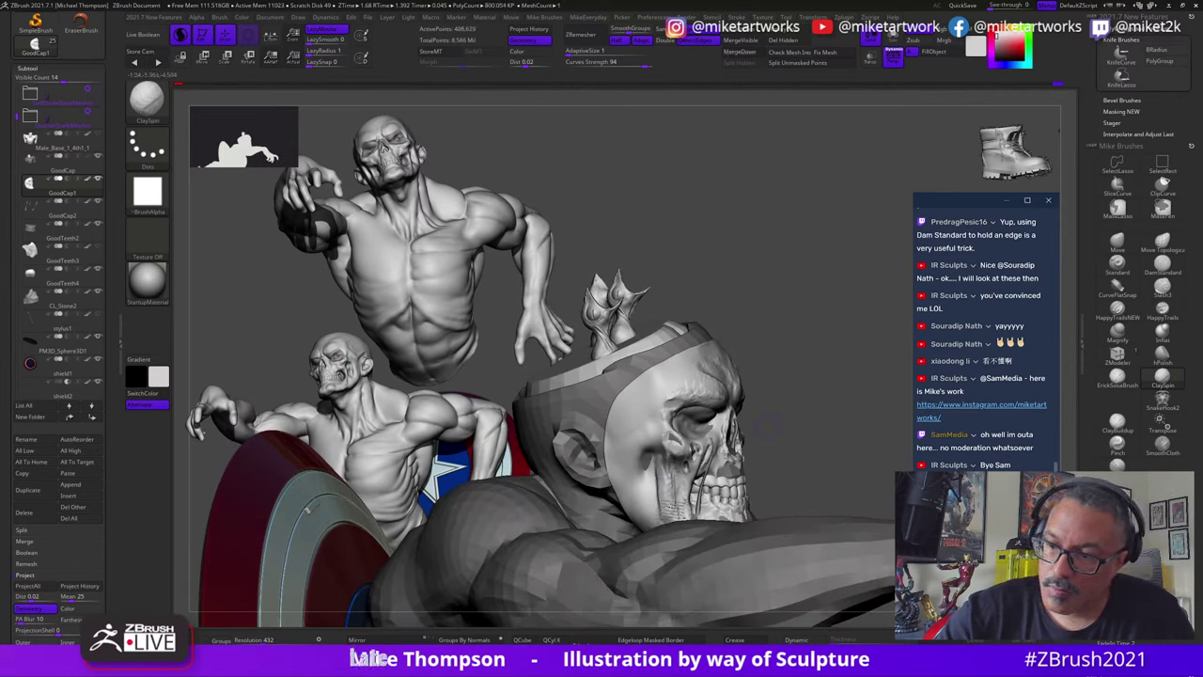
pyautogui.hotkey('ctrl', 'shift', 'z')
pyautogui.hotkey('ctrl', 'shift', 'z')
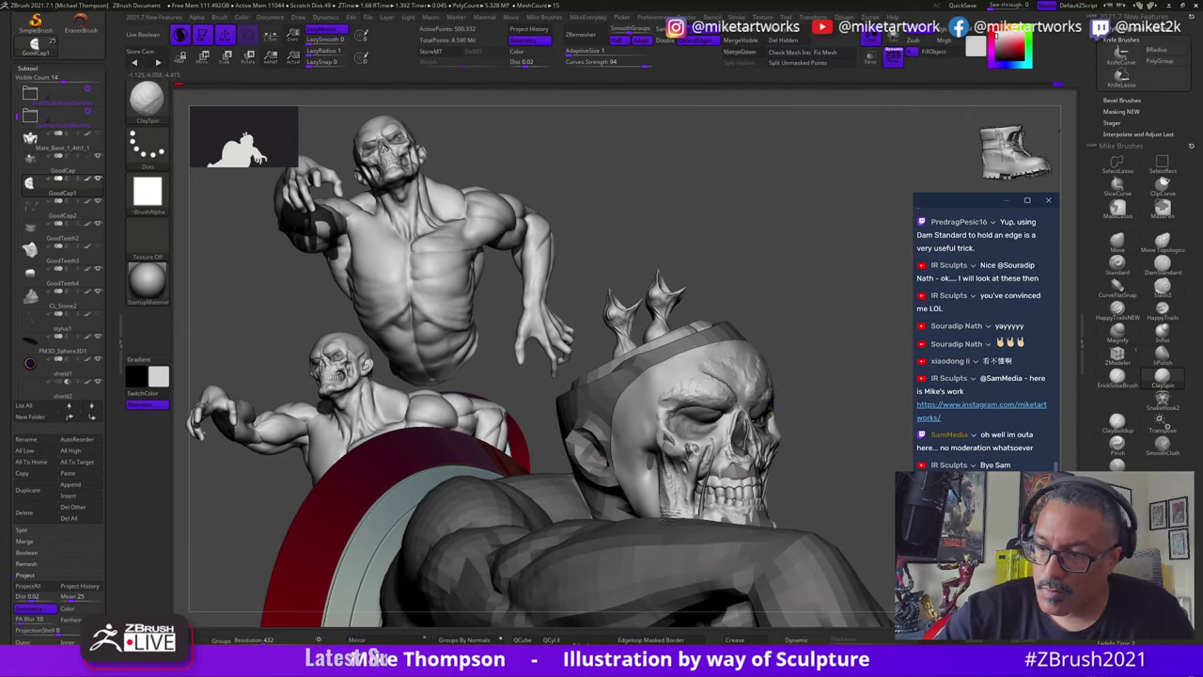
# Step: Check the reworked skull from the front, with more of the bust in frame, and from the side
pyautogui.hotkey('ctrl', 'shift', 'z')
pyautogui.hotkey('ctrl', 'shift', 'z')
pyautogui.hotkey('ctrl', 'shift', 'z')
pyautogui.hotkey('ctrl', 'shift', 'z')
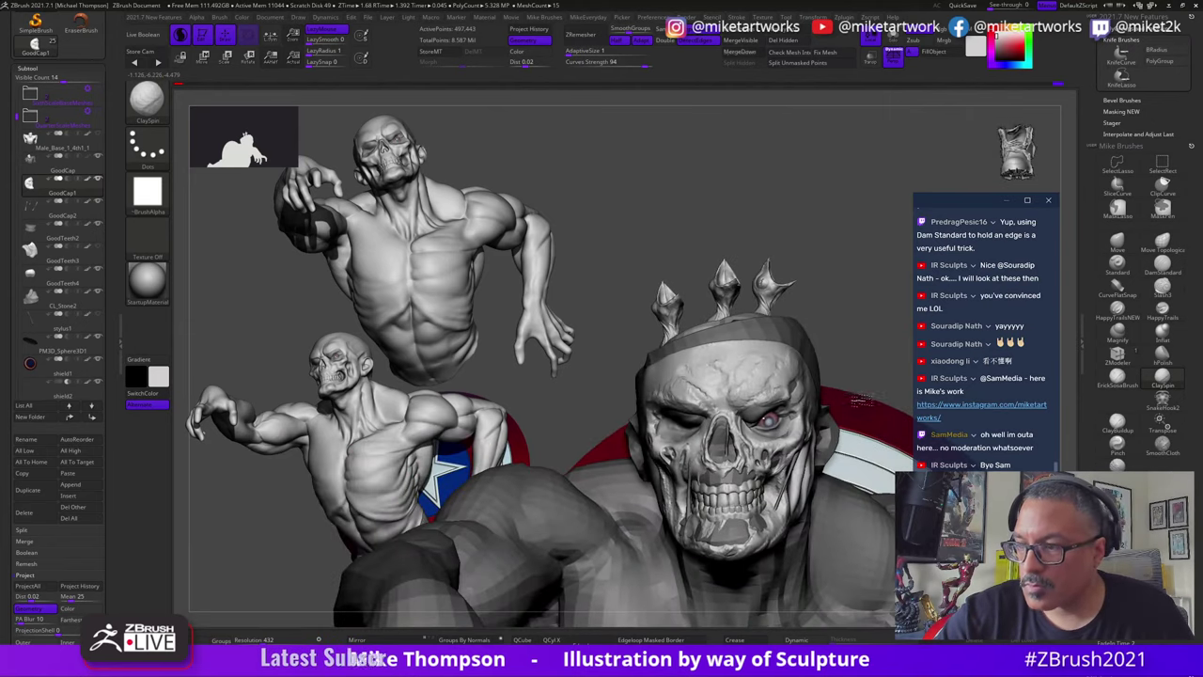
pyautogui.hotkey('ctrl', 'shift', 'z')
pyautogui.hotkey('ctrl', 'shift', 'z')
pyautogui.hotkey('ctrl', 'shift', 'z')
pyautogui.hotkey('ctrl', 'shift', 'z')
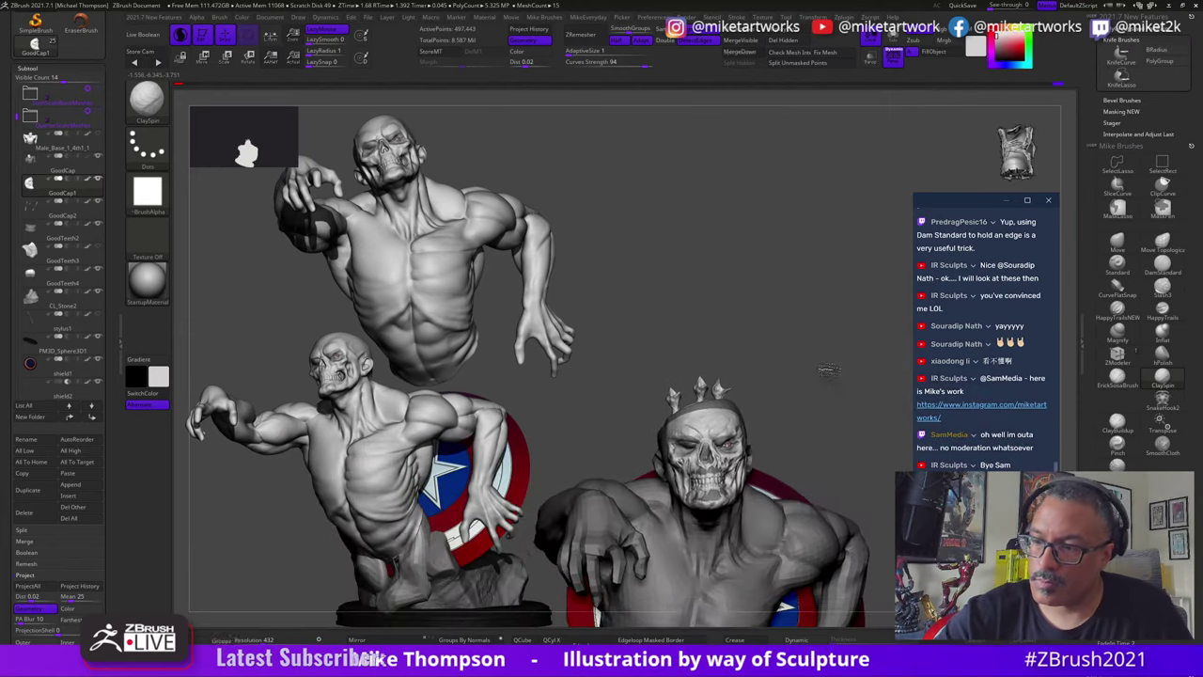
pyautogui.hotkey('ctrl', 'shift', 'z')
pyautogui.hotkey('ctrl', 'shift', 'z')
pyautogui.hotkey('ctrl', 'shift', 'z')
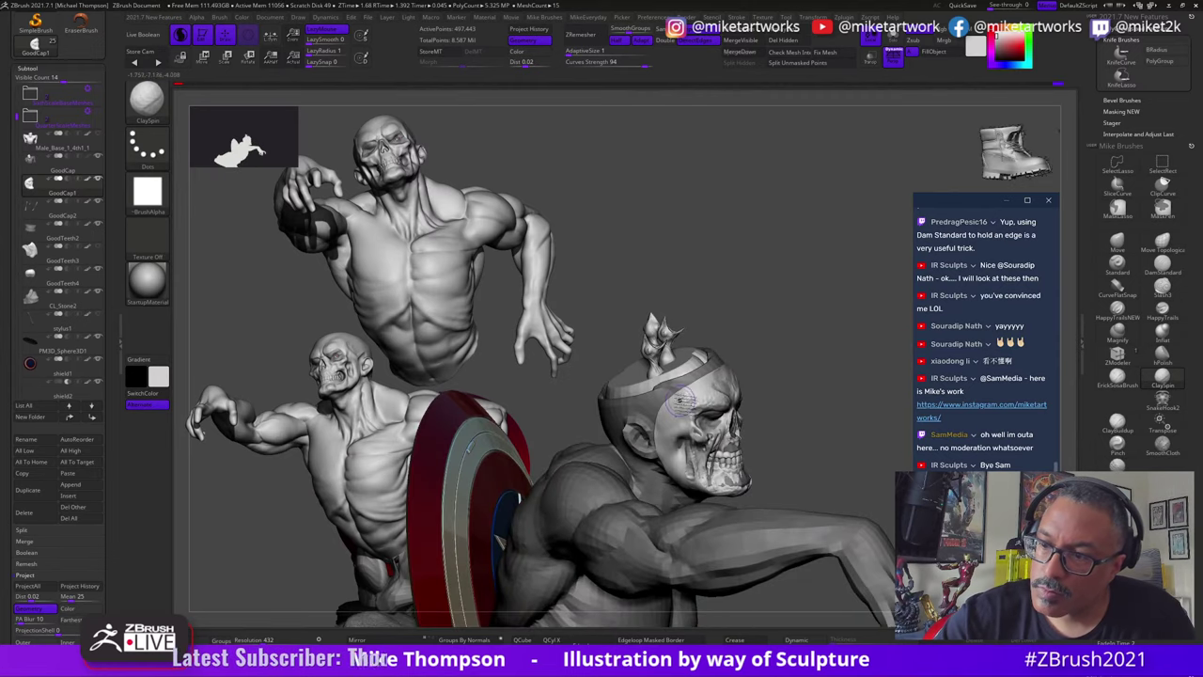
# Step: Sculpt the temple and side of the skull facing the shield with ClaySpin, working from side and three-quarter angles
pyautogui.hotkey('ctrl', 'shift', 'z')
pyautogui.hotkey('ctrl', 'shift', 'z')
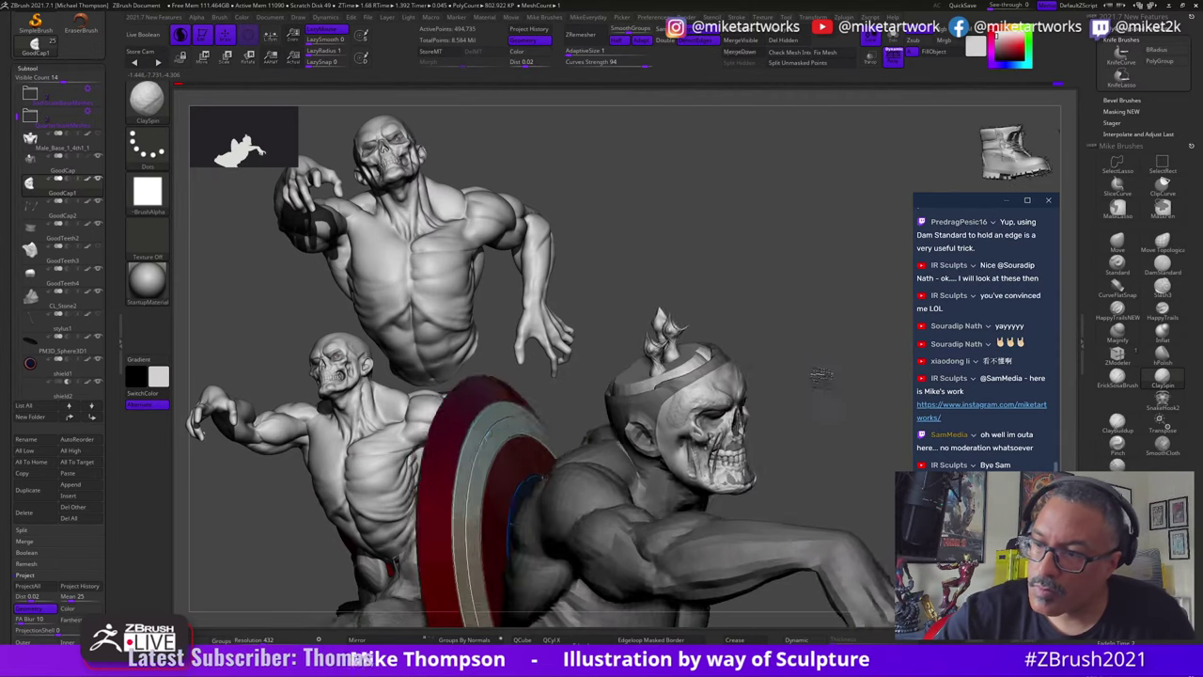
pyautogui.moveTo(689, 397); pyautogui.dragTo(676, 415)
pyautogui.hotkey('ctrl', 'shift', 'z')
pyautogui.hotkey('ctrl', 'shift', 'z')
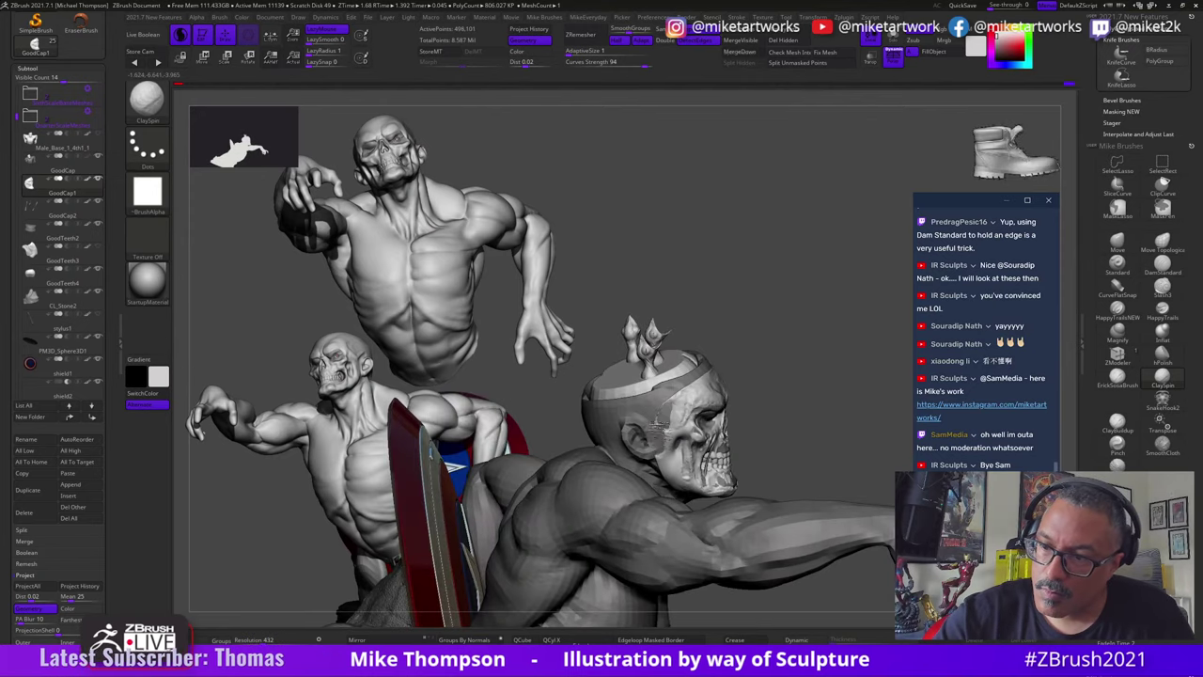
pyautogui.hotkey('ctrl', 'shift', 'z')
pyautogui.hotkey('ctrl', 'shift', 'z')
pyautogui.hotkey('ctrl', 'shift', 'z')
pyautogui.hotkey('ctrl', 'shift', 'z')
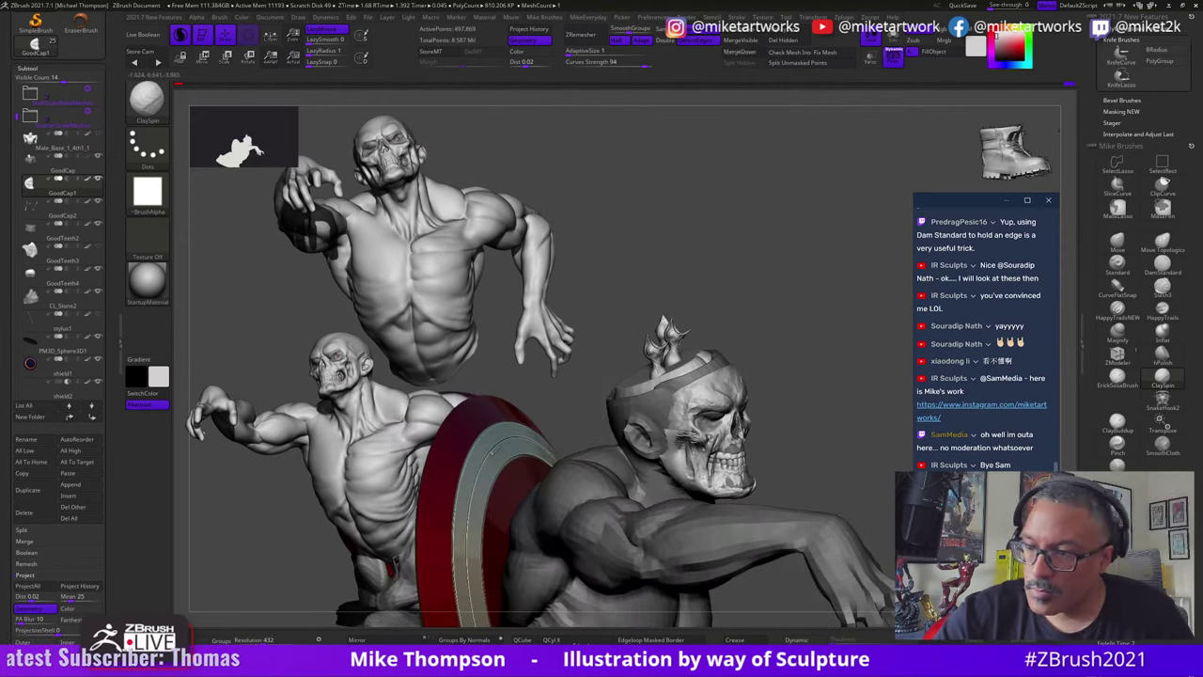
# Step: Build up the rear cheek and jaw corner on the shield-facing side of the skull with ClaySpin
pyautogui.moveTo(669, 440); pyautogui.dragTo(673, 468)
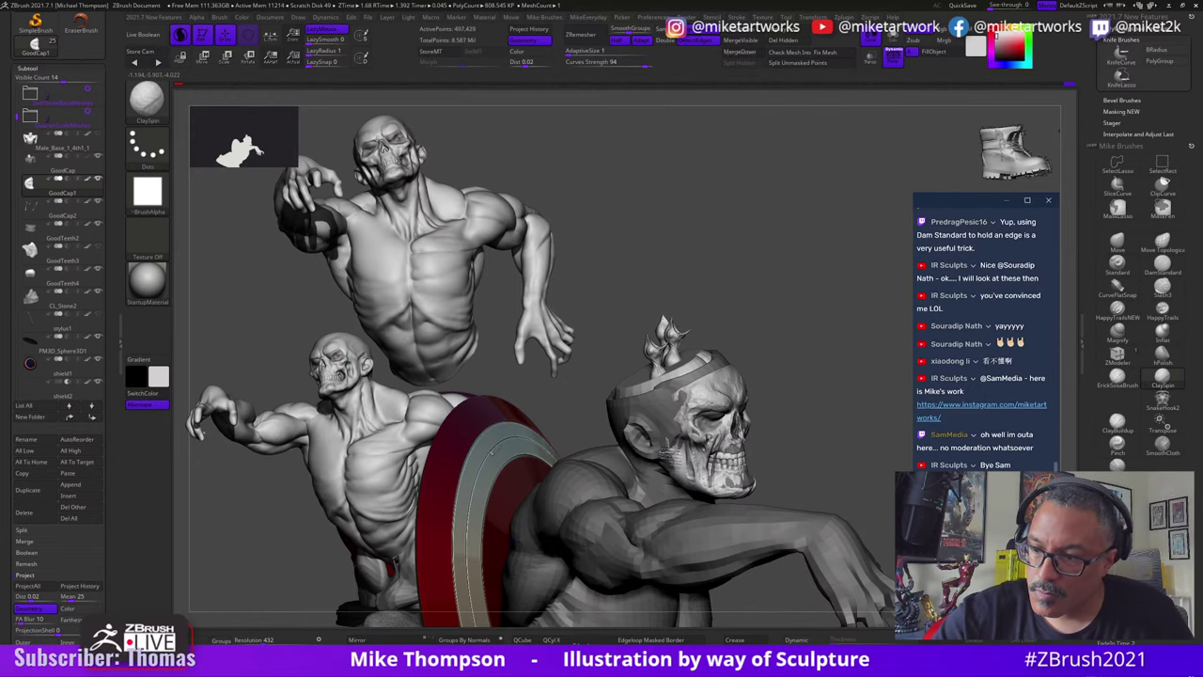
pyautogui.hotkey('ctrl', 'shift', 'z')
pyautogui.hotkey('ctrl', 'shift', 'z')
pyautogui.hotkey('ctrl', 'shift', 'z')
pyautogui.hotkey('ctrl', 'shift', 'z')
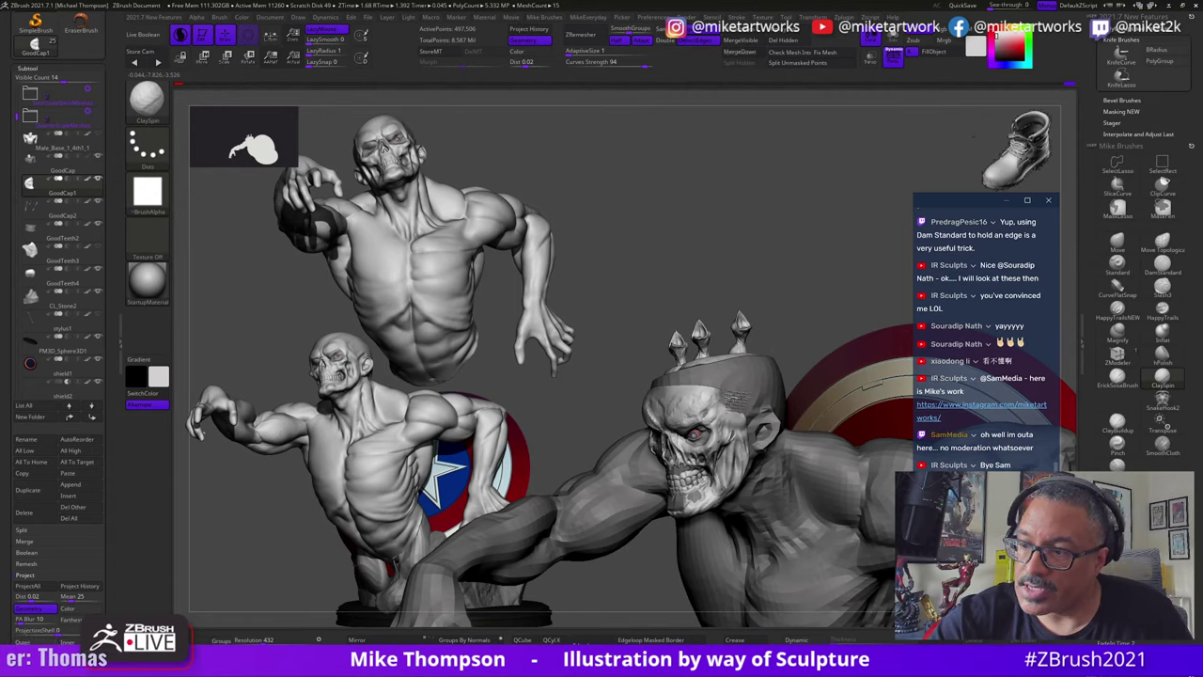
# Step: Sculpt the temple and upper forehead above the exposed eyeball on the opposite side of the skull
pyautogui.hotkey('ctrl', 'shift', 'z')
pyautogui.hotkey('ctrl', 'shift', 'z')
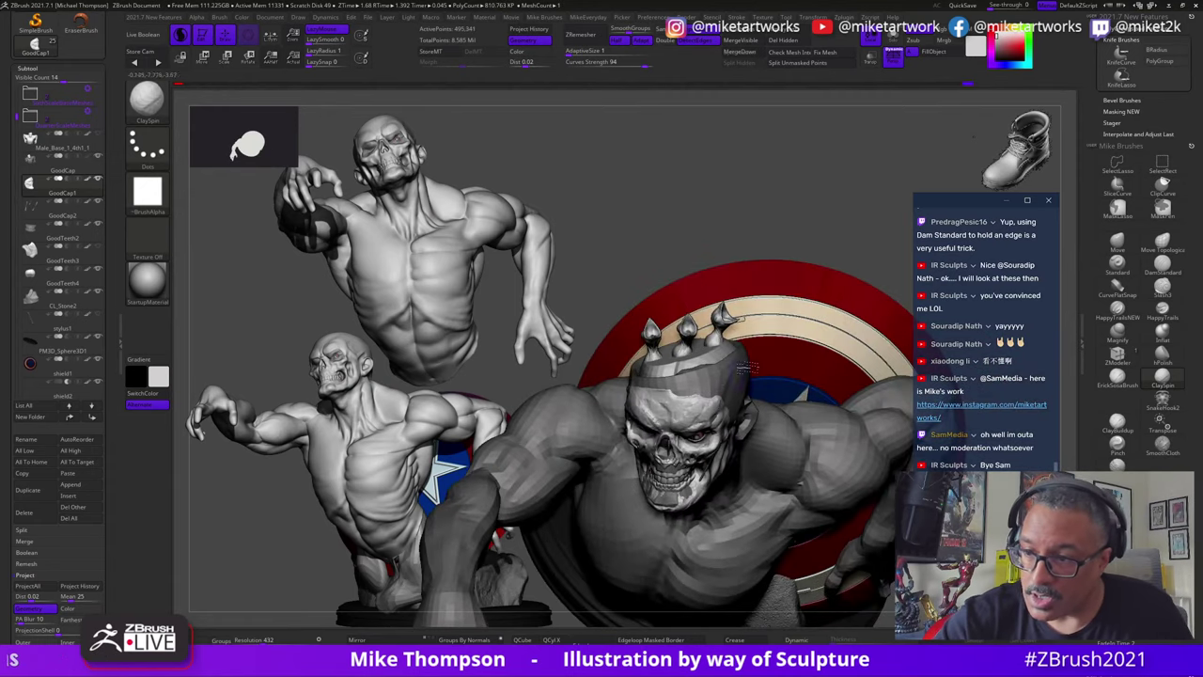
pyautogui.hotkey('ctrl', 'shift', 'z')
pyautogui.hotkey('ctrl', 'shift', 'z')
pyautogui.hotkey('ctrl', 'shift', 'z')
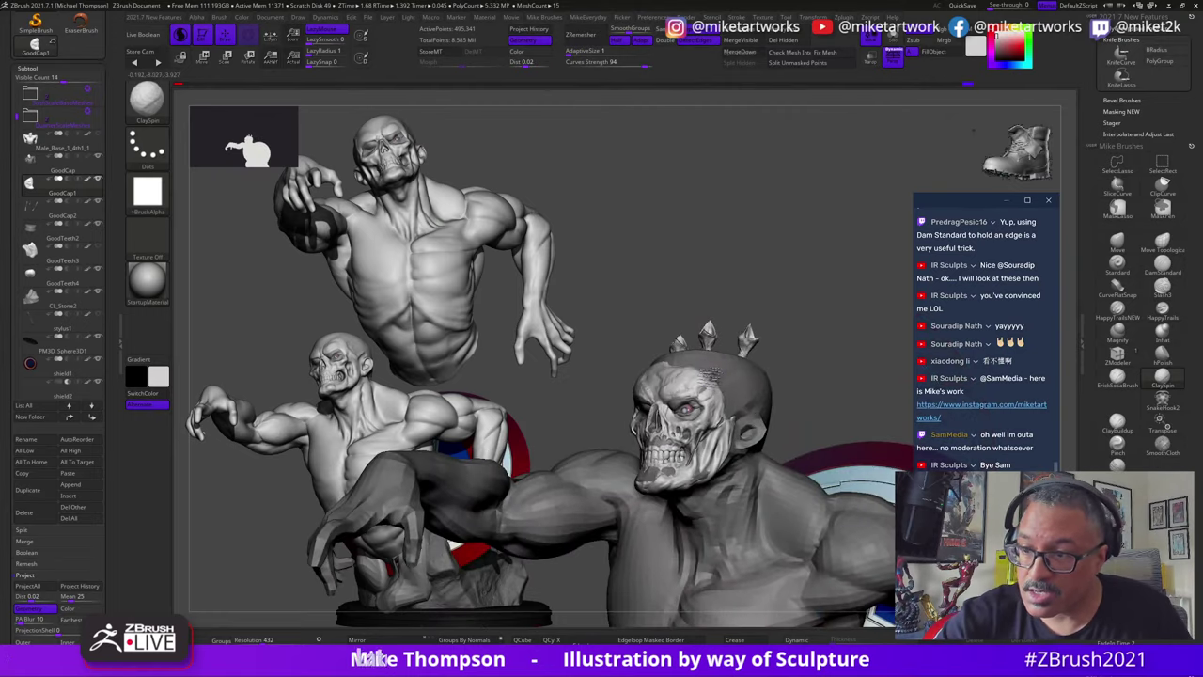
# Step: Sculpt the rear jaw and cheek below the ear on the exposed-eyeball side of the skull
pyautogui.hotkey('ctrl', 'shift', 'z')
pyautogui.hotkey('ctrl', 'shift', 'z')
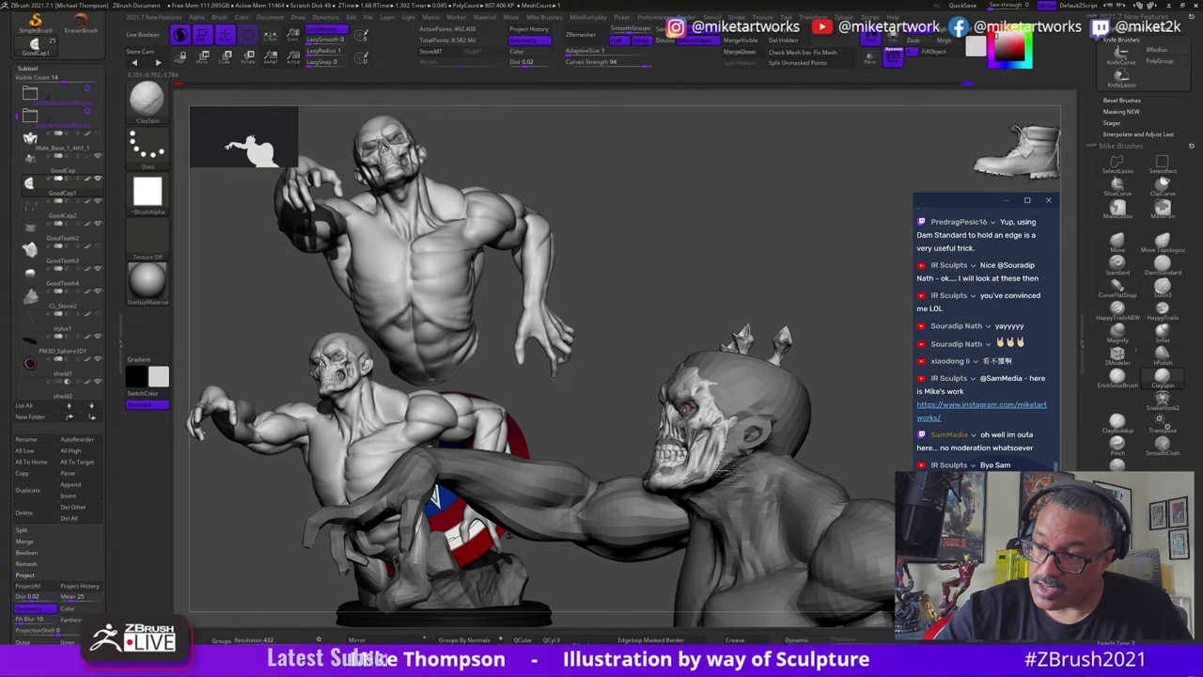
pyautogui.hotkey('ctrl', 'shift', 'z')
pyautogui.hotkey('ctrl', 'shift', 'z')
pyautogui.hotkey('ctrl', 'shift', 'z')
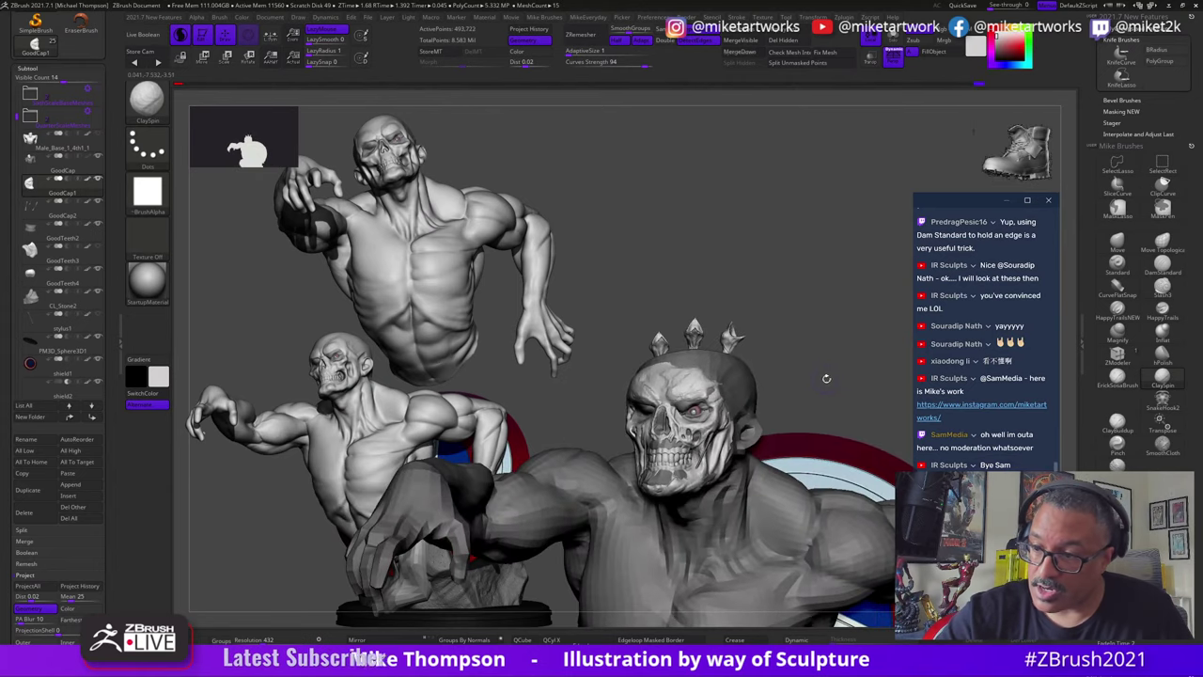
# Step: Reshape the cheek and underside of the jaw on the exposed-eyeball side with the Move brush
pyautogui.click(1116, 241)
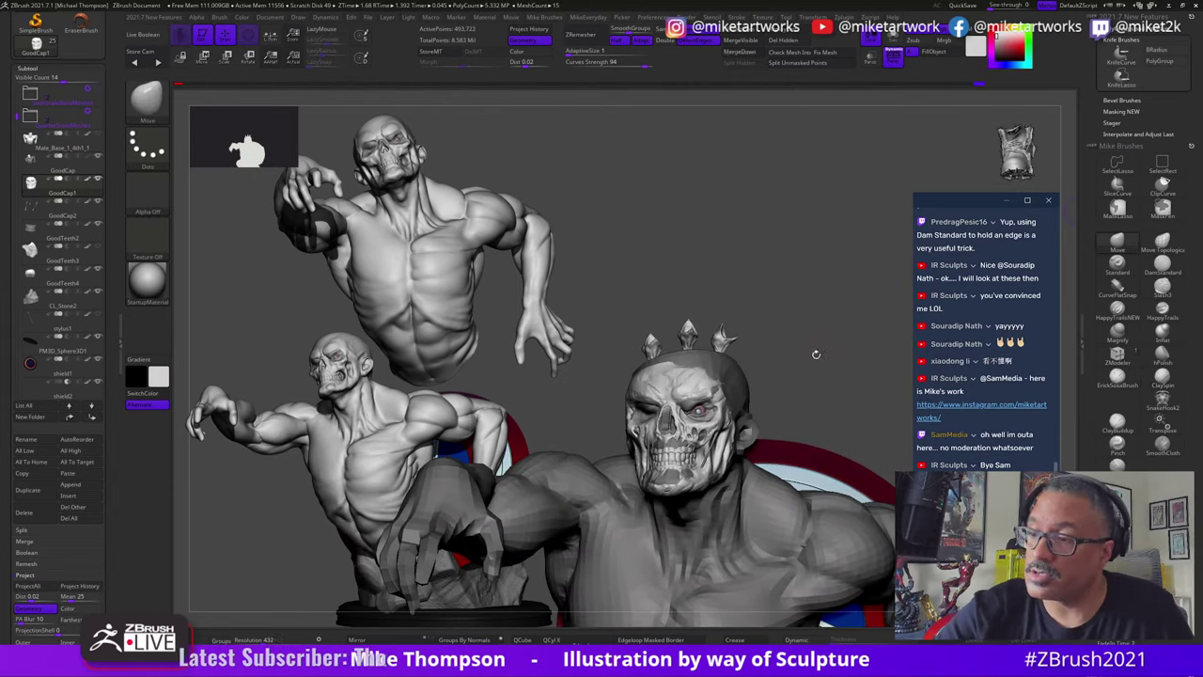
pyautogui.moveTo(818, 359); pyautogui.dragTo(864, 362)
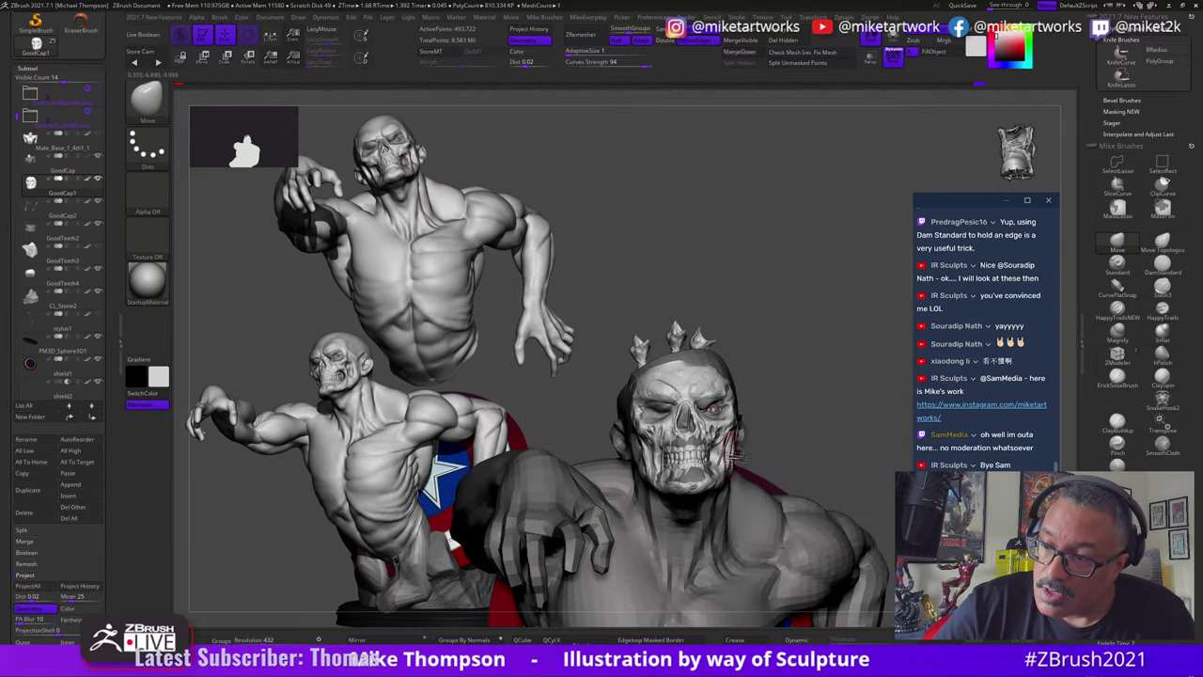
pyautogui.hotkey('ctrl', 'shift', 'z')
pyautogui.hotkey('ctrl', 'shift', 'z')
pyautogui.hotkey('ctrl', 'shift', 'z')
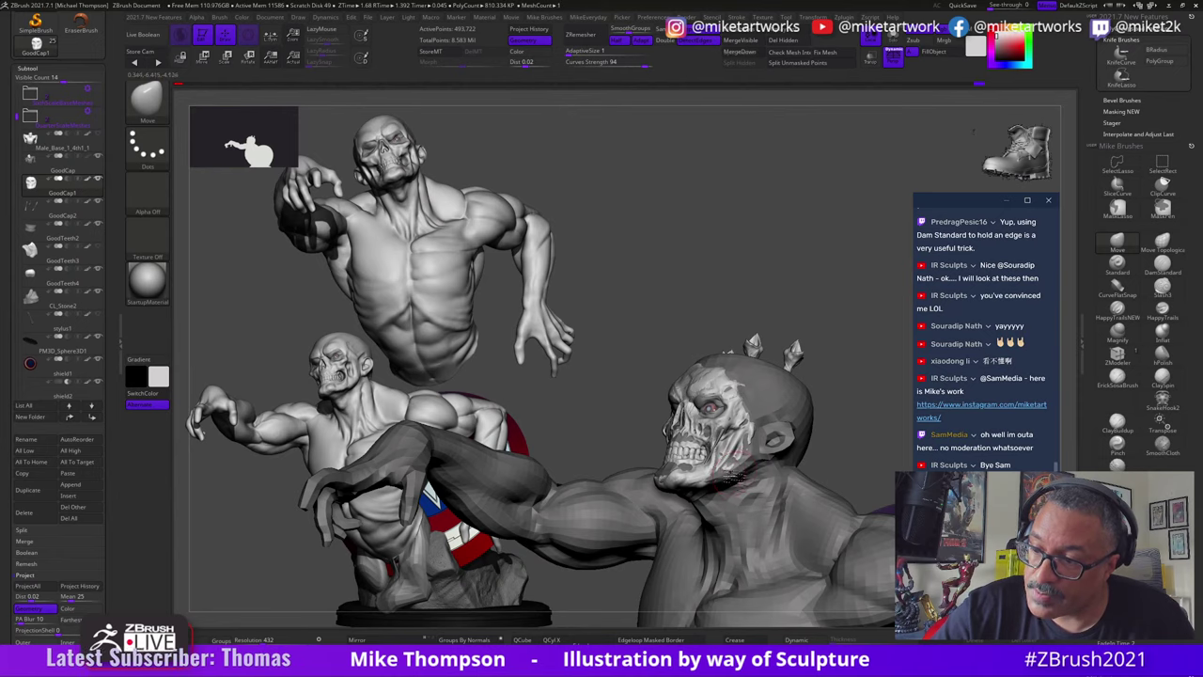
pyautogui.moveTo(730, 477); pyautogui.dragTo(716, 485)
pyautogui.hotkey('ctrl', 'shift', 'z')
pyautogui.hotkey('ctrl', 'shift', 'z')
pyautogui.hotkey('ctrl', 'shift', 'z')
pyautogui.hotkey('ctrl', 'shift', 'z')
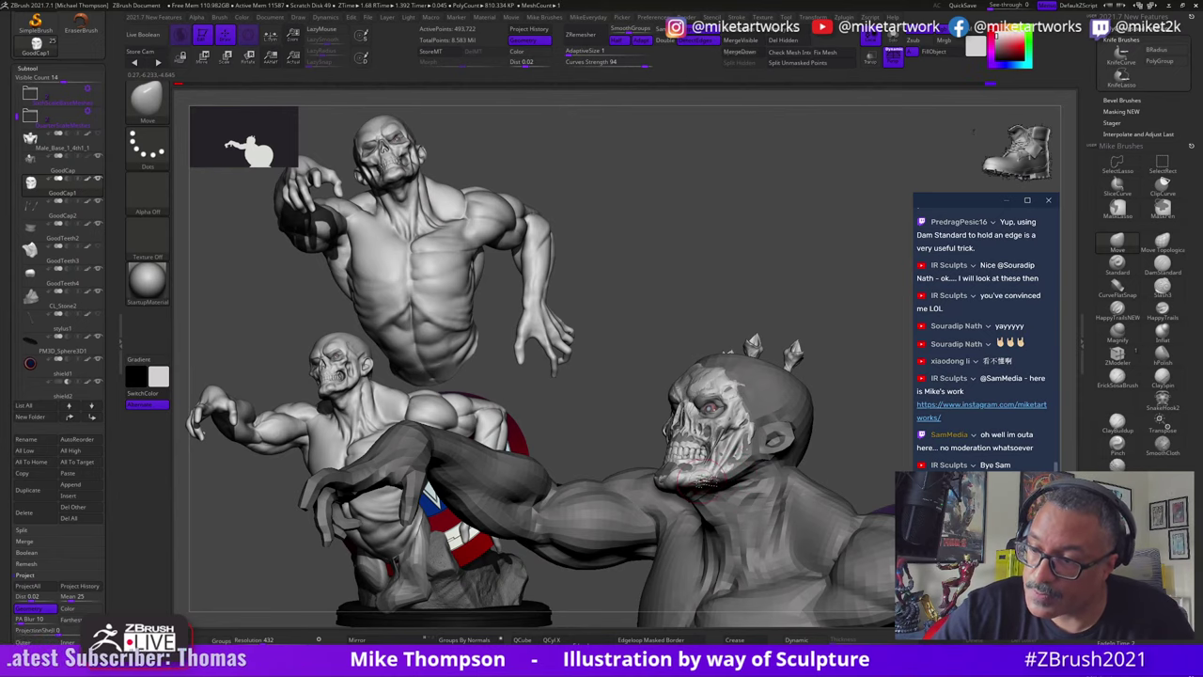
# Step: Adjust the upper forehead and cranium contour with the Move brush from the front and three-quarter views
pyautogui.hotkey('ctrl', 'shift', 'z')
pyautogui.hotkey('ctrl', 'shift', 'z')
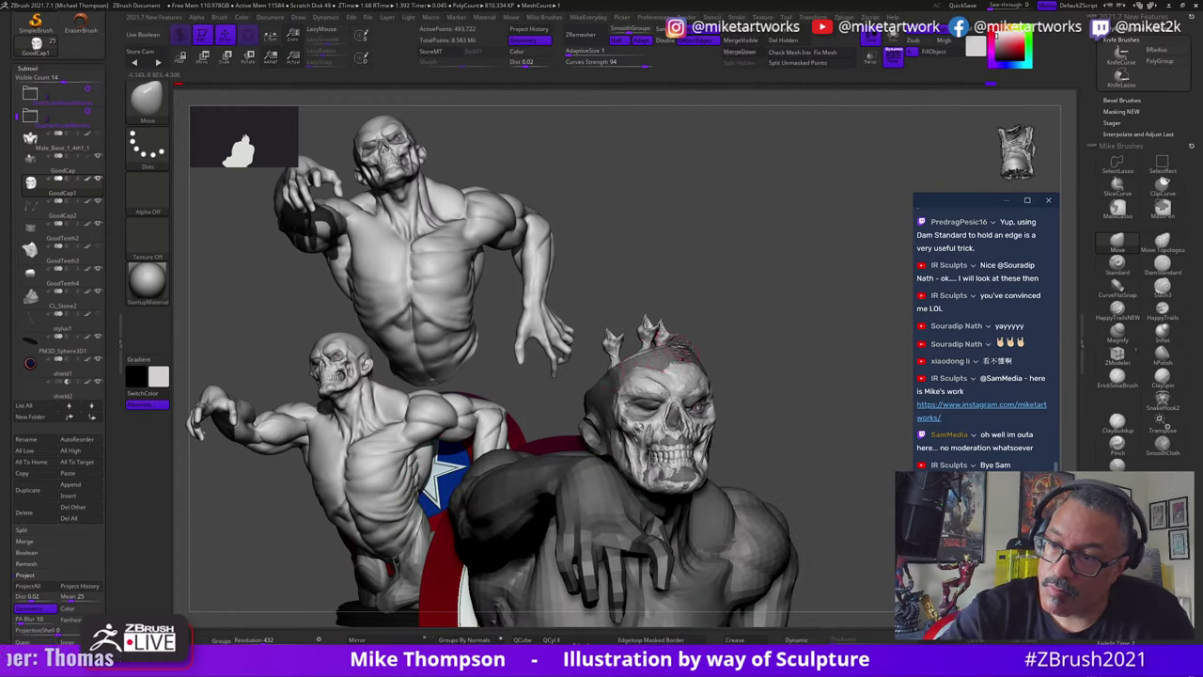
pyautogui.hotkey('ctrl', 'shift', 'z')
pyautogui.hotkey('ctrl', 'shift', 'z')
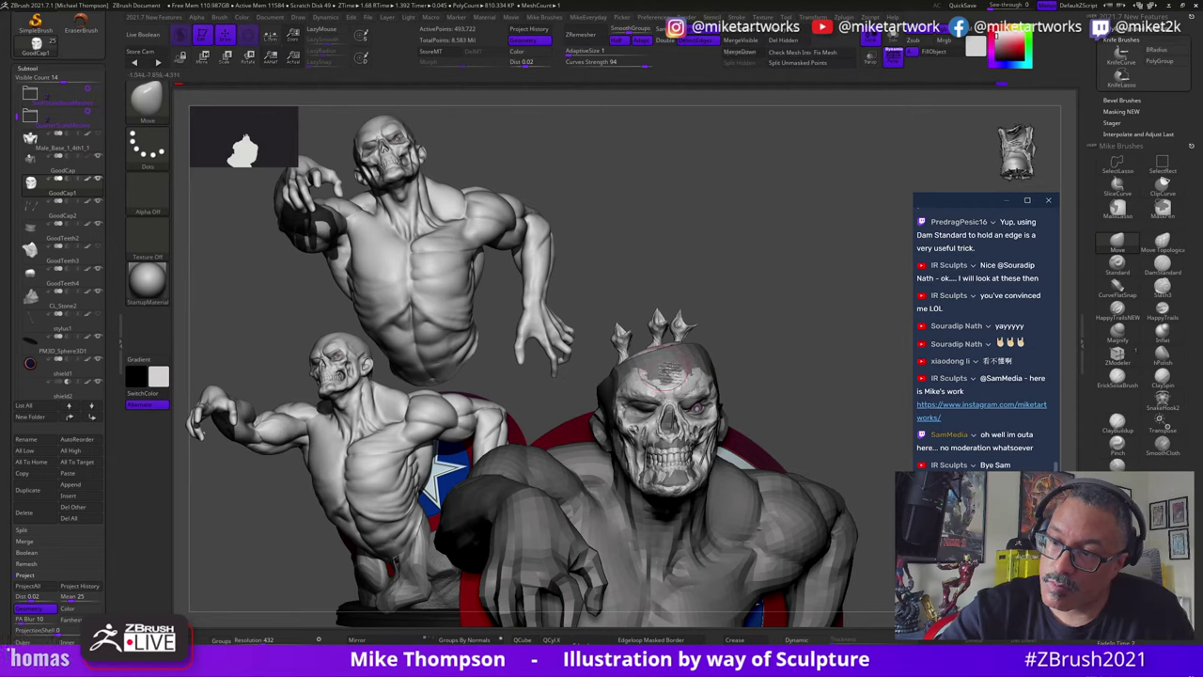
pyautogui.hotkey('ctrl', 'shift', 'z')
pyautogui.hotkey('ctrl', 'shift', 'z')
pyautogui.hotkey('ctrl', 'shift', 'z')
pyautogui.hotkey('ctrl', 'shift', 'z')
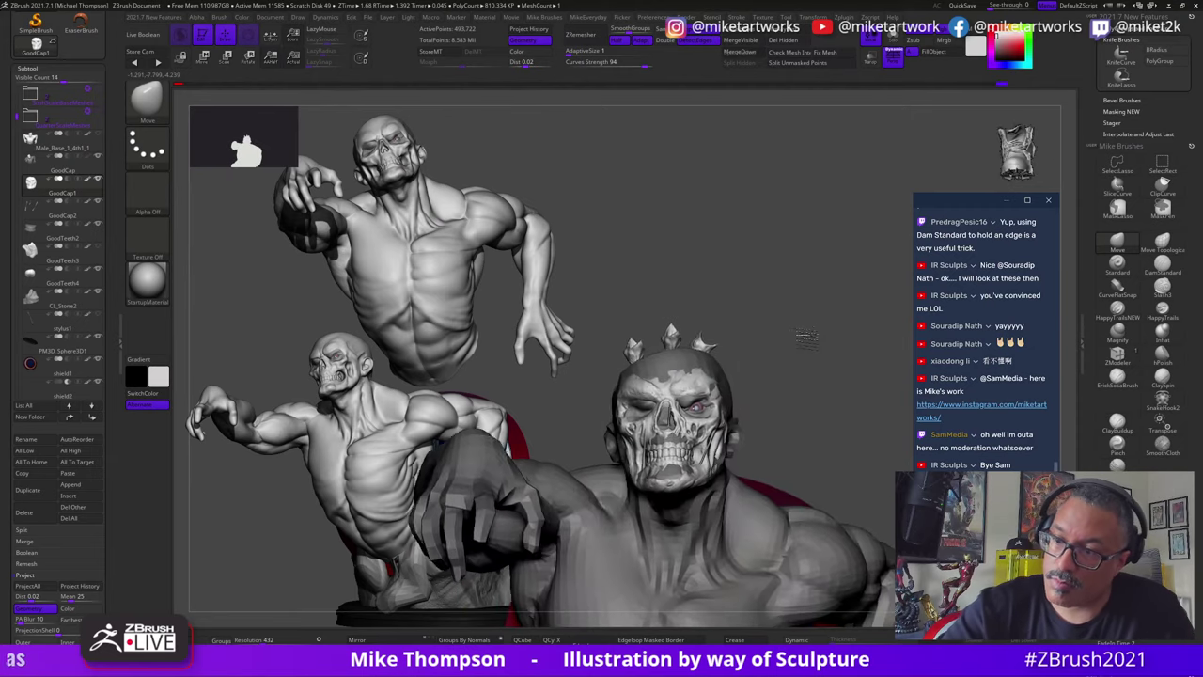
# Step: Examine the skull face from the front, with the whole bust in frame and close up
pyautogui.hotkey('ctrl', 'shift', 'z')
pyautogui.hotkey('ctrl', 'shift', 'z')
pyautogui.hotkey('ctrl', 'shift', 'z')
pyautogui.hotkey('ctrl', 'shift', 'z')
pyautogui.hotkey('ctrl', 'shift', 'z')
pyautogui.hotkey('ctrl', 'shift', 'z')
pyautogui.hotkey('ctrl', 'shift', 'z')
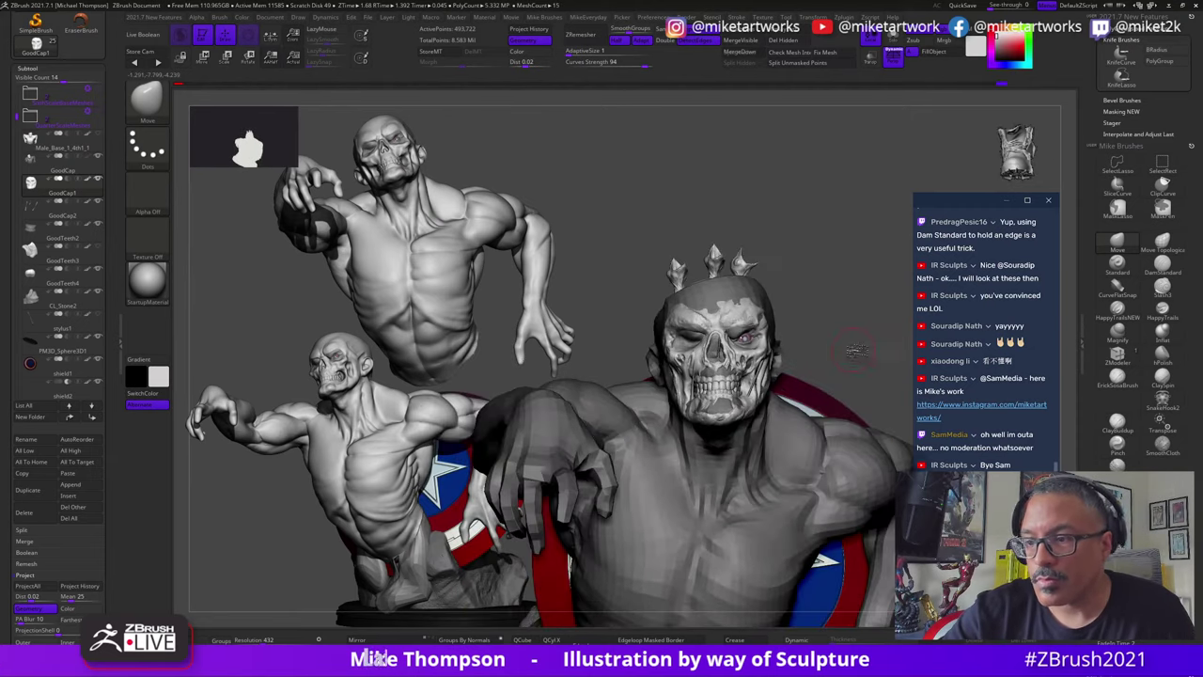
pyautogui.hotkey('ctrl', 'shift', 'z')
pyautogui.hotkey('ctrl', 'shift', 'z')
pyautogui.hotkey('ctrl', 'shift', 'z')
pyautogui.hotkey('ctrl', 'shift', 'z')
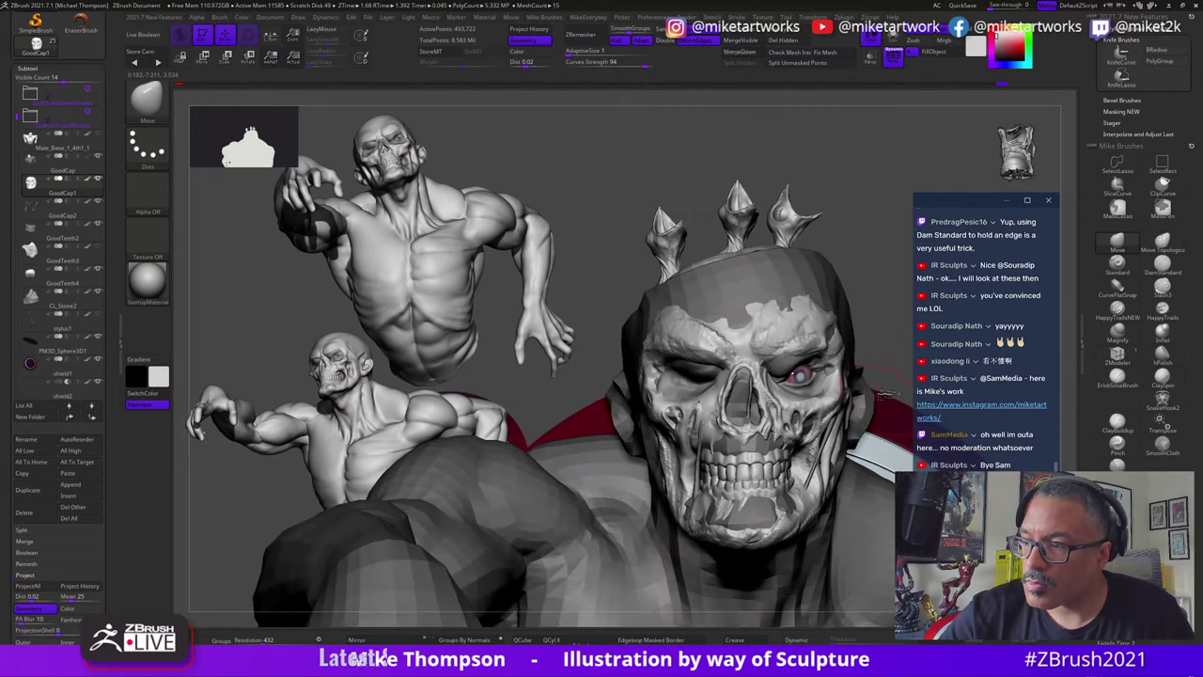
# Step: Make the body the active subtool and set all subtools to their highest subdivision level
pyautogui.hotkey('ctrl', 'shift', 'z')
pyautogui.hotkey('ctrl', 'shift', 'z')
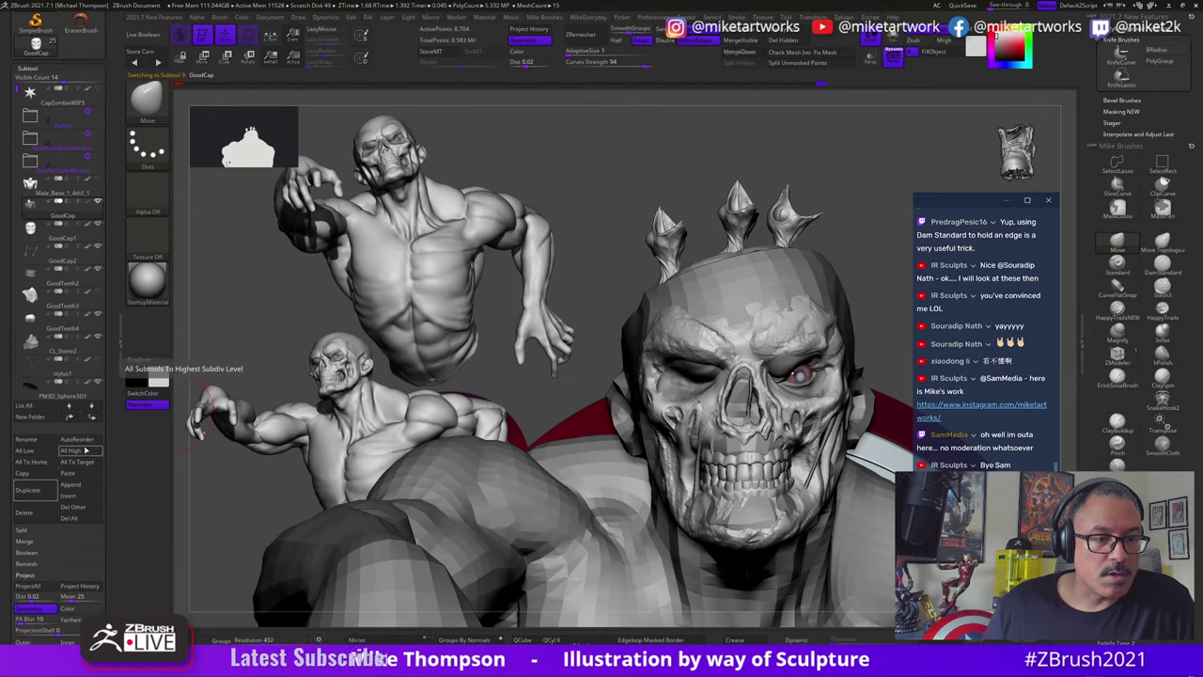
pyautogui.hotkey('ctrl', 'shift', 'z')
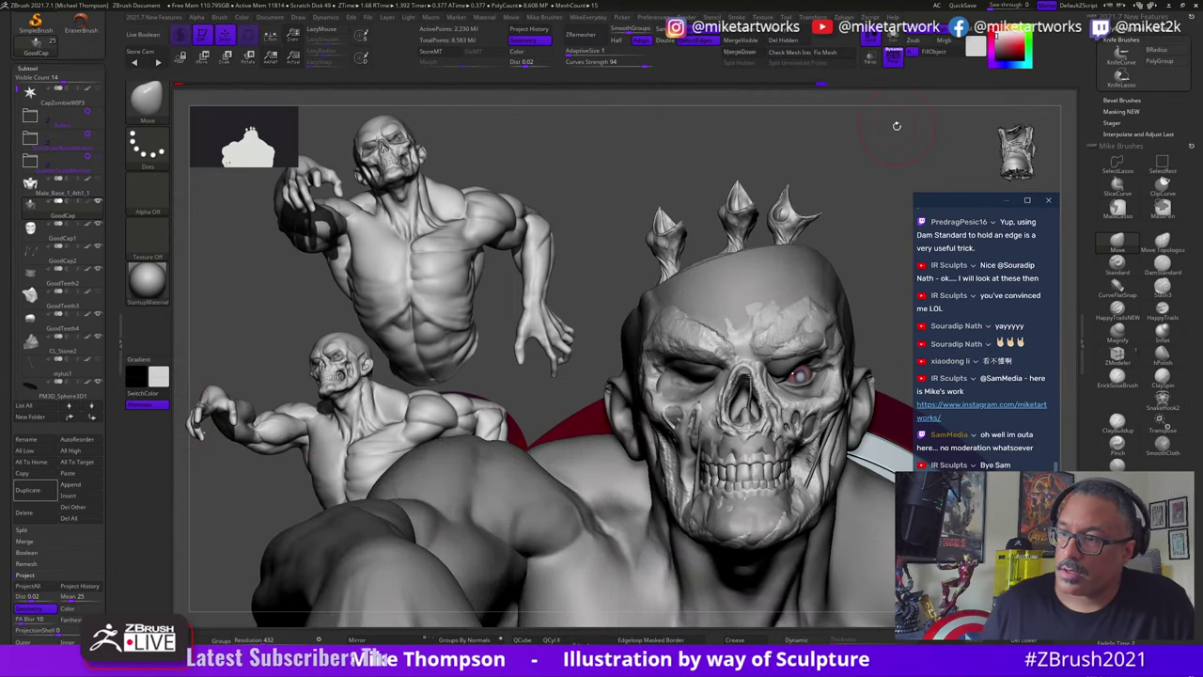
pyautogui.hotkey('ctrl', 'shift', 'z')
pyautogui.hotkey('ctrl', 'shift', 'z')
pyautogui.hotkey('ctrl', 'shift', 'z')
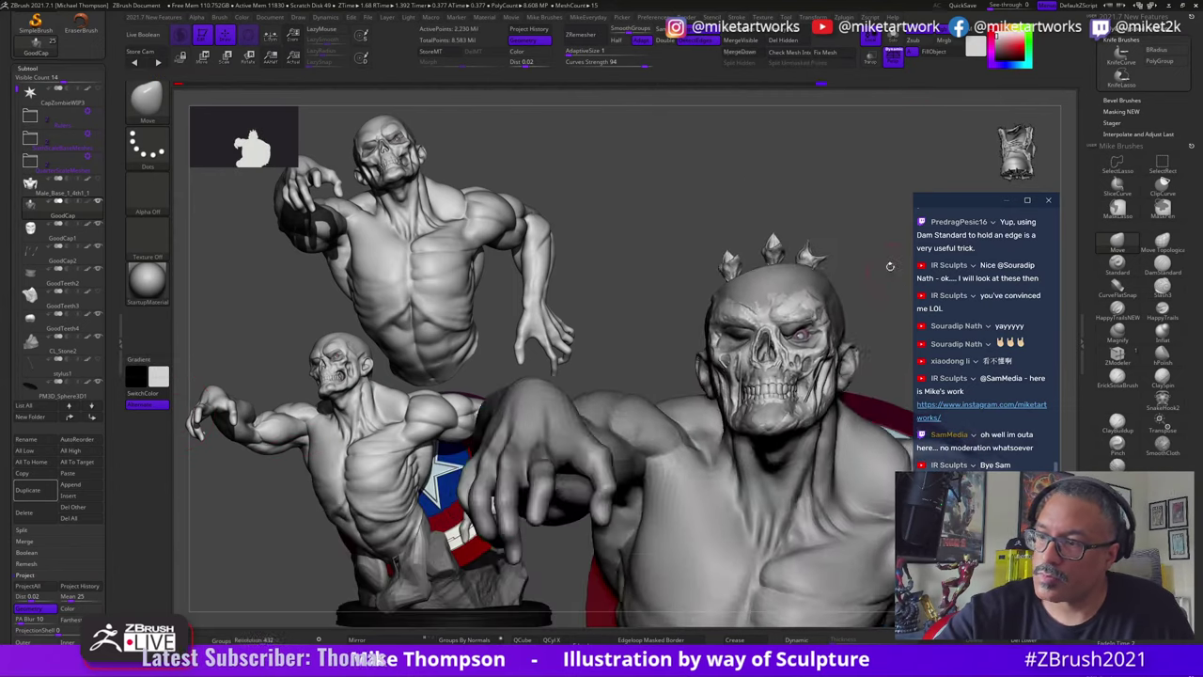
# Step: Select the PM3D_Sphere3D1_1 eye-socket subtool and isolate it from the rest of the bust
pyautogui.hotkey('ctrl', 'shift', 'z')
pyautogui.hotkey('ctrl', 'shift', 'z')
pyautogui.hotkey('ctrl', 'shift', 'z')
pyautogui.hotkey('ctrl', 'shift', 'z')
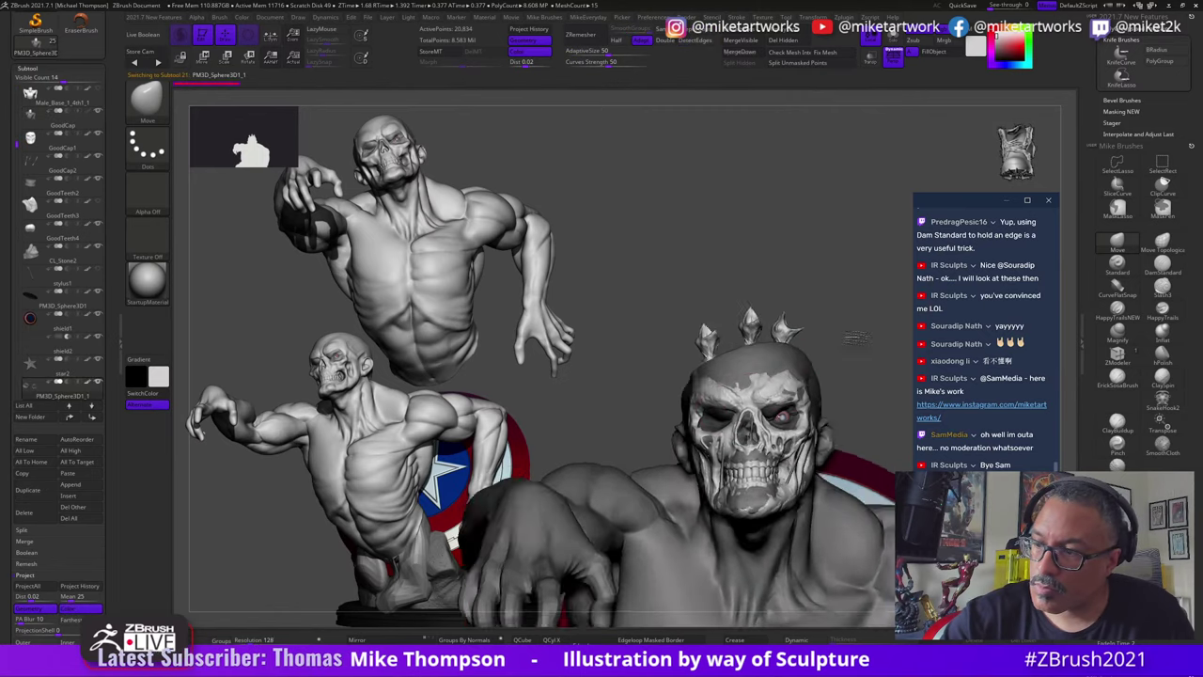
pyautogui.hotkey('ctrl', 'shift', 'z')
pyautogui.hotkey('ctrl', 'shift', 'z')
pyautogui.hotkey('ctrl', 'shift', 'z')
pyautogui.hotkey('ctrl', 'shift', 'z')
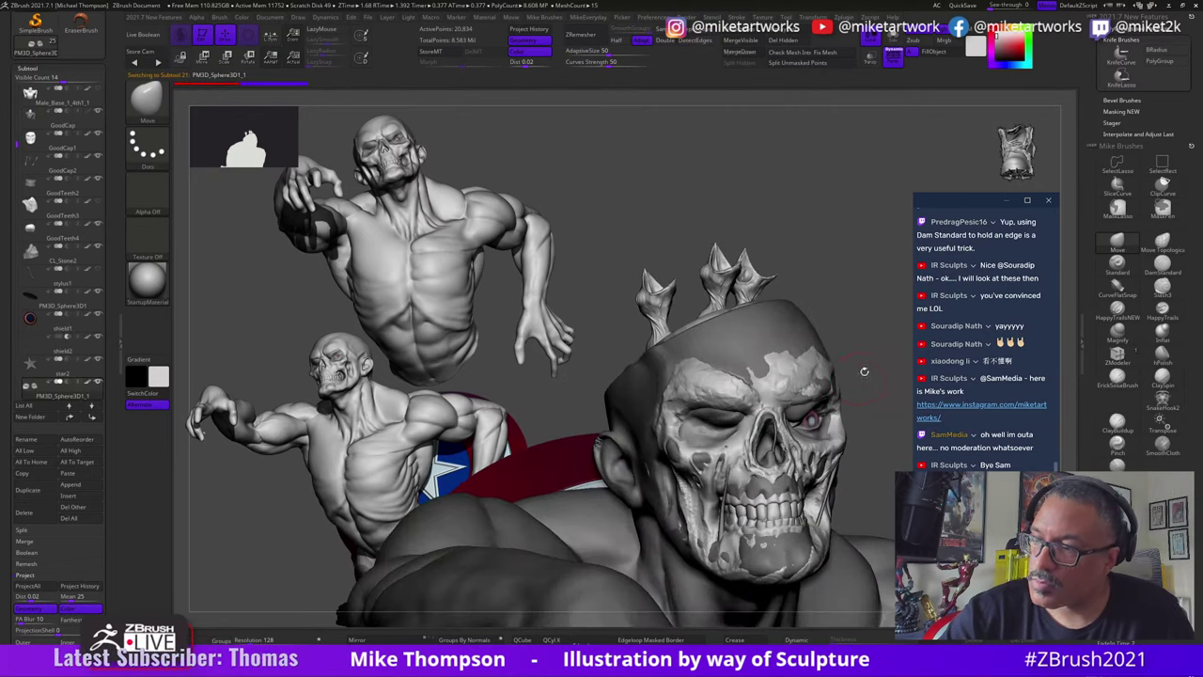
pyautogui.hotkey('ctrl', 'shift', 'z')
pyautogui.hotkey('ctrl', 'shift', 'z')
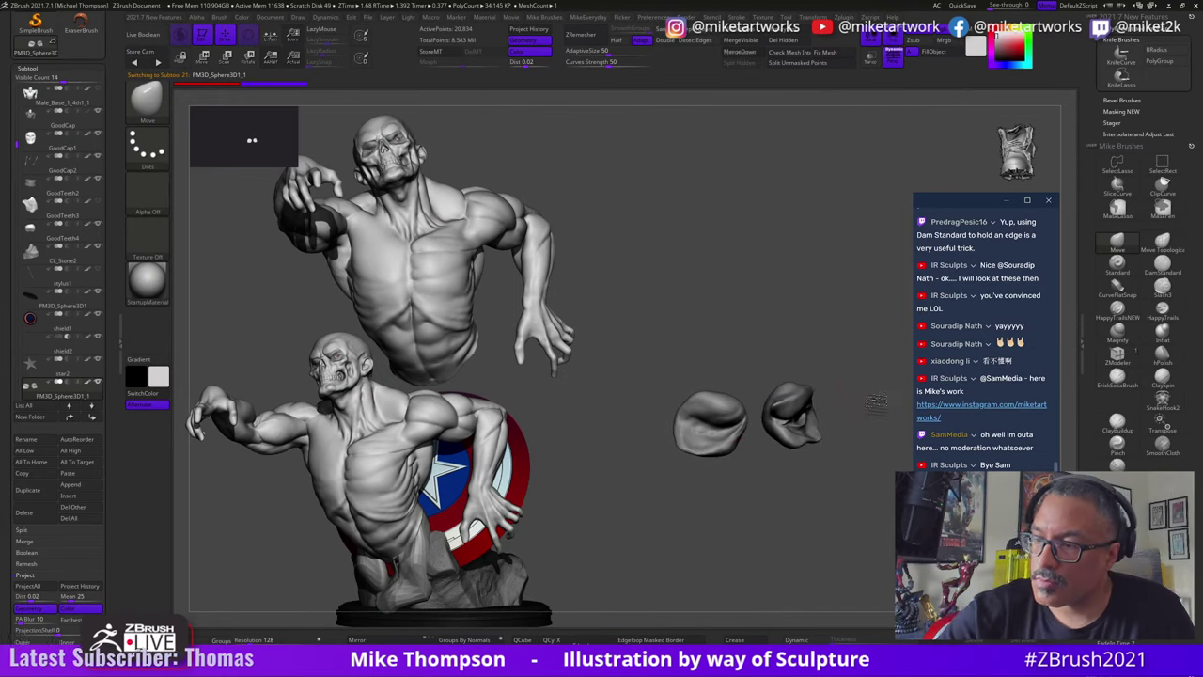
# Step: Carve a deep hollow into the larger, closed eye-socket piece with ClaySpin
pyautogui.hotkey('ctrl', 'shift', 'z')
pyautogui.hotkey('ctrl', 'shift', 'z')
pyautogui.hotkey('ctrl', 'shift', 'z')
pyautogui.hotkey('ctrl', 'shift', 'z')
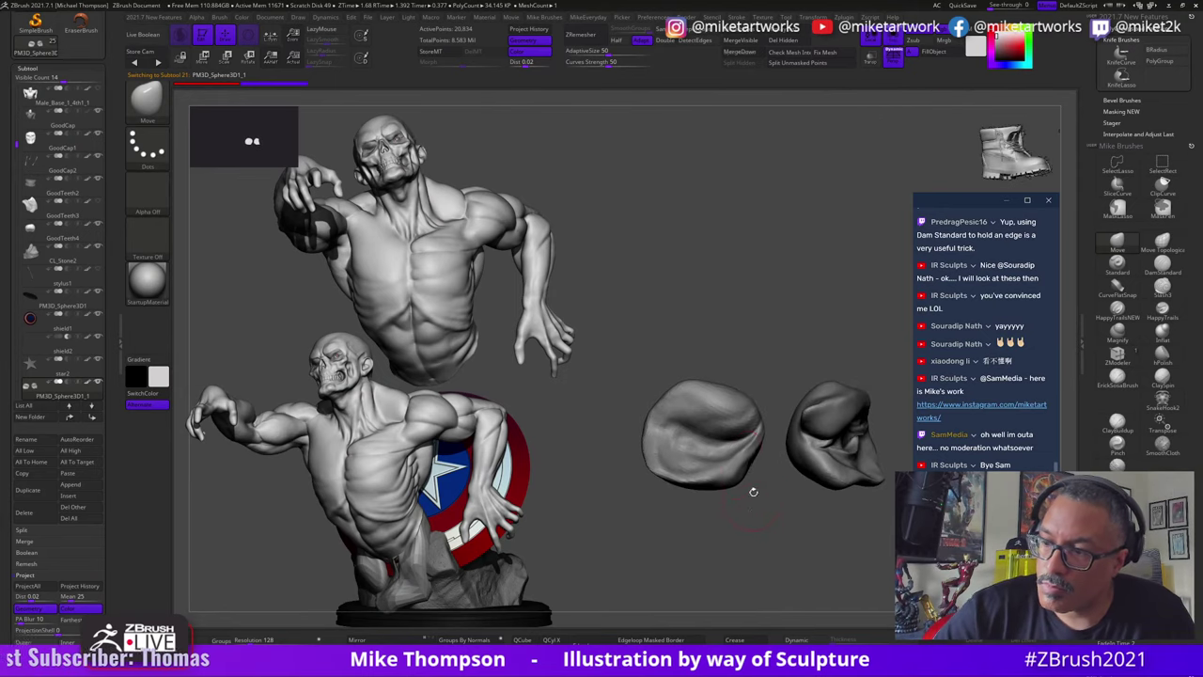
pyautogui.hotkey('ctrl', 'shift', 'z')
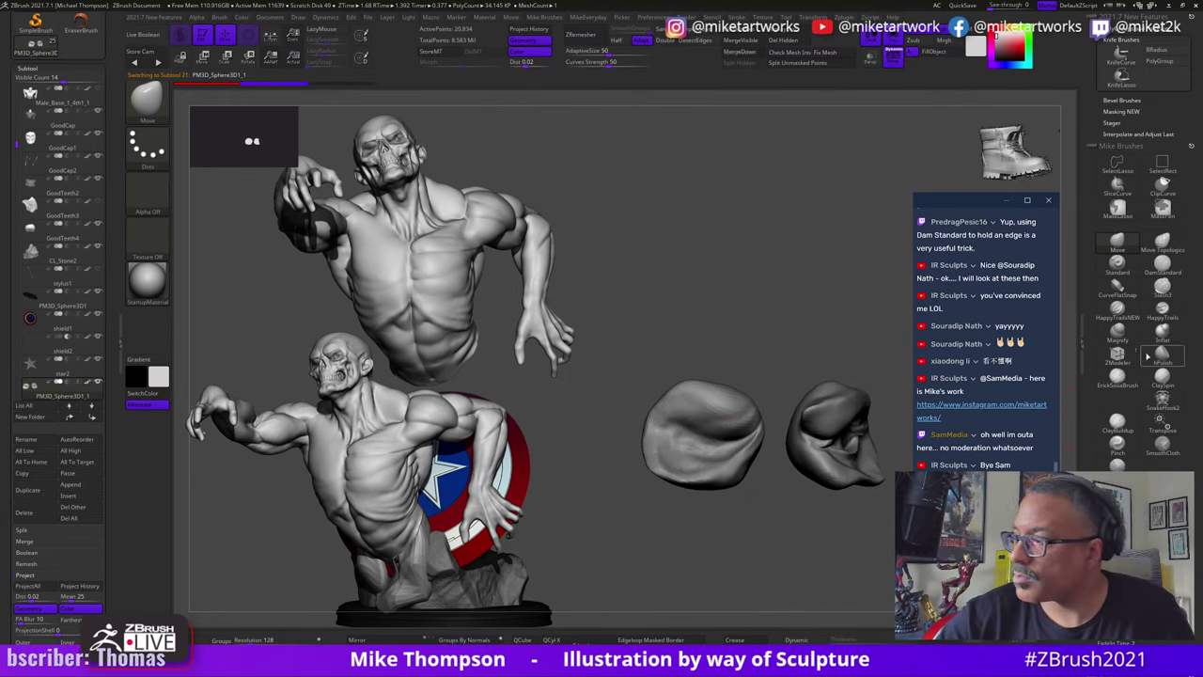
pyautogui.click(1117, 423)
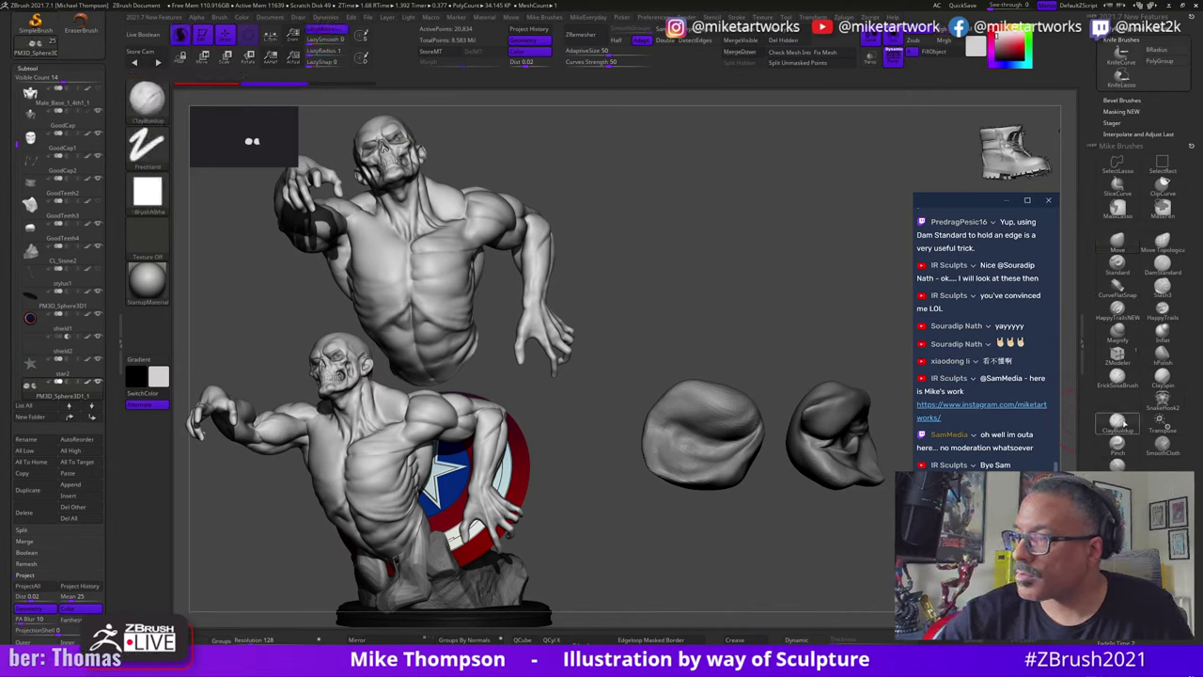
pyautogui.click(1162, 376)
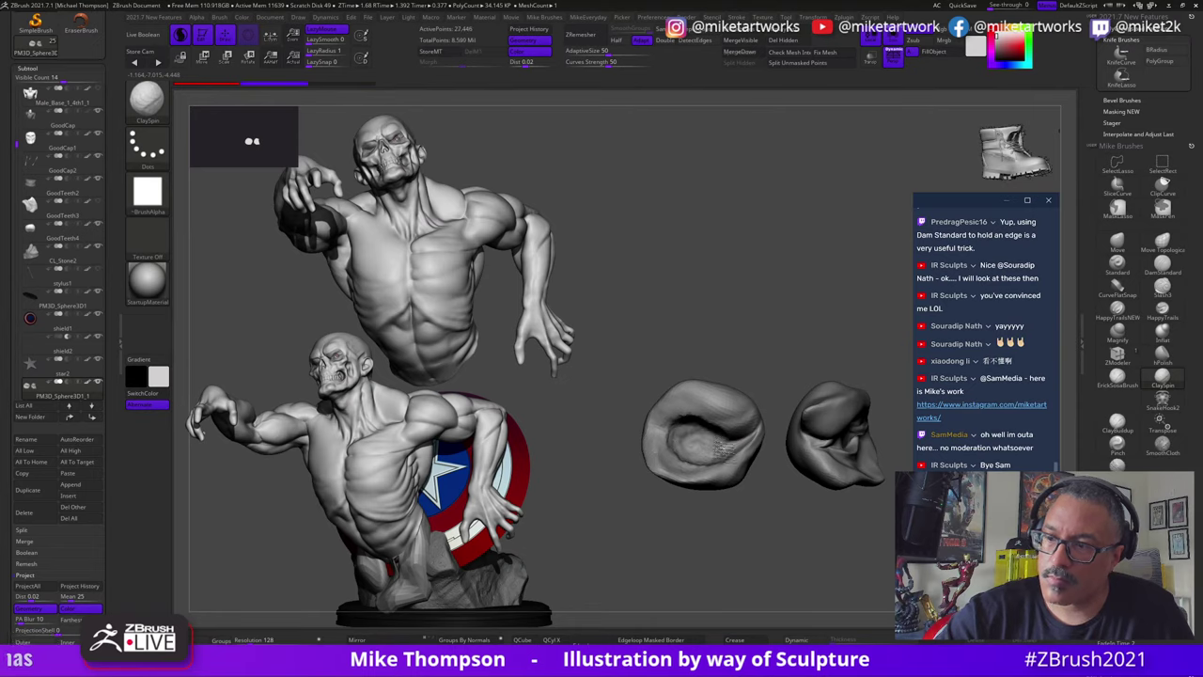
pyautogui.moveTo(816, 531)
pyautogui.mouseDown()
pyautogui.moveTo(774, 530)
pyautogui.moveTo(759, 503)
pyautogui.mouseUp()
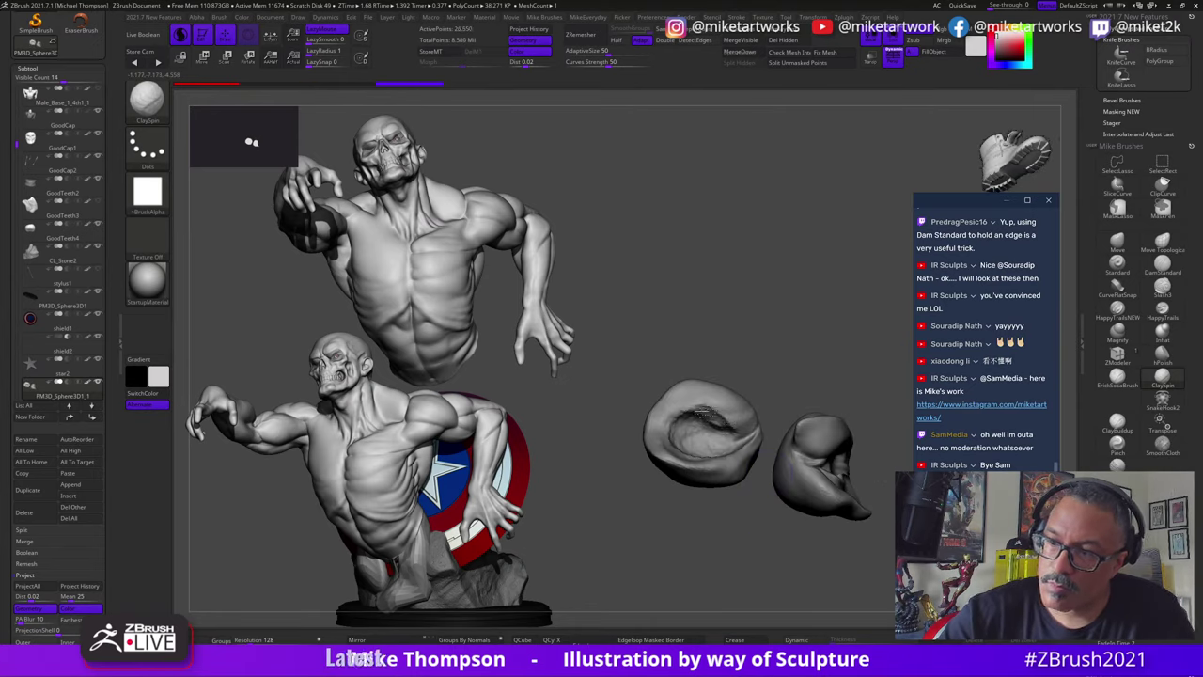
# Step: Deepen the upper part of the socket hollow and sculpt its floor and lower rim
pyautogui.moveTo(688, 414); pyautogui.dragTo(681, 424)
pyautogui.moveTo(728, 517); pyautogui.dragTo(724, 553)
pyautogui.moveTo(697, 444); pyautogui.dragTo(678, 453)
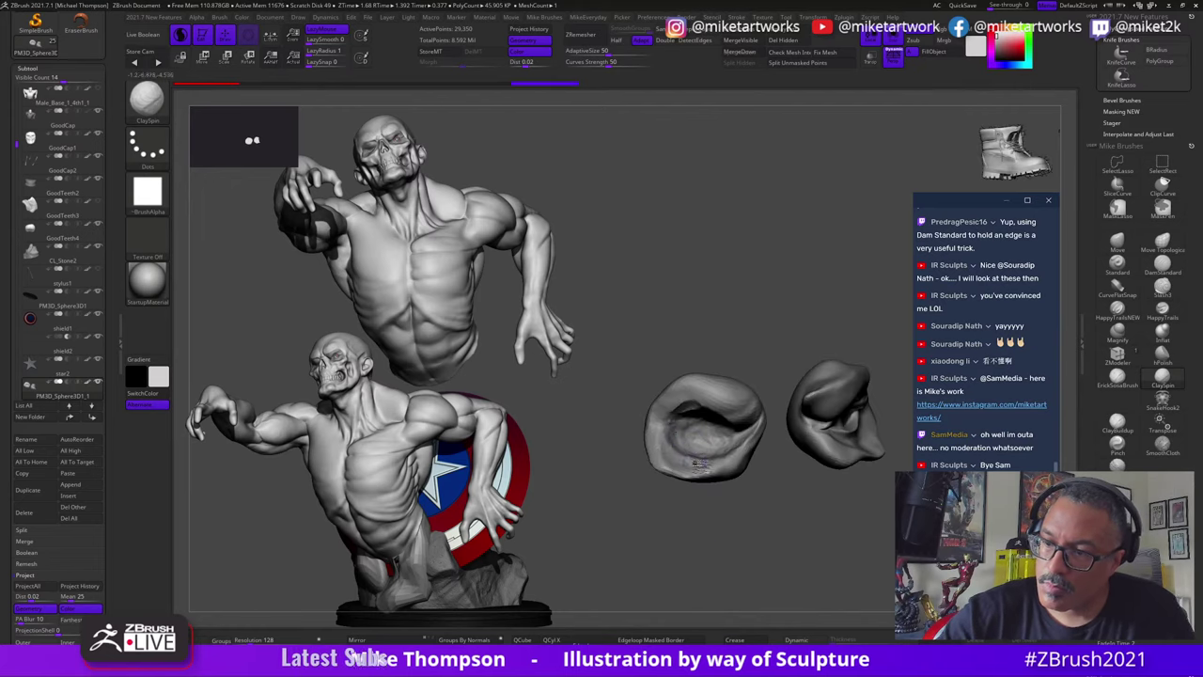
pyautogui.moveTo(735, 524); pyautogui.dragTo(731, 503)
pyautogui.moveTo(692, 438); pyautogui.dragTo(678, 443)
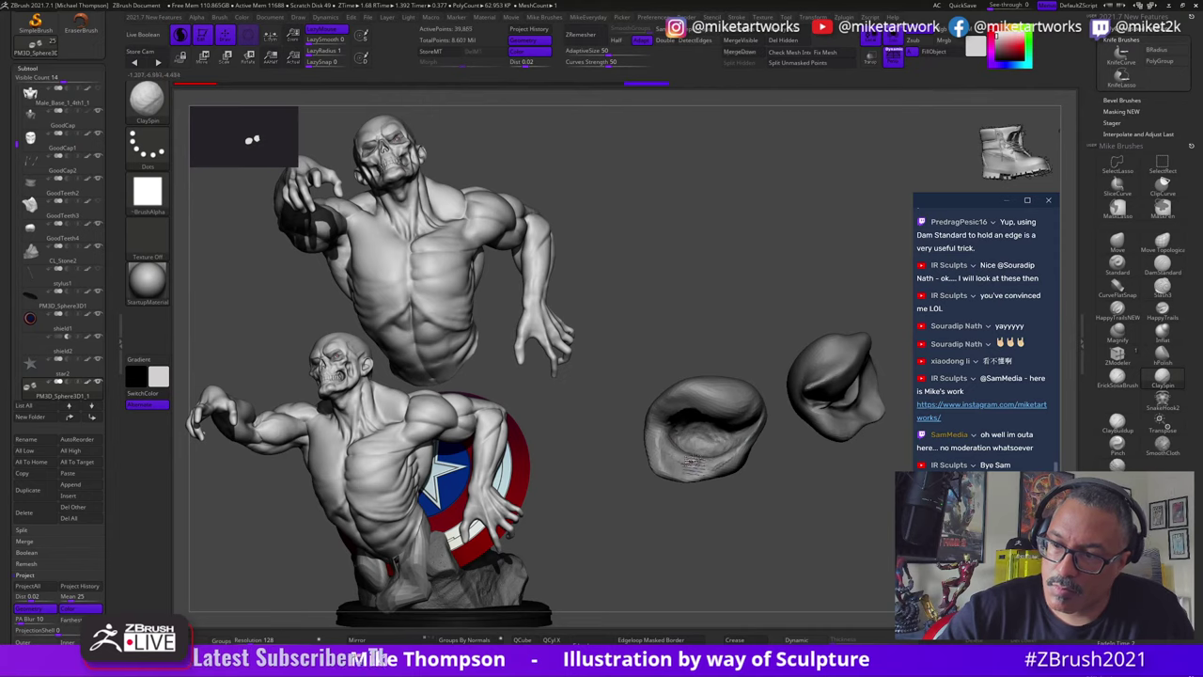
# Step: Sculpt the inner wall and side rim of the hollowed eye socket from several angles
pyautogui.moveTo(753, 500); pyautogui.dragTo(762, 510)
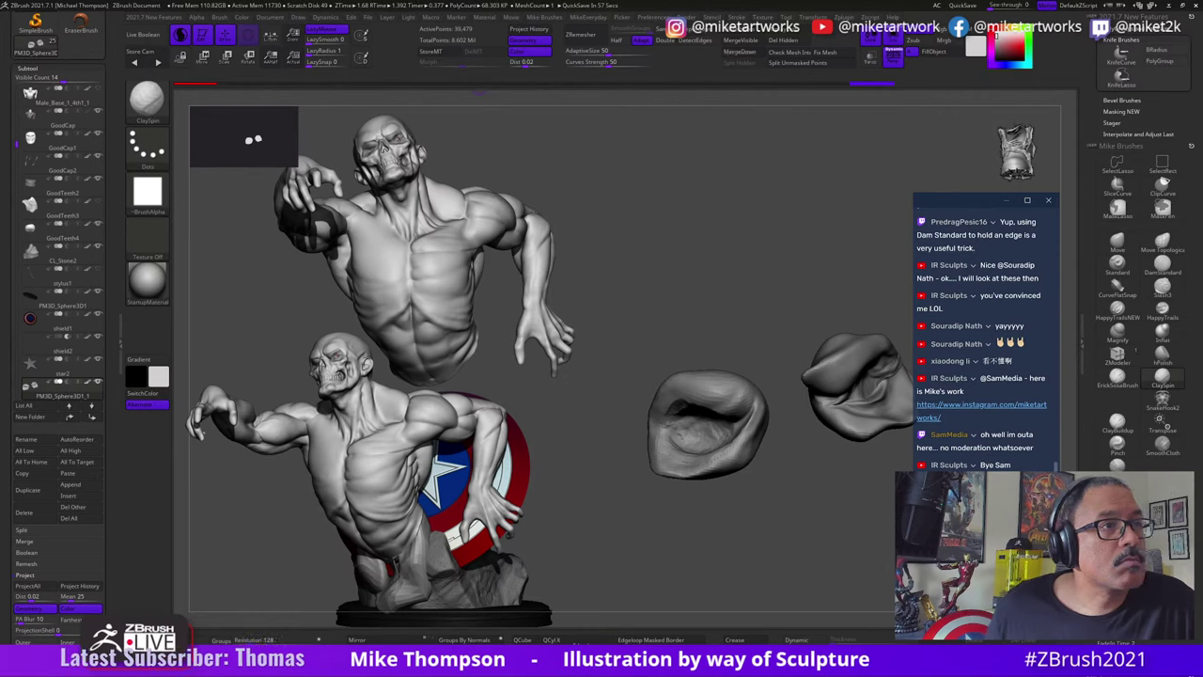
pyautogui.moveTo(767, 507)
pyautogui.mouseDown()
pyautogui.moveTo(768, 488)
pyautogui.moveTo(777, 500)
pyautogui.moveTo(733, 477)
pyautogui.moveTo(728, 419)
pyautogui.mouseUp()
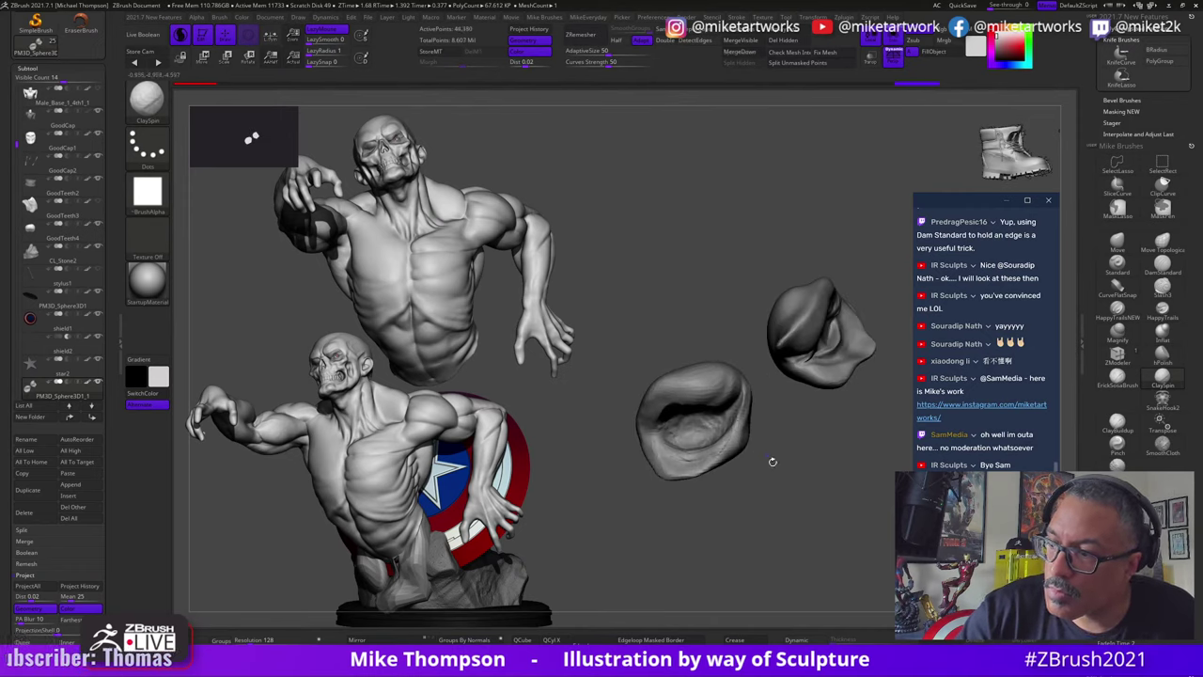
pyautogui.moveTo(773, 461); pyautogui.dragTo(769, 437)
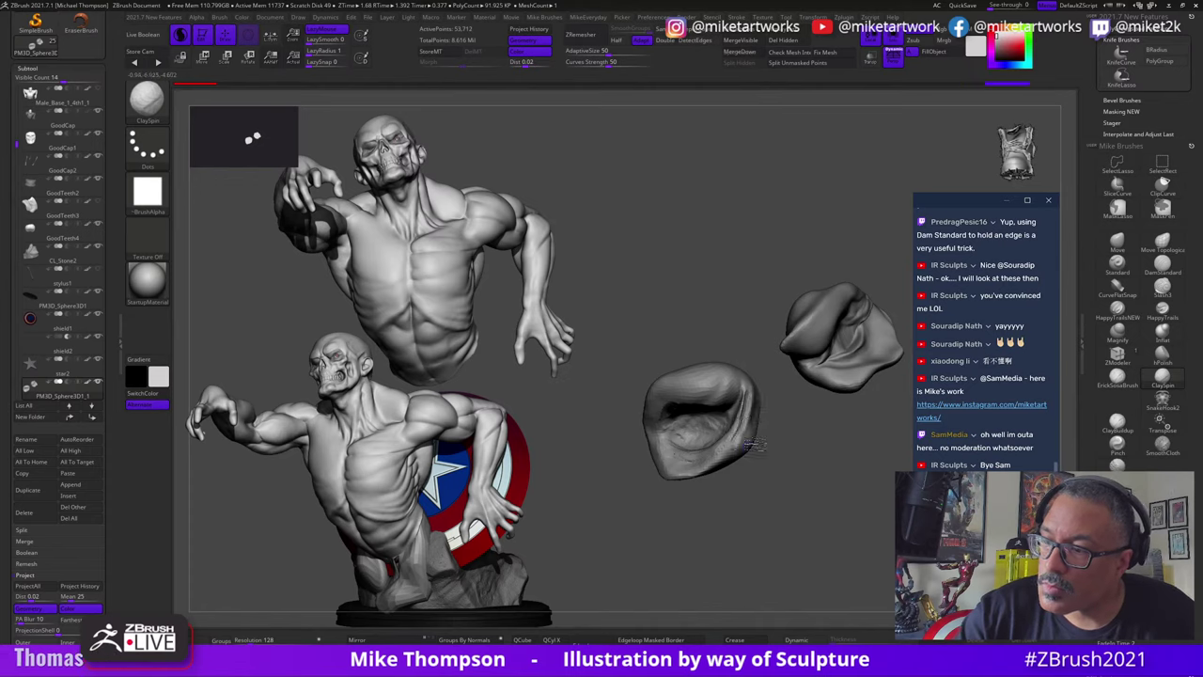
pyautogui.moveTo(753, 443); pyautogui.dragTo(742, 415)
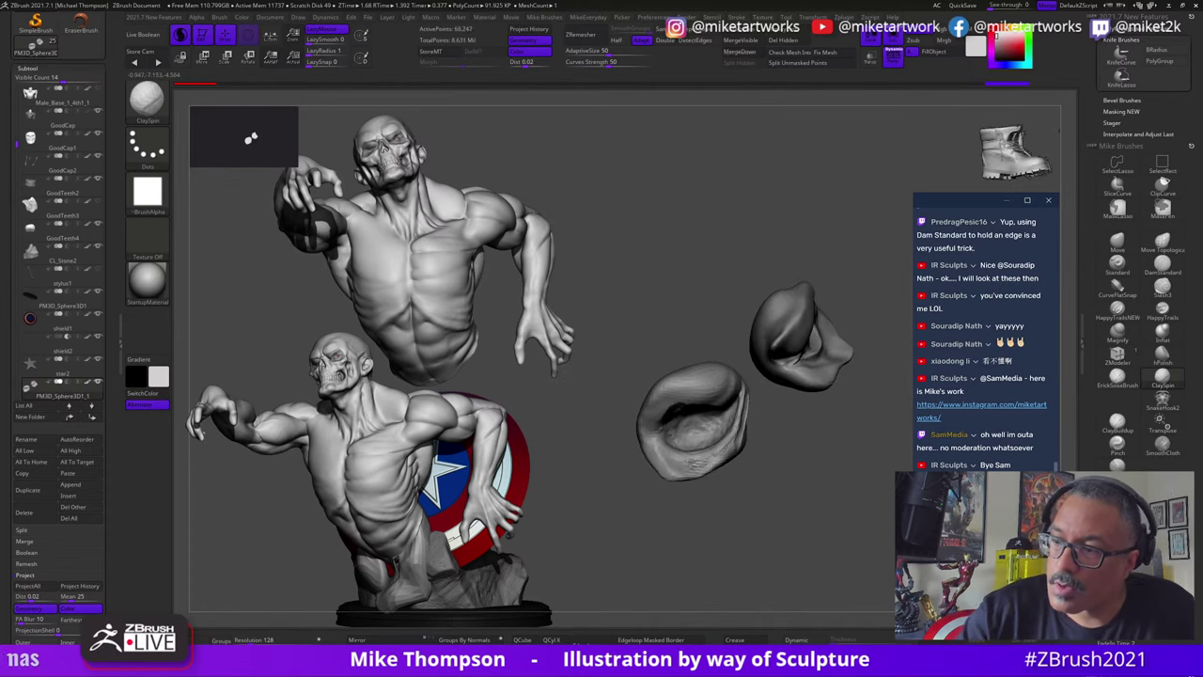
# Step: Build up closed-eyelid folds across the floor of the larger eye socket with ClaySpin and smooth them
pyautogui.moveTo(757, 507); pyautogui.dragTo(755, 496)
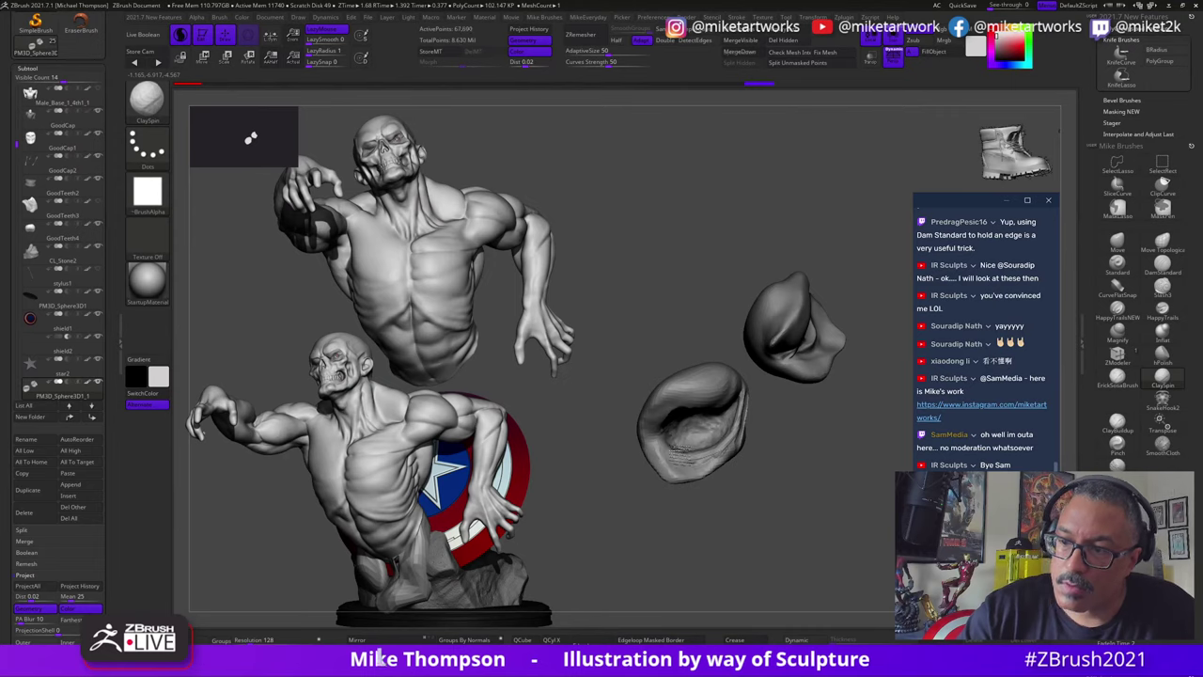
pyautogui.moveTo(680, 456)
pyautogui.mouseDown()
pyautogui.moveTo(778, 482)
pyautogui.moveTo(758, 475)
pyautogui.moveTo(770, 430)
pyautogui.moveTo(749, 460)
pyautogui.mouseUp()
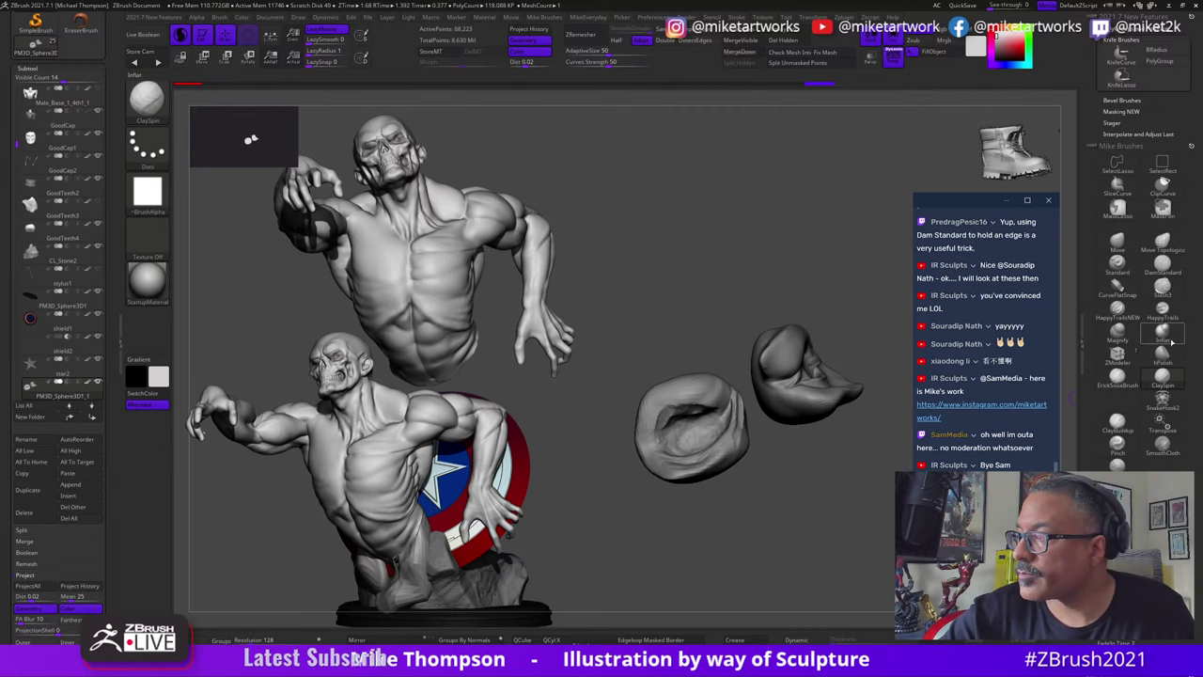
pyautogui.moveTo(671, 446)
pyautogui.mouseDown()
pyautogui.moveTo(722, 408)
pyautogui.moveTo(667, 447)
pyautogui.mouseUp()
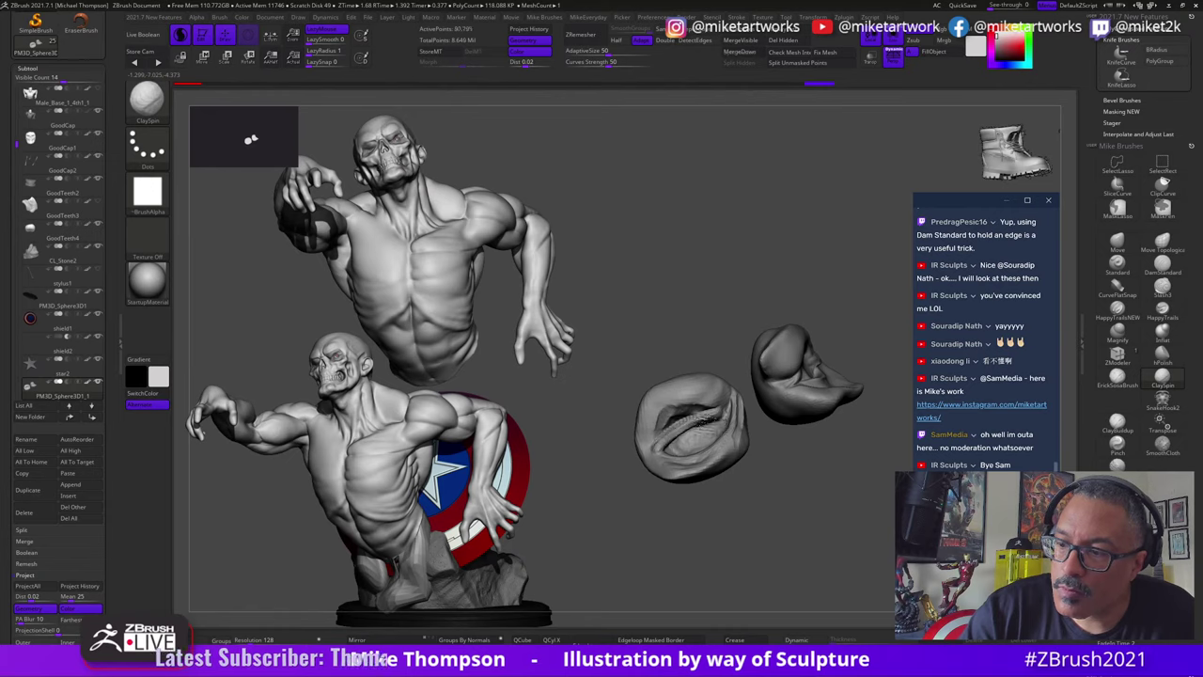
pyautogui.moveTo(766, 493)
pyautogui.mouseDown()
pyautogui.moveTo(776, 534)
pyautogui.moveTo(761, 522)
pyautogui.moveTo(770, 498)
pyautogui.mouseUp()
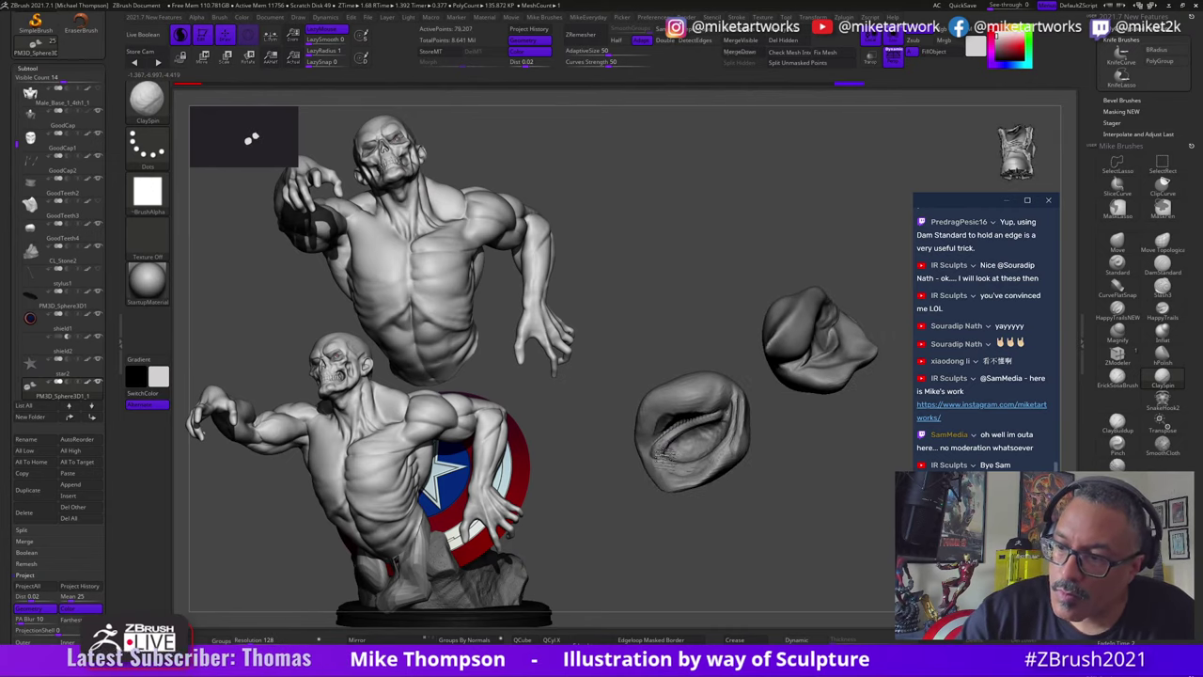
pyautogui.moveTo(765, 424); pyautogui.dragTo(758, 492)
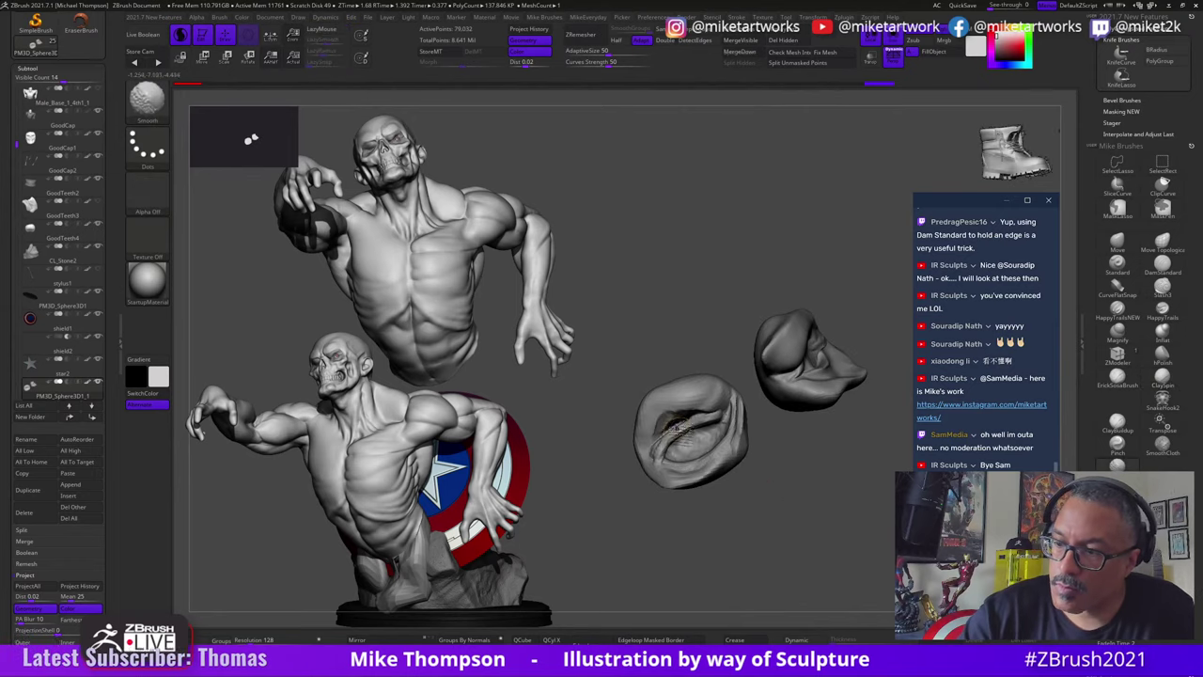
pyautogui.moveTo(700, 423)
pyautogui.keyDown('shift'); pyautogui.mouseDown()
pyautogui.moveTo(659, 455)
pyautogui.moveTo(694, 434)
pyautogui.mouseUp(); pyautogui.keyUp('shift')
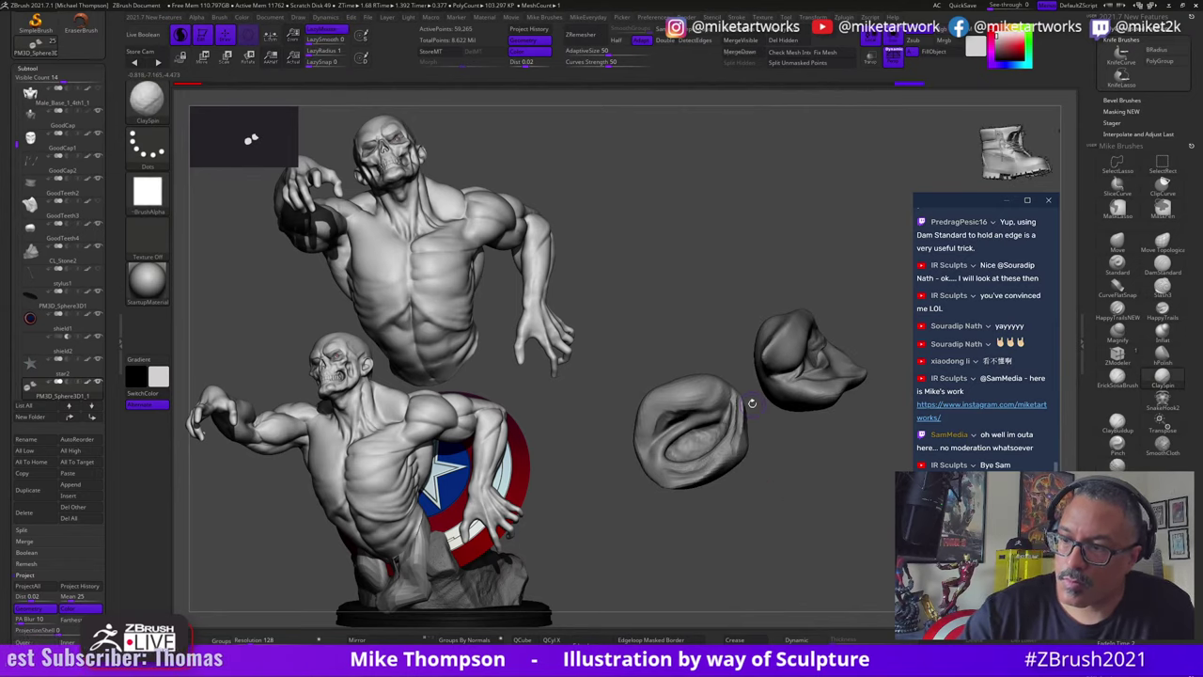
# Step: Adjust the brush size and refine the closed eye's bulge and surrounding lid creases, smoothing the inner surface
pyautogui.press('s')
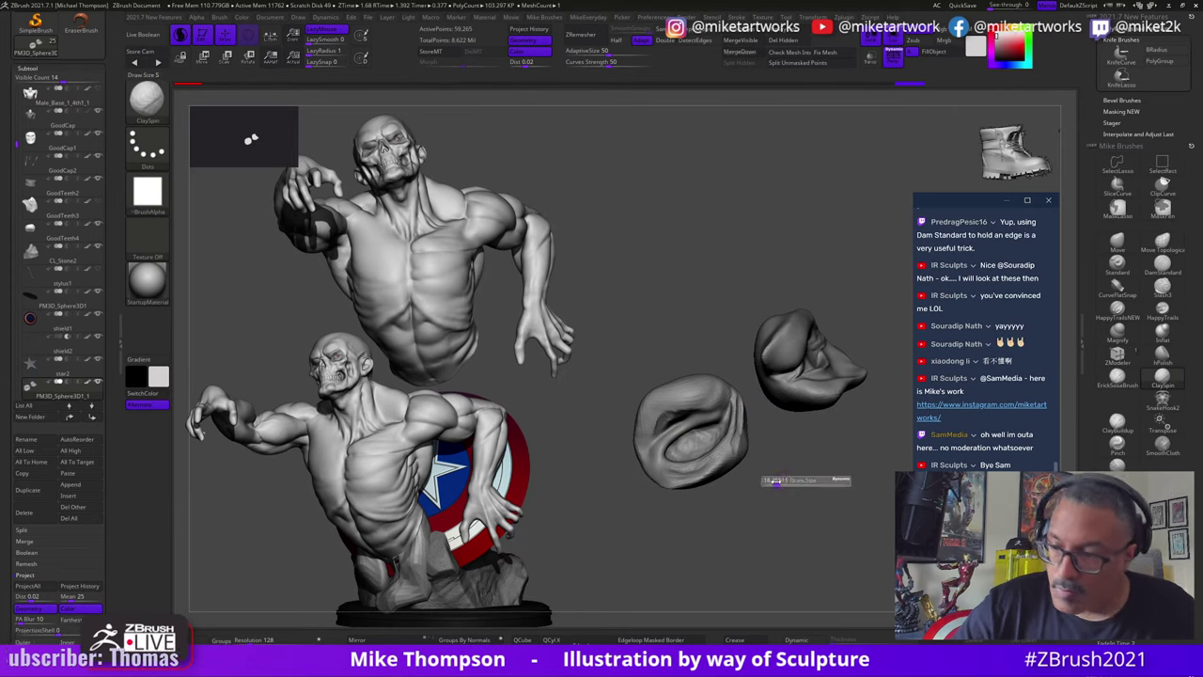
pyautogui.moveTo(775, 481)
pyautogui.mouseDown()
pyautogui.moveTo(732, 398)
pyautogui.moveTo(758, 413)
pyautogui.mouseUp()
pyautogui.moveTo(722, 427)
pyautogui.mouseDown()
pyautogui.moveTo(707, 422)
pyautogui.moveTo(754, 443)
pyautogui.moveTo(765, 477)
pyautogui.moveTo(780, 454)
pyautogui.moveTo(753, 451)
pyautogui.moveTo(776, 462)
pyautogui.mouseUp()
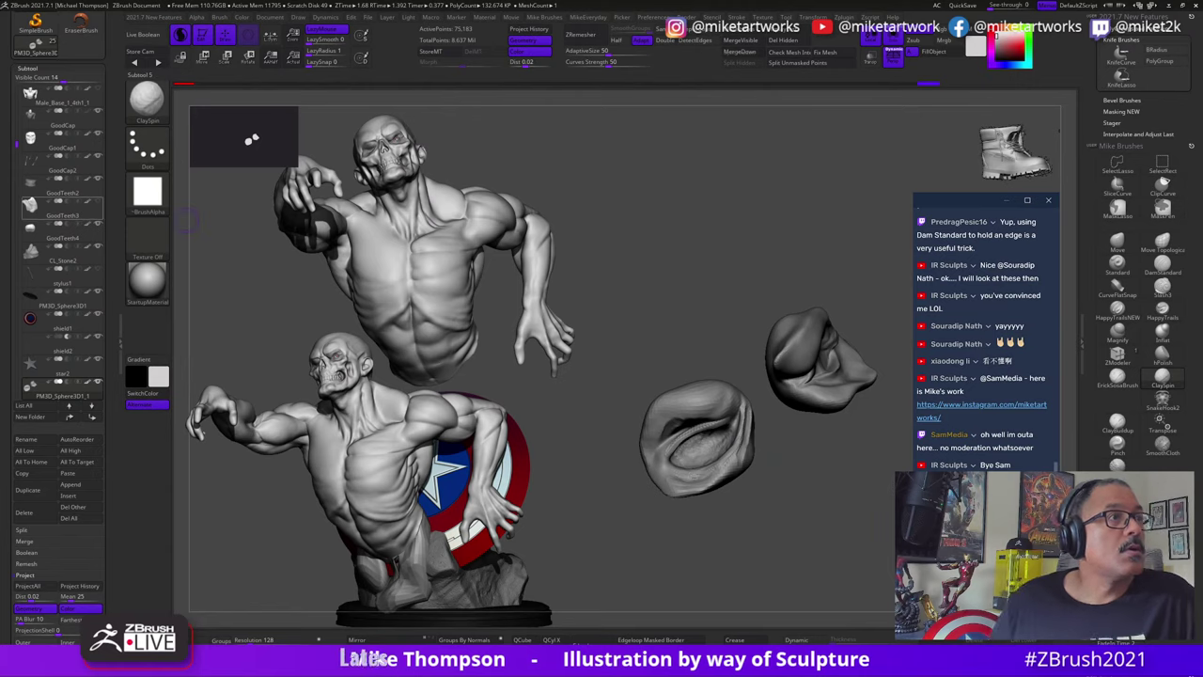
pyautogui.moveTo(62, 208)
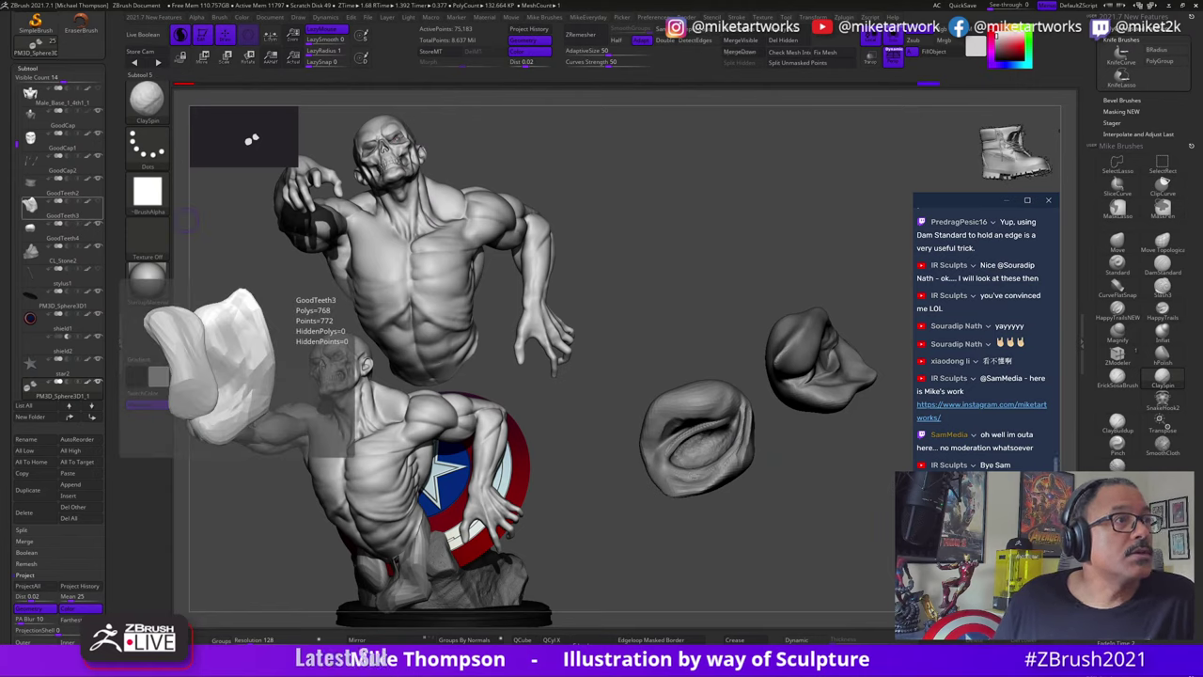
pyautogui.moveTo(818, 467); pyautogui.dragTo(778, 451)
pyautogui.keyDown('shift'); pyautogui.moveTo(703, 423); pyautogui.dragTo(713, 426); pyautogui.keyUp('shift')
# Step: Reshape the closed eyelid and the socket's inner edge with a resized Move brush
pyautogui.press('s')
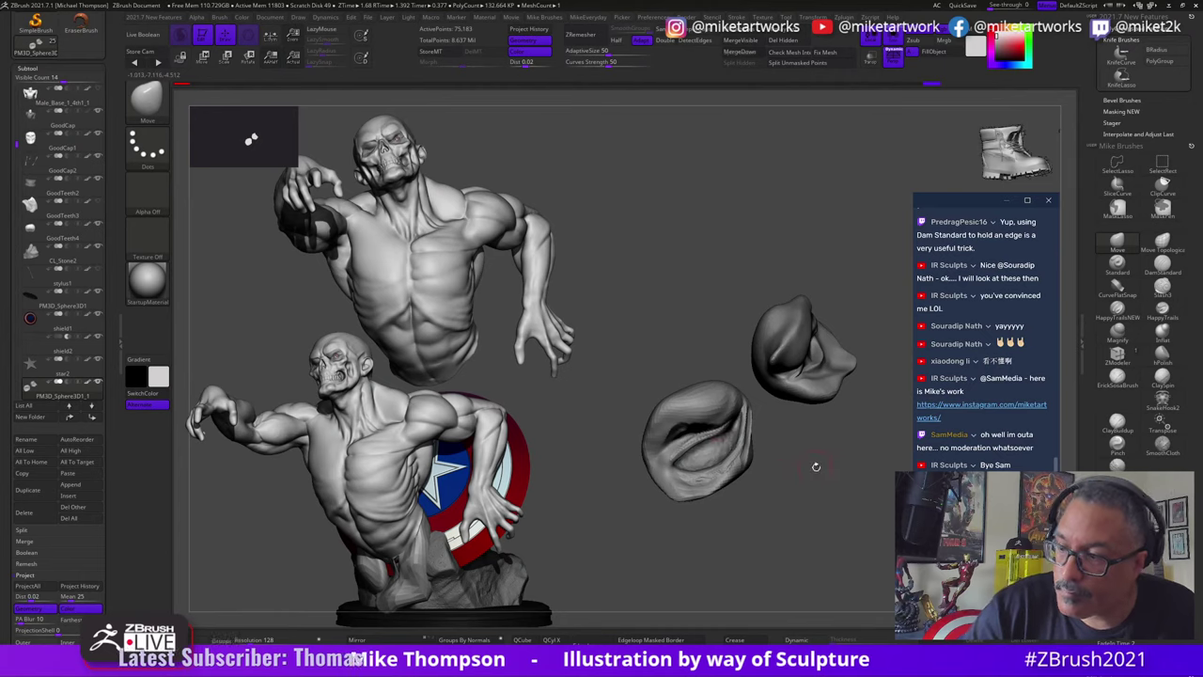
pyautogui.moveTo(815, 466)
pyautogui.mouseDown()
pyautogui.moveTo(789, 449)
pyautogui.moveTo(782, 478)
pyautogui.moveTo(763, 482)
pyautogui.moveTo(775, 456)
pyautogui.moveTo(792, 478)
pyautogui.moveTo(738, 452)
pyautogui.moveTo(792, 480)
pyautogui.moveTo(763, 474)
pyautogui.mouseUp()
pyautogui.press('s')
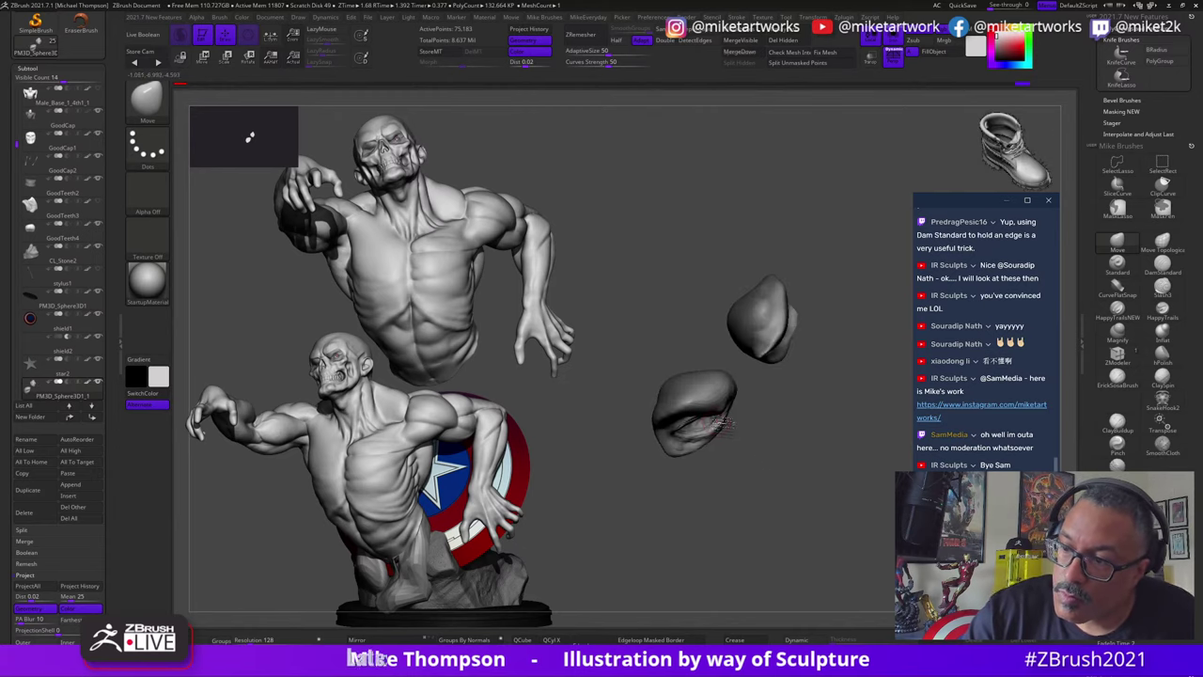
pyautogui.moveTo(717, 432); pyautogui.dragTo(900, 466)
# Step: Bring back the whole bust, select the GoodCap1 skull face and frame the area around the closed eye
pyautogui.click(900, 38)
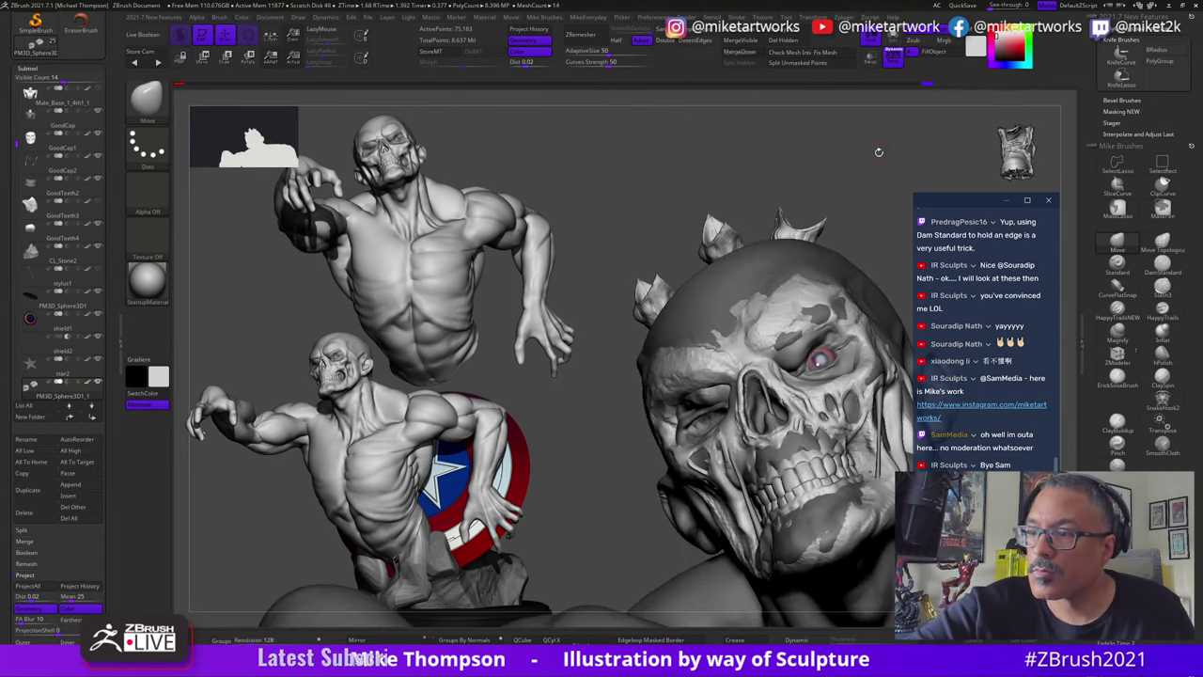
pyautogui.moveTo(878, 151); pyautogui.dragTo(876, 286)
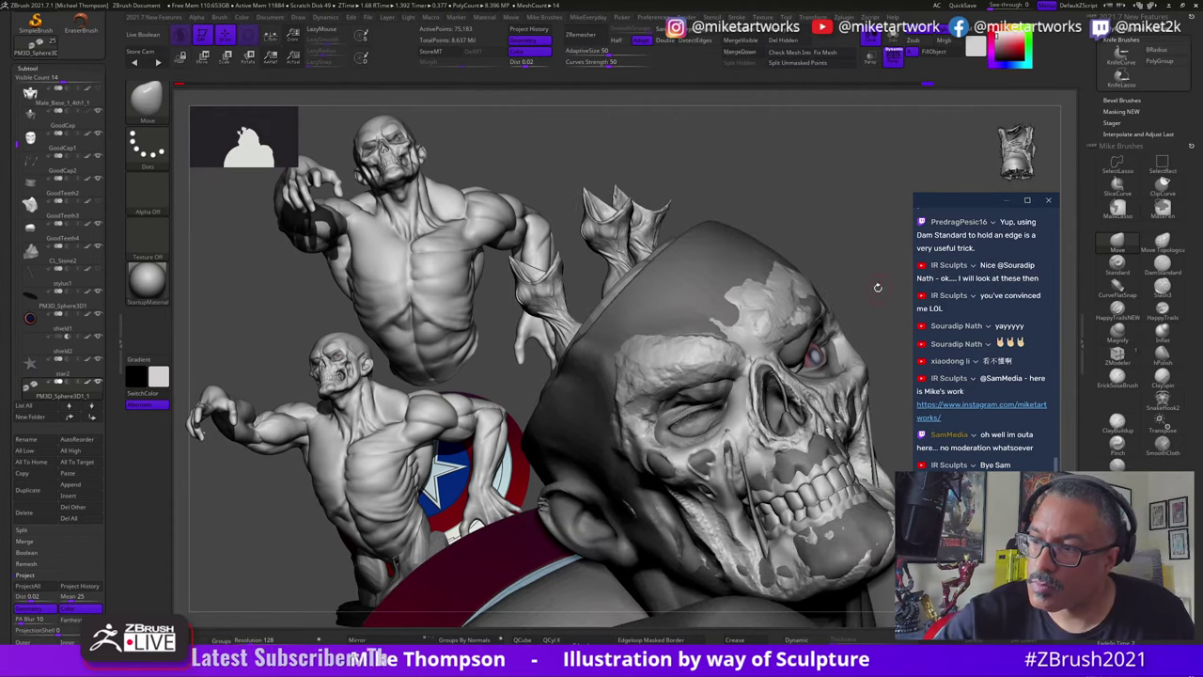
pyautogui.keyDown('alt'); pyautogui.click(744, 410); pyautogui.keyUp('alt')
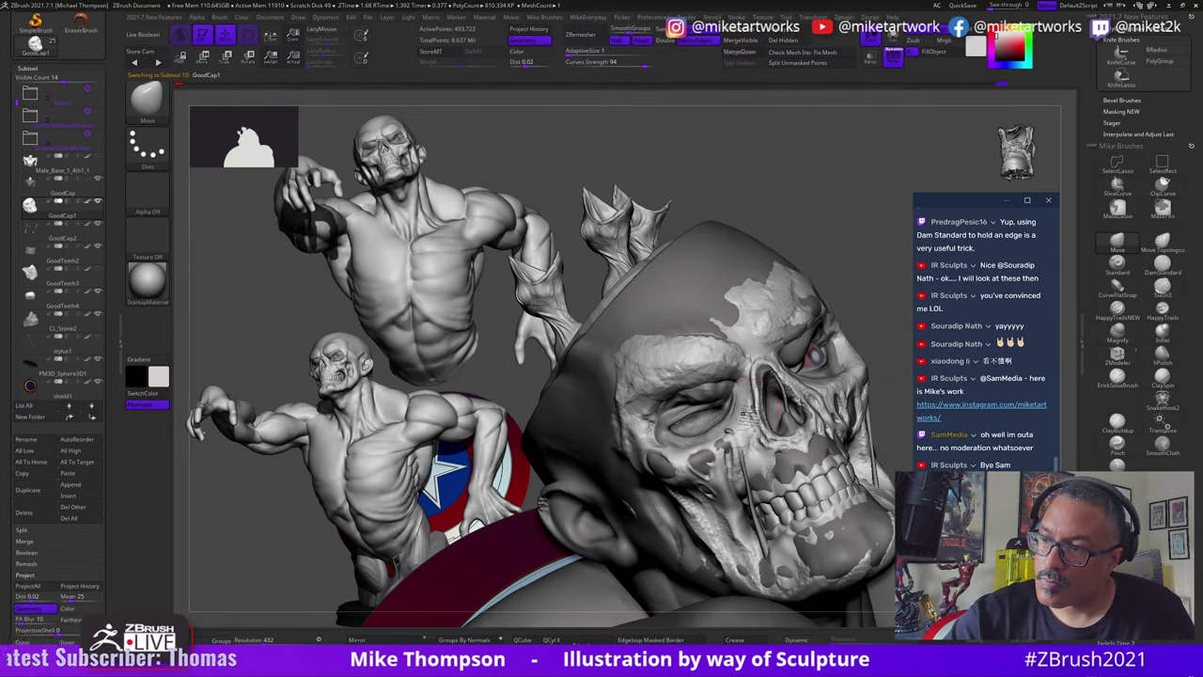
pyautogui.moveTo(868, 324)
pyautogui.mouseDown()
pyautogui.moveTo(898, 336)
pyautogui.moveTo(875, 340)
pyautogui.moveTo(872, 362)
pyautogui.moveTo(888, 336)
pyautogui.mouseUp()
pyautogui.moveTo(888, 333); pyautogui.dragTo(728, 403, button='right')
pyautogui.keyDown('ctrl'); pyautogui.moveTo(857, 267); pyautogui.dragTo(718, 400, button='right'); pyautogui.keyUp('ctrl')
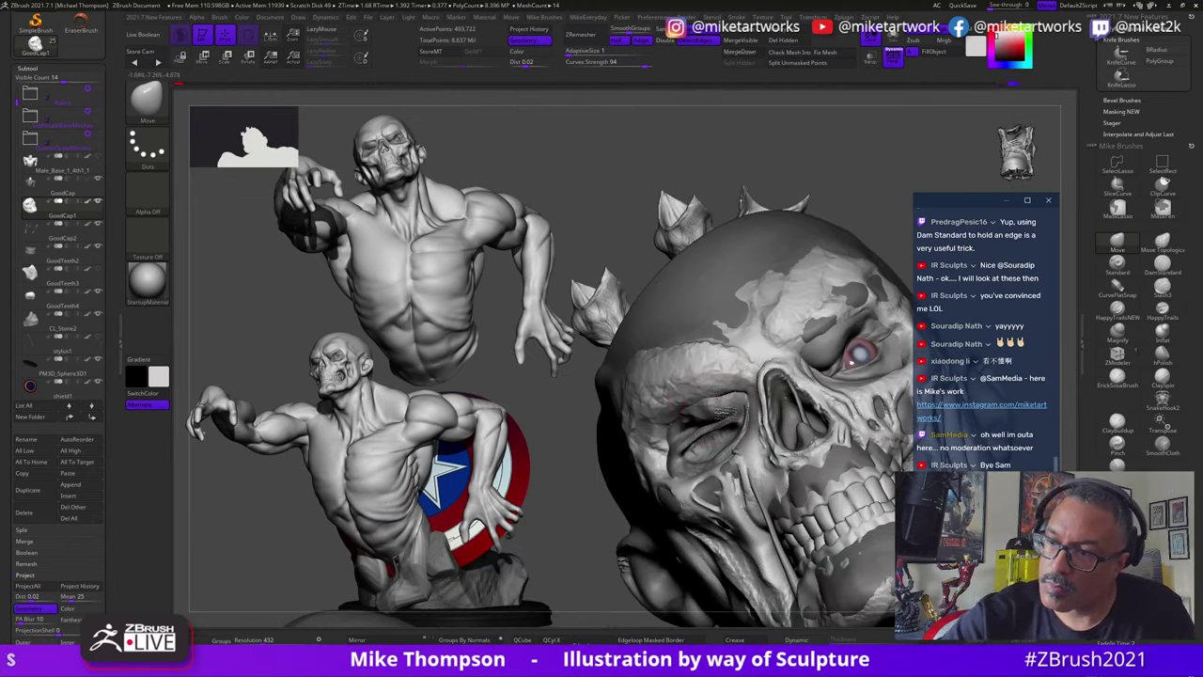
# Step: Reselect the PM3D_Sphere3D1_1 eye-socket subtool and fit the closed eye into the skull opening with the Move brush
pyautogui.keyDown('alt'); pyautogui.click(723, 413); pyautogui.keyUp('alt')
pyautogui.moveTo(660, 460); pyautogui.dragTo(720, 413, button='right')
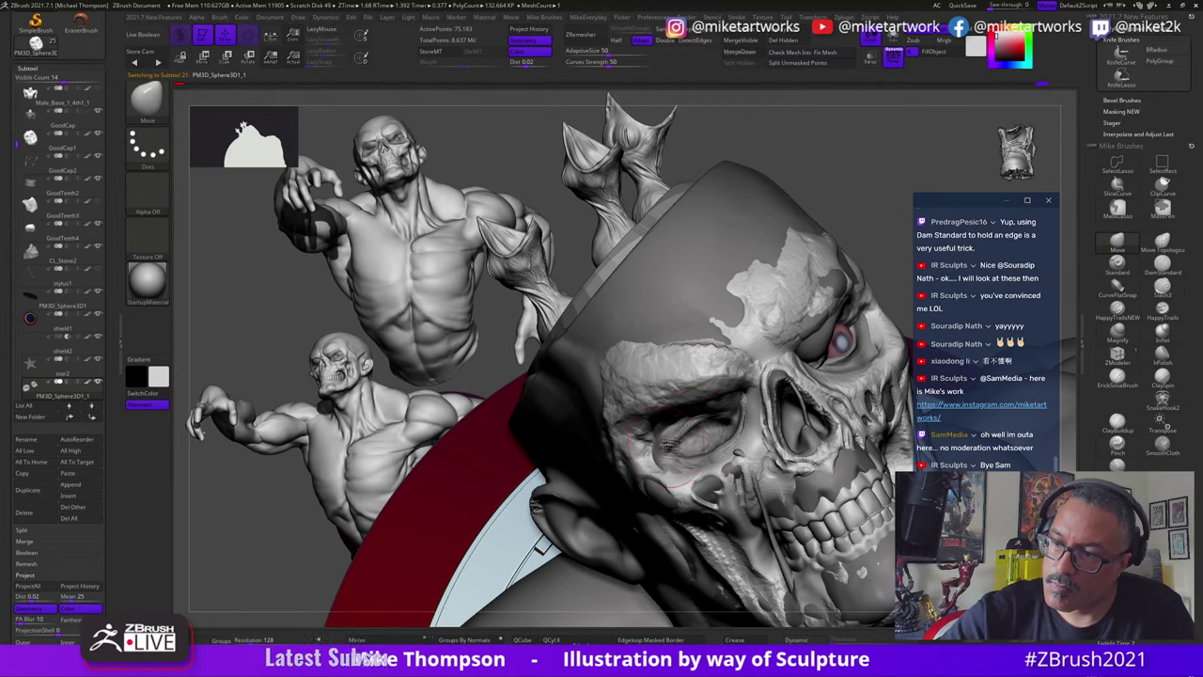
pyautogui.moveTo(875, 285); pyautogui.dragTo(881, 242, button='right')
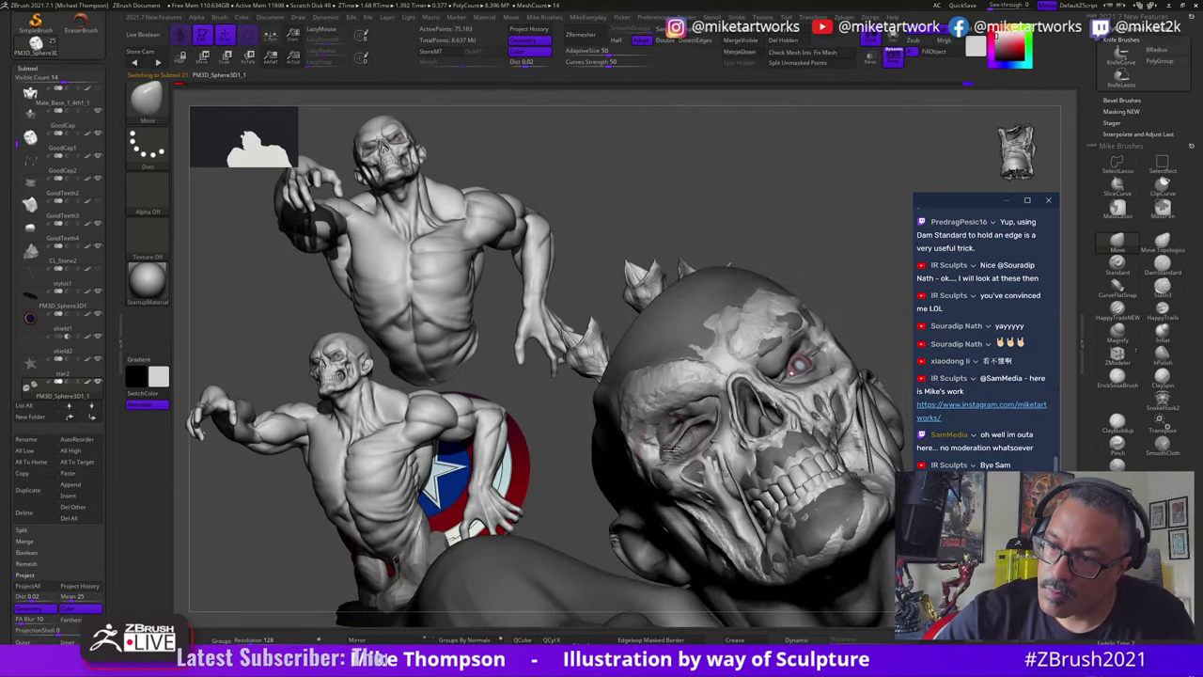
pyautogui.moveTo(862, 299); pyautogui.dragTo(868, 329, button='right')
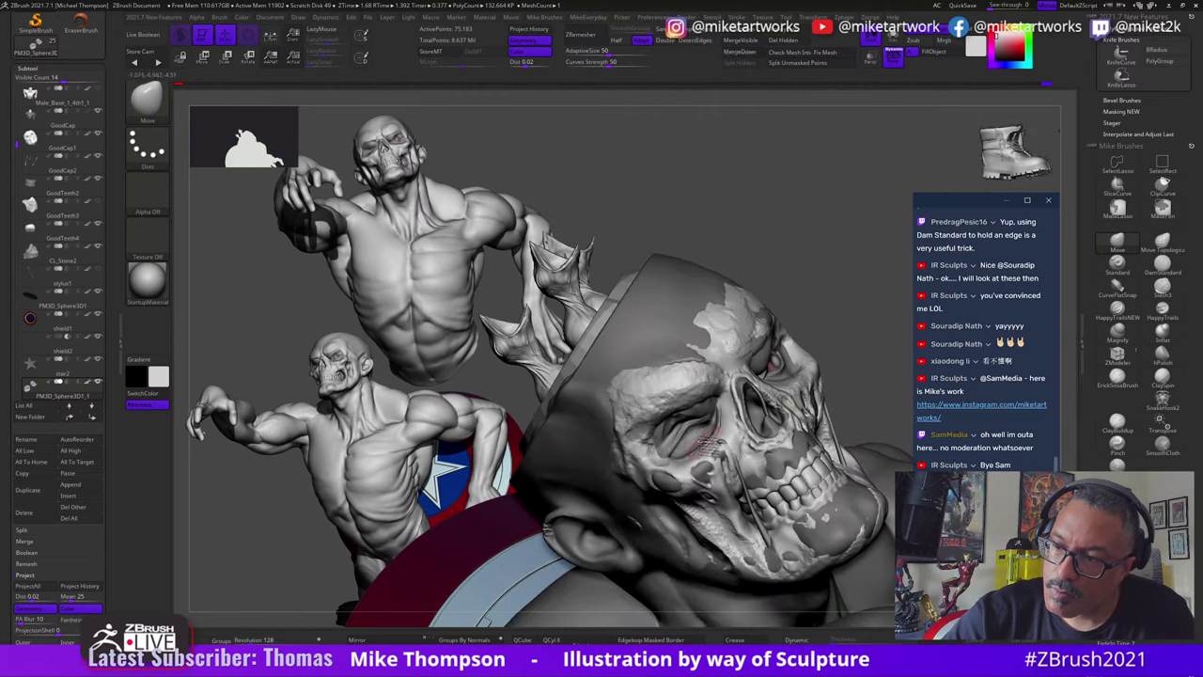
pyautogui.moveTo(850, 303); pyautogui.dragTo(882, 325, button='right')
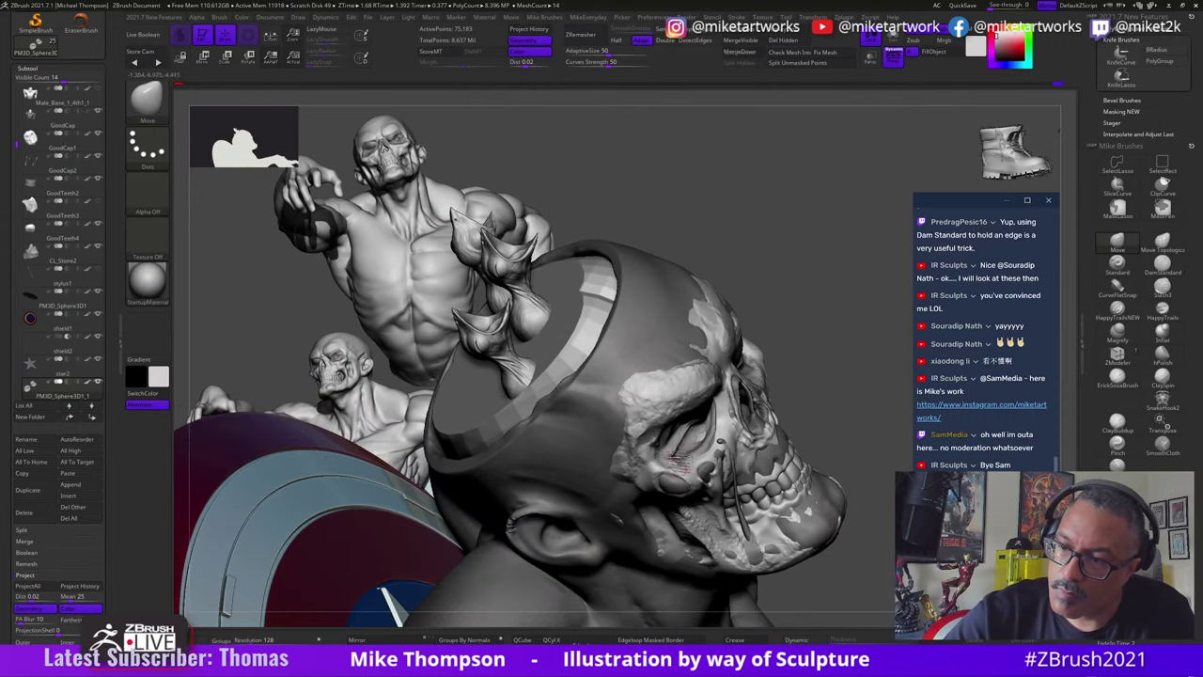
pyautogui.moveTo(672, 459); pyautogui.dragTo(694, 429, button='right')
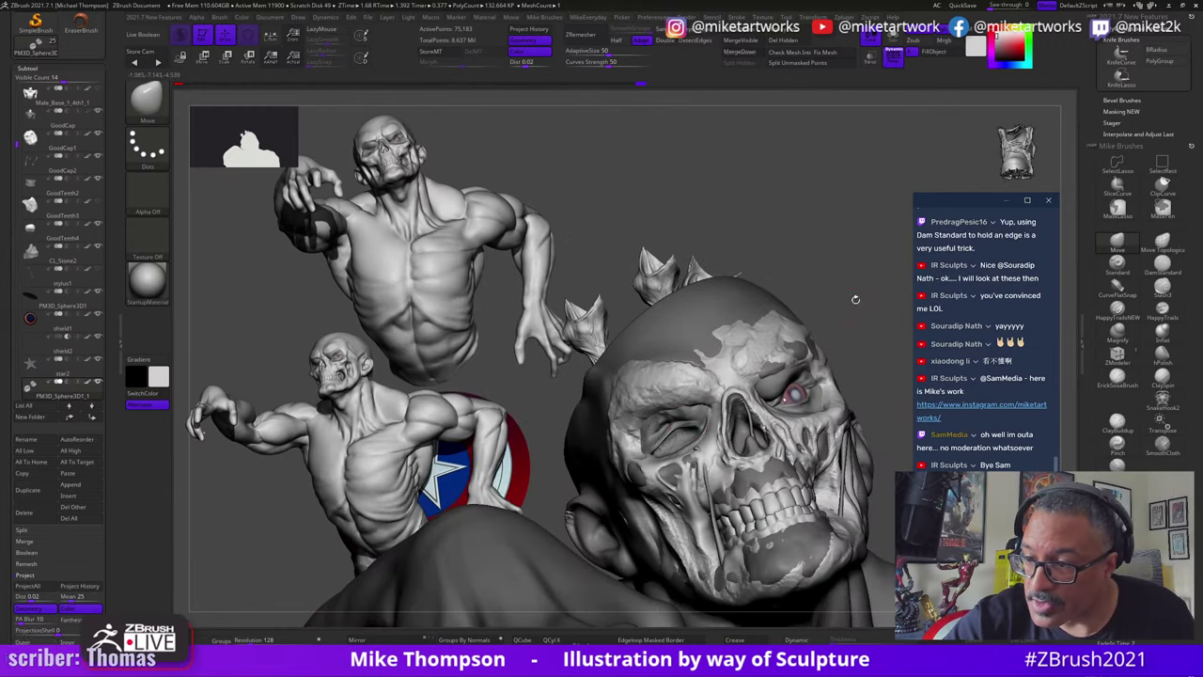
# Step: Adjust the outer part of the closed eye with the Move brush and review the head from several angles
pyautogui.moveTo(855, 300); pyautogui.dragTo(799, 303)
pyautogui.moveTo(655, 456); pyautogui.dragTo(665, 449)
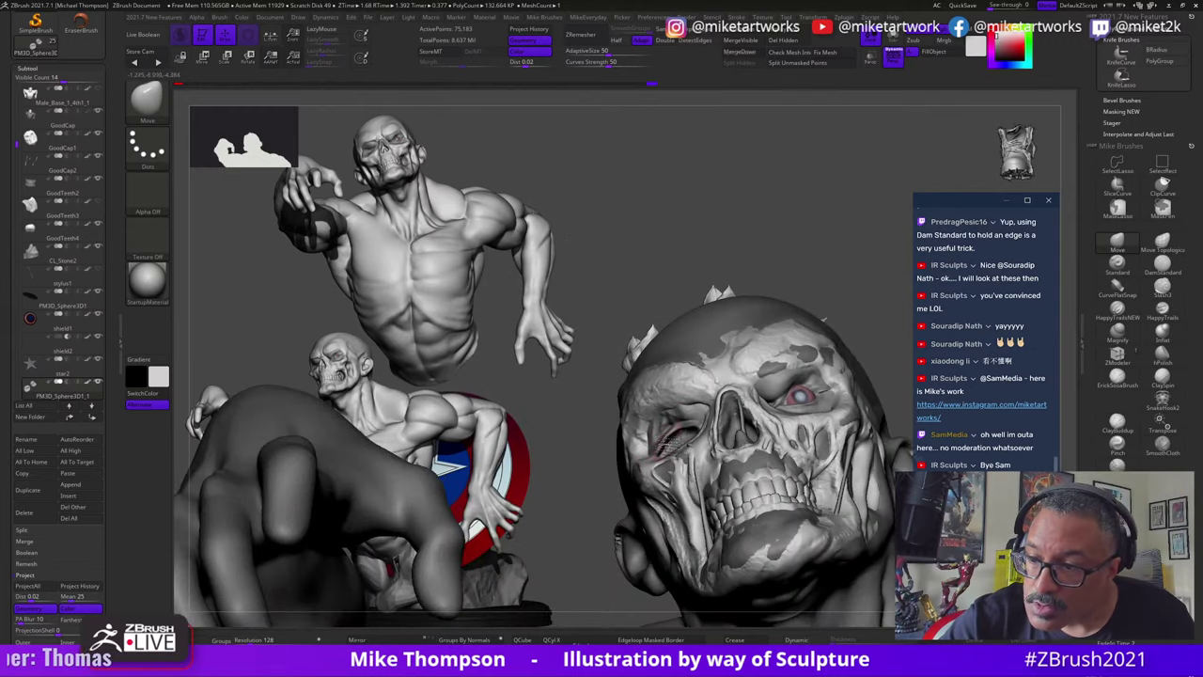
pyautogui.moveTo(844, 253); pyautogui.dragTo(871, 287, button='right')
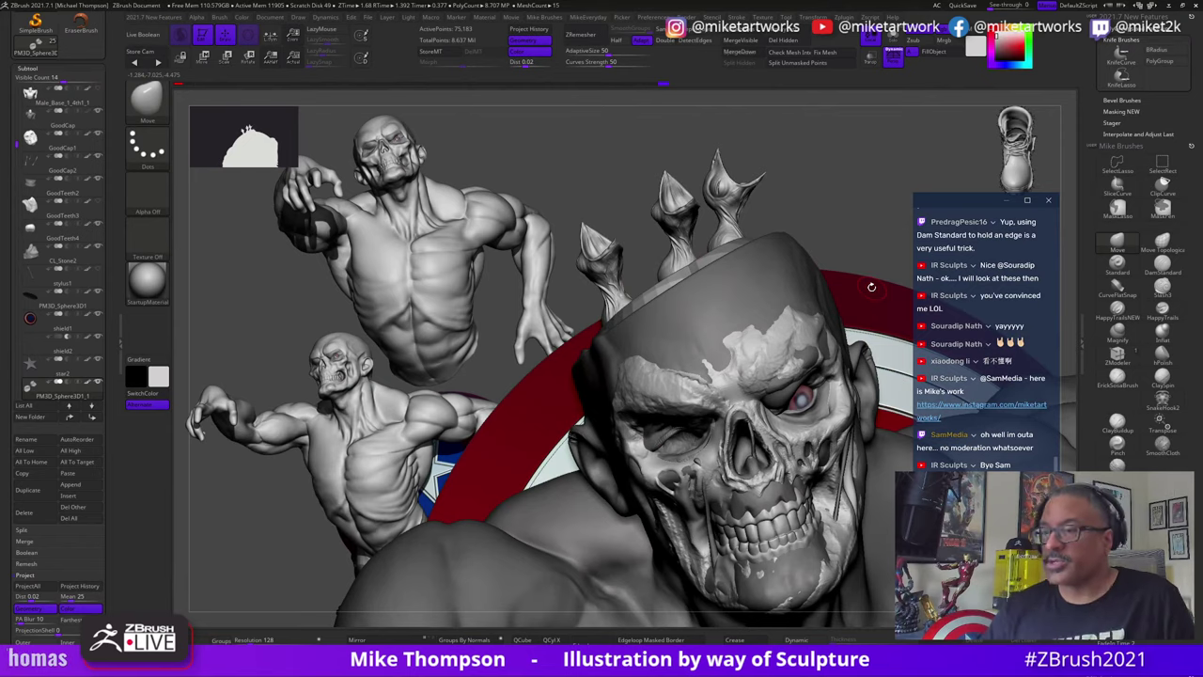
pyautogui.keyDown('ctrl'); pyautogui.moveTo(830, 158); pyautogui.dragTo(833, 191, button='right'); pyautogui.keyUp('ctrl')
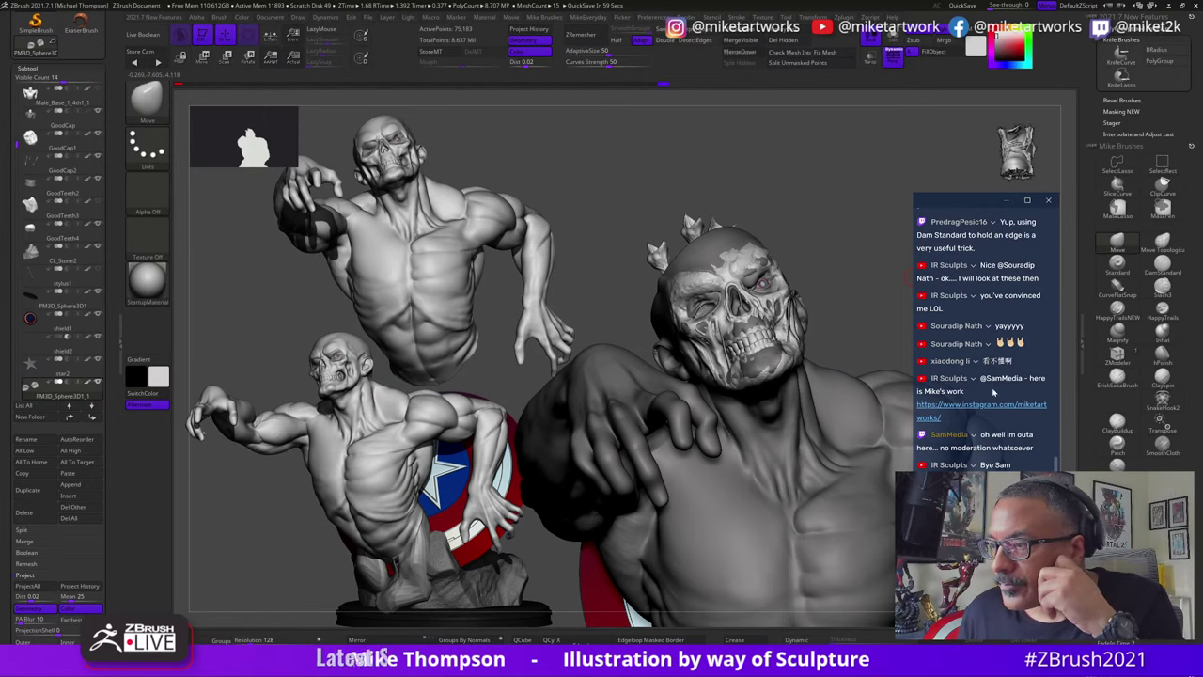
pyautogui.scroll(-5, 993, 392)
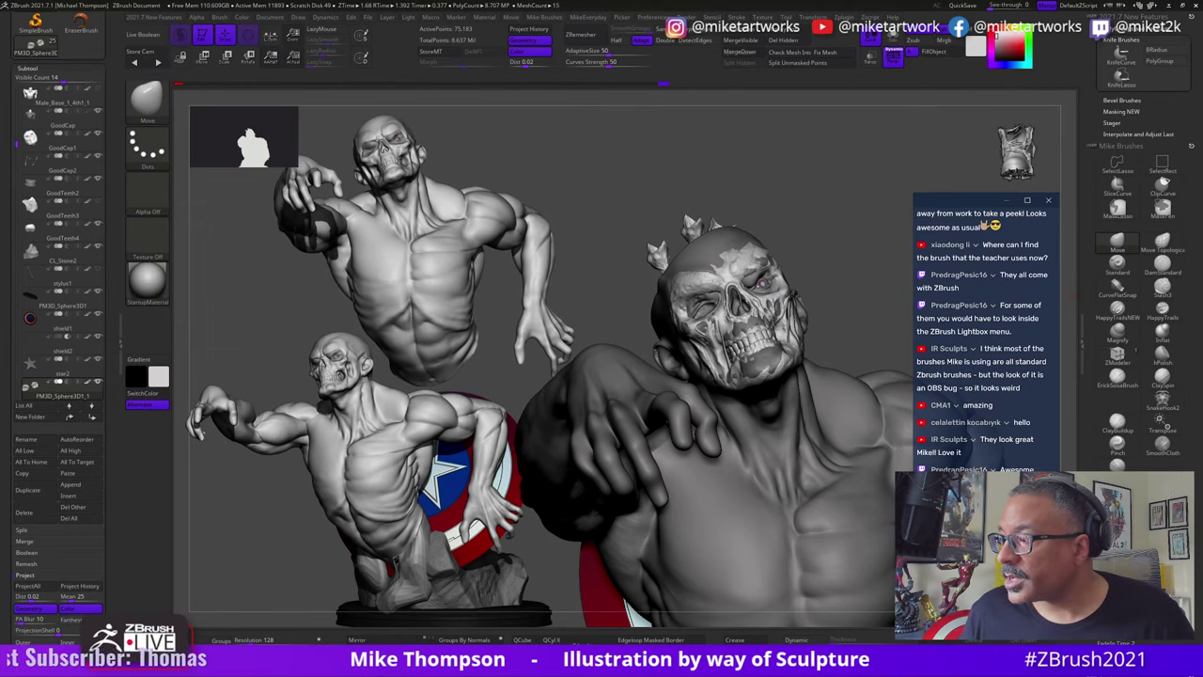
pyautogui.hotkey('ctrl', 'z')
# Step: Load the Gouge brush from the Clay brush folder in LightBox
pyautogui.press(',')
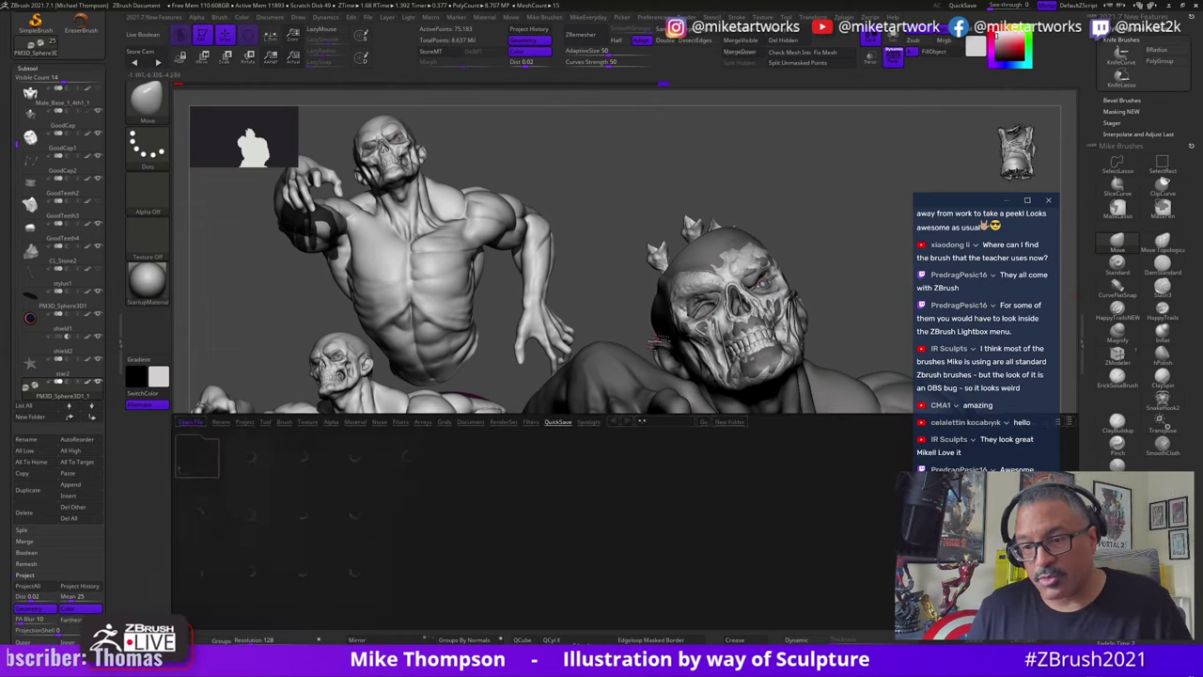
pyautogui.click(267, 422)
pyautogui.click(283, 422)
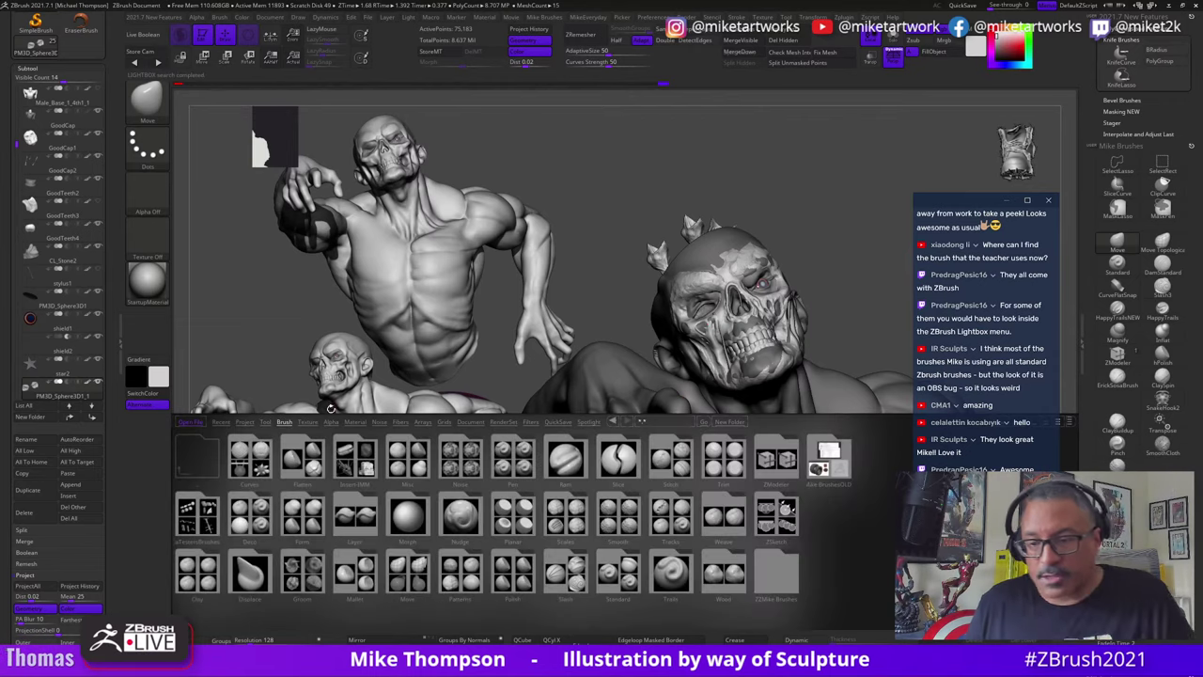
pyautogui.click(212, 568)
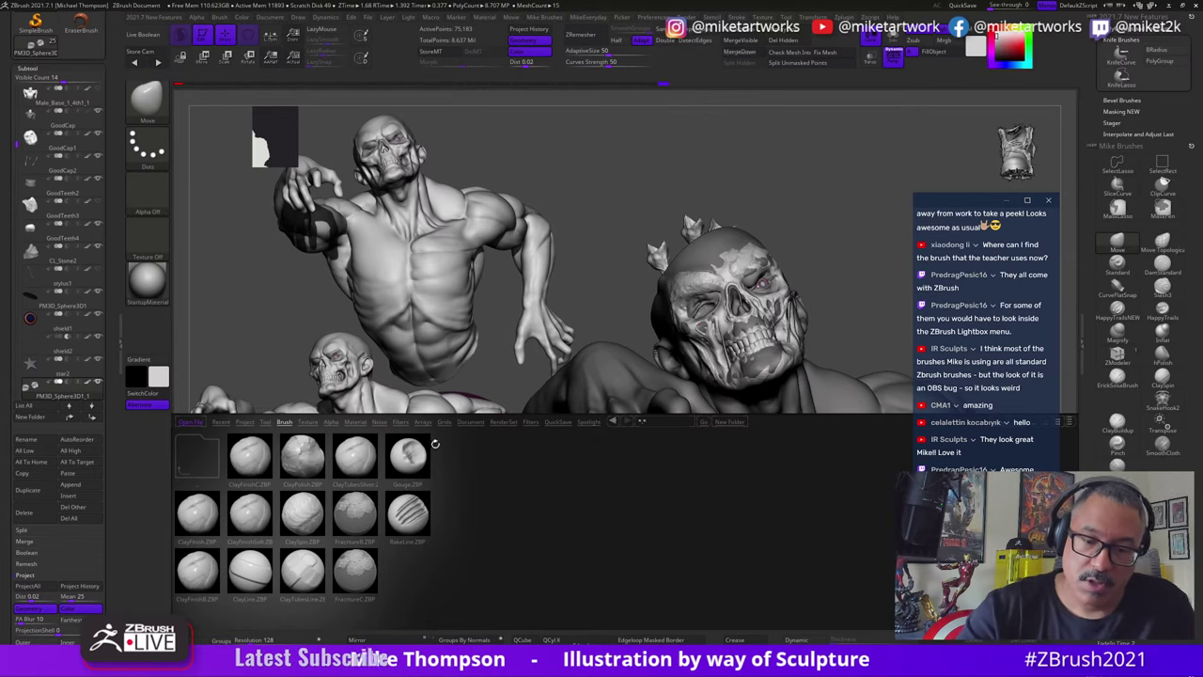
pyautogui.doubleClick(414, 457)
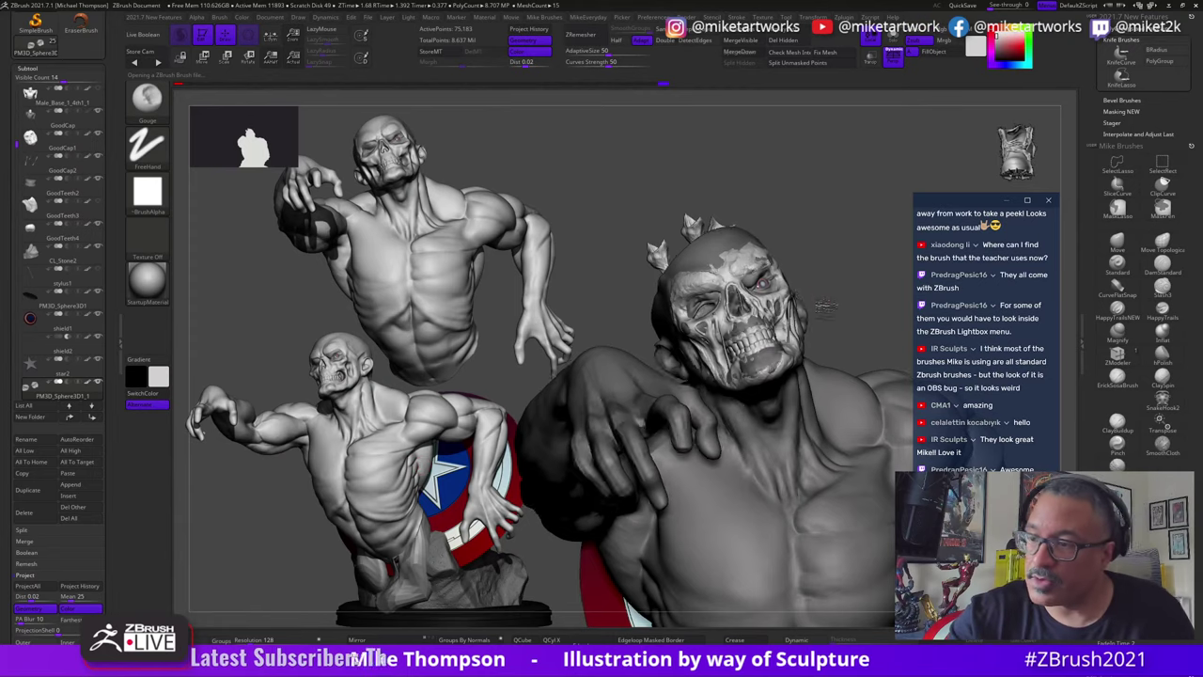
# Step: Select and isolate the GoodCap1 skull face, try the Gouge brush on its forehead and undo the test strokes
pyautogui.moveTo(814, 346)
pyautogui.mouseDown()
pyautogui.moveTo(724, 408)
pyautogui.moveTo(780, 408)
pyautogui.mouseUp()
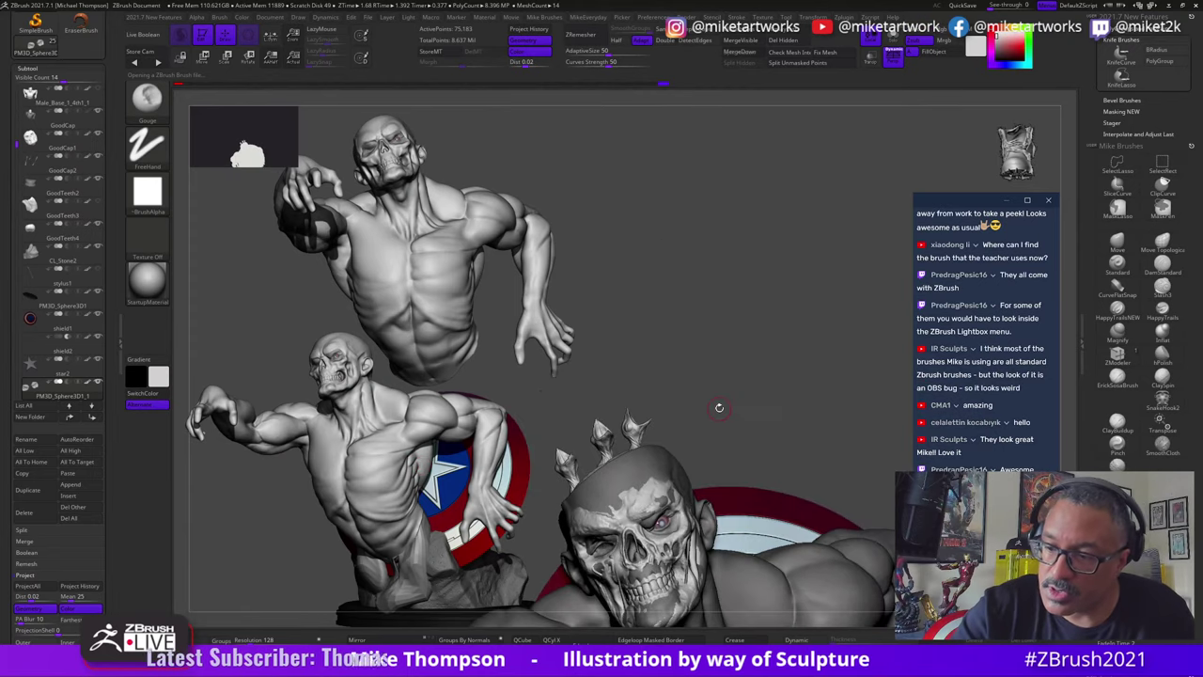
pyautogui.moveTo(649, 491); pyautogui.dragTo(660, 500)
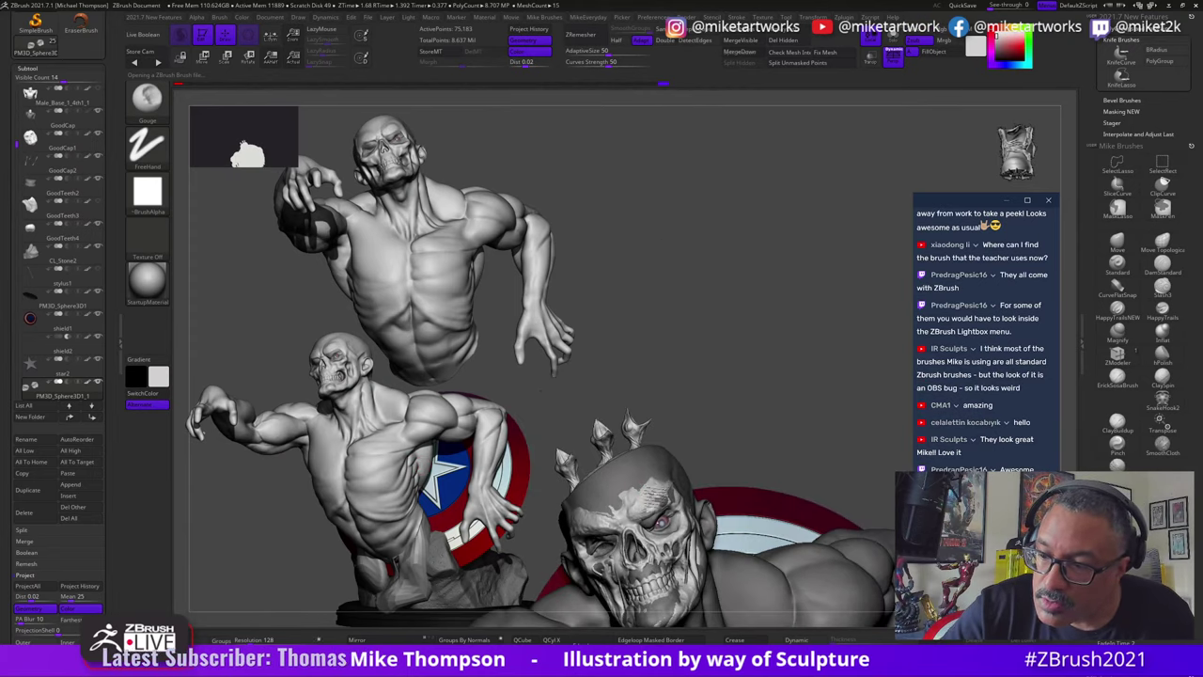
pyautogui.moveTo(698, 438)
pyautogui.mouseDown()
pyautogui.moveTo(733, 444)
pyautogui.moveTo(730, 455)
pyautogui.mouseUp()
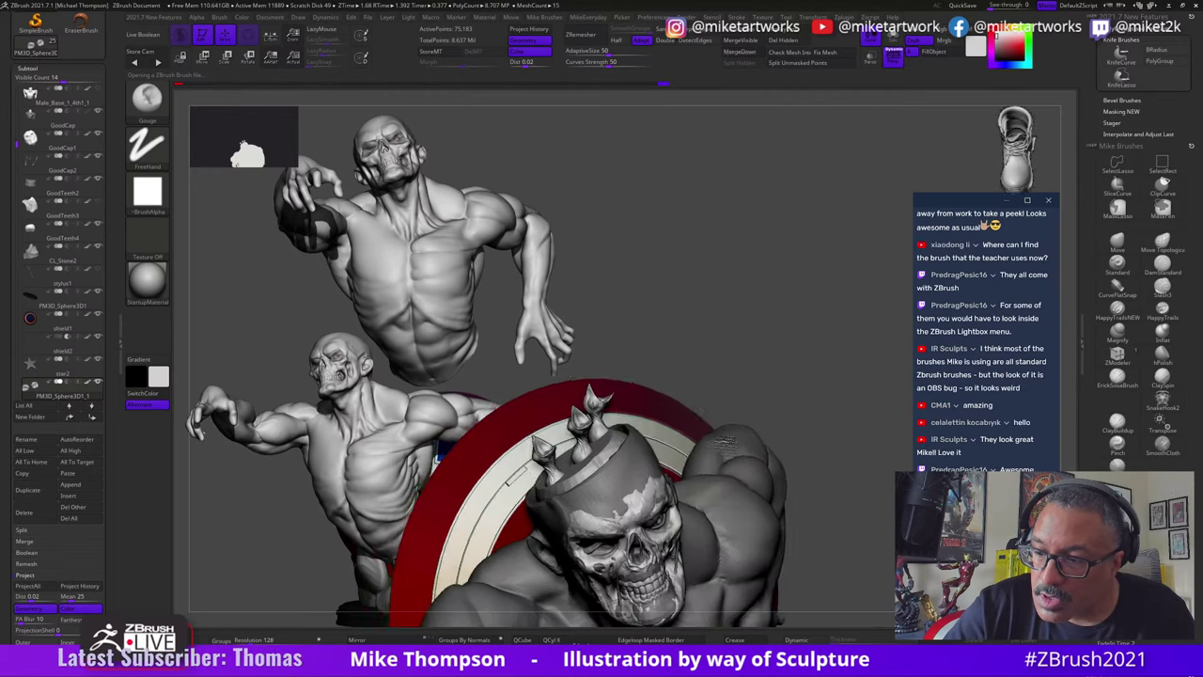
pyautogui.keyDown('alt'); pyautogui.click(663, 488); pyautogui.keyUp('alt')
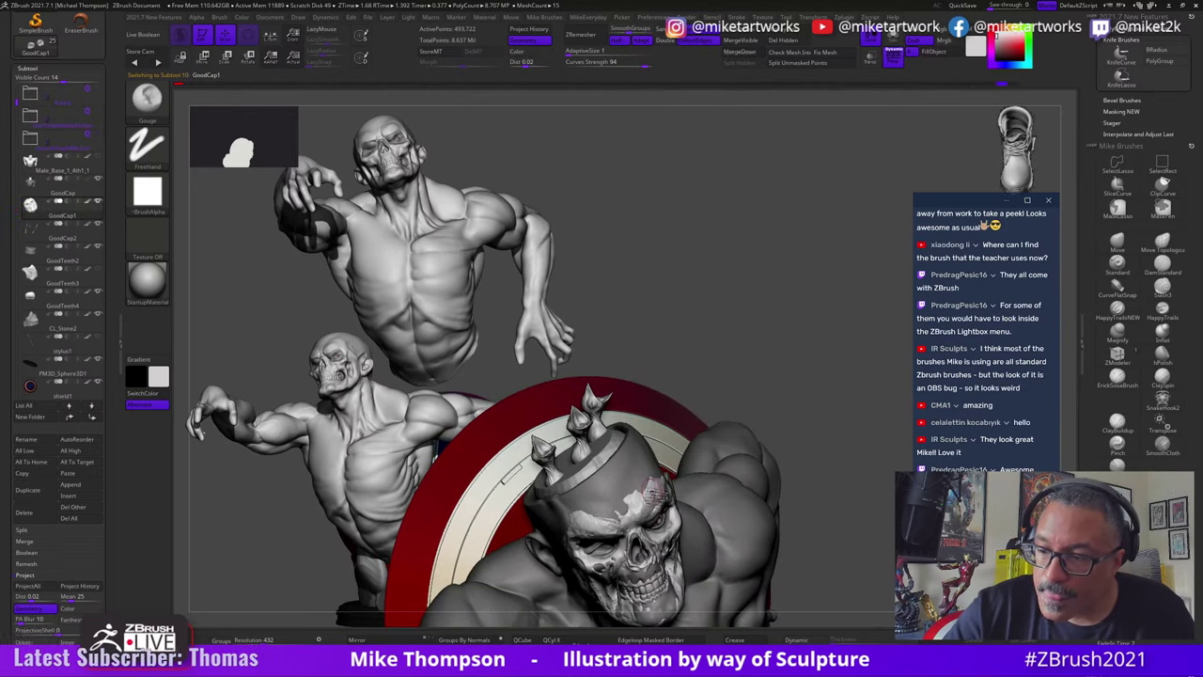
pyautogui.hotkey('ctrl', 'z')
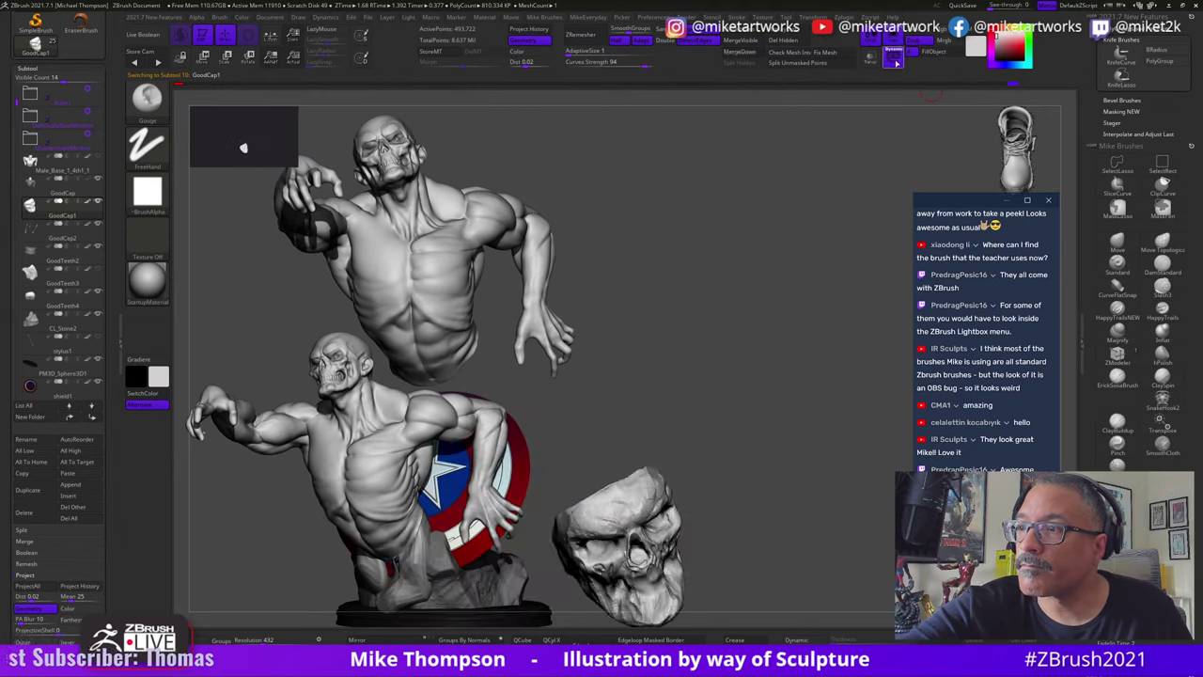
pyautogui.moveTo(802, 370)
pyautogui.mouseDown()
pyautogui.moveTo(789, 554)
pyautogui.moveTo(771, 489)
pyautogui.mouseUp()
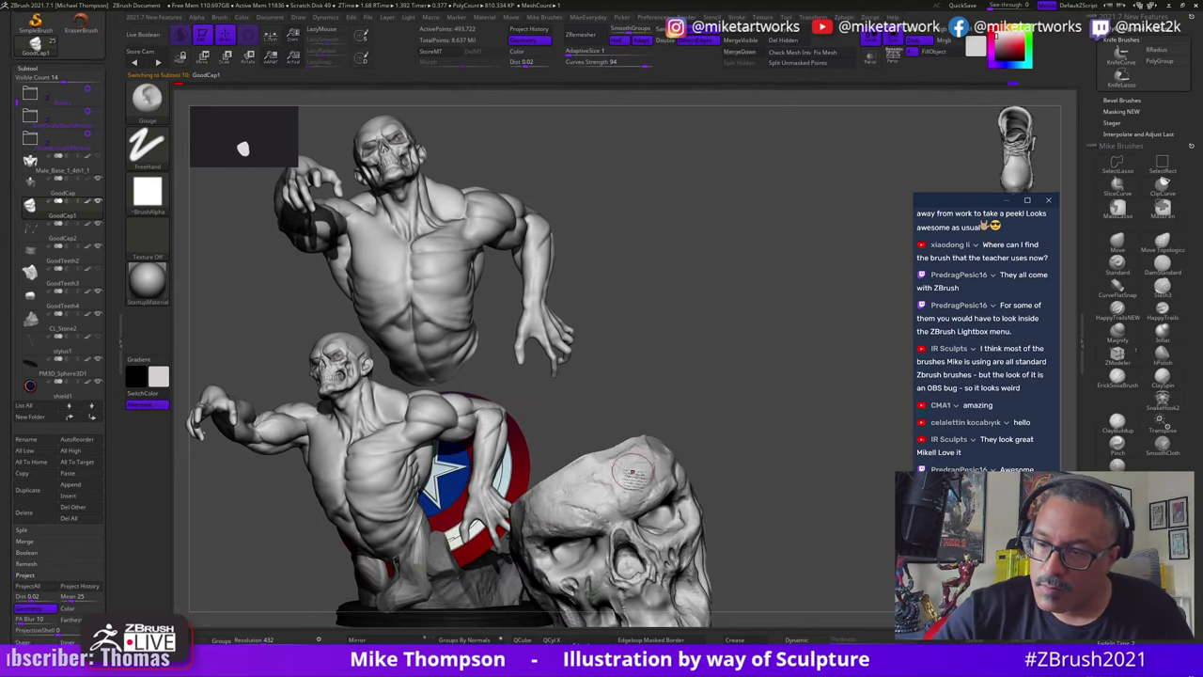
pyautogui.hotkey('ctrl', 'z')
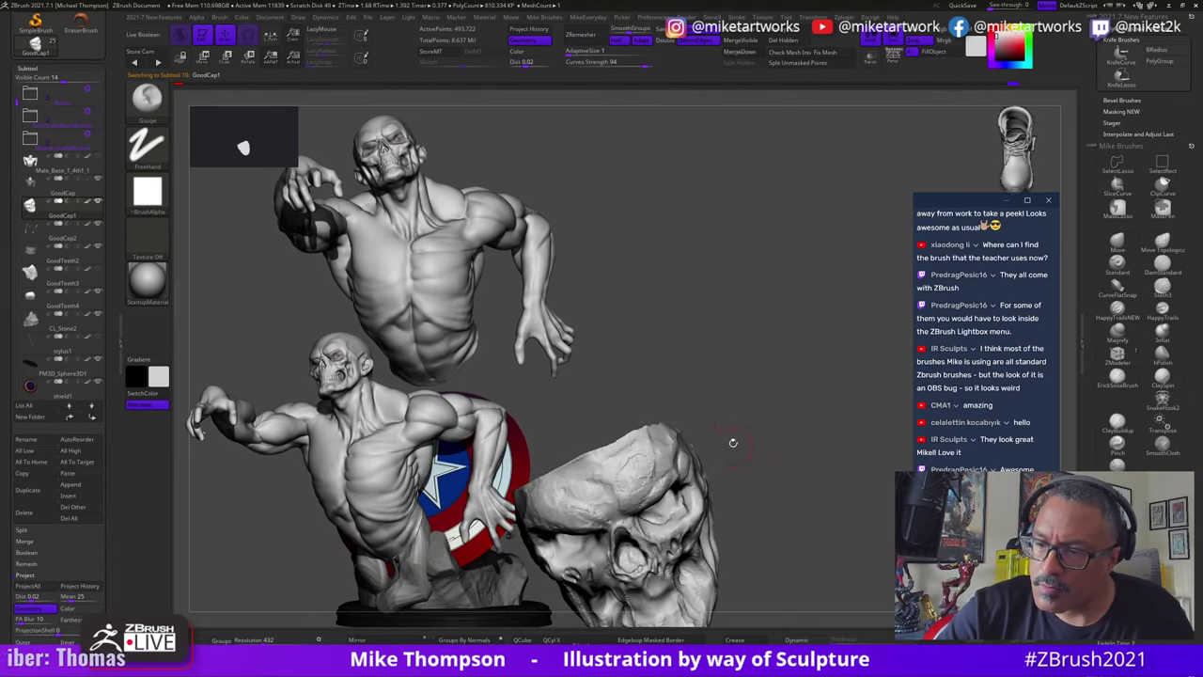
# Step: Carve a ragged wound into the forehead of the isolated skull piece with the Gouge brush, smooth its interior, and show all subtools
pyautogui.press('space')
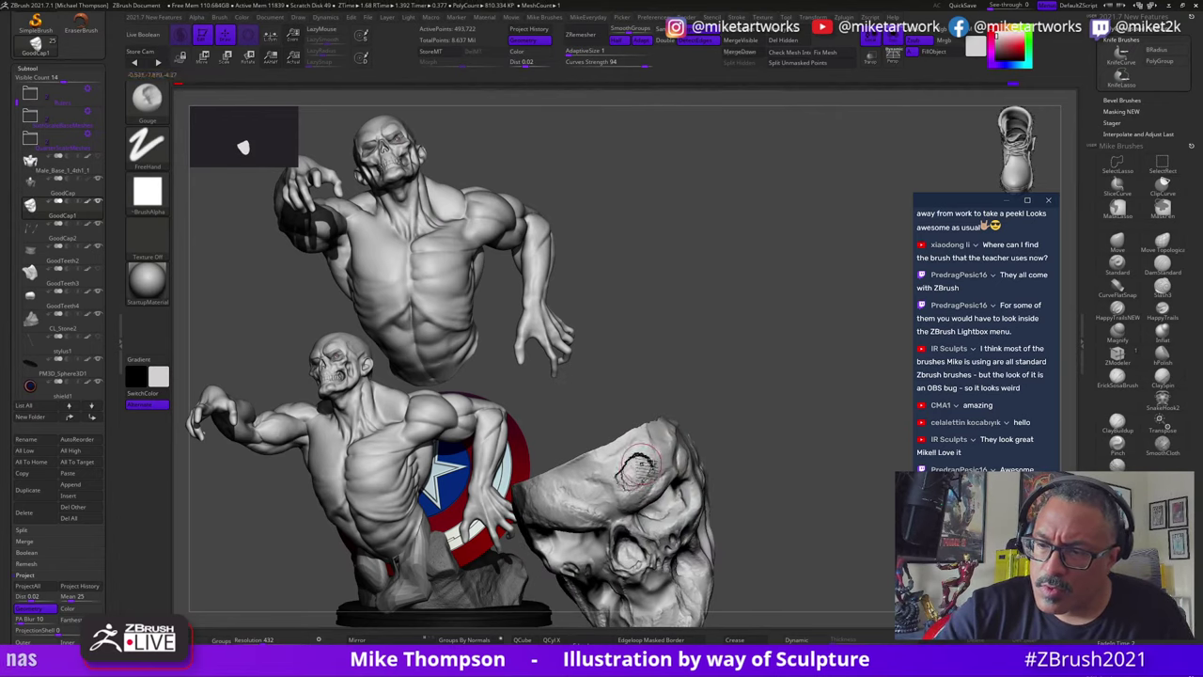
pyautogui.moveTo(707, 428)
pyautogui.mouseDown()
pyautogui.moveTo(752, 400)
pyautogui.moveTo(722, 398)
pyautogui.mouseUp()
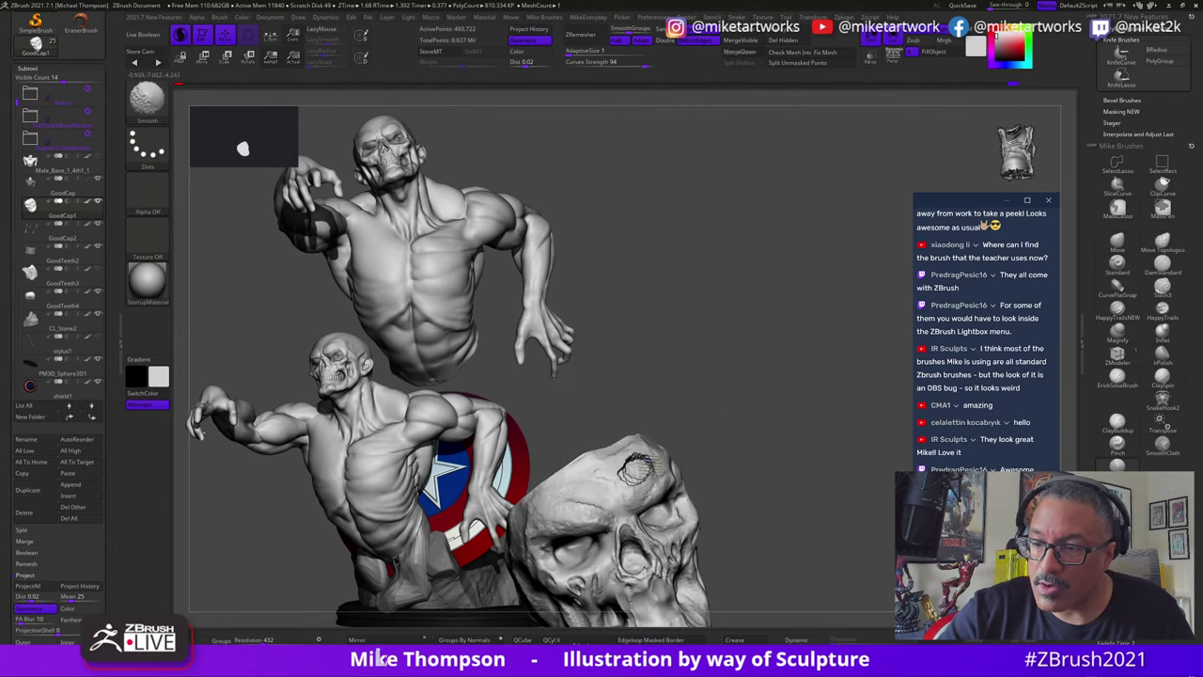
pyautogui.keyDown('shift'); pyautogui.moveTo(633, 470); pyautogui.dragTo(648, 462); pyautogui.keyUp('shift')
pyautogui.moveTo(694, 421); pyautogui.dragTo(733, 408)
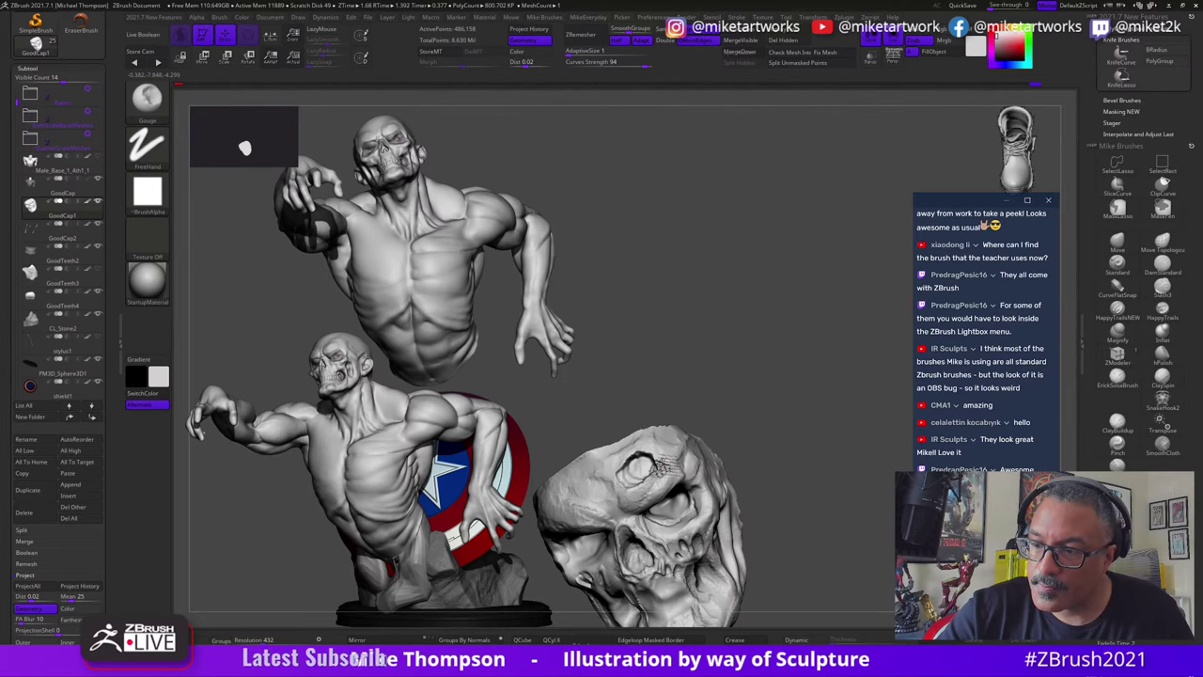
pyautogui.moveTo(745, 415); pyautogui.dragTo(845, 427)
pyautogui.click(846, 357)
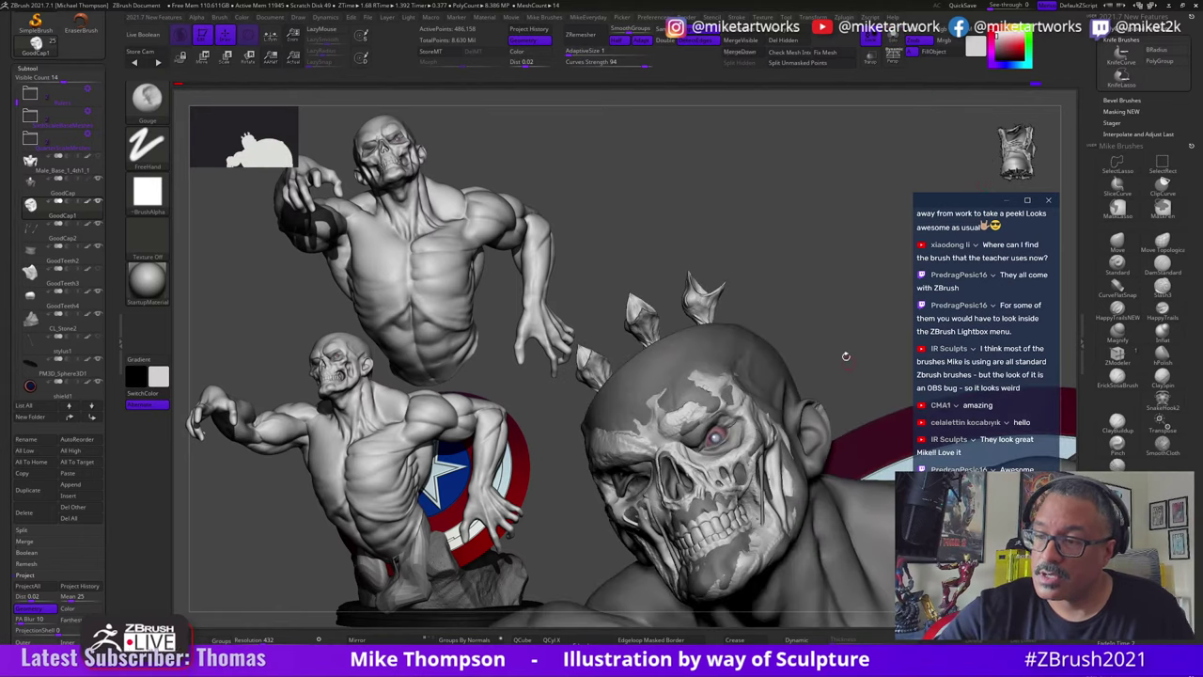
pyautogui.moveTo(845, 356); pyautogui.dragTo(839, 314)
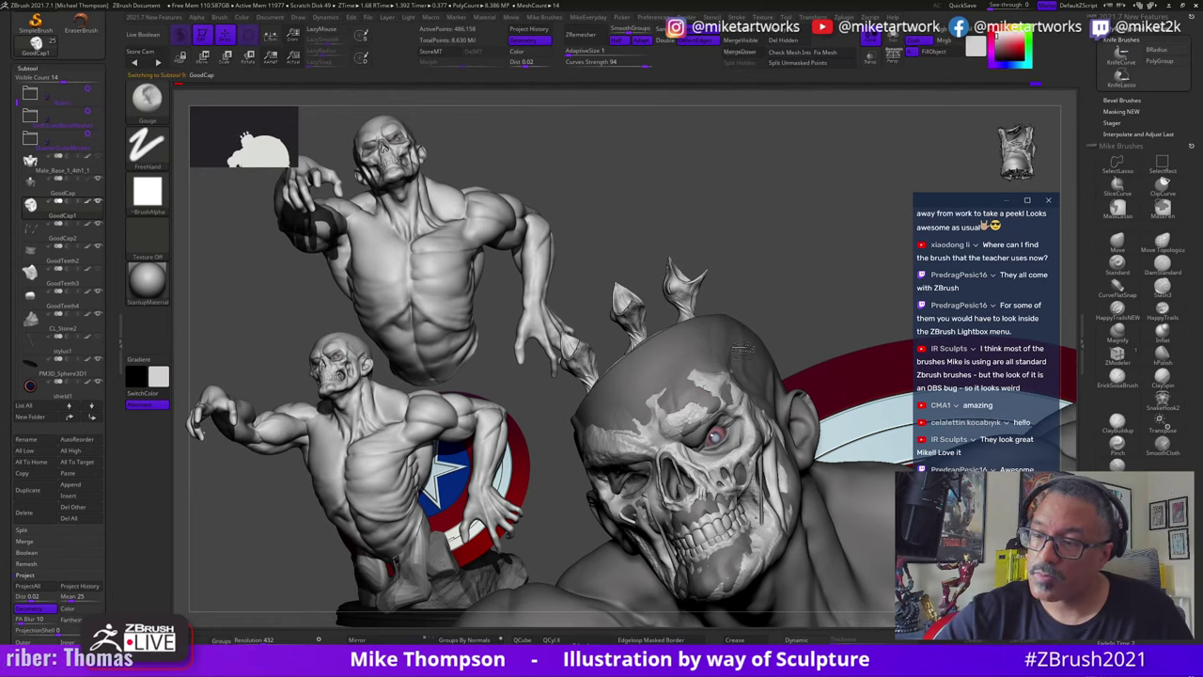
# Step: Select the GoodCap body subtool and gouge ragged torn skin into the forehead just above the exposed red eye
pyautogui.keyDown('alt'); pyautogui.click(742, 348); pyautogui.keyUp('alt')
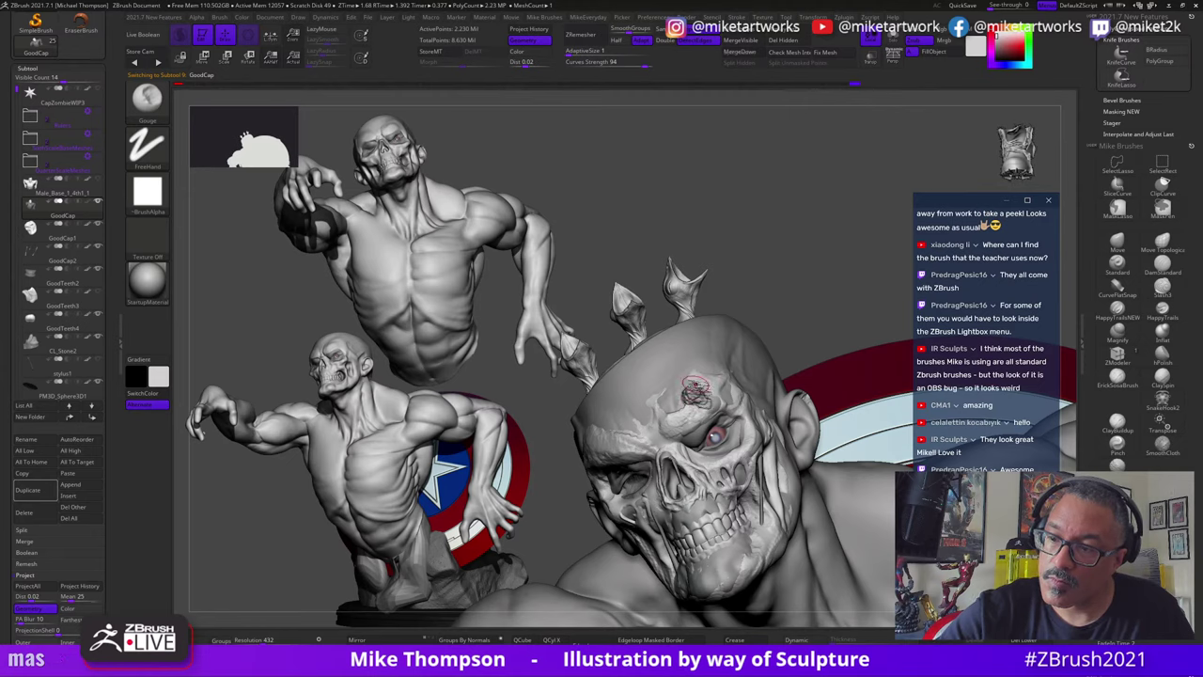
pyautogui.moveTo(825, 295)
pyautogui.mouseDown()
pyautogui.moveTo(860, 282)
pyautogui.moveTo(714, 331)
pyautogui.moveTo(824, 295)
pyautogui.mouseUp()
pyautogui.press('ctrl')
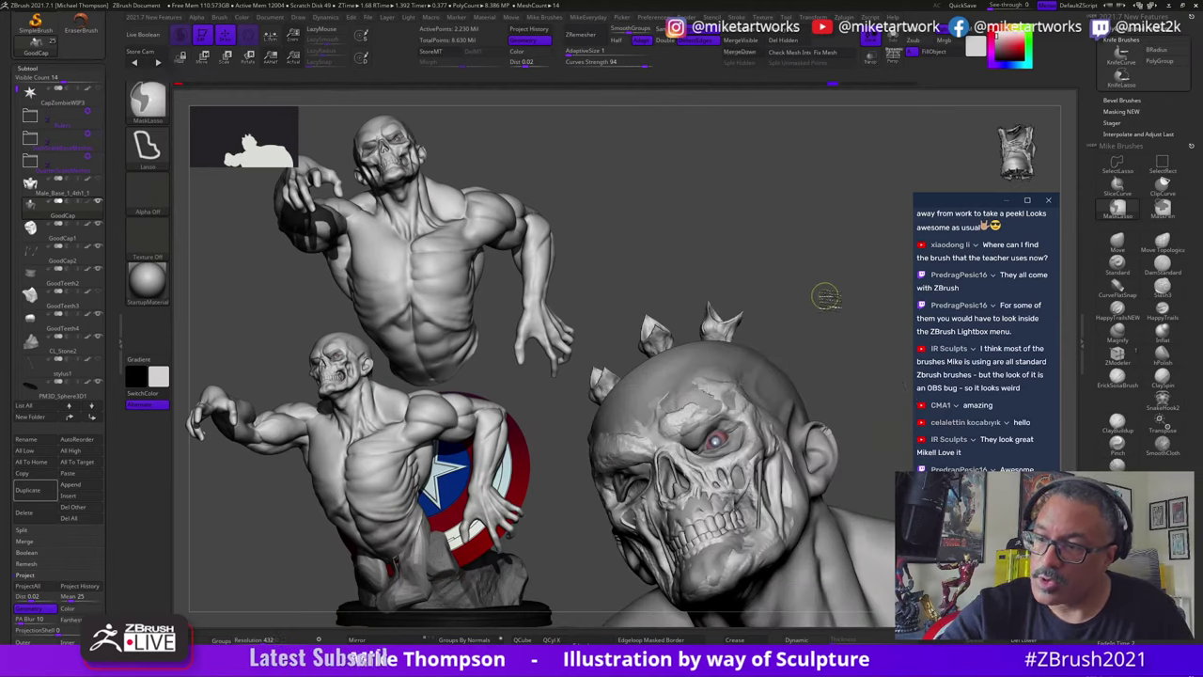
pyautogui.moveTo(825, 297); pyautogui.dragTo(693, 388)
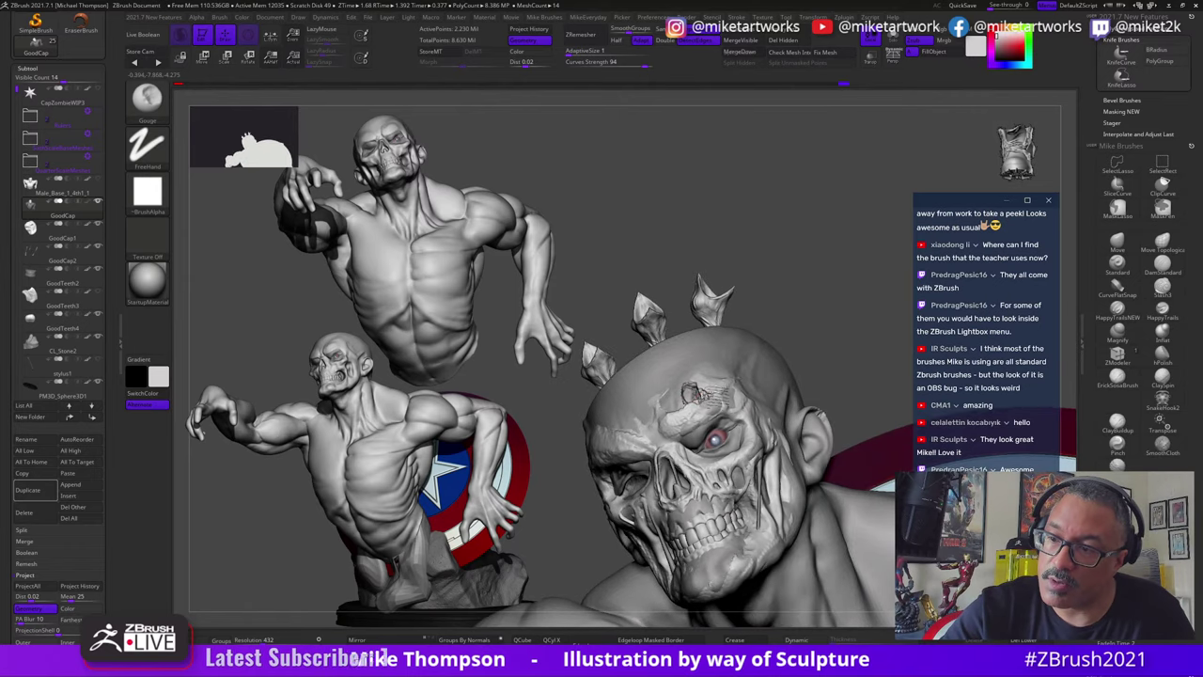
pyautogui.moveTo(819, 301); pyautogui.dragTo(763, 372)
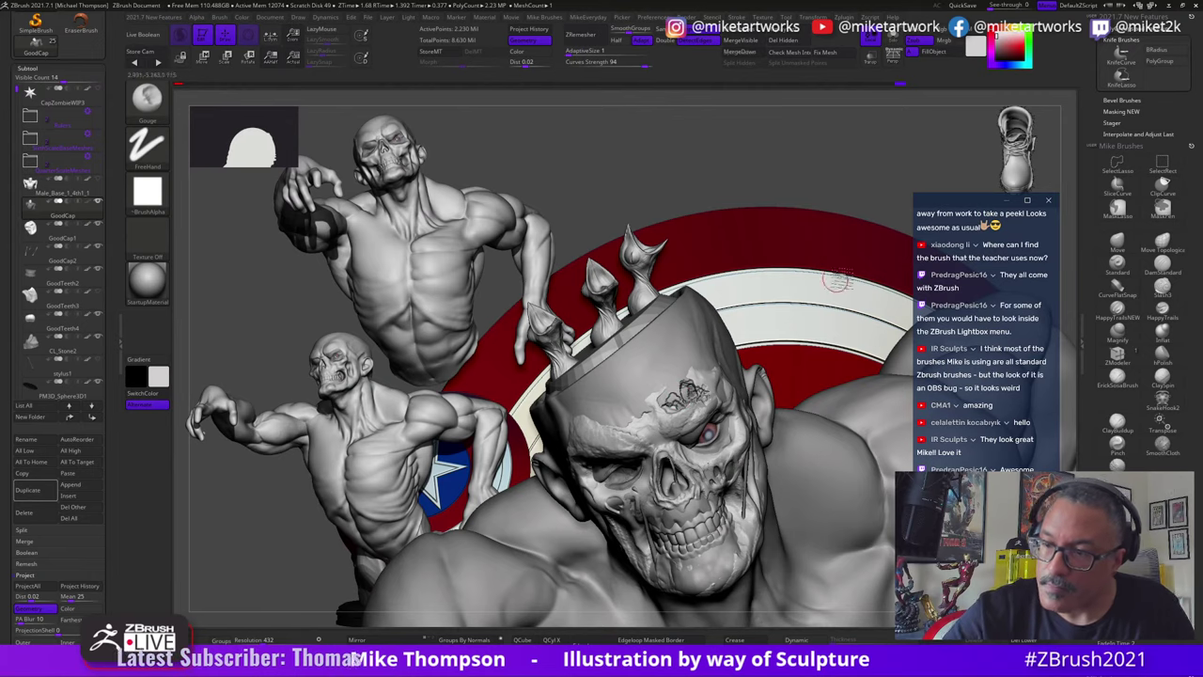
# Step: Extend the gouged skin damage from above the red eye up the side of the forehead toward the cut skull rim
pyautogui.moveTo(893, 214); pyautogui.dragTo(862, 224)
pyautogui.moveTo(972, 137); pyautogui.dragTo(874, 155)
pyautogui.moveTo(697, 377)
pyautogui.mouseDown()
pyautogui.moveTo(712, 365)
pyautogui.moveTo(722, 382)
pyautogui.mouseUp()
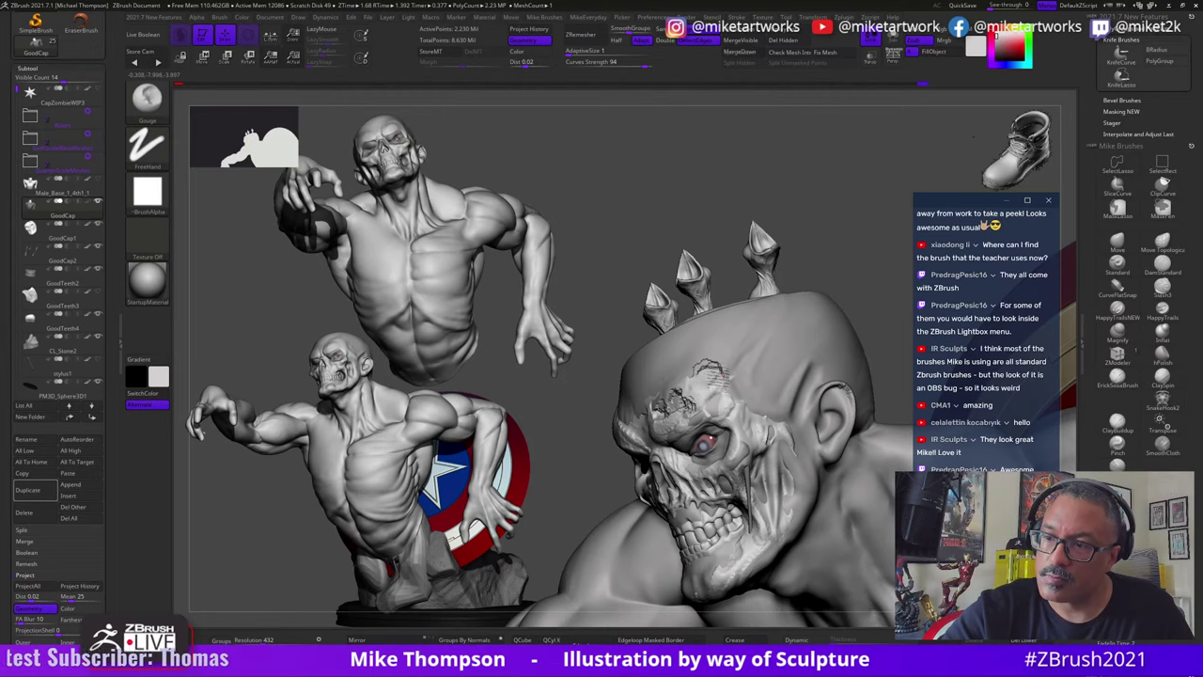
pyautogui.moveTo(797, 246); pyautogui.dragTo(883, 238)
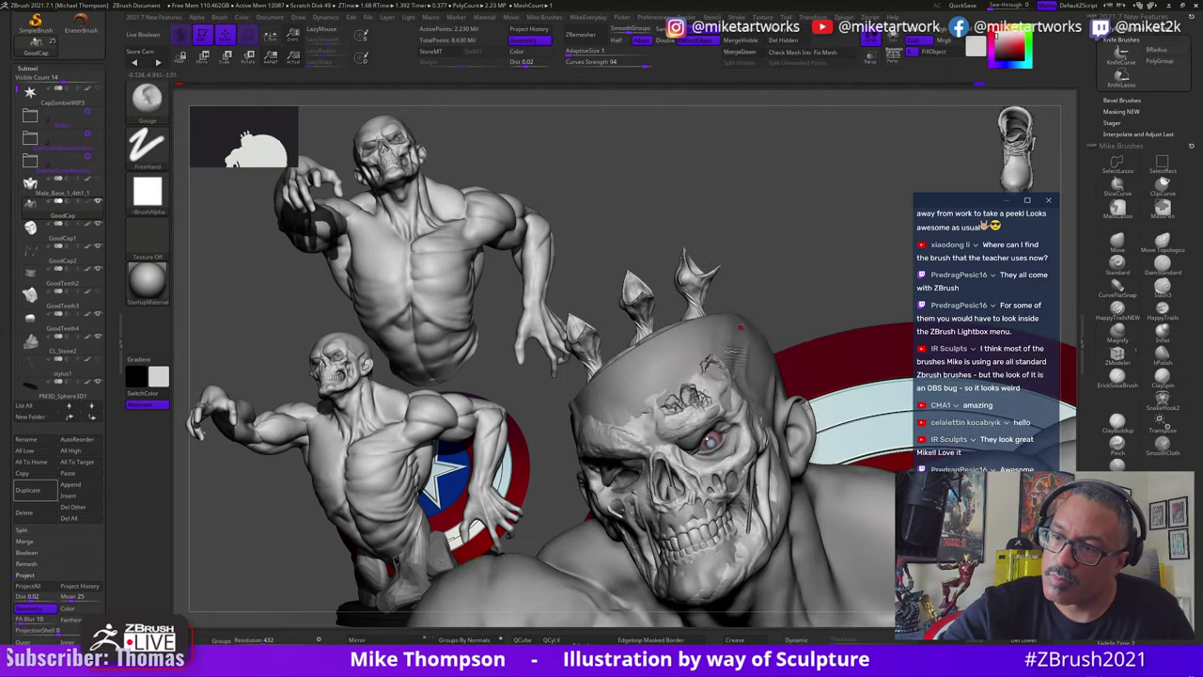
pyautogui.moveTo(794, 283); pyautogui.dragTo(729, 396)
pyautogui.moveTo(820, 211); pyautogui.dragTo(751, 282)
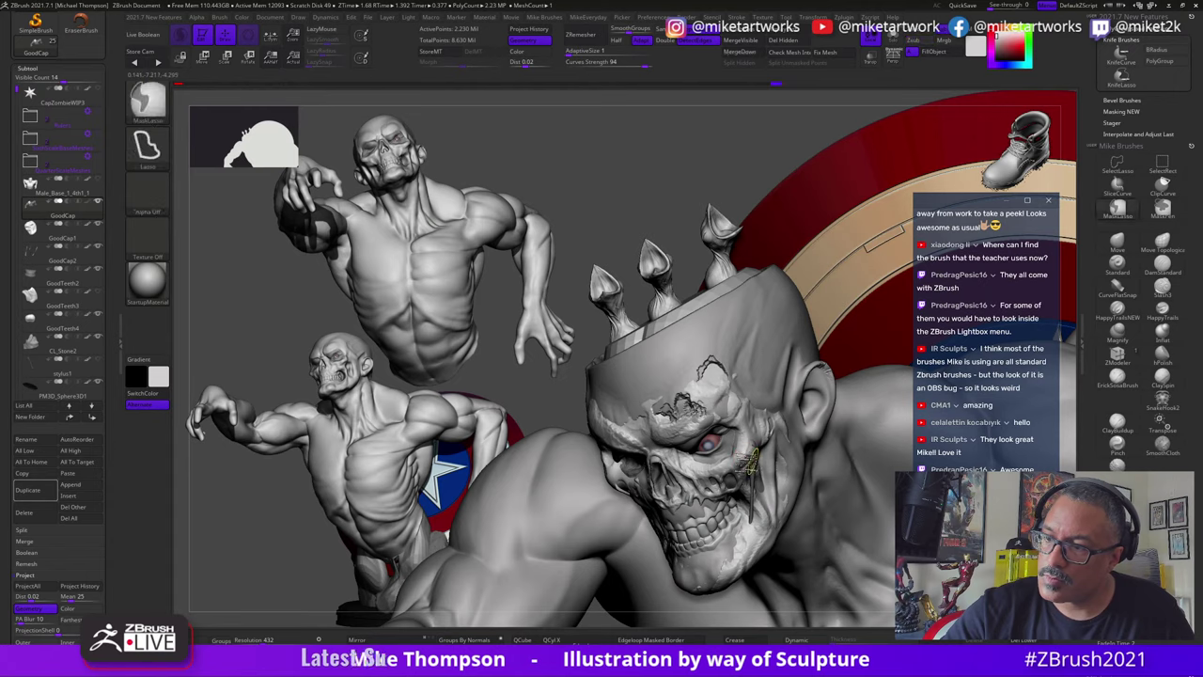
pyautogui.press('ctrl')
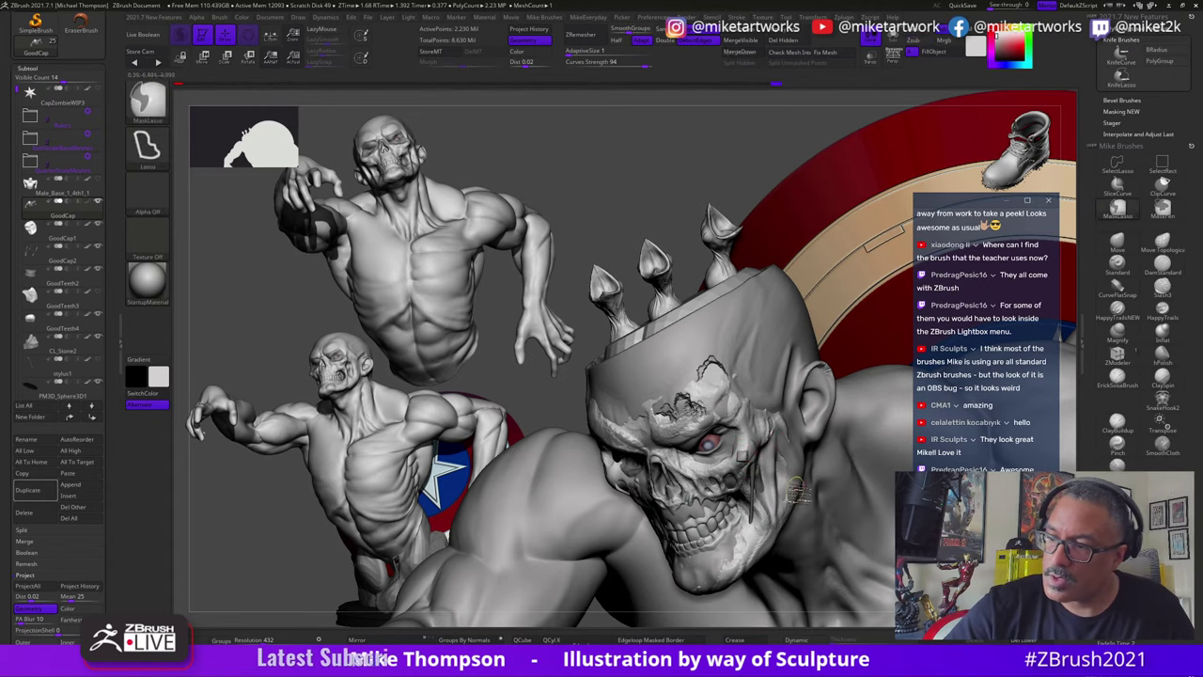
pyautogui.moveTo(730, 148)
pyautogui.mouseDown()
pyautogui.moveTo(773, 160)
pyautogui.moveTo(817, 425)
pyautogui.mouseUp()
pyautogui.moveTo(815, 425); pyautogui.dragTo(868, 378, button='right')
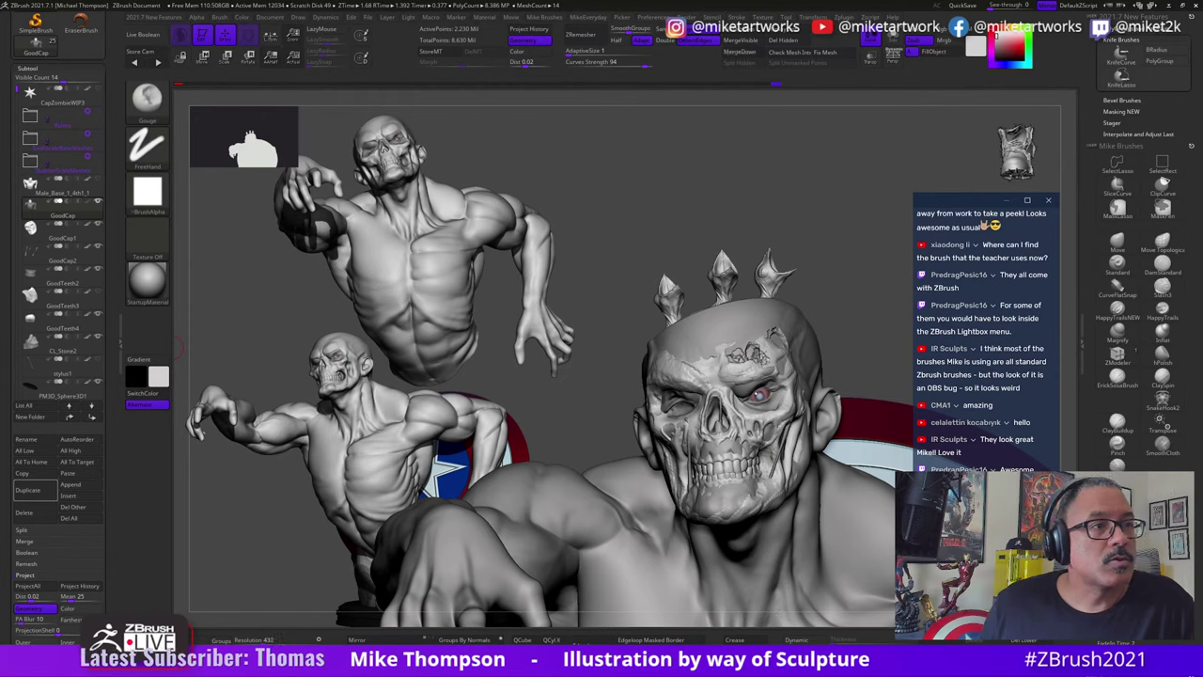
# Step: Check the body subtool in isolation, show all parts again, and gouge jagged cracks into the forehead above the opposite eye
pyautogui.moveTo(856, 323); pyautogui.dragTo(716, 338)
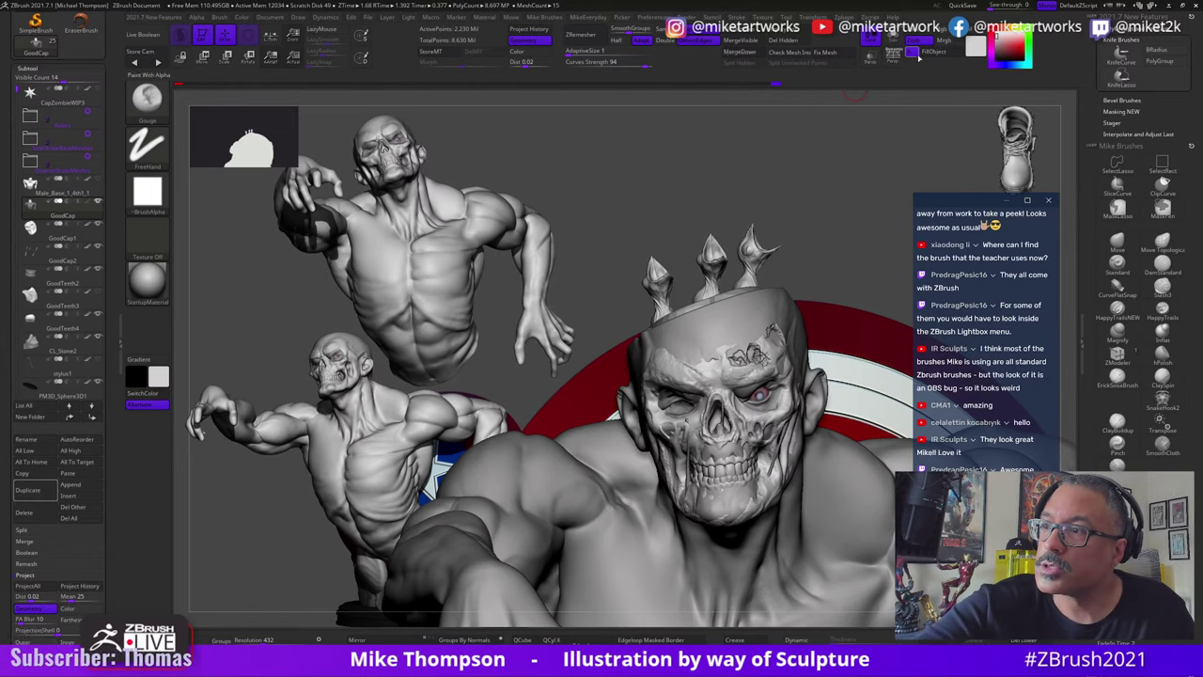
pyautogui.click(893, 41)
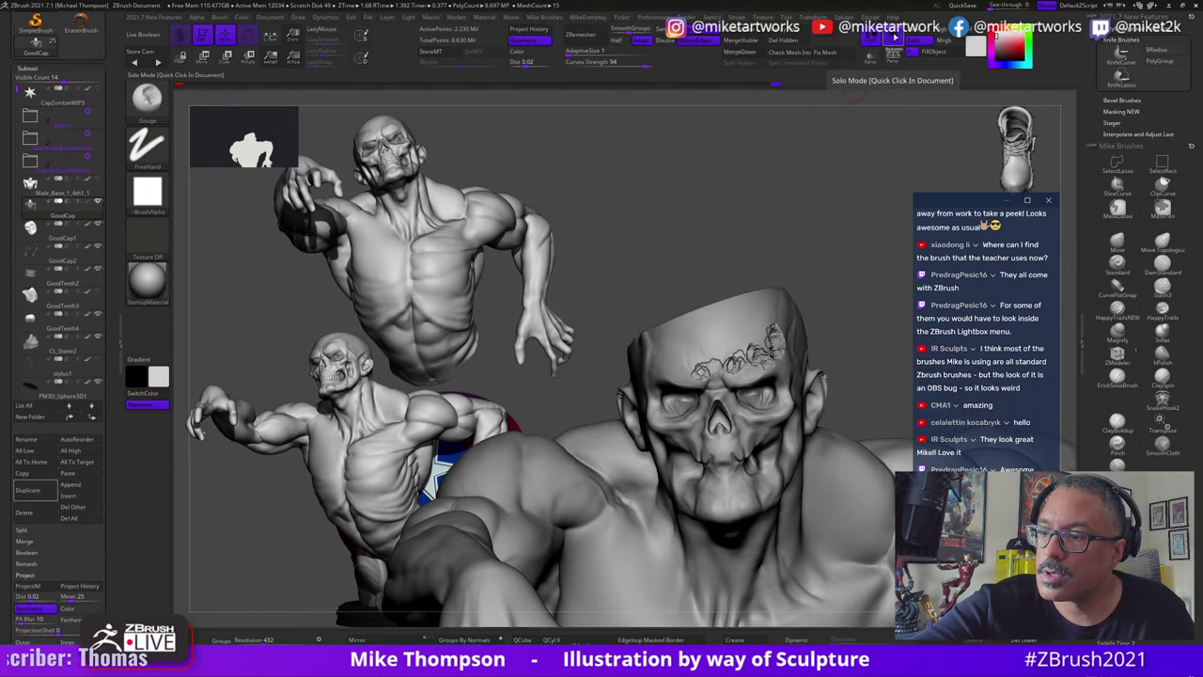
pyautogui.click(895, 38)
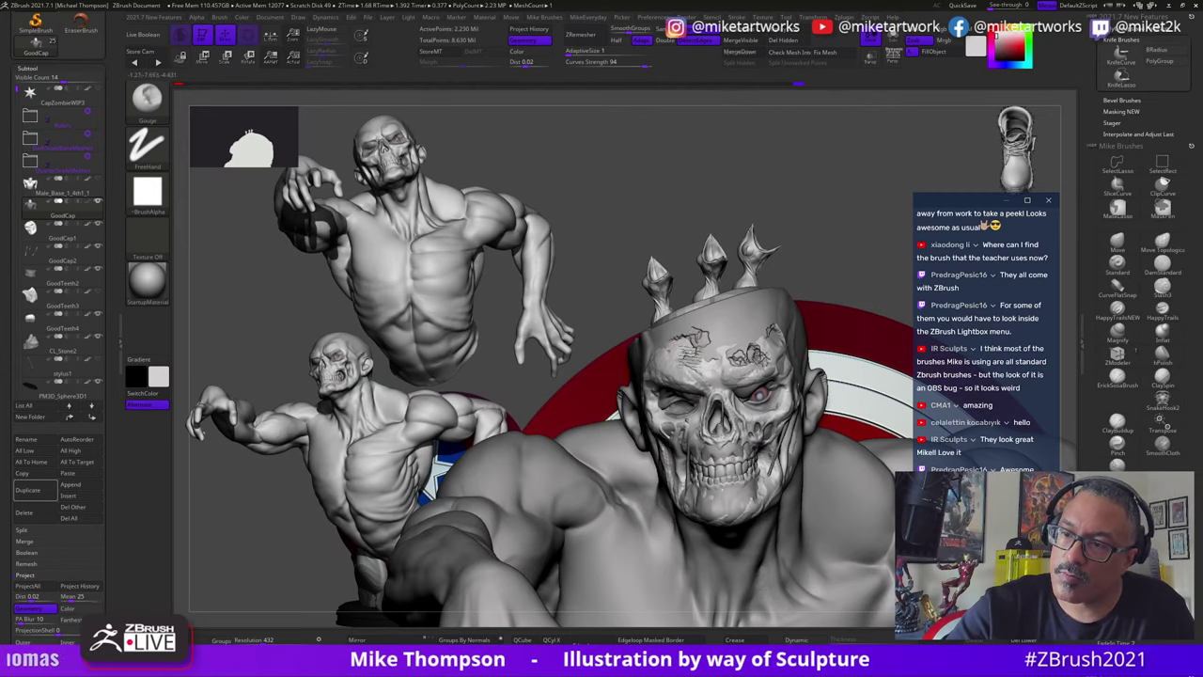
pyautogui.moveTo(697, 352); pyautogui.dragTo(686, 357, button='right')
pyautogui.moveTo(692, 349); pyautogui.dragTo(661, 344)
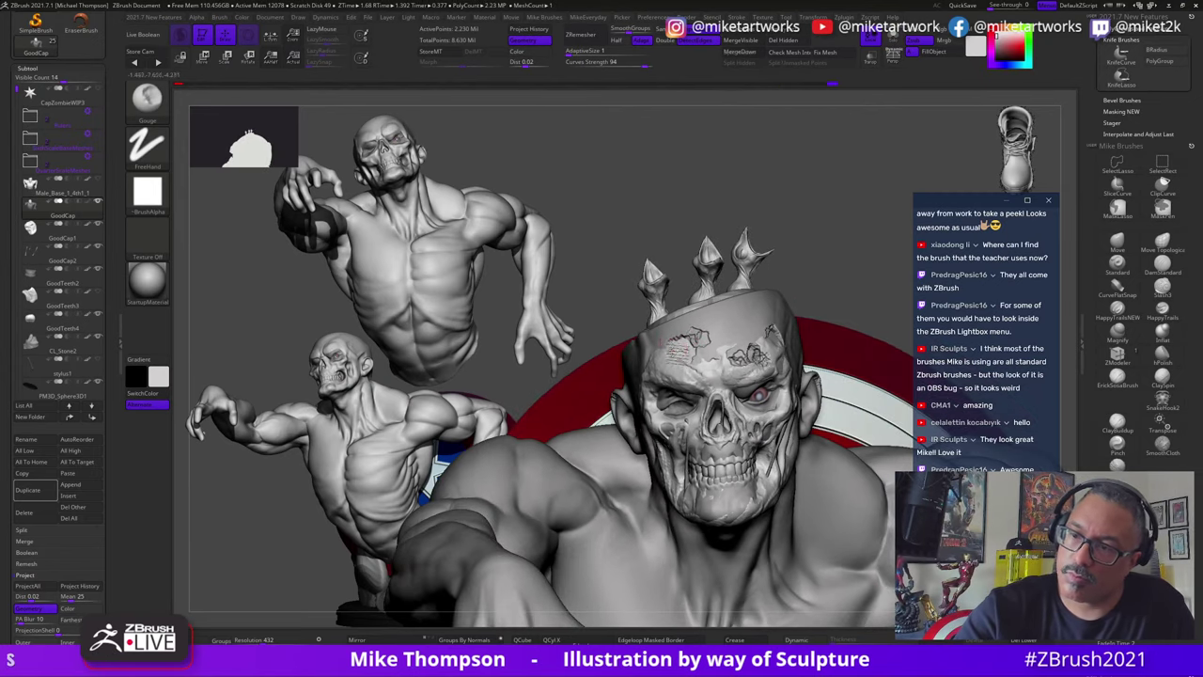
pyautogui.moveTo(838, 264); pyautogui.dragTo(806, 405, button='right')
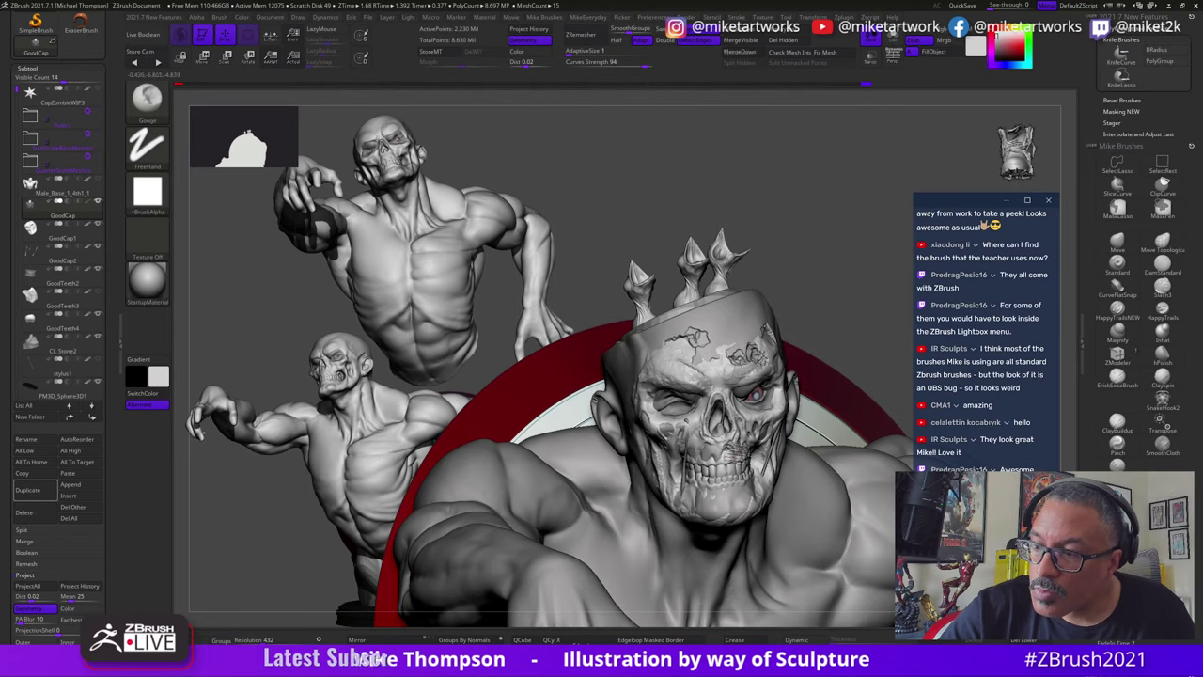
# Step: Gouge torn skin detail into the cheek beside the teeth and across the chin of the zombie head
pyautogui.moveTo(749, 450); pyautogui.dragTo(755, 457)
pyautogui.moveTo(870, 330); pyautogui.dragTo(834, 331, button='right')
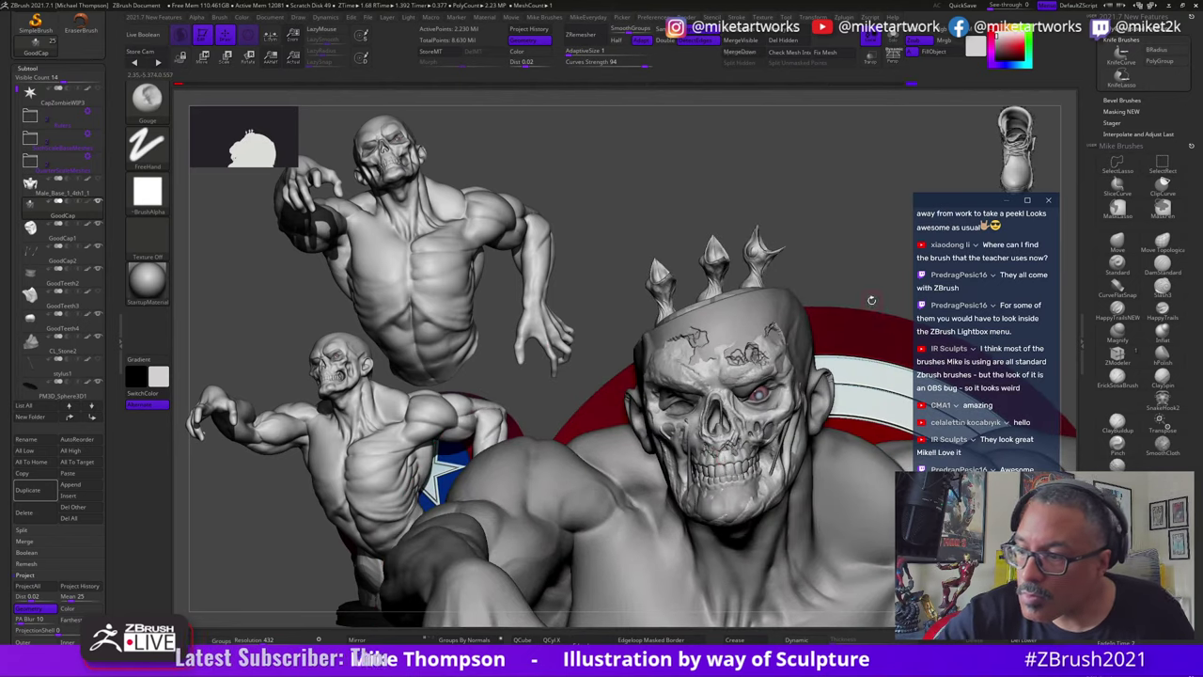
pyautogui.moveTo(871, 299); pyautogui.dragTo(904, 282, button='right')
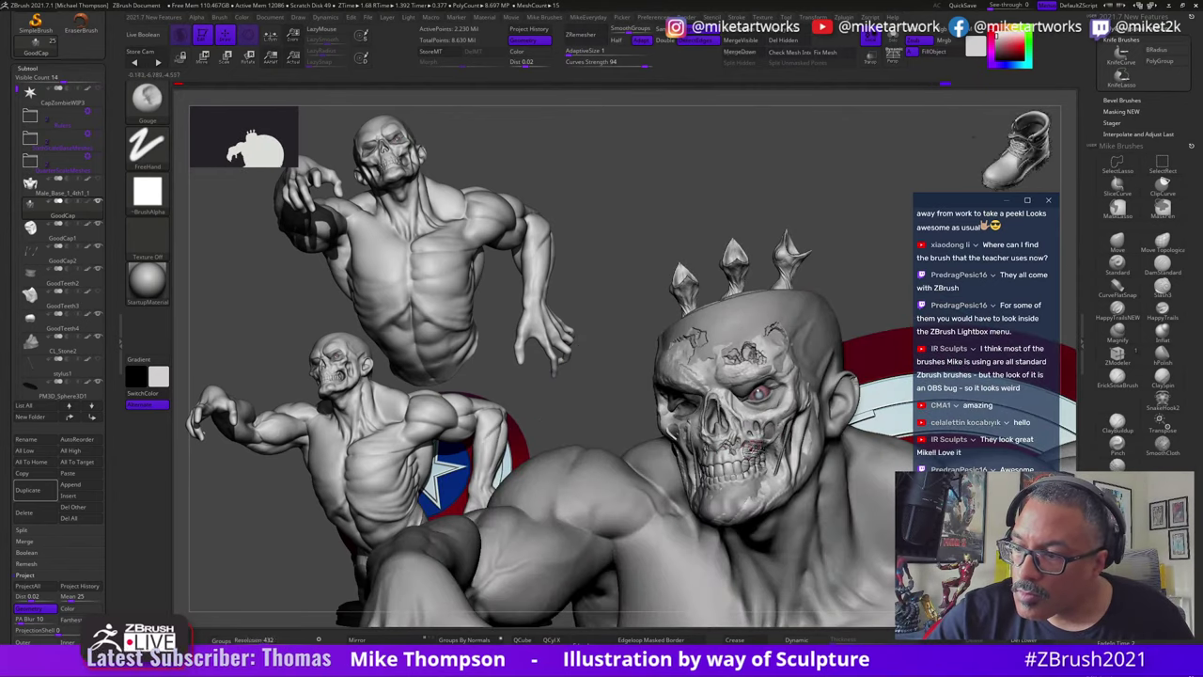
pyautogui.moveTo(856, 285); pyautogui.dragTo(880, 270)
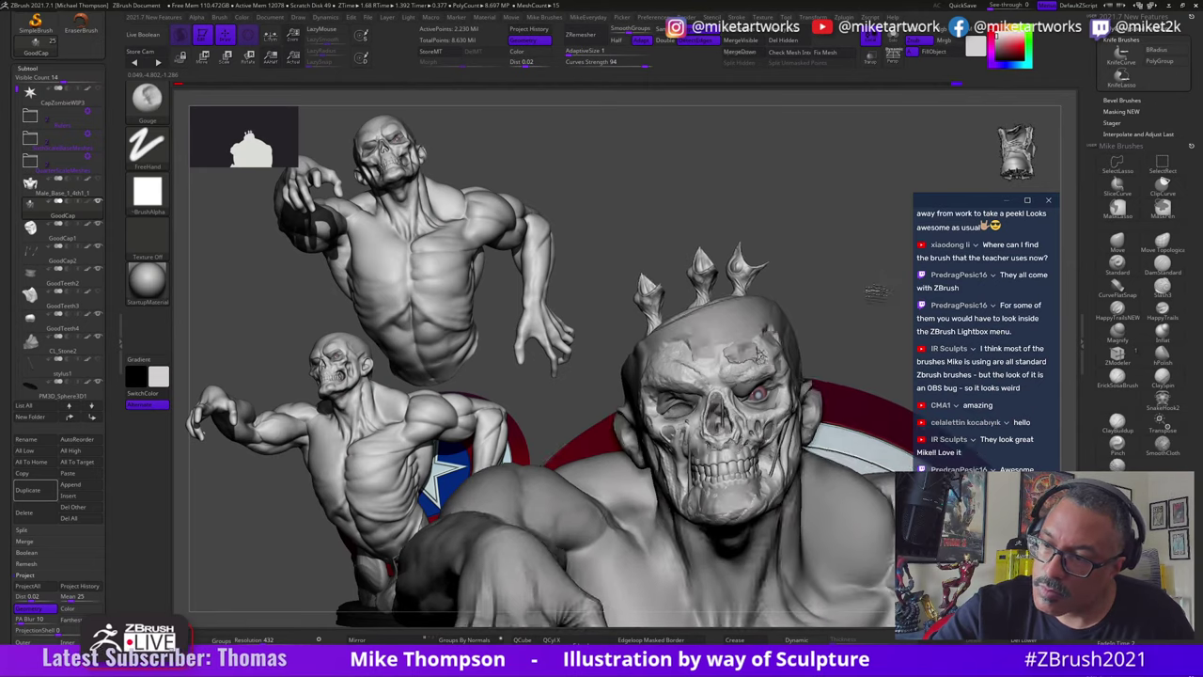
pyautogui.moveTo(875, 291); pyautogui.dragTo(749, 504, button='right')
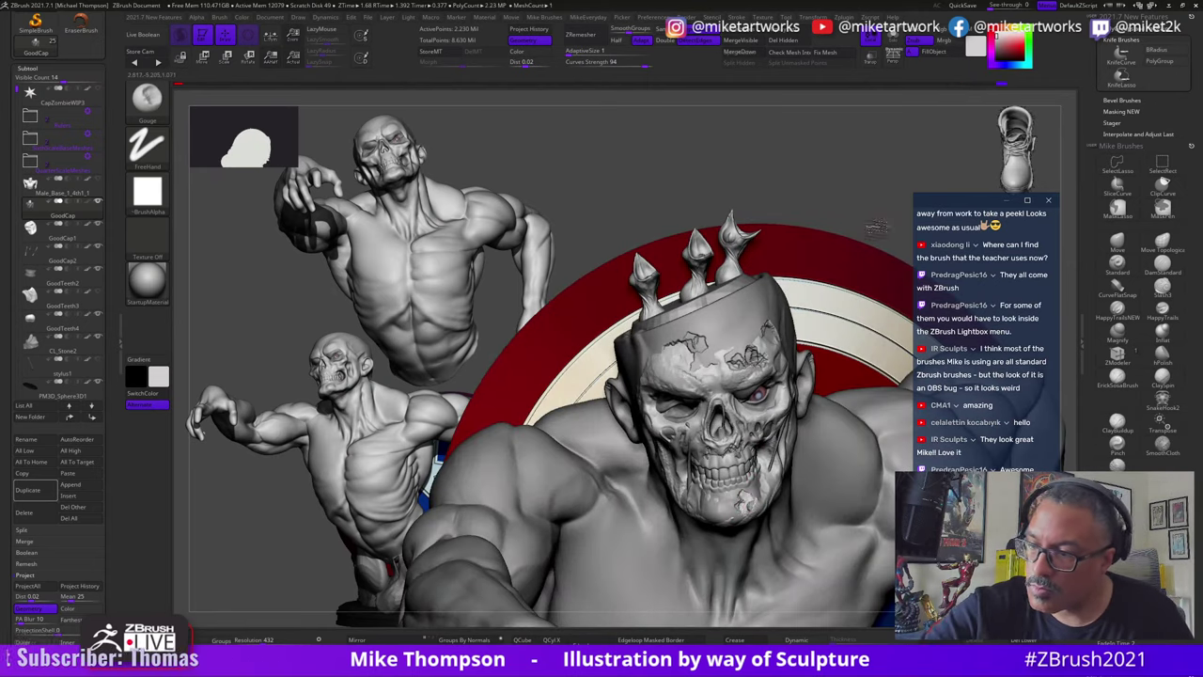
pyautogui.moveTo(876, 226); pyautogui.dragTo(880, 243, button='right')
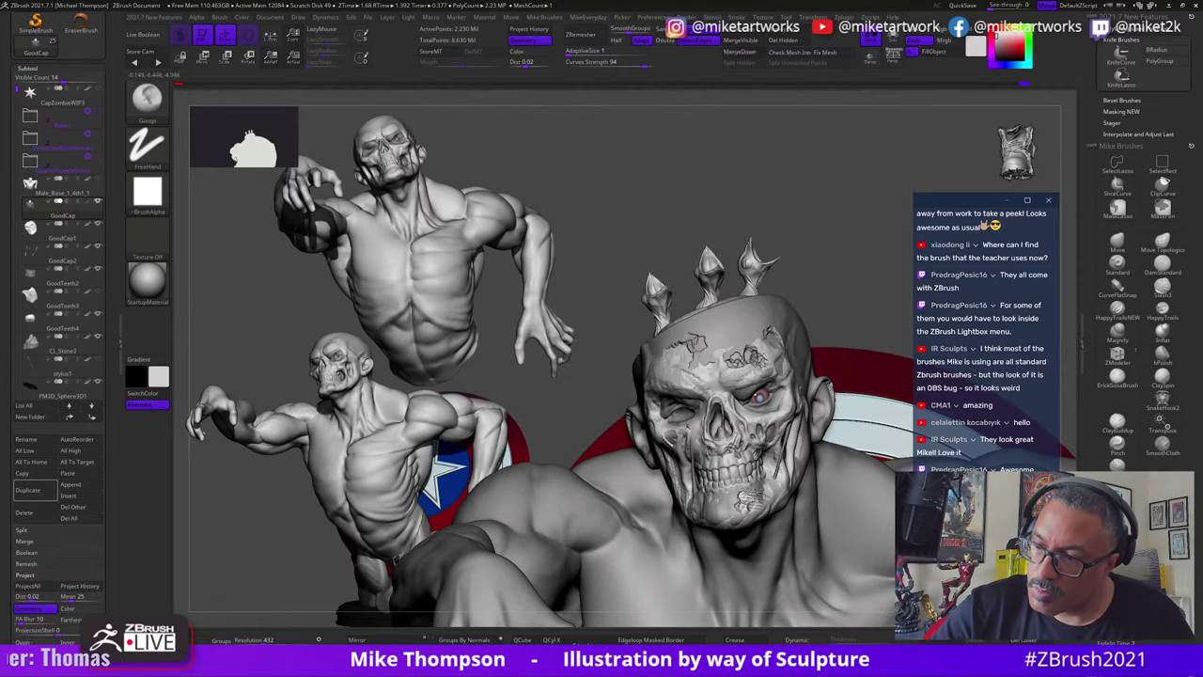
pyautogui.moveTo(835, 340); pyautogui.dragTo(803, 400, button='right')
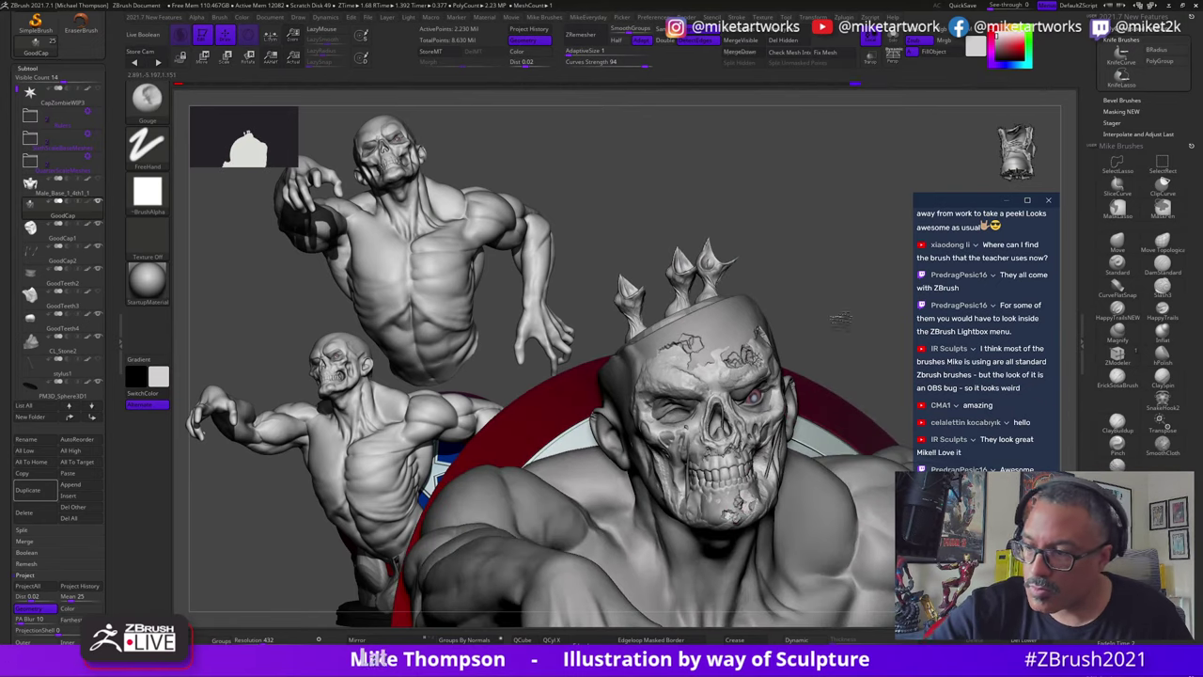
pyautogui.moveTo(839, 317); pyautogui.dragTo(900, 445, button='right')
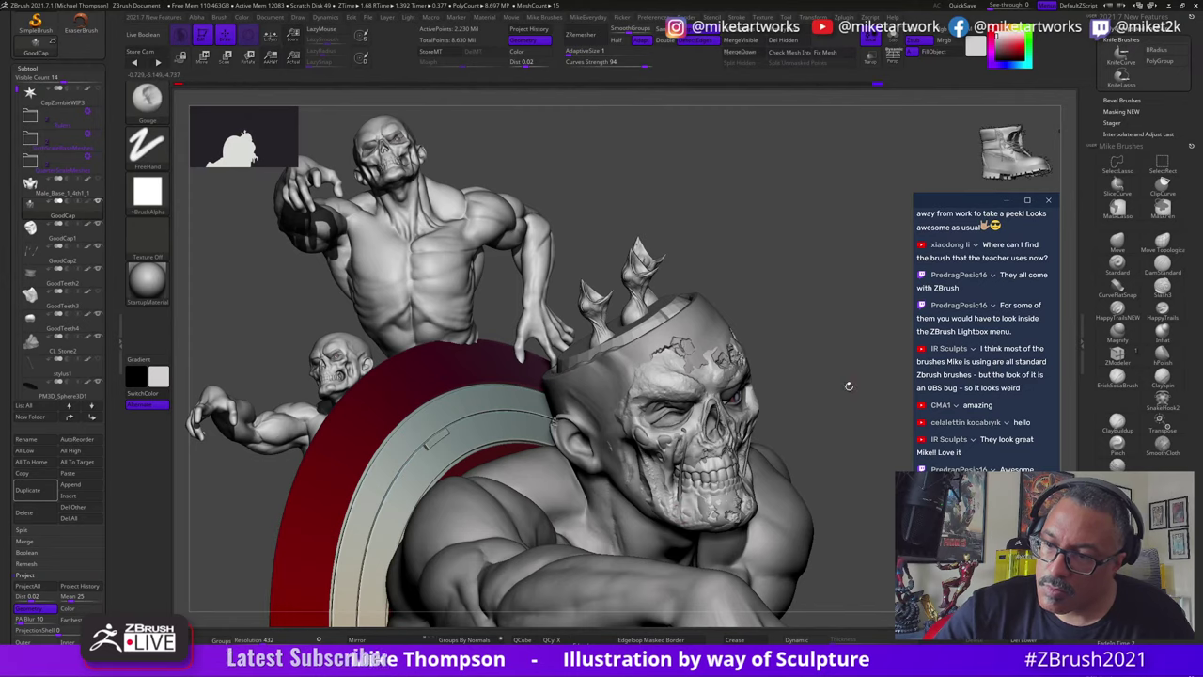
pyautogui.moveTo(849, 385); pyautogui.dragTo(832, 310, button='right')
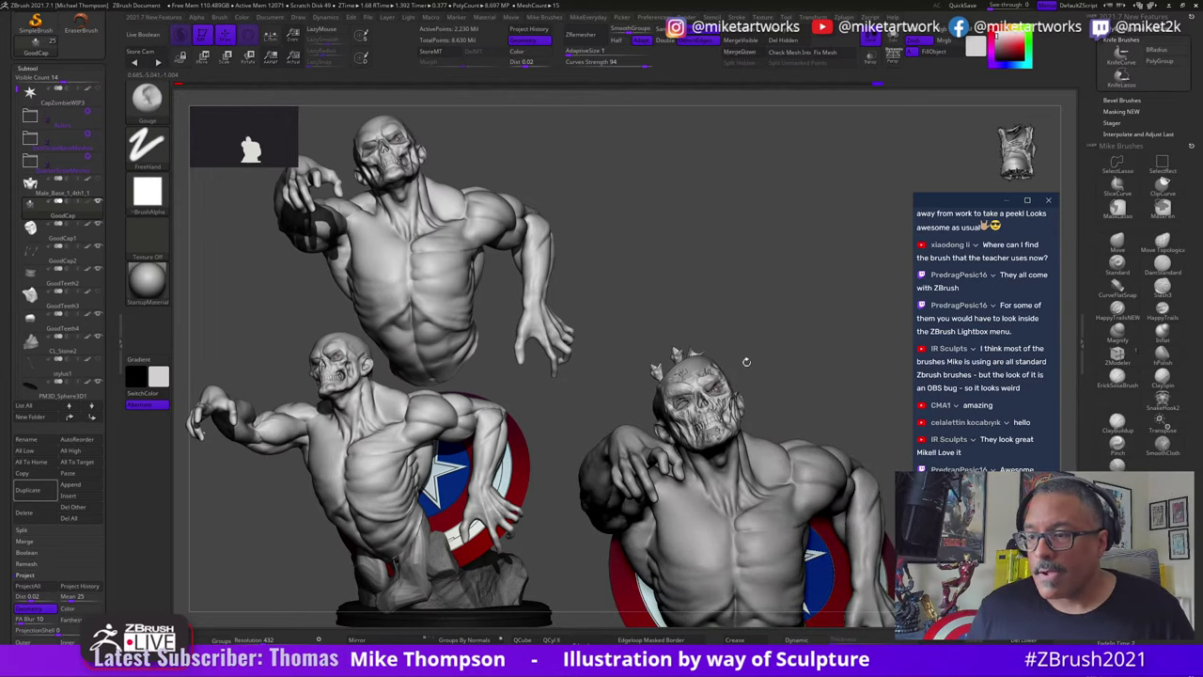
pyautogui.moveTo(746, 360); pyautogui.dragTo(817, 326, button='right')
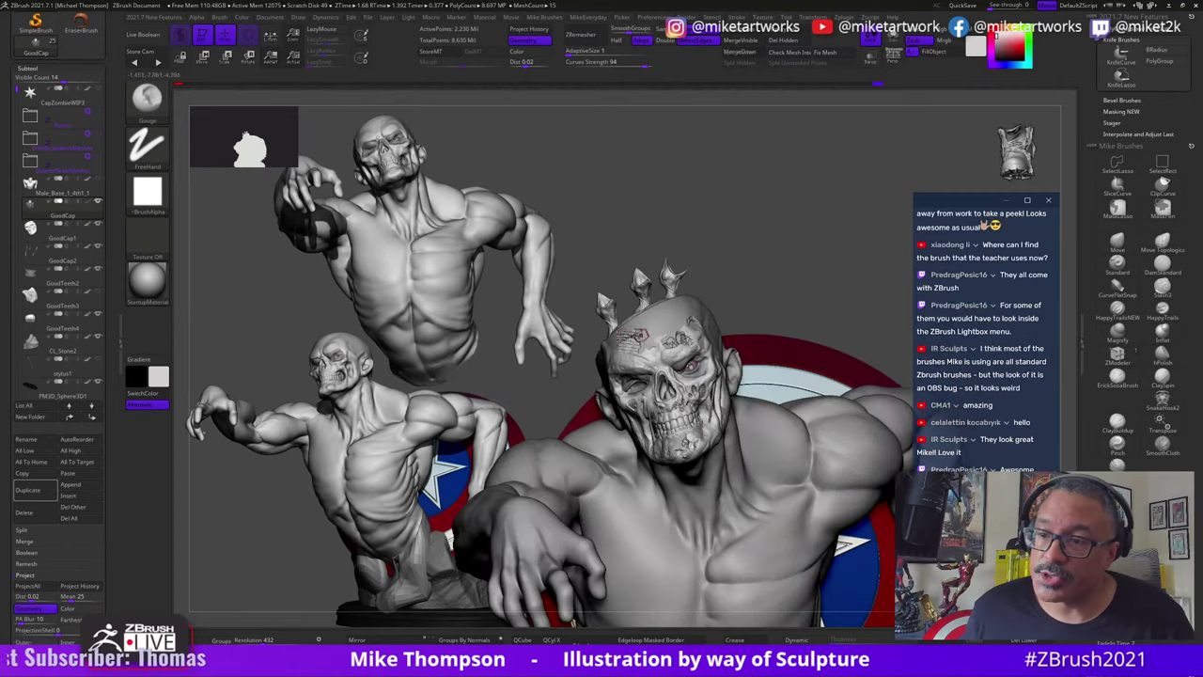
pyautogui.press('shift')
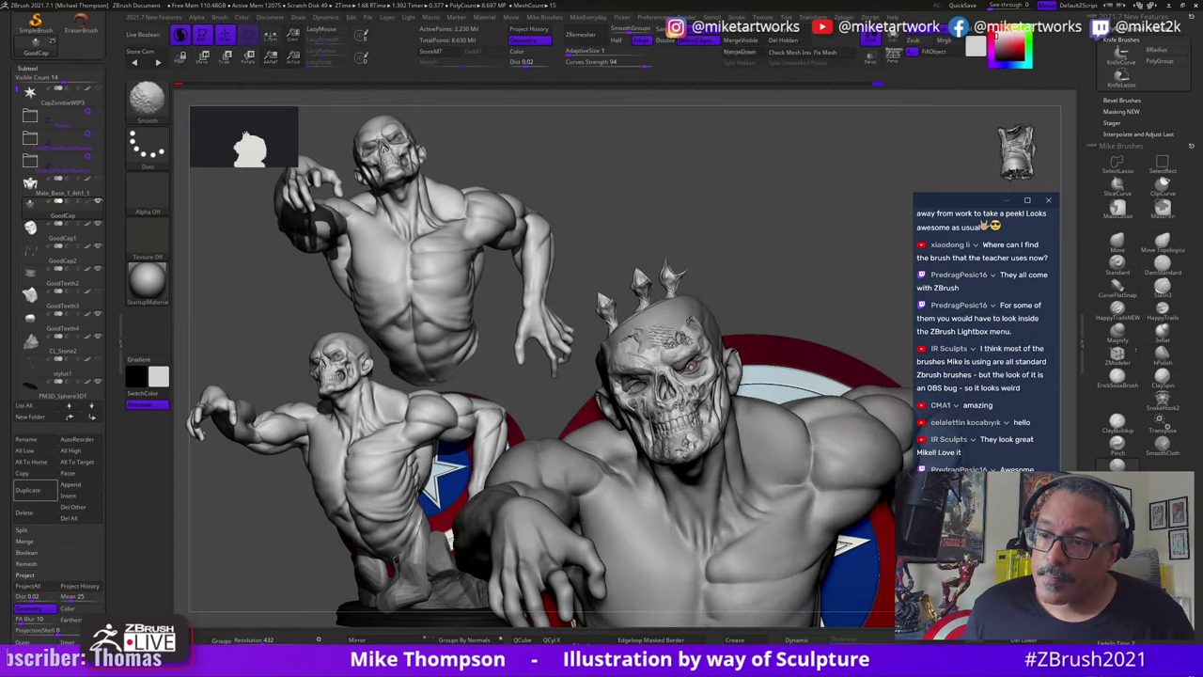
pyautogui.moveTo(787, 274)
pyautogui.mouseDown(button='right')
pyautogui.moveTo(811, 271)
pyautogui.moveTo(859, 228)
pyautogui.moveTo(846, 211)
pyautogui.moveTo(845, 223)
pyautogui.mouseUp(button='right')
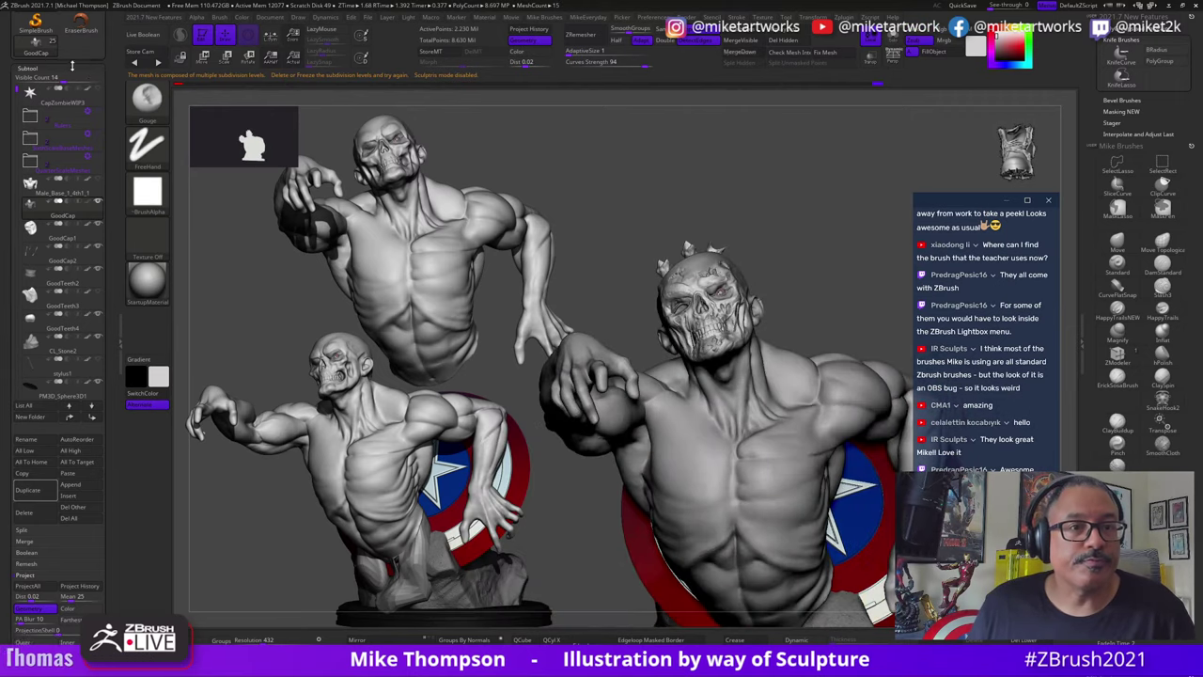
# Step: Save the tool as CapZombieWIP4 in the CapZombie folder
pyautogui.moveTo(106, 75); pyautogui.dragTo(109, 175)
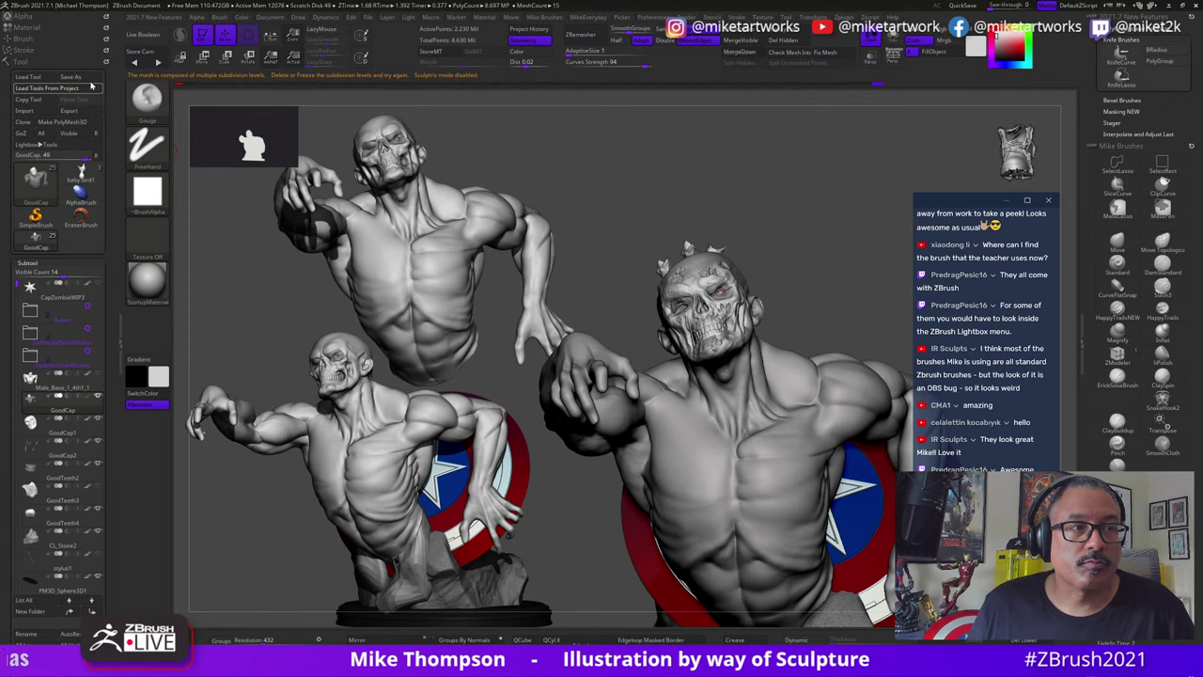
pyautogui.click(91, 86)
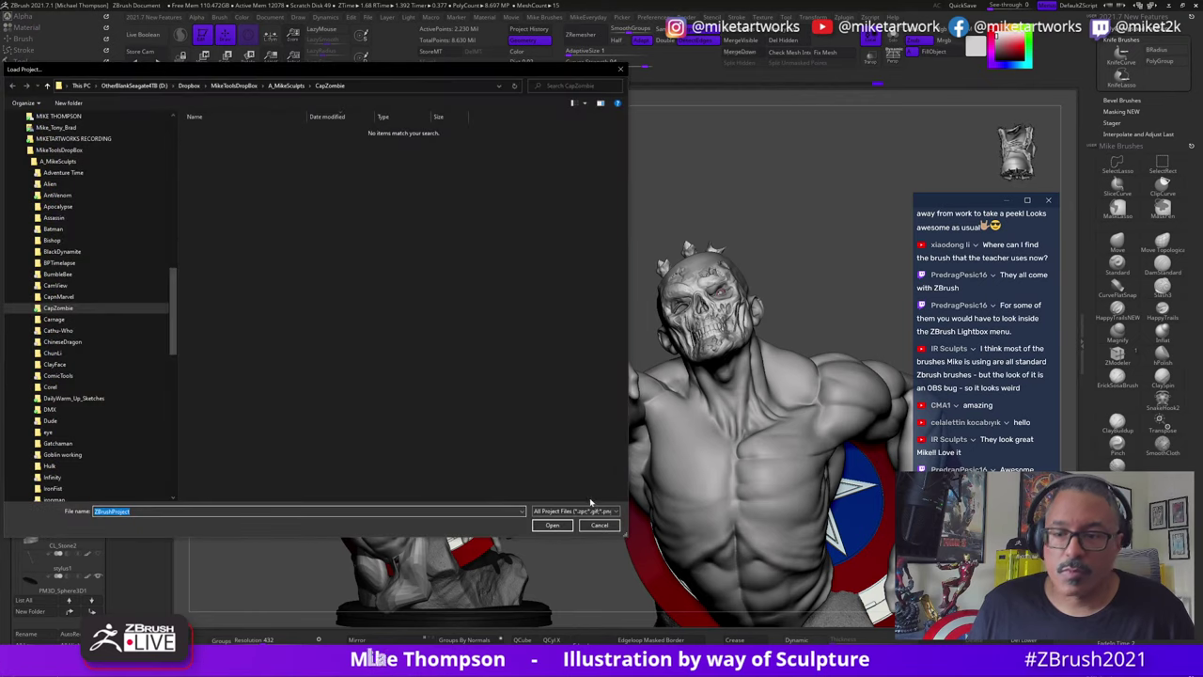
pyautogui.click(599, 524)
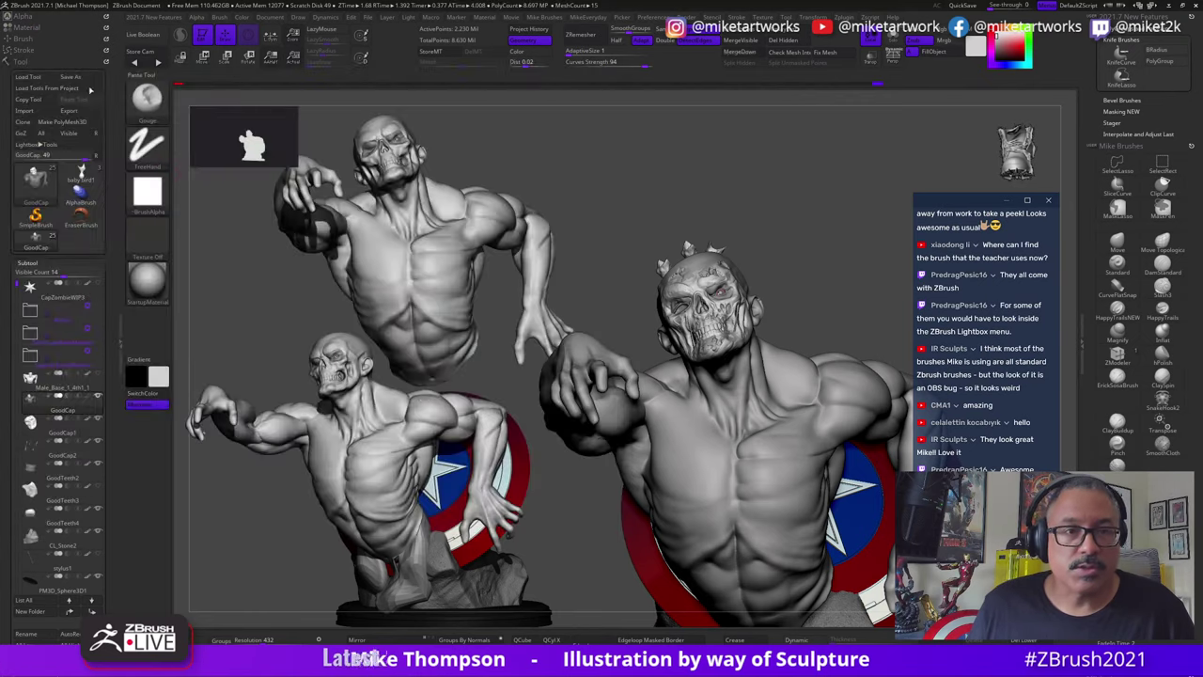
pyautogui.click(82, 78)
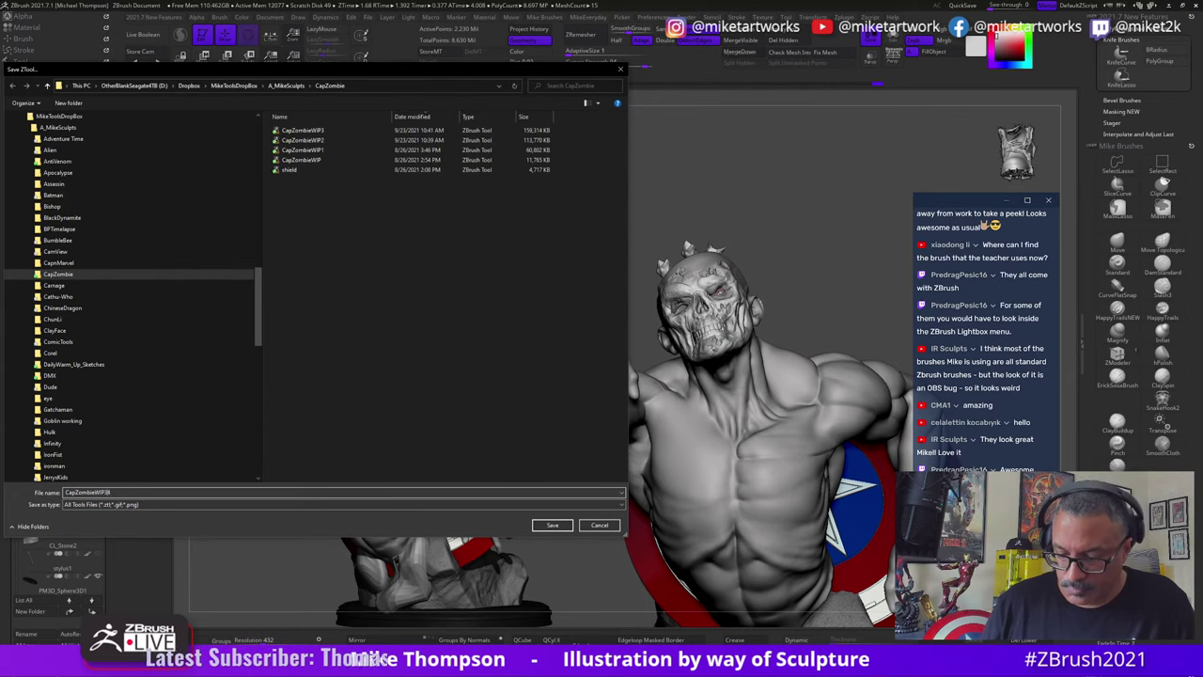
pyautogui.press('Return')
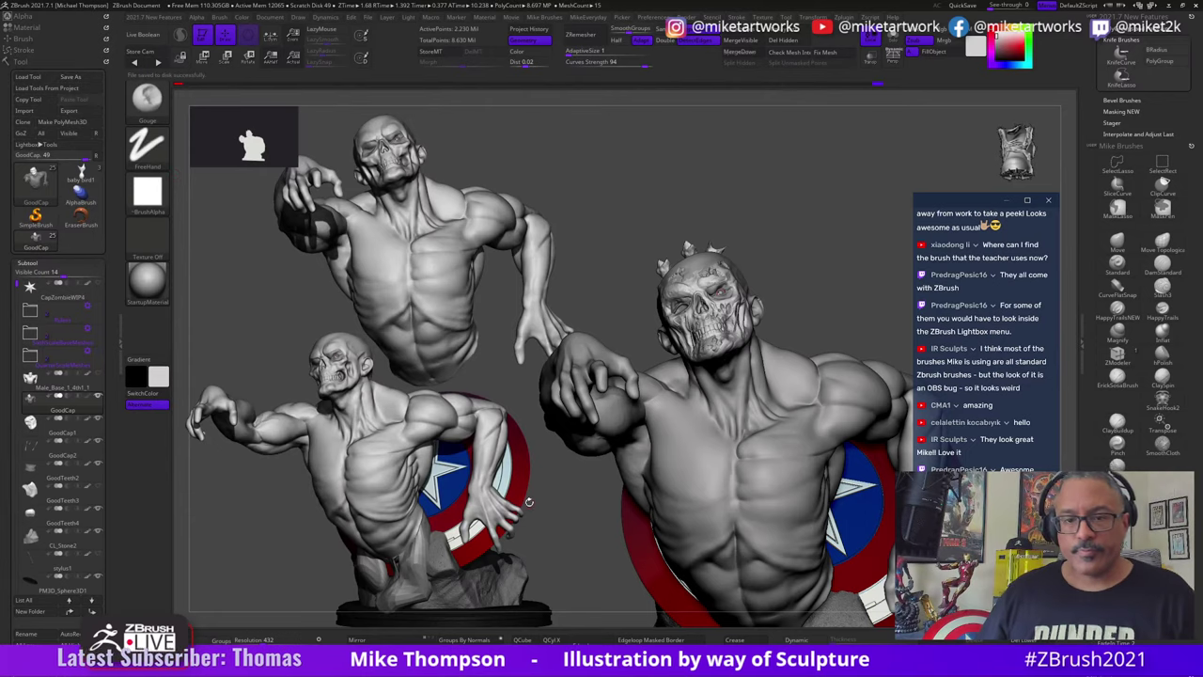
# Step: Examine the zombie bust, shield and rock base from the front, side and back
pyautogui.moveTo(566, 572); pyautogui.dragTo(693, 462)
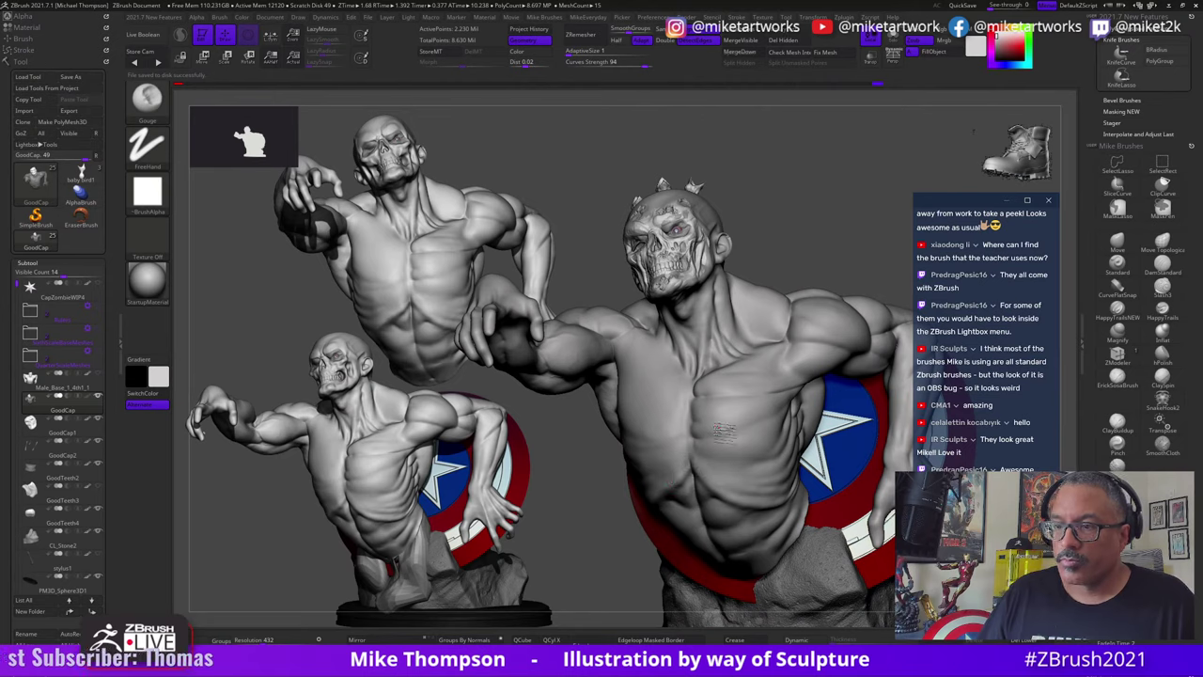
pyautogui.moveTo(642, 581); pyautogui.dragTo(582, 504)
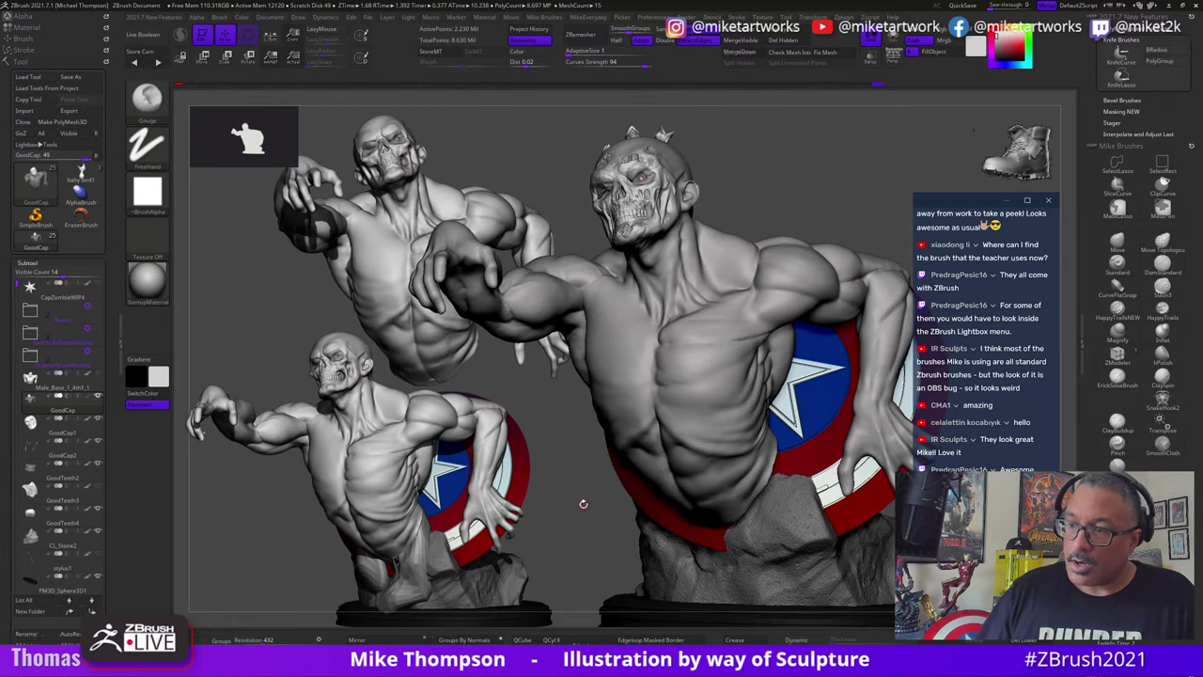
pyautogui.moveTo(832, 193); pyautogui.dragTo(899, 257)
pyautogui.moveTo(531, 513)
pyautogui.mouseDown()
pyautogui.moveTo(493, 517)
pyautogui.moveTo(525, 525)
pyautogui.mouseUp()
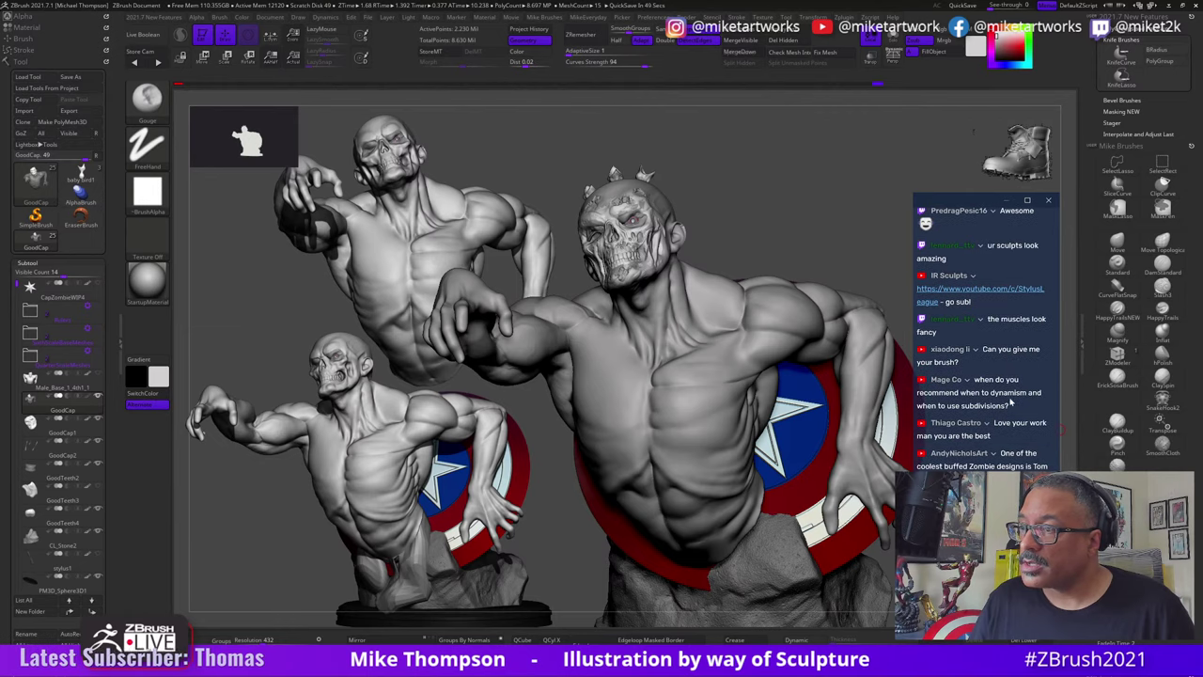
pyautogui.scroll(2, 1010, 403)
pyautogui.moveTo(974, 132); pyautogui.dragTo(1012, 149)
pyautogui.moveTo(1043, 564); pyautogui.dragTo(868, 616)
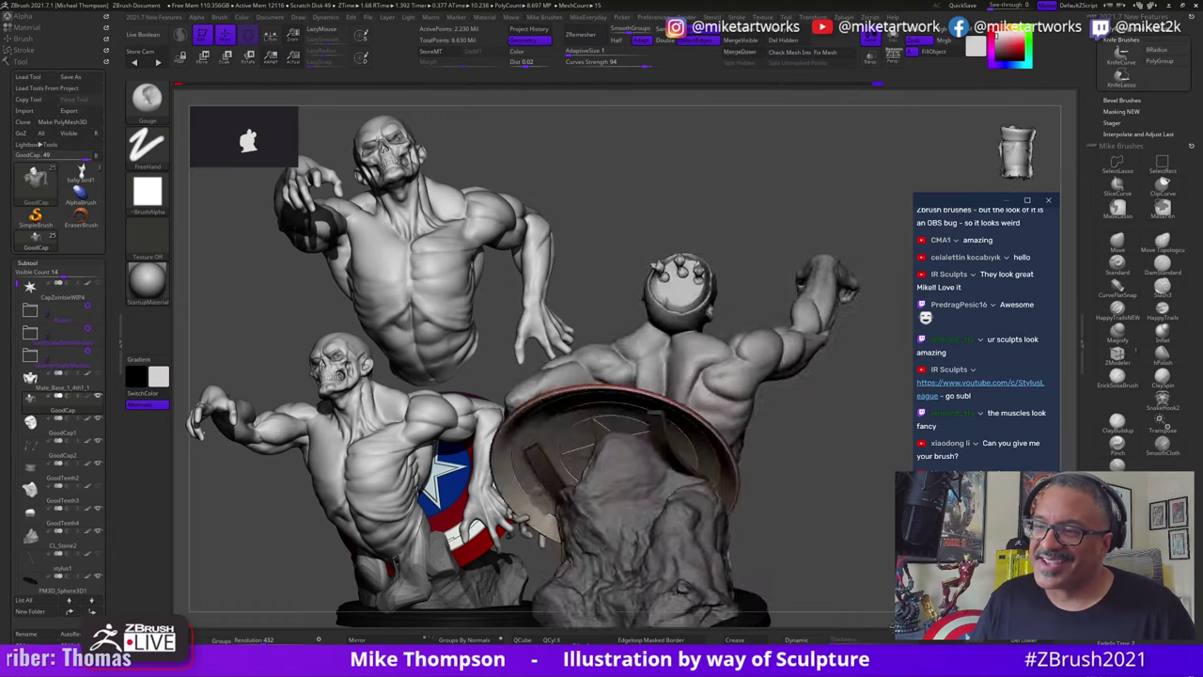
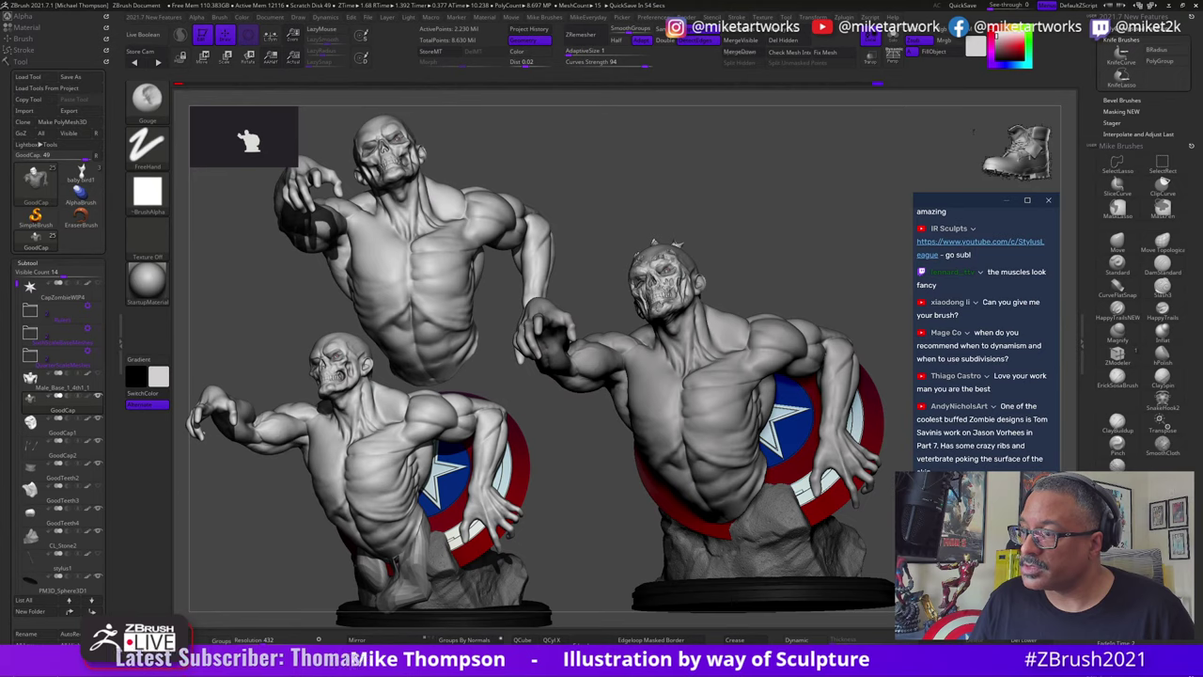
pyautogui.moveTo(974, 132)
pyautogui.mouseDown()
pyautogui.moveTo(1043, 141)
pyautogui.moveTo(928, 129)
pyautogui.moveTo(974, 132)
pyautogui.mouseUp()
pyautogui.moveTo(710, 252); pyautogui.dragTo(695, 246)
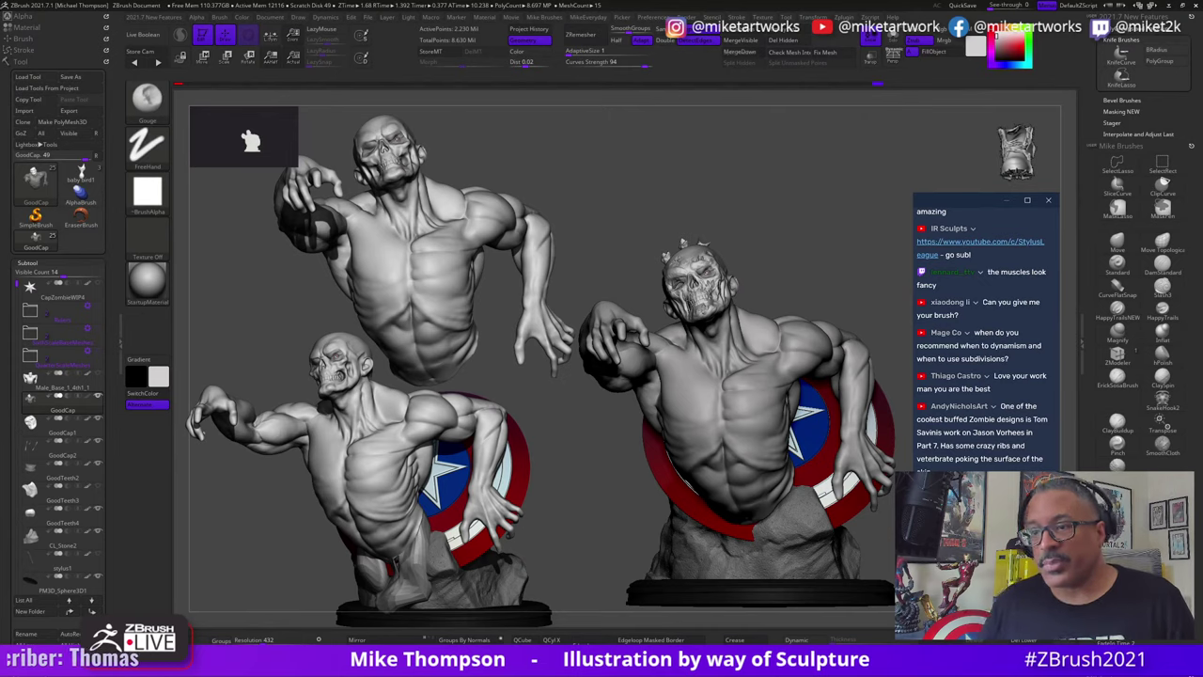
# Step: Select the Bird2 subtool inside the open skull and drop it to its lowest subdivision level
pyautogui.keyDown('alt'); pyautogui.moveTo(850, 292); pyautogui.dragTo(838, 477); pyautogui.keyUp('alt')
pyautogui.keyDown('alt'); pyautogui.click(729, 440); pyautogui.keyUp('alt')
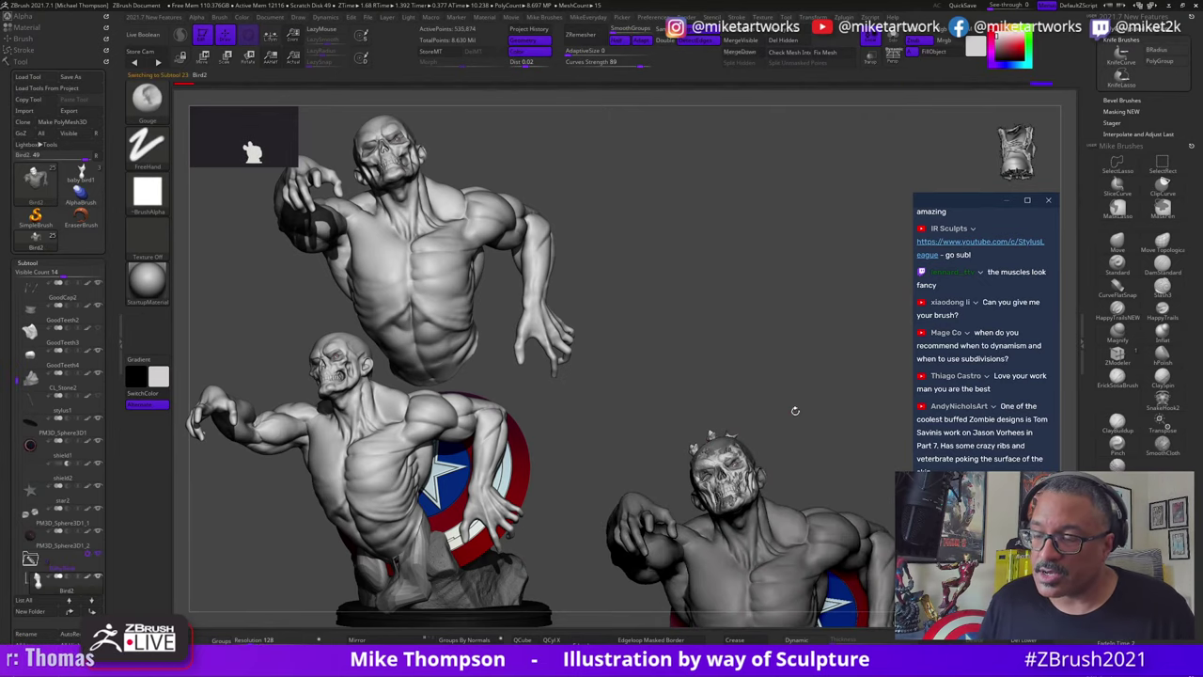
pyautogui.keyDown('alt'); pyautogui.moveTo(795, 411); pyautogui.dragTo(814, 300); pyautogui.keyUp('alt')
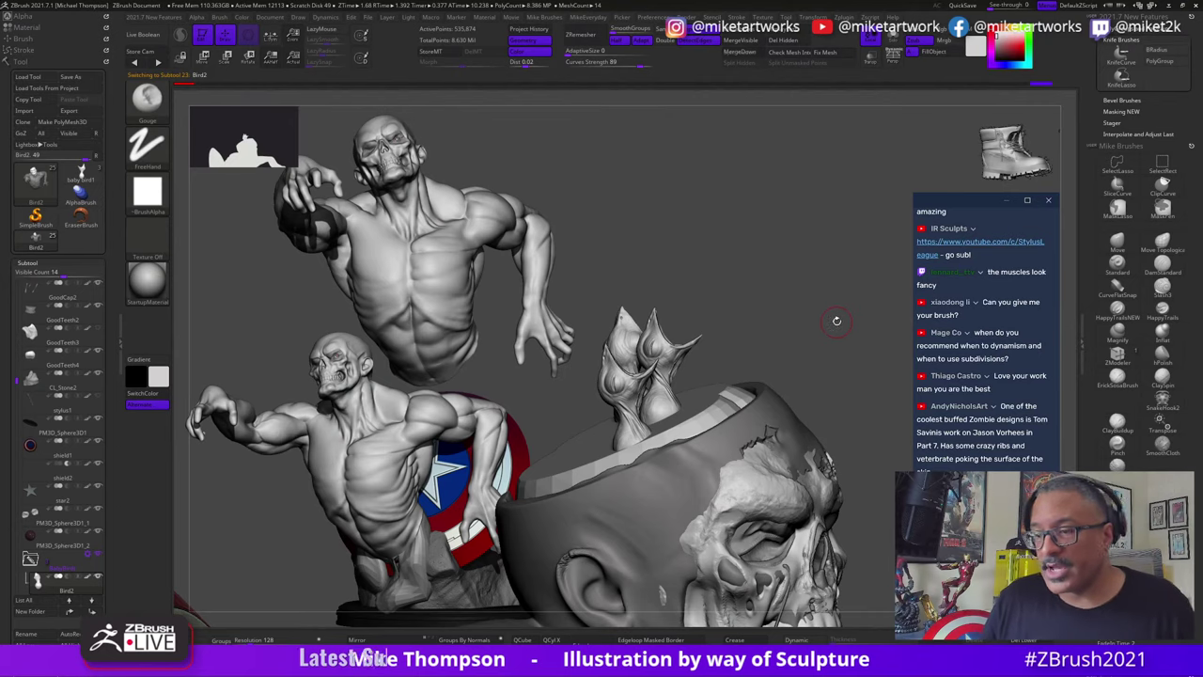
pyautogui.moveTo(836, 320); pyautogui.dragTo(734, 346)
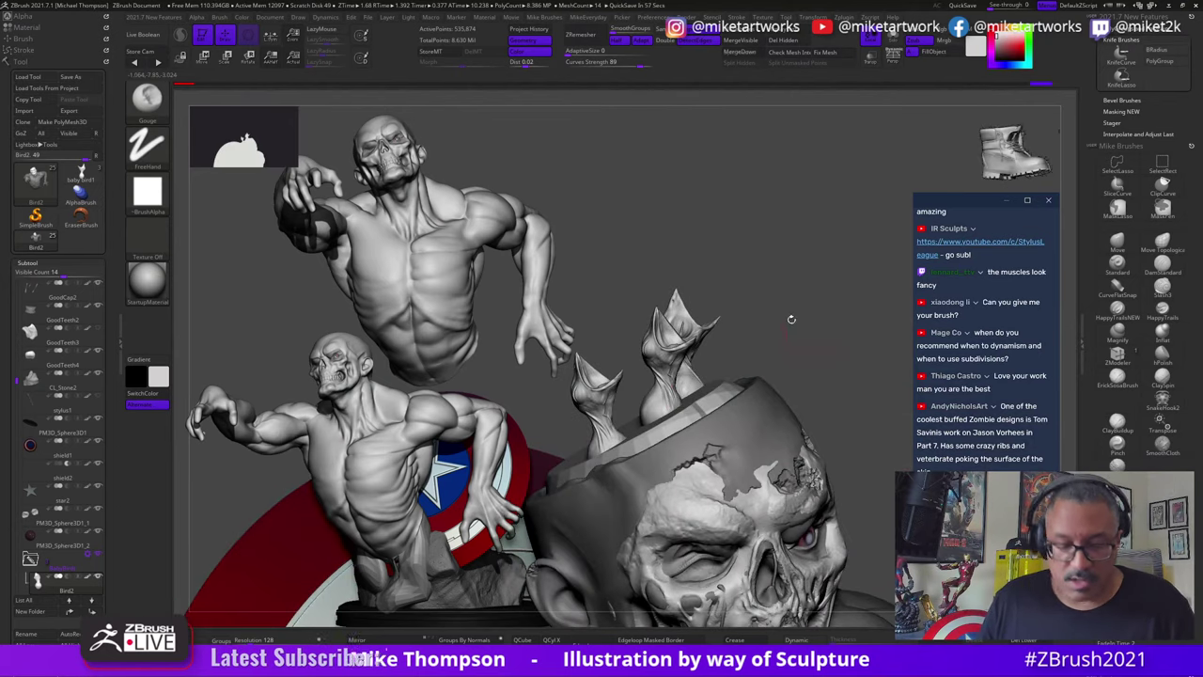
pyautogui.press('shift')
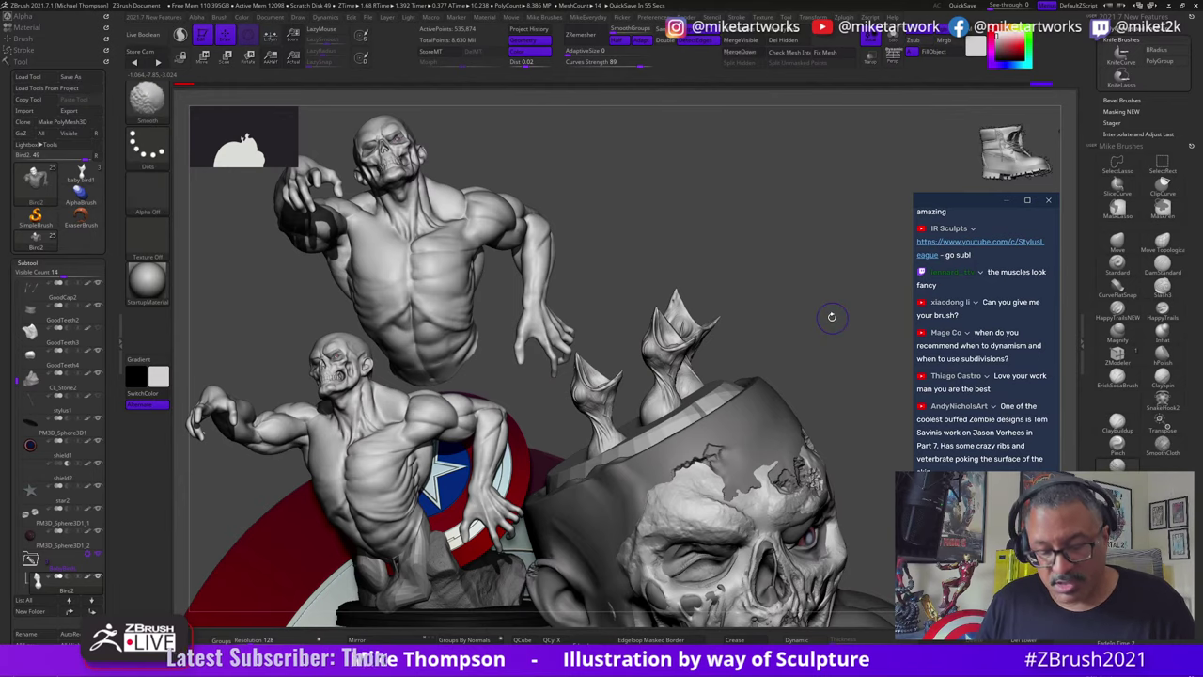
pyautogui.keyDown('ctrl'); pyautogui.keyDown('shift'); pyautogui.click(833, 318); pyautogui.keyUp('shift'); pyautogui.keyUp('ctrl')
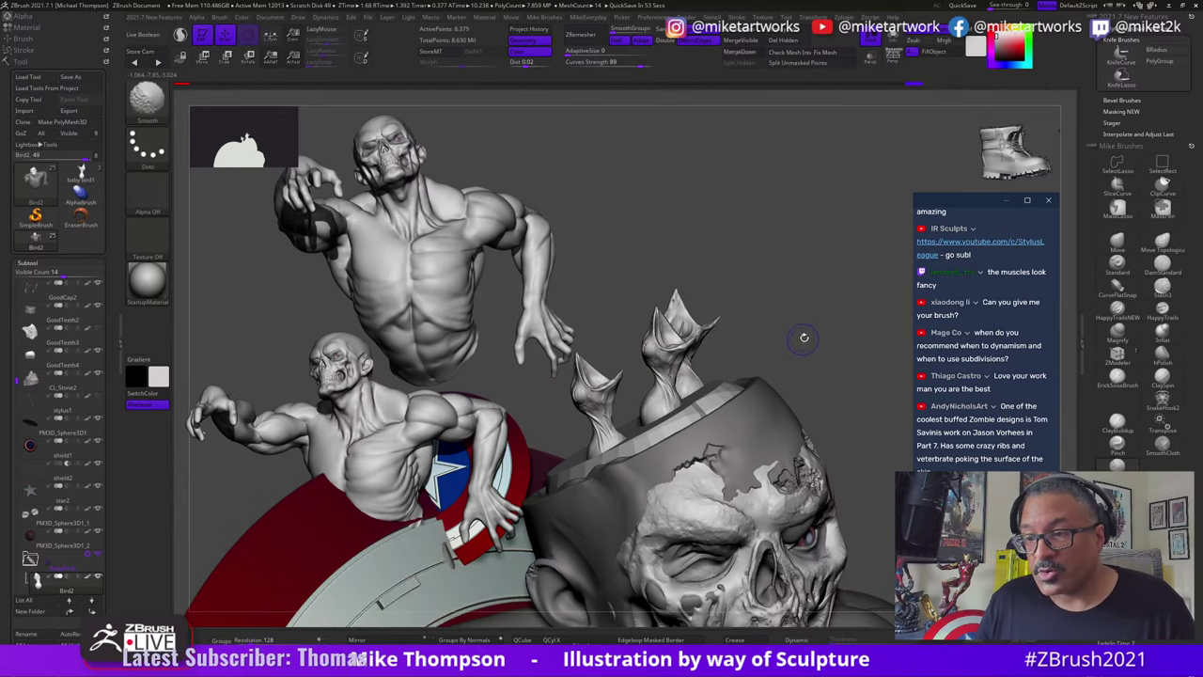
pyautogui.moveTo(834, 322)
pyautogui.mouseDown()
pyautogui.moveTo(856, 333)
pyautogui.moveTo(874, 262)
pyautogui.mouseUp()
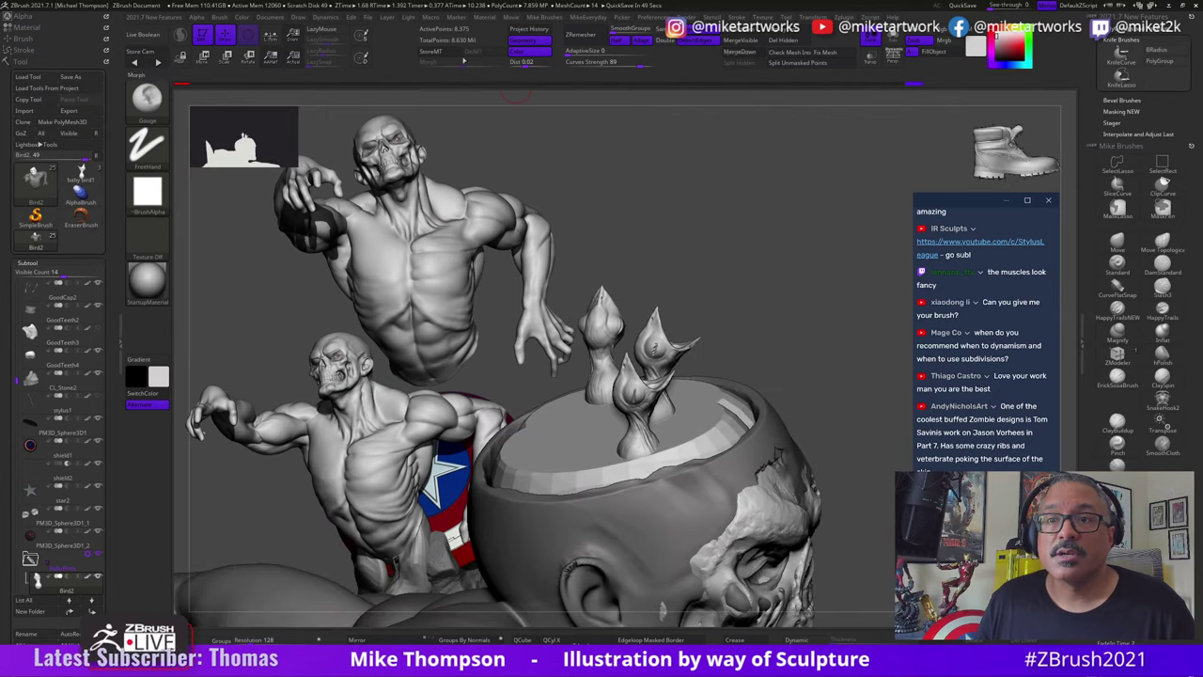
# Step: Check Bird2's polygroup colours, hide them again, and restore its highest subdivision level
pyautogui.hotkey('ctrl', 'shift', 'z')
pyautogui.hotkey('ctrl', 'shift', 'z')
pyautogui.hotkey('ctrl', 'shift', 'z')
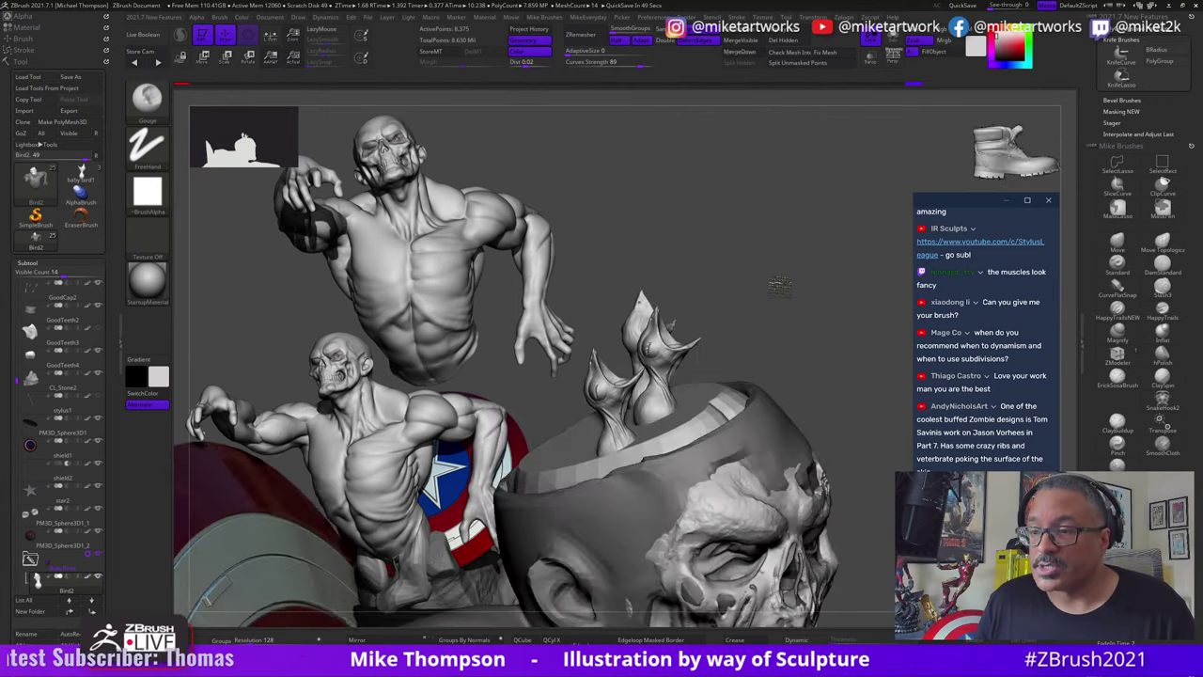
pyautogui.moveTo(787, 300); pyautogui.dragTo(766, 328)
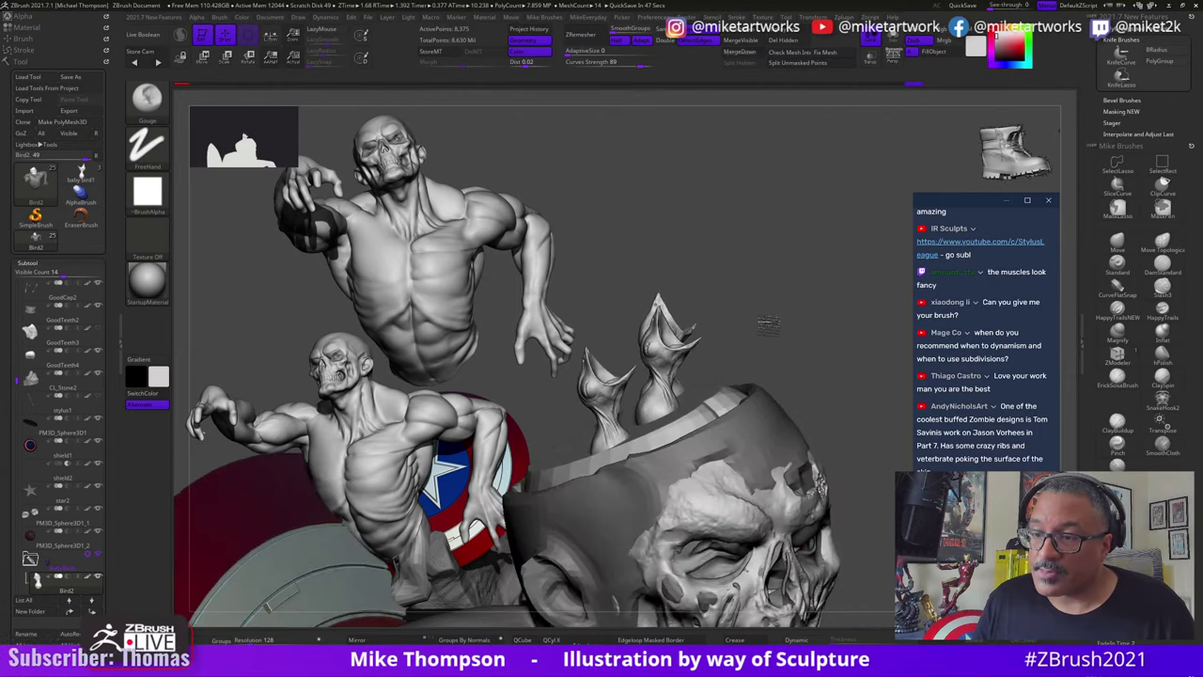
pyautogui.press('space')
pyautogui.click(807, 443)
pyautogui.moveTo(843, 328)
pyautogui.mouseDown()
pyautogui.moveTo(775, 331)
pyautogui.moveTo(816, 343)
pyautogui.moveTo(840, 320)
pyautogui.moveTo(851, 341)
pyautogui.moveTo(837, 341)
pyautogui.mouseUp()
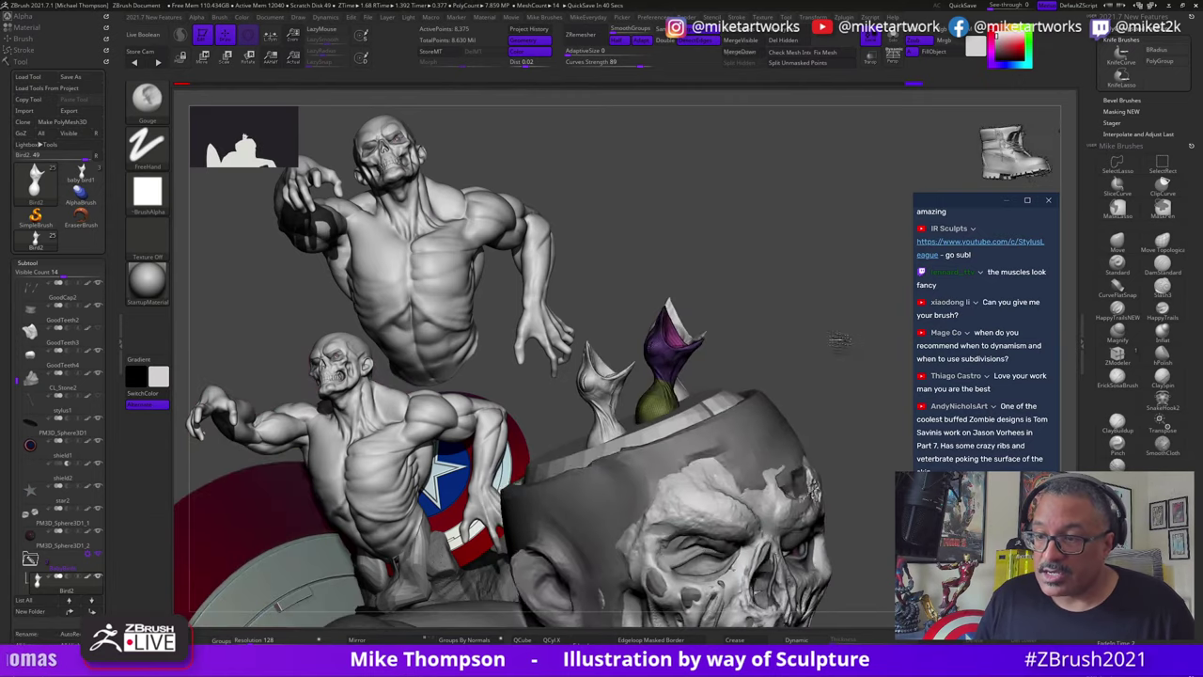
pyautogui.press('space')
pyautogui.click(819, 506)
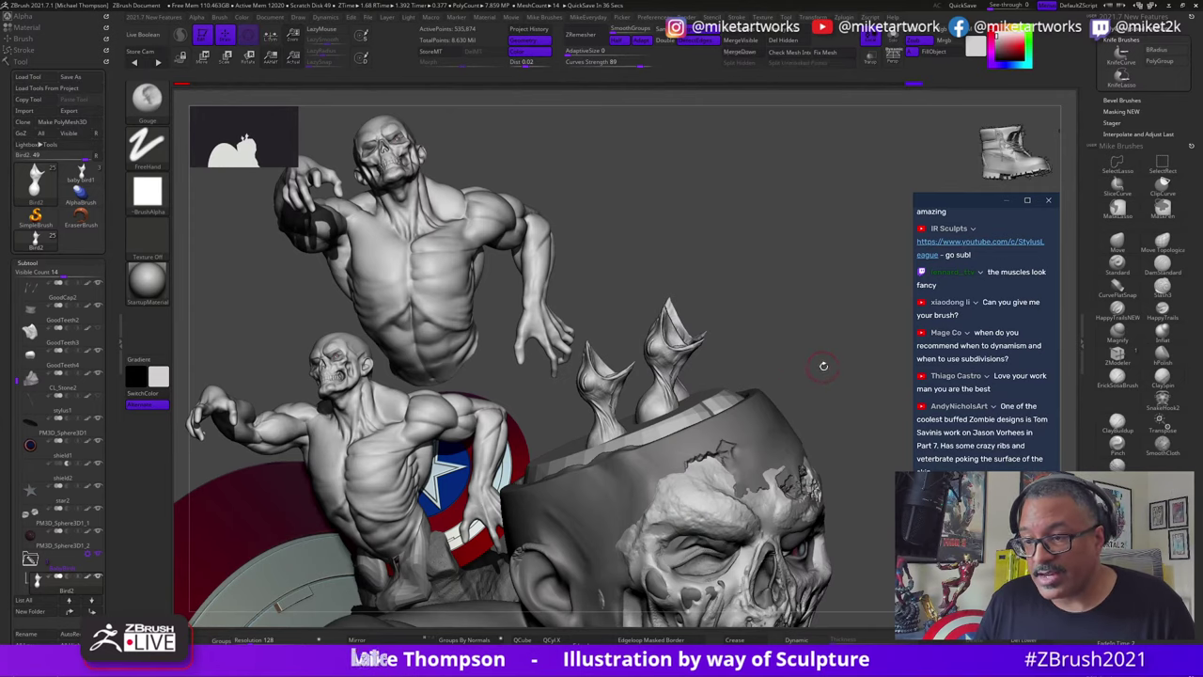
pyautogui.hotkey('ctrl', 'shift', 'z')
pyautogui.hotkey('ctrl', 'shift', 'z')
pyautogui.hotkey('ctrl', 'shift', 'z')
pyautogui.hotkey('ctrl', 'shift', 'z')
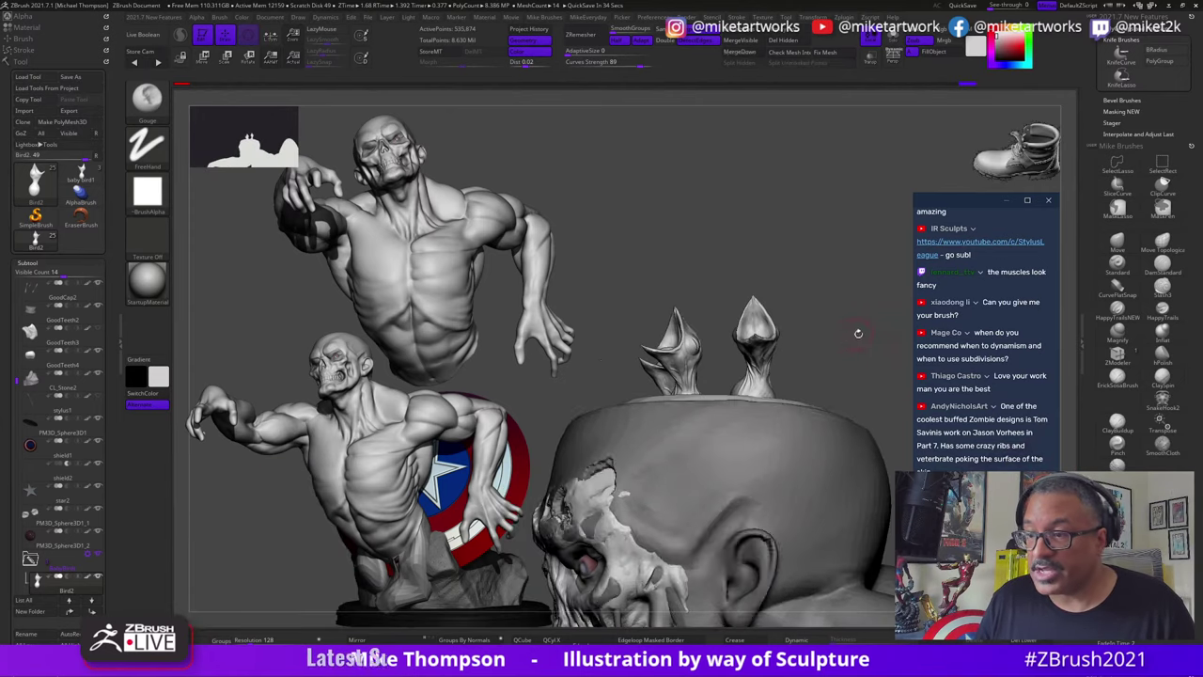
# Step: Switch to the Bird3 subtool at its lowest subdivision level and mask its head
pyautogui.moveTo(858, 333); pyautogui.dragTo(797, 376)
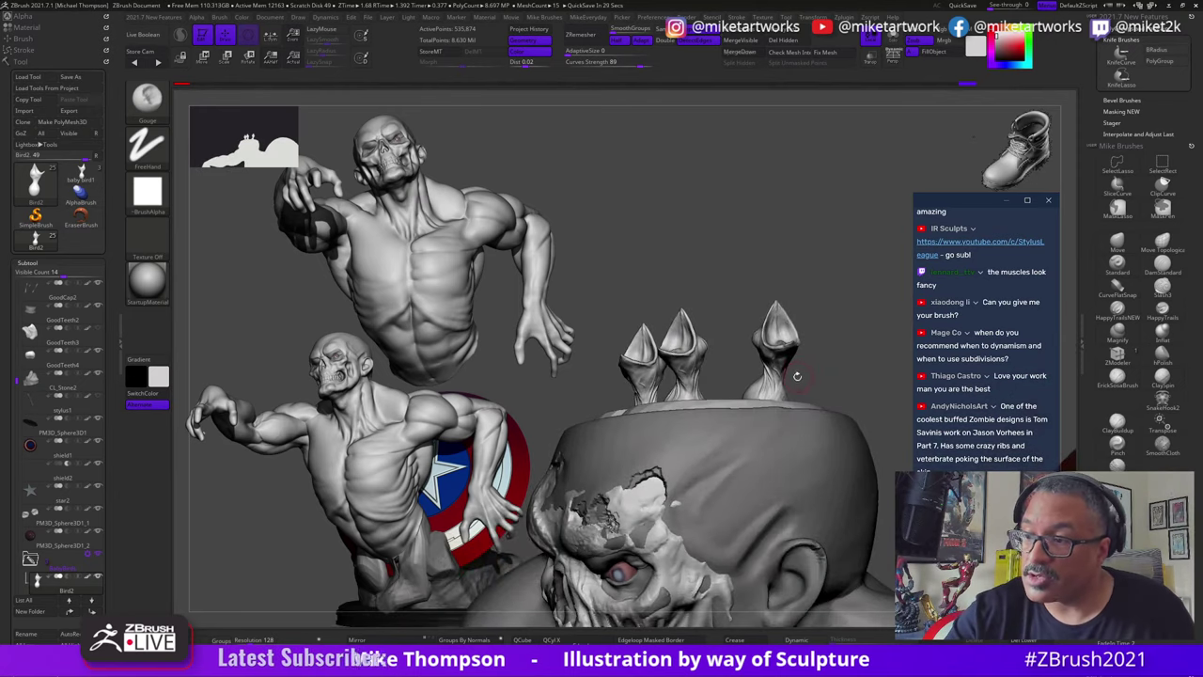
pyautogui.hotkey('ctrl', 'shift', 'z')
pyautogui.hotkey('ctrl', 'shift', 'z')
pyautogui.hotkey('ctrl', 'shift', 'z')
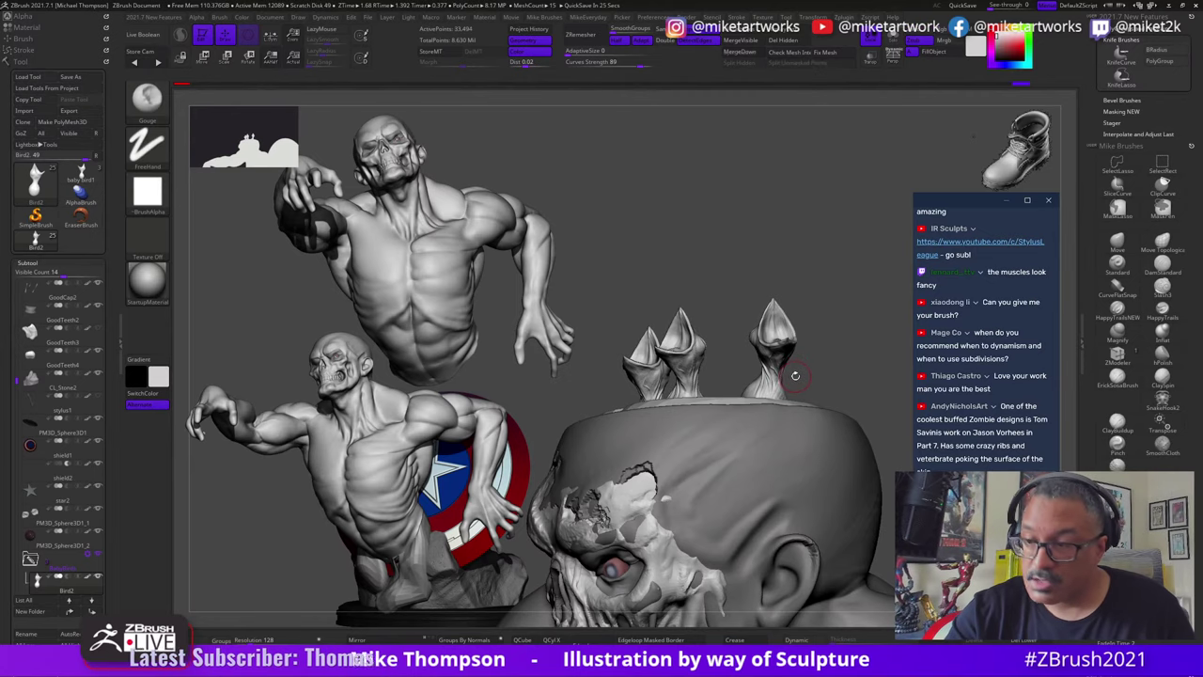
pyautogui.keyDown('alt'); pyautogui.click(773, 385); pyautogui.keyUp('alt')
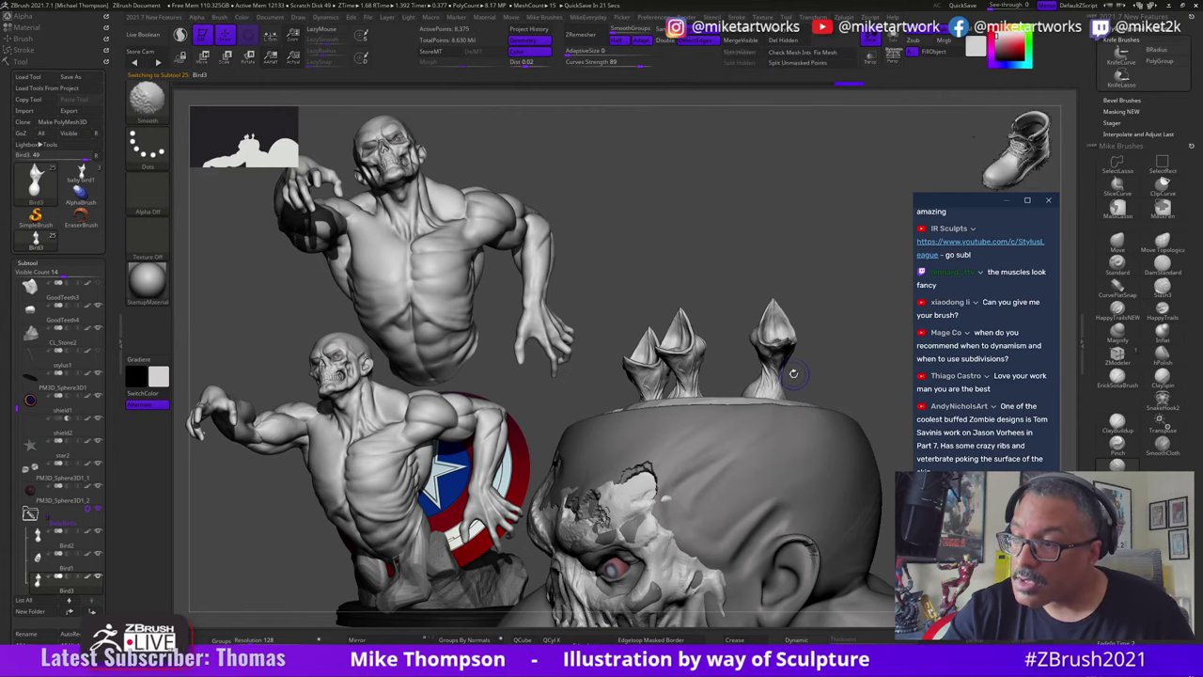
pyautogui.press('ctrl')
pyautogui.moveTo(768, 274)
pyautogui.keyDown('ctrl'); pyautogui.mouseDown()
pyautogui.moveTo(799, 372)
pyautogui.moveTo(839, 384)
pyautogui.mouseUp(); pyautogui.keyUp('ctrl')
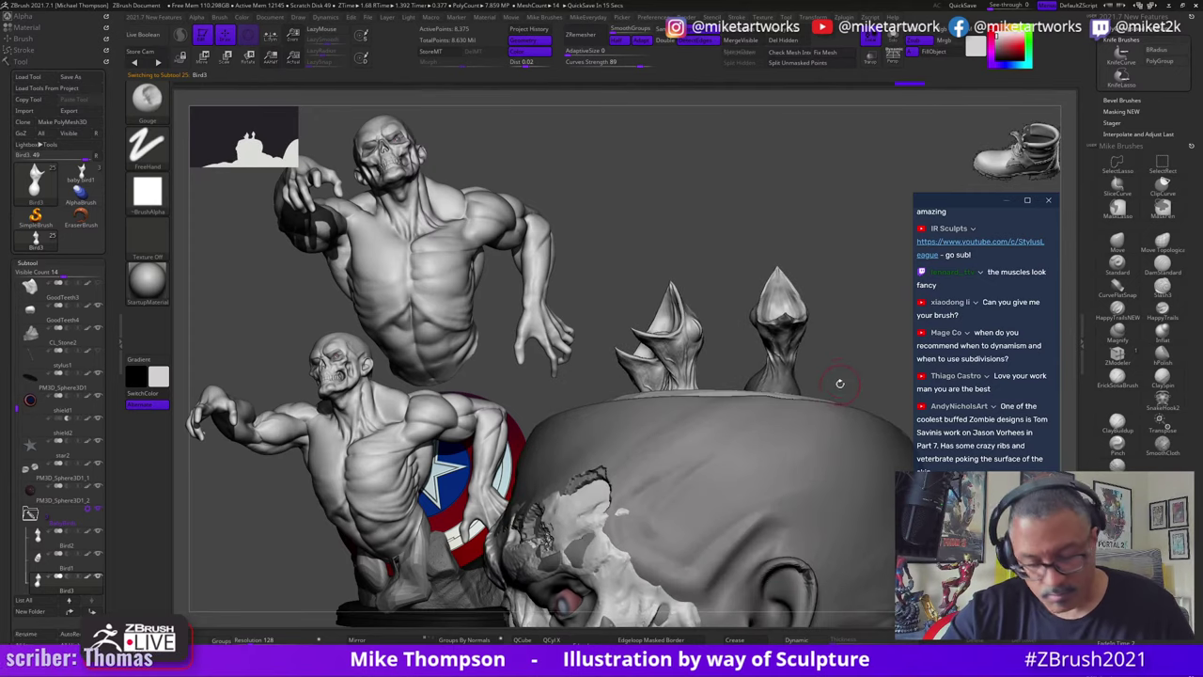
# Step: Try to reposition Bird3's head above its masked base with the transform gizmo, and undo the changes
pyautogui.press('w')
pyautogui.moveTo(829, 363); pyautogui.dragTo(825, 460, button='right')
pyautogui.moveTo(825, 348); pyautogui.dragTo(822, 354, button='right')
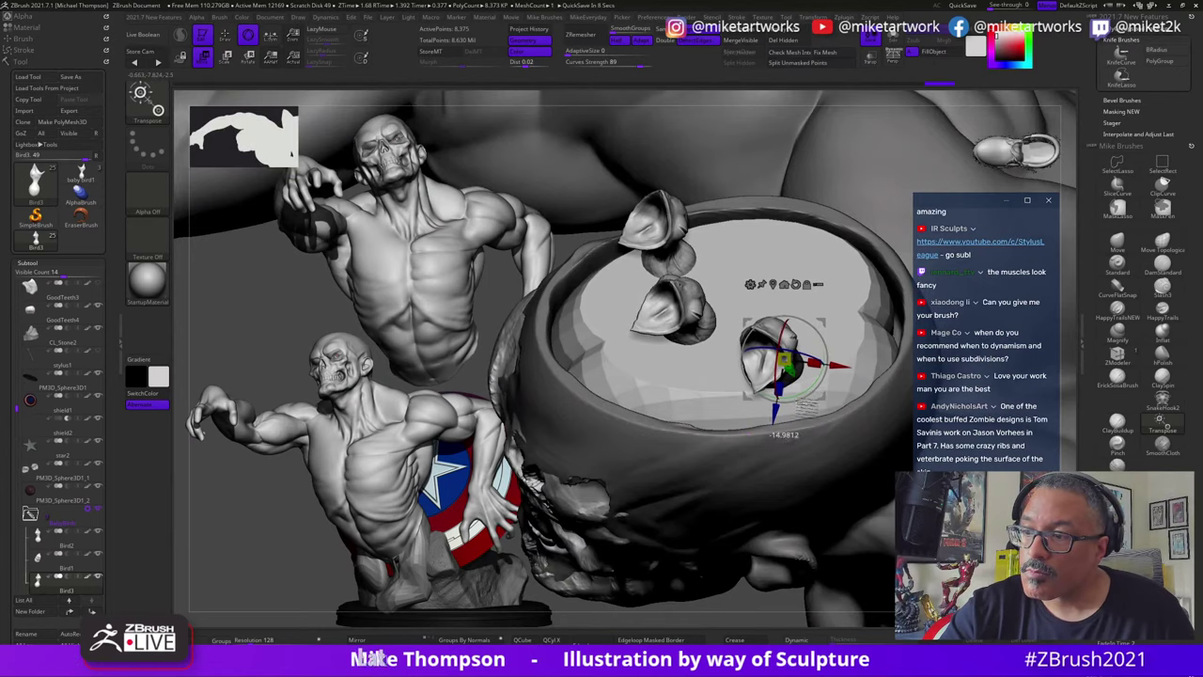
pyautogui.moveTo(749, 606); pyautogui.dragTo(842, 376, button='right')
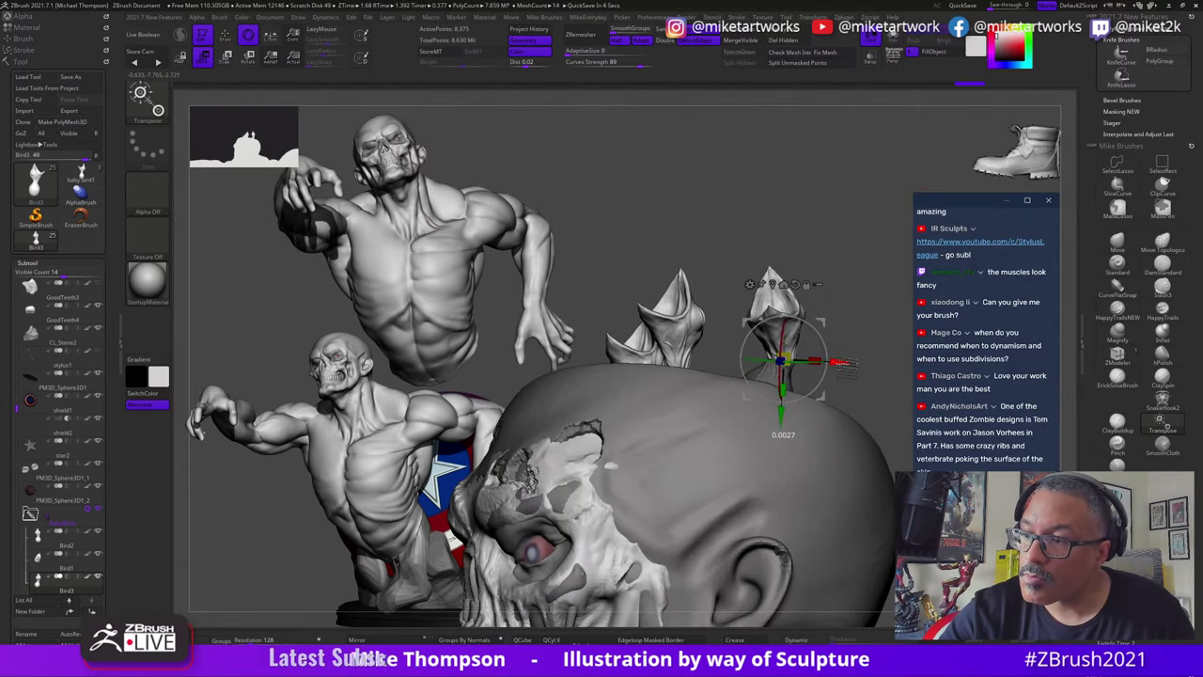
pyautogui.moveTo(880, 349); pyautogui.dragTo(893, 297)
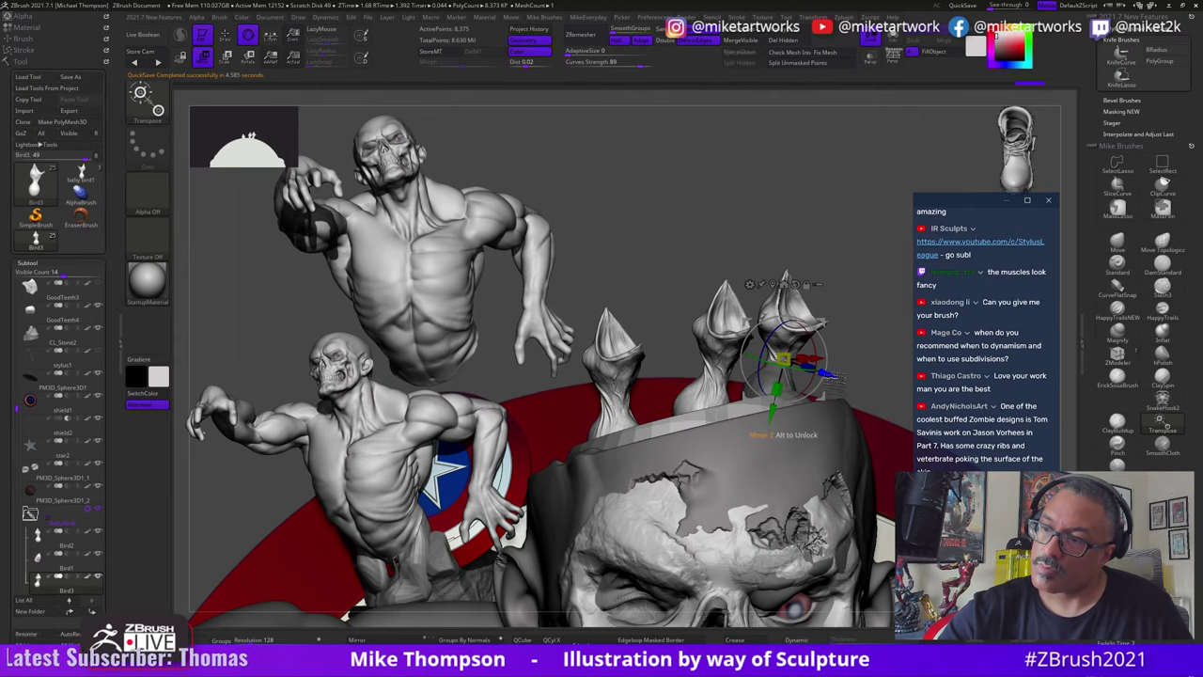
pyautogui.press('q')
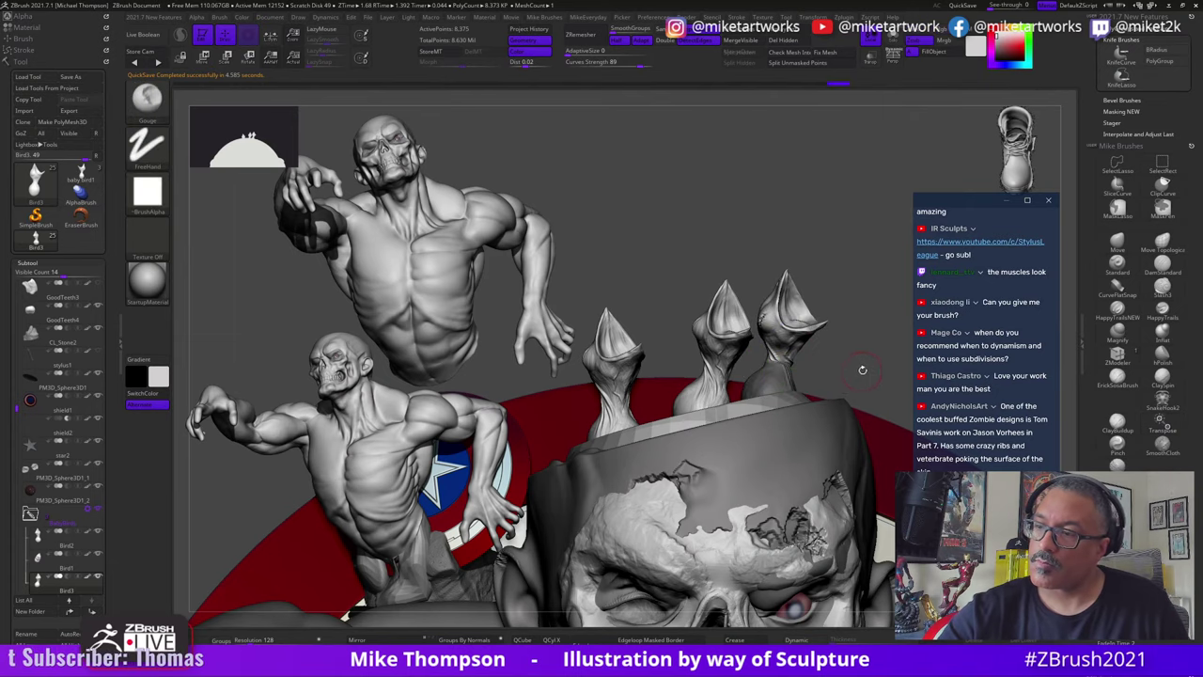
pyautogui.moveTo(864, 369)
pyautogui.mouseDown()
pyautogui.moveTo(850, 400)
pyautogui.moveTo(861, 384)
pyautogui.moveTo(829, 357)
pyautogui.moveTo(858, 363)
pyautogui.mouseUp()
pyautogui.hotkey('ctrl', 'z')
pyautogui.hotkey('ctrl', 'z')
pyautogui.hotkey('ctrl', 'z')
pyautogui.hotkey('ctrl', 'z')
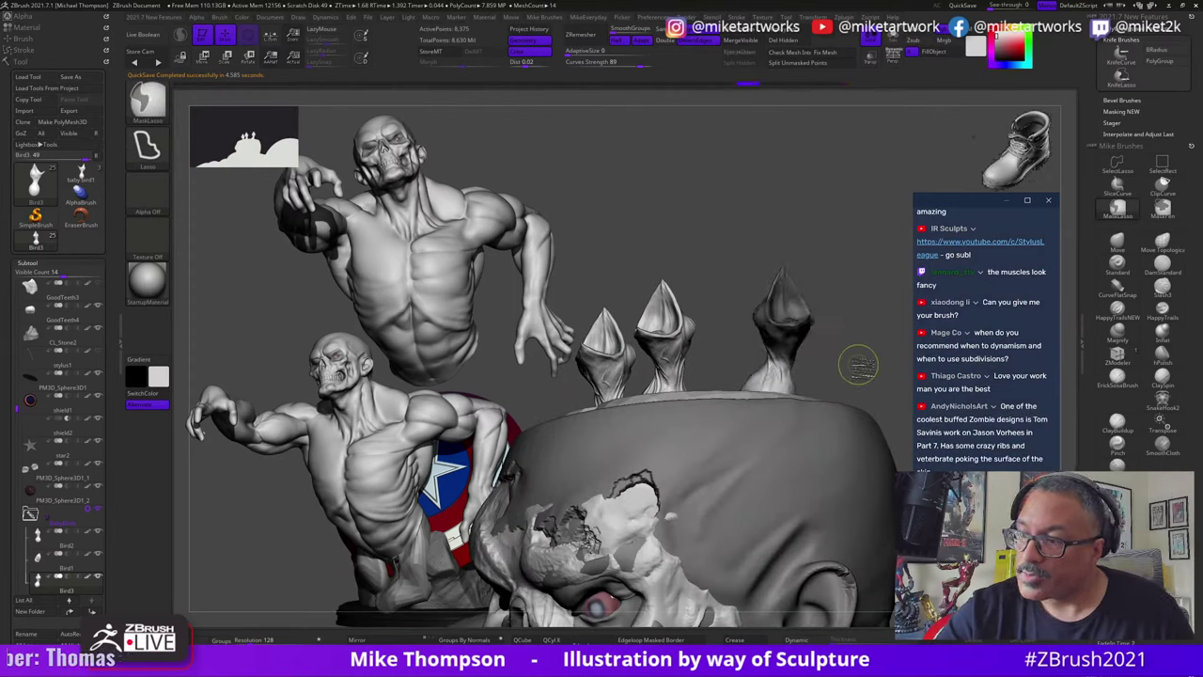
# Step: Isolate Bird3 and invert its mask so the round base is protected and the head stays free
pyautogui.moveTo(852, 356)
pyautogui.keyDown('ctrl'); pyautogui.mouseDown()
pyautogui.moveTo(867, 353)
pyautogui.moveTo(850, 396)
pyautogui.moveTo(860, 479)
pyautogui.moveTo(837, 485)
pyautogui.mouseUp(); pyautogui.keyUp('ctrl')
pyautogui.hotkey('ctrl', 'z')
pyautogui.click(913, 55)
pyautogui.hotkey('ctrl', 'z')
pyautogui.hotkey('ctrl', 'z')
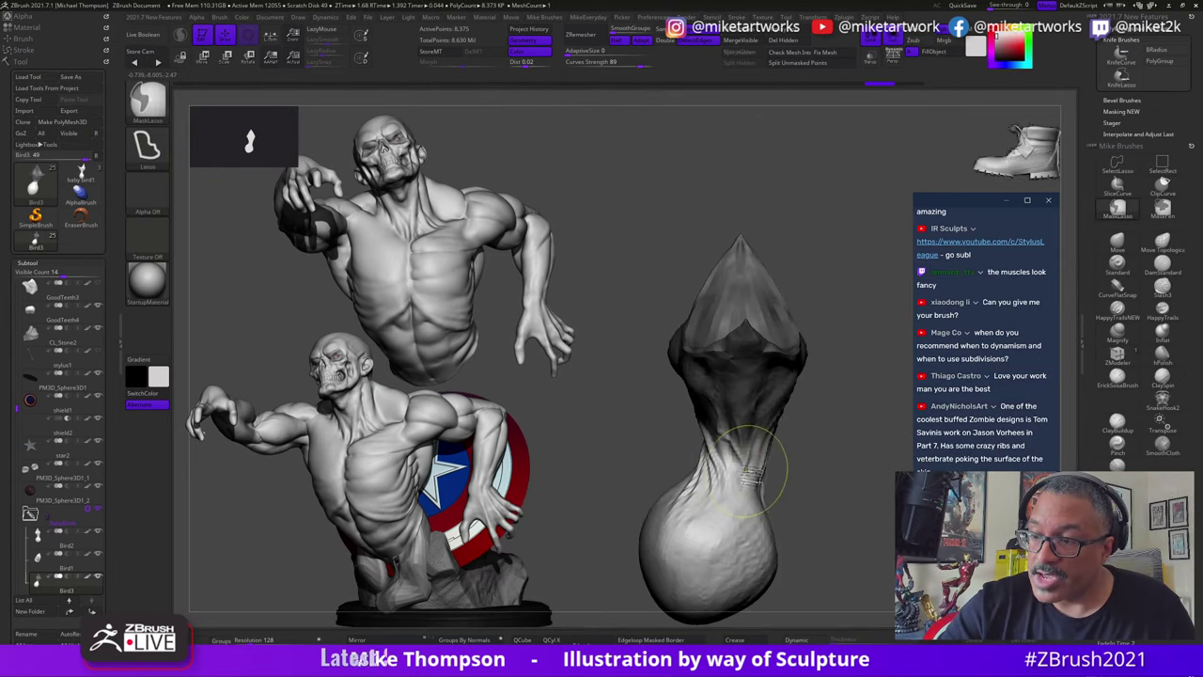
pyautogui.keyDown('ctrl'); pyautogui.click(808, 444); pyautogui.keyUp('ctrl')
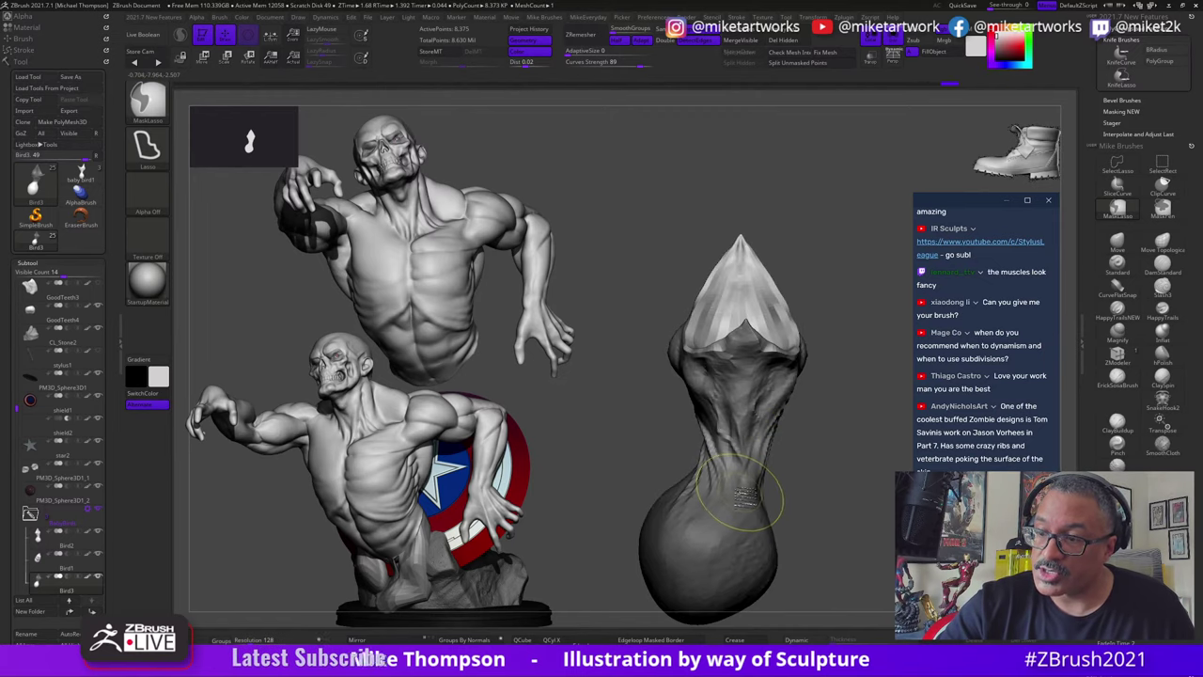
pyautogui.keyDown('ctrl'); pyautogui.click(822, 471); pyautogui.keyUp('ctrl')
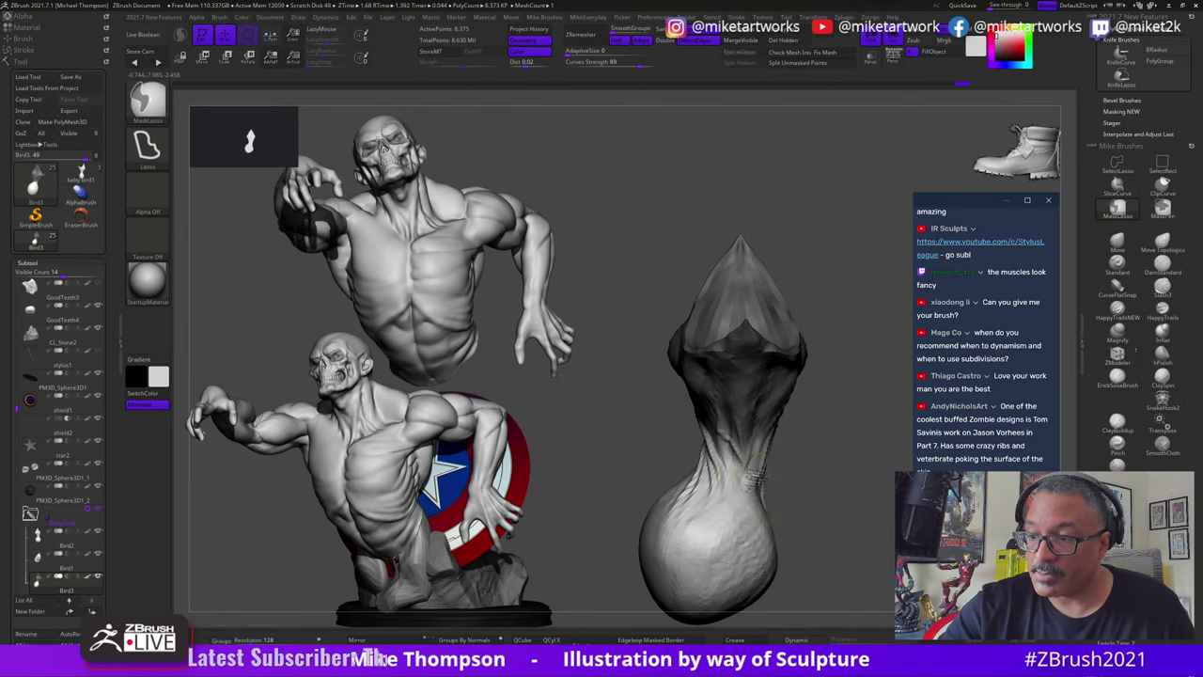
pyautogui.moveTo(820, 466)
pyautogui.mouseDown()
pyautogui.moveTo(849, 477)
pyautogui.moveTo(859, 461)
pyautogui.mouseUp()
pyautogui.keyDown('ctrl'); pyautogui.click(854, 461); pyautogui.keyUp('ctrl')
# Step: Rotate Bird3's head around its neck with the transform gizmo and return the bird to its highest subdivision level
pyautogui.press('w')
pyautogui.moveTo(722, 455)
pyautogui.mouseDown()
pyautogui.moveTo(769, 447)
pyautogui.moveTo(778, 487)
pyautogui.moveTo(786, 464)
pyautogui.moveTo(787, 484)
pyautogui.mouseUp()
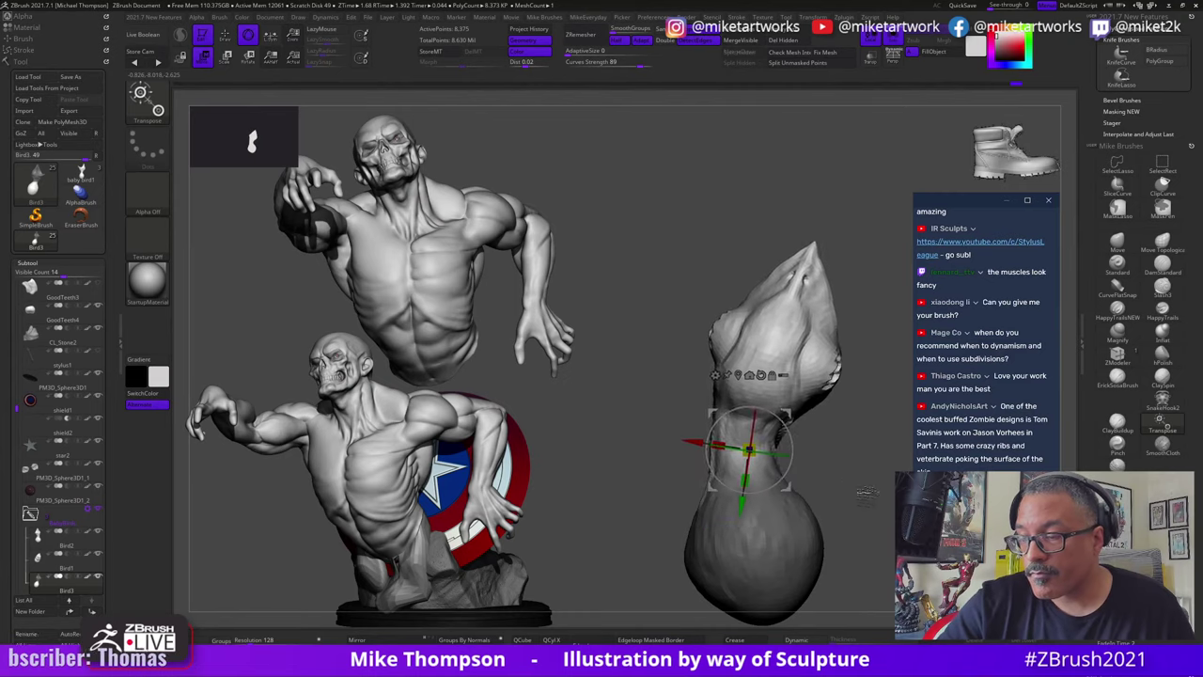
pyautogui.moveTo(867, 493); pyautogui.dragTo(833, 433)
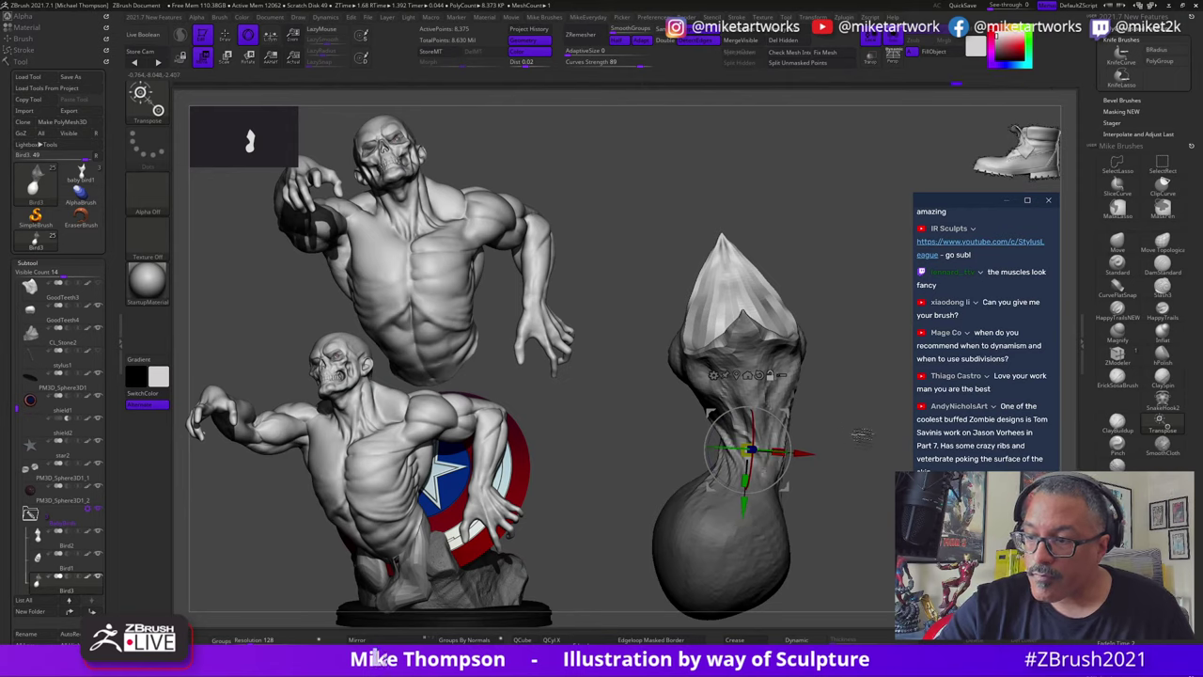
pyautogui.moveTo(864, 490)
pyautogui.mouseDown()
pyautogui.moveTo(815, 485)
pyautogui.moveTo(865, 479)
pyautogui.mouseUp()
pyautogui.moveTo(740, 456); pyautogui.dragTo(721, 458)
pyautogui.moveTo(792, 431); pyautogui.dragTo(792, 432)
pyautogui.moveTo(846, 487); pyautogui.dragTo(893, 528)
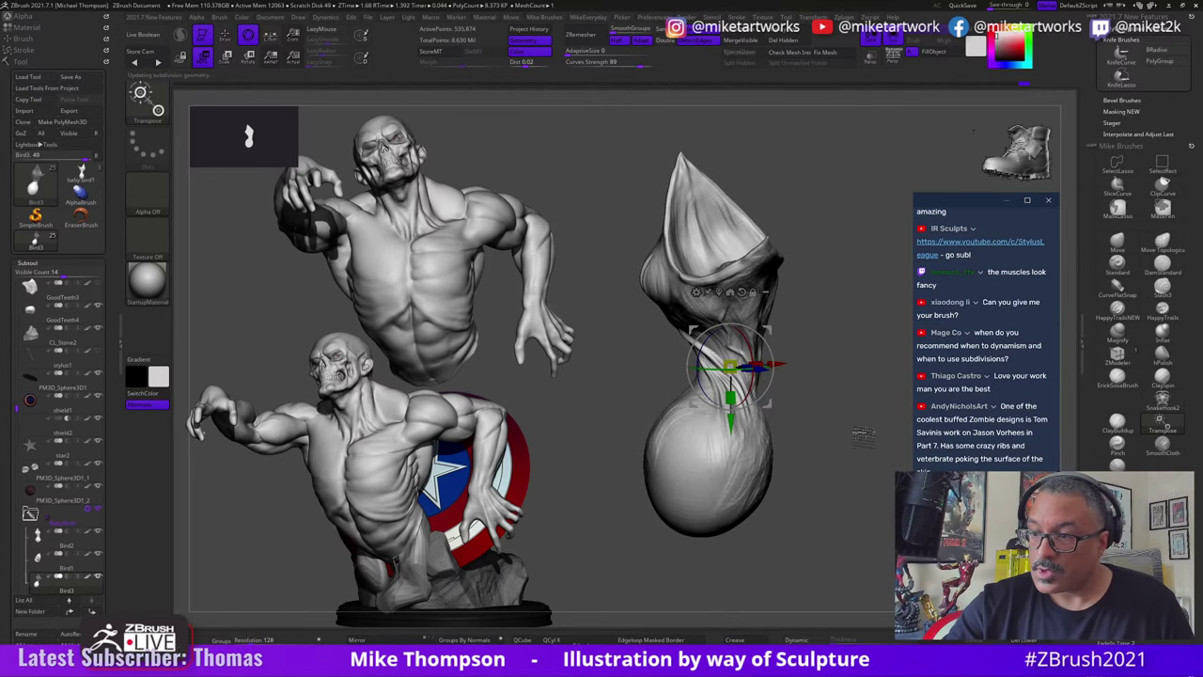
# Step: Return to draw mode and smooth the inner surface and rim of Bird3's open beak
pyautogui.press('Tab')
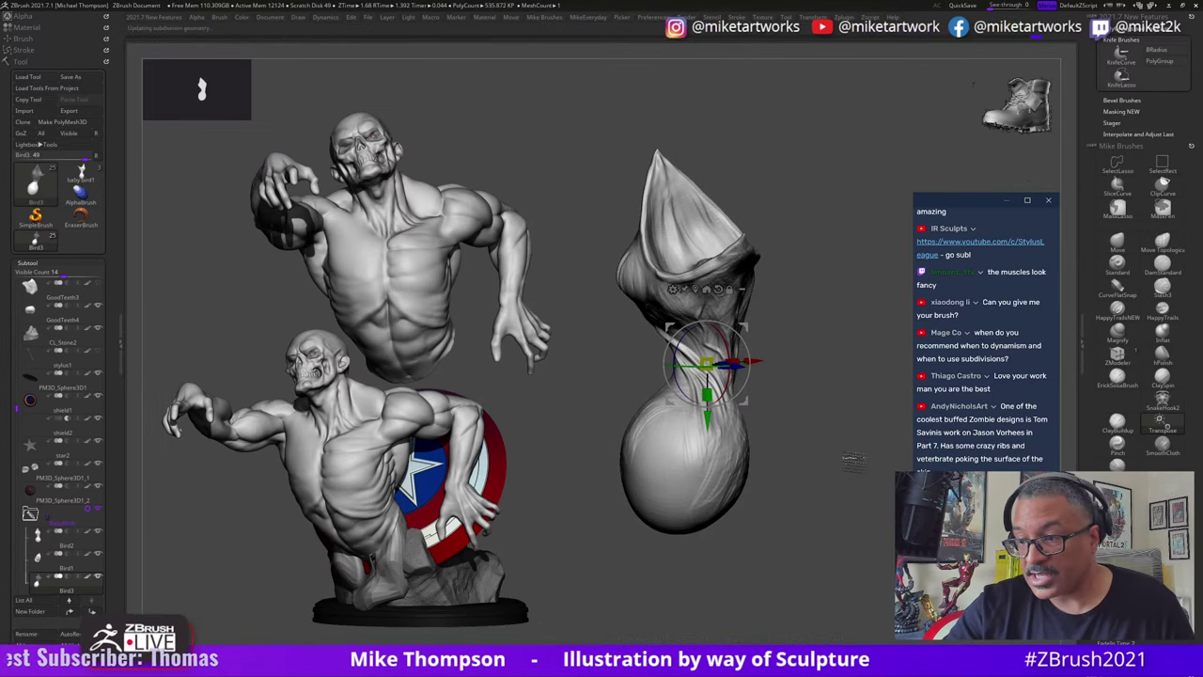
pyautogui.press('Tab')
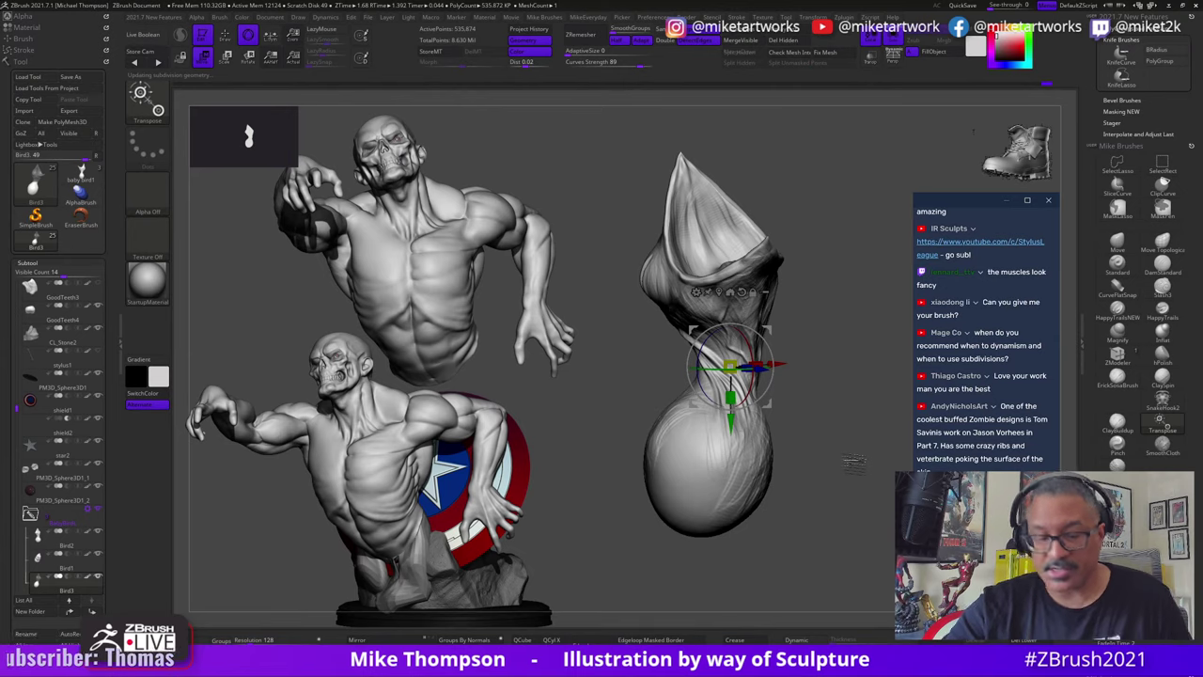
pyautogui.press('q')
pyautogui.moveTo(851, 452)
pyautogui.mouseDown()
pyautogui.moveTo(848, 488)
pyautogui.moveTo(832, 460)
pyautogui.moveTo(856, 449)
pyautogui.moveTo(867, 484)
pyautogui.moveTo(877, 487)
pyautogui.moveTo(872, 464)
pyautogui.moveTo(902, 497)
pyautogui.moveTo(840, 510)
pyautogui.moveTo(902, 510)
pyautogui.moveTo(792, 378)
pyautogui.moveTo(672, 352)
pyautogui.mouseUp()
pyautogui.press('shift')
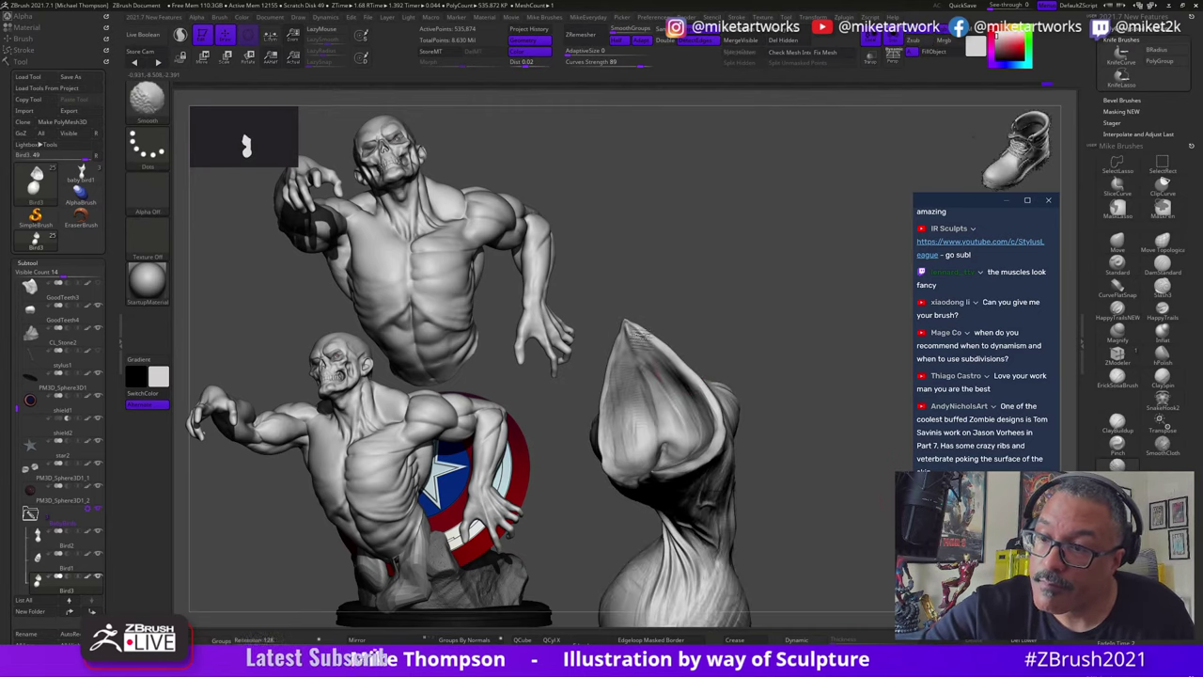
pyautogui.moveTo(742, 324); pyautogui.dragTo(690, 325)
pyautogui.moveTo(798, 404)
pyautogui.mouseDown()
pyautogui.moveTo(714, 441)
pyautogui.moveTo(668, 409)
pyautogui.mouseUp()
pyautogui.moveTo(747, 399)
pyautogui.mouseDown()
pyautogui.moveTo(720, 438)
pyautogui.moveTo(716, 489)
pyautogui.mouseUp()
pyautogui.keyDown('shift'); pyautogui.moveTo(581, 464); pyautogui.dragTo(641, 488); pyautogui.keyUp('shift')
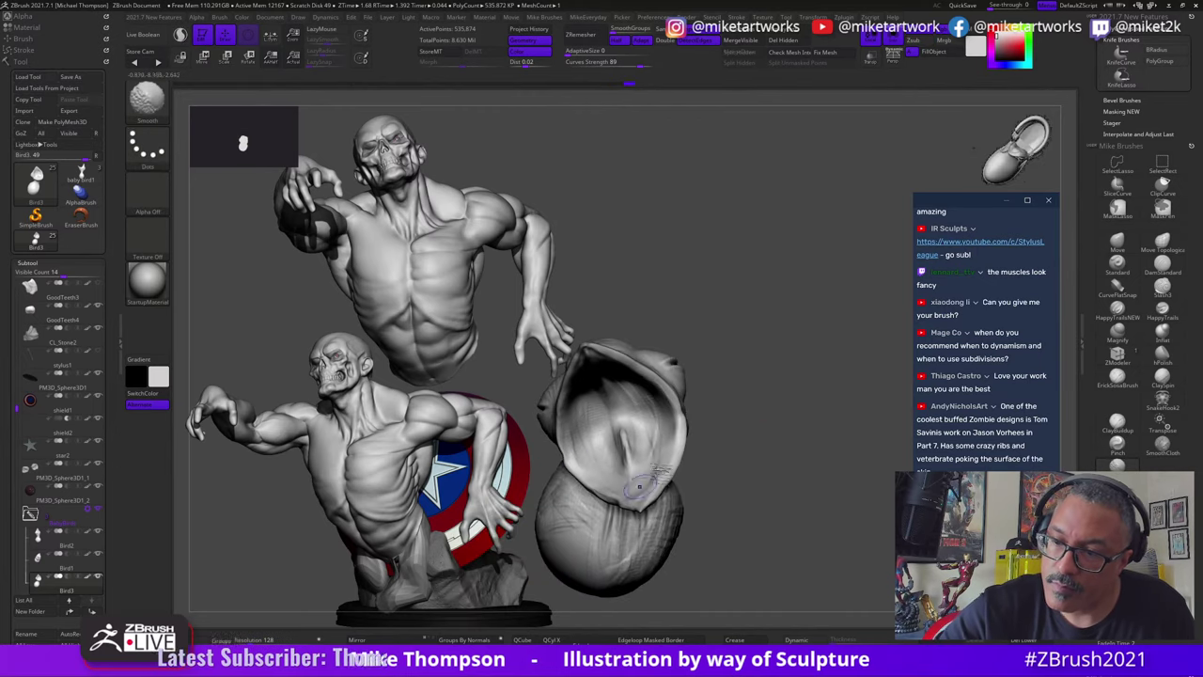
pyautogui.moveTo(752, 489)
pyautogui.mouseDown()
pyautogui.moveTo(784, 440)
pyautogui.moveTo(860, 555)
pyautogui.moveTo(842, 457)
pyautogui.moveTo(853, 424)
pyautogui.moveTo(846, 439)
pyautogui.mouseUp()
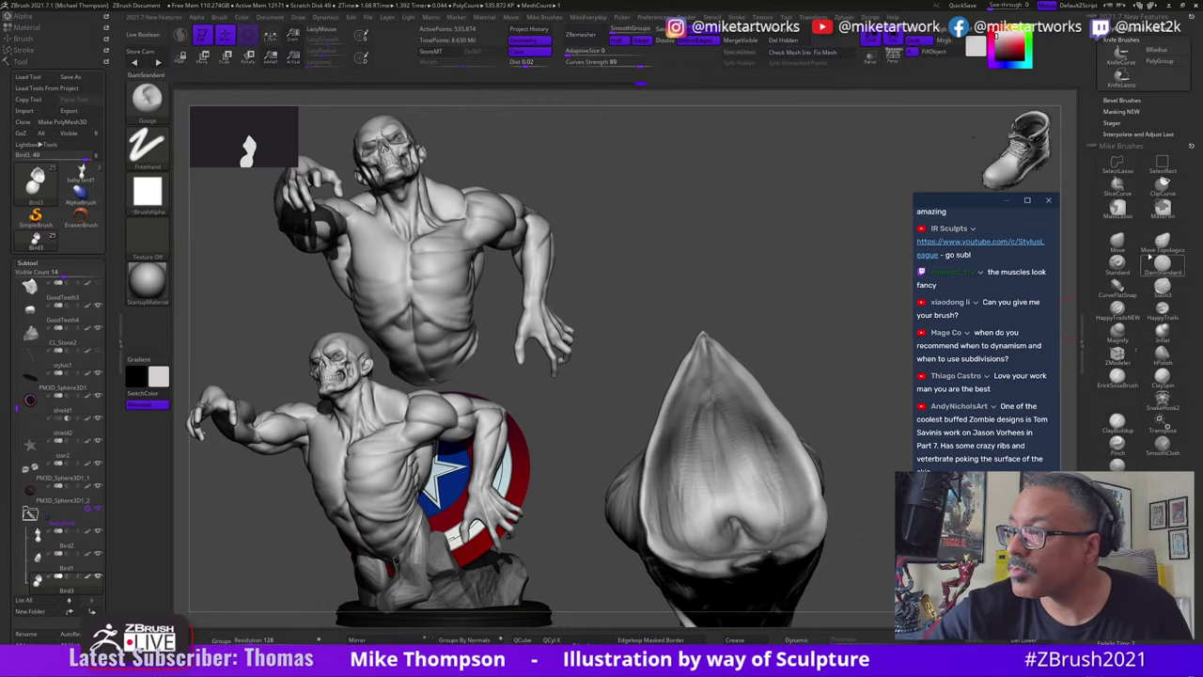
# Step: Switch to the DamStandard brush, adjust its size, and set LazyRadius to 30 for steadier strokes
pyautogui.click(1161, 268)
pyautogui.press('s')
pyautogui.moveTo(780, 355); pyautogui.dragTo(758, 360)
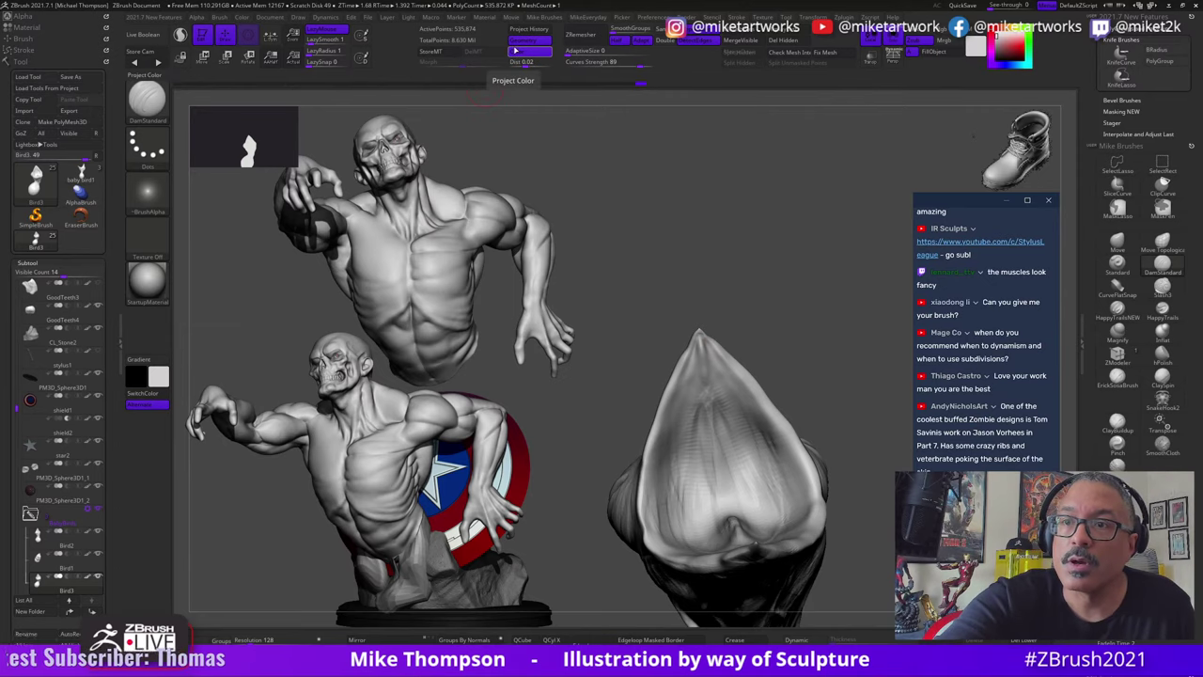
pyautogui.press('ctrl')
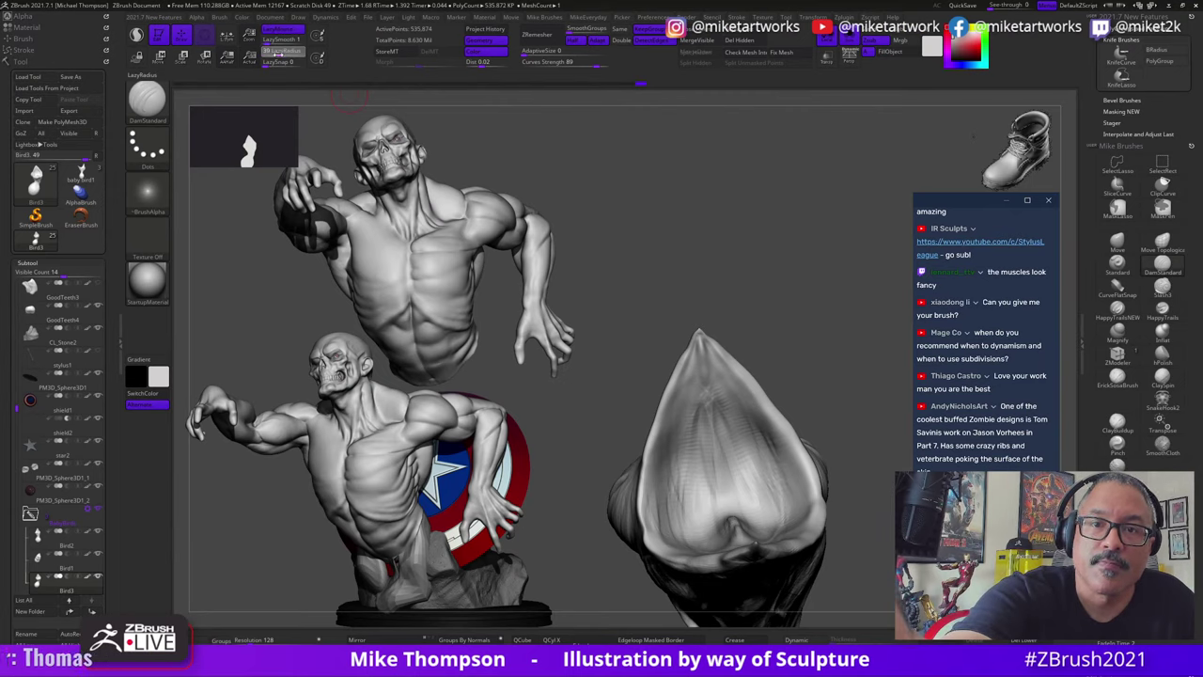
pyautogui.moveTo(808, 344); pyautogui.dragTo(666, 290)
pyautogui.press('s')
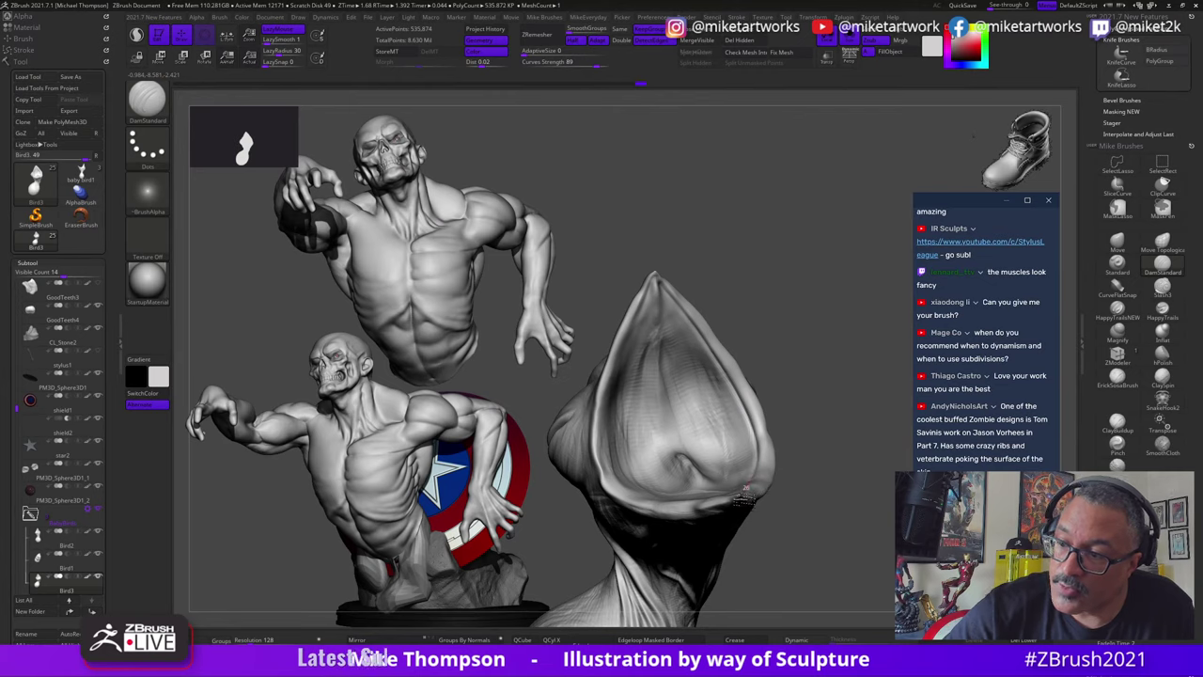
# Step: Carve a clean crease along the inside rim of Bird3's upper and lower beak with DamStandard
pyautogui.moveTo(744, 489); pyautogui.dragTo(763, 441)
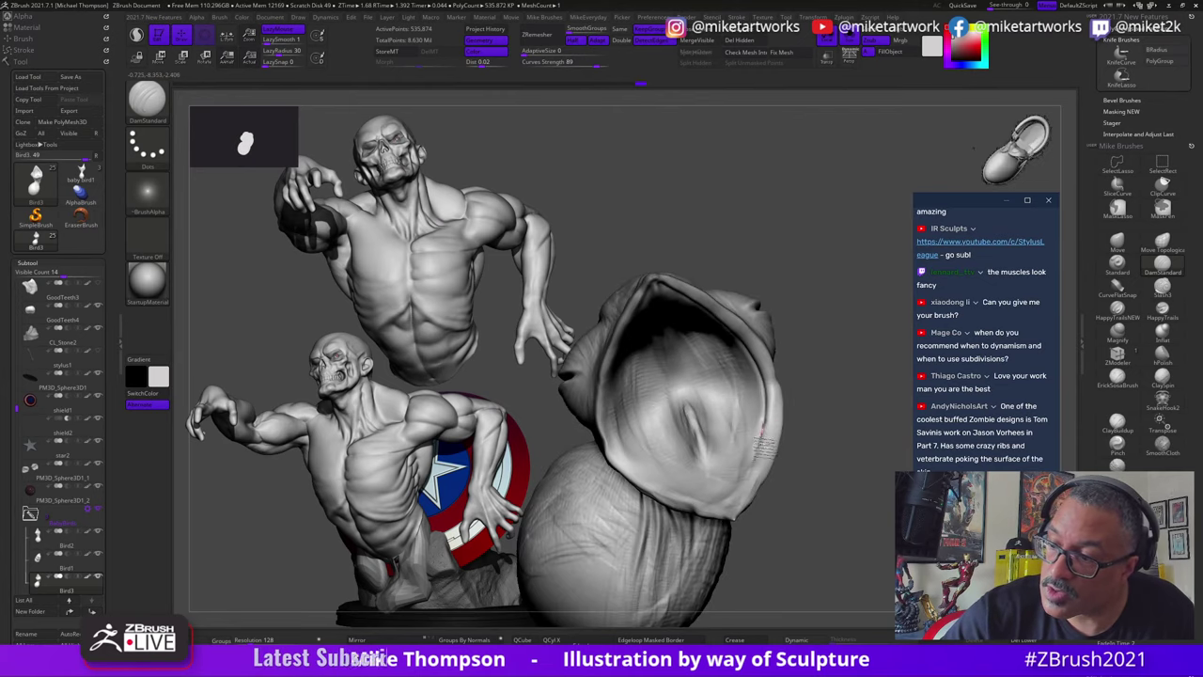
pyautogui.moveTo(792, 417); pyautogui.dragTo(766, 385)
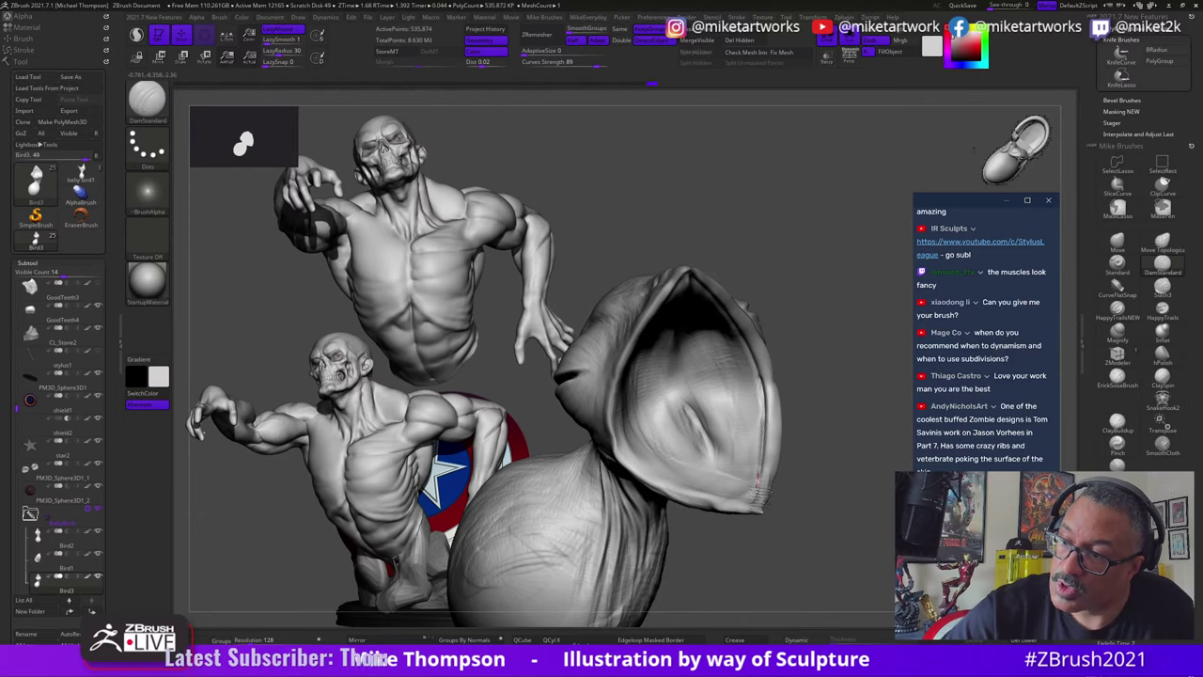
pyautogui.moveTo(752, 503); pyautogui.dragTo(783, 422)
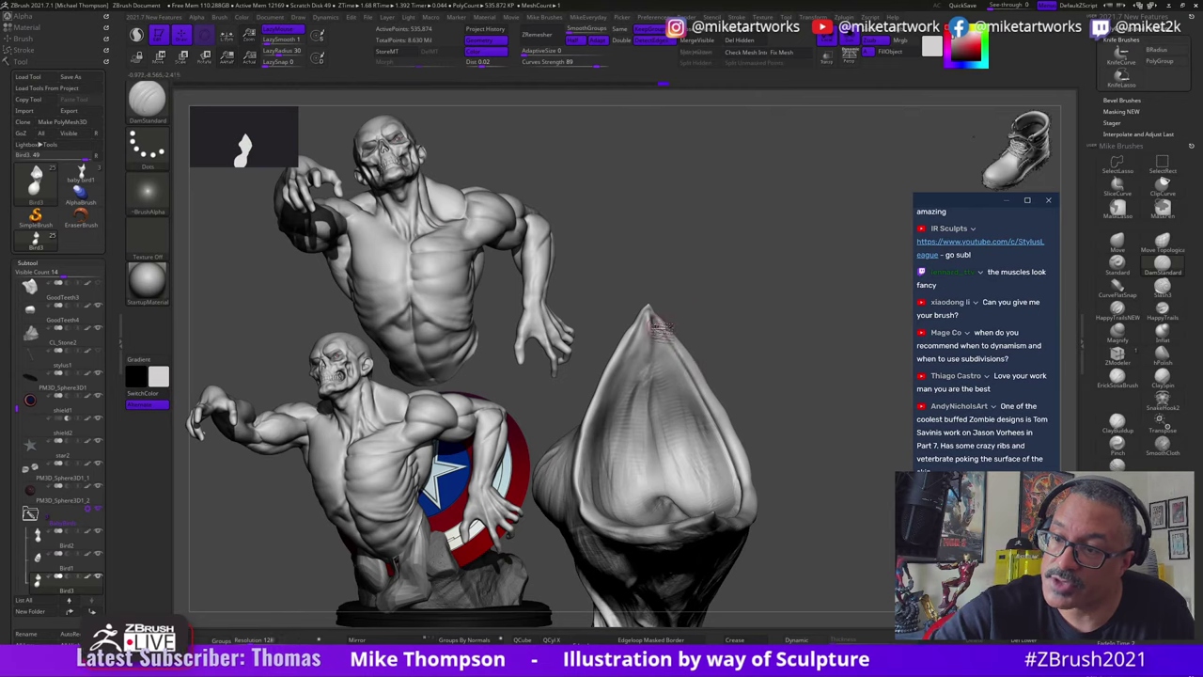
pyautogui.moveTo(777, 331); pyautogui.dragTo(697, 315)
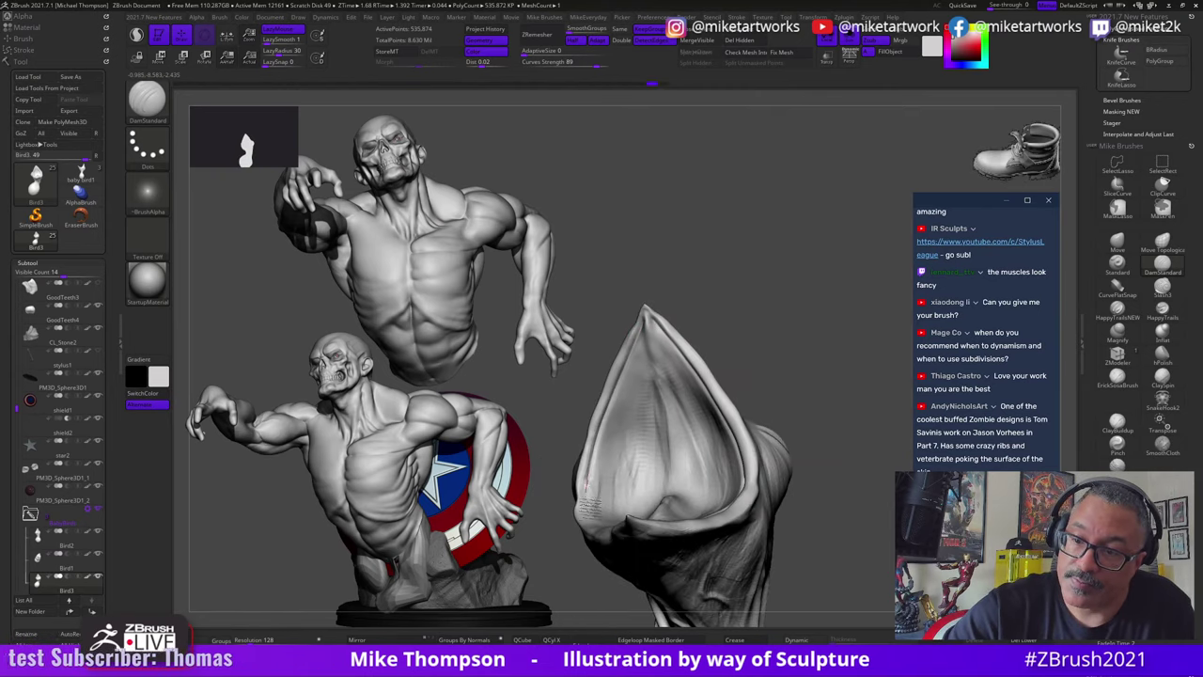
pyautogui.moveTo(810, 442); pyautogui.dragTo(860, 394)
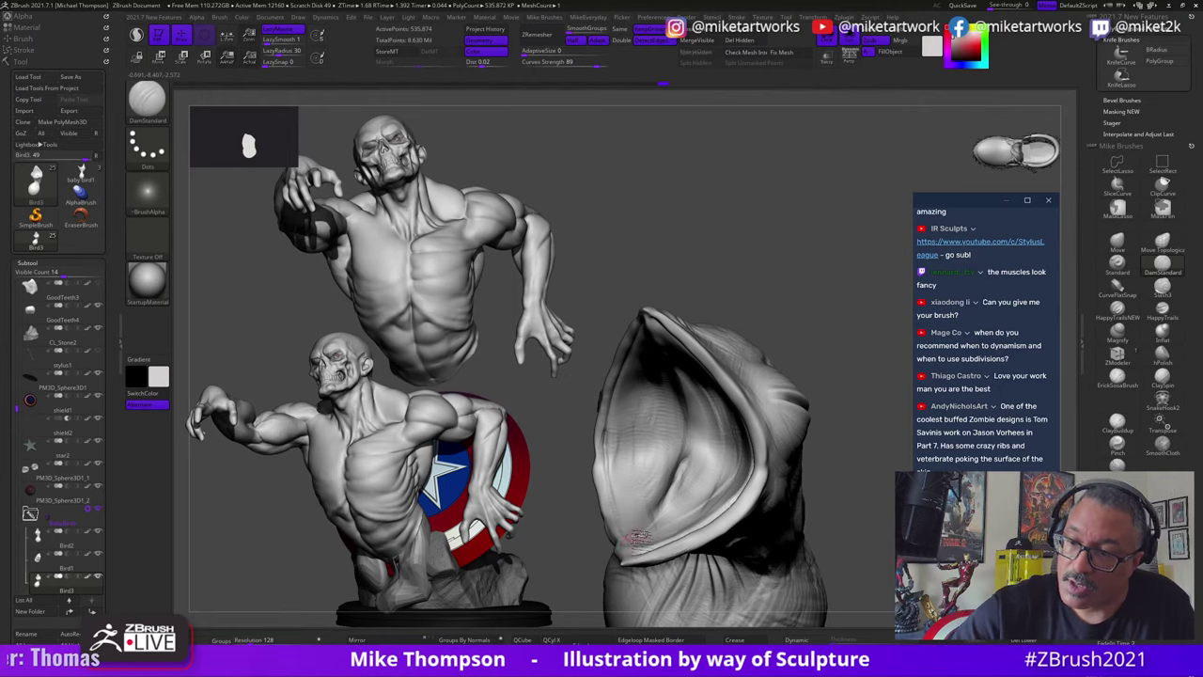
pyautogui.moveTo(639, 538); pyautogui.dragTo(829, 463)
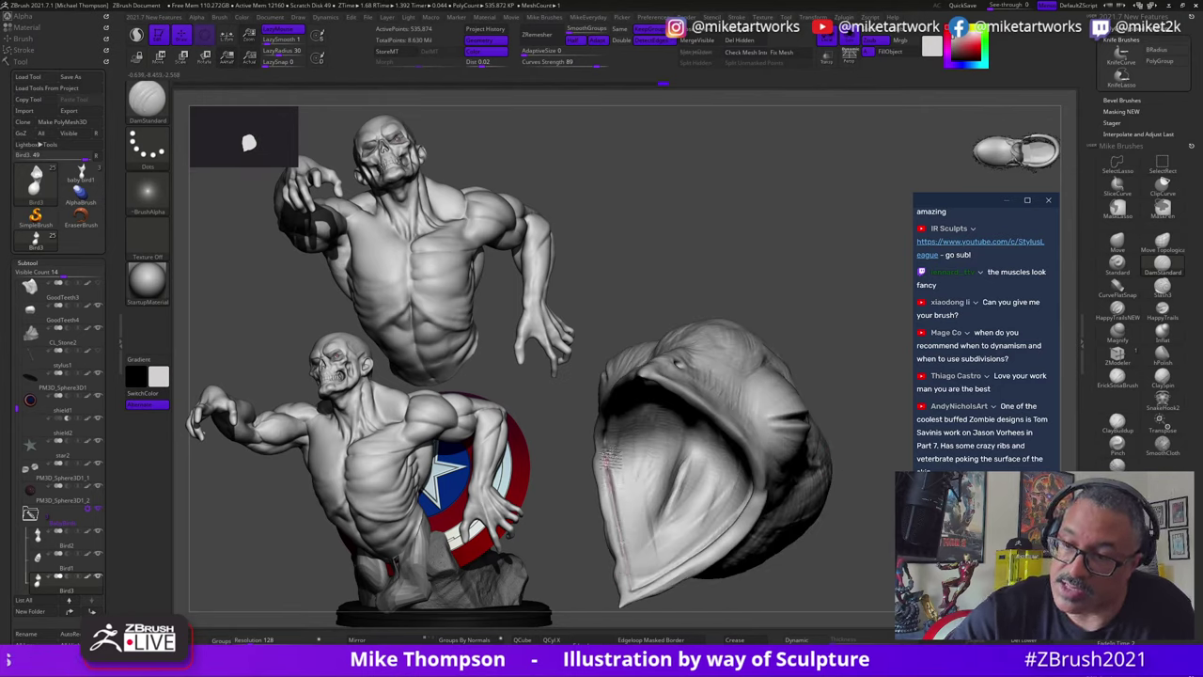
pyautogui.moveTo(884, 406); pyautogui.dragTo(749, 363)
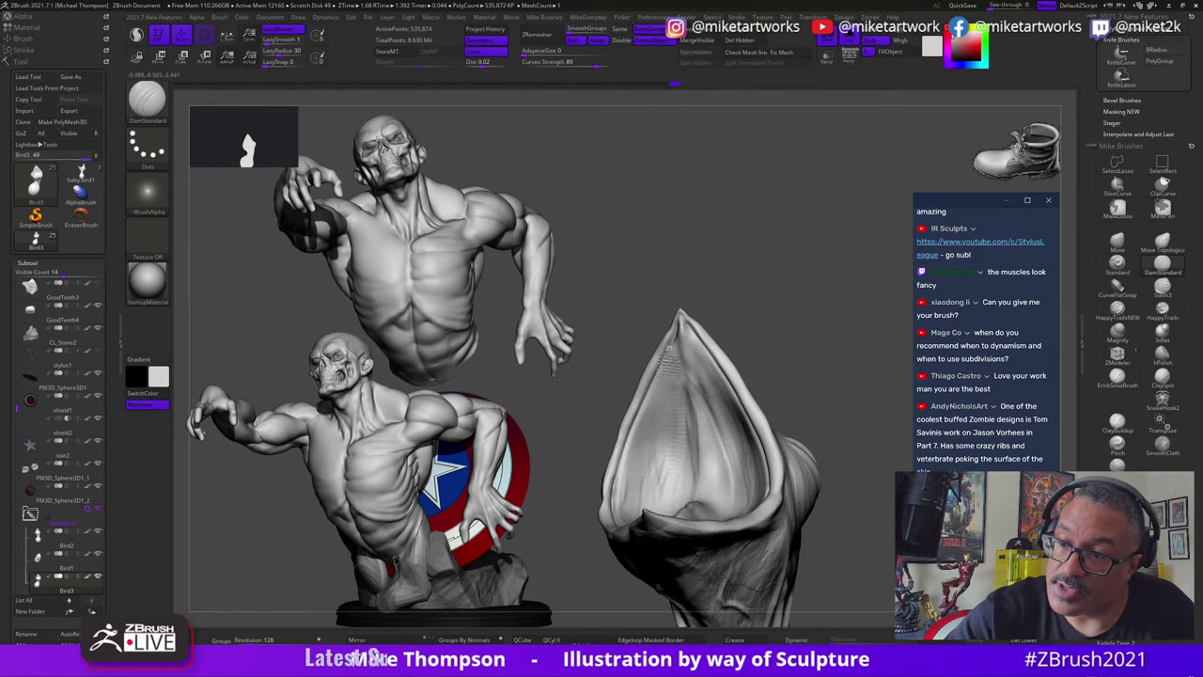
pyautogui.moveTo(794, 388)
pyautogui.mouseDown()
pyautogui.moveTo(832, 390)
pyautogui.moveTo(784, 395)
pyautogui.moveTo(792, 387)
pyautogui.mouseUp()
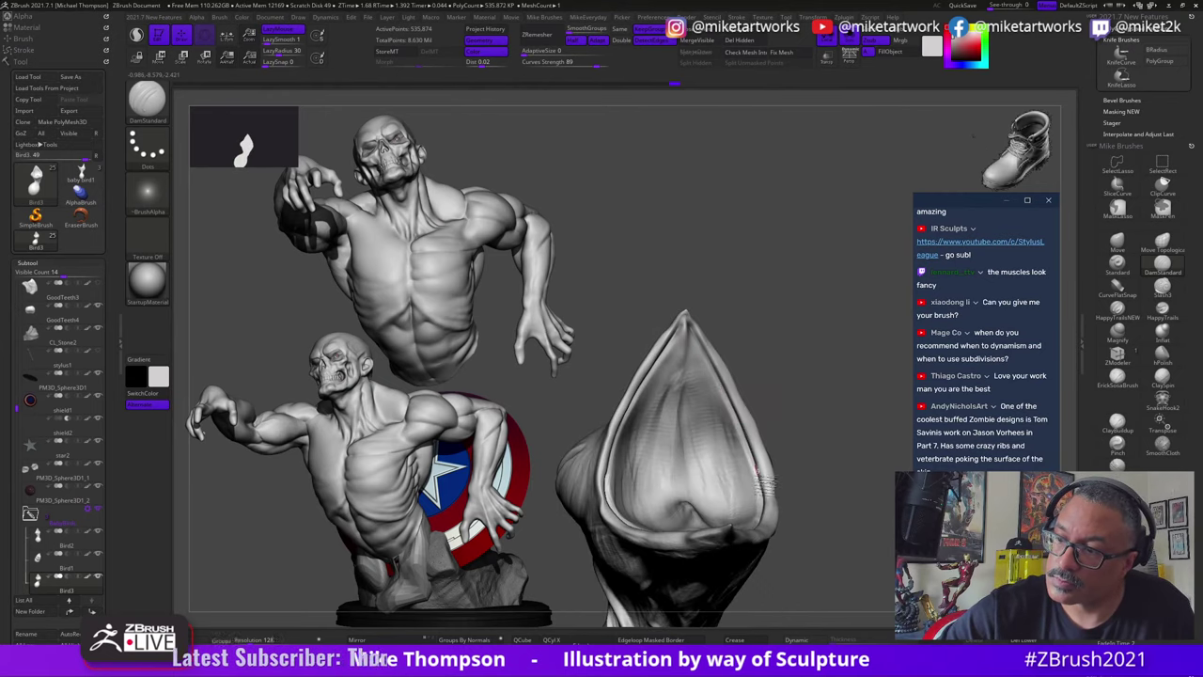
pyautogui.moveTo(763, 475); pyautogui.dragTo(792, 504)
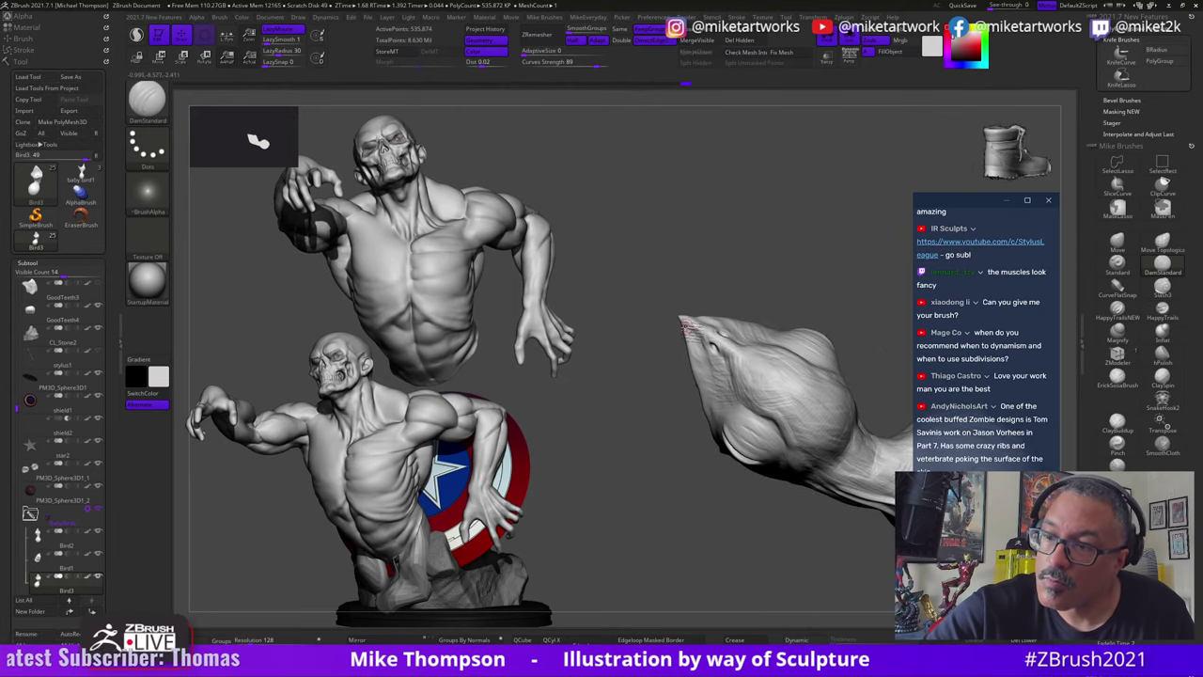
# Step: Deepen the slit between the eyelids of Bird3's closed eye with DamStandard strokes
pyautogui.moveTo(713, 386); pyautogui.dragTo(705, 317)
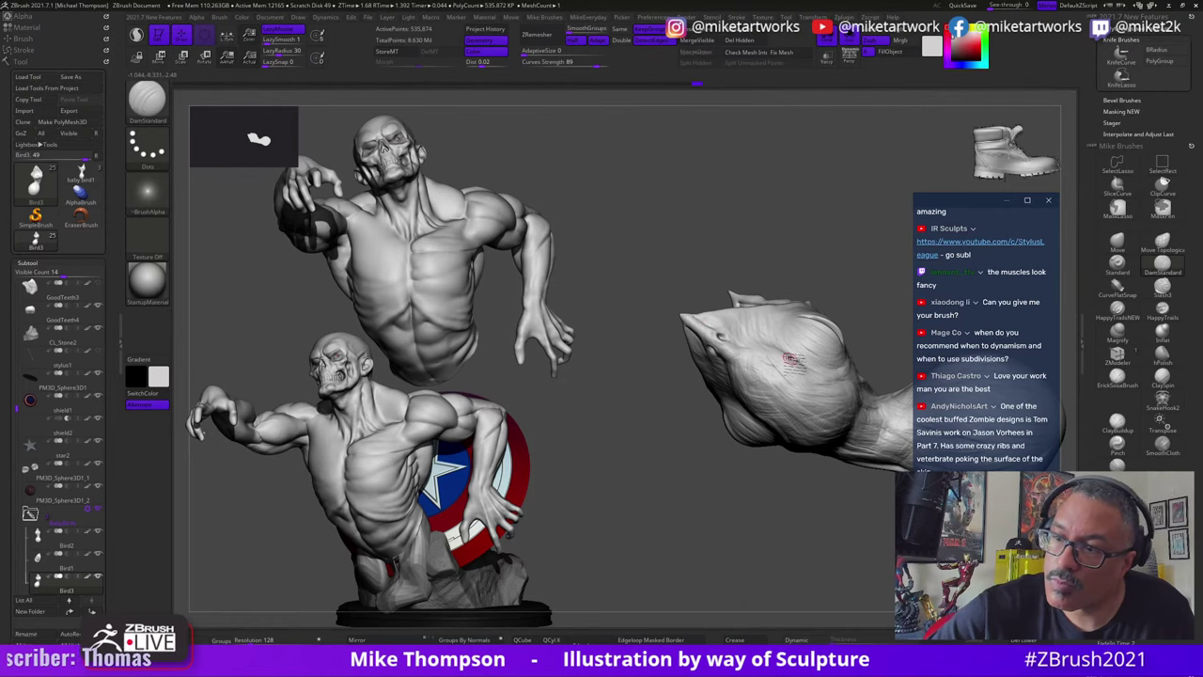
pyautogui.moveTo(789, 360); pyautogui.dragTo(728, 477)
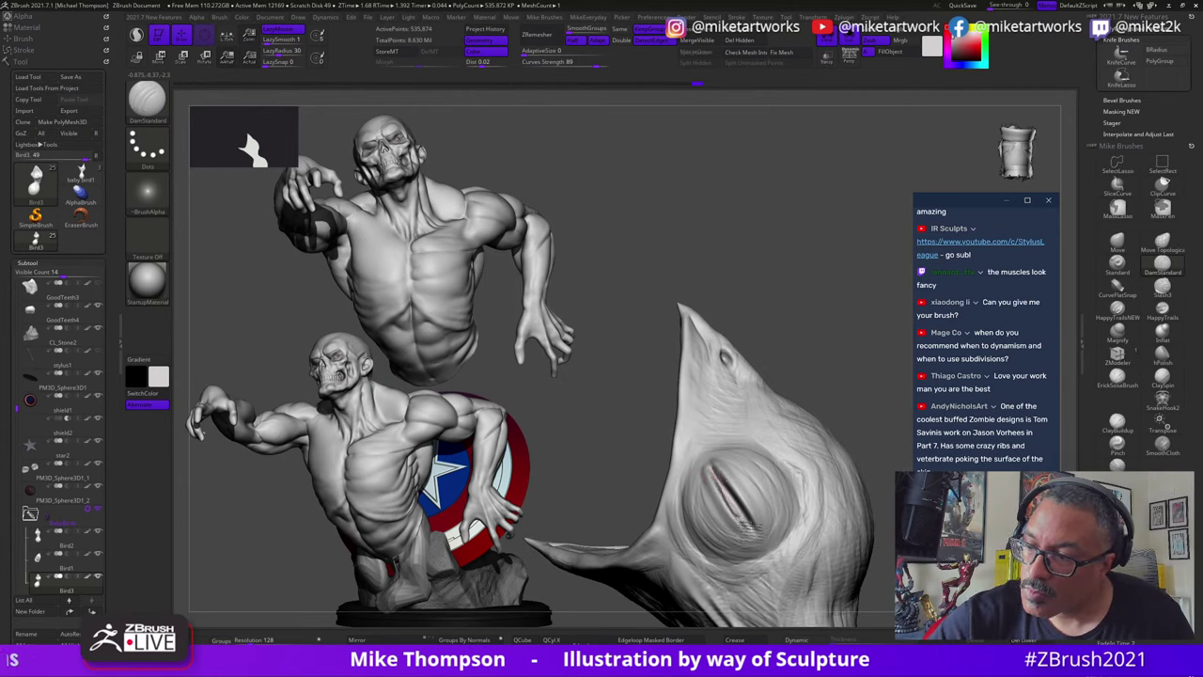
pyautogui.moveTo(734, 437); pyautogui.dragTo(728, 477)
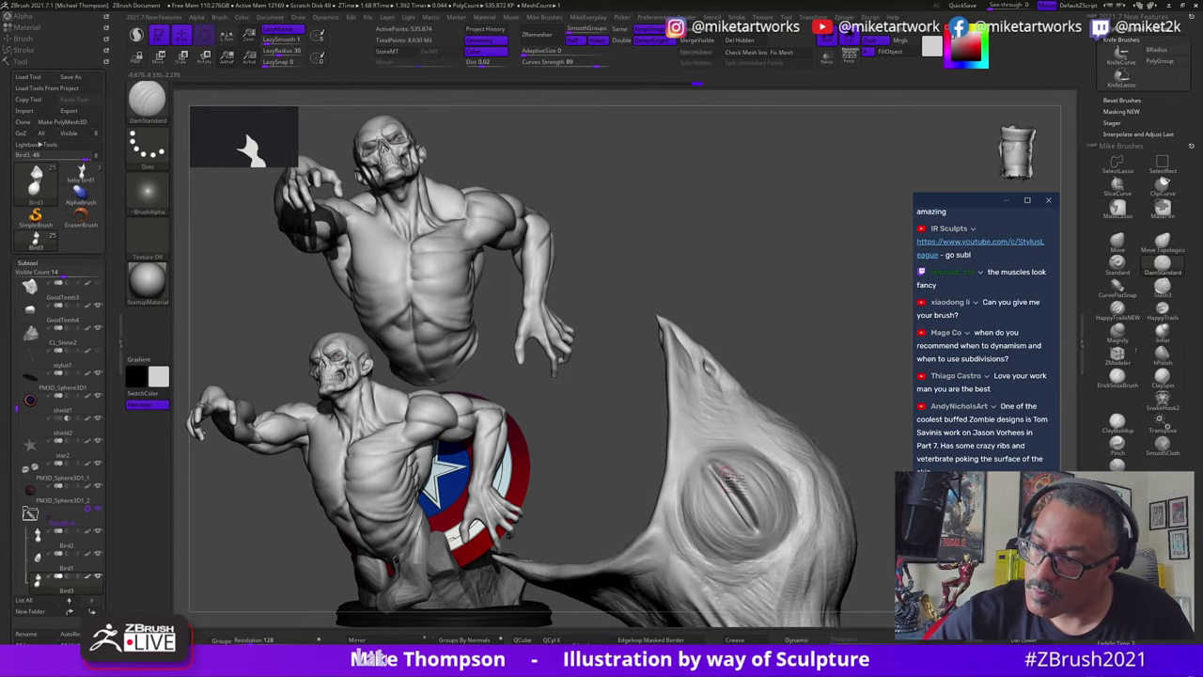
pyautogui.moveTo(761, 559); pyautogui.dragTo(761, 520)
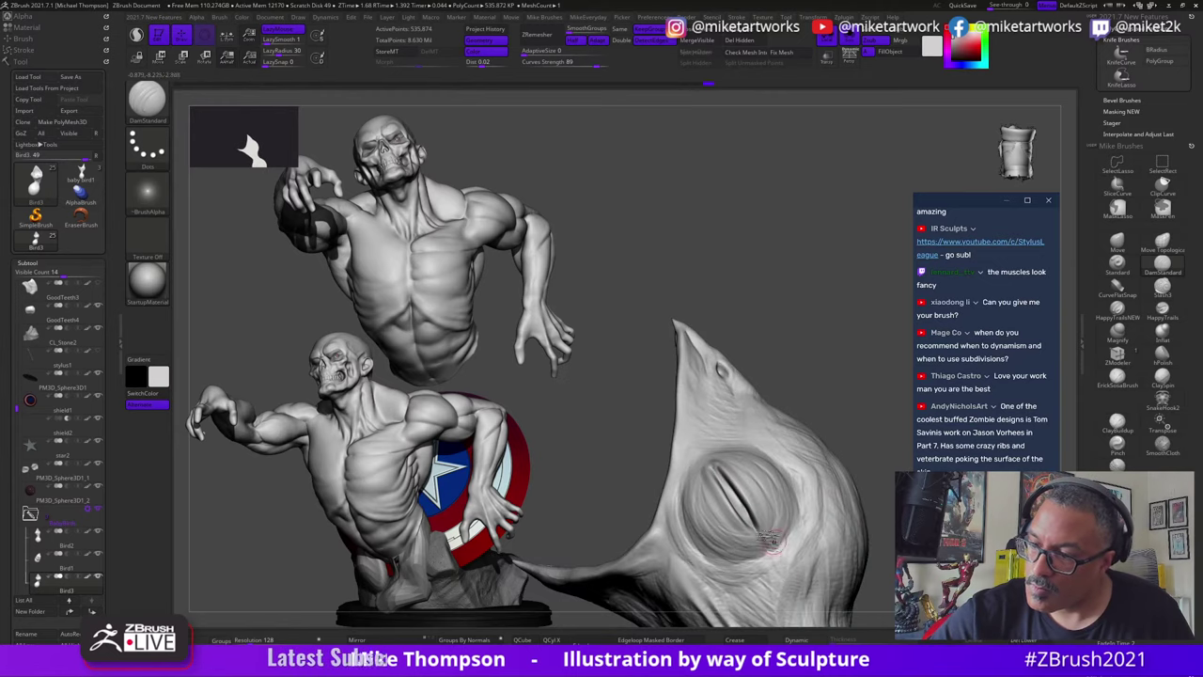
pyautogui.moveTo(830, 378); pyautogui.dragTo(812, 420)
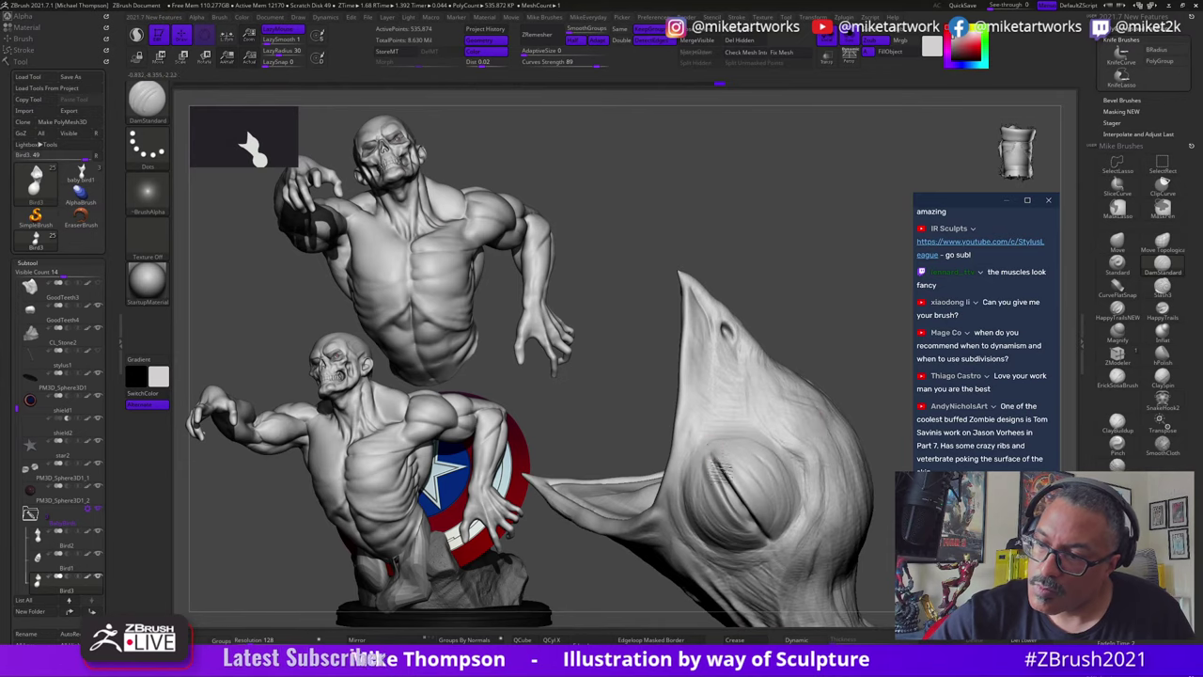
pyautogui.moveTo(716, 455); pyautogui.dragTo(878, 410)
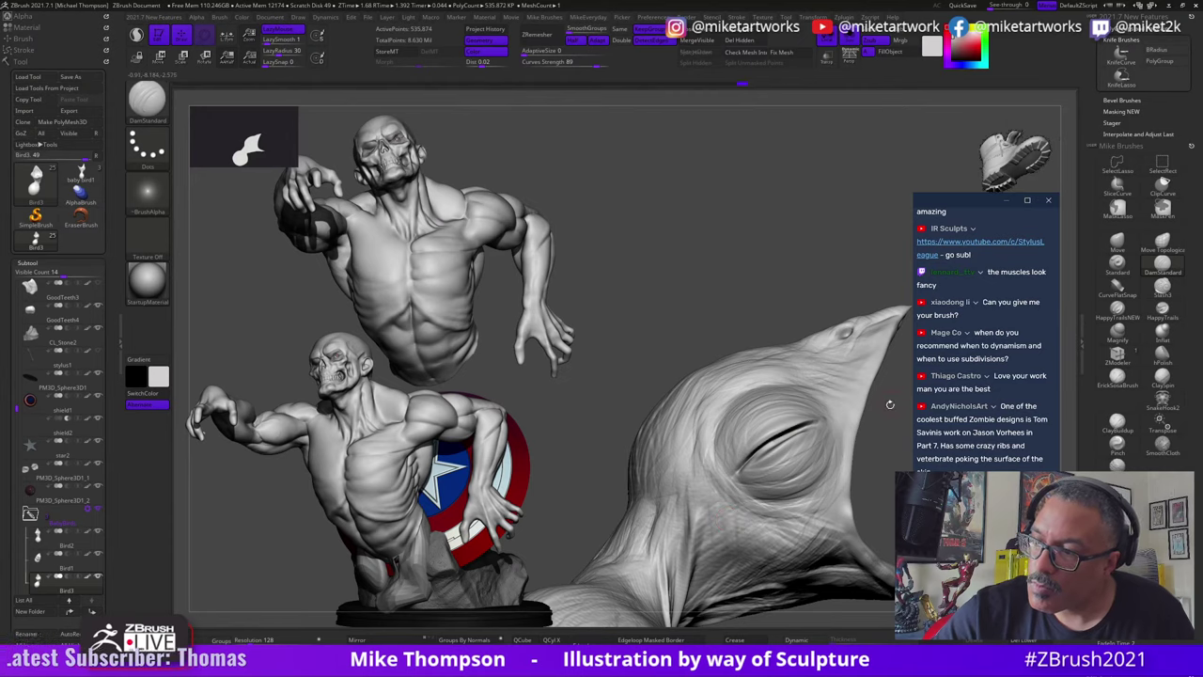
# Step: Switch to the Move brush and adjust the shape of Bird3's neck where it meets the round base
pyautogui.moveTo(888, 404); pyautogui.dragTo(875, 596)
pyautogui.press('b')
pyautogui.press('m')
pyautogui.press('v')
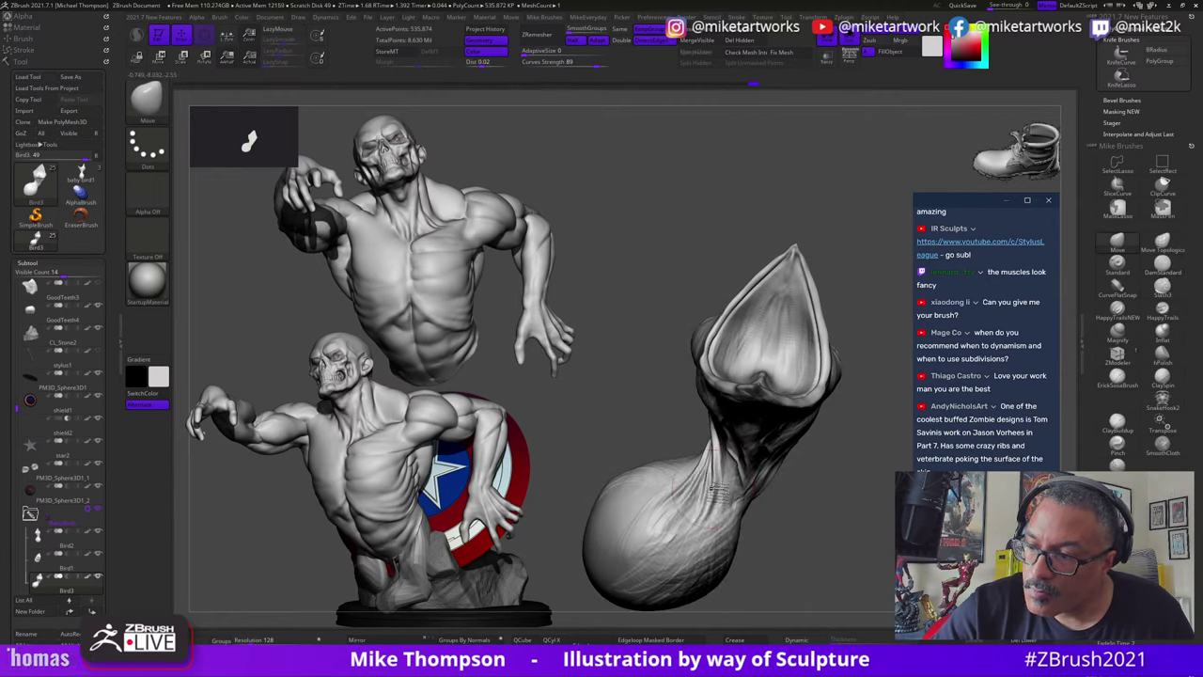
pyautogui.moveTo(784, 497); pyautogui.dragTo(800, 489)
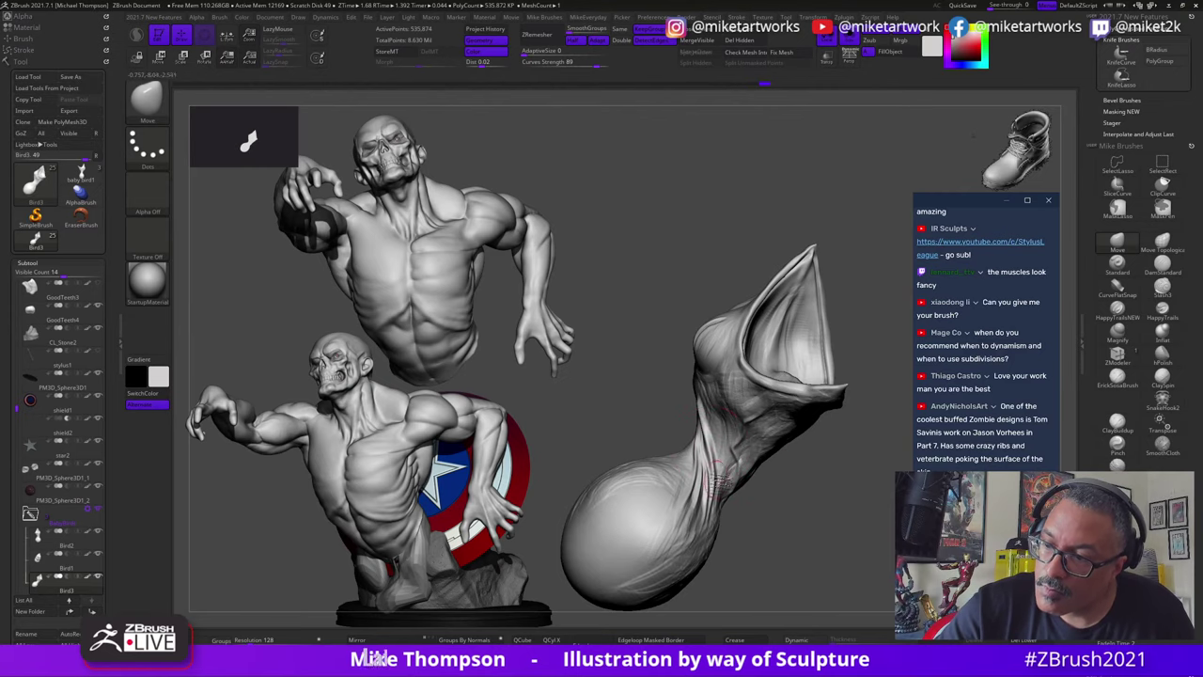
pyautogui.keyDown('alt'); pyautogui.moveTo(839, 579); pyautogui.dragTo(906, 443); pyautogui.keyUp('alt')
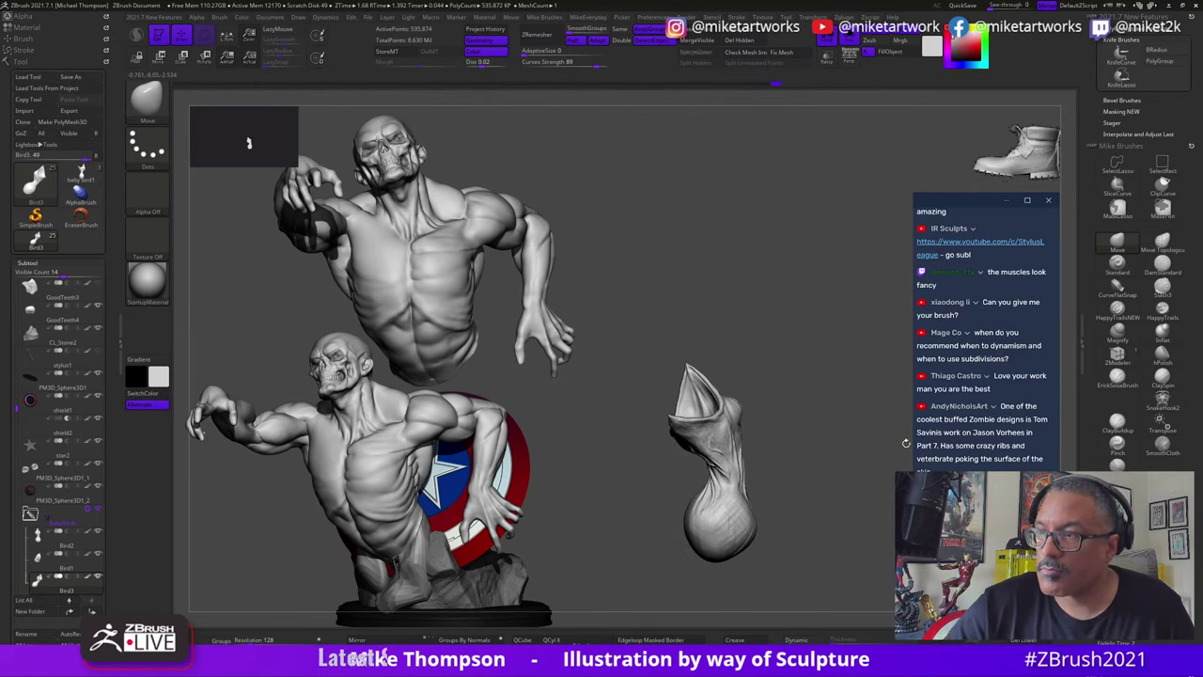
# Step: Turn off Solo, frame the whole bust with the birds in the skull, and make GoodCap the active subtool
pyautogui.click(854, 37)
pyautogui.keyDown('alt'); pyautogui.moveTo(832, 141); pyautogui.dragTo(818, 449); pyautogui.keyUp('alt')
pyautogui.press('f')
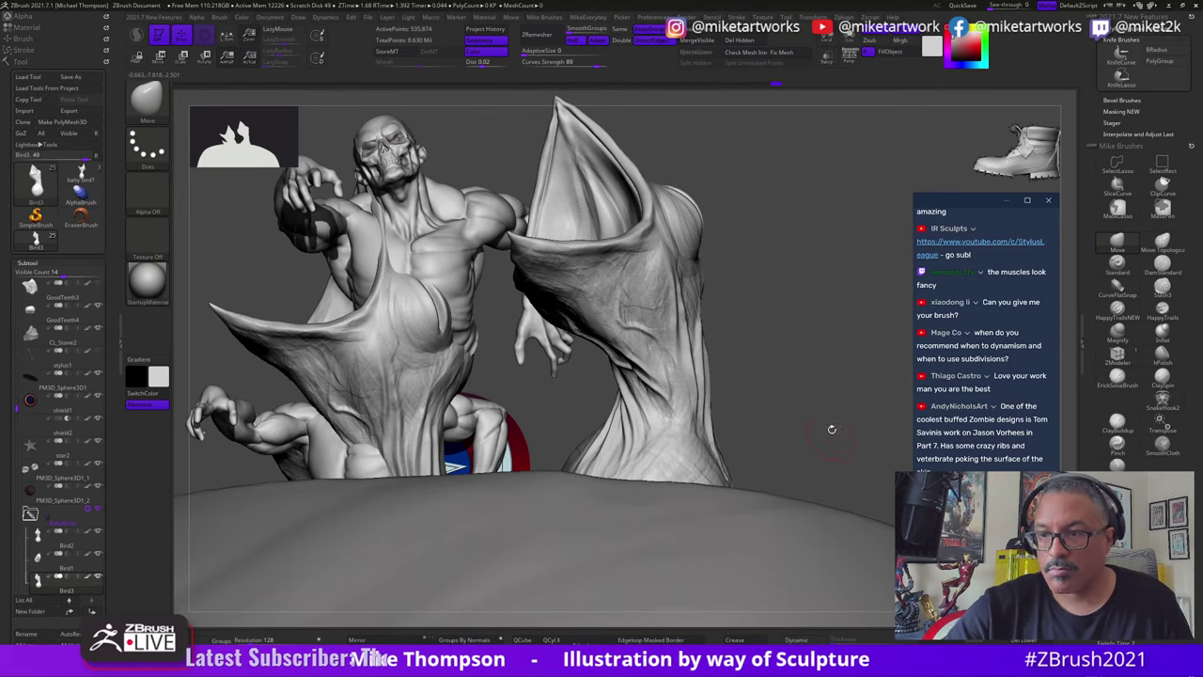
pyautogui.press('f')
pyautogui.moveTo(681, 567); pyautogui.dragTo(872, 548)
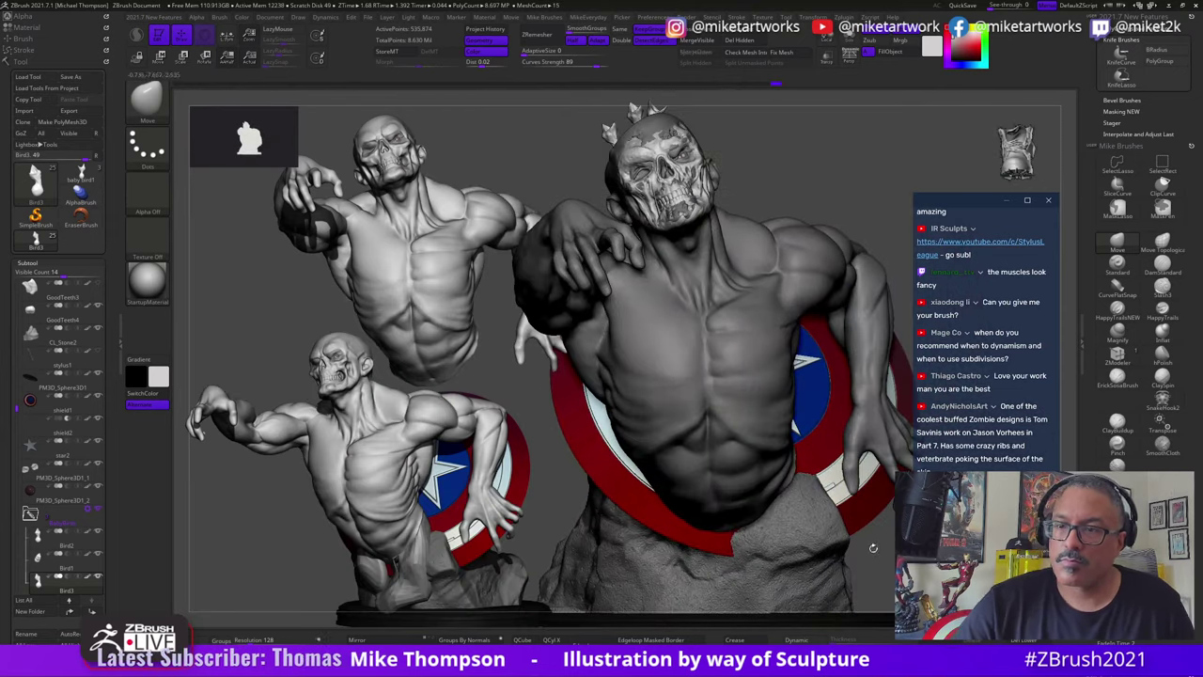
pyautogui.moveTo(854, 177)
pyautogui.mouseDown()
pyautogui.moveTo(827, 202)
pyautogui.moveTo(848, 185)
pyautogui.mouseUp()
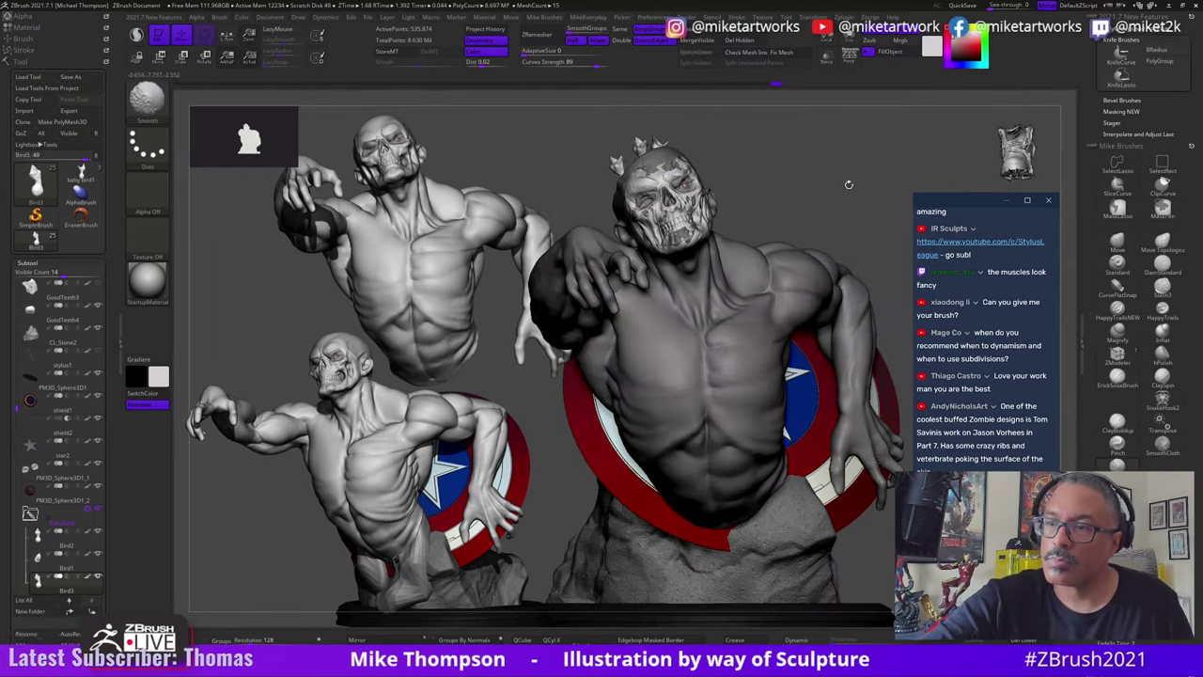
pyautogui.moveTo(874, 575); pyautogui.dragTo(891, 572)
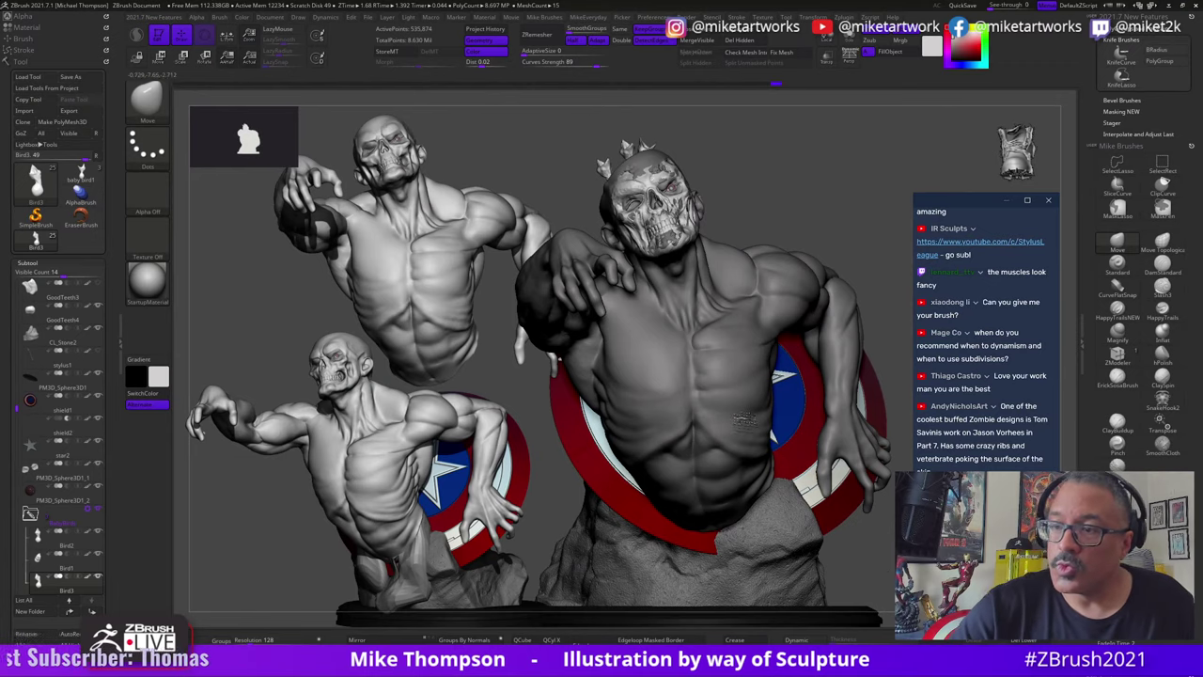
pyautogui.keyDown('alt'); pyautogui.click(744, 418); pyautogui.keyUp('alt')
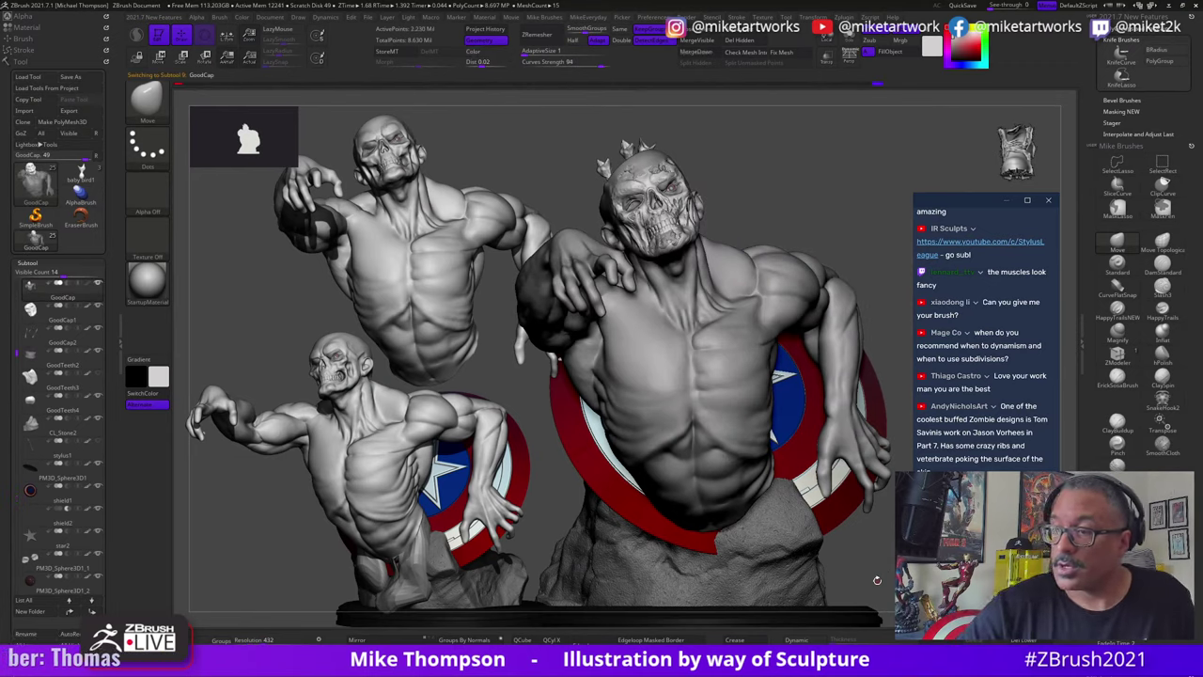
pyautogui.moveTo(873, 553); pyautogui.dragTo(834, 554)
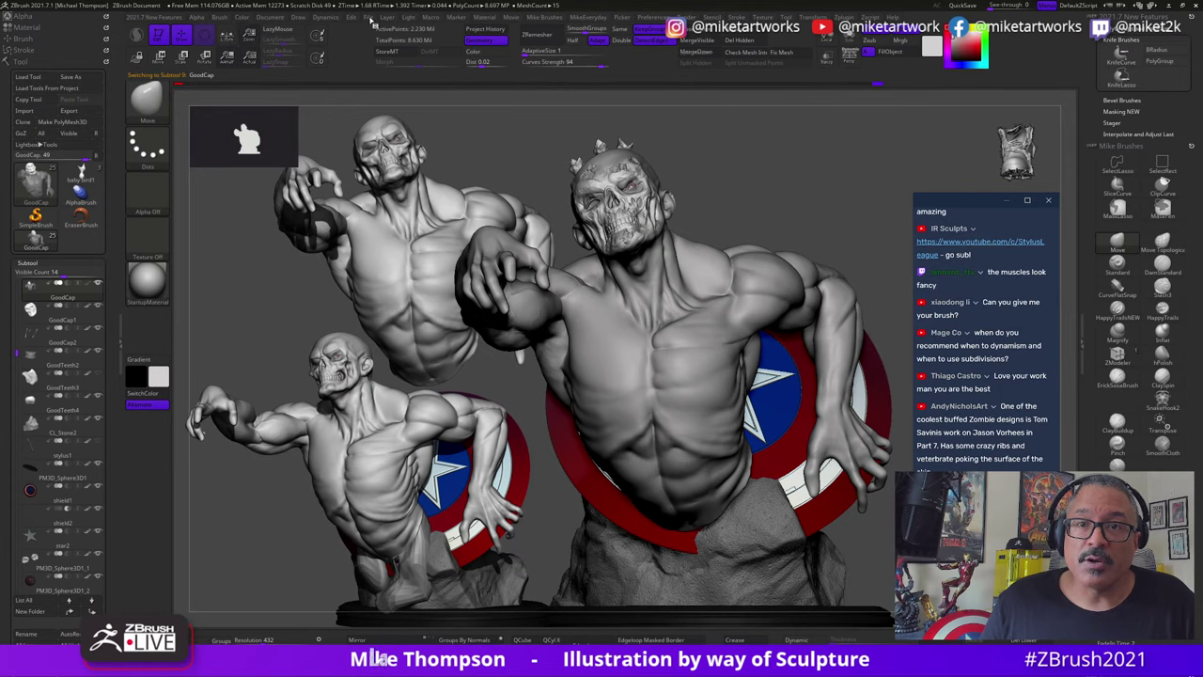
# Step: Delete the active document layer and confirm the deletion
pyautogui.click(386, 18)
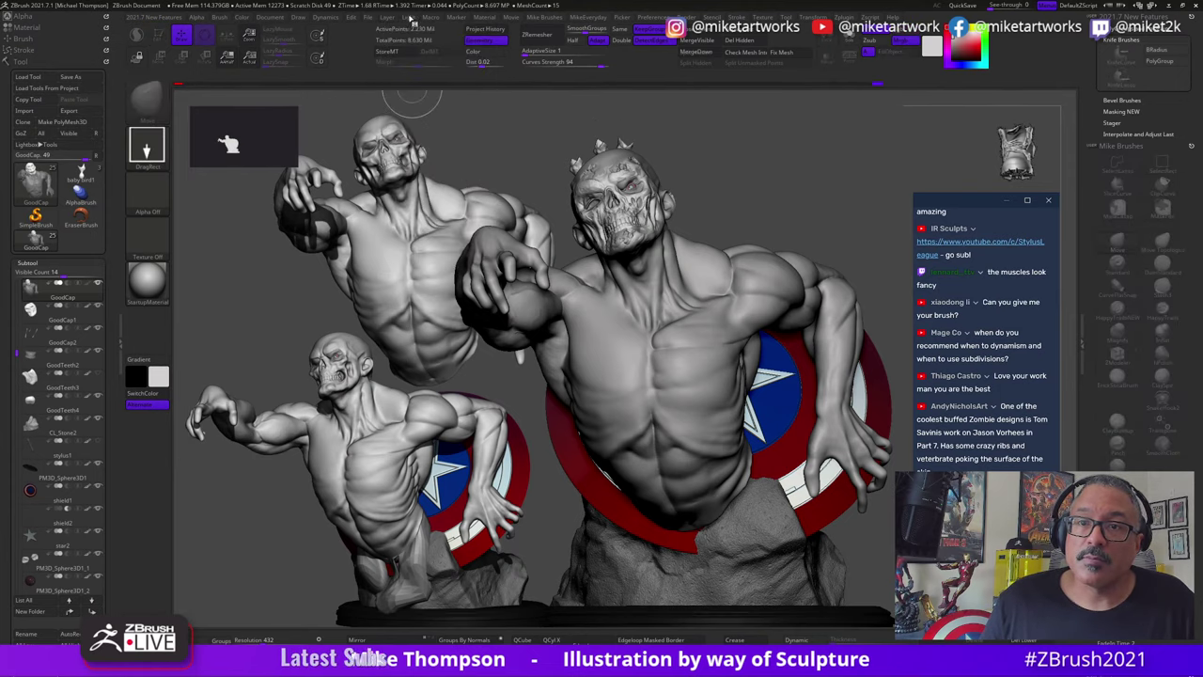
pyautogui.click(392, 18)
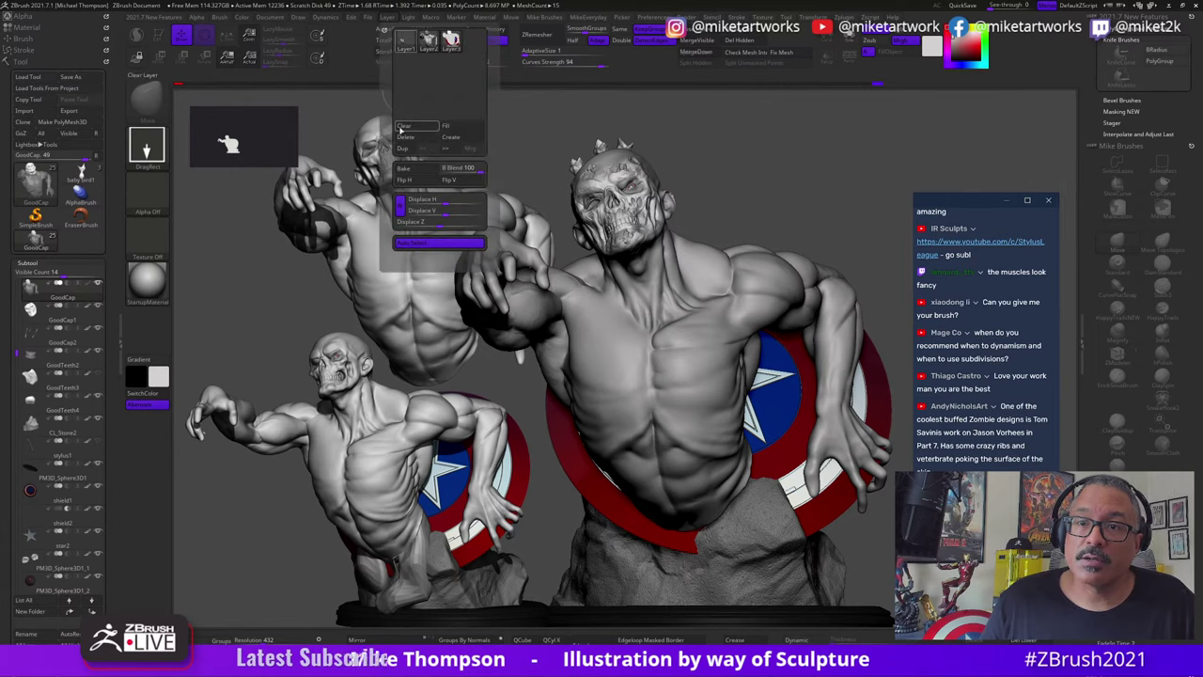
pyautogui.click(405, 141)
pyautogui.click(619, 368)
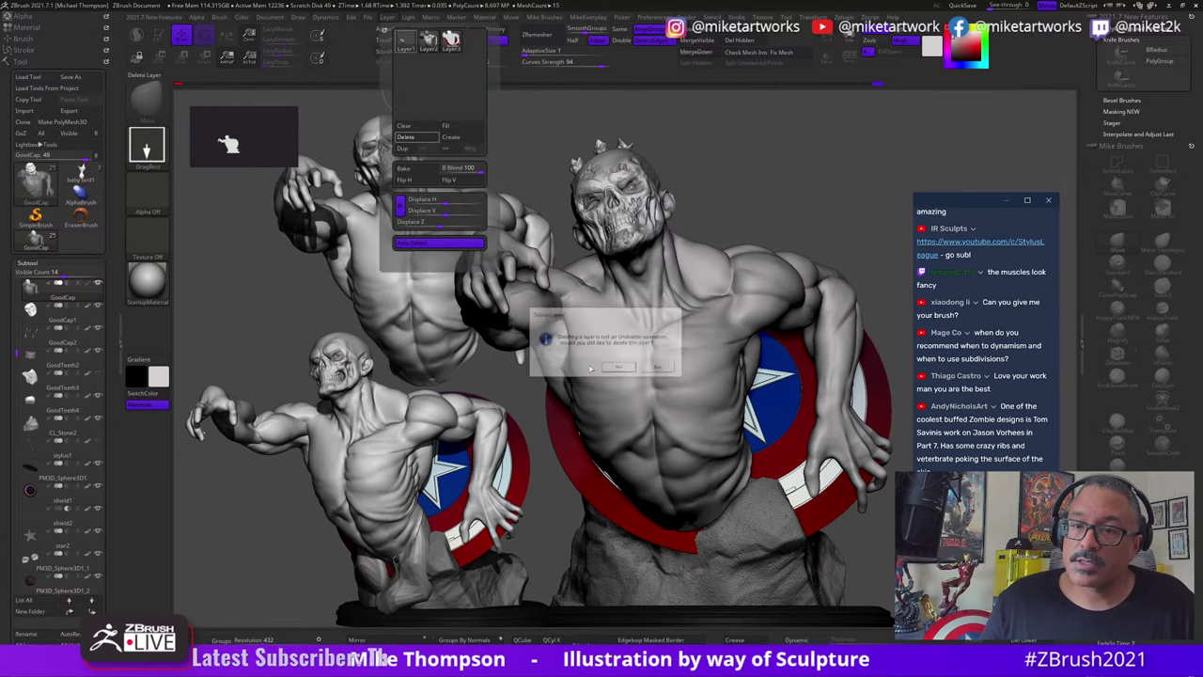
# Step: Delete another document layer holding a comparison copy of the bust and confirm the deletion
pyautogui.click(387, 18)
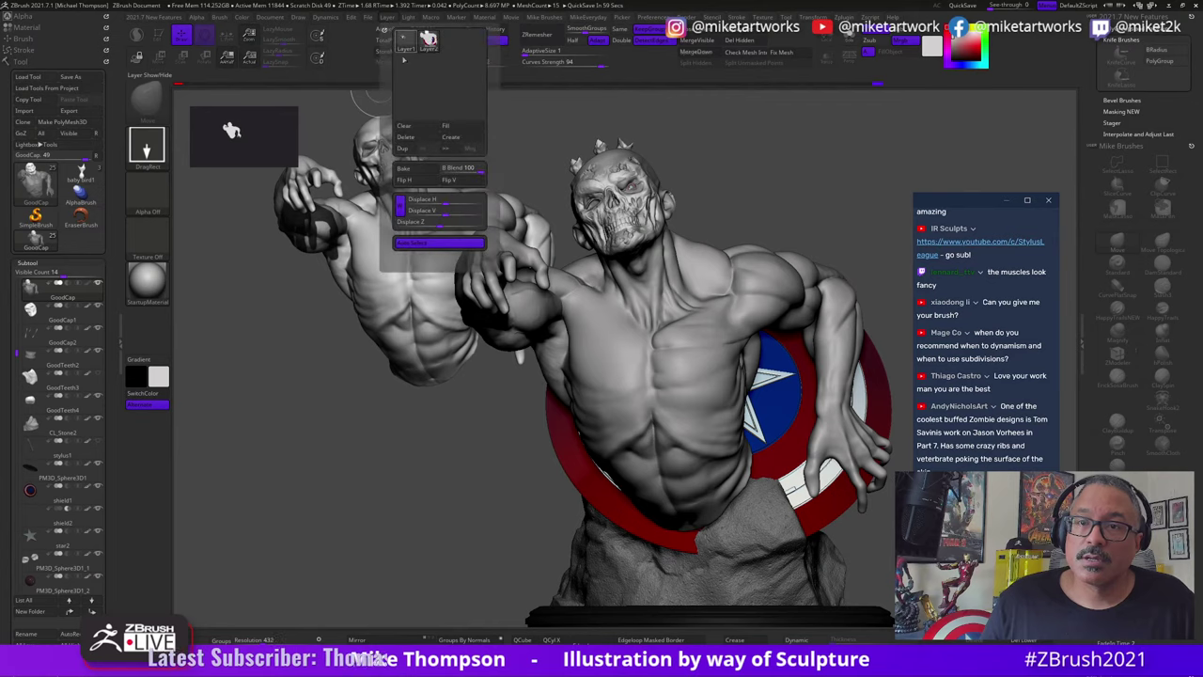
pyautogui.click(412, 138)
pyautogui.press('Return')
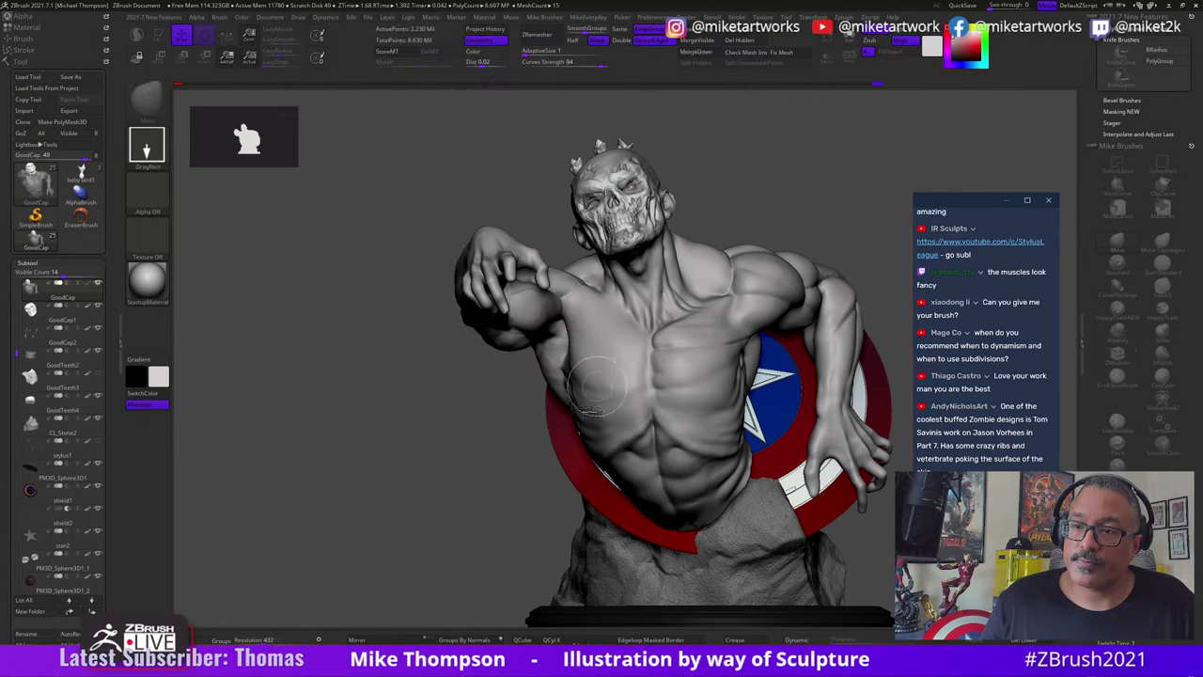
# Step: Clear the canvas, draw the zombie bust anew in Edit mode, and frame it in the document
pyautogui.moveTo(496, 489); pyautogui.dragTo(489, 573)
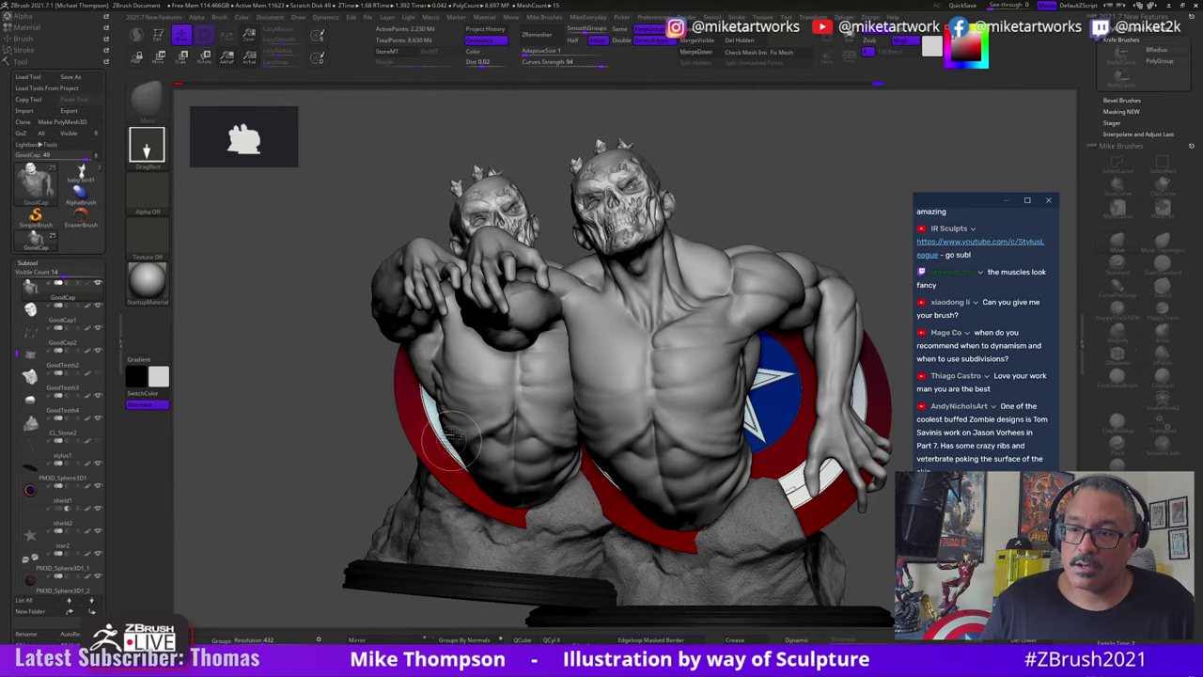
pyautogui.hotkey('ctrl', 'n')
pyautogui.moveTo(570, 202); pyautogui.dragTo(547, 437)
pyautogui.press('t')
pyautogui.press('f')
pyautogui.moveTo(855, 255)
pyautogui.keyDown('alt'); pyautogui.mouseDown()
pyautogui.moveTo(863, 278)
pyautogui.moveTo(785, 233)
pyautogui.moveTo(792, 277)
pyautogui.moveTo(843, 292)
pyautogui.mouseUp(); pyautogui.keyUp('alt')
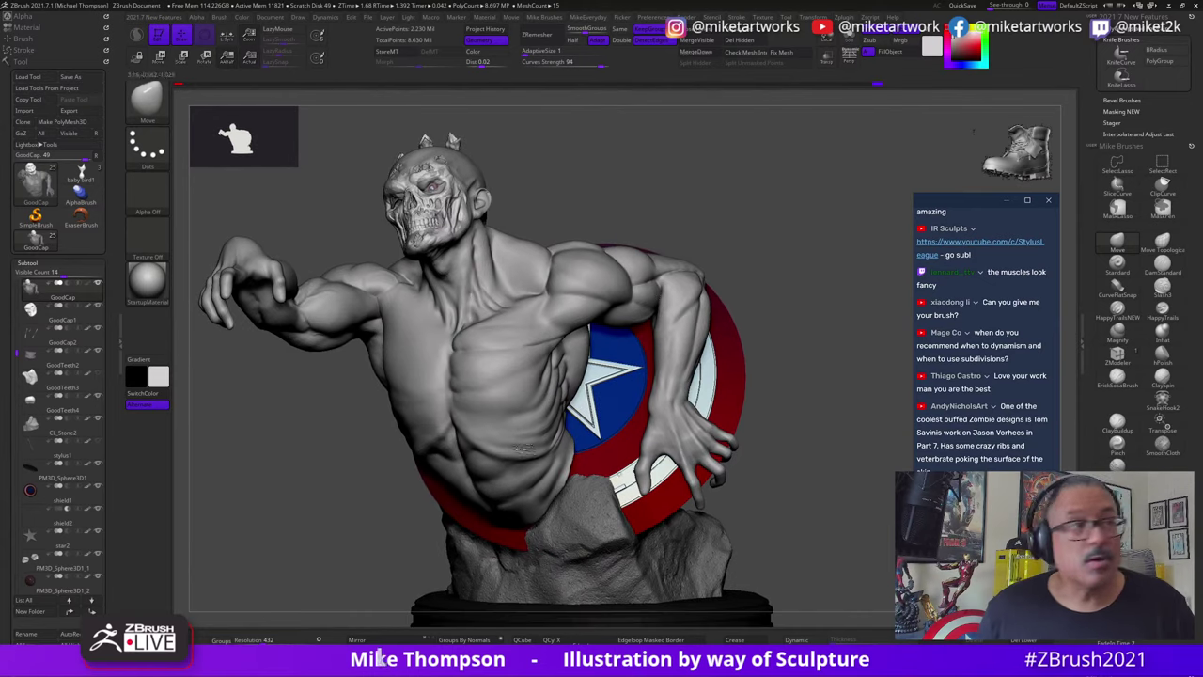
# Step: Switch to the reference board, minimize ZBrush, and add the Progress2 image from the desktop to the board
pyautogui.moveTo(44, 289)
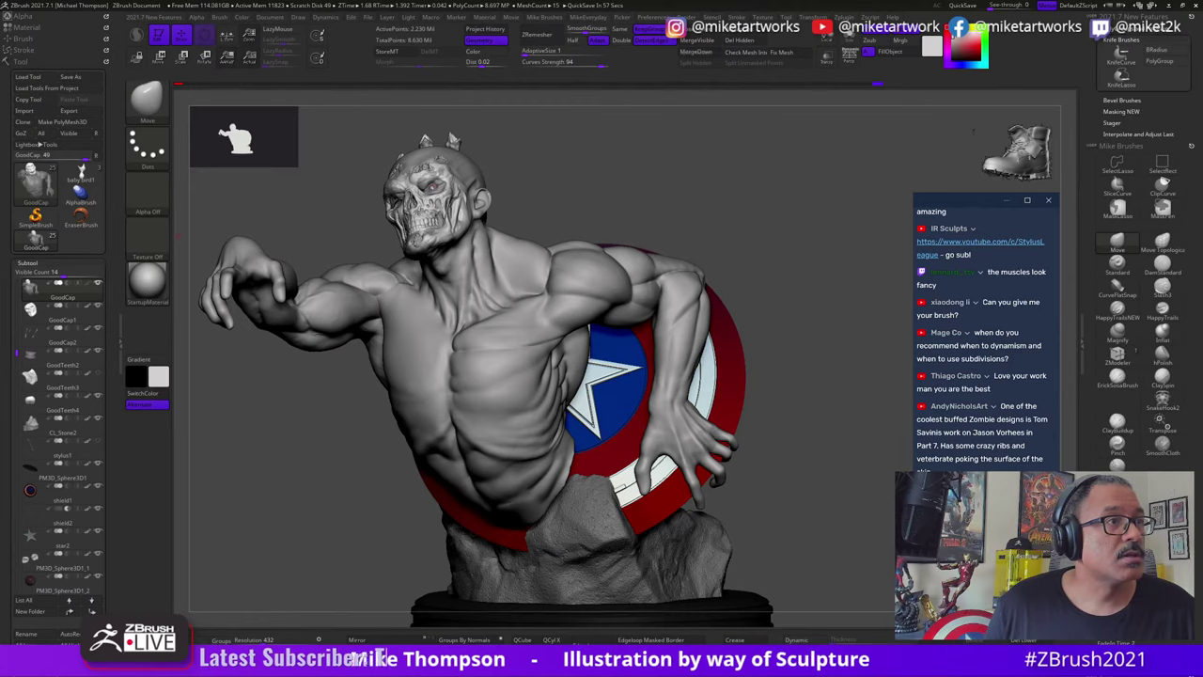
pyautogui.moveTo(2, 488); pyautogui.dragTo(427, 554, button='right')
pyautogui.scroll(1, 432, 564)
pyautogui.moveTo(458, 601); pyautogui.dragTo(421, 544, button='middle')
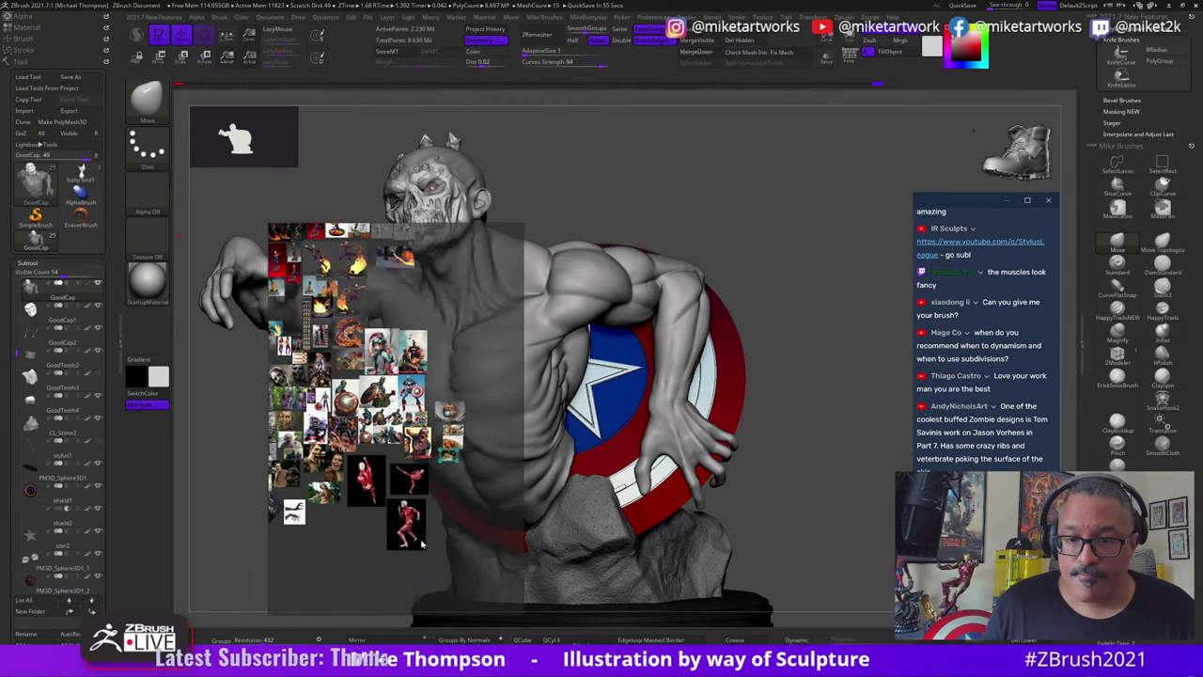
pyautogui.click(1172, 7)
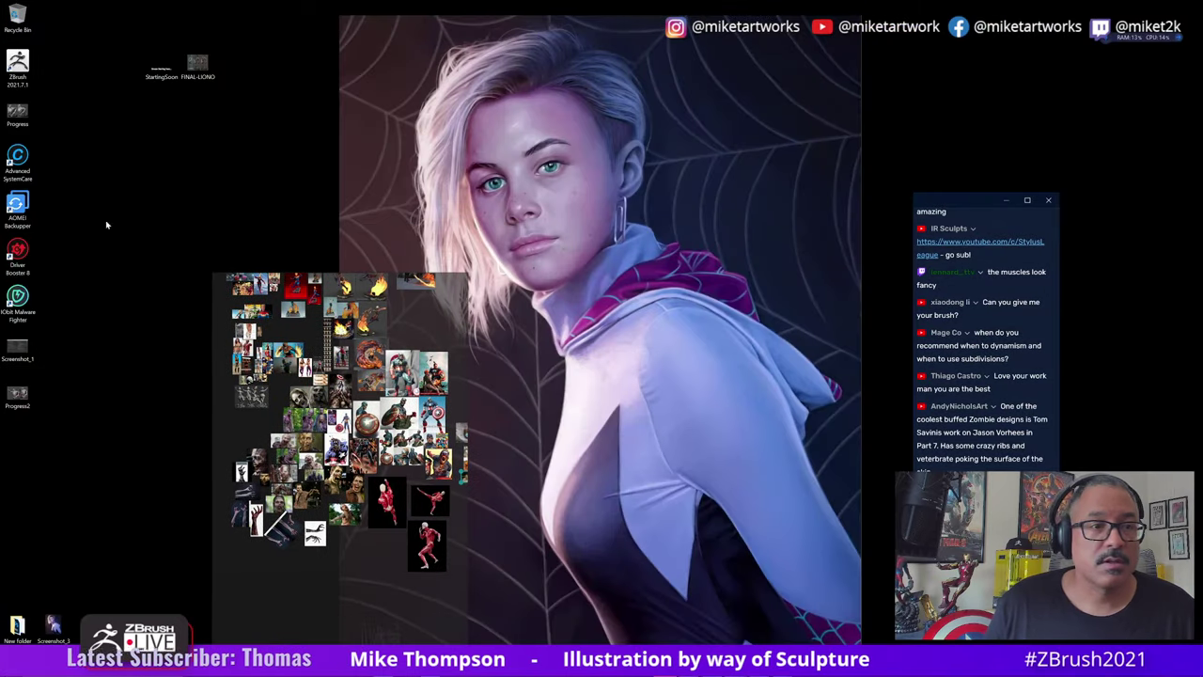
pyautogui.moveTo(27, 397); pyautogui.dragTo(349, 606)
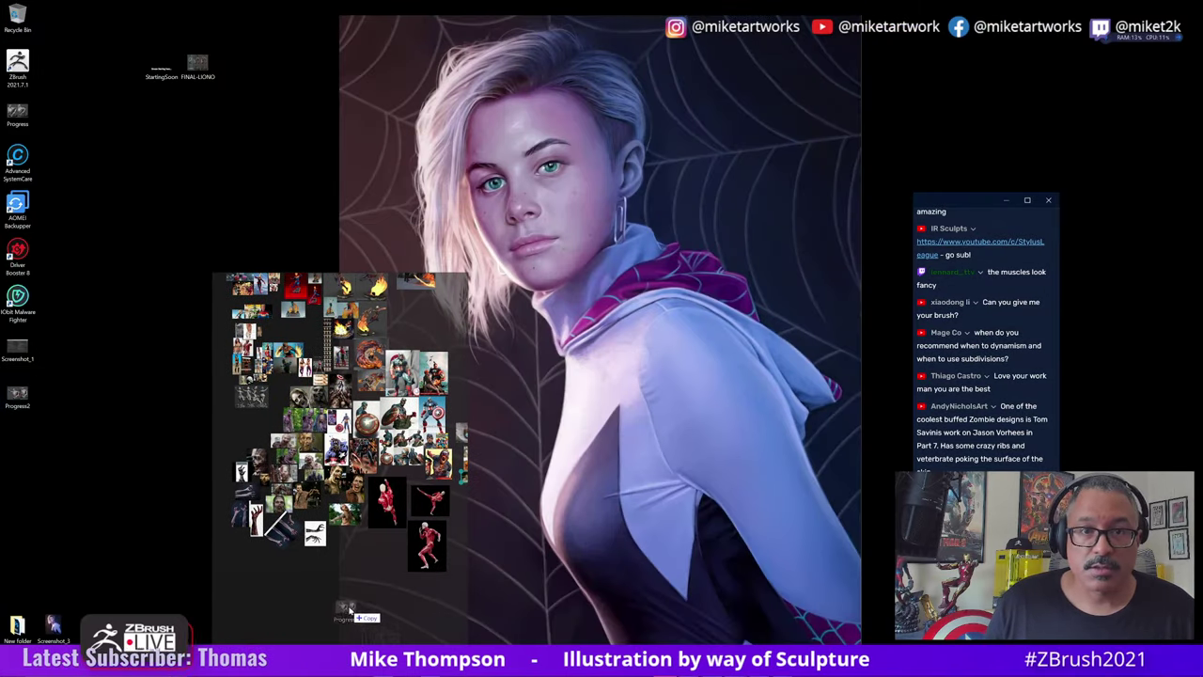
pyautogui.doubleClick(367, 608)
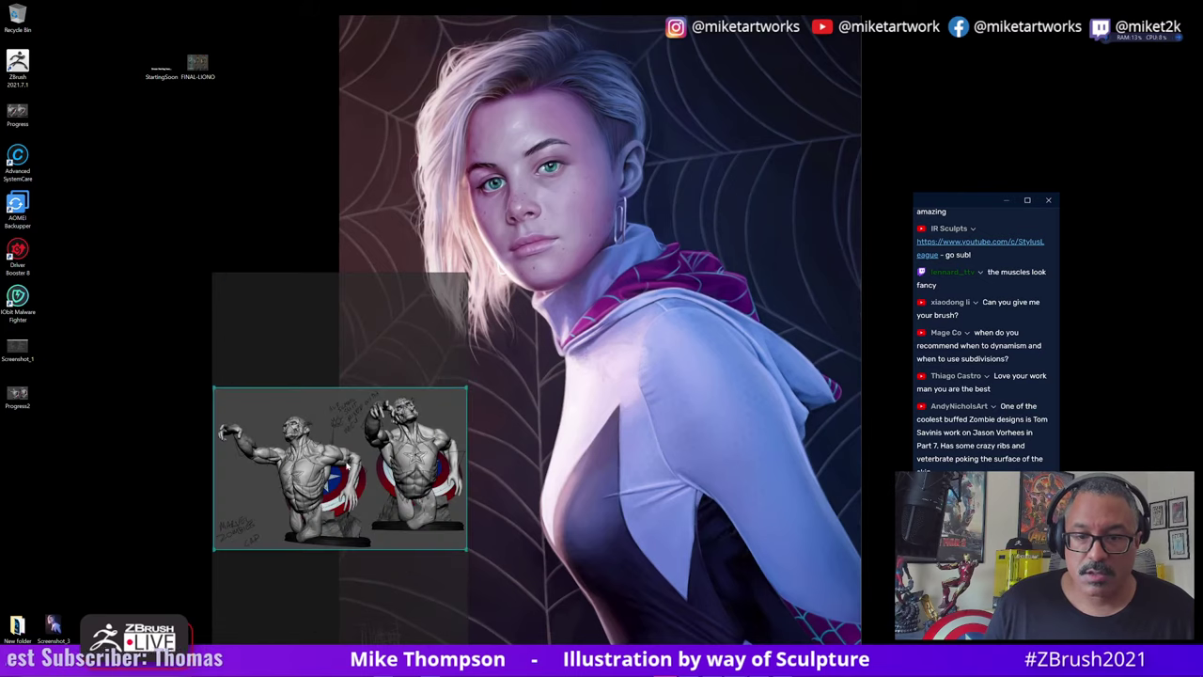
# Step: Zoom the reference board in on the Progress2 bust with the star costume sketched on its chest
pyautogui.scroll(5, 347, 465)
pyautogui.moveTo(346, 465); pyautogui.dragTo(319, 404, button='right')
pyautogui.moveTo(319, 404); pyautogui.dragTo(279, 412, button='middle')
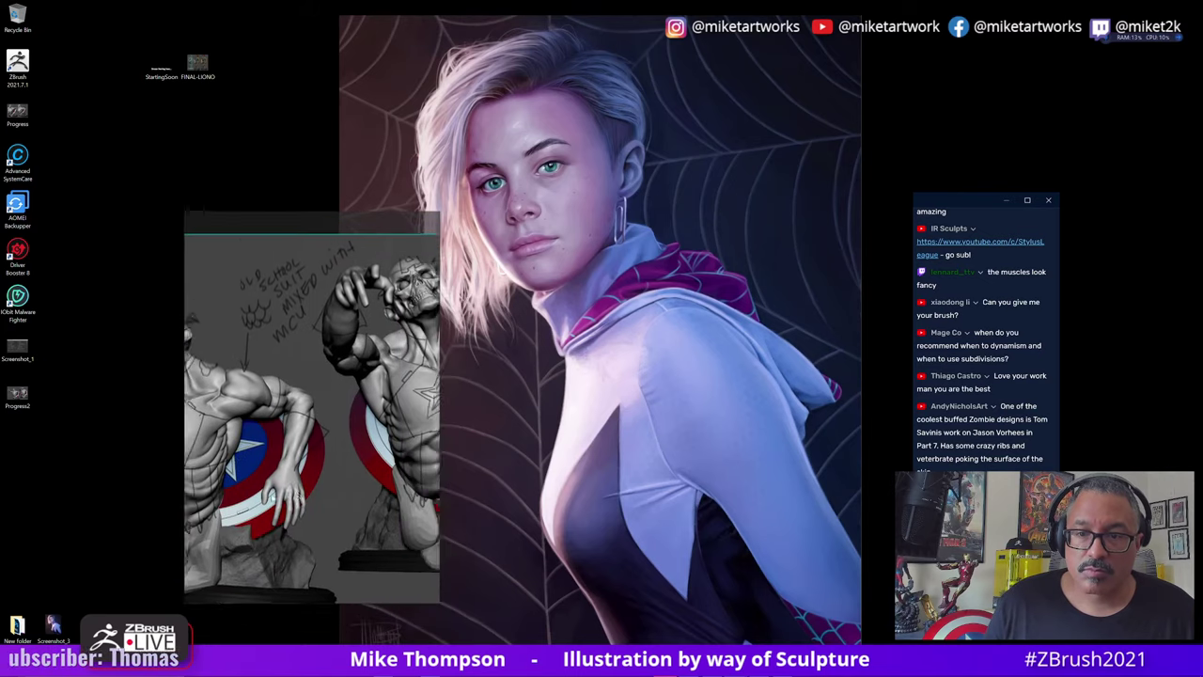
pyautogui.moveTo(436, 439); pyautogui.dragTo(352, 449, button='middle')
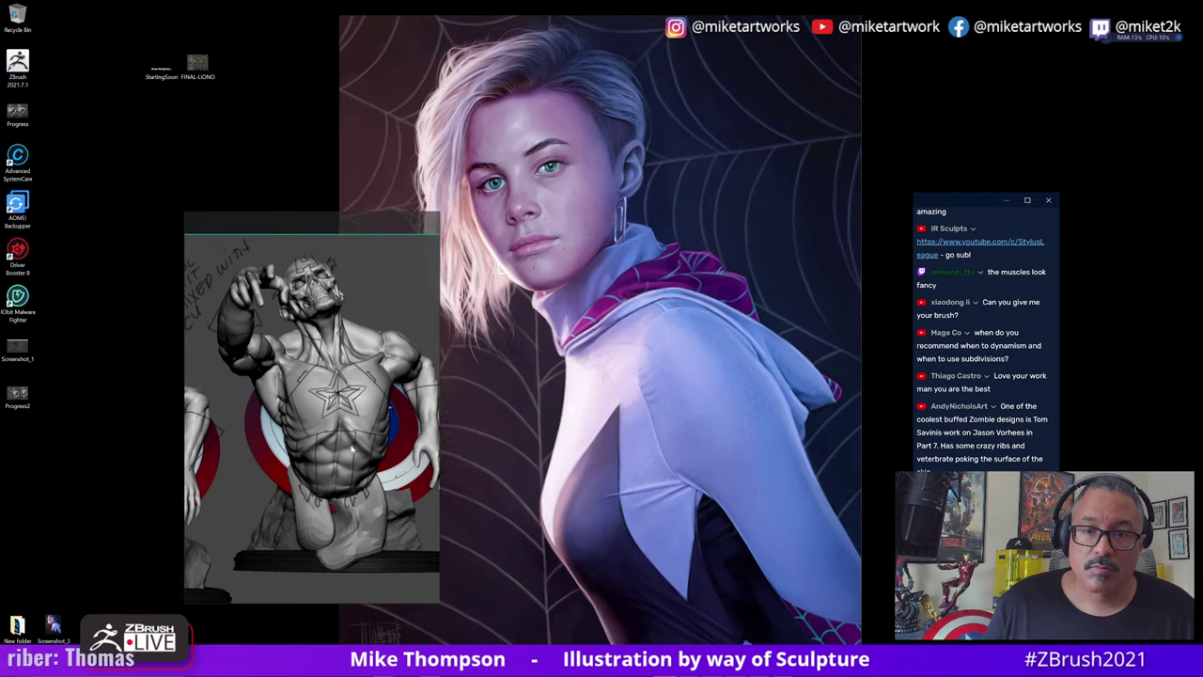
pyautogui.moveTo(352, 448); pyautogui.dragTo(232, 426, button='right')
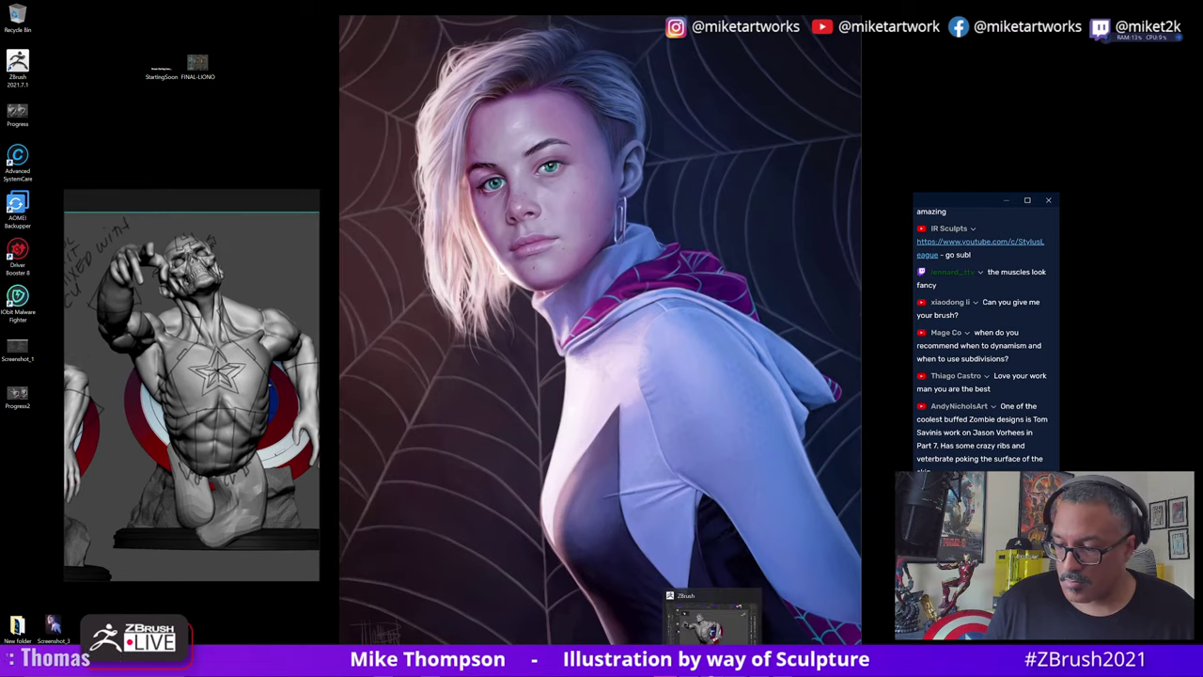
# Step: Switch back to ZBrush and place the reference board beside the bust, over the lower part of the canvas
pyautogui.click(712, 664)
pyautogui.moveTo(297, 465); pyautogui.dragTo(732, 547, button='right')
pyautogui.moveTo(731, 545); pyautogui.dragTo(398, 651)
pyautogui.hotkey('ctrl', 'z')
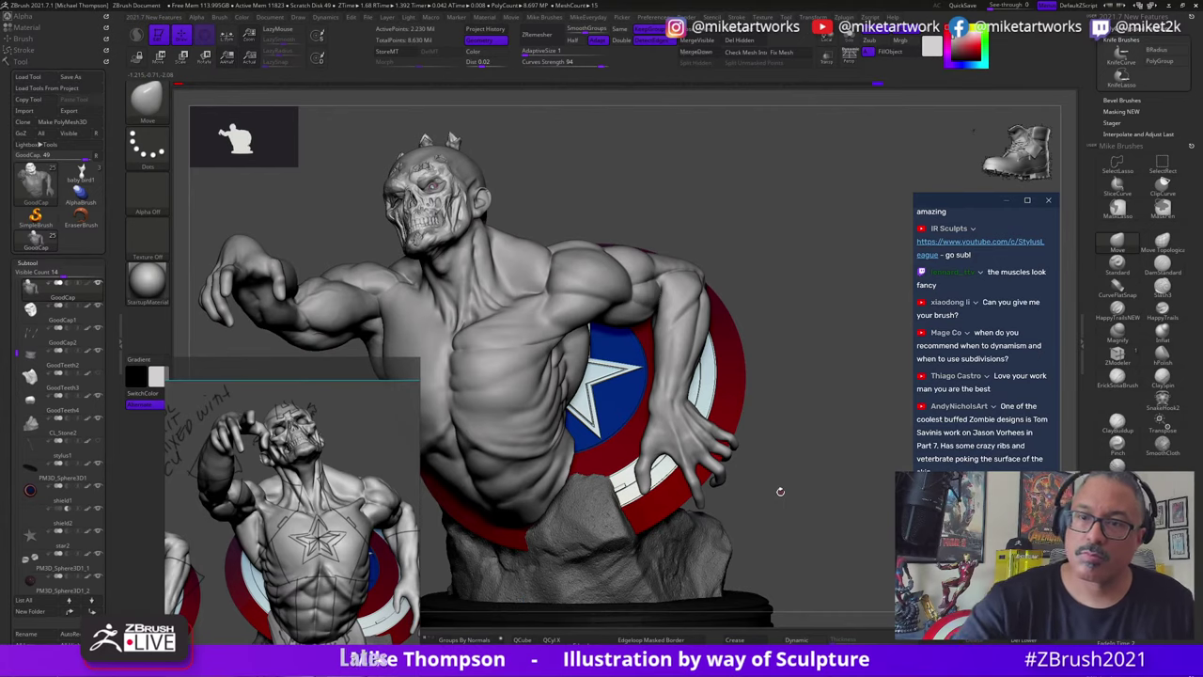
# Step: Select the HappyTrailsNEW brush and set it to paint black in Rgb mode on GoodCap
pyautogui.moveTo(721, 224)
pyautogui.mouseDown()
pyautogui.moveTo(769, 229)
pyautogui.moveTo(606, 515)
pyautogui.moveTo(637, 435)
pyautogui.mouseUp()
pyautogui.keyDown('alt'); pyautogui.moveTo(782, 172); pyautogui.dragTo(778, 212); pyautogui.keyUp('alt')
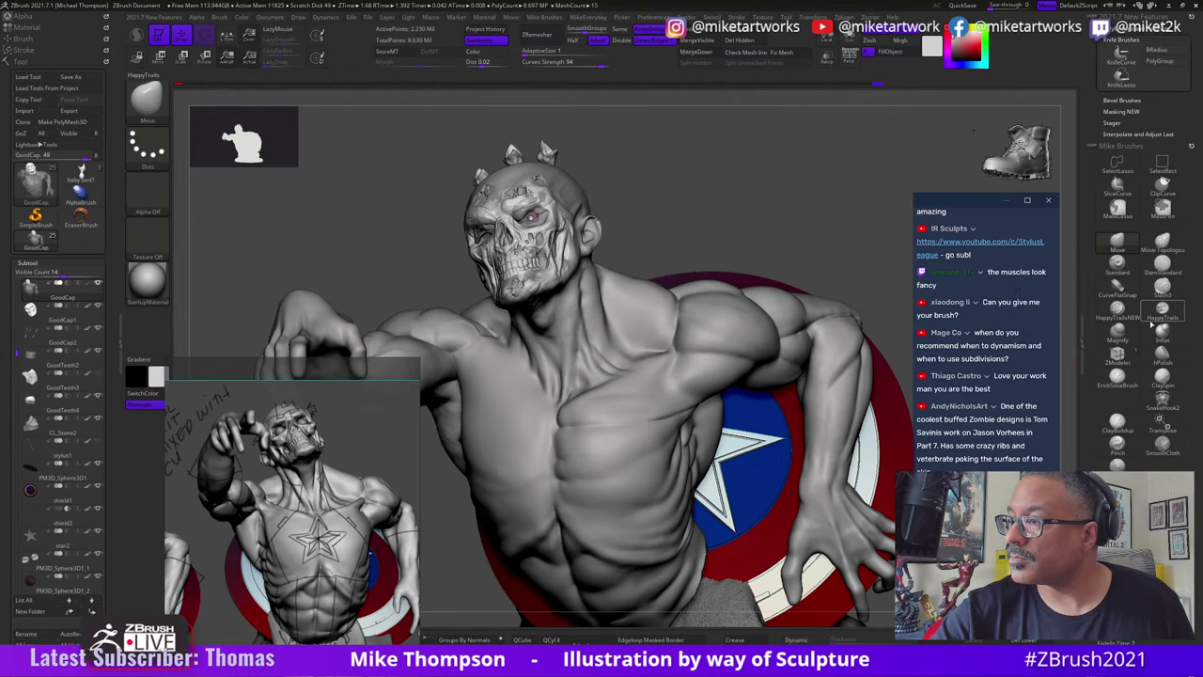
pyautogui.click(1117, 311)
pyautogui.press('space')
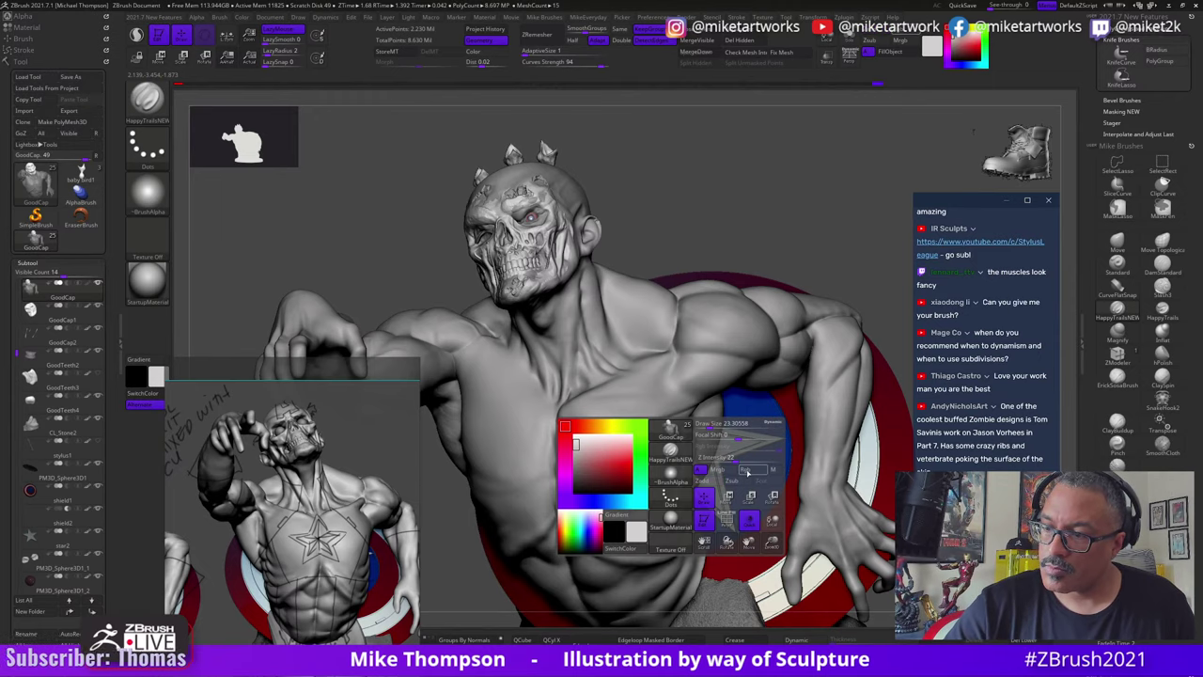
pyautogui.moveTo(770, 252); pyautogui.dragTo(783, 223)
pyautogui.click(952, 56)
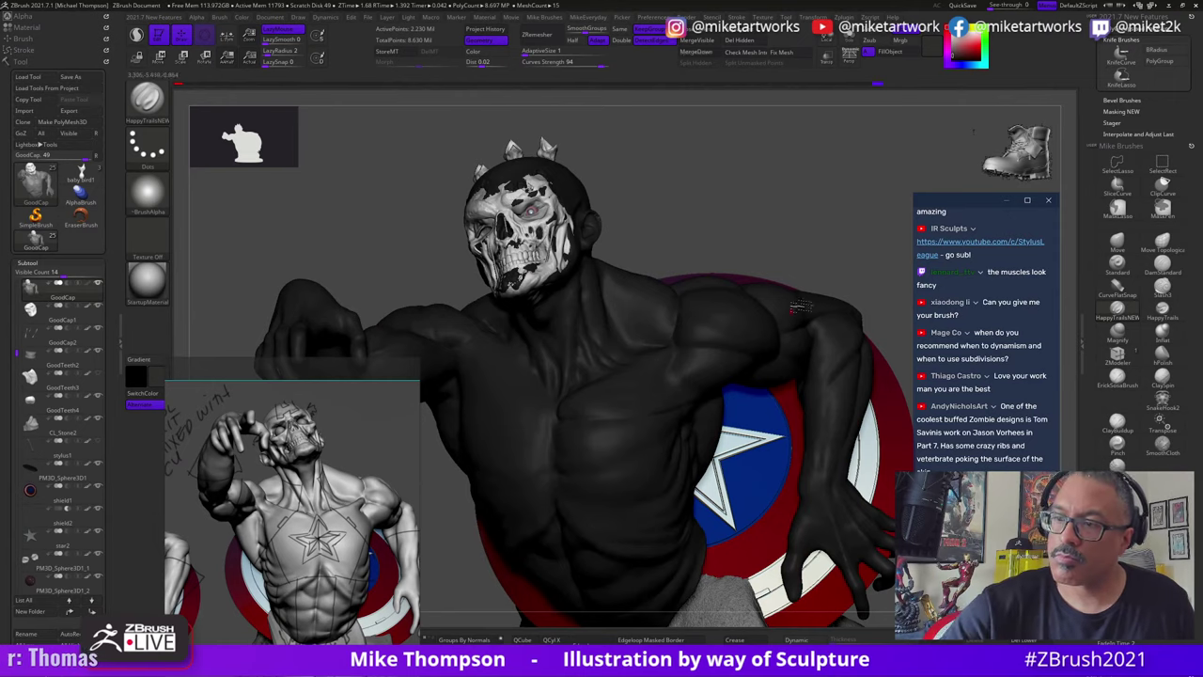
pyautogui.keyDown('ctrl'); pyautogui.click(972, 132); pyautogui.keyUp('ctrl')
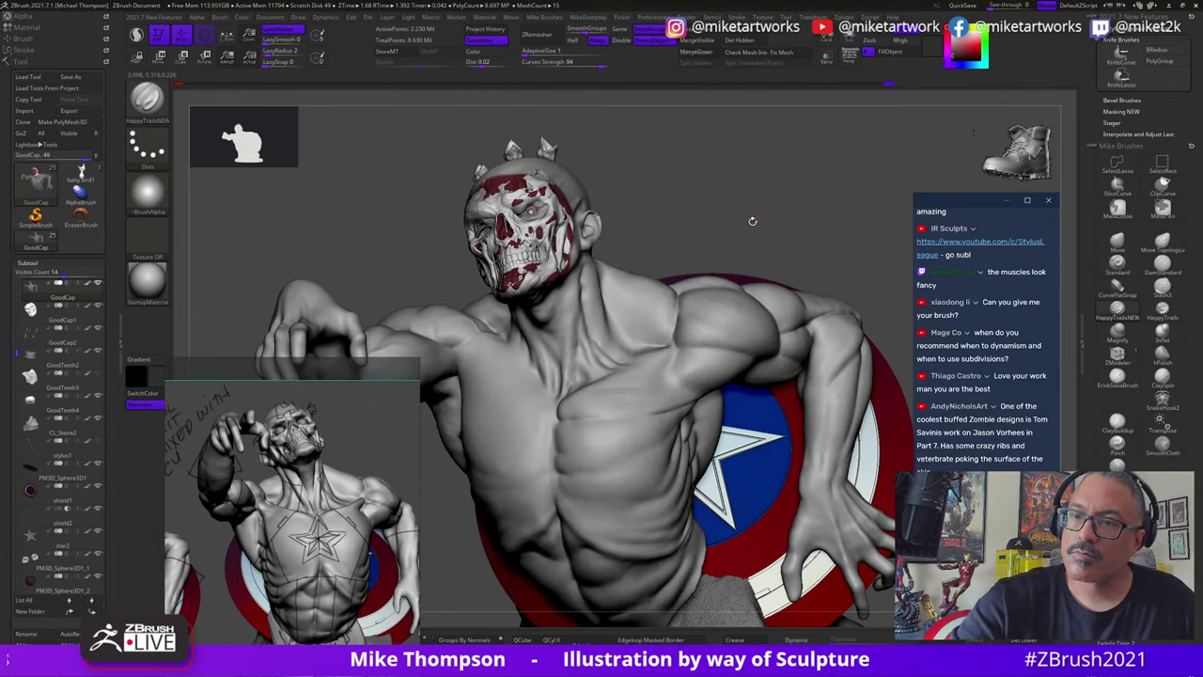
# Step: Fill the GoodCap subtool with light gray (RGB 213, 213, 213), and set the paint color back to black
pyautogui.press('space')
pyautogui.click(623, 240)
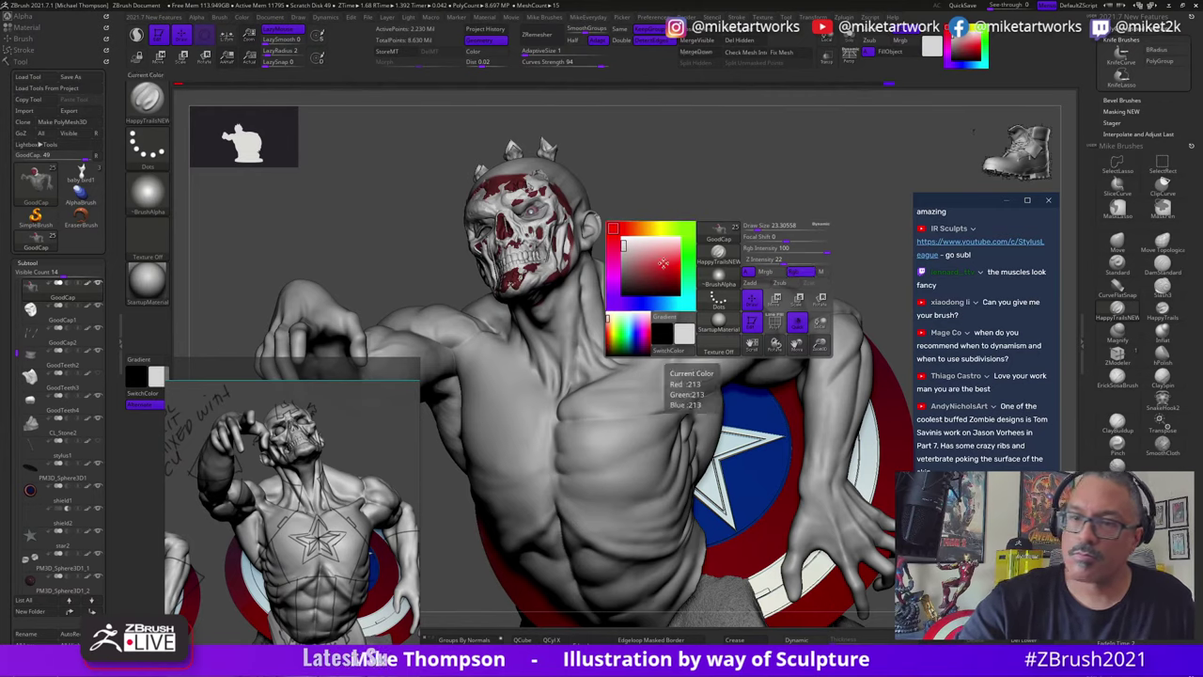
pyautogui.click(227, 38)
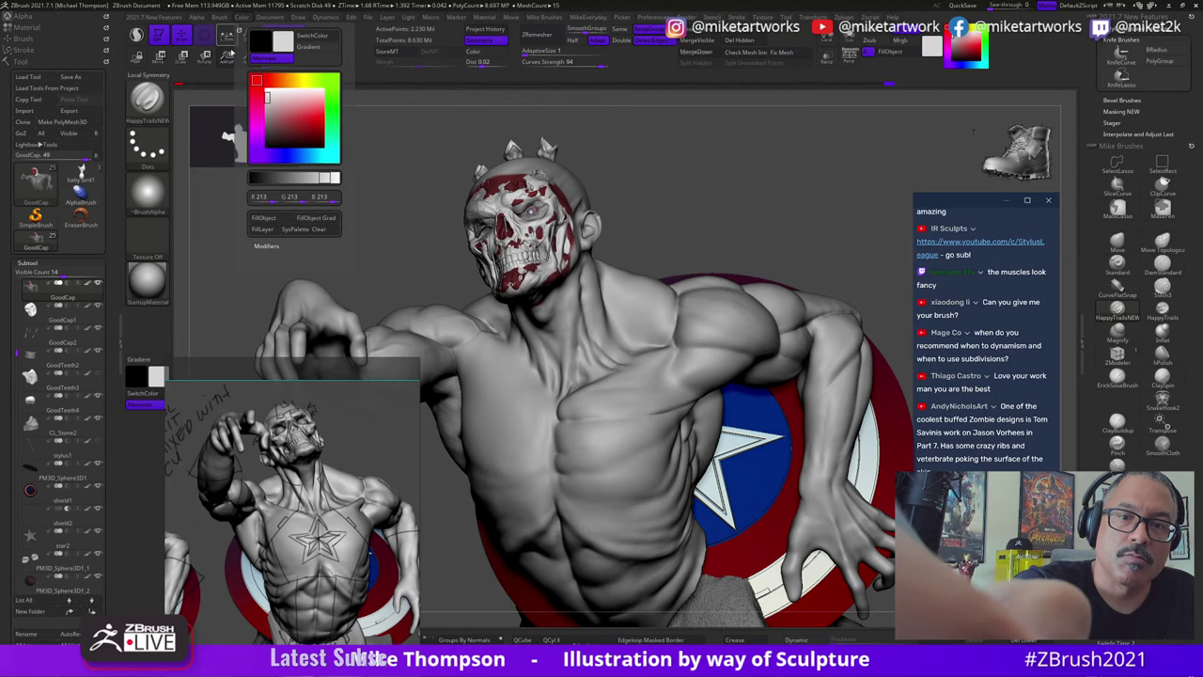
pyautogui.click(263, 218)
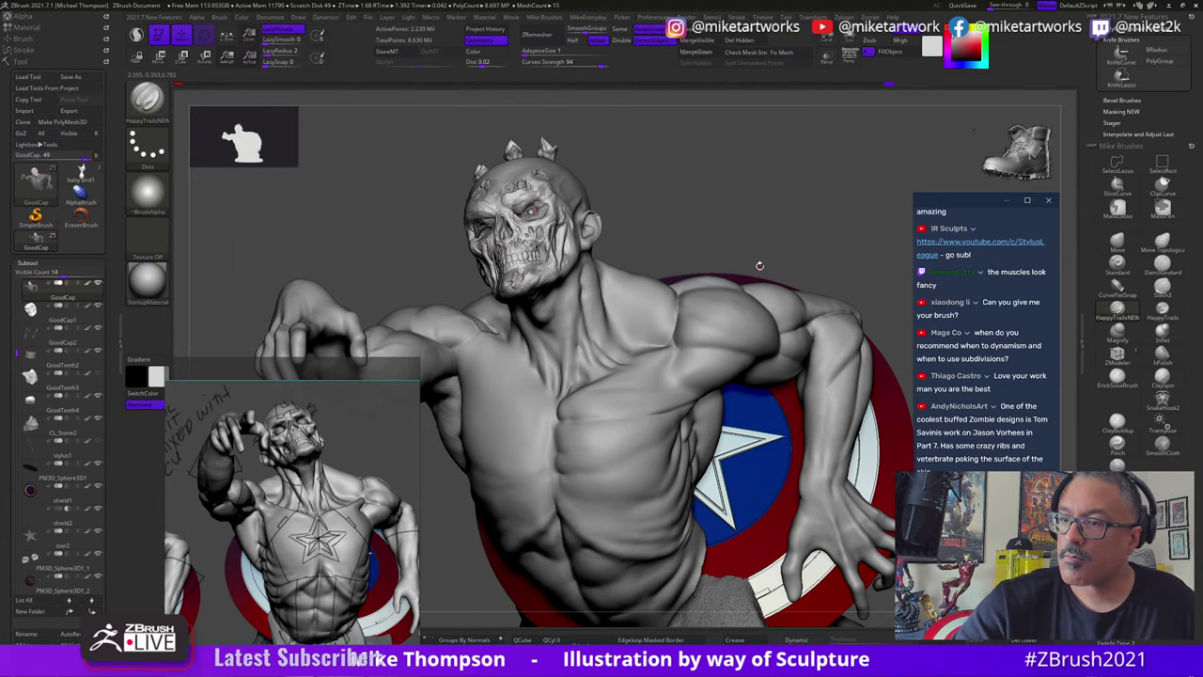
pyautogui.moveTo(956, 56); pyautogui.dragTo(948, 55)
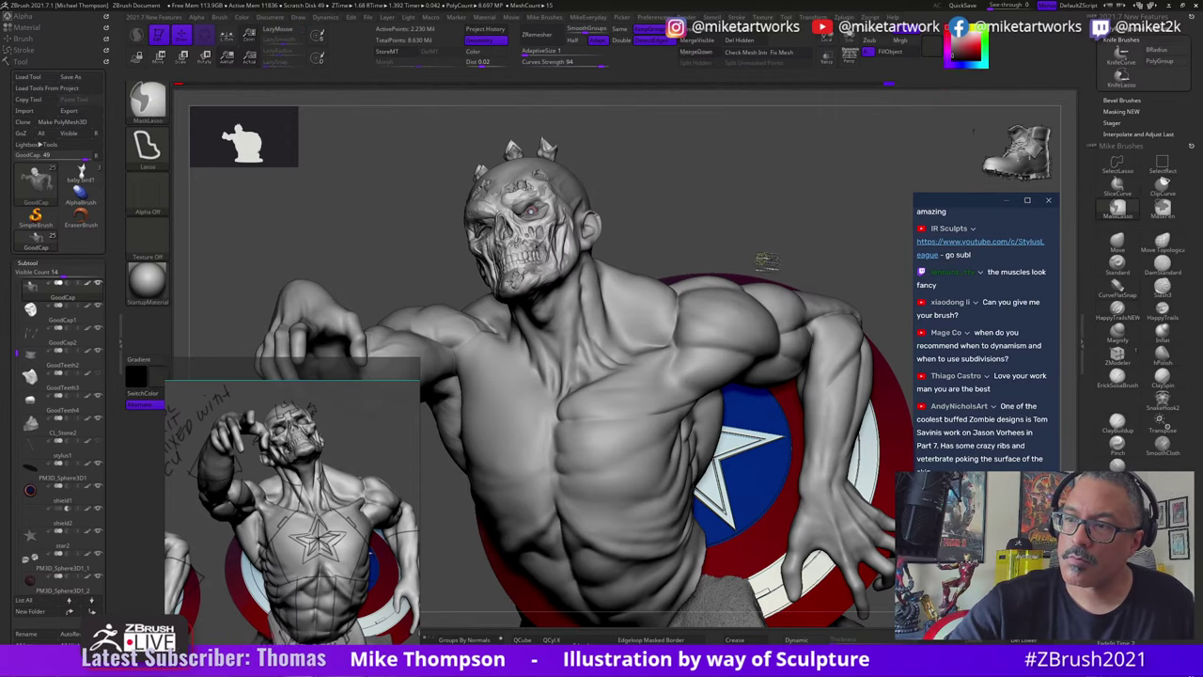
# Step: Set LazyRadius to 30 and paint a black costume neckline across the side of the neck
pyautogui.moveTo(674, 325)
pyautogui.mouseDown()
pyautogui.moveTo(602, 440)
pyautogui.moveTo(650, 618)
pyautogui.mouseUp()
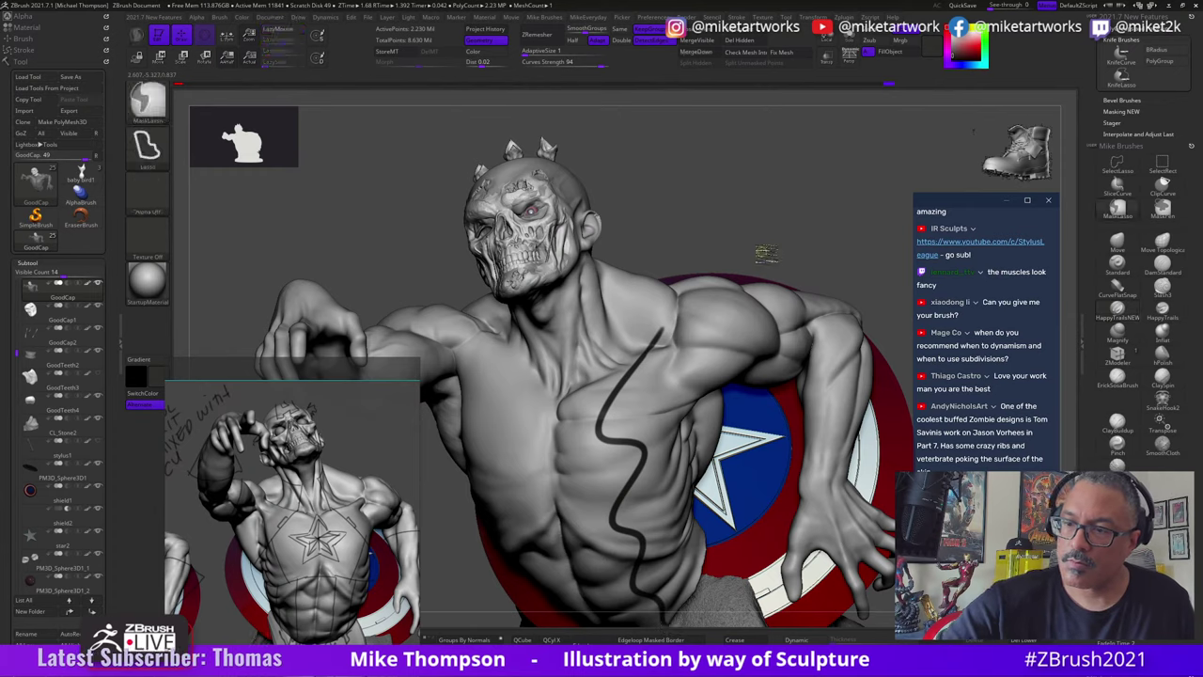
pyautogui.hotkey('ctrl', 'z')
pyautogui.press('s')
pyautogui.moveTo(765, 250)
pyautogui.mouseDown()
pyautogui.moveTo(731, 225)
pyautogui.moveTo(560, 286)
pyautogui.mouseUp()
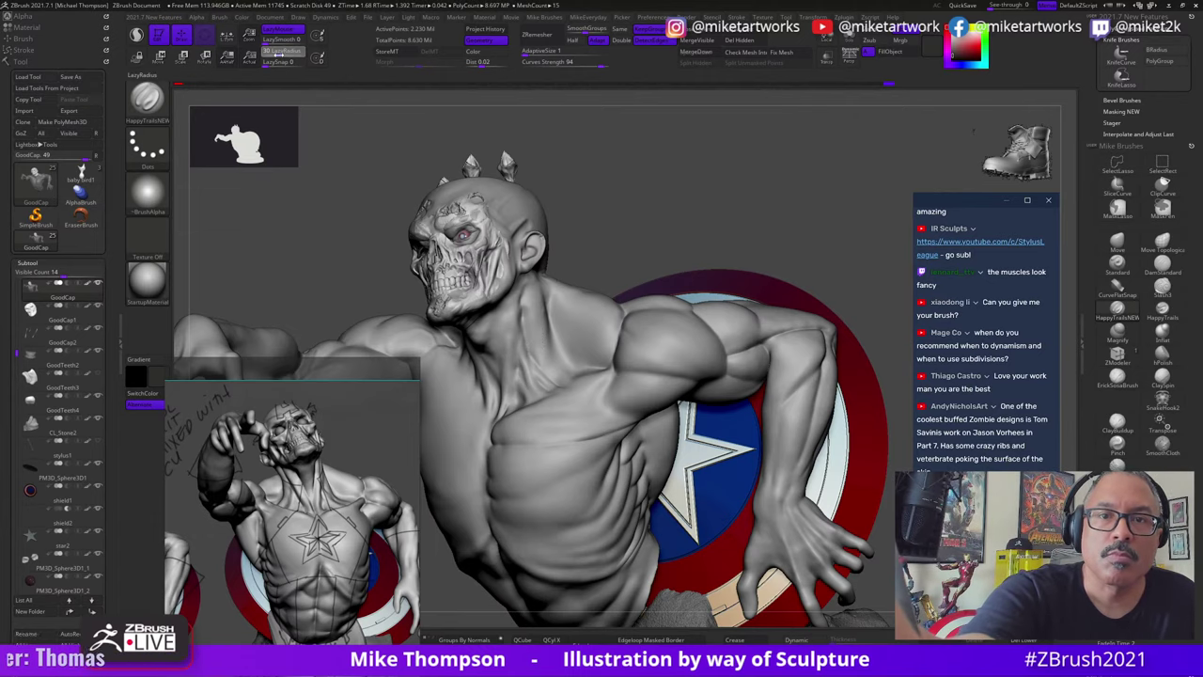
pyautogui.moveTo(622, 203)
pyautogui.mouseDown()
pyautogui.moveTo(730, 273)
pyautogui.moveTo(602, 338)
pyautogui.mouseUp()
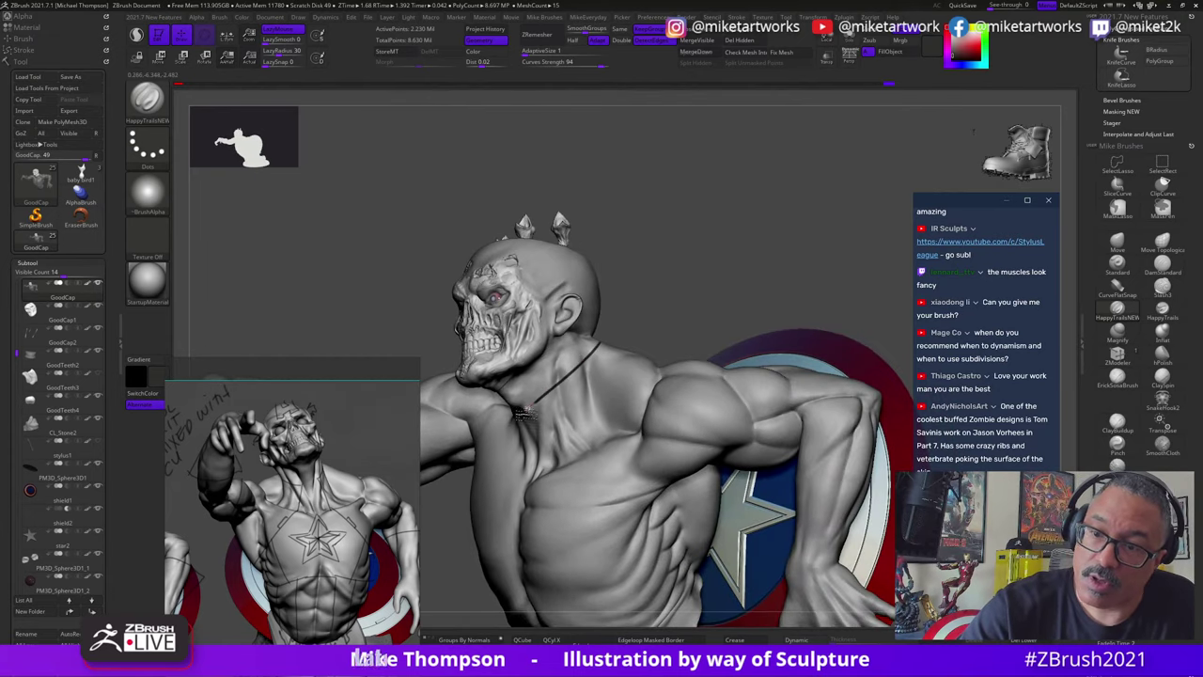
pyautogui.moveTo(517, 411)
pyautogui.mouseDown()
pyautogui.moveTo(788, 446)
pyautogui.moveTo(813, 480)
pyautogui.moveTo(777, 508)
pyautogui.moveTo(812, 500)
pyautogui.moveTo(877, 350)
pyautogui.mouseUp()
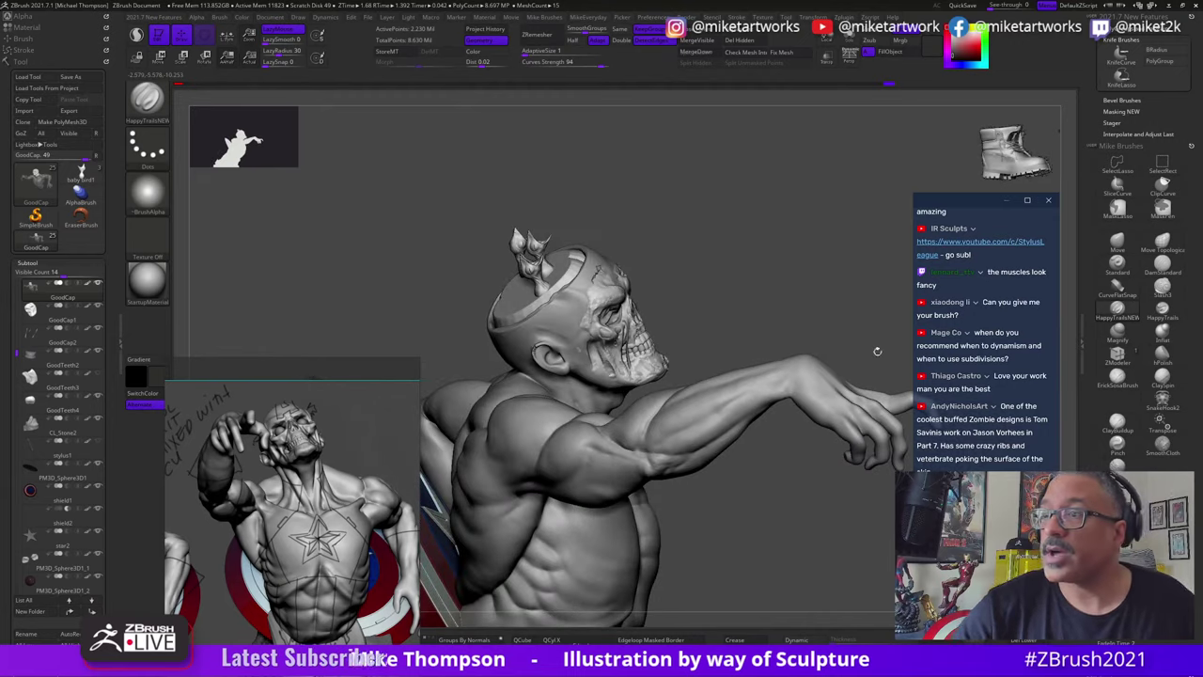
# Step: Hide the outstretched forearm and hand of GoodCap so the front of the neck is accessible
pyautogui.moveTo(810, 508)
pyautogui.mouseDown()
pyautogui.moveTo(709, 498)
pyautogui.moveTo(743, 502)
pyautogui.moveTo(695, 335)
pyautogui.moveTo(620, 418)
pyautogui.moveTo(786, 307)
pyautogui.moveTo(840, 379)
pyautogui.moveTo(822, 291)
pyautogui.mouseUp()
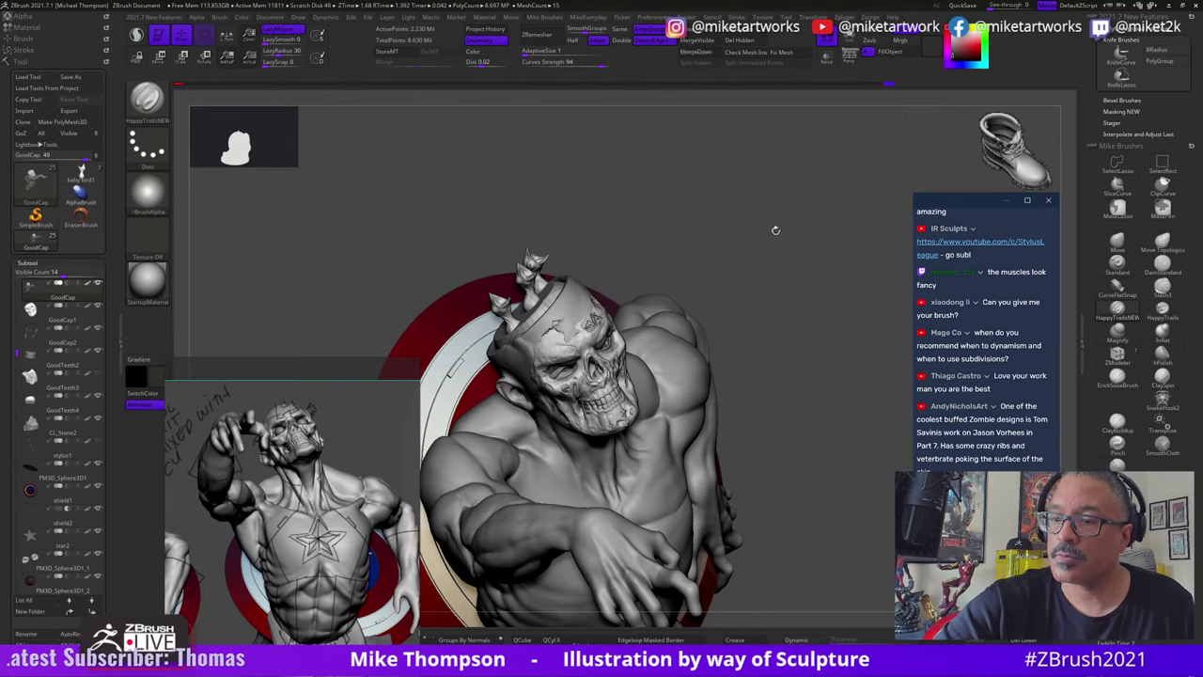
pyautogui.moveTo(775, 229)
pyautogui.mouseDown()
pyautogui.moveTo(794, 558)
pyautogui.moveTo(812, 553)
pyautogui.mouseUp()
pyautogui.moveTo(884, 323)
pyautogui.keyDown('ctrl'); pyautogui.keyDown('shift'); pyautogui.mouseDown()
pyautogui.moveTo(835, 498)
pyautogui.moveTo(716, 565)
pyautogui.moveTo(886, 363)
pyautogui.mouseUp(); pyautogui.keyUp('shift'); pyautogui.keyUp('ctrl')
pyautogui.hotkey('ctrl', 'z')
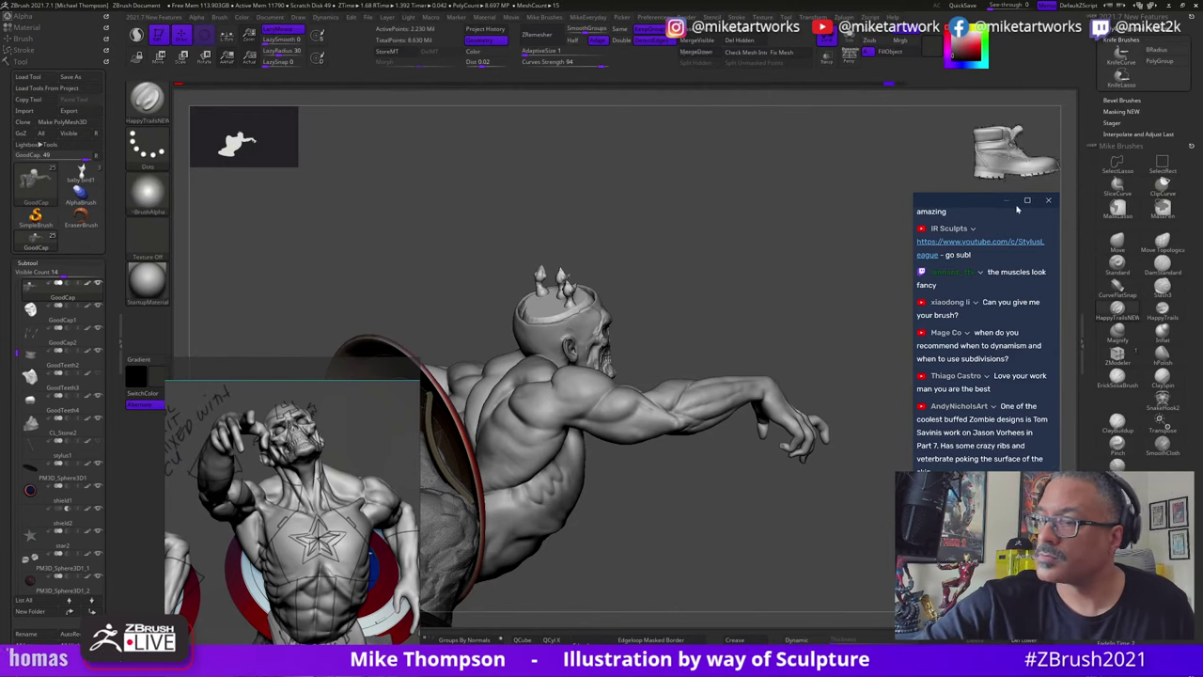
pyautogui.moveTo(856, 354)
pyautogui.keyDown('ctrl'); pyautogui.keyDown('shift'); pyautogui.mouseDown()
pyautogui.moveTo(750, 597)
pyautogui.moveTo(630, 506)
pyautogui.moveTo(611, 458)
pyautogui.moveTo(646, 340)
pyautogui.moveTo(808, 267)
pyautogui.mouseUp(); pyautogui.keyUp('shift'); pyautogui.keyUp('ctrl')
pyautogui.keyDown('ctrl'); pyautogui.keyDown('shift'); pyautogui.click(808, 549); pyautogui.keyUp('shift'); pyautogui.keyUp('ctrl')
pyautogui.moveTo(808, 557)
pyautogui.mouseDown()
pyautogui.moveTo(776, 559)
pyautogui.moveTo(804, 560)
pyautogui.mouseUp()
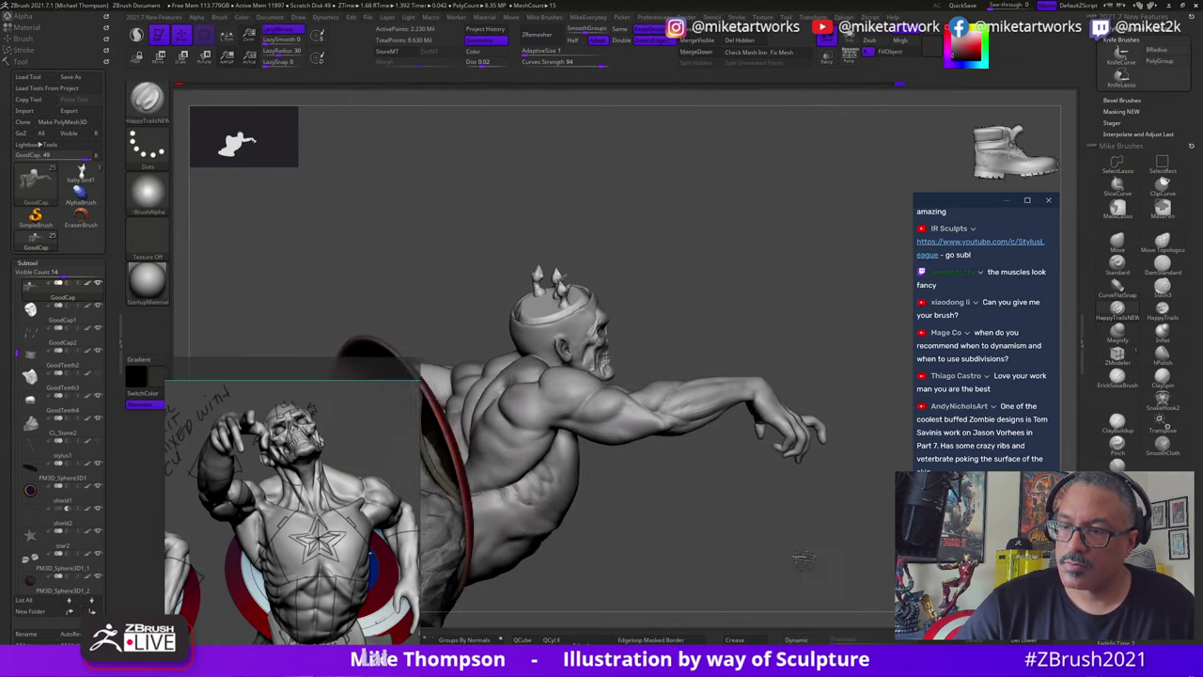
pyautogui.moveTo(888, 404)
pyautogui.keyDown('ctrl'); pyautogui.keyDown('alt'); pyautogui.keyDown('shift'); pyautogui.mouseDown()
pyautogui.moveTo(827, 543)
pyautogui.moveTo(604, 446)
pyautogui.moveTo(781, 239)
pyautogui.mouseUp(); pyautogui.keyUp('shift'); pyautogui.keyUp('alt'); pyautogui.keyUp('ctrl')
# Step: Continue the black neckline around the front of the throat to the other side of the neck
pyautogui.moveTo(813, 563)
pyautogui.mouseDown()
pyautogui.moveTo(765, 550)
pyautogui.moveTo(845, 504)
pyautogui.moveTo(839, 550)
pyautogui.moveTo(857, 545)
pyautogui.moveTo(769, 310)
pyautogui.mouseUp()
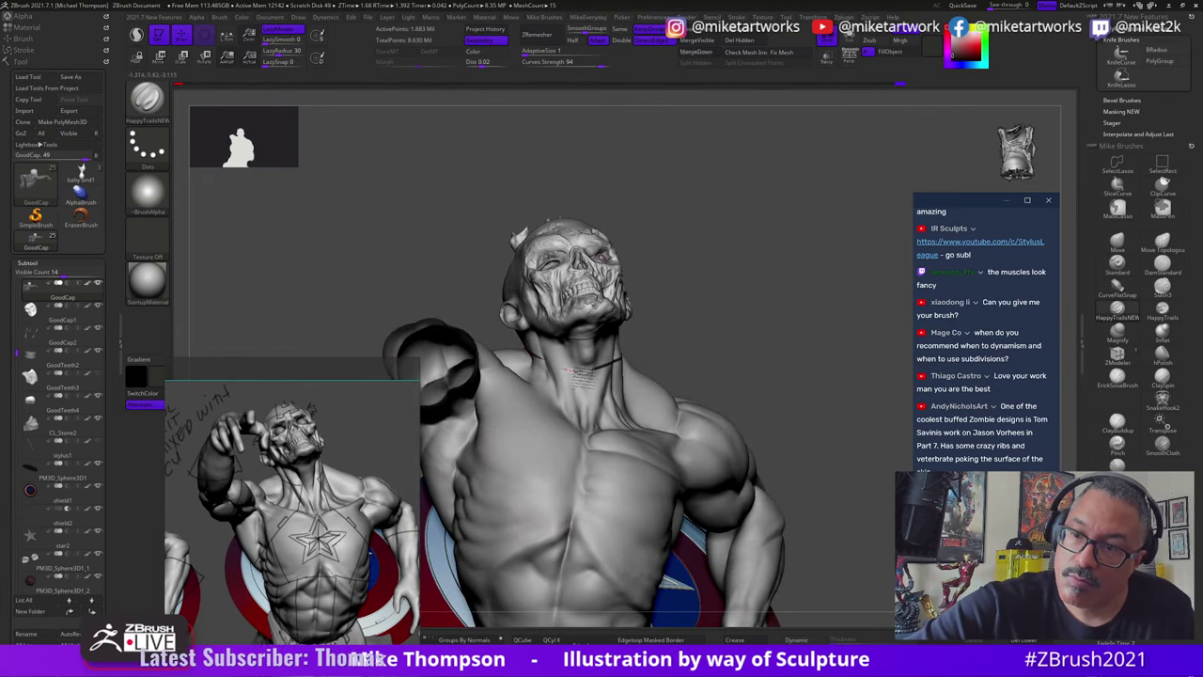
pyautogui.moveTo(709, 288); pyautogui.dragTo(712, 288)
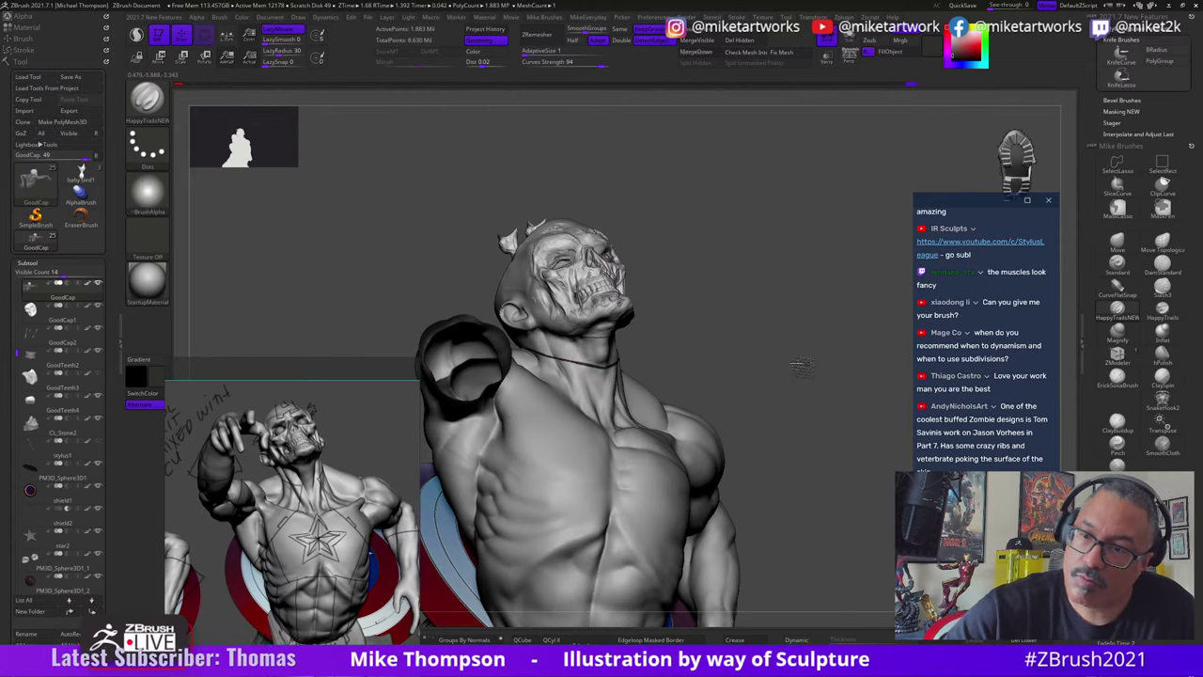
pyautogui.moveTo(799, 367); pyautogui.dragTo(856, 277)
pyautogui.moveTo(848, 284)
pyautogui.mouseDown()
pyautogui.moveTo(839, 259)
pyautogui.moveTo(844, 272)
pyautogui.moveTo(839, 262)
pyautogui.moveTo(832, 274)
pyautogui.mouseUp()
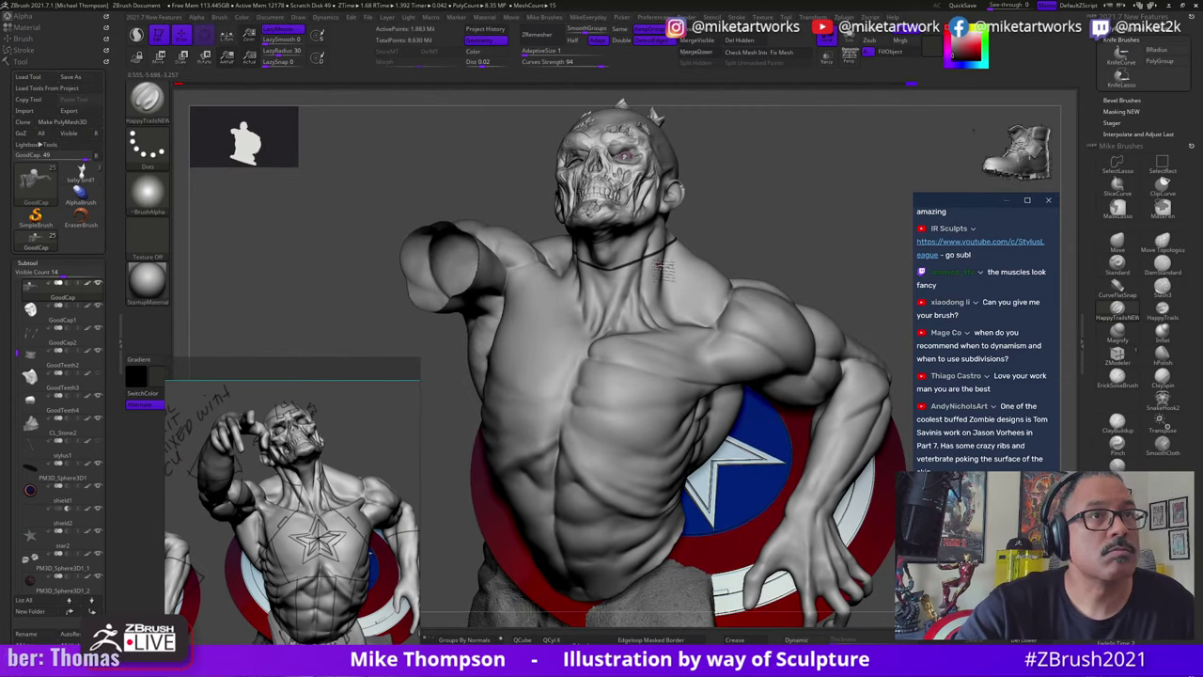
pyautogui.moveTo(769, 230); pyautogui.dragTo(655, 265)
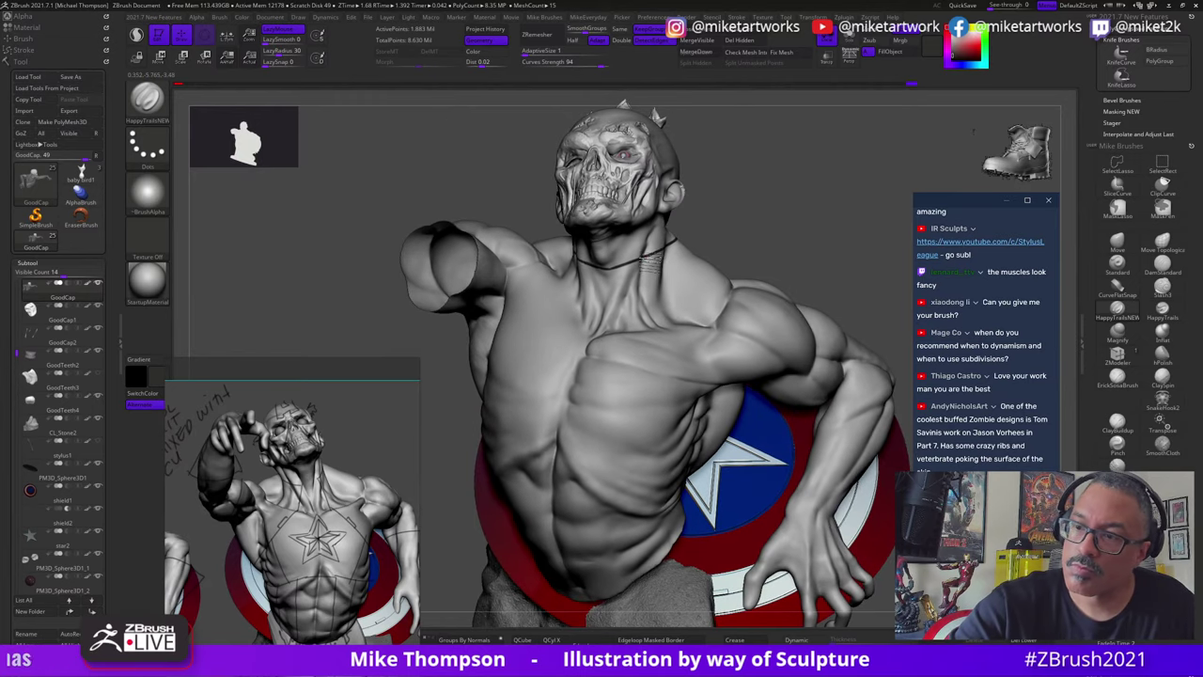
# Step: Paint a black costume seam from the neckline across the chest to the ribs on the raised-arm side of the torso
pyautogui.moveTo(655, 324); pyautogui.dragTo(649, 266)
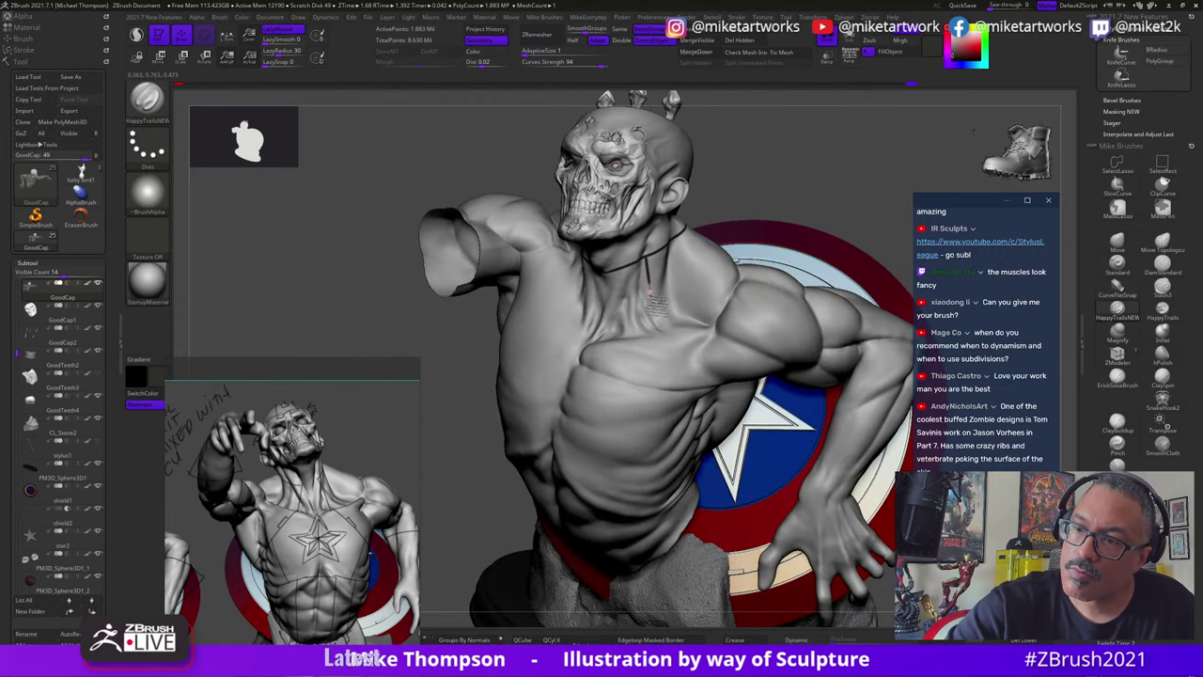
pyautogui.moveTo(791, 176)
pyautogui.mouseDown()
pyautogui.moveTo(805, 440)
pyautogui.moveTo(609, 488)
pyautogui.mouseUp()
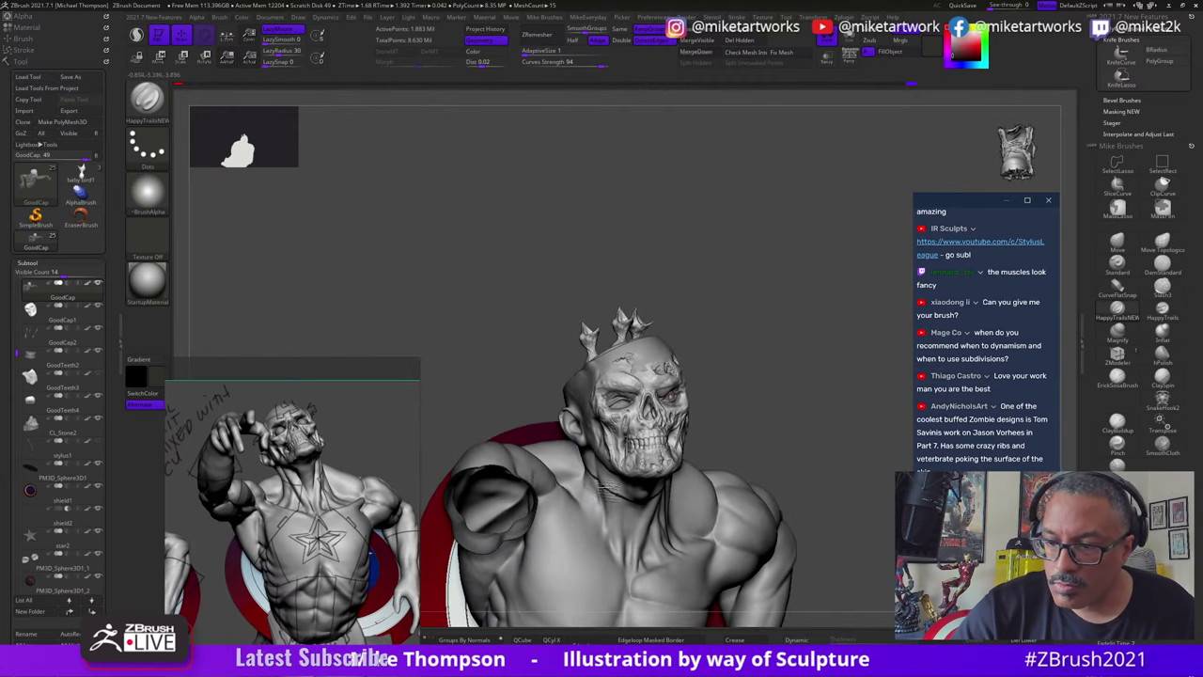
pyautogui.moveTo(806, 409)
pyautogui.mouseDown()
pyautogui.moveTo(737, 411)
pyautogui.moveTo(808, 411)
pyautogui.mouseUp()
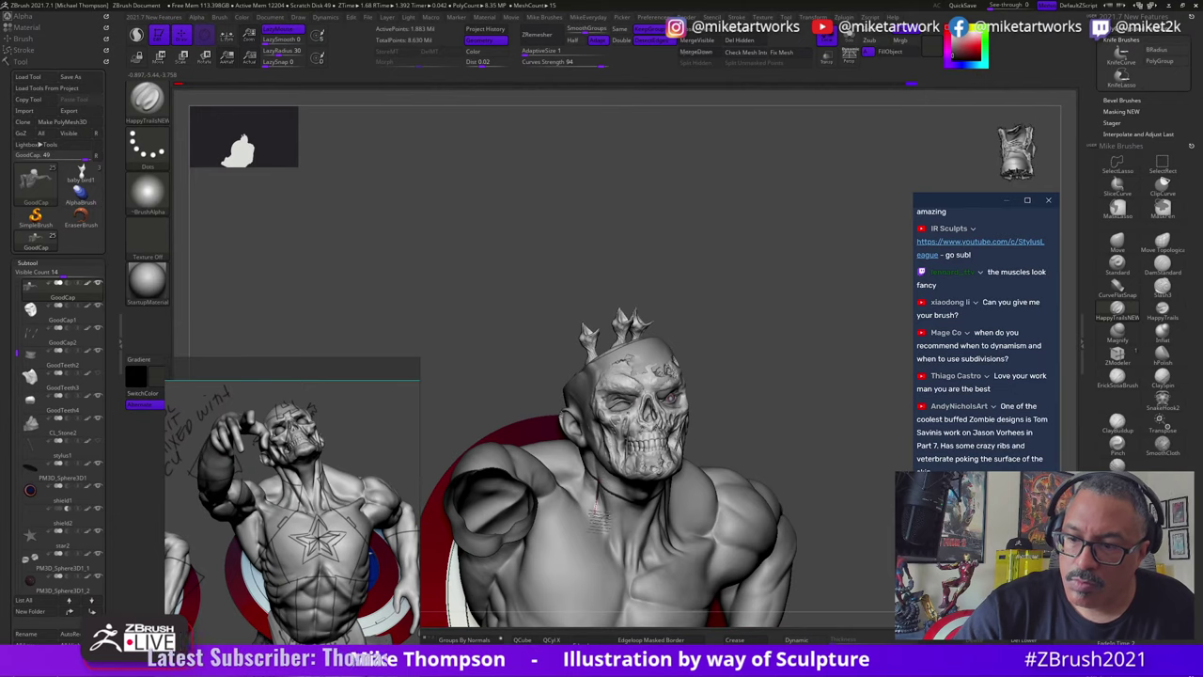
pyautogui.moveTo(602, 512)
pyautogui.mouseDown()
pyautogui.moveTo(798, 420)
pyautogui.moveTo(801, 432)
pyautogui.moveTo(828, 430)
pyautogui.mouseUp()
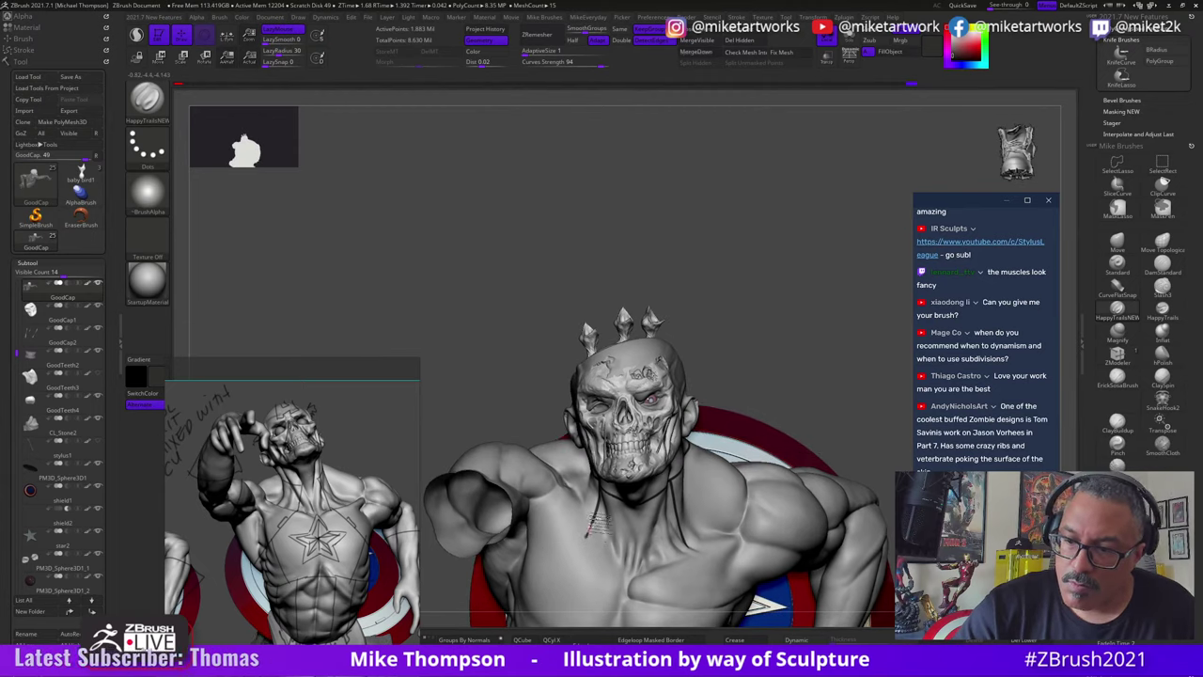
pyautogui.moveTo(872, 387)
pyautogui.mouseDown()
pyautogui.moveTo(819, 385)
pyautogui.moveTo(832, 384)
pyautogui.moveTo(867, 290)
pyautogui.moveTo(838, 303)
pyautogui.mouseUp()
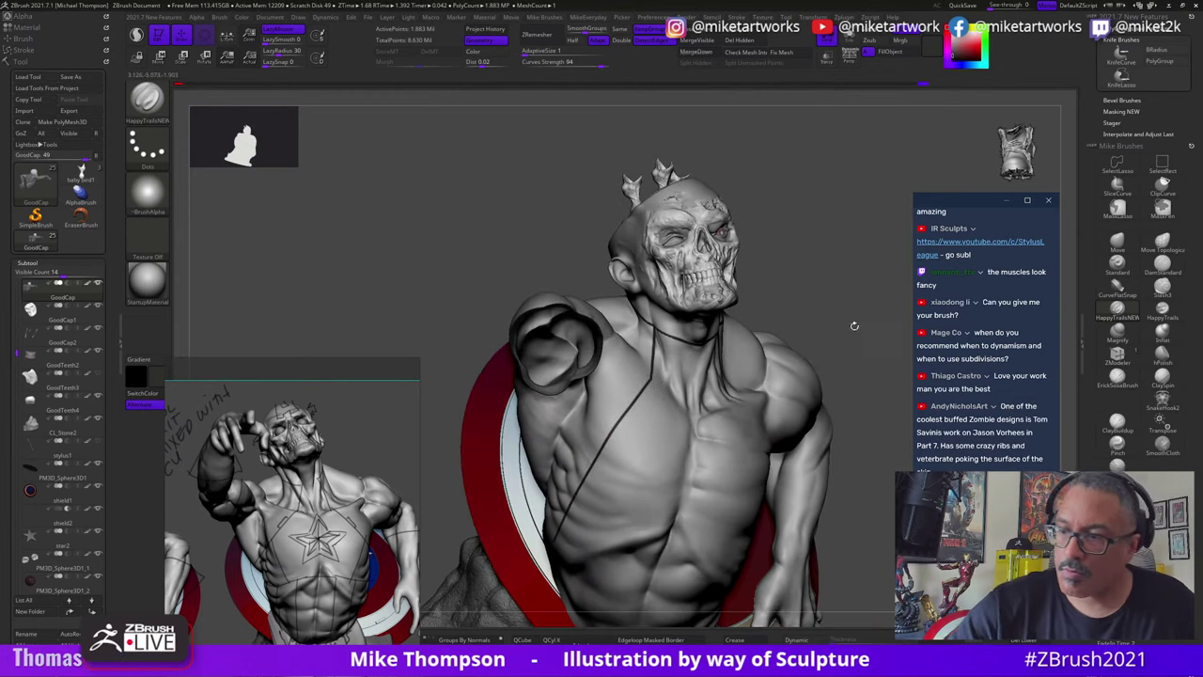
# Step: Paint the matching black seam on the lowered-arm side, from the neckline over the collarbone and chest to the ribs
pyautogui.moveTo(854, 327)
pyautogui.mouseDown()
pyautogui.moveTo(840, 287)
pyautogui.moveTo(857, 300)
pyautogui.moveTo(635, 336)
pyautogui.mouseUp()
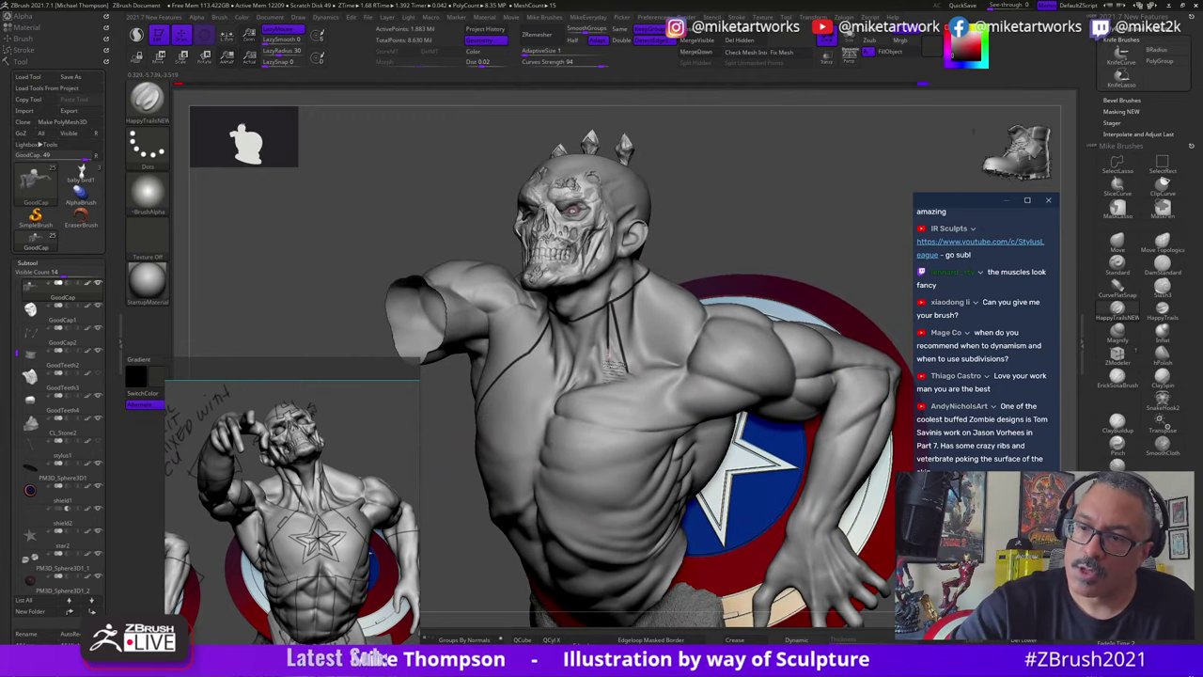
pyautogui.moveTo(751, 241)
pyautogui.mouseDown()
pyautogui.moveTo(771, 219)
pyautogui.moveTo(615, 313)
pyautogui.mouseUp()
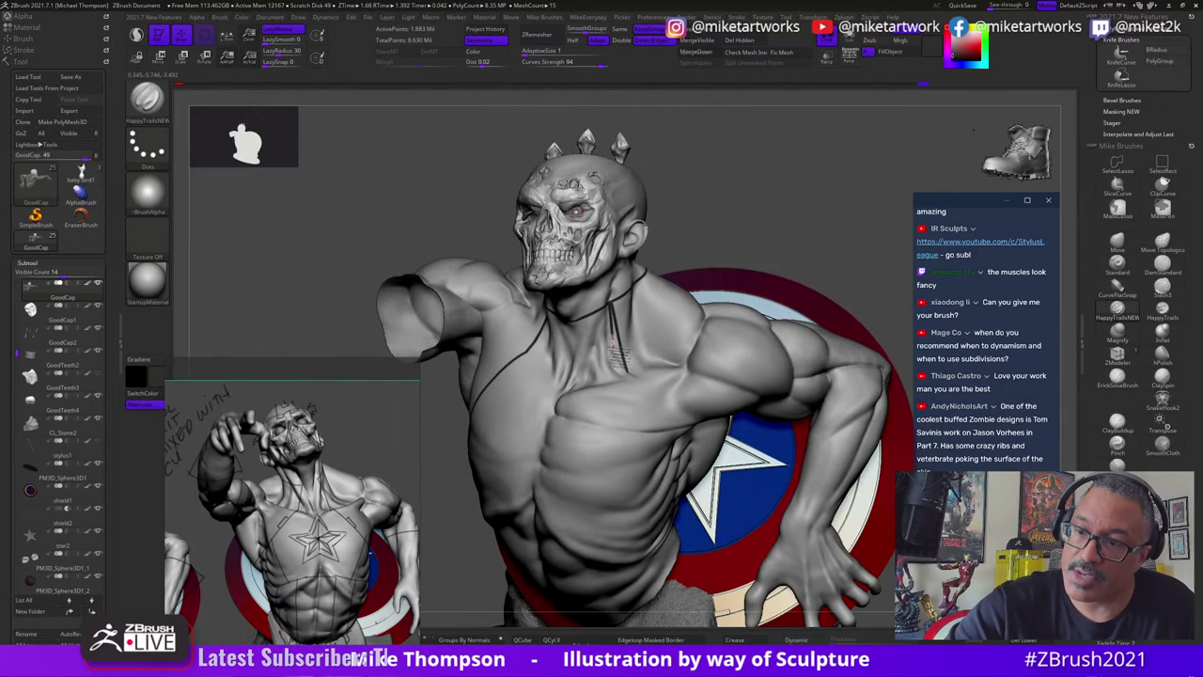
pyautogui.moveTo(774, 220); pyautogui.dragTo(772, 198)
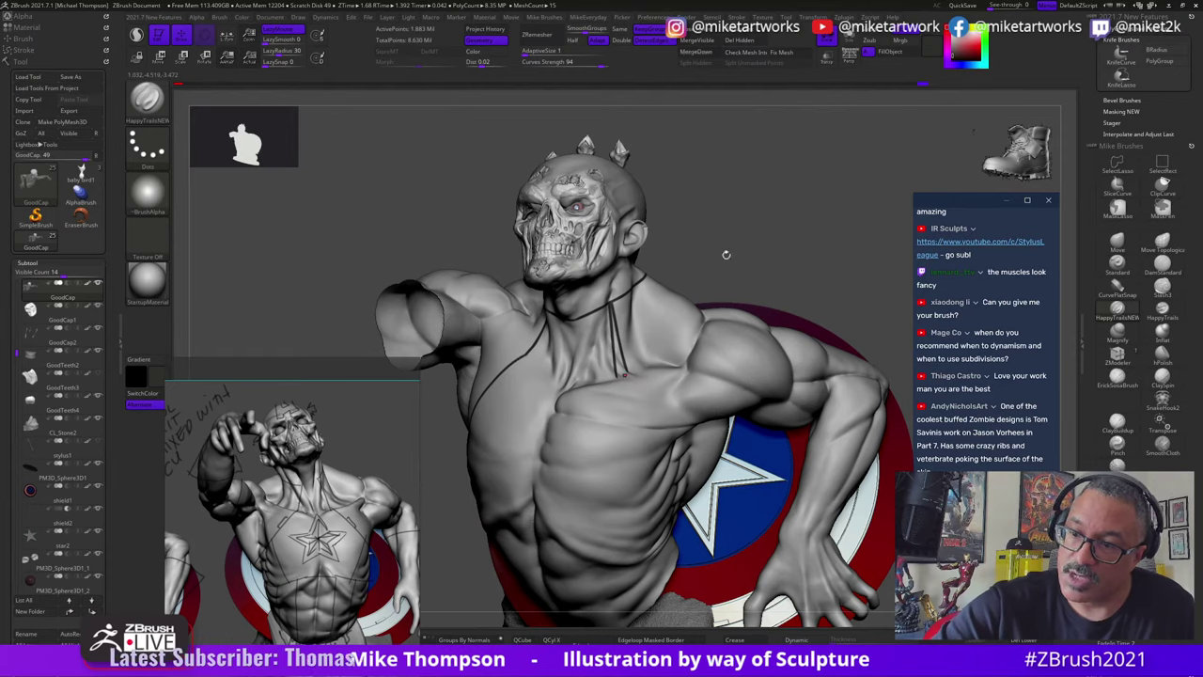
pyautogui.moveTo(726, 254); pyautogui.dragTo(766, 241)
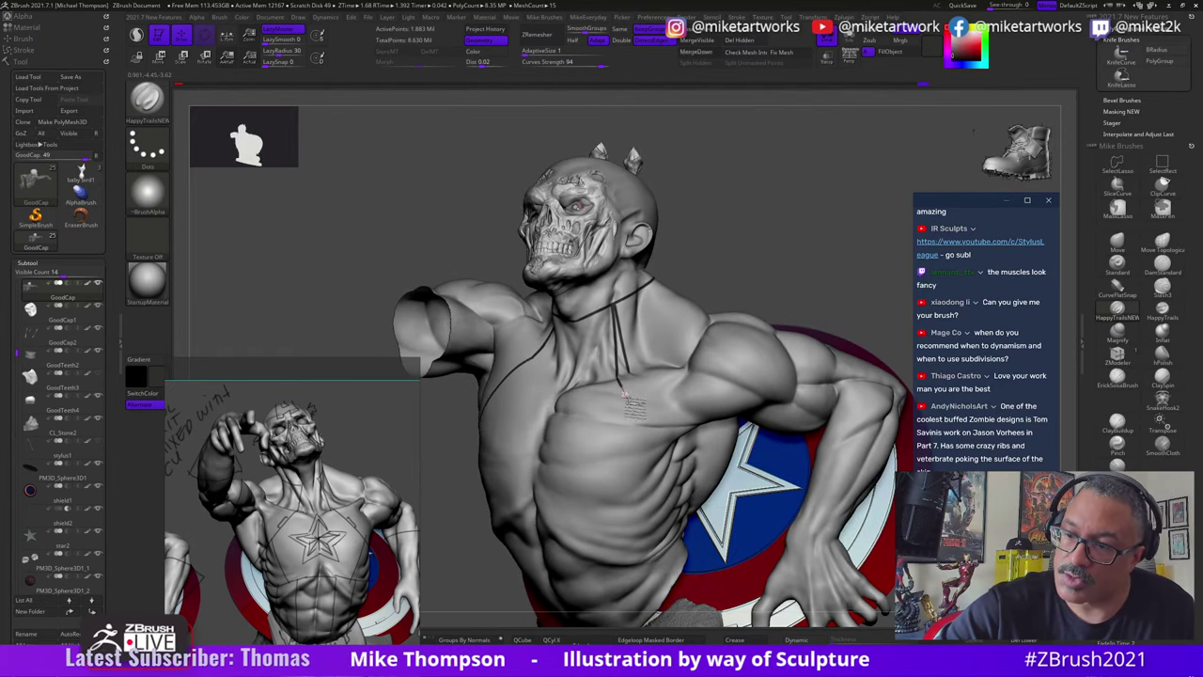
pyautogui.moveTo(624, 395)
pyautogui.mouseDown()
pyautogui.moveTo(658, 436)
pyautogui.moveTo(657, 488)
pyautogui.mouseUp()
pyautogui.moveTo(731, 246)
pyautogui.mouseDown()
pyautogui.moveTo(801, 249)
pyautogui.moveTo(846, 512)
pyautogui.moveTo(817, 499)
pyautogui.moveTo(839, 502)
pyautogui.moveTo(814, 483)
pyautogui.mouseUp()
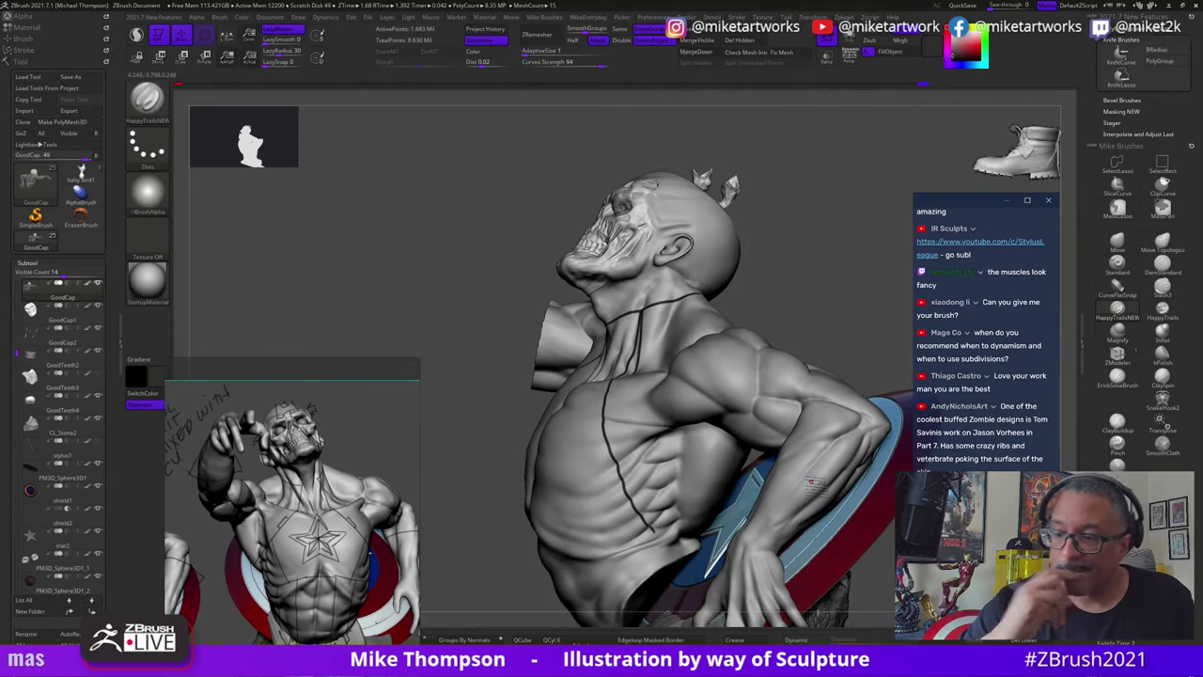
# Step: Paint a black seam below the pectorals to the lowered-arm side of the ribcage, and show GoodCap in Solo mode
pyautogui.moveTo(835, 307); pyautogui.dragTo(859, 313)
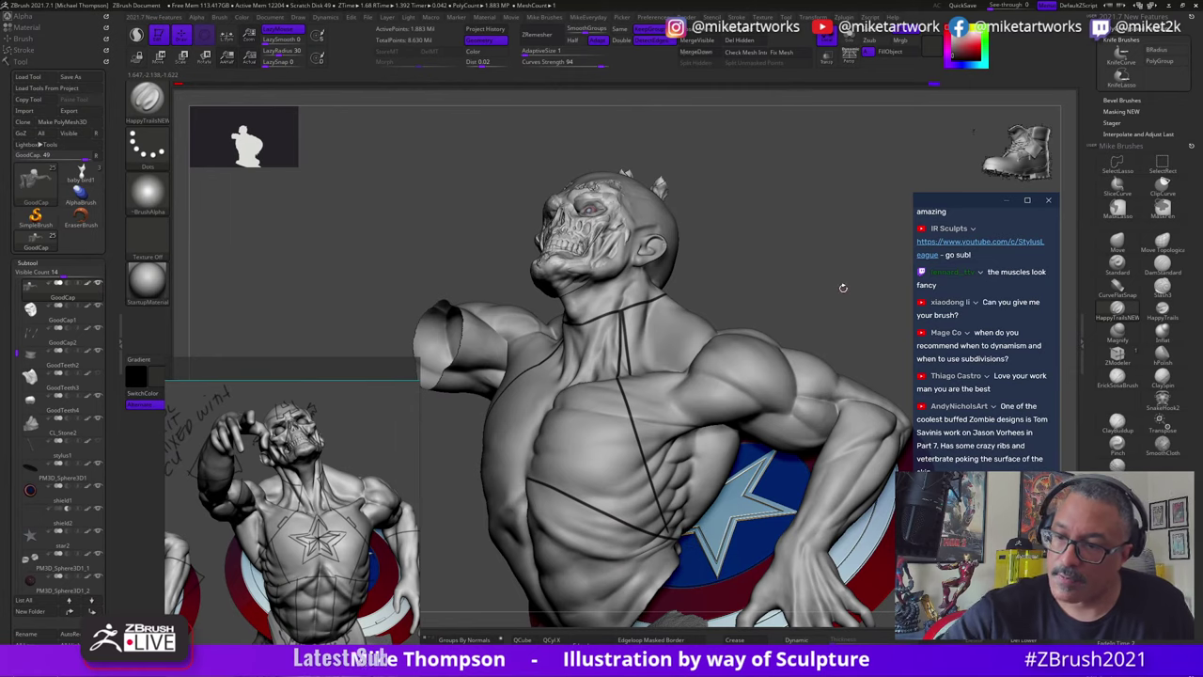
pyautogui.moveTo(843, 288); pyautogui.dragTo(841, 304)
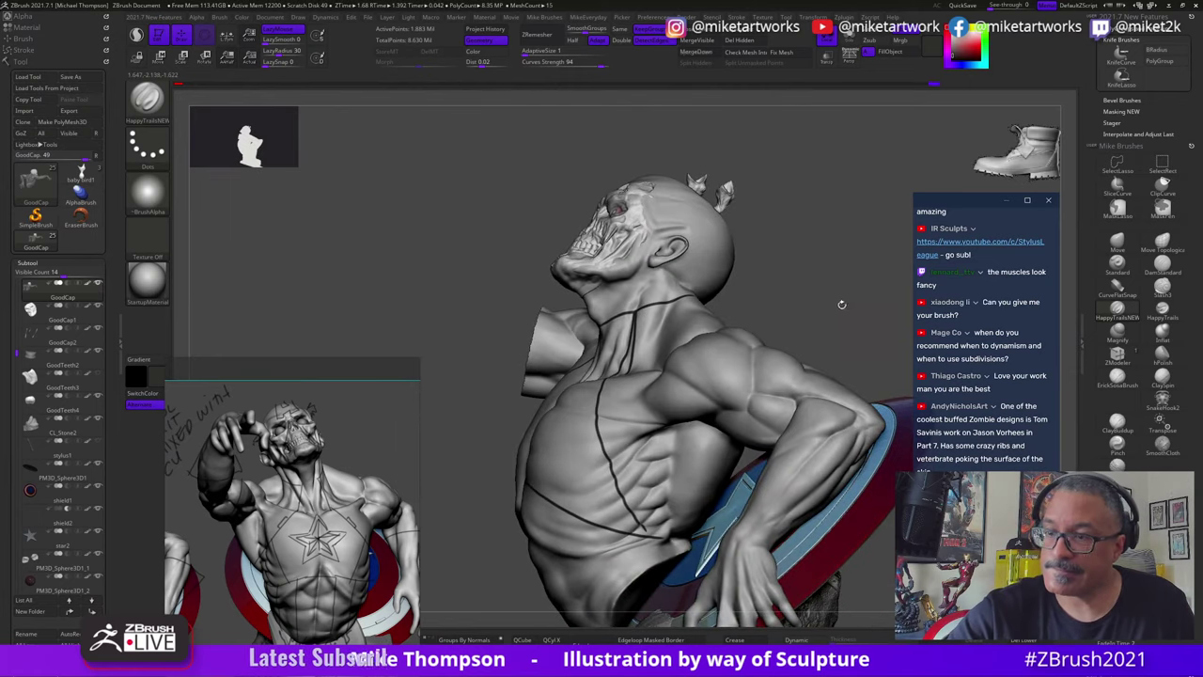
pyautogui.click(850, 41)
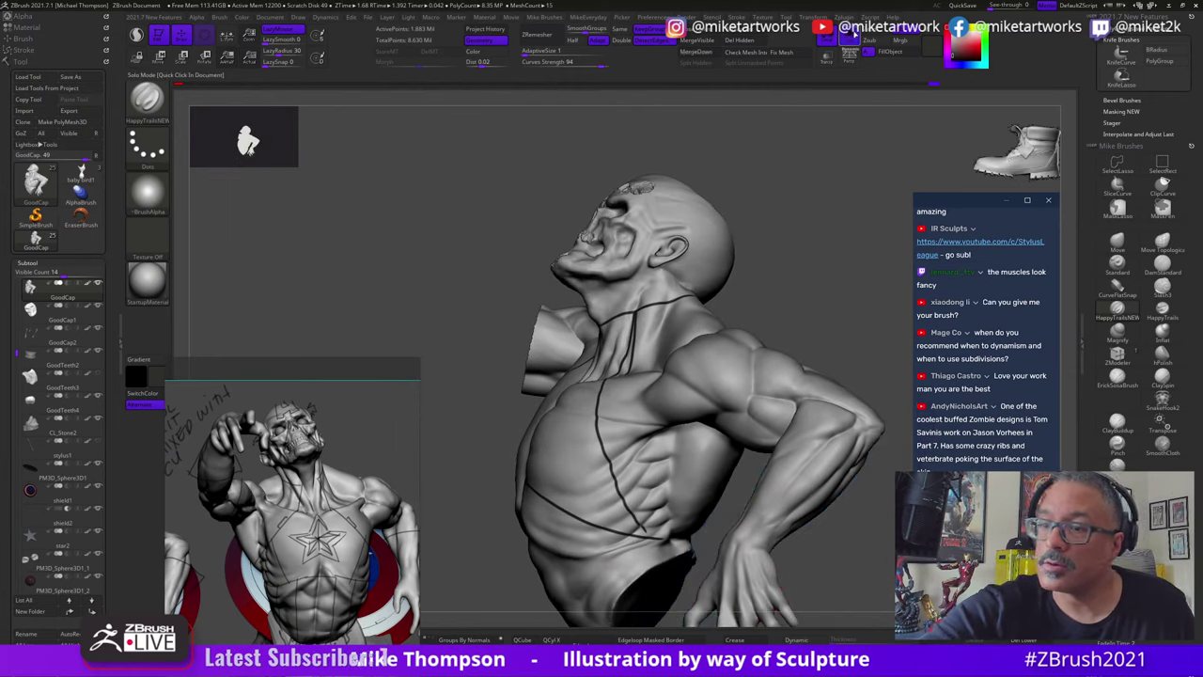
# Step: Continue the under-chest seam around the raised-arm side of the ribcage and across the lower back
pyautogui.moveTo(880, 561)
pyautogui.mouseDown()
pyautogui.moveTo(789, 532)
pyautogui.moveTo(798, 540)
pyautogui.moveTo(823, 483)
pyautogui.moveTo(818, 461)
pyautogui.mouseUp()
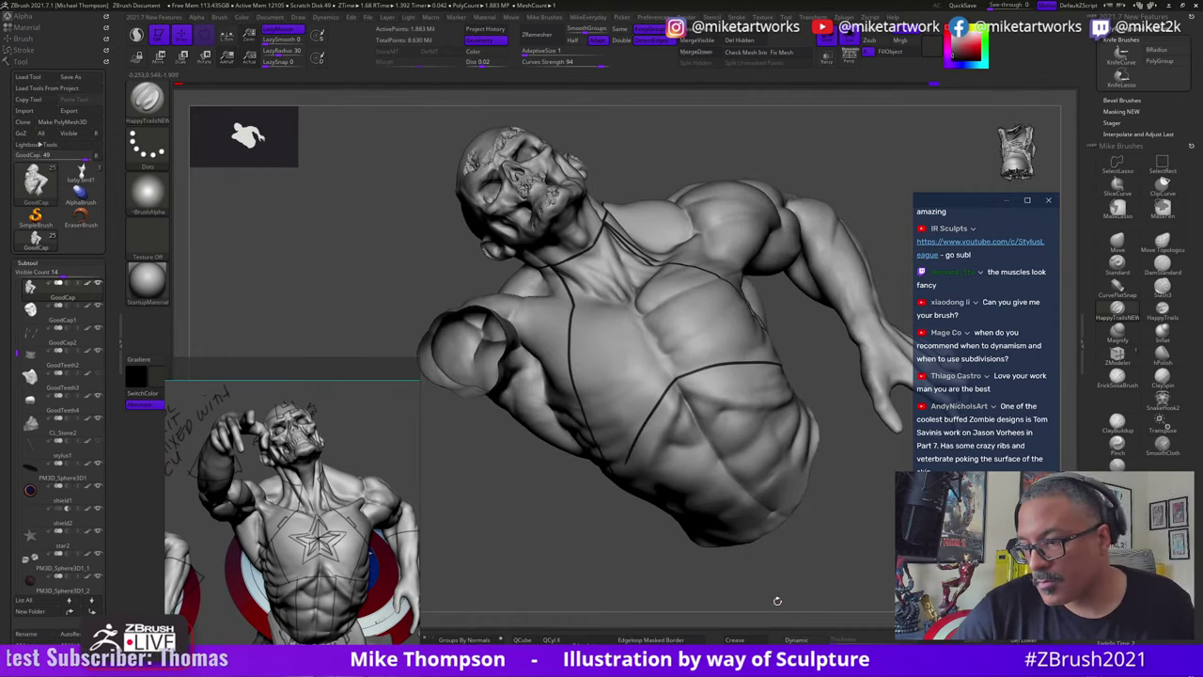
pyautogui.moveTo(777, 607)
pyautogui.mouseDown()
pyautogui.moveTo(843, 451)
pyautogui.moveTo(661, 435)
pyautogui.mouseUp()
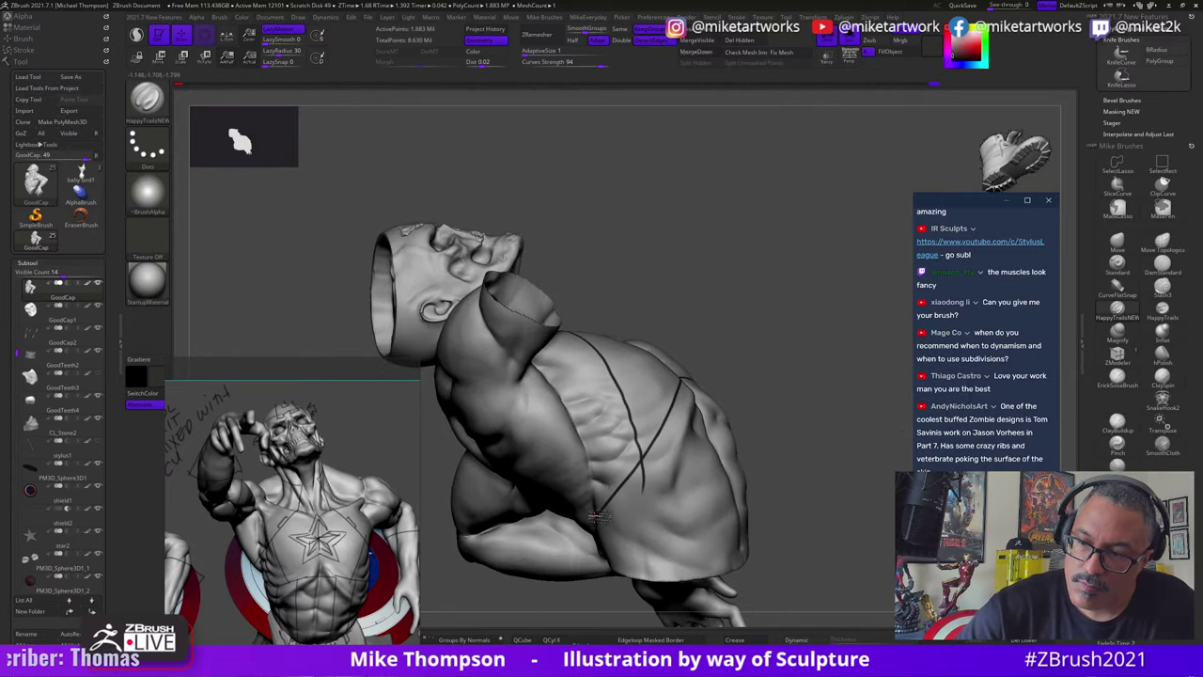
pyautogui.moveTo(776, 547)
pyautogui.mouseDown()
pyautogui.moveTo(833, 586)
pyautogui.moveTo(857, 575)
pyautogui.moveTo(809, 616)
pyautogui.moveTo(855, 548)
pyautogui.moveTo(728, 394)
pyautogui.mouseUp()
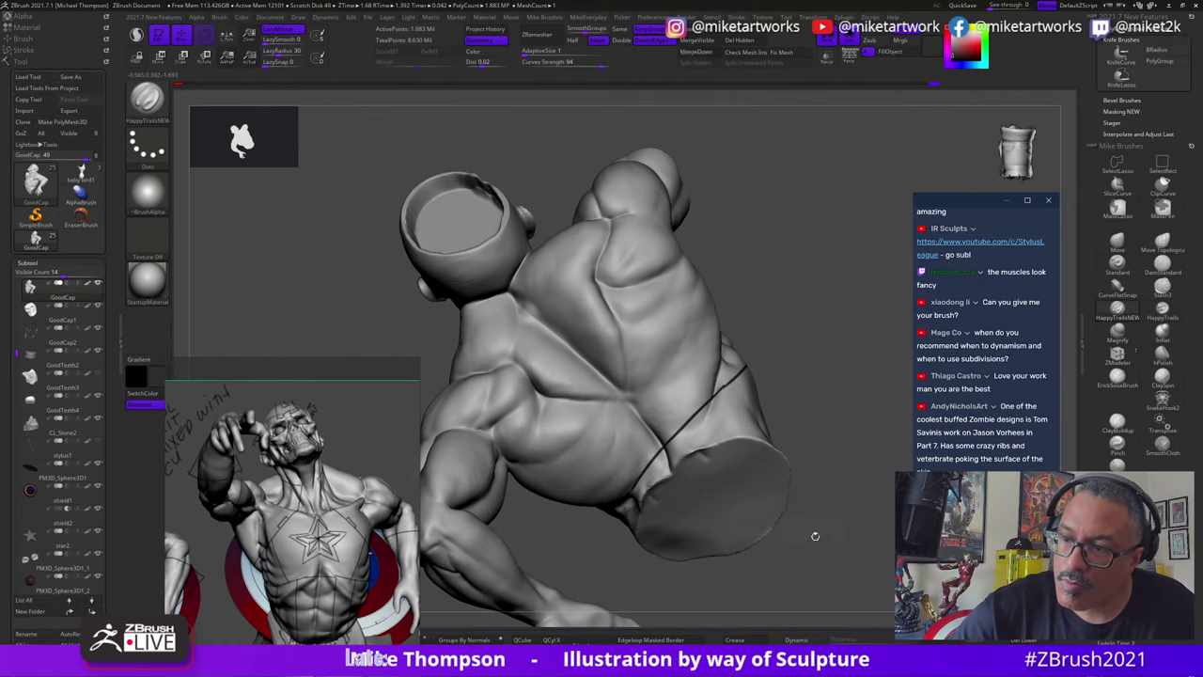
pyautogui.moveTo(815, 536)
pyautogui.mouseDown()
pyautogui.moveTo(826, 526)
pyautogui.moveTo(849, 566)
pyautogui.moveTo(755, 571)
pyautogui.moveTo(744, 621)
pyautogui.moveTo(759, 611)
pyautogui.moveTo(774, 551)
pyautogui.moveTo(756, 566)
pyautogui.mouseUp()
# Step: Paint out the duplicate seam line on the side of the neck in light gray, and return the paint color to black
pyautogui.press('space')
pyautogui.click(636, 522)
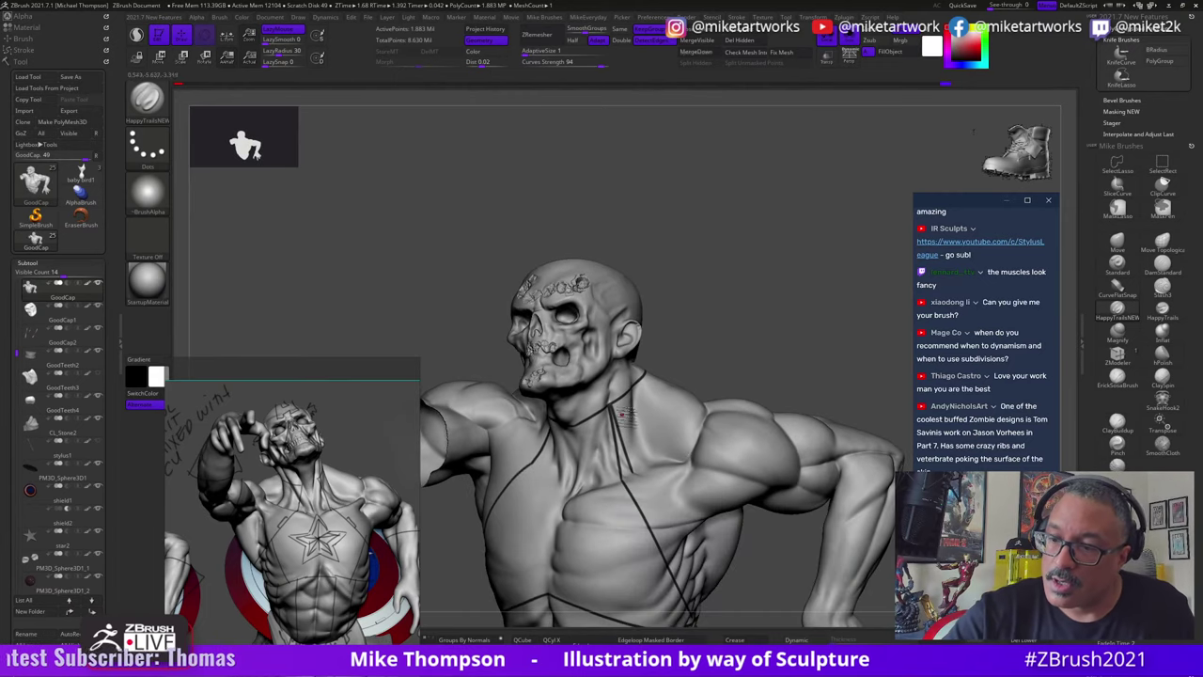
pyautogui.hotkey('ctrl', 'z')
pyautogui.press('space')
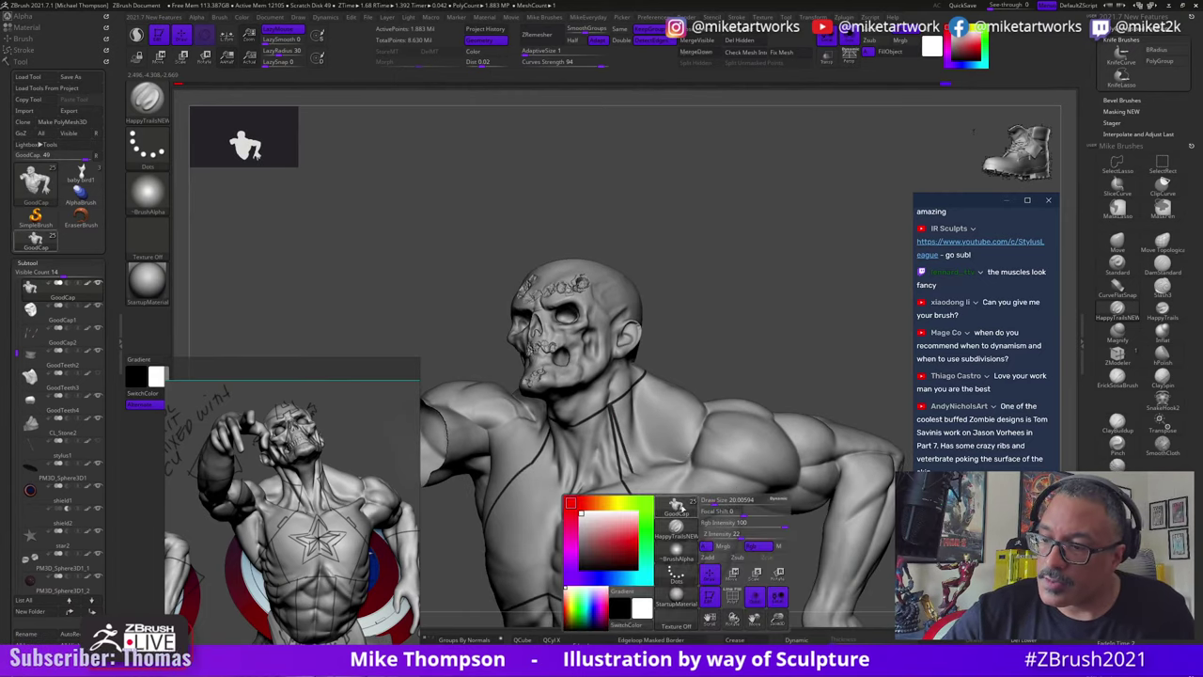
pyautogui.click(579, 522)
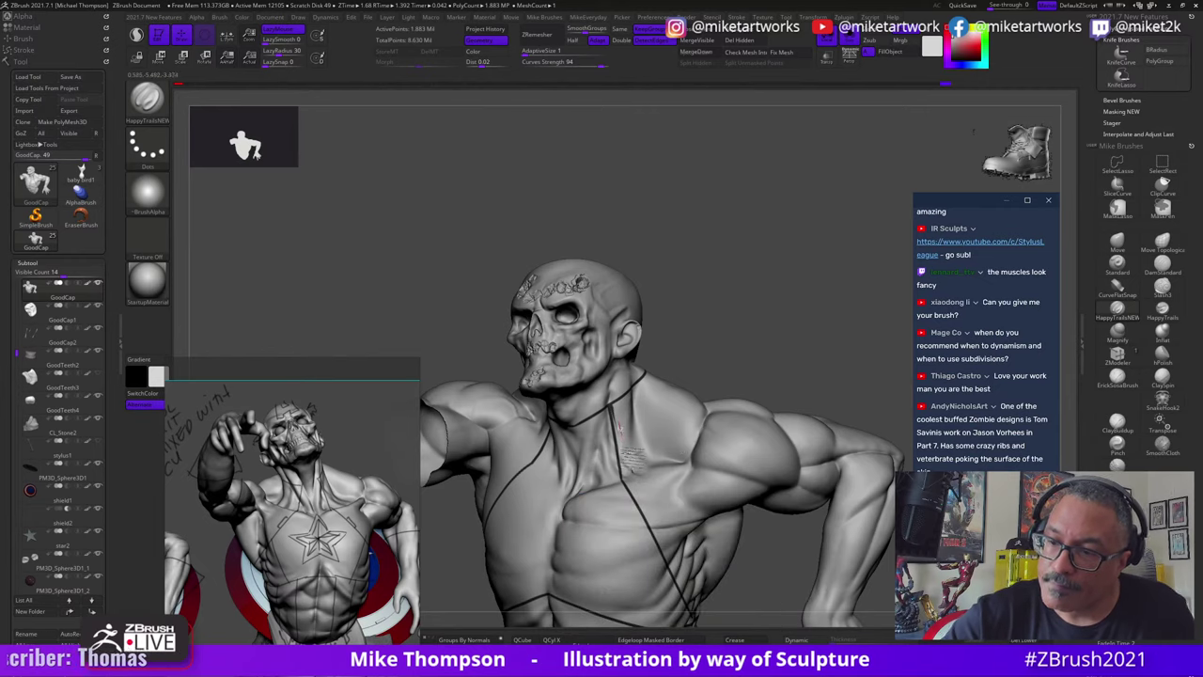
pyautogui.press('space')
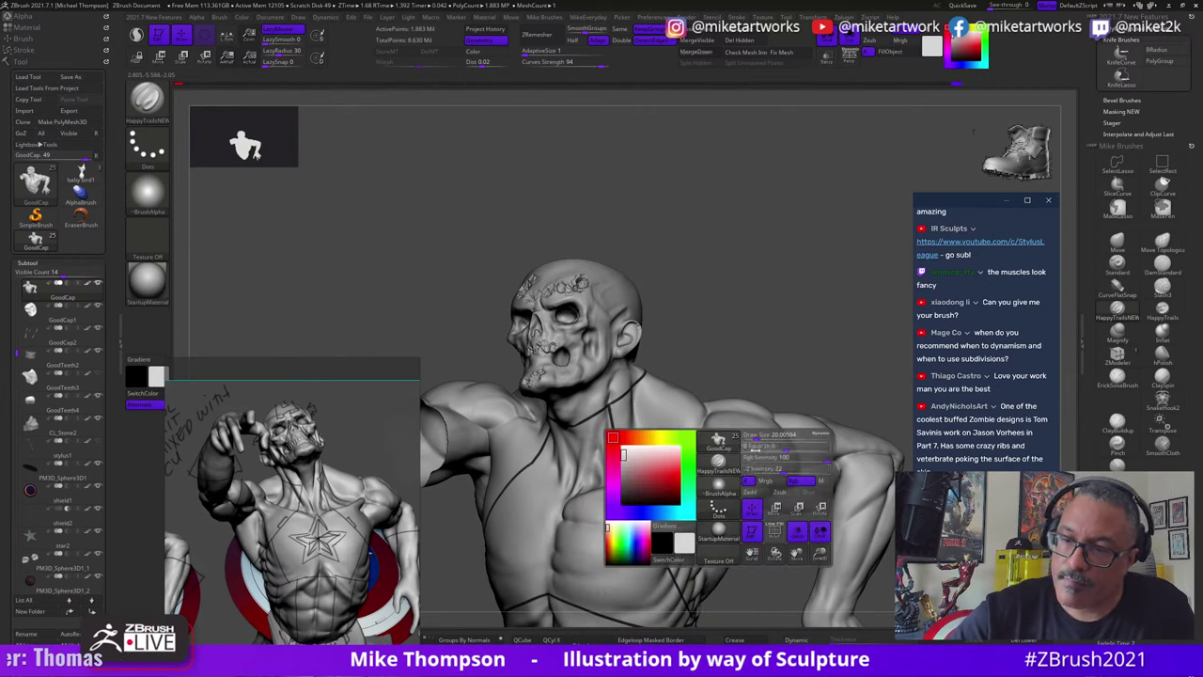
# Step: Paint short black diagonal seams joining the chest's side seams to the under-chest seam on both sides of the torso
pyautogui.moveTo(755, 381)
pyautogui.mouseDown()
pyautogui.moveTo(815, 371)
pyautogui.moveTo(798, 367)
pyautogui.moveTo(838, 309)
pyautogui.moveTo(849, 247)
pyautogui.mouseUp()
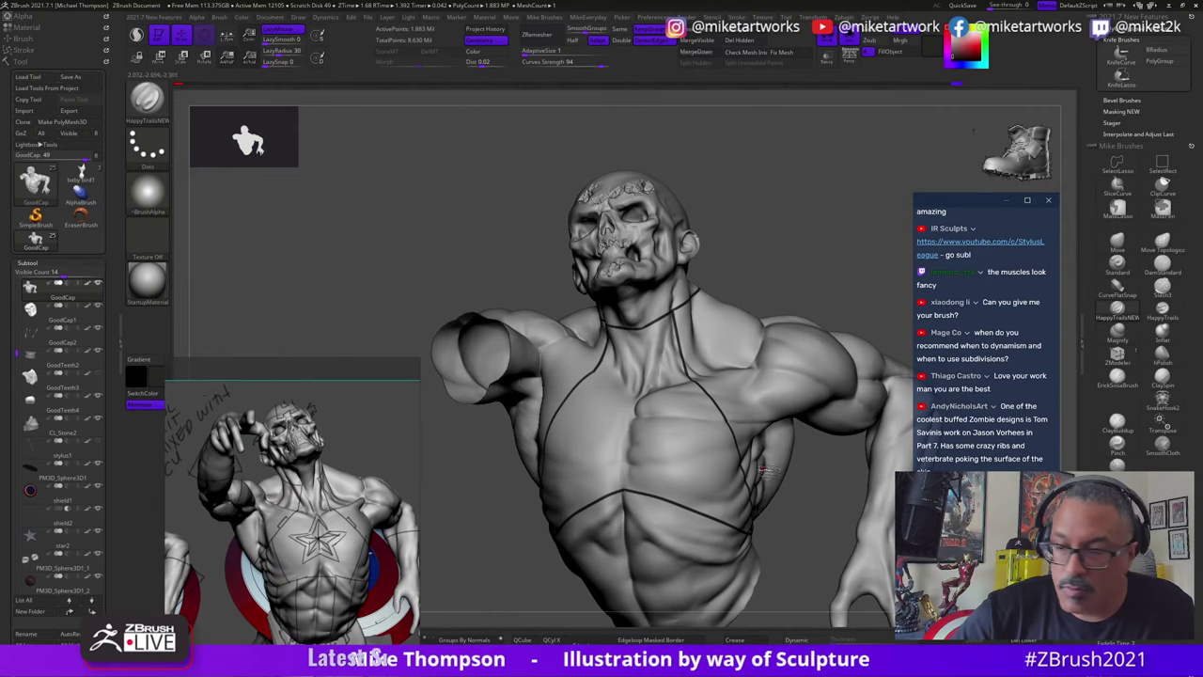
pyautogui.moveTo(814, 486); pyautogui.dragTo(825, 487)
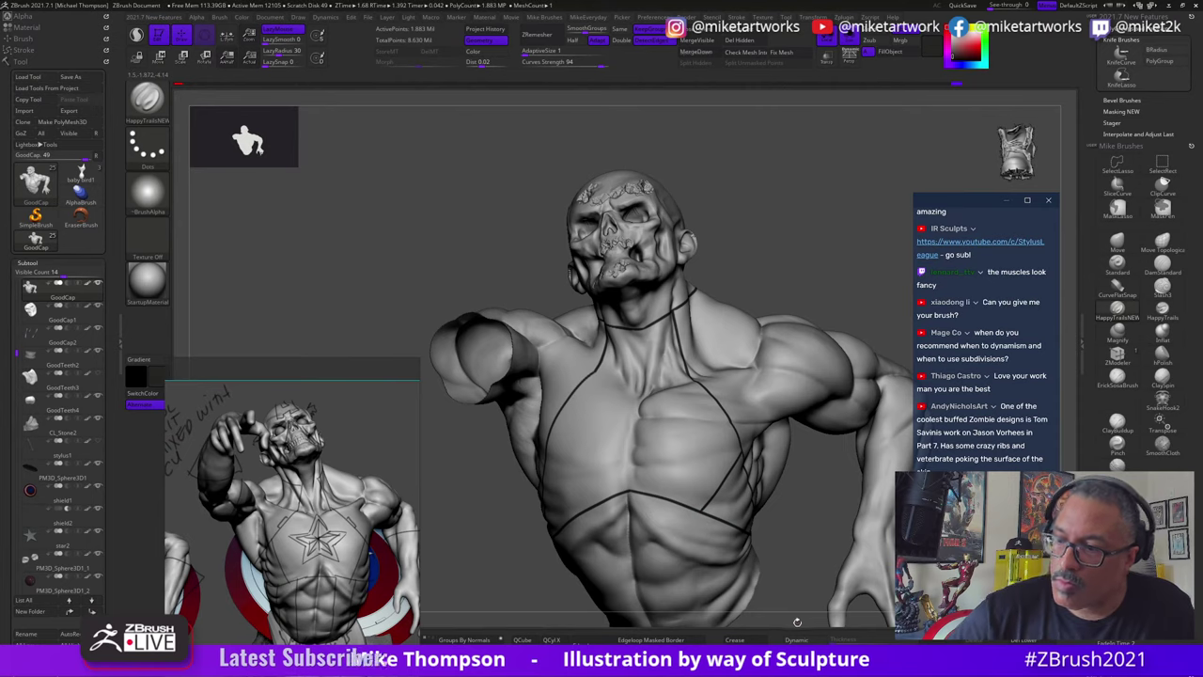
pyautogui.moveTo(795, 623); pyautogui.dragTo(819, 581)
pyautogui.moveTo(849, 348); pyautogui.dragTo(788, 359)
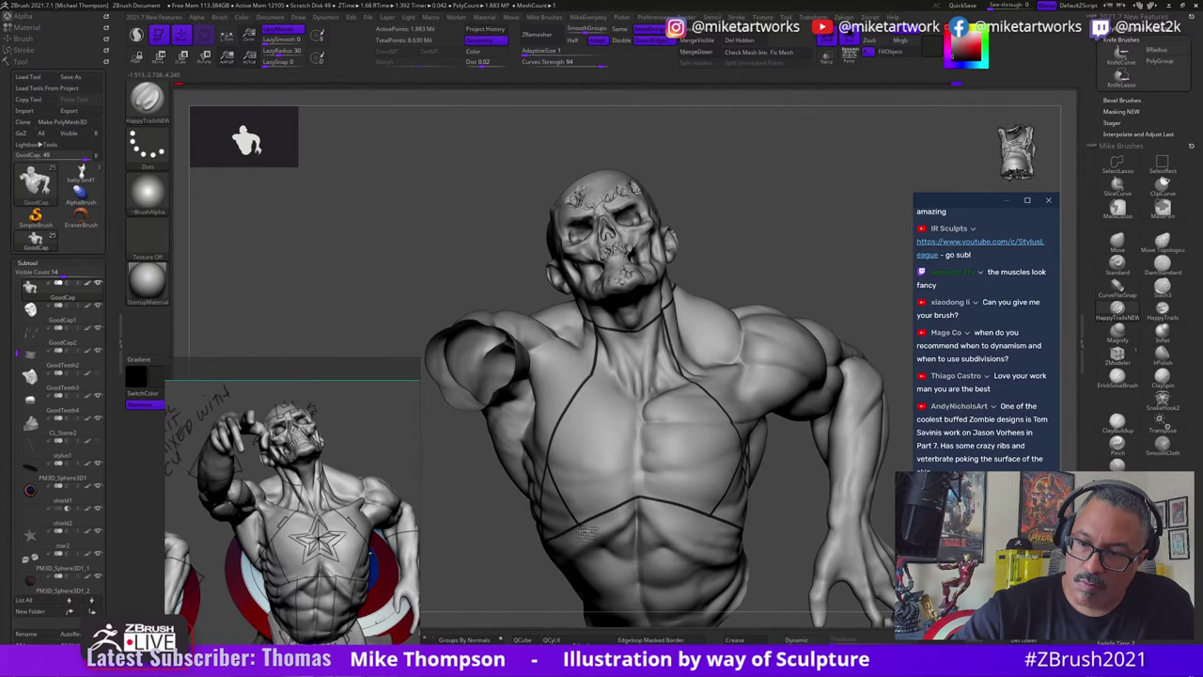
pyautogui.press('ctrl')
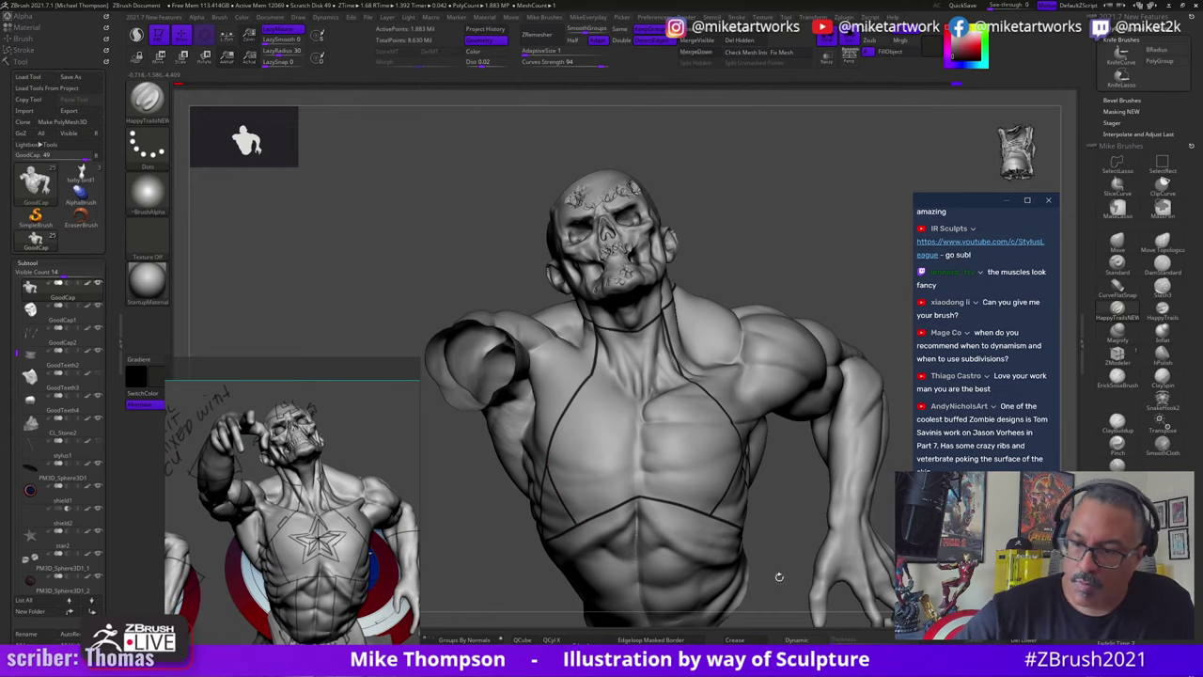
pyautogui.moveTo(782, 598)
pyautogui.mouseDown()
pyautogui.moveTo(780, 515)
pyautogui.moveTo(773, 581)
pyautogui.mouseUp()
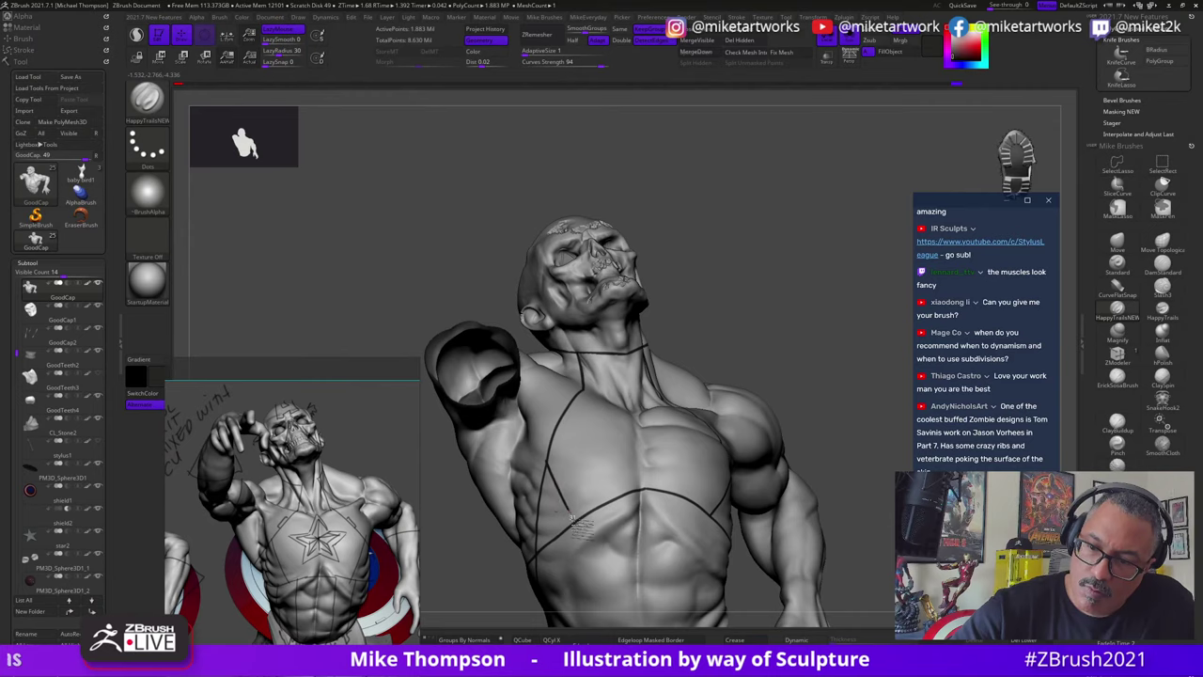
# Step: Paint a vertical guide along the sternum and build a black five-pointed star around it from crossing lines
pyautogui.moveTo(772, 622)
pyautogui.mouseDown()
pyautogui.moveTo(780, 545)
pyautogui.moveTo(797, 526)
pyautogui.moveTo(755, 497)
pyautogui.mouseUp()
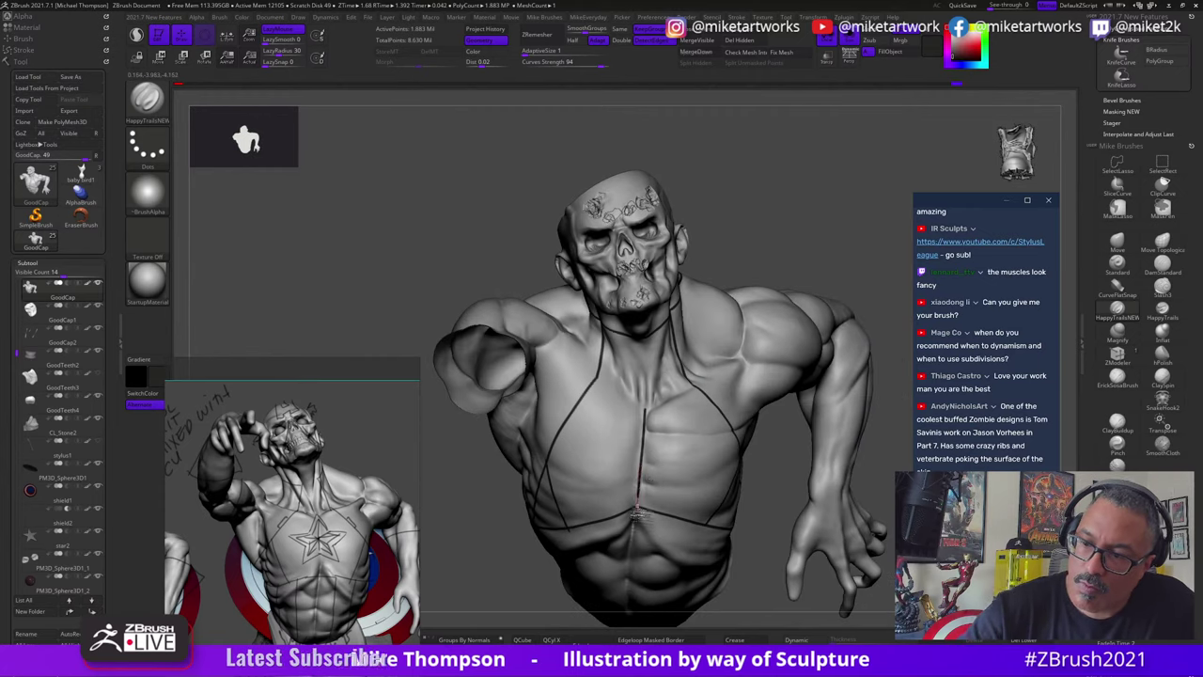
pyautogui.moveTo(768, 589)
pyautogui.mouseDown()
pyautogui.moveTo(763, 622)
pyautogui.moveTo(761, 611)
pyautogui.mouseUp()
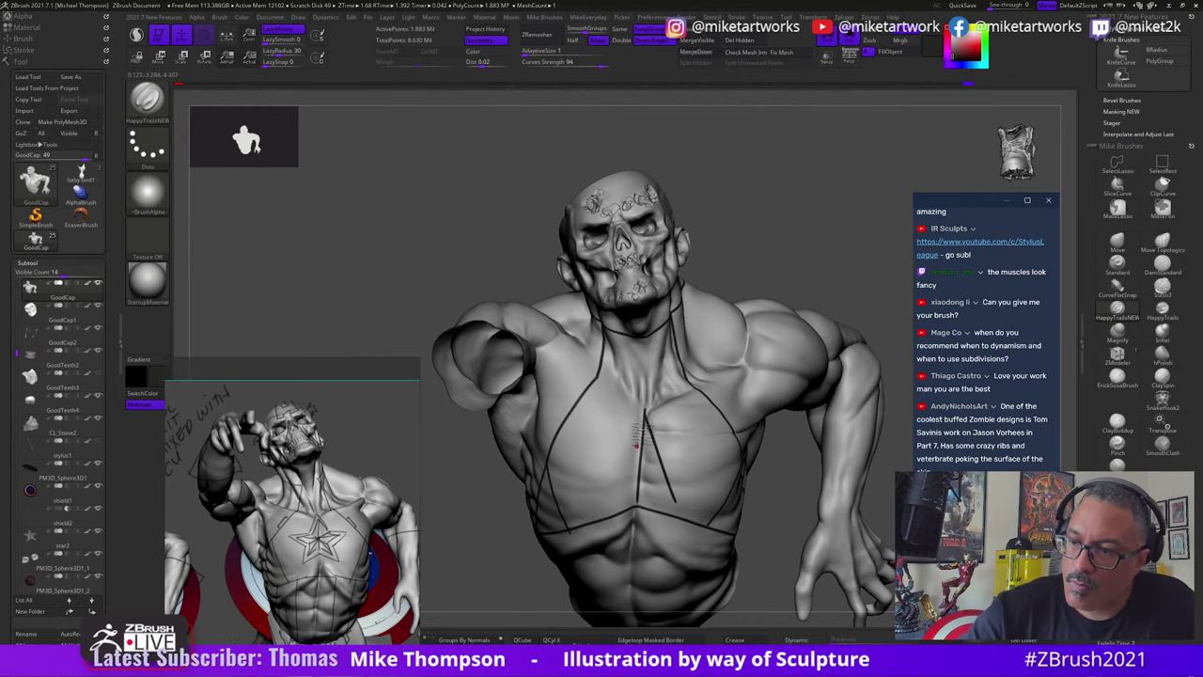
pyautogui.moveTo(645, 418); pyautogui.dragTo(615, 472)
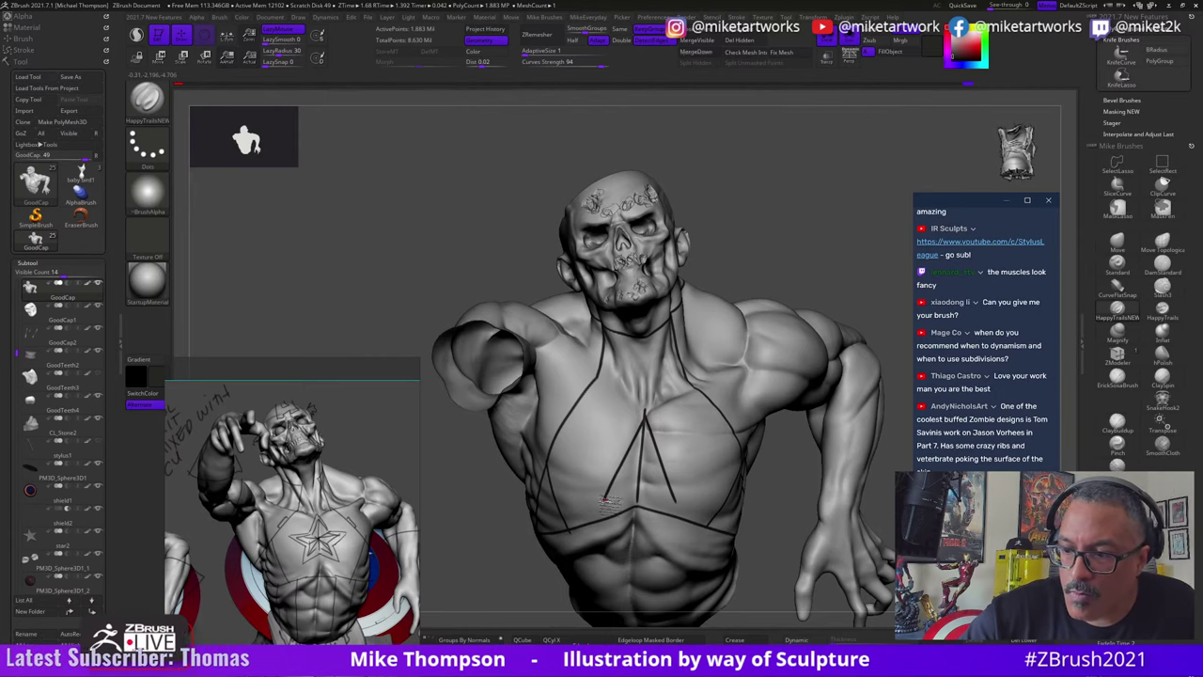
pyautogui.moveTo(656, 475); pyautogui.dragTo(703, 449)
pyautogui.hotkey('ctrl', 'z')
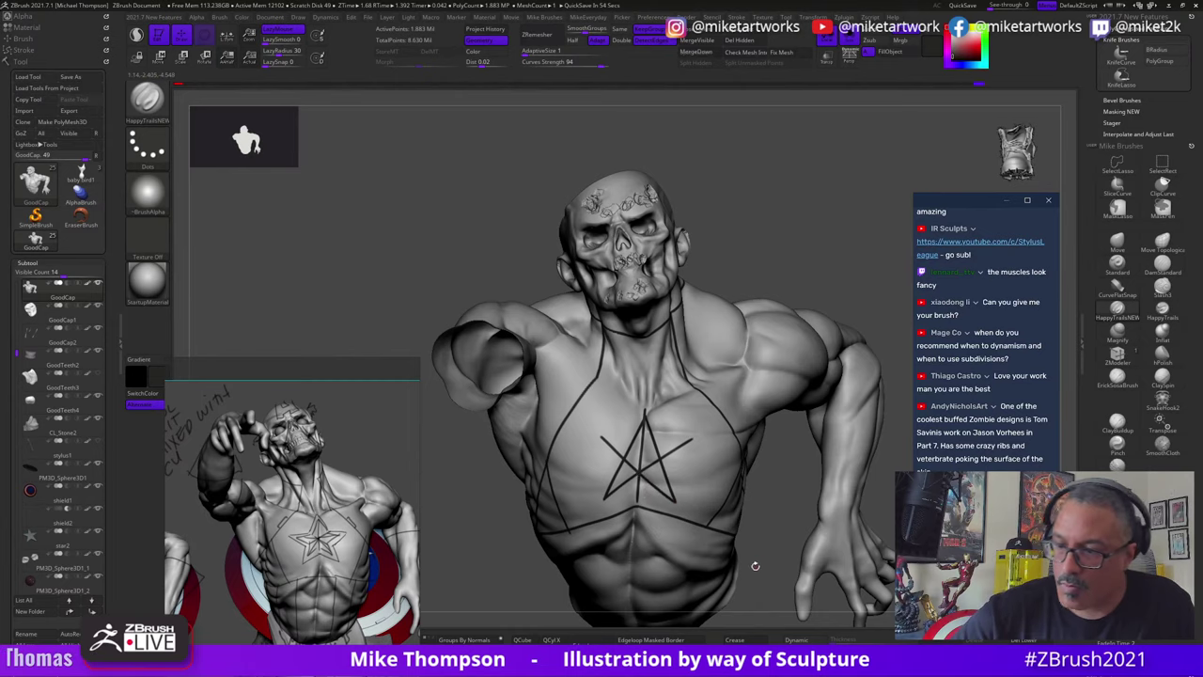
pyautogui.moveTo(775, 484)
pyautogui.mouseDown()
pyautogui.moveTo(809, 443)
pyautogui.moveTo(852, 266)
pyautogui.moveTo(870, 467)
pyautogui.moveTo(603, 387)
pyautogui.mouseUp()
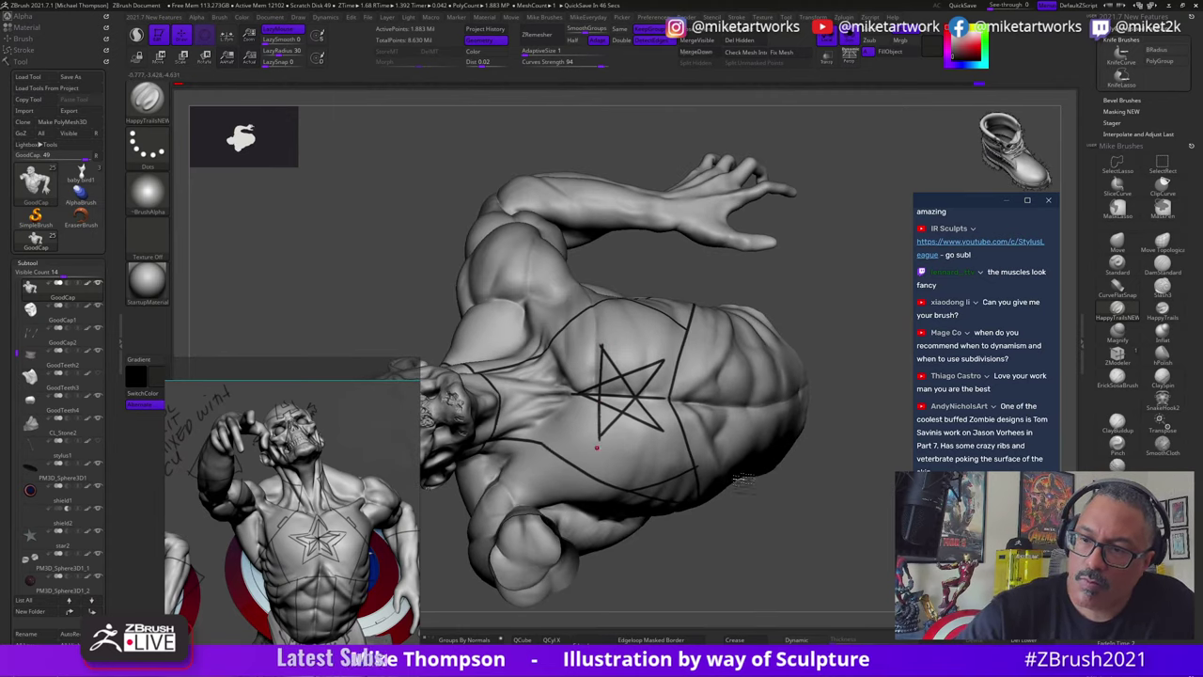
pyautogui.moveTo(742, 481)
pyautogui.mouseDown()
pyautogui.moveTo(784, 572)
pyautogui.moveTo(827, 469)
pyautogui.moveTo(837, 343)
pyautogui.moveTo(749, 566)
pyautogui.moveTo(705, 574)
pyautogui.moveTo(782, 595)
pyautogui.moveTo(761, 568)
pyautogui.mouseUp()
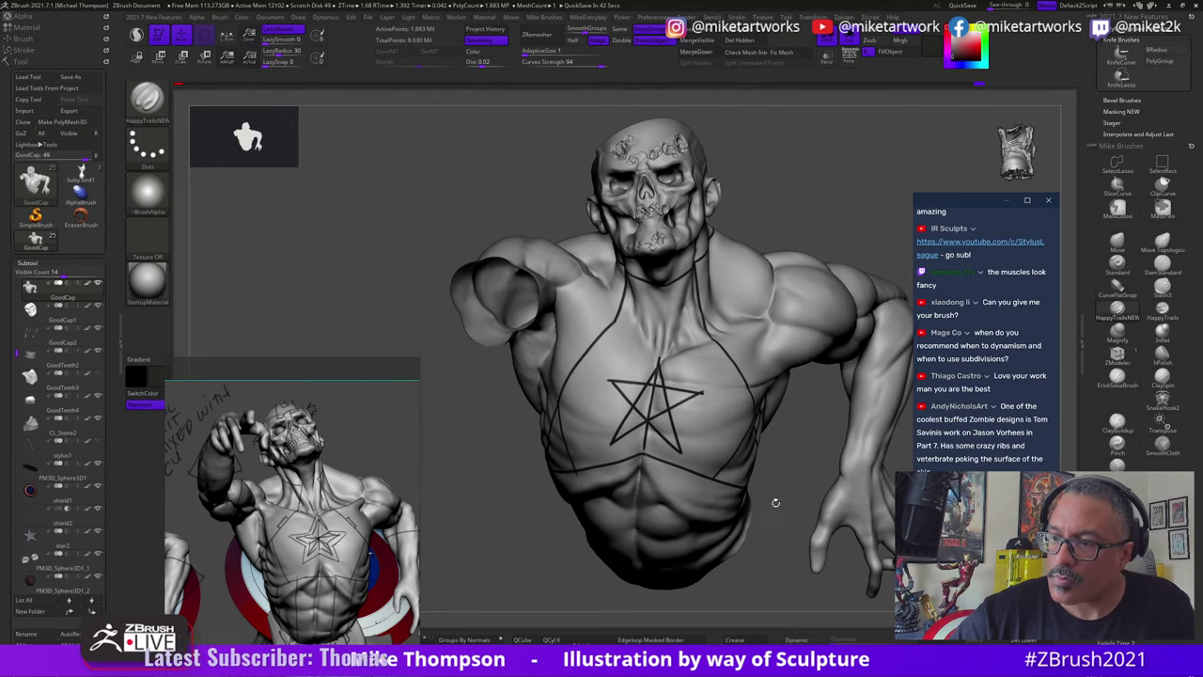
# Step: Switch to light gray and paint out the crossing construction lines inside the chest star
pyautogui.press('space')
pyautogui.click(695, 597)
pyautogui.moveTo(704, 389); pyautogui.dragTo(702, 404)
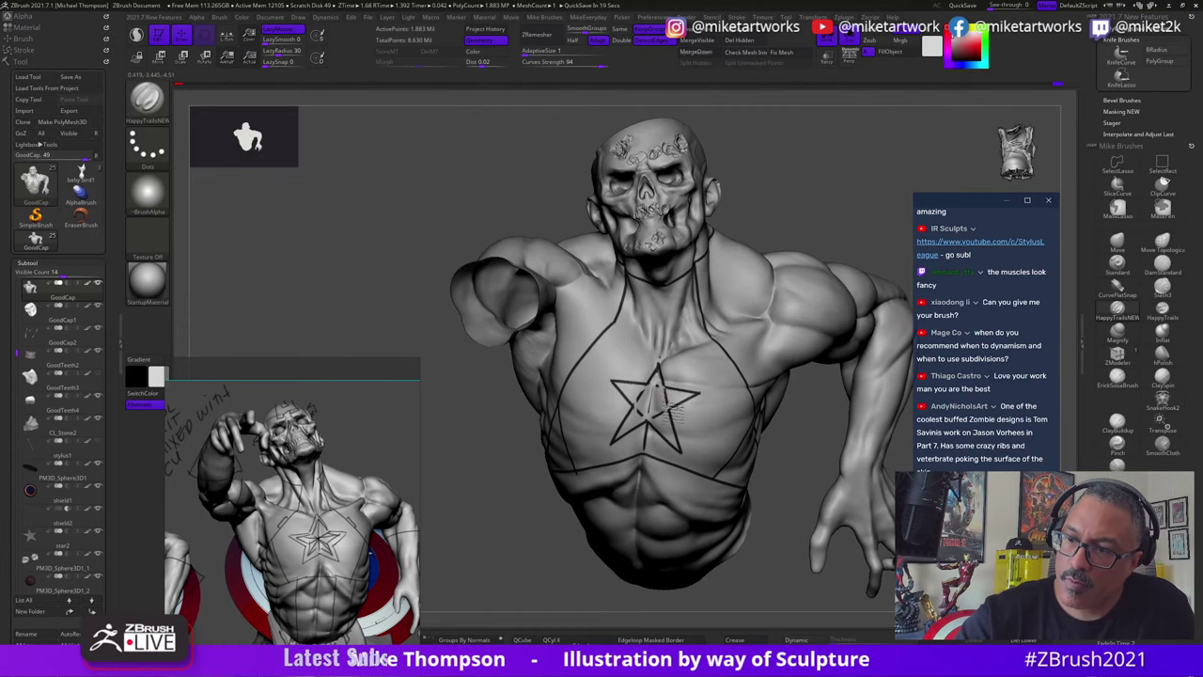
# Step: Mask the center of the chest star, invert the mask, clean the leftover lines inside the star in light gray, and clear the mask
pyautogui.press('ctrl')
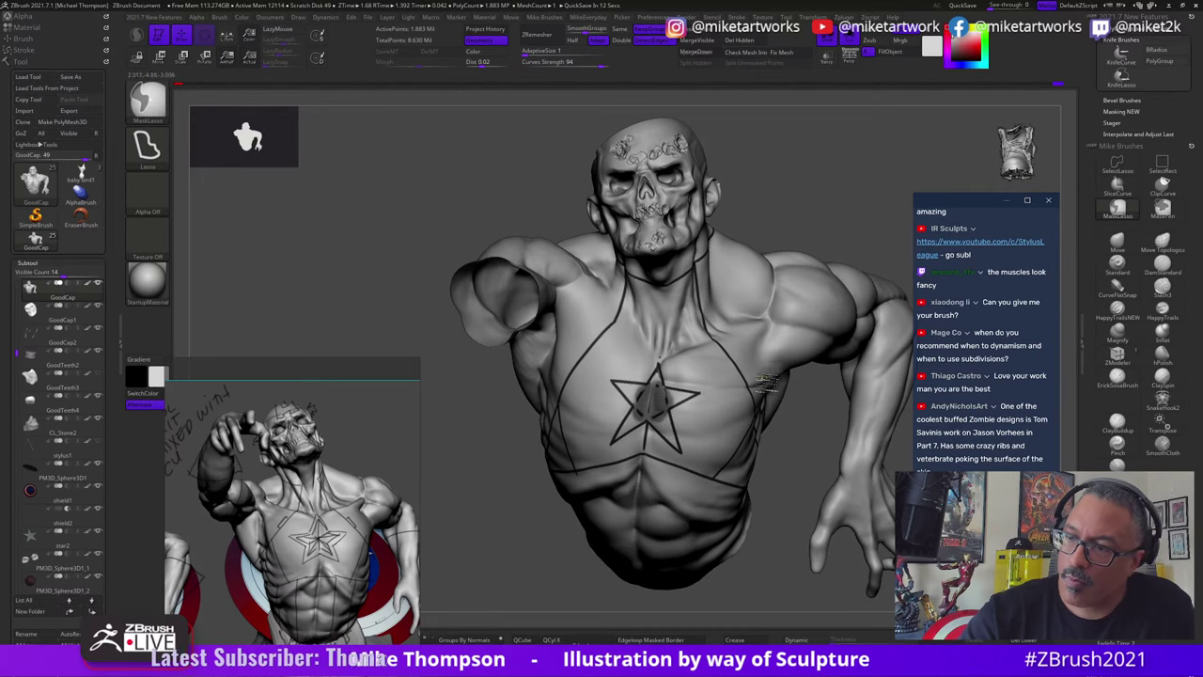
pyautogui.press('space')
pyautogui.press('ctrl')
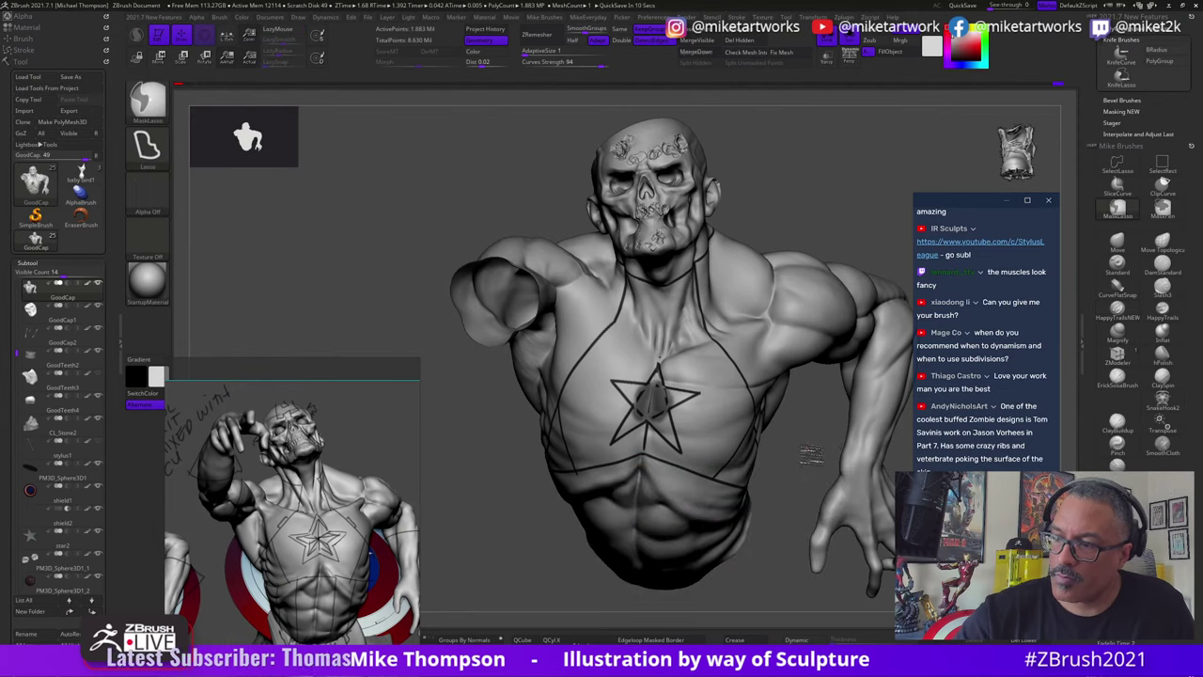
pyautogui.press('space')
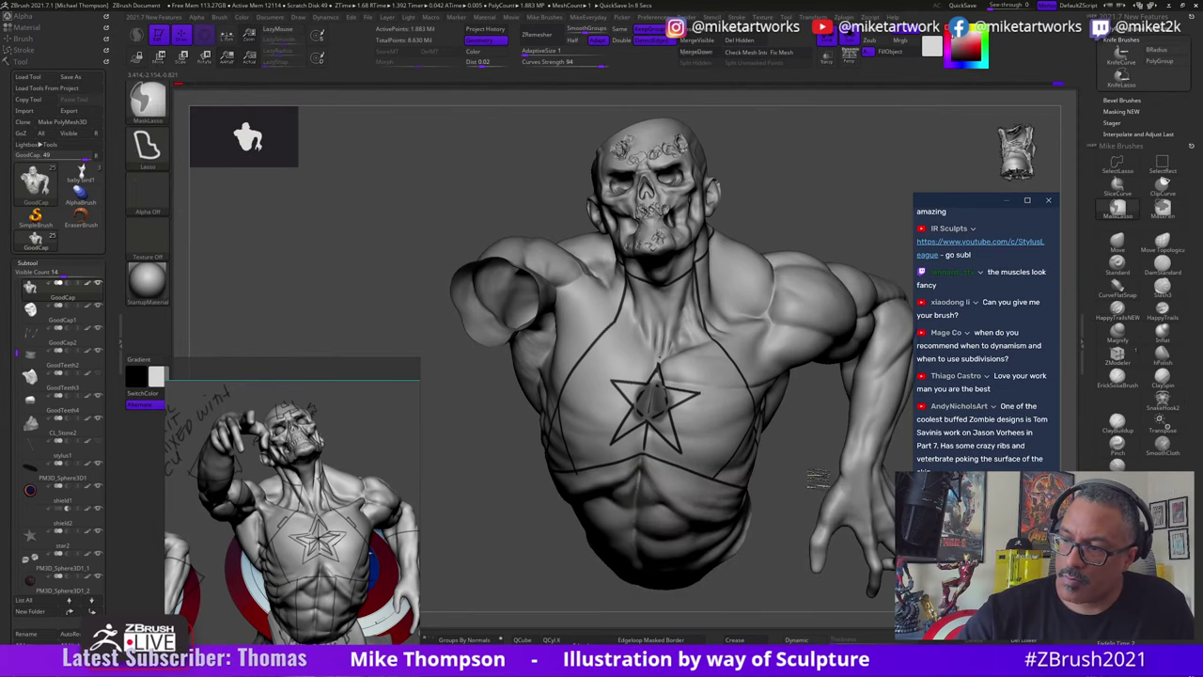
pyautogui.keyDown('ctrl'); pyautogui.click(823, 481); pyautogui.keyUp('ctrl')
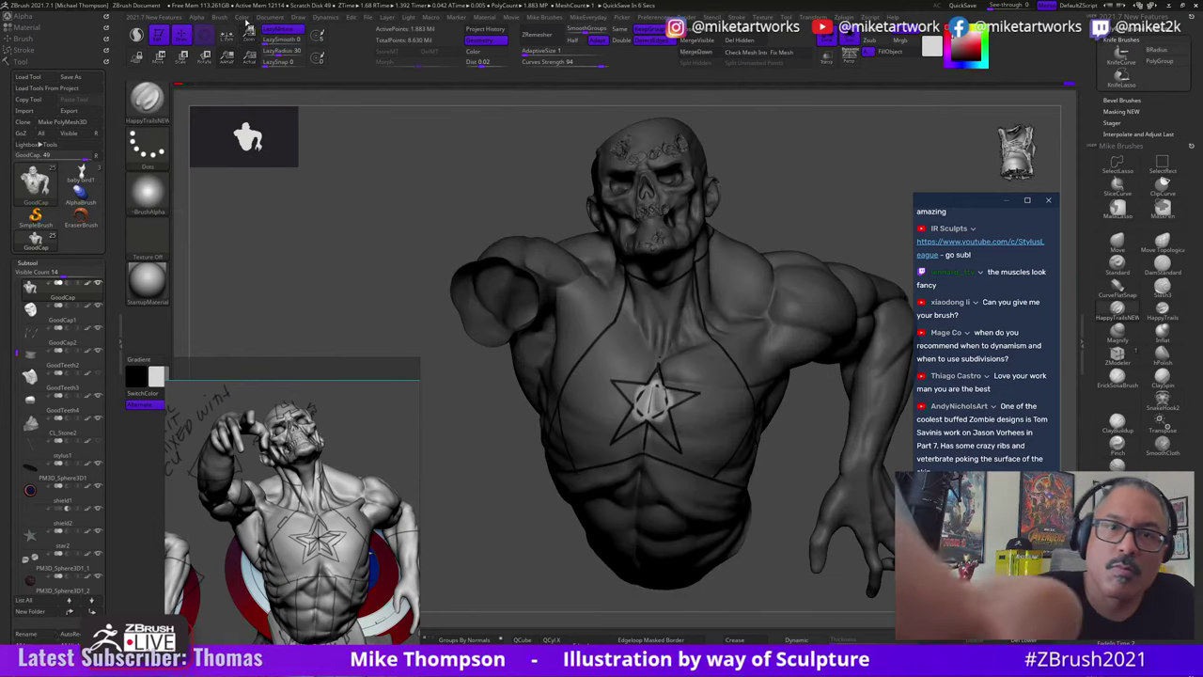
pyautogui.press('space')
pyautogui.click(267, 218)
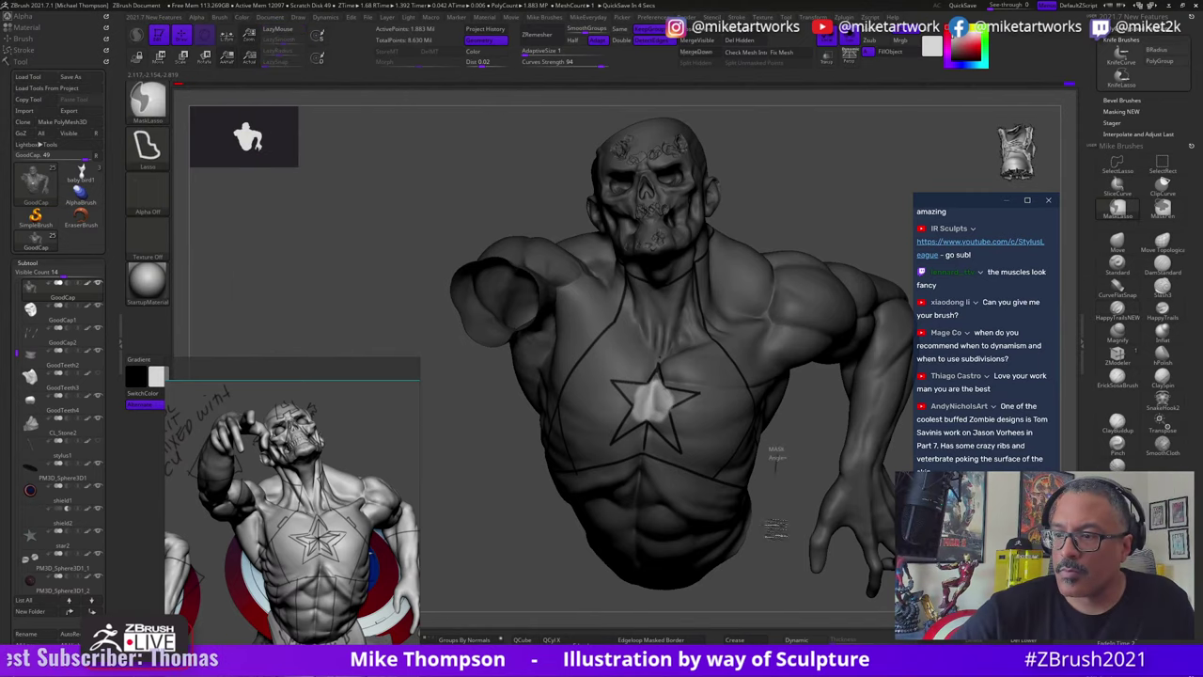
pyautogui.keyDown('ctrl'); pyautogui.moveTo(772, 444); pyautogui.dragTo(785, 471); pyautogui.keyUp('ctrl')
pyautogui.moveTo(773, 607)
pyautogui.keyDown('alt'); pyautogui.mouseDown()
pyautogui.moveTo(760, 591)
pyautogui.moveTo(726, 590)
pyautogui.moveTo(768, 582)
pyautogui.moveTo(755, 618)
pyautogui.mouseUp(); pyautogui.keyUp('alt')
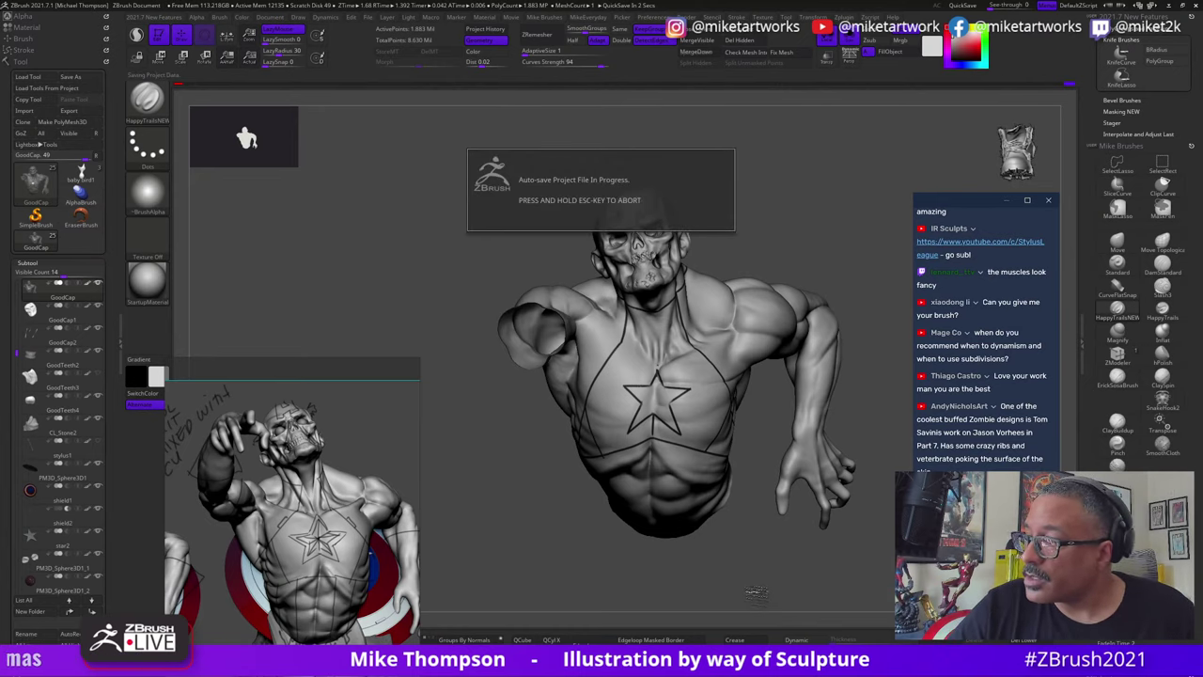
pyautogui.moveTo(756, 592); pyautogui.dragTo(765, 578)
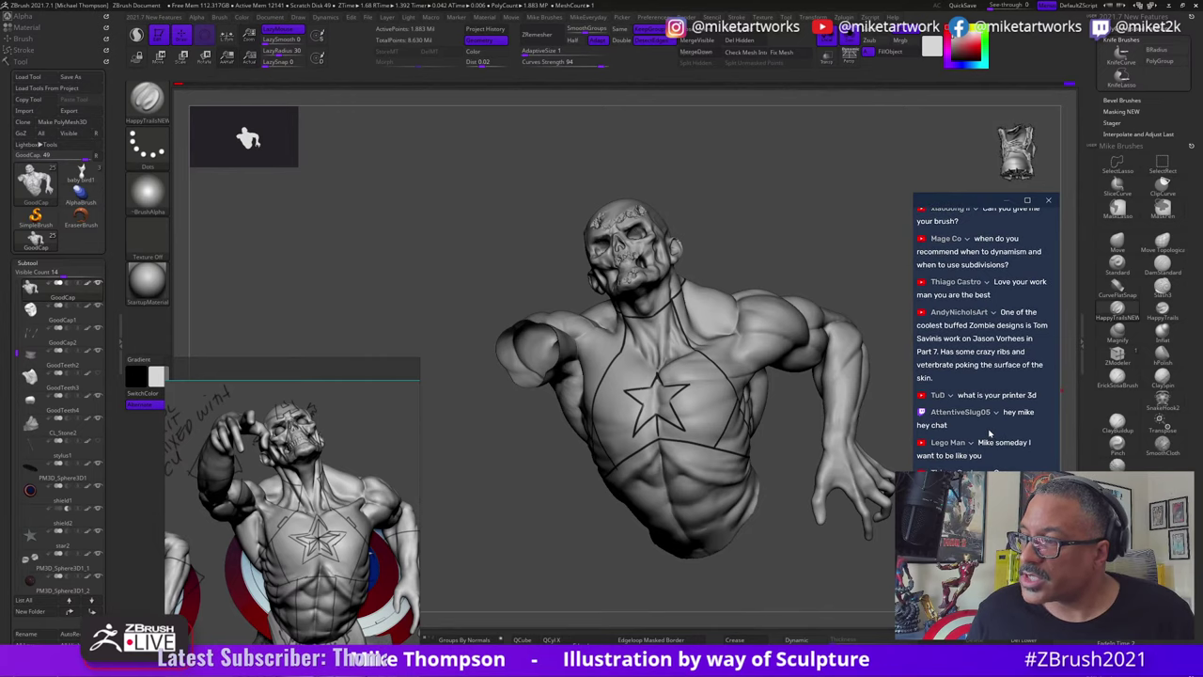
pyautogui.moveTo(837, 499)
pyautogui.mouseDown()
pyautogui.moveTo(880, 580)
pyautogui.moveTo(832, 573)
pyautogui.mouseUp()
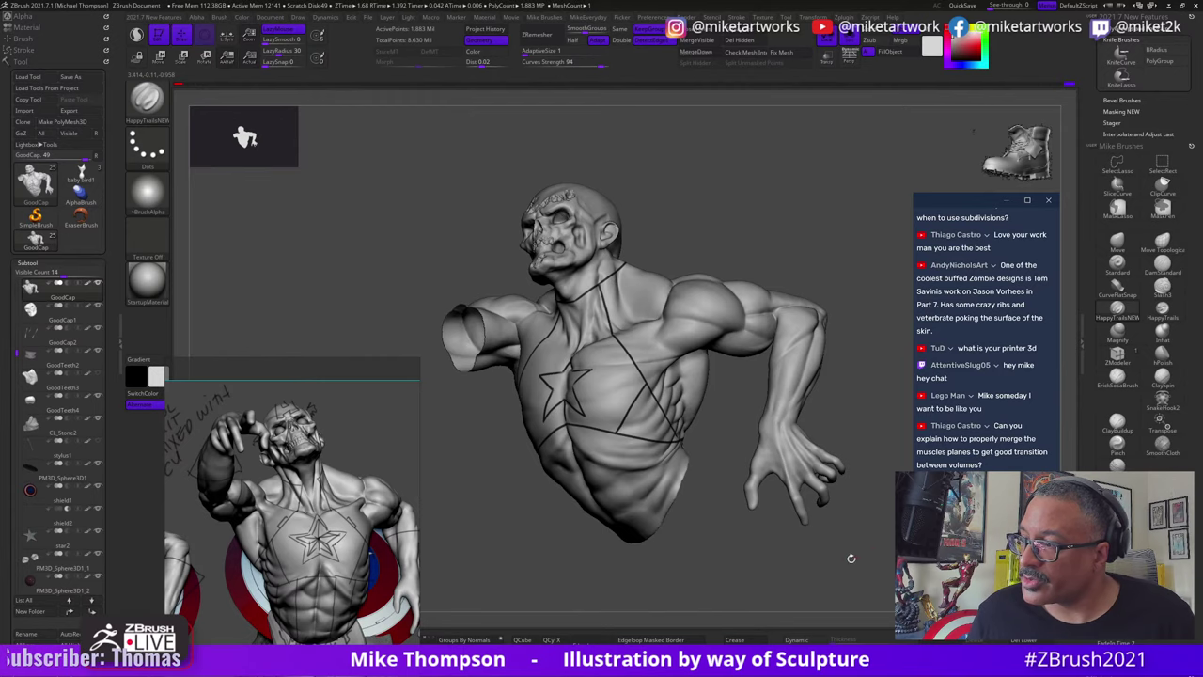
pyautogui.moveTo(778, 555)
pyautogui.mouseDown()
pyautogui.moveTo(839, 580)
pyautogui.moveTo(824, 571)
pyautogui.mouseUp()
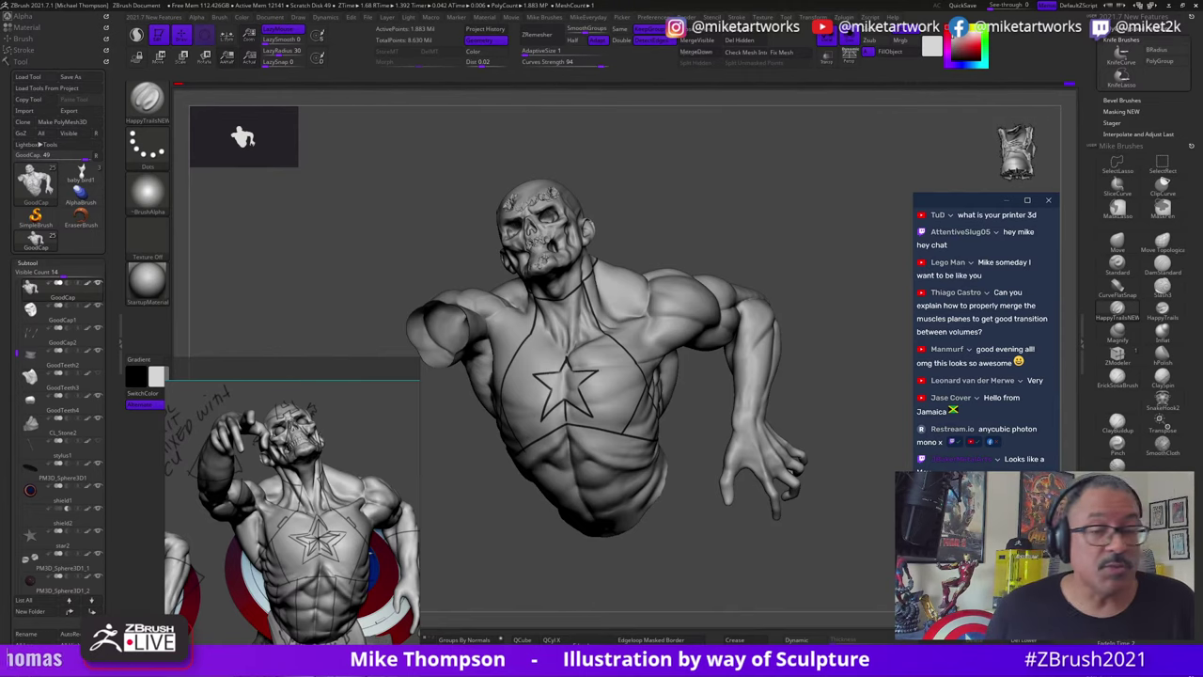
# Step: Reposition the annotated reference image beside the bust so that its full torso and base are visible
pyautogui.hotkey('alt', 'Tab')
pyautogui.moveTo(442, 481); pyautogui.dragTo(502, 562, button='right')
pyautogui.scroll(-4, 502, 562)
pyautogui.scroll(8, 559, 445)
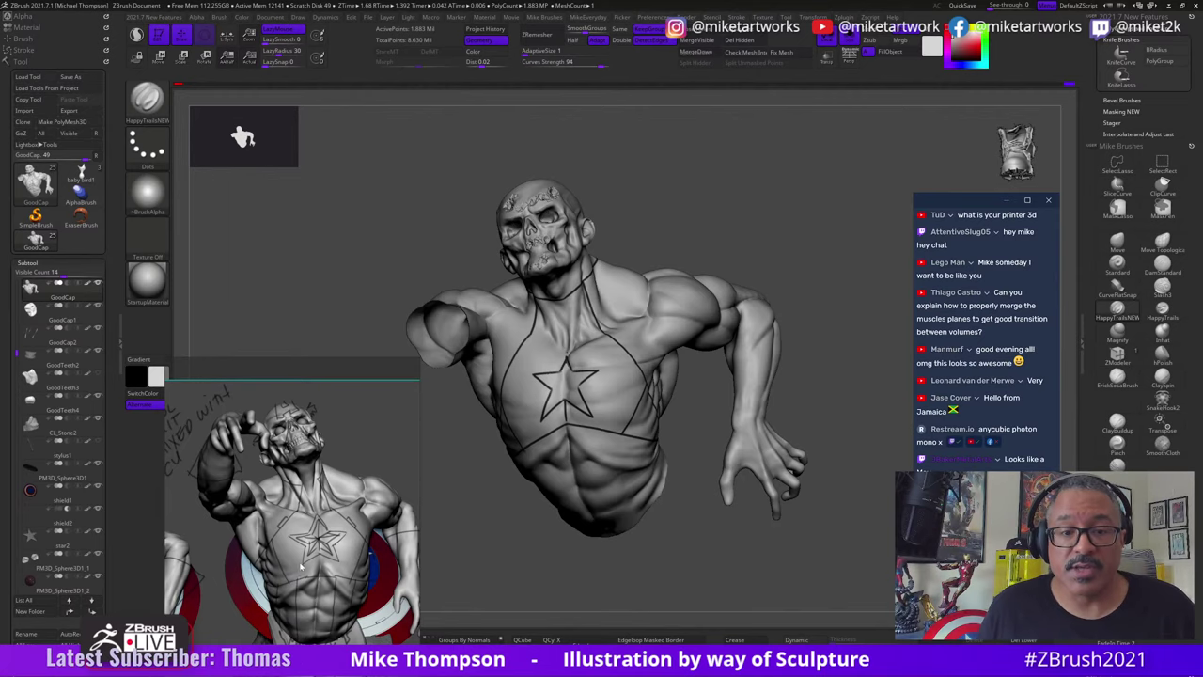
pyautogui.moveTo(372, 396); pyautogui.dragTo(234, 443)
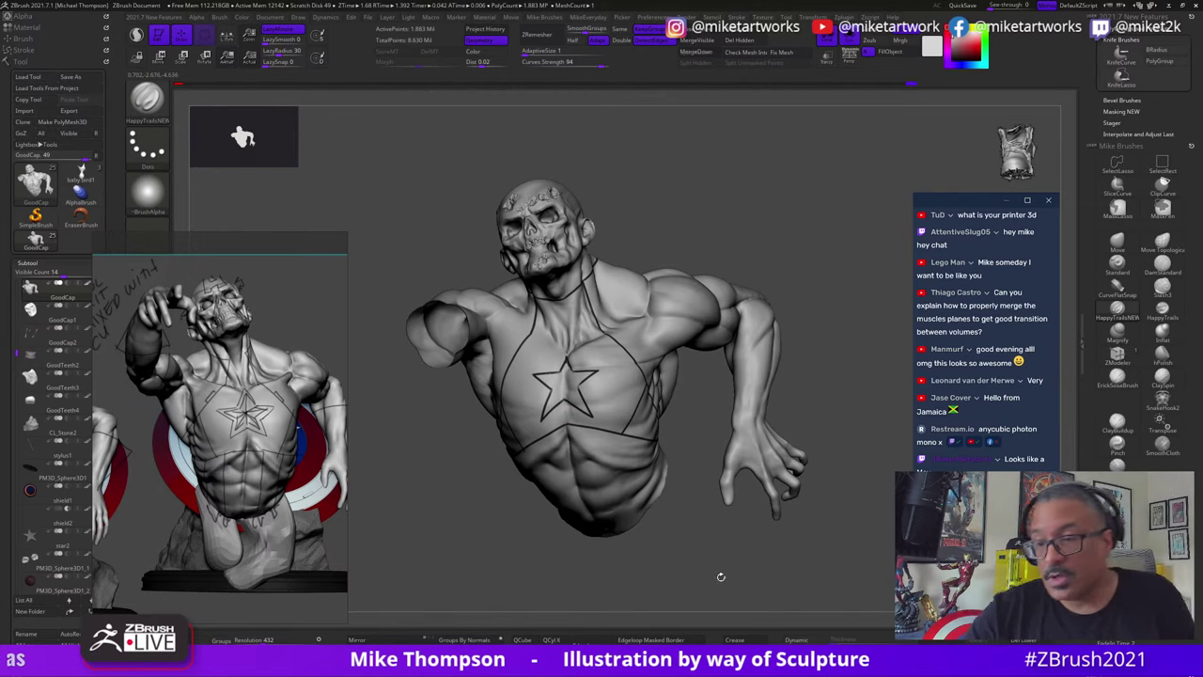
# Step: Paint out the chest star's upper point, switch the paint color to black, and repaint the point to close the star outline
pyautogui.moveTo(720, 576); pyautogui.dragTo(702, 527)
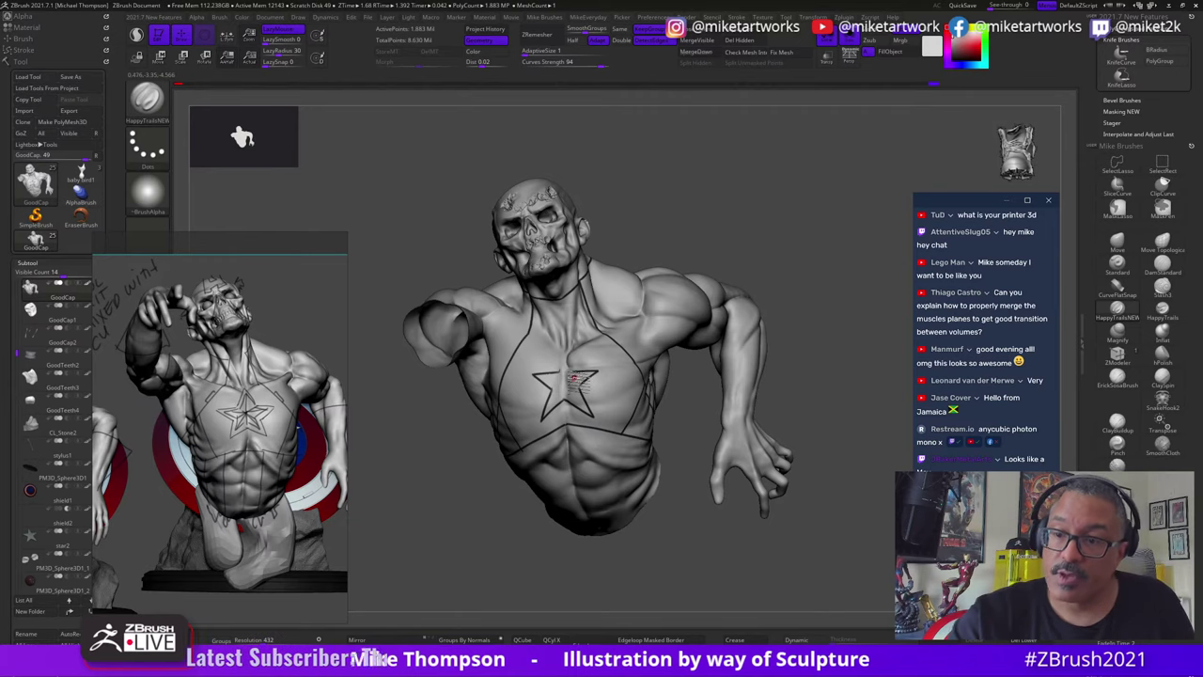
pyautogui.keyDown('ctrl'); pyautogui.moveTo(570, 370); pyautogui.dragTo(601, 413, button='right'); pyautogui.keyUp('ctrl')
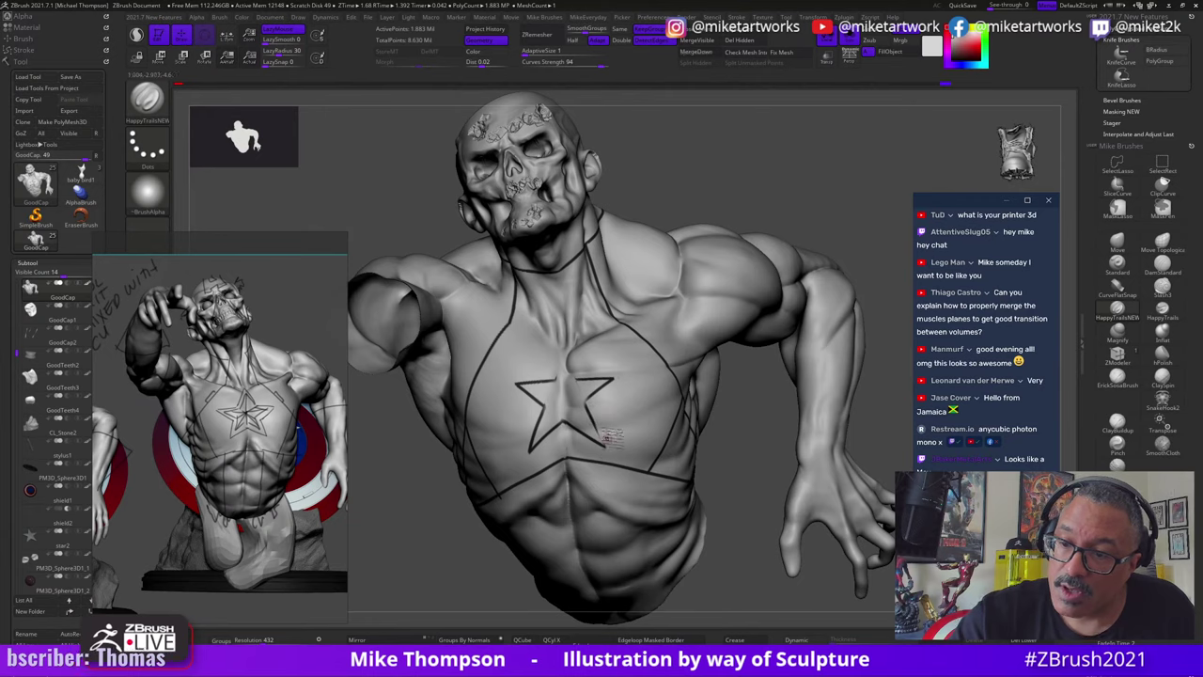
pyautogui.press('space')
pyautogui.click(603, 546)
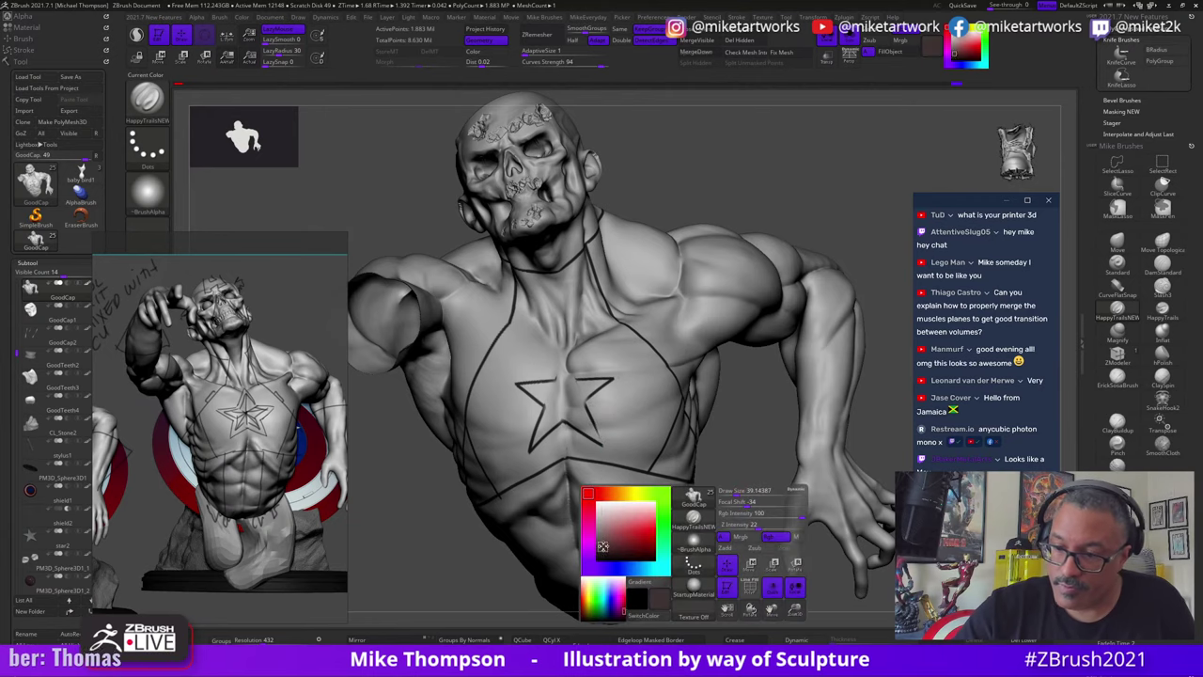
pyautogui.press('s')
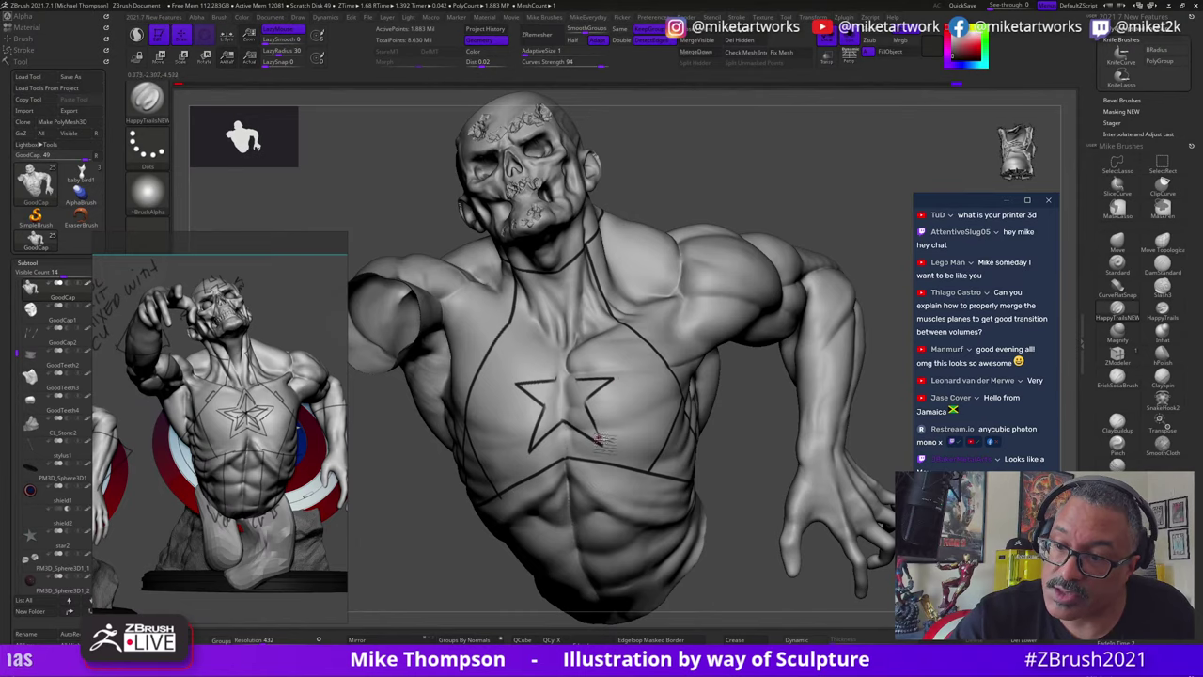
pyautogui.moveTo(652, 308); pyautogui.dragTo(556, 376, button='right')
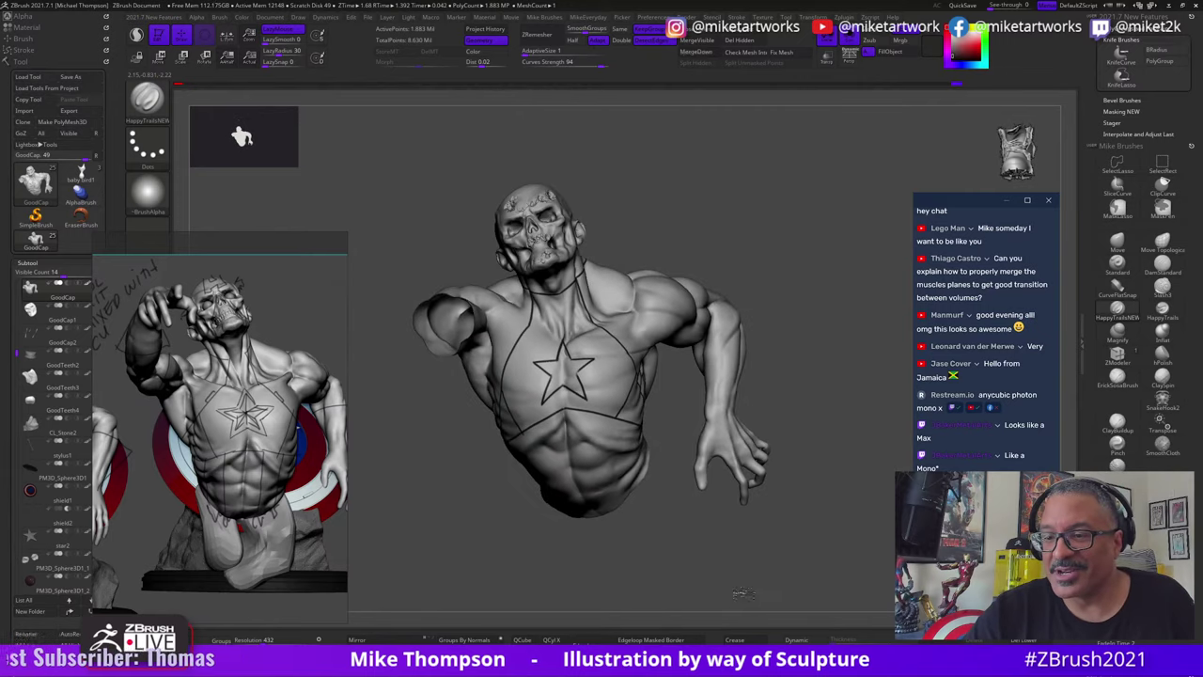
# Step: Paint a black band line all the way around the figure's lowered left upper arm, below the shoulder muscle
pyautogui.moveTo(742, 595)
pyautogui.mouseDown()
pyautogui.moveTo(848, 545)
pyautogui.moveTo(848, 531)
pyautogui.moveTo(831, 592)
pyautogui.moveTo(851, 564)
pyautogui.mouseUp()
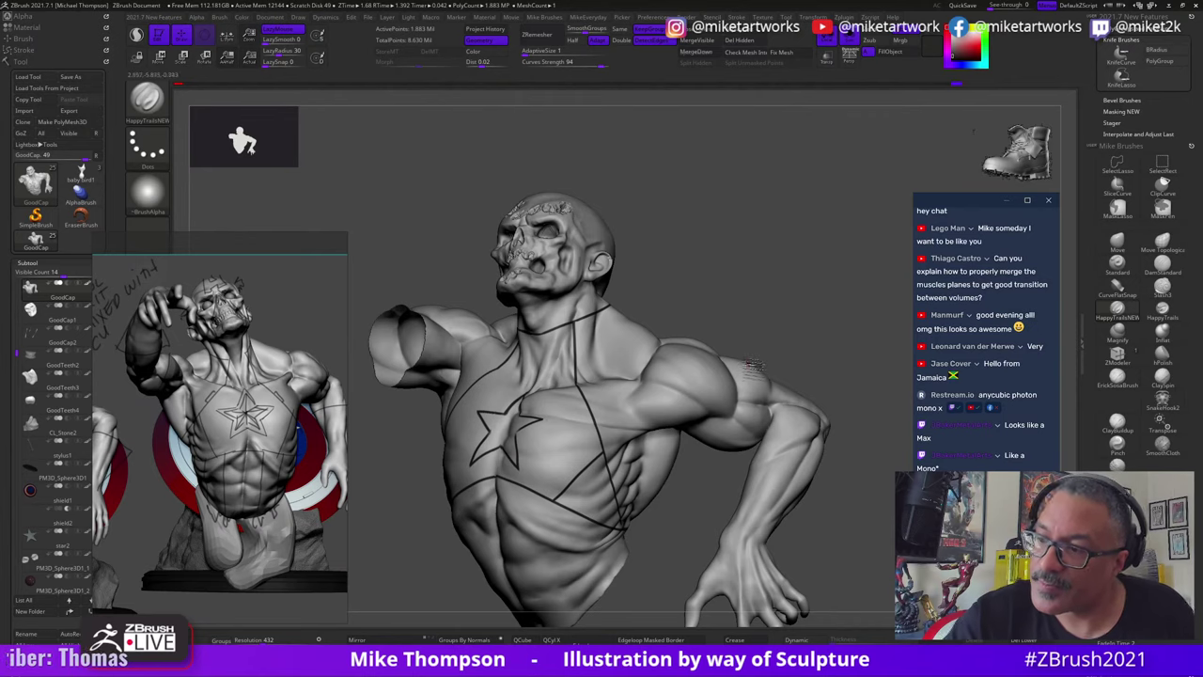
pyautogui.moveTo(749, 374); pyautogui.dragTo(737, 416)
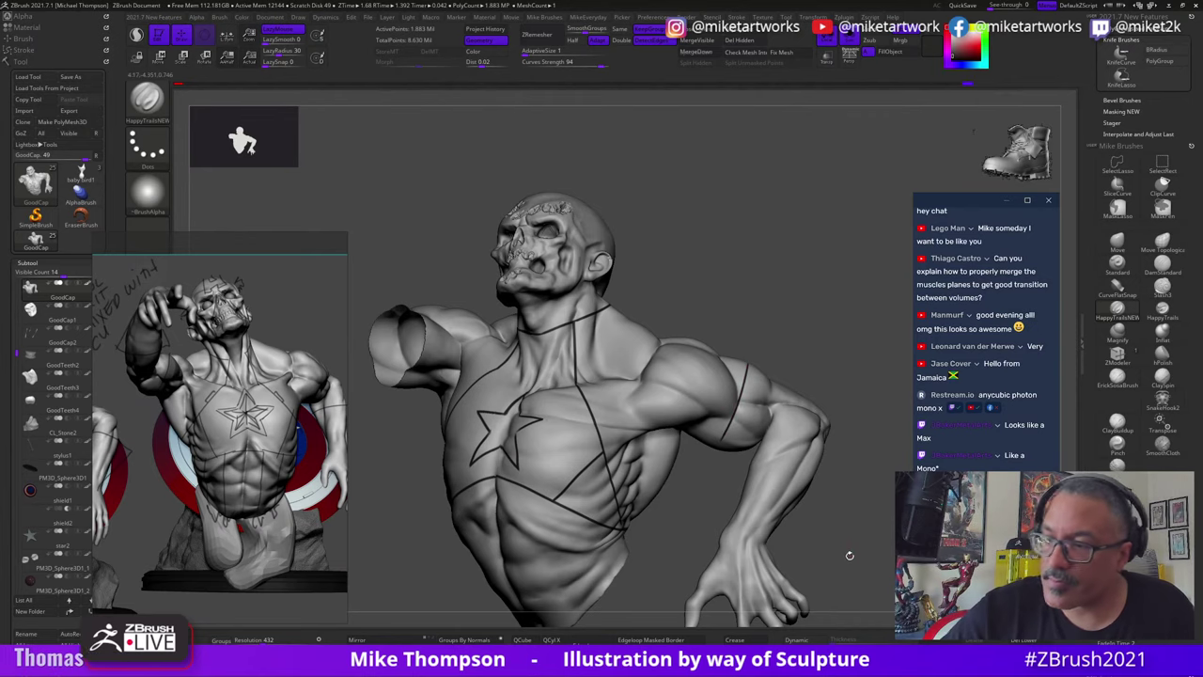
pyautogui.moveTo(849, 555); pyautogui.dragTo(827, 432)
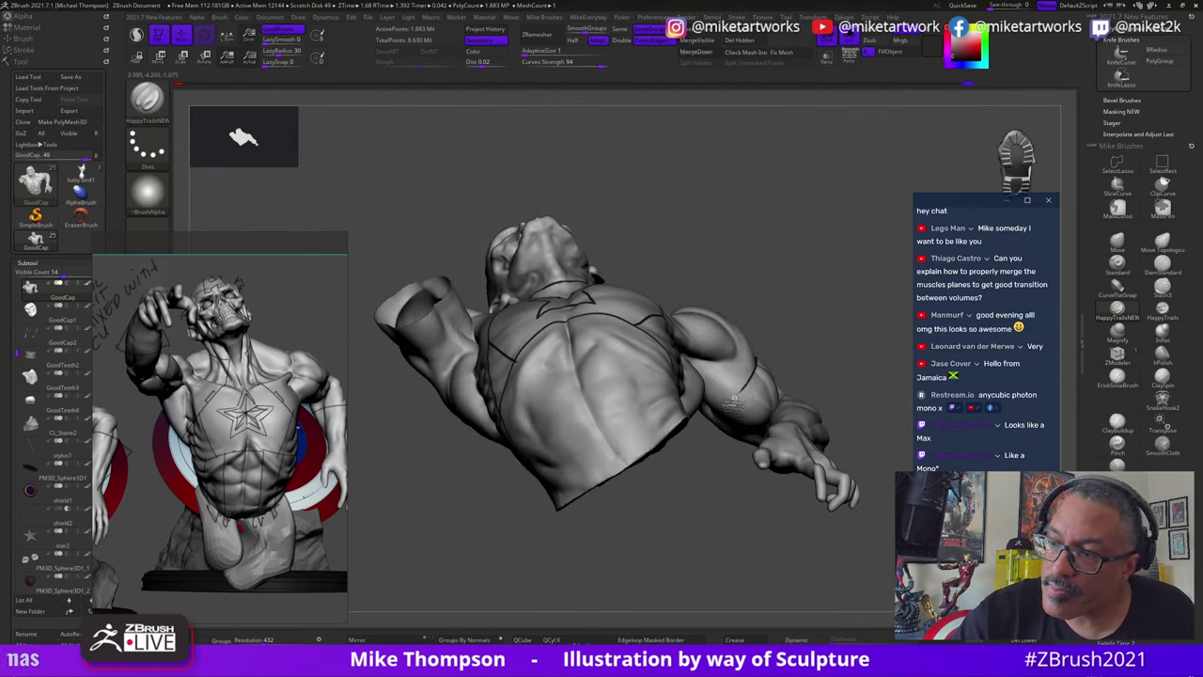
pyautogui.moveTo(714, 425)
pyautogui.mouseDown()
pyautogui.moveTo(723, 524)
pyautogui.moveTo(719, 513)
pyautogui.mouseUp()
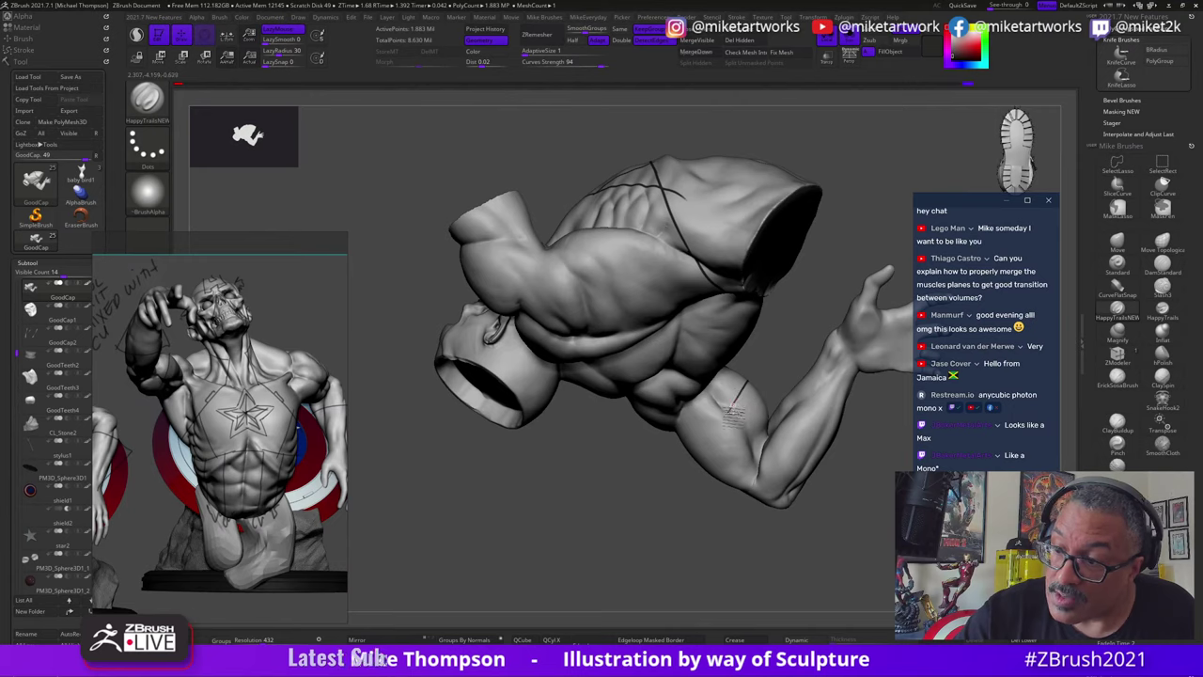
pyautogui.moveTo(687, 508)
pyautogui.mouseDown()
pyautogui.moveTo(848, 344)
pyautogui.moveTo(830, 361)
pyautogui.mouseUp()
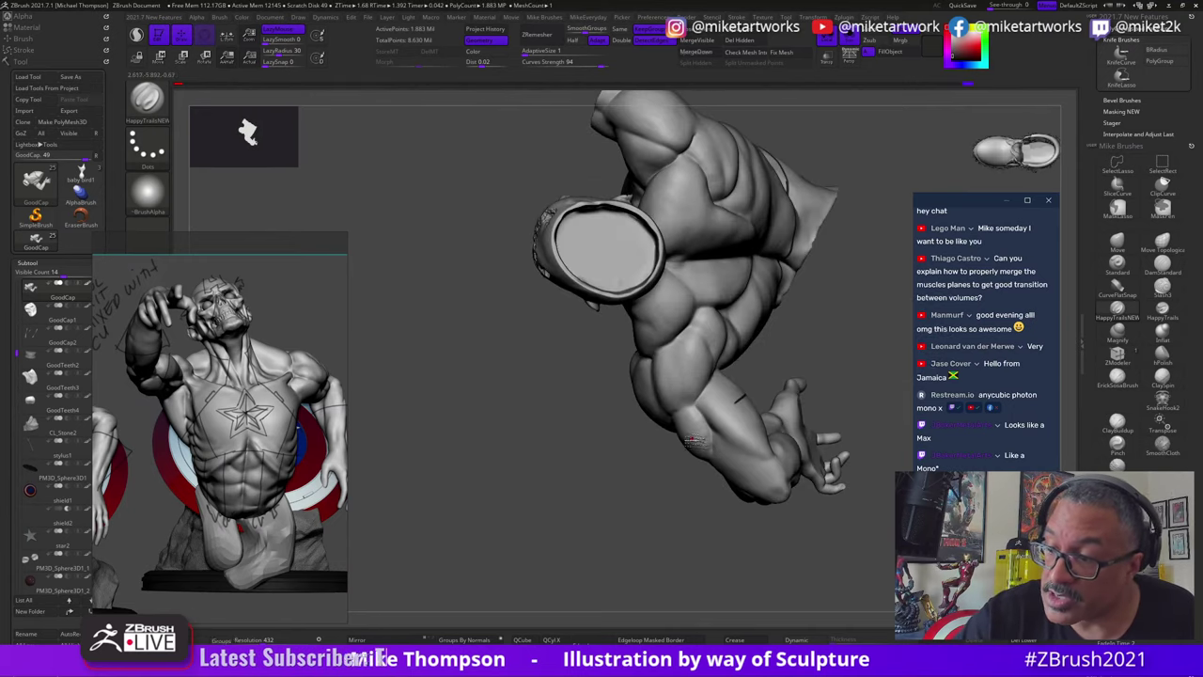
pyautogui.moveTo(712, 428); pyautogui.dragTo(742, 402)
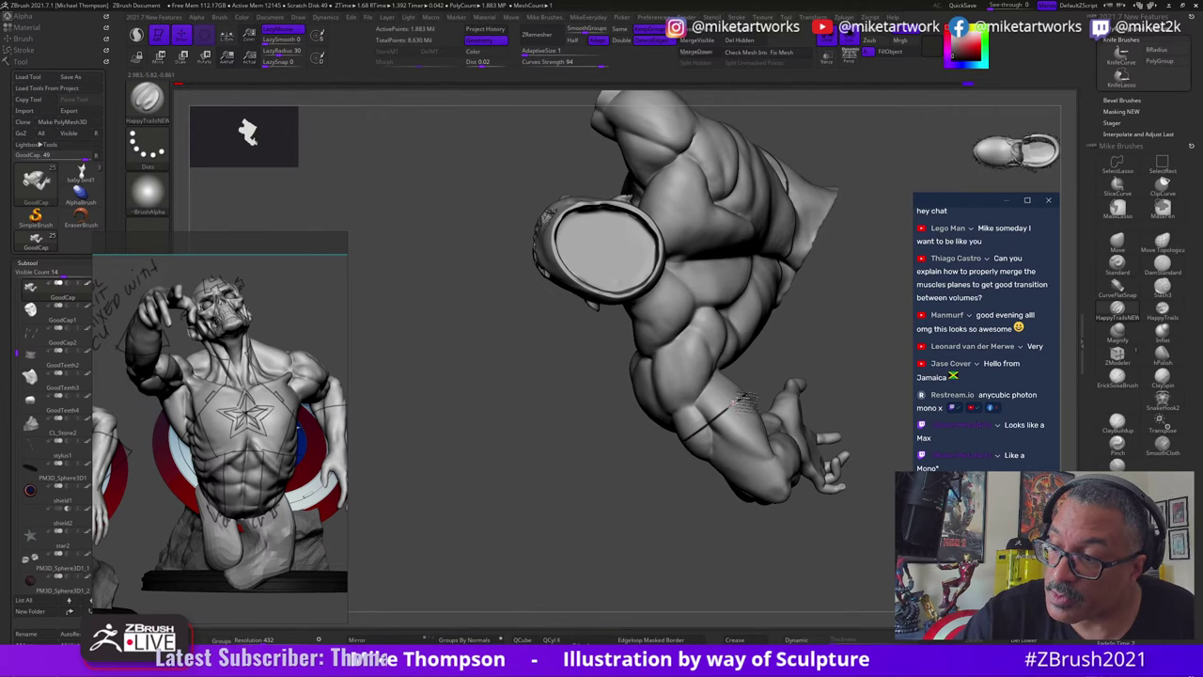
# Step: Unhide the rest of the outstretched right arm and paint a black band line around its upper arm
pyautogui.moveTo(786, 590)
pyautogui.mouseDown()
pyautogui.moveTo(806, 522)
pyautogui.moveTo(867, 529)
pyautogui.moveTo(849, 553)
pyautogui.moveTo(756, 529)
pyautogui.moveTo(849, 564)
pyautogui.moveTo(836, 549)
pyautogui.moveTo(721, 592)
pyautogui.moveTo(728, 575)
pyautogui.mouseUp()
pyautogui.keyDown('ctrl'); pyautogui.keyDown('shift'); pyautogui.click(842, 550); pyautogui.keyUp('shift'); pyautogui.keyUp('ctrl')
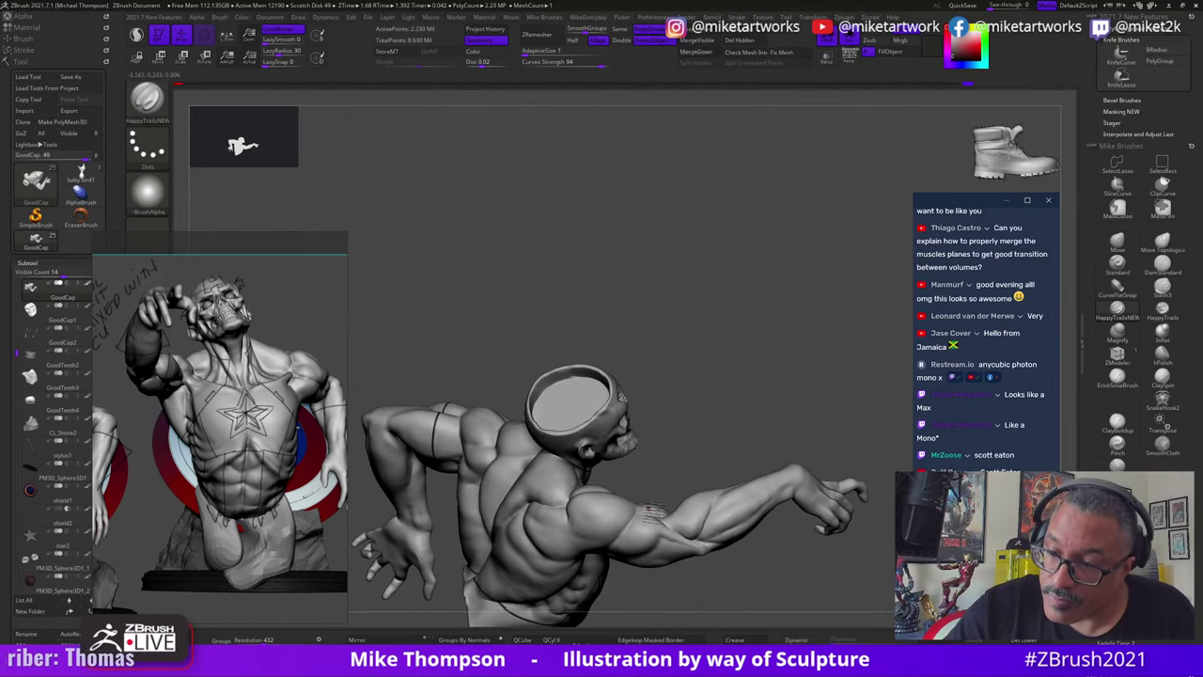
pyautogui.moveTo(639, 566)
pyautogui.mouseDown()
pyautogui.moveTo(743, 416)
pyautogui.moveTo(717, 555)
pyautogui.moveTo(719, 507)
pyautogui.mouseUp()
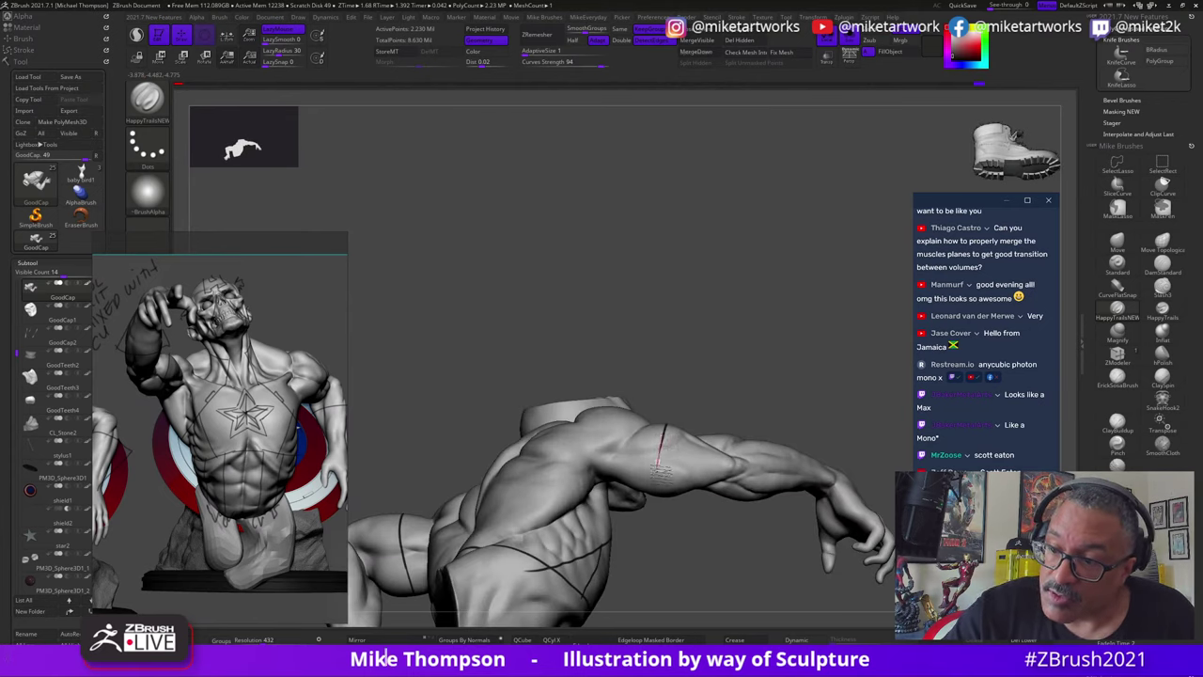
pyautogui.moveTo(653, 485); pyautogui.dragTo(672, 532)
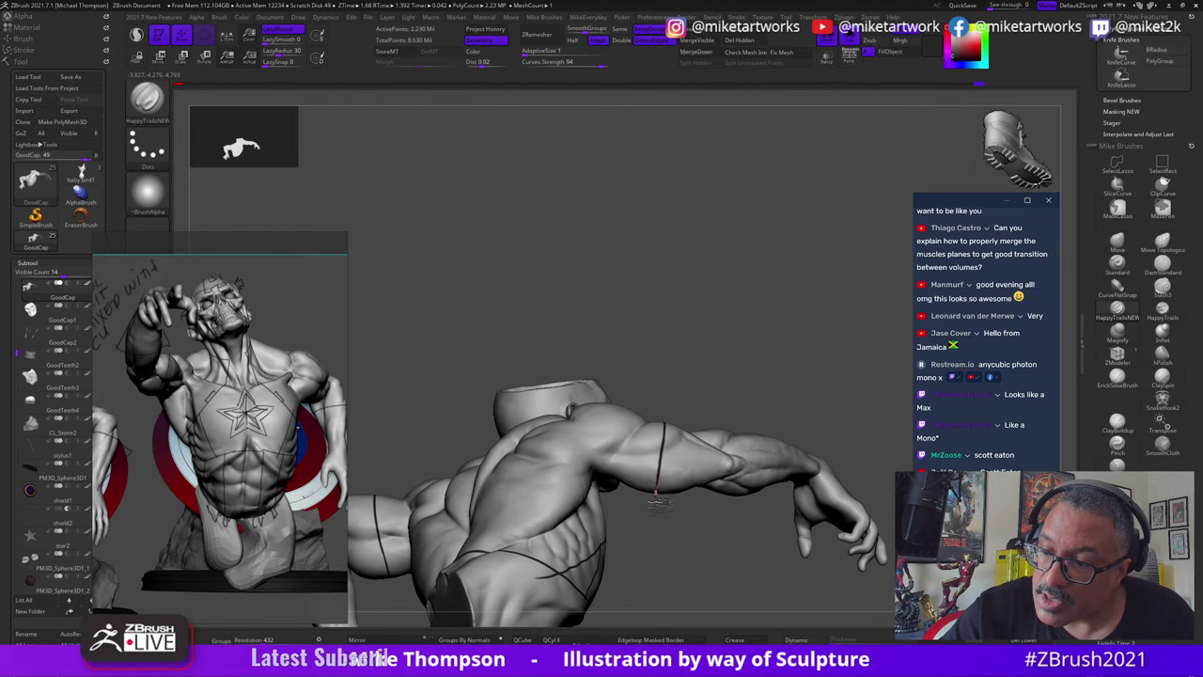
pyautogui.moveTo(657, 498)
pyautogui.mouseDown()
pyautogui.moveTo(702, 569)
pyautogui.moveTo(695, 401)
pyautogui.mouseUp()
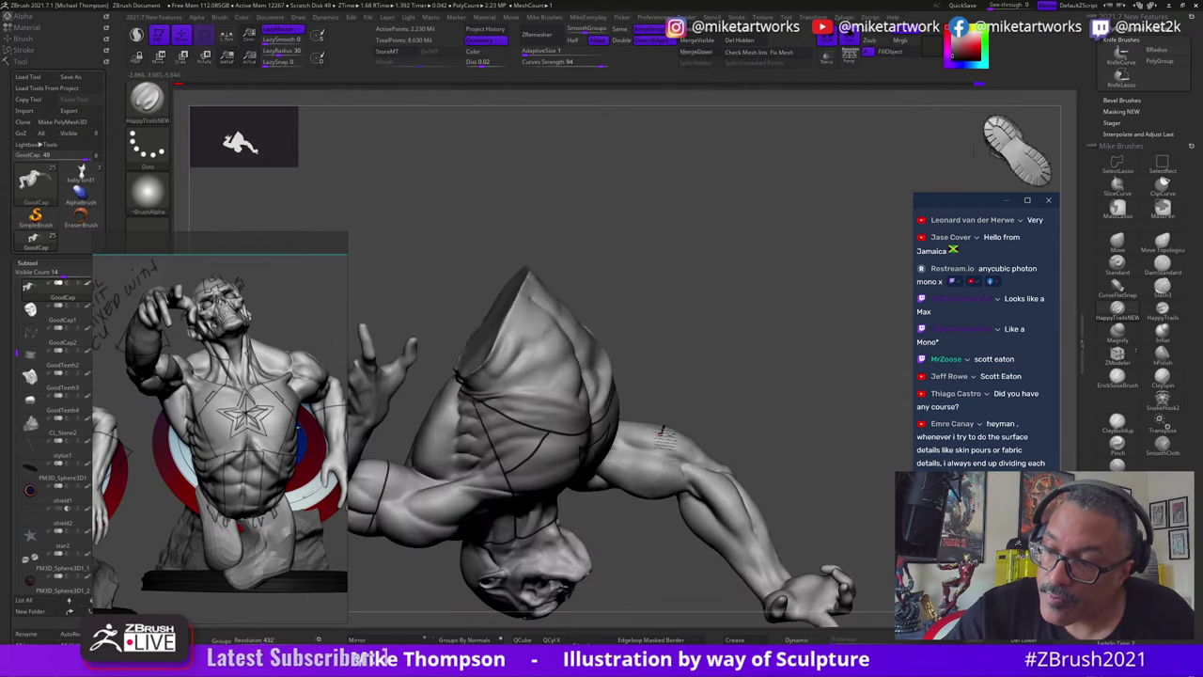
pyautogui.moveTo(639, 499)
pyautogui.mouseDown()
pyautogui.moveTo(789, 332)
pyautogui.moveTo(840, 424)
pyautogui.moveTo(658, 440)
pyautogui.mouseUp()
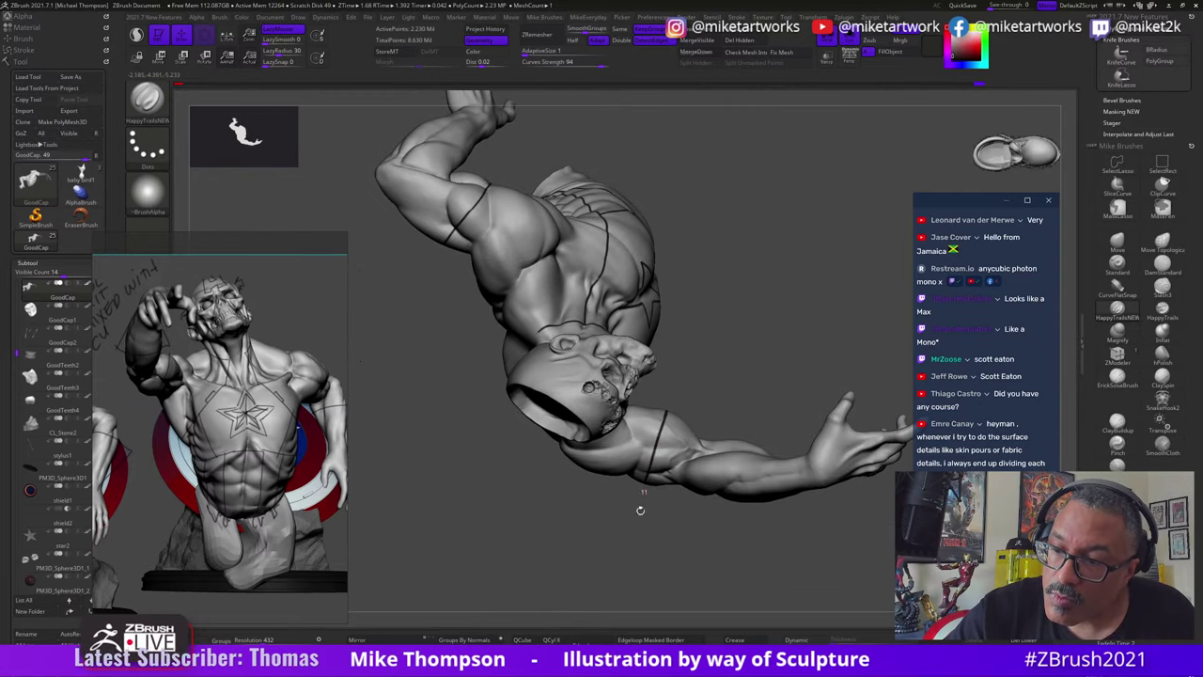
# Step: Paint a black band line around the outstretched right forearm, just below the elbow
pyautogui.moveTo(717, 612)
pyautogui.mouseDown()
pyautogui.moveTo(752, 524)
pyautogui.moveTo(728, 594)
pyautogui.moveTo(706, 575)
pyautogui.moveTo(721, 590)
pyautogui.moveTo(704, 591)
pyautogui.moveTo(636, 465)
pyautogui.mouseUp()
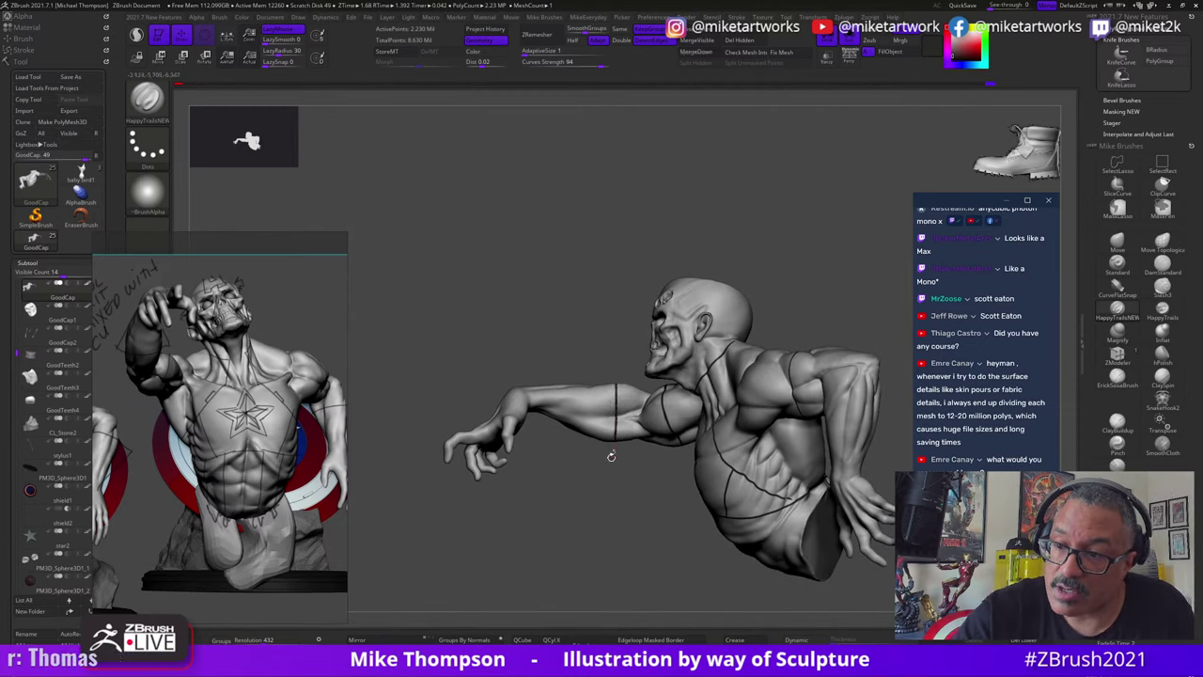
pyautogui.moveTo(610, 454); pyautogui.dragTo(619, 376)
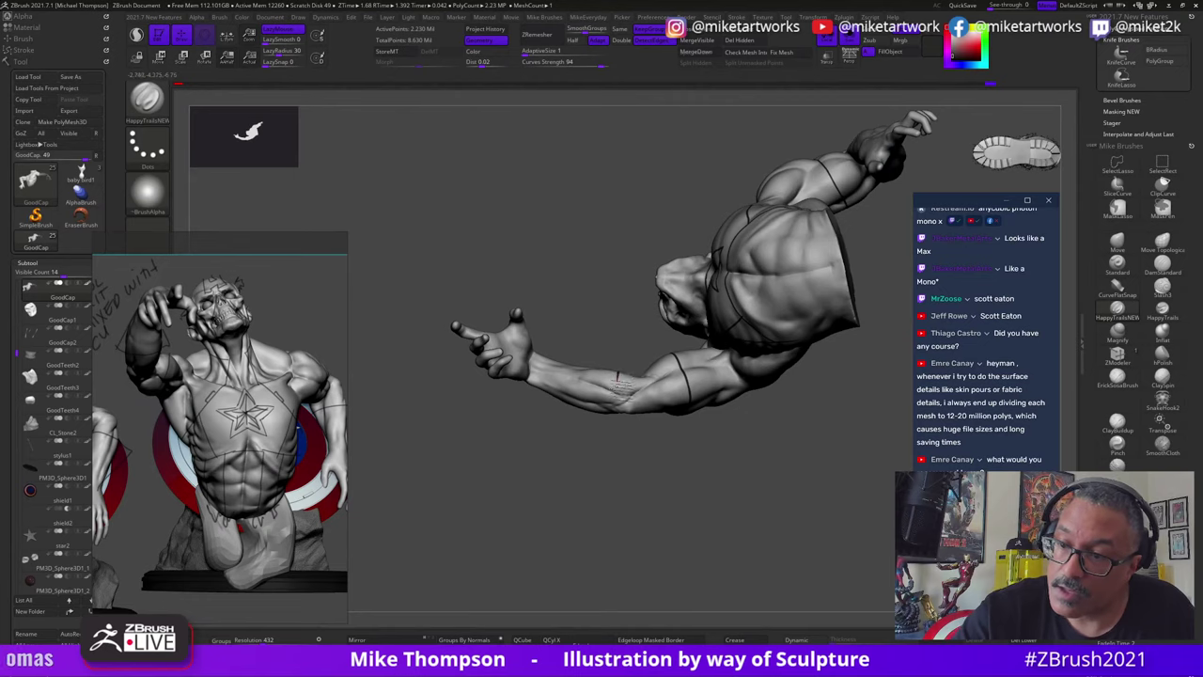
pyautogui.moveTo(616, 425); pyautogui.dragTo(615, 374)
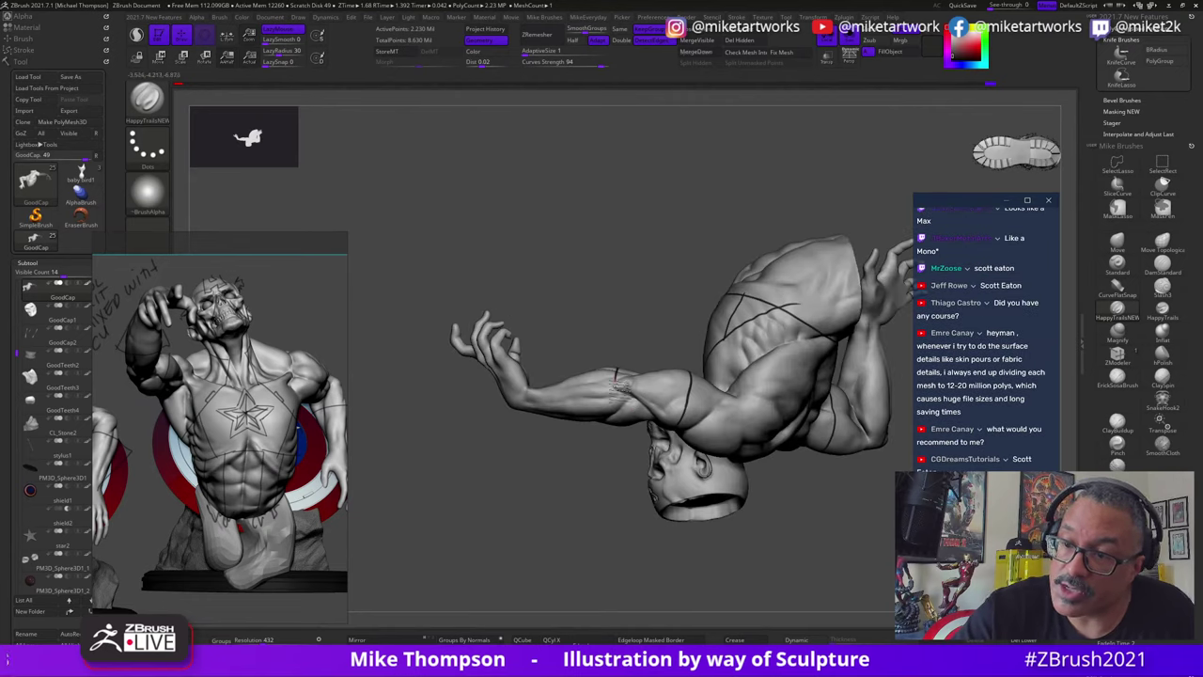
pyautogui.moveTo(608, 428); pyautogui.dragTo(615, 374)
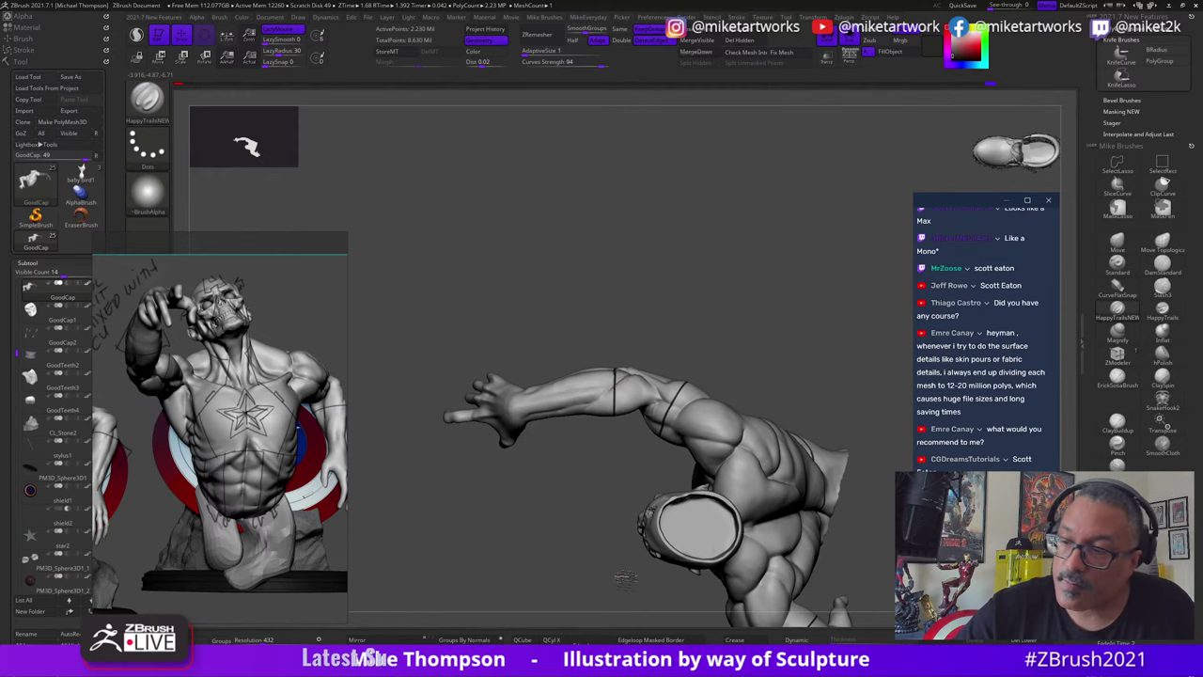
# Step: Isolate the figure's lowered left forearm and fill it with light grey (RGB 213) to clear its painted line
pyautogui.moveTo(626, 577)
pyautogui.mouseDown()
pyautogui.moveTo(726, 620)
pyautogui.moveTo(826, 543)
pyautogui.moveTo(840, 491)
pyautogui.moveTo(741, 437)
pyautogui.moveTo(691, 461)
pyautogui.mouseUp()
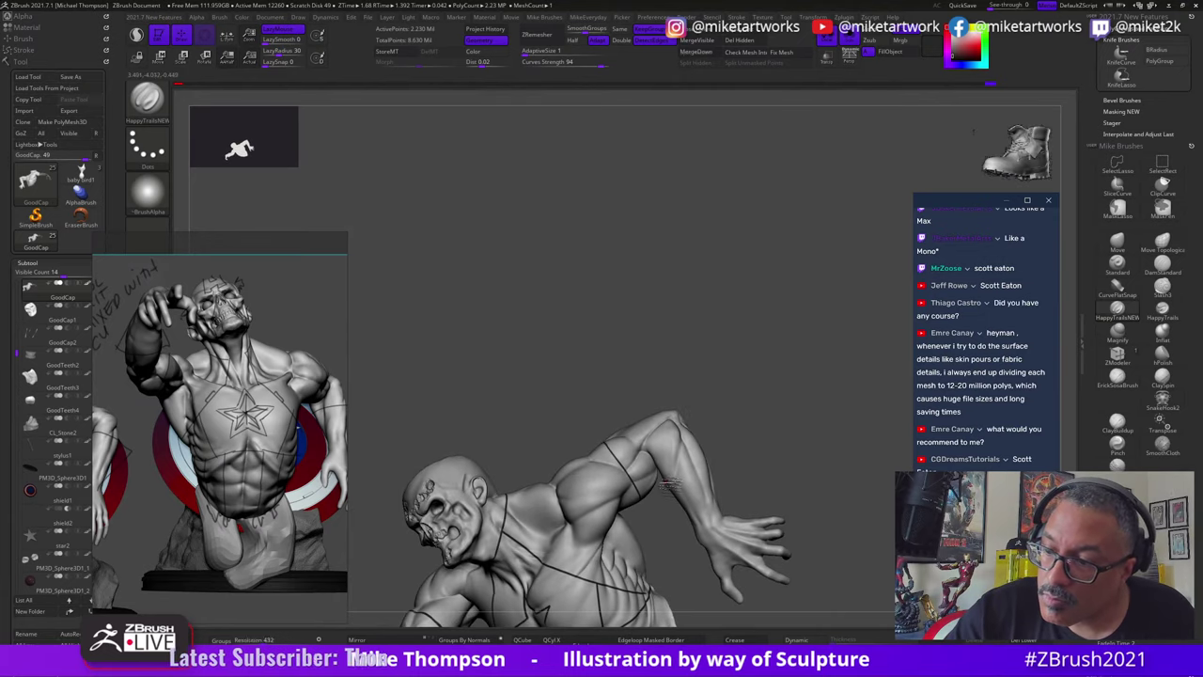
pyautogui.moveTo(792, 416); pyautogui.dragTo(623, 558)
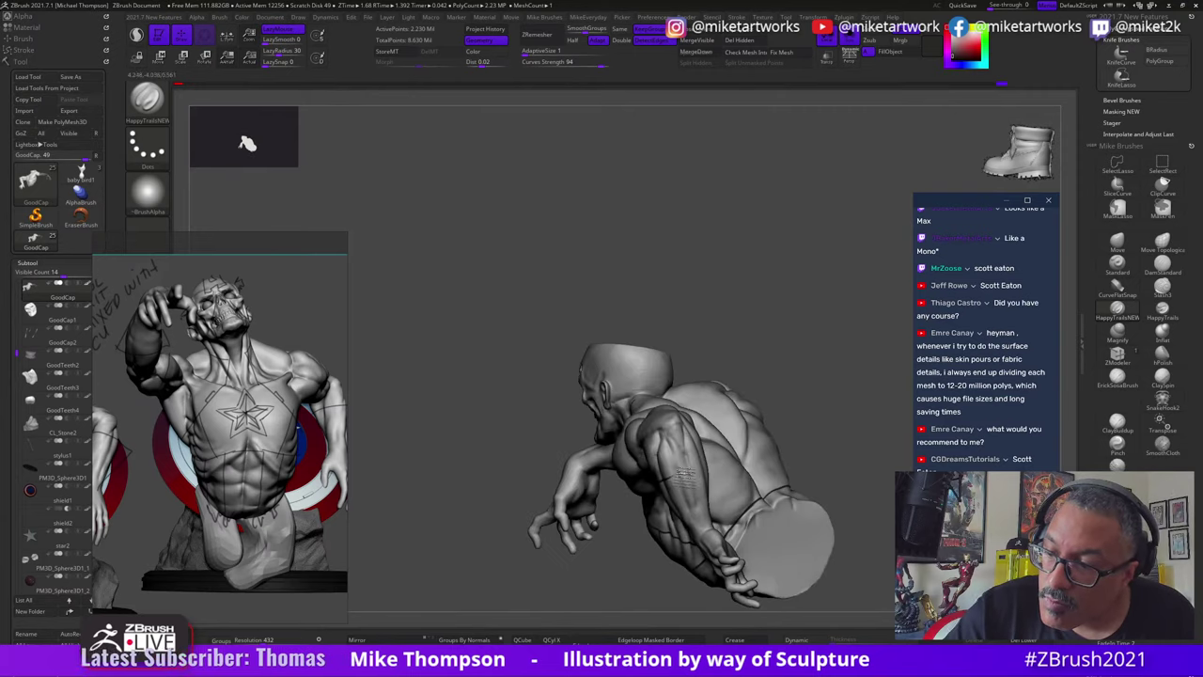
pyautogui.moveTo(823, 436); pyautogui.dragTo(684, 462)
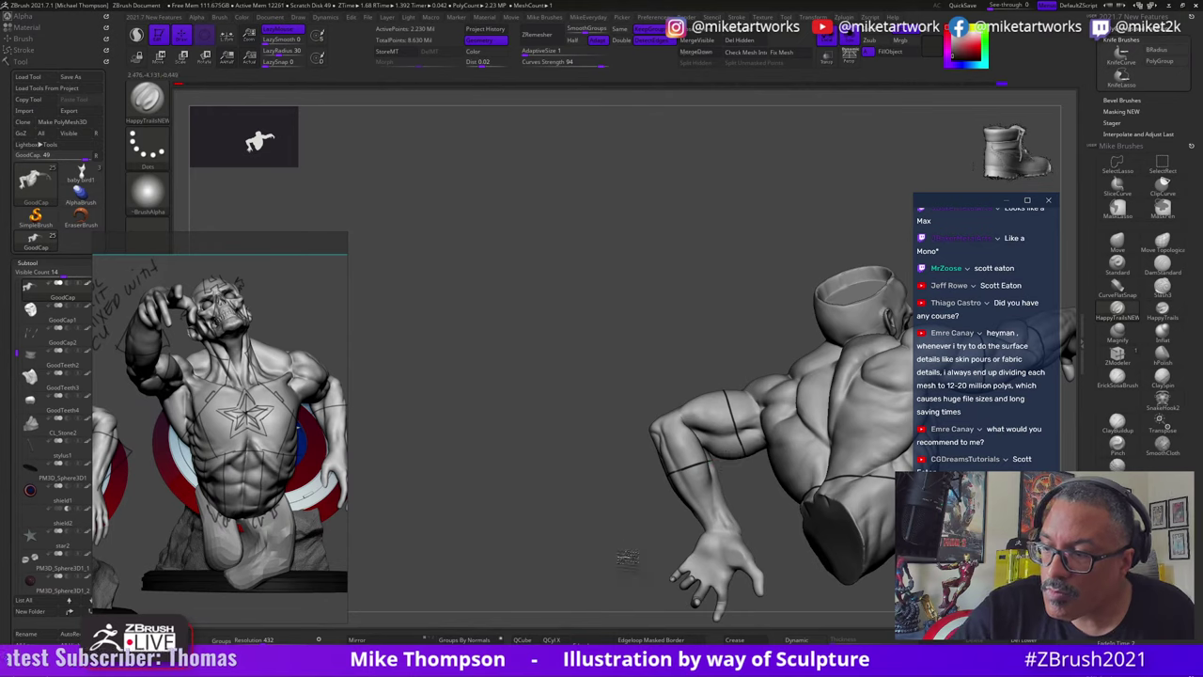
pyautogui.moveTo(628, 557)
pyautogui.mouseDown()
pyautogui.moveTo(777, 458)
pyautogui.moveTo(709, 475)
pyautogui.moveTo(774, 503)
pyautogui.moveTo(779, 494)
pyautogui.moveTo(692, 459)
pyautogui.moveTo(745, 435)
pyautogui.mouseUp()
pyautogui.keyDown('ctrl'); pyautogui.keyDown('shift'); pyautogui.click(707, 476); pyautogui.keyUp('shift'); pyautogui.keyUp('ctrl')
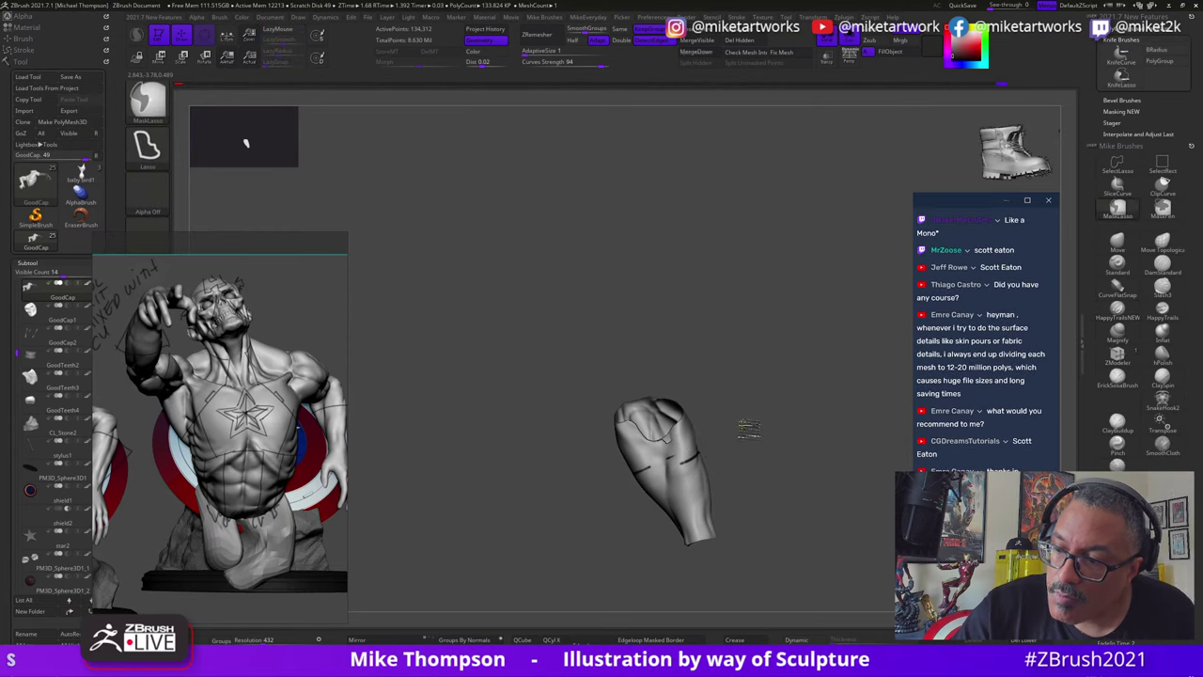
pyautogui.moveTo(795, 485); pyautogui.dragTo(789, 462)
pyautogui.press('space')
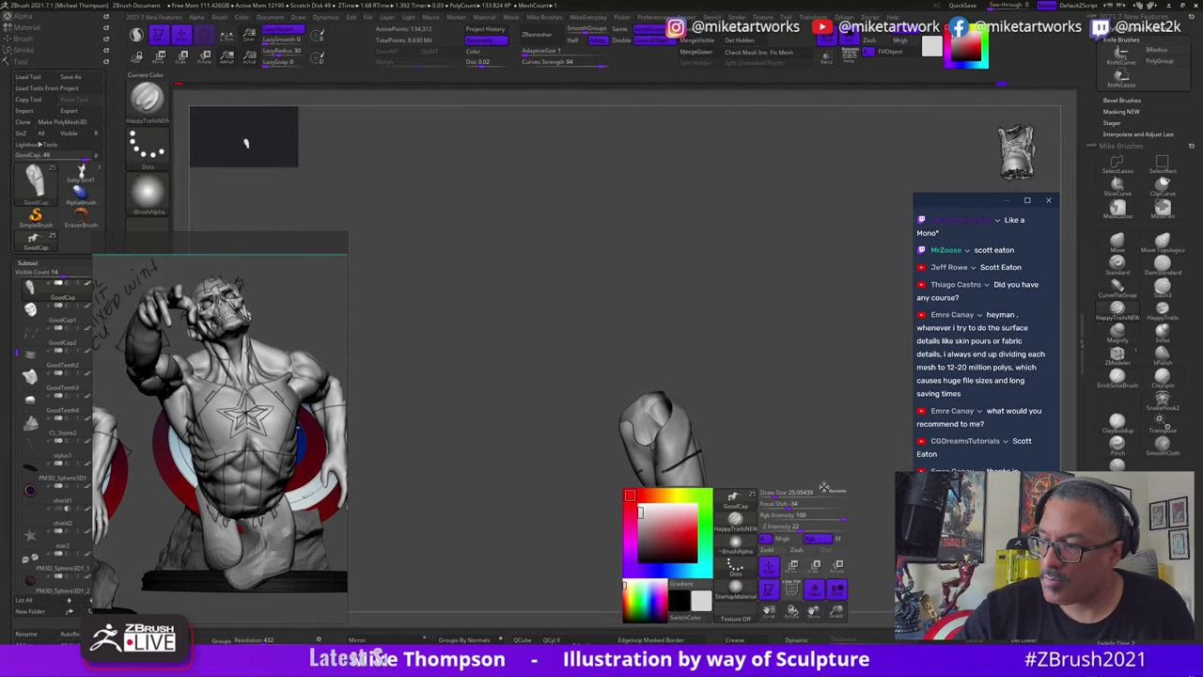
pyautogui.click(243, 17)
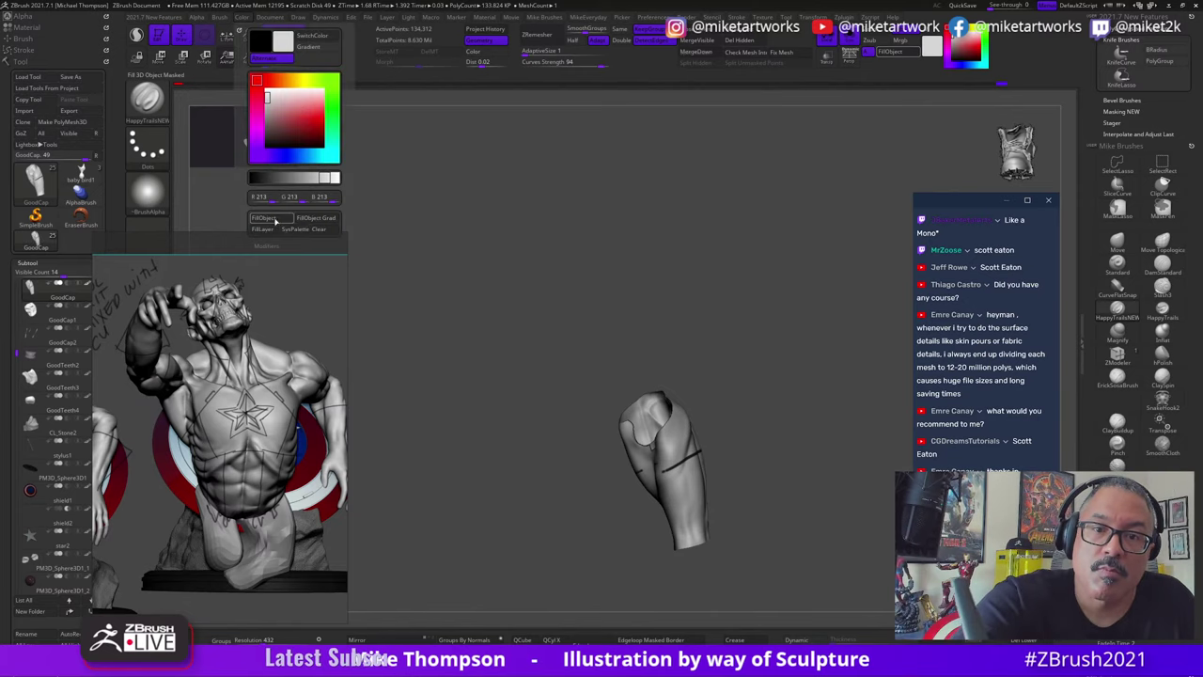
# Step: Switch the paint color to black and paint a band line all the way around the isolated forearm, just below the elbow
pyautogui.press('space')
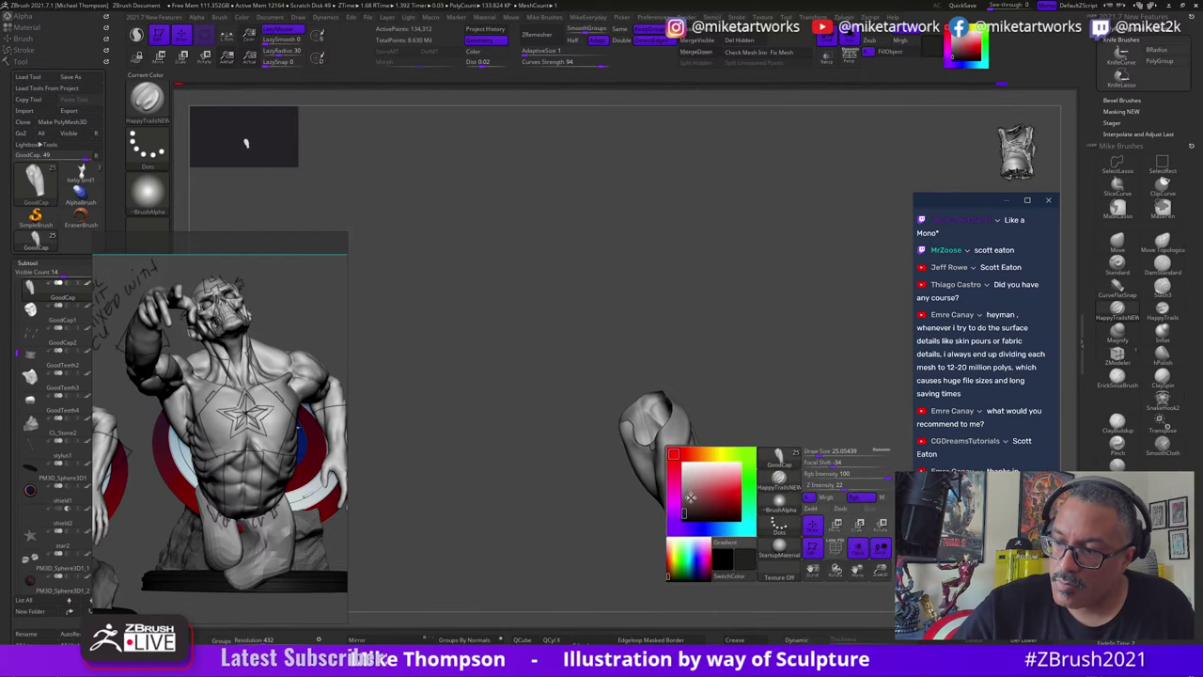
pyautogui.moveTo(757, 435); pyautogui.dragTo(807, 427)
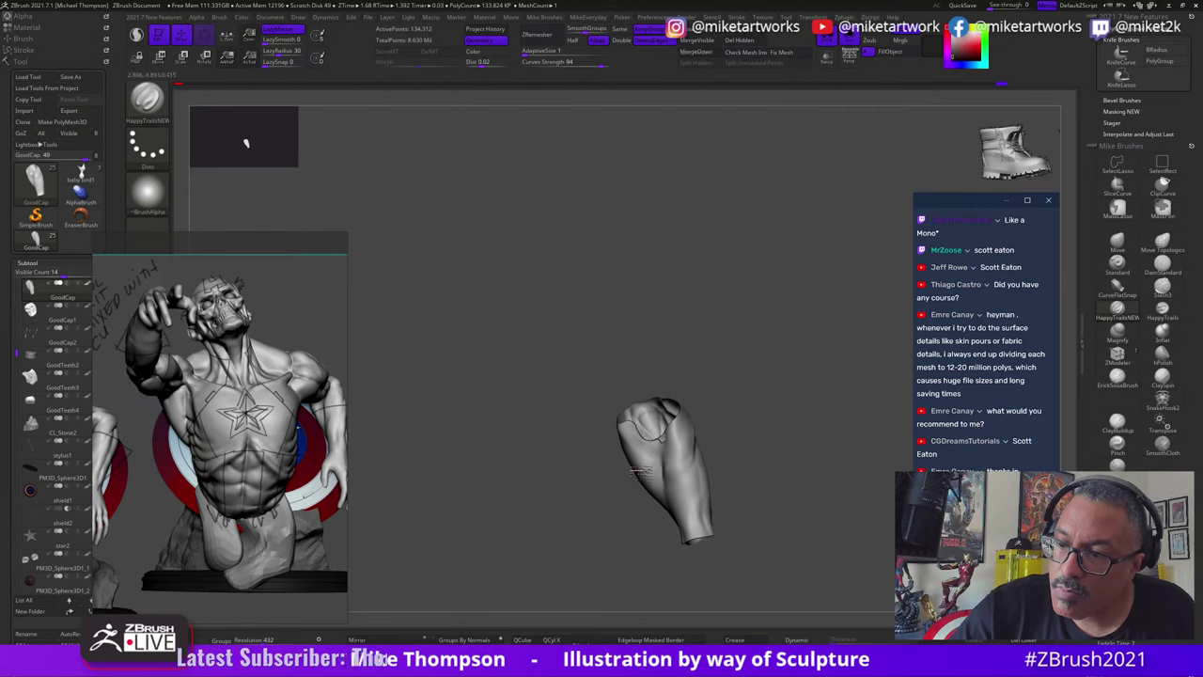
pyautogui.moveTo(657, 457)
pyautogui.mouseDown()
pyautogui.moveTo(706, 435)
pyautogui.moveTo(770, 469)
pyautogui.mouseUp()
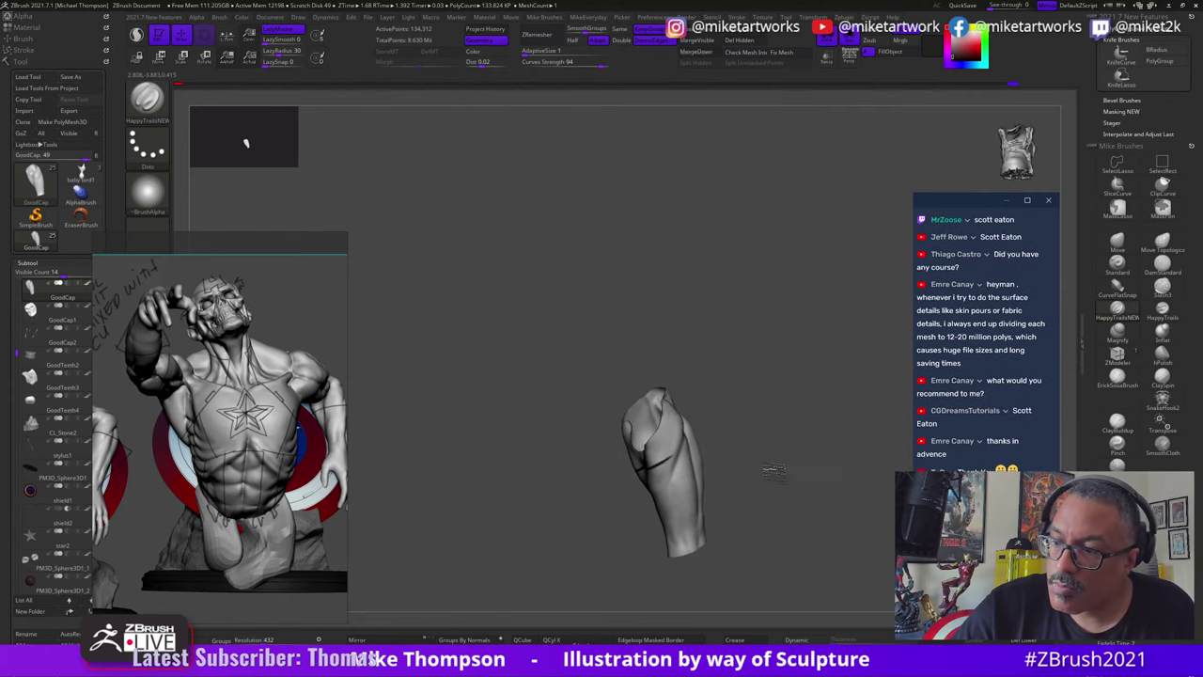
pyautogui.moveTo(670, 458); pyautogui.dragTo(703, 443)
pyautogui.moveTo(816, 449); pyautogui.dragTo(765, 457)
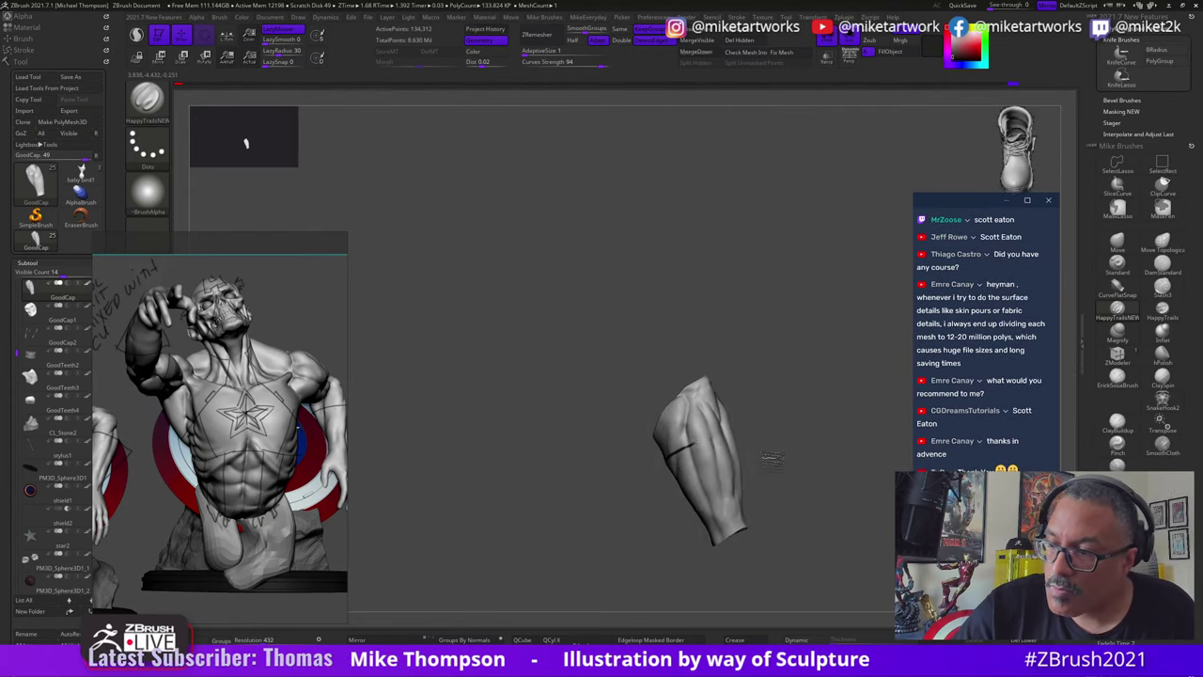
pyautogui.moveTo(669, 455)
pyautogui.mouseDown()
pyautogui.moveTo(693, 443)
pyautogui.moveTo(759, 456)
pyautogui.moveTo(770, 465)
pyautogui.moveTo(755, 479)
pyautogui.moveTo(767, 446)
pyautogui.mouseUp()
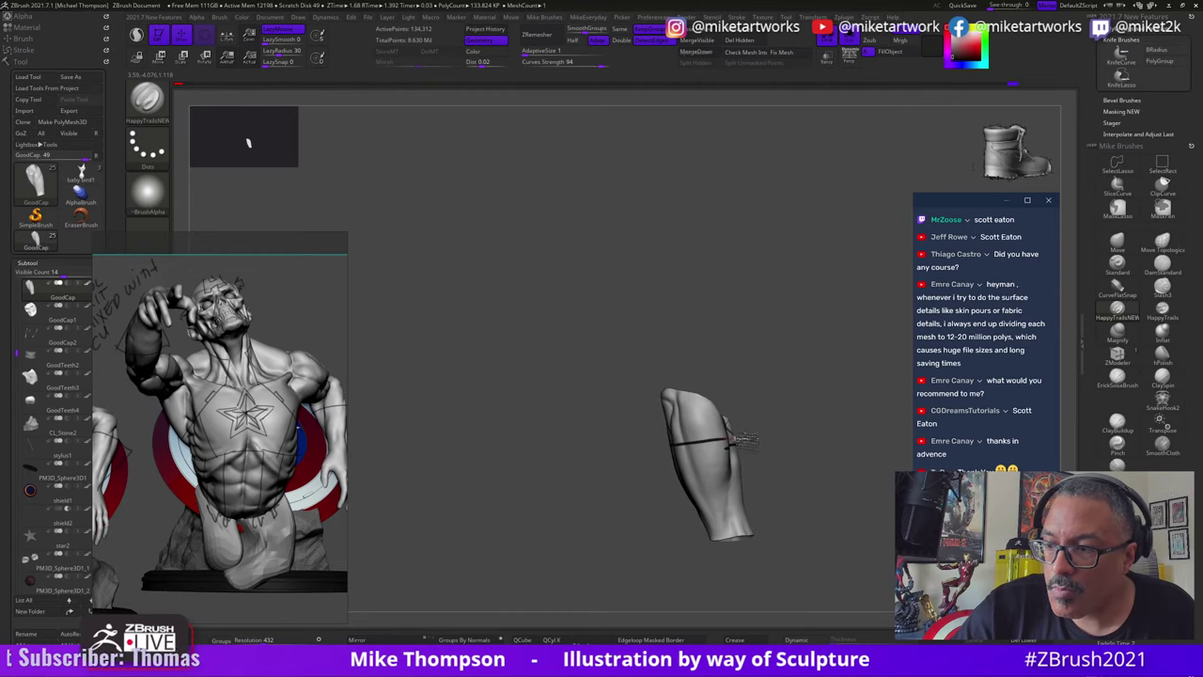
pyautogui.moveTo(742, 439); pyautogui.dragTo(779, 447)
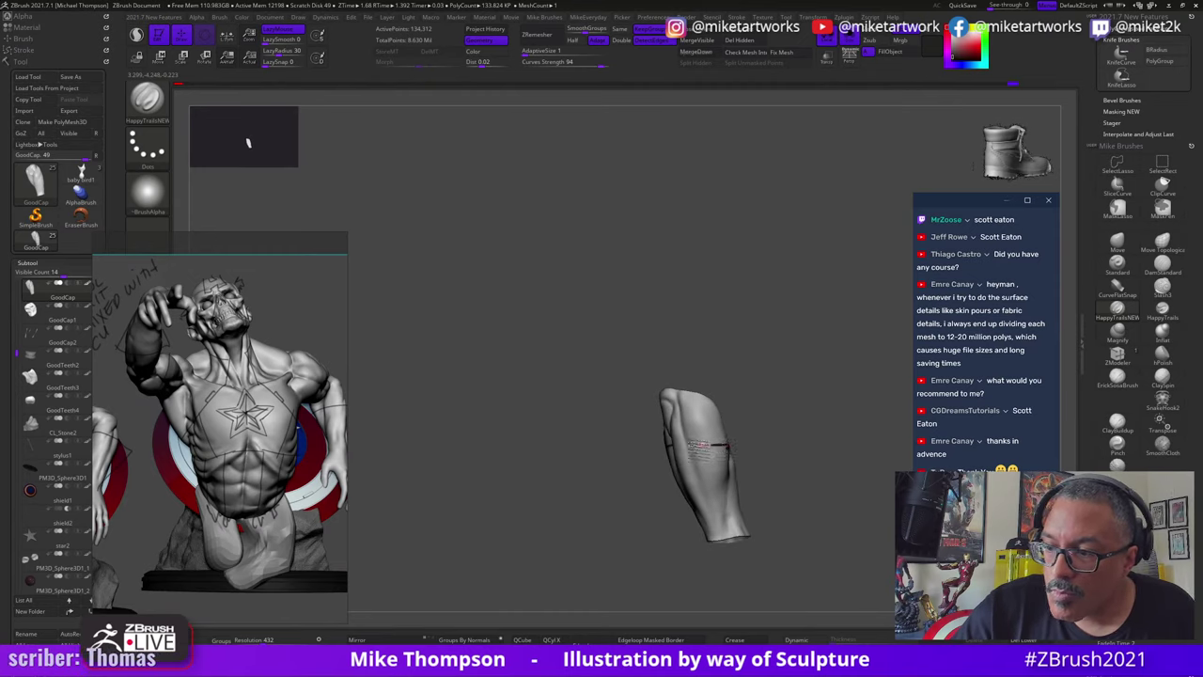
pyautogui.moveTo(642, 451); pyautogui.dragTo(799, 484)
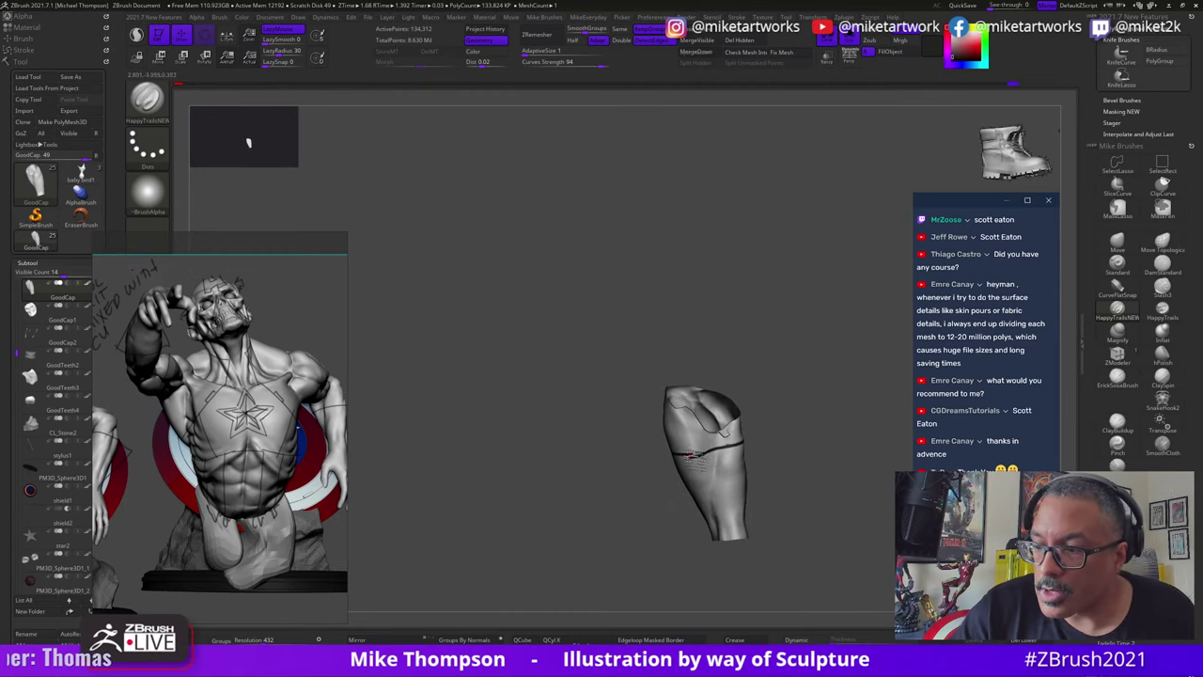
# Step: Clean up the forearm band's edge with light grey paint and unhide the rest of the figure
pyautogui.press('space')
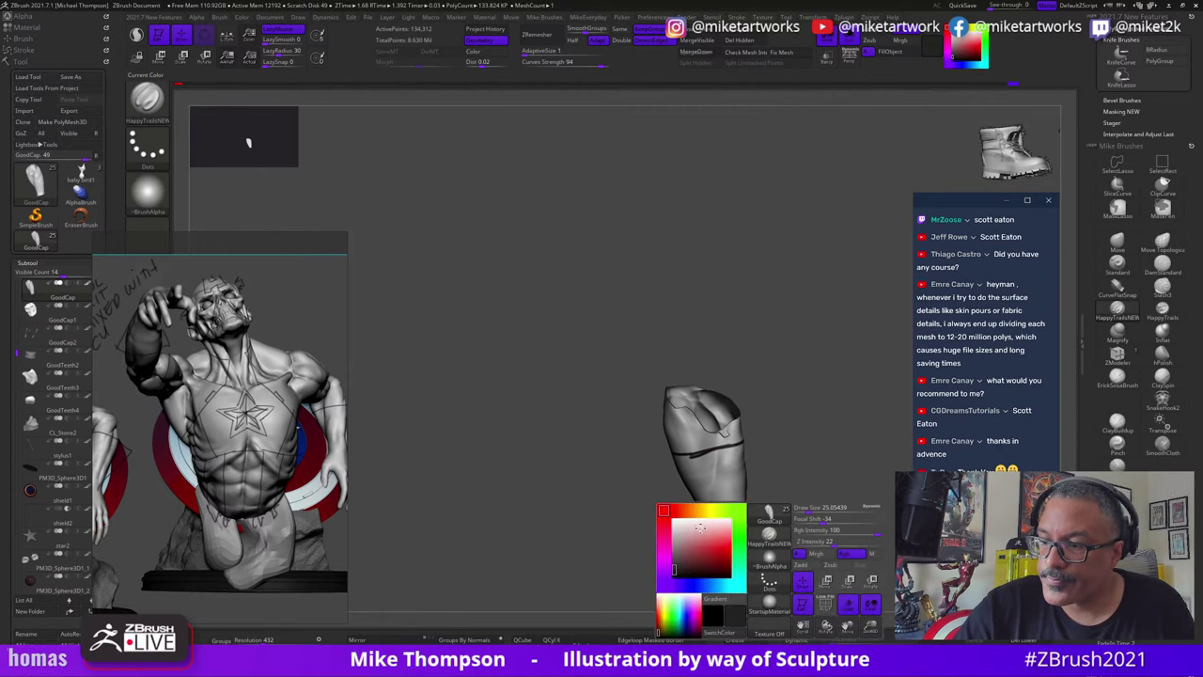
pyautogui.click(676, 528)
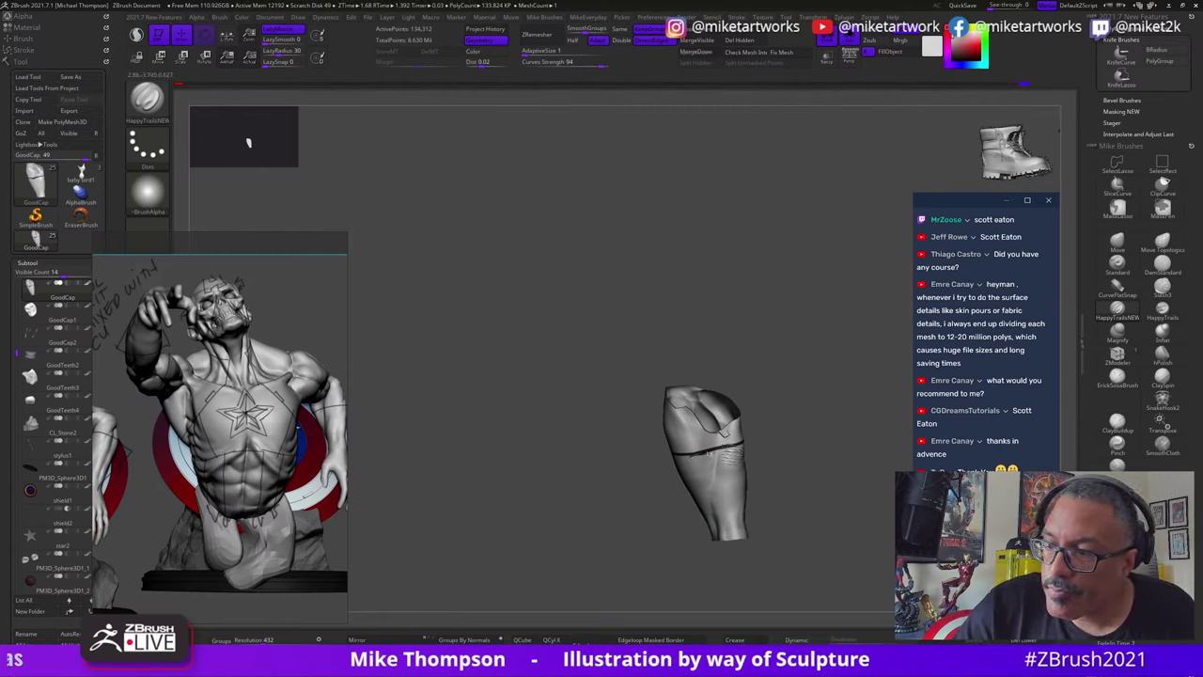
pyautogui.moveTo(825, 516)
pyautogui.keyDown('alt'); pyautogui.mouseDown()
pyautogui.moveTo(824, 536)
pyautogui.moveTo(863, 520)
pyautogui.moveTo(851, 545)
pyautogui.moveTo(854, 529)
pyautogui.moveTo(839, 521)
pyautogui.moveTo(870, 512)
pyautogui.moveTo(859, 544)
pyautogui.moveTo(854, 497)
pyautogui.moveTo(907, 601)
pyautogui.mouseUp(); pyautogui.keyUp('alt')
pyautogui.keyDown('ctrl'); pyautogui.keyDown('shift'); pyautogui.click(835, 529); pyautogui.keyUp('shift'); pyautogui.keyUp('ctrl')
pyautogui.moveTo(776, 397)
pyautogui.mouseDown()
pyautogui.moveTo(814, 392)
pyautogui.moveTo(813, 408)
pyautogui.moveTo(732, 351)
pyautogui.moveTo(711, 317)
pyautogui.moveTo(796, 304)
pyautogui.moveTo(618, 387)
pyautogui.mouseUp()
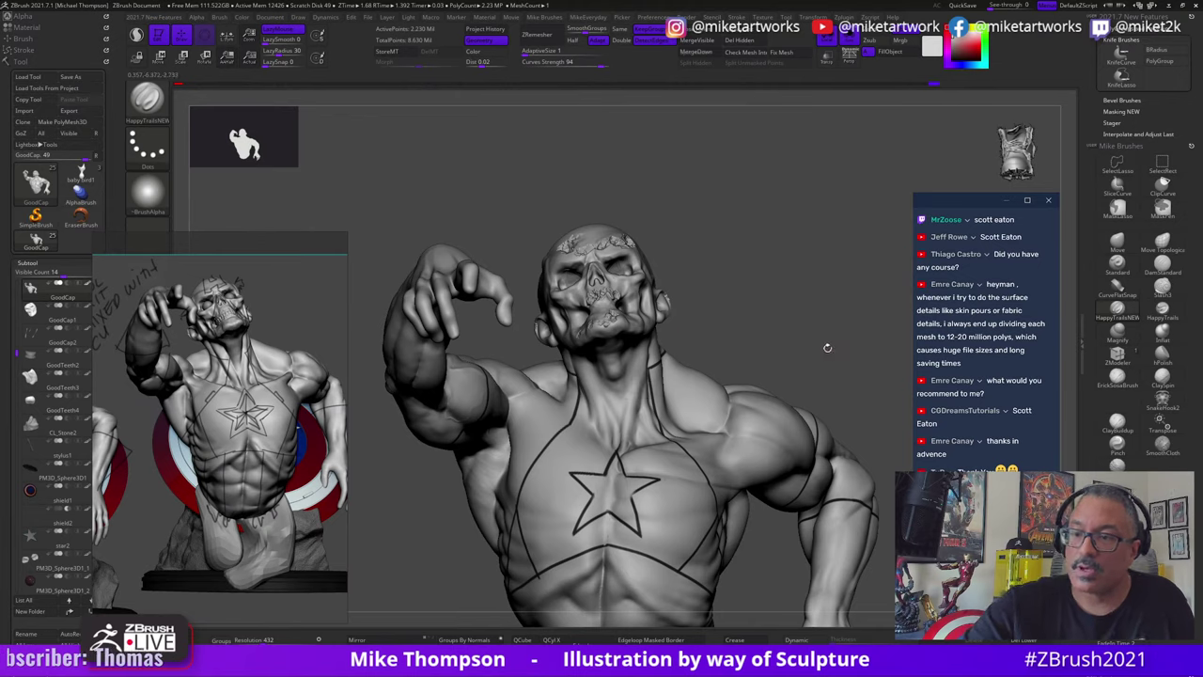
pyautogui.moveTo(827, 348); pyautogui.dragTo(867, 584)
pyautogui.keyDown('alt'); pyautogui.moveTo(791, 582); pyautogui.dragTo(797, 572); pyautogui.keyUp('alt')
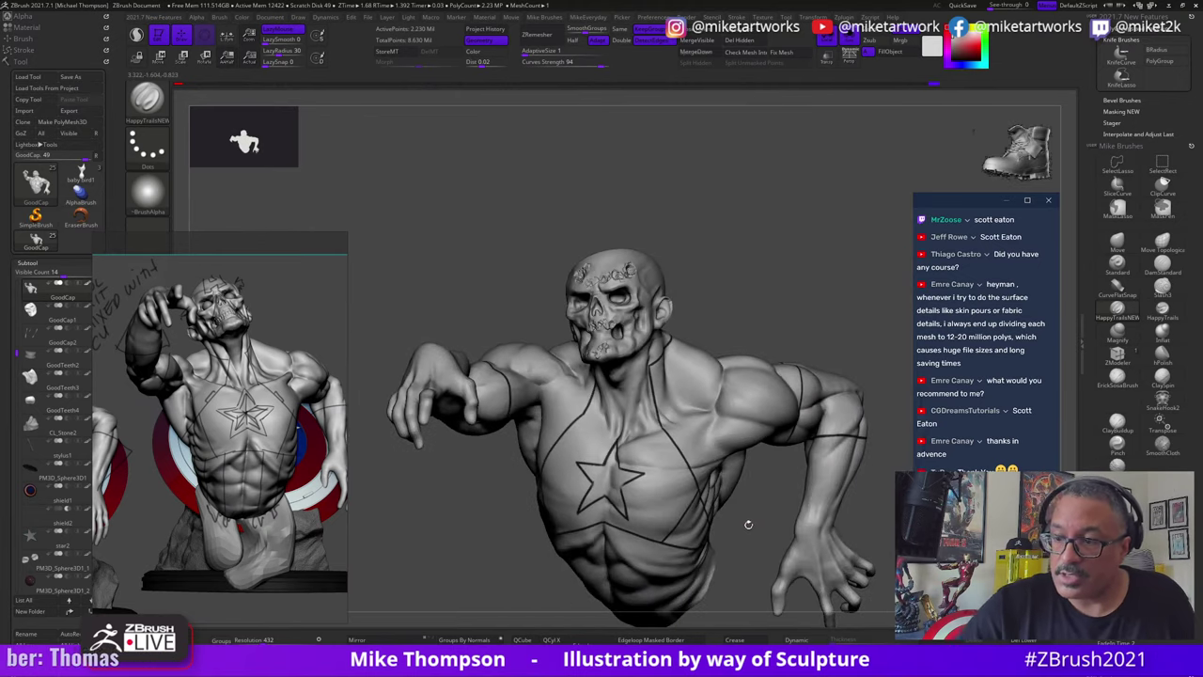
pyautogui.moveTo(747, 525); pyautogui.dragTo(639, 449)
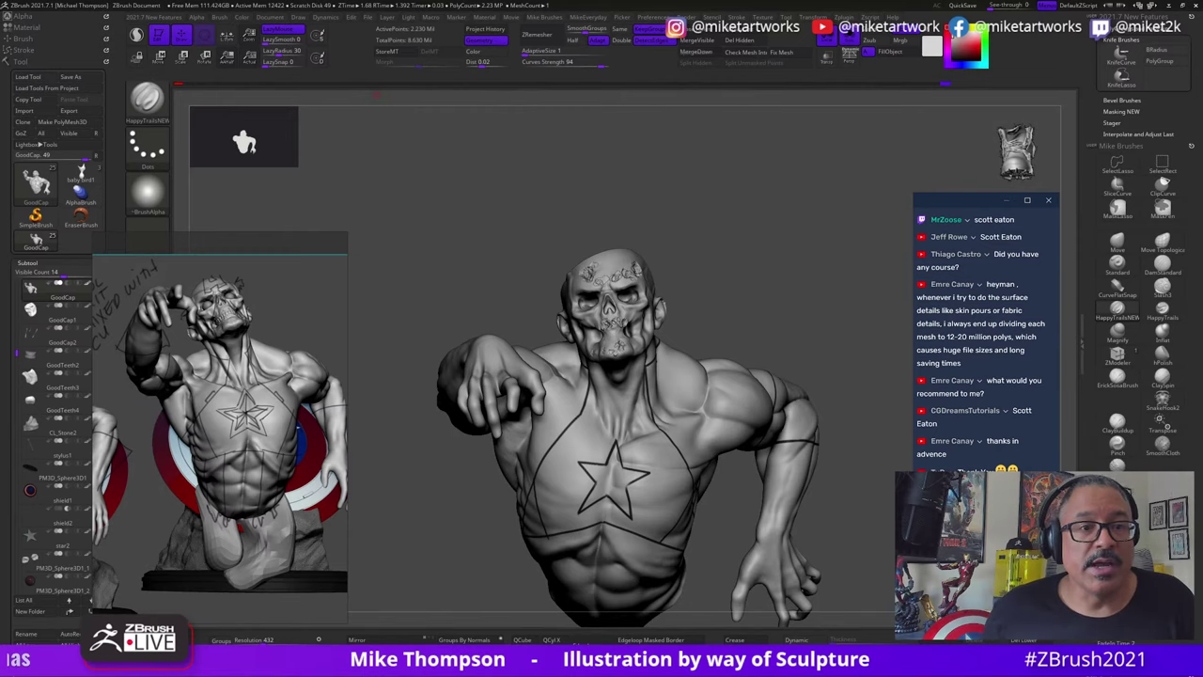
# Step: Move the reference image out of the way and load the CyclopsWip23 tool from the clients > Pixologic > Cyclops folder
pyautogui.moveTo(304, 496); pyautogui.dragTo(366, 539, button='right')
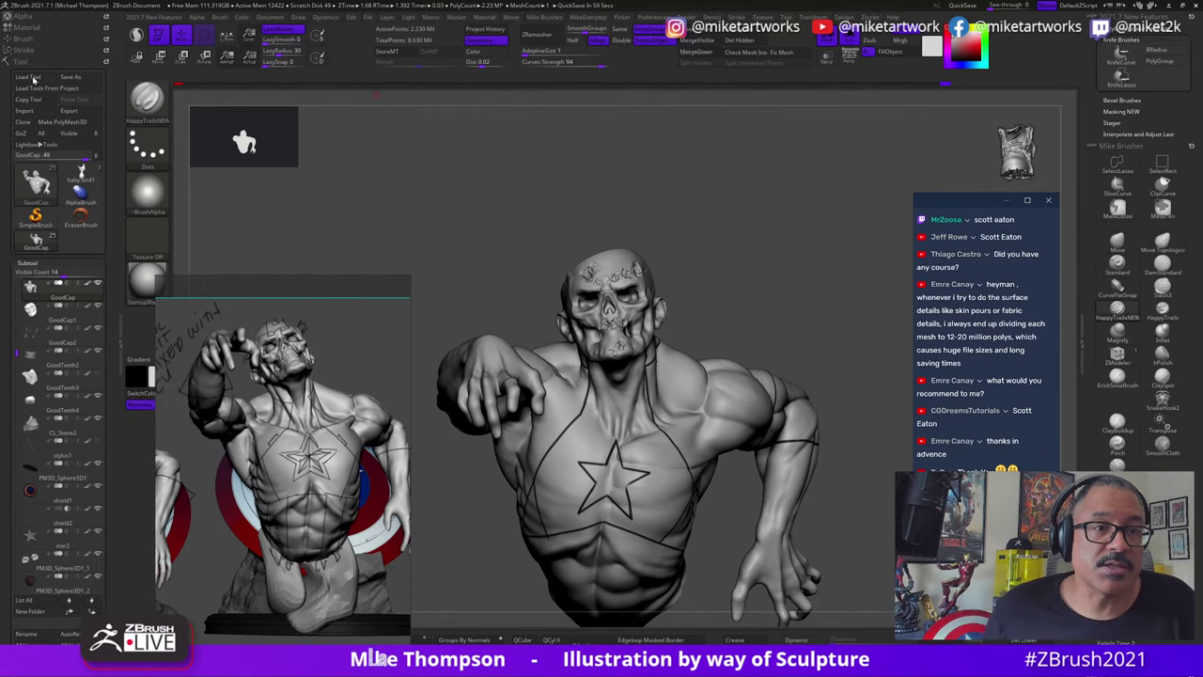
pyautogui.click(142, 82)
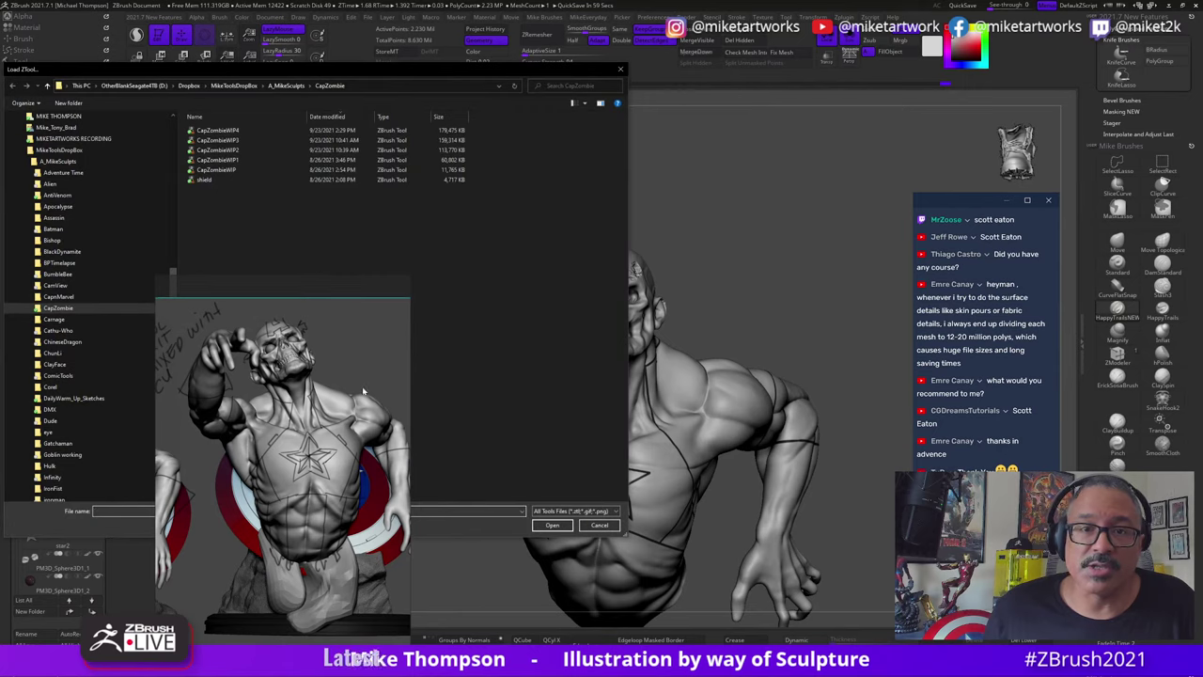
pyautogui.moveTo(363, 391); pyautogui.dragTo(390, 546, button='right')
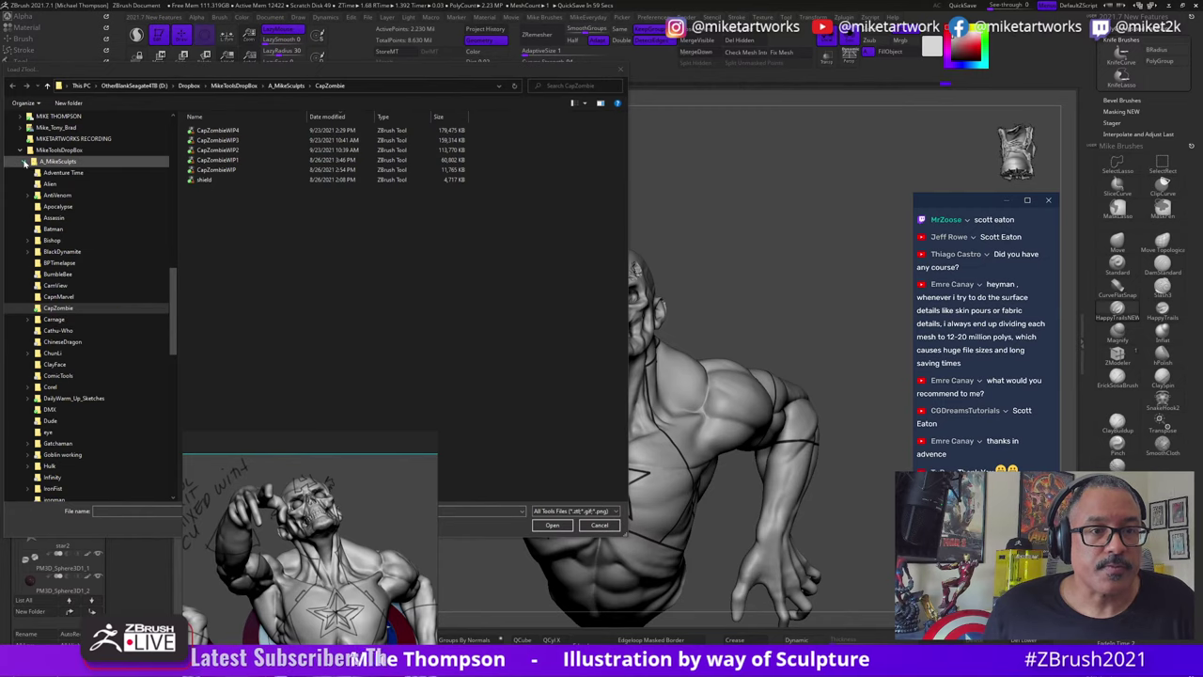
pyautogui.click(25, 161)
pyautogui.scroll(5, 52, 230)
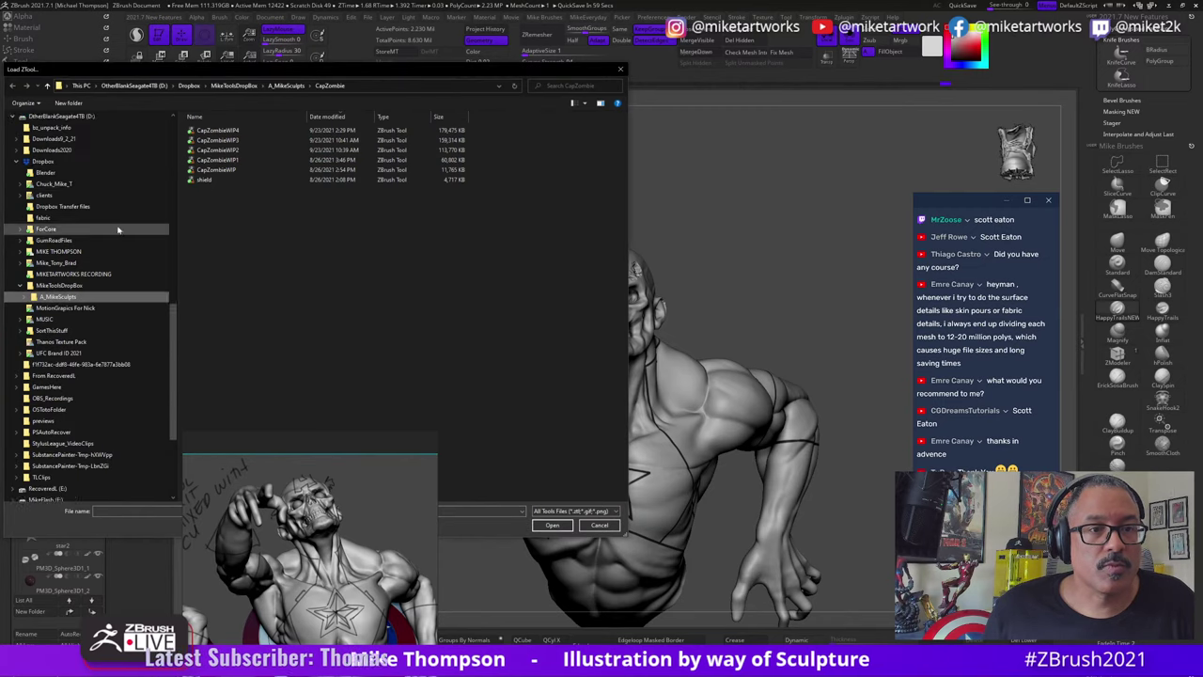
pyautogui.click(47, 229)
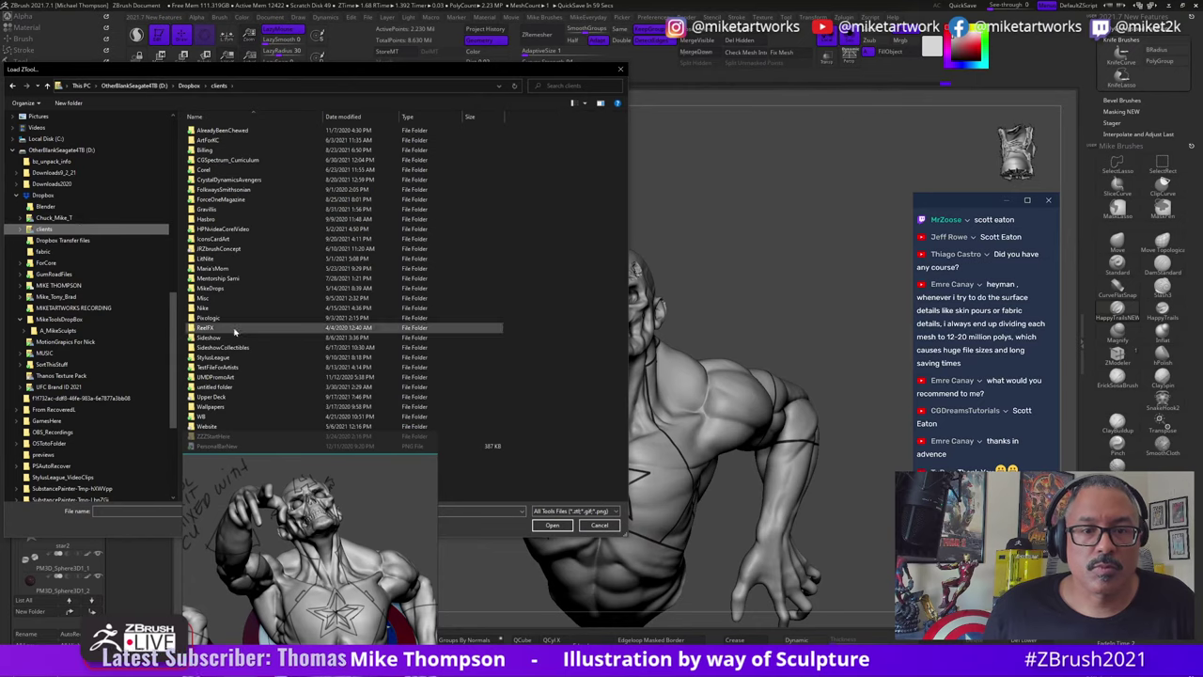
pyautogui.doubleClick(213, 318)
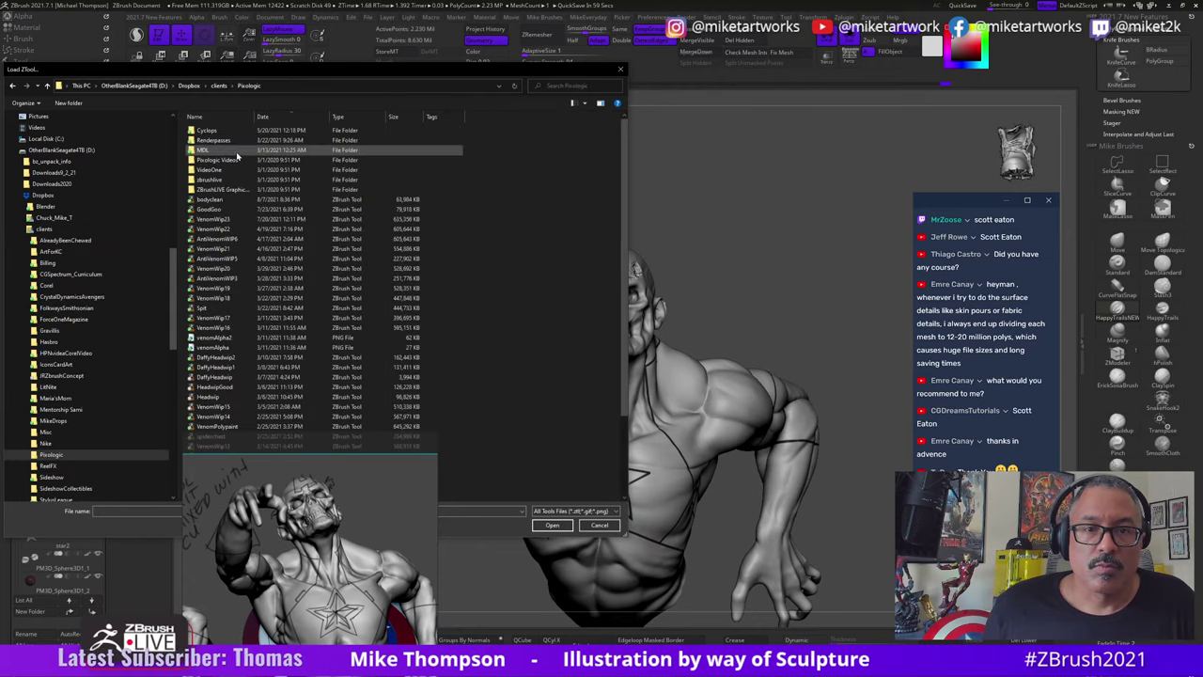
pyautogui.doubleClick(211, 130)
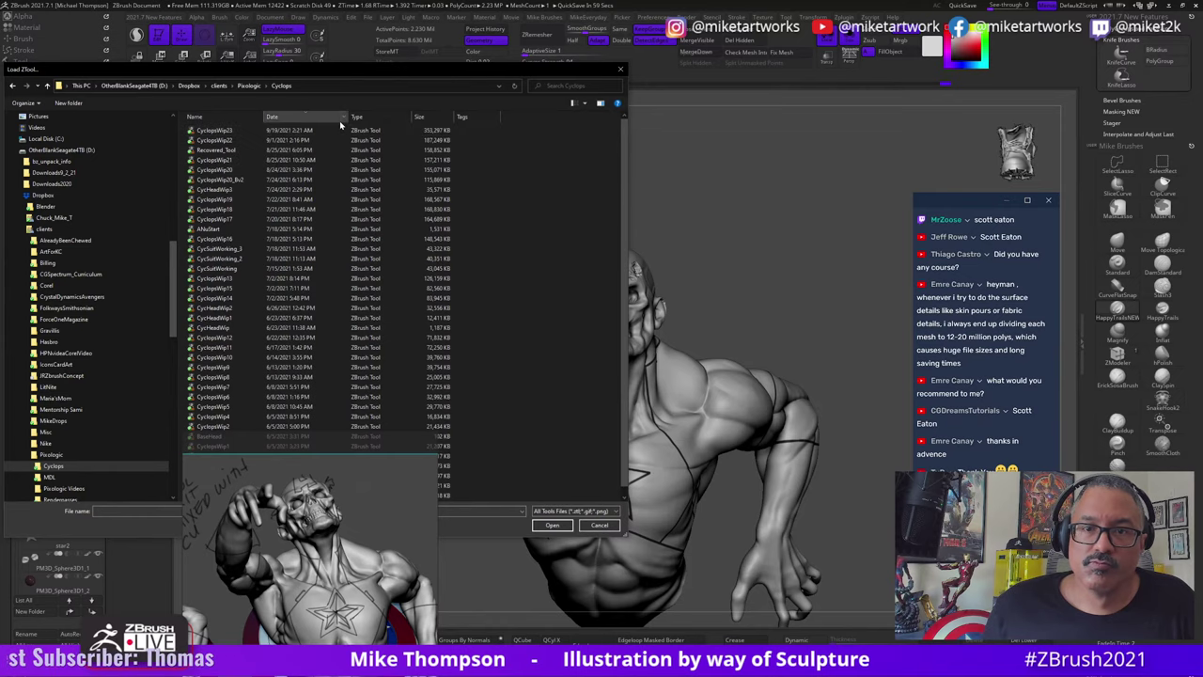
pyautogui.doubleClick(310, 130)
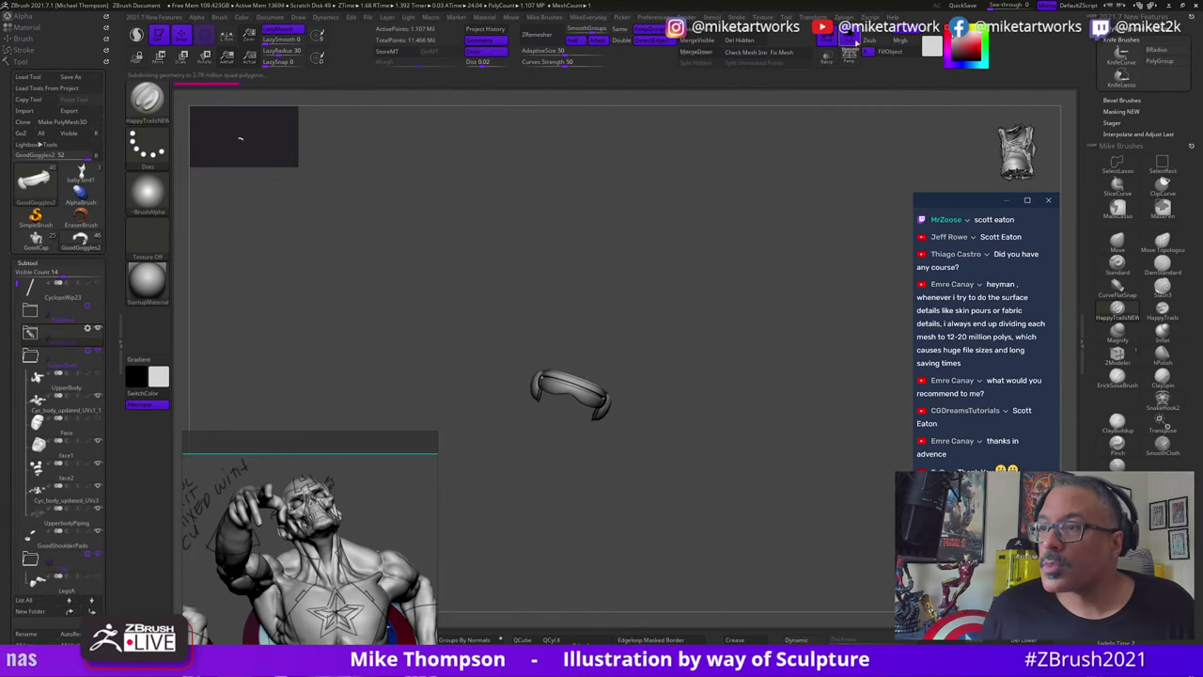
# Step: Show the complete Cyclops statue with its polypaint colors turned on and examine its suit seams, straps and fabric details
pyautogui.keyDown('alt'); pyautogui.moveTo(780, 402); pyautogui.dragTo(831, 275); pyautogui.keyUp('alt')
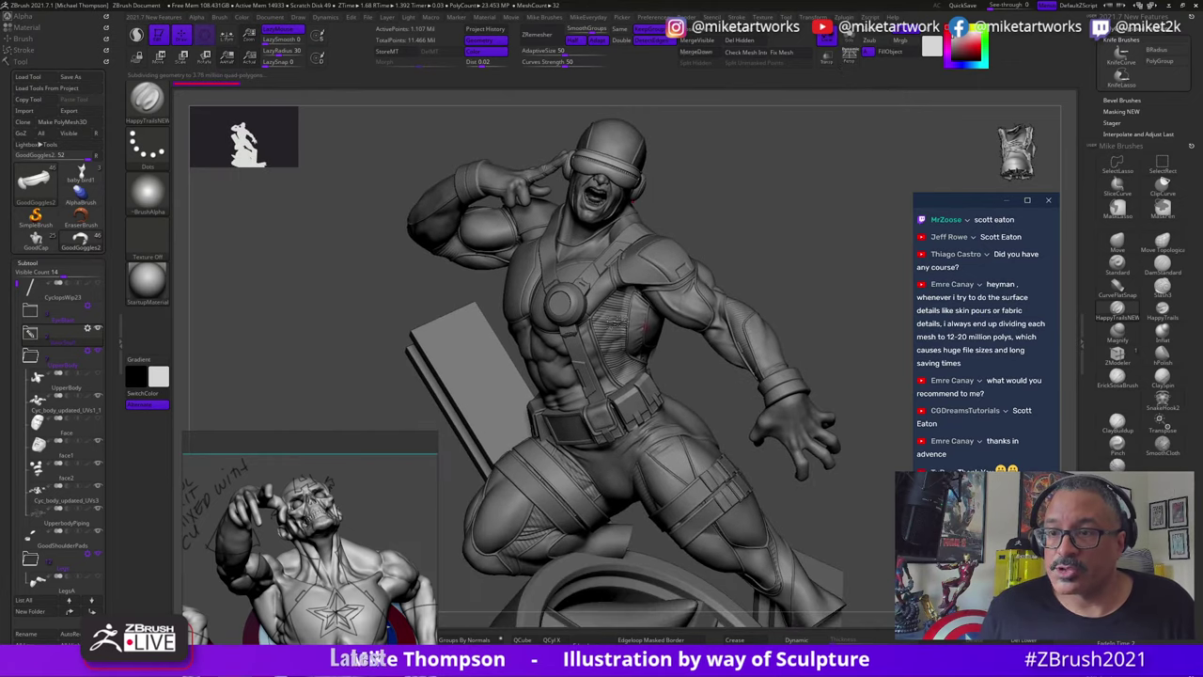
pyautogui.moveTo(355, 273); pyautogui.dragTo(399, 270)
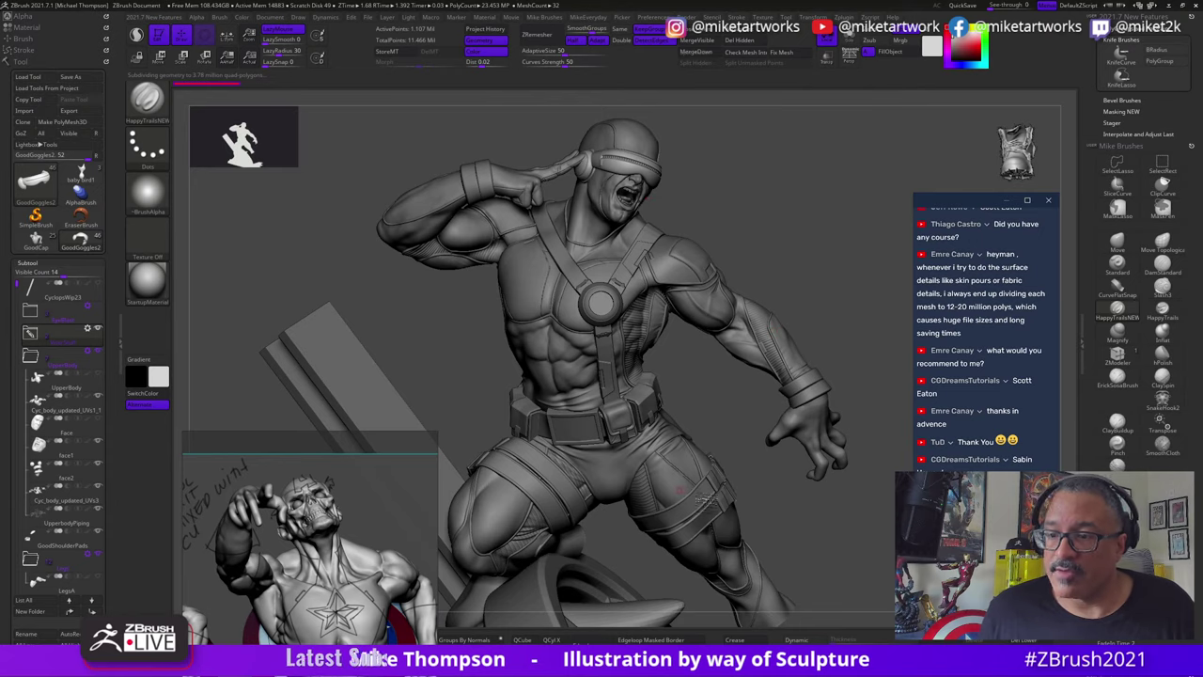
pyautogui.moveTo(431, 336); pyautogui.dragTo(381, 356)
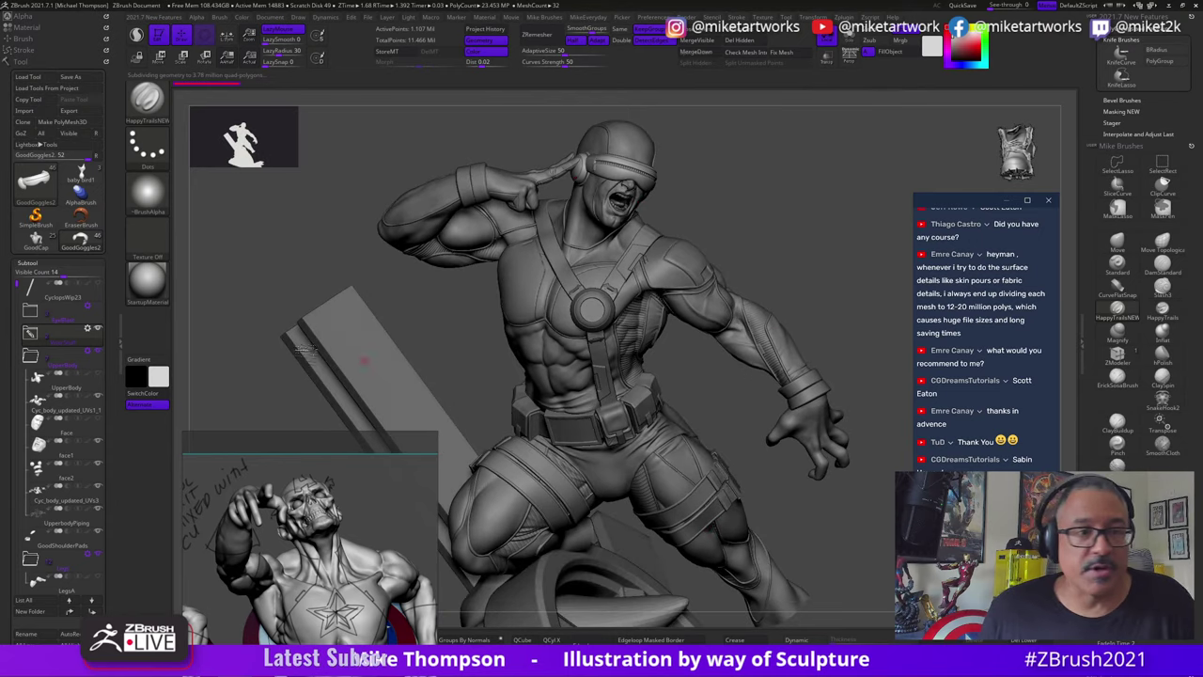
pyautogui.keyDown('shift'); pyautogui.click(87, 375); pyautogui.keyUp('shift')
pyautogui.moveTo(784, 171)
pyautogui.mouseDown()
pyautogui.moveTo(677, 178)
pyautogui.moveTo(749, 192)
pyautogui.moveTo(727, 196)
pyautogui.mouseUp()
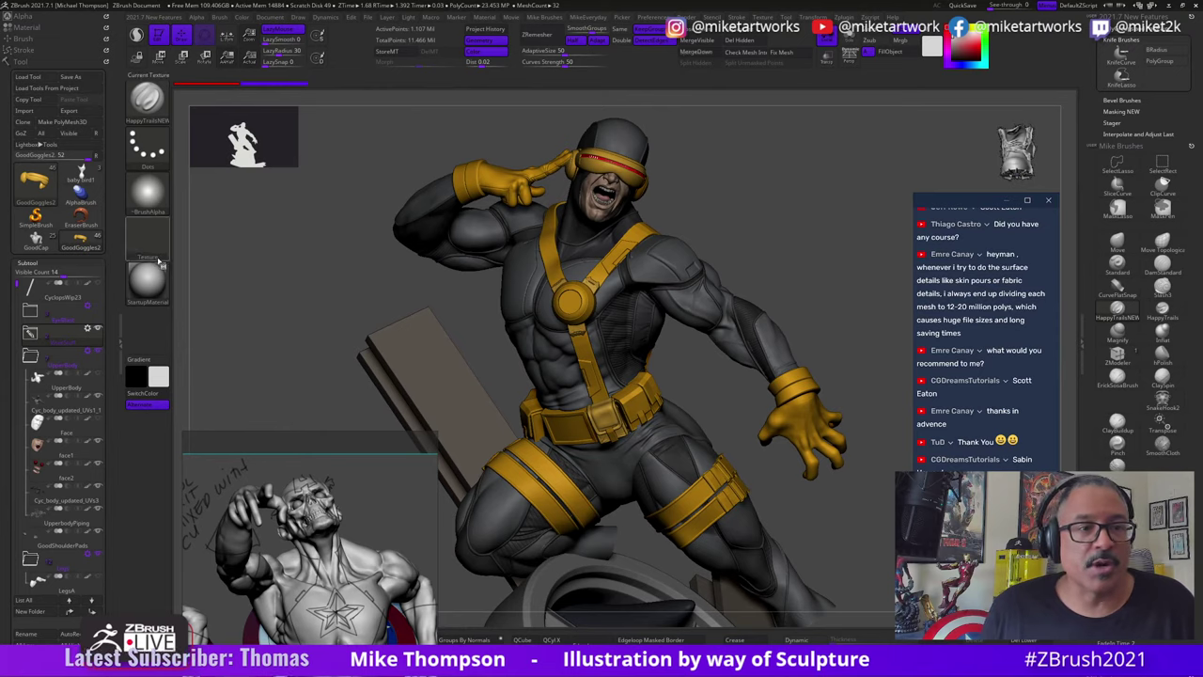
pyautogui.moveTo(295, 259); pyautogui.dragTo(303, 262)
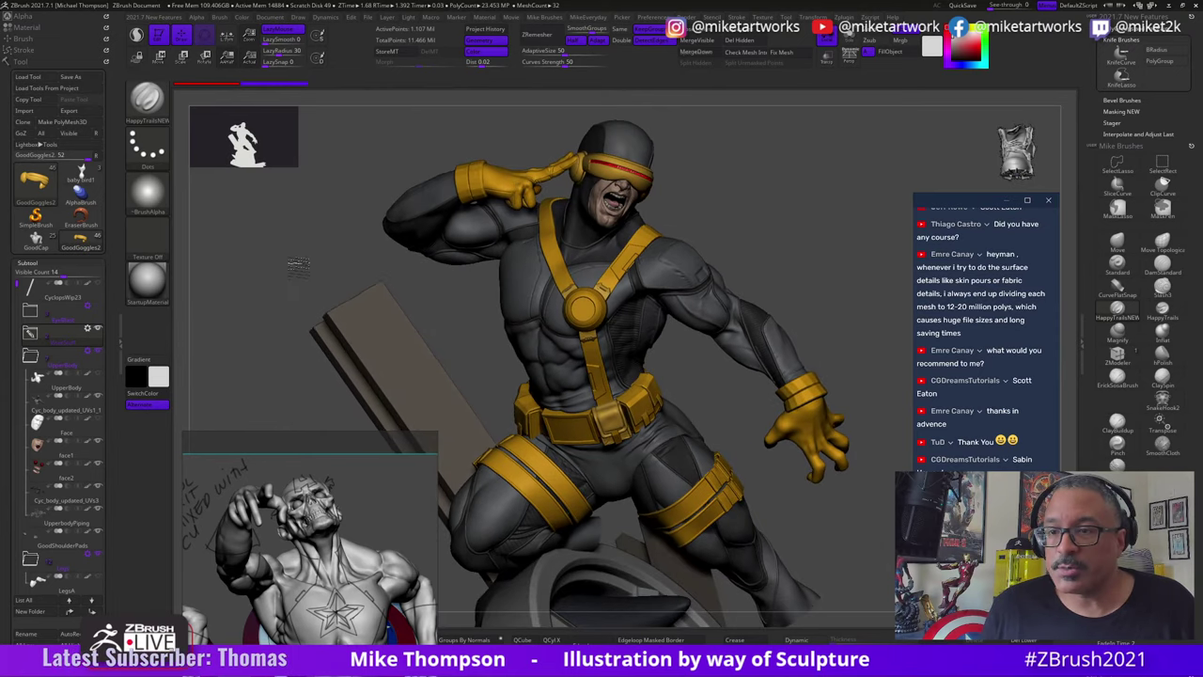
# Step: Switch back to the GoodCap bust and inspect its painted costume guide lines from a three-quarter front view
pyautogui.click(34, 242)
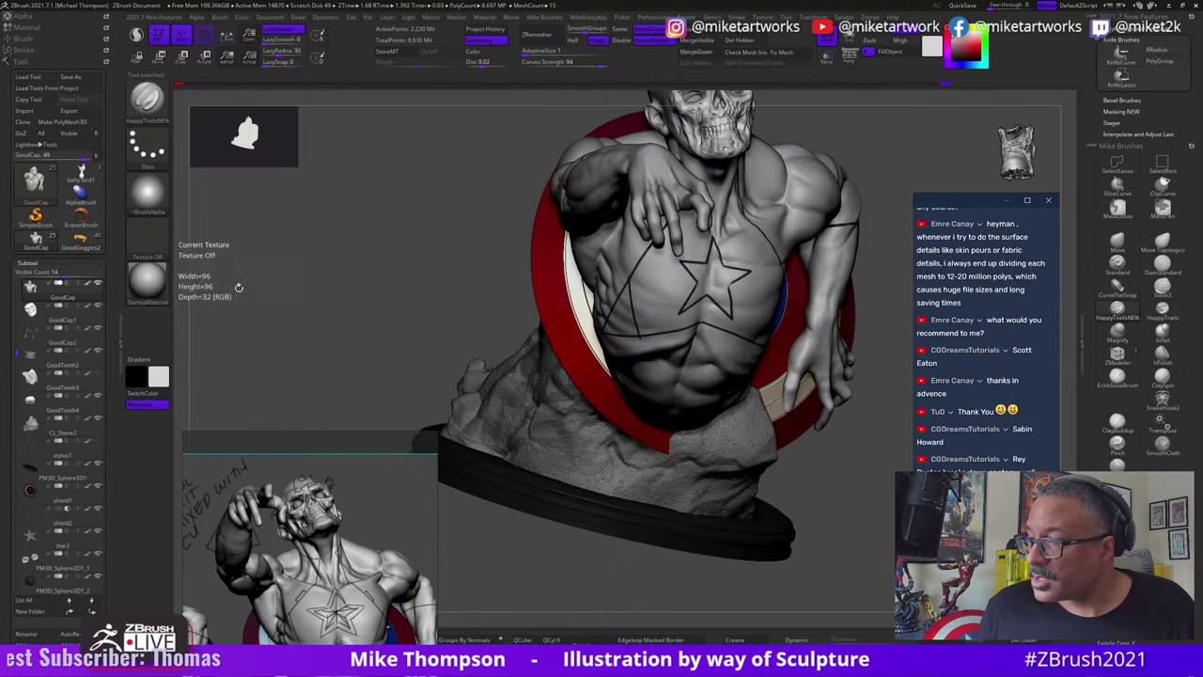
pyautogui.moveTo(344, 340); pyautogui.dragTo(778, 179)
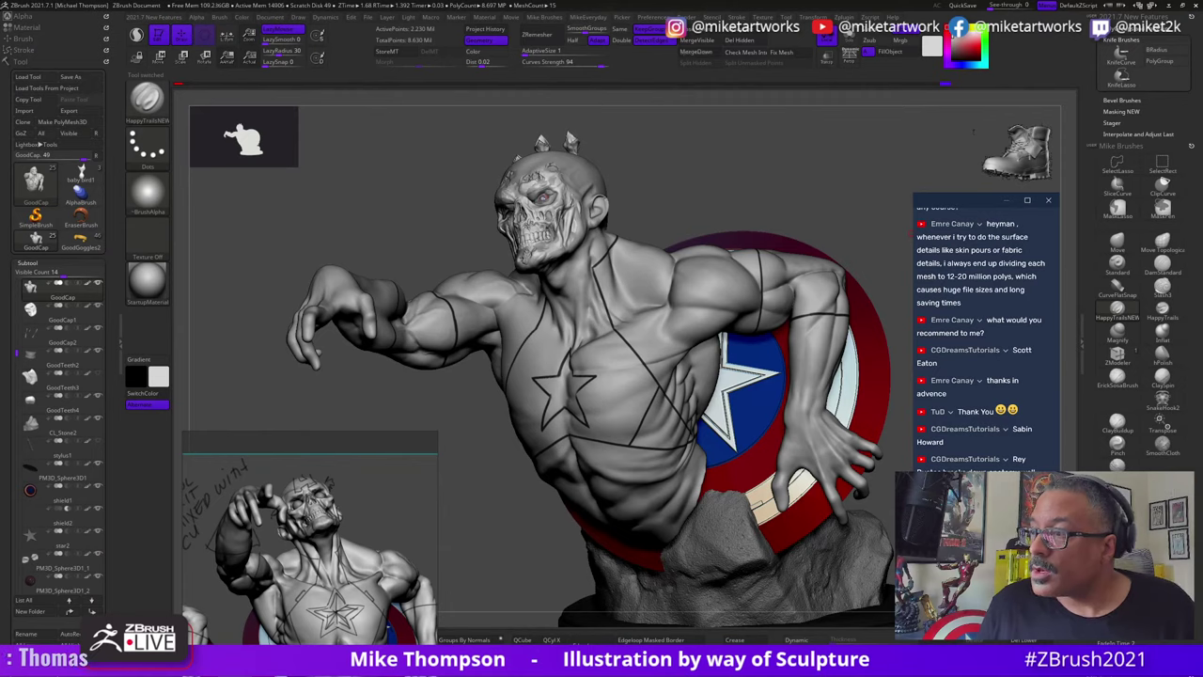
pyautogui.scroll(3, 1011, 287)
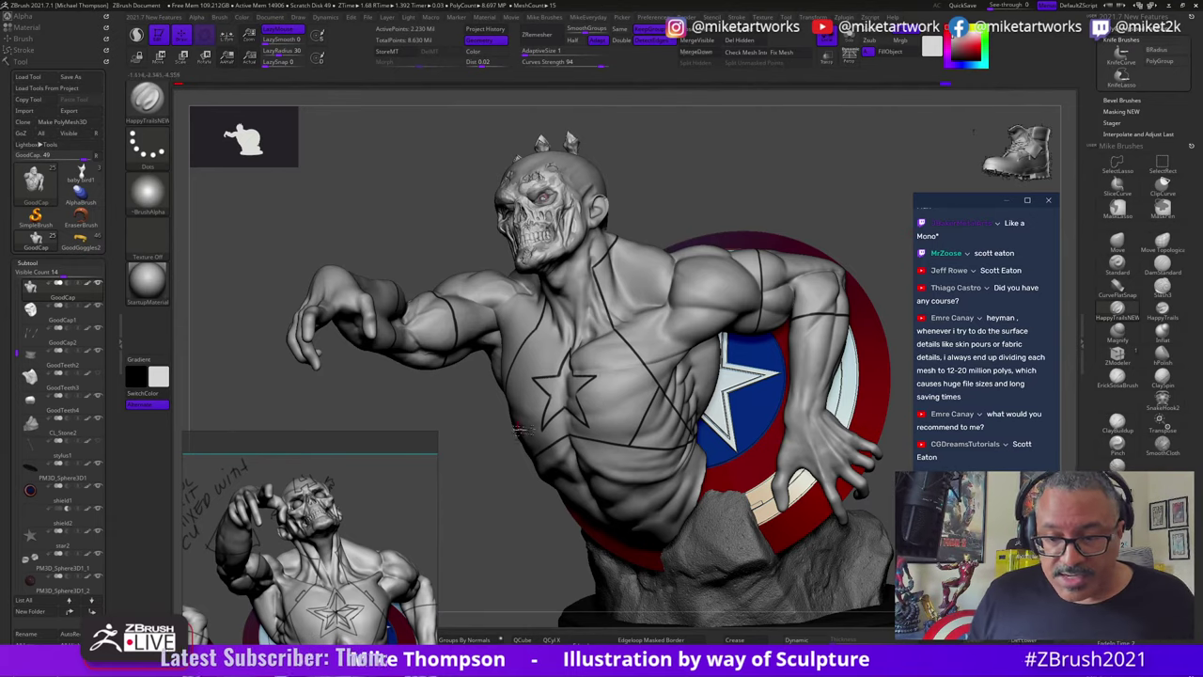
pyautogui.moveTo(441, 526)
pyautogui.mouseDown()
pyautogui.moveTo(482, 527)
pyautogui.moveTo(501, 491)
pyautogui.moveTo(775, 523)
pyautogui.moveTo(498, 521)
pyautogui.moveTo(481, 507)
pyautogui.mouseUp()
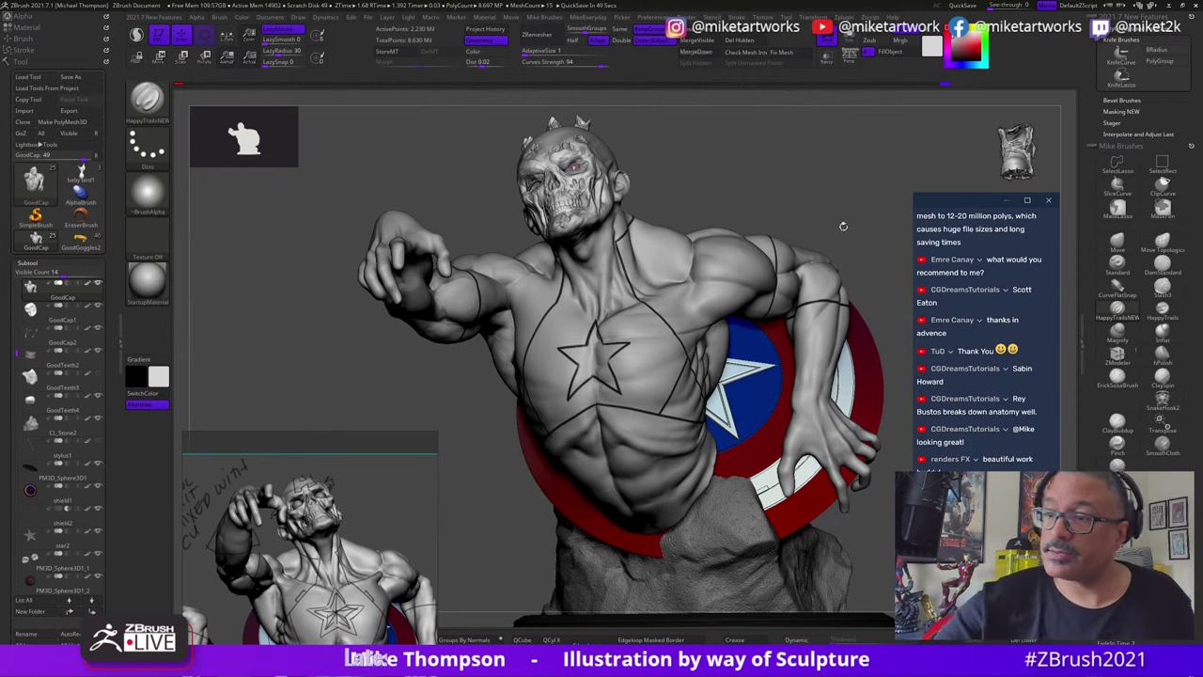
pyautogui.moveTo(901, 452); pyautogui.dragTo(855, 568)
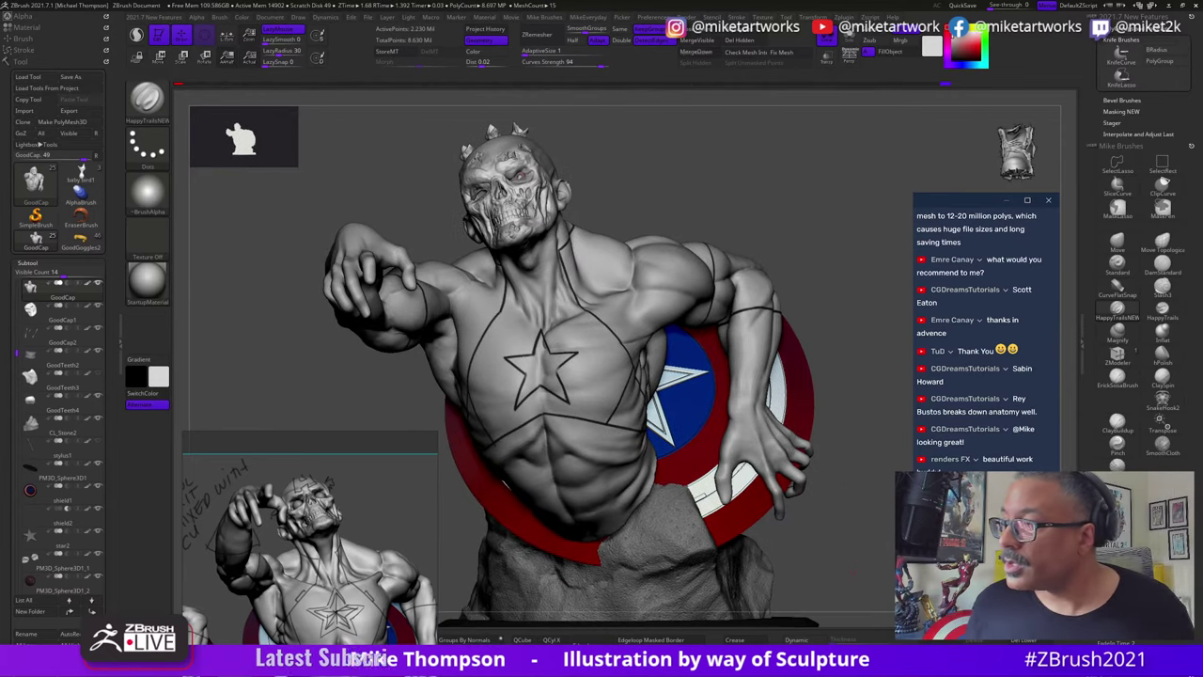
pyautogui.scroll(5, 974, 327)
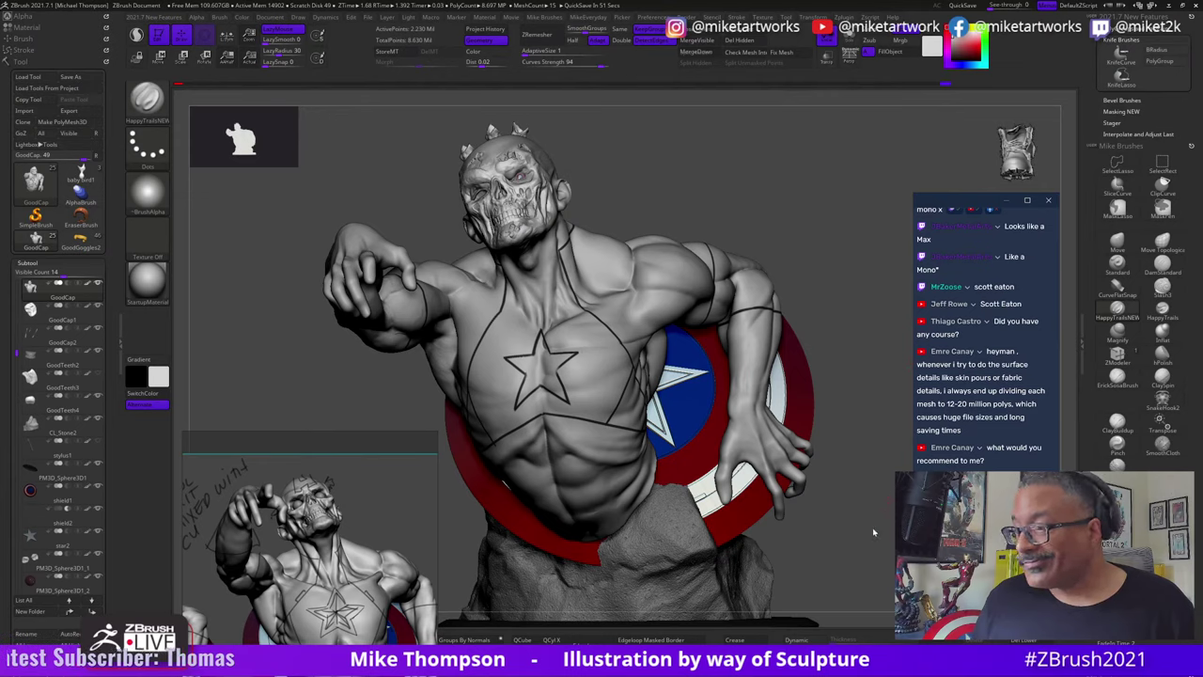
pyautogui.moveTo(848, 504)
pyautogui.mouseDown()
pyautogui.moveTo(846, 540)
pyautogui.moveTo(860, 505)
pyautogui.moveTo(848, 484)
pyautogui.mouseUp()
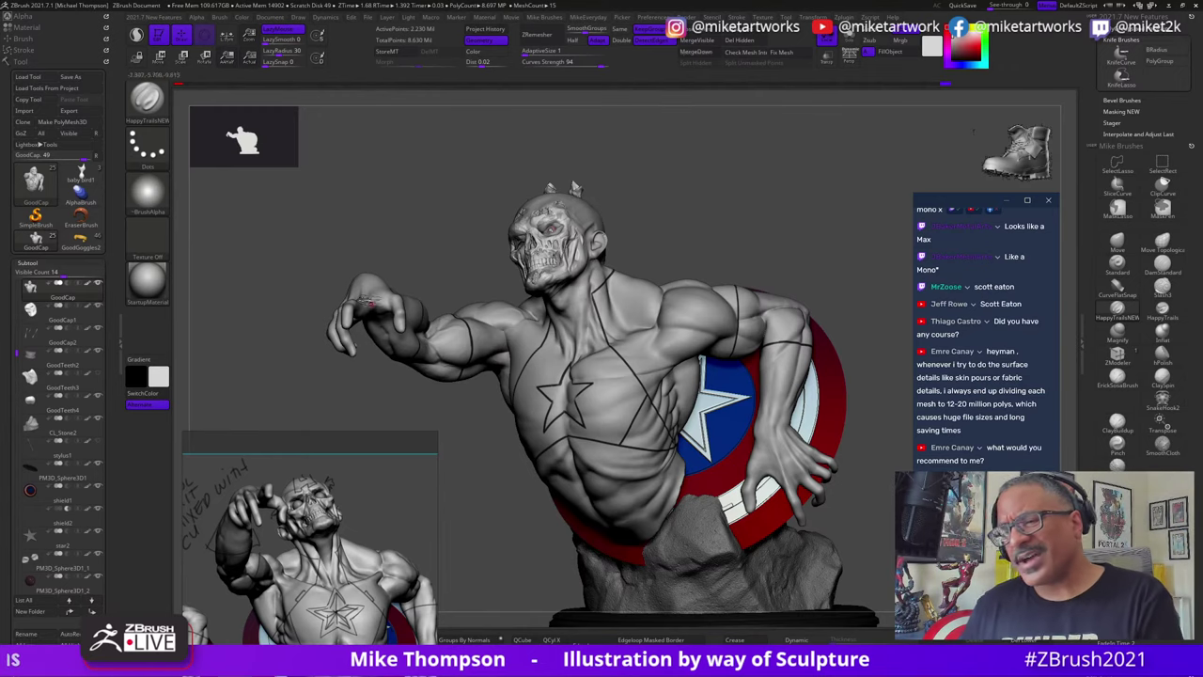
pyautogui.moveTo(719, 240)
pyautogui.mouseDown()
pyautogui.moveTo(700, 235)
pyautogui.moveTo(750, 230)
pyautogui.moveTo(740, 218)
pyautogui.moveTo(764, 235)
pyautogui.moveTo(769, 216)
pyautogui.mouseUp()
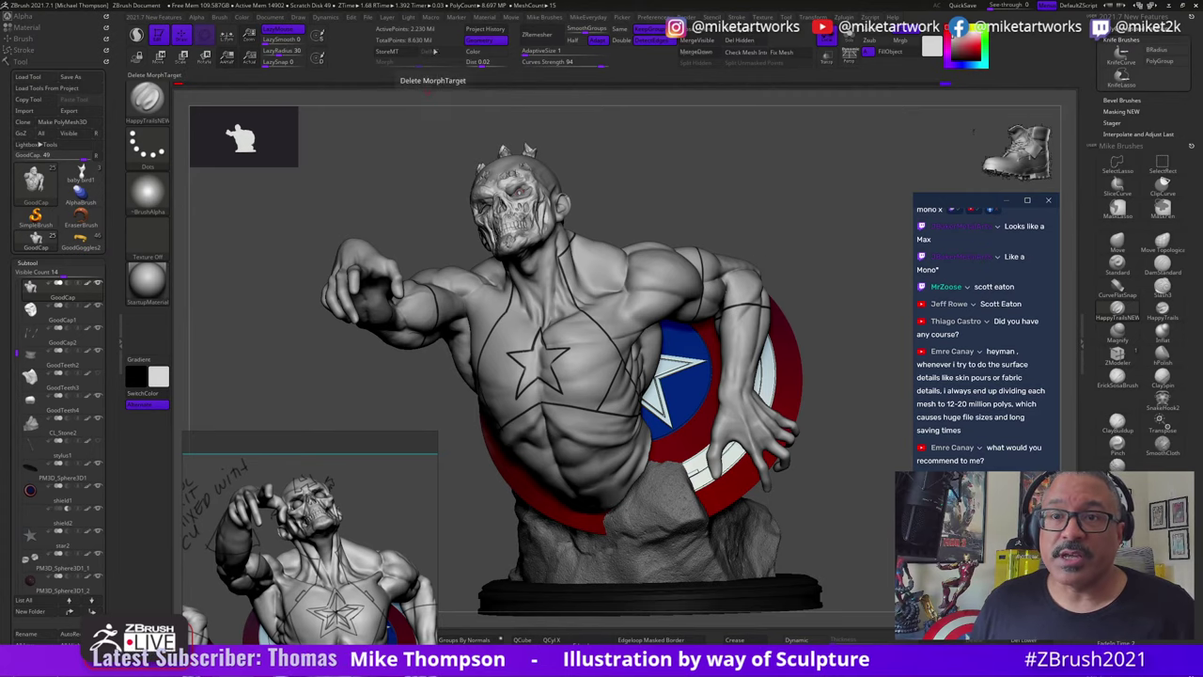
pyautogui.moveTo(455, 90); pyautogui.dragTo(462, 86)
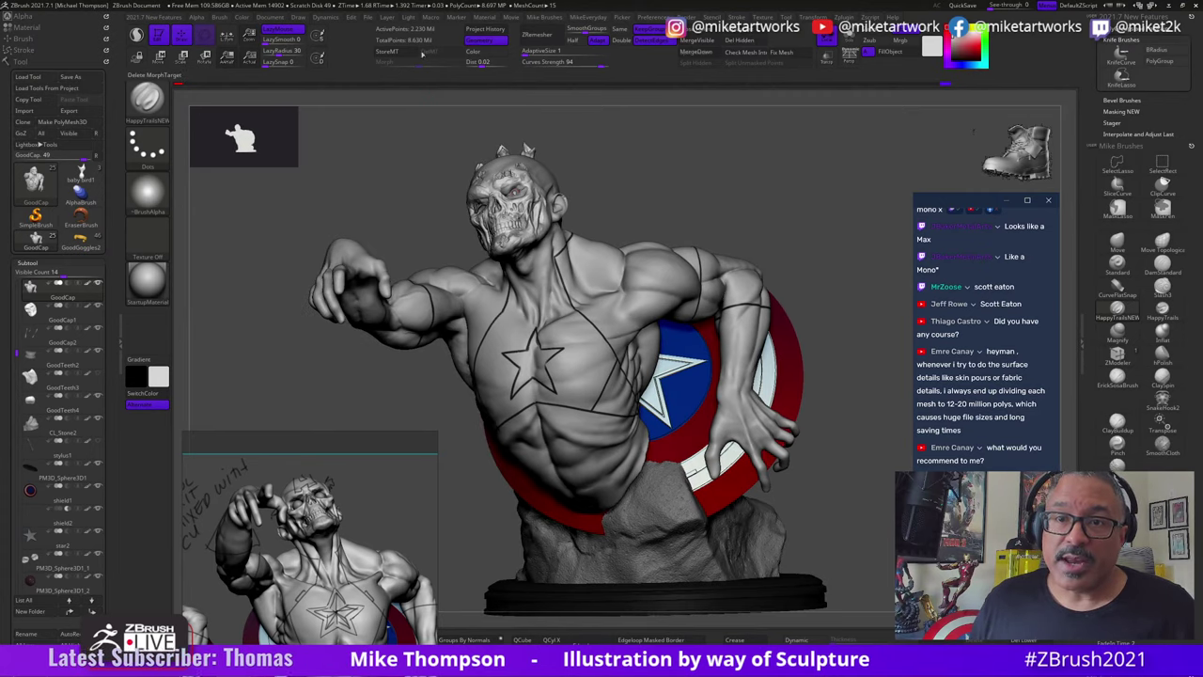
# Step: Delete the Male_Base_1_4th1_1 subtool, leaving the GoodCap bust as the active subtool
pyautogui.moveTo(10, 367); pyautogui.dragTo(13, 279)
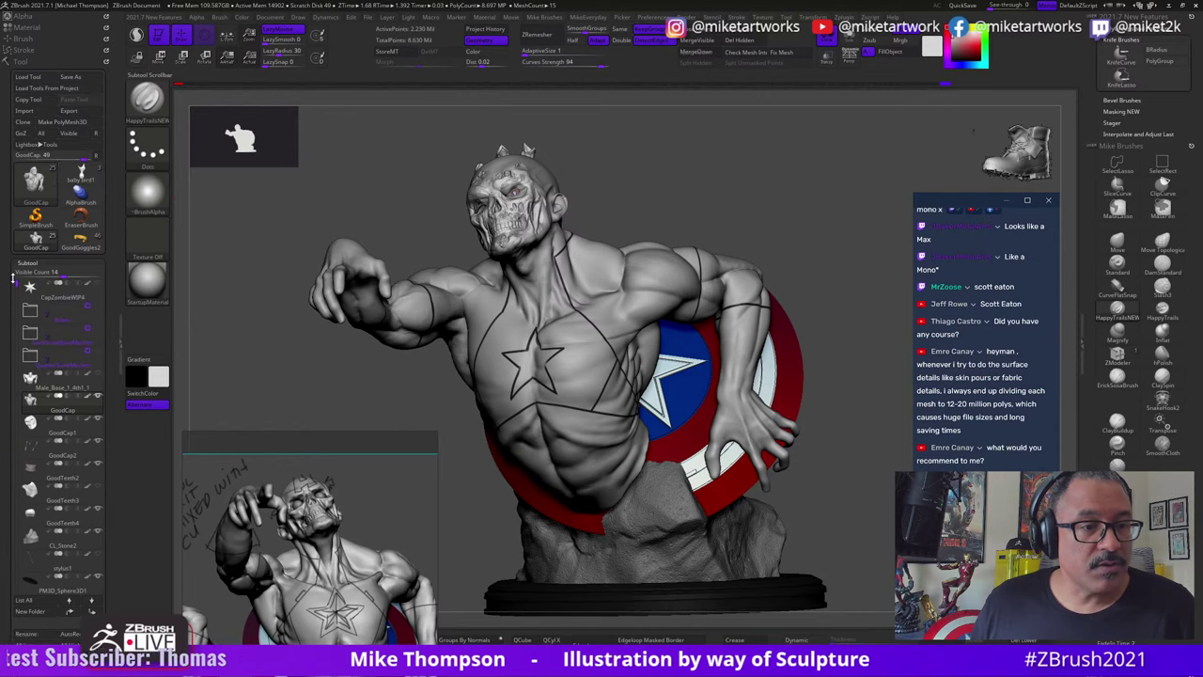
pyautogui.click(68, 382)
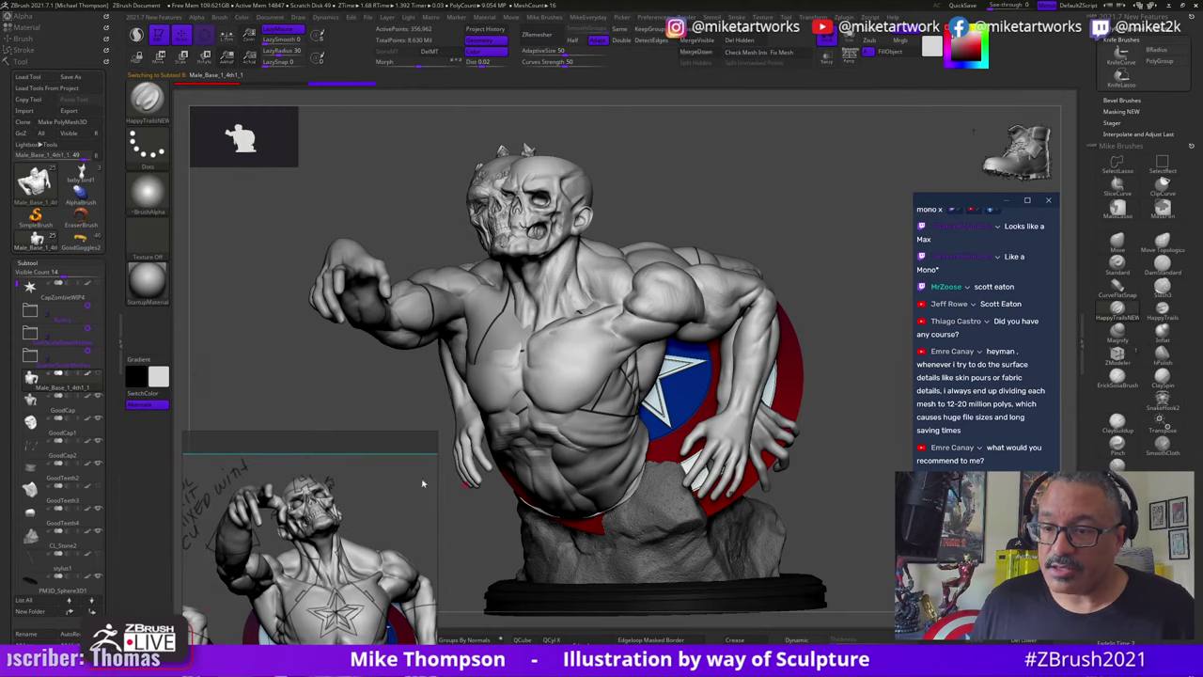
pyautogui.moveTo(110, 430); pyautogui.dragTo(111, 285)
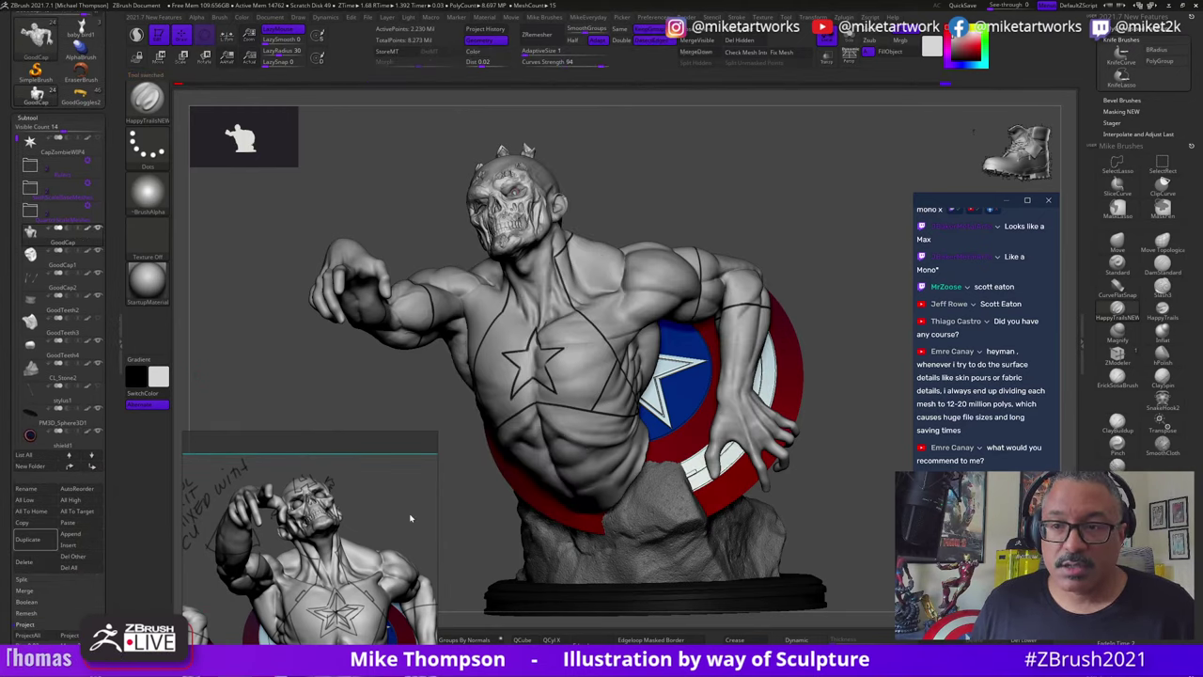
pyautogui.moveTo(113, 222); pyautogui.dragTo(115, 273)
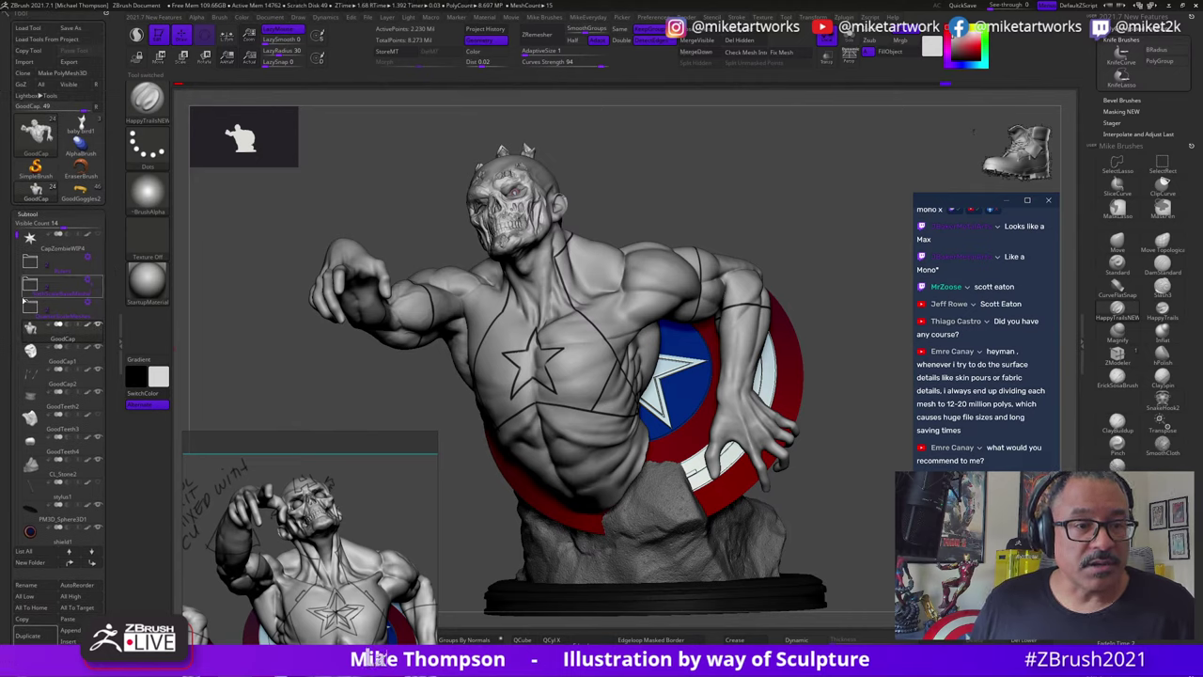
pyautogui.moveTo(29, 308)
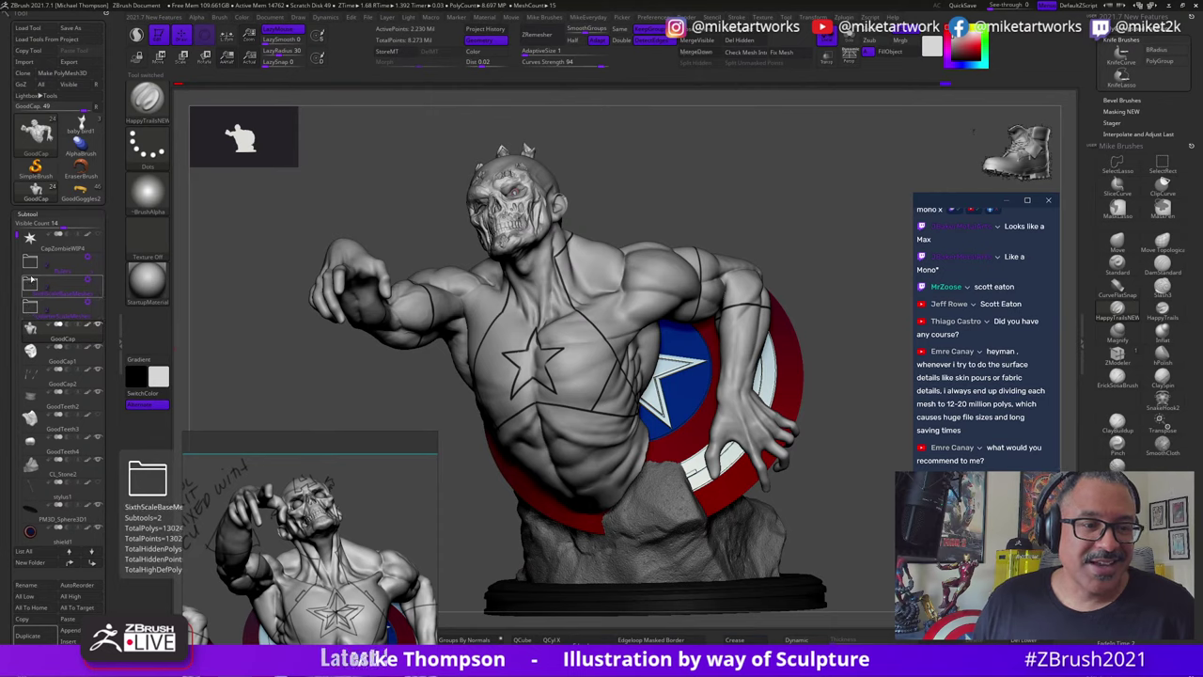
pyautogui.moveTo(113, 252)
pyautogui.mouseDown()
pyautogui.moveTo(108, 308)
pyautogui.moveTo(121, 235)
pyautogui.mouseUp()
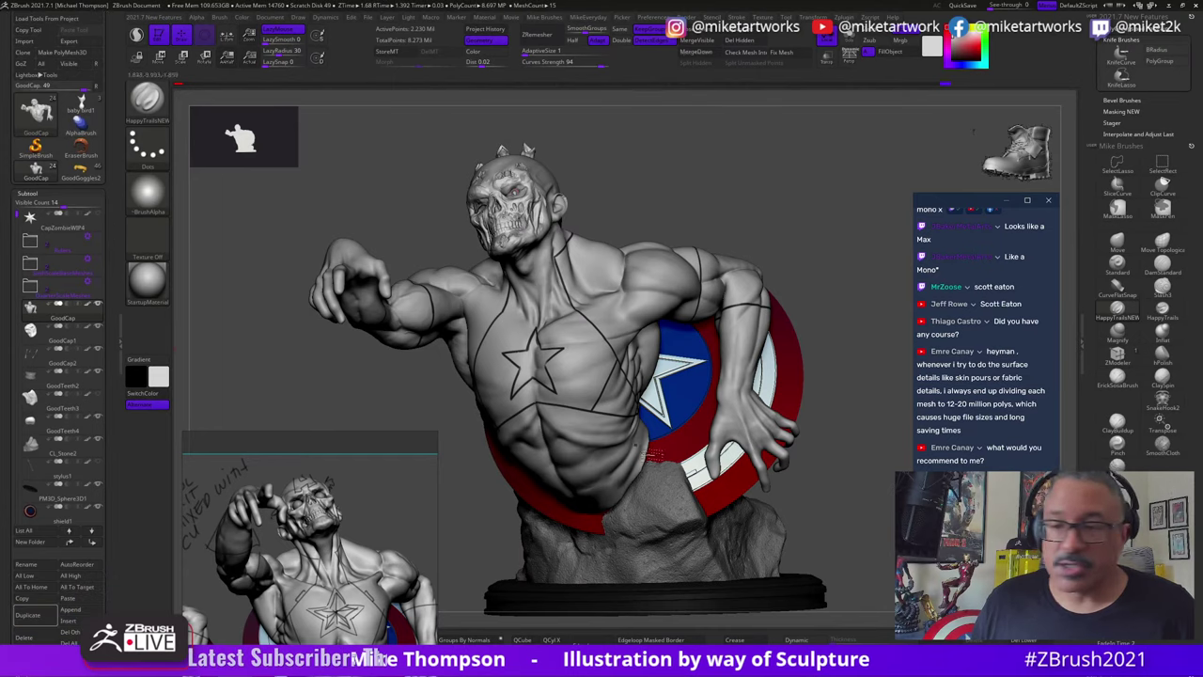
# Step: Read back through the stream chat messages about surface details, high polygon counts and anatomy teachers
pyautogui.moveTo(858, 559)
pyautogui.mouseDown()
pyautogui.moveTo(857, 546)
pyautogui.moveTo(843, 551)
pyautogui.mouseUp()
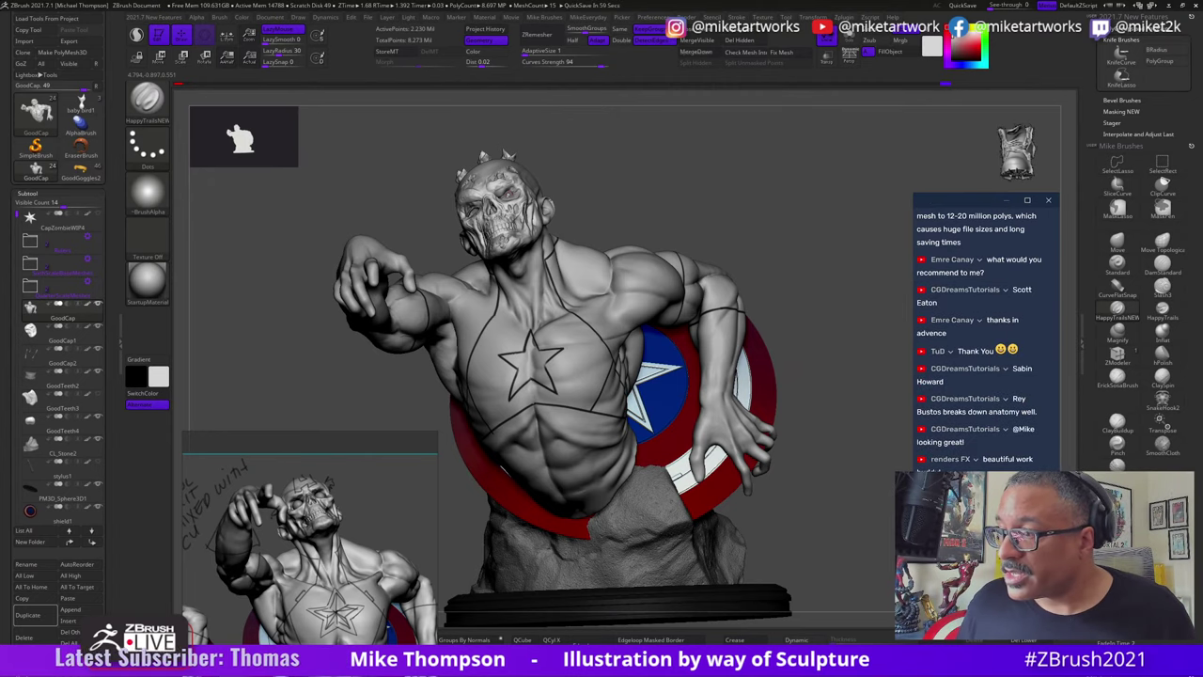
pyautogui.scroll(3, 1001, 401)
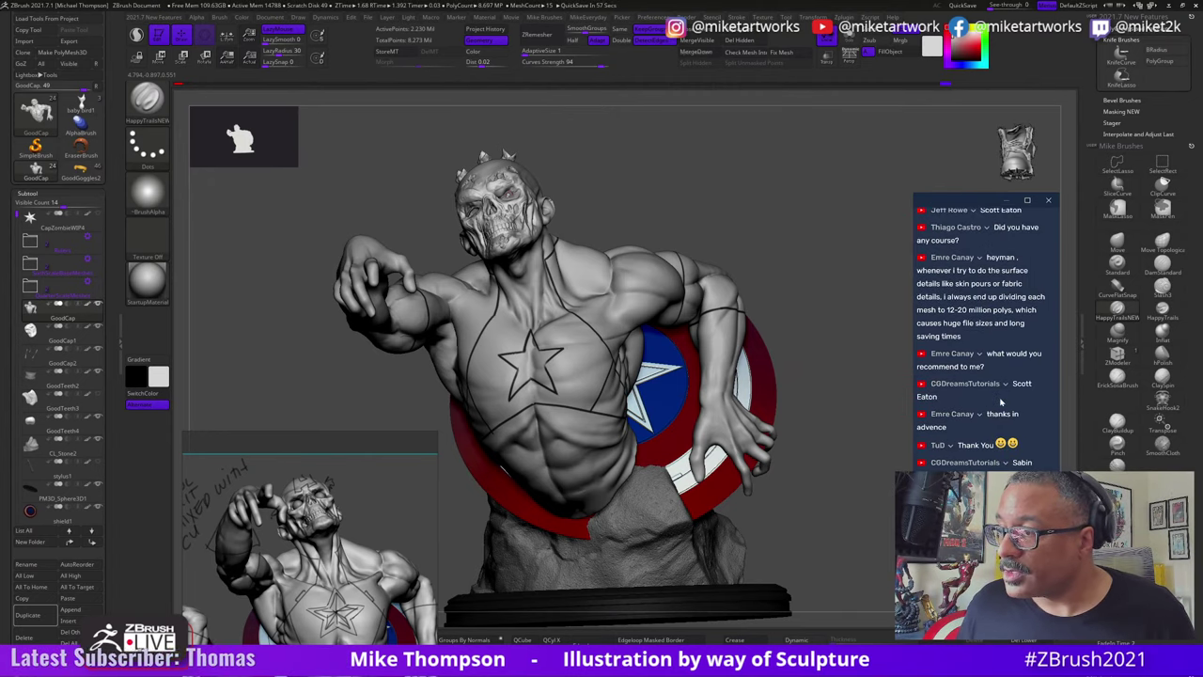
pyautogui.scroll(1, 1001, 401)
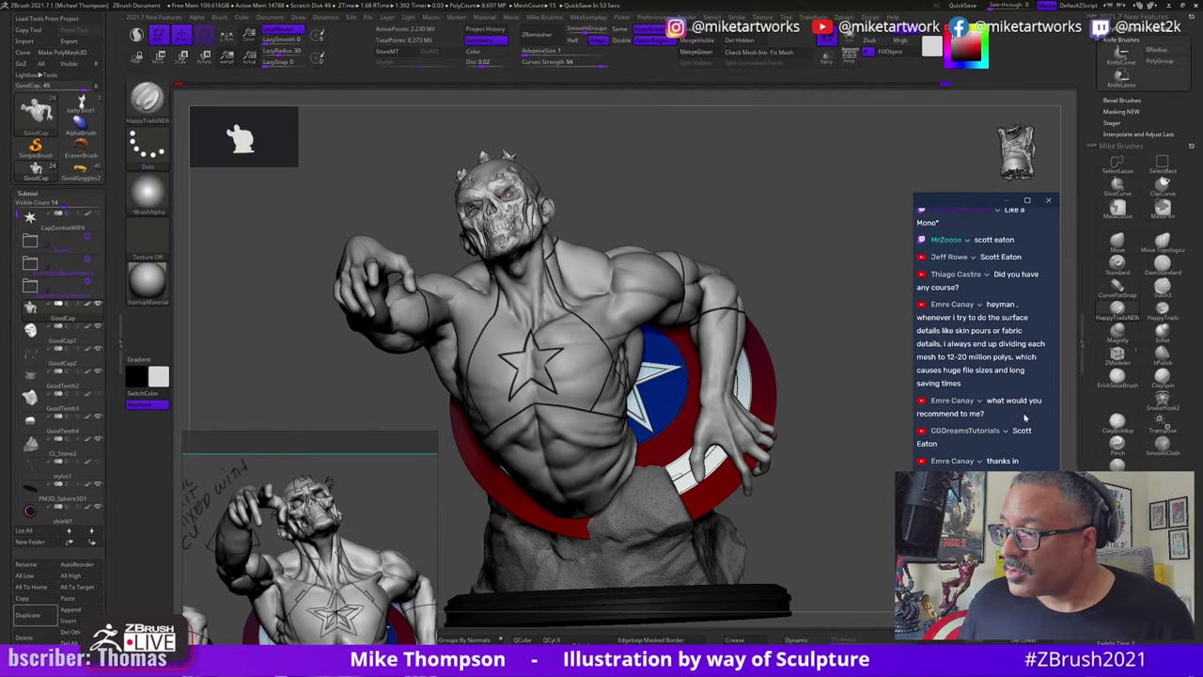
pyautogui.scroll(-1, 1024, 420)
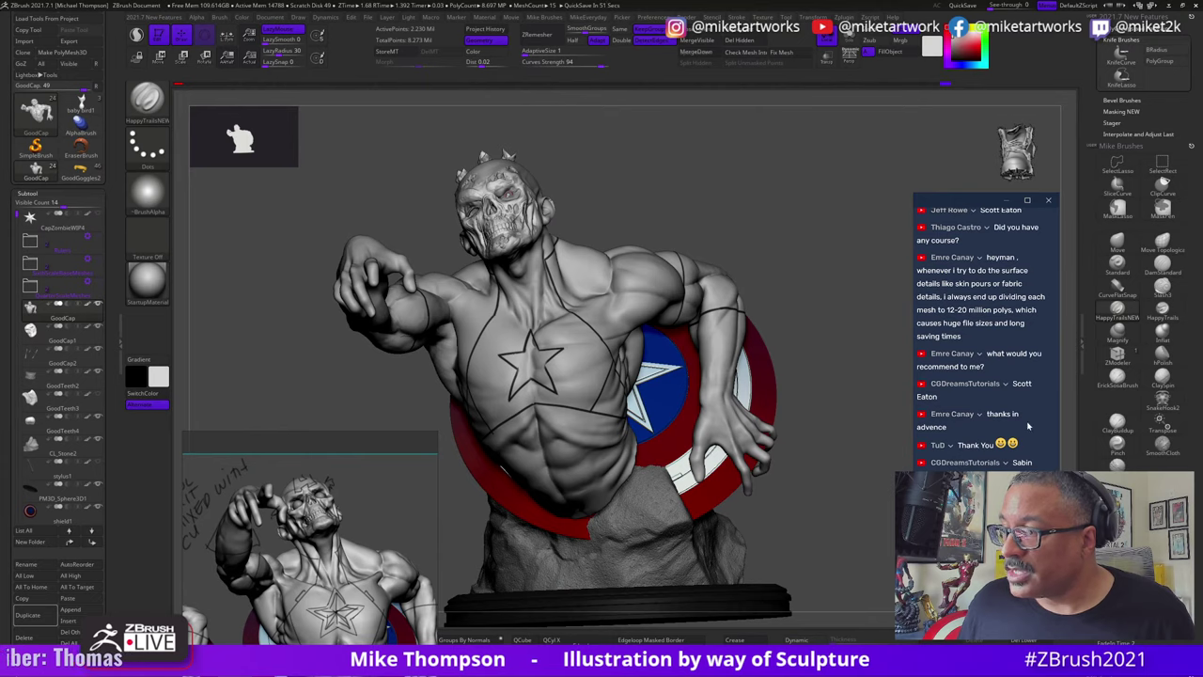
pyautogui.scroll(1, 1027, 426)
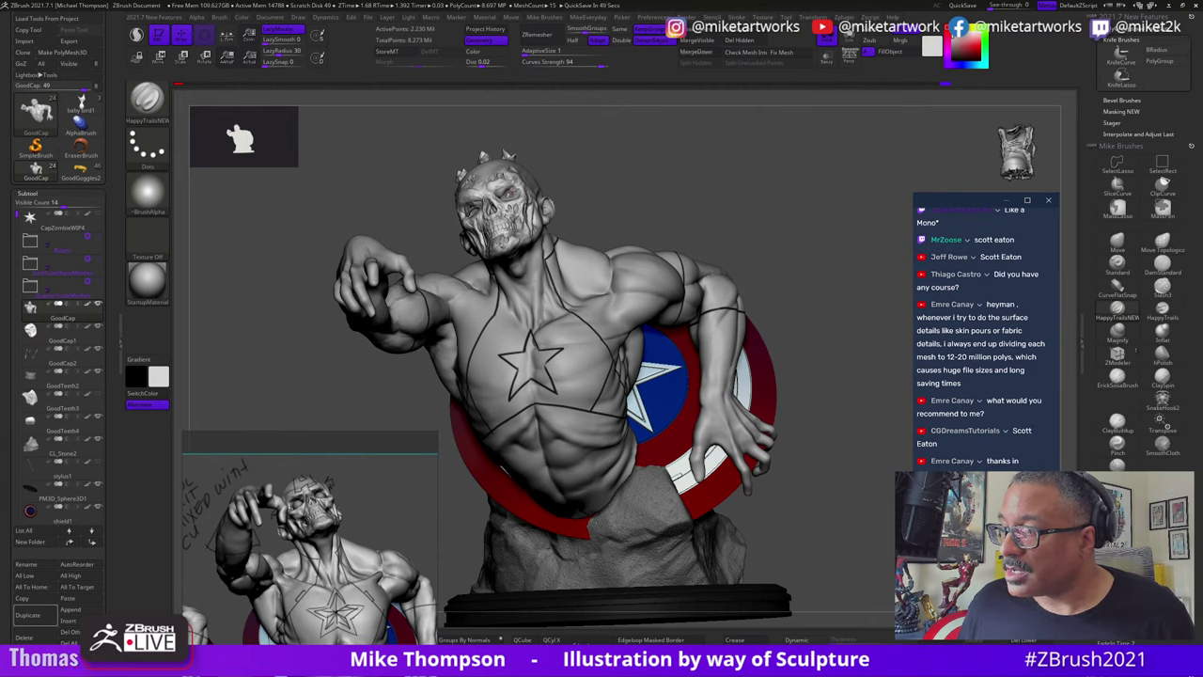
pyautogui.scroll(-2, 987, 341)
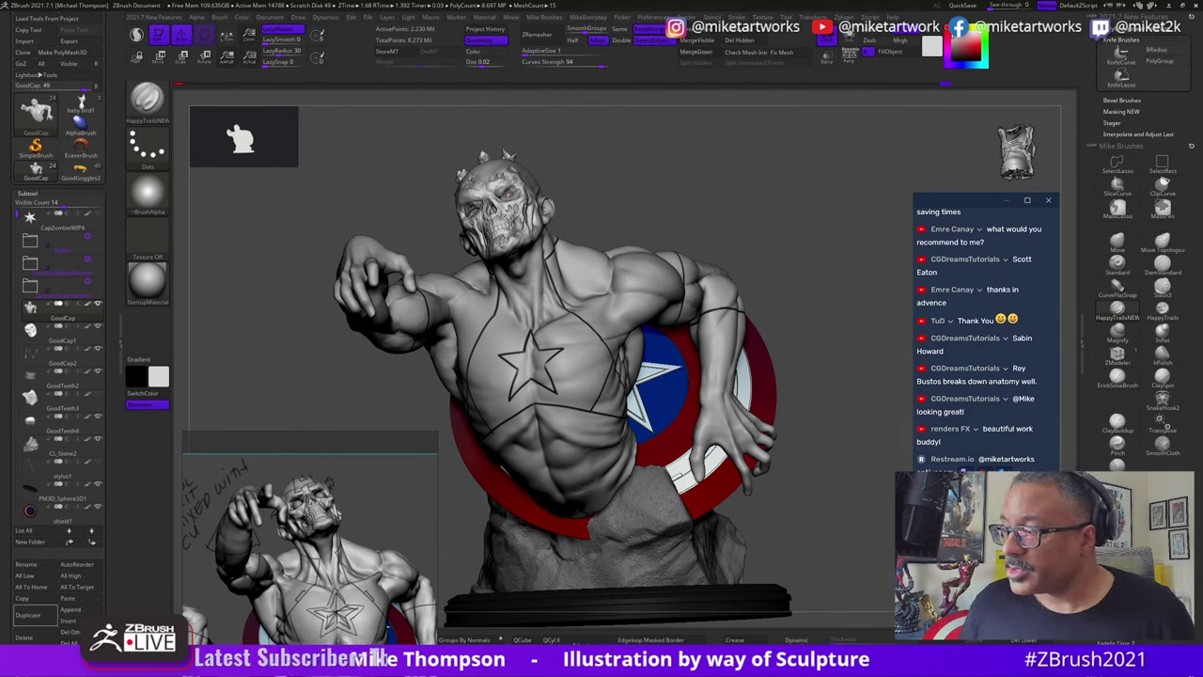
pyautogui.moveTo(877, 551); pyautogui.dragTo(886, 540)
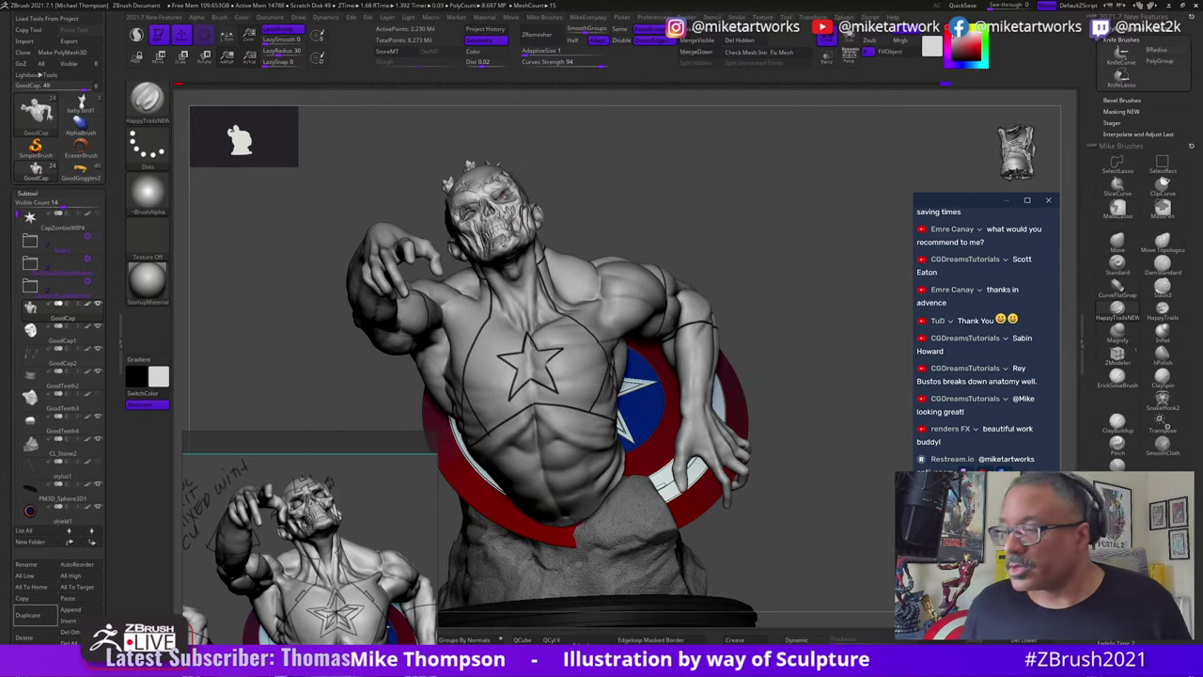
pyautogui.moveTo(790, 499); pyautogui.dragTo(823, 500)
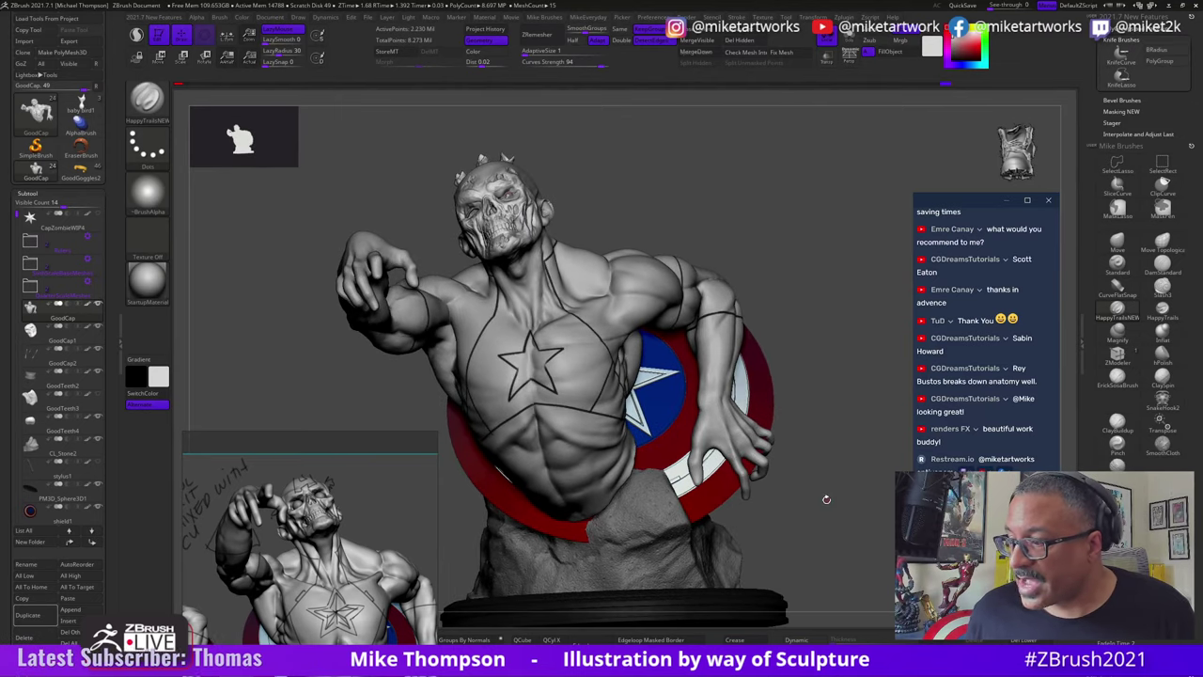
# Step: Choose a dark grey paint color and paint the first vertical stripe lines down the middle of the abdomen below the chest band
pyautogui.moveTo(836, 381)
pyautogui.mouseDown()
pyautogui.moveTo(824, 287)
pyautogui.moveTo(849, 341)
pyautogui.moveTo(827, 303)
pyautogui.moveTo(840, 333)
pyautogui.moveTo(831, 323)
pyautogui.moveTo(817, 349)
pyautogui.moveTo(602, 396)
pyautogui.moveTo(857, 328)
pyautogui.mouseUp()
pyautogui.press('space')
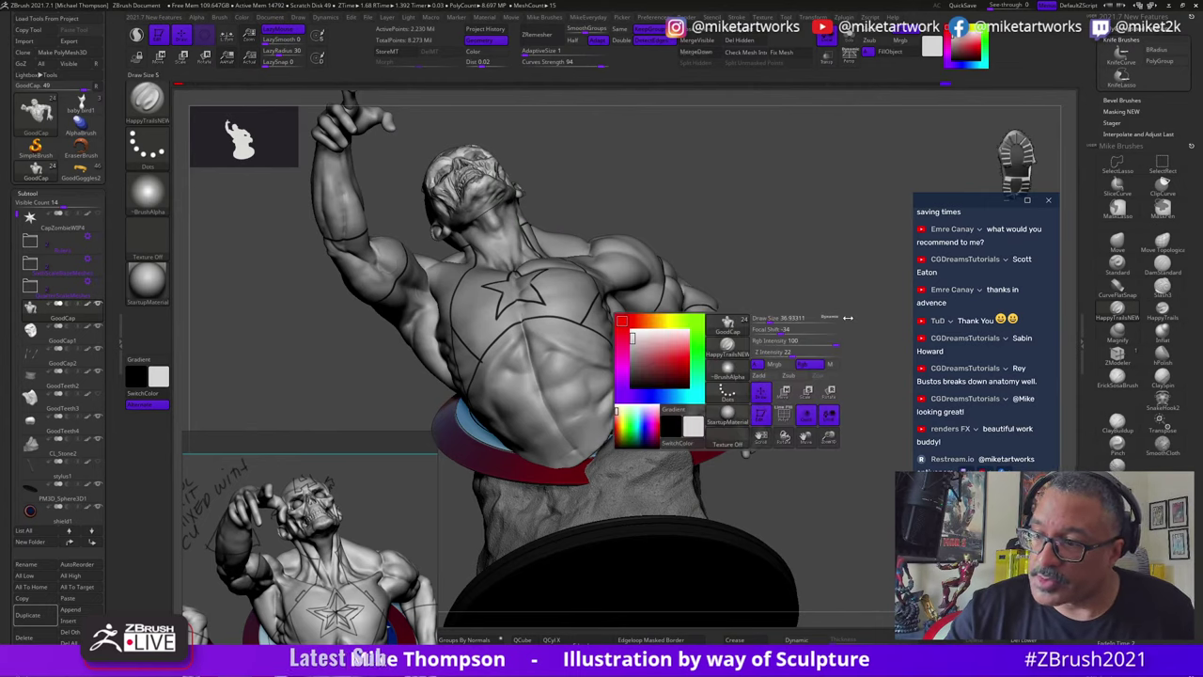
pyautogui.click(633, 373)
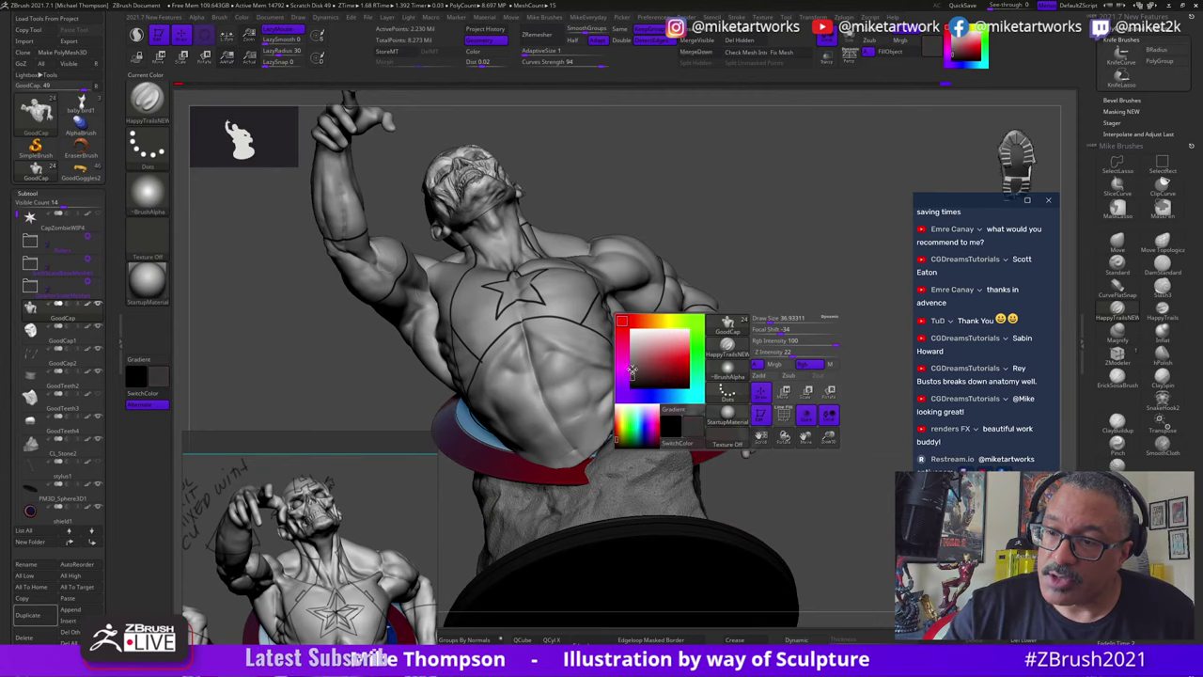
pyautogui.press('s')
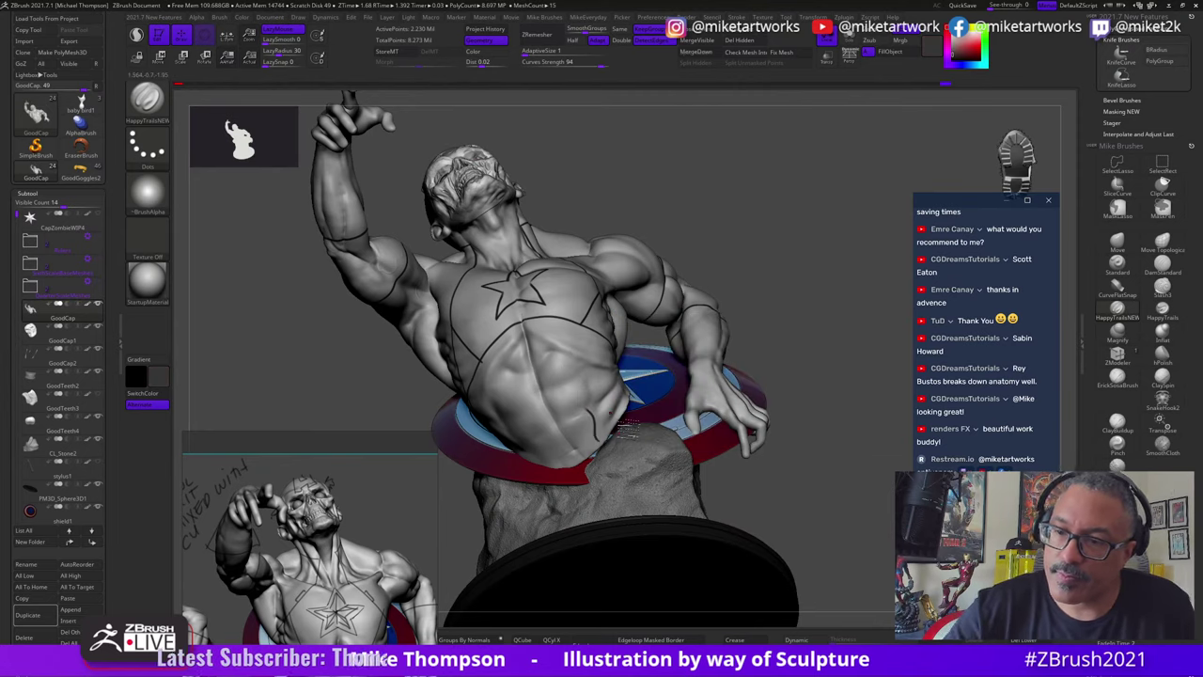
pyautogui.moveTo(752, 236)
pyautogui.mouseDown()
pyautogui.moveTo(760, 258)
pyautogui.moveTo(776, 220)
pyautogui.mouseUp()
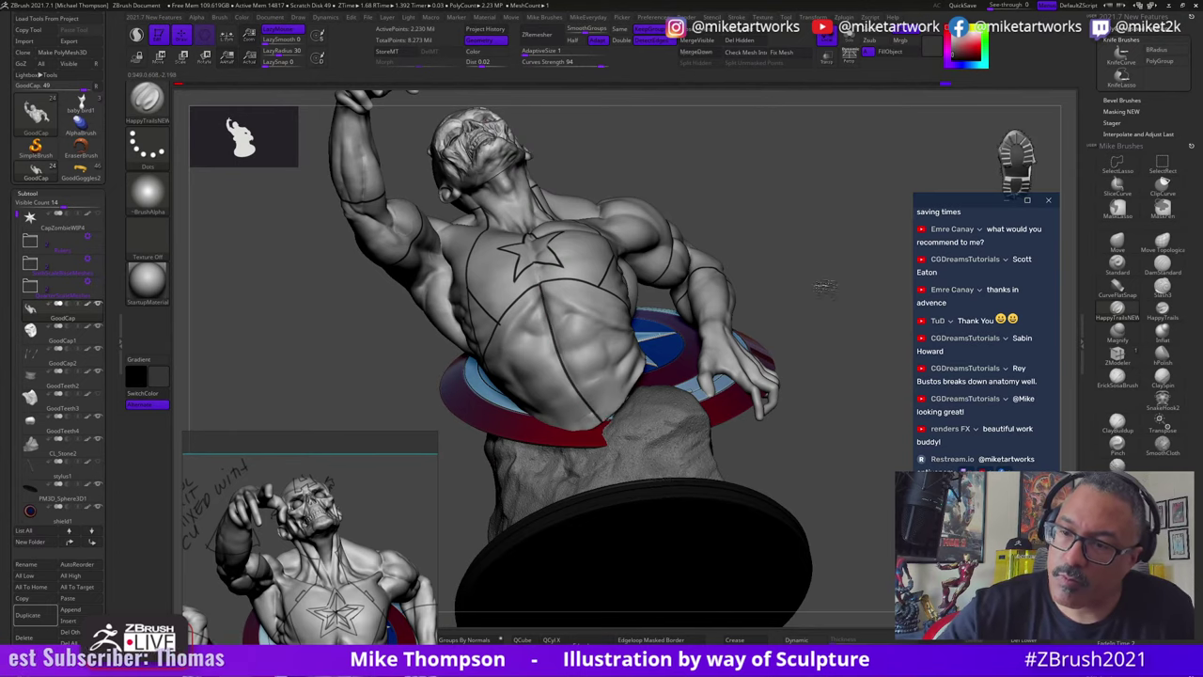
pyautogui.moveTo(823, 287); pyautogui.dragTo(617, 341)
pyautogui.moveTo(816, 199); pyautogui.dragTo(773, 205)
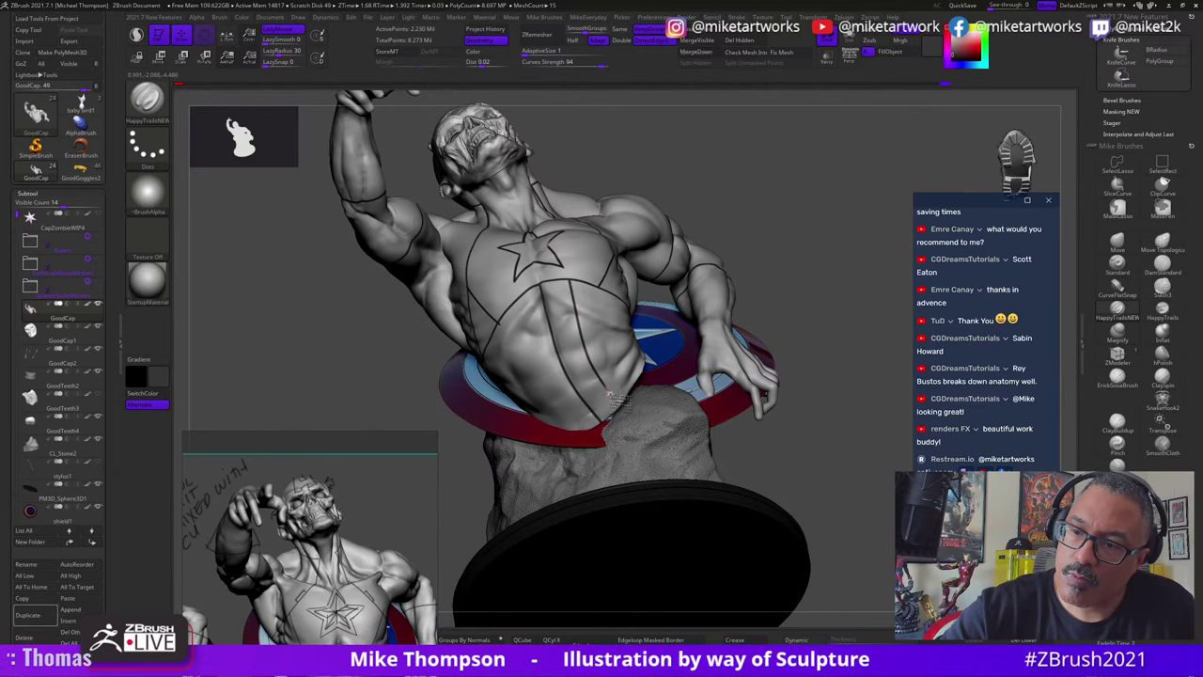
# Step: Paint the remaining vertical stripe lines on both sides of the abdomen, running from the chest band down to the waist edge
pyautogui.moveTo(813, 294); pyautogui.dragTo(819, 285)
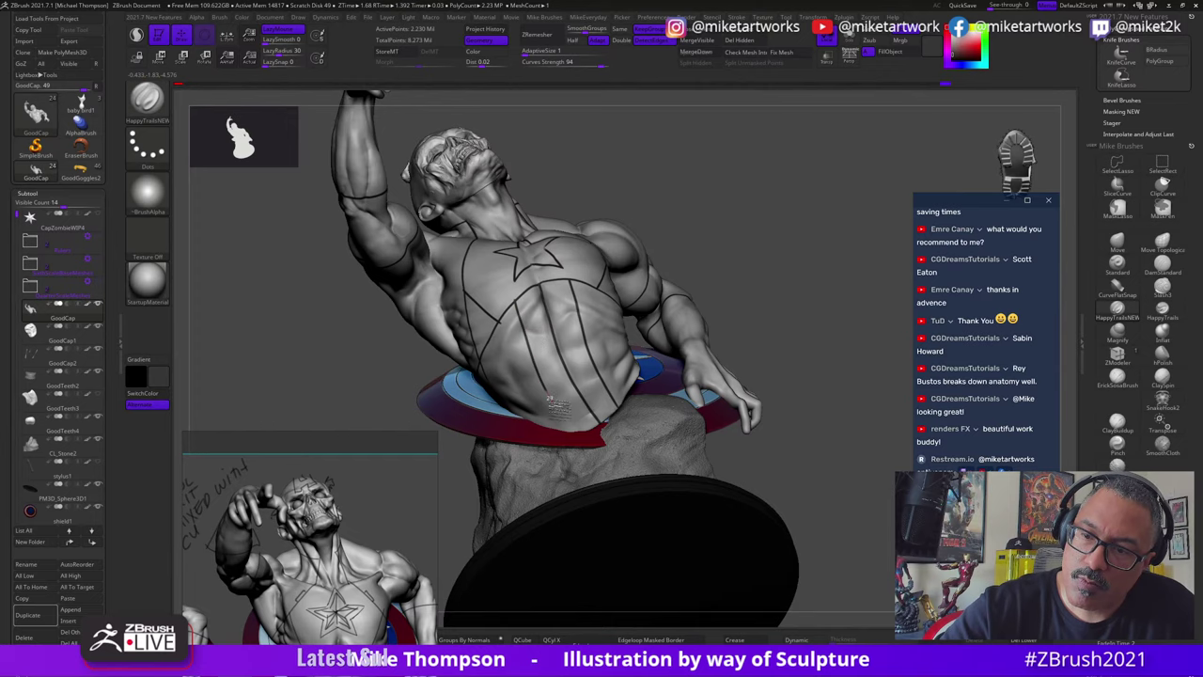
pyautogui.moveTo(835, 287); pyautogui.dragTo(601, 329)
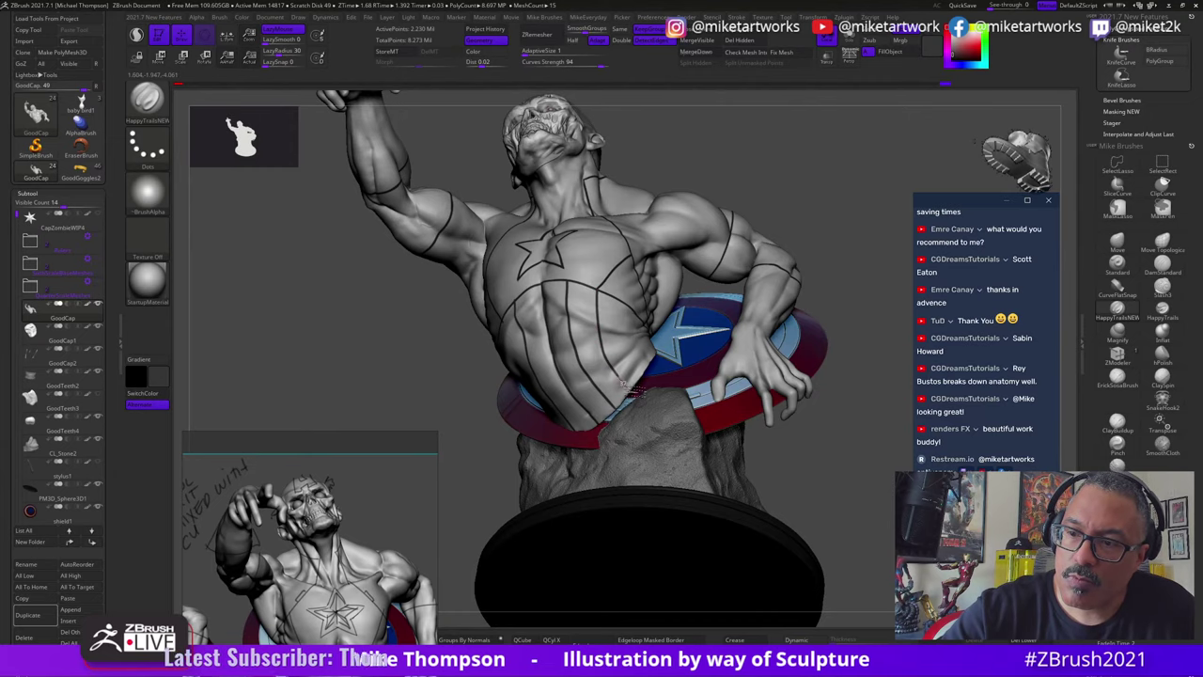
pyautogui.moveTo(853, 301)
pyautogui.mouseDown()
pyautogui.moveTo(862, 286)
pyautogui.moveTo(878, 293)
pyautogui.mouseUp()
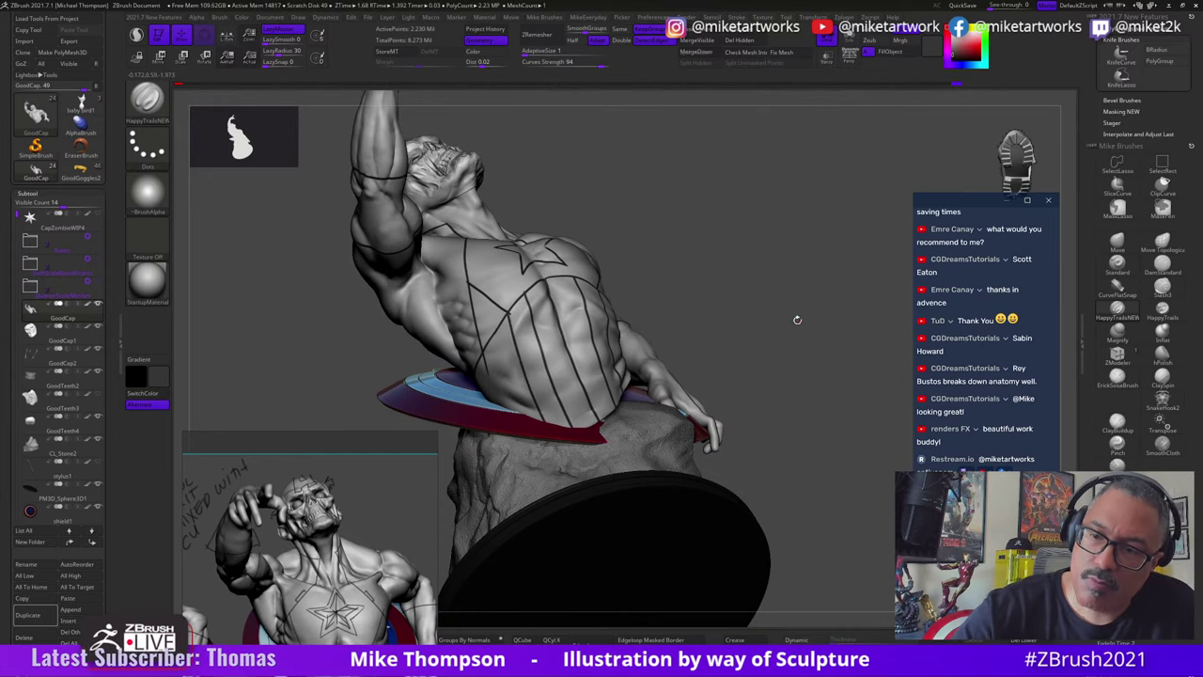
pyautogui.moveTo(797, 320)
pyautogui.mouseDown()
pyautogui.moveTo(795, 342)
pyautogui.moveTo(811, 323)
pyautogui.mouseUp()
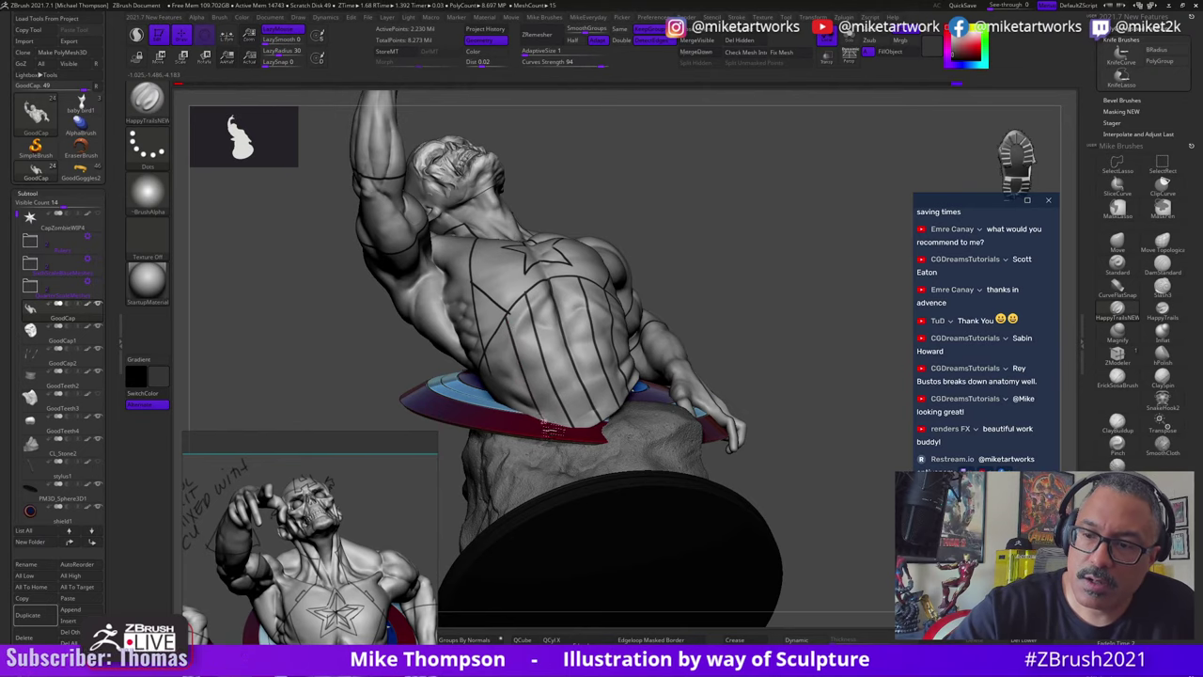
pyautogui.moveTo(806, 314)
pyautogui.mouseDown()
pyautogui.moveTo(823, 304)
pyautogui.moveTo(814, 311)
pyautogui.mouseUp()
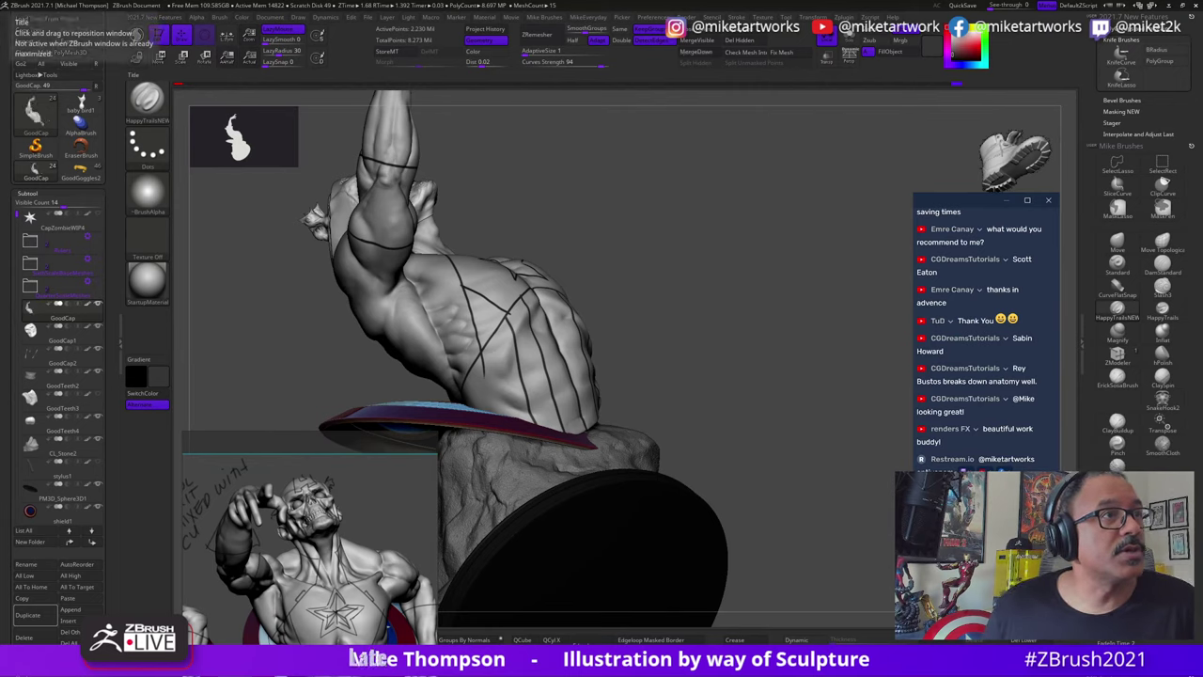
# Step: Browse the reference board to the zombie Captain America action figure and enlarge its scaled torso and striped waist
pyautogui.moveTo(341, 606); pyautogui.dragTo(366, 564, button='middle')
pyautogui.moveTo(362, 606); pyautogui.dragTo(414, 356, button='right')
pyautogui.scroll(-8, 410, 424)
pyautogui.moveTo(427, 202); pyautogui.dragTo(376, 317, button='middle')
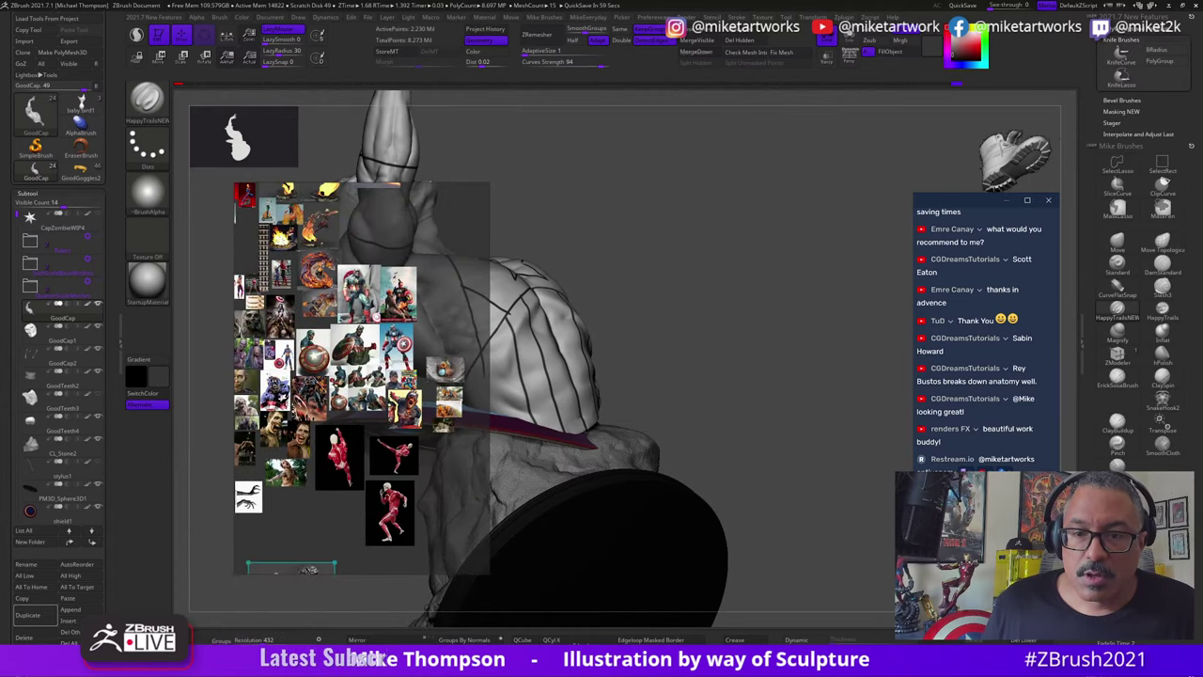
pyautogui.scroll(6, 372, 324)
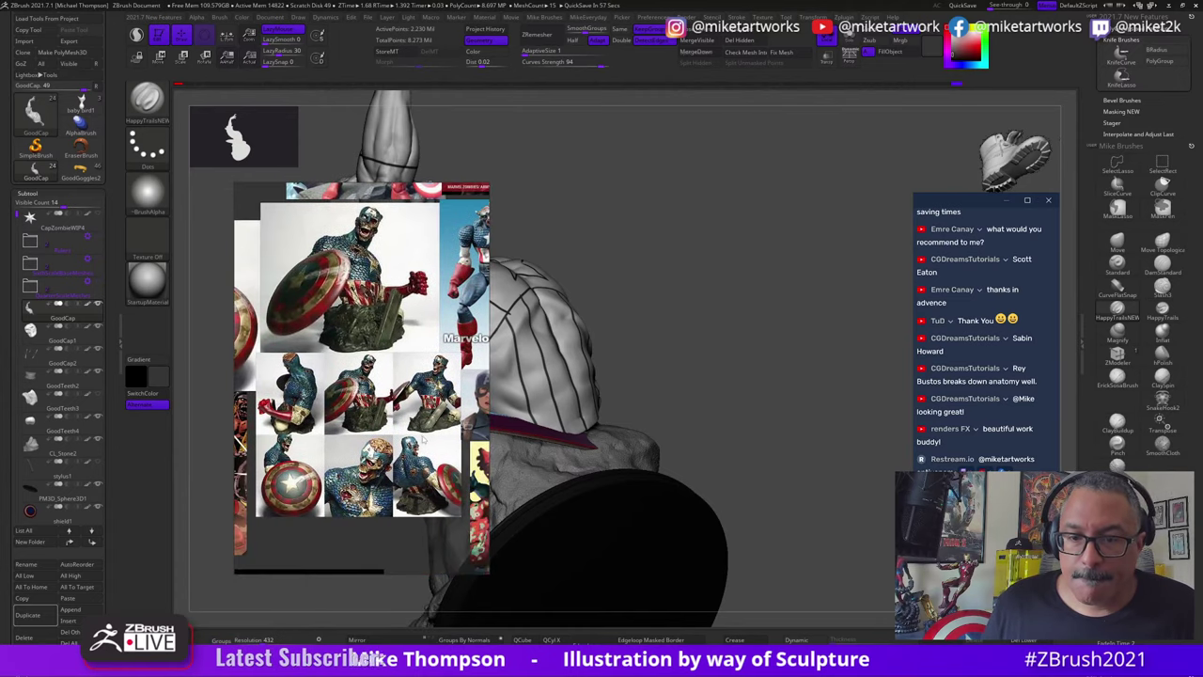
pyautogui.moveTo(423, 440); pyautogui.dragTo(346, 507, button='middle')
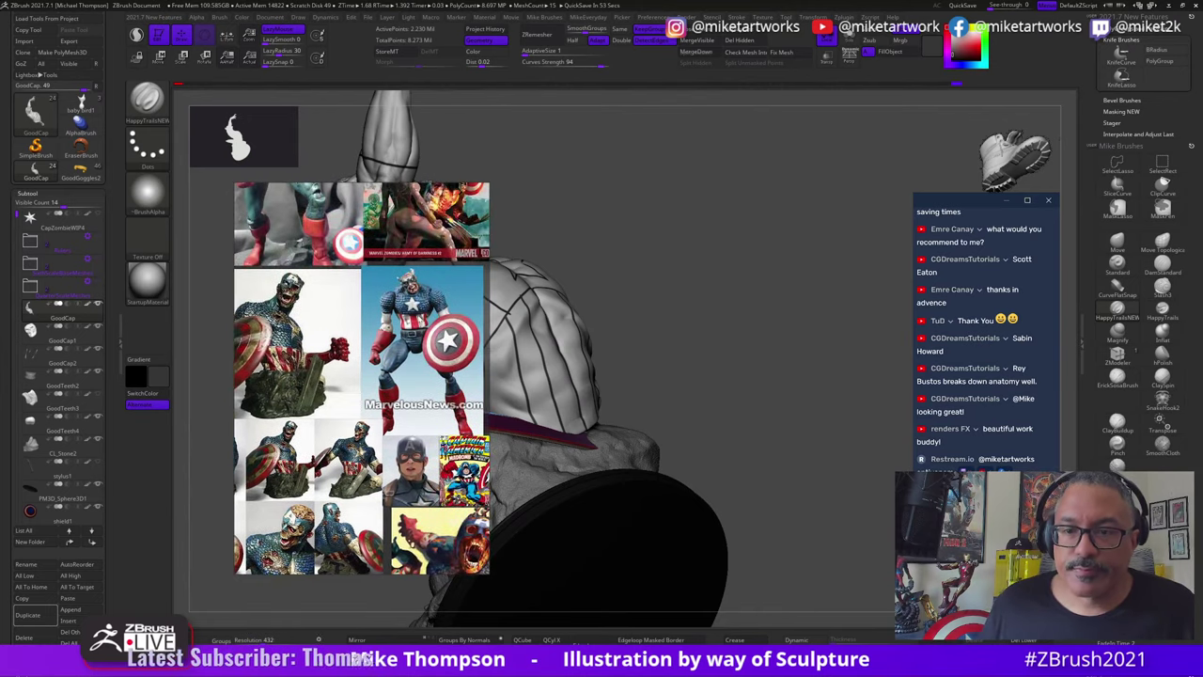
pyautogui.scroll(6, 387, 346)
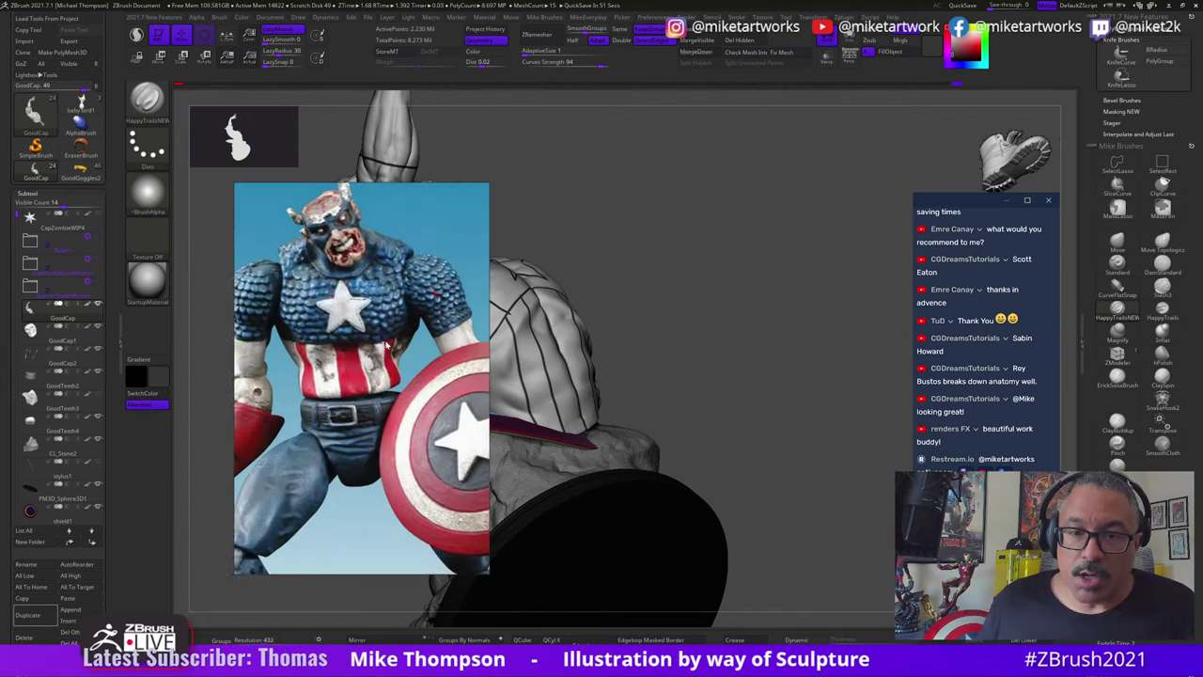
# Step: Frame the action figure in the reference window, then move and shrink the window so the bust's torso is uncovered
pyautogui.scroll(-2, 386, 345)
pyautogui.moveTo(387, 344); pyautogui.dragTo(386, 338, button='middle')
pyautogui.moveTo(387, 338); pyautogui.dragTo(287, 379, button='right')
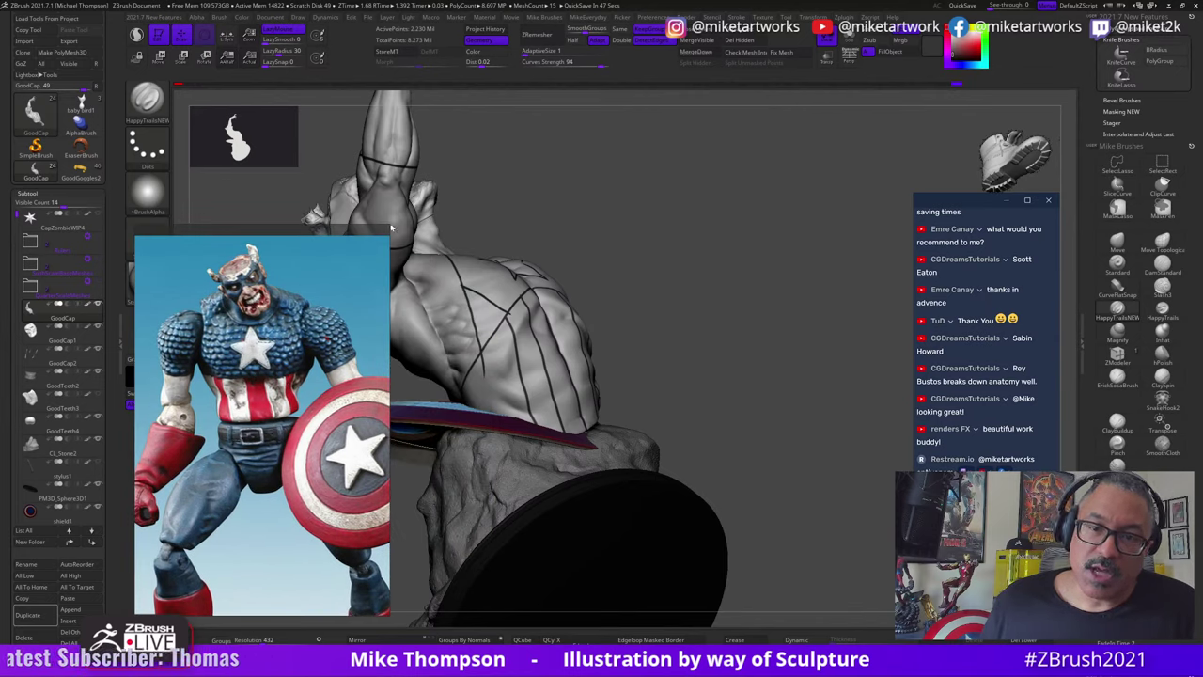
pyautogui.moveTo(391, 227); pyautogui.dragTo(348, 252)
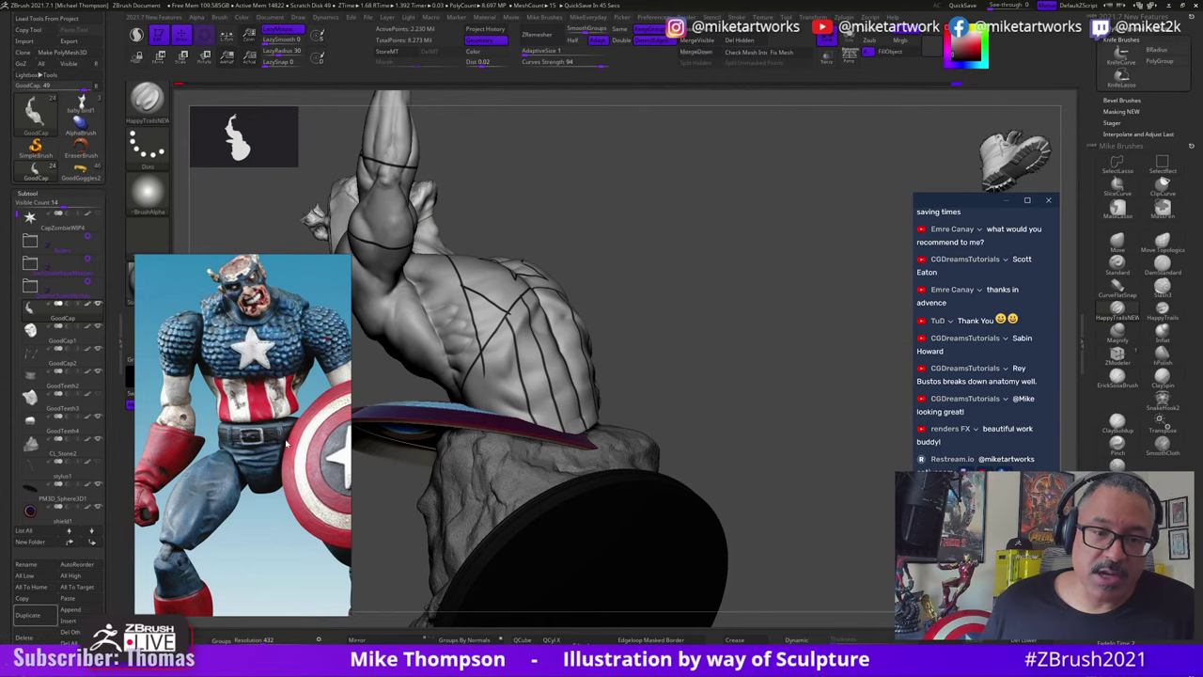
# Step: Show the whole action figure in the reference window and place it clear of the bust's torso
pyautogui.moveTo(287, 443)
pyautogui.mouseDown(button='middle')
pyautogui.moveTo(288, 462)
pyautogui.moveTo(277, 451)
pyautogui.mouseUp(button='middle')
pyautogui.moveTo(248, 418); pyautogui.dragTo(268, 460, button='right')
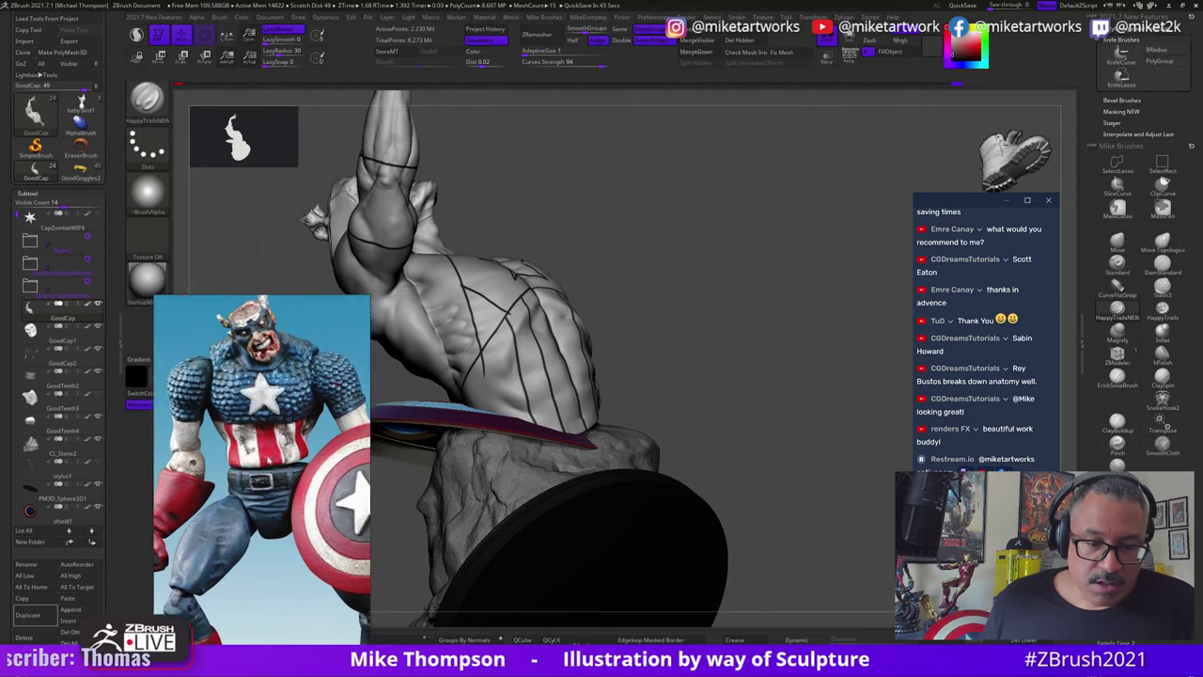
pyautogui.moveTo(268, 460); pyautogui.dragTo(233, 442)
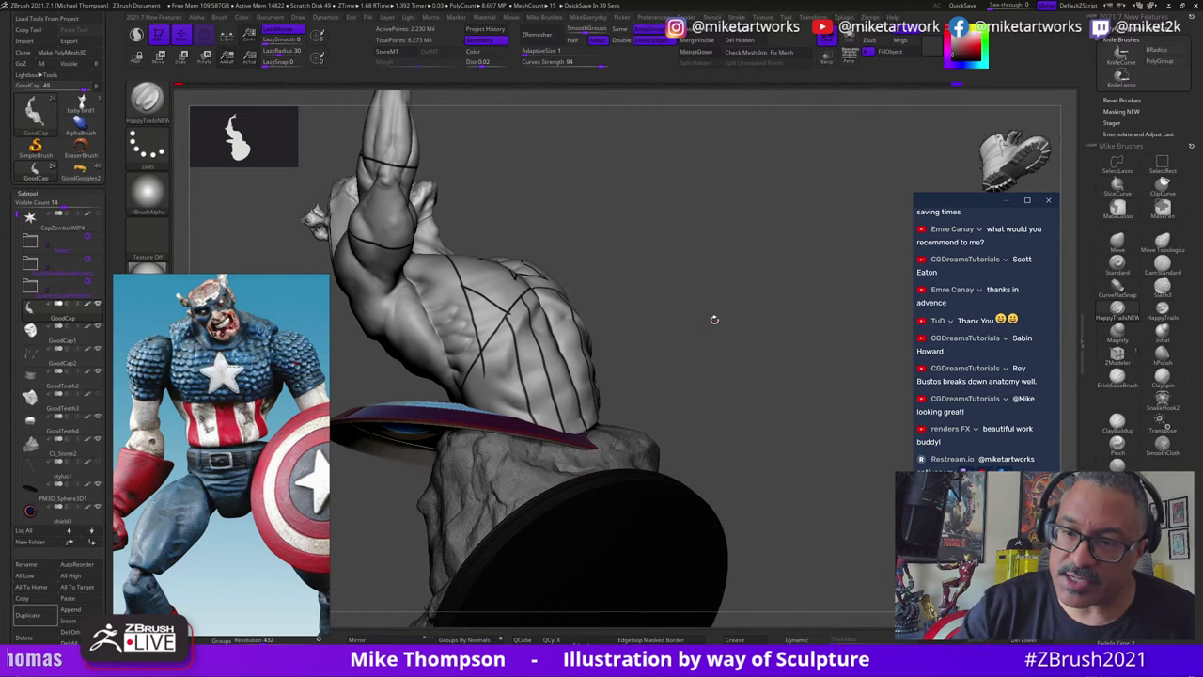
# Step: Clean up the guide lines on the raised-arm side of the ribcage, erasing stray paint around the end of the chest band
pyautogui.moveTo(712, 316)
pyautogui.mouseDown()
pyautogui.moveTo(731, 336)
pyautogui.moveTo(597, 369)
pyautogui.mouseUp()
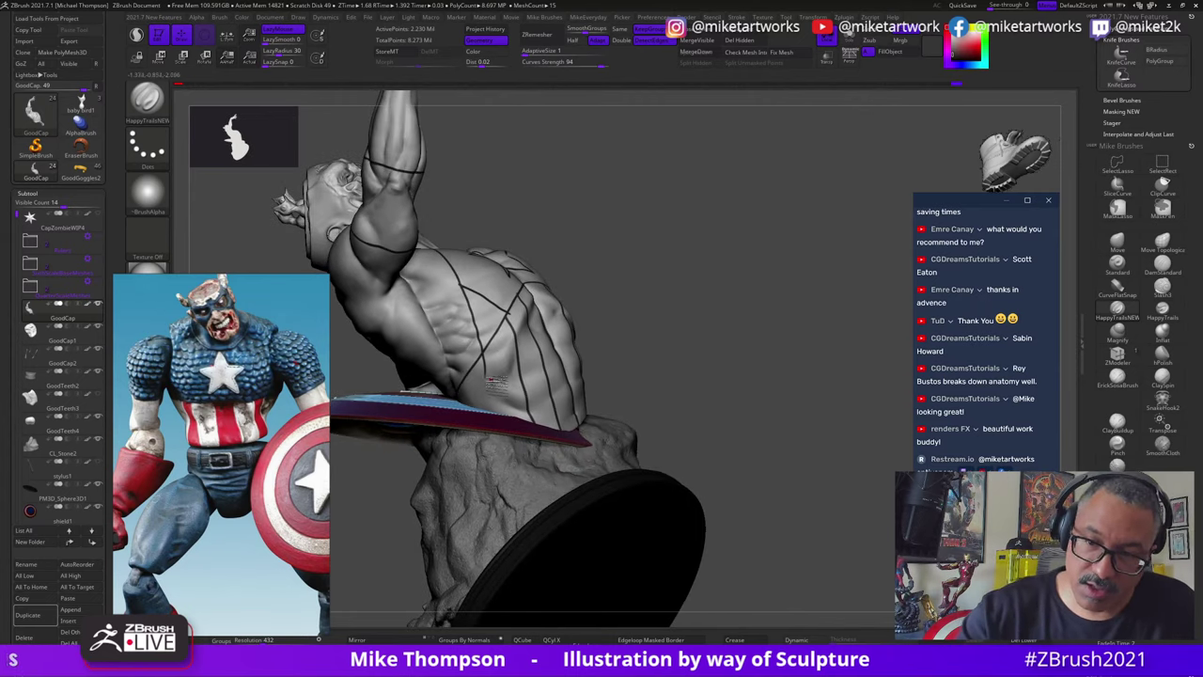
pyautogui.press('space')
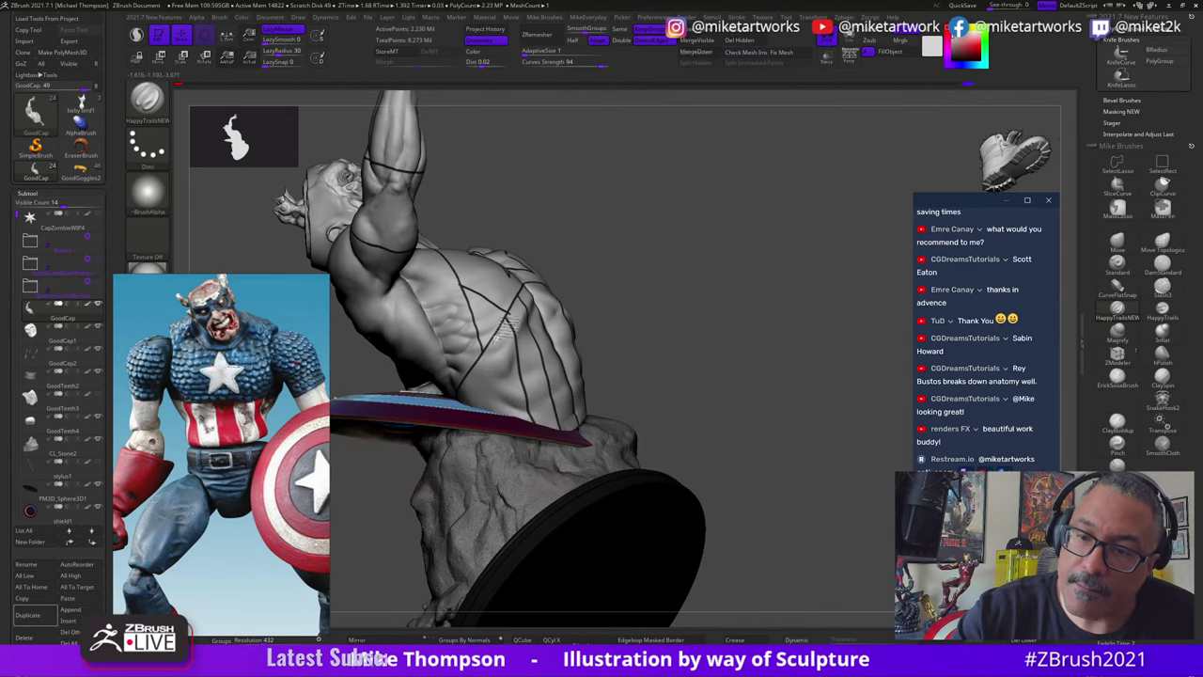
pyautogui.moveTo(719, 287)
pyautogui.mouseDown()
pyautogui.moveTo(679, 277)
pyautogui.moveTo(685, 264)
pyautogui.moveTo(639, 299)
pyautogui.mouseUp()
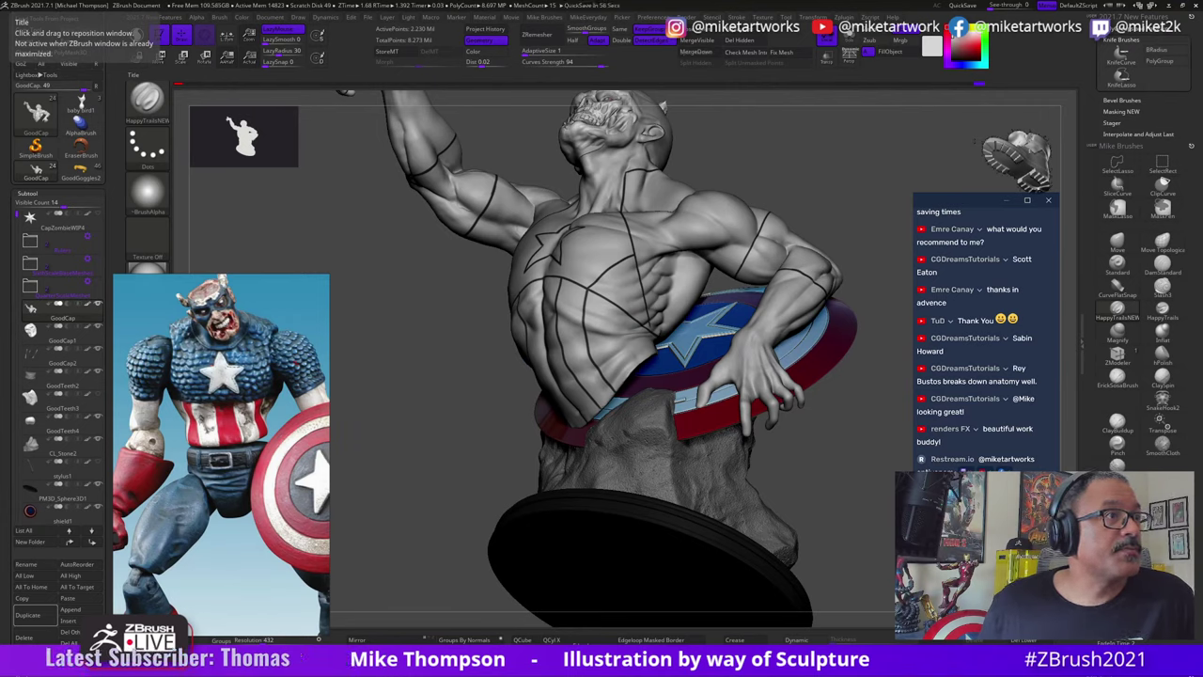
pyautogui.moveTo(842, 452); pyautogui.dragTo(850, 423)
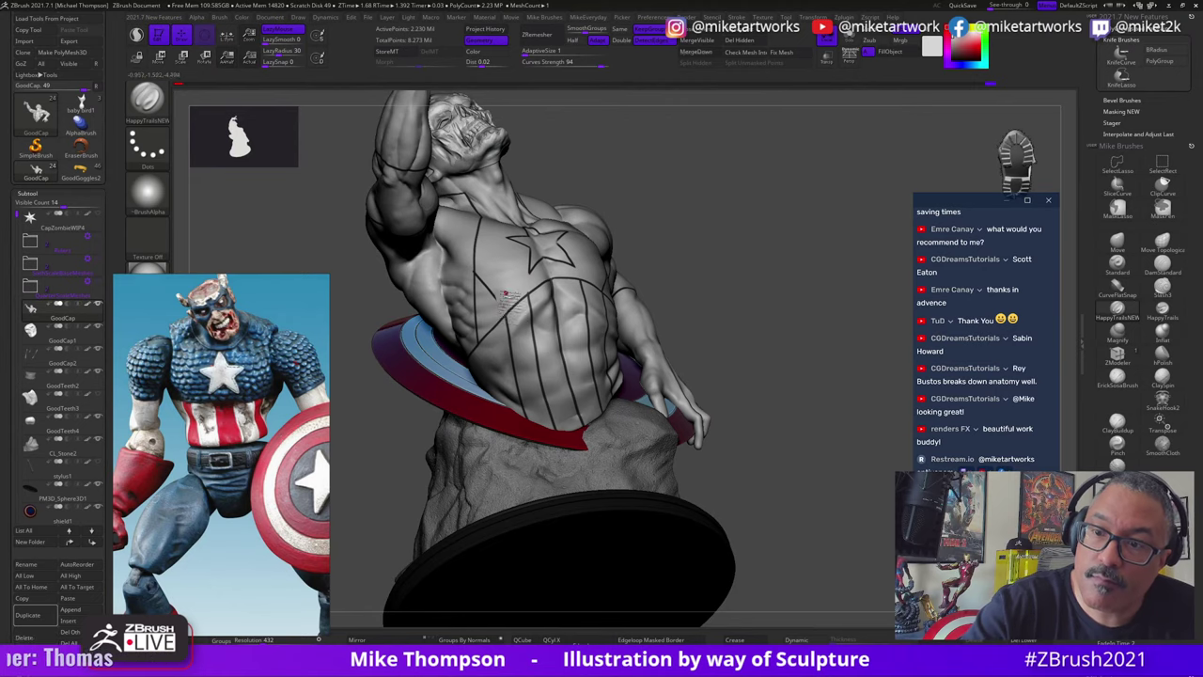
pyautogui.press('space')
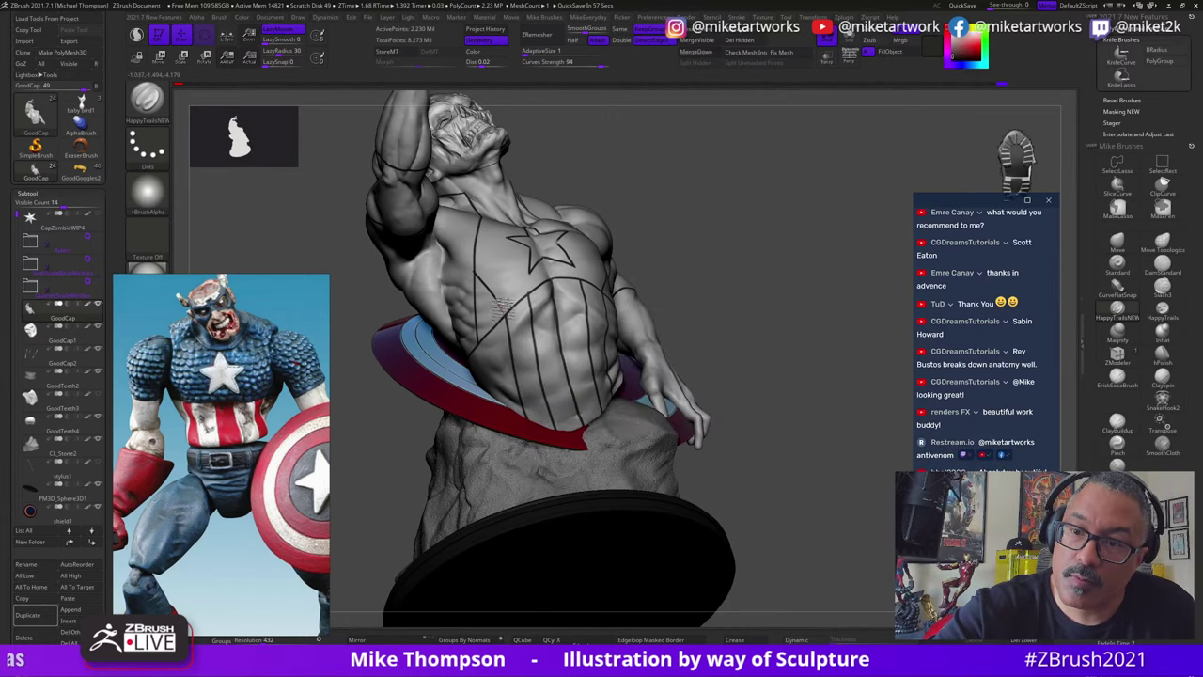
pyautogui.moveTo(744, 343); pyautogui.dragTo(791, 322)
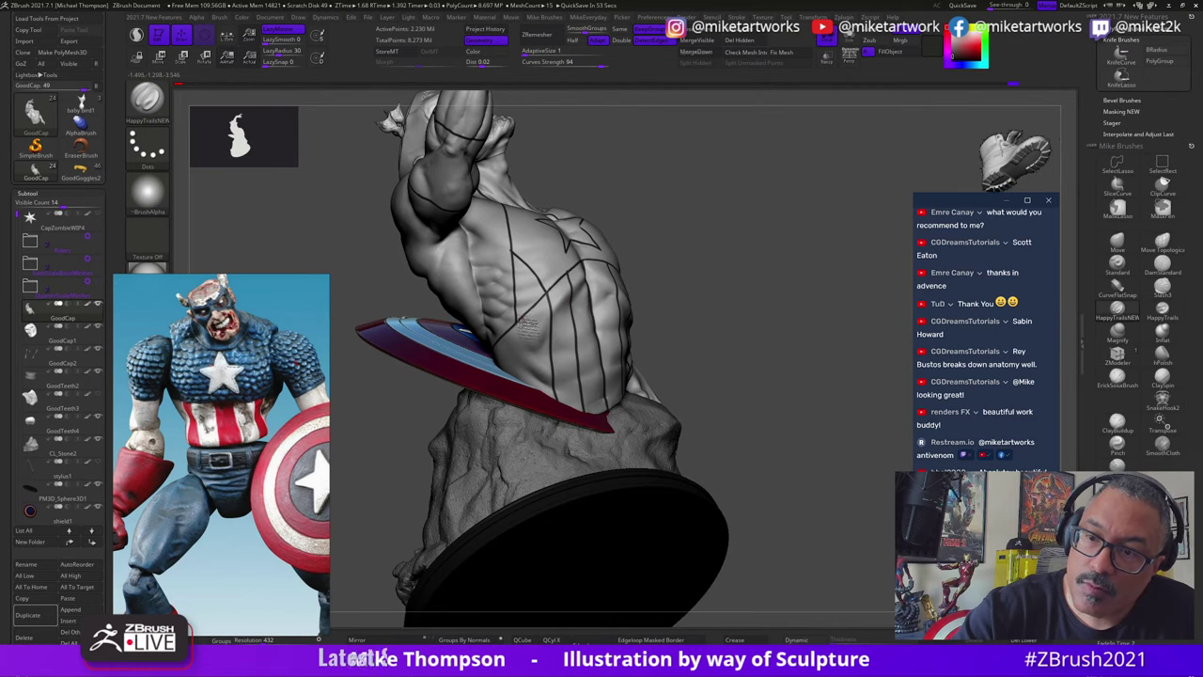
pyautogui.moveTo(715, 305); pyautogui.dragTo(748, 315)
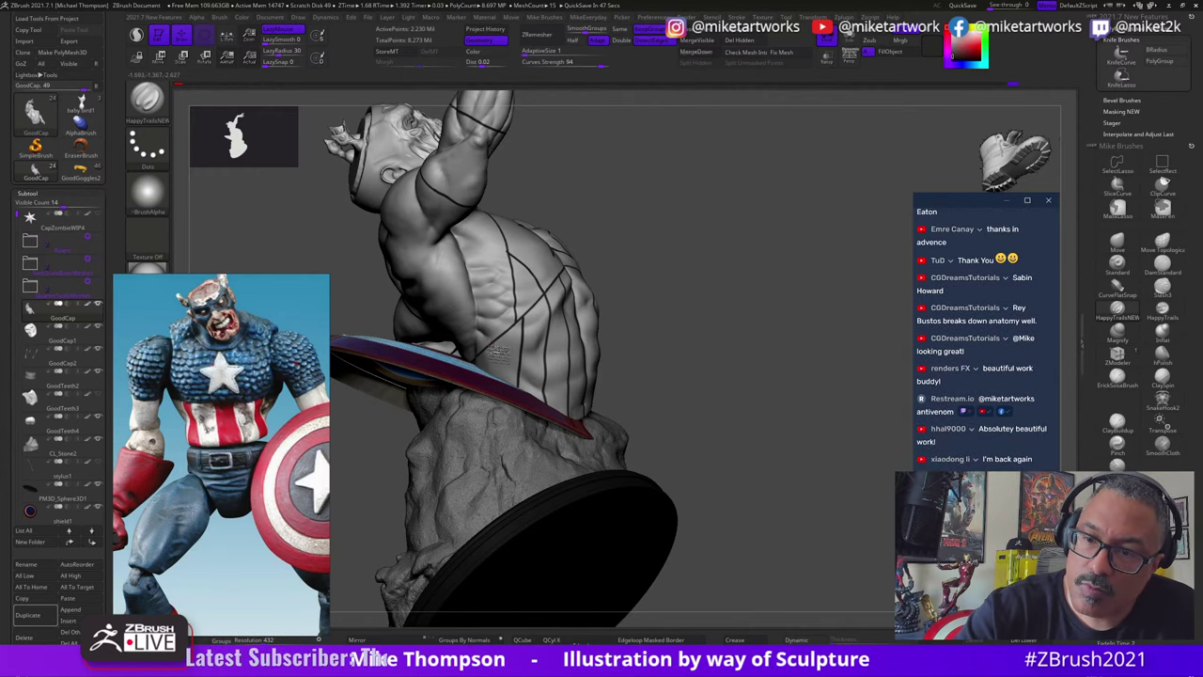
# Step: Refine the painted band and stripe lines around the shield-arm side of the lower ribs and waist
pyautogui.moveTo(834, 383); pyautogui.dragTo(722, 387)
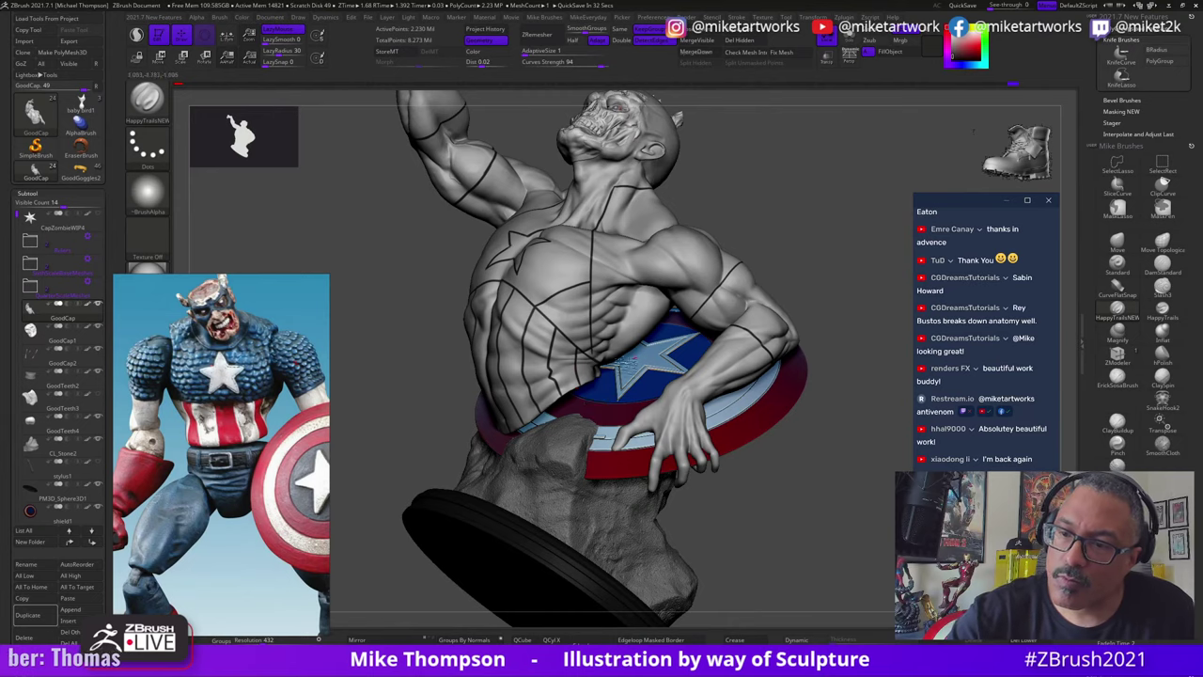
pyautogui.press('ctrl')
pyautogui.keyDown('ctrl'); pyautogui.moveTo(808, 261); pyautogui.dragTo(817, 268); pyautogui.keyUp('ctrl')
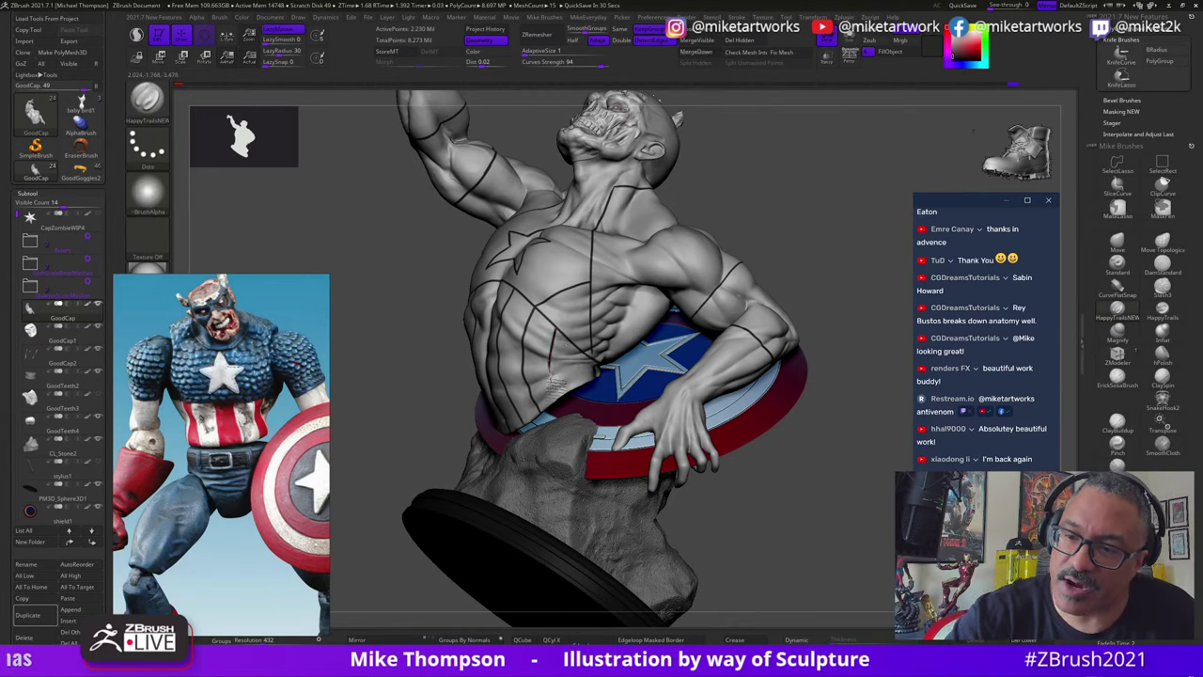
pyautogui.moveTo(677, 292); pyautogui.dragTo(771, 259)
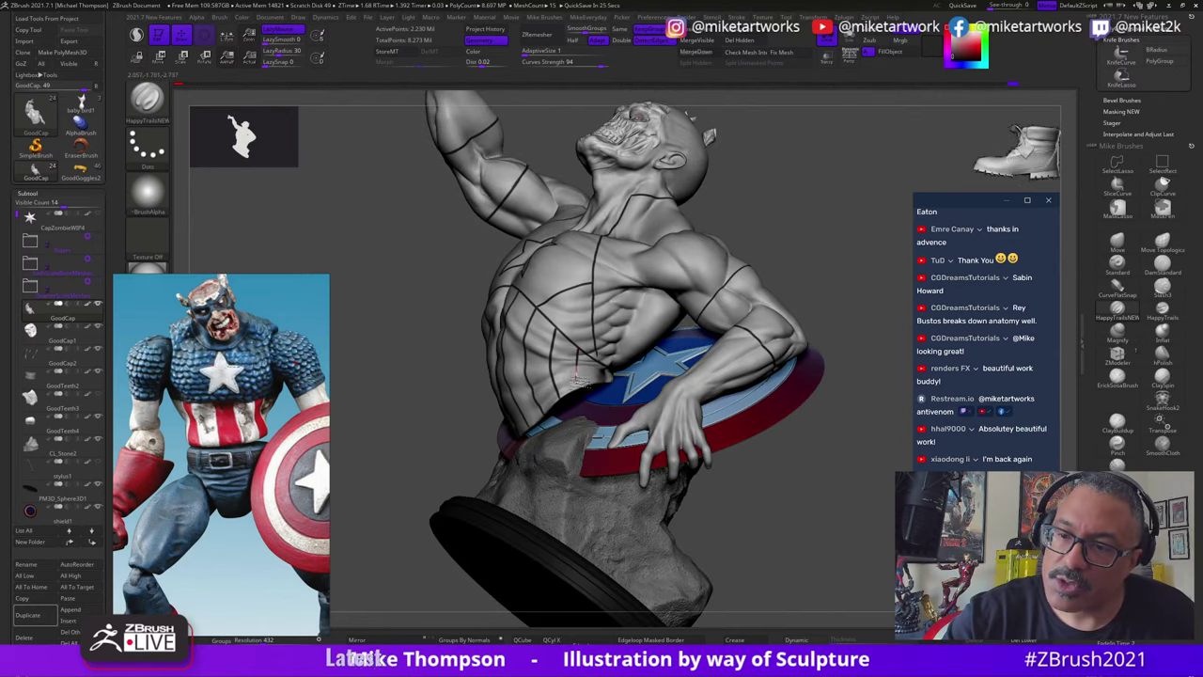
pyautogui.moveTo(835, 279); pyautogui.dragTo(822, 278)
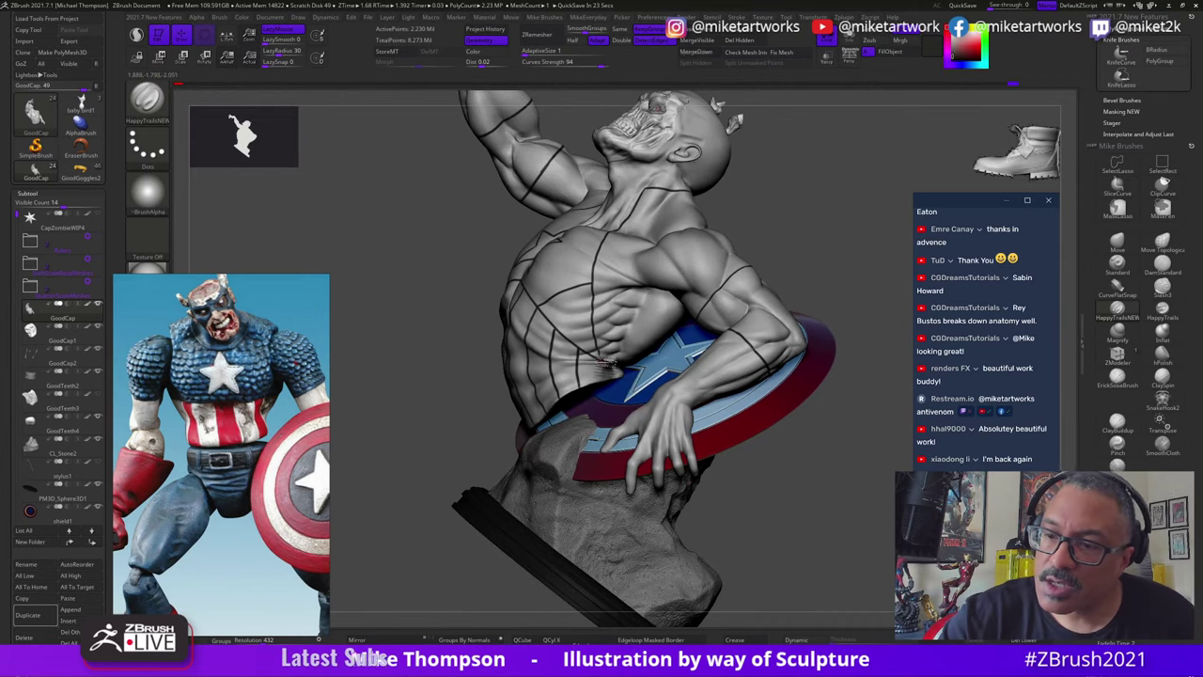
pyautogui.moveTo(1001, 158)
pyautogui.mouseDown()
pyautogui.moveTo(856, 288)
pyautogui.moveTo(990, 156)
pyautogui.mouseUp()
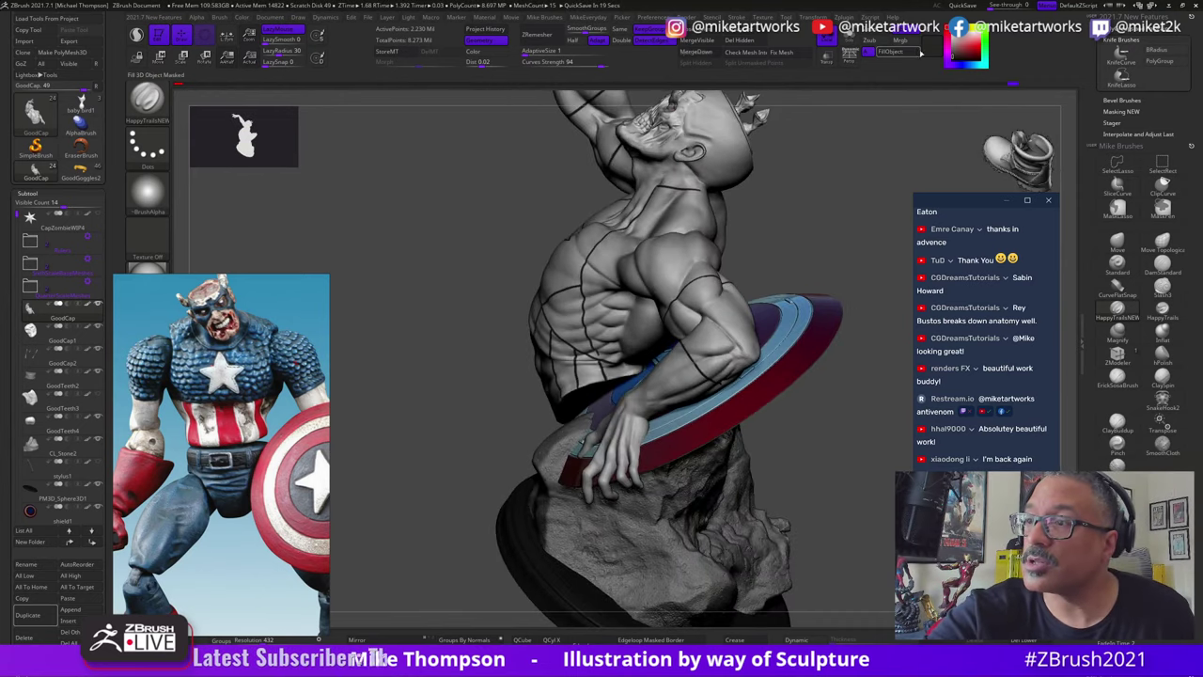
# Step: Paint the shoulder line down across the shield-arm side of the chest toward the abdomen band
pyautogui.moveTo(939, 173)
pyautogui.mouseDown()
pyautogui.moveTo(885, 249)
pyautogui.moveTo(899, 262)
pyautogui.moveTo(822, 495)
pyautogui.moveTo(832, 566)
pyautogui.mouseUp()
pyautogui.moveTo(816, 217); pyautogui.dragTo(771, 214)
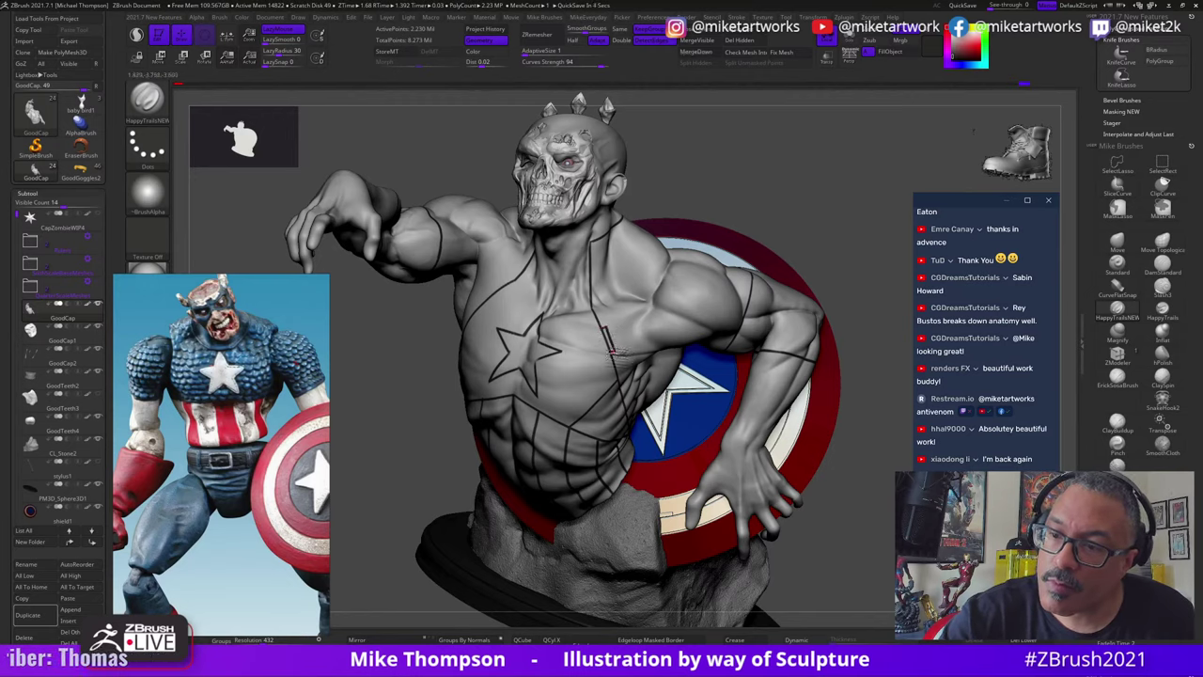
pyautogui.moveTo(826, 216); pyautogui.dragTo(871, 361)
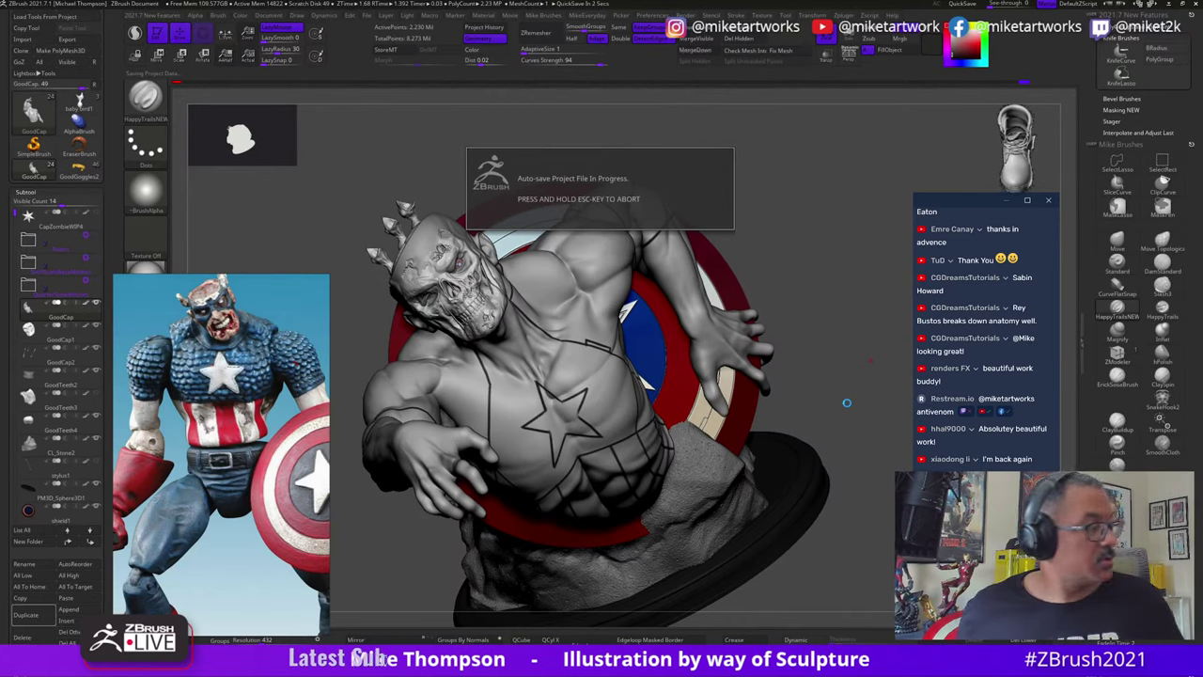
pyautogui.moveTo(838, 404); pyautogui.dragTo(839, 399)
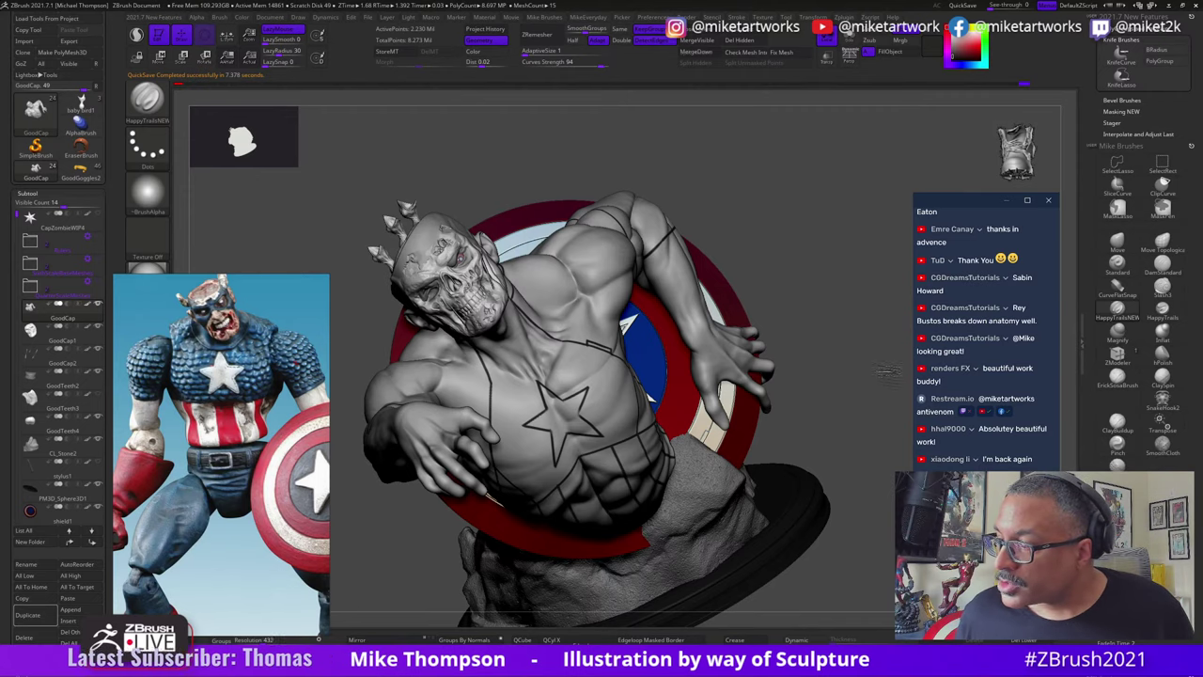
pyautogui.moveTo(886, 370)
pyautogui.mouseDown()
pyautogui.moveTo(817, 385)
pyautogui.moveTo(784, 370)
pyautogui.moveTo(805, 403)
pyautogui.moveTo(782, 398)
pyautogui.moveTo(805, 344)
pyautogui.moveTo(849, 338)
pyautogui.moveTo(839, 327)
pyautogui.moveTo(829, 365)
pyautogui.moveTo(854, 456)
pyautogui.moveTo(840, 487)
pyautogui.mouseUp()
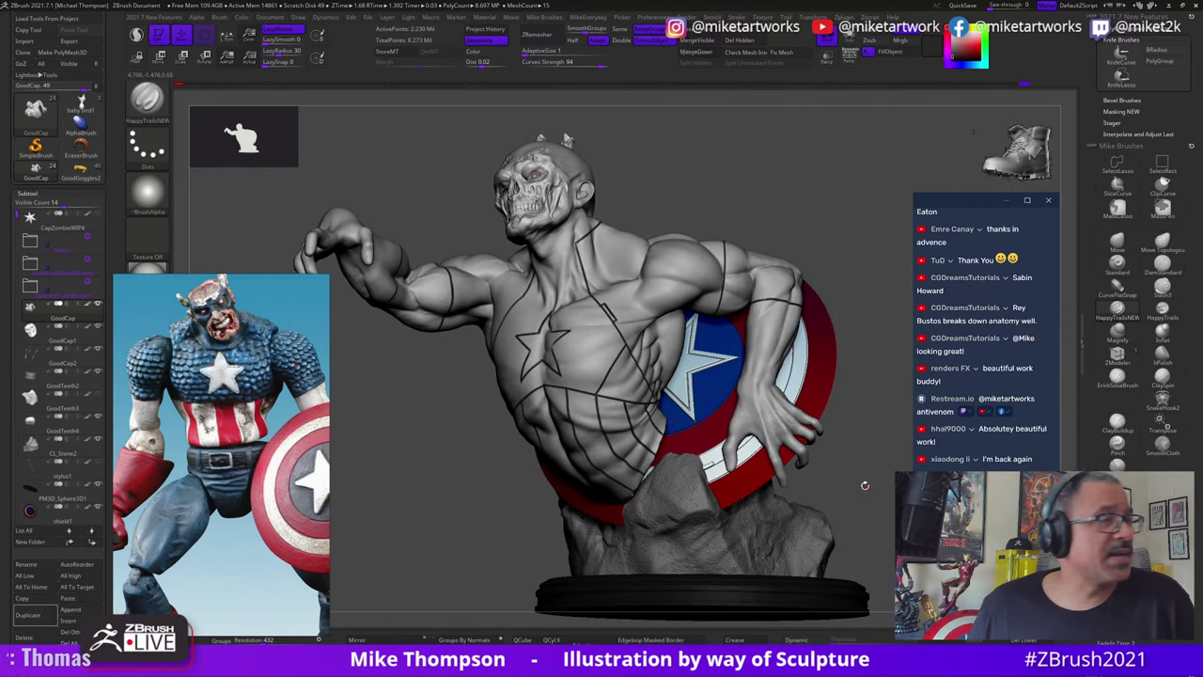
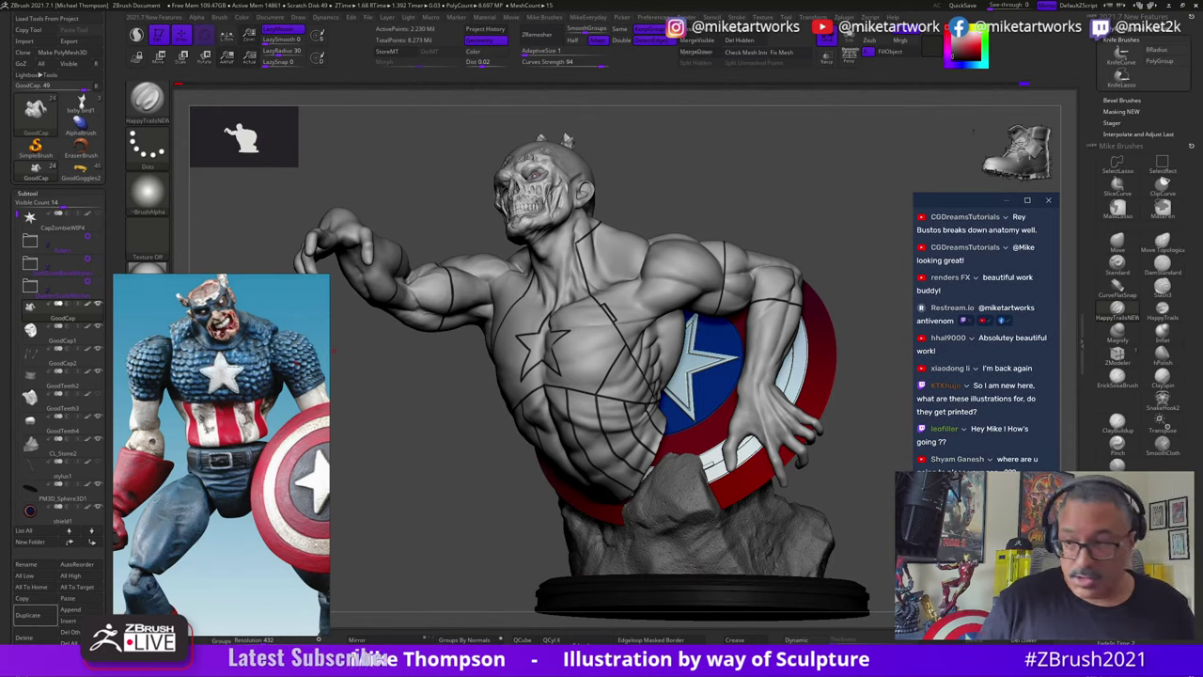
# Step: Show the desktop wallpaper illustration, return to the sculpt, and examine the painted torso from the front and below
pyautogui.click(1170, 7)
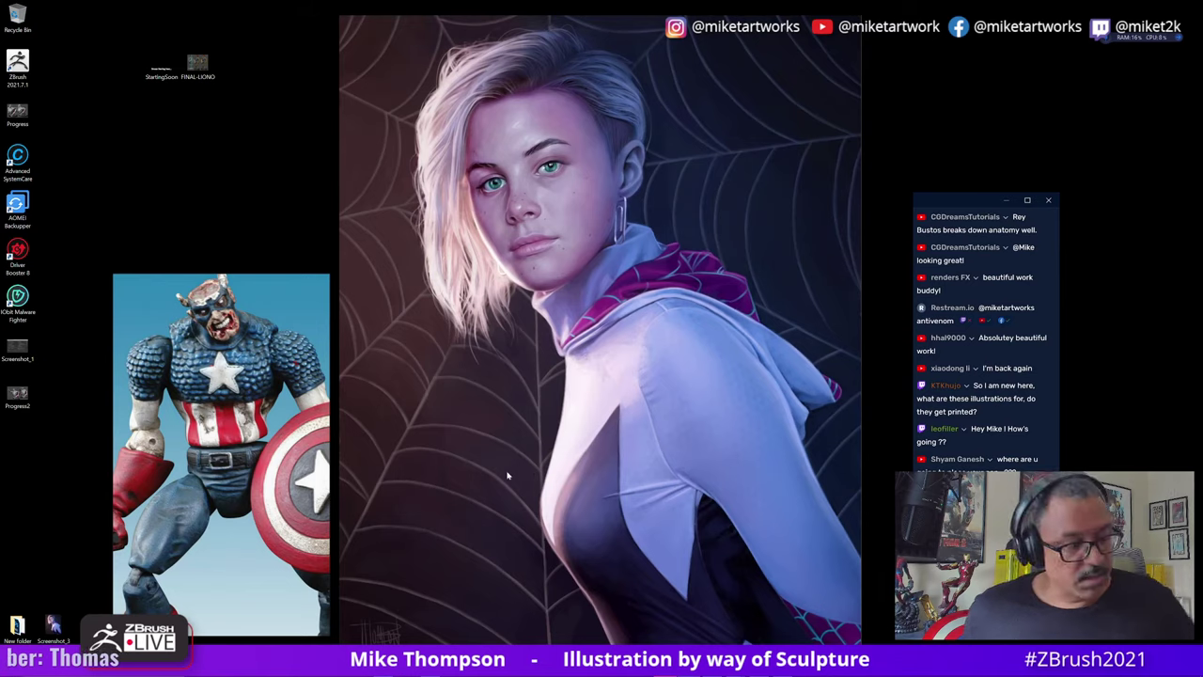
pyautogui.click(712, 663)
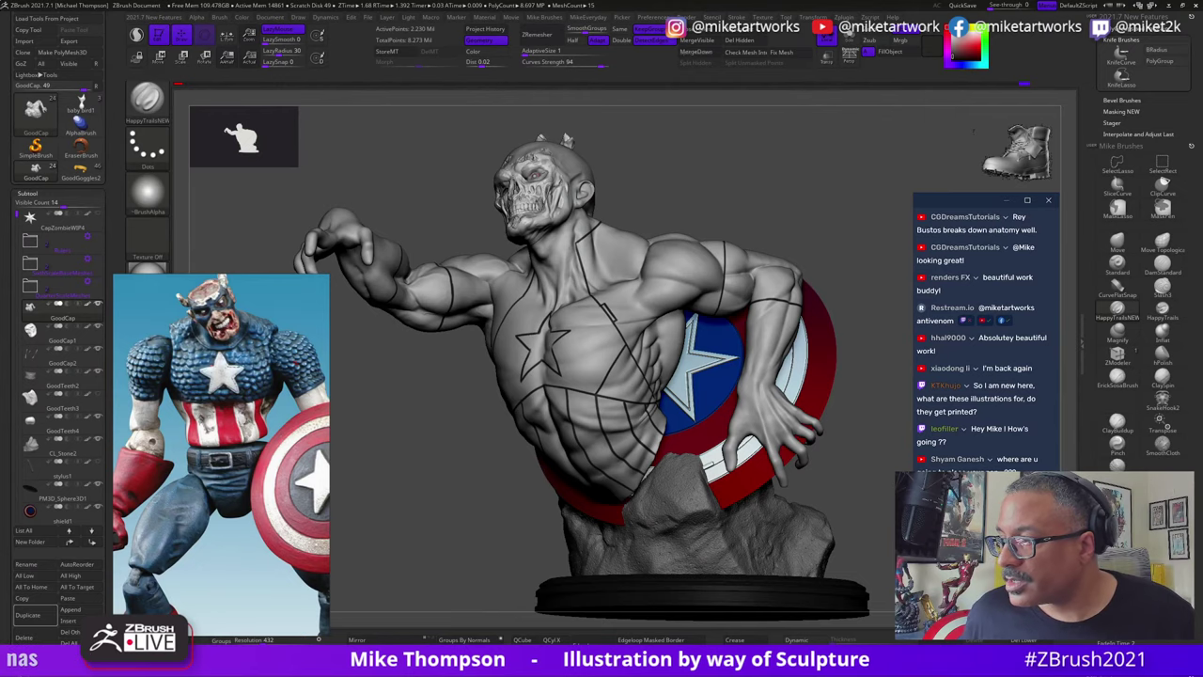
pyautogui.moveTo(469, 440)
pyautogui.mouseDown()
pyautogui.moveTo(471, 456)
pyautogui.moveTo(449, 446)
pyautogui.moveTo(477, 446)
pyautogui.moveTo(404, 441)
pyautogui.moveTo(463, 443)
pyautogui.mouseUp()
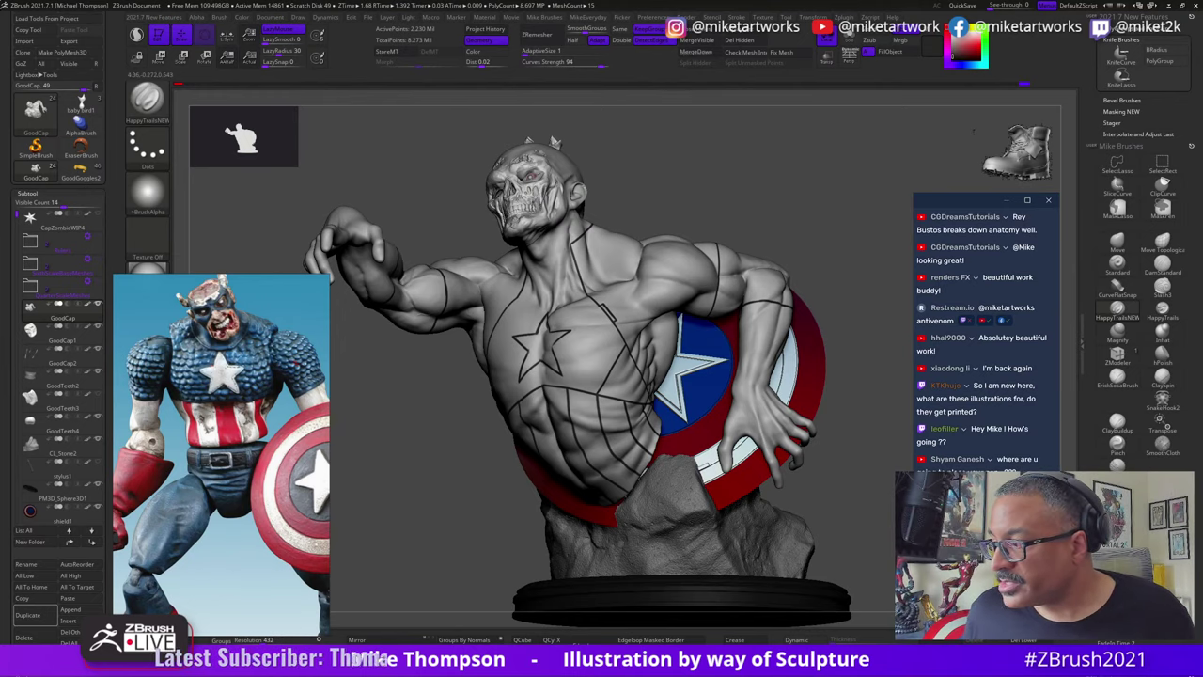
pyautogui.moveTo(840, 529); pyautogui.dragTo(846, 505)
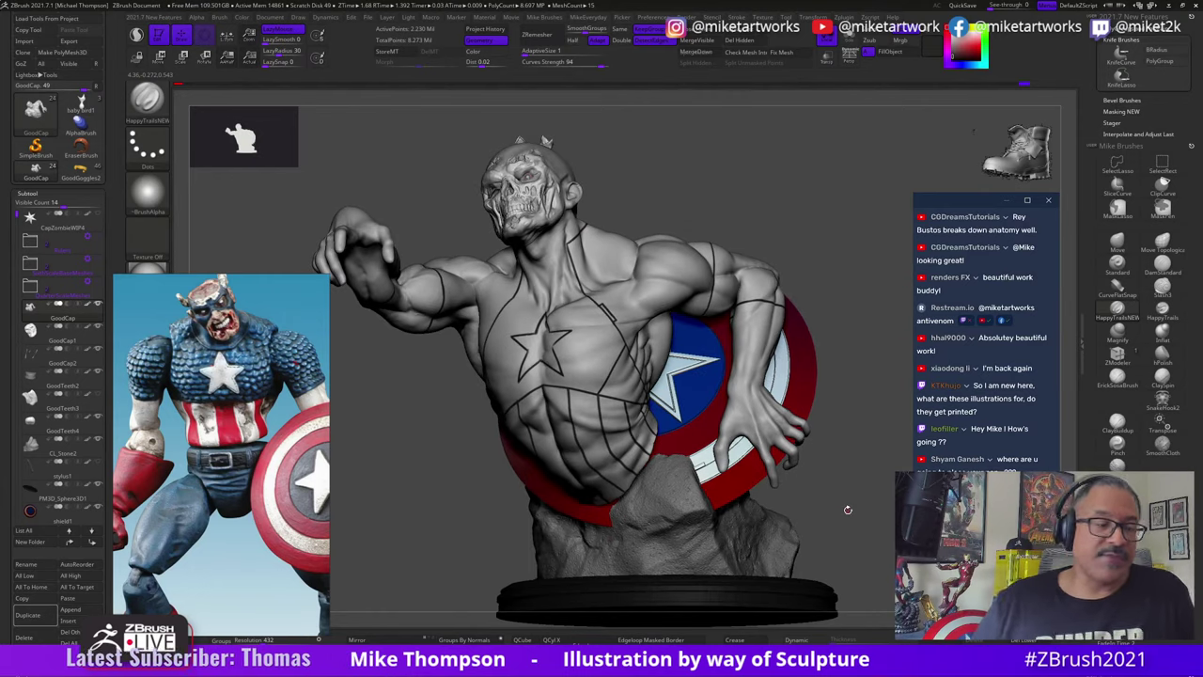
pyautogui.moveTo(836, 475)
pyautogui.mouseDown()
pyautogui.moveTo(829, 503)
pyautogui.moveTo(836, 474)
pyautogui.moveTo(849, 494)
pyautogui.mouseUp()
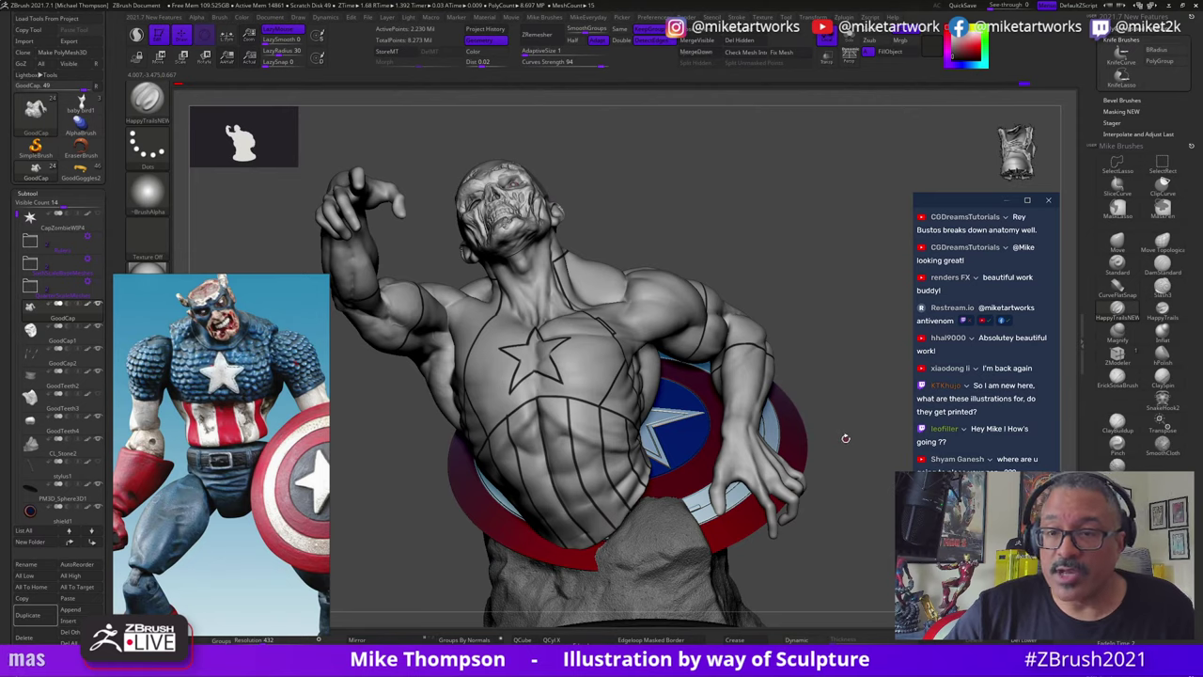
pyautogui.moveTo(845, 438); pyautogui.dragTo(847, 442)
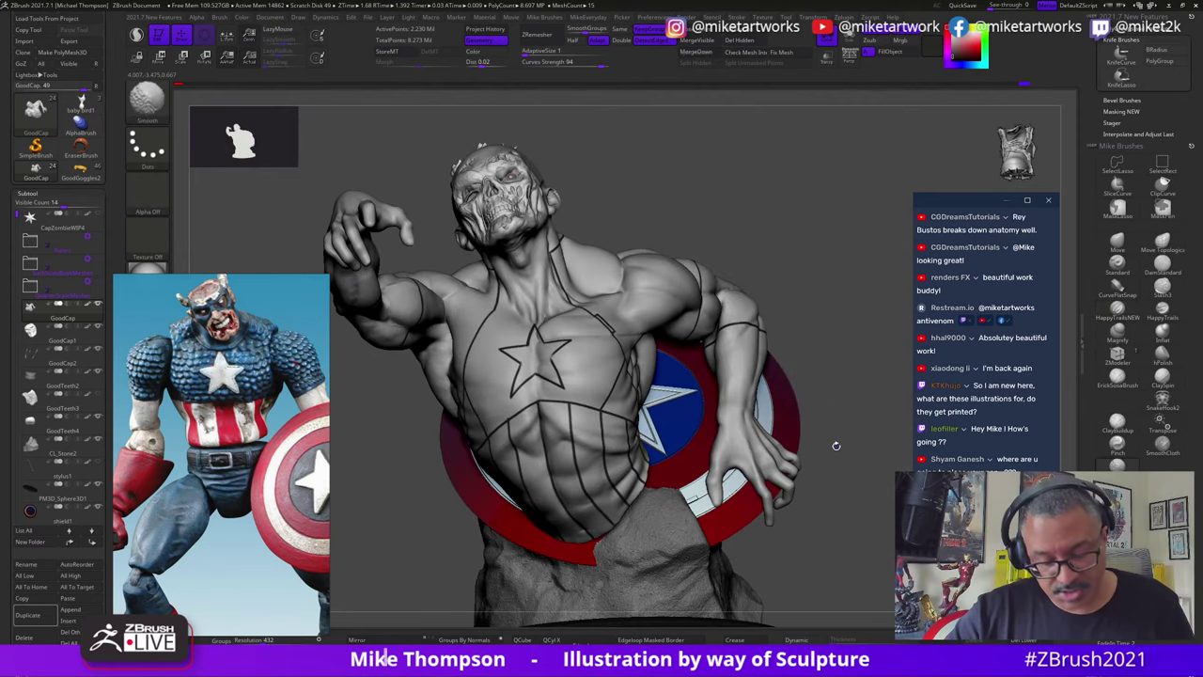
# Step: Lower the body mesh by three subdivision levels
pyautogui.hotkey('shift', 'd')
pyautogui.hotkey('shift', 'd')
pyautogui.hotkey('shift', 'd')
pyautogui.moveTo(833, 445); pyautogui.dragTo(866, 465)
pyautogui.press('d')
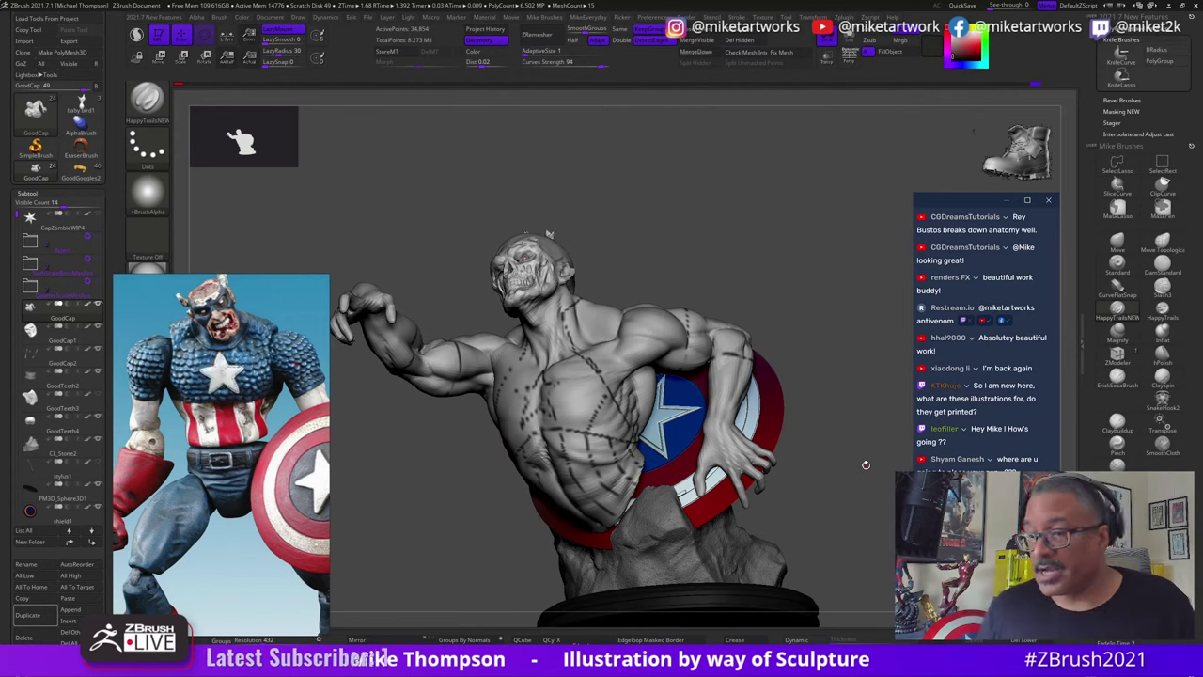
# Step: Switch to the web browser, enlarge its window, and look through the artworks on the ArtStation portfolio page
pyautogui.press('super')
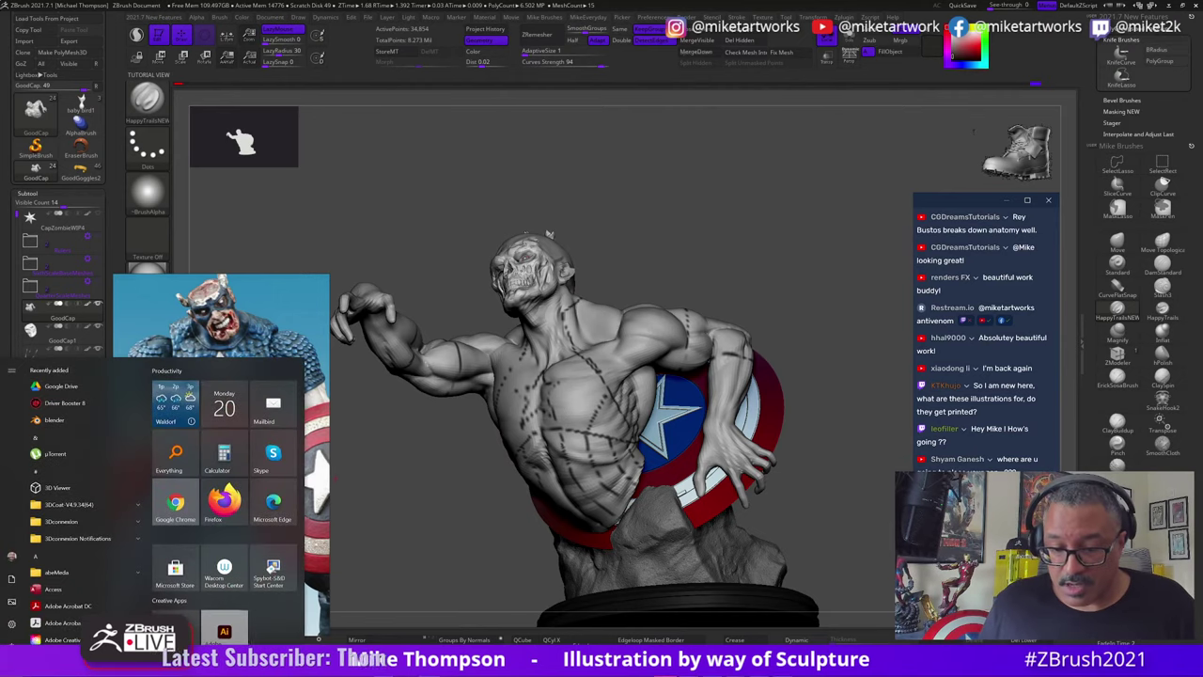
pyautogui.press('Escape')
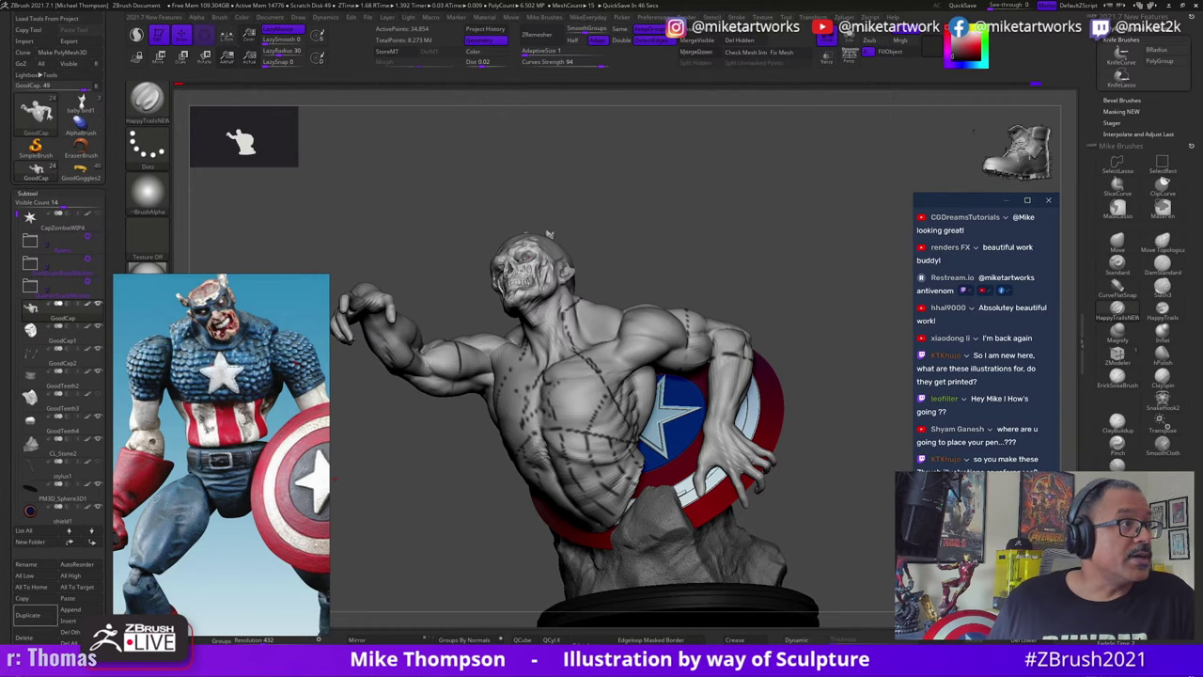
pyautogui.moveTo(0, 141); pyautogui.dragTo(867, 98)
pyautogui.moveTo(235, 376); pyautogui.dragTo(0, 188)
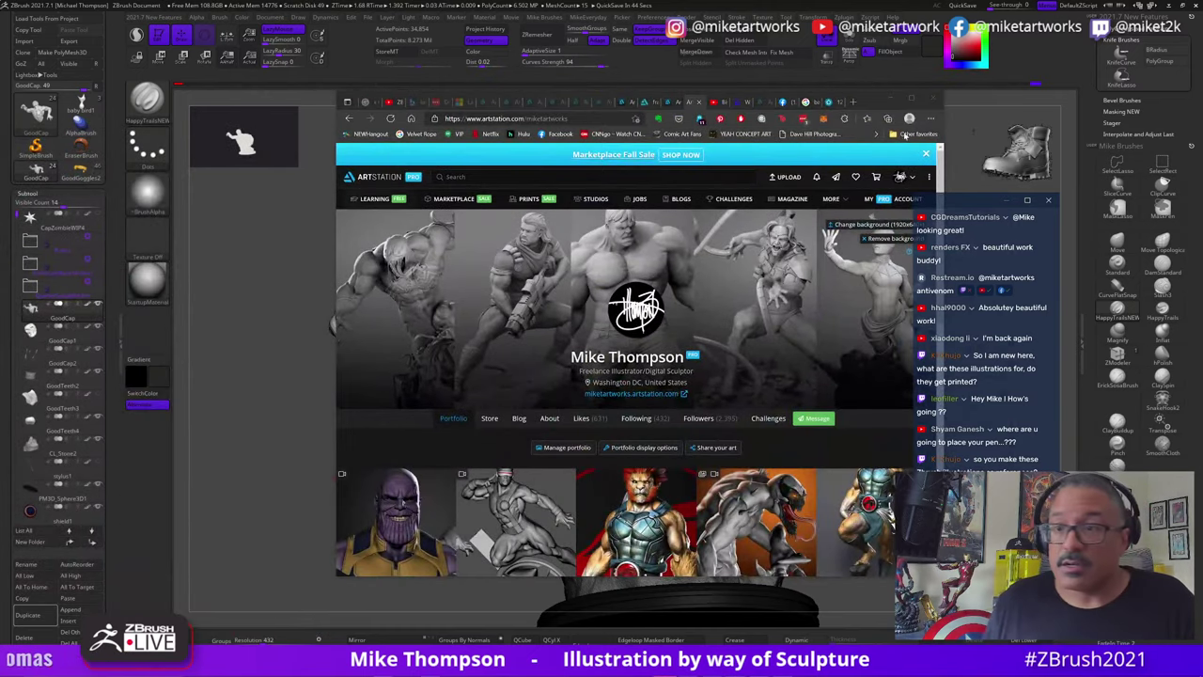
pyautogui.click(912, 99)
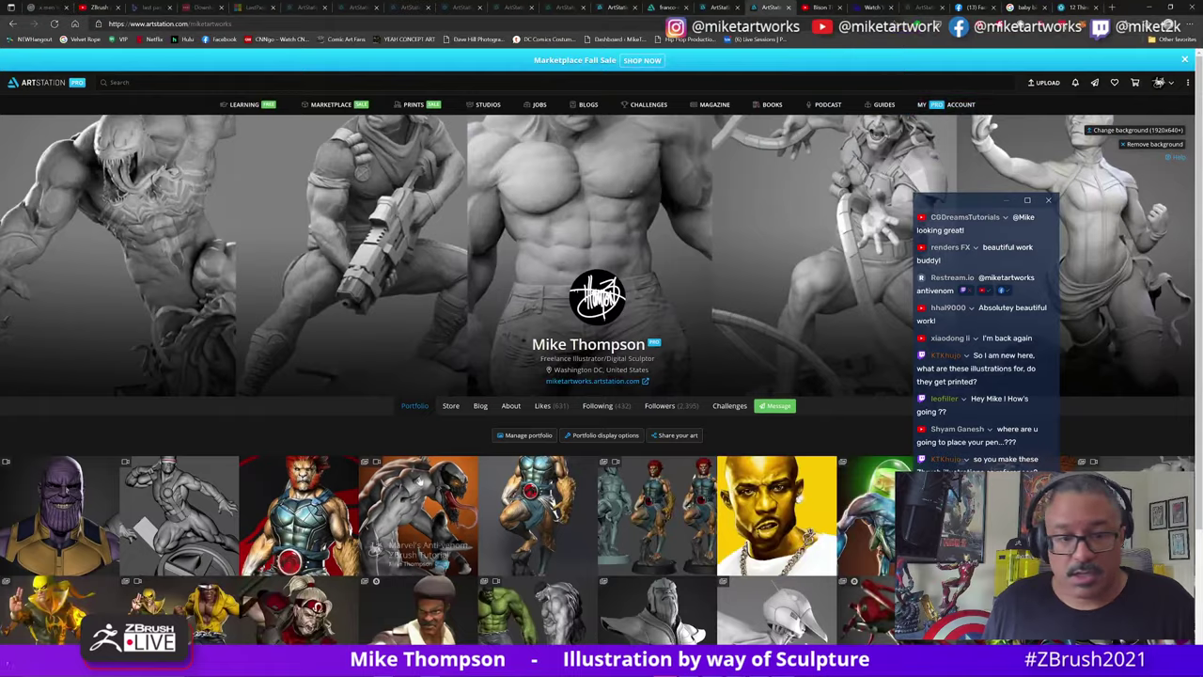
pyautogui.scroll(-2, 413, 545)
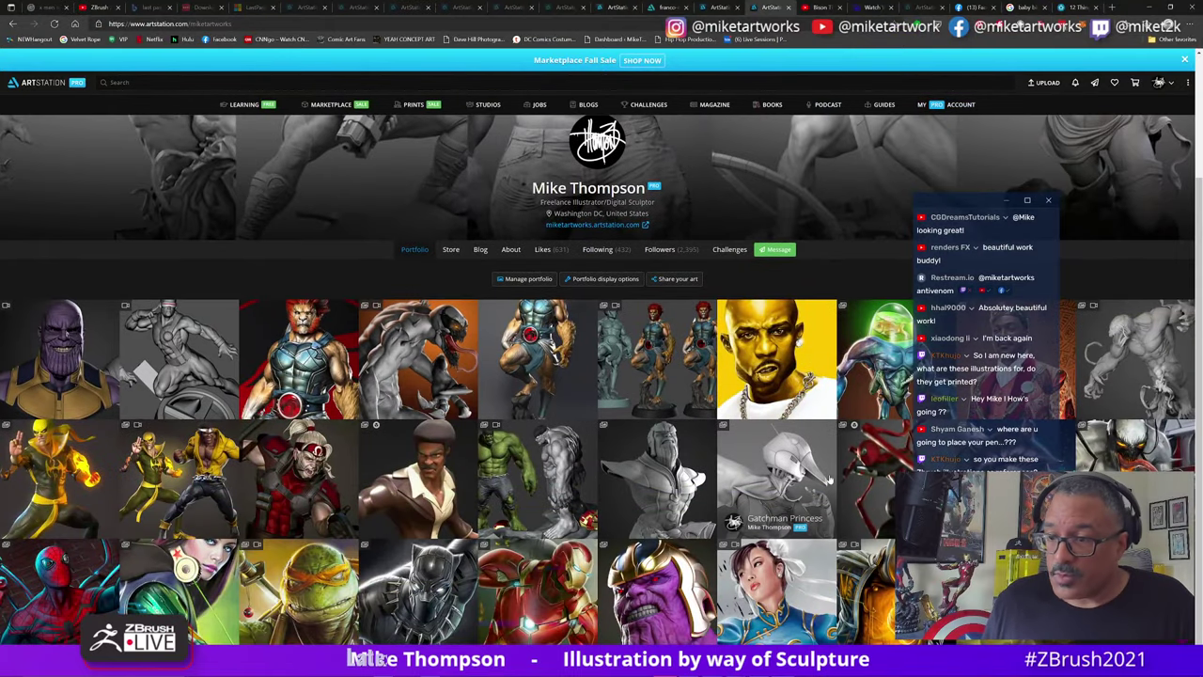
# Step: Open the Fish Head artwork, view its sculpt stages, and examine the final painted image at full size
pyautogui.click(855, 371)
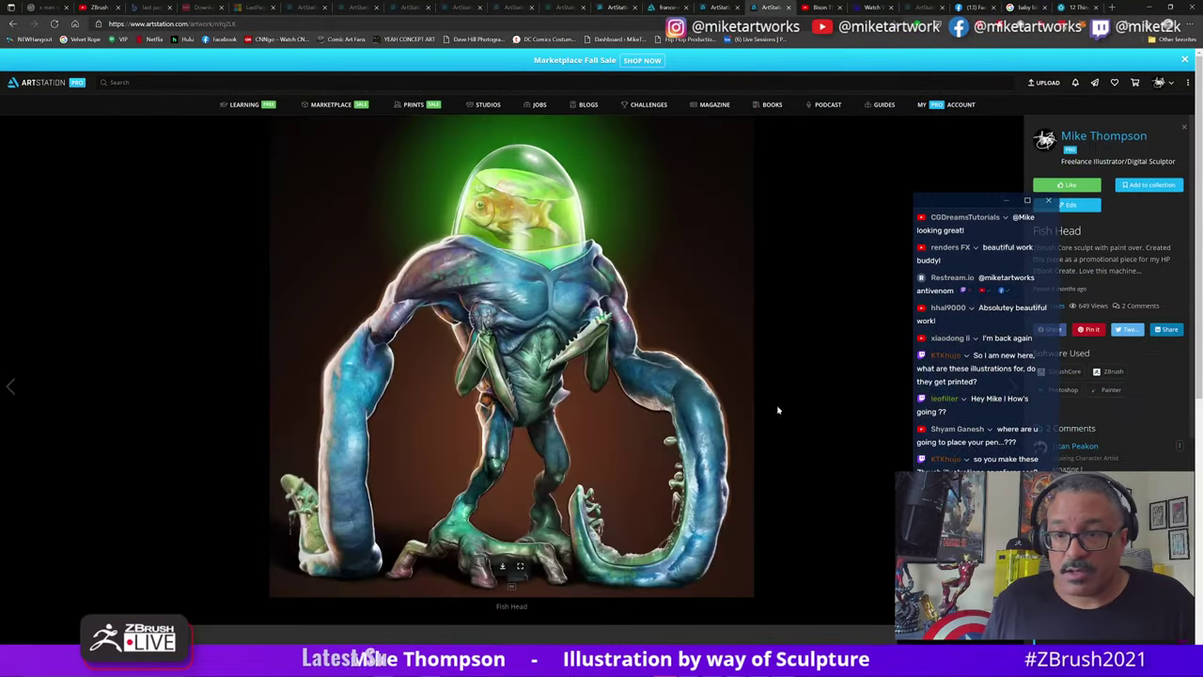
pyautogui.scroll(-3, 649, 437)
pyautogui.scroll(-2, 649, 437)
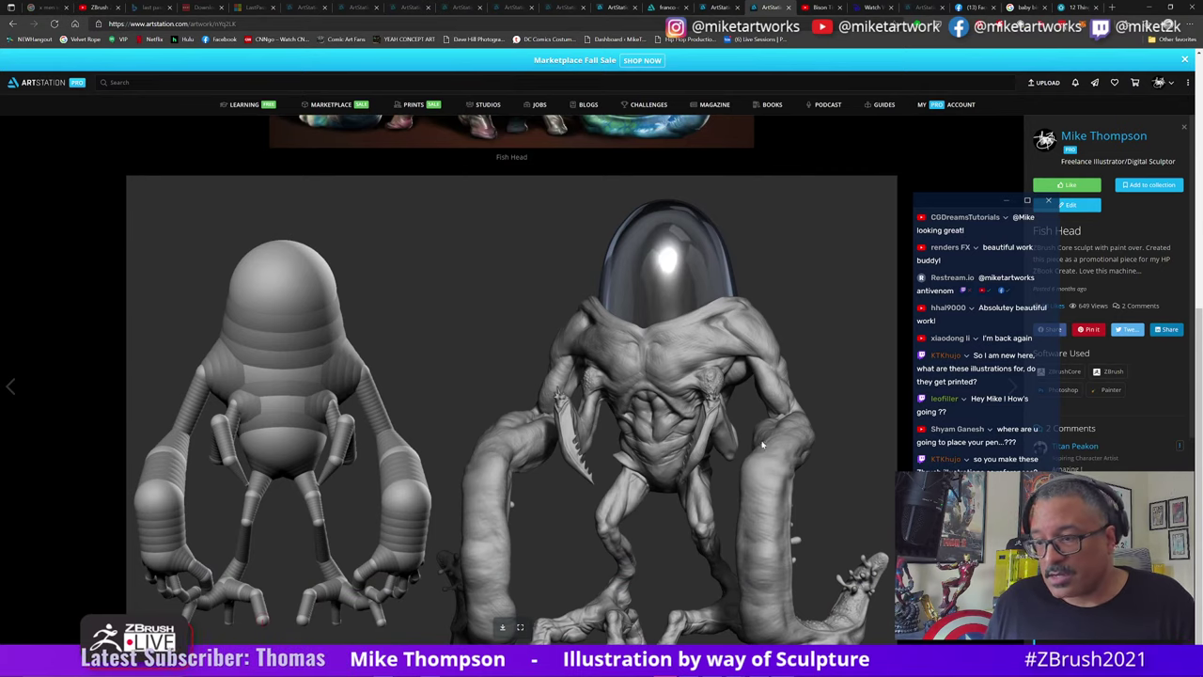
pyautogui.scroll(5, 785, 413)
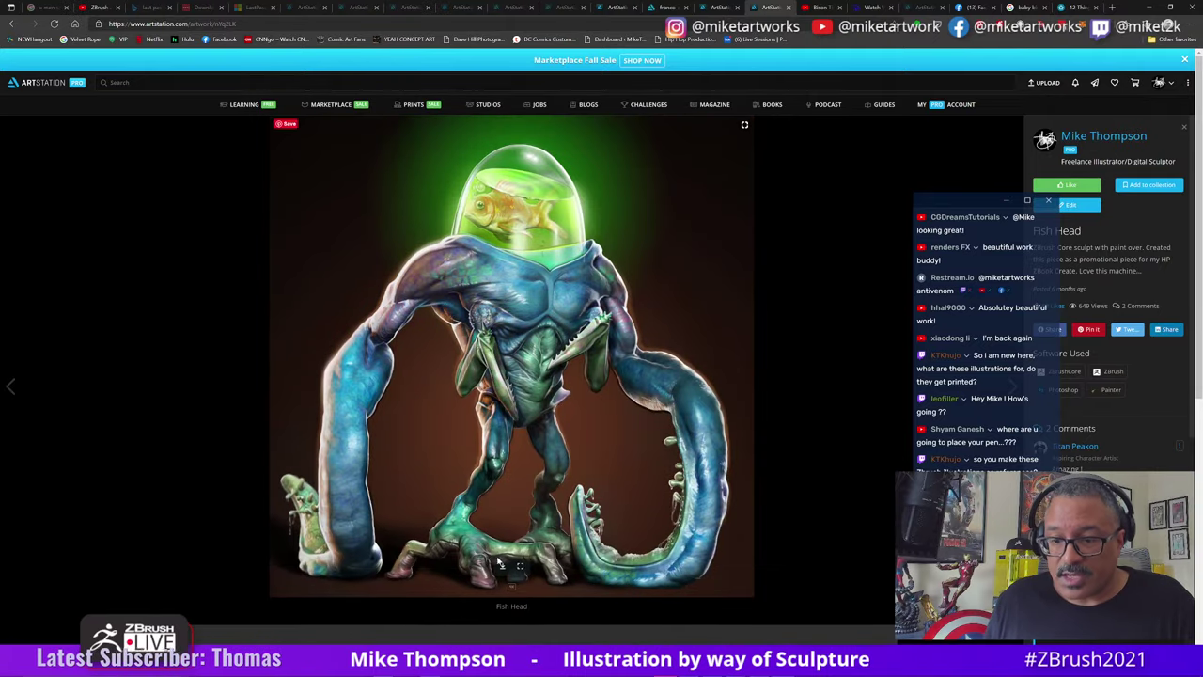
pyautogui.click(519, 566)
pyautogui.click(594, 469)
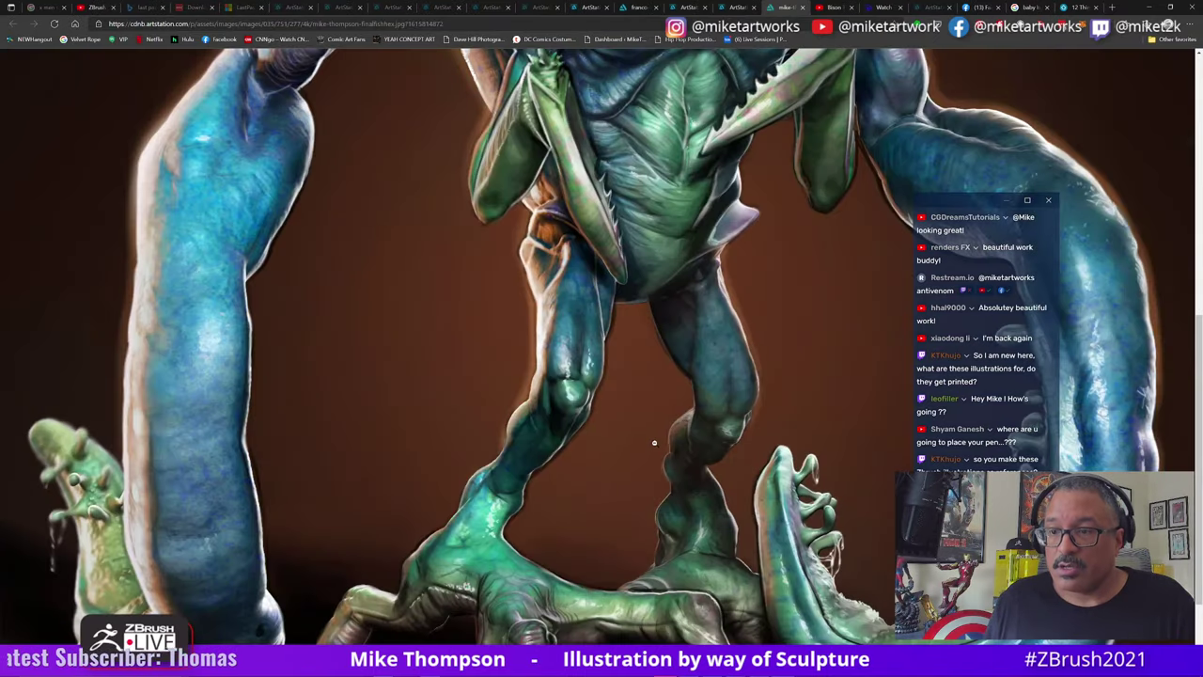
# Step: View the whole Fish Head painting in the browser, switch back to the ZBrush sculpt, and turn the bust to face forward
pyautogui.click(497, 329)
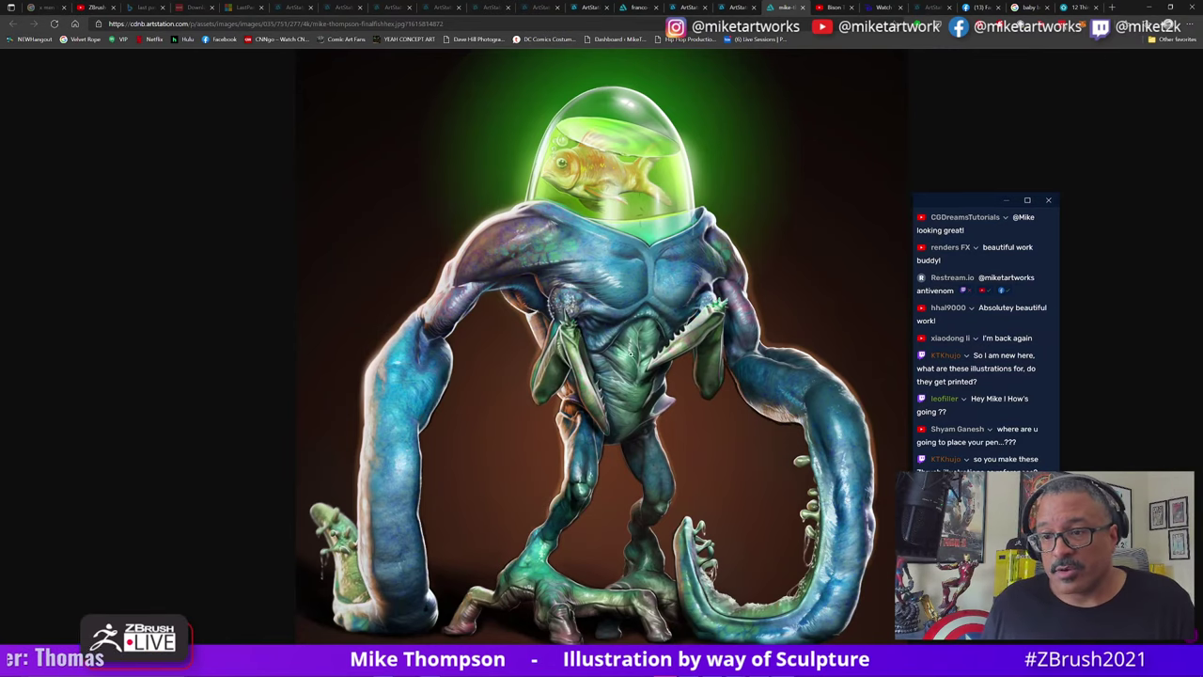
pyautogui.click(604, 202)
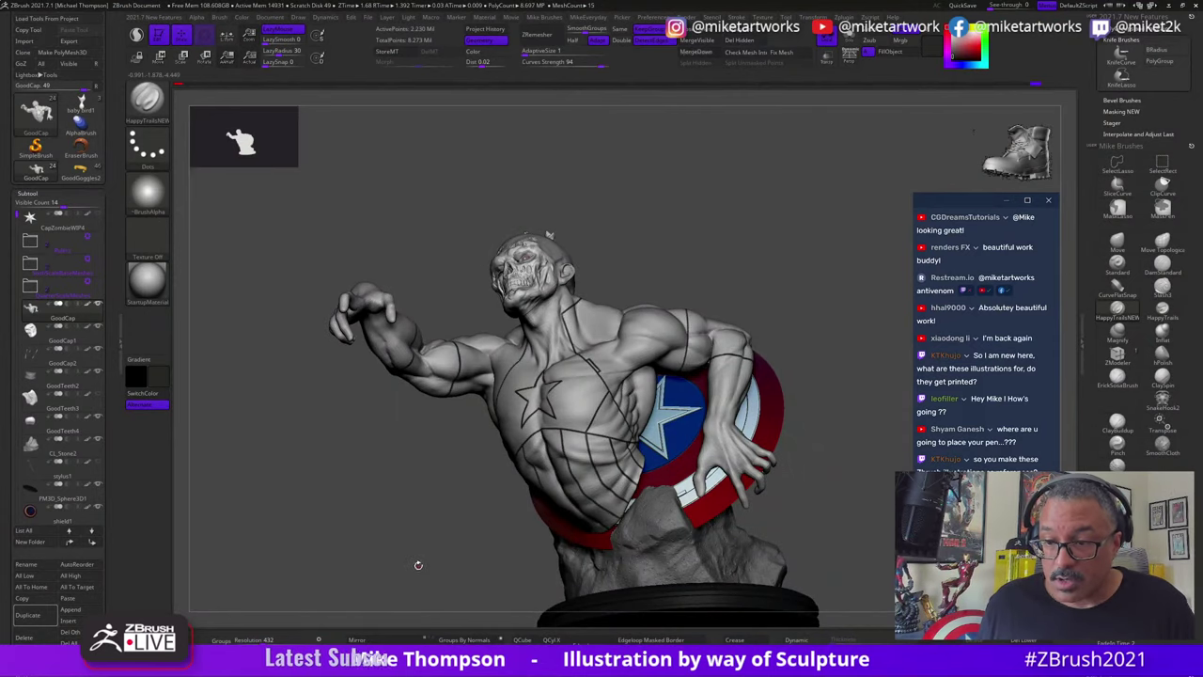
pyautogui.moveTo(418, 565); pyautogui.dragTo(848, 498)
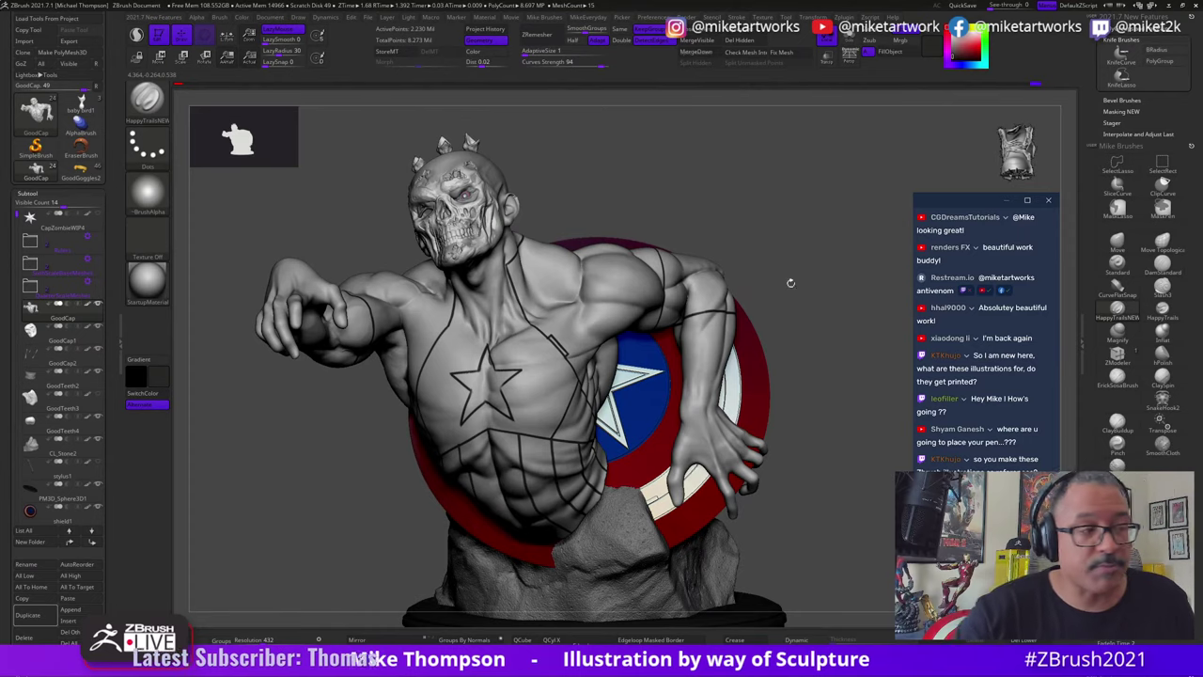
# Step: Hide the outstretched hand and forearm, and paint a matching rectangular strap mark on the chest line on that side
pyautogui.moveTo(824, 312); pyautogui.dragTo(801, 285)
pyautogui.moveTo(561, 386); pyautogui.dragTo(428, 322)
pyautogui.keyDown('alt'); pyautogui.moveTo(420, 439); pyautogui.dragTo(510, 456); pyautogui.keyUp('alt')
pyautogui.moveTo(489, 185)
pyautogui.keyDown('ctrl'); pyautogui.keyDown('alt'); pyautogui.keyDown('shift'); pyautogui.mouseDown()
pyautogui.moveTo(317, 546)
pyautogui.moveTo(298, 102)
pyautogui.mouseUp(); pyautogui.keyUp('shift'); pyautogui.keyUp('alt'); pyautogui.keyUp('ctrl')
pyautogui.moveTo(375, 555); pyautogui.dragTo(477, 570)
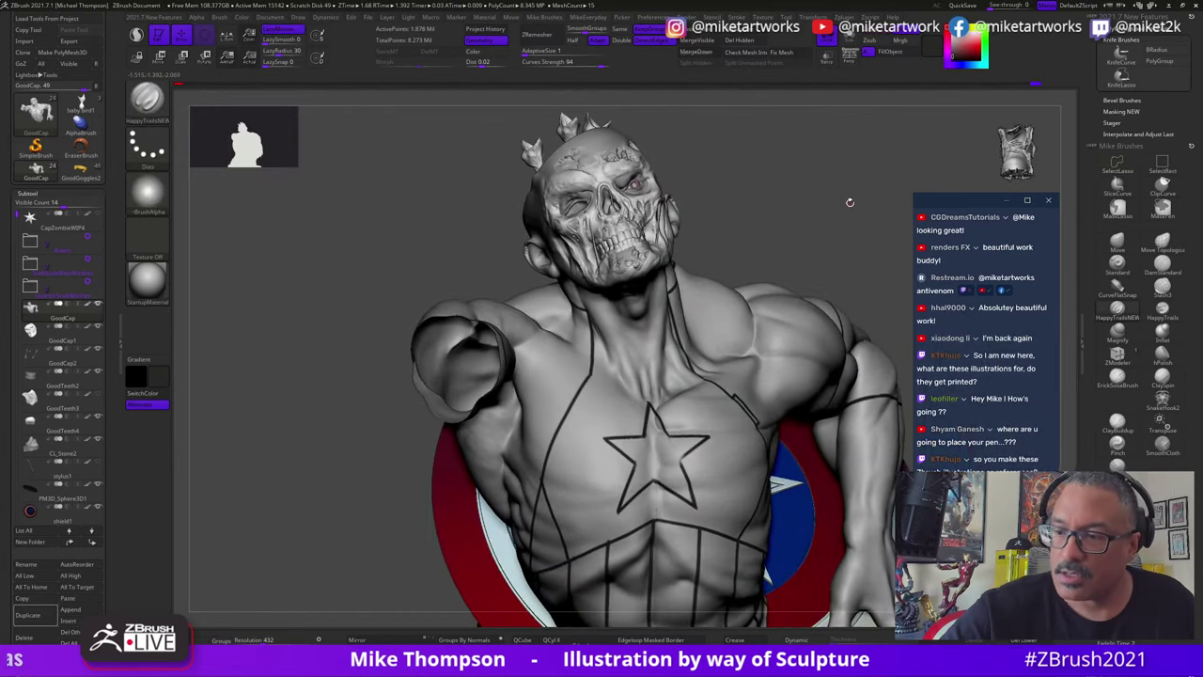
pyautogui.moveTo(850, 197)
pyautogui.keyDown('alt'); pyautogui.mouseDown()
pyautogui.moveTo(852, 214)
pyautogui.moveTo(770, 272)
pyautogui.moveTo(561, 387)
pyautogui.mouseUp(); pyautogui.keyUp('alt')
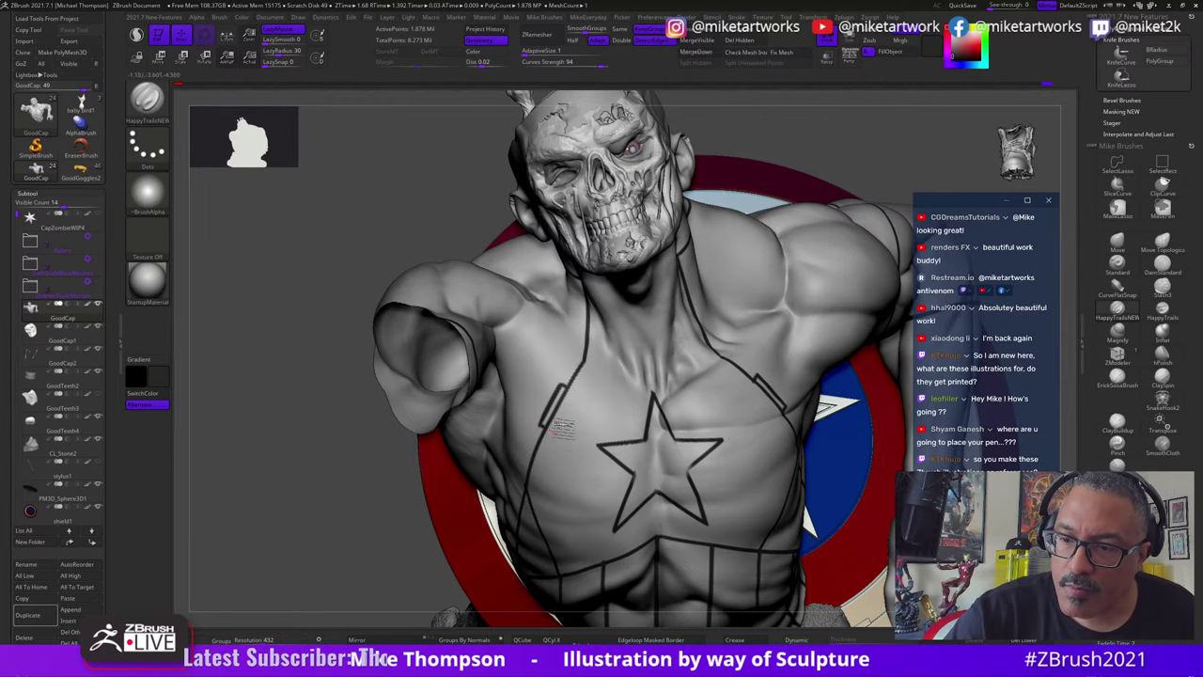
pyautogui.keyDown('alt'); pyautogui.moveTo(408, 591); pyautogui.dragTo(399, 413); pyautogui.keyUp('alt')
pyautogui.moveTo(821, 303); pyautogui.dragTo(819, 470)
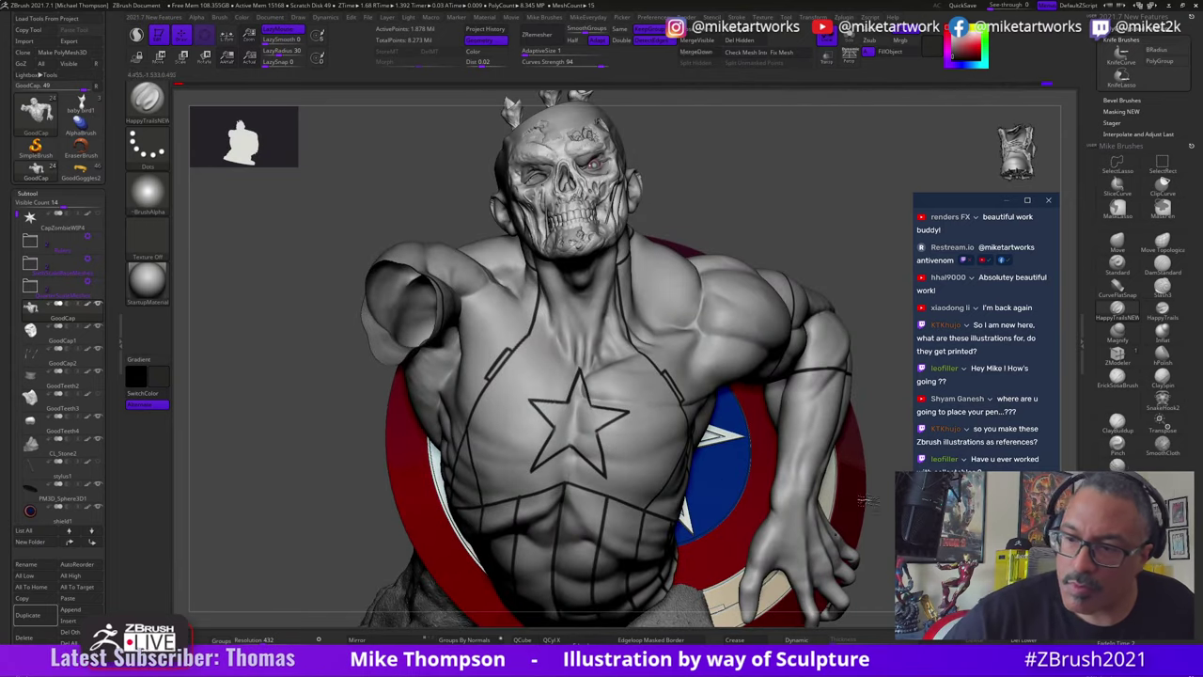
pyautogui.moveTo(883, 554)
pyautogui.mouseDown()
pyautogui.moveTo(838, 521)
pyautogui.moveTo(808, 467)
pyautogui.moveTo(818, 490)
pyautogui.moveTo(848, 475)
pyautogui.moveTo(840, 468)
pyautogui.mouseUp()
# Step: Restore the full body mesh and isolate both forearms and hands by hiding the remaining body polygroups
pyautogui.keyDown('ctrl'); pyautogui.keyDown('shift'); pyautogui.click(838, 500); pyautogui.keyUp('shift'); pyautogui.keyUp('ctrl')
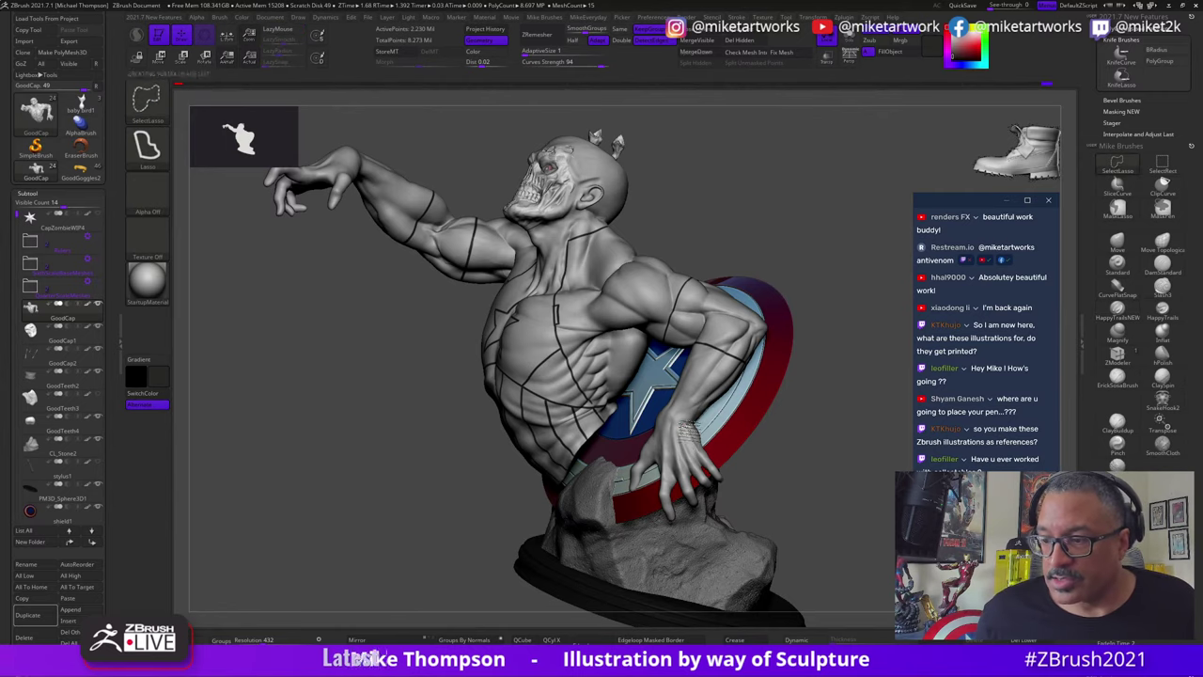
pyautogui.keyDown('ctrl'); pyautogui.keyDown('shift'); pyautogui.click(669, 435); pyautogui.keyUp('shift'); pyautogui.keyUp('ctrl')
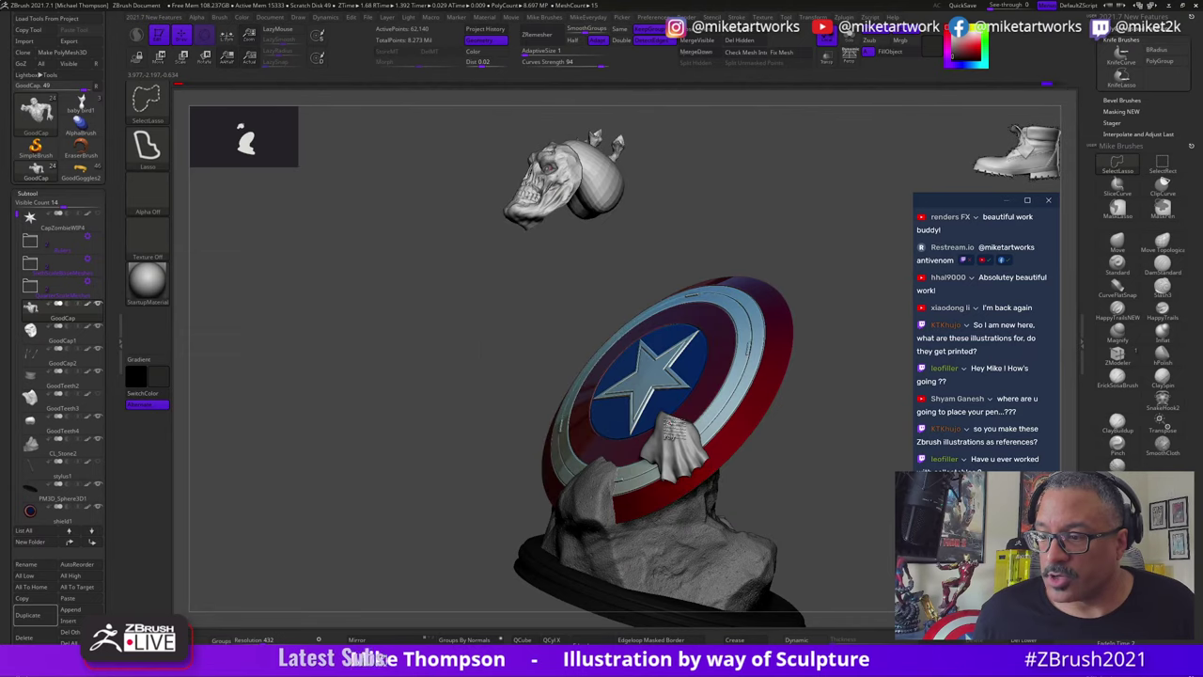
pyautogui.keyDown('ctrl'); pyautogui.keyDown('shift'); pyautogui.click(754, 482); pyautogui.keyUp('shift'); pyautogui.keyUp('ctrl')
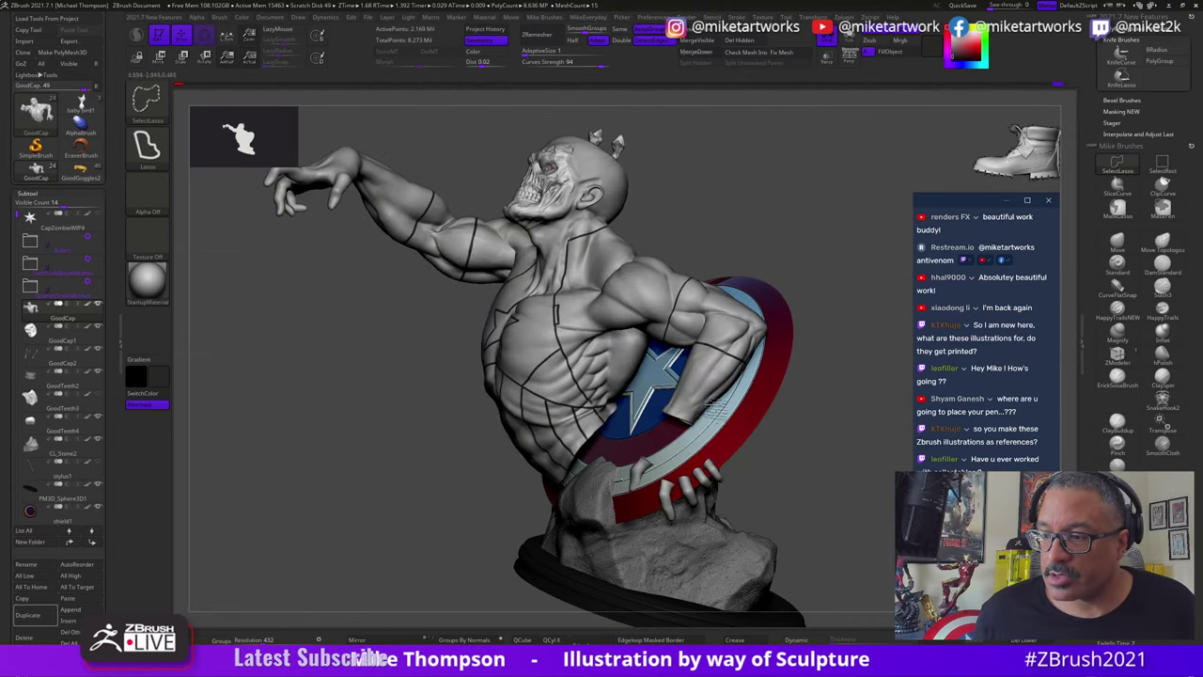
pyautogui.keyDown('ctrl'); pyautogui.keyDown('shift'); pyautogui.click(695, 408); pyautogui.keyUp('shift'); pyautogui.keyUp('ctrl')
pyautogui.moveTo(691, 422)
pyautogui.keyDown('ctrl'); pyautogui.keyDown('alt'); pyautogui.keyDown('shift'); pyautogui.mouseDown()
pyautogui.moveTo(606, 503)
pyautogui.moveTo(847, 503)
pyautogui.mouseUp(); pyautogui.keyUp('shift'); pyautogui.keyUp('alt'); pyautogui.keyUp('ctrl')
pyautogui.keyDown('alt'); pyautogui.moveTo(383, 359); pyautogui.dragTo(442, 555); pyautogui.keyUp('alt')
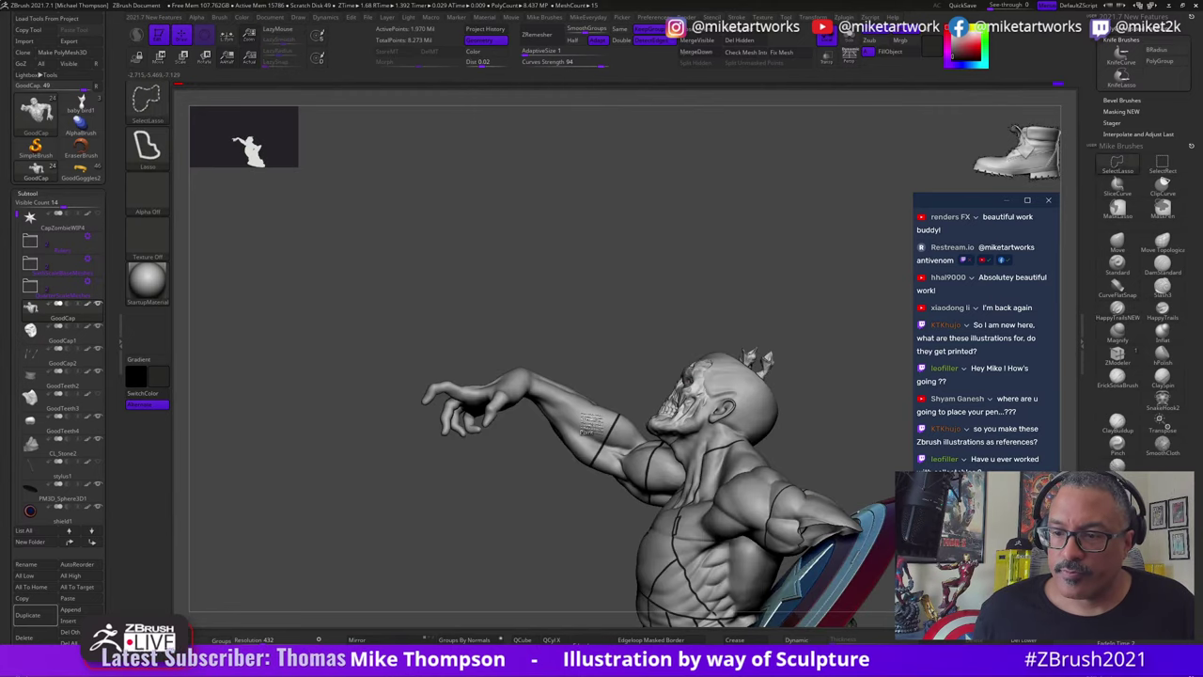
pyautogui.keyDown('ctrl'); pyautogui.keyDown('alt'); pyautogui.keyDown('shift'); pyautogui.click(589, 428); pyautogui.keyUp('shift'); pyautogui.keyUp('alt'); pyautogui.keyUp('ctrl')
pyautogui.moveTo(557, 317)
pyautogui.keyDown('ctrl'); pyautogui.keyDown('alt'); pyautogui.keyDown('shift'); pyautogui.mouseDown()
pyautogui.moveTo(508, 496)
pyautogui.moveTo(377, 290)
pyautogui.moveTo(556, 317)
pyautogui.mouseUp(); pyautogui.keyUp('shift'); pyautogui.keyUp('alt'); pyautogui.keyUp('ctrl')
pyautogui.keyDown('ctrl'); pyautogui.keyDown('alt'); pyautogui.keyDown('shift'); pyautogui.moveTo(544, 526); pyautogui.dragTo(732, 284); pyautogui.keyUp('shift'); pyautogui.keyUp('alt'); pyautogui.keyUp('ctrl')
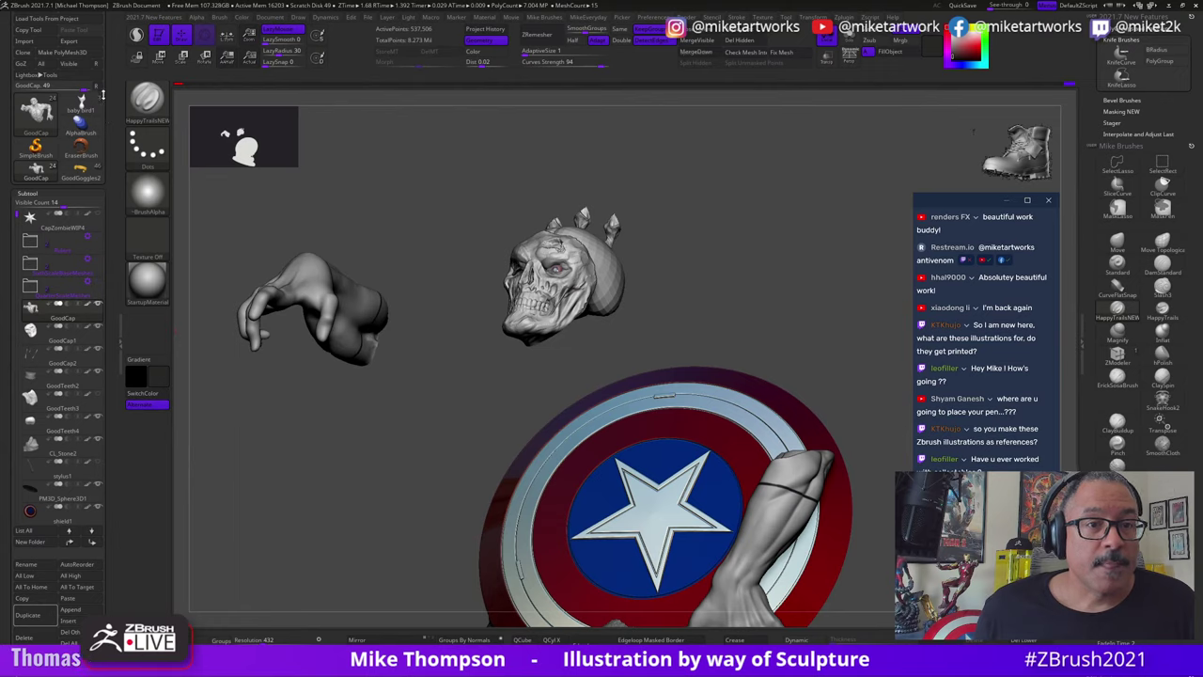
# Step: Clone the isolated forearms and hands into a separate tool and make that copy the active tool
pyautogui.click(24, 53)
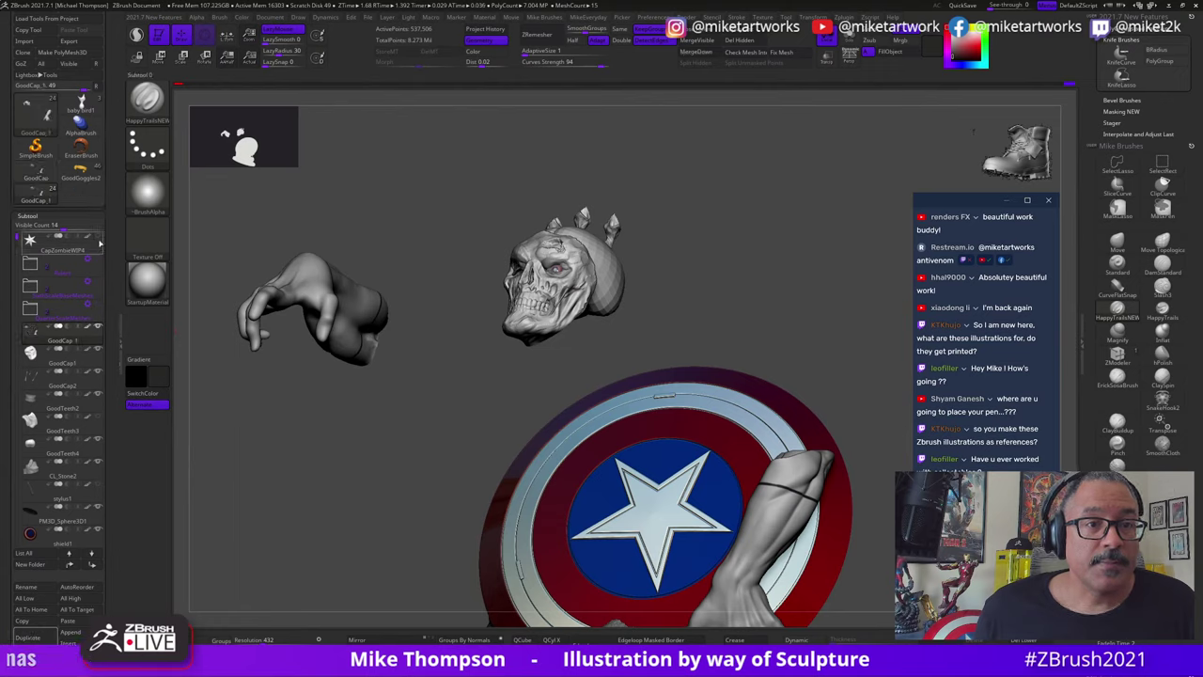
pyautogui.click(31, 173)
pyautogui.moveTo(625, 451); pyautogui.dragTo(601, 442)
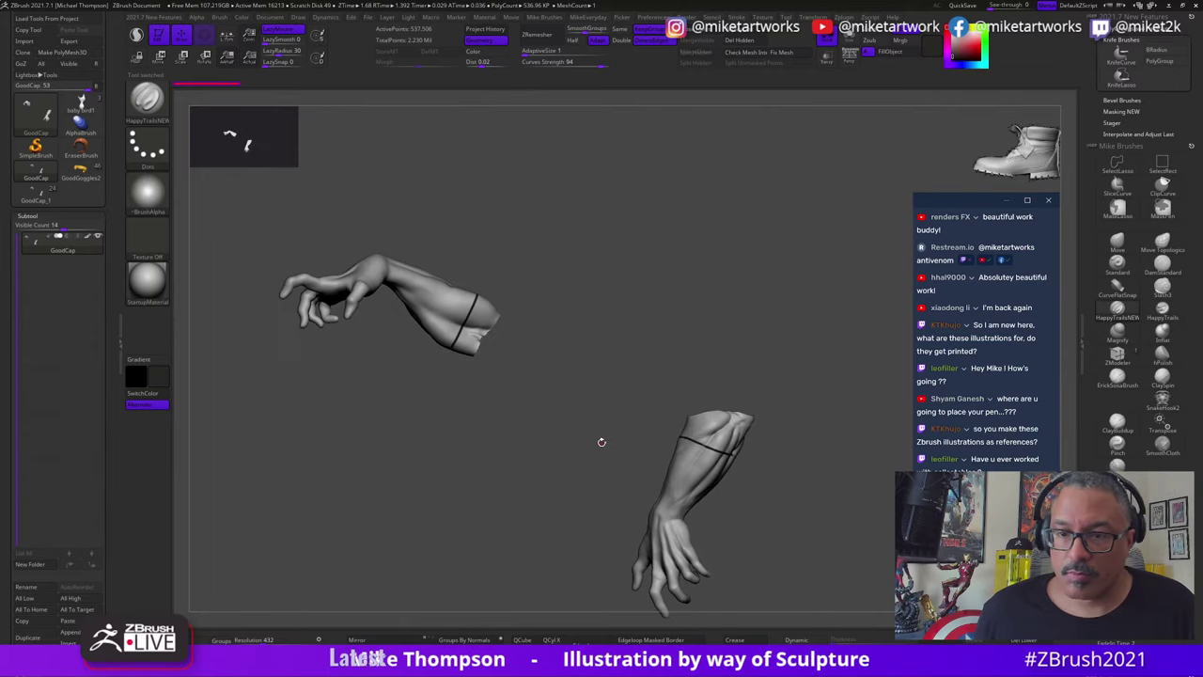
# Step: Lower the copied forearms' subdivision level and try shrinking the visible polygons back from the elbow ends
pyautogui.moveTo(679, 307)
pyautogui.mouseDown()
pyautogui.moveTo(706, 328)
pyautogui.moveTo(714, 317)
pyautogui.mouseUp()
pyautogui.press('shift')
pyautogui.hotkey('shift', 'd')
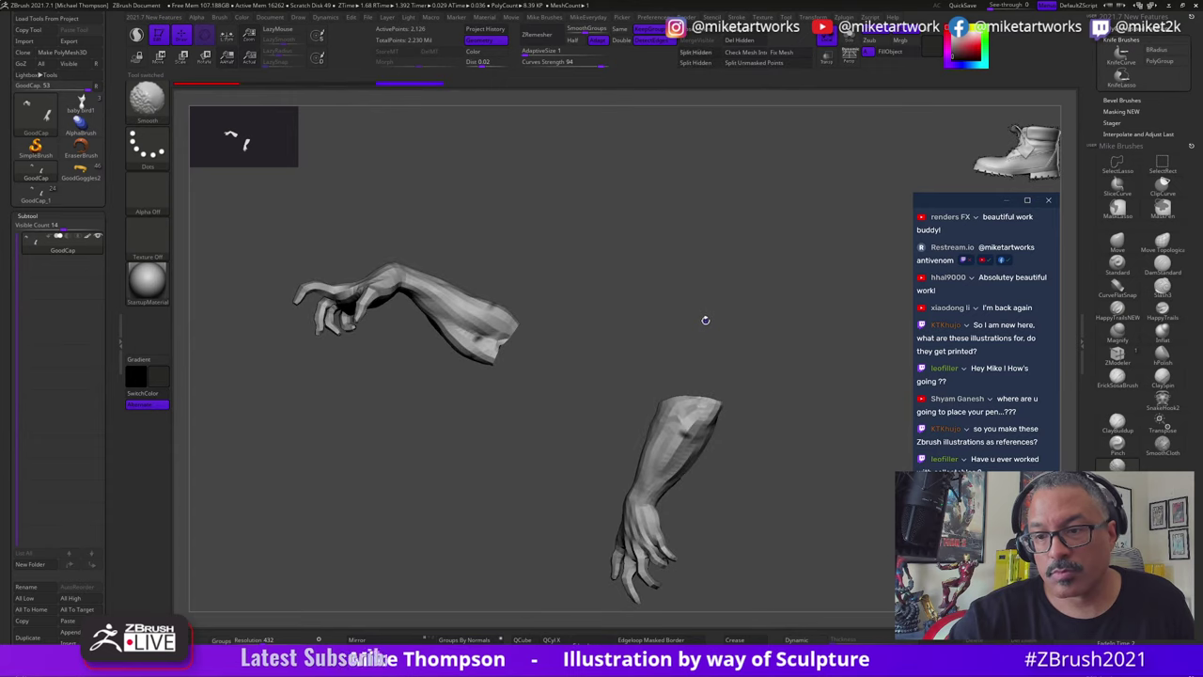
pyautogui.moveTo(762, 413); pyautogui.dragTo(765, 423)
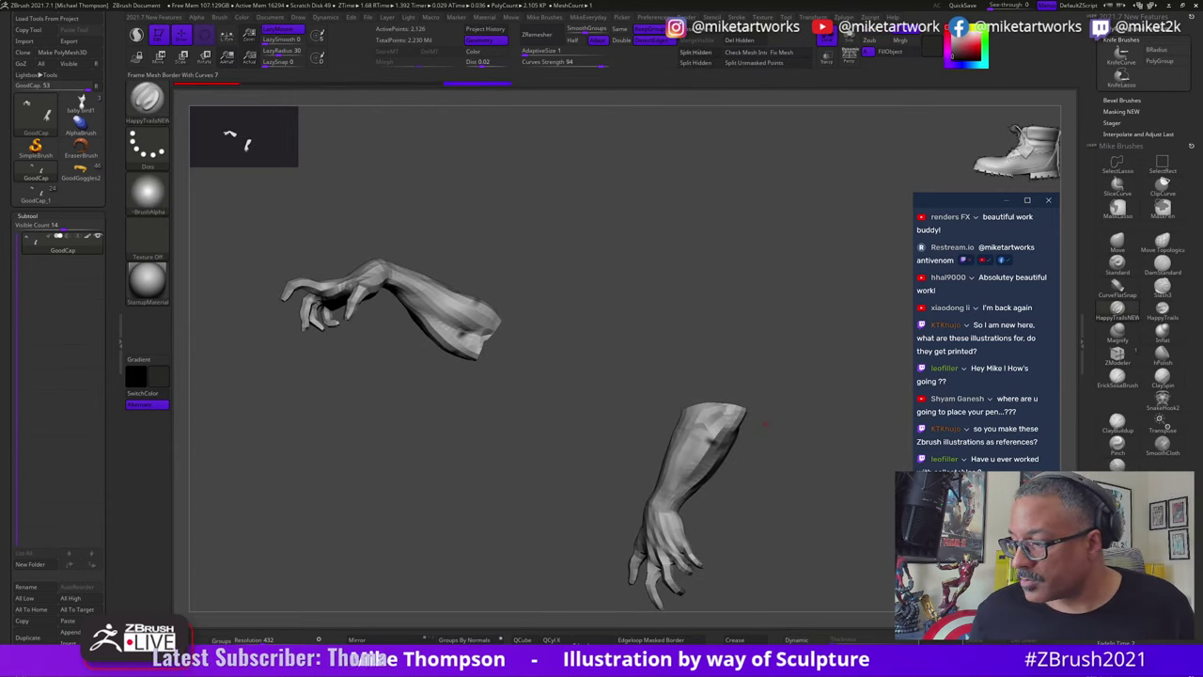
pyautogui.hotkey('ctrl', 'shift', 's')
pyautogui.hotkey('ctrl', 'shift', 's')
pyautogui.hotkey('ctrl', 'shift', 's')
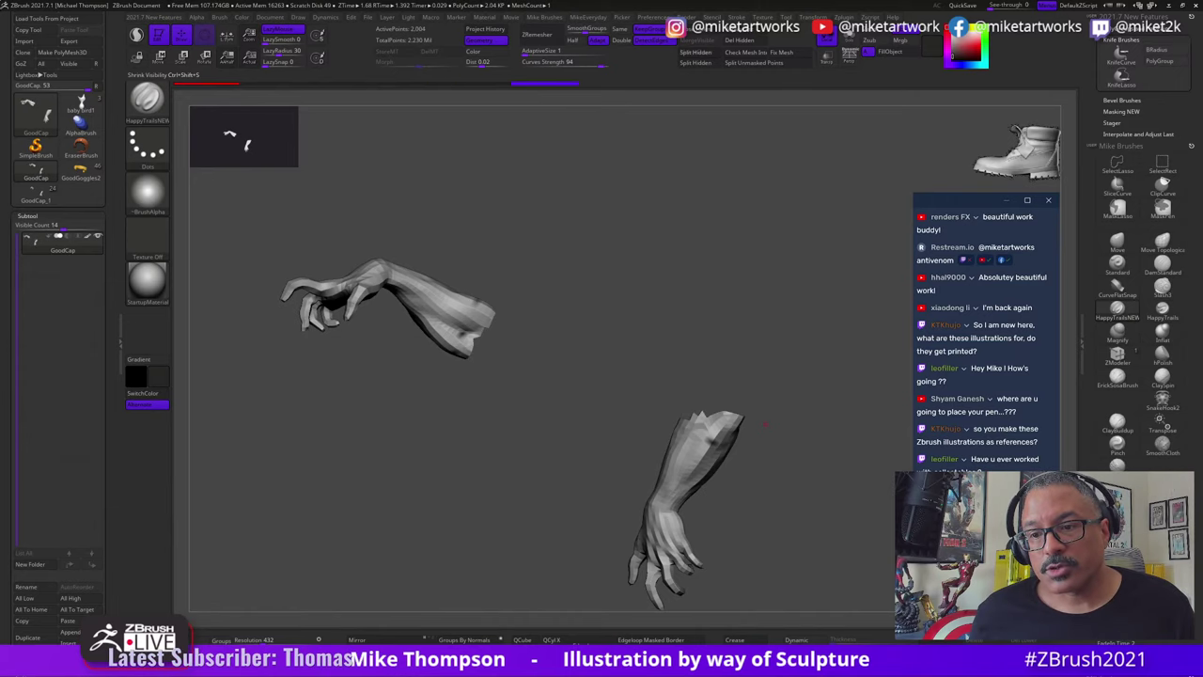
pyautogui.hotkey('ctrl', 'z')
pyautogui.hotkey('ctrl', 'z')
pyautogui.hotkey('ctrl', 'z')
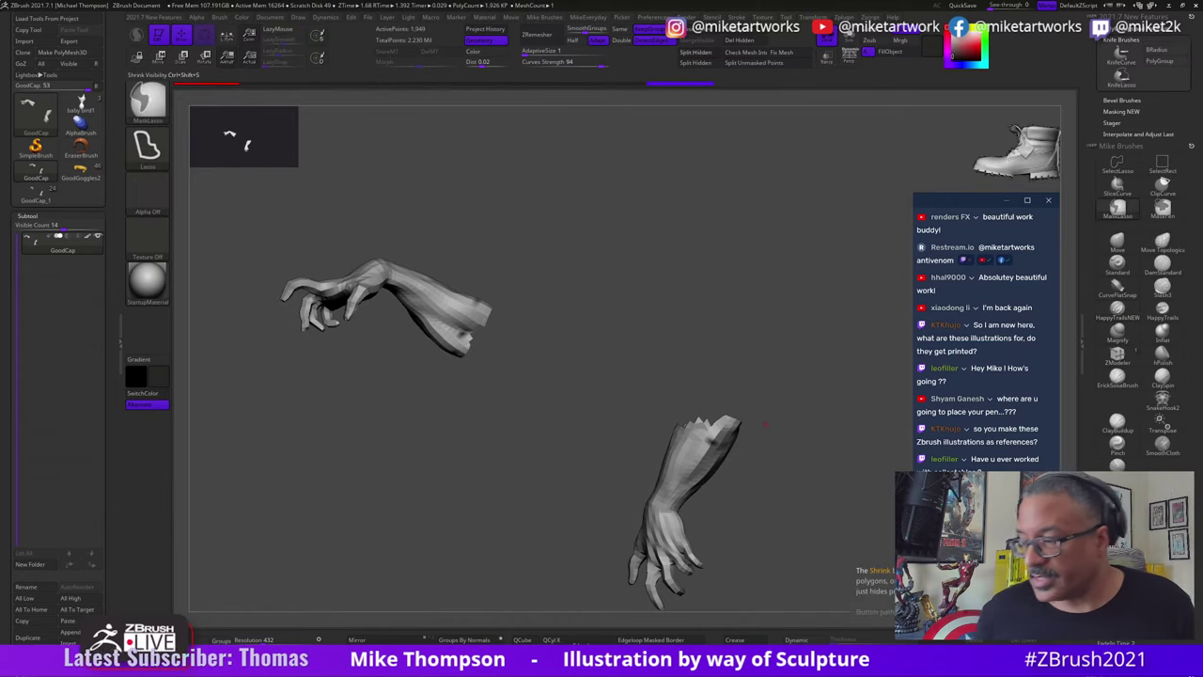
pyautogui.hotkey('ctrl', 'z')
pyautogui.hotkey('ctrl', 'z')
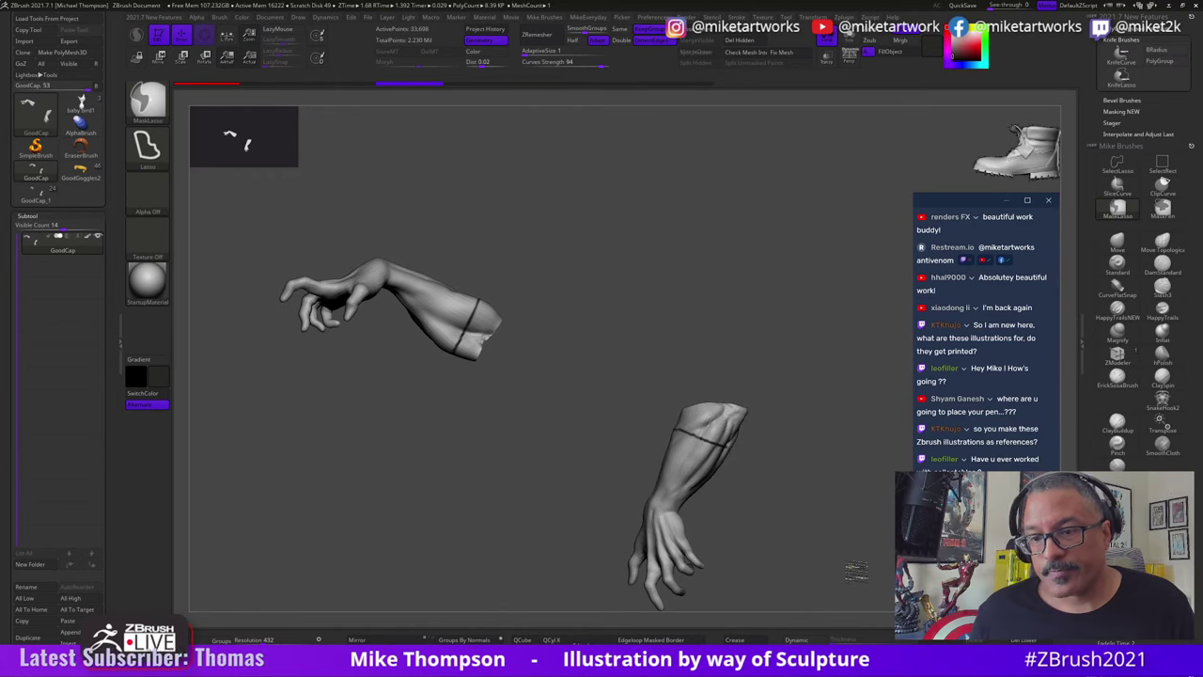
# Step: Show the wireframe and polygroup colours on the copied forearms
pyautogui.press('space')
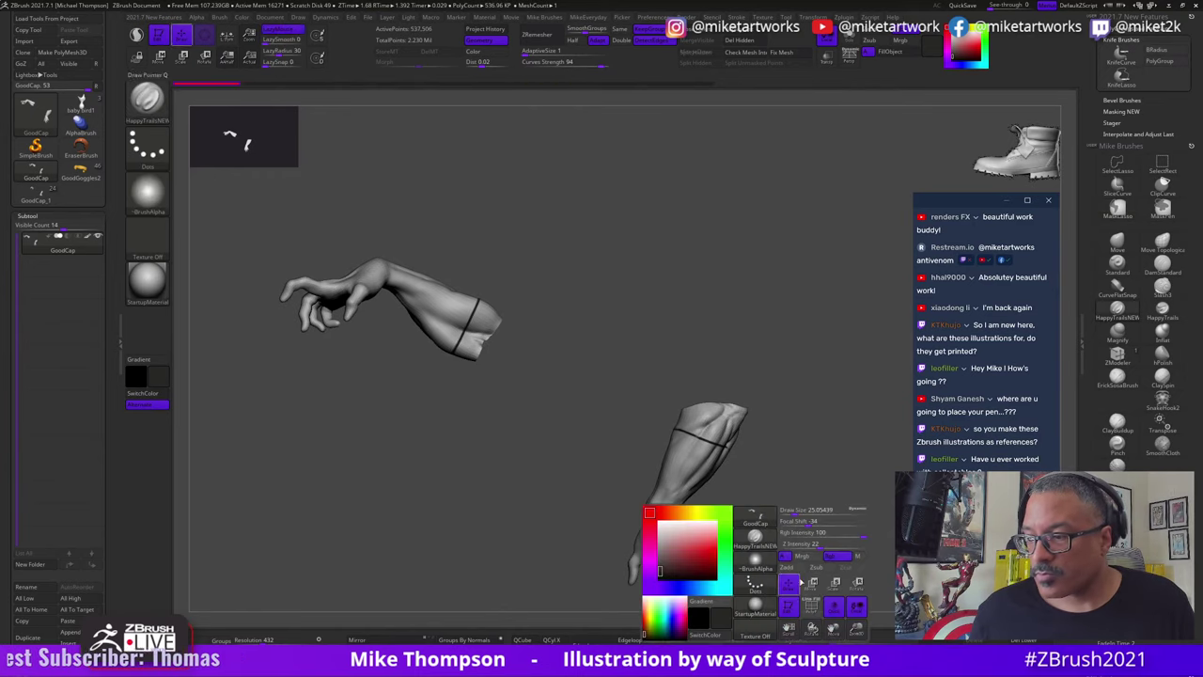
pyautogui.click(814, 613)
pyautogui.moveTo(506, 459); pyautogui.dragTo(616, 559)
pyautogui.keyDown('alt'); pyautogui.moveTo(674, 361); pyautogui.dragTo(597, 195); pyautogui.keyUp('alt')
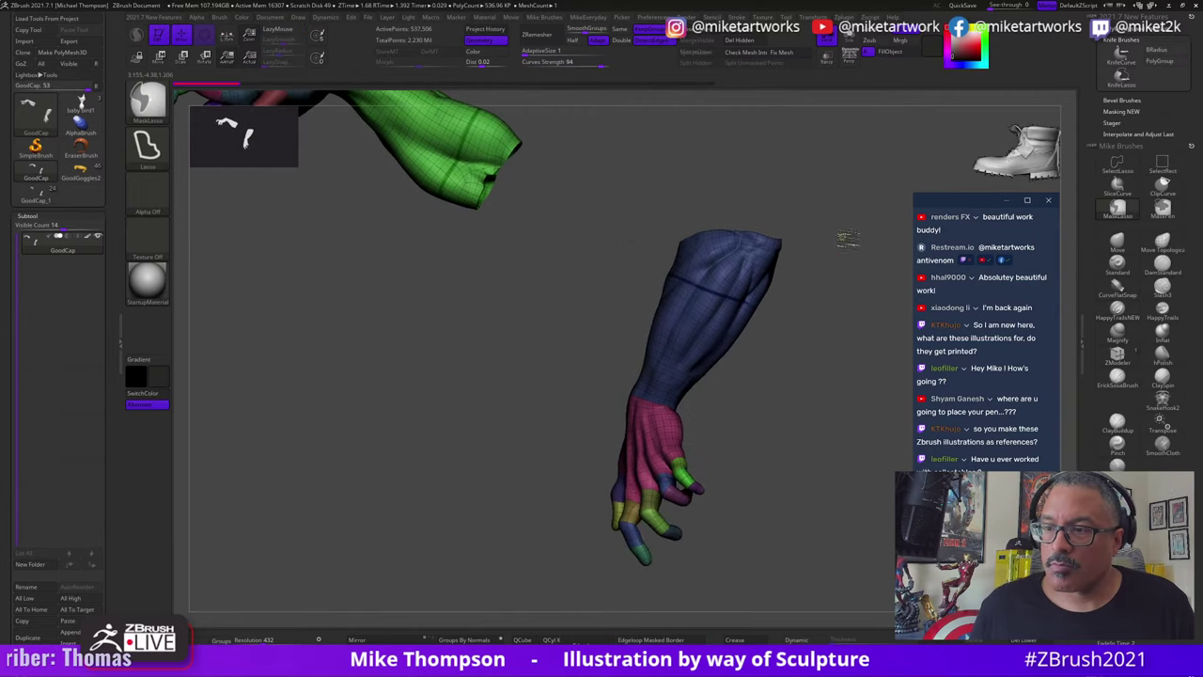
# Step: Mask the shield-side forearm and hand, and lower the copied mesh to a coarse subdivision level
pyautogui.moveTo(833, 196)
pyautogui.keyDown('ctrl'); pyautogui.mouseDown()
pyautogui.moveTo(512, 348)
pyautogui.moveTo(864, 437)
pyautogui.moveTo(518, 422)
pyautogui.moveTo(722, 561)
pyautogui.mouseUp(); pyautogui.keyUp('ctrl')
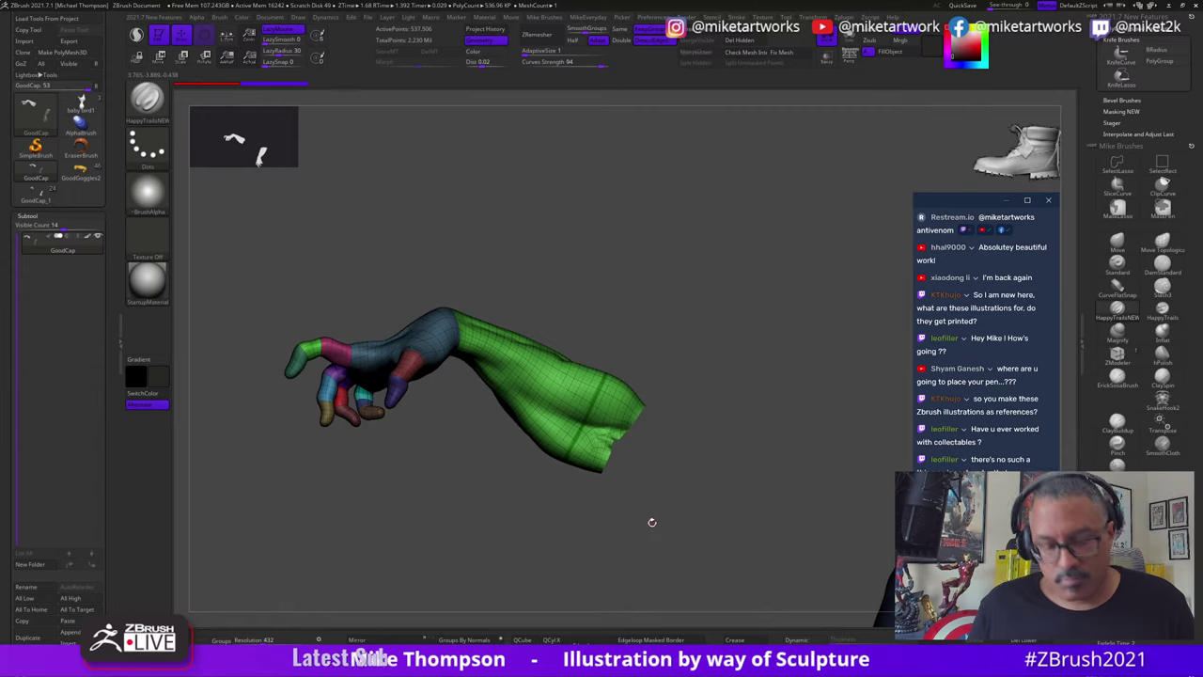
pyautogui.press('shift')
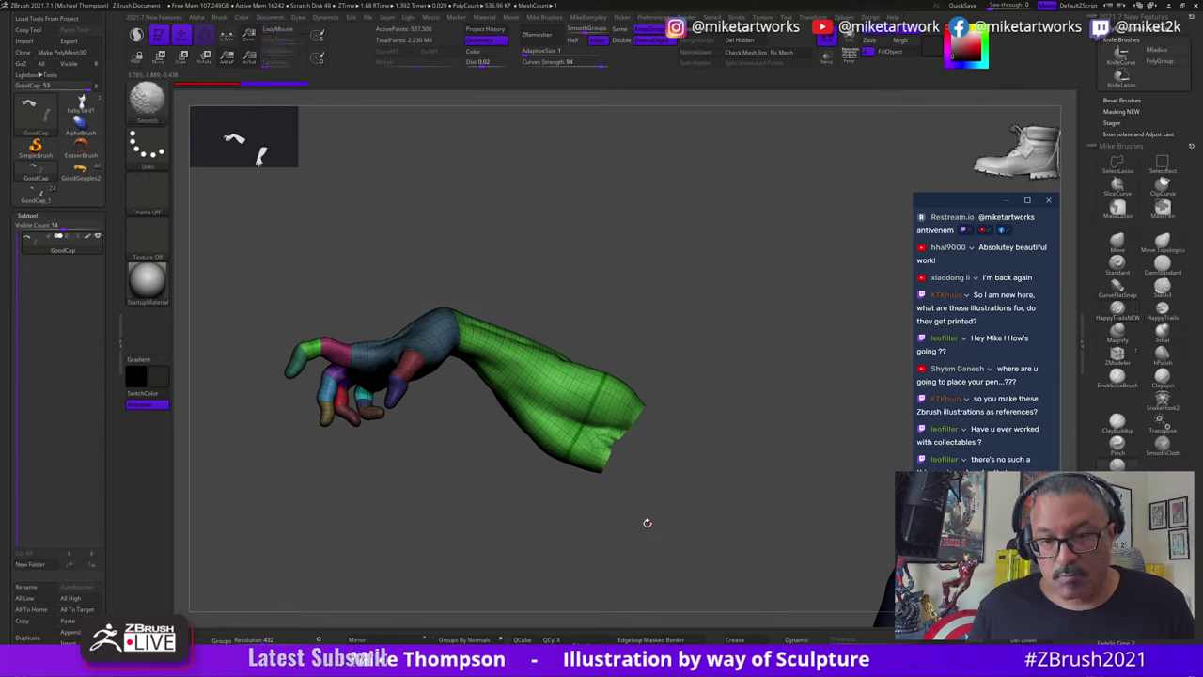
pyautogui.hotkey('shift', 'd')
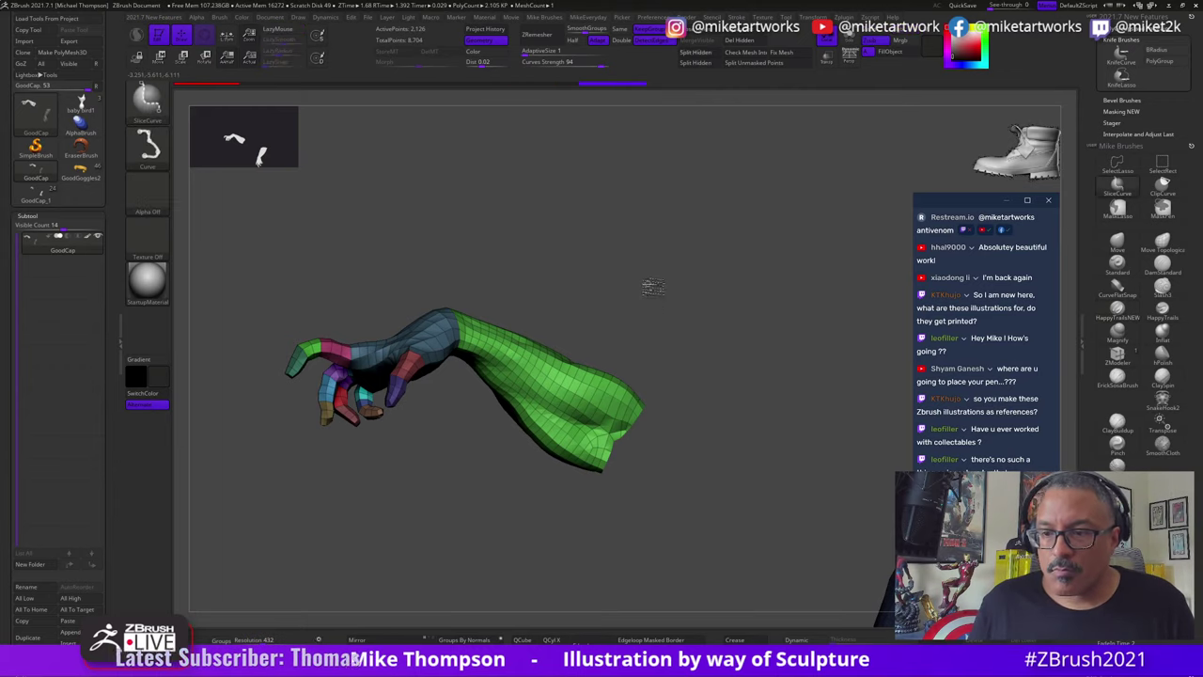
# Step: Try slicing across the outstretched forearm near the elbow from different view angles
pyautogui.moveTo(646, 293)
pyautogui.keyDown('ctrl'); pyautogui.keyDown('shift'); pyautogui.mouseDown()
pyautogui.moveTo(478, 558)
pyautogui.moveTo(498, 583)
pyautogui.mouseUp(); pyautogui.keyUp('shift'); pyautogui.keyUp('ctrl')
pyautogui.moveTo(746, 580); pyautogui.dragTo(712, 548)
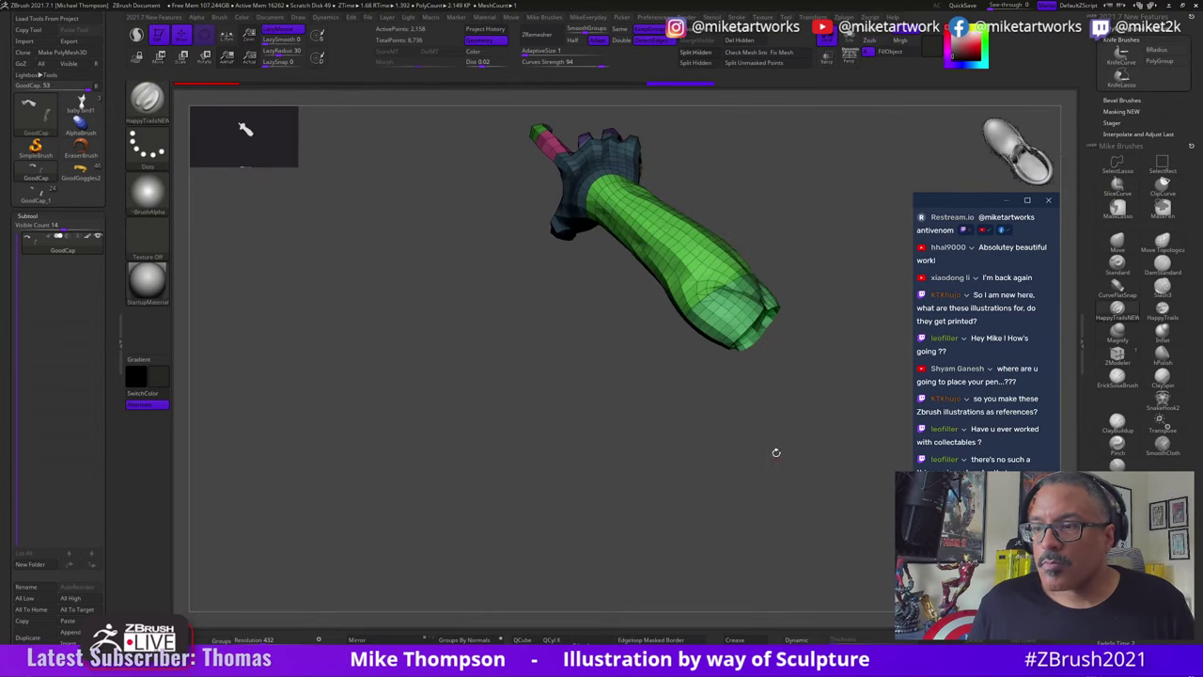
pyautogui.moveTo(776, 451)
pyautogui.keyDown('alt'); pyautogui.mouseDown()
pyautogui.moveTo(682, 539)
pyautogui.moveTo(704, 548)
pyautogui.moveTo(679, 555)
pyautogui.mouseUp(); pyautogui.keyUp('alt')
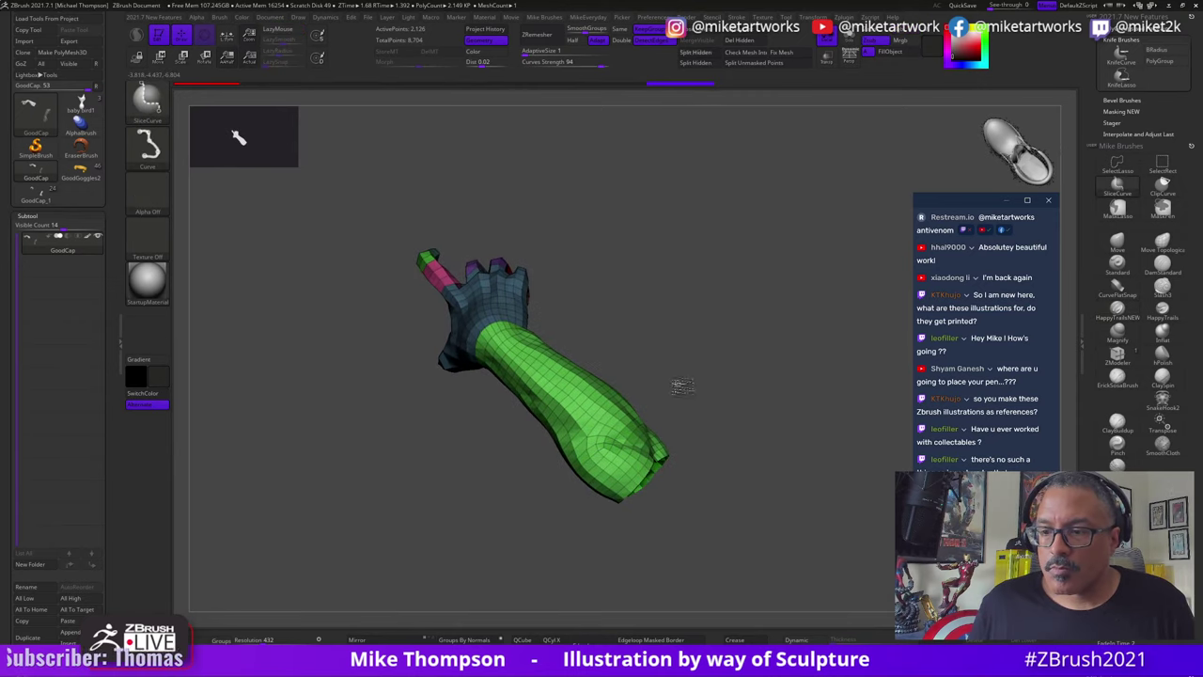
pyautogui.keyDown('ctrl'); pyautogui.keyDown('shift'); pyautogui.moveTo(680, 385); pyautogui.dragTo(524, 572); pyautogui.keyUp('shift'); pyautogui.keyUp('ctrl')
pyautogui.moveTo(664, 564); pyautogui.dragTo(731, 546)
# Step: Slice straight across the outstretched forearm just below the elbow to split off its end as a separate polygroup
pyautogui.hotkey('ctrl', 'shift')
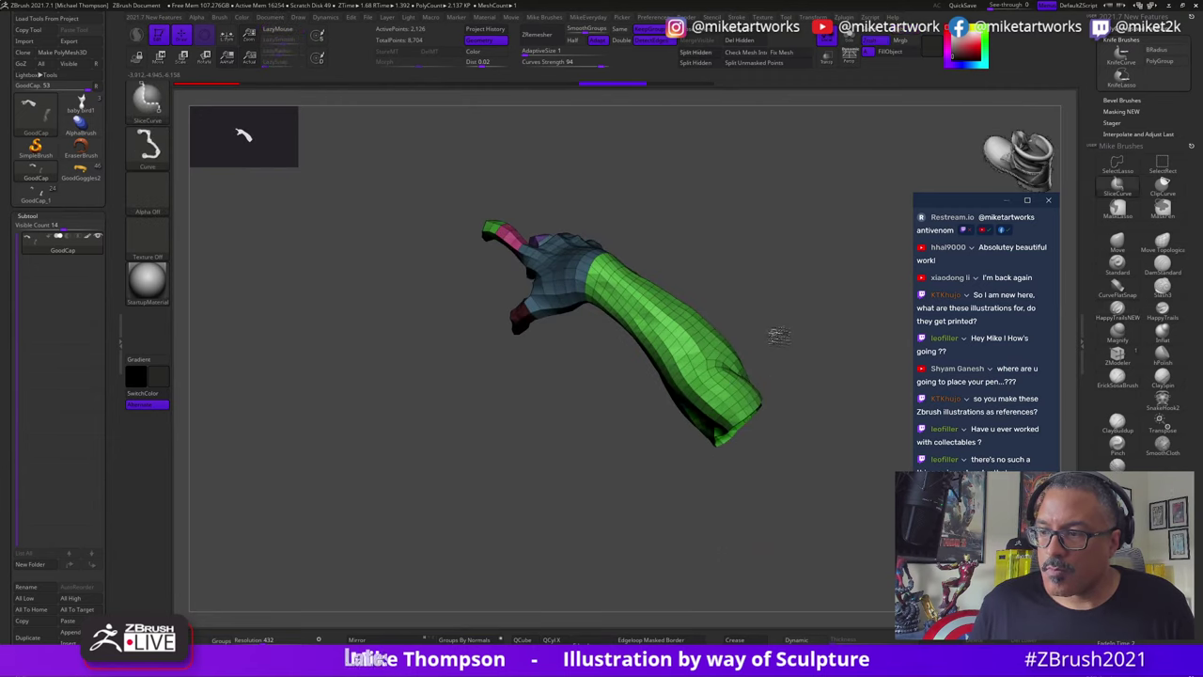
pyautogui.keyDown('ctrl'); pyautogui.keyDown('shift'); pyautogui.moveTo(636, 469); pyautogui.dragTo(639, 470); pyautogui.keyUp('shift'); pyautogui.keyUp('ctrl')
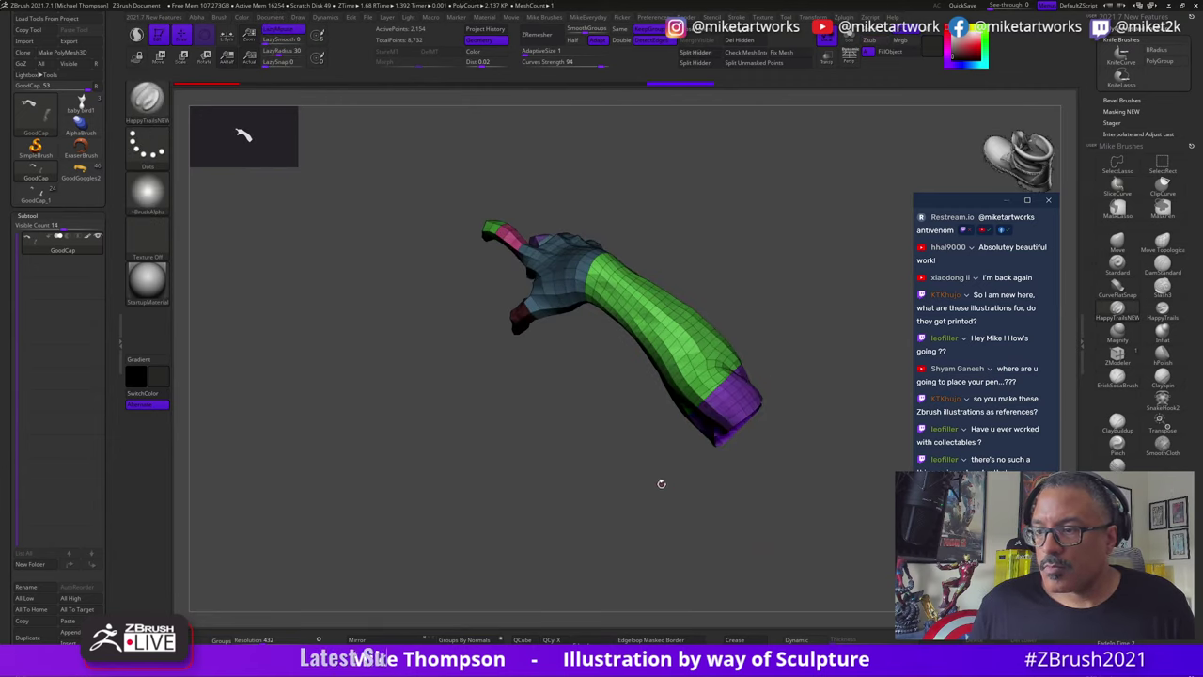
pyautogui.moveTo(799, 510); pyautogui.dragTo(735, 451)
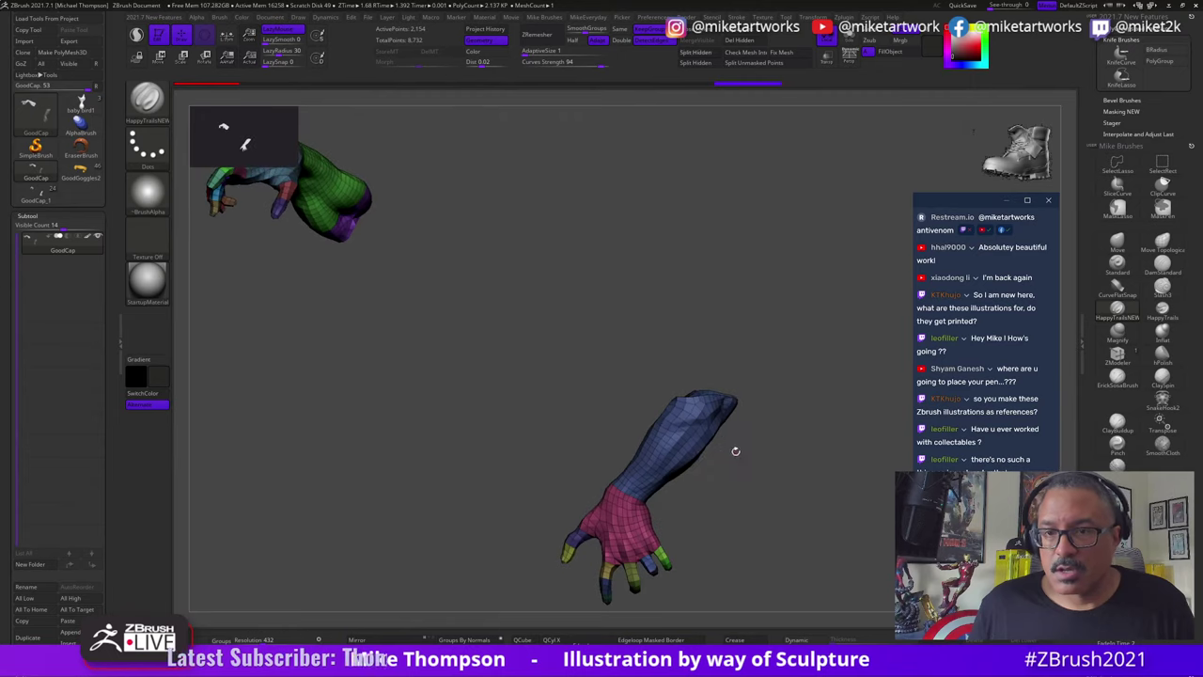
# Step: Switch the mask to the outstretched arm and slice across the shield-side forearm near its elbow end
pyautogui.press('ctrl')
pyautogui.moveTo(648, 326)
pyautogui.keyDown('ctrl'); pyautogui.mouseDown()
pyautogui.moveTo(902, 526)
pyautogui.moveTo(818, 357)
pyautogui.mouseUp(); pyautogui.keyUp('ctrl')
pyautogui.moveTo(799, 475); pyautogui.dragTo(787, 480)
pyautogui.hotkey('ctrl', 'shift')
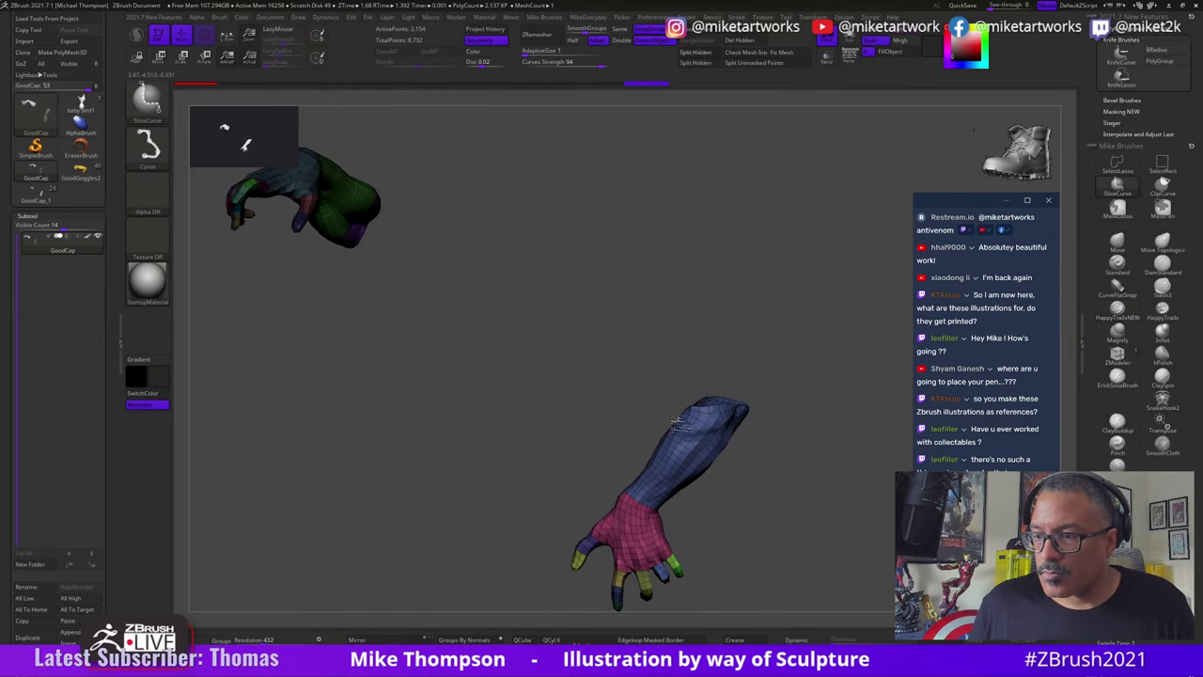
pyautogui.moveTo(608, 365)
pyautogui.keyDown('ctrl'); pyautogui.keyDown('shift'); pyautogui.mouseDown()
pyautogui.moveTo(846, 551)
pyautogui.moveTo(870, 541)
pyautogui.moveTo(808, 484)
pyautogui.moveTo(850, 500)
pyautogui.moveTo(786, 472)
pyautogui.moveTo(811, 482)
pyautogui.moveTo(807, 512)
pyautogui.moveTo(597, 434)
pyautogui.moveTo(674, 416)
pyautogui.moveTo(651, 397)
pyautogui.mouseUp(); pyautogui.keyUp('shift'); pyautogui.keyUp('ctrl')
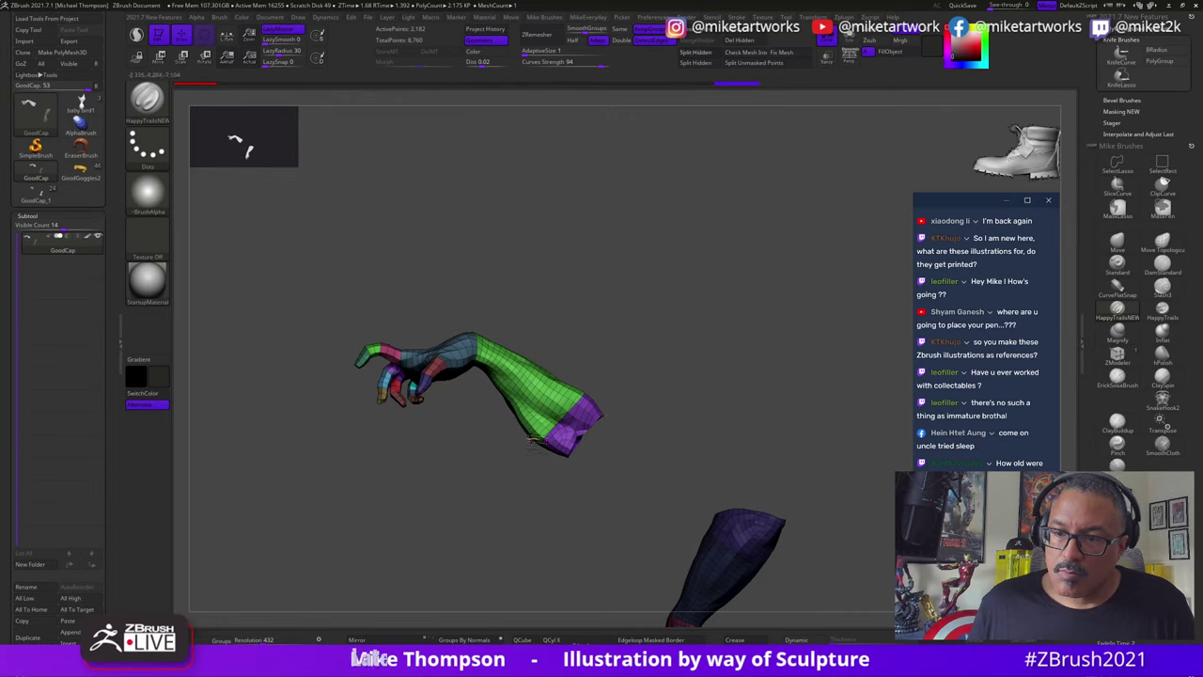
# Step: Make another slice across the outstretched forearm beside the first cut to form a narrow band polygroup
pyautogui.hotkey('ctrl', 'shift')
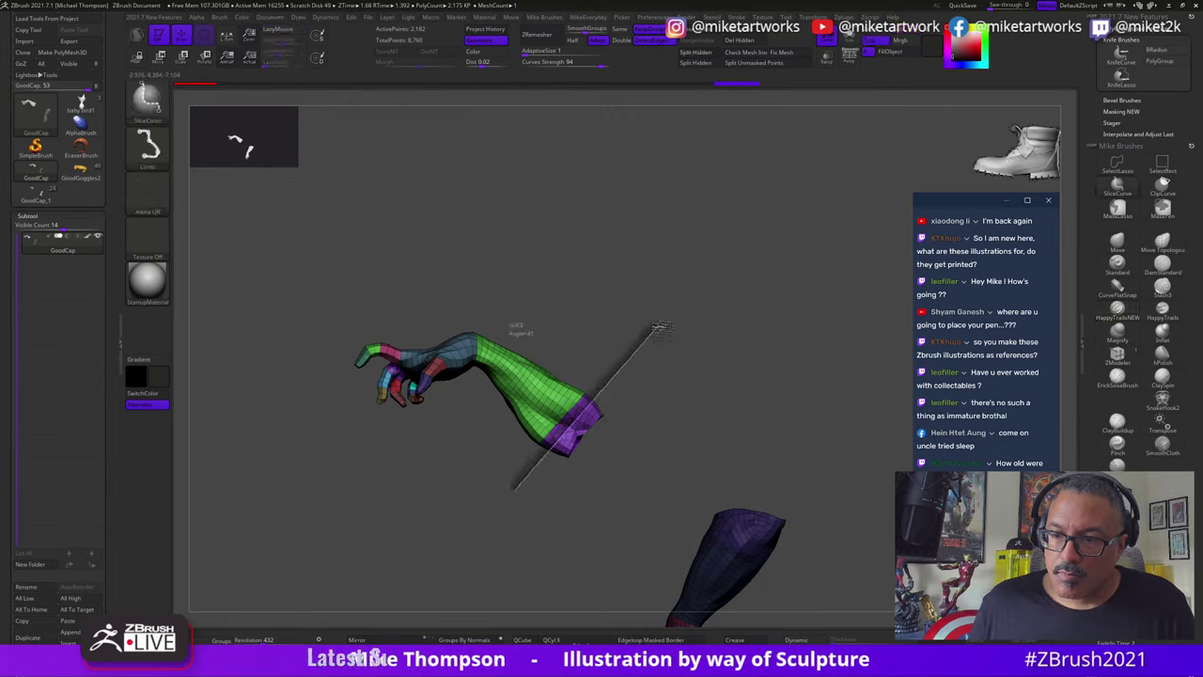
pyautogui.keyDown('ctrl'); pyautogui.keyDown('shift'); pyautogui.moveTo(661, 326); pyautogui.dragTo(643, 317); pyautogui.keyUp('shift'); pyautogui.keyUp('ctrl')
pyautogui.moveTo(733, 418); pyautogui.dragTo(748, 532)
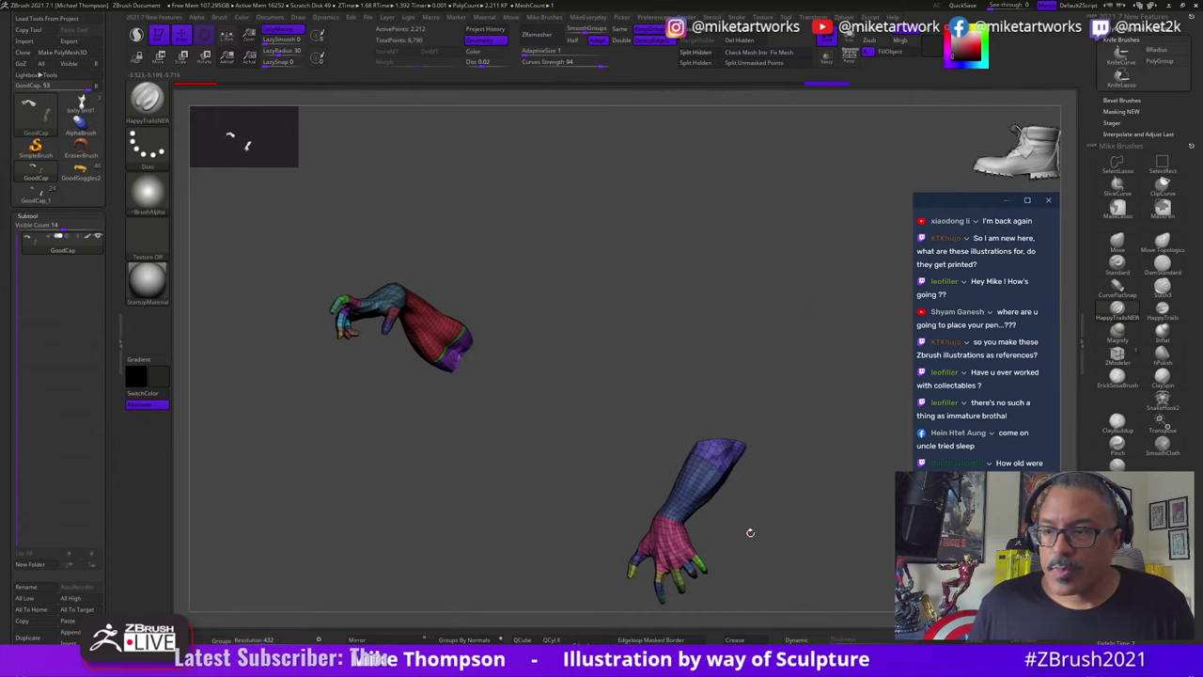
pyautogui.moveTo(687, 314); pyautogui.dragTo(649, 318)
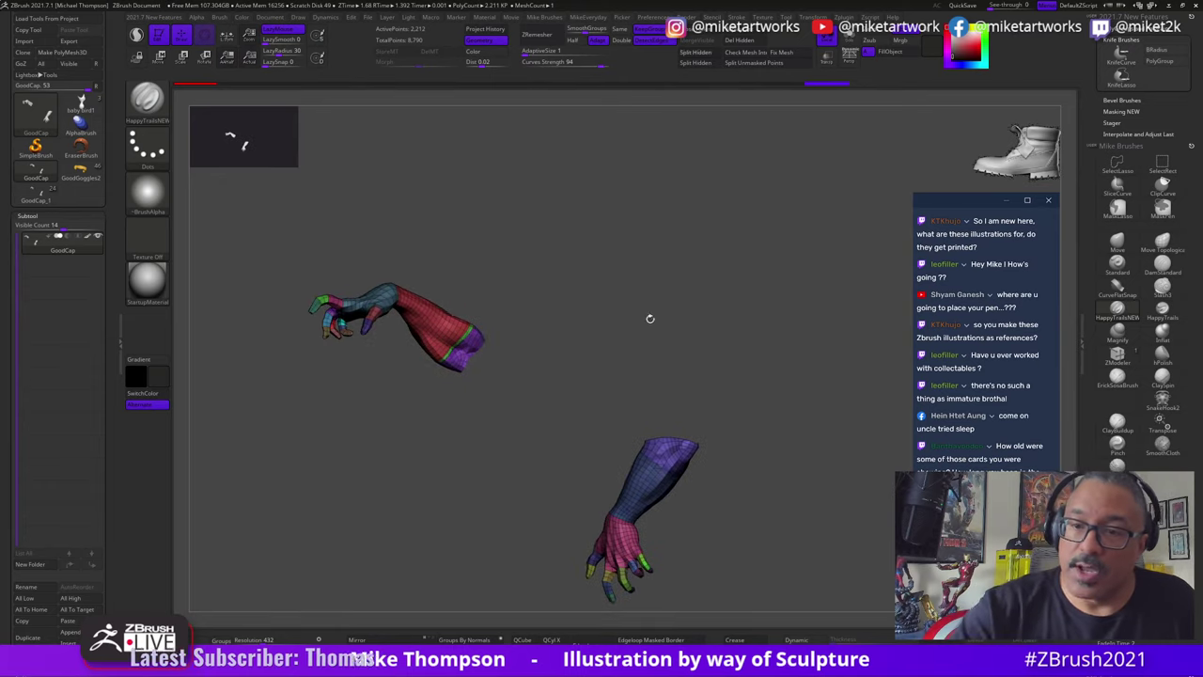
# Step: Hide the surplus elbow-end polygroups beyond the slices and delete them from both forearms
pyautogui.keyDown('ctrl'); pyautogui.keyDown('alt'); pyautogui.keyDown('shift'); pyautogui.click(477, 338); pyautogui.keyUp('shift'); pyautogui.keyUp('alt'); pyautogui.keyUp('ctrl')
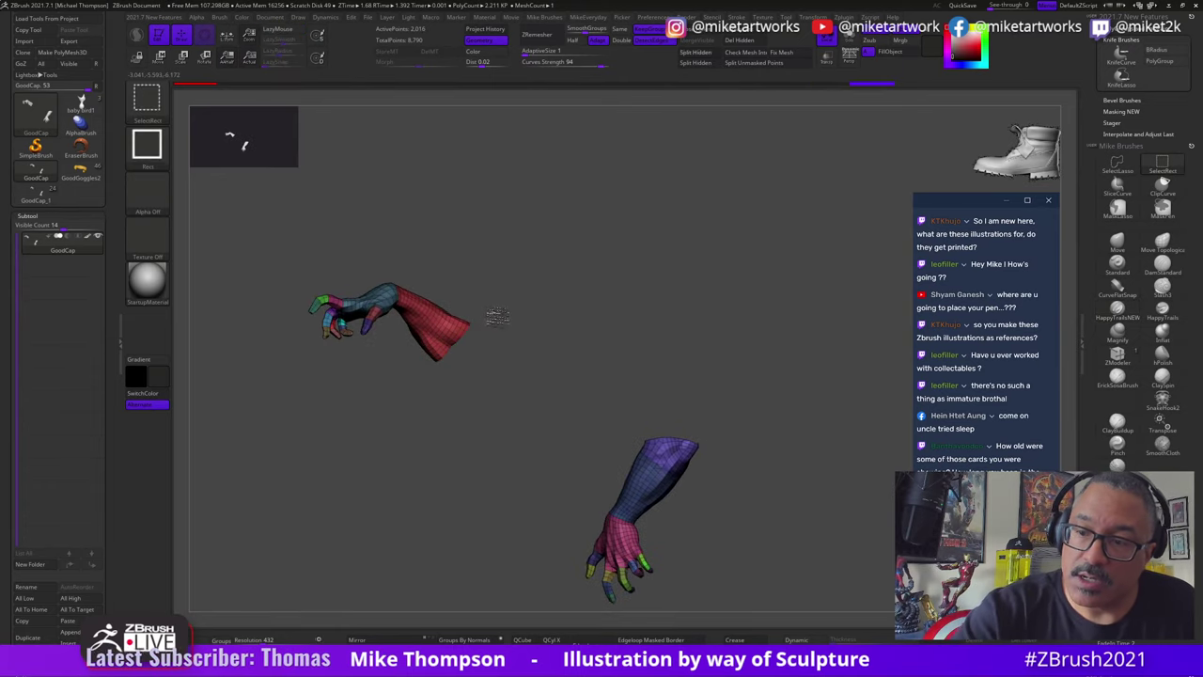
pyautogui.moveTo(720, 424); pyautogui.dragTo(792, 586)
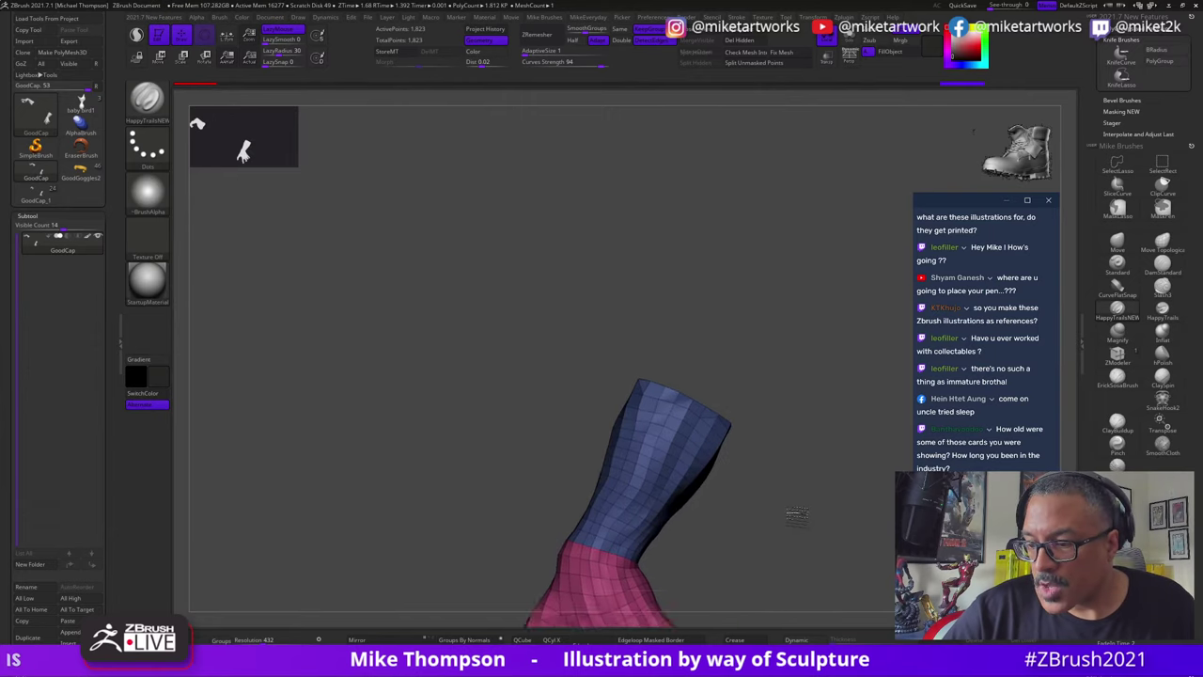
# Step: Switch to the ZModeler brush and set its point action to Slide at the forearm's cut elbow-end rim
pyautogui.moveTo(797, 515); pyautogui.dragTo(794, 489)
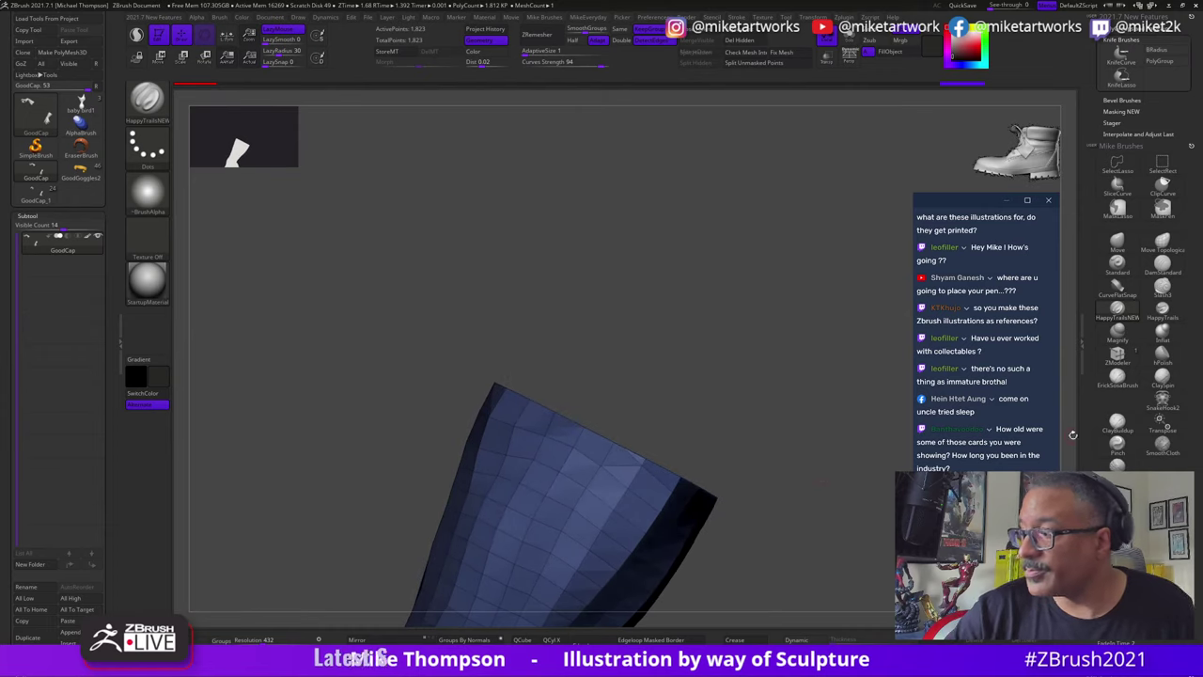
pyautogui.click(1116, 354)
pyautogui.moveTo(738, 437); pyautogui.dragTo(699, 436)
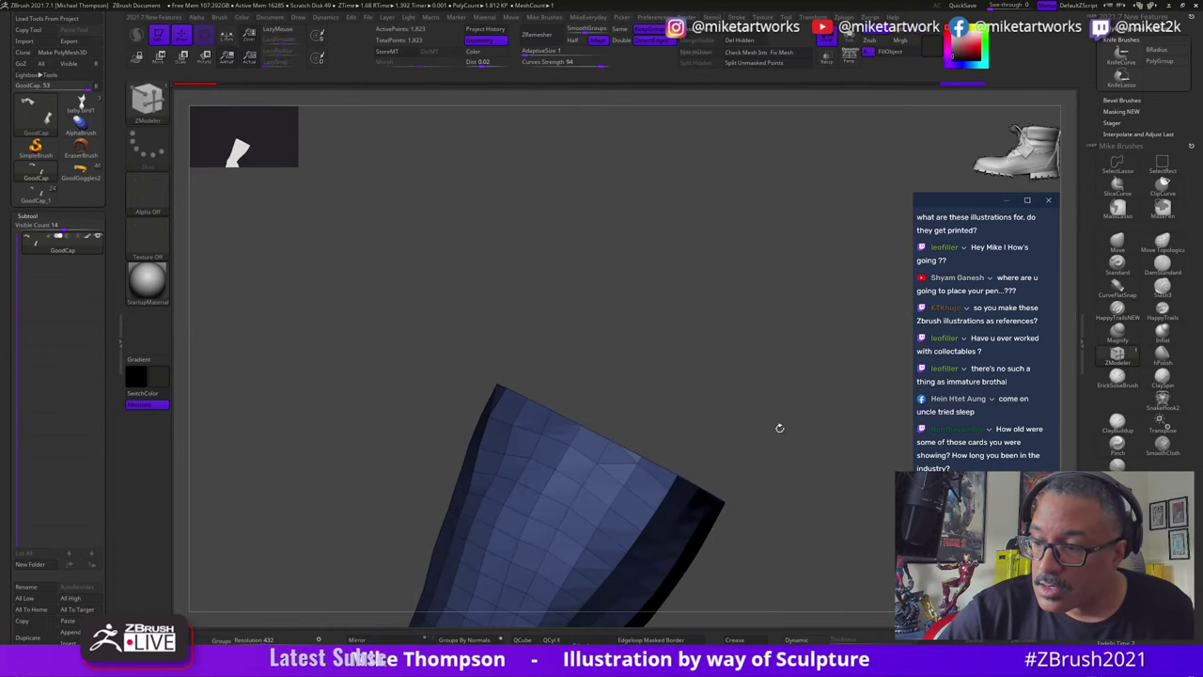
pyautogui.moveTo(779, 428)
pyautogui.mouseDown()
pyautogui.moveTo(801, 435)
pyautogui.moveTo(765, 434)
pyautogui.moveTo(801, 437)
pyautogui.mouseUp()
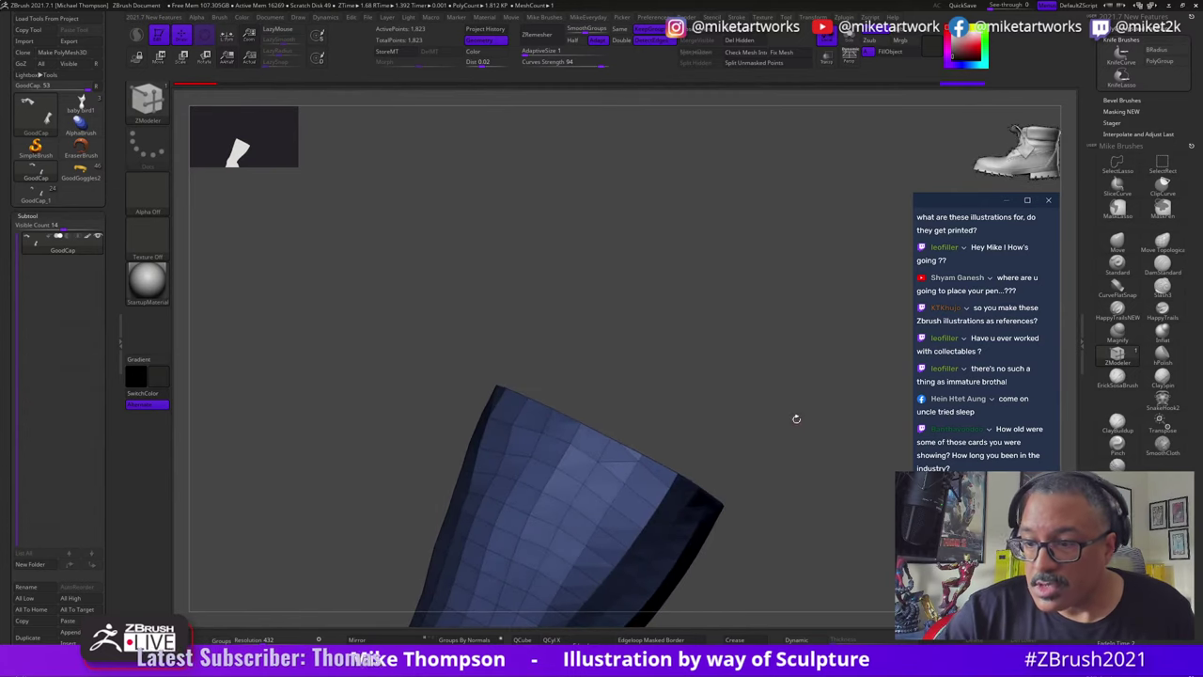
pyautogui.moveTo(728, 428); pyautogui.dragTo(690, 441)
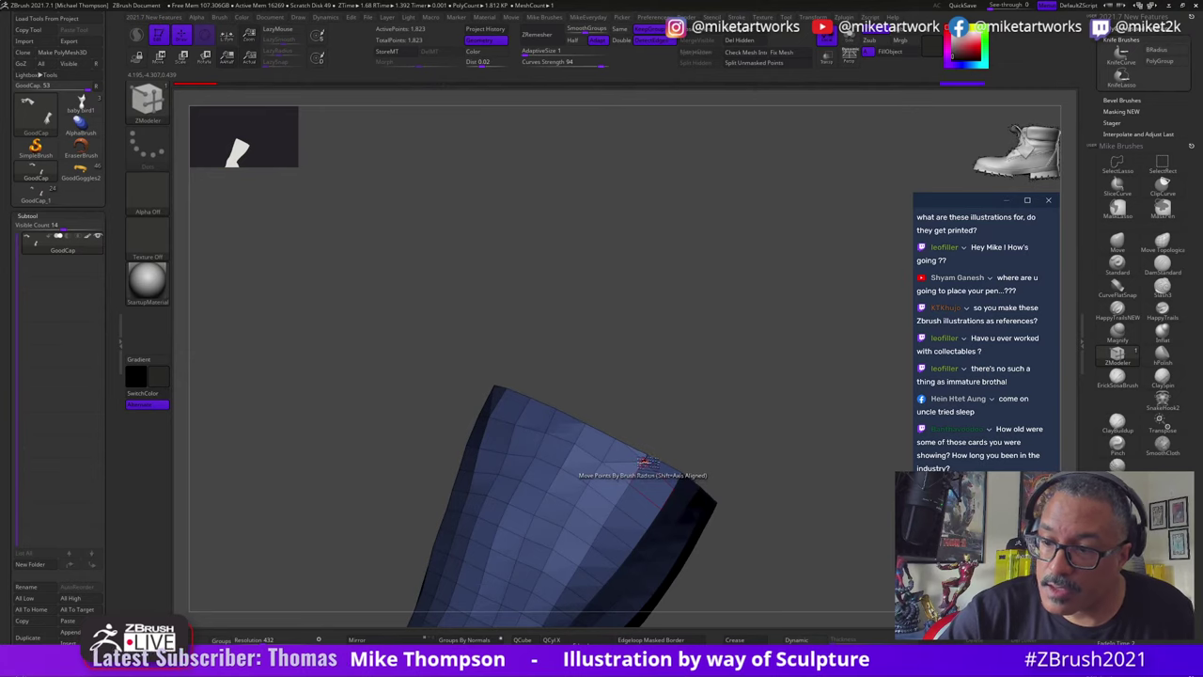
pyautogui.press('space')
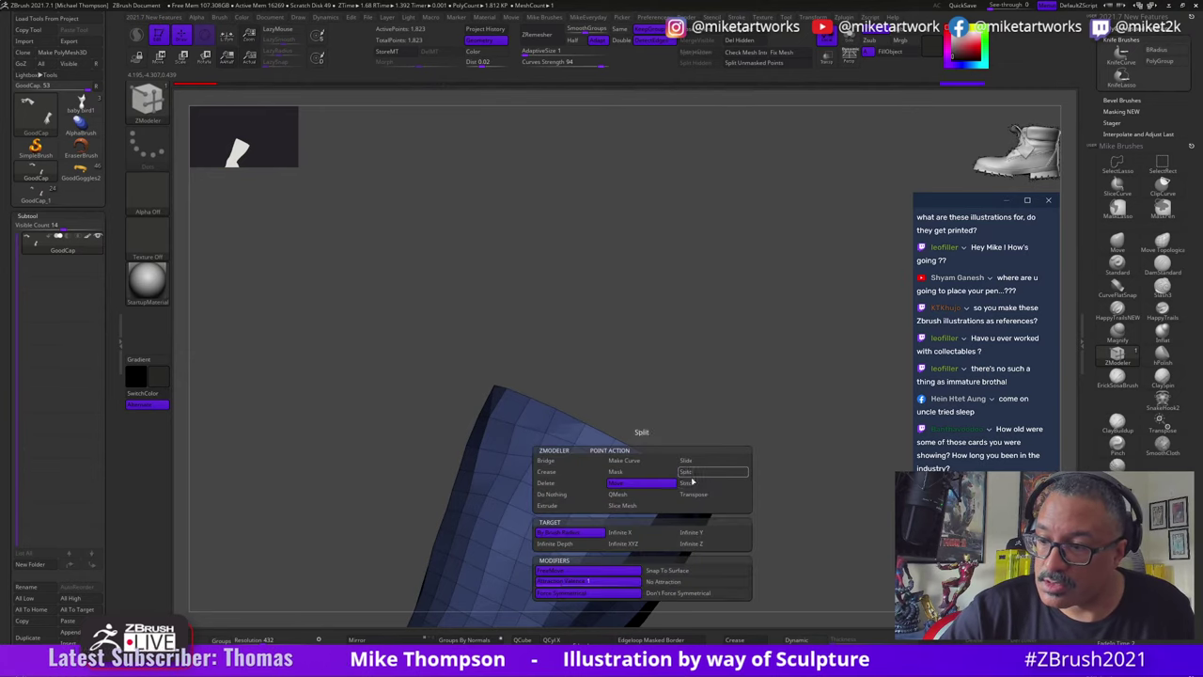
pyautogui.click(690, 461)
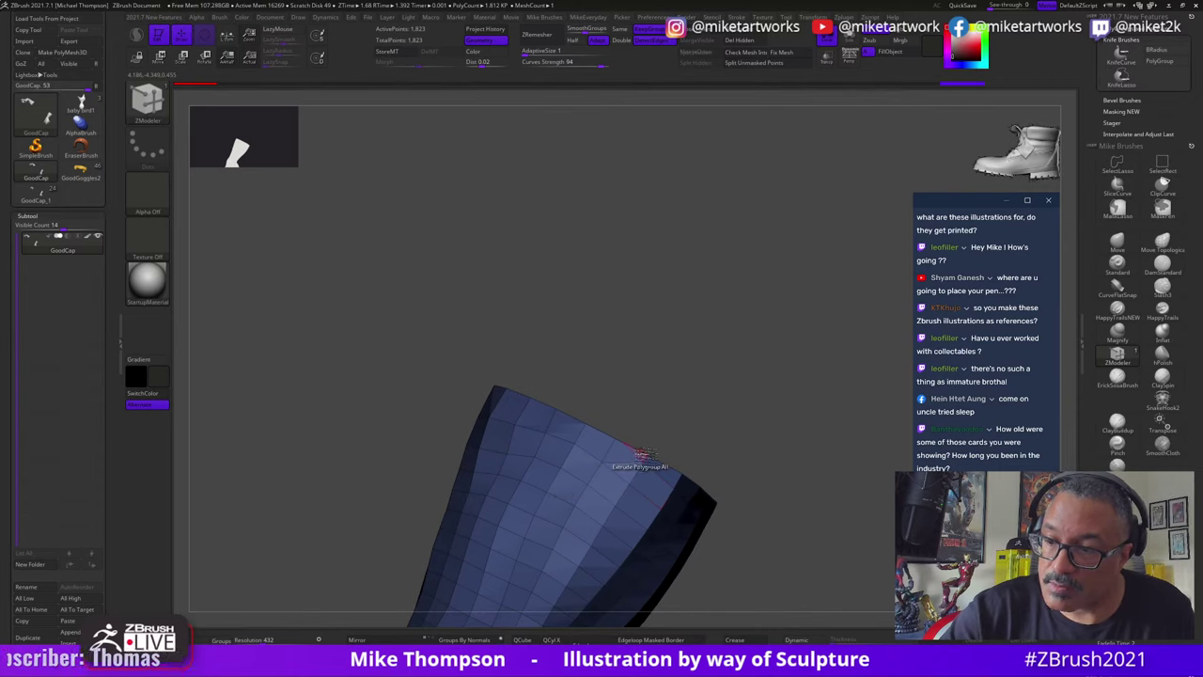
# Step: Set the ZModeler polygon action to Delete with a single poly as target at the forearm's cut rim
pyautogui.press('space')
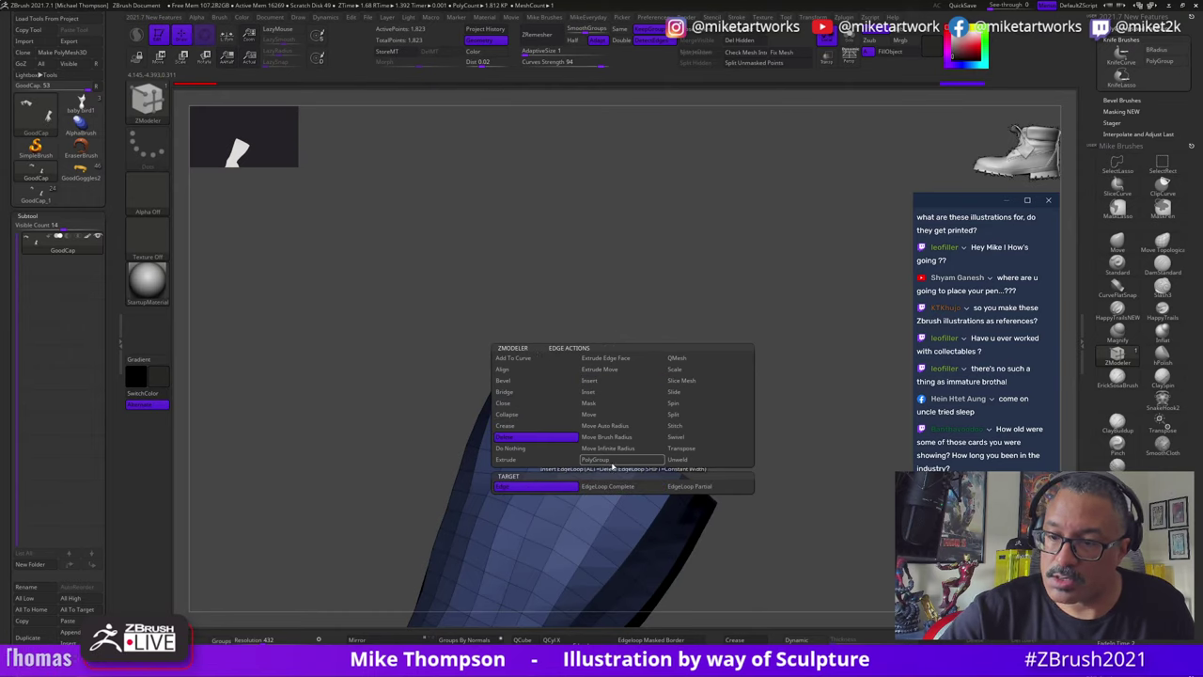
pyautogui.click(610, 460)
pyautogui.press('space')
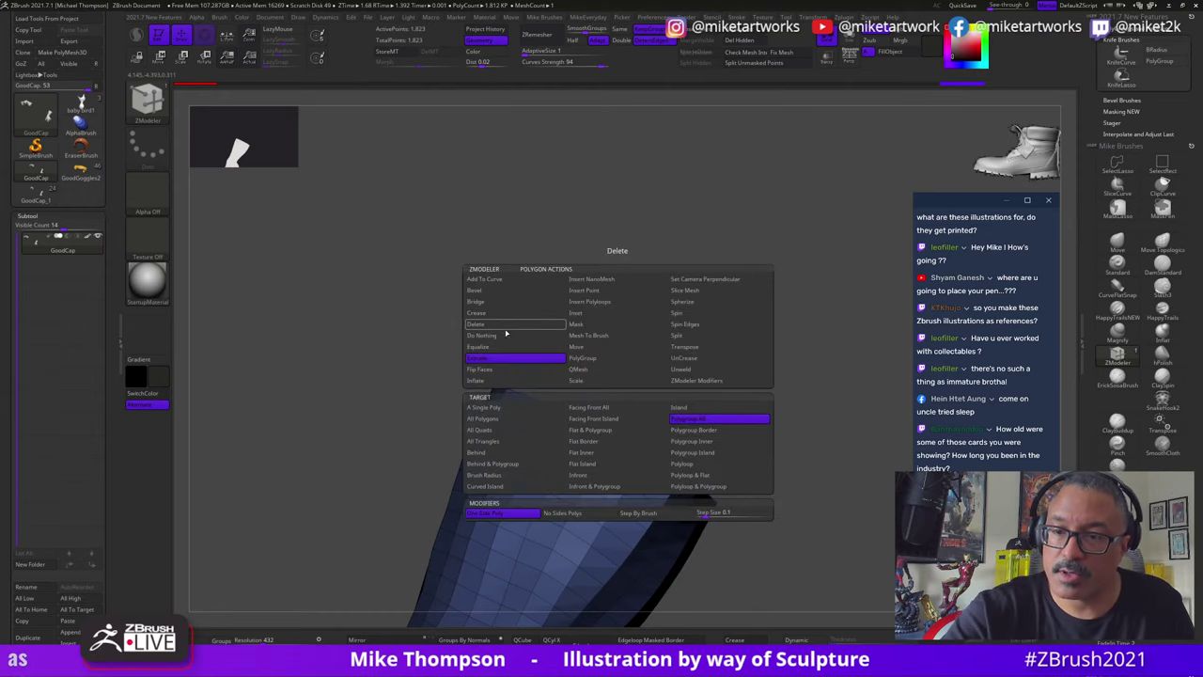
pyautogui.click(500, 325)
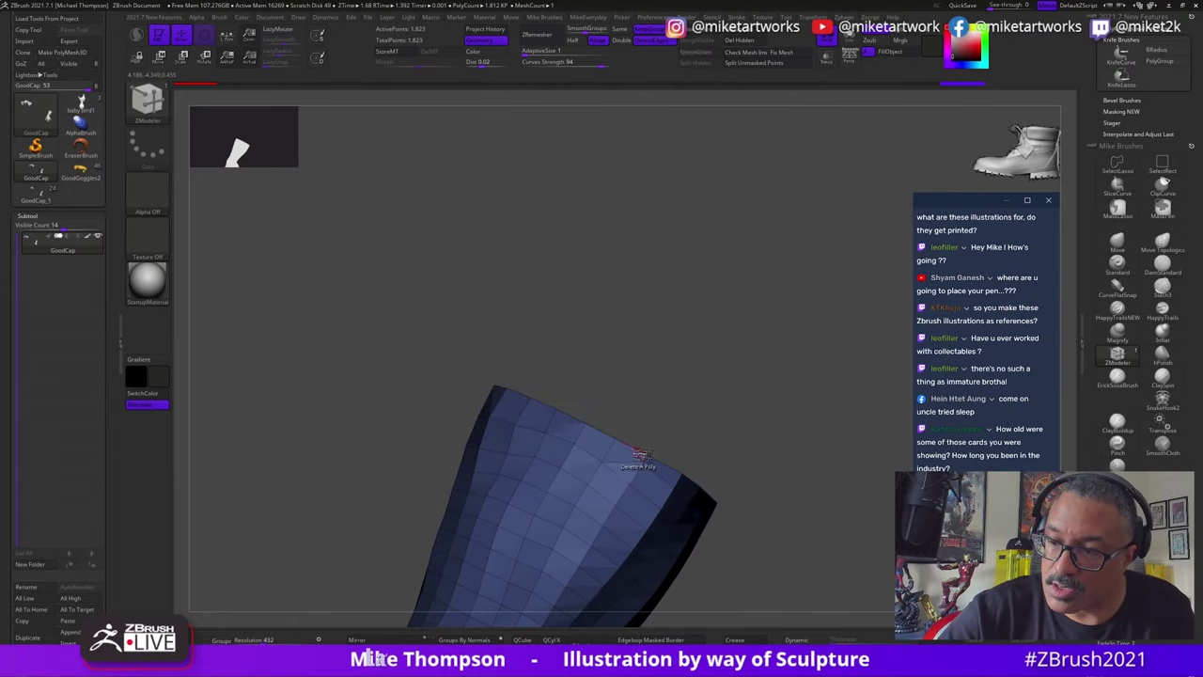
# Step: Delete the uneven polygons along the open rim of the blue forearm with ZModeler
pyautogui.moveTo(727, 388); pyautogui.dragTo(693, 487)
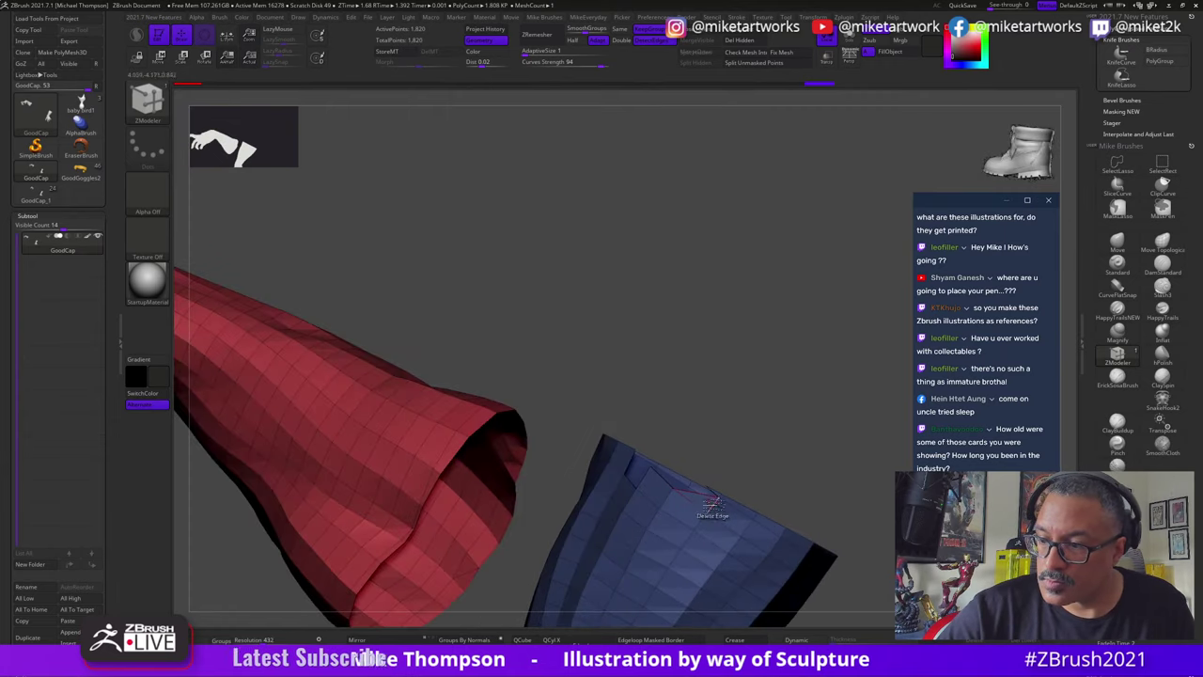
pyautogui.moveTo(747, 454); pyautogui.dragTo(729, 495)
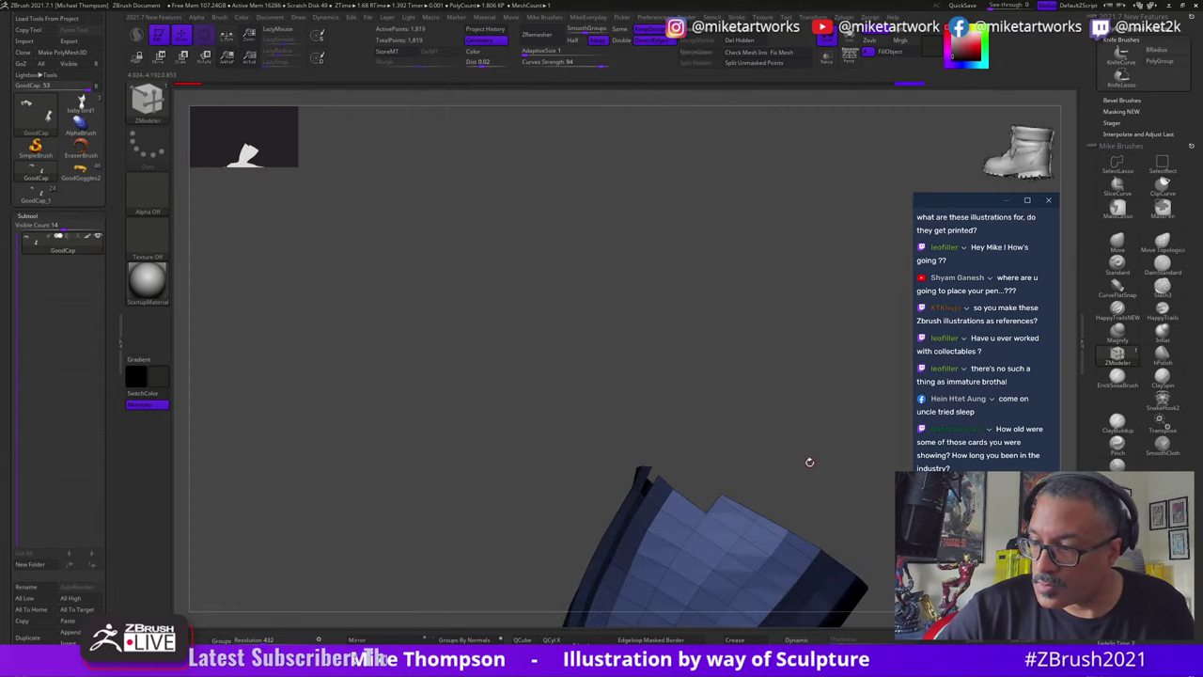
pyautogui.moveTo(808, 461); pyautogui.dragTo(661, 452)
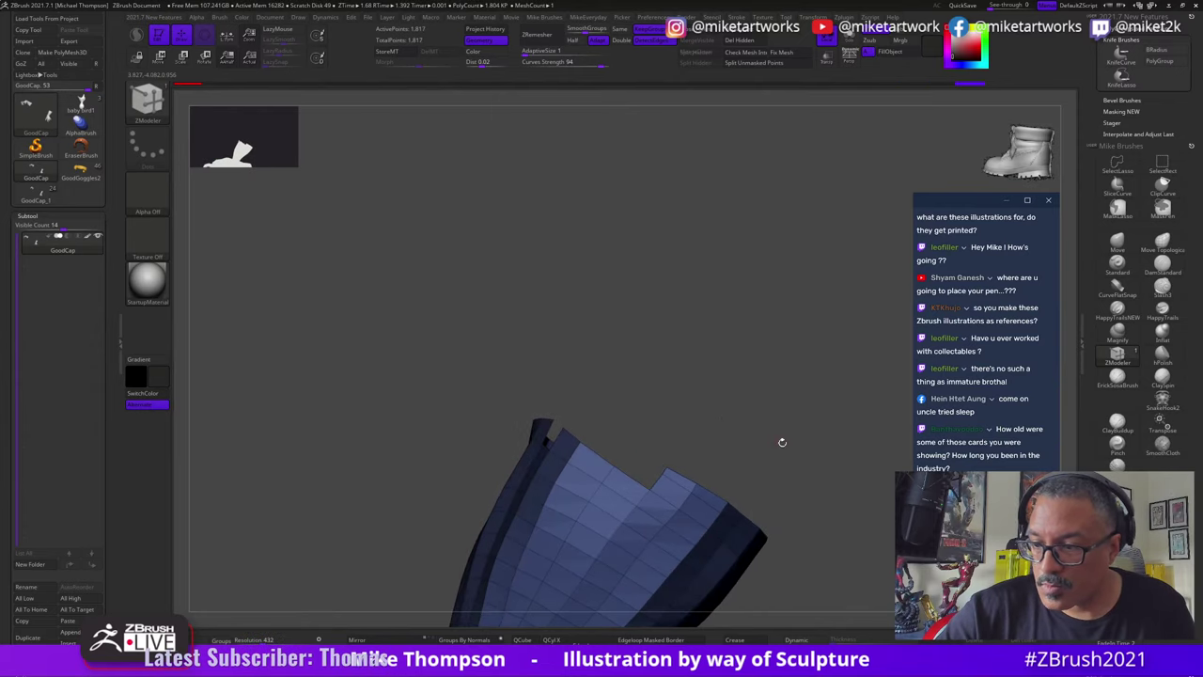
pyautogui.moveTo(781, 441); pyautogui.dragTo(654, 408)
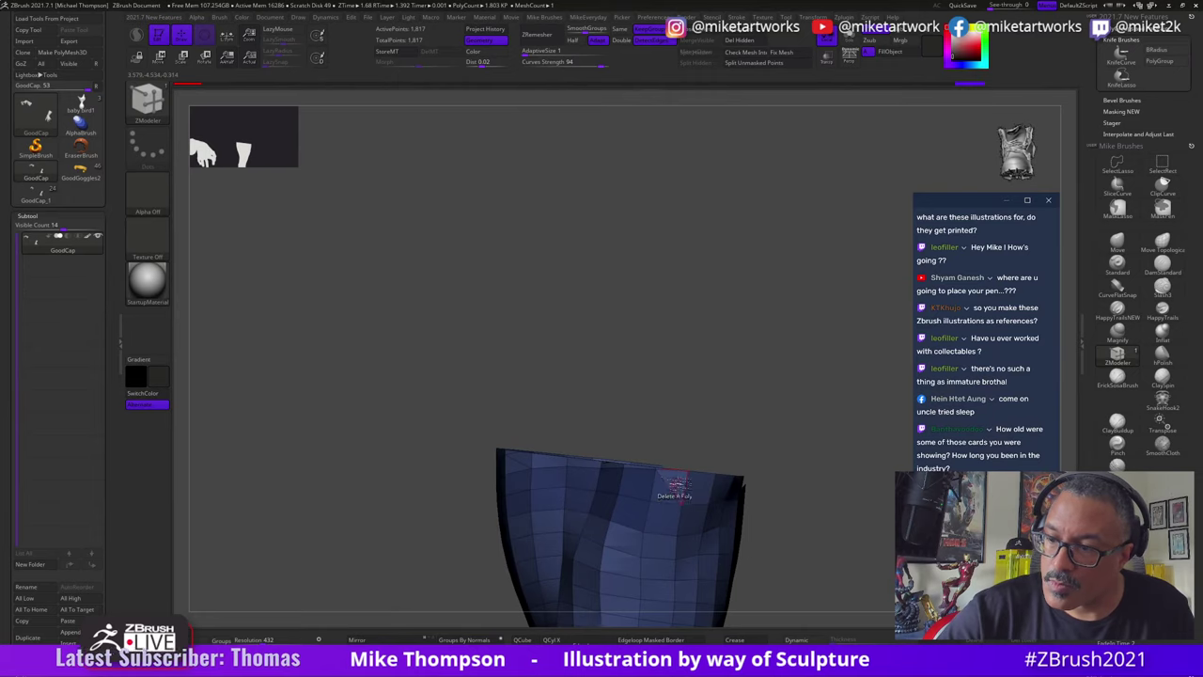
pyautogui.moveTo(773, 422)
pyautogui.mouseDown()
pyautogui.moveTo(787, 429)
pyautogui.moveTo(776, 448)
pyautogui.moveTo(762, 422)
pyautogui.mouseUp()
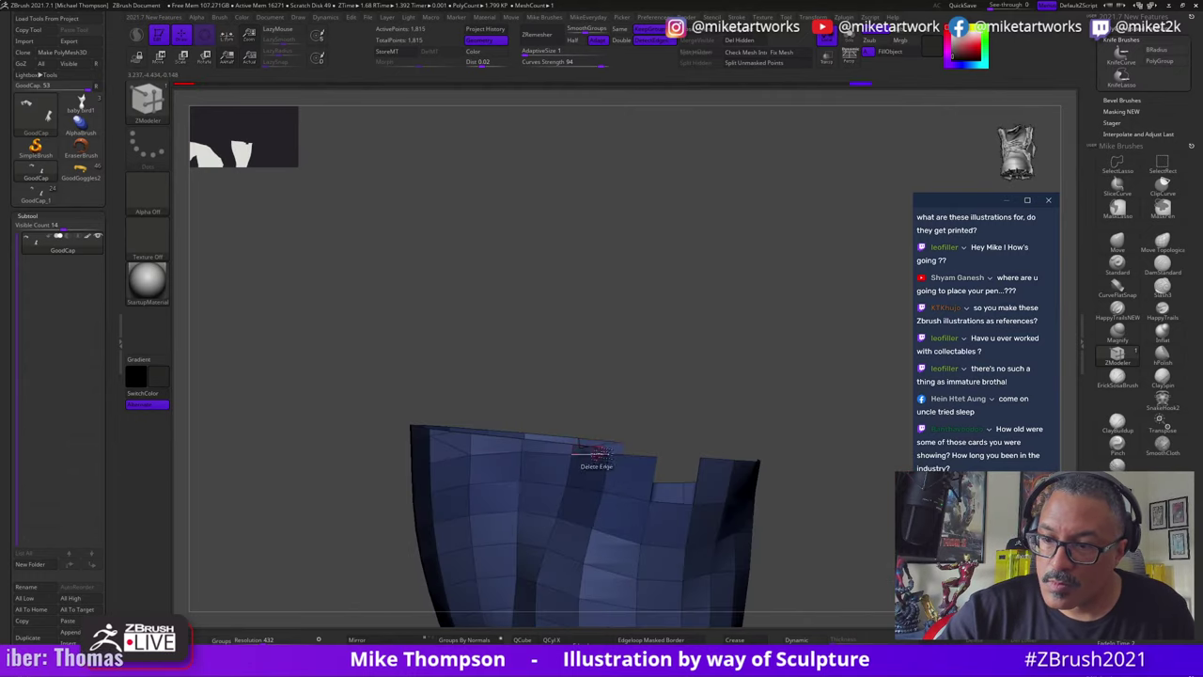
pyautogui.moveTo(706, 403); pyautogui.dragTo(756, 352)
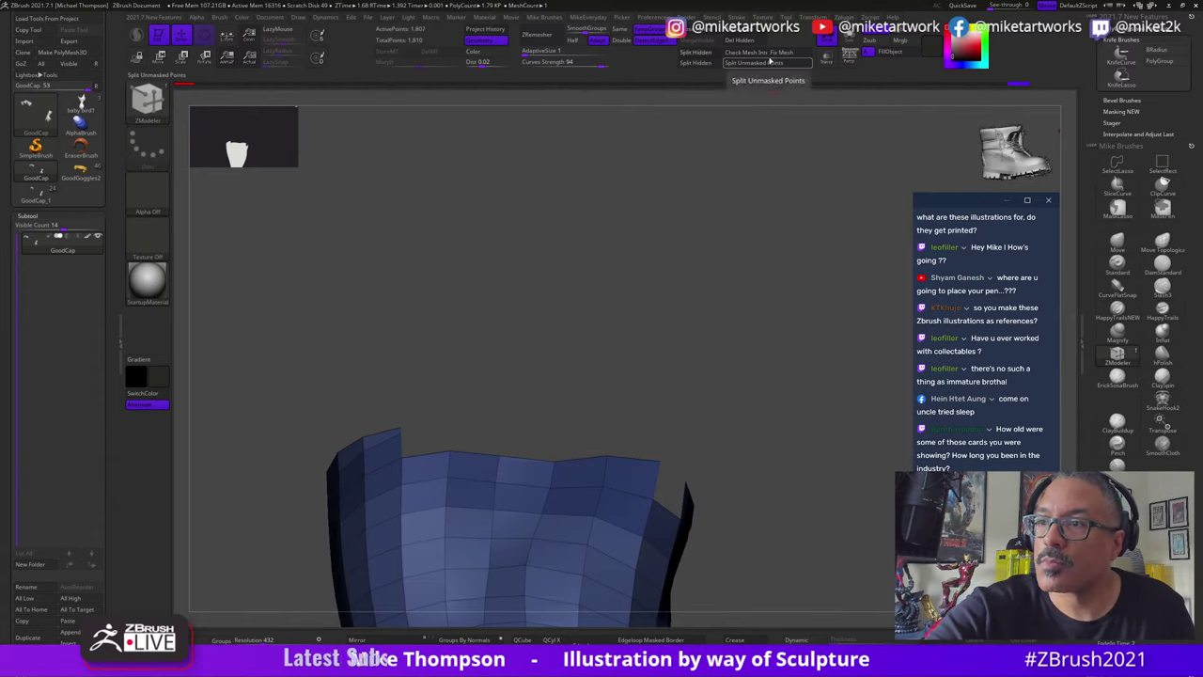
pyautogui.moveTo(743, 346); pyautogui.dragTo(774, 411)
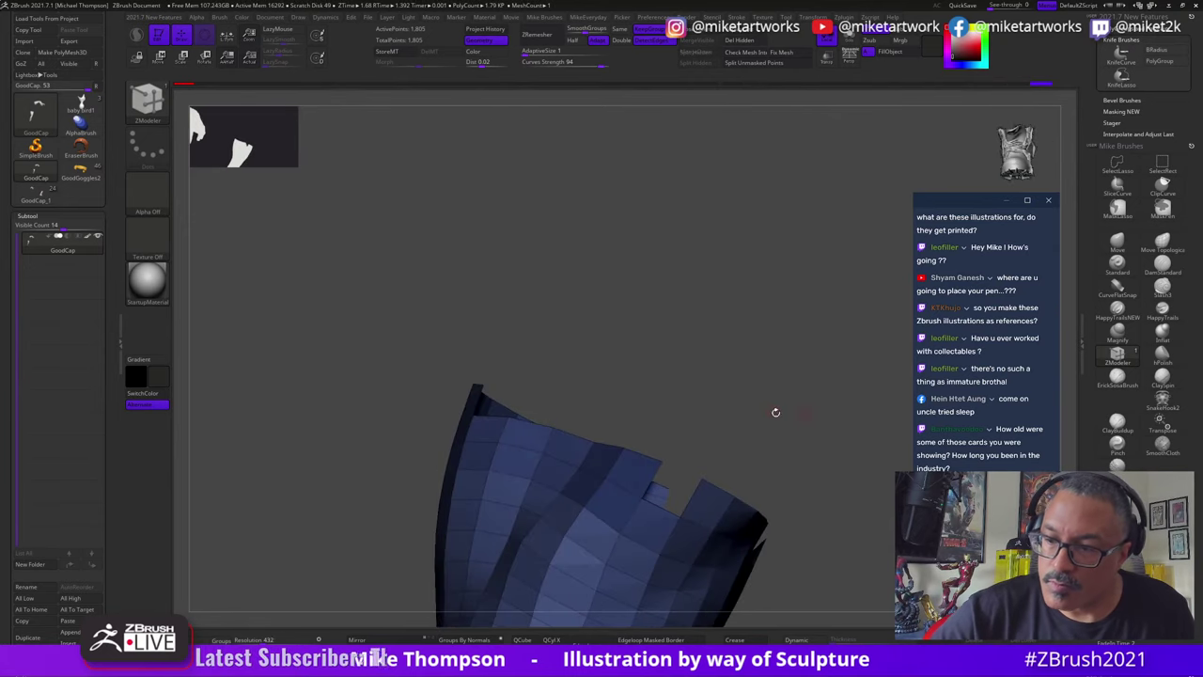
# Step: Set the ZModeler edge action to Bridge with the Edges target and bridge the gaps in the blue forearm's rim
pyautogui.press('space')
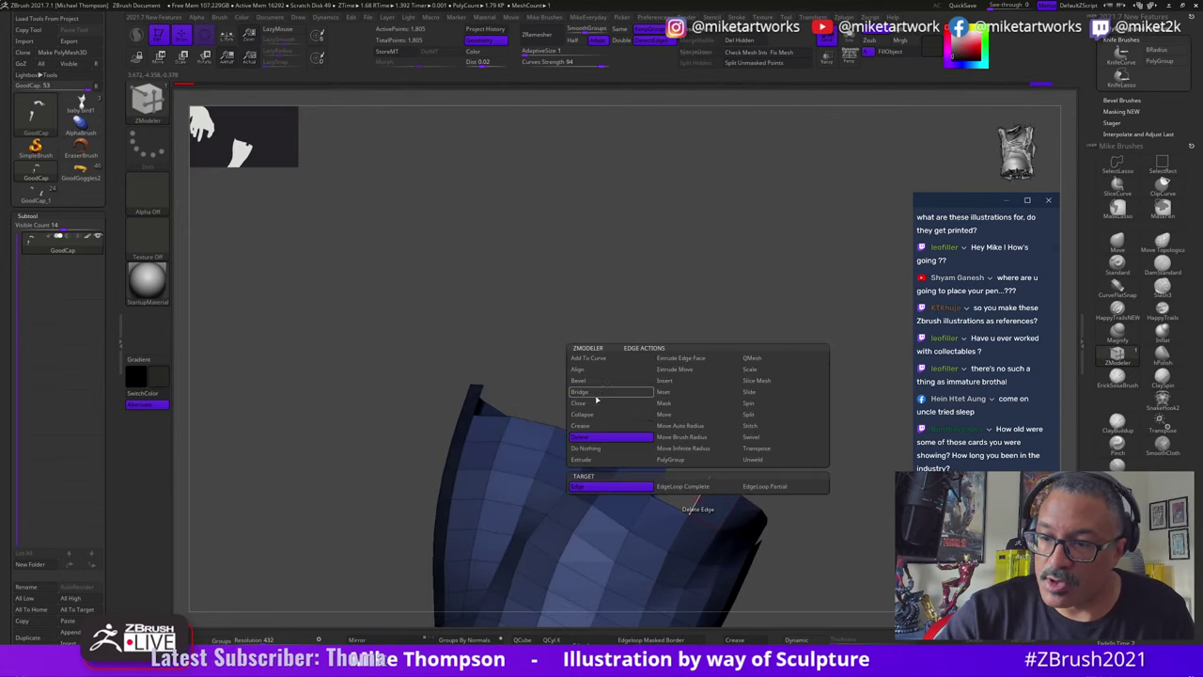
pyautogui.click(596, 394)
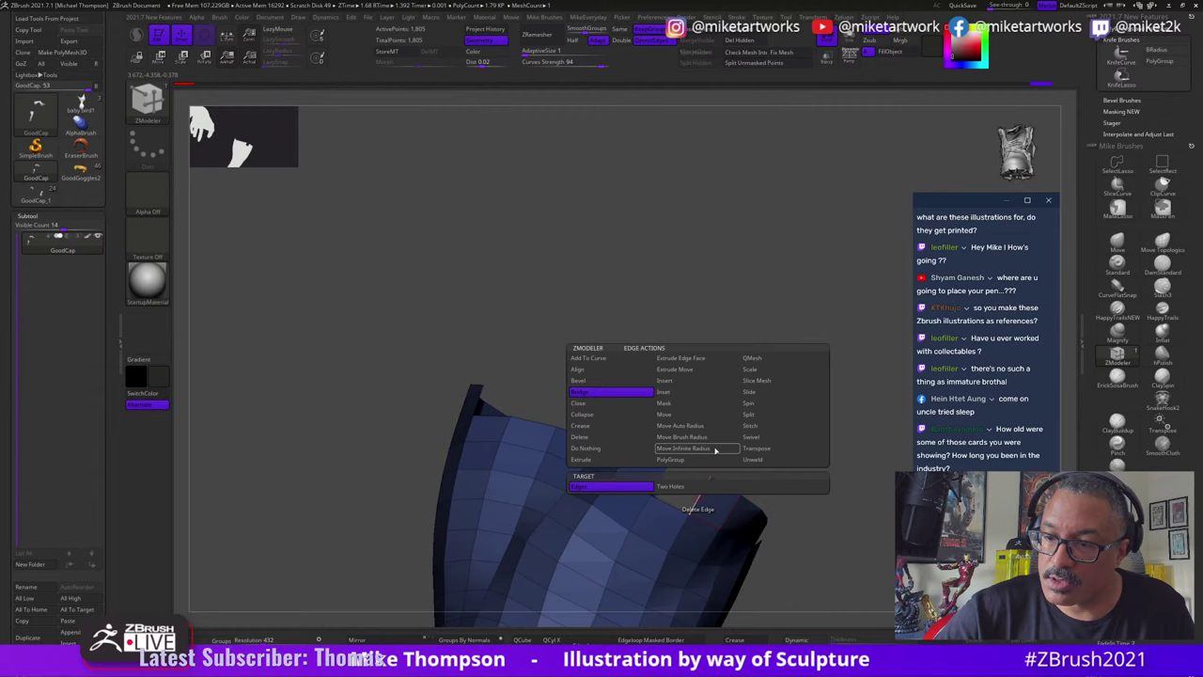
pyautogui.click(699, 495)
pyautogui.moveTo(779, 432); pyautogui.dragTo(709, 385)
pyautogui.click(596, 466)
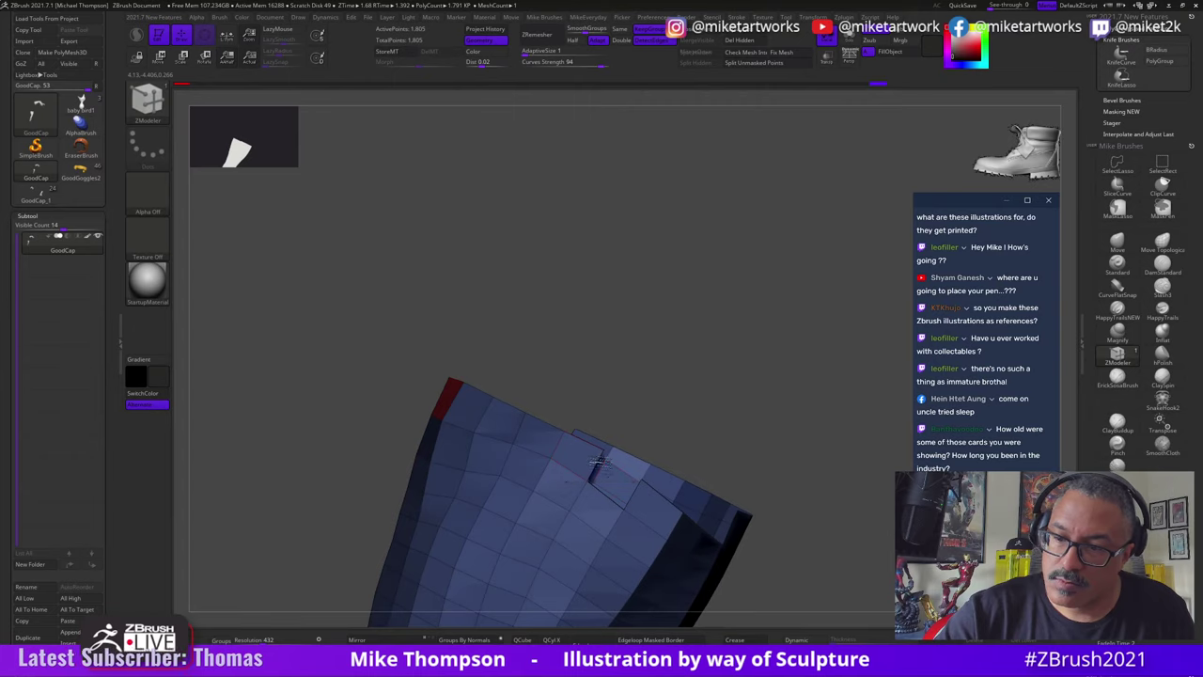
pyautogui.click(635, 496)
# Step: Hide the leftover raised polygons along the blue forearm's rim and delete the hidden geometry
pyautogui.keyDown('ctrl'); pyautogui.keyDown('shift'); pyautogui.click(781, 386); pyautogui.keyUp('shift'); pyautogui.keyUp('ctrl')
pyautogui.moveTo(771, 397); pyautogui.dragTo(821, 399)
pyautogui.moveTo(686, 178)
pyautogui.mouseDown()
pyautogui.moveTo(653, 171)
pyautogui.moveTo(704, 352)
pyautogui.moveTo(840, 551)
pyautogui.moveTo(821, 550)
pyautogui.moveTo(762, 502)
pyautogui.moveTo(803, 518)
pyautogui.moveTo(716, 386)
pyautogui.moveTo(662, 406)
pyautogui.mouseUp()
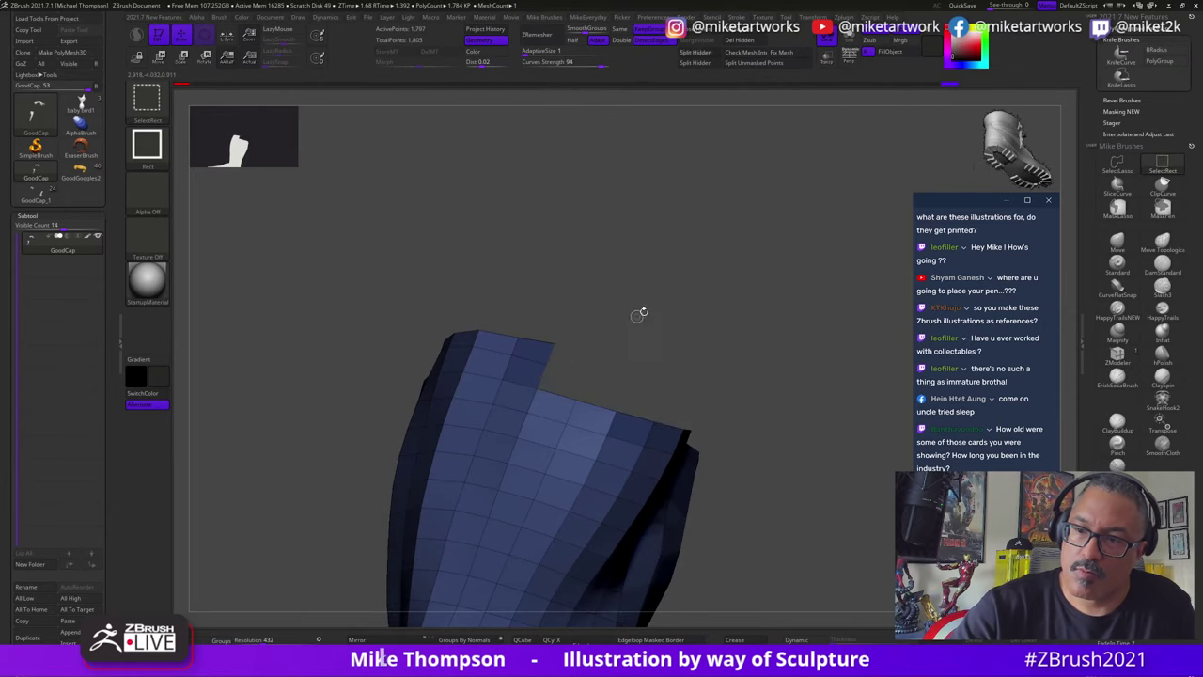
pyautogui.moveTo(637, 311); pyautogui.dragTo(670, 312)
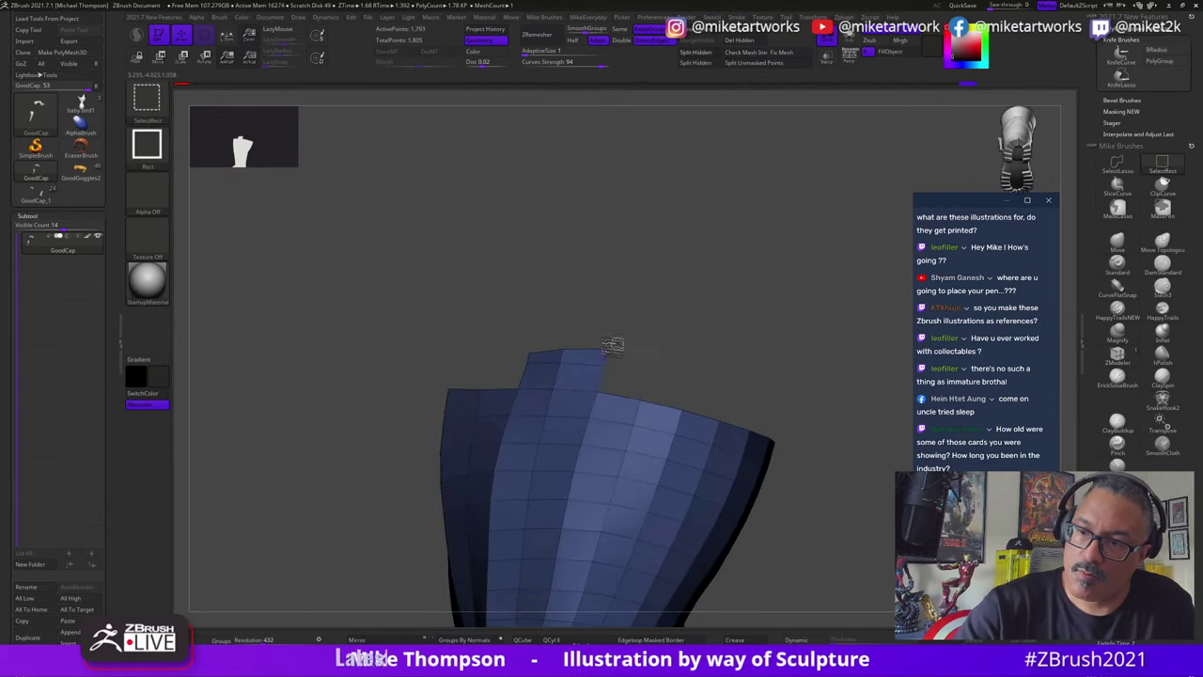
pyautogui.moveTo(825, 401); pyautogui.dragTo(795, 460)
pyautogui.keyDown('ctrl'); pyautogui.keyDown('shift'); pyautogui.click(804, 472); pyautogui.keyUp('shift'); pyautogui.keyUp('ctrl')
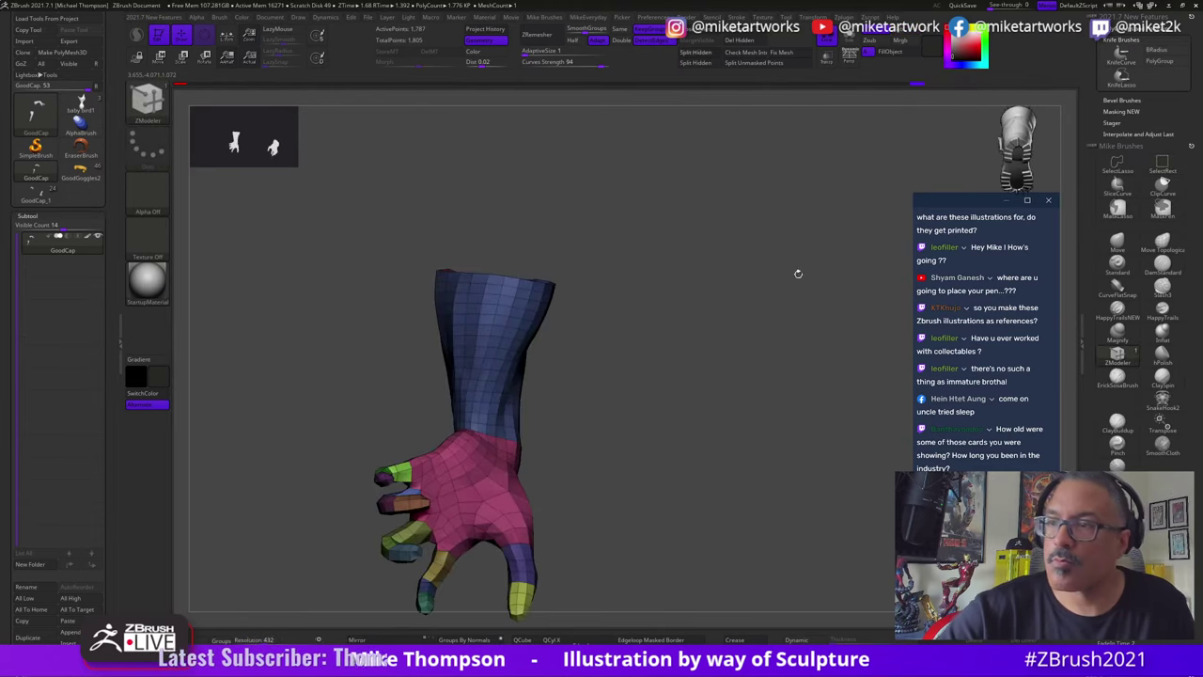
pyautogui.moveTo(814, 478); pyautogui.dragTo(371, 510)
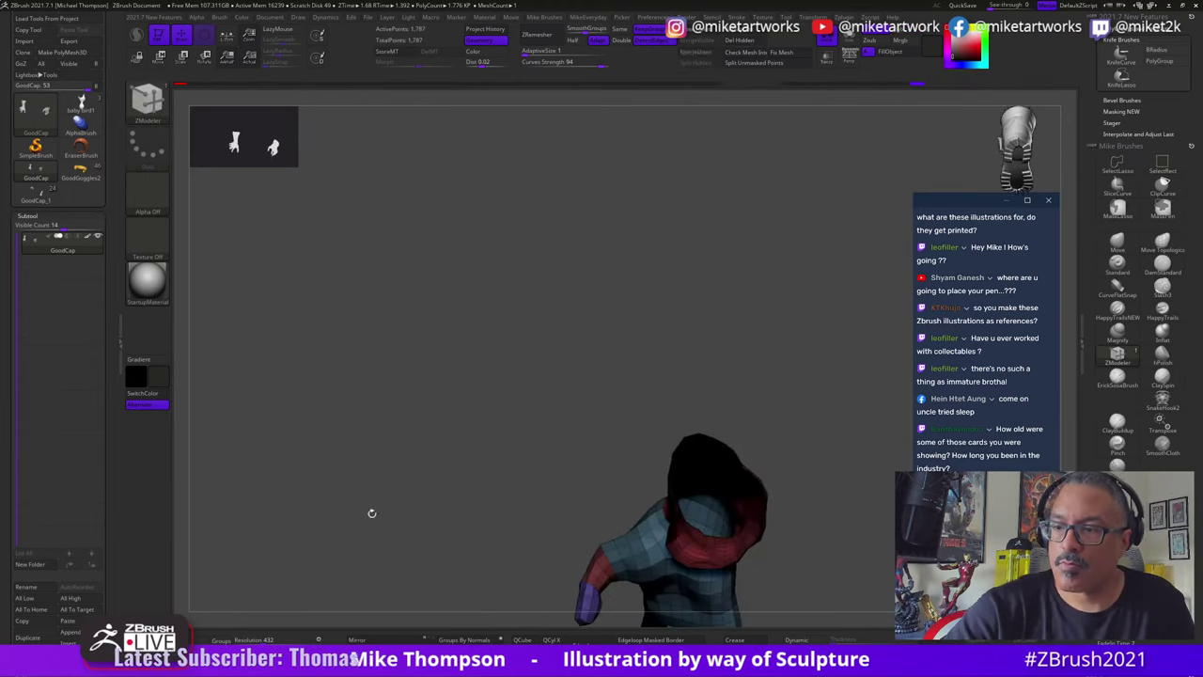
# Step: Hide the uneven top section of the red forearm, including the stray polygons along its rim
pyautogui.moveTo(798, 473)
pyautogui.mouseDown()
pyautogui.moveTo(658, 515)
pyautogui.moveTo(739, 421)
pyautogui.moveTo(771, 510)
pyautogui.moveTo(782, 505)
pyautogui.moveTo(757, 545)
pyautogui.moveTo(808, 488)
pyautogui.moveTo(784, 490)
pyautogui.moveTo(786, 505)
pyautogui.moveTo(770, 486)
pyautogui.moveTo(795, 472)
pyautogui.moveTo(864, 474)
pyautogui.moveTo(744, 463)
pyautogui.moveTo(735, 485)
pyautogui.moveTo(776, 460)
pyautogui.moveTo(811, 462)
pyautogui.mouseUp()
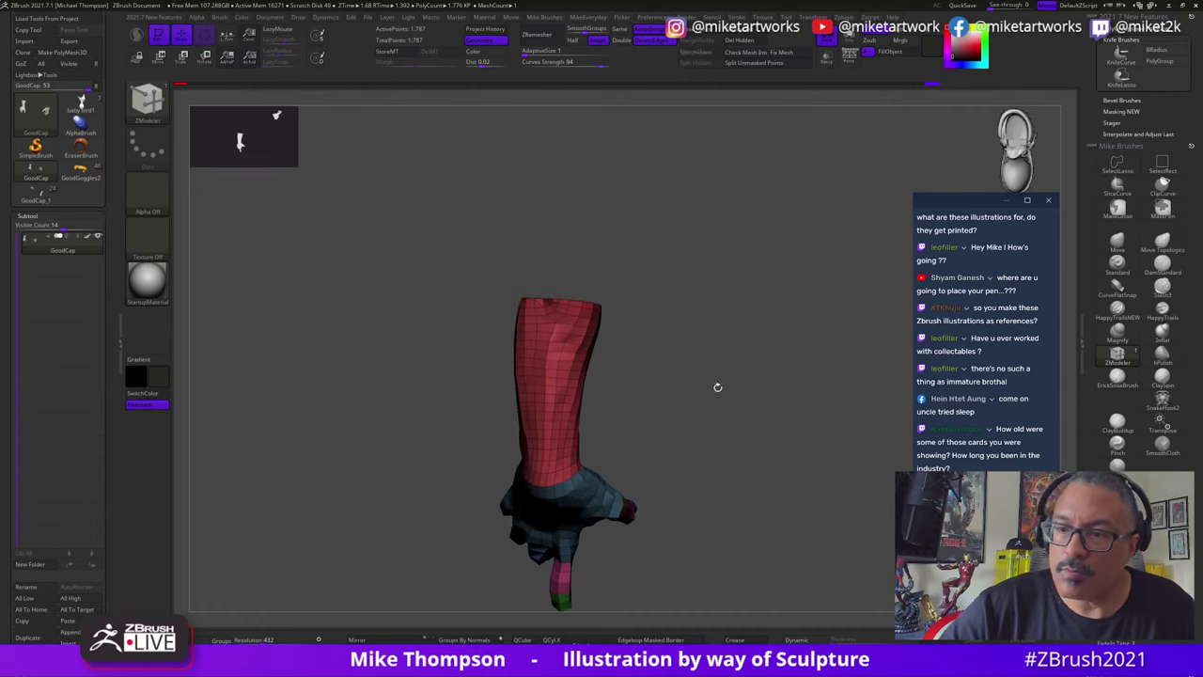
pyautogui.keyDown('ctrl'); pyautogui.keyDown('shift'); pyautogui.moveTo(452, 244); pyautogui.dragTo(669, 330); pyautogui.keyUp('shift'); pyautogui.keyUp('ctrl')
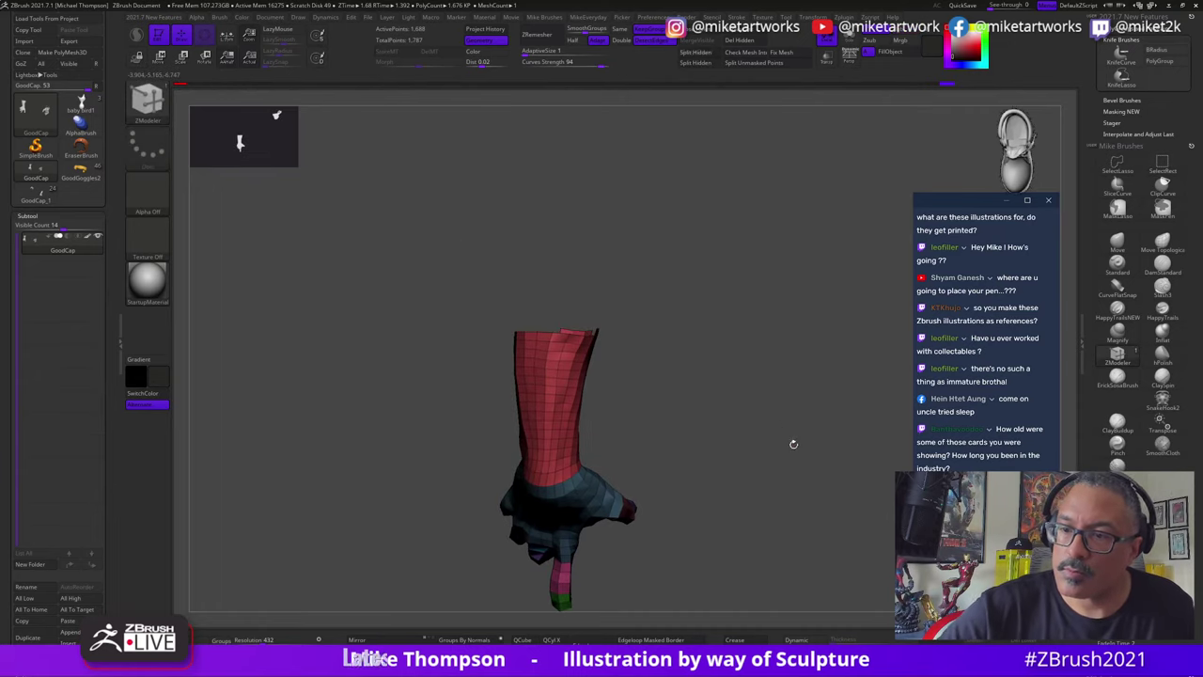
pyautogui.moveTo(792, 443); pyautogui.dragTo(626, 369)
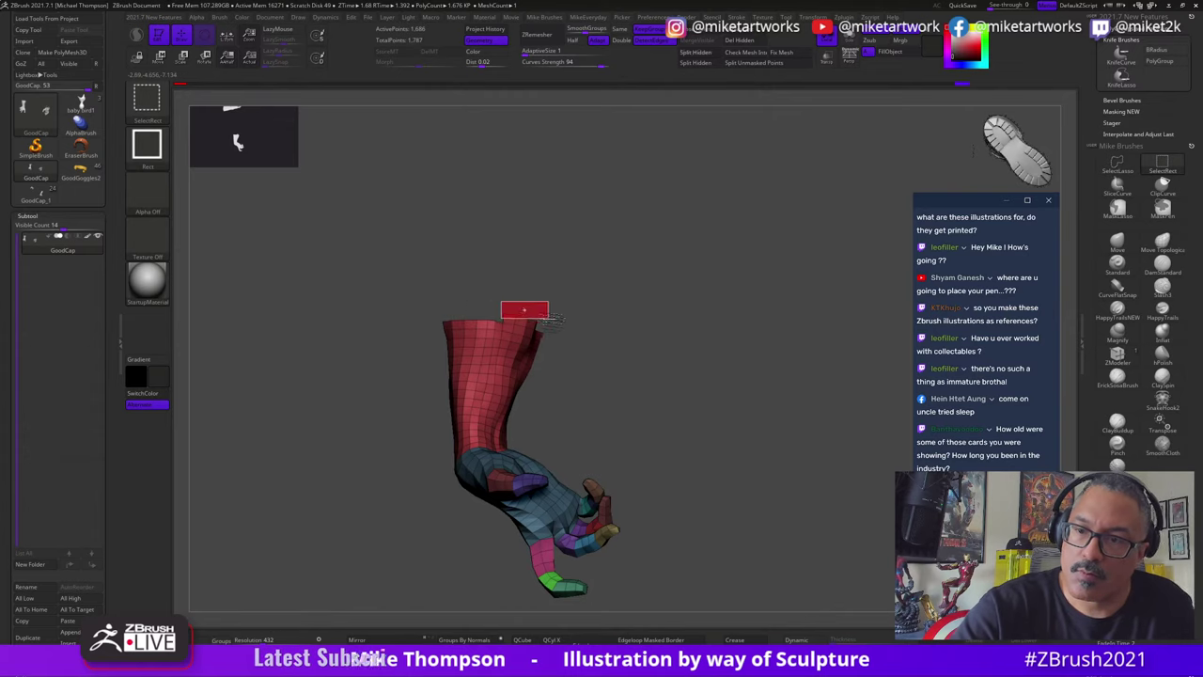
pyautogui.moveTo(584, 329); pyautogui.dragTo(582, 320)
pyautogui.keyDown('ctrl'); pyautogui.keyDown('alt'); pyautogui.keyDown('shift'); pyautogui.moveTo(504, 312); pyautogui.dragTo(528, 326); pyautogui.keyUp('shift'); pyautogui.keyUp('alt'); pyautogui.keyUp('ctrl')
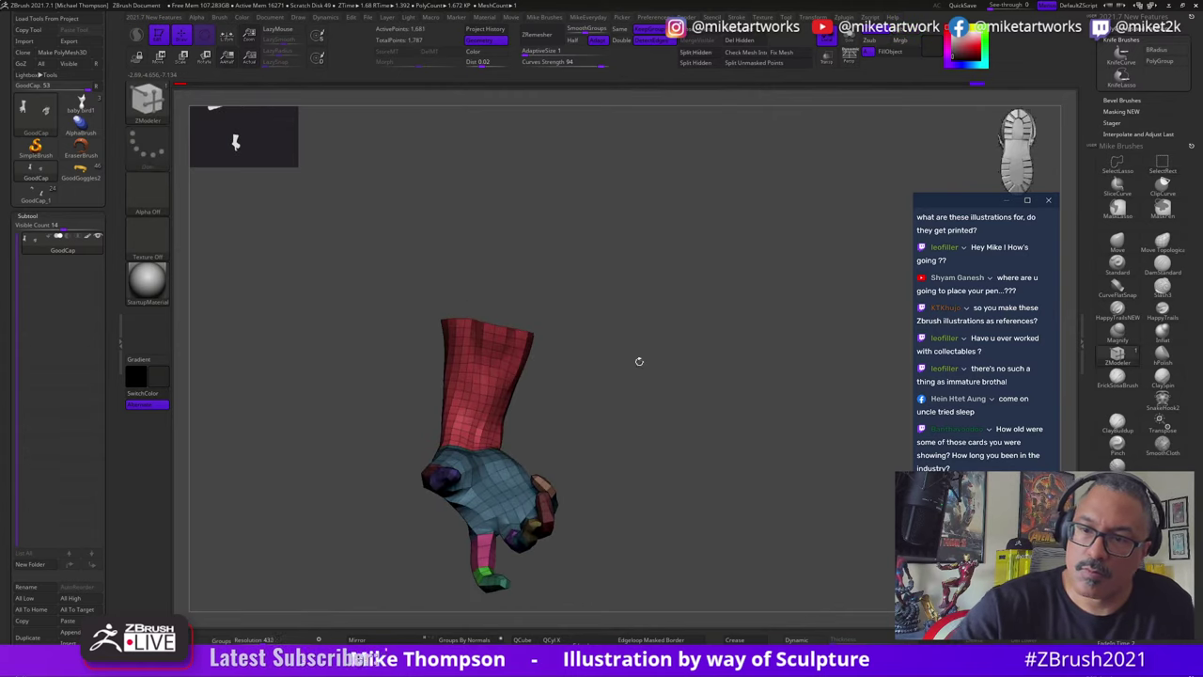
# Step: Trim the cut-off ring of the red forearm to an even edge row, then delete the ring as hidden geometry
pyautogui.keyDown('alt'); pyautogui.moveTo(701, 441); pyautogui.dragTo(823, 500); pyautogui.keyUp('alt')
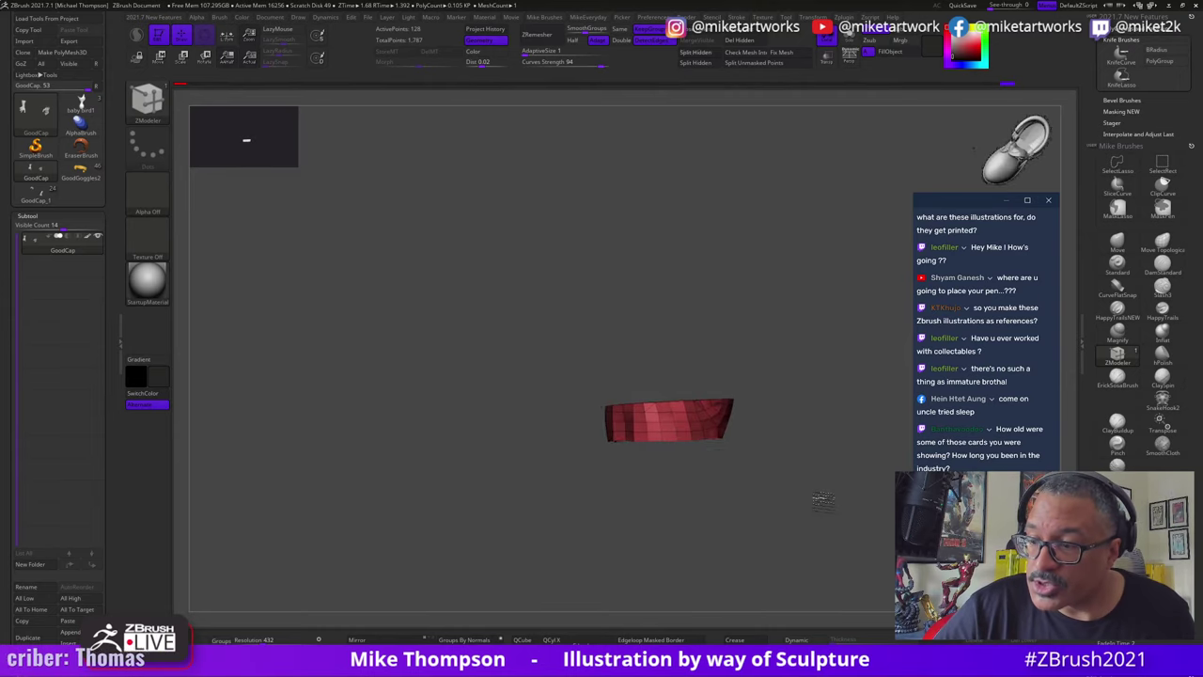
pyautogui.keyDown('ctrl'); pyautogui.keyDown('alt'); pyautogui.keyDown('shift'); pyautogui.moveTo(558, 523); pyautogui.dragTo(807, 435); pyautogui.keyUp('shift'); pyautogui.keyUp('alt'); pyautogui.keyUp('ctrl')
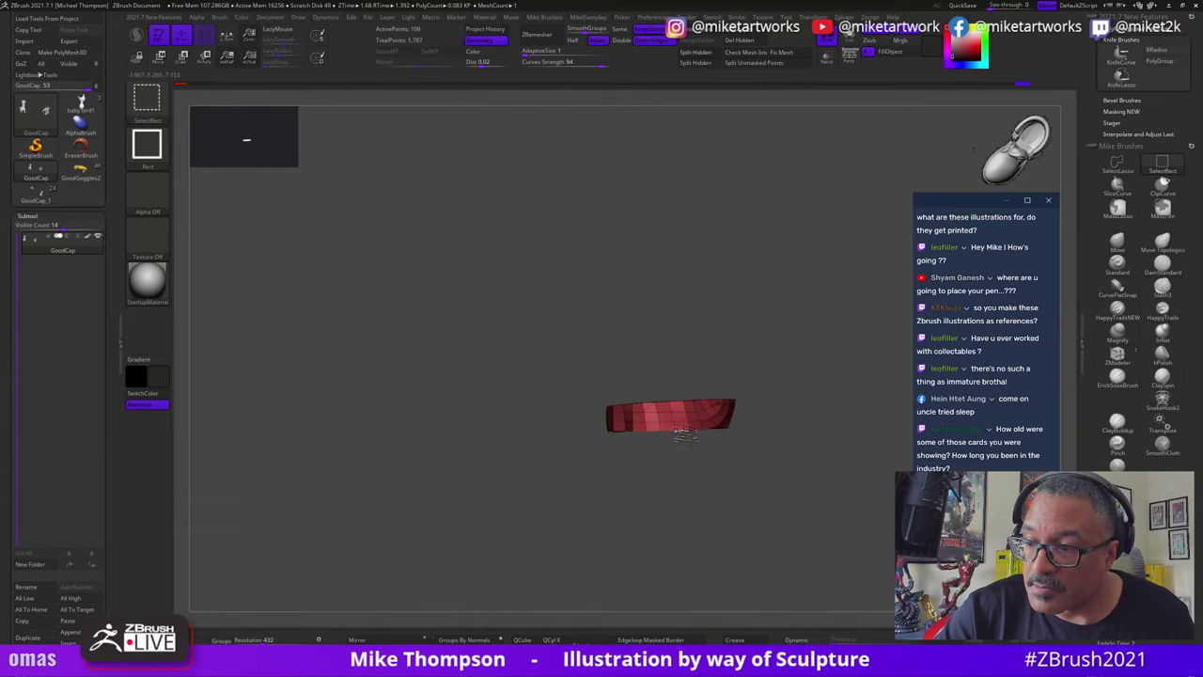
pyautogui.moveTo(826, 468); pyautogui.dragTo(852, 480)
pyautogui.keyDown('ctrl'); pyautogui.keyDown('shift'); pyautogui.click(848, 477); pyautogui.keyUp('shift'); pyautogui.keyUp('ctrl')
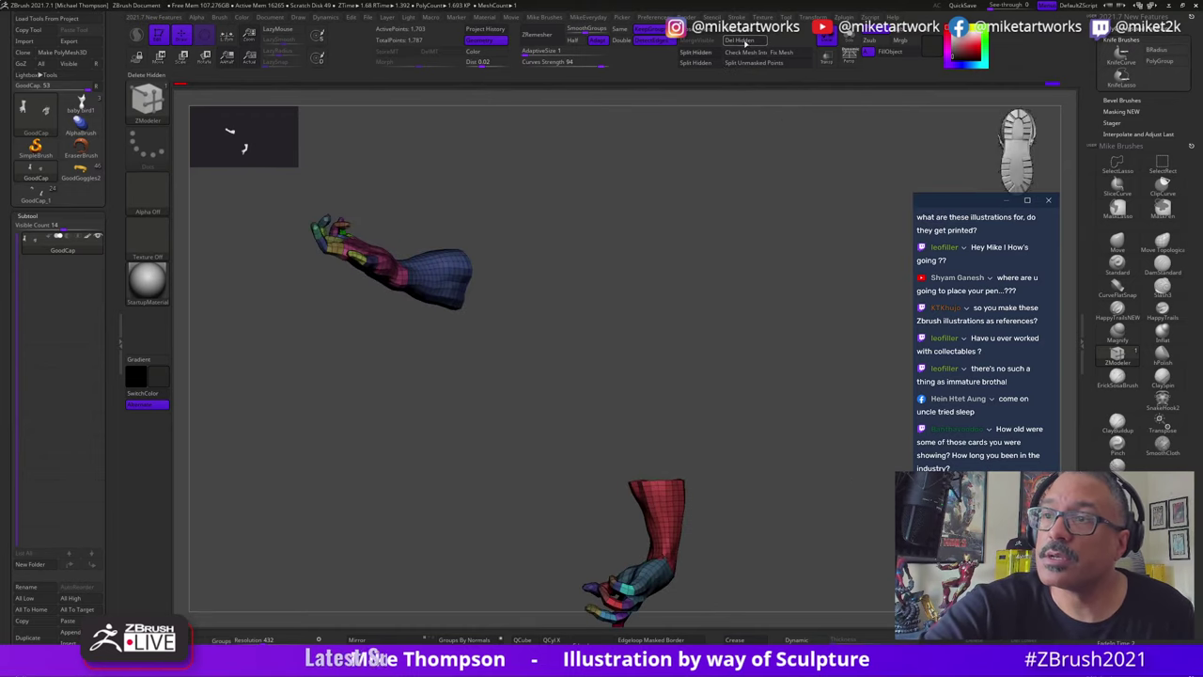
pyautogui.moveTo(723, 214); pyautogui.dragTo(693, 449)
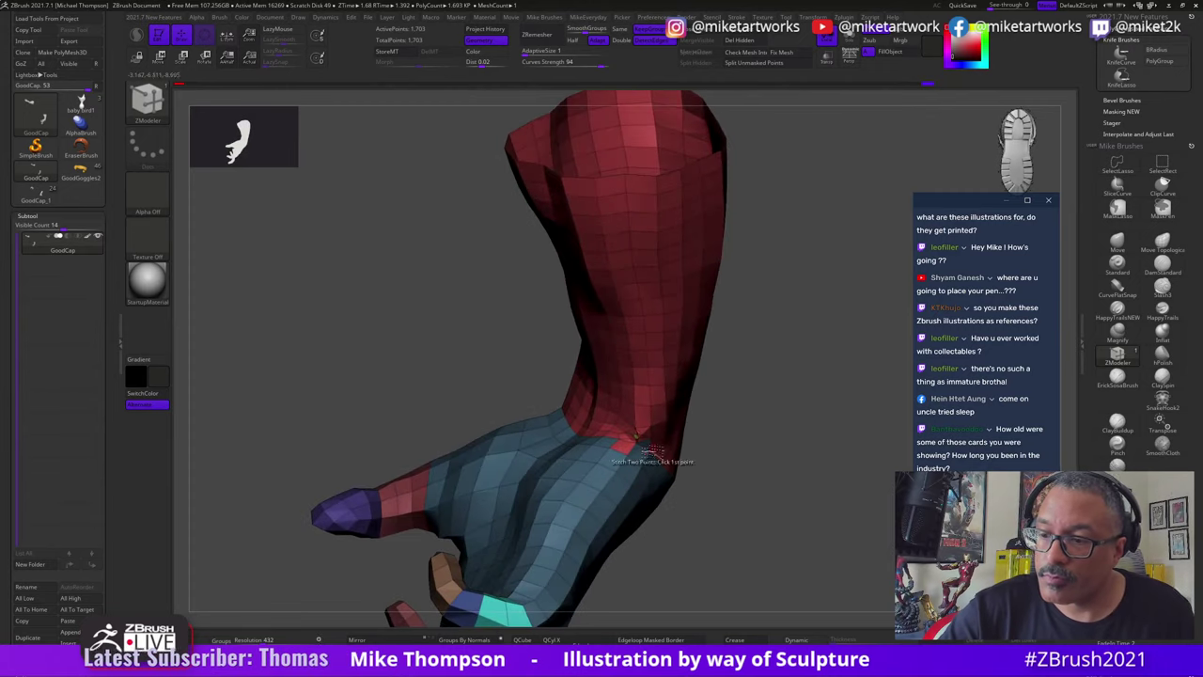
# Step: Isolate the palm and red forearm polygroups and combine them into a single polygroup
pyautogui.keyDown('ctrl'); pyautogui.keyDown('shift'); pyautogui.click(638, 455); pyautogui.keyUp('shift'); pyautogui.keyUp('ctrl')
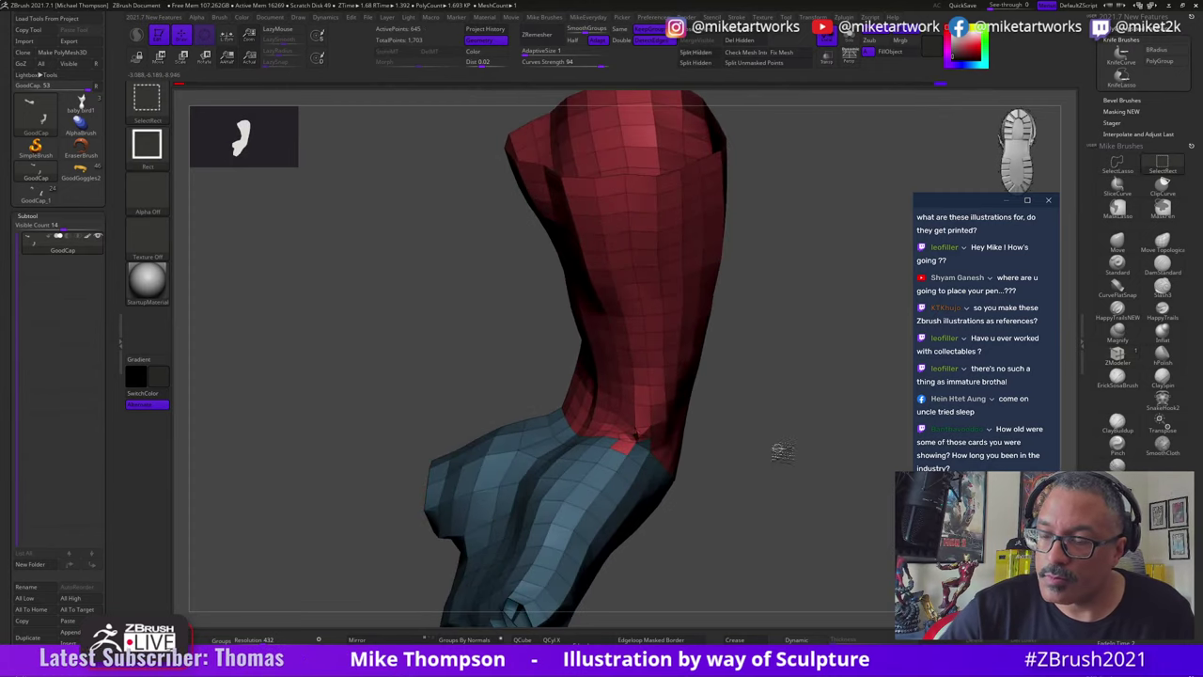
pyautogui.keyDown('ctrl'); pyautogui.keyDown('shift'); pyautogui.moveTo(781, 452); pyautogui.dragTo(761, 438); pyautogui.keyUp('shift'); pyautogui.keyUp('ctrl')
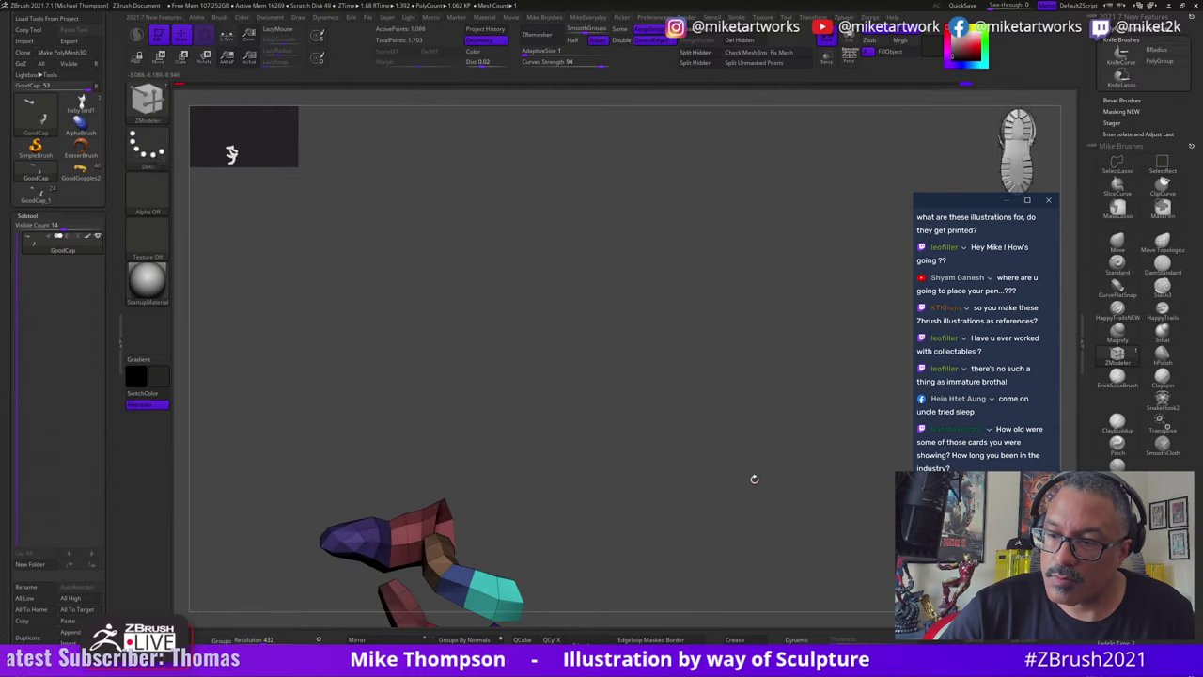
pyautogui.moveTo(754, 479); pyautogui.dragTo(804, 473)
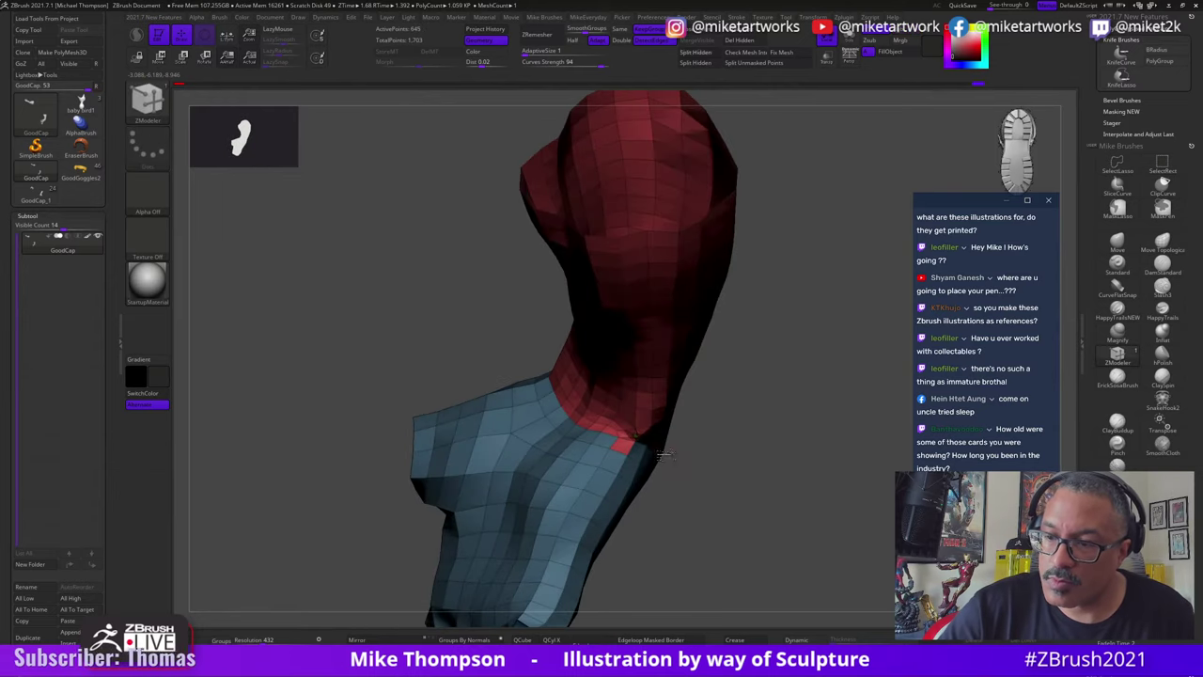
pyautogui.keyDown('ctrl'); pyautogui.keyDown('shift'); pyautogui.click(635, 486); pyautogui.keyUp('shift'); pyautogui.keyUp('ctrl')
pyautogui.moveTo(635, 486)
pyautogui.mouseDown()
pyautogui.moveTo(813, 451)
pyautogui.moveTo(827, 472)
pyautogui.moveTo(743, 486)
pyautogui.moveTo(744, 447)
pyautogui.moveTo(749, 492)
pyautogui.moveTo(747, 431)
pyautogui.mouseUp()
pyautogui.keyDown('ctrl'); pyautogui.keyDown('shift'); pyautogui.click(637, 452); pyautogui.keyUp('shift'); pyautogui.keyUp('ctrl')
pyautogui.moveTo(699, 220)
pyautogui.keyDown('ctrl'); pyautogui.mouseDown()
pyautogui.moveTo(404, 515)
pyautogui.moveTo(649, 179)
pyautogui.mouseUp(); pyautogui.keyUp('ctrl')
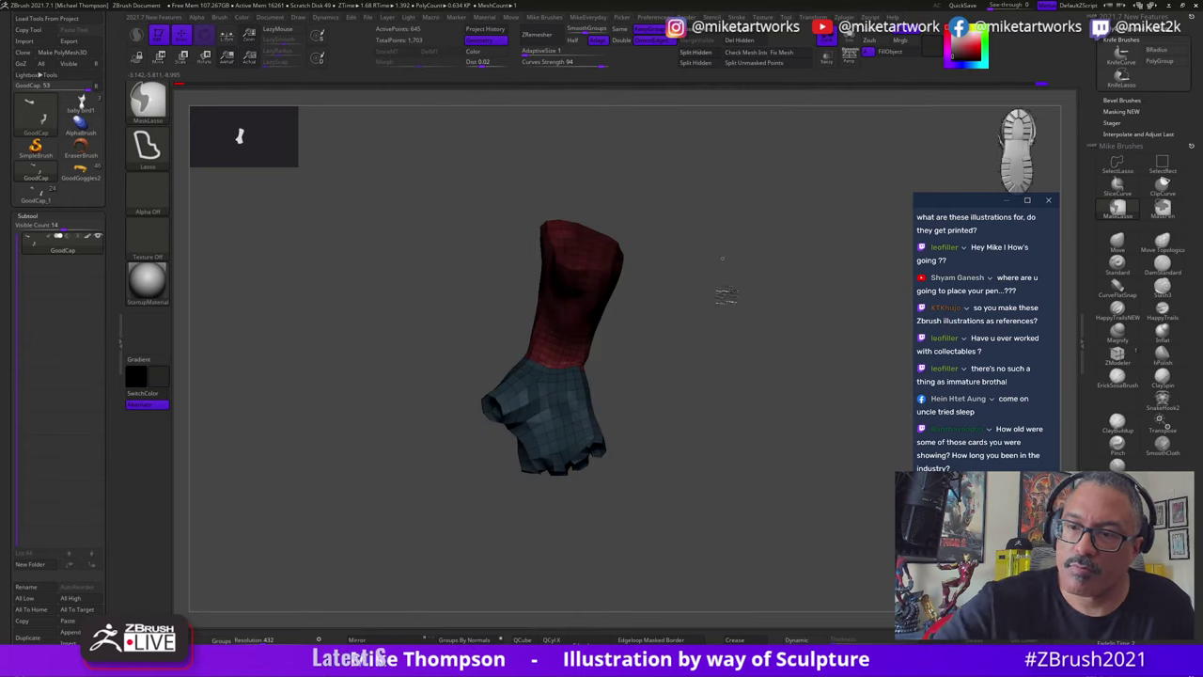
pyautogui.hotkey('ctrl', 'w')
# Step: Remove the distorted polygons in the wrist crease and delete the hidden geometry
pyautogui.keyDown('alt'); pyautogui.moveTo(706, 485); pyautogui.dragTo(609, 474); pyautogui.keyUp('alt')
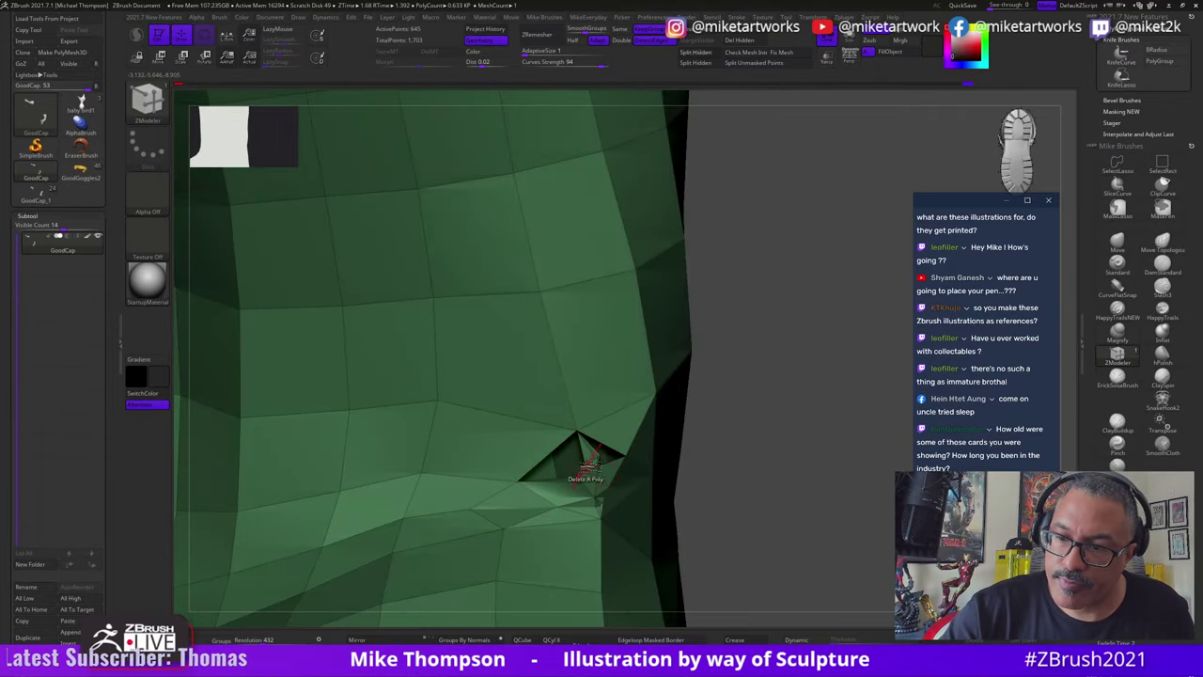
pyautogui.moveTo(615, 469); pyautogui.dragTo(609, 503)
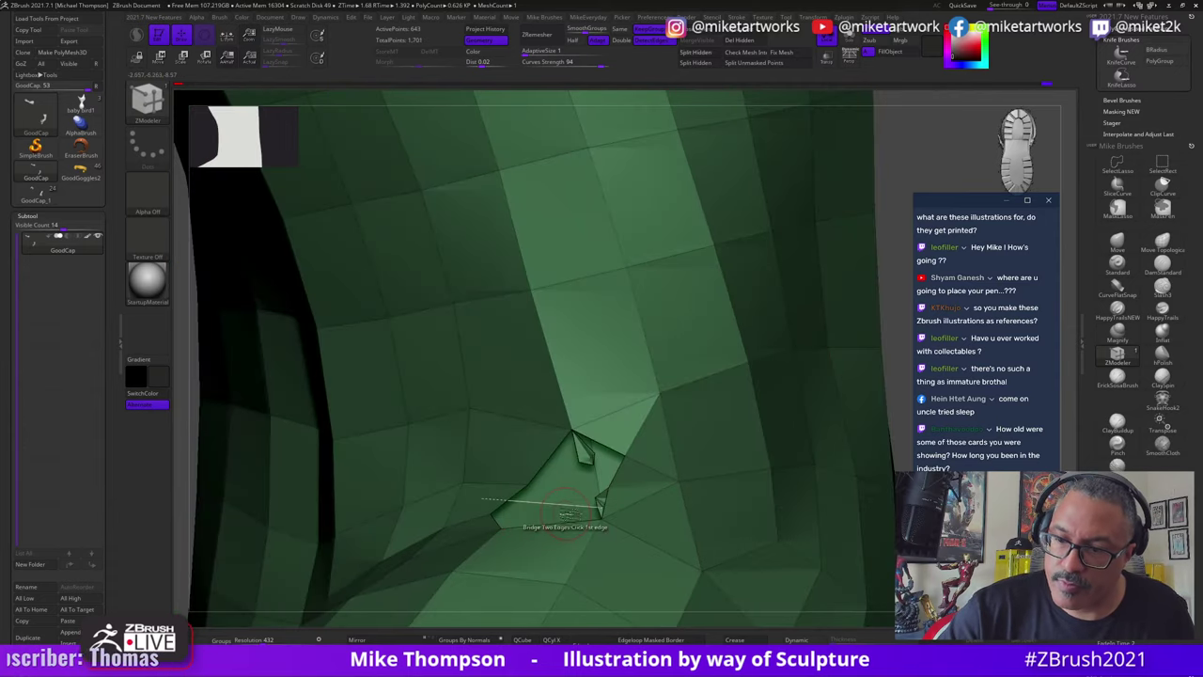
pyautogui.moveTo(895, 415); pyautogui.dragTo(626, 456)
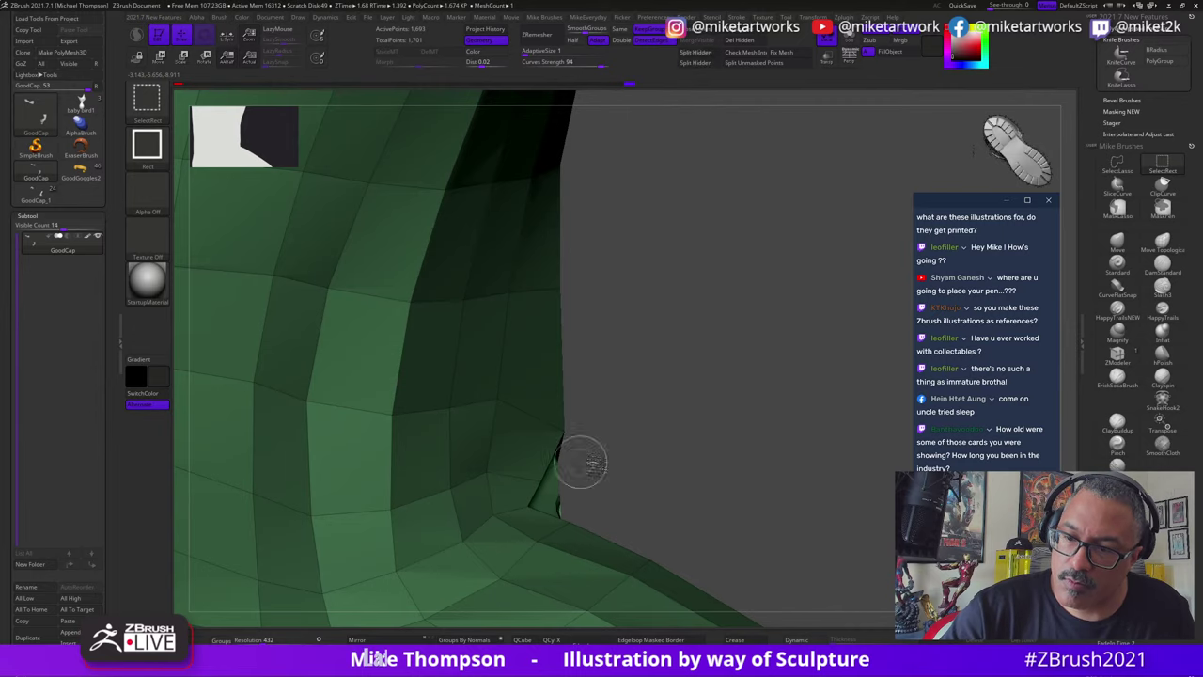
pyautogui.moveTo(652, 479)
pyautogui.mouseDown()
pyautogui.moveTo(645, 499)
pyautogui.moveTo(655, 492)
pyautogui.mouseUp()
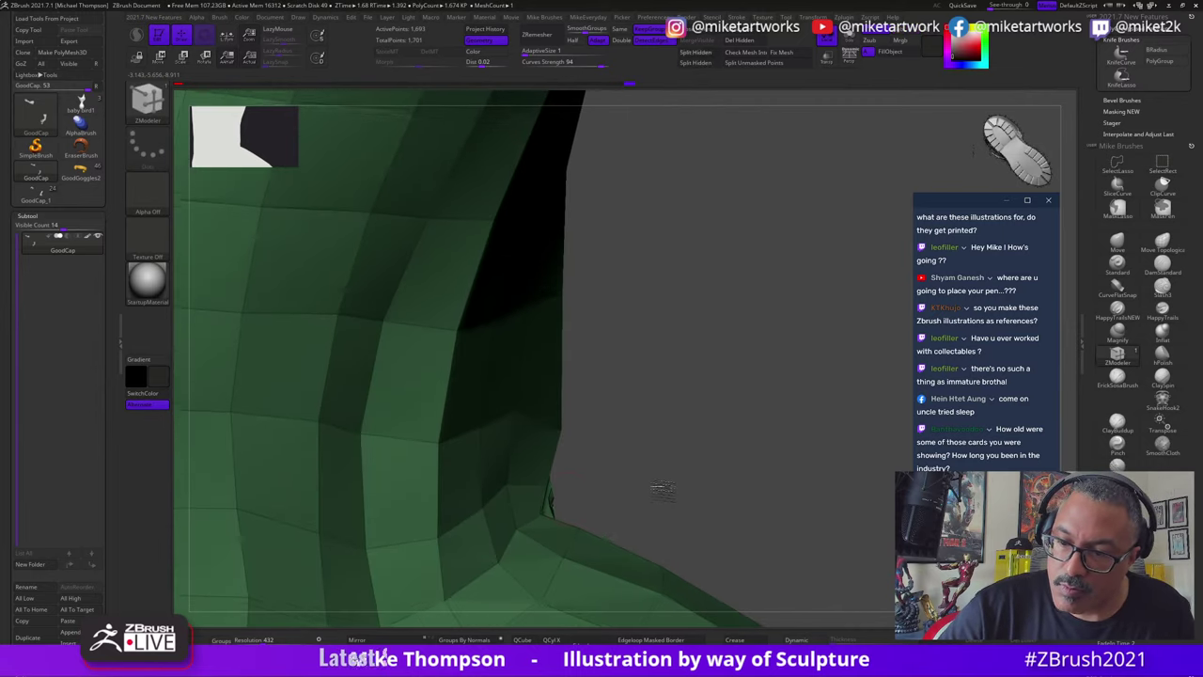
pyautogui.moveTo(800, 446)
pyautogui.mouseDown()
pyautogui.moveTo(765, 422)
pyautogui.moveTo(836, 438)
pyautogui.moveTo(687, 391)
pyautogui.moveTo(758, 430)
pyautogui.moveTo(827, 398)
pyautogui.moveTo(811, 432)
pyautogui.moveTo(803, 409)
pyautogui.moveTo(826, 392)
pyautogui.moveTo(704, 440)
pyautogui.moveTo(759, 469)
pyautogui.moveTo(818, 417)
pyautogui.moveTo(741, 459)
pyautogui.moveTo(771, 405)
pyautogui.mouseUp()
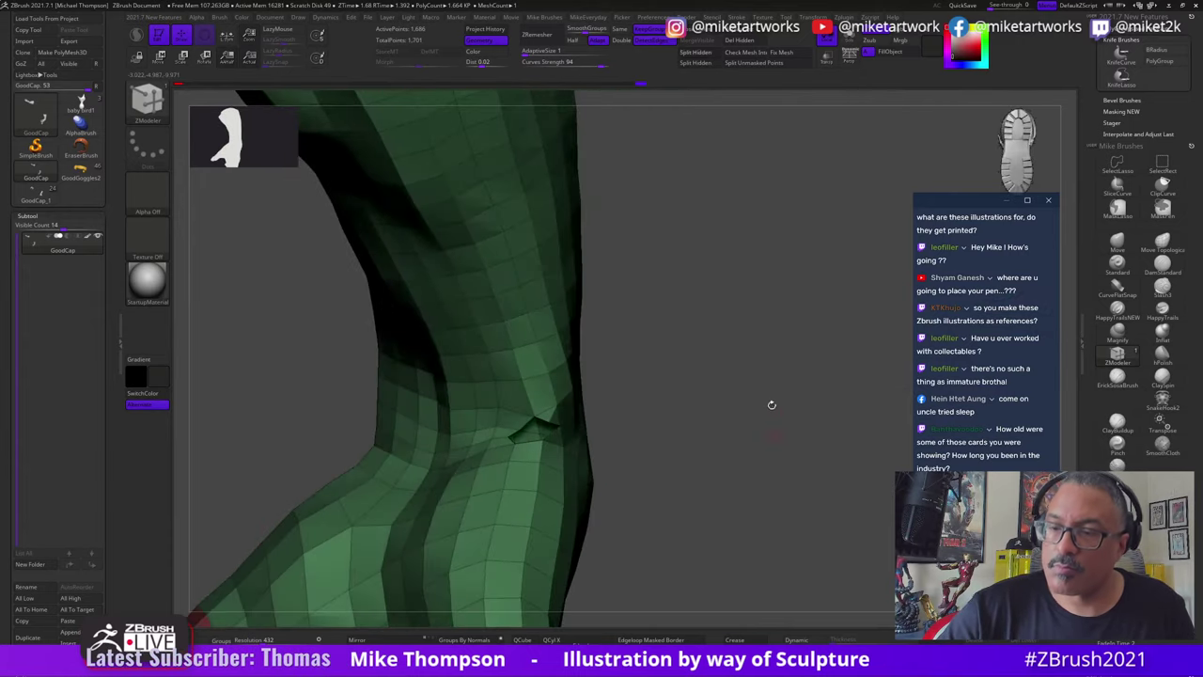
pyautogui.click(745, 42)
# Step: Bridge the facing edges of the hole at the wrist crease
pyautogui.moveTo(705, 451); pyautogui.dragTo(613, 480)
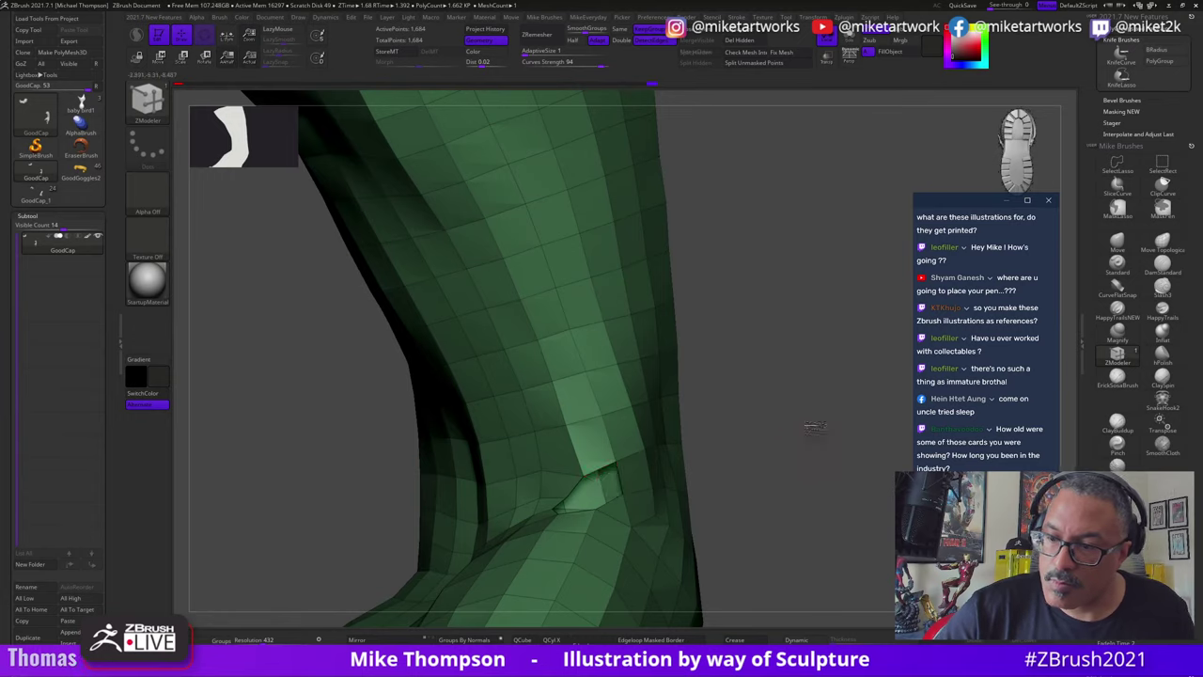
pyautogui.moveTo(813, 427)
pyautogui.mouseDown()
pyautogui.moveTo(806, 435)
pyautogui.moveTo(818, 456)
pyautogui.moveTo(792, 442)
pyautogui.moveTo(805, 449)
pyautogui.moveTo(798, 436)
pyautogui.moveTo(837, 422)
pyautogui.moveTo(833, 413)
pyautogui.mouseUp()
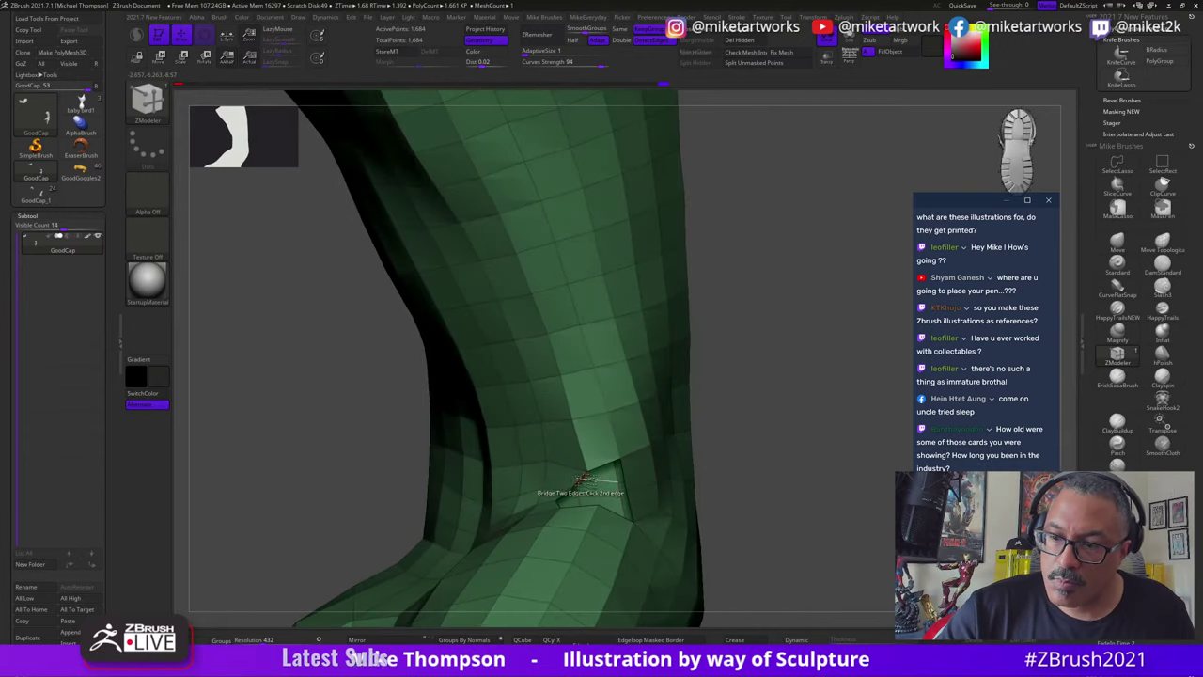
pyautogui.moveTo(795, 445)
pyautogui.mouseDown()
pyautogui.moveTo(819, 457)
pyautogui.moveTo(785, 429)
pyautogui.mouseUp()
# Step: Set the edge action to Insert Single EdgeLoop and delete the extra edge loop along the wrist
pyautogui.moveTo(609, 486); pyautogui.dragTo(714, 460)
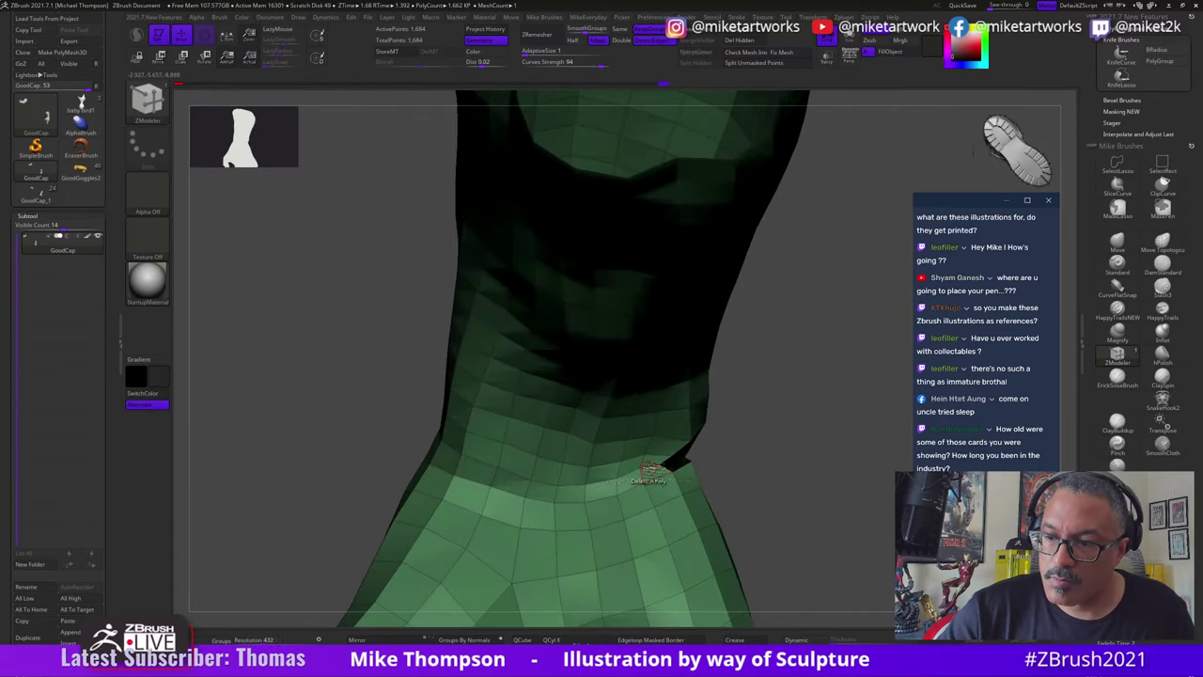
pyautogui.press('space')
pyautogui.click(605, 381)
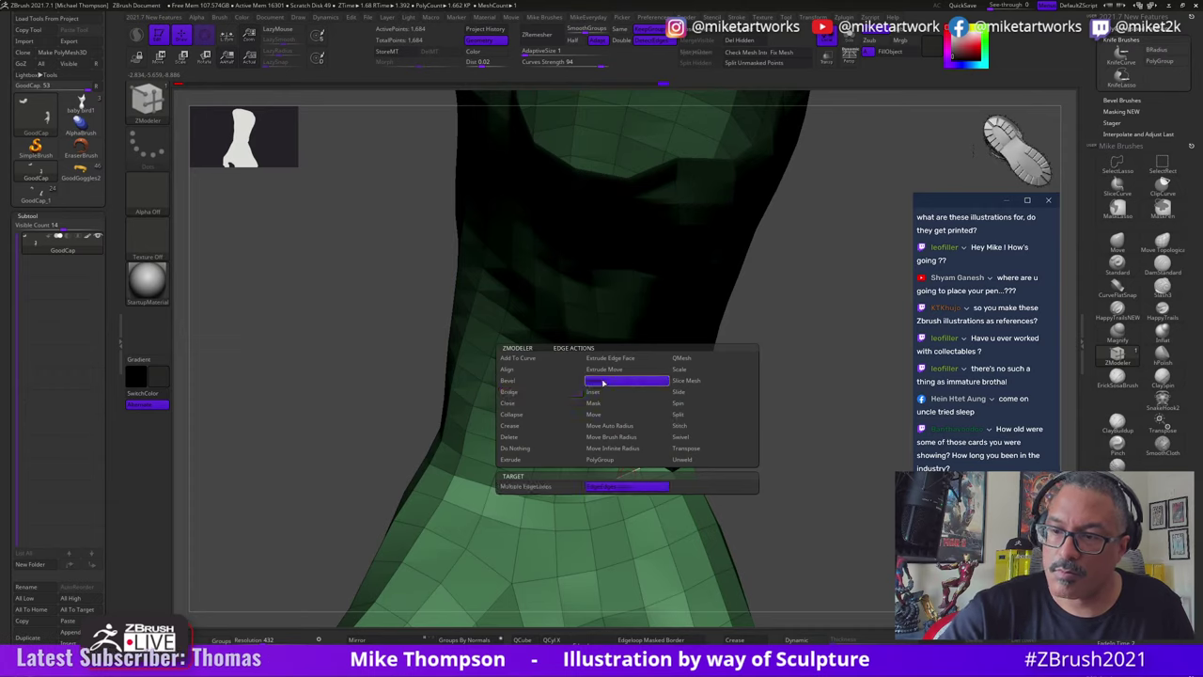
pyautogui.moveTo(807, 425); pyautogui.dragTo(873, 395)
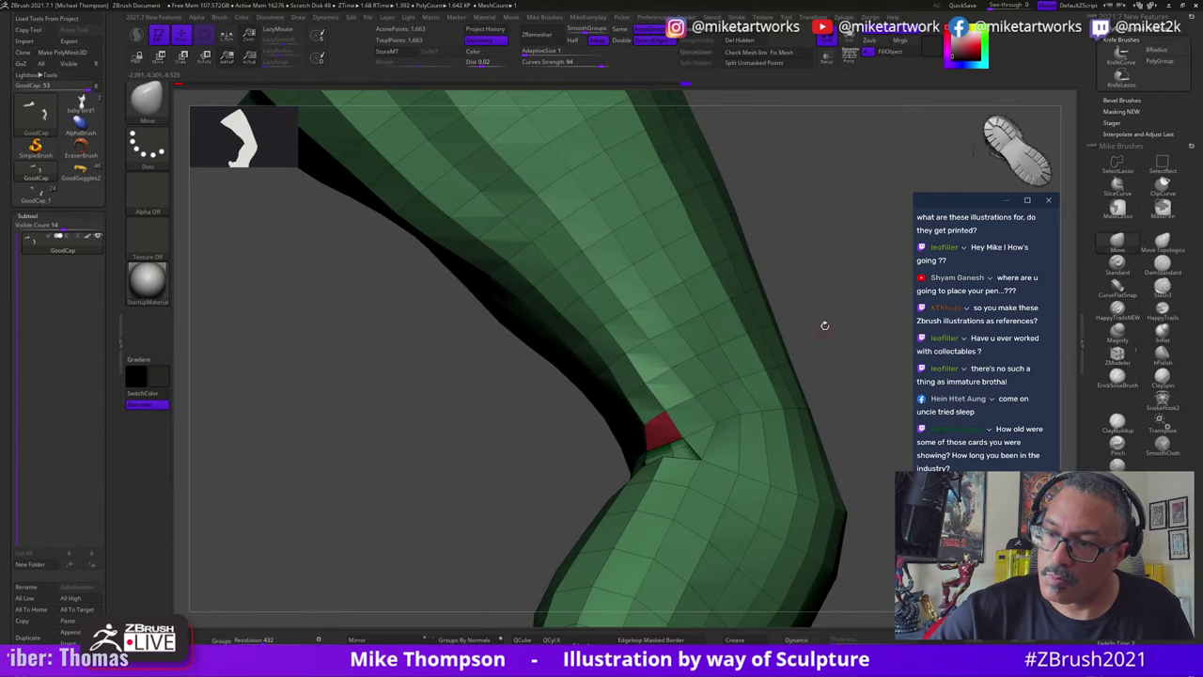
# Step: Bridge the facing edges of the remaining gap in the wrist crease to close the hole
pyautogui.moveTo(824, 325); pyautogui.dragTo(873, 362)
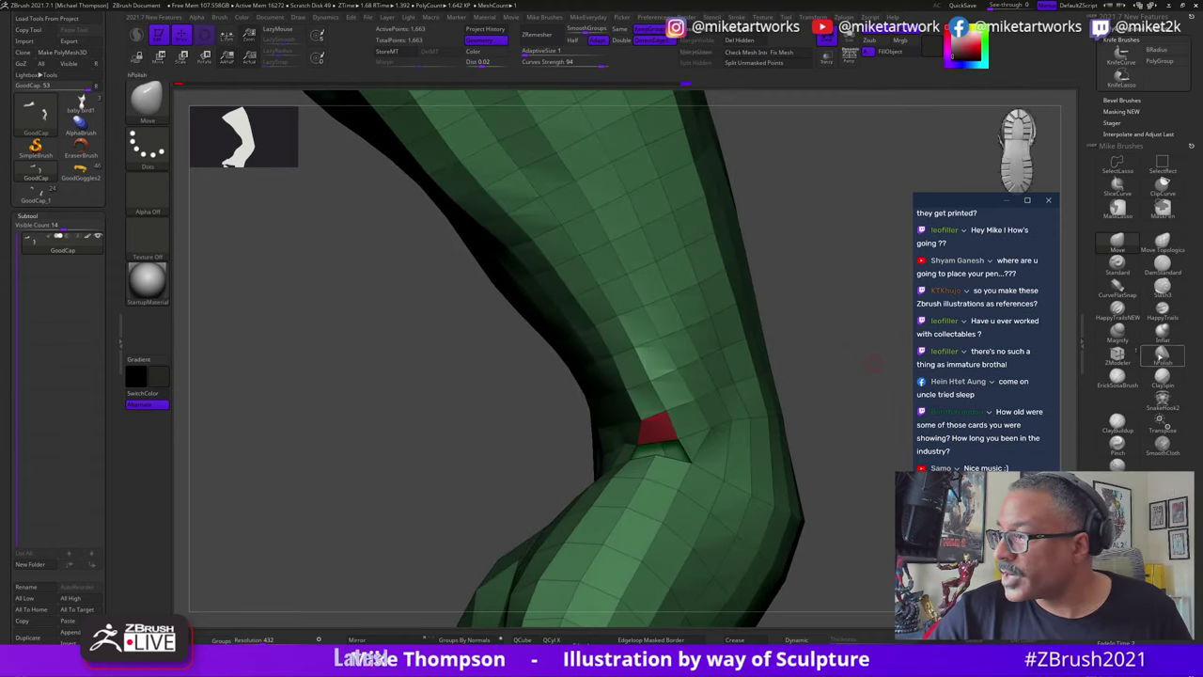
pyautogui.moveTo(834, 369); pyautogui.dragTo(703, 419)
pyautogui.moveTo(779, 402); pyautogui.dragTo(696, 432)
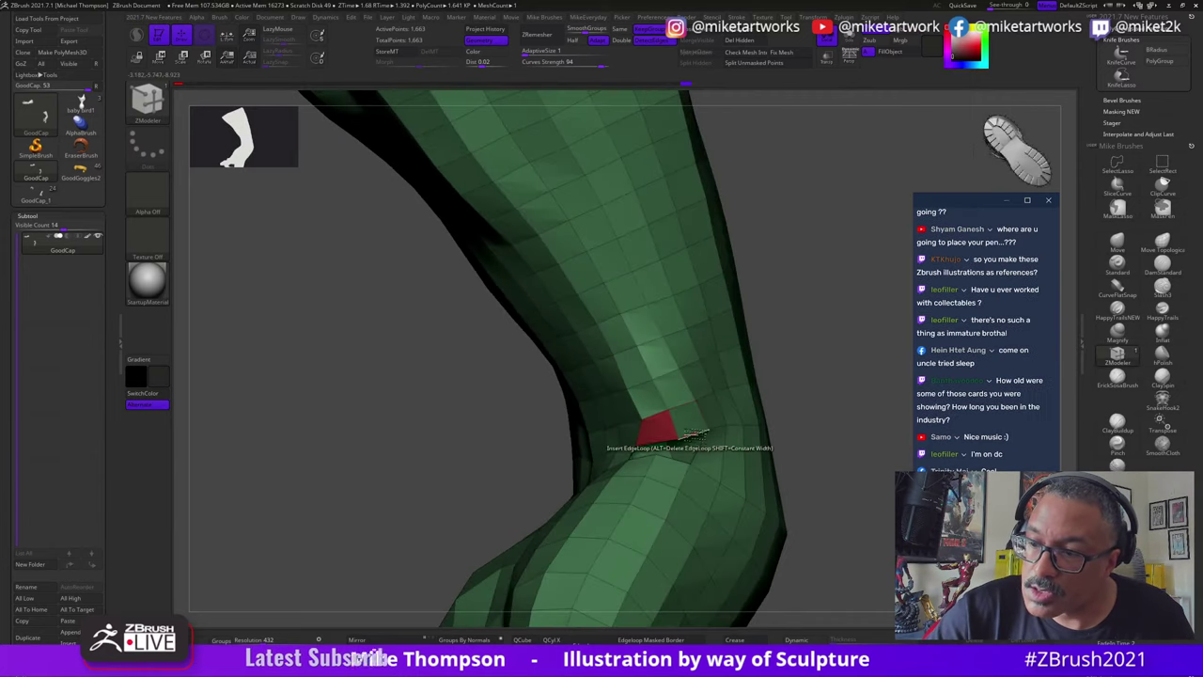
pyautogui.press('space')
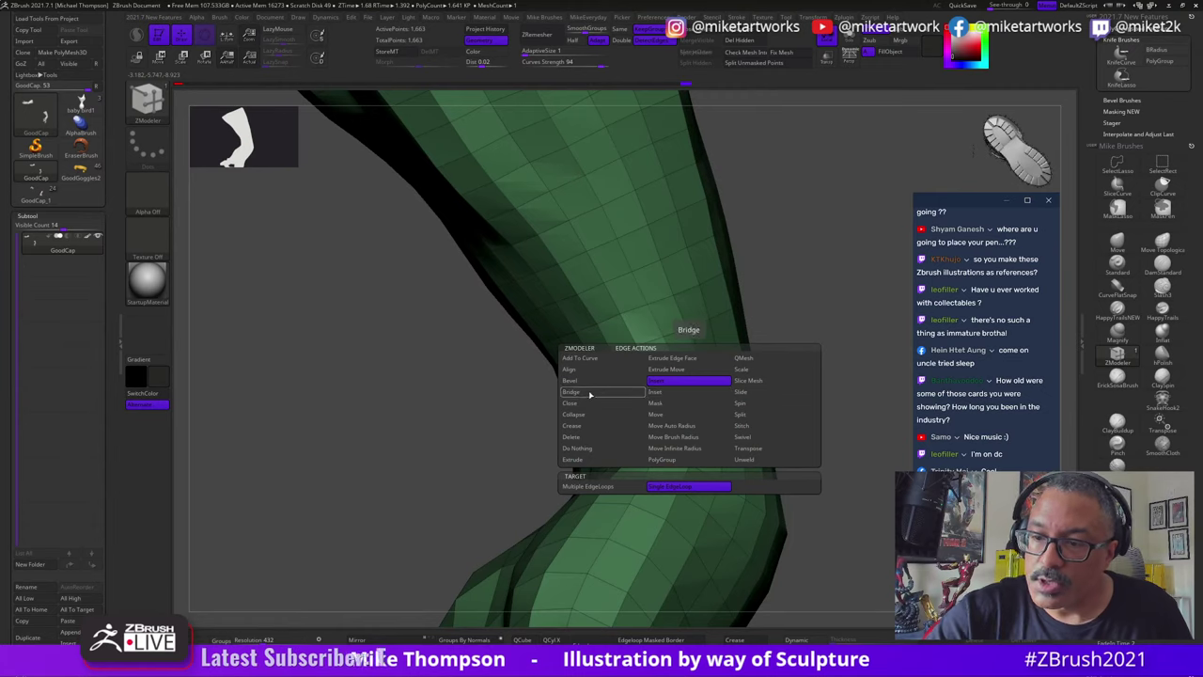
pyautogui.click(590, 394)
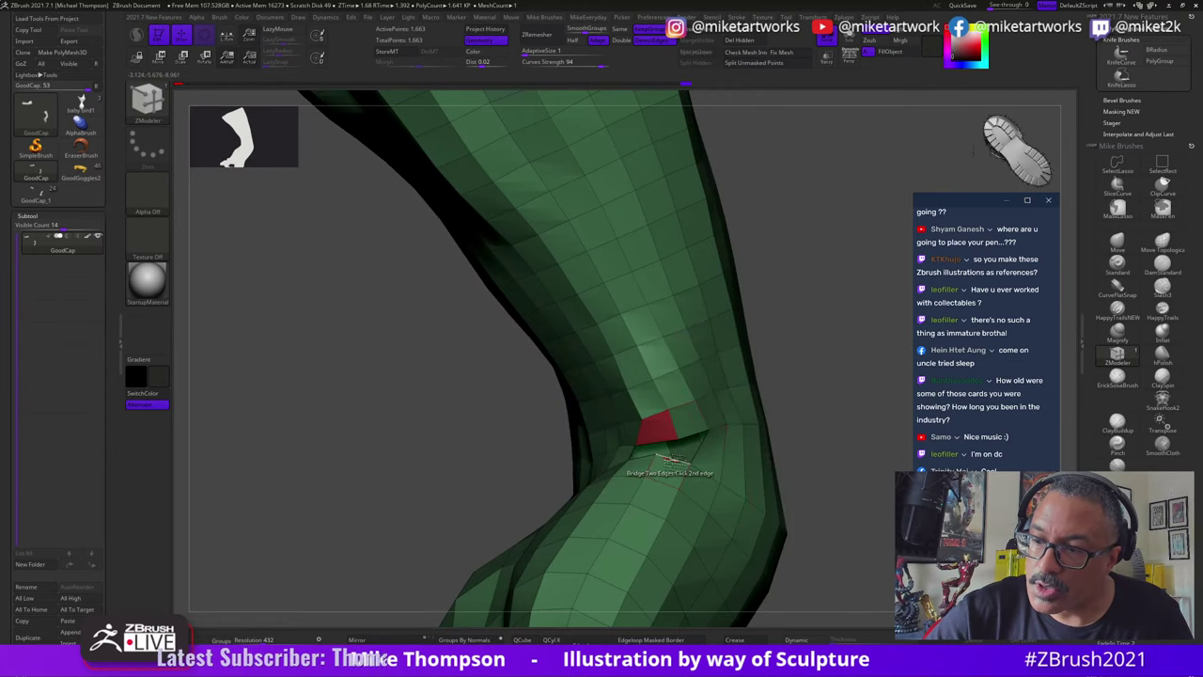
pyautogui.moveTo(805, 391); pyautogui.dragTo(867, 383)
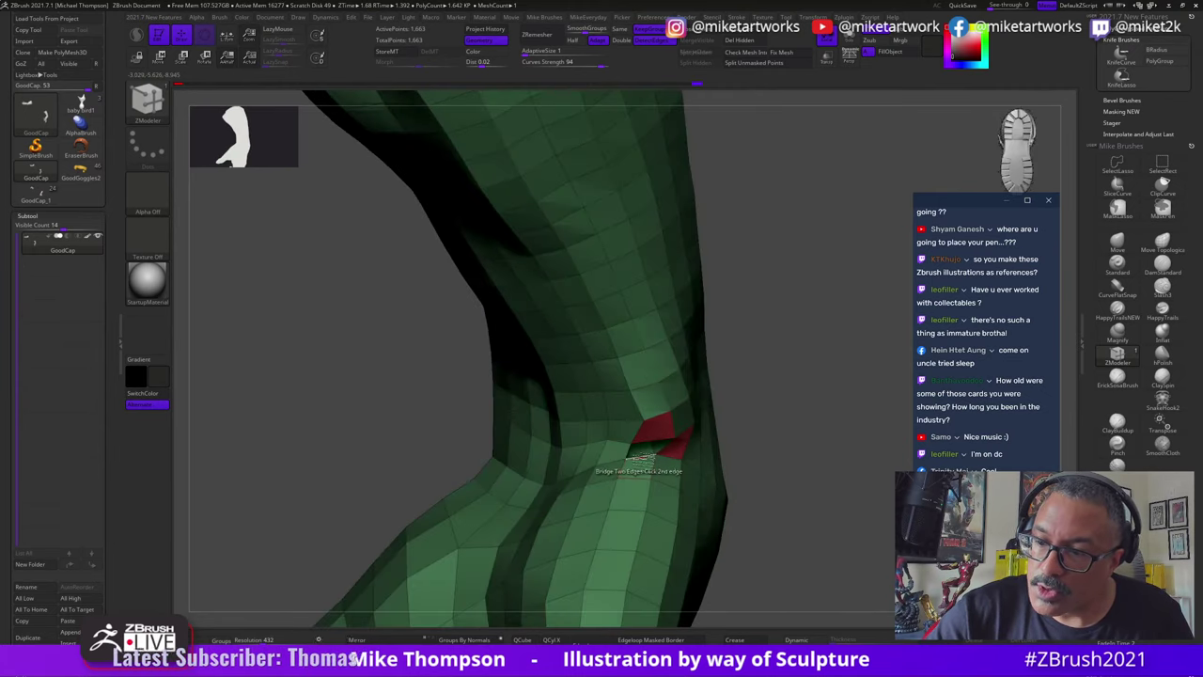
pyautogui.moveTo(824, 429); pyautogui.dragTo(849, 412)
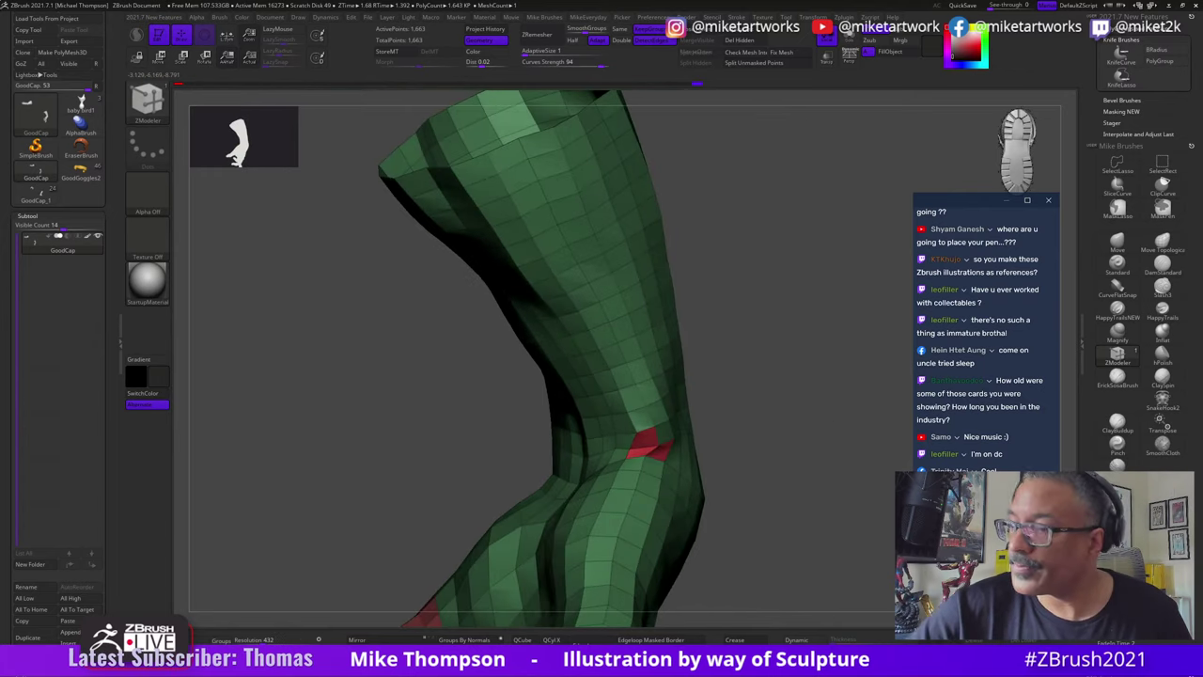
# Step: Smooth the newly bridged red polygons and the surrounding mesh at the wrist crease
pyautogui.press('s')
pyautogui.press('shift')
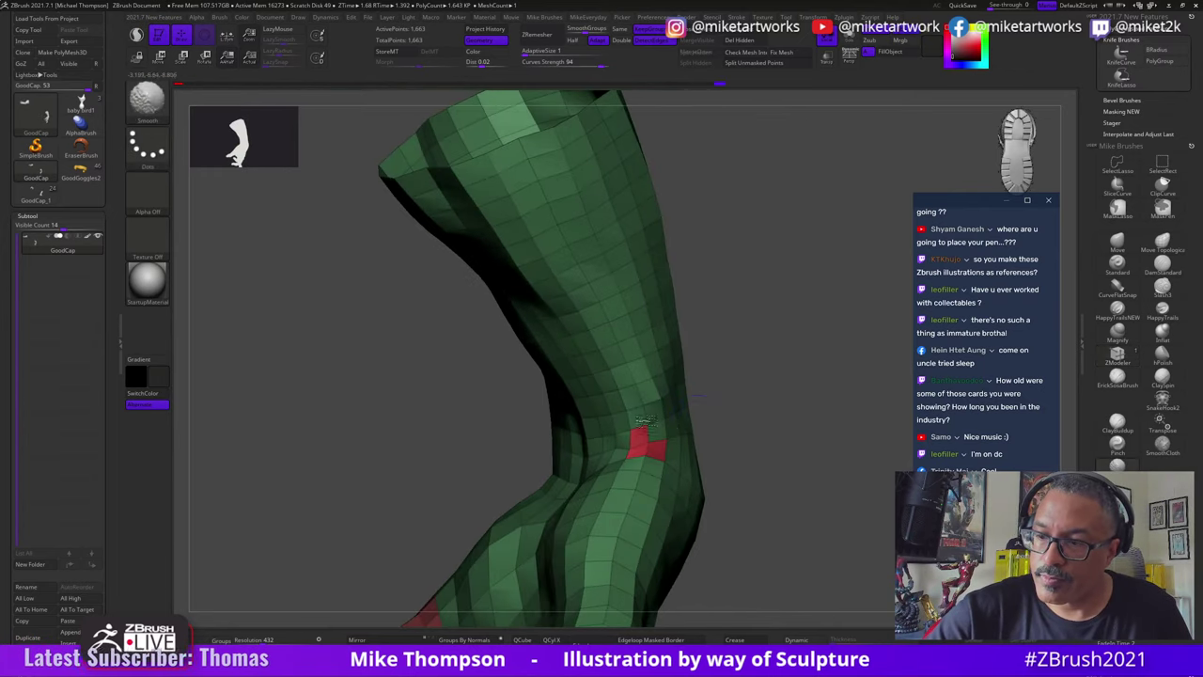
pyautogui.moveTo(752, 433)
pyautogui.mouseDown()
pyautogui.moveTo(790, 438)
pyautogui.moveTo(792, 457)
pyautogui.moveTo(837, 460)
pyautogui.moveTo(828, 442)
pyautogui.moveTo(749, 483)
pyautogui.moveTo(757, 496)
pyautogui.moveTo(732, 313)
pyautogui.mouseUp()
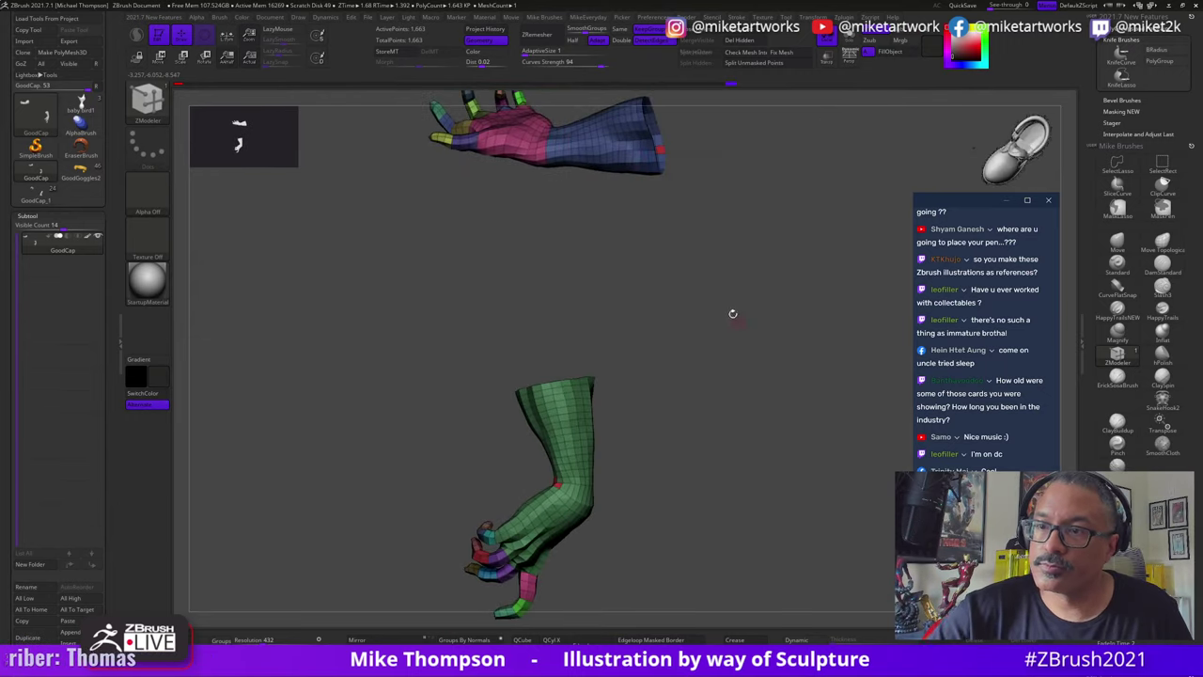
# Step: Isolate the other arm's blue forearm and merge the red polygon at its rim into a single polygroup
pyautogui.moveTo(700, 161); pyautogui.dragTo(746, 389)
pyautogui.keyDown('ctrl'); pyautogui.keyDown('shift'); pyautogui.click(705, 329); pyautogui.keyUp('shift'); pyautogui.keyUp('ctrl')
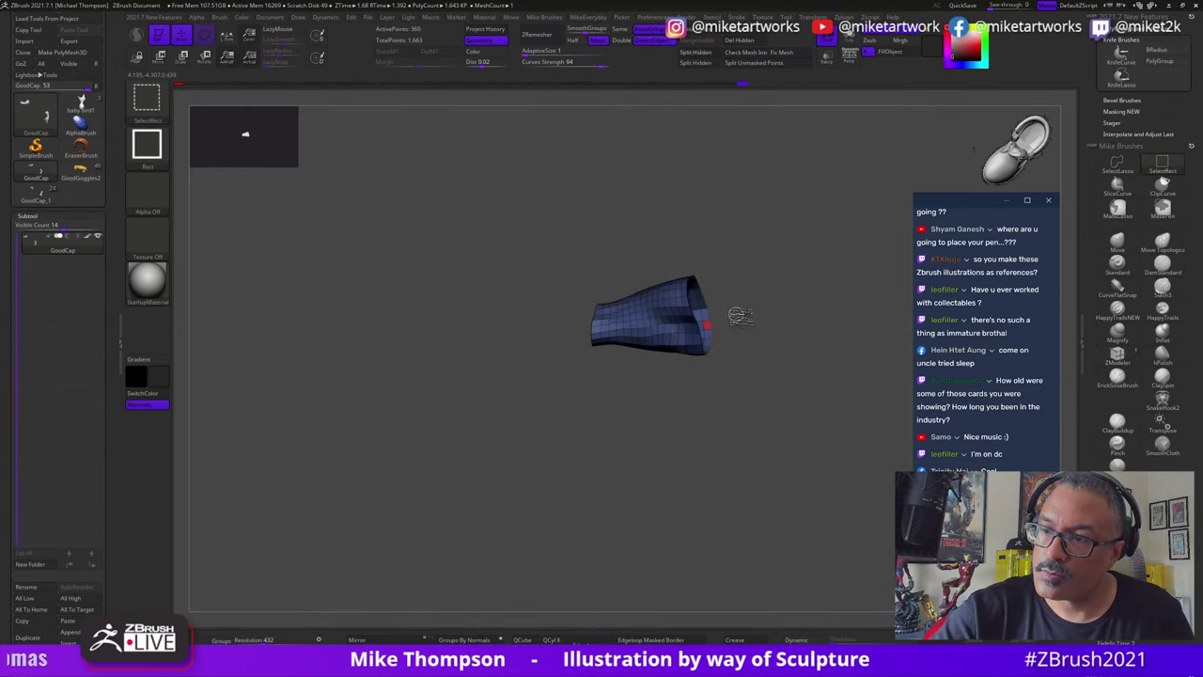
pyautogui.moveTo(773, 332)
pyautogui.keyDown('ctrl'); pyautogui.mouseDown()
pyautogui.moveTo(766, 376)
pyautogui.moveTo(798, 485)
pyautogui.moveTo(797, 391)
pyautogui.moveTo(793, 500)
pyautogui.moveTo(749, 536)
pyautogui.moveTo(742, 408)
pyautogui.moveTo(757, 473)
pyautogui.moveTo(796, 469)
pyautogui.moveTo(848, 228)
pyautogui.moveTo(836, 486)
pyautogui.moveTo(701, 486)
pyautogui.mouseUp(); pyautogui.keyUp('ctrl')
pyautogui.hotkey('ctrl', 'w')
# Step: Isolate the repaired arm's palm and forearm with the bridged patch and combine them into one polygroup
pyautogui.keyDown('ctrl'); pyautogui.keyDown('shift'); pyautogui.click(799, 489); pyautogui.keyUp('shift'); pyautogui.keyUp('ctrl')
pyautogui.keyDown('ctrl'); pyautogui.keyDown('shift'); pyautogui.click(763, 462); pyautogui.keyUp('shift'); pyautogui.keyUp('ctrl')
pyautogui.hotkey('ctrl', 'w')
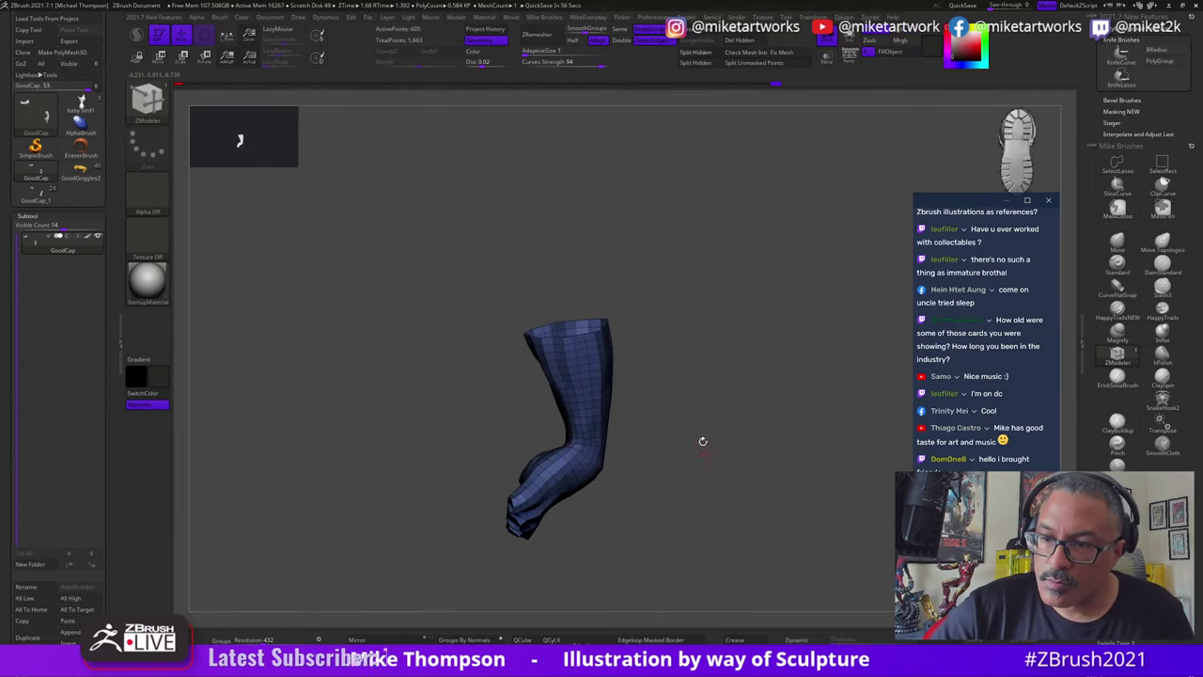
pyautogui.moveTo(649, 273)
pyautogui.keyDown('ctrl'); pyautogui.keyDown('shift'); pyautogui.mouseDown()
pyautogui.moveTo(648, 457)
pyautogui.moveTo(588, 457)
pyautogui.moveTo(557, 440)
pyautogui.mouseUp(); pyautogui.keyUp('shift'); pyautogui.keyUp('ctrl')
pyautogui.keyDown('ctrl'); pyautogui.keyDown('shift'); pyautogui.click(636, 430); pyautogui.keyUp('shift'); pyautogui.keyUp('ctrl')
pyautogui.keyDown('ctrl'); pyautogui.keyDown('alt'); pyautogui.keyDown('shift'); pyautogui.moveTo(583, 279); pyautogui.dragTo(606, 346); pyautogui.keyUp('shift'); pyautogui.keyUp('alt'); pyautogui.keyUp('ctrl')
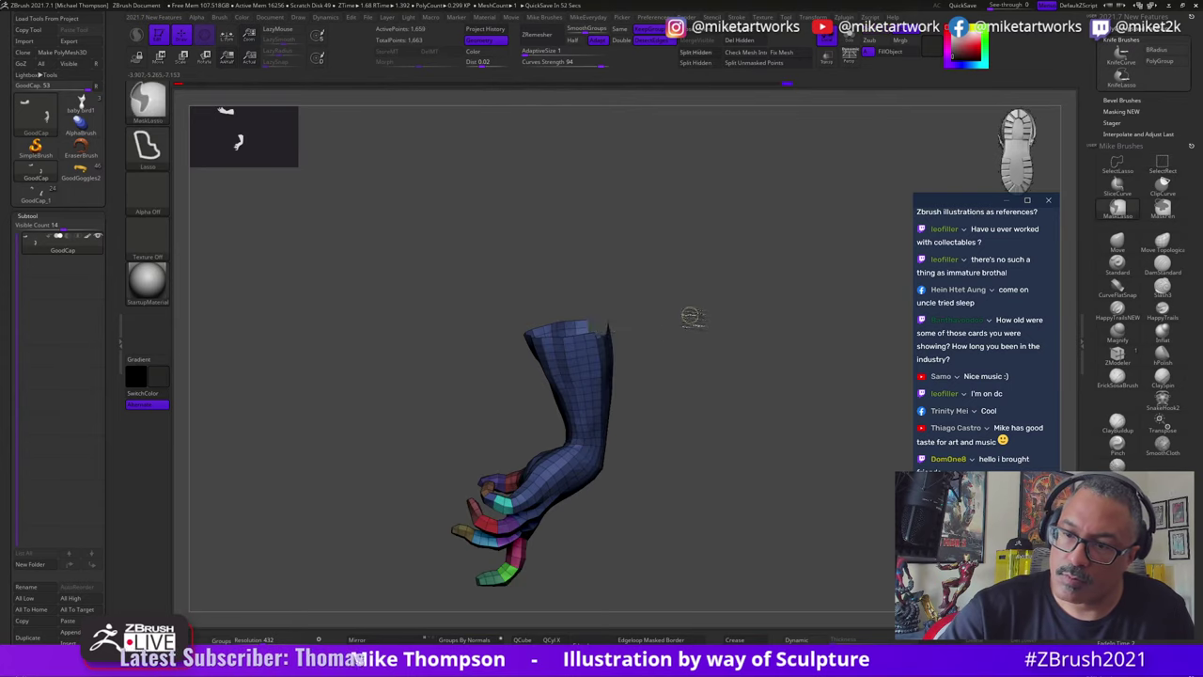
pyautogui.hotkey('ctrl', 'z')
# Step: Hide the forearm polygons down to the wrist edge row, then assign the remaining palm its own polygroup and unhide the rest
pyautogui.keyDown('ctrl'); pyautogui.keyDown('alt'); pyautogui.keyDown('shift'); pyautogui.moveTo(612, 273); pyautogui.dragTo(513, 399); pyautogui.keyUp('shift'); pyautogui.keyUp('alt'); pyautogui.keyUp('ctrl')
pyautogui.moveTo(736, 470); pyautogui.dragTo(777, 445)
pyautogui.keyDown('ctrl'); pyautogui.keyDown('alt'); pyautogui.keyDown('shift'); pyautogui.moveTo(666, 385); pyautogui.dragTo(570, 457); pyautogui.keyUp('shift'); pyautogui.keyUp('alt'); pyautogui.keyUp('ctrl')
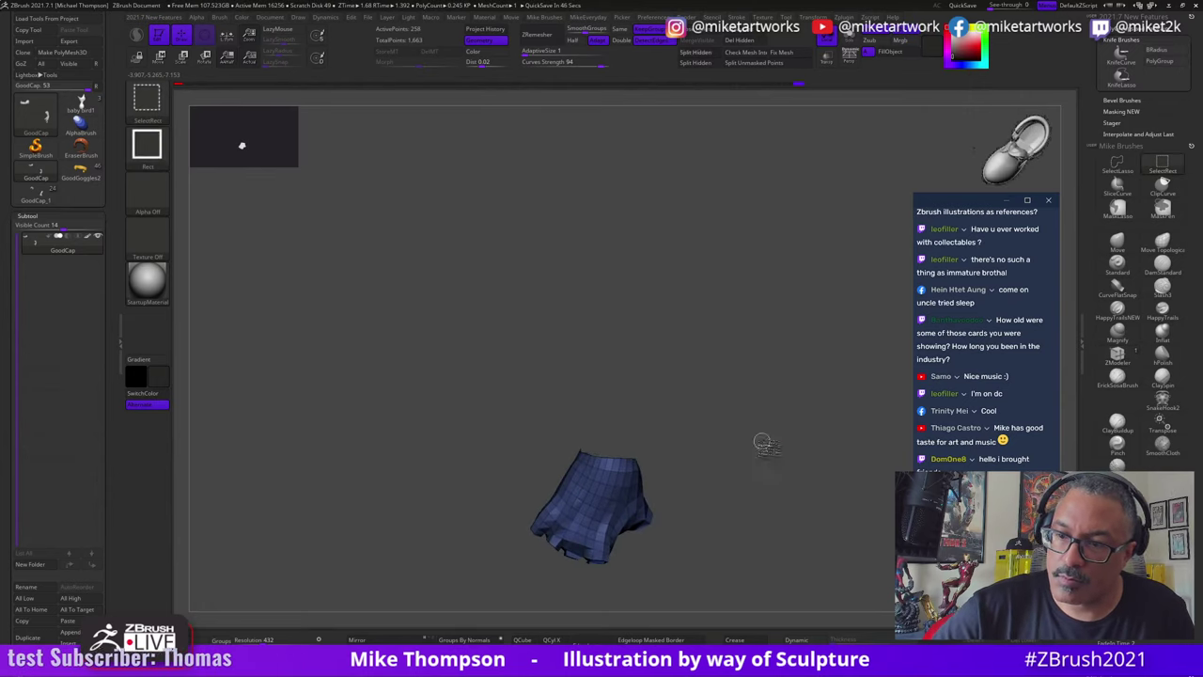
pyautogui.moveTo(764, 442)
pyautogui.mouseDown()
pyautogui.moveTo(760, 467)
pyautogui.moveTo(773, 448)
pyautogui.moveTo(708, 467)
pyautogui.moveTo(720, 454)
pyautogui.moveTo(748, 518)
pyautogui.moveTo(755, 486)
pyautogui.mouseUp()
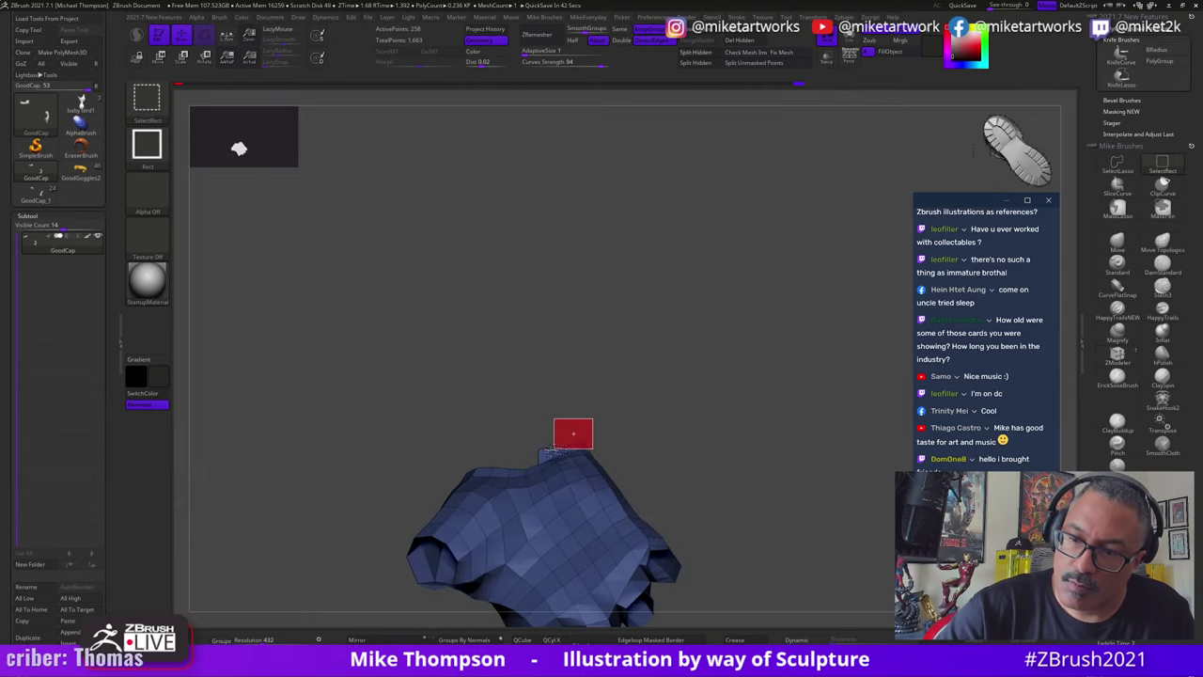
pyautogui.keyDown('ctrl'); pyautogui.keyDown('alt'); pyautogui.keyDown('shift'); pyautogui.moveTo(554, 449); pyautogui.dragTo(542, 442); pyautogui.keyUp('shift'); pyautogui.keyUp('alt'); pyautogui.keyUp('ctrl')
pyautogui.hotkey('ctrl', 'z')
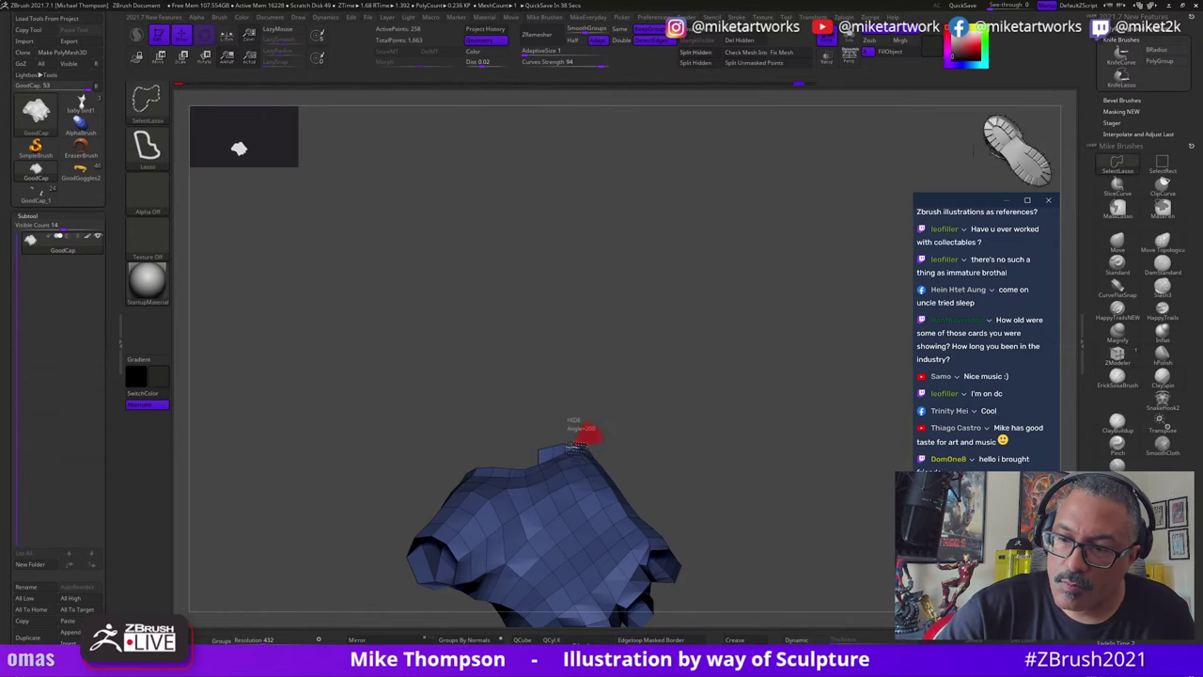
pyautogui.moveTo(678, 468); pyautogui.dragTo(741, 464)
pyautogui.keyDown('alt'); pyautogui.moveTo(772, 522); pyautogui.dragTo(768, 454); pyautogui.keyUp('alt')
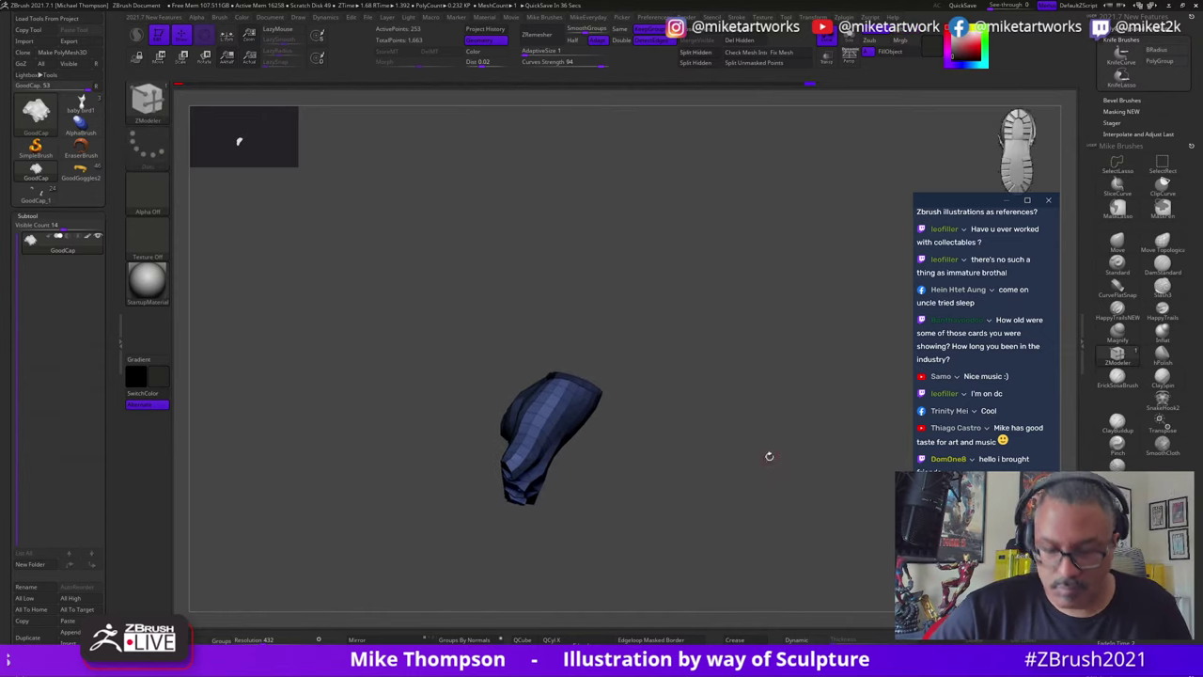
pyautogui.hotkey('ctrl', 'w')
pyautogui.keyDown('ctrl'); pyautogui.keyDown('shift'); pyautogui.click(793, 462); pyautogui.keyUp('shift'); pyautogui.keyUp('ctrl')
# Step: Insert a single edge loop around the forearm just above the palm's polygroup border
pyautogui.moveTo(833, 476); pyautogui.dragTo(641, 393)
pyautogui.press('space')
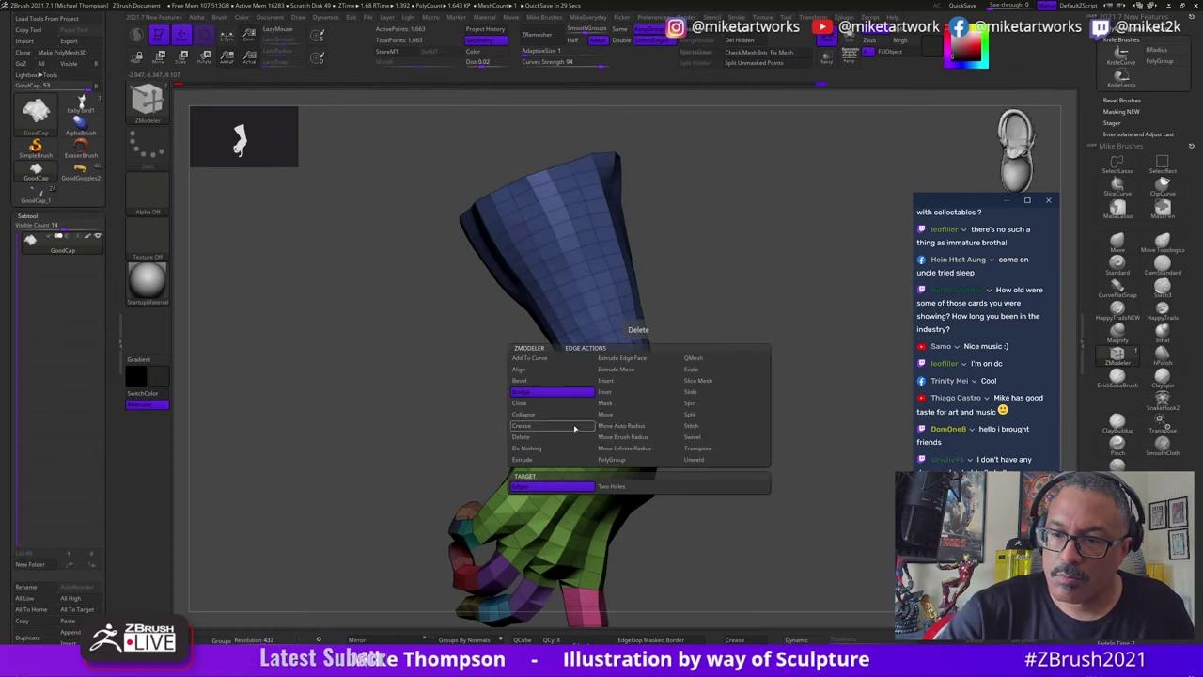
pyautogui.click(615, 382)
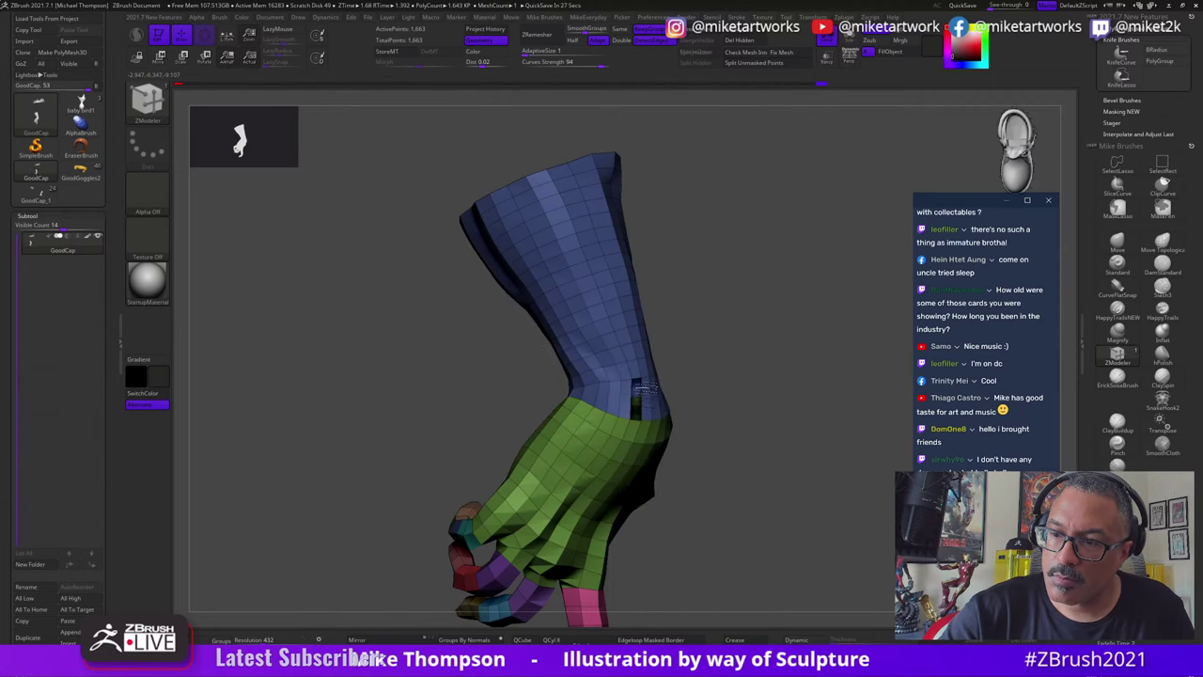
pyautogui.hotkey('ctrl', 'z')
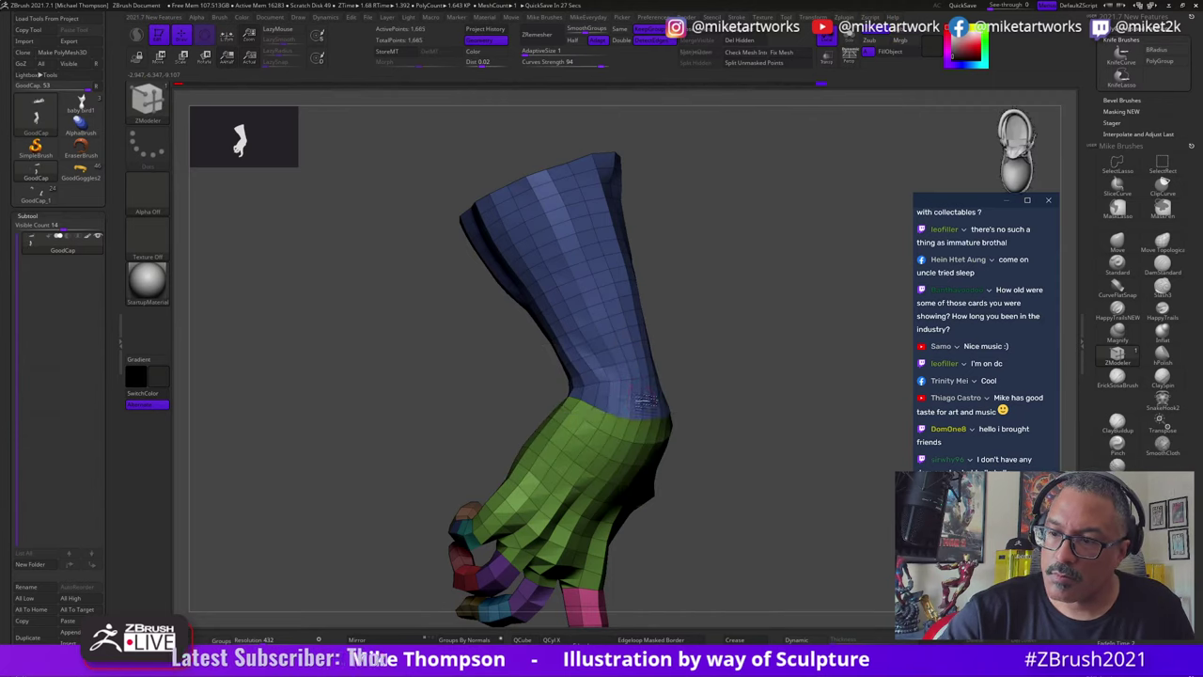
pyautogui.moveTo(805, 442); pyautogui.dragTo(794, 497)
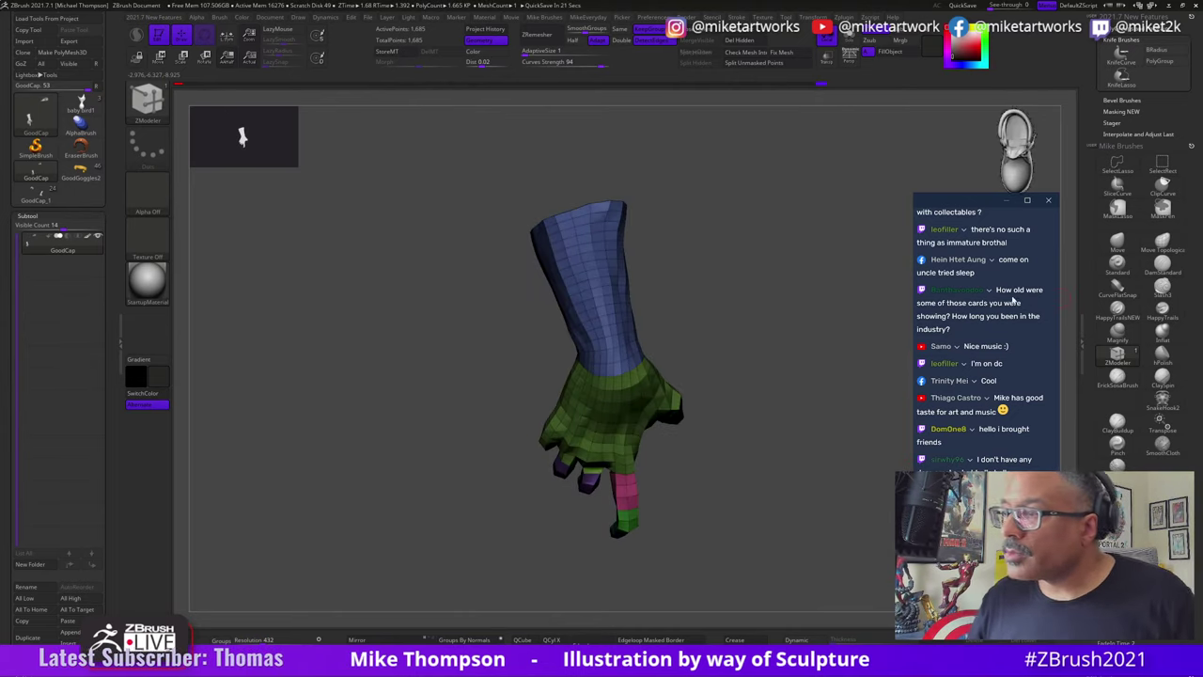
# Step: Look back through the earlier live chat messages
pyautogui.scroll(3, 1014, 301)
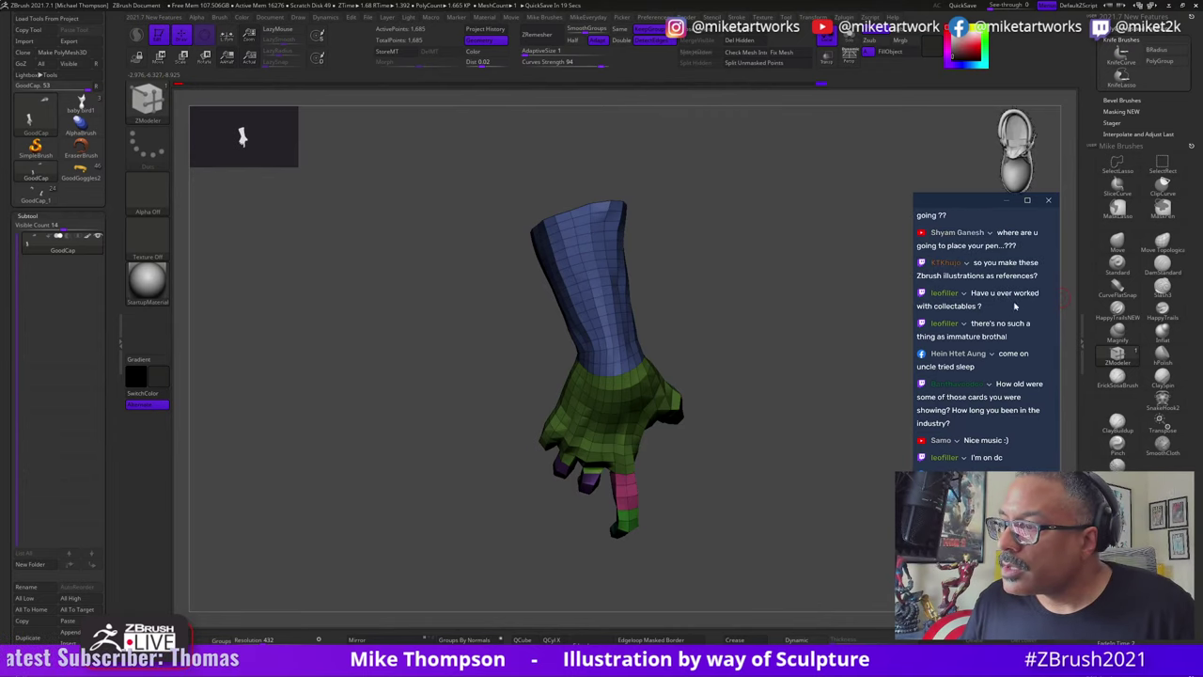
pyautogui.scroll(2, 1014, 306)
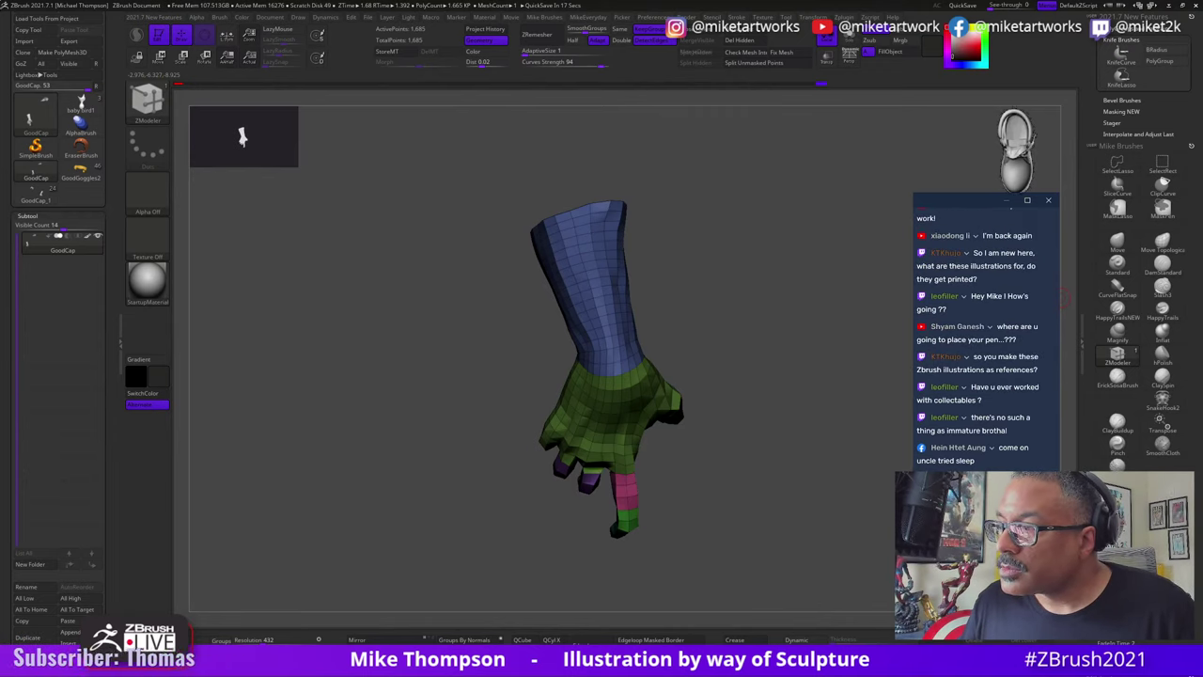
pyautogui.scroll(2, 1009, 332)
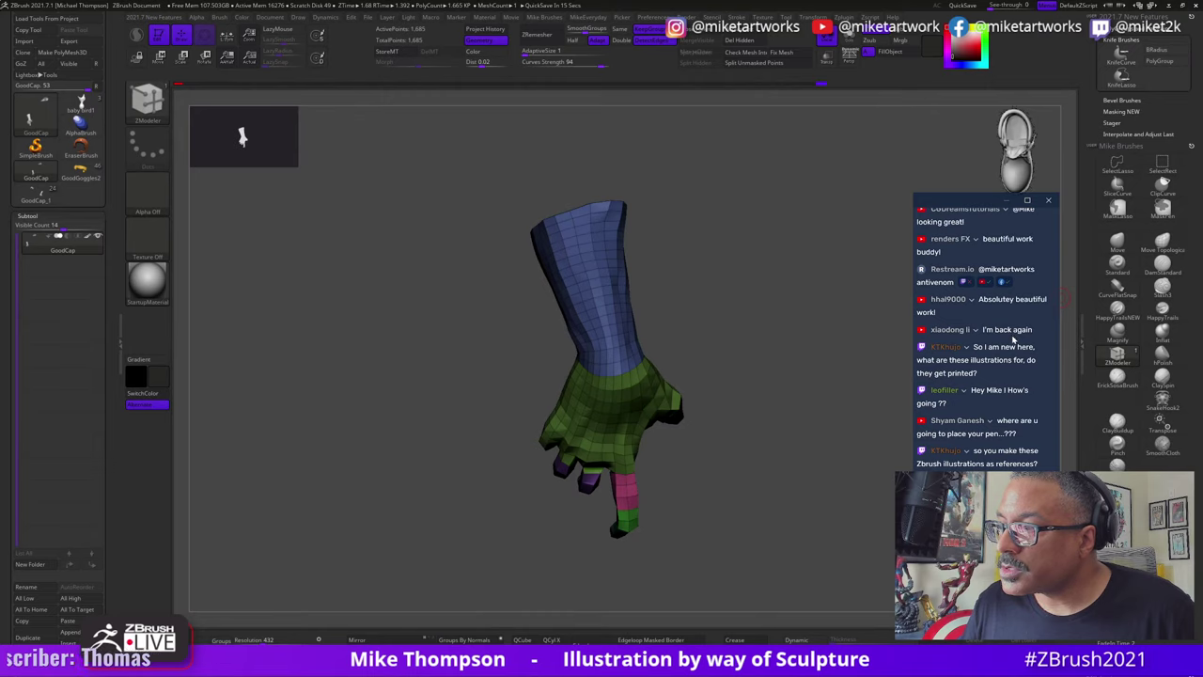
pyautogui.scroll(-1, 1014, 346)
pyautogui.scroll(-1, 1014, 346)
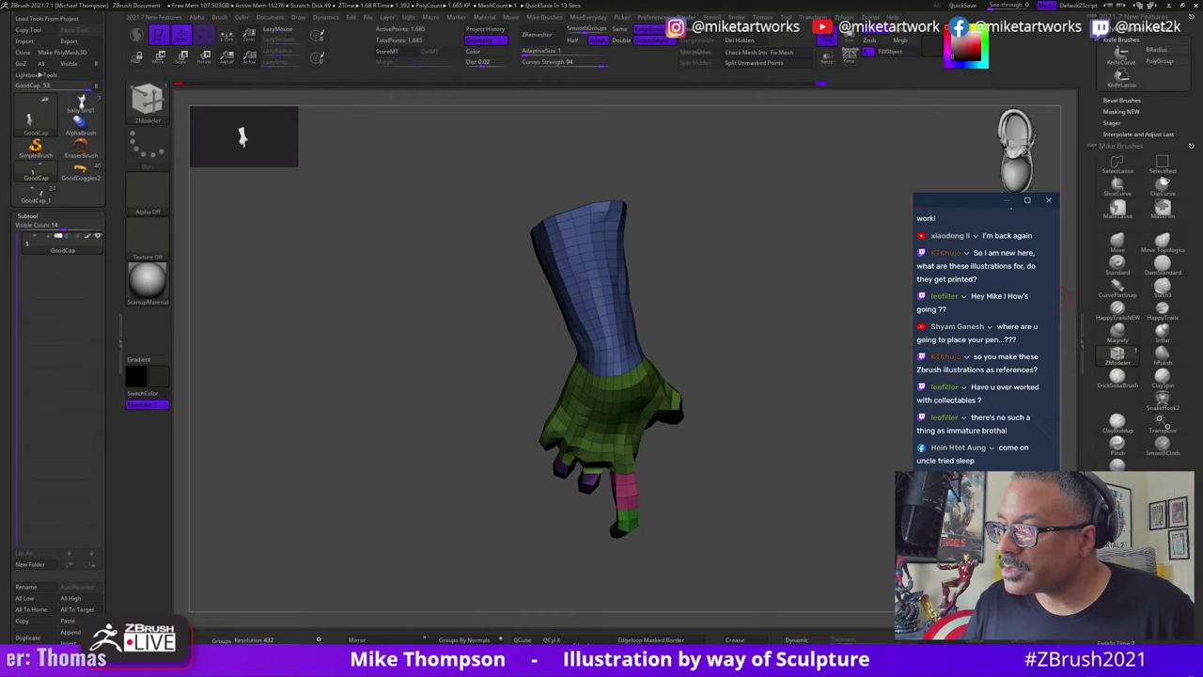
pyautogui.scroll(-1, 1014, 353)
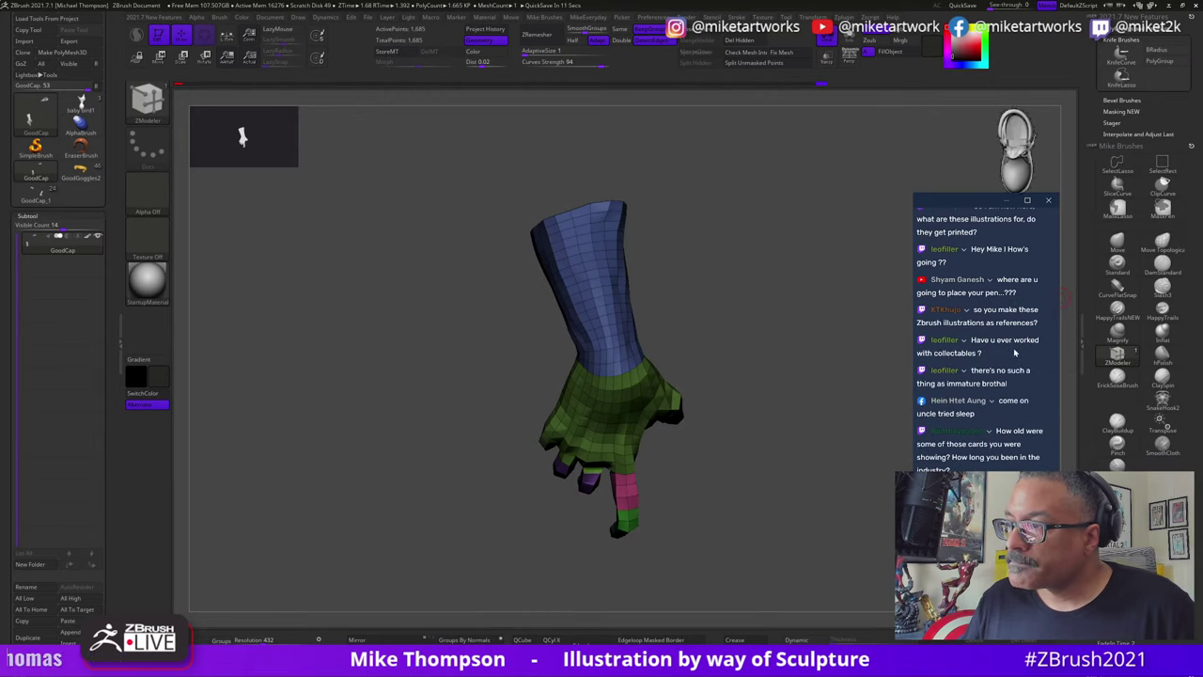
pyautogui.scroll(-1, 1014, 353)
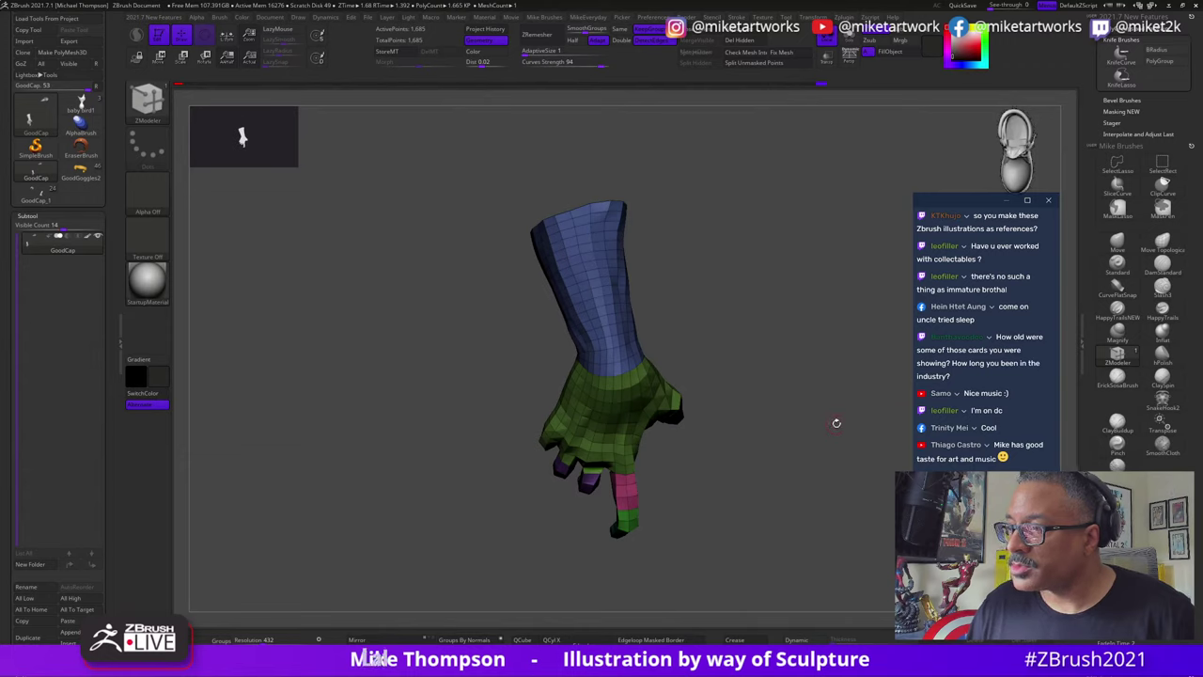
pyautogui.moveTo(841, 429); pyautogui.dragTo(837, 416)
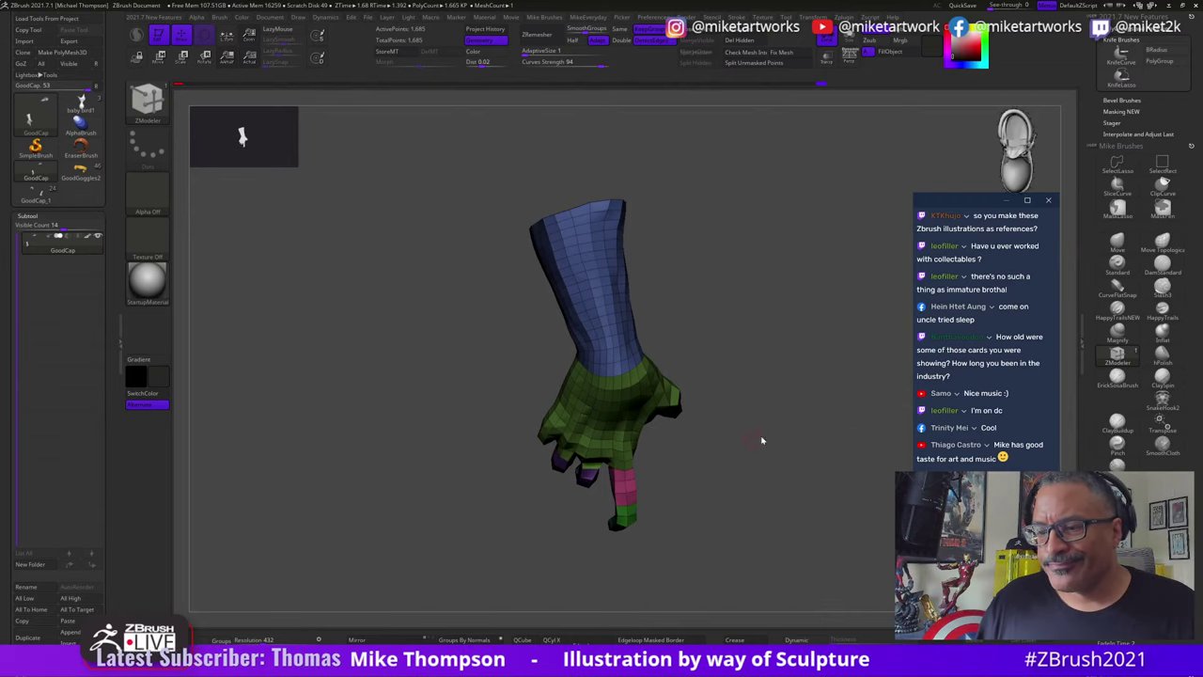
pyautogui.moveTo(792, 441)
pyautogui.mouseDown()
pyautogui.moveTo(751, 441)
pyautogui.moveTo(798, 446)
pyautogui.moveTo(782, 432)
pyautogui.mouseUp()
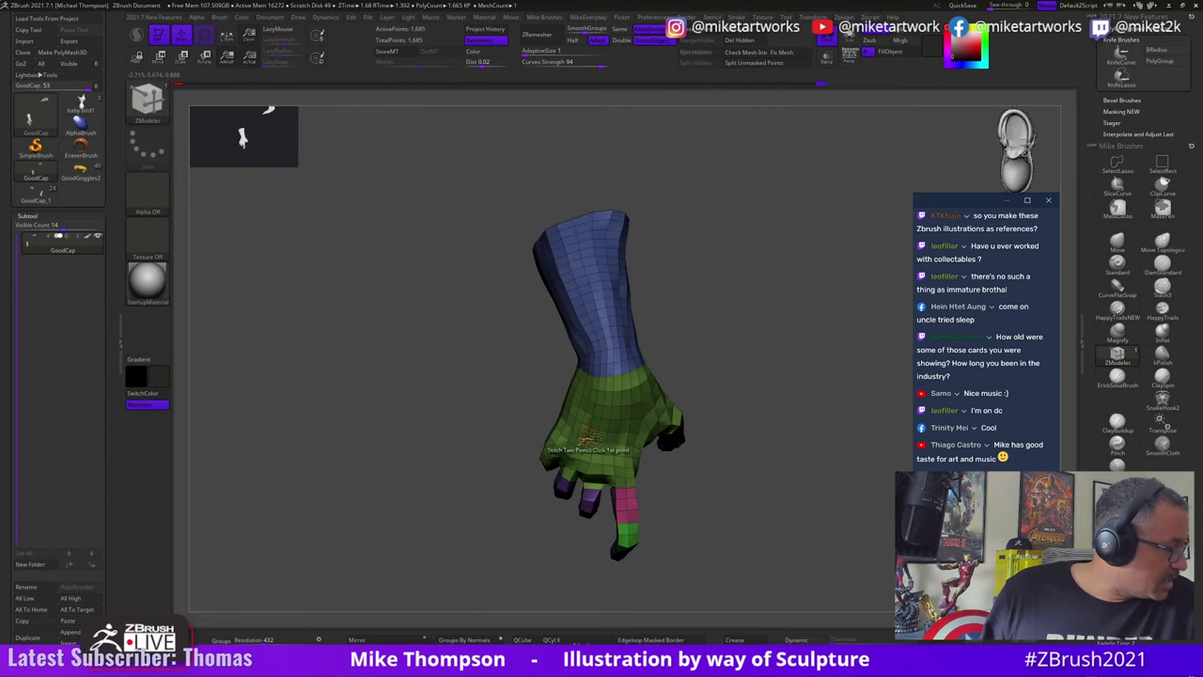
pyautogui.moveTo(811, 459)
pyautogui.mouseDown()
pyautogui.moveTo(776, 478)
pyautogui.moveTo(792, 470)
pyautogui.moveTo(777, 442)
pyautogui.moveTo(816, 467)
pyautogui.mouseUp()
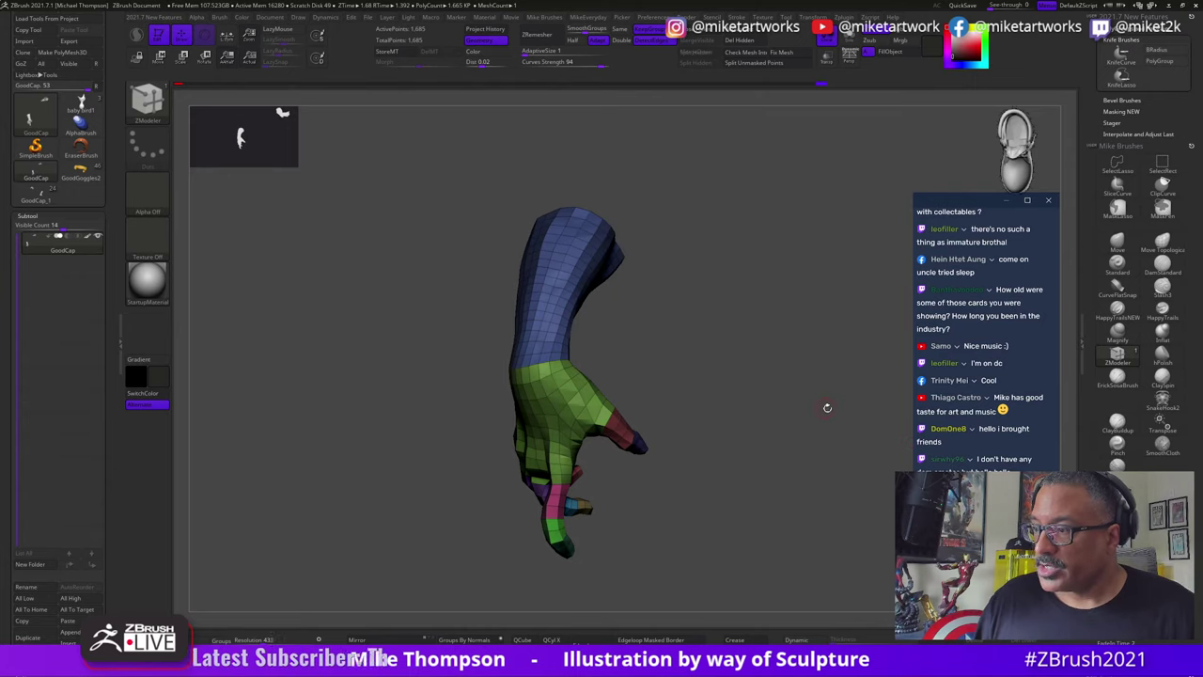
pyautogui.moveTo(841, 458); pyautogui.dragTo(845, 463)
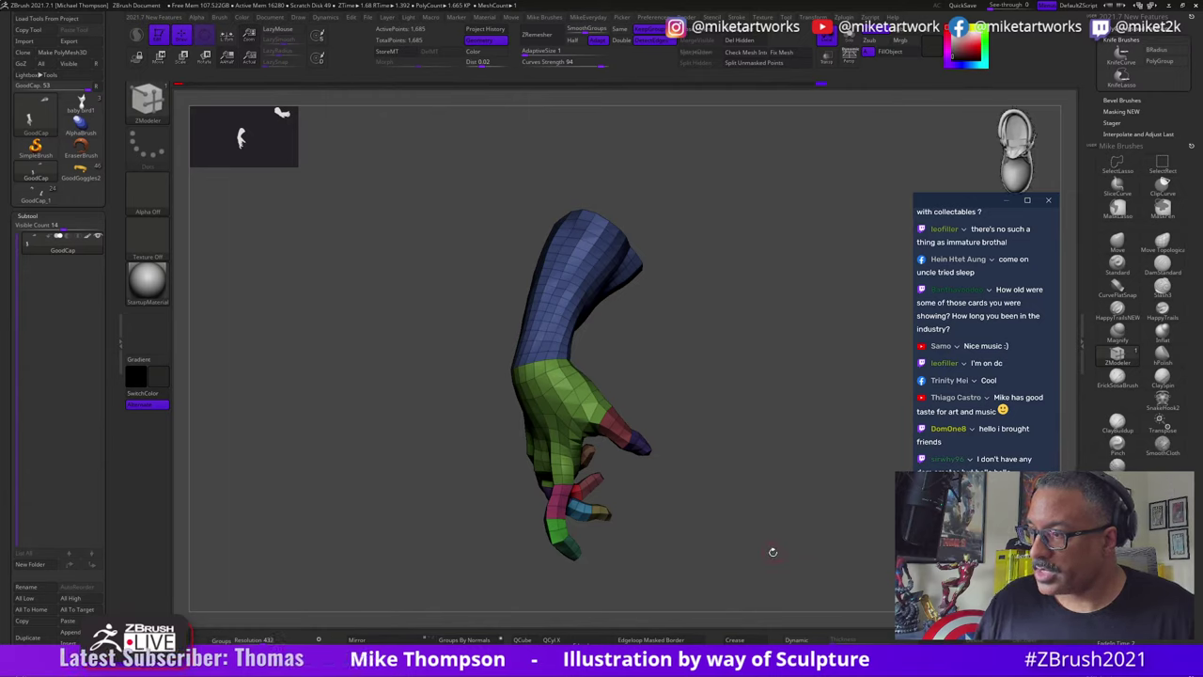
pyautogui.moveTo(773, 552); pyautogui.dragTo(779, 551)
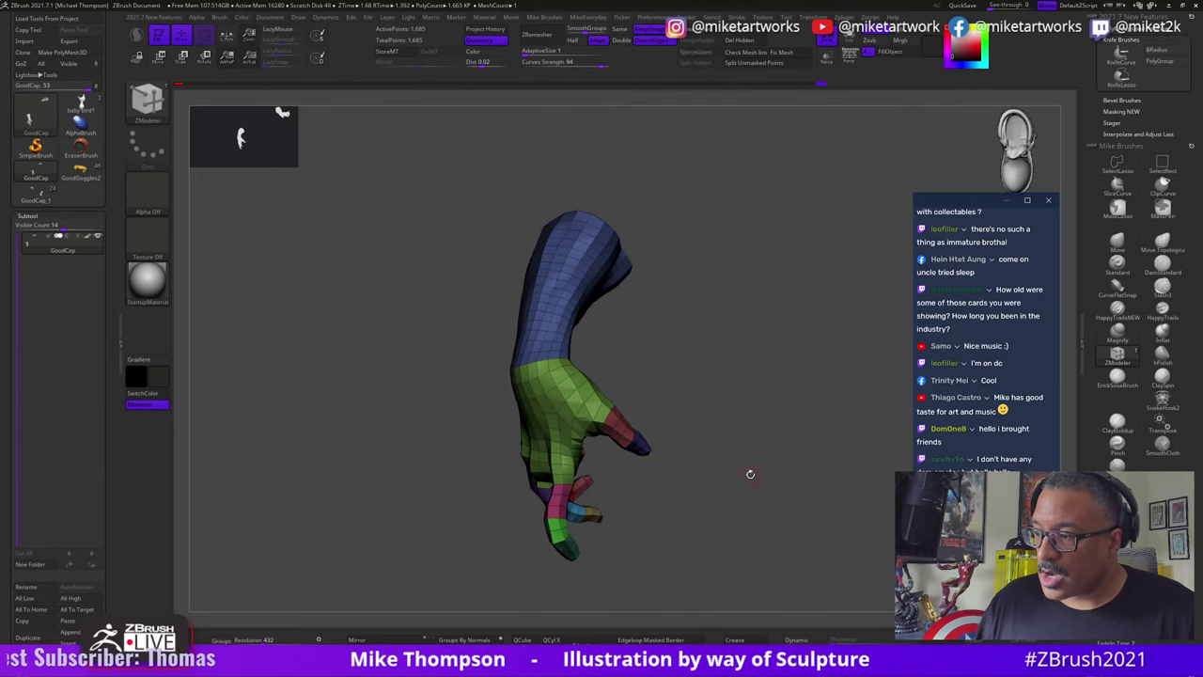
pyautogui.moveTo(731, 472); pyautogui.dragTo(707, 531)
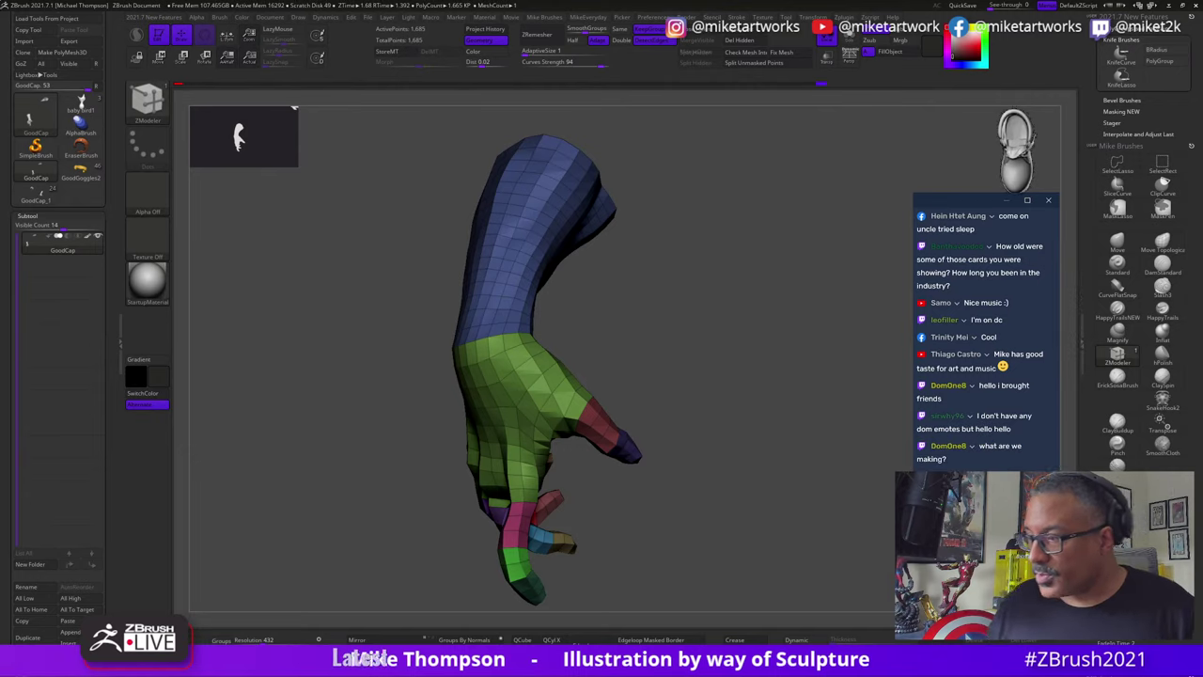
pyautogui.moveTo(743, 504)
pyautogui.mouseDown()
pyautogui.moveTo(727, 504)
pyautogui.moveTo(773, 497)
pyautogui.moveTo(739, 483)
pyautogui.mouseUp()
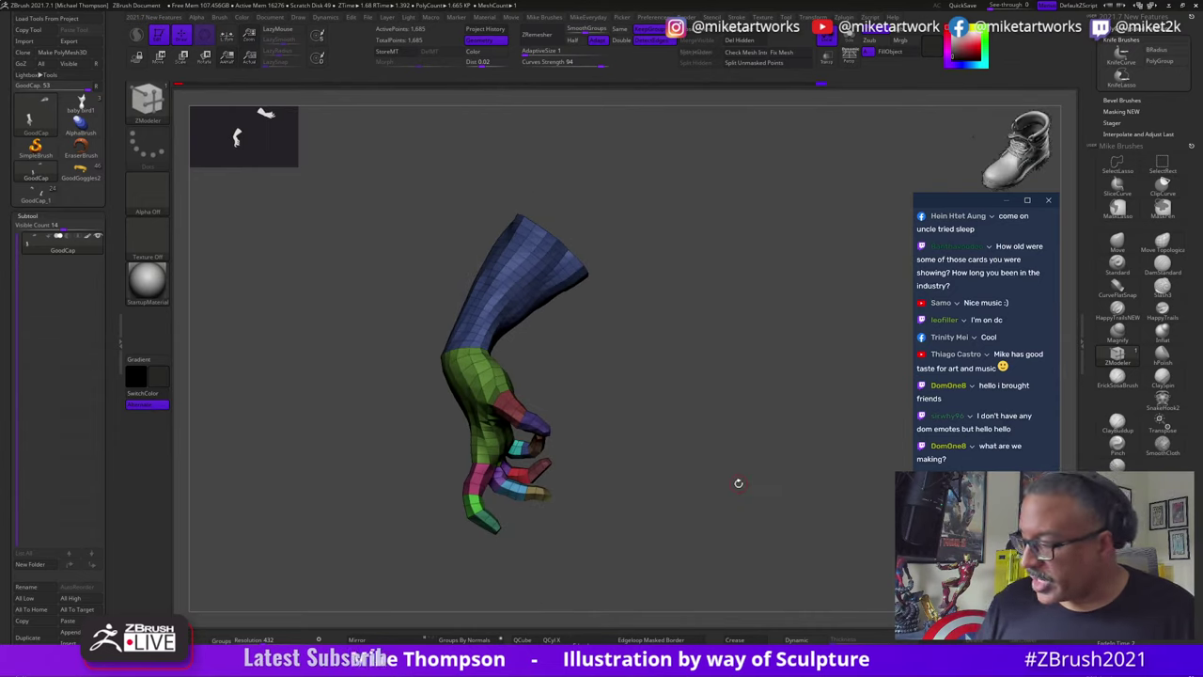
# Step: Set ZModeler's polygon action to Extrude with the All Polygons target and try thickening both arm meshes
pyautogui.moveTo(781, 400); pyautogui.dragTo(765, 408)
pyautogui.moveTo(691, 402); pyautogui.dragTo(621, 467)
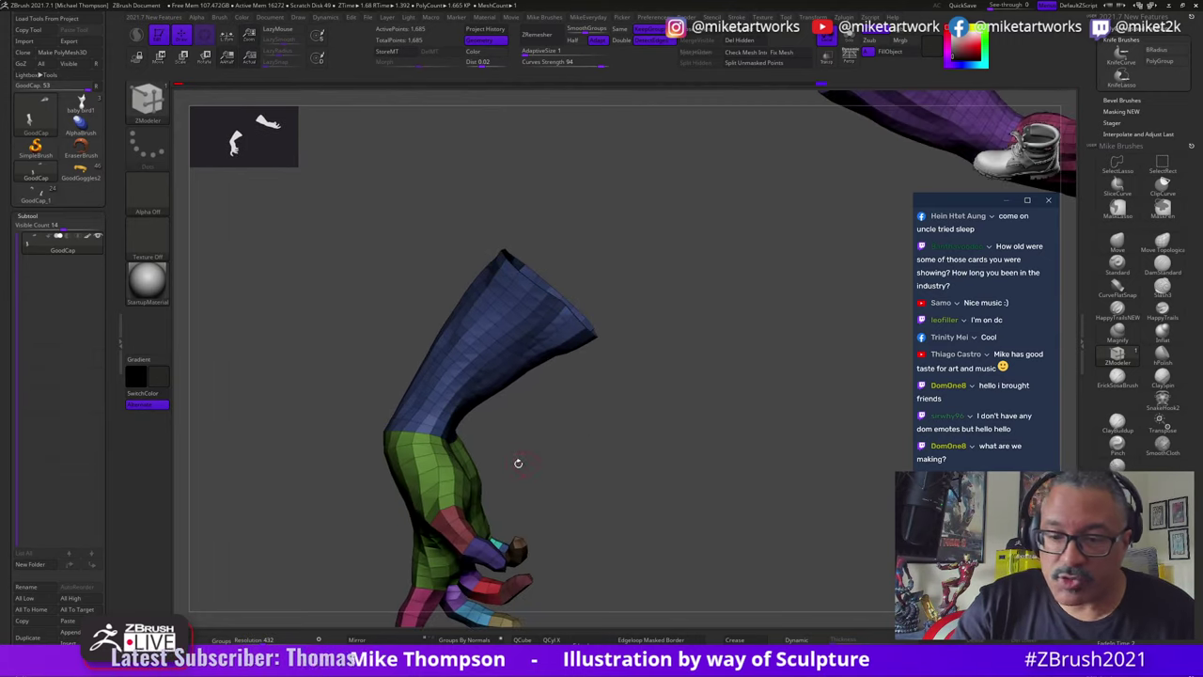
pyautogui.moveTo(518, 461); pyautogui.dragTo(562, 466)
pyautogui.press('space')
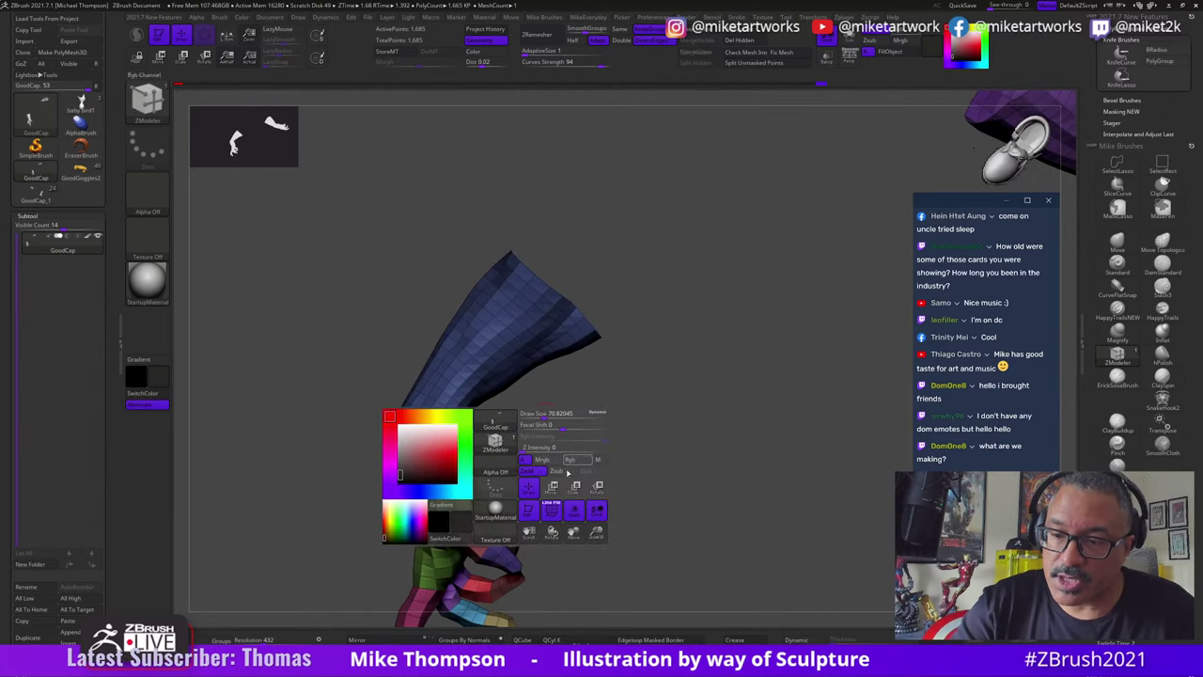
pyautogui.click(1118, 357)
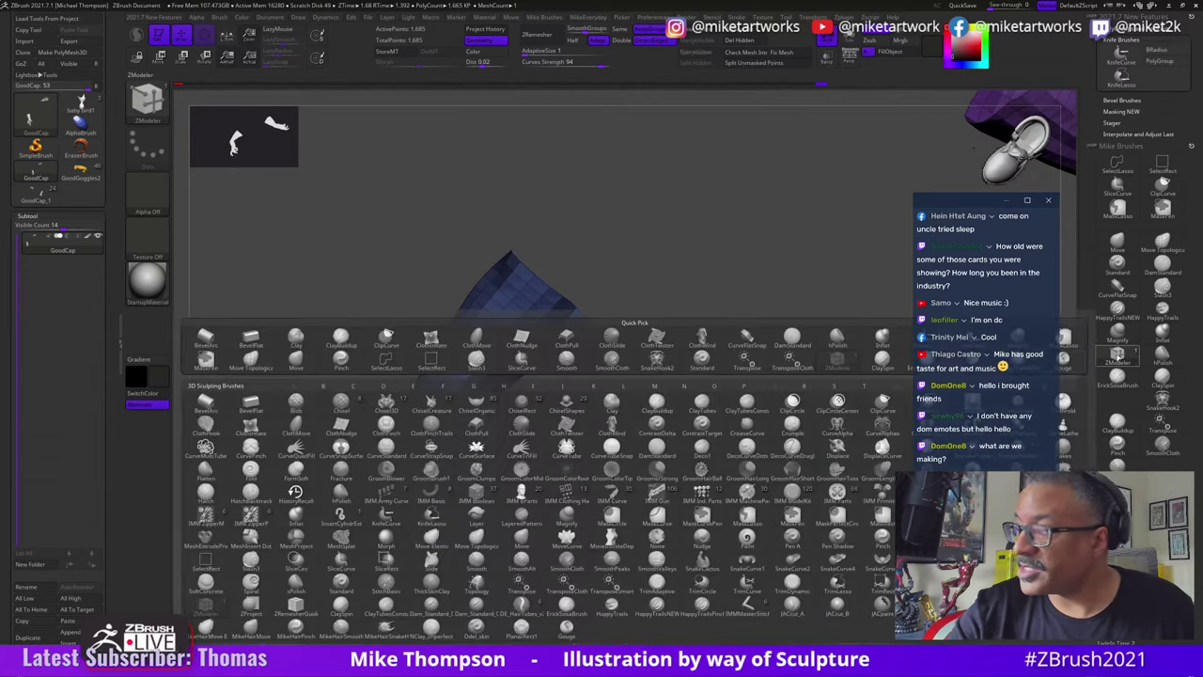
pyautogui.press('space')
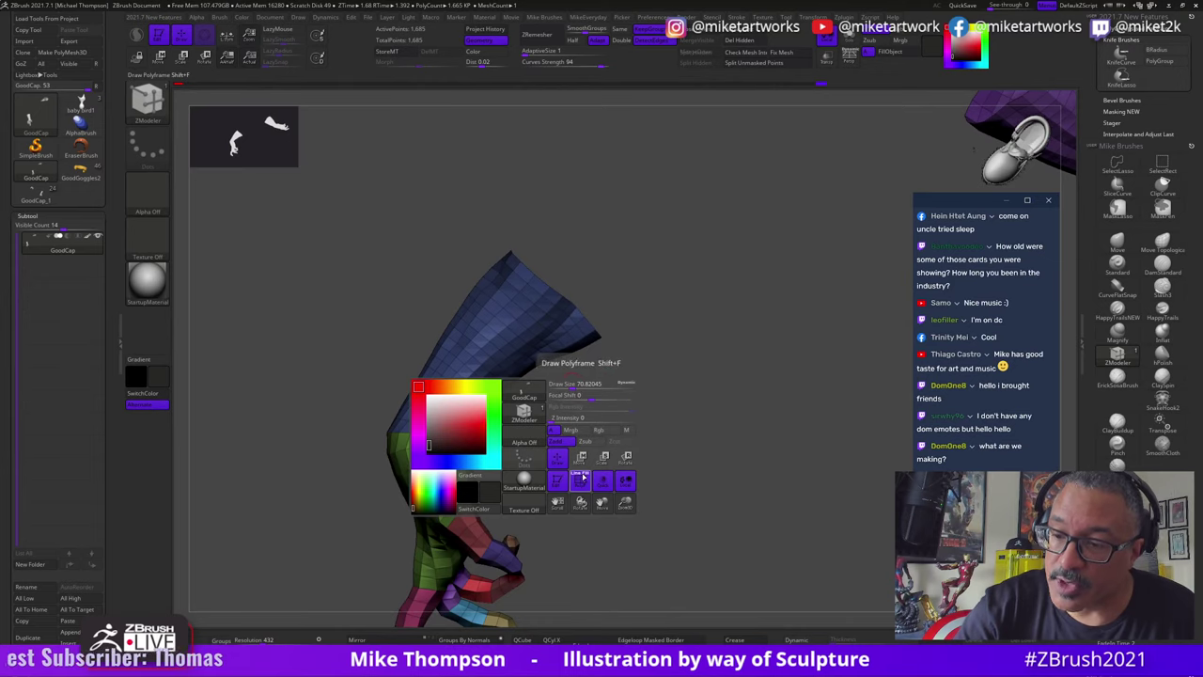
pyautogui.press('space')
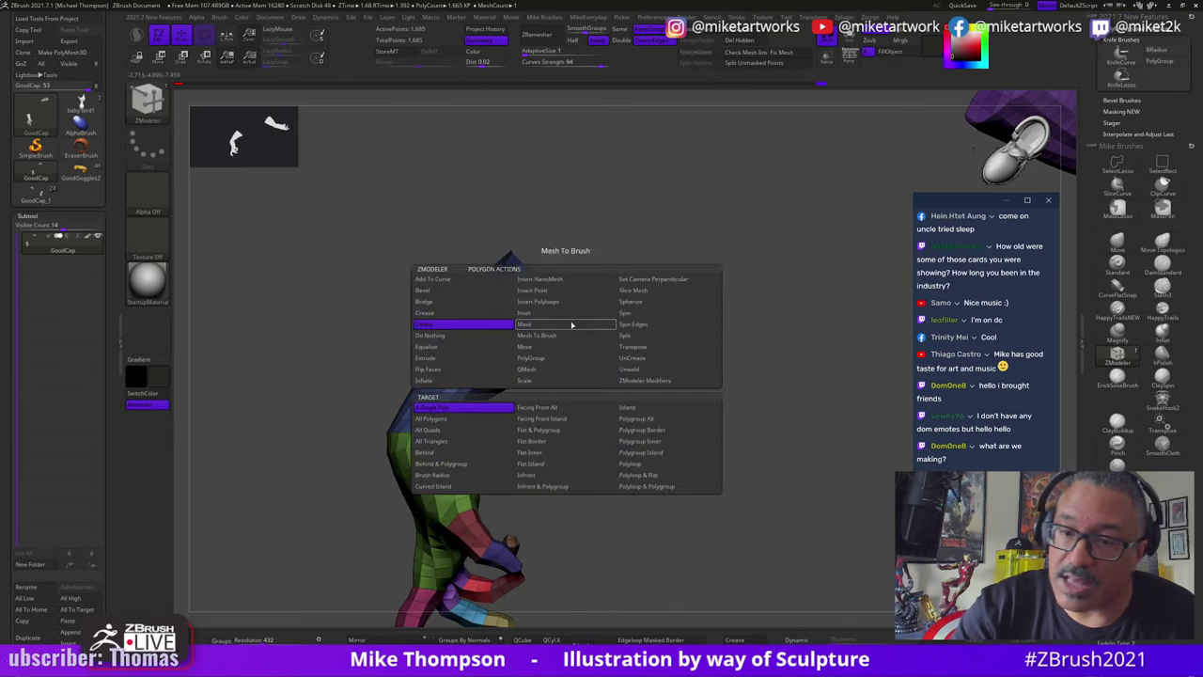
pyautogui.click(470, 357)
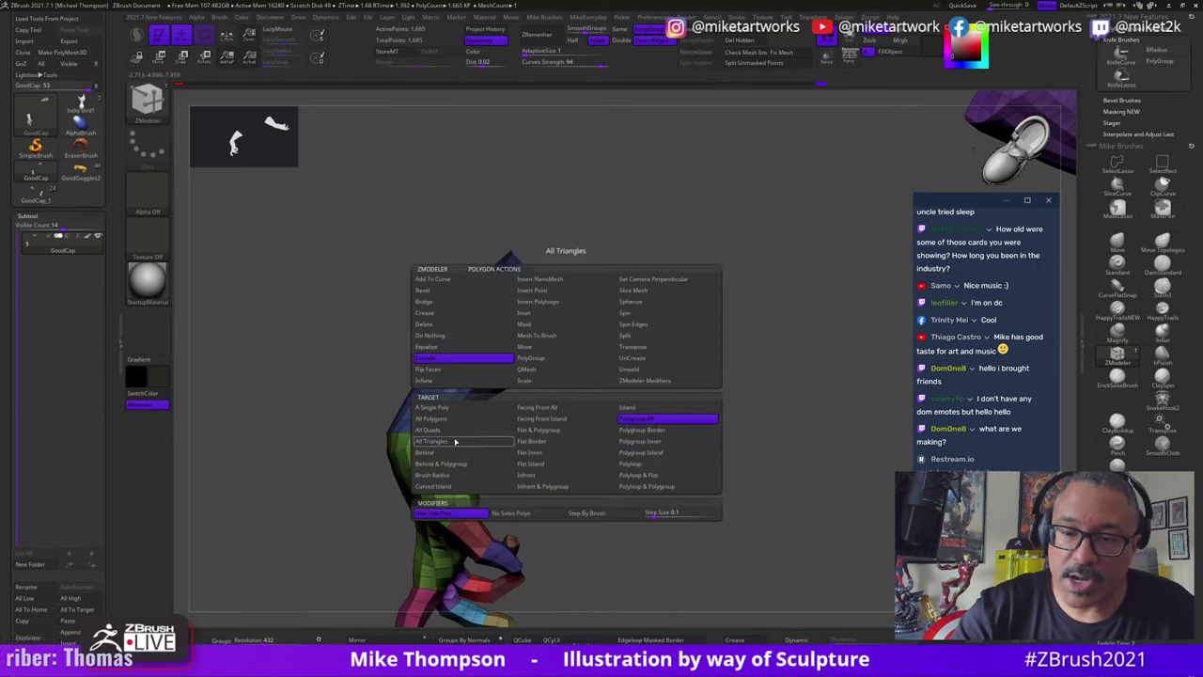
pyautogui.click(462, 418)
pyautogui.moveTo(631, 352); pyautogui.dragTo(594, 339)
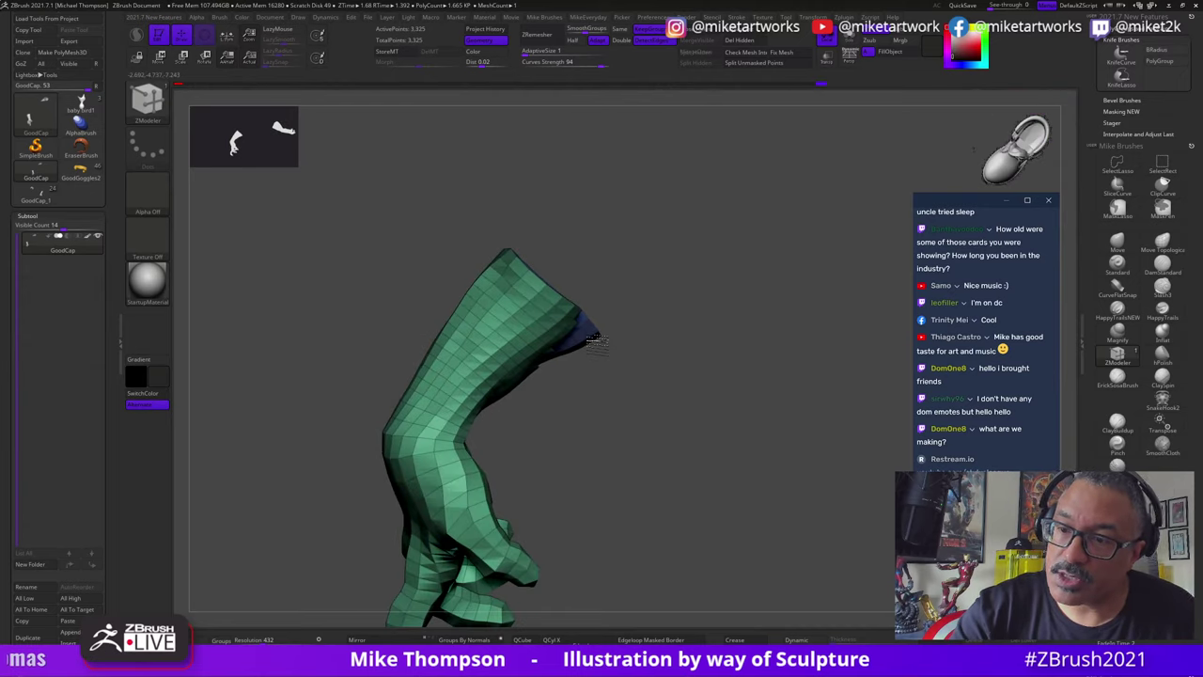
# Step: Try the all-polygons extrusion again from the underside of the forearm and undo it
pyautogui.moveTo(776, 318); pyautogui.dragTo(760, 309)
pyautogui.moveTo(645, 368); pyautogui.dragTo(639, 359)
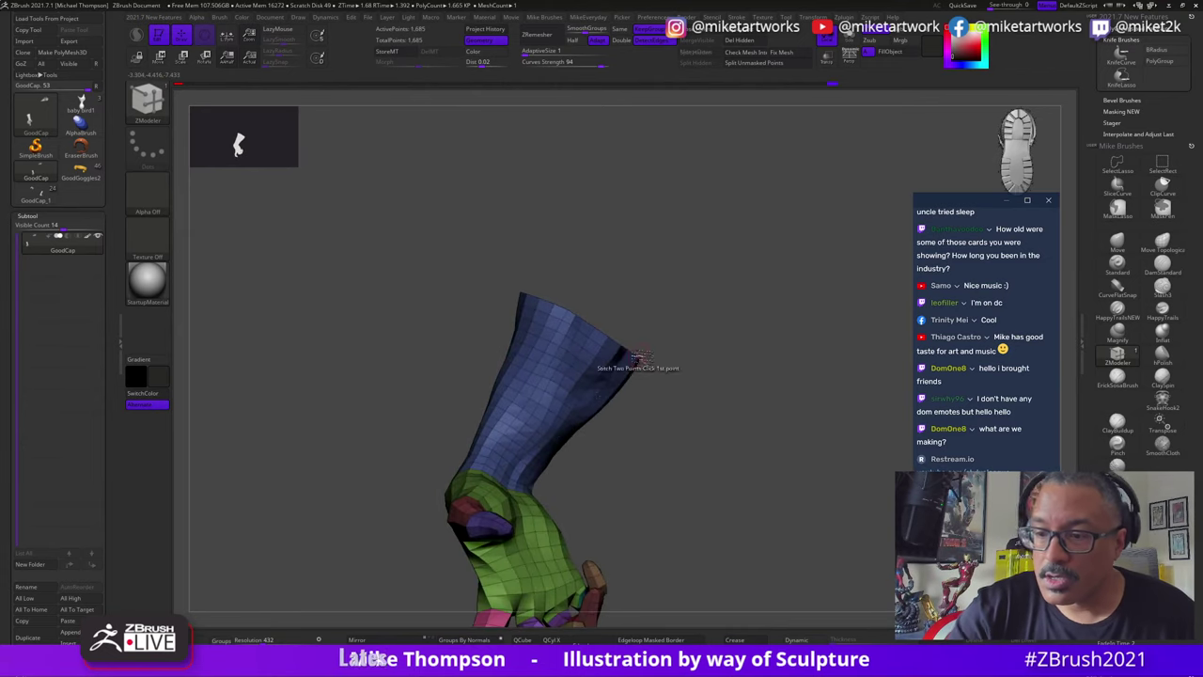
pyautogui.moveTo(601, 399); pyautogui.dragTo(604, 405)
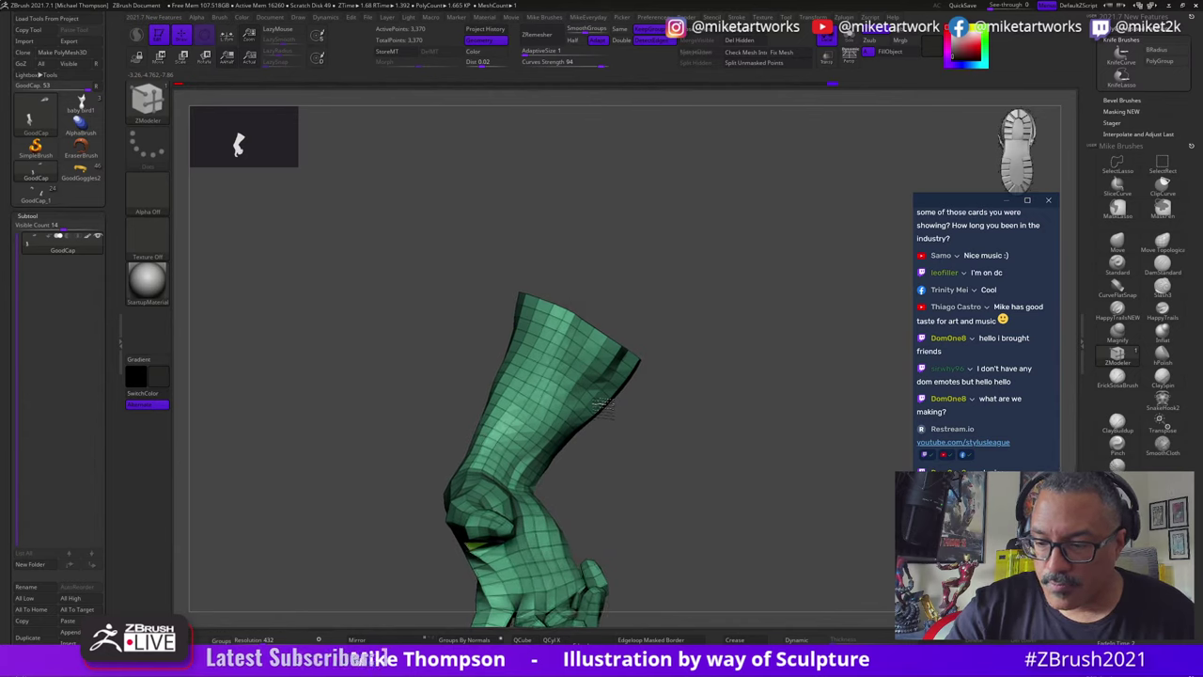
pyautogui.moveTo(601, 404); pyautogui.dragTo(709, 359)
pyautogui.hotkey('ctrl', 'z')
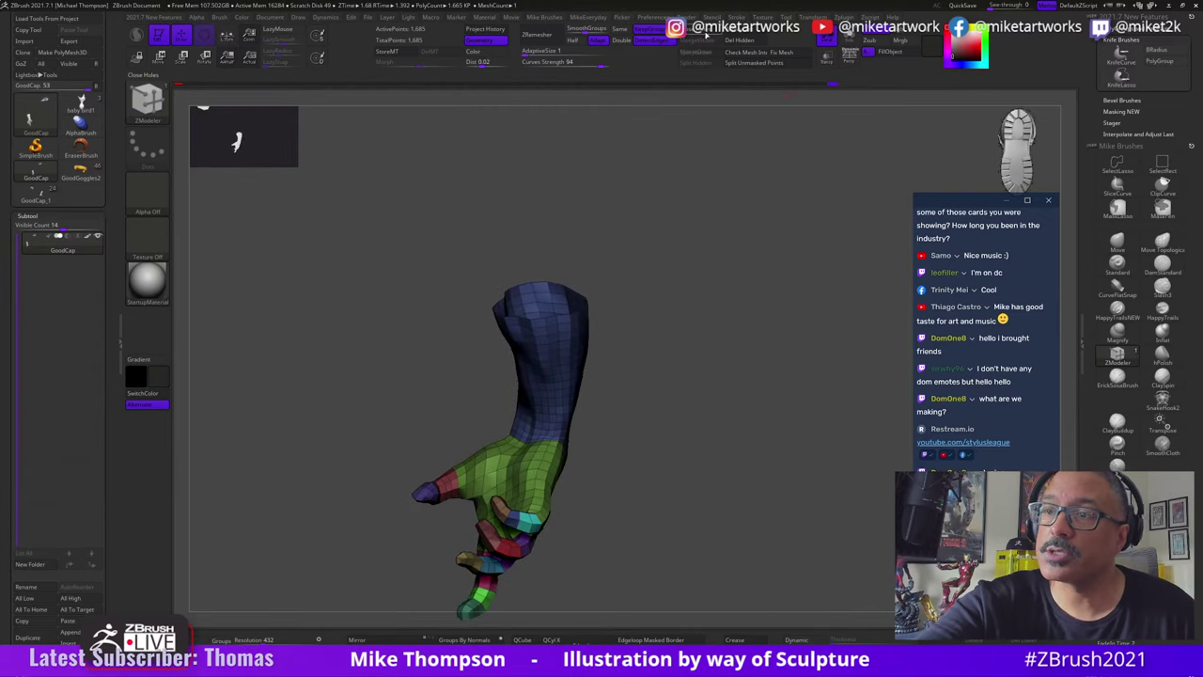
# Step: Close the open holes in the arm meshes and rename the subtool as gloves
pyautogui.click(707, 63)
pyautogui.moveTo(757, 470); pyautogui.dragTo(681, 512)
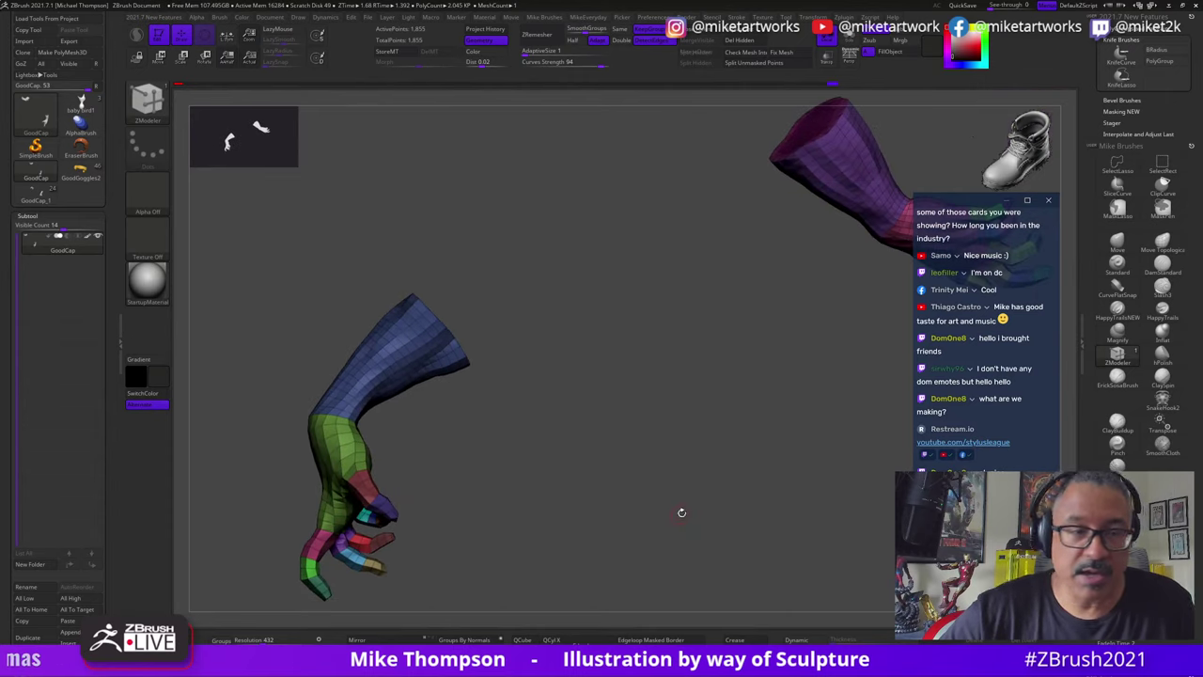
pyautogui.click(49, 586)
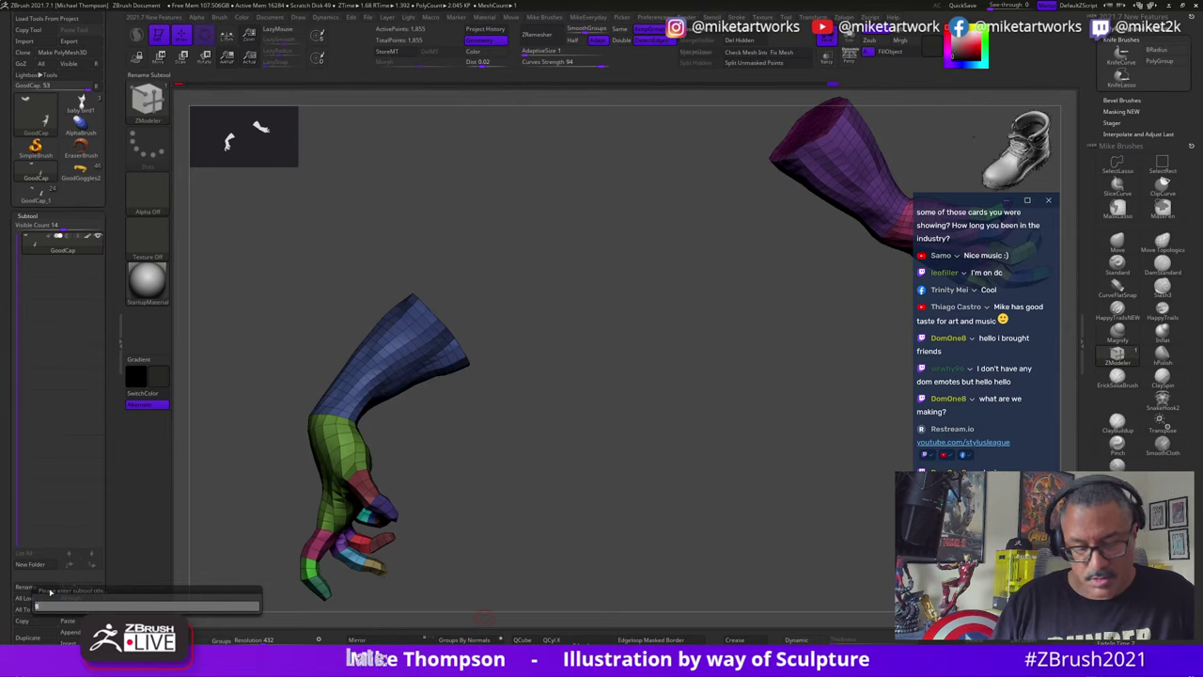
pyautogui.write('gloves')
pyautogui.press('Return')
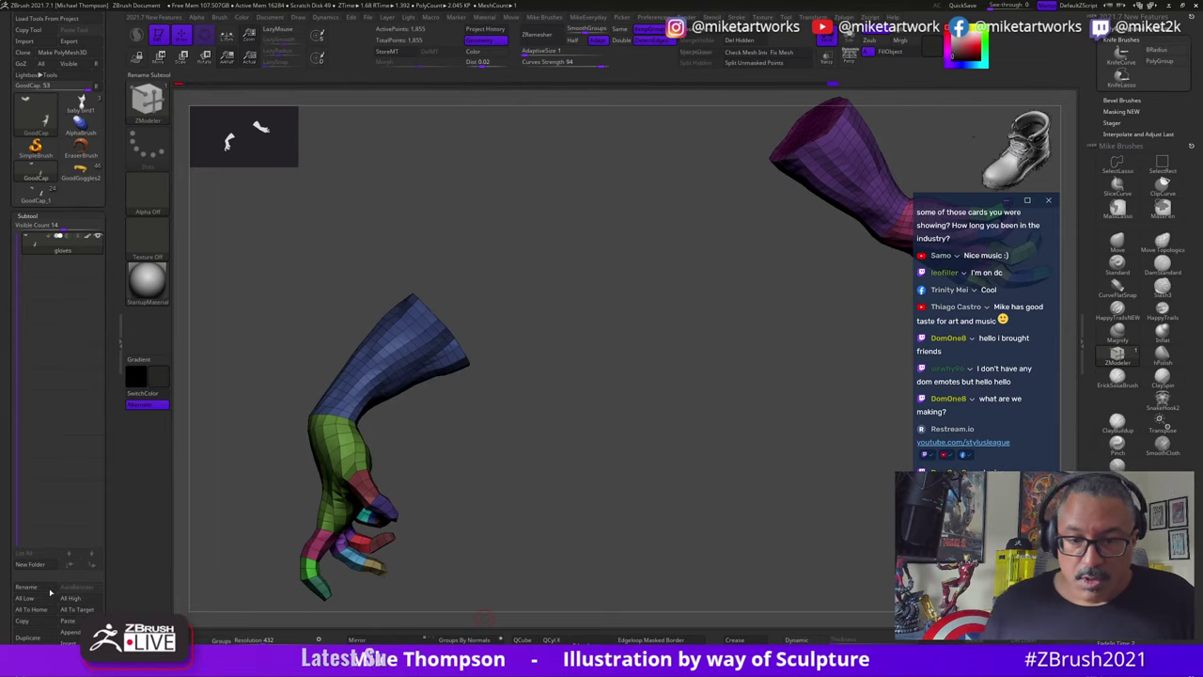
# Step: Switch to the GoodCap_1 tool, unhide all of the body's polygons and turn off the polyframe display
pyautogui.moveTo(564, 474); pyautogui.dragTo(608, 491)
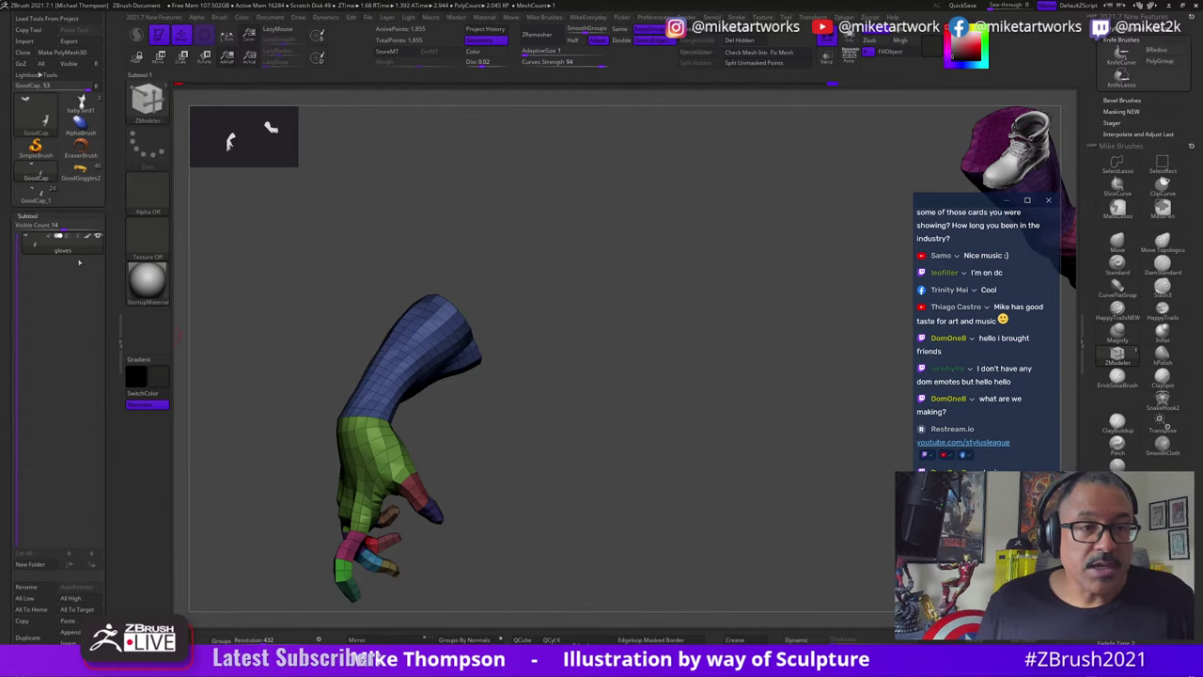
pyautogui.click(44, 194)
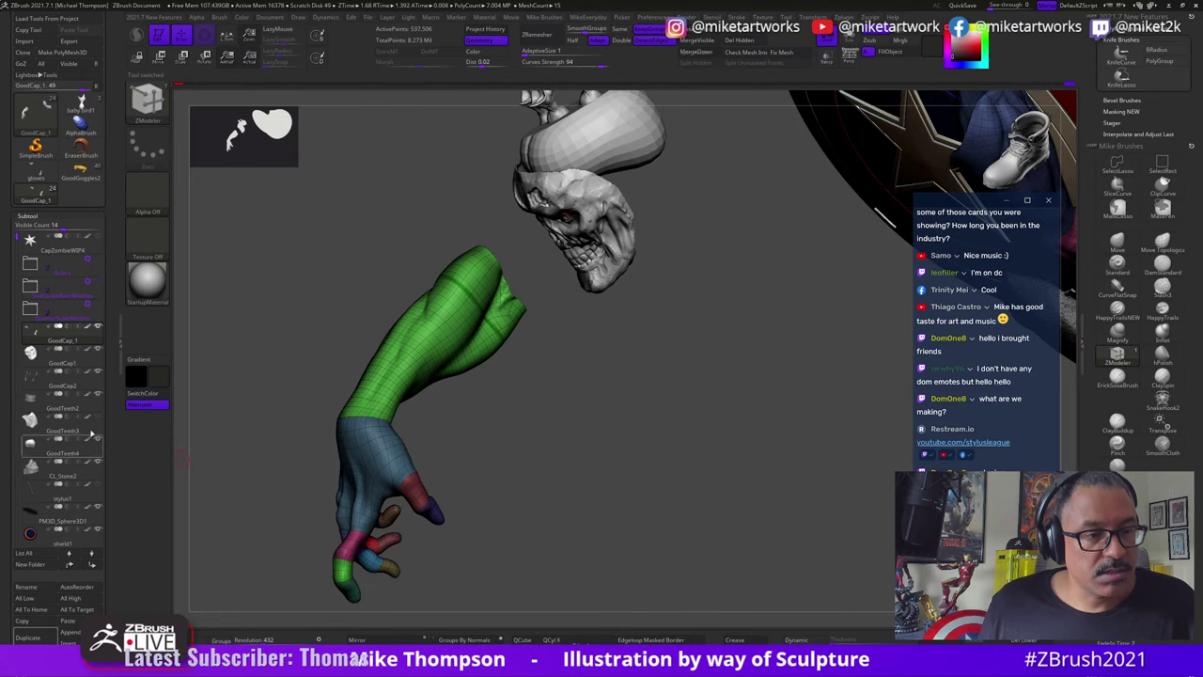
pyautogui.hotkey('ctrl', 'shift')
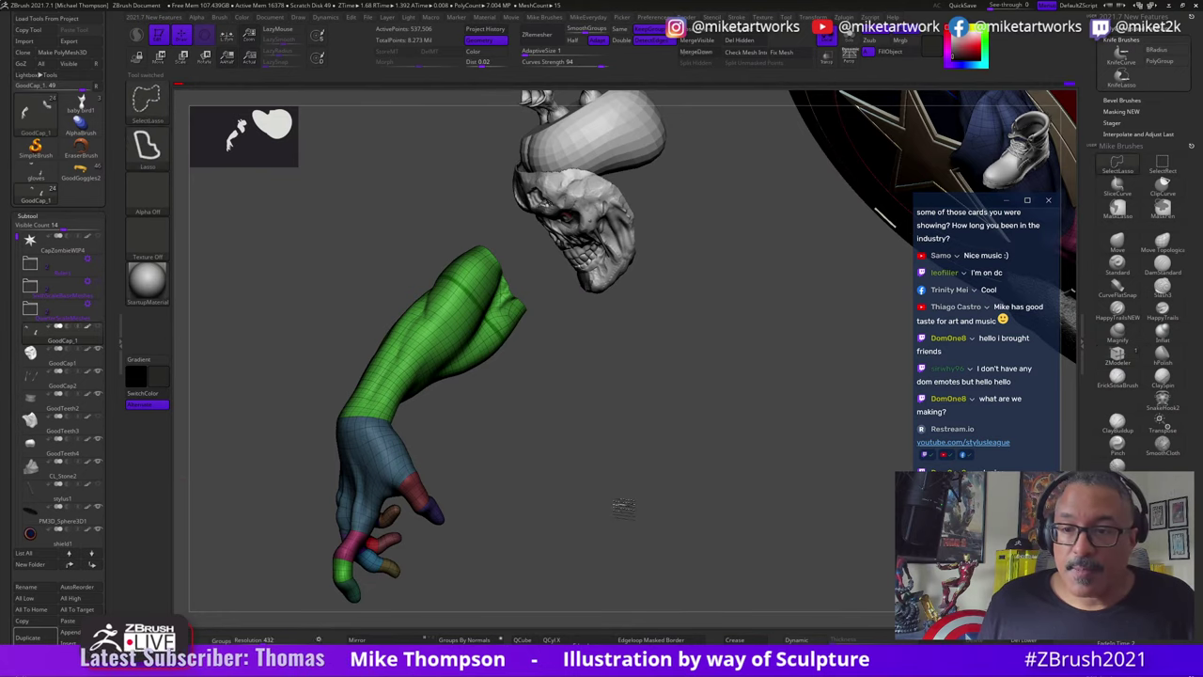
pyautogui.keyDown('ctrl'); pyautogui.keyDown('shift'); pyautogui.click(623, 506); pyautogui.keyUp('shift'); pyautogui.keyUp('ctrl')
pyautogui.press('space')
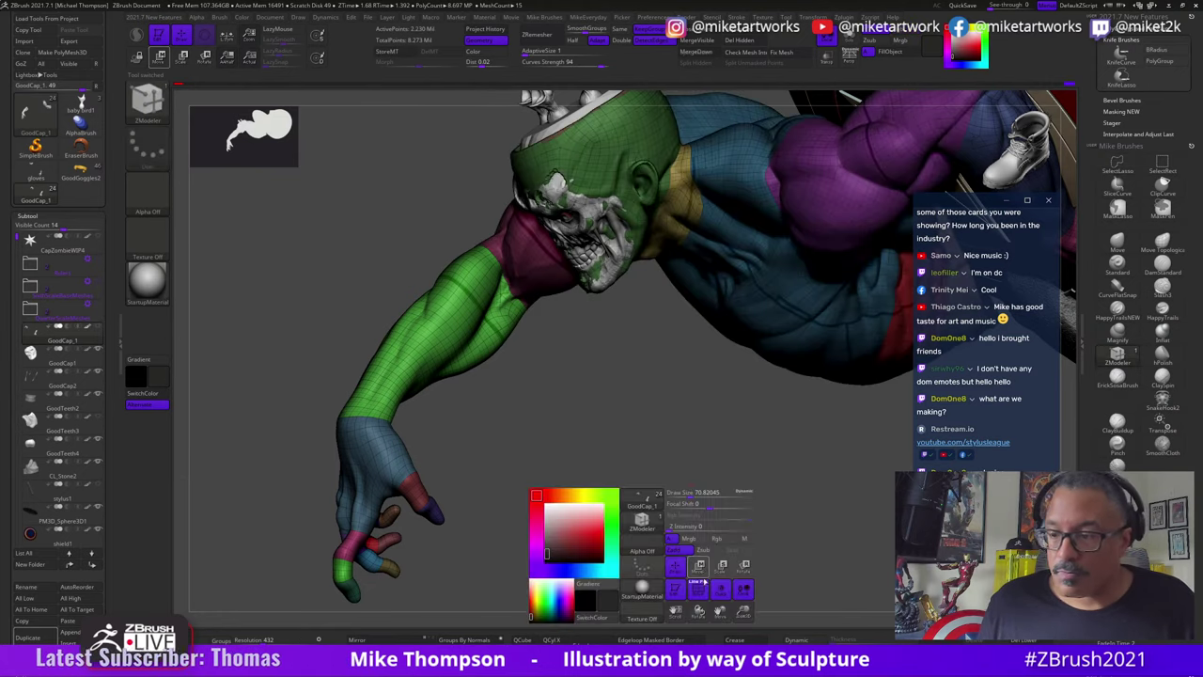
pyautogui.click(700, 587)
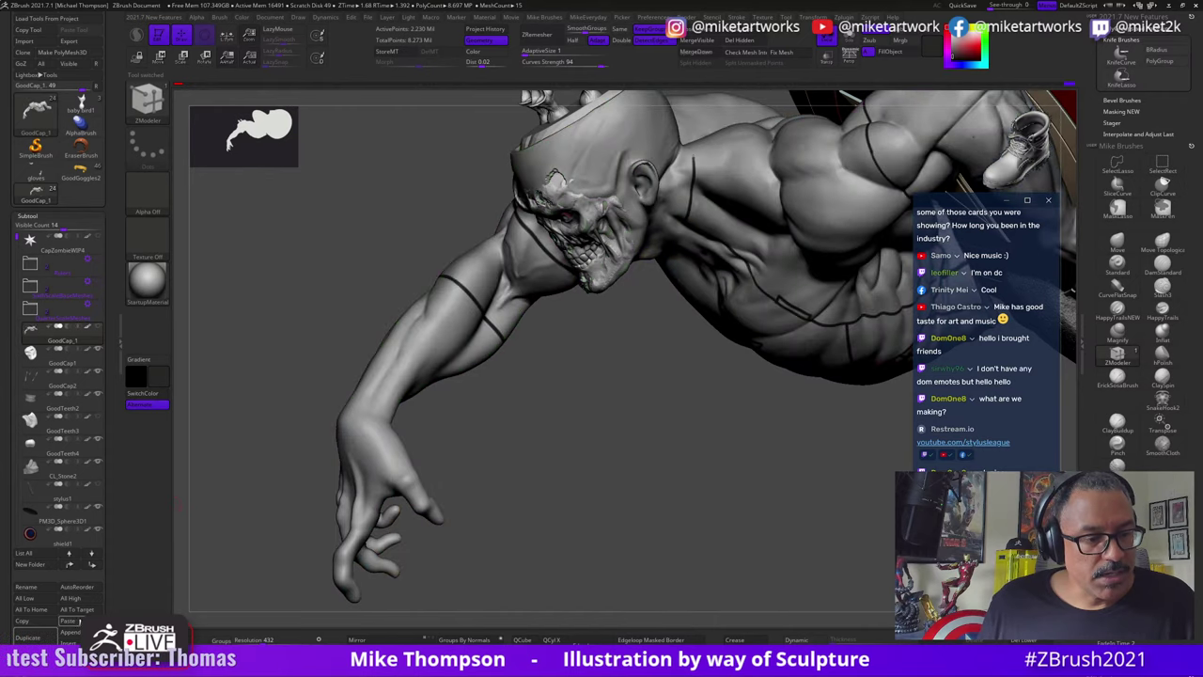
# Step: Paste the gloves subtool into the character and make the GoodCap_1 body visible alongside it
pyautogui.click(79, 620)
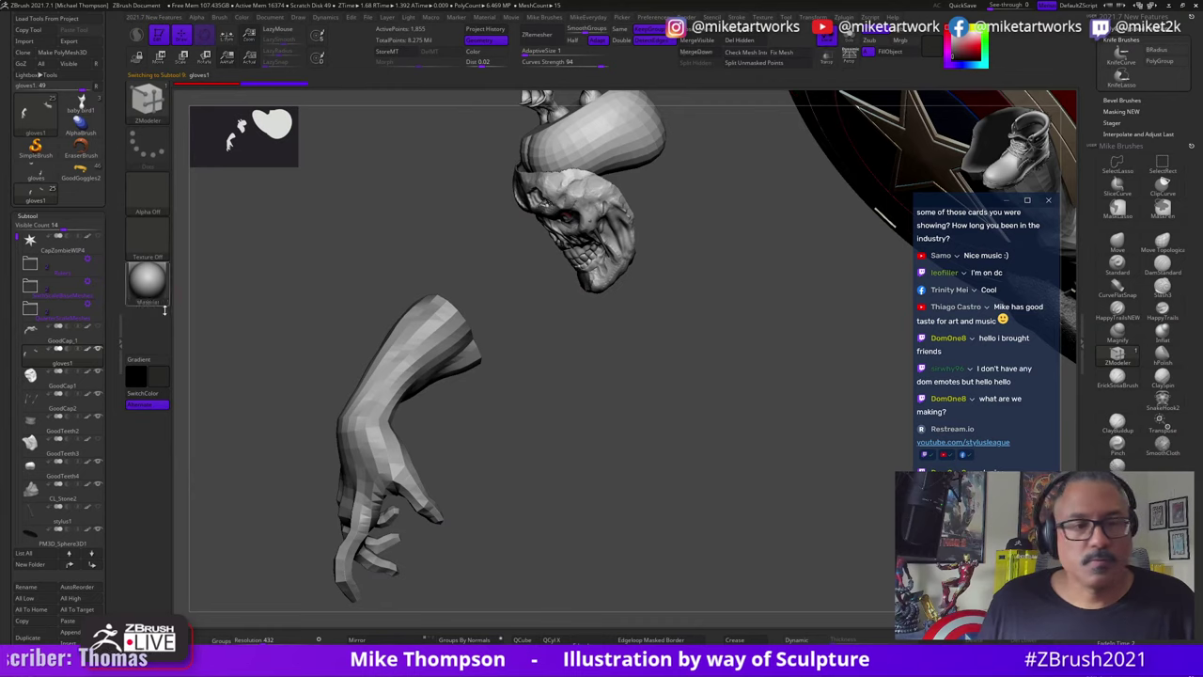
pyautogui.click(99, 328)
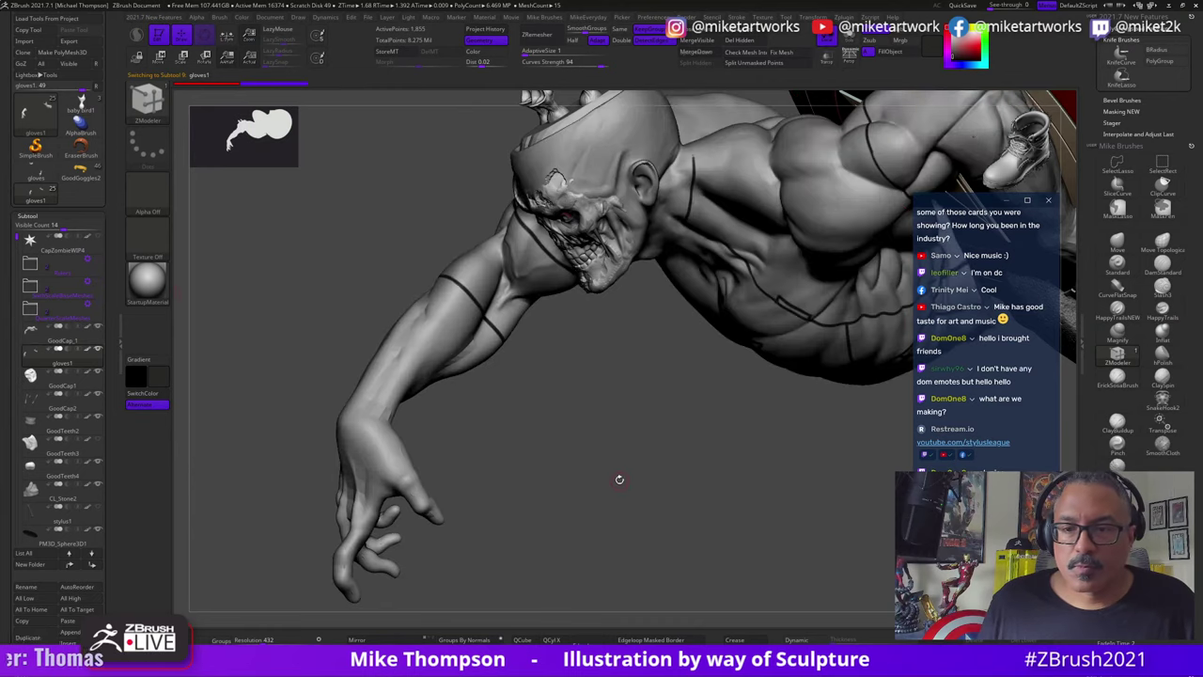
pyautogui.moveTo(617, 478)
pyautogui.mouseDown()
pyautogui.moveTo(613, 493)
pyautogui.moveTo(661, 493)
pyautogui.mouseUp()
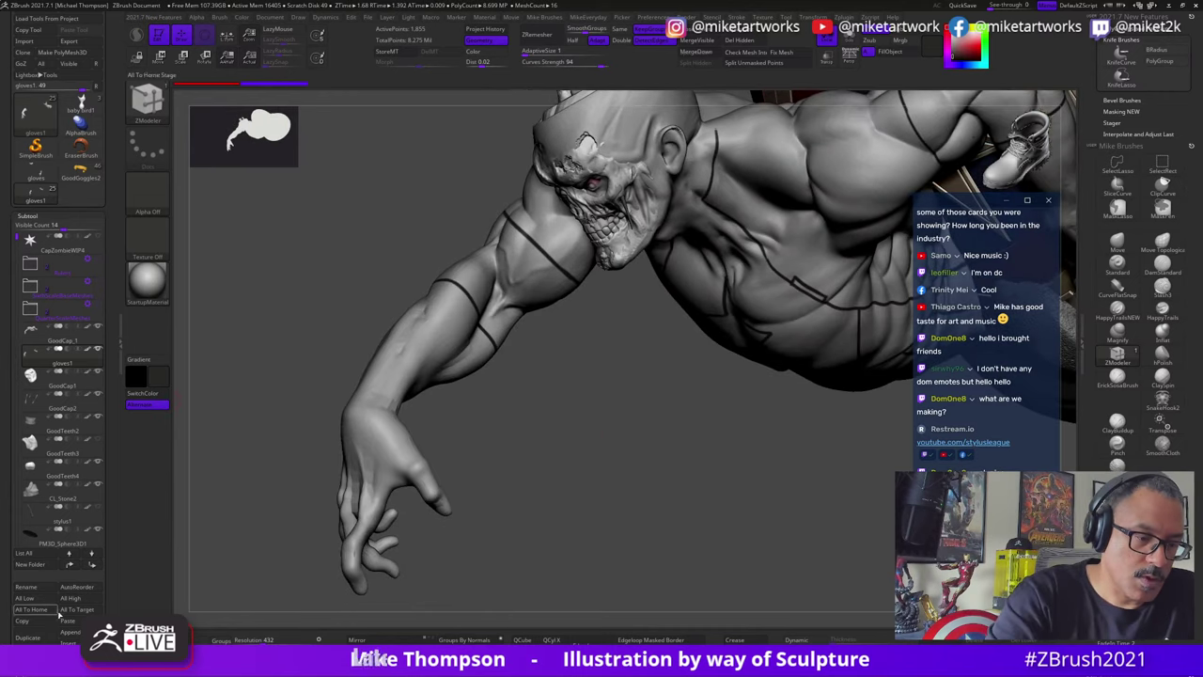
# Step: Inflate the gloves slightly beyond the skin with the Inflate deformation and activate Dynamic Subdiv on them
pyautogui.scroll(-10, 109, 602)
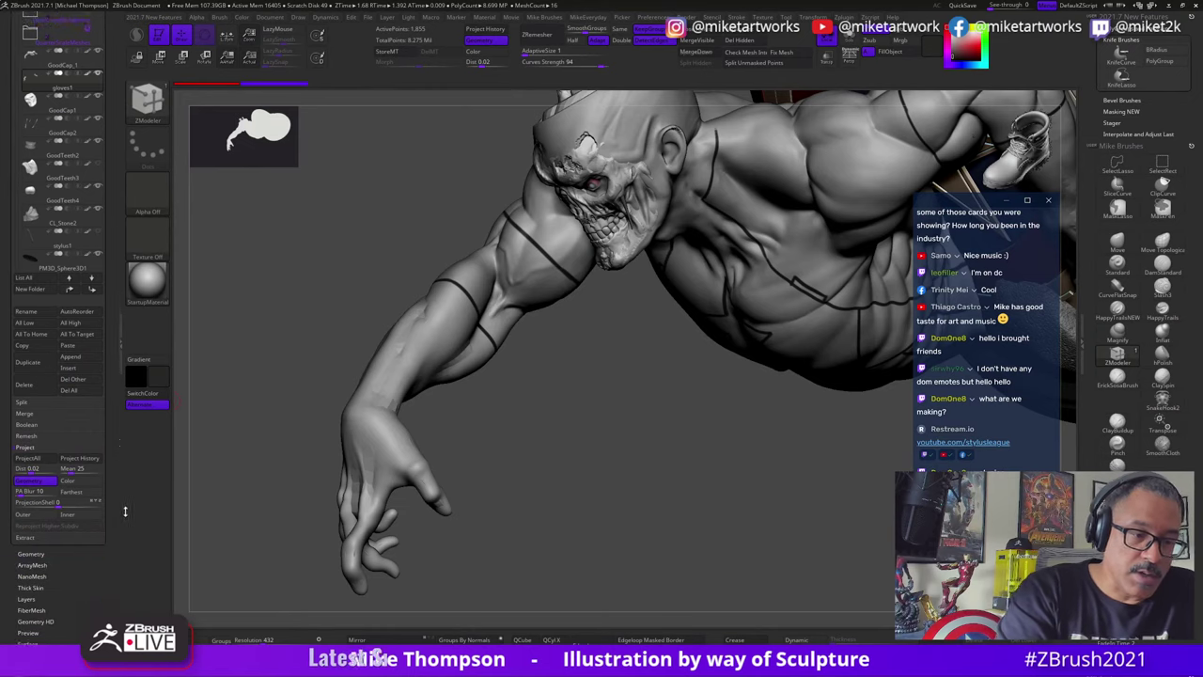
pyautogui.click(43, 534)
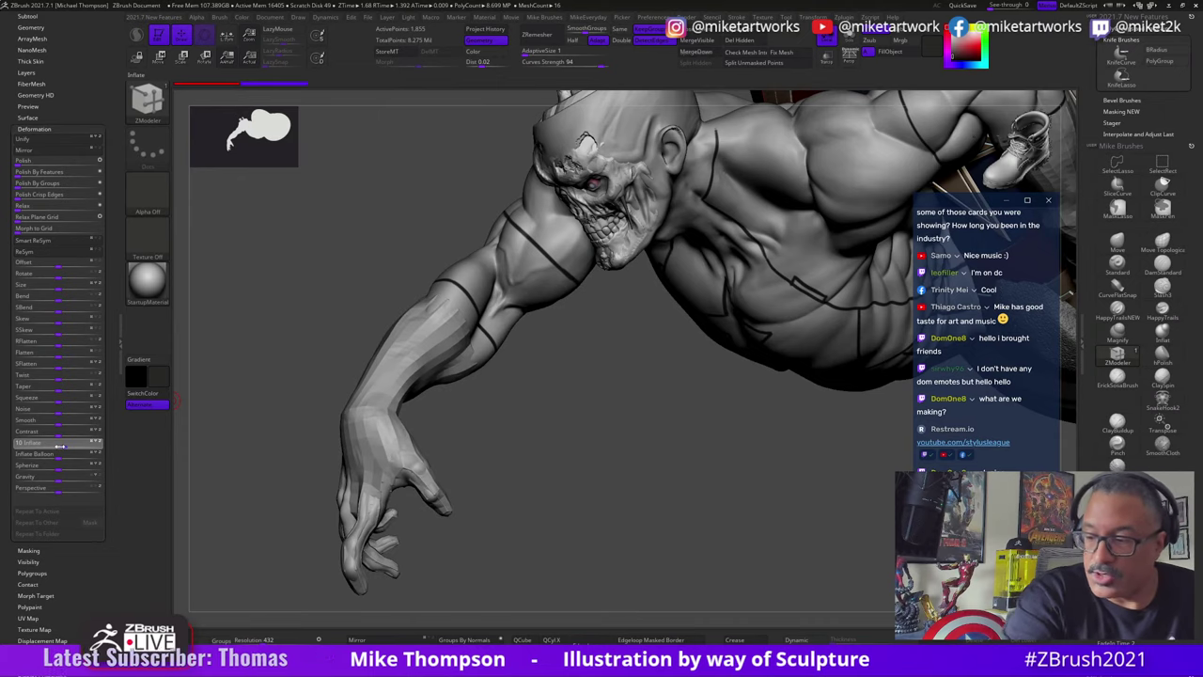
pyautogui.click(803, 641)
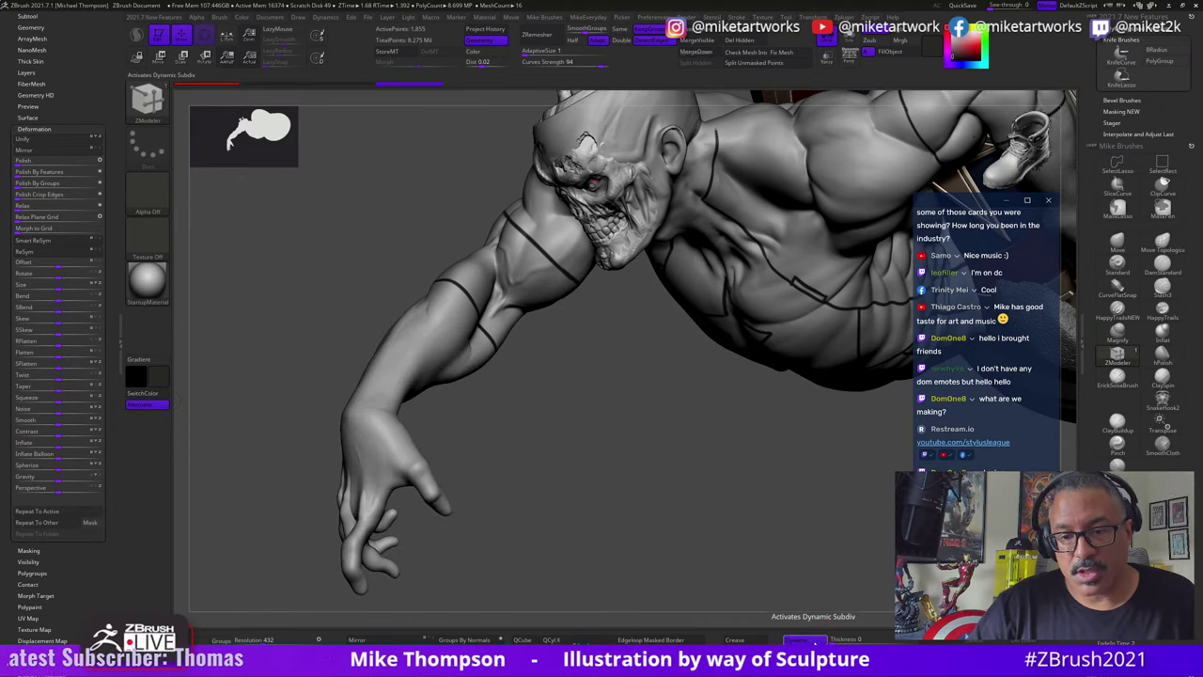
pyautogui.moveTo(770, 451)
pyautogui.mouseDown()
pyautogui.moveTo(685, 505)
pyautogui.moveTo(783, 442)
pyautogui.mouseUp()
# Step: Choose the Move brush and fill the gloves subtool with red, R 205, G 0, B 0
pyautogui.click(1116, 242)
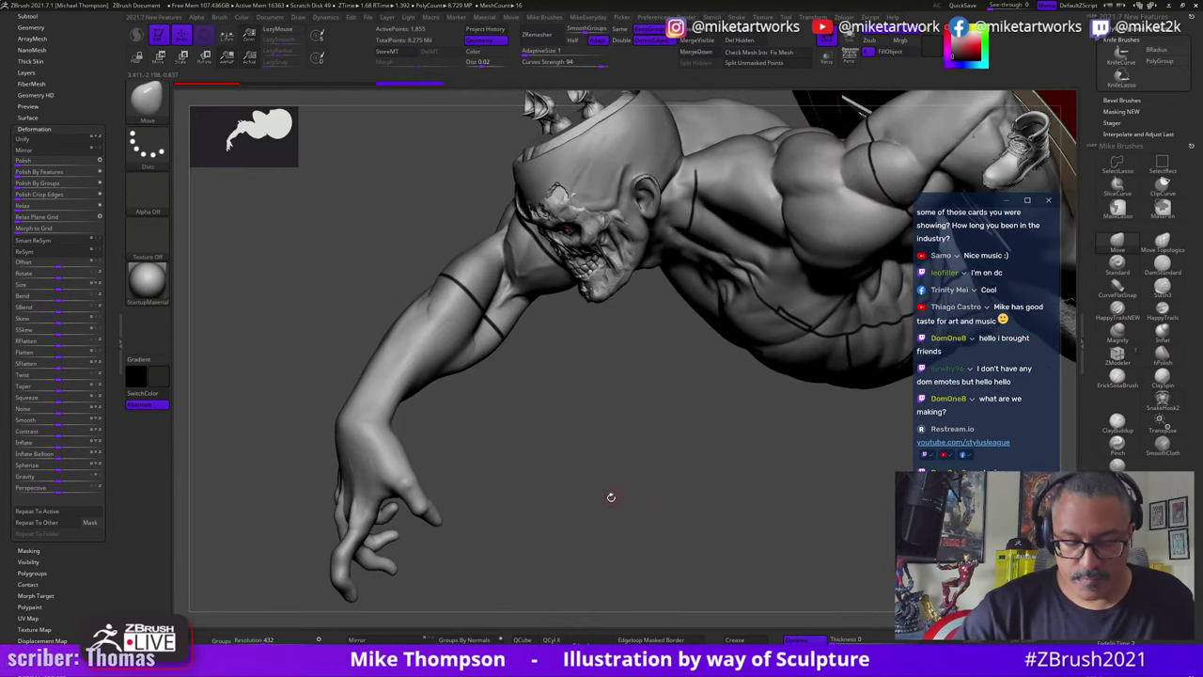
pyautogui.moveTo(554, 408)
pyautogui.mouseDown()
pyautogui.moveTo(489, 347)
pyautogui.moveTo(542, 403)
pyautogui.moveTo(477, 362)
pyautogui.mouseUp()
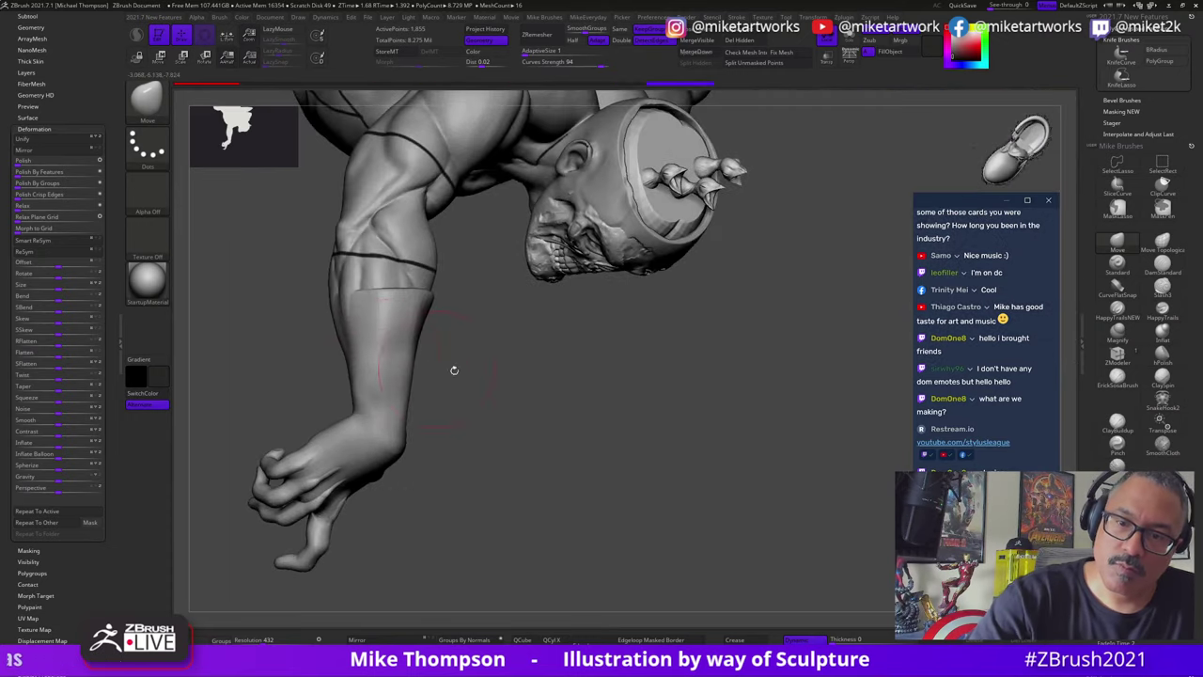
pyautogui.moveTo(454, 371); pyautogui.dragTo(347, 309, button='right')
pyautogui.moveTo(522, 355); pyautogui.dragTo(552, 410, button='right')
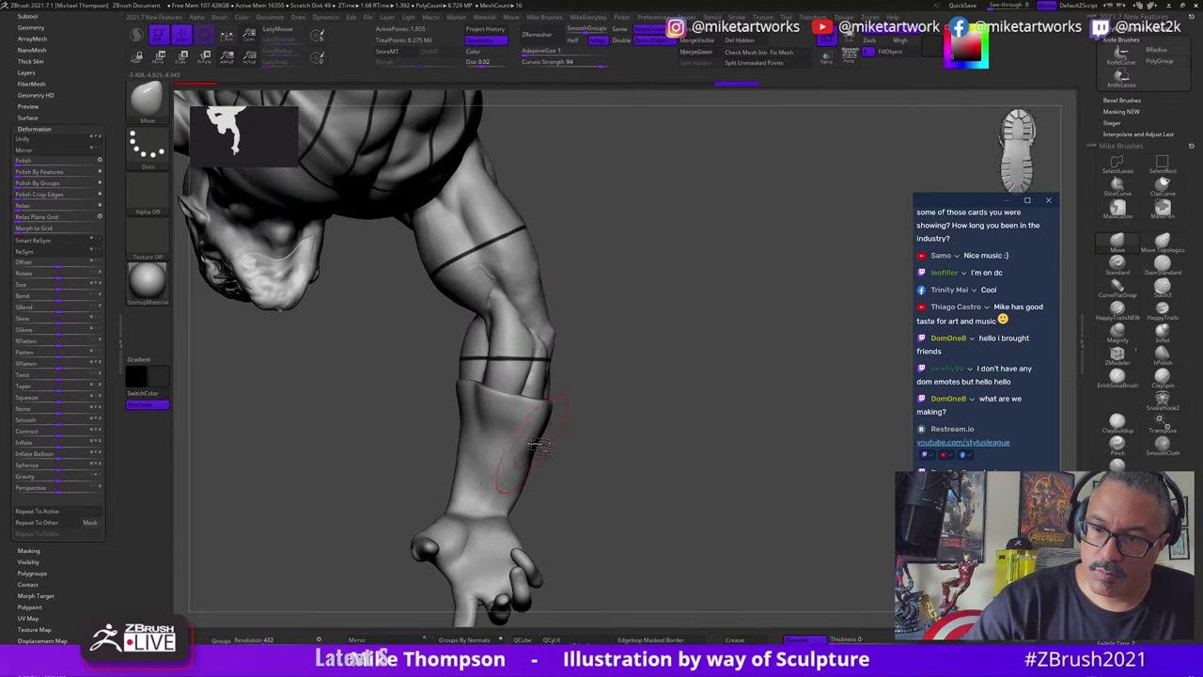
pyautogui.press('space')
pyautogui.click(623, 555)
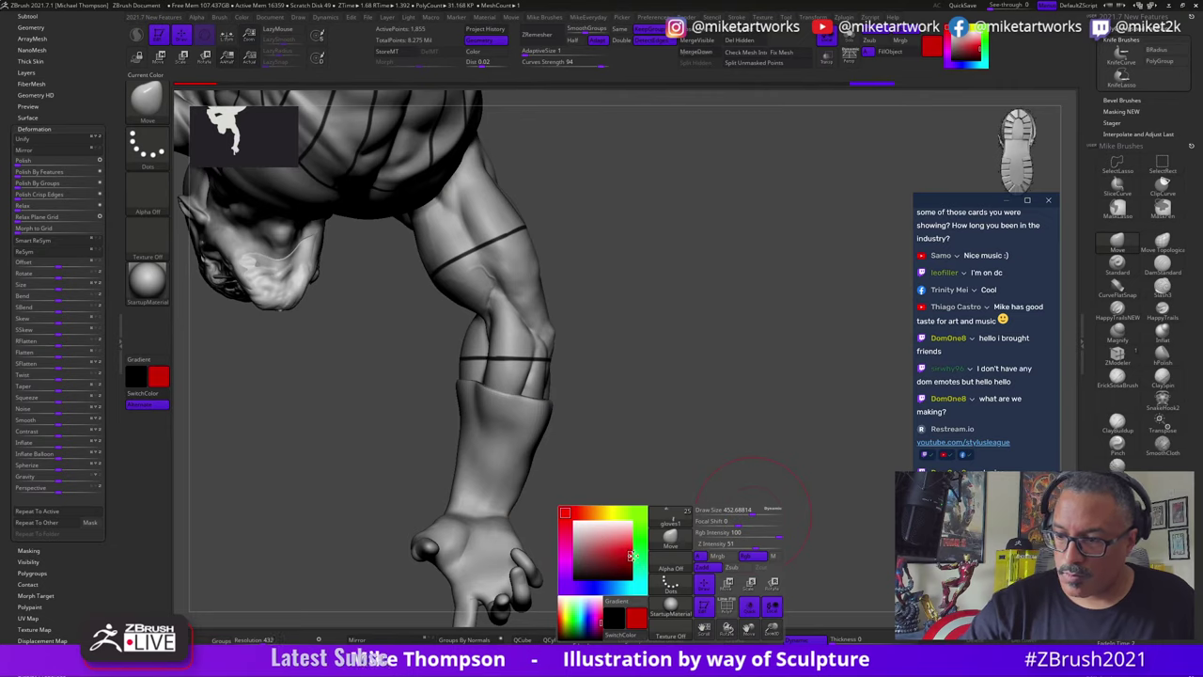
pyautogui.click(241, 17)
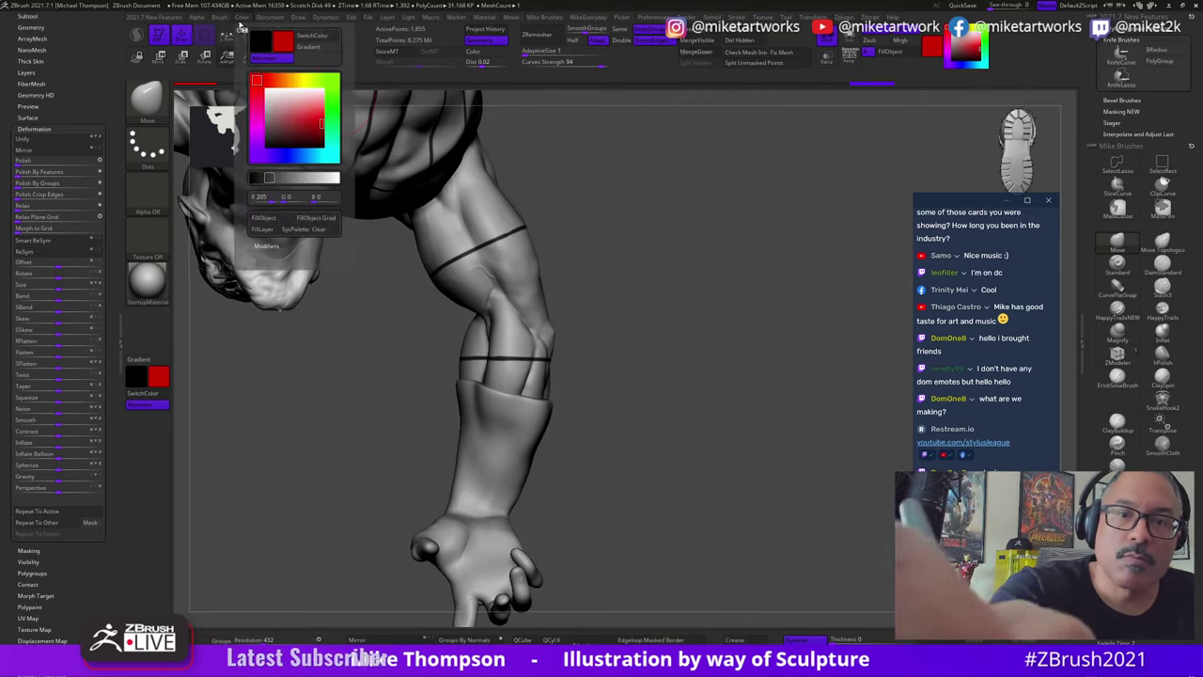
pyautogui.click(263, 217)
# Step: Pull the raised hand's glove outward with the Move brush so it covers the exposed skin across the palm and base of the thumb
pyautogui.moveTo(788, 513)
pyautogui.mouseDown()
pyautogui.moveTo(658, 554)
pyautogui.moveTo(733, 502)
pyautogui.moveTo(715, 508)
pyautogui.mouseUp()
pyautogui.moveTo(714, 507); pyautogui.dragTo(658, 492, button='right')
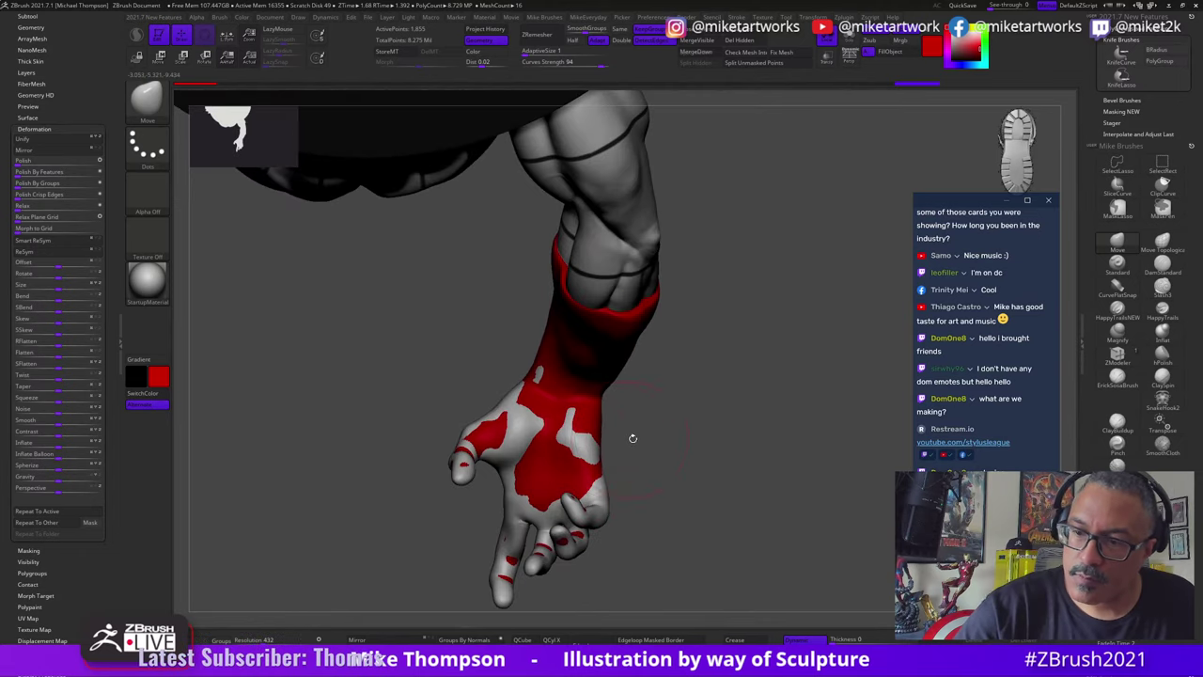
pyautogui.moveTo(613, 424); pyautogui.dragTo(617, 449, button='right')
pyautogui.moveTo(518, 434); pyautogui.dragTo(498, 429)
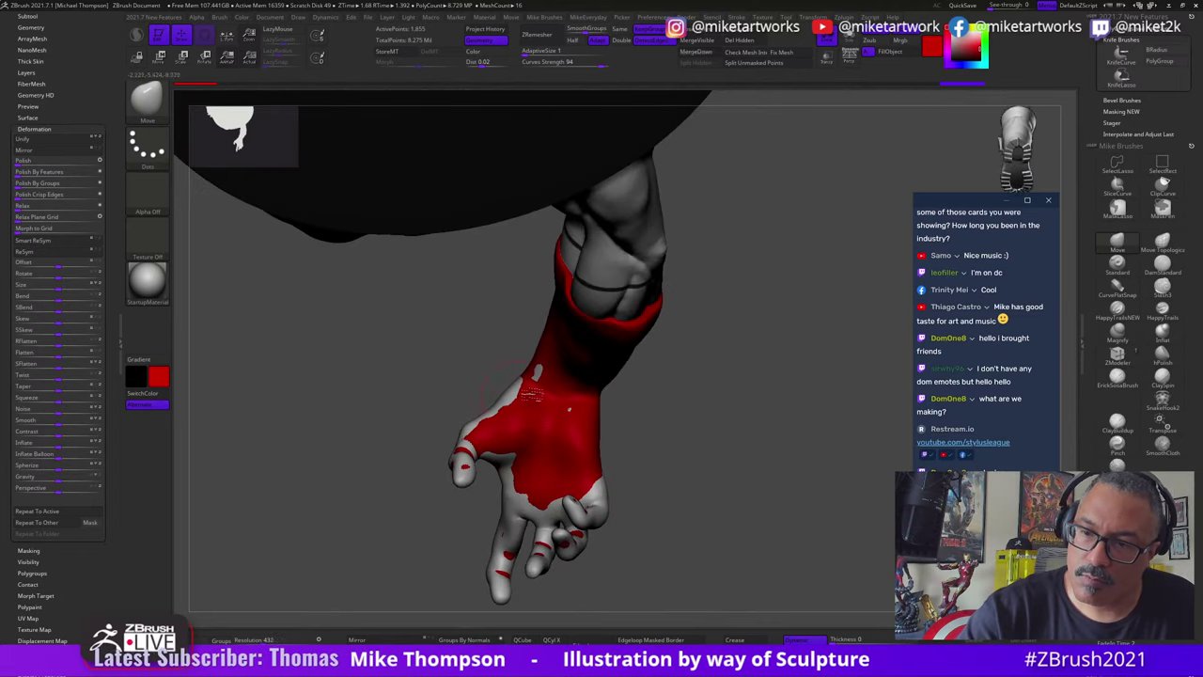
pyautogui.moveTo(541, 383); pyautogui.dragTo(529, 376)
pyautogui.moveTo(483, 433); pyautogui.dragTo(466, 439)
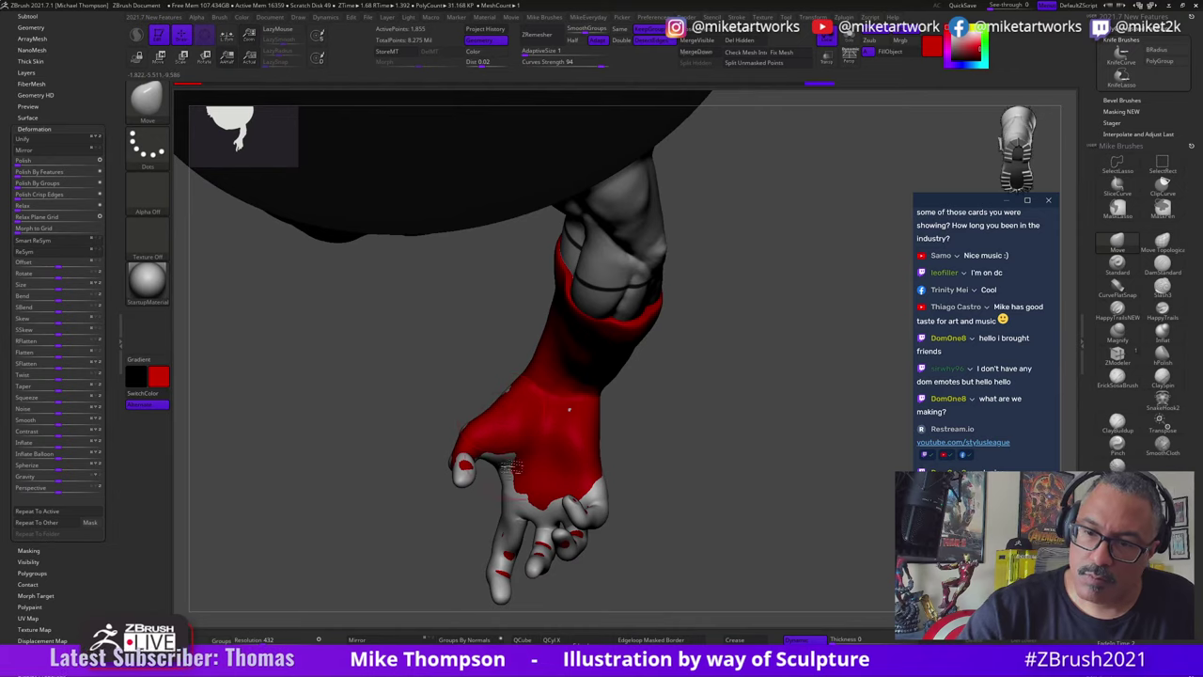
pyautogui.moveTo(520, 473)
pyautogui.mouseDown()
pyautogui.moveTo(506, 480)
pyautogui.moveTo(528, 530)
pyautogui.moveTo(555, 526)
pyautogui.mouseUp()
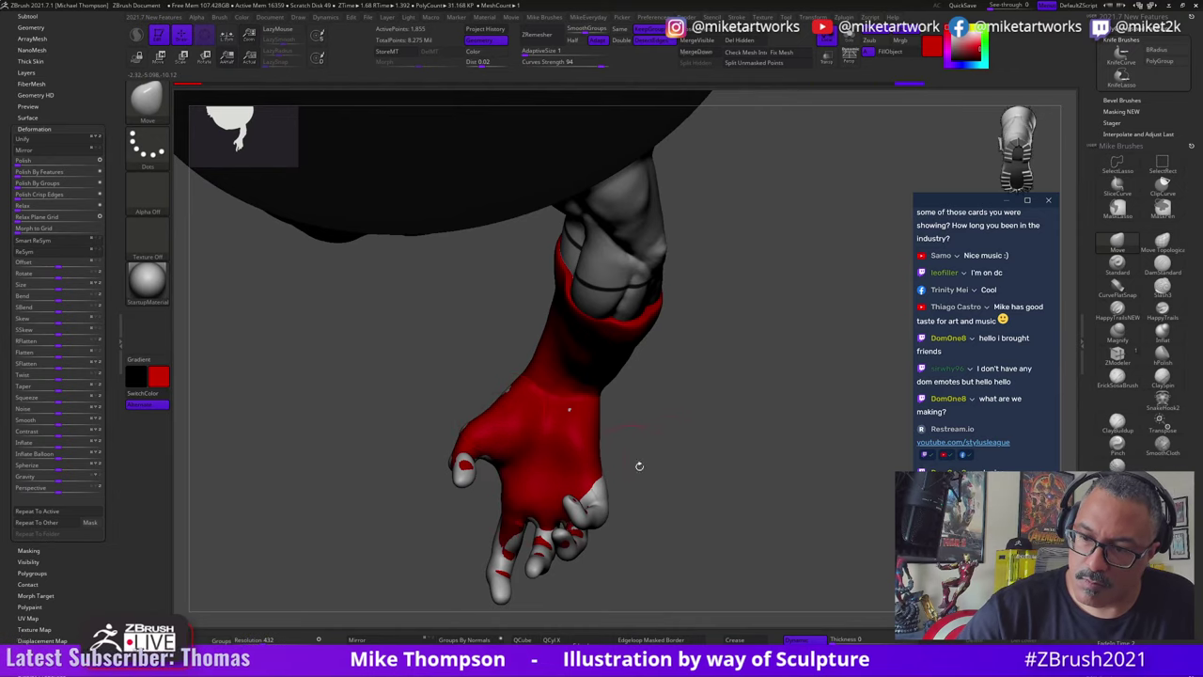
# Step: Pull the glove over the skin showing around the knuckles and along the back of the thumb on the raised hand
pyautogui.moveTo(641, 466)
pyautogui.mouseDown(button='right')
pyautogui.moveTo(687, 486)
pyautogui.moveTo(679, 496)
pyautogui.moveTo(585, 414)
pyautogui.mouseUp(button='right')
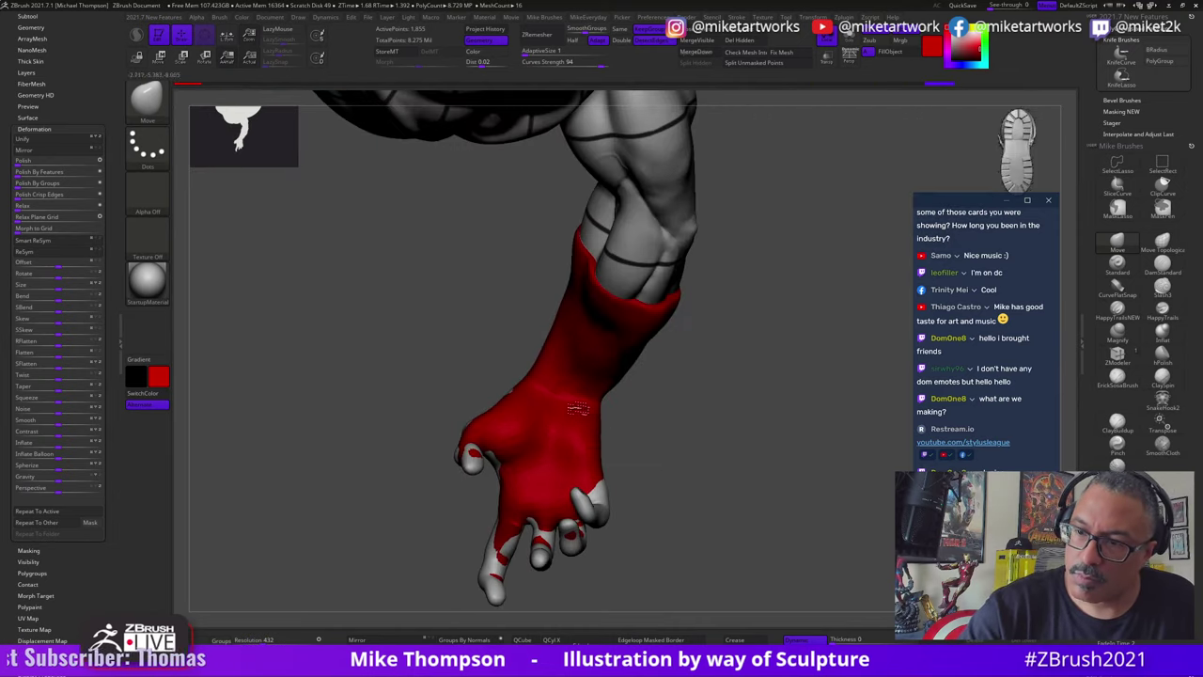
pyautogui.moveTo(601, 495); pyautogui.dragTo(714, 416, button='right')
pyautogui.moveTo(771, 444)
pyautogui.mouseDown(button='right')
pyautogui.moveTo(757, 437)
pyautogui.moveTo(686, 533)
pyautogui.mouseUp(button='right')
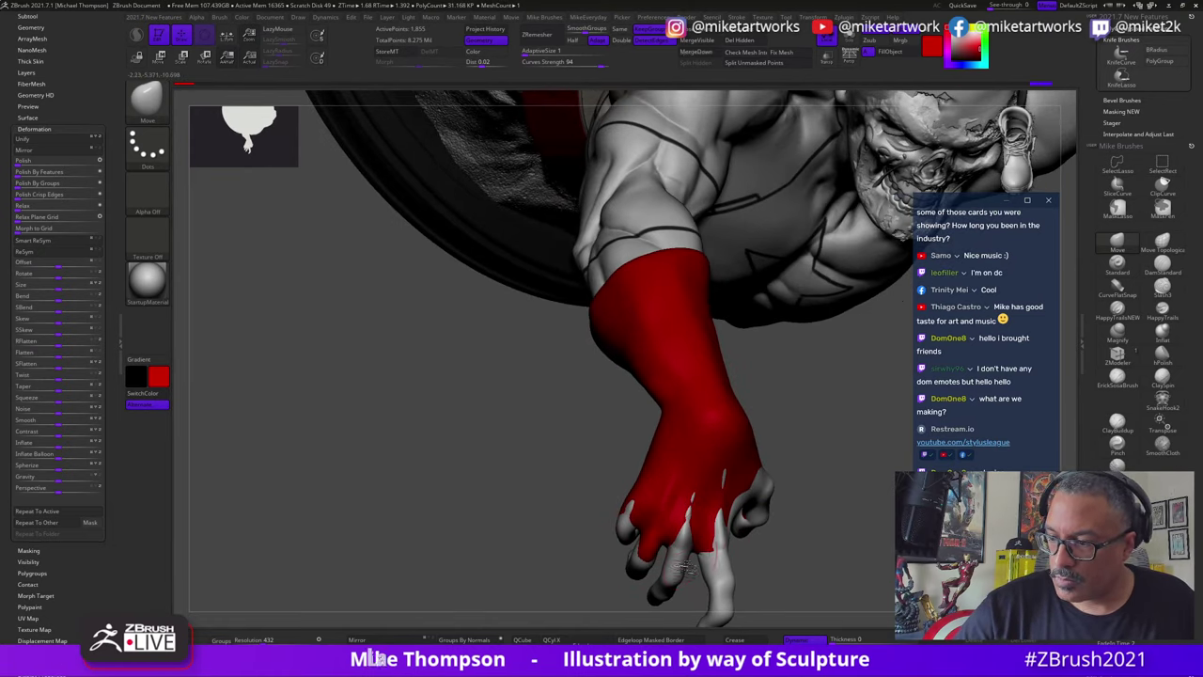
pyautogui.moveTo(700, 555)
pyautogui.mouseDown(button='right')
pyautogui.moveTo(741, 511)
pyautogui.moveTo(679, 540)
pyautogui.mouseUp(button='right')
pyautogui.press('s')
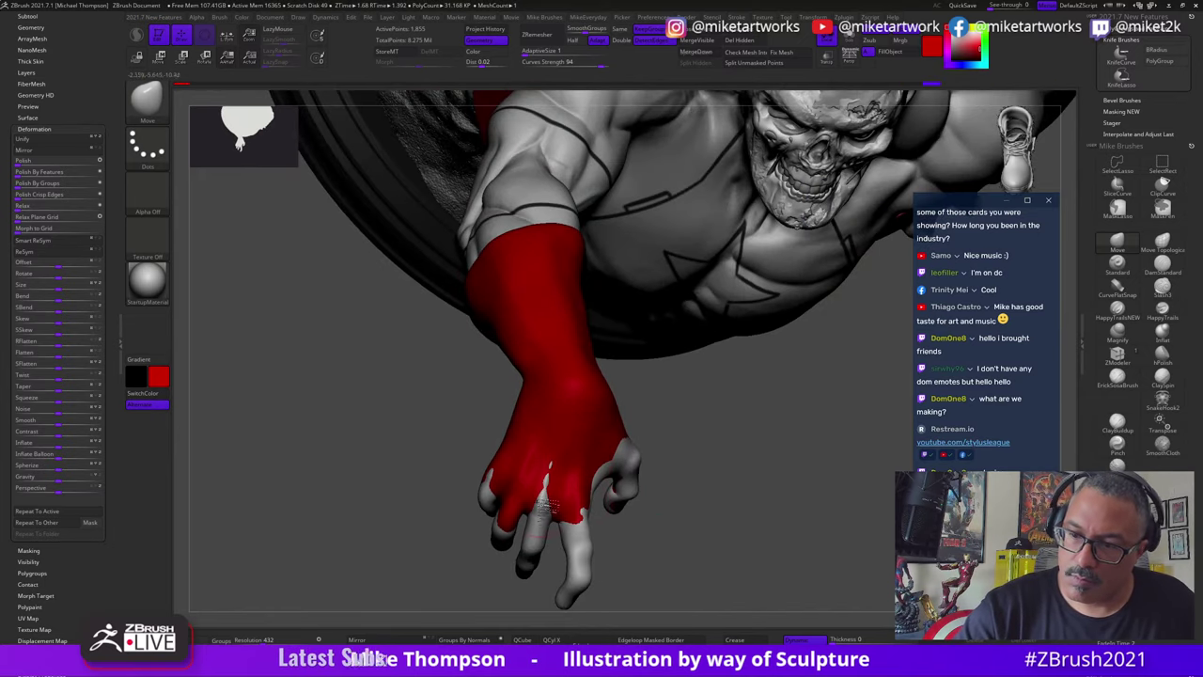
pyautogui.moveTo(766, 510); pyautogui.dragTo(700, 473, button='right')
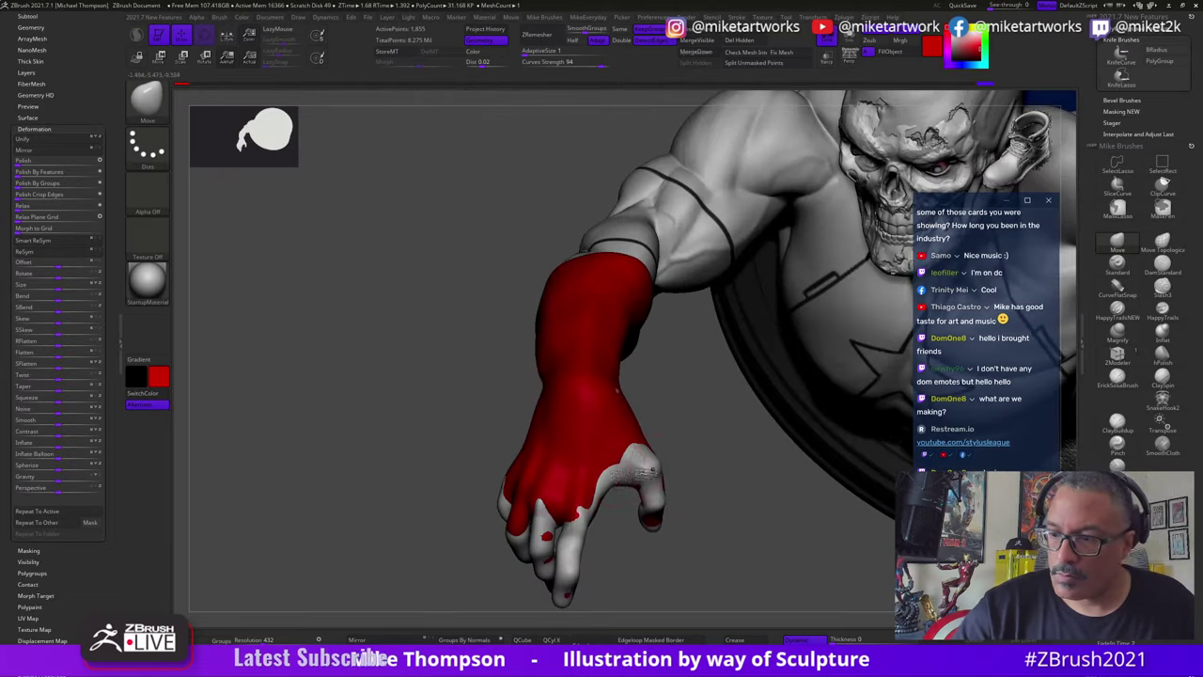
pyautogui.keyDown('ctrl'); pyautogui.moveTo(613, 481); pyautogui.dragTo(649, 470); pyautogui.keyUp('ctrl')
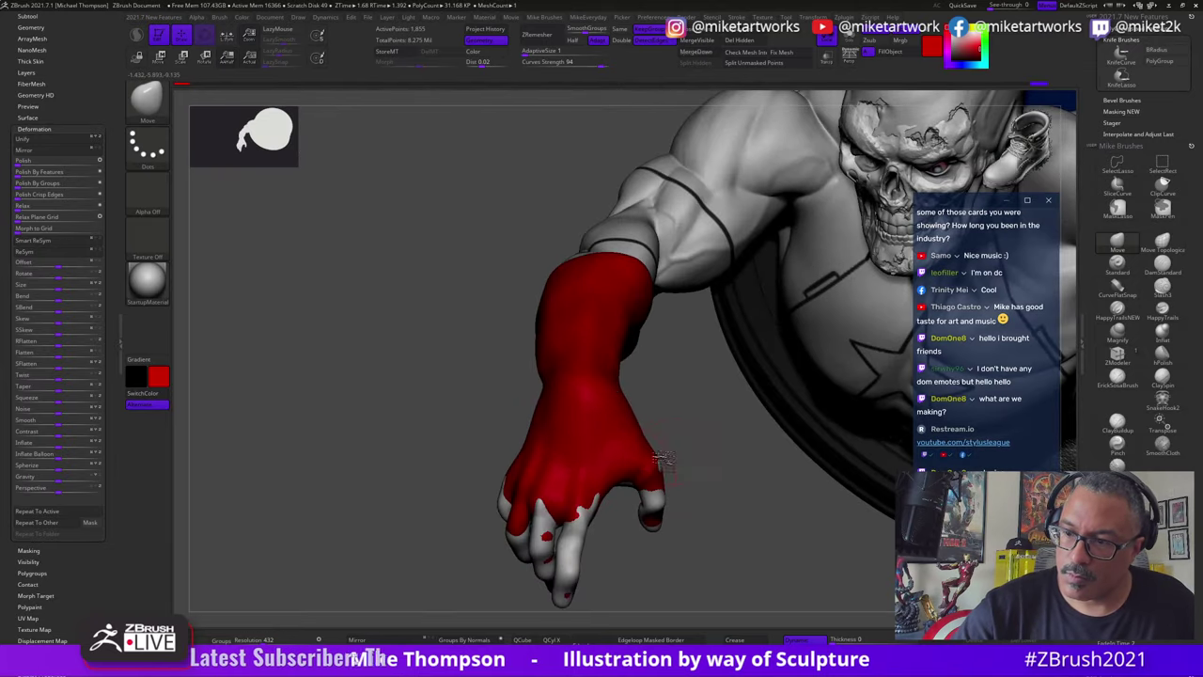
pyautogui.moveTo(620, 395)
pyautogui.mouseDown(button='right')
pyautogui.moveTo(714, 510)
pyautogui.moveTo(626, 358)
pyautogui.moveTo(714, 442)
pyautogui.mouseUp(button='right')
pyautogui.moveTo(739, 487)
pyautogui.mouseDown(button='right')
pyautogui.moveTo(779, 532)
pyautogui.moveTo(714, 443)
pyautogui.moveTo(714, 413)
pyautogui.mouseUp(button='right')
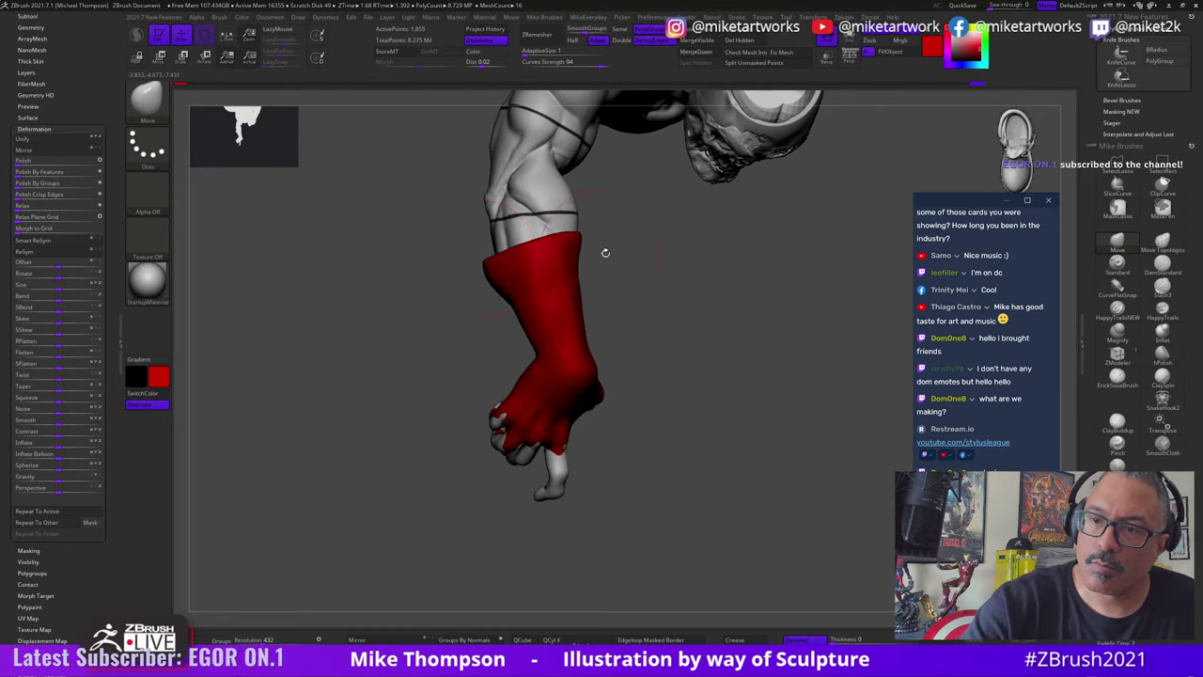
# Step: Swell the glove around the raised hand's thumb and index finger with the Magnify brush, undoing an unwanted stroke
pyautogui.moveTo(604, 250)
pyautogui.mouseDown(button='right')
pyautogui.moveTo(626, 271)
pyautogui.moveTo(458, 246)
pyautogui.moveTo(653, 339)
pyautogui.moveTo(754, 457)
pyautogui.moveTo(575, 548)
pyautogui.moveTo(585, 526)
pyautogui.moveTo(471, 491)
pyautogui.moveTo(639, 570)
pyautogui.mouseUp(button='right')
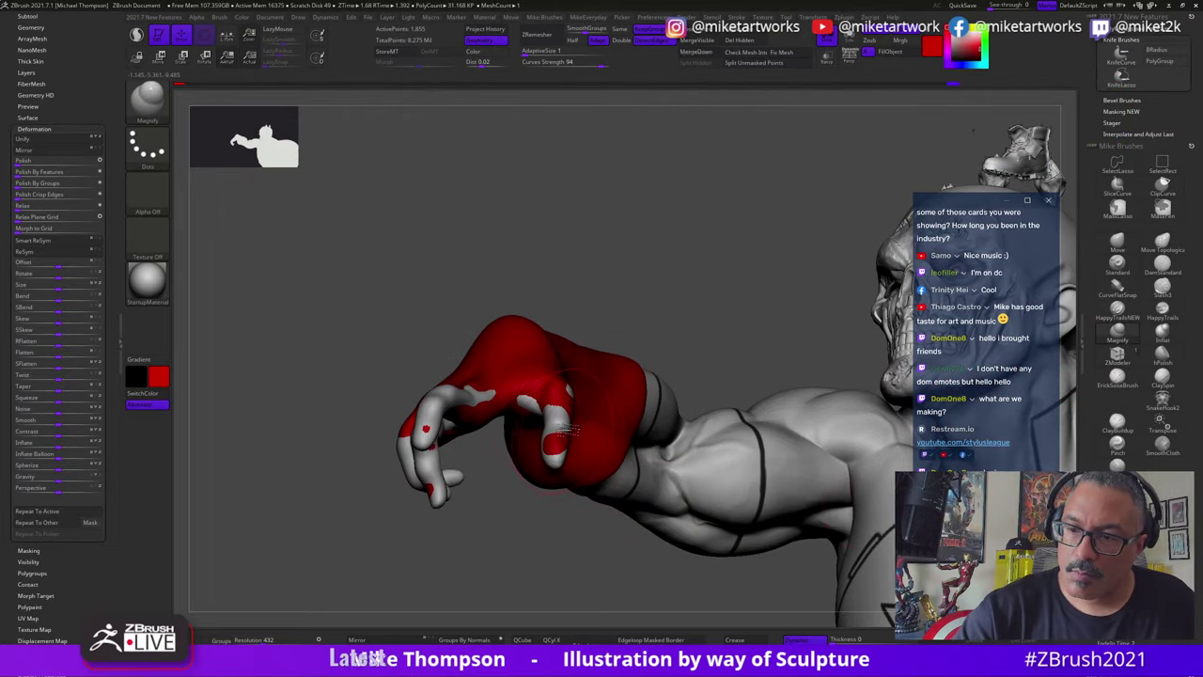
pyautogui.hotkey('ctrl', 'z')
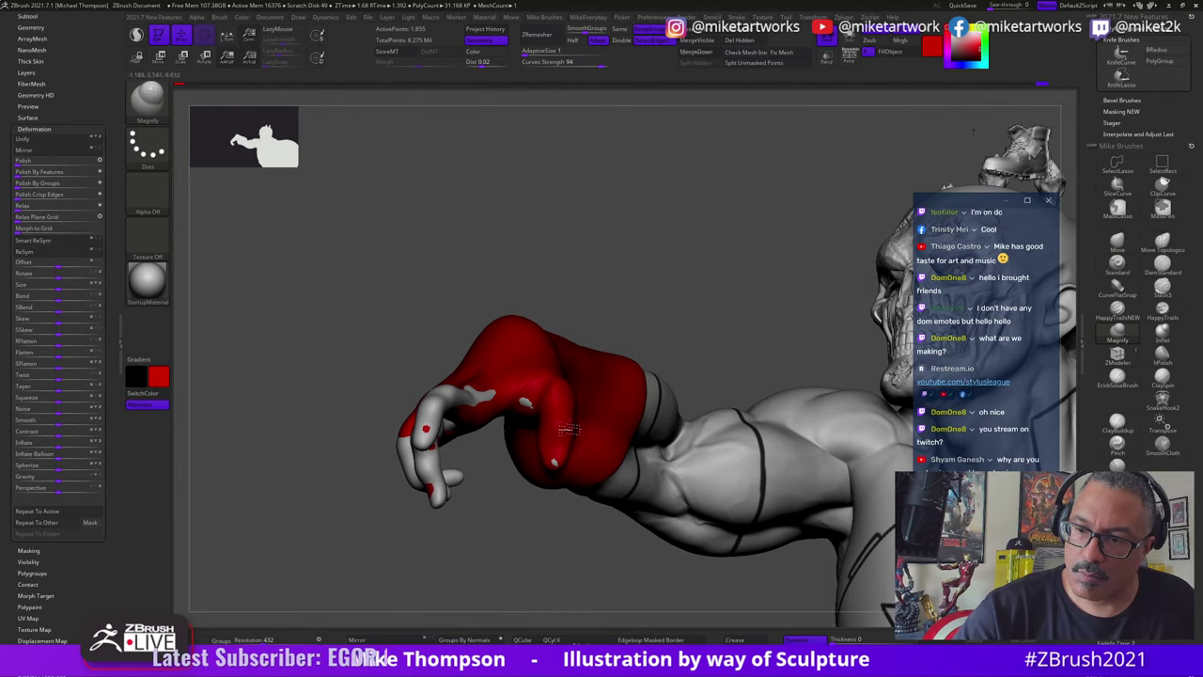
pyautogui.moveTo(568, 429)
pyautogui.mouseDown(button='right')
pyautogui.moveTo(636, 325)
pyautogui.moveTo(559, 460)
pyautogui.mouseUp(button='right')
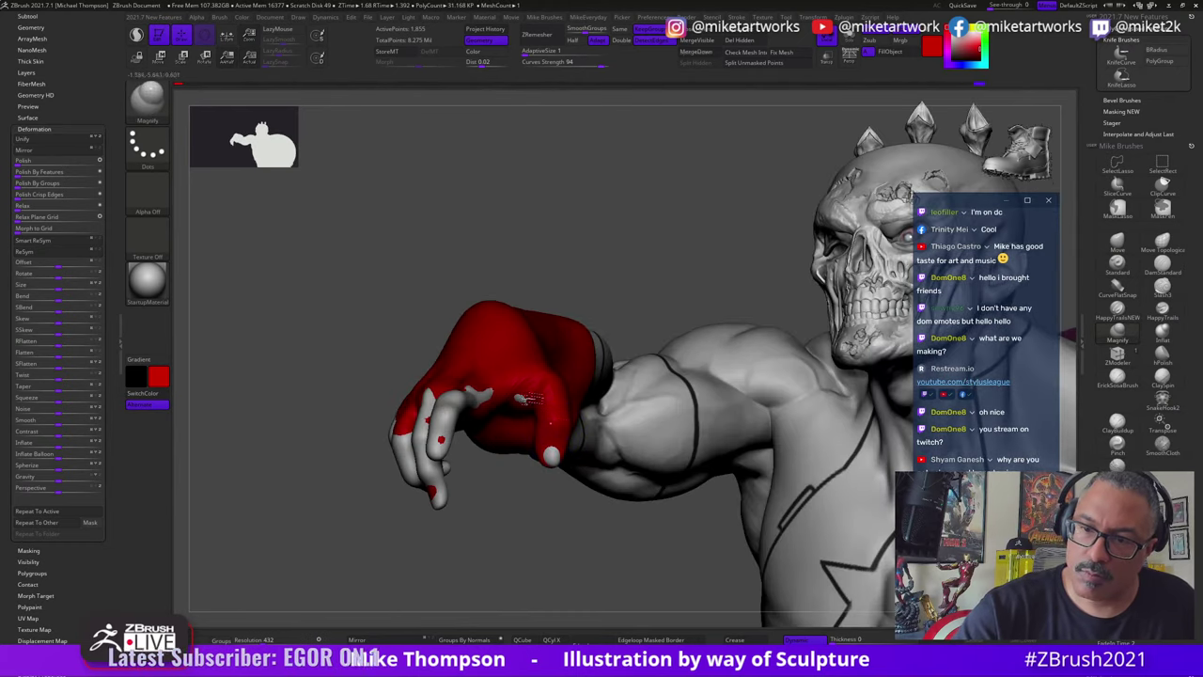
pyautogui.moveTo(488, 411); pyautogui.dragTo(467, 407, button='right')
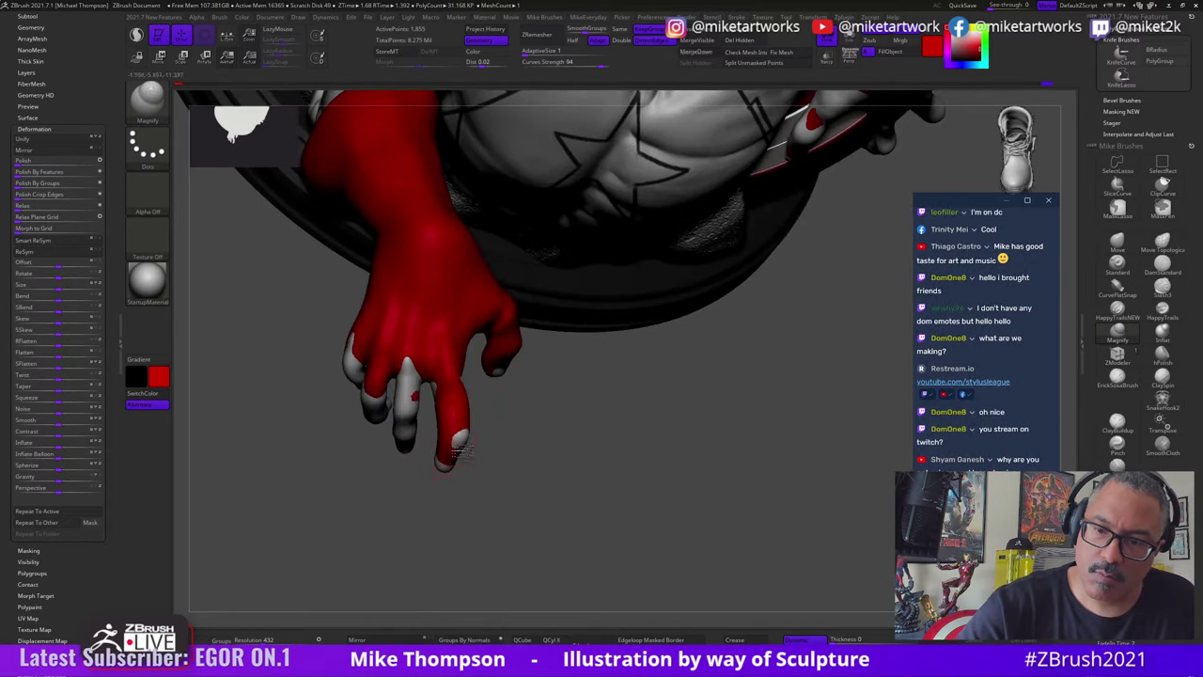
pyautogui.moveTo(470, 371); pyautogui.dragTo(467, 461, button='right')
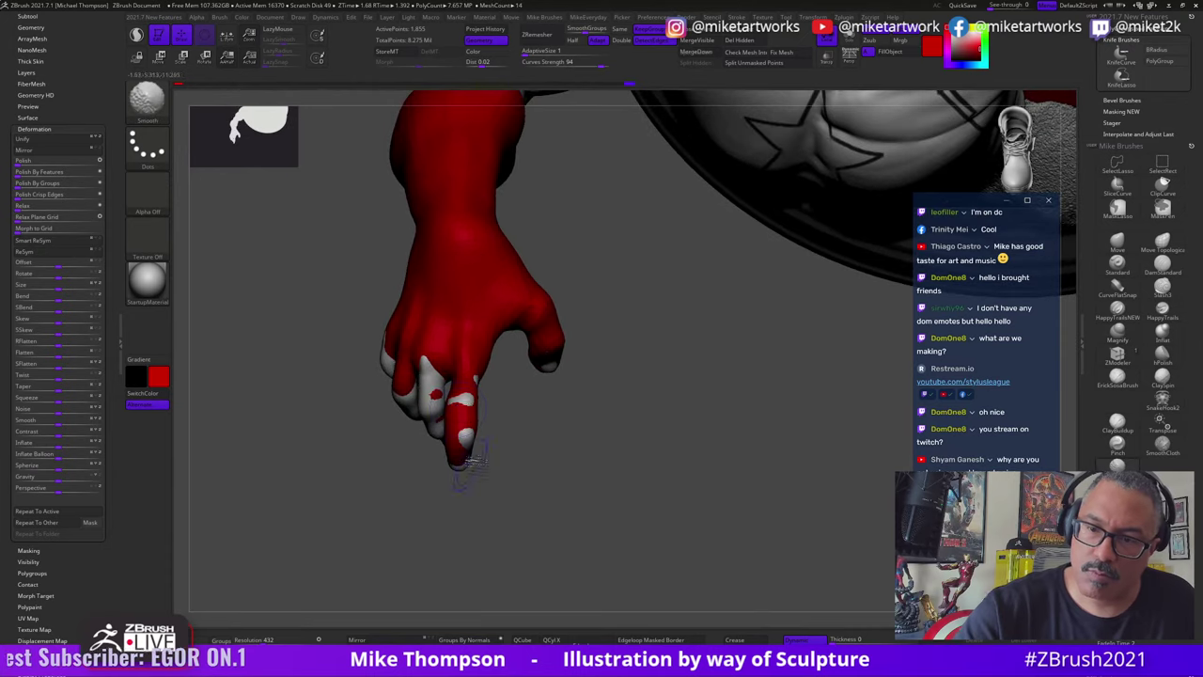
# Step: Return to the Move brush and pull the glove over the remaining exposed skin on the index finger
pyautogui.click(1117, 243)
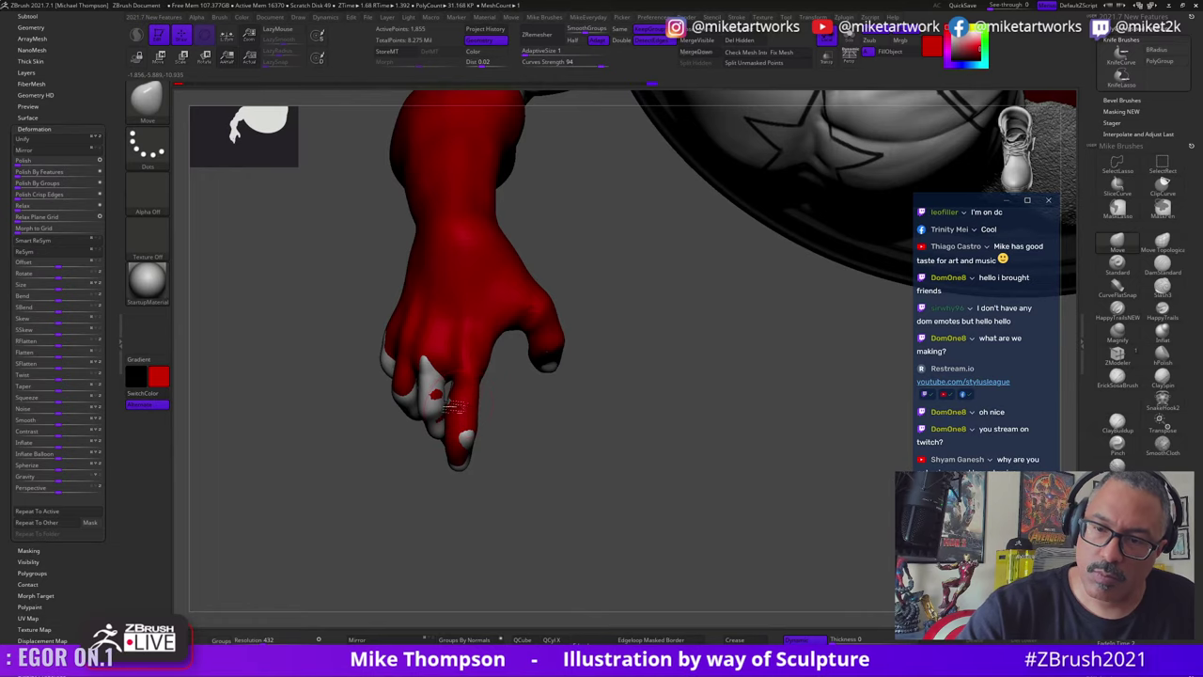
pyautogui.moveTo(462, 368); pyautogui.dragTo(501, 389, button='right')
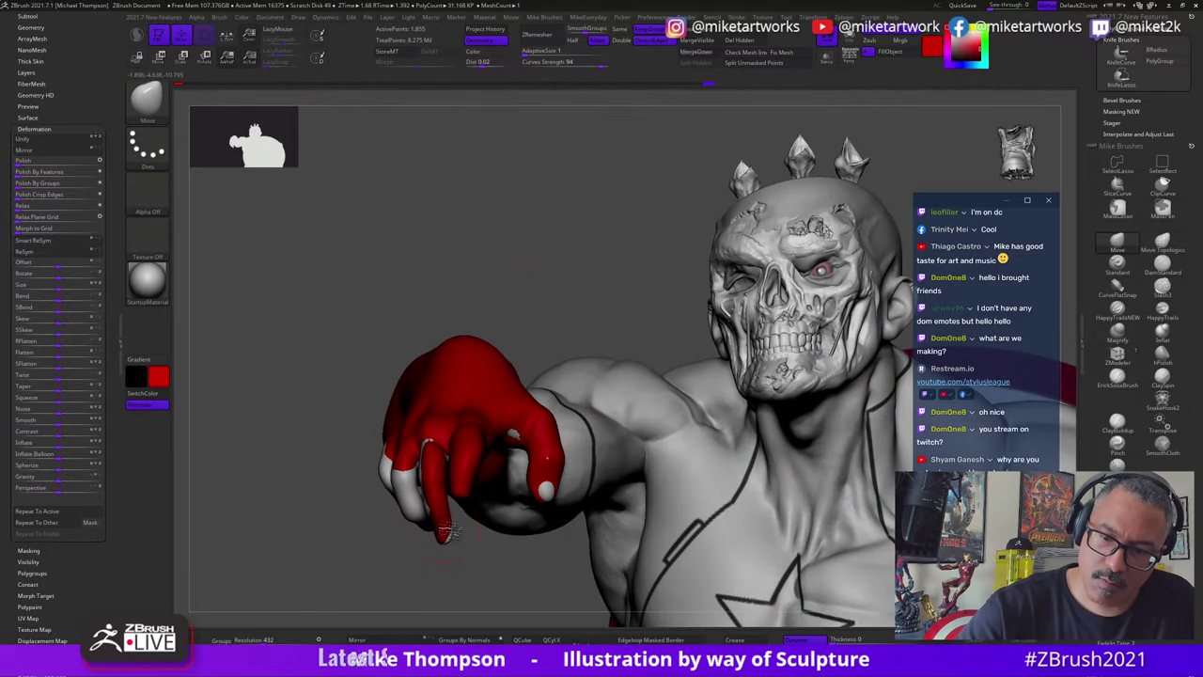
pyautogui.moveTo(448, 532); pyautogui.dragTo(432, 456, button='right')
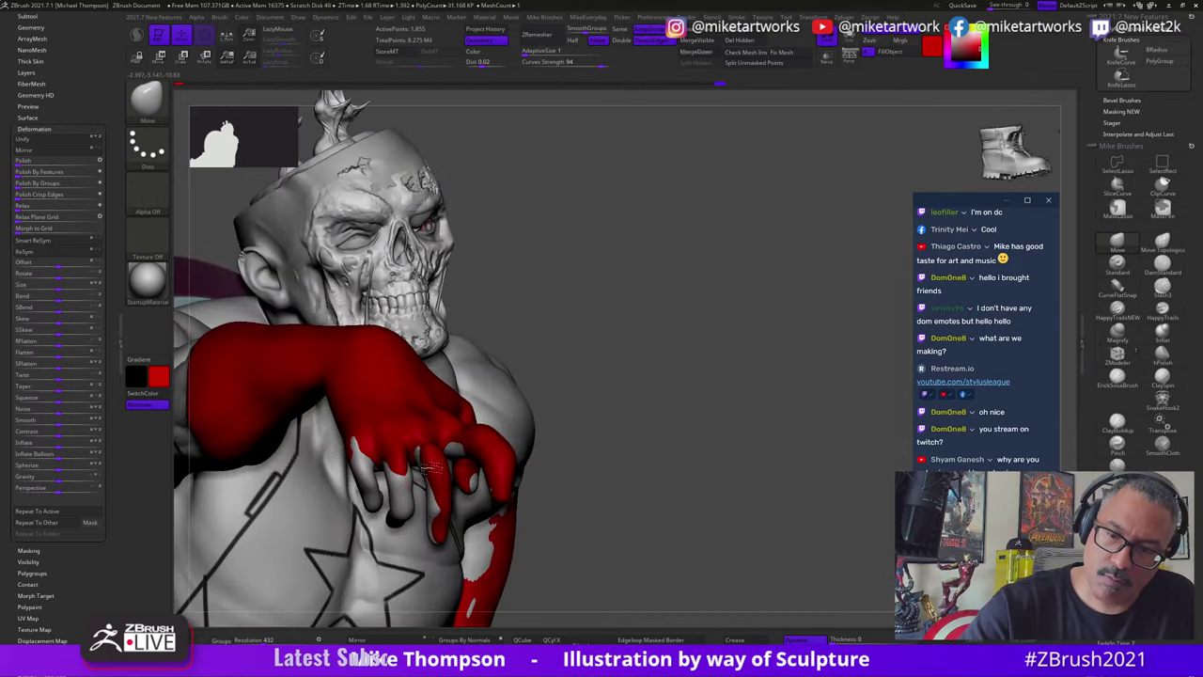
pyautogui.moveTo(700, 397); pyautogui.dragTo(584, 376, button='right')
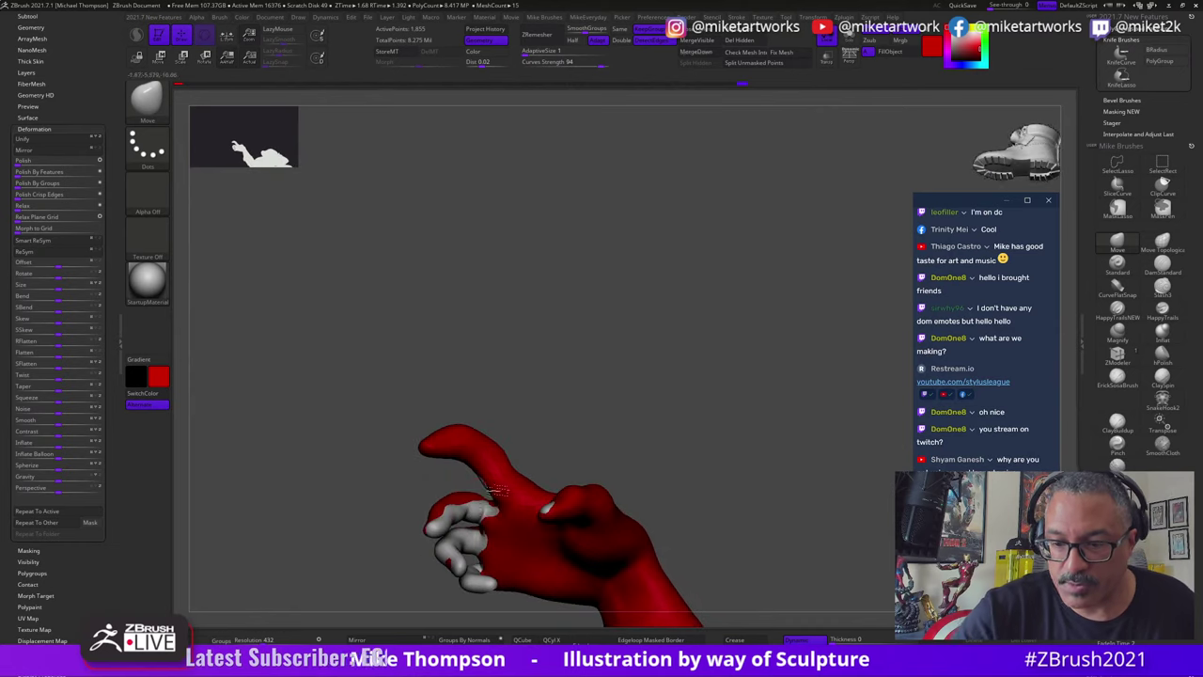
# Step: Pull the glove over the bare middle finger of the raised hand, covering it from base to tip
pyautogui.moveTo(520, 457); pyautogui.dragTo(564, 412, button='right')
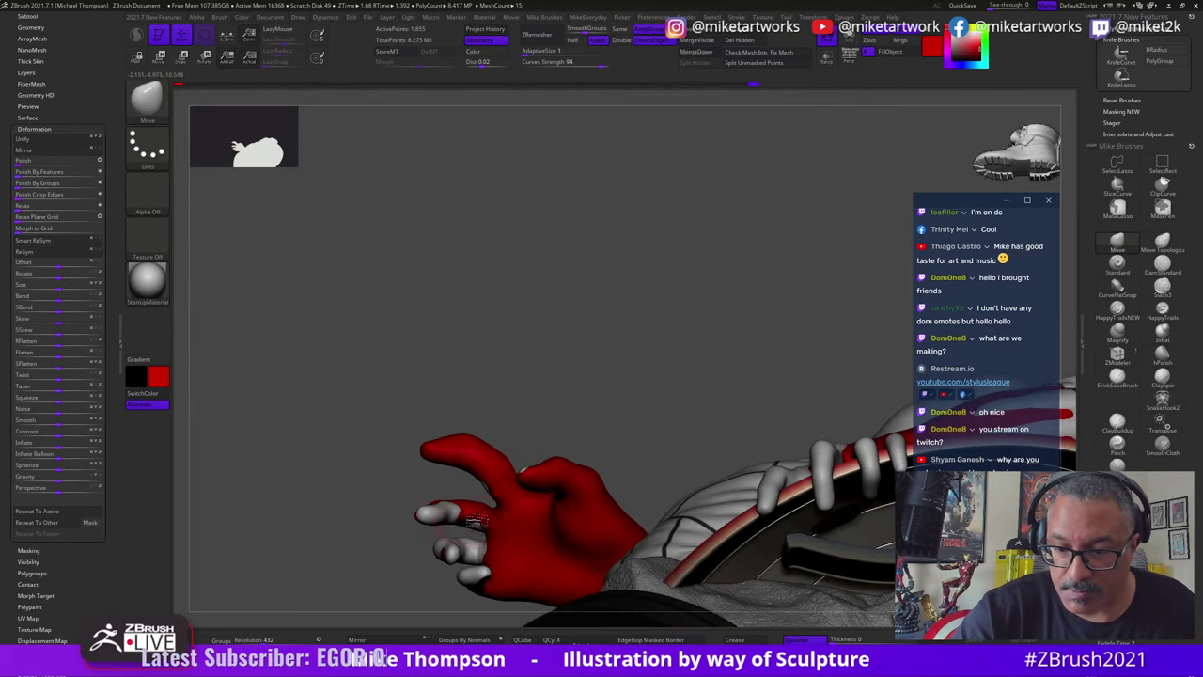
pyautogui.moveTo(470, 508)
pyautogui.mouseDown()
pyautogui.moveTo(432, 513)
pyautogui.moveTo(460, 506)
pyautogui.mouseUp()
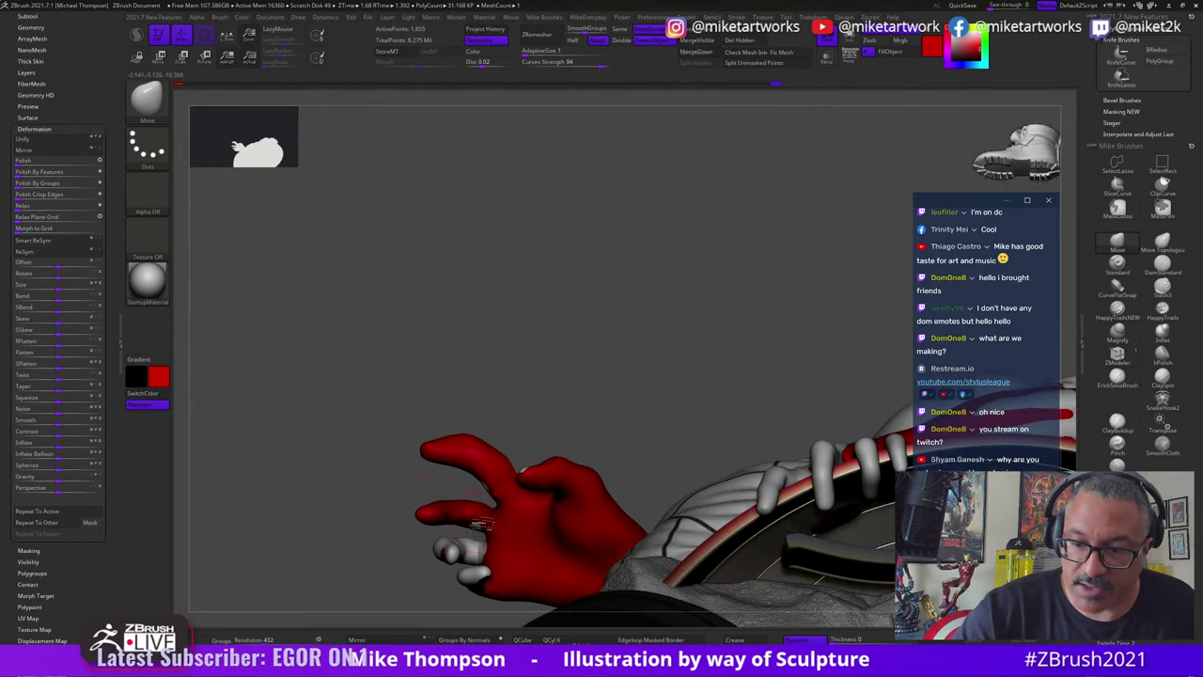
pyautogui.moveTo(460, 491); pyautogui.dragTo(567, 440, button='right')
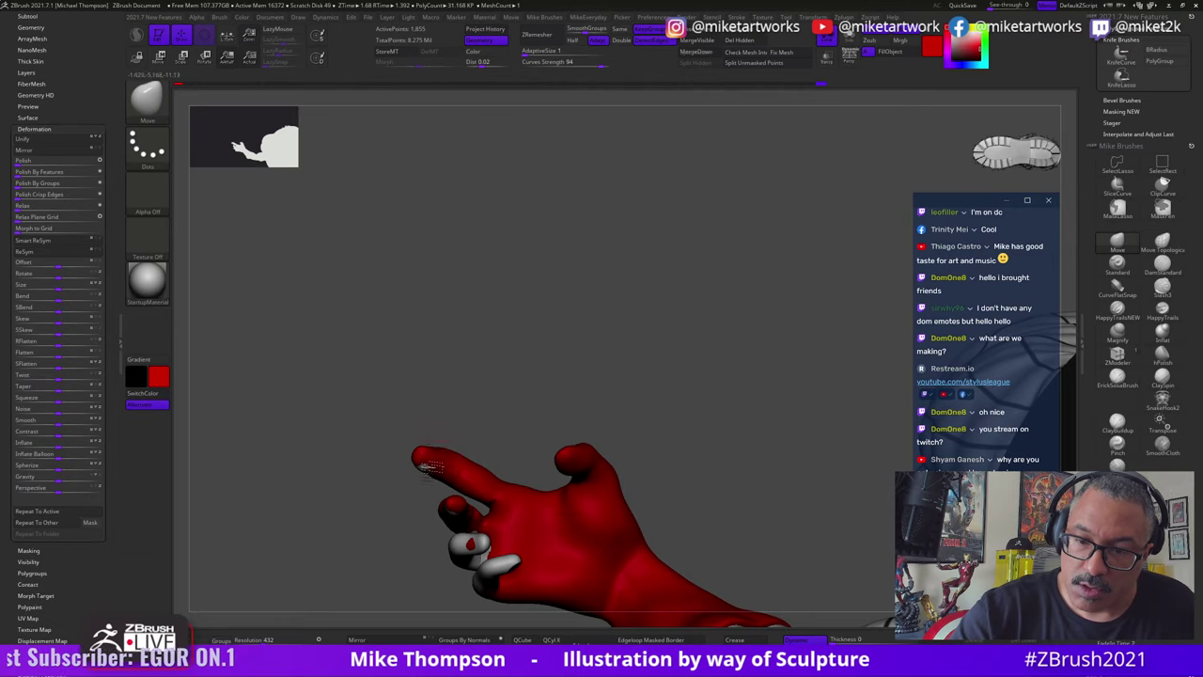
pyautogui.moveTo(555, 379)
pyautogui.mouseDown()
pyautogui.moveTo(601, 390)
pyautogui.moveTo(556, 397)
pyautogui.mouseUp()
pyautogui.moveTo(561, 383); pyautogui.dragTo(449, 516, button='right')
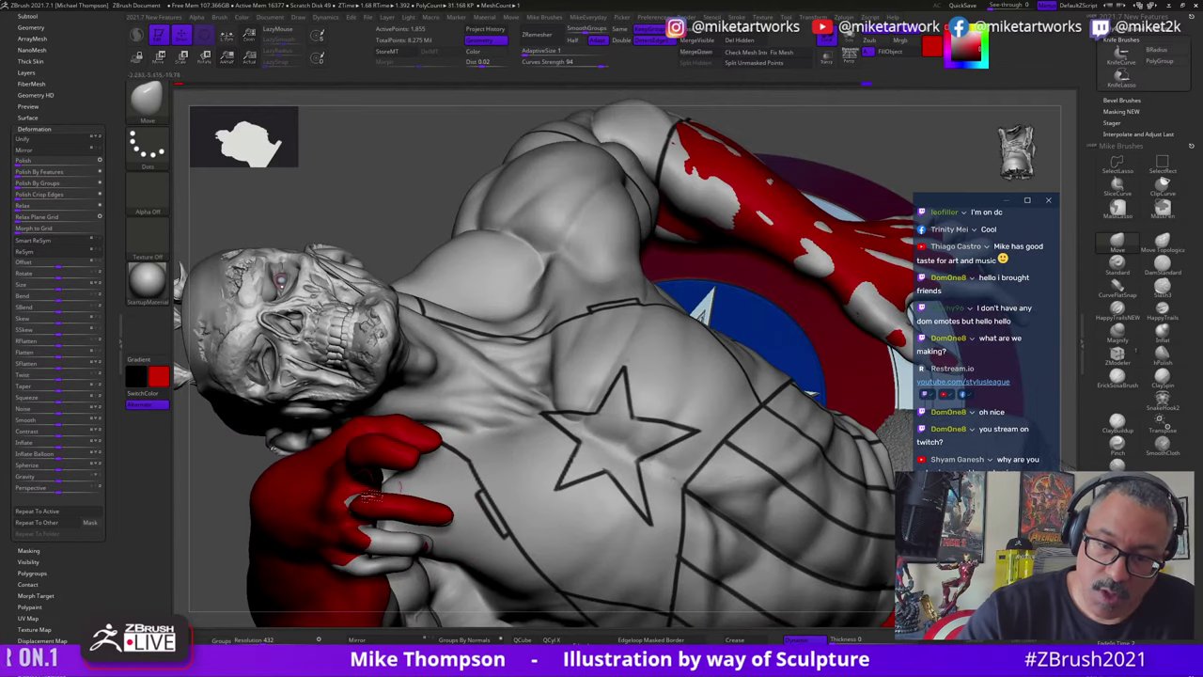
# Step: Extend the glove over the exposed ring and little fingers of the raised hand
pyautogui.moveTo(474, 267); pyautogui.dragTo(689, 343, button='right')
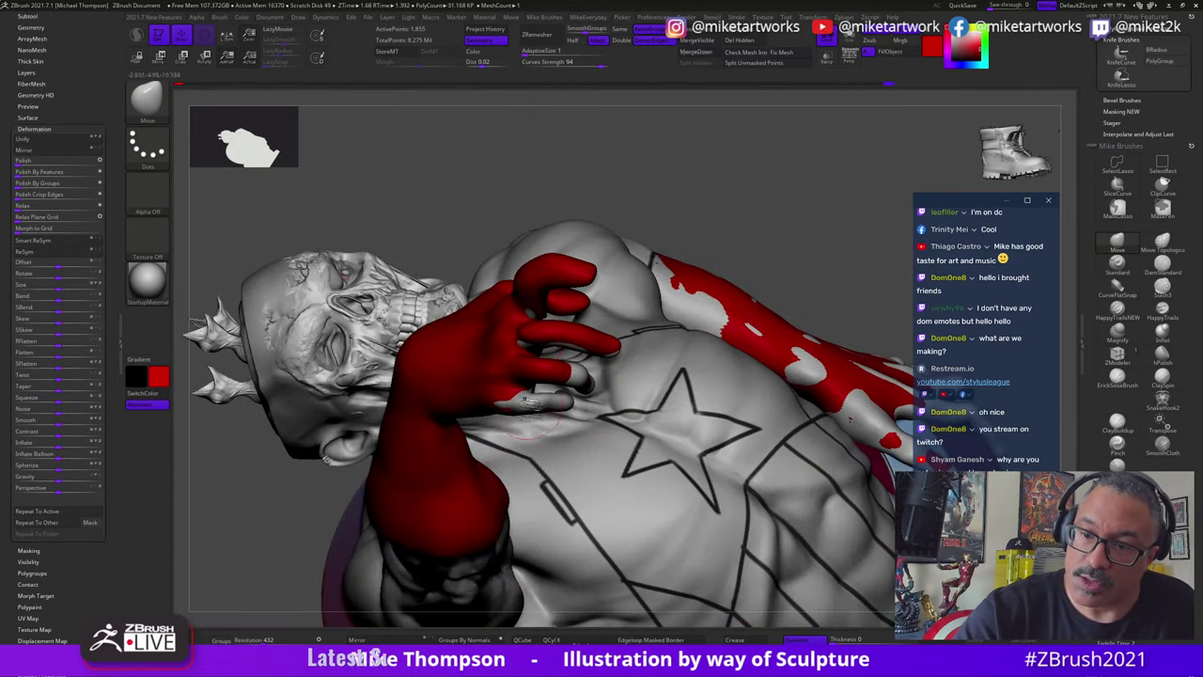
pyautogui.moveTo(586, 406); pyautogui.dragTo(537, 413, button='right')
pyautogui.moveTo(707, 363); pyautogui.dragTo(573, 444, button='right')
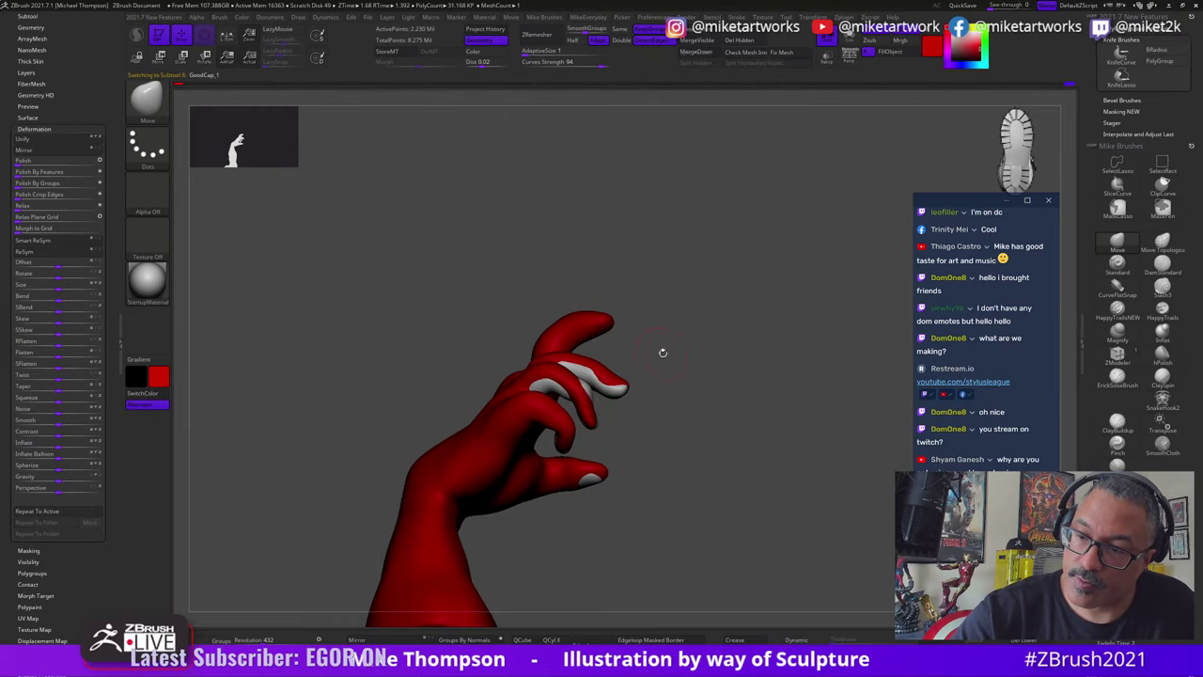
# Step: Reselect the gloves1 subtool and pull the glove over the skin still exposed along the inner sides of the curled fingers
pyautogui.moveTo(663, 351); pyautogui.dragTo(610, 377)
pyautogui.keyDown('alt'); pyautogui.click(600, 383); pyautogui.keyUp('alt')
pyautogui.keyDown('alt'); pyautogui.click(608, 386); pyautogui.keyUp('alt')
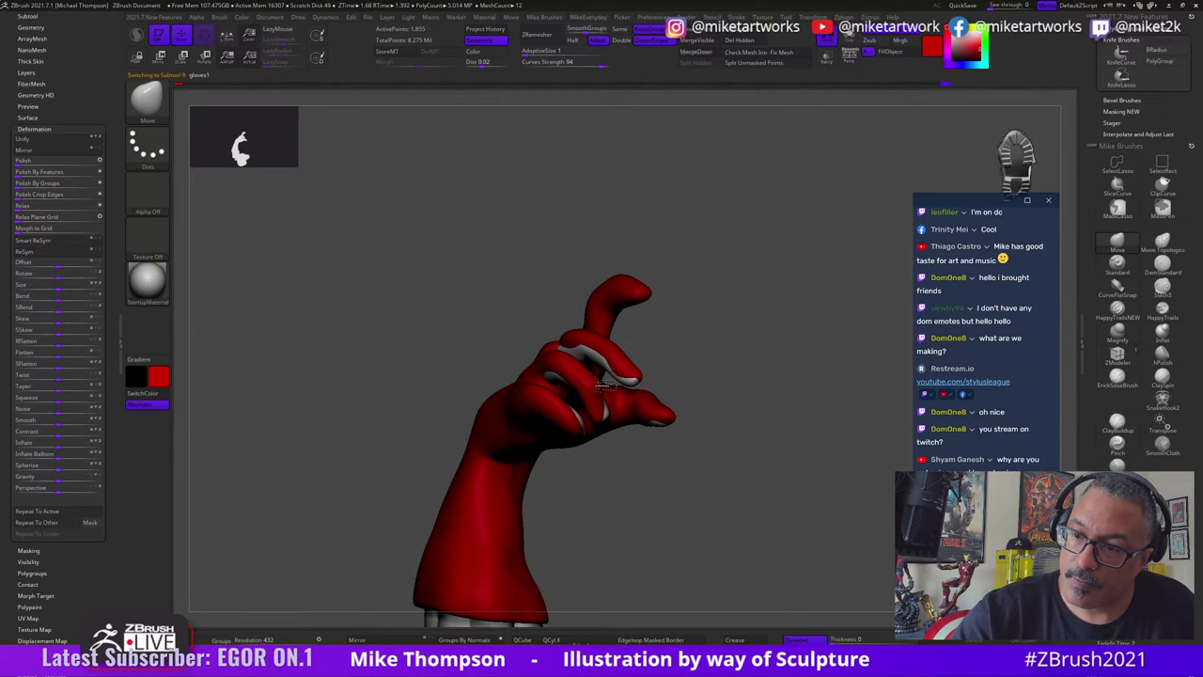
pyautogui.moveTo(742, 348); pyautogui.dragTo(649, 365)
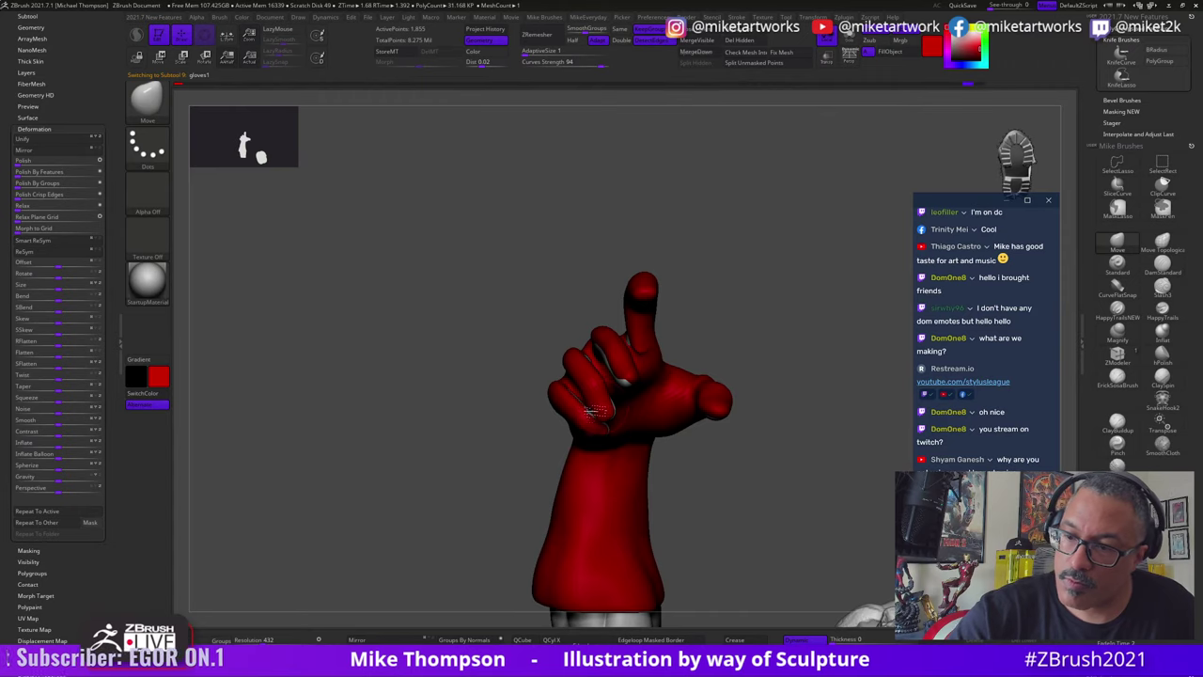
pyautogui.moveTo(580, 389); pyautogui.dragTo(819, 315, button='right')
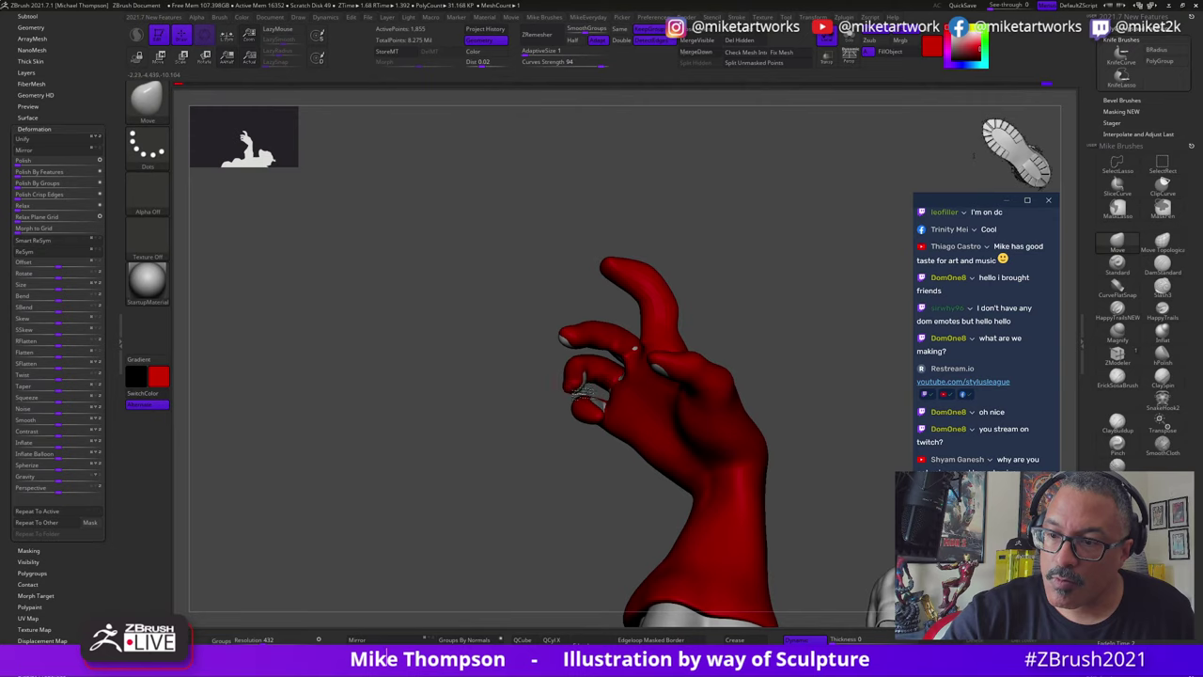
# Step: Try masking near the glove's fingers with the MaskLasso brush and make the gloves1 subtool active again
pyautogui.moveTo(778, 322); pyautogui.dragTo(772, 296, button='right')
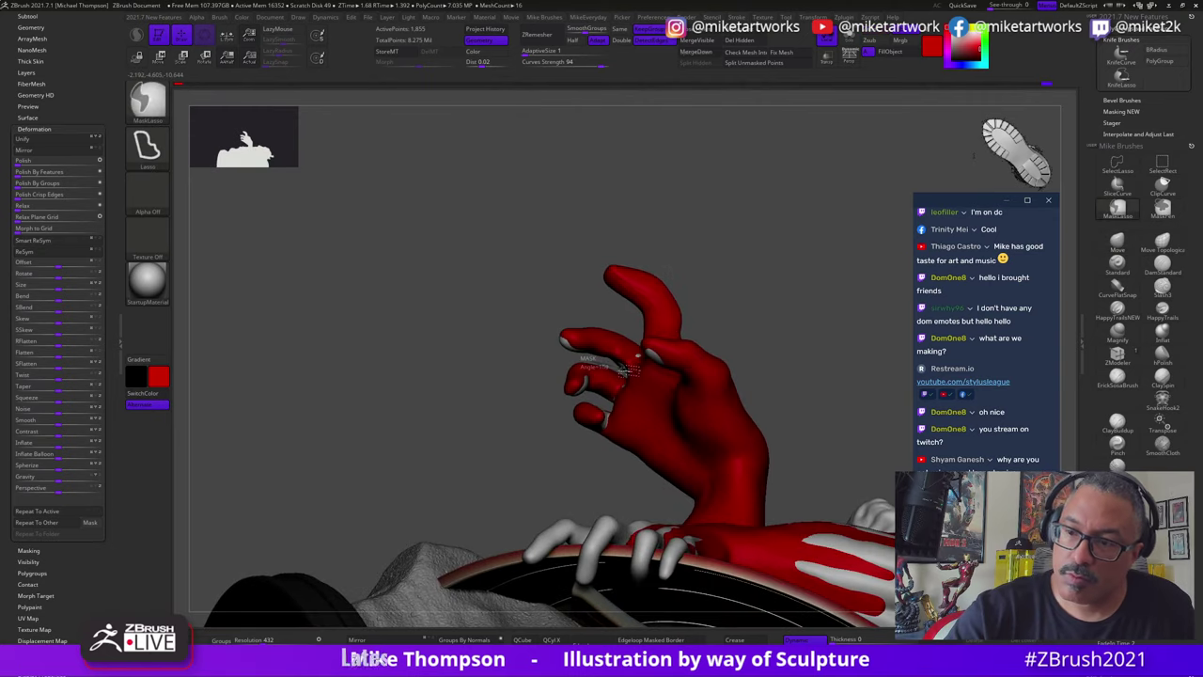
pyautogui.keyDown('ctrl'); pyautogui.moveTo(543, 383); pyautogui.dragTo(547, 385); pyautogui.keyUp('ctrl')
pyautogui.keyDown('ctrl'); pyautogui.click(759, 292); pyautogui.keyUp('ctrl')
pyautogui.keyDown('alt'); pyautogui.click(594, 387); pyautogui.keyUp('alt')
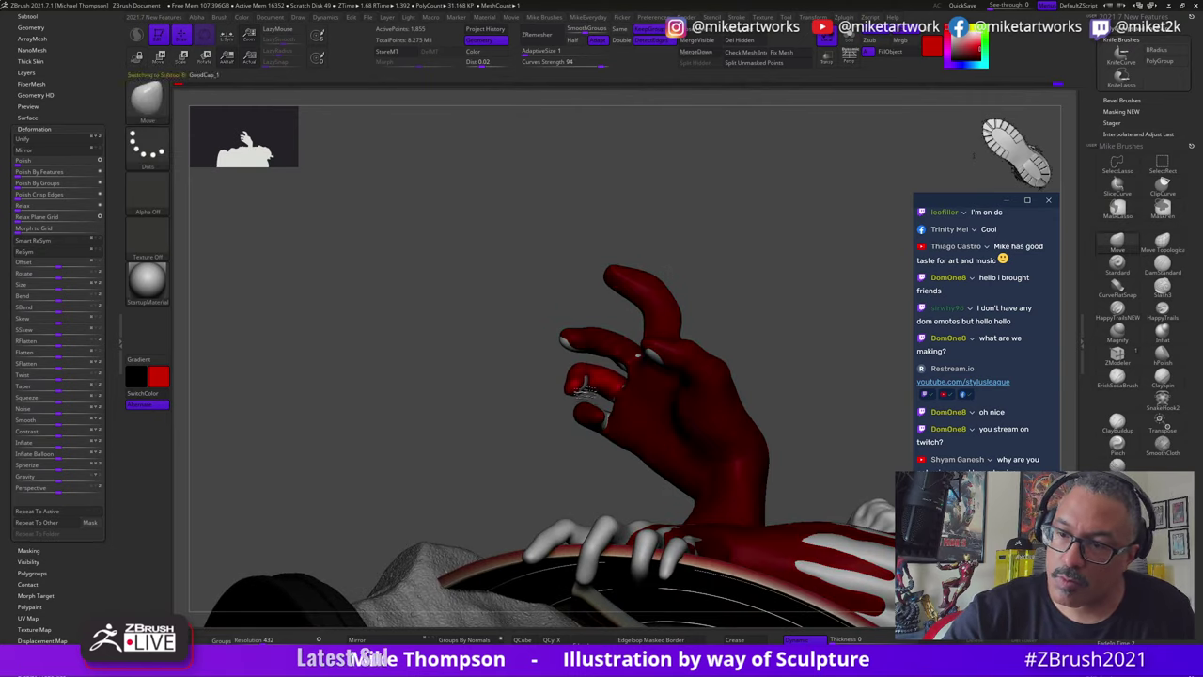
pyautogui.keyDown('alt'); pyautogui.click(590, 387); pyautogui.keyUp('alt')
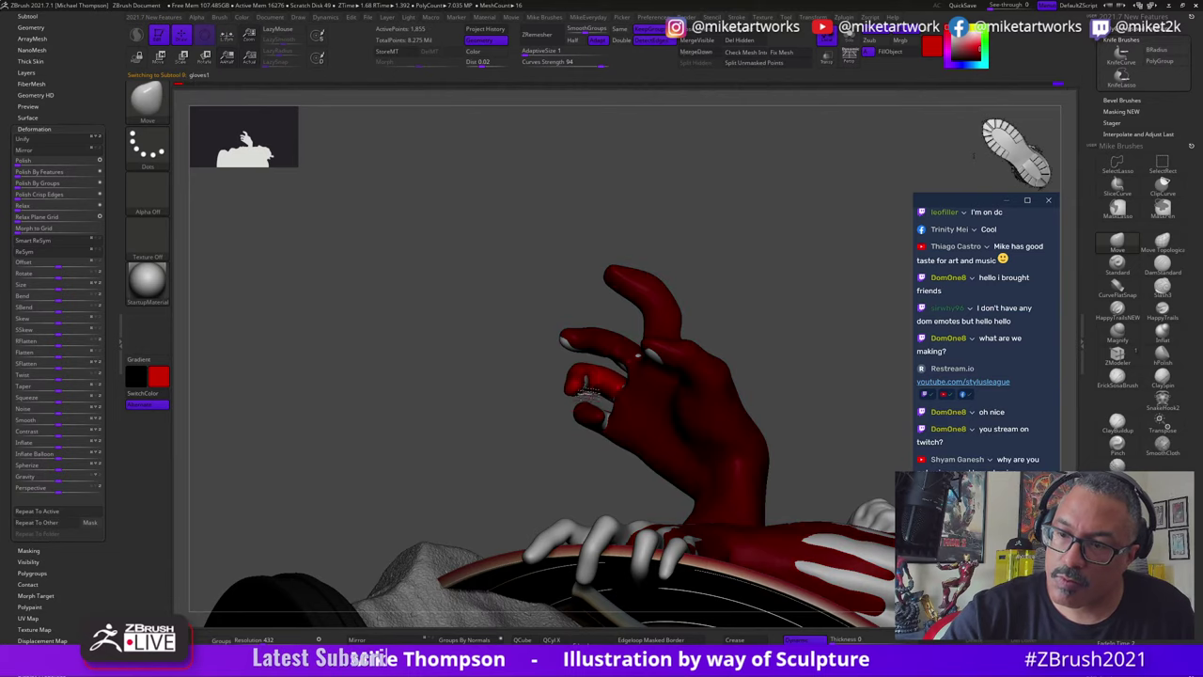
# Step: Cover the skin still showing between the raised hand's middle and ring fingers with the glove and undo the stray smoothing stroke
pyautogui.moveTo(819, 308); pyautogui.dragTo(728, 314, button='right')
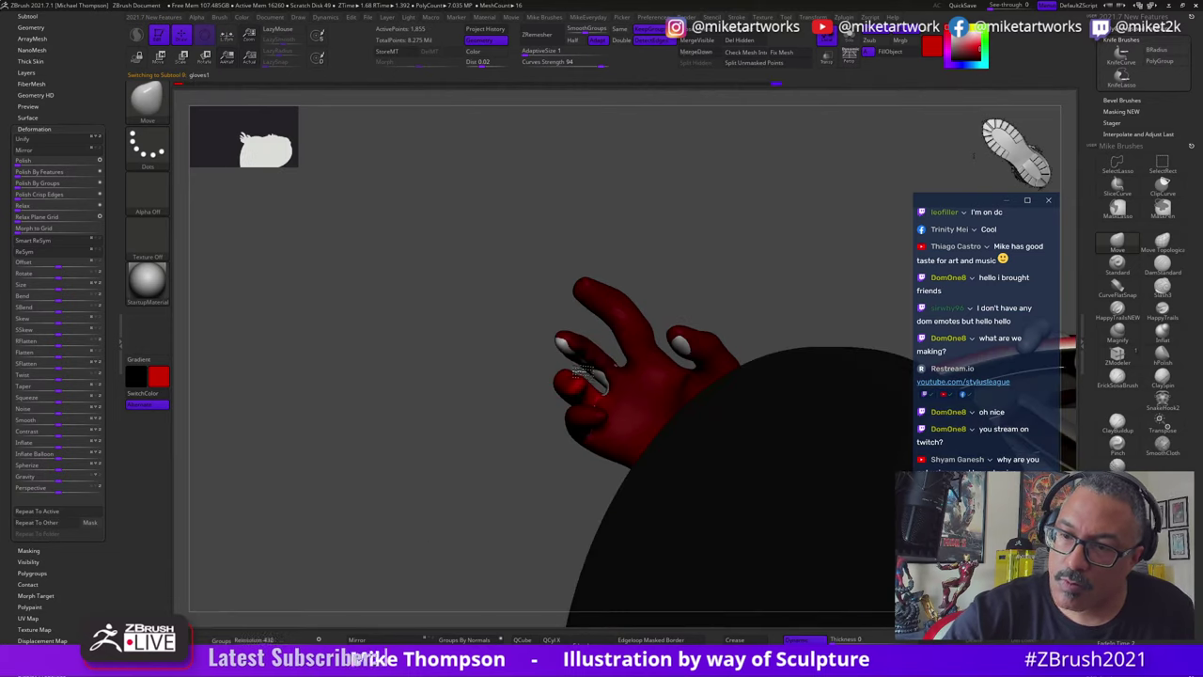
pyautogui.moveTo(582, 371)
pyautogui.mouseDown(button='right')
pyautogui.moveTo(559, 408)
pyautogui.moveTo(714, 330)
pyautogui.moveTo(532, 371)
pyautogui.mouseUp(button='right')
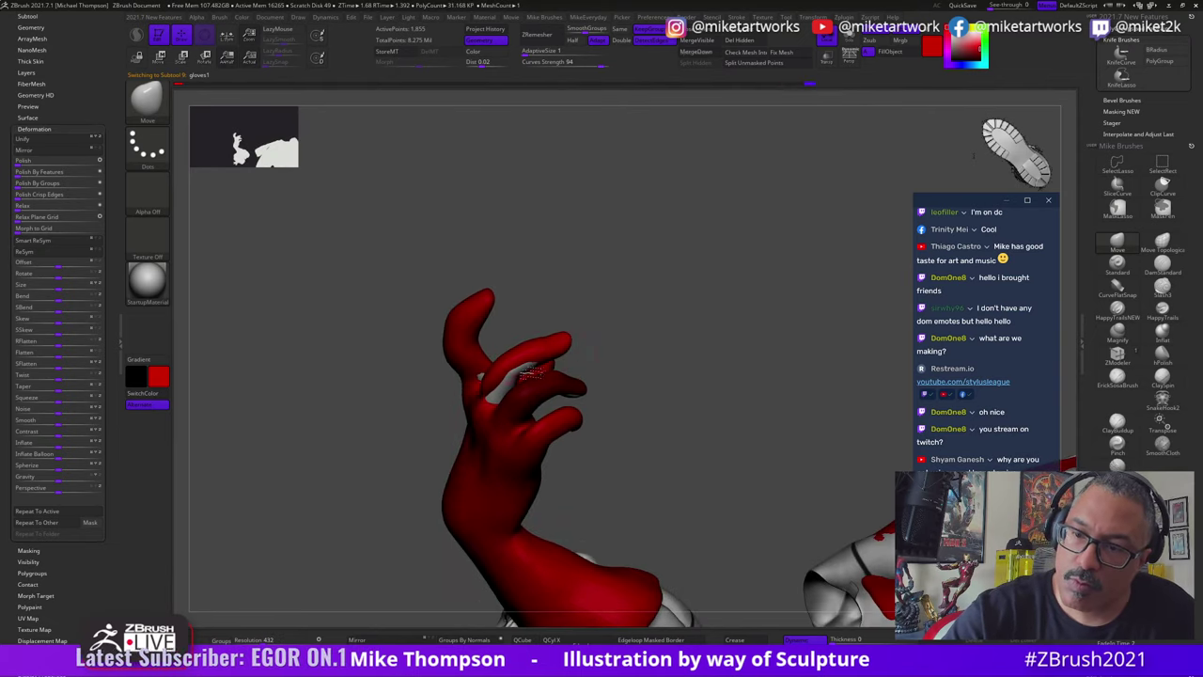
pyautogui.moveTo(530, 372); pyautogui.dragTo(502, 398, button='right')
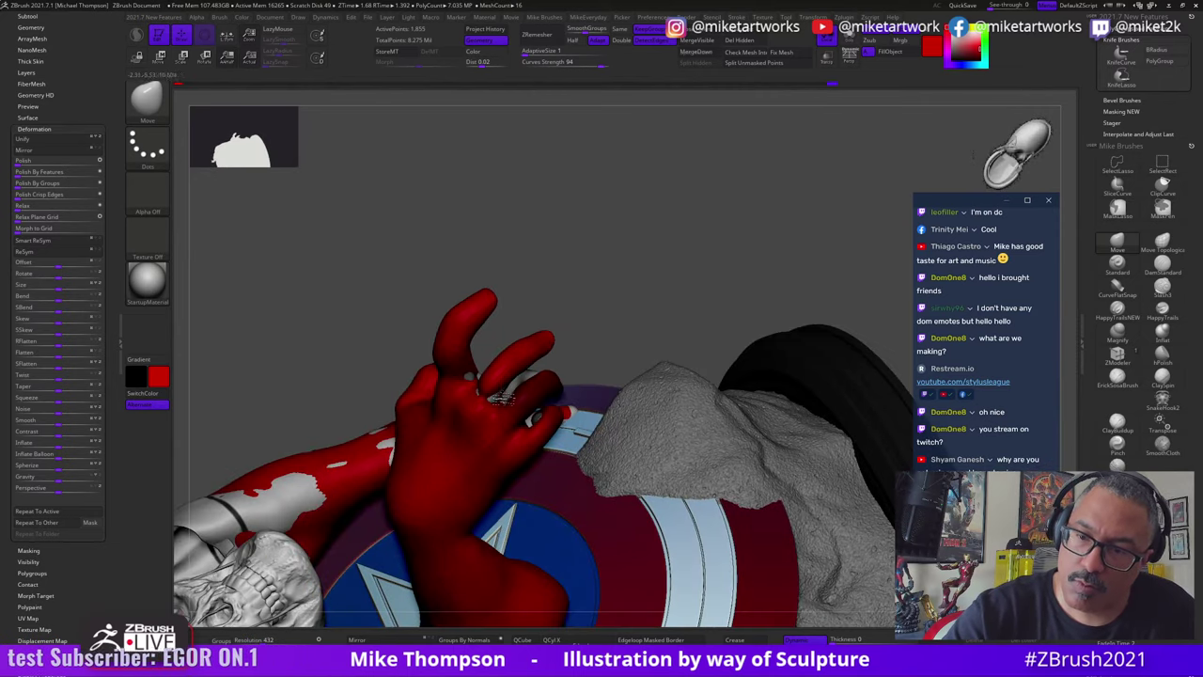
pyautogui.moveTo(620, 314); pyautogui.dragTo(503, 388, button='right')
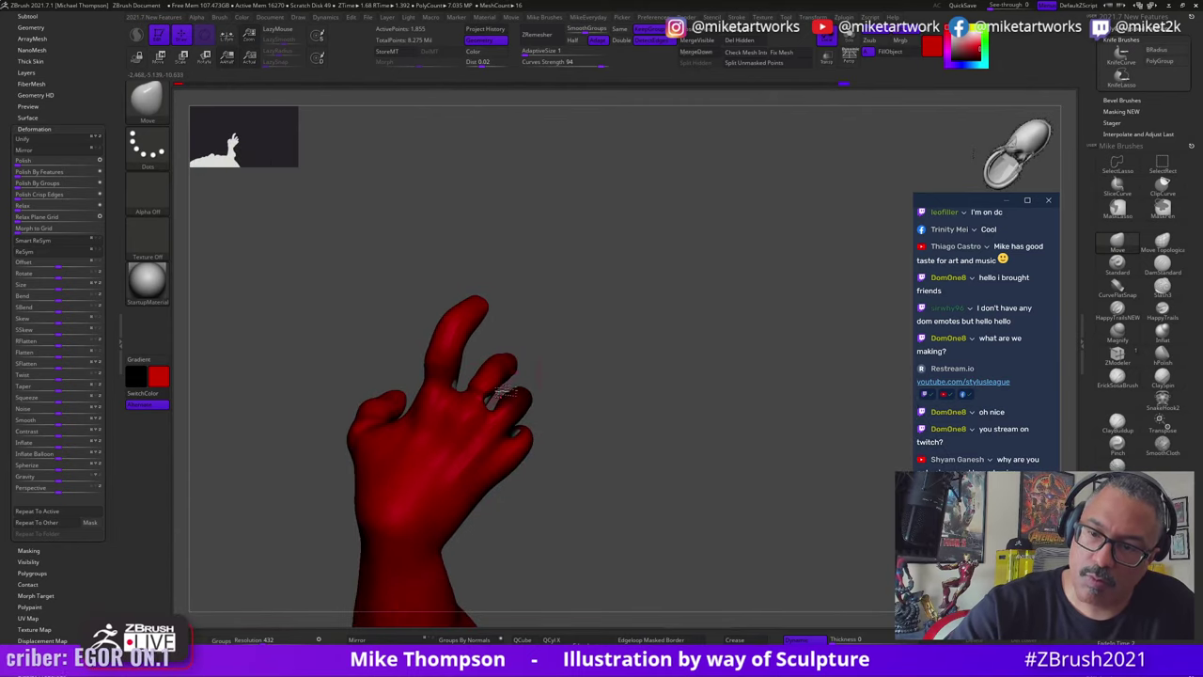
pyautogui.keyDown('shift'); pyautogui.moveTo(508, 377); pyautogui.dragTo(502, 374); pyautogui.keyUp('shift')
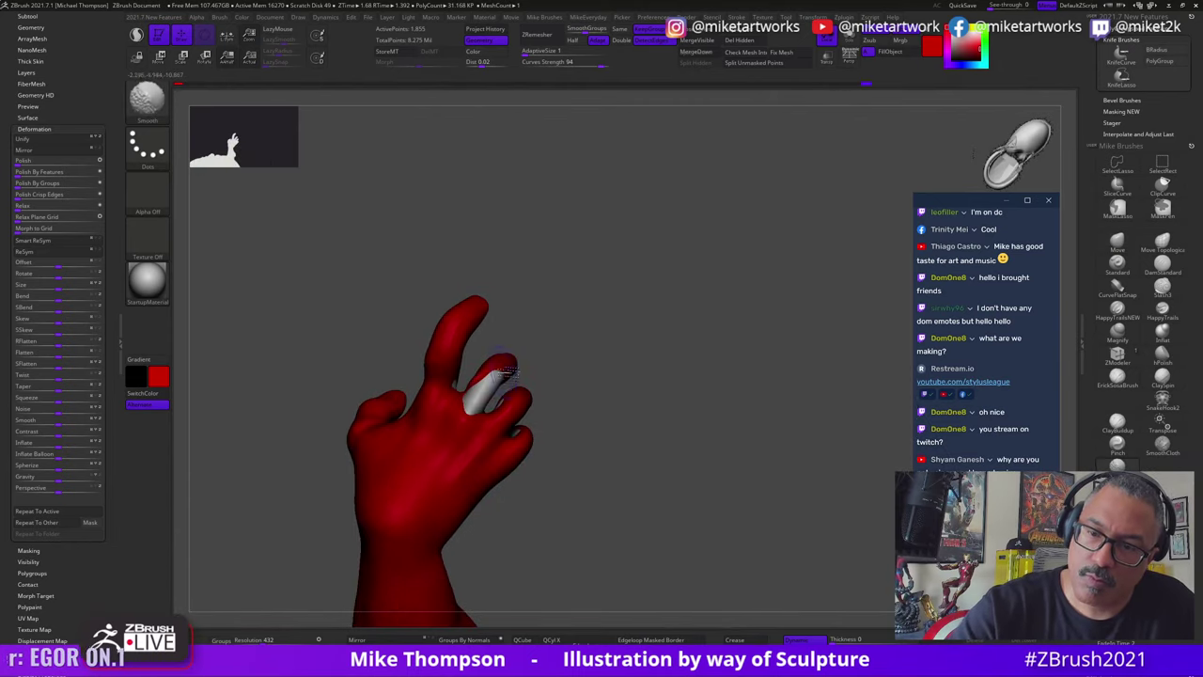
pyautogui.hotkey('ctrl', 'z')
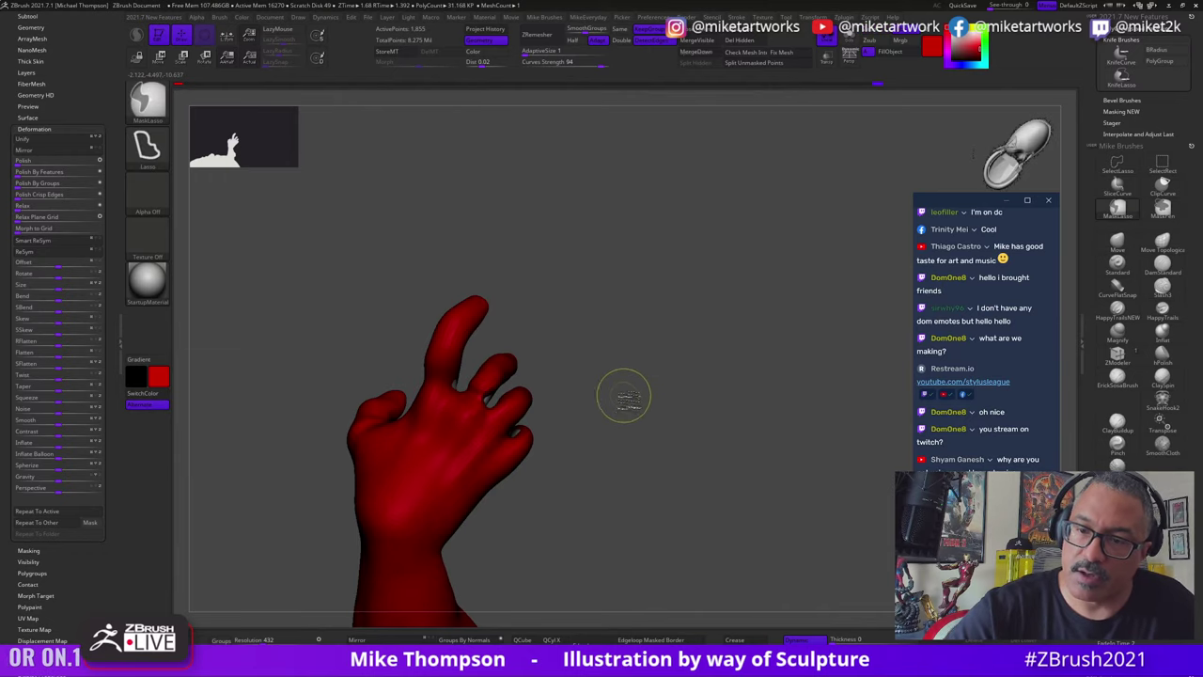
# Step: Pull the glove over the thumb tip and along the index finger of the raised hand
pyautogui.moveTo(729, 498); pyautogui.dragTo(676, 442)
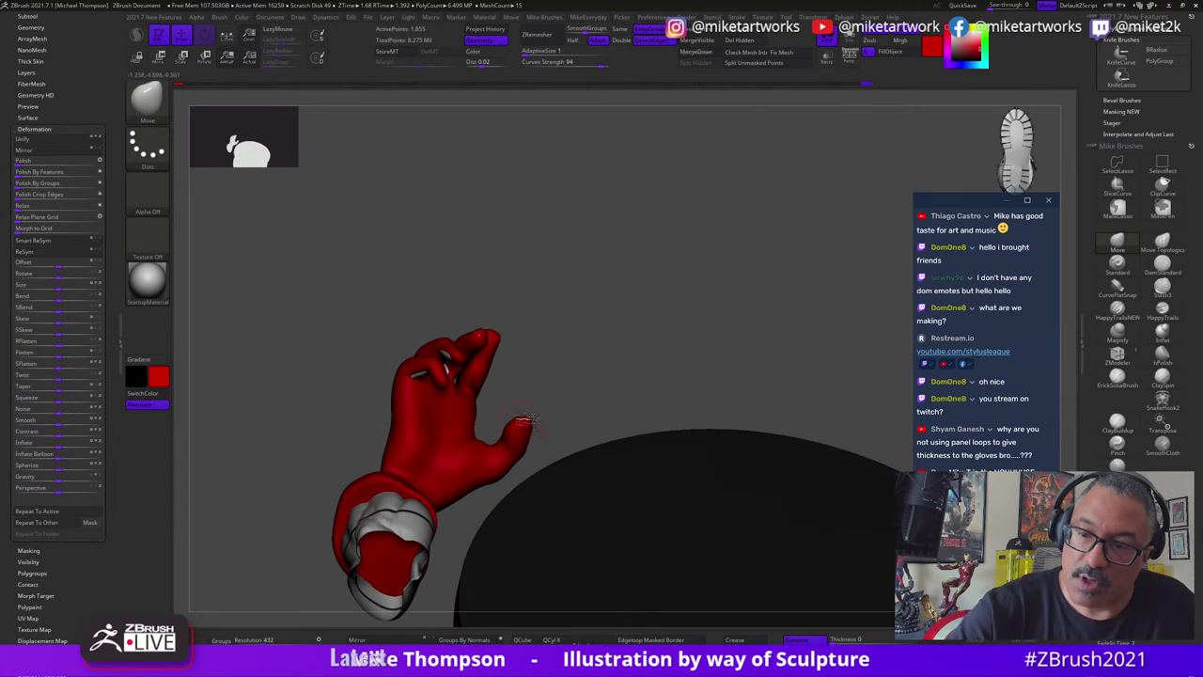
pyautogui.moveTo(540, 420); pyautogui.dragTo(573, 313)
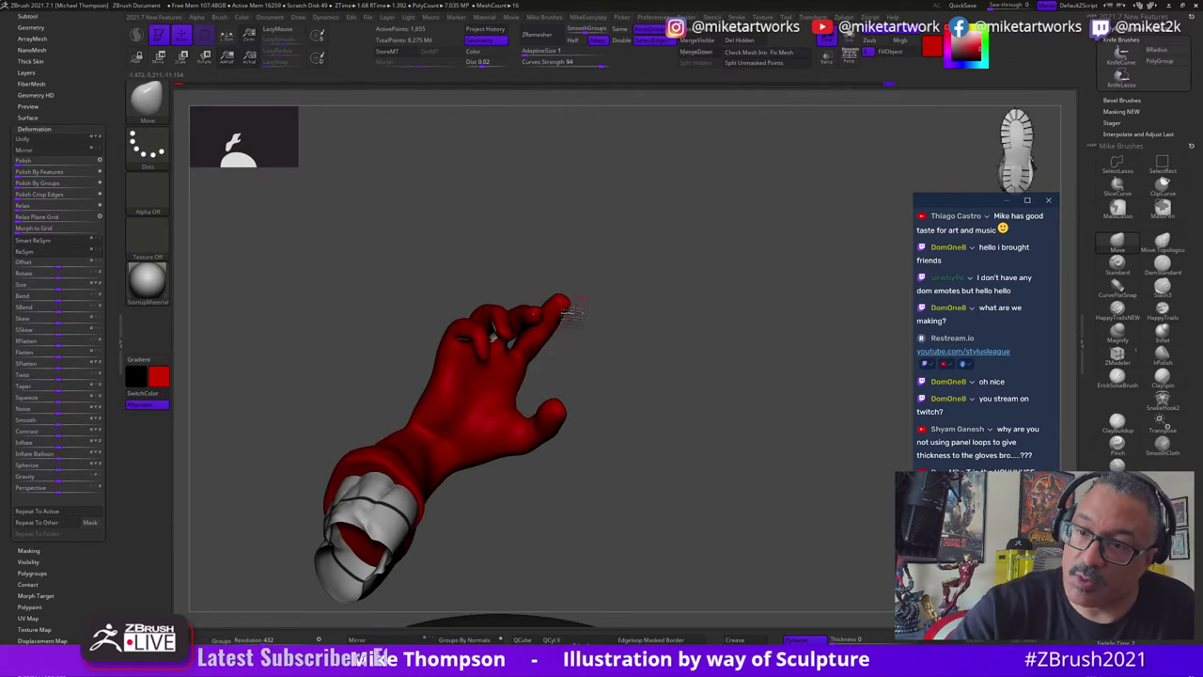
pyautogui.moveTo(609, 349); pyautogui.dragTo(586, 313)
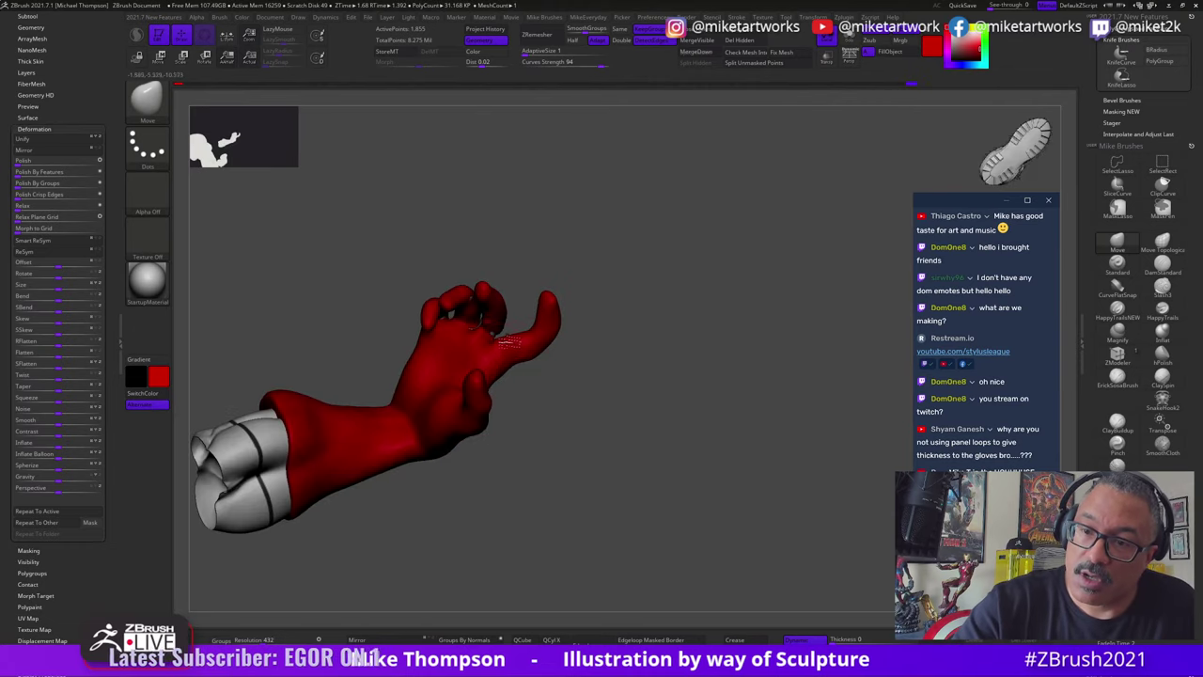
pyautogui.moveTo(508, 338)
pyautogui.mouseDown()
pyautogui.moveTo(510, 349)
pyautogui.moveTo(532, 239)
pyautogui.moveTo(722, 515)
pyautogui.moveTo(673, 562)
pyautogui.moveTo(652, 489)
pyautogui.moveTo(686, 468)
pyautogui.mouseUp()
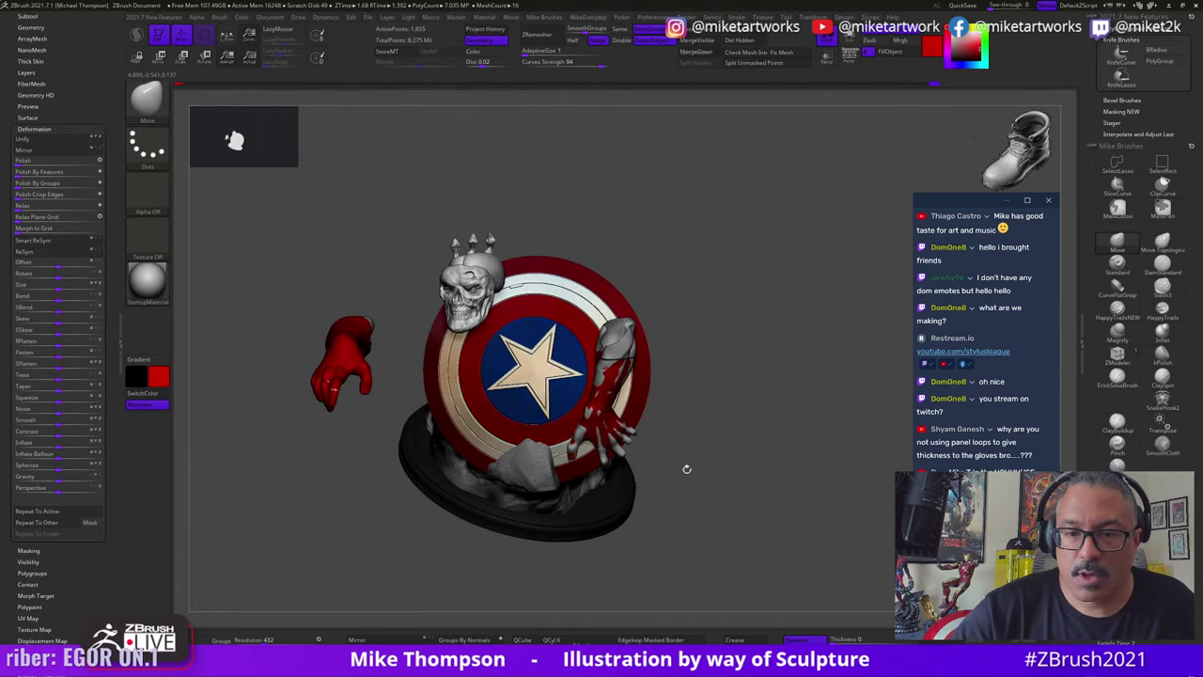
# Step: Select the skin mesh of the arm resting on the shield, lower its subdivision level and shrink the forearm beneath the glove
pyautogui.keyDown('alt'); pyautogui.moveTo(763, 489); pyautogui.dragTo(742, 418); pyautogui.keyUp('alt')
pyautogui.keyDown('alt'); pyautogui.click(649, 404); pyautogui.keyUp('alt')
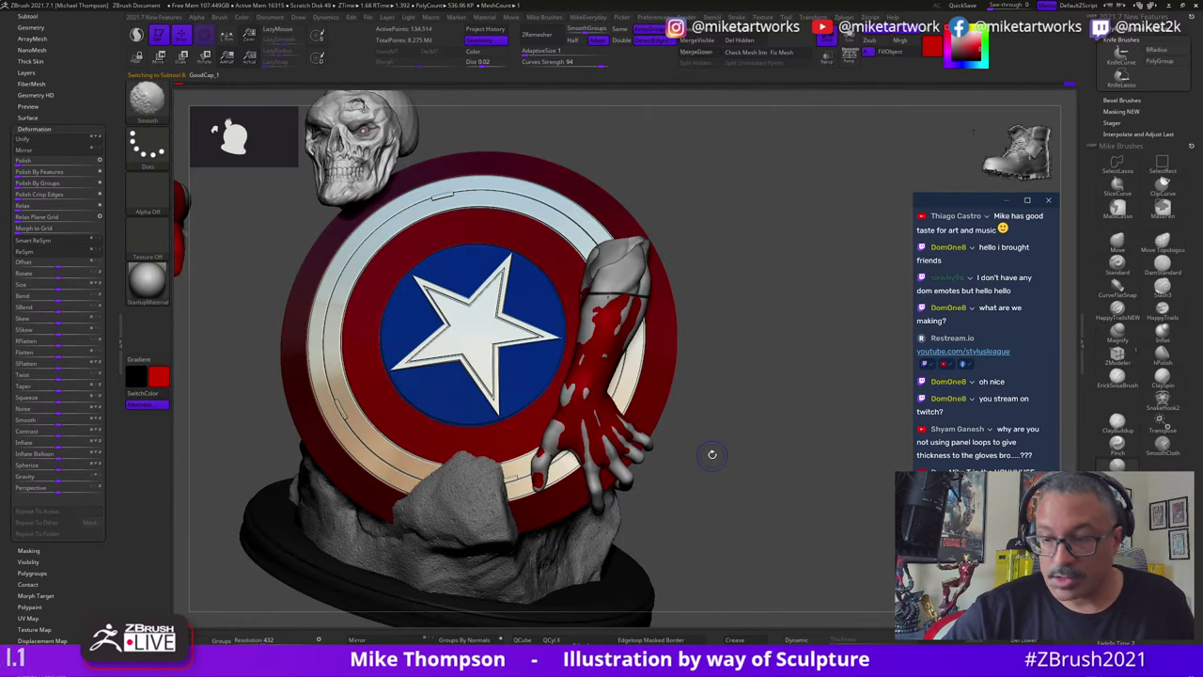
pyautogui.hotkey('shift', 'd')
pyautogui.moveTo(703, 460)
pyautogui.mouseDown()
pyautogui.moveTo(738, 469)
pyautogui.moveTo(746, 438)
pyautogui.mouseUp()
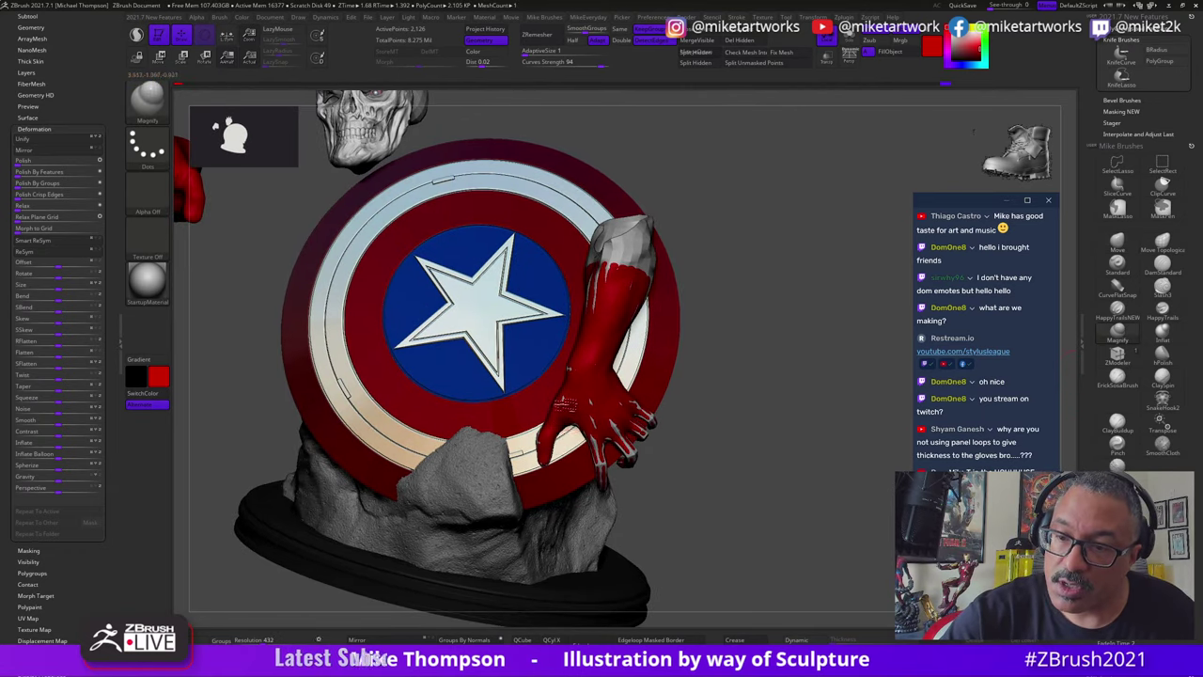
pyautogui.moveTo(737, 373); pyautogui.dragTo(570, 365)
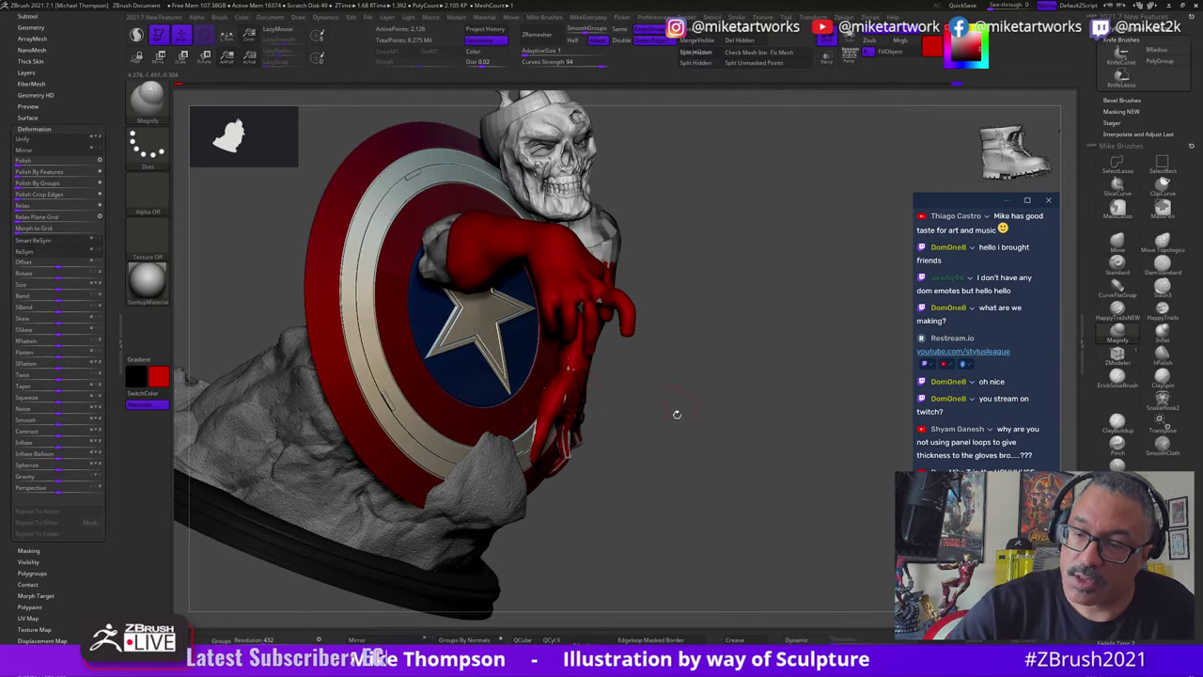
pyautogui.moveTo(677, 414)
pyautogui.mouseDown()
pyautogui.moveTo(605, 494)
pyautogui.moveTo(688, 472)
pyautogui.moveTo(746, 425)
pyautogui.moveTo(747, 408)
pyautogui.mouseUp()
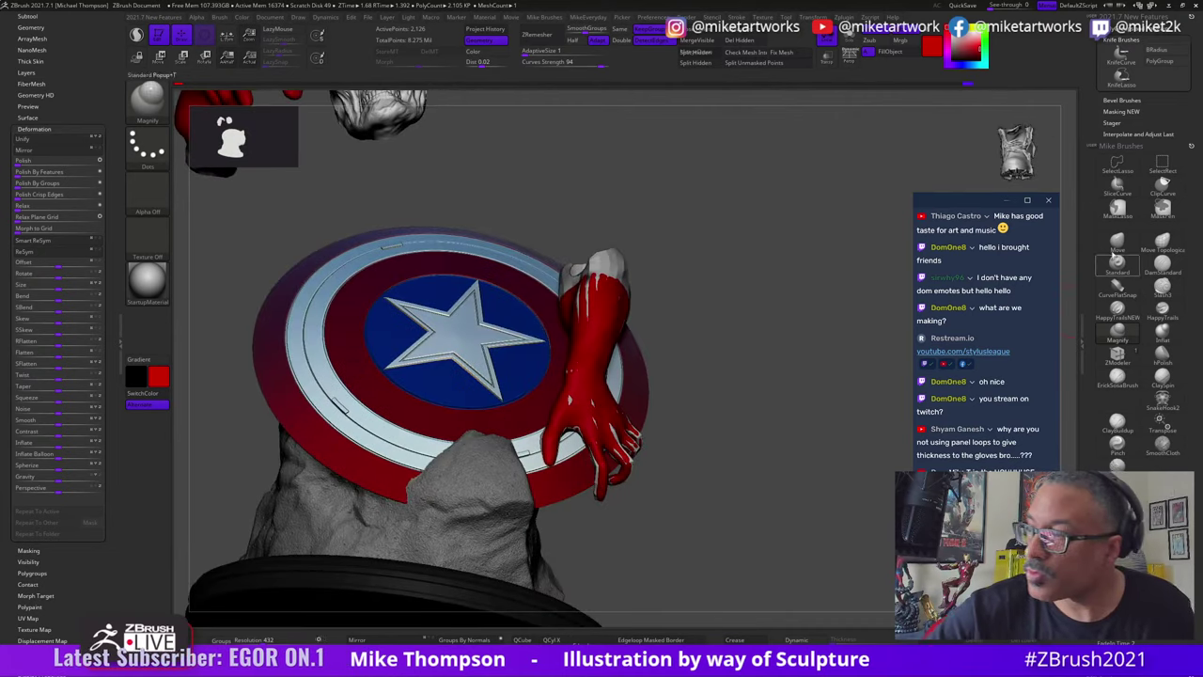
# Step: Push the wrist, thumb and index finger skin of the shield arm inside the glove with the Move brush
pyautogui.click(1116, 243)
pyautogui.moveTo(746, 421); pyautogui.dragTo(662, 416)
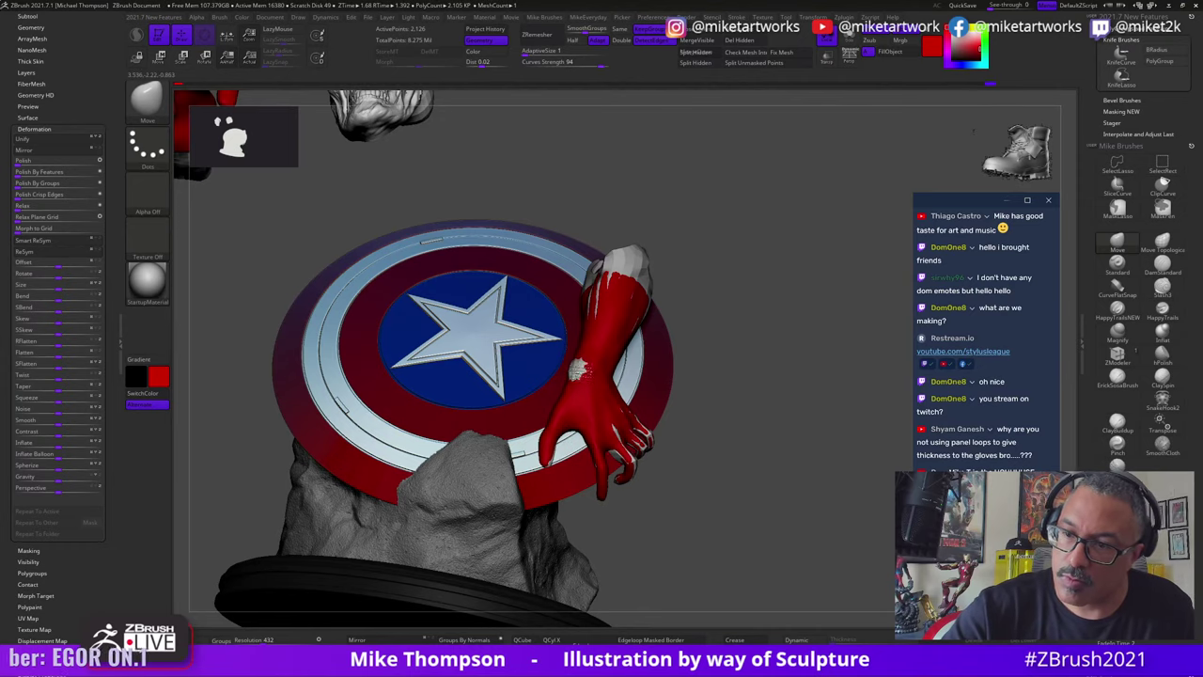
pyautogui.moveTo(784, 429); pyautogui.dragTo(600, 477)
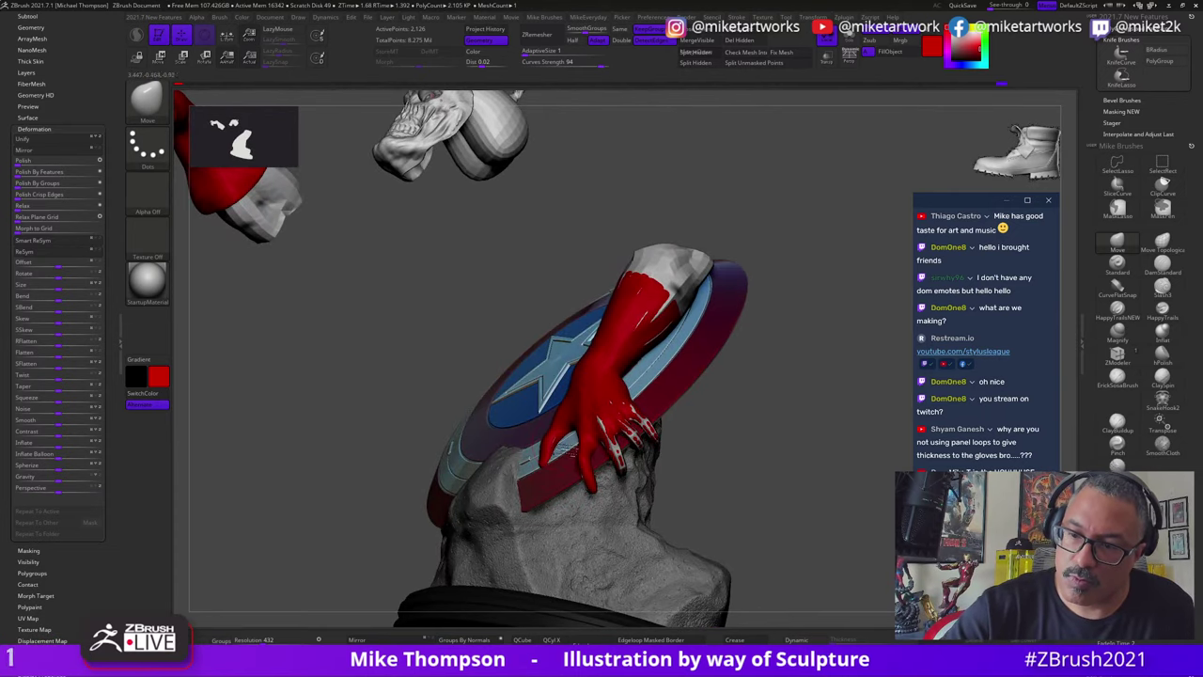
pyautogui.moveTo(558, 442); pyautogui.dragTo(790, 398)
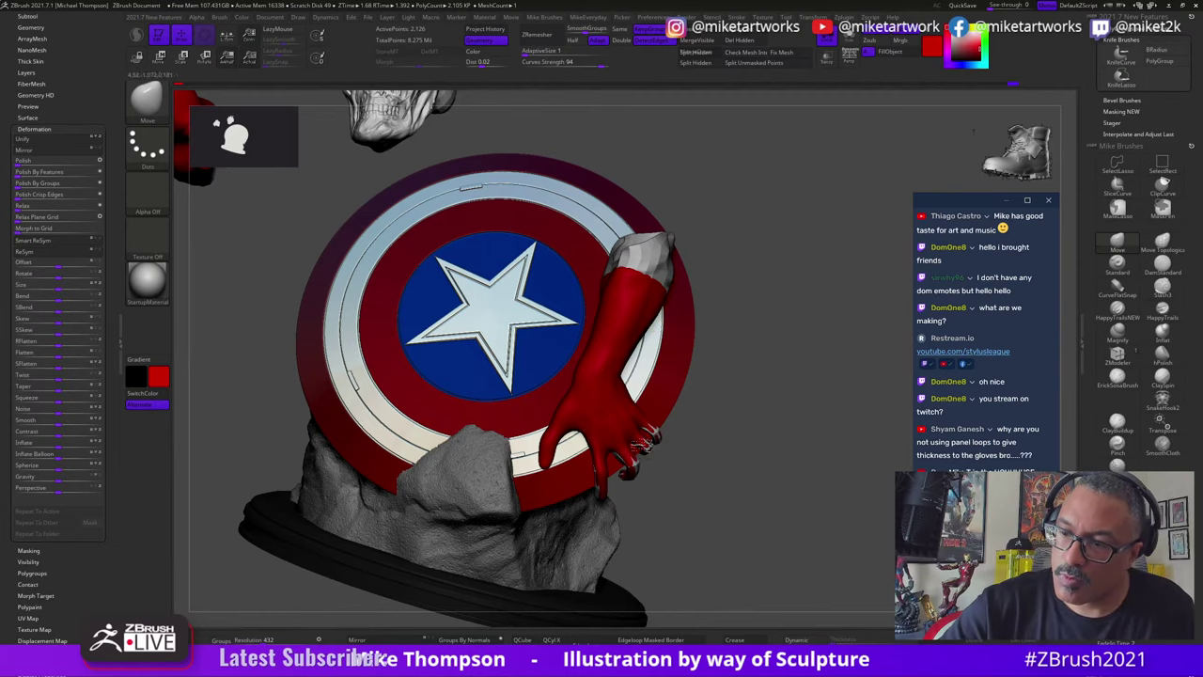
# Step: Tuck the skin of the fingers gripping the shield's rim further inside the glove with the Move brush
pyautogui.moveTo(672, 456); pyautogui.dragTo(628, 462)
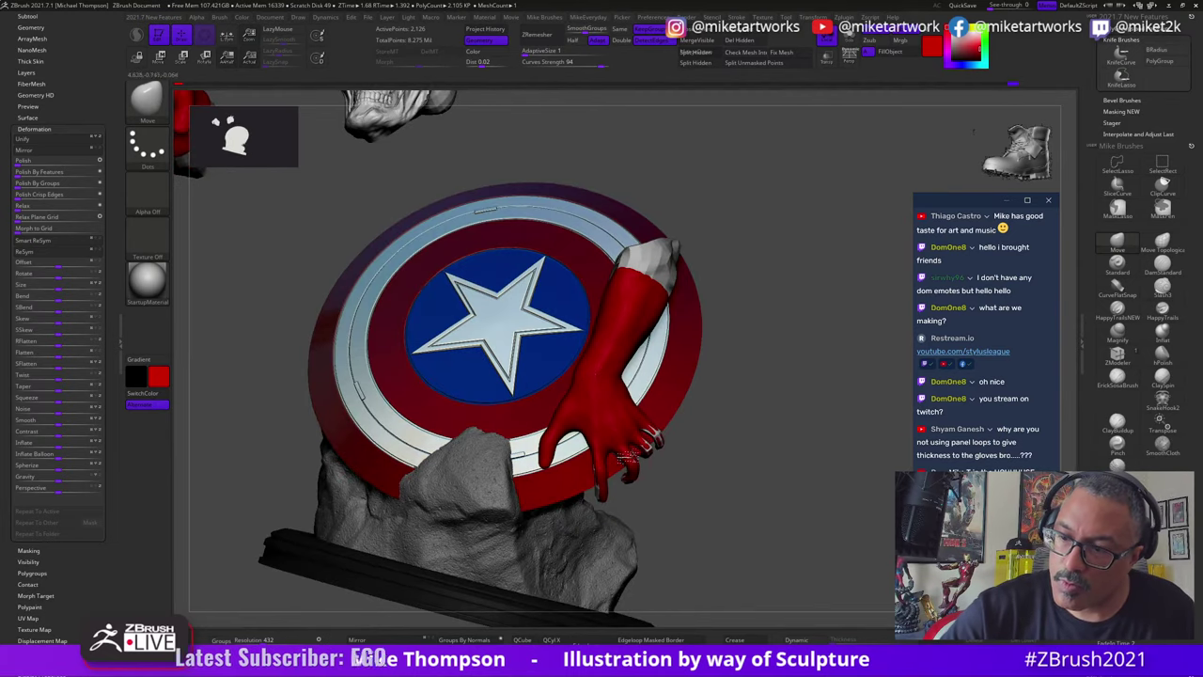
pyautogui.moveTo(692, 488); pyautogui.dragTo(609, 472)
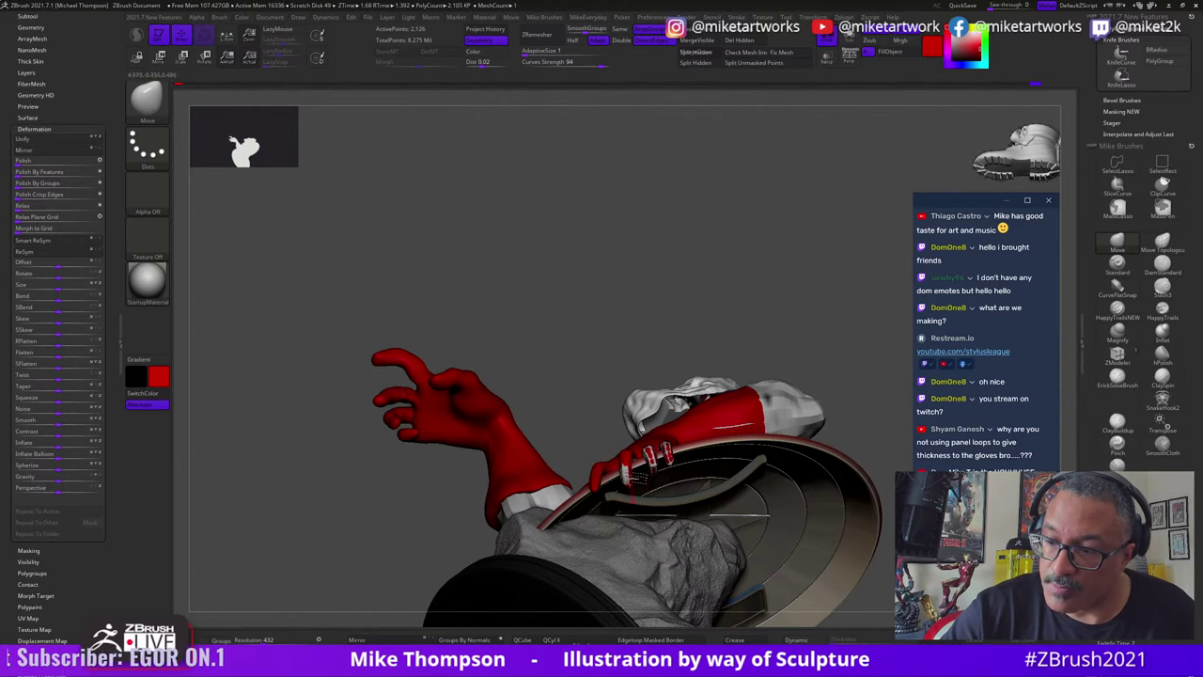
pyautogui.moveTo(837, 367); pyautogui.dragTo(626, 475)
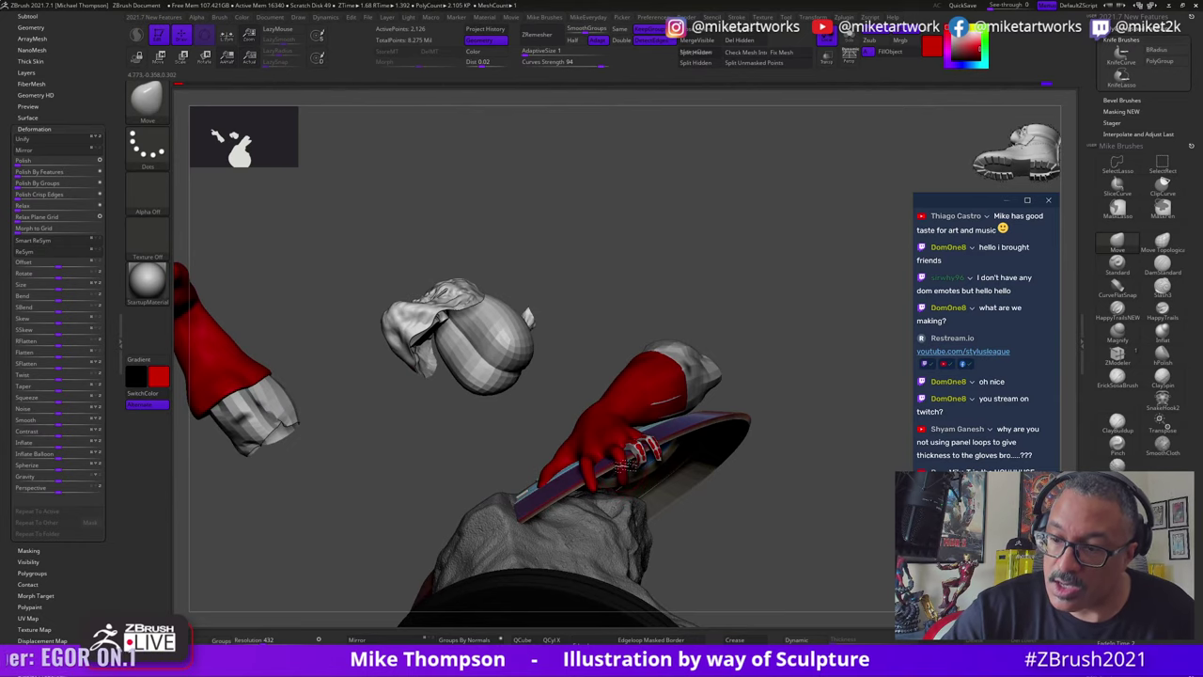
pyautogui.moveTo(799, 433); pyautogui.dragTo(743, 456)
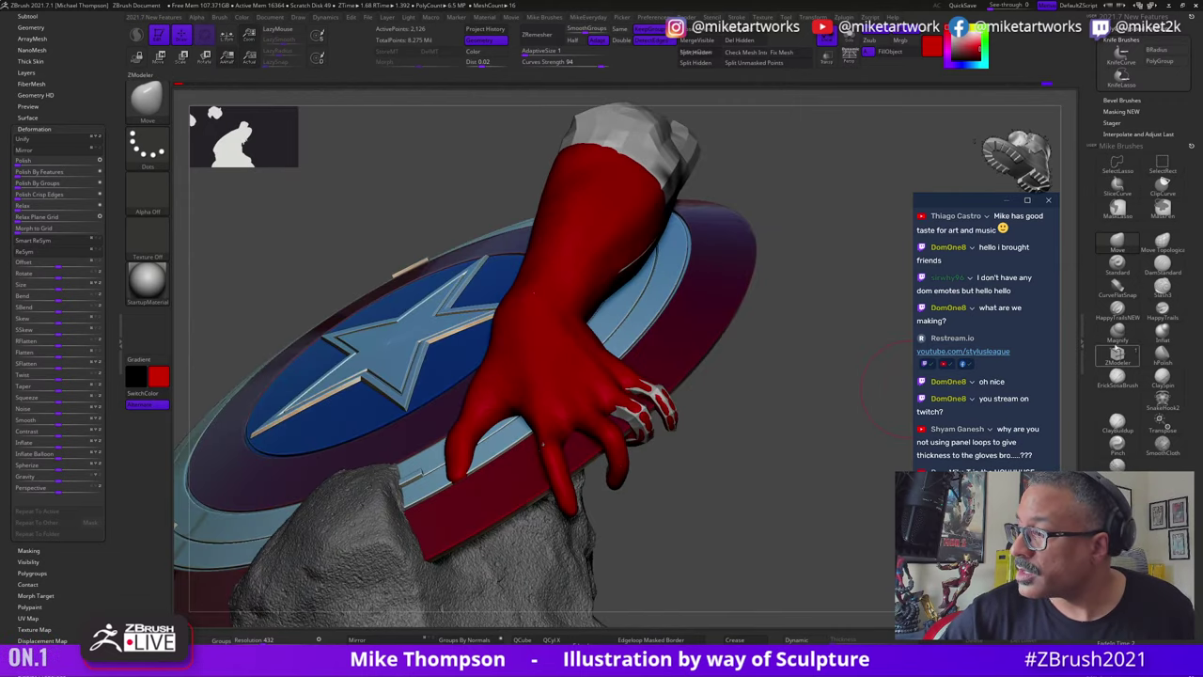
# Step: Shrink the exposed ring and little fingers beneath the glove with the Inflat brush and return the arm mesh to a higher subdivision level
pyautogui.hotkey('ctrl', 'z')
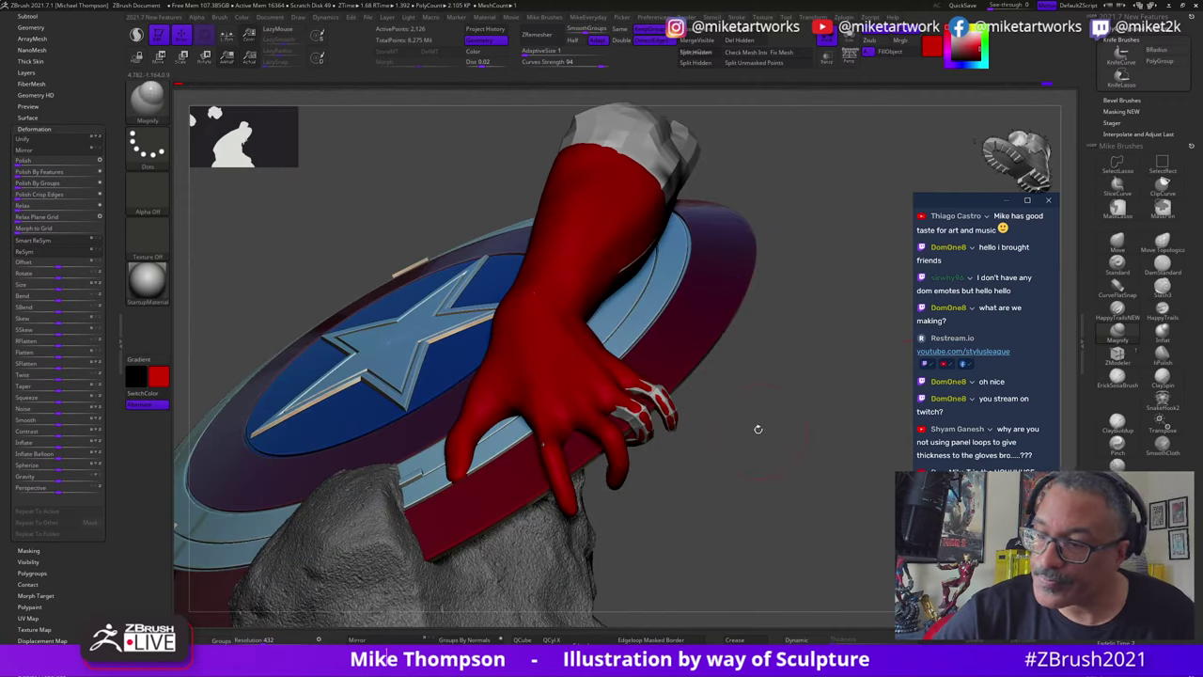
pyautogui.moveTo(743, 435); pyautogui.dragTo(655, 440)
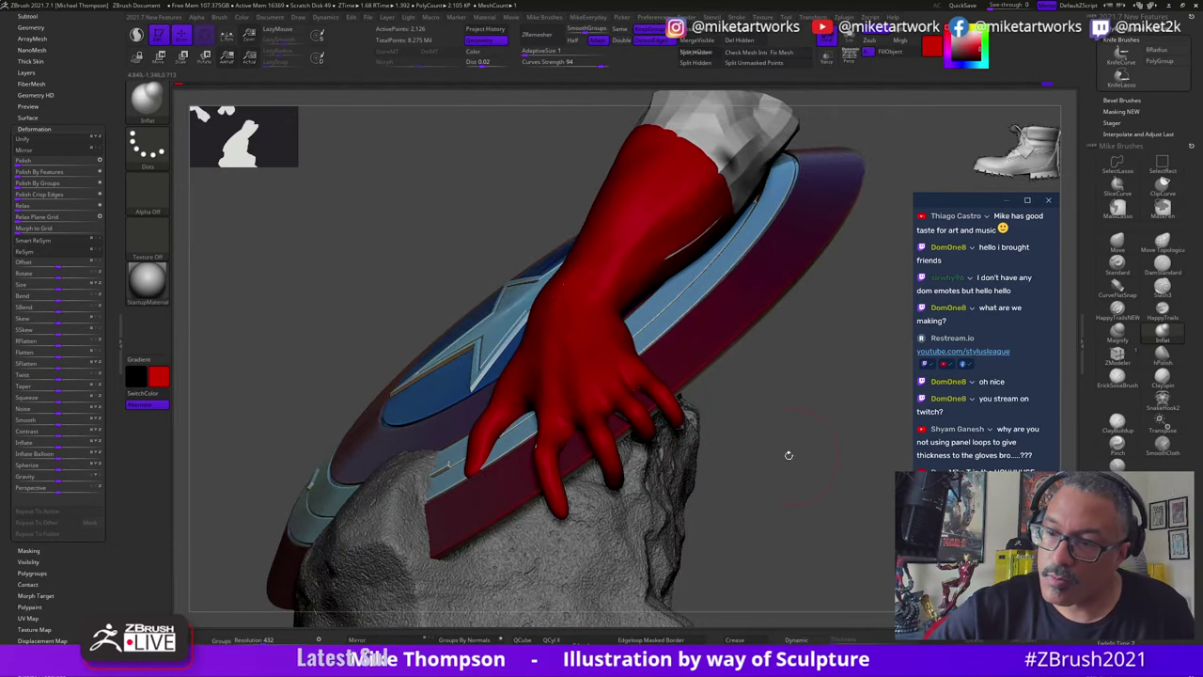
pyautogui.moveTo(788, 455); pyautogui.dragTo(678, 413)
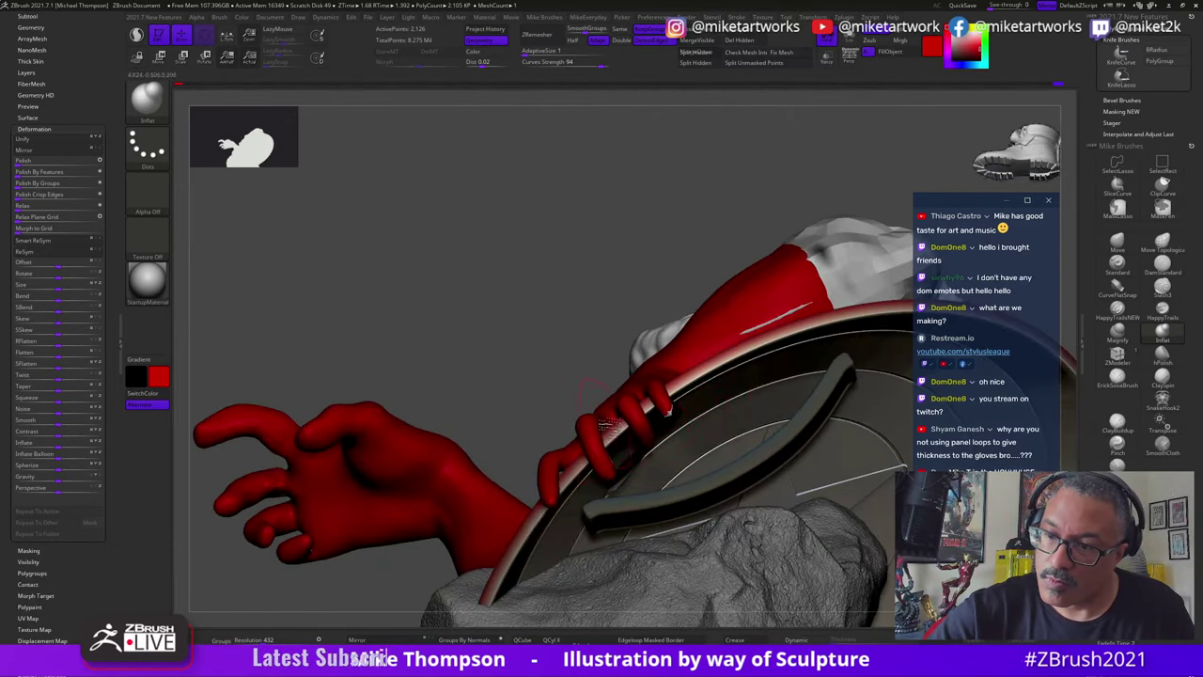
pyautogui.moveTo(832, 261); pyautogui.dragTo(828, 491)
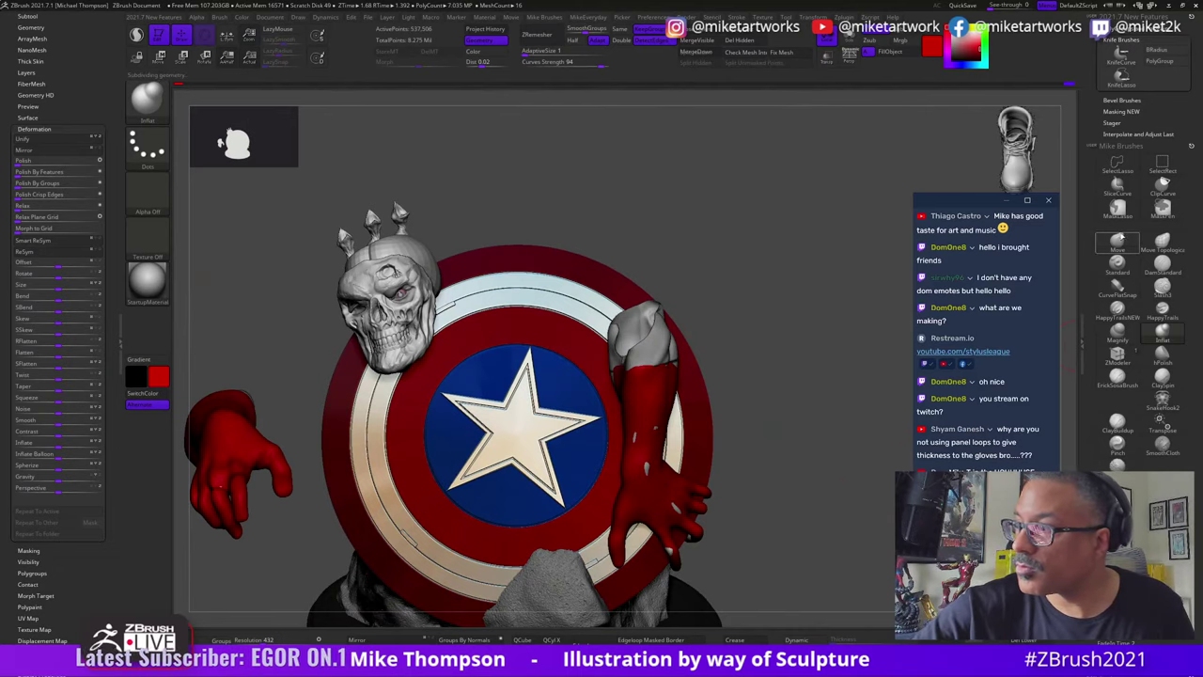
# Step: Move the forearm skin poking through the glove on the shield arm back inside and make the gloves1 subtool active
pyautogui.press('b')
pyautogui.press('m')
pyautogui.press('v')
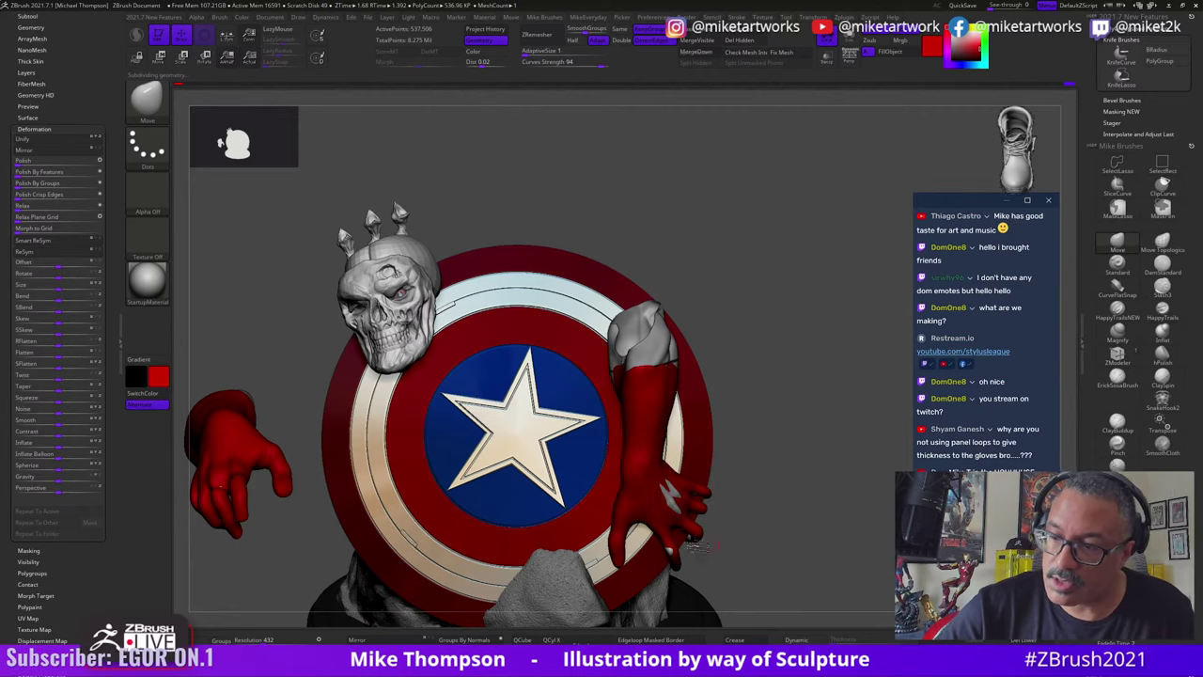
pyautogui.moveTo(761, 453); pyautogui.dragTo(693, 550)
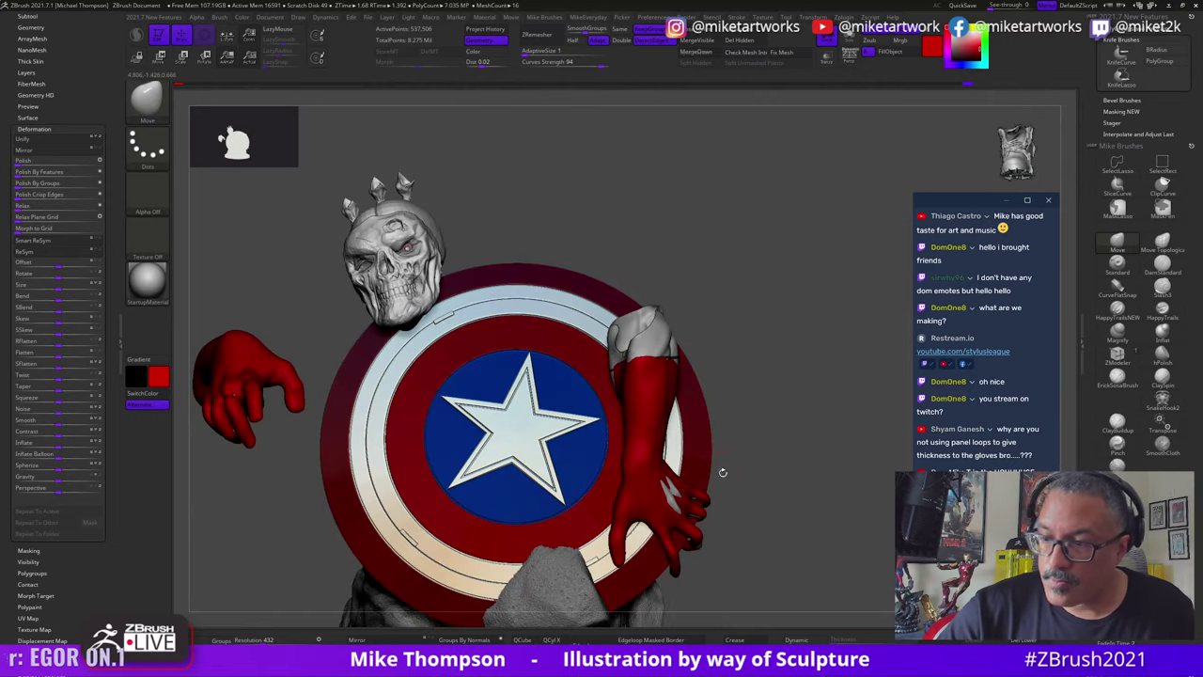
pyautogui.moveTo(723, 471); pyautogui.dragTo(653, 430)
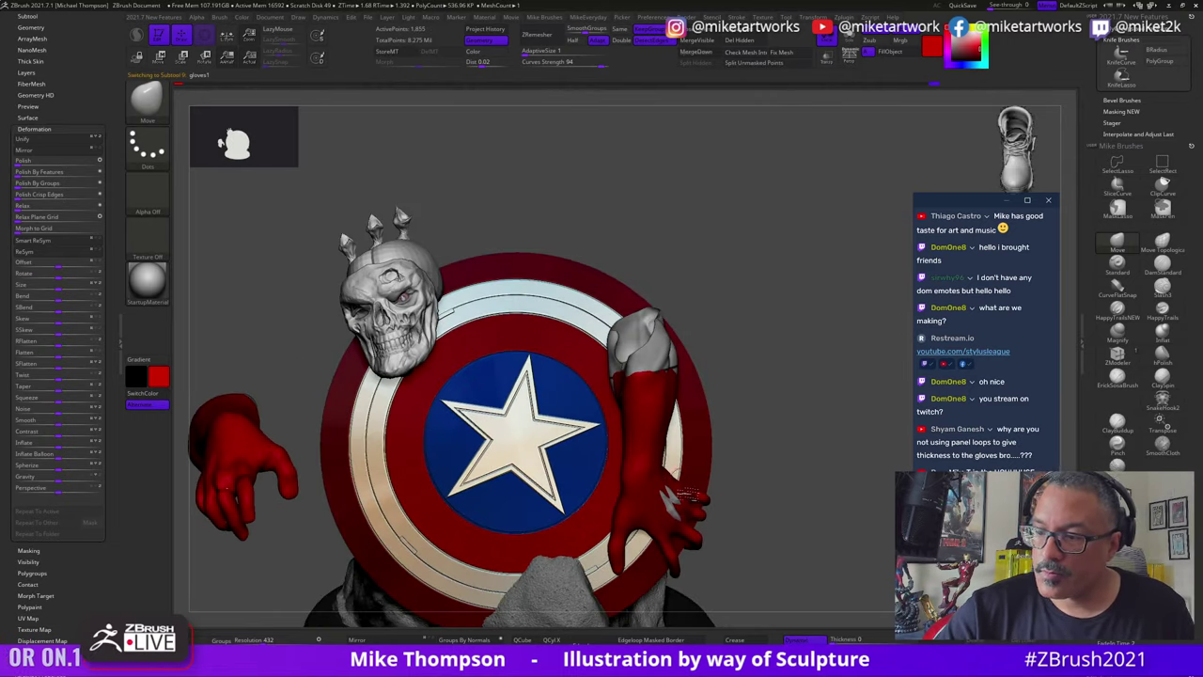
# Step: Turn off the gloves' dynamic subdivision and widen the glove cuff around the forearm resting on the shield with the Move brush
pyautogui.hotkey('shift', 'd')
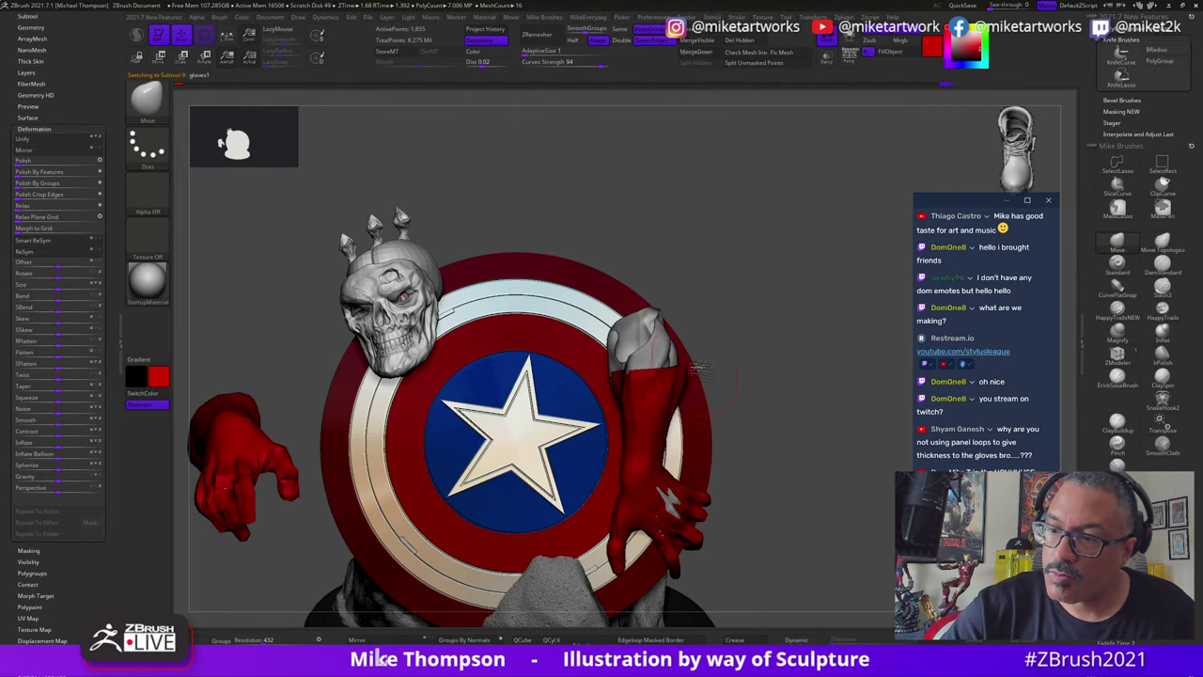
pyautogui.moveTo(723, 374); pyautogui.dragTo(692, 373)
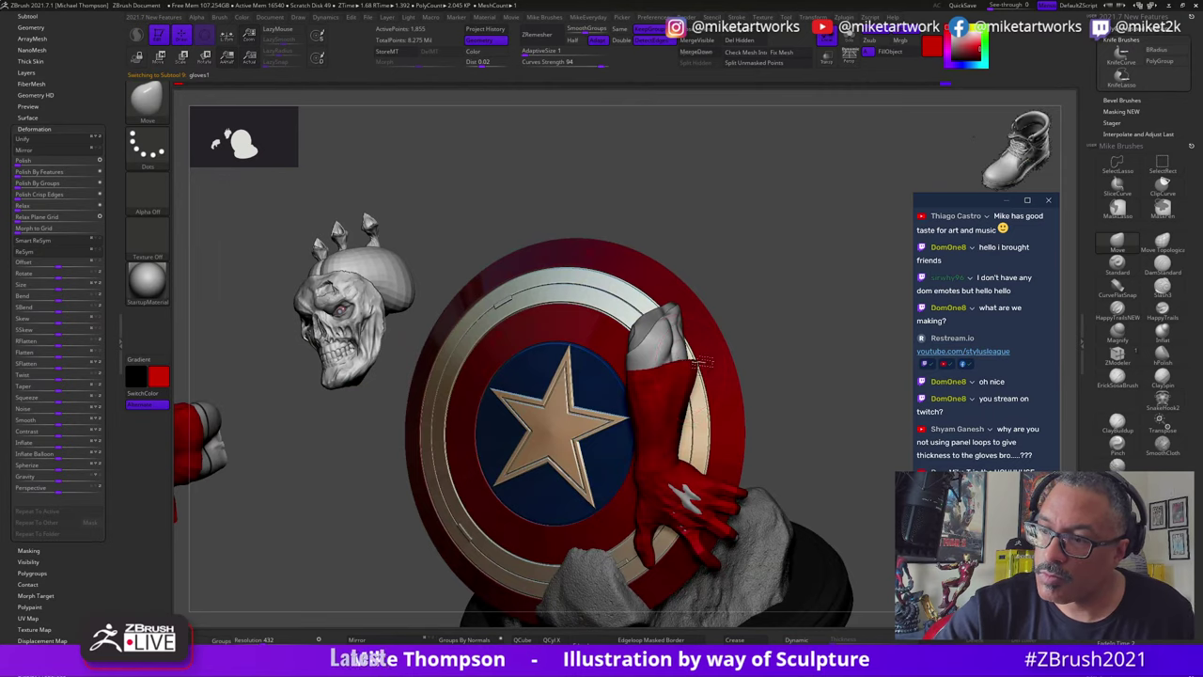
pyautogui.moveTo(790, 325); pyautogui.dragTo(716, 361)
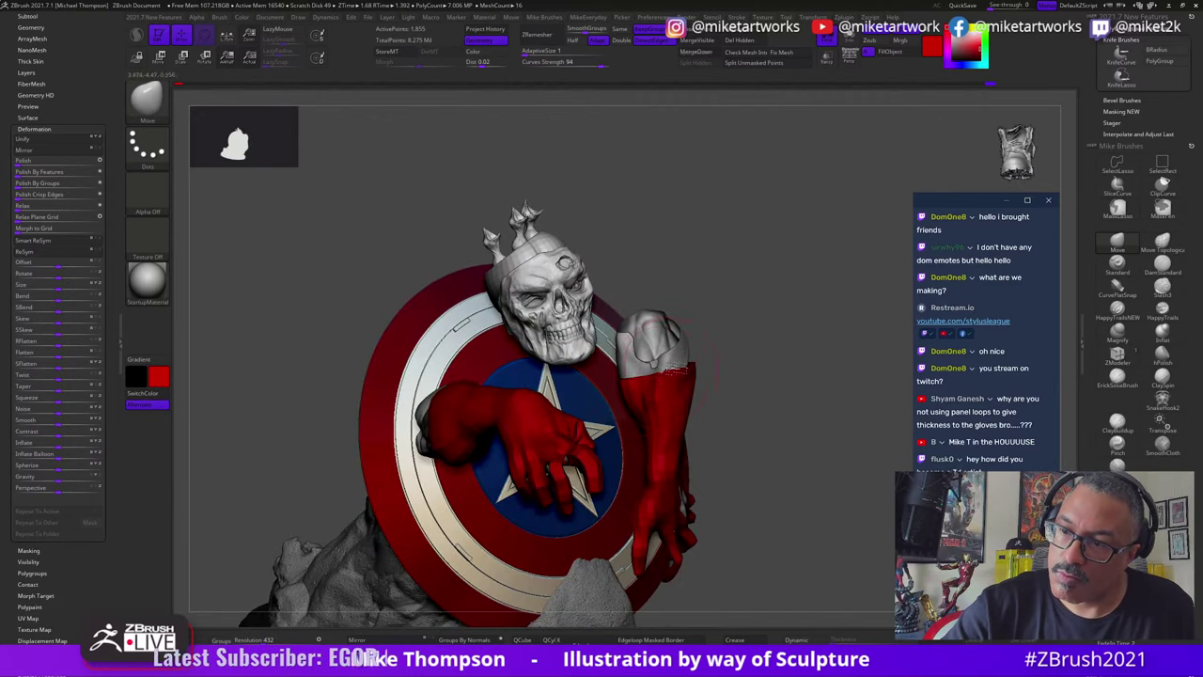
pyautogui.moveTo(716, 378); pyautogui.dragTo(517, 367)
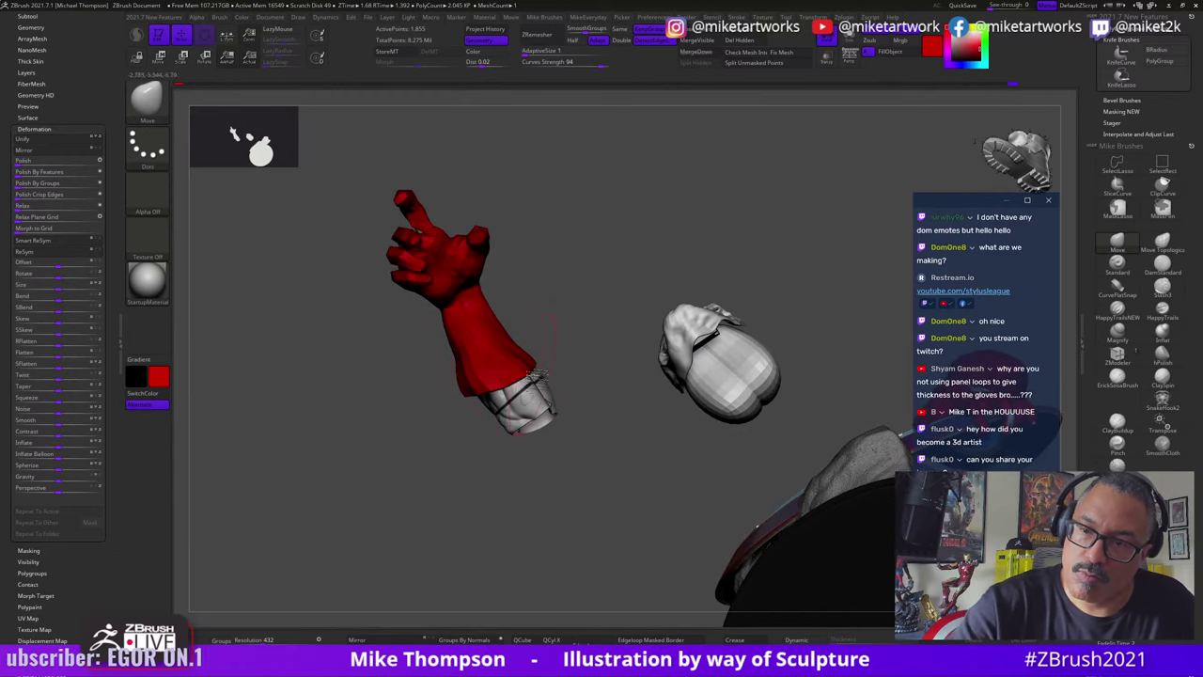
# Step: Flare and even out the cuff edge of the glove around the raised forearm
pyautogui.moveTo(575, 388); pyautogui.dragTo(559, 376)
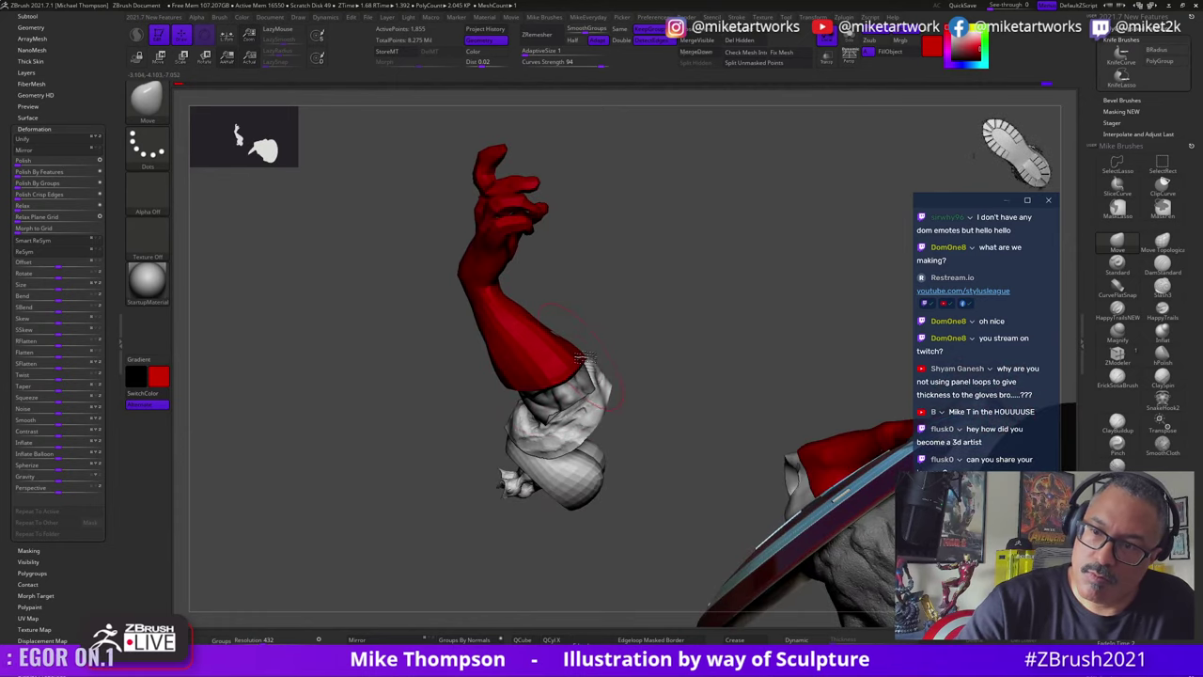
pyautogui.moveTo(677, 346); pyautogui.dragTo(537, 382)
pyautogui.moveTo(615, 344); pyautogui.dragTo(648, 367)
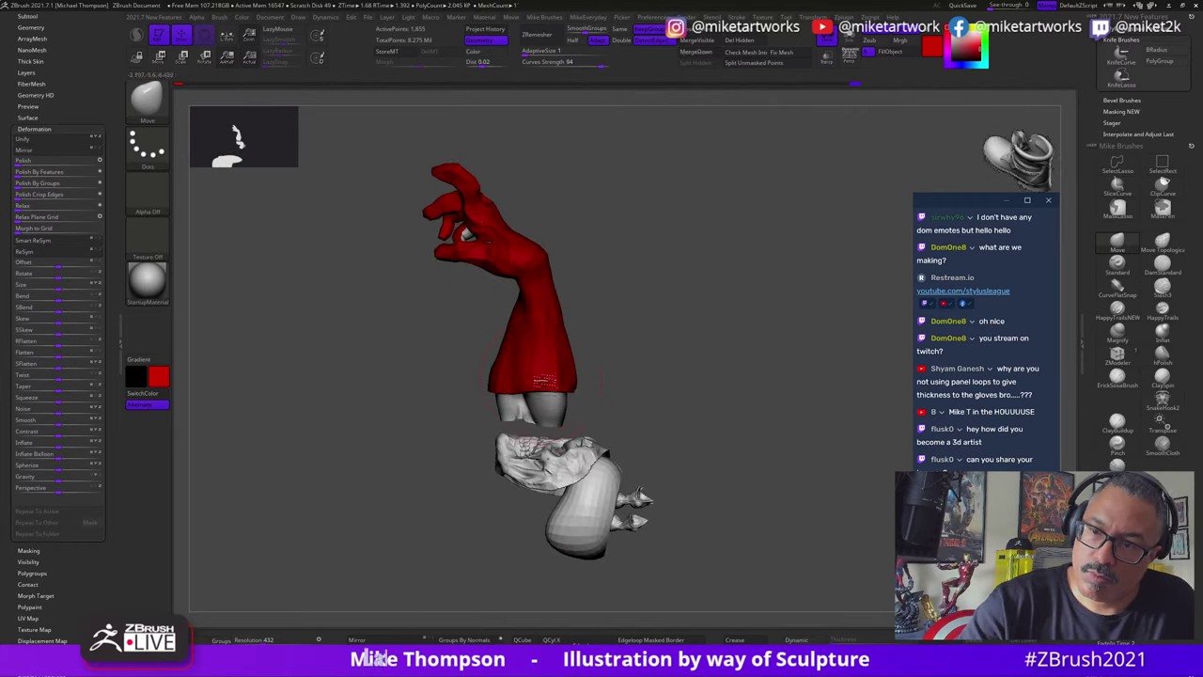
pyautogui.moveTo(607, 311)
pyautogui.mouseDown()
pyautogui.moveTo(636, 309)
pyautogui.moveTo(593, 257)
pyautogui.moveTo(753, 521)
pyautogui.moveTo(766, 578)
pyautogui.mouseUp()
pyautogui.press('s')
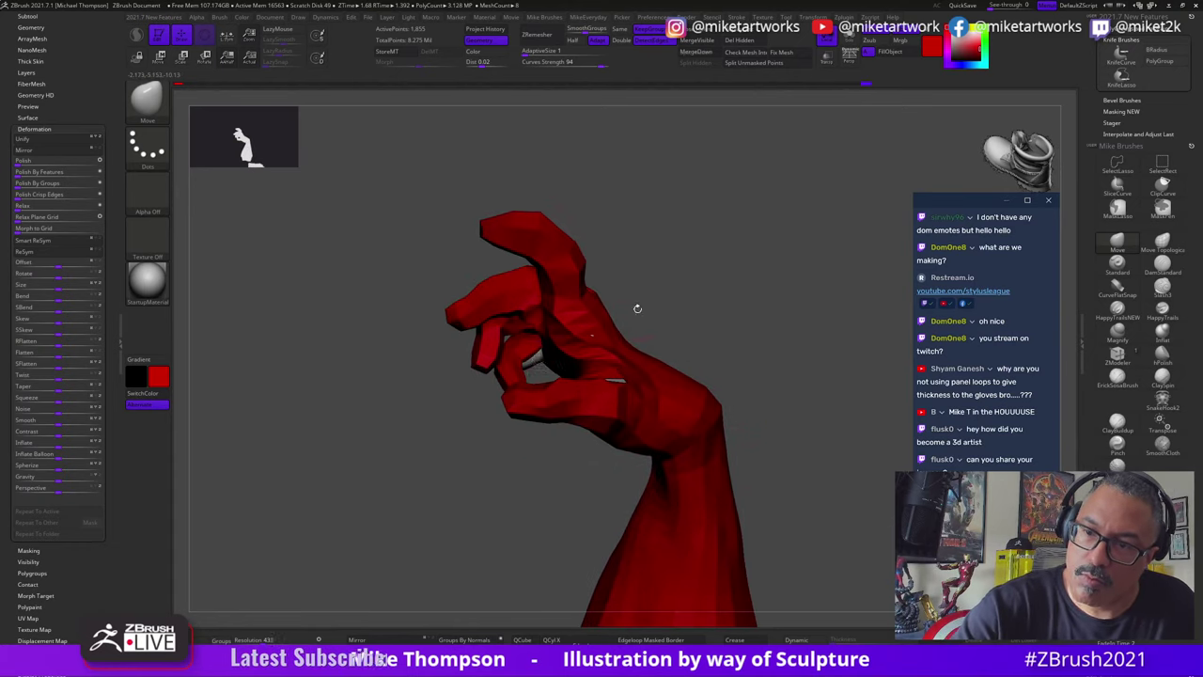
# Step: Make the GoodCap_1 body subtool active and push the skin poking through the raised glove's fingers back inside
pyautogui.moveTo(637, 308)
pyautogui.mouseDown()
pyautogui.moveTo(676, 202)
pyautogui.moveTo(693, 212)
pyautogui.moveTo(704, 314)
pyautogui.moveTo(662, 343)
pyautogui.moveTo(676, 373)
pyautogui.moveTo(668, 360)
pyautogui.moveTo(714, 328)
pyautogui.moveTo(696, 301)
pyautogui.mouseUp()
pyautogui.keyDown('alt'); pyautogui.click(541, 433); pyautogui.keyUp('alt')
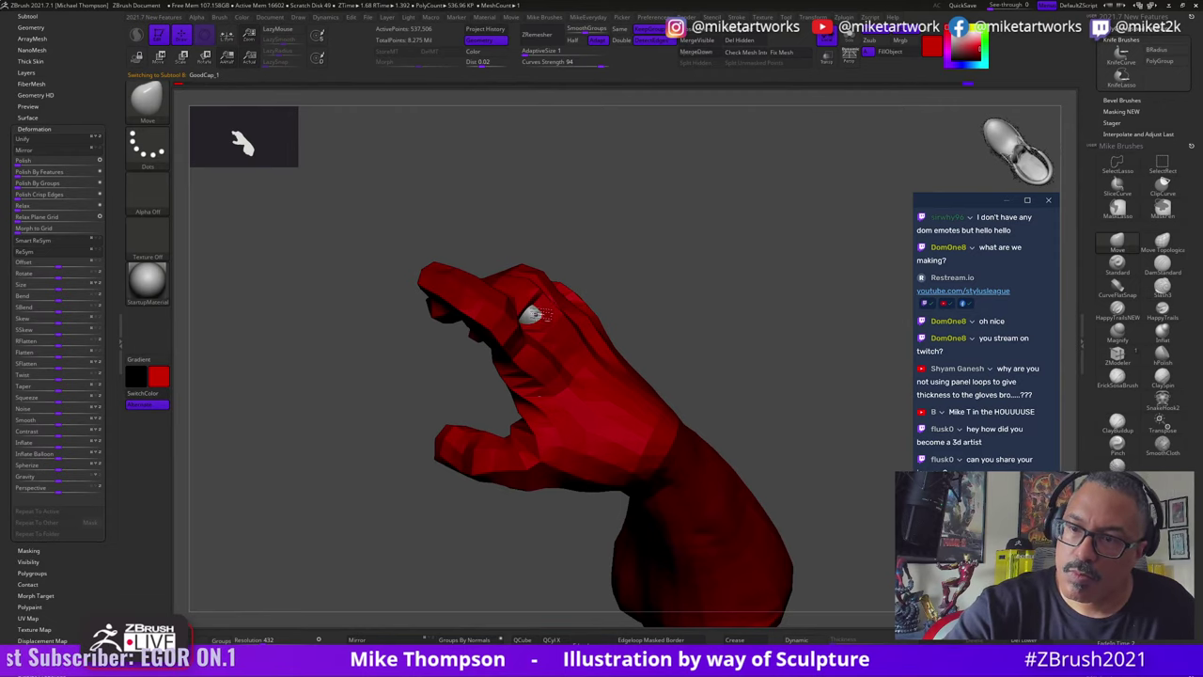
pyautogui.keyDown('alt'); pyautogui.moveTo(651, 296); pyautogui.dragTo(690, 349); pyautogui.keyUp('alt')
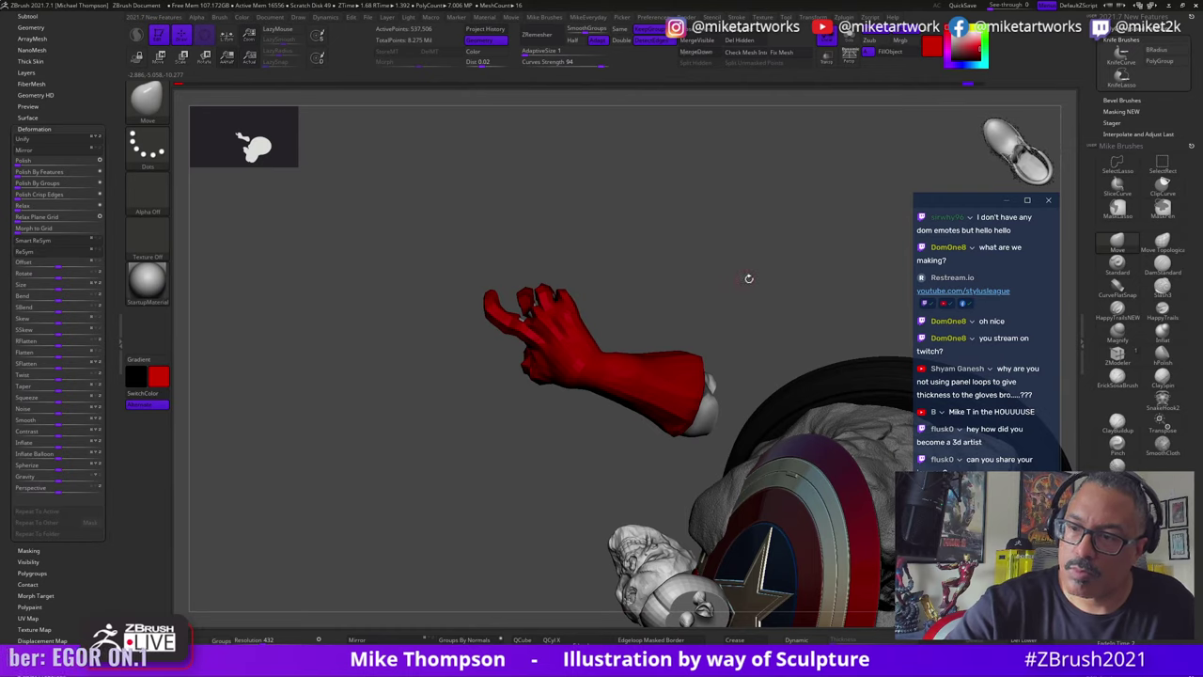
pyautogui.moveTo(749, 279); pyautogui.dragTo(742, 220)
pyautogui.moveTo(532, 510); pyautogui.dragTo(669, 437)
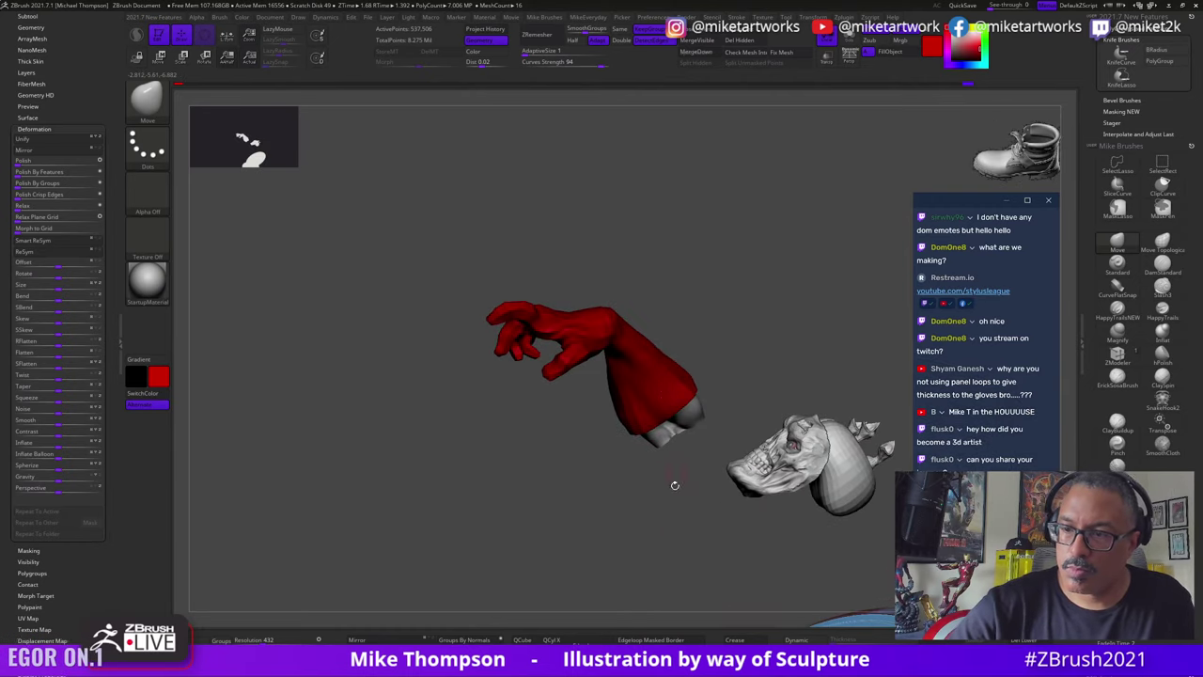
# Step: Push the skin showing through the back of the glove on the shield inside and make the gloves1 subtool active
pyautogui.moveTo(674, 485); pyautogui.dragTo(697, 299)
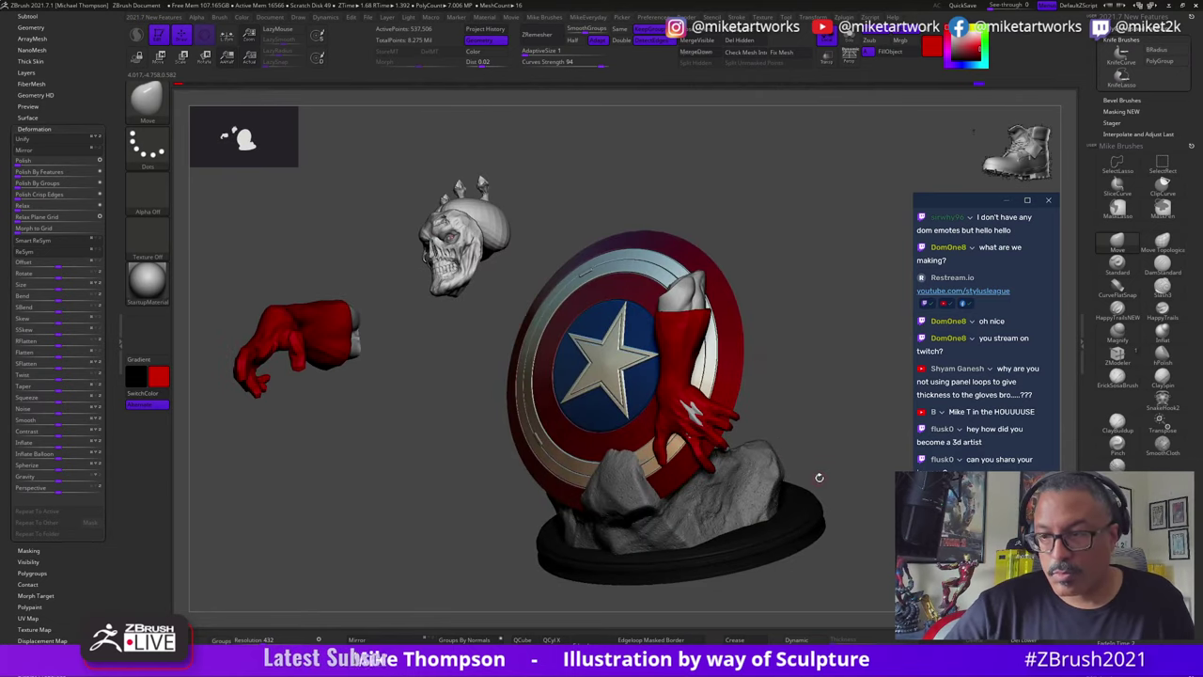
pyautogui.moveTo(819, 478); pyautogui.dragTo(786, 494)
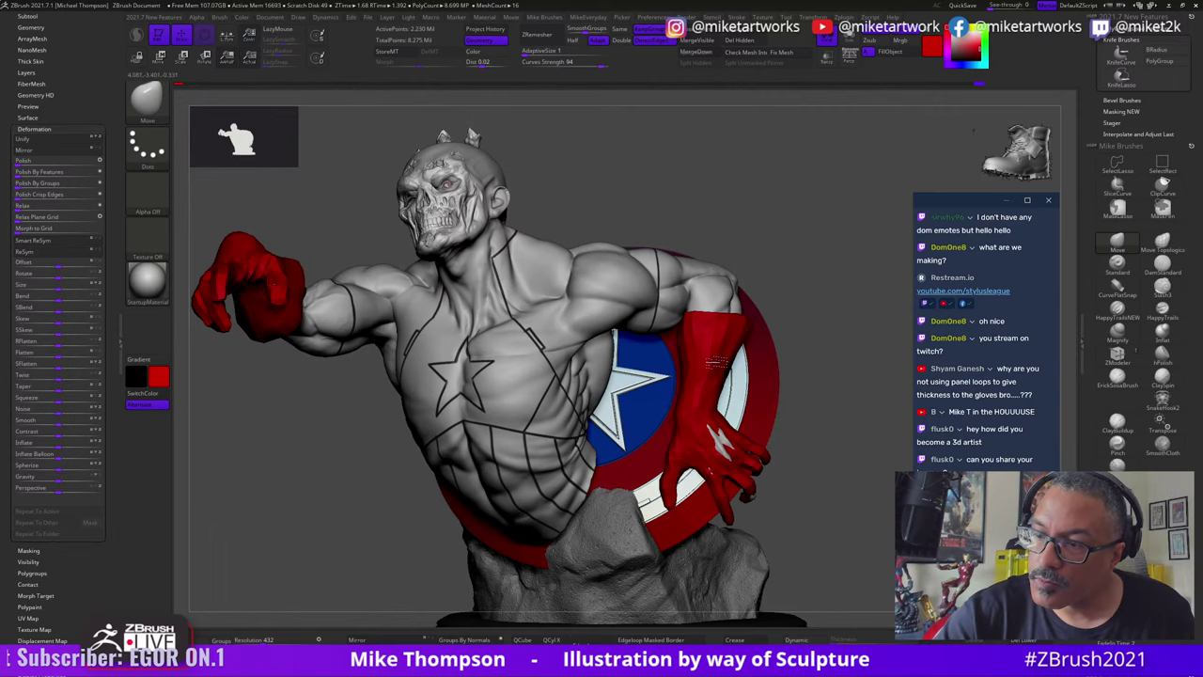
pyautogui.keyDown('alt'); pyautogui.click(731, 453); pyautogui.keyUp('alt')
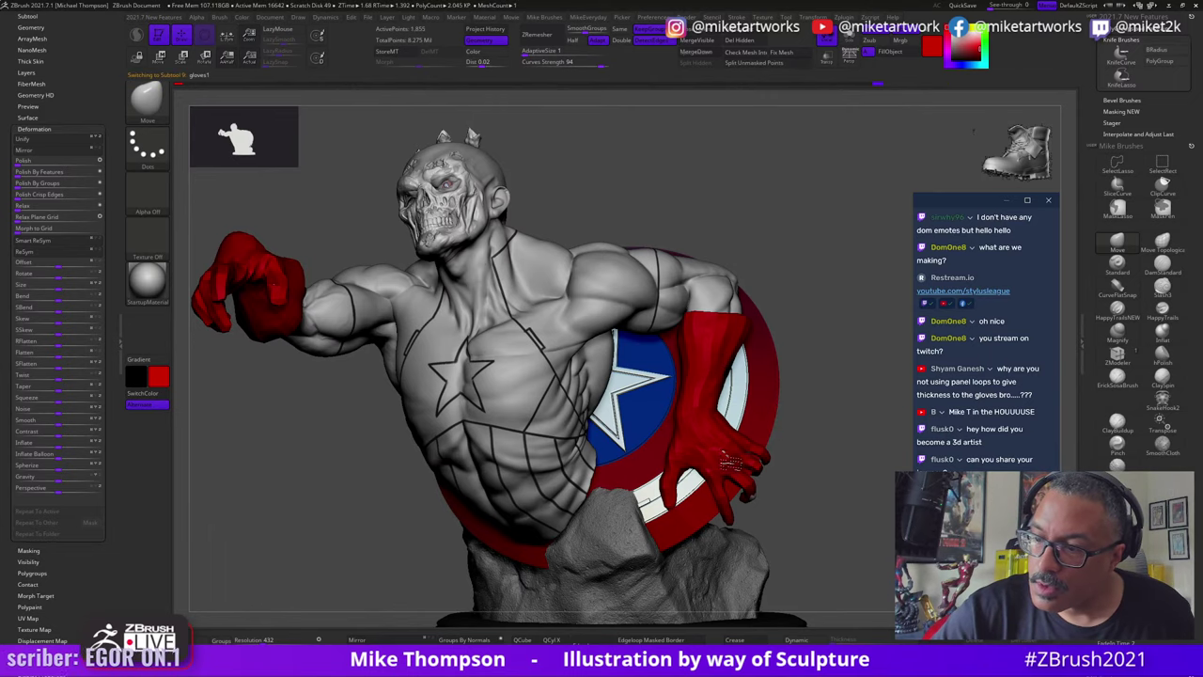
# Step: Examine the fit and silhouette of both gloves on the whole bust from the front, side and above
pyautogui.moveTo(836, 416); pyautogui.dragTo(762, 480)
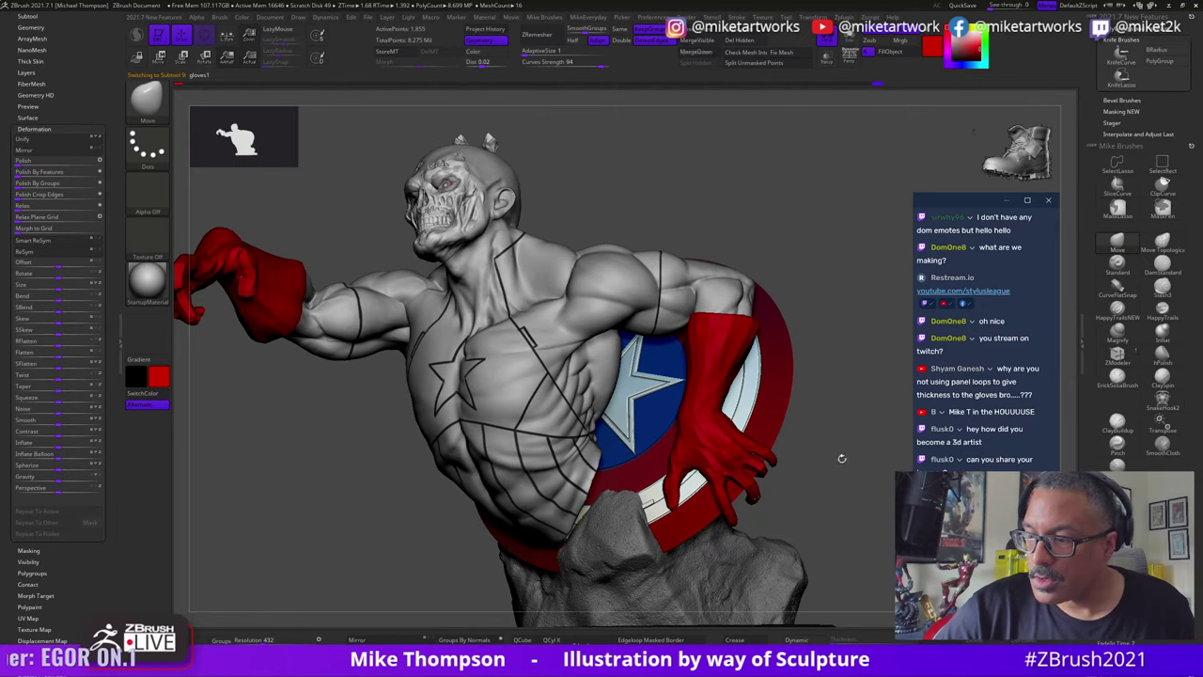
pyautogui.moveTo(842, 459)
pyautogui.mouseDown()
pyautogui.moveTo(840, 470)
pyautogui.moveTo(833, 462)
pyautogui.moveTo(850, 466)
pyautogui.mouseUp()
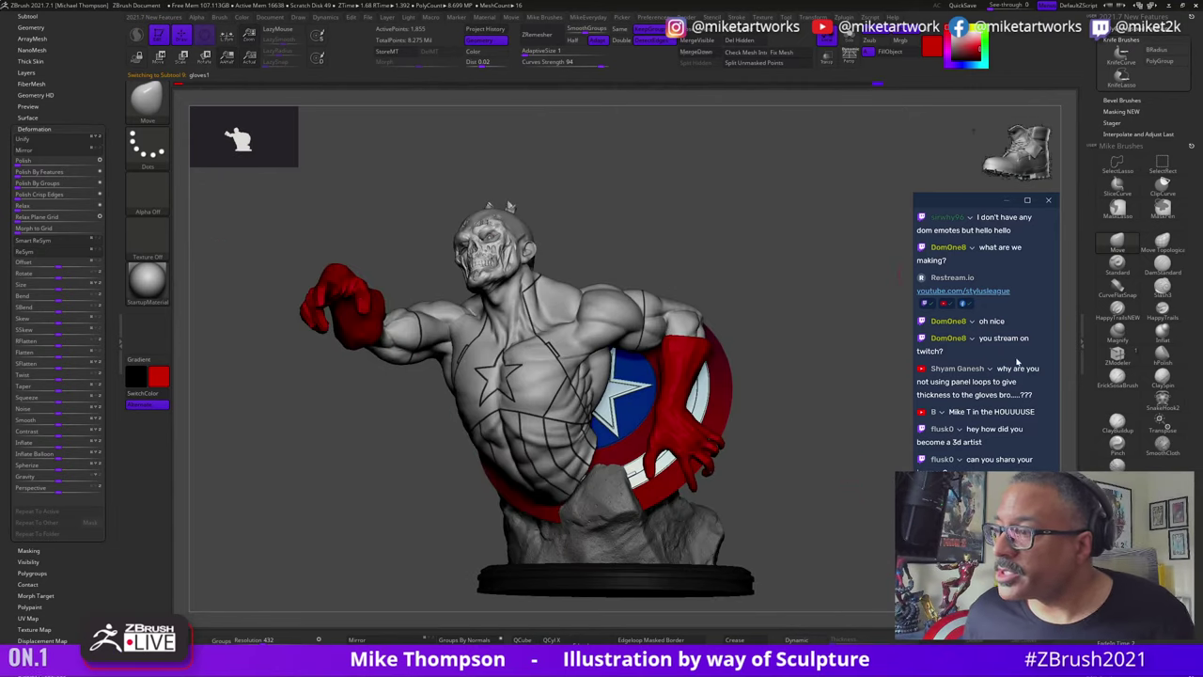
pyautogui.scroll(1, 978, 349)
pyautogui.scroll(-1, 982, 357)
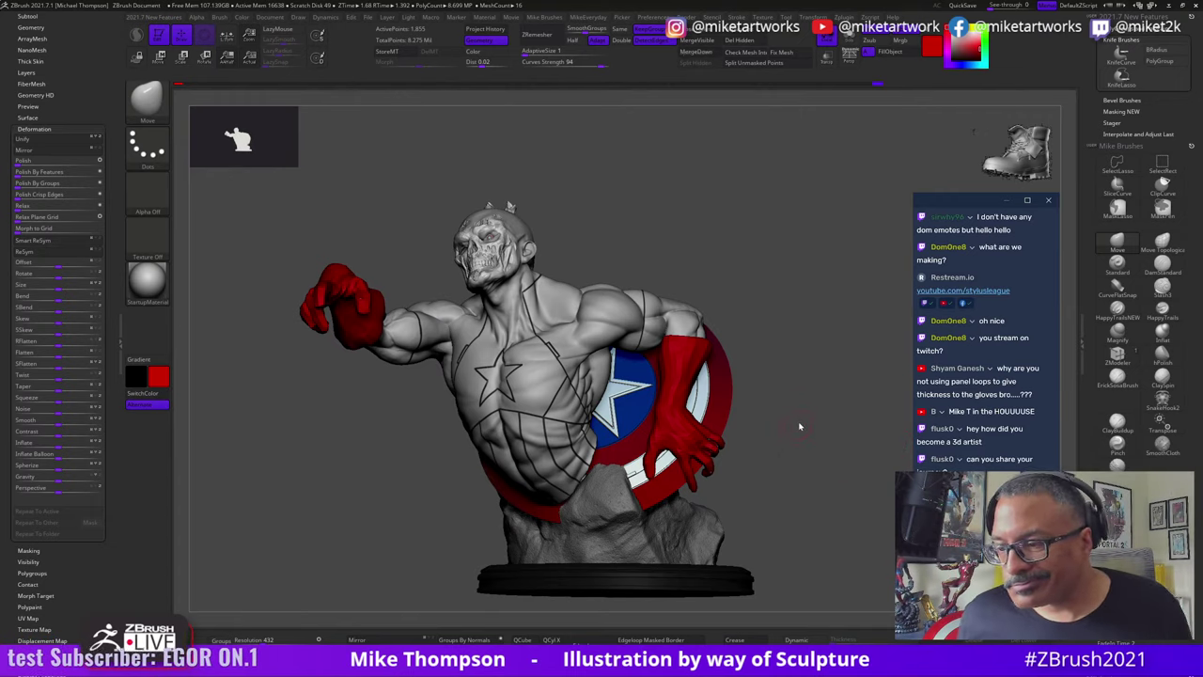
pyautogui.moveTo(836, 492)
pyautogui.mouseDown()
pyautogui.moveTo(840, 424)
pyautogui.moveTo(806, 478)
pyautogui.moveTo(815, 499)
pyautogui.mouseUp()
pyautogui.press('s')
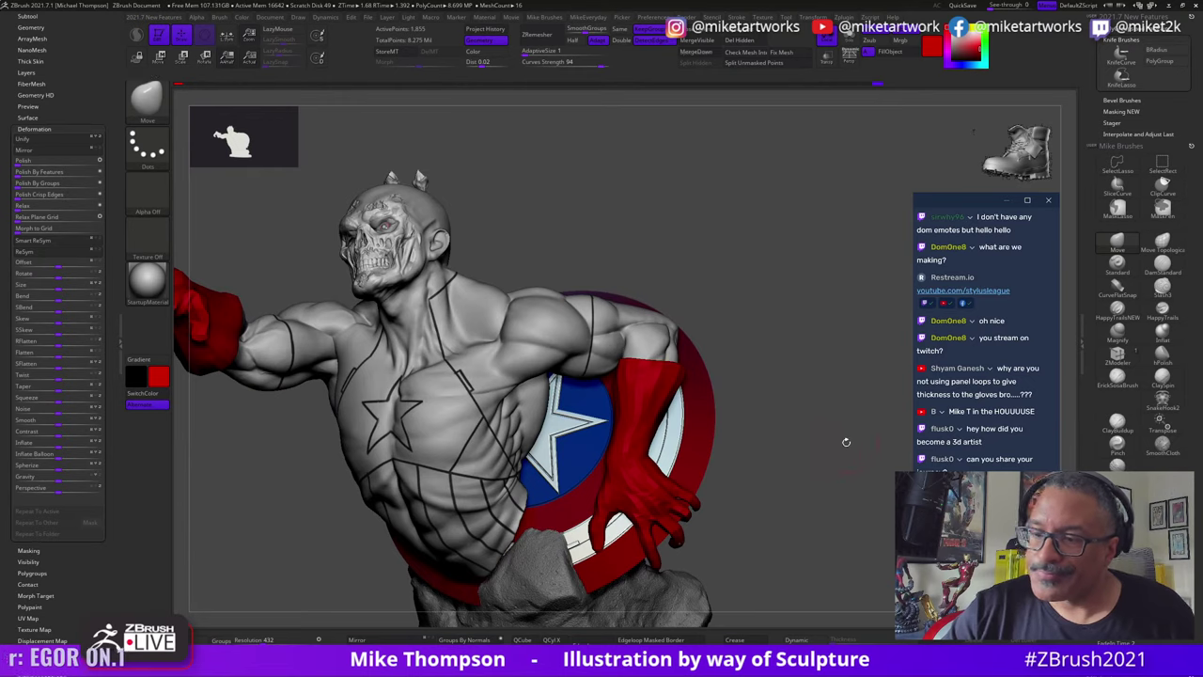
pyautogui.moveTo(846, 442); pyautogui.dragTo(847, 431)
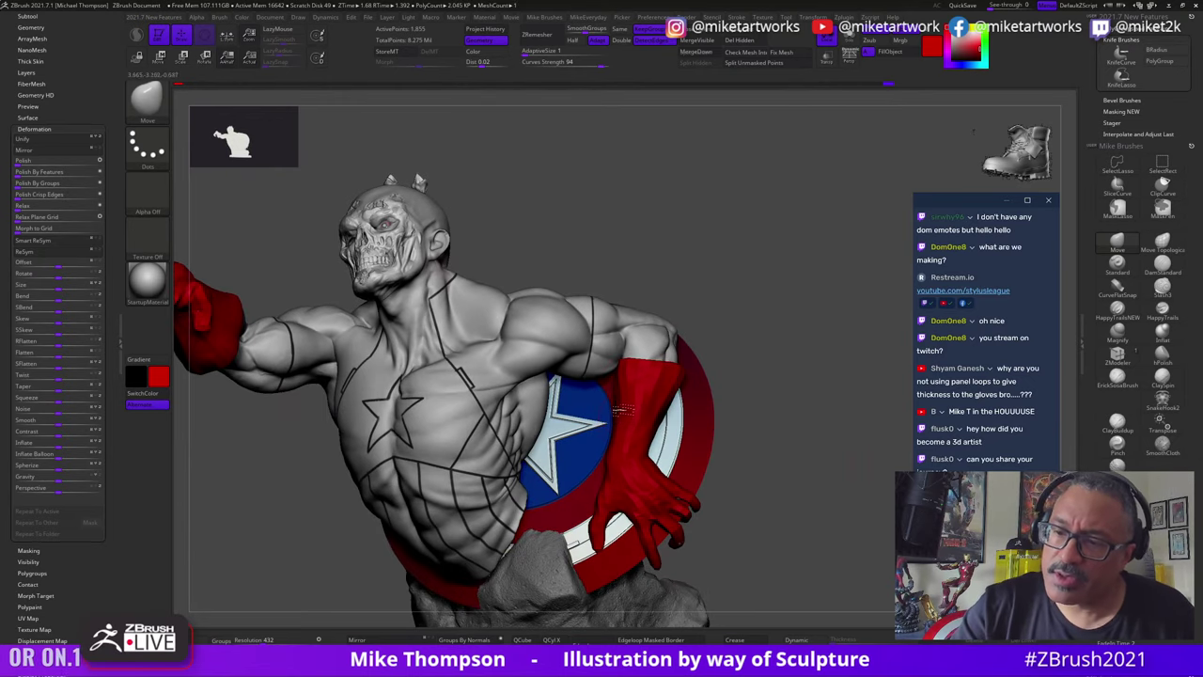
pyautogui.moveTo(782, 486)
pyautogui.mouseDown()
pyautogui.moveTo(766, 470)
pyautogui.moveTo(799, 434)
pyautogui.moveTo(684, 380)
pyautogui.mouseUp()
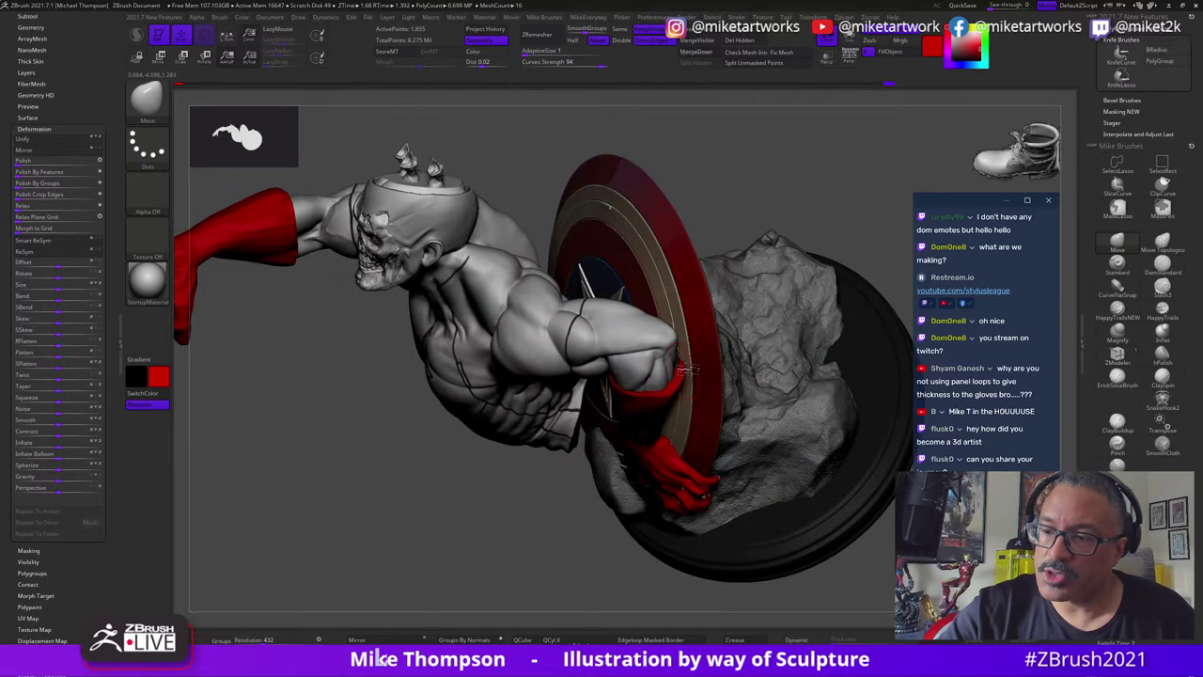
pyautogui.moveTo(806, 211)
pyautogui.mouseDown()
pyautogui.moveTo(781, 422)
pyautogui.moveTo(782, 407)
pyautogui.mouseUp()
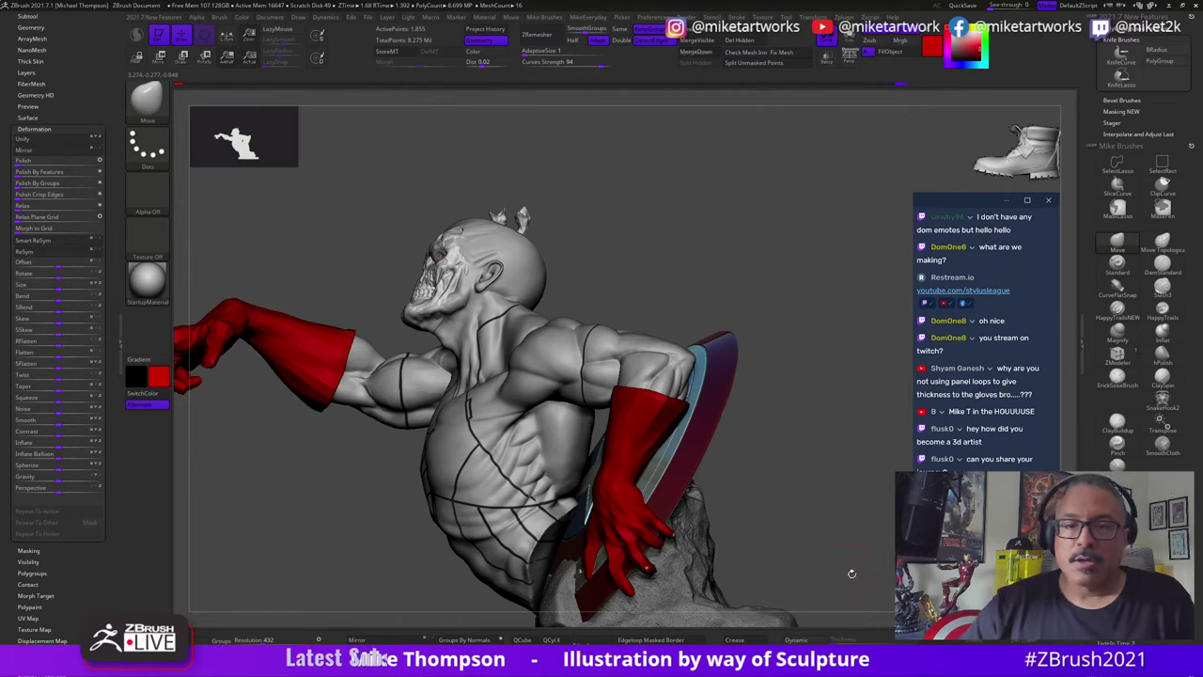
pyautogui.moveTo(851, 574)
pyautogui.mouseDown()
pyautogui.moveTo(840, 567)
pyautogui.moveTo(846, 579)
pyautogui.moveTo(873, 568)
pyautogui.moveTo(838, 575)
pyautogui.moveTo(853, 572)
pyautogui.mouseUp()
pyautogui.click(1117, 286)
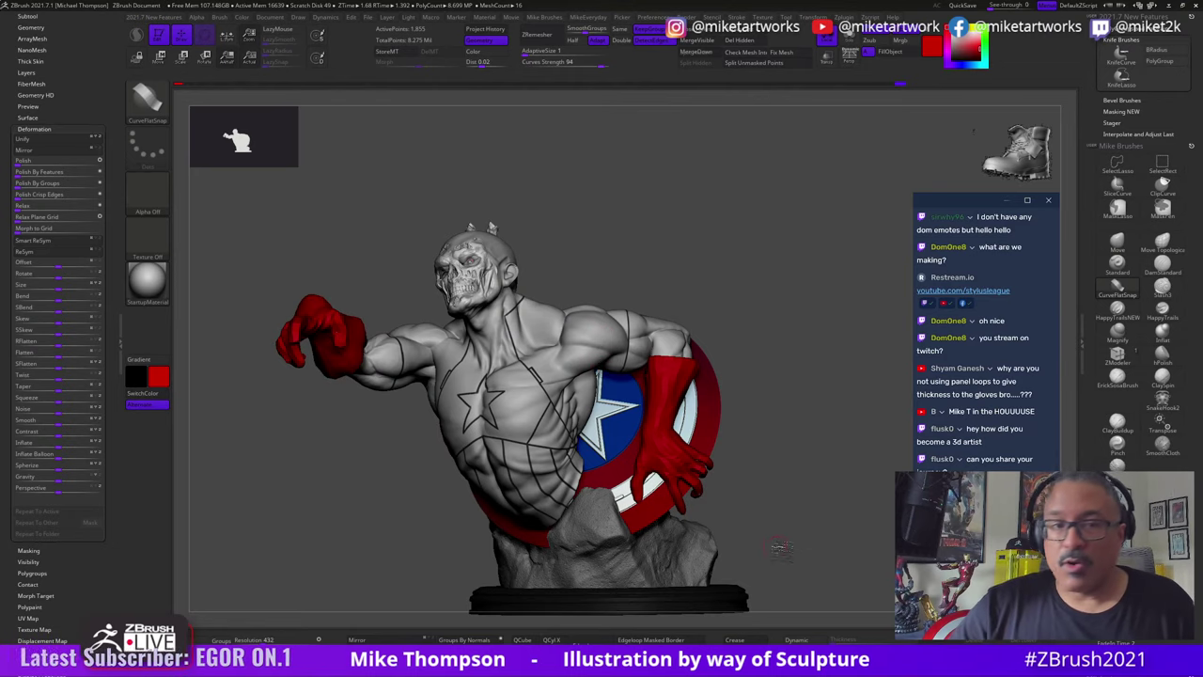
pyautogui.moveTo(780, 548); pyautogui.dragTo(833, 529)
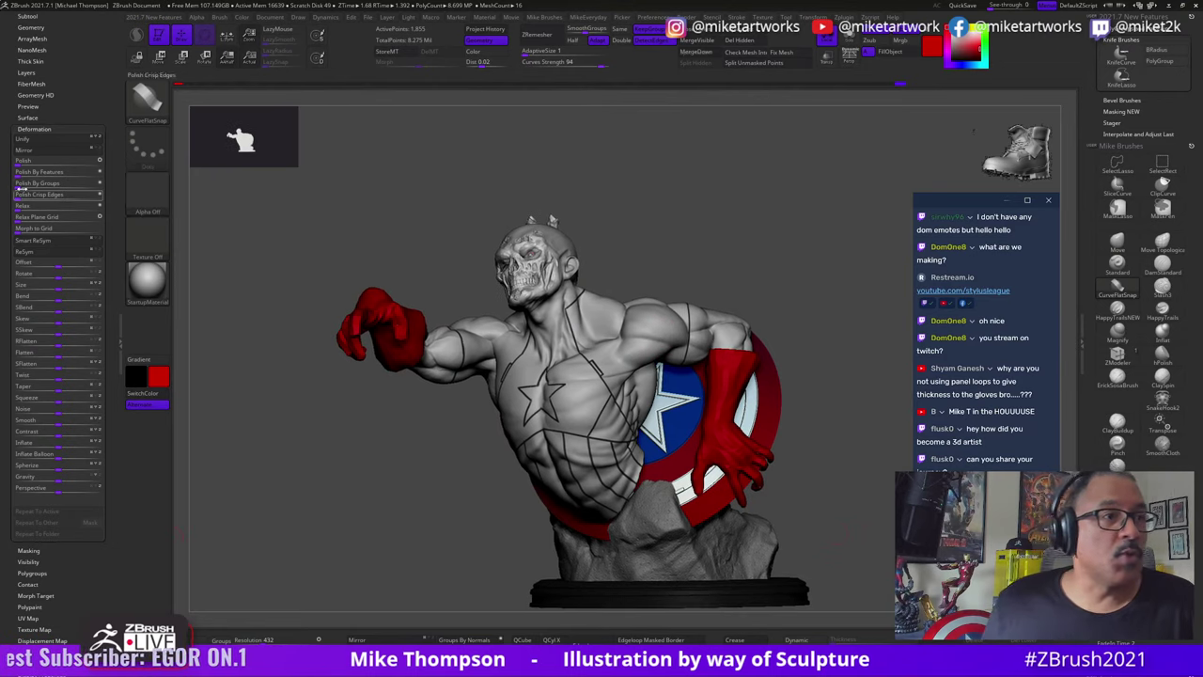
# Step: Save the tool as CapZombieWIP4 in the CapZombie folder, replacing the existing file
pyautogui.moveTo(110, 199); pyautogui.dragTo(110, 469)
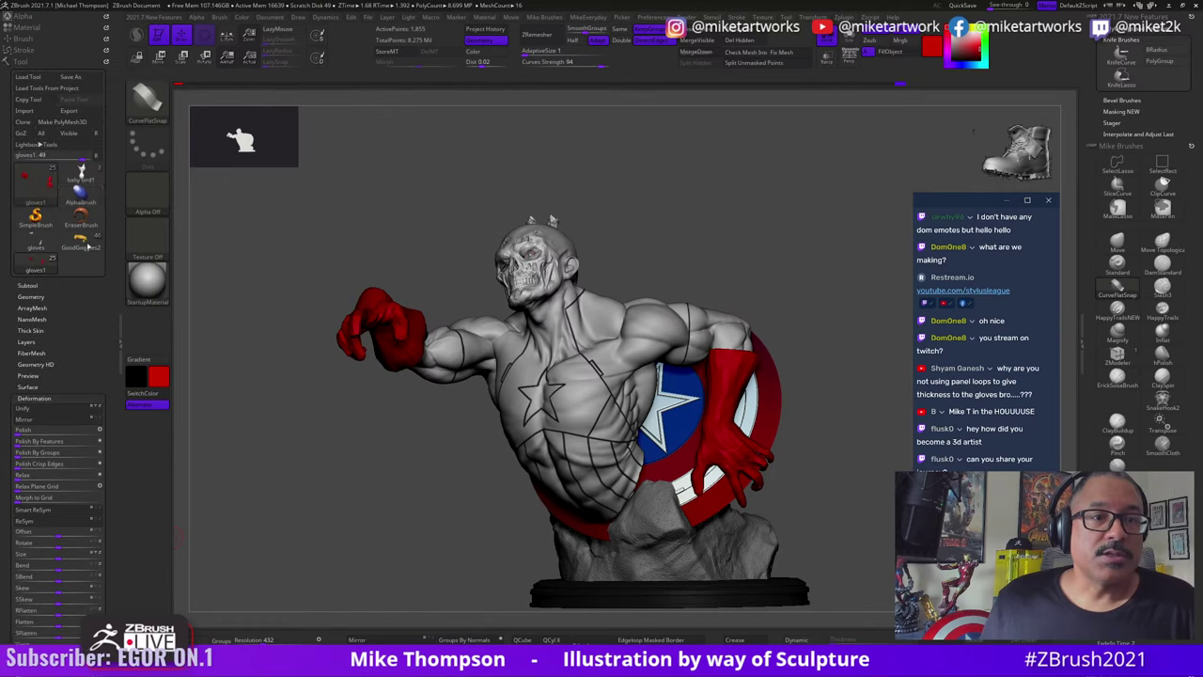
pyautogui.click(78, 81)
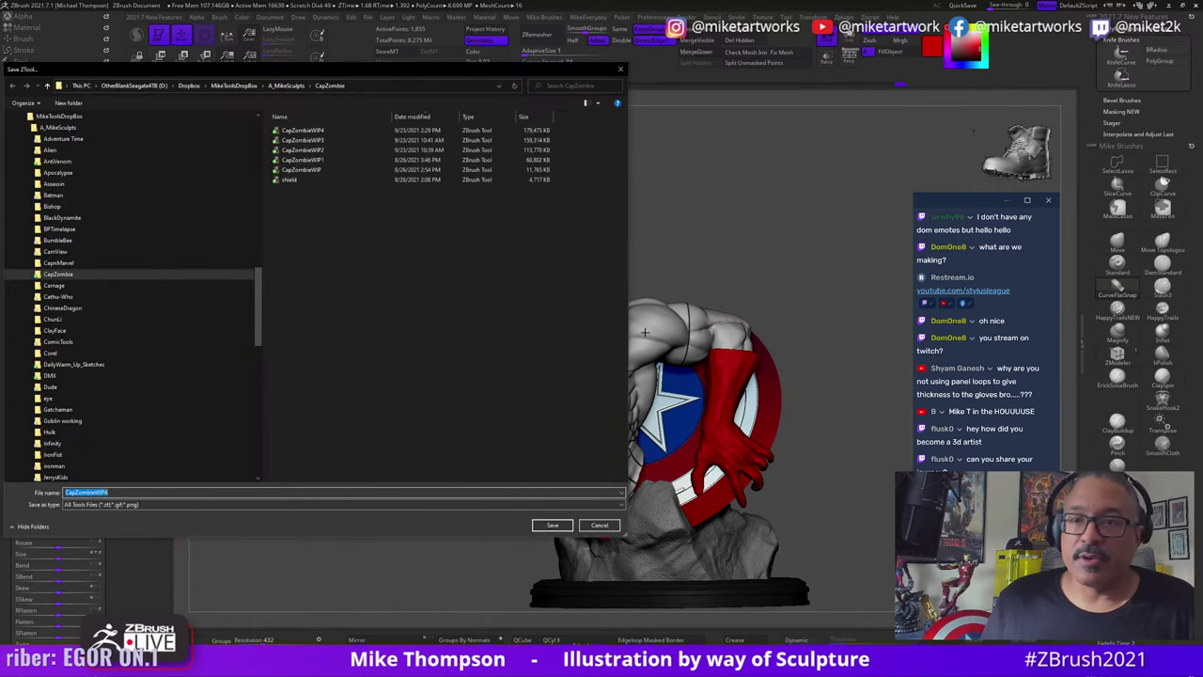
pyautogui.click(553, 524)
pyautogui.click(624, 334)
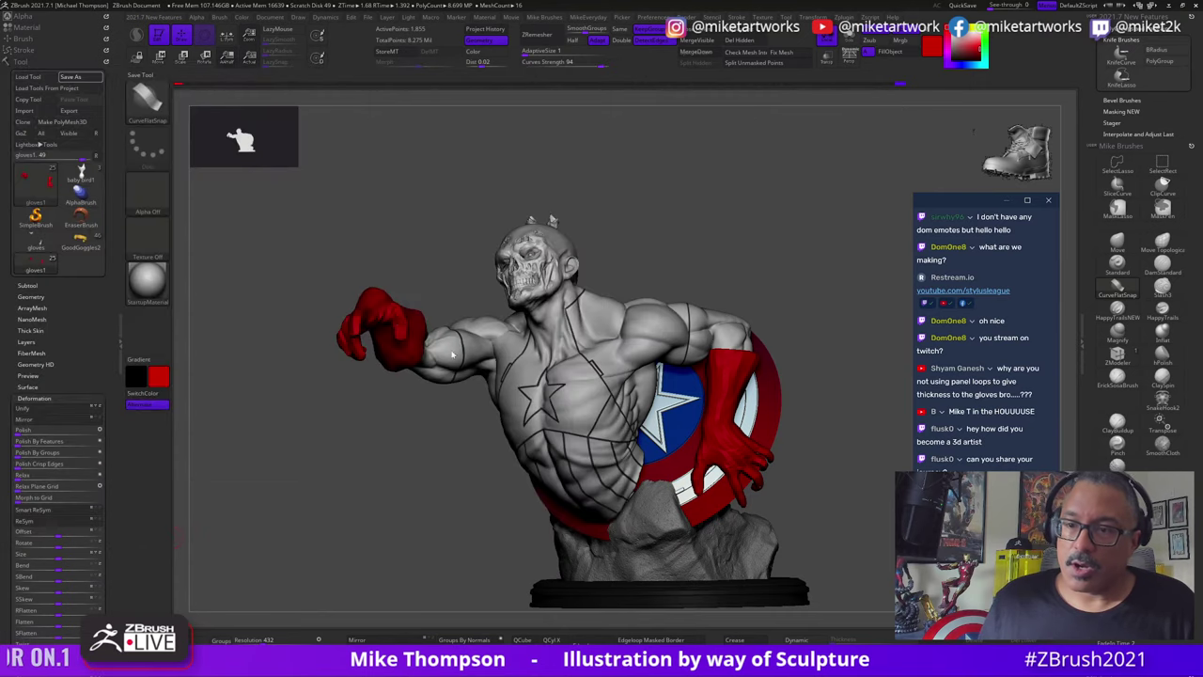
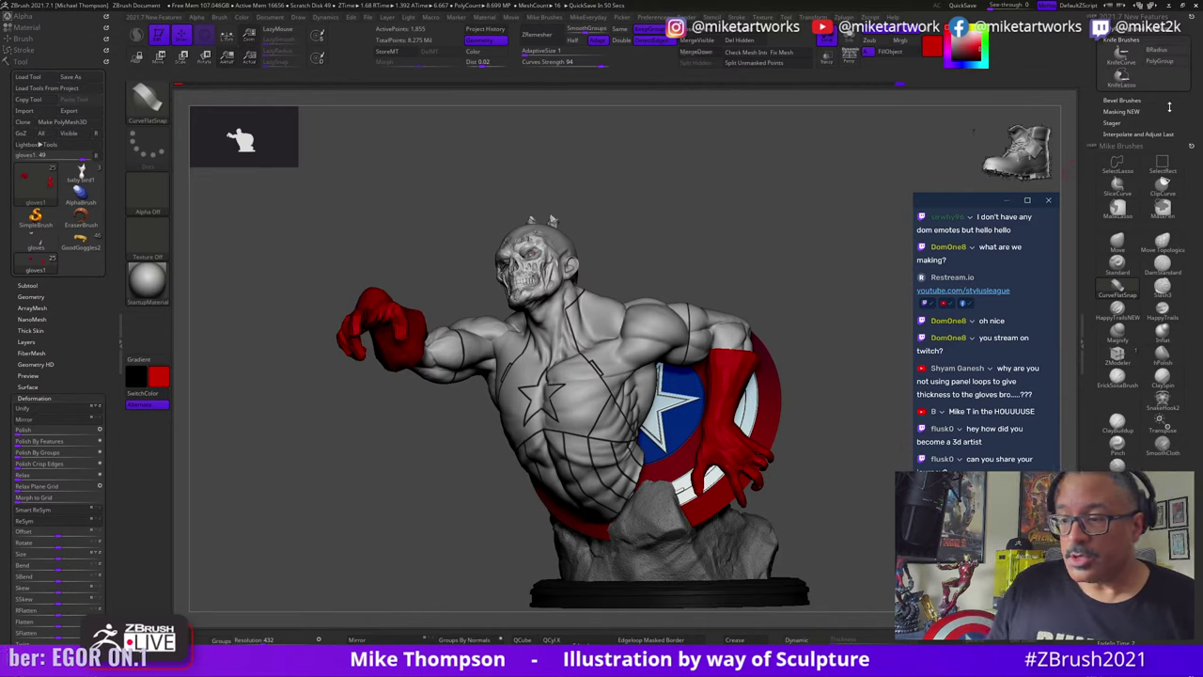
# Step: Refine the cuff edge of the glove on the outstretched arm with the Move brush, working around the forearm
pyautogui.moveTo(831, 516); pyautogui.dragTo(844, 517)
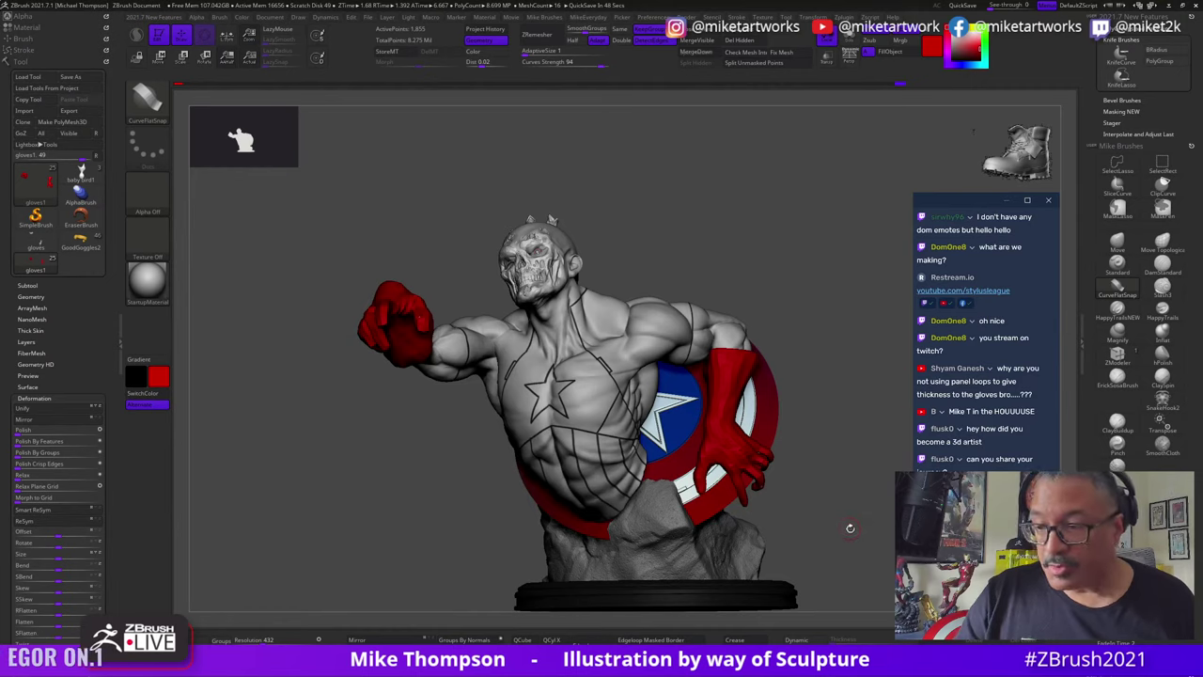
pyautogui.moveTo(849, 527)
pyautogui.mouseDown()
pyautogui.moveTo(811, 529)
pyautogui.moveTo(833, 531)
pyautogui.moveTo(843, 481)
pyautogui.mouseUp()
pyautogui.moveTo(788, 390); pyautogui.dragTo(798, 391)
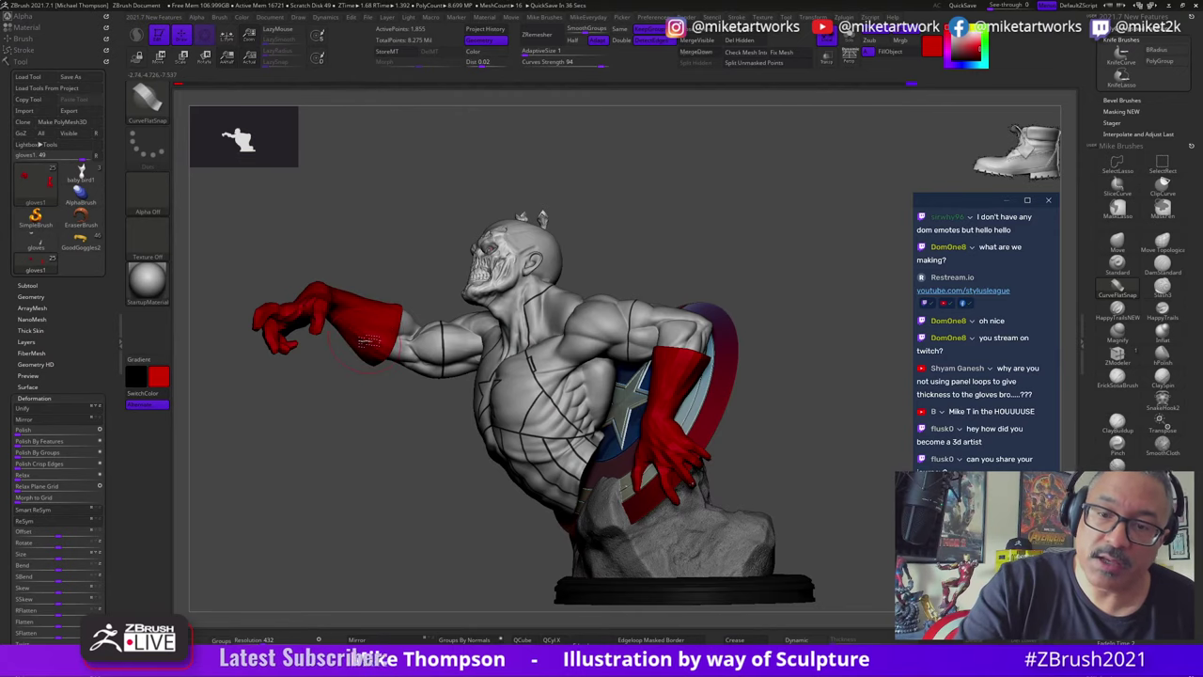
pyautogui.press('b')
pyautogui.press('m')
pyautogui.press('v')
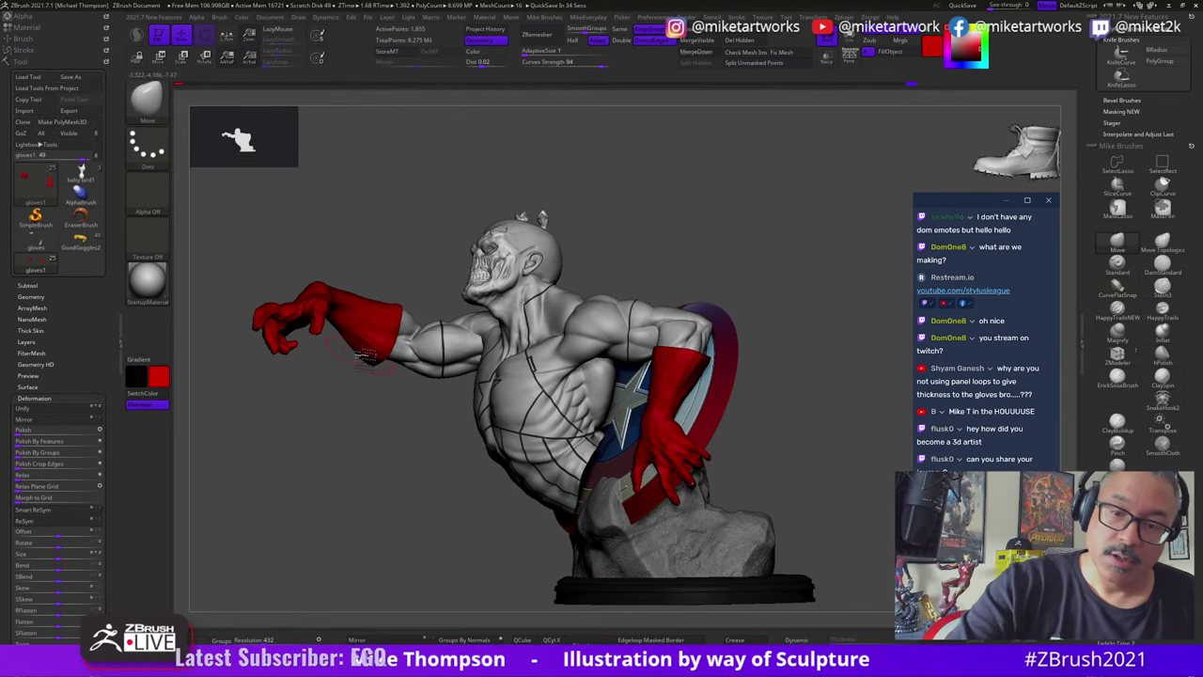
pyautogui.moveTo(367, 340); pyautogui.dragTo(365, 343)
pyautogui.moveTo(404, 292); pyautogui.dragTo(397, 274)
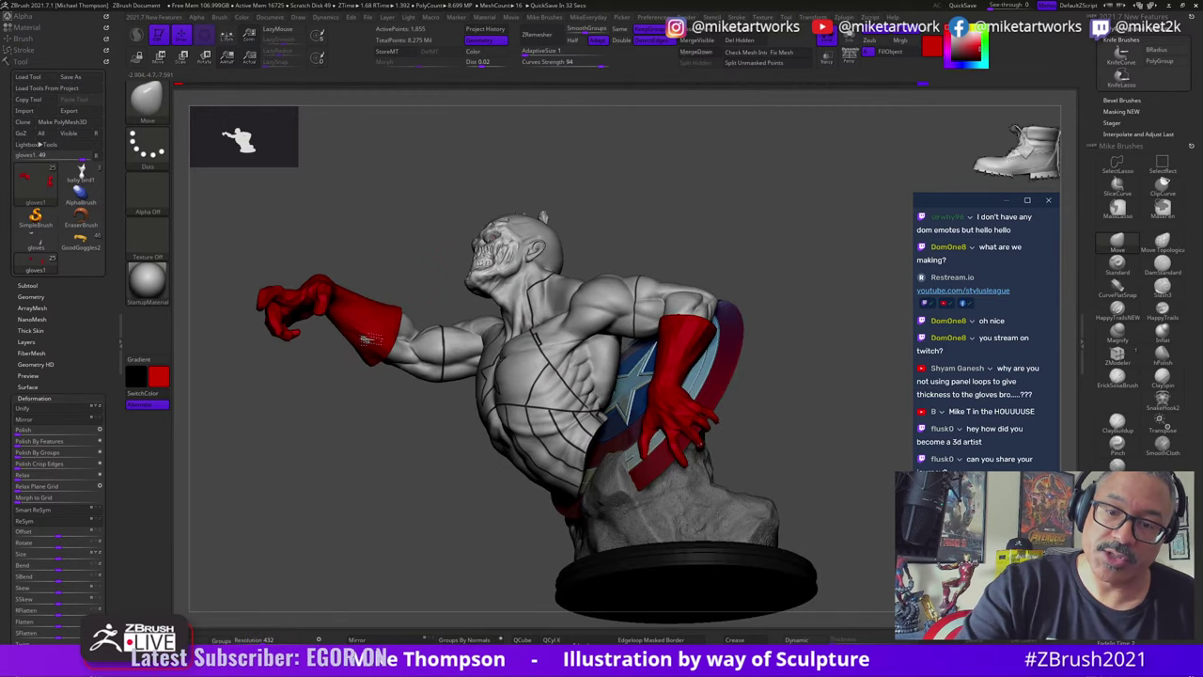
pyautogui.moveTo(373, 358); pyautogui.dragTo(395, 348)
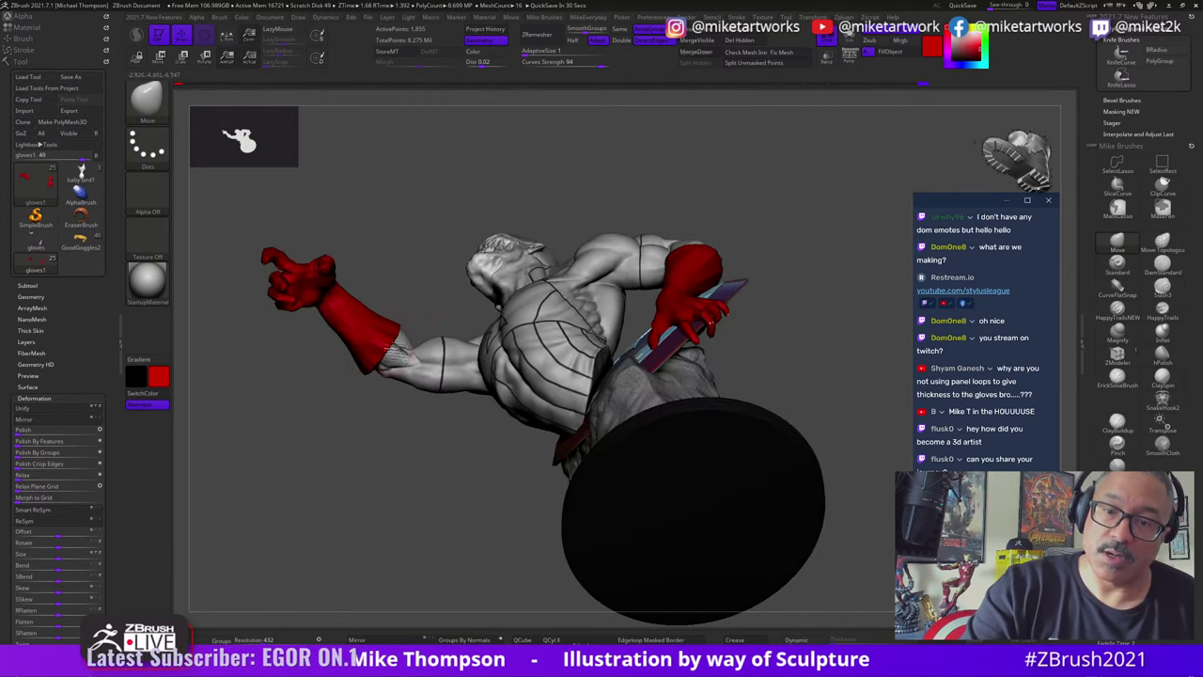
pyautogui.moveTo(437, 298)
pyautogui.mouseDown()
pyautogui.moveTo(352, 339)
pyautogui.moveTo(443, 255)
pyautogui.moveTo(432, 287)
pyautogui.moveTo(343, 347)
pyautogui.mouseUp()
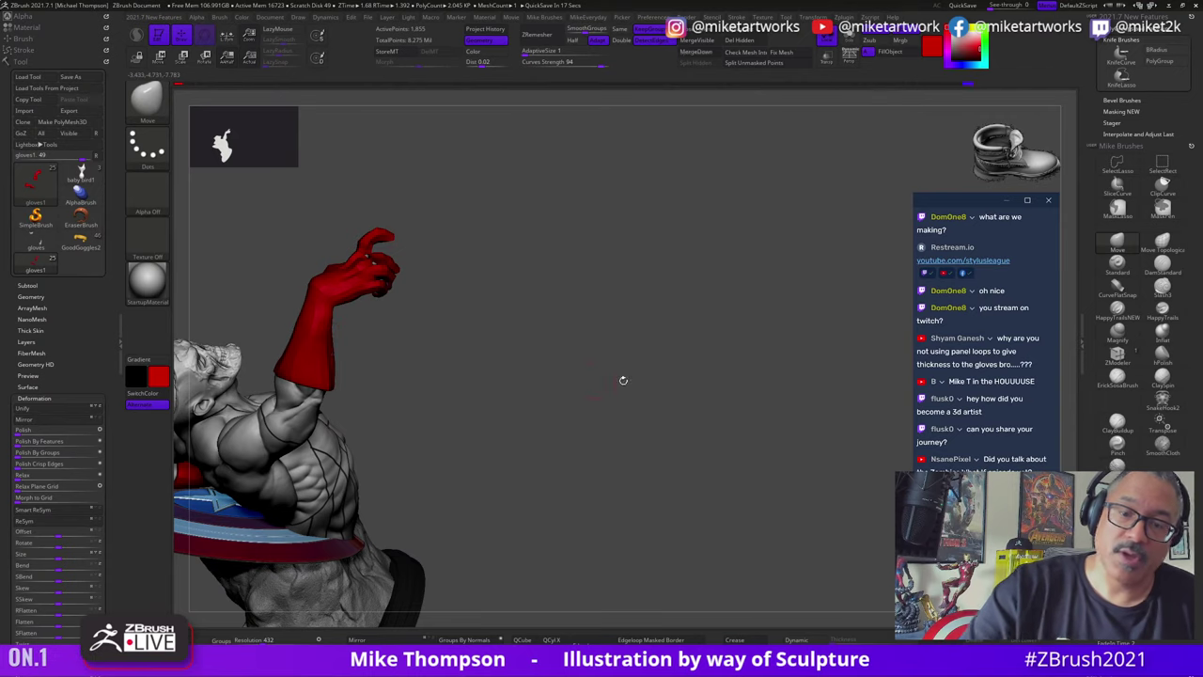
pyautogui.moveTo(623, 380)
pyautogui.mouseDown()
pyautogui.moveTo(596, 349)
pyautogui.moveTo(335, 353)
pyautogui.mouseUp()
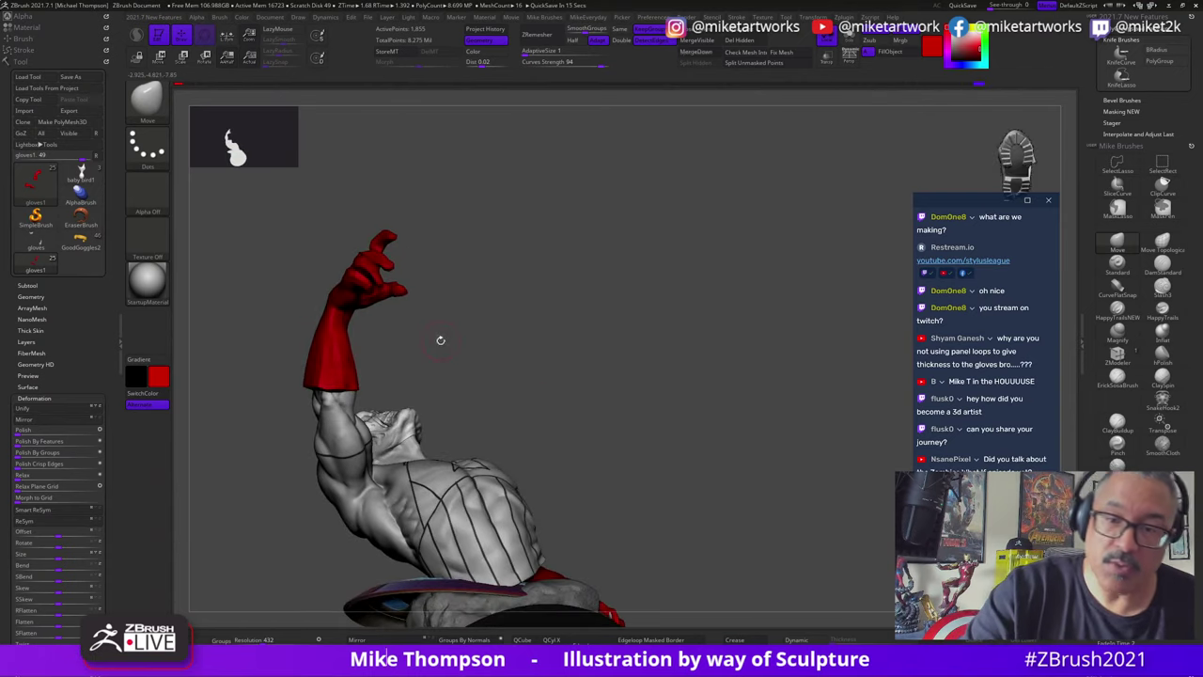
pyautogui.moveTo(484, 331)
pyautogui.mouseDown()
pyautogui.moveTo(457, 335)
pyautogui.moveTo(505, 328)
pyautogui.moveTo(491, 271)
pyautogui.moveTo(526, 301)
pyautogui.moveTo(475, 316)
pyautogui.moveTo(394, 385)
pyautogui.moveTo(403, 330)
pyautogui.moveTo(411, 338)
pyautogui.moveTo(394, 340)
pyautogui.moveTo(778, 466)
pyautogui.moveTo(798, 457)
pyautogui.moveTo(883, 258)
pyautogui.mouseUp()
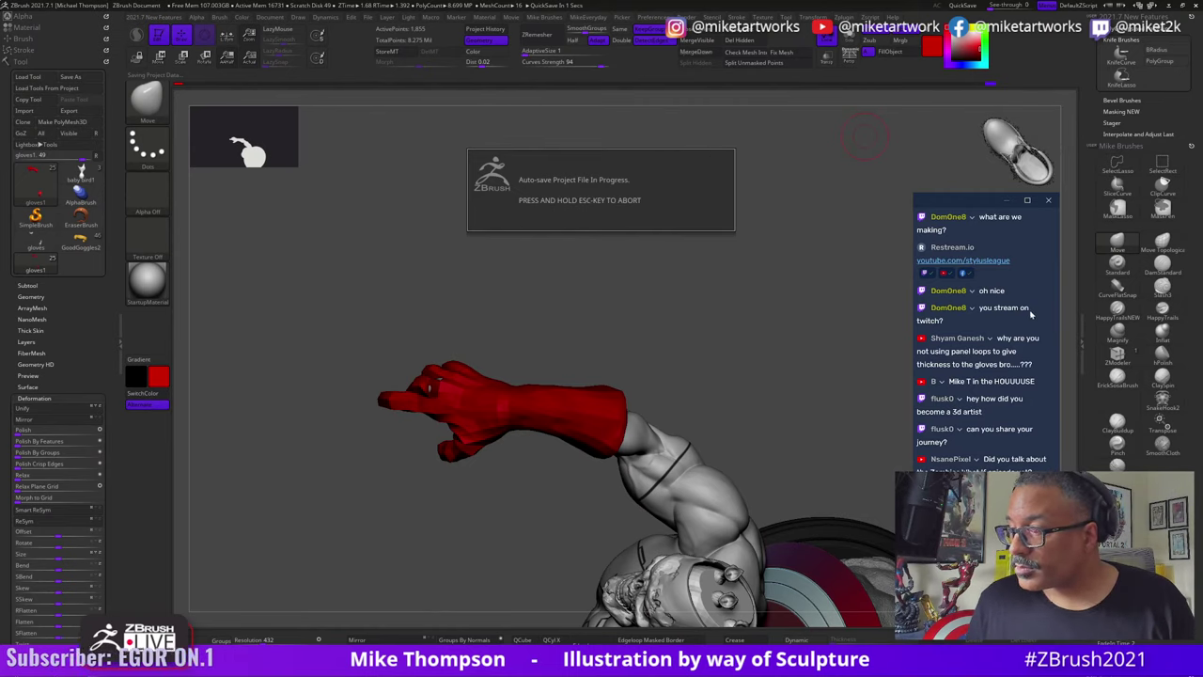
# Step: Isolate the gloves and display the polygroup wireframe on the raised glove's forearm
pyautogui.click(849, 55)
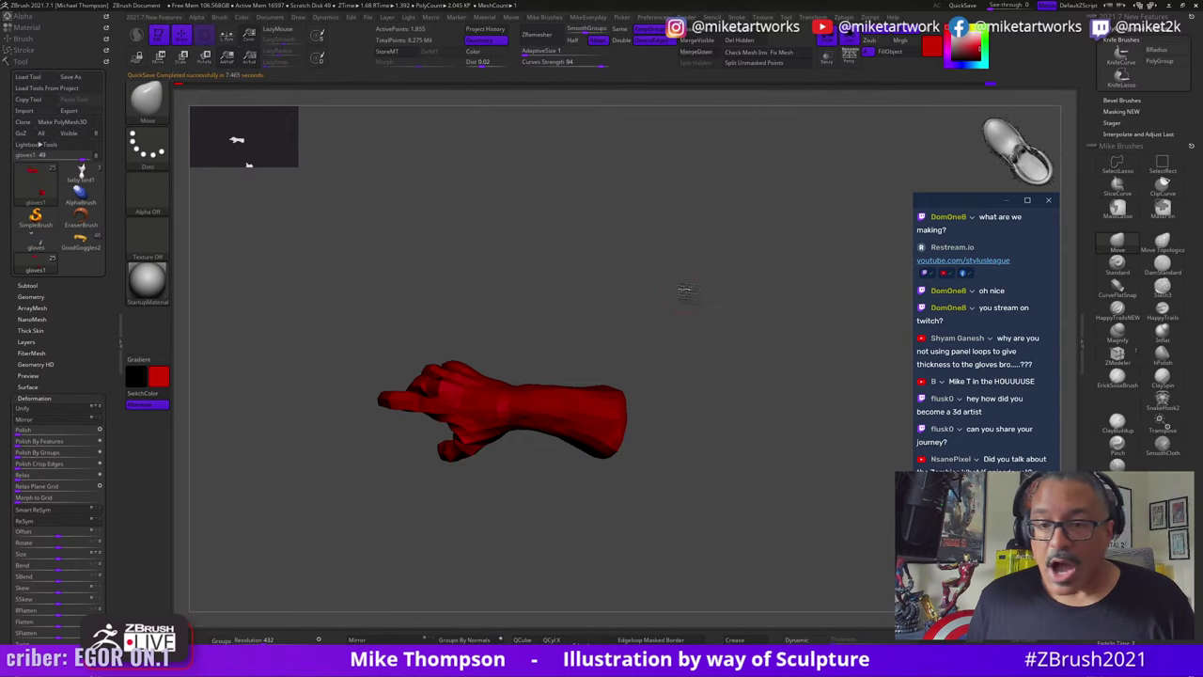
pyautogui.moveTo(685, 291); pyautogui.dragTo(665, 272)
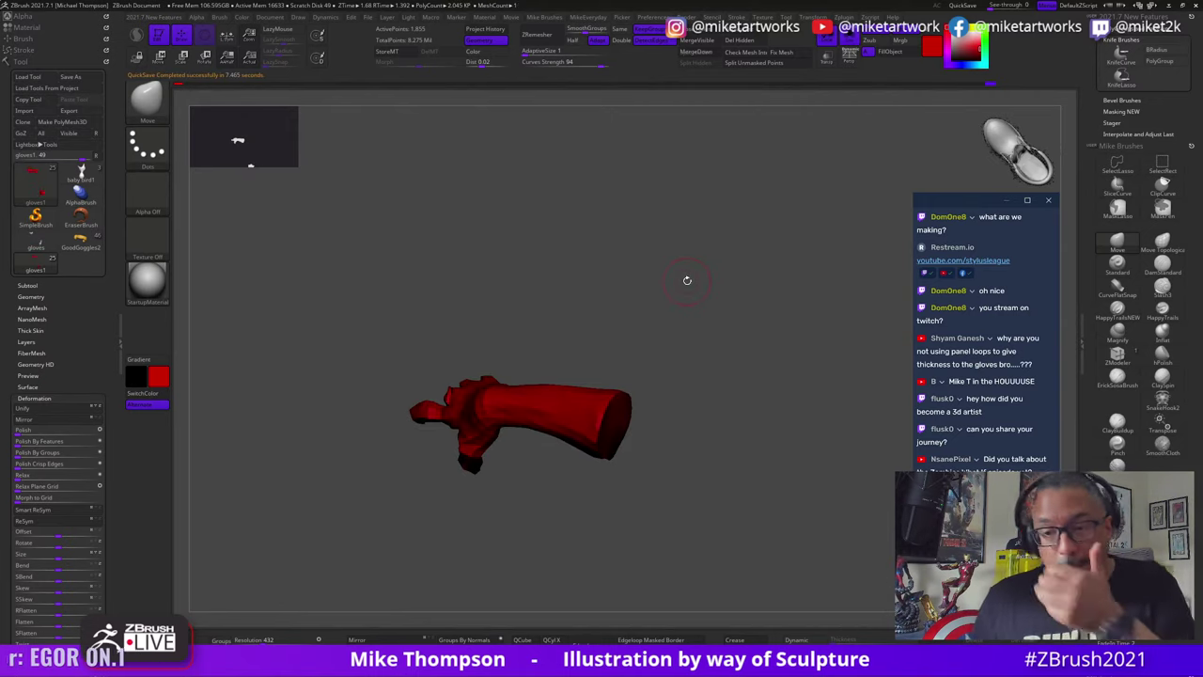
pyautogui.press('space')
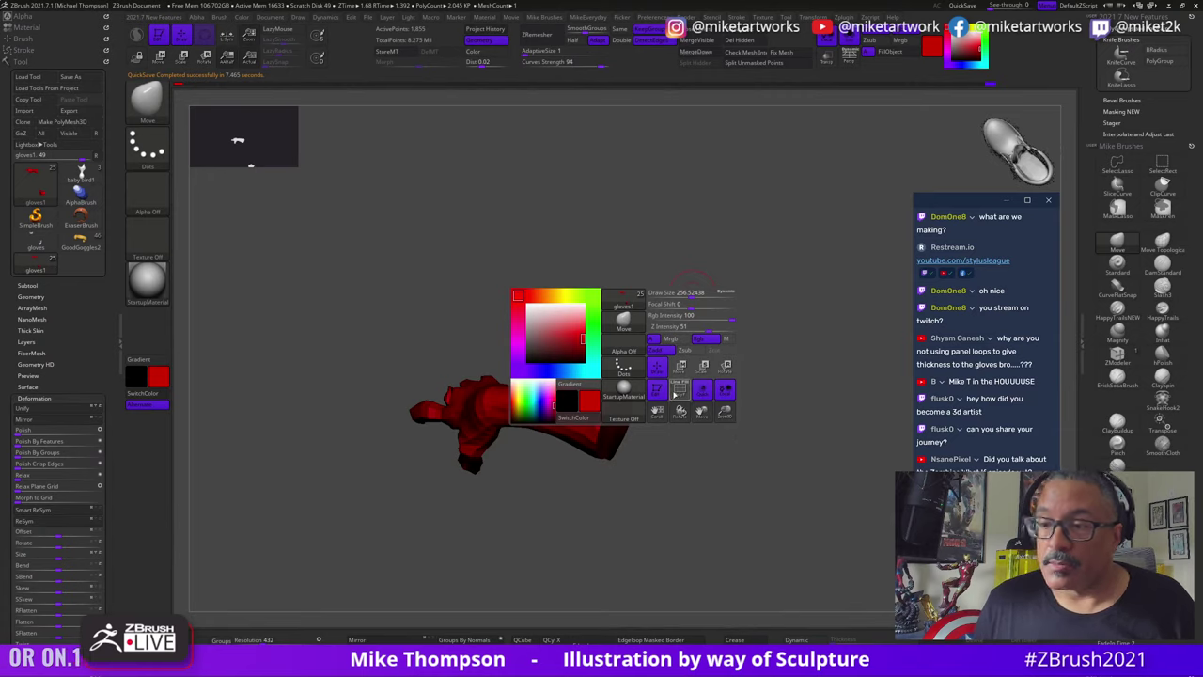
pyautogui.click(675, 394)
pyautogui.keyDown('alt'); pyautogui.moveTo(725, 393); pyautogui.dragTo(753, 388); pyautogui.keyUp('alt')
pyautogui.moveTo(767, 436)
pyautogui.mouseDown()
pyautogui.moveTo(760, 414)
pyautogui.moveTo(765, 459)
pyautogui.mouseUp()
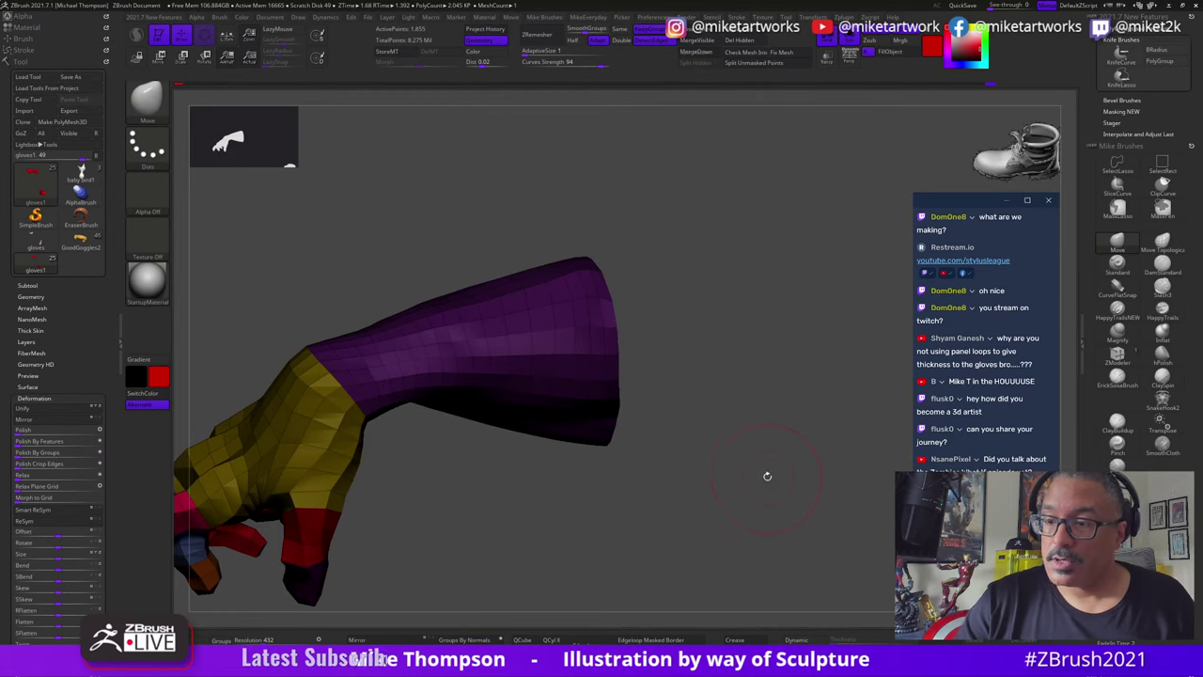
pyautogui.press('space')
pyautogui.hotkey('shift', 'f')
pyautogui.press('space')
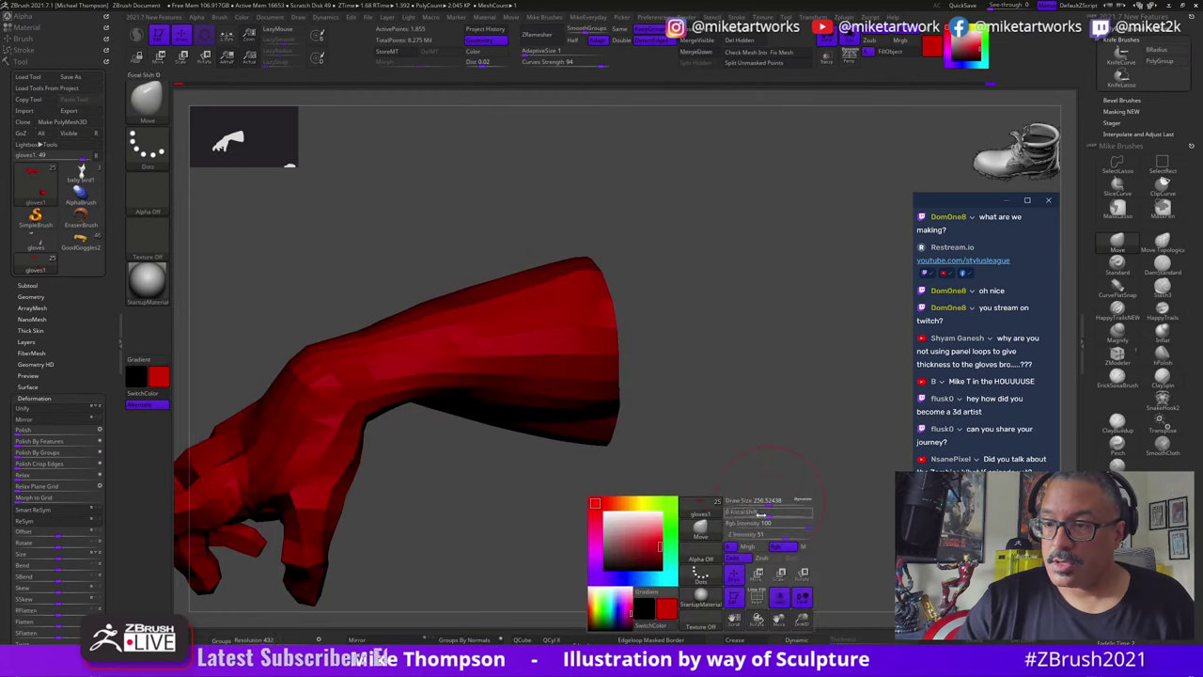
pyautogui.hotkey('shift', 'f')
# Step: Clean up the edge loops along the forearm of the glove with the yellow palm polygroup, using ZModeler to remove and reinsert loops
pyautogui.moveTo(762, 502); pyautogui.dragTo(868, 532)
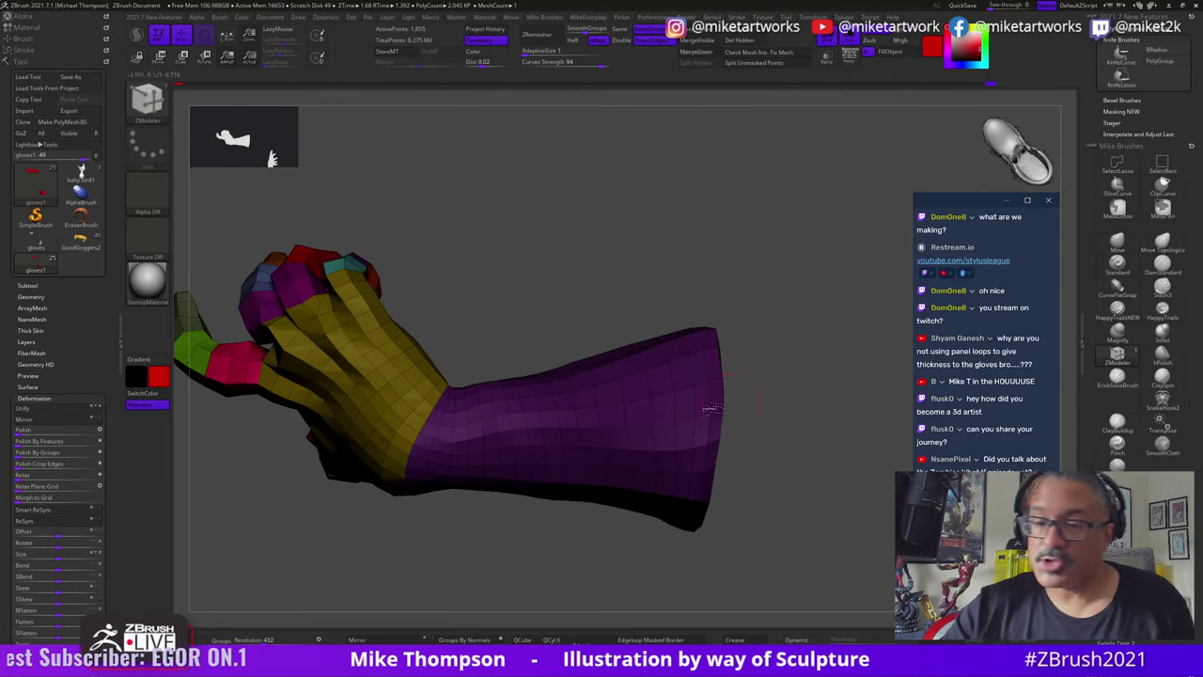
pyautogui.press('b')
pyautogui.press('z')
pyautogui.press('m')
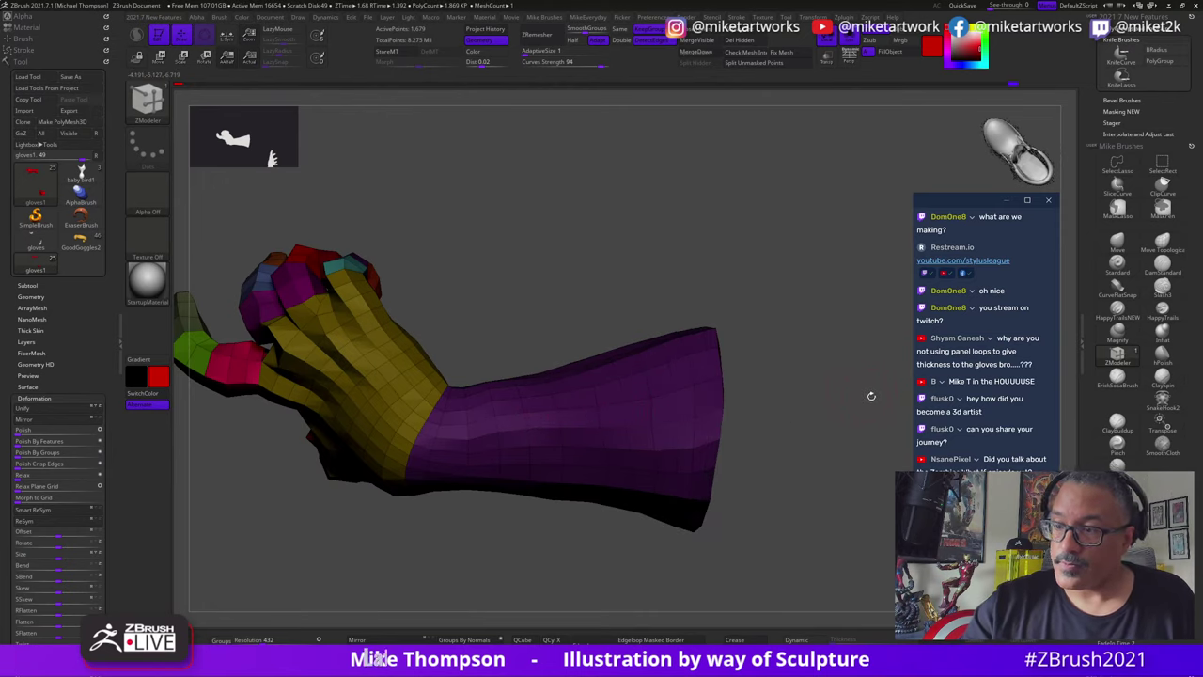
pyautogui.moveTo(871, 395); pyautogui.dragTo(808, 442)
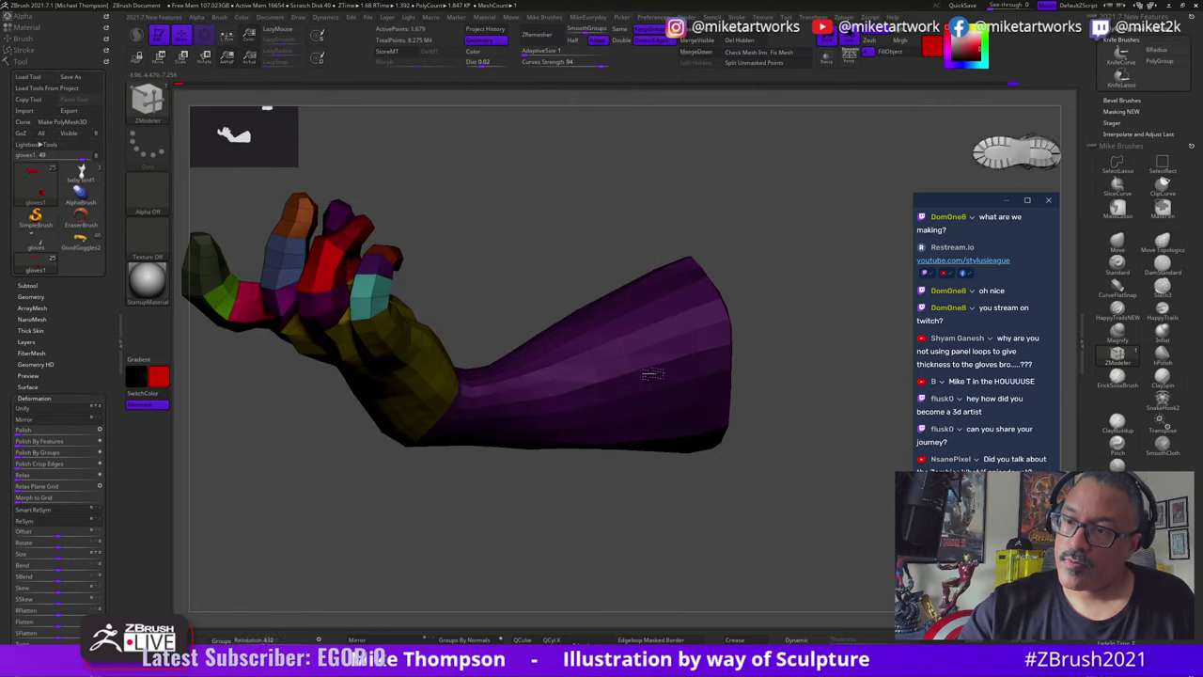
pyautogui.moveTo(784, 362); pyautogui.dragTo(807, 324)
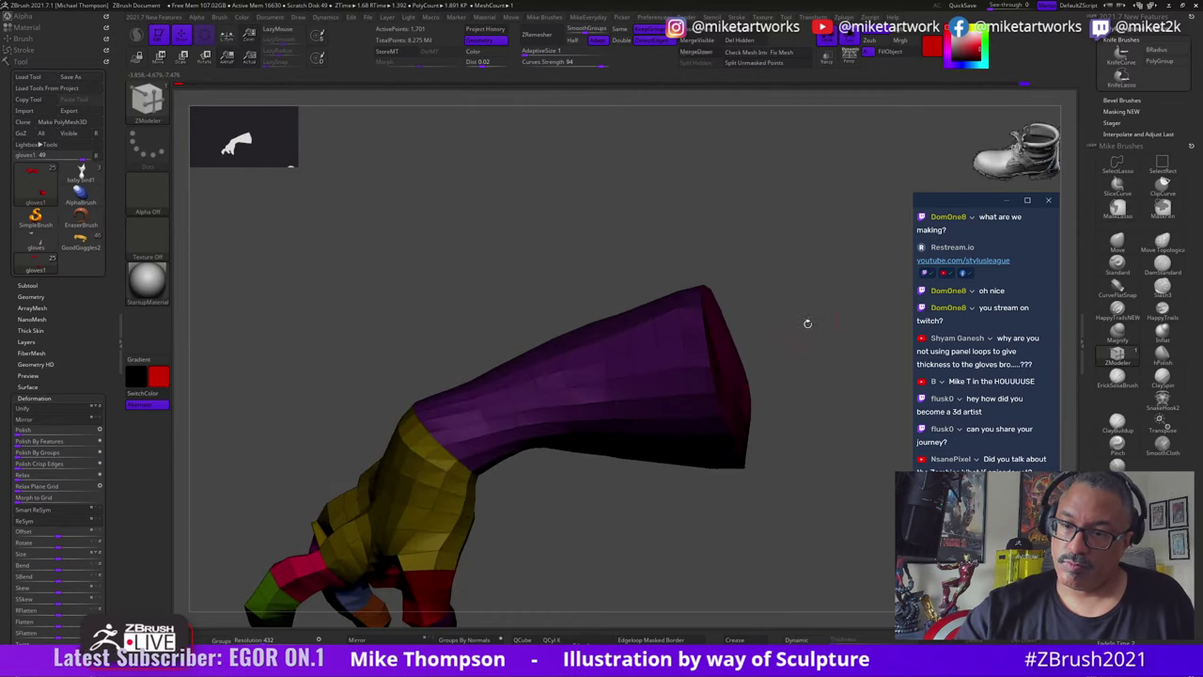
pyautogui.moveTo(615, 535); pyautogui.dragTo(761, 436)
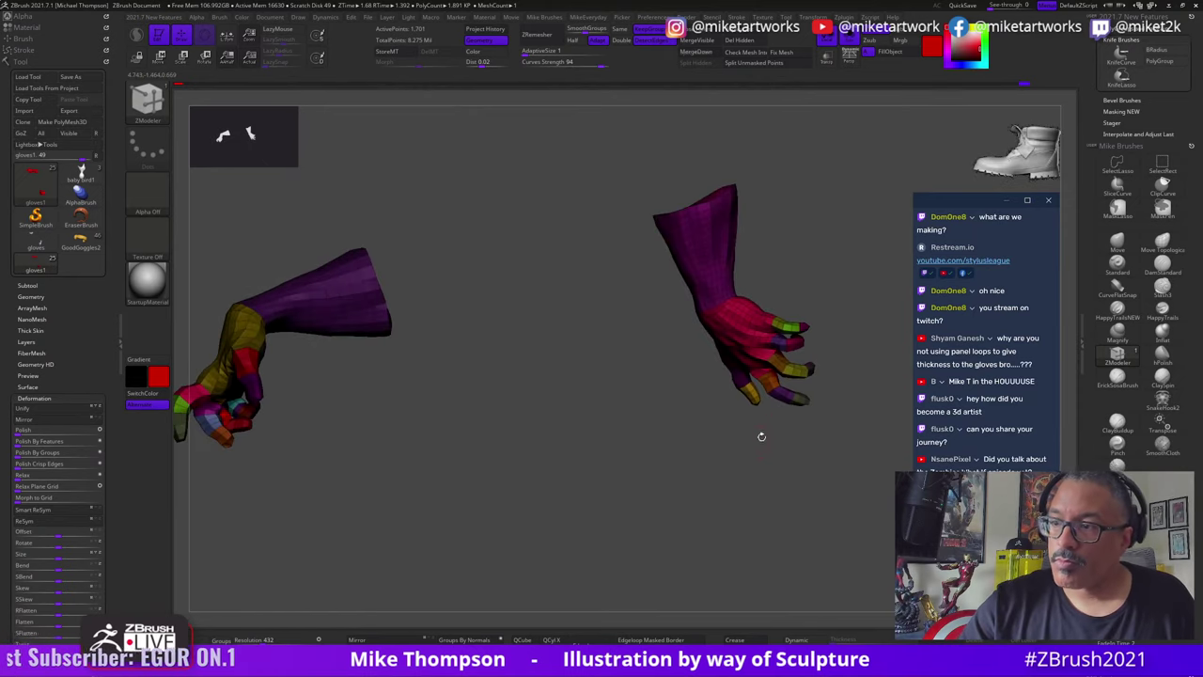
# Step: Delete surplus edge loops on the forearm of the glove with the red palm polygroup and insert a replacement loop
pyautogui.keyDown('alt'); pyautogui.click(706, 207); pyautogui.keyUp('alt')
pyautogui.moveTo(801, 238); pyautogui.dragTo(817, 354)
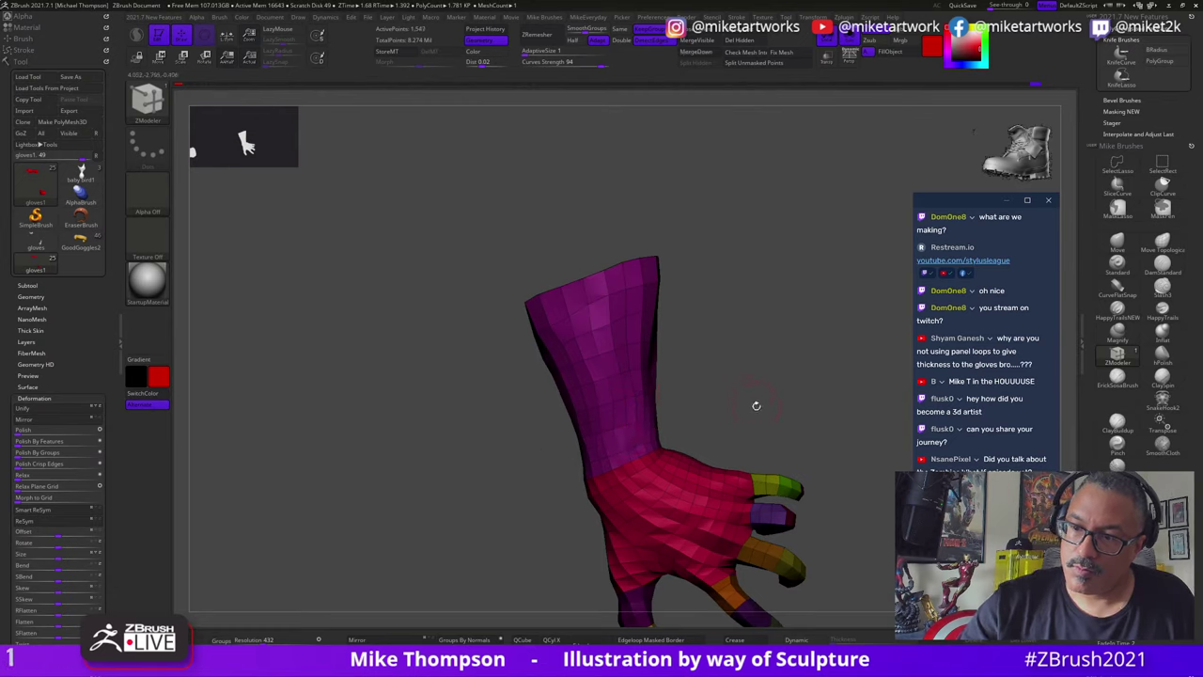
pyautogui.moveTo(755, 405); pyautogui.dragTo(582, 434)
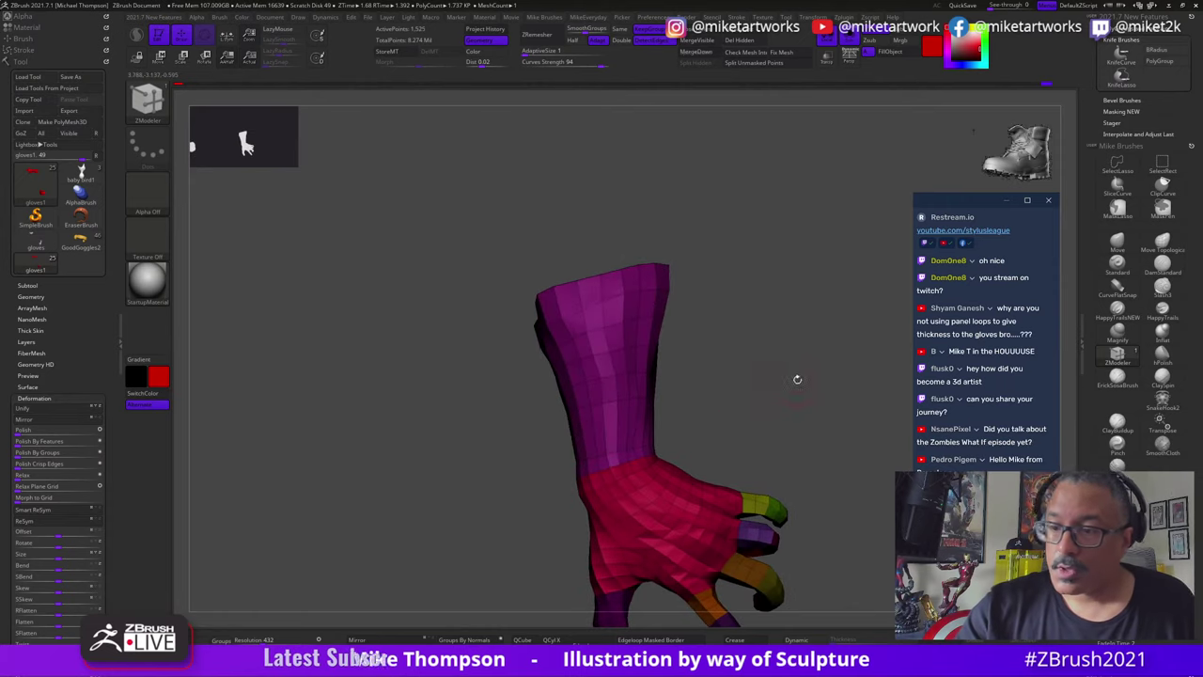
pyautogui.moveTo(796, 378); pyautogui.dragTo(609, 417)
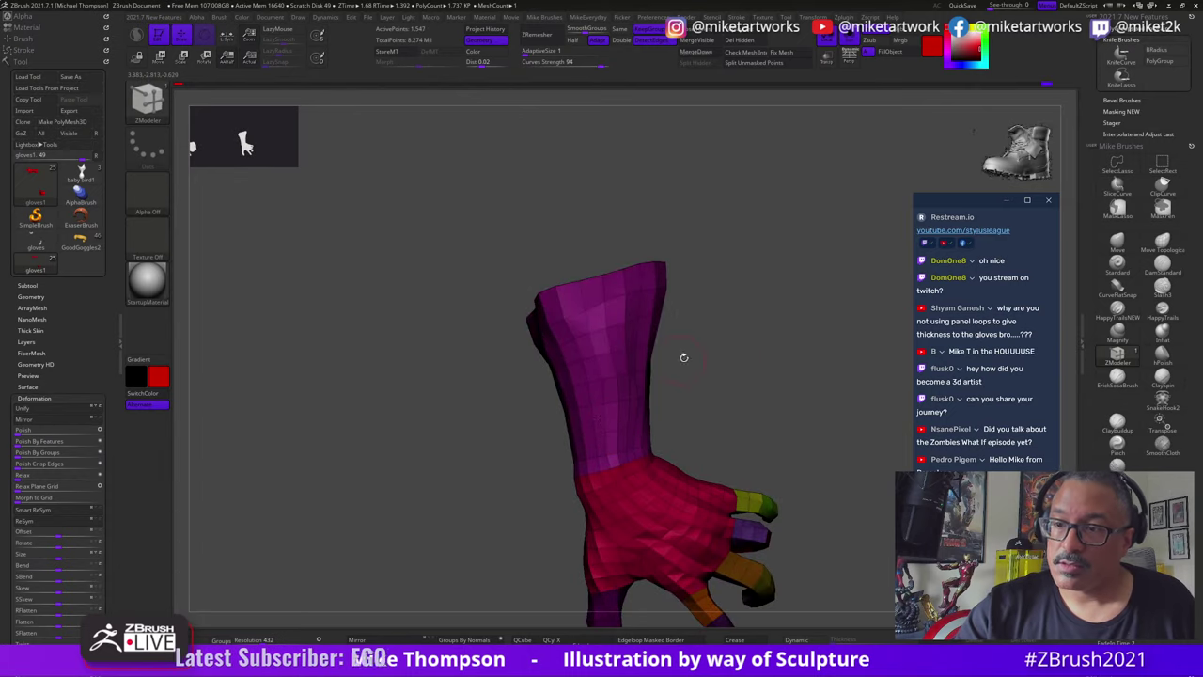
pyautogui.moveTo(683, 357); pyautogui.dragTo(991, 466)
pyautogui.click(649, 320)
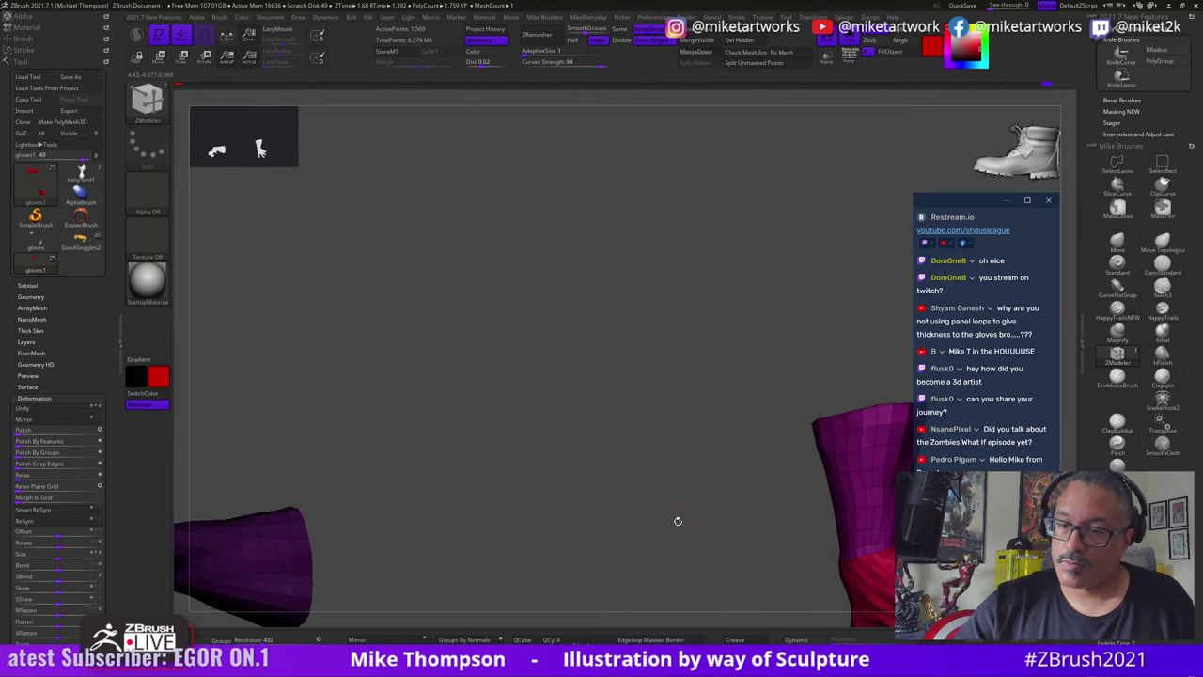
# Step: Isolate the faces capping both cuff openings and extrude an edge loop just inside their borders
pyautogui.moveTo(677, 521); pyautogui.dragTo(734, 320)
pyautogui.moveTo(855, 461); pyautogui.dragTo(717, 524)
pyautogui.hotkey('ctrl', 'shift')
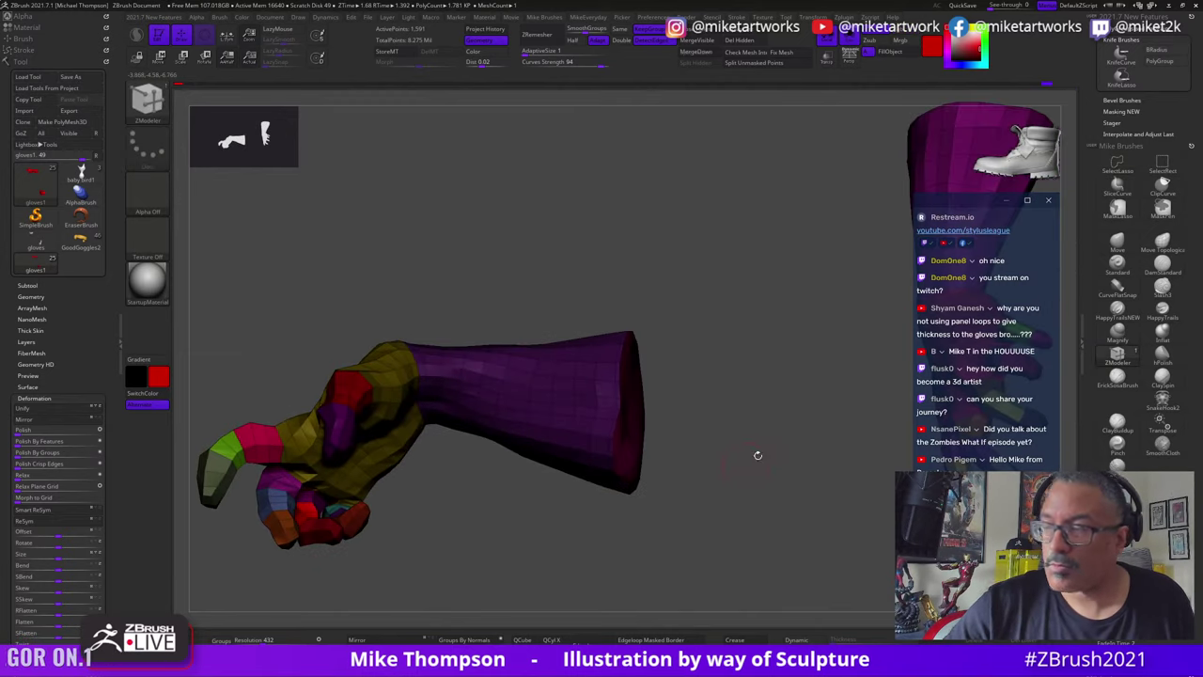
pyautogui.moveTo(805, 424)
pyautogui.keyDown('alt'); pyautogui.mouseDown()
pyautogui.moveTo(743, 517)
pyautogui.moveTo(622, 571)
pyautogui.mouseUp(); pyautogui.keyUp('alt')
pyautogui.press('ctrl')
pyautogui.moveTo(591, 515); pyautogui.dragTo(544, 483)
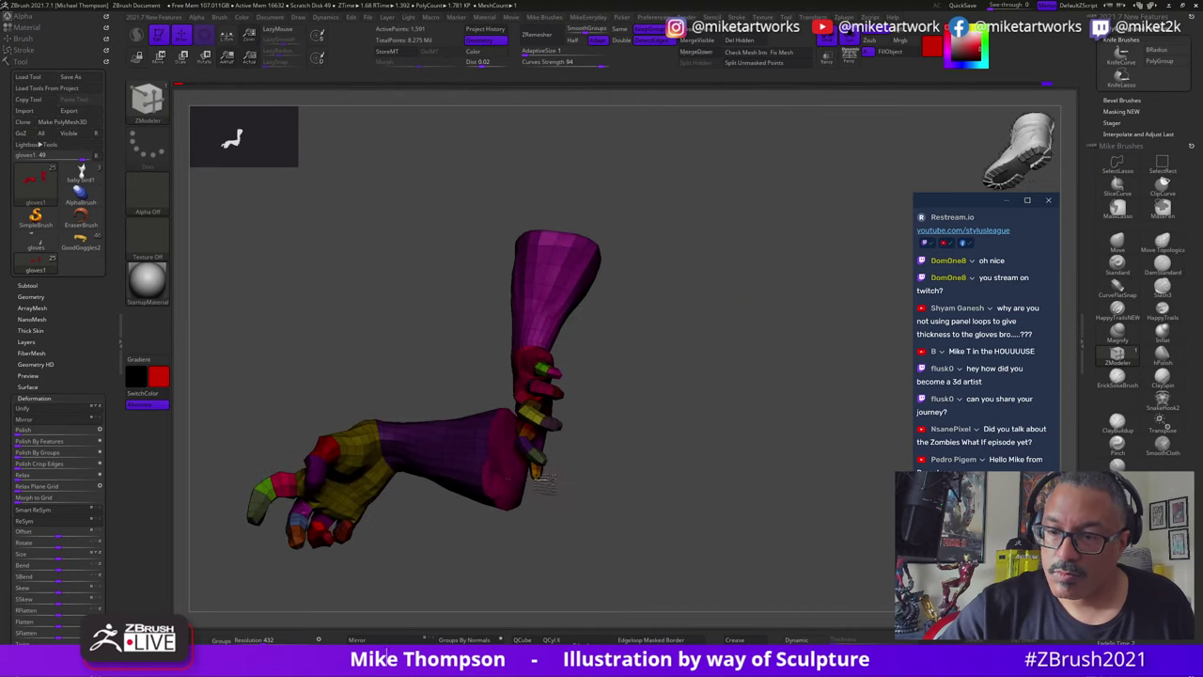
pyautogui.keyDown('ctrl'); pyautogui.keyDown('shift'); pyautogui.click(506, 475); pyautogui.keyUp('shift'); pyautogui.keyUp('ctrl')
pyautogui.keyDown('ctrl'); pyautogui.keyDown('shift'); pyautogui.click(752, 528); pyautogui.keyUp('shift'); pyautogui.keyUp('ctrl')
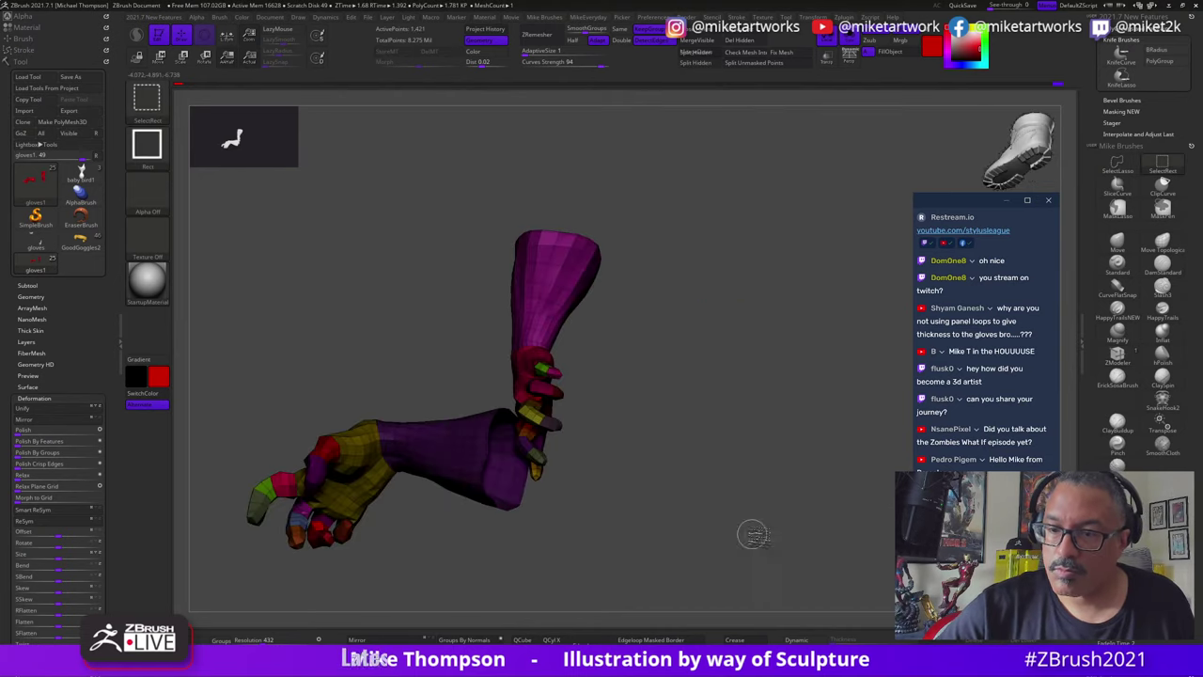
pyautogui.moveTo(752, 532); pyautogui.dragTo(711, 550)
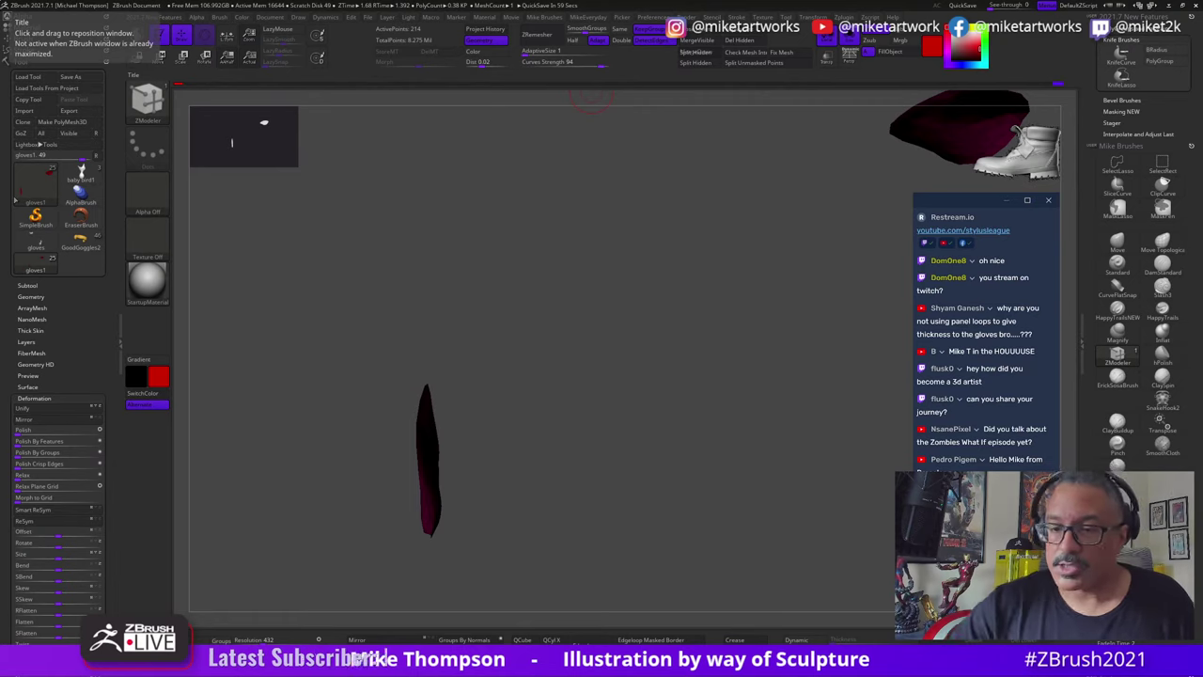
pyautogui.moveTo(714, 550)
pyautogui.mouseDown()
pyautogui.moveTo(701, 551)
pyautogui.moveTo(706, 541)
pyautogui.mouseUp()
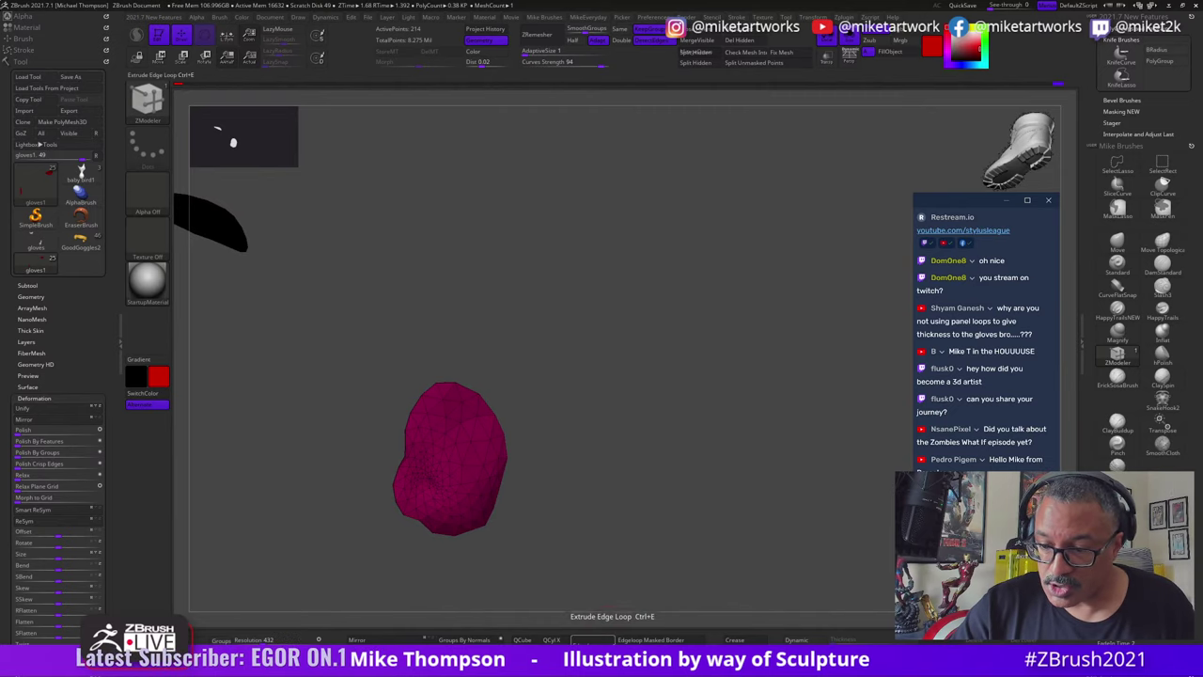
pyautogui.click(612, 642)
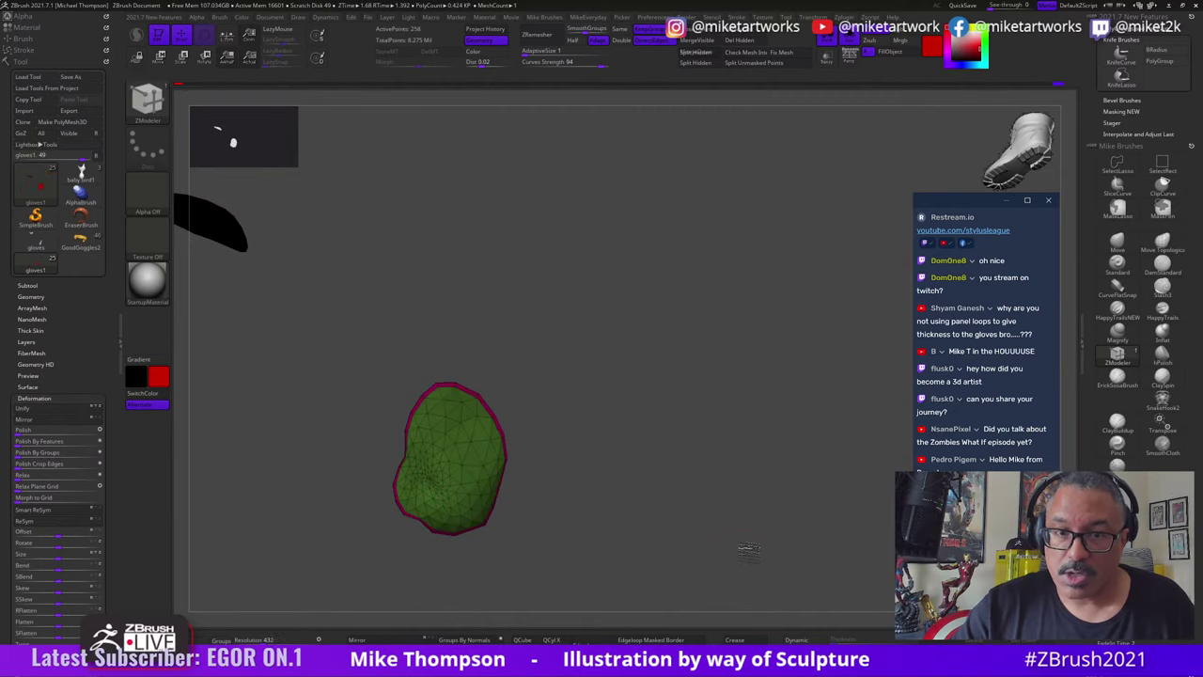
# Step: Examine the inset rims at both cuff openings, alone and on the full gloves, with and without the polygroup wireframe
pyautogui.moveTo(747, 551)
pyautogui.mouseDown()
pyautogui.moveTo(730, 546)
pyautogui.moveTo(752, 532)
pyautogui.mouseUp()
pyautogui.keyDown('ctrl'); pyautogui.keyDown('shift'); pyautogui.click(609, 487); pyautogui.keyUp('shift'); pyautogui.keyUp('ctrl')
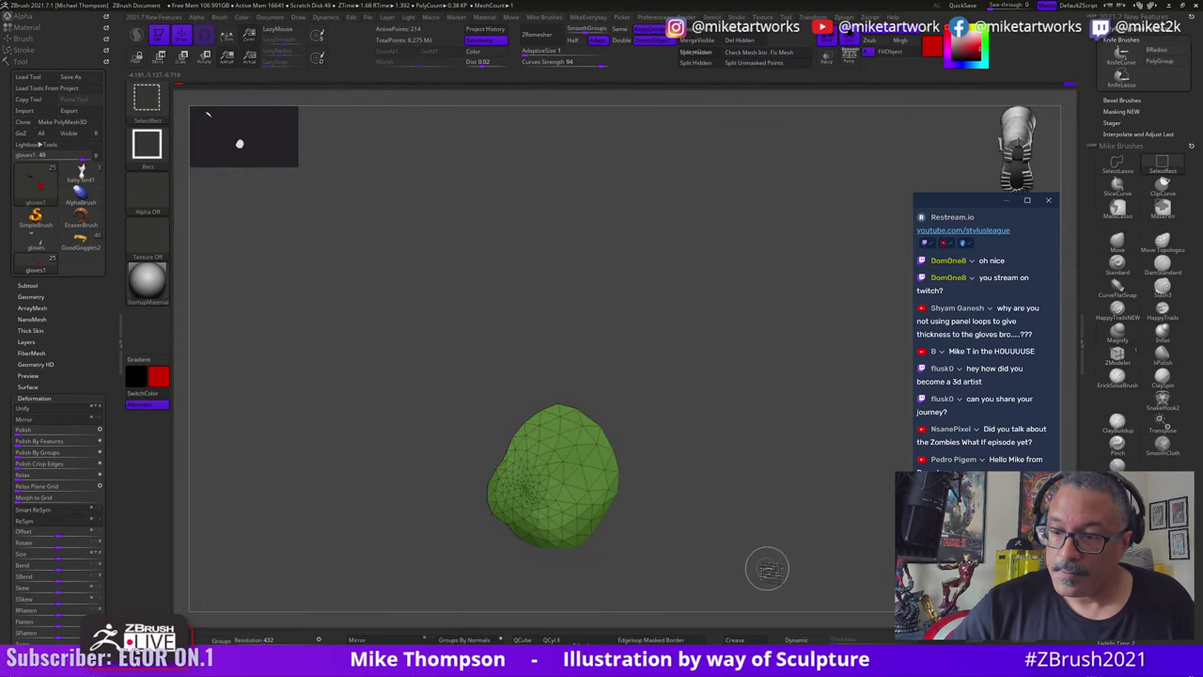
pyautogui.moveTo(772, 569)
pyautogui.mouseDown()
pyautogui.moveTo(776, 543)
pyautogui.moveTo(805, 558)
pyautogui.moveTo(794, 572)
pyautogui.moveTo(792, 560)
pyautogui.mouseUp()
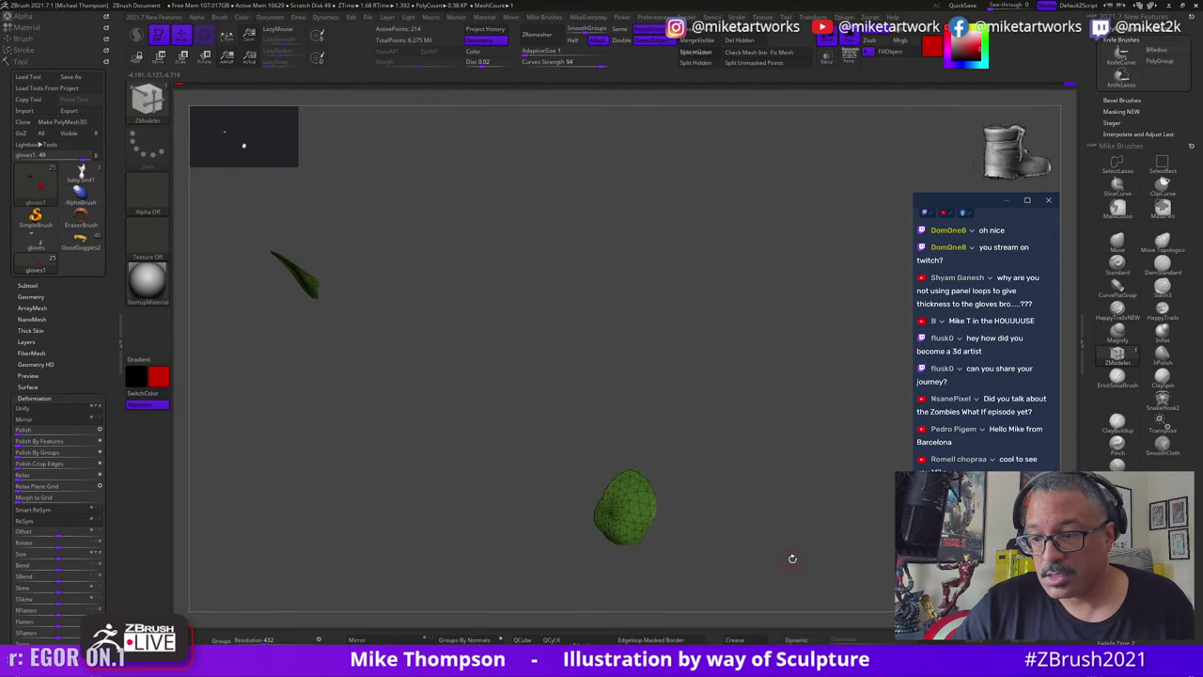
pyautogui.keyDown('ctrl'); pyautogui.keyDown('shift'); pyautogui.click(800, 559); pyautogui.keyUp('shift'); pyautogui.keyUp('ctrl')
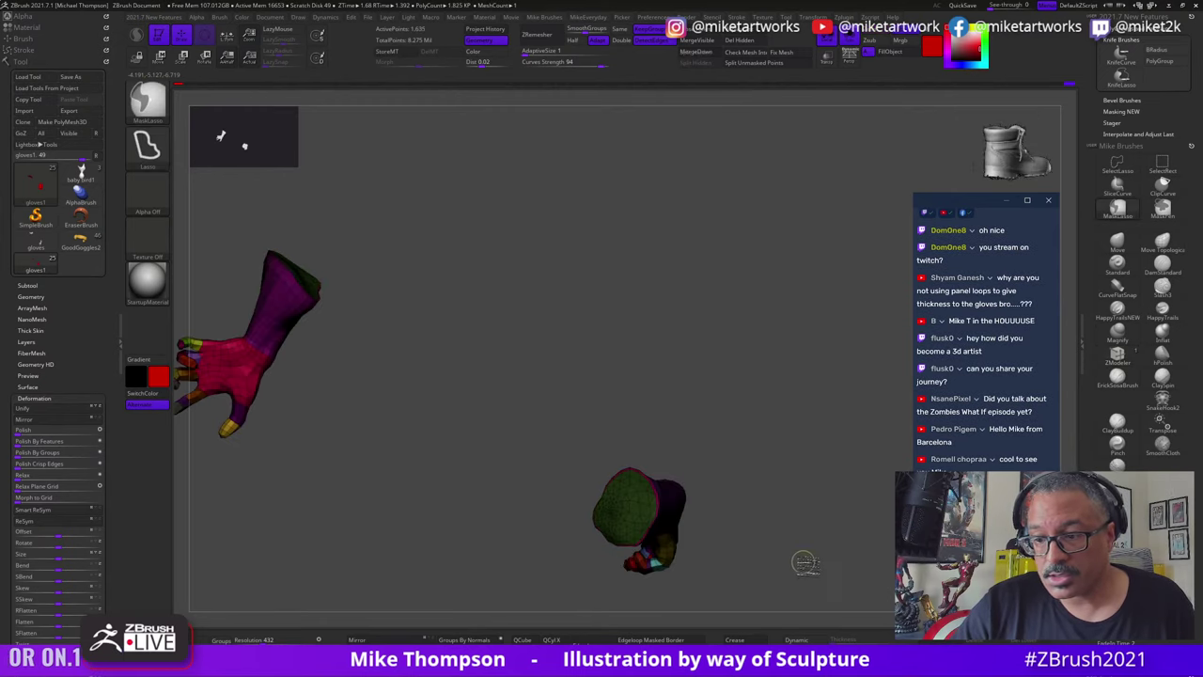
pyautogui.press('space')
pyautogui.click(793, 608)
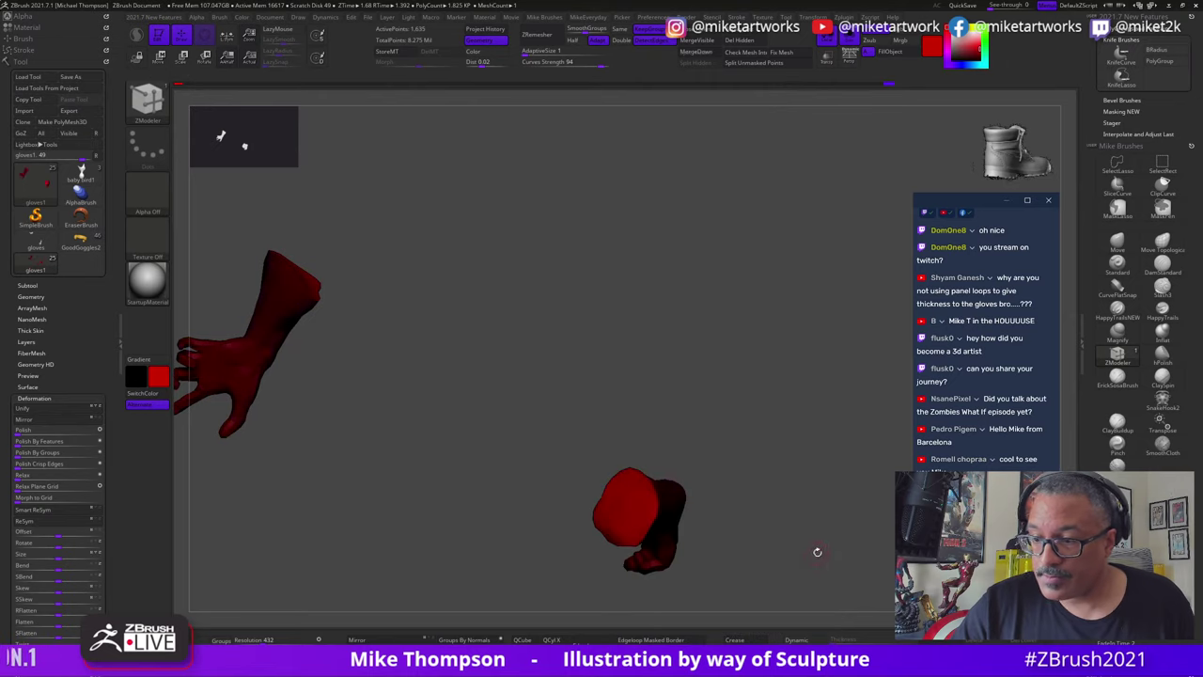
pyautogui.moveTo(816, 552)
pyautogui.mouseDown()
pyautogui.moveTo(811, 595)
pyautogui.moveTo(805, 572)
pyautogui.moveTo(762, 550)
pyautogui.moveTo(724, 502)
pyautogui.moveTo(785, 564)
pyautogui.moveTo(816, 546)
pyautogui.mouseUp()
pyautogui.press('space')
pyautogui.click(763, 582)
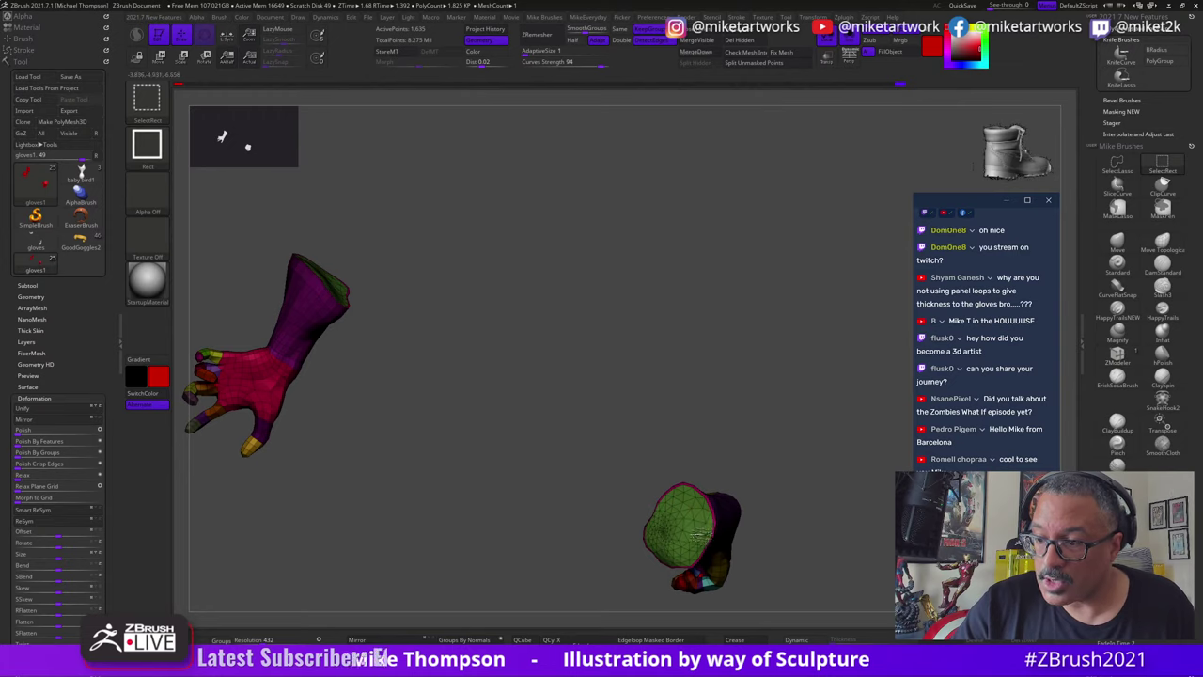
# Step: Isolate the inner cap faces of both cuffs and extrude a second edge loop inside the first rim
pyautogui.keyDown('ctrl'); pyautogui.keyDown('shift'); pyautogui.click(703, 532); pyautogui.keyUp('shift'); pyautogui.keyUp('ctrl')
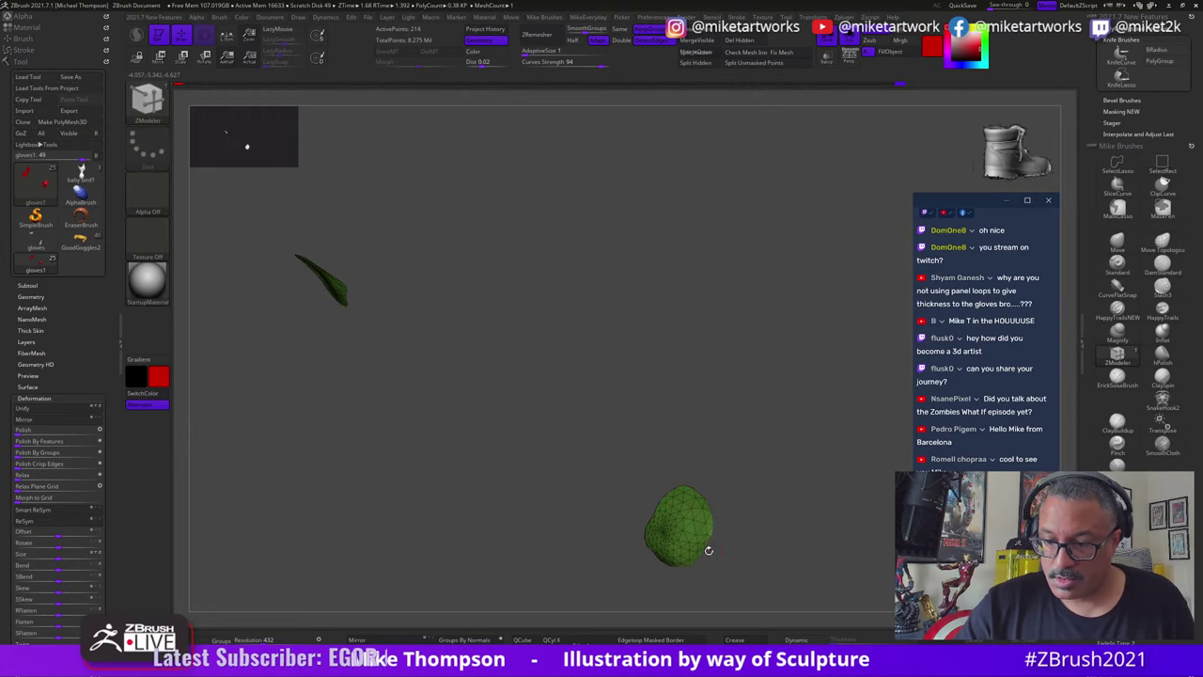
pyautogui.hotkey('ctrl', 'e')
pyautogui.moveTo(696, 567); pyautogui.dragTo(793, 530)
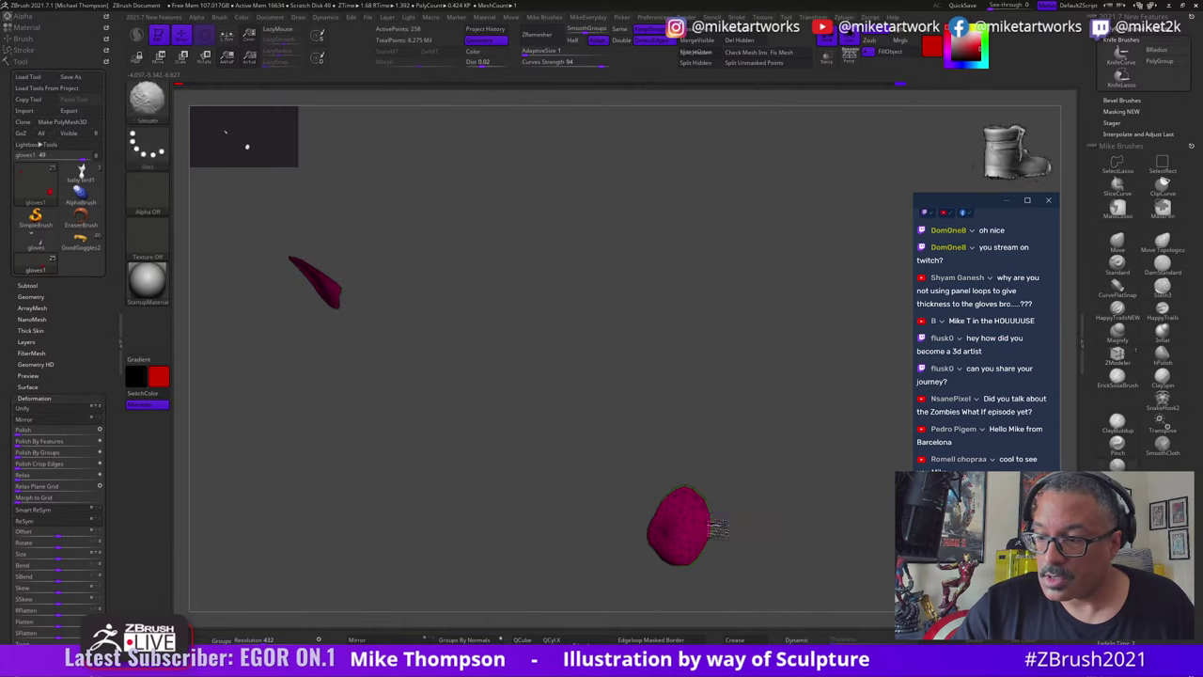
pyautogui.press('ctrl')
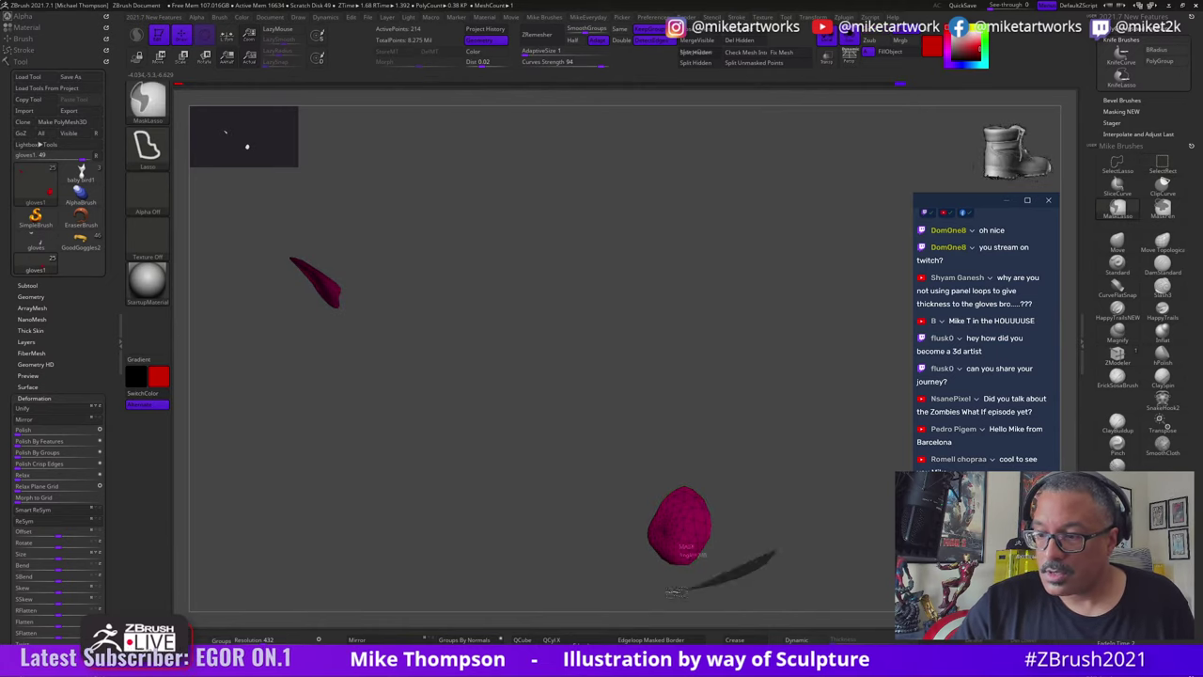
pyautogui.keyDown('ctrl'); pyautogui.moveTo(677, 592); pyautogui.dragTo(772, 494); pyautogui.keyUp('ctrl')
pyautogui.moveTo(786, 531); pyautogui.dragTo(811, 599)
# Step: Isolate the two rim loops on both cuffs, merge them into one polygroup and show the complete gloves again
pyautogui.keyDown('ctrl'); pyautogui.keyDown('shift'); pyautogui.click(808, 527); pyautogui.keyUp('shift'); pyautogui.keyUp('ctrl')
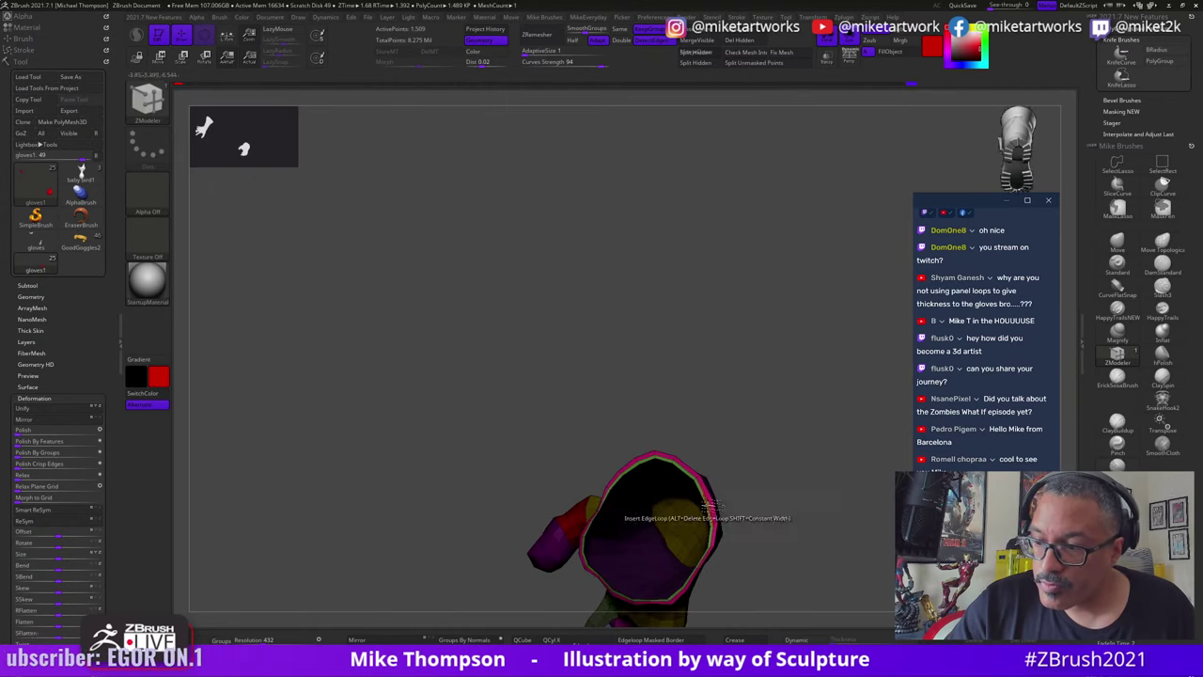
pyautogui.keyDown('ctrl'); pyautogui.keyDown('shift'); pyautogui.click(715, 513); pyautogui.keyUp('shift'); pyautogui.keyUp('ctrl')
pyautogui.moveTo(800, 495)
pyautogui.keyDown('ctrl'); pyautogui.keyDown('shift'); pyautogui.mouseDown()
pyautogui.moveTo(803, 516)
pyautogui.moveTo(773, 526)
pyautogui.moveTo(700, 507)
pyautogui.mouseUp(); pyautogui.keyUp('shift'); pyautogui.keyUp('ctrl')
pyautogui.keyDown('ctrl'); pyautogui.keyDown('shift'); pyautogui.click(700, 523); pyautogui.keyUp('shift'); pyautogui.keyUp('ctrl')
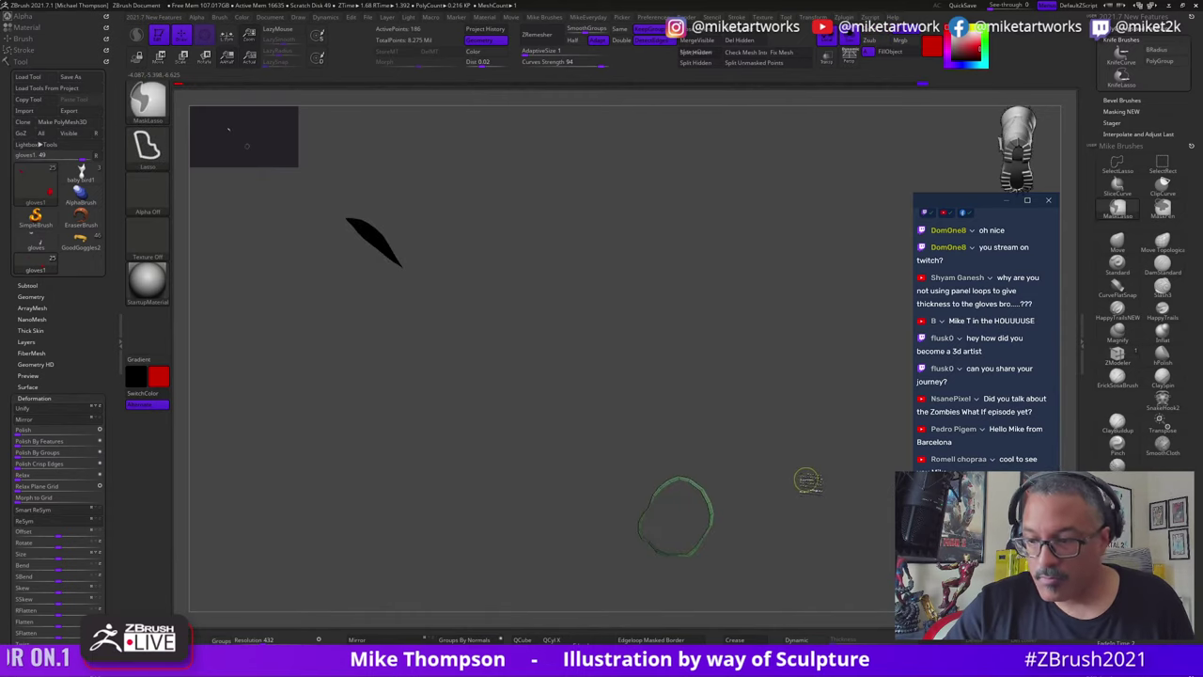
pyautogui.moveTo(807, 480); pyautogui.dragTo(787, 480)
pyautogui.moveTo(397, 258); pyautogui.dragTo(360, 261)
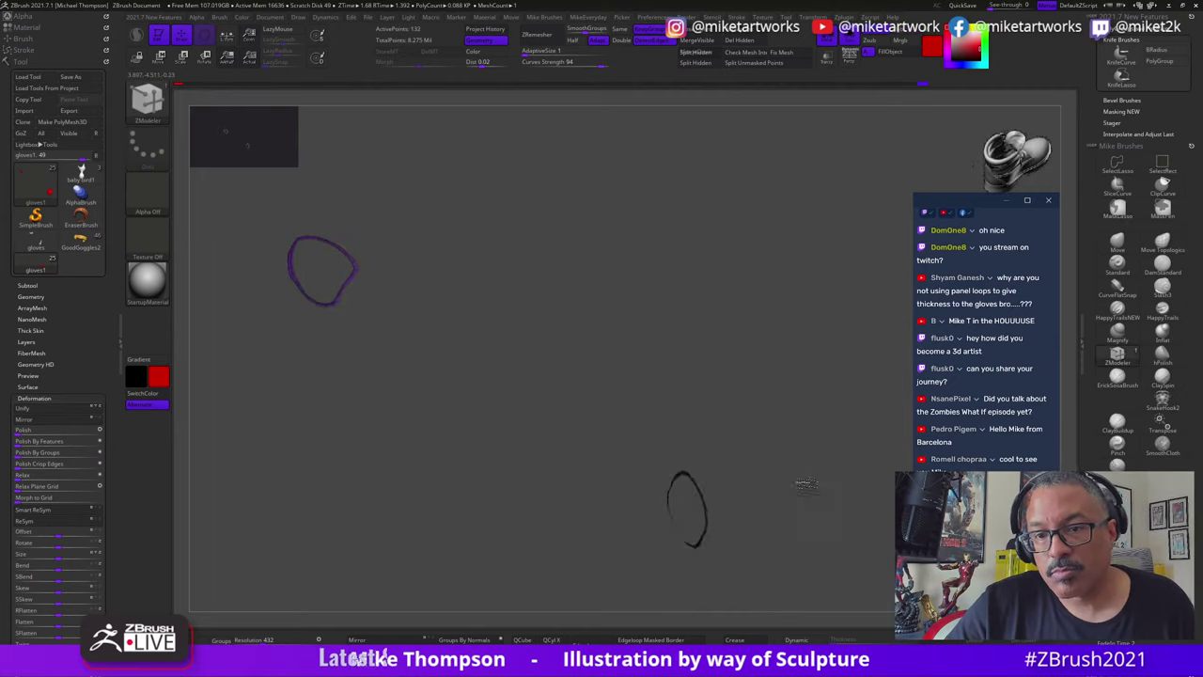
pyautogui.moveTo(806, 484); pyautogui.dragTo(818, 451)
pyautogui.keyDown('ctrl'); pyautogui.keyDown('shift'); pyautogui.click(809, 512); pyautogui.keyUp('shift'); pyautogui.keyUp('ctrl')
pyautogui.moveTo(810, 514); pyautogui.dragTo(770, 459)
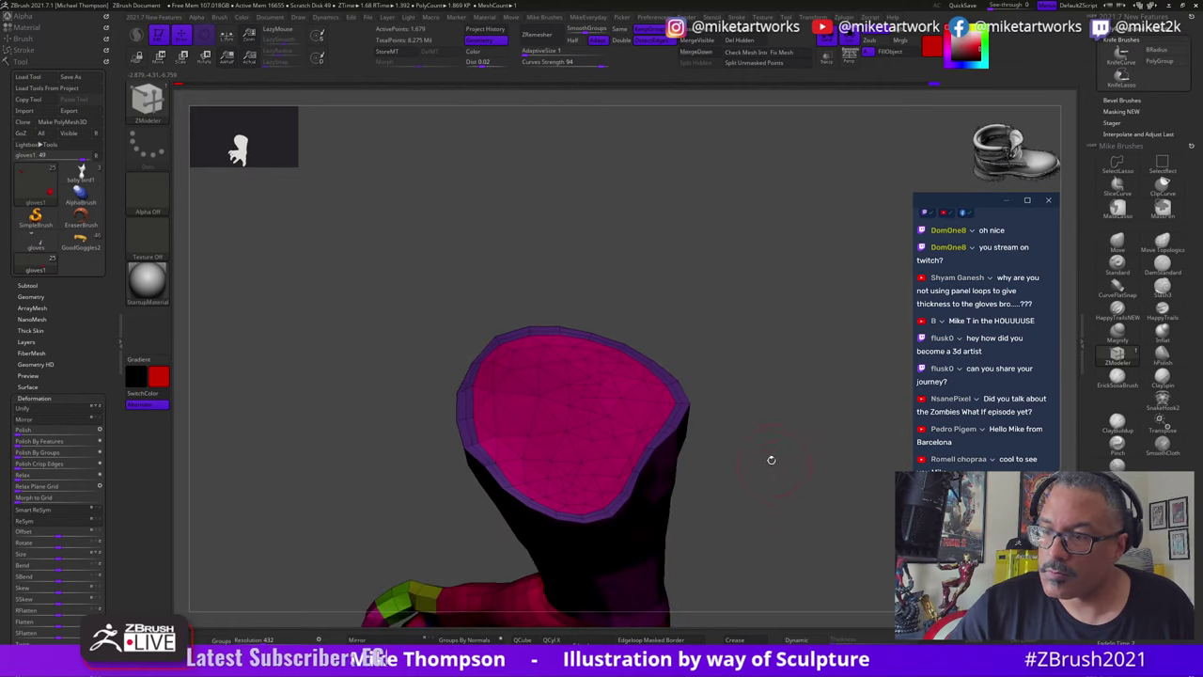
# Step: Extrude the polygroup capping the red-palmed glove's cuff inward with ZModeler to recess the opening
pyautogui.click(1117, 355)
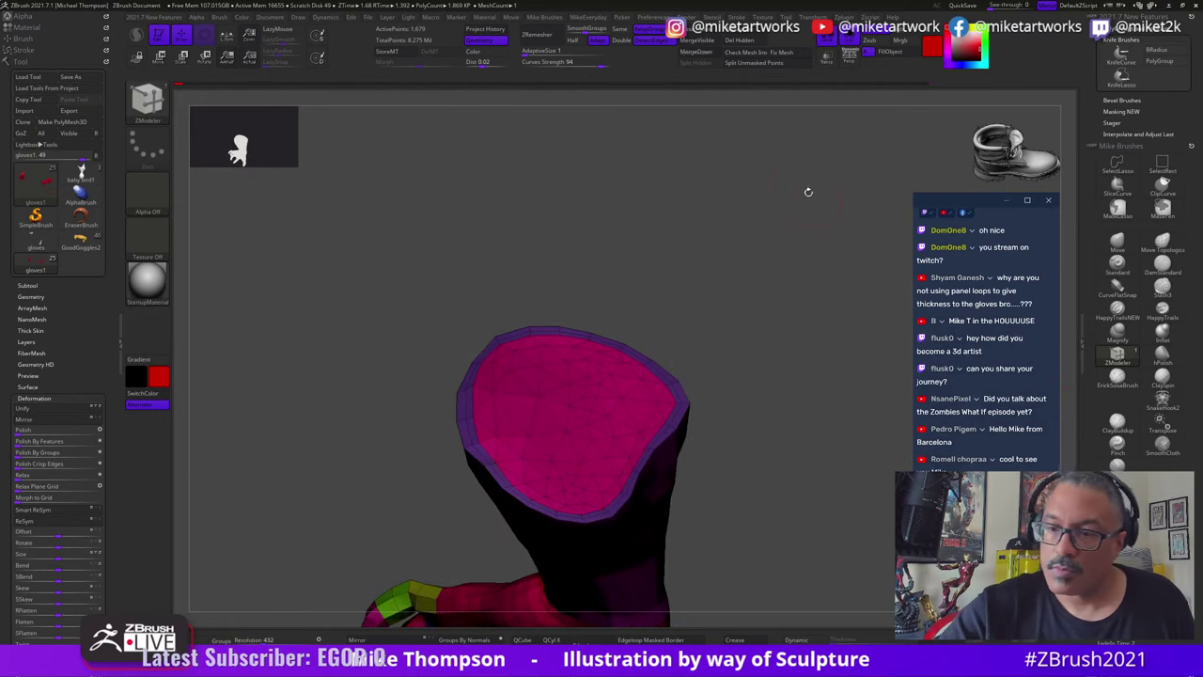
pyautogui.moveTo(748, 331); pyautogui.dragTo(741, 298)
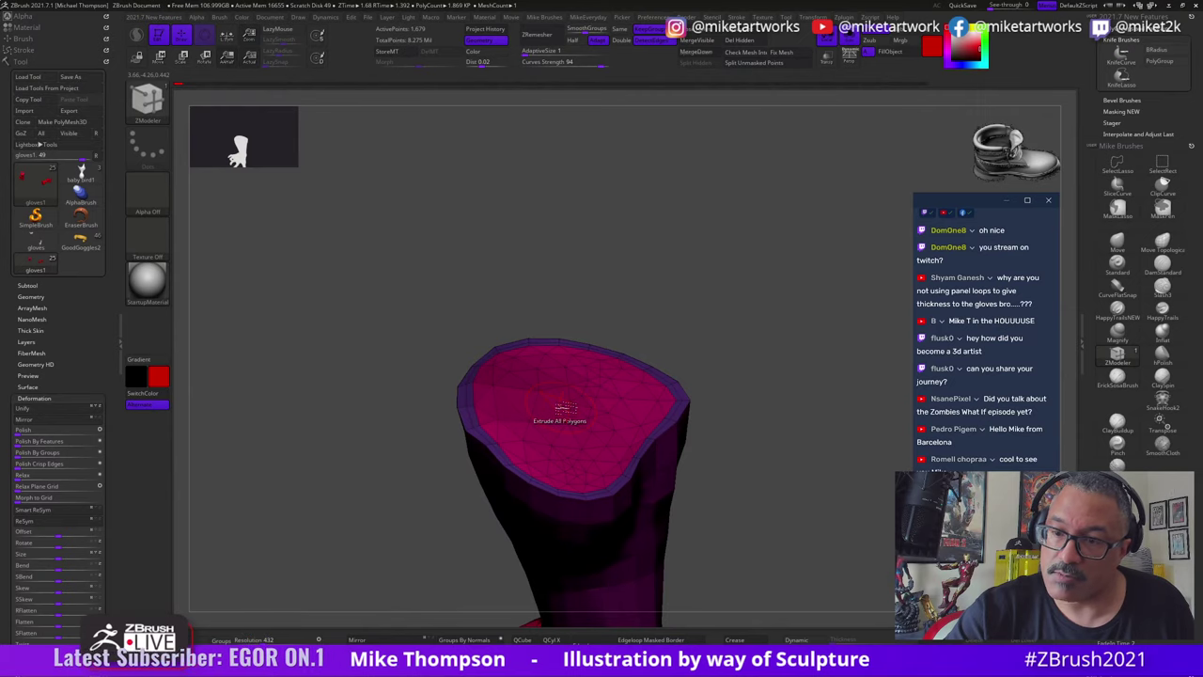
pyautogui.press('space')
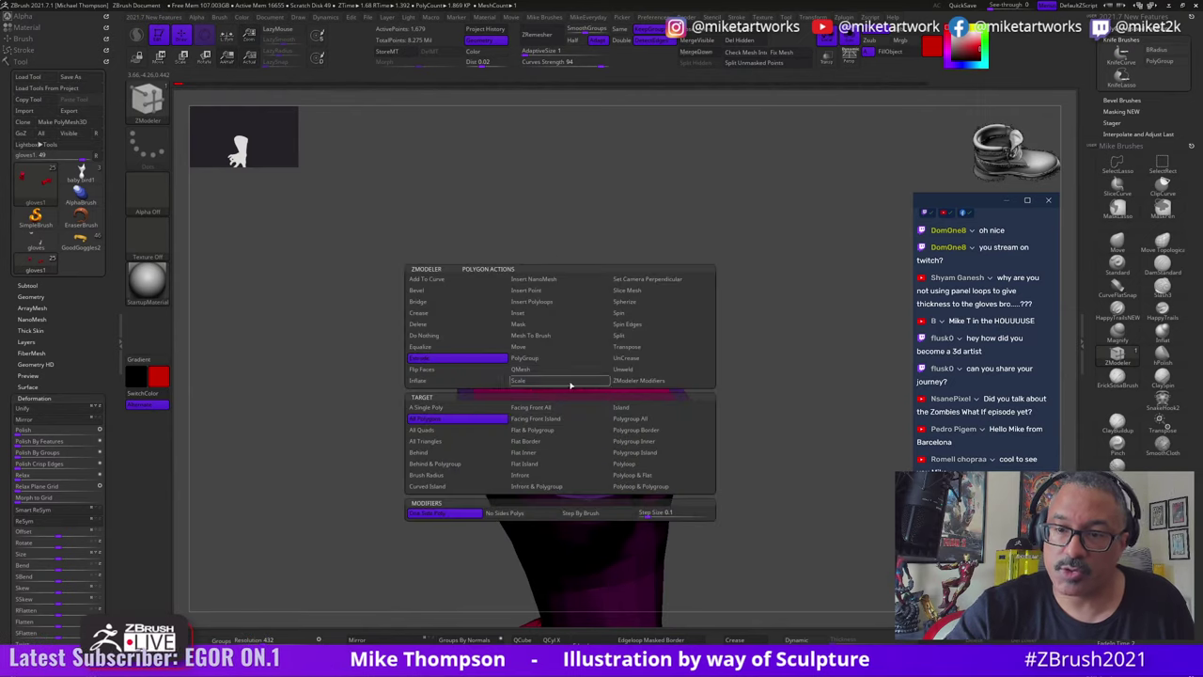
pyautogui.click(632, 429)
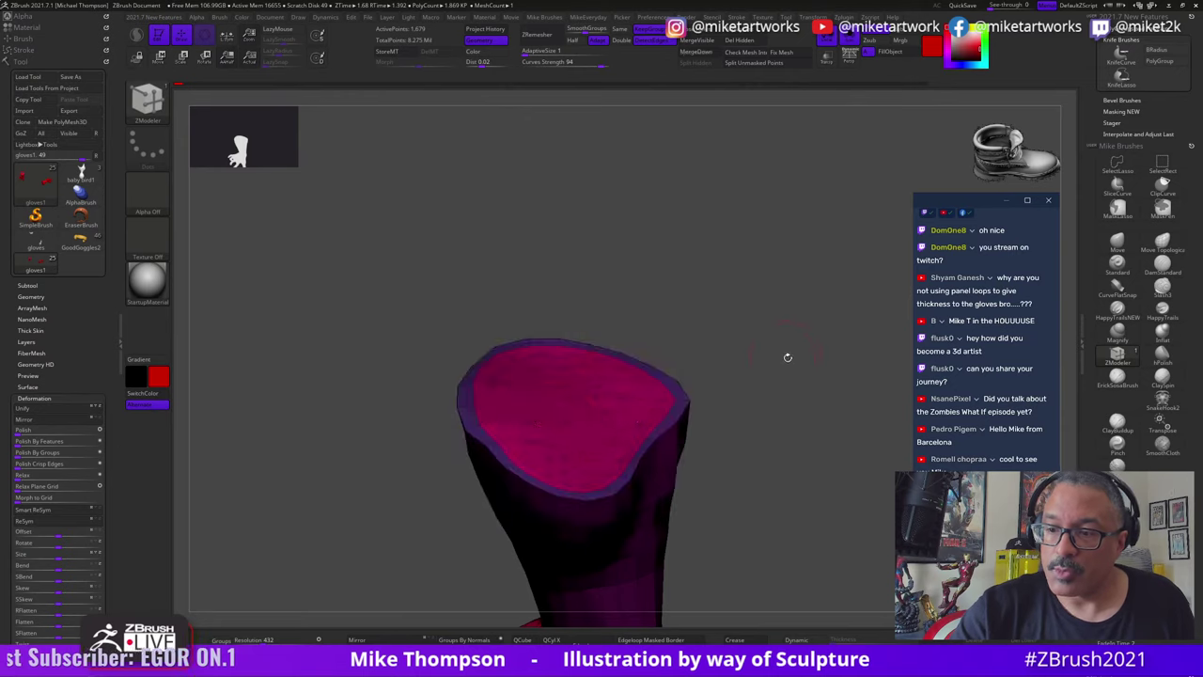
pyautogui.moveTo(787, 354); pyautogui.dragTo(785, 335)
pyautogui.moveTo(564, 399); pyautogui.dragTo(565, 426)
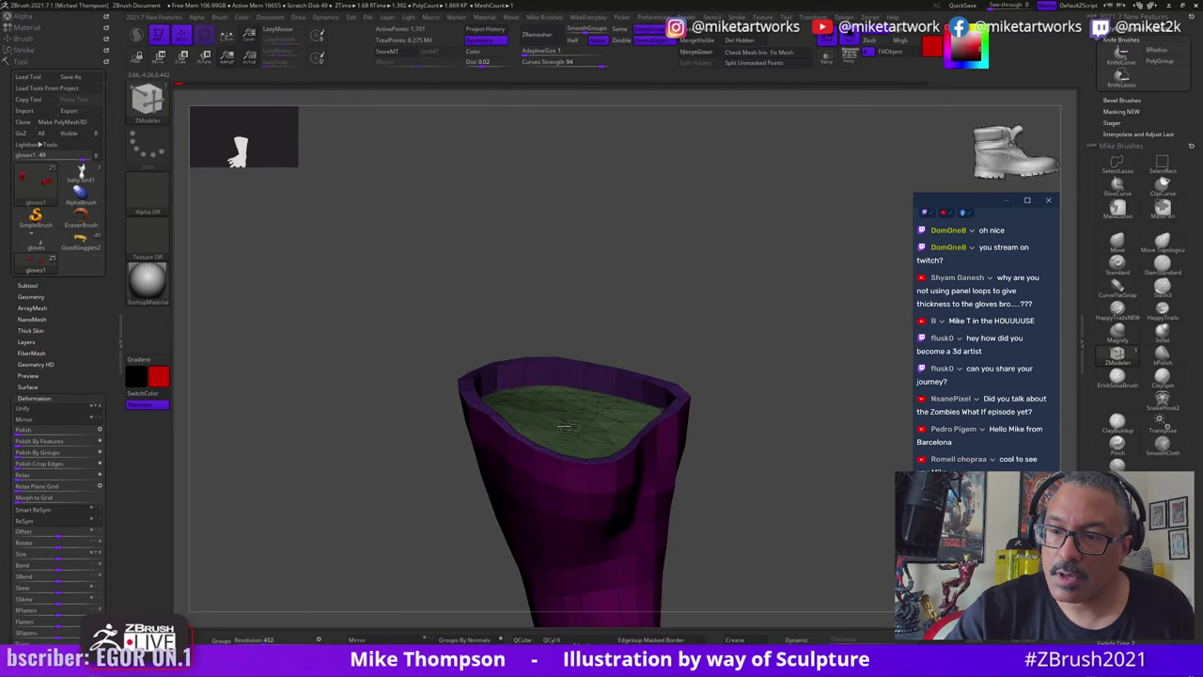
# Step: Mask everything except the green cap inside the cuff, shift the cap with the gizmo to adjust the recess, and clear the mask
pyautogui.moveTo(819, 331)
pyautogui.mouseDown()
pyautogui.moveTo(770, 385)
pyautogui.moveTo(800, 387)
pyautogui.moveTo(866, 320)
pyautogui.moveTo(822, 343)
pyautogui.moveTo(836, 423)
pyautogui.moveTo(827, 357)
pyautogui.moveTo(843, 345)
pyautogui.moveTo(840, 333)
pyautogui.moveTo(818, 351)
pyautogui.moveTo(831, 352)
pyautogui.moveTo(829, 330)
pyautogui.mouseUp()
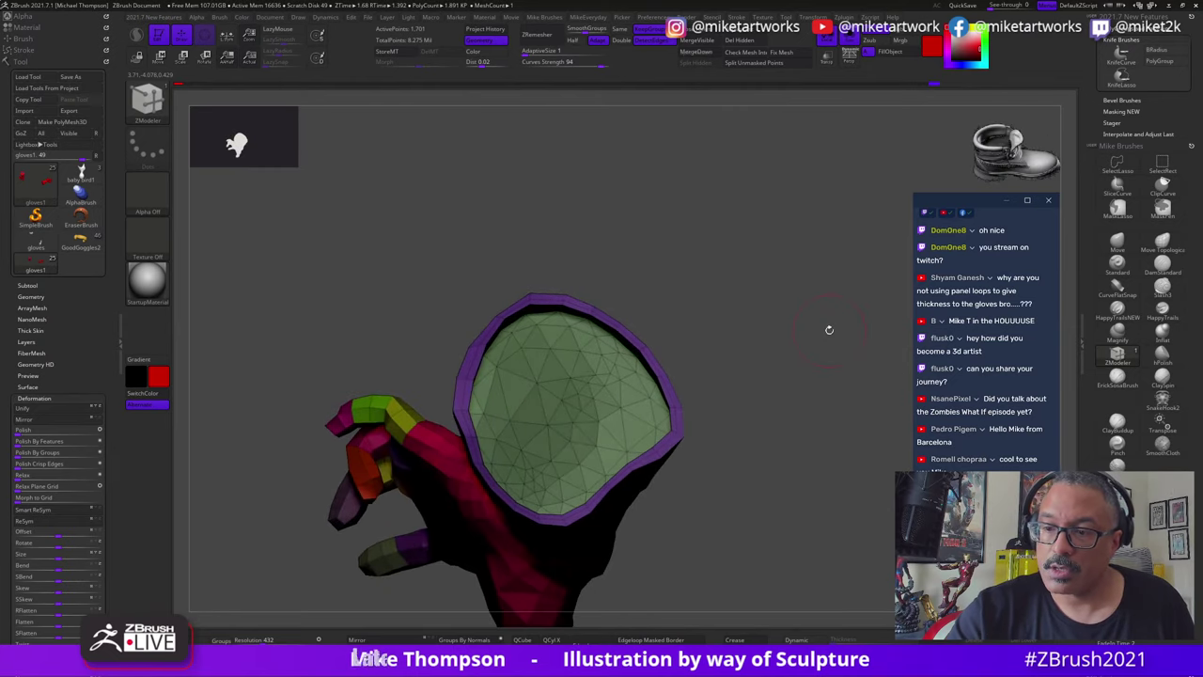
pyautogui.keyDown('ctrl'); pyautogui.keyDown('shift'); pyautogui.click(602, 423); pyautogui.keyUp('shift'); pyautogui.keyUp('ctrl')
pyautogui.keyDown('ctrl'); pyautogui.keyDown('shift'); pyautogui.click(752, 338); pyautogui.keyUp('shift'); pyautogui.keyUp('ctrl')
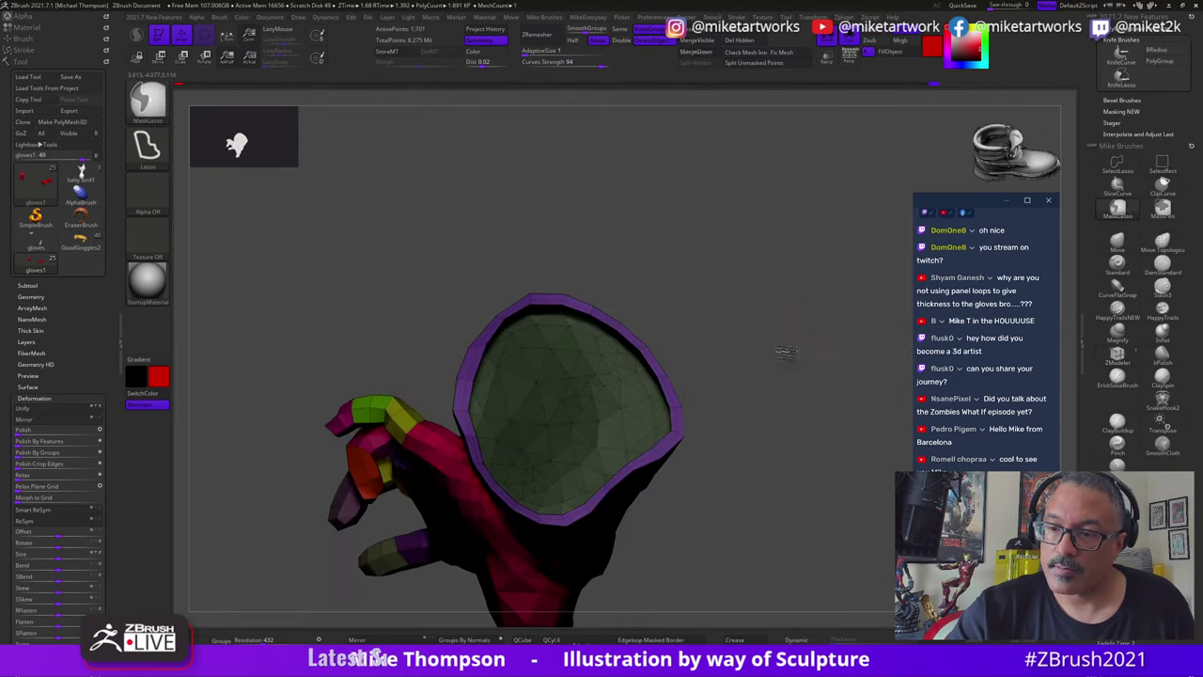
pyautogui.moveTo(807, 333); pyautogui.dragTo(732, 343)
pyautogui.press('w')
pyautogui.keyDown('alt'); pyautogui.click(562, 405); pyautogui.keyUp('alt')
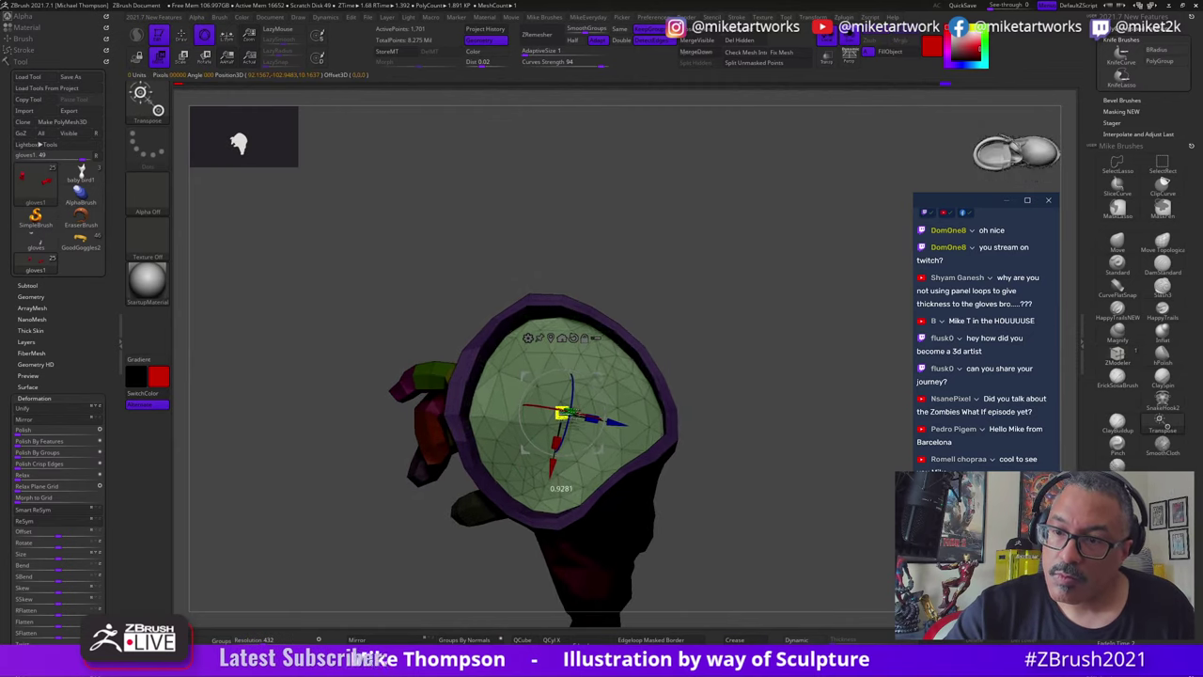
pyautogui.moveTo(794, 373); pyautogui.dragTo(815, 309)
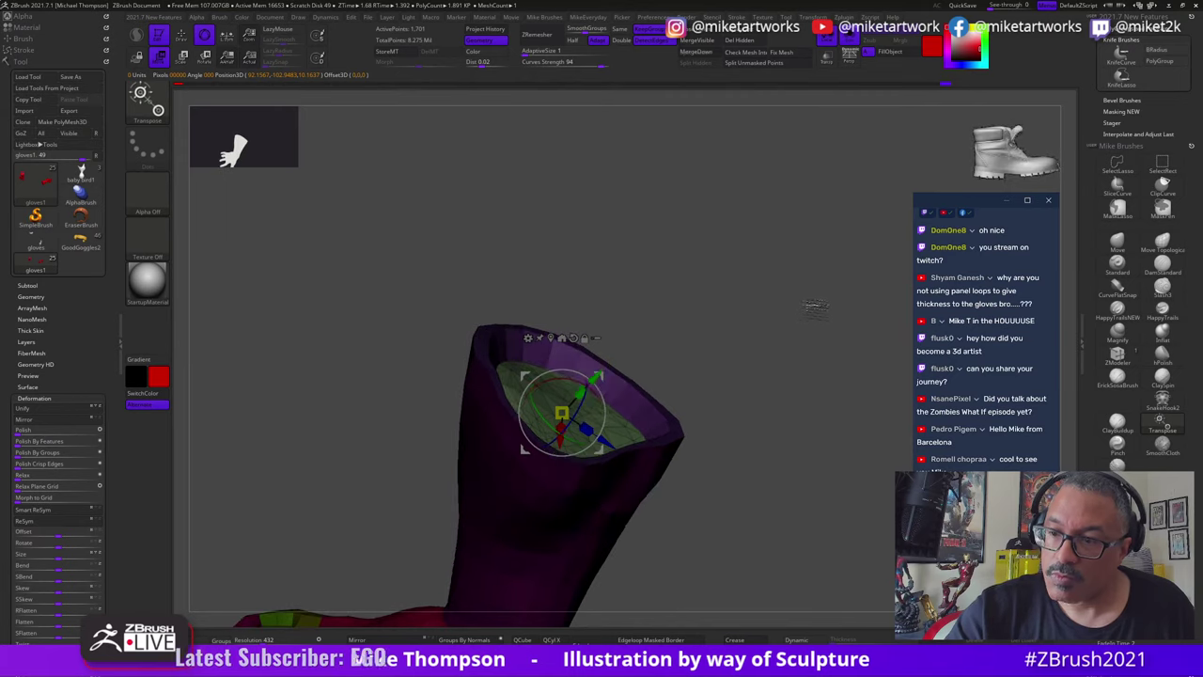
pyautogui.moveTo(706, 357); pyautogui.dragTo(707, 346)
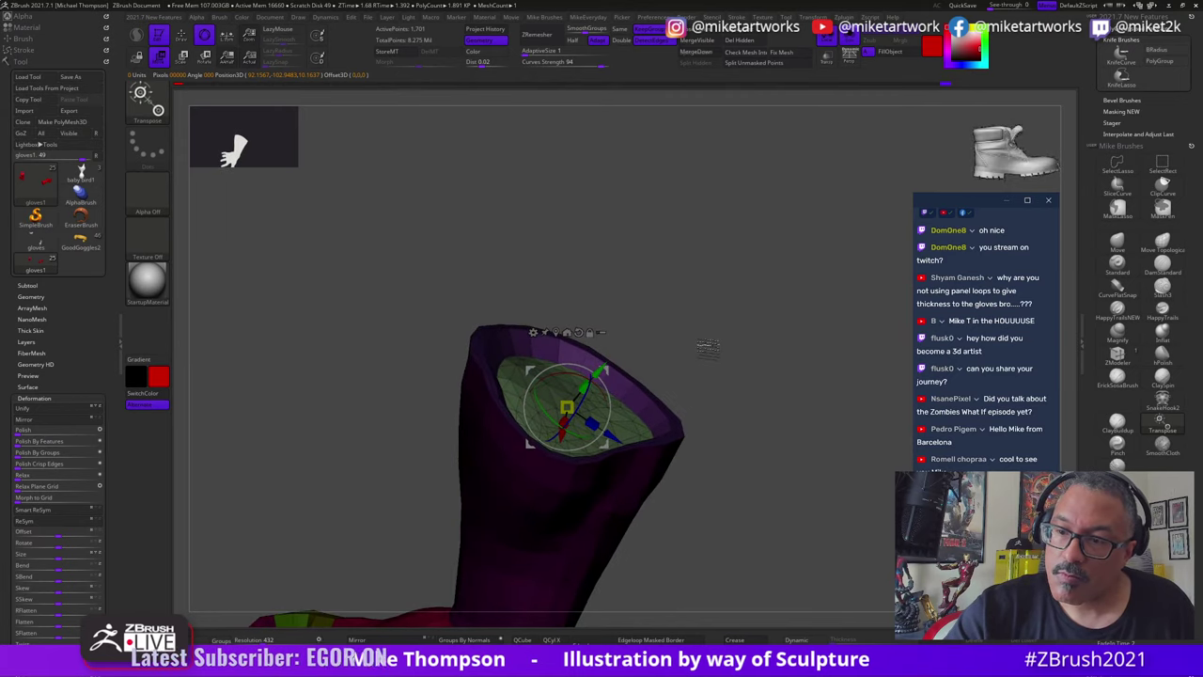
pyautogui.moveTo(578, 408); pyautogui.dragTo(581, 408)
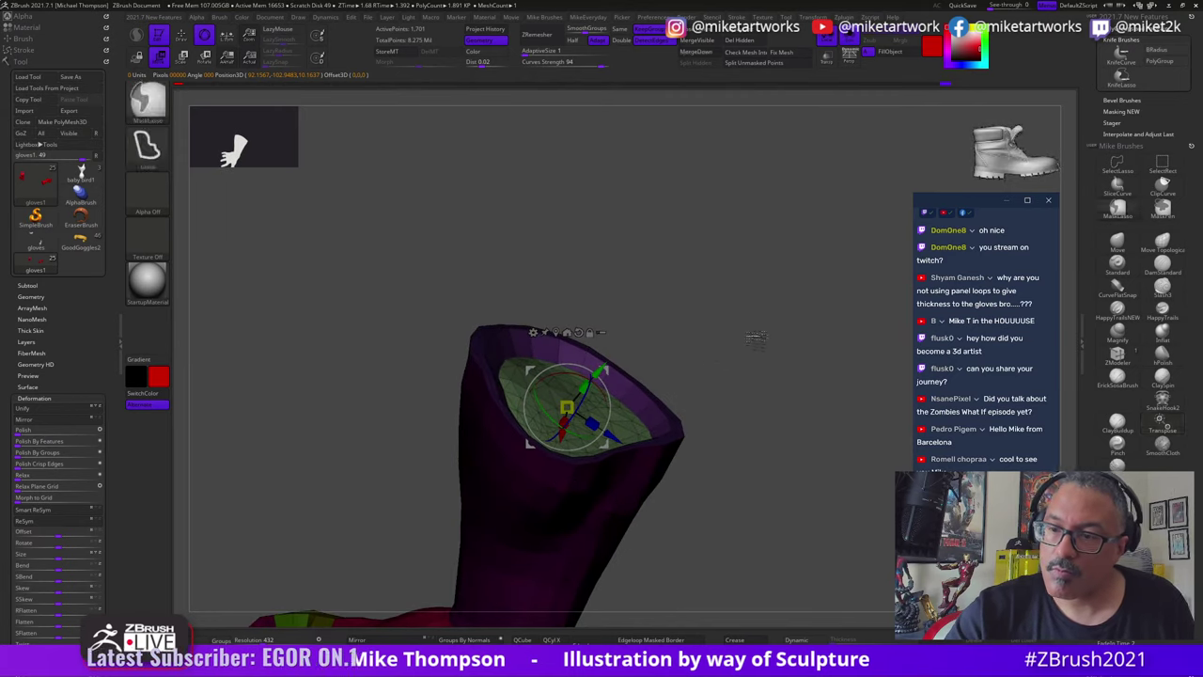
pyautogui.press('q')
pyautogui.moveTo(754, 341)
pyautogui.keyDown('ctrl'); pyautogui.mouseDown()
pyautogui.moveTo(754, 355)
pyautogui.moveTo(749, 317)
pyautogui.mouseUp(); pyautogui.keyUp('ctrl')
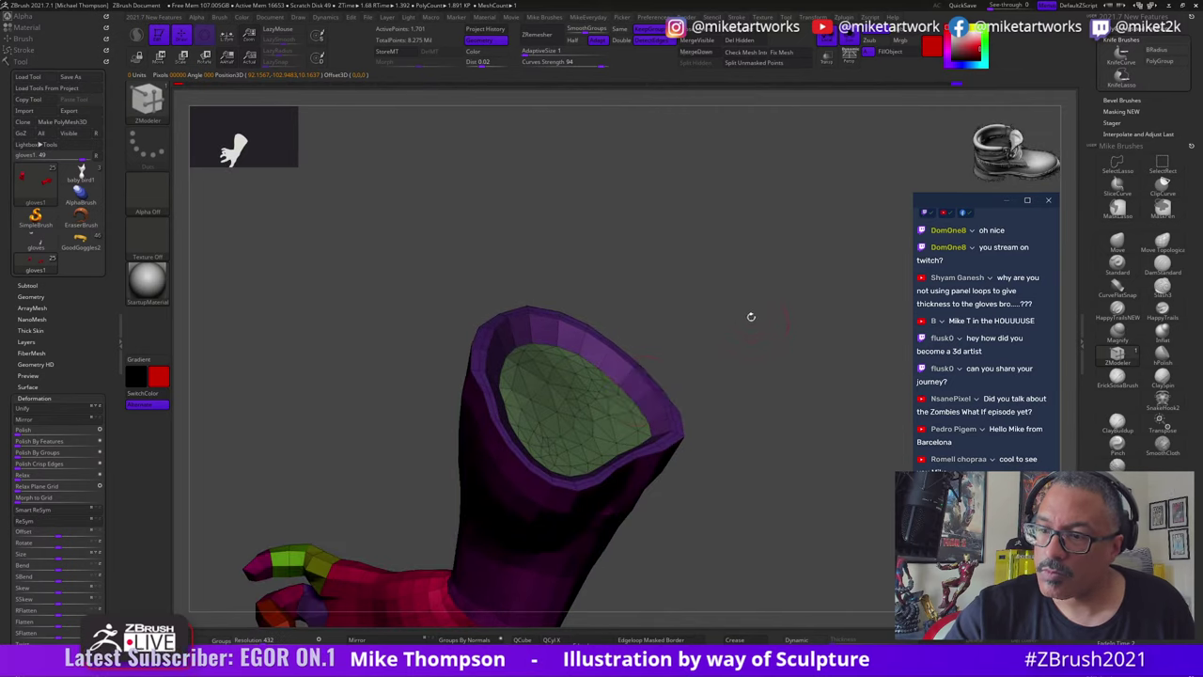
# Step: Insert supporting edge loops around the cuff's rim and check how the opening holds up with dynamic subdivision
pyautogui.click(645, 398)
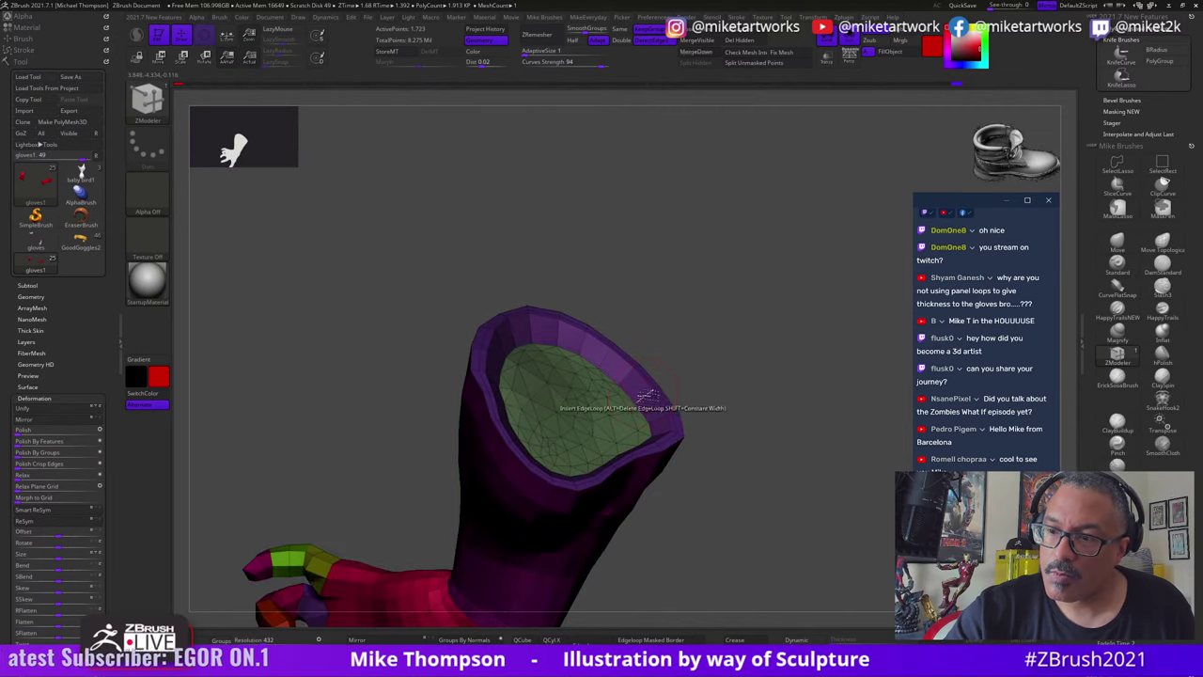
pyautogui.moveTo(726, 349); pyautogui.dragTo(671, 388)
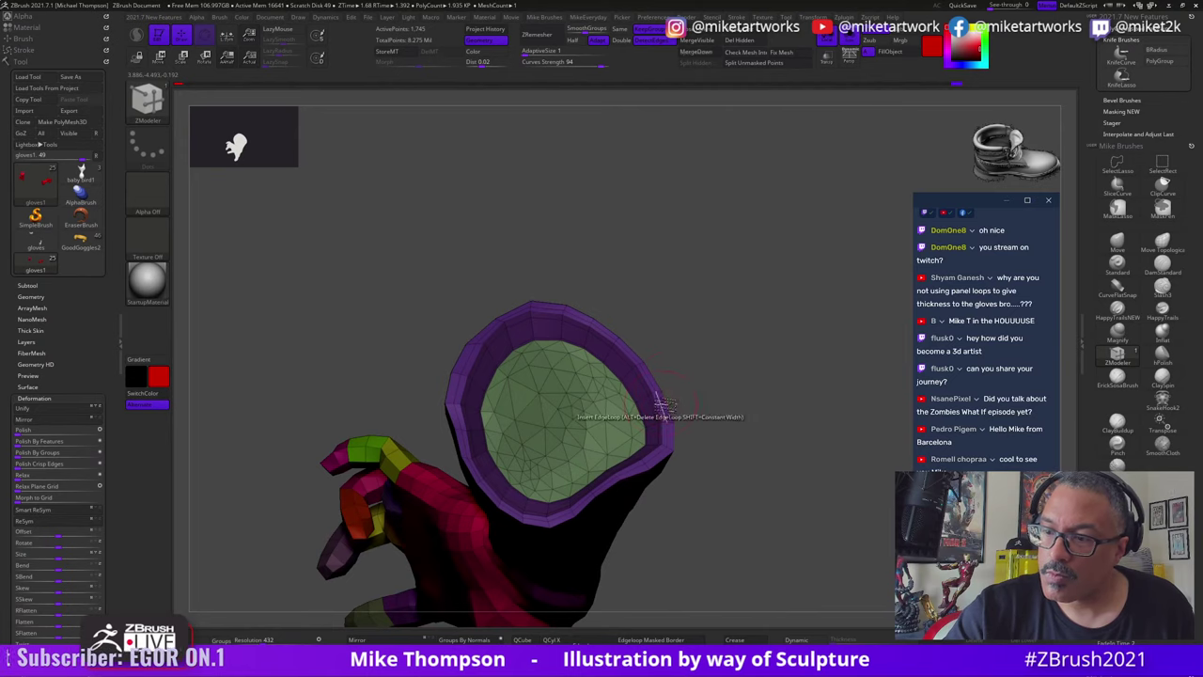
pyautogui.moveTo(741, 359); pyautogui.dragTo(831, 421)
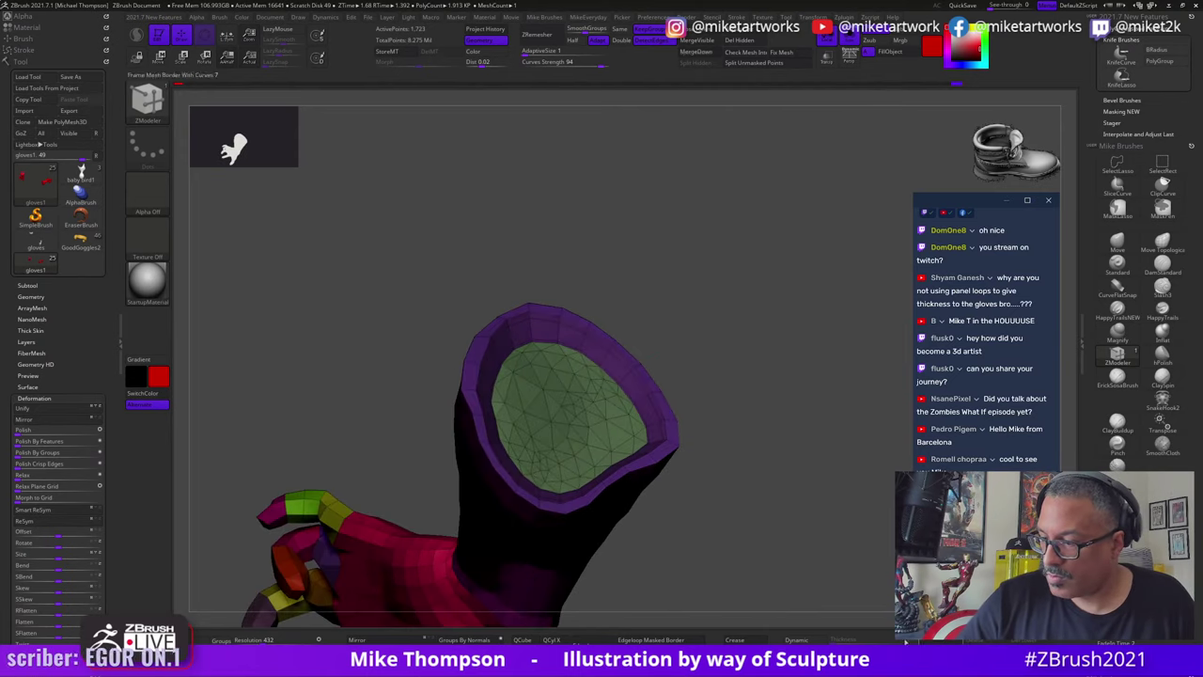
pyautogui.moveTo(833, 545); pyautogui.dragTo(910, 256)
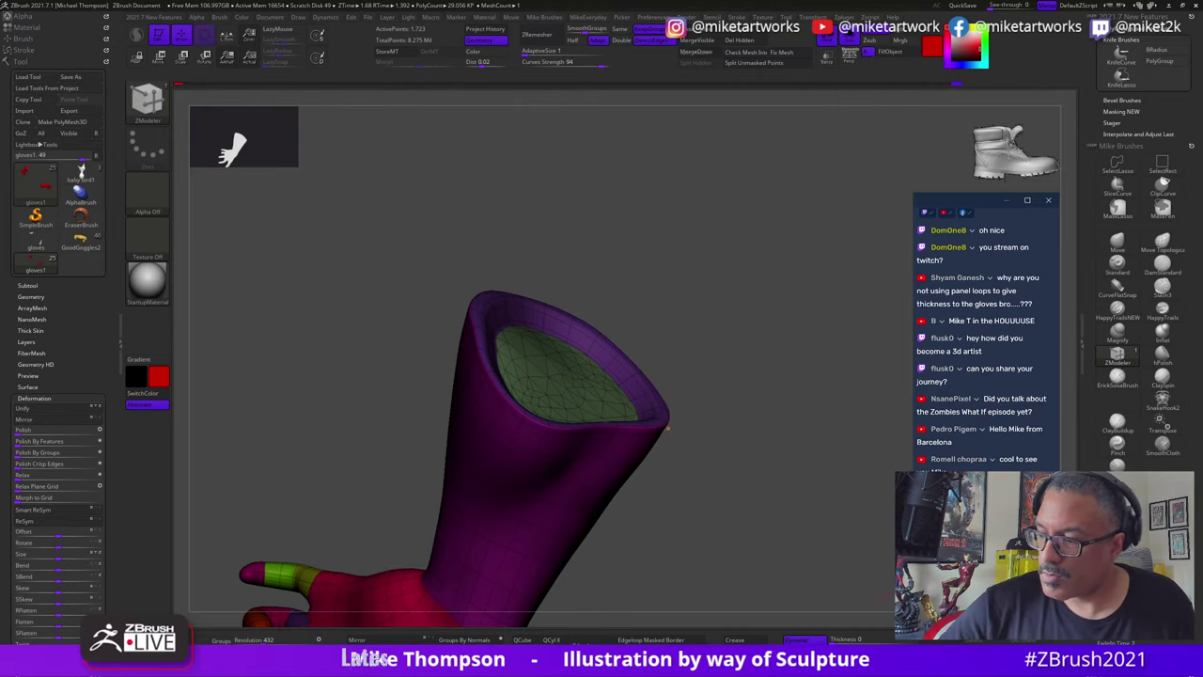
pyautogui.moveTo(668, 427); pyautogui.dragTo(714, 433)
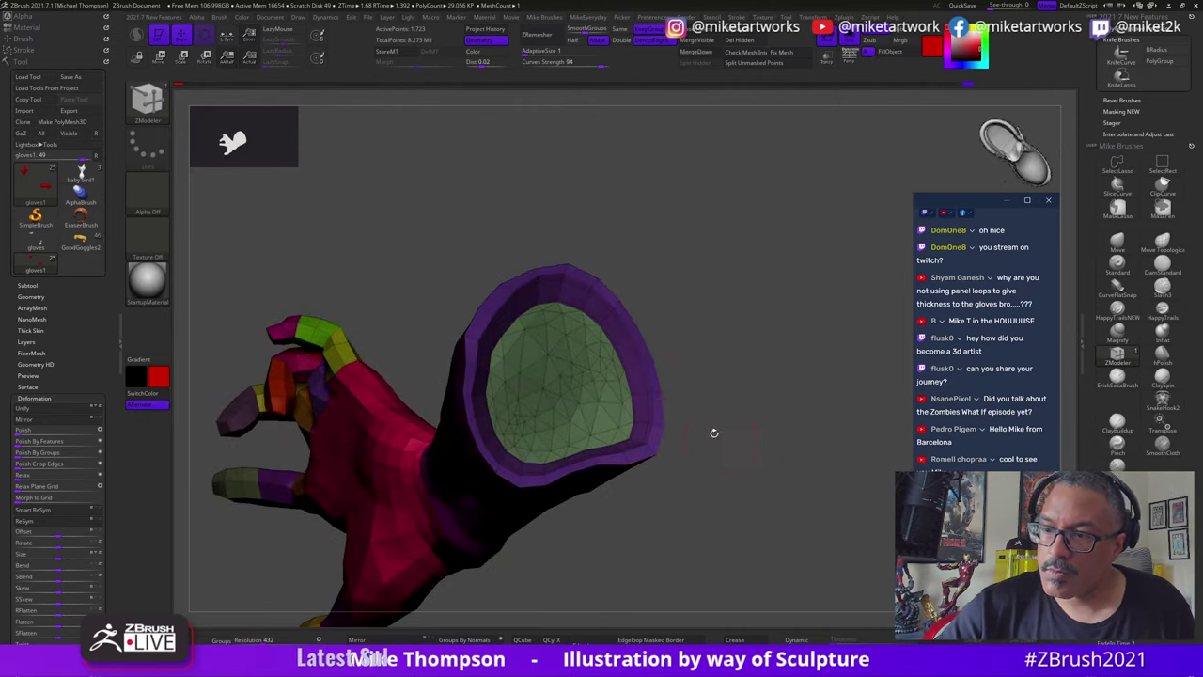
pyautogui.moveTo(691, 381); pyautogui.dragTo(670, 399)
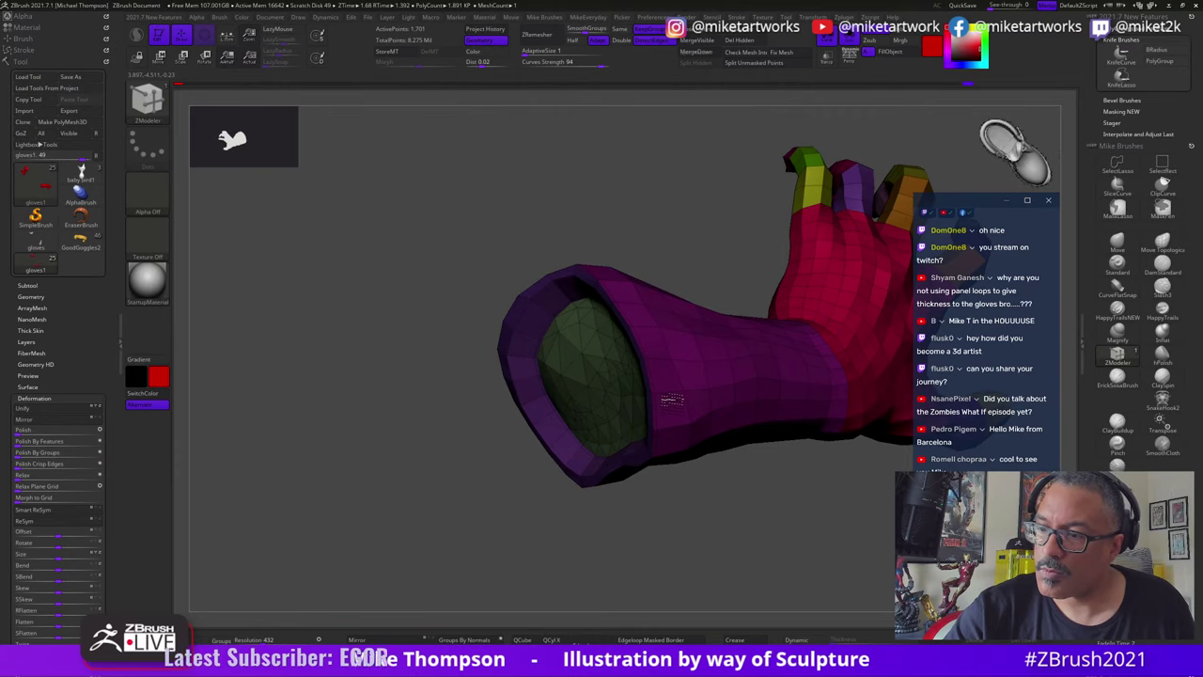
pyautogui.moveTo(660, 521); pyautogui.dragTo(653, 391)
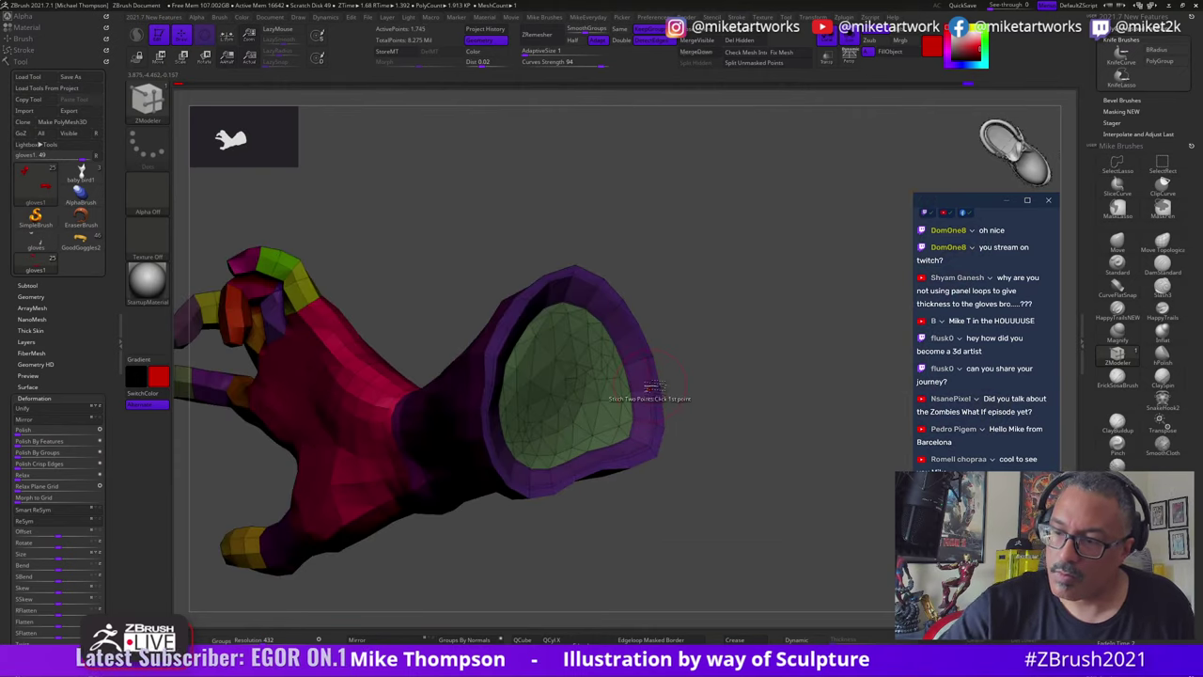
pyautogui.press('d')
pyautogui.moveTo(851, 561); pyautogui.dragTo(790, 512)
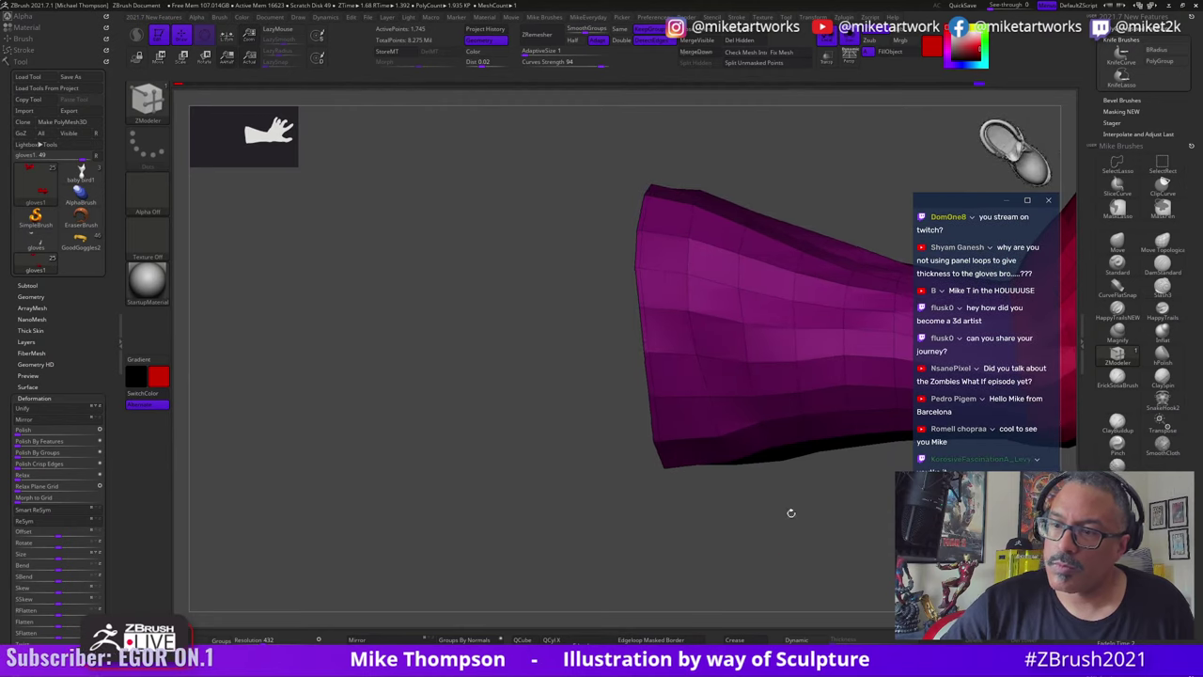
# Step: Use ZModeler's PolyGroup action on a Polyloop to give the thin strip along the cuff's outer edge its own polygroup
pyautogui.press('space')
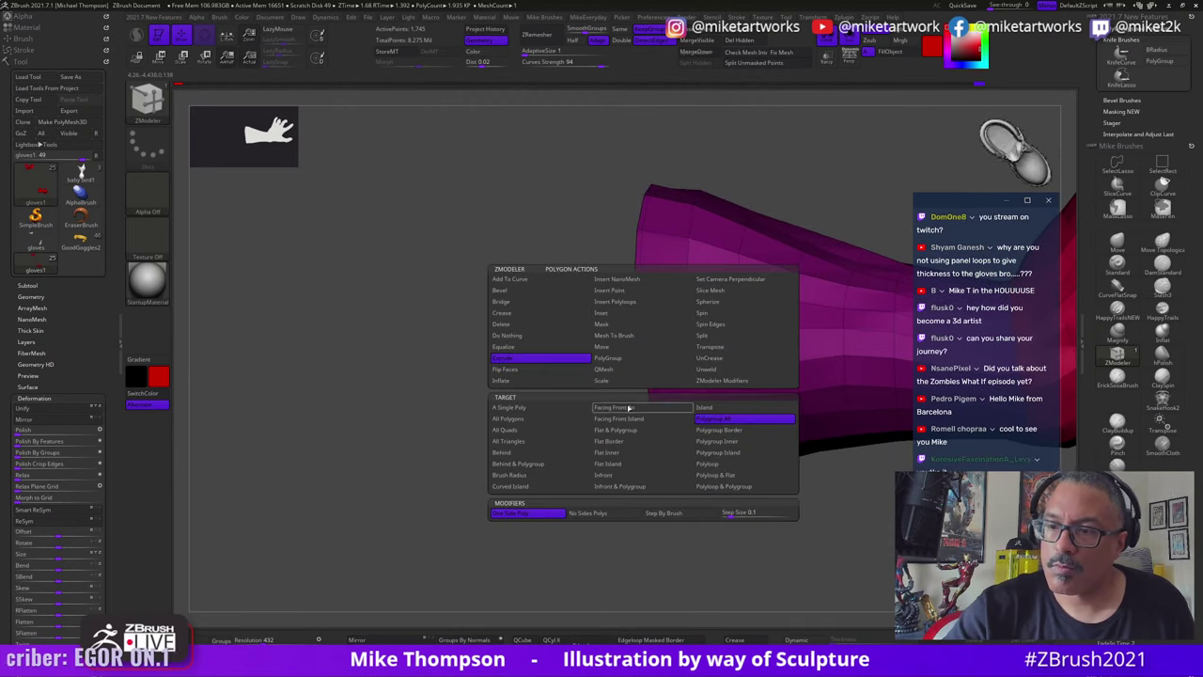
pyautogui.click(609, 358)
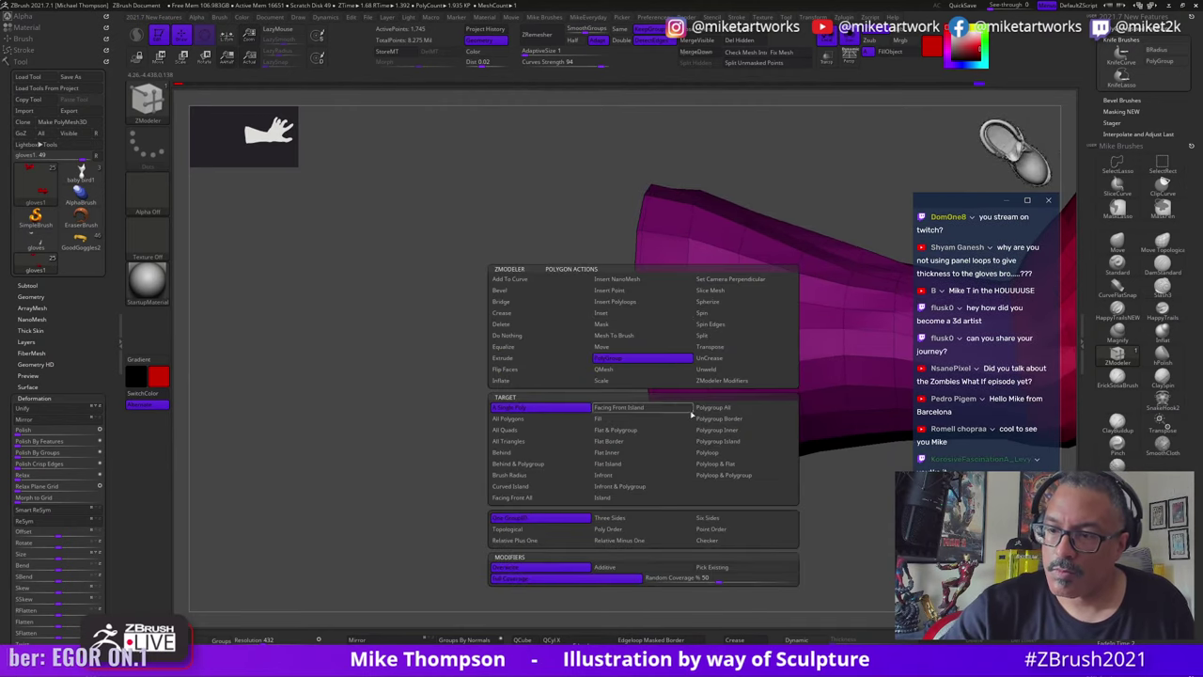
pyautogui.click(716, 454)
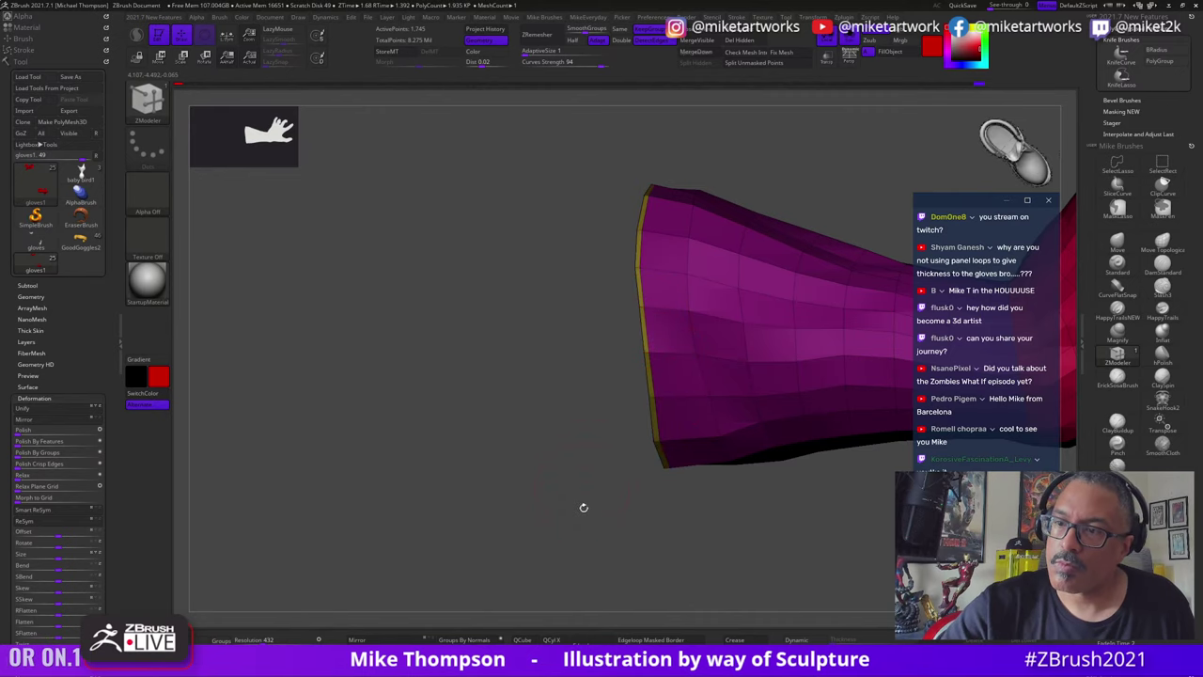
pyautogui.moveTo(583, 507); pyautogui.dragTo(789, 480)
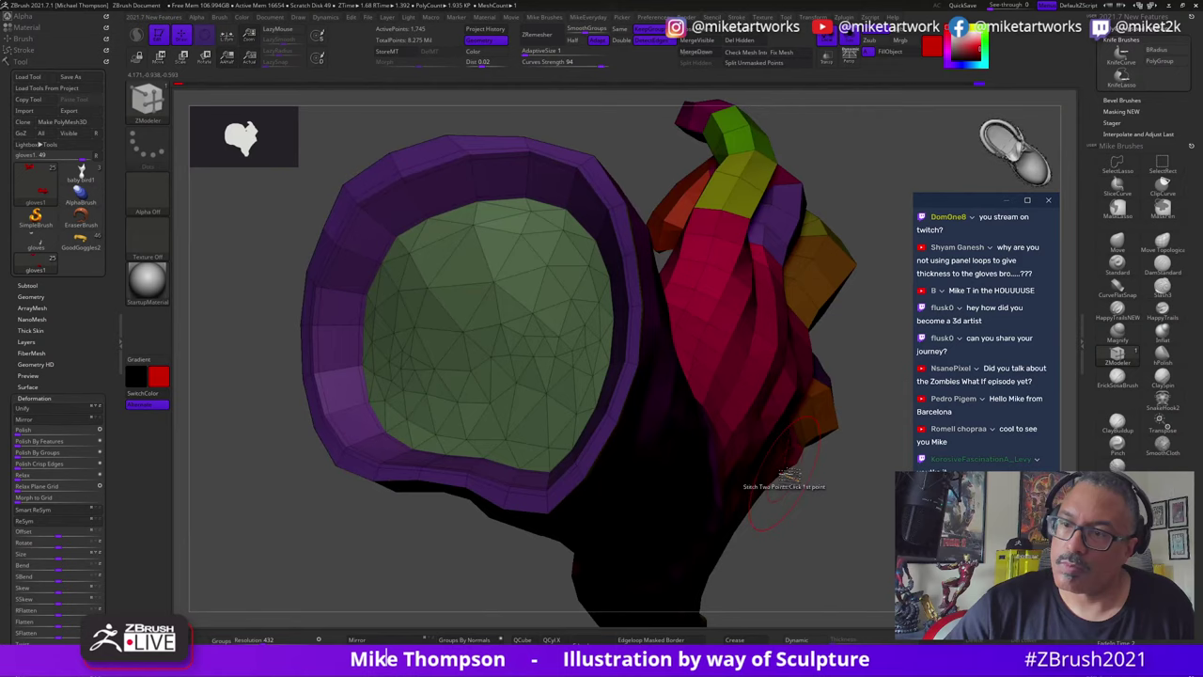
pyautogui.click(639, 312)
pyautogui.moveTo(839, 427); pyautogui.dragTo(829, 335)
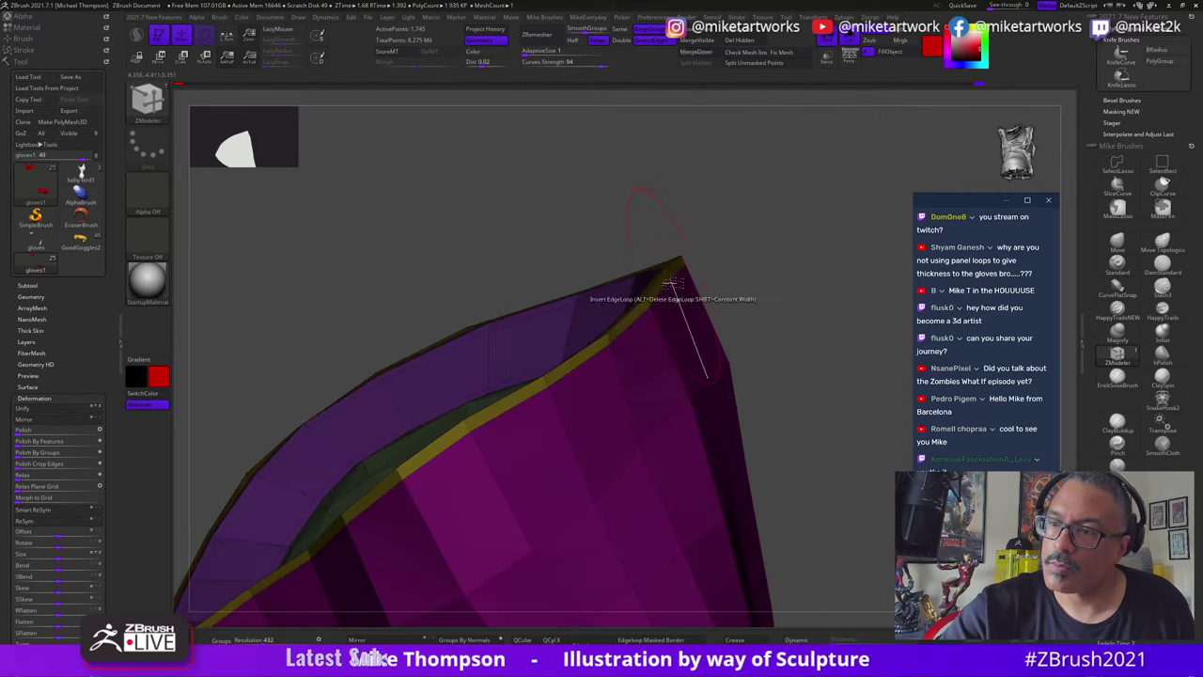
# Step: Extrude the thin yellow edge strip outward with ZModeler's Extrude action targeting Polygroup All
pyautogui.press('space')
pyautogui.click(532, 356)
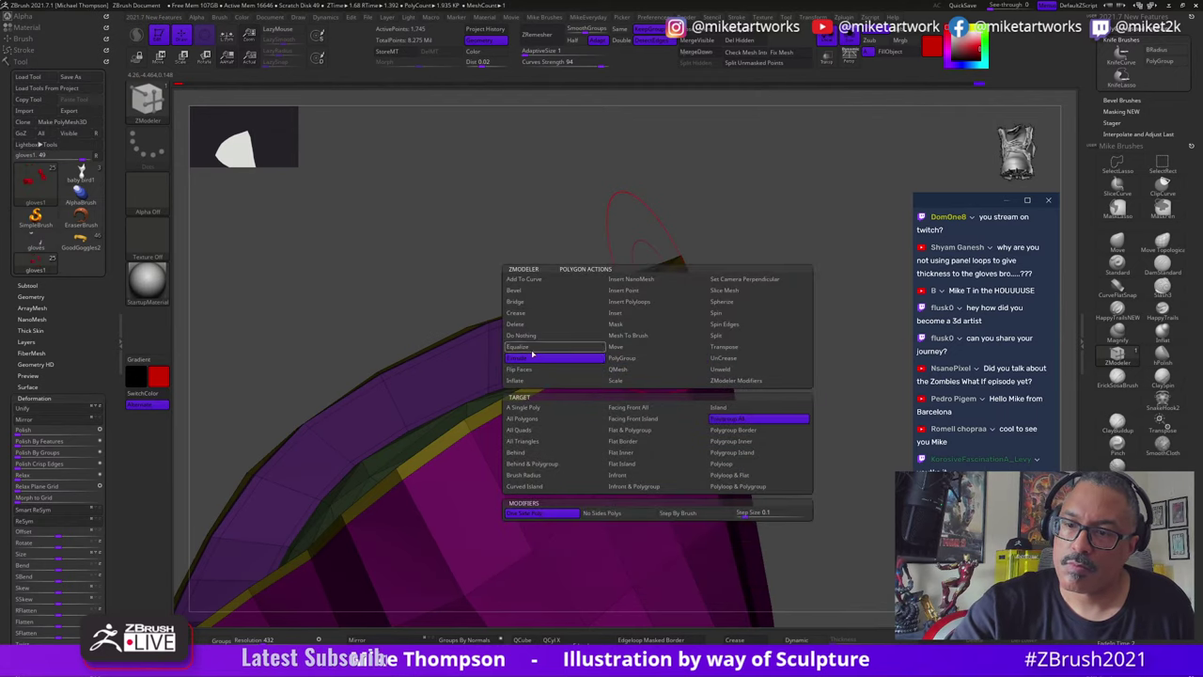
pyautogui.moveTo(663, 284); pyautogui.dragTo(671, 288)
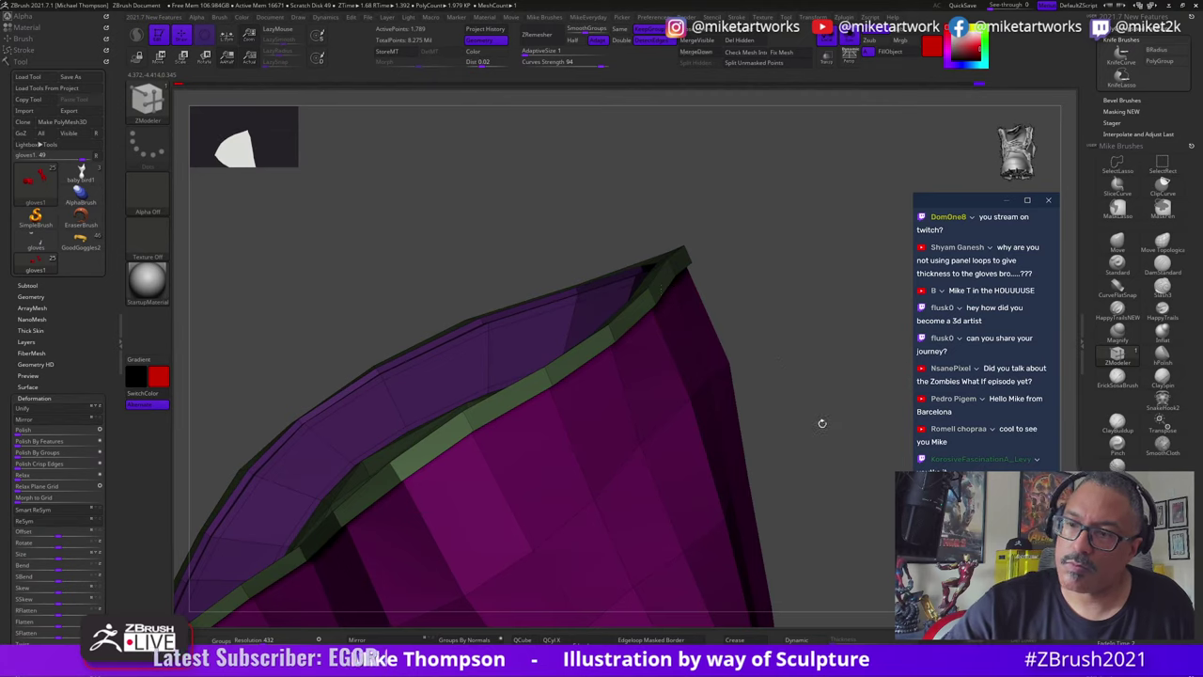
# Step: Insert supporting edge loops around the extruded rim strip and preview the glove with dynamic subdivision and the wireframe hidden
pyautogui.moveTo(821, 419)
pyautogui.mouseDown()
pyautogui.moveTo(822, 382)
pyautogui.moveTo(857, 447)
pyautogui.moveTo(902, 432)
pyautogui.moveTo(845, 454)
pyautogui.moveTo(822, 430)
pyautogui.moveTo(873, 384)
pyautogui.moveTo(842, 345)
pyautogui.mouseUp()
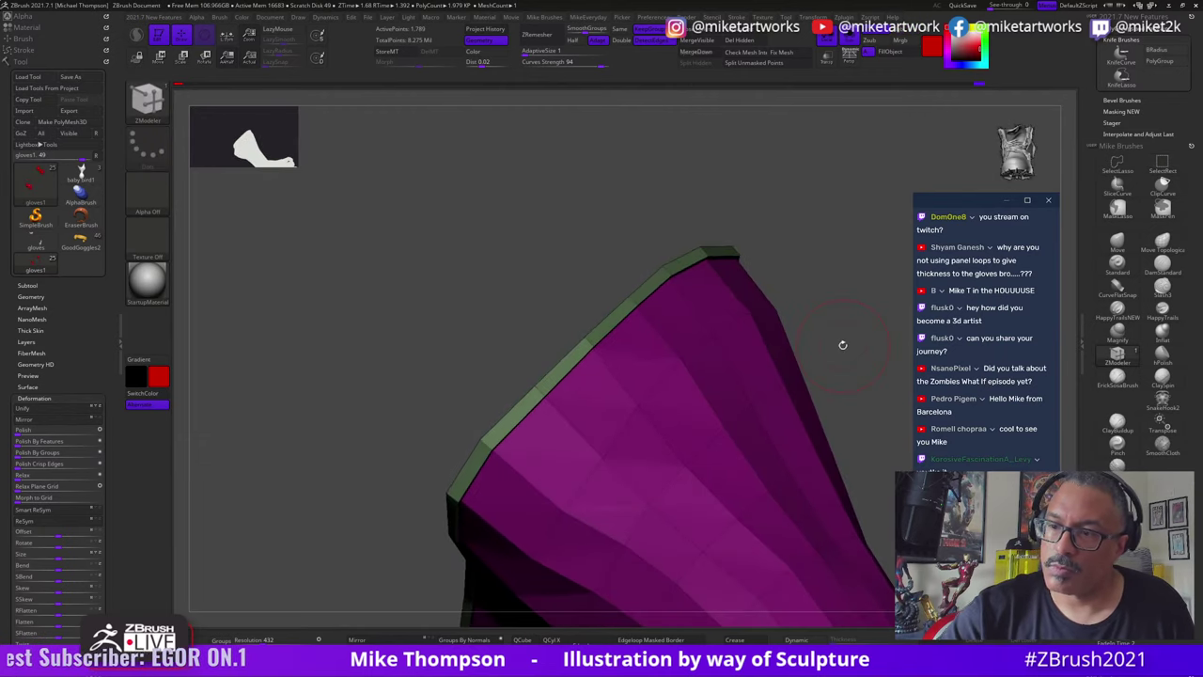
pyautogui.click(639, 296)
pyautogui.moveTo(781, 305); pyautogui.dragTo(818, 292)
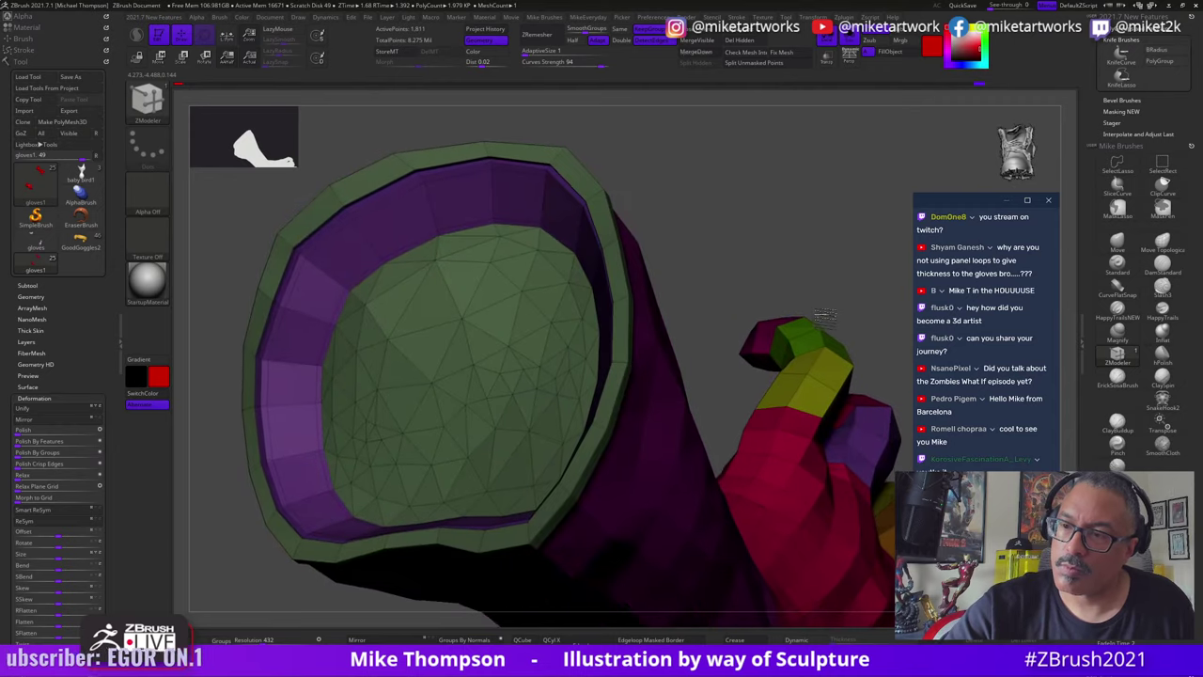
pyautogui.click(815, 642)
pyautogui.moveTo(781, 268)
pyautogui.mouseDown()
pyautogui.moveTo(825, 264)
pyautogui.moveTo(856, 231)
pyautogui.moveTo(735, 148)
pyautogui.moveTo(777, 452)
pyautogui.moveTo(746, 464)
pyautogui.moveTo(793, 454)
pyautogui.moveTo(792, 508)
pyautogui.moveTo(827, 452)
pyautogui.moveTo(854, 462)
pyautogui.moveTo(839, 504)
pyautogui.moveTo(740, 481)
pyautogui.mouseUp()
pyautogui.press('space')
pyautogui.click(778, 545)
pyautogui.press('space')
pyautogui.hotkey('shift', 'f')
pyautogui.click(805, 641)
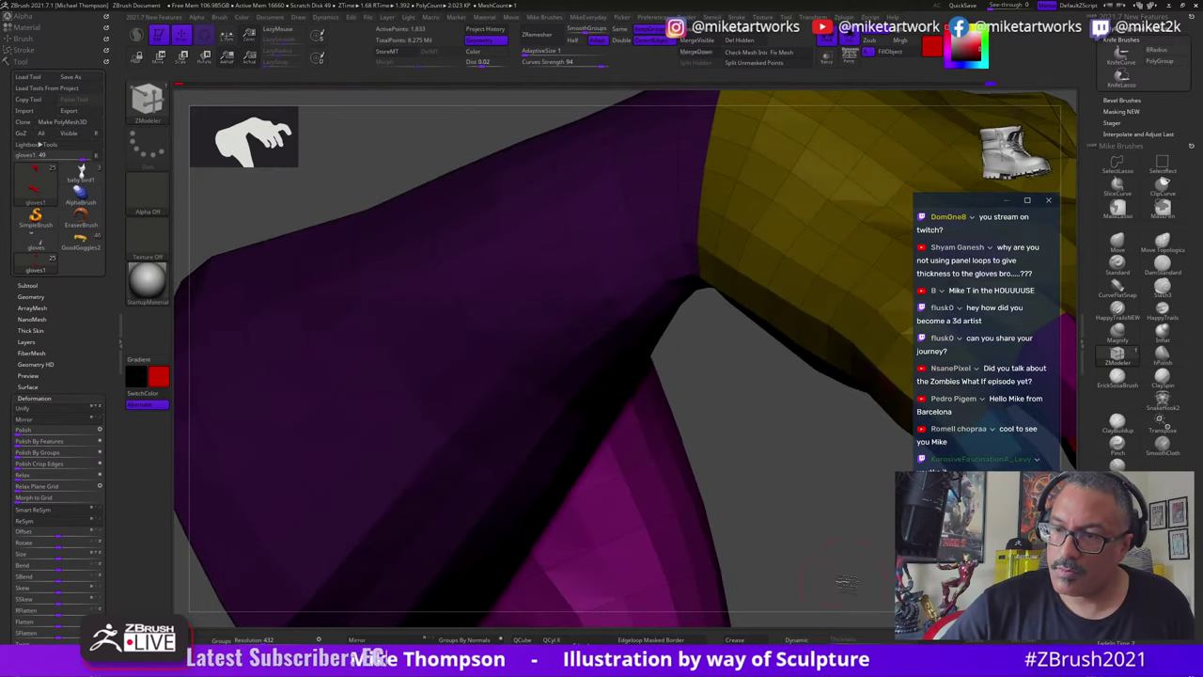
# Step: Undo the supporting loops, the rim extrusion and the strip's polygroup on the cuff
pyautogui.moveTo(840, 582); pyautogui.dragTo(816, 575)
pyautogui.moveTo(620, 244)
pyautogui.mouseDown()
pyautogui.moveTo(677, 222)
pyautogui.moveTo(767, 280)
pyautogui.mouseUp()
pyautogui.press('ctrl')
pyautogui.hotkey('ctrl', 'z')
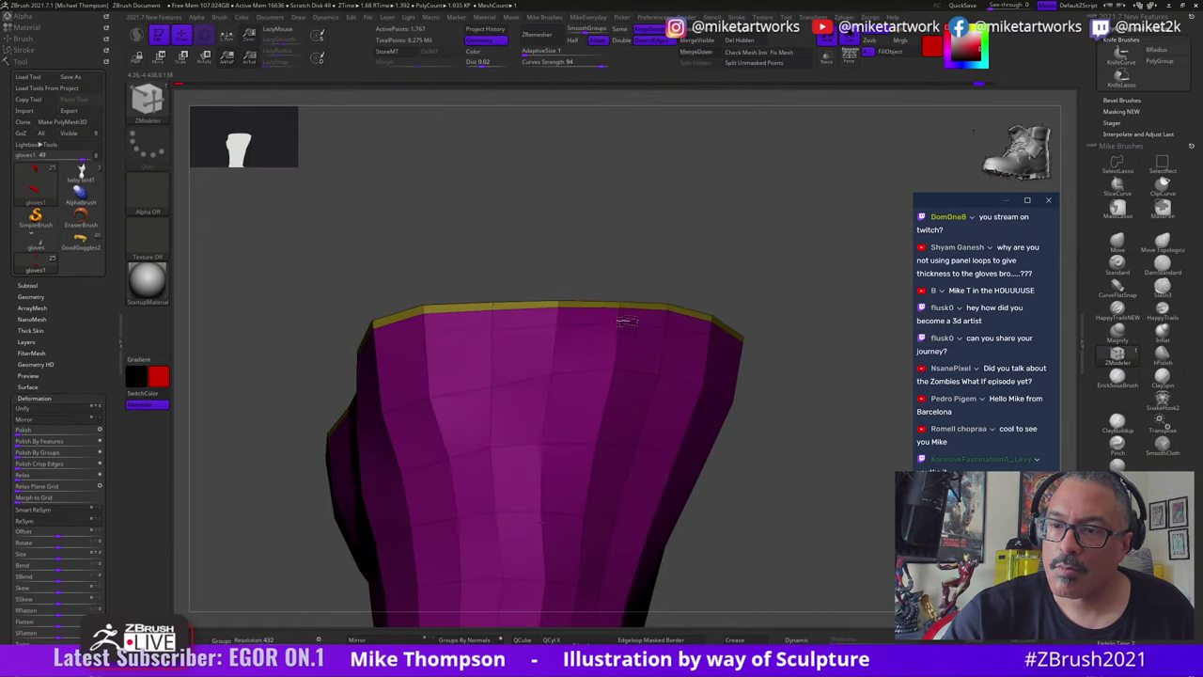
# Step: Delete the edge loop close to the cuff's outer edge and assign the wider outer band its own polygroup
pyautogui.moveTo(751, 272); pyautogui.dragTo(779, 260)
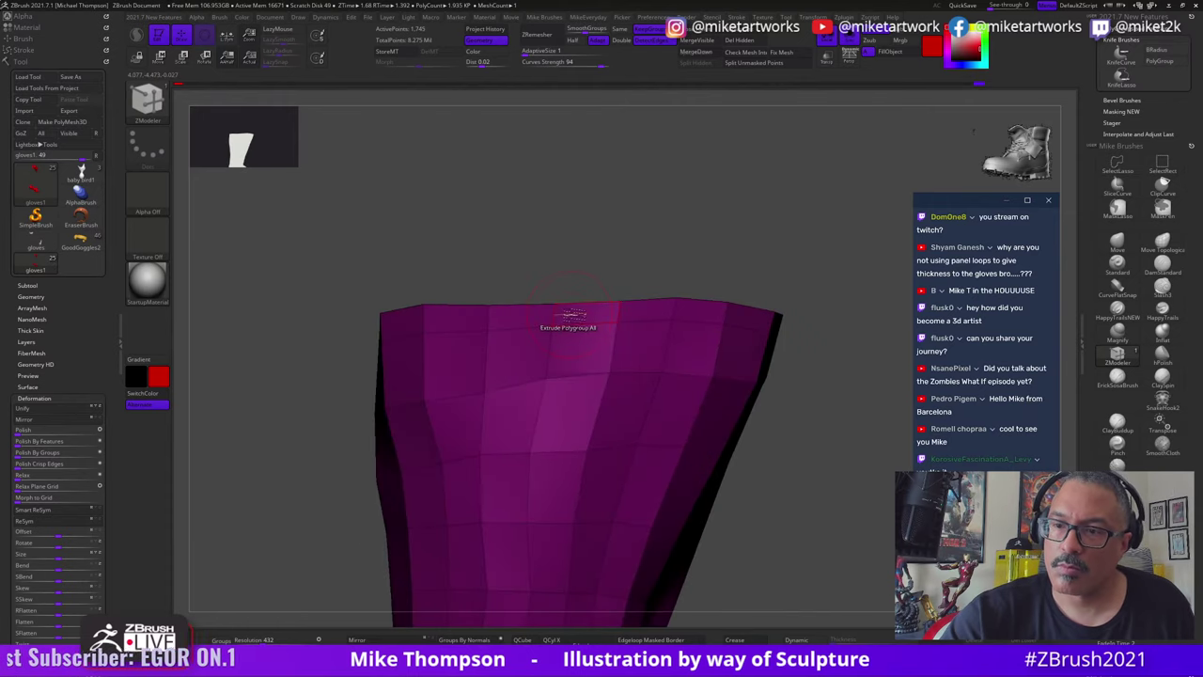
pyautogui.press('space')
pyautogui.click(549, 361)
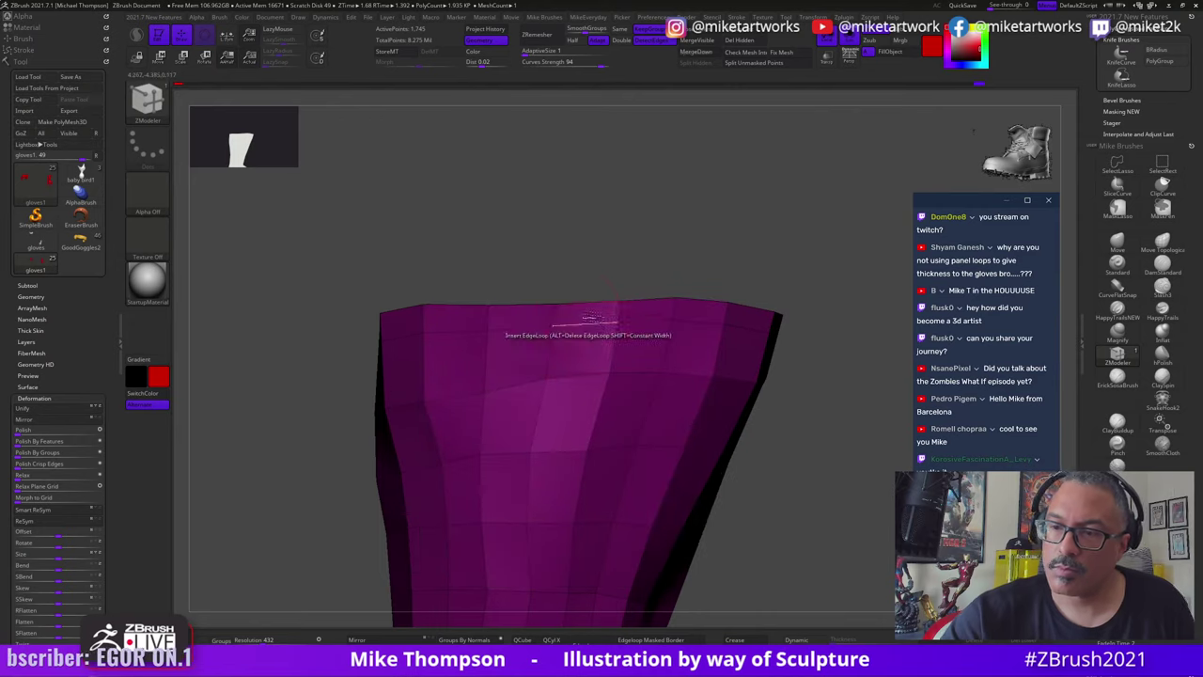
pyautogui.click(575, 313)
pyautogui.moveTo(739, 236); pyautogui.dragTo(794, 263)
pyautogui.keyDown('alt'); pyautogui.click(568, 336); pyautogui.keyUp('alt')
pyautogui.moveTo(599, 311); pyautogui.dragTo(716, 252)
# Step: Extrude the wider cuff band outward with ZModeler's Extrude action on Polygroup All to form a raised trim
pyautogui.press('space')
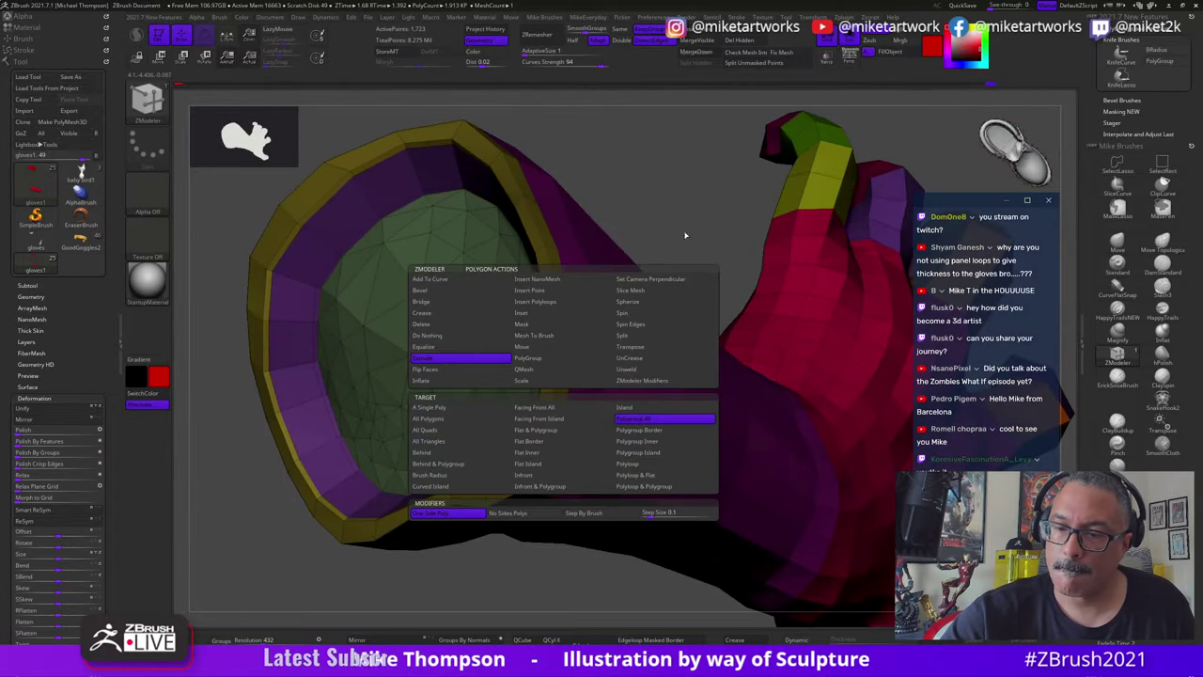
pyautogui.moveTo(563, 329); pyautogui.dragTo(583, 324)
pyautogui.moveTo(678, 181); pyautogui.dragTo(659, 136)
pyautogui.moveTo(721, 218); pyautogui.dragTo(700, 223)
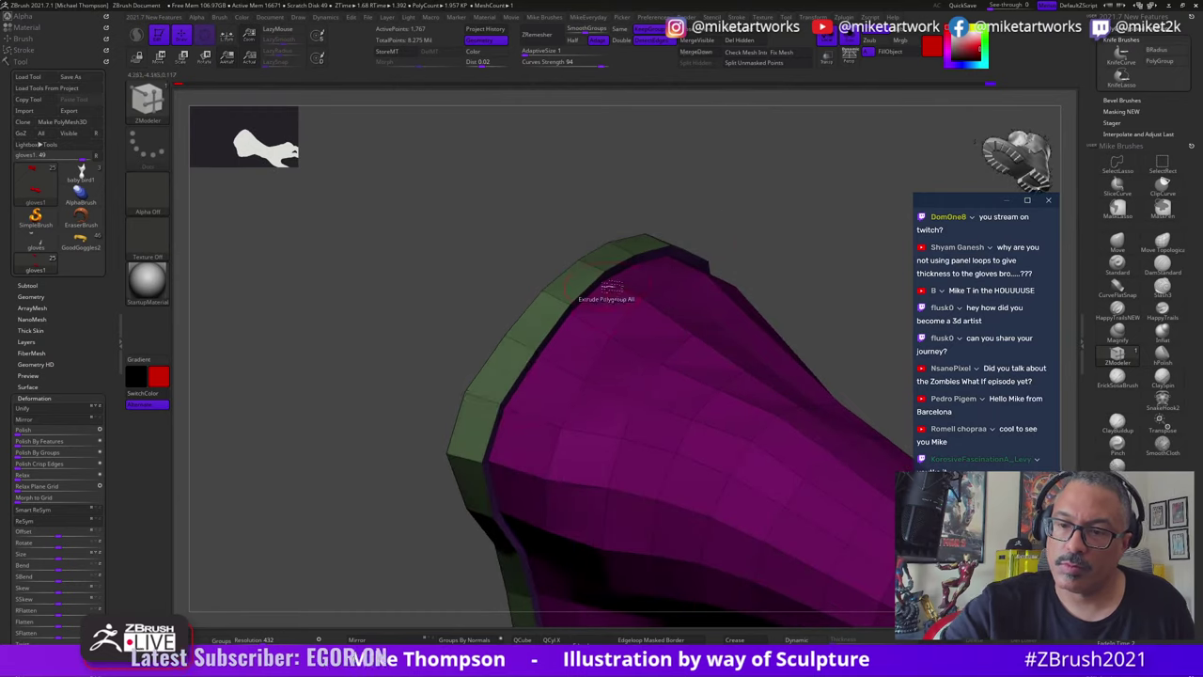
# Step: Set ZModeler's edge action to Crease and crease the trim's edges around the cuff opening
pyautogui.press('space')
pyautogui.click(409, 431)
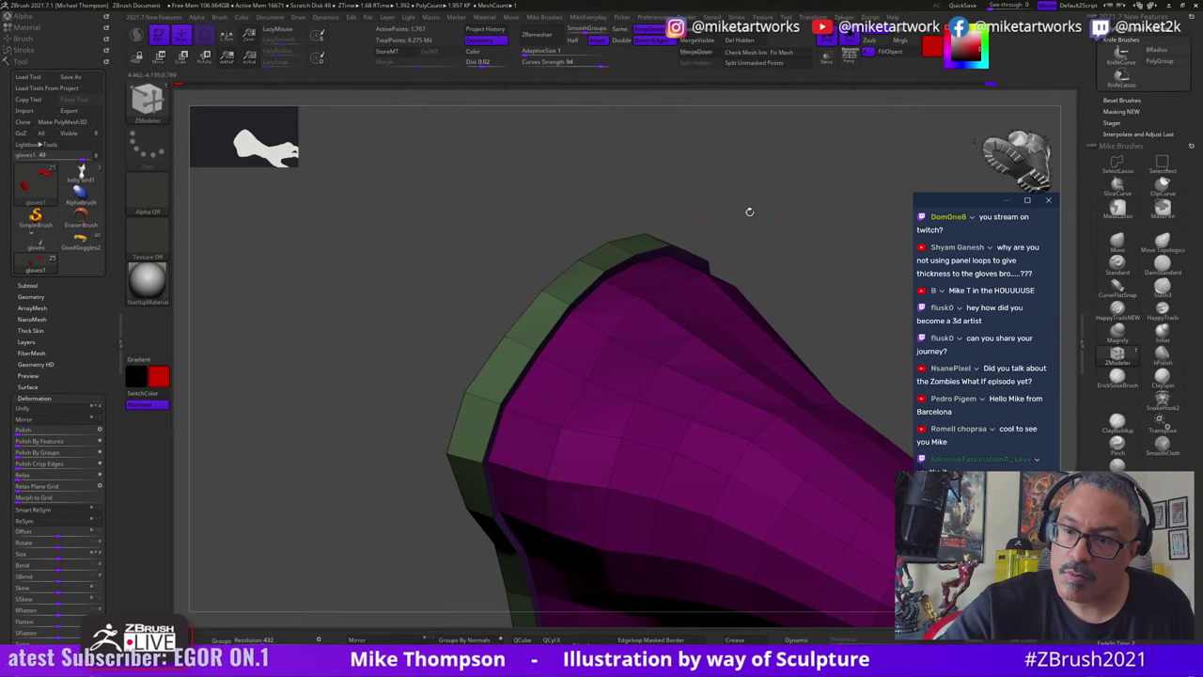
pyautogui.moveTo(749, 209); pyautogui.dragTo(677, 282)
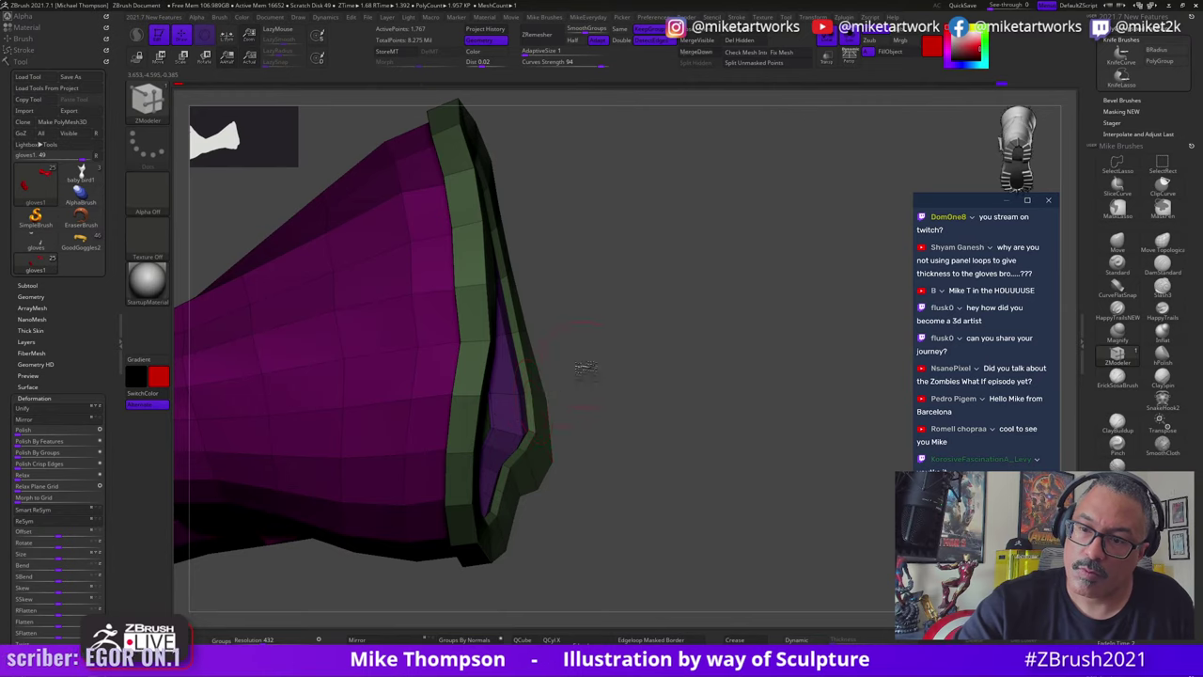
pyautogui.moveTo(585, 368); pyautogui.dragTo(534, 402)
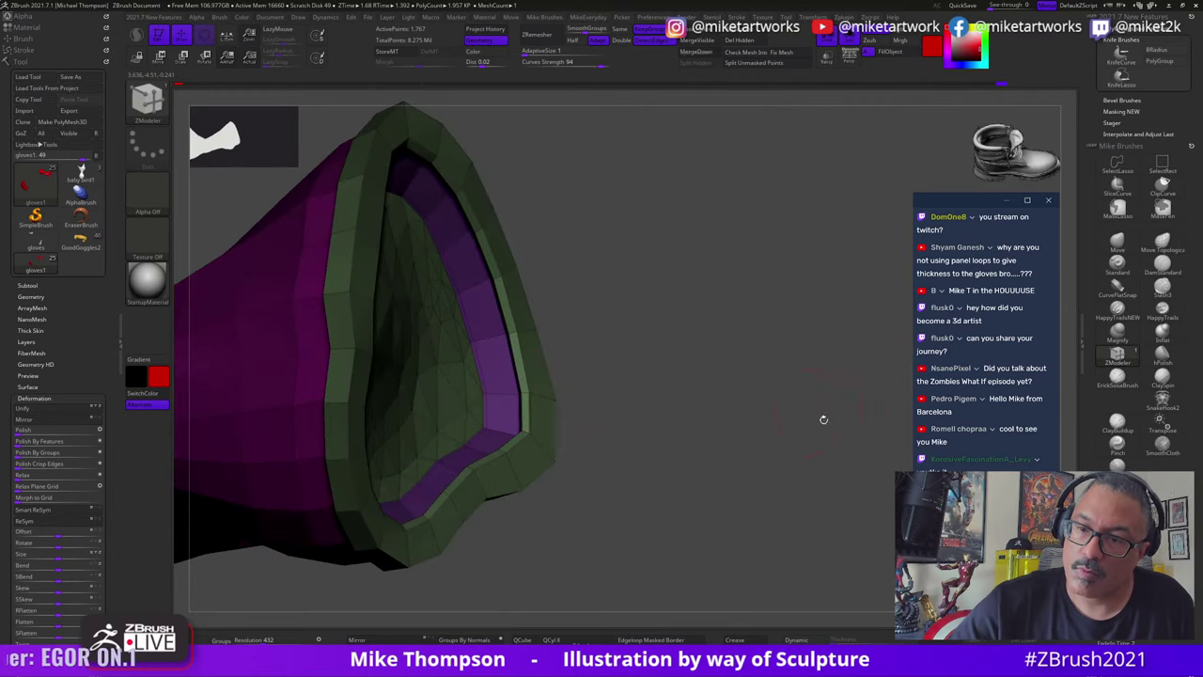
pyautogui.moveTo(824, 419); pyautogui.dragTo(644, 417)
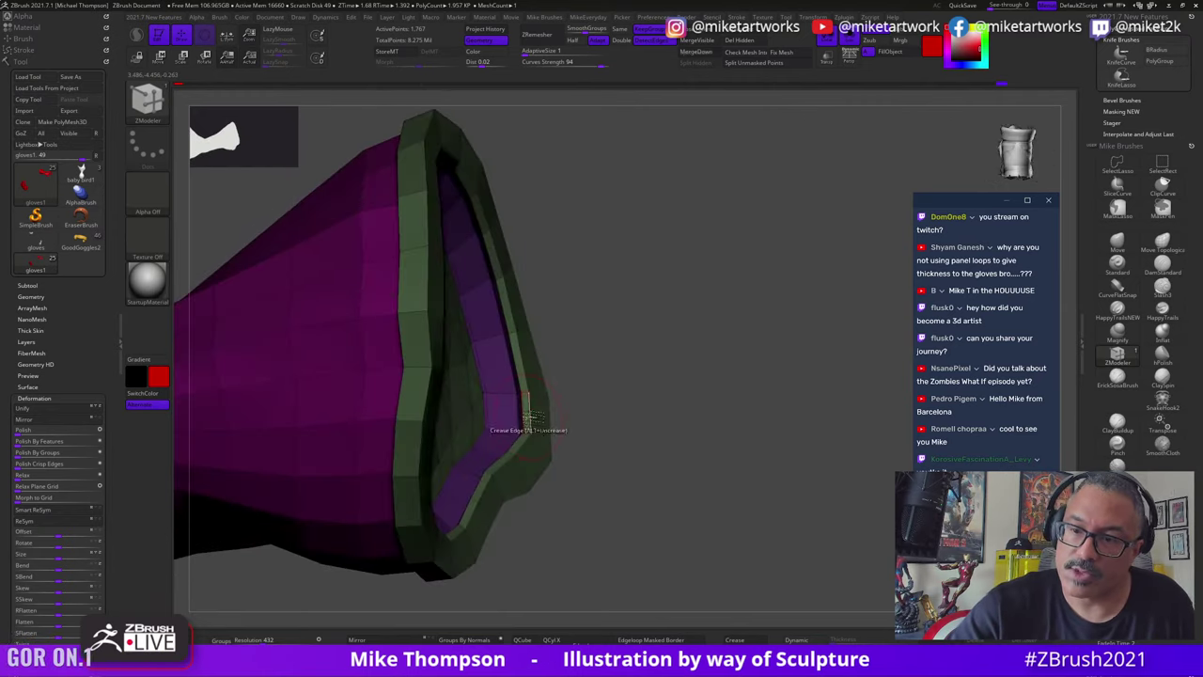
pyautogui.press('space')
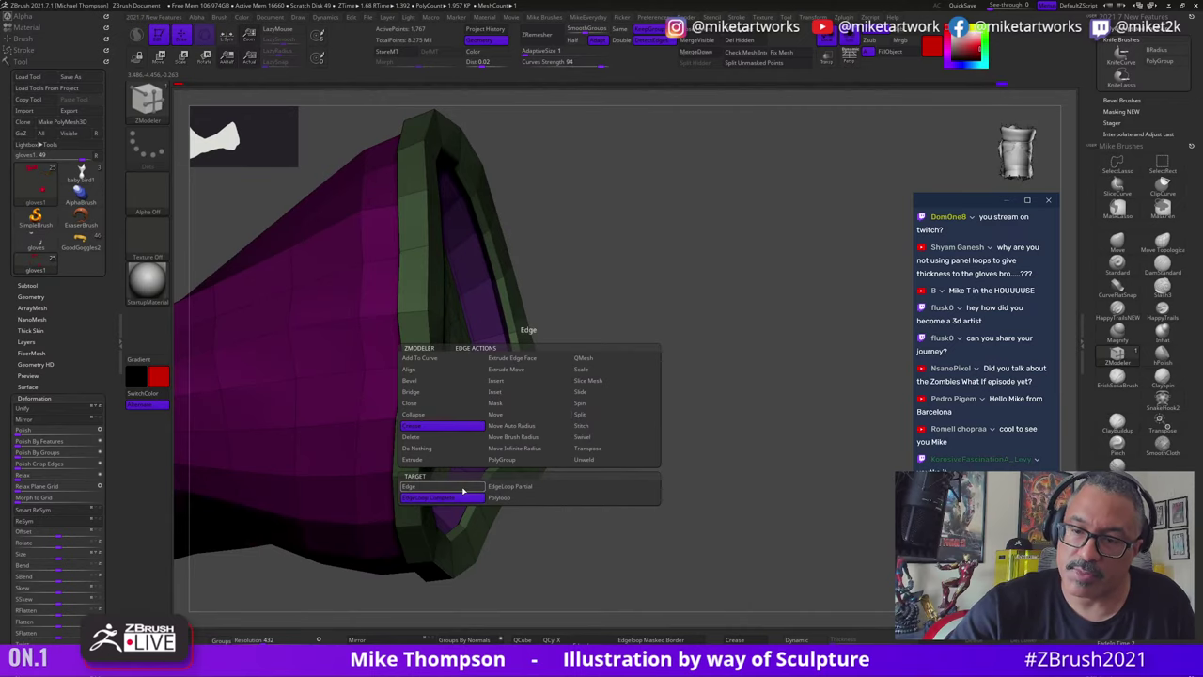
pyautogui.click(462, 490)
pyautogui.moveTo(524, 414)
pyautogui.mouseDown()
pyautogui.moveTo(630, 376)
pyautogui.moveTo(630, 357)
pyautogui.moveTo(519, 413)
pyautogui.mouseUp()
pyautogui.moveTo(610, 391)
pyautogui.mouseDown()
pyautogui.moveTo(648, 395)
pyautogui.moveTo(621, 378)
pyautogui.mouseUp()
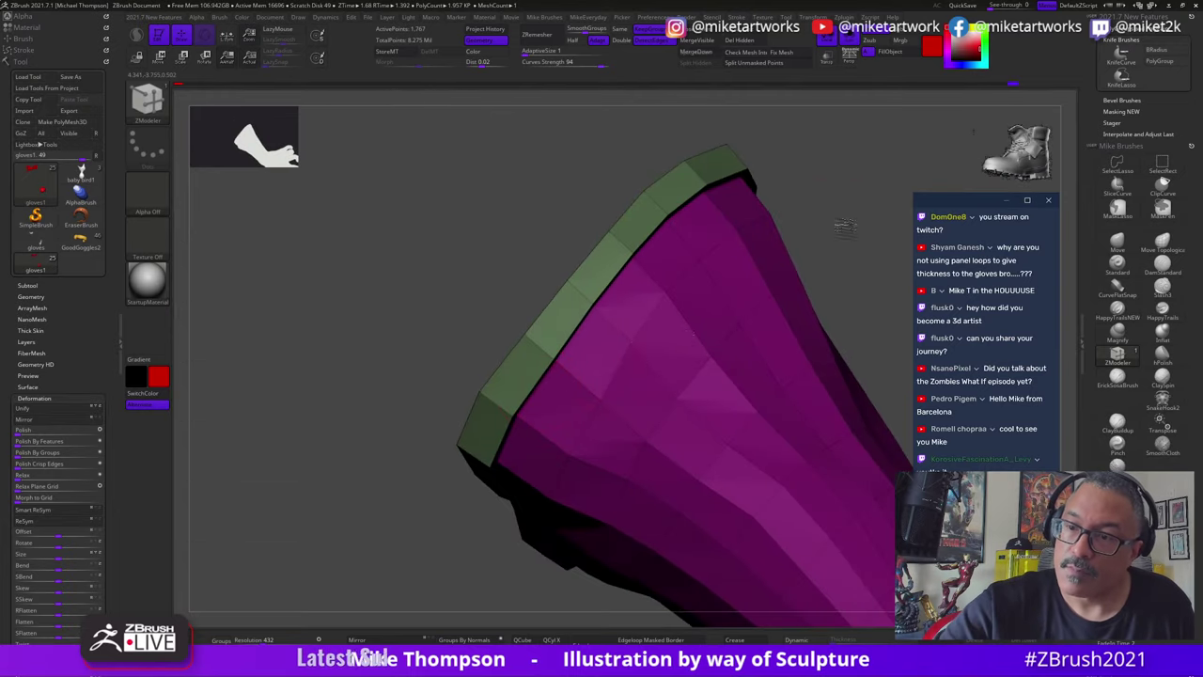
# Step: Preview the cuff trim with dynamic subdivision from outside and into the opening, and return to the low-poly view
pyautogui.moveTo(845, 228); pyautogui.dragTo(820, 246)
pyautogui.click(814, 640)
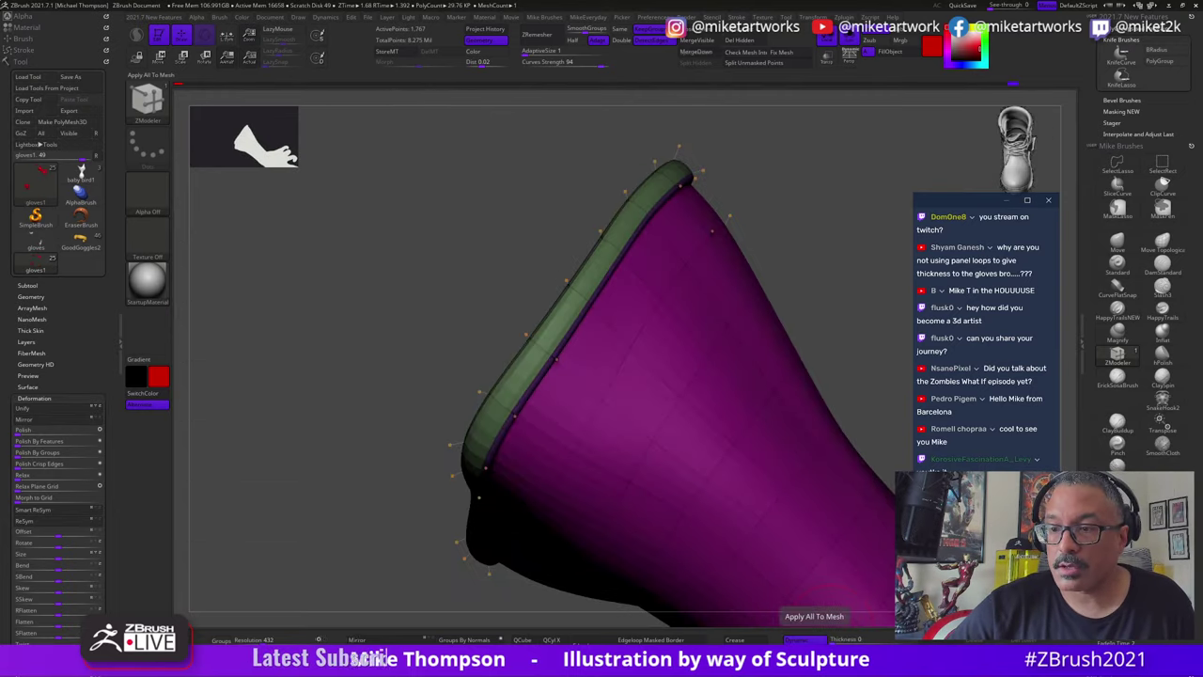
pyautogui.moveTo(855, 355); pyautogui.dragTo(803, 365)
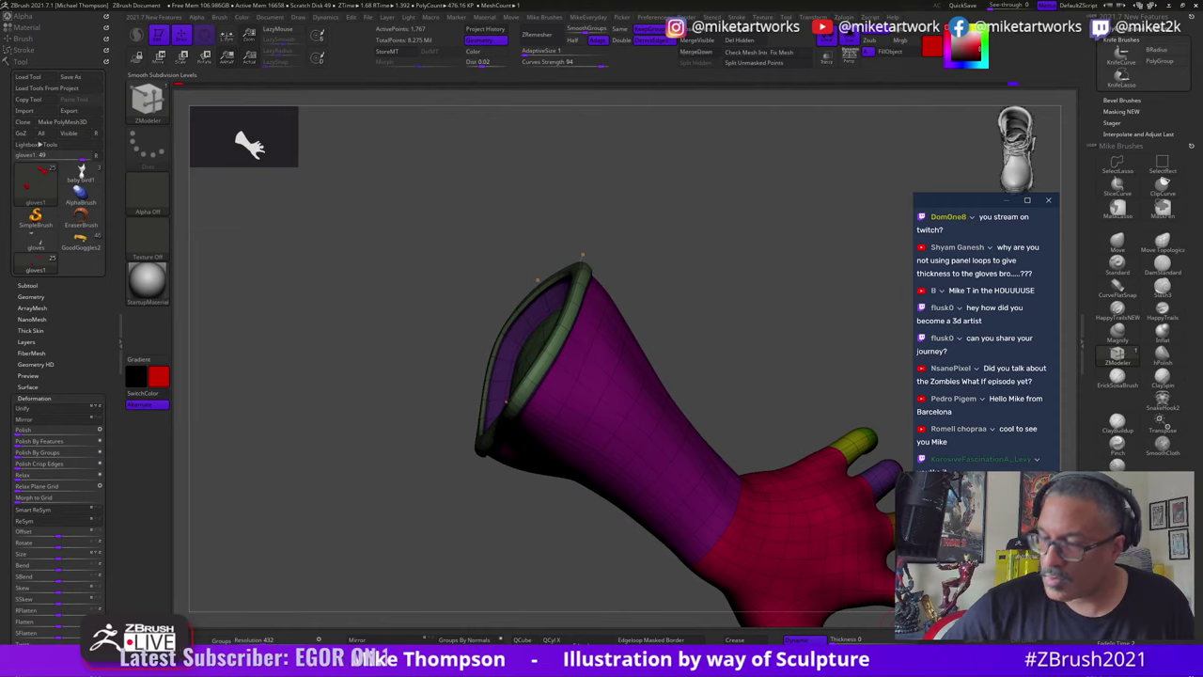
pyautogui.moveTo(794, 376); pyautogui.dragTo(548, 413)
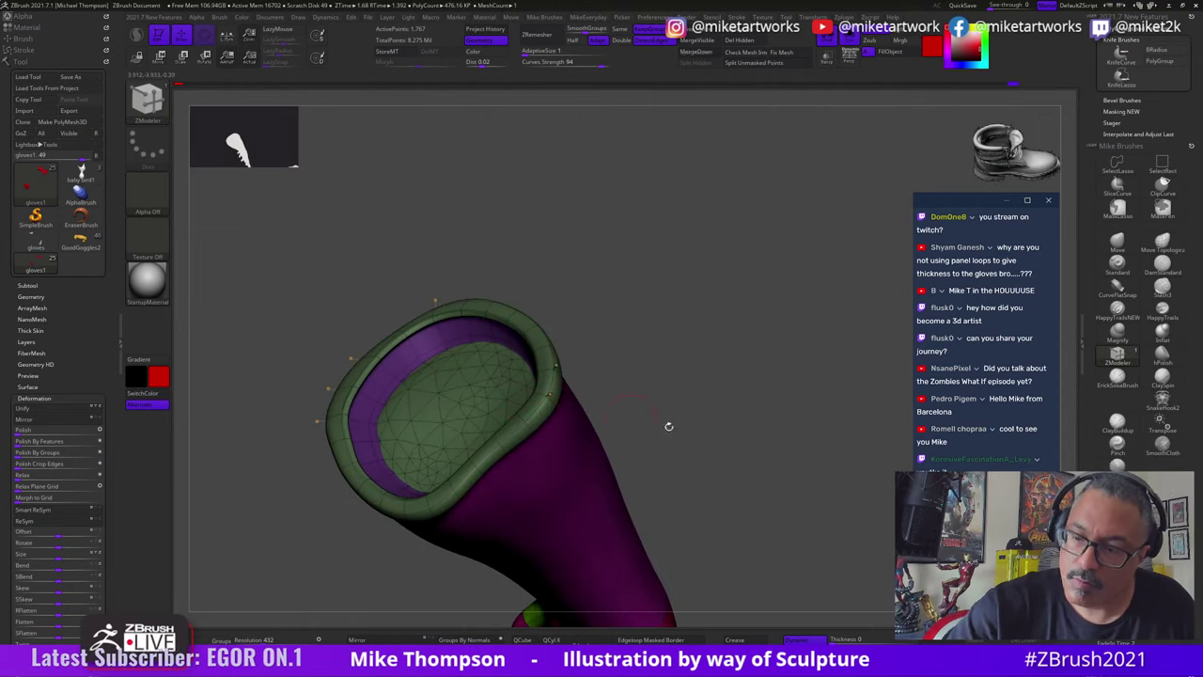
pyautogui.hotkey('shift', 'd')
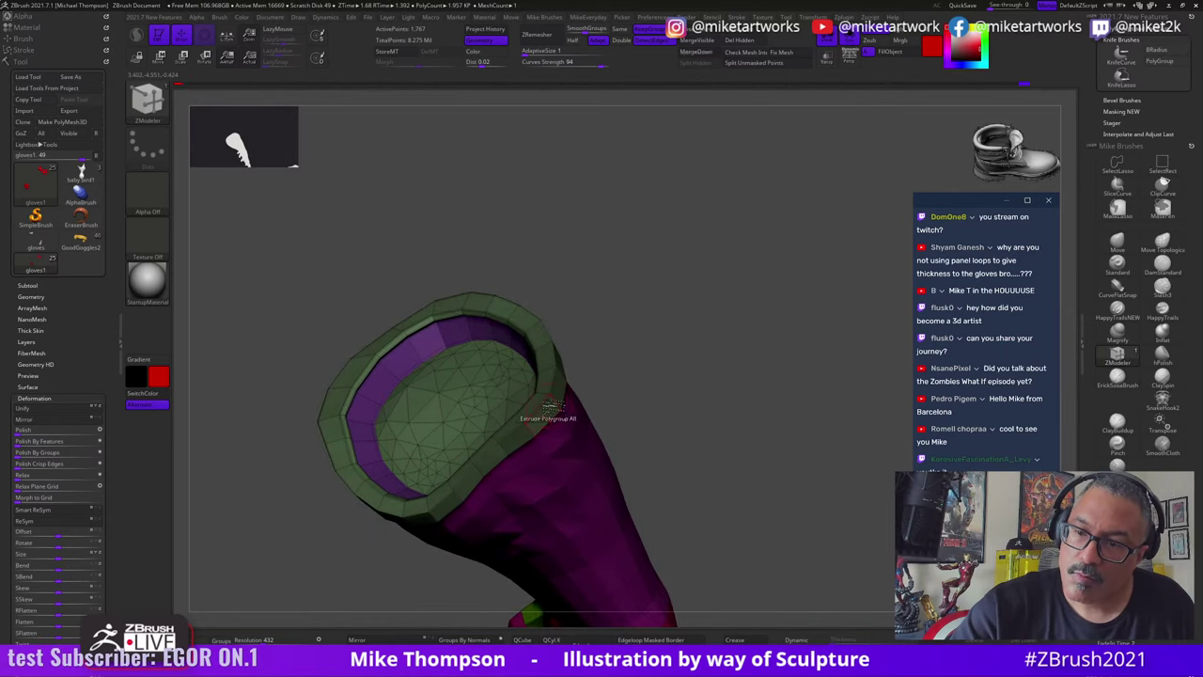
# Step: Display the glove smoothed without wireframe and adjust the cuff's shape with a larger Move brush
pyautogui.moveTo(813, 563)
pyautogui.mouseDown()
pyautogui.moveTo(814, 516)
pyautogui.moveTo(824, 529)
pyautogui.moveTo(811, 553)
pyautogui.moveTo(837, 465)
pyautogui.moveTo(779, 483)
pyautogui.moveTo(789, 479)
pyautogui.mouseUp()
pyautogui.press('space')
pyautogui.click(834, 567)
pyautogui.moveTo(859, 516); pyautogui.dragTo(786, 315)
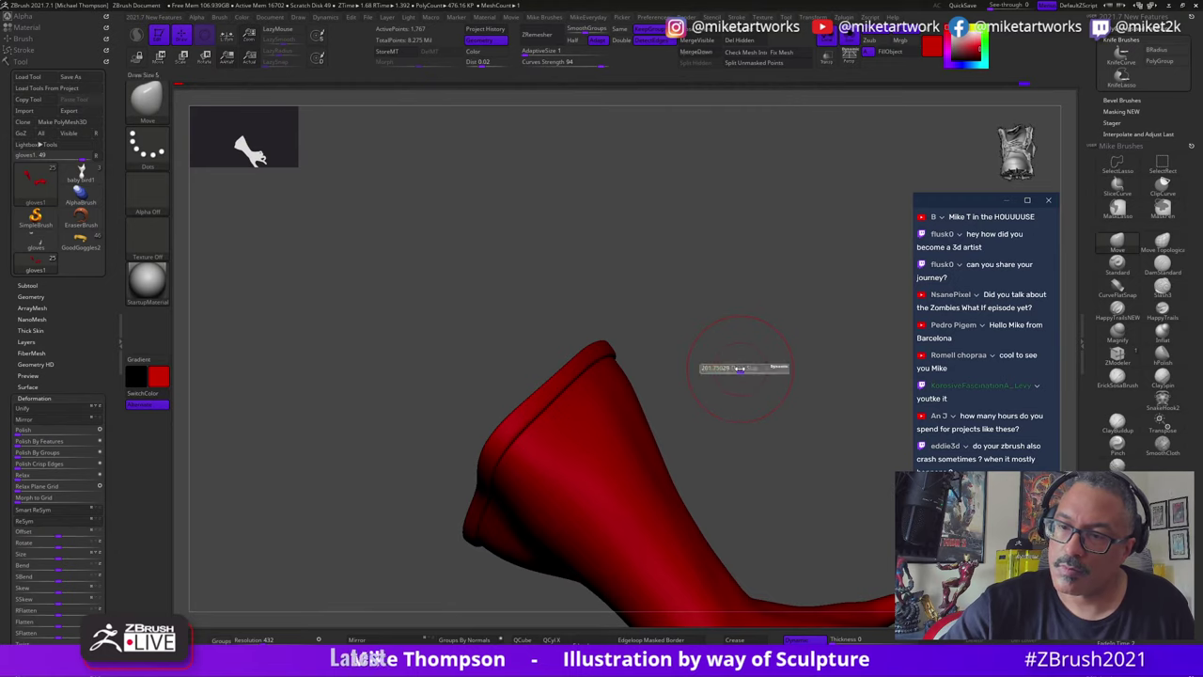
pyautogui.keyDown('ctrl'); pyautogui.moveTo(623, 338); pyautogui.dragTo(566, 373); pyautogui.keyUp('ctrl')
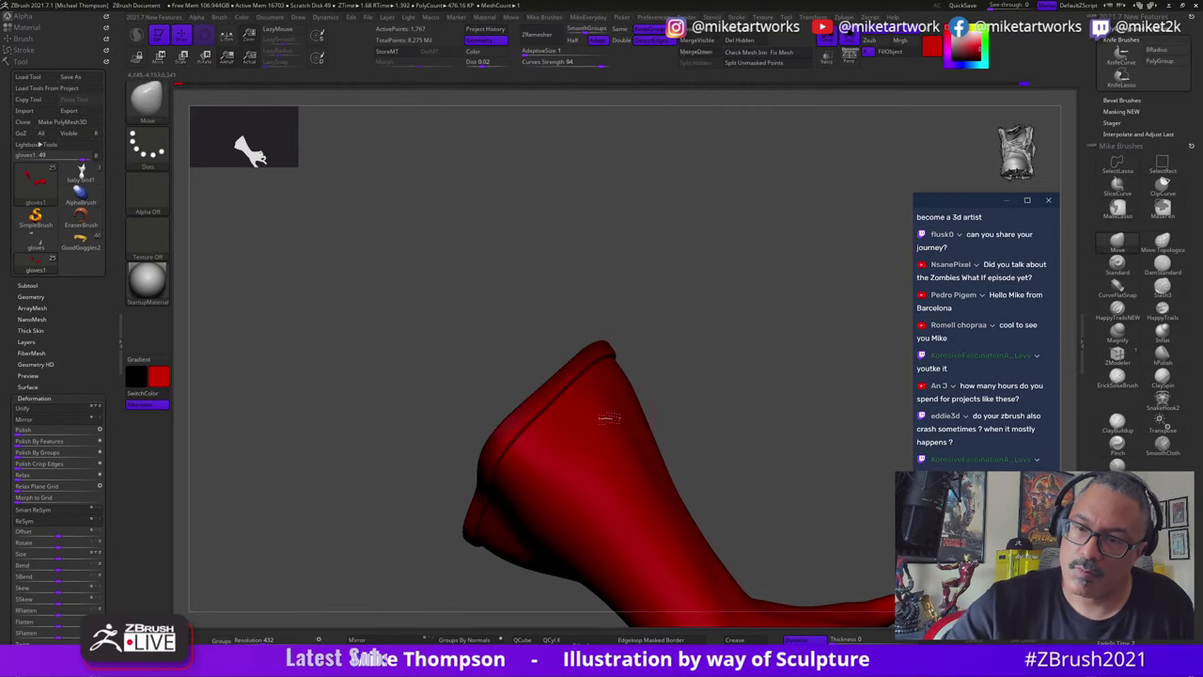
pyautogui.moveTo(671, 351); pyautogui.dragTo(551, 415)
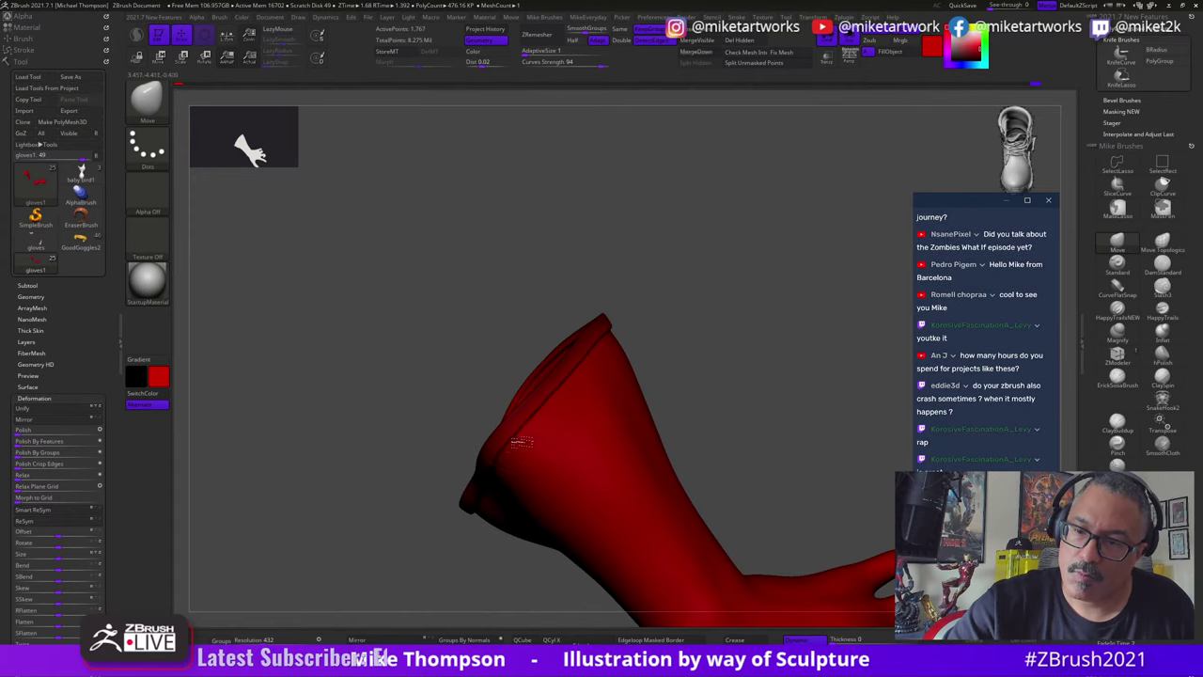
# Step: Bring back the full figure and examine how the trimmed gloves sit on both arms
pyautogui.keyDown('alt'); pyautogui.moveTo(784, 400); pyautogui.dragTo(778, 368); pyautogui.keyUp('alt')
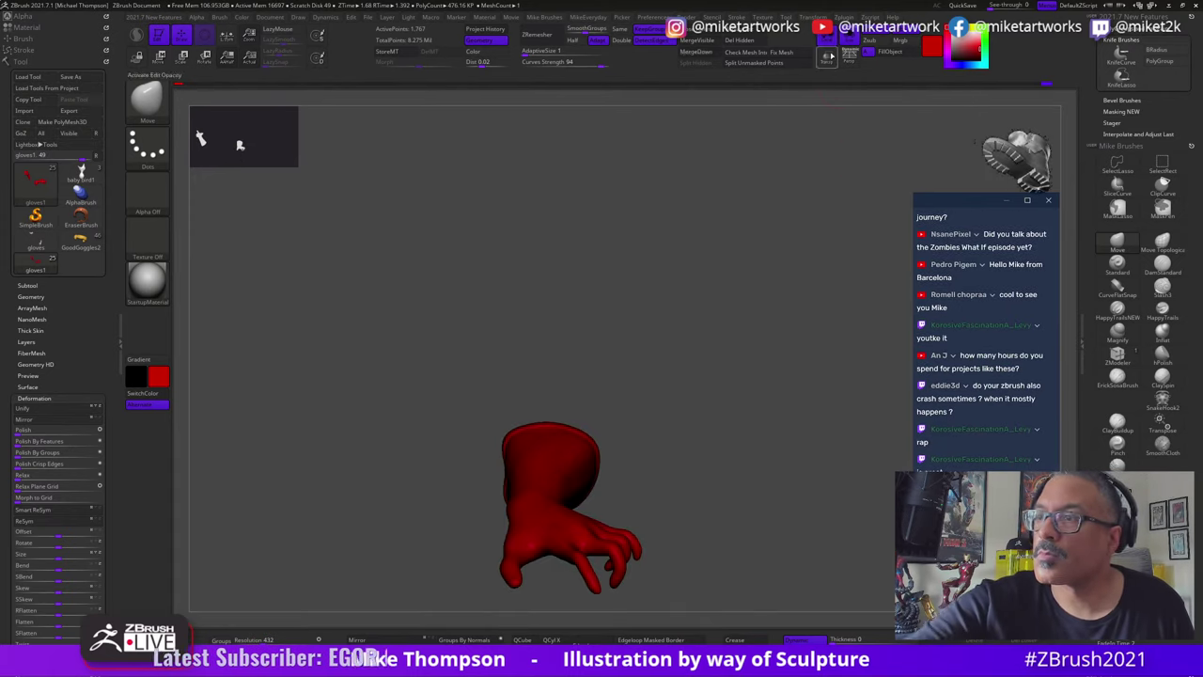
pyautogui.click(849, 54)
pyautogui.moveTo(779, 289); pyautogui.dragTo(778, 519)
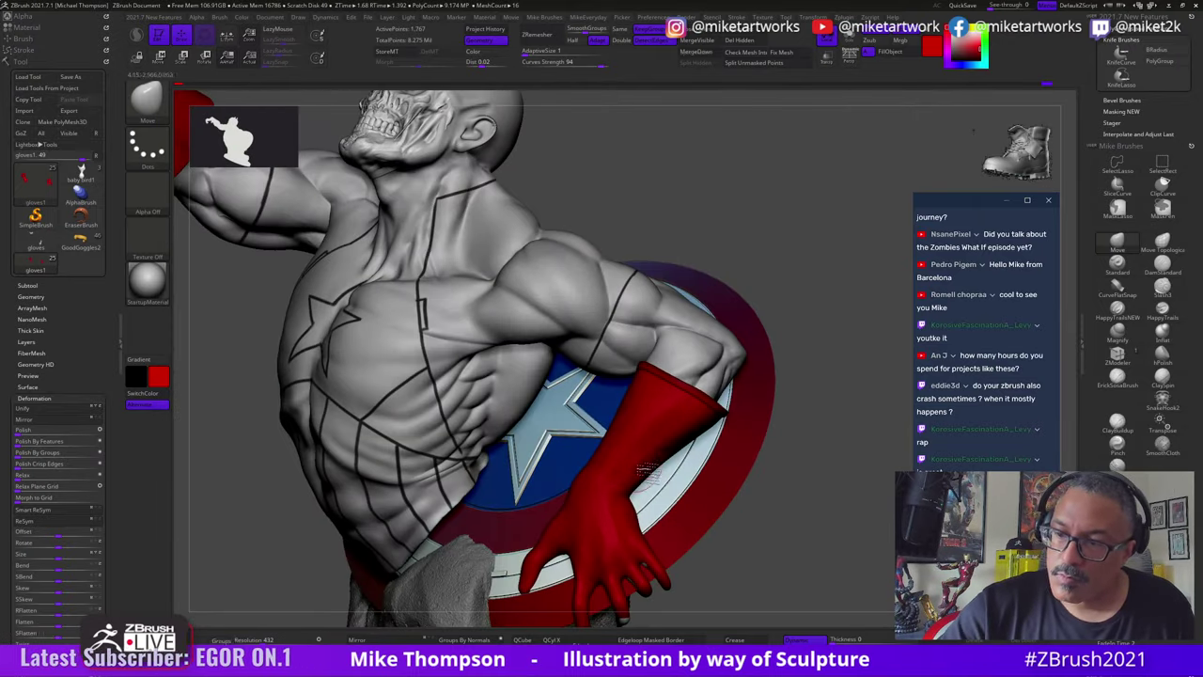
pyautogui.moveTo(844, 483); pyautogui.dragTo(799, 398)
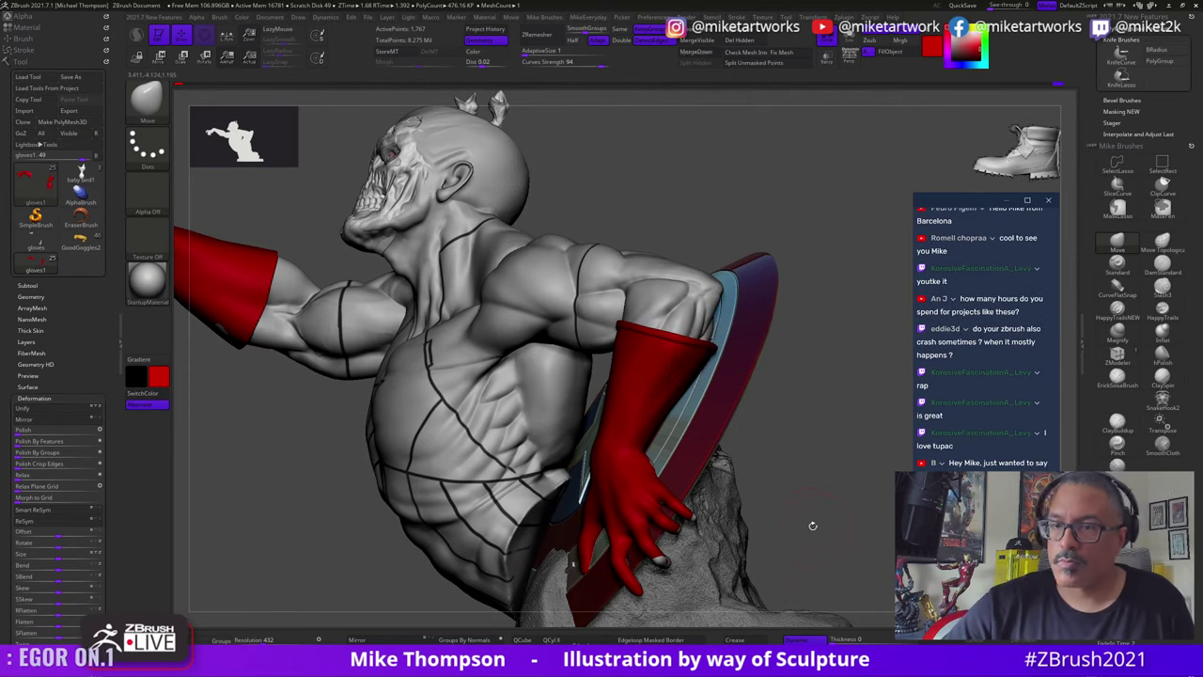
pyautogui.moveTo(812, 526)
pyautogui.mouseDown()
pyautogui.moveTo(822, 532)
pyautogui.moveTo(798, 527)
pyautogui.moveTo(855, 545)
pyautogui.moveTo(851, 508)
pyautogui.mouseUp()
# Step: Open the subtool list and change the current color to near-white so the gloves match the body
pyautogui.press('space')
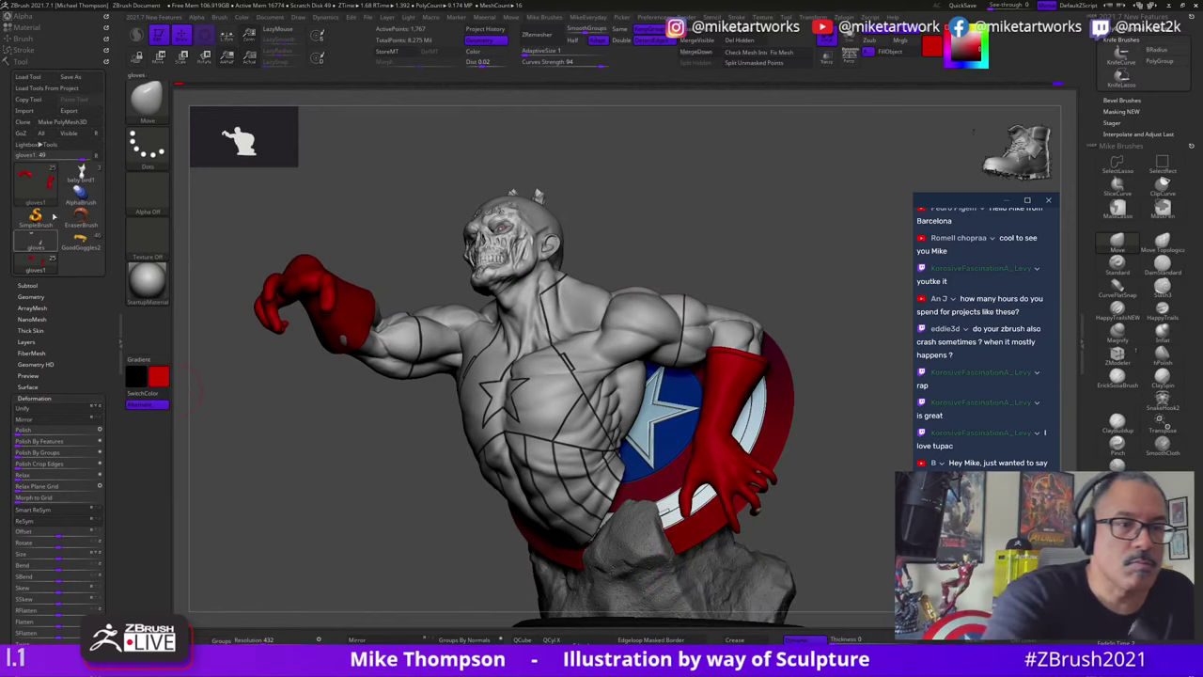
pyautogui.click(30, 284)
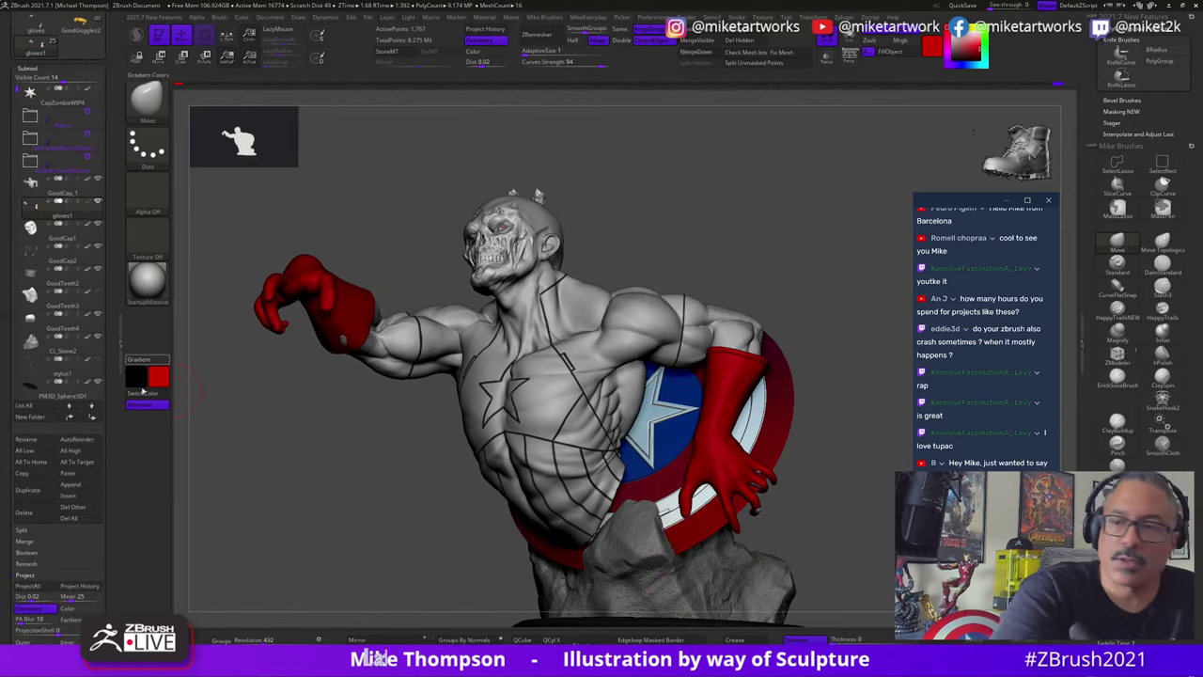
pyautogui.press('space')
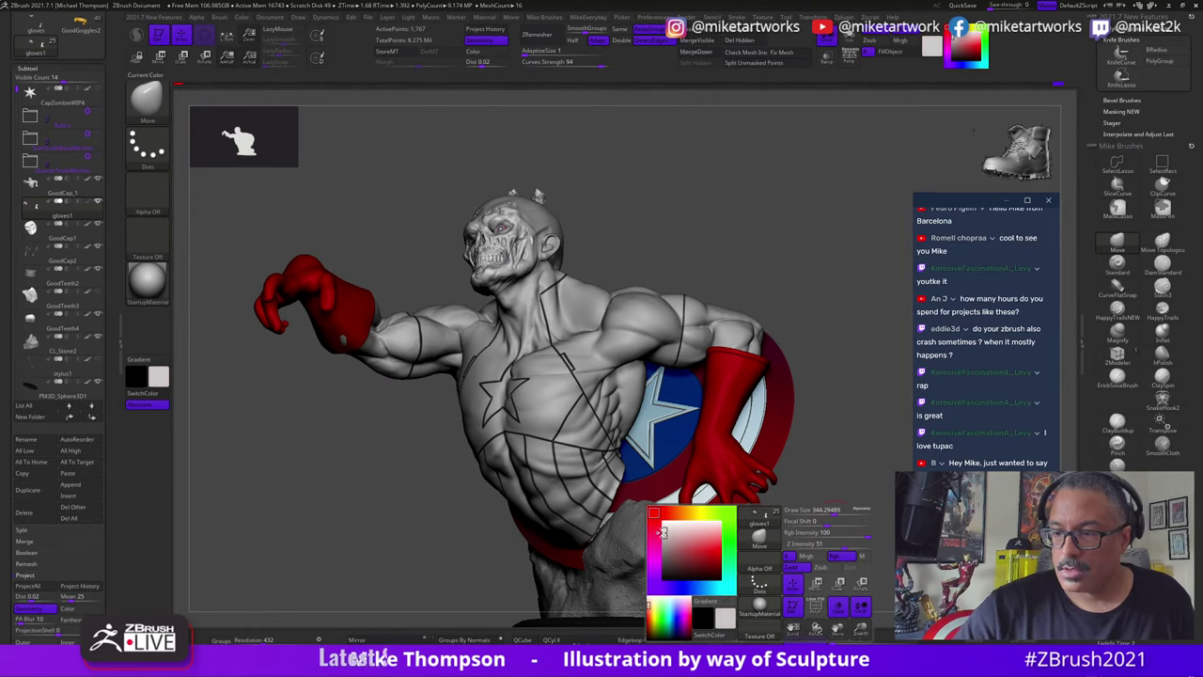
pyautogui.click(662, 532)
pyautogui.moveTo(865, 510); pyautogui.dragTo(837, 533)
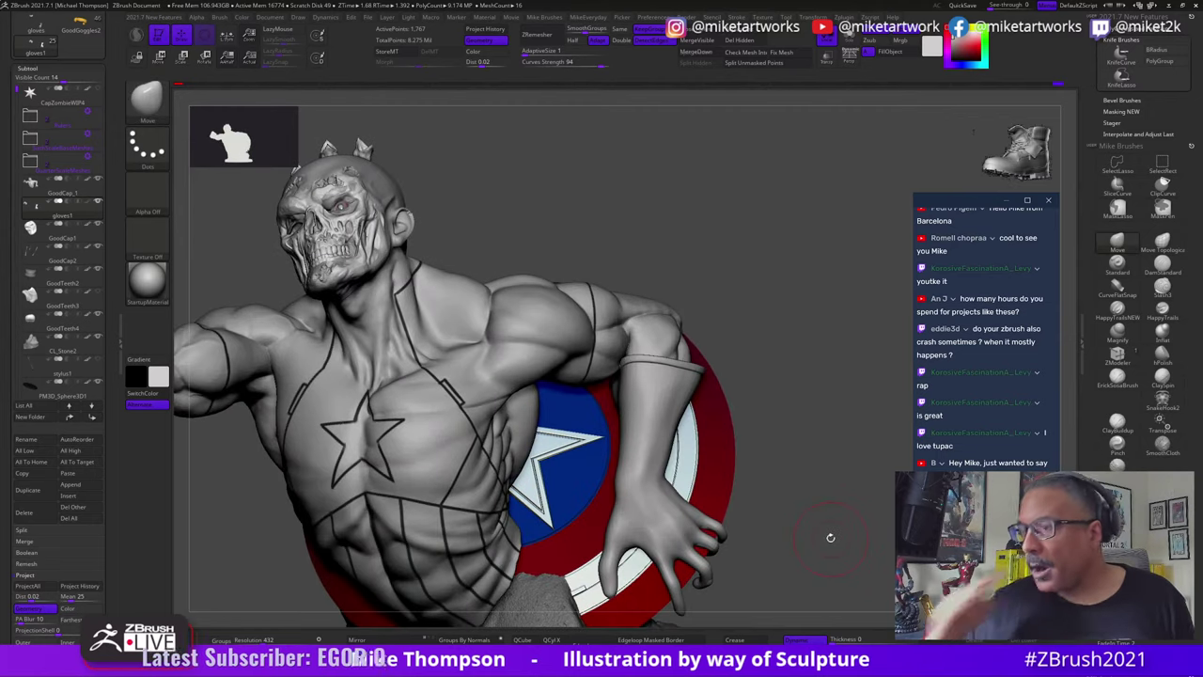
pyautogui.scroll(3, 968, 348)
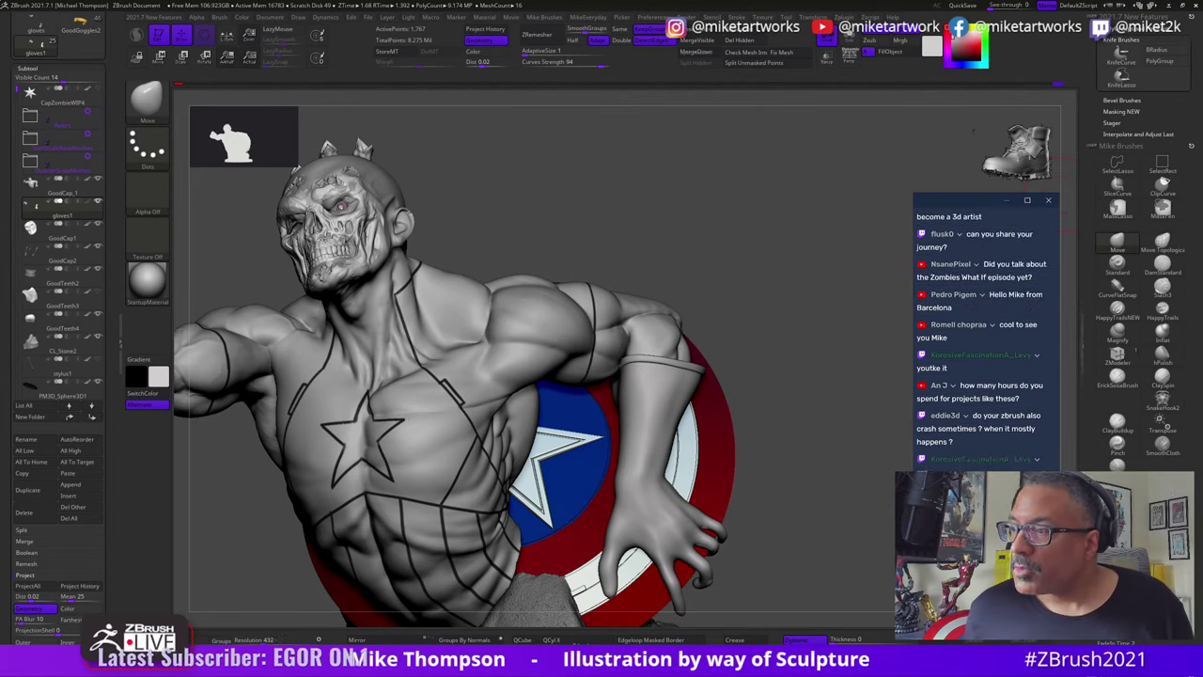
pyautogui.scroll(2, 969, 319)
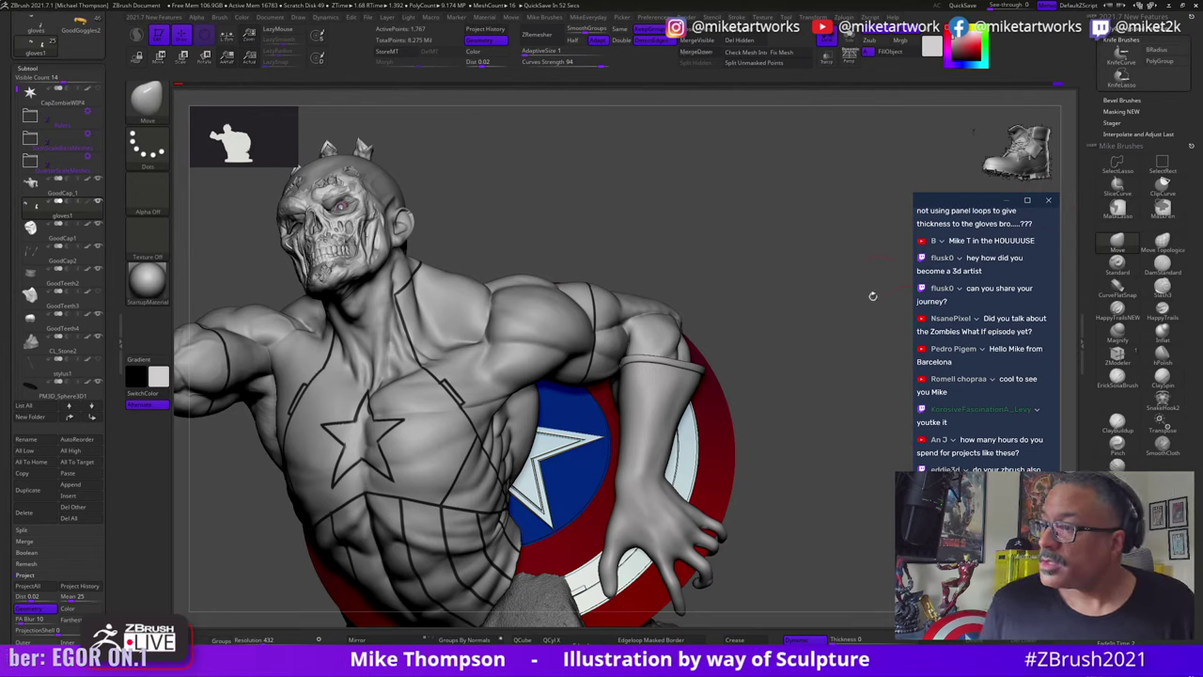
pyautogui.scroll(3, 984, 334)
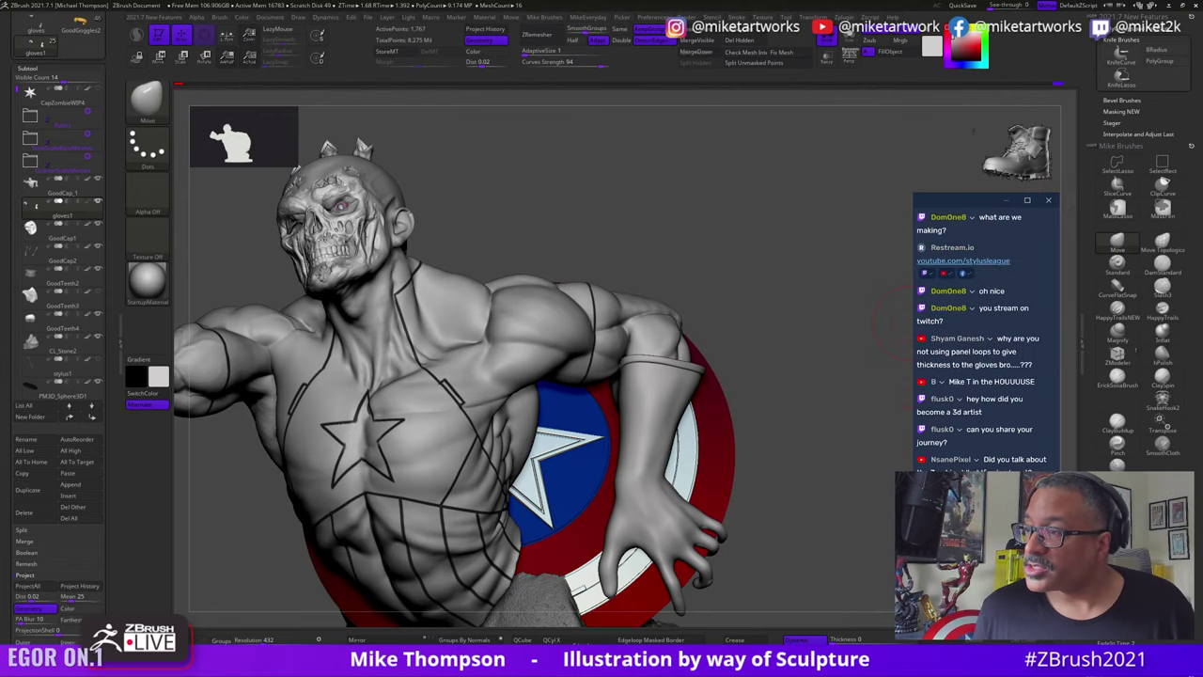
pyautogui.scroll(-2, 1002, 348)
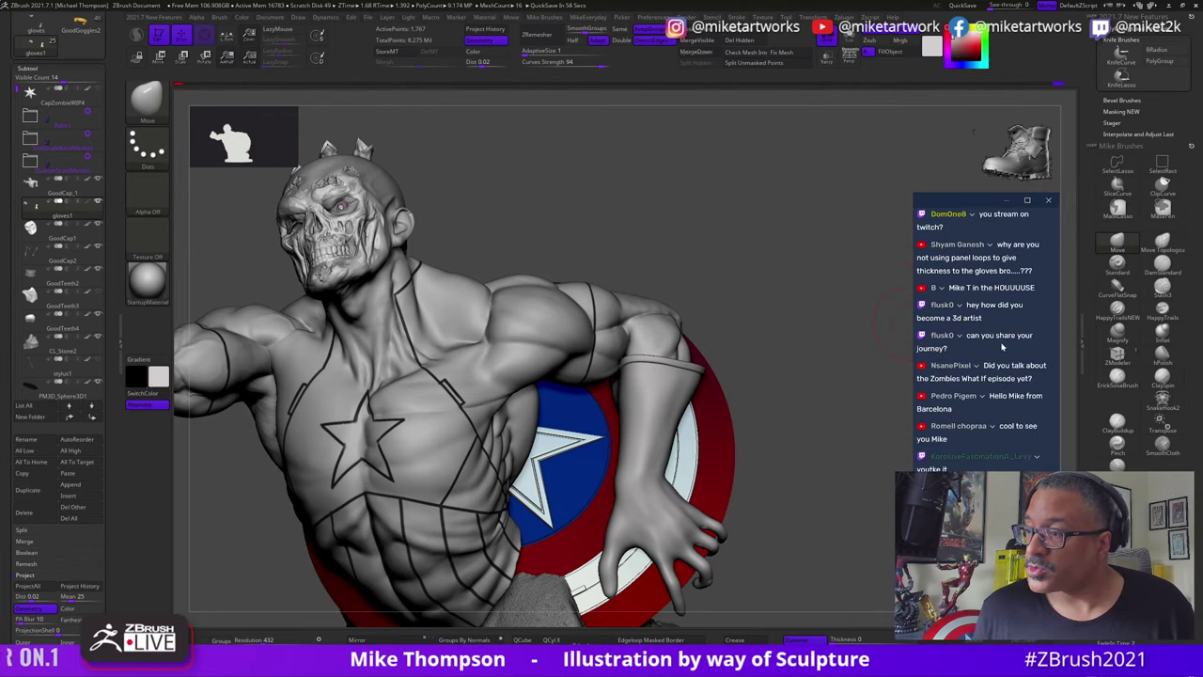
pyautogui.scroll(-1, 1000, 350)
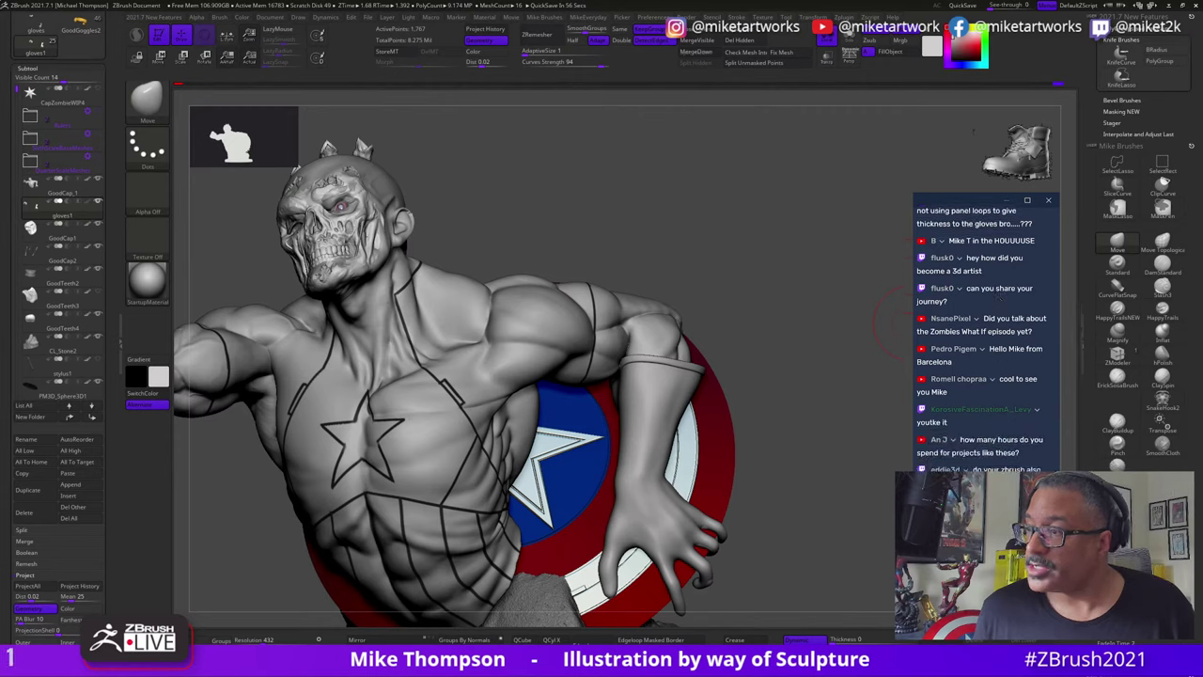
pyautogui.scroll(-3, 1014, 358)
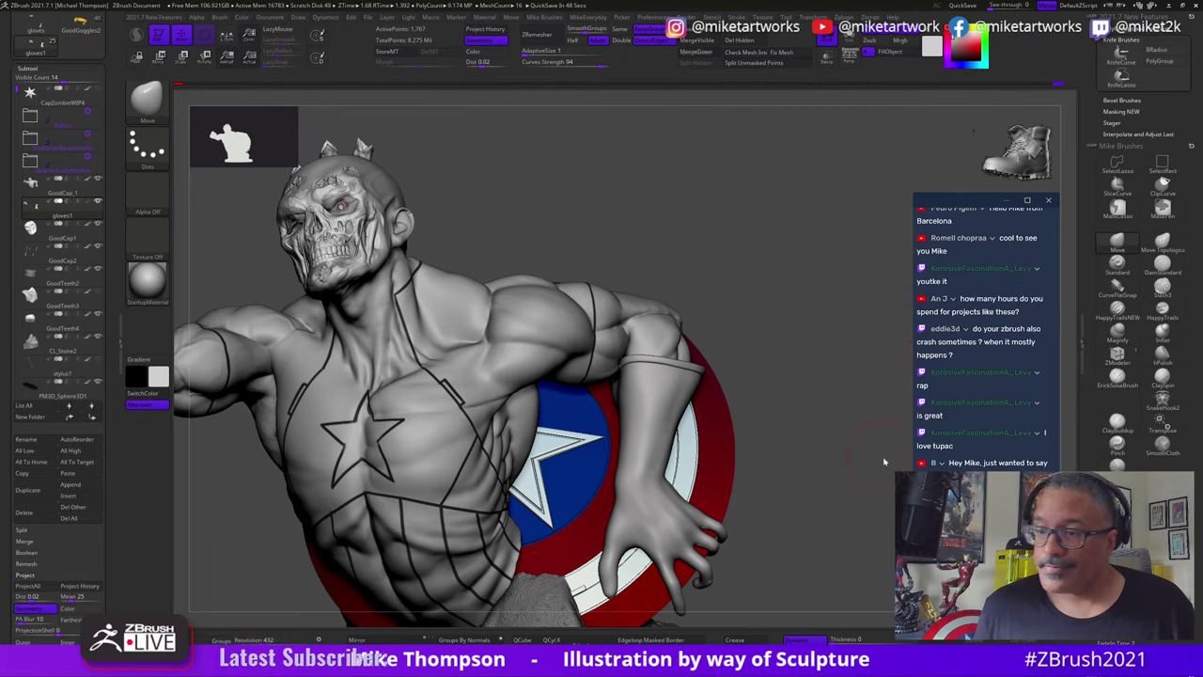
# Step: Reshape the shield-side glove's cuff with the Move brush from the front, above and side so it fits around the elbow
pyautogui.moveTo(883, 461); pyautogui.dragTo(850, 458)
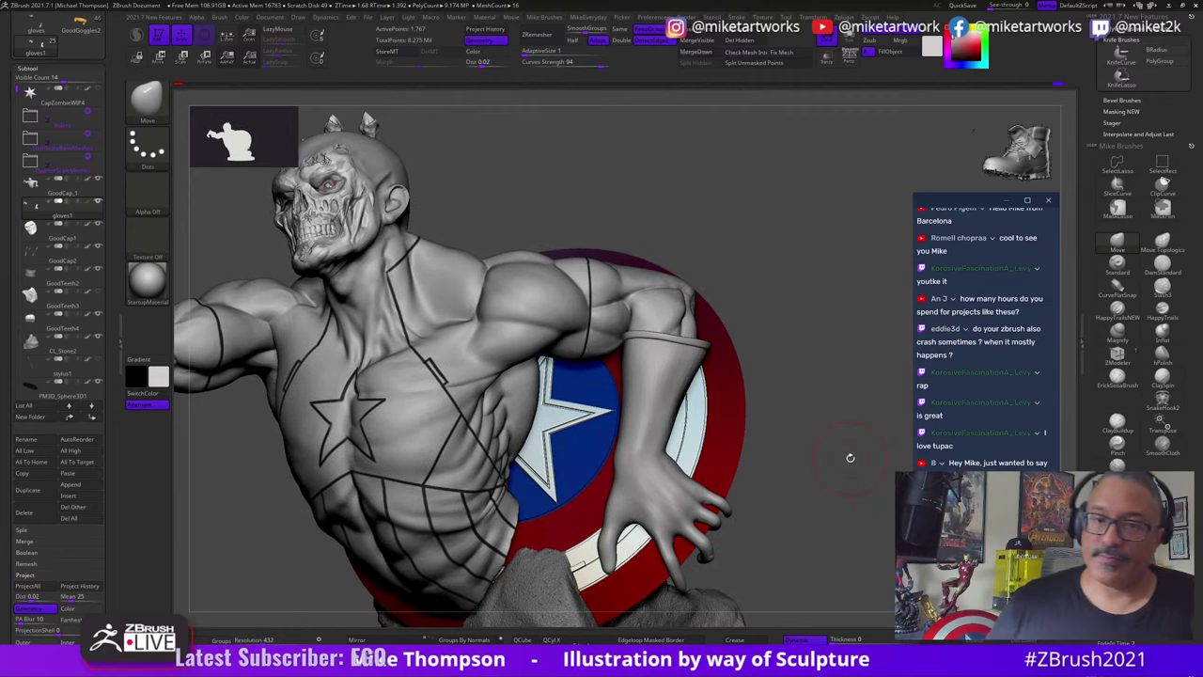
pyautogui.moveTo(755, 288)
pyautogui.mouseDown()
pyautogui.moveTo(781, 346)
pyautogui.moveTo(700, 386)
pyautogui.mouseUp()
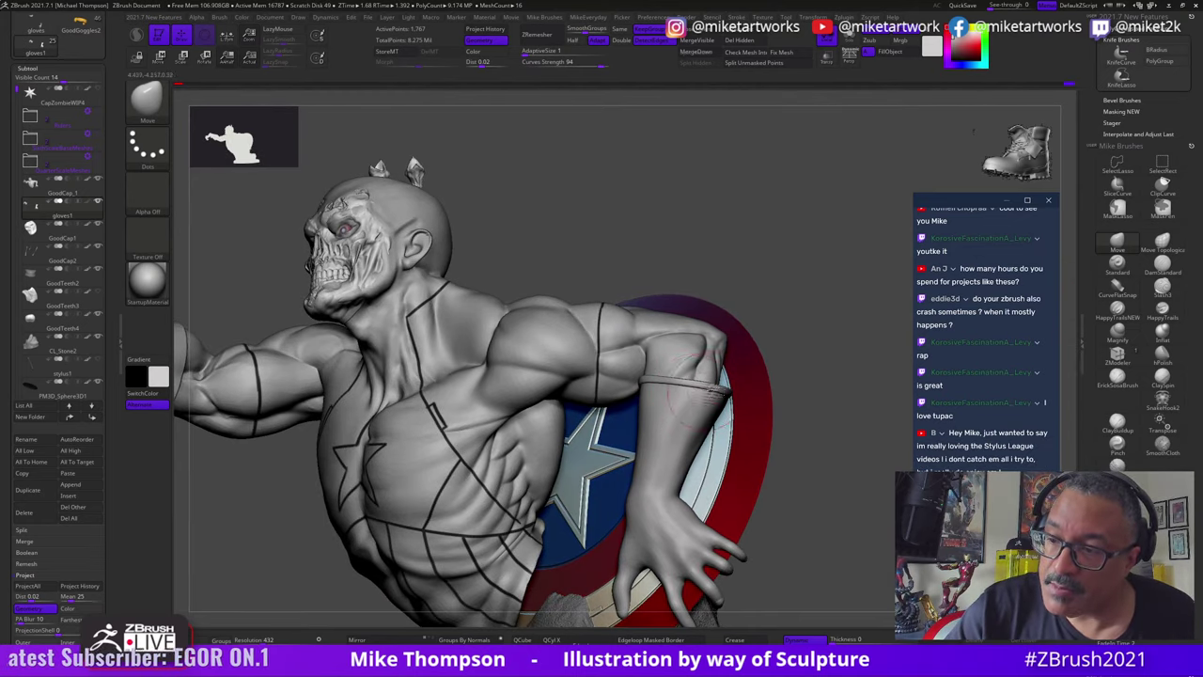
pyautogui.moveTo(693, 385)
pyautogui.mouseDown()
pyautogui.moveTo(789, 366)
pyautogui.moveTo(824, 314)
pyautogui.moveTo(766, 345)
pyautogui.mouseUp()
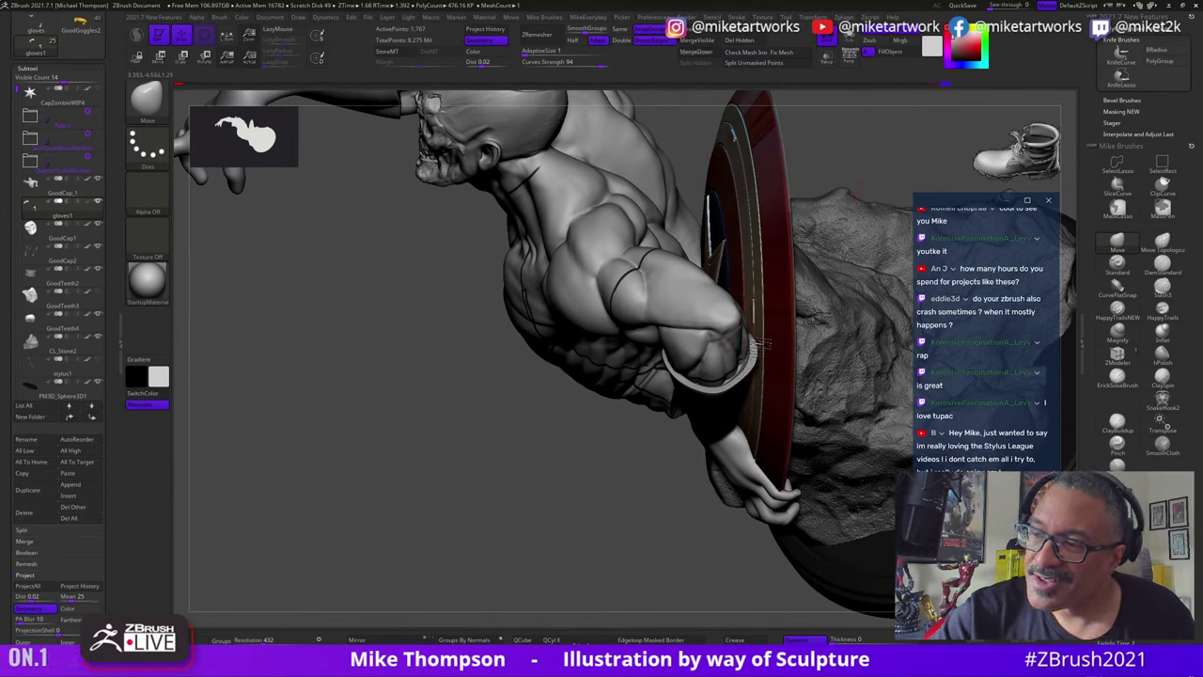
pyautogui.moveTo(766, 345)
pyautogui.mouseDown()
pyautogui.moveTo(679, 504)
pyautogui.moveTo(694, 480)
pyautogui.mouseUp()
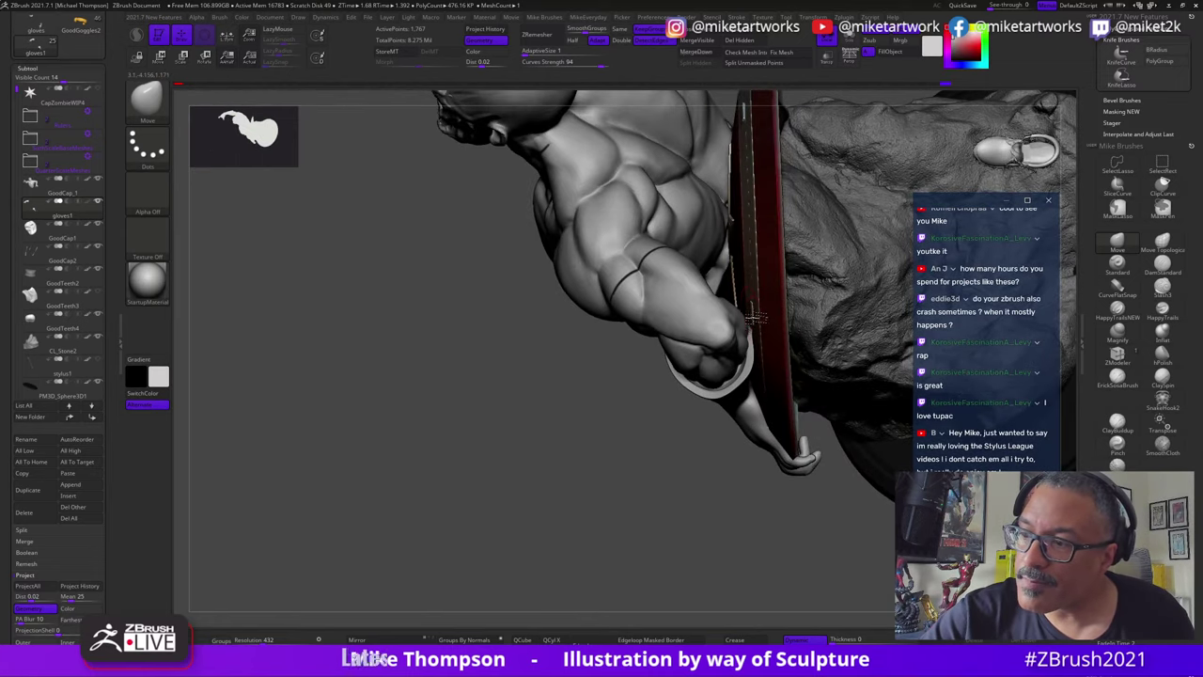
pyautogui.moveTo(763, 453); pyautogui.dragTo(758, 467)
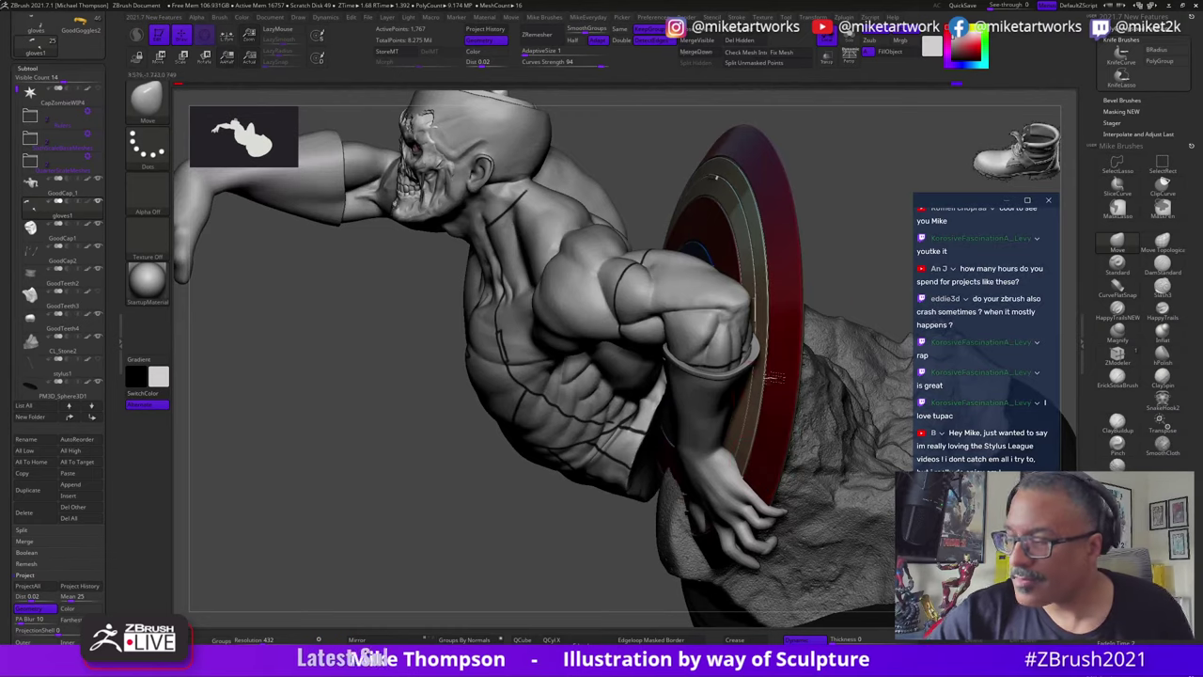
pyautogui.moveTo(773, 377)
pyautogui.mouseDown()
pyautogui.moveTo(757, 355)
pyautogui.moveTo(756, 373)
pyautogui.mouseUp()
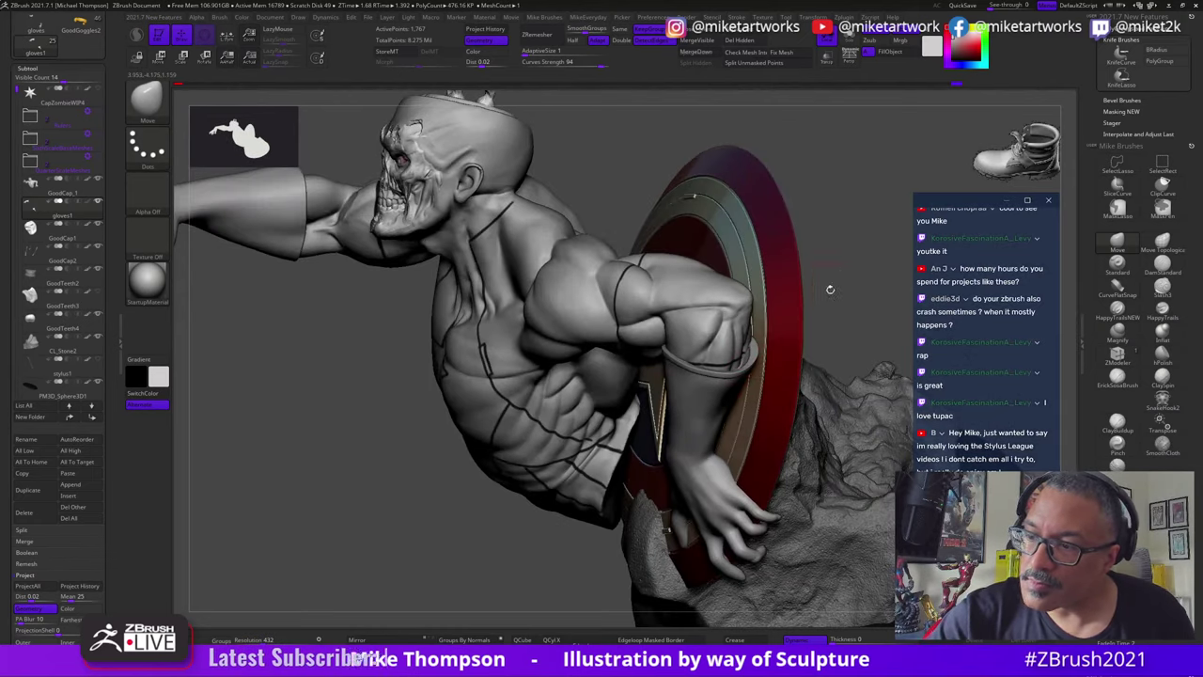
pyautogui.moveTo(830, 290)
pyautogui.mouseDown()
pyautogui.moveTo(826, 316)
pyautogui.moveTo(740, 386)
pyautogui.mouseUp()
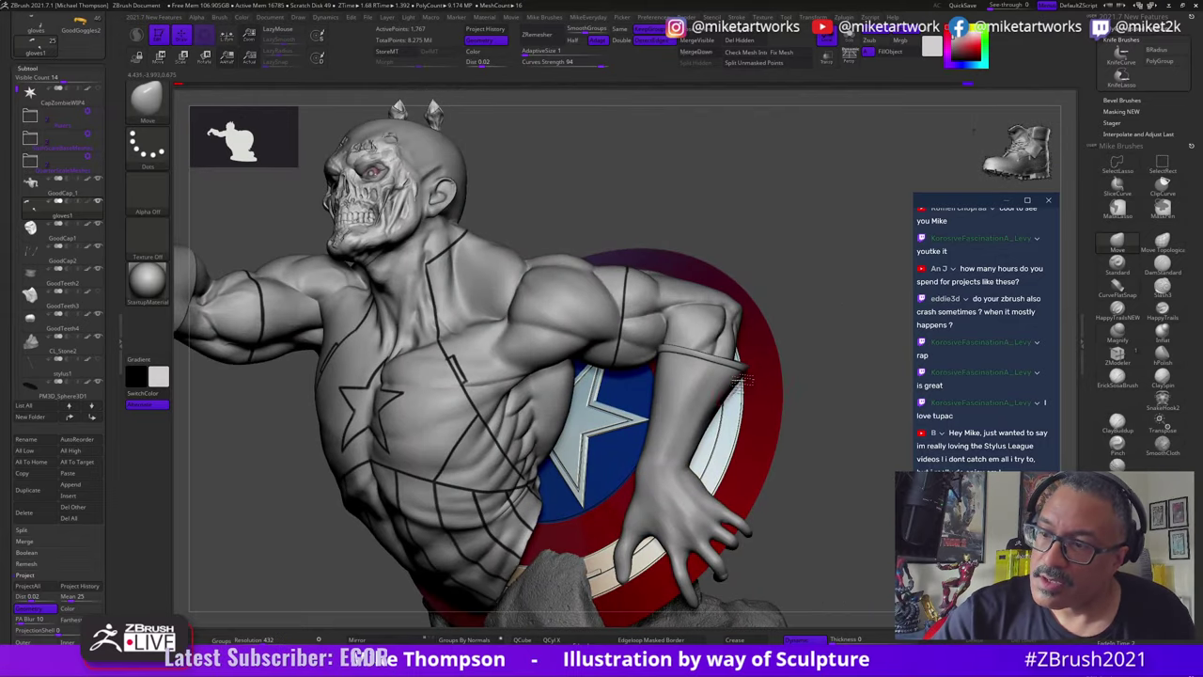
# Step: Refine the flare and rim of the shield-side cuff with further Move strokes, checking it against the forearm and shield
pyautogui.moveTo(803, 359); pyautogui.dragTo(749, 364)
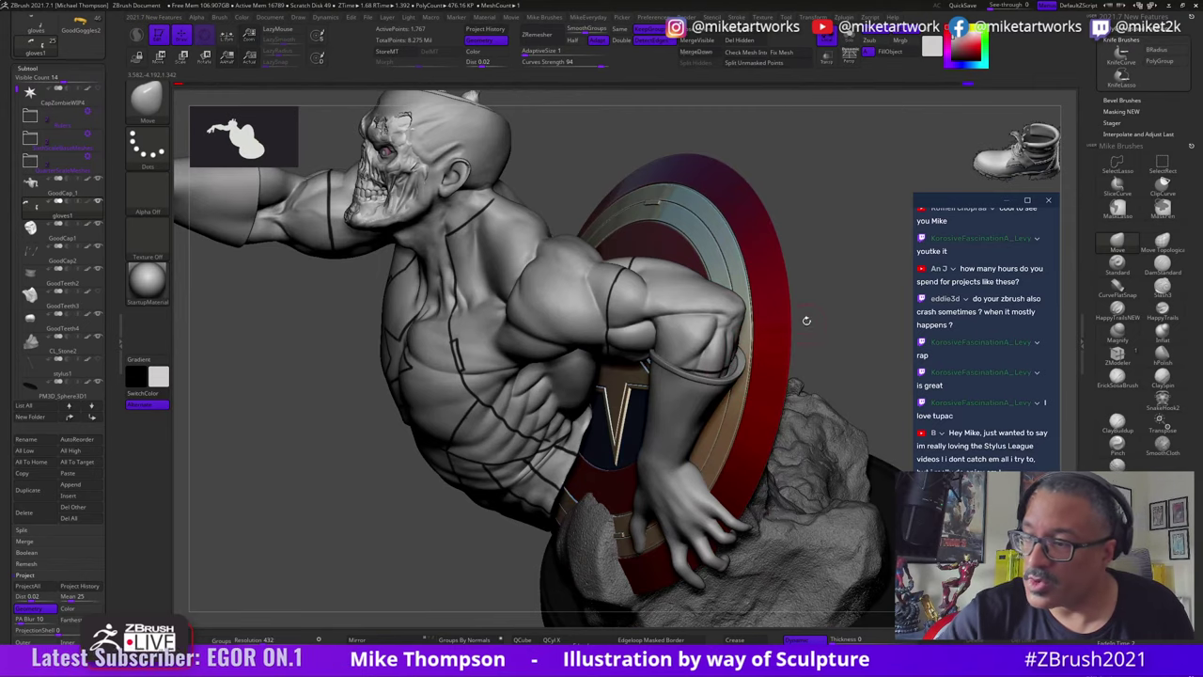
pyautogui.moveTo(805, 319)
pyautogui.mouseDown()
pyautogui.moveTo(803, 296)
pyautogui.moveTo(819, 308)
pyautogui.moveTo(800, 359)
pyautogui.moveTo(806, 390)
pyautogui.mouseUp()
pyautogui.press('s')
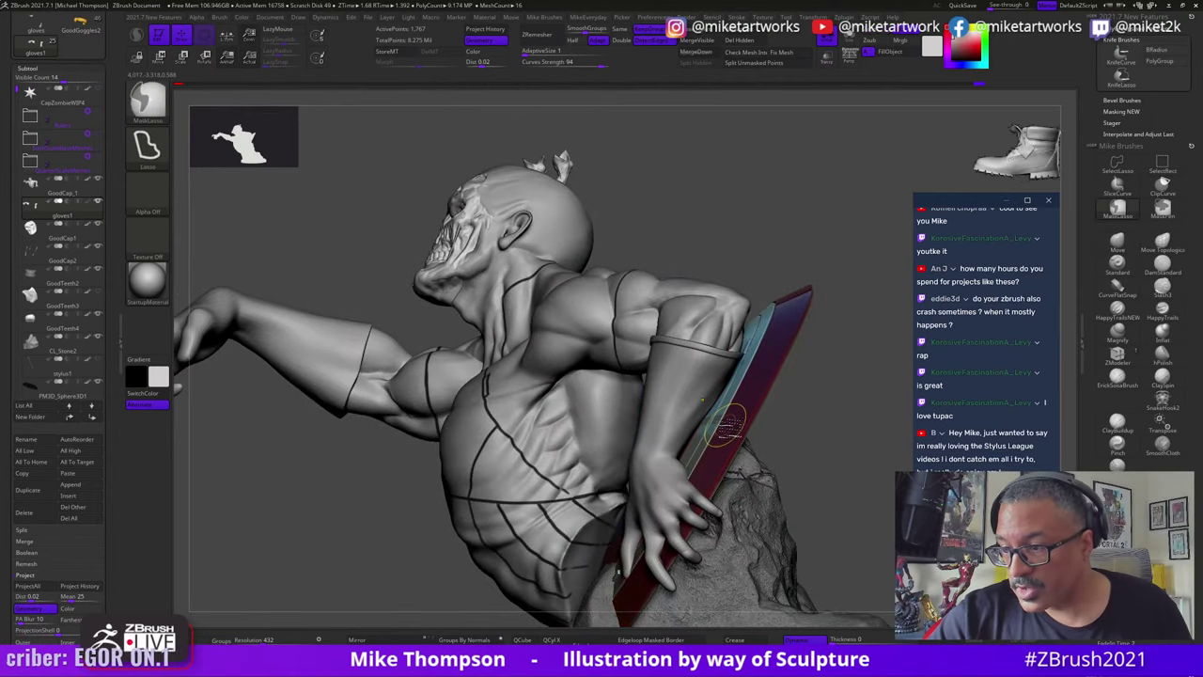
pyautogui.moveTo(792, 403)
pyautogui.mouseDown()
pyautogui.moveTo(813, 422)
pyautogui.moveTo(703, 428)
pyautogui.mouseUp()
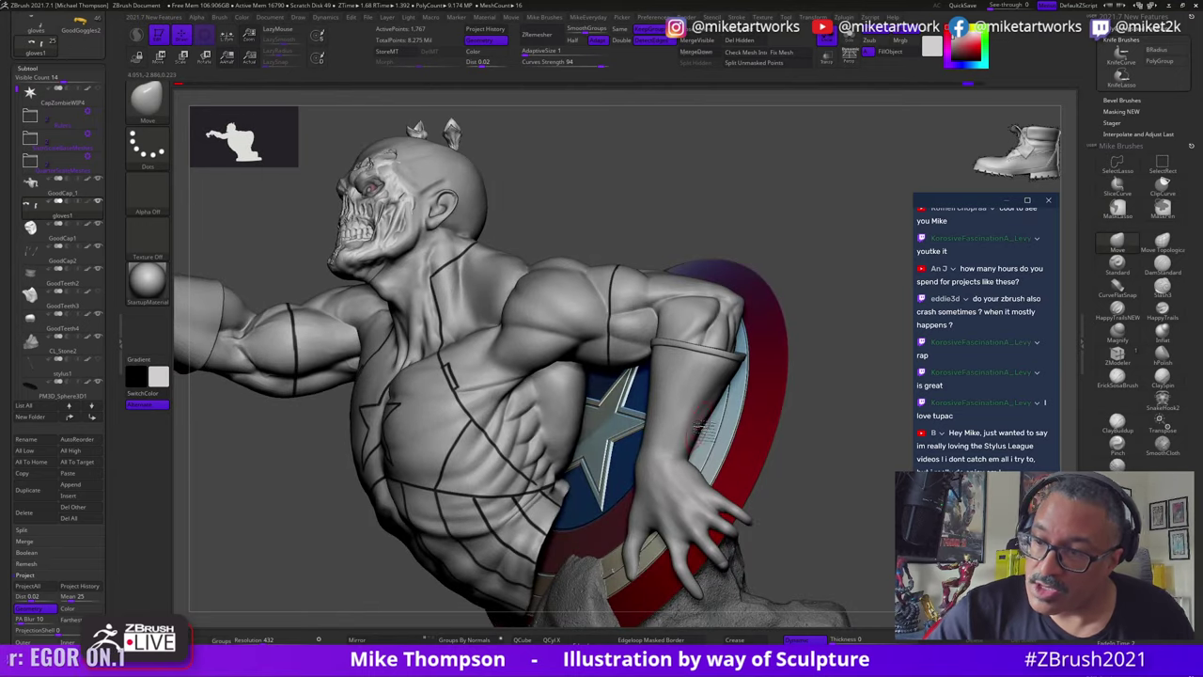
pyautogui.moveTo(769, 404)
pyautogui.mouseDown()
pyautogui.moveTo(700, 432)
pyautogui.moveTo(714, 402)
pyautogui.moveTo(816, 378)
pyautogui.moveTo(703, 391)
pyautogui.mouseUp()
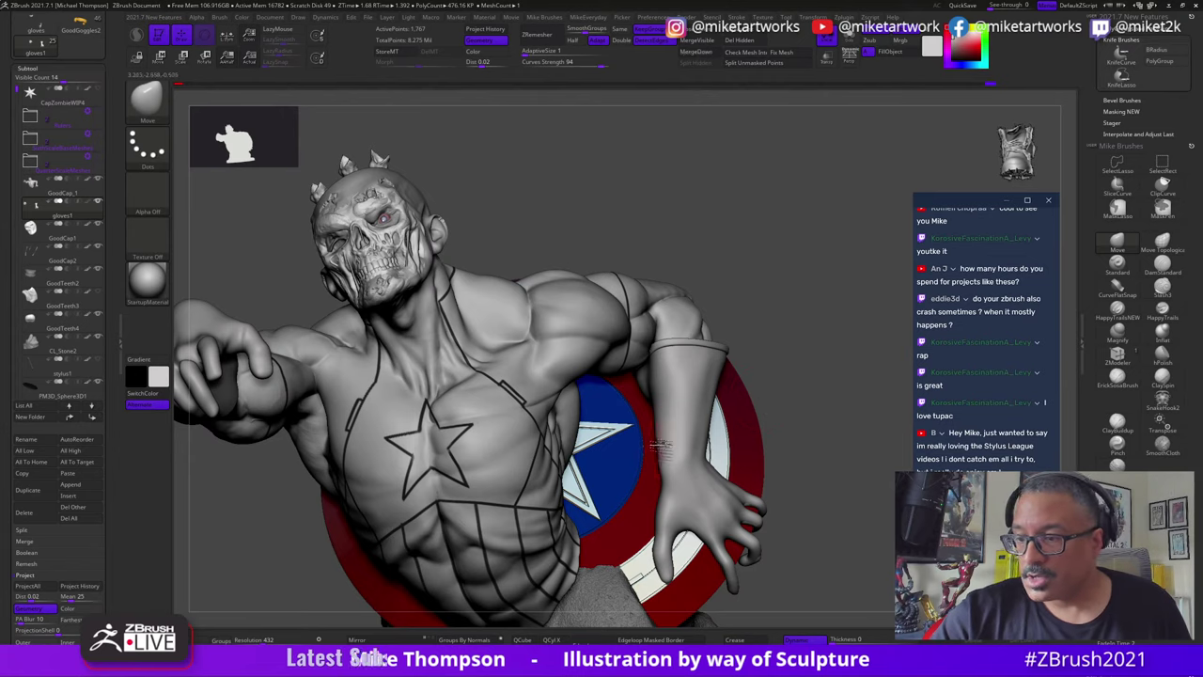
pyautogui.moveTo(668, 416)
pyautogui.mouseDown()
pyautogui.moveTo(818, 395)
pyautogui.moveTo(678, 370)
pyautogui.mouseUp()
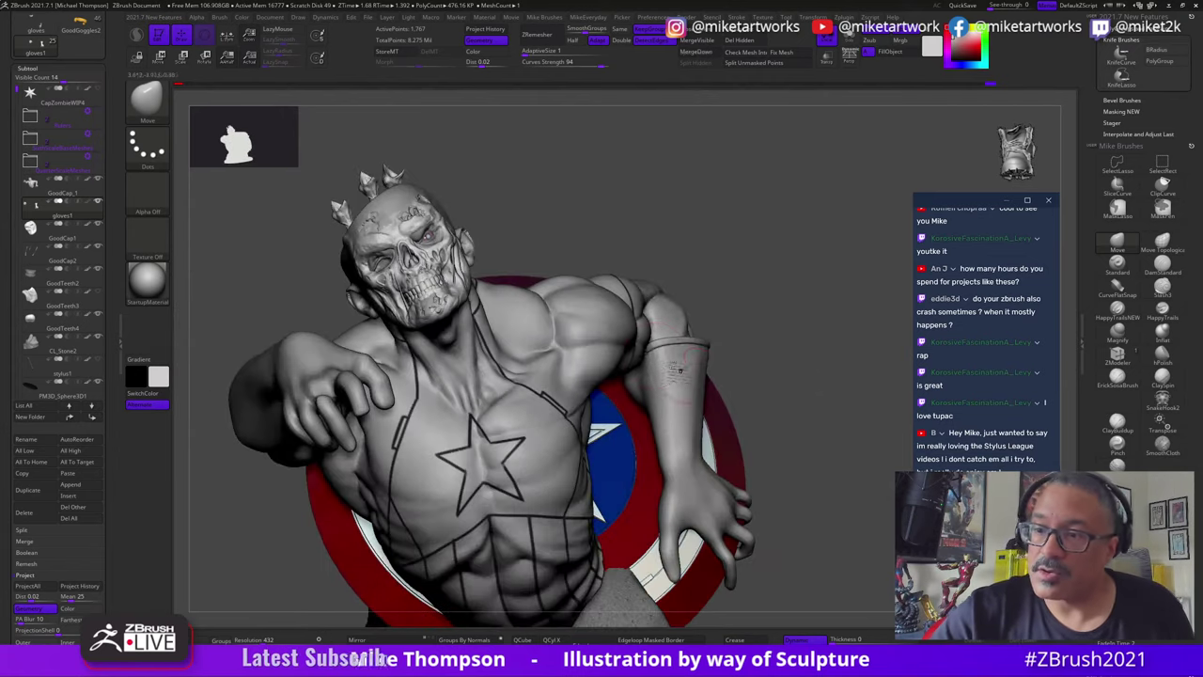
pyautogui.moveTo(757, 323)
pyautogui.mouseDown()
pyautogui.moveTo(790, 343)
pyautogui.moveTo(689, 345)
pyautogui.mouseUp()
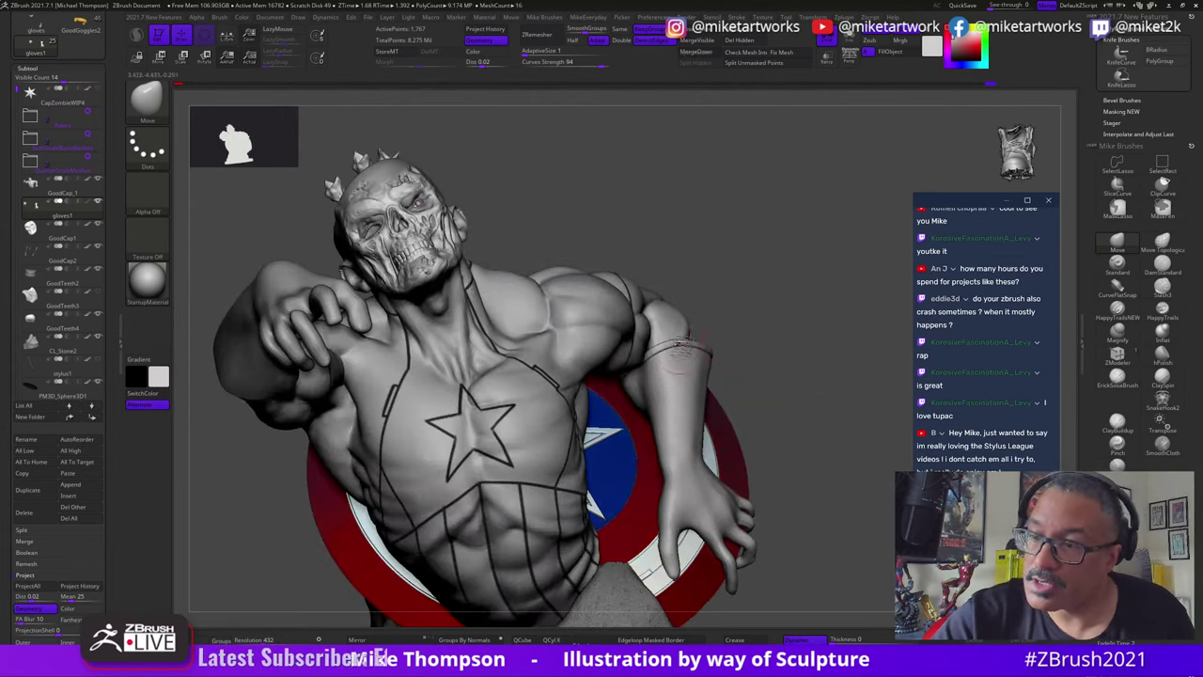
pyautogui.moveTo(795, 456)
pyautogui.mouseDown()
pyautogui.moveTo(835, 466)
pyautogui.moveTo(831, 503)
pyautogui.moveTo(803, 485)
pyautogui.moveTo(832, 485)
pyautogui.moveTo(823, 515)
pyautogui.moveTo(764, 398)
pyautogui.moveTo(599, 229)
pyautogui.moveTo(813, 317)
pyautogui.moveTo(810, 339)
pyautogui.moveTo(786, 324)
pyautogui.moveTo(848, 333)
pyautogui.moveTo(839, 331)
pyautogui.mouseUp()
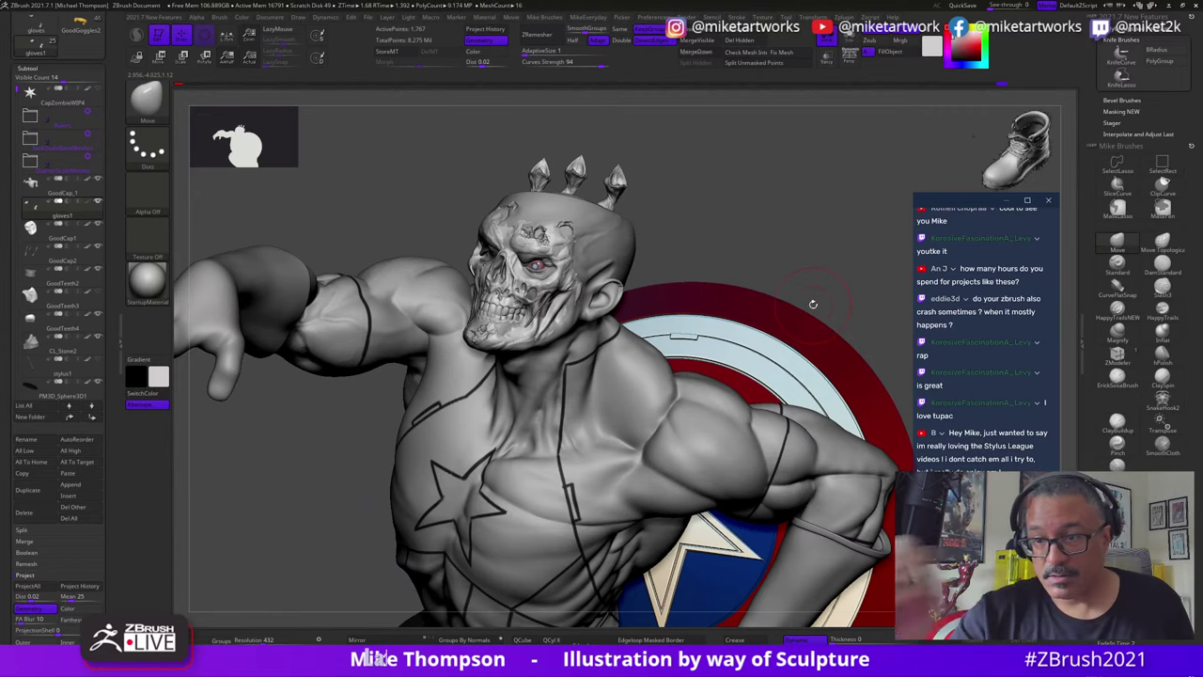
# Step: Select the body subtool, isolate it and mask everything except the shield-side forearm
pyautogui.moveTo(716, 244)
pyautogui.mouseDown()
pyautogui.moveTo(802, 232)
pyautogui.moveTo(845, 323)
pyautogui.mouseUp()
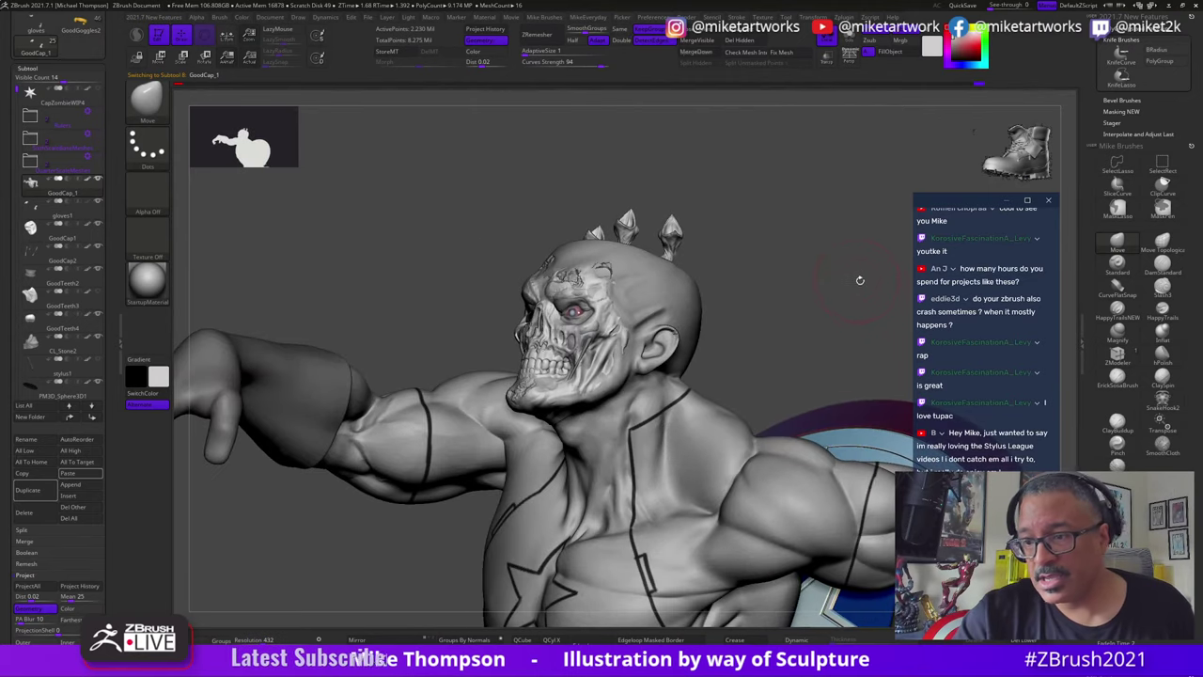
pyautogui.moveTo(860, 280); pyautogui.dragTo(851, 286)
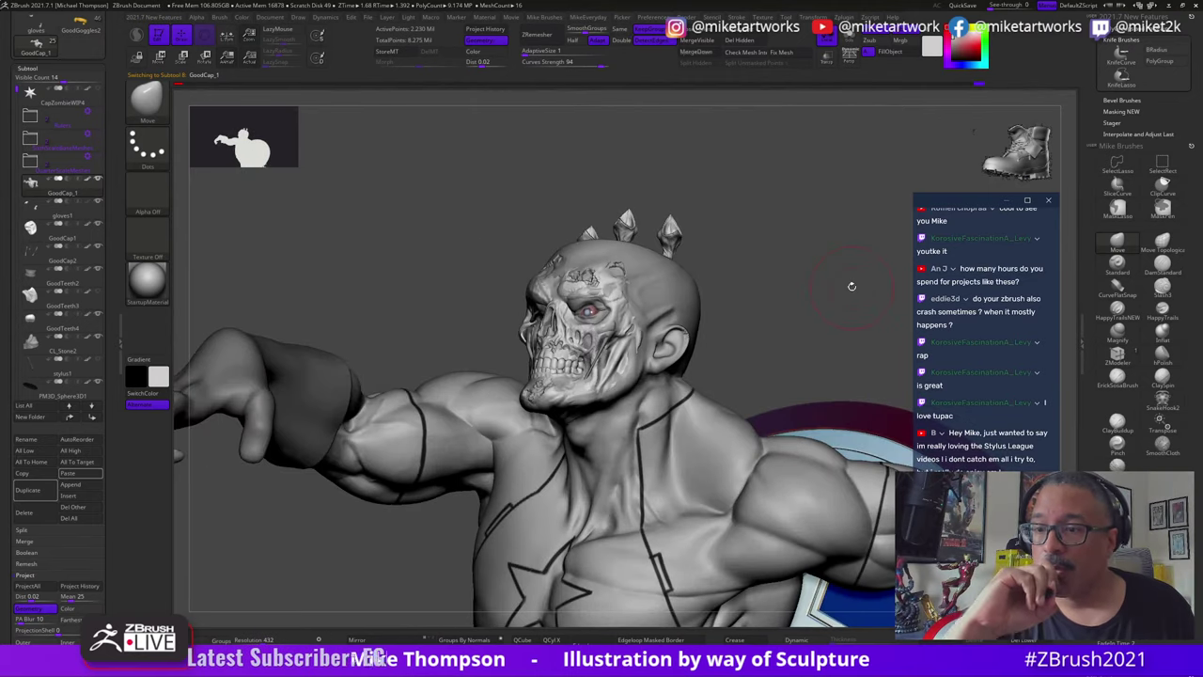
pyautogui.moveTo(851, 286)
pyautogui.mouseDown()
pyautogui.moveTo(798, 299)
pyautogui.moveTo(824, 301)
pyautogui.moveTo(803, 293)
pyautogui.moveTo(896, 245)
pyautogui.moveTo(499, 470)
pyautogui.mouseUp()
pyautogui.moveTo(532, 539)
pyautogui.mouseDown()
pyautogui.moveTo(411, 502)
pyautogui.moveTo(632, 602)
pyautogui.mouseUp()
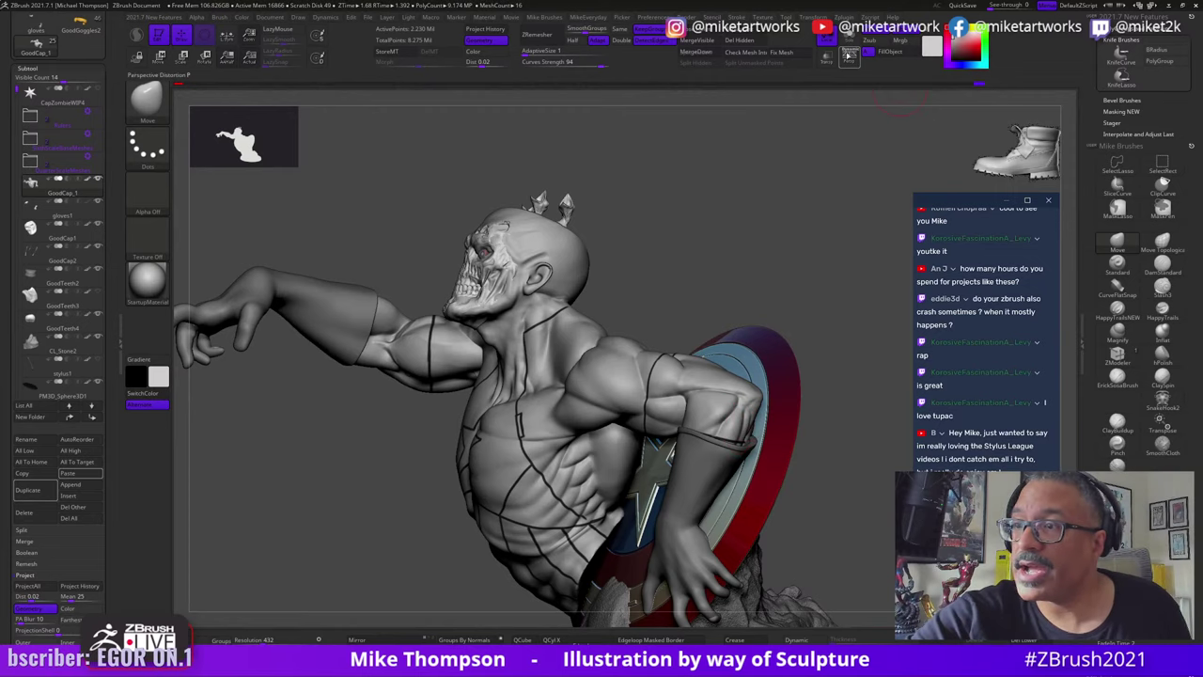
pyautogui.click(853, 39)
pyautogui.moveTo(818, 499); pyautogui.dragTo(902, 491)
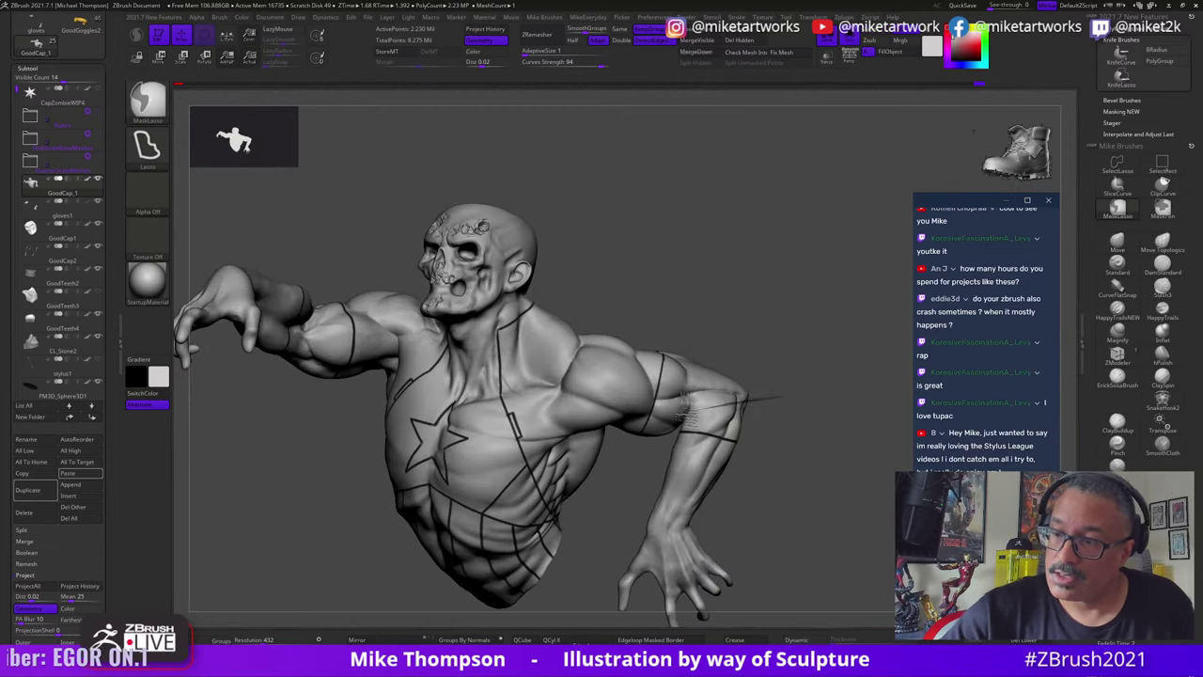
pyautogui.keyDown('ctrl'); pyautogui.click(835, 499); pyautogui.keyUp('ctrl')
# Step: Fill the unmasked forearm with light grey (213, 213, 213) to cover its drawn line, clear the mask and show all subtools
pyautogui.press('space')
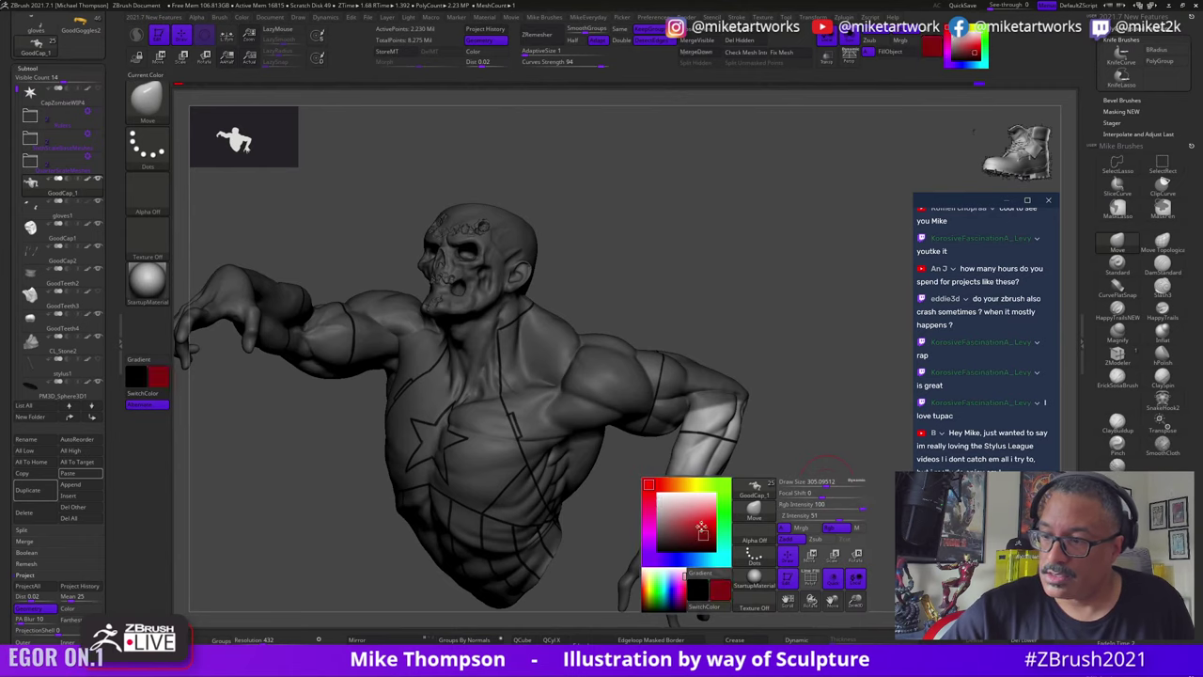
pyautogui.click(246, 18)
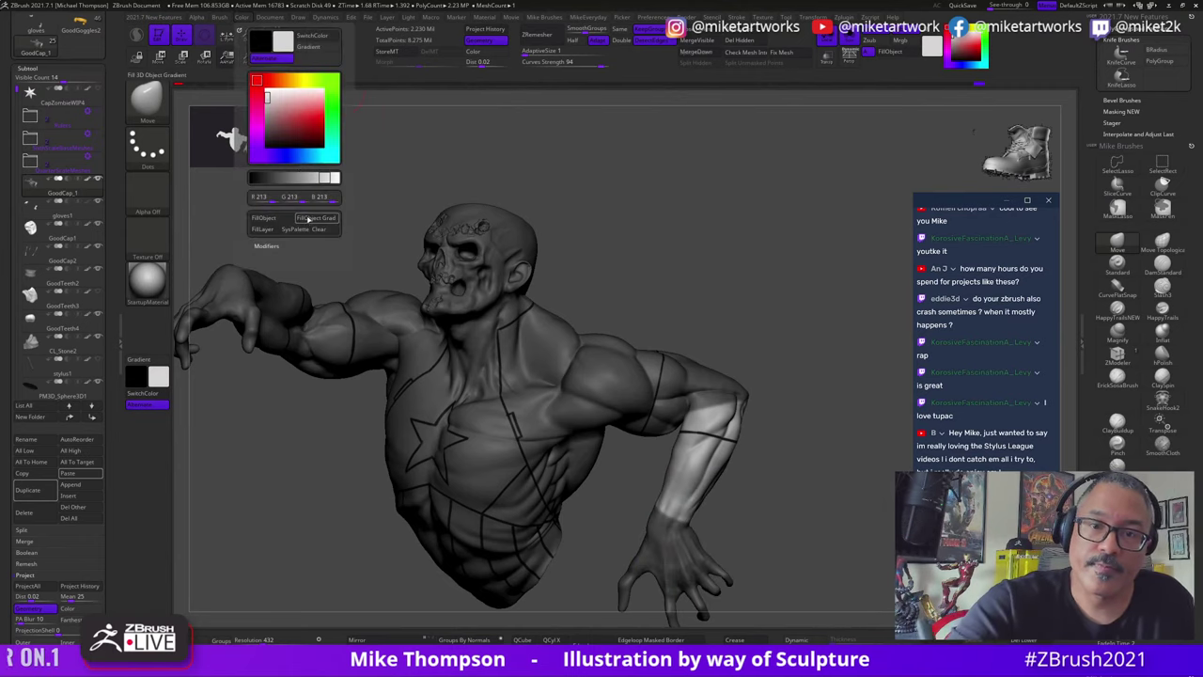
pyautogui.click(291, 218)
pyautogui.keyDown('ctrl'); pyautogui.moveTo(827, 540); pyautogui.dragTo(841, 563); pyautogui.keyUp('ctrl')
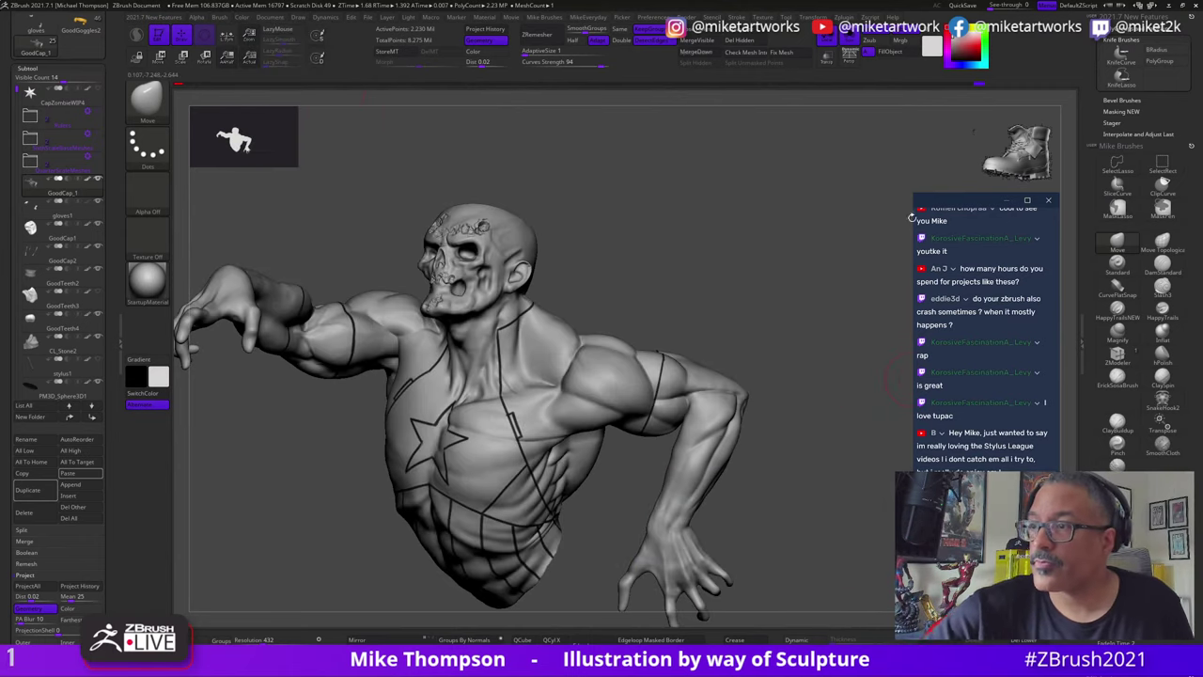
pyautogui.click(850, 39)
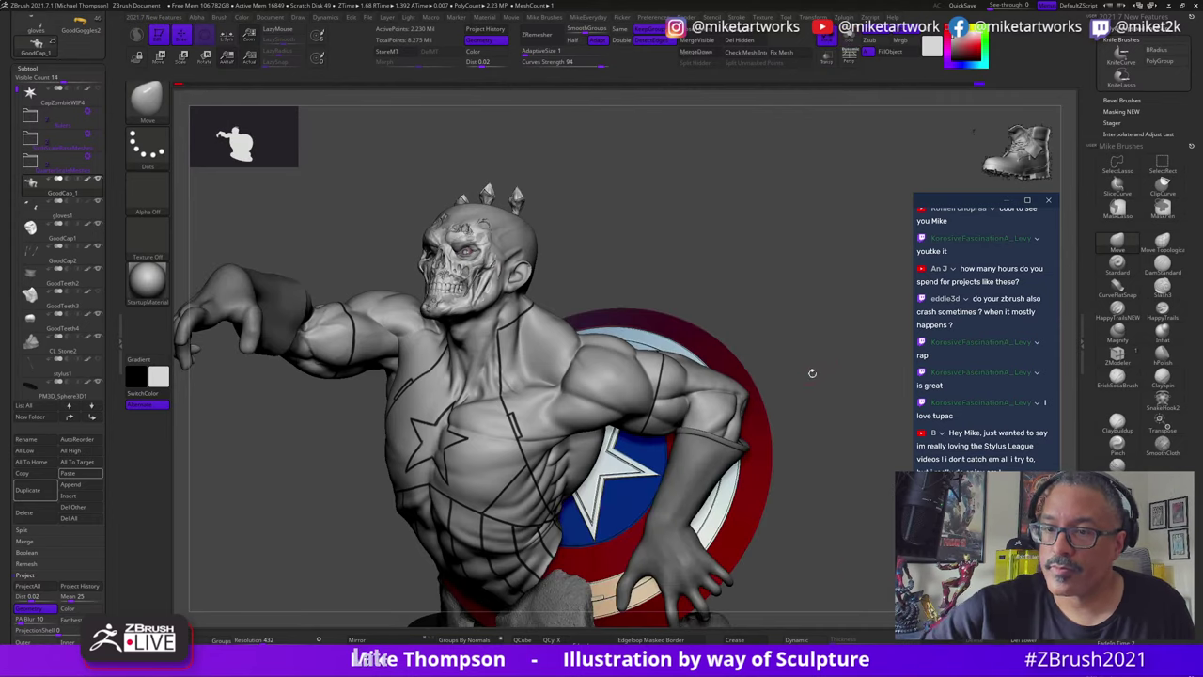
# Step: Select the gloves subtool, turn off dynamic subdivision and isolate the gloves, framing the shield-side cuff with its polygroups displayed
pyautogui.moveTo(877, 553); pyautogui.dragTo(835, 510)
pyautogui.moveTo(839, 543)
pyautogui.mouseDown()
pyautogui.moveTo(908, 491)
pyautogui.moveTo(856, 526)
pyautogui.mouseUp()
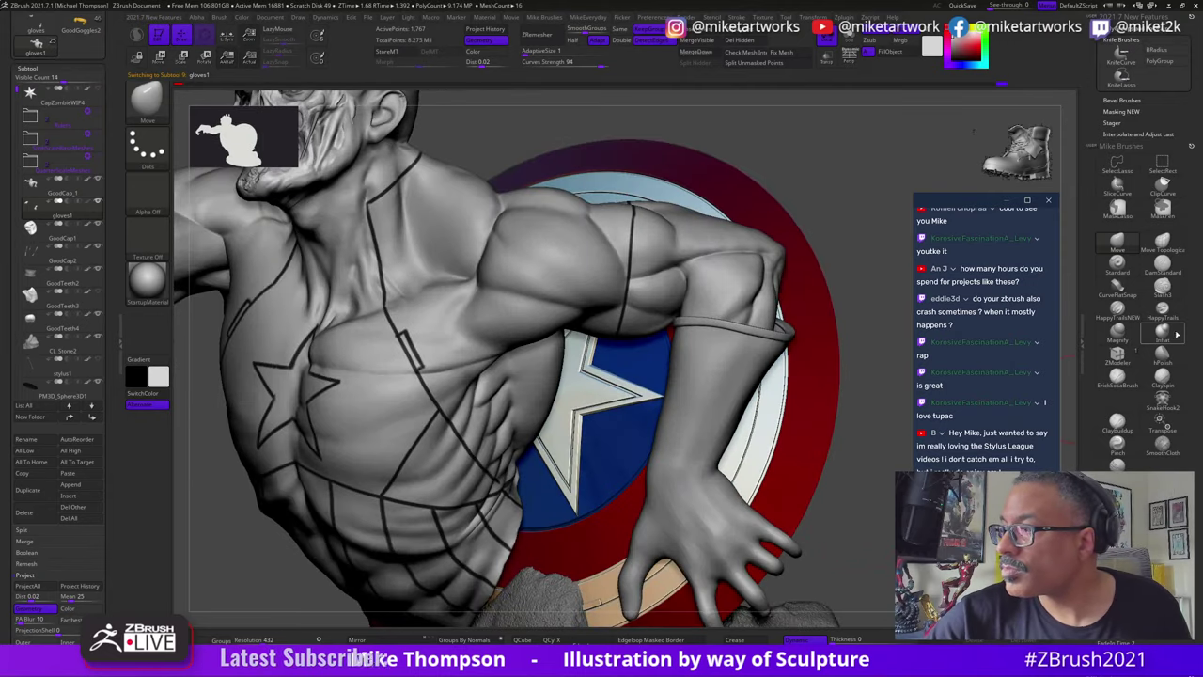
pyautogui.moveTo(829, 472)
pyautogui.mouseDown()
pyautogui.moveTo(857, 476)
pyautogui.moveTo(835, 483)
pyautogui.moveTo(905, 456)
pyautogui.moveTo(512, 526)
pyautogui.moveTo(719, 522)
pyautogui.moveTo(615, 524)
pyautogui.moveTo(738, 528)
pyautogui.moveTo(779, 564)
pyautogui.moveTo(822, 524)
pyautogui.mouseUp()
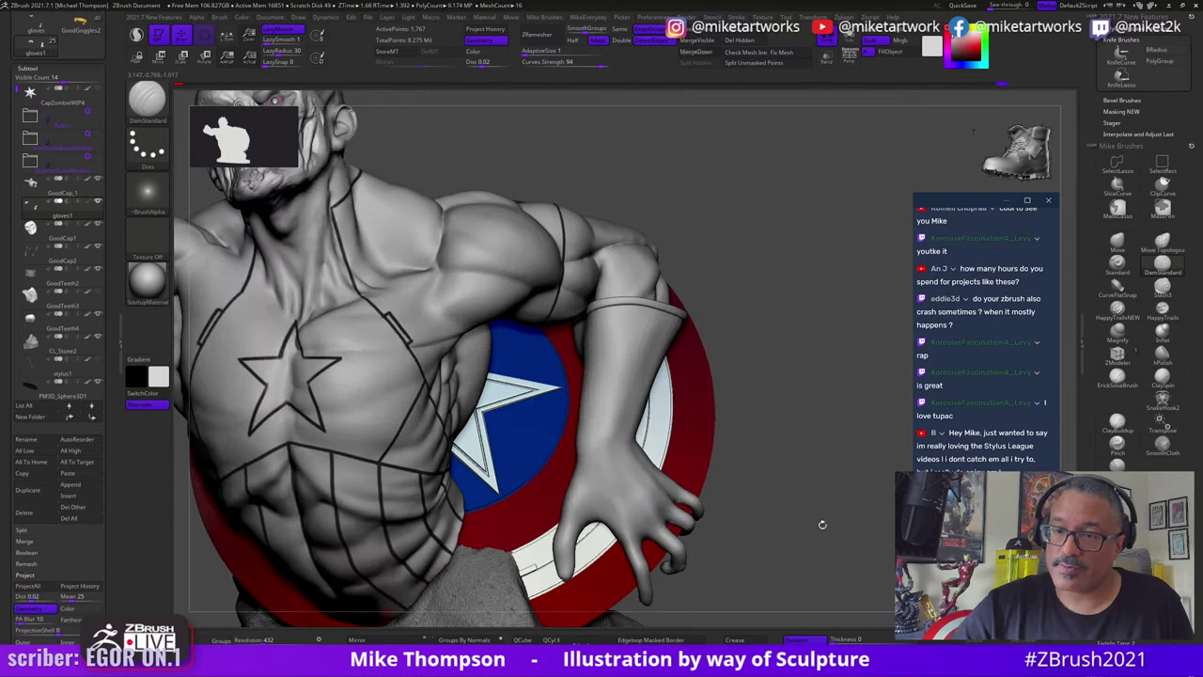
pyautogui.press('space')
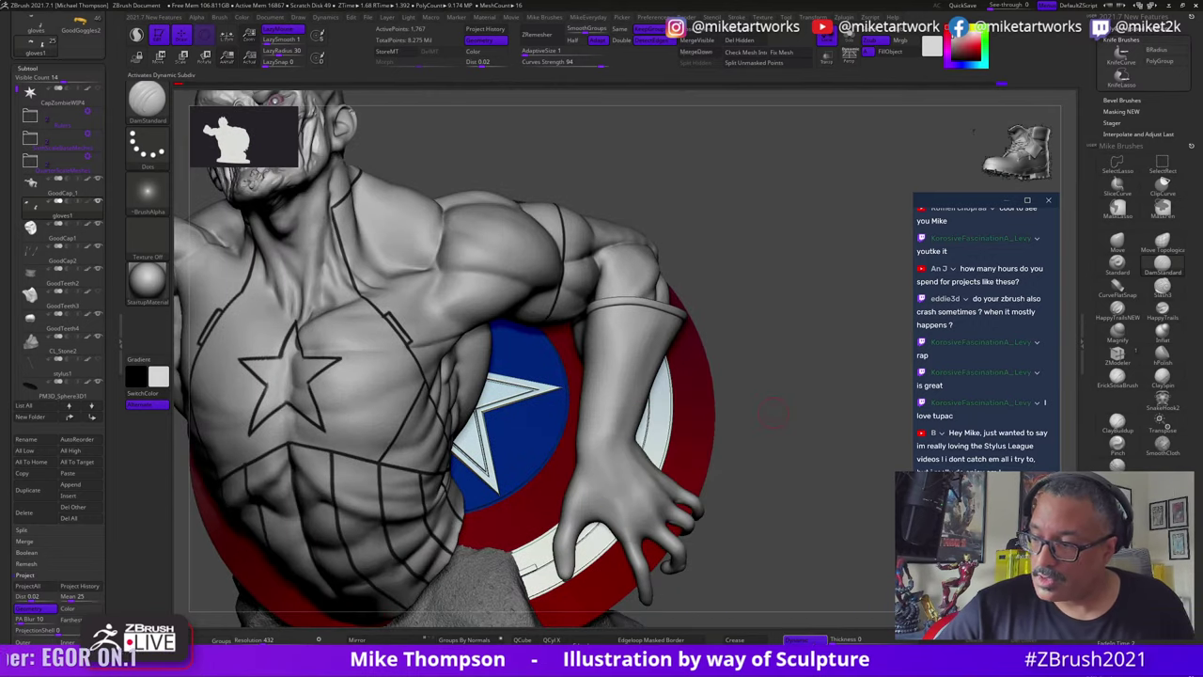
pyautogui.hotkey('shift', 'd')
pyautogui.press('space')
pyautogui.click(814, 604)
pyautogui.keyDown('alt'); pyautogui.moveTo(827, 539); pyautogui.dragTo(851, 508); pyautogui.keyUp('alt')
pyautogui.click(848, 44)
pyautogui.moveTo(736, 376); pyautogui.dragTo(820, 430)
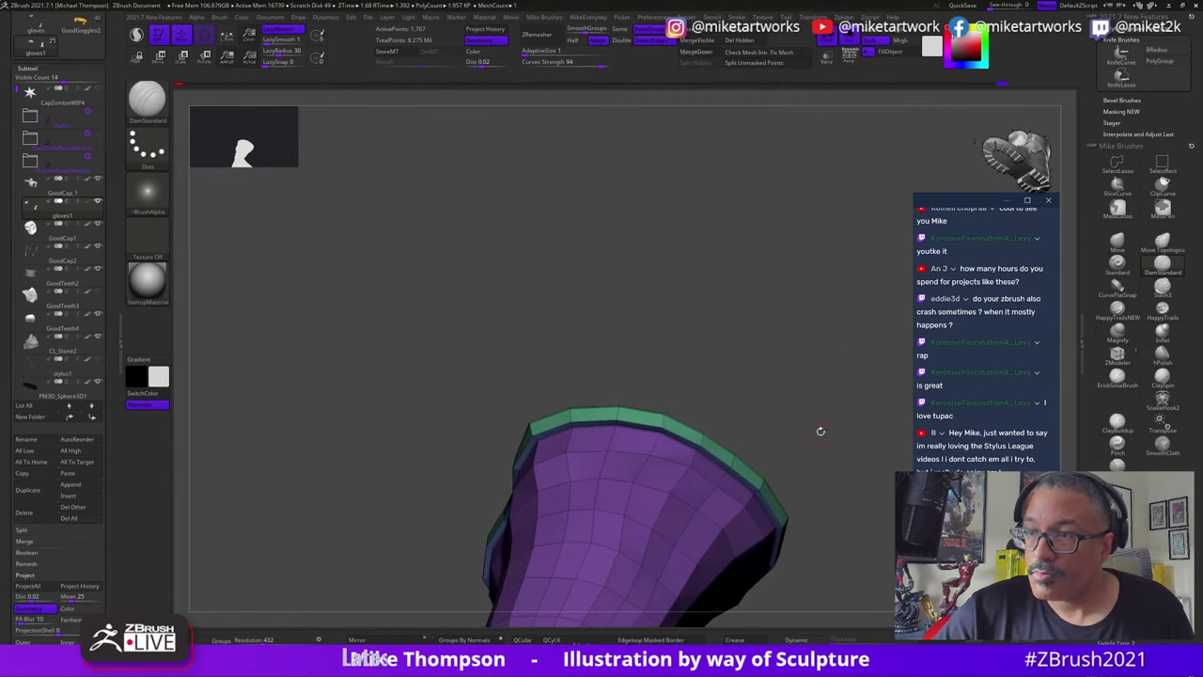
pyautogui.moveTo(1002, 85)
pyautogui.mouseDown()
pyautogui.moveTo(845, 75)
pyautogui.moveTo(965, 71)
pyautogui.mouseUp()
pyautogui.hotkey('shift', 'd')
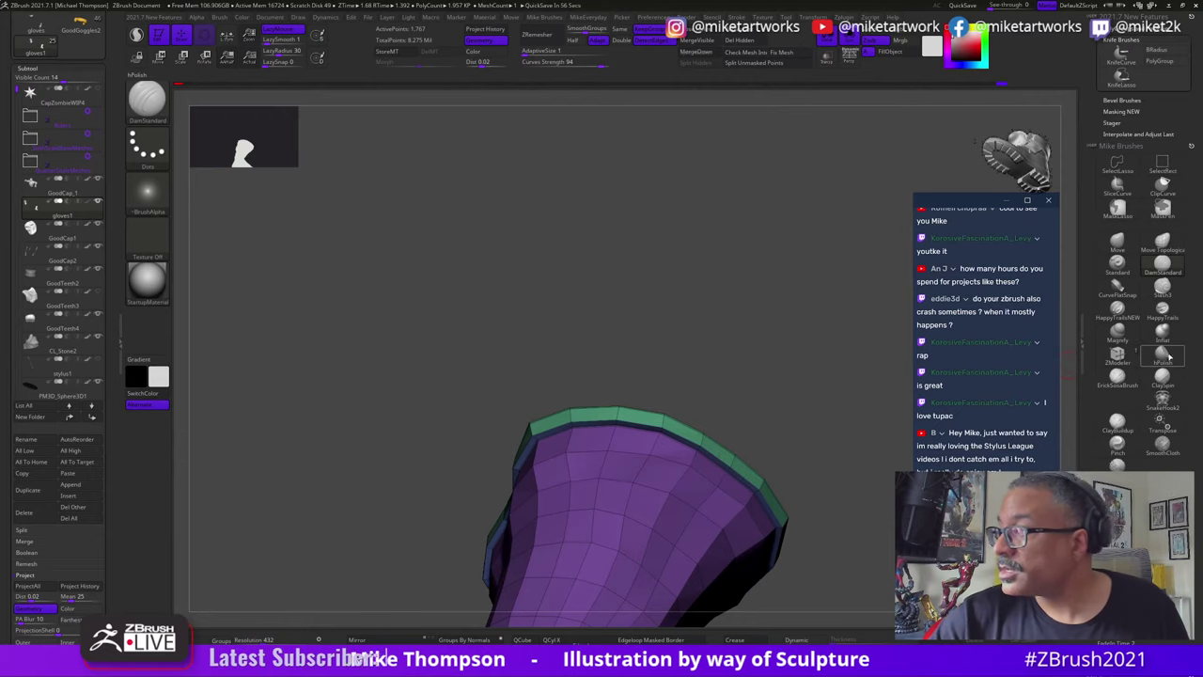
# Step: Set ZModeler's edge action to Insert with Single EdgeLoop and delete the extra edge loops along the cuff's rim and inner wall
pyautogui.click(1114, 354)
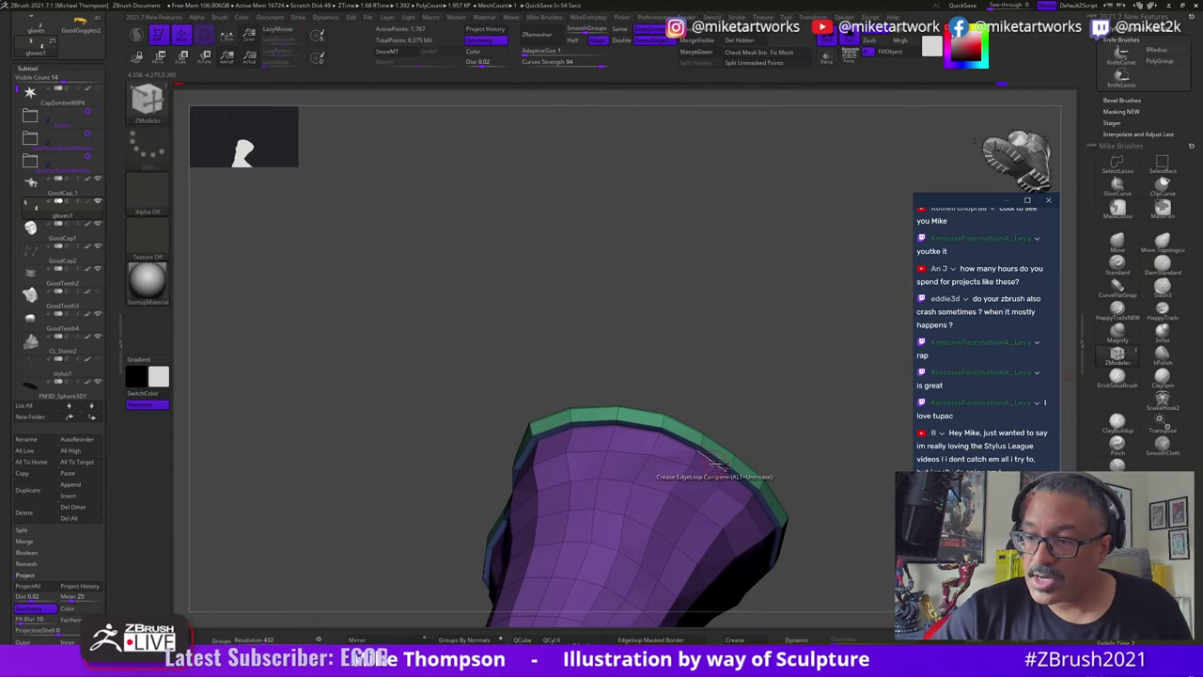
pyautogui.press('space')
pyautogui.click(695, 380)
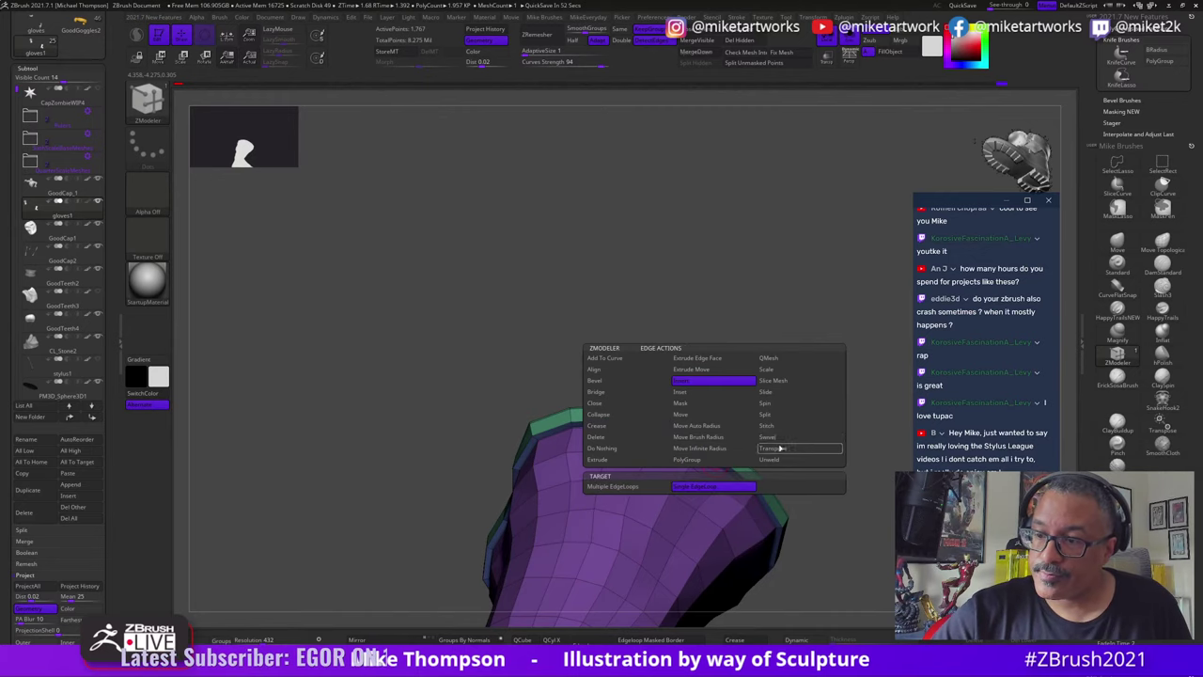
pyautogui.keyDown('alt'); pyautogui.click(633, 470); pyautogui.keyUp('alt')
pyautogui.moveTo(832, 408); pyautogui.dragTo(855, 451)
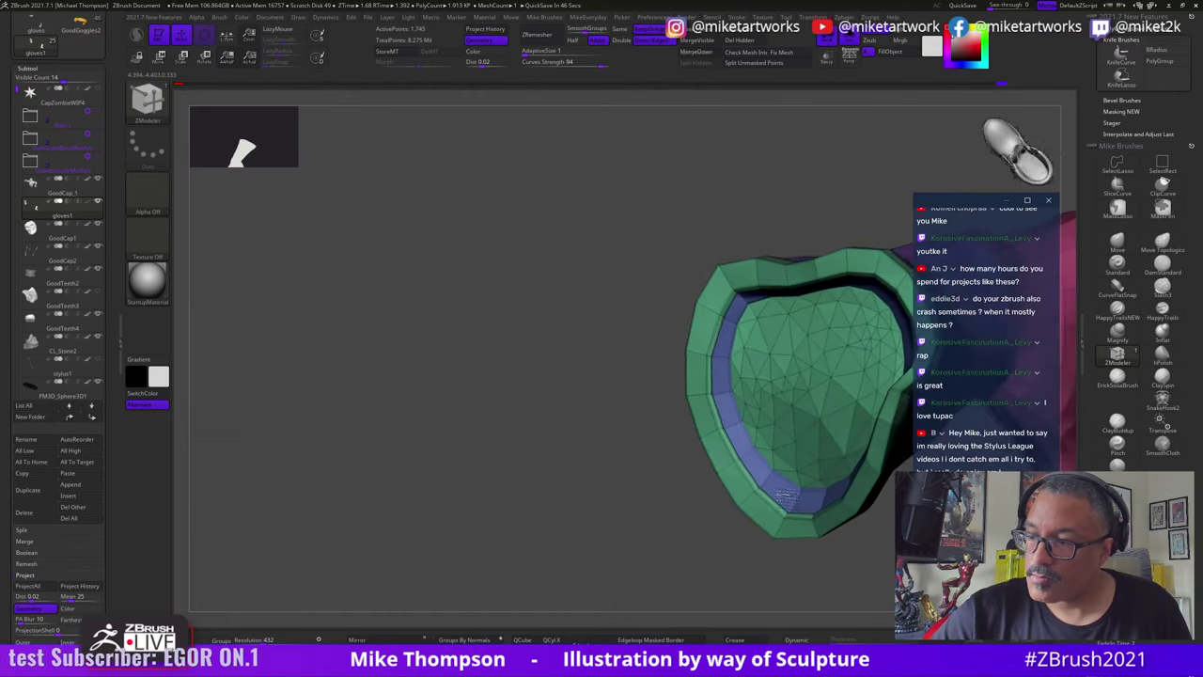
pyautogui.moveTo(784, 493); pyautogui.dragTo(756, 443)
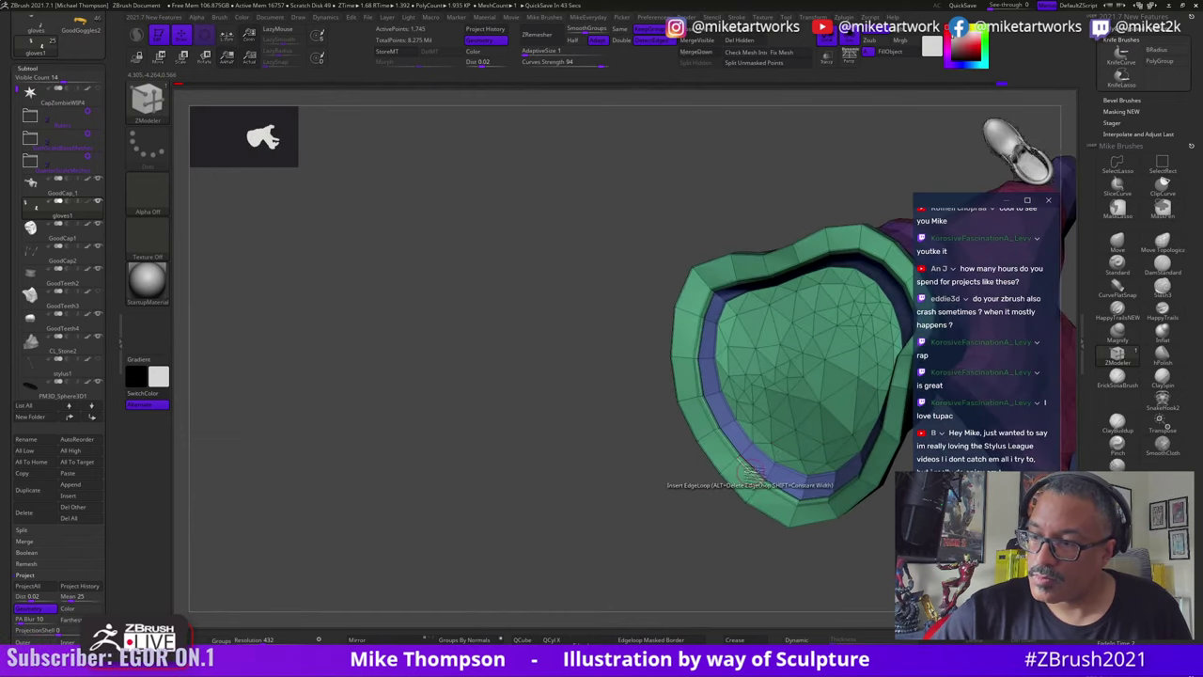
pyautogui.keyDown('alt'); pyautogui.click(752, 467); pyautogui.keyUp('alt')
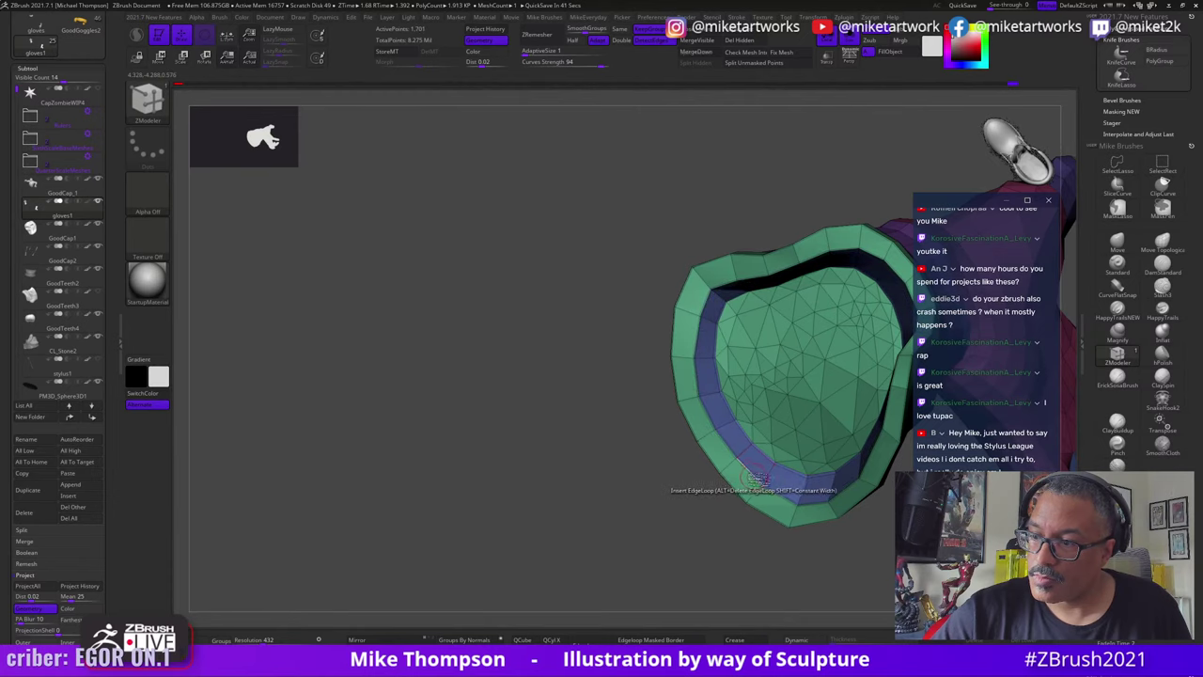
pyautogui.moveTo(757, 480); pyautogui.dragTo(842, 410)
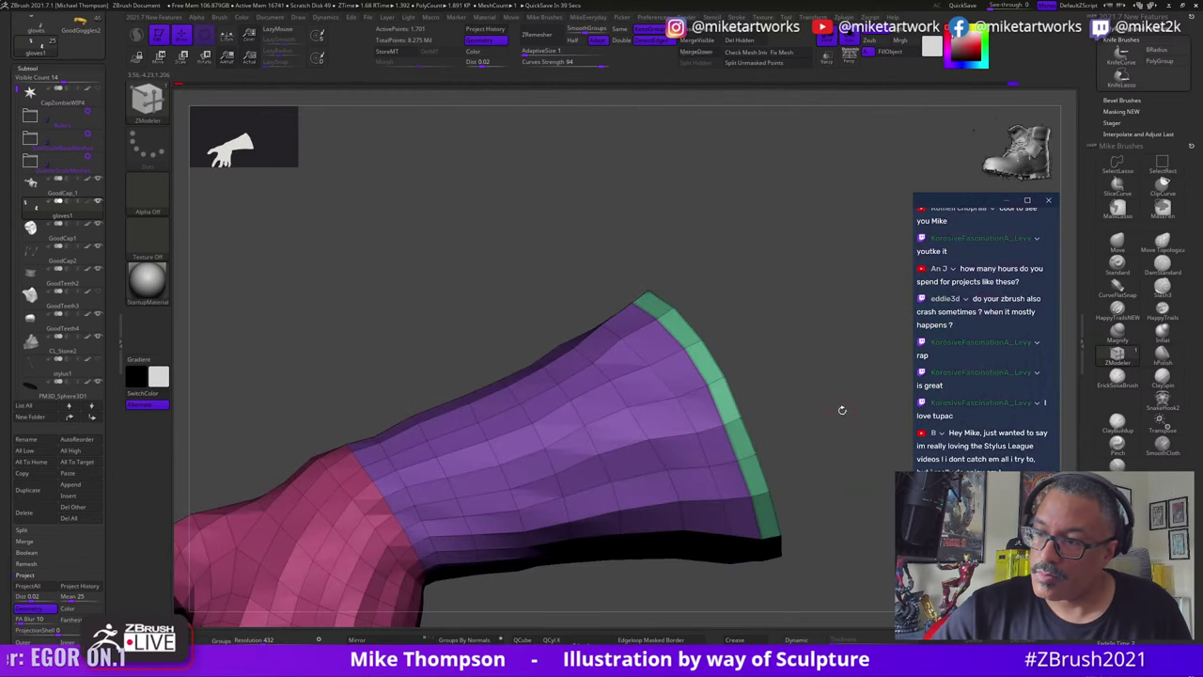
# Step: Combine the shield-side cuff into a single polygroup and set ZModeler's edge action to Crease with EdgeLoop Complete
pyautogui.keyDown('ctrl'); pyautogui.keyDown('shift'); pyautogui.click(794, 455); pyautogui.keyUp('shift'); pyautogui.keyUp('ctrl')
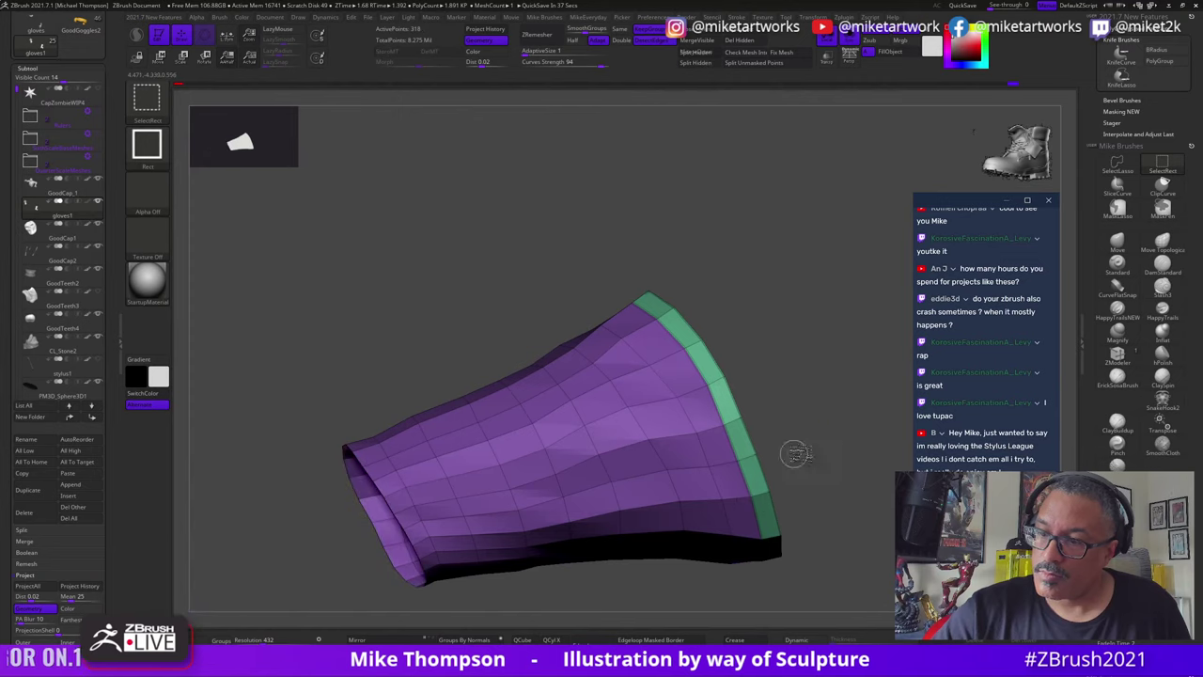
pyautogui.hotkey('ctrl', 'w')
pyautogui.press('space')
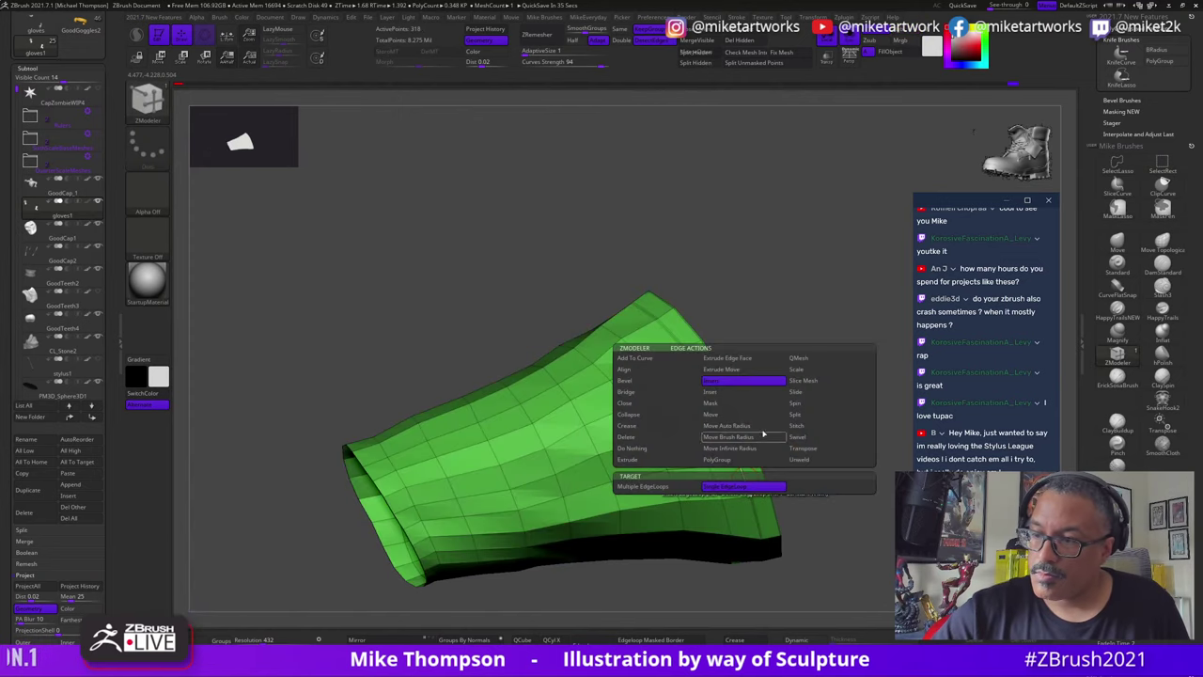
pyautogui.click(795, 425)
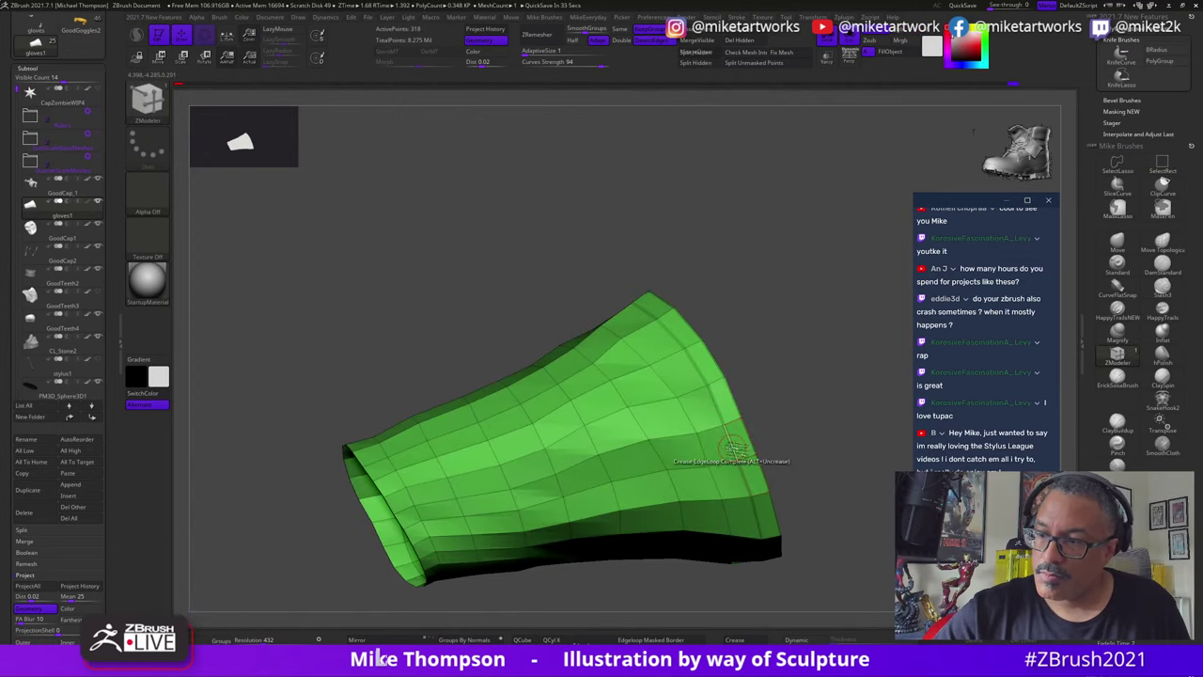
pyautogui.moveTo(834, 419); pyautogui.dragTo(804, 452)
pyautogui.keyDown('ctrl'); pyautogui.keyDown('shift'); pyautogui.click(814, 591); pyautogui.keyUp('shift'); pyautogui.keyUp('ctrl')
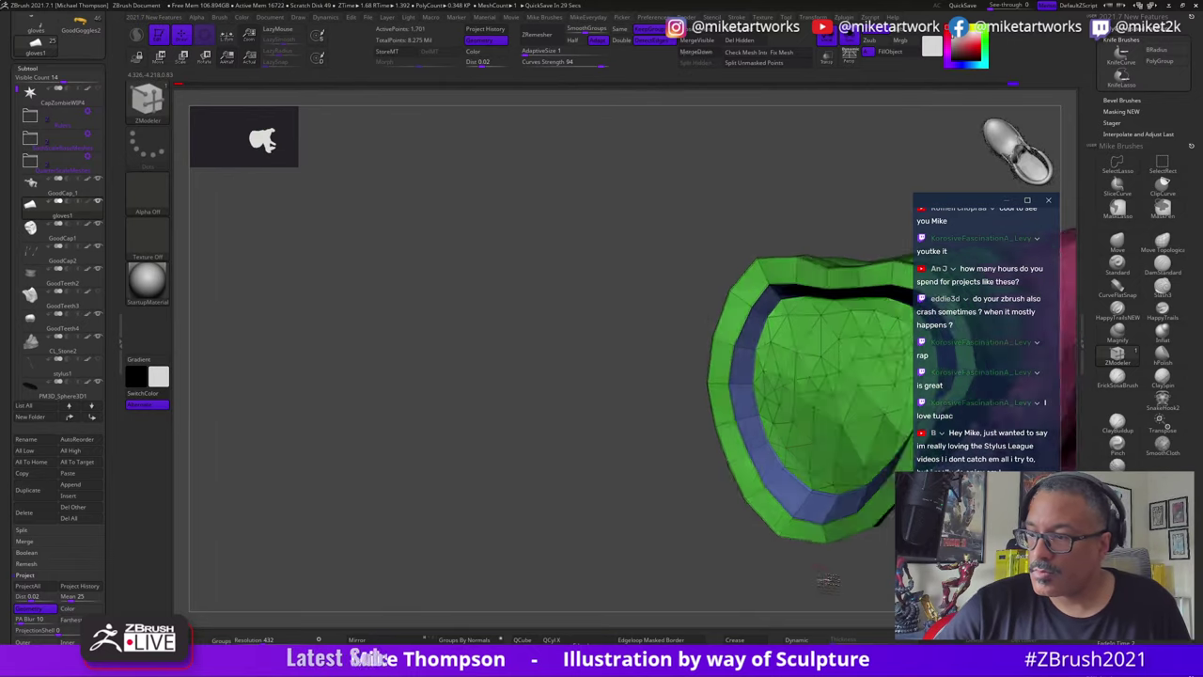
# Step: Isolate the shield-side cuff and regroup its surfaces by normals so the inner cap gets its own polygroup
pyautogui.moveTo(825, 583); pyautogui.dragTo(864, 529)
pyautogui.moveTo(863, 470); pyautogui.dragTo(679, 628)
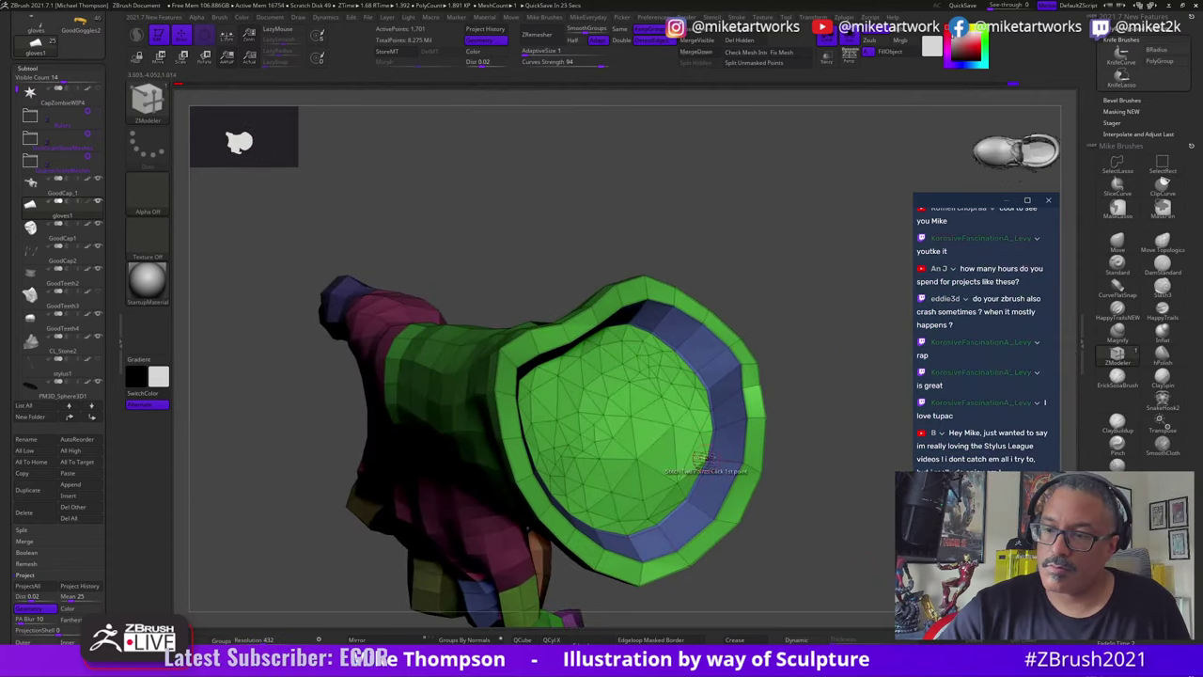
pyautogui.keyDown('ctrl'); pyautogui.keyDown('shift'); pyautogui.click(645, 461); pyautogui.keyUp('shift'); pyautogui.keyUp('ctrl')
pyautogui.press('b')
pyautogui.press('z')
pyautogui.press('m')
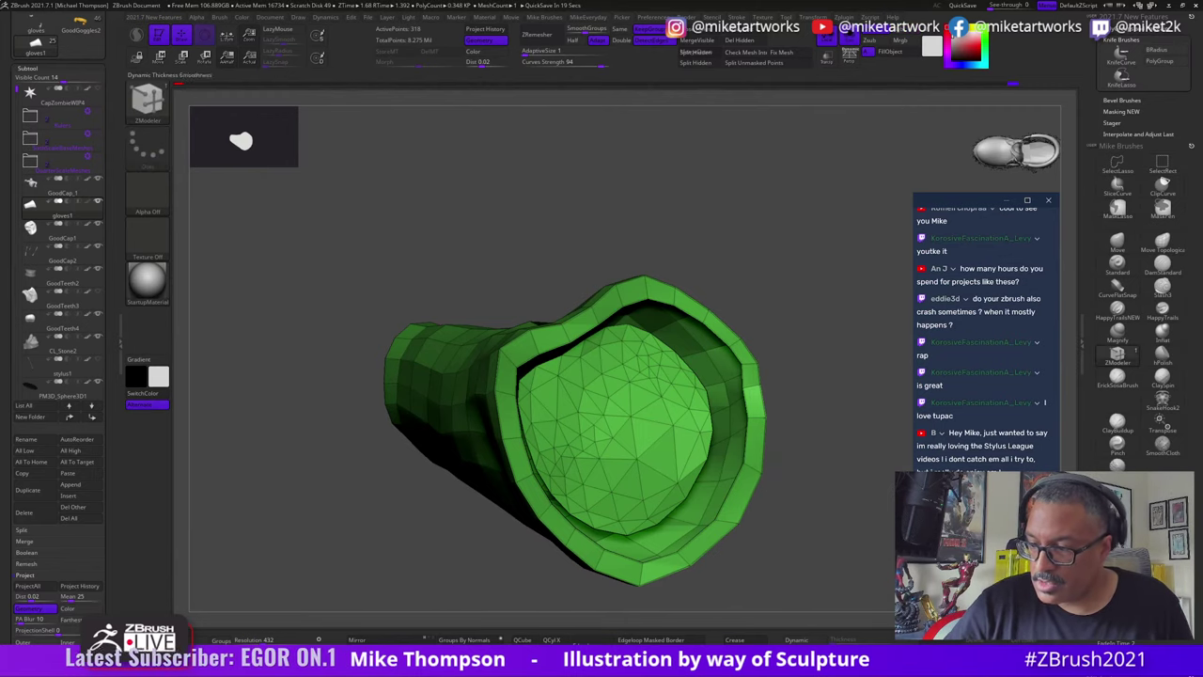
pyautogui.press('ctrl')
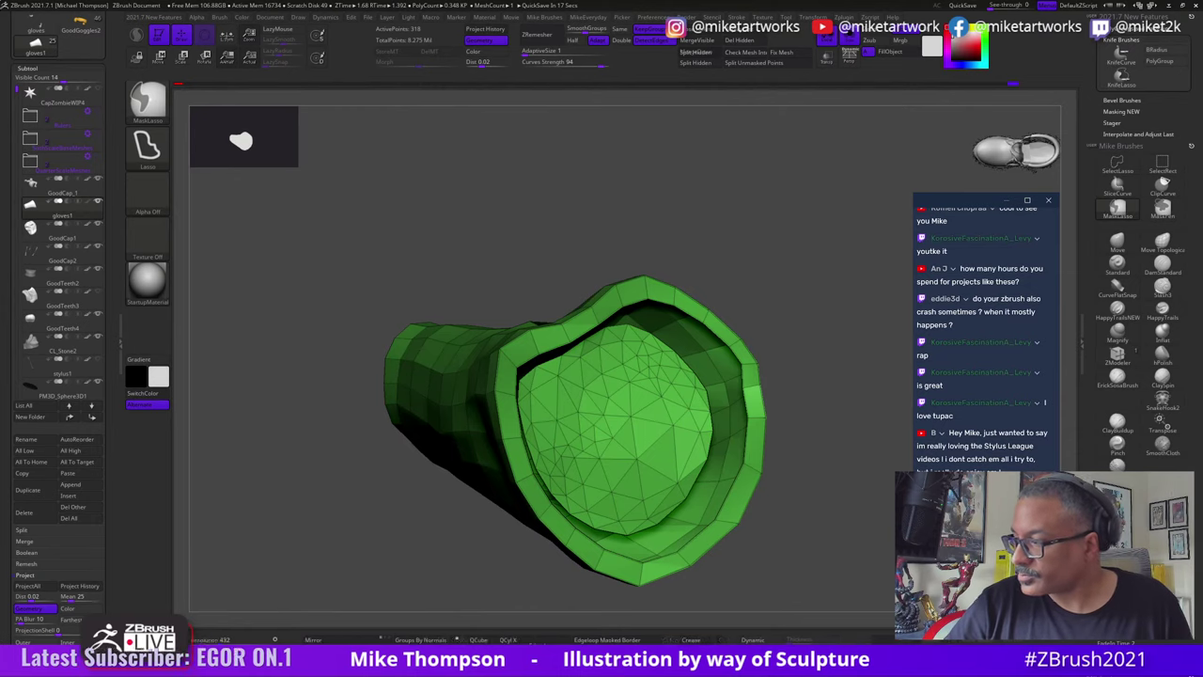
pyautogui.moveTo(1091, 555)
pyautogui.mouseDown()
pyautogui.moveTo(1092, 84)
pyautogui.moveTo(1092, 304)
pyautogui.mouseUp()
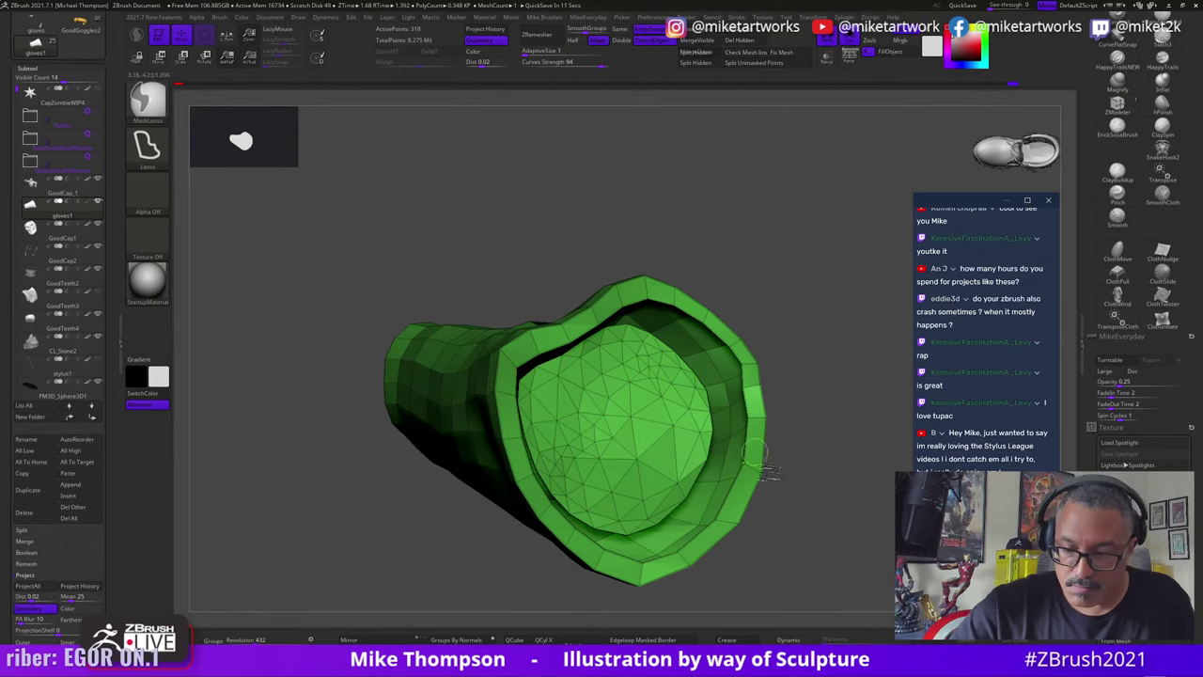
pyautogui.click(594, 648)
# Step: Mask everything except the shield-side cuff's inner cap and nudge the cap slightly with the transform gizmo
pyautogui.moveTo(813, 521)
pyautogui.mouseDown()
pyautogui.moveTo(840, 518)
pyautogui.moveTo(830, 484)
pyautogui.mouseUp()
pyautogui.keyDown('ctrl'); pyautogui.keyDown('shift'); pyautogui.click(760, 473); pyautogui.keyUp('shift'); pyautogui.keyUp('ctrl')
pyautogui.keyDown('ctrl'); pyautogui.click(857, 512); pyautogui.keyUp('ctrl')
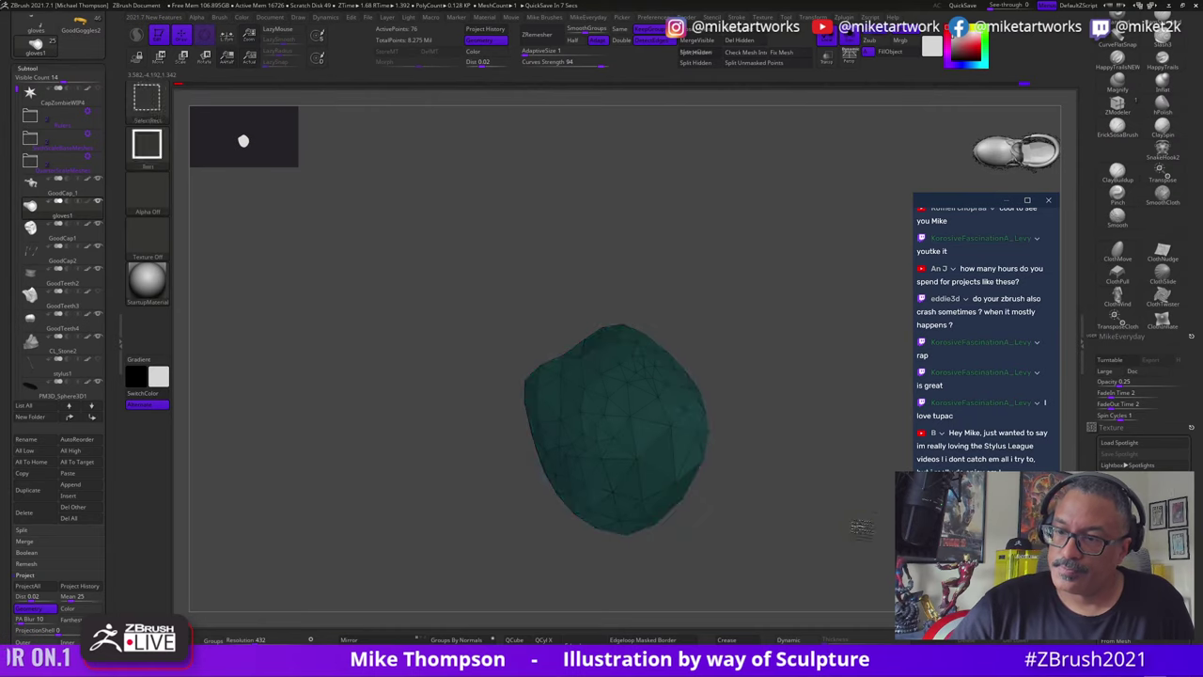
pyautogui.keyDown('ctrl'); pyautogui.keyDown('shift'); pyautogui.click(859, 529); pyautogui.keyUp('shift'); pyautogui.keyUp('ctrl')
pyautogui.keyDown('ctrl'); pyautogui.click(854, 539); pyautogui.keyUp('ctrl')
pyautogui.moveTo(856, 529); pyautogui.dragTo(830, 511)
pyautogui.press('w')
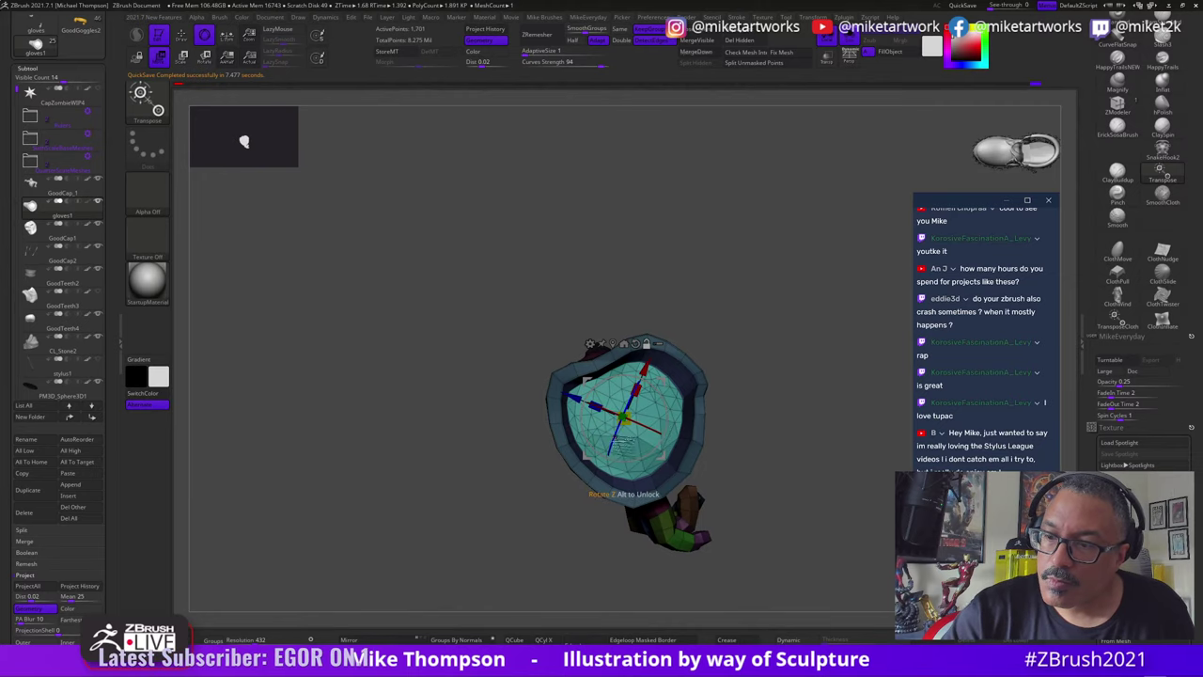
pyautogui.moveTo(665, 460); pyautogui.dragTo(670, 465)
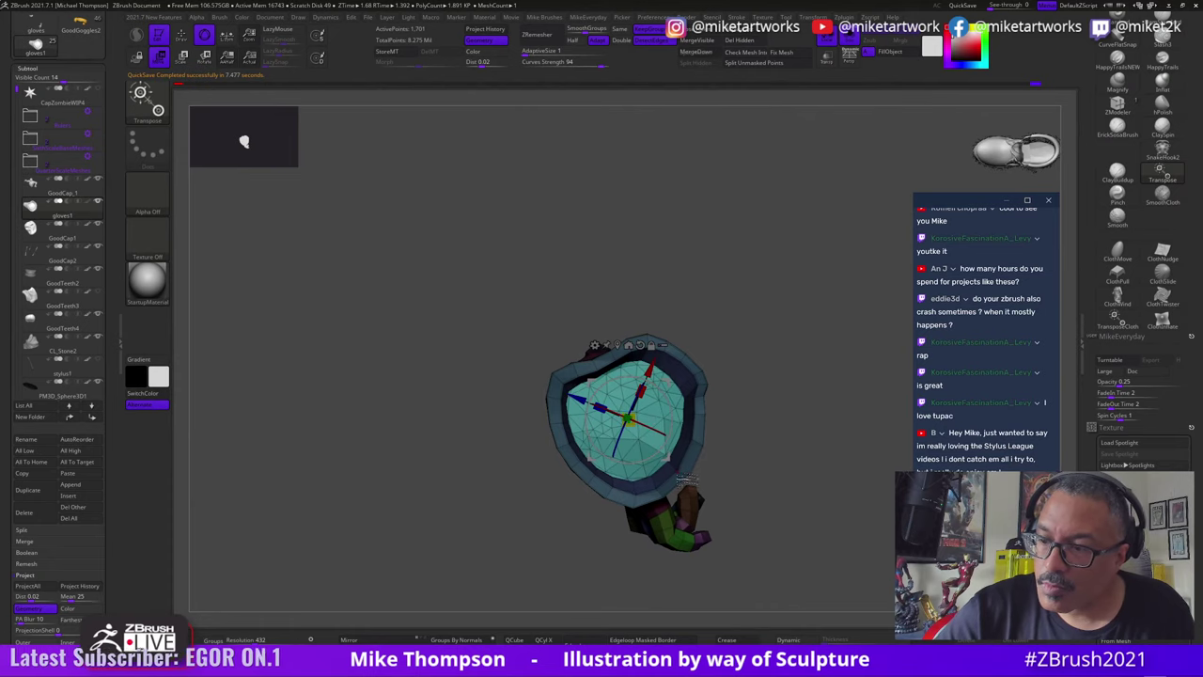
pyautogui.press('q')
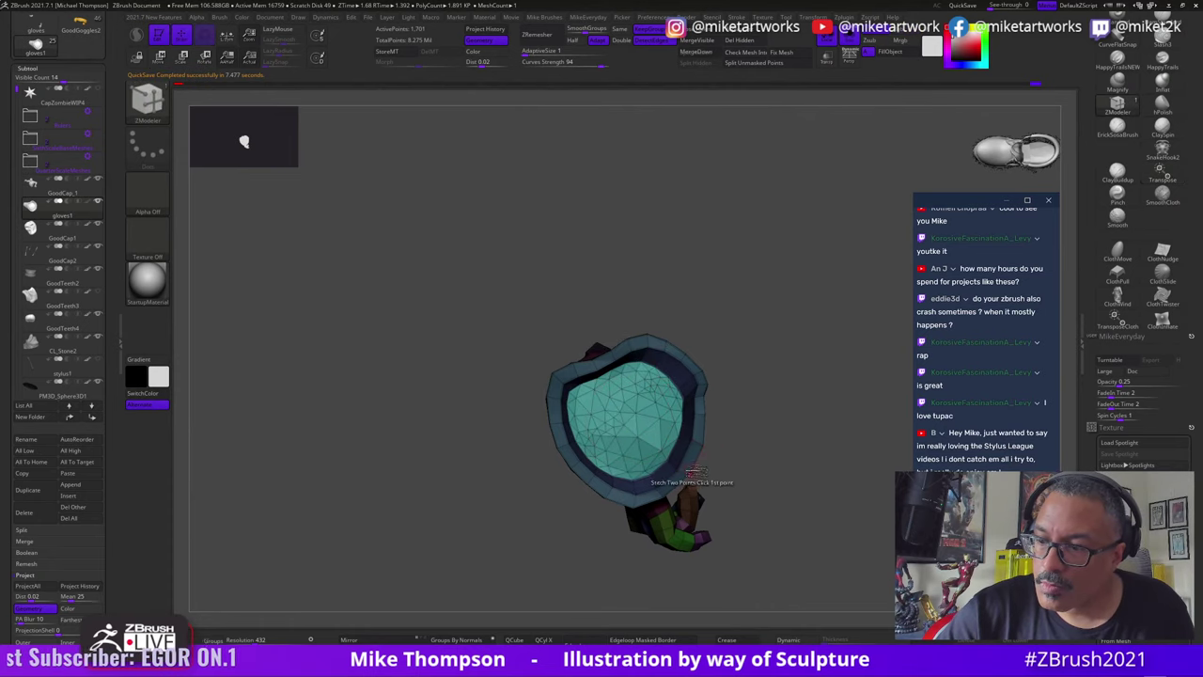
# Step: Isolate the cuff's inner wall and cap and delete the narrow edge loop around the cap using ZModeler's Insert Single EdgeLoop action
pyautogui.press('ctrl')
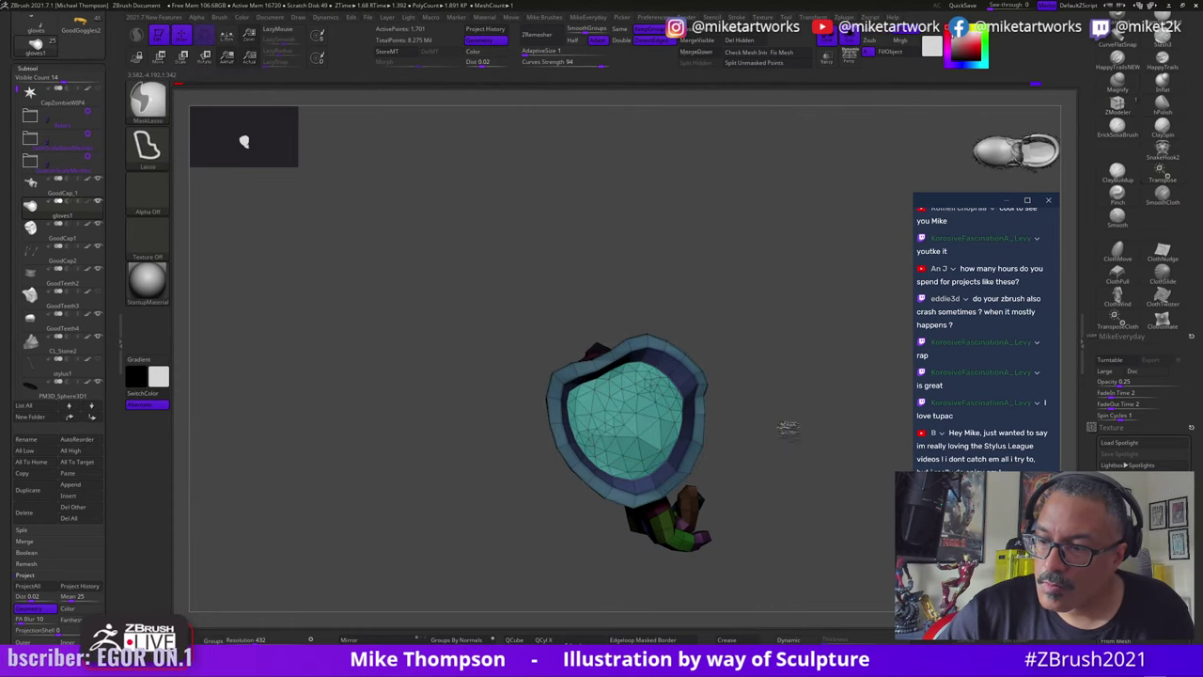
pyautogui.keyDown('ctrl'); pyautogui.keyDown('shift'); pyautogui.click(680, 458); pyautogui.keyUp('shift'); pyautogui.keyUp('ctrl')
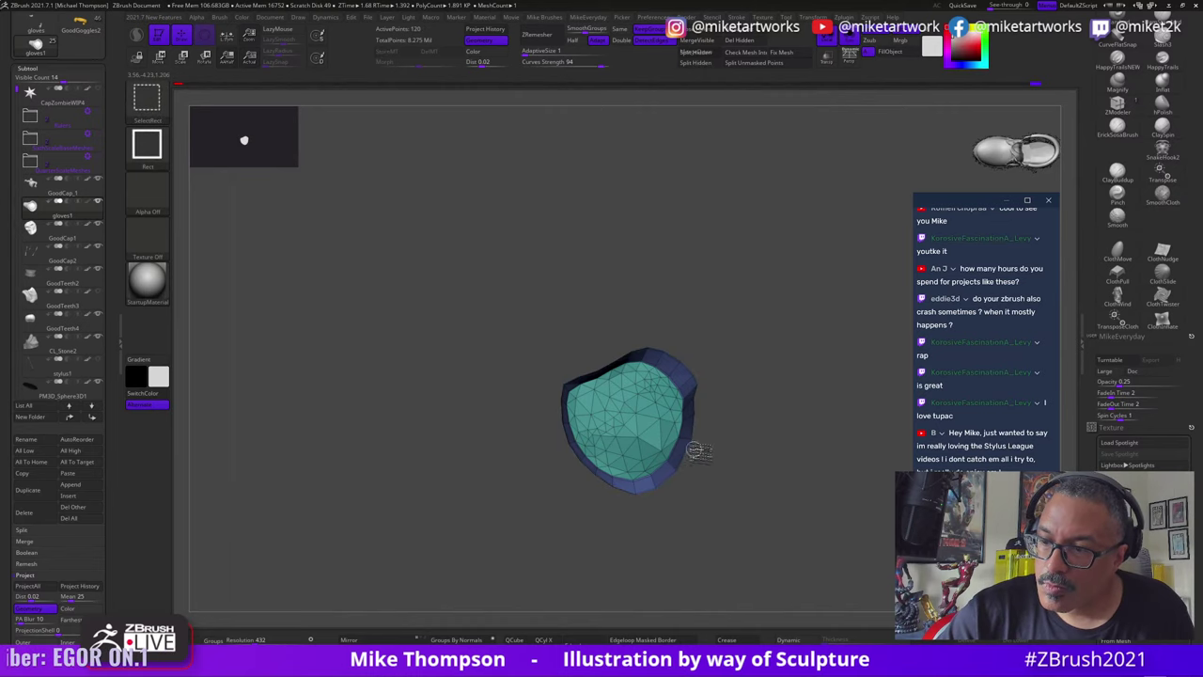
pyautogui.keyDown('ctrl'); pyautogui.keyDown('shift'); pyautogui.click(680, 475); pyautogui.keyUp('shift'); pyautogui.keyUp('ctrl')
pyautogui.hotkey('ctrl', 'z')
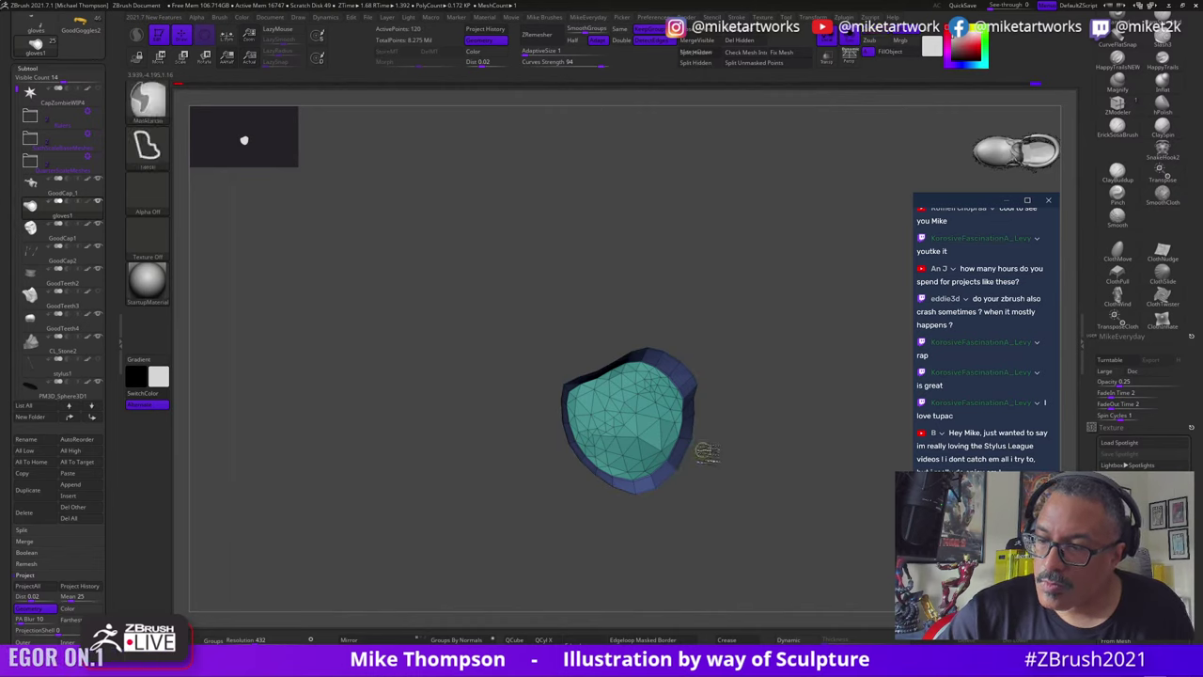
pyautogui.moveTo(763, 452); pyautogui.dragTo(737, 470)
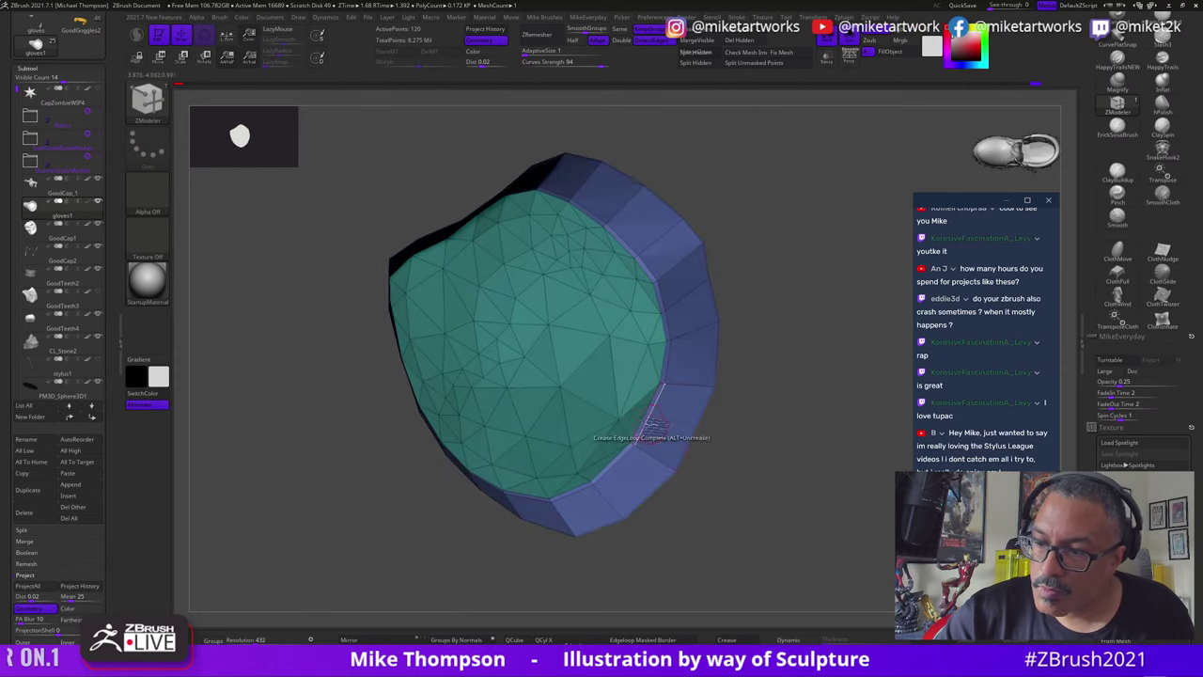
pyautogui.press('space')
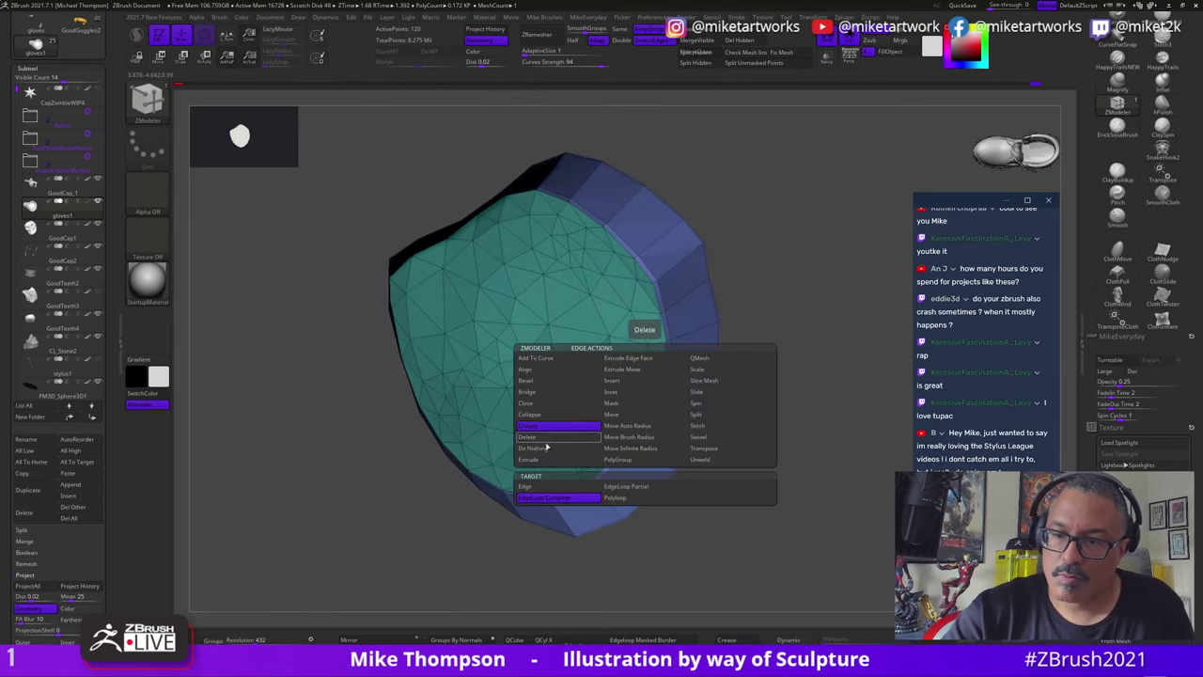
pyautogui.click(616, 379)
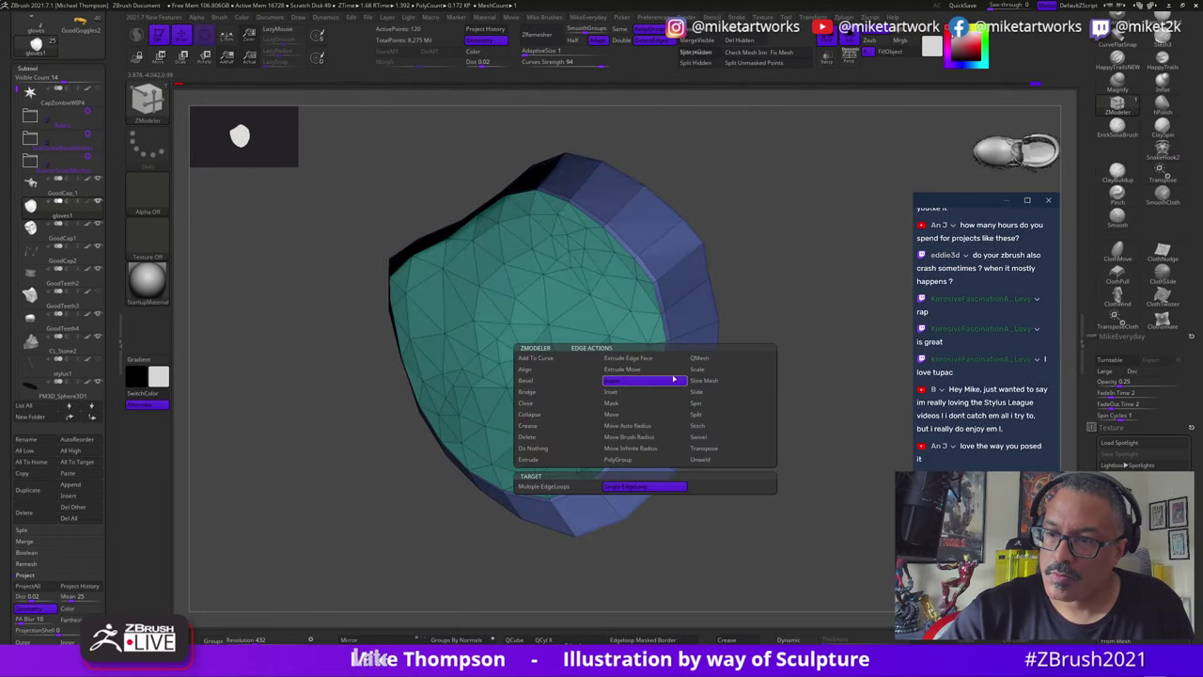
pyautogui.moveTo(717, 416); pyautogui.dragTo(789, 455)
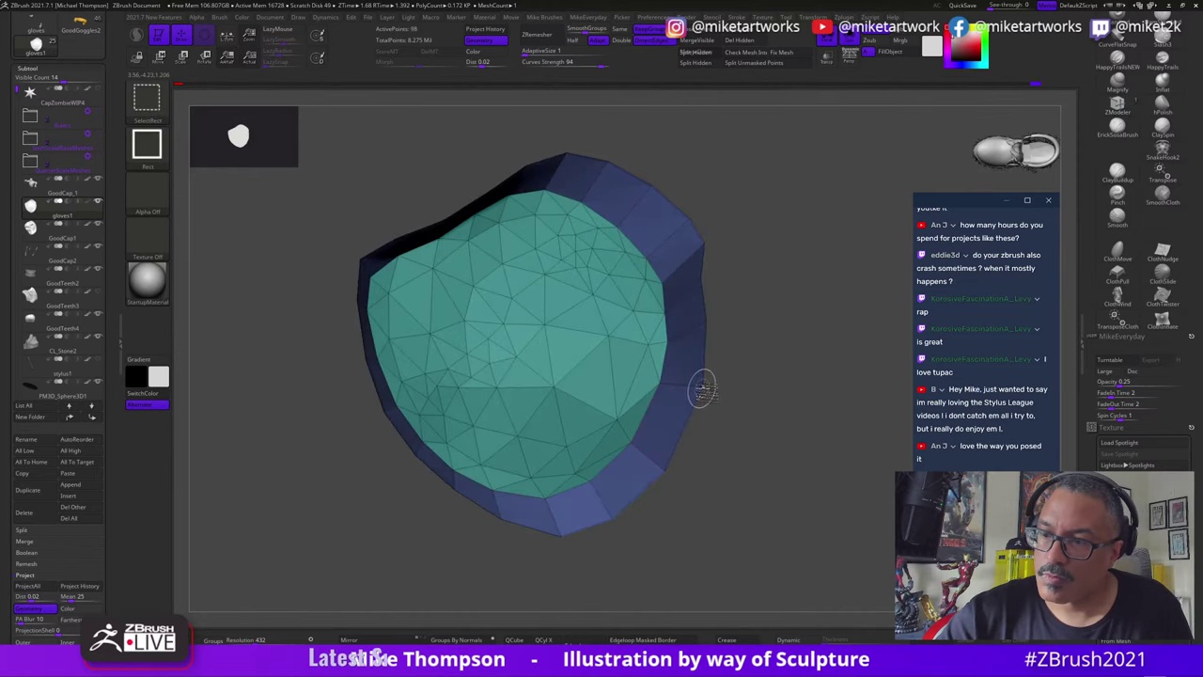
# Step: Mask everything except the inner cap again and scale it up uniformly so it nearly meets the cuff's rim
pyautogui.moveTo(704, 389); pyautogui.dragTo(721, 399)
pyautogui.keyDown('ctrl'); pyautogui.click(764, 472); pyautogui.keyUp('ctrl')
pyautogui.keyDown('ctrl'); pyautogui.keyDown('shift'); pyautogui.click(799, 543); pyautogui.keyUp('shift'); pyautogui.keyUp('ctrl')
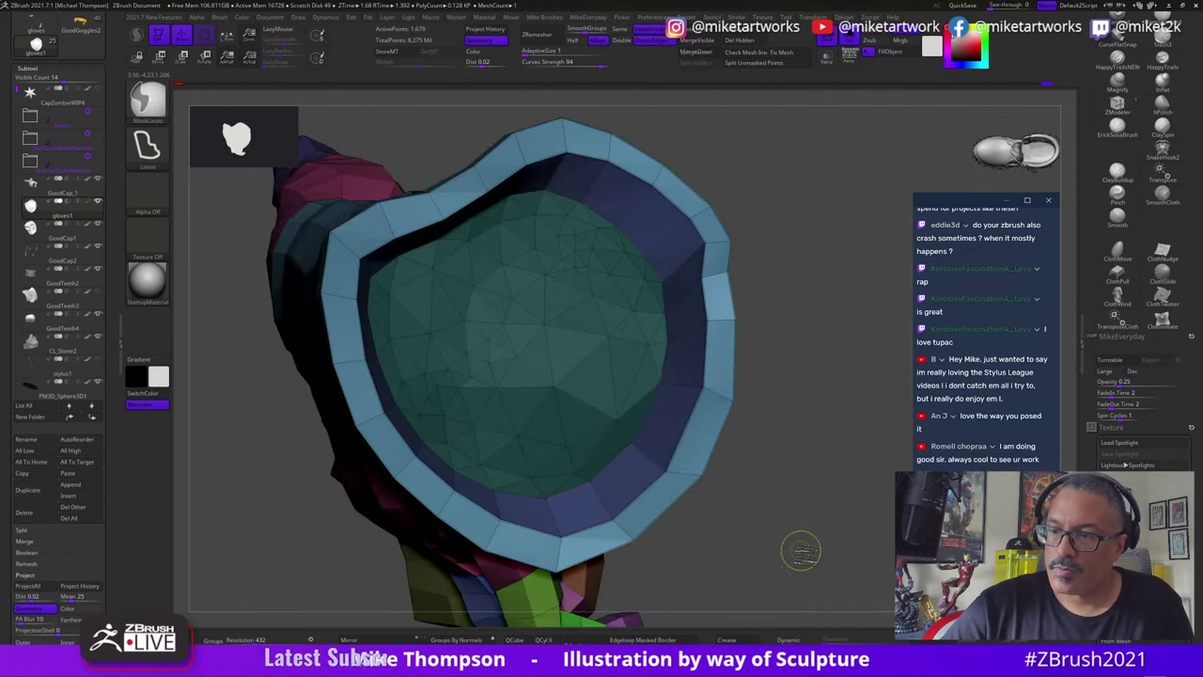
pyautogui.keyDown('ctrl'); pyautogui.click(800, 551); pyautogui.keyUp('ctrl')
pyautogui.moveTo(789, 452); pyautogui.dragTo(750, 393)
pyautogui.press('w')
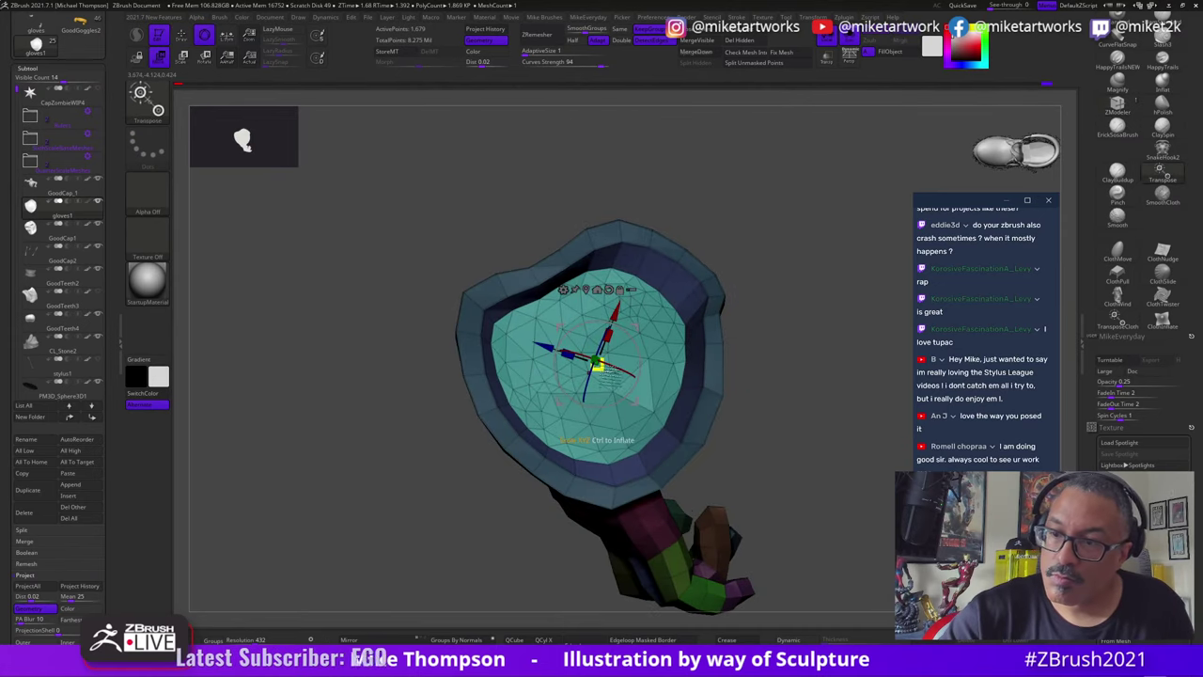
pyautogui.moveTo(599, 365); pyautogui.dragTo(615, 404)
pyautogui.moveTo(621, 345); pyautogui.dragTo(649, 318)
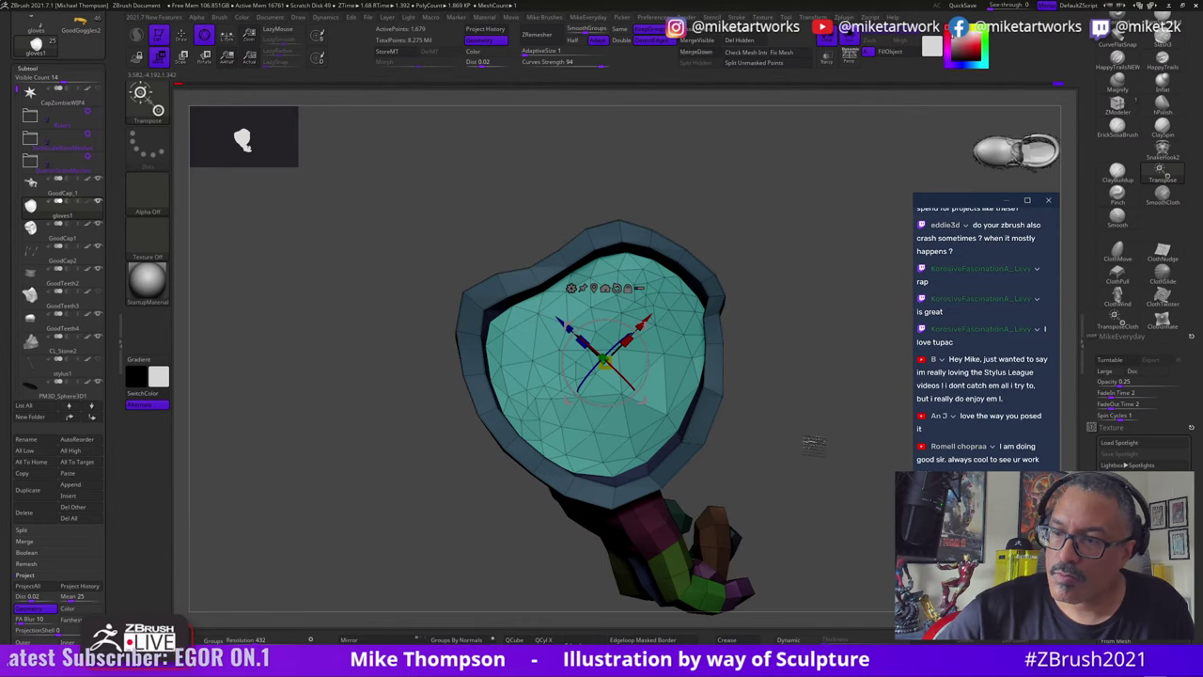
pyautogui.keyDown('alt'); pyautogui.moveTo(813, 446); pyautogui.dragTo(814, 434); pyautogui.keyUp('alt')
pyautogui.moveTo(658, 409)
pyautogui.mouseDown()
pyautogui.moveTo(843, 435)
pyautogui.moveTo(819, 459)
pyautogui.moveTo(856, 526)
pyautogui.moveTo(854, 513)
pyautogui.moveTo(843, 526)
pyautogui.moveTo(776, 386)
pyautogui.moveTo(764, 400)
pyautogui.mouseUp()
pyautogui.press('q')
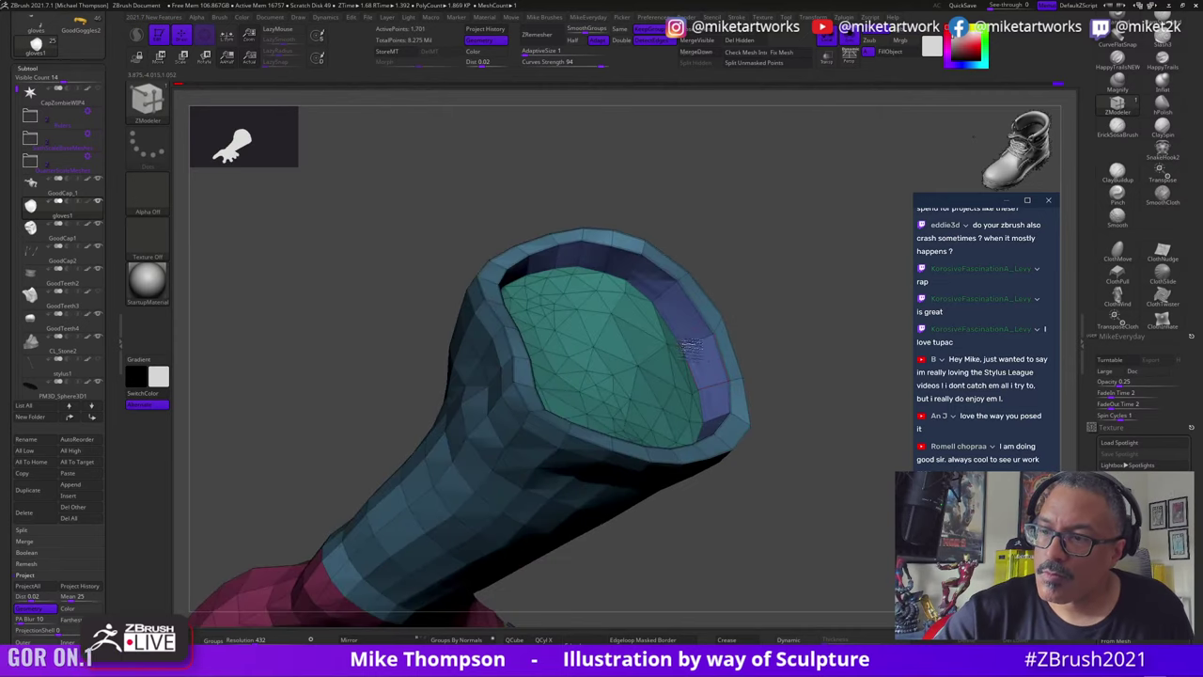
# Step: Frame the opposite glove's cuff opening and mask everything except its inner cap
pyautogui.keyDown('alt'); pyautogui.moveTo(795, 509); pyautogui.dragTo(809, 476); pyautogui.keyUp('alt')
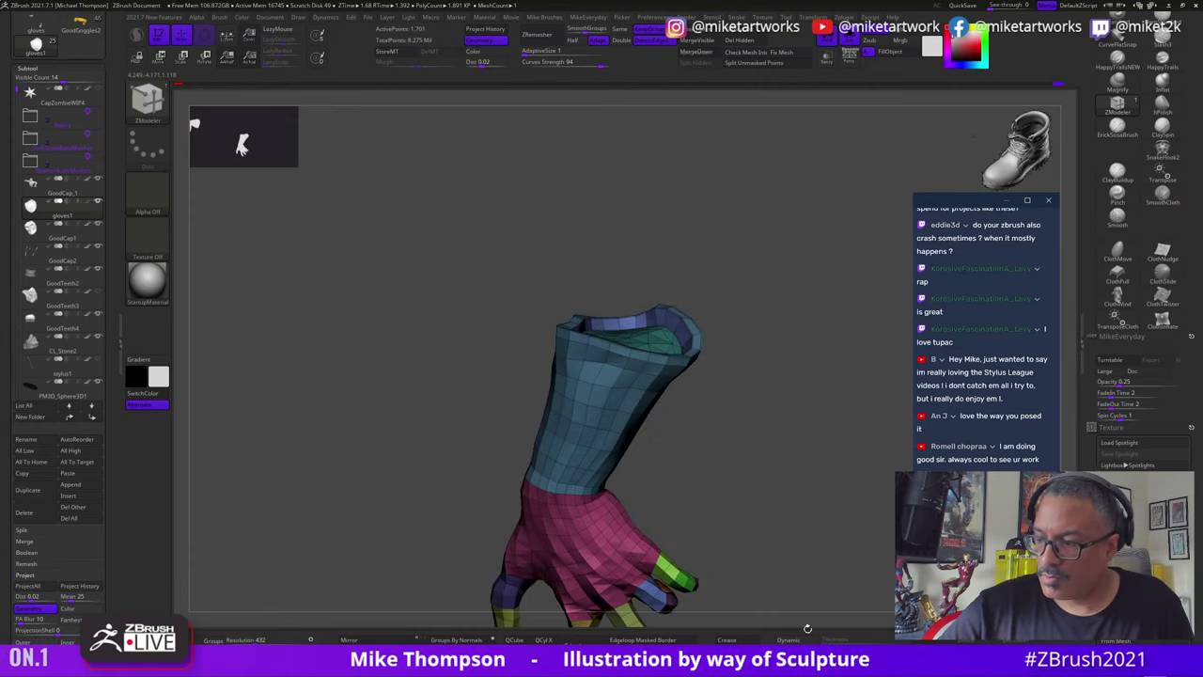
pyautogui.press('d')
pyautogui.keyDown('alt'); pyautogui.moveTo(854, 596); pyautogui.dragTo(707, 639); pyautogui.keyUp('alt')
pyautogui.keyDown('alt'); pyautogui.moveTo(632, 433); pyautogui.dragTo(732, 656); pyautogui.keyUp('alt')
pyautogui.moveTo(760, 539)
pyautogui.mouseDown()
pyautogui.moveTo(770, 607)
pyautogui.moveTo(784, 435)
pyautogui.moveTo(833, 462)
pyautogui.moveTo(877, 429)
pyautogui.moveTo(851, 411)
pyautogui.mouseUp()
pyautogui.keyDown('ctrl'); pyautogui.keyDown('shift'); pyautogui.click(634, 418); pyautogui.keyUp('shift'); pyautogui.keyUp('ctrl')
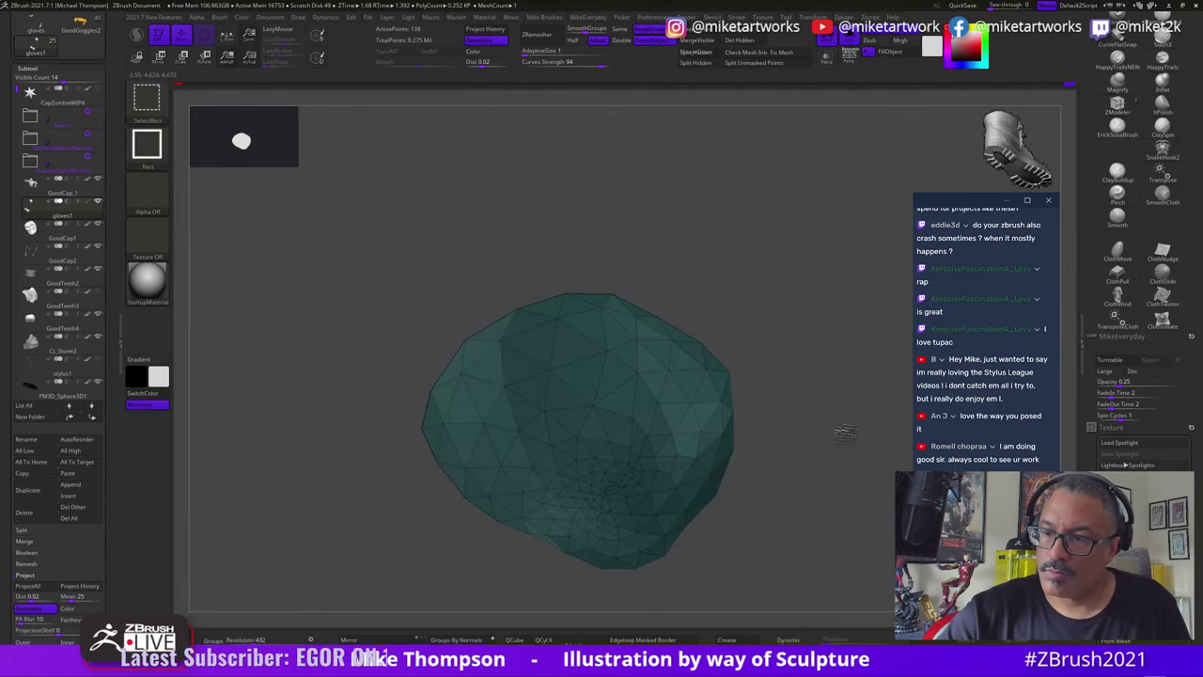
pyautogui.keyDown('ctrl'); pyautogui.keyDown('shift'); pyautogui.click(843, 428); pyautogui.keyUp('shift'); pyautogui.keyUp('ctrl')
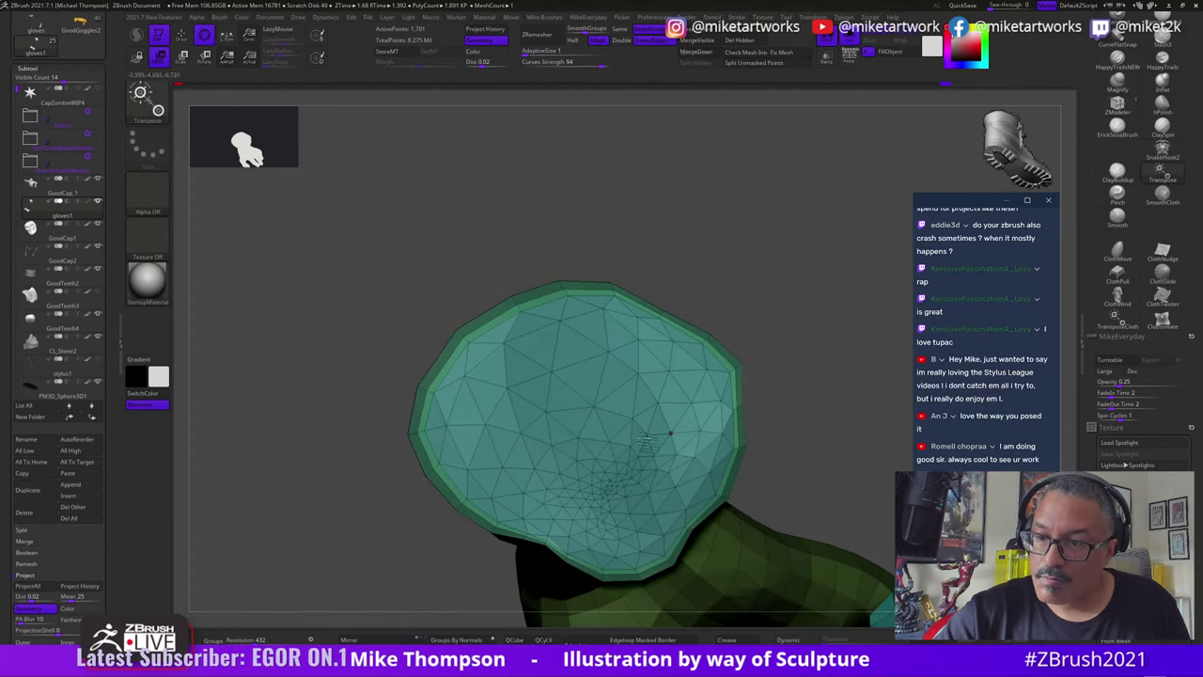
# Step: Shrink and reposition the opposite cuff's unmasked inner cap so it sits evenly inside the rim
pyautogui.press('w')
pyautogui.moveTo(598, 441)
pyautogui.keyDown('alt'); pyautogui.mouseDown()
pyautogui.moveTo(605, 455)
pyautogui.moveTo(629, 402)
pyautogui.moveTo(594, 432)
pyautogui.mouseUp(); pyautogui.keyUp('alt')
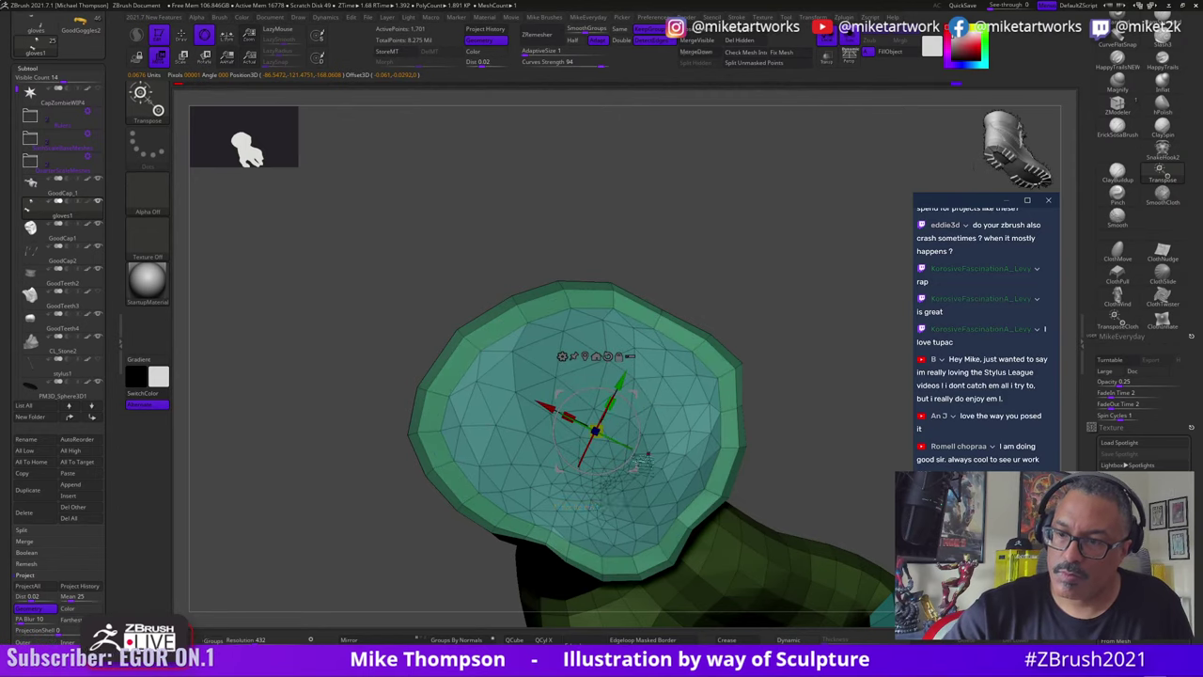
pyautogui.moveTo(635, 467); pyautogui.dragTo(629, 465)
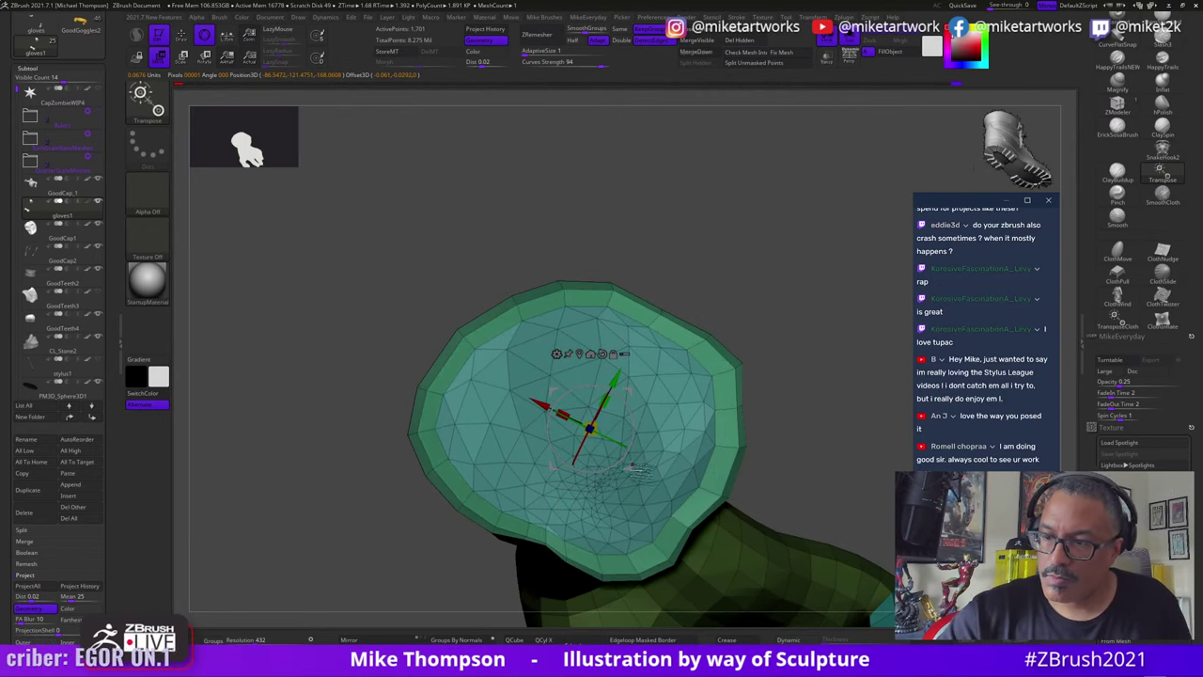
pyautogui.moveTo(589, 428); pyautogui.dragTo(595, 431)
pyautogui.moveTo(766, 432); pyautogui.dragTo(714, 487)
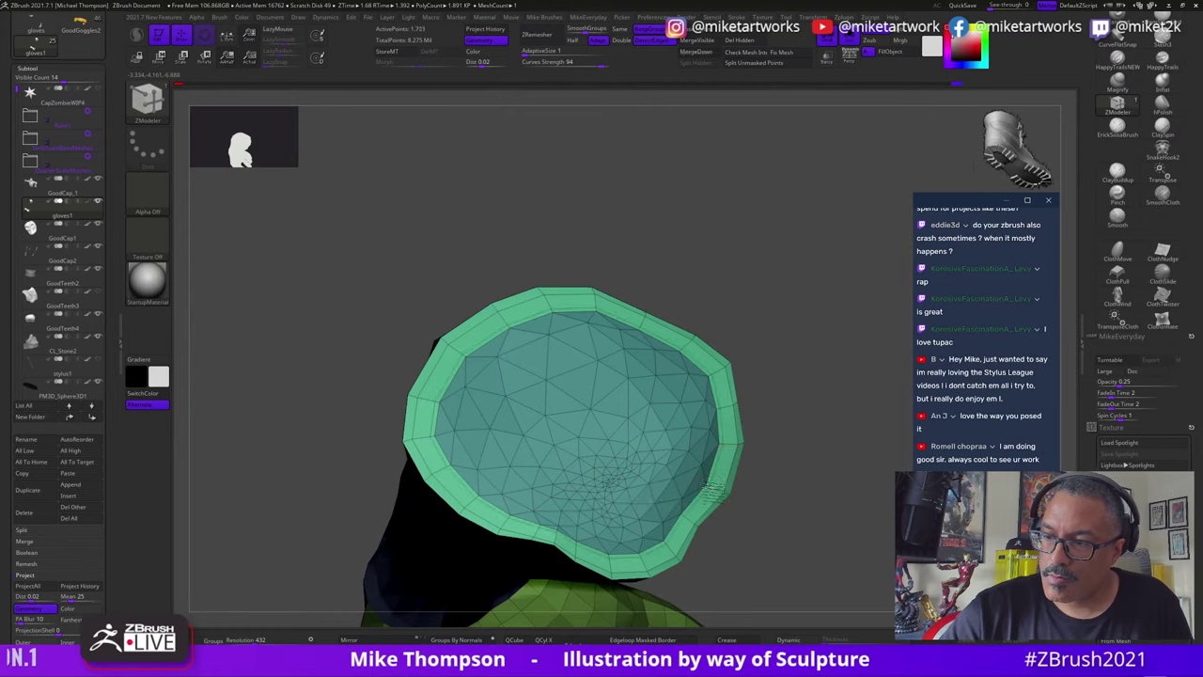
# Step: Mask the glove around its cuff opening, leaving only the inner cap polygroup unmasked
pyautogui.keyDown('ctrl'); pyautogui.keyDown('shift'); pyautogui.click(613, 439); pyautogui.keyUp('shift'); pyautogui.keyUp('ctrl')
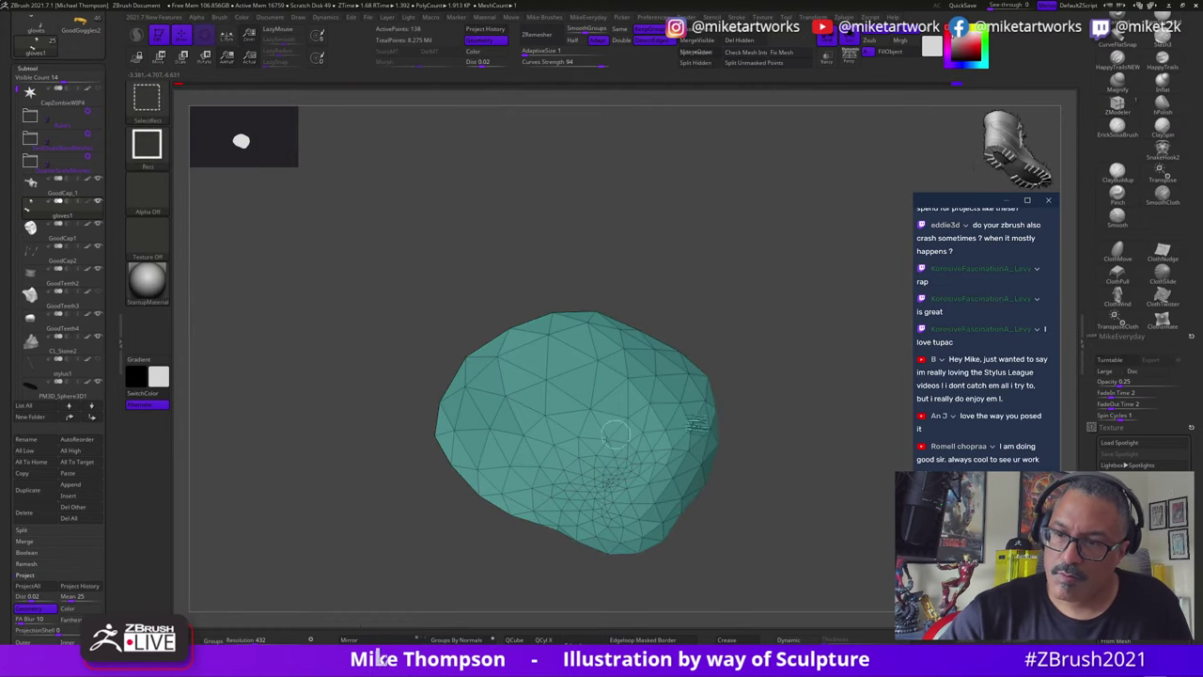
pyautogui.keyDown('ctrl'); pyautogui.click(797, 426); pyautogui.keyUp('ctrl')
pyautogui.keyDown('ctrl'); pyautogui.keyDown('shift'); pyautogui.click(801, 425); pyautogui.keyUp('shift'); pyautogui.keyUp('ctrl')
pyautogui.keyDown('ctrl'); pyautogui.click(809, 423); pyautogui.keyUp('ctrl')
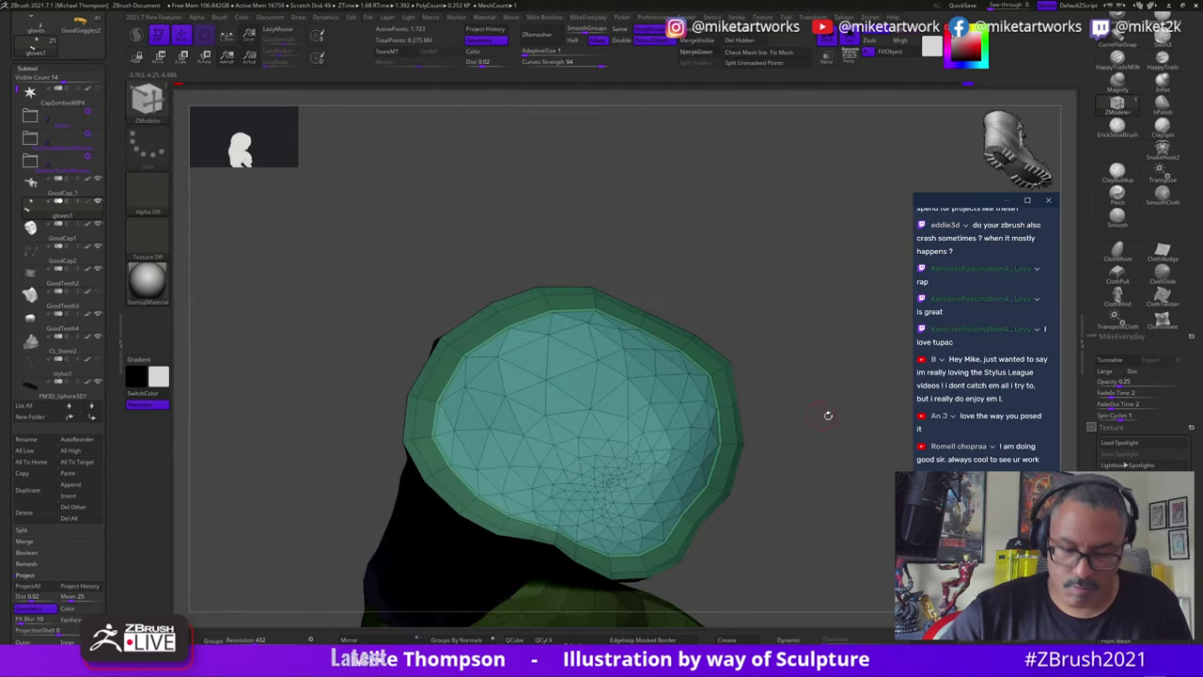
# Step: Push the unmasked inner cap down into the glove to hollow out the cuff
pyautogui.press('w')
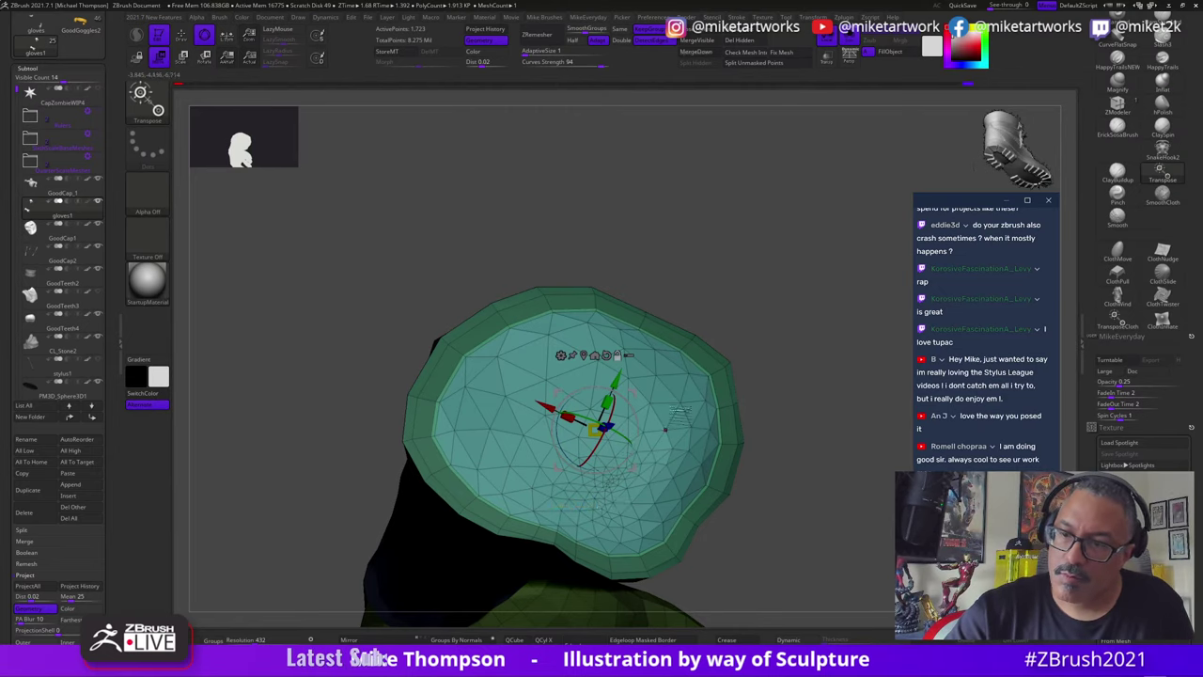
pyautogui.moveTo(815, 386); pyautogui.dragTo(754, 345)
pyautogui.moveTo(598, 388); pyautogui.dragTo(599, 420)
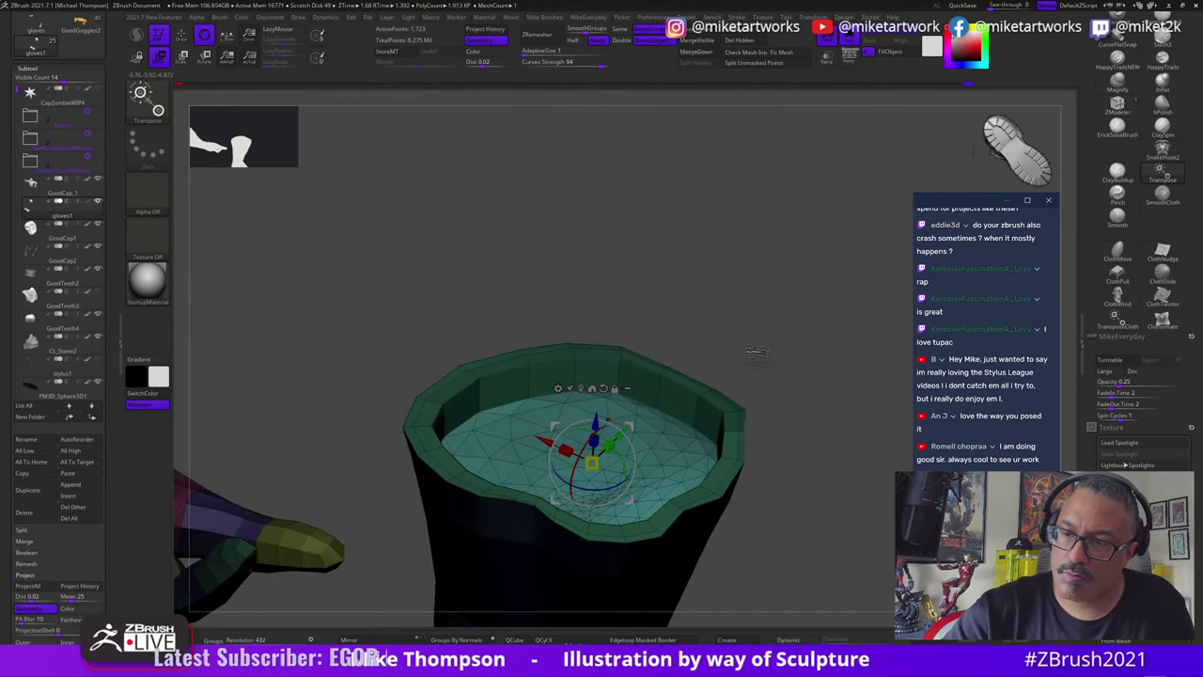
pyautogui.moveTo(754, 358)
pyautogui.mouseDown()
pyautogui.moveTo(842, 445)
pyautogui.moveTo(816, 447)
pyautogui.moveTo(851, 421)
pyautogui.moveTo(835, 471)
pyautogui.moveTo(848, 452)
pyautogui.moveTo(724, 480)
pyautogui.moveTo(776, 445)
pyautogui.moveTo(667, 498)
pyautogui.mouseUp()
# Step: Crease the cuff rim with ZModeler's Crease EdgeLoop Complete action and enable Dynamic subdivision on the gloves
pyautogui.press('q')
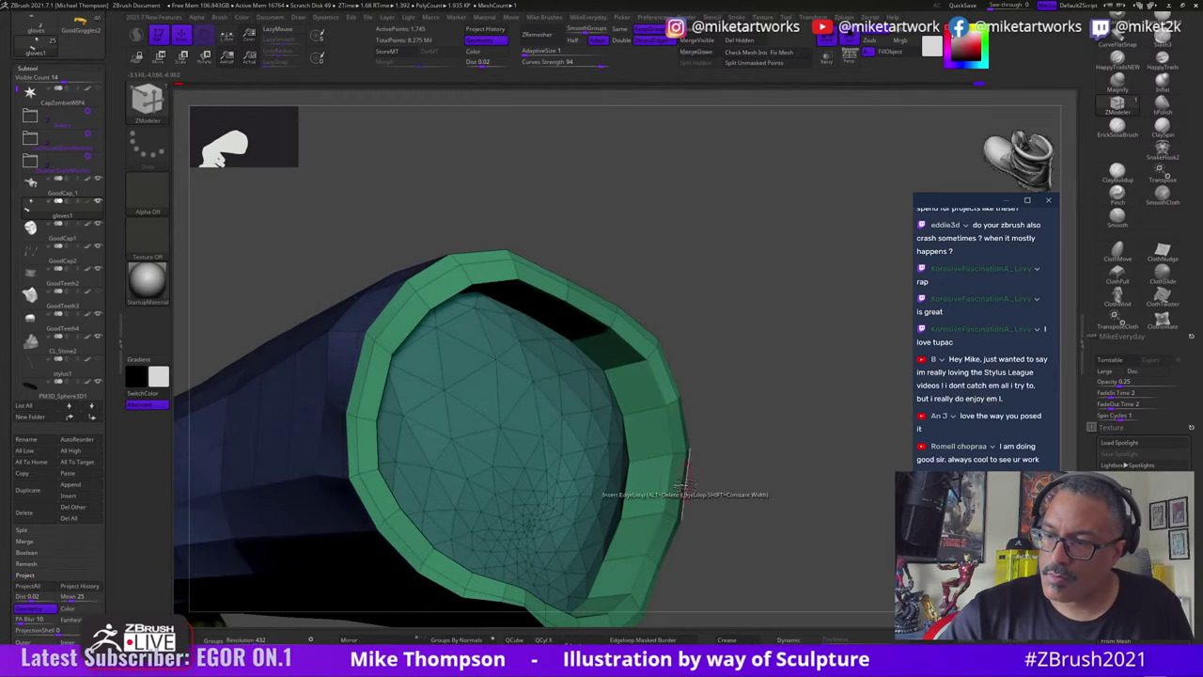
pyautogui.press('space')
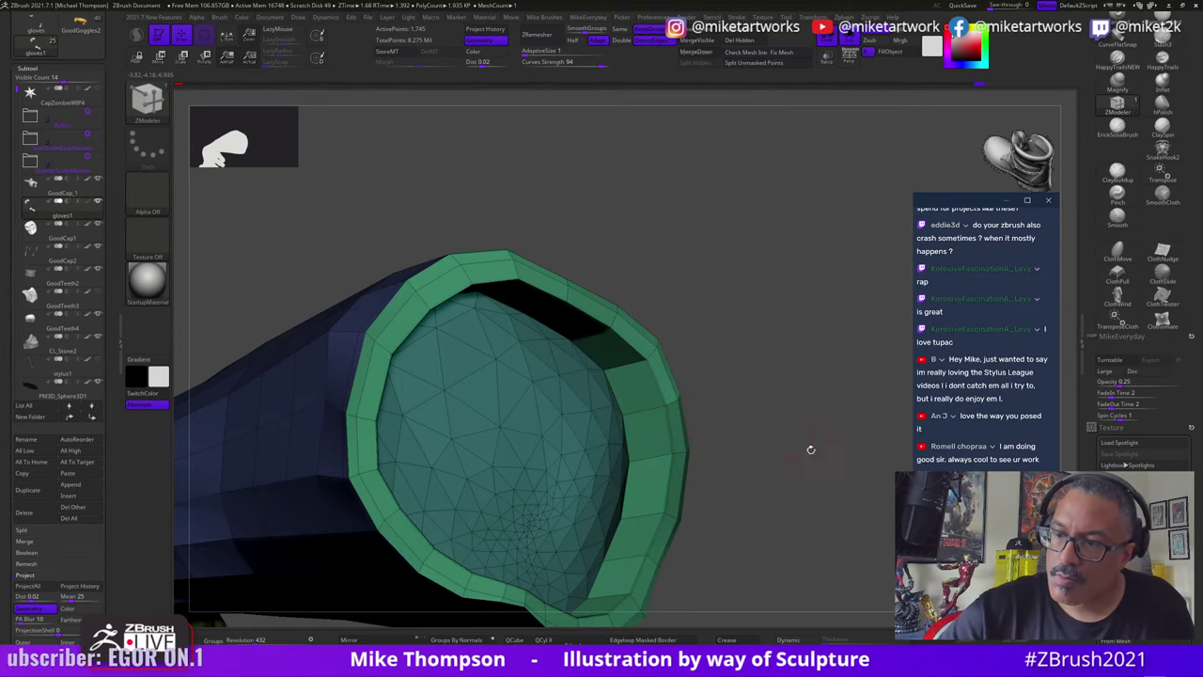
pyautogui.moveTo(810, 450); pyautogui.dragTo(691, 437)
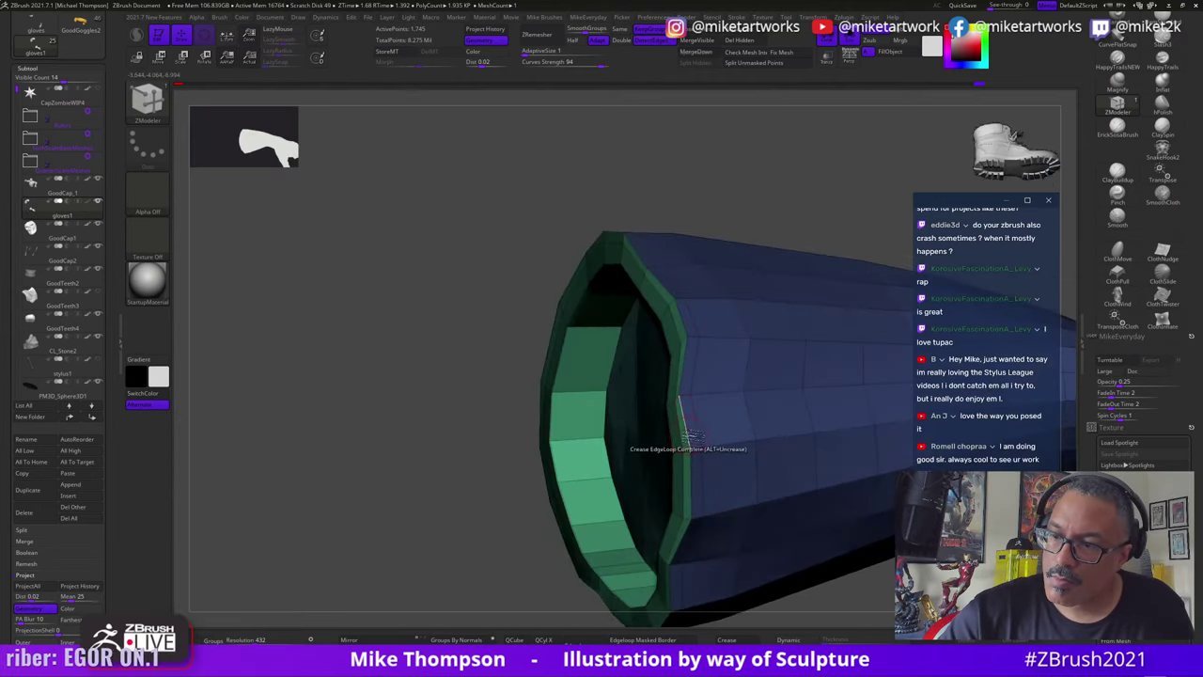
pyautogui.moveTo(864, 595)
pyautogui.mouseDown()
pyautogui.moveTo(797, 589)
pyautogui.moveTo(859, 594)
pyautogui.moveTo(865, 606)
pyautogui.mouseUp()
pyautogui.click(799, 641)
pyautogui.moveTo(823, 428); pyautogui.dragTo(860, 423)
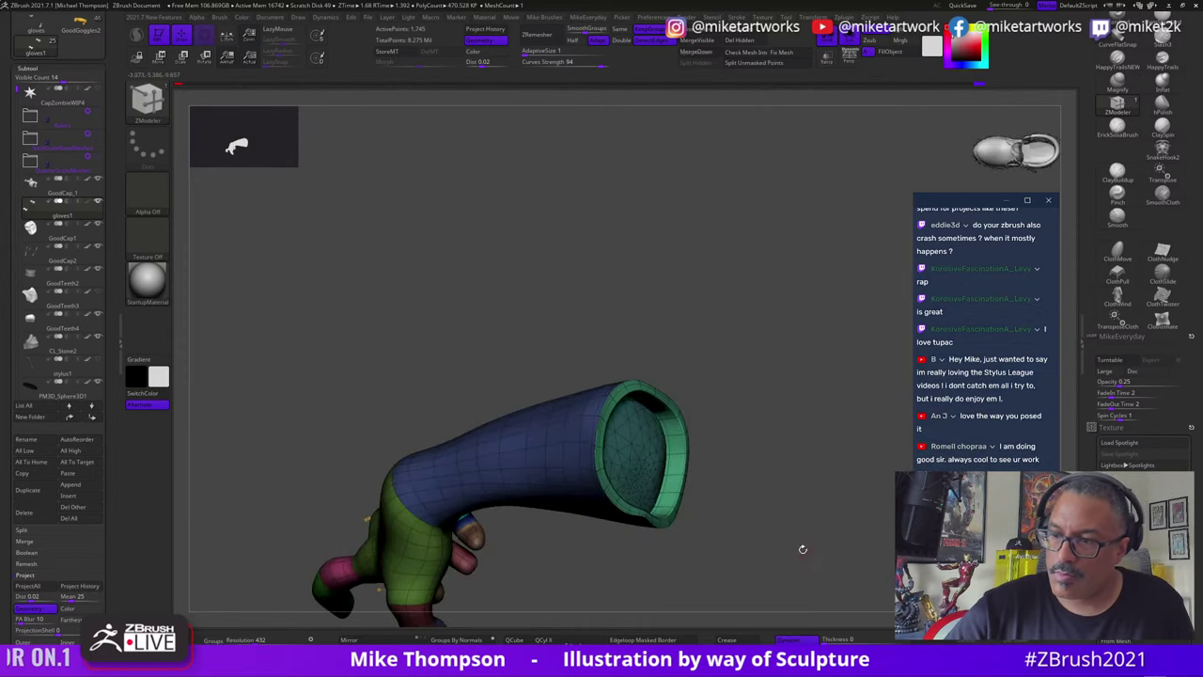
# Step: Hide the polygroup wireframe and leave Solo mode to show the gloves together with the whole figure
pyautogui.press('space')
pyautogui.click(809, 608)
pyautogui.moveTo(835, 555); pyautogui.dragTo(850, 545)
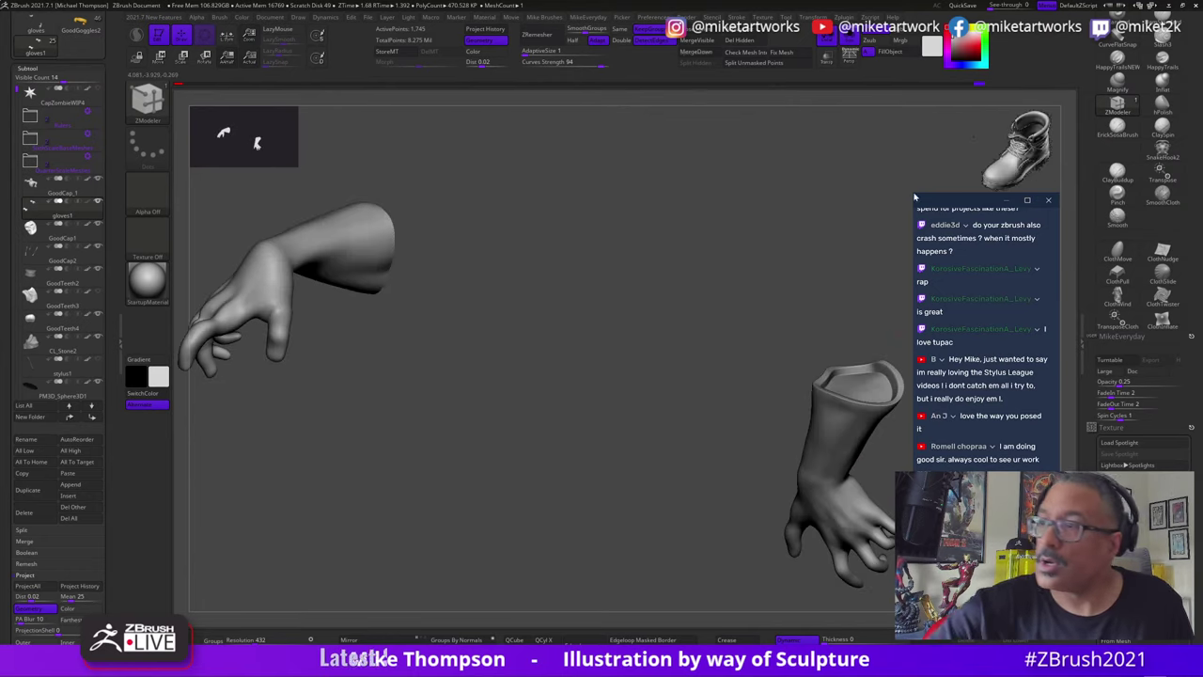
pyautogui.click(852, 37)
pyautogui.moveTo(557, 576); pyautogui.dragTo(556, 538)
pyautogui.moveTo(479, 541); pyautogui.dragTo(460, 523)
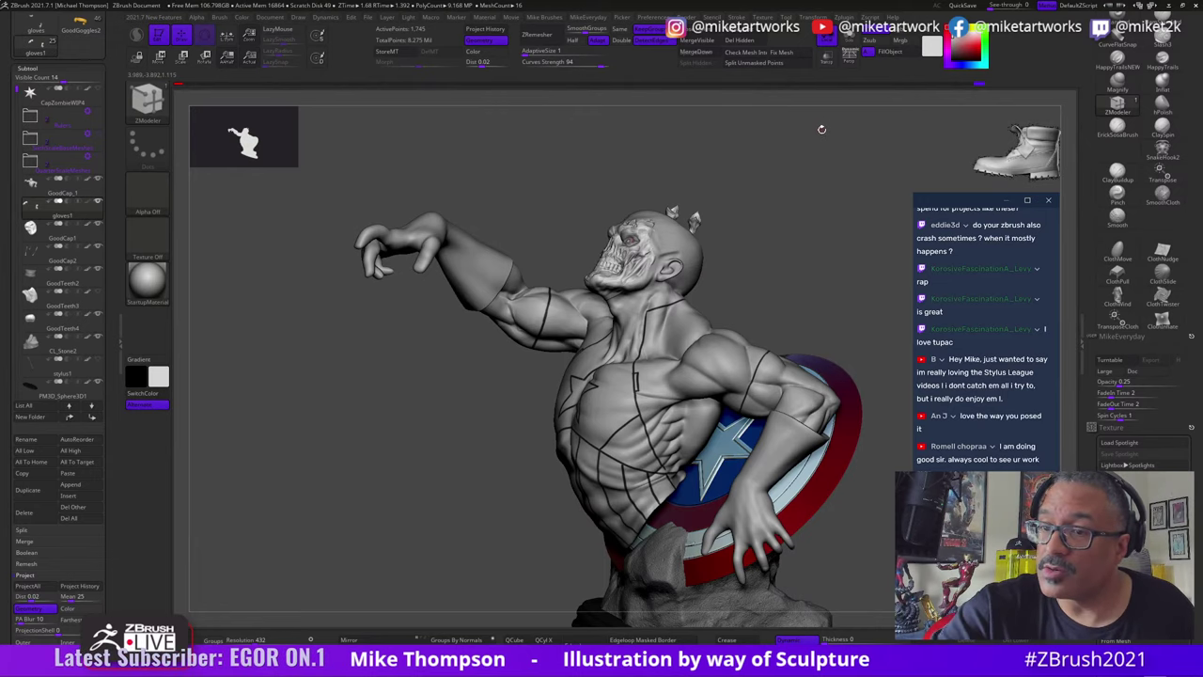
pyautogui.keyDown('alt'); pyautogui.moveTo(843, 129); pyautogui.dragTo(779, 327); pyautogui.keyUp('alt')
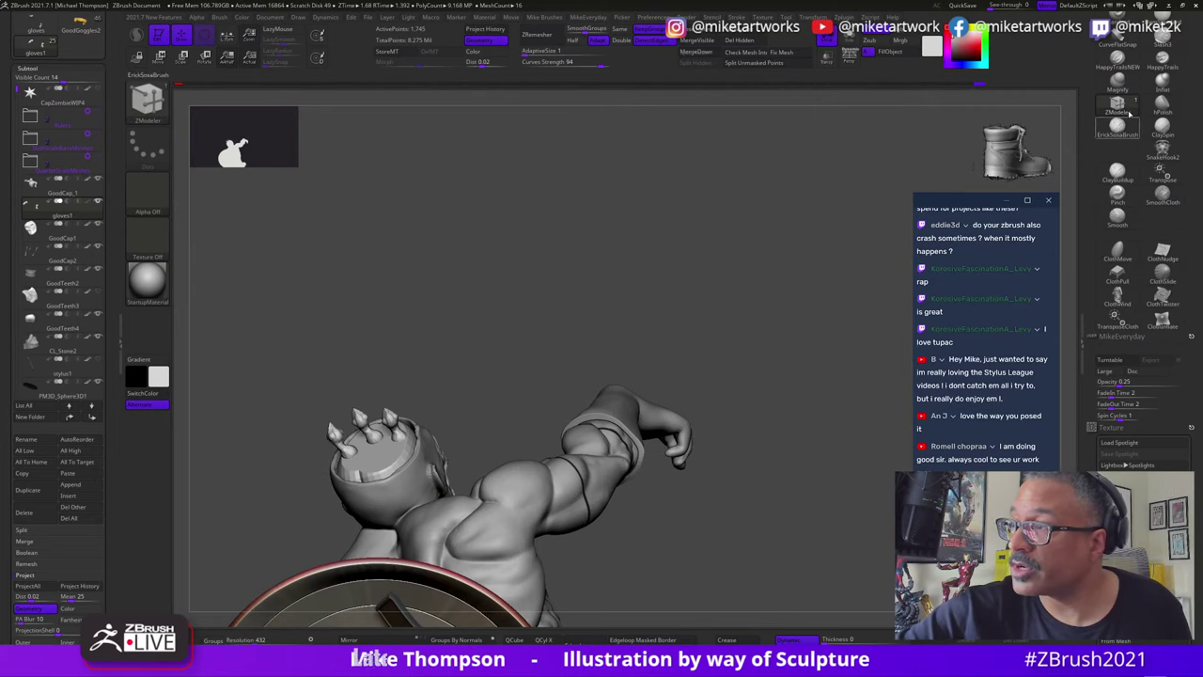
# Step: Adjust the outstretched arm's glove cuff with the Move brush so it fits around the forearm
pyautogui.scroll(5, 1105, 319)
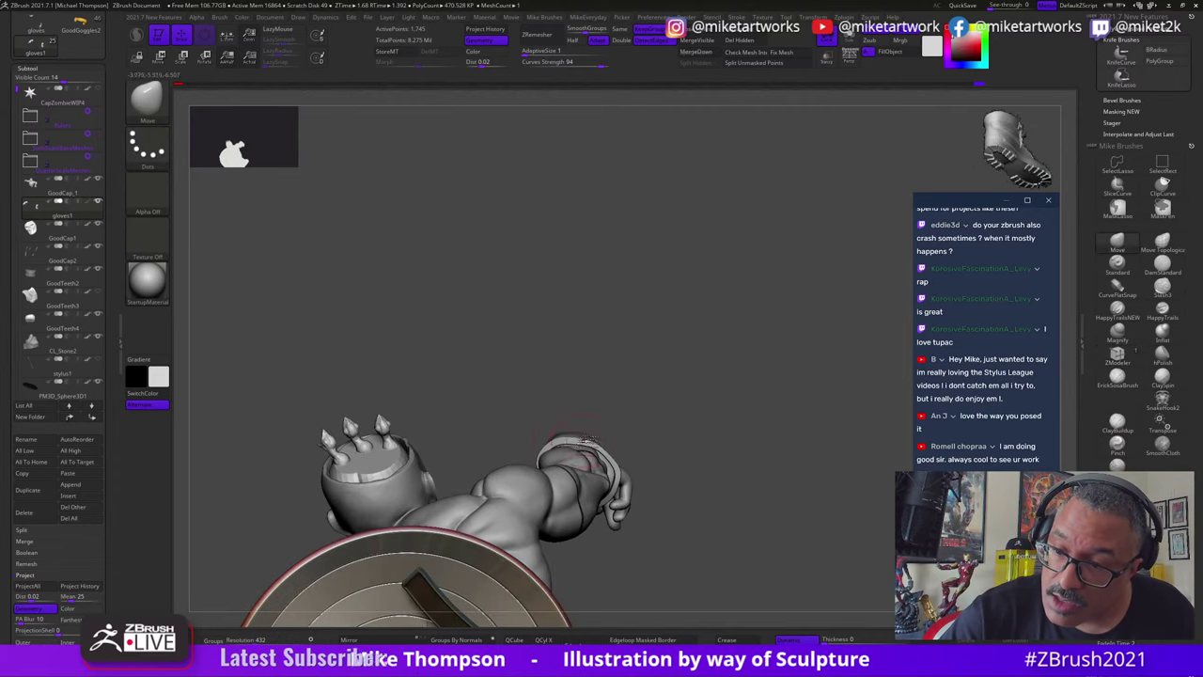
pyautogui.moveTo(578, 432); pyautogui.dragTo(621, 467, button='right')
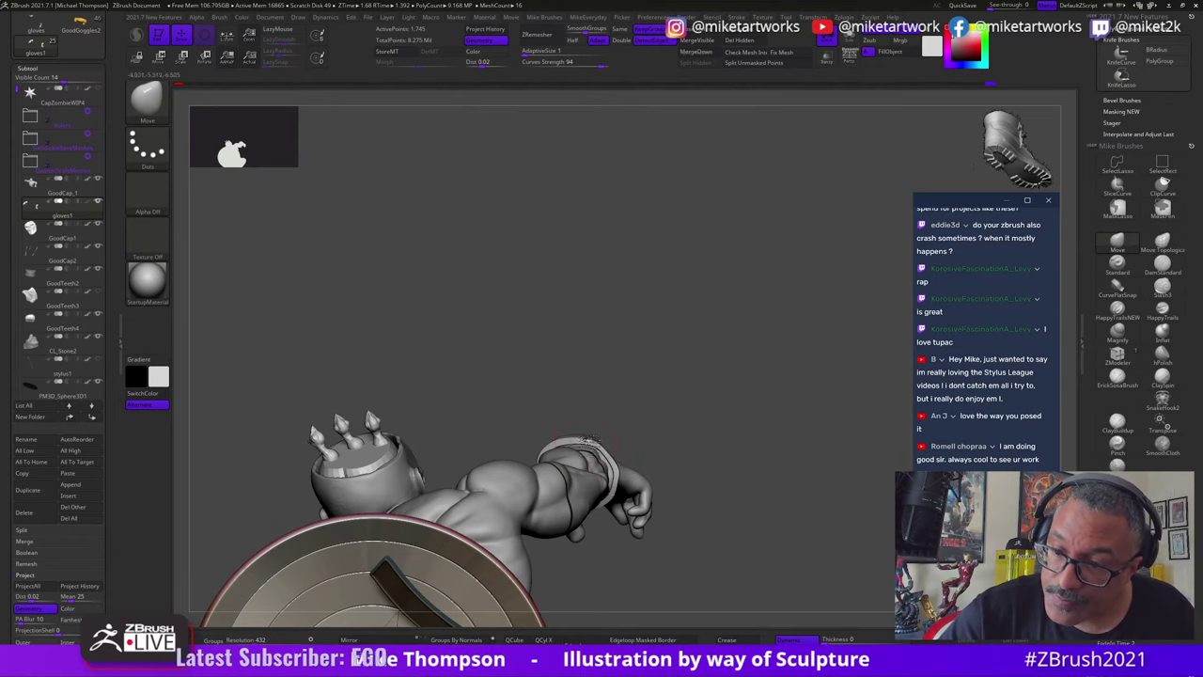
pyautogui.moveTo(676, 441); pyautogui.dragTo(573, 440)
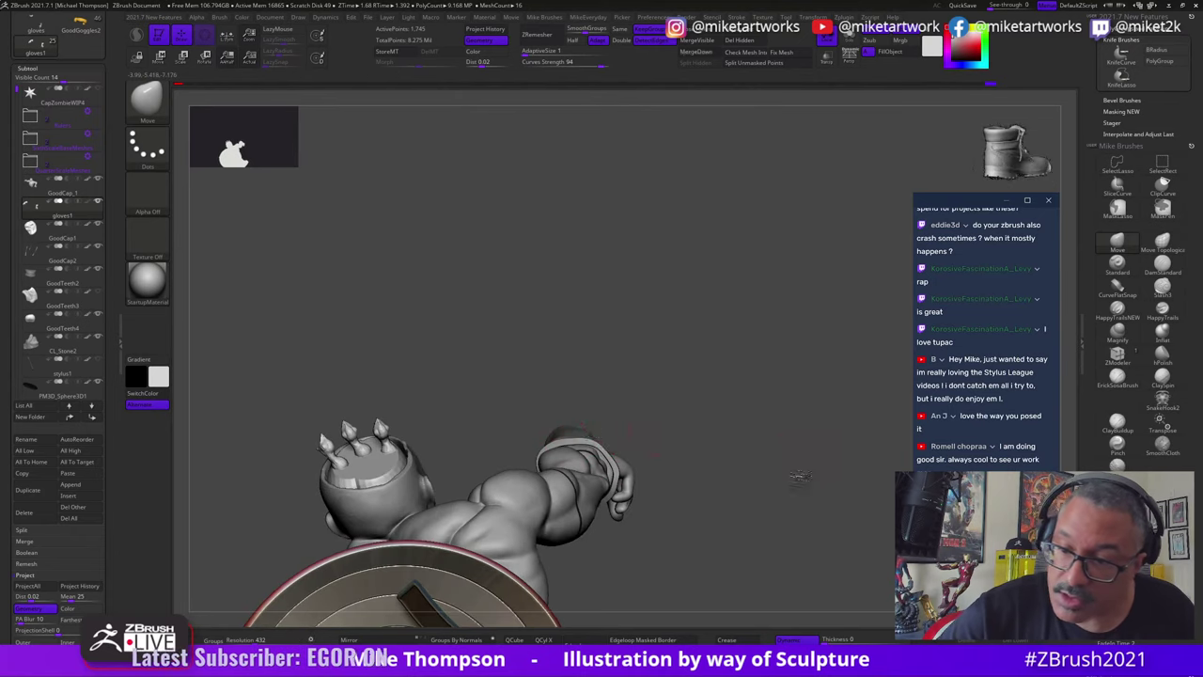
pyautogui.moveTo(800, 476)
pyautogui.mouseDown()
pyautogui.moveTo(636, 553)
pyautogui.moveTo(616, 437)
pyautogui.mouseUp()
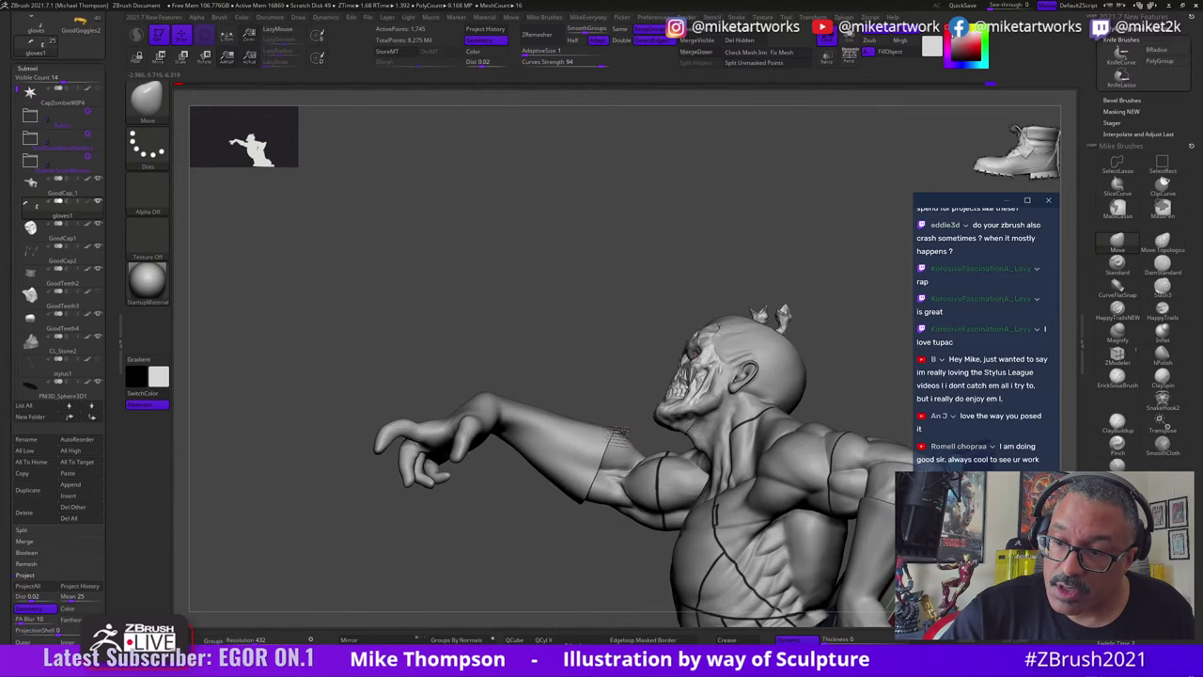
pyautogui.moveTo(601, 570)
pyautogui.mouseDown()
pyautogui.moveTo(602, 449)
pyautogui.moveTo(675, 538)
pyautogui.moveTo(629, 437)
pyautogui.mouseUp()
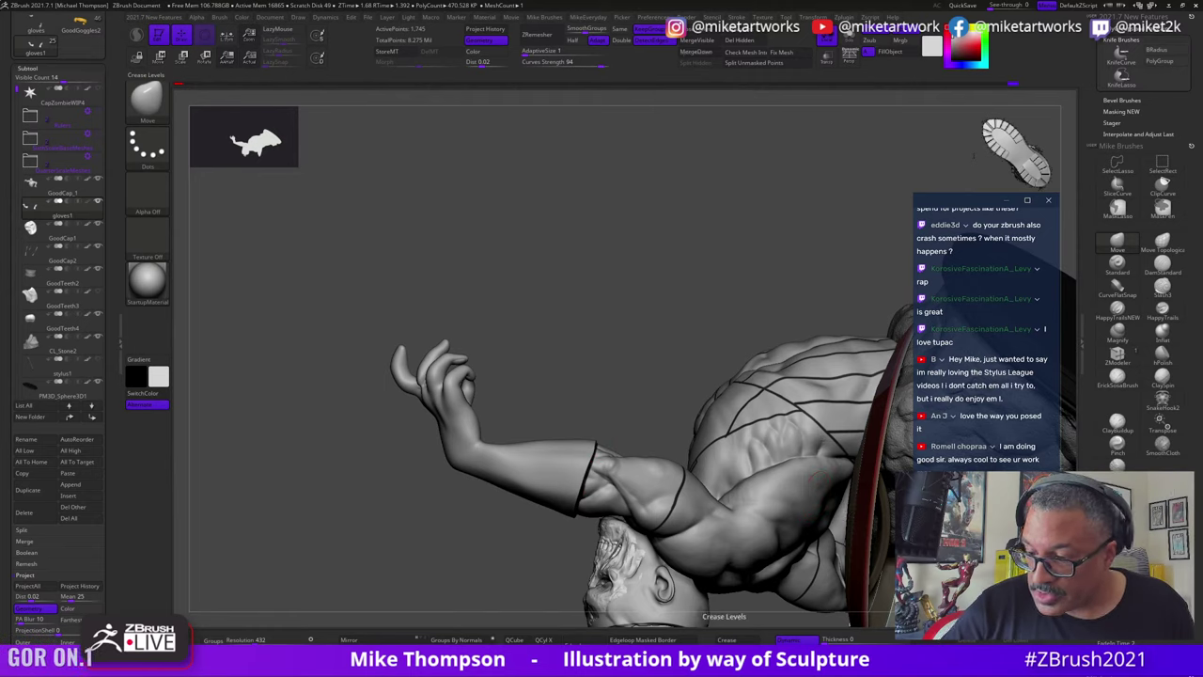
# Step: Apply the gloves' dynamic subdivision as real geometry
pyautogui.moveTo(665, 361)
pyautogui.mouseDown()
pyautogui.moveTo(668, 526)
pyautogui.moveTo(643, 557)
pyautogui.moveTo(473, 475)
pyautogui.moveTo(849, 586)
pyautogui.moveTo(858, 576)
pyautogui.mouseUp()
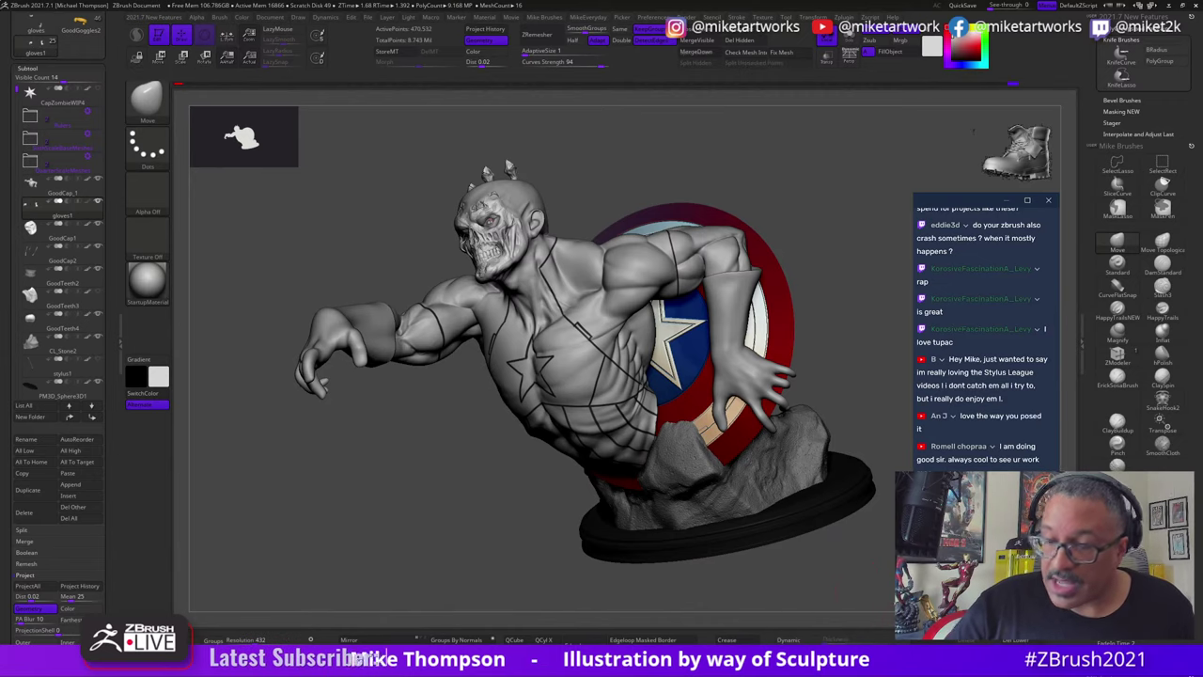
pyautogui.moveTo(858, 576)
pyautogui.mouseDown()
pyautogui.moveTo(789, 457)
pyautogui.moveTo(825, 438)
pyautogui.moveTo(818, 470)
pyautogui.moveTo(810, 374)
pyautogui.mouseUp()
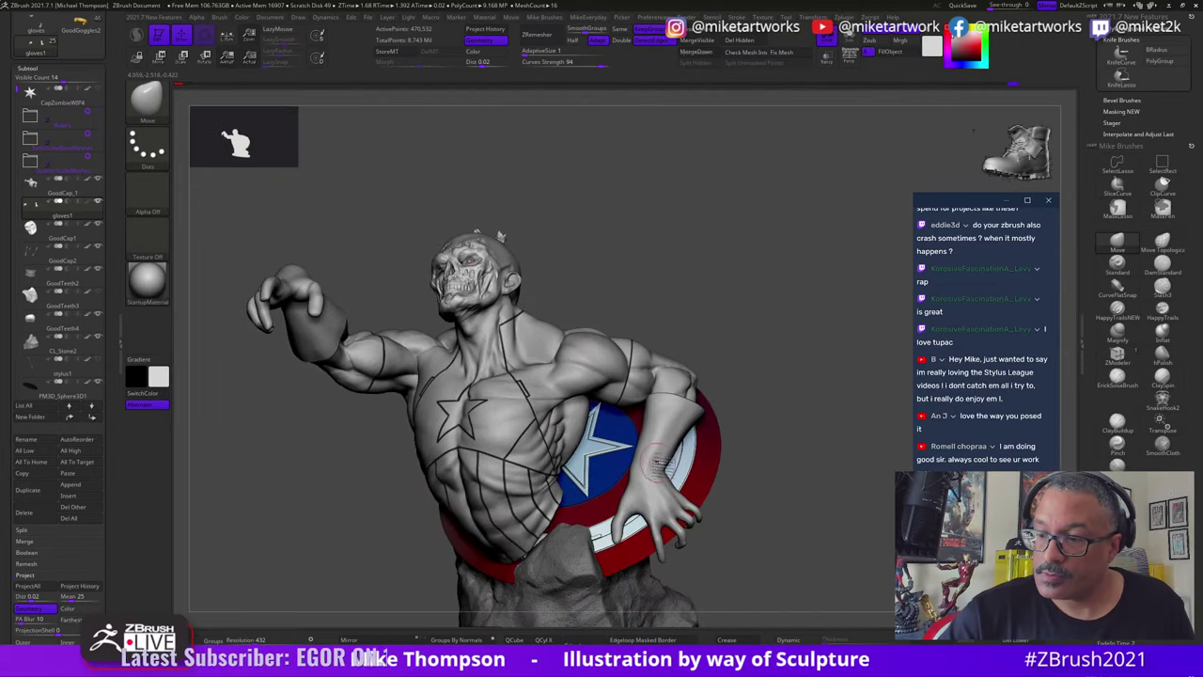
pyautogui.keyDown('alt'); pyautogui.moveTo(786, 487); pyautogui.dragTo(793, 510); pyautogui.keyUp('alt')
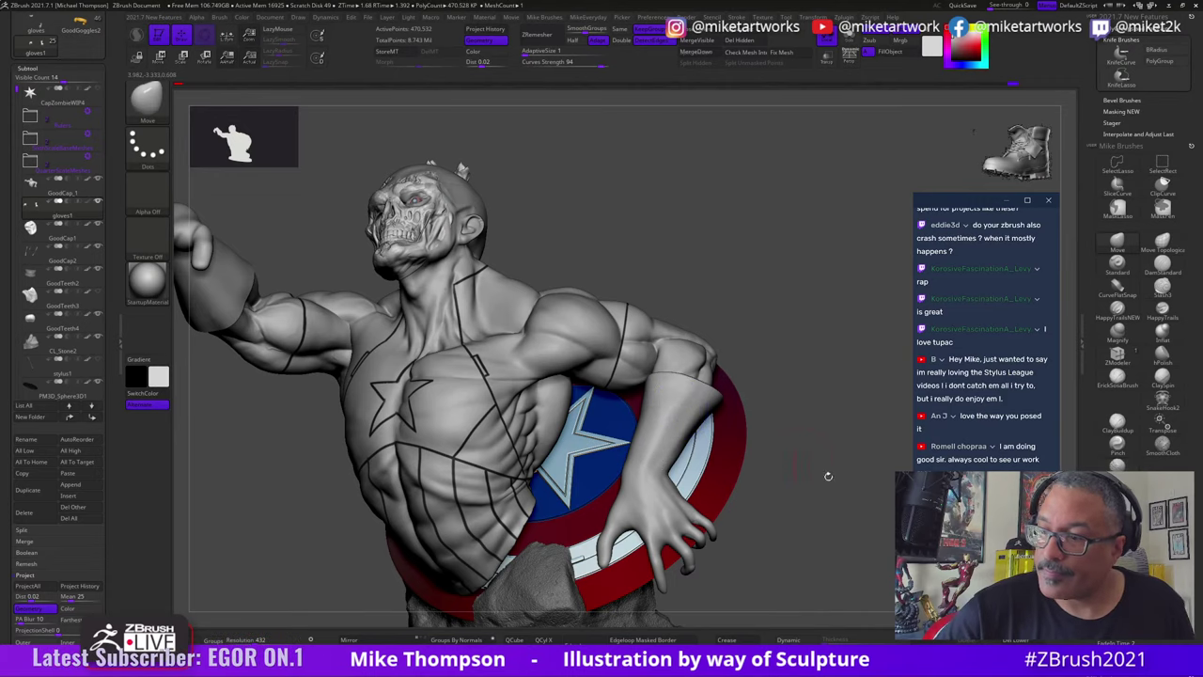
pyautogui.moveTo(828, 475); pyautogui.dragTo(835, 475)
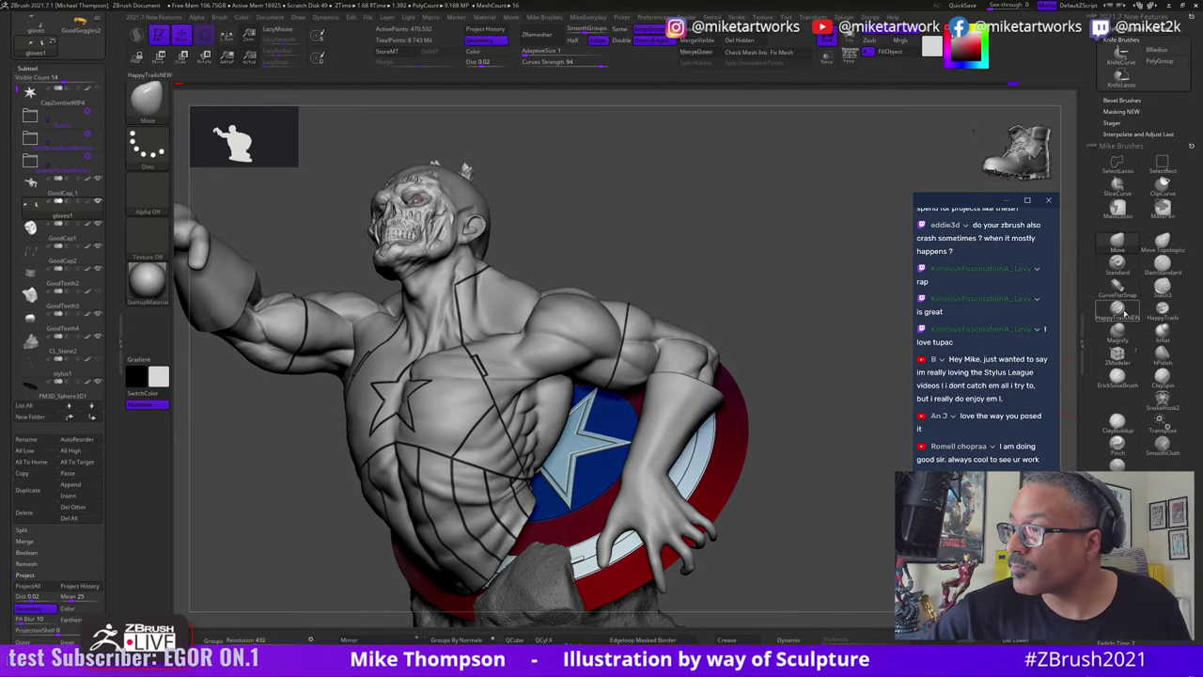
# Step: Switch to the HappyTrails brush, adjust its draw size, and stroke the wrist of the glove beside the shield
pyautogui.click(1163, 307)
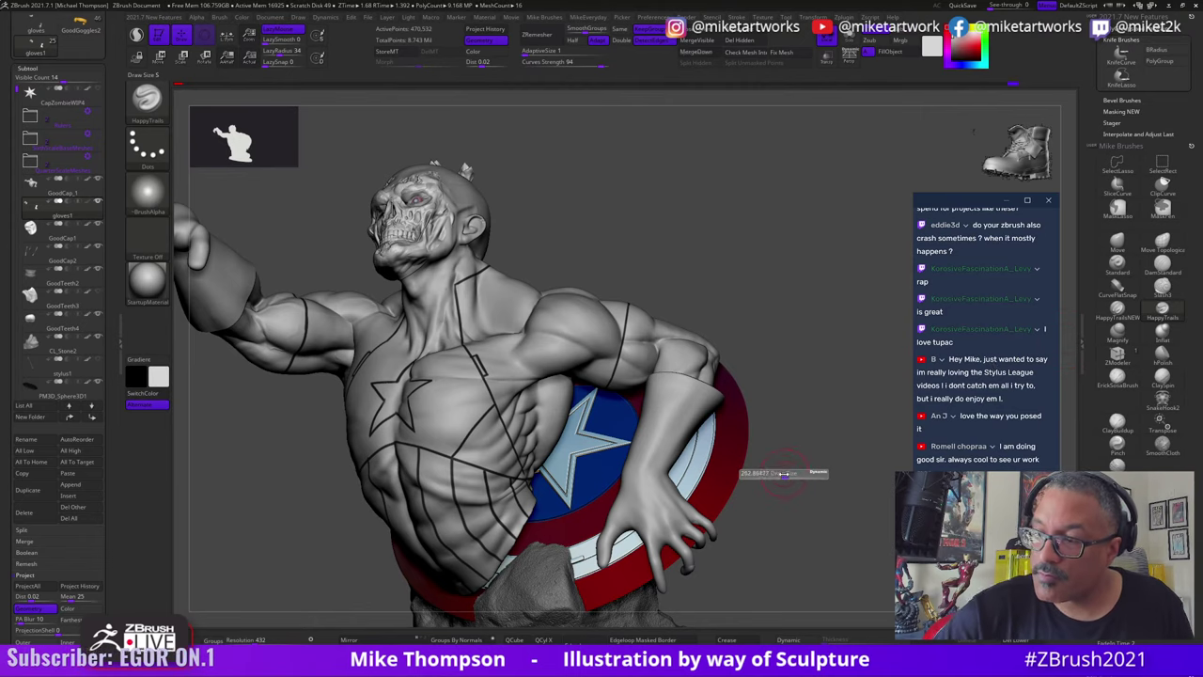
pyautogui.press('space')
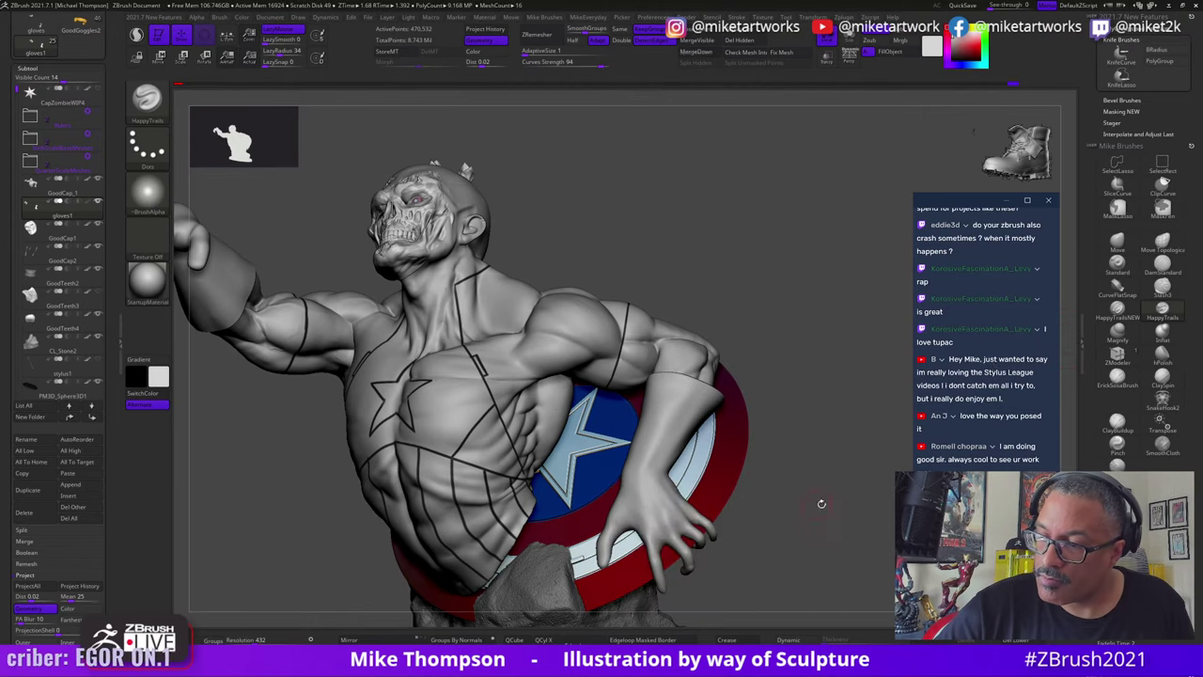
pyautogui.moveTo(821, 499); pyautogui.dragTo(669, 470)
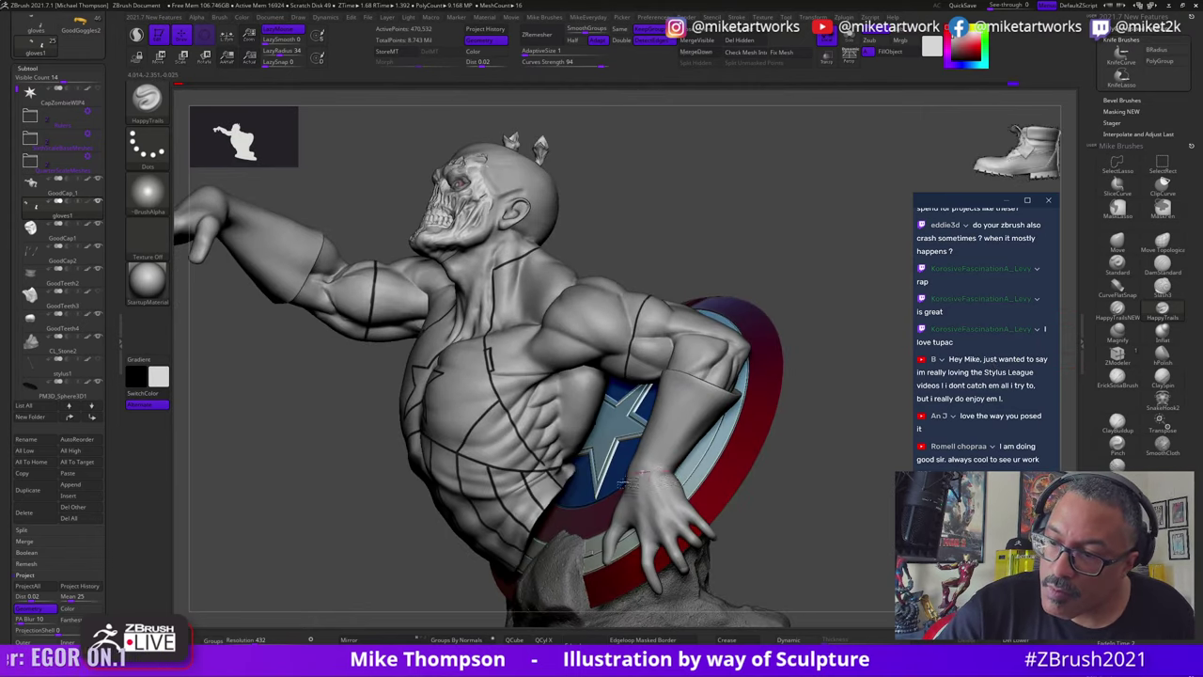
pyautogui.moveTo(775, 481)
pyautogui.mouseDown()
pyautogui.moveTo(873, 456)
pyautogui.moveTo(890, 430)
pyautogui.moveTo(831, 470)
pyautogui.mouseUp()
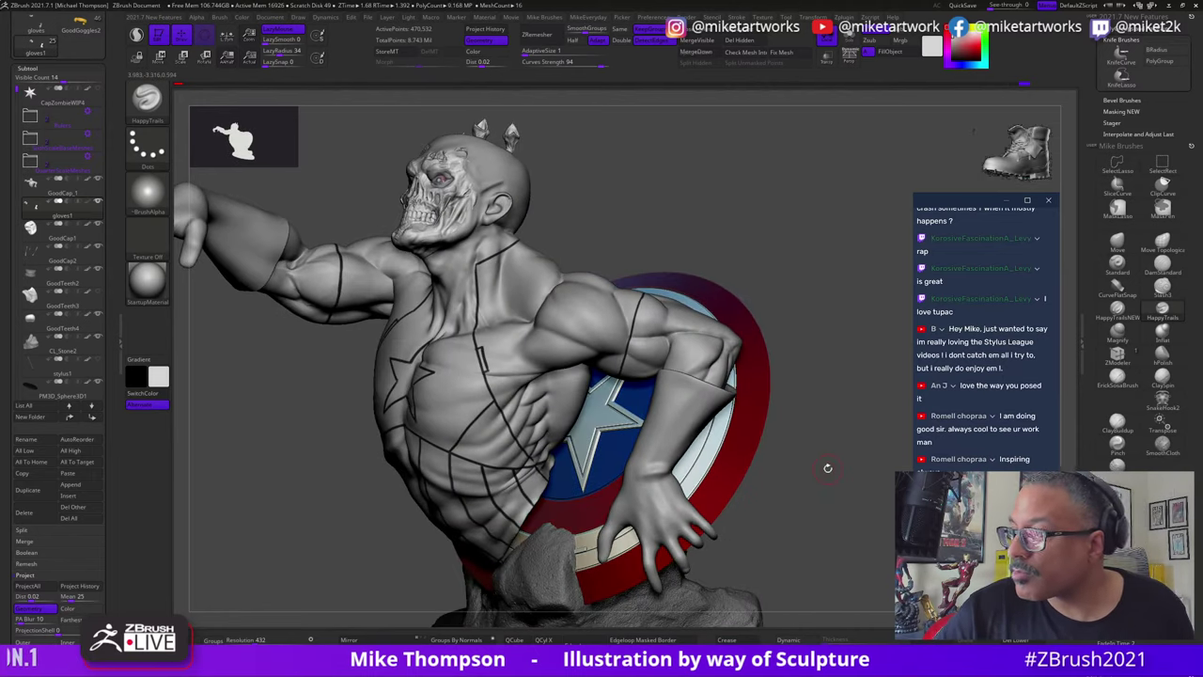
# Step: Read through the viewers' questions in the live chat
pyautogui.scroll(5, 974, 304)
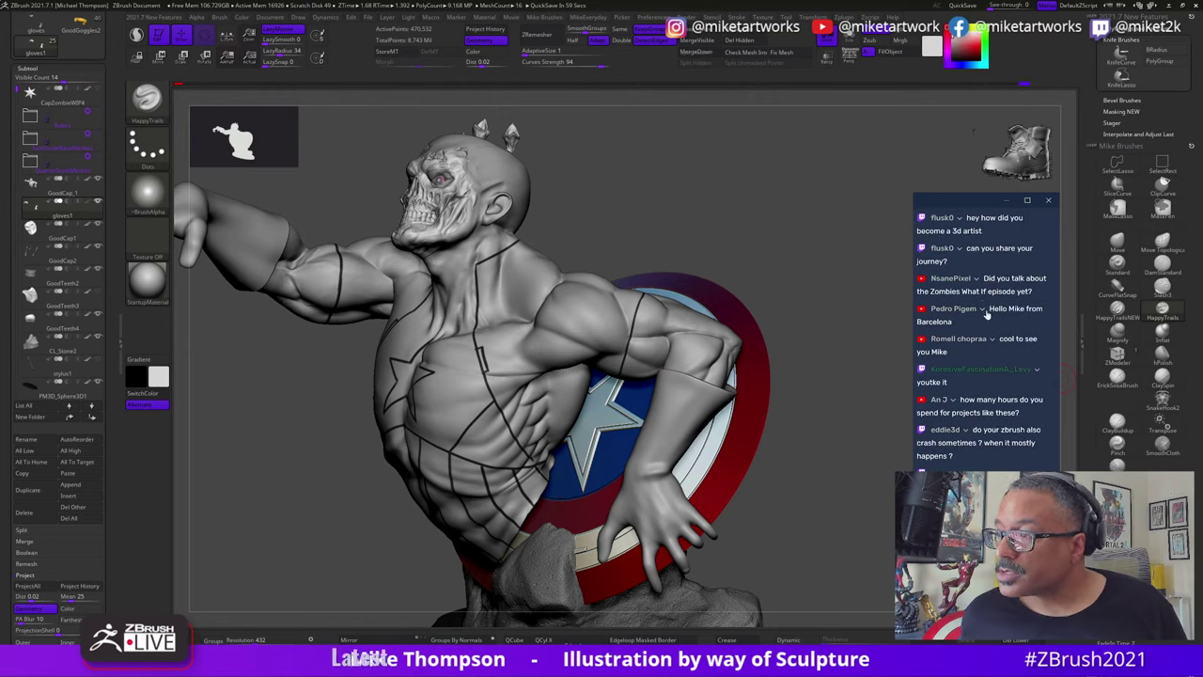
pyautogui.scroll(-1, 988, 315)
pyautogui.scroll(-1, 983, 307)
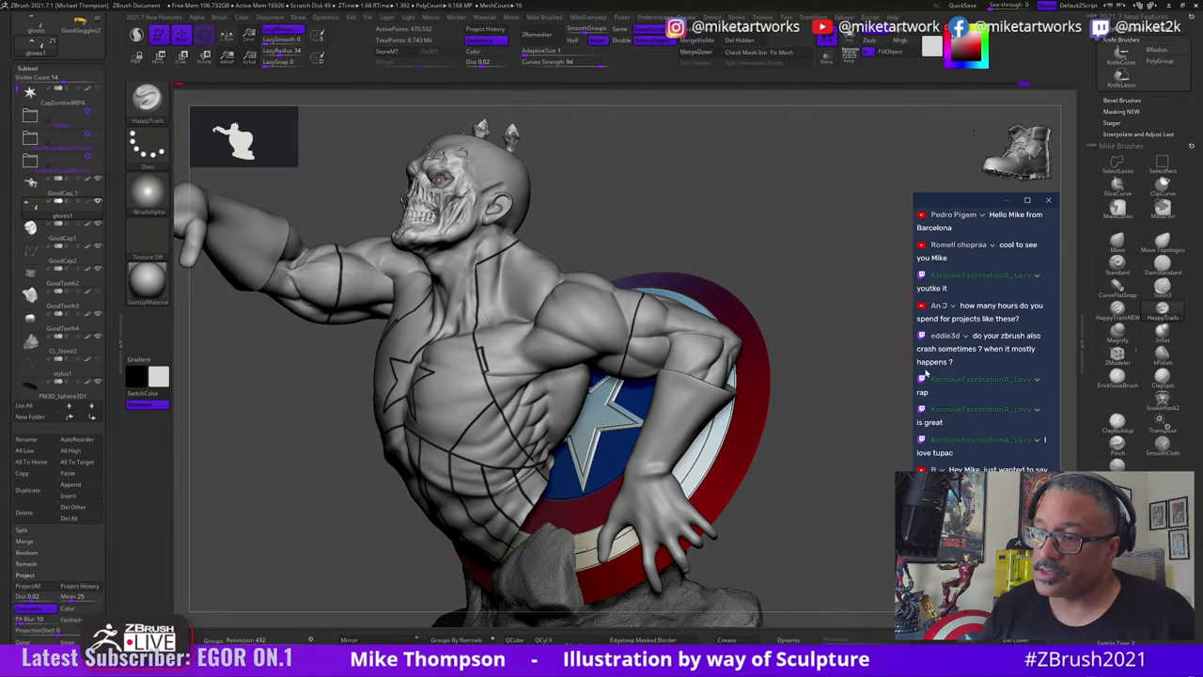
pyautogui.scroll(-3, 958, 404)
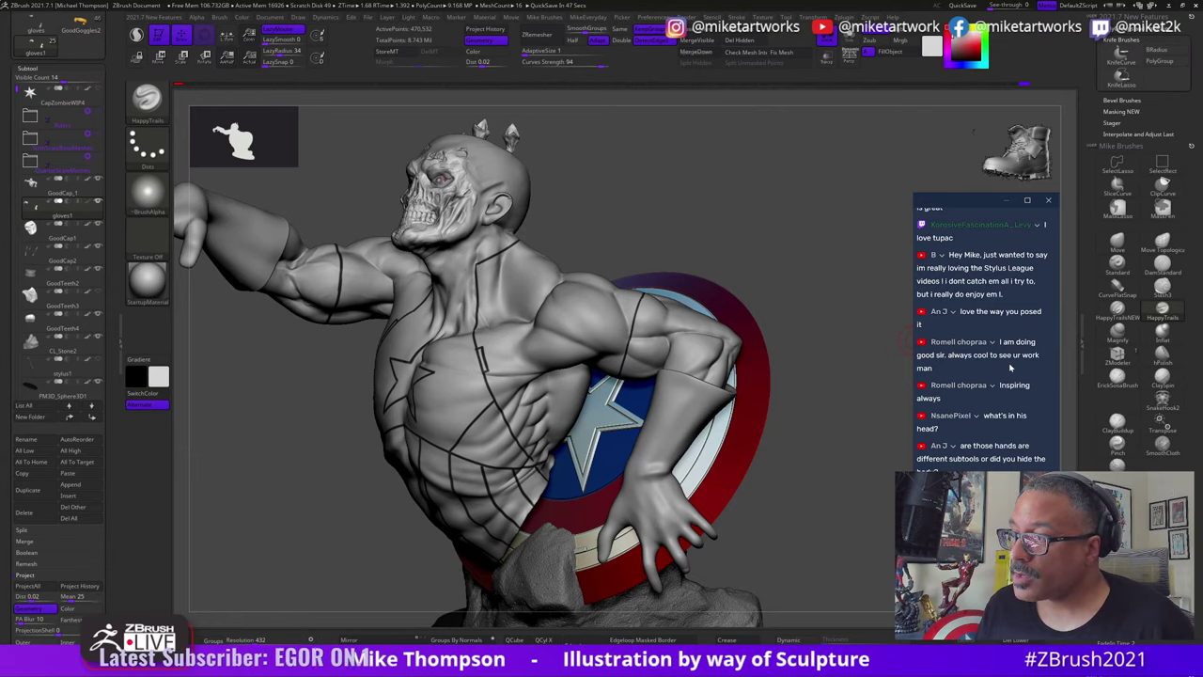
pyautogui.moveTo(862, 506); pyautogui.dragTo(869, 499)
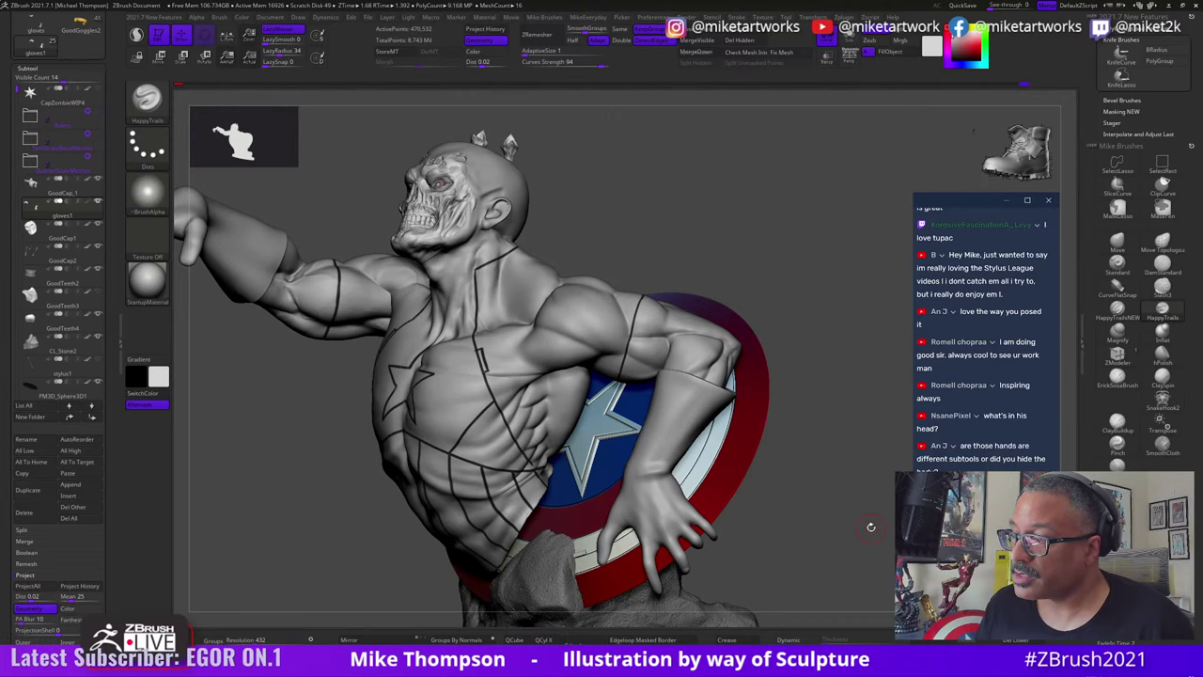
pyautogui.moveTo(830, 486)
pyautogui.mouseDown()
pyautogui.moveTo(858, 489)
pyautogui.moveTo(853, 481)
pyautogui.mouseUp()
# Step: Make GoodCap_1 the active subtool and examine the figure's skull face and head spikes up close
pyautogui.keyDown('alt'); pyautogui.moveTo(826, 419); pyautogui.dragTo(803, 513); pyautogui.keyUp('alt')
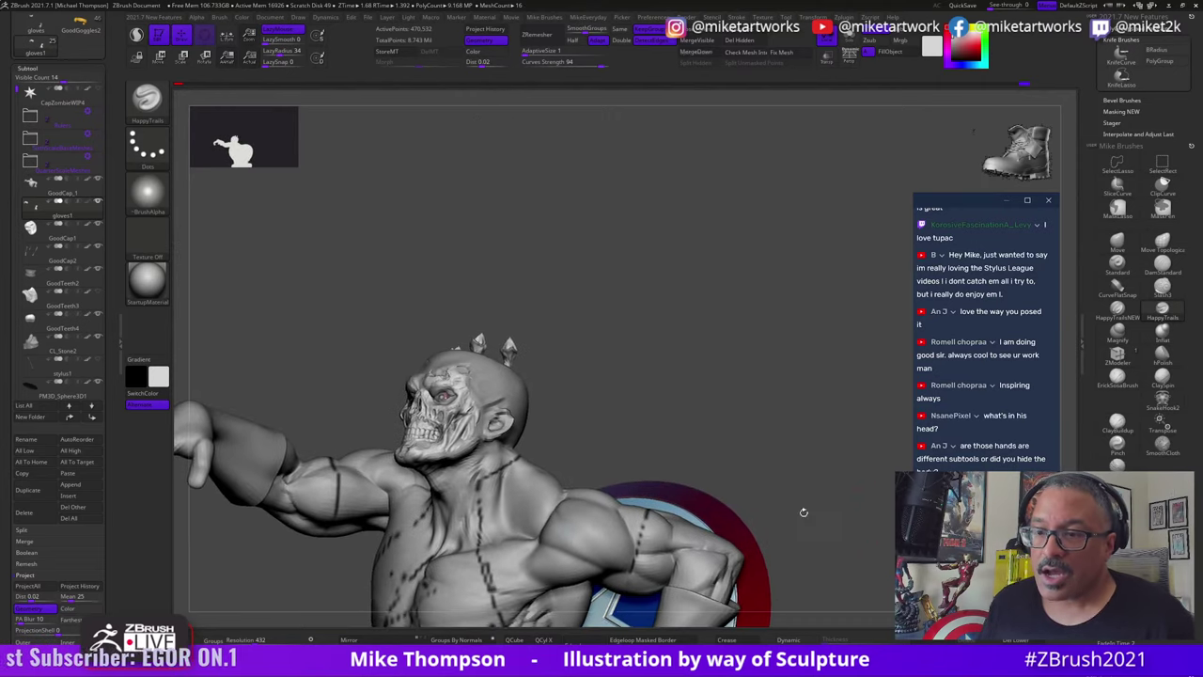
pyautogui.keyDown('alt'); pyautogui.click(592, 517); pyautogui.keyUp('alt')
pyautogui.keyDown('alt'); pyautogui.moveTo(634, 392); pyautogui.dragTo(672, 404); pyautogui.keyUp('alt')
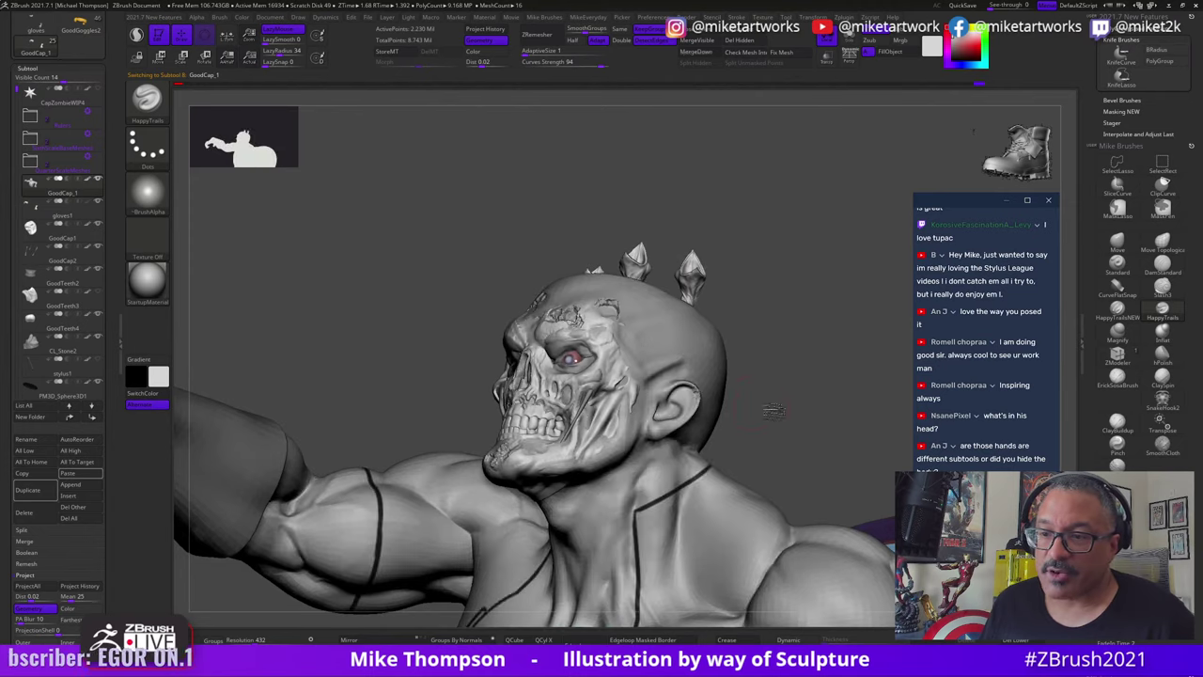
pyautogui.moveTo(771, 410)
pyautogui.mouseDown()
pyautogui.moveTo(813, 331)
pyautogui.moveTo(805, 400)
pyautogui.moveTo(832, 416)
pyautogui.moveTo(789, 442)
pyautogui.moveTo(752, 423)
pyautogui.moveTo(799, 413)
pyautogui.moveTo(855, 357)
pyautogui.moveTo(574, 394)
pyautogui.mouseUp()
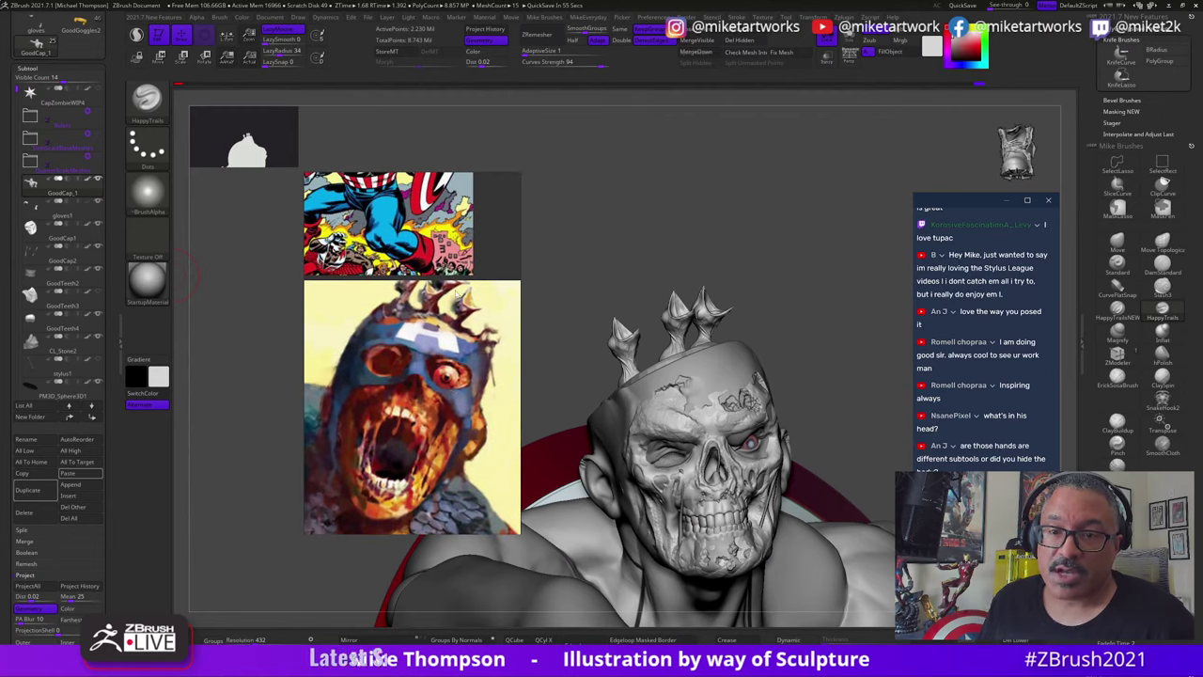
# Step: Position the zombie Captain America reference painting beside the sculpted head and make gloves1 the active subtool again
pyautogui.moveTo(447, 432); pyautogui.dragTo(392, 348, button='right')
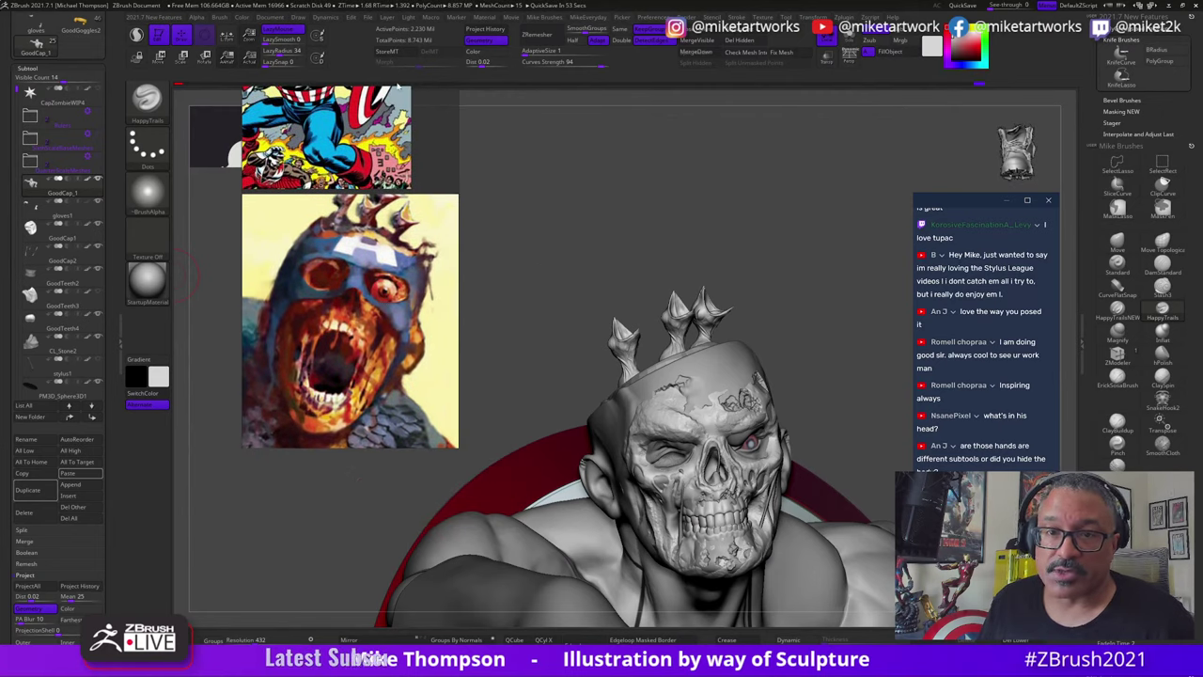
pyautogui.moveTo(423, 86); pyautogui.dragTo(443, 188)
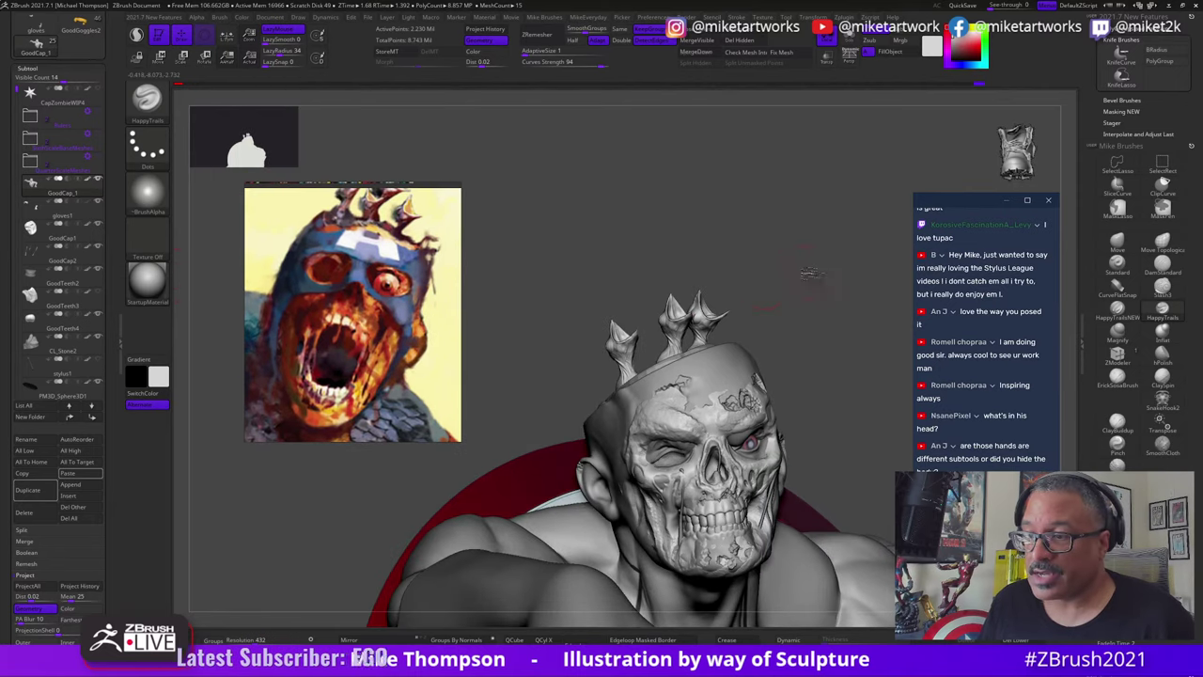
pyautogui.moveTo(809, 274)
pyautogui.mouseDown()
pyautogui.moveTo(853, 290)
pyautogui.moveTo(849, 316)
pyautogui.moveTo(853, 305)
pyautogui.moveTo(842, 321)
pyautogui.moveTo(792, 309)
pyautogui.mouseUp()
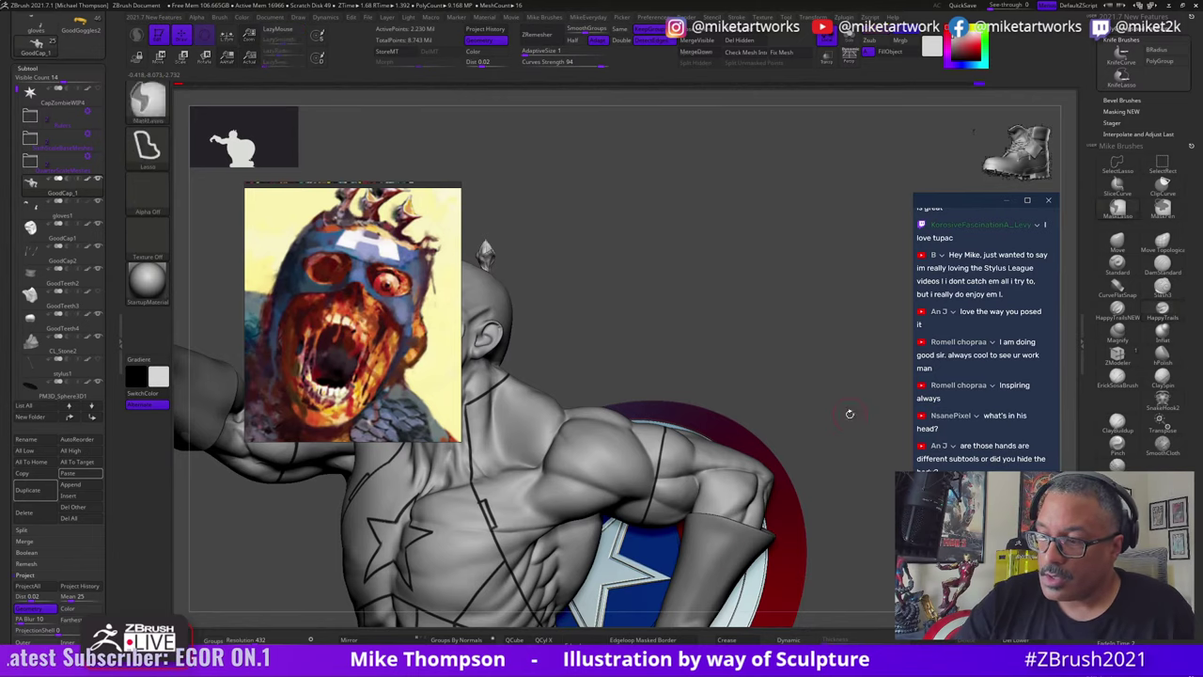
pyautogui.keyDown('alt'); pyautogui.click(747, 556); pyautogui.keyUp('alt')
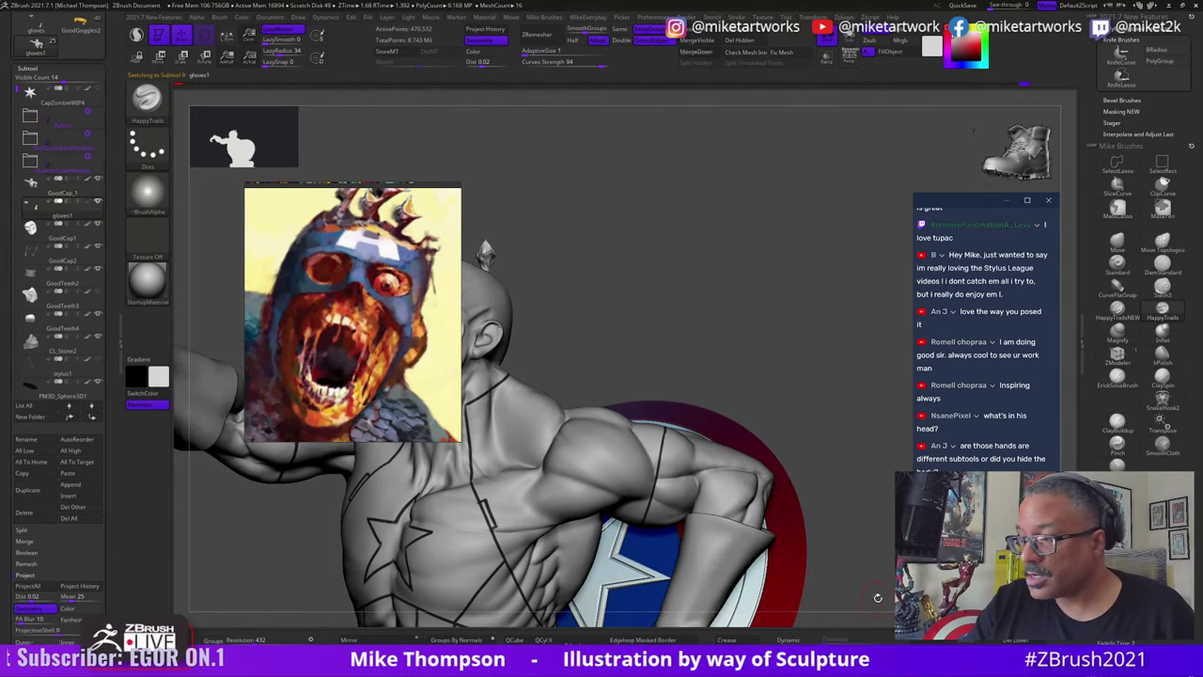
# Step: Switch to the DamStandard brush and isolate the glove beside the shield for close-up work on its wrist
pyautogui.moveTo(878, 597)
pyautogui.keyDown('ctrl'); pyautogui.mouseDown(button='right')
pyautogui.moveTo(865, 579)
pyautogui.moveTo(865, 599)
pyautogui.moveTo(866, 472)
pyautogui.moveTo(864, 516)
pyautogui.moveTo(827, 474)
pyautogui.mouseUp(button='right'); pyautogui.keyUp('ctrl')
pyautogui.click(1163, 270)
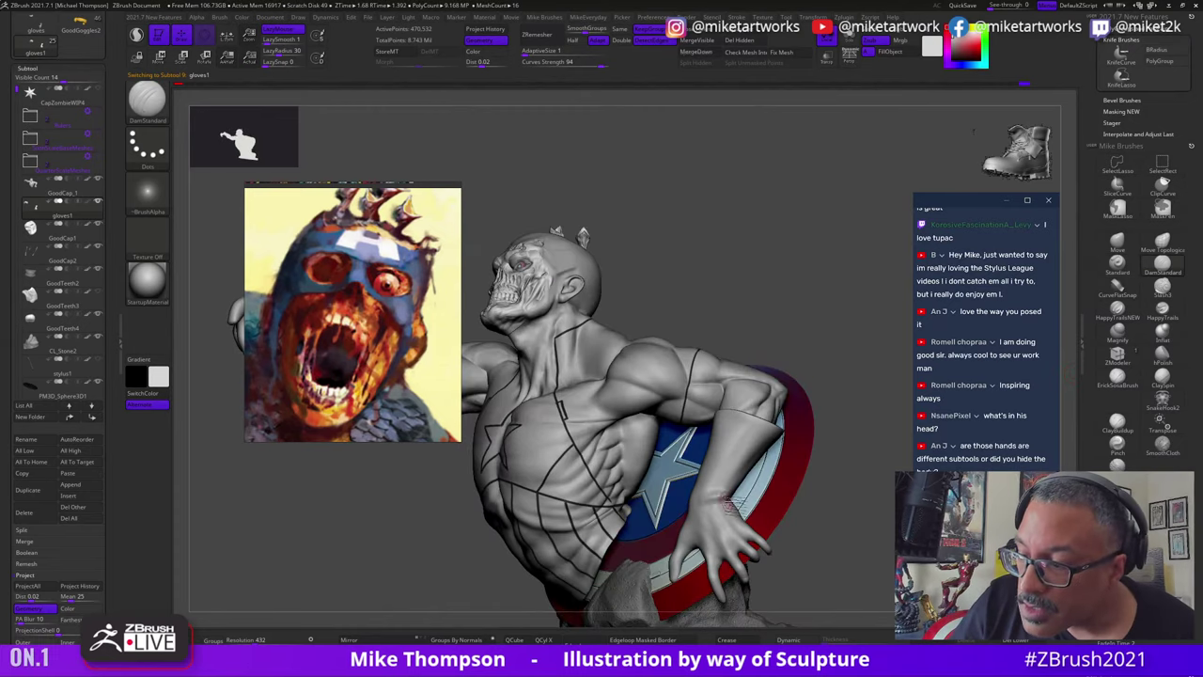
pyautogui.moveTo(816, 531)
pyautogui.mouseDown(button='right')
pyautogui.moveTo(831, 517)
pyautogui.moveTo(837, 532)
pyautogui.moveTo(910, 479)
pyautogui.mouseUp(button='right')
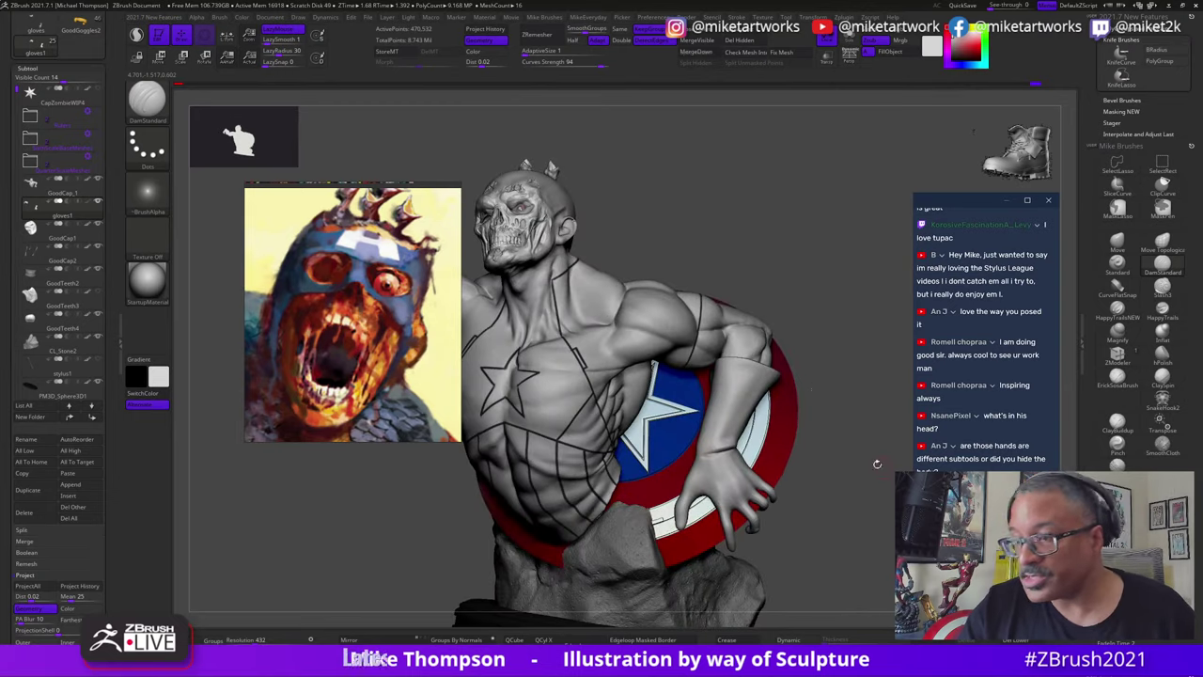
pyautogui.moveTo(832, 347)
pyautogui.keyDown('ctrl'); pyautogui.keyDown('shift'); pyautogui.mouseDown()
pyautogui.moveTo(798, 356)
pyautogui.moveTo(703, 592)
pyautogui.moveTo(668, 577)
pyautogui.moveTo(646, 587)
pyautogui.mouseUp(); pyautogui.keyUp('shift'); pyautogui.keyUp('ctrl')
pyautogui.keyDown('alt'); pyautogui.moveTo(869, 486); pyautogui.dragTo(827, 577); pyautogui.keyUp('alt')
pyautogui.click(849, 43)
pyautogui.moveTo(771, 436)
pyautogui.keyDown('alt'); pyautogui.mouseDown()
pyautogui.moveTo(843, 518)
pyautogui.moveTo(832, 497)
pyautogui.moveTo(796, 495)
pyautogui.mouseUp(); pyautogui.keyUp('alt')
# Step: Adjust the DamStandard draw size and carve a crease around the glove's wrist between the hand and the cuff
pyautogui.press('s')
pyautogui.press('s')
pyautogui.press('shift')
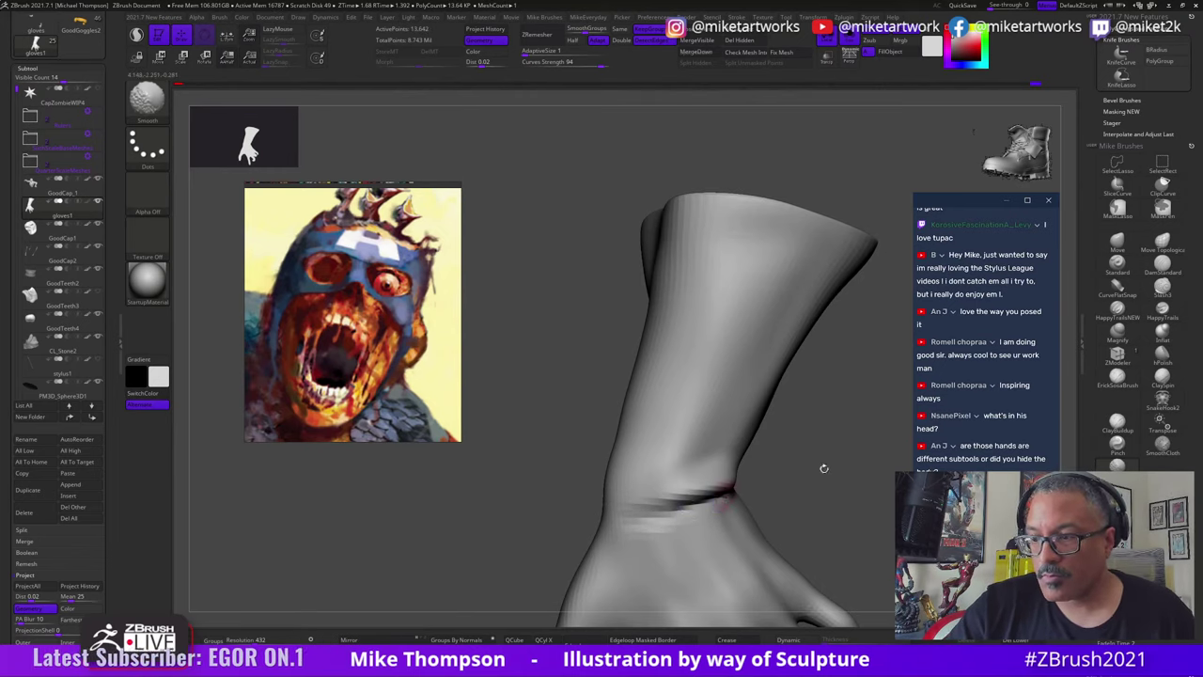
pyautogui.moveTo(824, 467)
pyautogui.mouseDown(button='right')
pyautogui.moveTo(889, 483)
pyautogui.moveTo(805, 493)
pyautogui.mouseUp(button='right')
pyautogui.press('s')
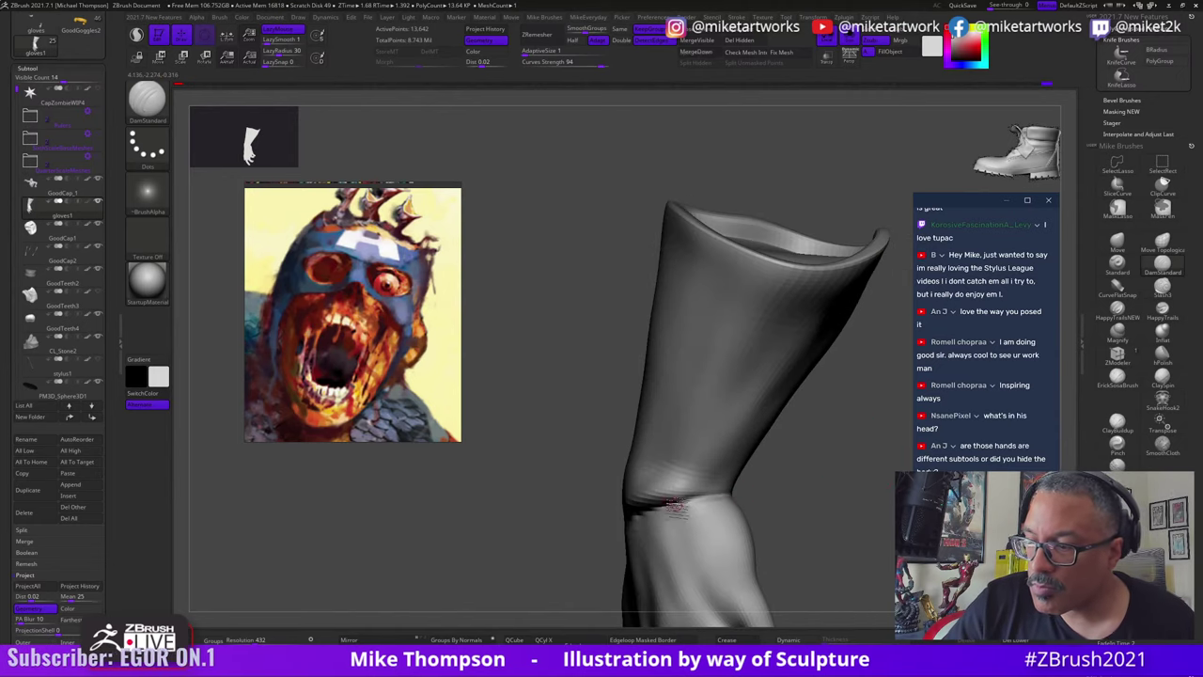
pyautogui.moveTo(673, 504); pyautogui.dragTo(752, 496, button='right')
# Step: Build up the fleshy pads of the palm with the ClayBuildup brush, working at the next higher subdivision level
pyautogui.moveTo(866, 448)
pyautogui.mouseDown()
pyautogui.moveTo(811, 348)
pyautogui.moveTo(841, 385)
pyautogui.mouseUp()
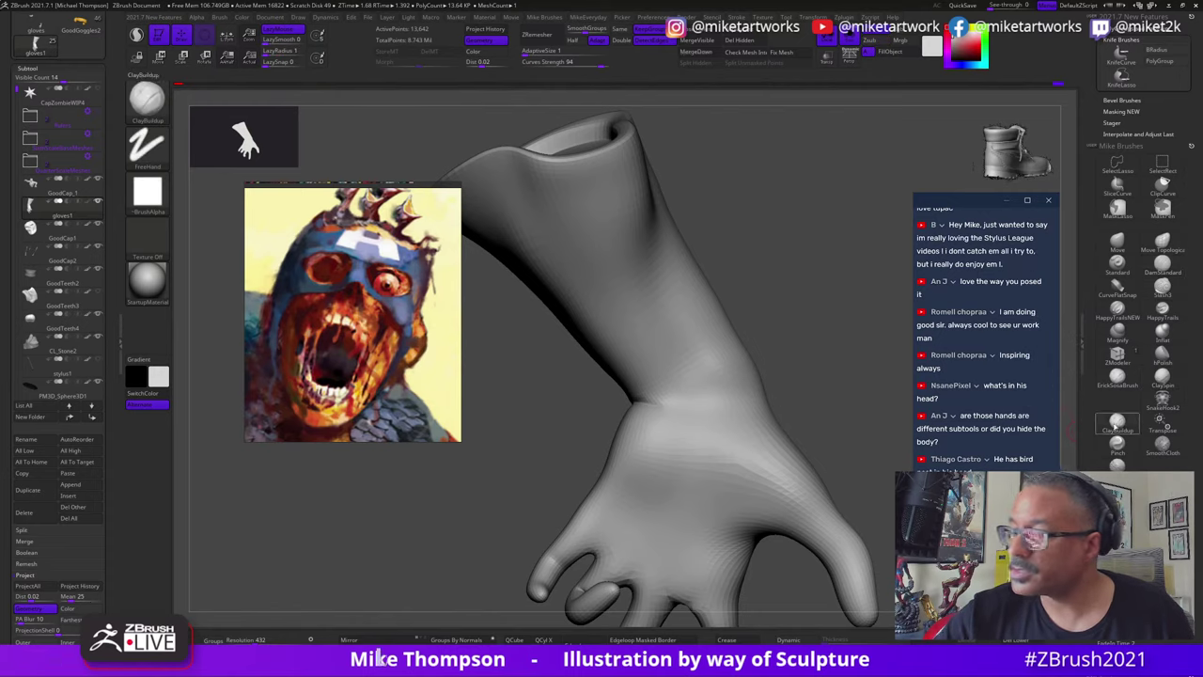
pyautogui.moveTo(861, 424)
pyautogui.mouseDown()
pyautogui.moveTo(868, 455)
pyautogui.moveTo(860, 409)
pyautogui.mouseUp()
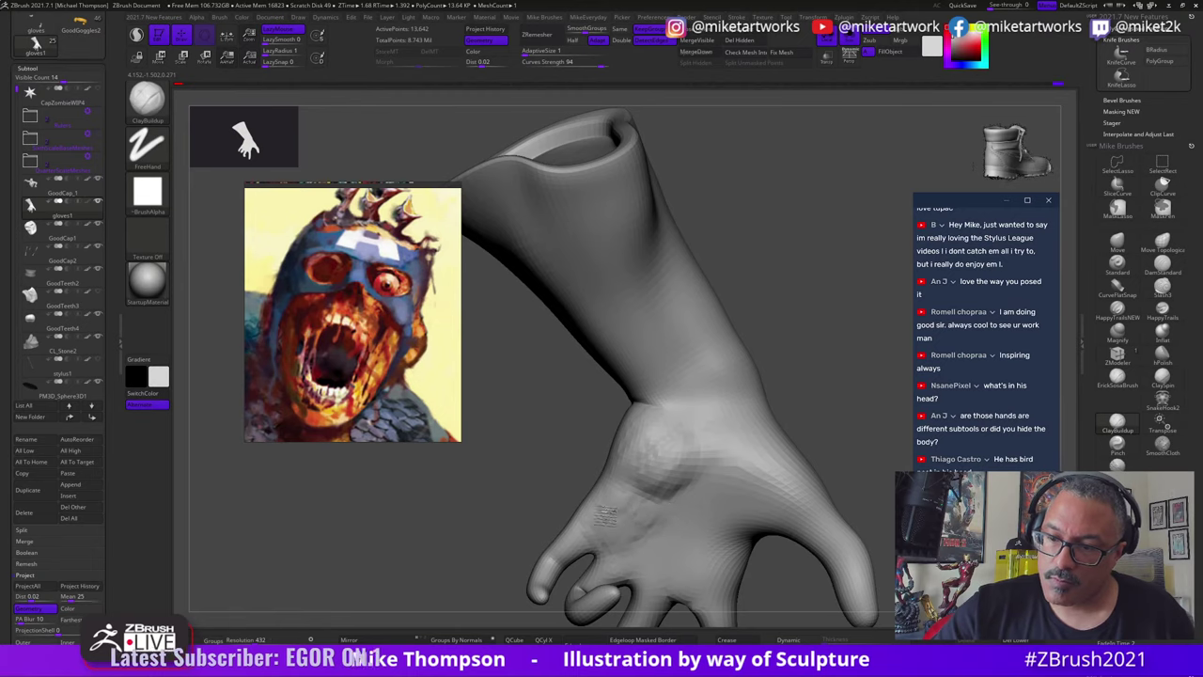
pyautogui.moveTo(857, 434); pyautogui.dragTo(818, 442)
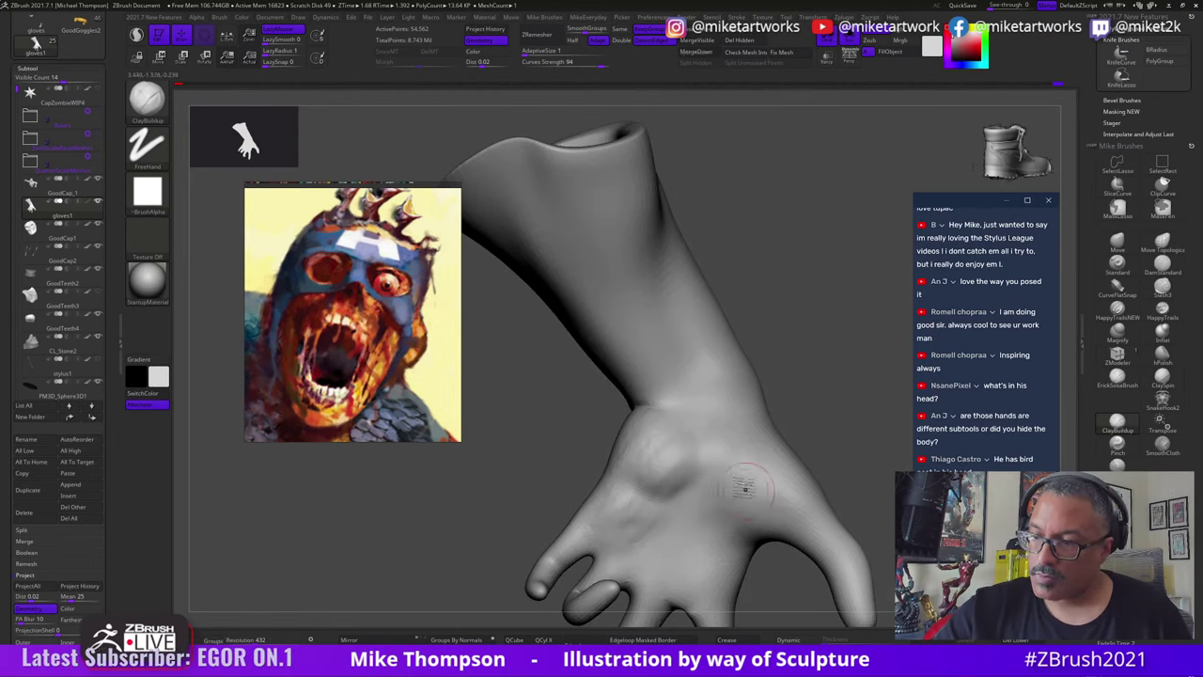
pyautogui.press('d')
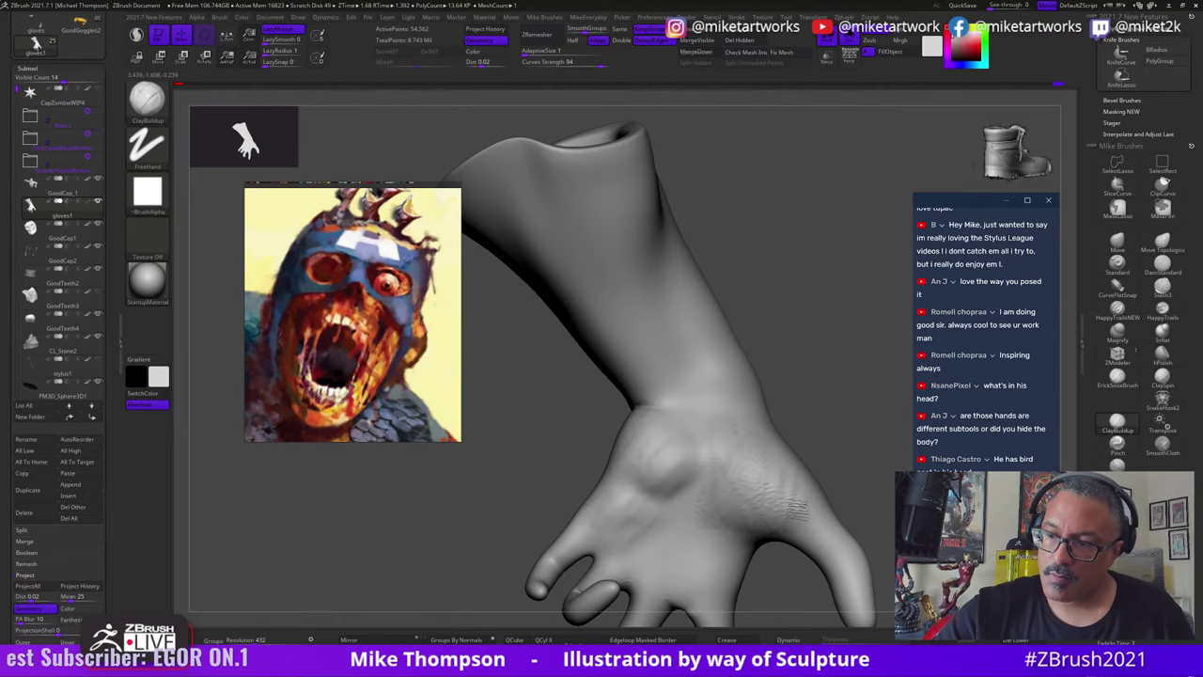
pyautogui.moveTo(849, 422); pyautogui.dragTo(855, 548)
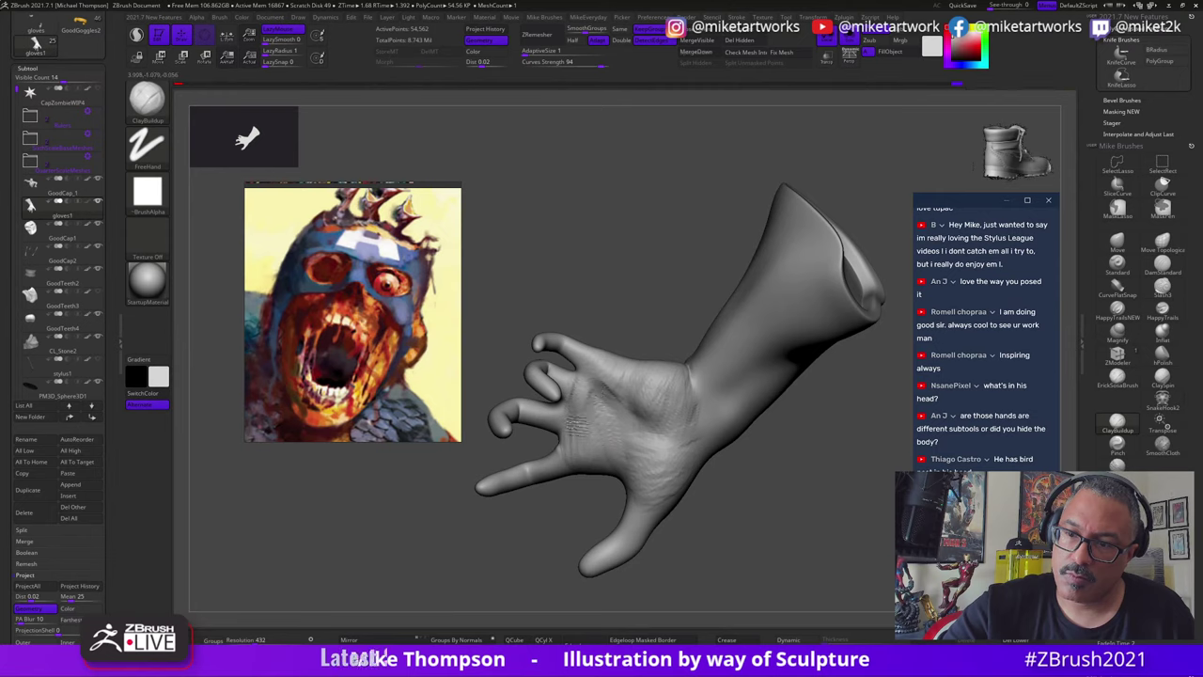
pyautogui.moveTo(729, 521); pyautogui.dragTo(669, 404)
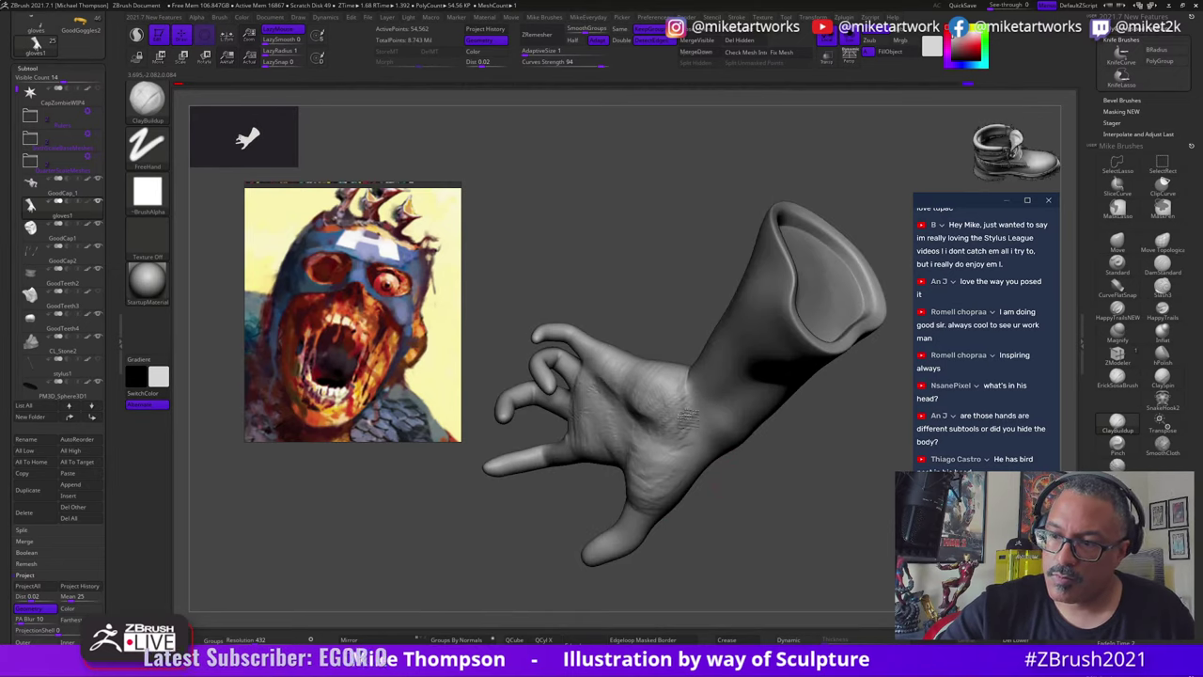
pyautogui.moveTo(746, 502)
pyautogui.mouseDown()
pyautogui.moveTo(743, 445)
pyautogui.moveTo(752, 499)
pyautogui.mouseUp()
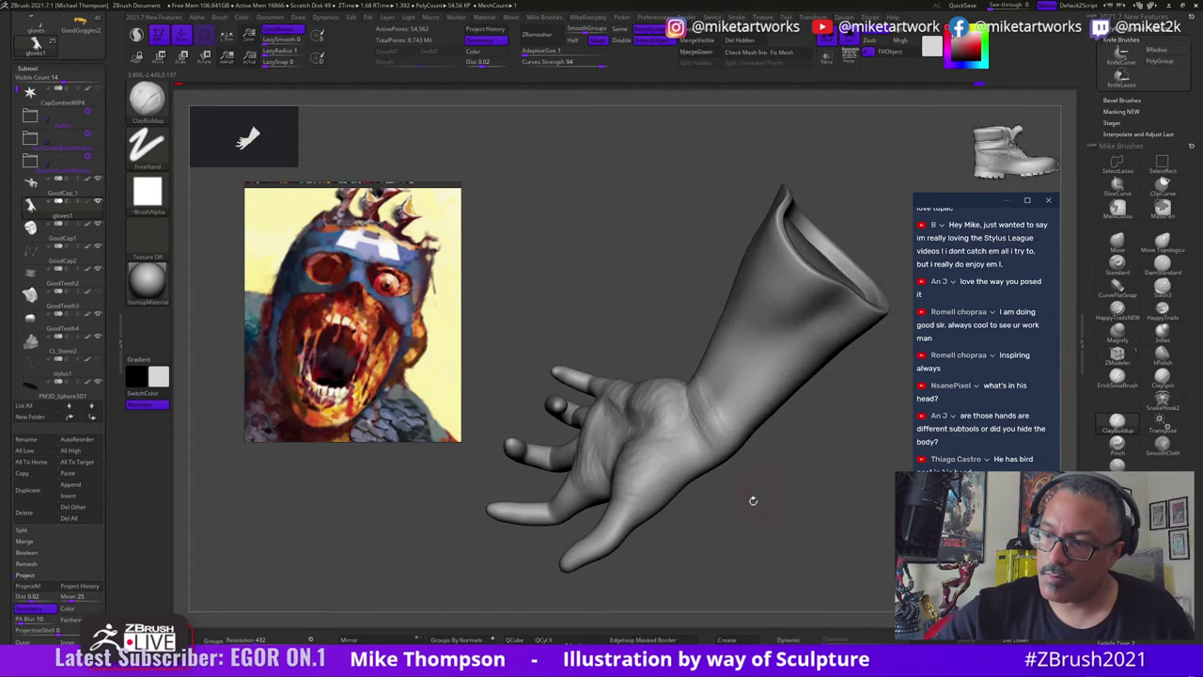
# Step: Add ClayBuildup volume to the cuff just above the wrist crease and smooth the added strokes
pyautogui.moveTo(673, 482)
pyautogui.mouseDown()
pyautogui.moveTo(784, 505)
pyautogui.moveTo(821, 479)
pyautogui.moveTo(864, 526)
pyautogui.moveTo(826, 498)
pyautogui.moveTo(818, 564)
pyautogui.moveTo(810, 536)
pyautogui.moveTo(819, 550)
pyautogui.mouseUp()
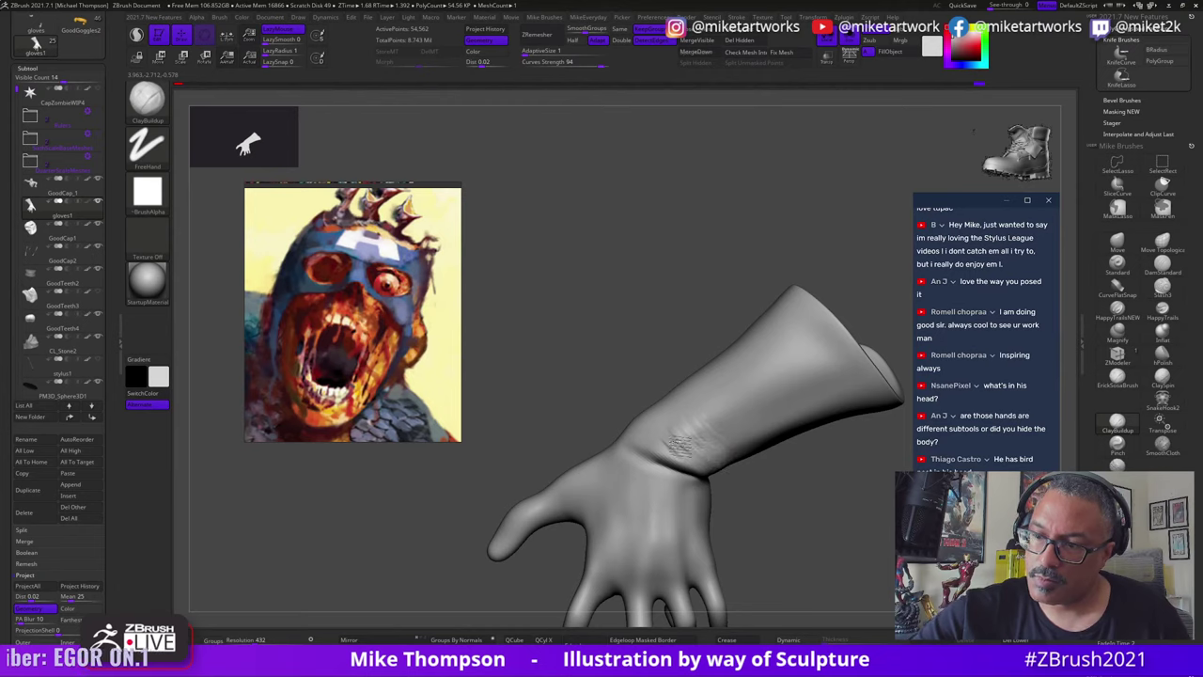
pyautogui.moveTo(718, 468); pyautogui.dragTo(761, 515)
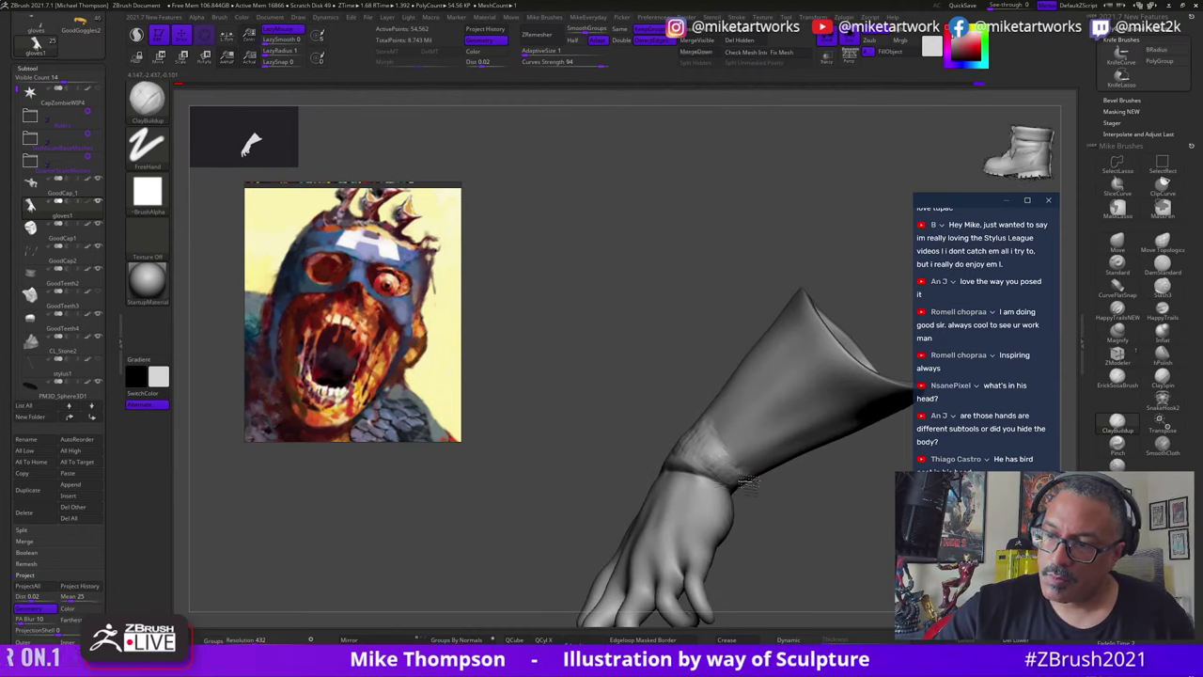
pyautogui.moveTo(801, 499); pyautogui.dragTo(745, 518)
pyautogui.press('shift')
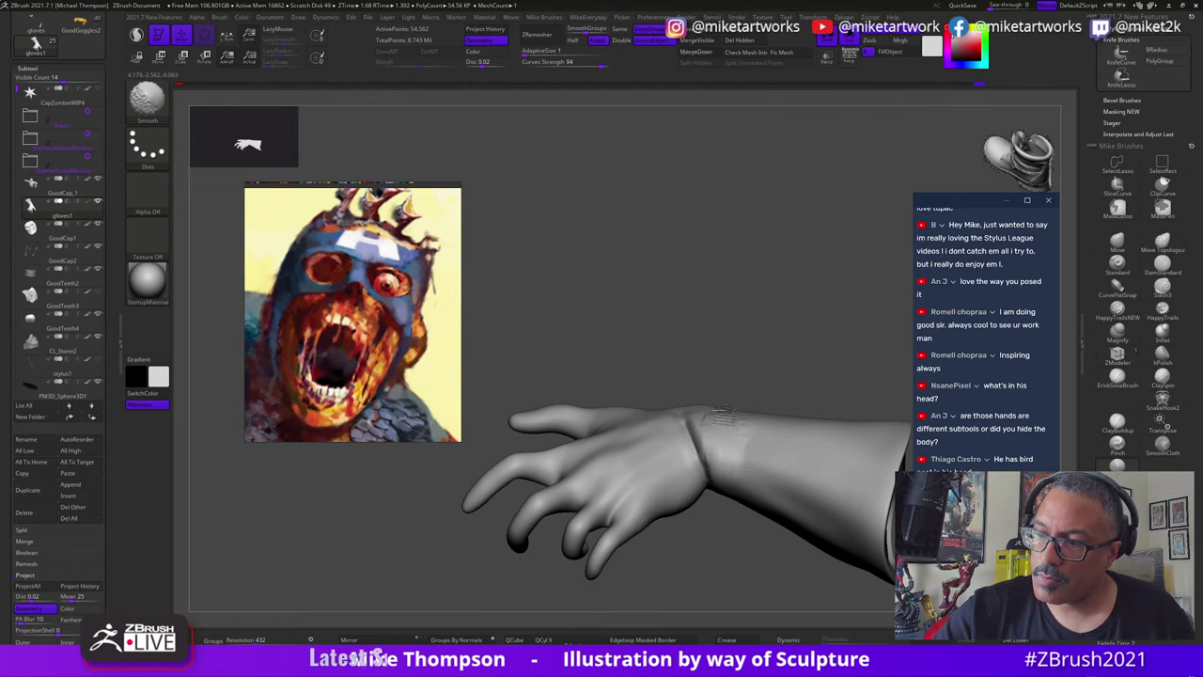
pyautogui.keyDown('shift'); pyautogui.moveTo(722, 416); pyautogui.dragTo(724, 437); pyautogui.keyUp('shift')
pyautogui.moveTo(786, 345)
pyautogui.mouseDown()
pyautogui.moveTo(795, 393)
pyautogui.moveTo(720, 441)
pyautogui.mouseUp()
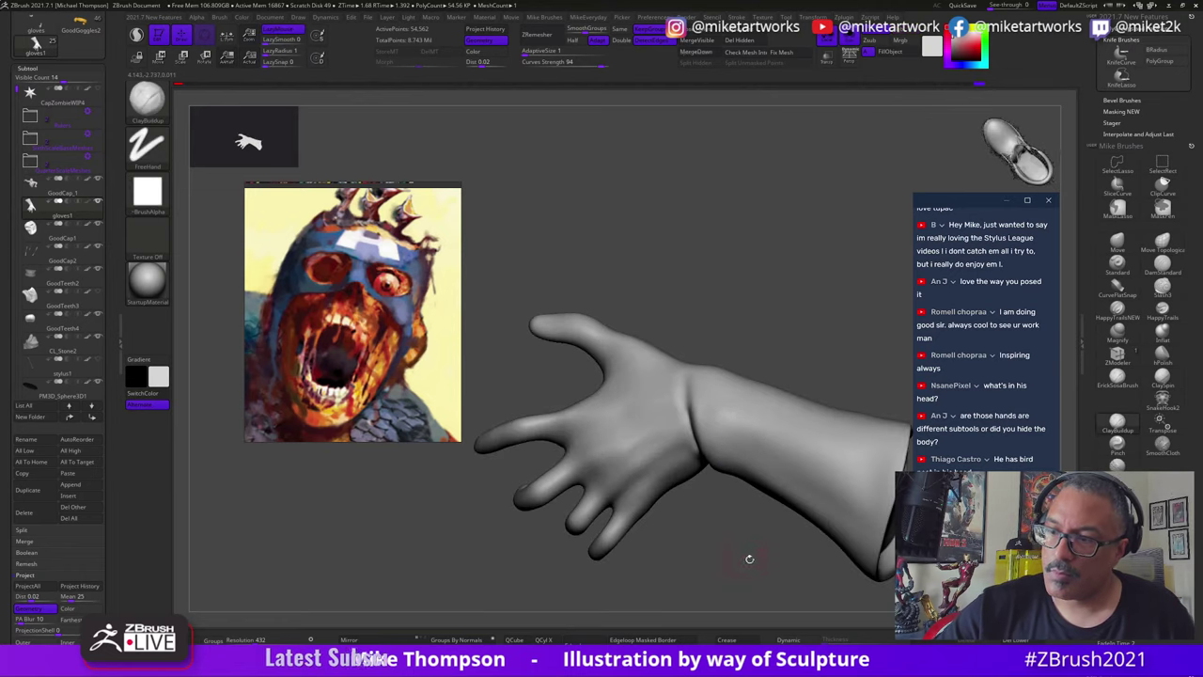
pyautogui.moveTo(749, 558); pyautogui.dragTo(806, 538)
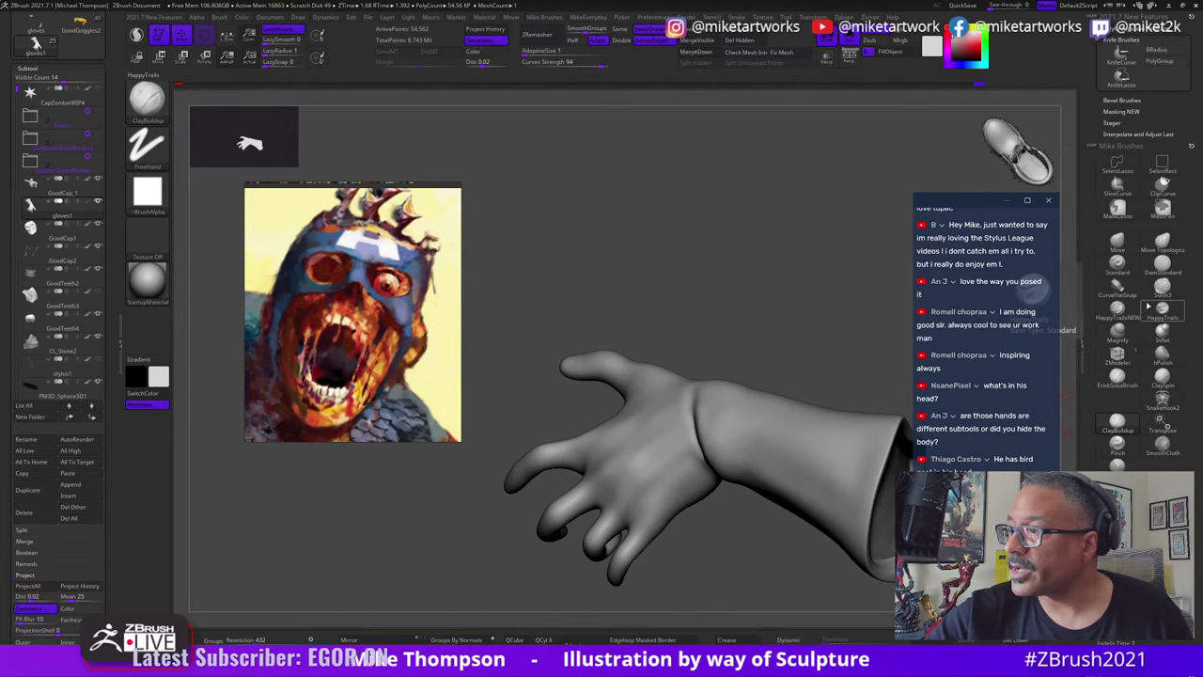
# Step: Carve a fold into the cuff parallel to the wrist crease with the DamStandard brush at an adjusted draw size
pyautogui.click(1161, 267)
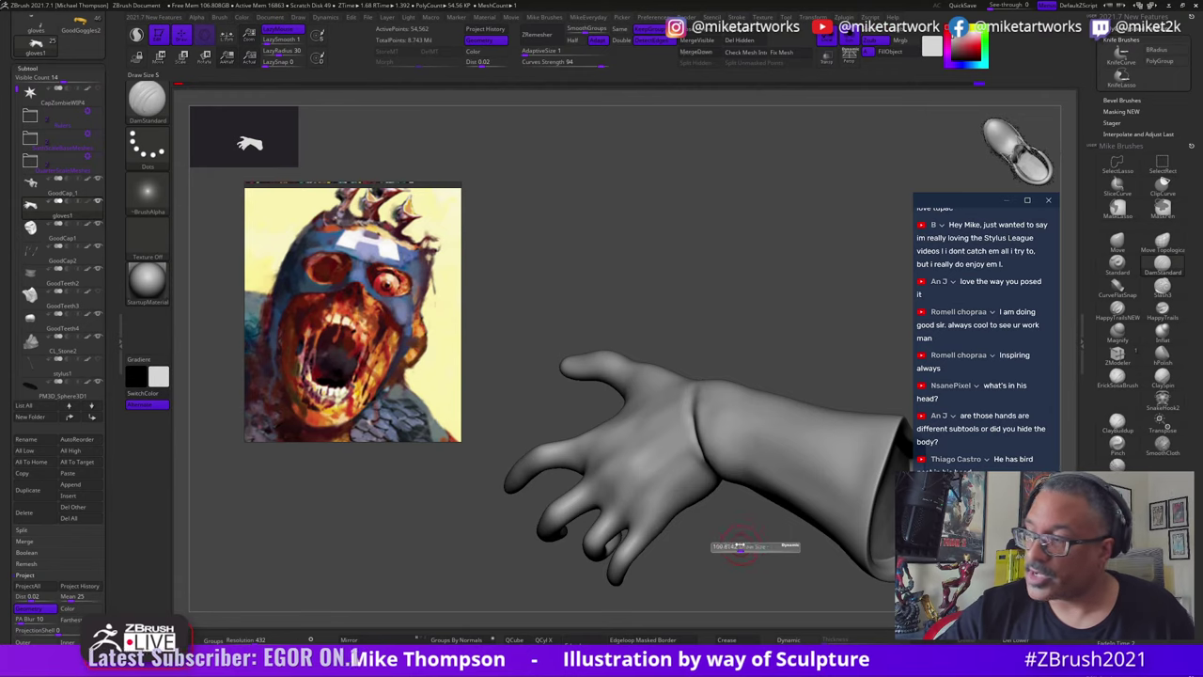
pyautogui.moveTo(720, 551)
pyautogui.mouseDown()
pyautogui.moveTo(746, 532)
pyautogui.moveTo(734, 534)
pyautogui.moveTo(724, 422)
pyautogui.mouseUp()
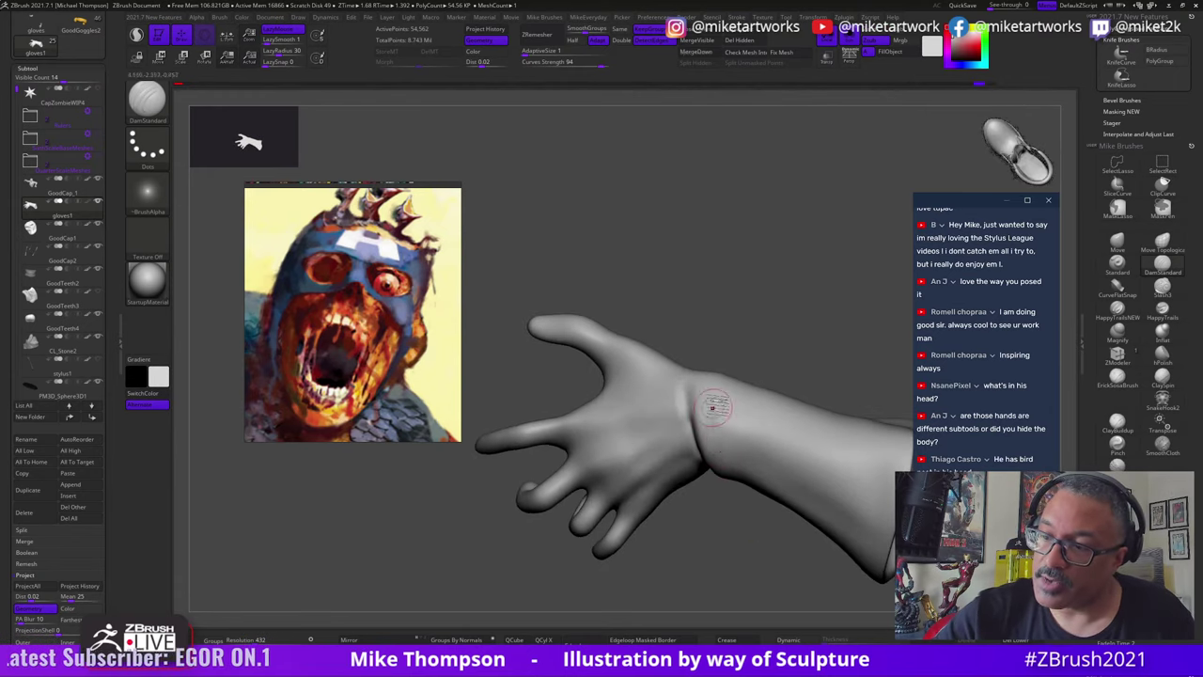
pyautogui.moveTo(752, 573); pyautogui.dragTo(725, 437)
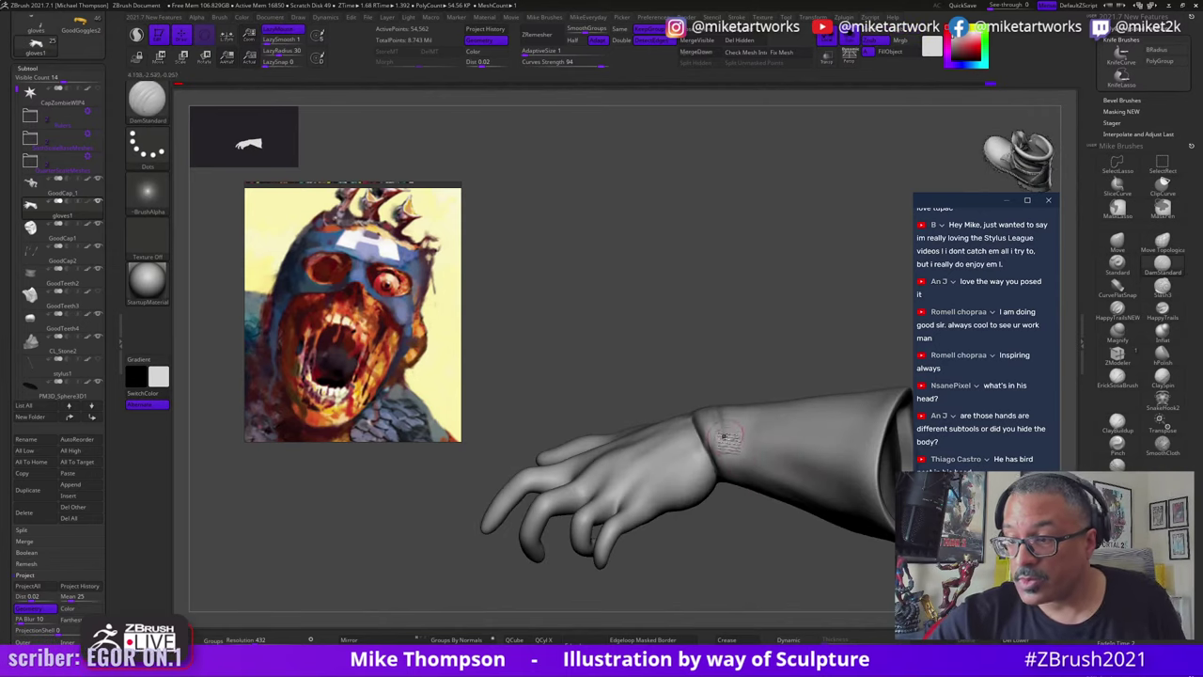
pyautogui.moveTo(746, 523); pyautogui.dragTo(734, 452)
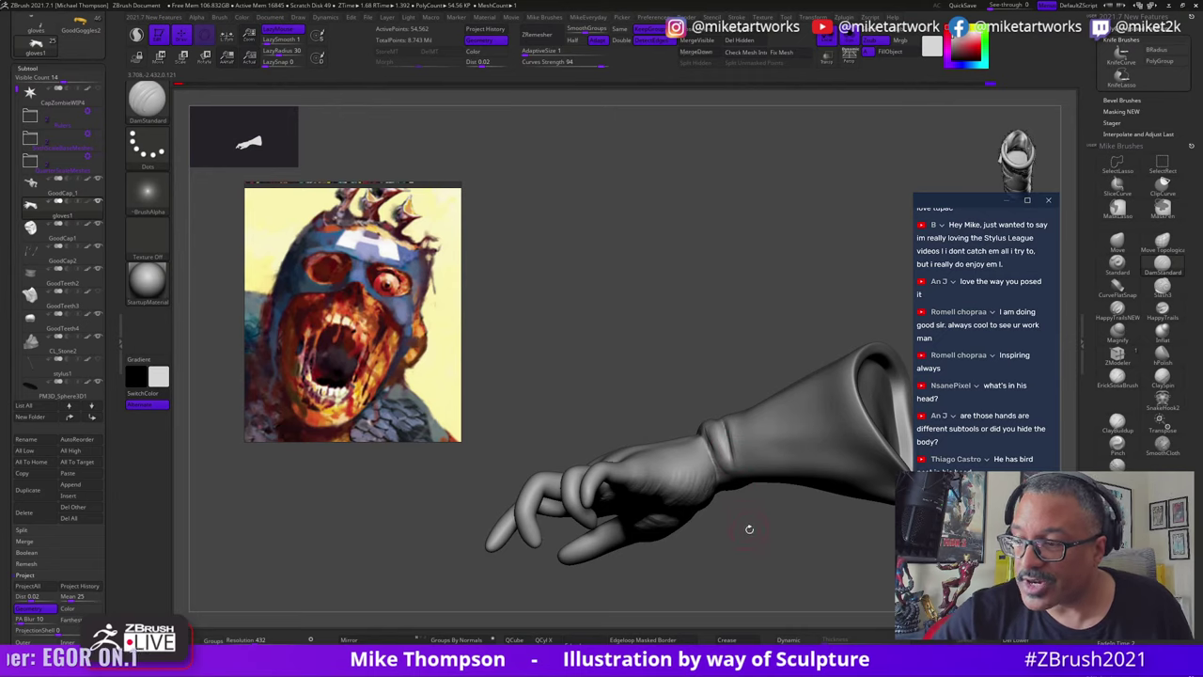
pyautogui.moveTo(749, 529); pyautogui.dragTo(752, 580)
pyautogui.moveTo(733, 493); pyautogui.dragTo(739, 427)
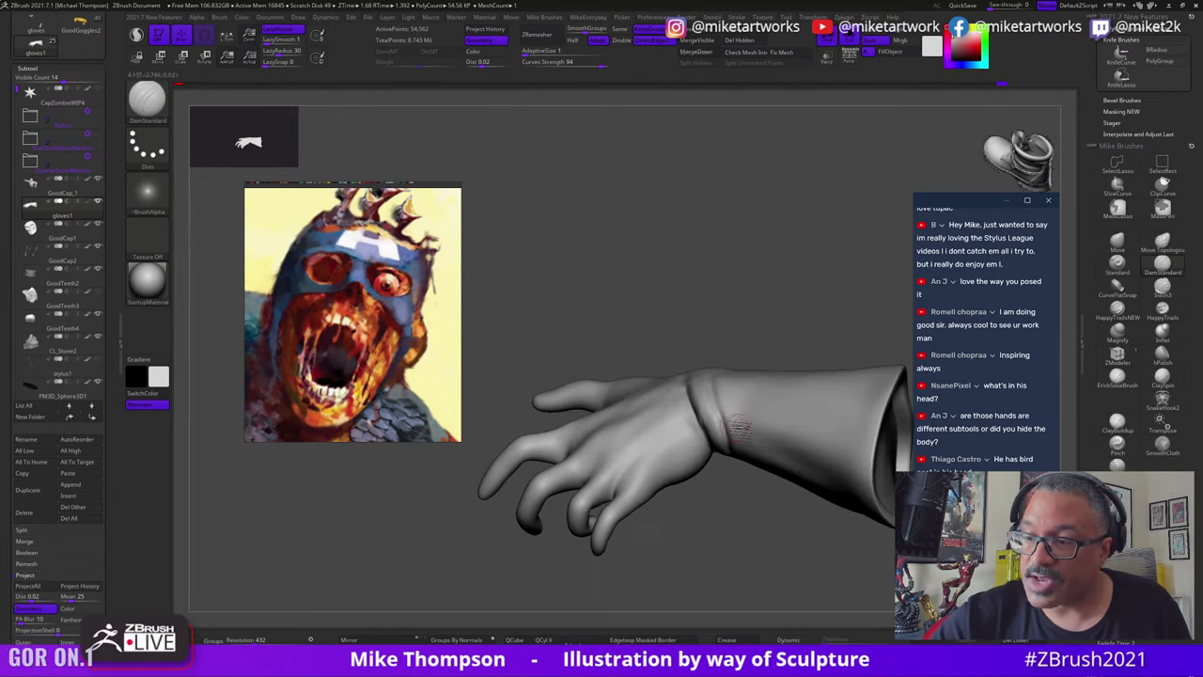
# Step: Carve and smooth further folds up the cuff, and deepen the crease across the back of the wrist
pyautogui.moveTo(759, 467); pyautogui.dragTo(740, 419)
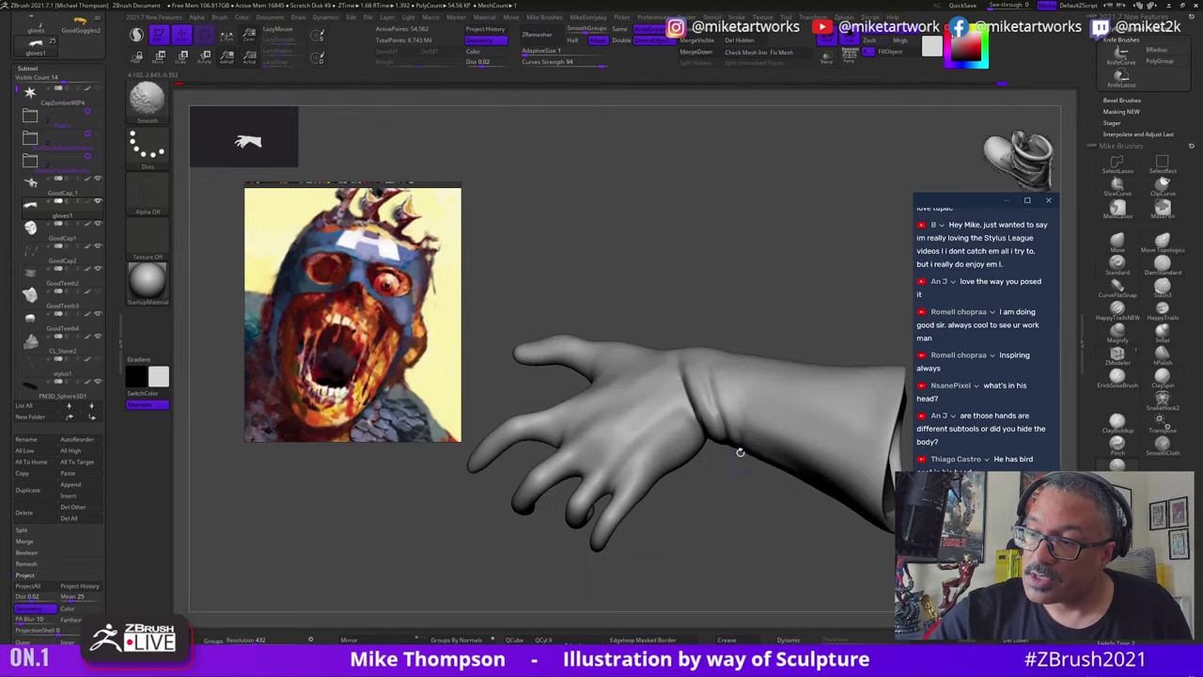
pyautogui.moveTo(755, 519); pyautogui.dragTo(726, 407)
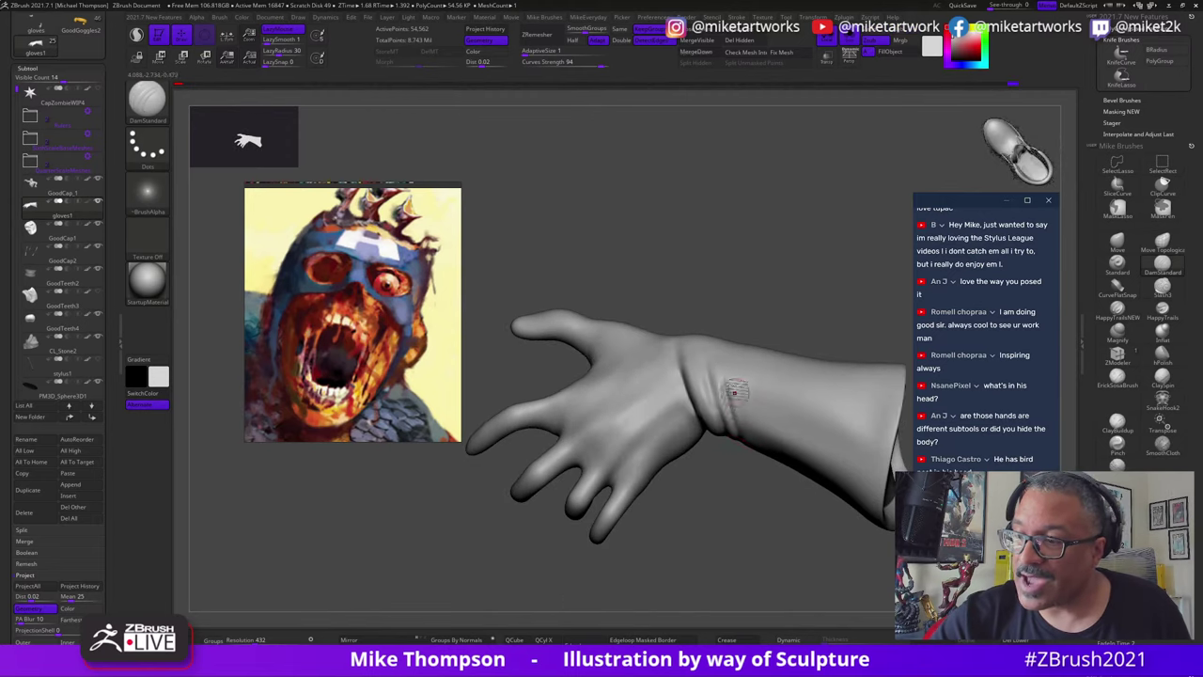
pyautogui.moveTo(752, 502); pyautogui.dragTo(743, 423)
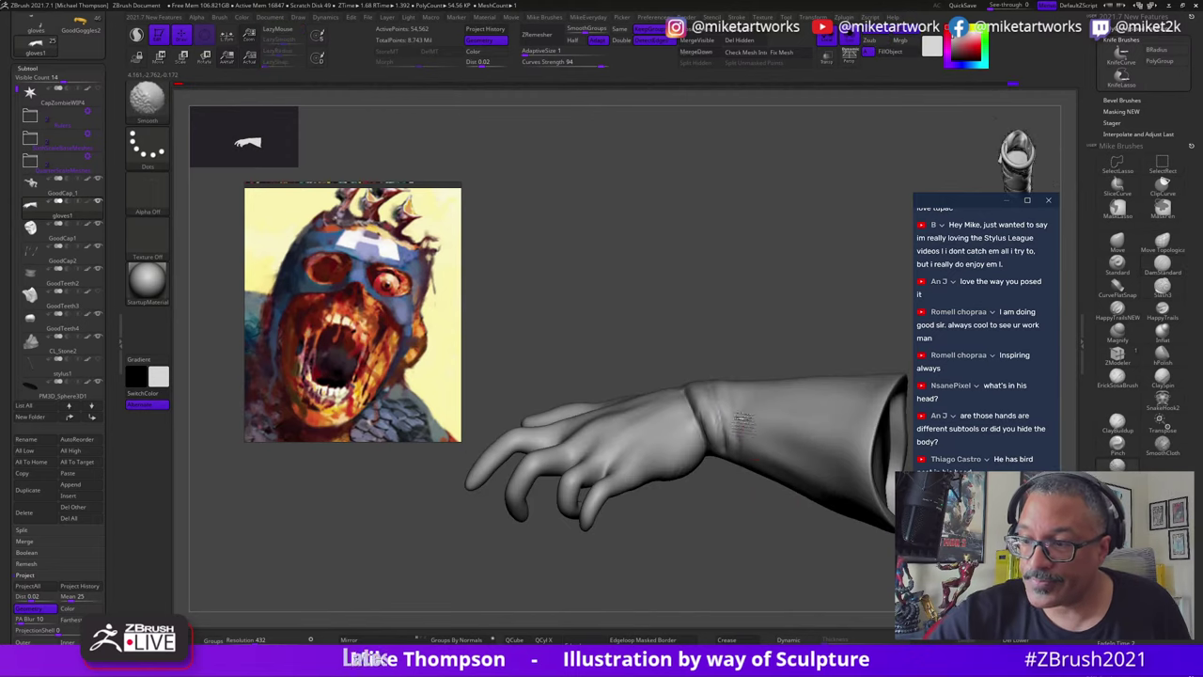
pyautogui.moveTo(742, 496); pyautogui.dragTo(749, 533)
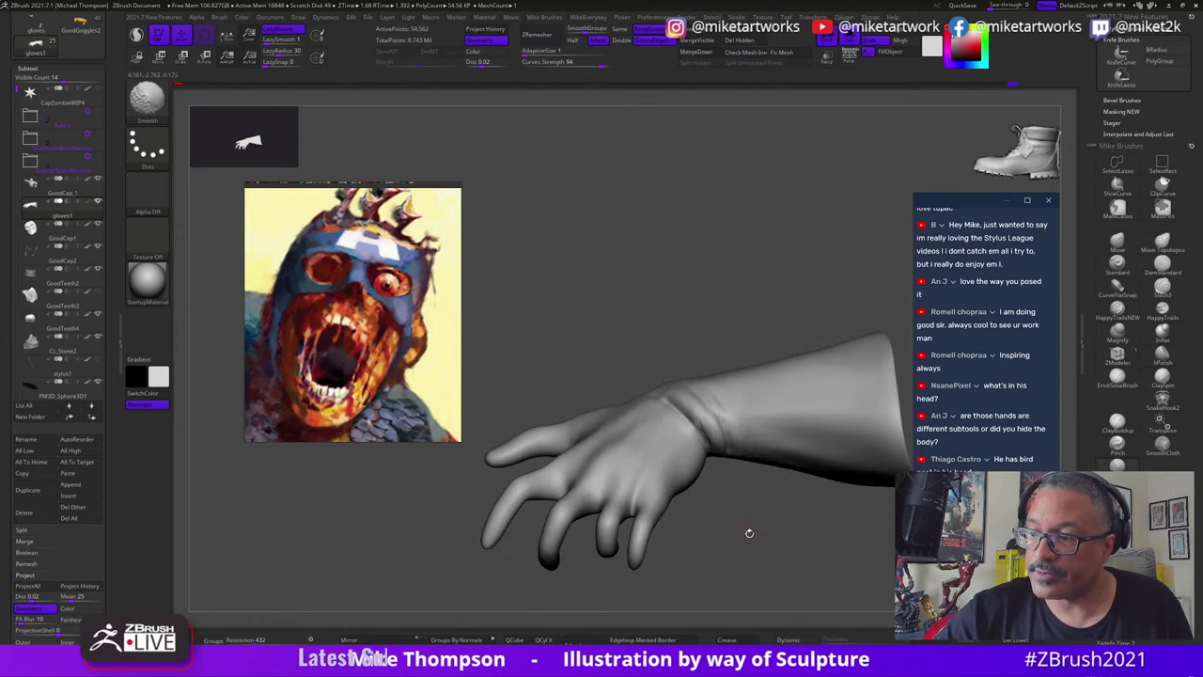
pyautogui.moveTo(758, 475)
pyautogui.mouseDown()
pyautogui.moveTo(742, 447)
pyautogui.moveTo(693, 425)
pyautogui.mouseUp()
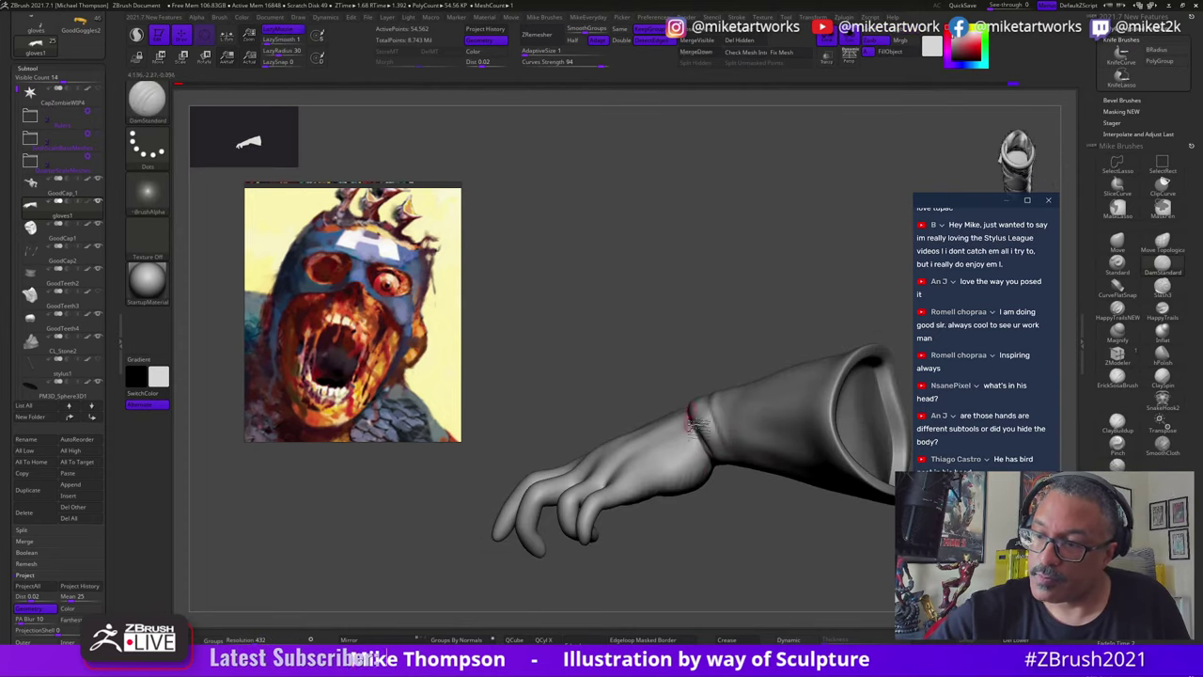
pyautogui.moveTo(752, 529); pyautogui.dragTo(722, 434)
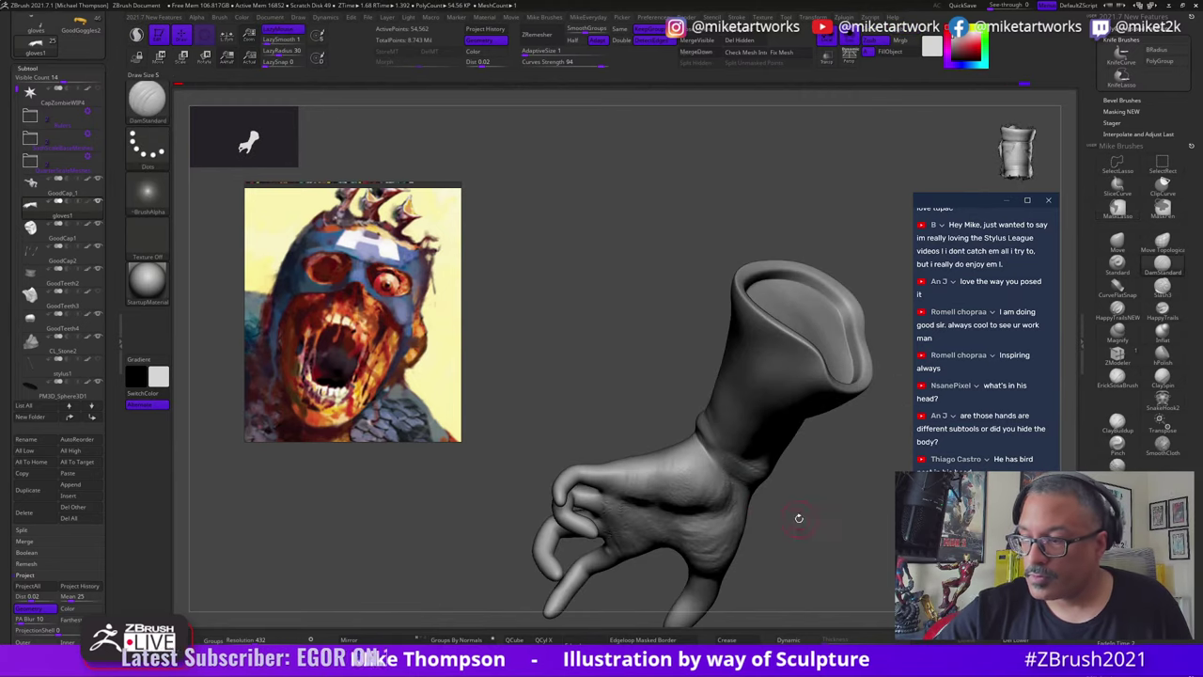
# Step: Carve creases into the palm and inner wrist with the DamStandard brush and soften them with smoothing
pyautogui.moveTo(798, 518); pyautogui.dragTo(736, 498)
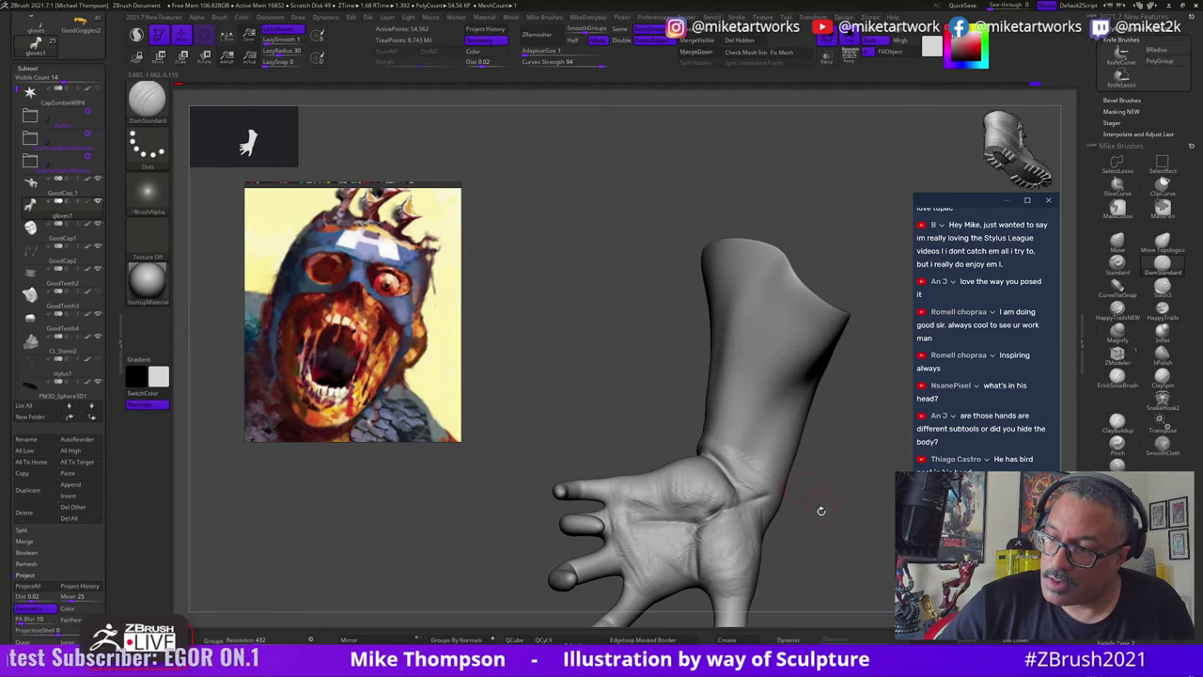
pyautogui.moveTo(818, 504); pyautogui.dragTo(765, 510)
pyautogui.moveTo(785, 533); pyautogui.dragTo(759, 458, button='right')
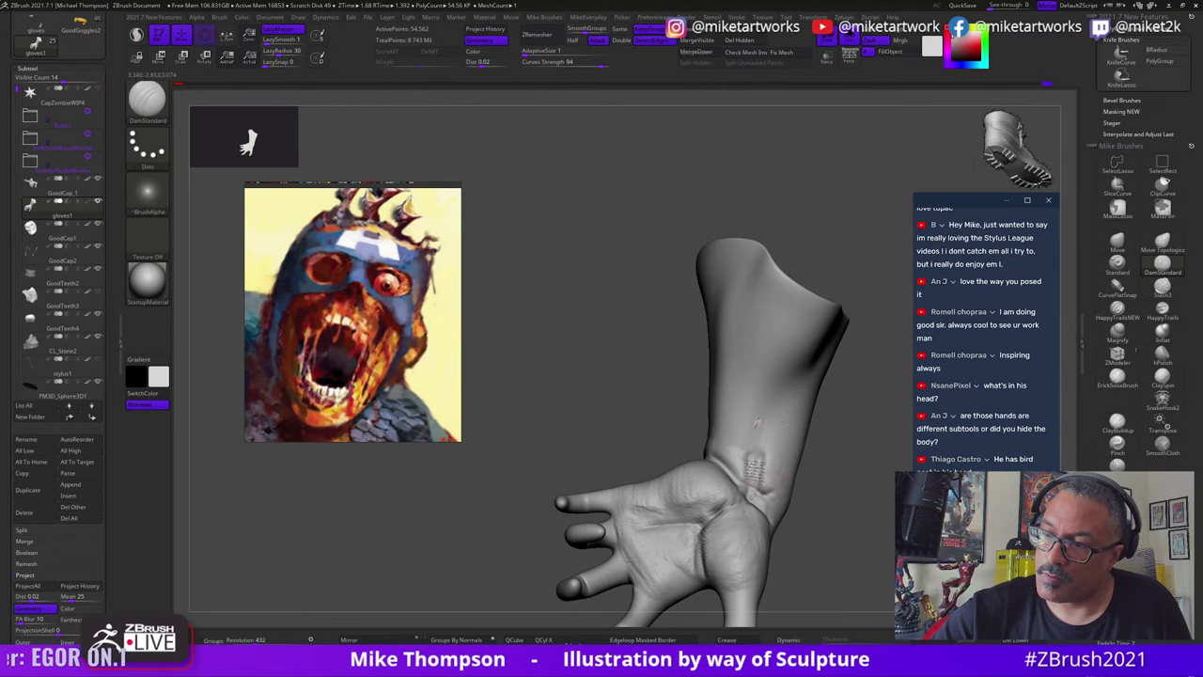
pyautogui.keyDown('shift'); pyautogui.moveTo(778, 467); pyautogui.dragTo(770, 487); pyautogui.keyUp('shift')
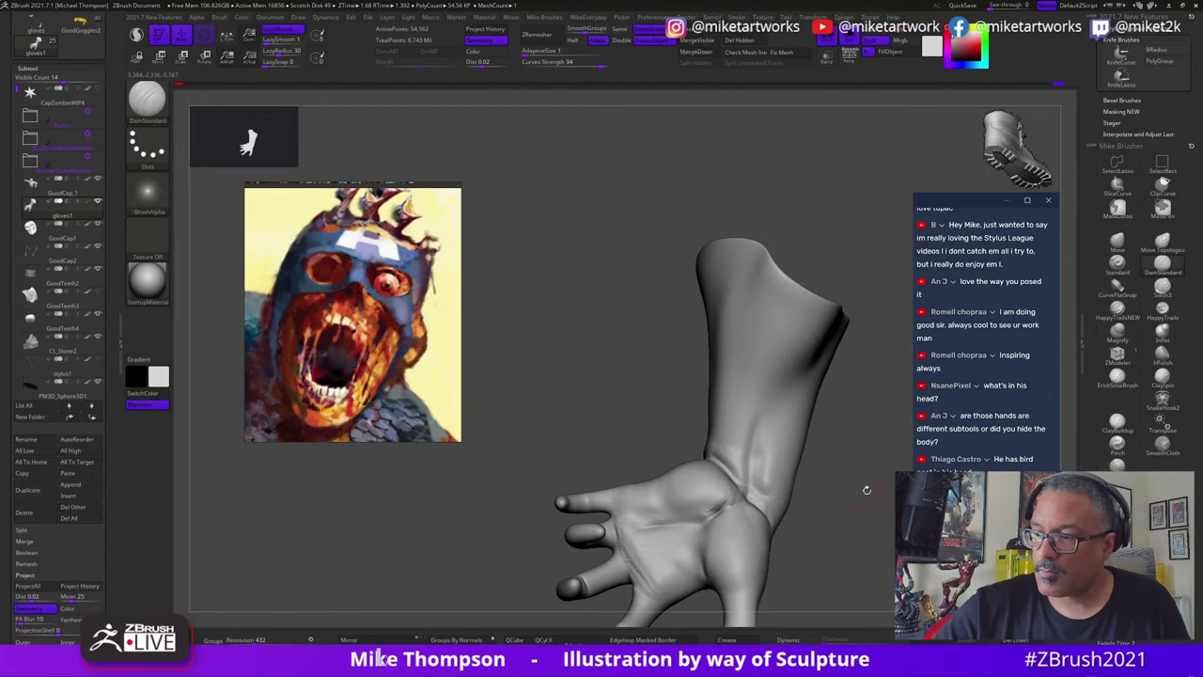
# Step: Mask the hand below the wrist crease, choose the Move brush, and go down two subdivision levels
pyautogui.moveTo(866, 489)
pyautogui.mouseDown(button='right')
pyautogui.moveTo(818, 502)
pyautogui.moveTo(749, 487)
pyautogui.mouseUp(button='right')
pyautogui.press('ctrl')
pyautogui.keyDown('ctrl'); pyautogui.moveTo(655, 516); pyautogui.dragTo(805, 489); pyautogui.keyUp('ctrl')
pyautogui.moveTo(805, 489)
pyautogui.mouseDown(button='right')
pyautogui.moveTo(806, 502)
pyautogui.moveTo(880, 468)
pyautogui.mouseUp(button='right')
pyautogui.click(1113, 246)
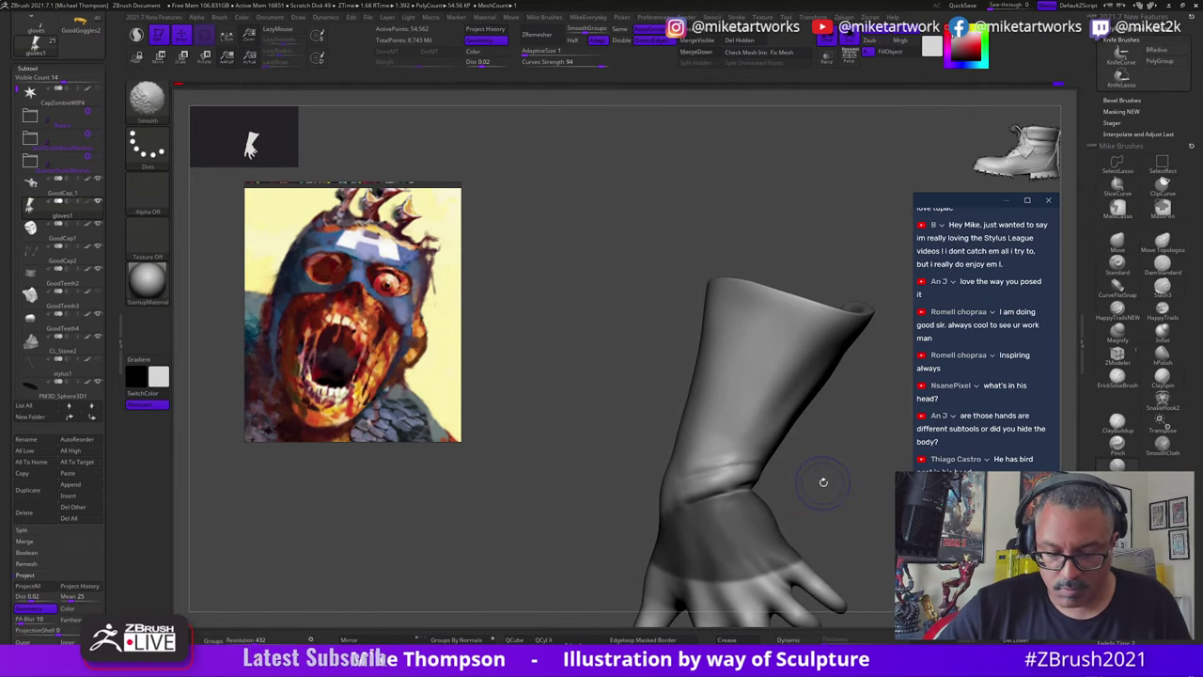
pyautogui.hotkey('shift', 'd')
pyautogui.hotkey('shift', 'd')
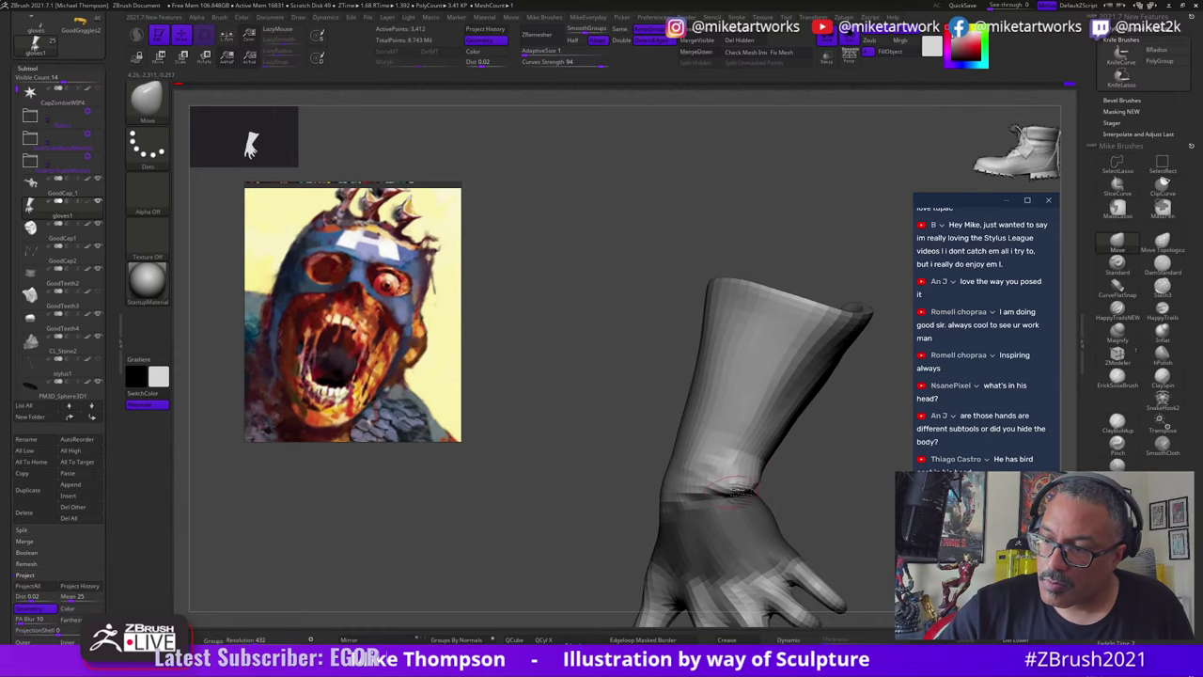
# Step: Pull the unmasked lower edge of the cuff into shape over the wrist crease with the Move brush and smooth it
pyautogui.moveTo(754, 489); pyautogui.dragTo(791, 480, button='right')
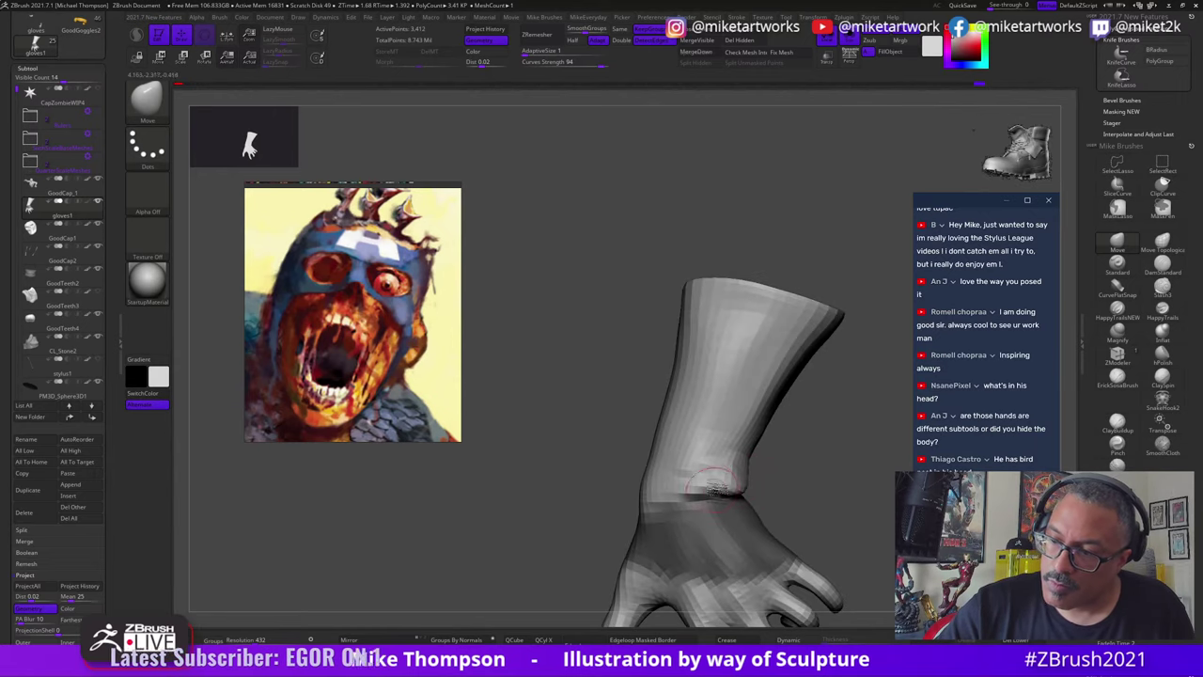
pyautogui.moveTo(726, 464)
pyautogui.keyDown('shift'); pyautogui.mouseDown()
pyautogui.moveTo(716, 477)
pyautogui.moveTo(738, 472)
pyautogui.mouseUp(); pyautogui.keyUp('shift')
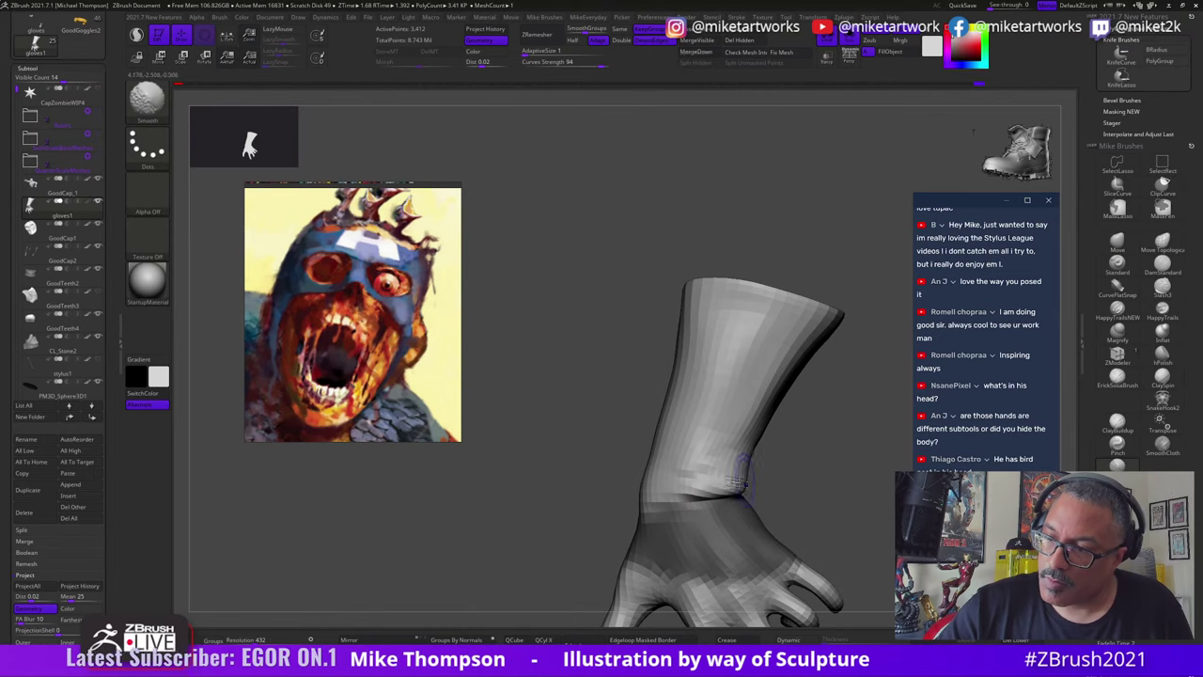
pyautogui.moveTo(772, 479); pyautogui.dragTo(772, 482, button='right')
pyautogui.moveTo(778, 484); pyautogui.dragTo(782, 488)
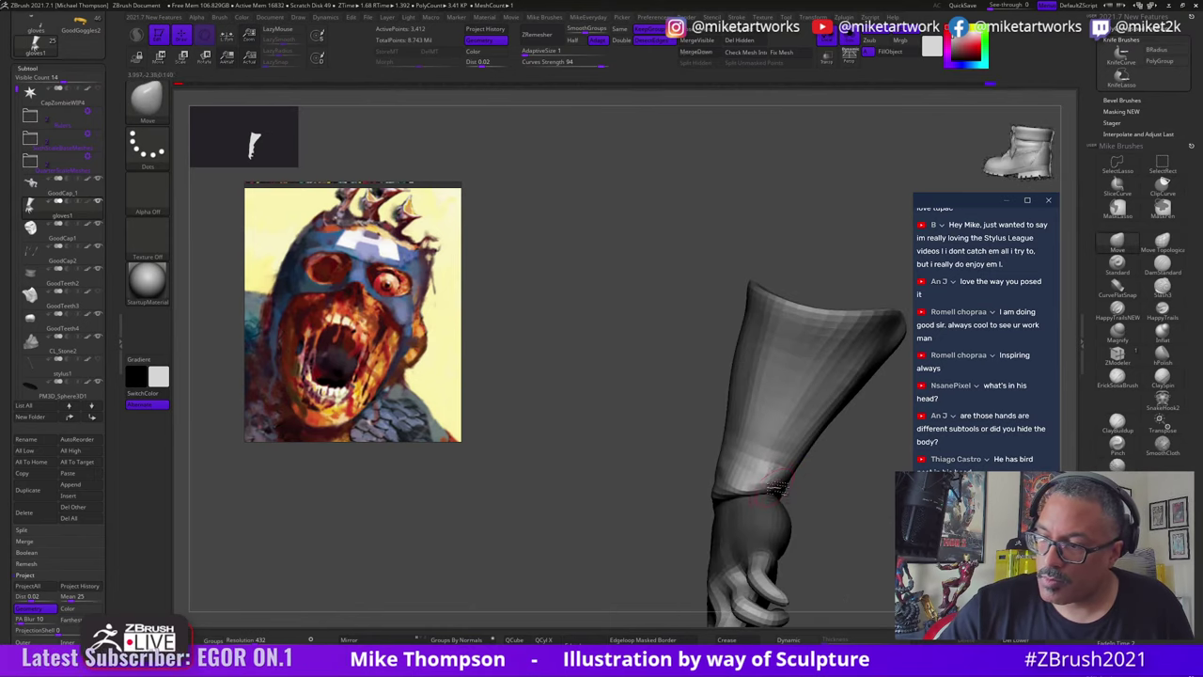
pyautogui.moveTo(795, 475)
pyautogui.mouseDown(button='right')
pyautogui.moveTo(808, 496)
pyautogui.moveTo(783, 492)
pyautogui.moveTo(846, 492)
pyautogui.moveTo(770, 486)
pyautogui.moveTo(680, 507)
pyautogui.moveTo(752, 478)
pyautogui.moveTo(681, 469)
pyautogui.moveTo(808, 483)
pyautogui.moveTo(690, 496)
pyautogui.mouseUp(button='right')
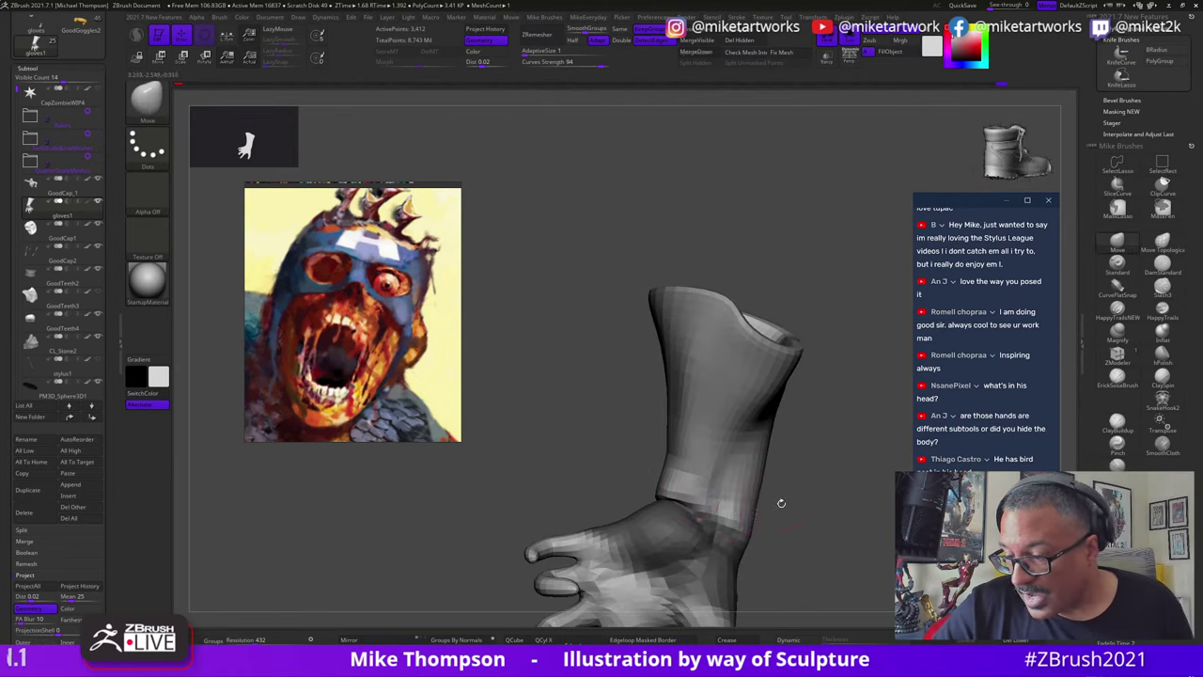
pyautogui.moveTo(781, 503)
pyautogui.mouseDown(button='right')
pyautogui.moveTo(766, 487)
pyautogui.moveTo(700, 474)
pyautogui.mouseUp(button='right')
pyautogui.moveTo(795, 479)
pyautogui.mouseDown(button='right')
pyautogui.moveTo(835, 470)
pyautogui.moveTo(798, 460)
pyautogui.mouseUp(button='right')
# Step: Invert the mask, reshape and smooth the heel of the hand below the cuff, and clear the mask
pyautogui.moveTo(699, 453); pyautogui.dragTo(782, 458, button='right')
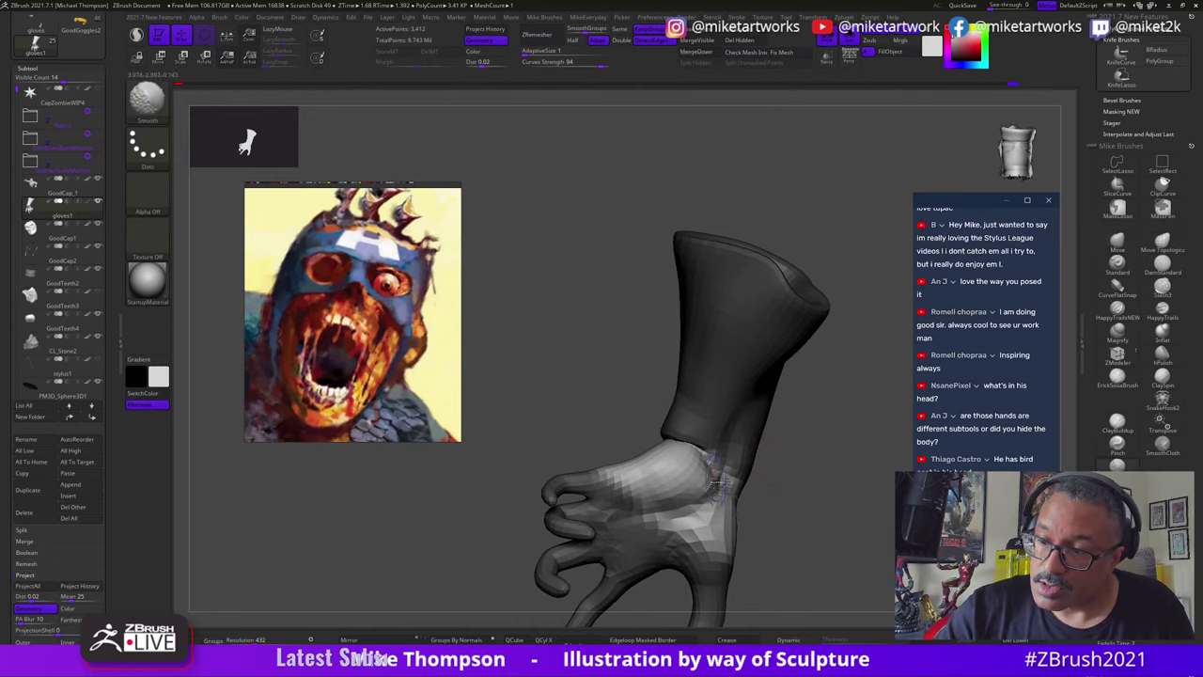
pyautogui.moveTo(701, 494)
pyautogui.mouseDown(button='right')
pyautogui.moveTo(792, 498)
pyautogui.moveTo(805, 486)
pyautogui.moveTo(702, 470)
pyautogui.mouseUp(button='right')
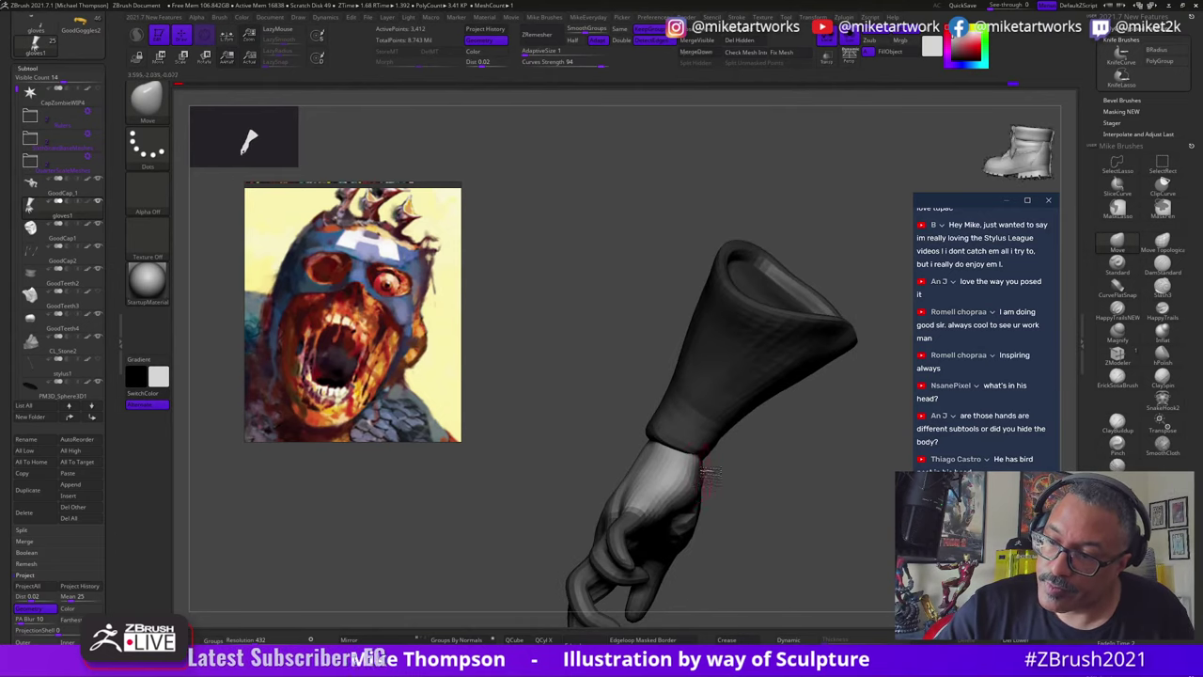
pyautogui.moveTo(759, 496); pyautogui.dragTo(791, 500, button='right')
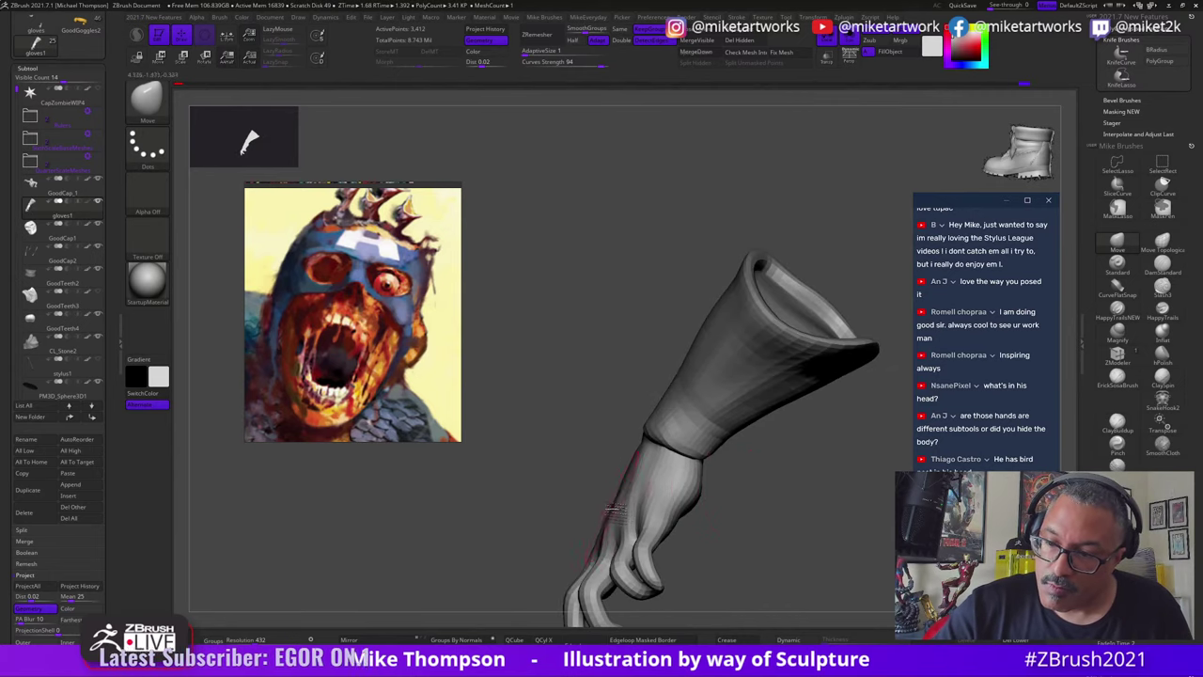
# Step: Thicken the glove's fingers with the Inflat brush at an adjusted draw size and smooth them
pyautogui.moveTo(696, 441); pyautogui.dragTo(751, 524, button='right')
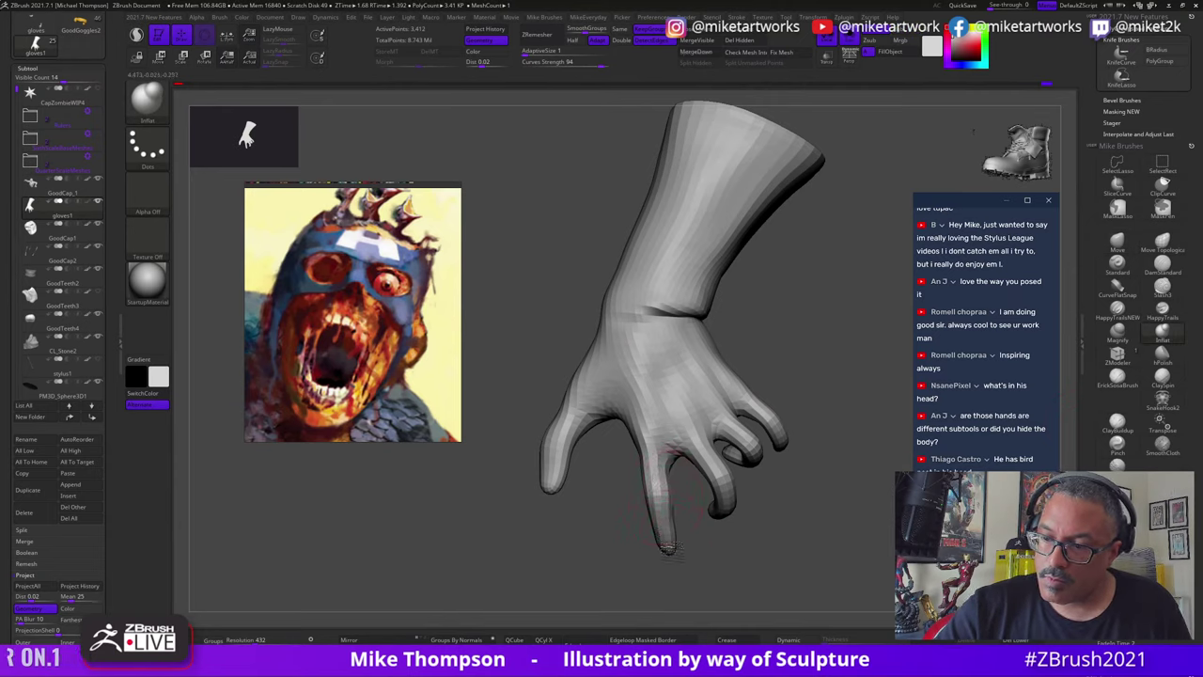
pyautogui.moveTo(699, 595); pyautogui.dragTo(716, 470, button='right')
pyautogui.moveTo(750, 528); pyautogui.dragTo(792, 430, button='right')
pyautogui.moveTo(850, 480)
pyautogui.mouseDown(button='right')
pyautogui.moveTo(779, 460)
pyautogui.moveTo(813, 413)
pyautogui.moveTo(804, 386)
pyautogui.moveTo(838, 404)
pyautogui.moveTo(806, 421)
pyautogui.moveTo(778, 413)
pyautogui.mouseUp(button='right')
pyautogui.press('s')
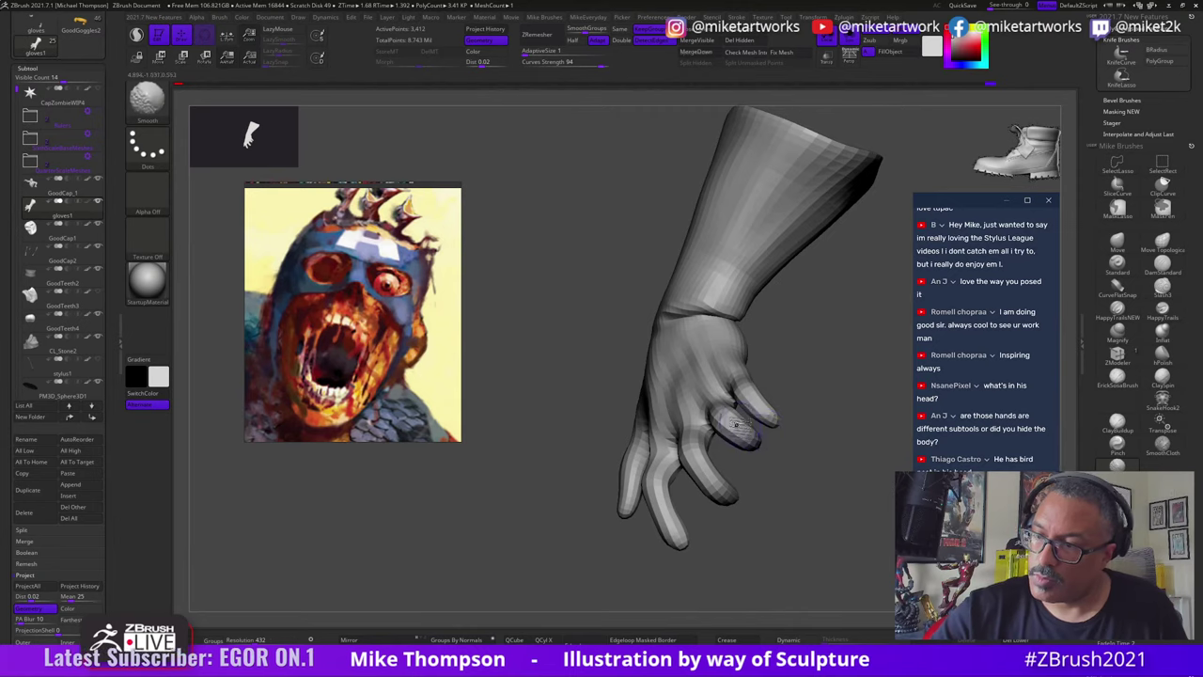
pyautogui.moveTo(810, 455)
pyautogui.mouseDown()
pyautogui.moveTo(731, 406)
pyautogui.moveTo(798, 486)
pyautogui.moveTo(743, 508)
pyautogui.moveTo(798, 470)
pyautogui.mouseUp()
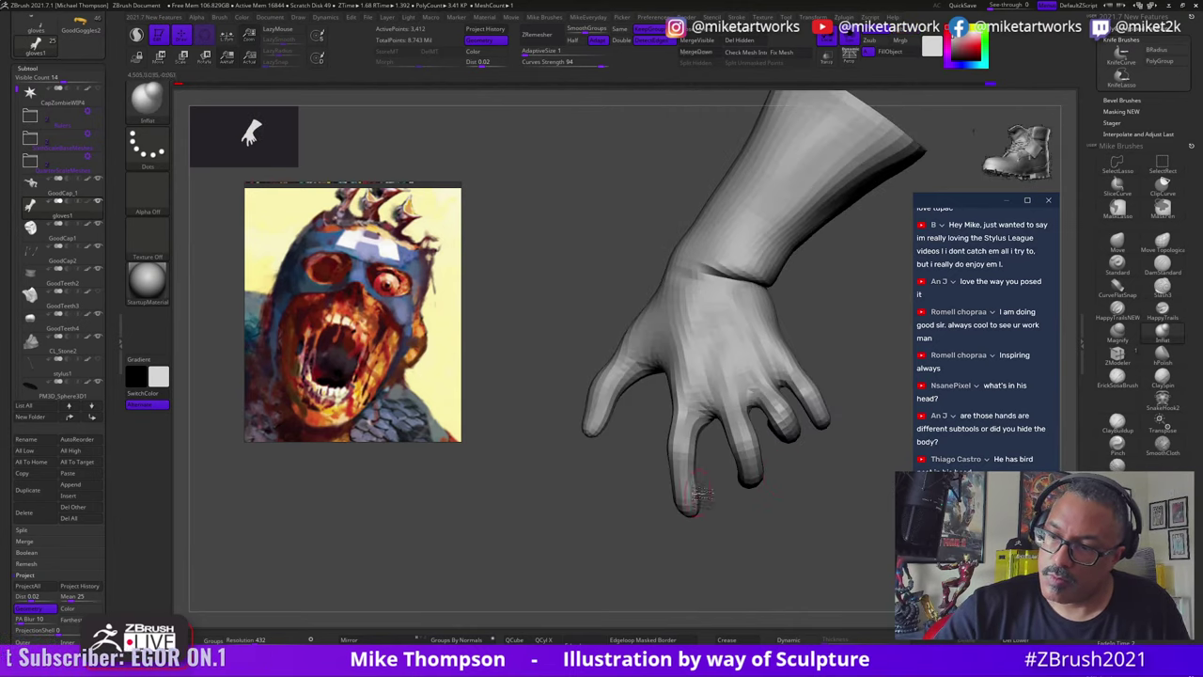
# Step: Build up the index fingertip and the thumb's base and knuckle with the Inflat brush
pyautogui.moveTo(709, 515); pyautogui.dragTo(673, 511)
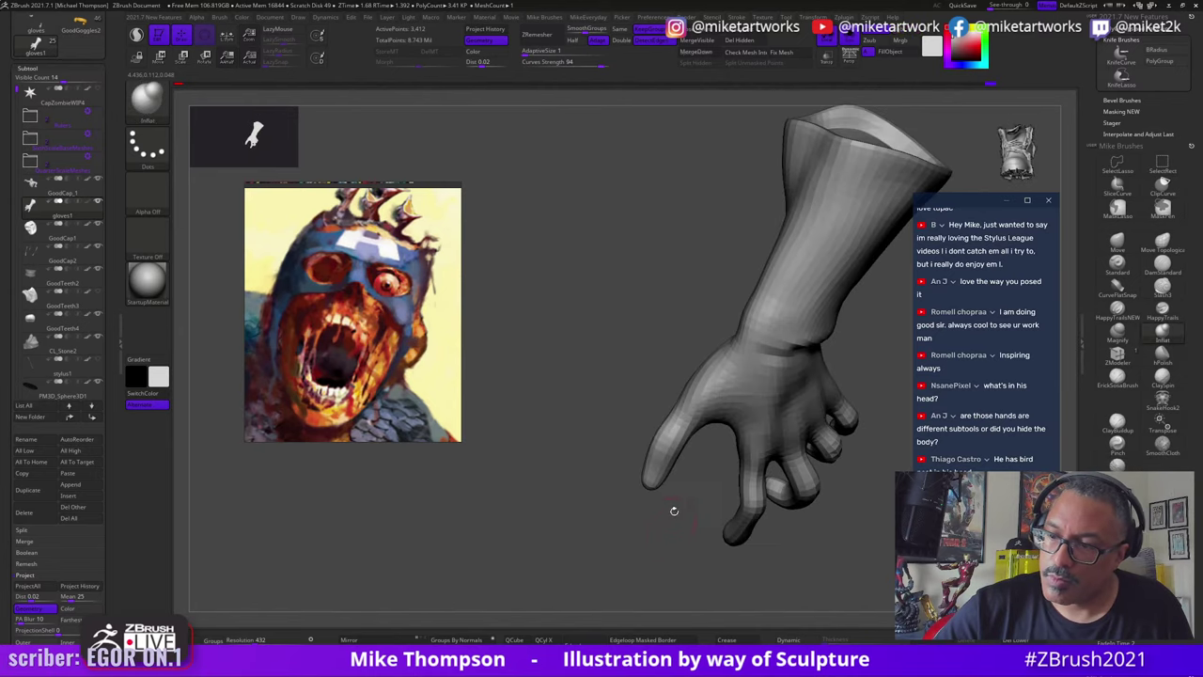
pyautogui.moveTo(694, 458); pyautogui.dragTo(755, 484)
pyautogui.moveTo(818, 463); pyautogui.dragTo(697, 383)
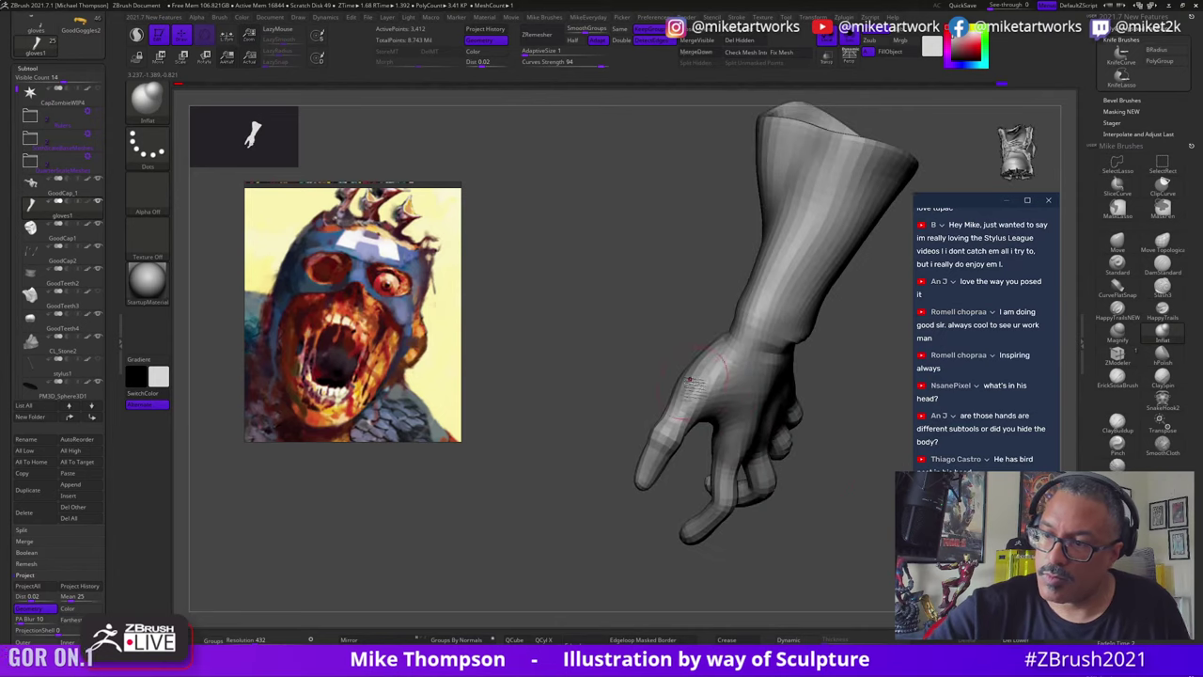
pyautogui.moveTo(888, 434); pyautogui.dragTo(848, 396)
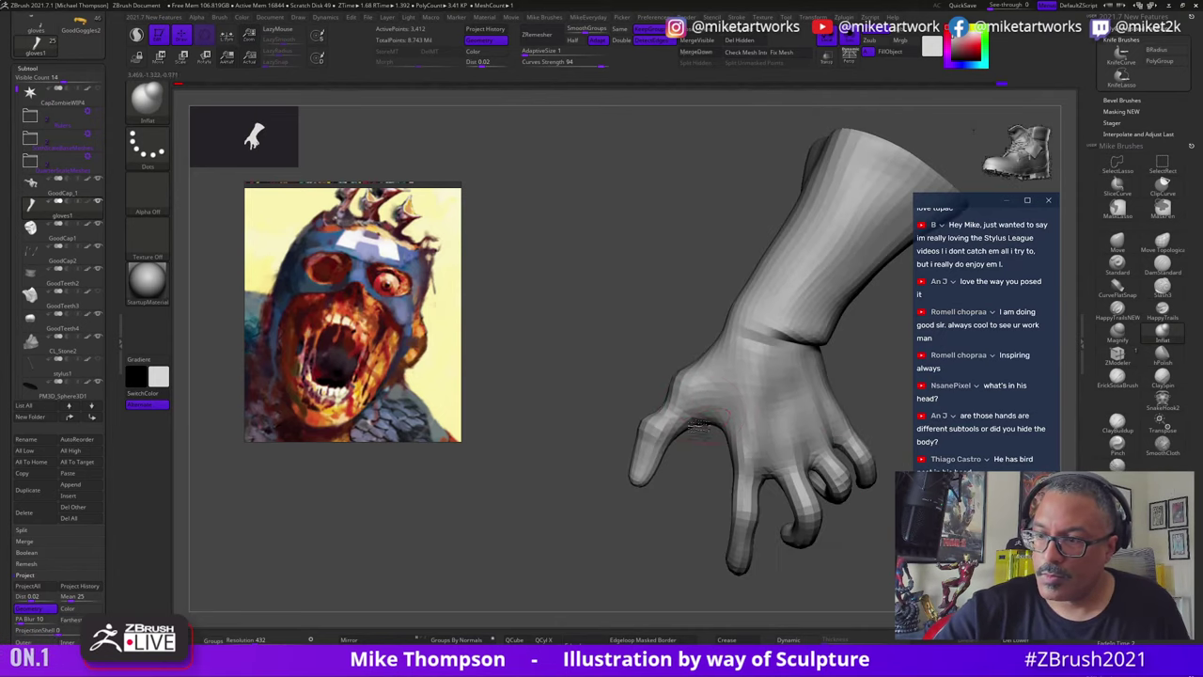
pyautogui.moveTo(678, 490)
pyautogui.mouseDown()
pyautogui.moveTo(689, 524)
pyautogui.moveTo(752, 545)
pyautogui.mouseUp()
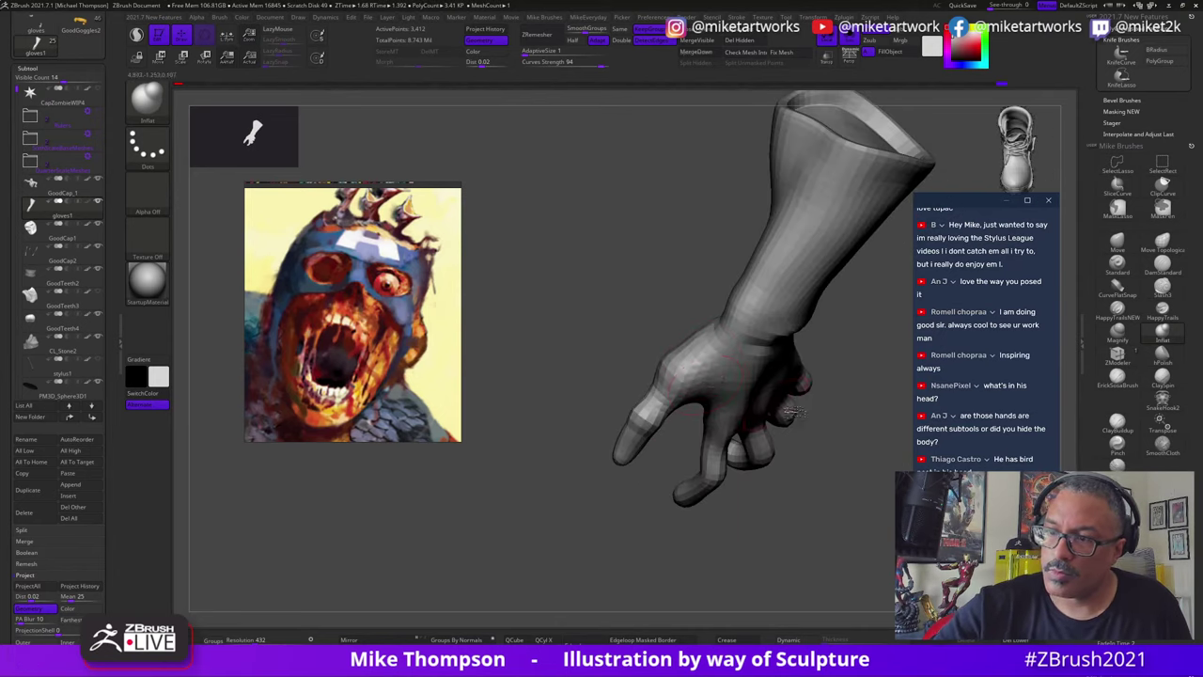
pyautogui.moveTo(793, 414)
pyautogui.mouseDown()
pyautogui.moveTo(884, 436)
pyautogui.moveTo(894, 421)
pyautogui.moveTo(836, 433)
pyautogui.mouseUp()
# Step: Reshape the thumb and index finger with the Move brush, adjusting the draw size
pyautogui.click(1114, 248)
pyautogui.press('s')
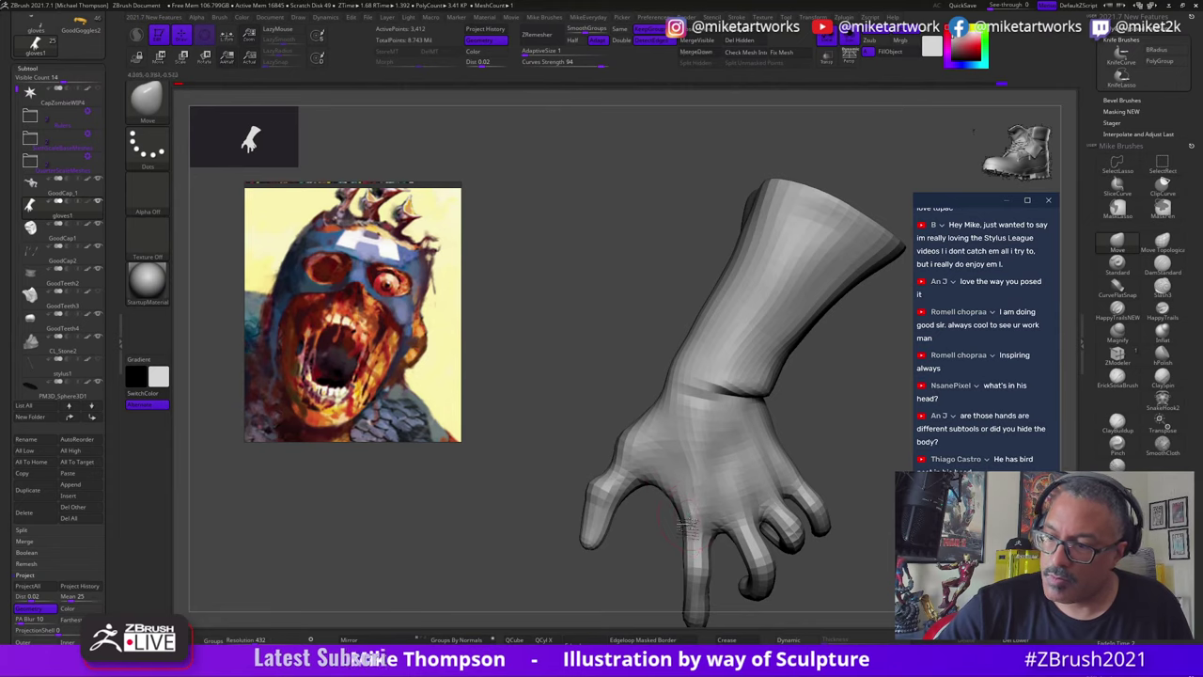
pyautogui.moveTo(829, 440); pyautogui.dragTo(859, 458)
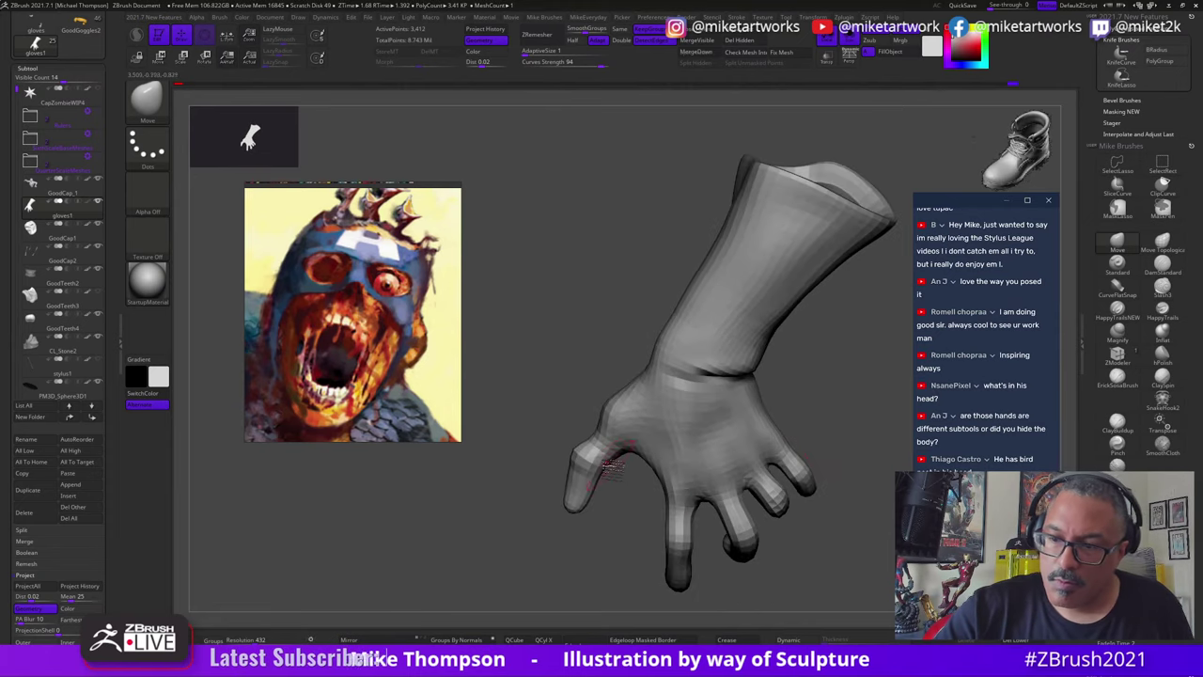
pyautogui.moveTo(606, 467)
pyautogui.mouseDown()
pyautogui.moveTo(608, 532)
pyautogui.moveTo(755, 459)
pyautogui.moveTo(762, 442)
pyautogui.mouseUp()
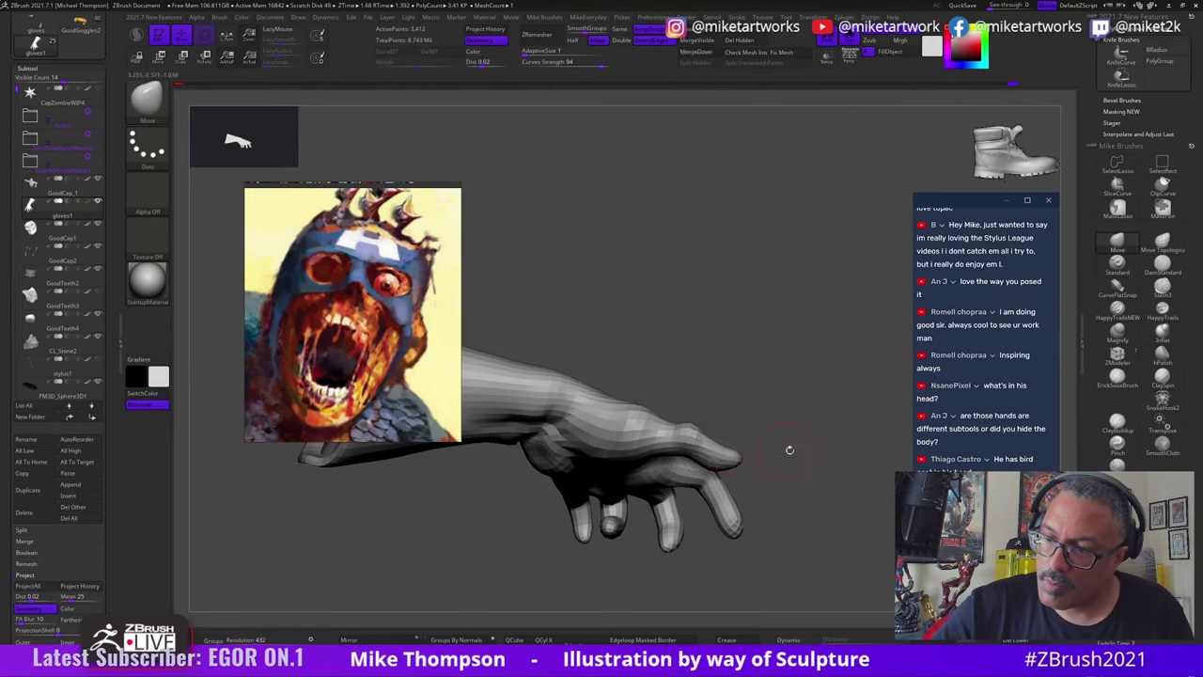
pyautogui.moveTo(792, 451); pyautogui.dragTo(716, 493)
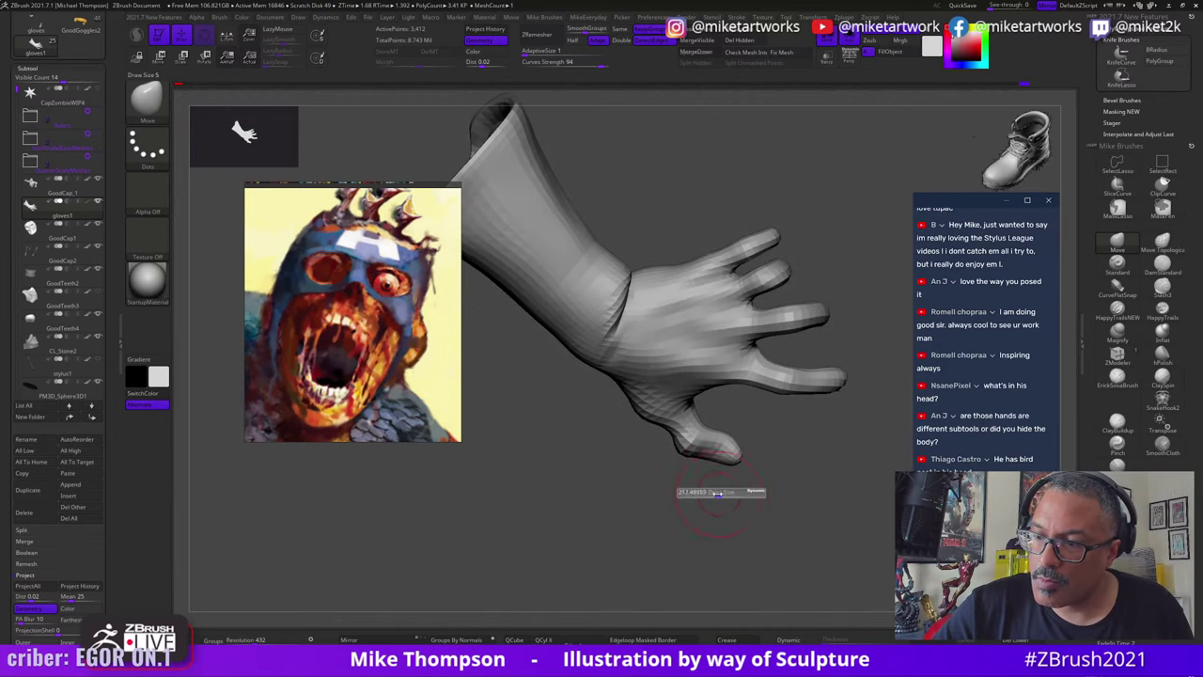
pyautogui.moveTo(639, 409); pyautogui.dragTo(751, 421)
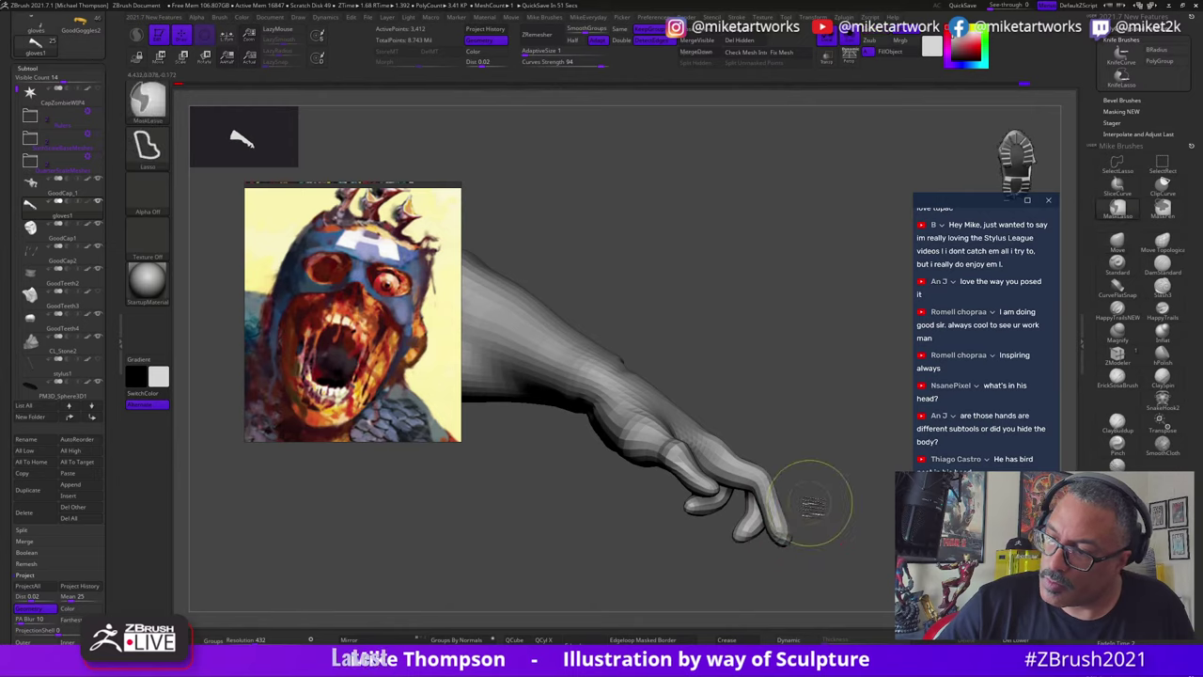
# Step: Refine the bend and tip of the index finger with the Move brush at a changed draw size
pyautogui.press('s')
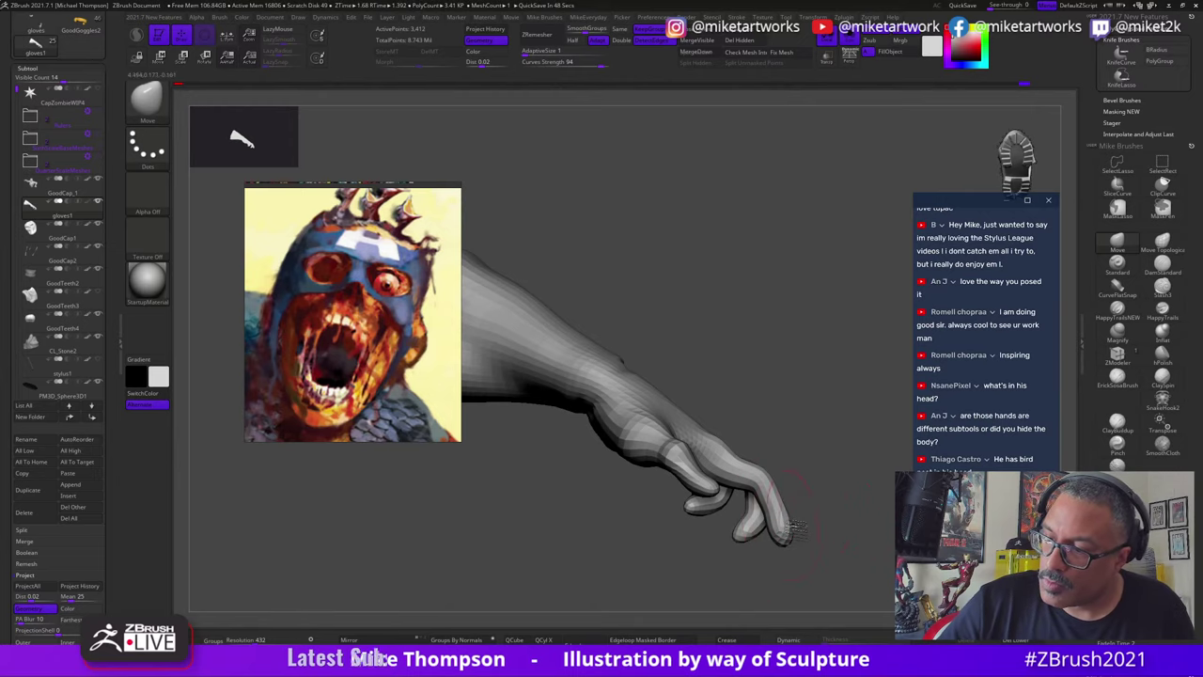
pyautogui.moveTo(788, 529)
pyautogui.mouseDown()
pyautogui.moveTo(826, 505)
pyautogui.moveTo(797, 498)
pyautogui.moveTo(787, 533)
pyautogui.moveTo(795, 508)
pyautogui.mouseUp()
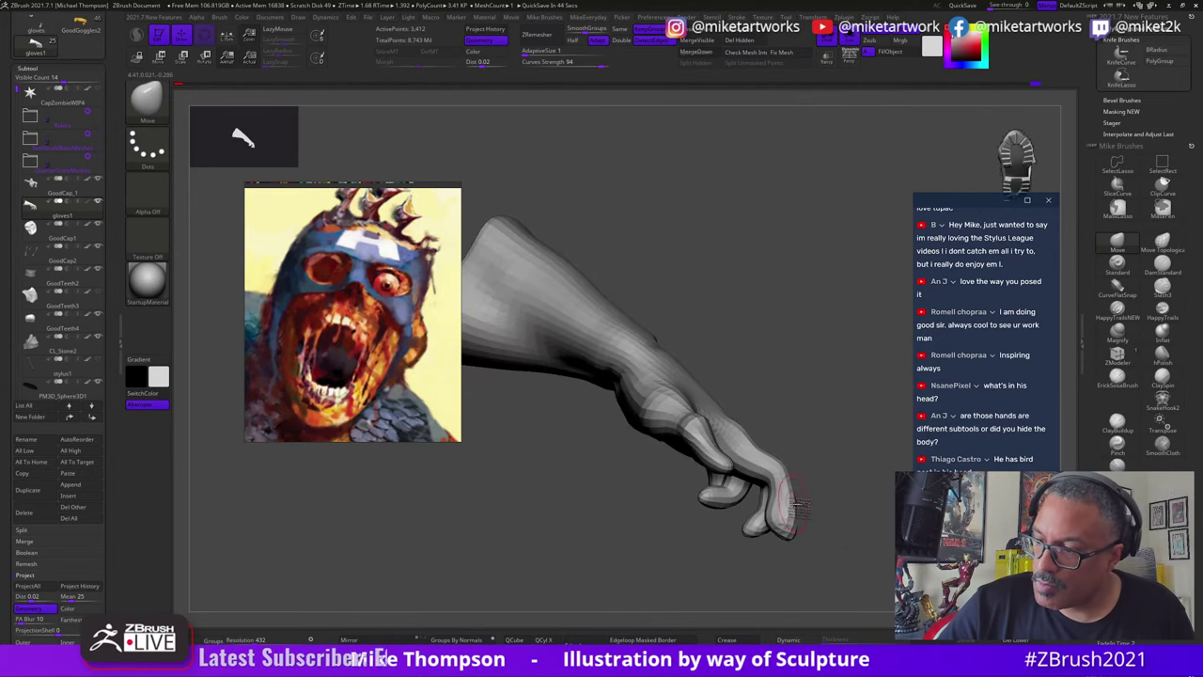
pyautogui.moveTo(870, 498); pyautogui.dragTo(818, 495)
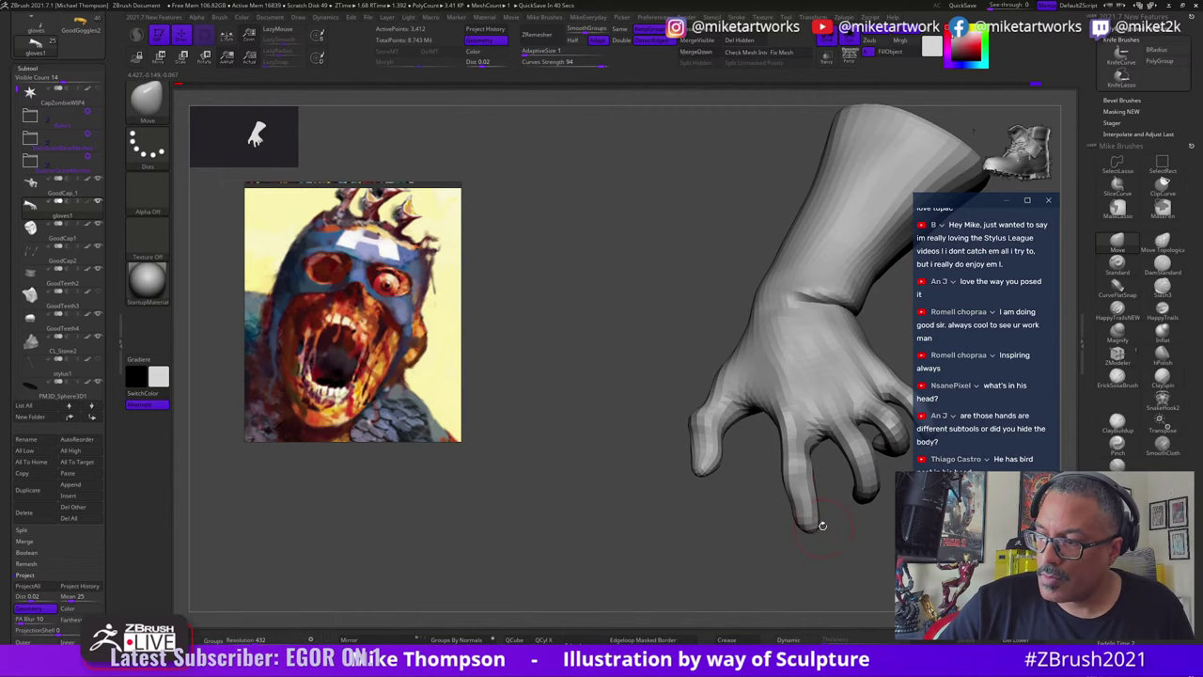
pyautogui.moveTo(839, 519)
pyautogui.mouseDown()
pyautogui.moveTo(840, 555)
pyautogui.moveTo(741, 555)
pyautogui.moveTo(849, 564)
pyautogui.moveTo(786, 478)
pyautogui.moveTo(744, 379)
pyautogui.moveTo(719, 379)
pyautogui.moveTo(717, 360)
pyautogui.mouseUp()
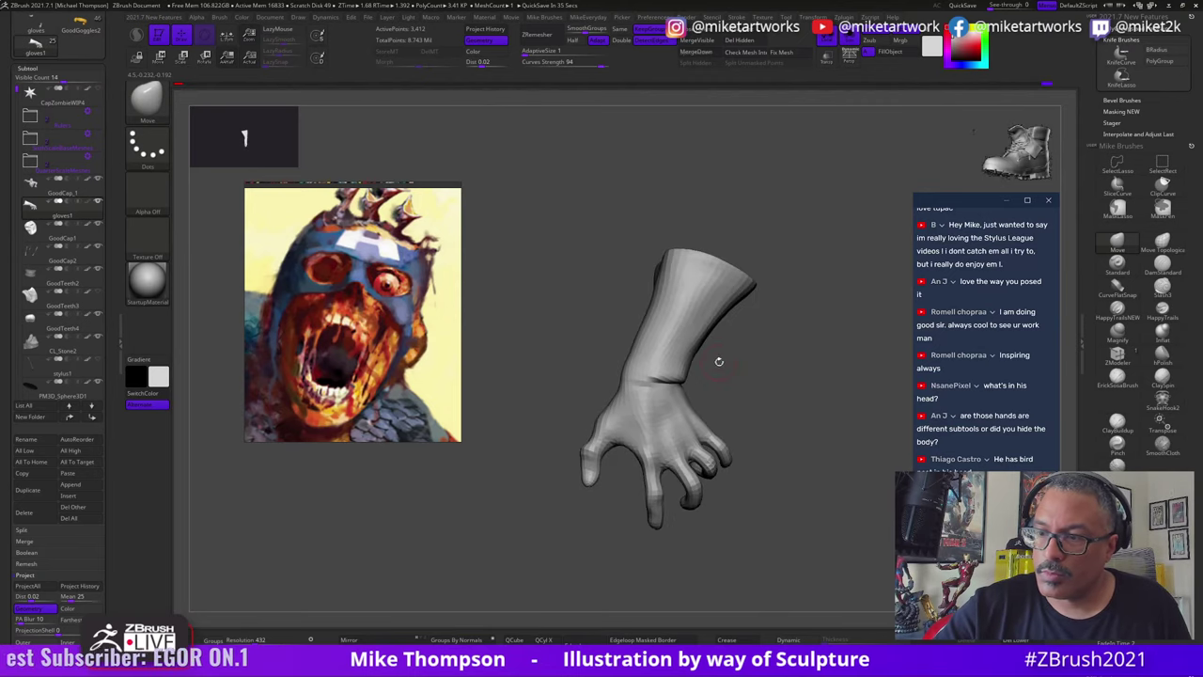
# Step: Unhide the other glove and leave Solo mode to show the full bust
pyautogui.hotkey('ctrl', 'shift')
pyautogui.moveTo(842, 556)
pyautogui.keyDown('alt'); pyautogui.mouseDown()
pyautogui.moveTo(821, 526)
pyautogui.moveTo(886, 561)
pyautogui.moveTo(1061, 554)
pyautogui.moveTo(884, 544)
pyautogui.moveTo(889, 492)
pyautogui.mouseUp(); pyautogui.keyUp('alt')
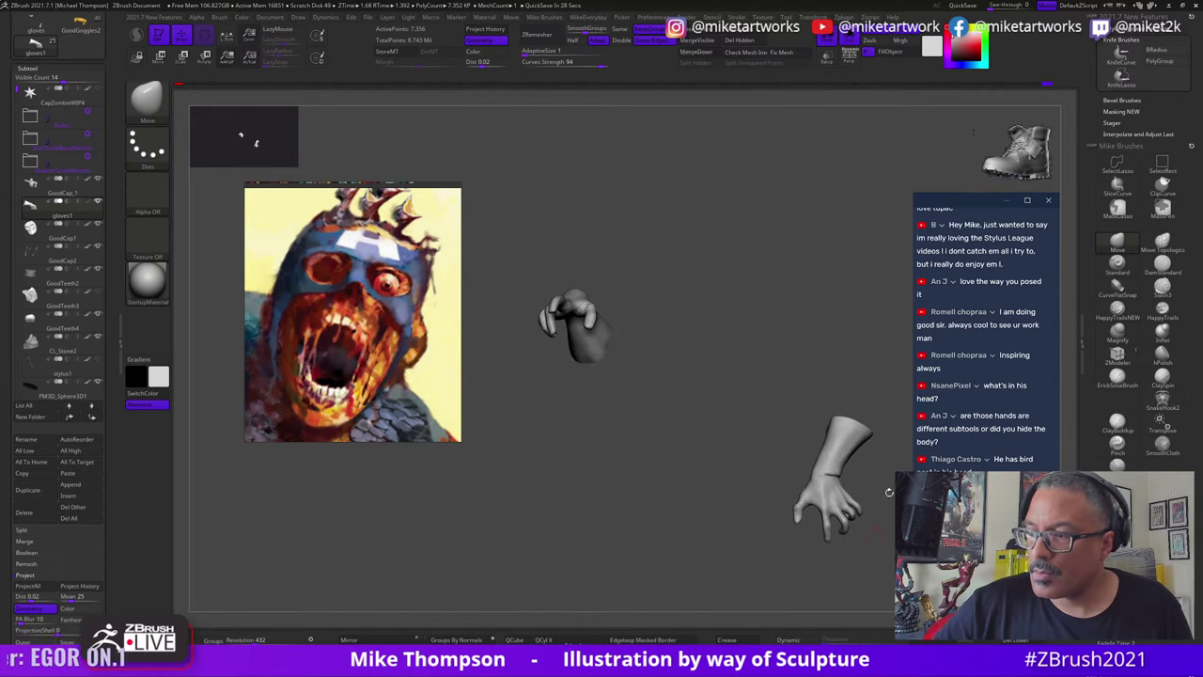
pyautogui.click(848, 40)
# Step: Examine the gloved hands on the full bust from several angles, checking how they fit the arms and shield
pyautogui.keyDown('alt'); pyautogui.moveTo(870, 564); pyautogui.dragTo(724, 442); pyautogui.keyUp('alt')
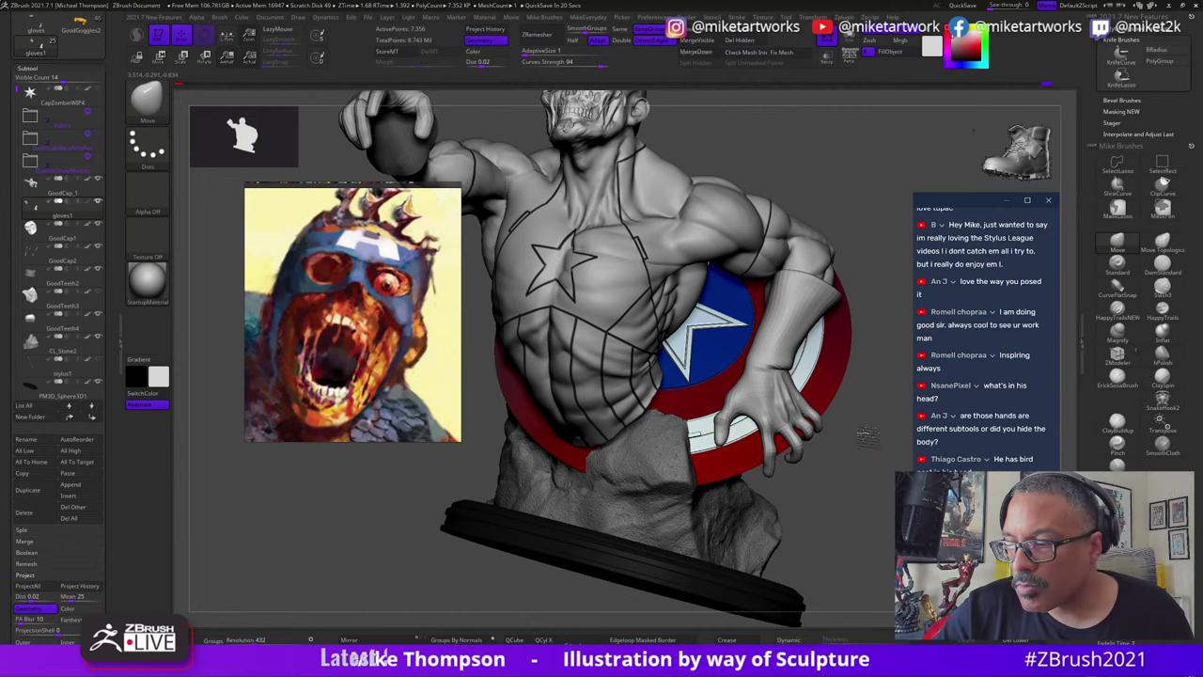
pyautogui.moveTo(867, 434); pyautogui.dragTo(732, 451)
pyautogui.moveTo(900, 397); pyautogui.dragTo(704, 461)
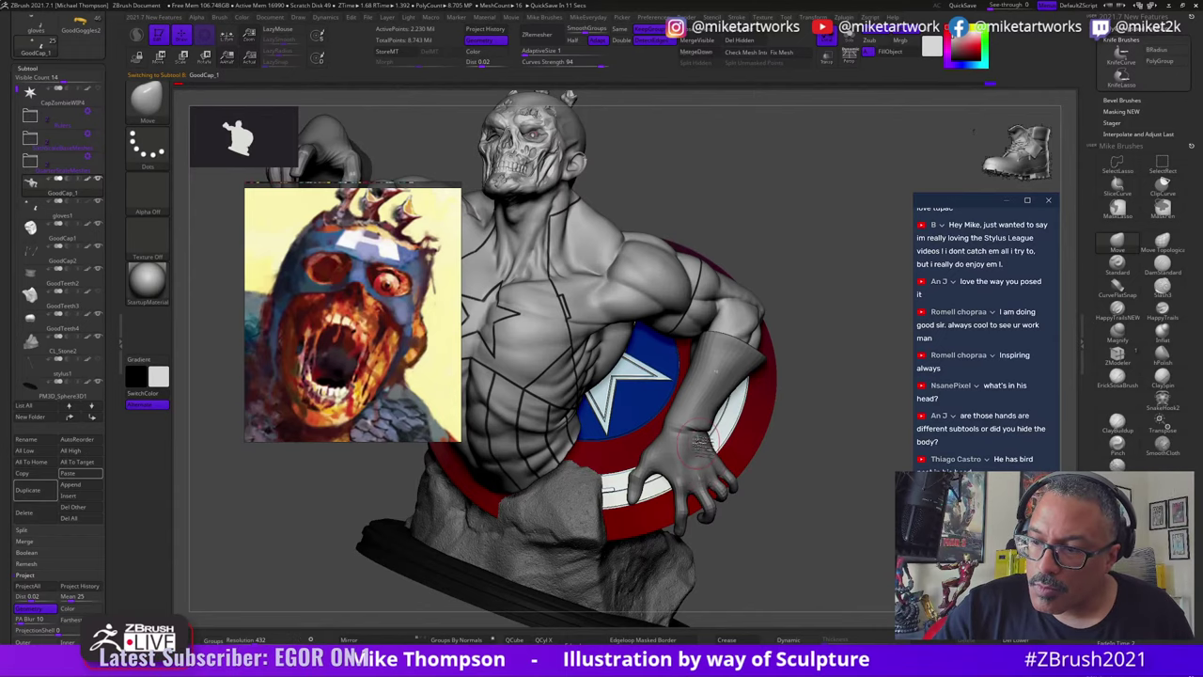
pyautogui.moveTo(699, 438); pyautogui.dragTo(858, 417)
pyautogui.moveTo(856, 314); pyautogui.dragTo(729, 375)
pyautogui.moveTo(810, 457); pyautogui.dragTo(864, 578)
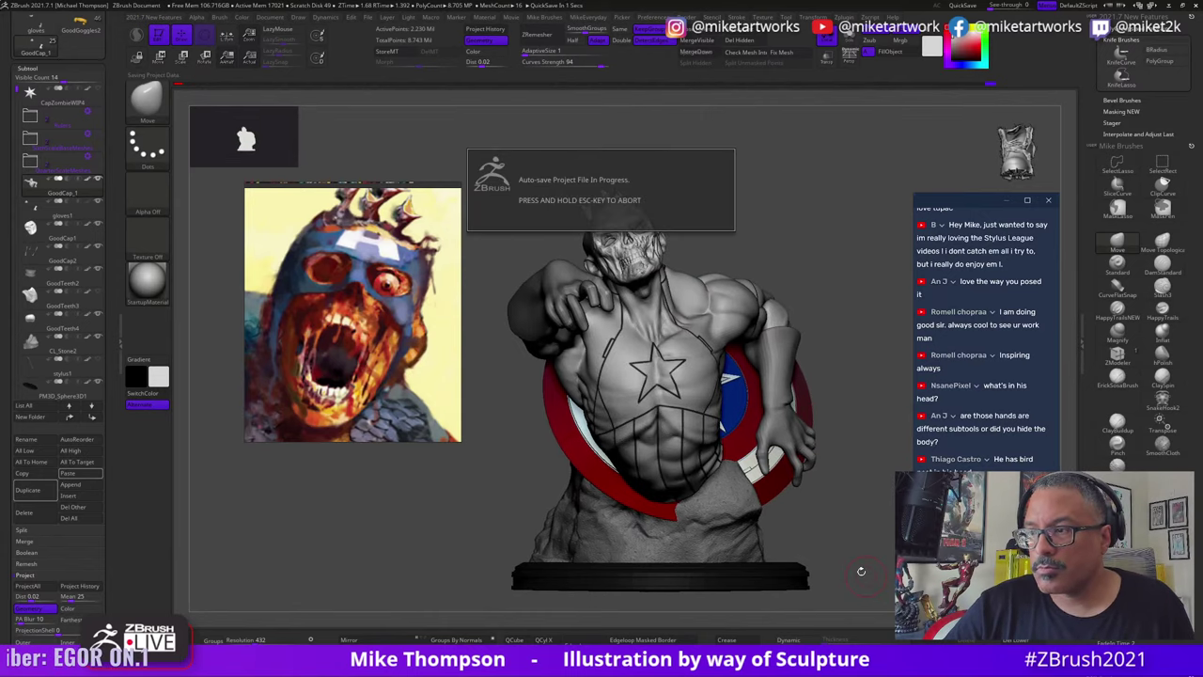
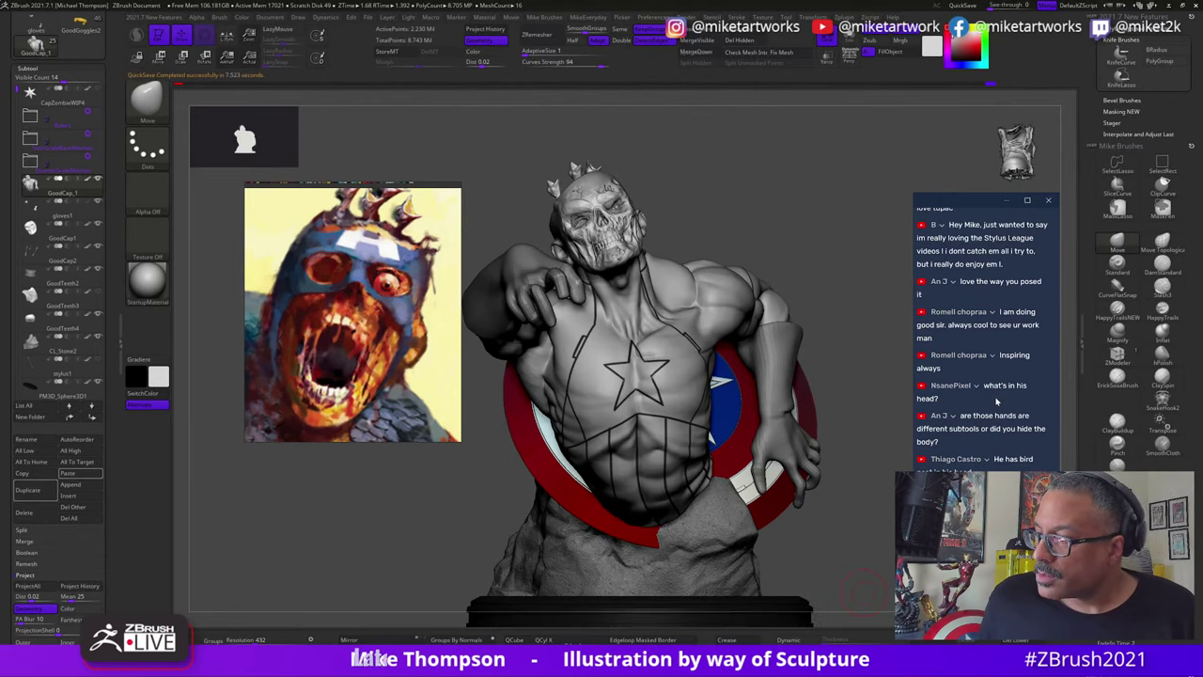
pyautogui.moveTo(819, 524); pyautogui.dragTo(853, 423)
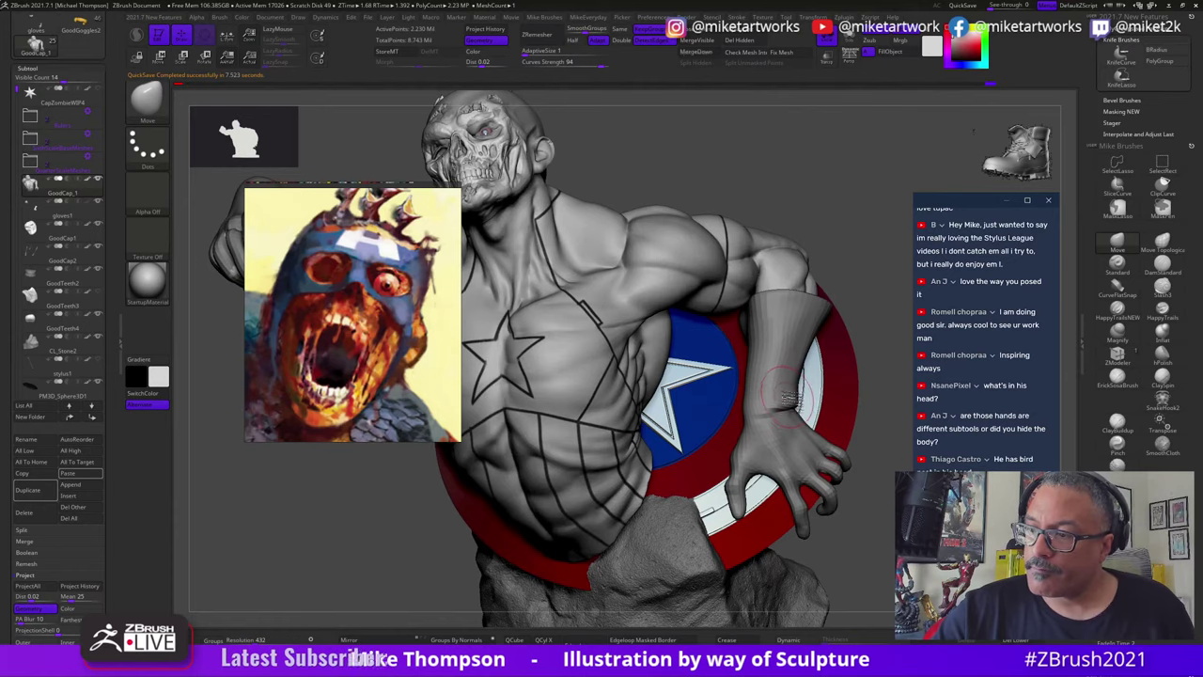
# Step: Select the gloves subtool and adjust the hand resting on the shield with the Move brush at a changed draw size
pyautogui.keyDown('alt'); pyautogui.click(780, 387); pyautogui.keyUp('alt')
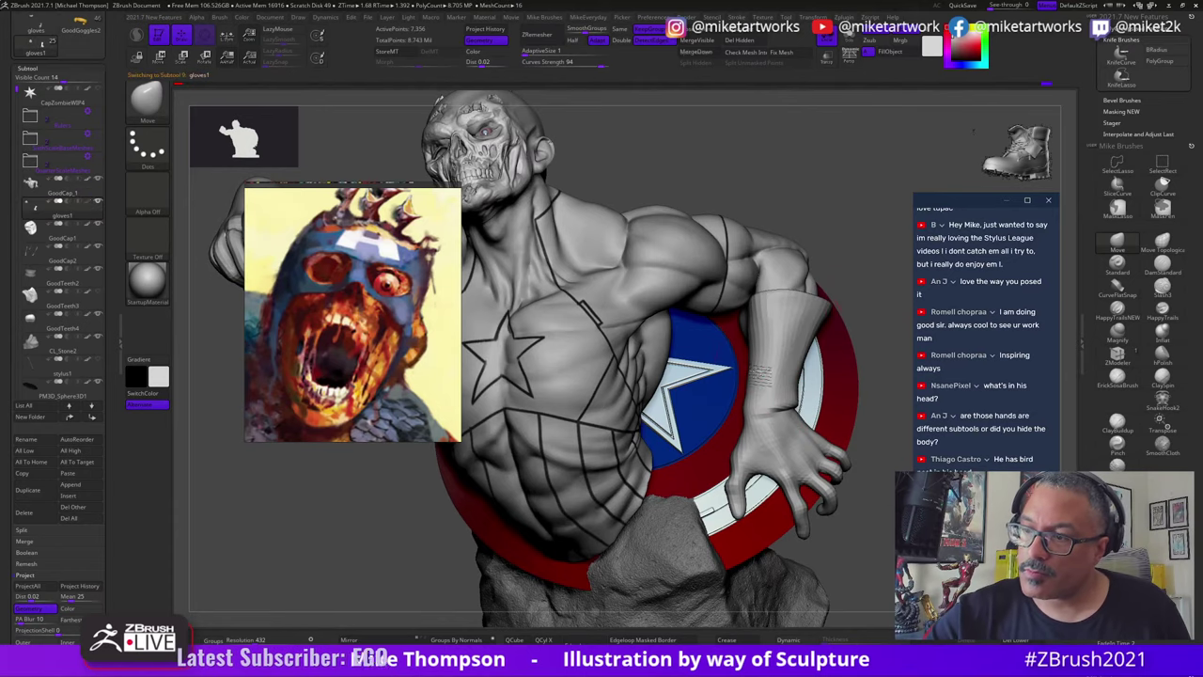
pyautogui.moveTo(901, 328); pyautogui.dragTo(886, 333)
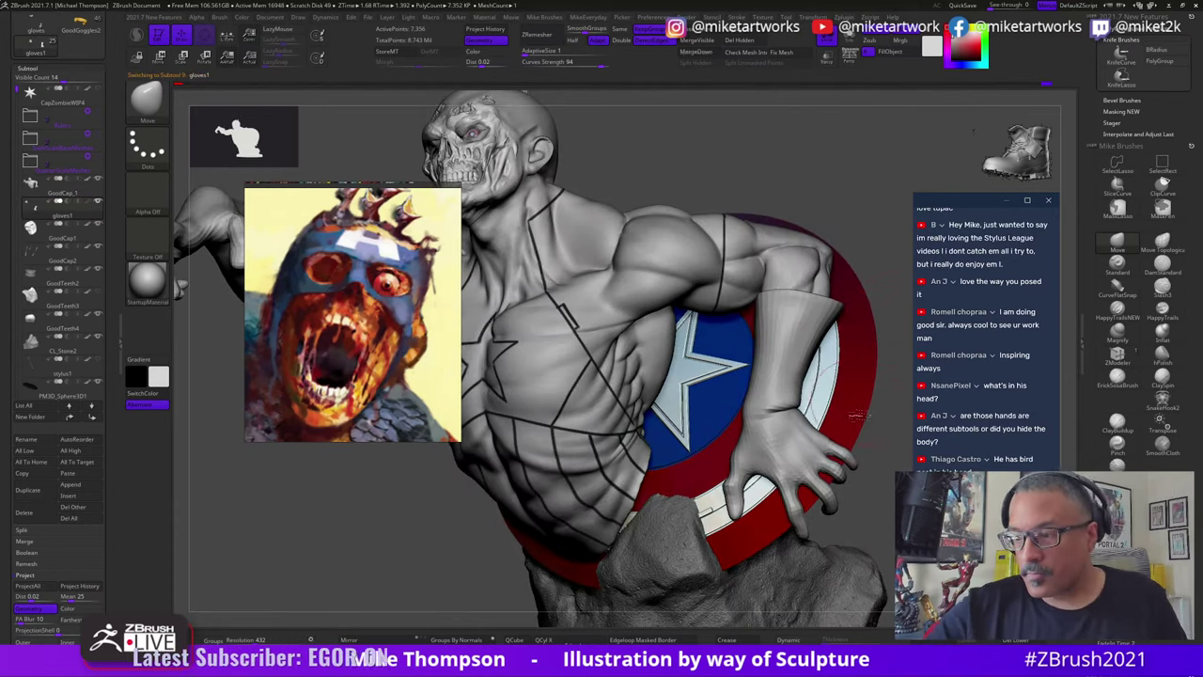
pyautogui.press('s')
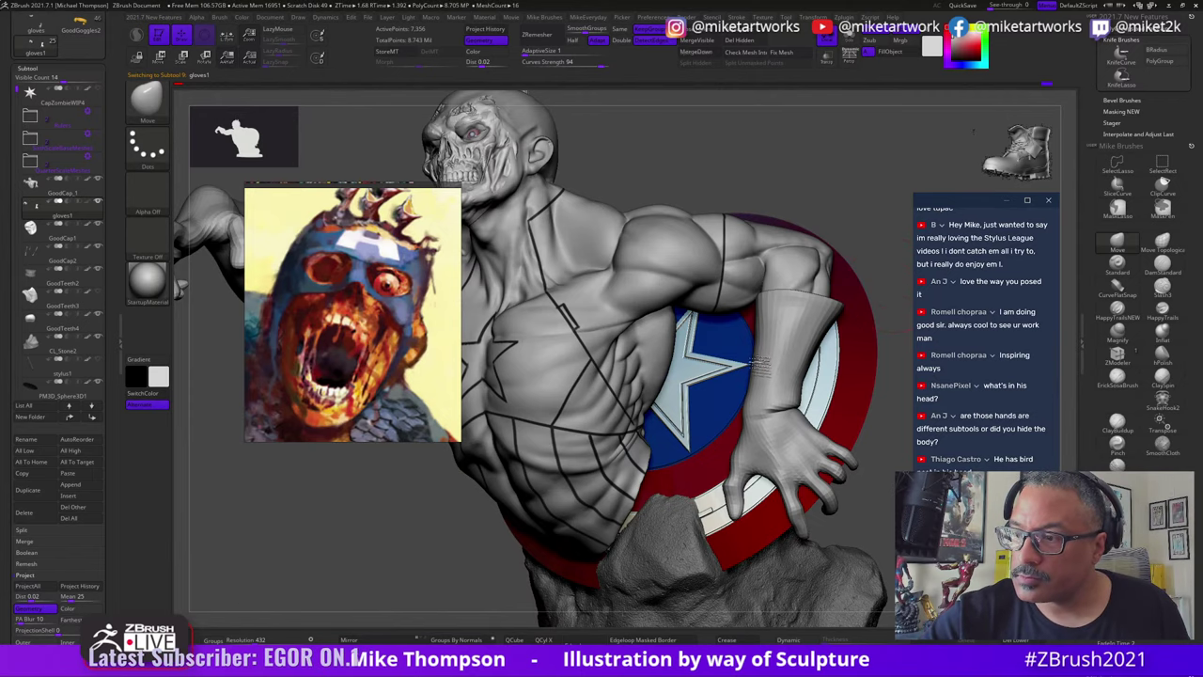
pyautogui.moveTo(873, 536); pyautogui.dragTo(798, 423)
pyautogui.press('f')
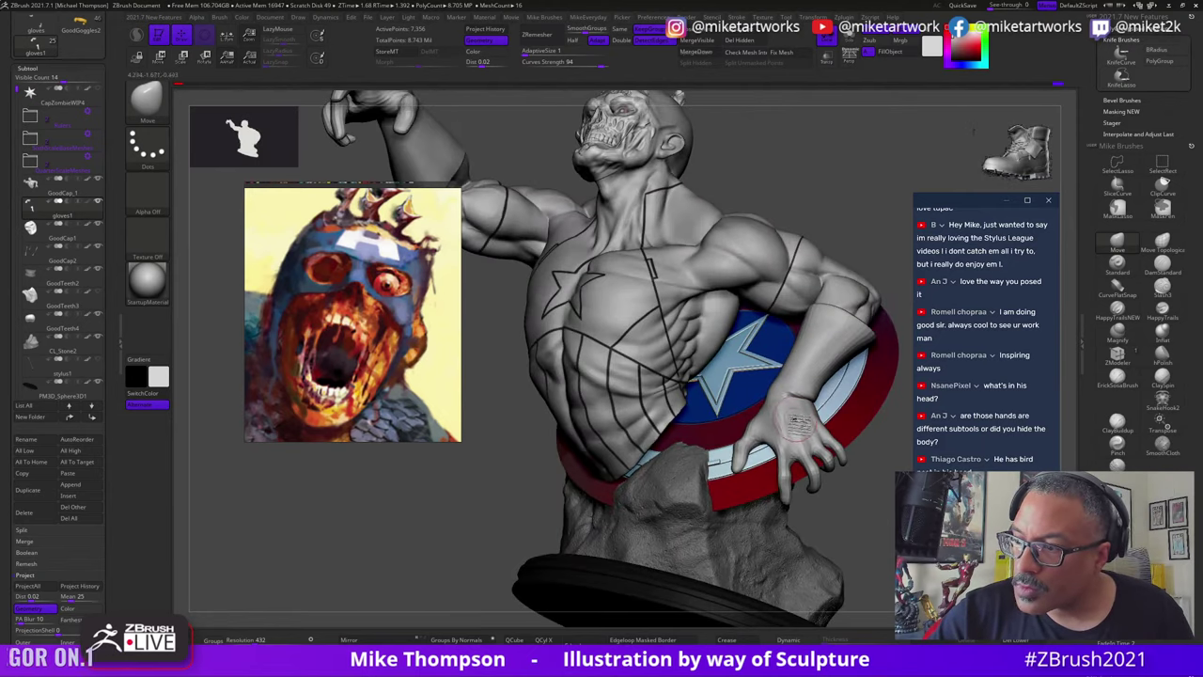
pyautogui.moveTo(881, 463); pyautogui.dragTo(789, 420)
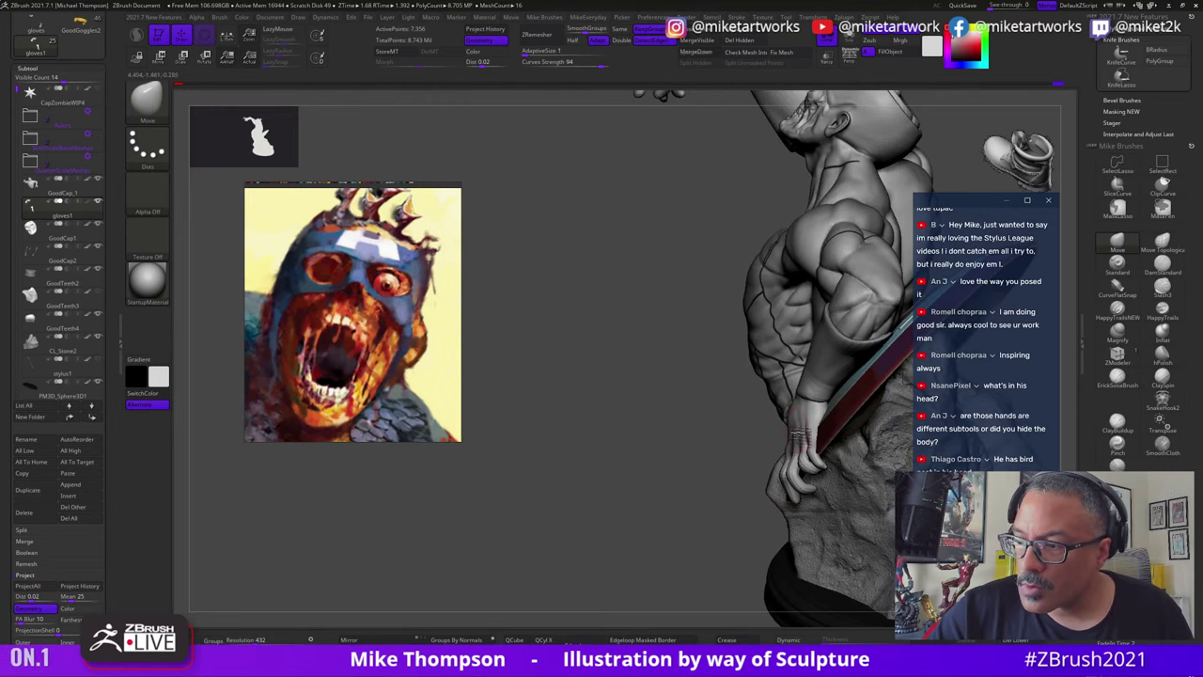
pyautogui.moveTo(726, 533); pyautogui.dragTo(751, 460)
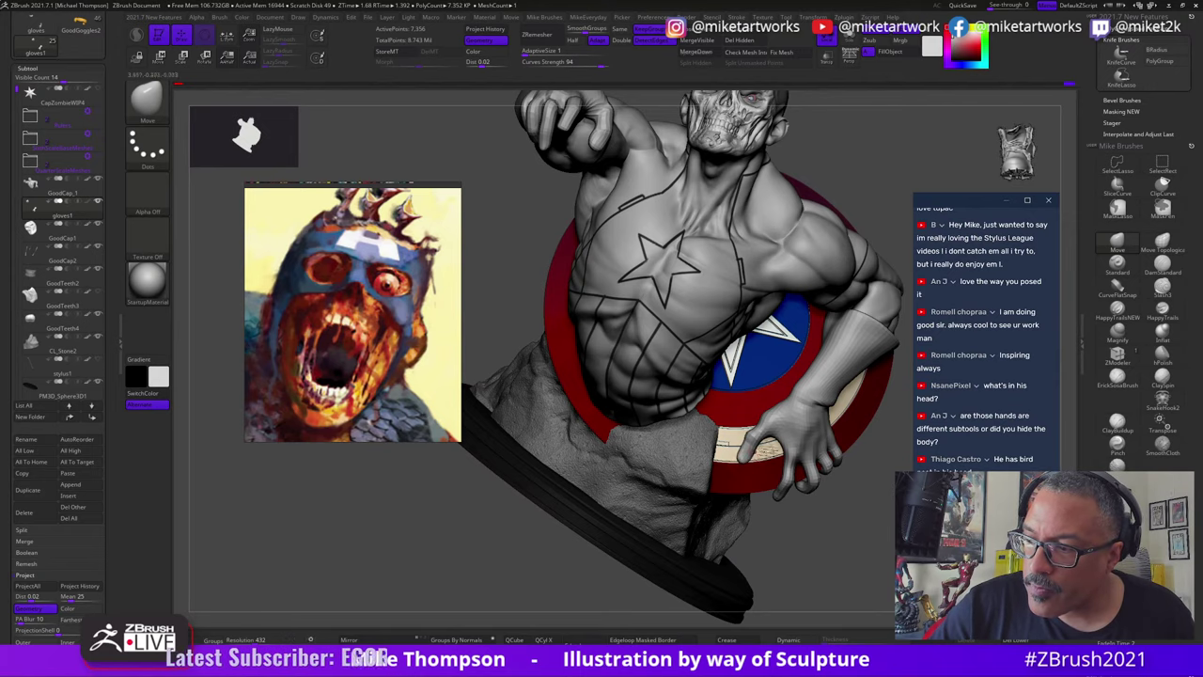
# Step: Adjust the fingers of the outstretched glove with the Move brush and raise its subdivision level
pyautogui.moveTo(747, 442); pyautogui.dragTo(861, 549)
pyautogui.keyDown('alt'); pyautogui.moveTo(797, 261); pyautogui.dragTo(756, 508); pyautogui.keyUp('alt')
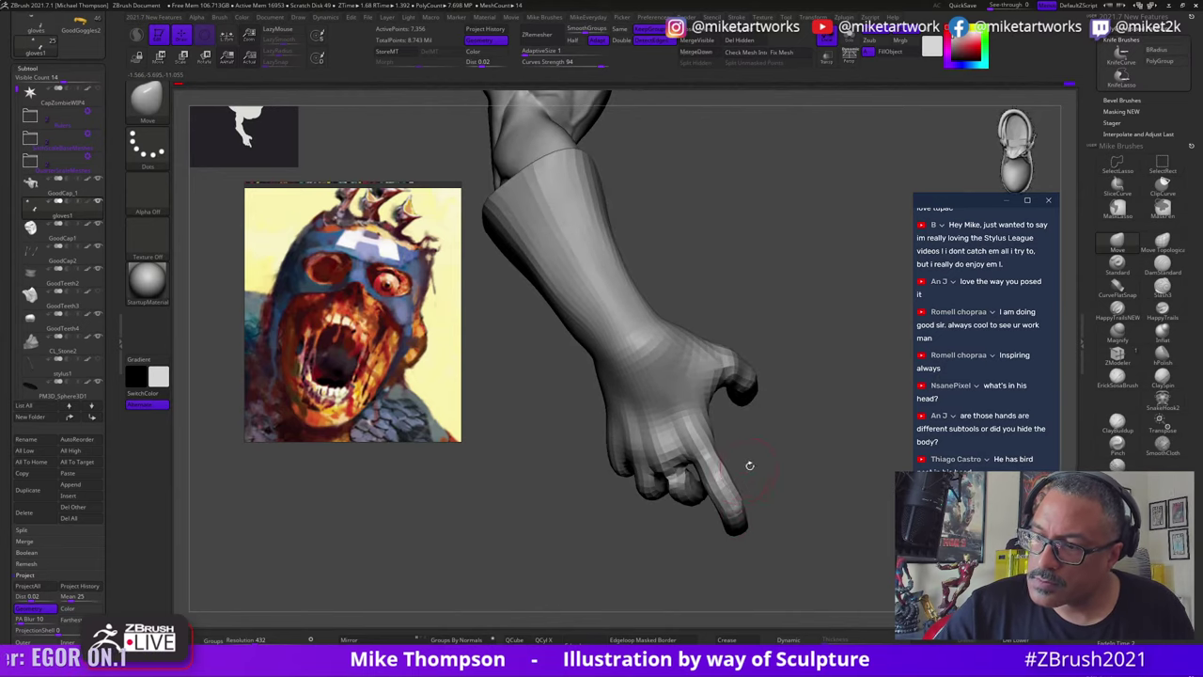
pyautogui.moveTo(749, 464); pyautogui.dragTo(757, 464)
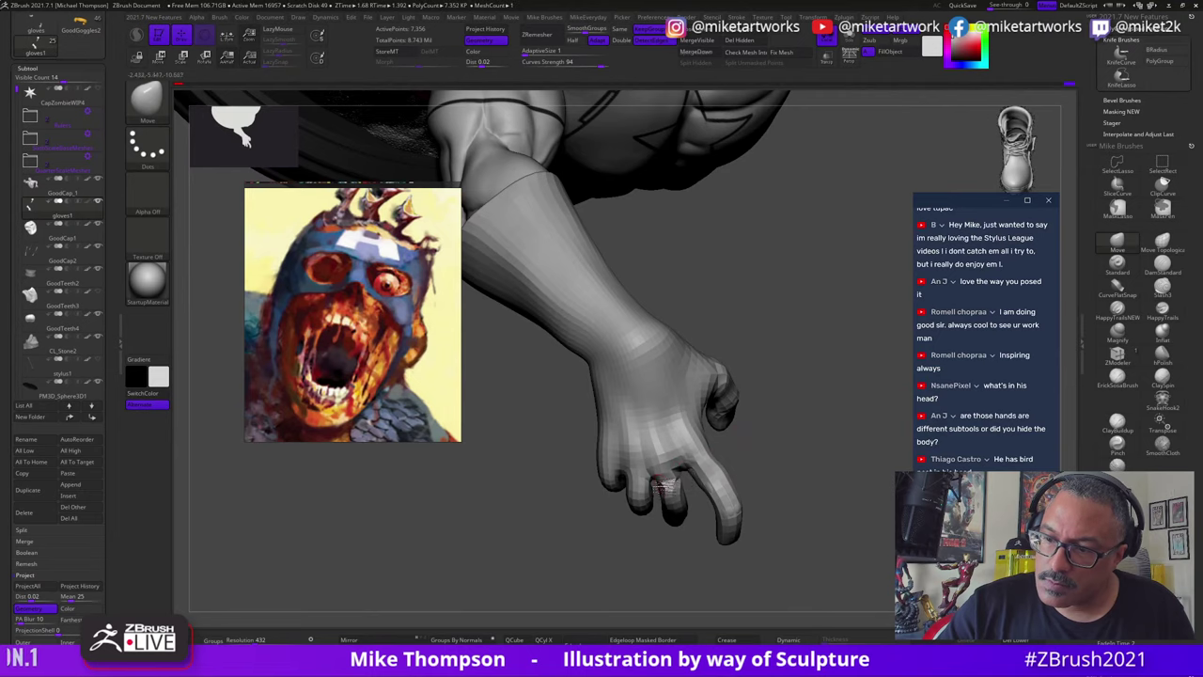
pyautogui.moveTo(794, 449)
pyautogui.mouseDown()
pyautogui.moveTo(846, 430)
pyautogui.moveTo(816, 457)
pyautogui.mouseUp()
pyautogui.moveTo(704, 496); pyautogui.dragTo(676, 567)
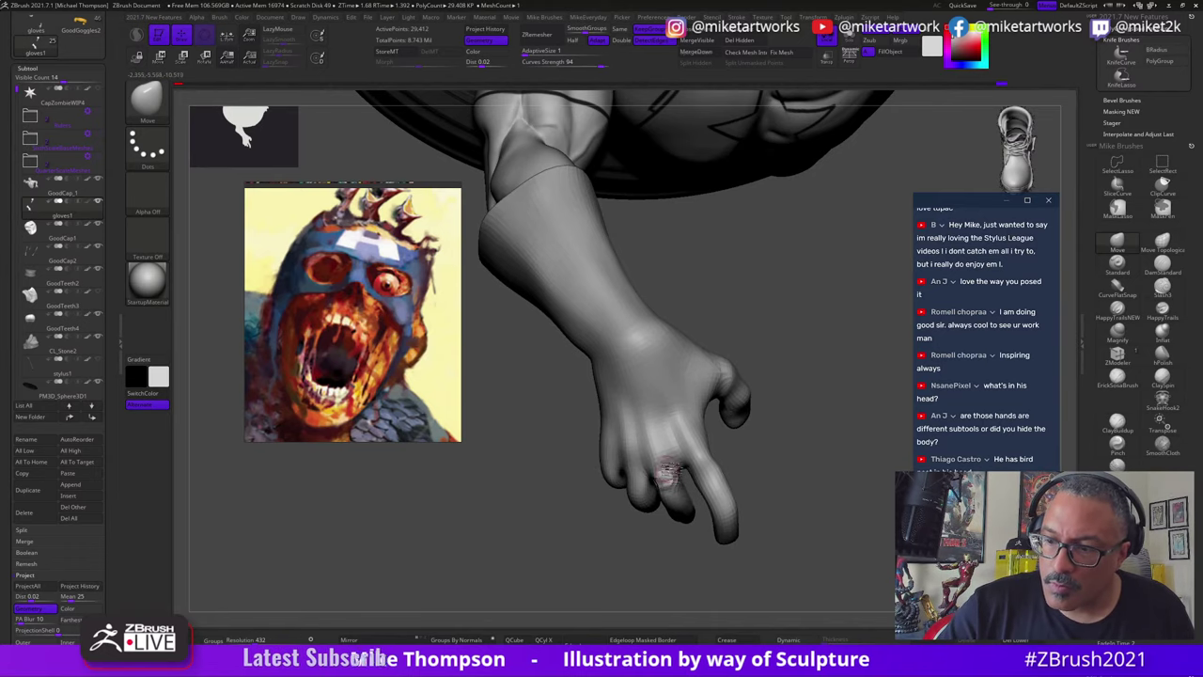
# Step: Smooth and refine the index and middle fingers of the outstretched glove, checking them from several angles
pyautogui.moveTo(809, 515); pyautogui.dragTo(814, 481)
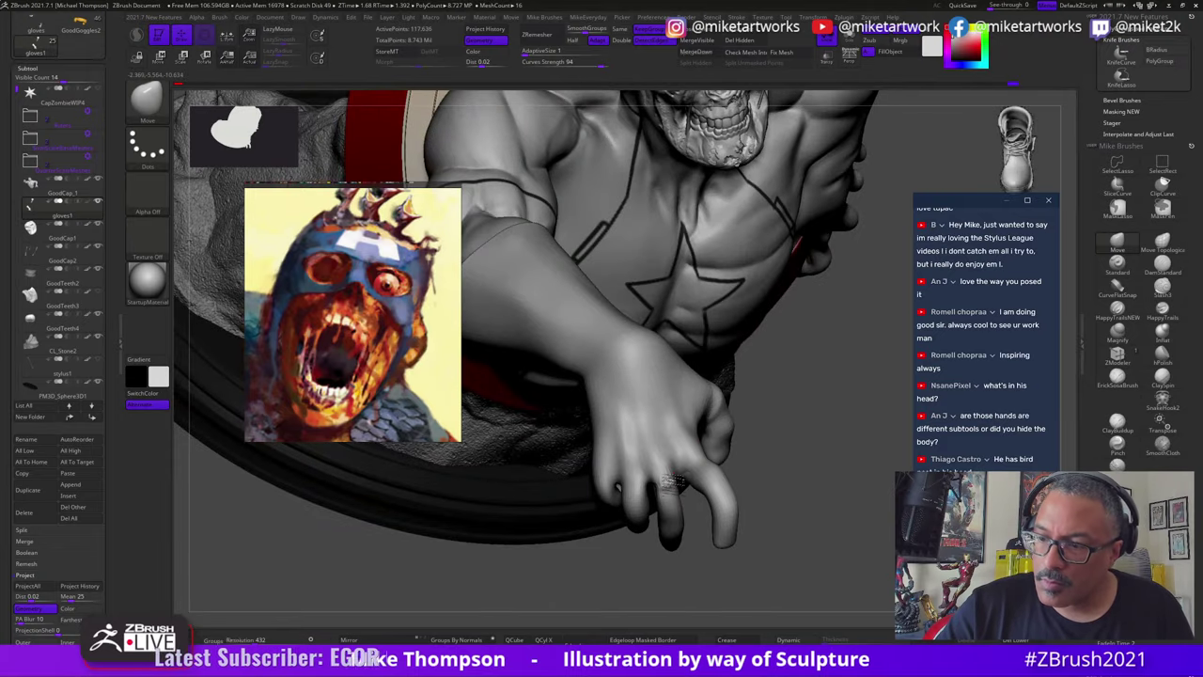
pyautogui.moveTo(814, 454); pyautogui.dragTo(820, 462)
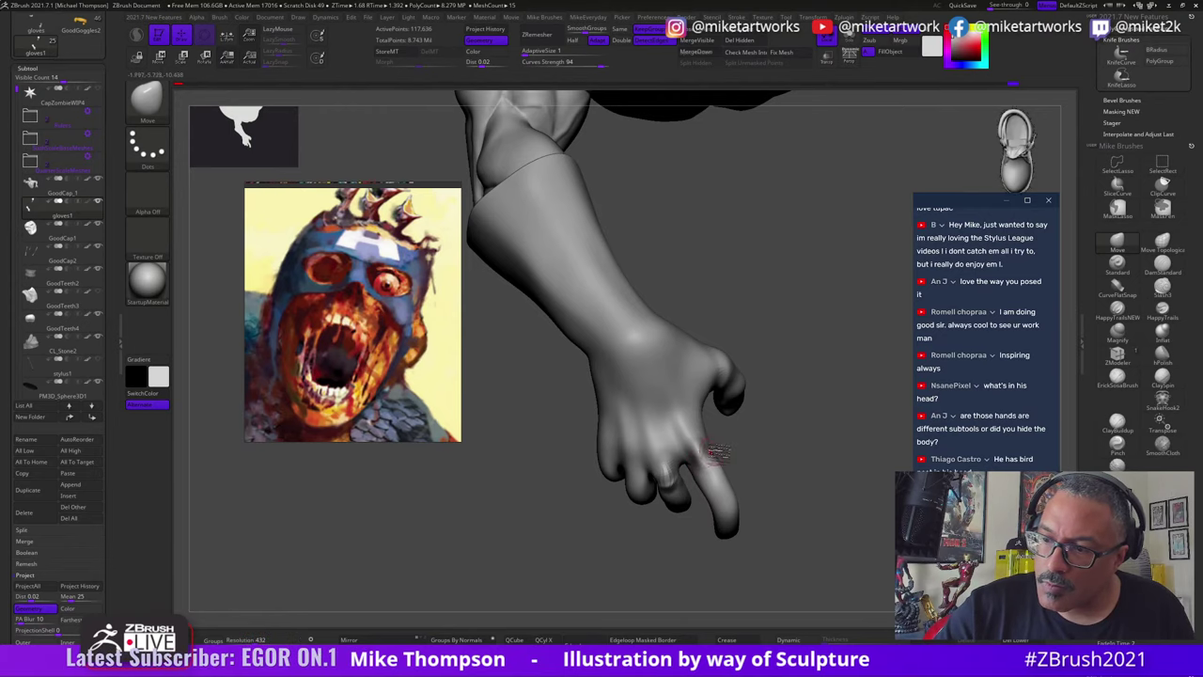
pyautogui.moveTo(711, 449)
pyautogui.keyDown('shift'); pyautogui.mouseDown()
pyautogui.moveTo(693, 439)
pyautogui.moveTo(707, 456)
pyautogui.moveTo(777, 463)
pyautogui.mouseUp(); pyautogui.keyUp('shift')
pyautogui.keyDown('shift'); pyautogui.moveTo(671, 472); pyautogui.dragTo(703, 490); pyautogui.keyUp('shift')
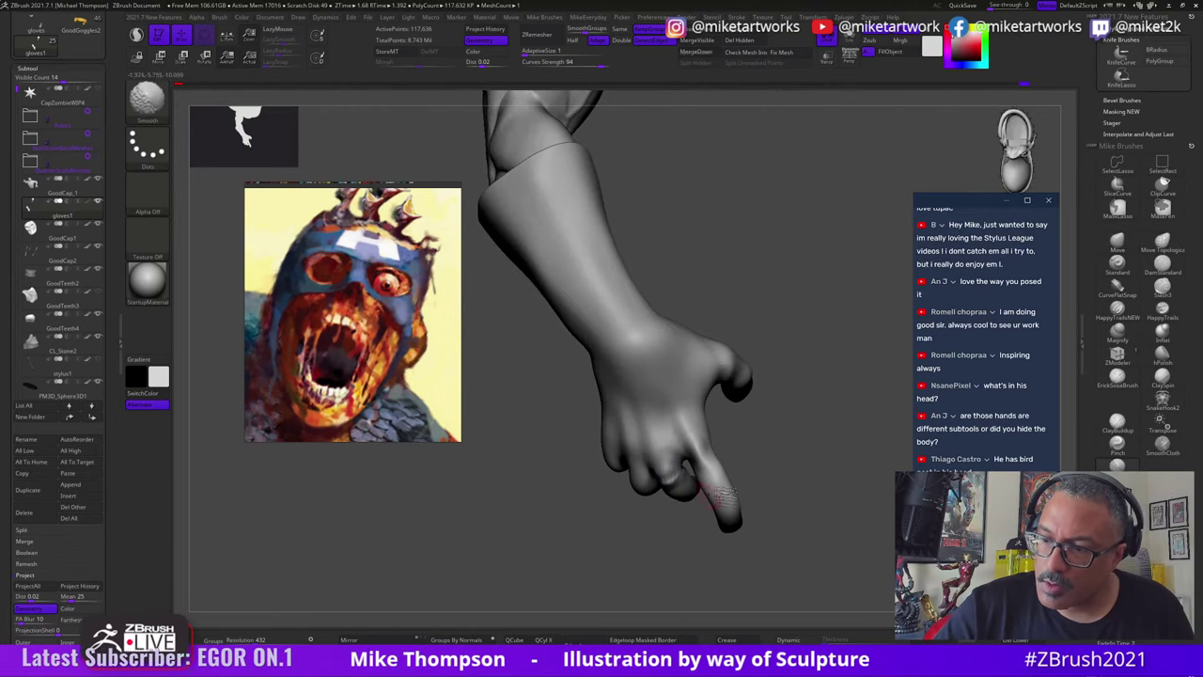
pyautogui.moveTo(798, 489)
pyautogui.mouseDown()
pyautogui.moveTo(824, 448)
pyautogui.moveTo(810, 434)
pyautogui.mouseUp()
pyautogui.moveTo(663, 487)
pyautogui.mouseDown()
pyautogui.moveTo(651, 489)
pyautogui.moveTo(665, 496)
pyautogui.moveTo(669, 486)
pyautogui.mouseUp()
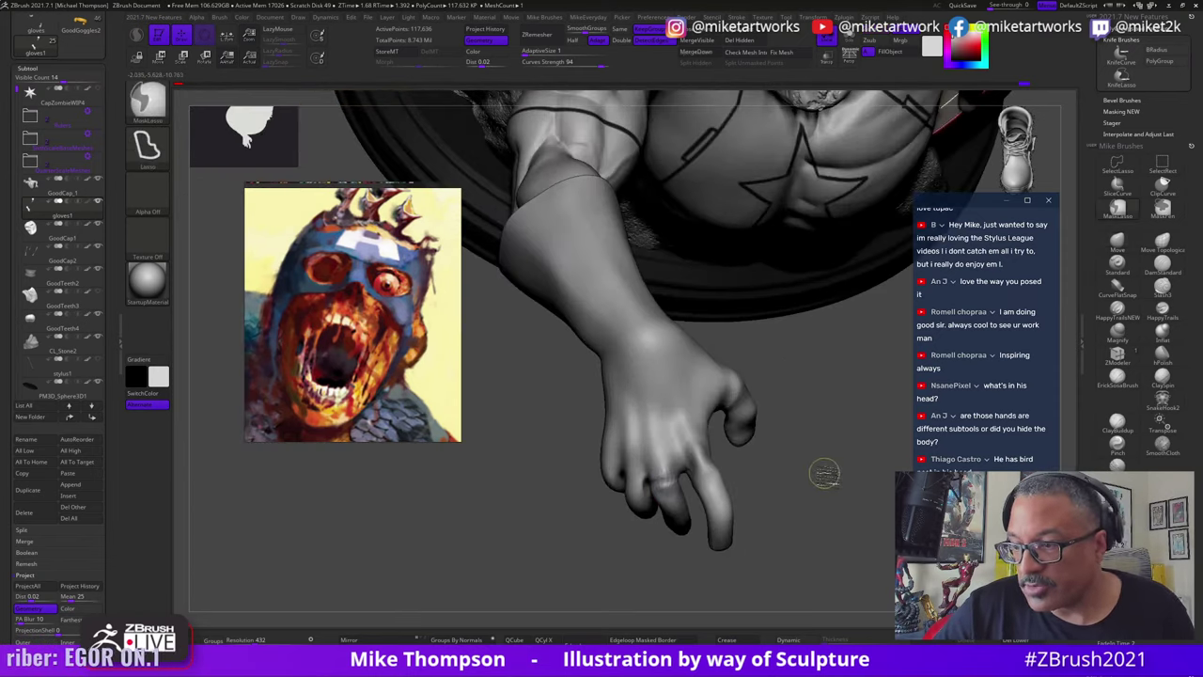
pyautogui.moveTo(837, 523); pyautogui.dragTo(888, 455)
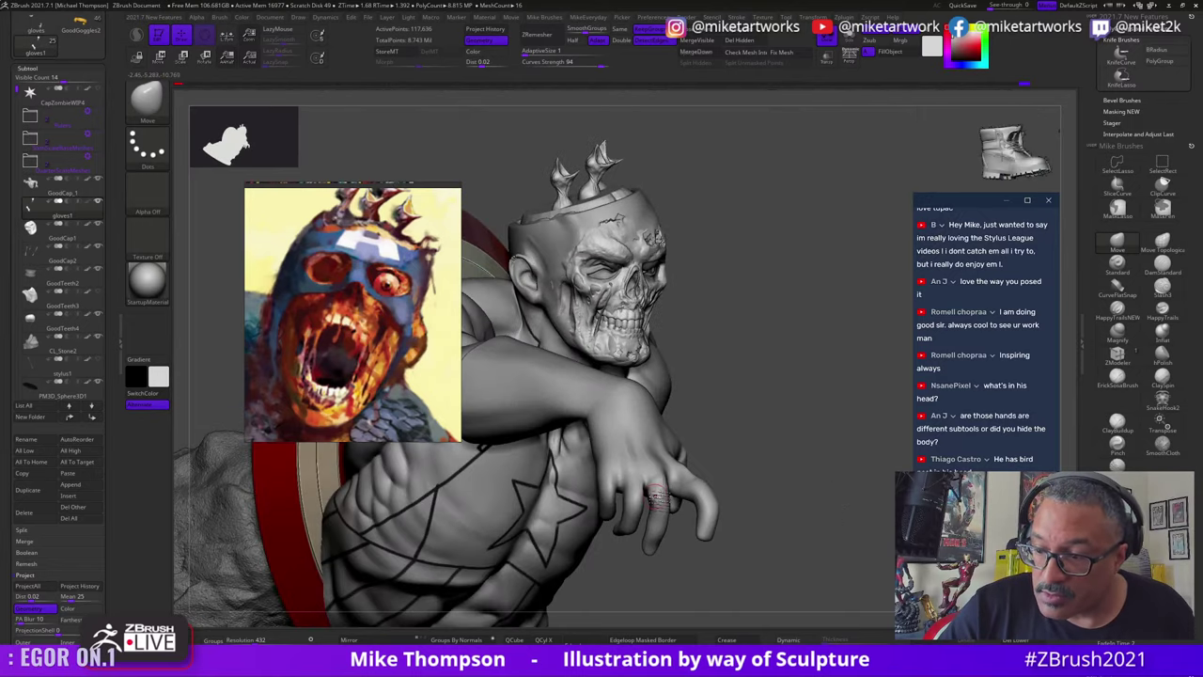
pyautogui.moveTo(674, 502)
pyautogui.mouseDown()
pyautogui.moveTo(778, 508)
pyautogui.moveTo(669, 483)
pyautogui.mouseUp()
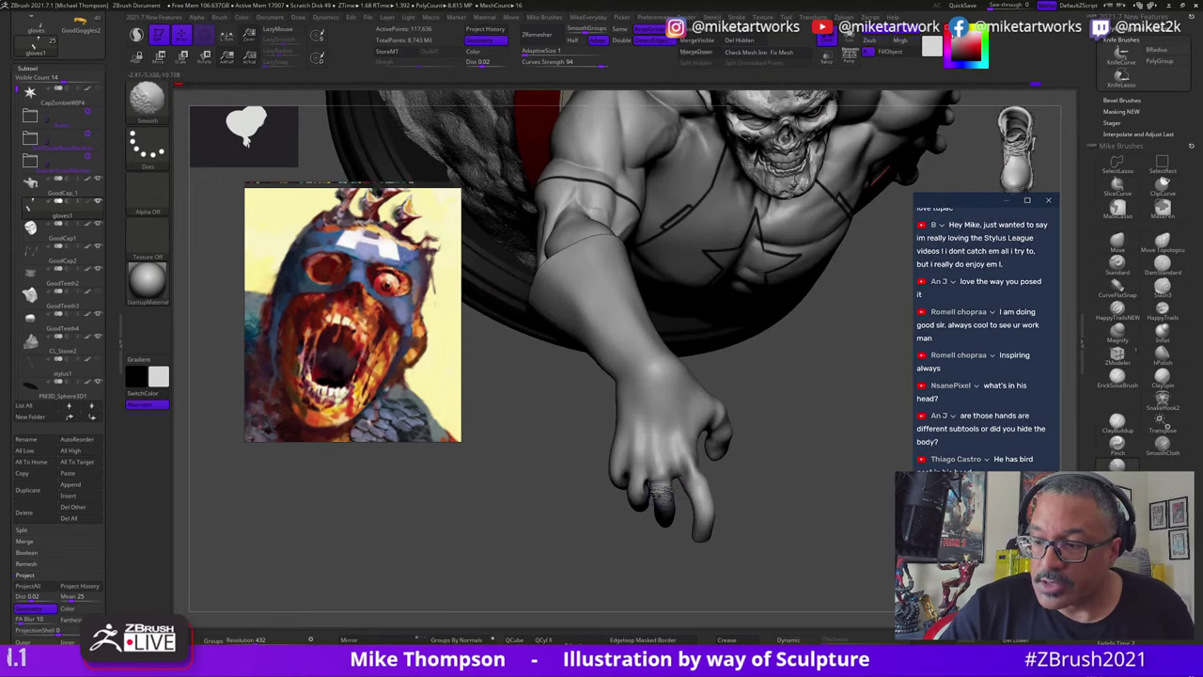
pyautogui.moveTo(811, 526); pyautogui.dragTo(825, 504)
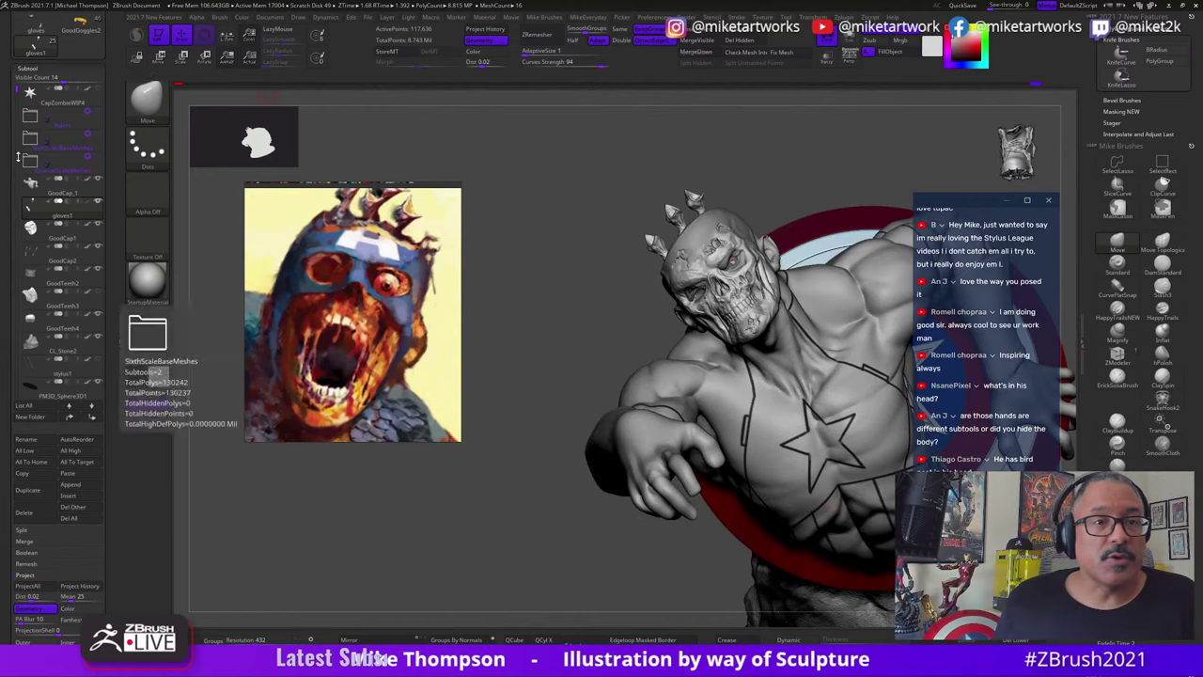
# Step: Adjust the wrist and forearm section of the outstretched glove with the Move brush at a changed draw size
pyautogui.moveTo(106, 124); pyautogui.dragTo(107, 306)
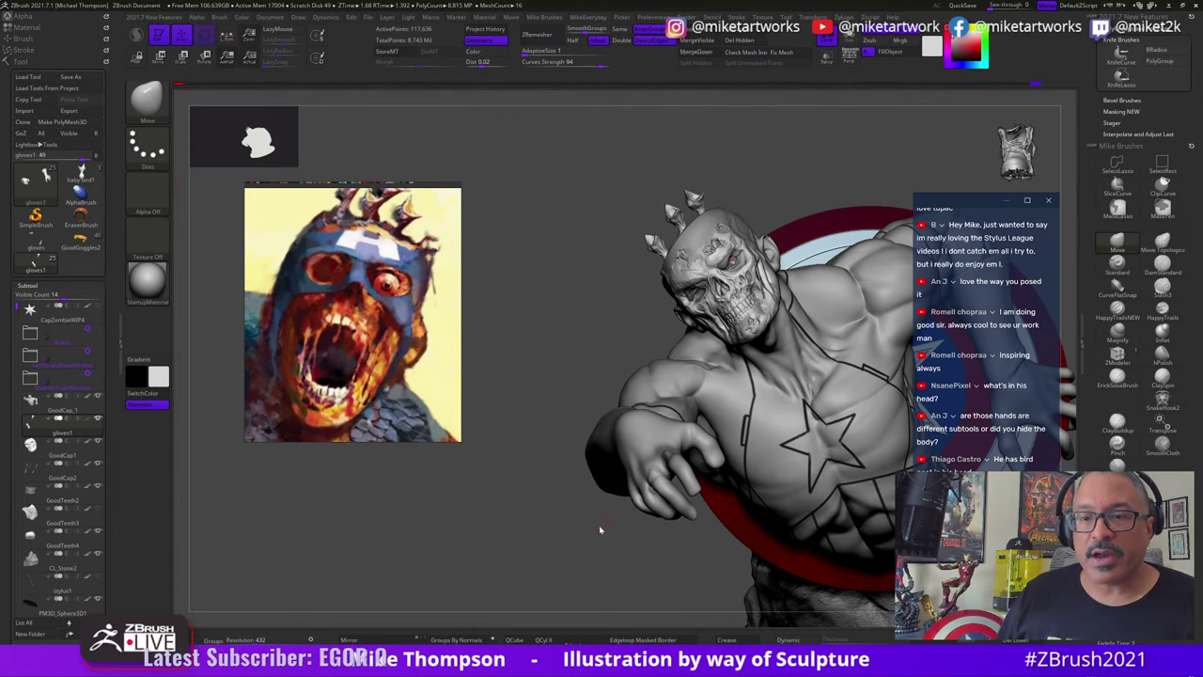
pyautogui.moveTo(602, 530)
pyautogui.mouseDown()
pyautogui.moveTo(556, 513)
pyautogui.moveTo(720, 274)
pyautogui.moveTo(685, 291)
pyautogui.moveTo(704, 298)
pyautogui.moveTo(583, 250)
pyautogui.moveTo(633, 86)
pyautogui.moveTo(598, 172)
pyautogui.mouseUp()
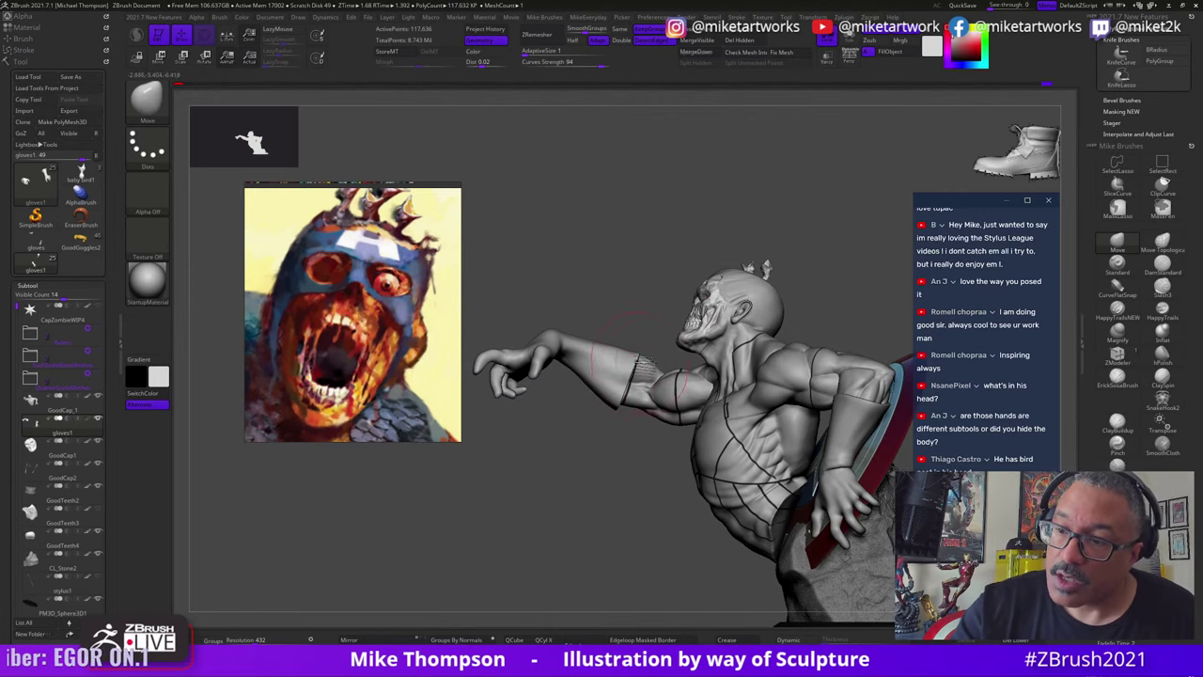
pyautogui.moveTo(583, 498)
pyautogui.mouseDown()
pyautogui.moveTo(704, 516)
pyautogui.moveTo(760, 461)
pyautogui.moveTo(663, 434)
pyautogui.mouseUp()
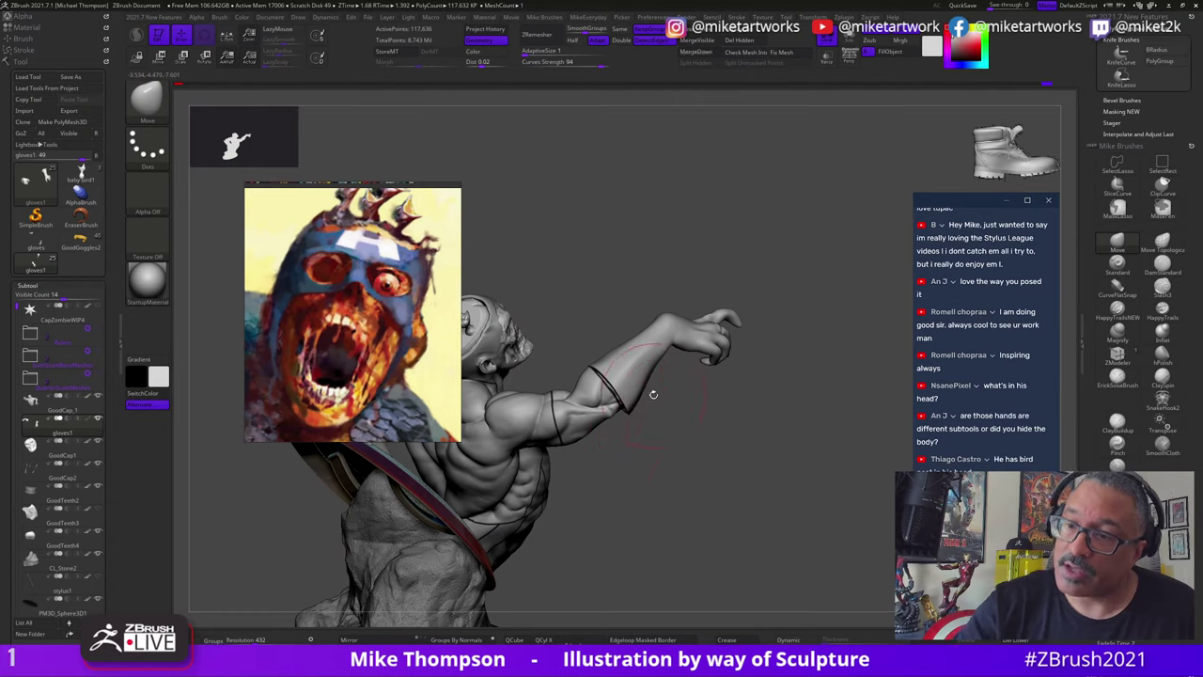
pyautogui.moveTo(670, 414); pyautogui.dragTo(669, 426)
pyautogui.press('s')
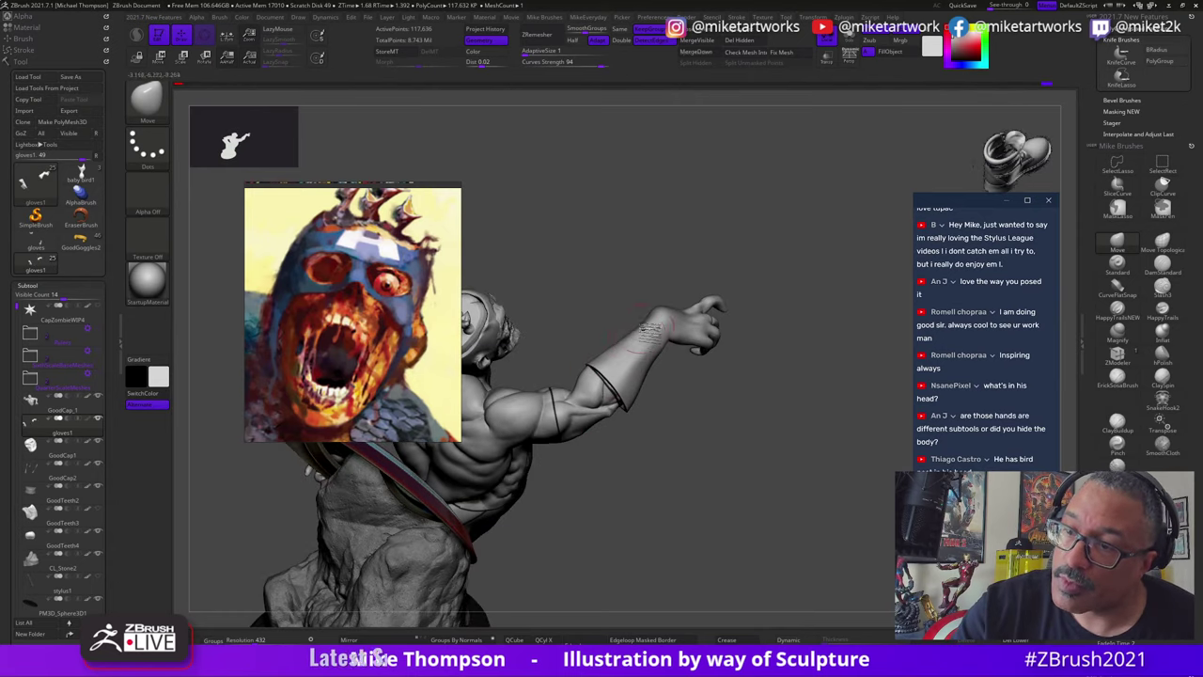
pyautogui.moveTo(639, 329)
pyautogui.mouseDown()
pyautogui.moveTo(720, 416)
pyautogui.moveTo(664, 327)
pyautogui.mouseUp()
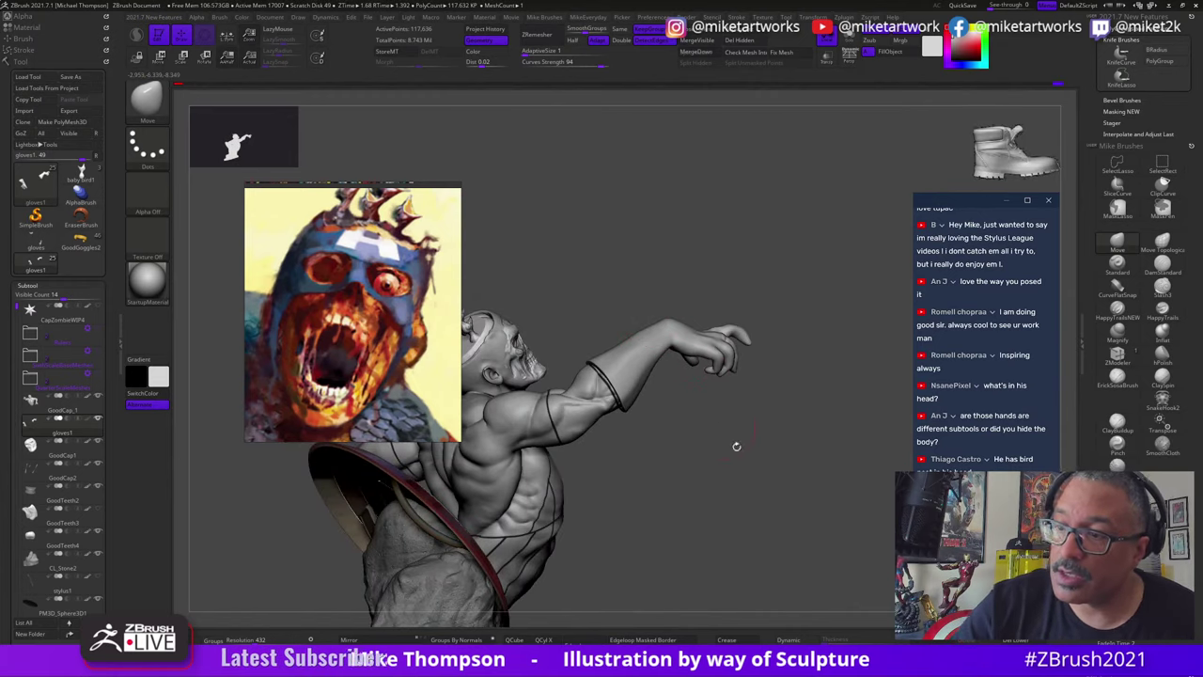
pyautogui.moveTo(736, 445)
pyautogui.mouseDown()
pyautogui.moveTo(649, 507)
pyautogui.moveTo(614, 432)
pyautogui.moveTo(648, 341)
pyautogui.mouseUp()
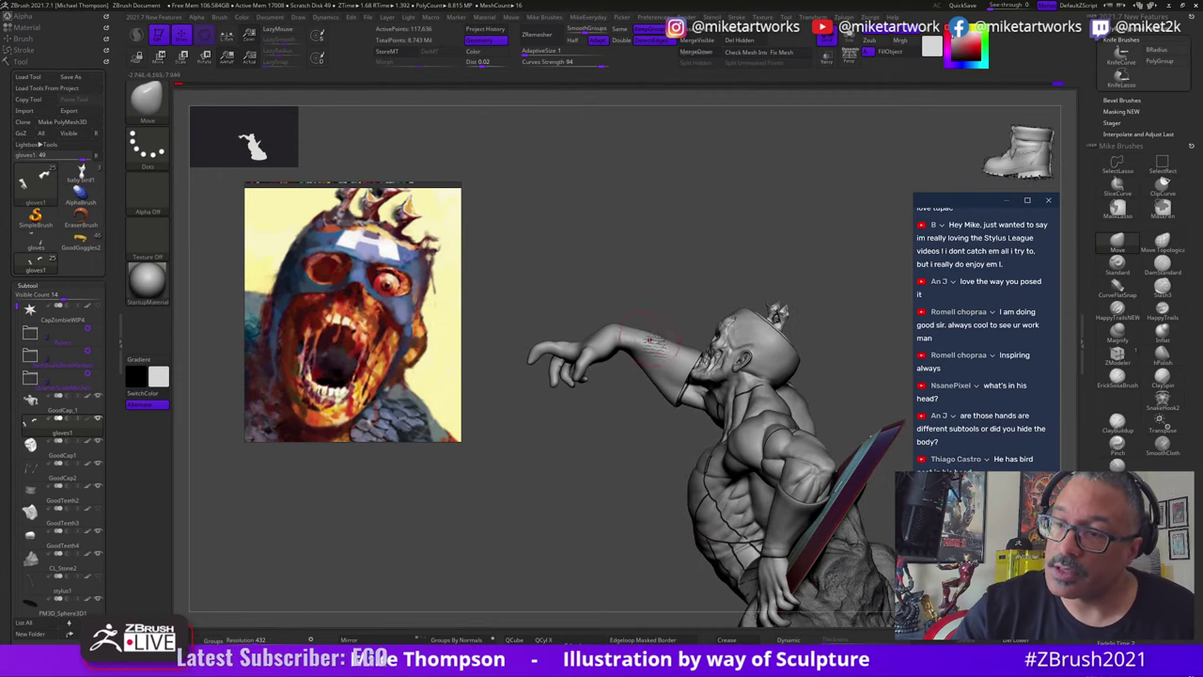
pyautogui.moveTo(609, 286)
pyautogui.mouseDown()
pyautogui.moveTo(659, 309)
pyautogui.moveTo(731, 298)
pyautogui.mouseUp()
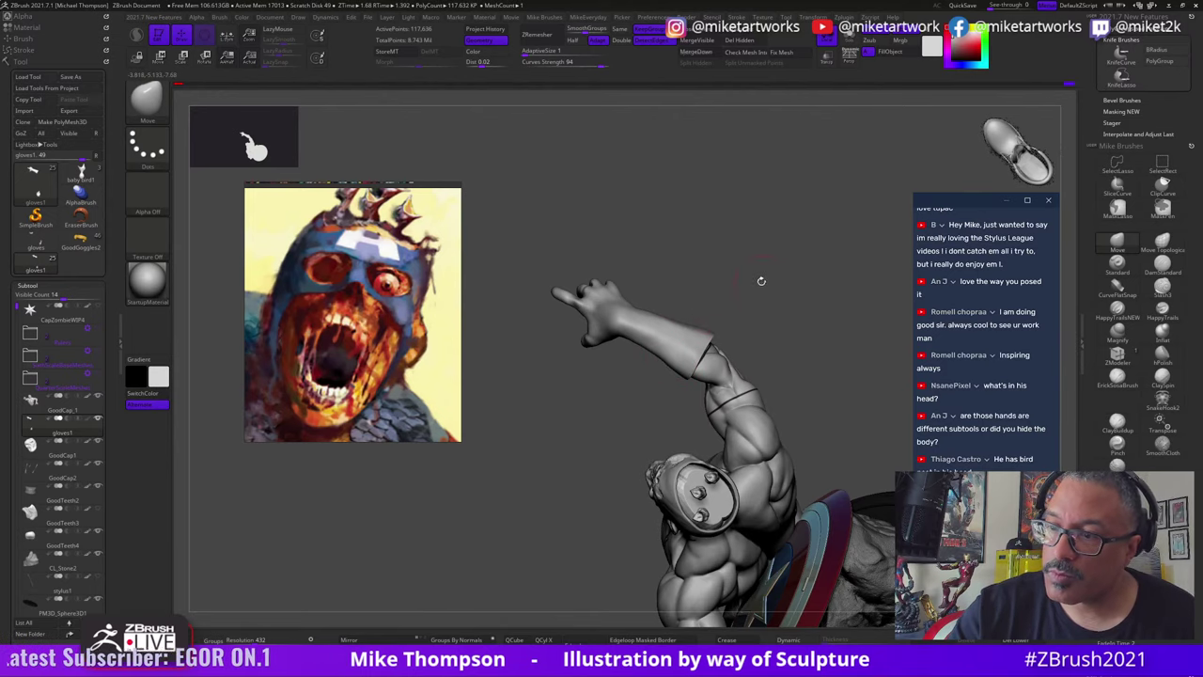
pyautogui.moveTo(762, 280)
pyautogui.mouseDown()
pyautogui.moveTo(771, 268)
pyautogui.moveTo(796, 279)
pyautogui.moveTo(797, 303)
pyautogui.mouseUp()
# Step: Select the GoodCap_1 body subtool, isolate it in Solo mode and mask everything except the outstretched forearm
pyautogui.moveTo(680, 480); pyautogui.dragTo(711, 470)
pyautogui.keyDown('alt'); pyautogui.click(752, 395); pyautogui.keyUp('alt')
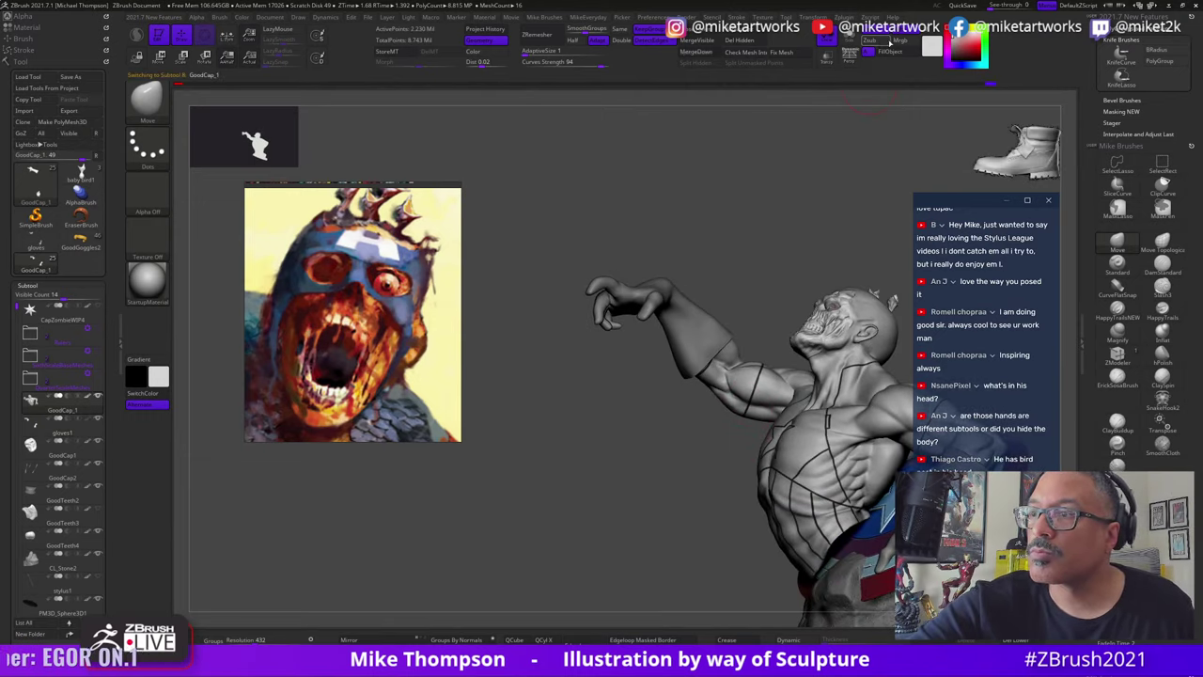
pyautogui.click(853, 39)
pyautogui.moveTo(765, 361)
pyautogui.keyDown('ctrl'); pyautogui.mouseDown()
pyautogui.moveTo(728, 293)
pyautogui.moveTo(716, 423)
pyautogui.mouseUp(); pyautogui.keyUp('ctrl')
pyautogui.keyDown('ctrl'); pyautogui.click(678, 568); pyautogui.keyUp('ctrl')
# Step: Move the reference image out of the way and fill the unmasked forearm with light grey, RGB 213, 213, 213
pyautogui.press('space')
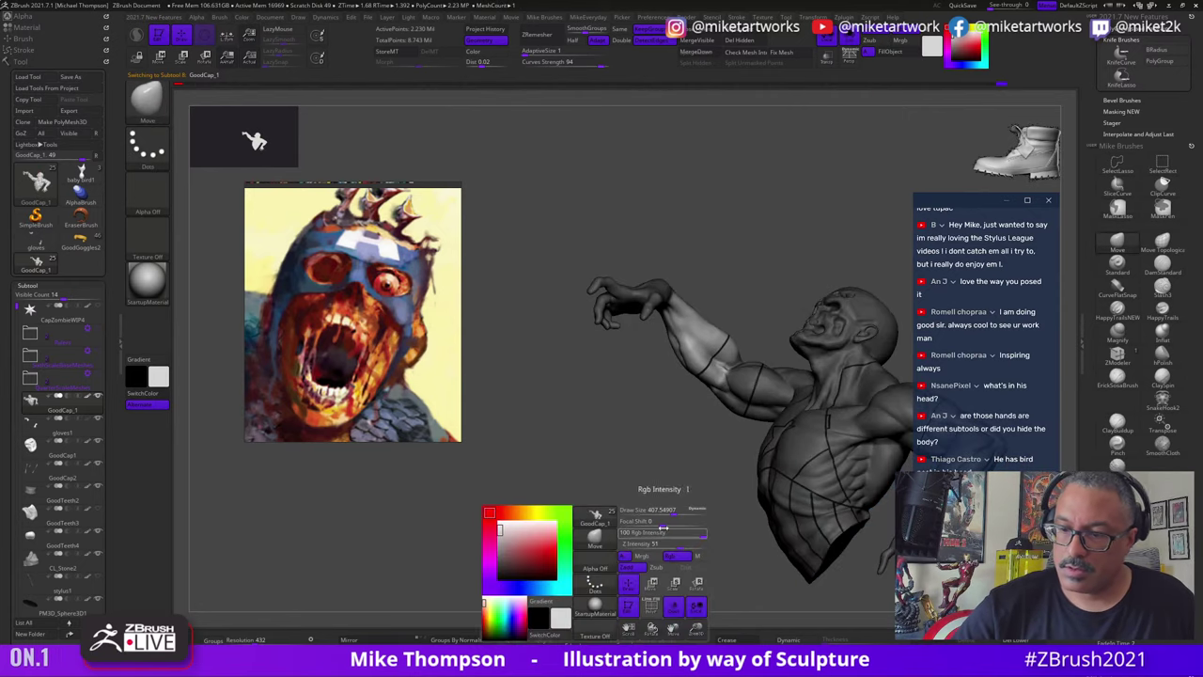
pyautogui.click(243, 17)
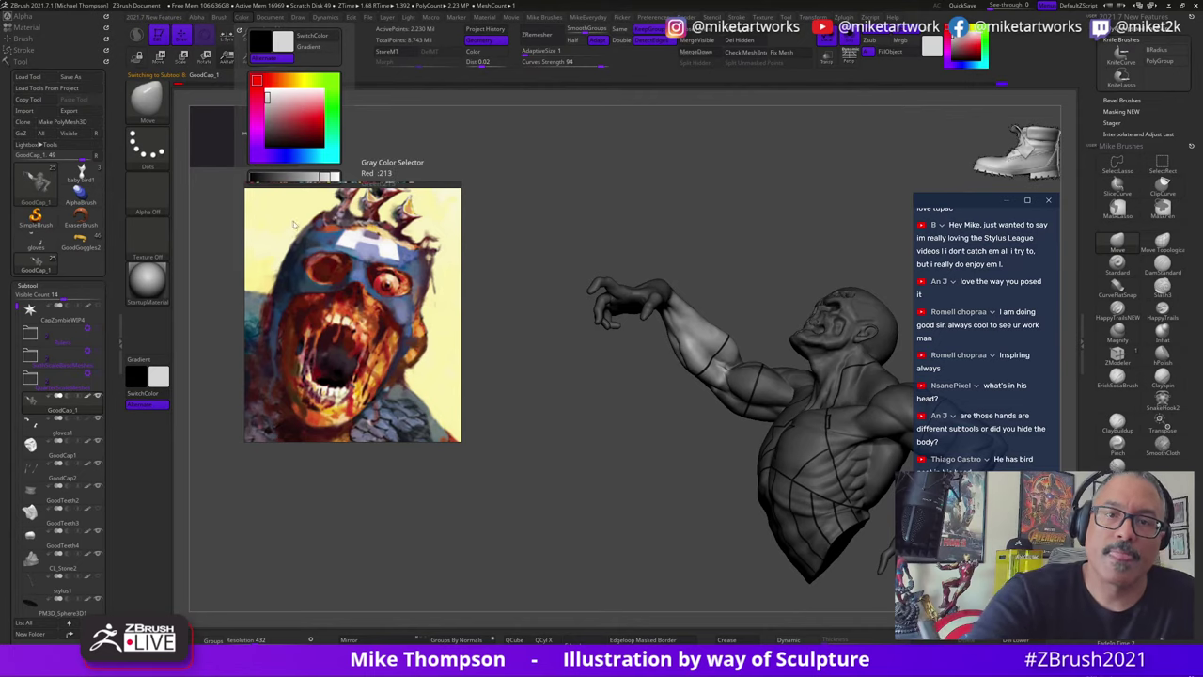
pyautogui.moveTo(387, 345); pyautogui.dragTo(333, 531)
pyautogui.click(244, 18)
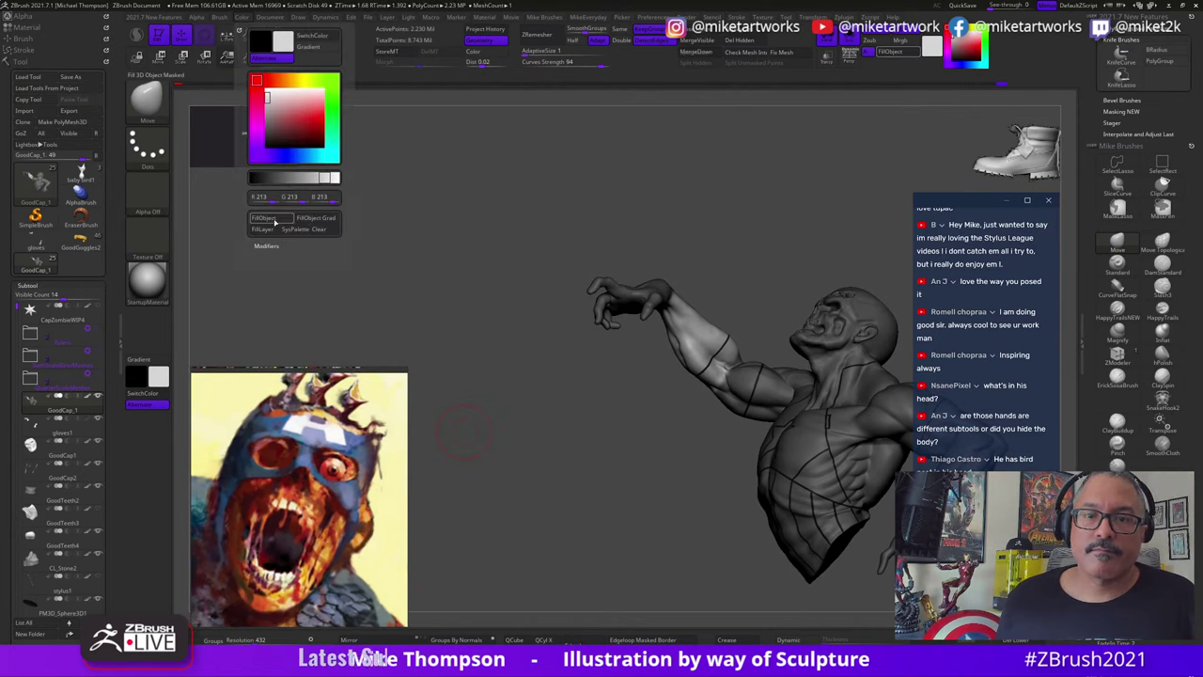
pyautogui.click(273, 219)
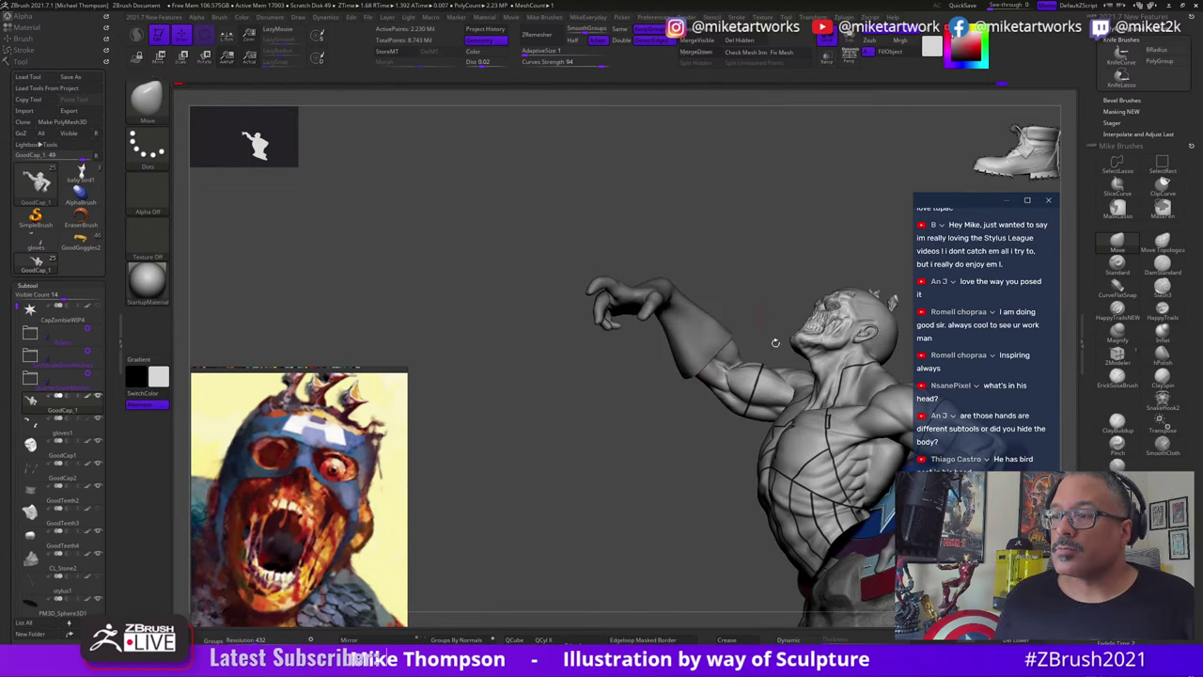
# Step: Select the gloves subtool and adjust the thumb behind the shield with the Move brush
pyautogui.moveTo(733, 470)
pyautogui.mouseDown()
pyautogui.moveTo(595, 413)
pyautogui.moveTo(559, 441)
pyautogui.moveTo(714, 432)
pyautogui.moveTo(696, 434)
pyautogui.moveTo(792, 471)
pyautogui.moveTo(797, 494)
pyautogui.moveTo(867, 443)
pyautogui.mouseUp()
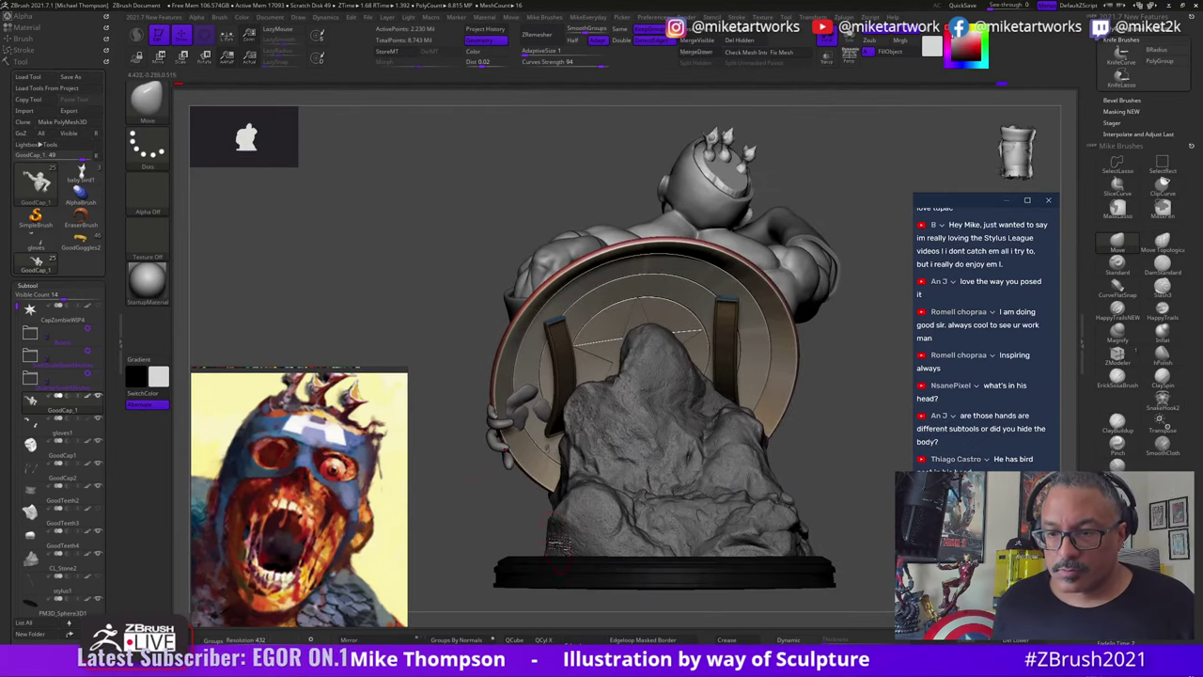
pyautogui.moveTo(488, 508)
pyautogui.keyDown('alt'); pyautogui.mouseDown()
pyautogui.moveTo(476, 568)
pyautogui.moveTo(462, 555)
pyautogui.moveTo(568, 531)
pyautogui.mouseUp(); pyautogui.keyUp('alt')
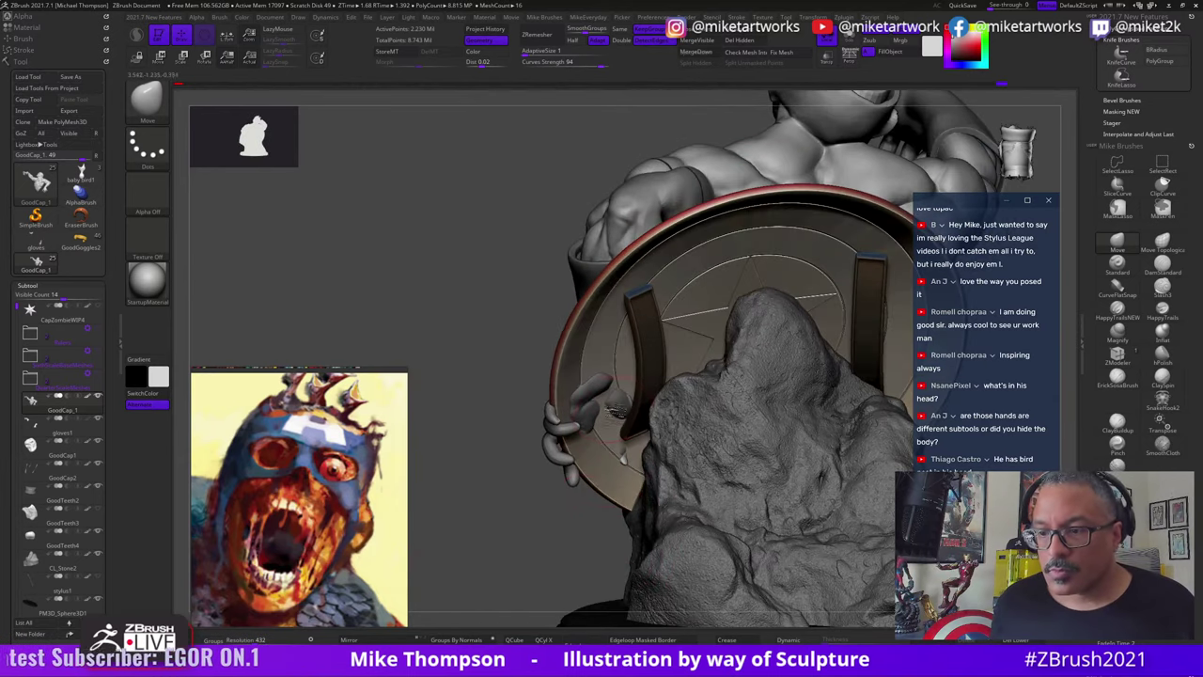
pyautogui.keyDown('alt'); pyautogui.click(617, 404); pyautogui.keyUp('alt')
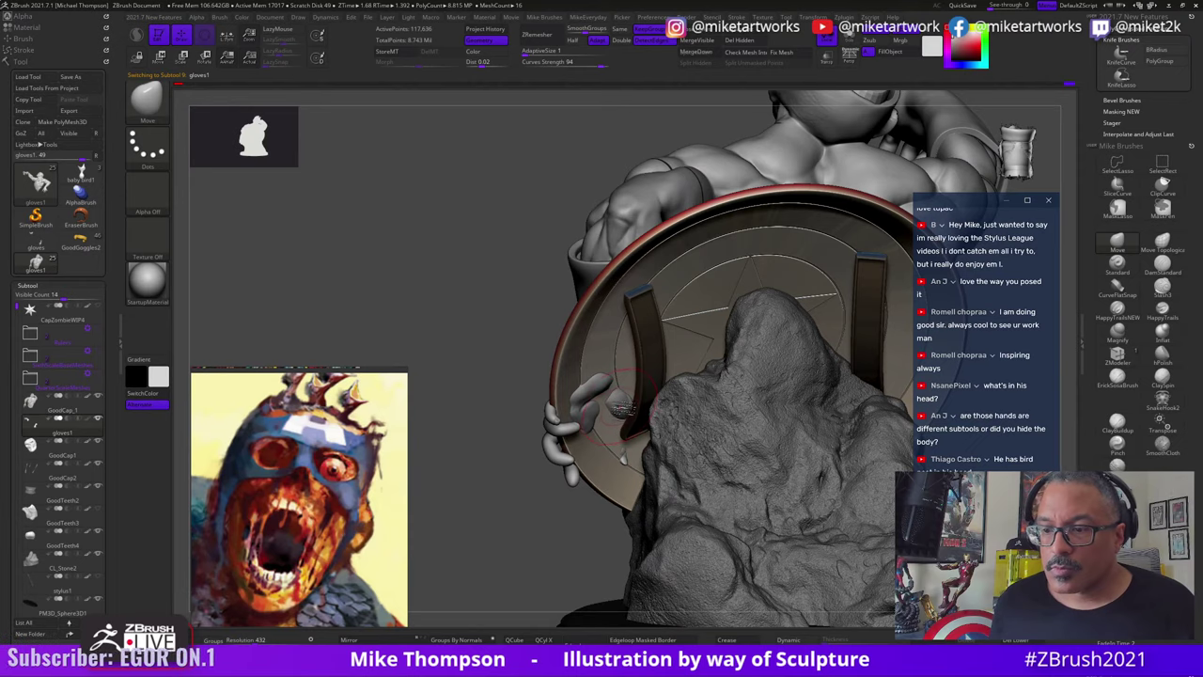
pyautogui.moveTo(564, 474)
pyautogui.mouseDown()
pyautogui.moveTo(561, 541)
pyautogui.moveTo(596, 491)
pyautogui.moveTo(620, 404)
pyautogui.mouseUp()
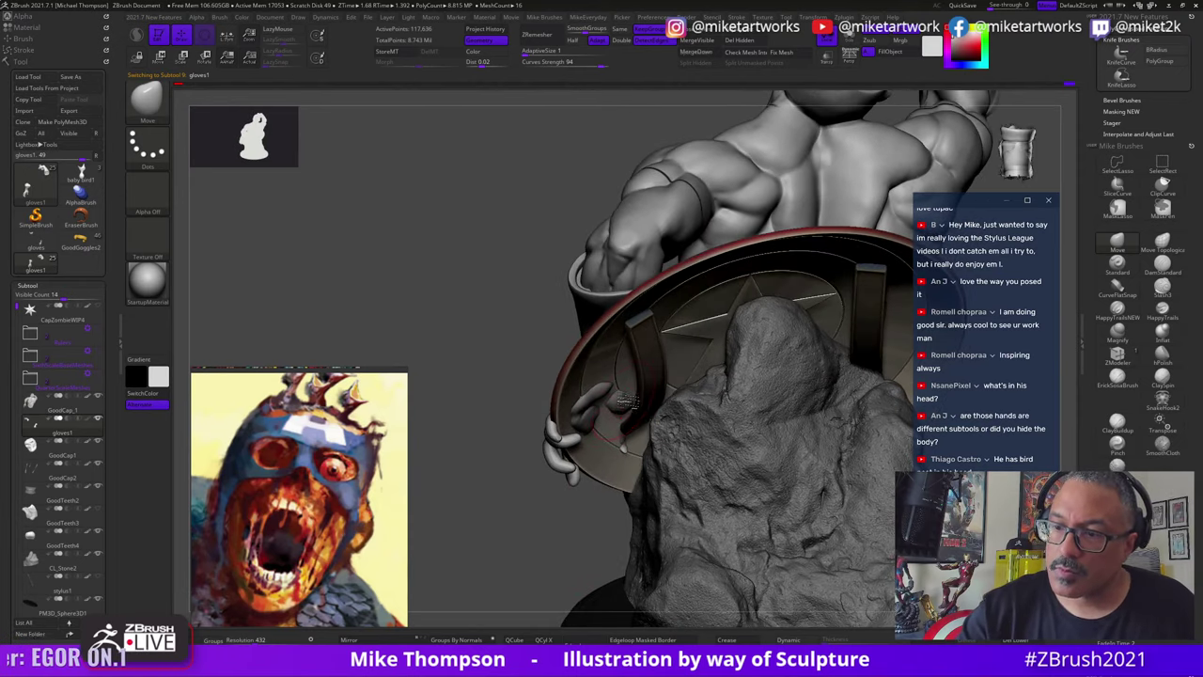
pyautogui.moveTo(554, 557)
pyautogui.mouseDown()
pyautogui.moveTo(582, 526)
pyautogui.moveTo(558, 561)
pyautogui.moveTo(553, 526)
pyautogui.moveTo(566, 528)
pyautogui.mouseUp()
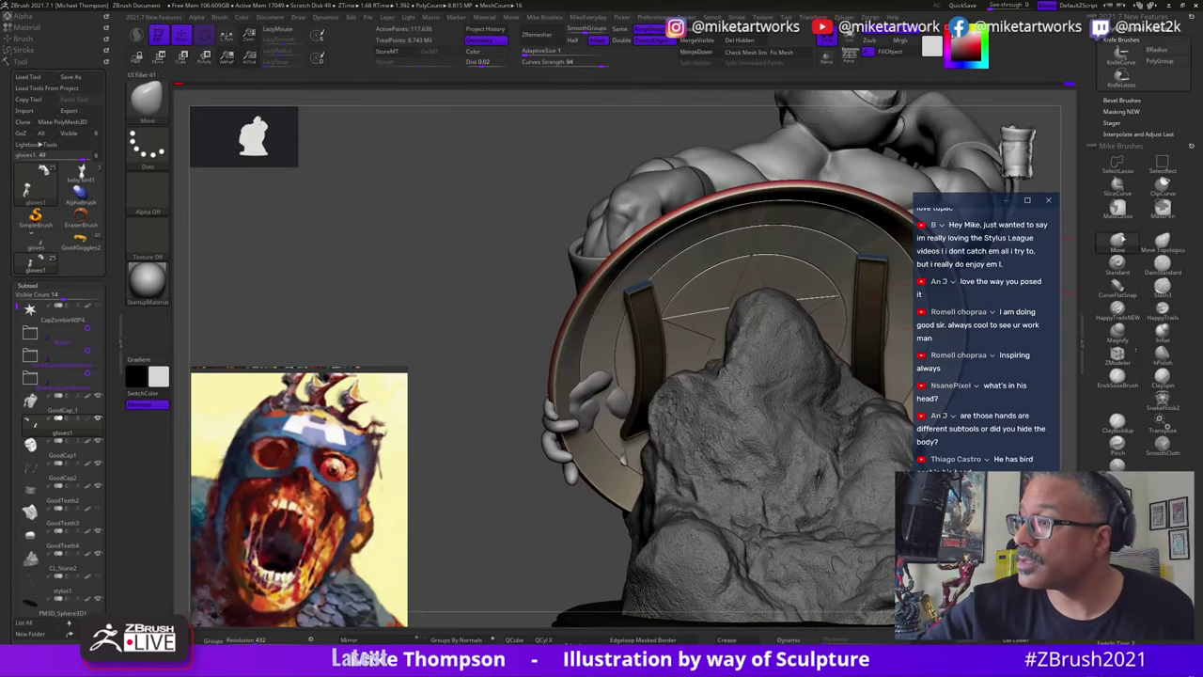
pyautogui.press('b')
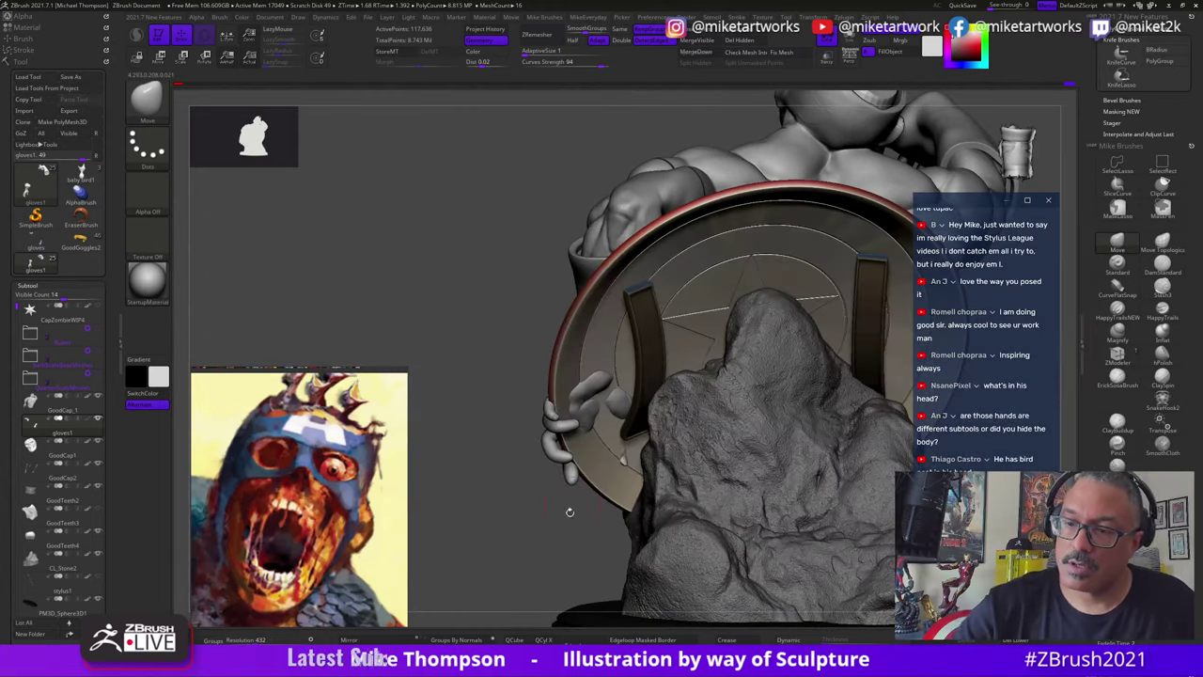
pyautogui.moveTo(558, 549); pyautogui.dragTo(560, 536)
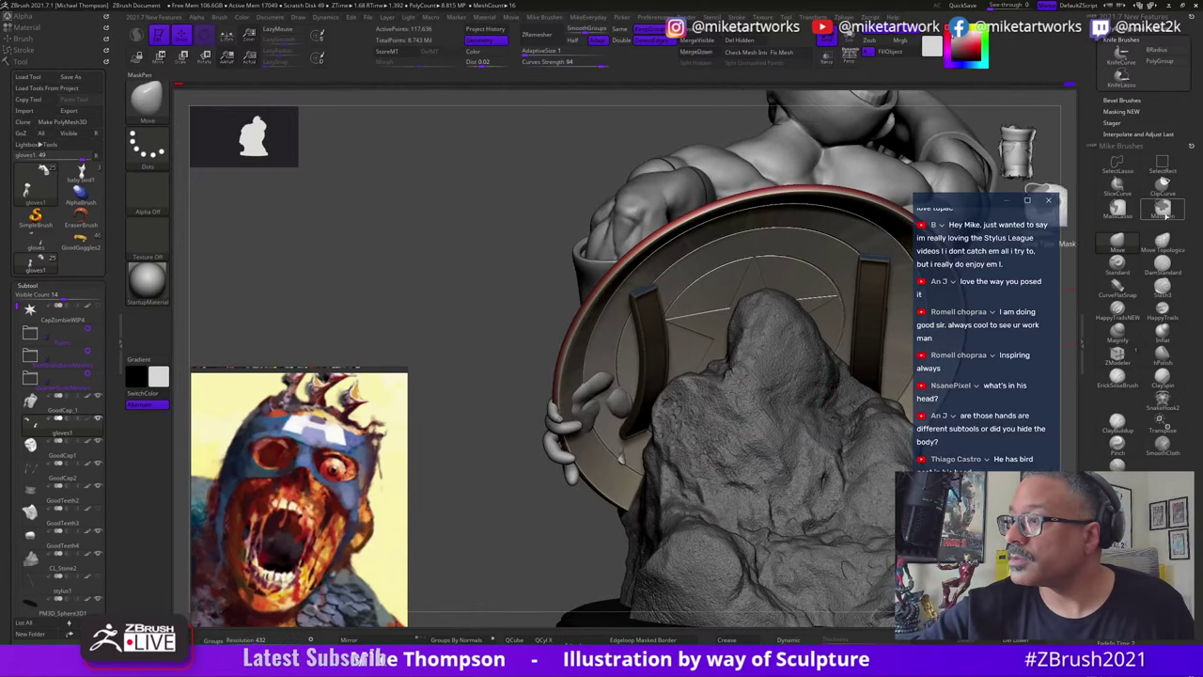
# Step: Mask the glove's fingers behind the shield with the MaskPen brush and check the hand from the front
pyautogui.click(1162, 208)
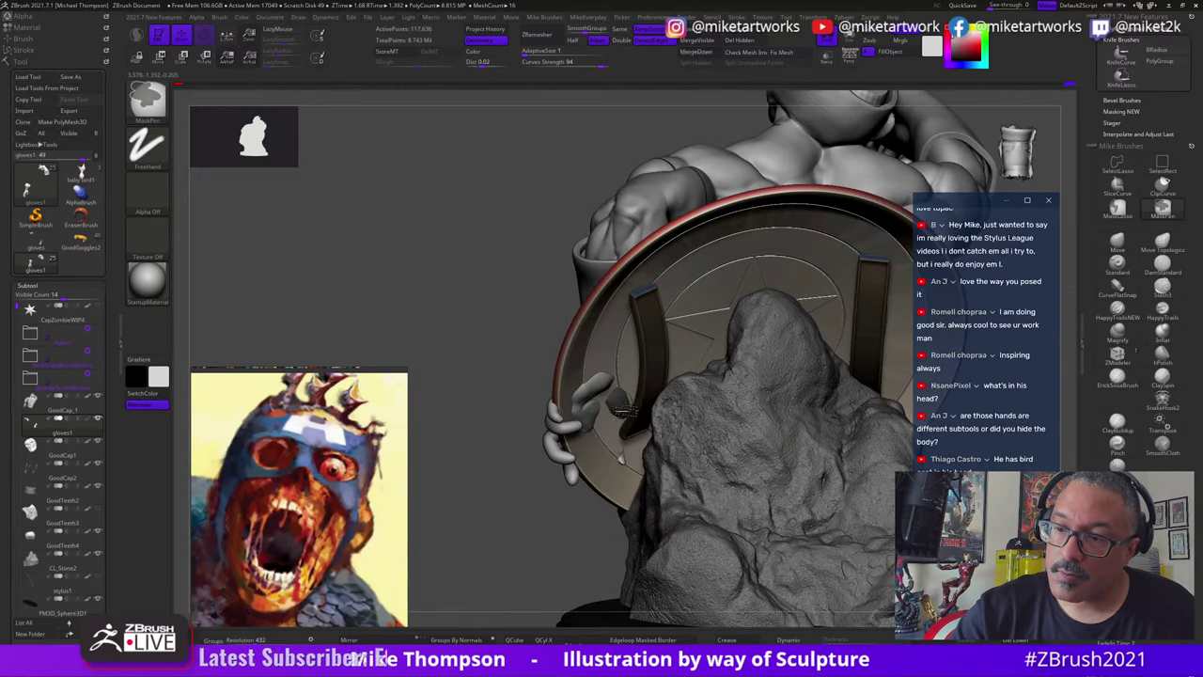
pyautogui.keyDown('ctrl'); pyautogui.moveTo(589, 395); pyautogui.dragTo(590, 387); pyautogui.keyUp('ctrl')
pyautogui.moveTo(550, 521); pyautogui.dragTo(538, 525)
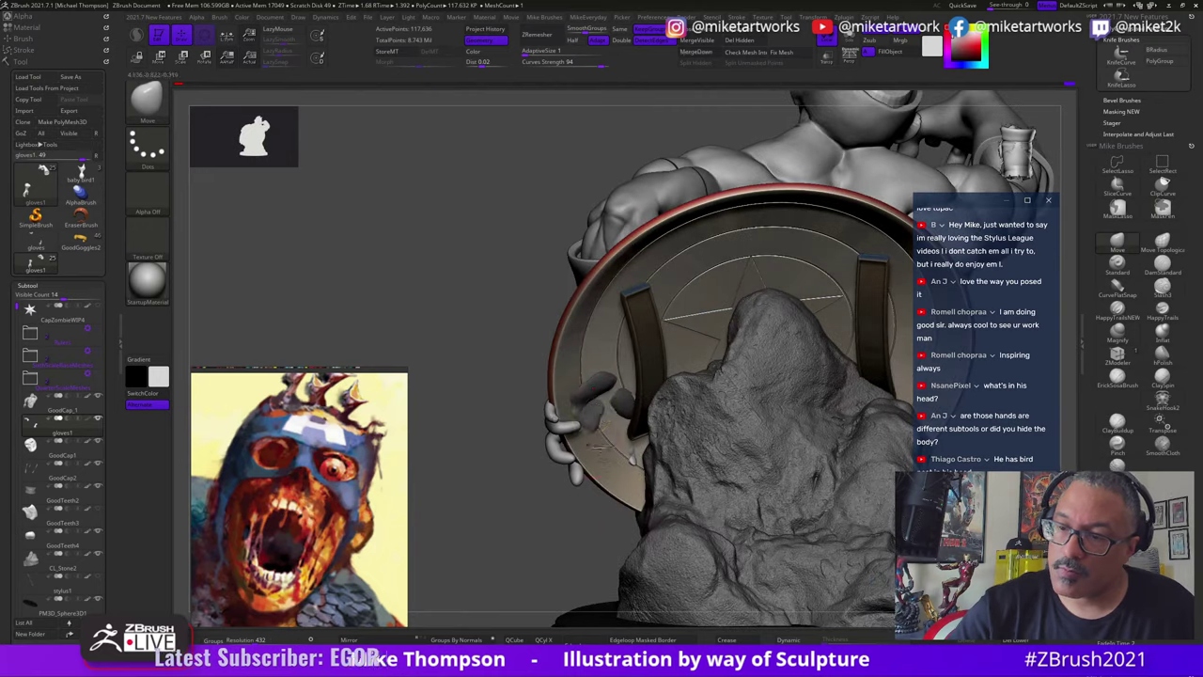
pyautogui.moveTo(590, 409)
pyautogui.mouseDown()
pyautogui.moveTo(615, 460)
pyautogui.moveTo(754, 391)
pyautogui.mouseUp()
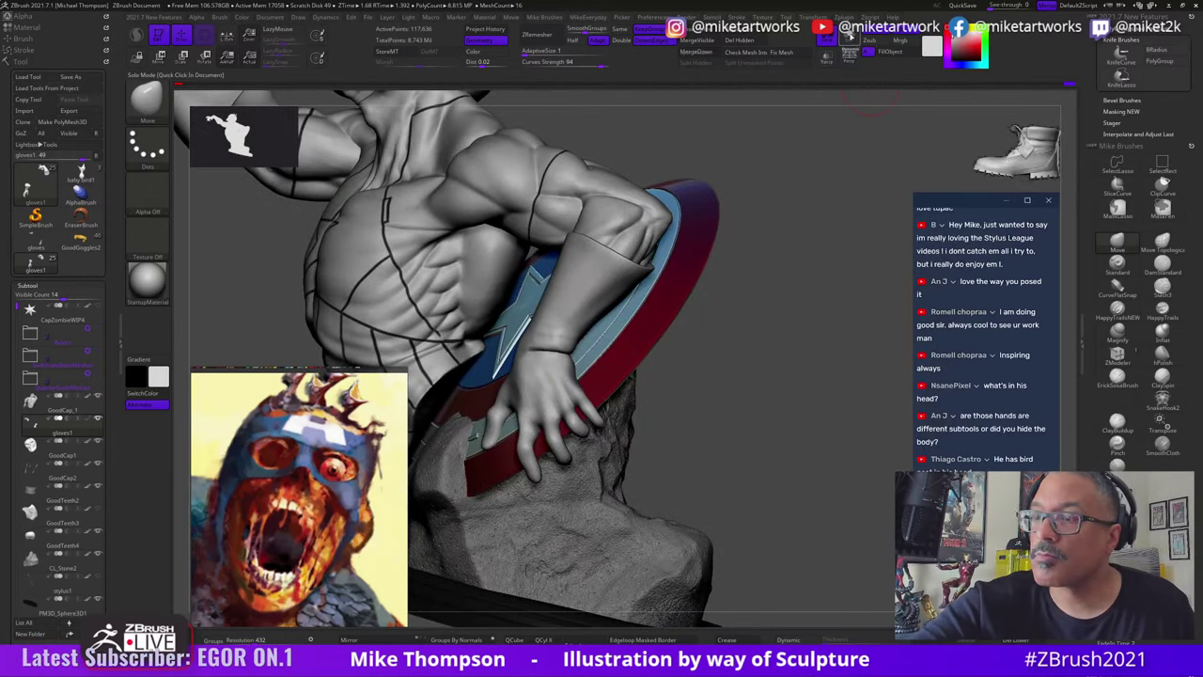
# Step: Examine the glove behind the shield from several angles, both isolated in Solo mode and together with the body and shield
pyautogui.hotkey('alt', 'shift', 's')
pyautogui.moveTo(822, 435)
pyautogui.mouseDown()
pyautogui.moveTo(809, 493)
pyautogui.moveTo(688, 430)
pyautogui.moveTo(783, 495)
pyautogui.moveTo(769, 495)
pyautogui.moveTo(789, 496)
pyautogui.mouseUp()
pyautogui.press('s')
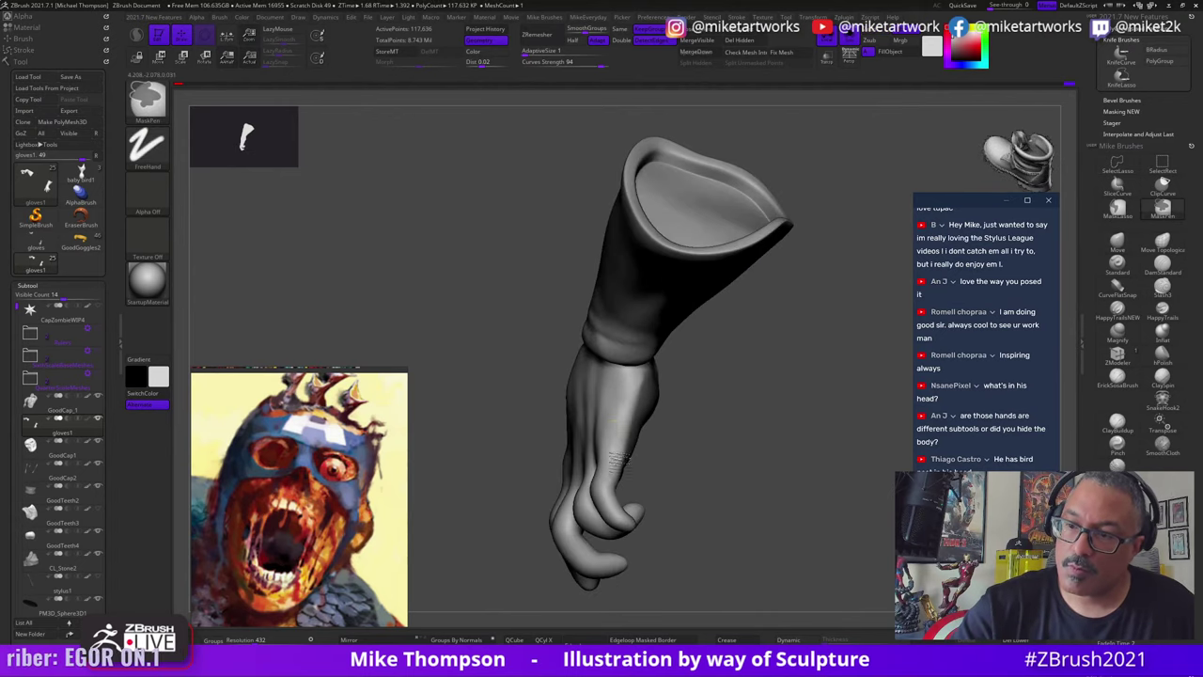
pyautogui.press('ctrl')
pyautogui.click(848, 40)
pyautogui.press('ctrl')
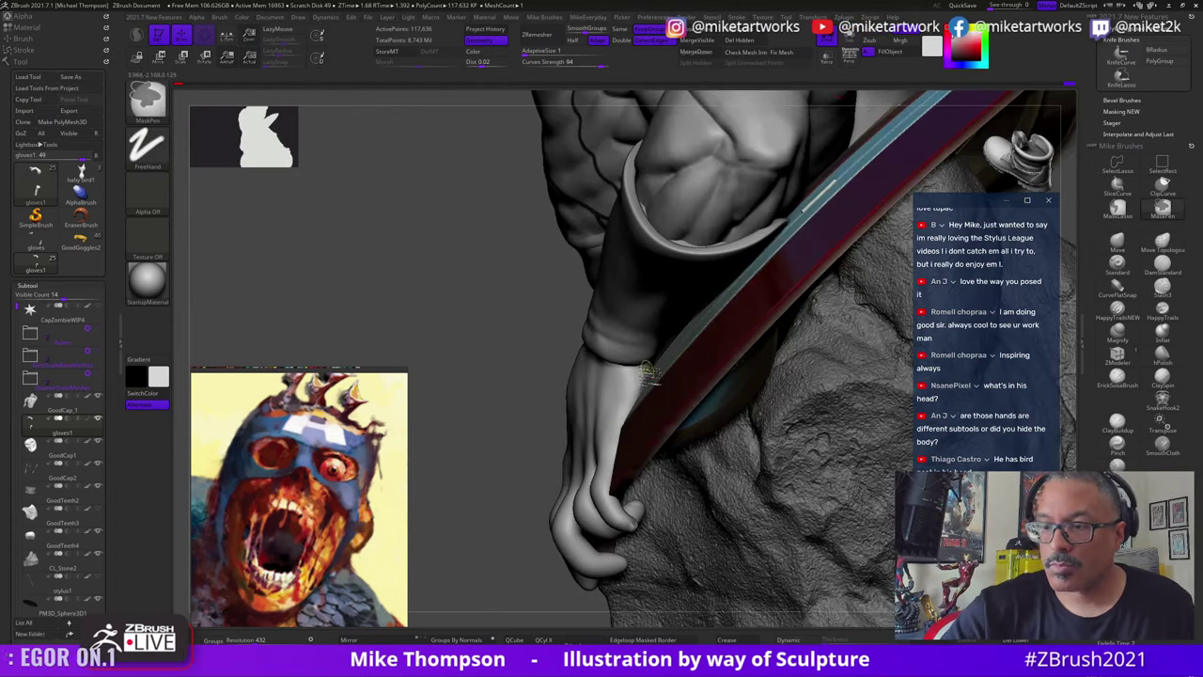
pyautogui.press('ctrl')
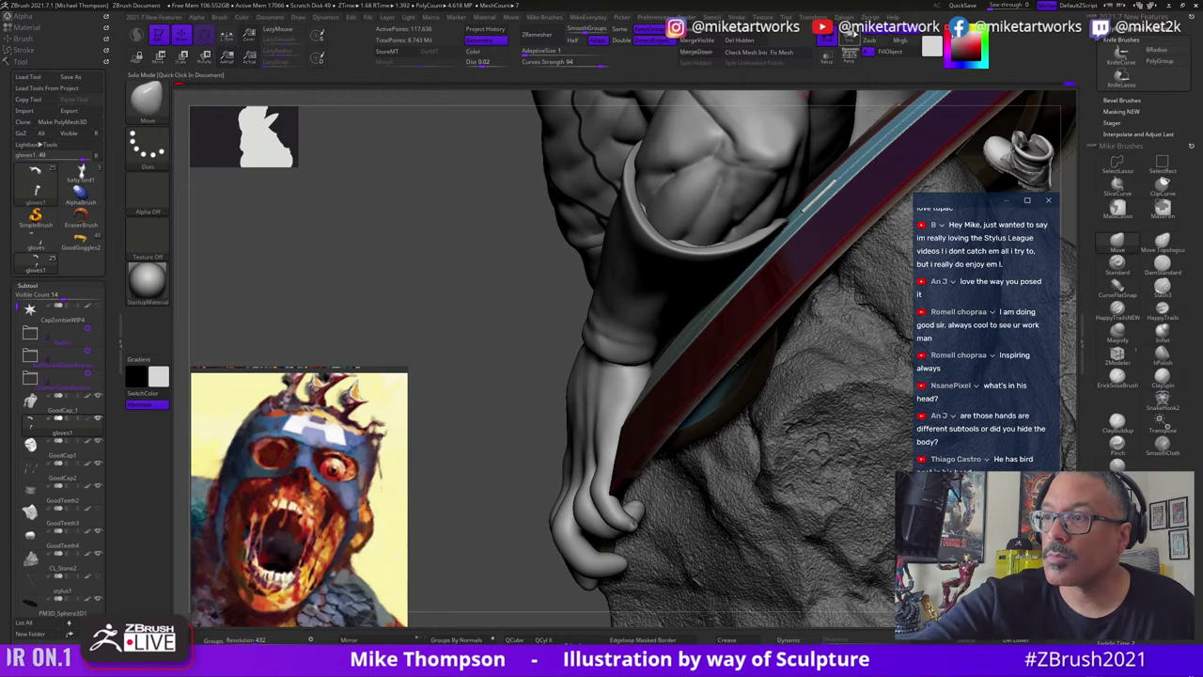
pyautogui.click(848, 39)
pyautogui.moveTo(711, 423); pyautogui.dragTo(602, 447)
pyautogui.press('ctrl')
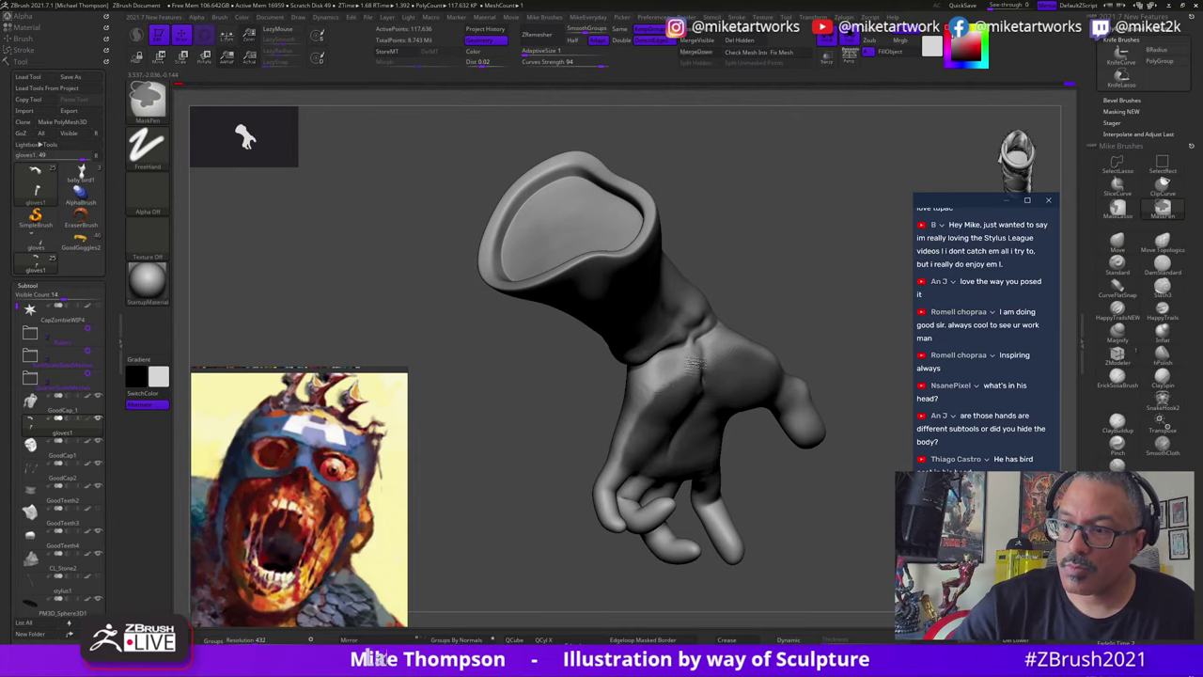
pyautogui.moveTo(663, 381); pyautogui.dragTo(827, 480)
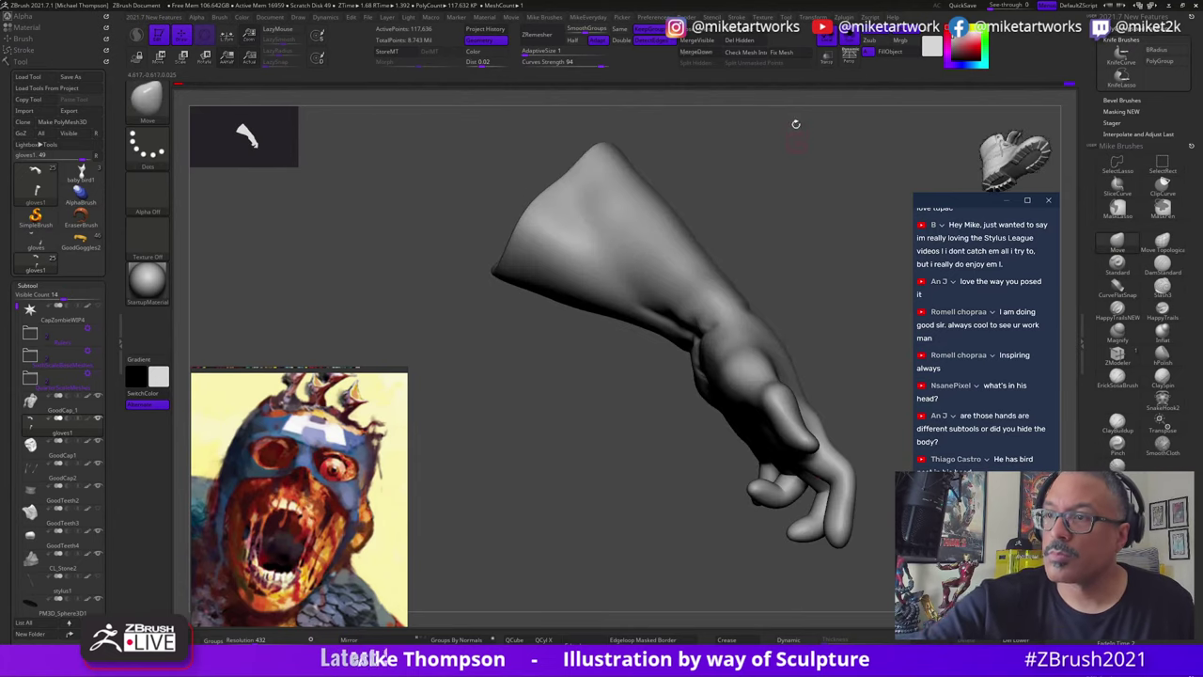
pyautogui.moveTo(796, 124); pyautogui.dragTo(788, 193)
pyautogui.click(848, 38)
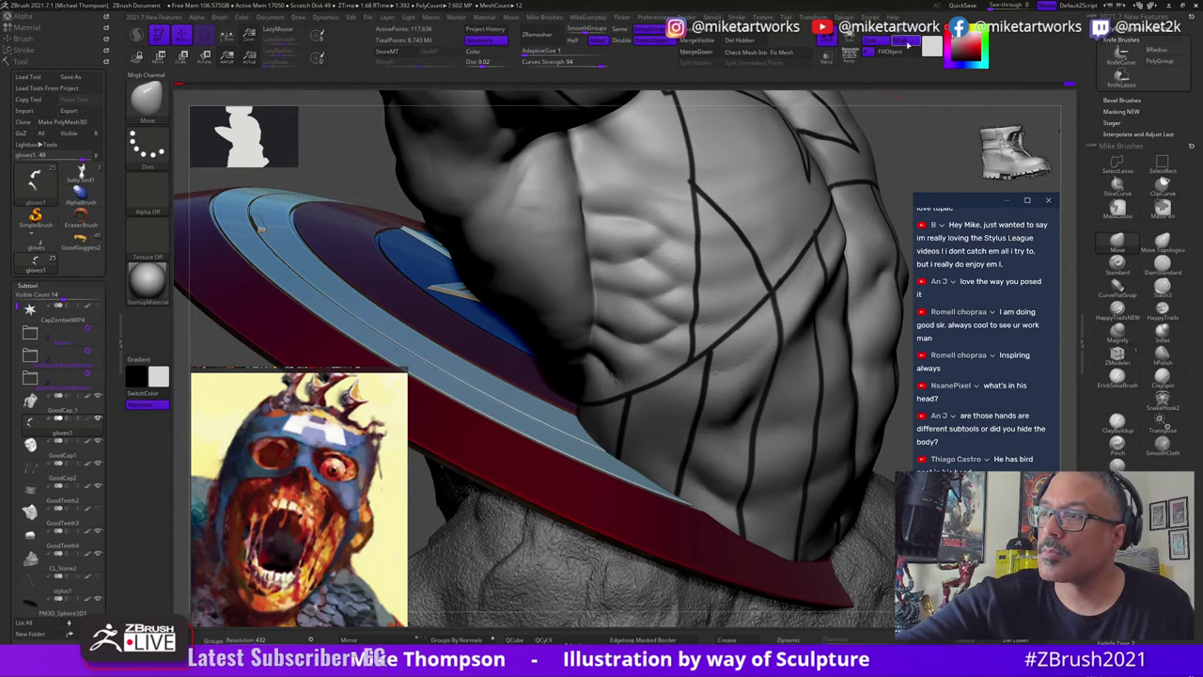
# Step: Isolate the gloves in Solo mode, flatten the palm of the shield-side glove with the hPolish brush and smooth it
pyautogui.click(849, 40)
pyautogui.moveTo(669, 549)
pyautogui.mouseDown()
pyautogui.moveTo(811, 518)
pyautogui.moveTo(846, 555)
pyautogui.moveTo(808, 532)
pyautogui.moveTo(835, 526)
pyautogui.moveTo(842, 502)
pyautogui.mouseUp()
pyautogui.press('space')
pyautogui.keyDown('ctrl'); pyautogui.click(846, 498); pyautogui.keyUp('ctrl')
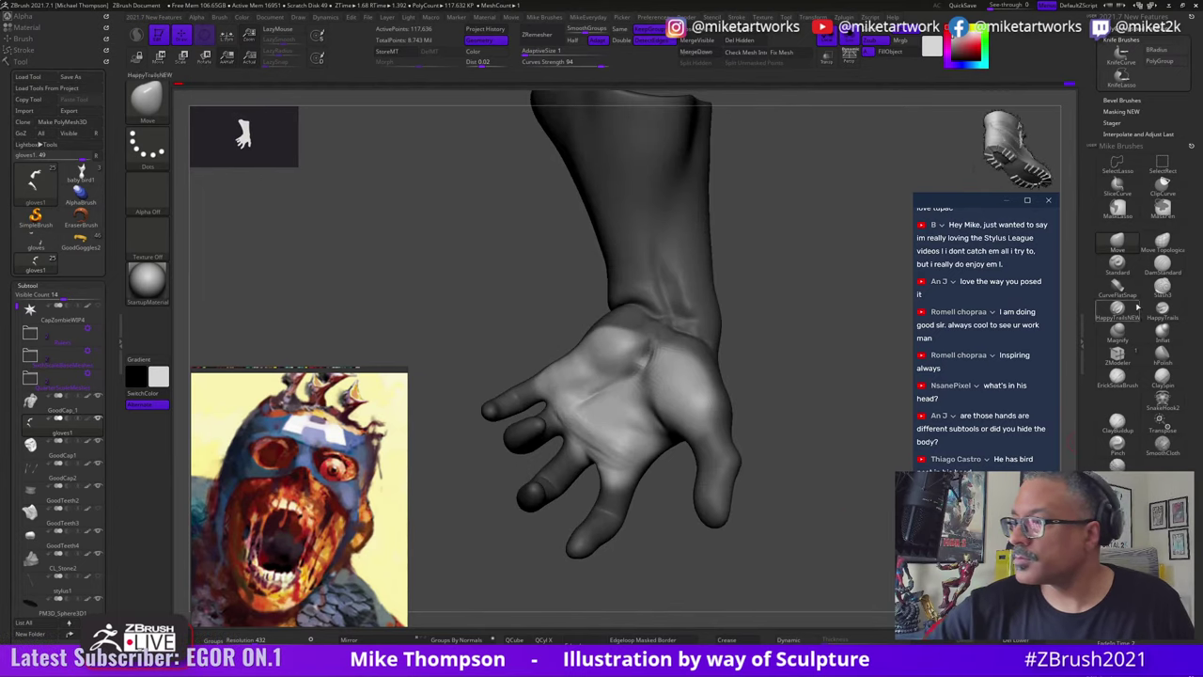
pyautogui.click(1163, 354)
pyautogui.press('s')
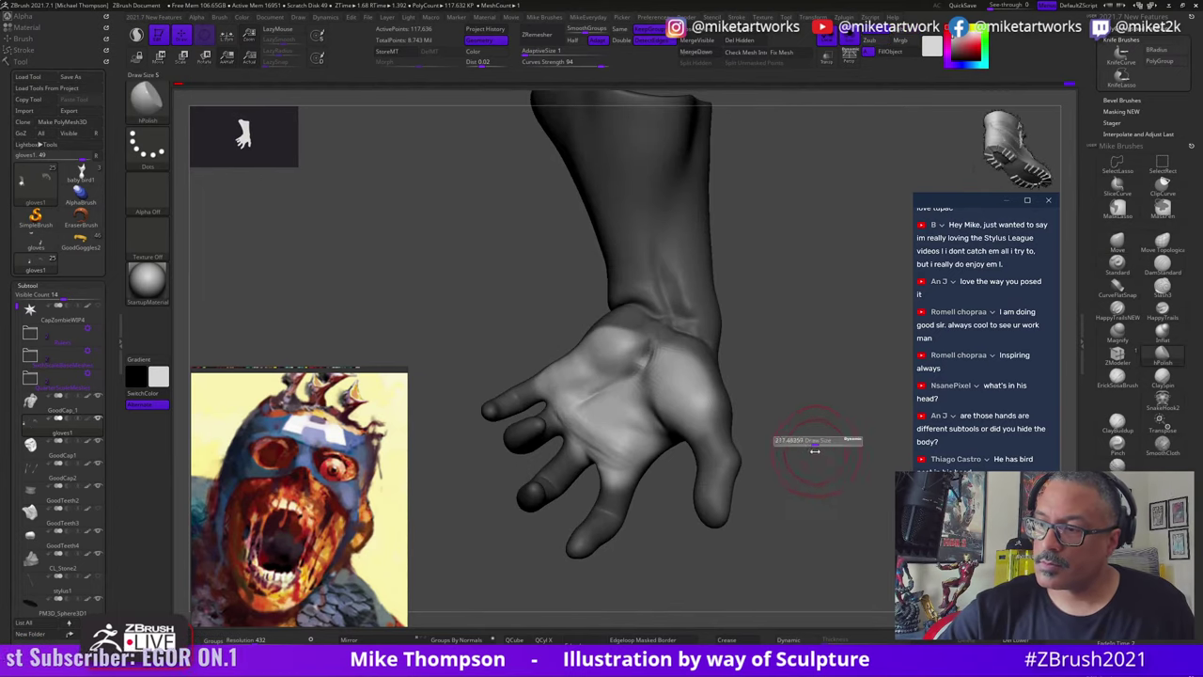
pyautogui.moveTo(684, 389)
pyautogui.mouseDown()
pyautogui.moveTo(693, 402)
pyautogui.moveTo(678, 395)
pyautogui.mouseUp()
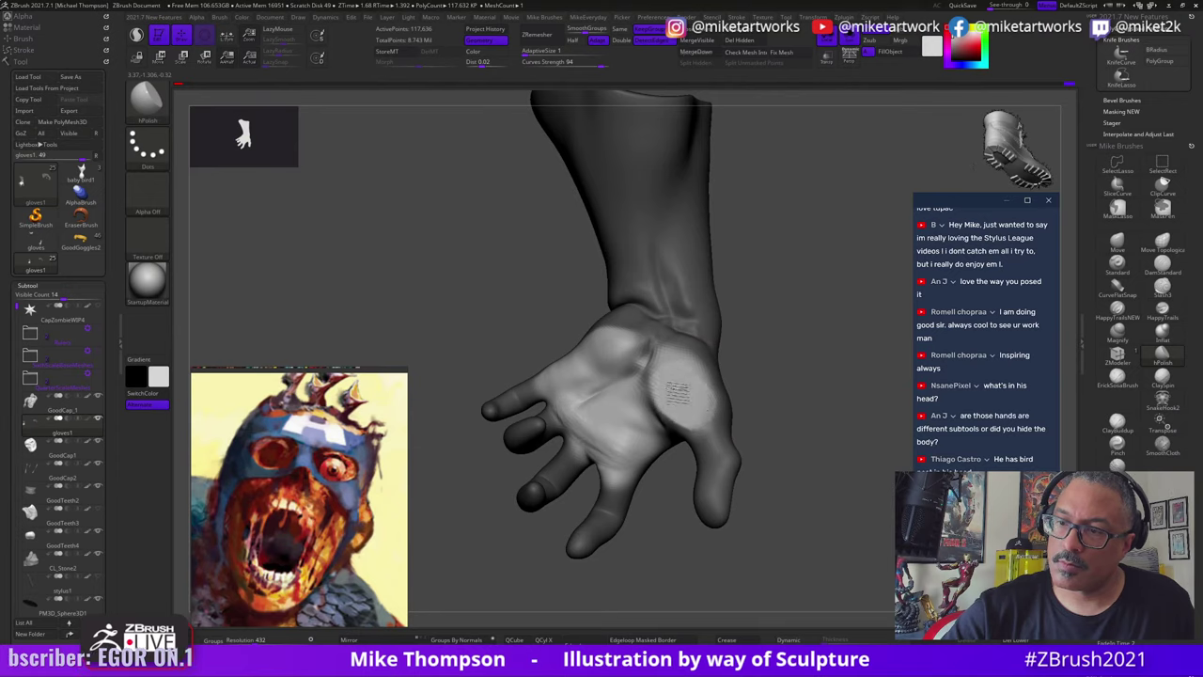
pyautogui.moveTo(618, 341); pyautogui.dragTo(591, 364)
pyautogui.moveTo(664, 361)
pyautogui.mouseDown()
pyautogui.moveTo(671, 377)
pyautogui.moveTo(601, 422)
pyautogui.moveTo(612, 385)
pyautogui.mouseUp()
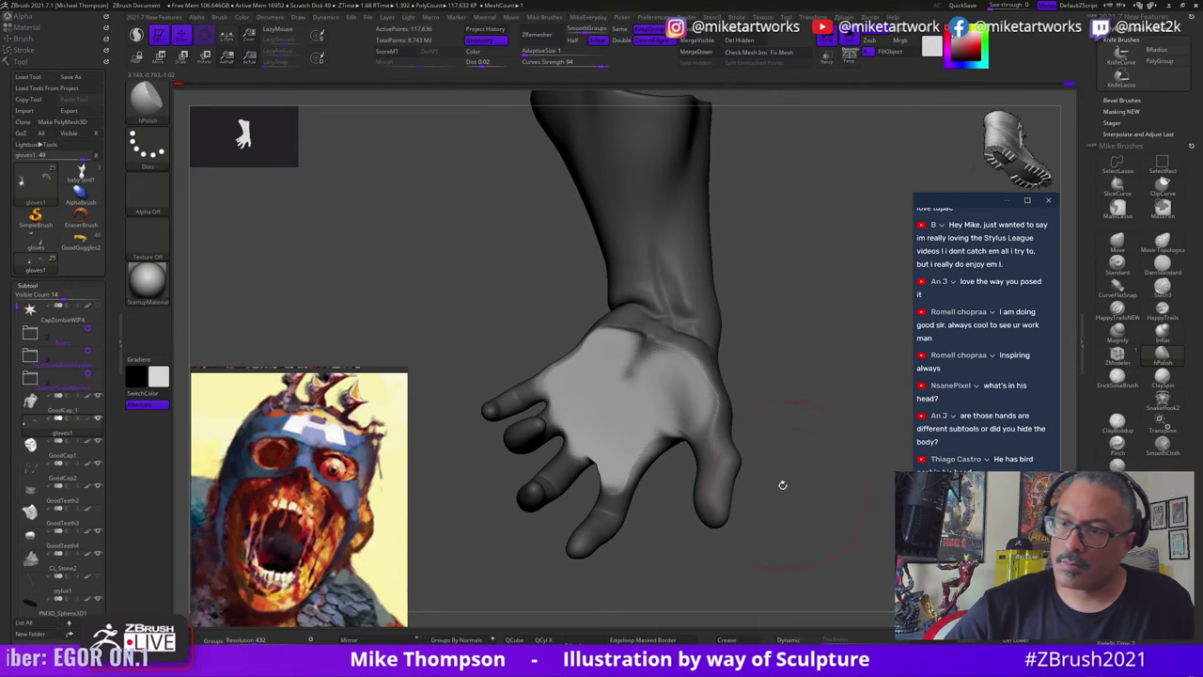
pyautogui.moveTo(782, 484)
pyautogui.mouseDown()
pyautogui.moveTo(787, 499)
pyautogui.moveTo(792, 467)
pyautogui.mouseUp()
pyautogui.press('s')
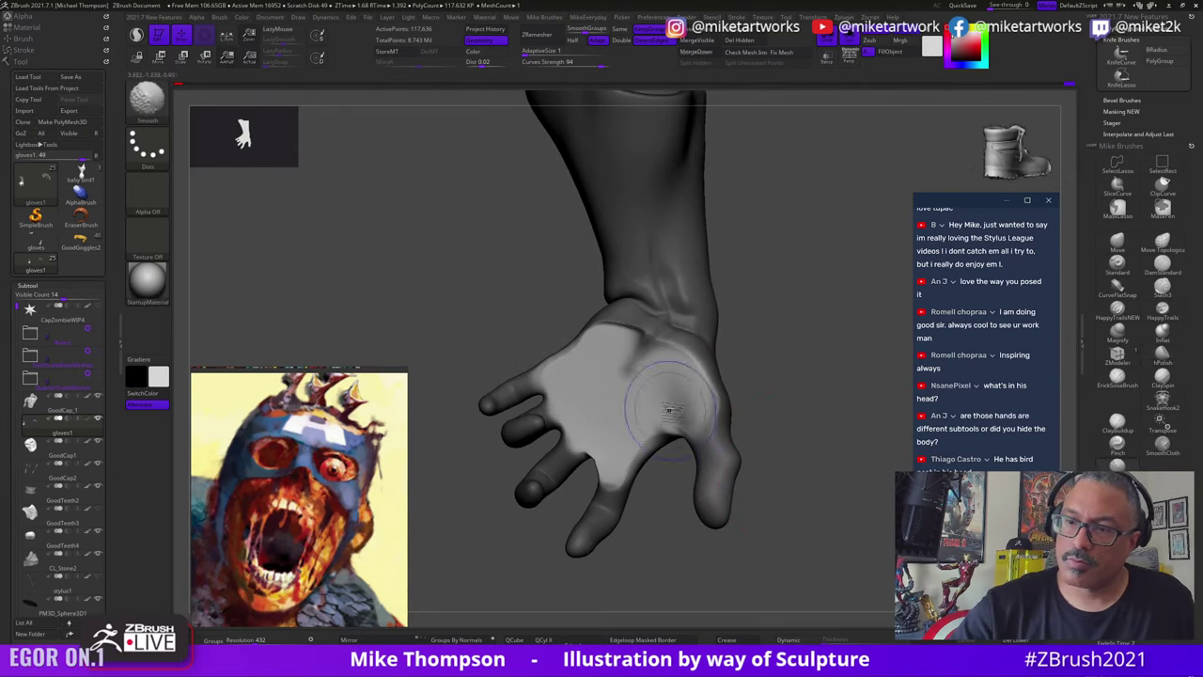
# Step: Show all the subtools again, fill the gloves with red and check the fingers behind the shield
pyautogui.moveTo(798, 482); pyautogui.dragTo(871, 377)
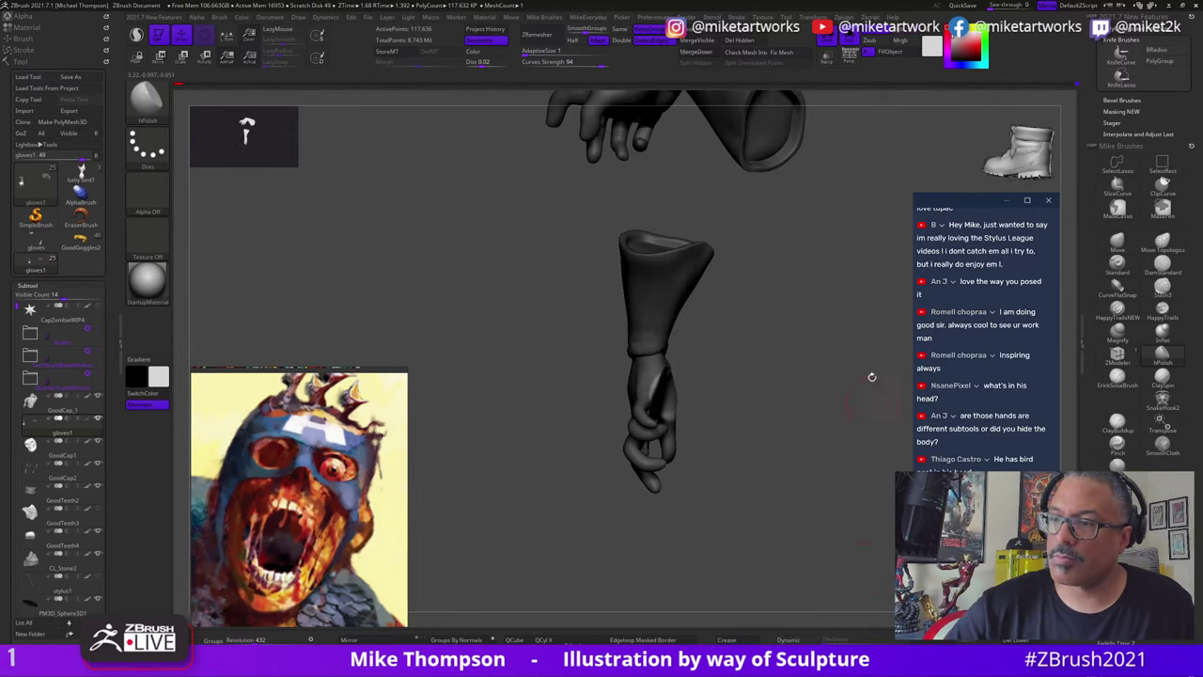
pyautogui.click(852, 34)
pyautogui.moveTo(555, 549); pyautogui.dragTo(657, 539)
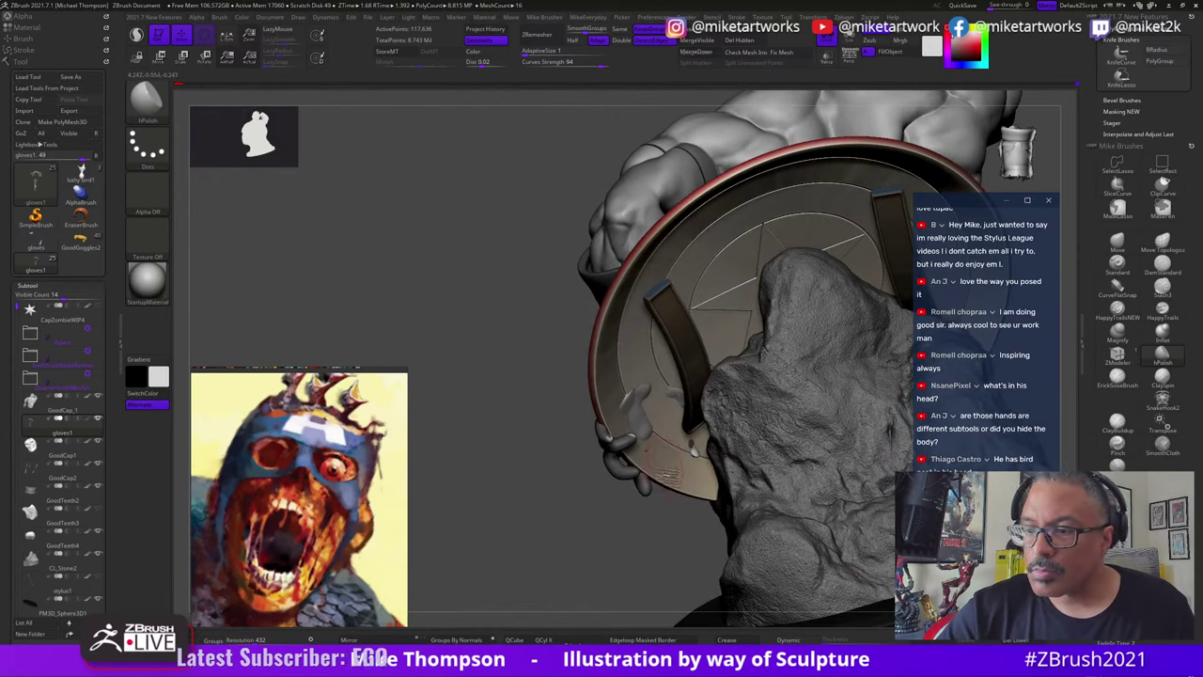
pyautogui.press('space')
pyautogui.moveTo(521, 543); pyautogui.dragTo(520, 558)
pyautogui.moveTo(647, 552); pyautogui.dragTo(637, 568)
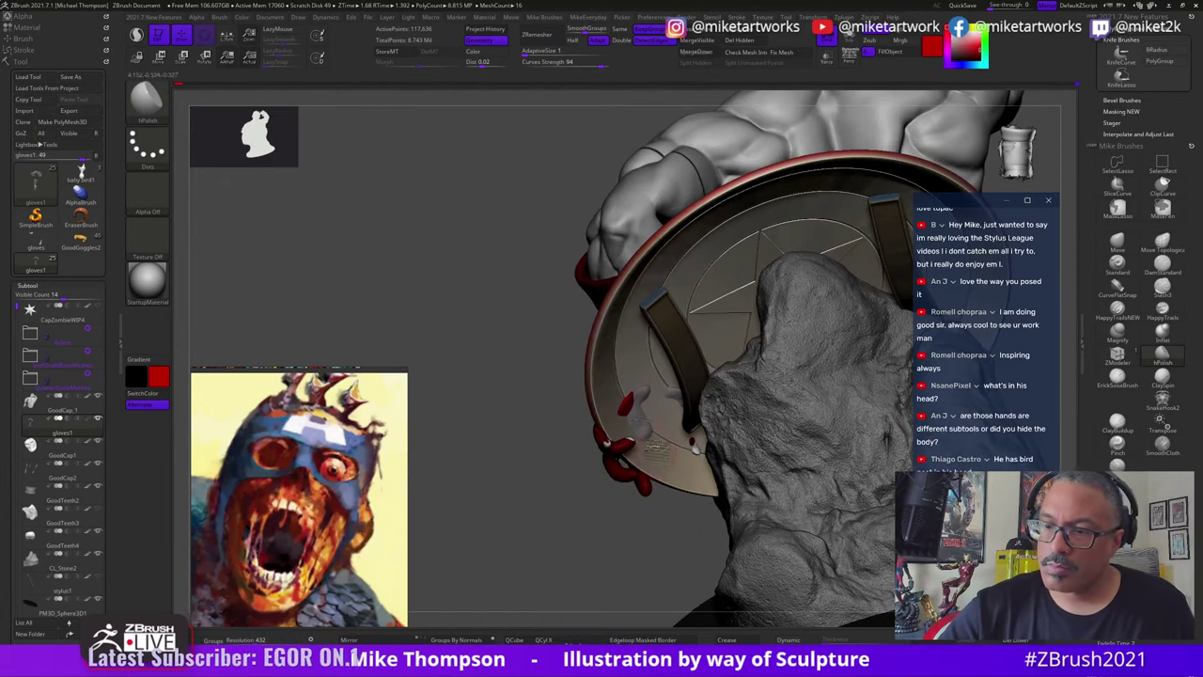
pyautogui.moveTo(628, 401); pyautogui.dragTo(680, 449)
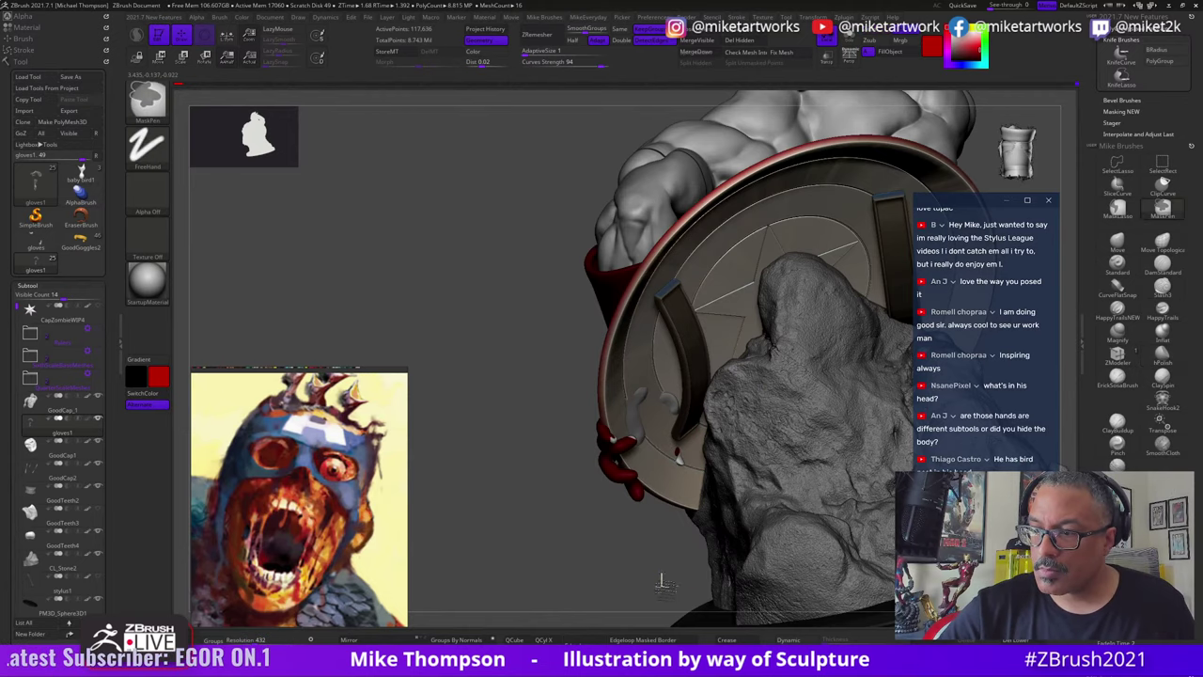
pyautogui.press('s')
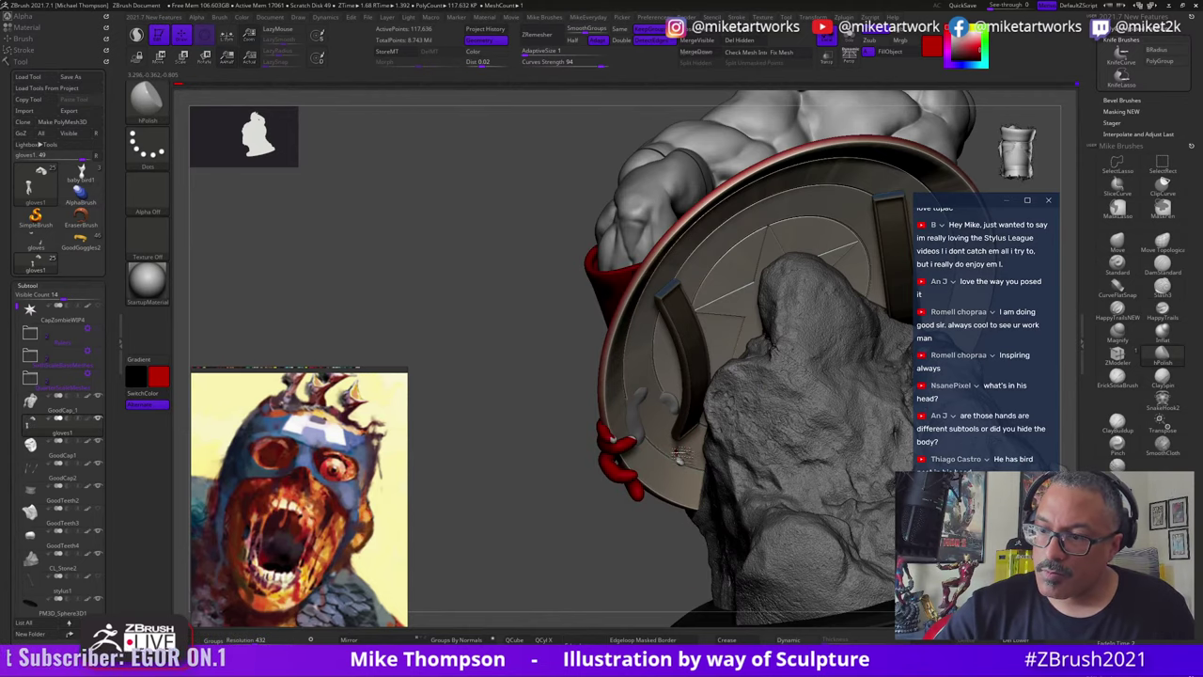
# Step: Select the GoodCap_1 body, drop it to a low subdivision level and tuck its protruding fingers into the shield-side glove with the Move brush
pyautogui.keyDown('alt'); pyautogui.click(674, 401); pyautogui.keyUp('alt')
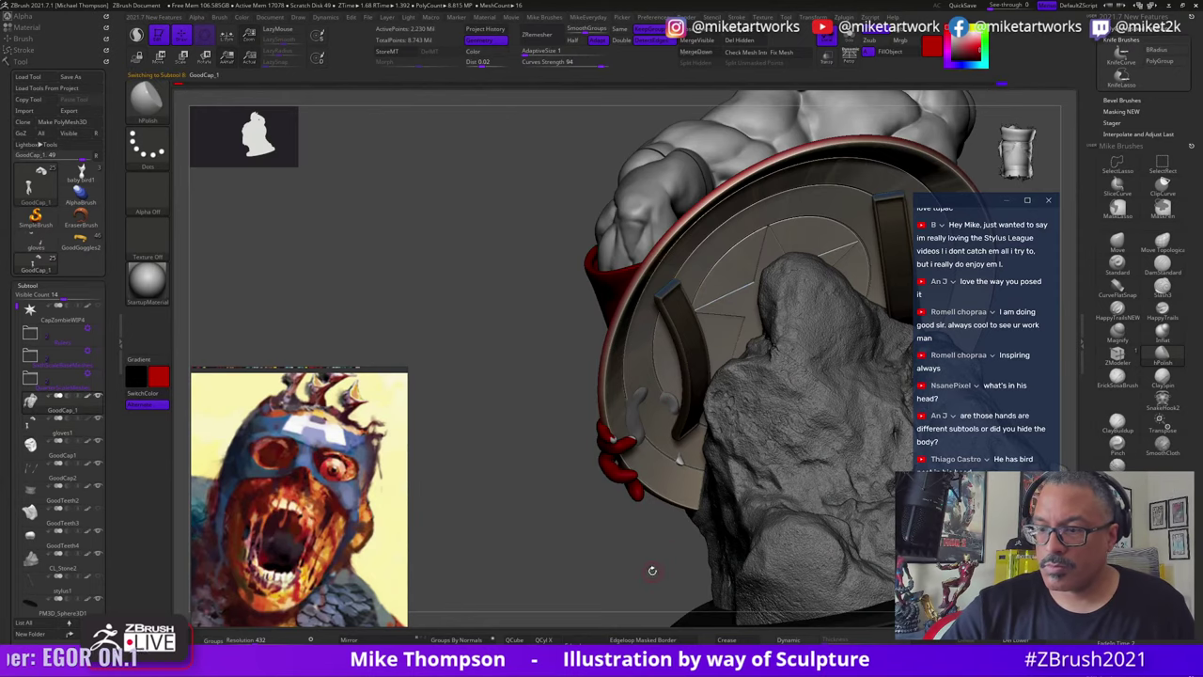
pyautogui.moveTo(652, 570); pyautogui.dragTo(674, 402)
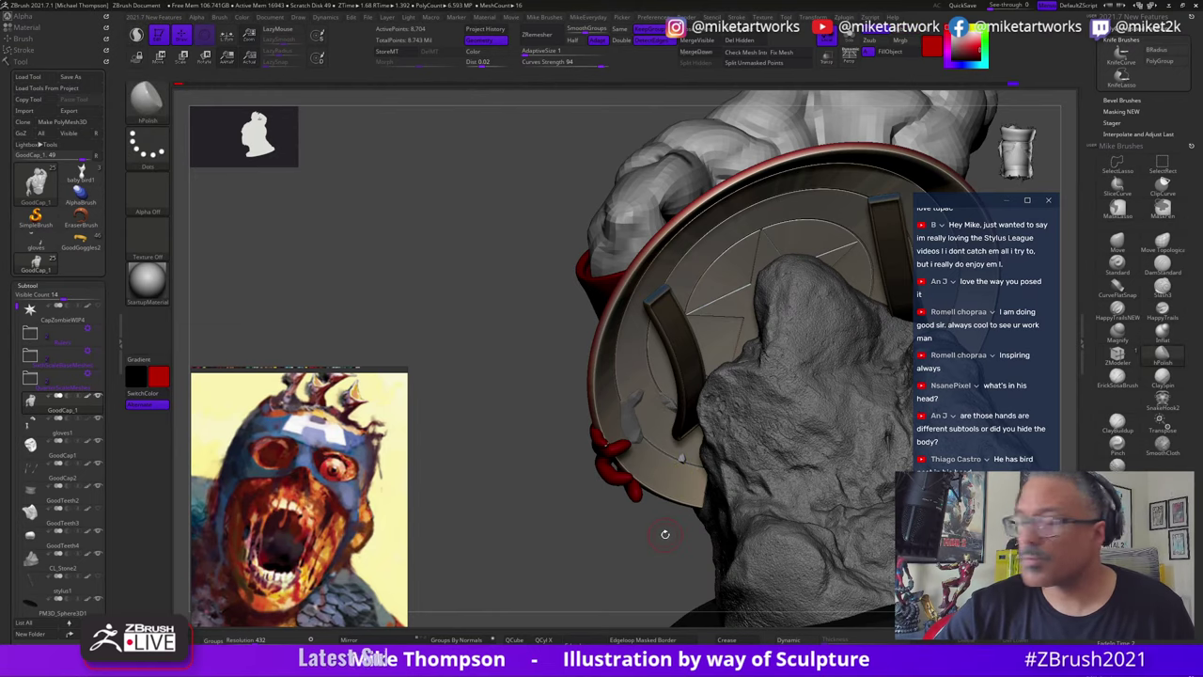
pyautogui.moveTo(669, 527); pyautogui.dragTo(683, 407)
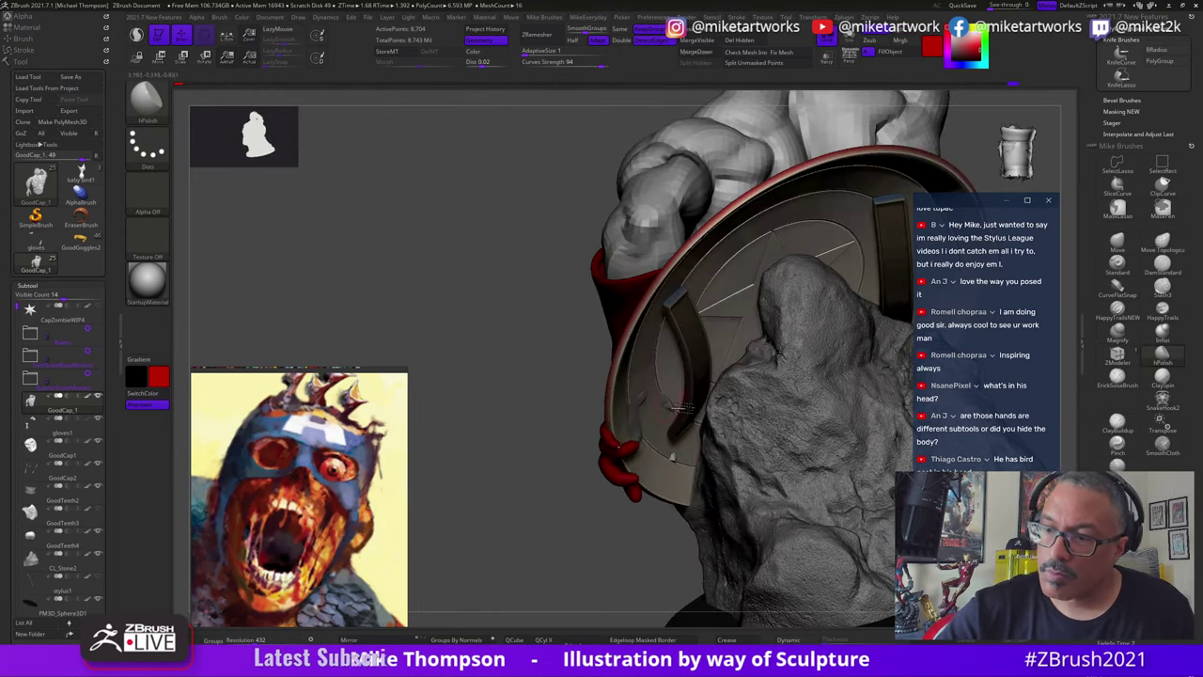
pyautogui.click(1116, 243)
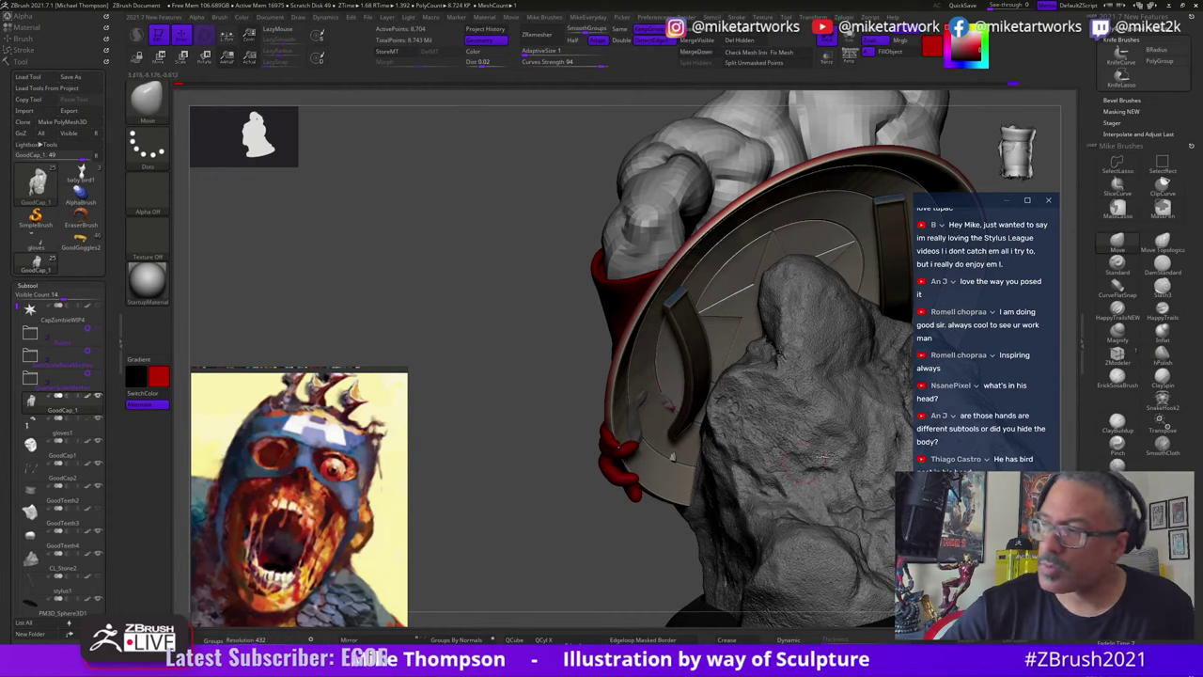
pyautogui.moveTo(649, 547); pyautogui.dragTo(613, 538)
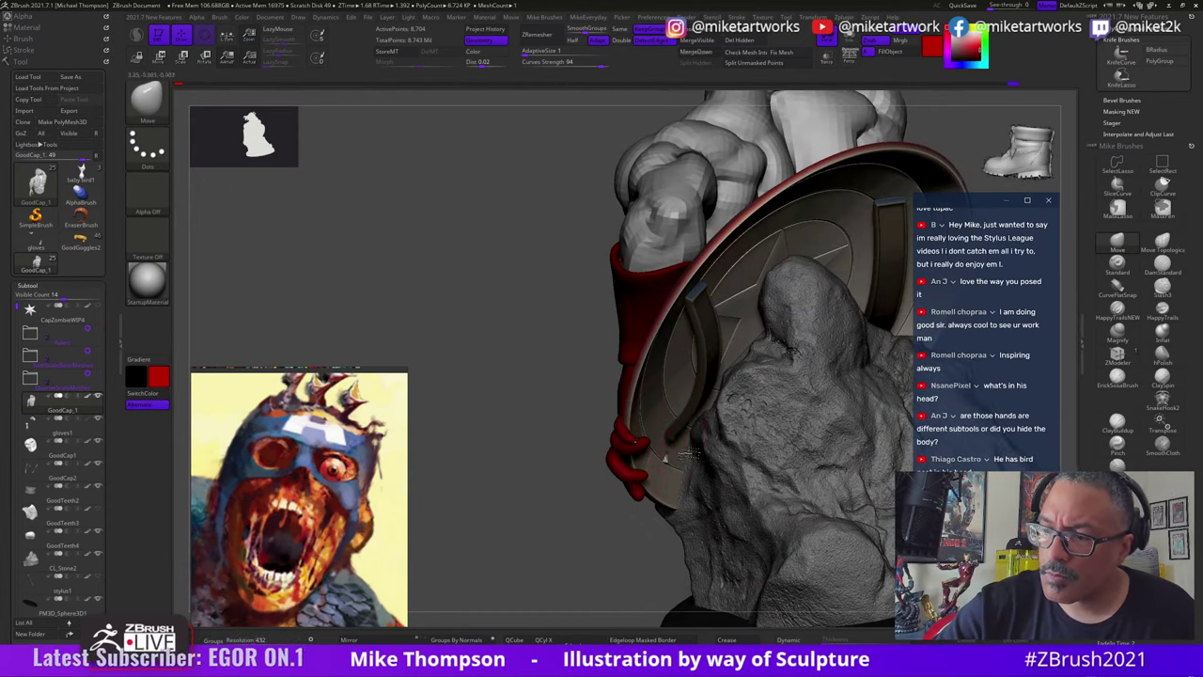
pyautogui.moveTo(677, 475); pyautogui.dragTo(820, 469)
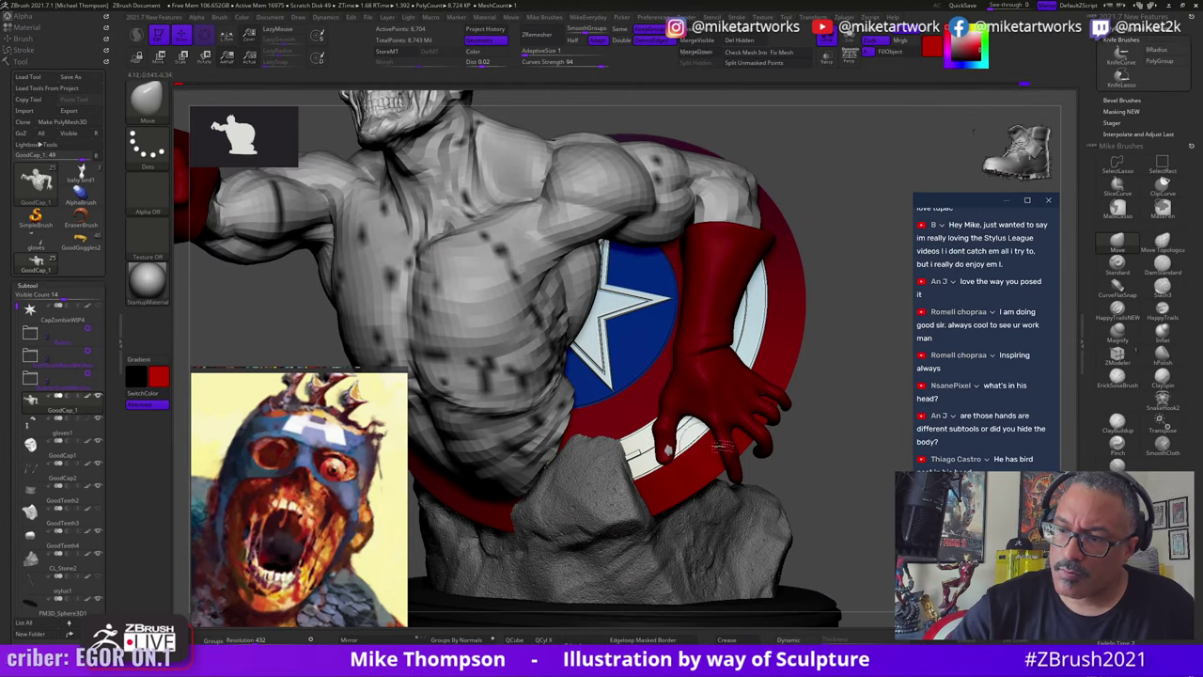
pyautogui.moveTo(727, 443); pyautogui.dragTo(794, 431)
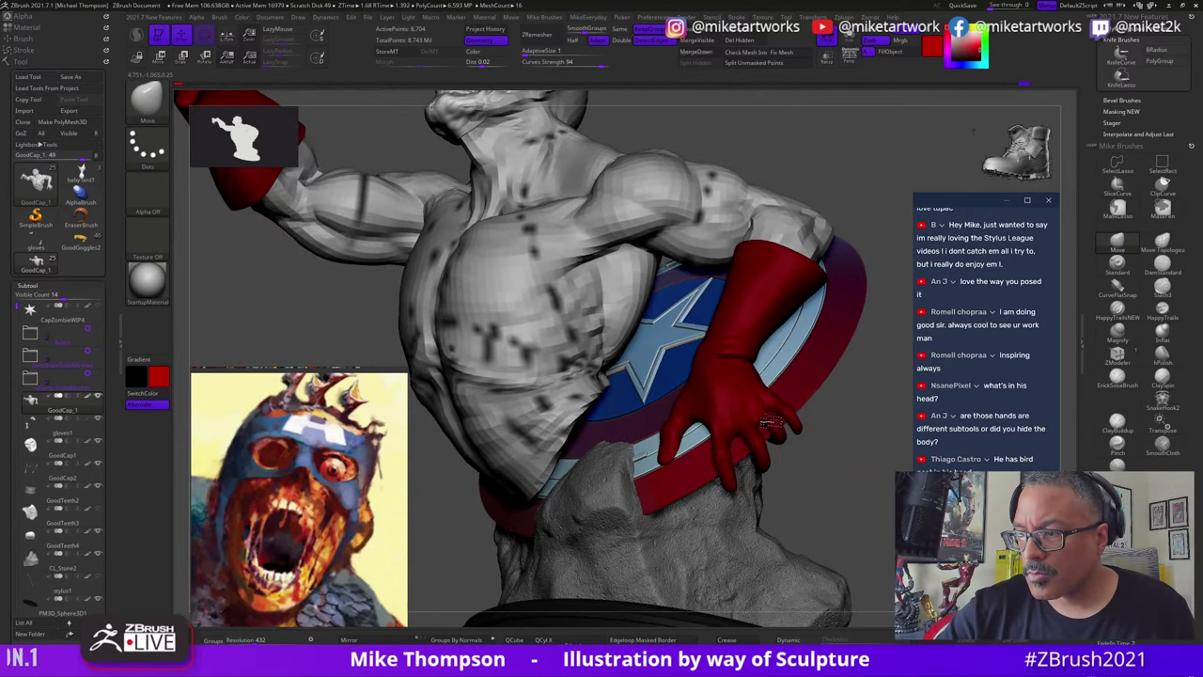
pyautogui.moveTo(874, 522); pyautogui.dragTo(801, 448)
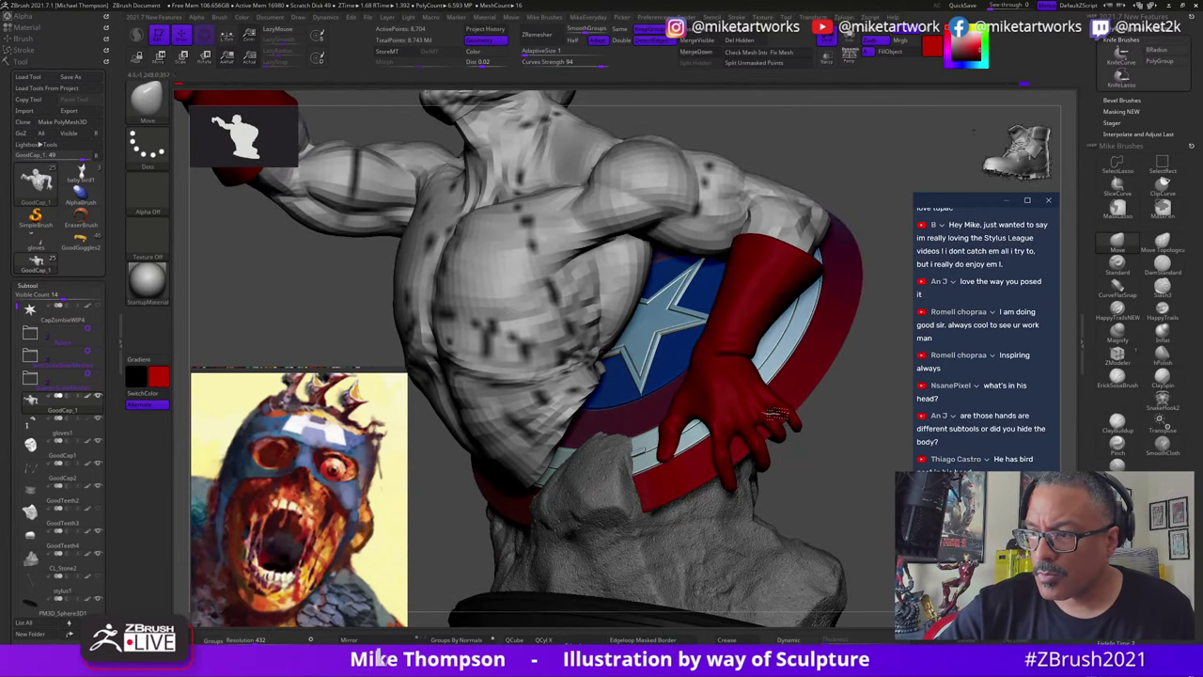
pyautogui.moveTo(974, 131); pyautogui.dragTo(595, 118)
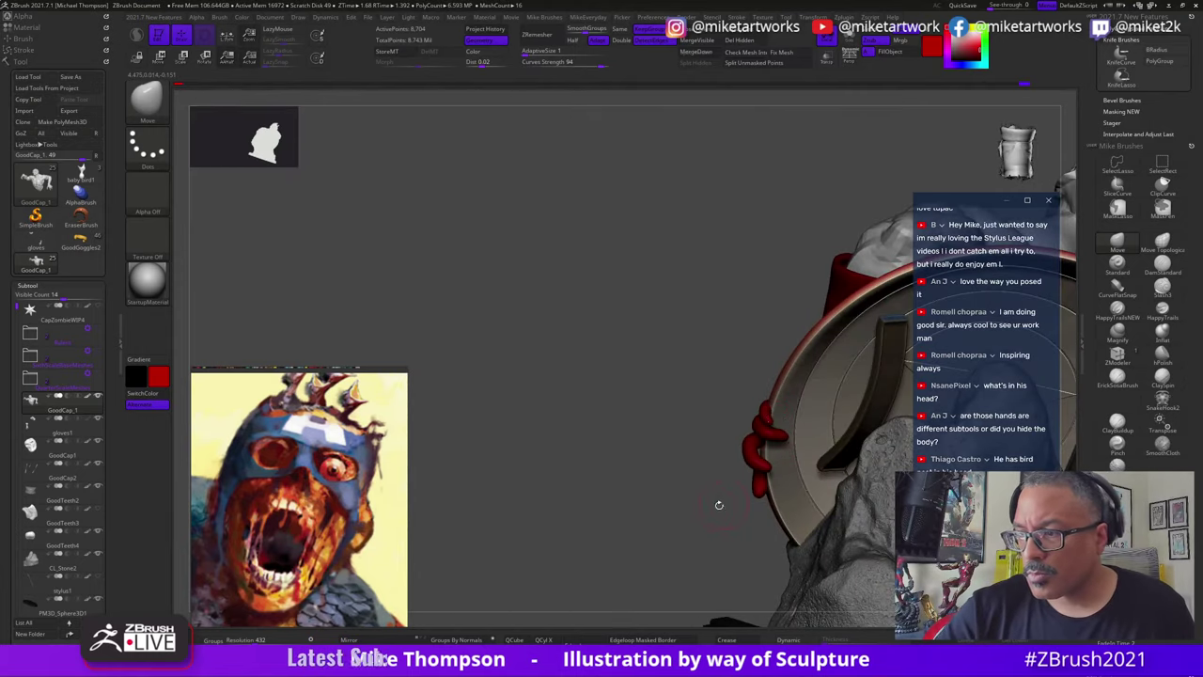
# Step: Raise the body back to its high subdivision level and smooth its fingers inside the glove at the shield's back rim
pyautogui.moveTo(719, 505); pyautogui.dragTo(771, 423, button='right')
pyautogui.moveTo(820, 540)
pyautogui.mouseDown(button='right')
pyautogui.moveTo(883, 550)
pyautogui.moveTo(846, 488)
pyautogui.moveTo(832, 522)
pyautogui.moveTo(848, 505)
pyautogui.mouseUp(button='right')
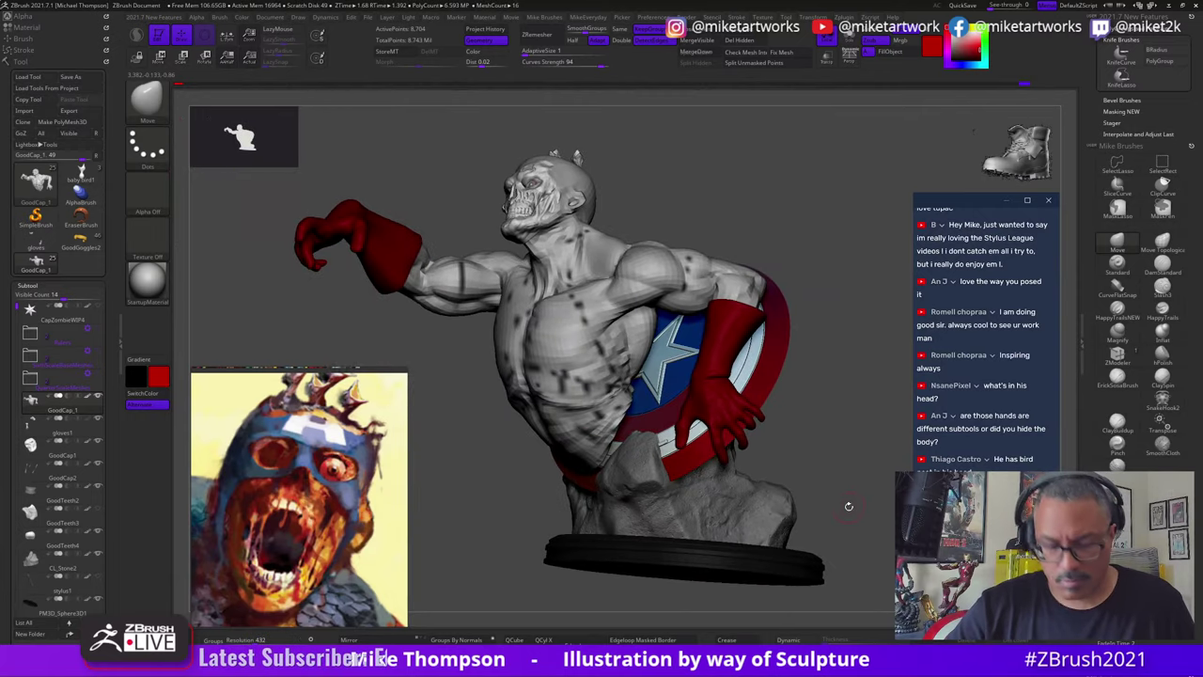
pyautogui.press('d')
pyautogui.press('d')
pyautogui.press('d')
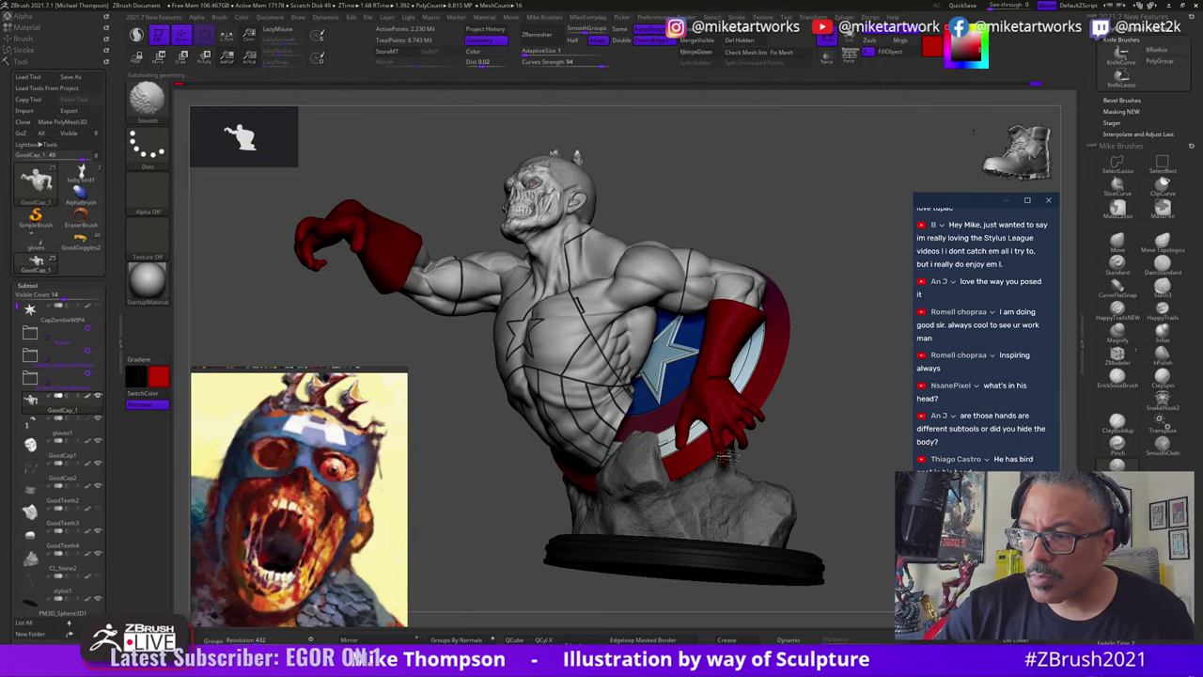
pyautogui.moveTo(723, 458)
pyautogui.mouseDown(button='right')
pyautogui.moveTo(697, 572)
pyautogui.moveTo(752, 446)
pyautogui.mouseUp(button='right')
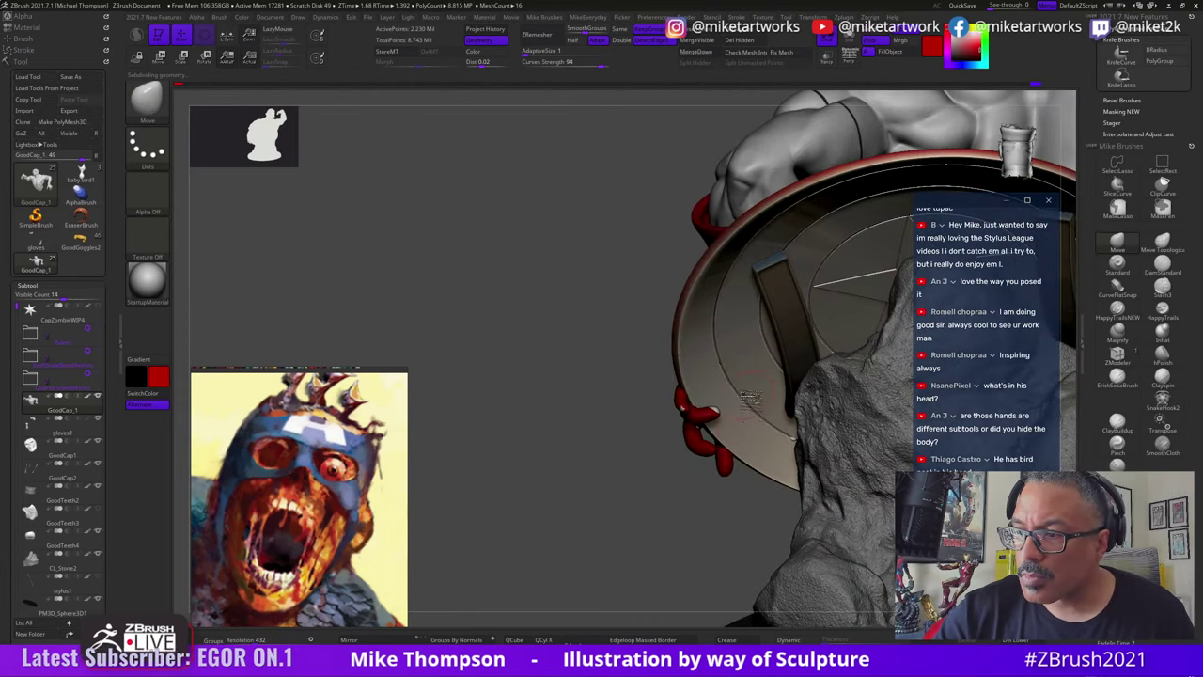
pyautogui.keyDown('shift'); pyautogui.moveTo(709, 411); pyautogui.dragTo(719, 411); pyautogui.keyUp('shift')
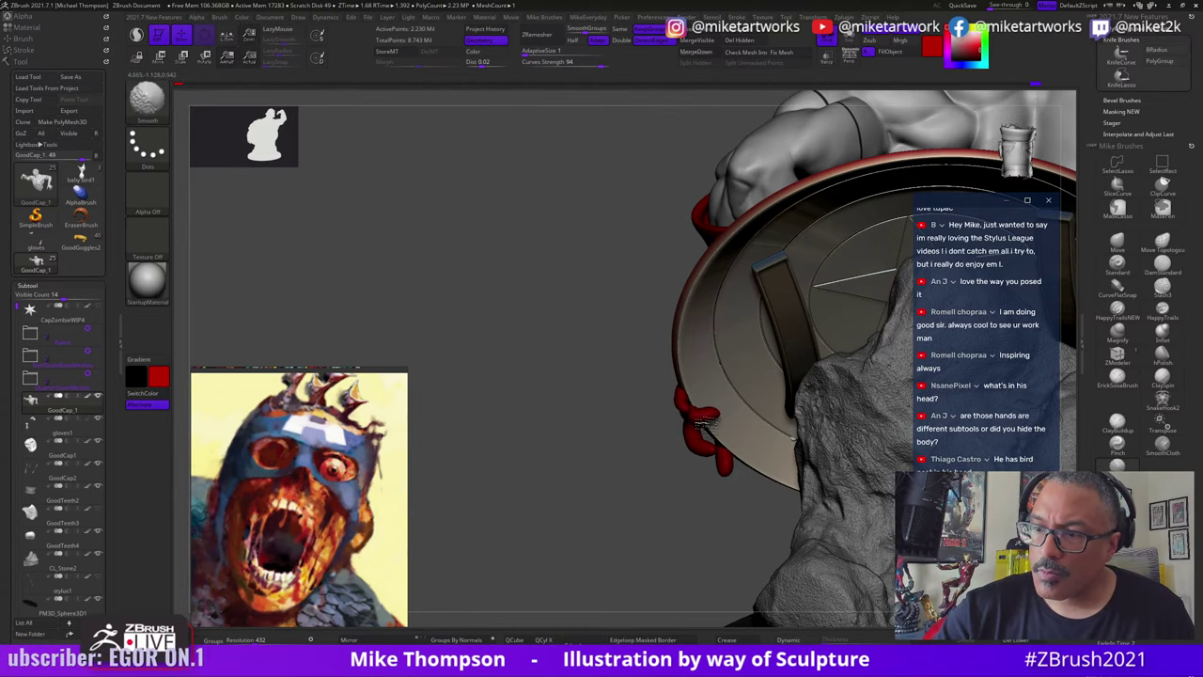
pyautogui.moveTo(732, 417); pyautogui.dragTo(782, 514, button='right')
pyautogui.press('shift')
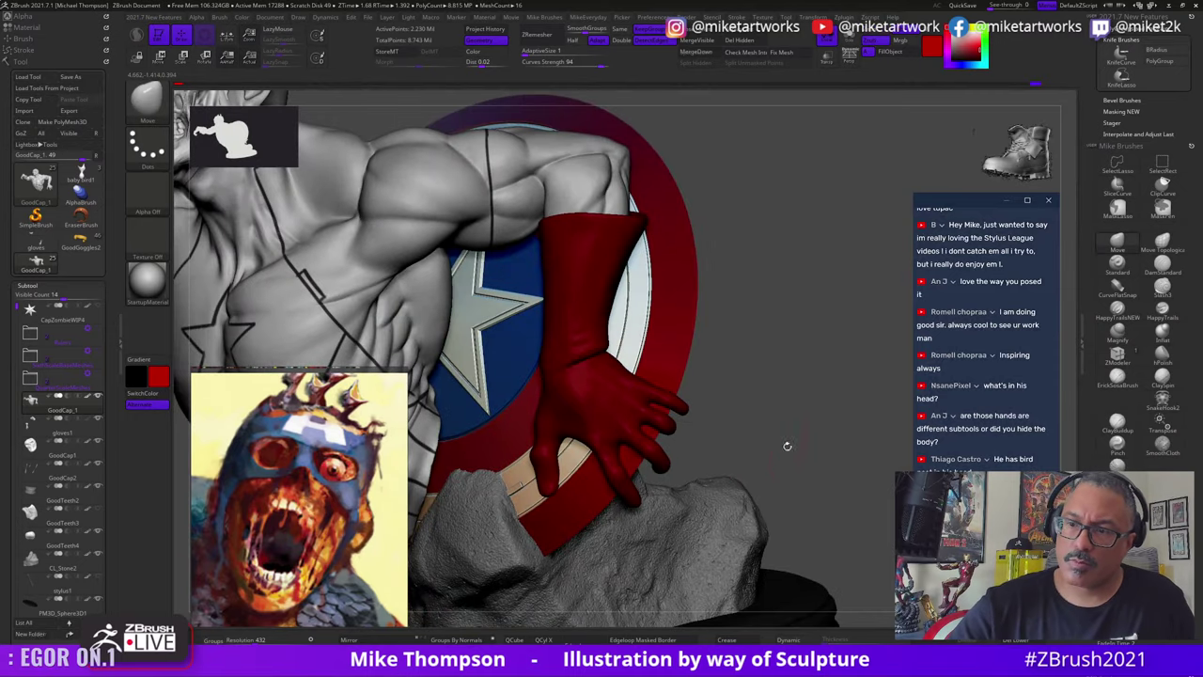
# Step: Tuck the body's protruding fingers into the outstretched glove with the Move brush and smooth them inside it
pyautogui.moveTo(788, 446)
pyautogui.mouseDown(button='right')
pyautogui.moveTo(883, 481)
pyautogui.moveTo(865, 462)
pyautogui.moveTo(870, 582)
pyautogui.moveTo(869, 551)
pyautogui.mouseUp(button='right')
pyautogui.moveTo(490, 458); pyautogui.dragTo(605, 504, button='right')
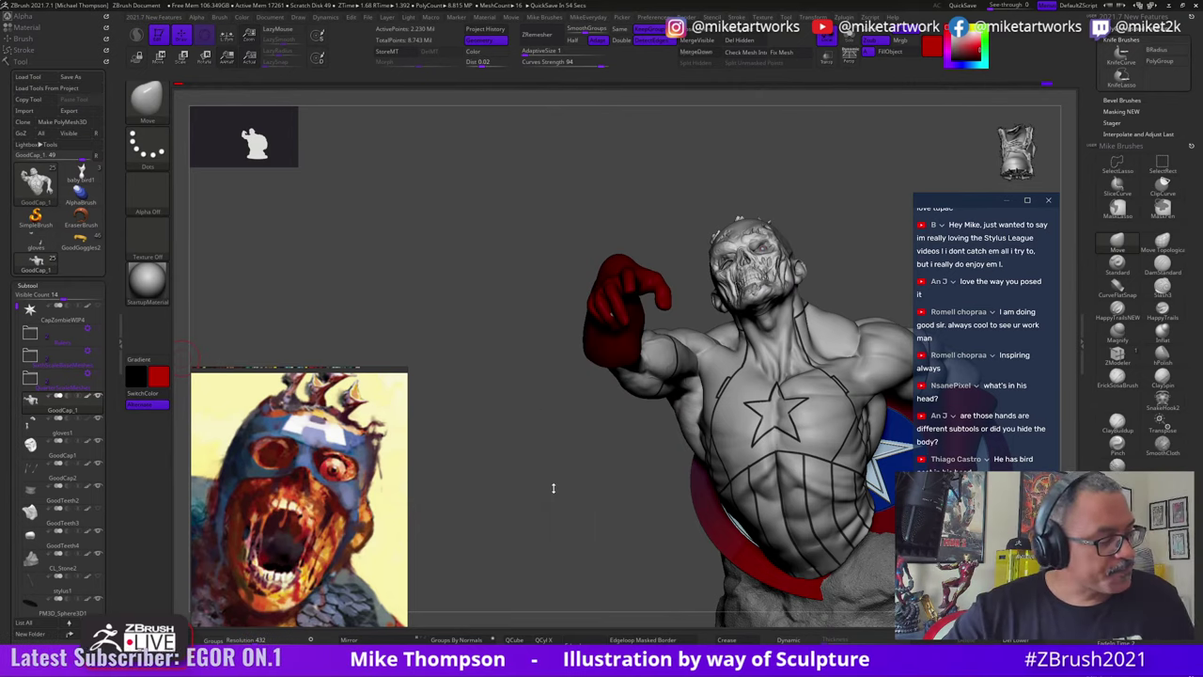
pyautogui.moveTo(551, 515)
pyautogui.mouseDown()
pyautogui.moveTo(634, 333)
pyautogui.moveTo(636, 429)
pyautogui.moveTo(644, 399)
pyautogui.moveTo(624, 385)
pyautogui.moveTo(645, 385)
pyautogui.moveTo(598, 436)
pyautogui.mouseUp()
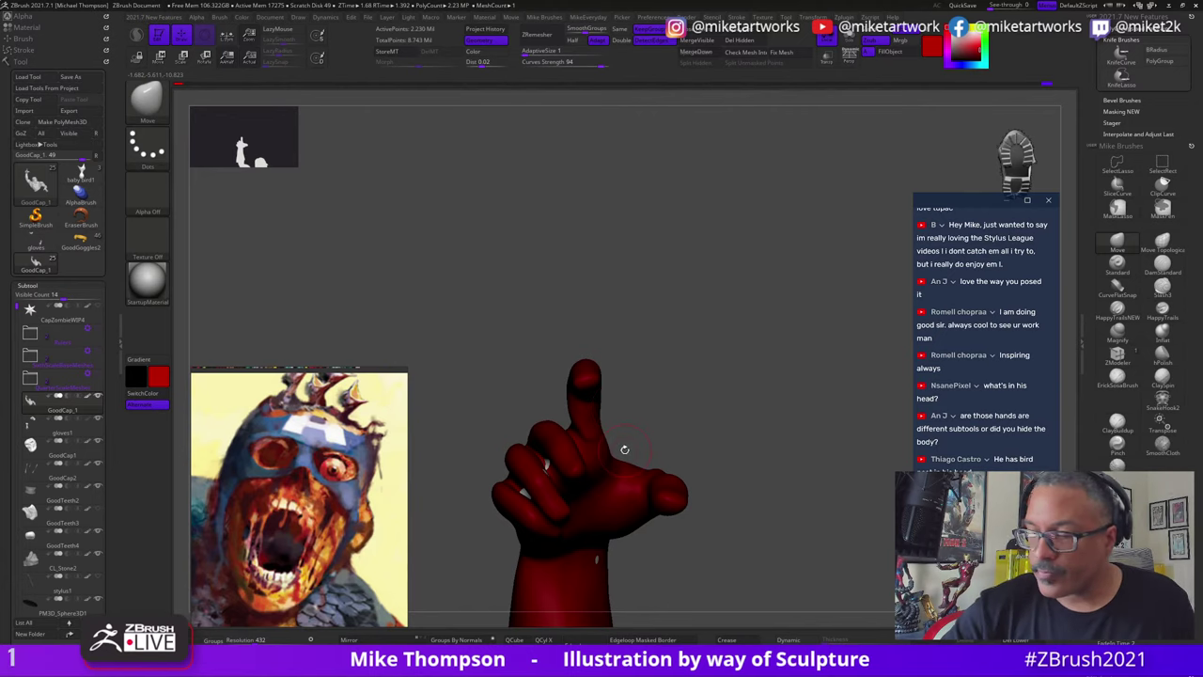
pyautogui.moveTo(624, 449)
pyautogui.mouseDown()
pyautogui.moveTo(727, 386)
pyautogui.moveTo(618, 422)
pyautogui.mouseUp()
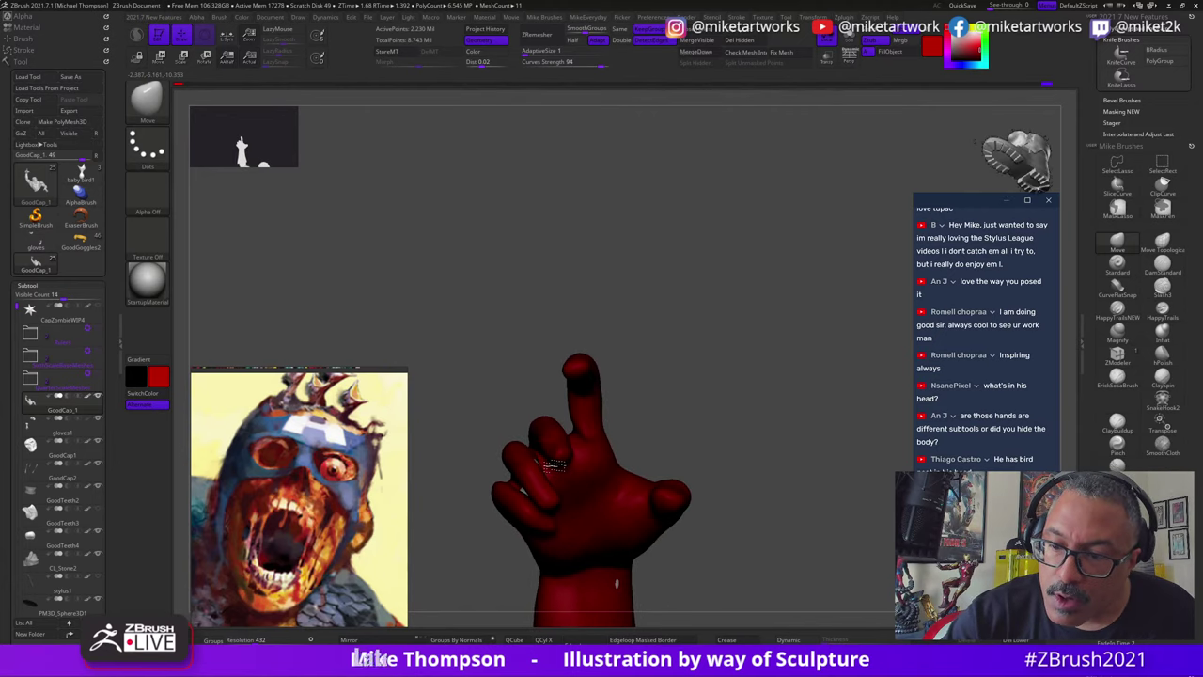
pyautogui.moveTo(676, 381); pyautogui.dragTo(522, 492)
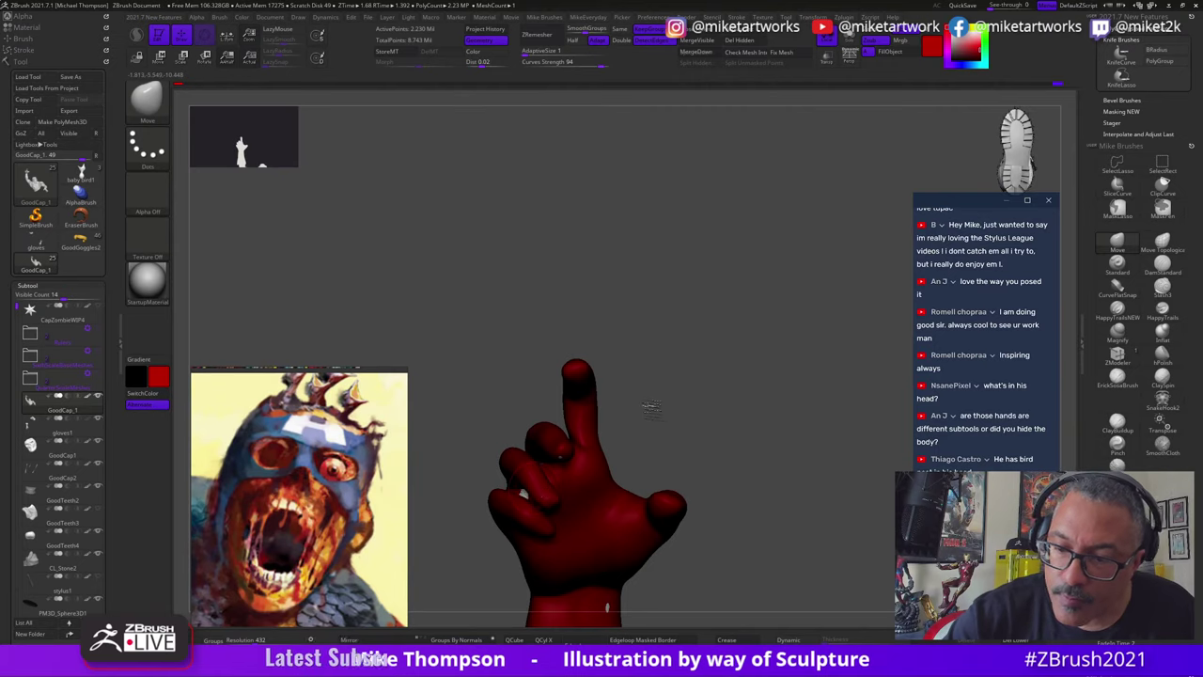
pyautogui.moveTo(650, 406); pyautogui.dragTo(536, 498)
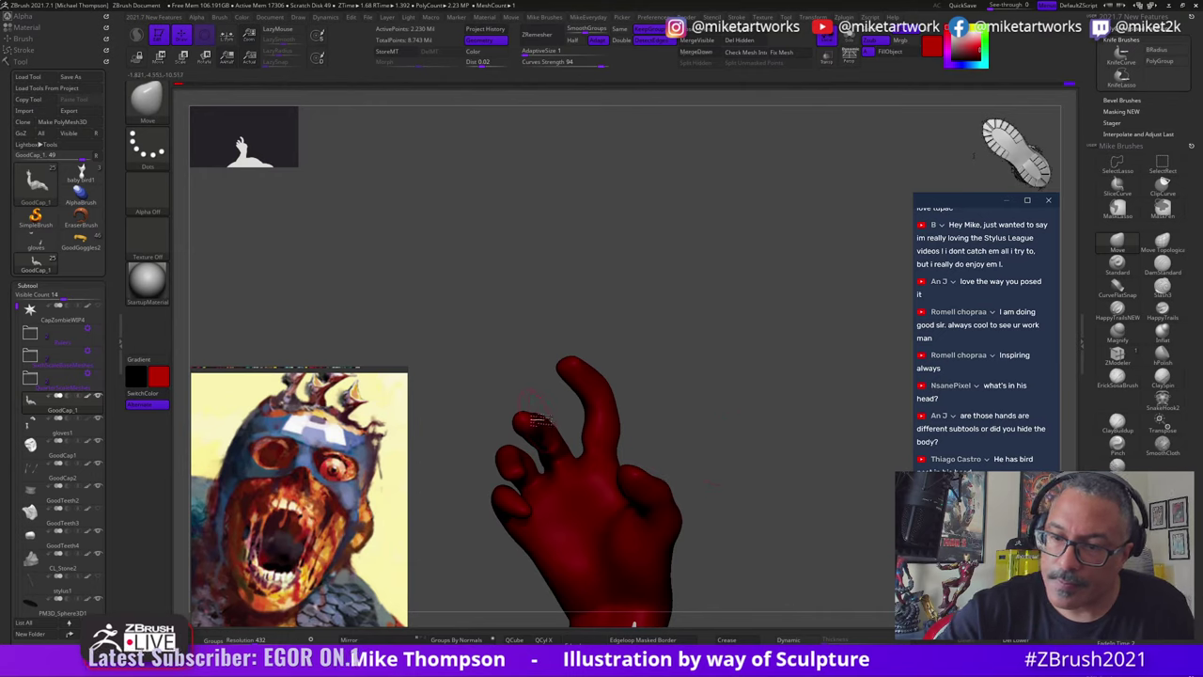
pyautogui.moveTo(523, 428)
pyautogui.keyDown('shift'); pyautogui.mouseDown()
pyautogui.moveTo(534, 433)
pyautogui.moveTo(526, 425)
pyautogui.mouseUp(); pyautogui.keyUp('shift')
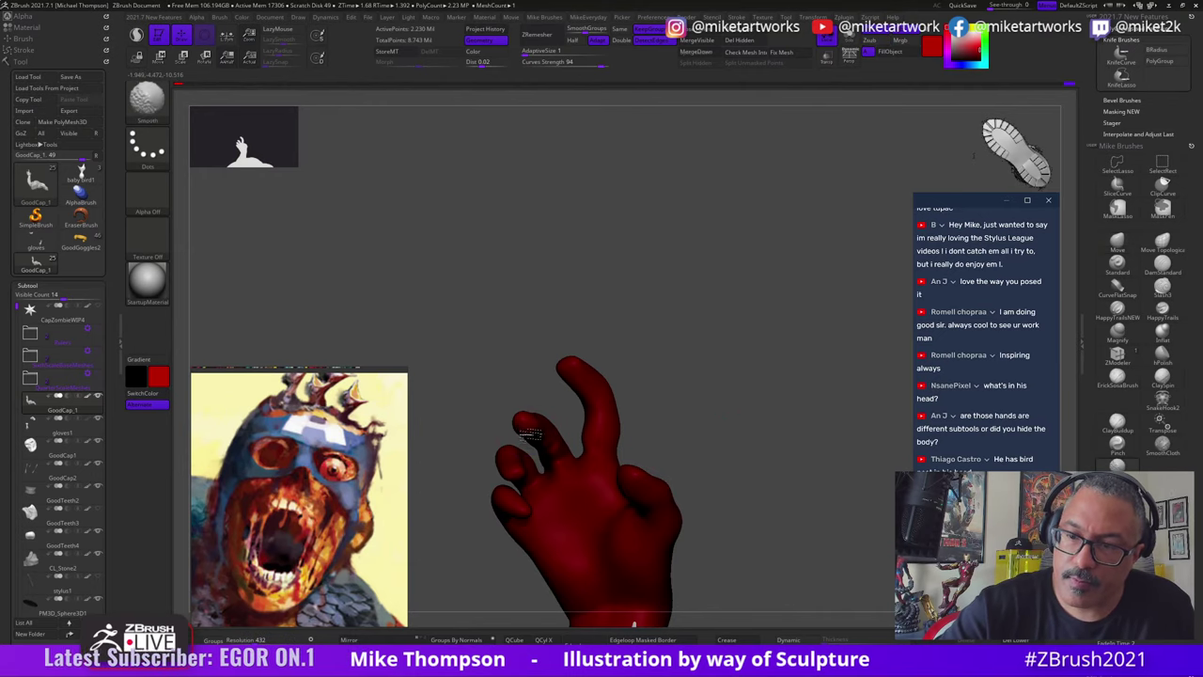
pyautogui.keyDown('alt'); pyautogui.moveTo(656, 422); pyautogui.dragTo(654, 275); pyautogui.keyUp('alt')
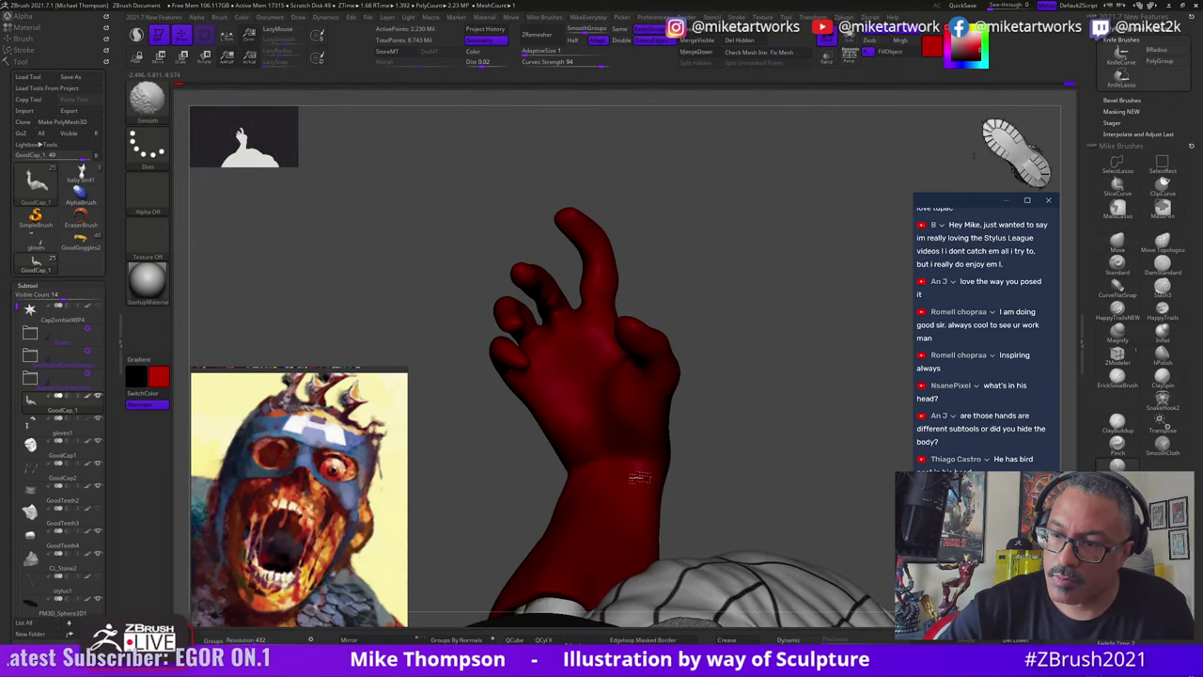
pyautogui.moveTo(759, 445); pyautogui.dragTo(746, 411)
pyautogui.press('shift')
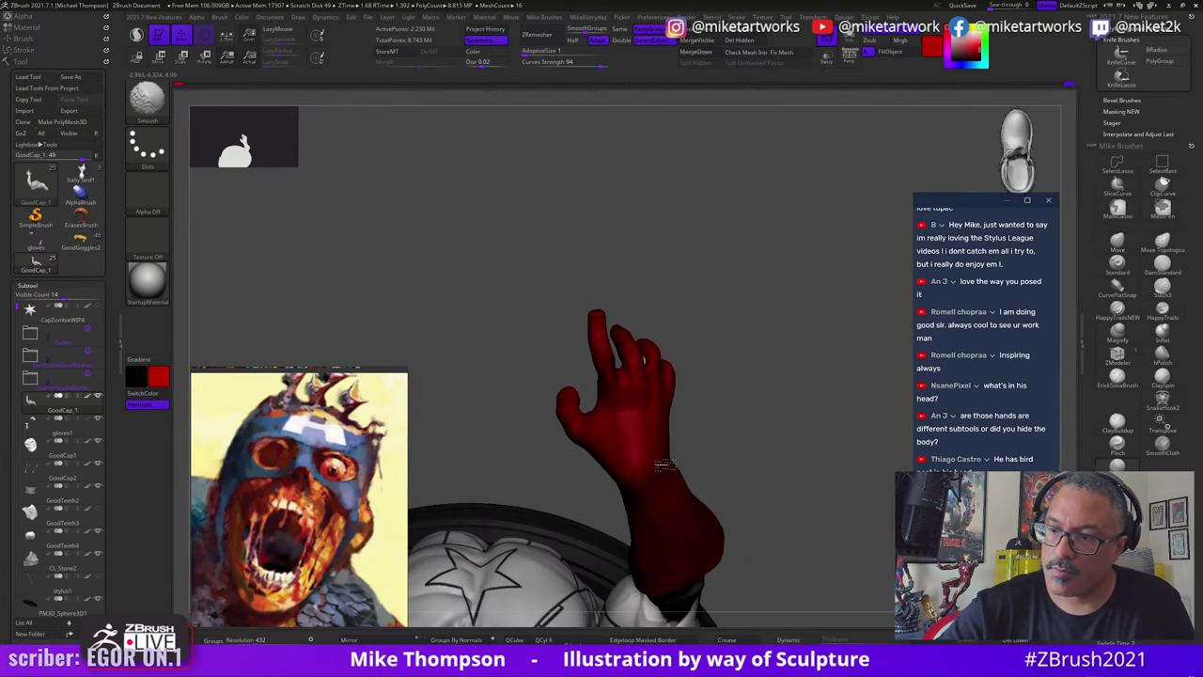
# Step: Check the whole bust with both gloves and save the tool over the existing CapZombieWIP4 file
pyautogui.moveTo(752, 470)
pyautogui.mouseDown()
pyautogui.moveTo(767, 500)
pyautogui.moveTo(803, 506)
pyautogui.moveTo(829, 469)
pyautogui.moveTo(830, 516)
pyautogui.moveTo(805, 485)
pyautogui.moveTo(792, 518)
pyautogui.moveTo(791, 506)
pyautogui.moveTo(868, 501)
pyautogui.moveTo(848, 502)
pyautogui.mouseUp()
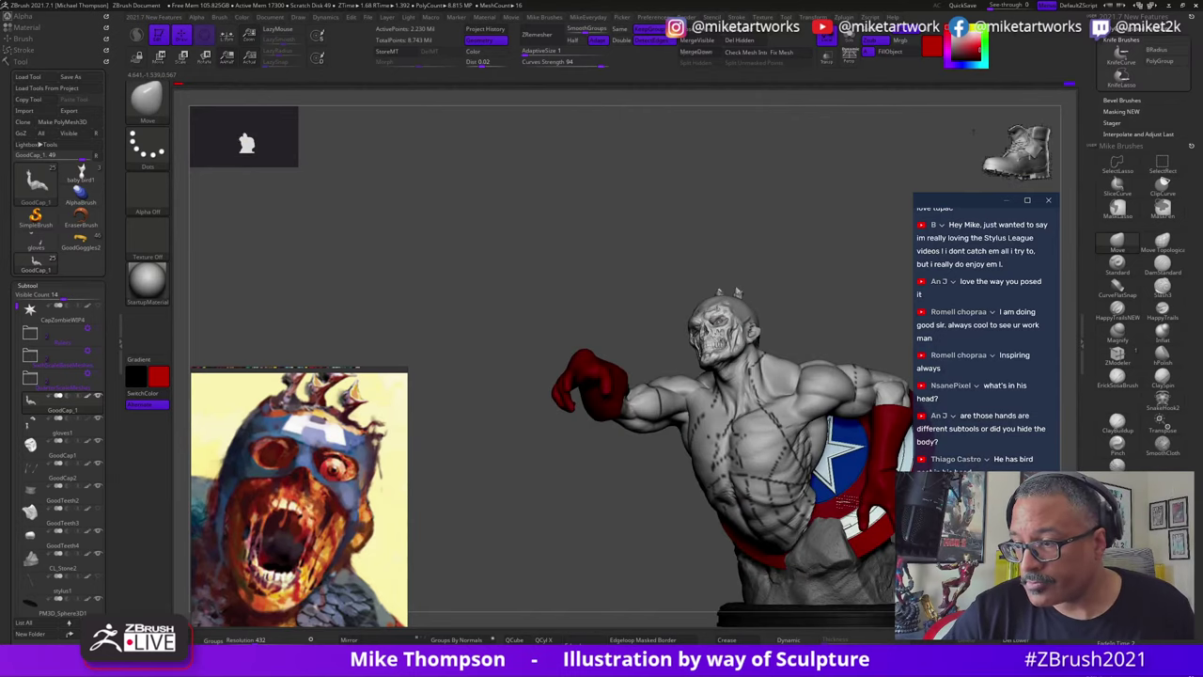
pyautogui.moveTo(660, 570); pyautogui.dragTo(556, 581)
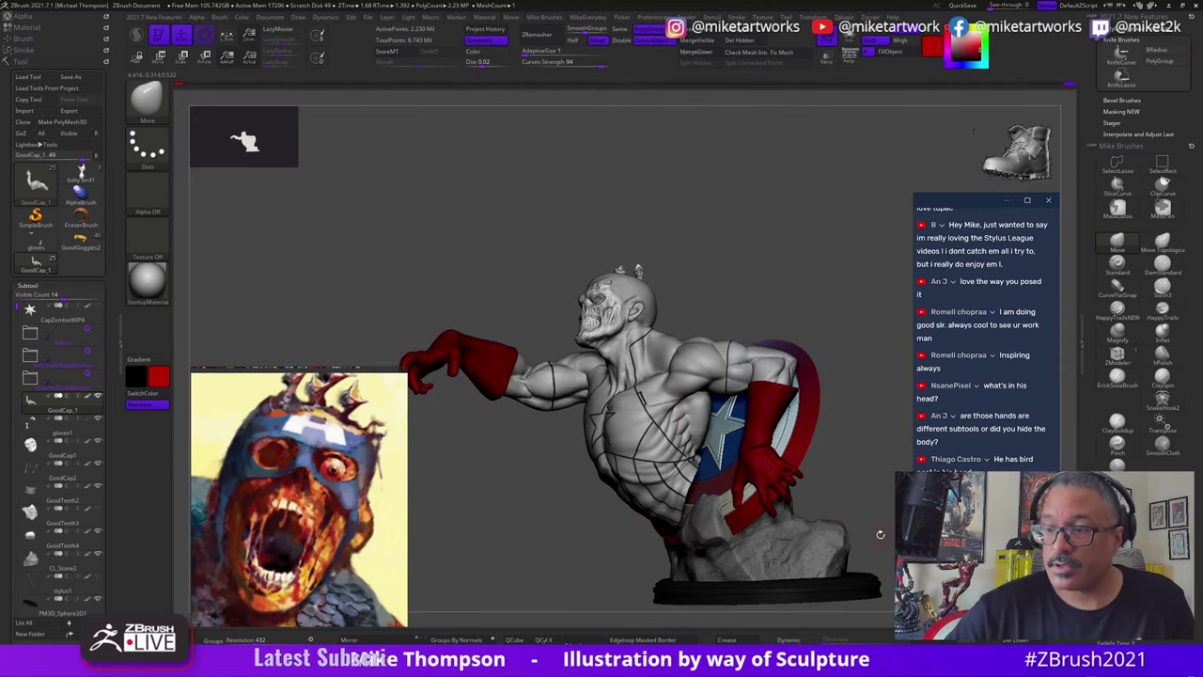
pyautogui.moveTo(876, 533); pyautogui.dragTo(876, 536)
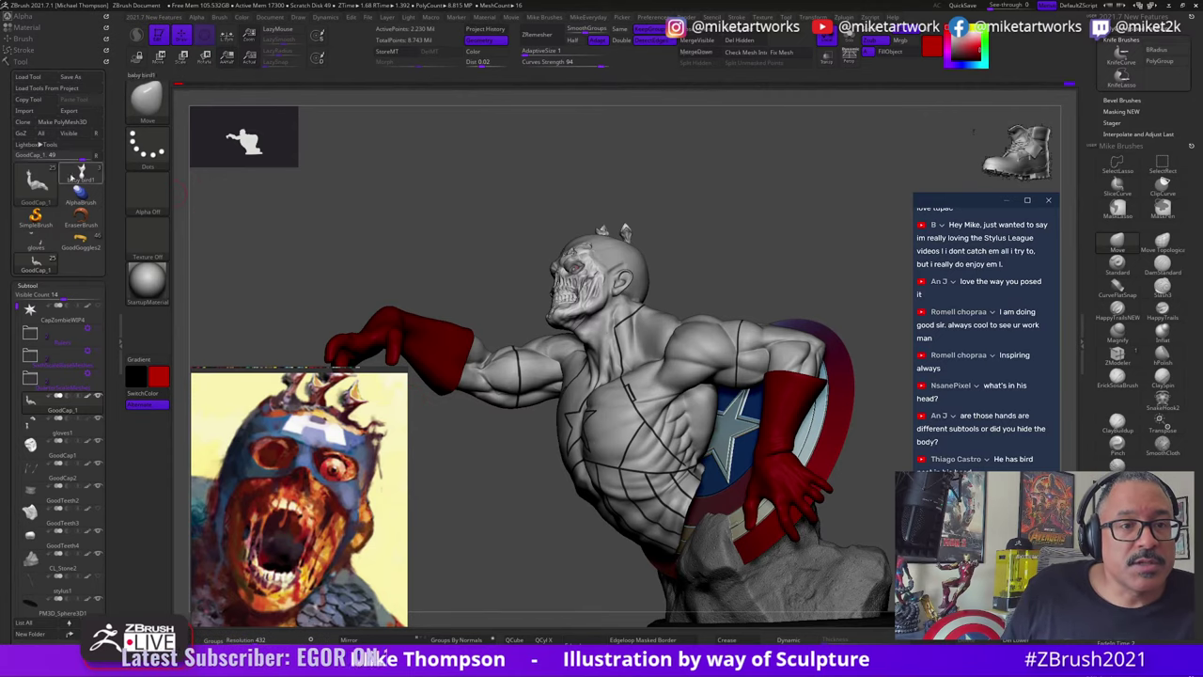
pyautogui.click(70, 76)
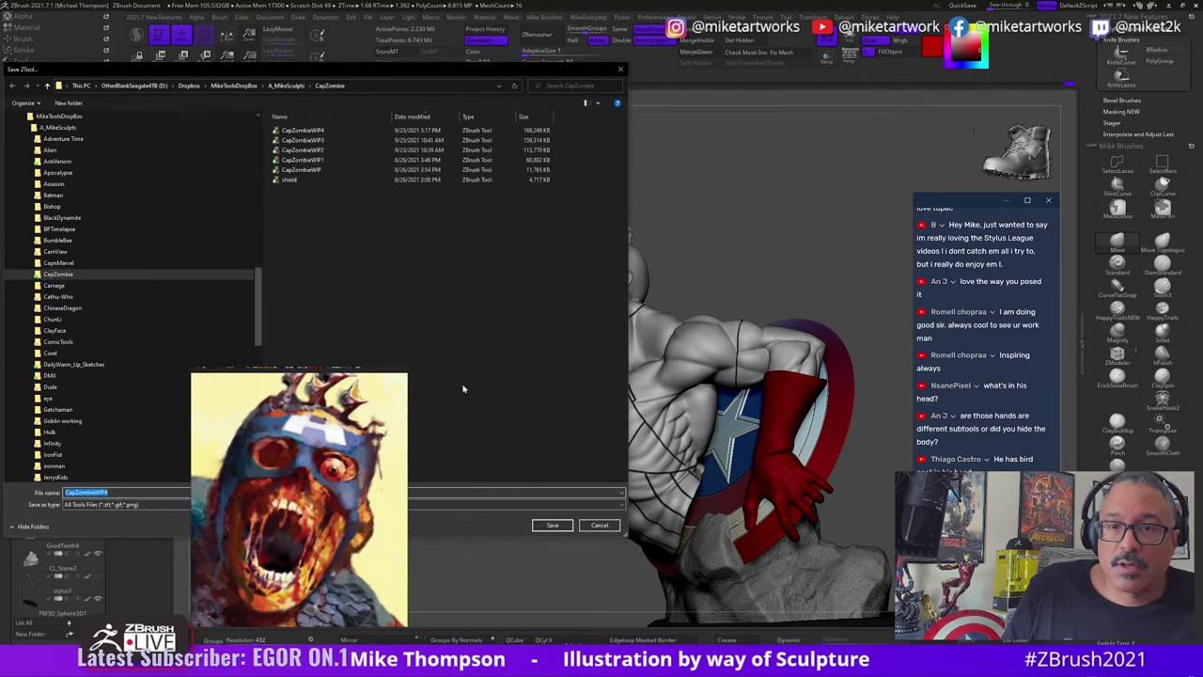
pyautogui.click(561, 525)
pyautogui.click(623, 335)
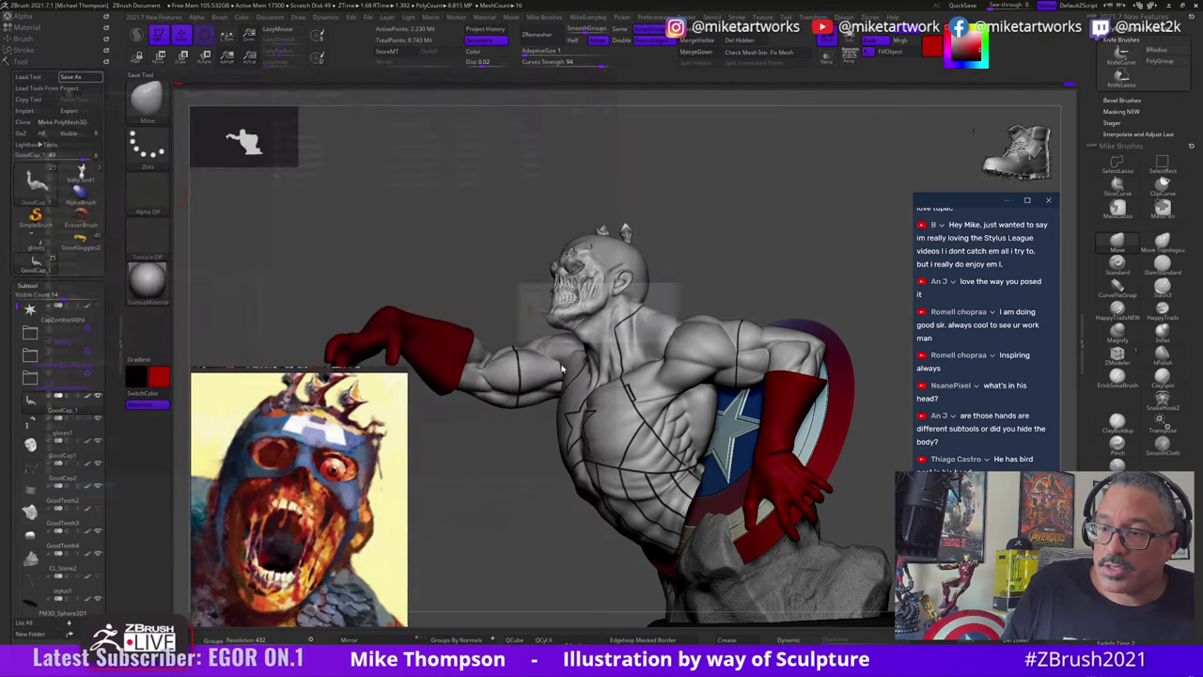
# Step: Clone the GoodCap_1 body as a separate tool and open the clone on its own
pyautogui.click(96, 156)
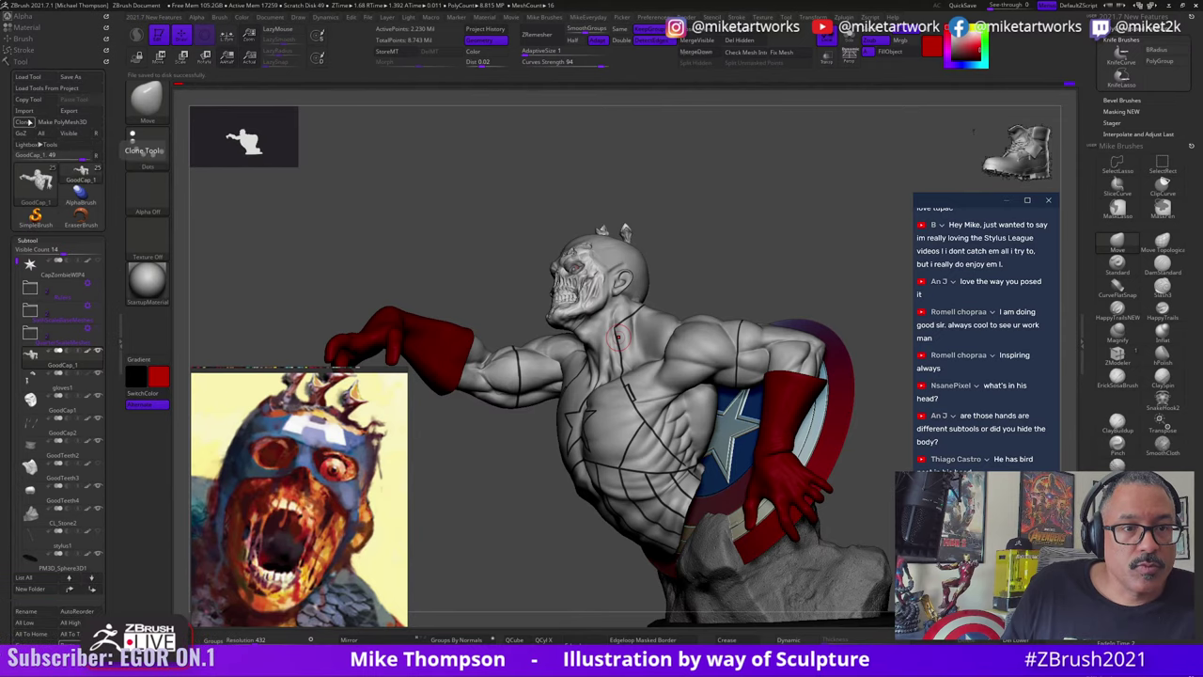
pyautogui.click(25, 122)
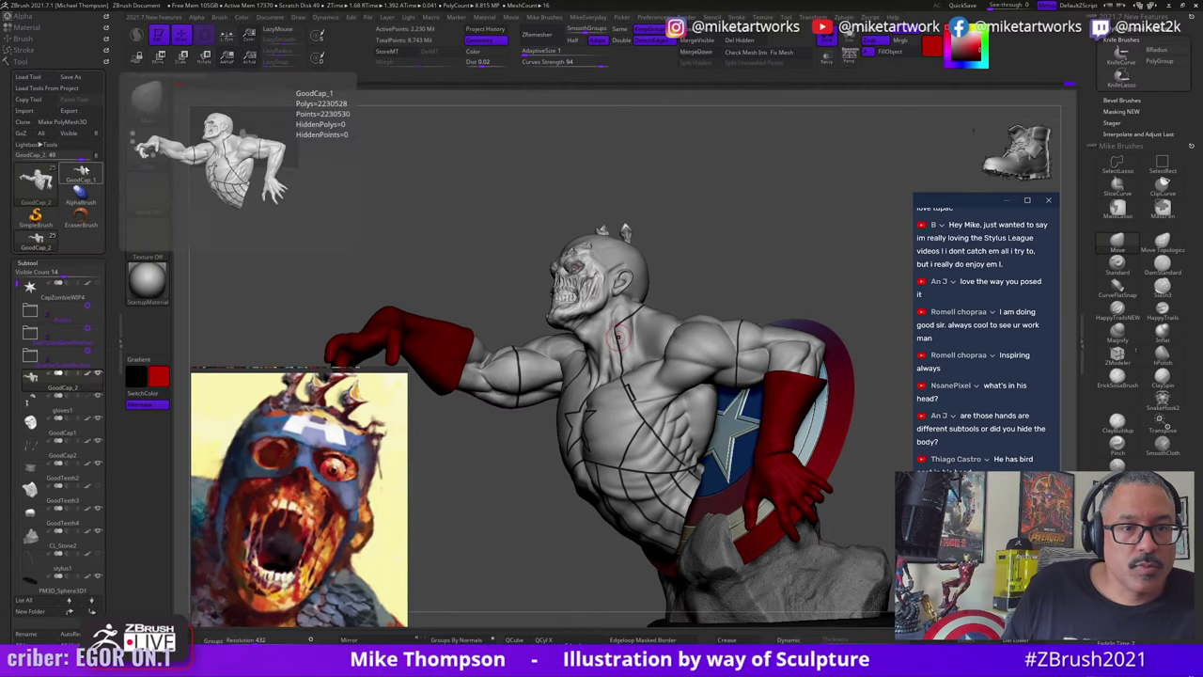
pyautogui.click(85, 174)
pyautogui.moveTo(729, 231); pyautogui.dragTo(782, 230)
pyautogui.moveTo(782, 230)
pyautogui.keyDown('alt'); pyautogui.mouseDown()
pyautogui.moveTo(780, 169)
pyautogui.moveTo(851, 529)
pyautogui.moveTo(837, 523)
pyautogui.moveTo(848, 535)
pyautogui.moveTo(857, 513)
pyautogui.moveTo(868, 516)
pyautogui.mouseUp(); pyautogui.keyUp('alt')
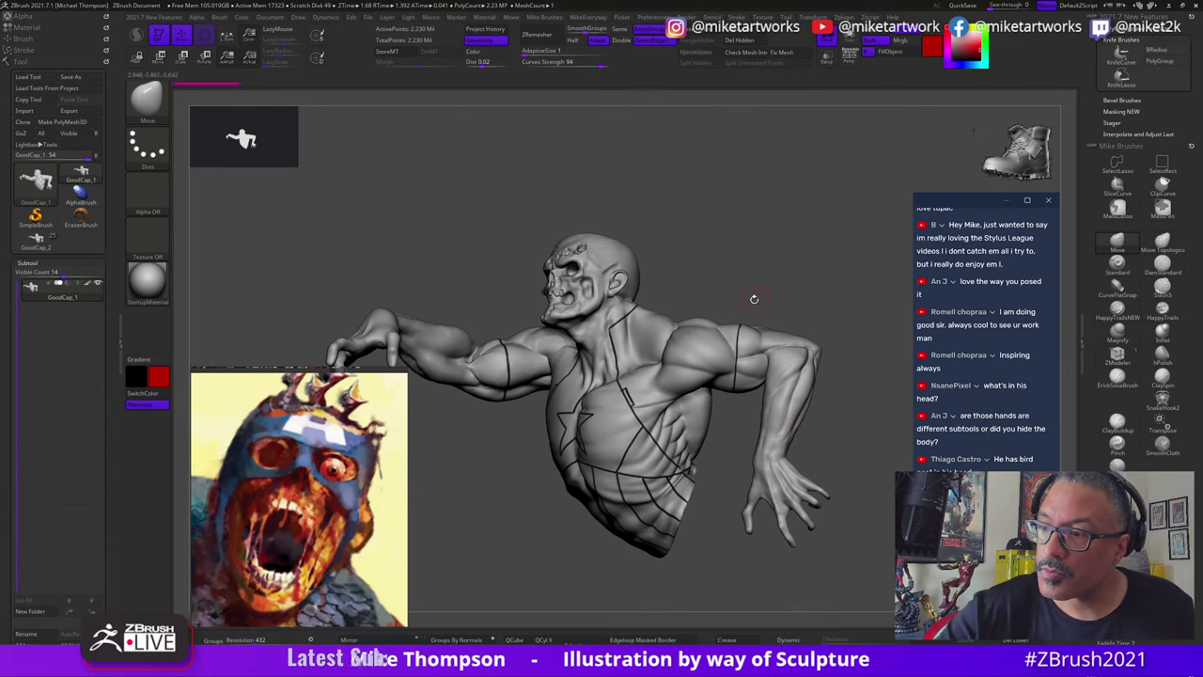
# Step: Mask the shield-side arm with MaskLasso from the upper-arm suit line down to the hand, clearing mask above the line
pyautogui.press('ctrl')
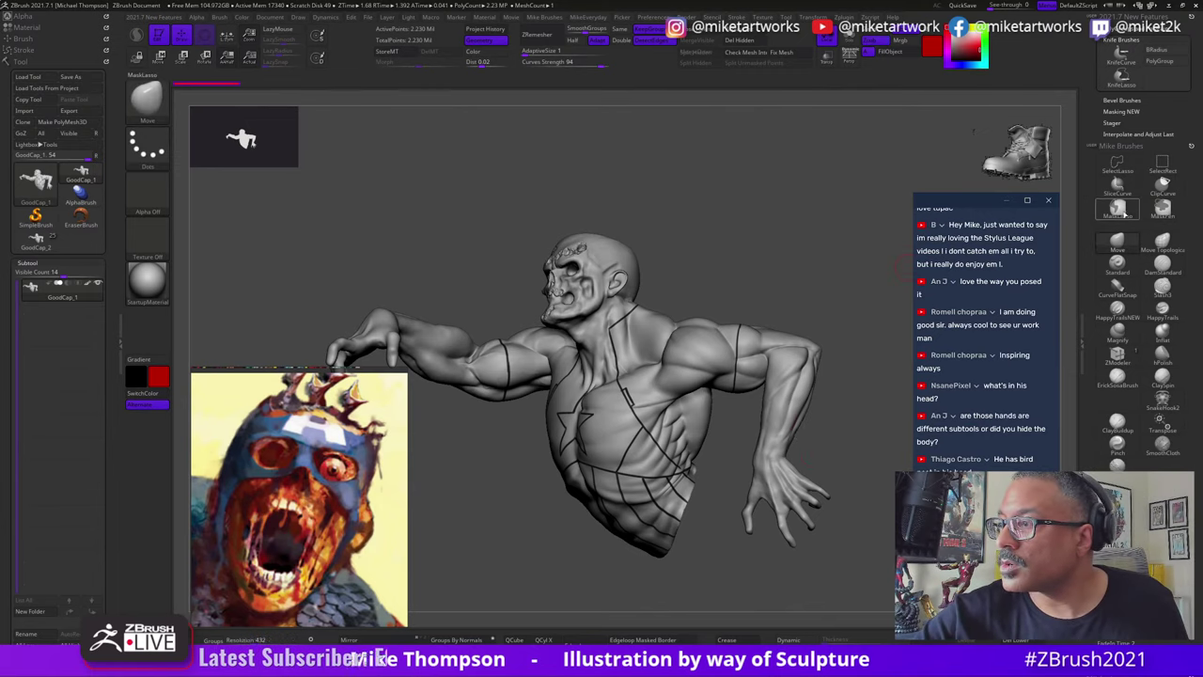
pyautogui.press('ctrl')
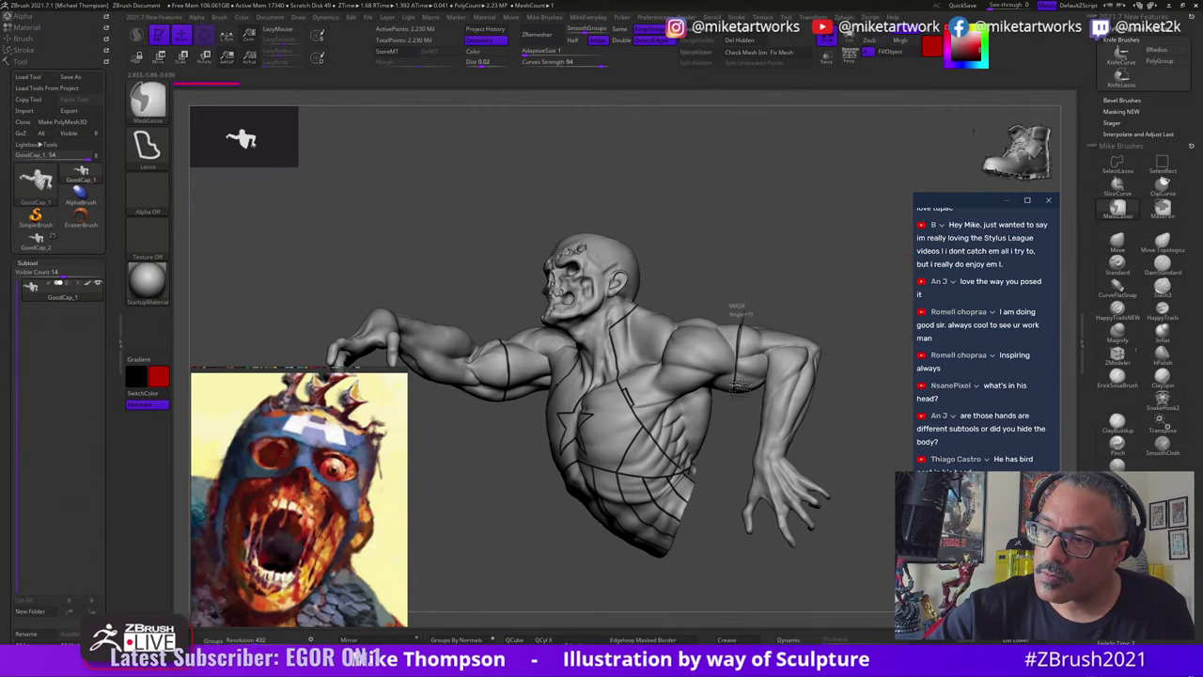
pyautogui.moveTo(742, 312)
pyautogui.keyDown('ctrl'); pyautogui.mouseDown()
pyautogui.moveTo(866, 481)
pyautogui.moveTo(815, 235)
pyautogui.mouseUp(); pyautogui.keyUp('ctrl')
pyautogui.moveTo(845, 414)
pyautogui.mouseDown()
pyautogui.moveTo(839, 556)
pyautogui.moveTo(785, 597)
pyautogui.moveTo(814, 569)
pyautogui.moveTo(783, 535)
pyautogui.mouseUp()
pyautogui.press('ctrl')
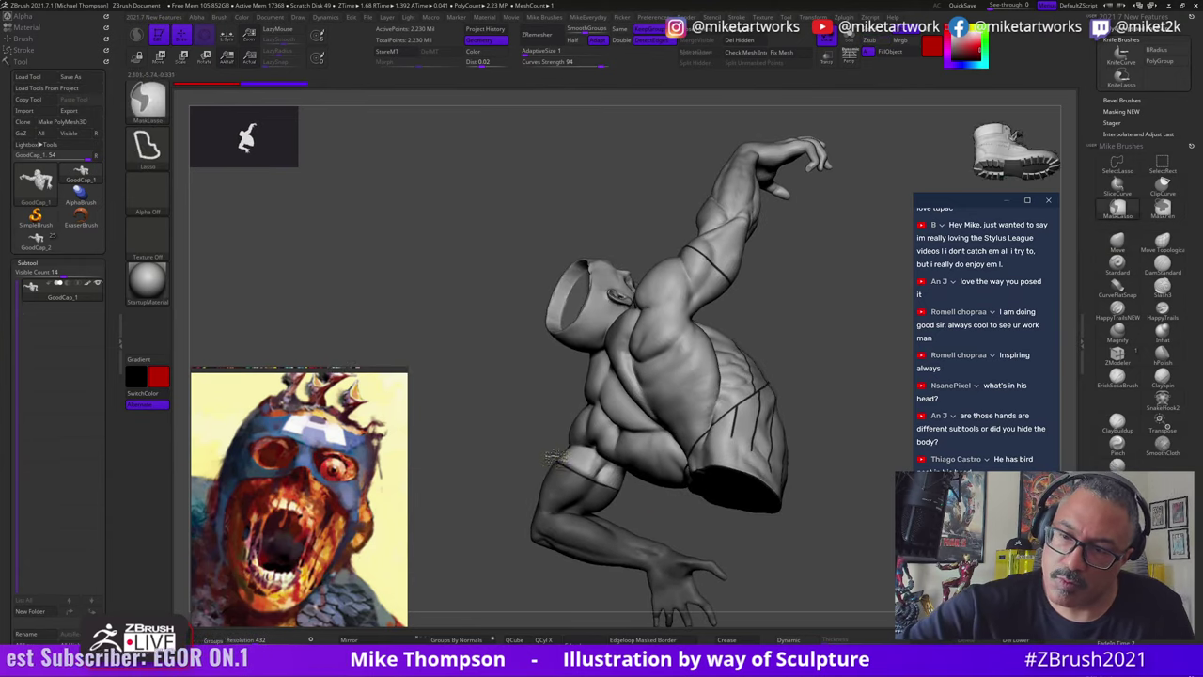
pyautogui.moveTo(615, 486)
pyautogui.keyDown('ctrl'); pyautogui.keyDown('alt'); pyautogui.mouseDown()
pyautogui.moveTo(519, 410)
pyautogui.moveTo(522, 395)
pyautogui.mouseUp(); pyautogui.keyUp('alt'); pyautogui.keyUp('ctrl')
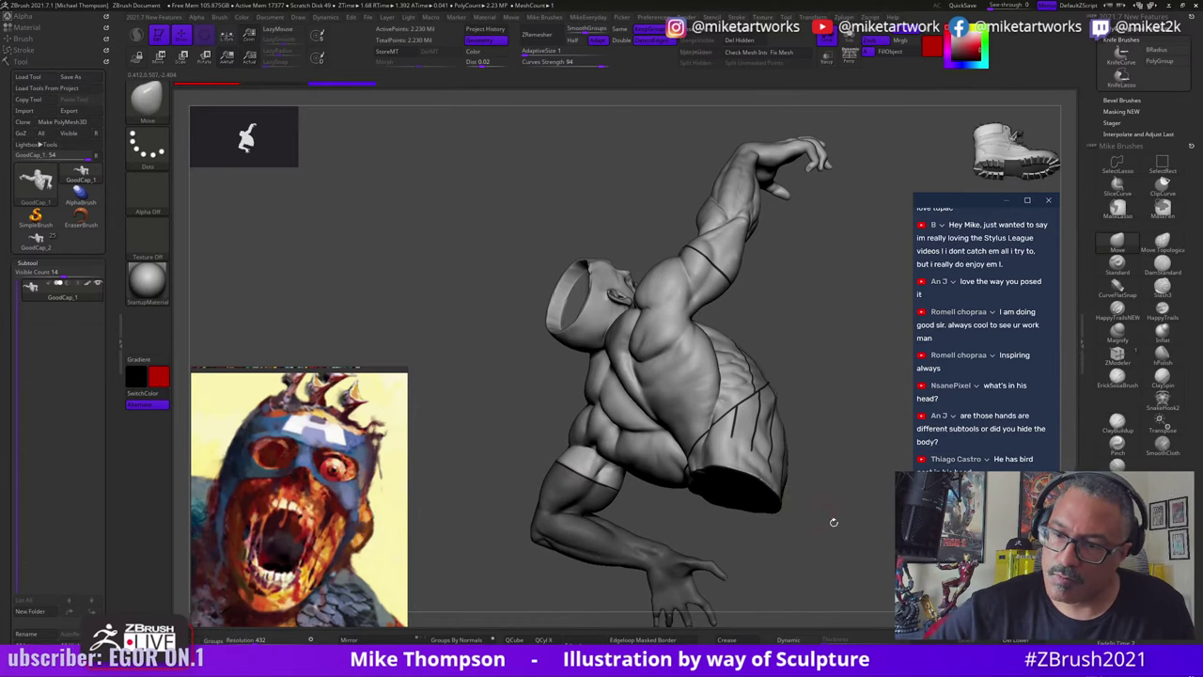
pyautogui.moveTo(833, 522)
pyautogui.mouseDown()
pyautogui.moveTo(858, 545)
pyautogui.moveTo(834, 525)
pyautogui.moveTo(865, 510)
pyautogui.moveTo(846, 510)
pyautogui.moveTo(848, 498)
pyautogui.mouseUp()
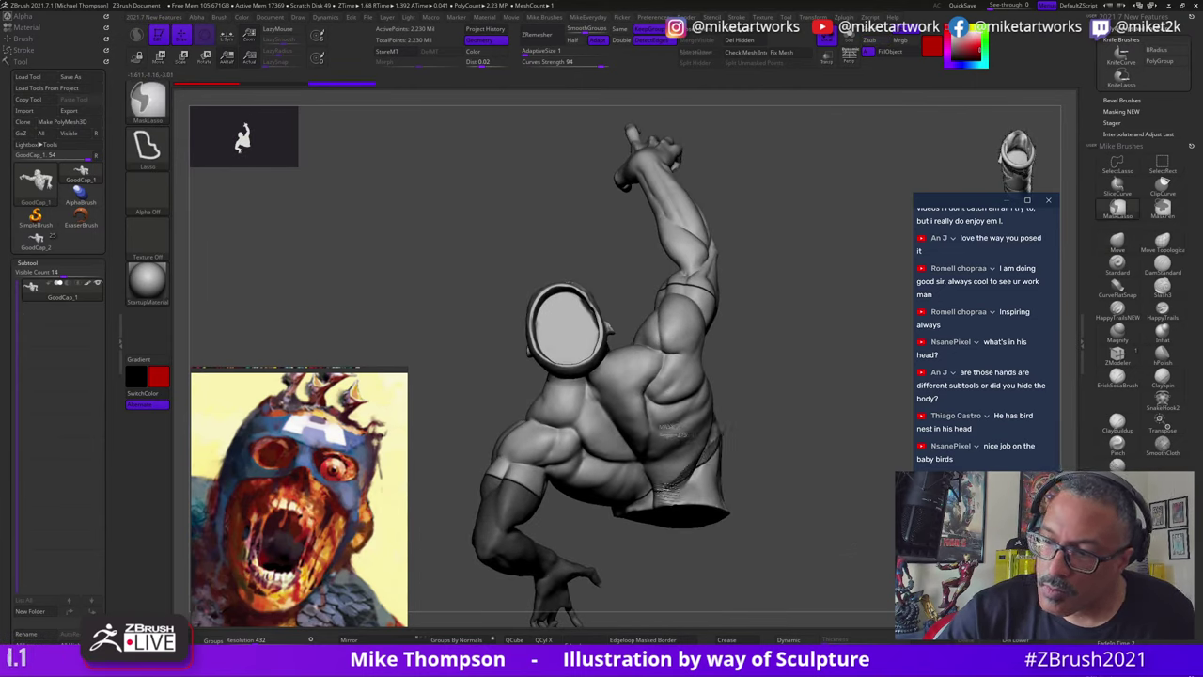
# Step: Mask the waist below the torso's suit line with MaskLasso, starting from the back and side
pyautogui.keyDown('ctrl'); pyautogui.moveTo(807, 516); pyautogui.dragTo(797, 328); pyautogui.keyUp('ctrl')
pyautogui.moveTo(822, 491)
pyautogui.mouseDown()
pyautogui.moveTo(804, 475)
pyautogui.moveTo(798, 491)
pyautogui.moveTo(840, 502)
pyautogui.moveTo(891, 473)
pyautogui.moveTo(834, 500)
pyautogui.mouseUp()
pyautogui.moveTo(665, 541)
pyautogui.mouseDown()
pyautogui.moveTo(664, 559)
pyautogui.moveTo(554, 474)
pyautogui.moveTo(513, 556)
pyautogui.moveTo(515, 541)
pyautogui.mouseUp()
pyautogui.moveTo(821, 462)
pyautogui.mouseDown()
pyautogui.moveTo(884, 480)
pyautogui.moveTo(639, 515)
pyautogui.mouseUp()
pyautogui.press('ctrl')
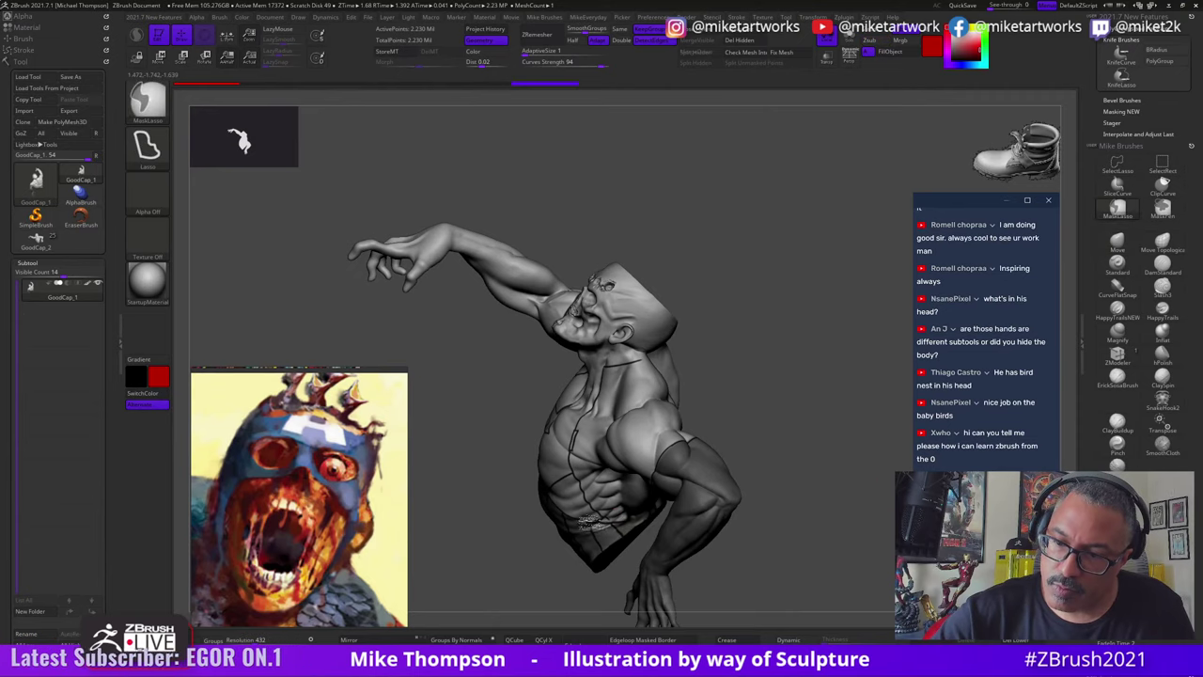
pyautogui.moveTo(833, 537); pyautogui.dragTo(658, 523)
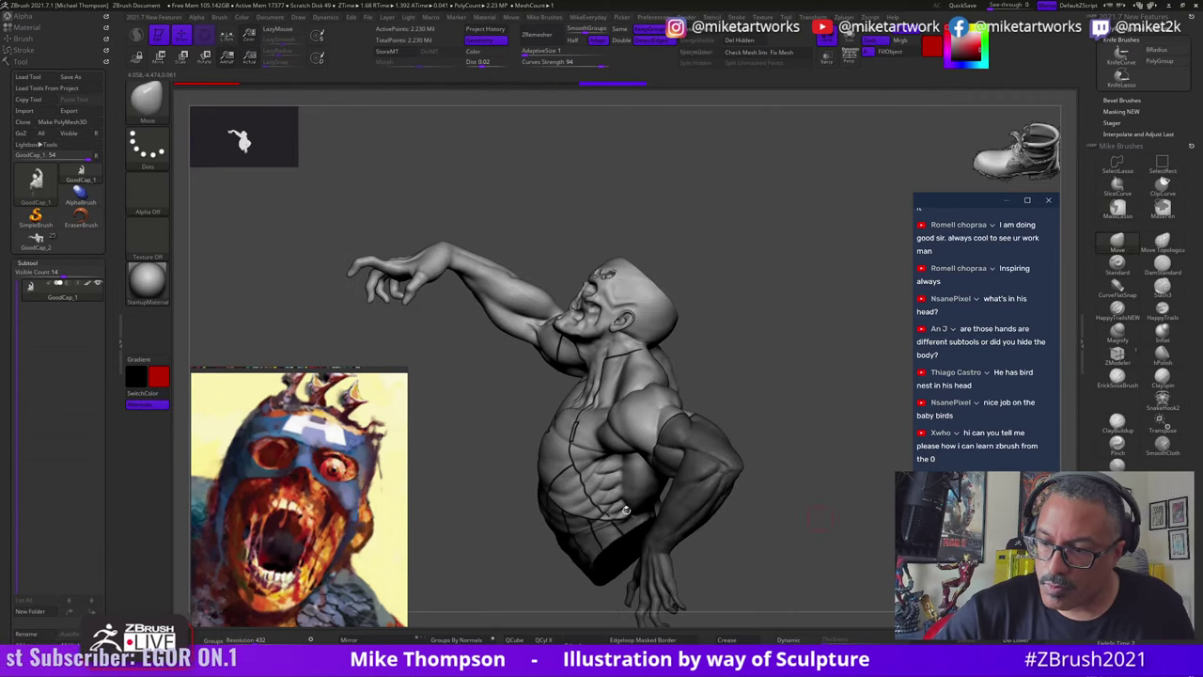
pyautogui.press('ctrl')
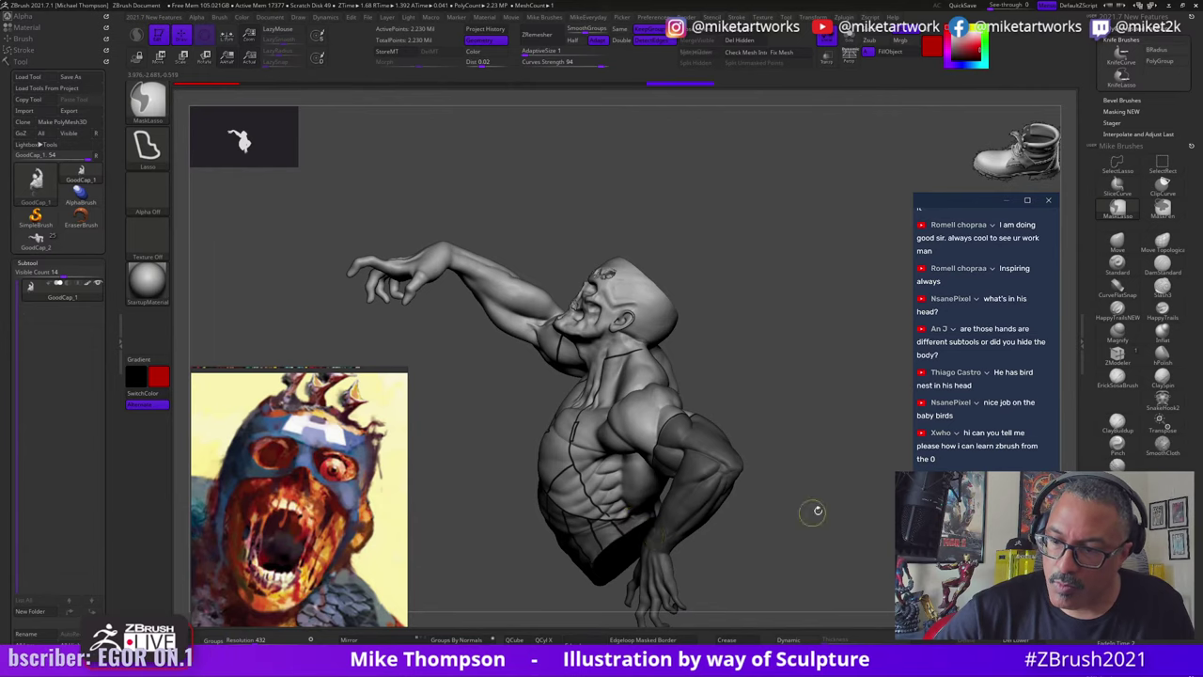
# Step: Refine the waist mask along the suit line around the belly and the outstretched-arm side of the torso
pyautogui.moveTo(813, 512)
pyautogui.mouseDown()
pyautogui.moveTo(840, 542)
pyautogui.moveTo(822, 525)
pyautogui.mouseUp()
pyautogui.press('ctrl')
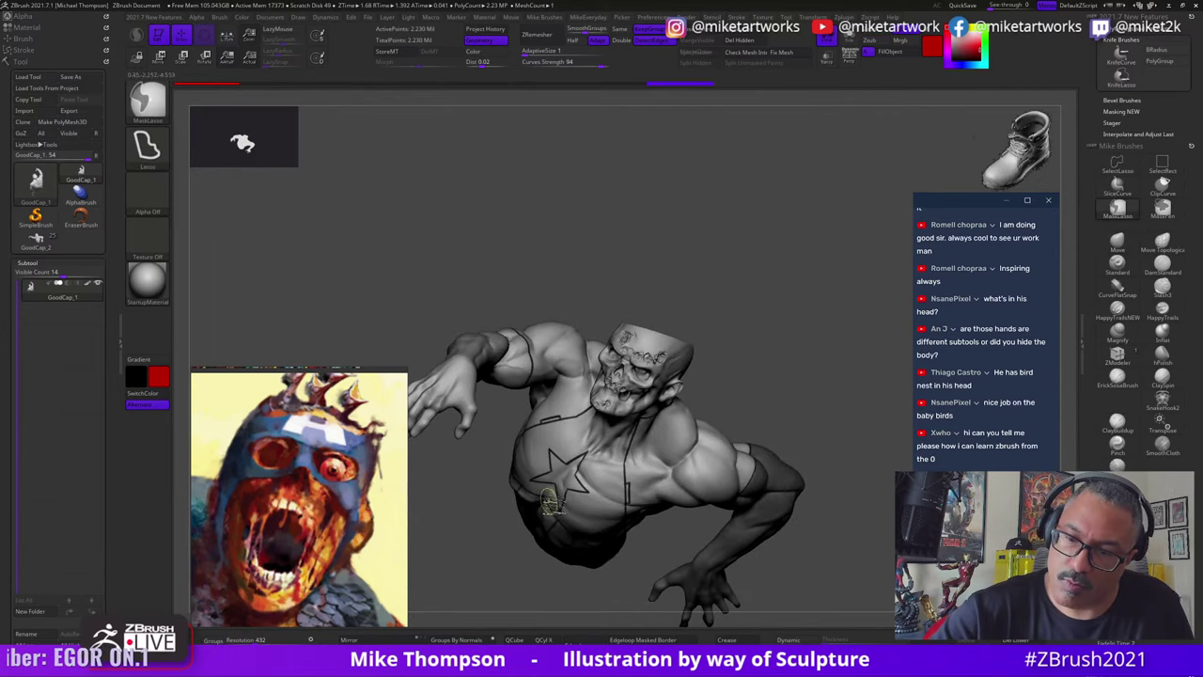
pyautogui.keyDown('ctrl'); pyautogui.moveTo(510, 490); pyautogui.dragTo(509, 488); pyautogui.keyUp('ctrl')
pyautogui.moveTo(829, 419)
pyautogui.mouseDown()
pyautogui.moveTo(855, 430)
pyautogui.moveTo(841, 420)
pyautogui.mouseUp()
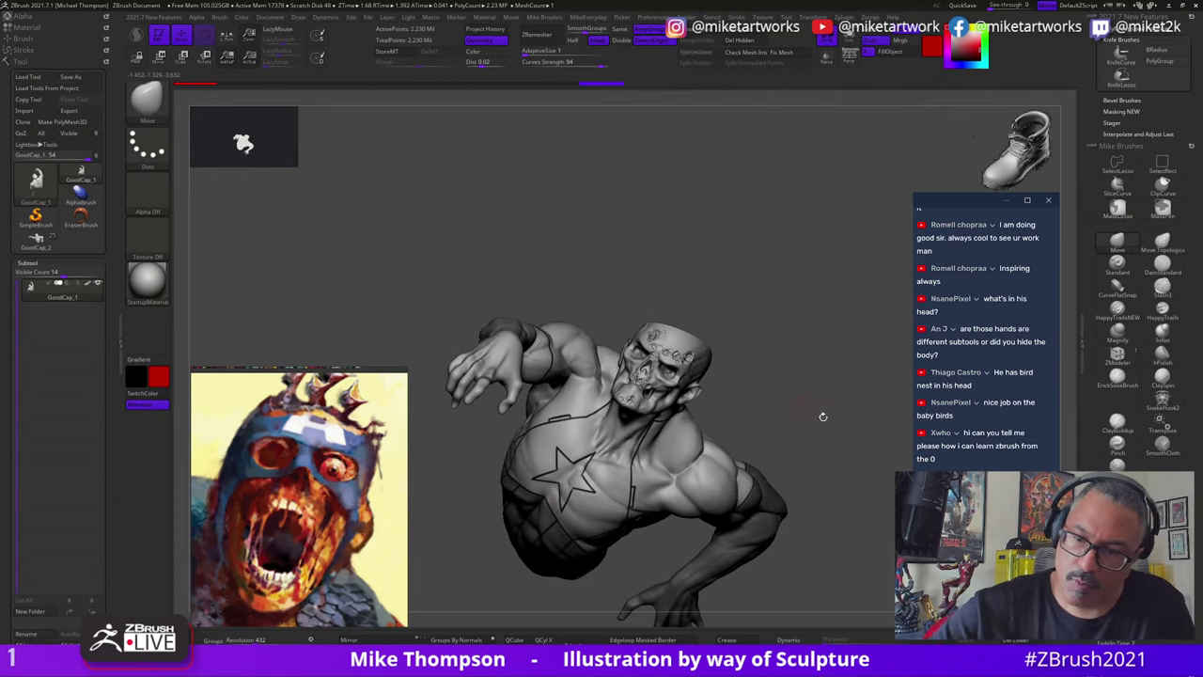
pyautogui.moveTo(822, 416)
pyautogui.mouseDown()
pyautogui.moveTo(841, 470)
pyautogui.moveTo(862, 484)
pyautogui.moveTo(830, 470)
pyautogui.mouseUp()
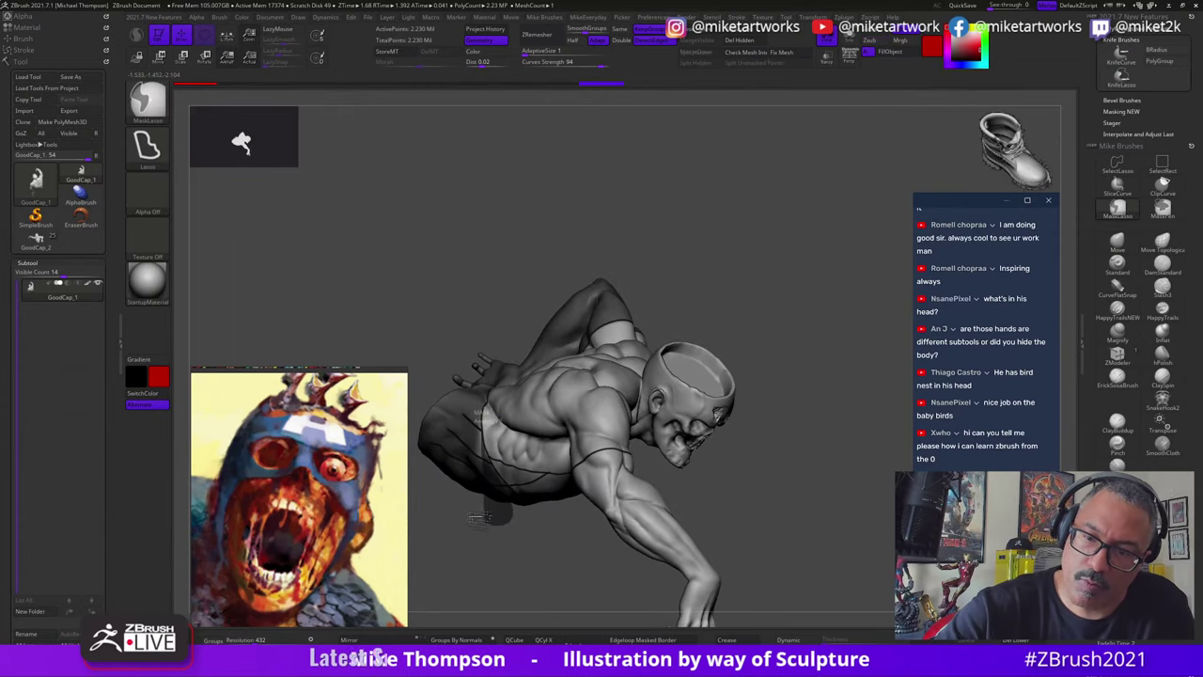
pyautogui.moveTo(828, 552)
pyautogui.mouseDown()
pyautogui.moveTo(780, 556)
pyautogui.moveTo(857, 535)
pyautogui.moveTo(843, 550)
pyautogui.mouseUp()
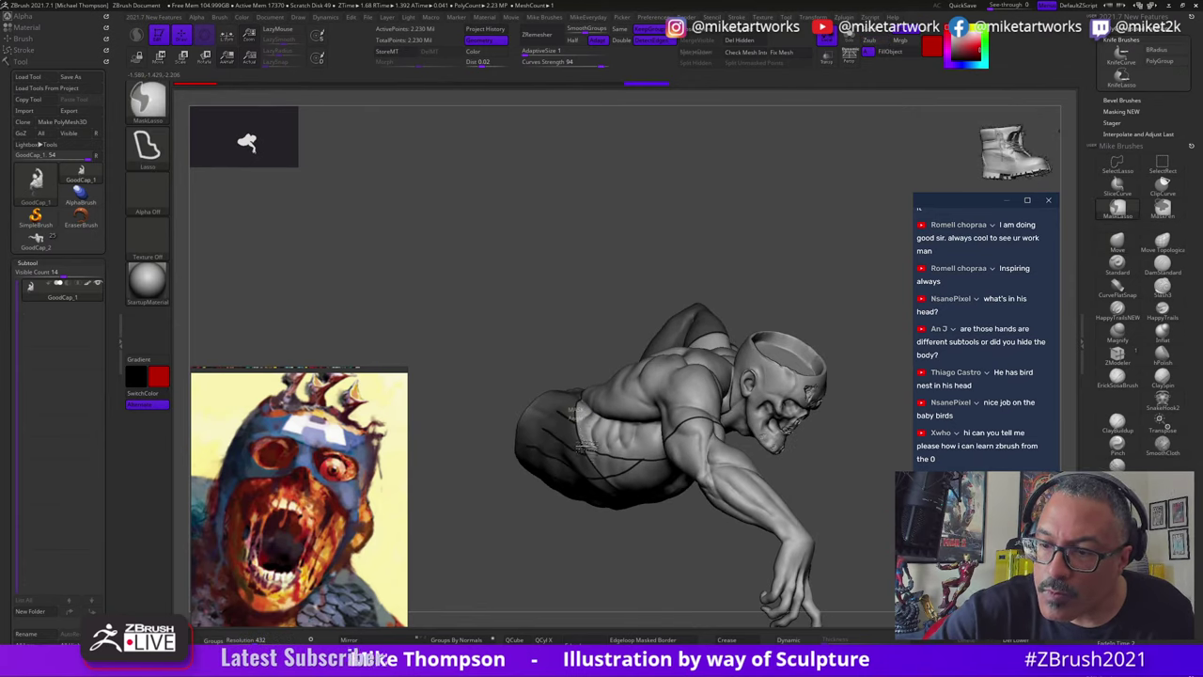
pyautogui.keyDown('ctrl'); pyautogui.moveTo(601, 482); pyautogui.dragTo(507, 284); pyautogui.keyUp('ctrl')
pyautogui.moveTo(886, 529)
pyautogui.mouseDown()
pyautogui.moveTo(891, 545)
pyautogui.moveTo(805, 417)
pyautogui.moveTo(824, 382)
pyautogui.moveTo(854, 385)
pyautogui.mouseUp()
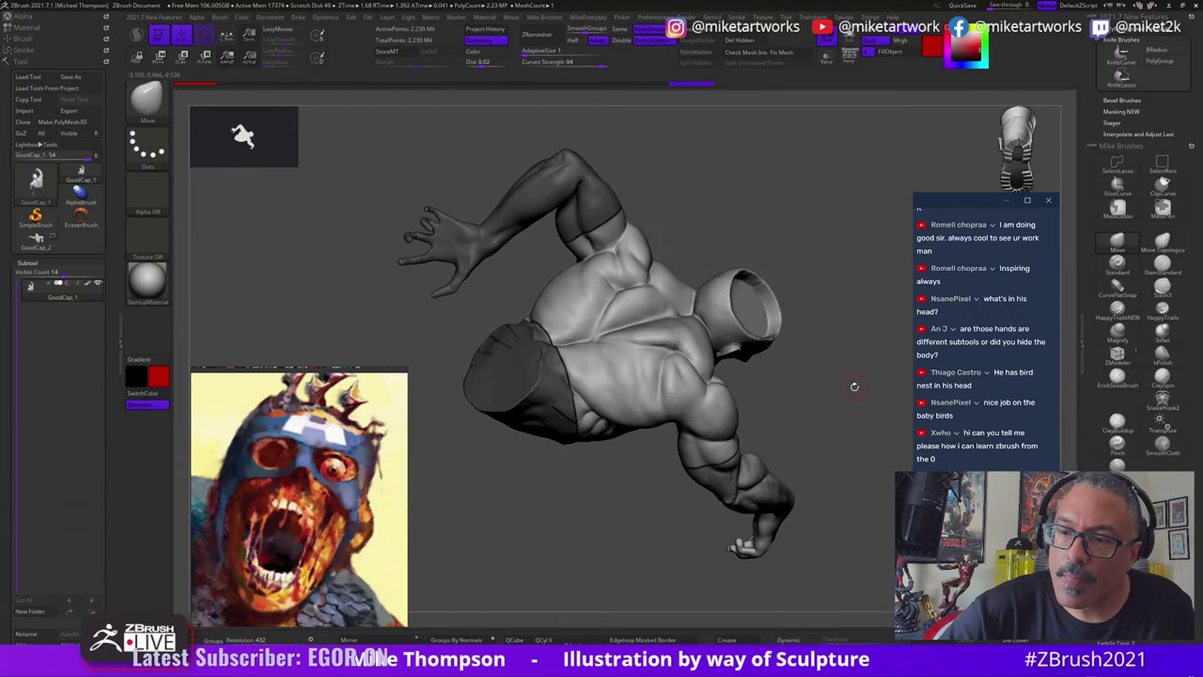
# Step: Mask the outstretched arm with MaskLasso from the upper-arm suit line down to the fingertips
pyautogui.moveTo(827, 451)
pyautogui.mouseDown()
pyautogui.moveTo(874, 485)
pyautogui.moveTo(817, 533)
pyautogui.moveTo(753, 456)
pyautogui.moveTo(694, 430)
pyautogui.mouseUp()
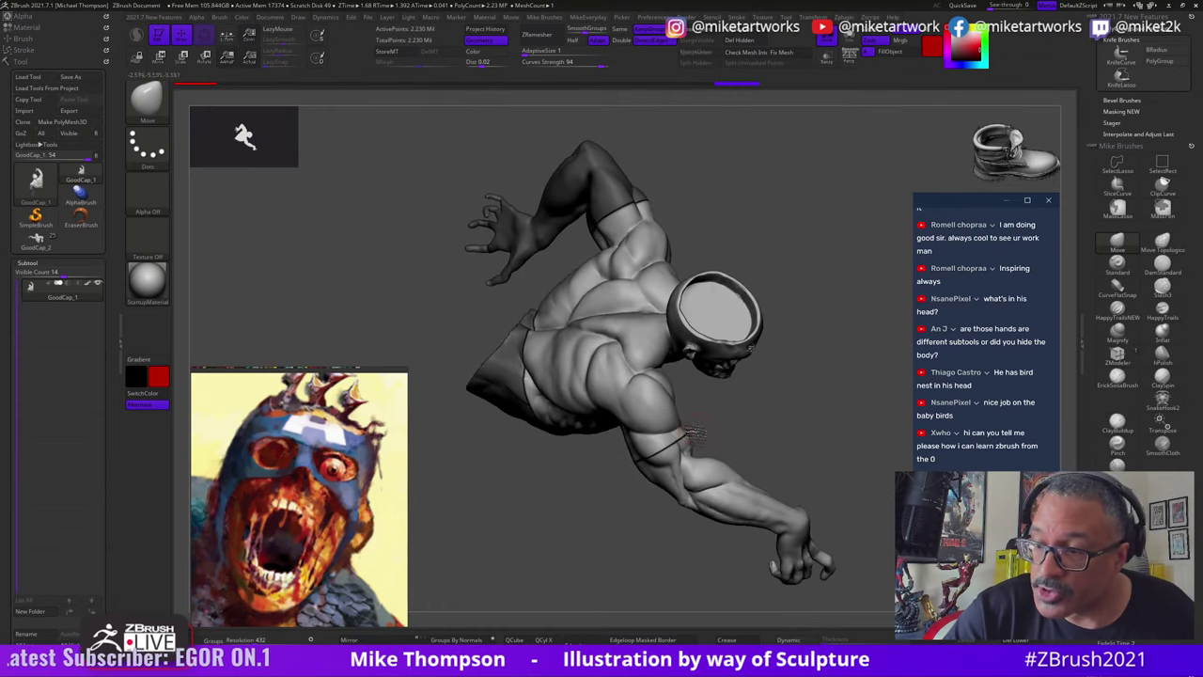
pyautogui.moveTo(792, 424)
pyautogui.mouseDown()
pyautogui.moveTo(709, 425)
pyautogui.moveTo(725, 425)
pyautogui.moveTo(693, 439)
pyautogui.mouseUp()
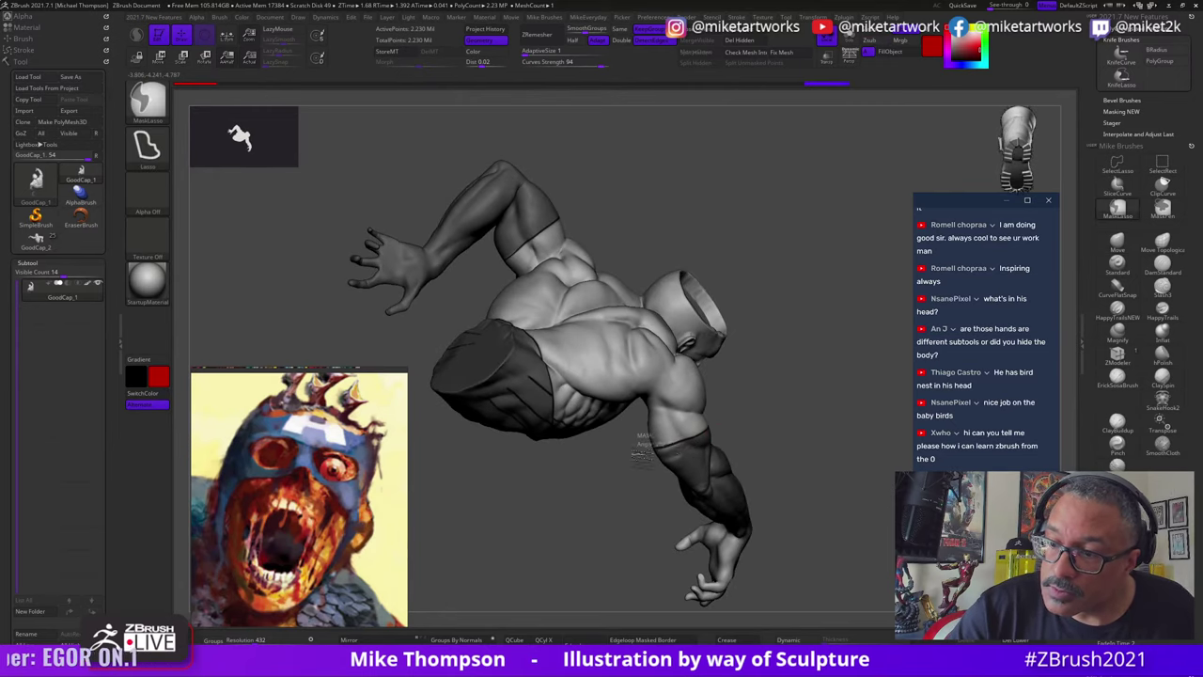
pyautogui.moveTo(796, 434); pyautogui.dragTo(811, 449)
pyautogui.moveTo(802, 439); pyautogui.dragTo(692, 448)
pyautogui.press('ctrl')
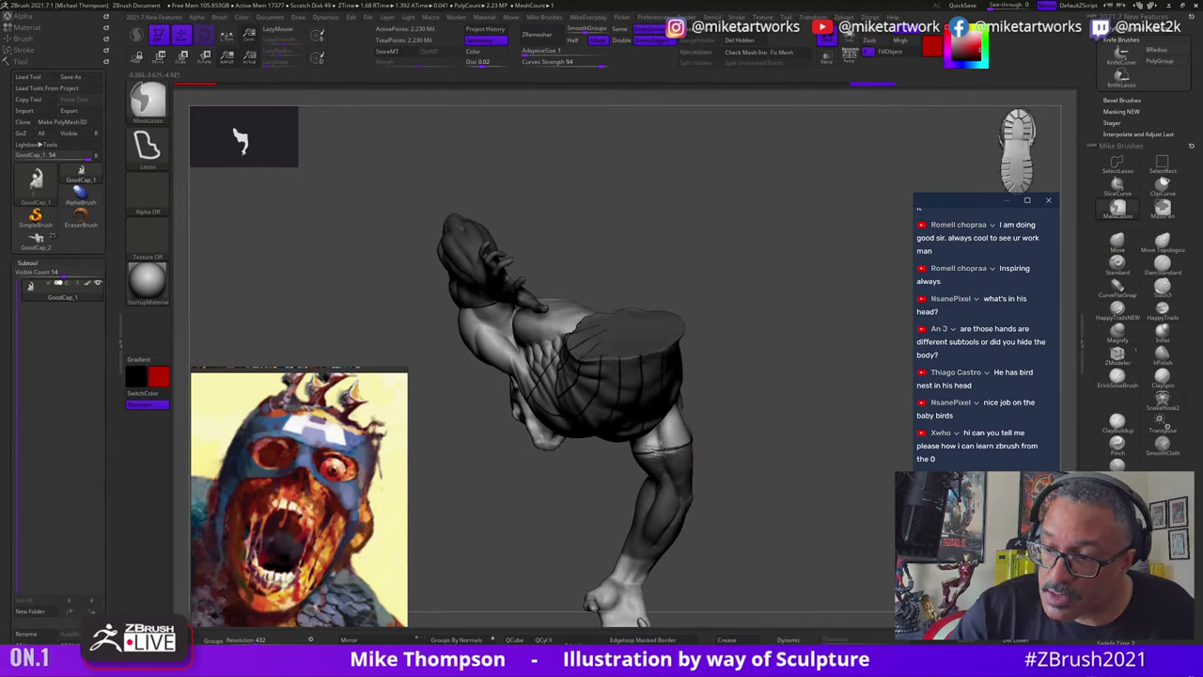
pyautogui.moveTo(764, 479)
pyautogui.mouseDown()
pyautogui.moveTo(774, 472)
pyautogui.moveTo(741, 478)
pyautogui.moveTo(675, 455)
pyautogui.mouseUp()
pyautogui.press('ctrl')
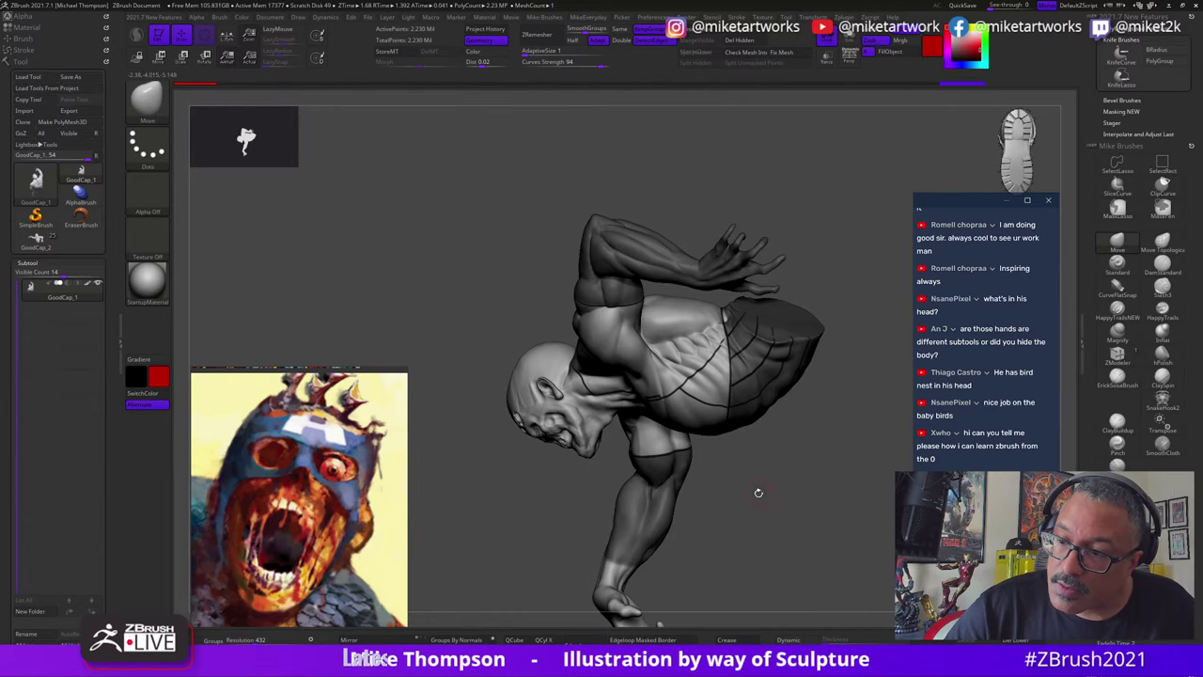
# Step: Mask the head down to the neck's suit line with MaskLasso from the front and the back
pyautogui.moveTo(758, 493); pyautogui.dragTo(776, 434)
pyautogui.moveTo(792, 488)
pyautogui.mouseDown()
pyautogui.moveTo(821, 440)
pyautogui.moveTo(788, 495)
pyautogui.moveTo(840, 448)
pyautogui.moveTo(759, 484)
pyautogui.moveTo(758, 372)
pyautogui.moveTo(817, 395)
pyautogui.moveTo(881, 384)
pyautogui.mouseUp()
pyautogui.press('ctrl')
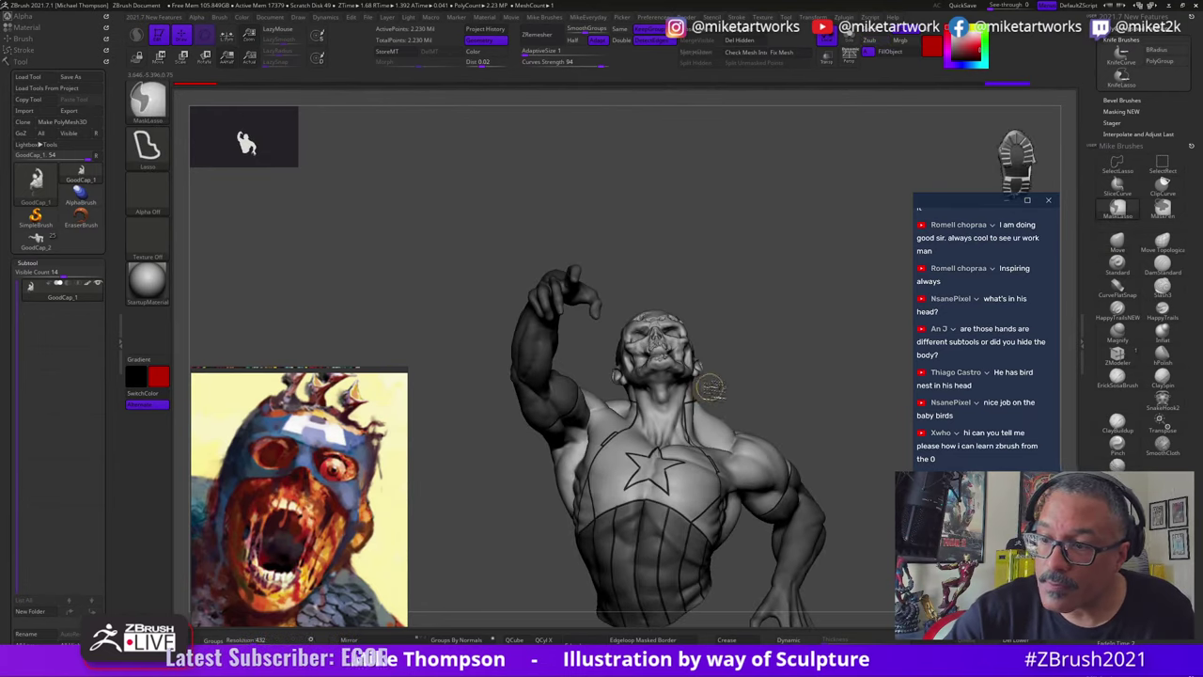
pyautogui.keyDown('ctrl'); pyautogui.moveTo(639, 393); pyautogui.dragTo(735, 378); pyautogui.keyUp('ctrl')
pyautogui.moveTo(820, 397)
pyautogui.mouseDown()
pyautogui.moveTo(812, 422)
pyautogui.moveTo(818, 403)
pyautogui.moveTo(737, 395)
pyautogui.moveTo(825, 373)
pyautogui.moveTo(787, 358)
pyautogui.moveTo(849, 398)
pyautogui.moveTo(865, 360)
pyautogui.moveTo(811, 395)
pyautogui.moveTo(808, 384)
pyautogui.moveTo(845, 362)
pyautogui.mouseUp()
pyautogui.press('ctrl')
pyautogui.press('ctrl')
pyautogui.press('ctrl')
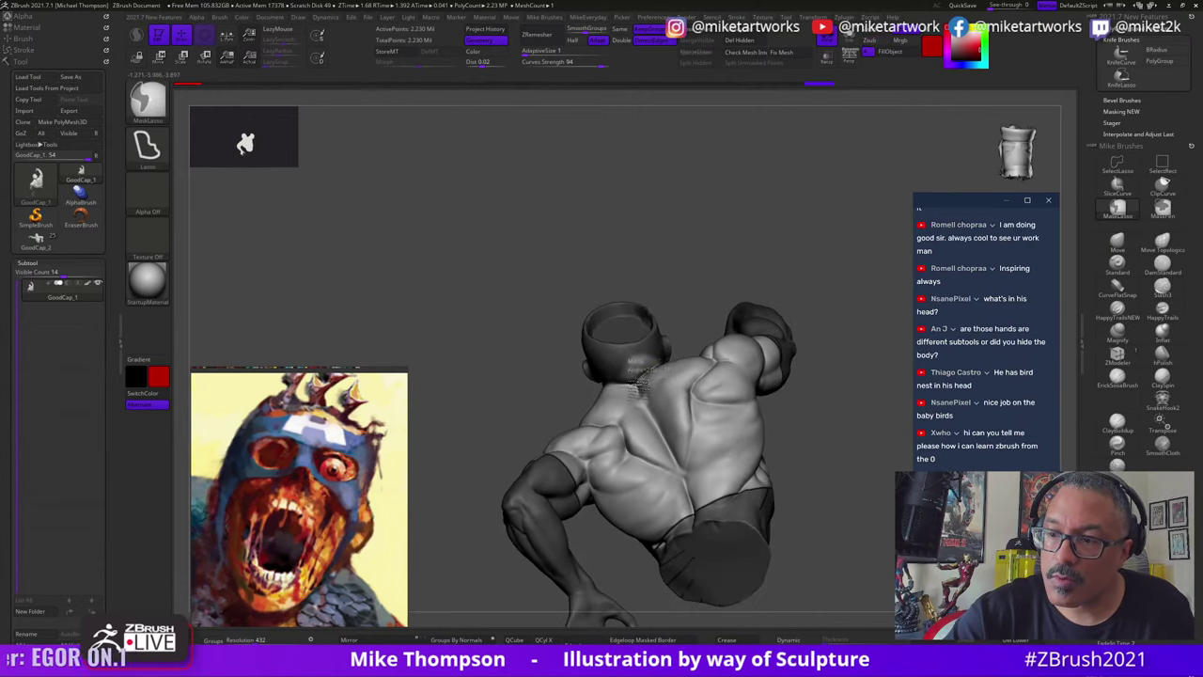
# Step: Refine the head mask along the nape and the sides of the neck with MaskLasso
pyautogui.moveTo(729, 249); pyautogui.dragTo(663, 340)
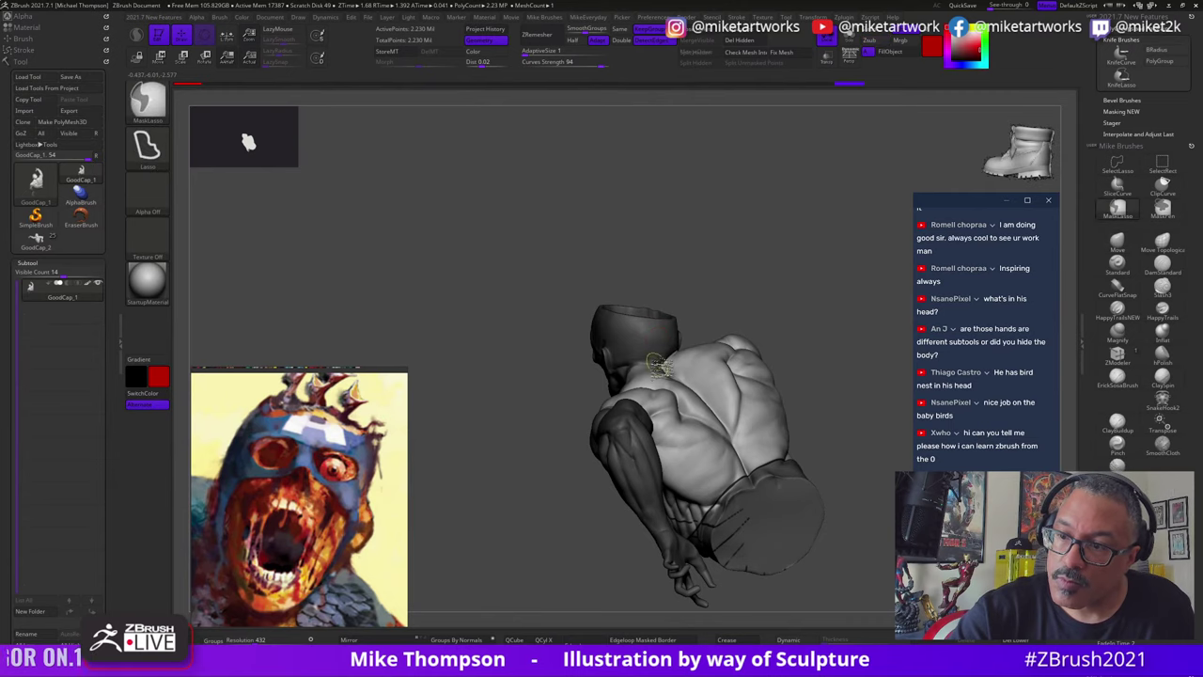
pyautogui.moveTo(718, 275)
pyautogui.mouseDown()
pyautogui.moveTo(663, 351)
pyautogui.moveTo(680, 380)
pyautogui.moveTo(664, 379)
pyautogui.mouseUp()
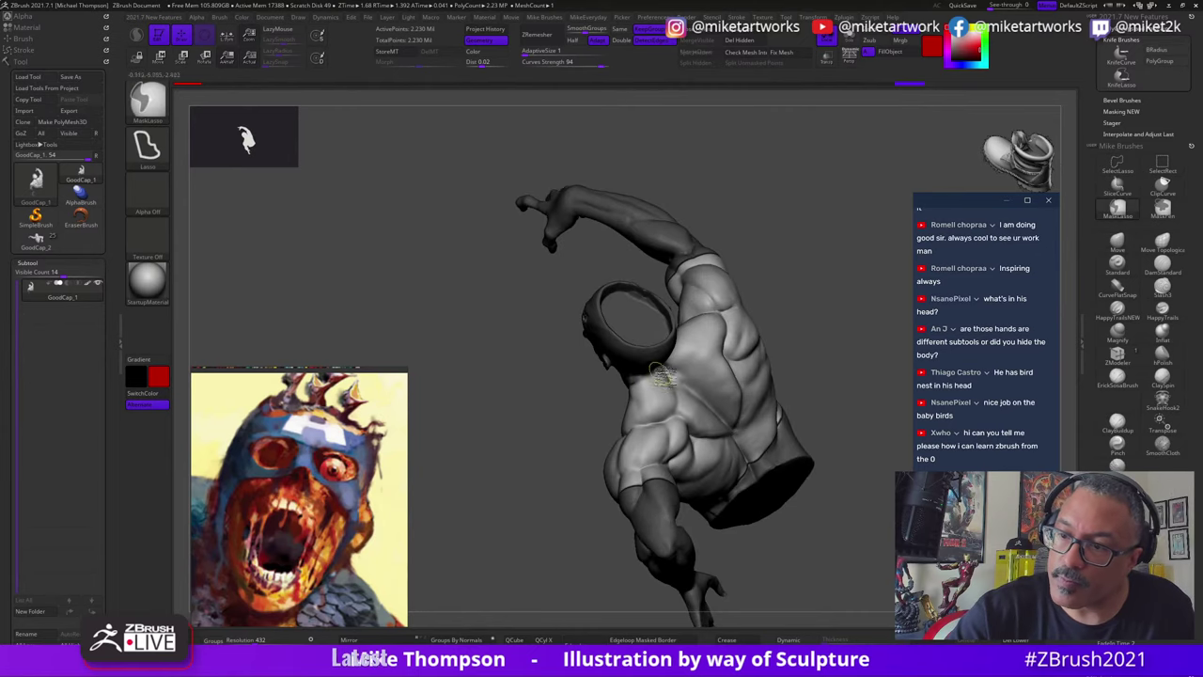
pyautogui.moveTo(811, 381)
pyautogui.mouseDown()
pyautogui.moveTo(860, 383)
pyautogui.moveTo(849, 409)
pyautogui.moveTo(840, 378)
pyautogui.moveTo(805, 400)
pyautogui.moveTo(827, 382)
pyautogui.moveTo(864, 384)
pyautogui.moveTo(840, 357)
pyautogui.moveTo(779, 341)
pyautogui.mouseUp()
pyautogui.press('ctrl')
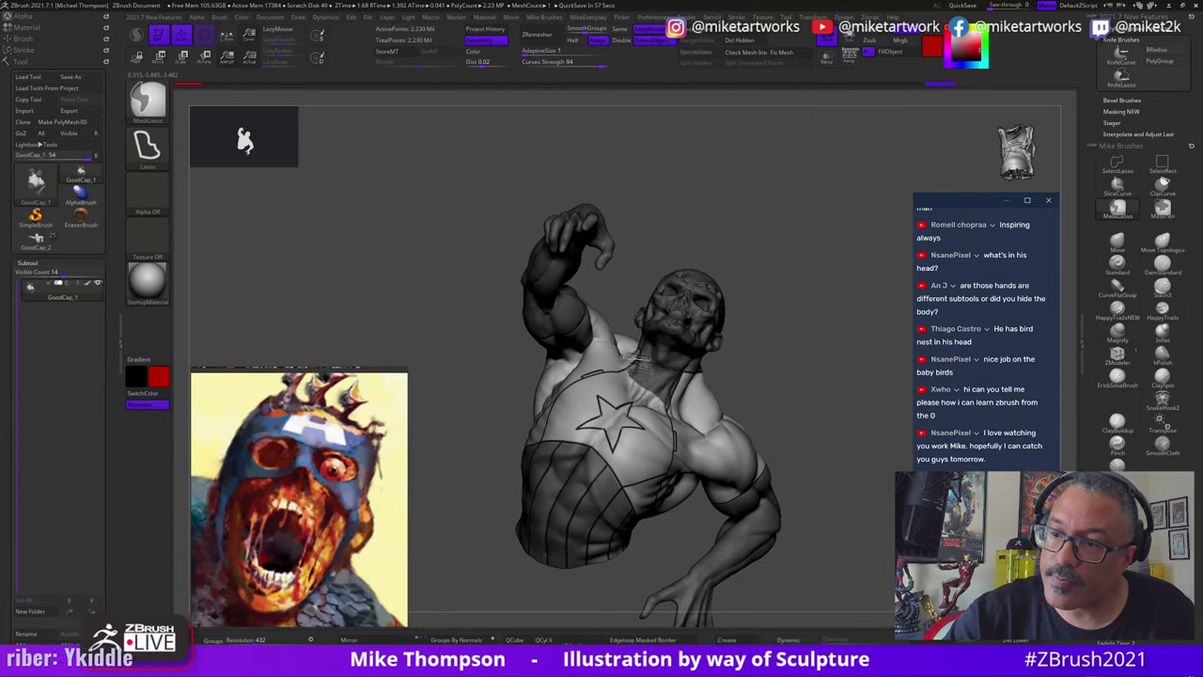
pyautogui.moveTo(824, 301)
pyautogui.mouseDown()
pyautogui.moveTo(811, 449)
pyautogui.moveTo(878, 397)
pyautogui.moveTo(902, 397)
pyautogui.moveTo(860, 366)
pyautogui.moveTo(865, 347)
pyautogui.moveTo(853, 350)
pyautogui.mouseUp()
pyautogui.press('ctrl')
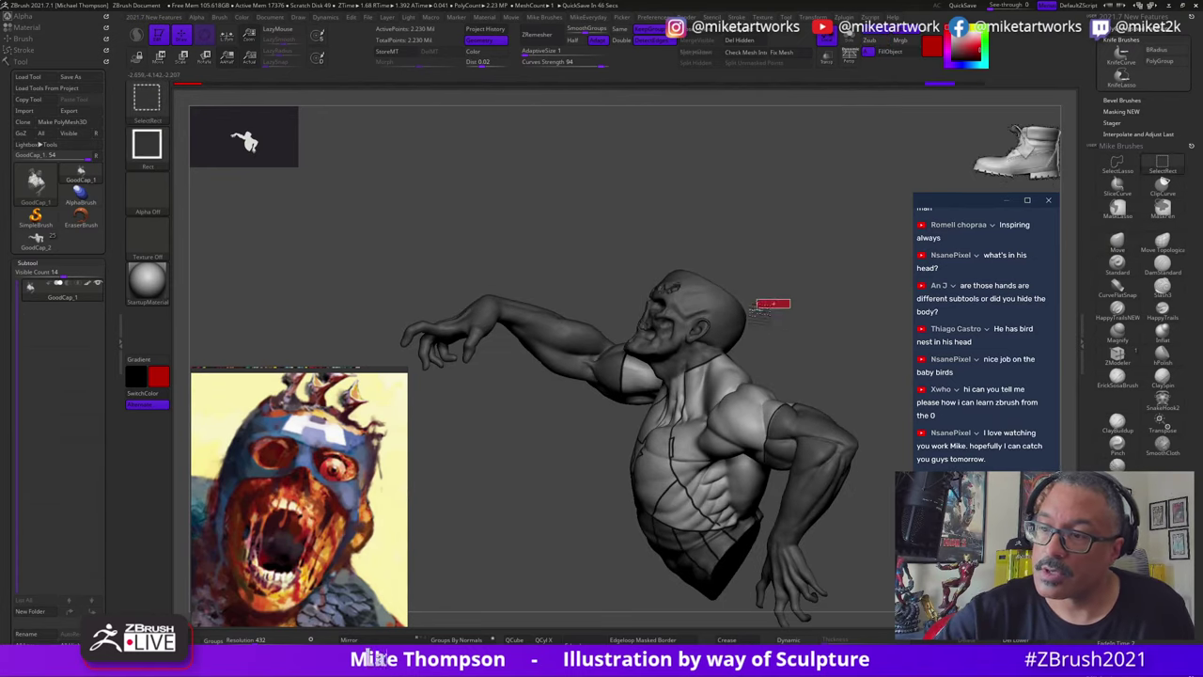
# Step: Hide the back of the head and shoulder, and clean up the neck mask along the front suit line with MaskLasso
pyautogui.keyDown('ctrl'); pyautogui.keyDown('alt'); pyautogui.keyDown('shift'); pyautogui.moveTo(721, 351); pyautogui.dragTo(712, 444); pyautogui.keyUp('shift'); pyautogui.keyUp('alt'); pyautogui.keyUp('ctrl')
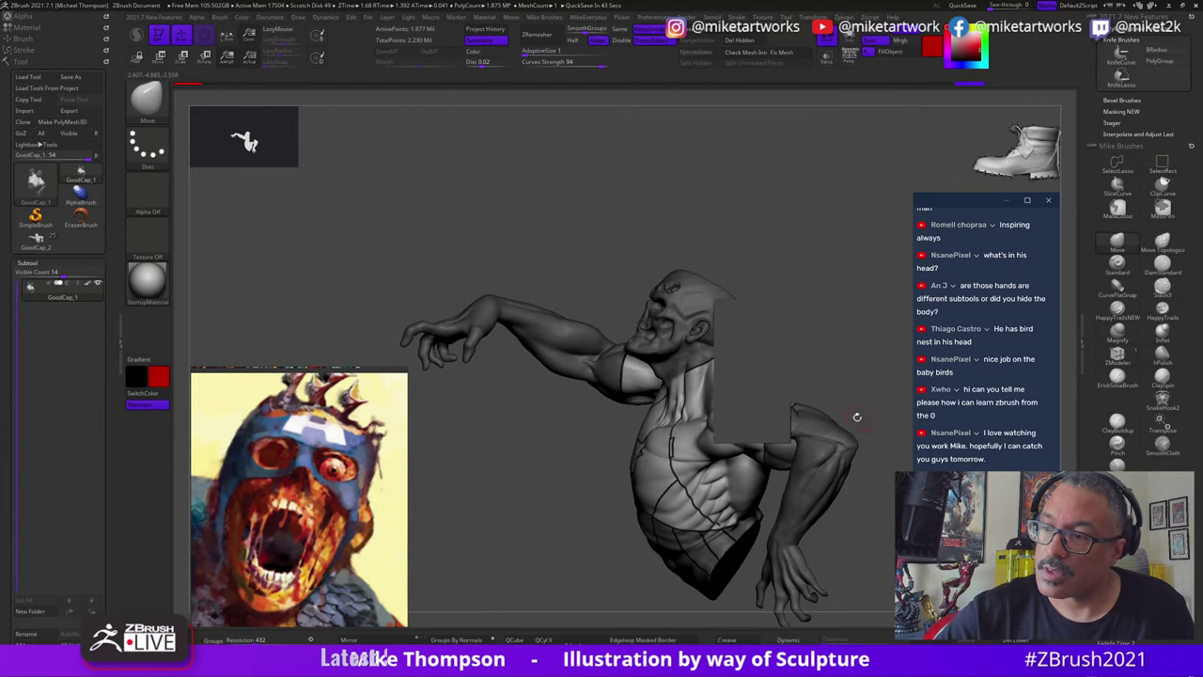
pyautogui.moveTo(844, 369)
pyautogui.mouseDown()
pyautogui.moveTo(859, 370)
pyautogui.moveTo(861, 348)
pyautogui.moveTo(696, 340)
pyautogui.moveTo(758, 332)
pyautogui.moveTo(681, 399)
pyautogui.mouseUp()
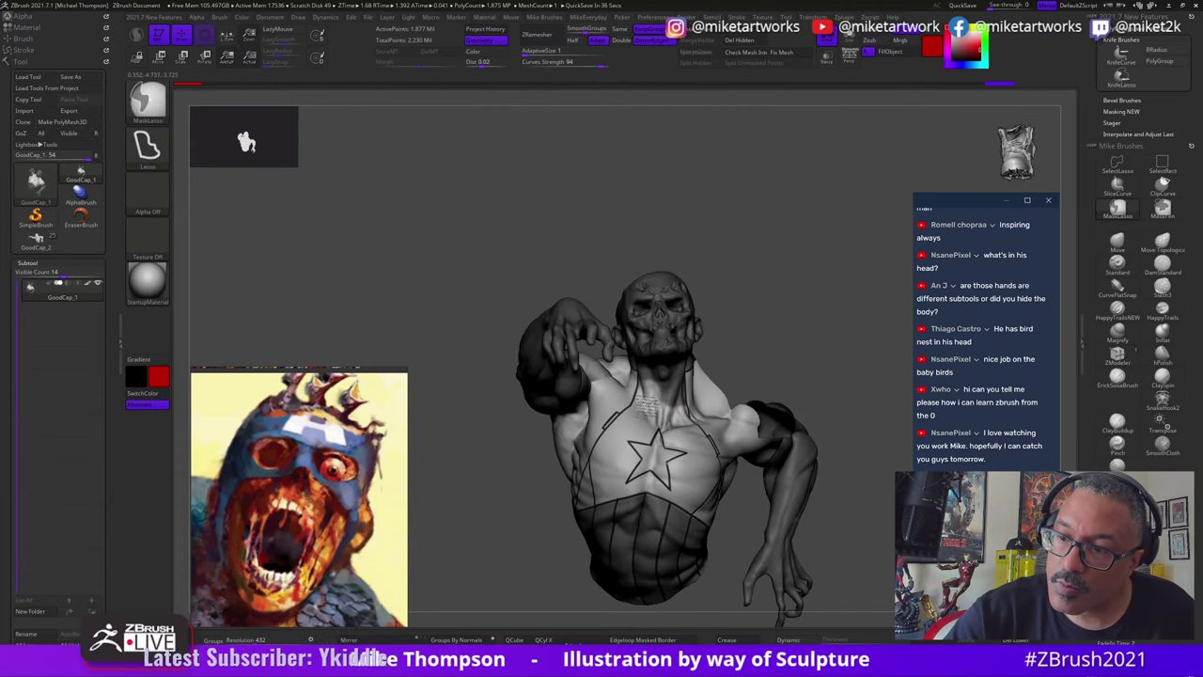
pyautogui.moveTo(758, 301)
pyautogui.mouseDown()
pyautogui.moveTo(830, 341)
pyautogui.moveTo(761, 336)
pyautogui.mouseUp()
pyautogui.press('ctrl')
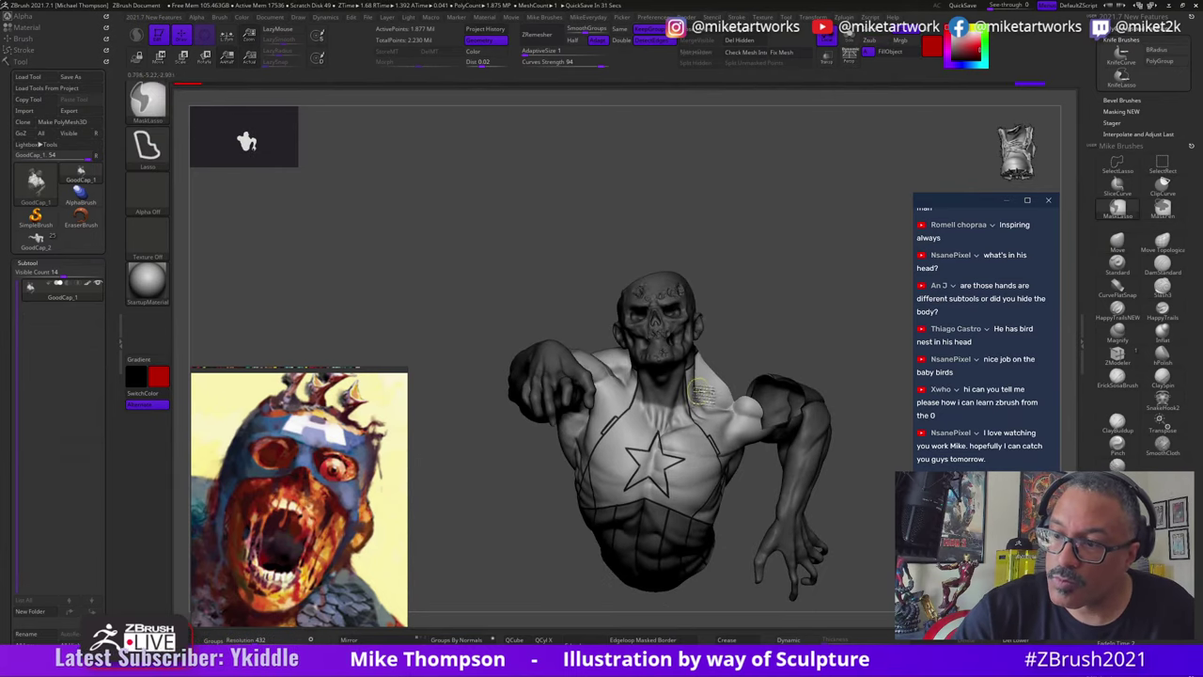
pyautogui.moveTo(648, 388)
pyautogui.keyDown('ctrl'); pyautogui.keyDown('alt'); pyautogui.mouseDown()
pyautogui.moveTo(622, 402)
pyautogui.moveTo(686, 394)
pyautogui.mouseUp(); pyautogui.keyUp('alt'); pyautogui.keyUp('ctrl')
pyautogui.moveTo(896, 448)
pyautogui.mouseDown()
pyautogui.moveTo(685, 383)
pyautogui.moveTo(804, 361)
pyautogui.mouseUp()
pyautogui.press('ctrl')
pyautogui.press('ctrl')
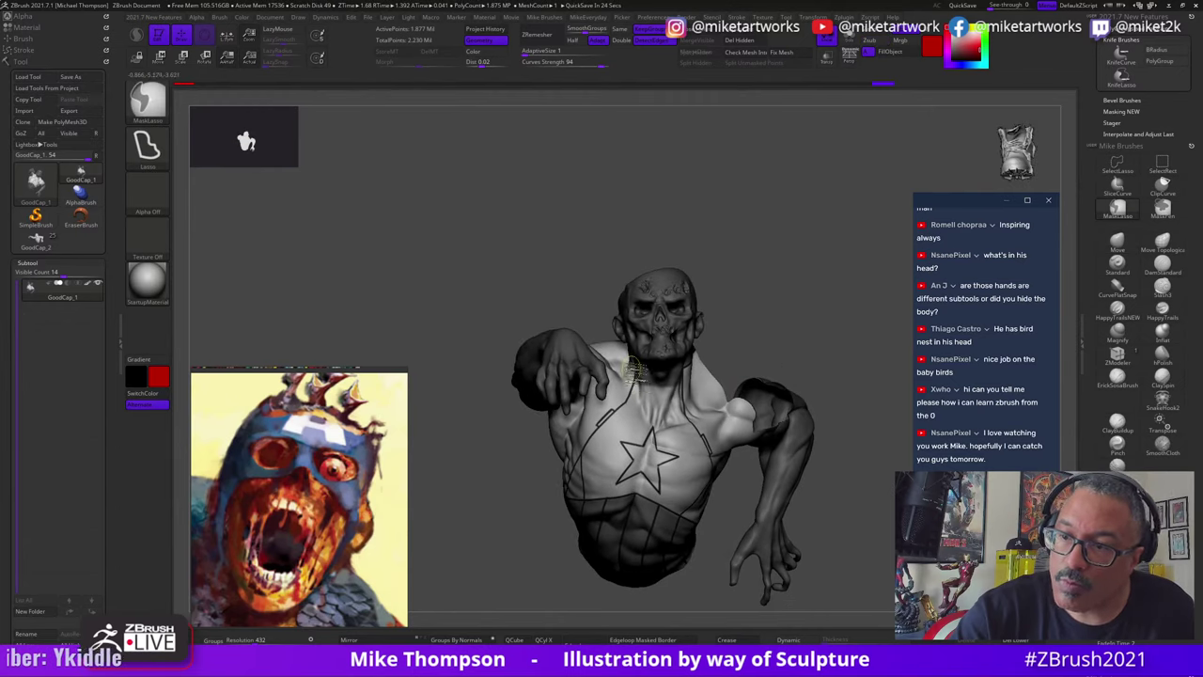
pyautogui.keyDown('ctrl'); pyautogui.moveTo(636, 370); pyautogui.dragTo(645, 378); pyautogui.keyUp('ctrl')
pyautogui.moveTo(794, 349)
pyautogui.mouseDown()
pyautogui.moveTo(775, 340)
pyautogui.moveTo(821, 322)
pyautogui.moveTo(782, 346)
pyautogui.mouseUp()
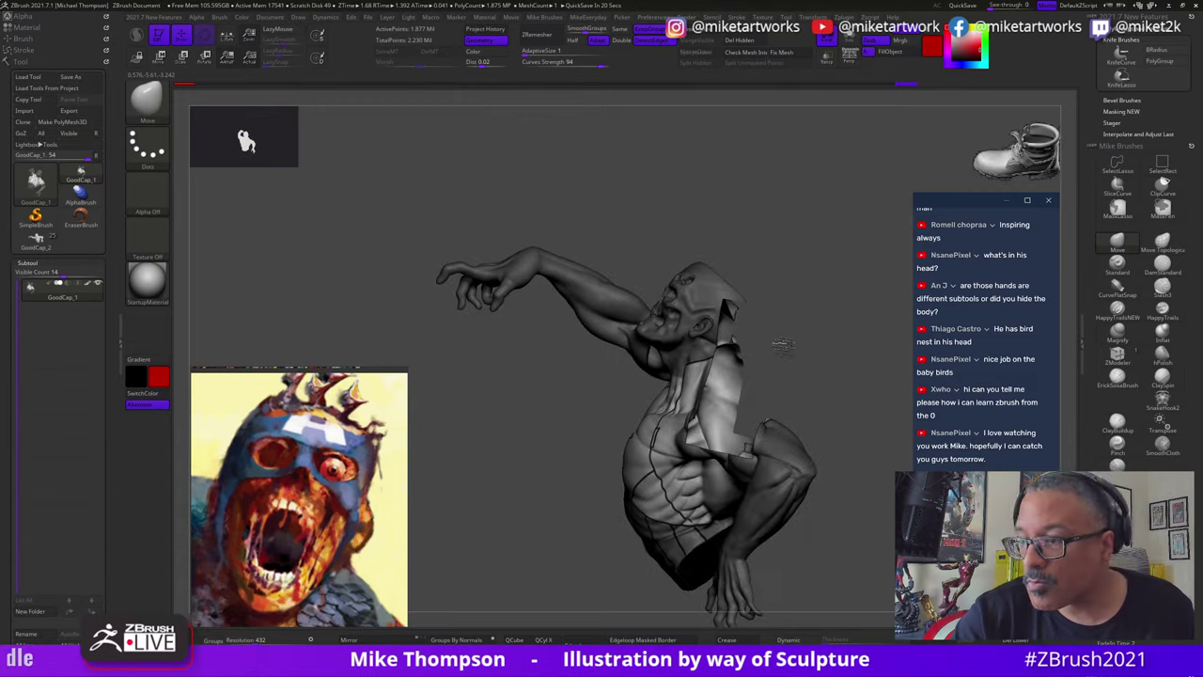
# Step: Unhide the whole body and invert the mask so that only the upper torso is masked
pyautogui.keyDown('ctrl'); pyautogui.keyDown('shift'); pyautogui.click(866, 552); pyautogui.keyUp('shift'); pyautogui.keyUp('ctrl')
pyautogui.moveTo(867, 552)
pyautogui.mouseDown()
pyautogui.moveTo(810, 566)
pyautogui.moveTo(883, 543)
pyautogui.moveTo(865, 527)
pyautogui.moveTo(867, 555)
pyautogui.moveTo(879, 540)
pyautogui.moveTo(851, 555)
pyautogui.mouseUp()
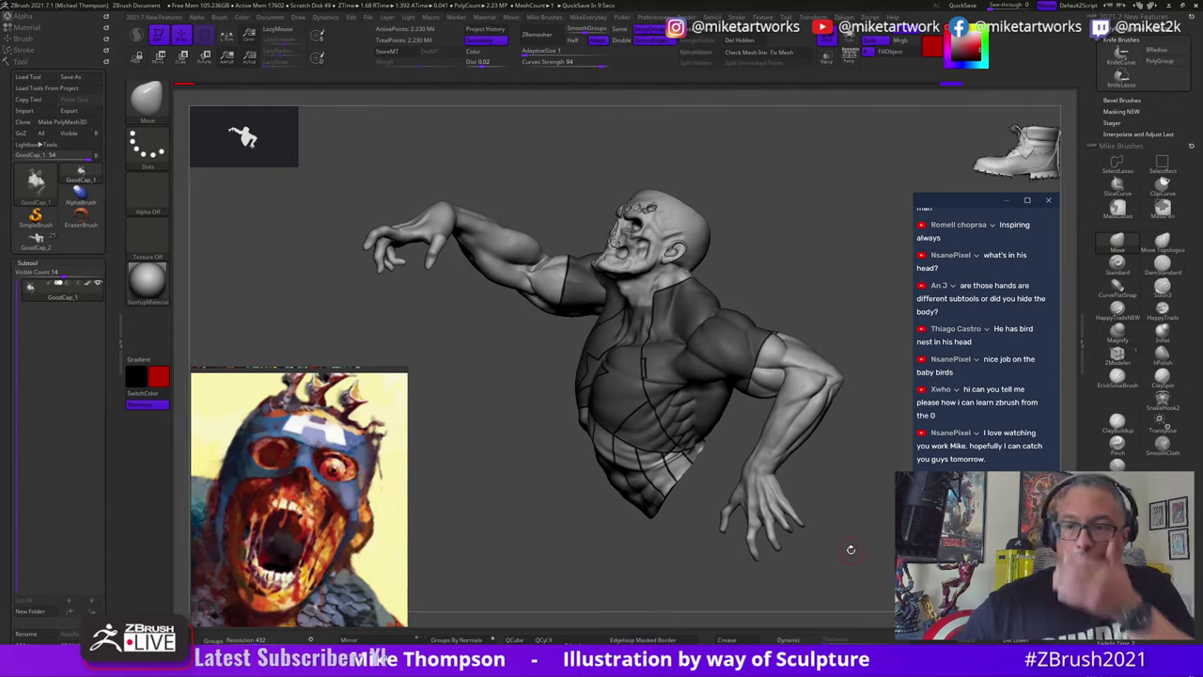
pyautogui.moveTo(834, 509); pyautogui.dragTo(808, 502)
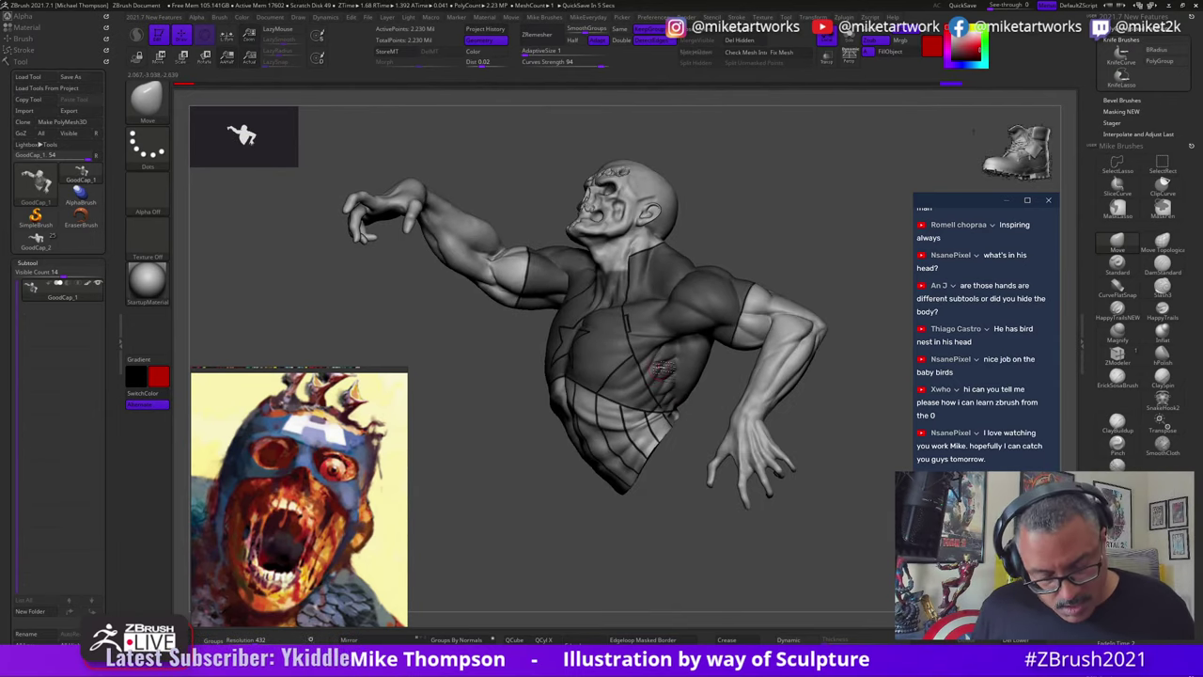
# Step: Open the Masking NEW options for the masked body
pyautogui.press('2')
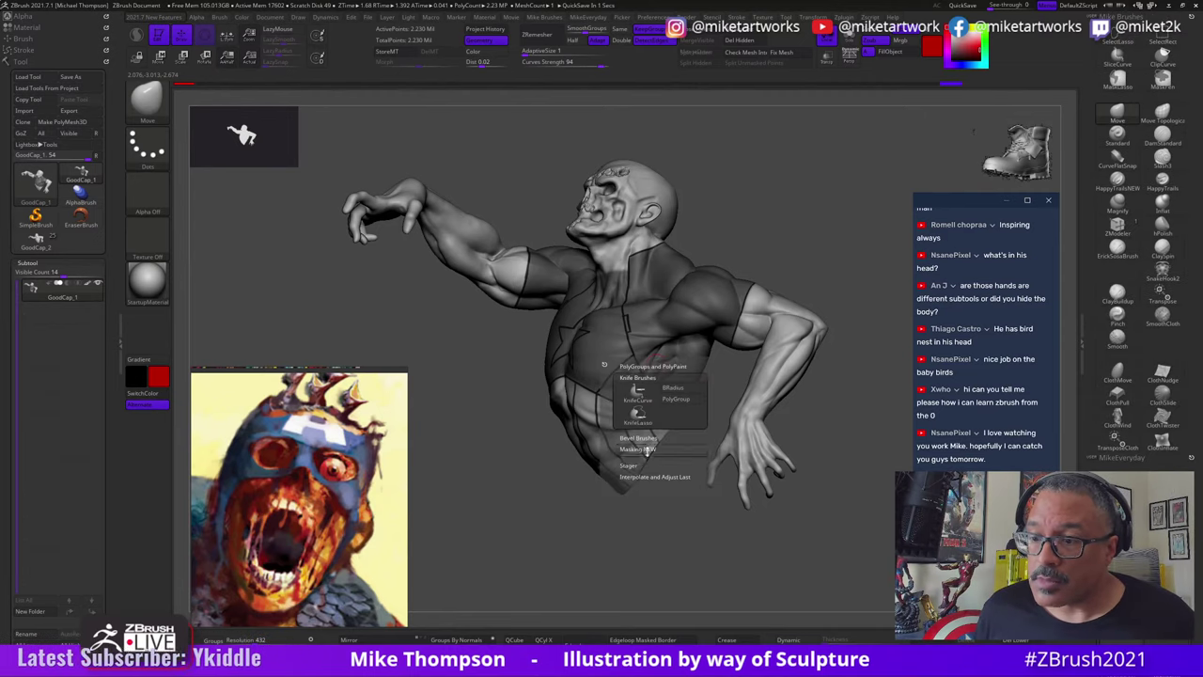
pyautogui.click(643, 448)
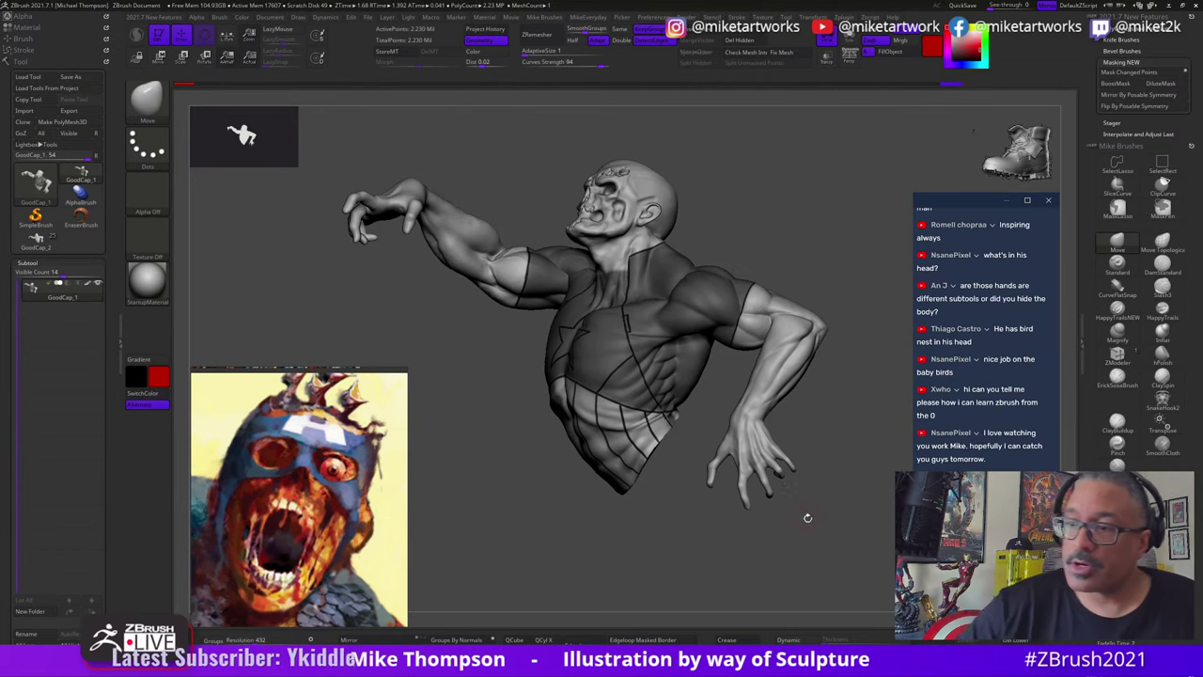
pyautogui.moveTo(833, 554)
pyautogui.mouseDown()
pyautogui.moveTo(841, 561)
pyautogui.moveTo(839, 538)
pyautogui.moveTo(811, 558)
pyautogui.moveTo(828, 539)
pyautogui.mouseUp()
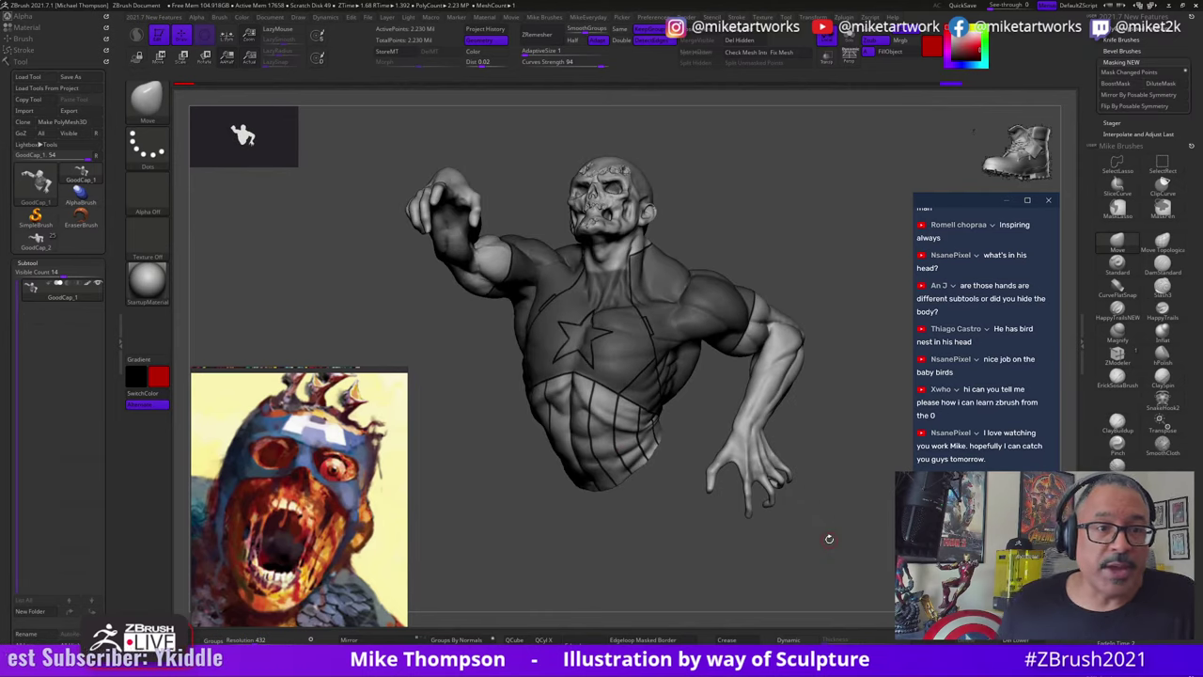
# Step: Load the Cyclops sculpt from the Cyclops folder inside the Dropbox clients directory
pyautogui.click(28, 77)
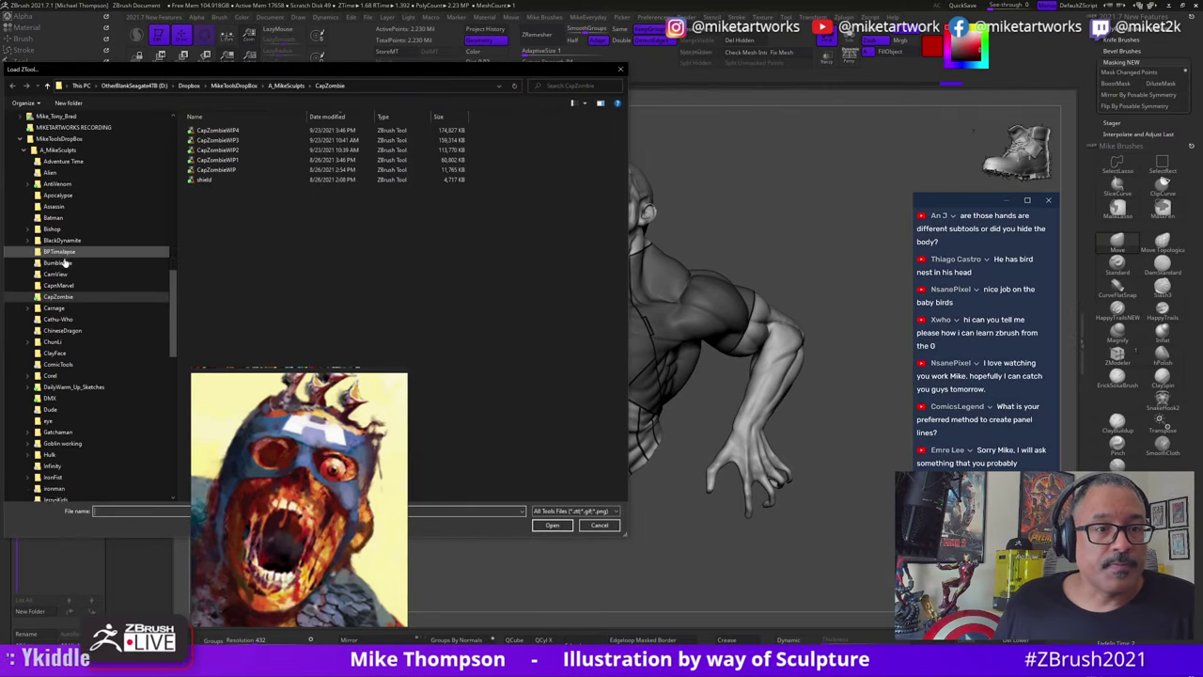
pyautogui.scroll(6, 62, 246)
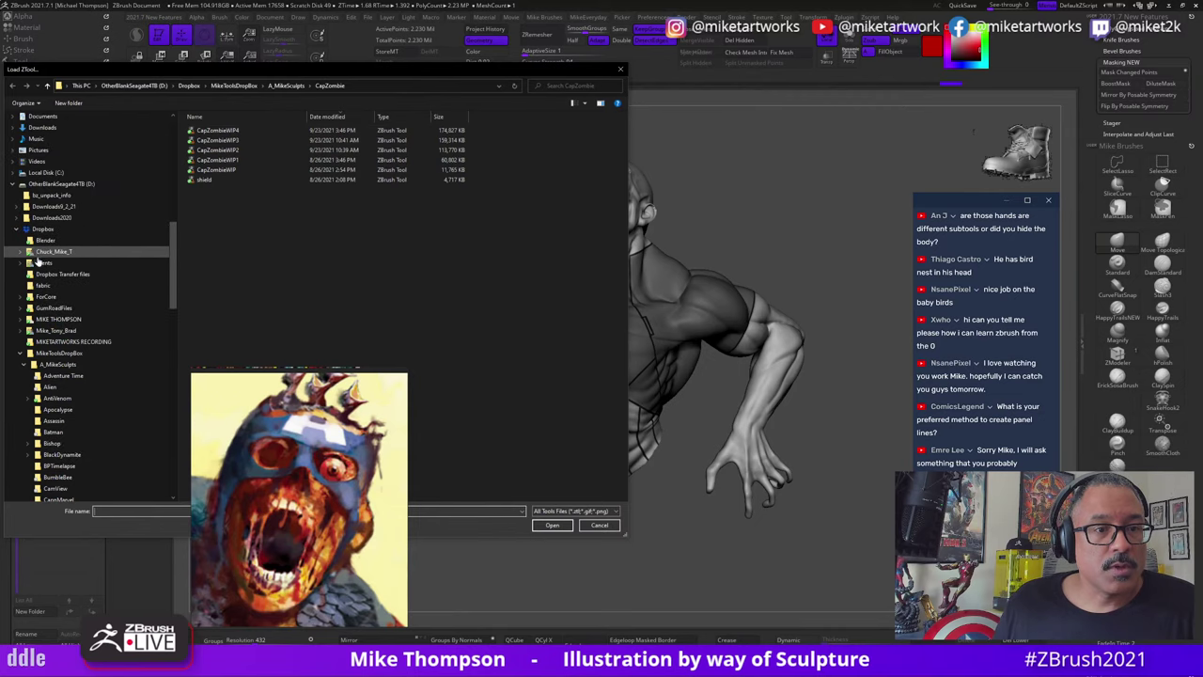
pyautogui.click(43, 263)
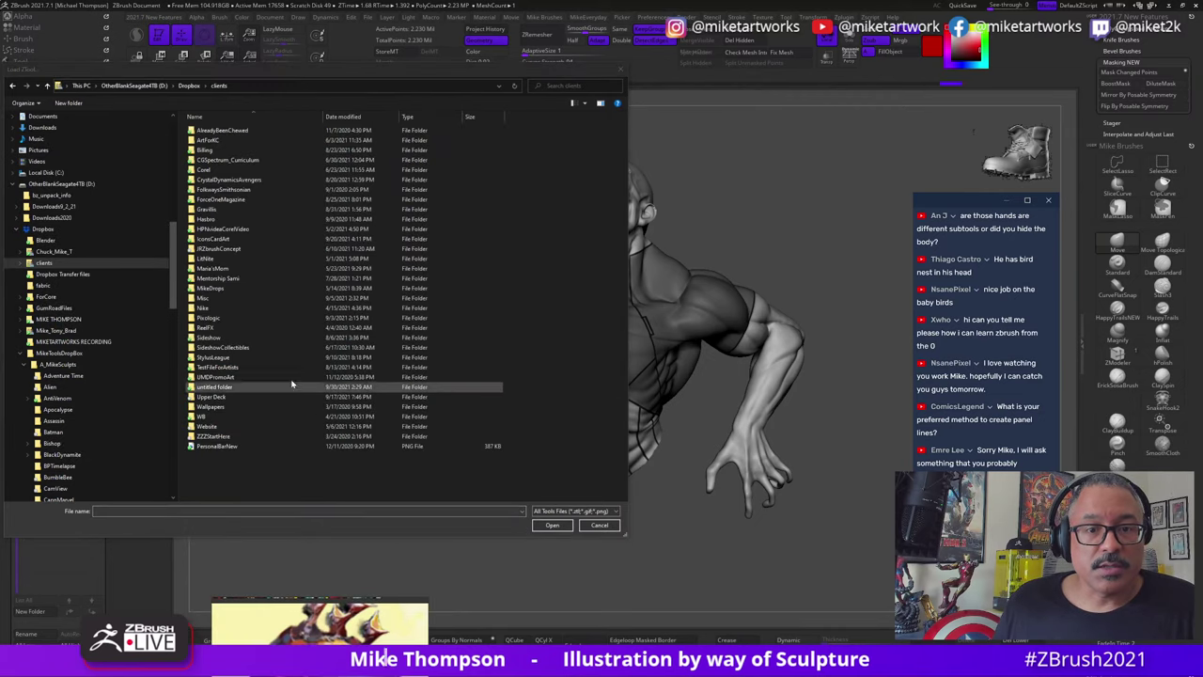
pyautogui.doubleClick(220, 317)
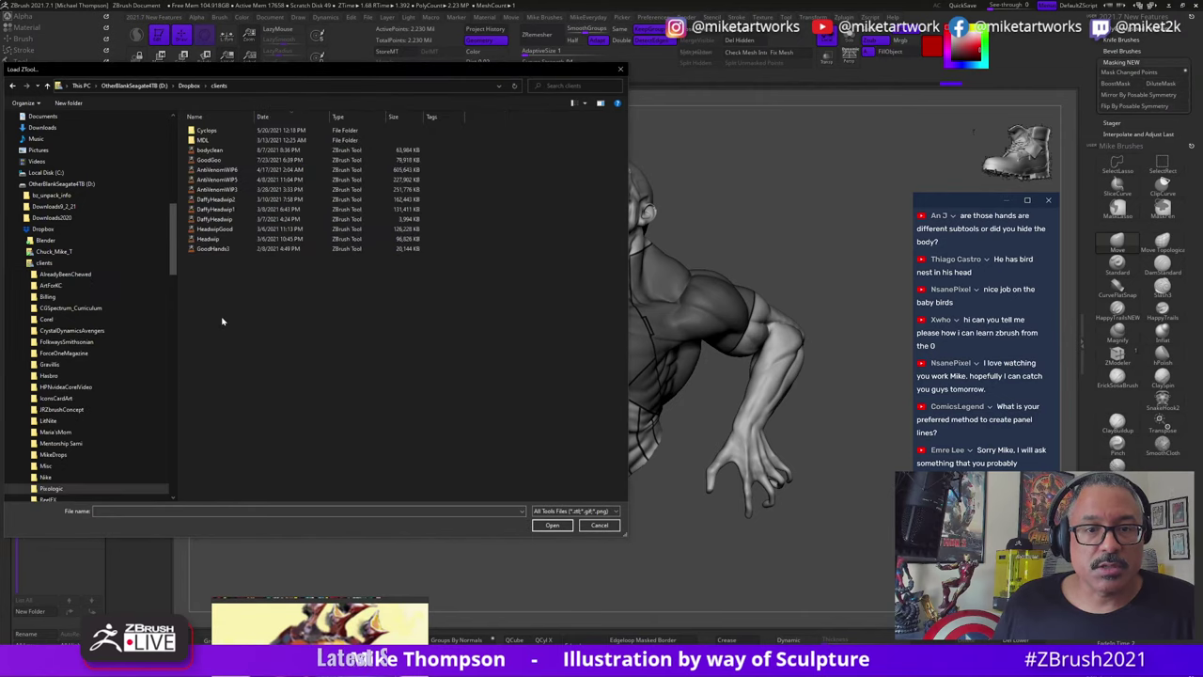
pyautogui.doubleClick(226, 131)
pyautogui.click(239, 134)
pyautogui.doubleClick(239, 134)
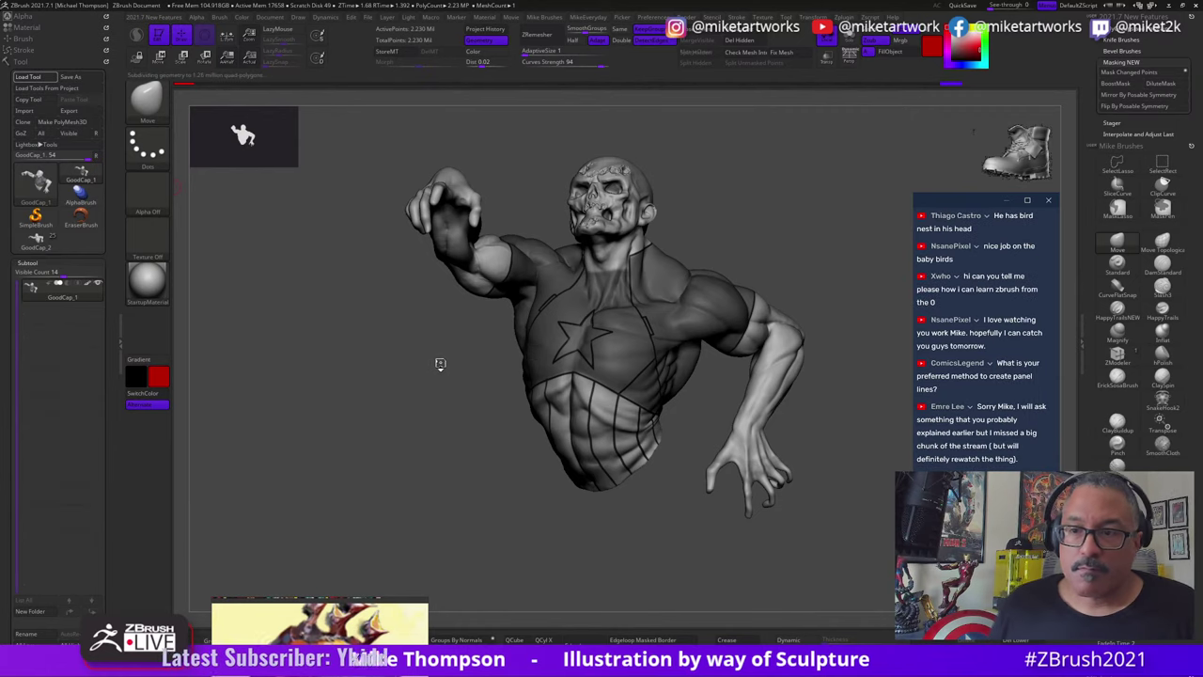
# Step: Change the active colour from red to a light grey and bring the Cyclops torso into close view
pyautogui.moveTo(790, 353); pyautogui.dragTo(843, 350)
pyautogui.press('space')
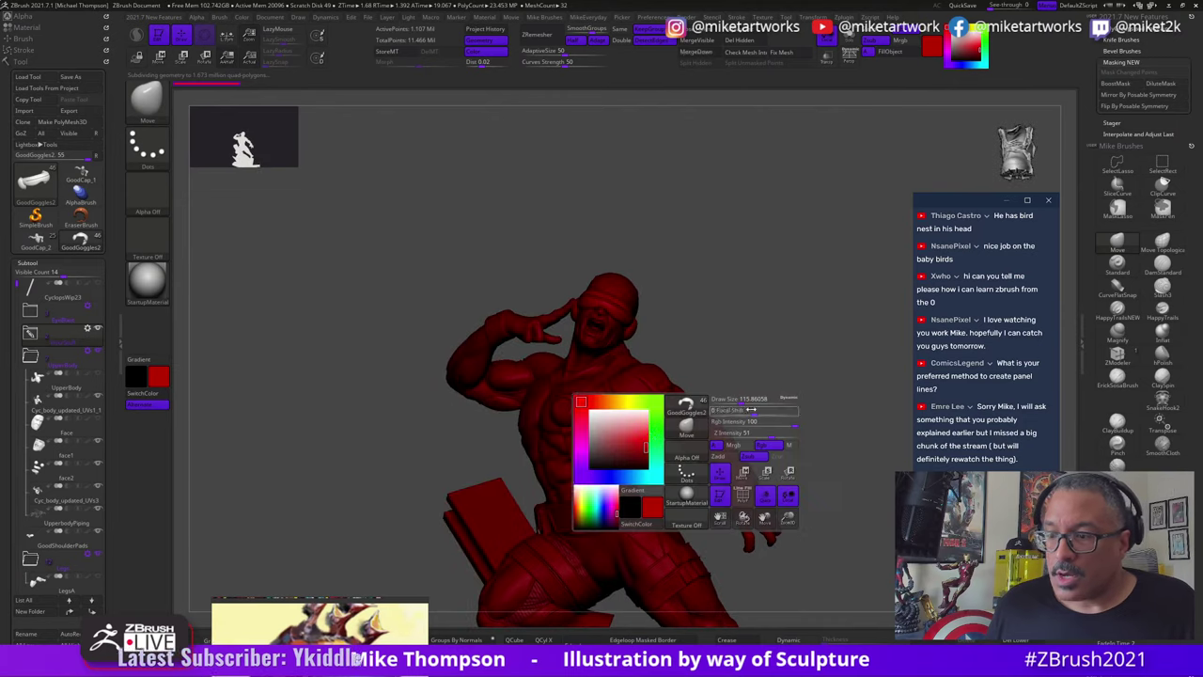
pyautogui.click(595, 422)
pyautogui.moveTo(766, 366); pyautogui.dragTo(671, 385)
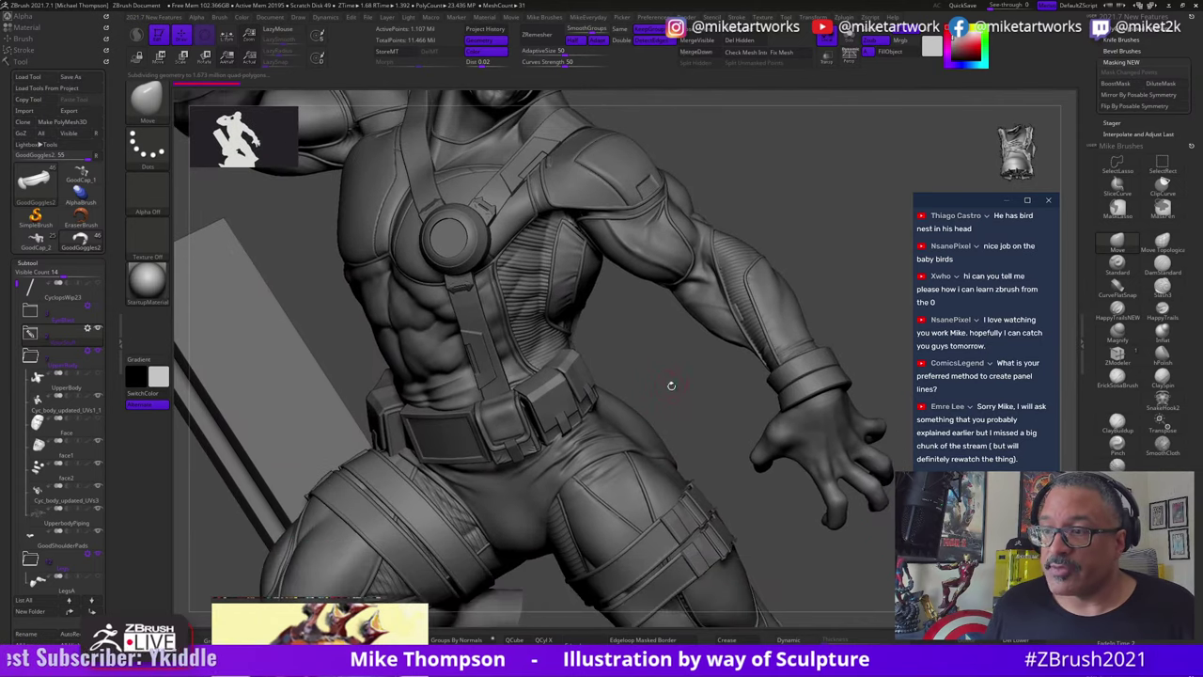
# Step: Isolate the UpperbodyPiping subtool, display its polyframe and turn off its dynamic subdivision to examine the curves
pyautogui.keyDown('alt'); pyautogui.click(691, 260); pyautogui.keyUp('alt')
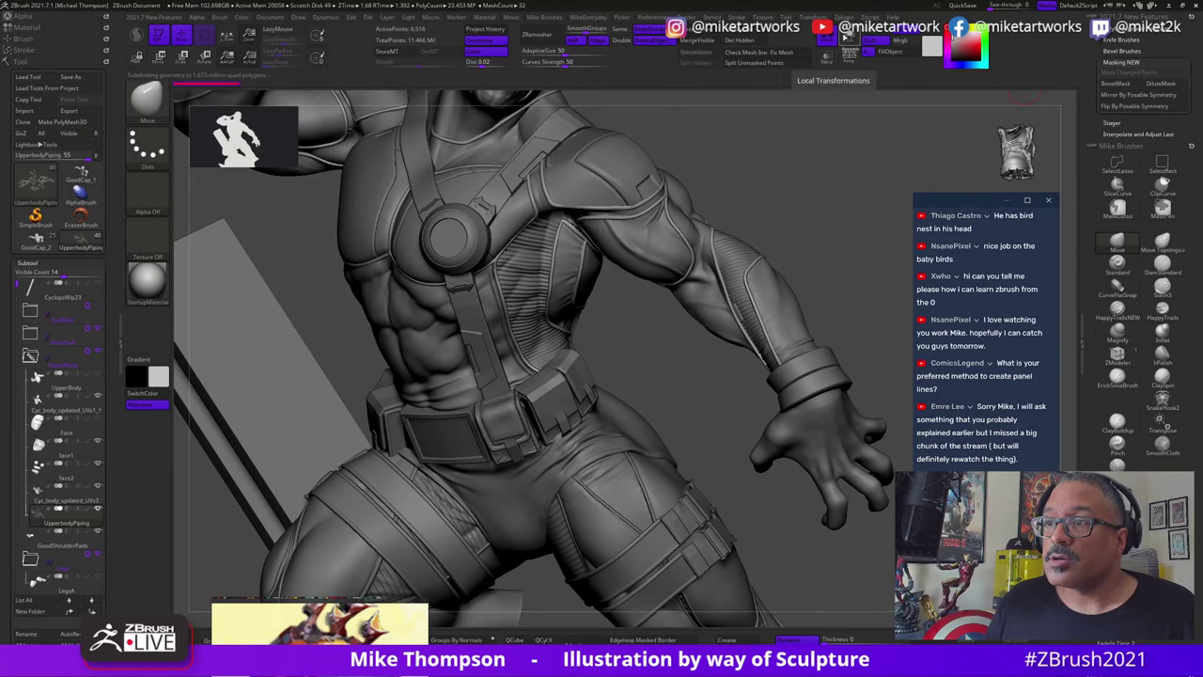
pyautogui.click(847, 41)
pyautogui.moveTo(833, 207); pyautogui.dragTo(810, 483)
pyautogui.rightClick(810, 484)
pyautogui.hotkey('shift', 'f')
pyautogui.moveTo(811, 528); pyautogui.dragTo(843, 595)
pyautogui.moveTo(800, 479); pyautogui.dragTo(826, 383)
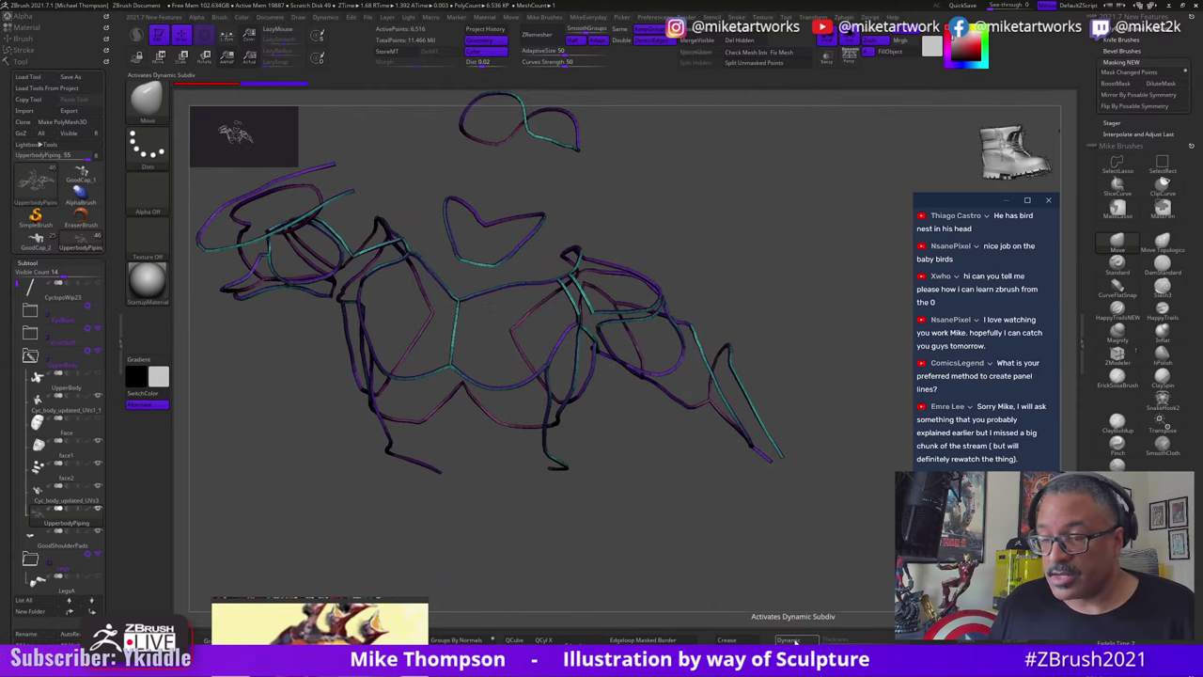
# Step: Turn the piping's dynamic subdivision back on without polyframe, and show the whole Cyclops figure again
pyautogui.press('space')
pyautogui.click(680, 536)
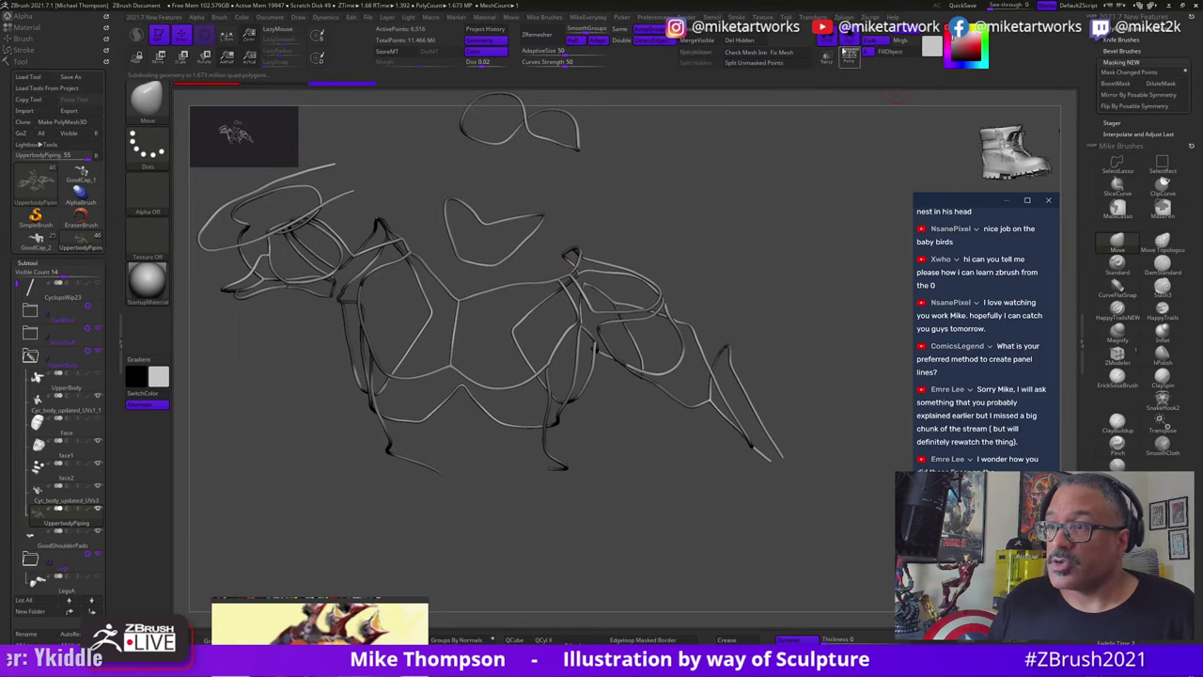
pyautogui.click(848, 44)
pyautogui.moveTo(783, 284)
pyautogui.mouseDown()
pyautogui.moveTo(792, 248)
pyautogui.moveTo(832, 258)
pyautogui.moveTo(846, 376)
pyautogui.moveTo(657, 395)
pyautogui.moveTo(489, 437)
pyautogui.mouseUp()
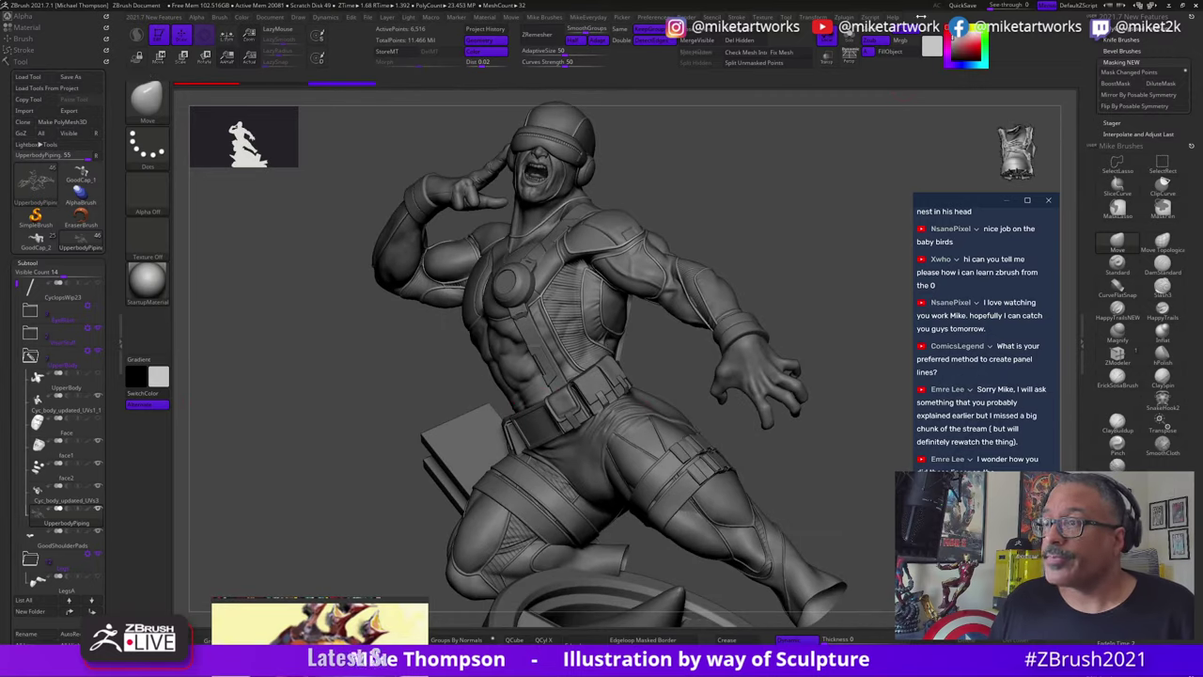
# Step: Switch back to the GoodCap_1 body and inspect its masked upper torso from the front and side
pyautogui.click(80, 173)
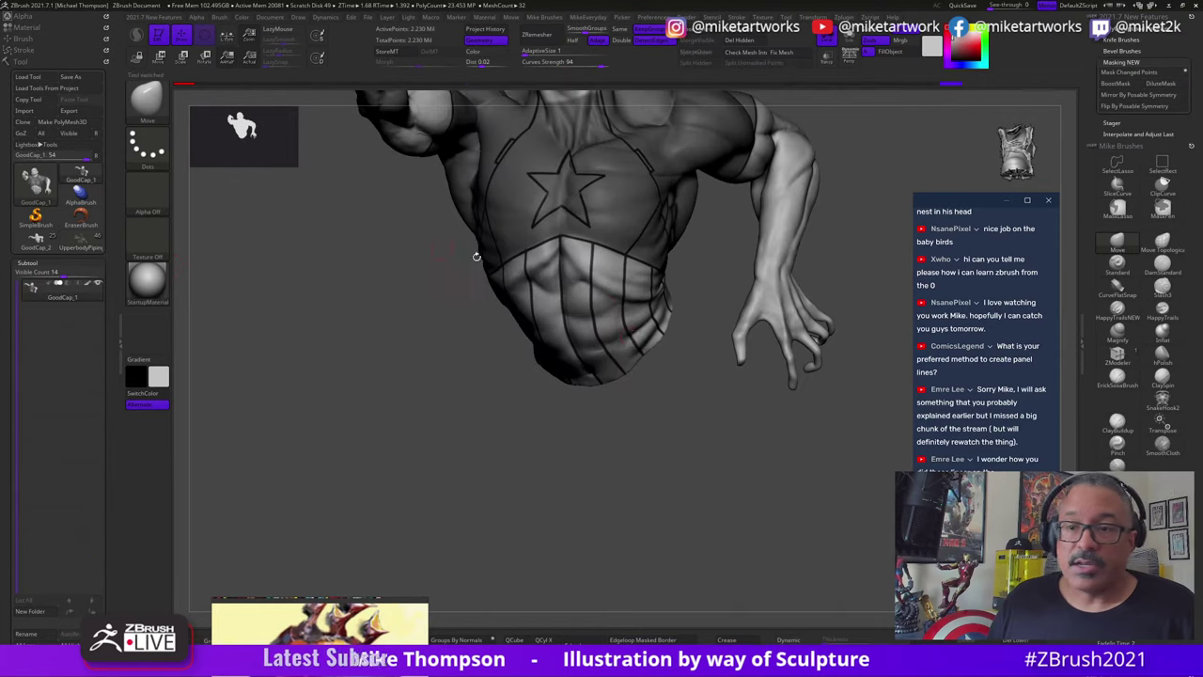
pyautogui.press('f')
pyautogui.moveTo(867, 523); pyautogui.dragTo(796, 540)
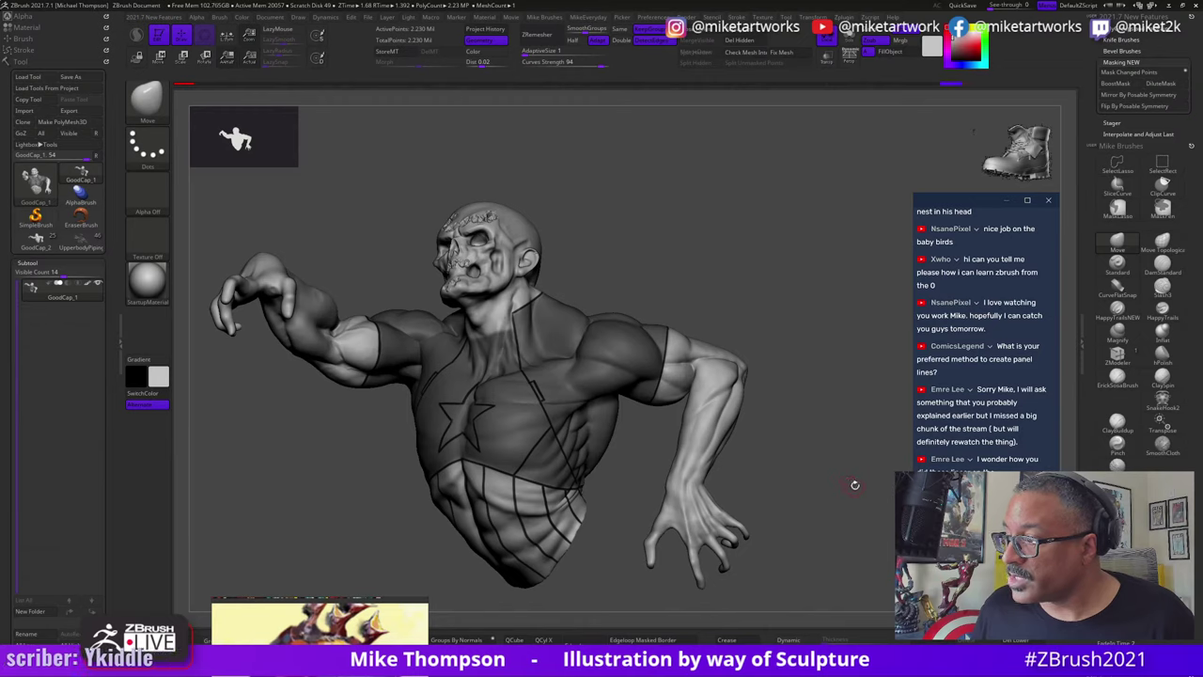
pyautogui.moveTo(871, 486)
pyautogui.mouseDown()
pyautogui.moveTo(922, 485)
pyautogui.moveTo(877, 483)
pyautogui.mouseUp()
pyautogui.hotkey('ctrl', 'z')
pyautogui.hotkey('ctrl', 'z')
pyautogui.hotkey('ctrl', 'z')
pyautogui.hotkey('ctrl', 'z')
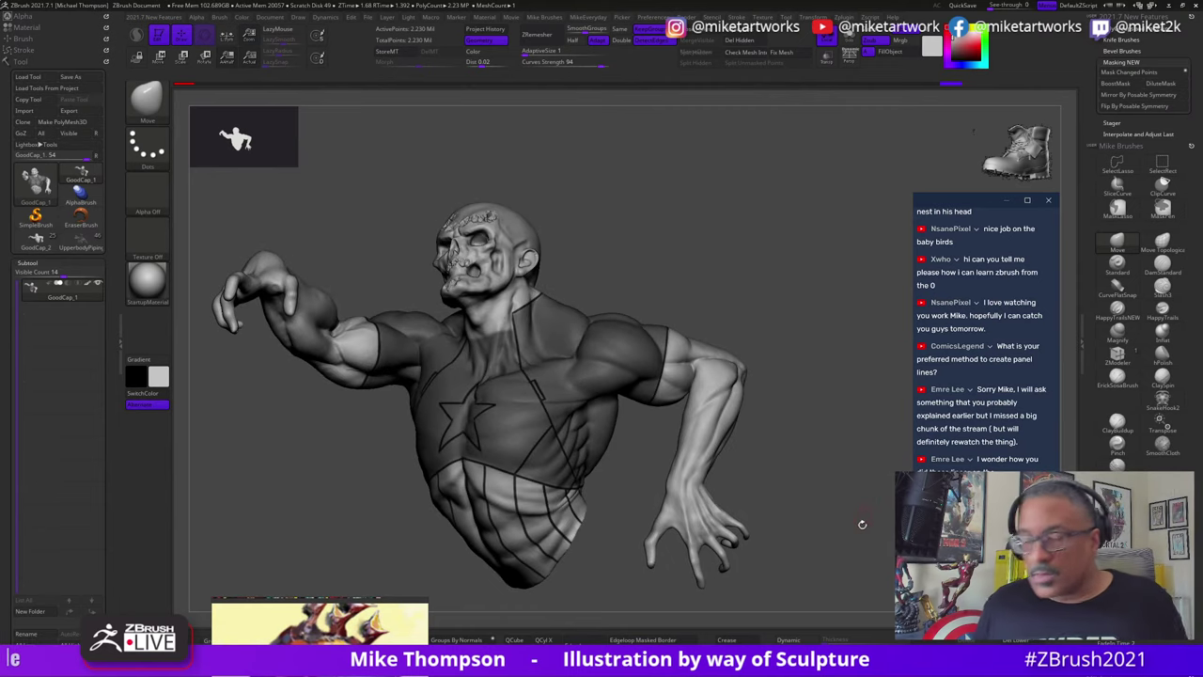
# Step: Return to the Cyclops sculpt, select the Cyc_body_updated_UVs3 subtool and examine the ribbed suit panel at its side
pyautogui.click(90, 248)
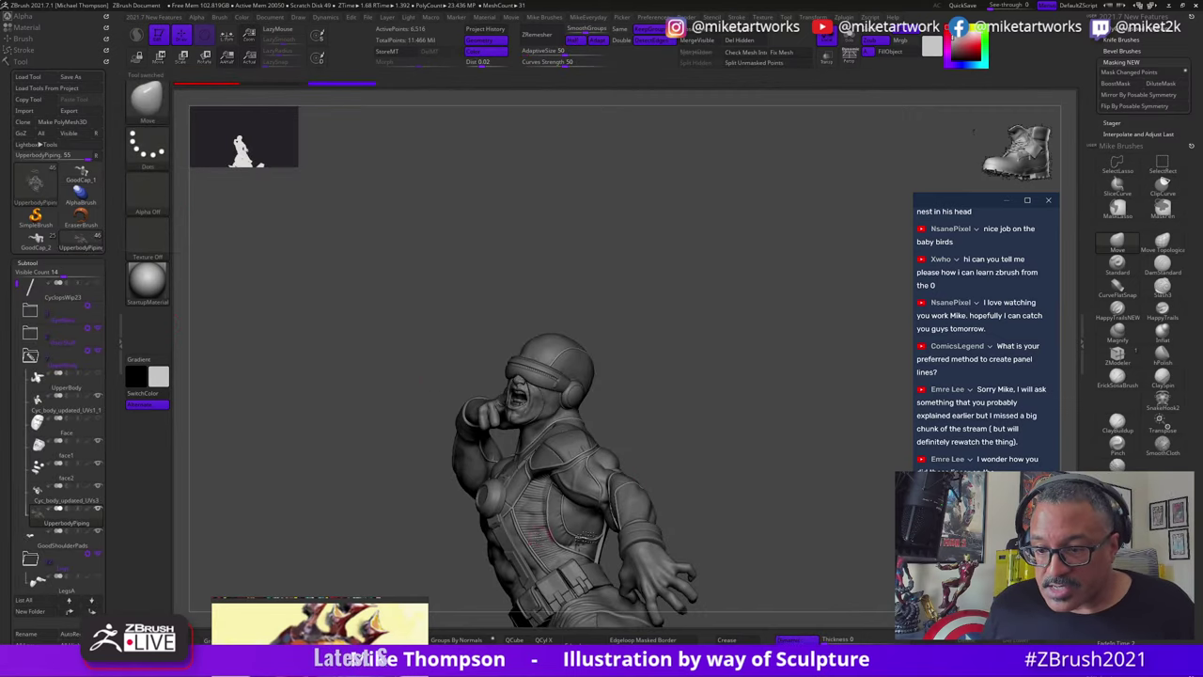
pyautogui.keyDown('alt'); pyautogui.moveTo(827, 464); pyautogui.dragTo(880, 308); pyautogui.keyUp('alt')
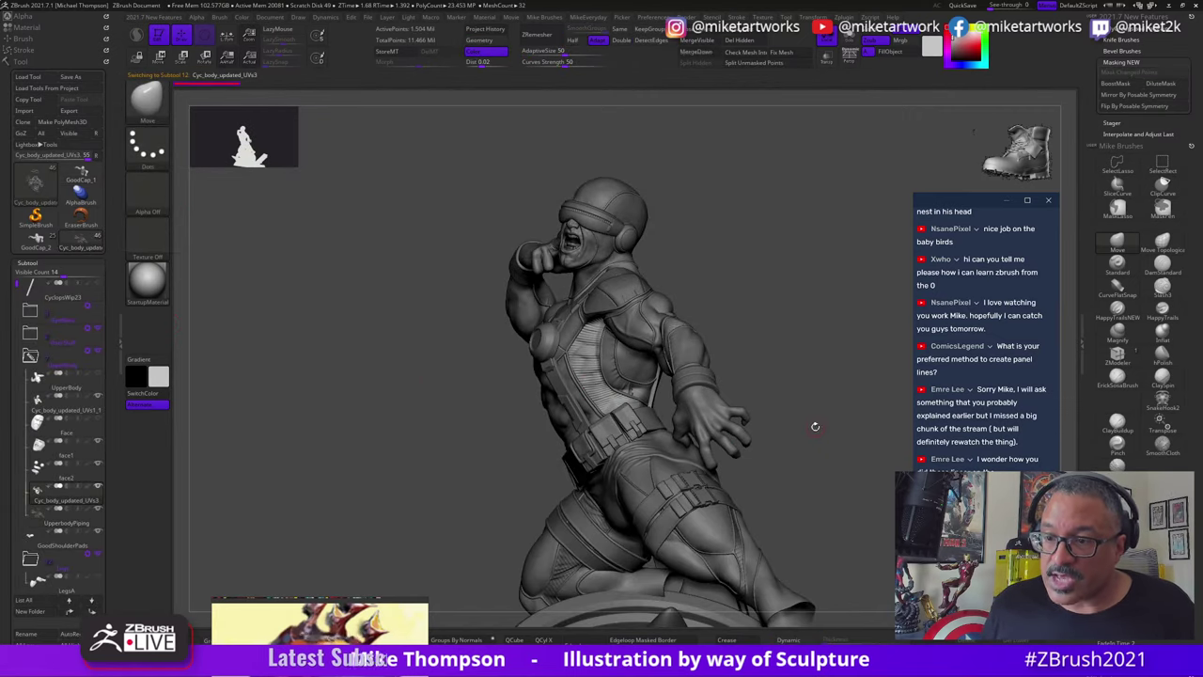
pyautogui.moveTo(828, 457)
pyautogui.keyDown('alt'); pyautogui.mouseDown()
pyautogui.moveTo(438, 479)
pyautogui.moveTo(389, 460)
pyautogui.mouseUp(); pyautogui.keyUp('alt')
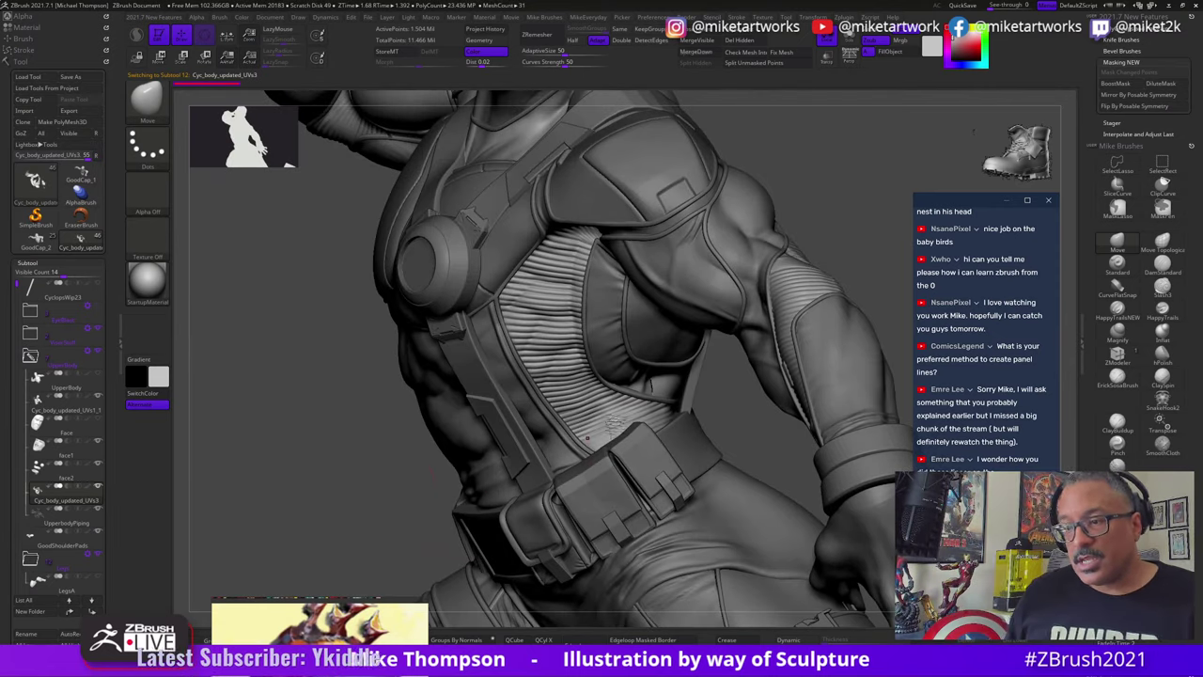
pyautogui.moveTo(840, 258); pyautogui.dragTo(857, 239)
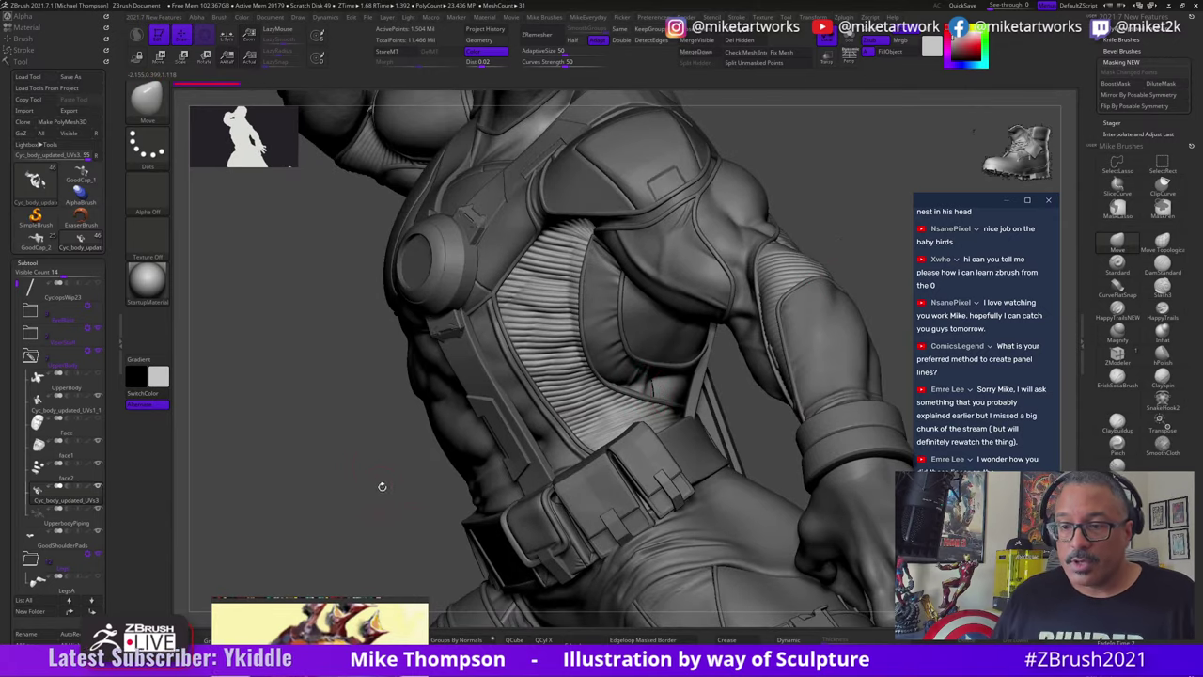
pyautogui.press('space')
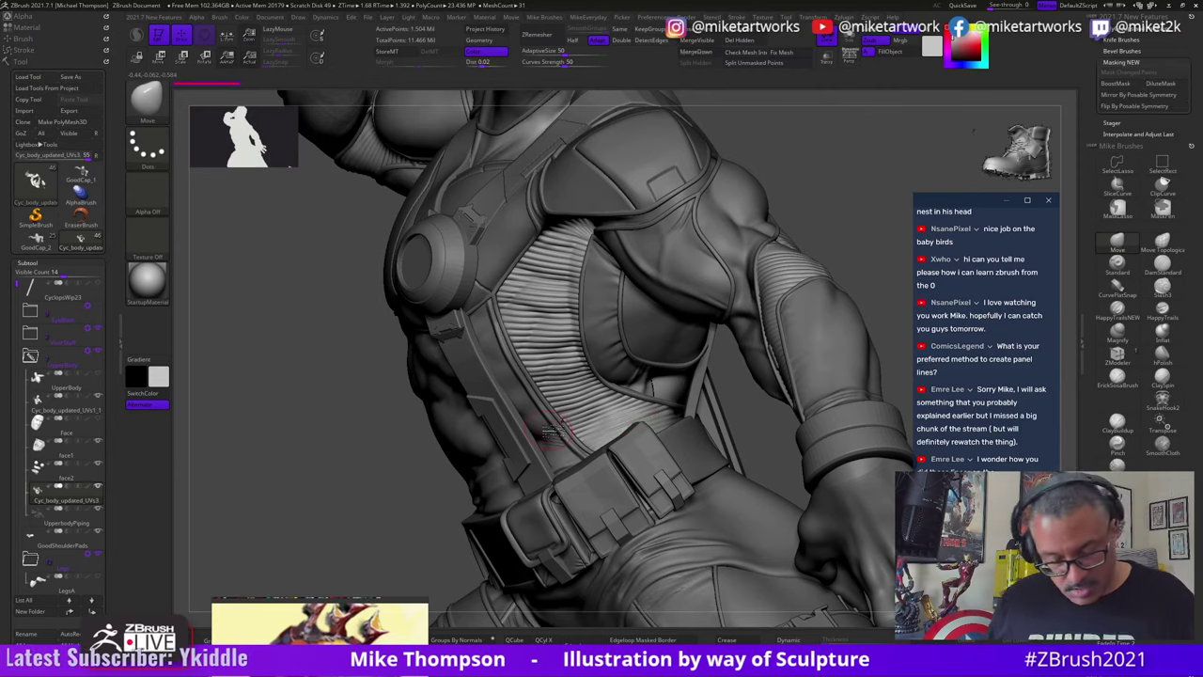
# Step: Examine the Cyclops figure's suit panels, belt, thigh straps and leg seams from several angles, ending with the whole figure in view
pyautogui.press('2')
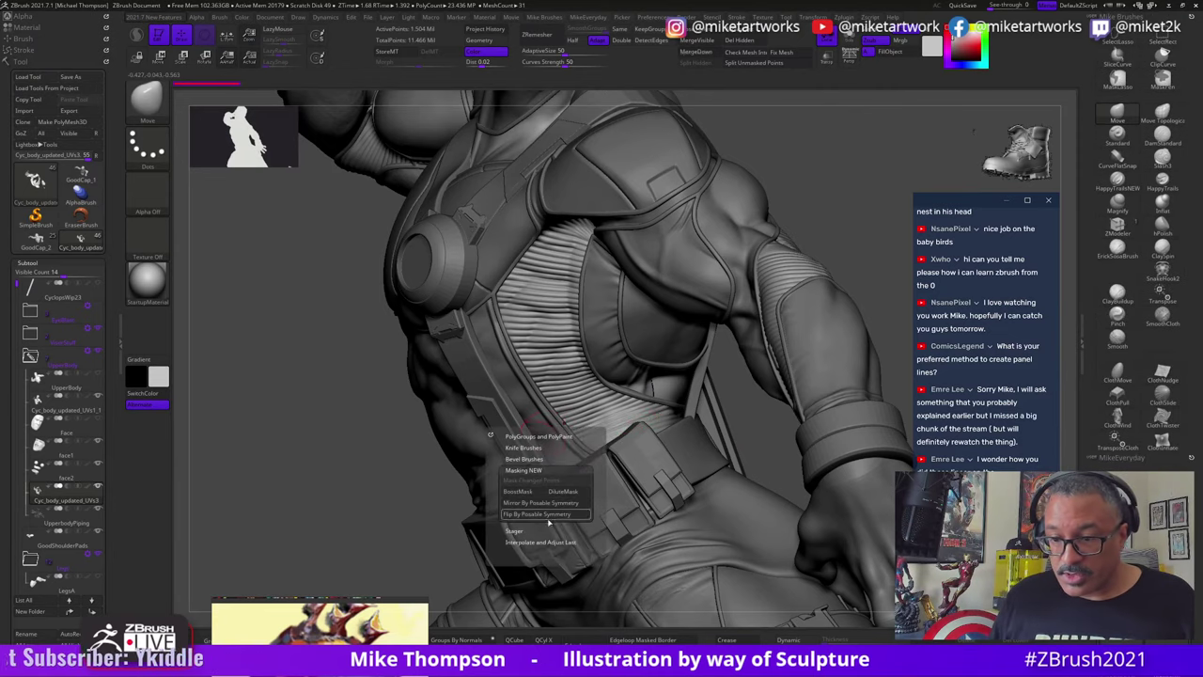
pyautogui.moveTo(536, 542)
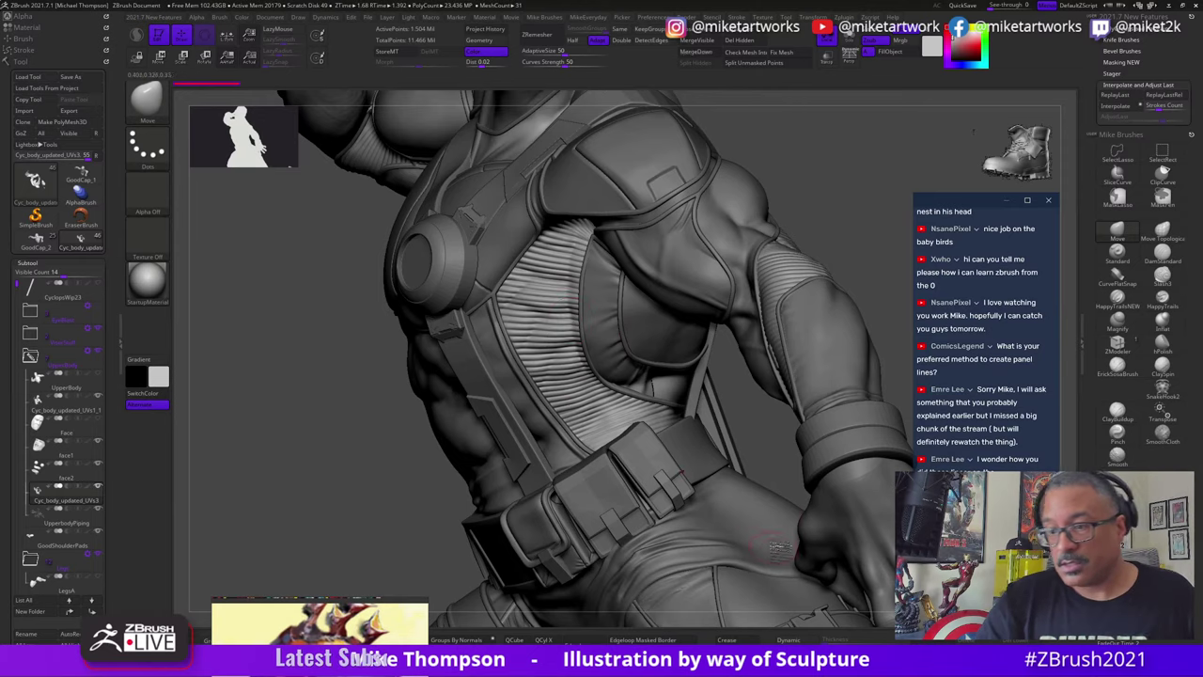
pyautogui.moveTo(900, 256); pyautogui.dragTo(799, 272)
pyautogui.moveTo(466, 483); pyautogui.dragTo(722, 465)
pyautogui.press('f')
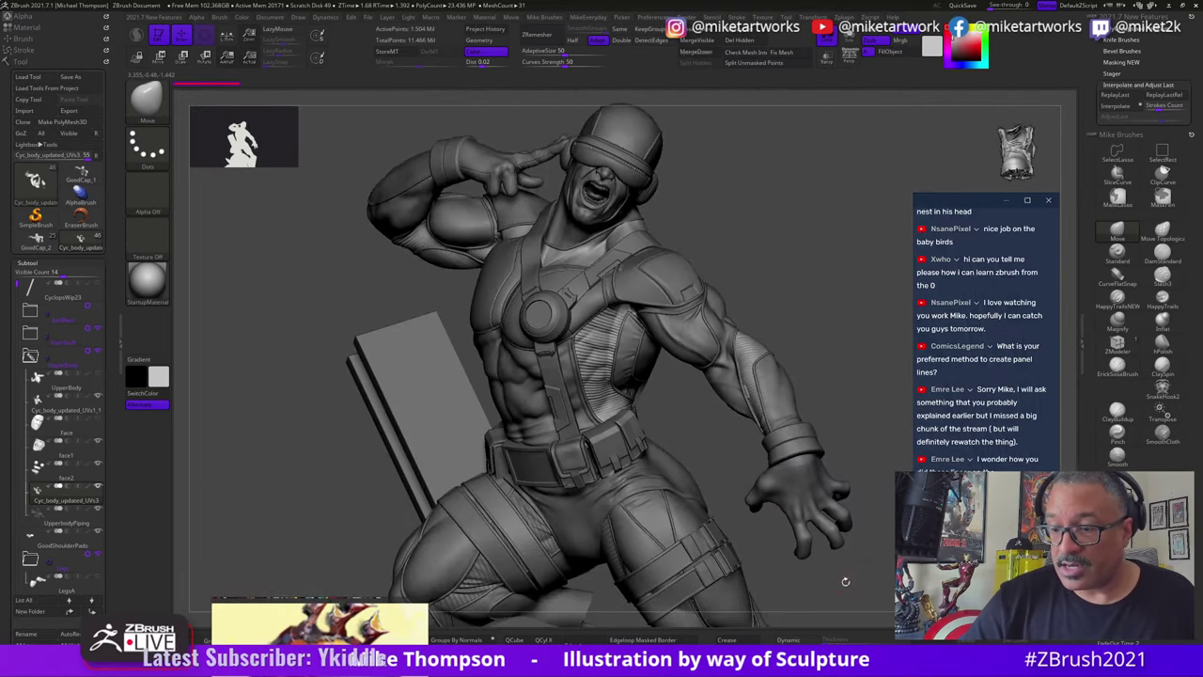
pyautogui.moveTo(843, 580); pyautogui.dragTo(507, 540)
pyautogui.moveTo(820, 494); pyautogui.dragTo(833, 425)
pyautogui.moveTo(552, 429); pyautogui.dragTo(742, 423)
pyautogui.keyDown('alt'); pyautogui.moveTo(848, 497); pyautogui.dragTo(776, 364); pyautogui.keyUp('alt')
pyautogui.moveTo(800, 451)
pyautogui.mouseDown()
pyautogui.moveTo(762, 435)
pyautogui.moveTo(786, 454)
pyautogui.mouseUp()
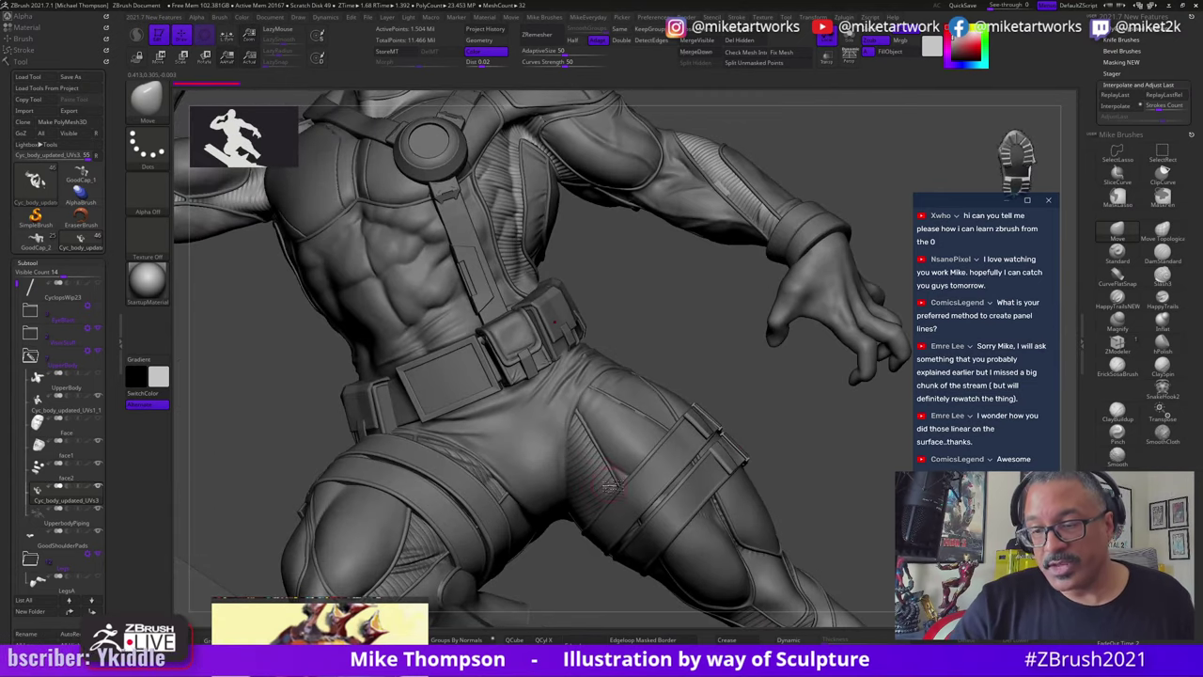
pyautogui.moveTo(841, 496)
pyautogui.mouseDown()
pyautogui.moveTo(811, 499)
pyautogui.moveTo(824, 504)
pyautogui.moveTo(811, 490)
pyautogui.moveTo(828, 506)
pyautogui.moveTo(824, 496)
pyautogui.mouseUp()
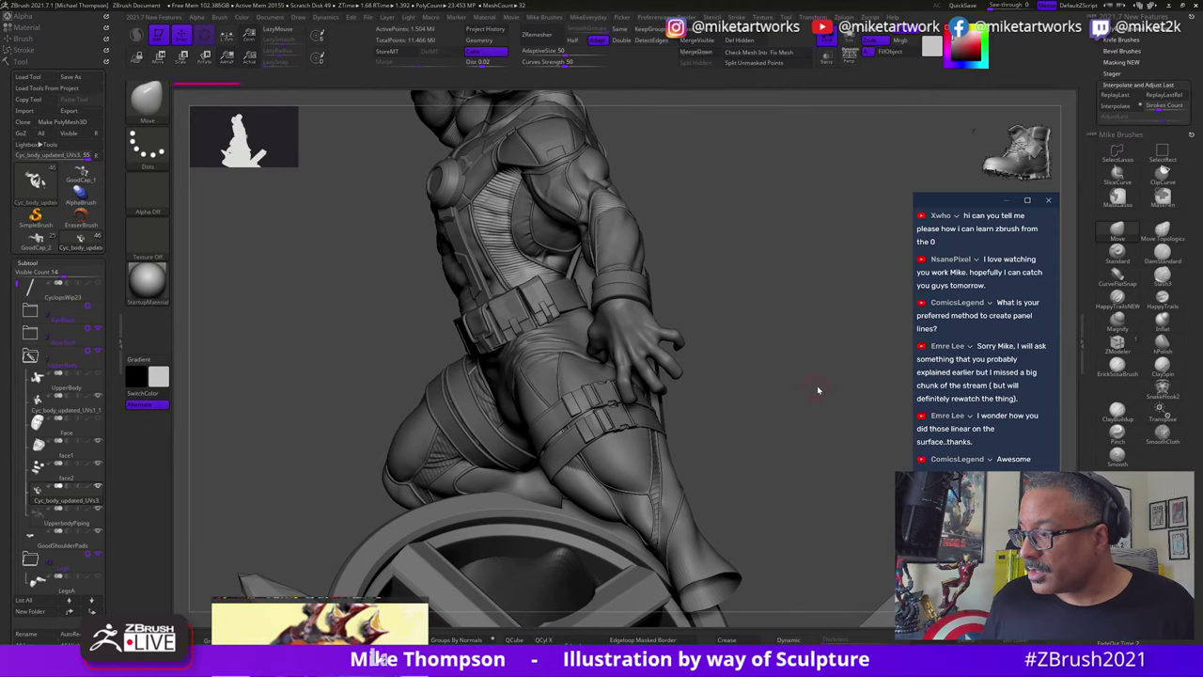
pyautogui.moveTo(833, 391); pyautogui.dragTo(828, 417)
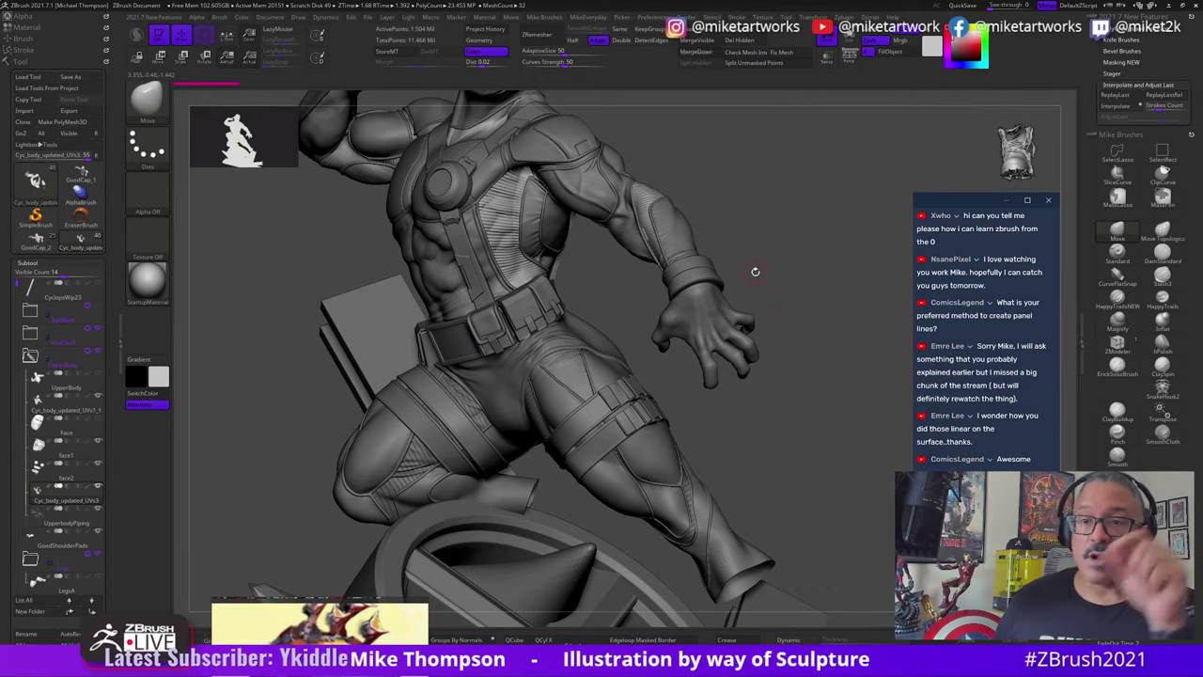
pyautogui.moveTo(776, 410)
pyautogui.mouseDown()
pyautogui.moveTo(800, 422)
pyautogui.moveTo(789, 425)
pyautogui.moveTo(808, 477)
pyautogui.moveTo(811, 456)
pyautogui.moveTo(790, 433)
pyautogui.moveTo(833, 475)
pyautogui.mouseUp()
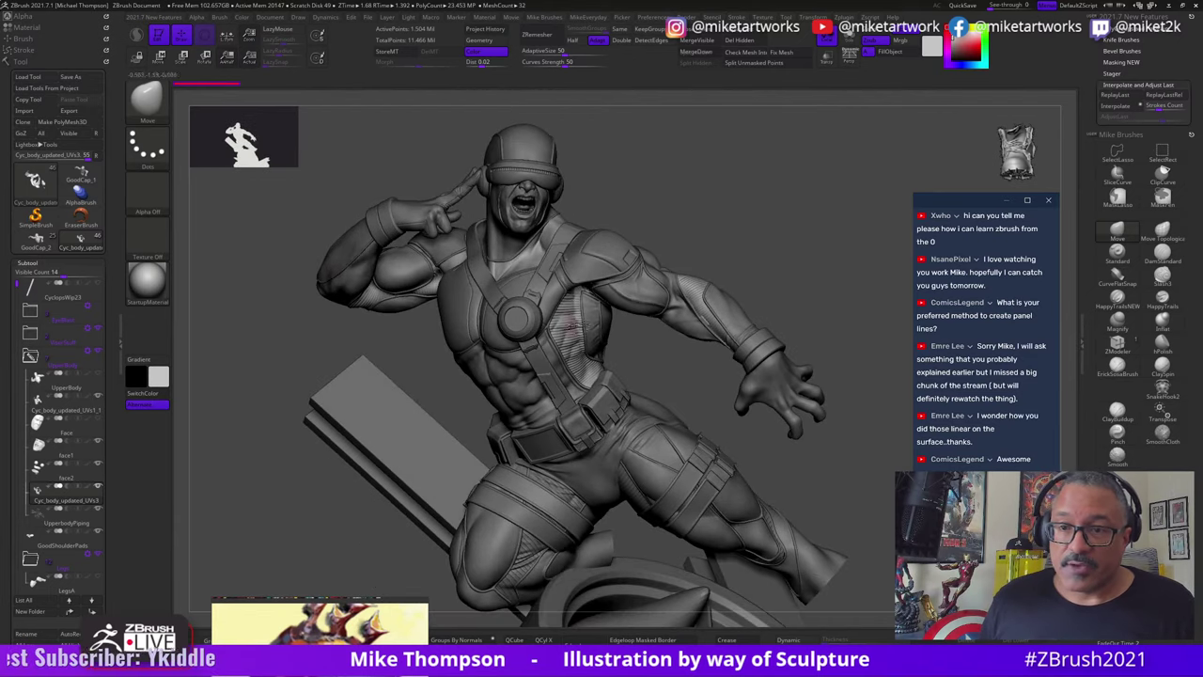
# Step: Display the polypaint colours on all Cyclops subtools and examine the ribbed torso panel up close
pyautogui.press('shift')
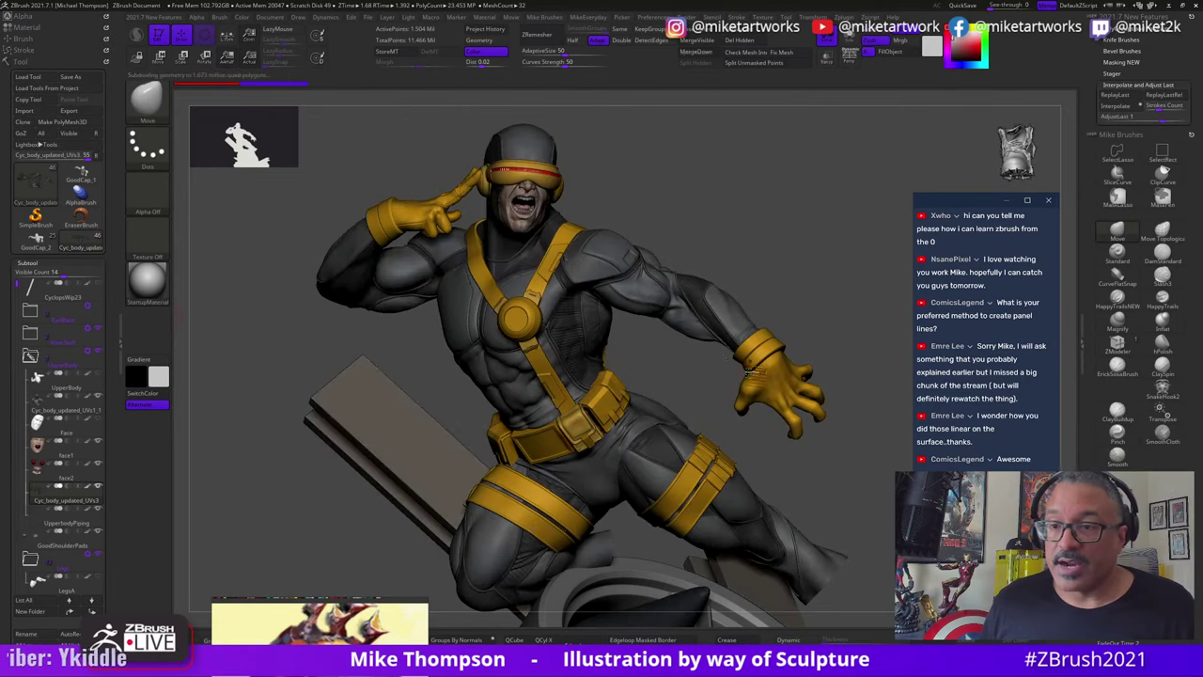
pyautogui.keyDown('alt'); pyautogui.moveTo(733, 202); pyautogui.dragTo(740, 241); pyautogui.keyUp('alt')
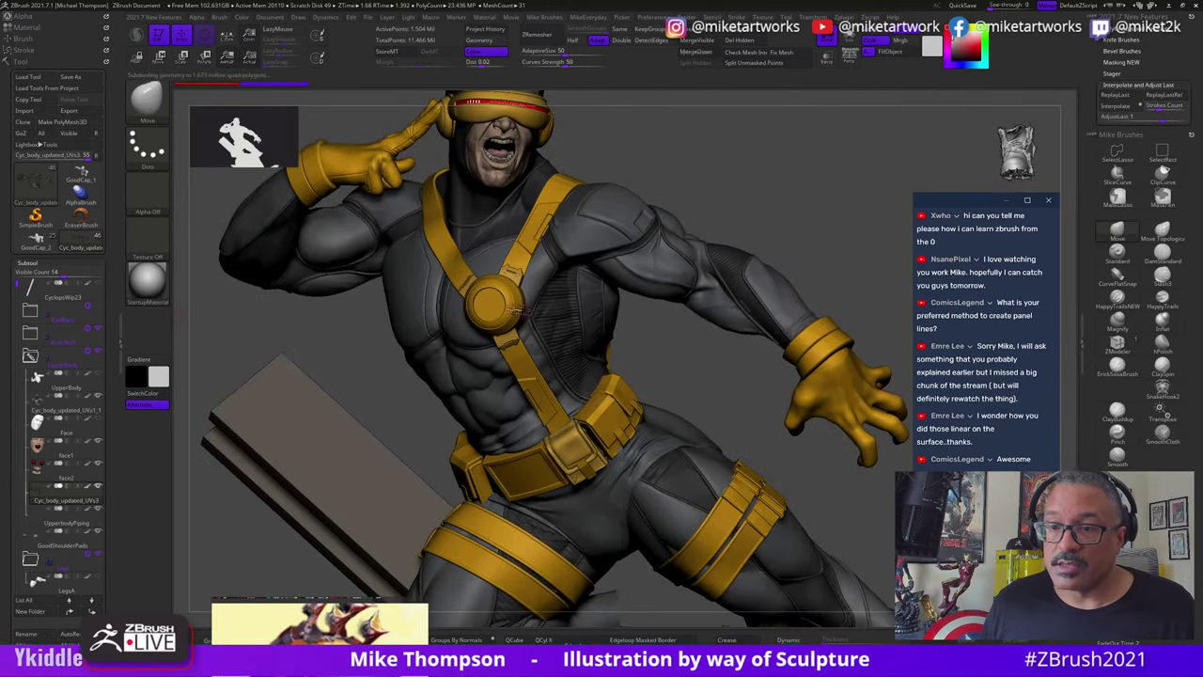
pyautogui.moveTo(832, 472); pyautogui.dragTo(842, 473)
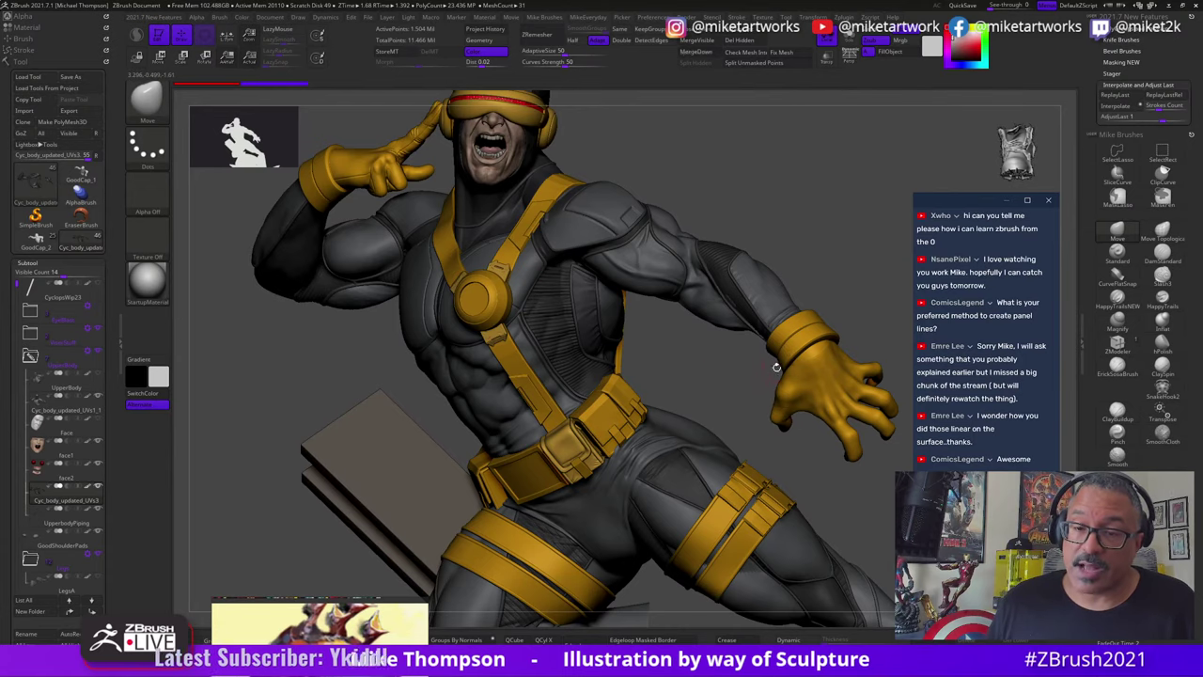
pyautogui.moveTo(736, 395); pyautogui.dragTo(703, 321)
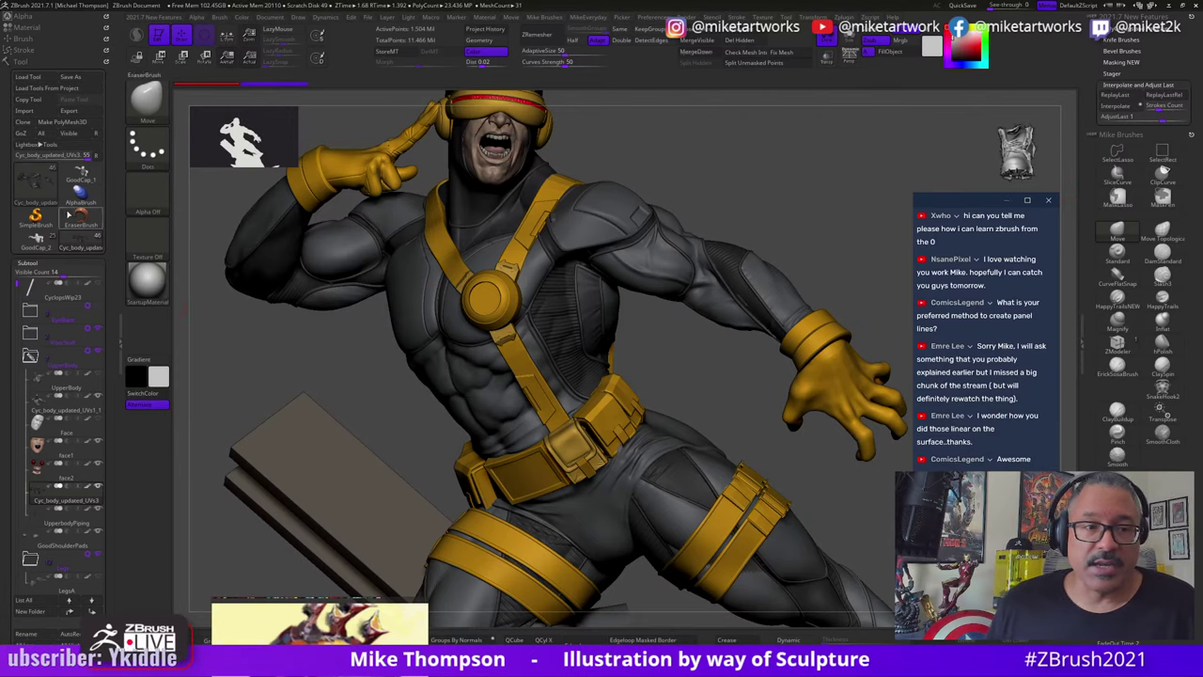
# Step: Switch back to the GoodCap_1 body and view its masked upper torso from the side
pyautogui.click(83, 175)
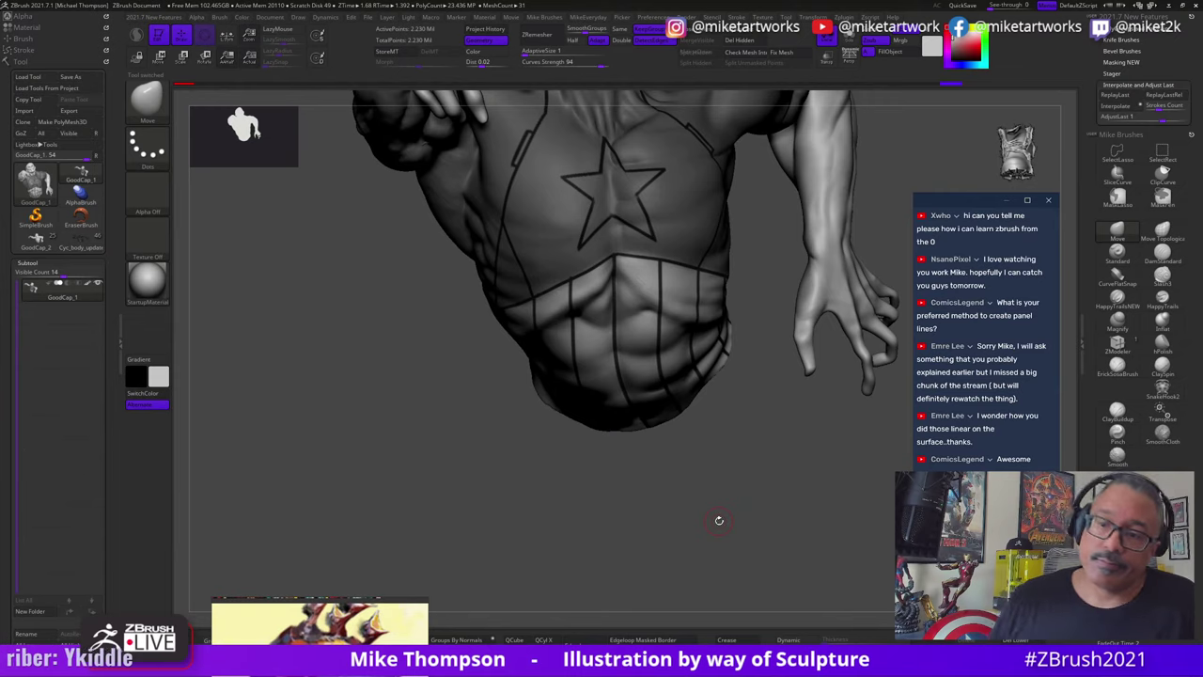
pyautogui.moveTo(744, 457)
pyautogui.mouseDown()
pyautogui.moveTo(754, 571)
pyautogui.moveTo(711, 563)
pyautogui.moveTo(714, 597)
pyautogui.mouseUp()
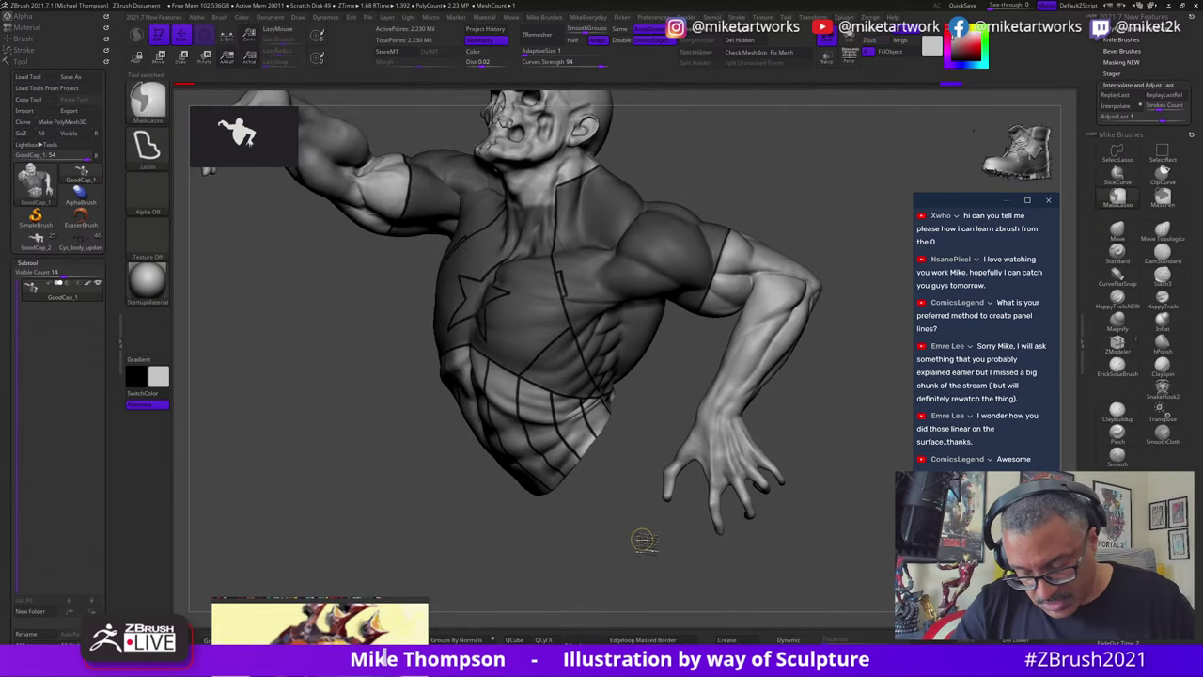
pyautogui.moveTo(638, 552); pyautogui.dragTo(650, 544)
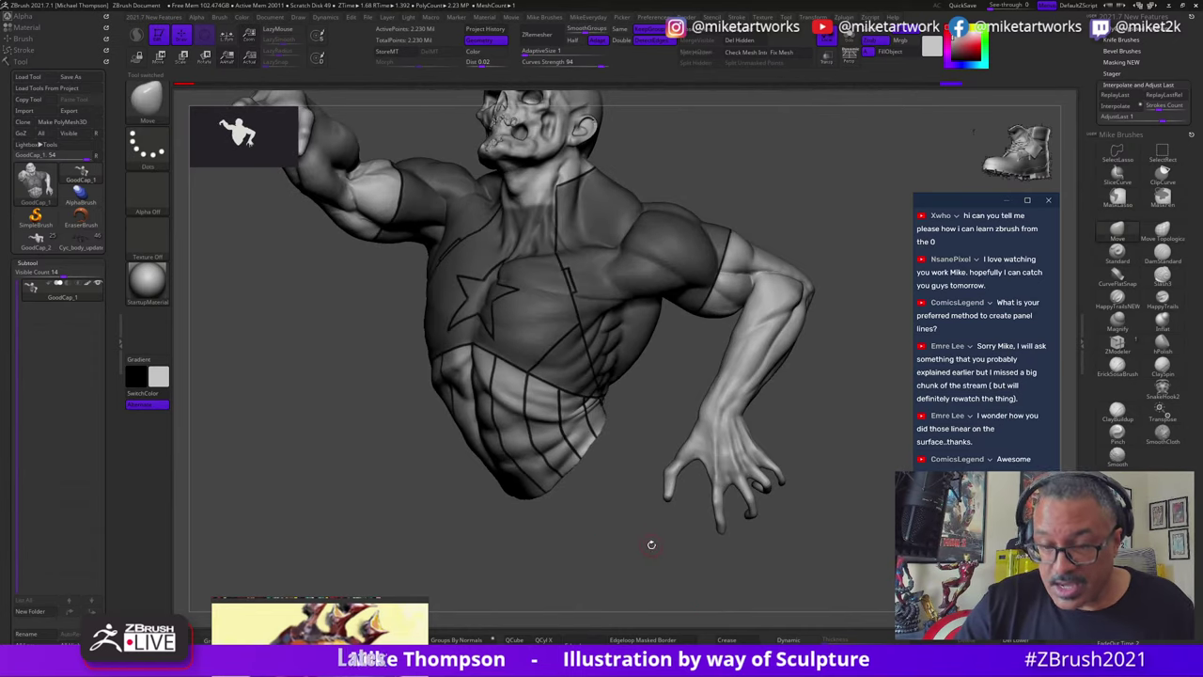
# Step: Open the masking options for the GoodCap_1 body and review the boost, sharpen and shrink mask commands
pyautogui.press('1')
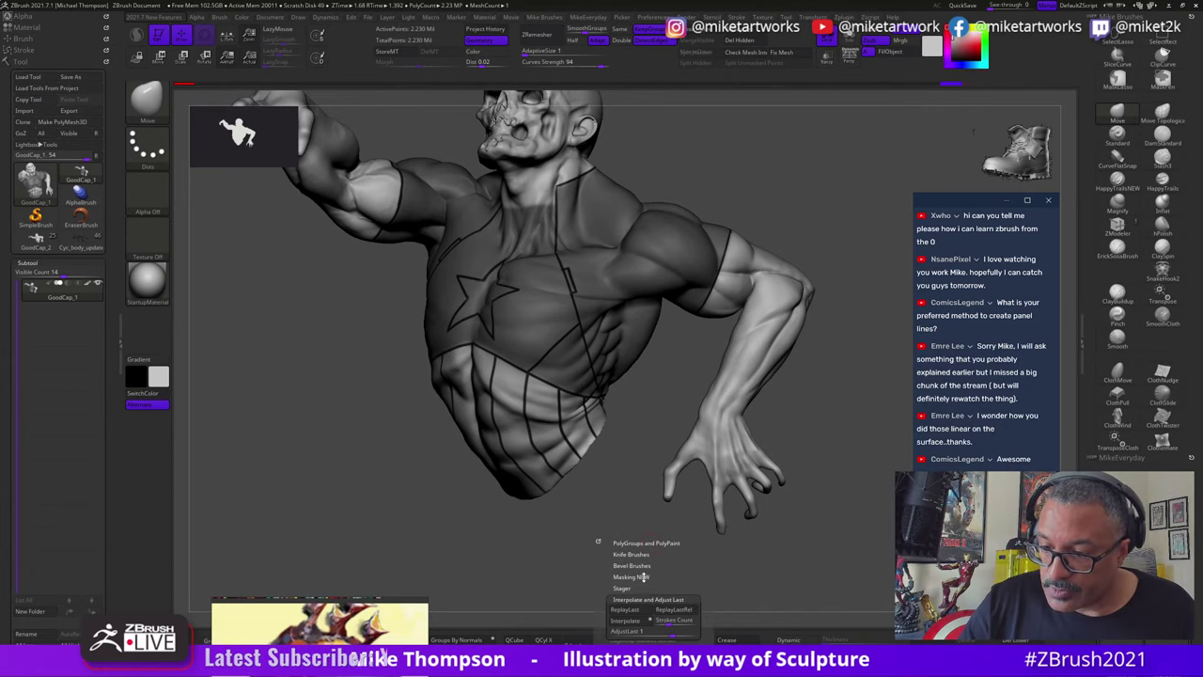
pyautogui.moveTo(643, 576)
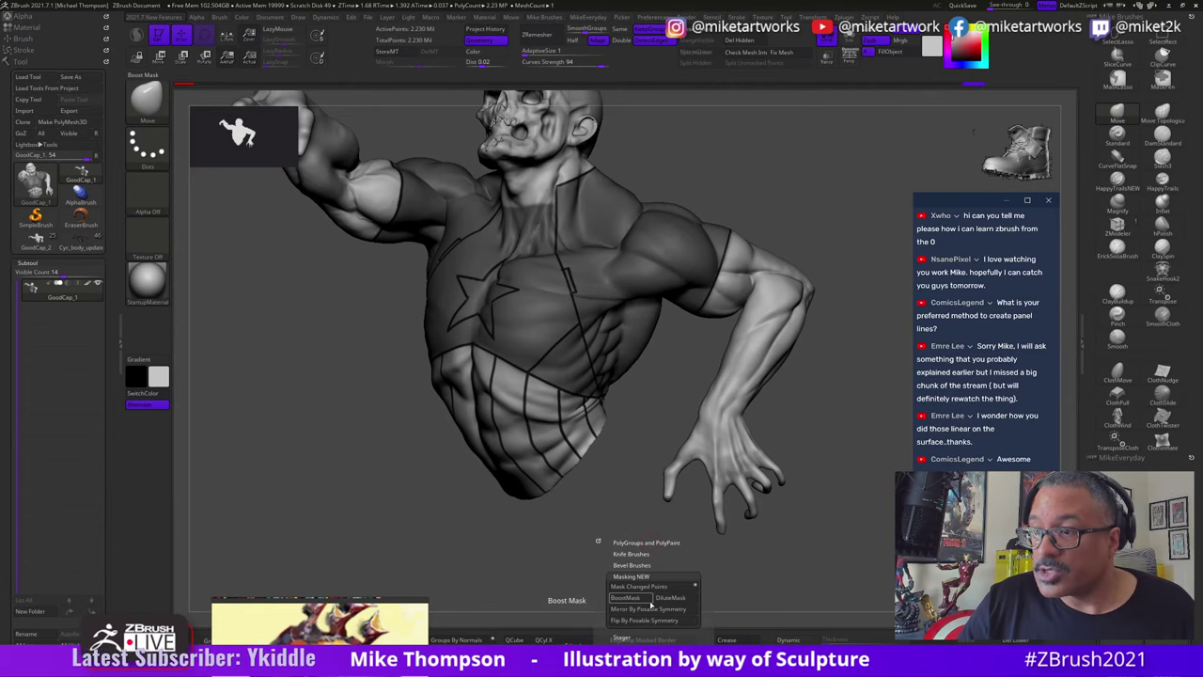
pyautogui.press('space')
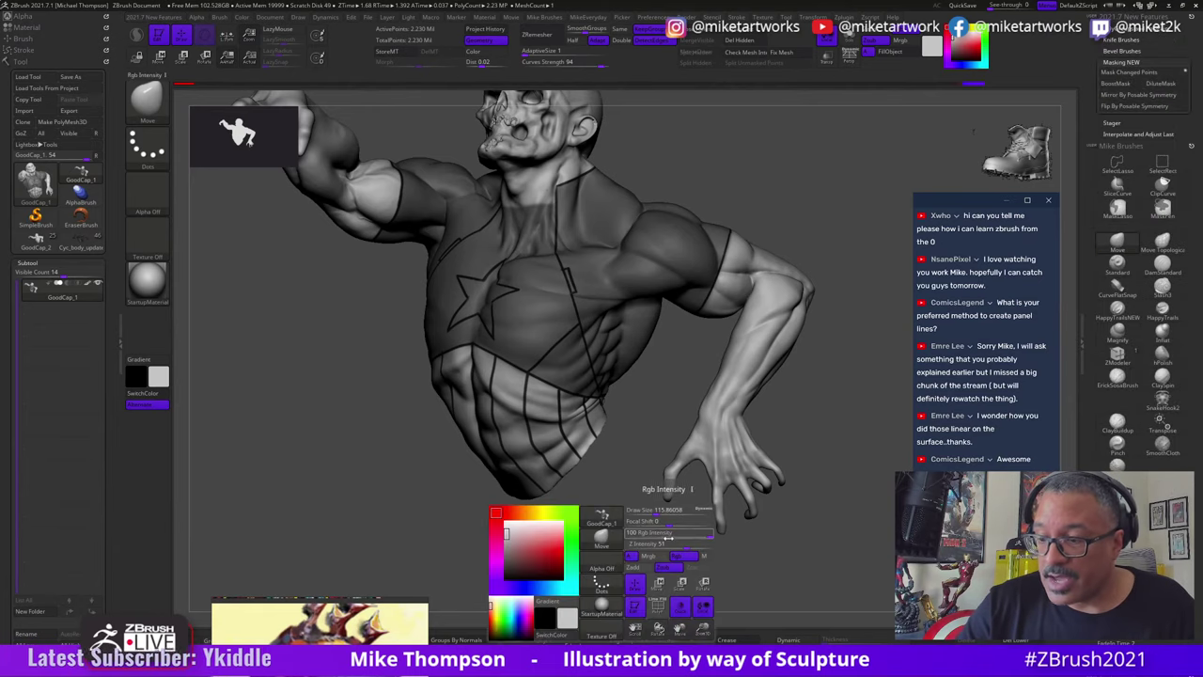
pyautogui.click(38, 62)
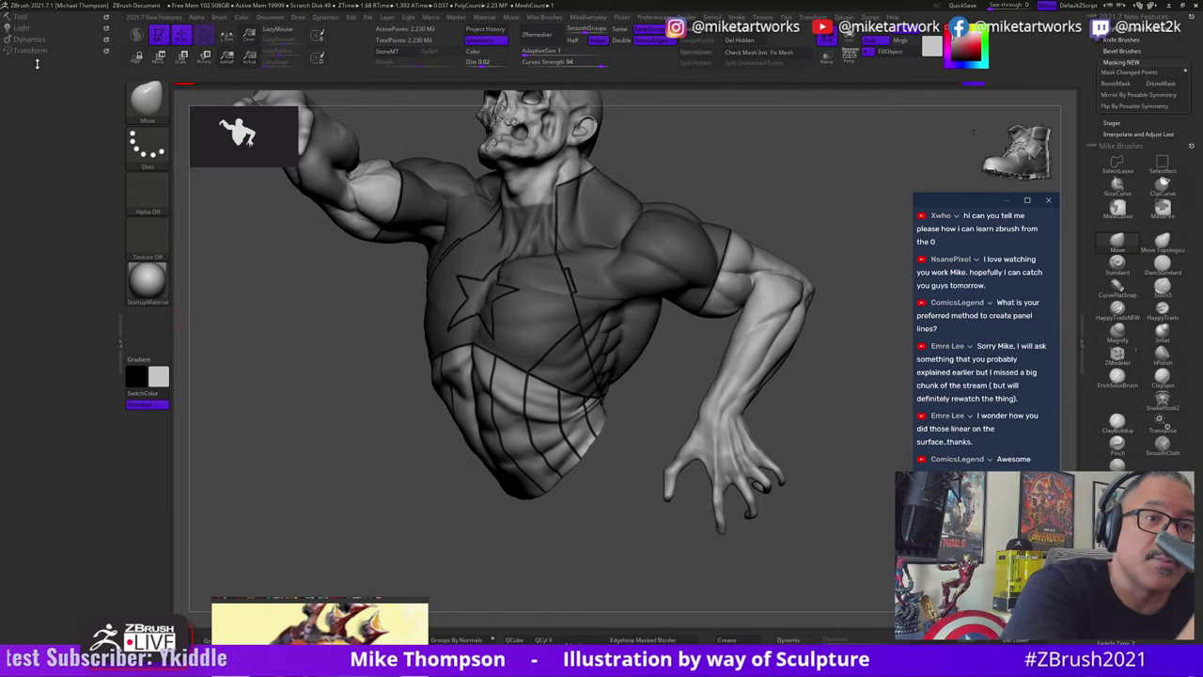
pyautogui.moveTo(42, 64); pyautogui.dragTo(53, 180)
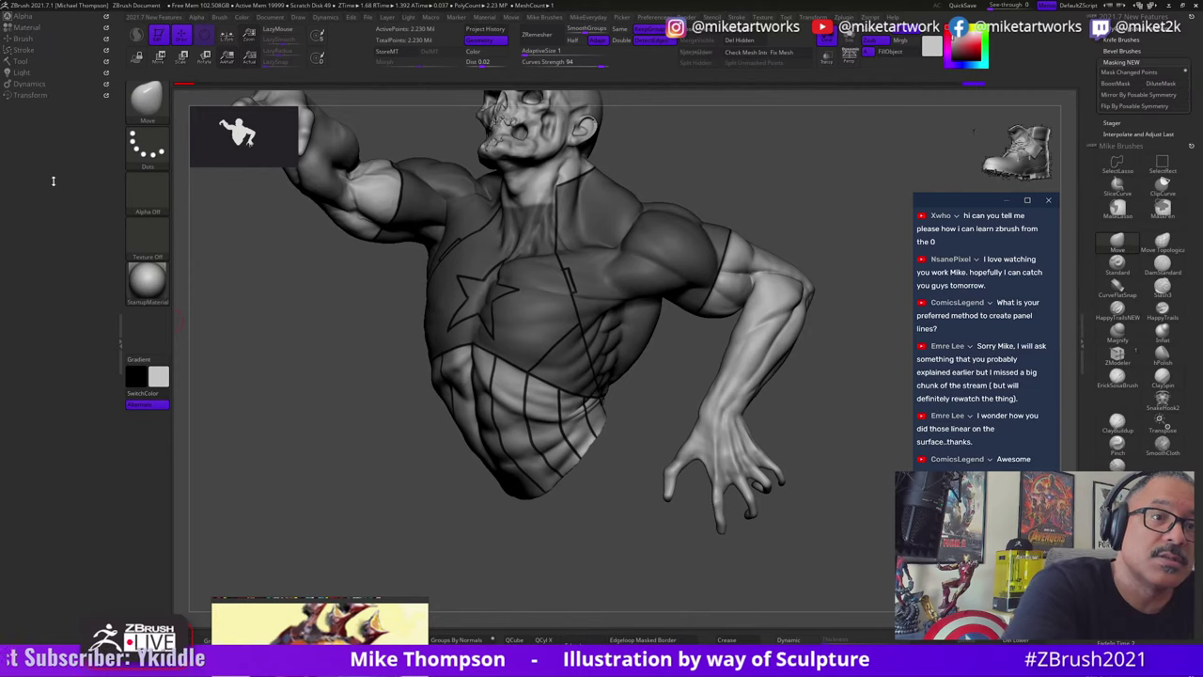
pyautogui.click(33, 61)
pyautogui.scroll(-2, 47, 206)
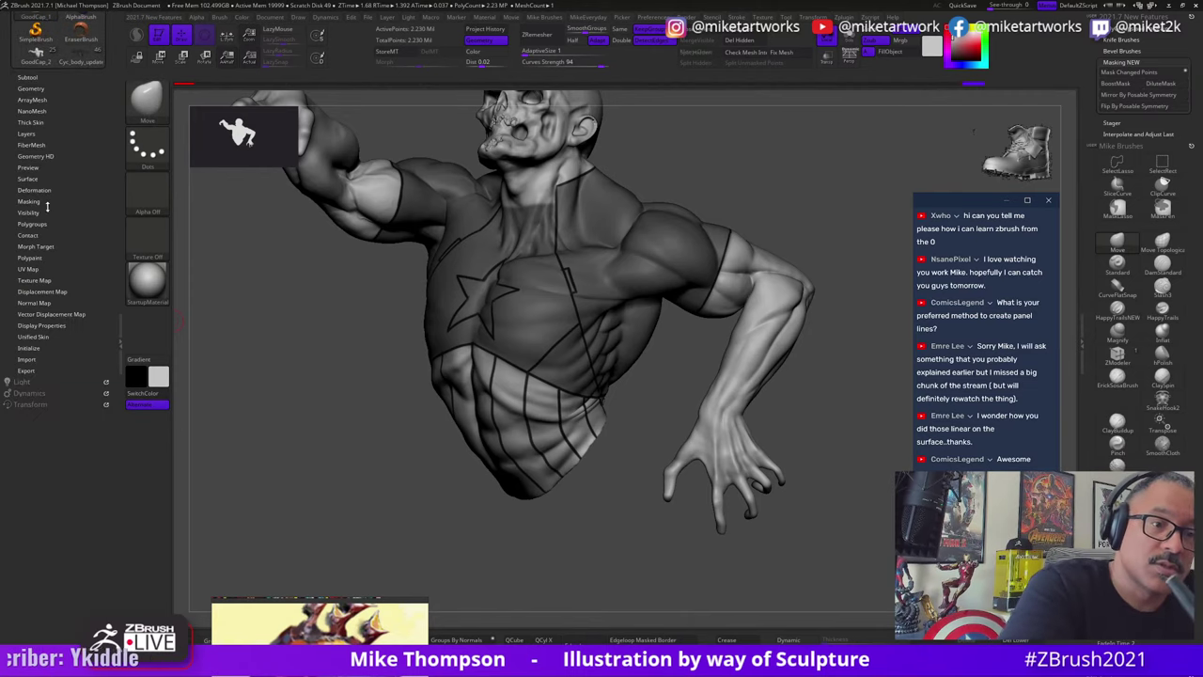
pyautogui.click(57, 200)
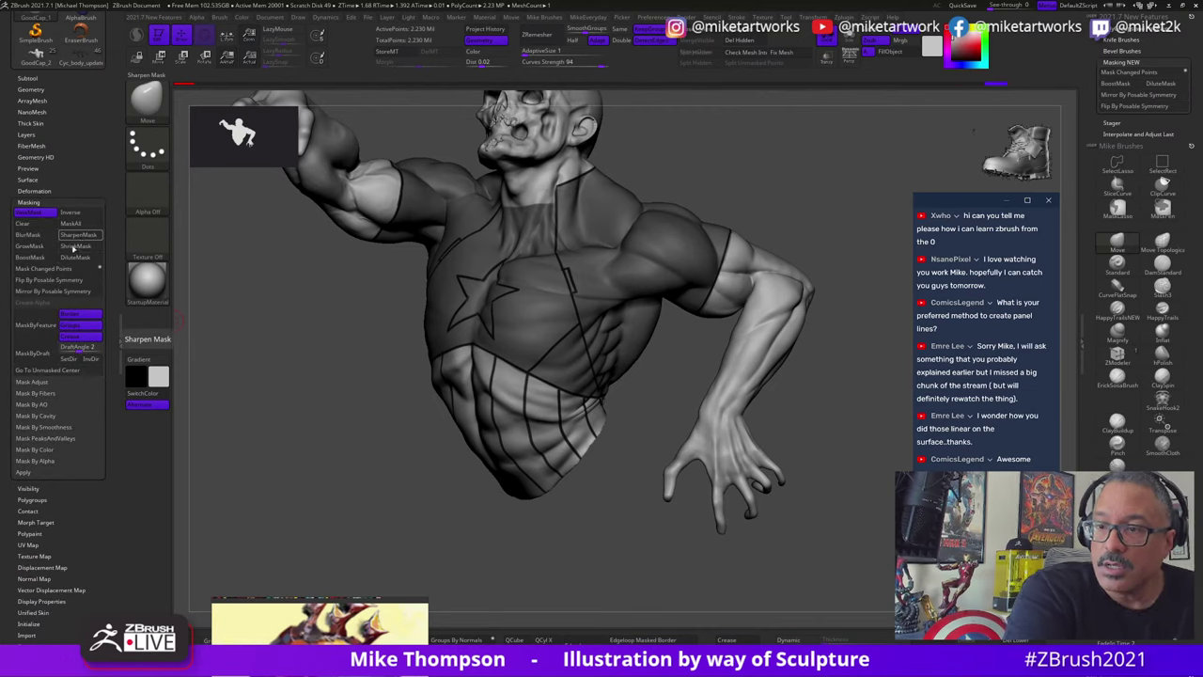
pyautogui.moveTo(674, 561); pyautogui.dragTo(758, 579)
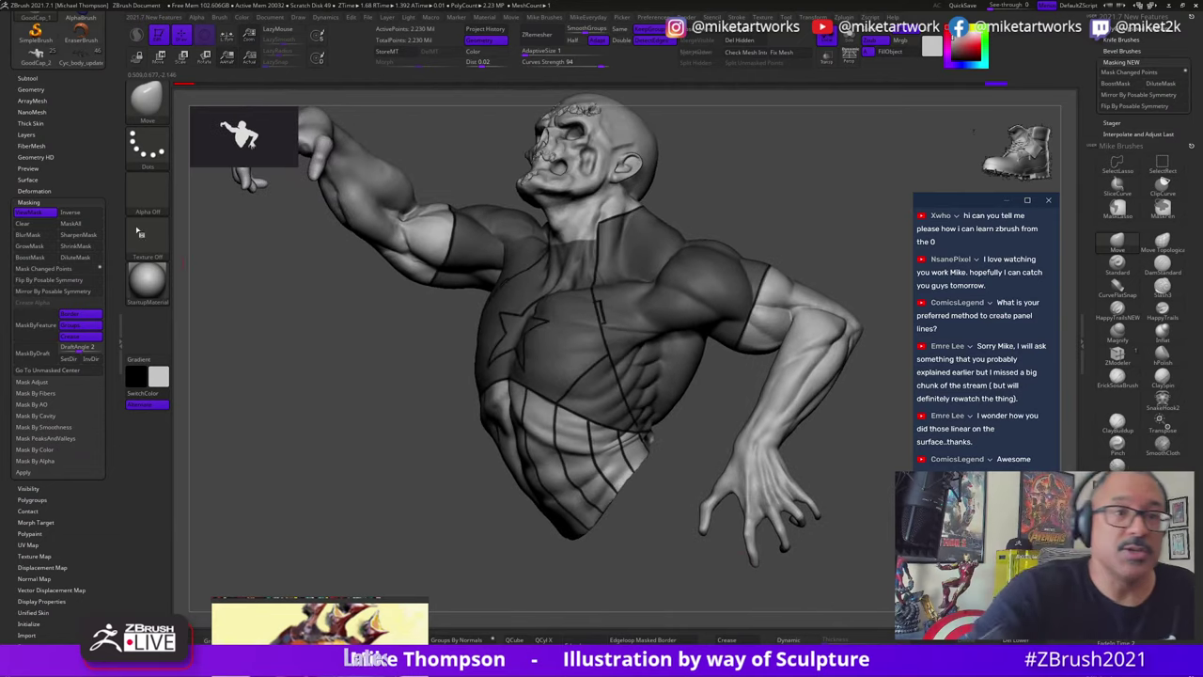
# Step: Duplicate the GoodCap_1 subtool, view the copy and delete it
pyautogui.click(32, 79)
pyautogui.moveTo(108, 183); pyautogui.dragTo(107, 200)
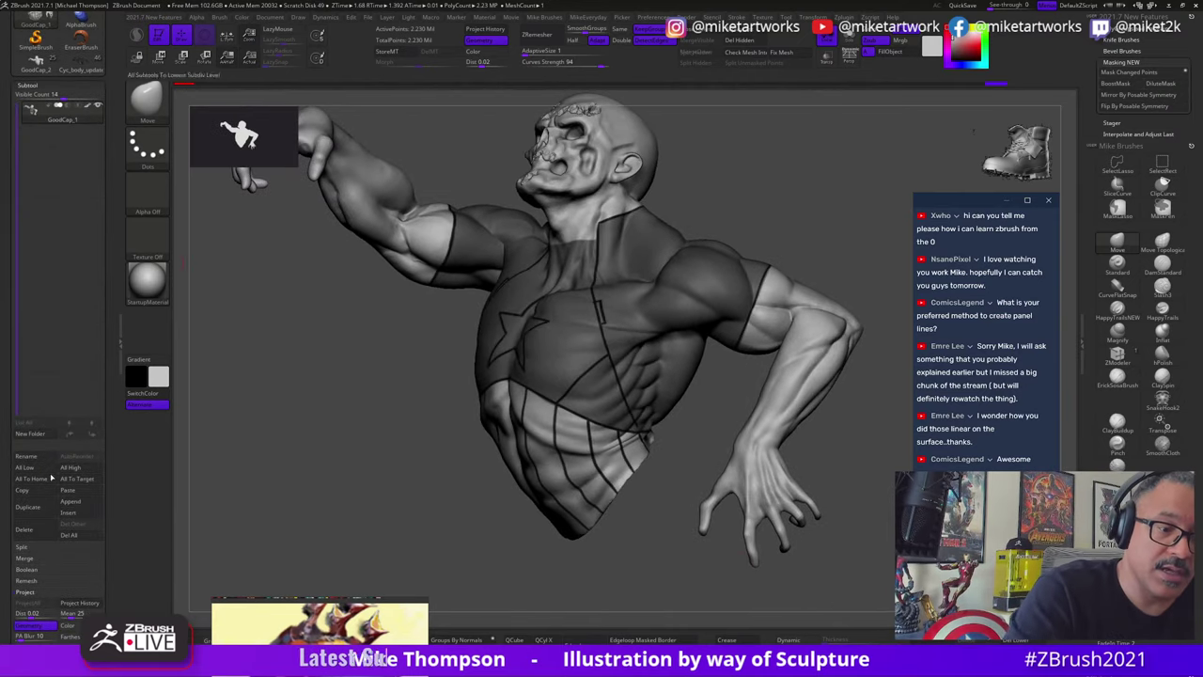
pyautogui.click(28, 507)
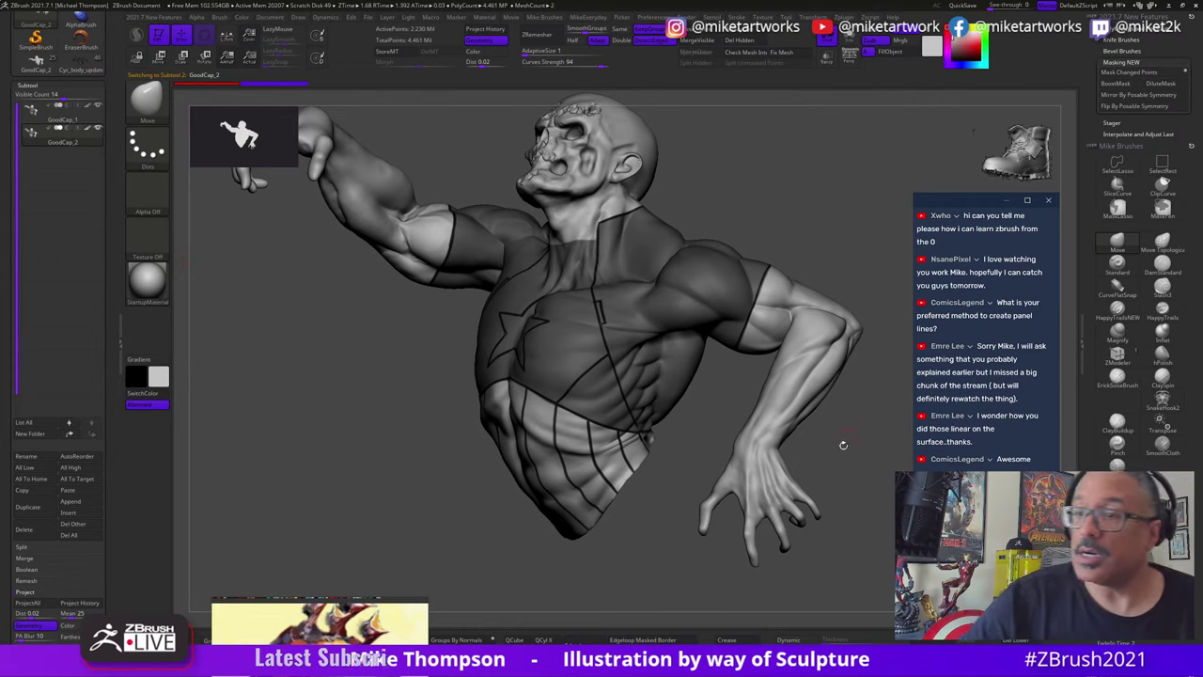
pyautogui.moveTo(848, 467); pyautogui.dragTo(858, 462)
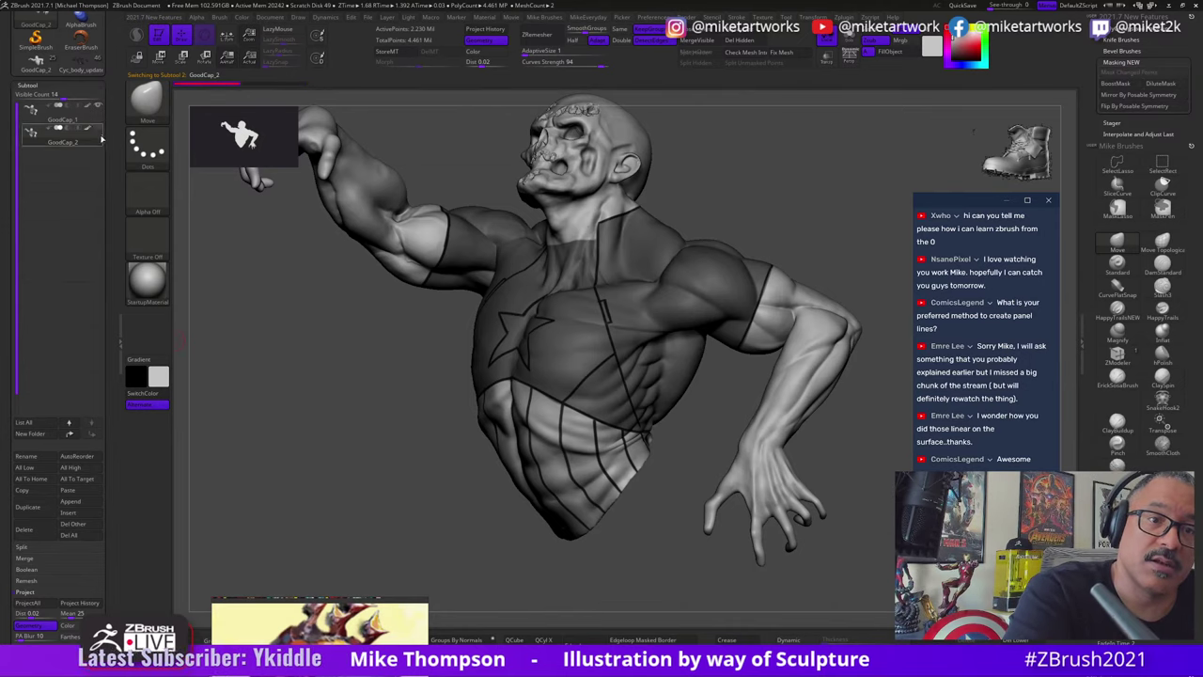
pyautogui.click(49, 531)
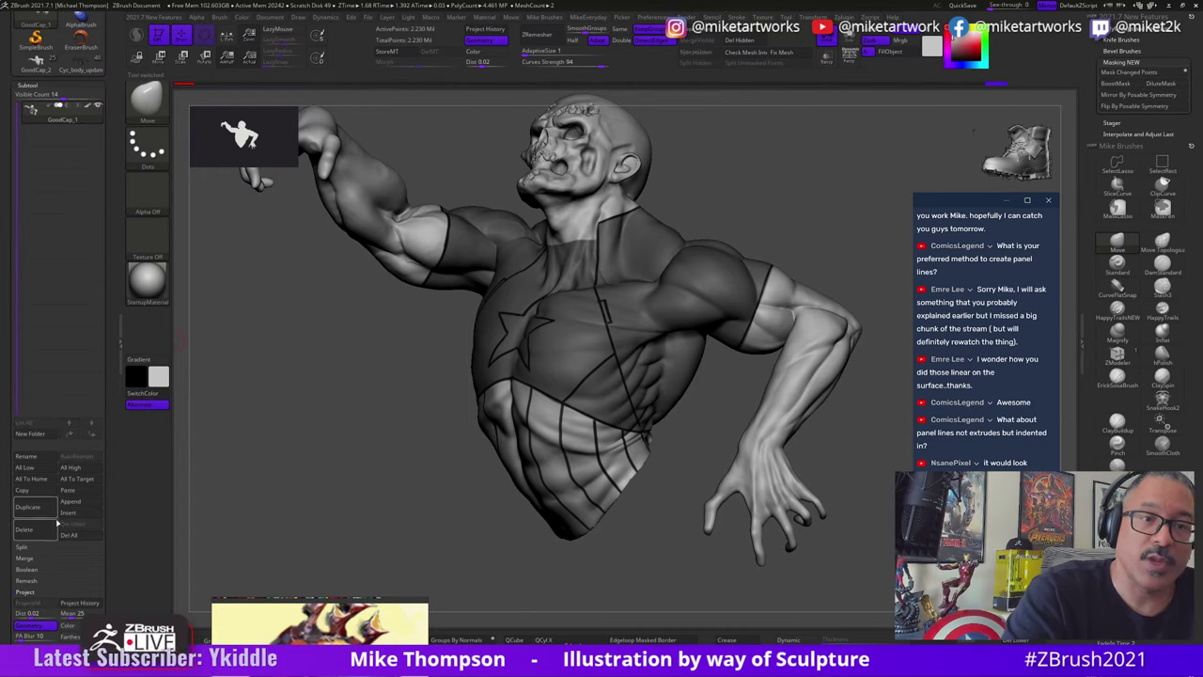
# Step: Preview an extraction of the masked suit area with smoothness 5 and thickness 0.02
pyautogui.moveTo(110, 588); pyautogui.dragTo(113, 536)
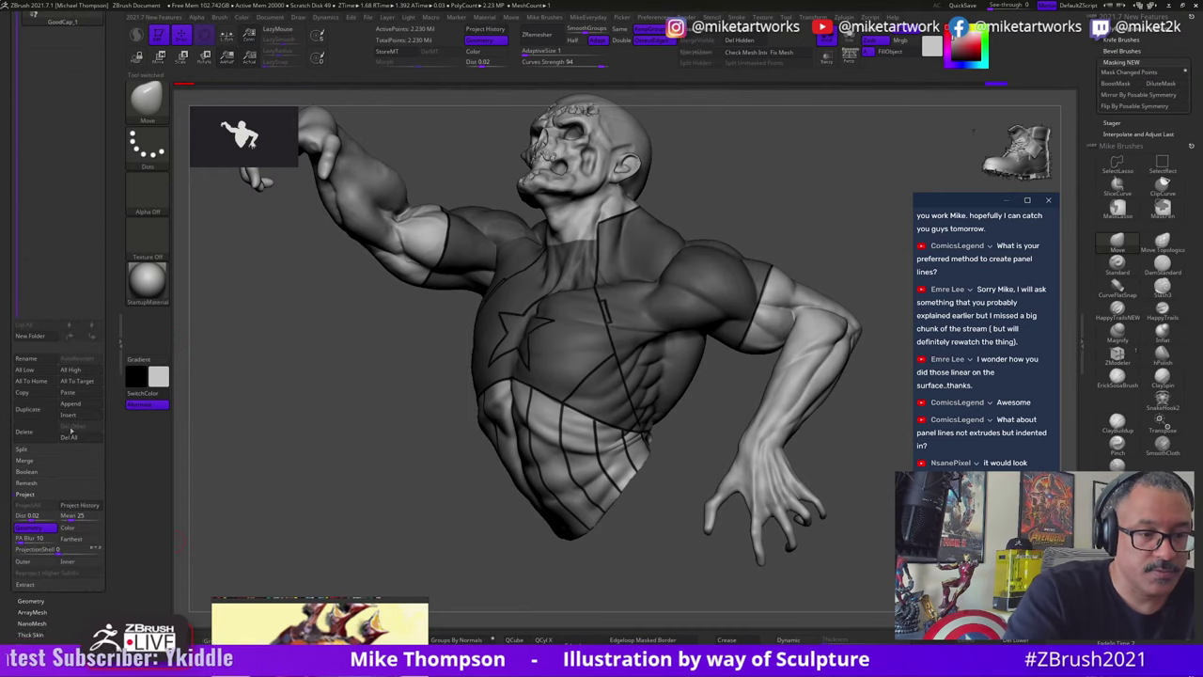
pyautogui.click(34, 584)
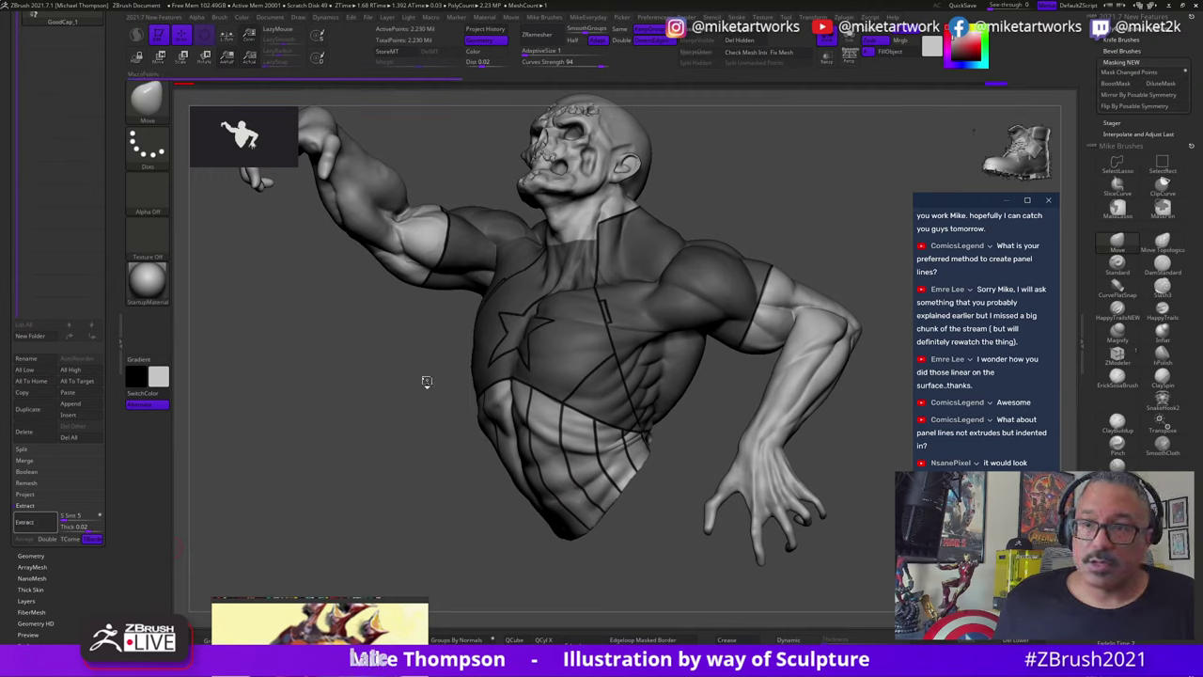
pyautogui.hotkey('ctrl', 'z')
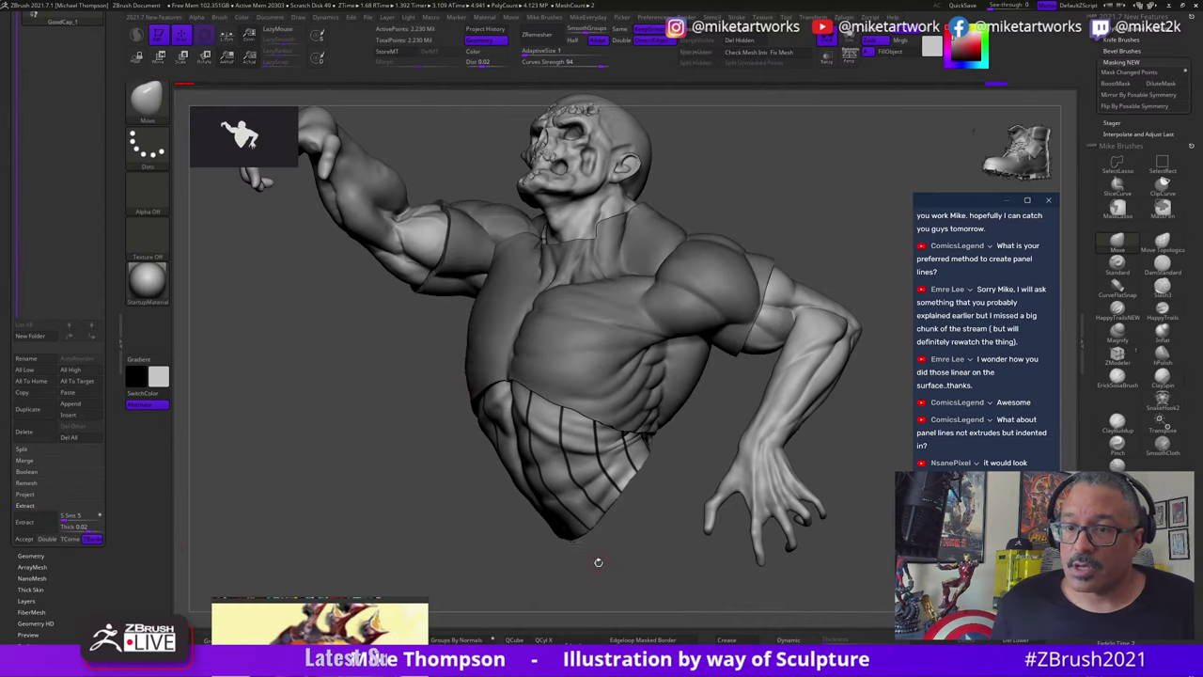
# Step: Extract the masked suit area again with smoothness 96 and thickness 0.00458
pyautogui.press('space')
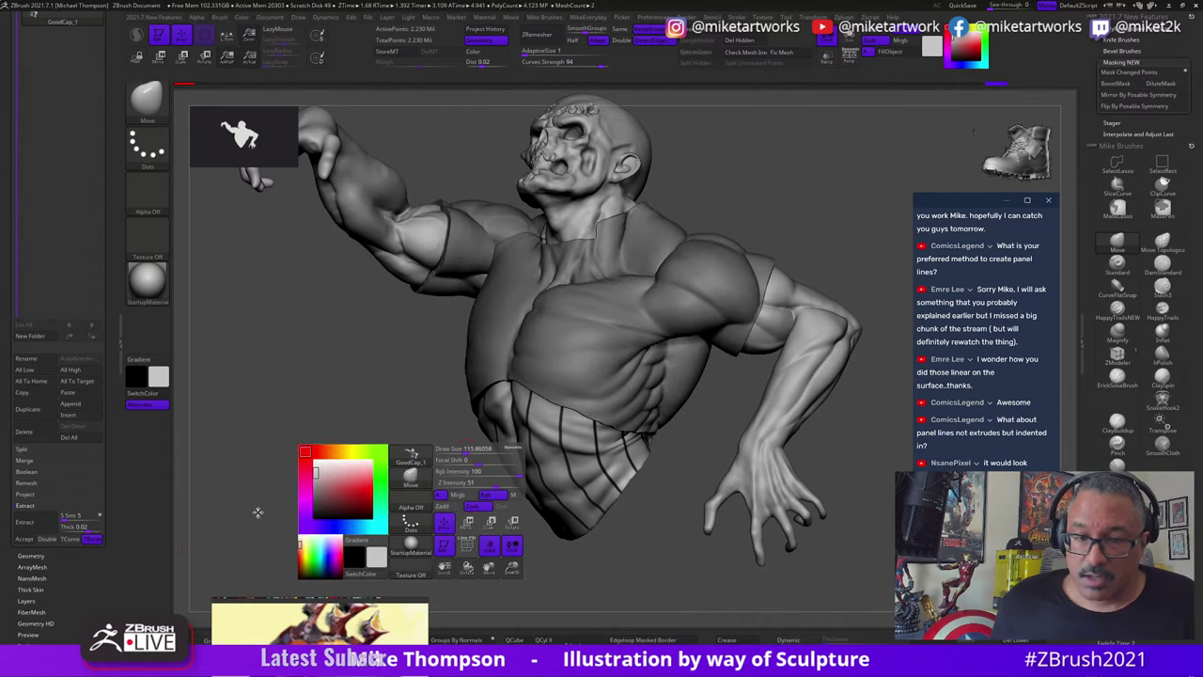
pyautogui.moveTo(85, 530); pyautogui.dragTo(82, 530)
pyautogui.click(85, 530)
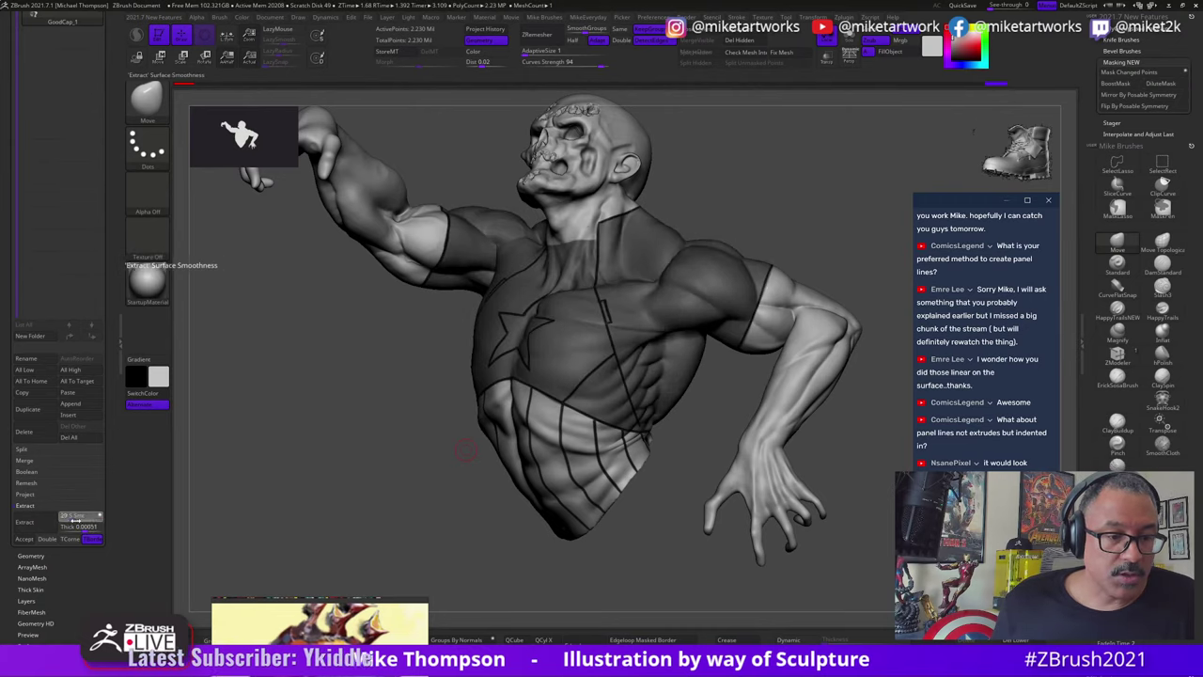
pyautogui.moveTo(68, 519); pyautogui.dragTo(97, 520)
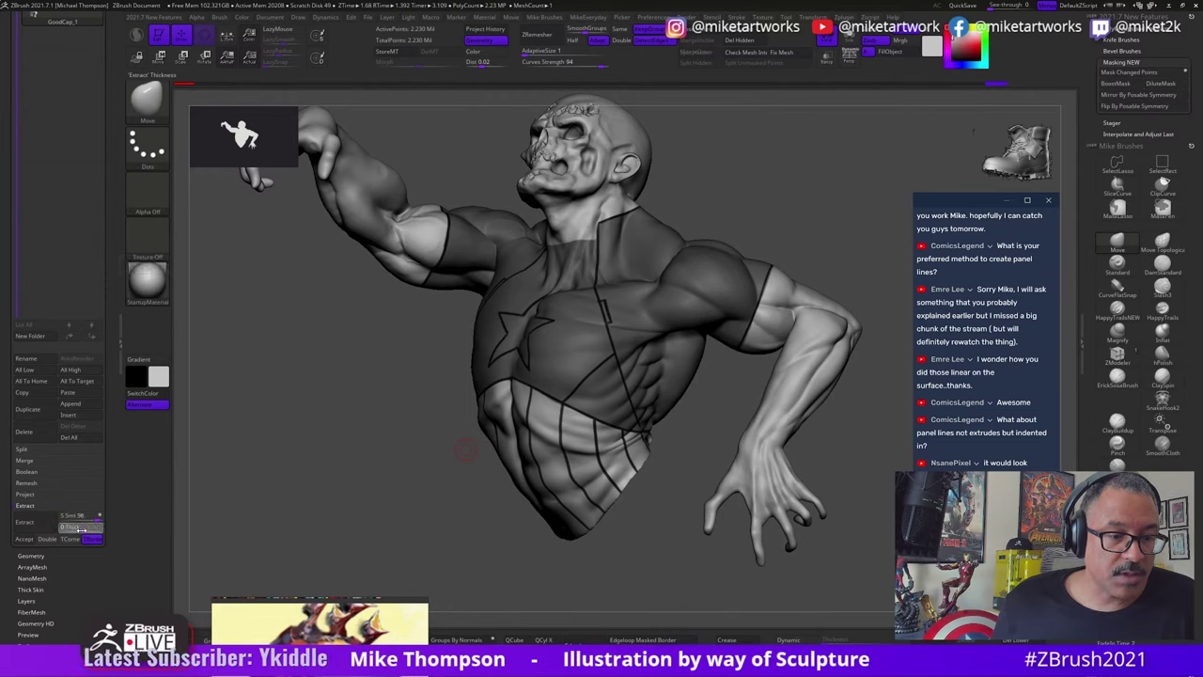
pyautogui.click(85, 531)
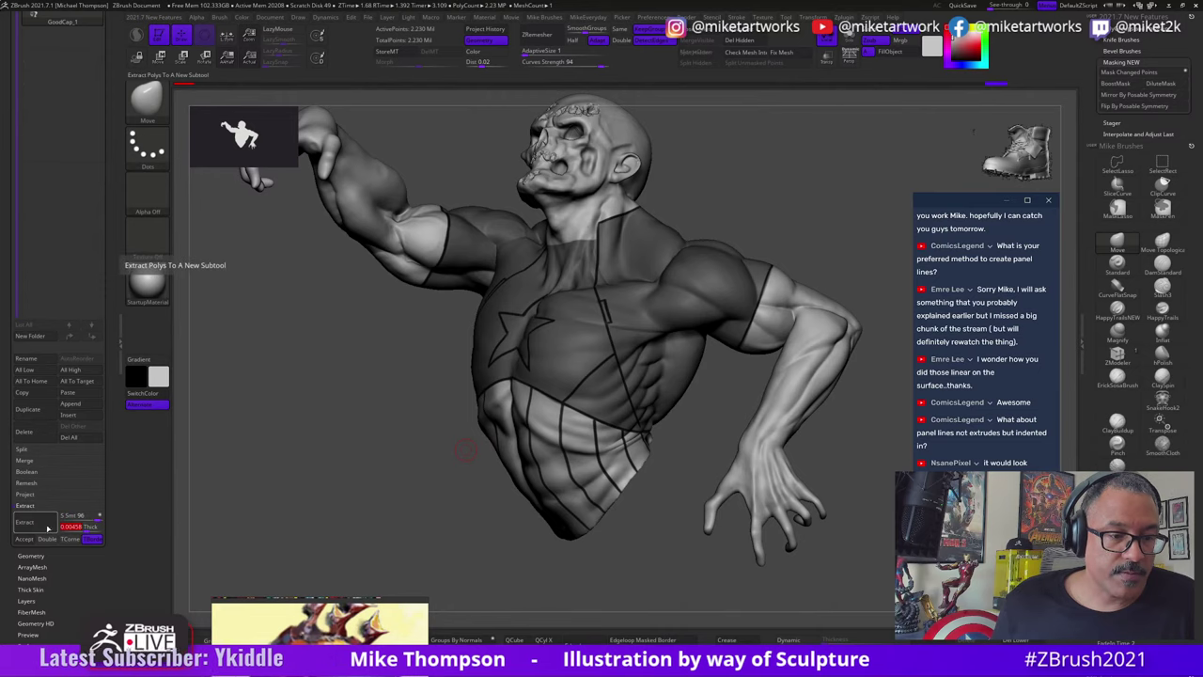
pyautogui.press('Return')
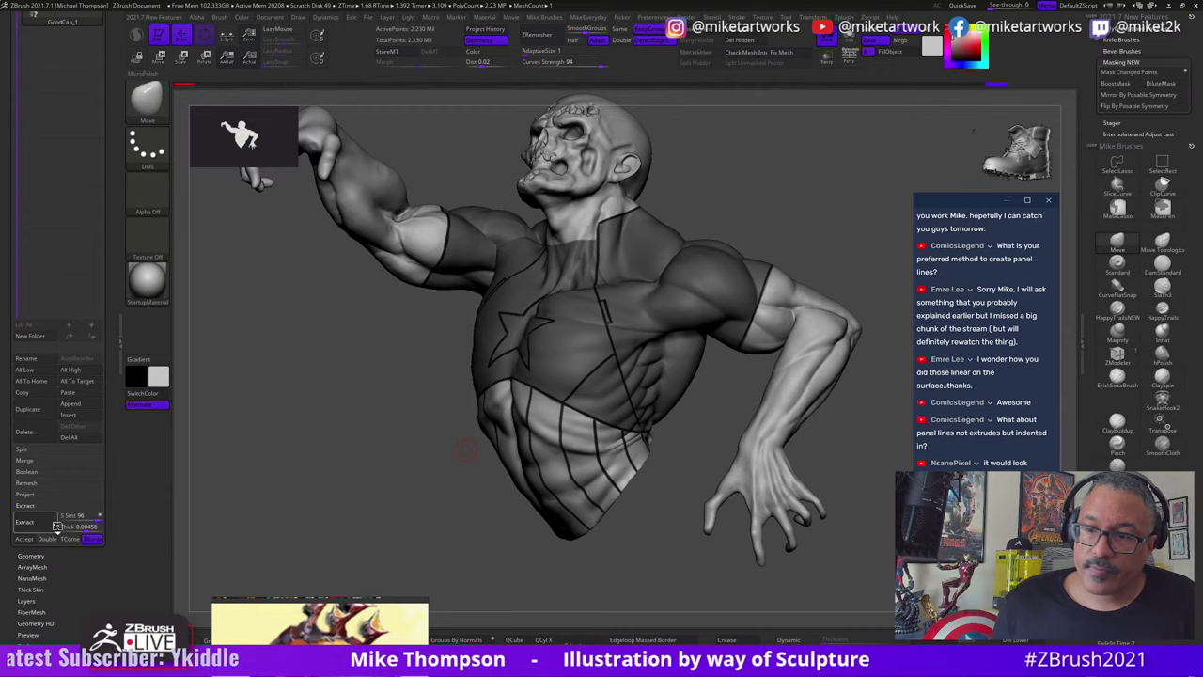
pyautogui.click(50, 523)
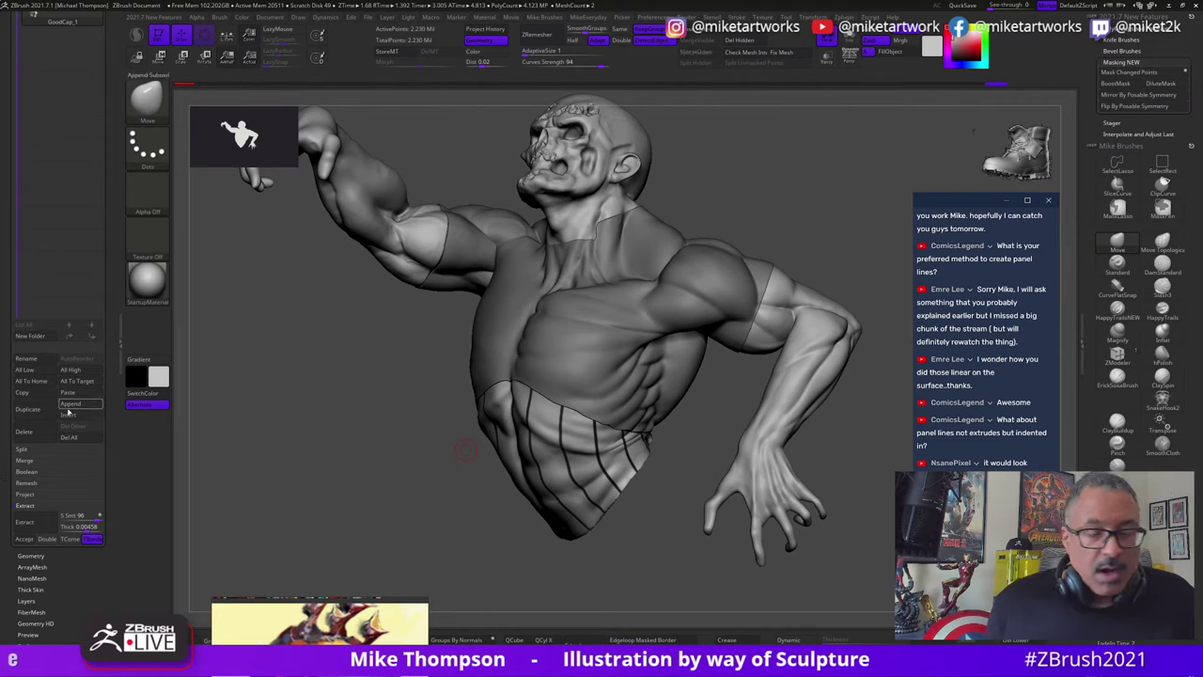
# Step: Accept the extraction of the masked suit area and view the new suit subtool on its own
pyautogui.click(25, 540)
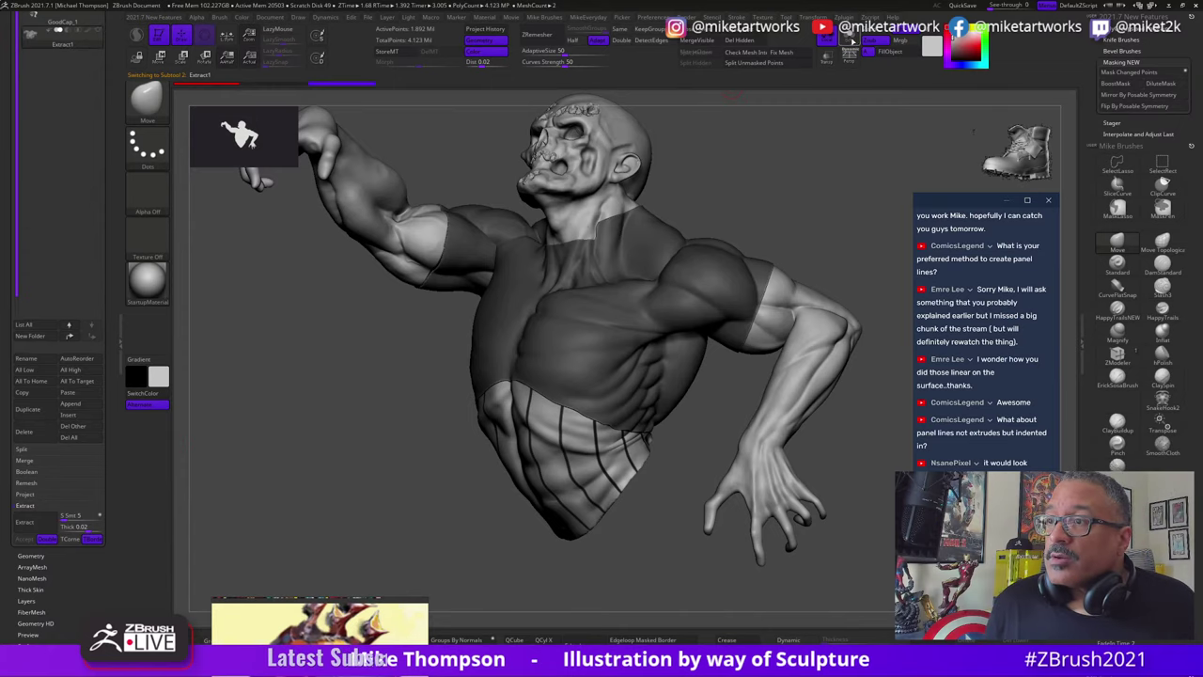
pyautogui.click(852, 41)
pyautogui.moveTo(728, 523); pyautogui.dragTo(789, 547)
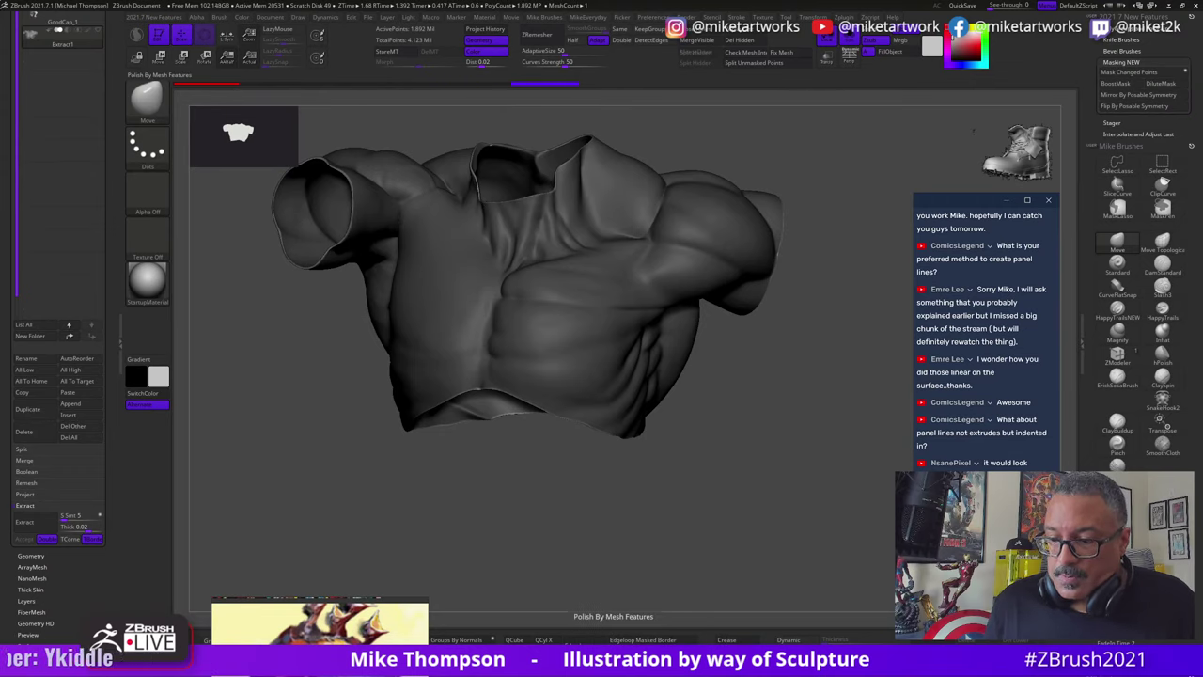
# Step: Check the polygroups of the extracted suit with the polyframe display
pyautogui.moveTo(665, 608); pyautogui.dragTo(750, 500)
pyautogui.rightClick(751, 500)
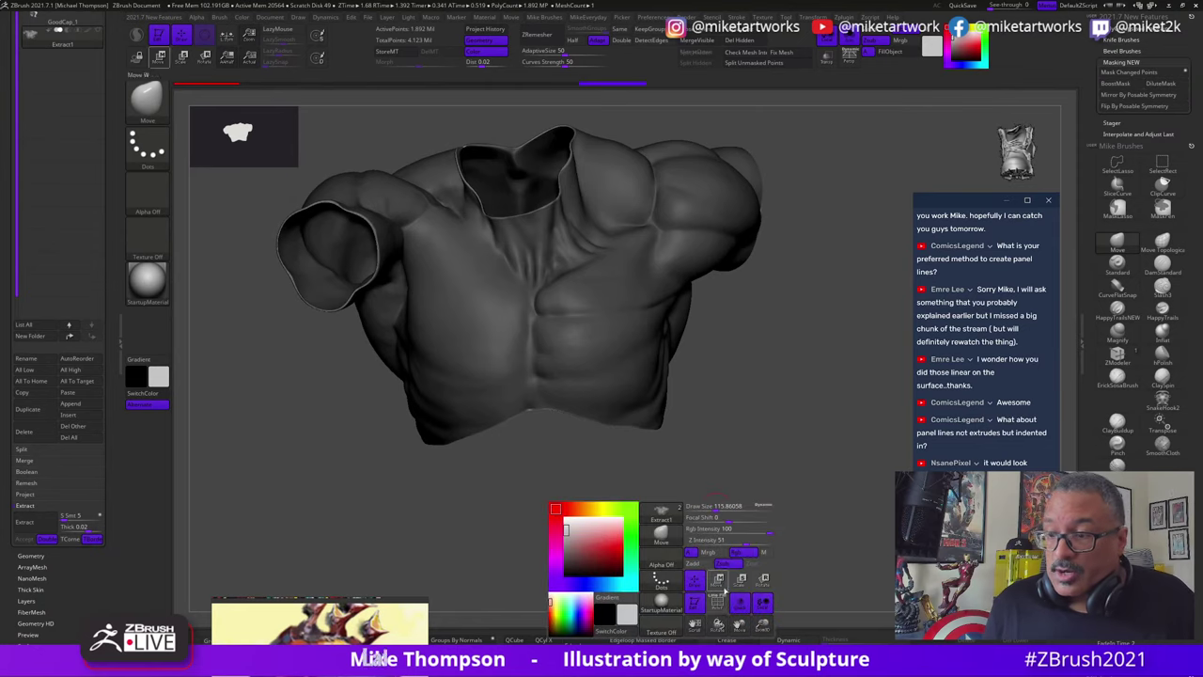
pyautogui.click(718, 606)
pyautogui.rightClick(699, 488)
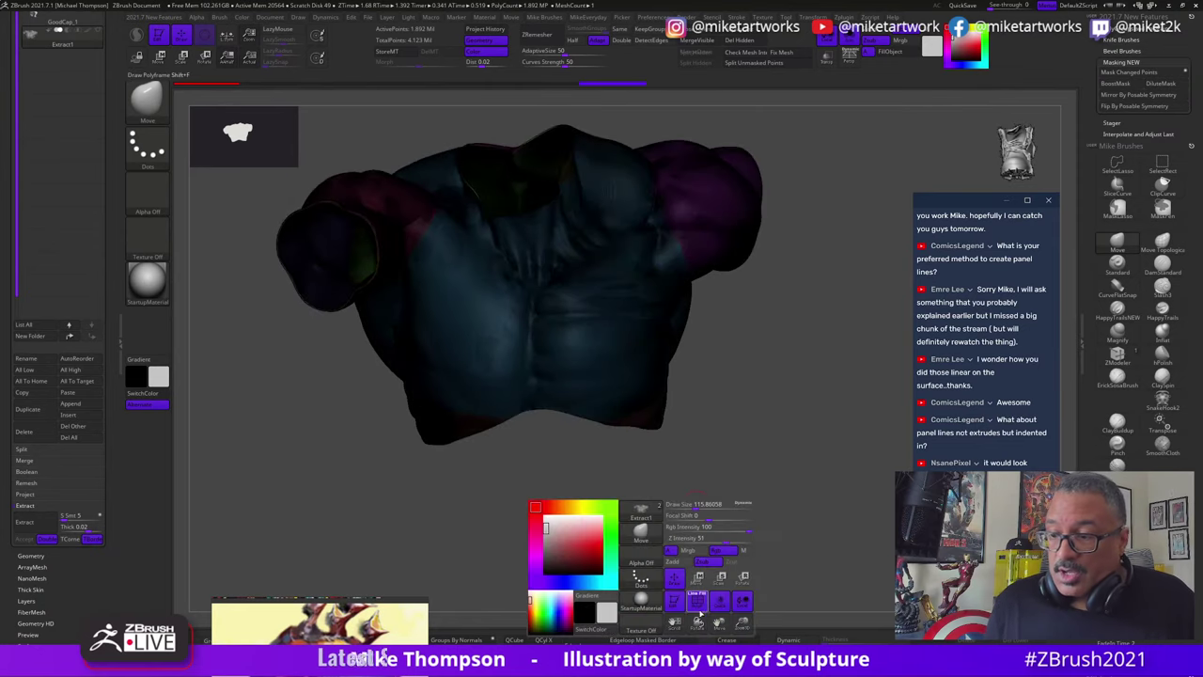
pyautogui.click(703, 612)
# Step: Clear the mask on the extracted suit, hide the thin rim polygroups along its openings and delete them
pyautogui.press('ctrl')
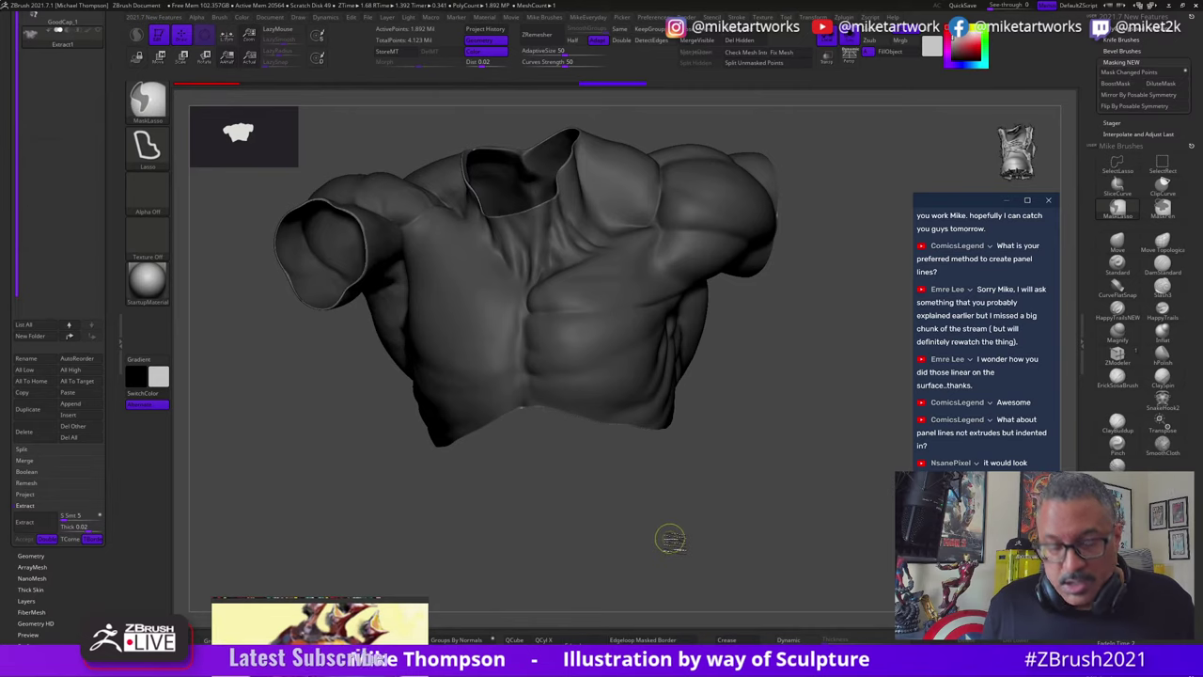
pyautogui.keyDown('ctrl'); pyautogui.click(665, 538); pyautogui.keyUp('ctrl')
pyautogui.hotkey('ctrl', 'shift')
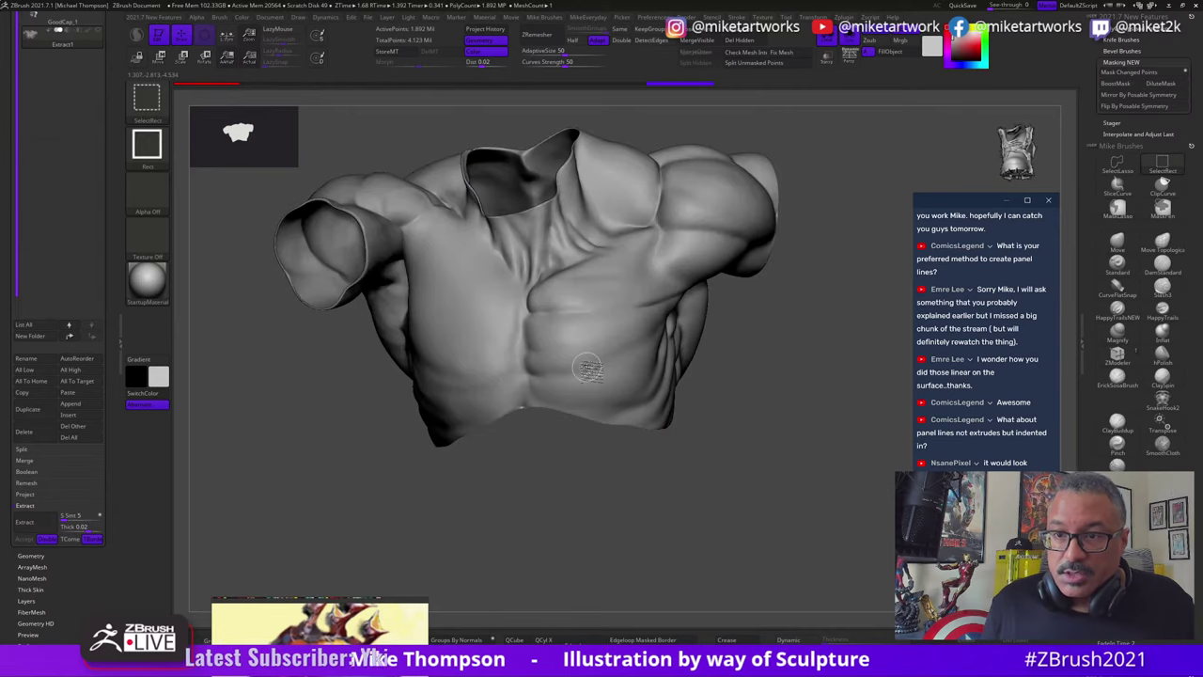
pyautogui.keyDown('ctrl'); pyautogui.keyDown('shift'); pyautogui.click(580, 366); pyautogui.keyUp('shift'); pyautogui.keyUp('ctrl')
pyautogui.moveTo(710, 480); pyautogui.dragTo(714, 444)
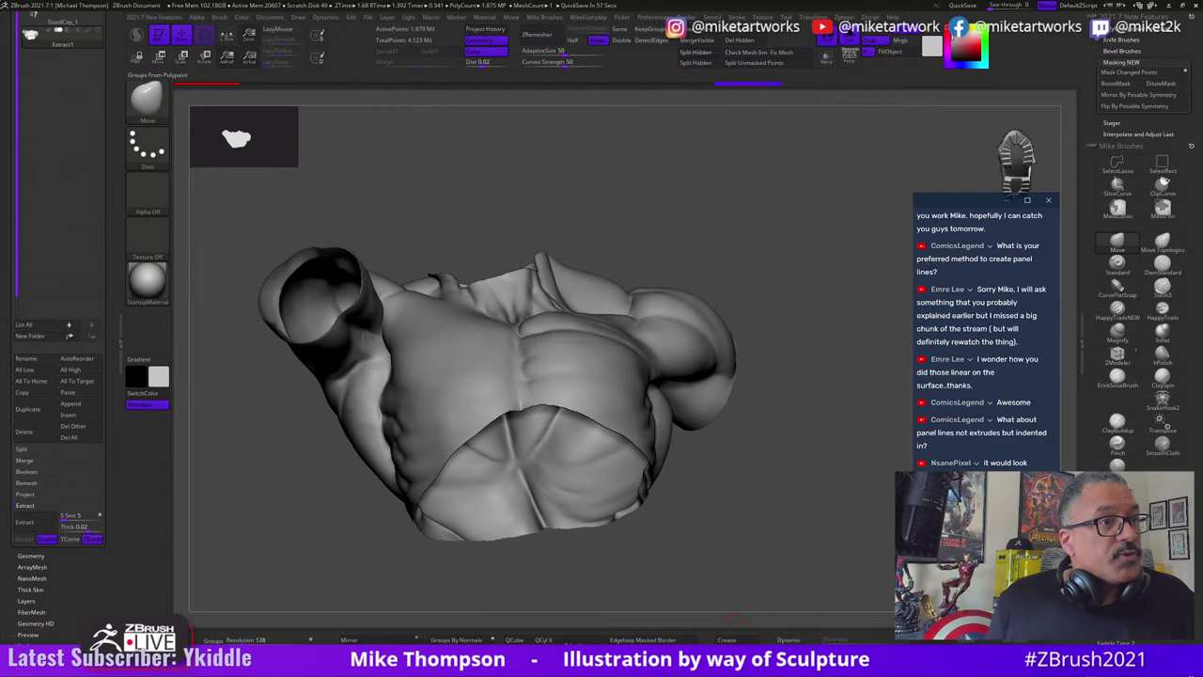
pyautogui.moveTo(772, 436)
pyautogui.mouseDown()
pyautogui.moveTo(780, 510)
pyautogui.moveTo(768, 508)
pyautogui.moveTo(788, 453)
pyautogui.mouseUp()
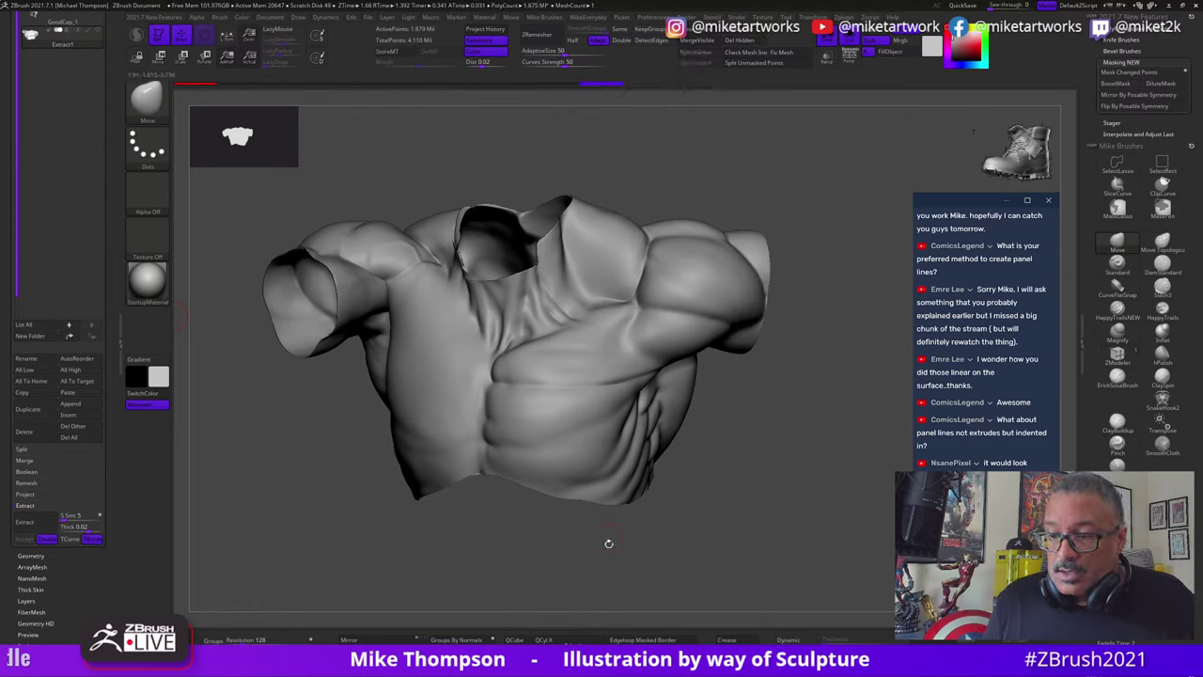
# Step: Show the polyframe and regroup the suit with Auto Groups so the outer and inner shells become separate polygroups
pyautogui.press('space')
pyautogui.click(697, 615)
pyautogui.moveTo(677, 566)
pyautogui.mouseDown()
pyautogui.moveTo(677, 520)
pyautogui.moveTo(693, 564)
pyautogui.mouseUp()
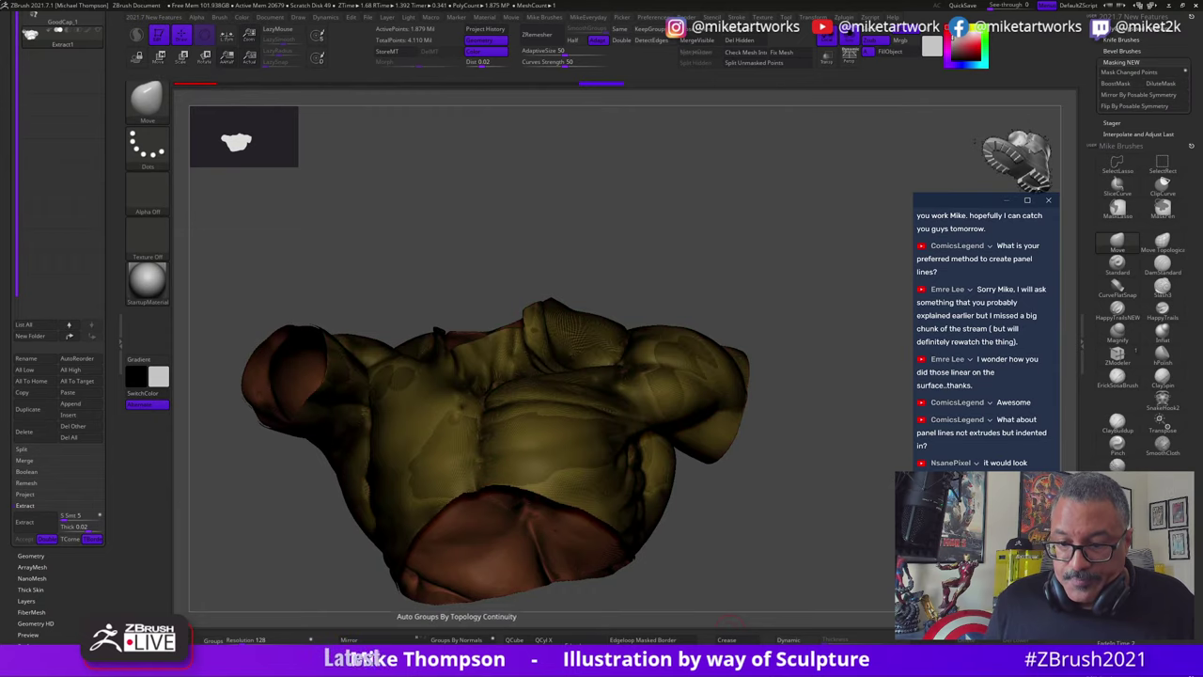
pyautogui.moveTo(759, 533); pyautogui.dragTo(798, 559)
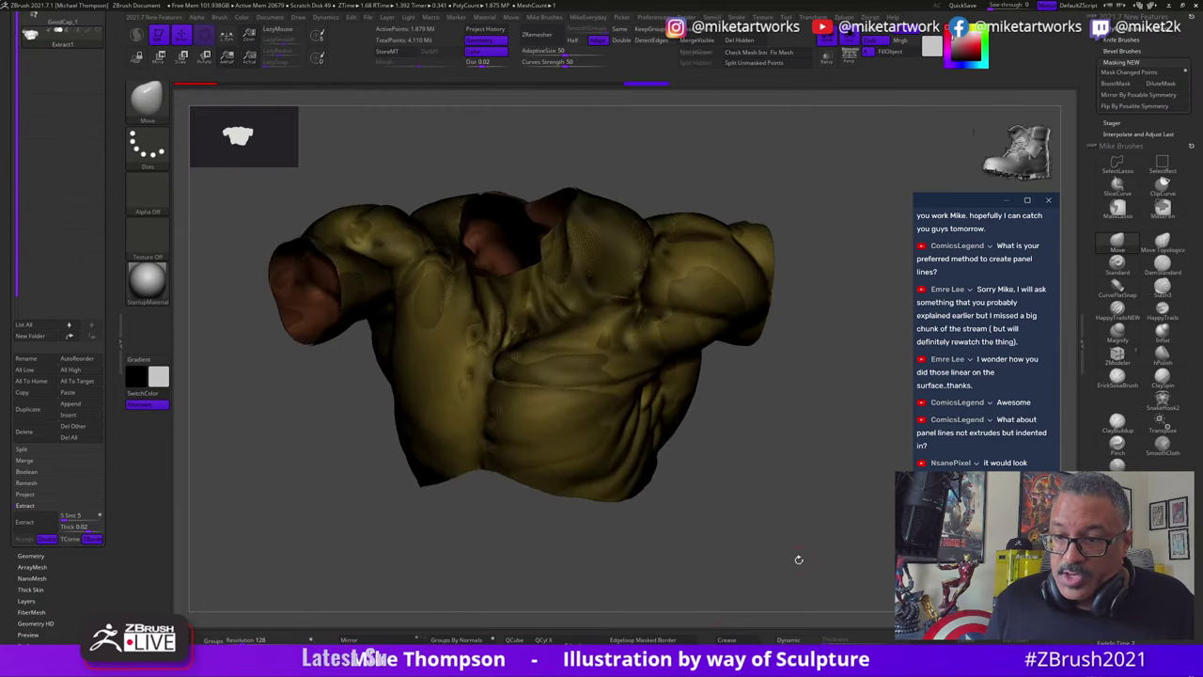
# Step: Isolate the suit's outer shell by hiding the inner shell polygroup
pyautogui.keyDown('ctrl'); pyautogui.keyDown('shift'); pyautogui.click(522, 242); pyautogui.keyUp('shift'); pyautogui.keyUp('ctrl')
pyautogui.keyDown('ctrl'); pyautogui.keyDown('shift'); pyautogui.click(739, 434); pyautogui.keyUp('shift'); pyautogui.keyUp('ctrl')
pyautogui.moveTo(743, 441); pyautogui.dragTo(793, 517)
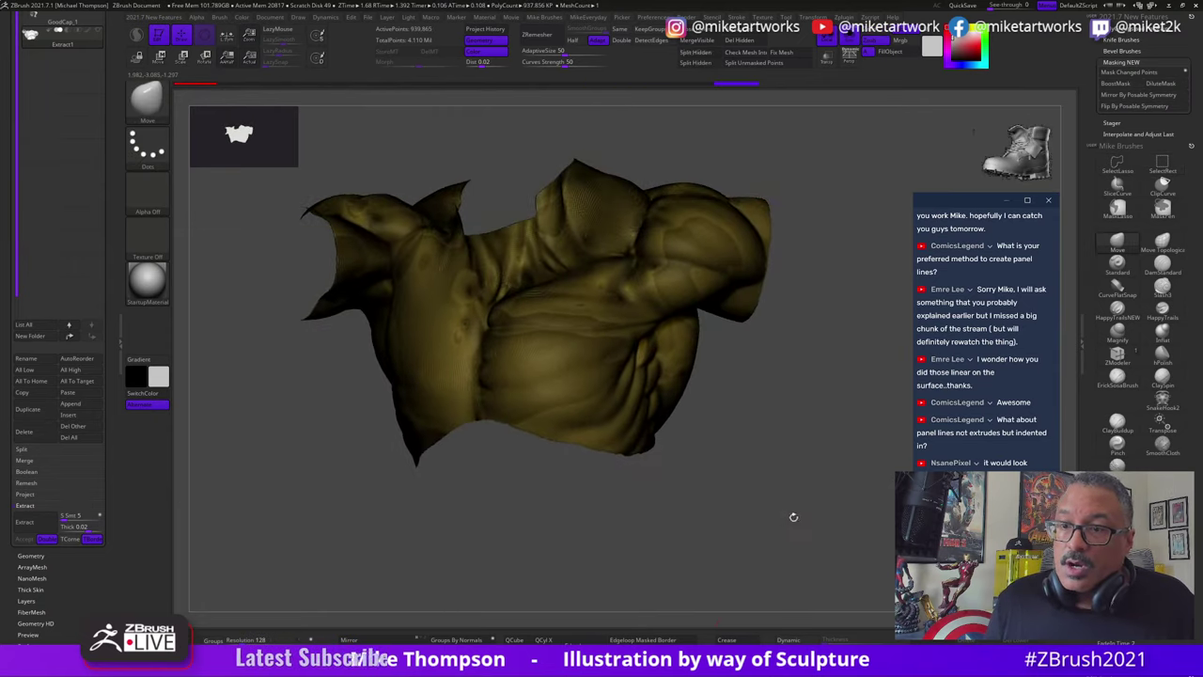
pyautogui.moveTo(762, 373); pyautogui.dragTo(780, 485)
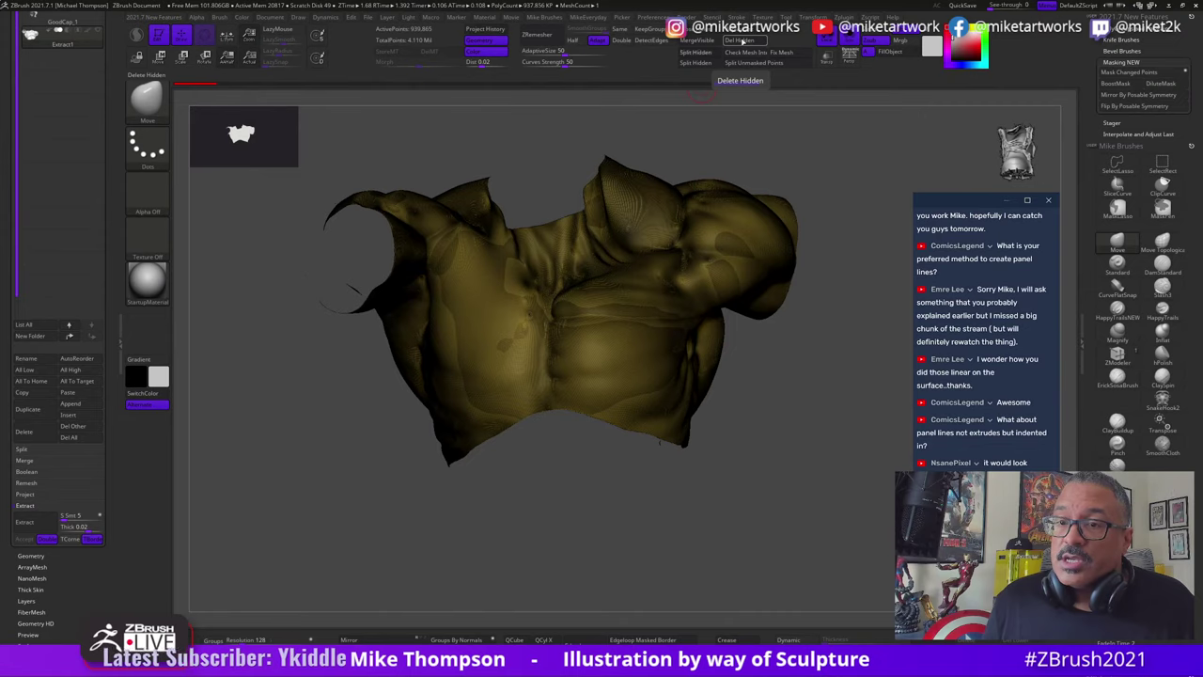
# Step: Undo the last change, apply Extrude Edge Loop to the isolated outer shell and delete the hidden inner shell
pyautogui.hotkey('ctrl', 'z')
pyautogui.moveTo(753, 509)
pyautogui.keyDown('ctrl'); pyautogui.keyDown('shift'); pyautogui.mouseDown()
pyautogui.moveTo(782, 490)
pyautogui.moveTo(751, 485)
pyautogui.mouseUp(); pyautogui.keyUp('shift'); pyautogui.keyUp('ctrl')
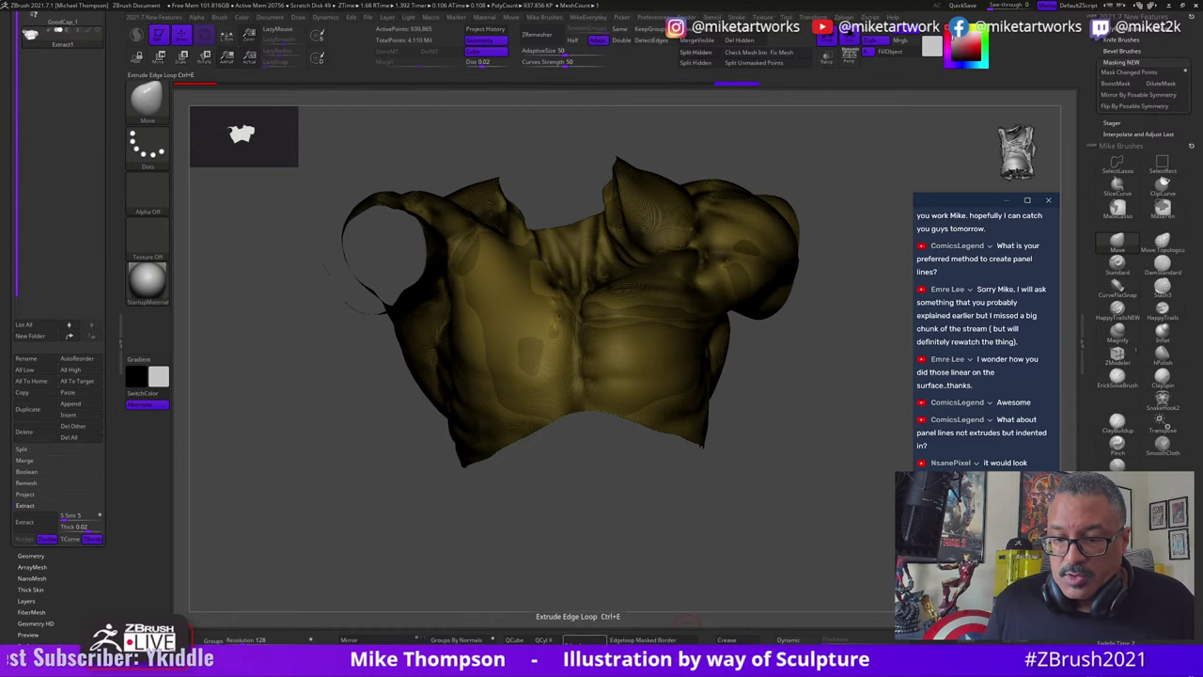
pyautogui.click(585, 641)
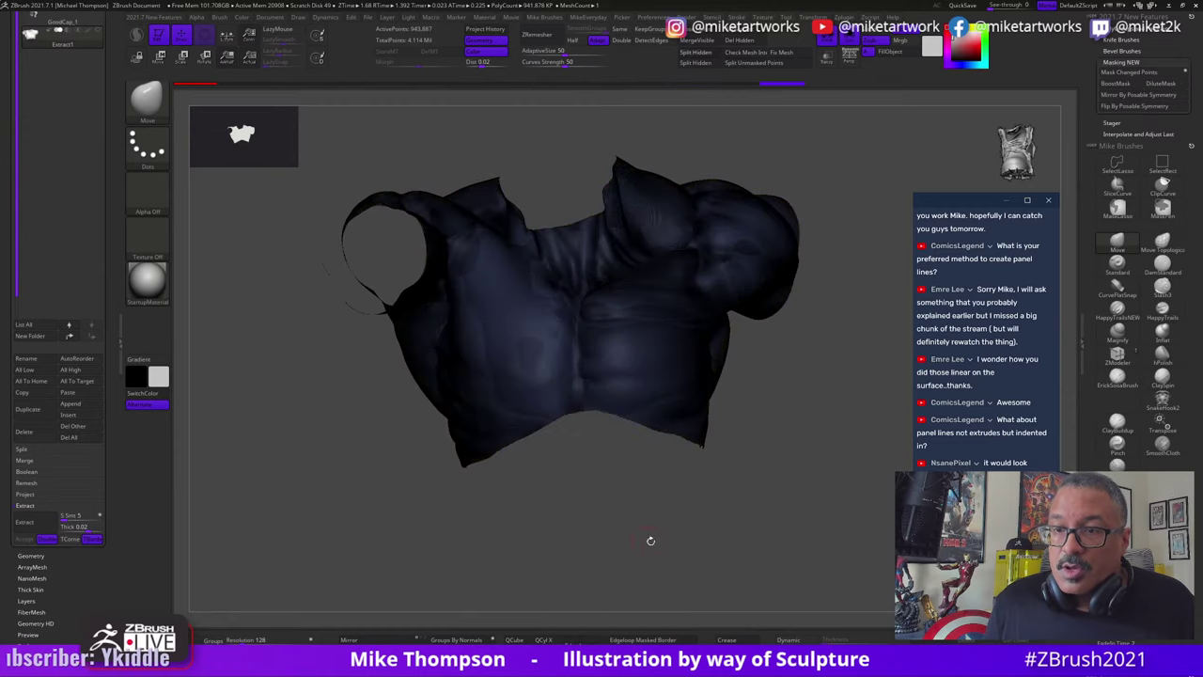
pyautogui.moveTo(651, 540); pyautogui.dragTo(737, 423)
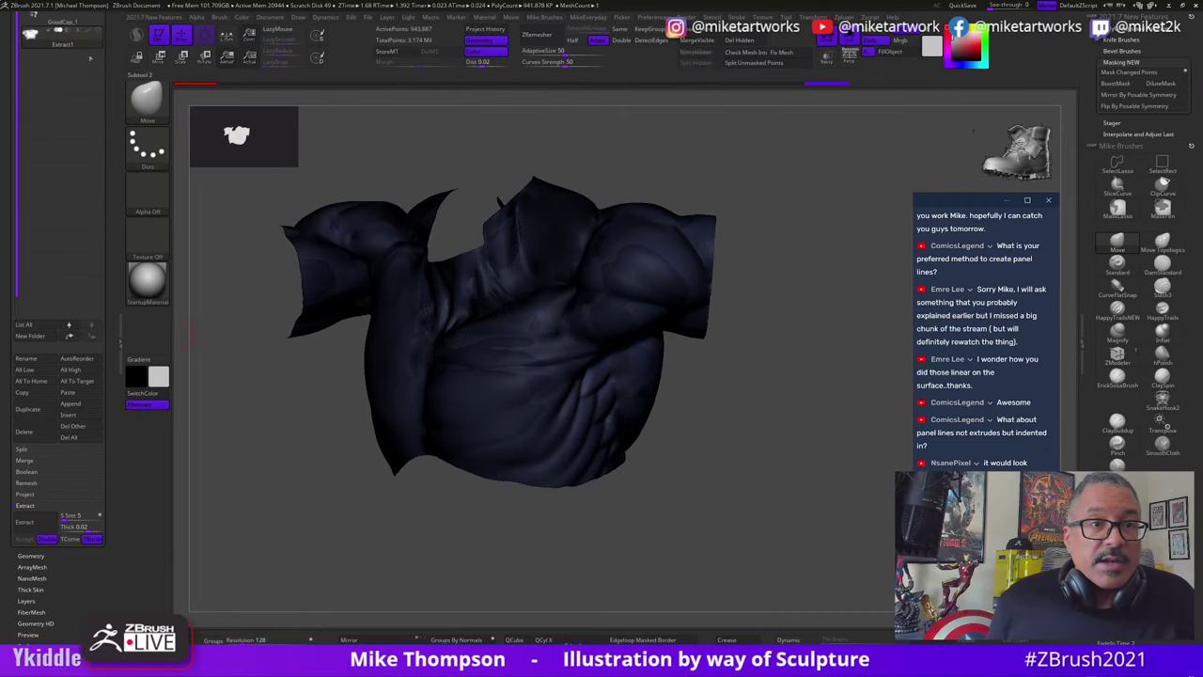
# Step: Duplicate the single-layer suit subtool Extract1
pyautogui.moveTo(109, 88); pyautogui.dragTo(115, 192)
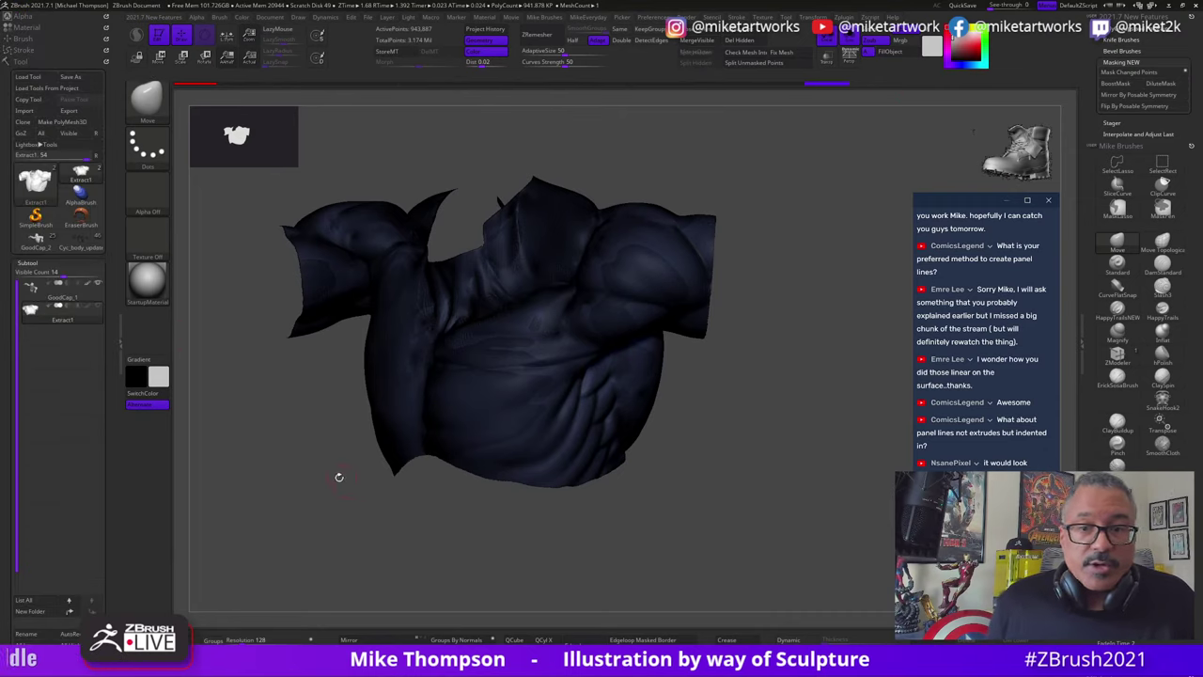
pyautogui.moveTo(110, 580); pyautogui.dragTo(113, 513)
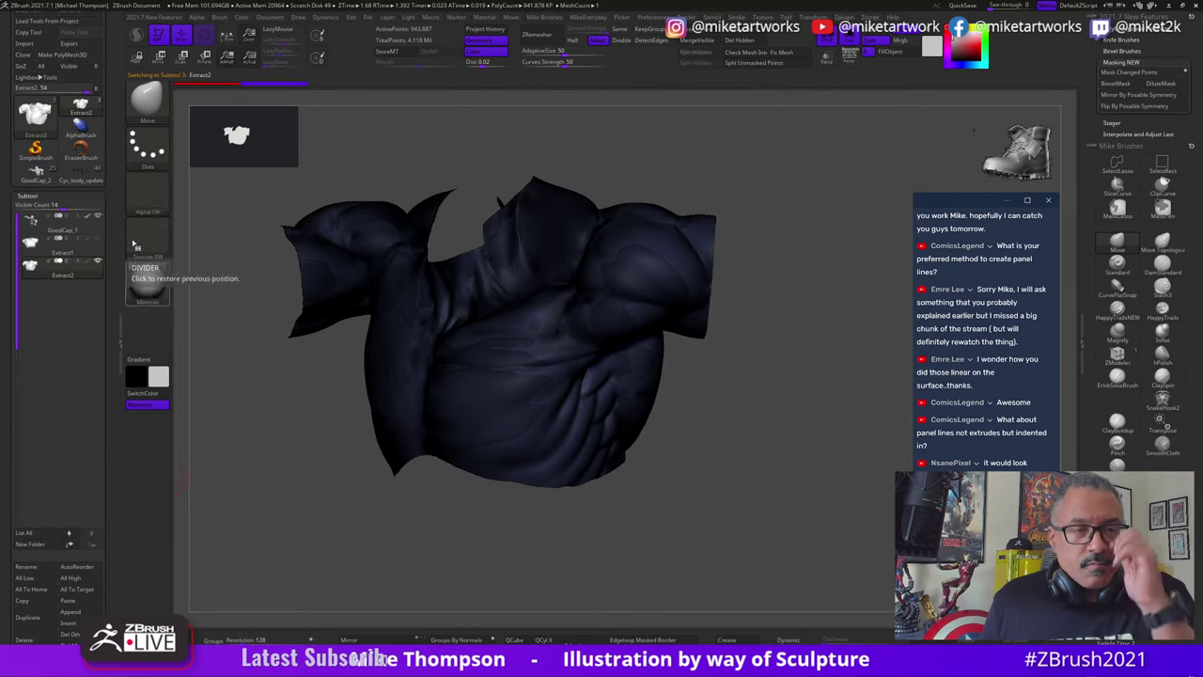
pyautogui.click(27, 194)
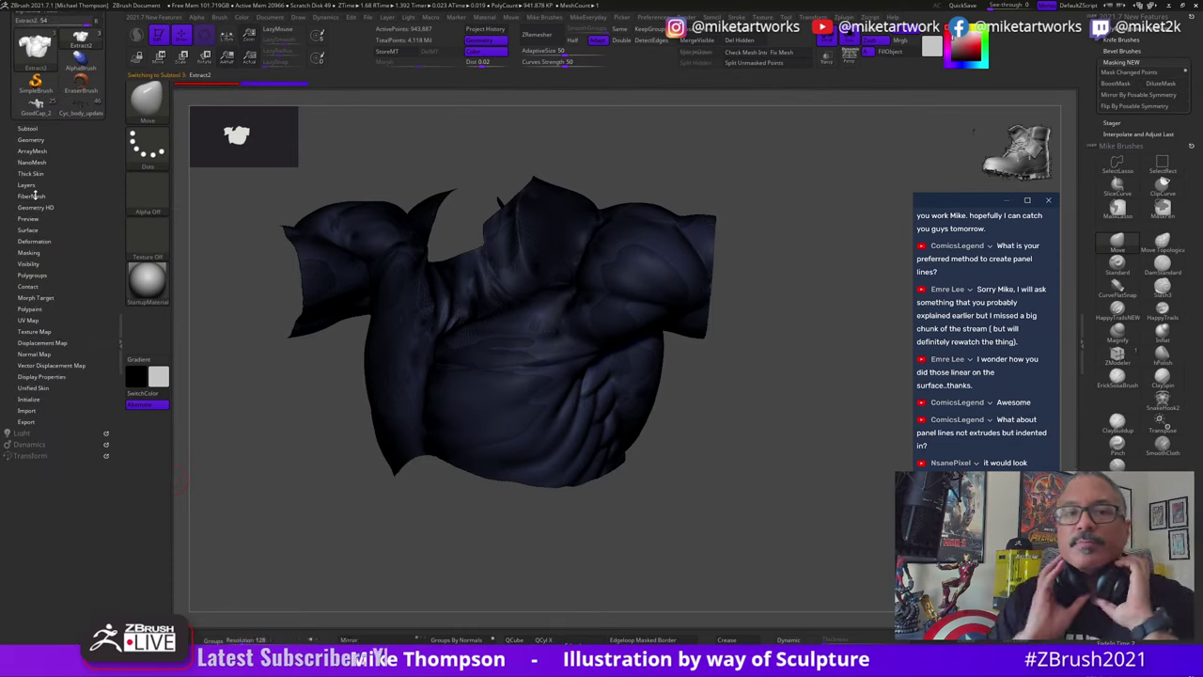
# Step: ZRemesh the duplicated suit with target count 5, adaptive size 0, curves strength 100, and Keep Groups and Detect Edges enabled
pyautogui.click(30, 140)
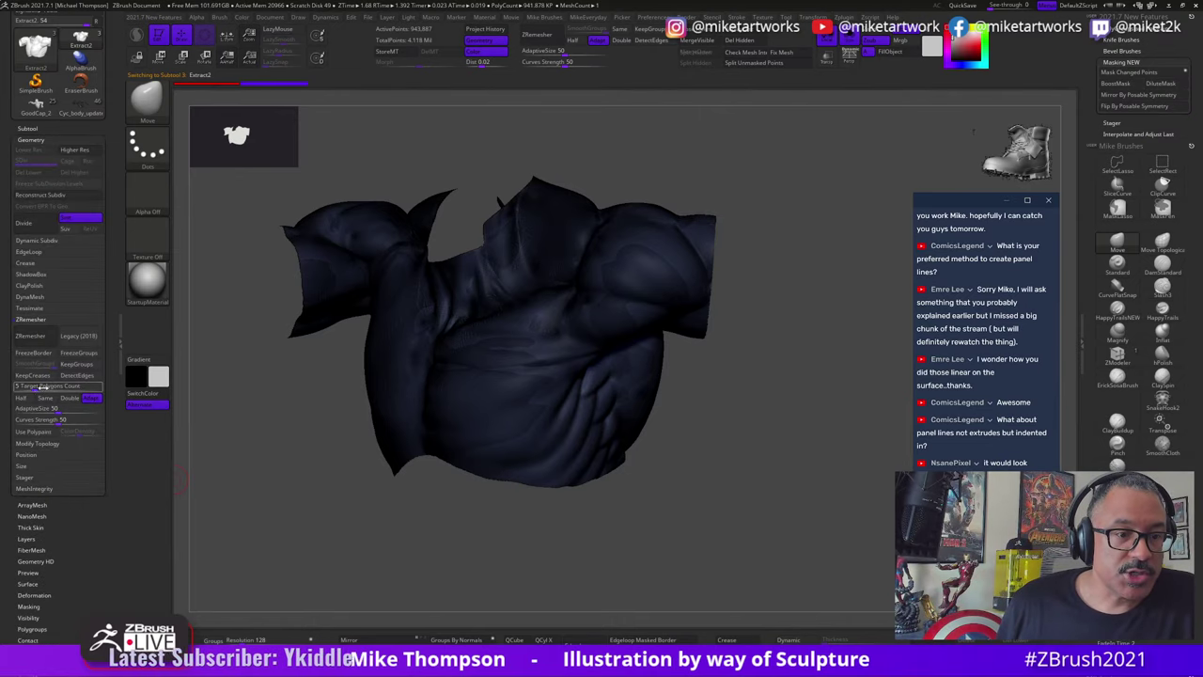
pyautogui.click(48, 410)
pyautogui.moveTo(48, 410); pyautogui.dragTo(102, 422)
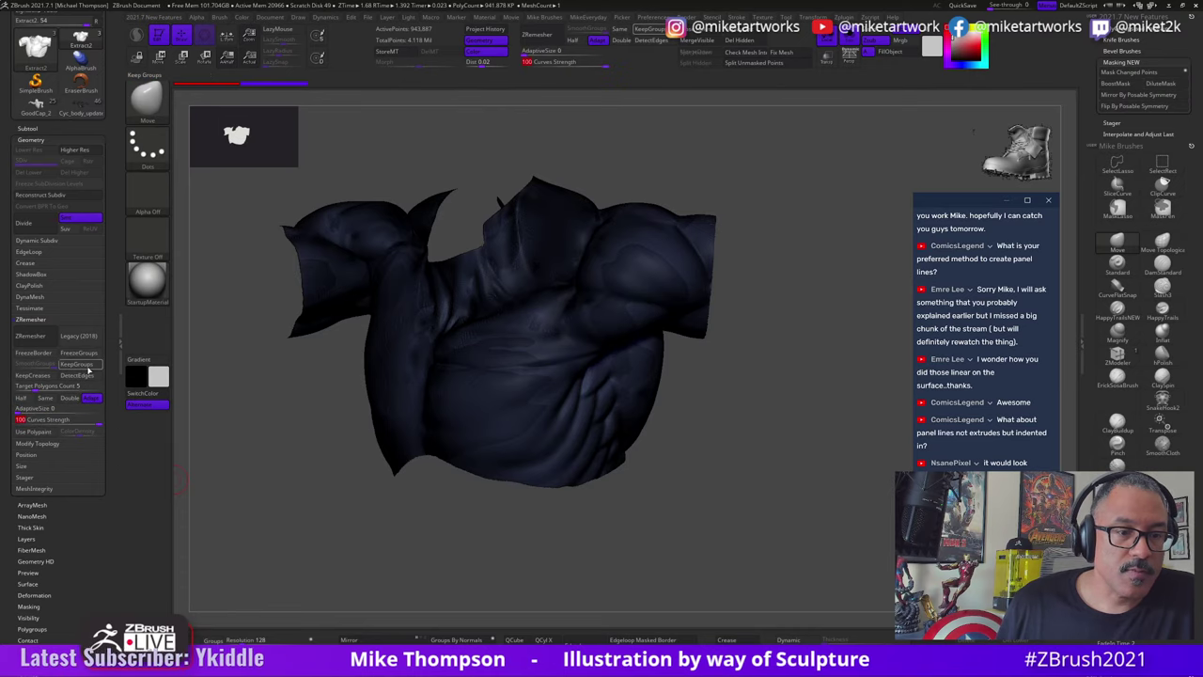
pyautogui.click(78, 363)
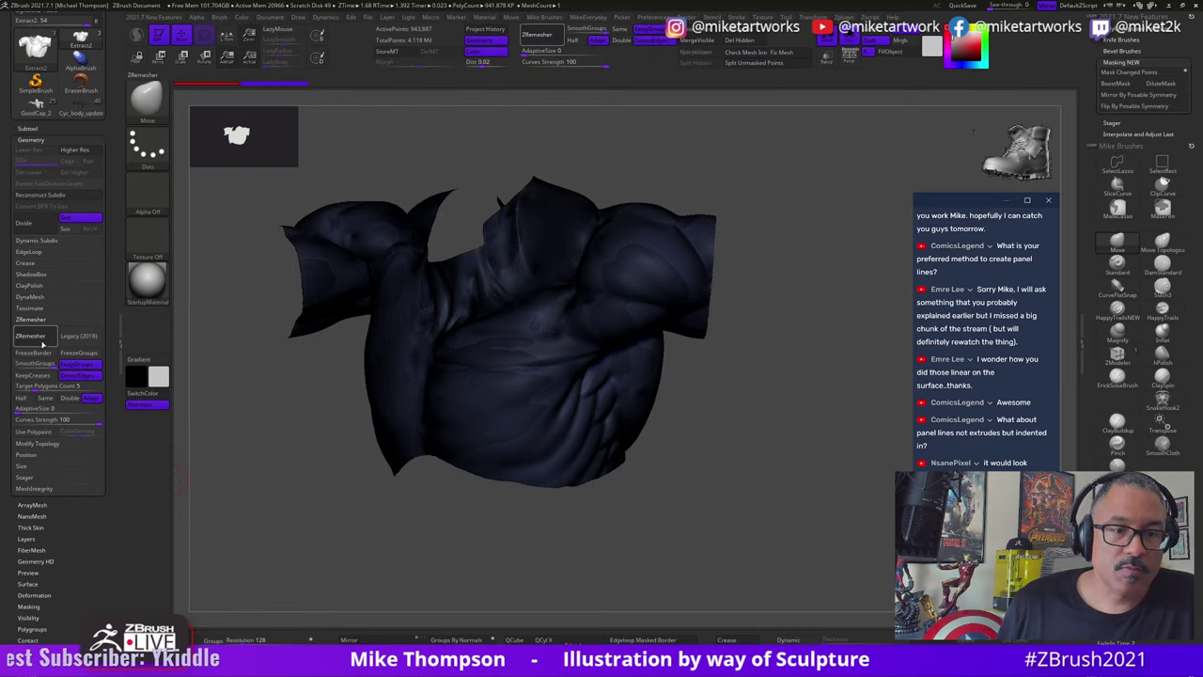
pyautogui.click(41, 344)
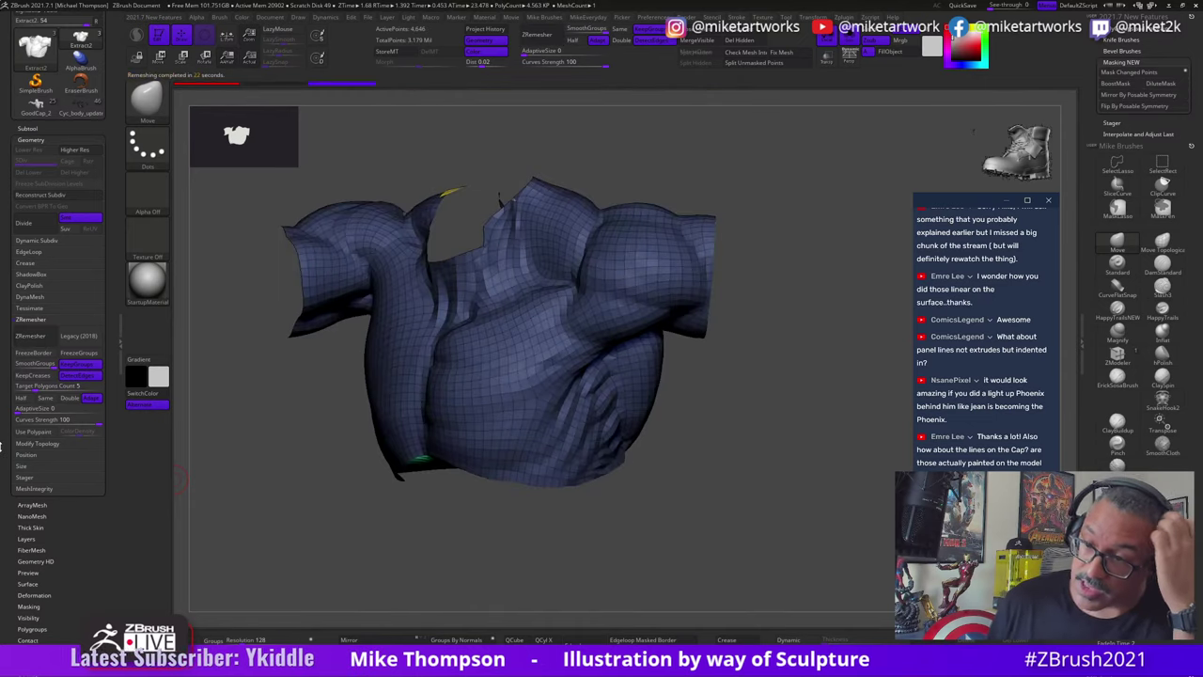
# Step: Isolate the suit's main polygroup and delete the stray green and yellow polygroups left at its openings
pyautogui.moveTo(668, 511); pyautogui.dragTo(720, 471)
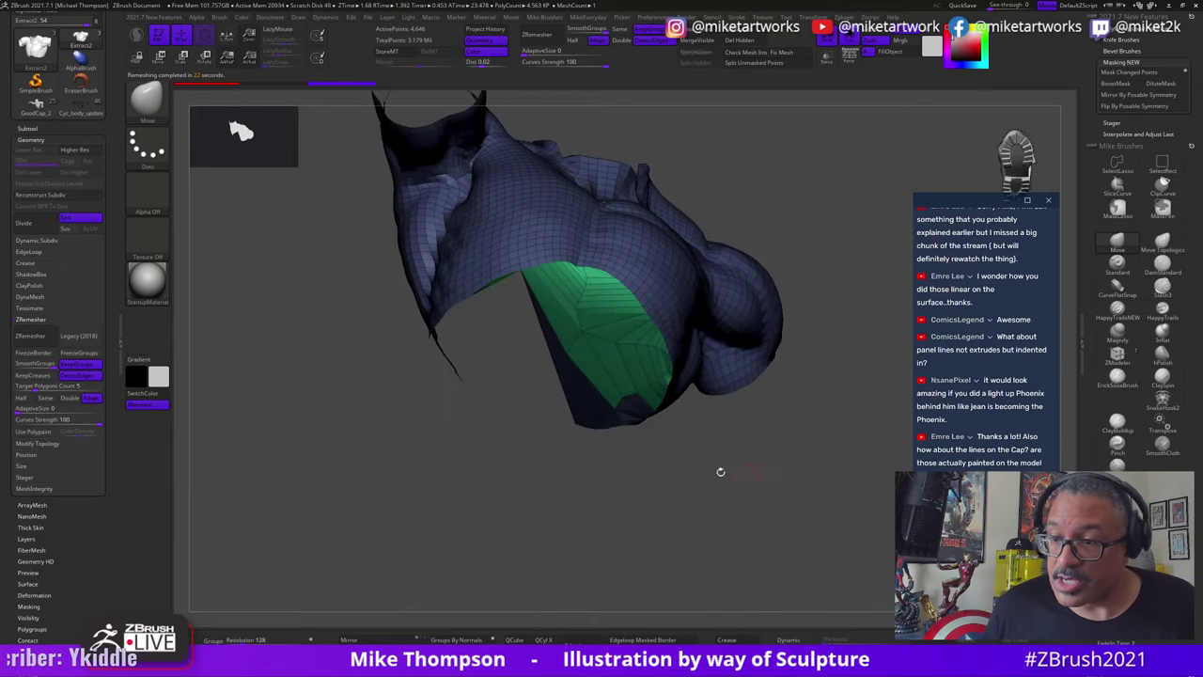
pyautogui.moveTo(729, 361)
pyautogui.mouseDown()
pyautogui.moveTo(706, 498)
pyautogui.moveTo(658, 493)
pyautogui.moveTo(675, 536)
pyautogui.moveTo(741, 523)
pyautogui.moveTo(736, 456)
pyautogui.moveTo(734, 503)
pyautogui.moveTo(663, 518)
pyautogui.moveTo(717, 534)
pyautogui.moveTo(759, 513)
pyautogui.moveTo(739, 497)
pyautogui.moveTo(668, 538)
pyautogui.moveTo(700, 556)
pyautogui.mouseUp()
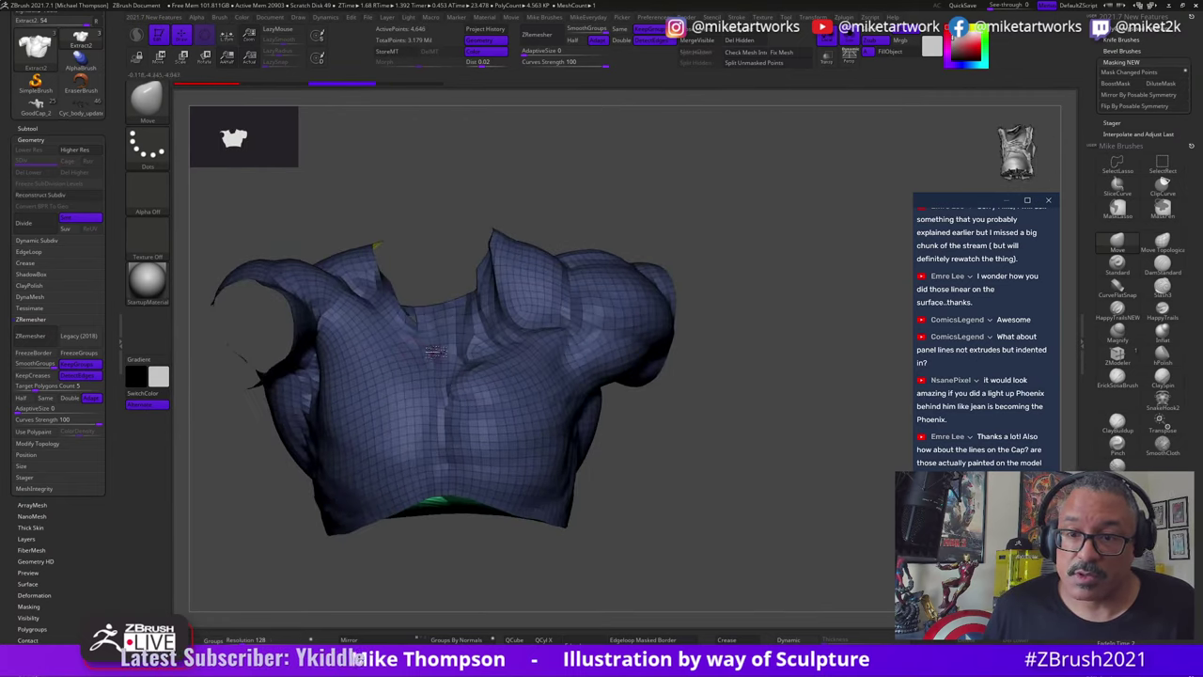
pyautogui.moveTo(611, 434); pyautogui.dragTo(511, 408)
pyautogui.moveTo(658, 491); pyautogui.dragTo(717, 431)
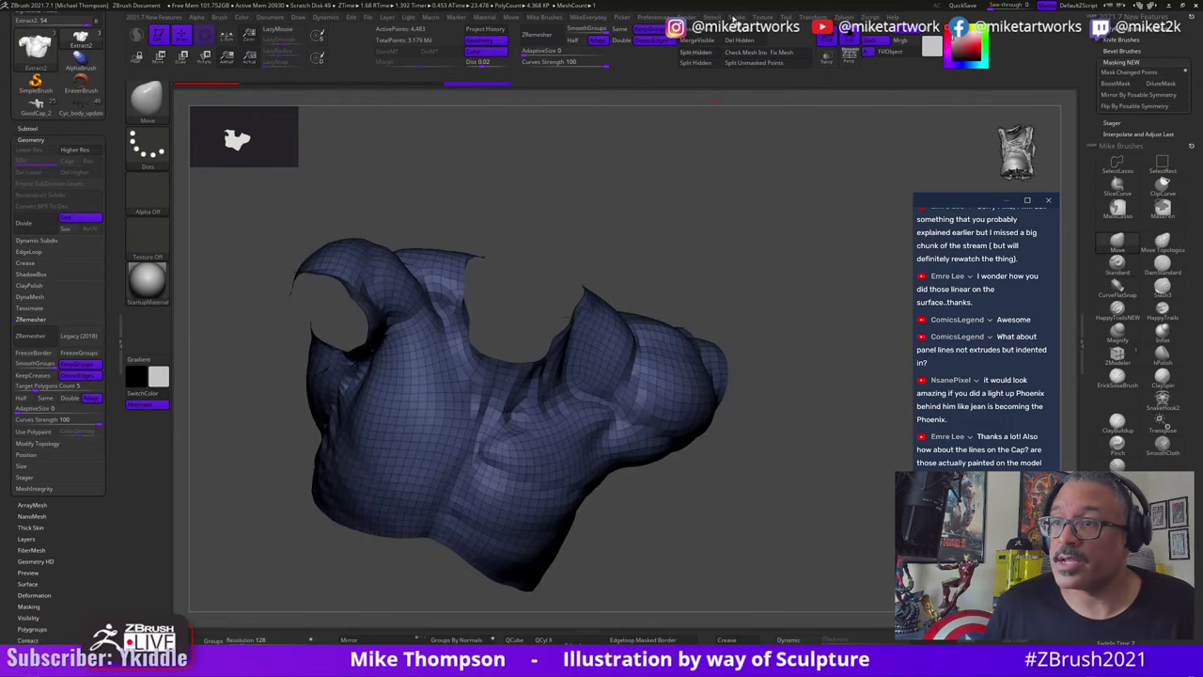
pyautogui.moveTo(770, 430); pyautogui.dragTo(763, 528)
# Step: Turn on double-sided display for the remeshed suit and view it from underneath
pyautogui.keyDown('alt'); pyautogui.moveTo(764, 528); pyautogui.dragTo(799, 530); pyautogui.keyUp('alt')
pyautogui.keyDown('alt'); pyautogui.moveTo(682, 333); pyautogui.dragTo(633, 190); pyautogui.keyUp('alt')
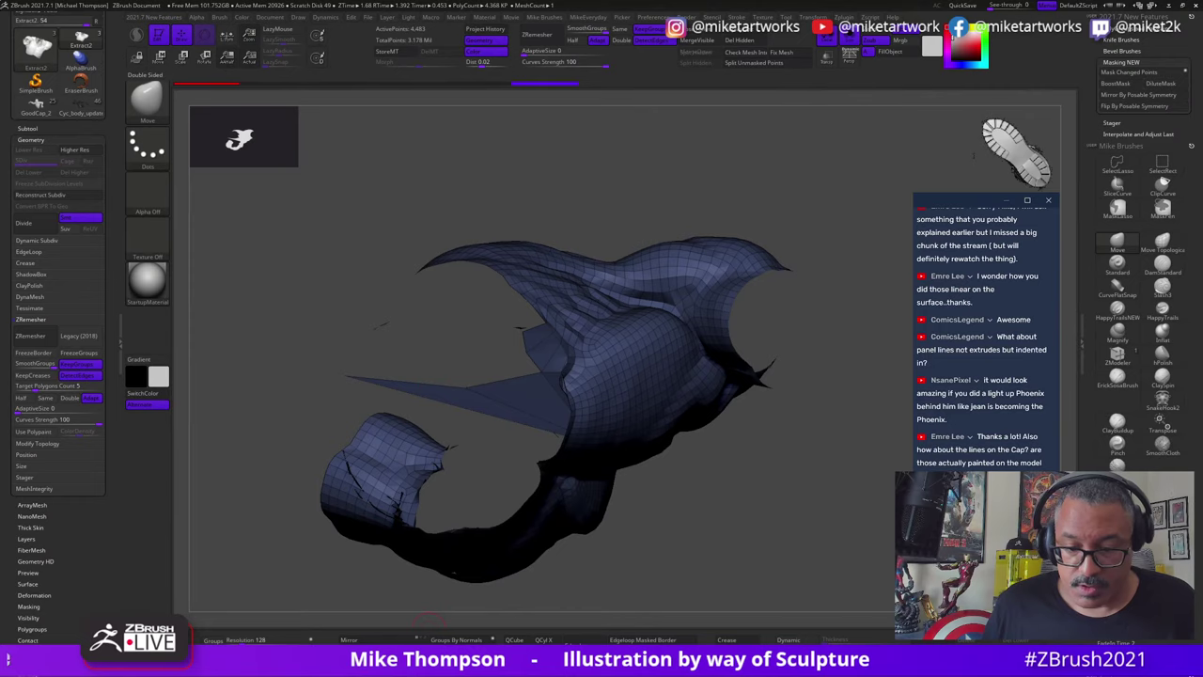
pyautogui.moveTo(434, 618); pyautogui.dragTo(737, 556)
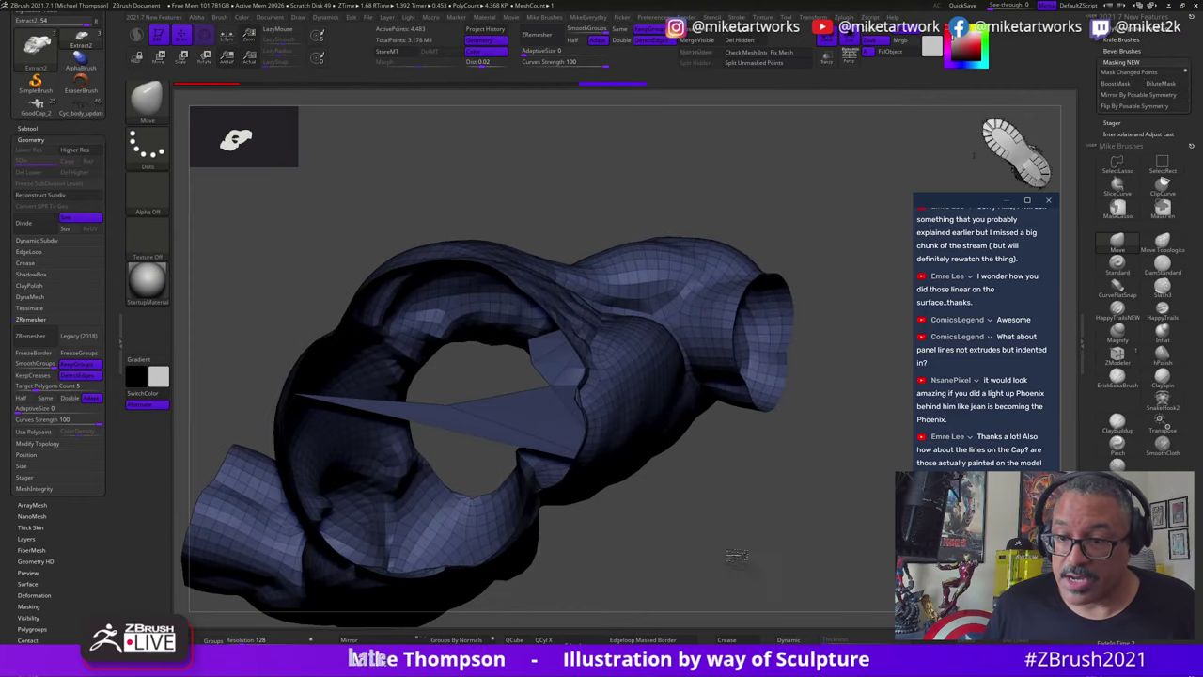
# Step: Delete the stray polygons stretching across the suit's opening one by one with ZModeler's polygon Delete action
pyautogui.press('space')
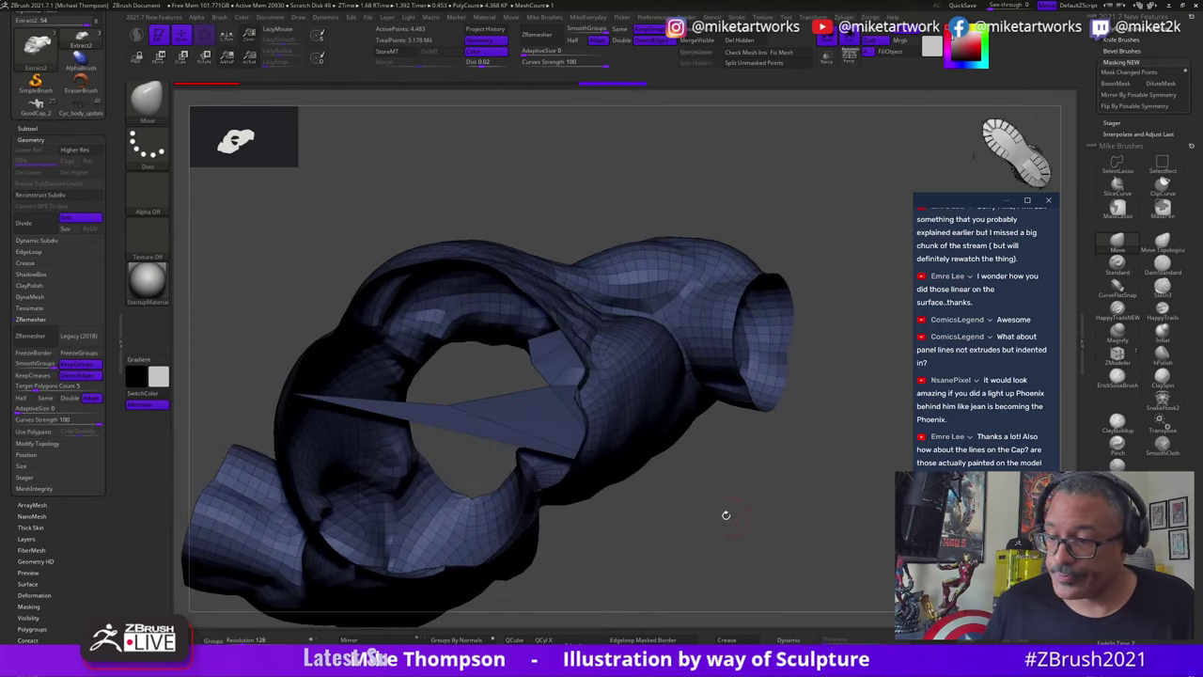
pyautogui.press('space')
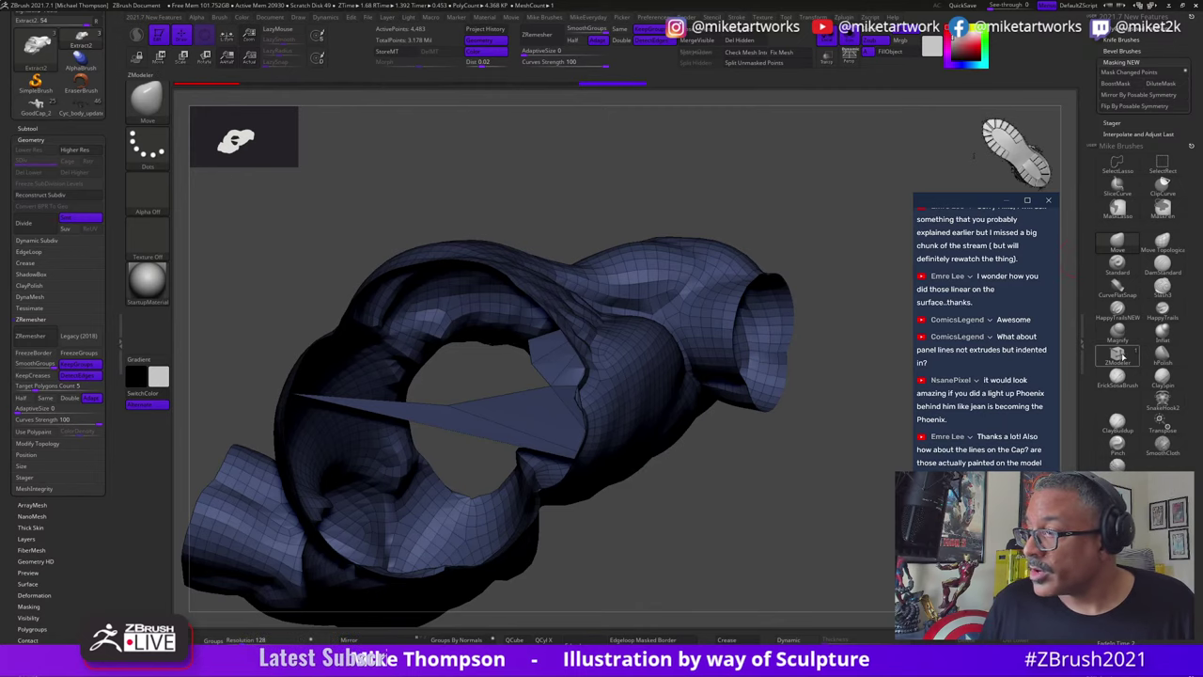
pyautogui.press('space')
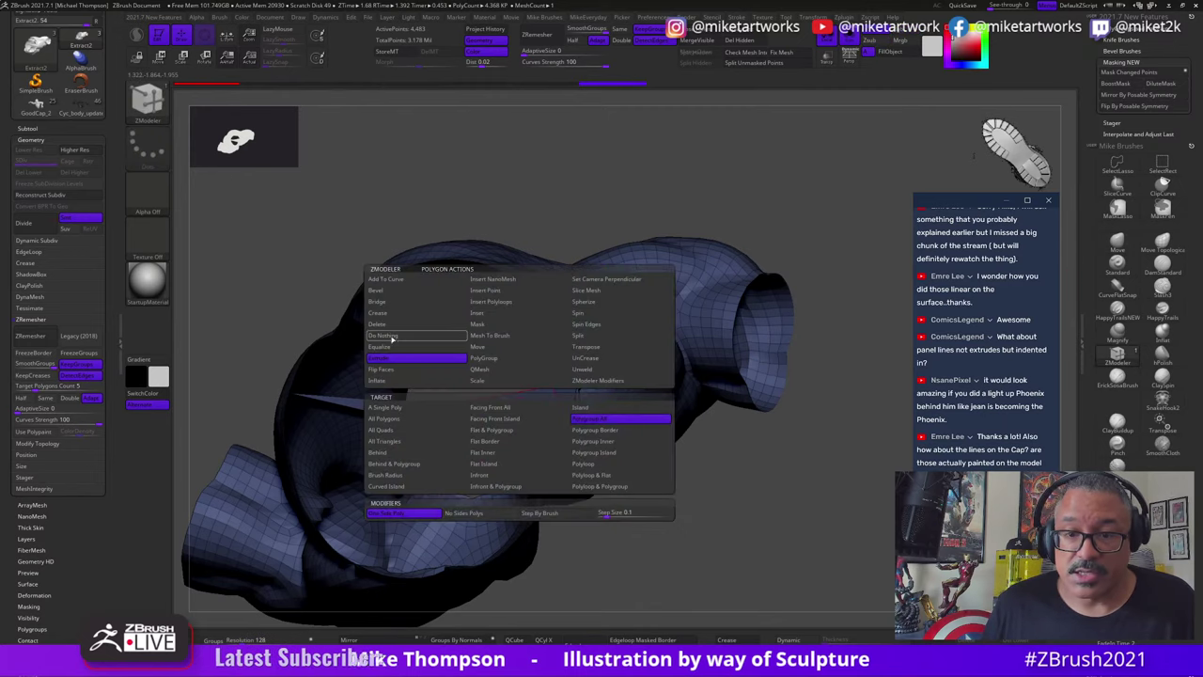
pyautogui.click(380, 325)
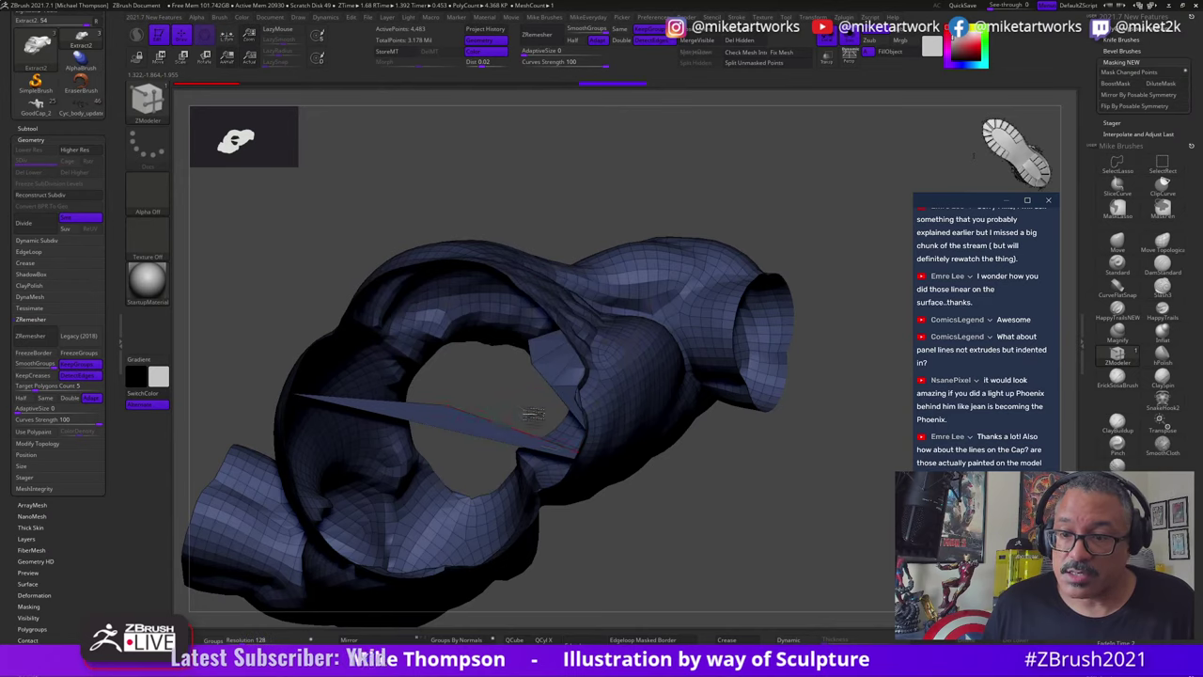
pyautogui.click(460, 428)
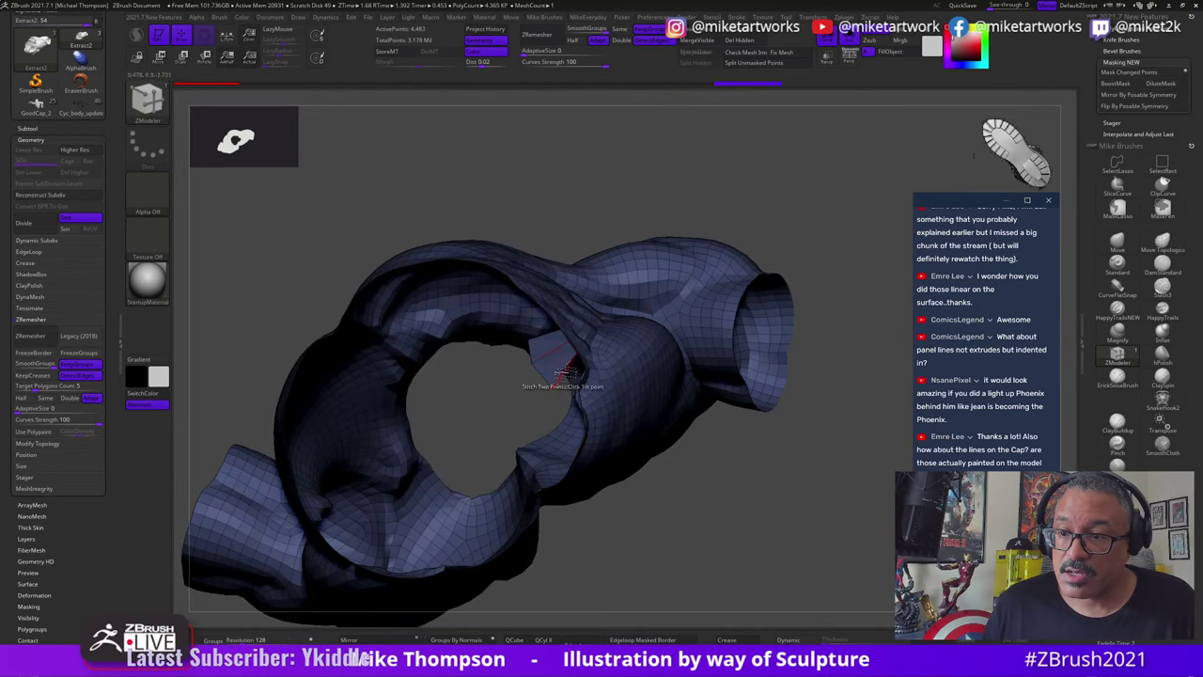
pyautogui.click(549, 348)
pyautogui.moveTo(736, 529); pyautogui.dragTo(696, 526)
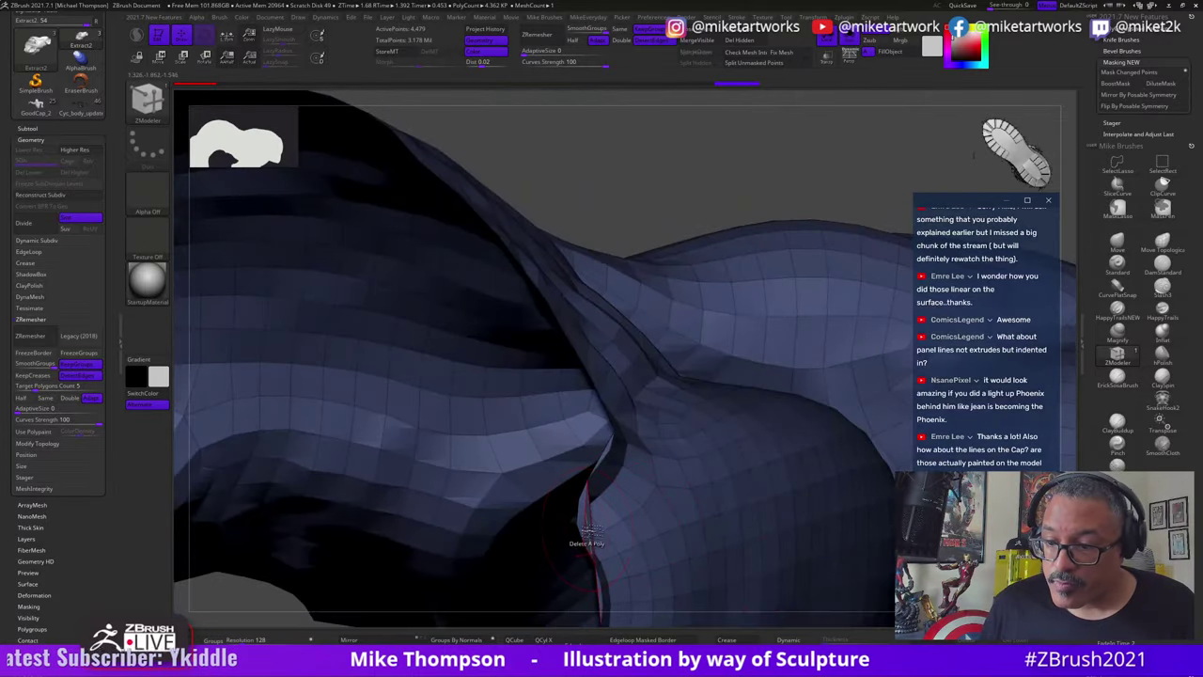
pyautogui.moveTo(695, 158); pyautogui.dragTo(674, 172)
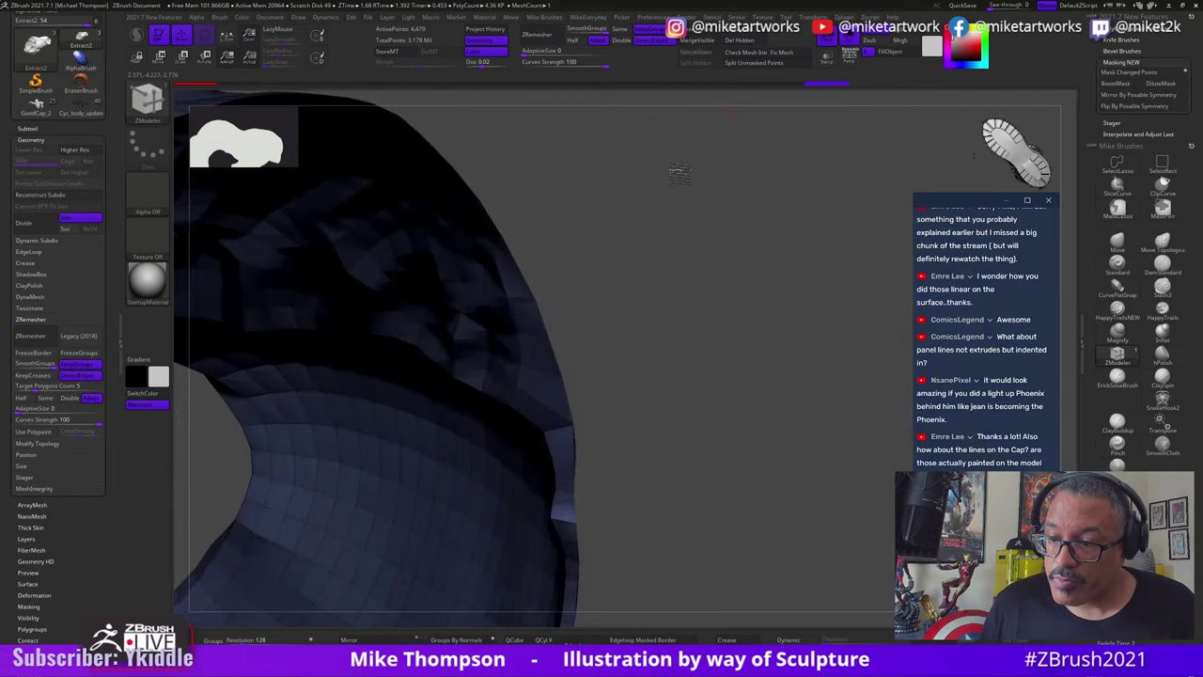
pyautogui.moveTo(681, 295); pyautogui.dragTo(591, 426)
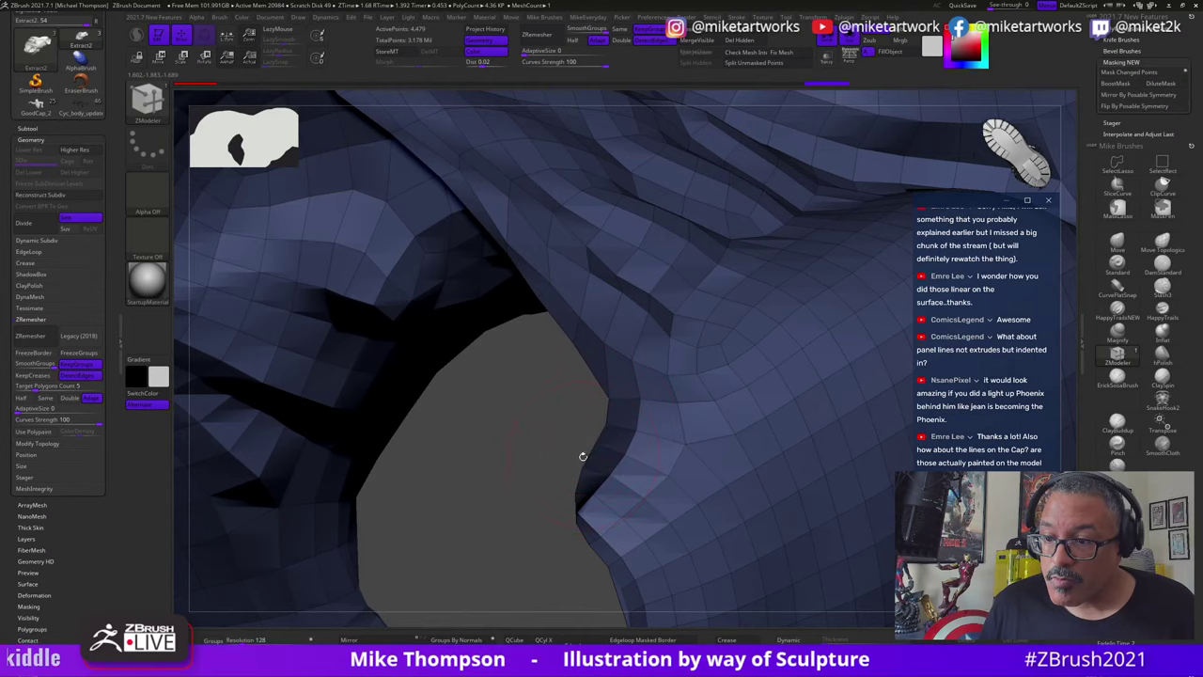
# Step: Delete the remaining stray polygons along the edge of the suit's opening with ZModeler
pyautogui.moveTo(583, 455); pyautogui.dragTo(582, 465)
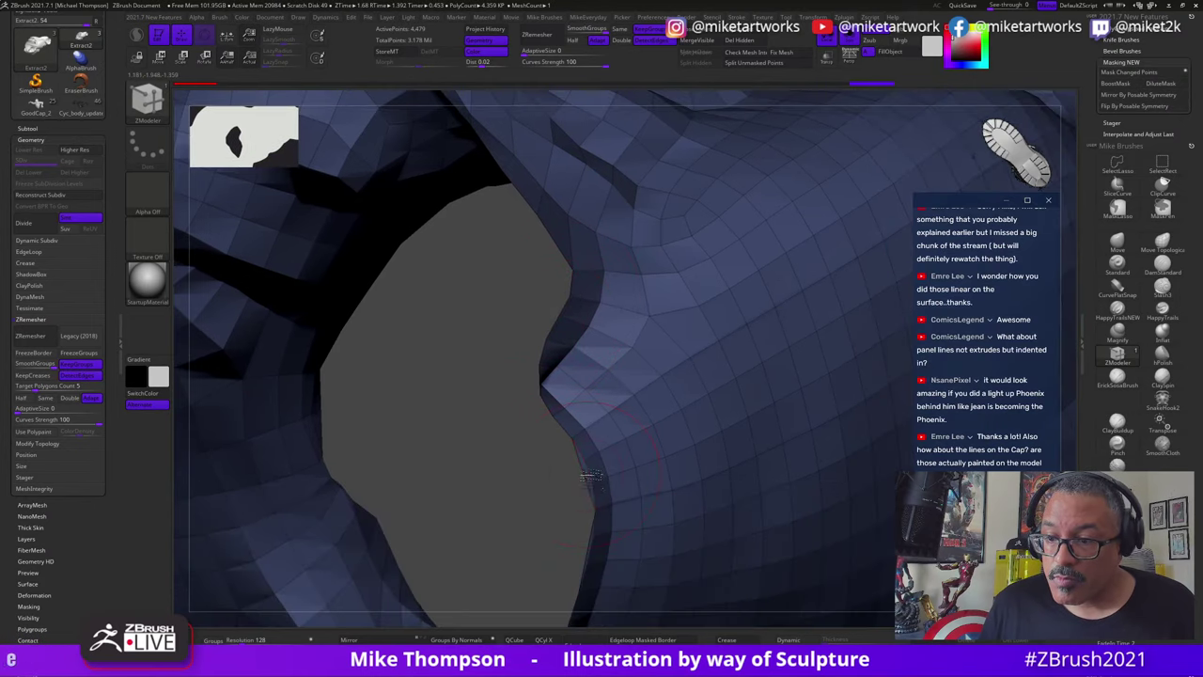
pyautogui.moveTo(550, 503); pyautogui.dragTo(541, 429)
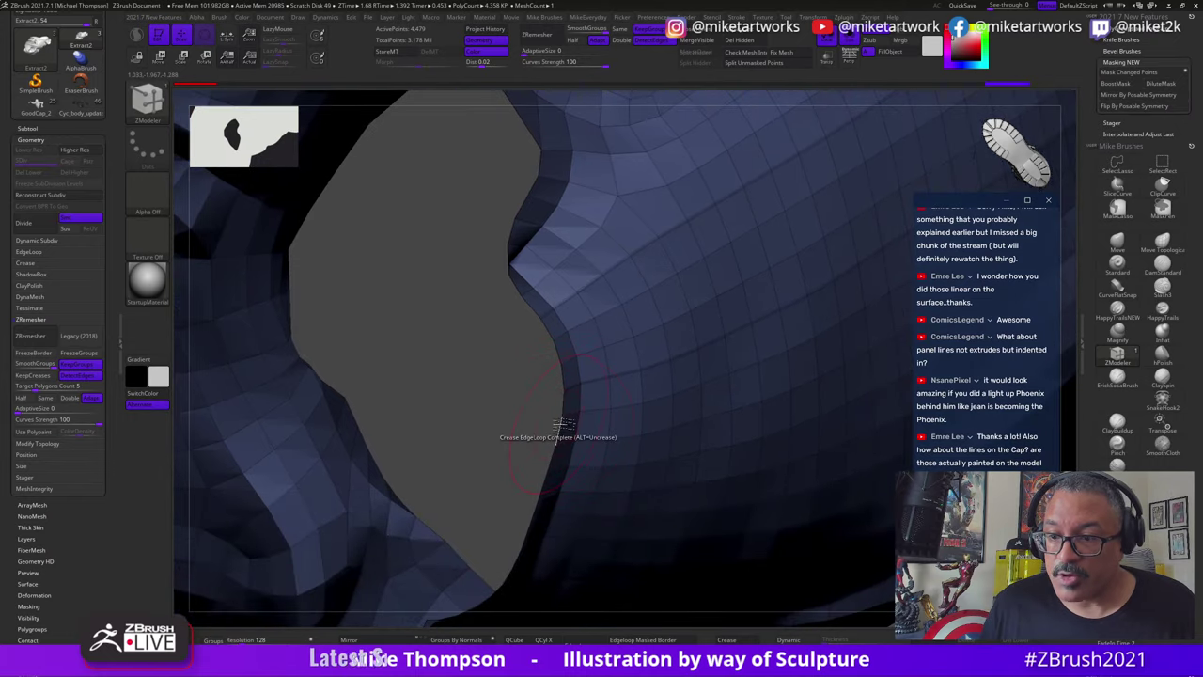
pyautogui.keyDown('alt'); pyautogui.moveTo(507, 438); pyautogui.dragTo(378, 345); pyautogui.keyUp('alt')
pyautogui.moveTo(784, 536); pyautogui.dragTo(714, 442)
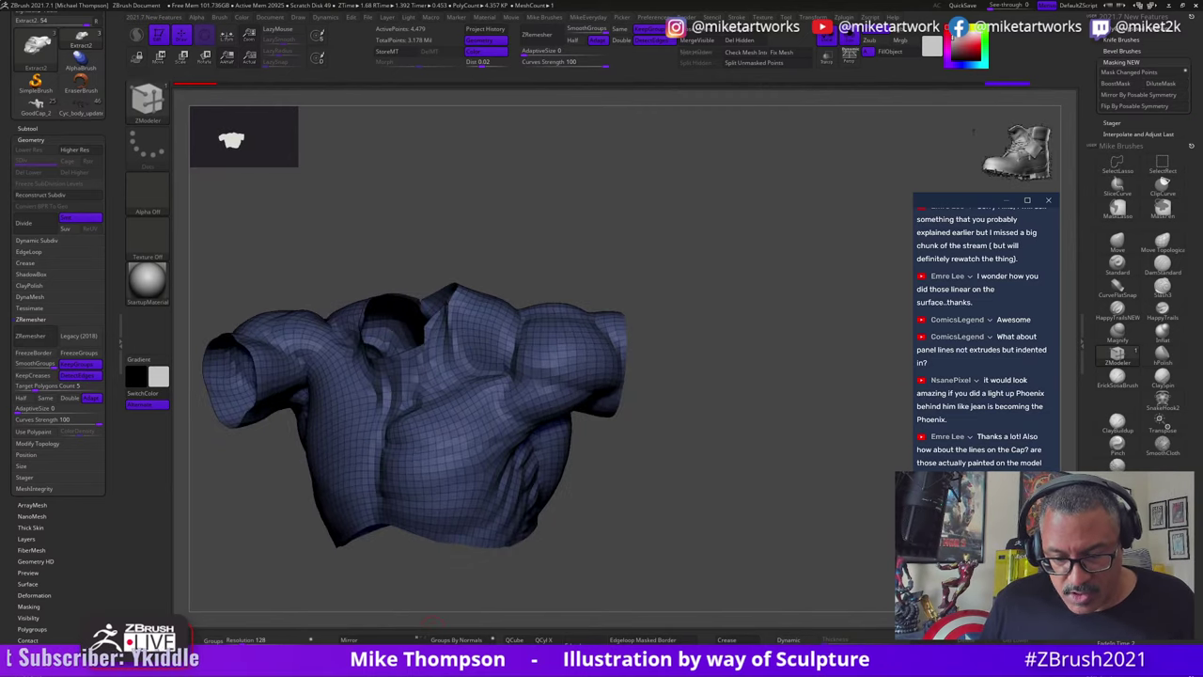
# Step: Turn off double-sided display and thicken the suit into a shell with ZModeler's Extrude action targeting Polygroup All
pyautogui.click(399, 651)
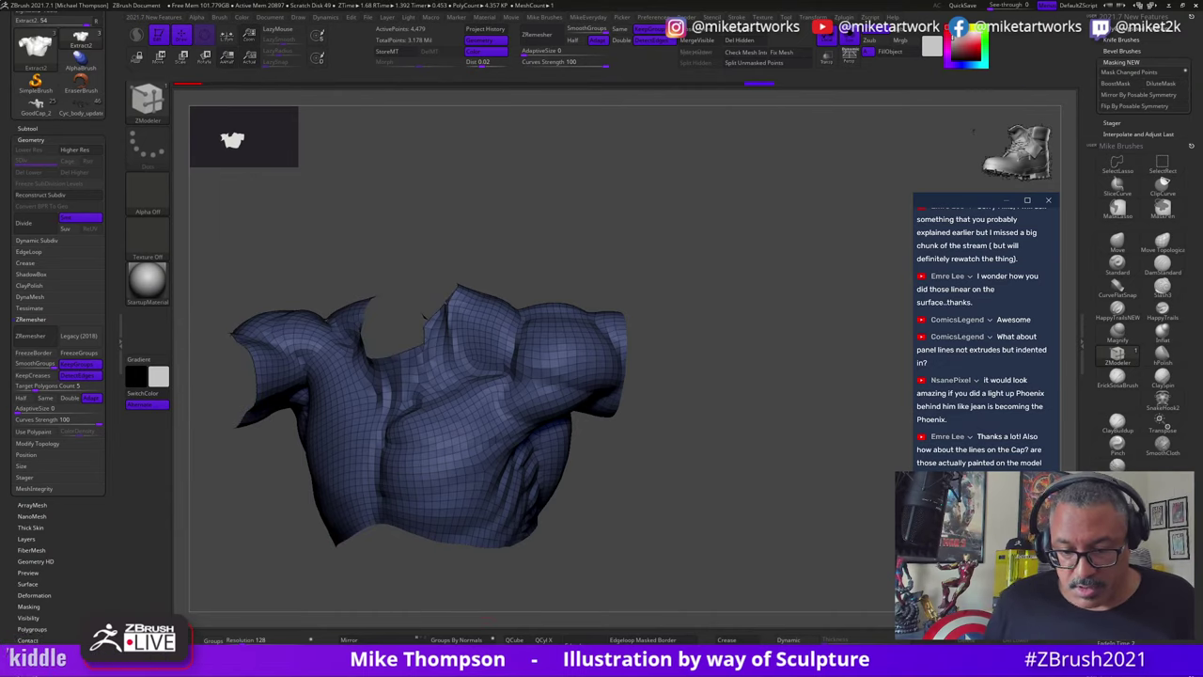
pyautogui.moveTo(696, 545); pyautogui.dragTo(727, 543)
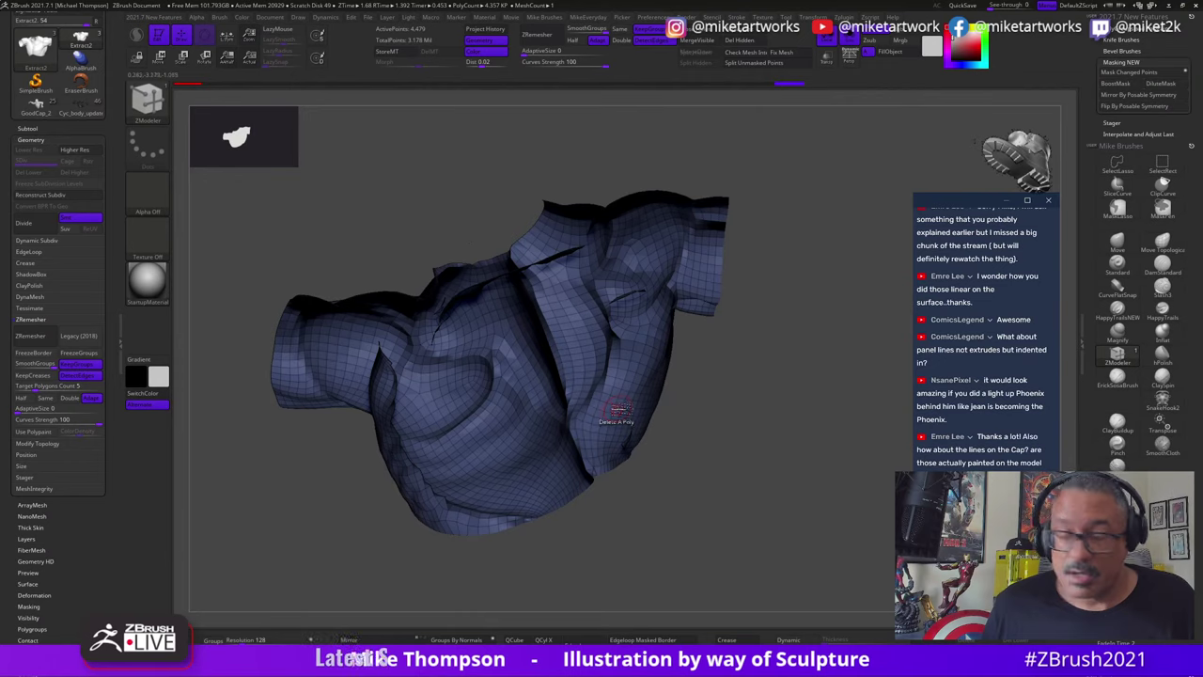
pyautogui.press('space')
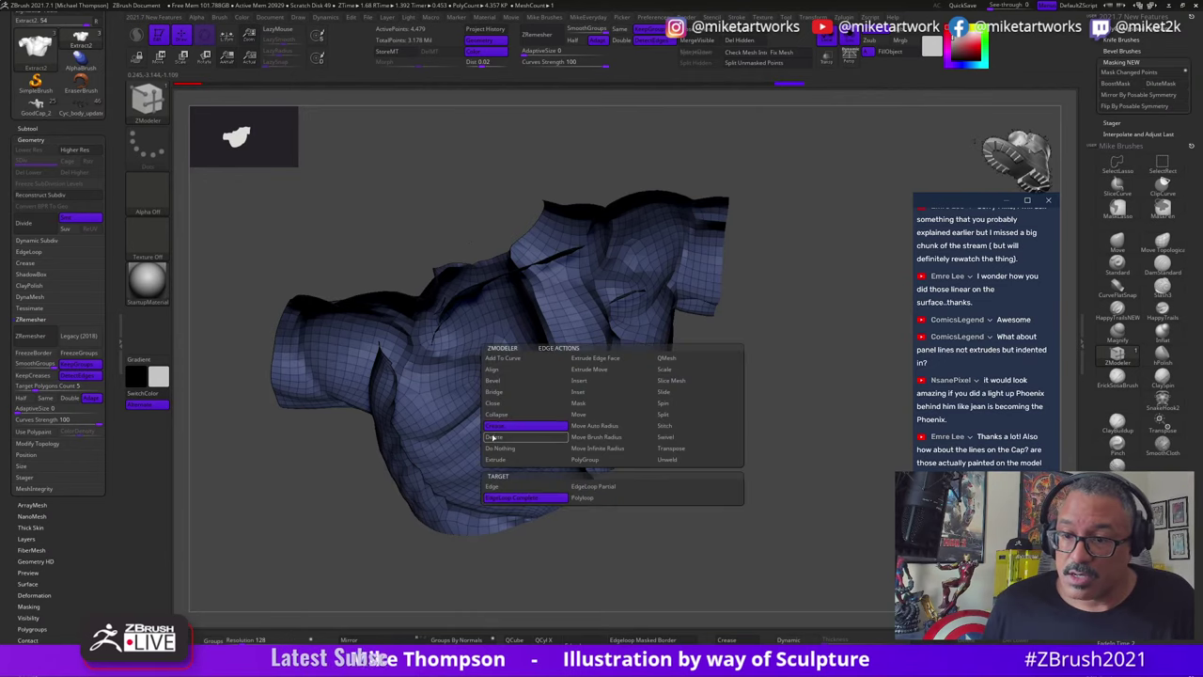
pyautogui.click(505, 460)
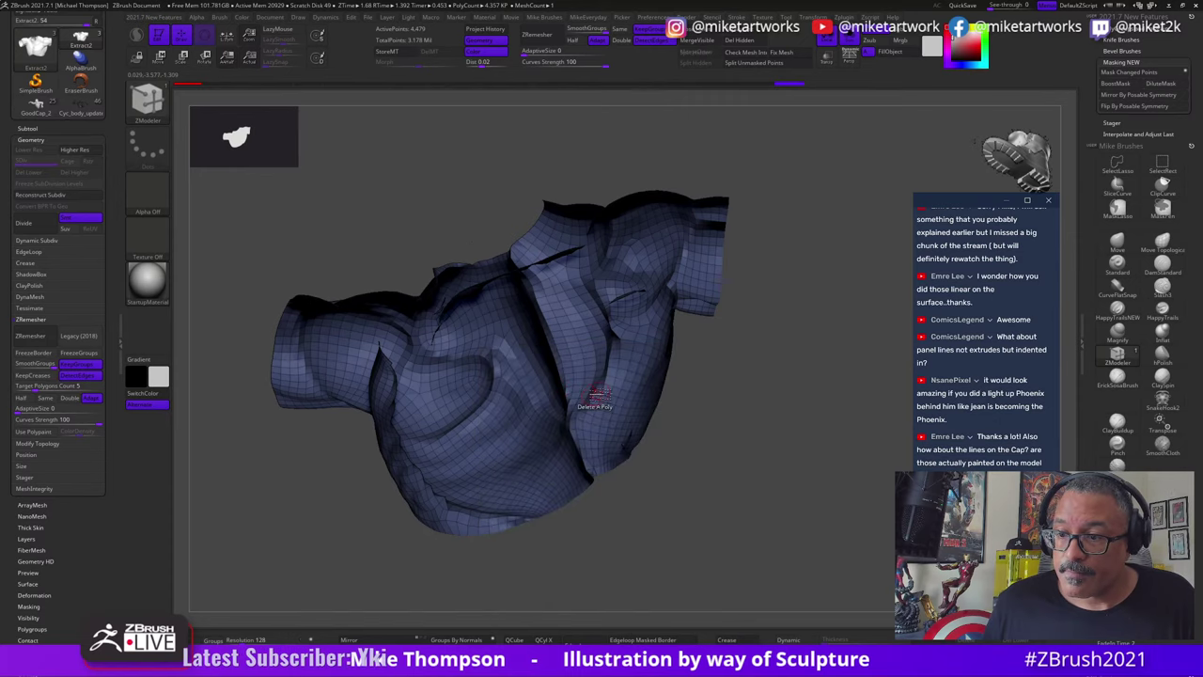
pyautogui.press('space')
pyautogui.click(473, 360)
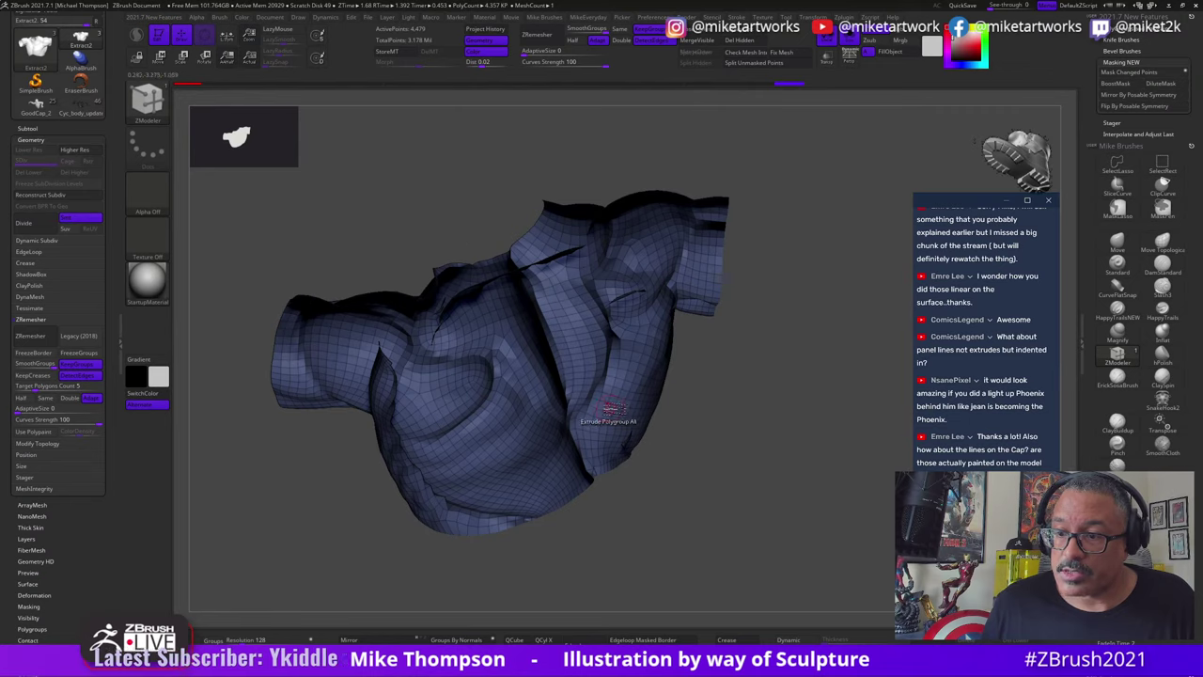
pyautogui.moveTo(607, 411); pyautogui.dragTo(609, 406)
pyautogui.moveTo(713, 417); pyautogui.dragTo(658, 400)
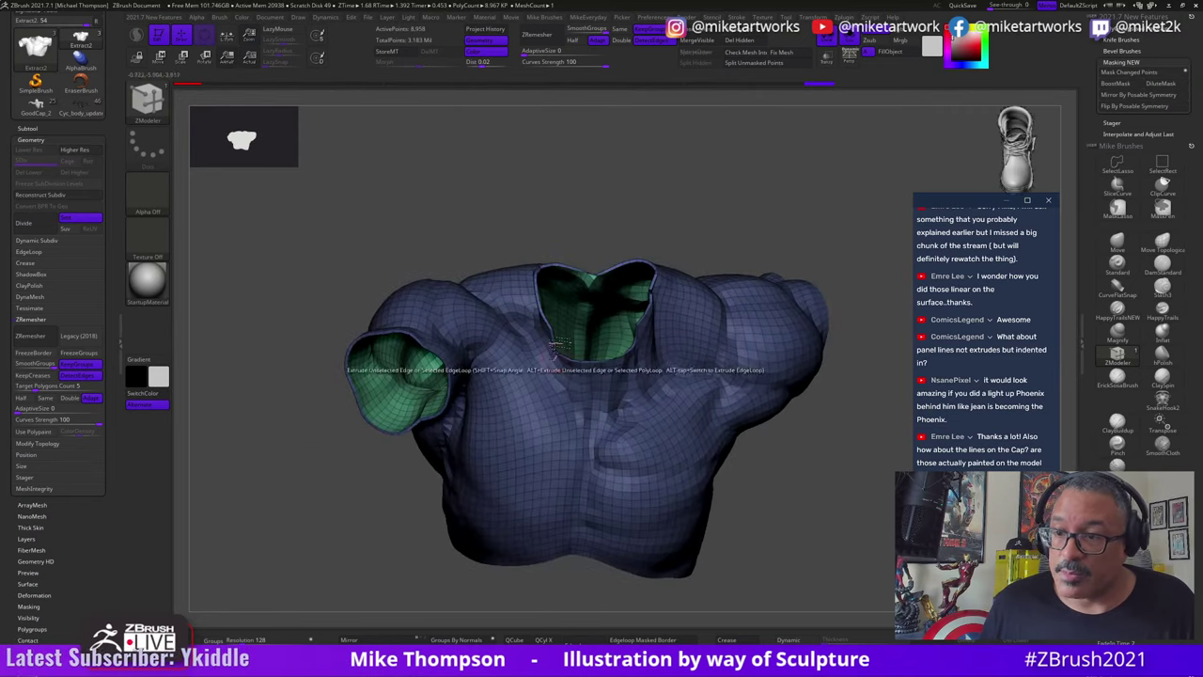
pyautogui.moveTo(784, 507); pyautogui.dragTo(753, 470)
# Step: Examine the thickened suit's rims with the polyframe hidden, reveal the Crease options, and show the polyframe again
pyautogui.press('space')
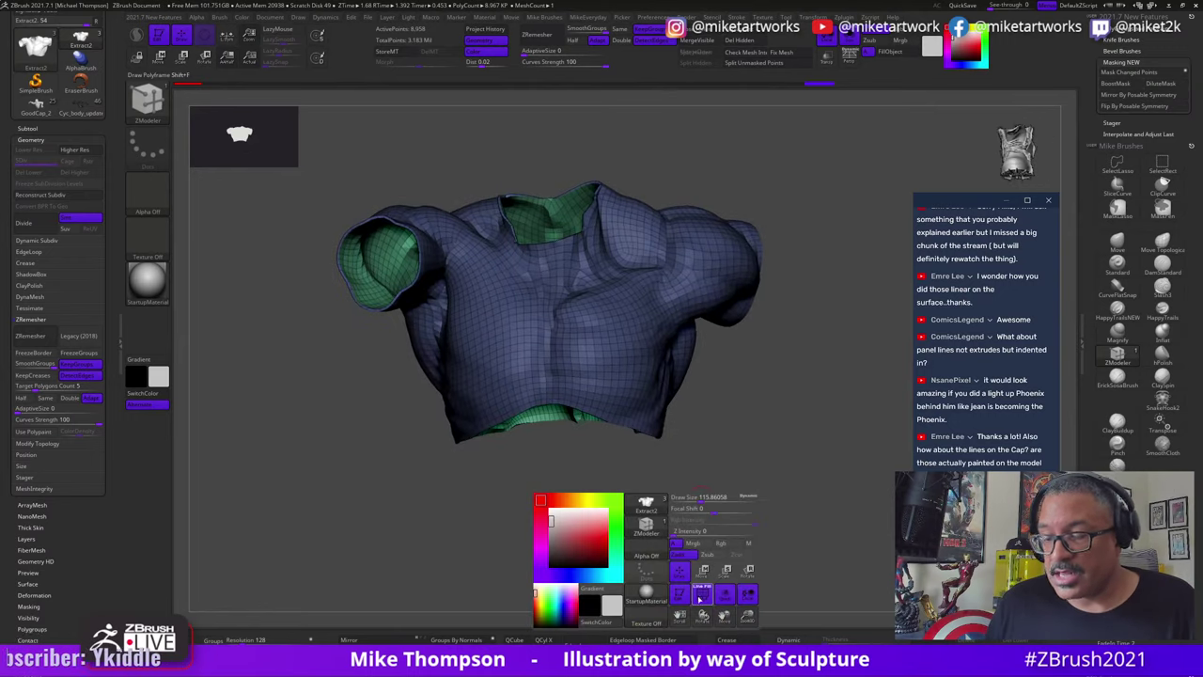
pyautogui.click(699, 595)
pyautogui.moveTo(342, 399); pyautogui.dragTo(381, 494)
pyautogui.press('f')
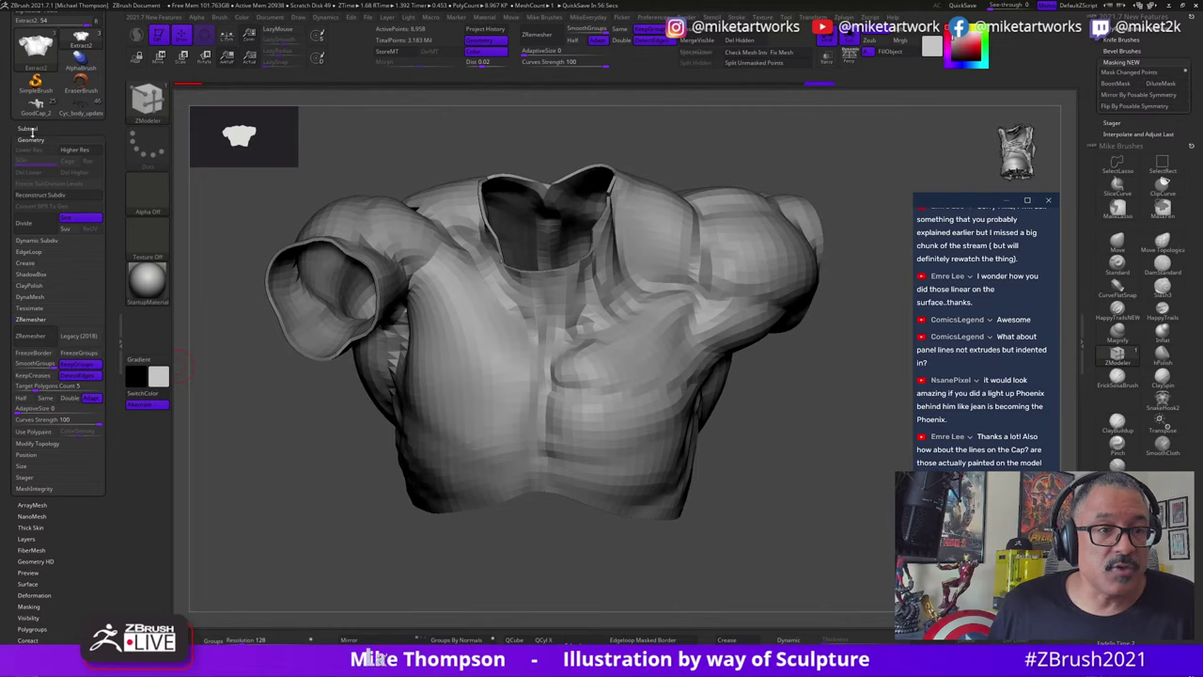
pyautogui.click(27, 263)
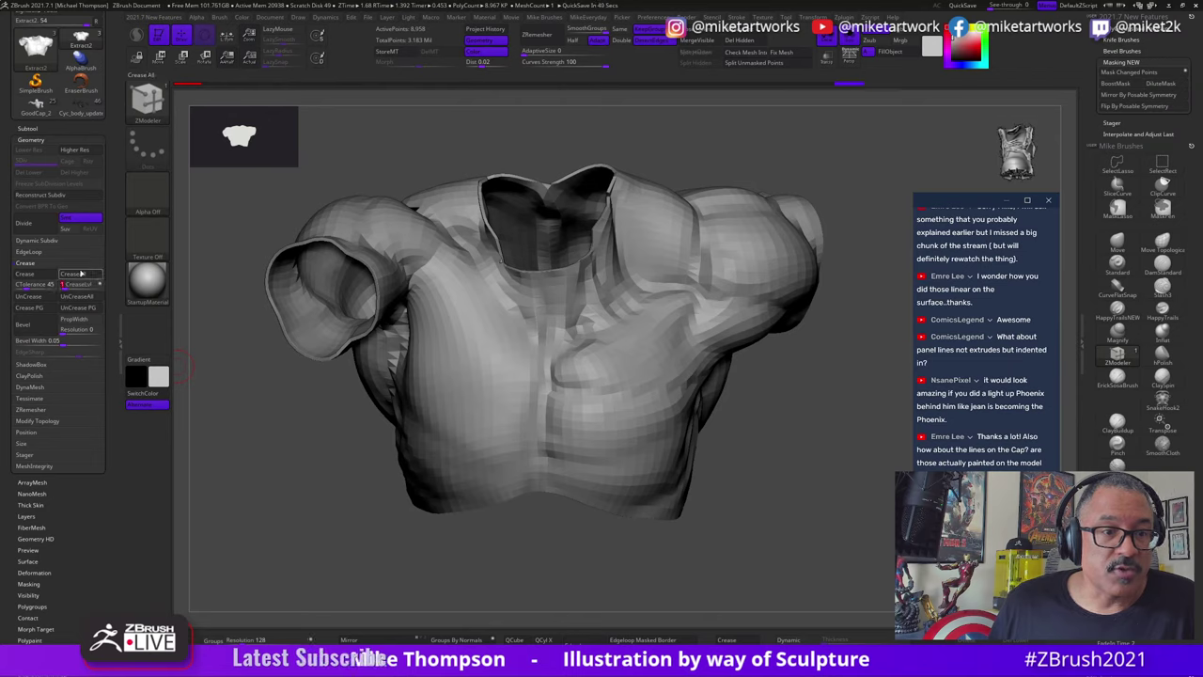
pyautogui.press('space')
pyautogui.click(433, 606)
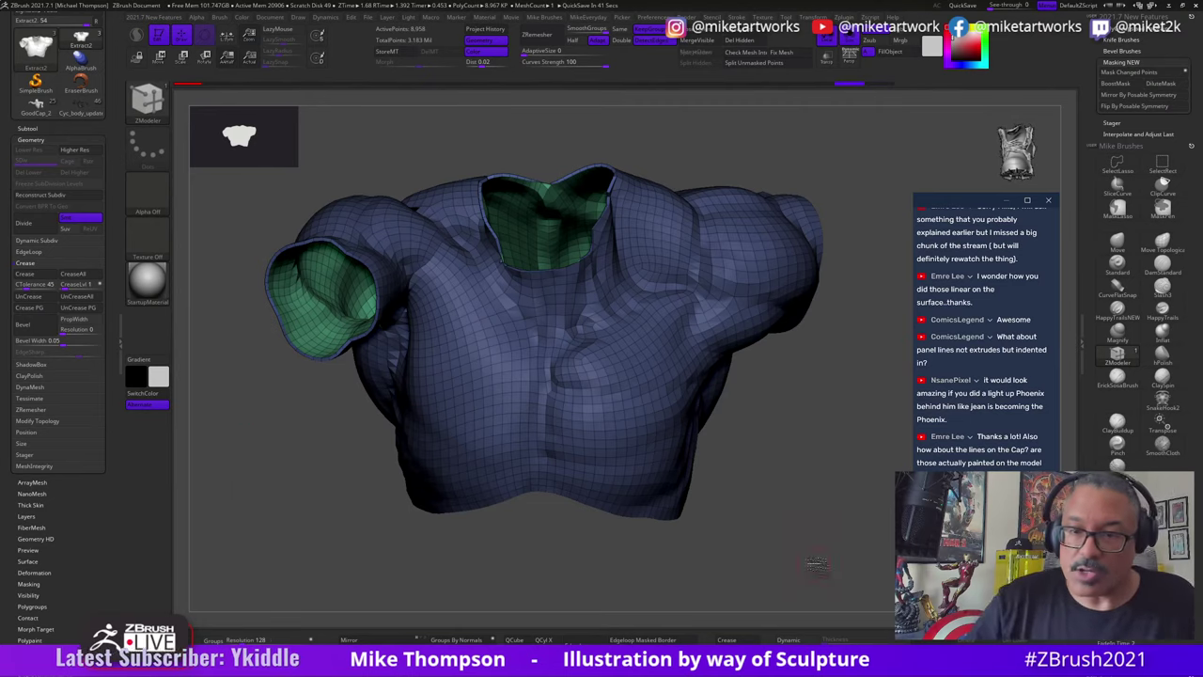
# Step: Set ZModeler's edge action to Crease with EdgeLoop Complete and crease the edge loops around one sleeve opening
pyautogui.moveTo(241, 443); pyautogui.dragTo(980, 567)
pyautogui.keyDown('alt'); pyautogui.moveTo(444, 528); pyautogui.dragTo(449, 564); pyautogui.keyUp('alt')
pyautogui.keyDown('alt'); pyautogui.moveTo(297, 519); pyautogui.dragTo(555, 548); pyautogui.keyUp('alt')
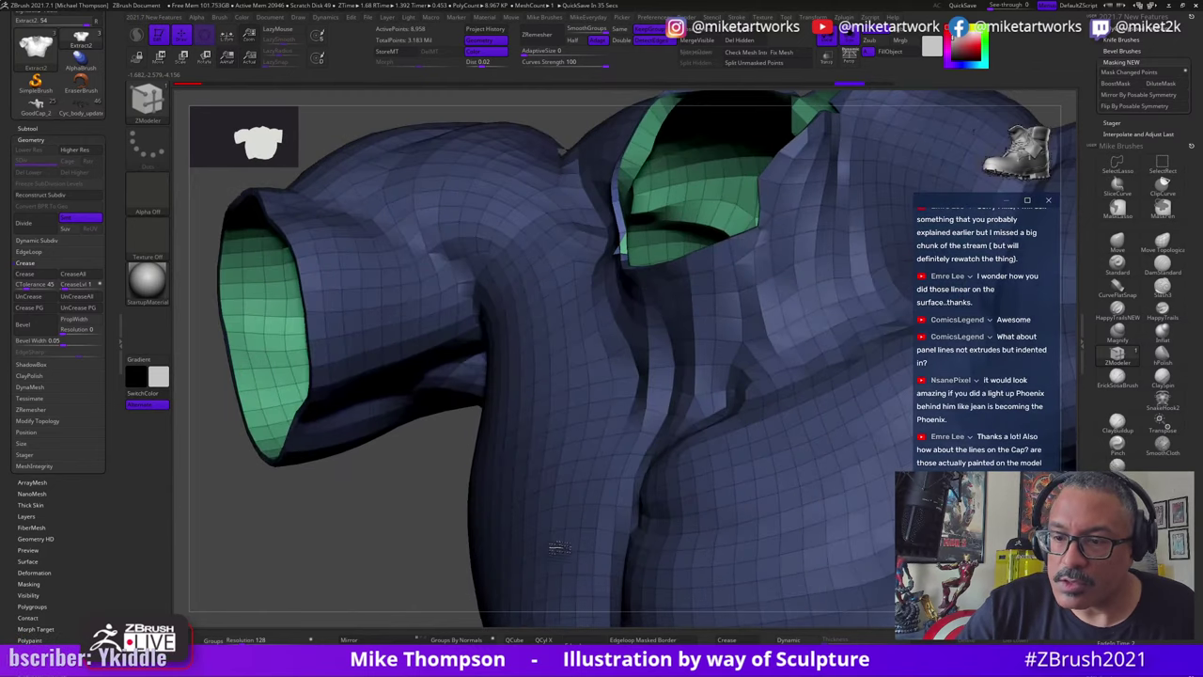
pyautogui.keyDown('alt'); pyautogui.moveTo(341, 499); pyautogui.dragTo(537, 553); pyautogui.keyUp('alt')
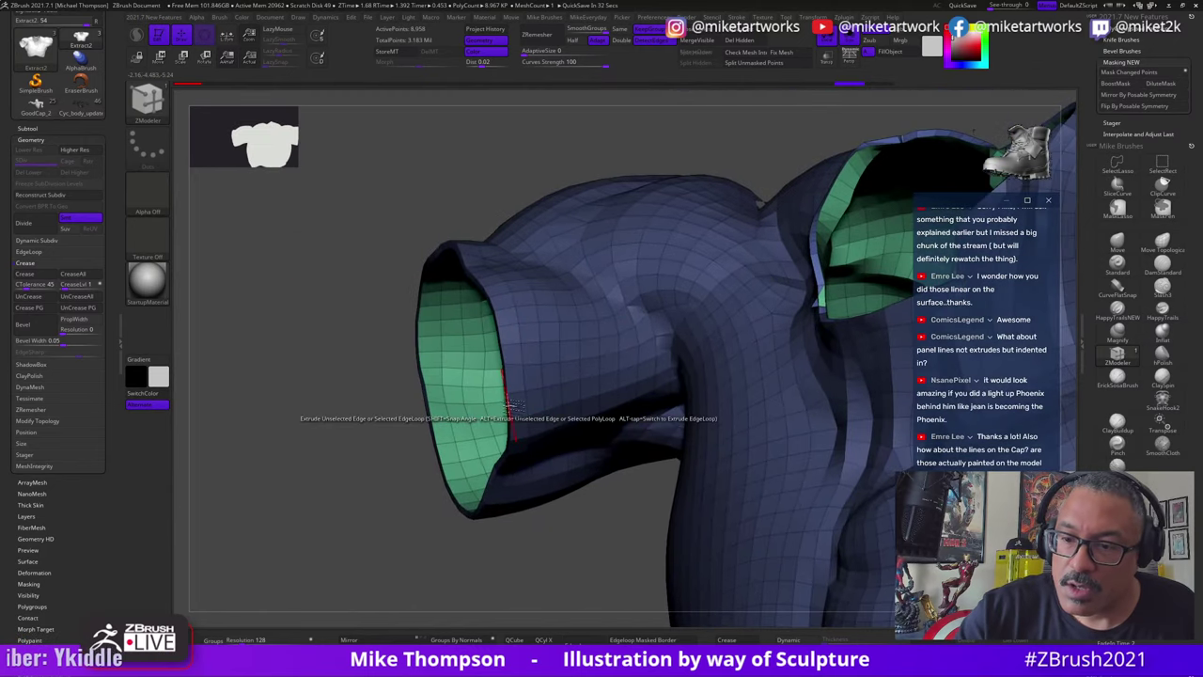
pyautogui.press('space')
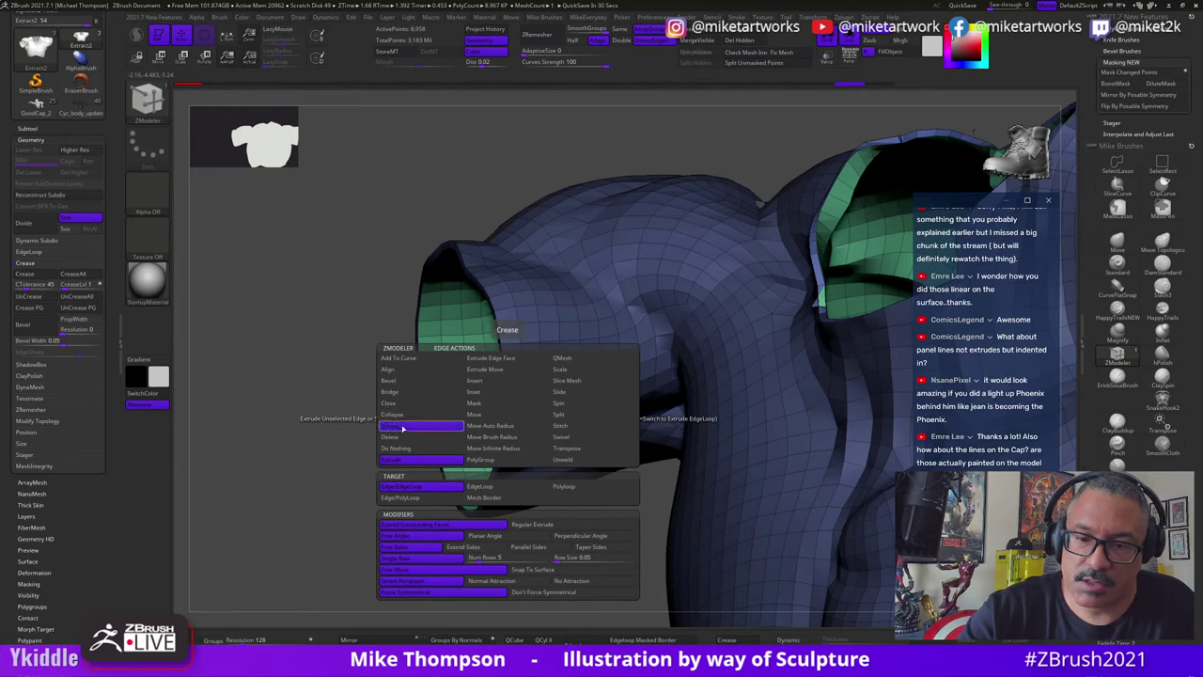
pyautogui.click(402, 427)
pyautogui.click(495, 499)
pyautogui.moveTo(499, 558); pyautogui.dragTo(510, 422, button='right')
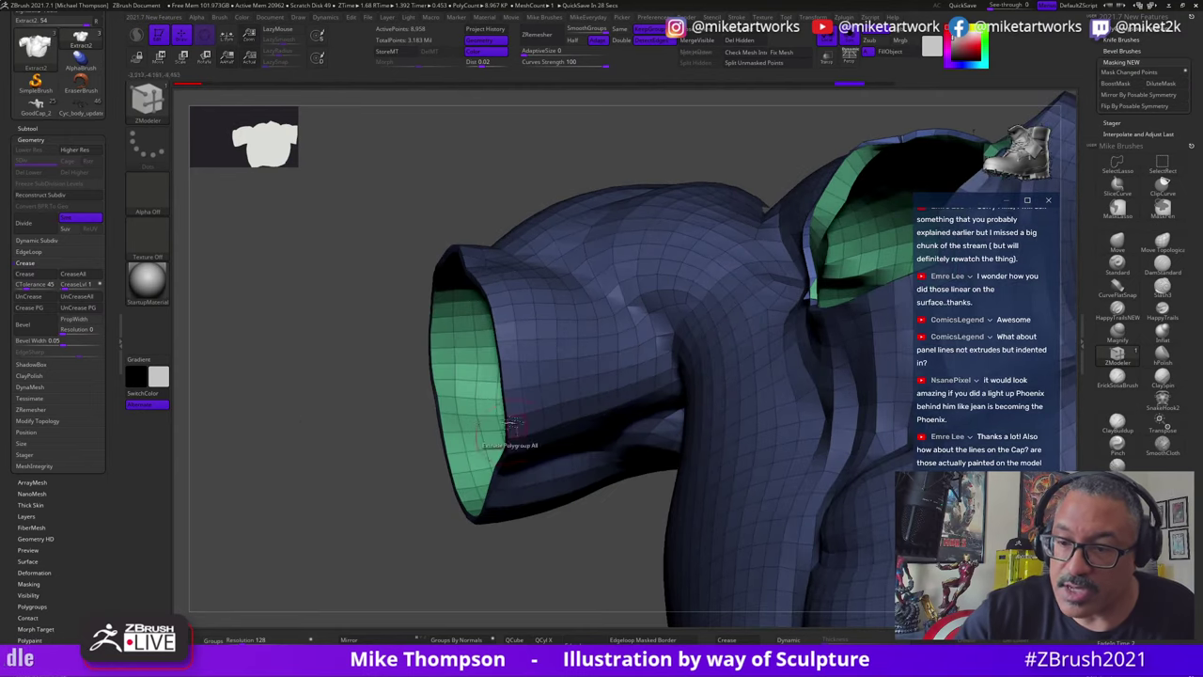
pyautogui.moveTo(508, 403); pyautogui.dragTo(470, 536)
pyautogui.moveTo(468, 548); pyautogui.dragTo(507, 395, button='right')
pyautogui.moveTo(717, 334); pyautogui.dragTo(667, 366)
pyautogui.hotkey('alt', 'Tab')
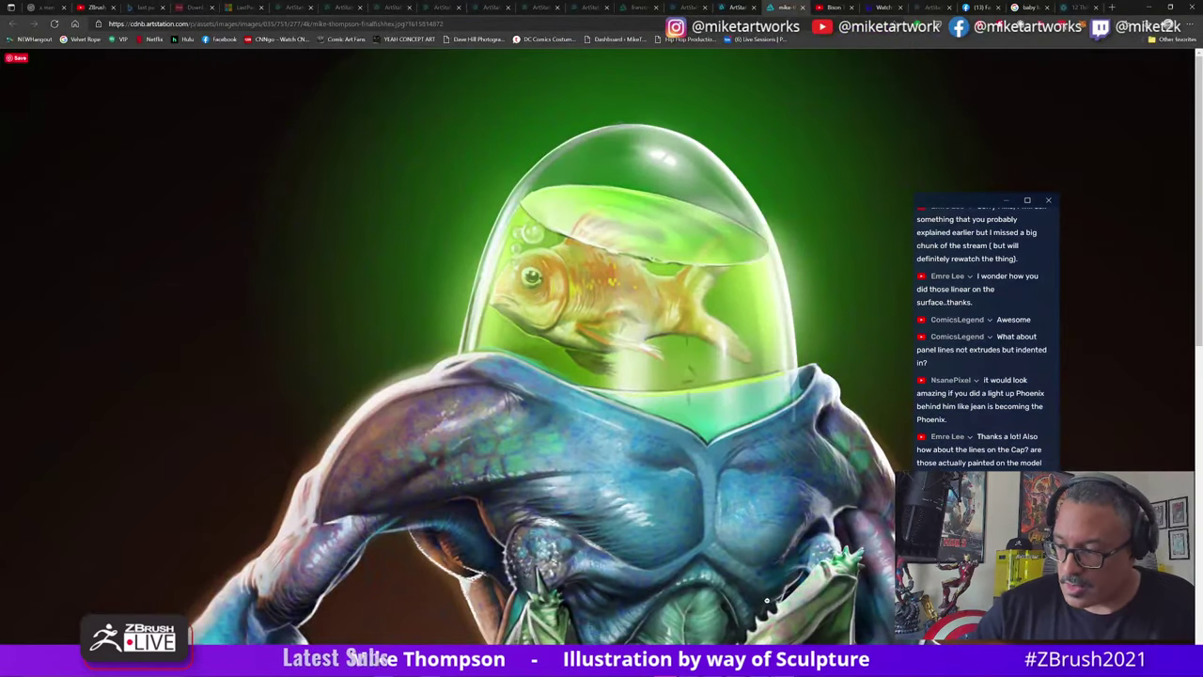
pyautogui.hotkey('alt', 'Tab')
# Step: Crease the edge loops around the suit's waist opening and remaining rims with Crease EdgeLoop Complete
pyautogui.keyDown('alt'); pyautogui.moveTo(717, 609); pyautogui.dragTo(687, 419); pyautogui.keyUp('alt')
pyautogui.moveTo(686, 418)
pyautogui.mouseDown(button='right')
pyautogui.moveTo(833, 491)
pyautogui.moveTo(573, 362)
pyautogui.mouseUp(button='right')
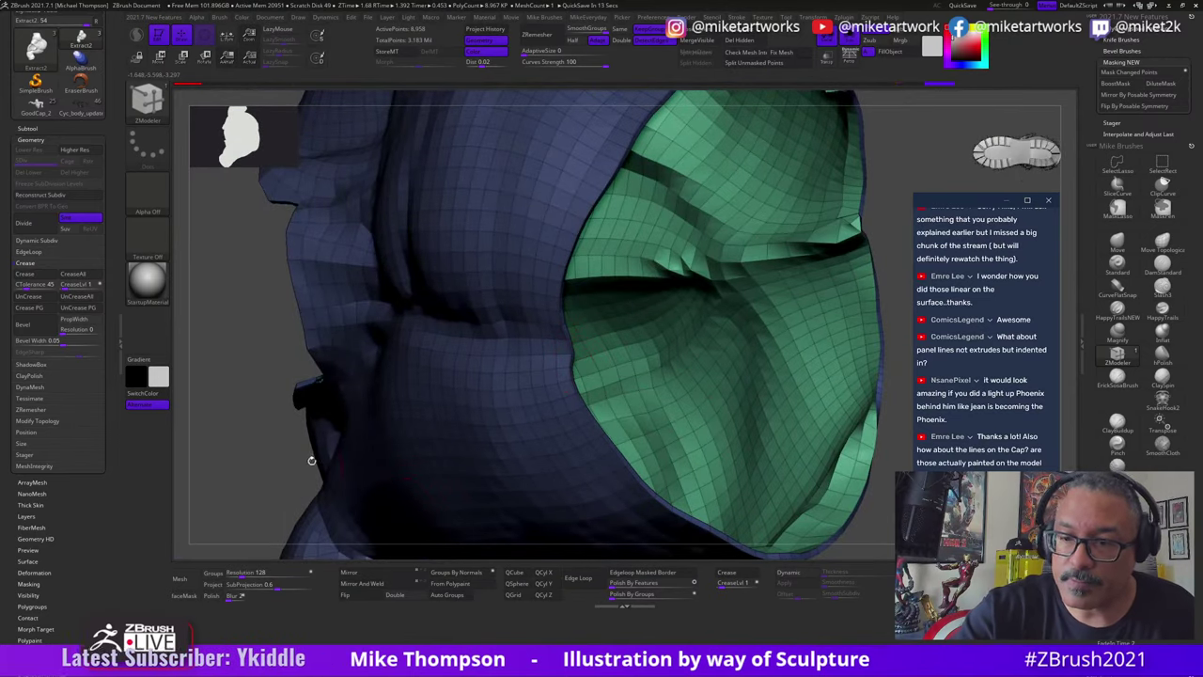
pyautogui.moveTo(309, 460); pyautogui.dragTo(264, 472)
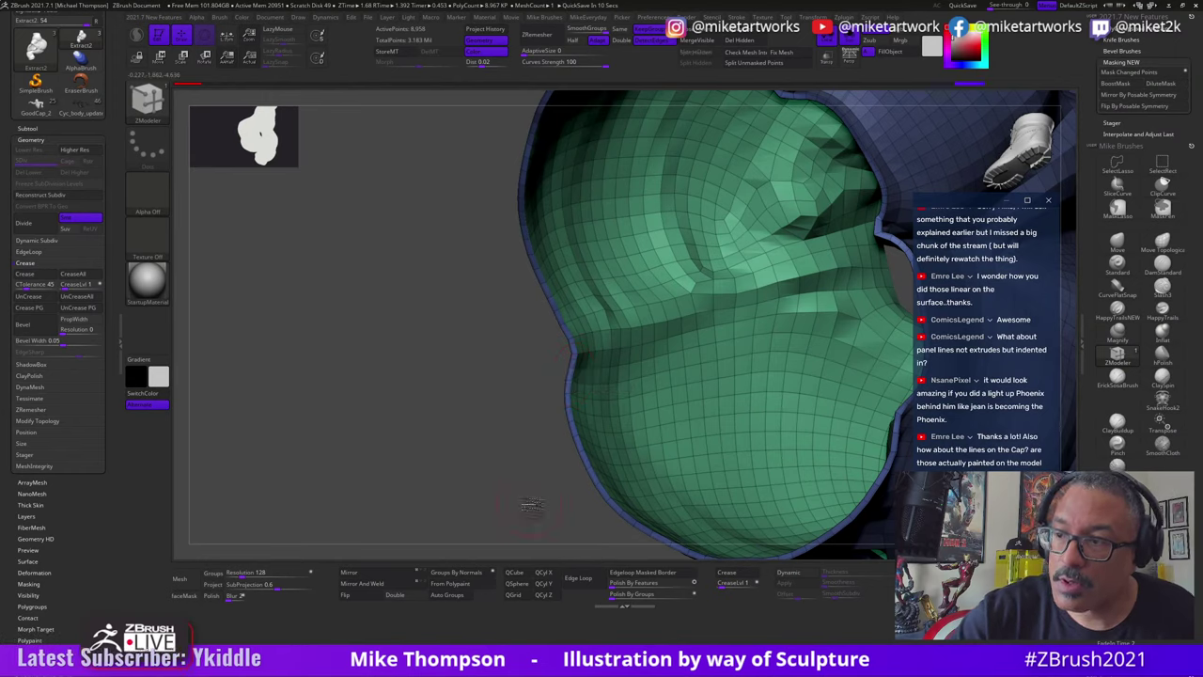
pyautogui.keyDown('alt'); pyautogui.moveTo(529, 507); pyautogui.dragTo(420, 566); pyautogui.keyUp('alt')
pyautogui.moveTo(803, 443); pyautogui.dragTo(813, 526)
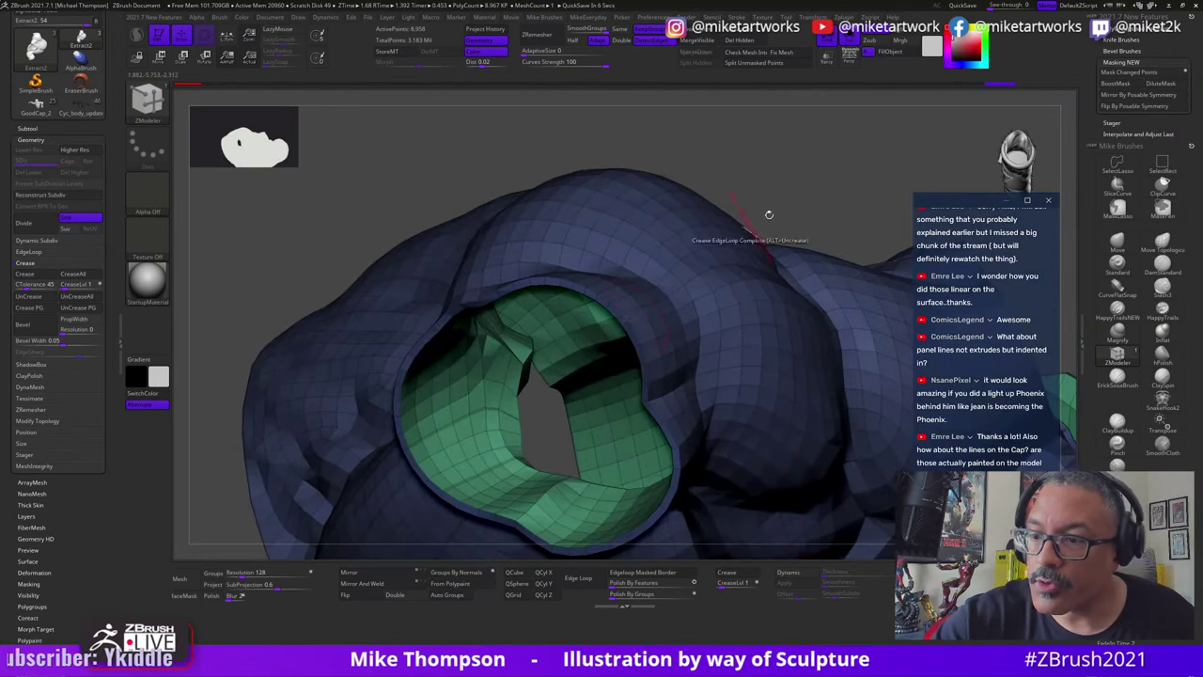
pyautogui.moveTo(768, 212); pyautogui.dragTo(699, 281, button='right')
pyautogui.moveTo(724, 357); pyautogui.dragTo(787, 388)
# Step: Turn on Dynamic Subdivision for the suit, wait for the program to respond, and check the smoothed shell
pyautogui.click(634, 604)
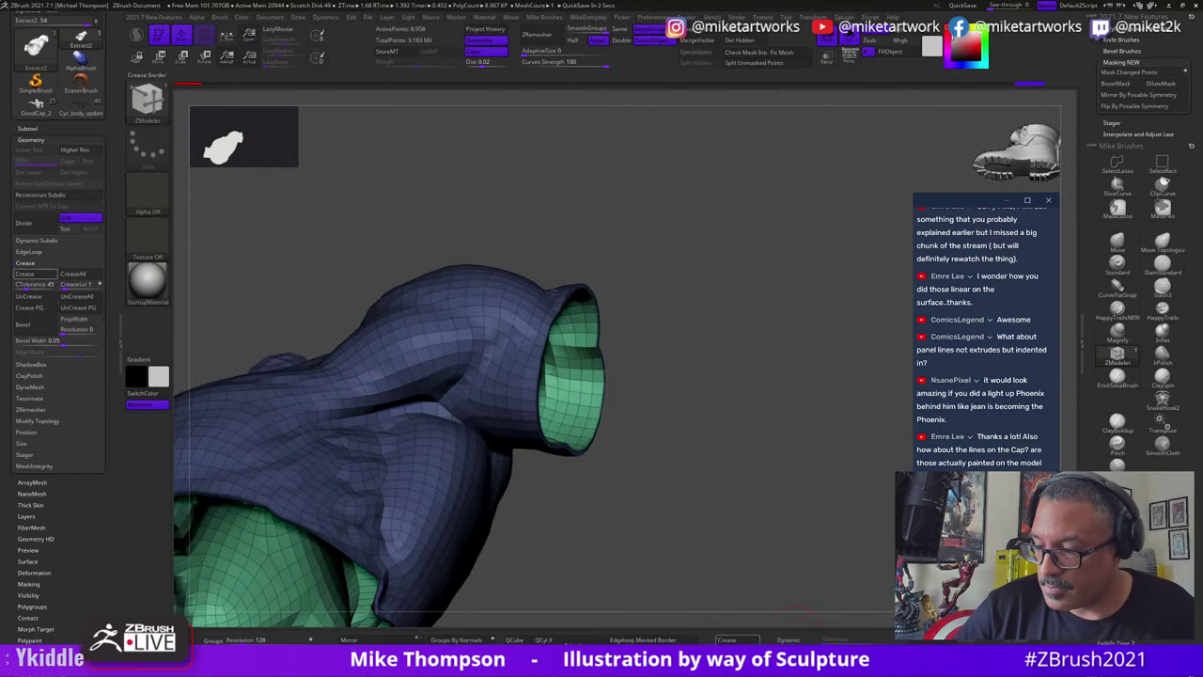
pyautogui.click(790, 642)
pyautogui.moveTo(787, 585); pyautogui.dragTo(781, 570)
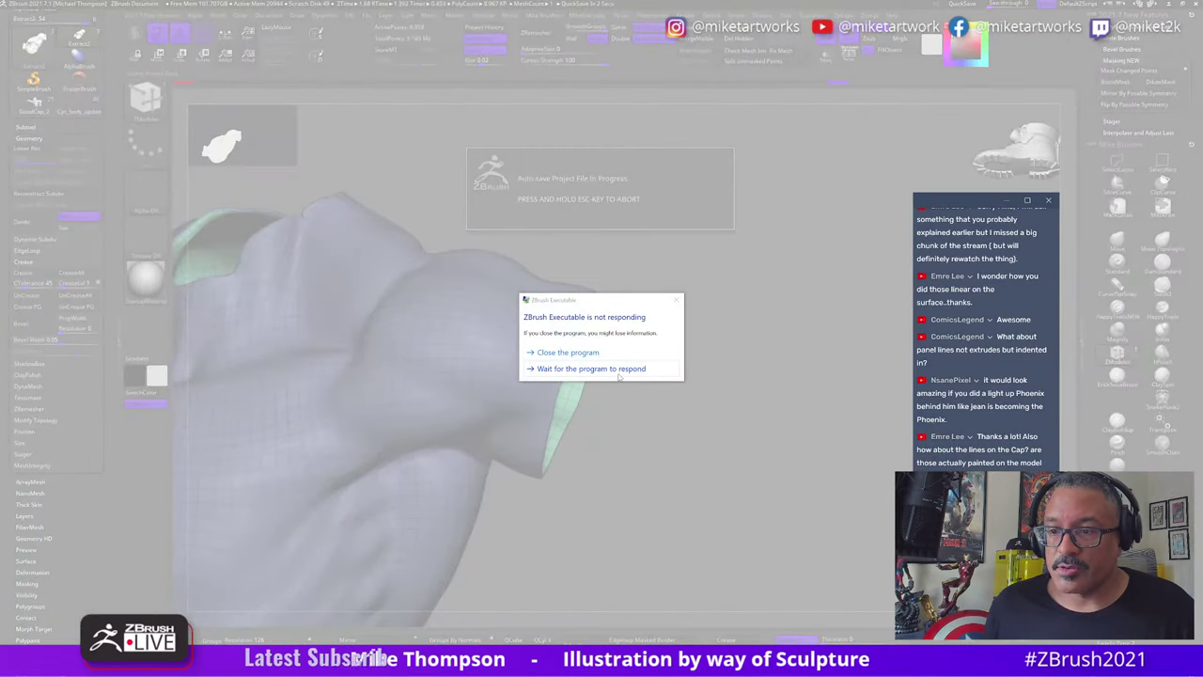
pyautogui.click(599, 369)
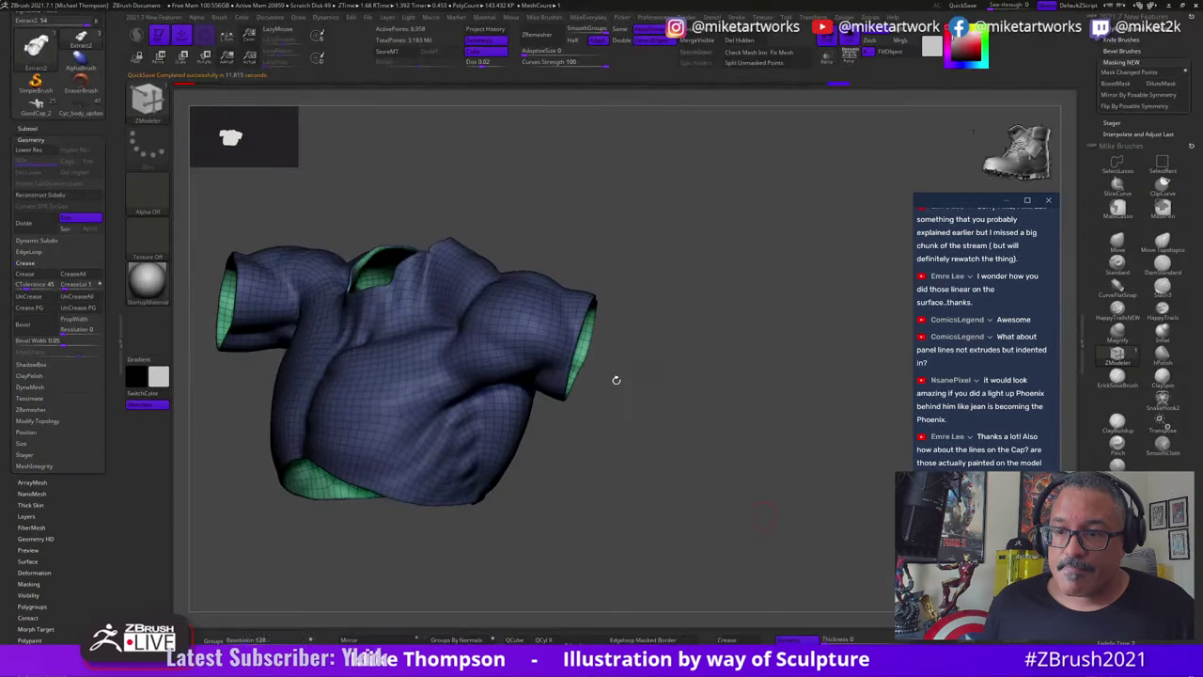
pyautogui.moveTo(615, 379); pyautogui.dragTo(878, 374)
pyautogui.moveTo(350, 442); pyautogui.dragTo(526, 555)
pyautogui.moveTo(316, 390); pyautogui.dragTo(309, 368)
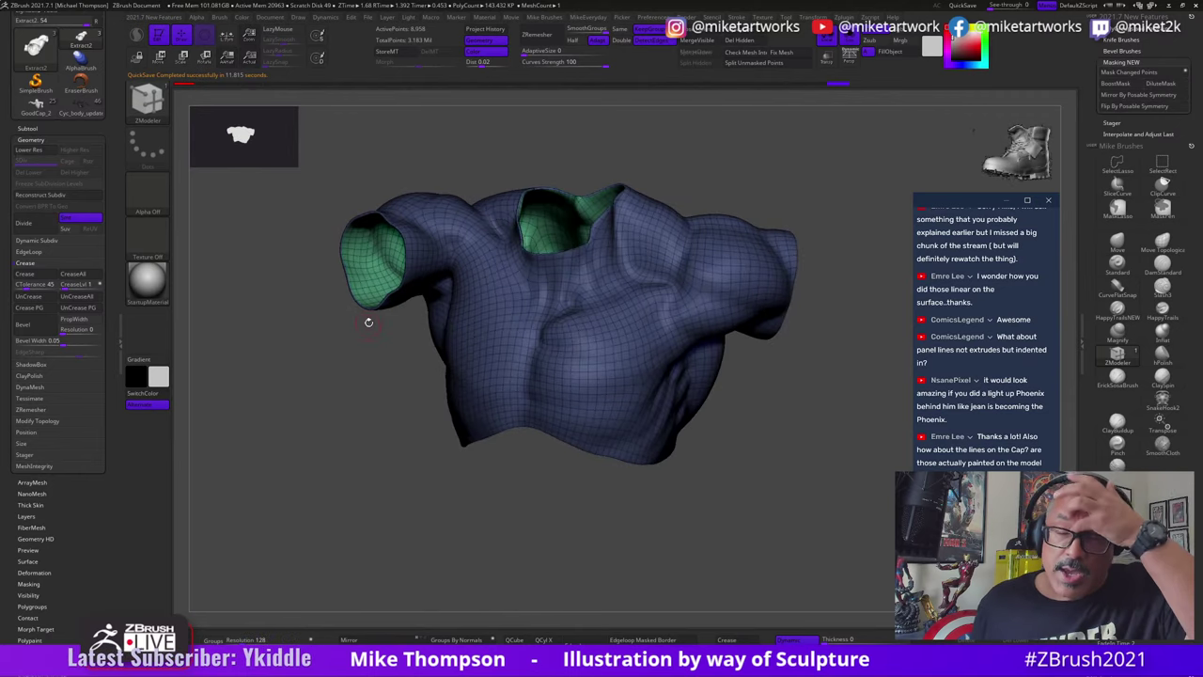
# Step: Isolate the suit's outer polygroup, then show the whole mesh with the inner shell masked and the outer faces unmasked
pyautogui.keyDown('ctrl'); pyautogui.keyDown('shift'); pyautogui.click(567, 373); pyautogui.keyUp('shift'); pyautogui.keyUp('ctrl')
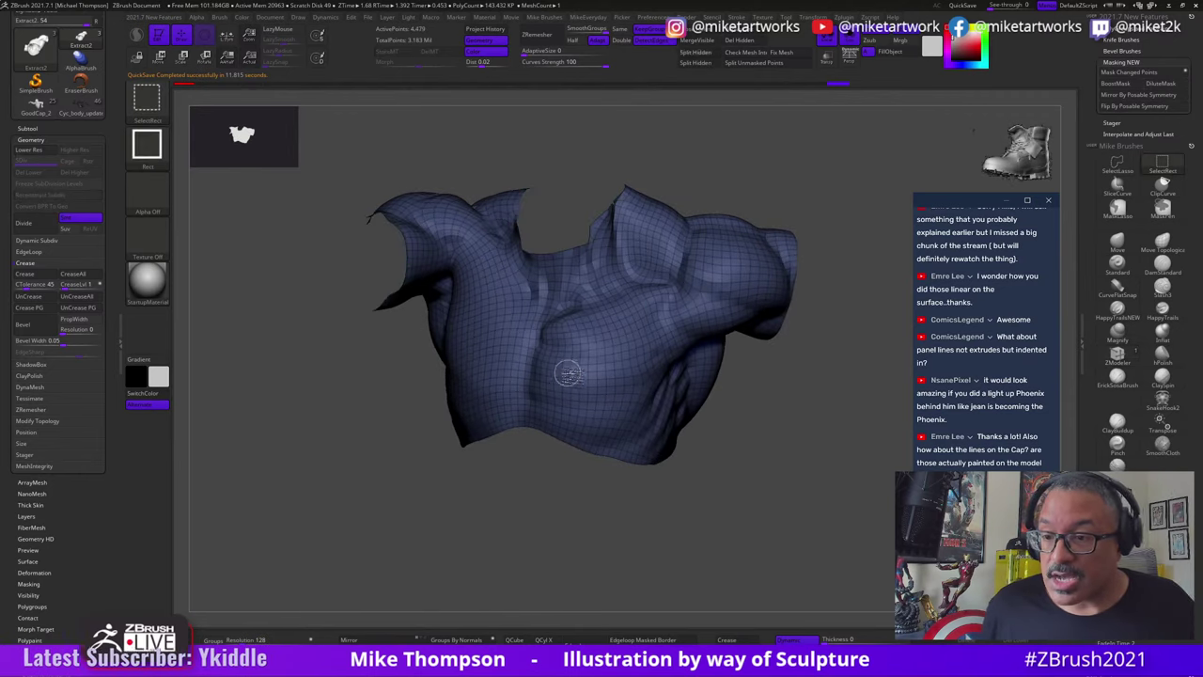
pyautogui.keyDown('ctrl'); pyautogui.click(844, 557); pyautogui.keyUp('ctrl')
pyautogui.keyDown('ctrl'); pyautogui.keyDown('shift'); pyautogui.click(800, 561); pyautogui.keyUp('shift'); pyautogui.keyUp('ctrl')
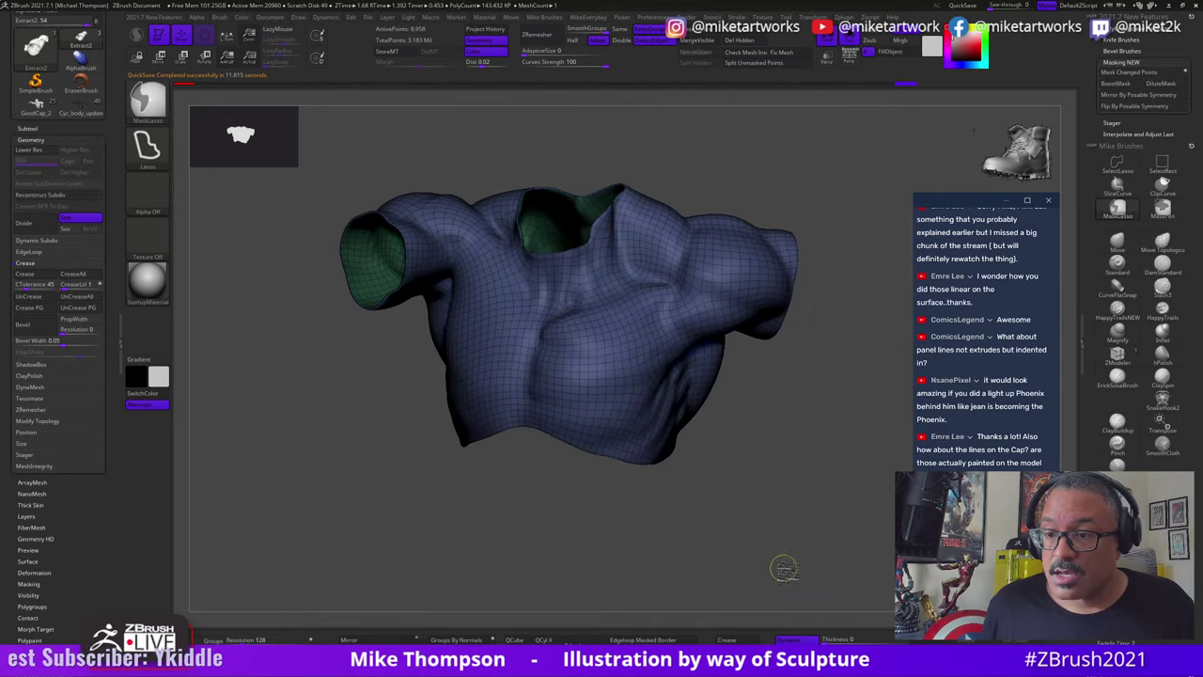
pyautogui.moveTo(271, 377); pyautogui.dragTo(386, 446)
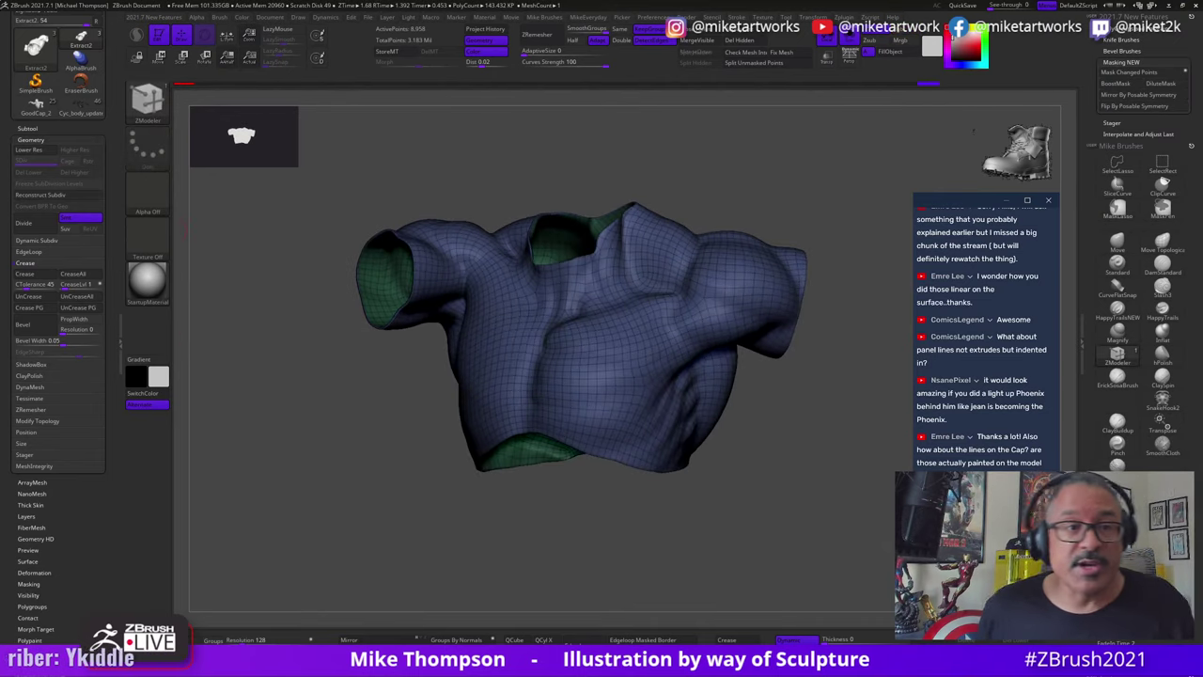
# Step: Copy the suit subtool, switch to the GoodCap_2 tool, and hide its polyframe
pyautogui.click(31, 130)
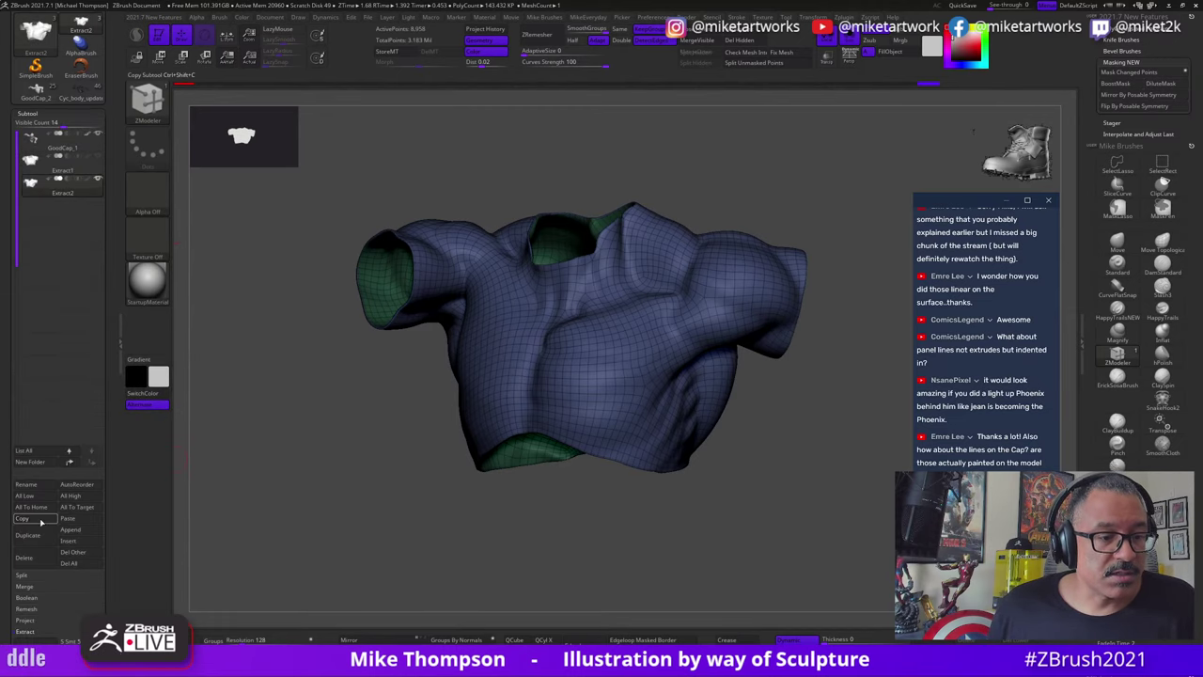
pyautogui.click(53, 91)
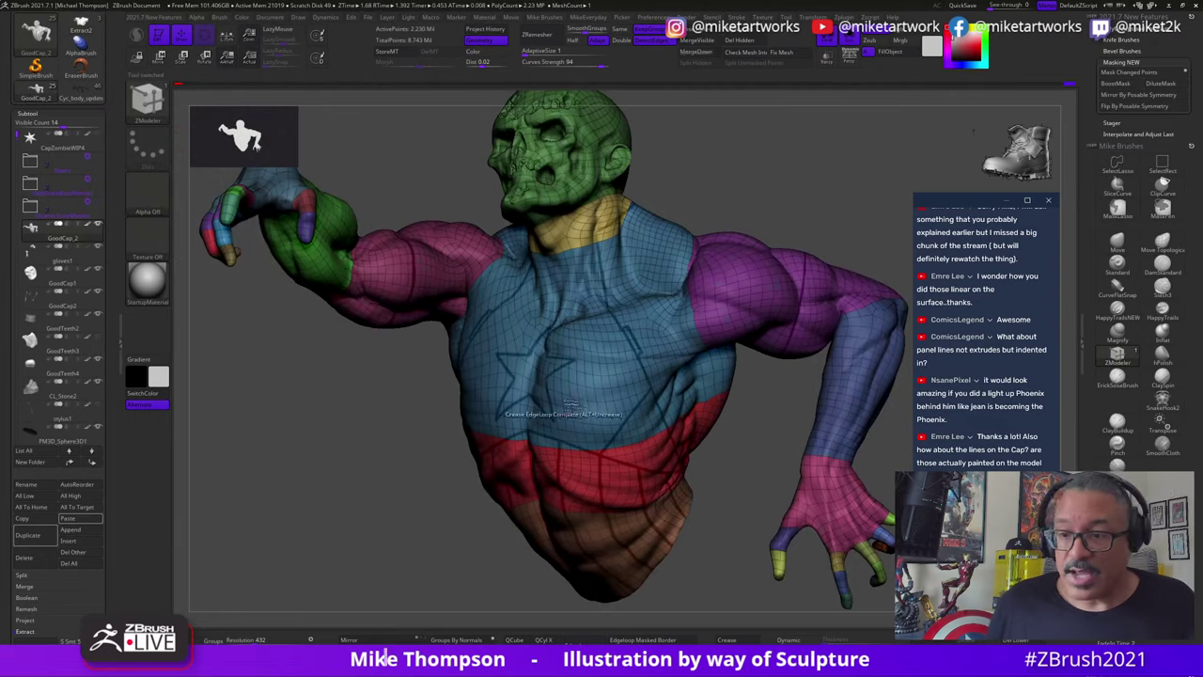
pyautogui.press('space')
pyautogui.click(418, 583)
pyautogui.moveTo(417, 563); pyautogui.dragTo(374, 535)
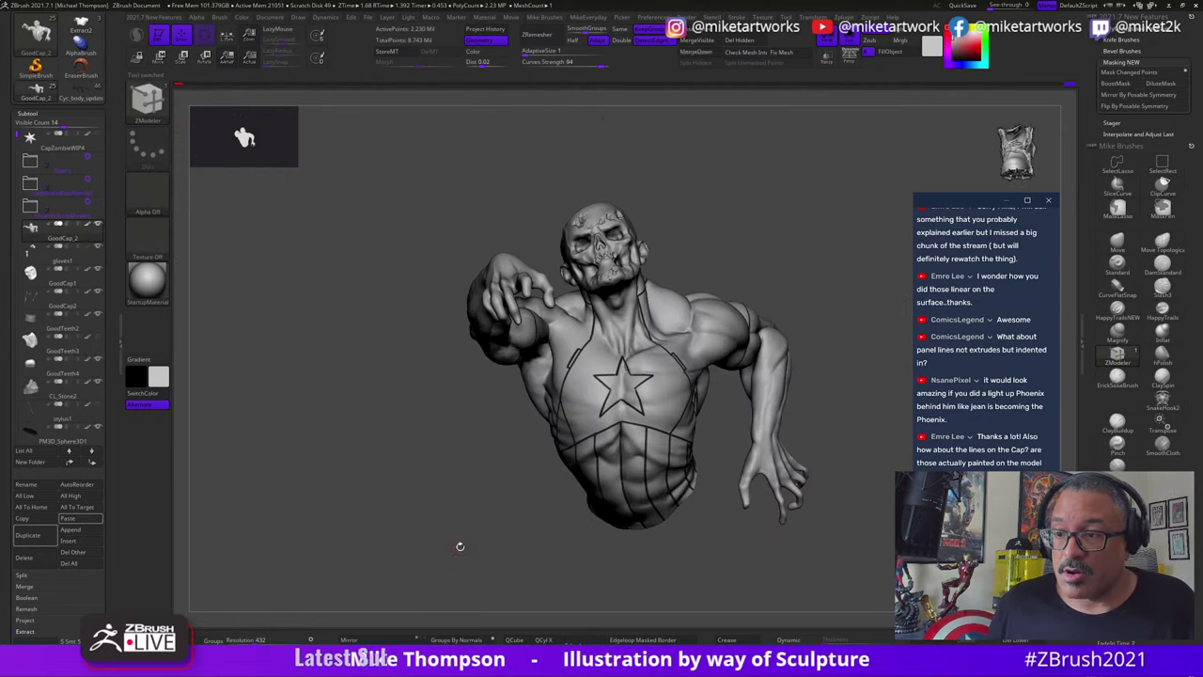
pyautogui.moveTo(459, 546); pyautogui.dragTo(245, 299)
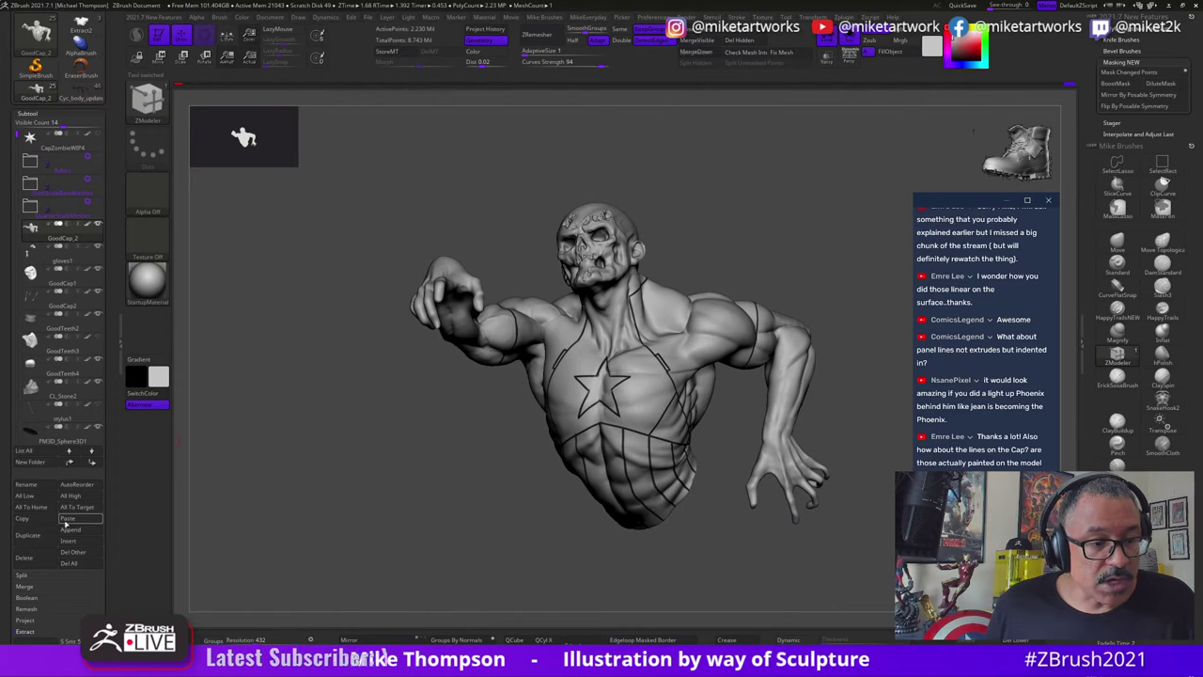
# Step: Paste the copied suit as a subtool below the GoodCap_2 body and view it from the front
pyautogui.click(74, 520)
pyautogui.moveTo(545, 555); pyautogui.dragTo(593, 569)
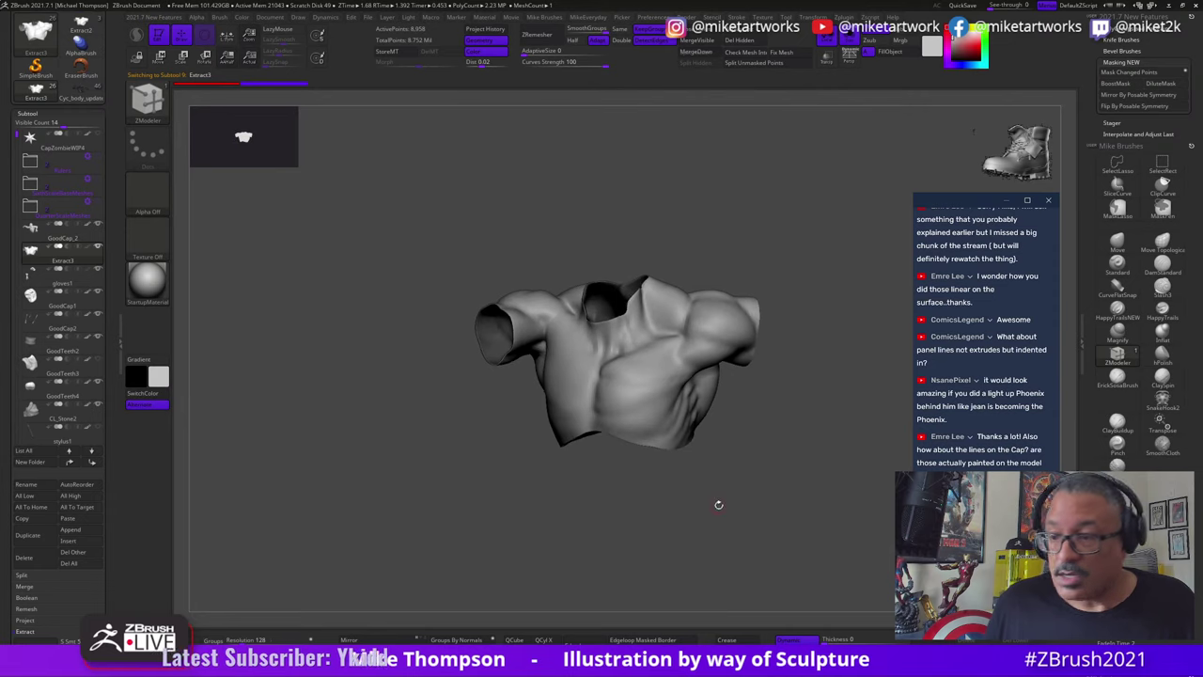
pyautogui.moveTo(717, 505); pyautogui.dragTo(785, 536)
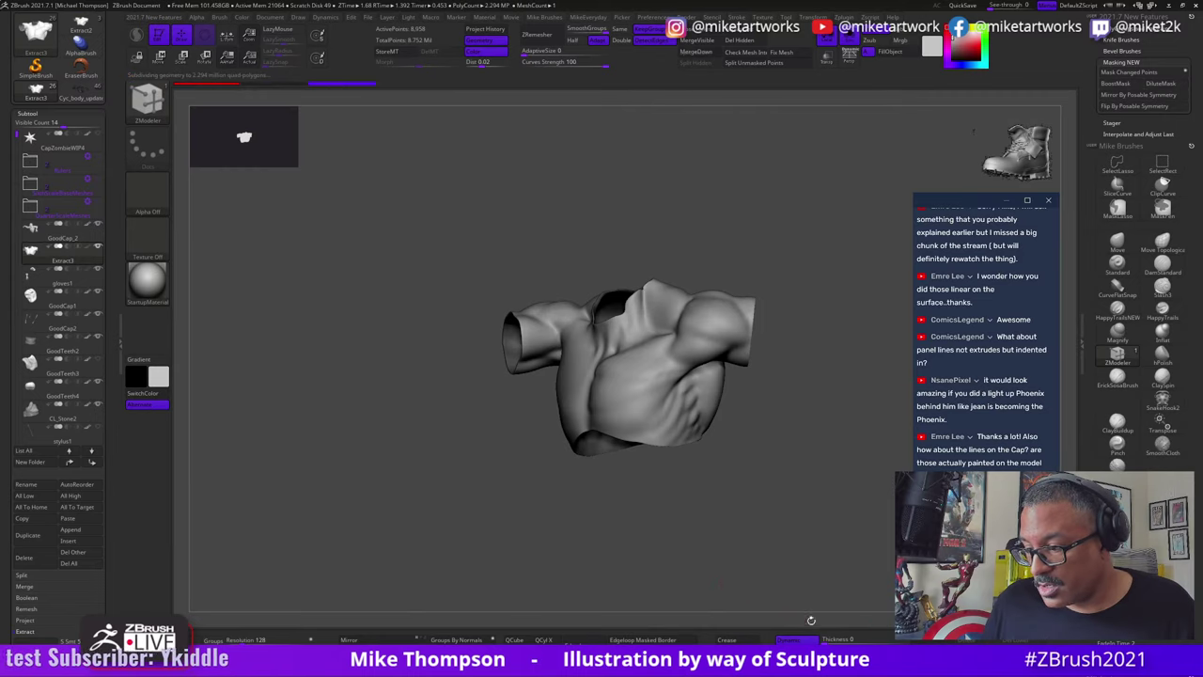
pyautogui.moveTo(710, 585); pyautogui.dragTo(713, 526)
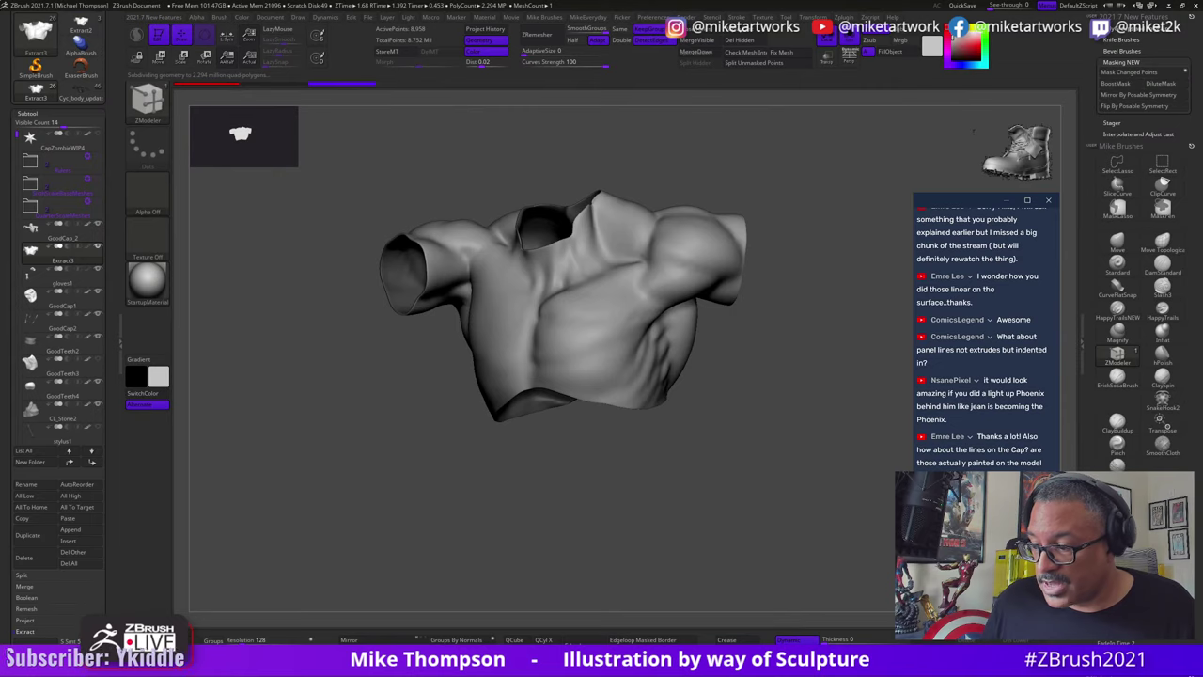
# Step: Inspect the isolated suit, turn off Solo mode, and view the suit on the full zombie bust
pyautogui.moveTo(712, 567)
pyautogui.mouseDown()
pyautogui.moveTo(723, 582)
pyautogui.moveTo(808, 567)
pyautogui.mouseUp()
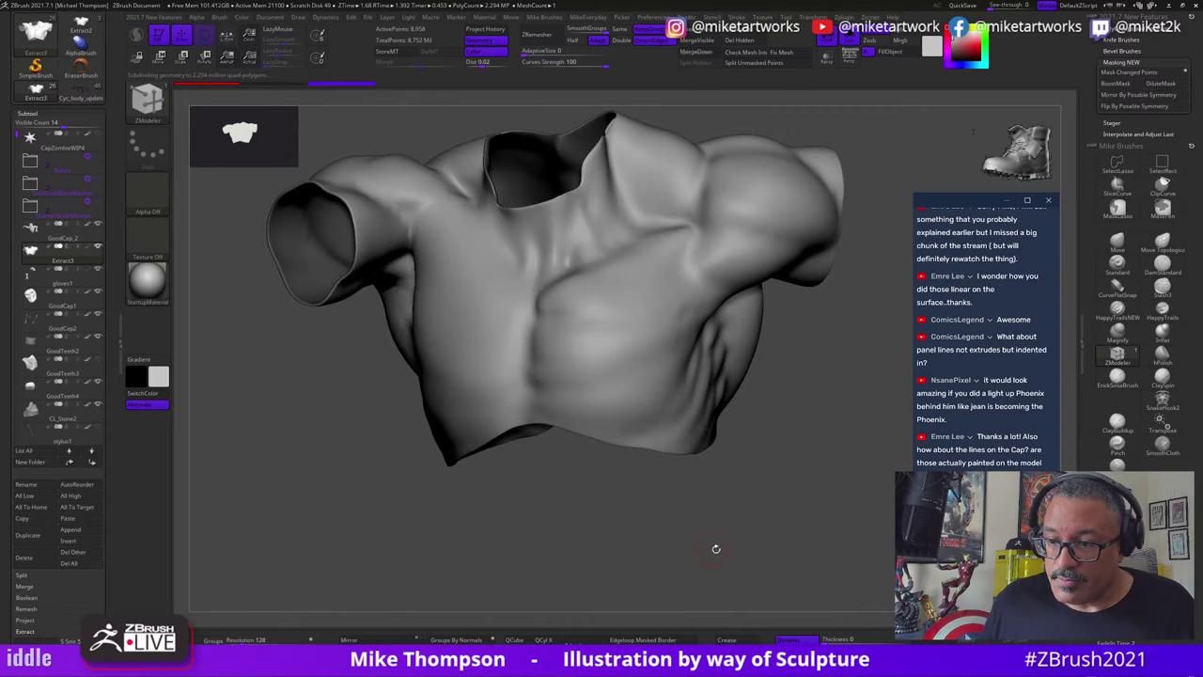
pyautogui.moveTo(714, 548)
pyautogui.mouseDown()
pyautogui.moveTo(787, 566)
pyautogui.moveTo(774, 551)
pyautogui.mouseUp()
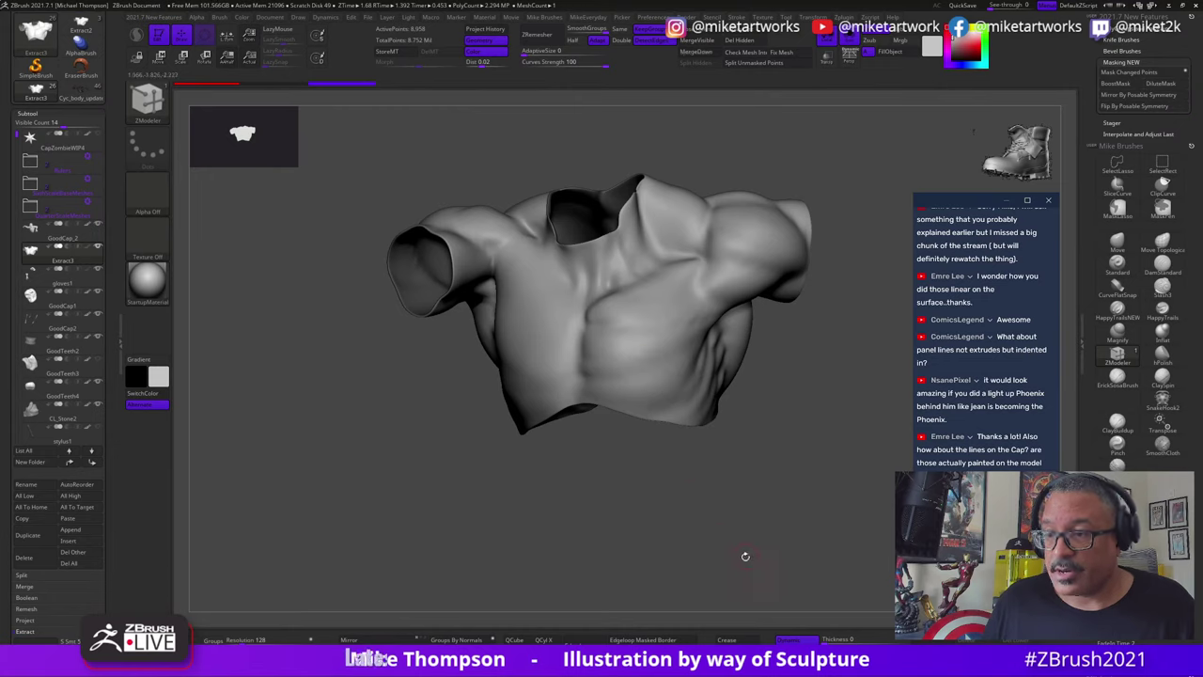
pyautogui.moveTo(745, 555); pyautogui.dragTo(570, 460)
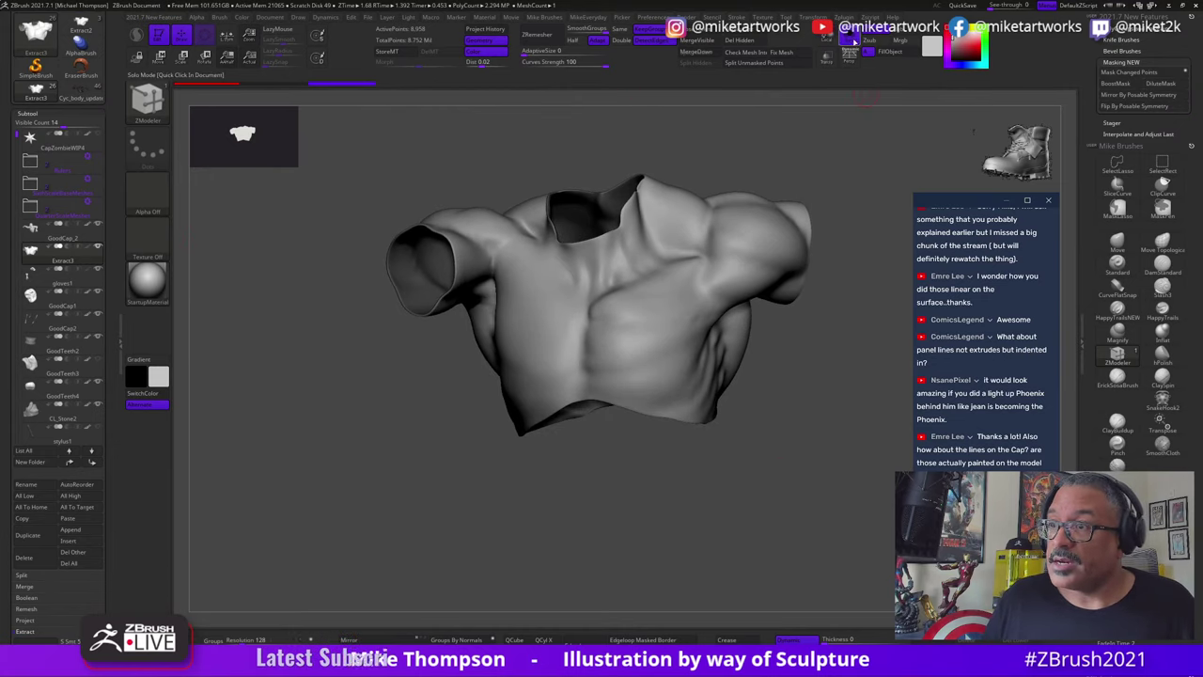
pyautogui.click(849, 41)
pyautogui.moveTo(386, 517); pyautogui.dragTo(452, 441)
pyautogui.moveTo(839, 491); pyautogui.dragTo(833, 499)
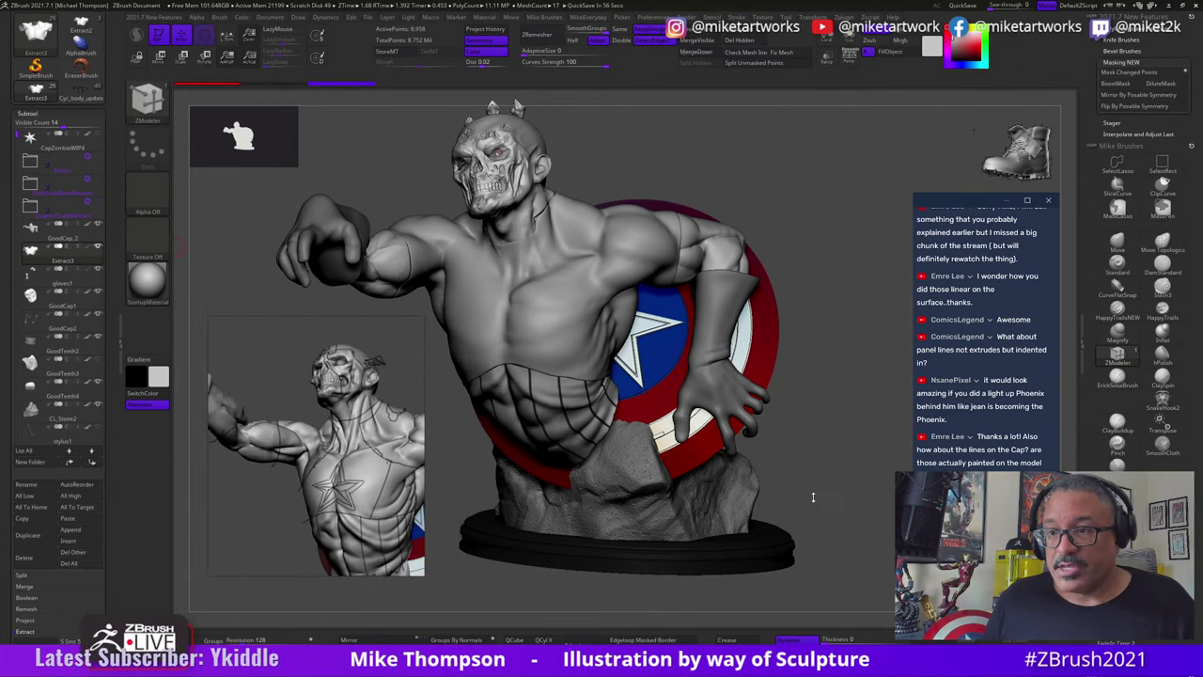
pyautogui.moveTo(815, 497)
pyautogui.mouseDown()
pyautogui.moveTo(833, 498)
pyautogui.moveTo(823, 494)
pyautogui.mouseUp()
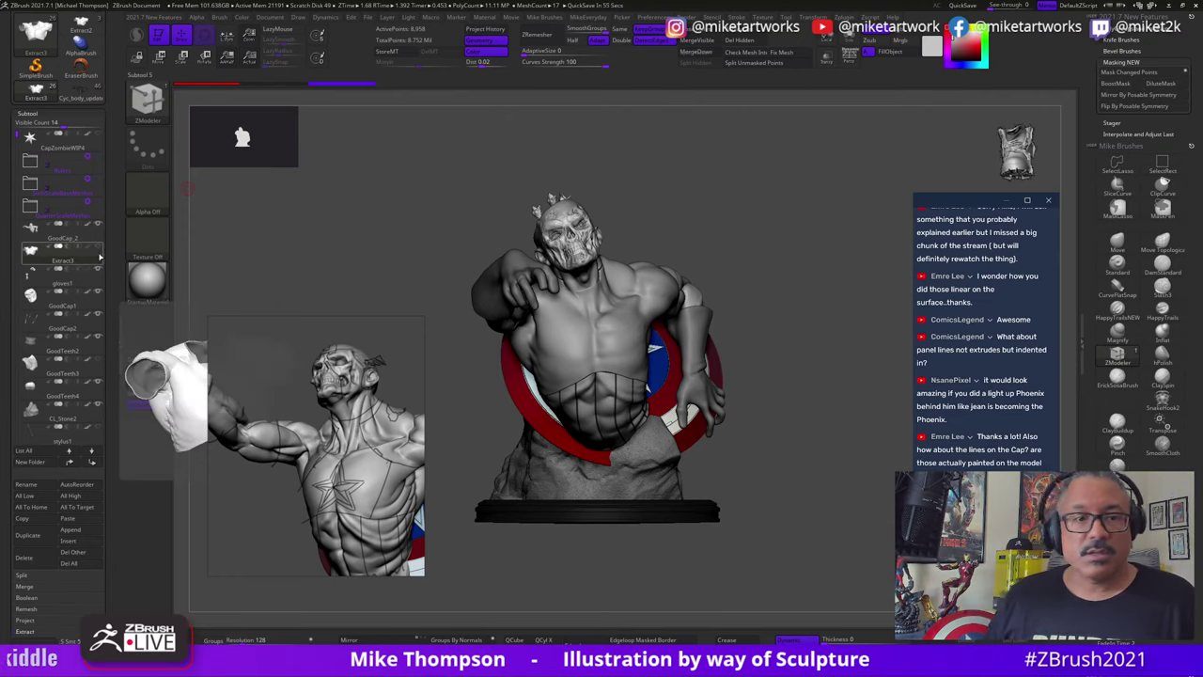
# Step: Hide the suit, select the GoodCap_2 body, and examine its star and panel lines from the front and side
pyautogui.click(83, 235)
pyautogui.moveTo(814, 413); pyautogui.dragTo(815, 452)
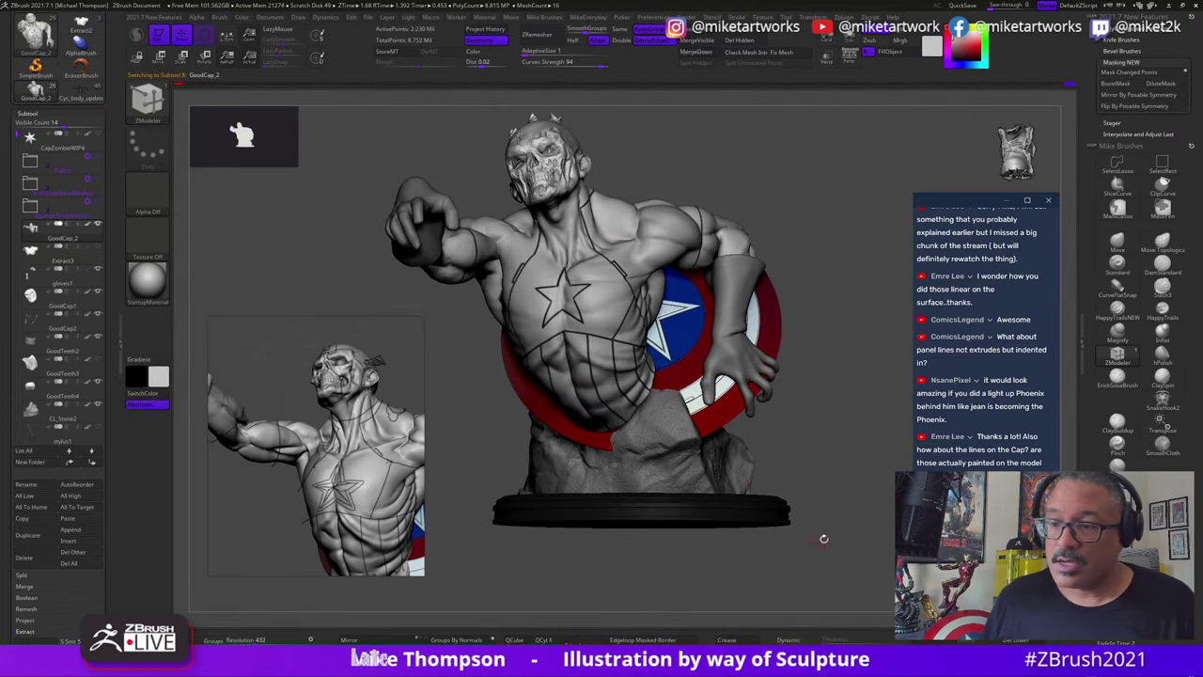
pyautogui.moveTo(823, 538)
pyautogui.mouseDown()
pyautogui.moveTo(848, 528)
pyautogui.moveTo(808, 395)
pyautogui.moveTo(682, 188)
pyautogui.moveTo(700, 181)
pyautogui.moveTo(682, 191)
pyautogui.mouseUp()
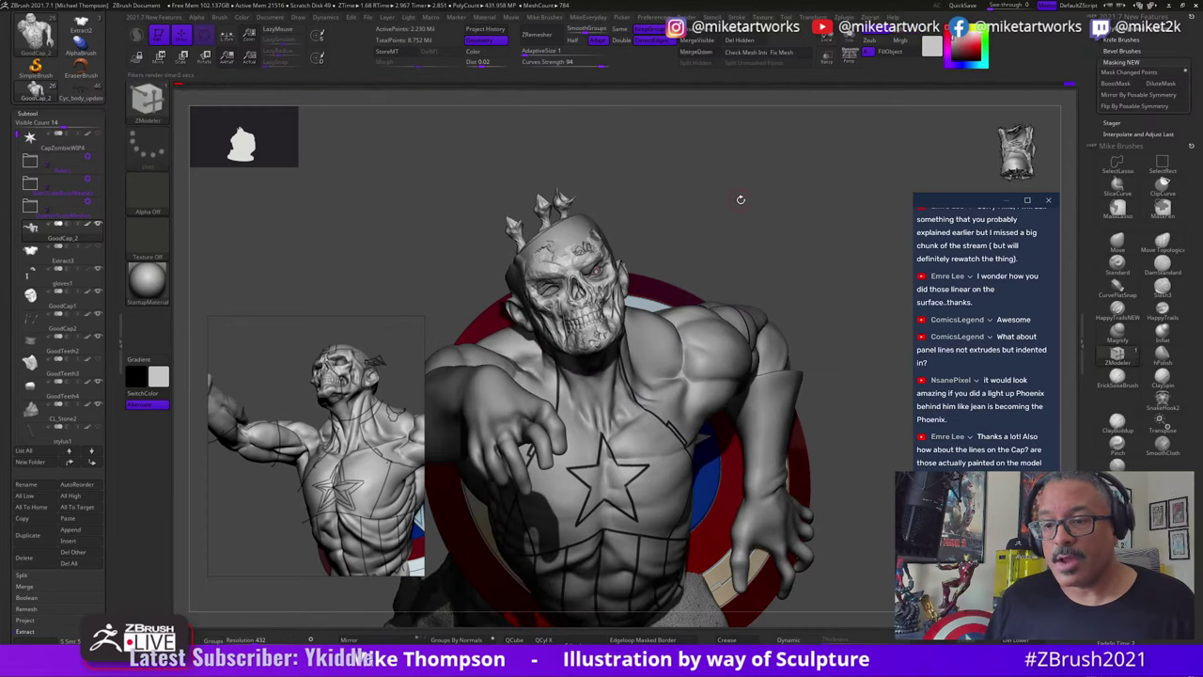
pyautogui.moveTo(791, 203); pyautogui.dragTo(775, 227)
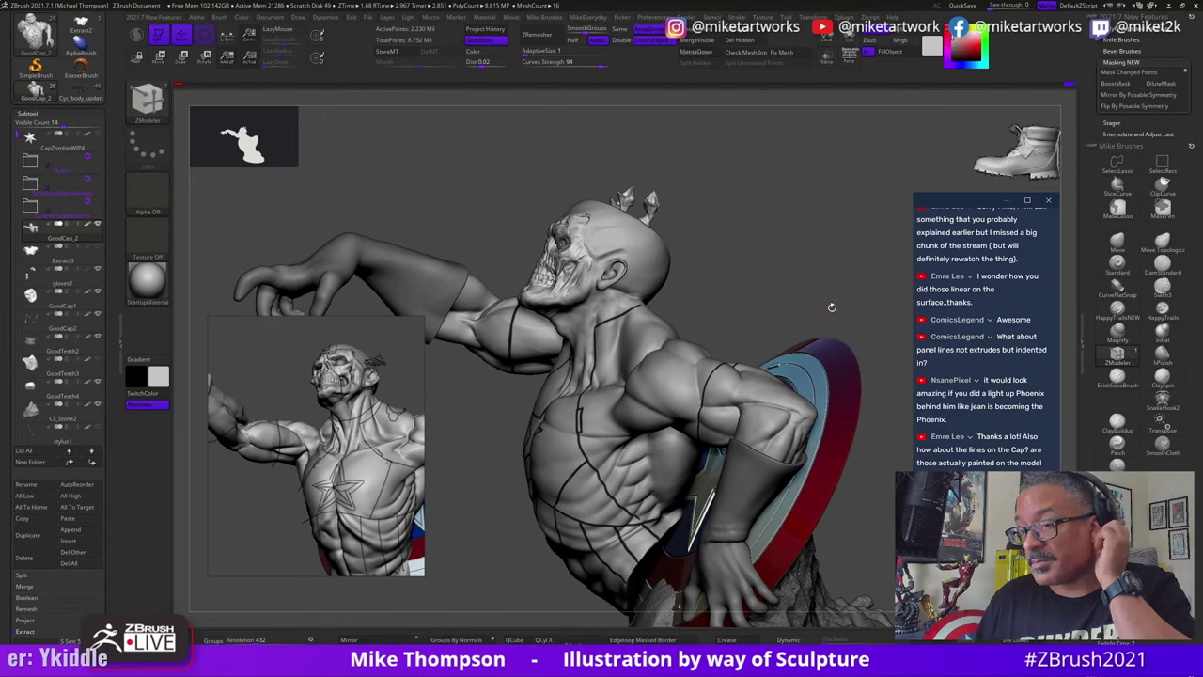
pyautogui.moveTo(819, 297); pyautogui.dragTo(793, 296)
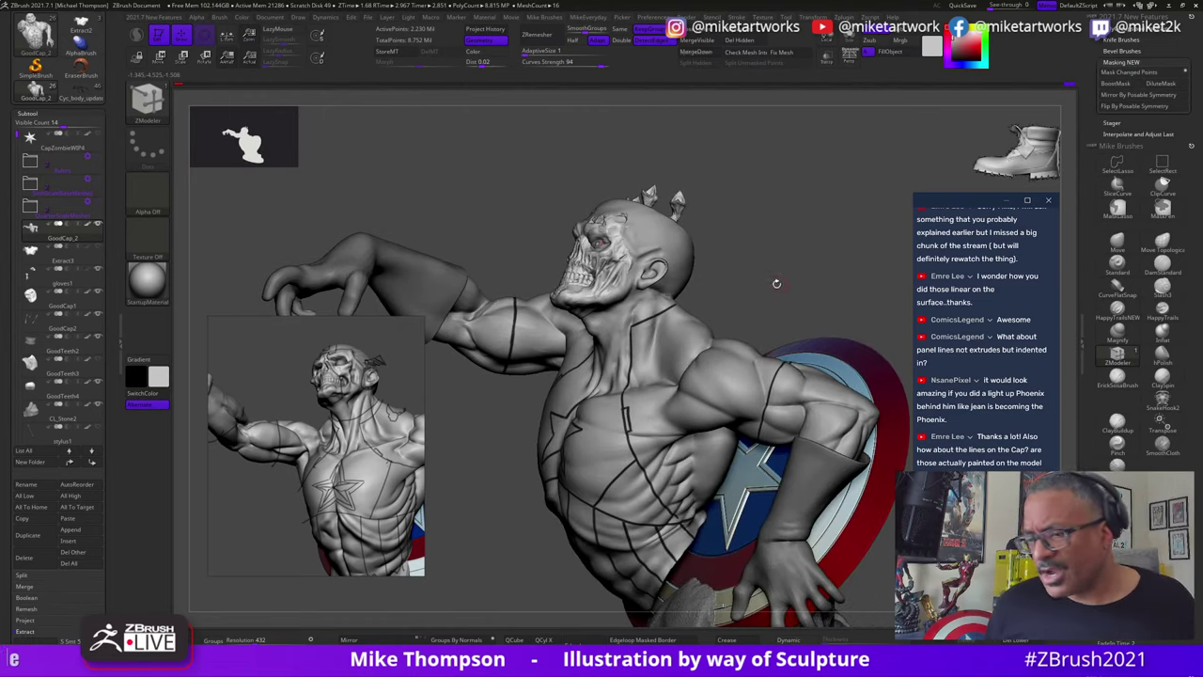